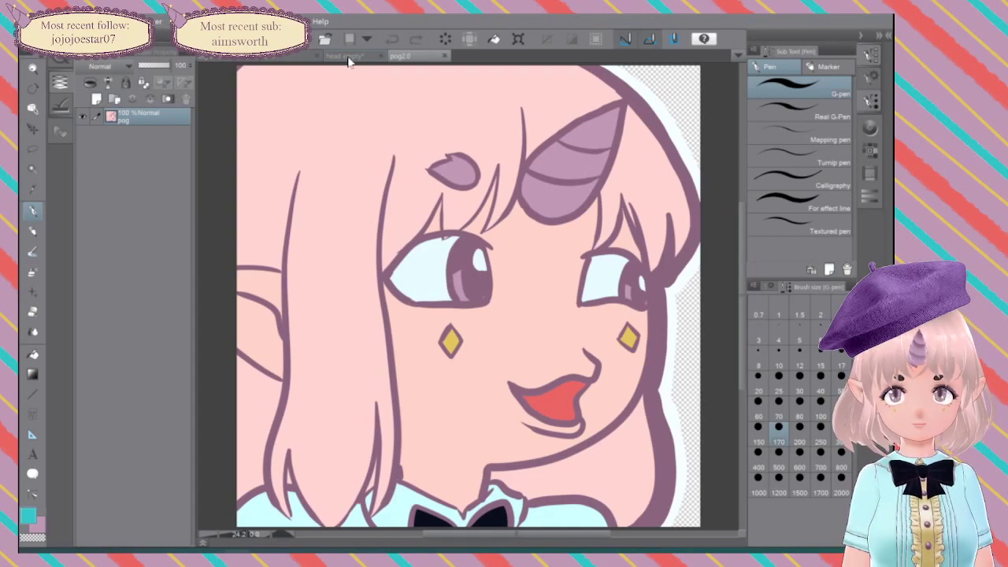
Step: Show the brain sketch on Layer 1 and hide the face sketch on Layer 3
click(348, 57)
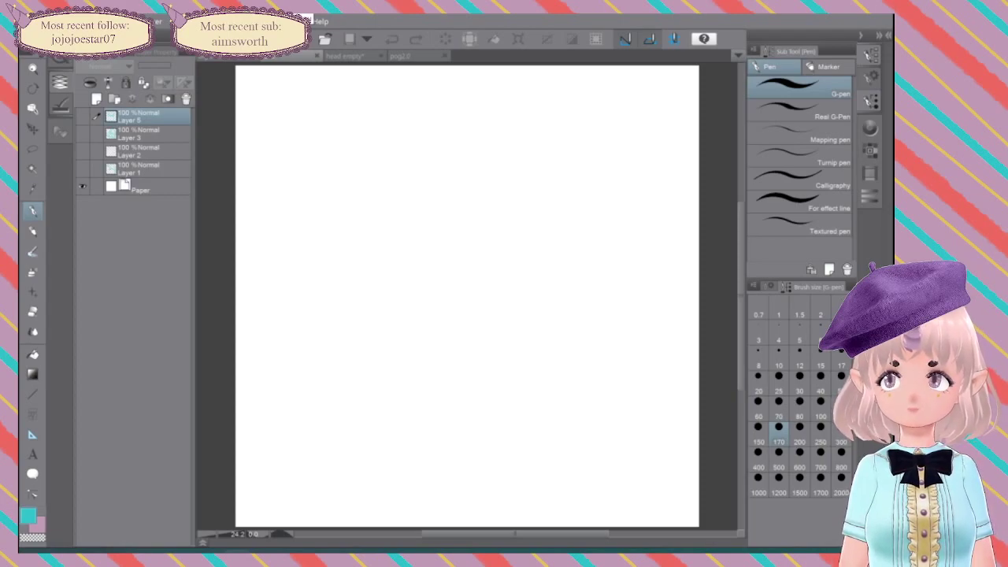
click(82, 117)
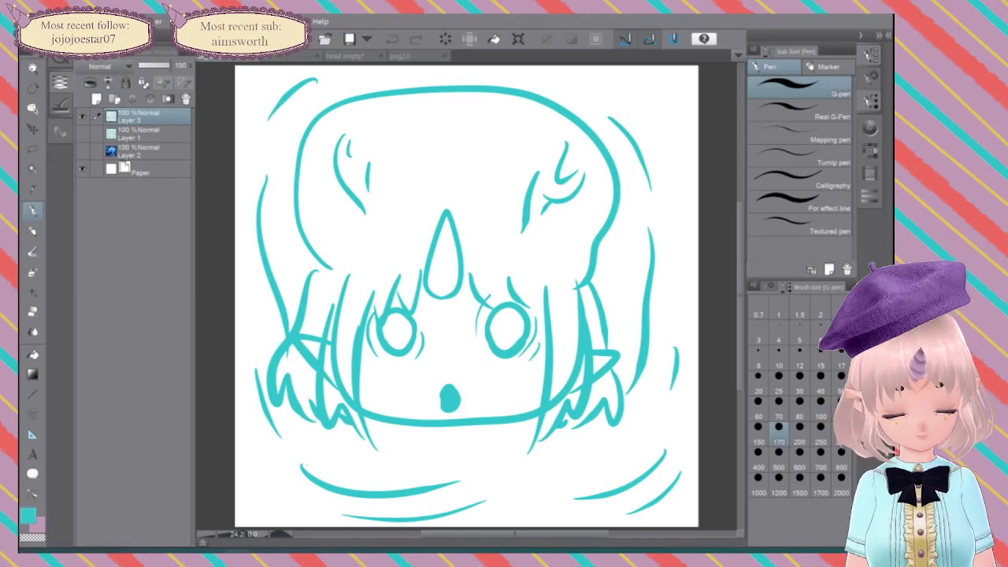
click(81, 133)
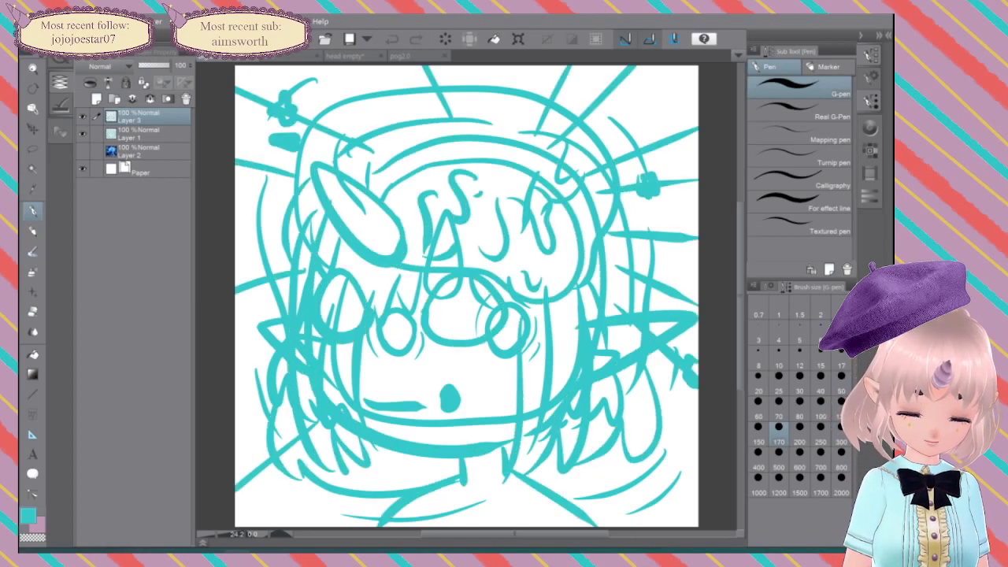
click(82, 116)
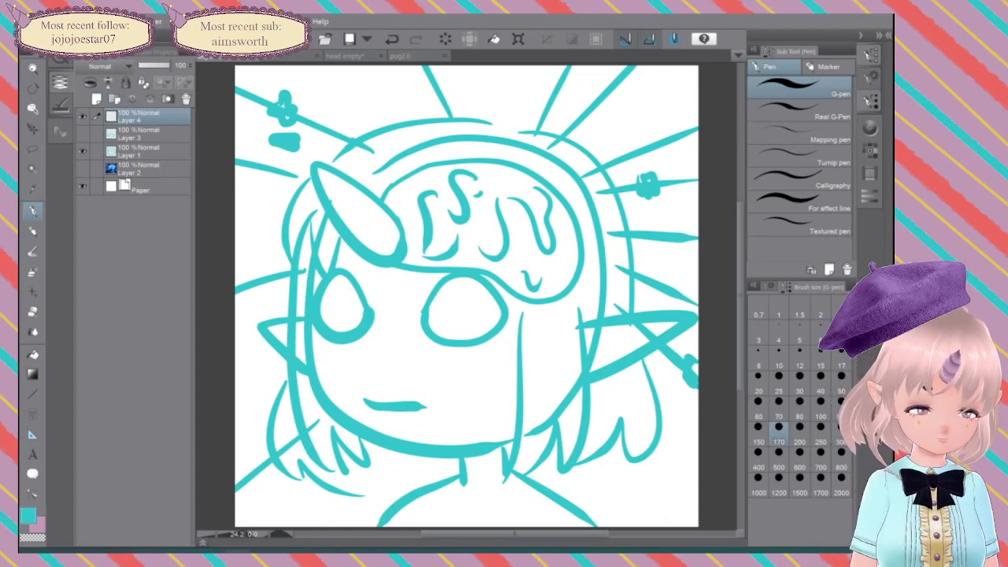
Step: Set the G-pen to the first mauve swatch of the colour set with a brush size of 120
click(870, 127)
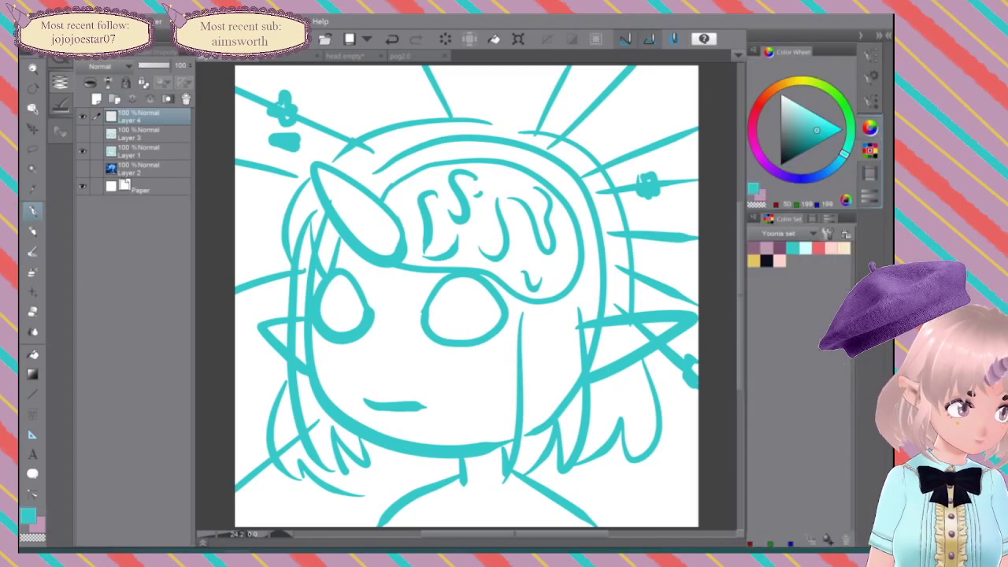
click(754, 248)
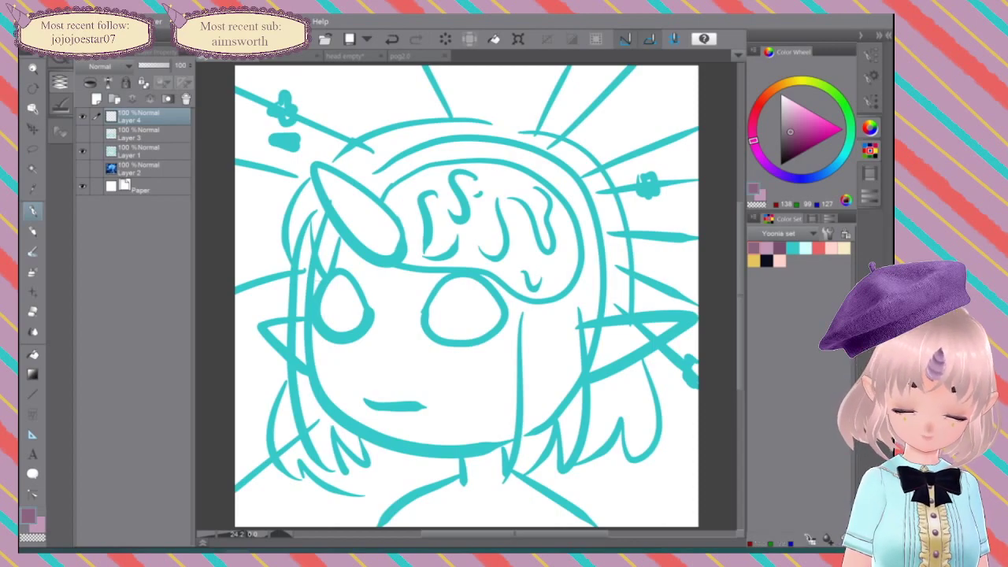
click(871, 102)
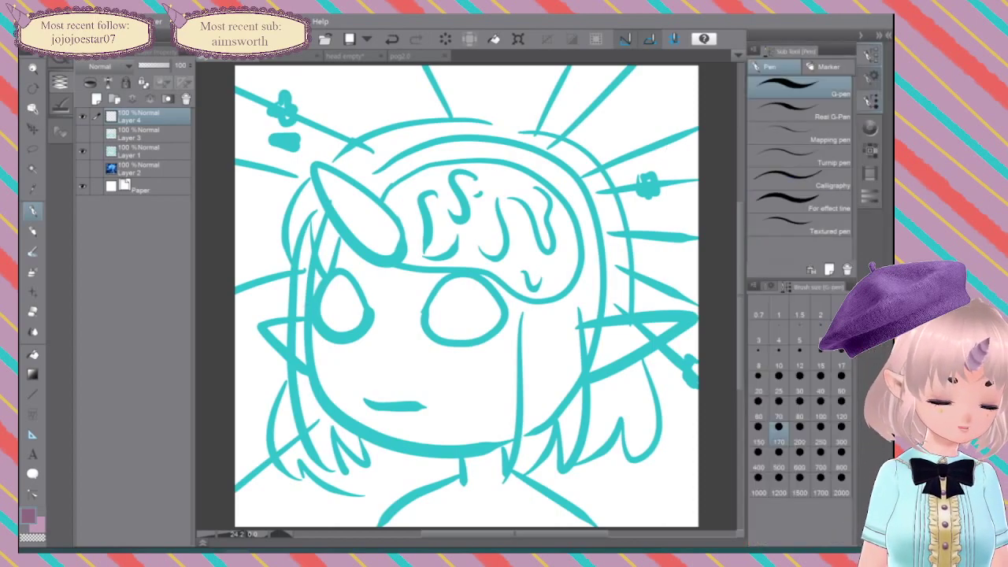
click(821, 405)
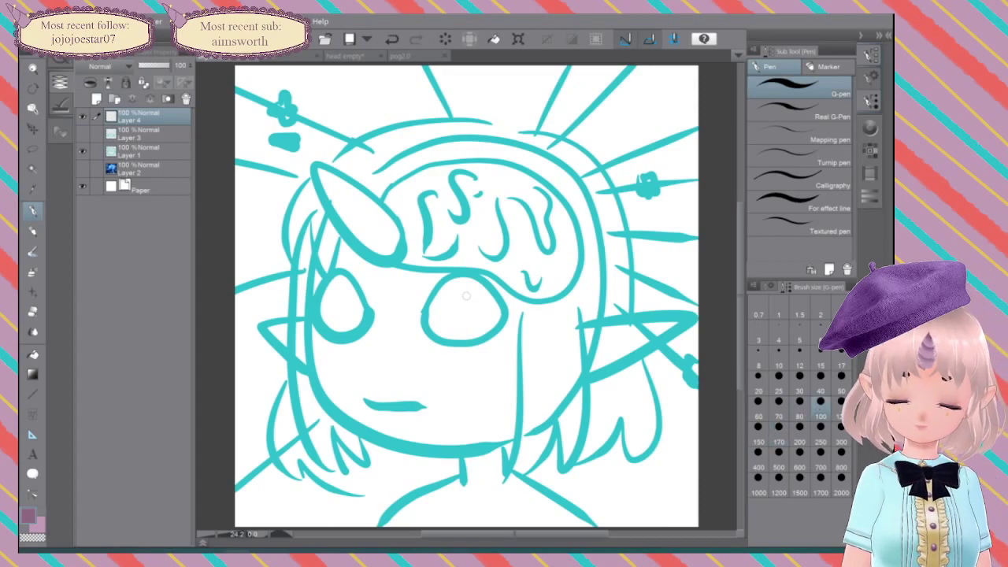
click(840, 409)
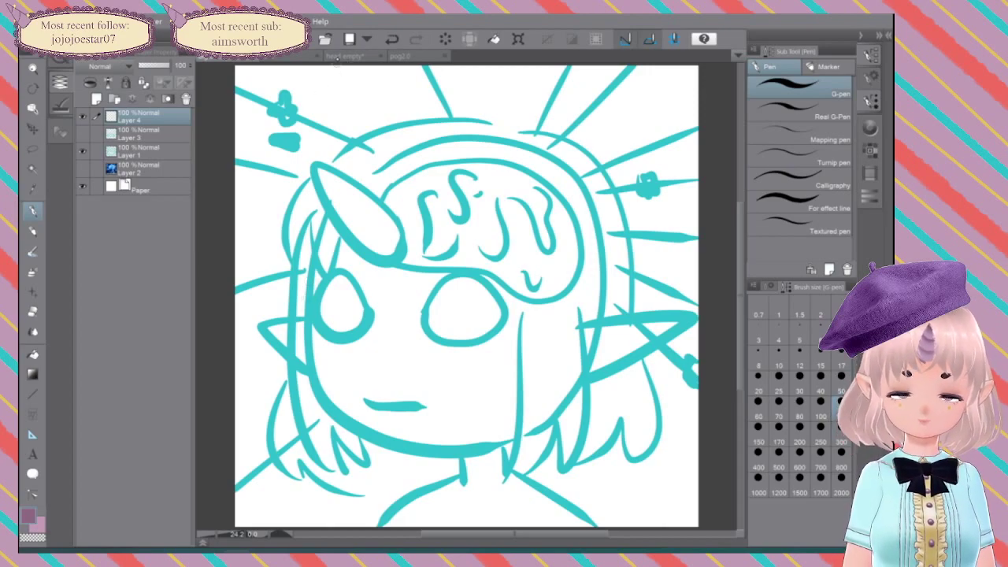
Step: Examine the HEAD EMPTY emote at very small and larger zoom levels, and return to the brain sketch document
click(346, 56)
scroll(636, 304, down, 5)
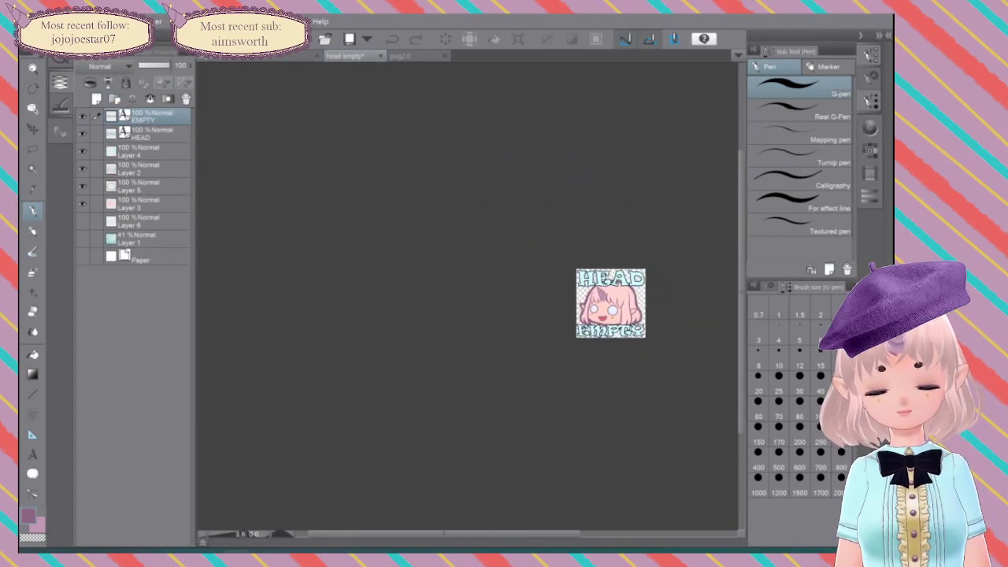
scroll(610, 303, down, 4)
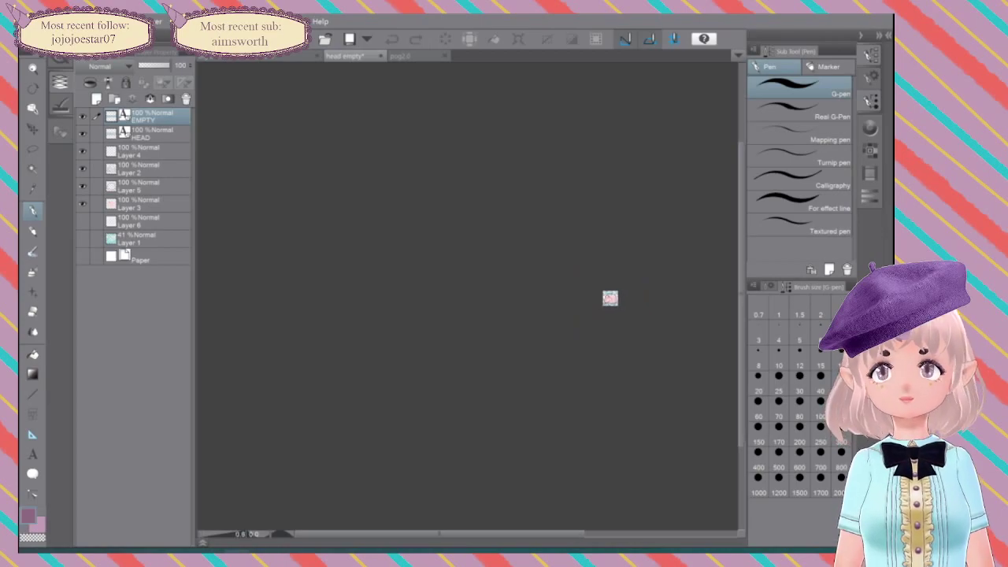
scroll(616, 296, up, 7)
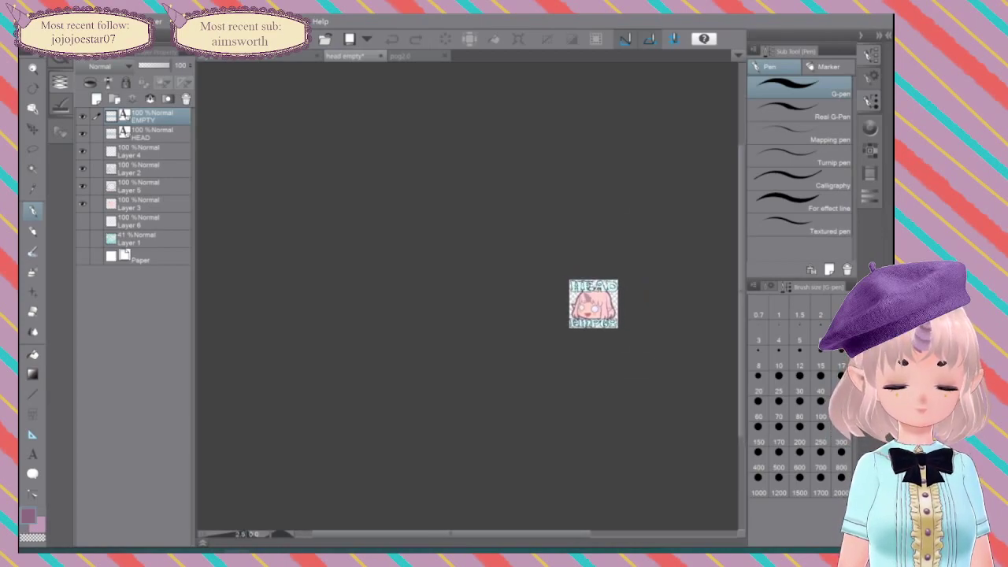
scroll(591, 328, up, 4)
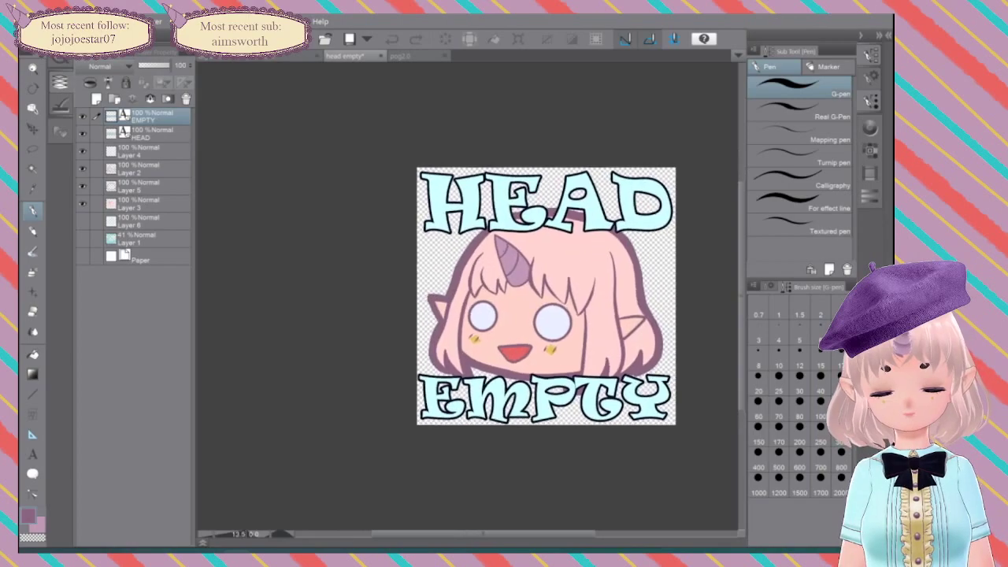
drag(587, 324, 535, 321)
scroll(484, 293, up, 1)
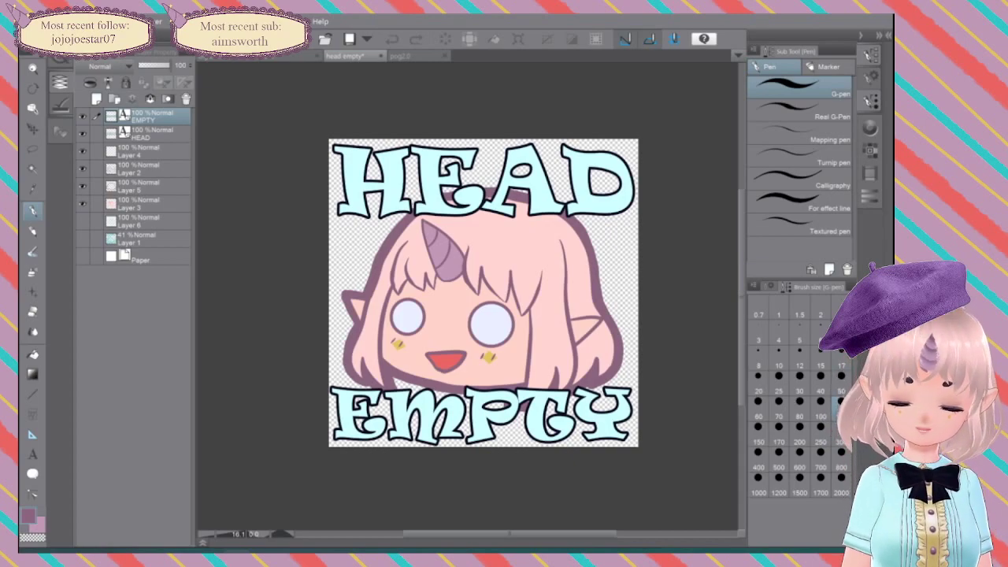
click(236, 56)
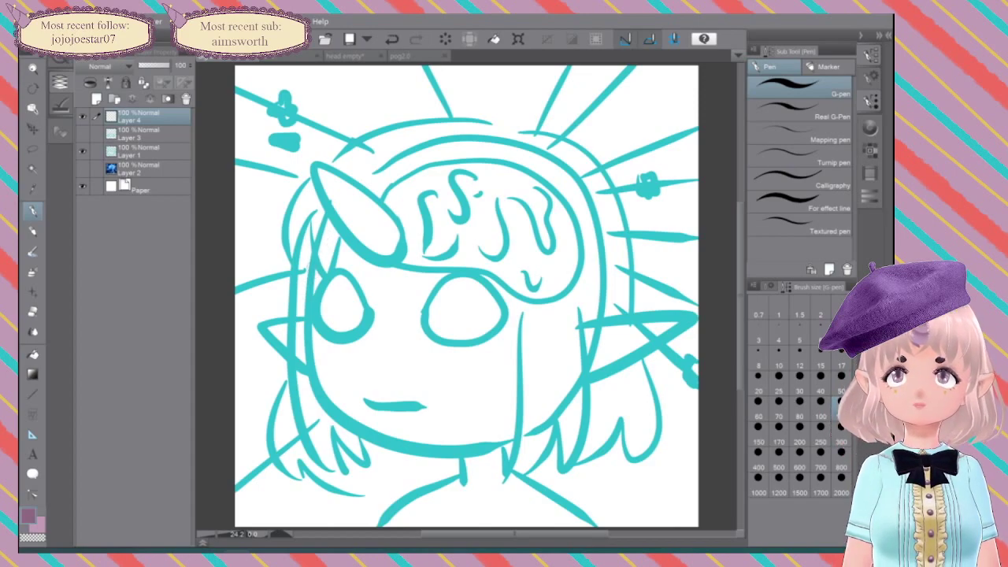
Step: Ink the jawline and both round eye outlines in mauve over the sketch on Layer 4
mouse_move(312, 263)
mouse_down()
mouse_move(311, 375)
mouse_move(337, 413)
mouse_move(376, 439)
mouse_move(442, 451)
mouse_move(522, 434)
mouse_up()
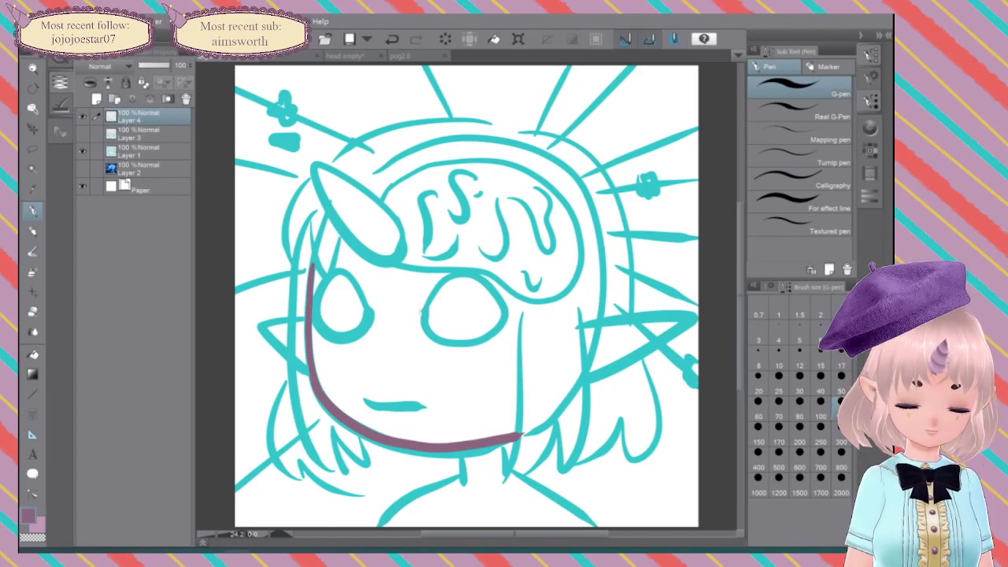
mouse_move(423, 309)
mouse_down()
mouse_move(439, 280)
mouse_move(471, 276)
mouse_move(504, 318)
mouse_up()
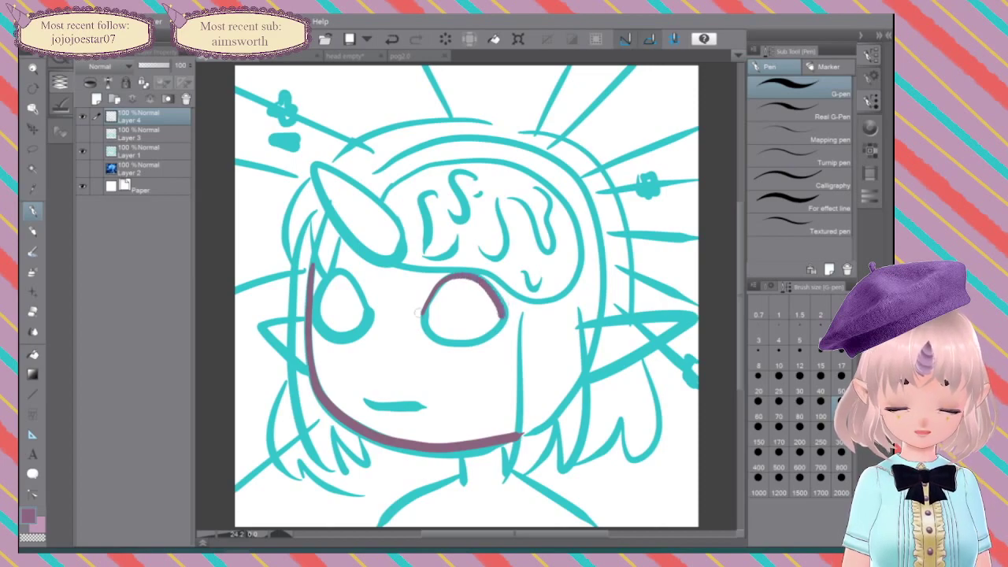
mouse_move(422, 312)
mouse_down()
mouse_move(432, 340)
mouse_move(447, 347)
mouse_move(484, 339)
mouse_move(509, 300)
mouse_up()
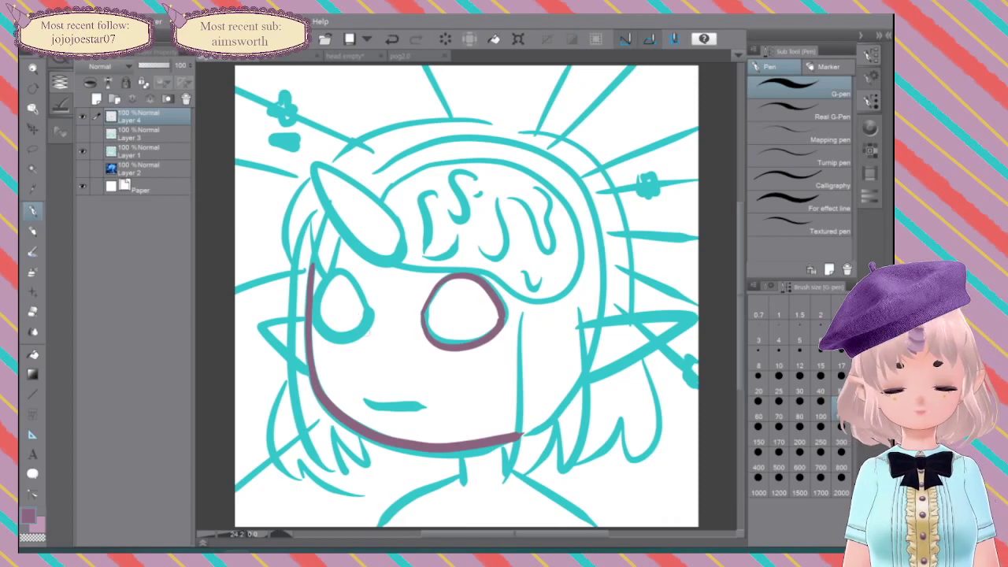
mouse_move(375, 315)
mouse_down()
mouse_move(358, 280)
mouse_move(342, 275)
mouse_move(322, 285)
mouse_move(315, 313)
mouse_move(344, 340)
mouse_move(375, 301)
mouse_up()
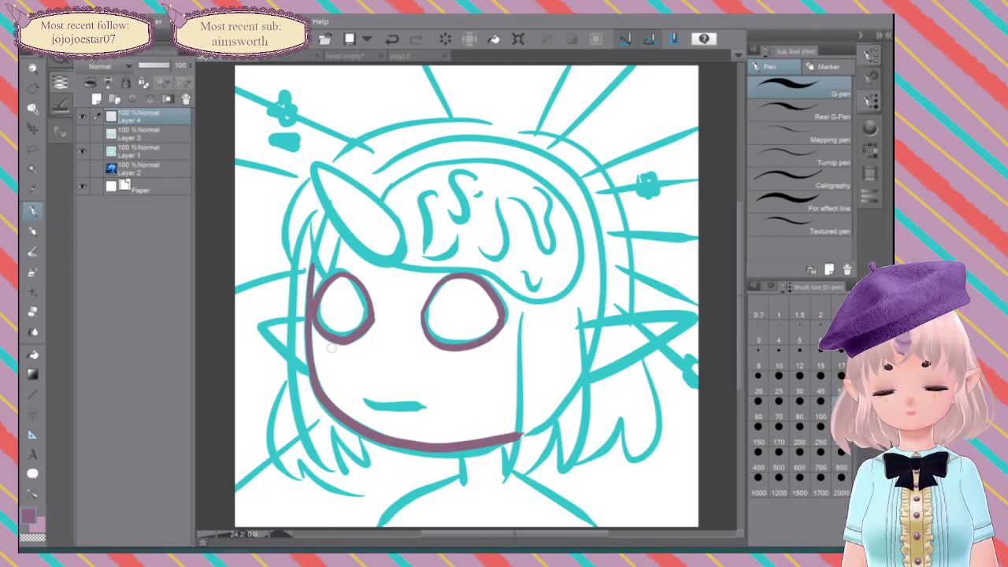
Step: Ink the forehead horn's outline and add curved ridge lines across it
mouse_move(368, 262)
mouse_down()
mouse_move(396, 252)
mouse_move(398, 219)
mouse_move(311, 160)
mouse_up()
mouse_move(367, 263)
mouse_down()
mouse_move(324, 213)
mouse_move(310, 162)
mouse_up()
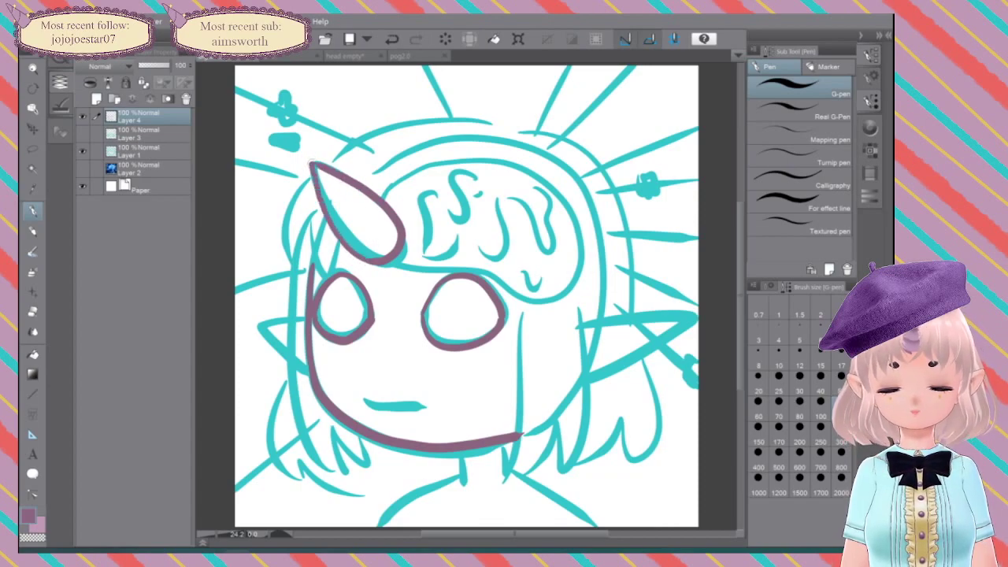
mouse_move(356, 243)
mouse_down()
mouse_move(369, 204)
mouse_move(341, 183)
mouse_up()
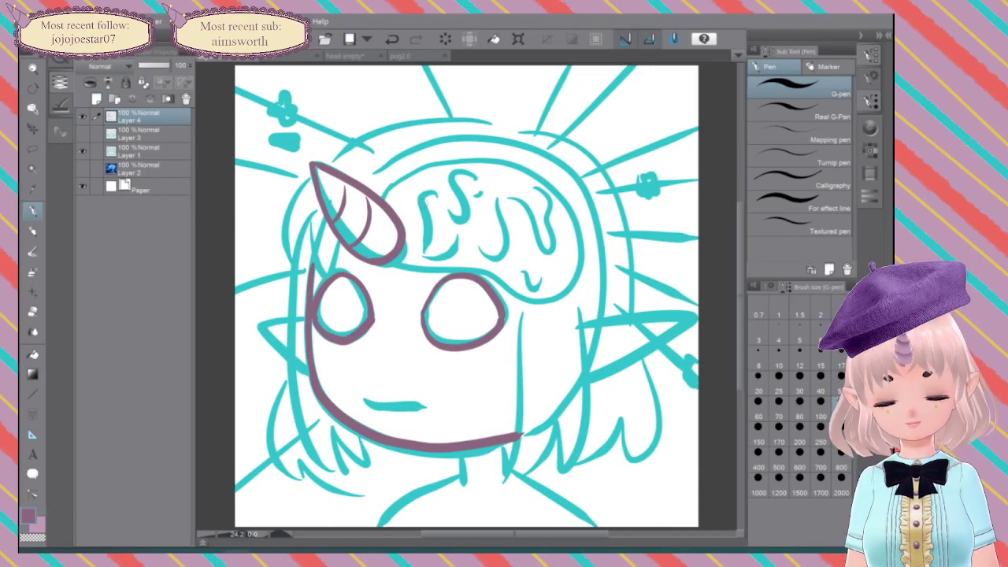
Step: Ink the fringe beside the horn, the top of the head and the left side lock with its jagged tips
mouse_move(340, 242)
mouse_down()
mouse_move(329, 276)
mouse_move(319, 273)
mouse_move(311, 184)
mouse_up()
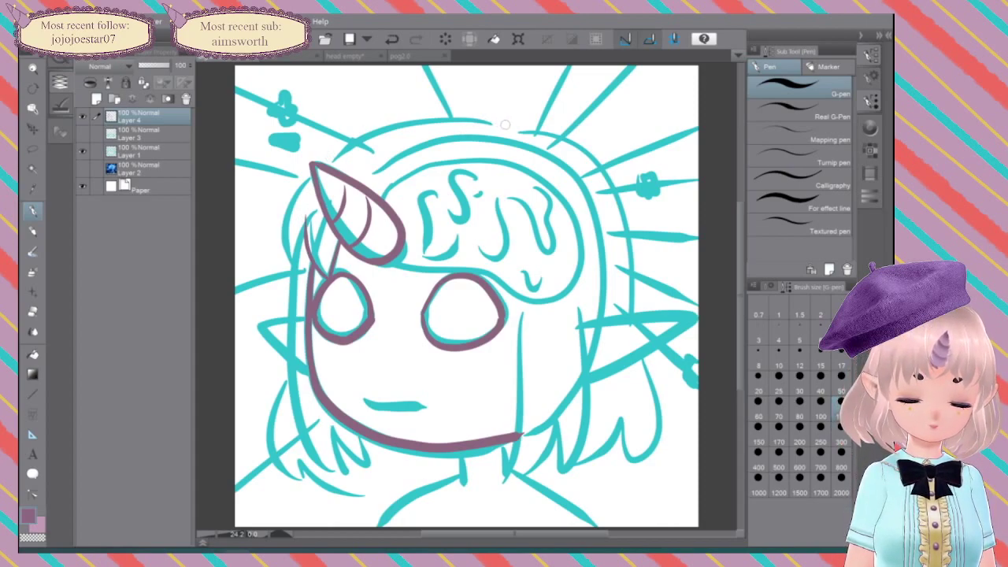
mouse_move(502, 122)
mouse_down()
mouse_move(465, 109)
mouse_move(403, 118)
mouse_move(328, 162)
mouse_up()
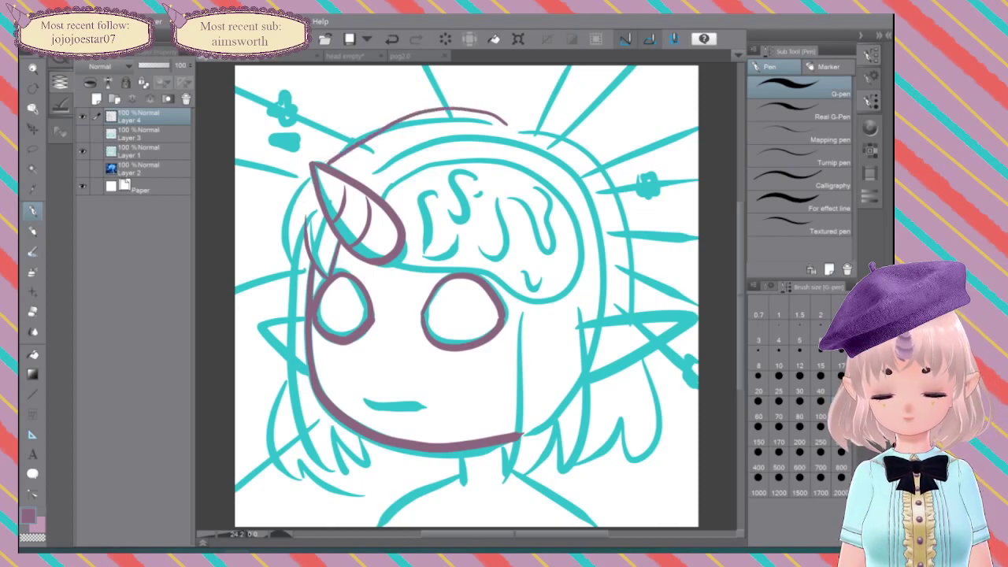
mouse_move(309, 172)
mouse_down()
mouse_move(290, 181)
mouse_move(271, 225)
mouse_move(275, 256)
mouse_move(294, 271)
mouse_move(272, 246)
mouse_up()
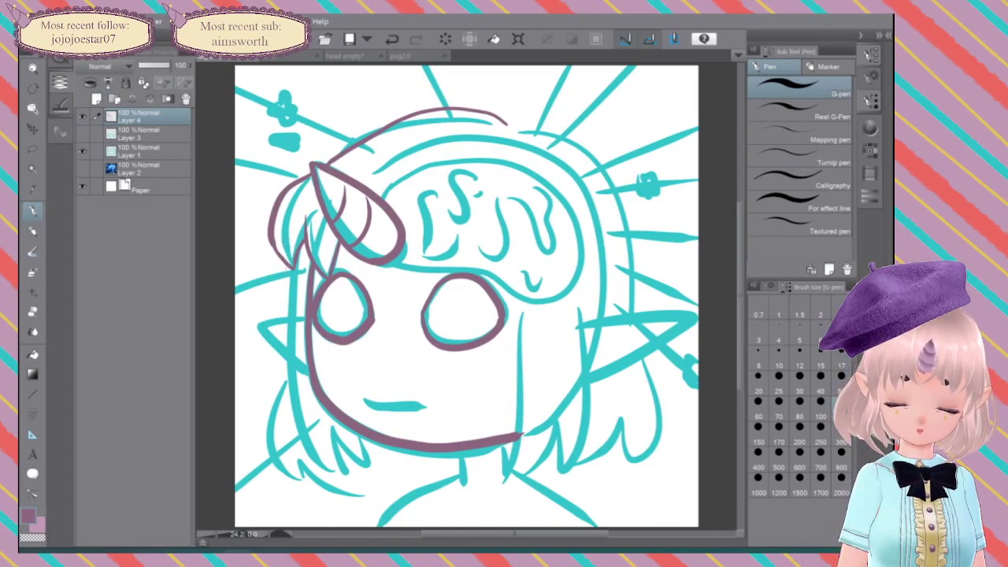
mouse_move(291, 270)
mouse_down()
mouse_move(291, 415)
mouse_move(303, 444)
mouse_move(340, 475)
mouse_up()
mouse_move(331, 426)
mouse_down()
mouse_move(340, 475)
mouse_move(331, 444)
mouse_up()
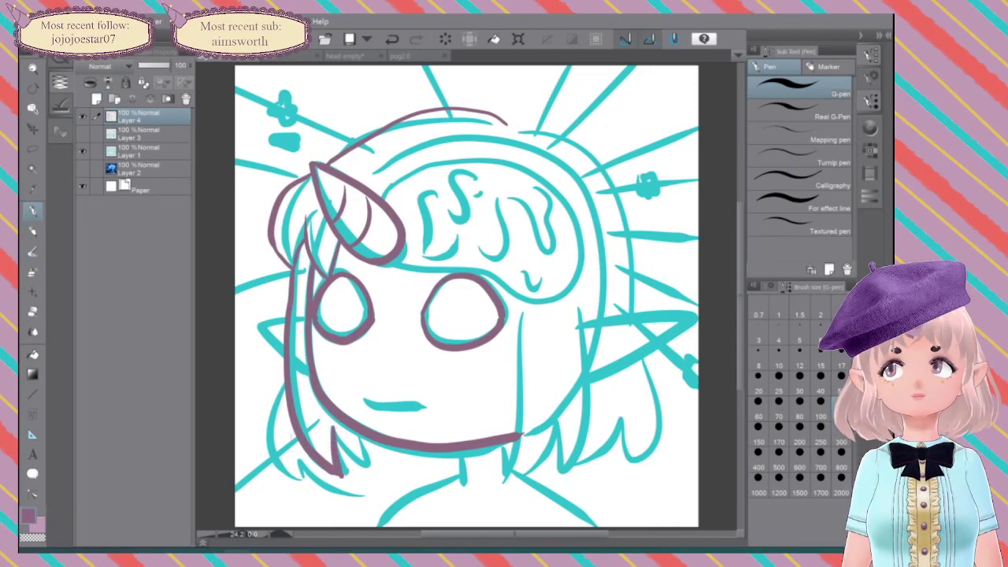
drag(334, 429, 372, 468)
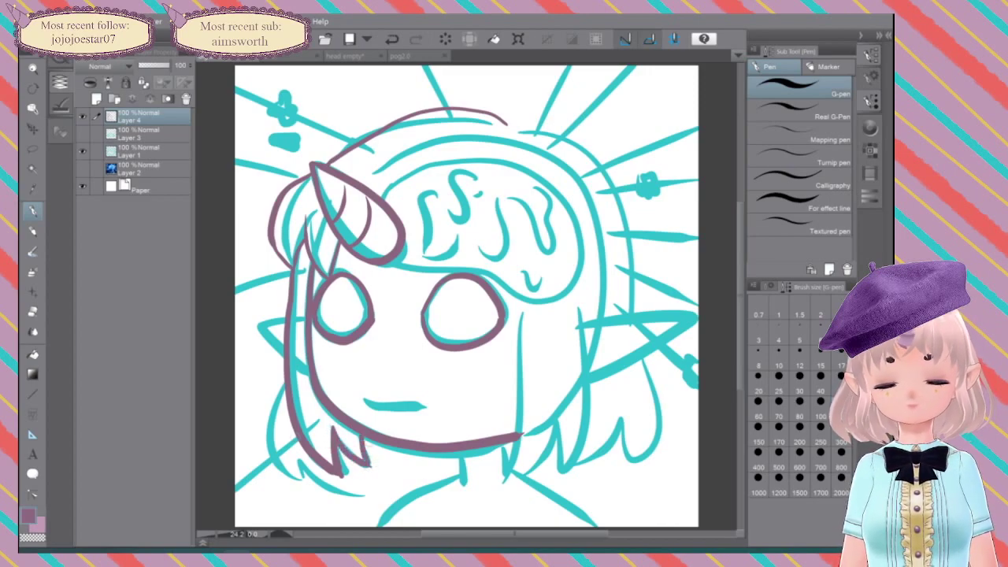
Step: Ink the right side lock with its pointed tips and outline both pointed ears
mouse_move(519, 306)
mouse_down()
mouse_move(523, 404)
mouse_move(505, 483)
mouse_up()
key(ctrl+z)
mouse_move(513, 463)
mouse_down()
mouse_move(504, 481)
mouse_move(554, 438)
mouse_move(559, 419)
mouse_up()
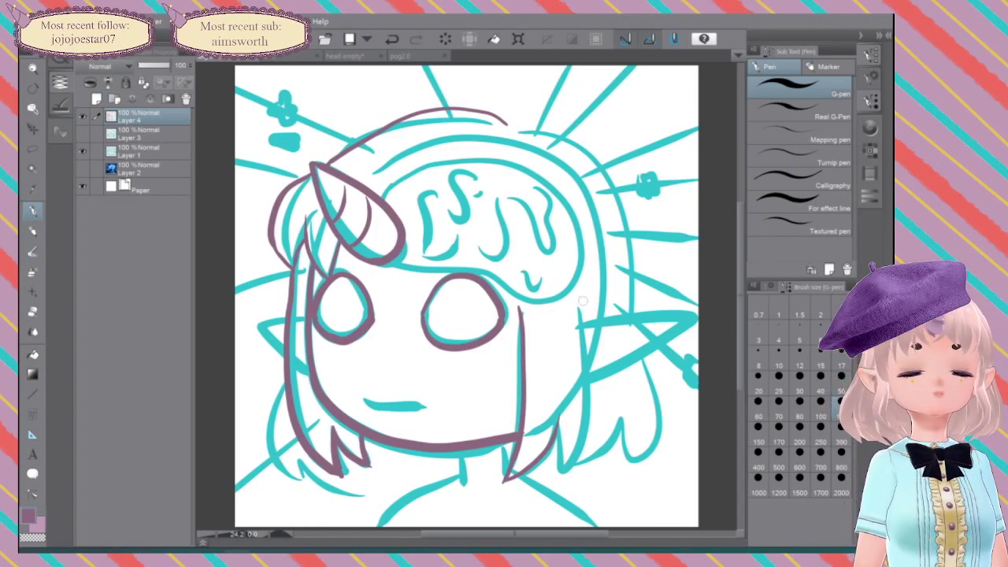
mouse_move(582, 297)
mouse_down()
mouse_move(588, 446)
mouse_move(554, 478)
mouse_up()
drag(559, 422, 555, 475)
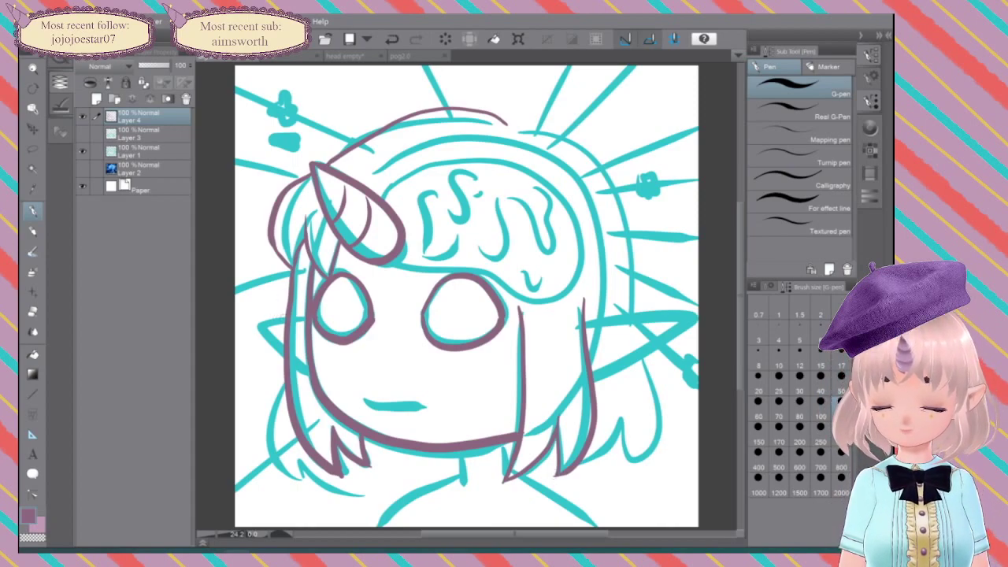
mouse_move(285, 317)
mouse_down()
mouse_move(256, 321)
mouse_move(282, 361)
mouse_up()
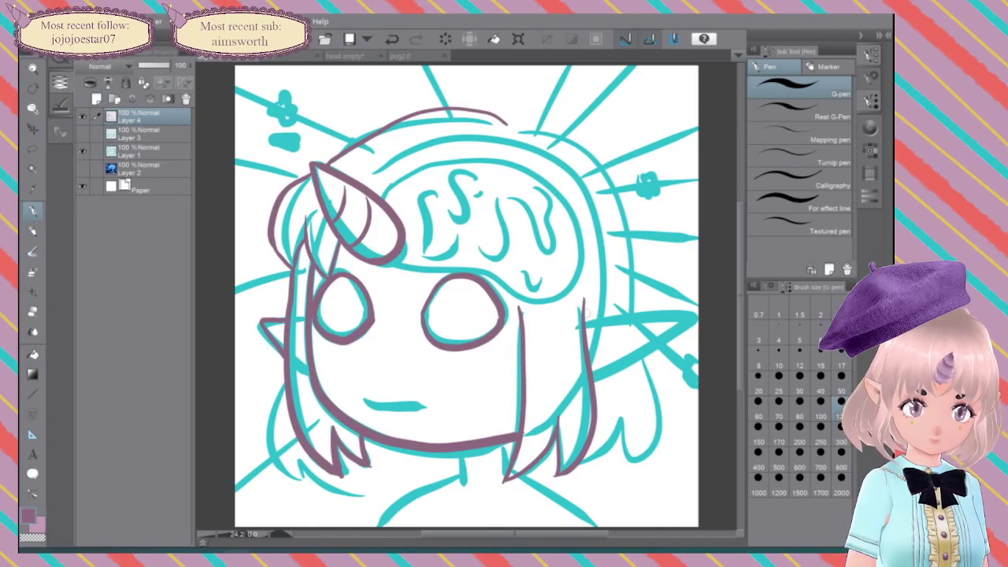
mouse_move(587, 308)
mouse_down()
mouse_move(667, 307)
mouse_move(594, 379)
mouse_up()
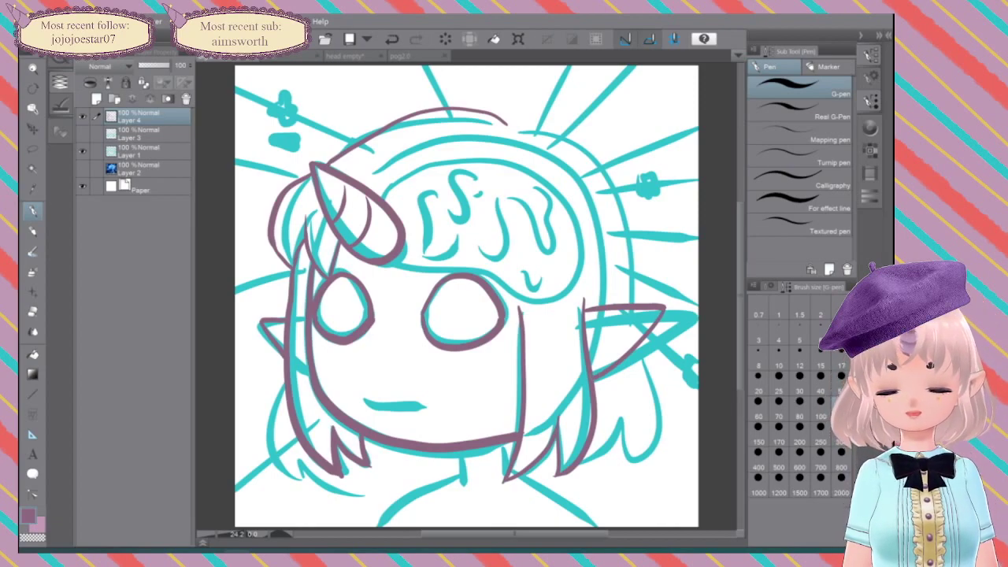
Step: Ink the outer hair contour down the right of the head and the jagged back hair on both sides
mouse_move(514, 121)
mouse_down()
mouse_move(568, 122)
mouse_move(616, 172)
mouse_move(629, 301)
mouse_up()
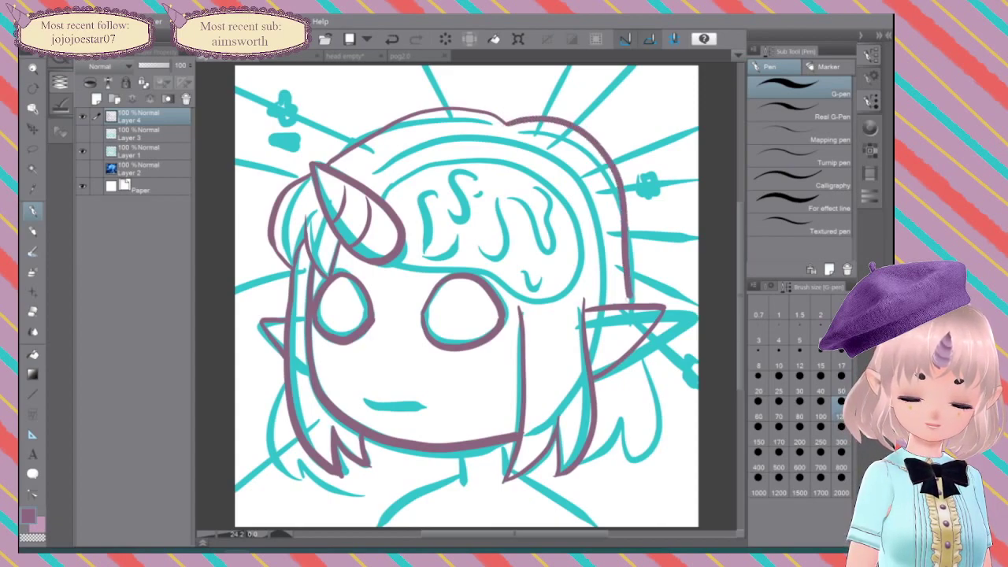
mouse_move(644, 338)
mouse_down()
mouse_move(675, 397)
mouse_move(643, 449)
mouse_move(619, 455)
mouse_move(633, 407)
mouse_move(605, 460)
mouse_move(565, 471)
mouse_up()
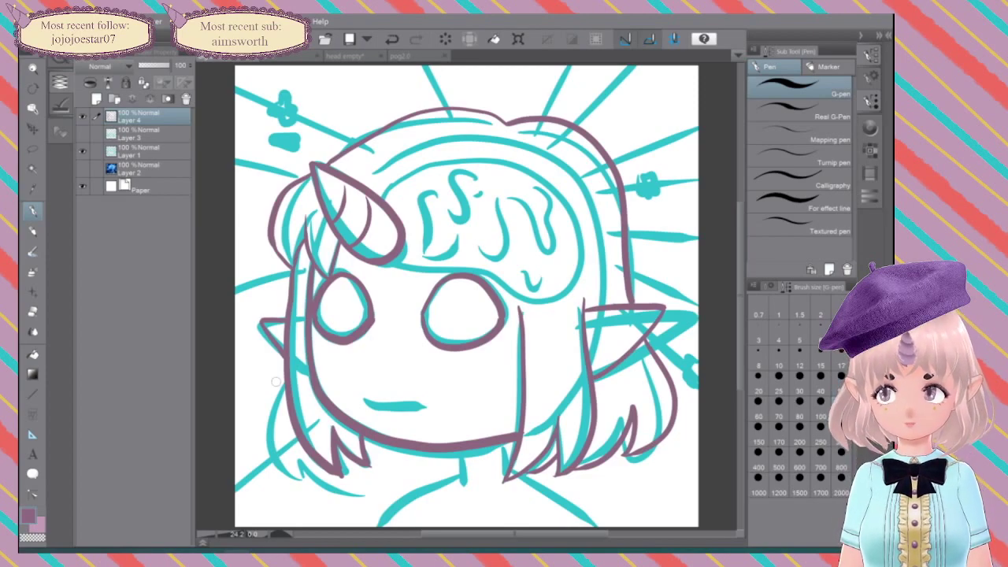
mouse_move(281, 366)
mouse_down()
mouse_move(259, 406)
mouse_move(303, 478)
mouse_move(294, 445)
mouse_move(329, 478)
mouse_move(378, 496)
mouse_move(380, 455)
mouse_move(395, 482)
mouse_up()
drag(390, 485, 429, 474)
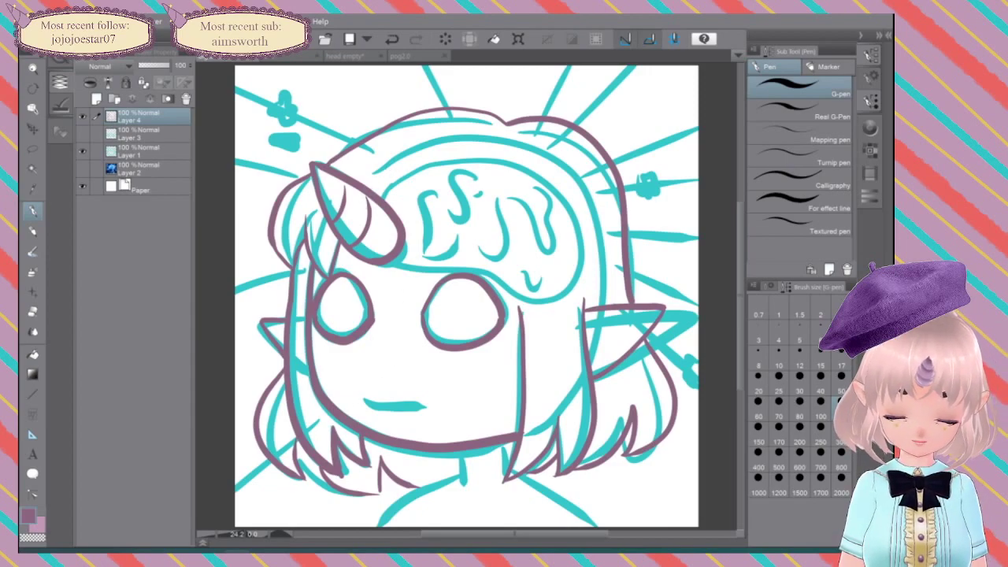
Step: Ink the mouth line, the outline of the exposed brain and the wavy folds inside it
drag(362, 402, 440, 405)
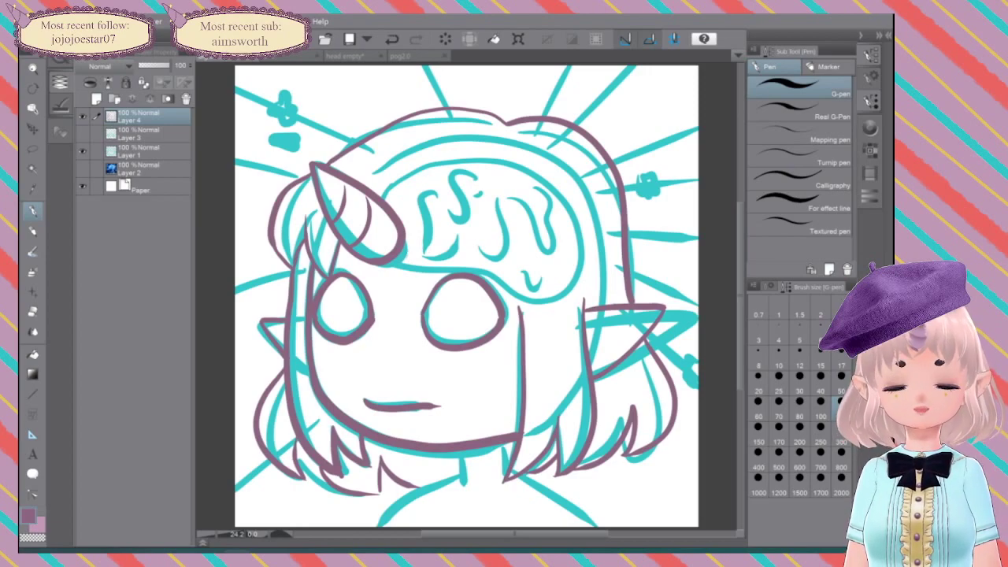
mouse_move(386, 266)
mouse_down()
mouse_move(481, 264)
mouse_move(534, 297)
mouse_move(556, 296)
mouse_move(577, 285)
mouse_move(587, 236)
mouse_move(562, 189)
mouse_move(498, 152)
mouse_move(450, 151)
mouse_move(367, 189)
mouse_up()
mouse_move(431, 179)
mouse_down()
mouse_move(470, 157)
mouse_move(462, 178)
mouse_move(480, 218)
mouse_move(476, 251)
mouse_move(488, 248)
mouse_move(493, 203)
mouse_up()
mouse_move(490, 156)
mouse_down()
mouse_move(530, 200)
mouse_move(527, 214)
mouse_move(541, 201)
mouse_move(556, 224)
mouse_move(555, 206)
mouse_move(567, 217)
mouse_move(563, 253)
mouse_move(540, 282)
mouse_up()
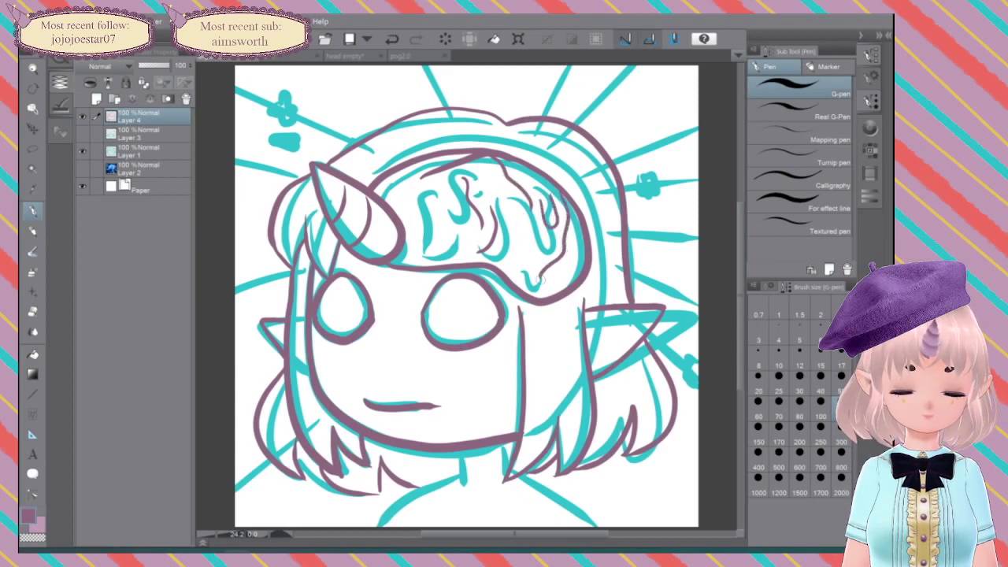
drag(533, 245, 508, 278)
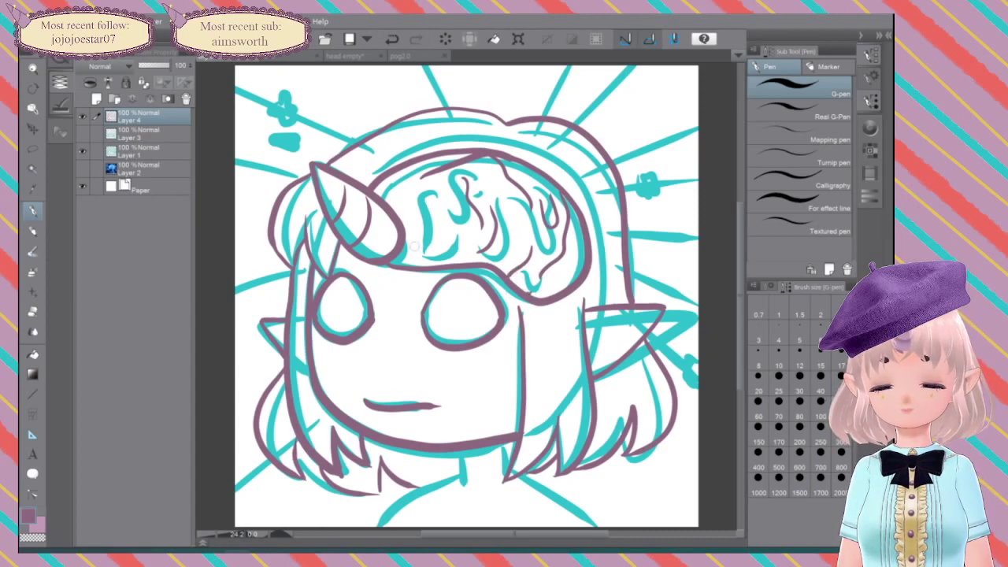
mouse_move(435, 208)
mouse_down()
mouse_move(431, 246)
mouse_move(404, 263)
mouse_move(415, 233)
mouse_up()
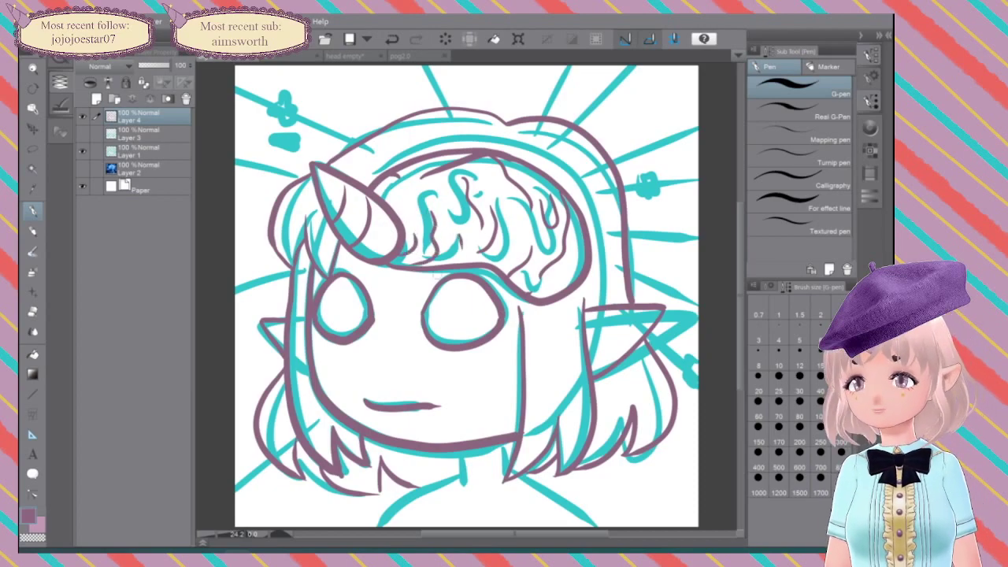
Step: Check the brain reference image on Layer 2, hide it again, and ink small bumps along the brain's outline plus an extra fold beside the horn
click(83, 167)
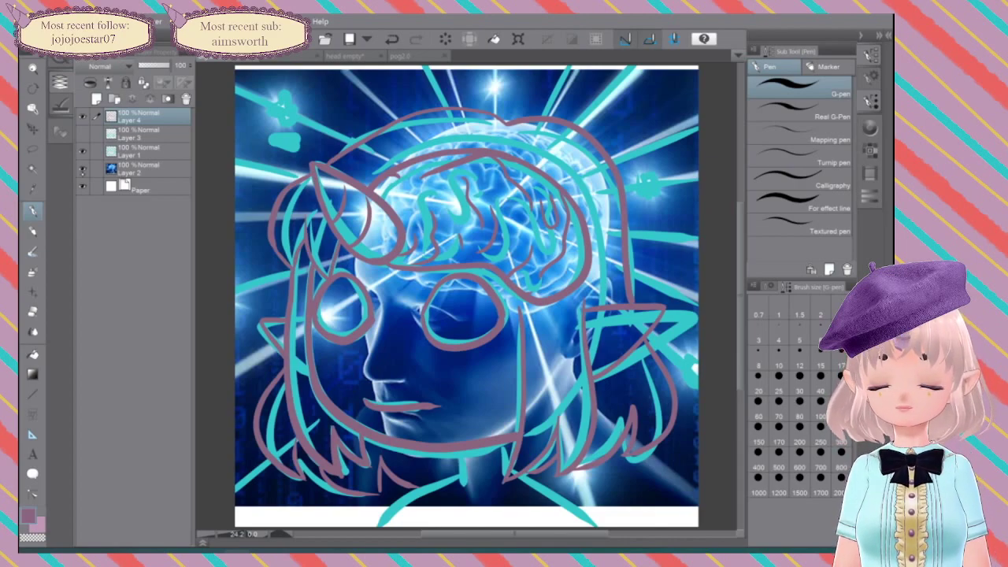
click(83, 167)
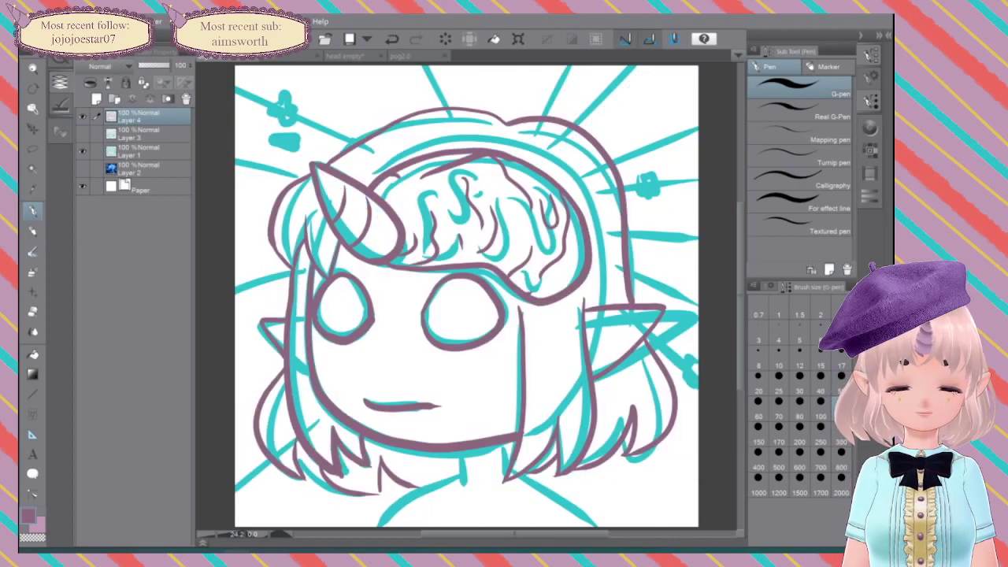
mouse_move(495, 148)
mouse_down()
mouse_move(542, 168)
mouse_move(581, 206)
mouse_move(591, 275)
mouse_move(544, 306)
mouse_move(474, 268)
mouse_move(388, 268)
mouse_up()
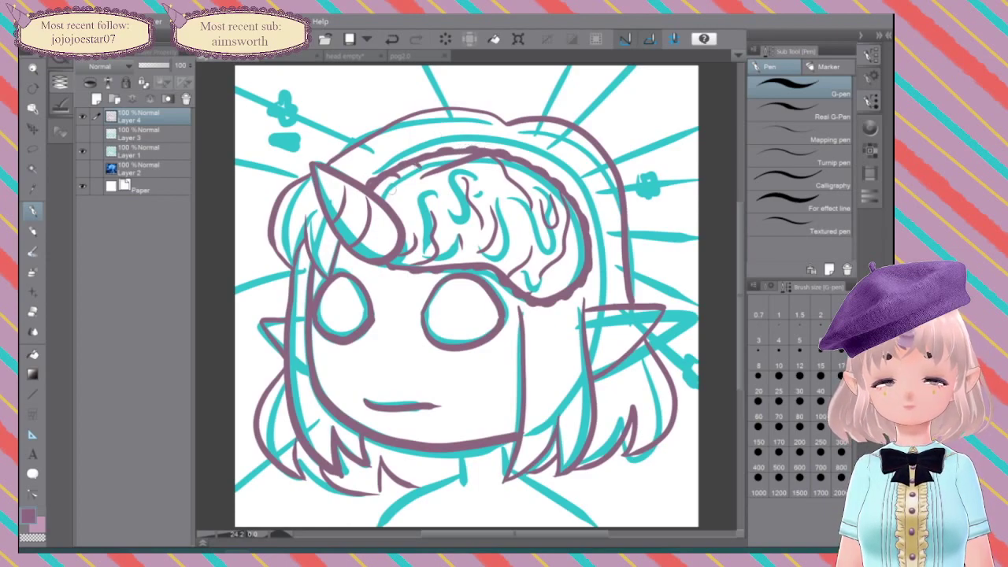
drag(385, 184, 396, 209)
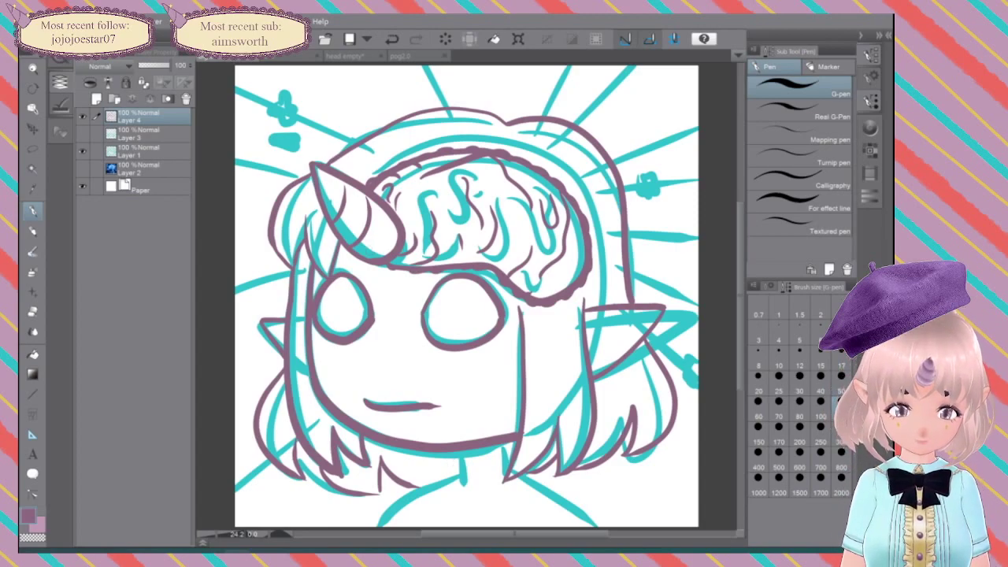
Step: Ink the neck lines and both shoulder curves below the head
drag(452, 454, 453, 485)
mouse_move(503, 443)
mouse_down()
mouse_move(524, 482)
mouse_move(593, 528)
mouse_up()
drag(450, 481, 367, 530)
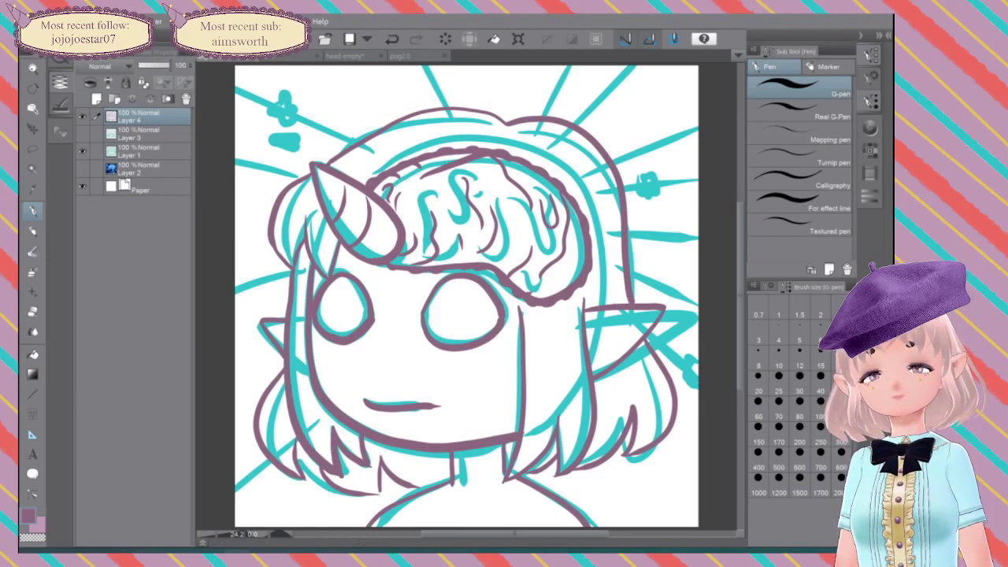
Step: Ink a bow tie with a knot and creases at the collar, clean up its centre, and add vertical pleat lines on the shirt beside it
mouse_move(475, 496)
mouse_down()
mouse_move(506, 496)
mouse_move(495, 522)
mouse_move(481, 521)
mouse_move(468, 488)
mouse_move(471, 497)
mouse_move(446, 477)
mouse_move(438, 507)
mouse_move(473, 503)
mouse_up()
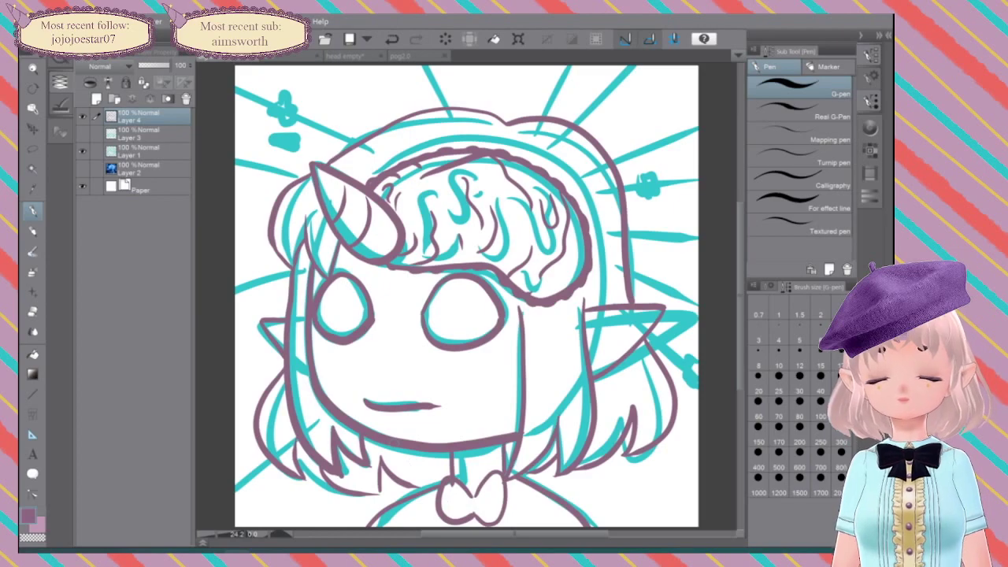
key(e)
click(799, 407)
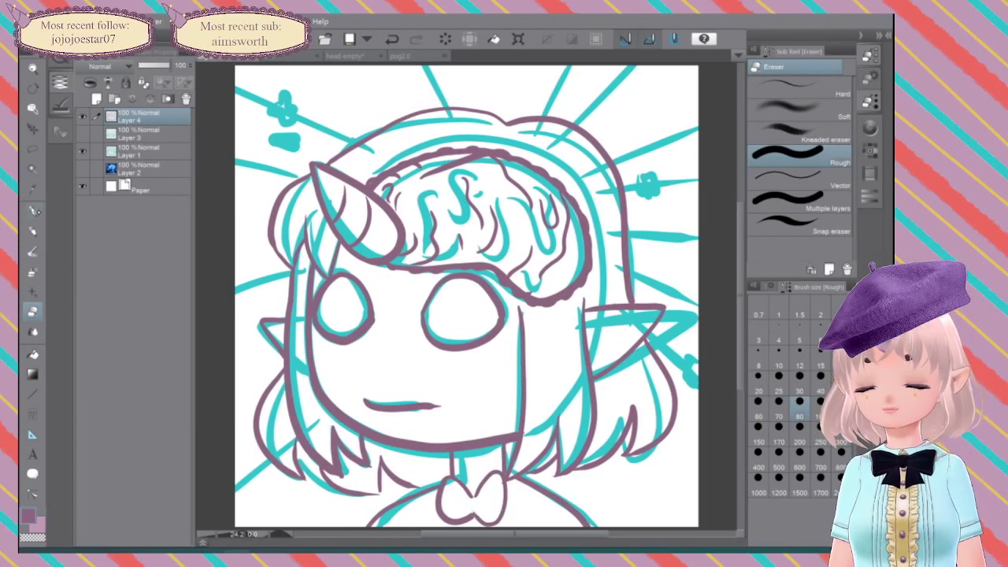
key(p)
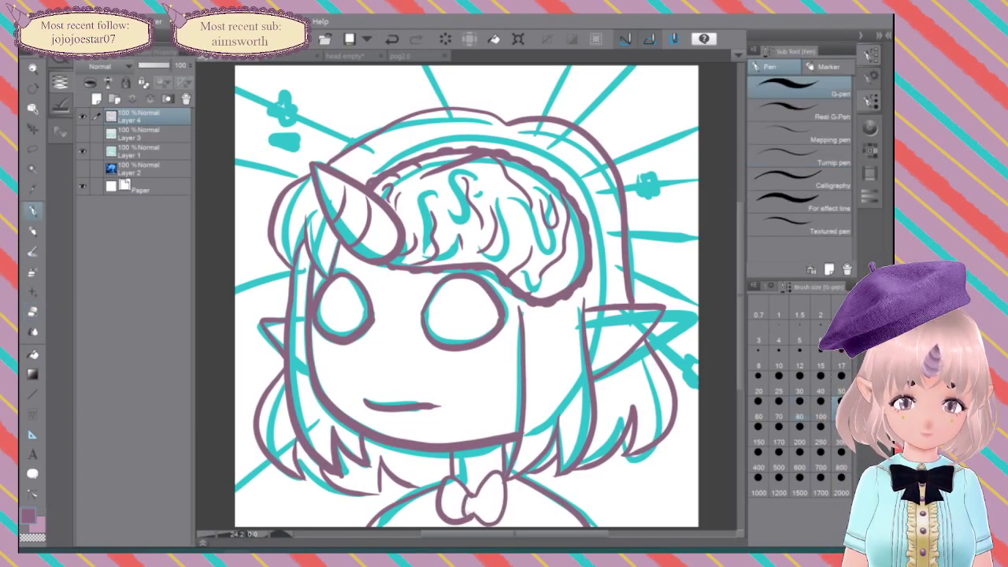
mouse_move(475, 497)
mouse_down()
mouse_move(474, 515)
mouse_move(497, 511)
mouse_move(452, 503)
mouse_move(446, 515)
mouse_up()
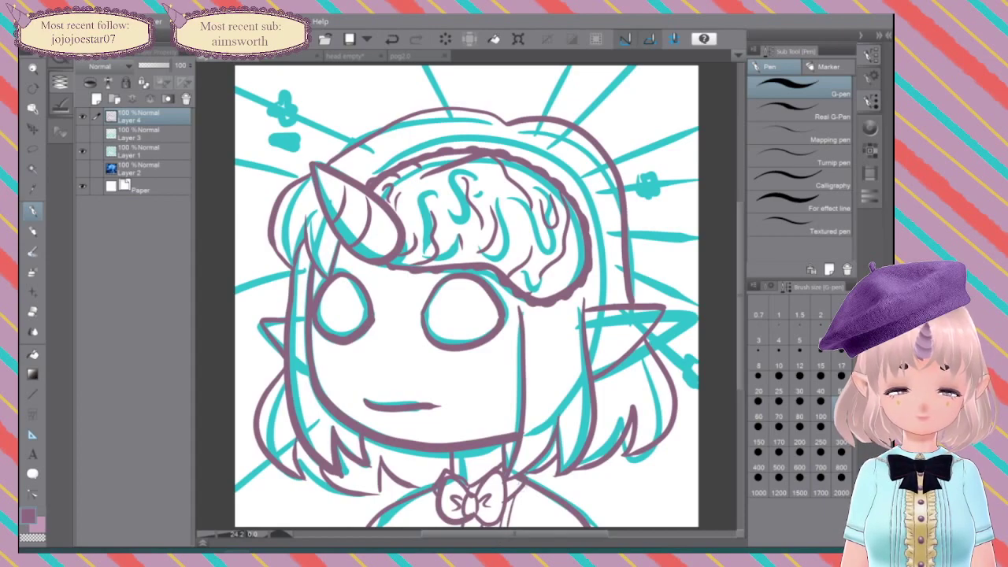
drag(442, 509, 427, 535)
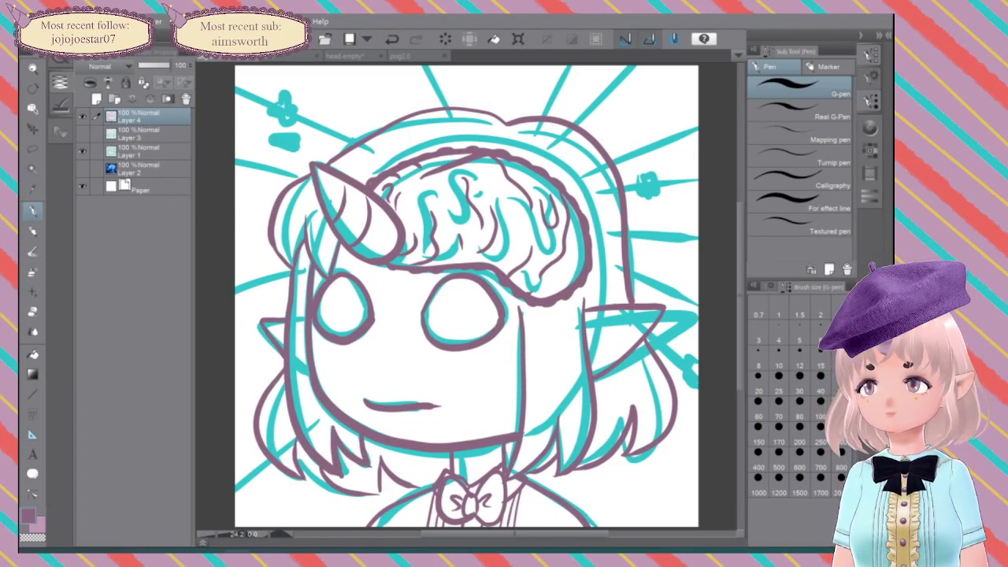
Step: Try a straight mauve ray from the head toward the canvas's upper-left corner with the Straight line tool, and undo it
key(u)
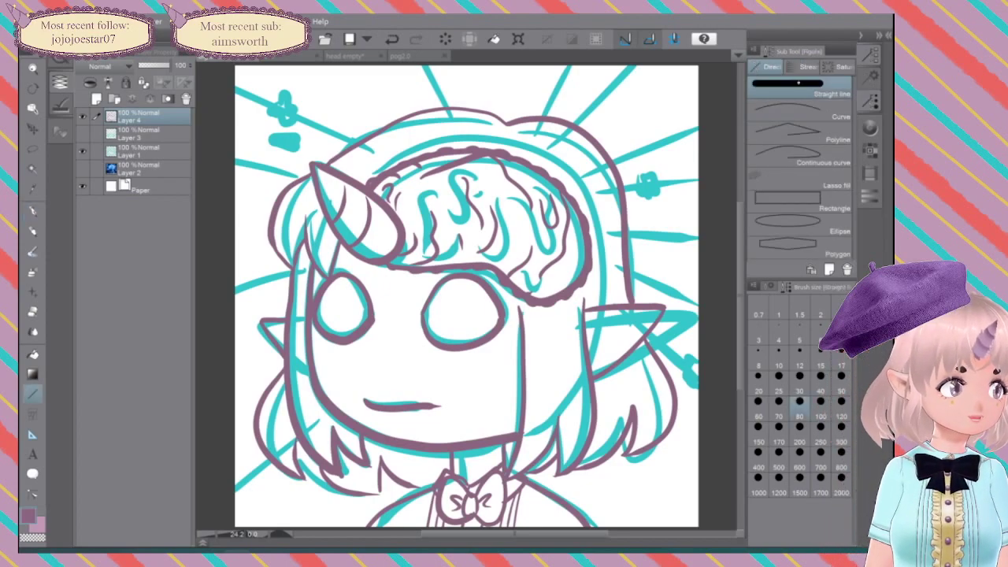
drag(366, 155, 228, 77)
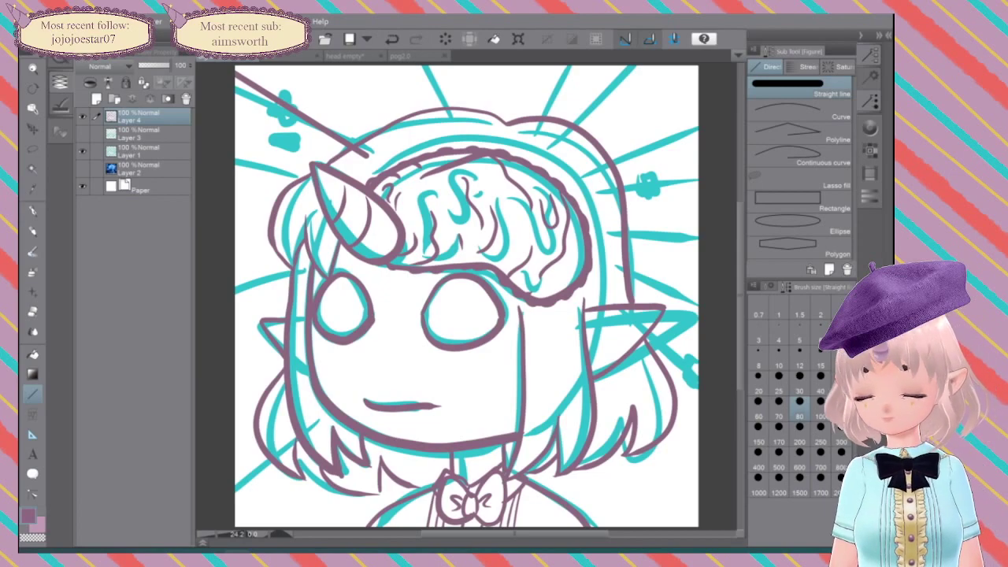
key(ctrl+z)
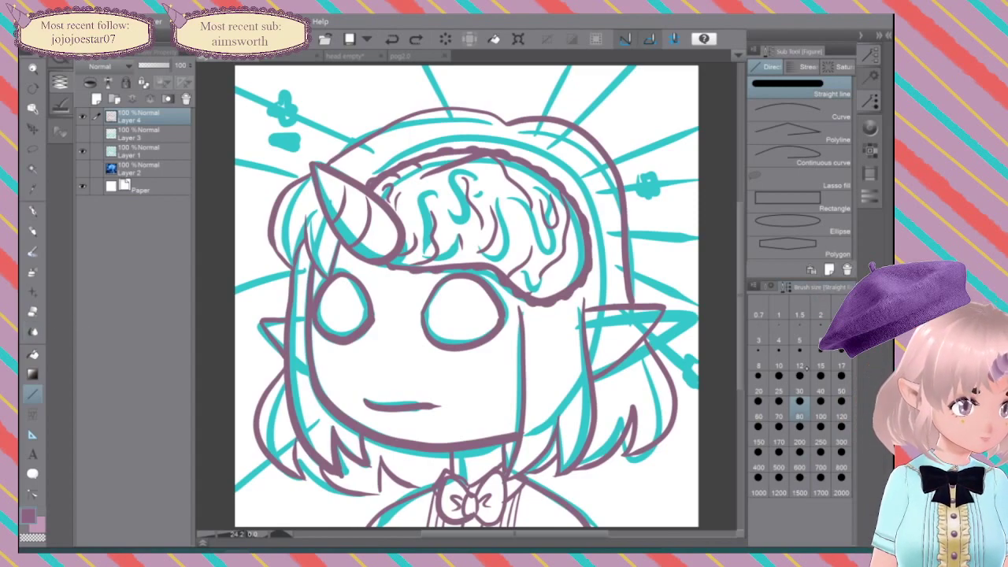
Step: Open the Straight line tool's detailed settings and examine the ink, anti-aliasing and brush shape presets for a suitable line shape
click(771, 286)
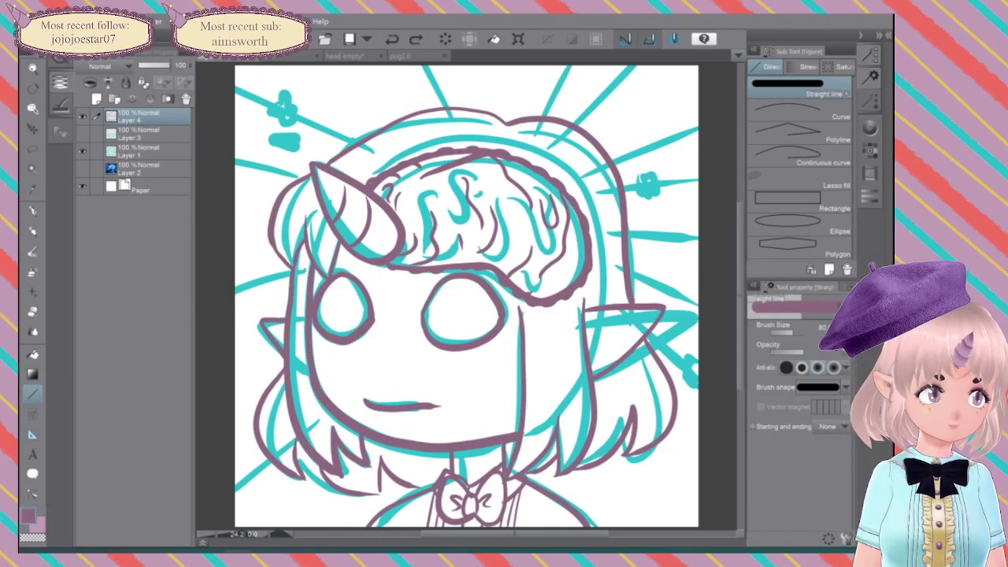
click(845, 537)
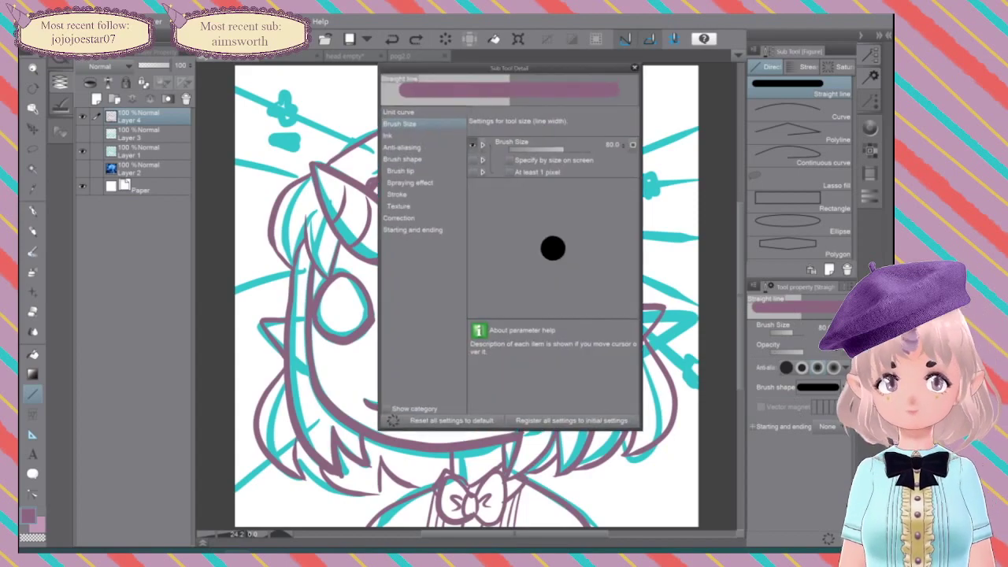
click(388, 136)
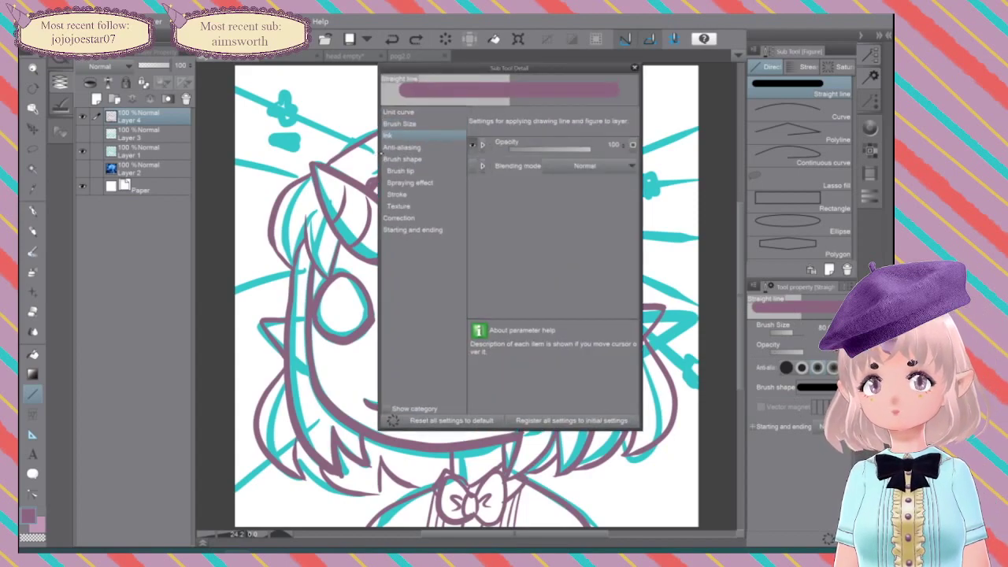
click(394, 147)
click(397, 159)
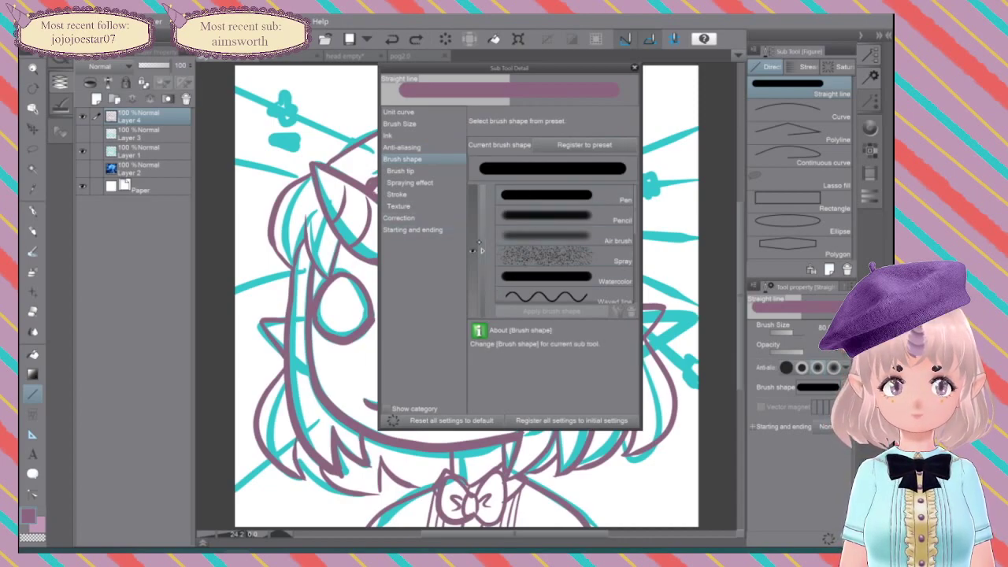
click(506, 277)
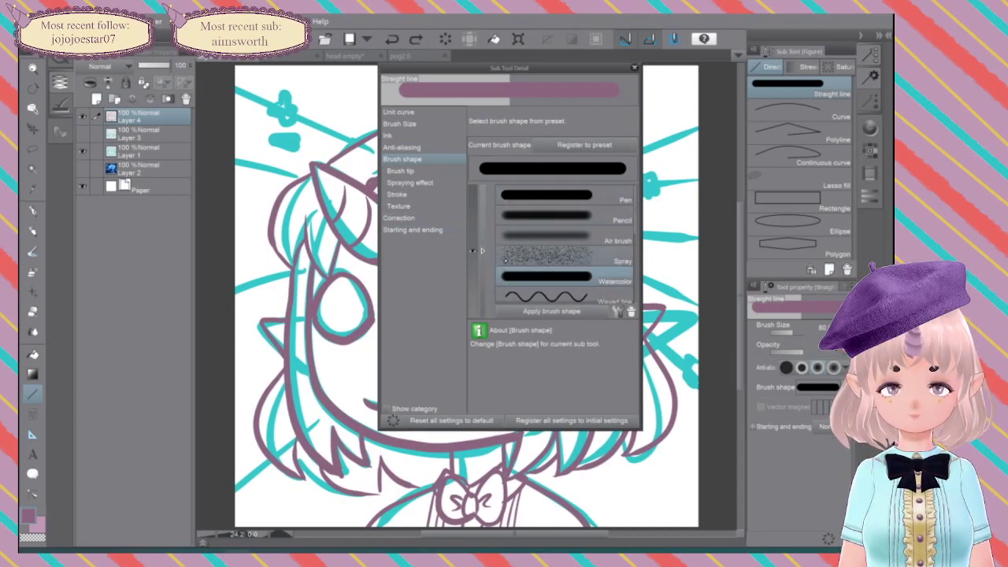
click(524, 195)
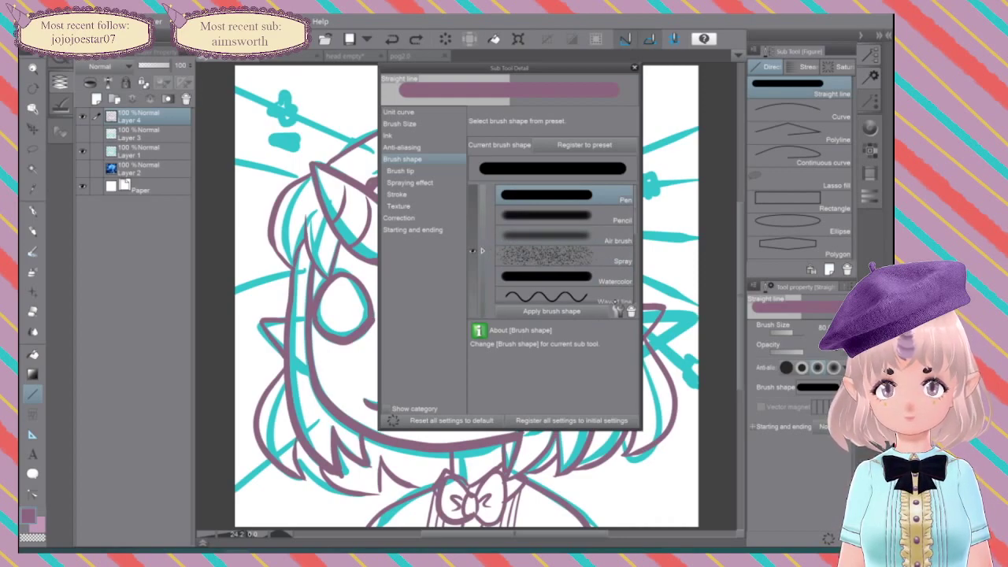
click(618, 311)
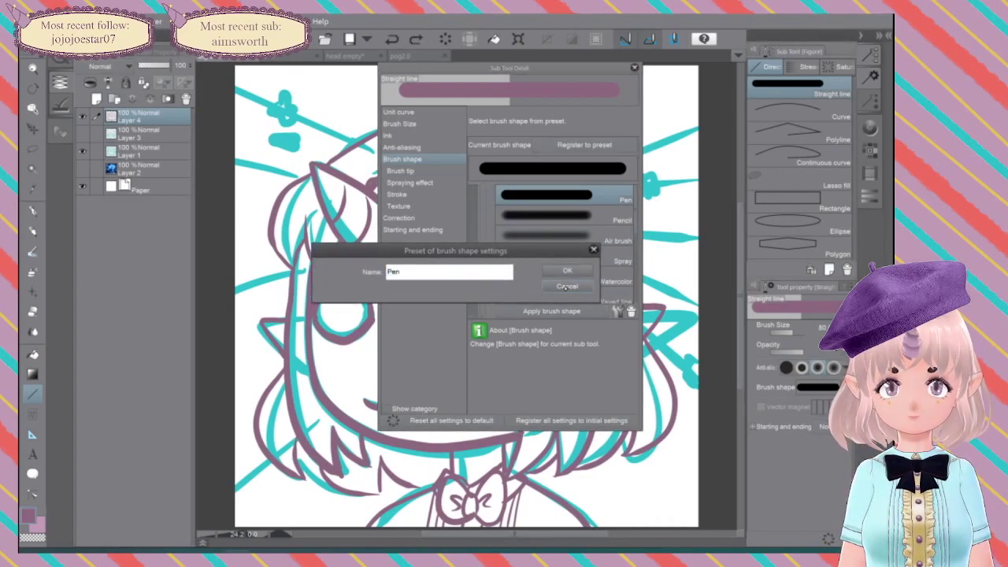
click(567, 287)
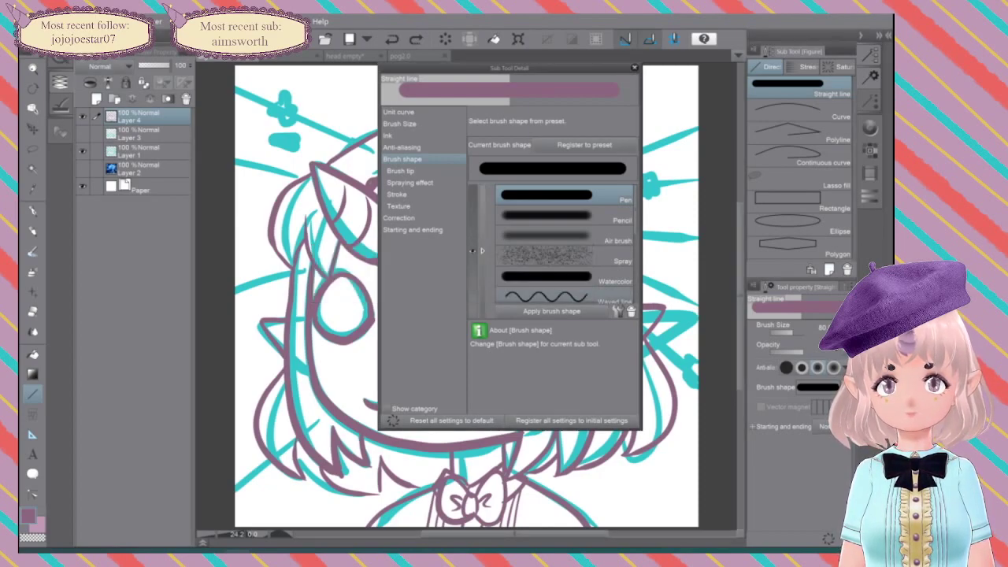
drag(636, 205, 642, 244)
scroll(643, 245, down, 3)
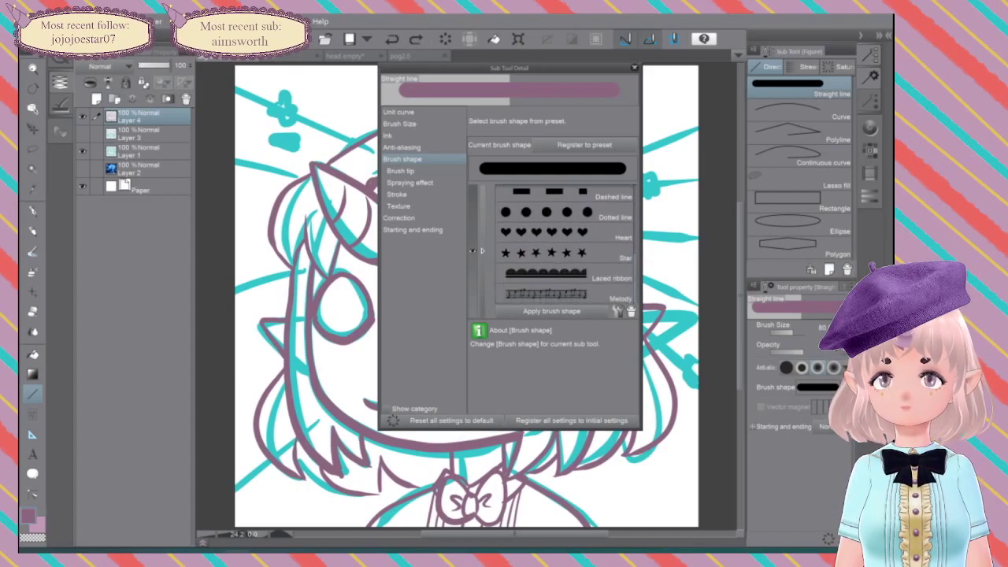
Step: Try different brush tip thicknesses and directions of applying for the Straight line tool, and set the thickness to 316
click(402, 171)
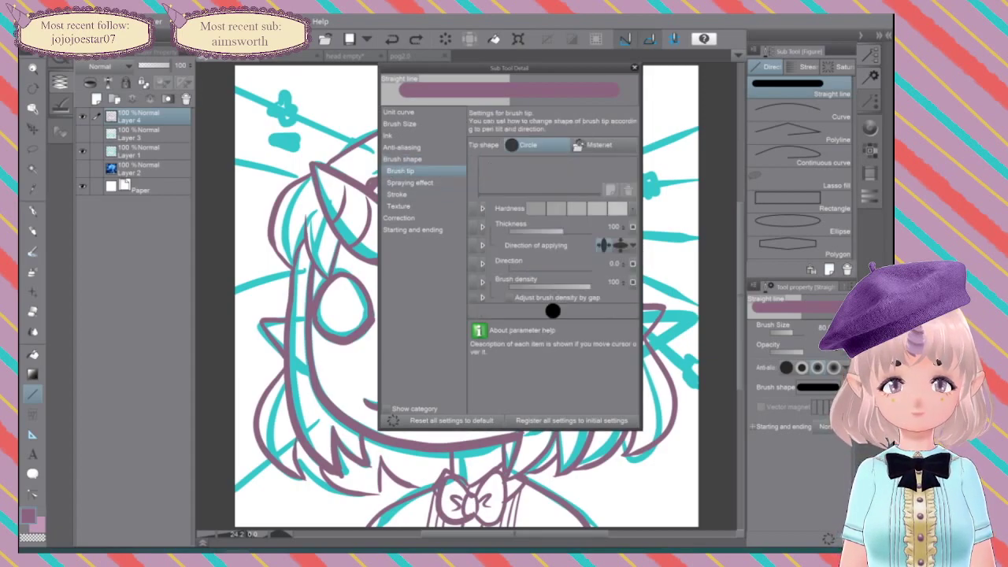
mouse_move(533, 321)
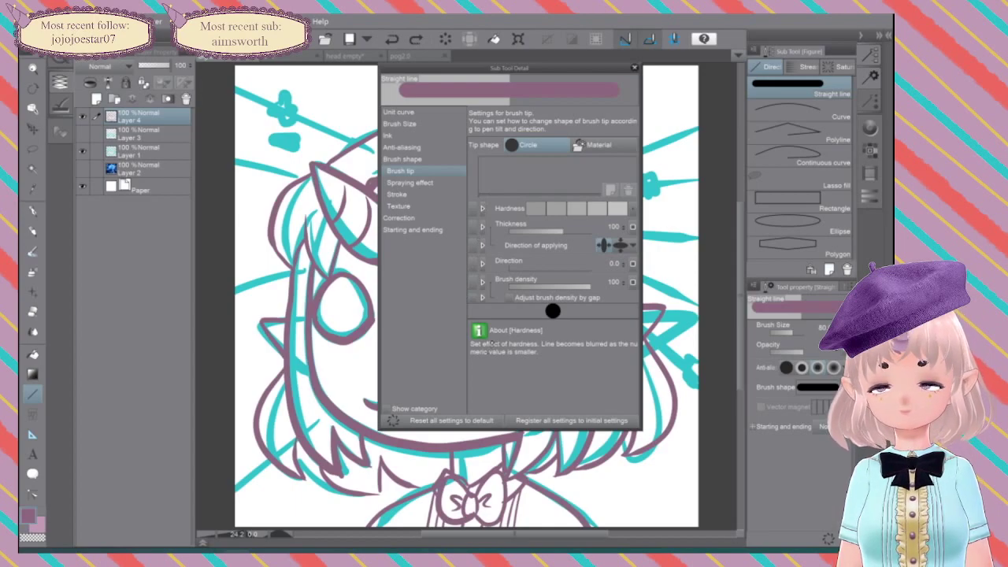
mouse_move(590, 285)
mouse_down()
mouse_move(522, 285)
mouse_move(616, 277)
mouse_up()
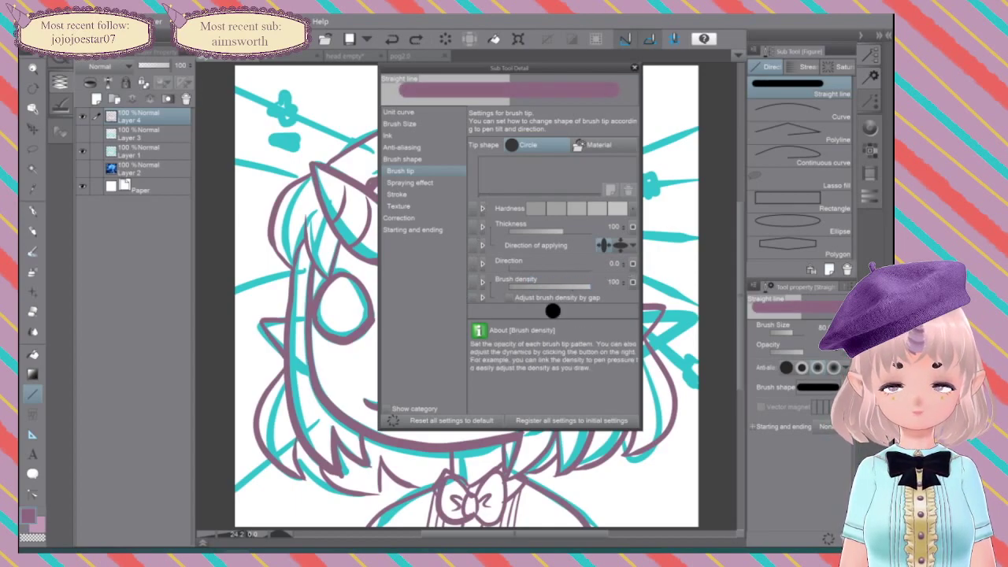
mouse_move(562, 231)
mouse_down()
mouse_move(522, 230)
mouse_move(591, 236)
mouse_move(613, 256)
mouse_move(568, 253)
mouse_up()
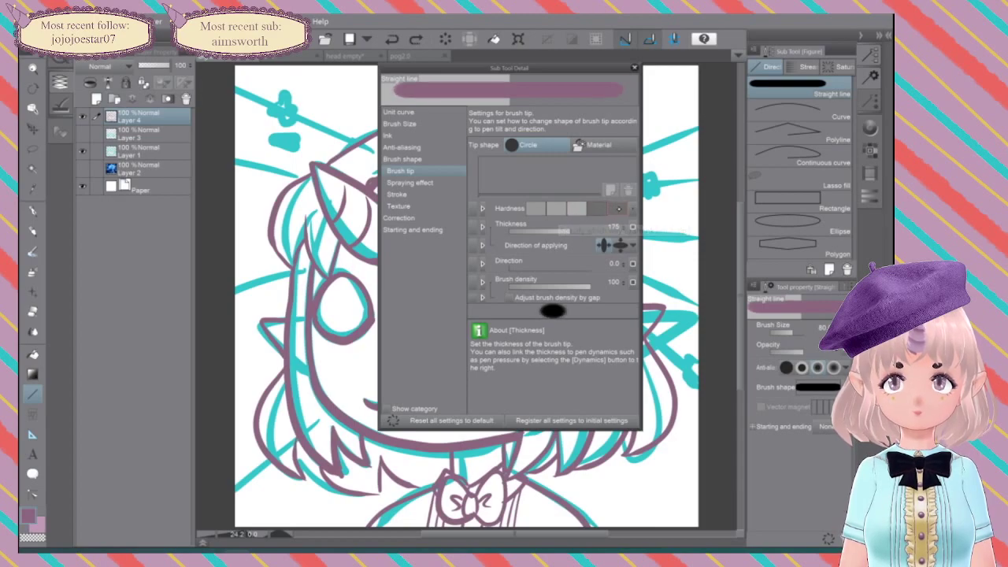
click(620, 246)
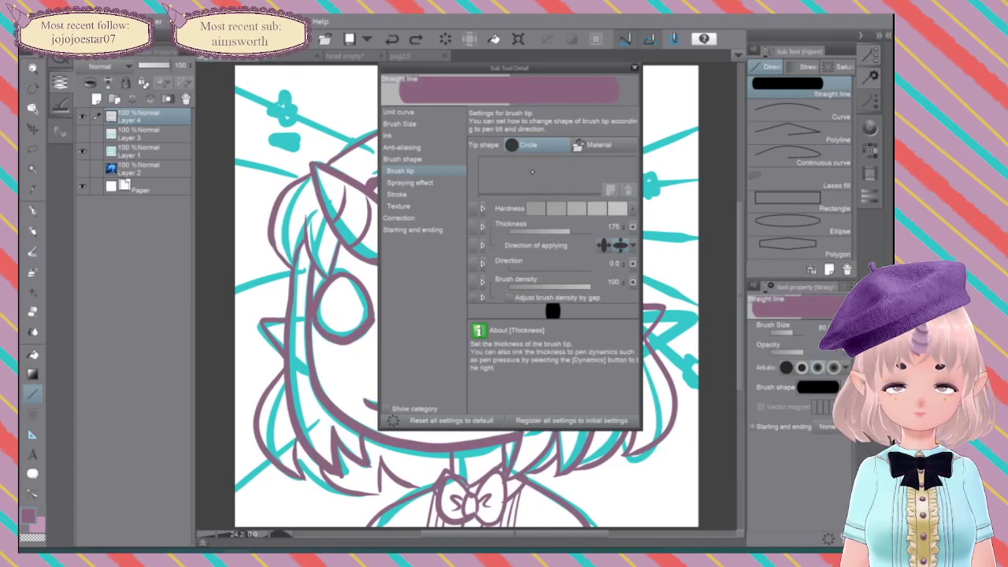
click(564, 231)
drag(564, 232, 552, 232)
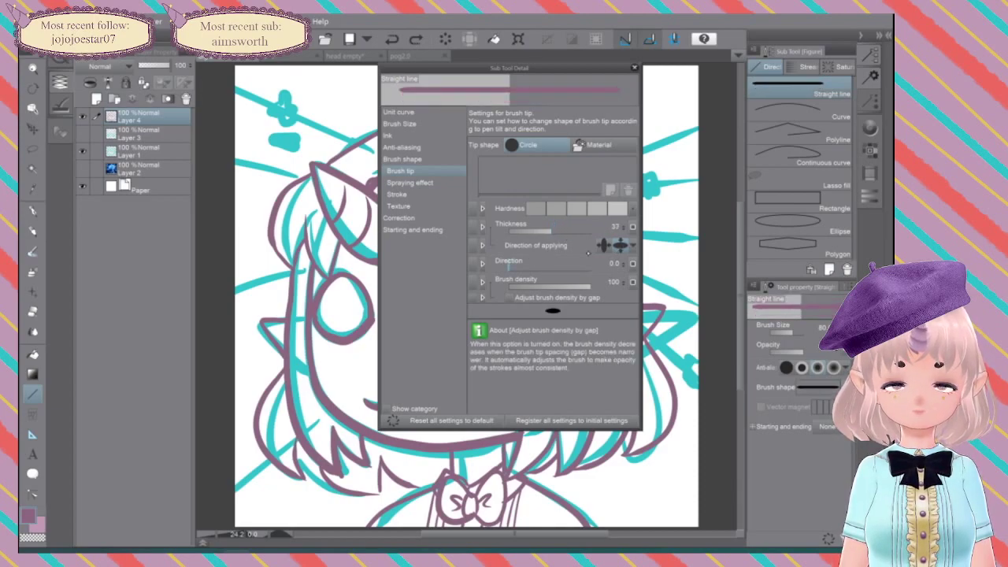
click(561, 231)
drag(560, 232, 578, 232)
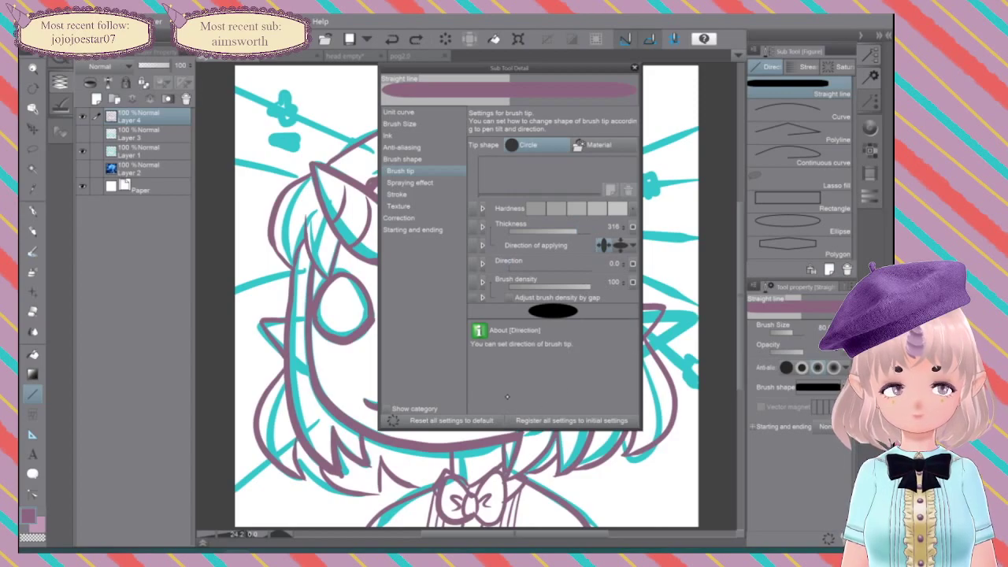
Step: Try several brush tip directions for the Straight line tool, setting the tip thickness to 425 and the direction to 5.6
click(623, 262)
click(623, 261)
click(623, 261)
click(623, 261)
click(623, 261)
click(623, 265)
click(623, 265)
click(623, 265)
click(623, 266)
click(623, 265)
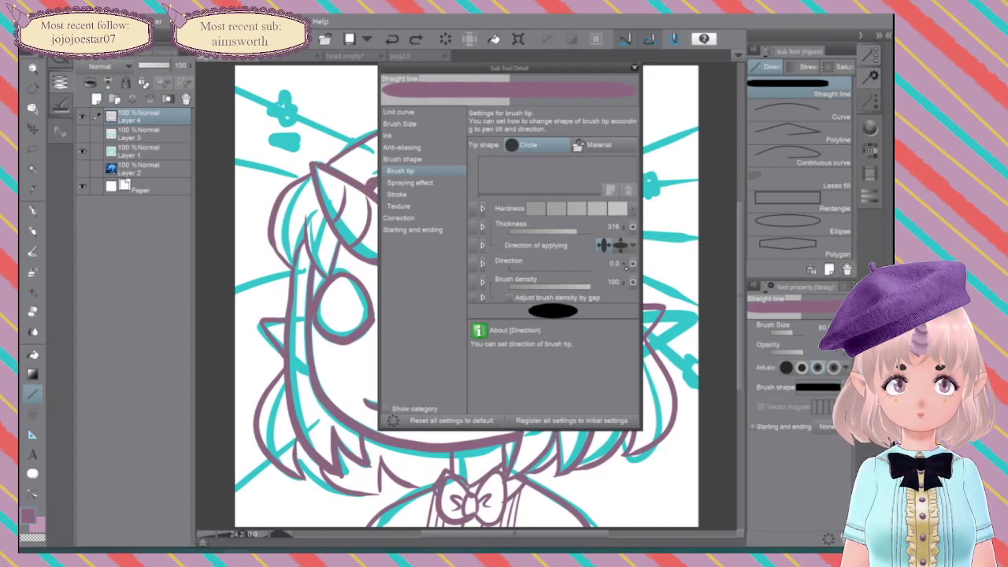
click(622, 260)
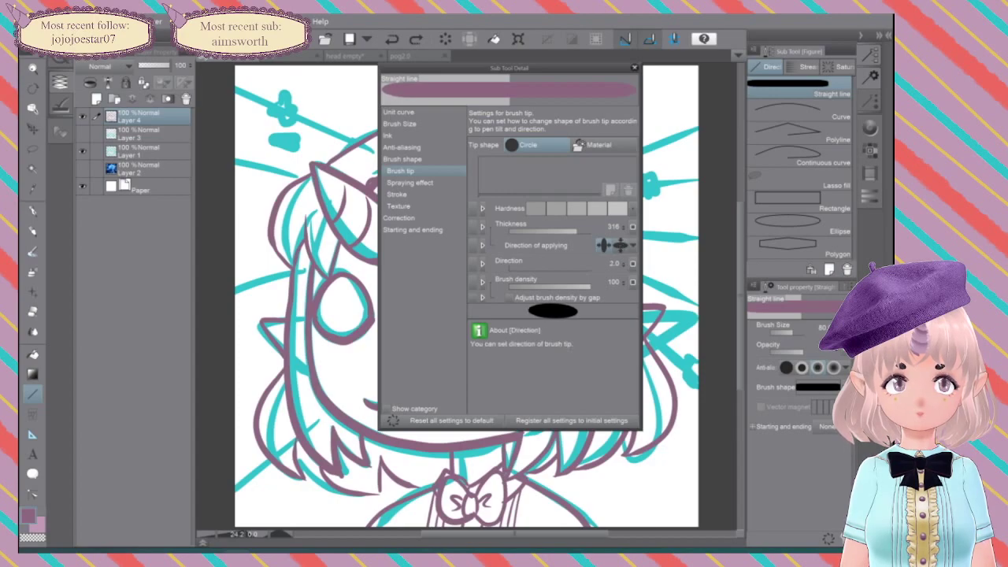
mouse_move(510, 267)
mouse_down()
mouse_move(534, 263)
mouse_move(511, 267)
mouse_up()
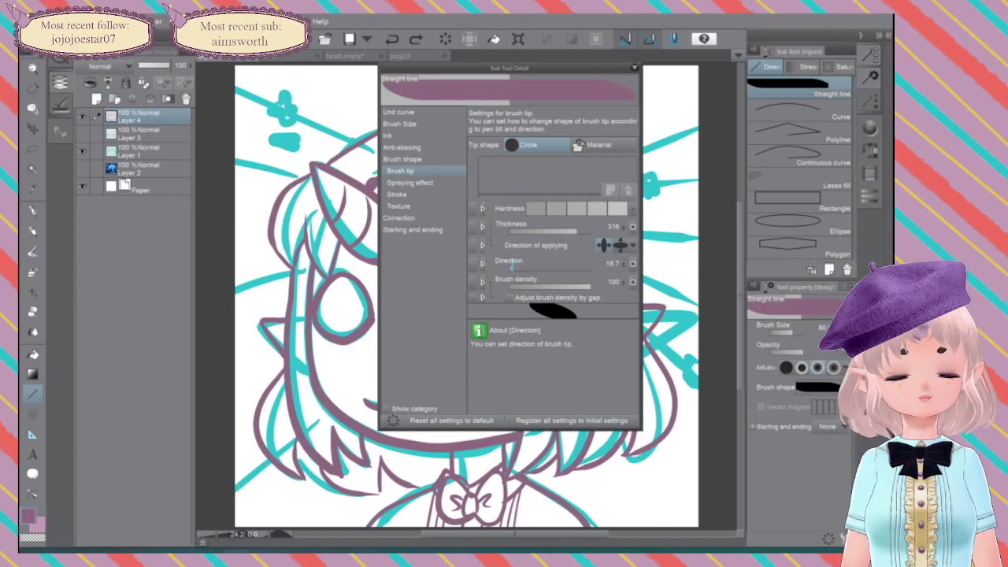
drag(576, 231, 580, 231)
click(519, 269)
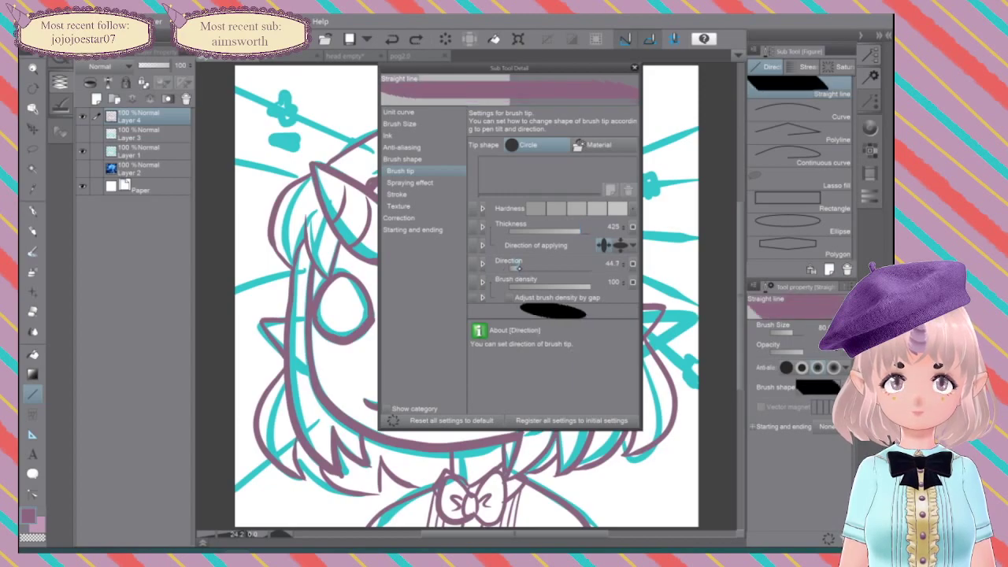
click(512, 268)
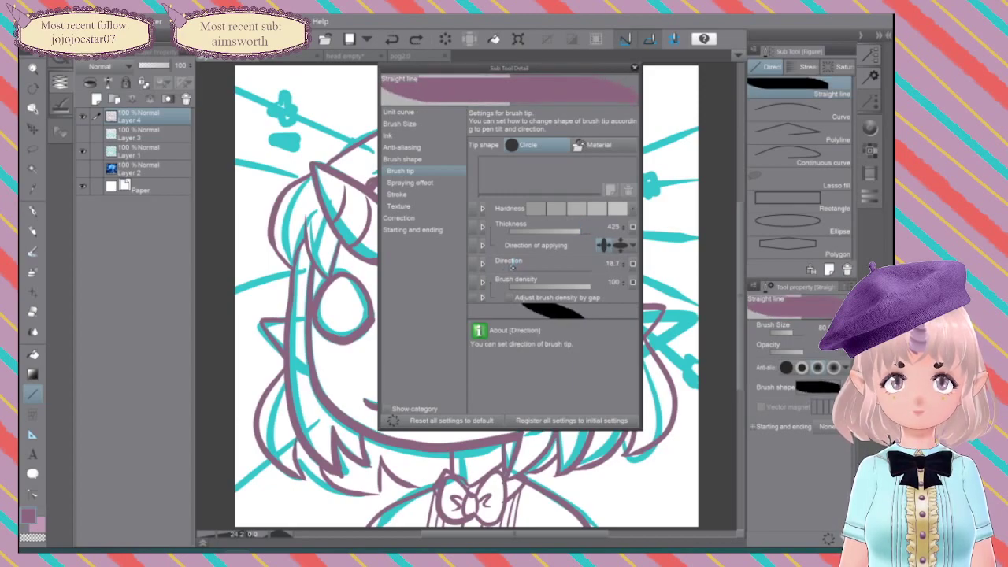
drag(512, 268, 510, 268)
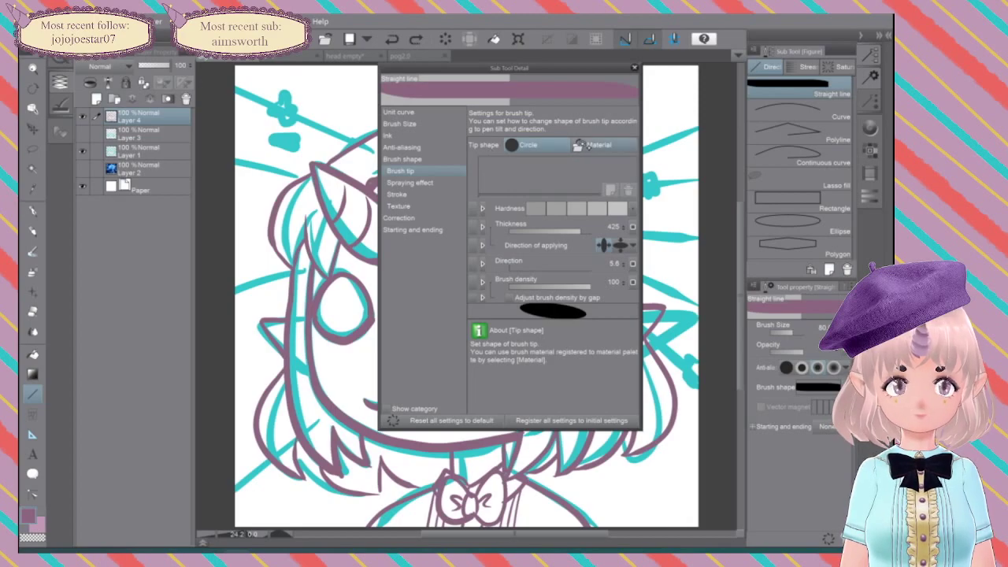
Step: Switch the brush tip shape to Material, look through the available tip shapes without picking one, and close the detailed settings
click(595, 145)
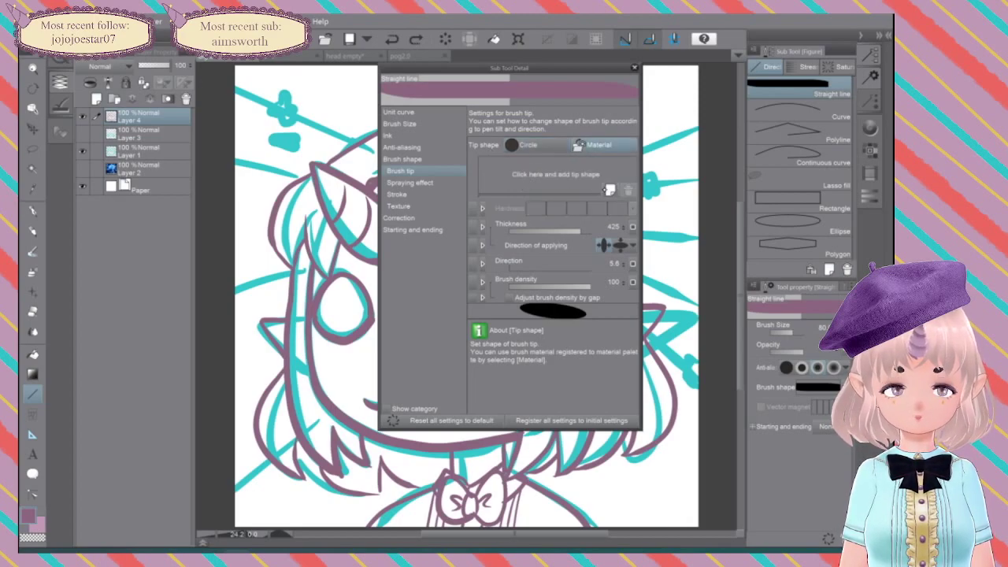
click(610, 190)
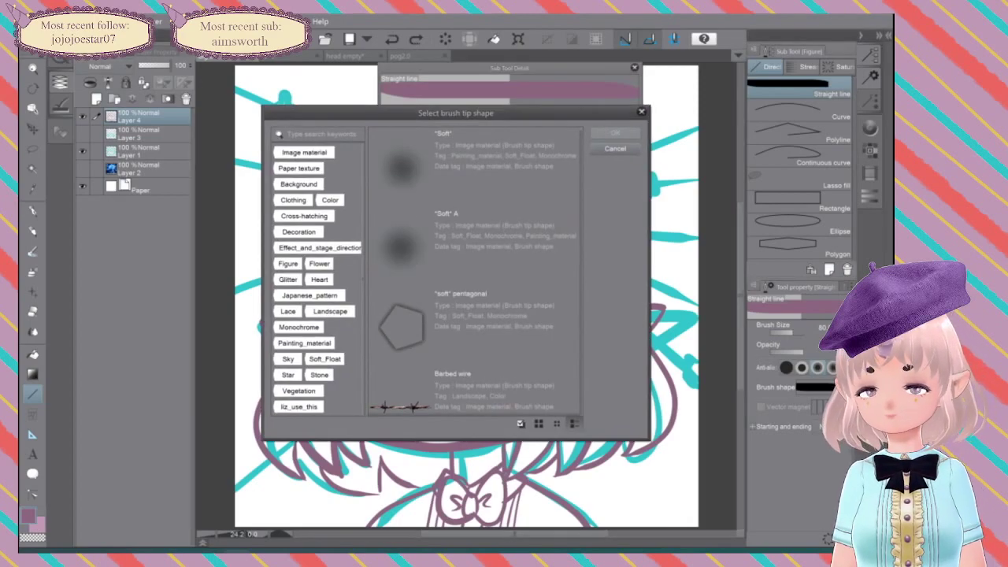
click(614, 149)
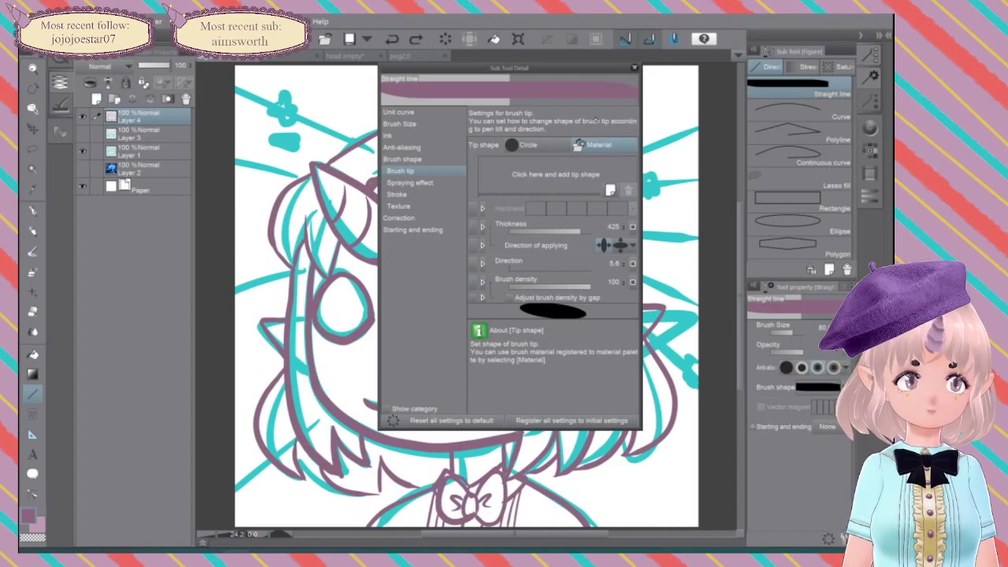
click(634, 66)
Step: Undo a test ray, add a new layer, and draw two straight mauve rays over the sketched rays beside the horn
drag(315, 188, 235, 154)
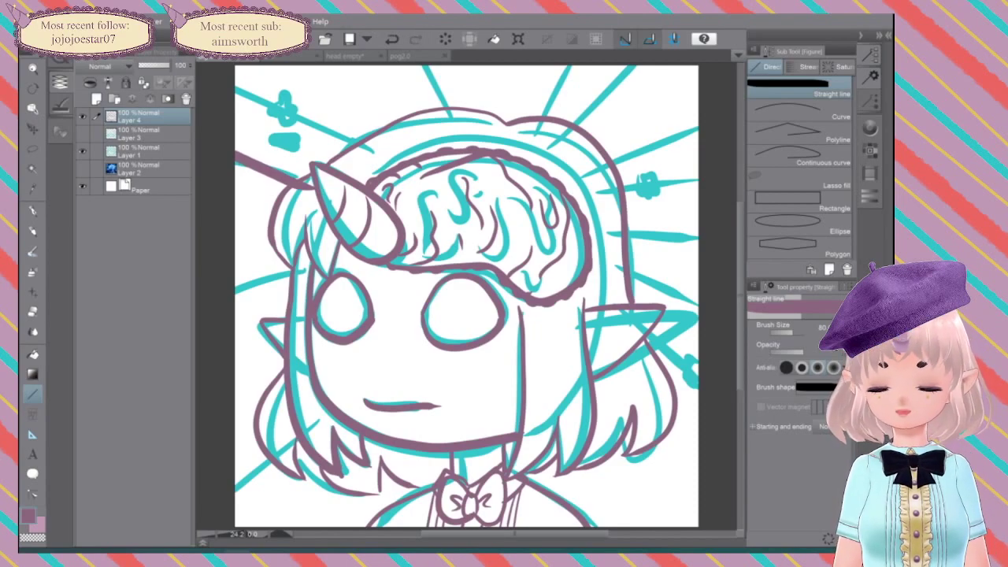
key(ctrl+z)
click(96, 99)
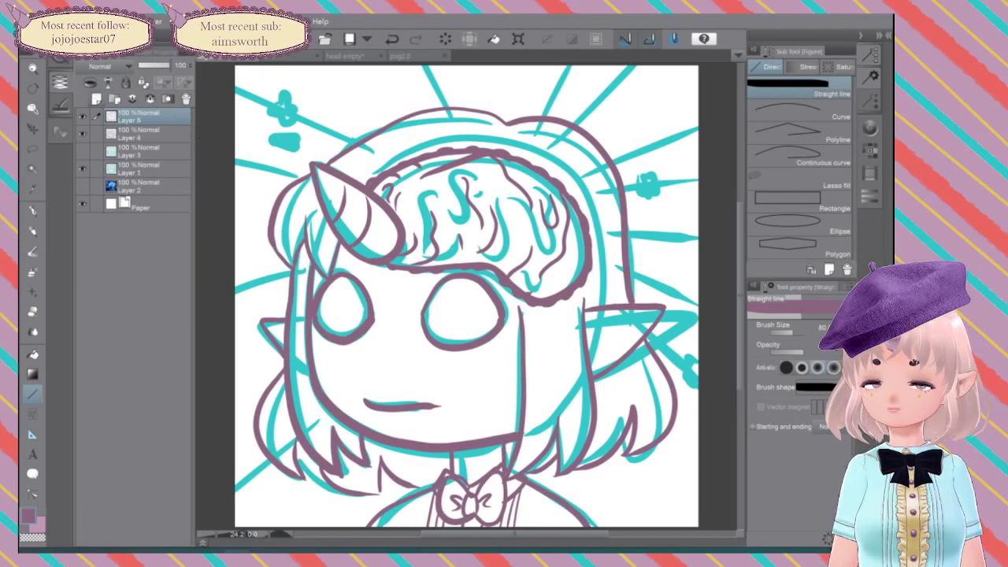
mouse_move(377, 151)
mouse_down()
mouse_move(236, 73)
mouse_move(238, 63)
mouse_up()
mouse_move(347, 181)
mouse_down()
mouse_move(347, 215)
mouse_move(369, 251)
mouse_up()
drag(203, 94, 195, 126)
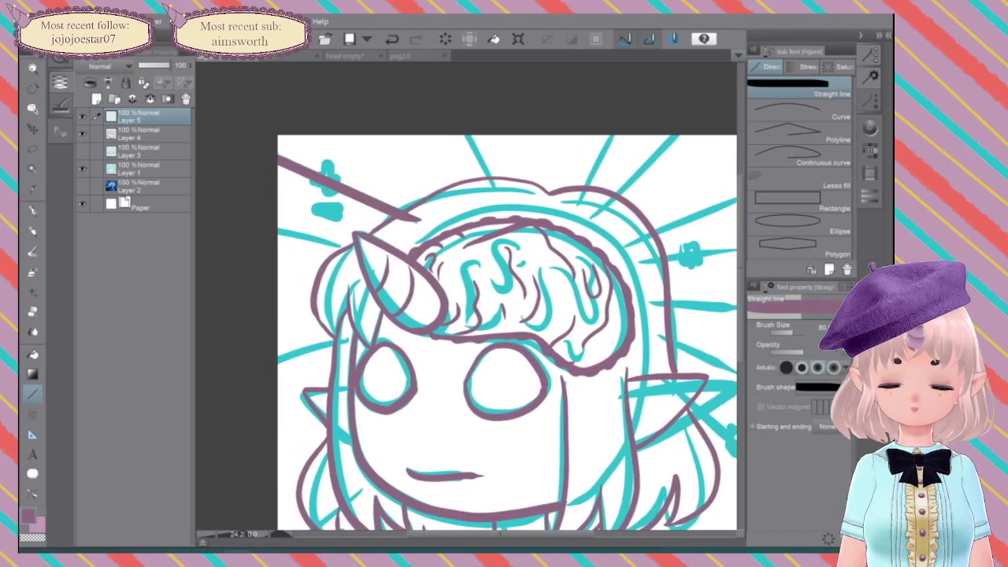
drag(353, 253, 275, 230)
Step: Try straight mauve rays from the top of the head at different brush sizes, undoing each one
drag(495, 188, 473, 136)
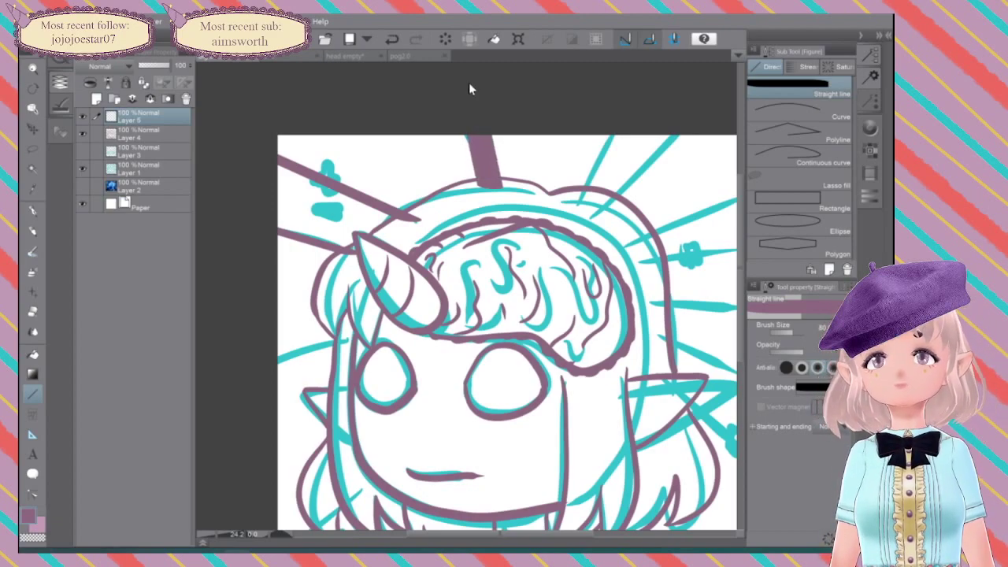
key(ctrl+z)
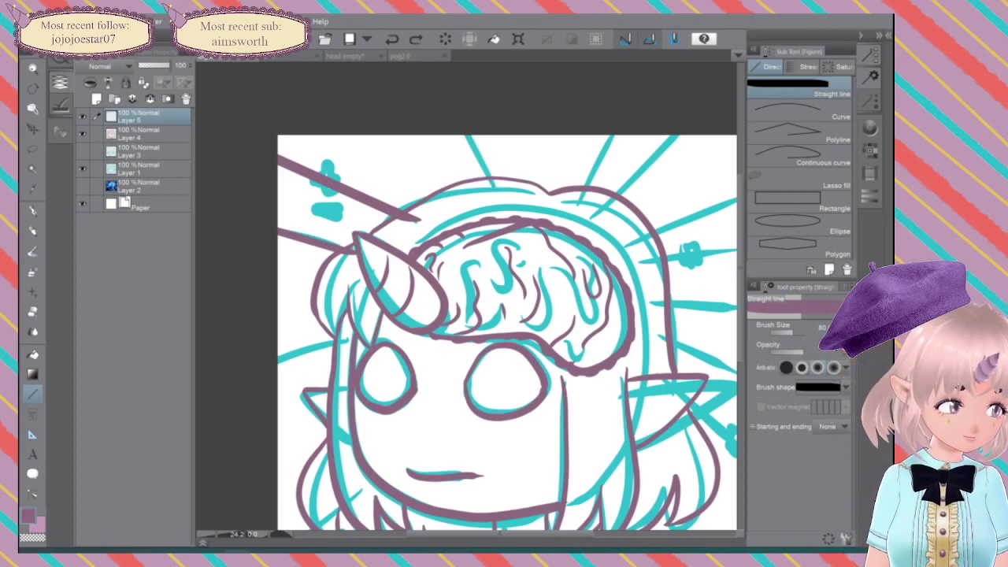
drag(784, 332, 785, 332)
drag(492, 188, 468, 134)
key(ctrl+z)
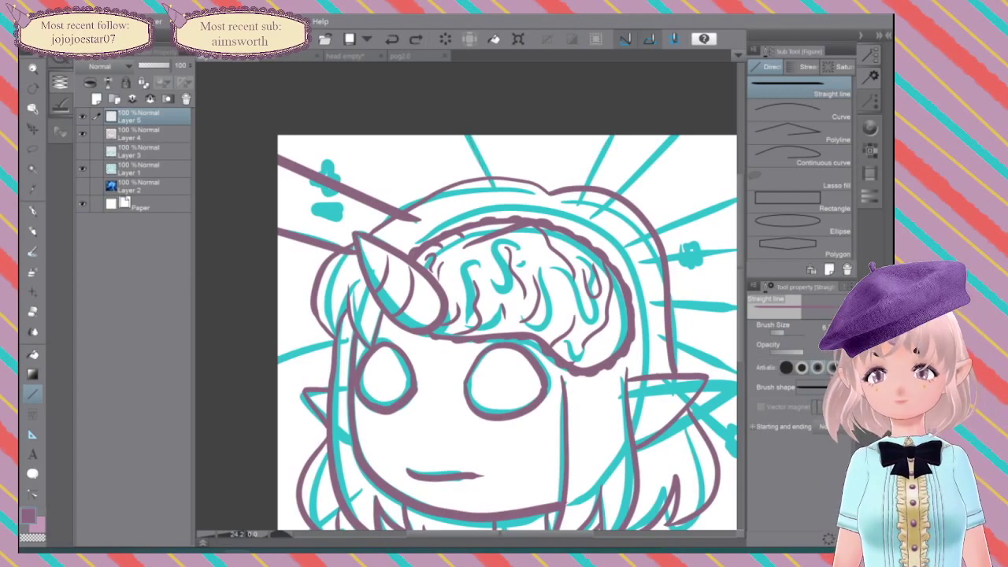
click(790, 331)
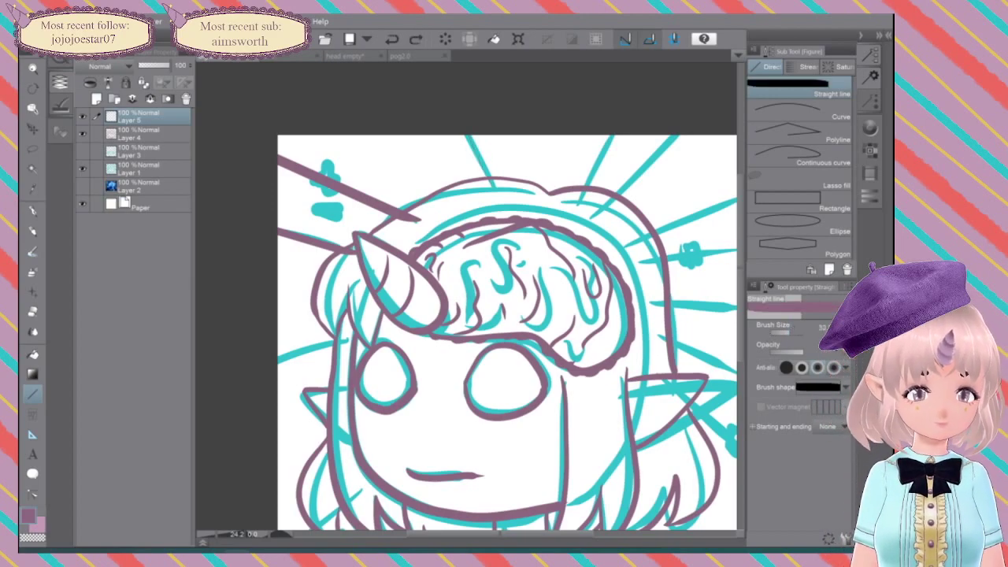
drag(491, 186, 309, 133)
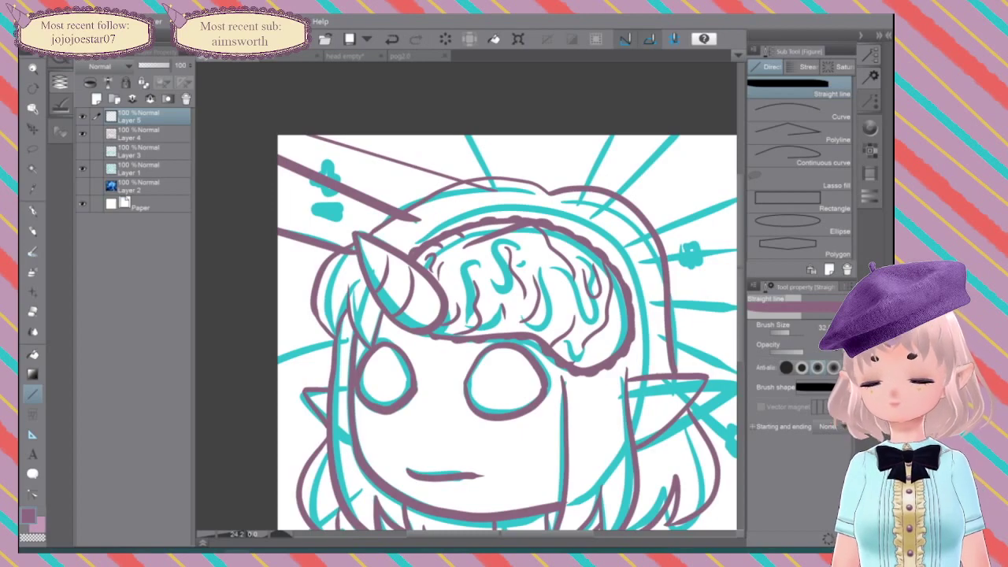
key(ctrl+z)
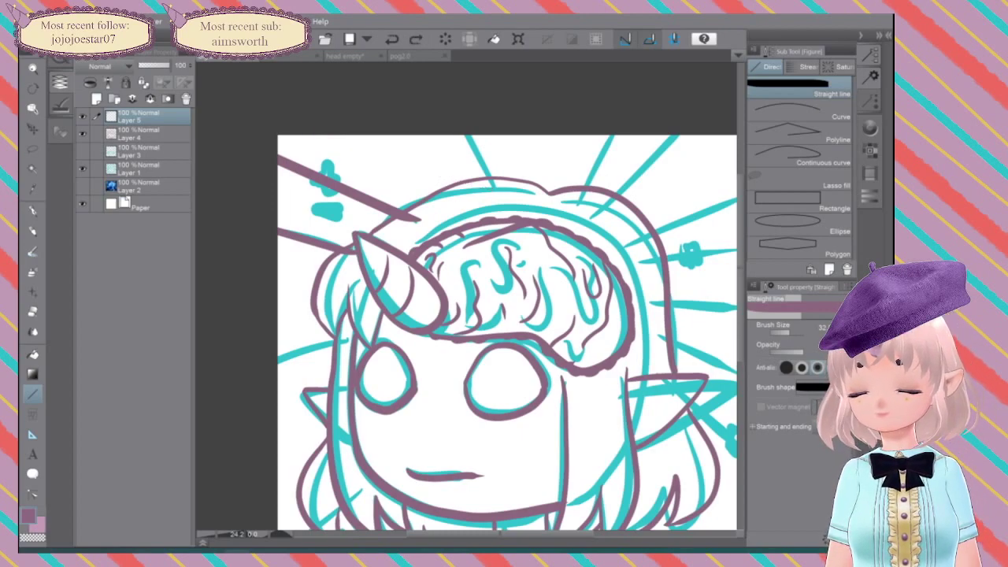
Step: Thin the brain's lower outline on Layer 4 with the Rough eraser, undoing stray erasures
key(e)
click(138, 133)
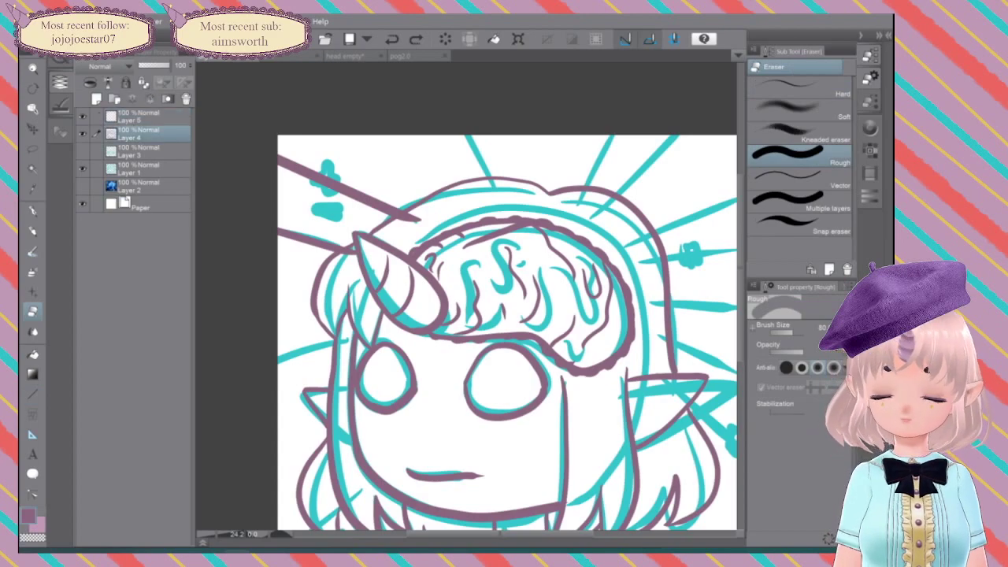
click(597, 190)
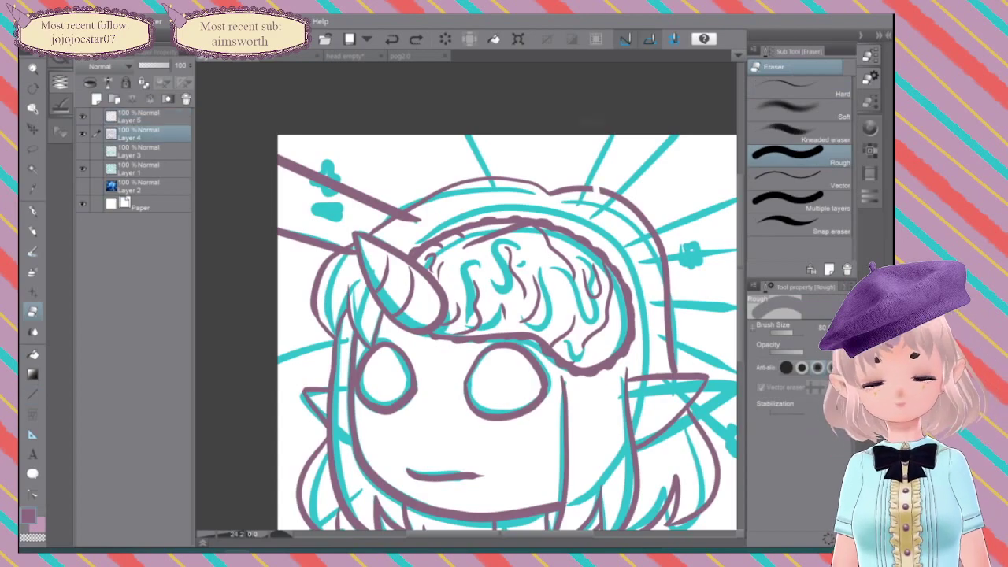
scroll(587, 308, up, 5)
key(ctrl+z)
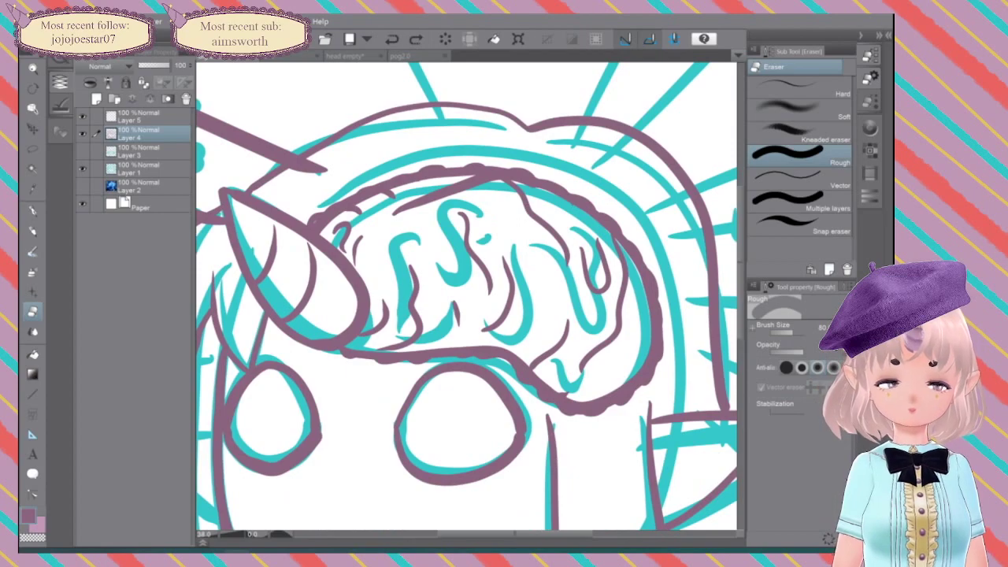
mouse_move(520, 357)
mouse_down()
mouse_move(536, 372)
mouse_move(524, 360)
mouse_up()
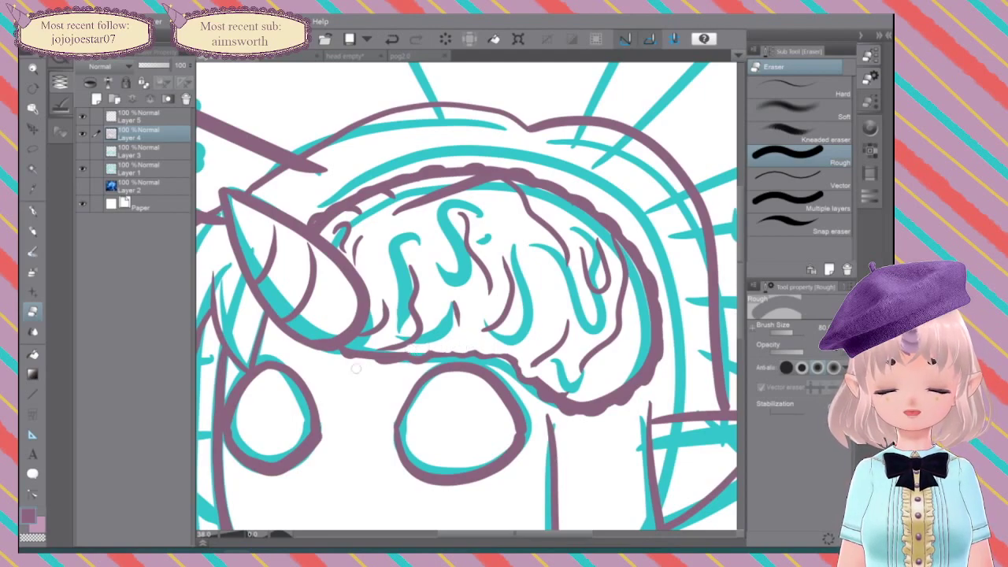
key(ctrl+z)
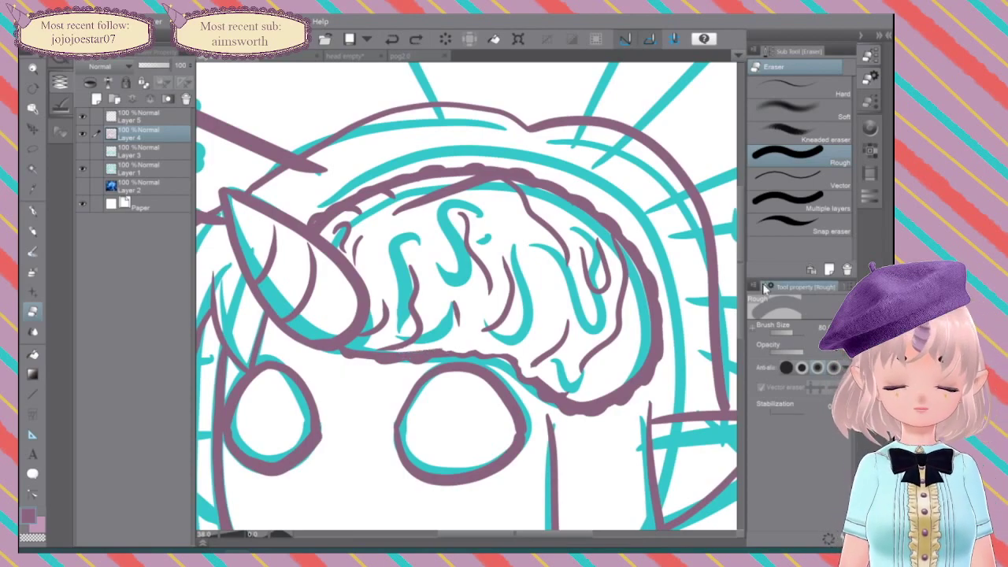
Step: Set the Rough eraser's brush size to 40 and shave the brain's lower outline near the horn into a thinner line
click(869, 127)
click(870, 127)
click(870, 101)
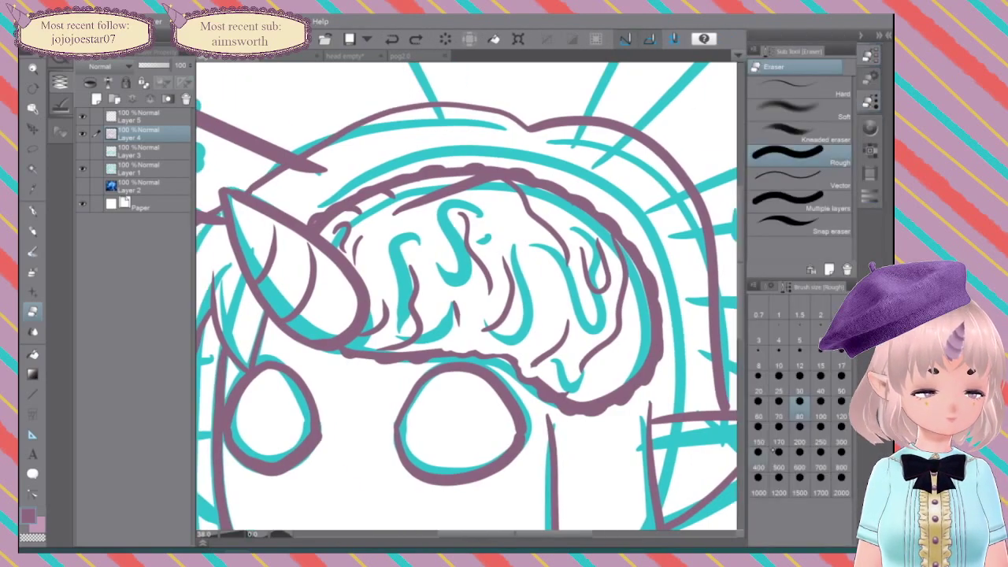
click(821, 385)
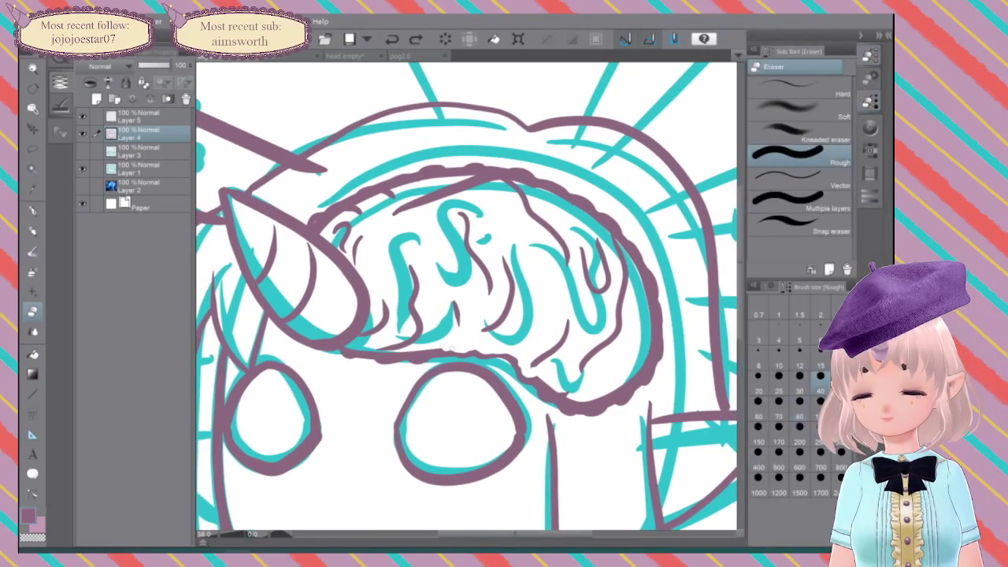
drag(440, 348, 383, 353)
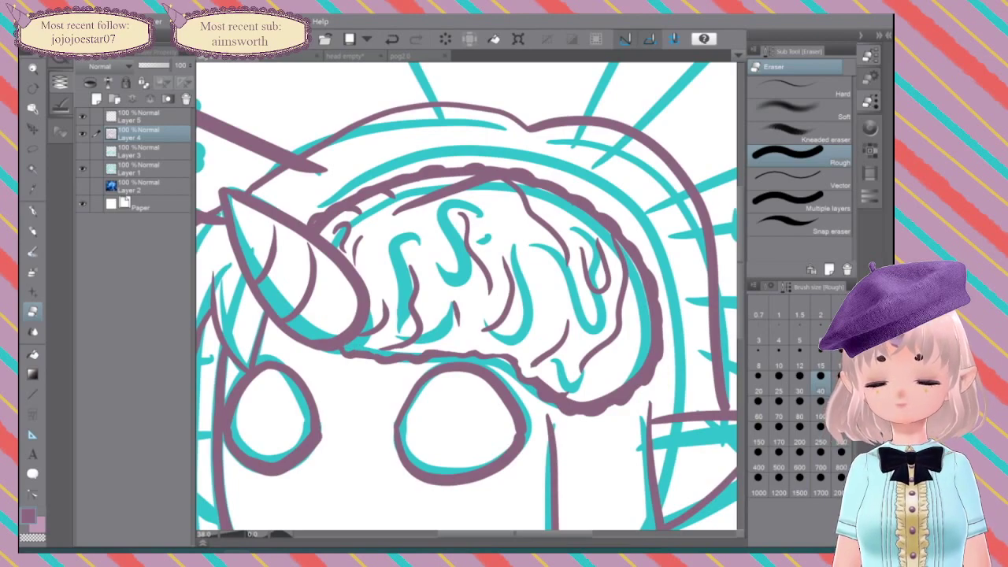
Step: Erase along the inside of the brain's upper-left outline to leave a thinner, bumpy contour from the horn to the top
mouse_move(326, 231)
mouse_down()
mouse_move(314, 229)
mouse_move(341, 221)
mouse_move(326, 225)
mouse_up()
key(ctrl+z)
key(ctrl+z)
mouse_move(321, 231)
mouse_down()
mouse_move(343, 212)
mouse_move(359, 216)
mouse_move(370, 197)
mouse_move(474, 172)
mouse_up()
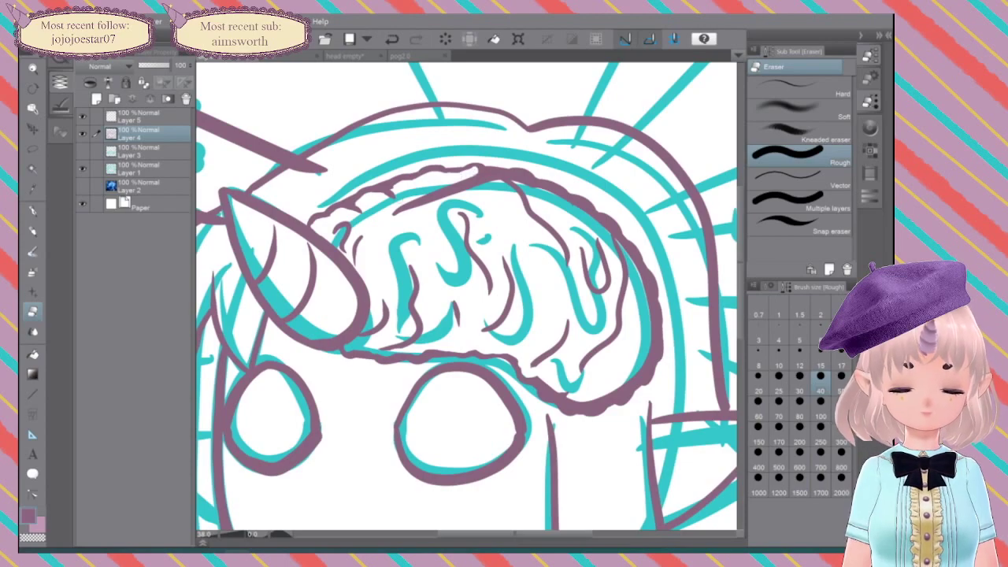
Step: Thin the brain's outline down the right side and around its lower-right lobe, and slim the thick crease at the top
mouse_move(540, 187)
mouse_down()
mouse_move(514, 177)
mouse_move(585, 210)
mouse_move(633, 260)
mouse_move(651, 290)
mouse_move(651, 355)
mouse_up()
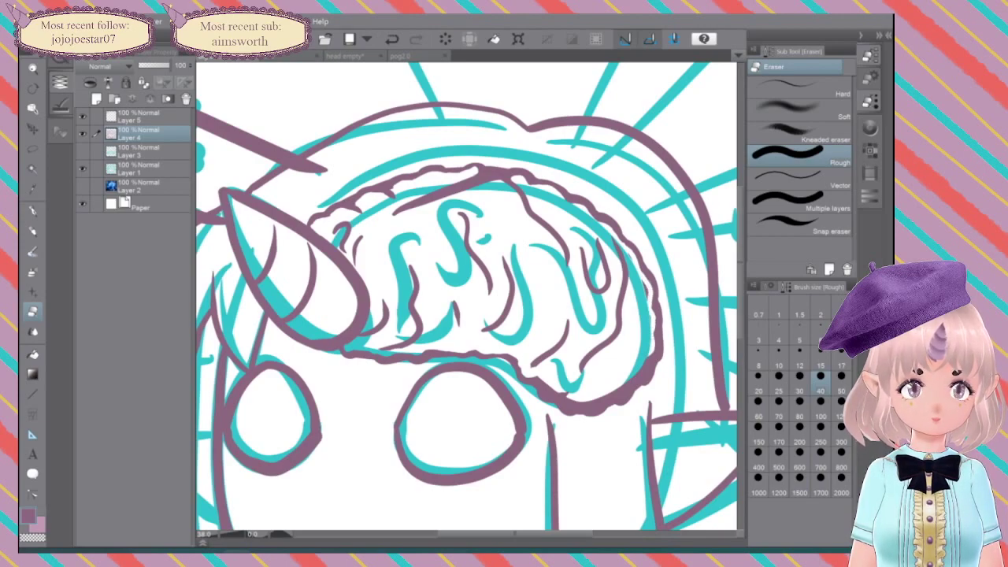
mouse_move(648, 301)
mouse_down()
mouse_move(643, 281)
mouse_move(649, 299)
mouse_up()
drag(628, 251, 635, 264)
mouse_move(647, 353)
mouse_down()
mouse_move(624, 392)
mouse_move(586, 403)
mouse_move(595, 398)
mouse_move(587, 390)
mouse_up()
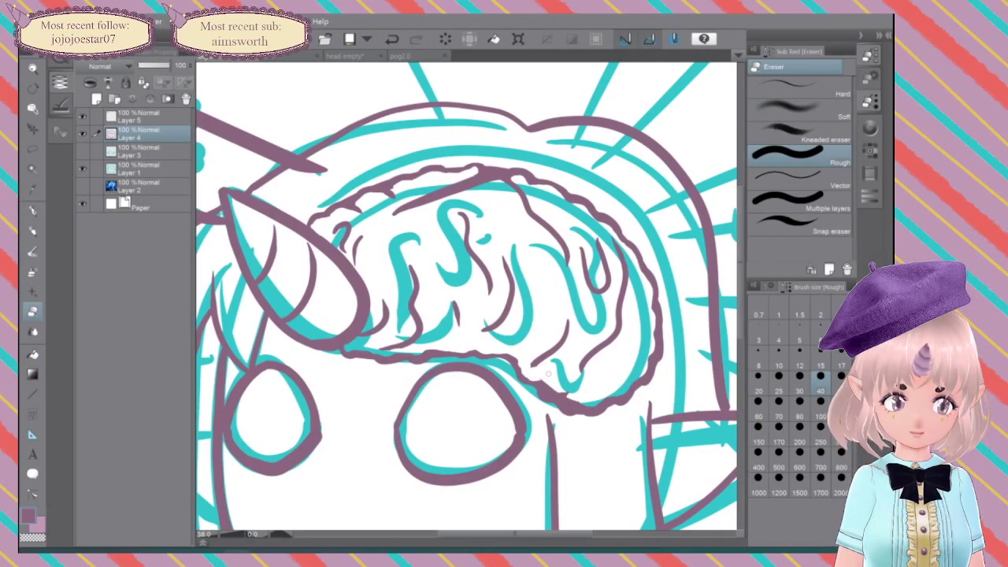
mouse_move(539, 377)
mouse_down()
mouse_move(532, 341)
mouse_move(537, 379)
mouse_move(569, 395)
mouse_up()
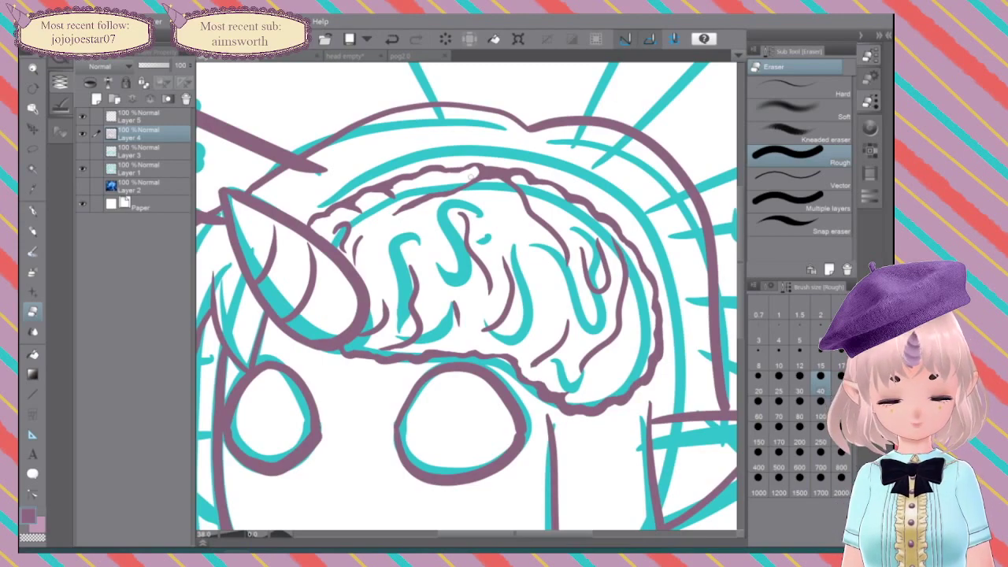
Step: Erase both mauve rays on Layer 5 with the eraser at size 200, and switch to the Darker pencil
scroll(635, 317, down, 5)
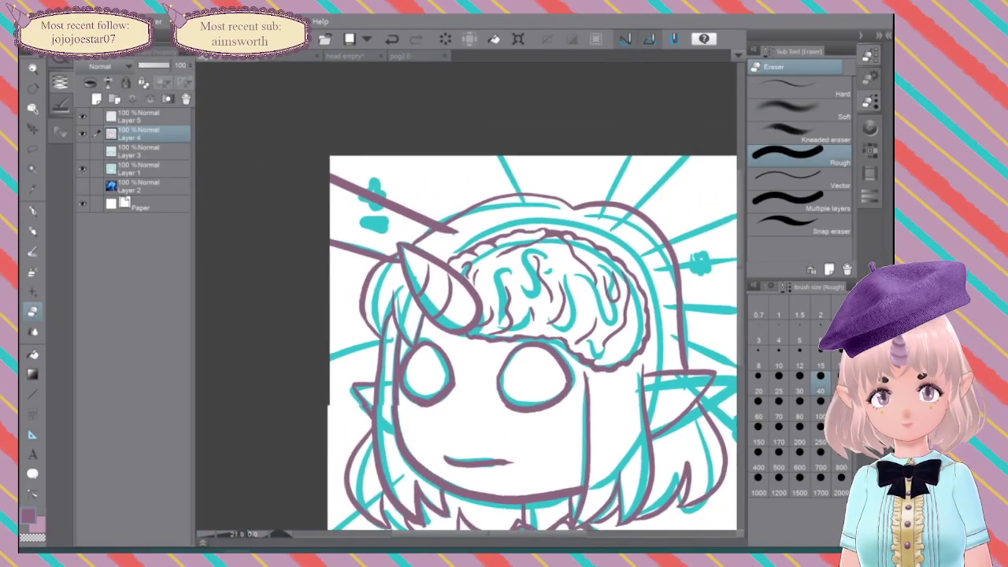
click(133, 119)
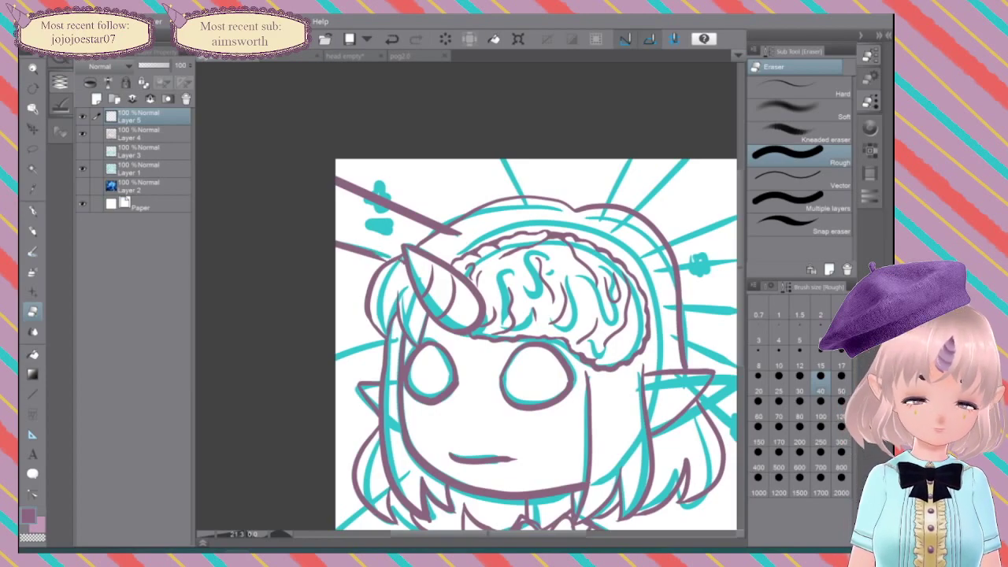
click(799, 429)
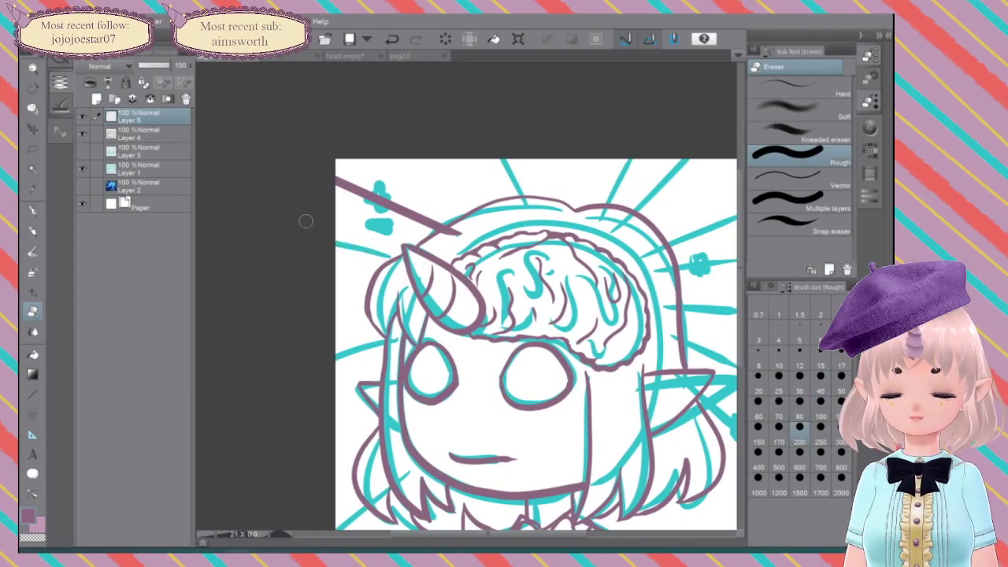
mouse_move(358, 200)
mouse_down()
mouse_move(462, 246)
mouse_move(467, 236)
mouse_up()
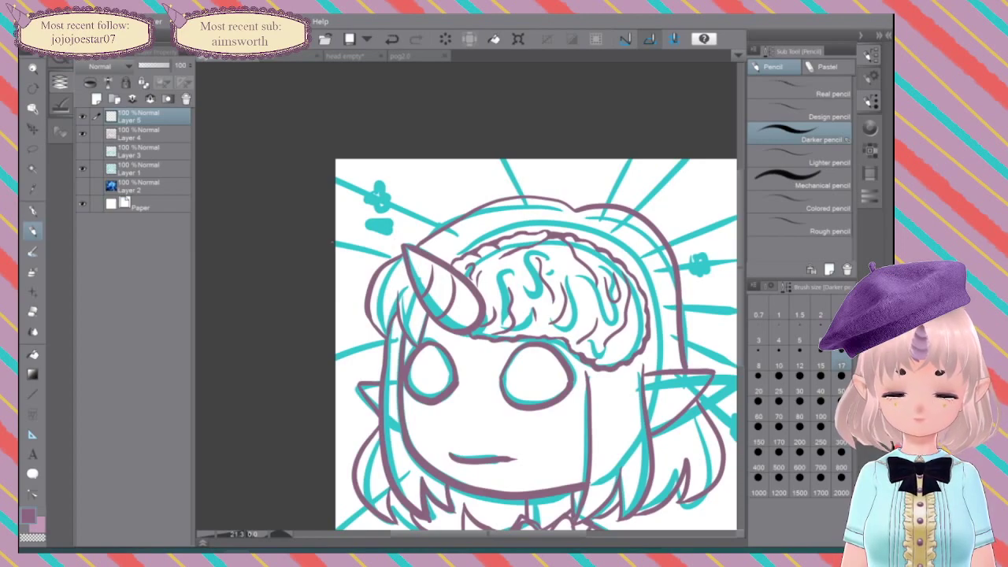
key(ctrl+z)
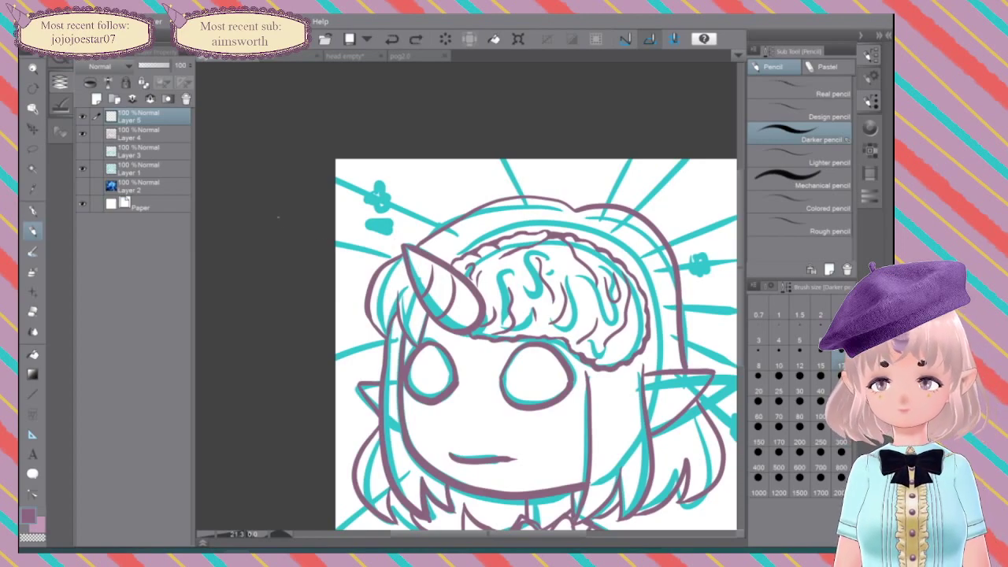
click(780, 408)
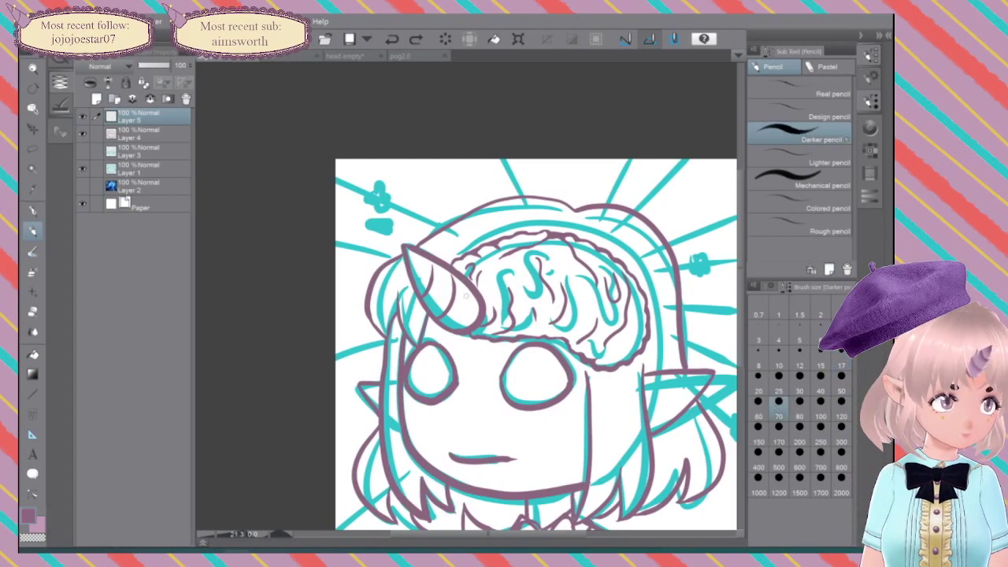
drag(402, 264, 275, 212)
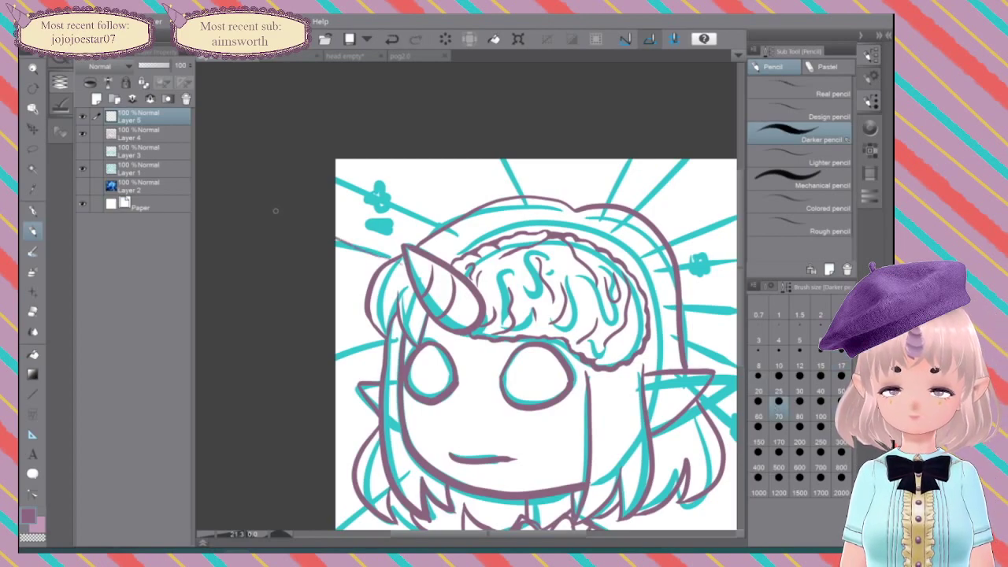
key(ctrl+z)
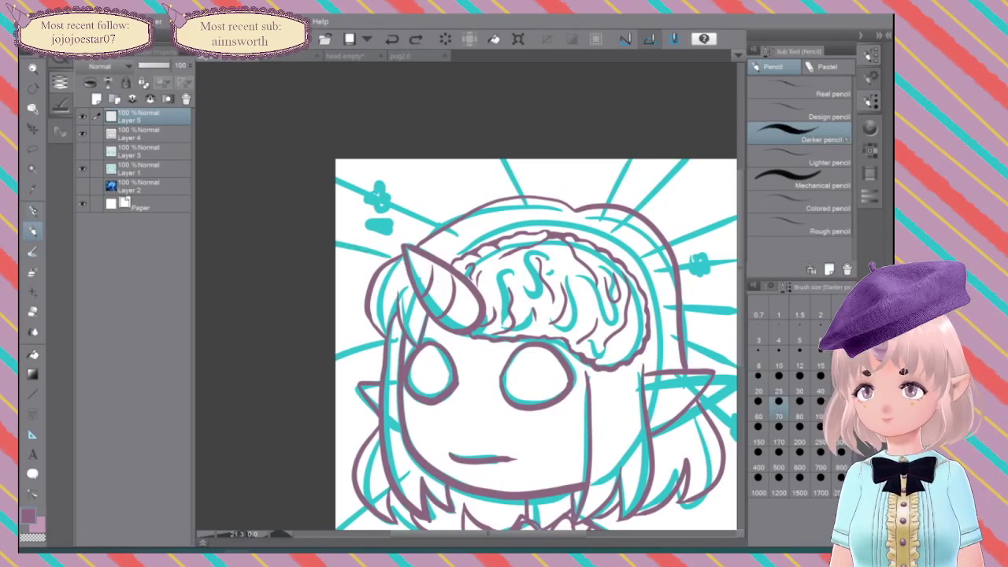
Step: Switch to the G-pen and try strokes beside the horn and down the face, undoing each one
key(p)
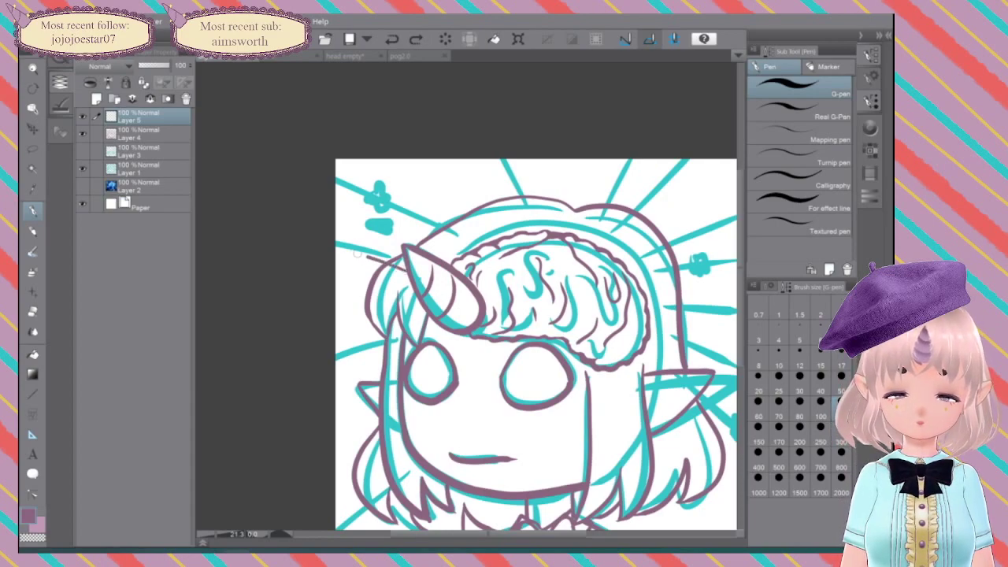
drag(275, 224, 263, 211)
key(ctrl+z)
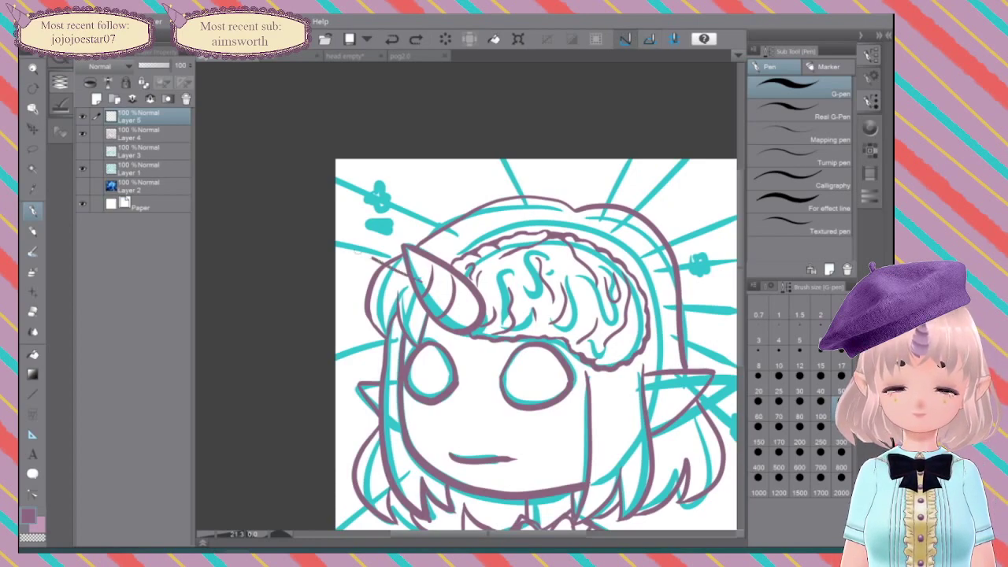
drag(270, 212, 262, 207)
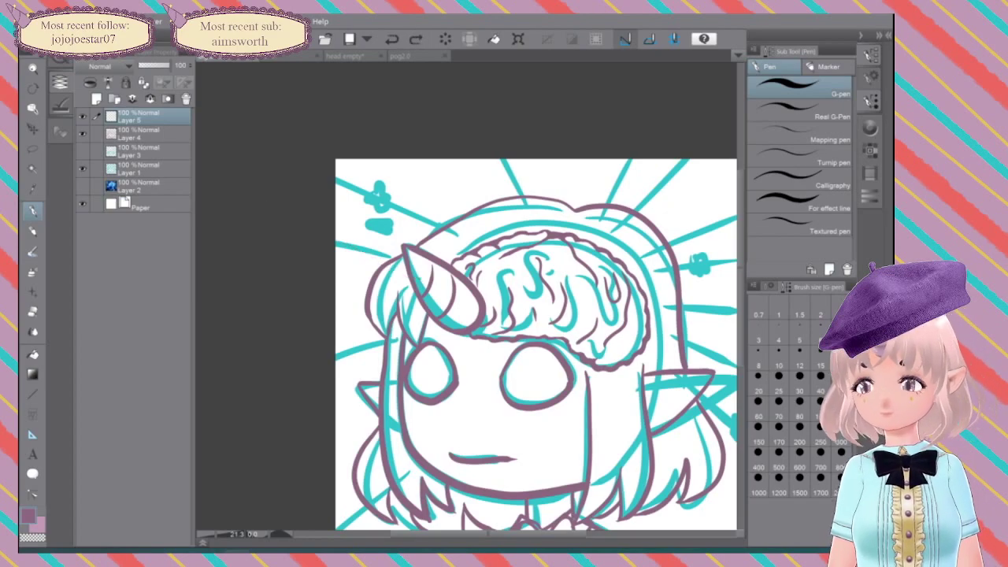
drag(483, 418, 406, 248)
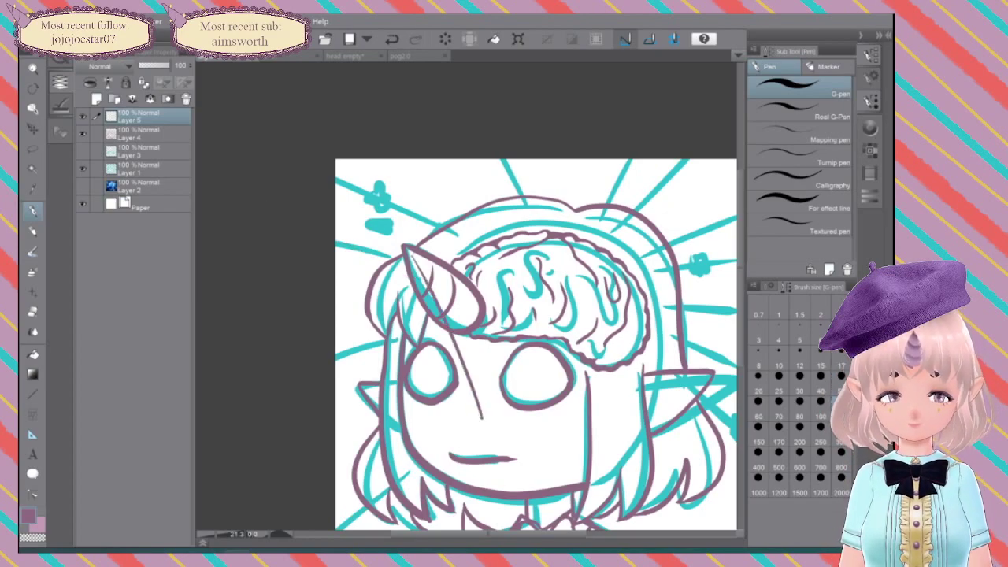
key(ctrl+z)
drag(479, 410, 456, 307)
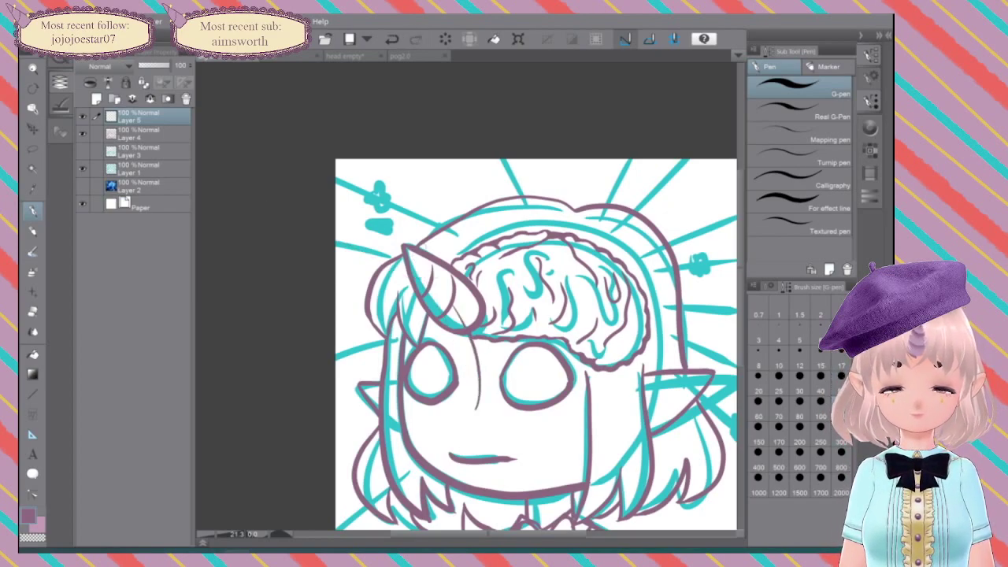
key(ctrl+z)
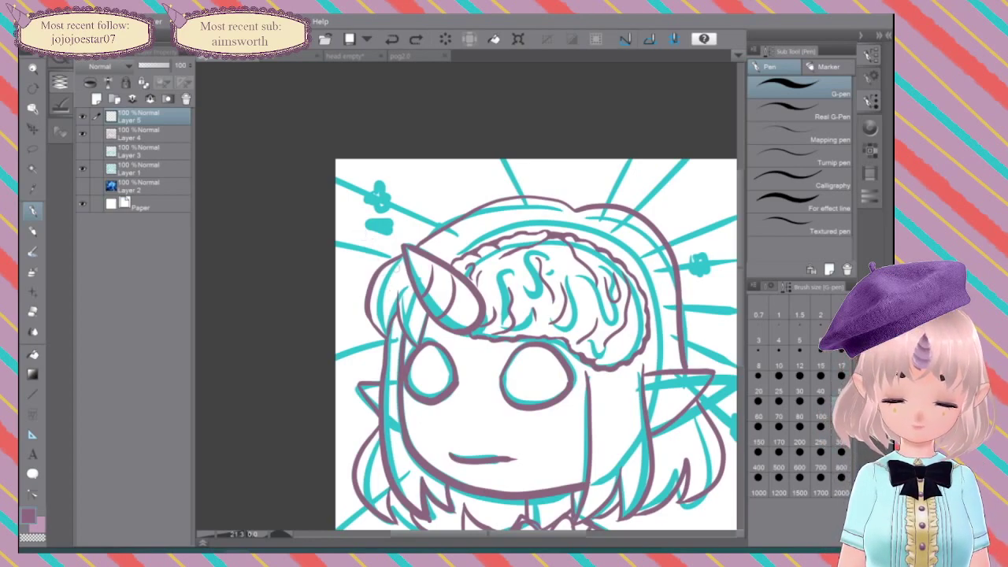
Step: Draw tapered mauve rays over the turquoise sketch on Layer 5: two left of the horn, one above the head, two at the upper right
drag(405, 275, 263, 189)
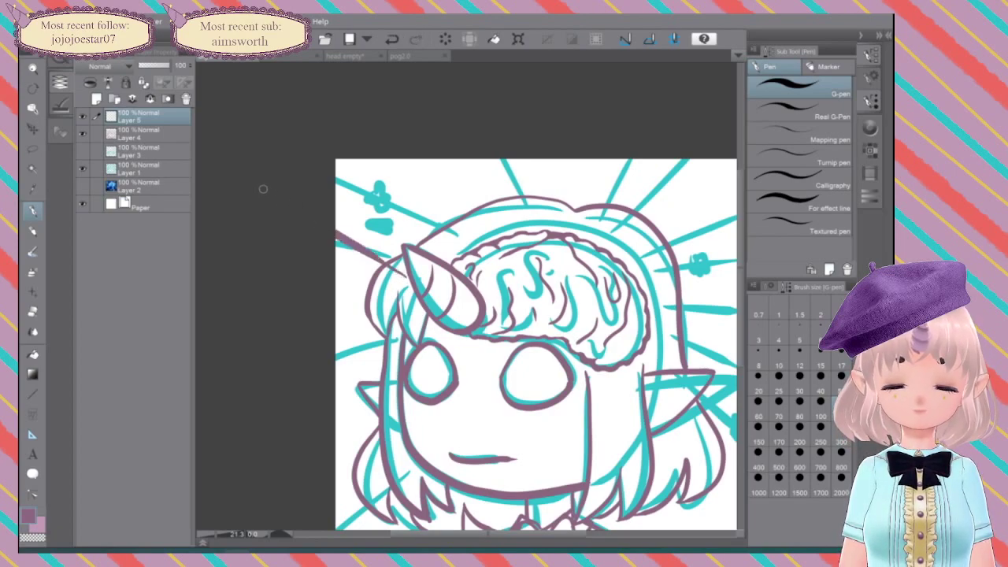
drag(455, 236, 279, 115)
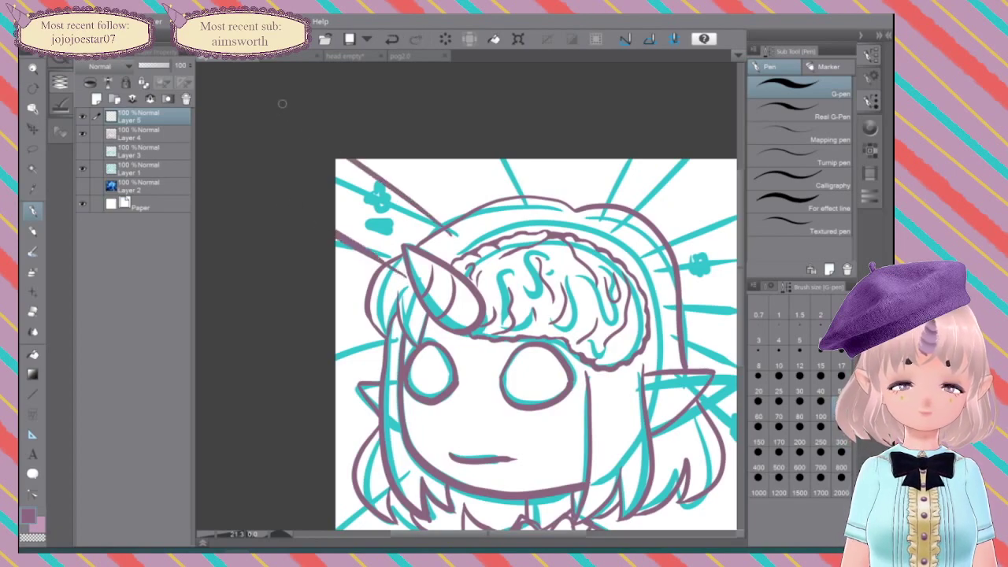
drag(525, 211, 465, 71)
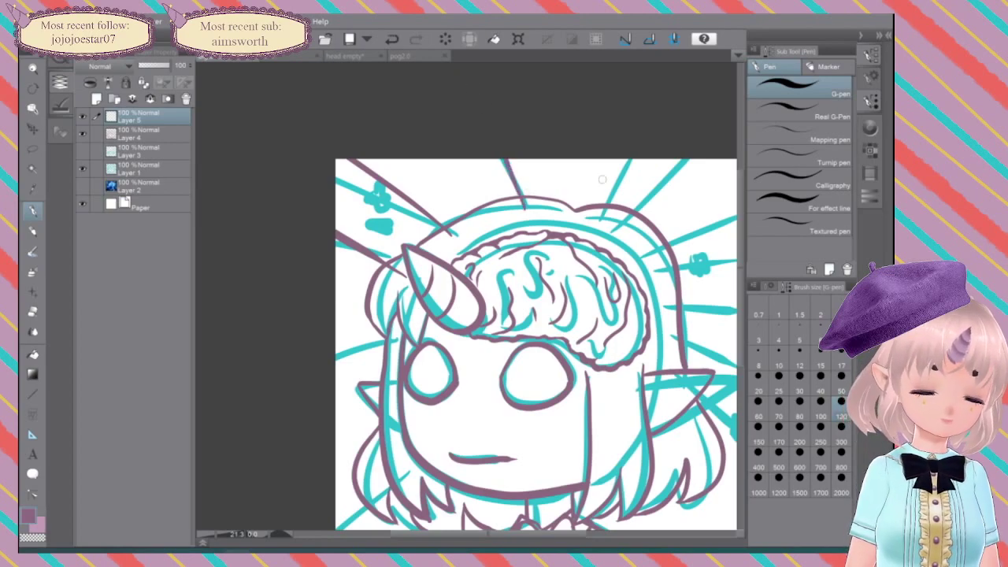
drag(595, 217, 682, 81)
mouse_move(598, 260)
mouse_down()
mouse_move(481, 256)
mouse_move(529, 191)
mouse_move(644, 93)
mouse_up()
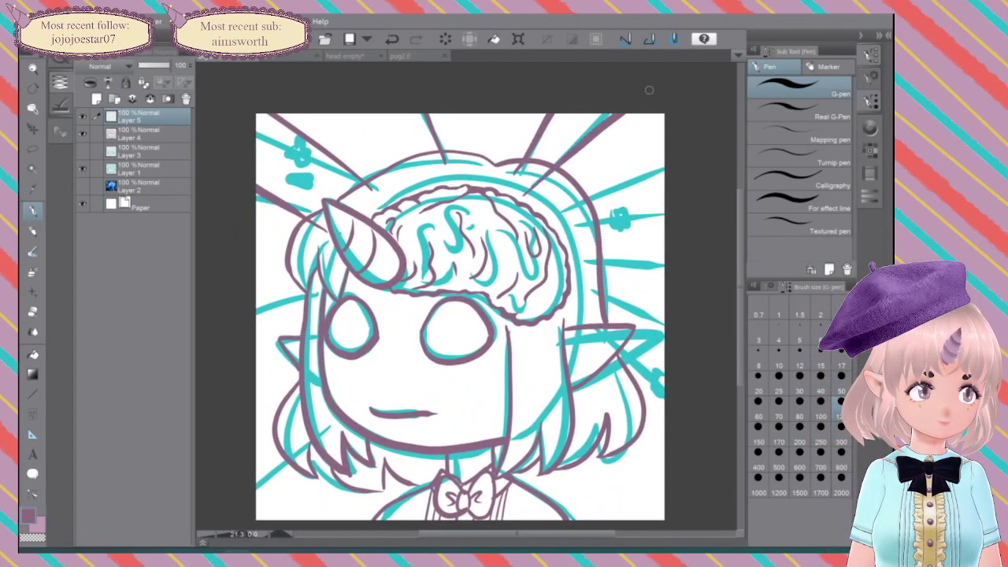
Step: Draw five tapered mauve rays fanning out along the head's right side, from above the flower sketch down to the ear
drag(562, 207, 719, 153)
drag(587, 226, 718, 211)
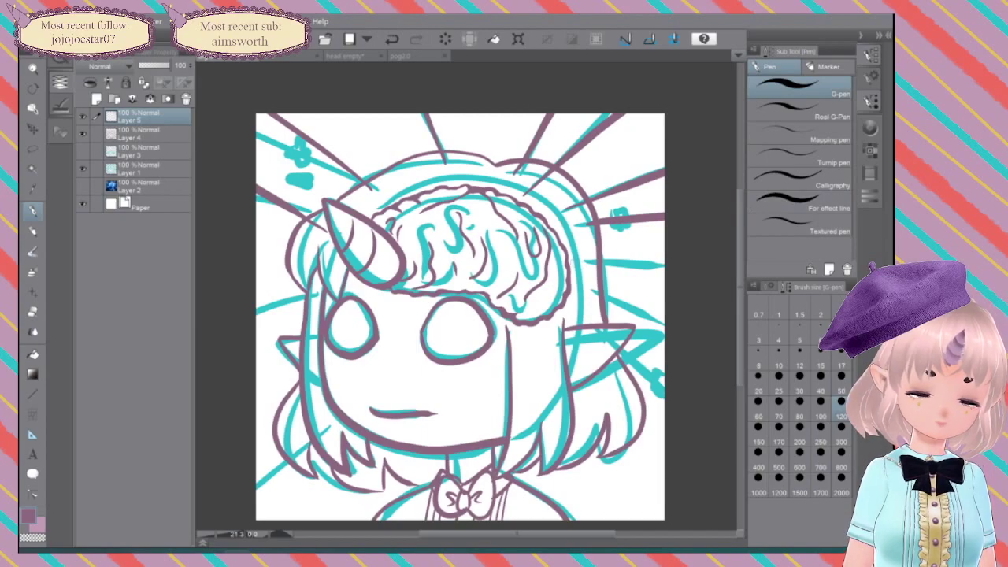
drag(582, 260, 700, 268)
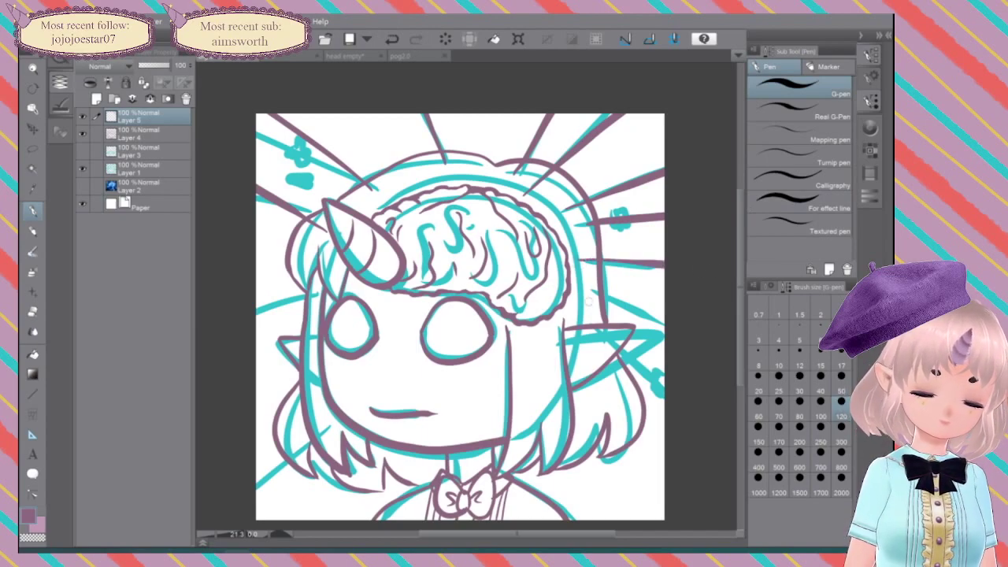
drag(589, 290, 702, 350)
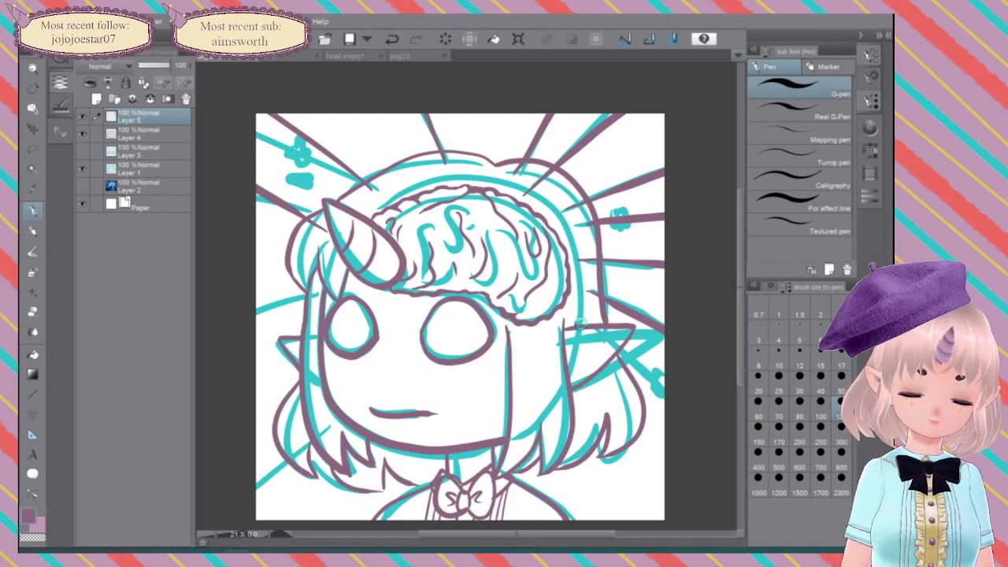
drag(580, 318, 674, 398)
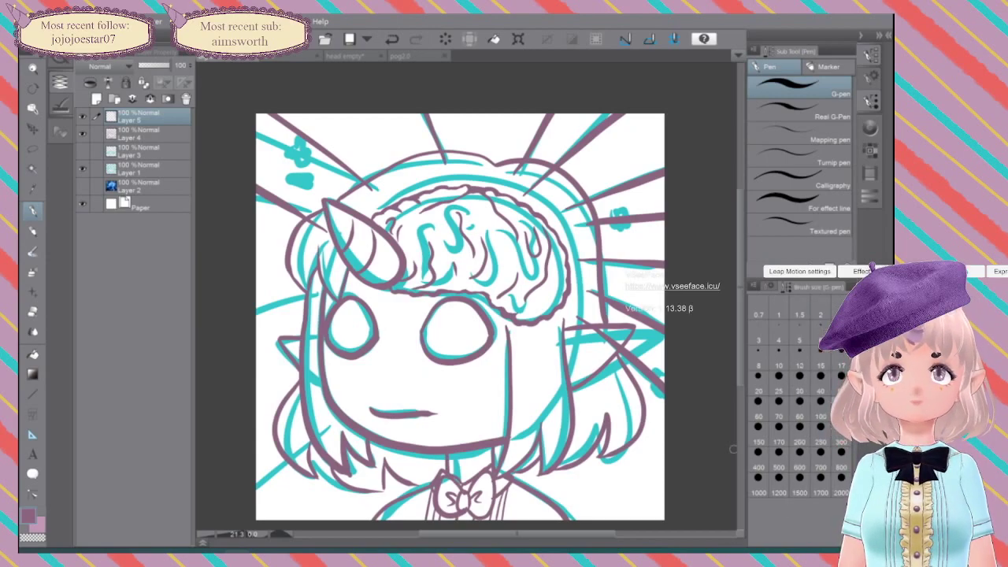
Step: In VSeeFace, look through the general settings and turn off the Drift back to normal option
click(944, 271)
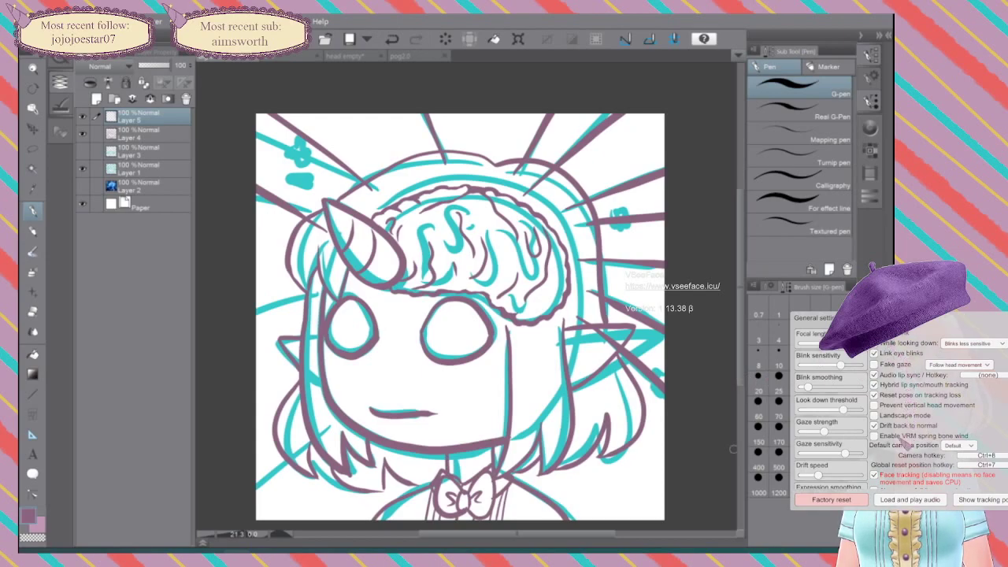
scroll(906, 444, down, 5)
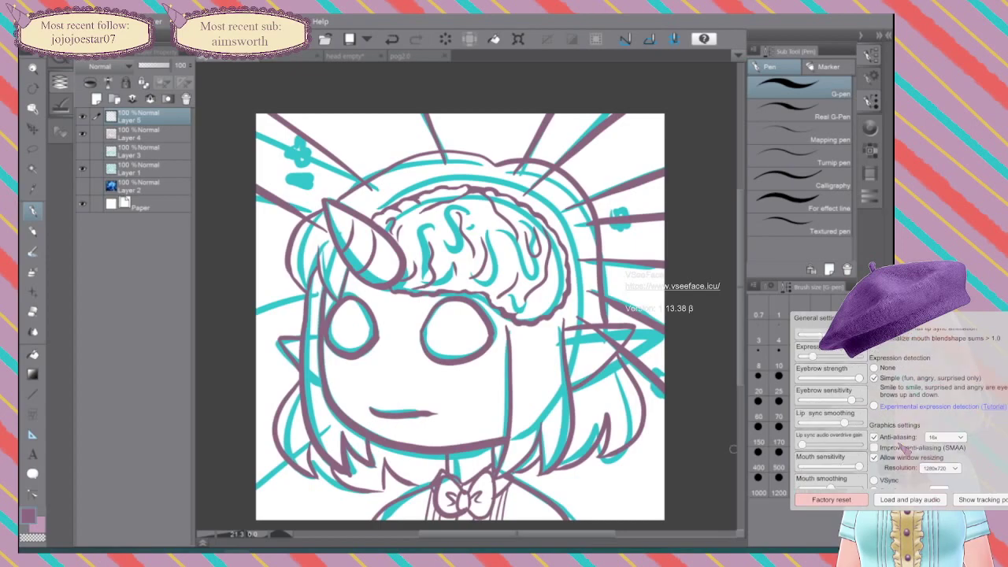
scroll(906, 447, down, 2)
scroll(906, 469, down, 2)
scroll(908, 469, up, 2)
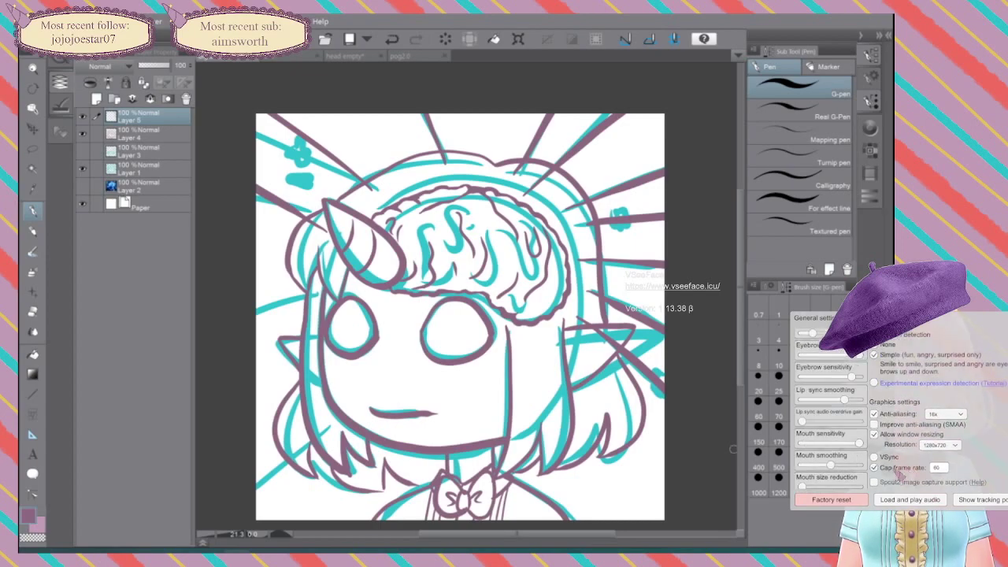
scroll(896, 442, up, 2)
scroll(896, 439, up, 2)
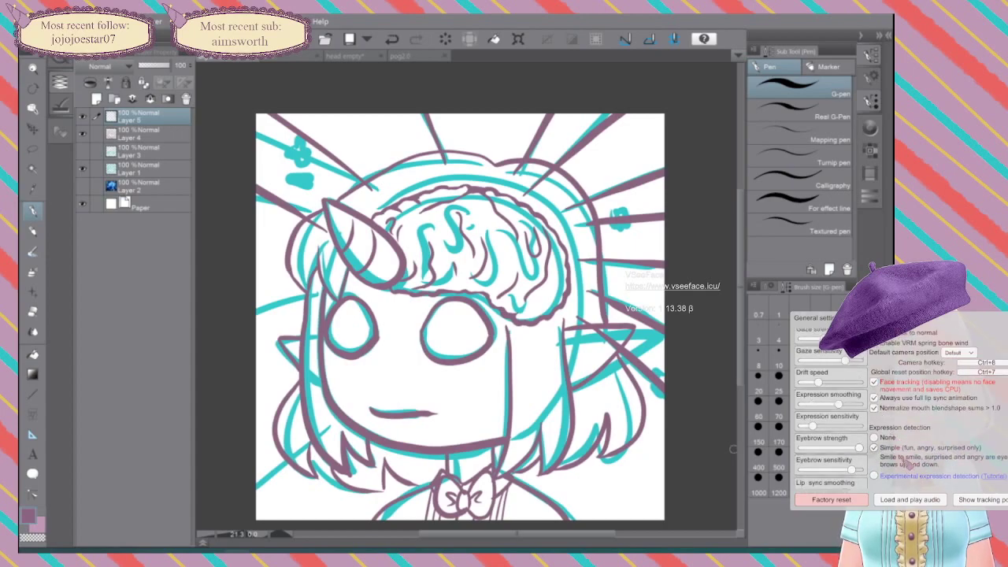
scroll(906, 461, up, 2)
scroll(908, 455, up, 1)
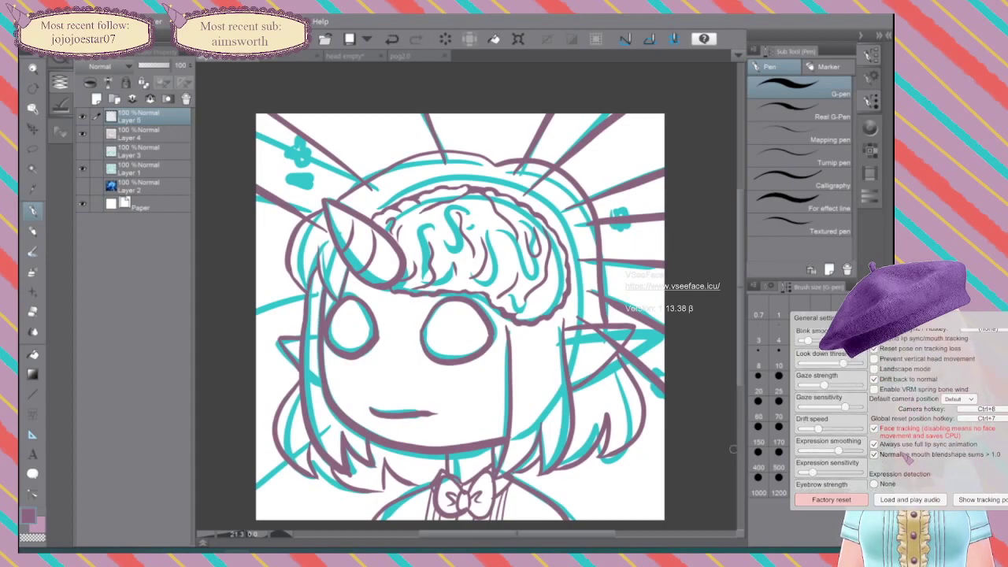
scroll(907, 455, up, 1)
scroll(906, 455, up, 1)
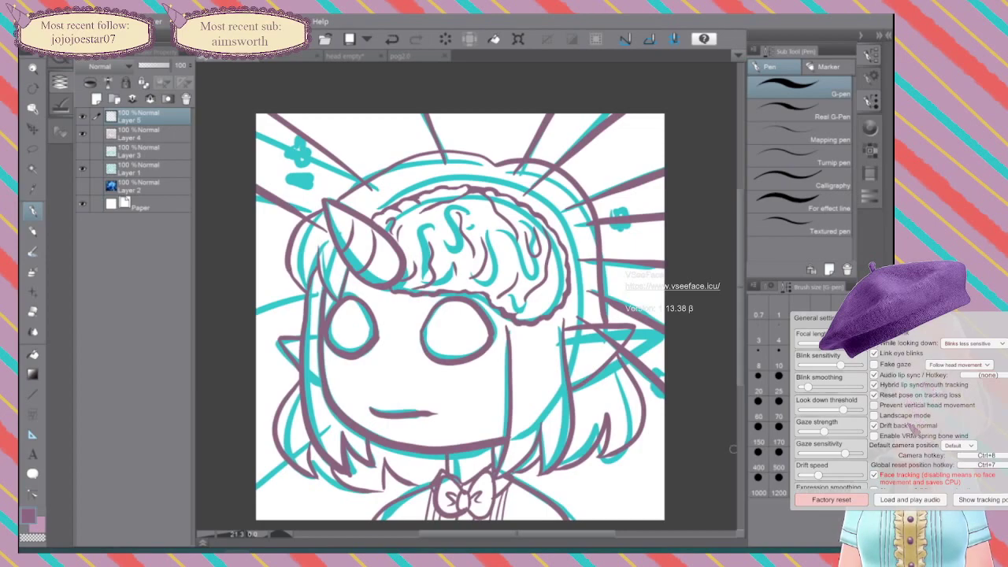
click(875, 427)
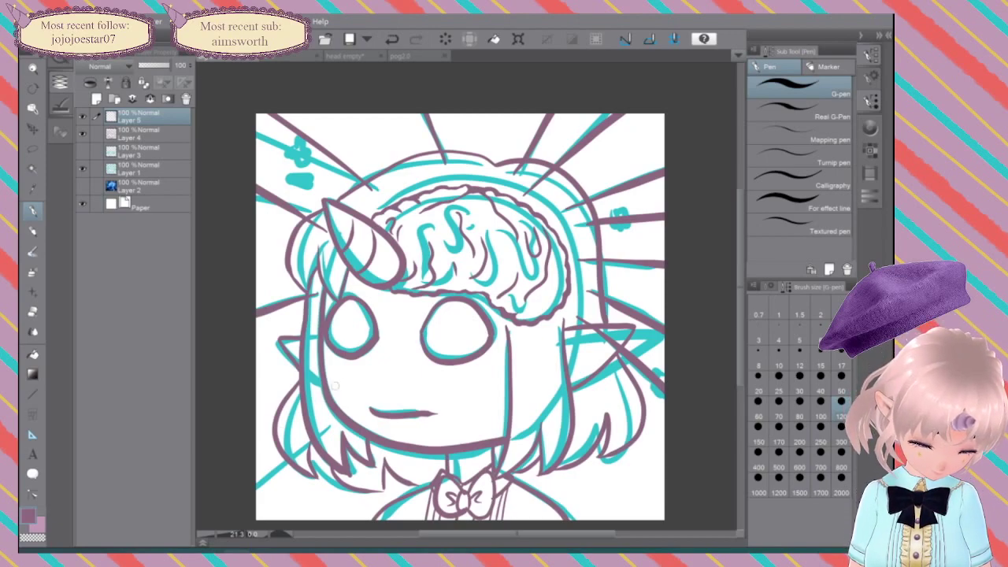
Step: Draw the mauve ray at the lower left of the head and lock Layer 5's transparent pixels
drag(314, 405, 240, 465)
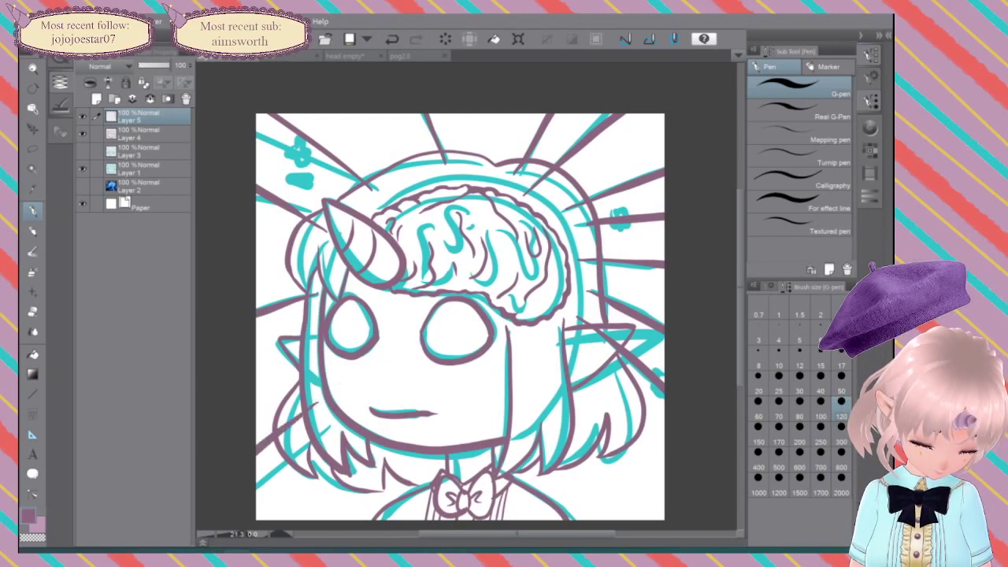
right_click(149, 125)
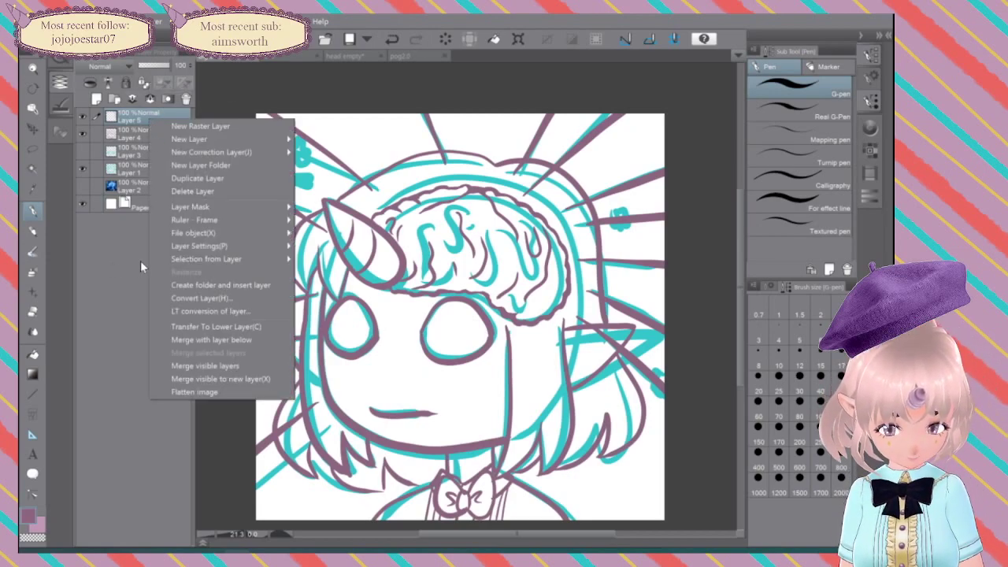
mouse_move(181, 247)
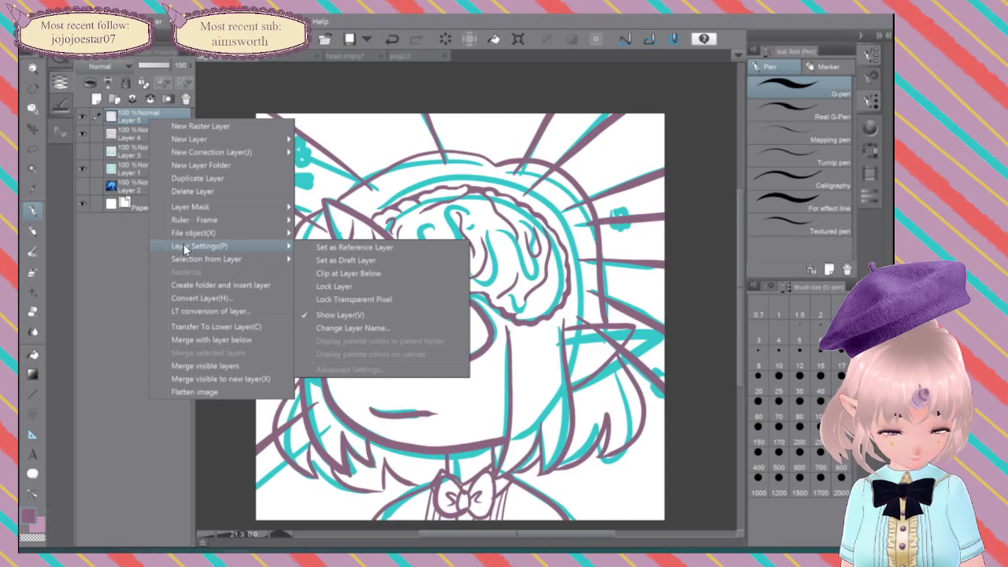
click(355, 300)
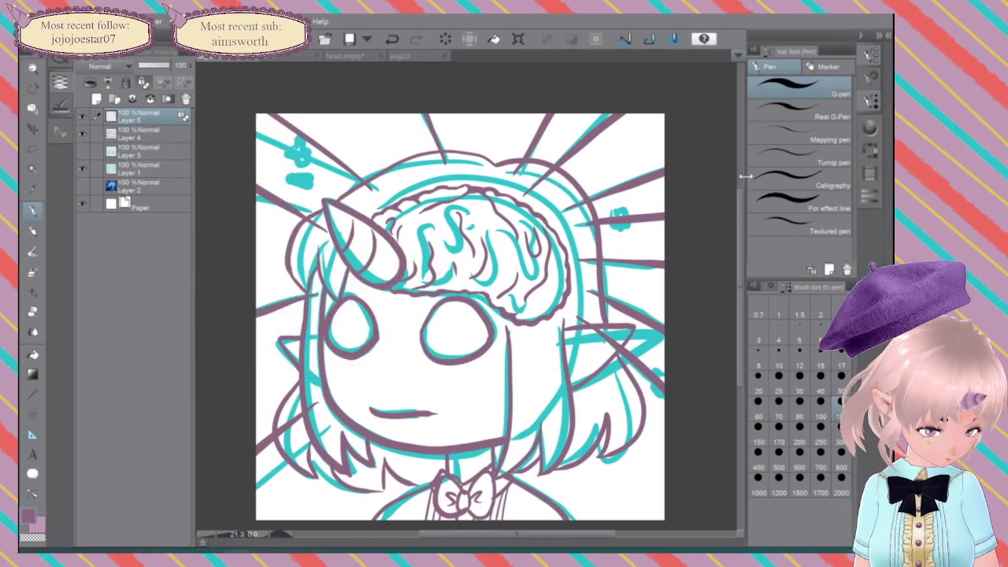
Step: Change the drawing colour to a deep blue with RGB values 69, 80, 158
click(870, 128)
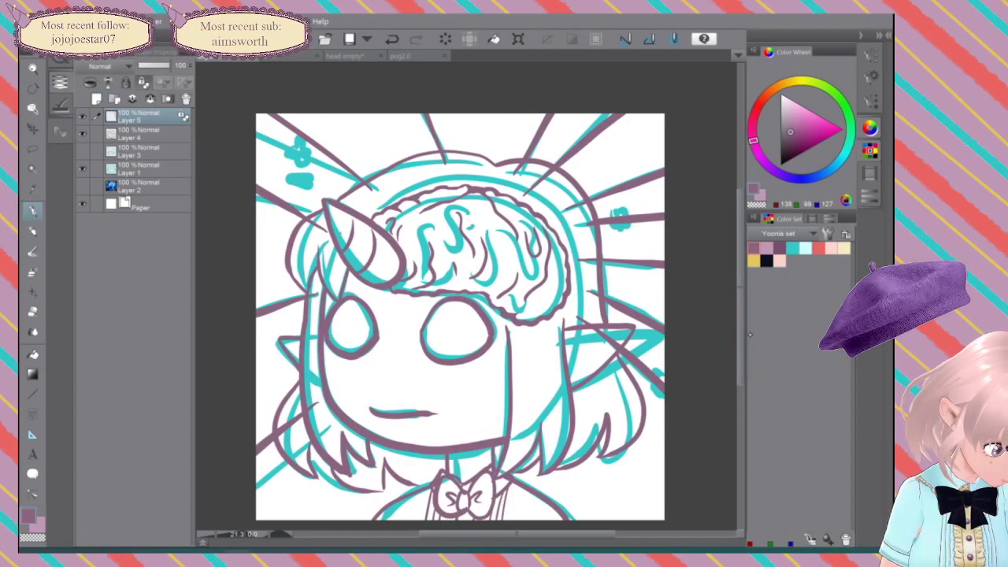
drag(810, 181, 808, 180)
click(869, 174)
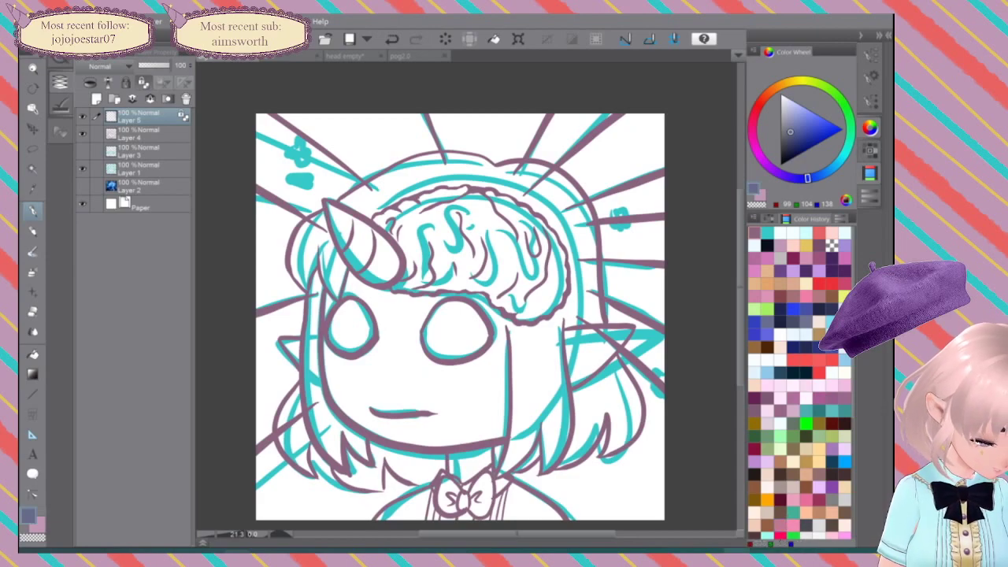
drag(791, 131, 802, 133)
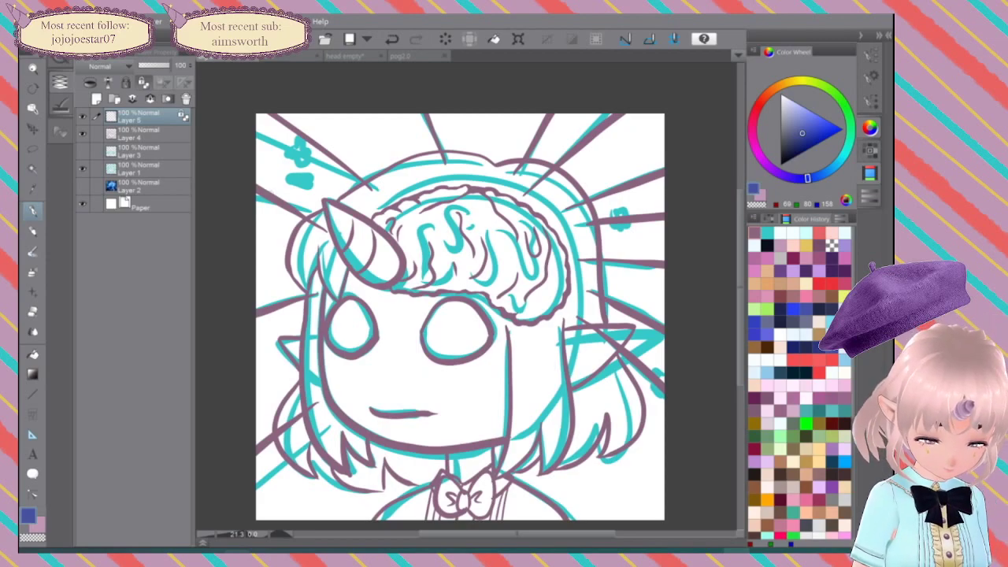
Step: Recolour the upper-left, top and right-side rays on Layer 5 blue, enlarging the G-pen to size 250
mouse_move(251, 166)
mouse_down()
mouse_move(272, 200)
mouse_move(323, 229)
mouse_up()
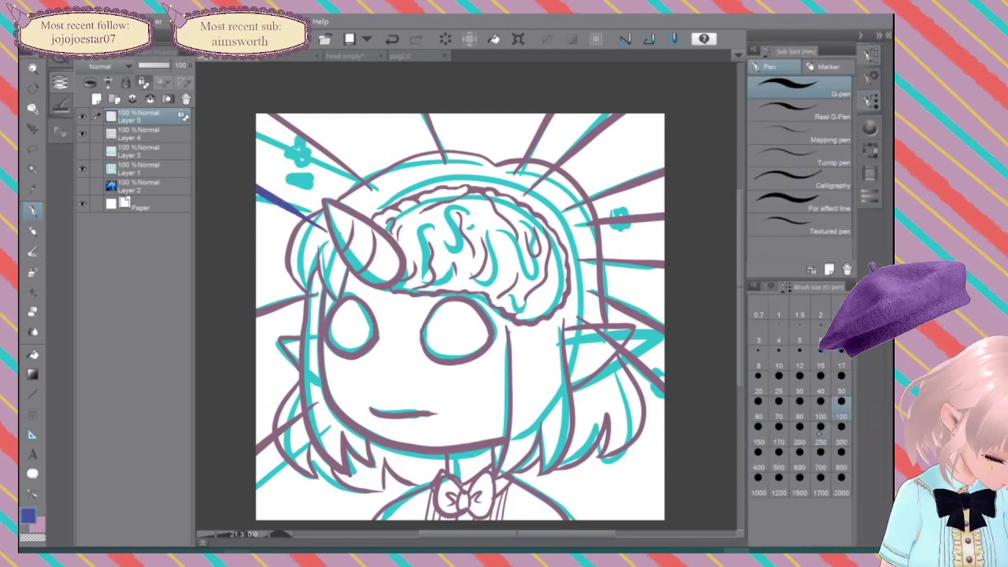
click(821, 427)
drag(272, 116, 368, 186)
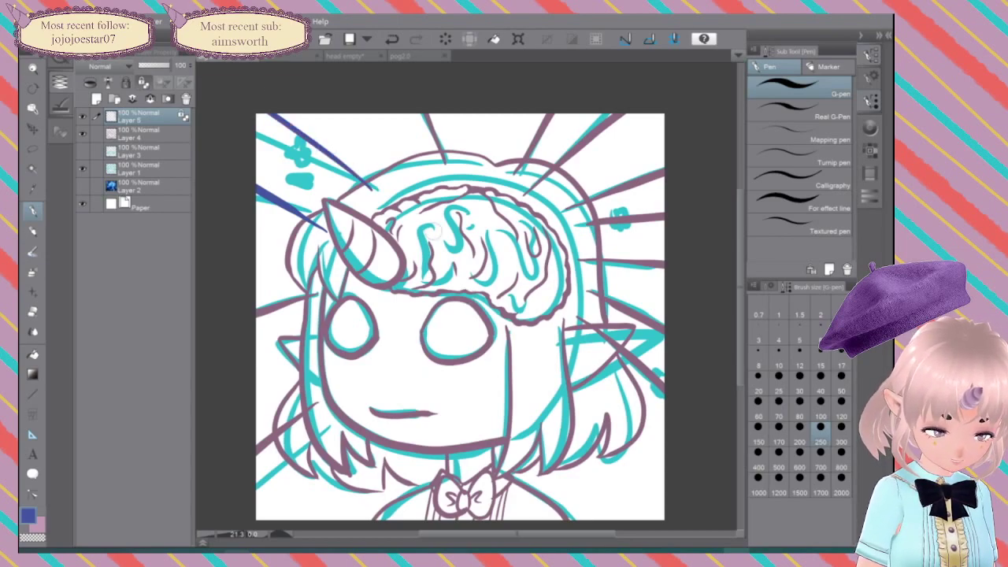
drag(445, 161, 422, 113)
mouse_move(516, 169)
mouse_down()
mouse_move(540, 115)
mouse_move(589, 140)
mouse_move(643, 134)
mouse_move(697, 234)
mouse_move(629, 224)
mouse_move(694, 390)
mouse_move(551, 152)
mouse_up()
mouse_move(607, 299)
mouse_down()
mouse_move(684, 432)
mouse_move(584, 261)
mouse_move(561, 274)
mouse_up()
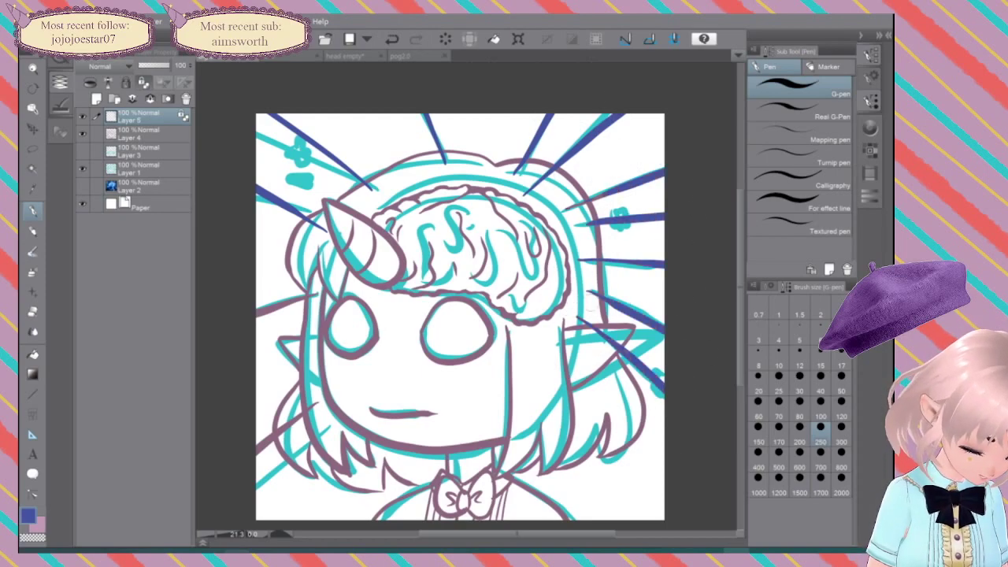
drag(564, 209, 624, 194)
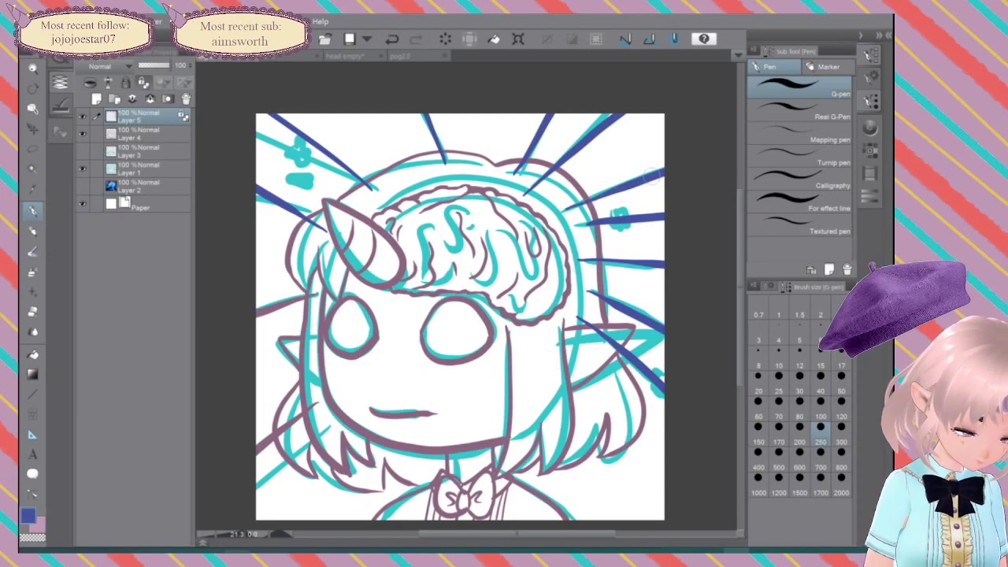
Step: Recolour the two left-side mauve rays blue and add a new layer beneath the Layer 4 line art
drag(240, 315, 318, 295)
drag(250, 458, 317, 403)
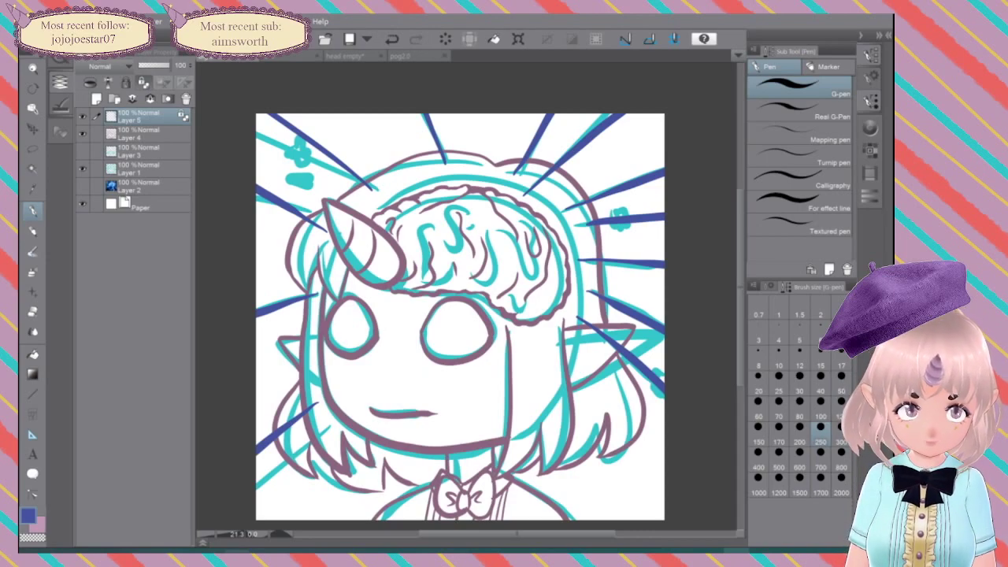
key(ctrl+shift+n)
drag(150, 118, 158, 167)
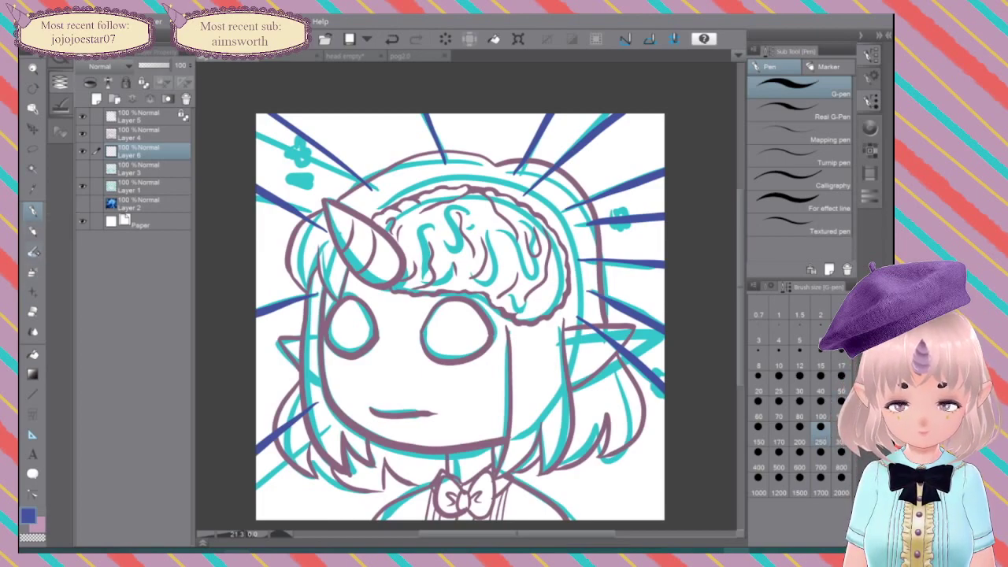
click(33, 251)
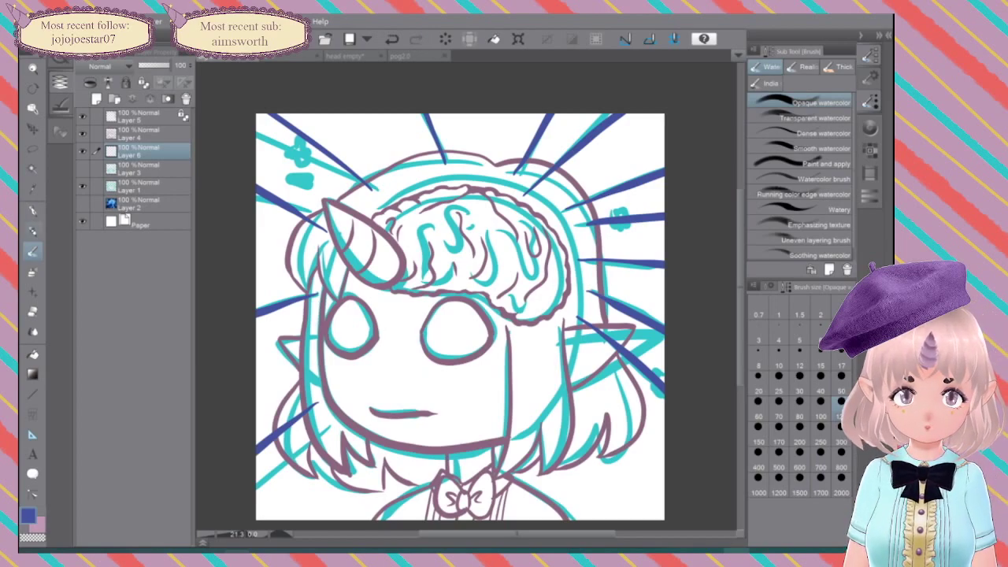
click(33, 210)
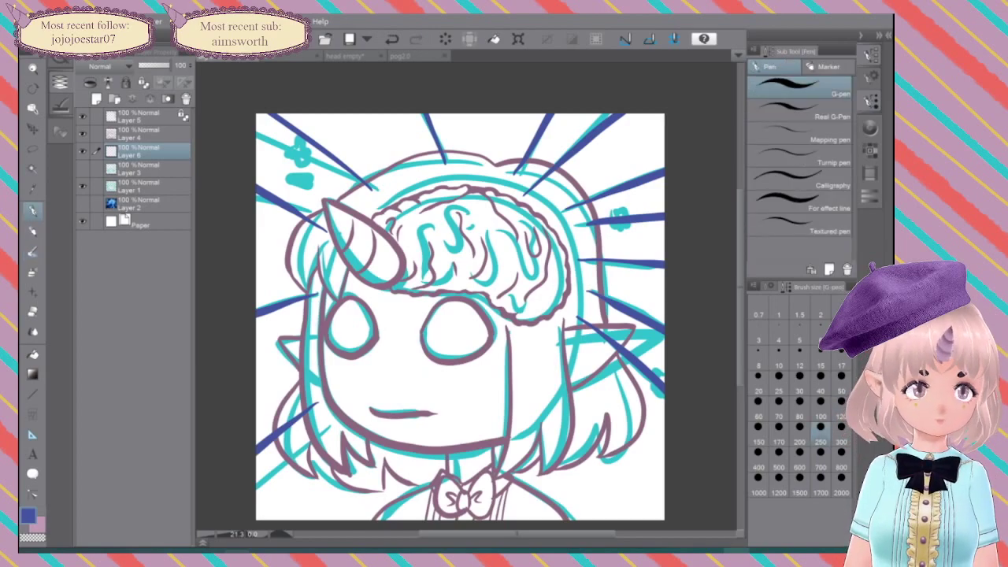
Step: Change the Paper layer's colour to dark navy, RGB 32, 40, 103, using the Layer 2 reference image as a guide
click(111, 227)
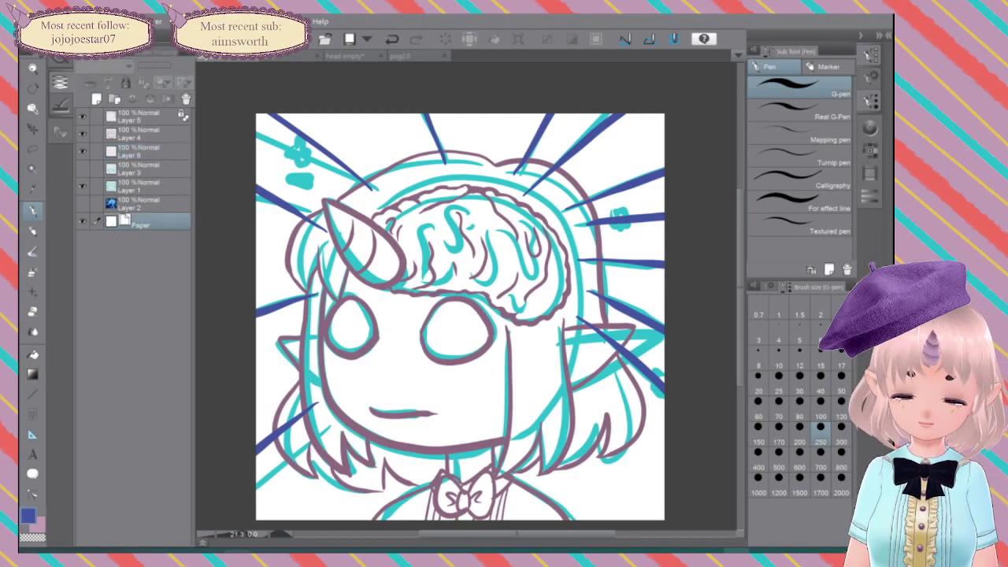
key(g)
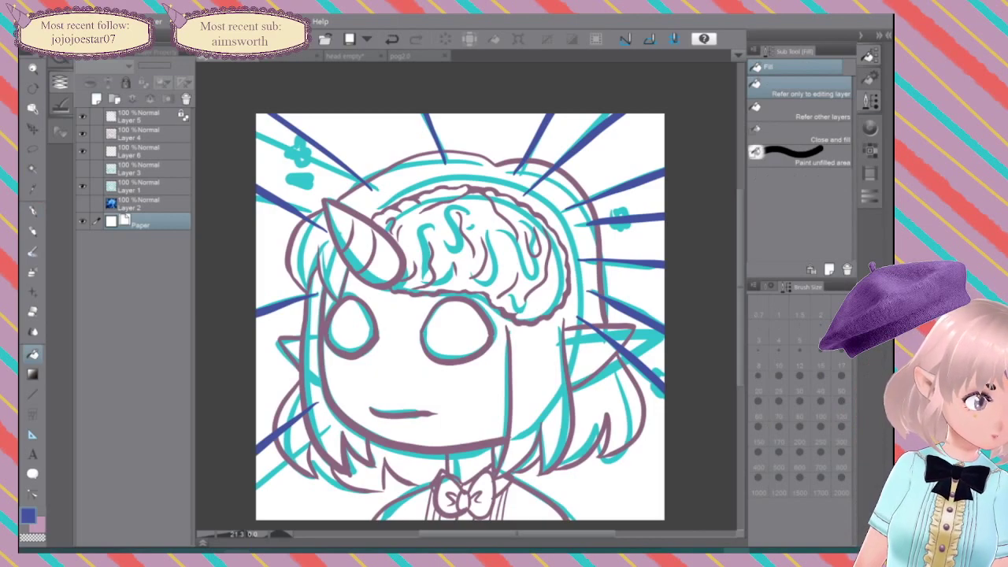
click(870, 127)
mouse_move(804, 147)
mouse_down()
mouse_move(813, 137)
mouse_move(798, 122)
mouse_up()
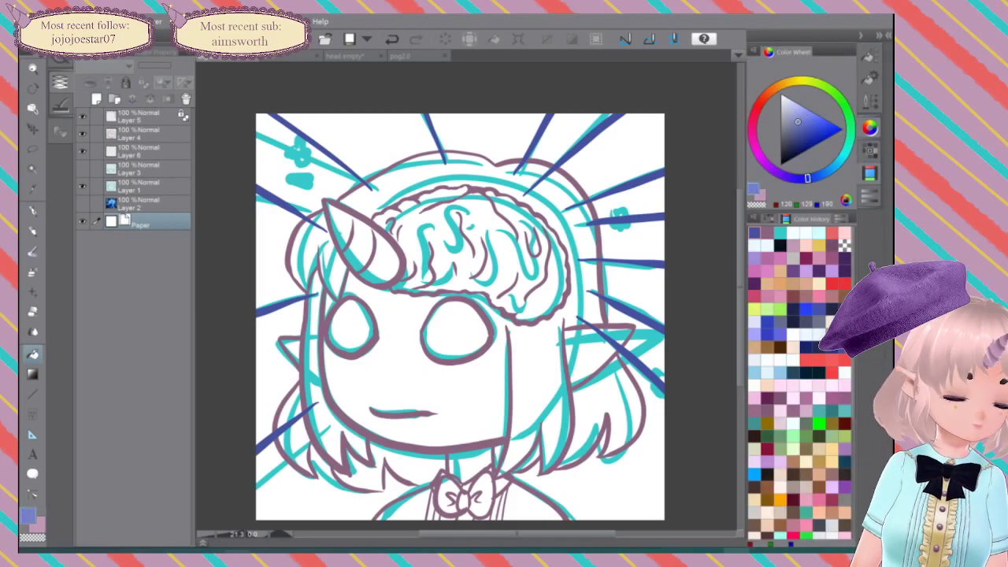
click(82, 203)
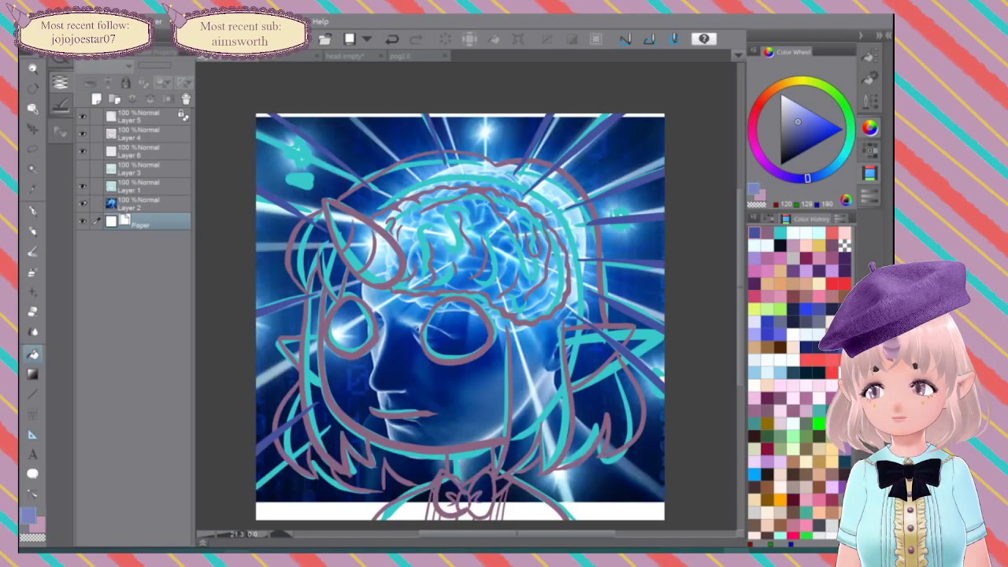
click(82, 204)
drag(801, 140, 798, 145)
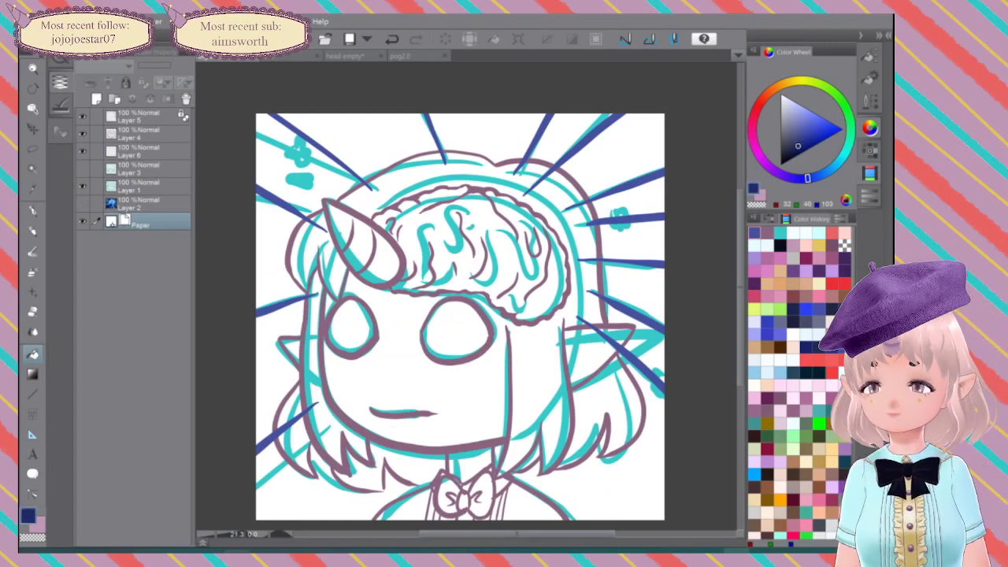
click(161, 52)
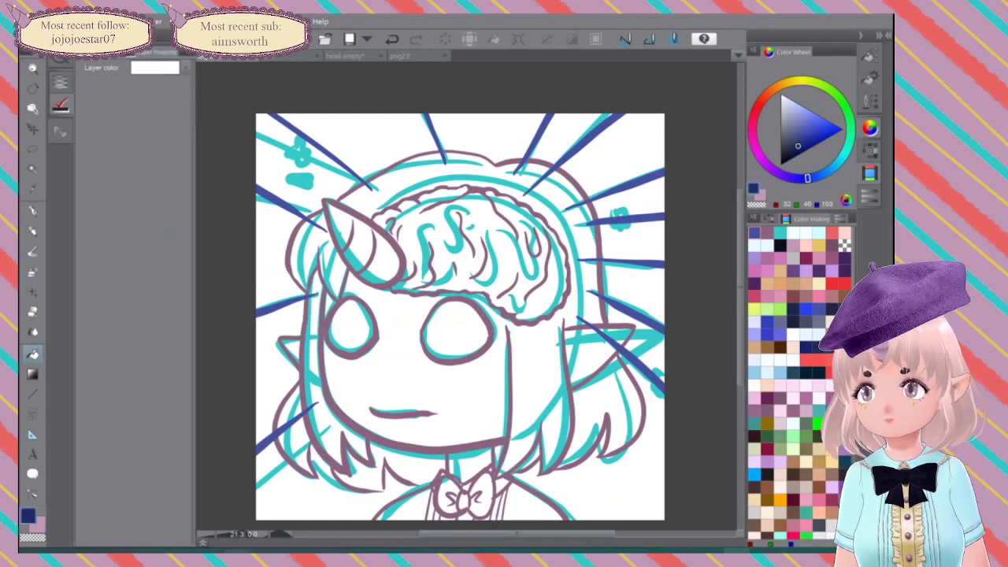
click(186, 68)
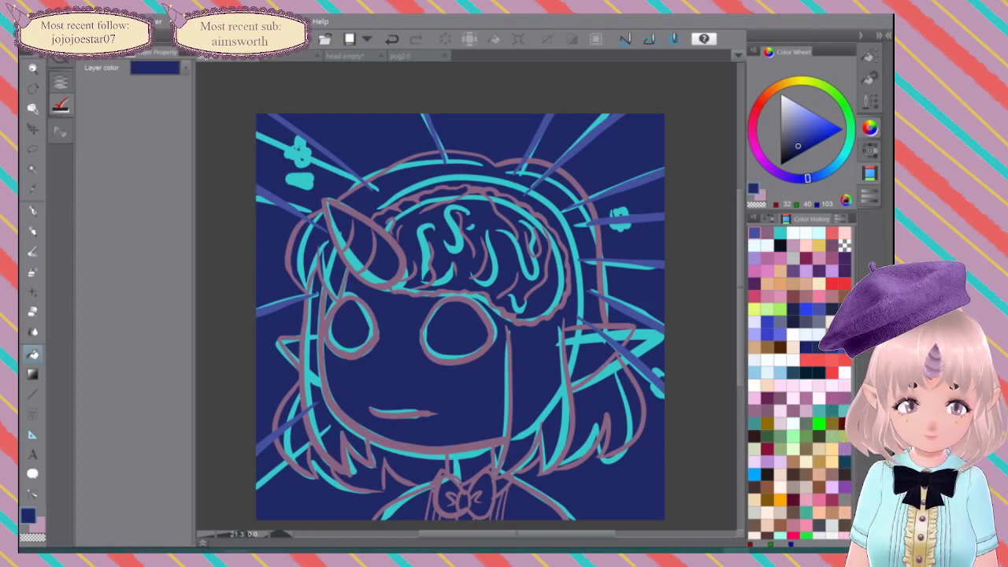
Step: Shift the drawing colour's hue to RGB 32, 60, 103 and hide the cyan sketch on Layer 1
drag(807, 178, 821, 174)
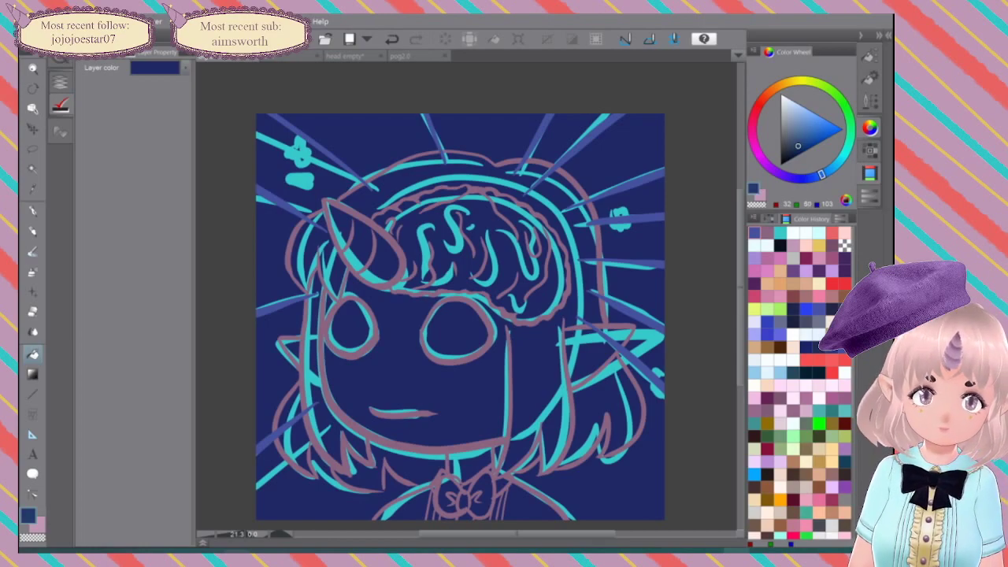
click(60, 83)
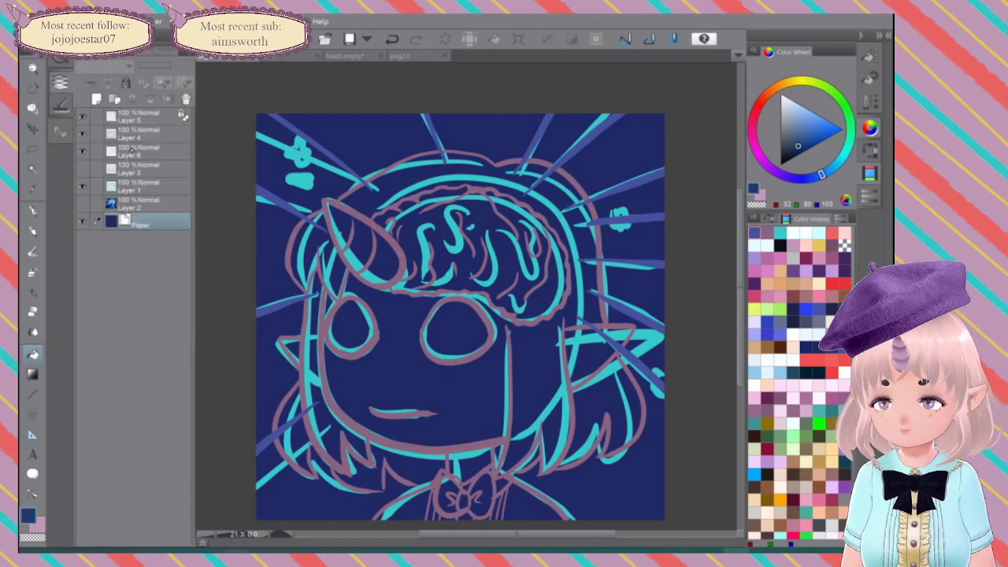
click(133, 150)
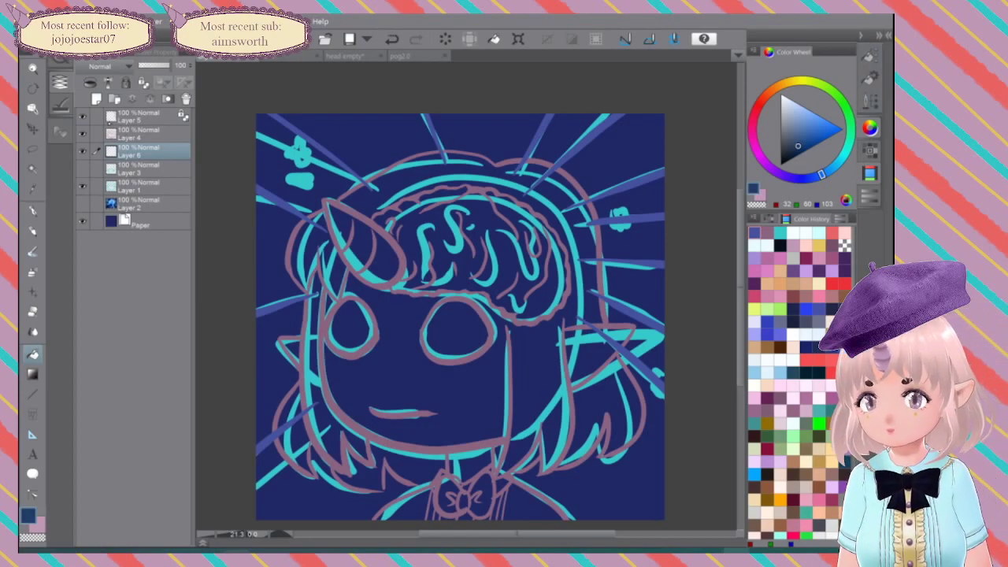
click(141, 134)
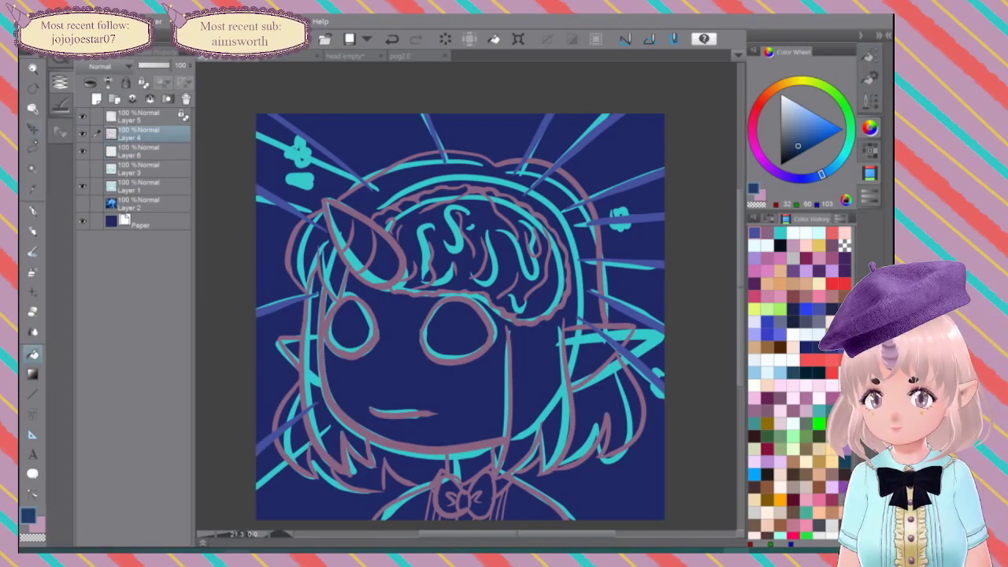
click(82, 184)
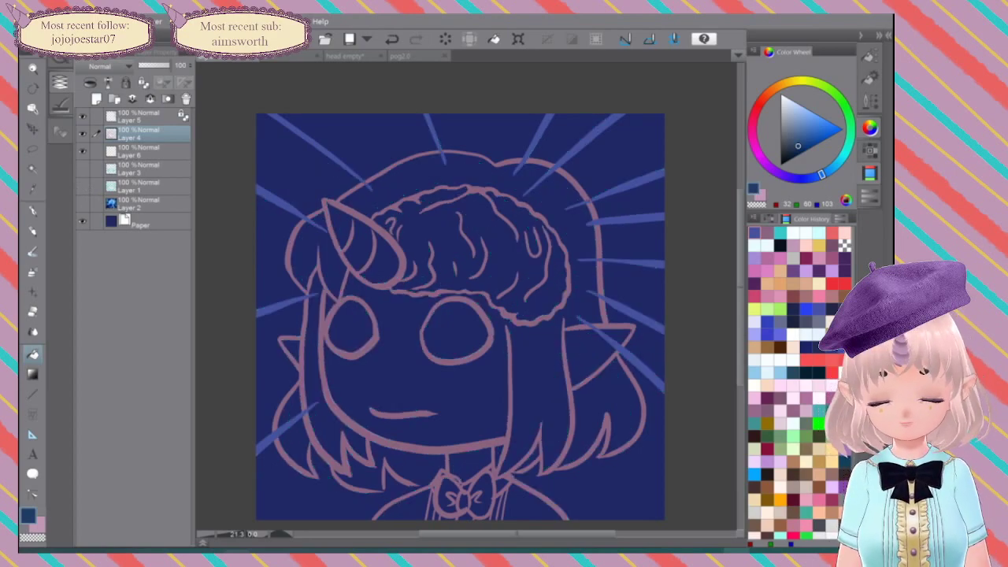
Step: Auto-select the brain's interior on Layer 4 and try filling it with the dark blue
click(32, 170)
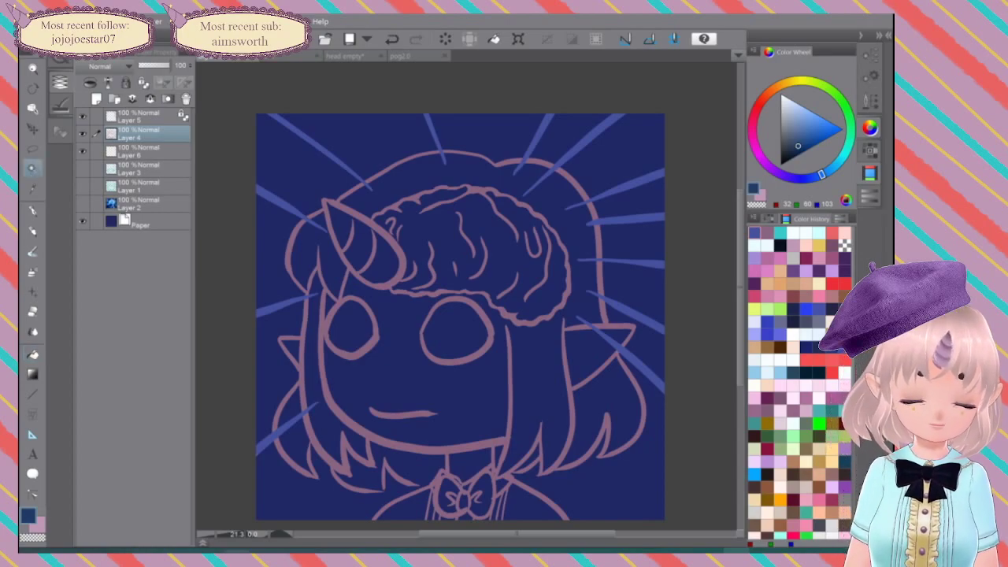
click(446, 250)
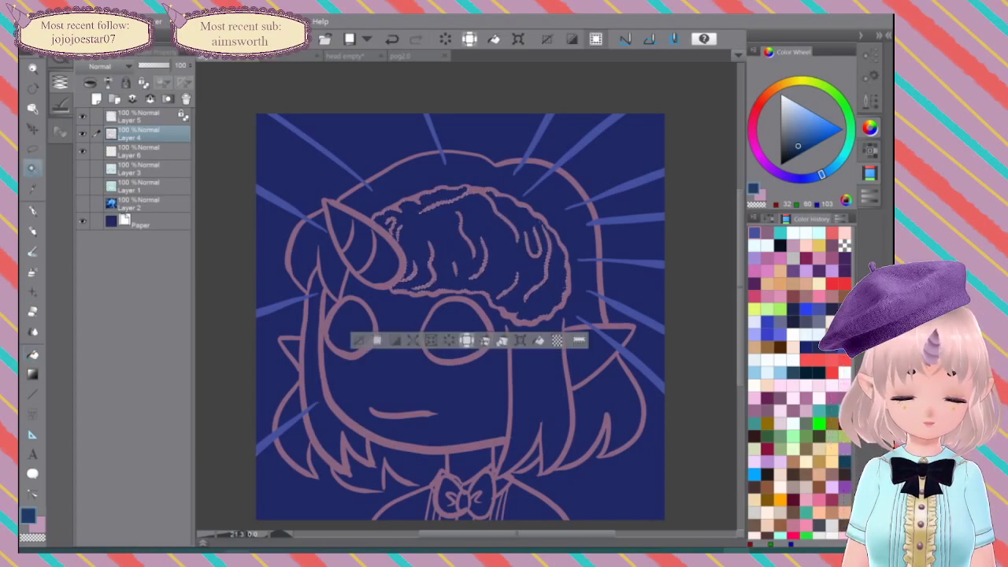
key(g)
click(452, 231)
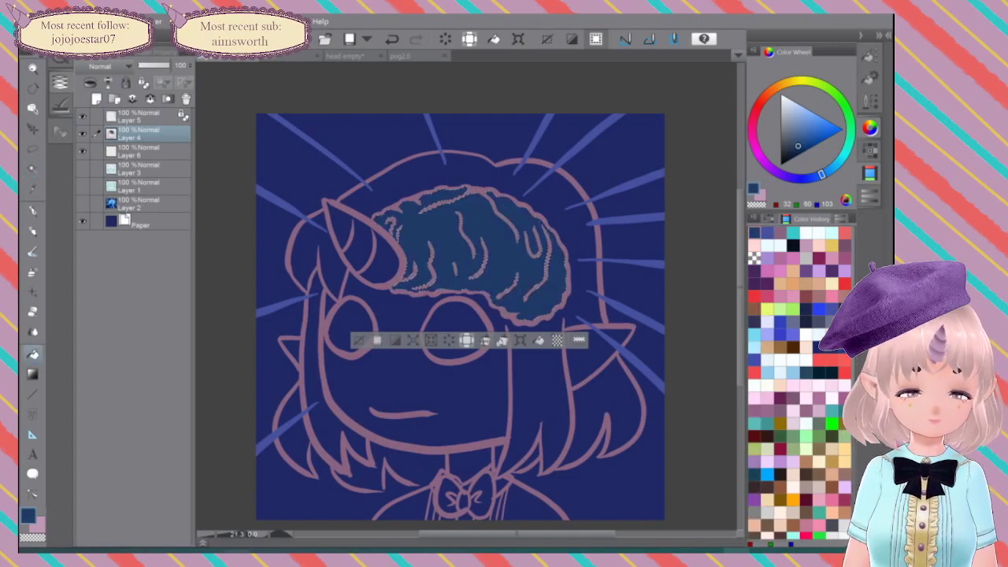
Step: Test lighter blue fills inside the brain, settling on RGB 138, 179, 244 as the drawing colour
drag(801, 127, 809, 120)
click(496, 246)
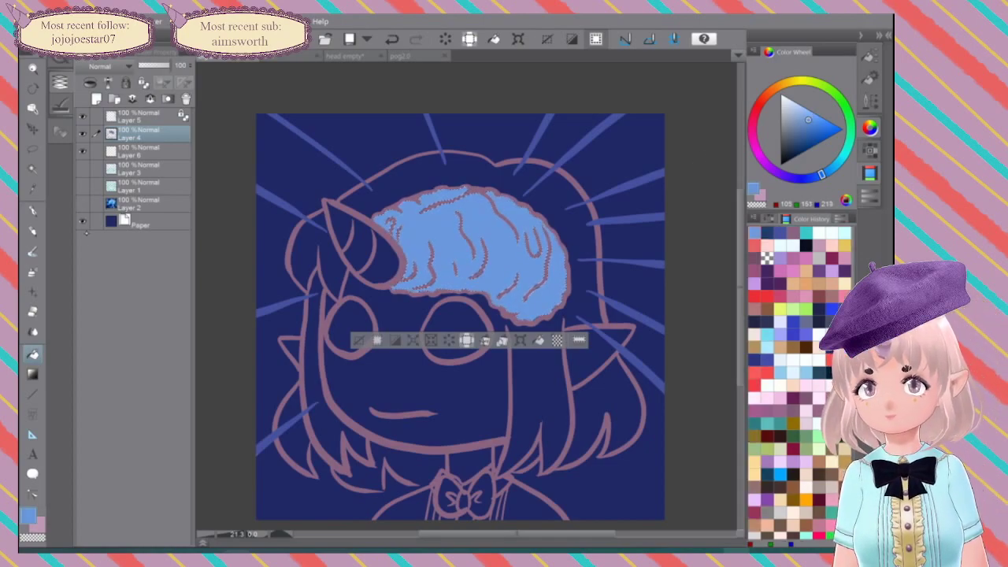
click(797, 112)
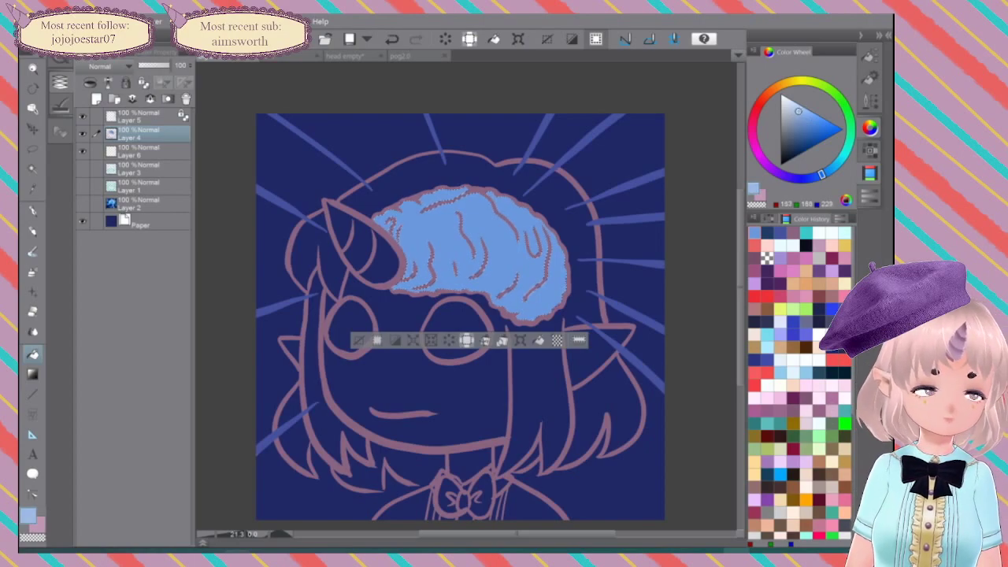
click(501, 245)
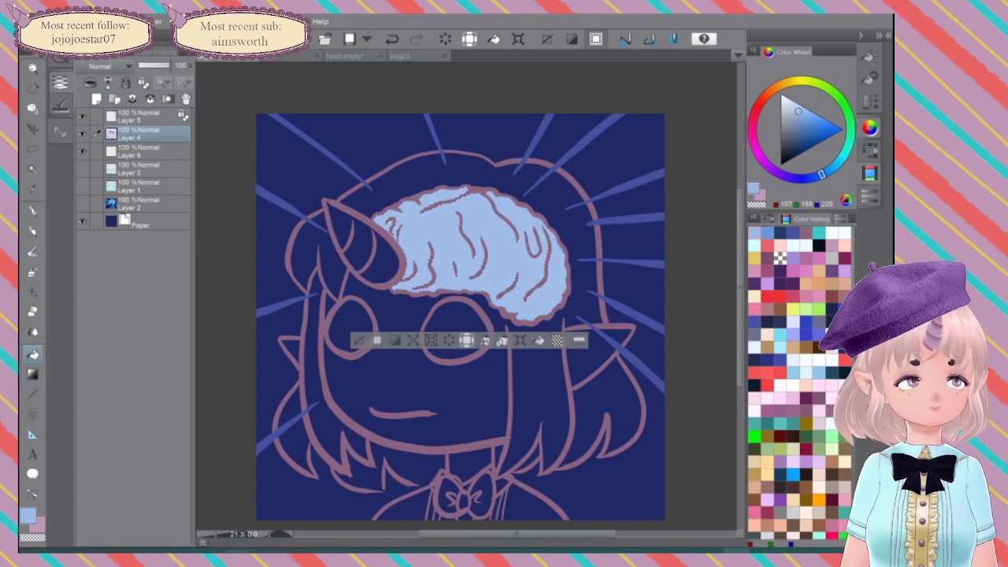
click(807, 112)
click(510, 208)
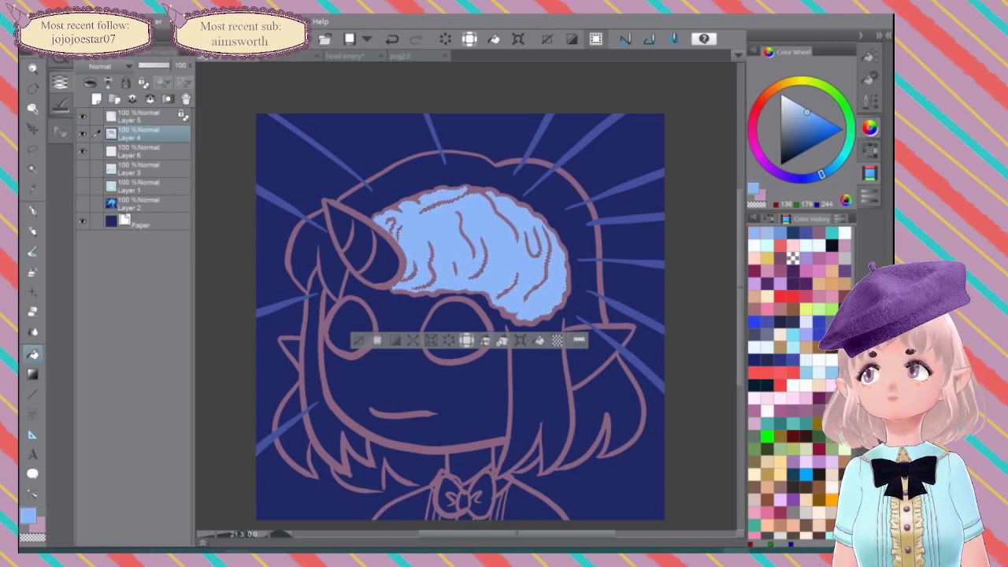
Step: Undo the face selection and the brain fills made on Layer 4
key(w)
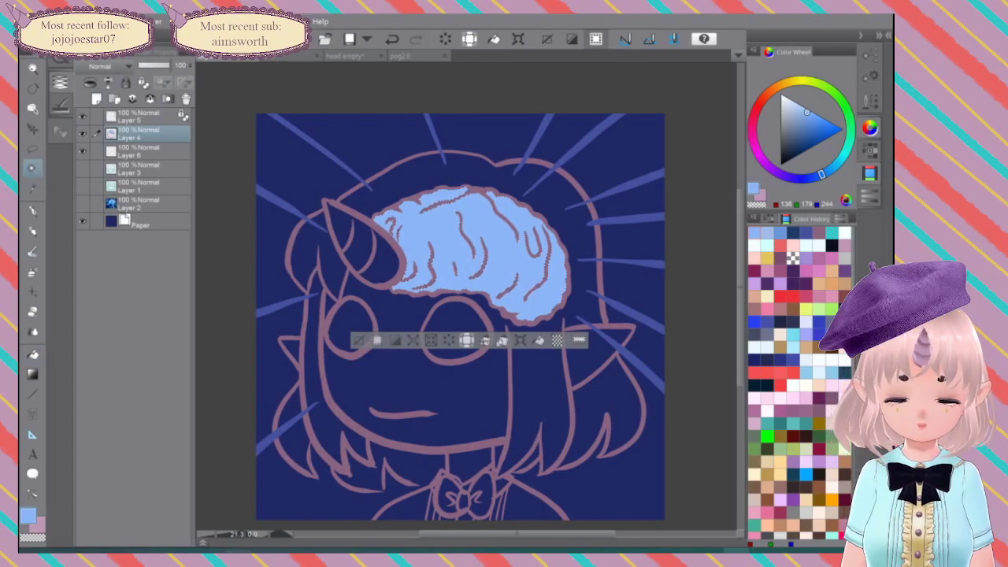
click(457, 390)
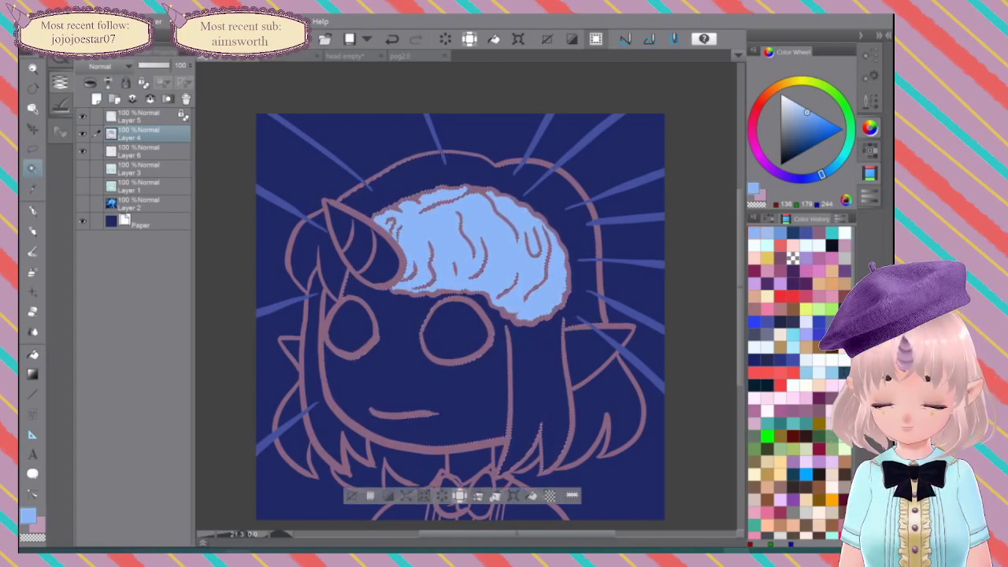
key(ctrl+z)
key(ctrl+z)
key(ctrl+z)
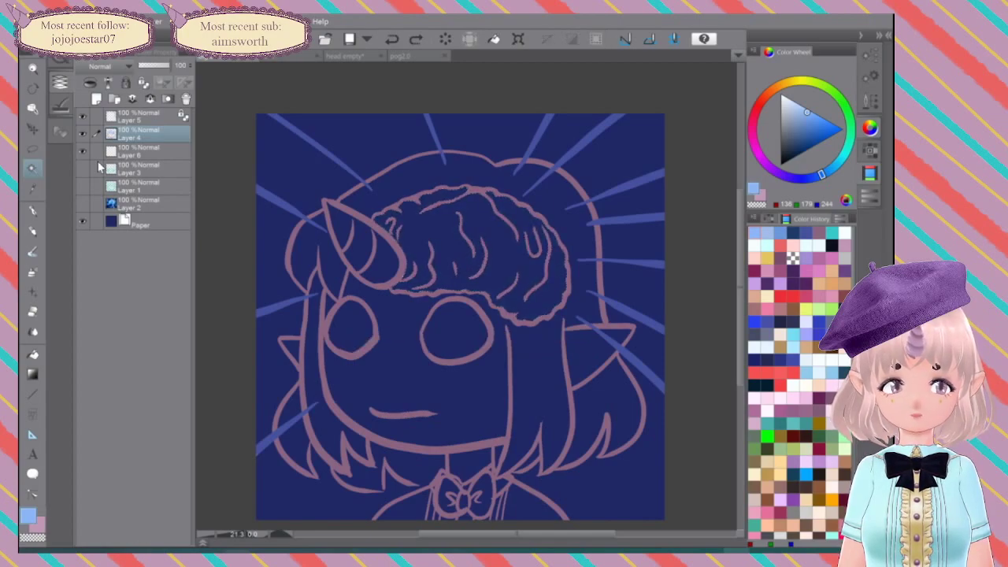
Step: Auto-select the brain's interior from the Layer 4 line art and fill it light blue on Layer 6
click(473, 256)
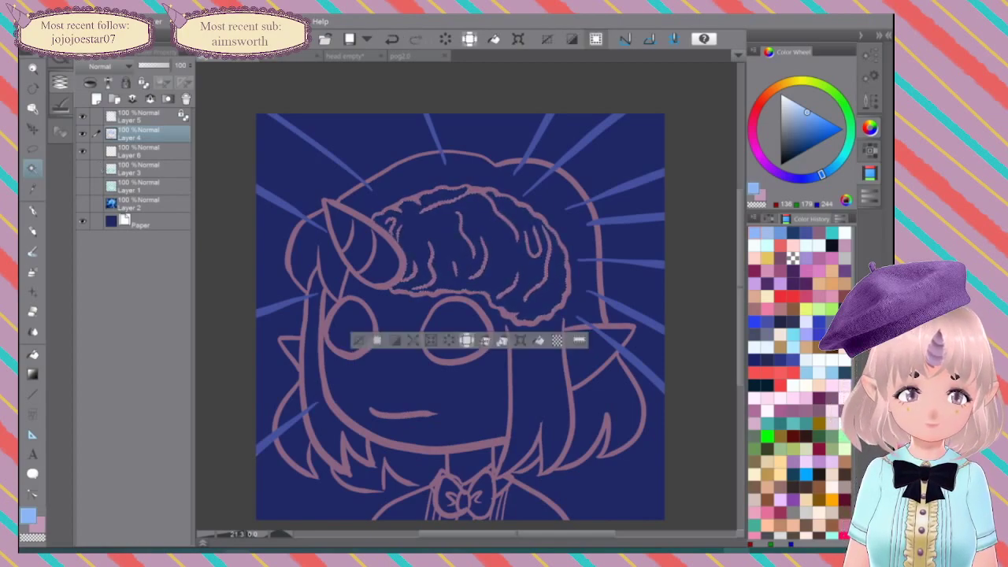
click(130, 151)
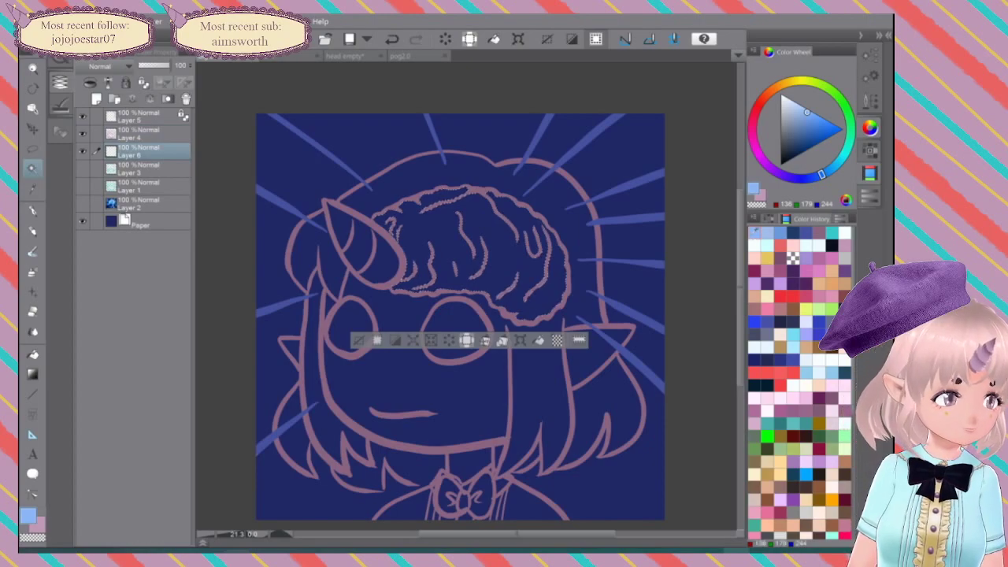
click(33, 354)
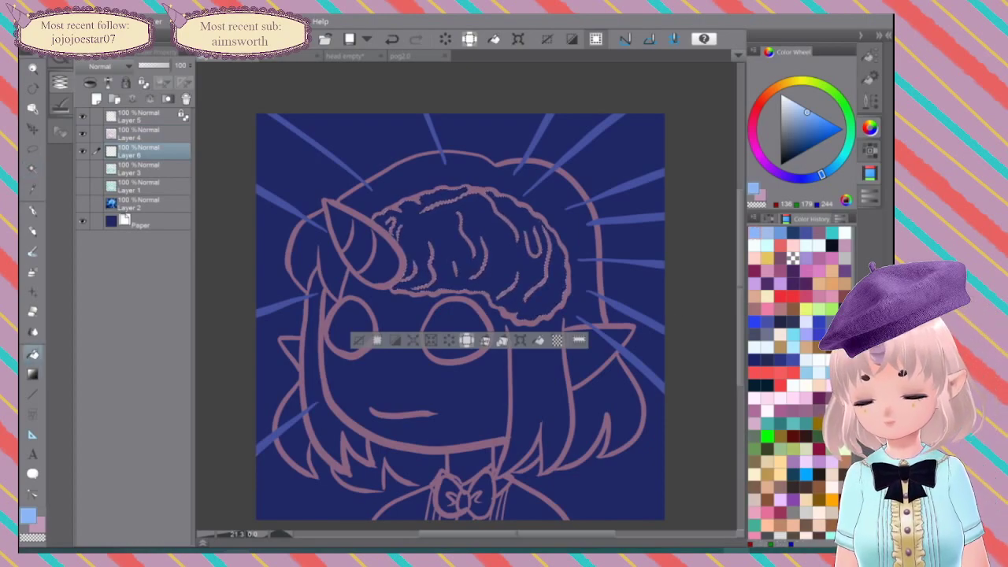
click(525, 211)
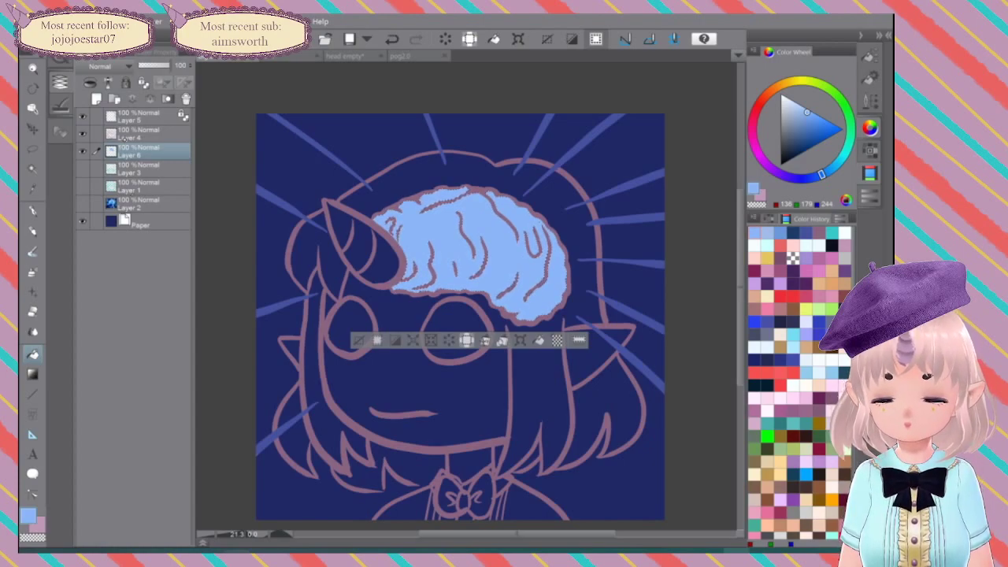
Step: Try to add the hair and face regions of the Layer 4 line art to the selection
click(128, 134)
key(w)
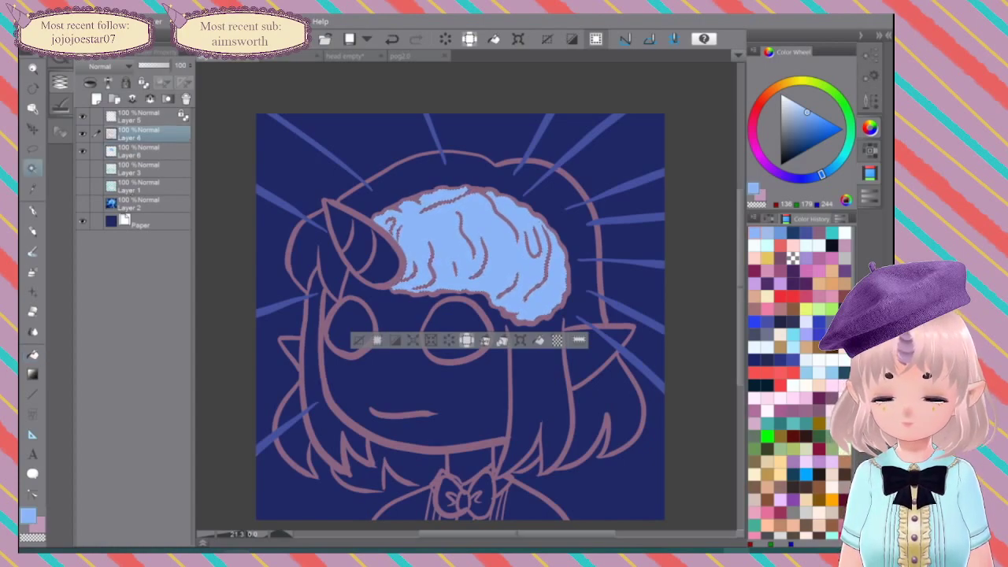
click(390, 187)
shift+click(302, 263)
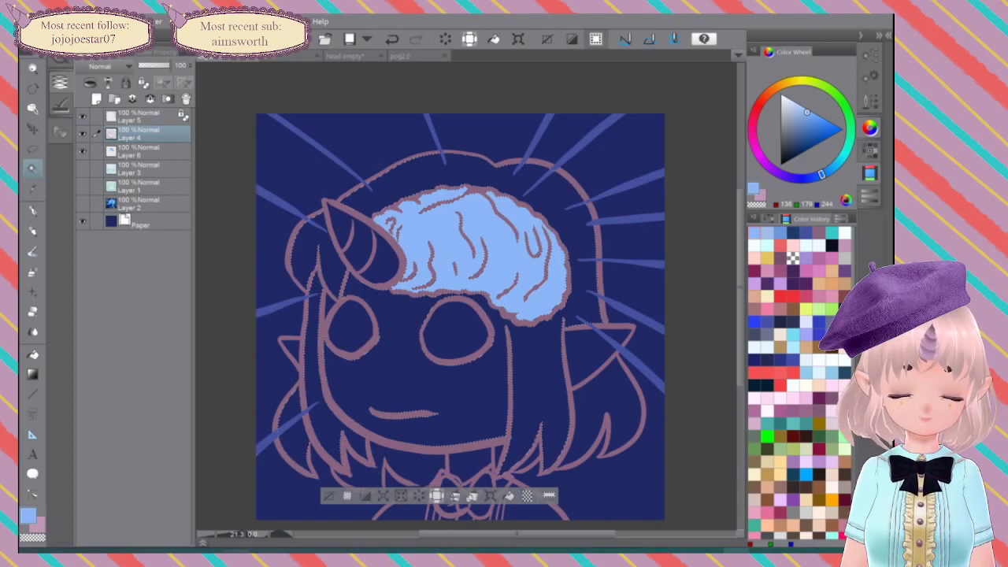
key(ctrl+a)
key(ctrl+z)
key(ctrl+z)
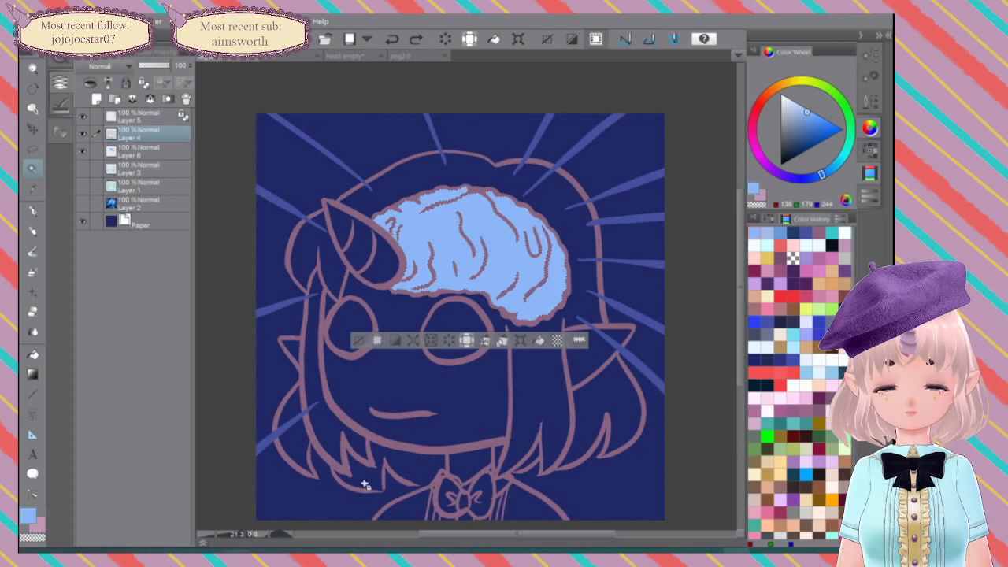
Step: Clear the selection around the brain
key(ctrl+z)
key(ctrl+y)
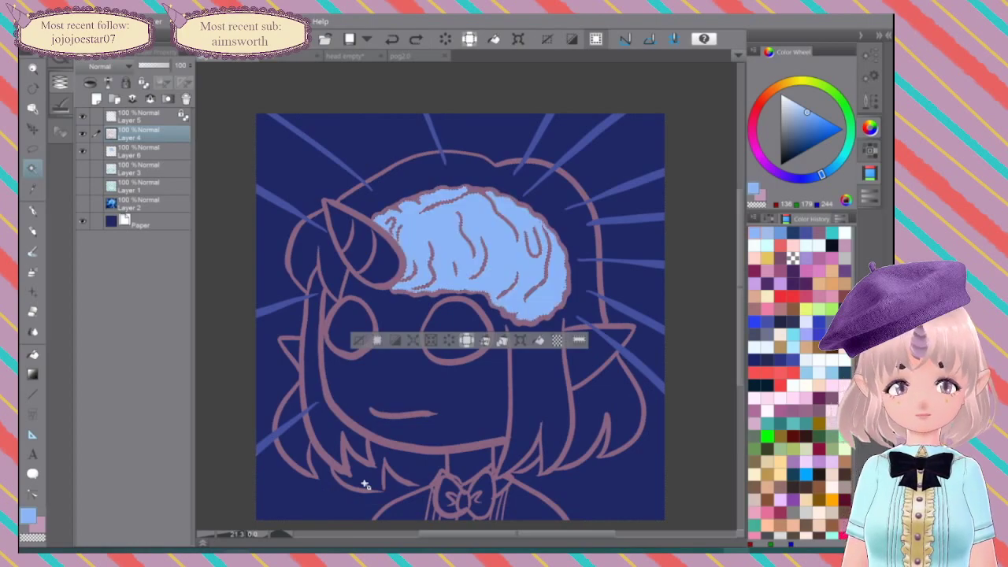
key(ctrl+d)
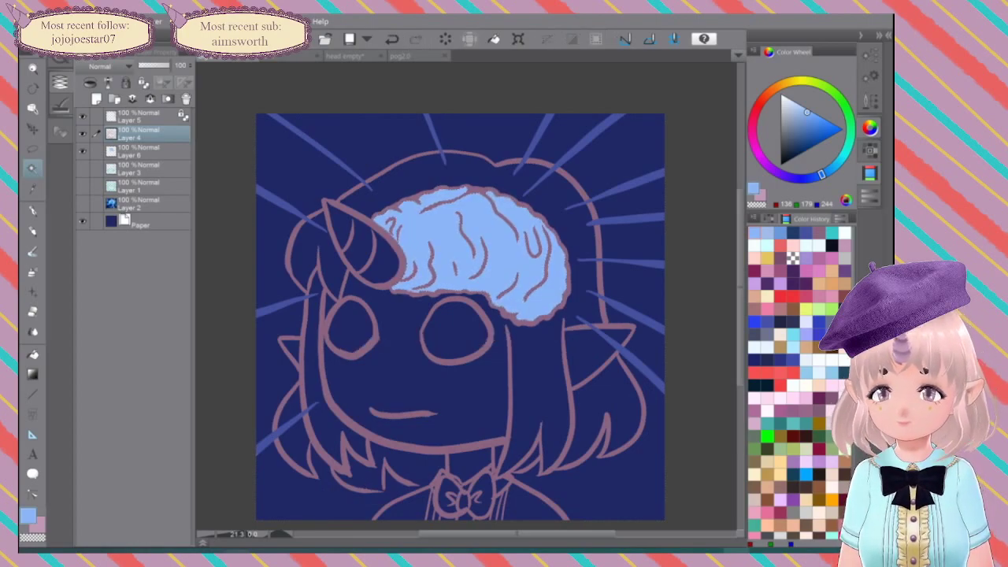
Step: Switch to the G-pen in the mauve outline colour and add a new layer beneath Layer 6
key(p)
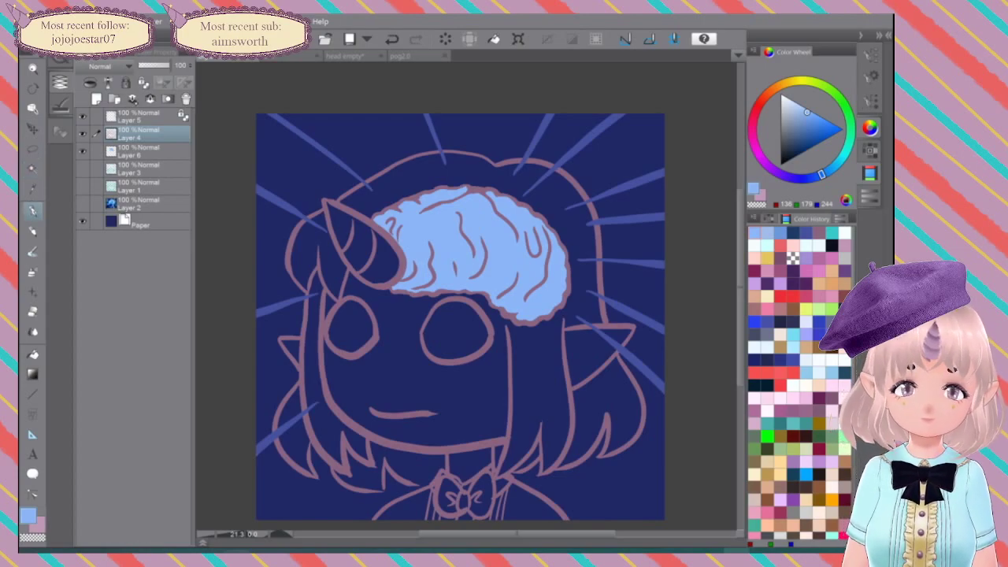
click(820, 233)
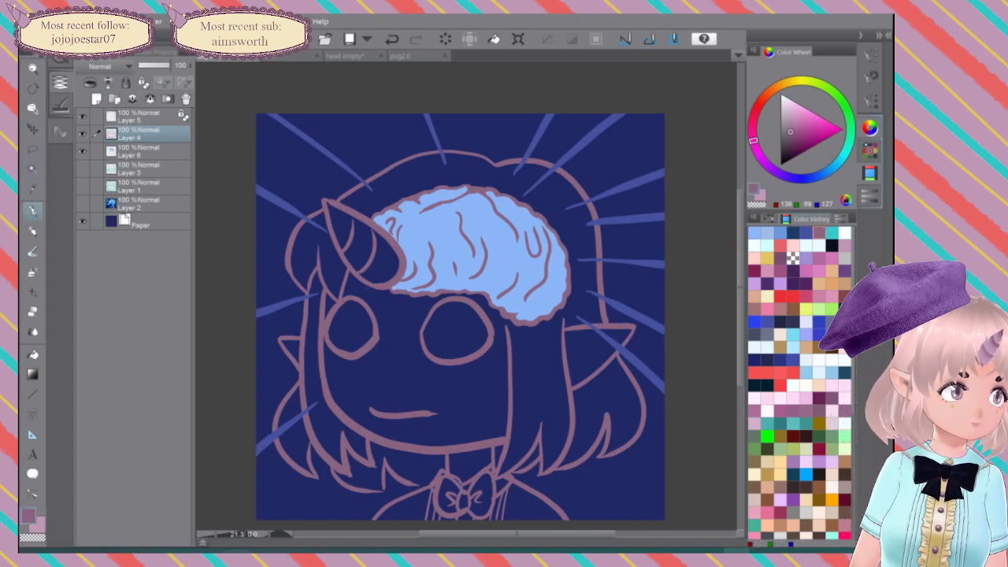
click(769, 217)
click(767, 248)
click(754, 248)
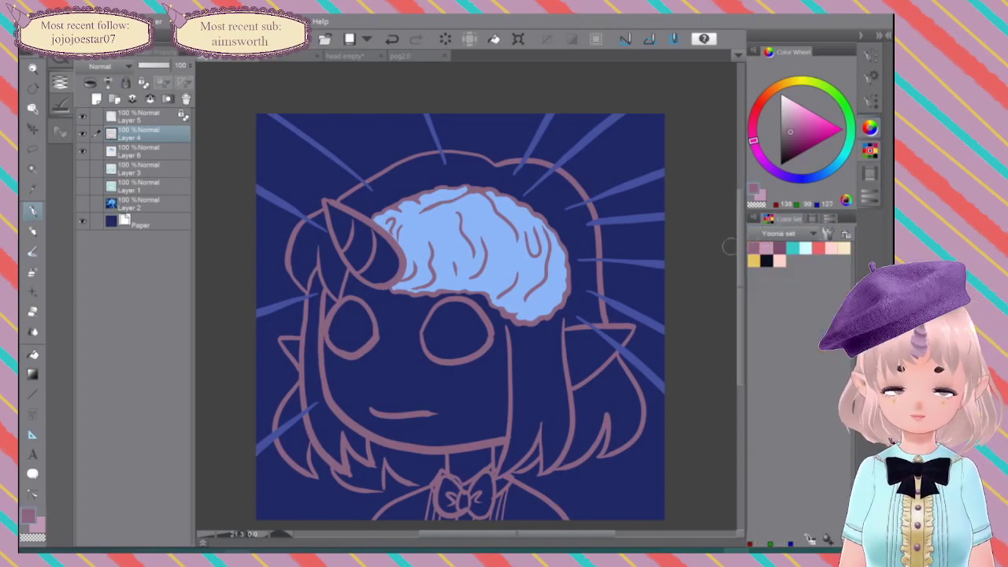
click(870, 55)
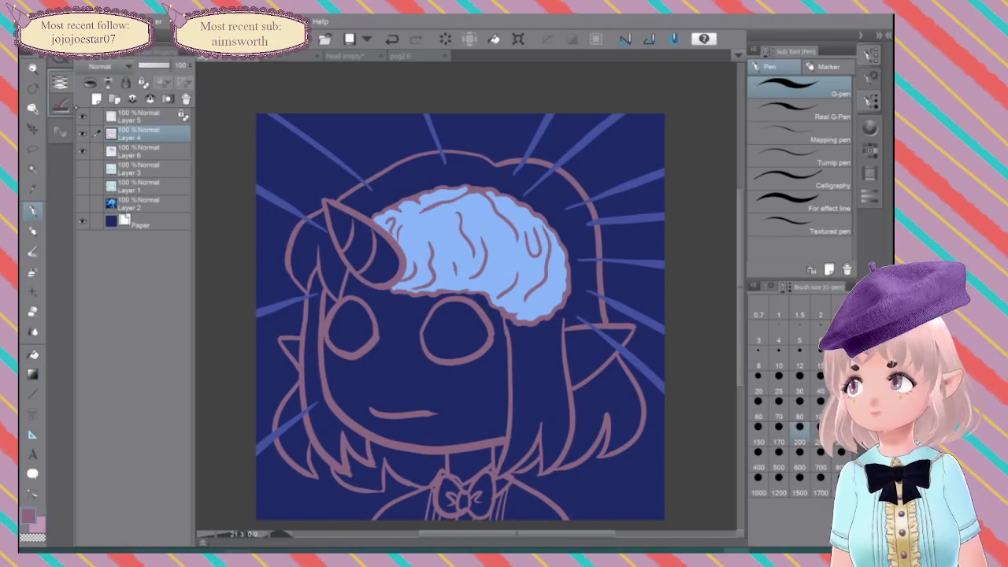
click(96, 98)
drag(135, 145, 142, 176)
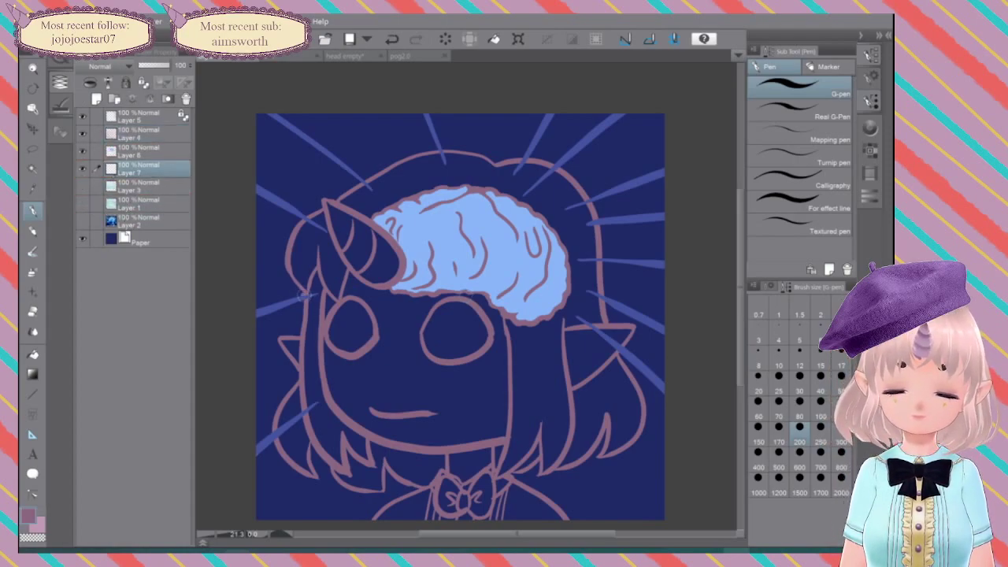
Step: Trace a thicker mauve outline over the crown of the hair, from the left side around to the right ear
mouse_move(288, 277)
mouse_down()
mouse_move(288, 232)
mouse_move(323, 208)
mouse_move(318, 197)
mouse_move(438, 146)
mouse_move(471, 148)
mouse_move(504, 167)
mouse_move(550, 156)
mouse_move(590, 188)
mouse_move(606, 226)
mouse_move(613, 323)
mouse_up()
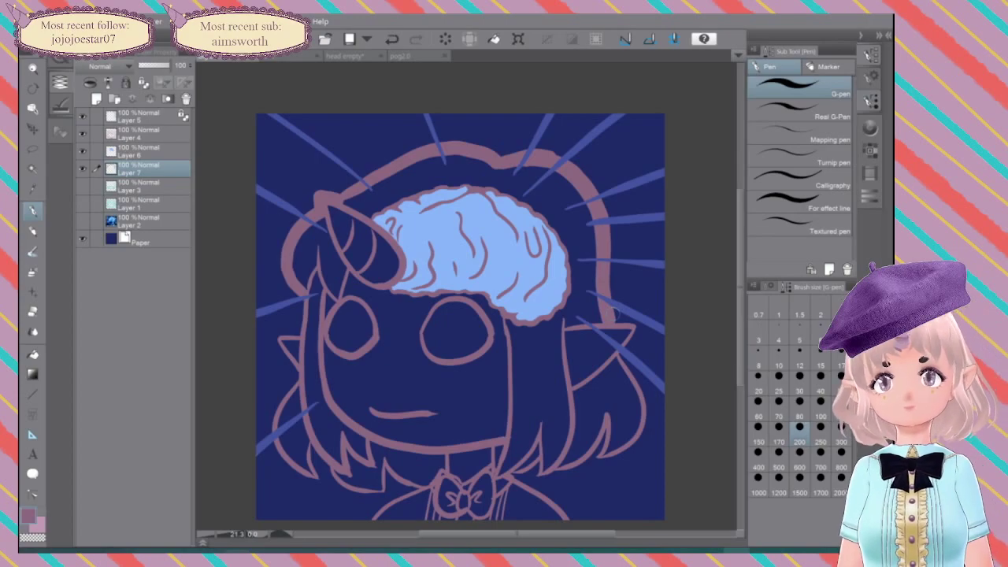
key(ctrl+z)
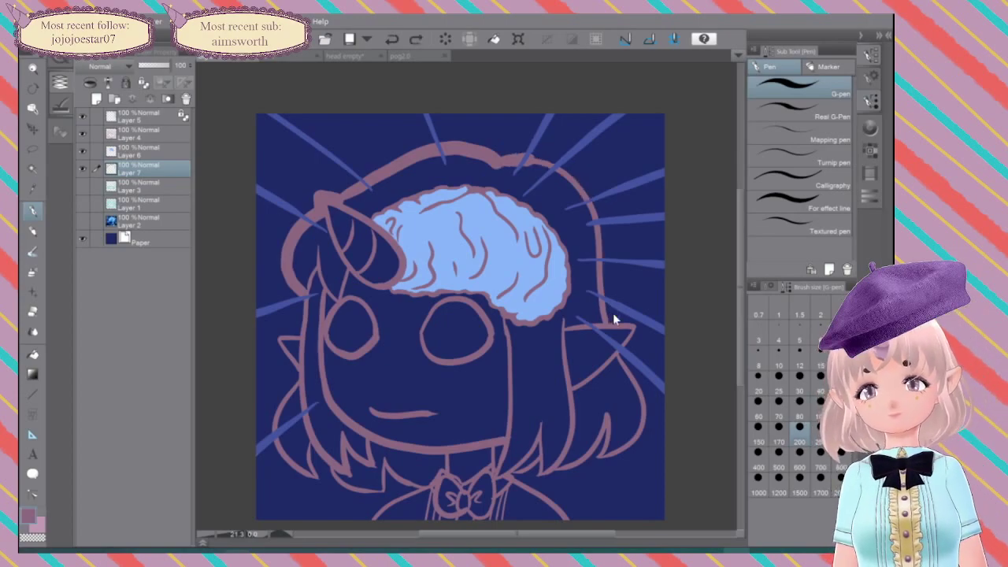
mouse_move(493, 167)
mouse_down()
mouse_move(557, 156)
mouse_move(586, 186)
mouse_move(604, 212)
mouse_move(613, 320)
mouse_move(641, 323)
mouse_up()
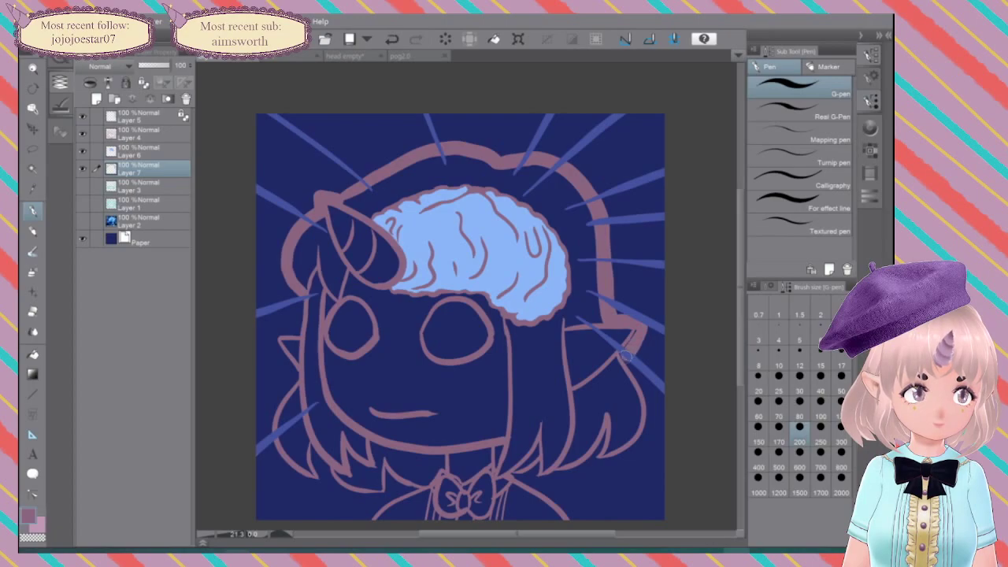
key(ctrl+z)
Step: Continue the thick mauve outline around the right ear, the right-hand hair locks and the right shoulder
mouse_move(637, 322)
mouse_down()
mouse_move(641, 336)
mouse_move(628, 354)
mouse_move(648, 411)
mouse_move(644, 438)
mouse_move(594, 462)
mouse_up()
mouse_move(607, 422)
mouse_down()
mouse_move(594, 462)
mouse_move(512, 482)
mouse_move(557, 498)
mouse_move(583, 523)
mouse_up()
drag(539, 479, 543, 483)
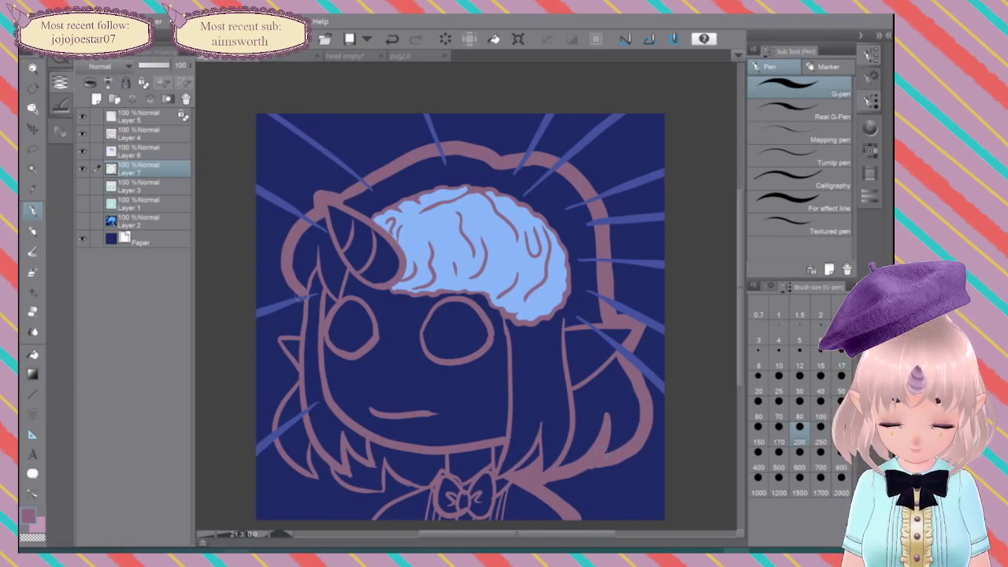
Step: Thicken the outer mauve outline around the left ear, the left-hand hair locks and the left shoulder
mouse_move(289, 335)
mouse_down()
mouse_move(275, 337)
mouse_move(292, 368)
mouse_up()
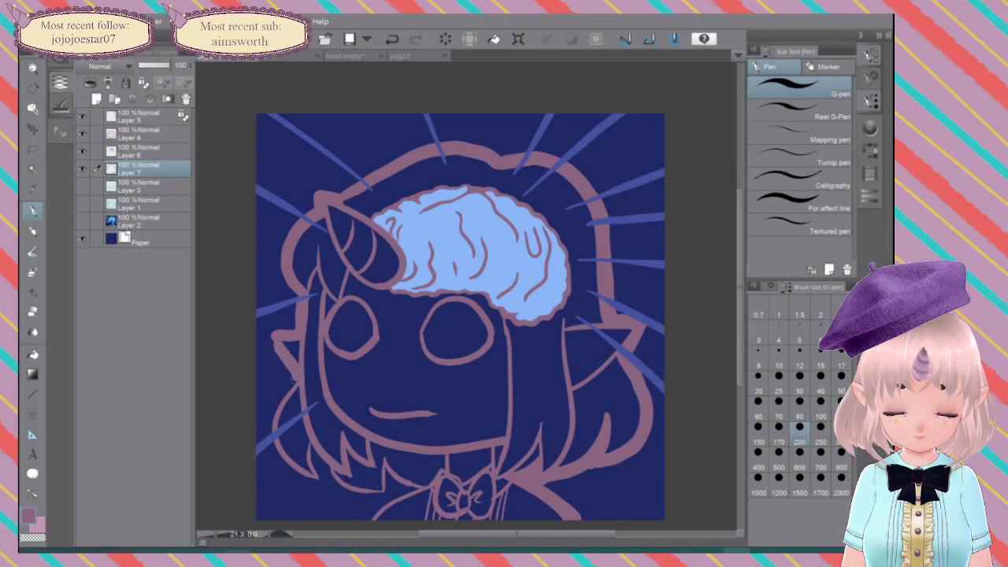
mouse_move(293, 376)
mouse_down()
mouse_move(271, 438)
mouse_move(280, 462)
mouse_move(322, 487)
mouse_up()
drag(307, 445, 324, 484)
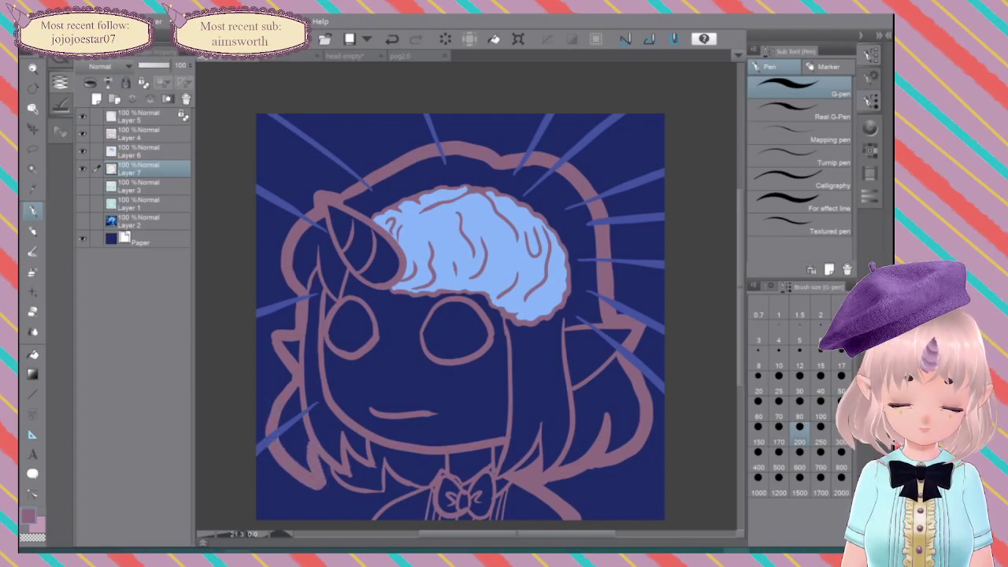
mouse_move(318, 455)
mouse_down()
mouse_move(361, 497)
mouse_move(385, 493)
mouse_move(394, 496)
mouse_up()
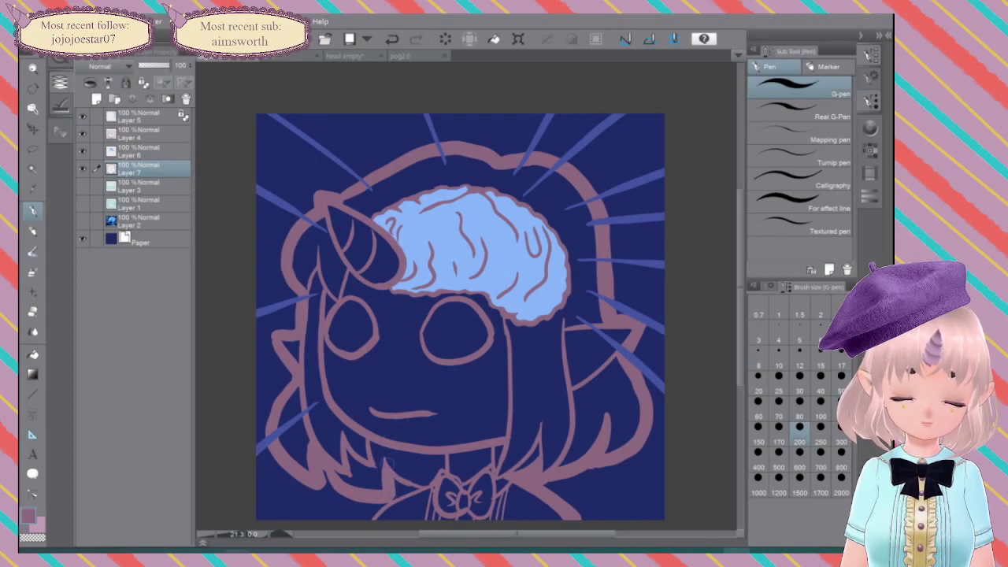
drag(395, 480, 419, 493)
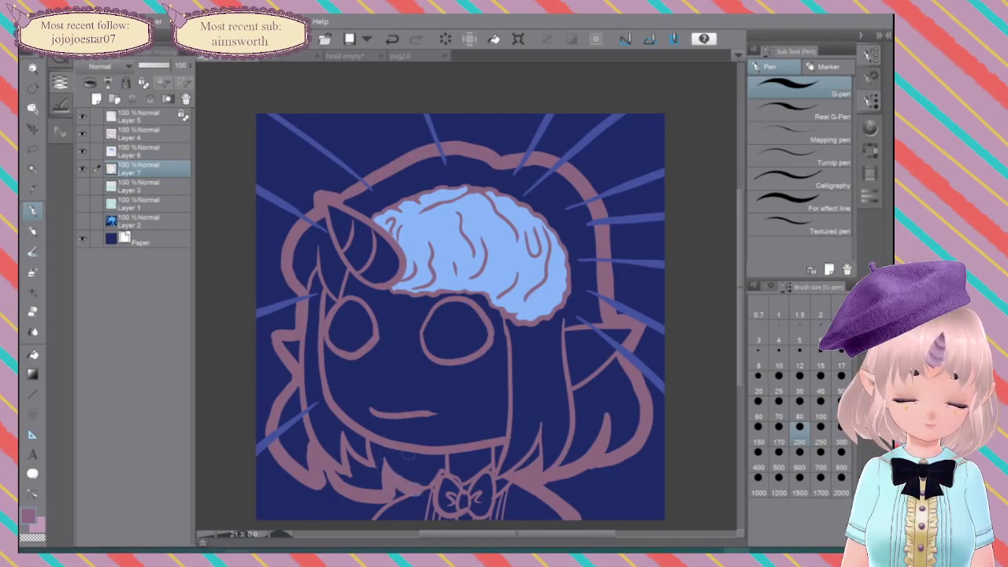
key(ctrl+z)
key(ctrl+z)
mouse_move(419, 489)
mouse_down()
mouse_move(395, 482)
mouse_move(396, 495)
mouse_move(367, 523)
mouse_up()
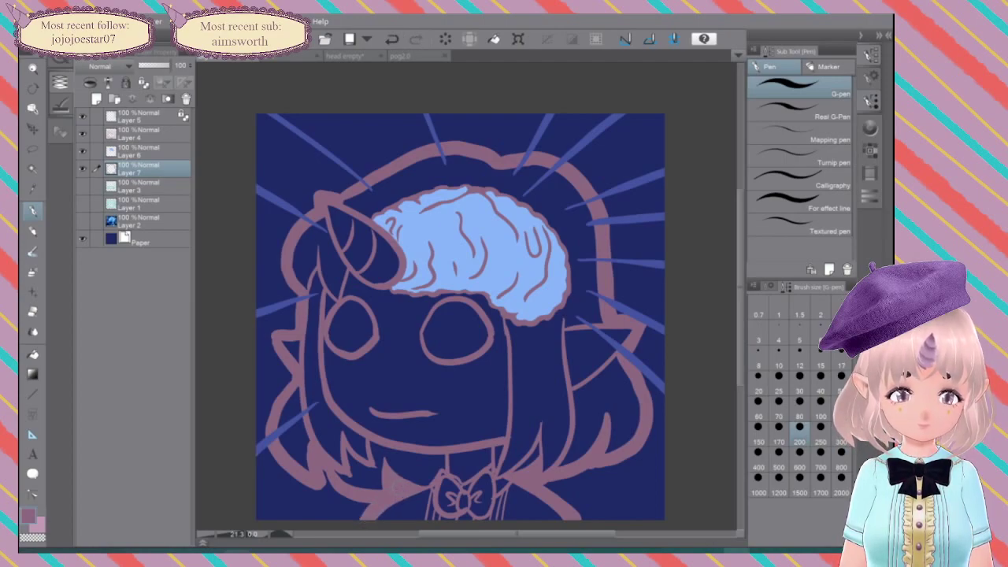
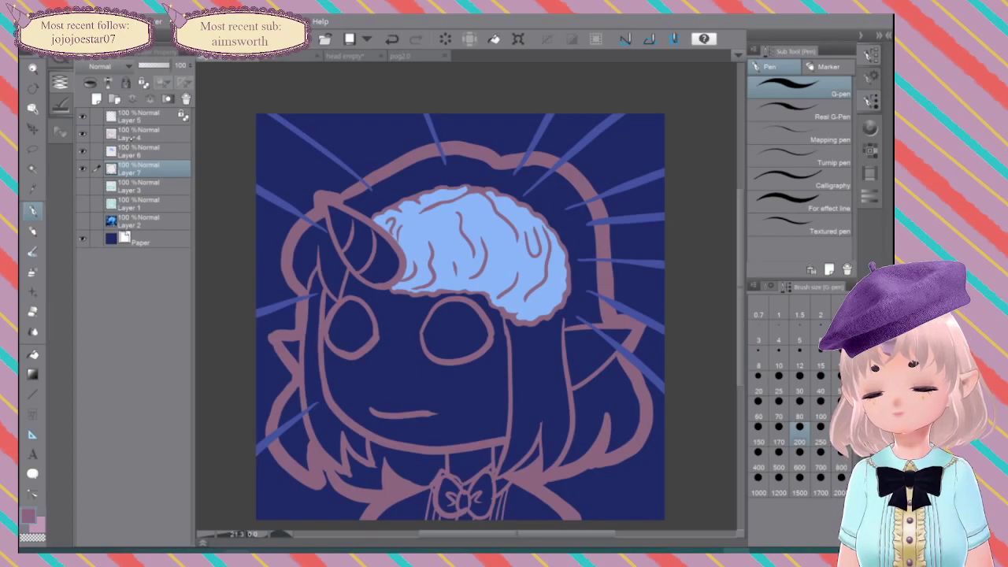
Step: Auto-select the interiors of both eyes from the Layer 4 line art
click(132, 138)
key(w)
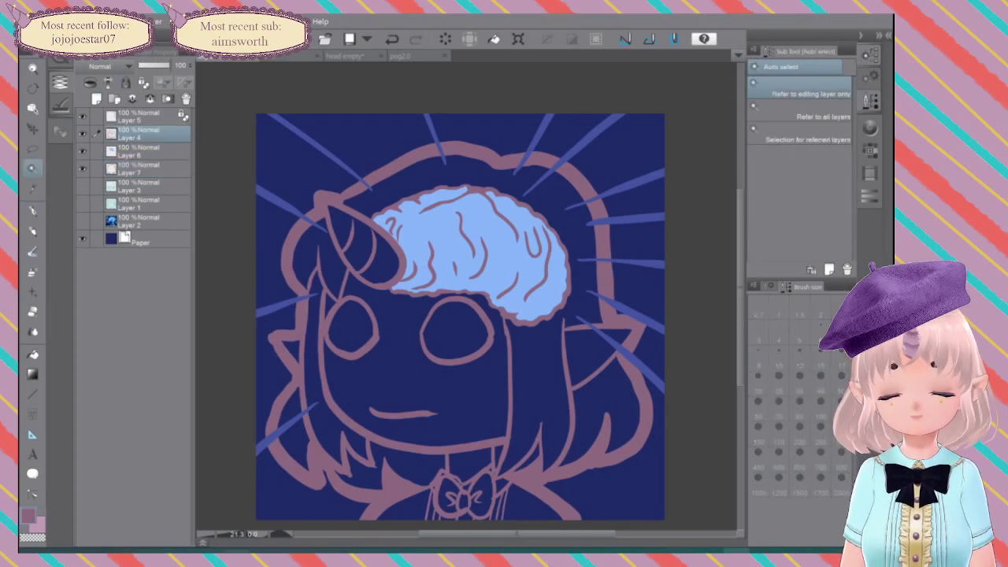
click(350, 333)
shift+click(451, 332)
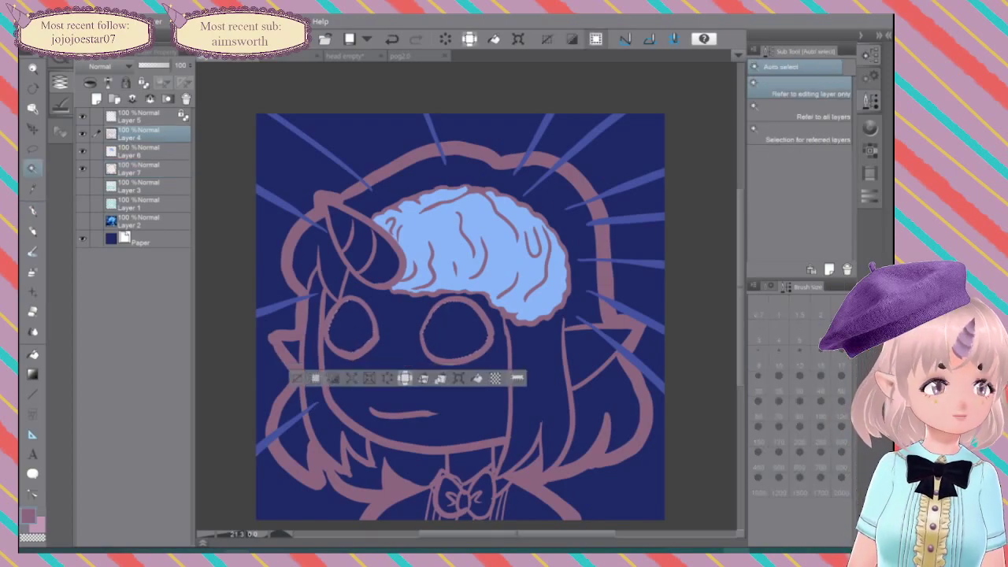
Step: Try to fill the two selected eyes with very pale blue on Layer 4
click(869, 127)
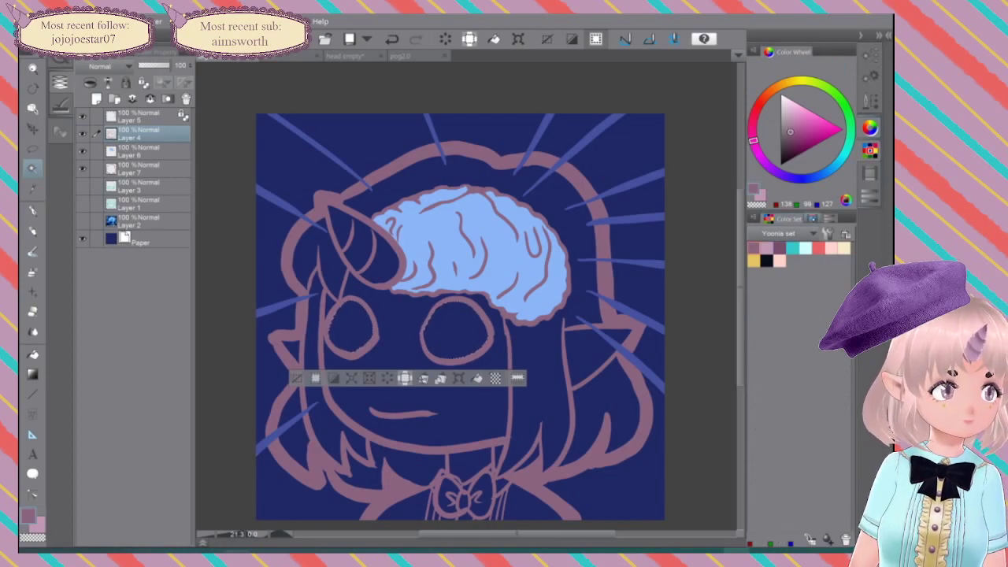
click(813, 219)
click(781, 233)
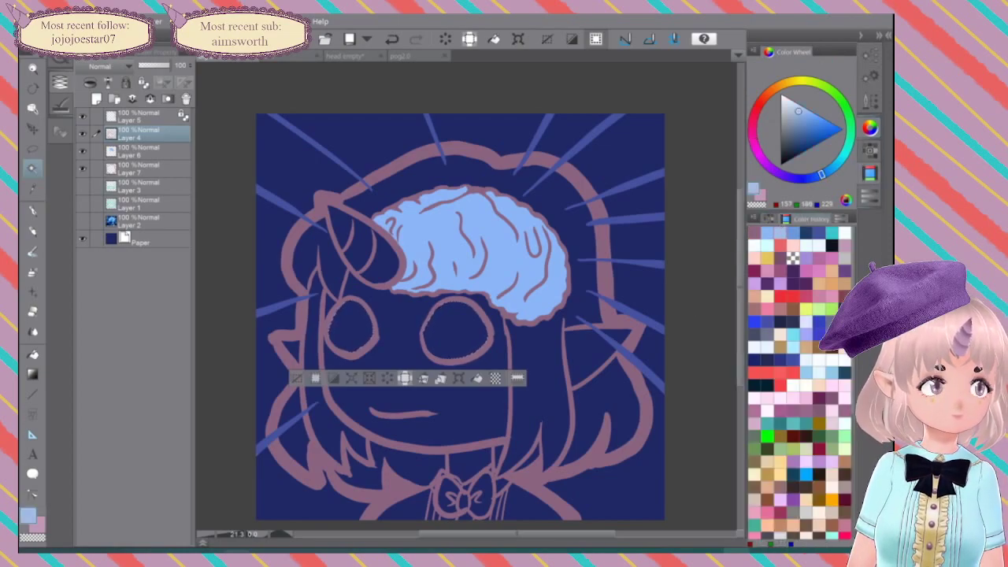
click(791, 101)
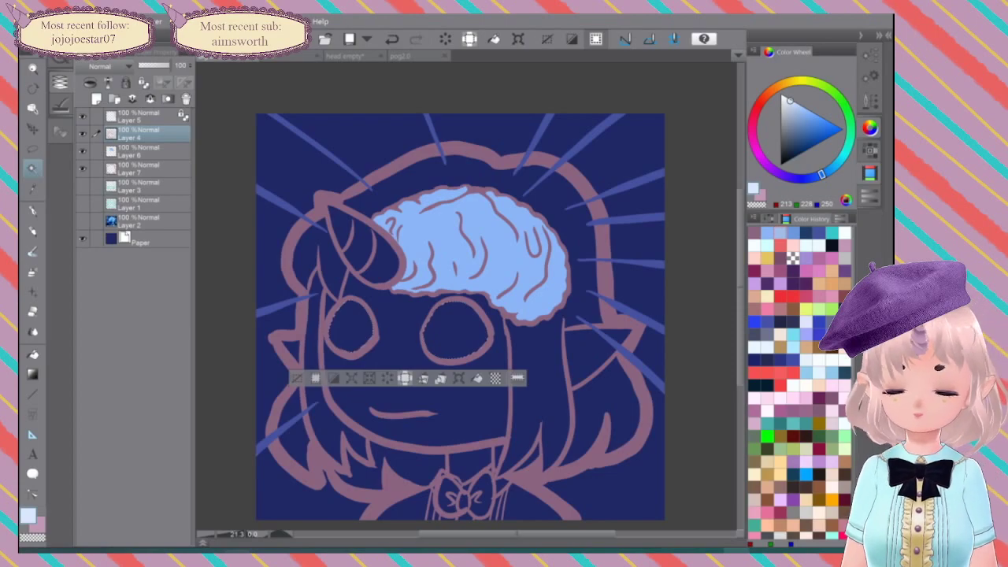
key(g)
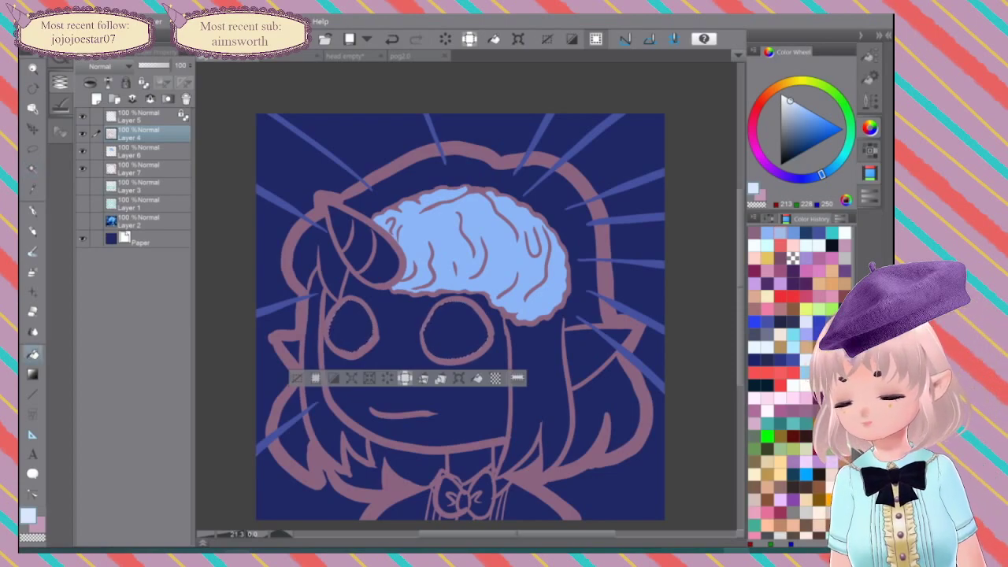
click(356, 323)
click(435, 335)
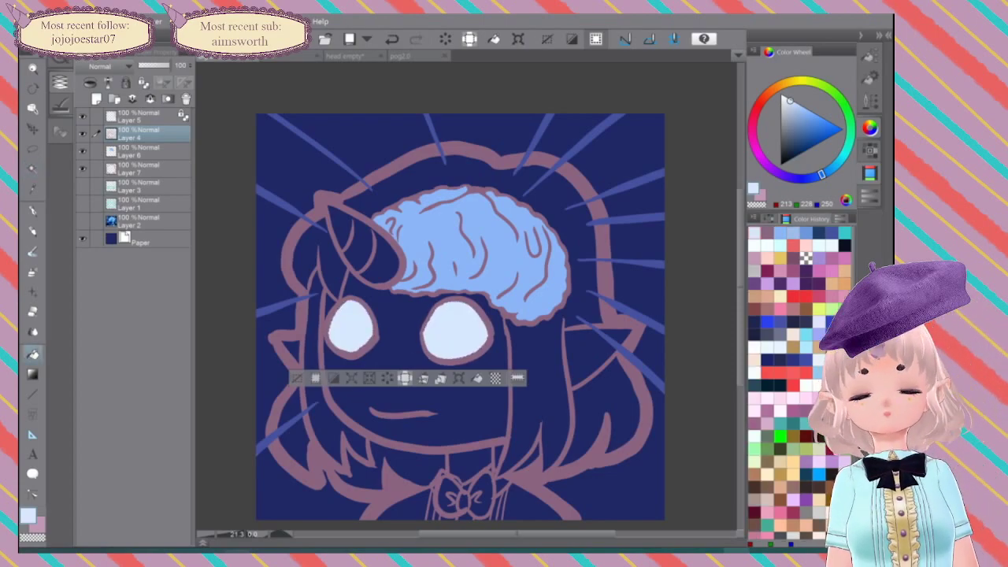
click(792, 232)
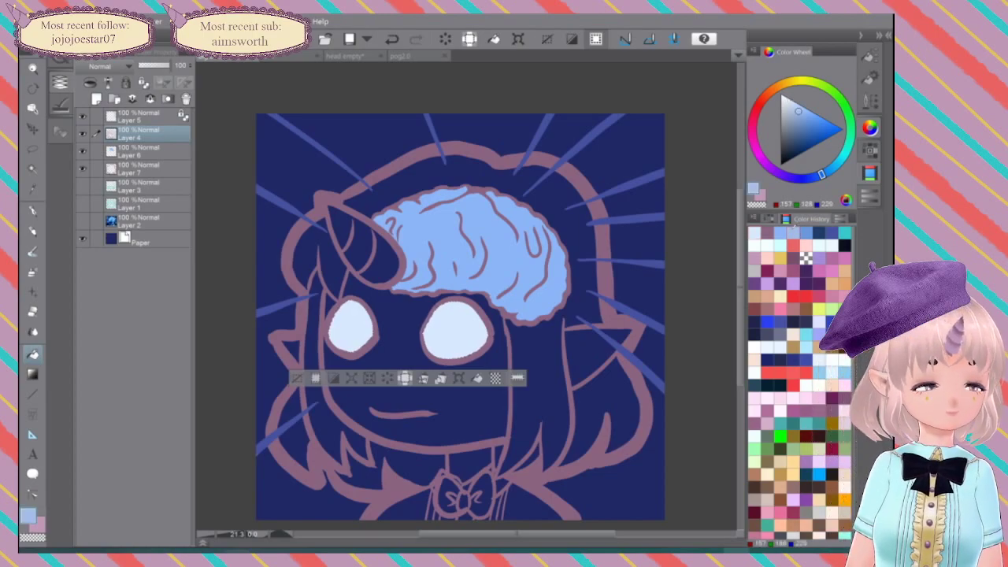
click(795, 117)
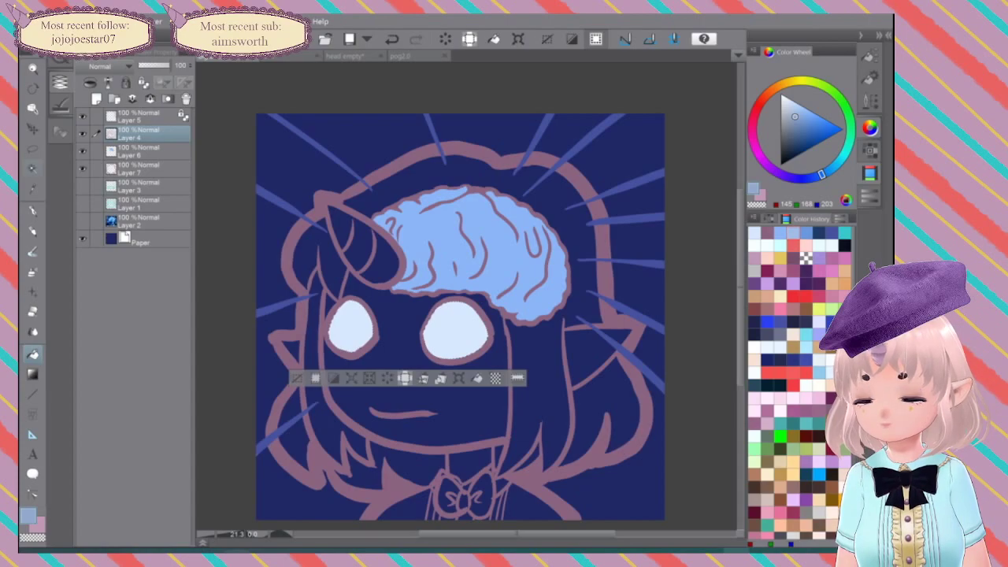
key(ctrl+z)
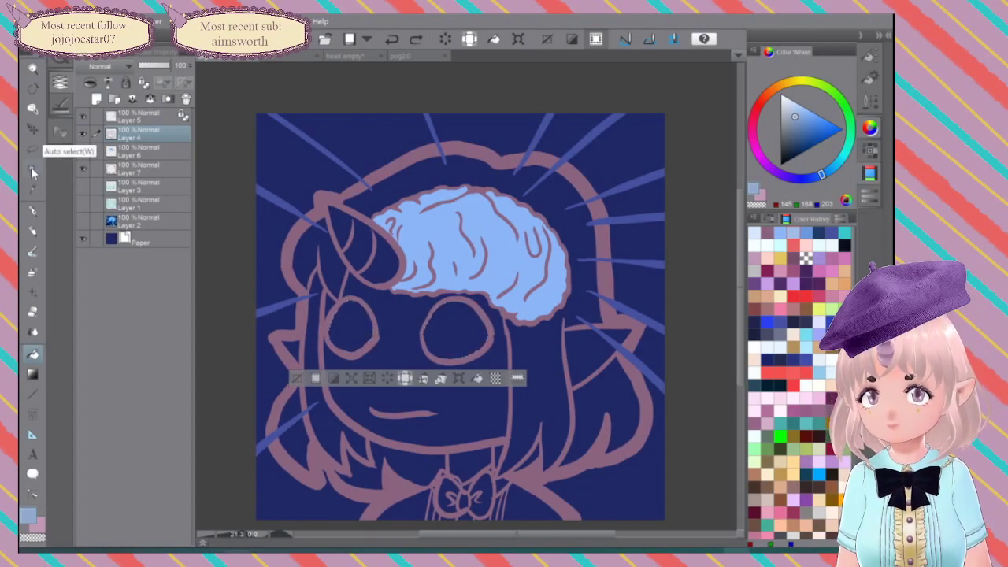
Step: Fill both selected eyes with very pale blue on Layer 6
click(145, 151)
click(754, 233)
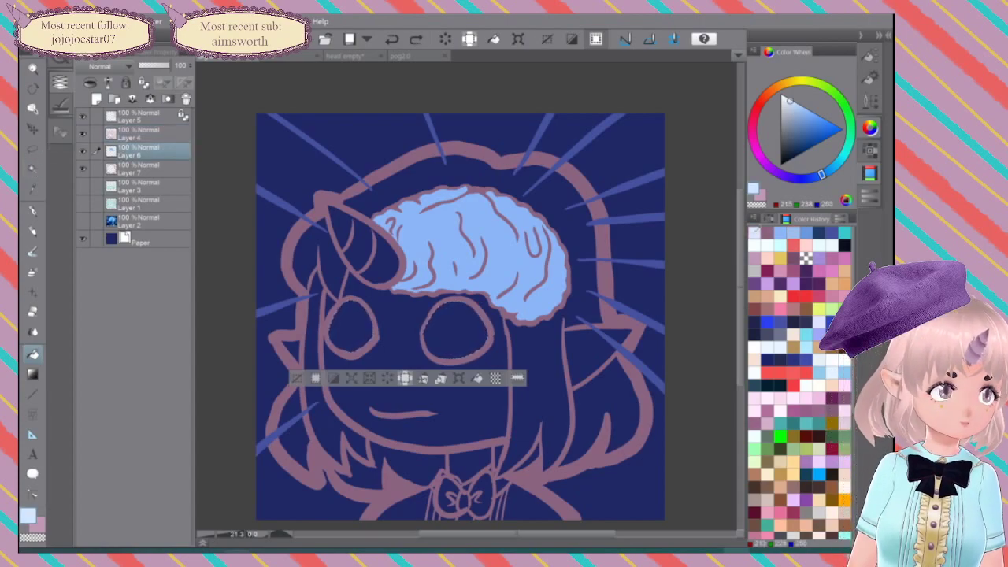
click(463, 334)
click(349, 327)
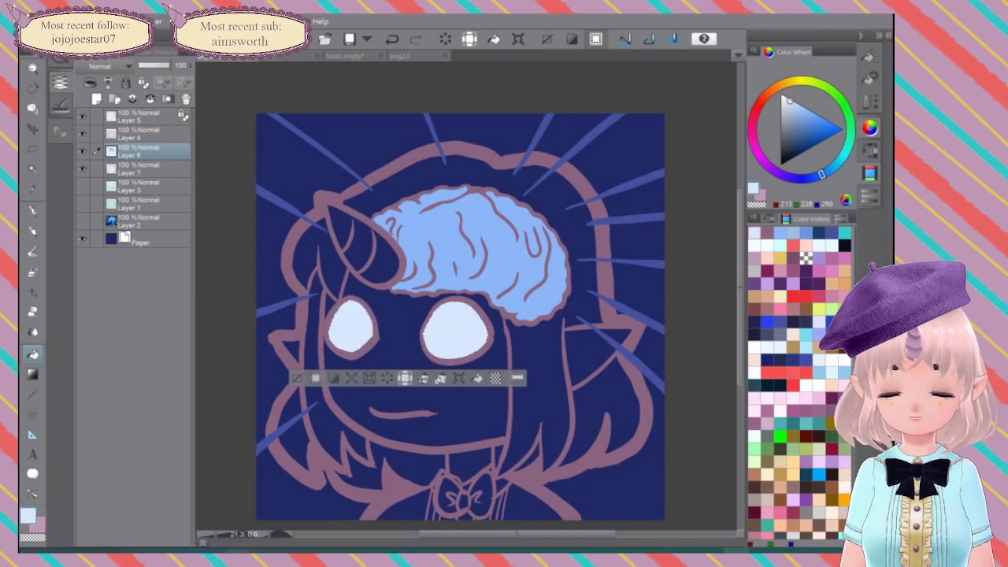
Step: Choose a medium blue for the skin and auto-select the face and ear areas from the Layer 4 line art
click(793, 232)
click(794, 104)
click(793, 104)
drag(792, 103, 812, 119)
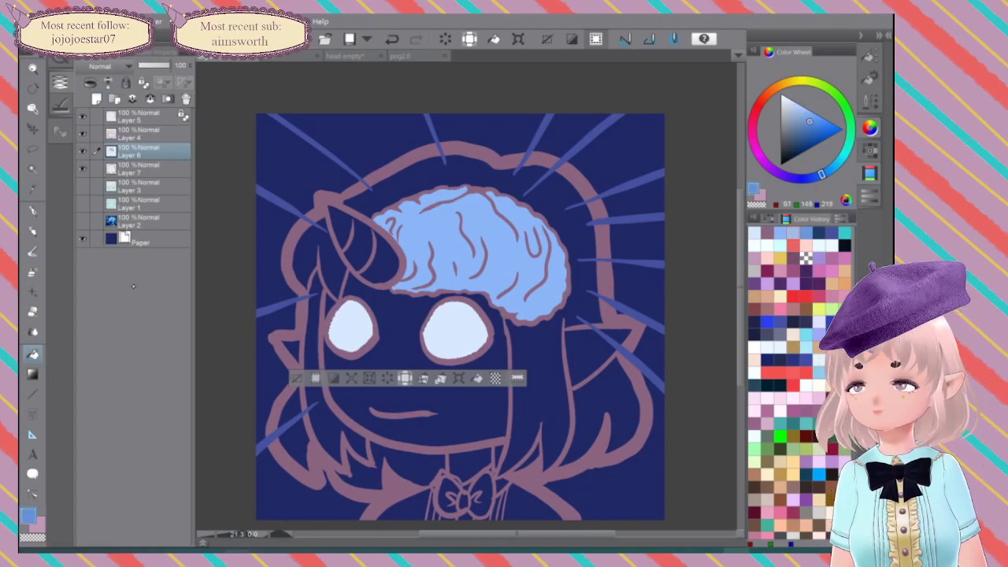
click(138, 133)
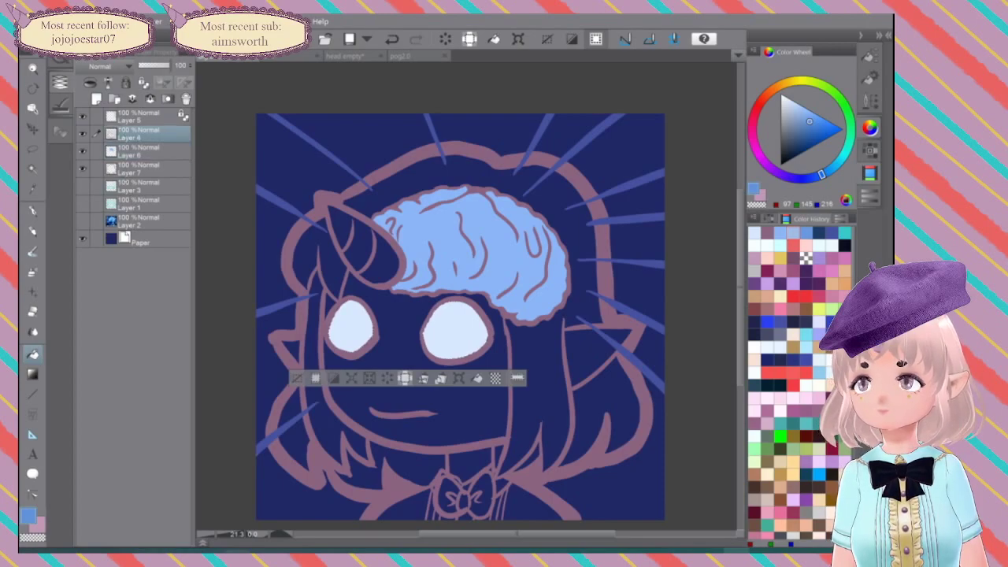
key(w)
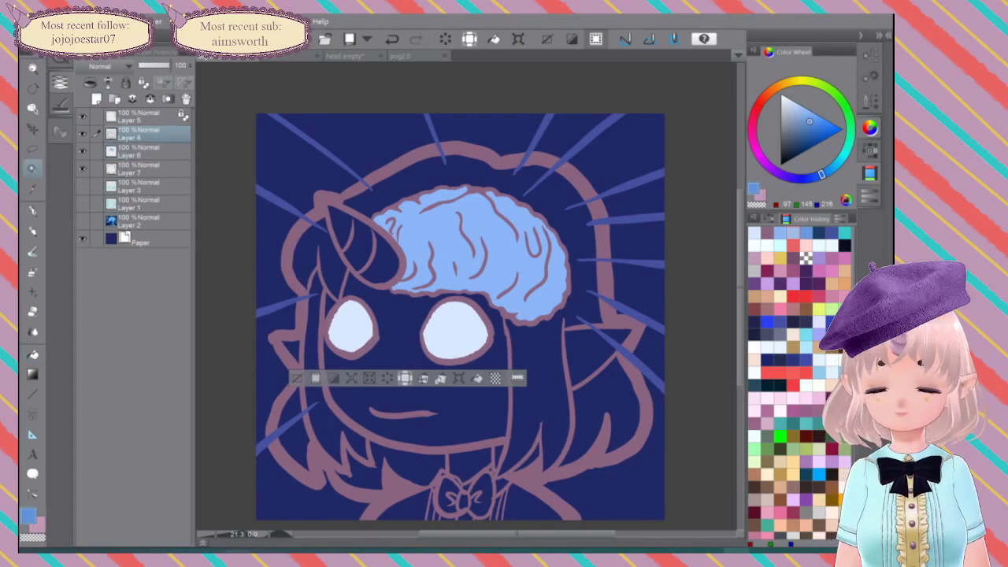
click(393, 347)
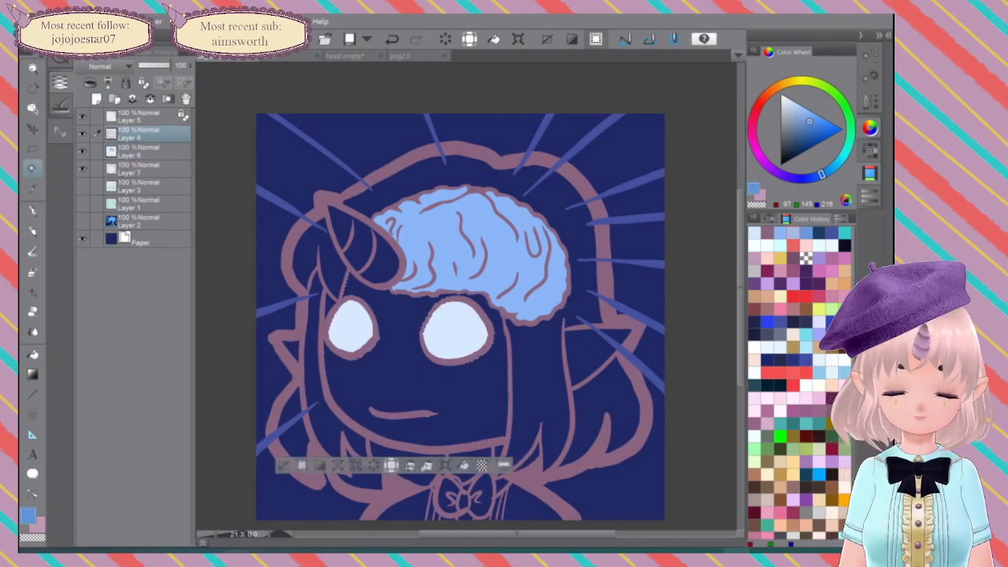
click(590, 352)
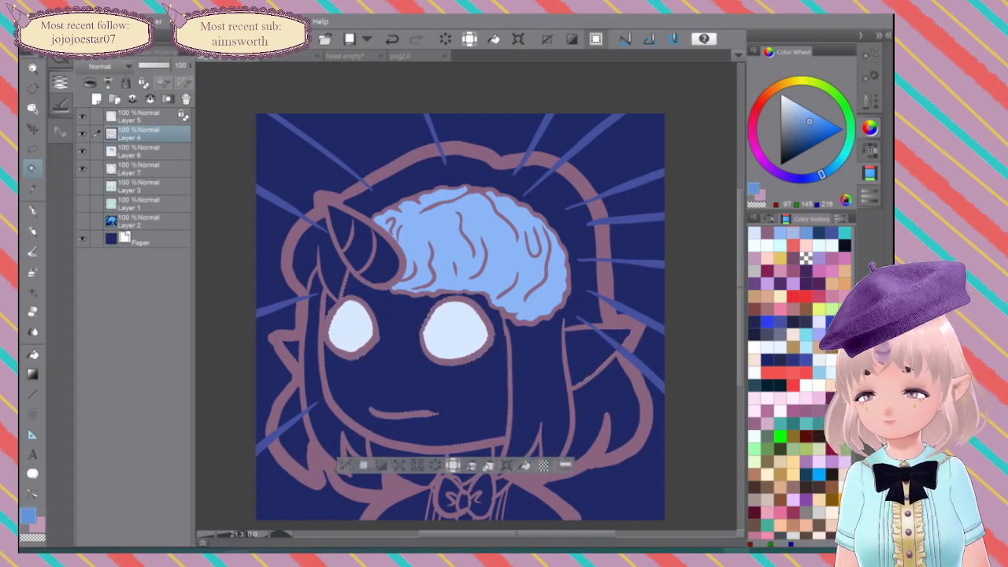
Step: Fill the selected face and both ears with the medium blue on Layer 4
key(g)
click(295, 343)
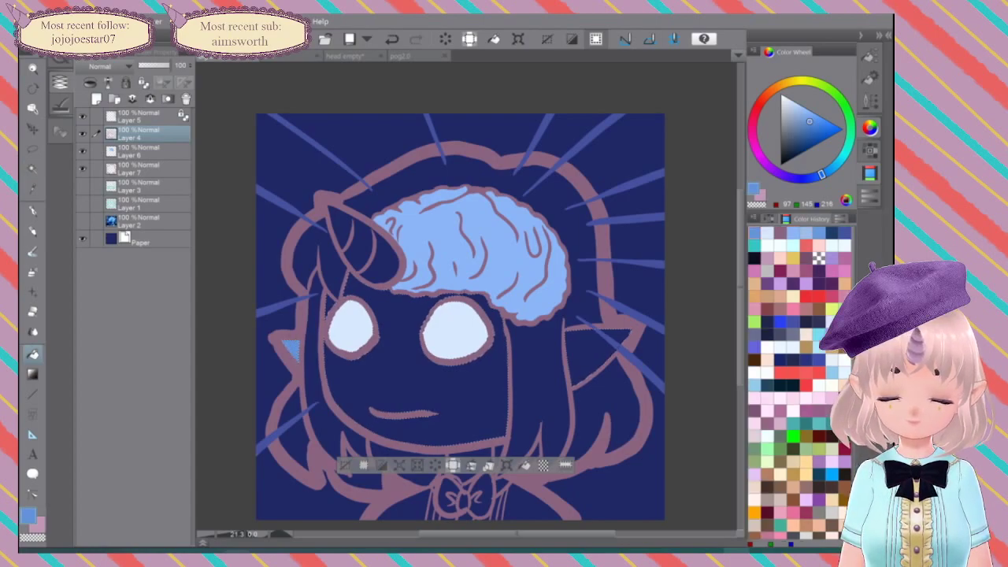
click(398, 378)
click(331, 301)
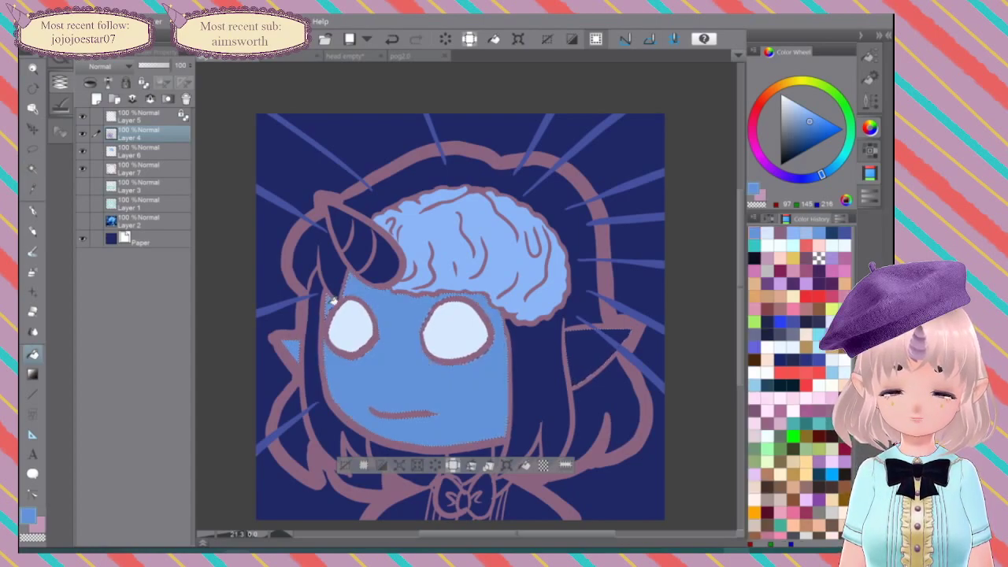
click(596, 349)
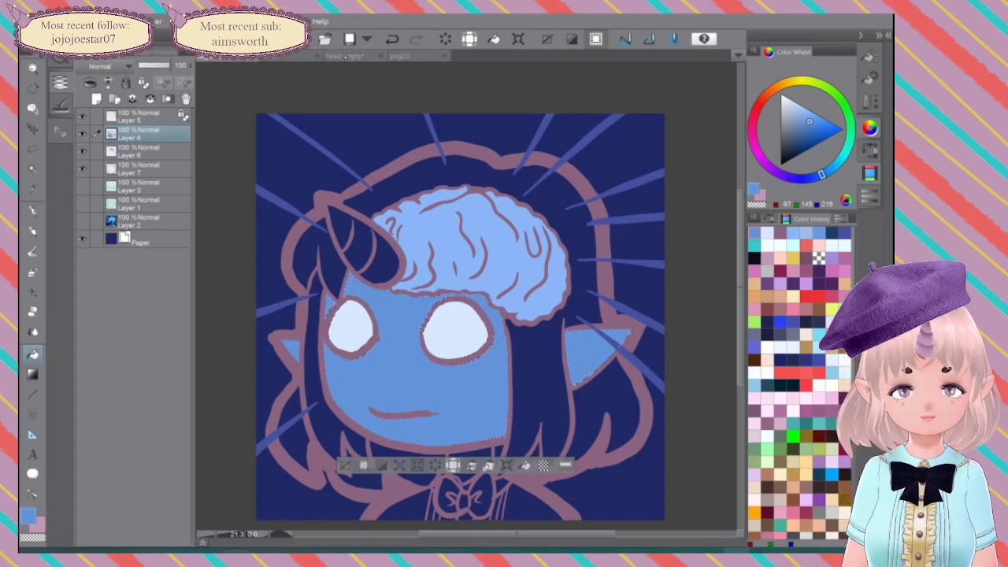
Step: Save the blue character drawing and the head empty document, check the other open documents, and return to the blue drawing
click(399, 57)
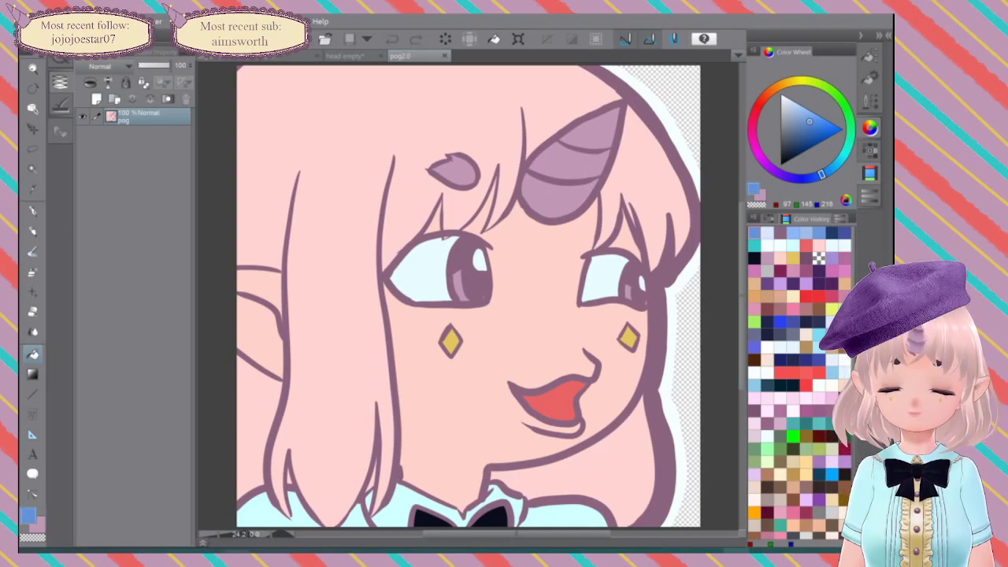
key(ctrl+Tab)
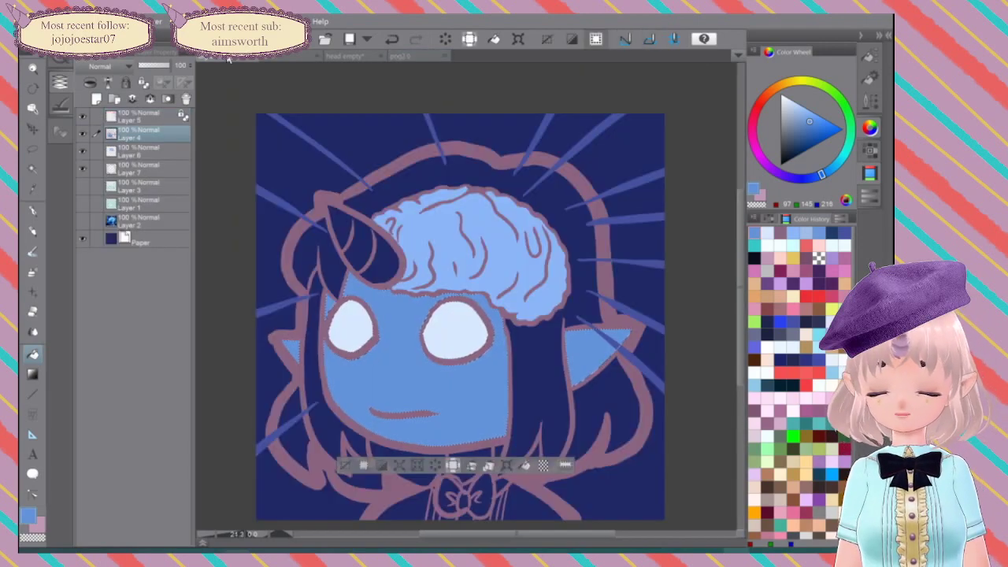
key(ctrl+s)
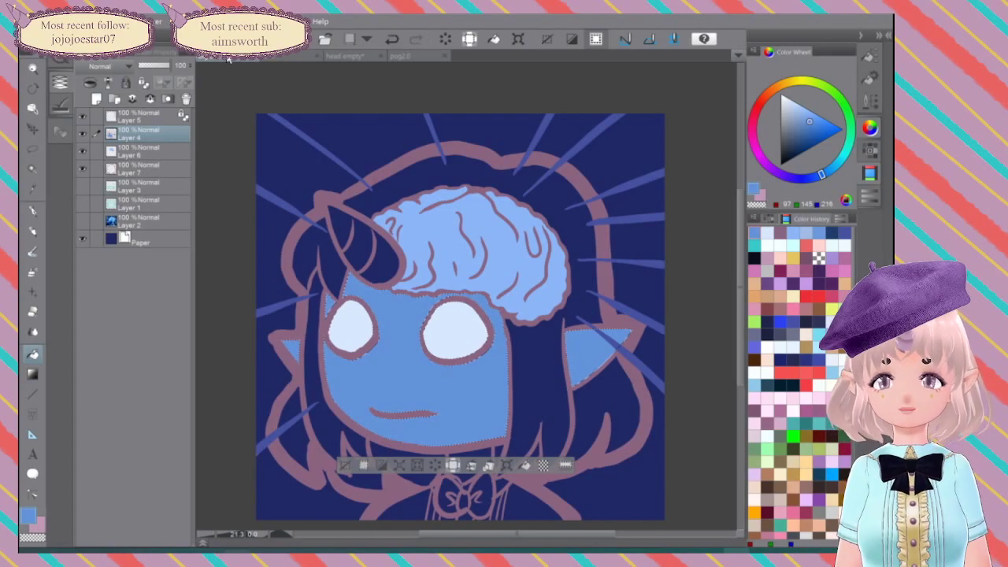
click(228, 59)
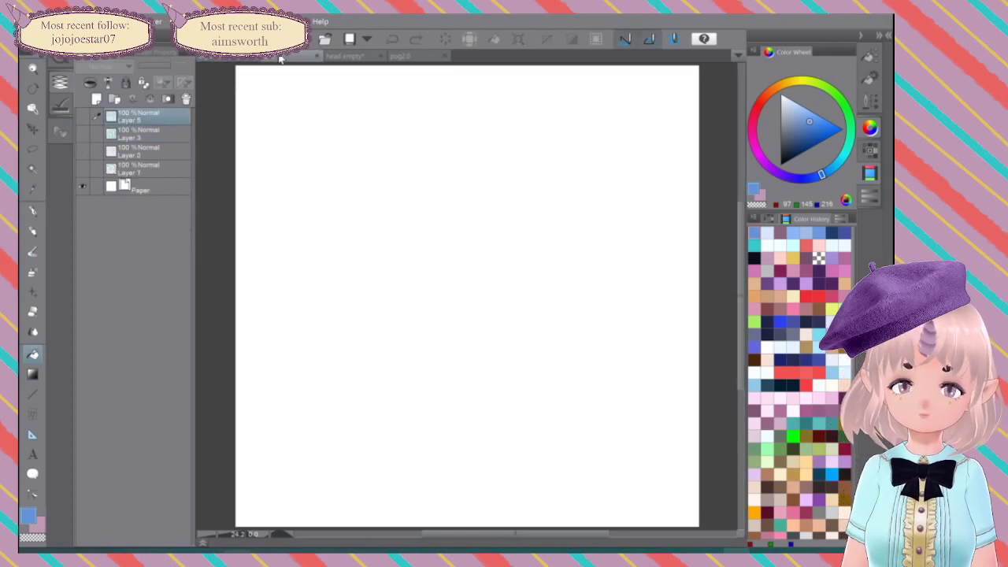
click(344, 58)
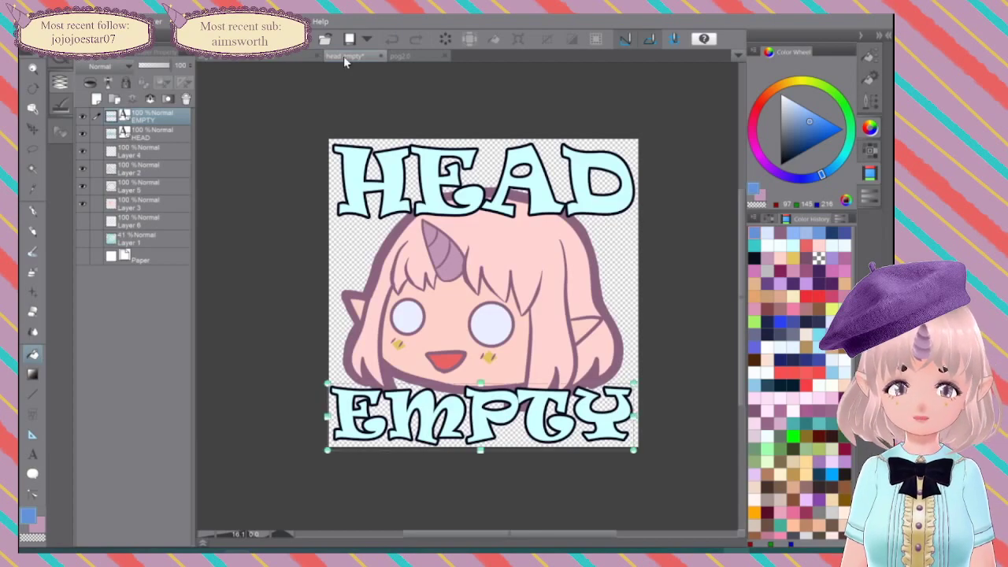
key(ctrl+s)
click(404, 56)
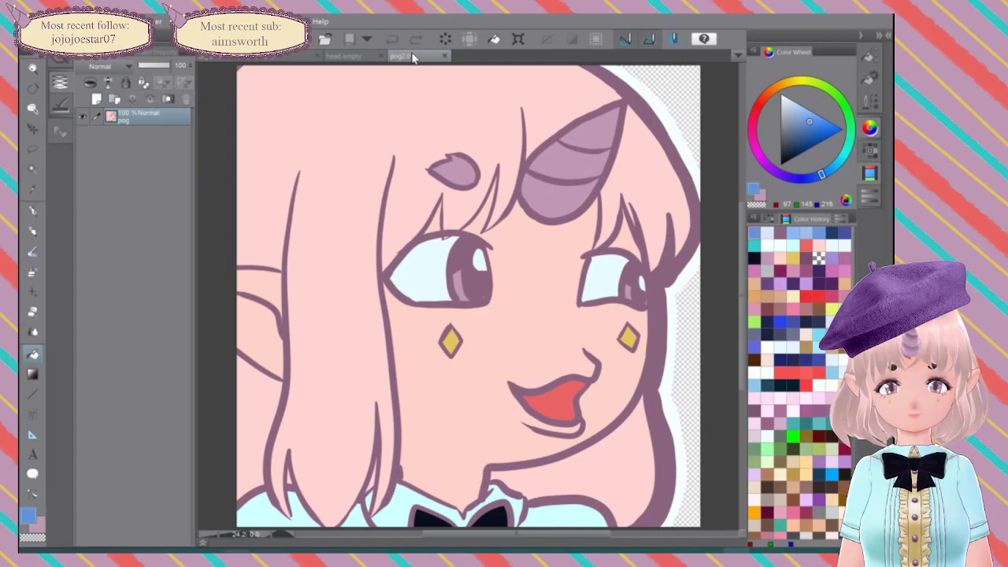
click(271, 57)
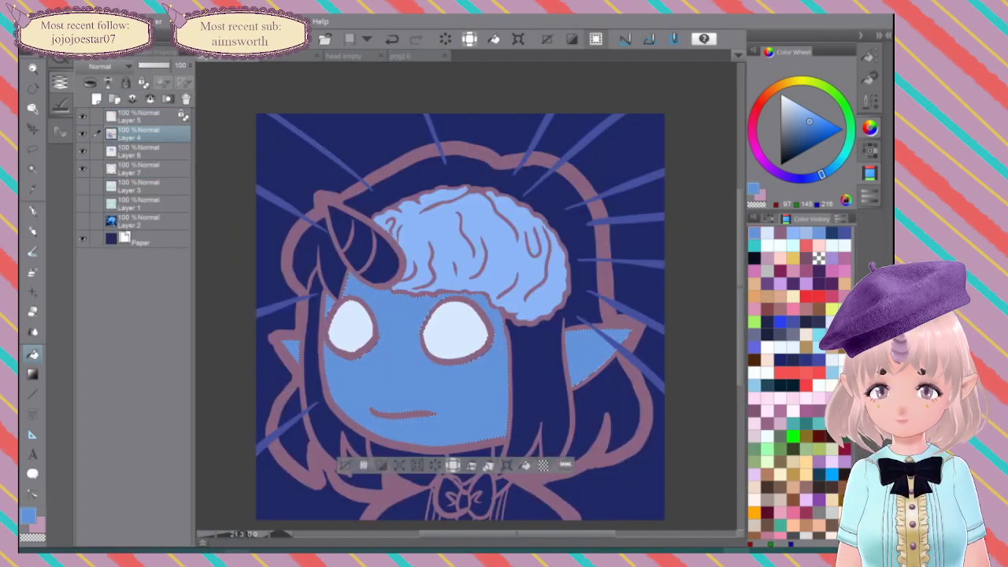
Step: Undo the skin fills on Layer 4 and fill the selected face and both ears with the medium blue on Layer 6
key(ctrl+z)
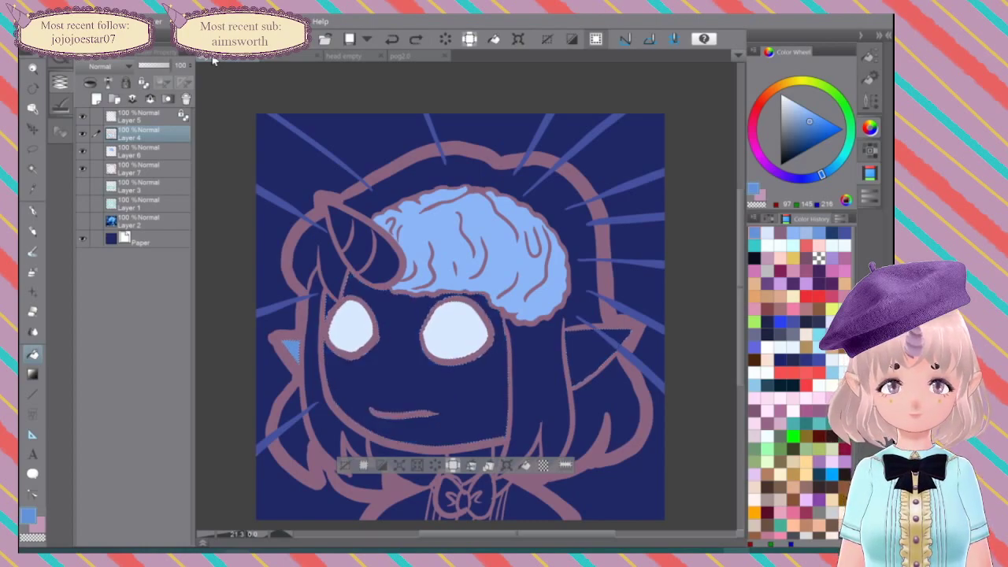
key(ctrl+z)
click(152, 152)
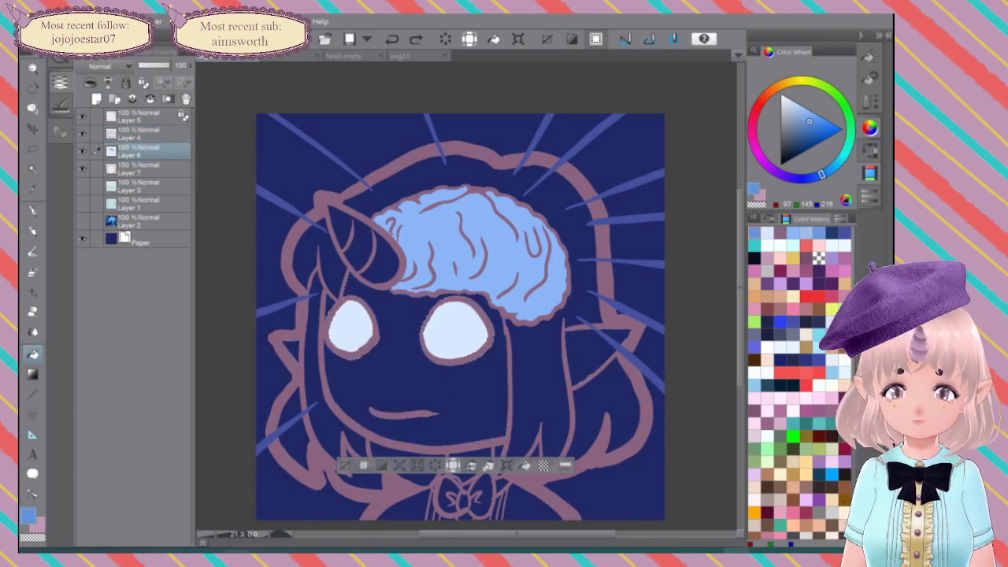
click(332, 302)
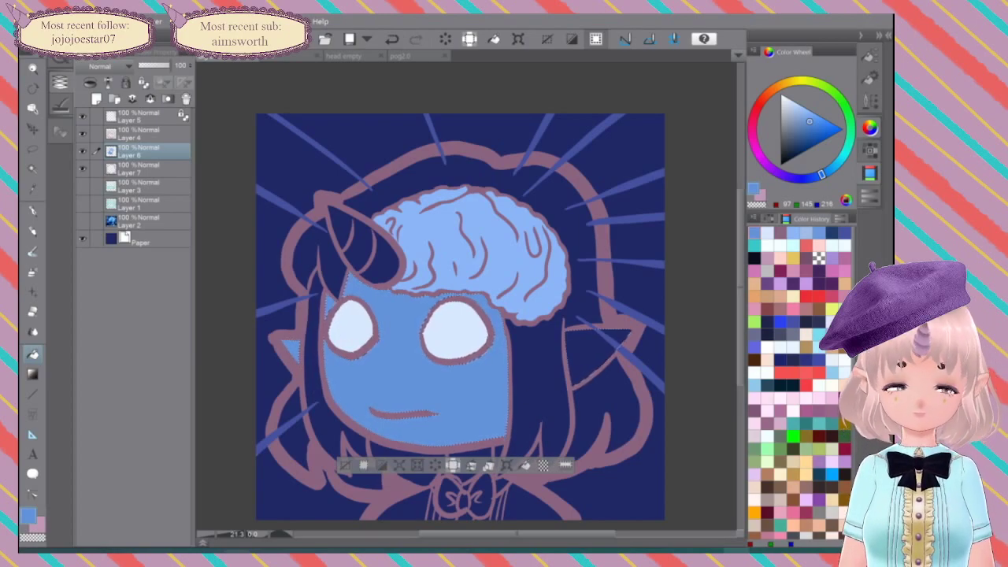
click(591, 354)
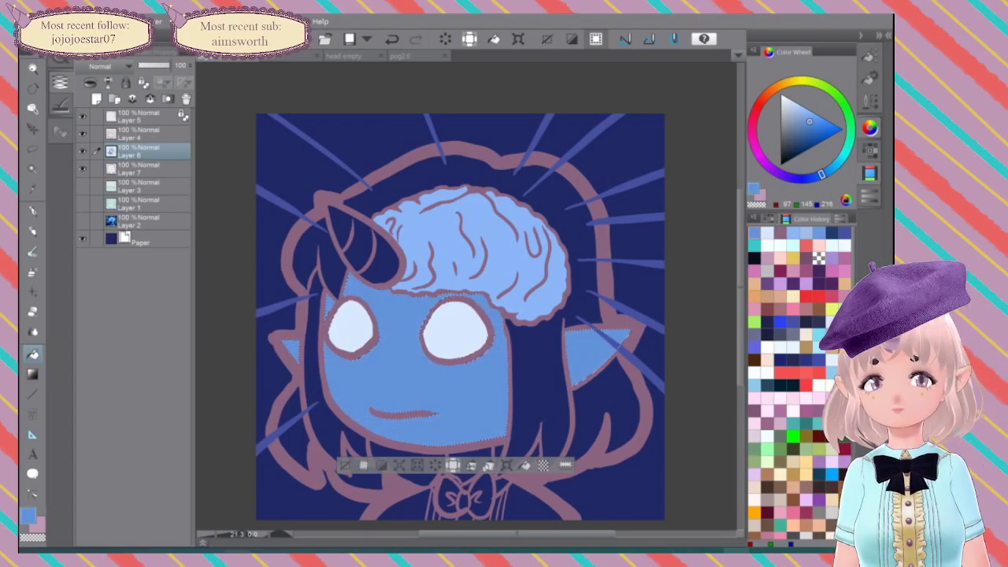
Step: Clear the selection and auto-select all the hair sections from the Layer 4 line art
click(150, 133)
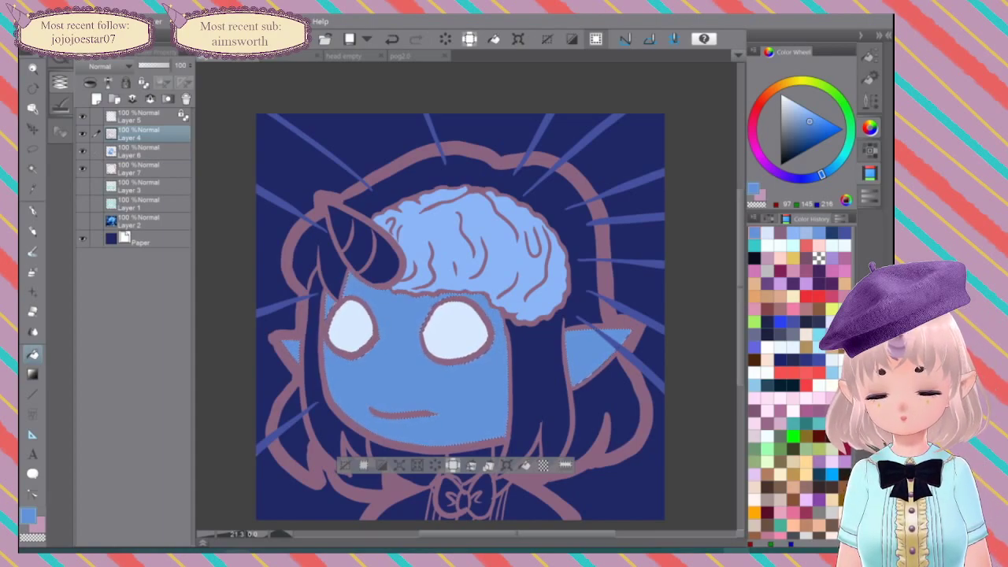
key(ctrl+d)
key(w)
click(392, 195)
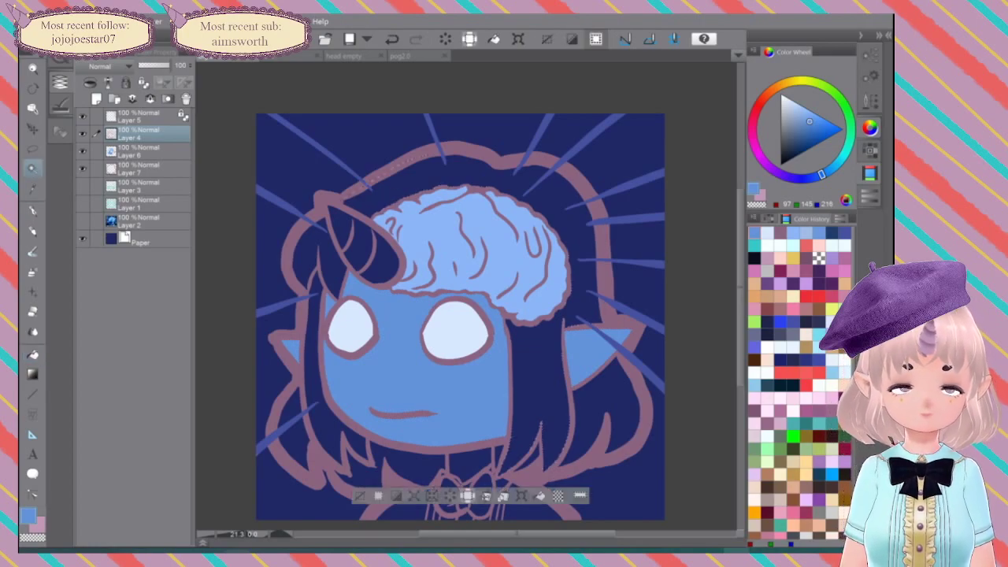
shift+click(337, 271)
shift+click(314, 360)
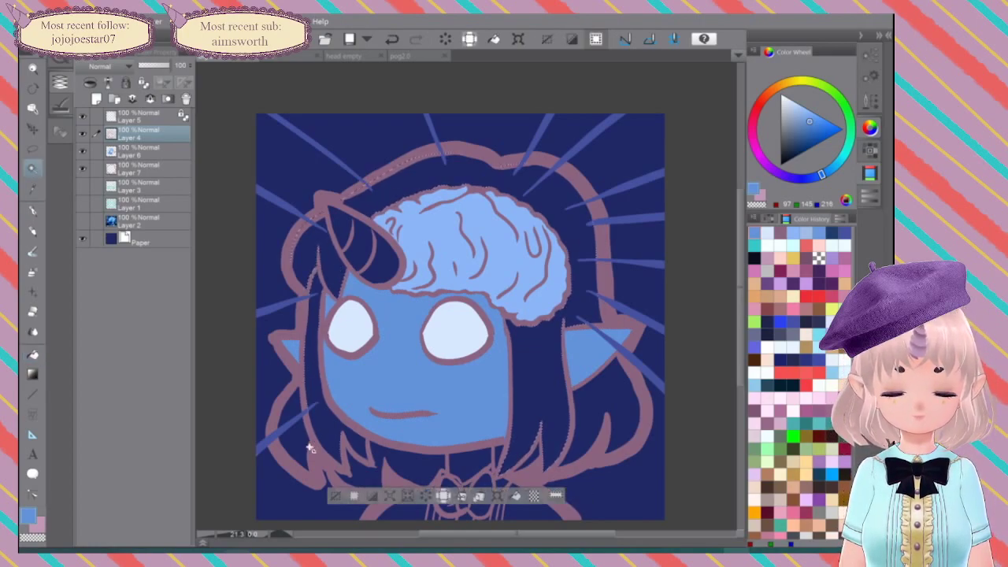
shift+click(300, 448)
shift+click(364, 475)
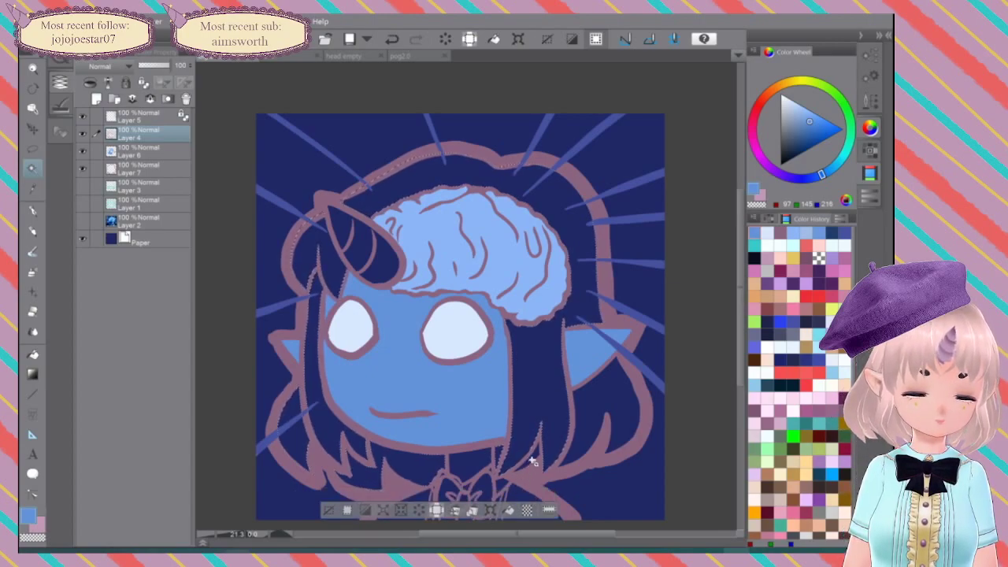
shift+click(590, 408)
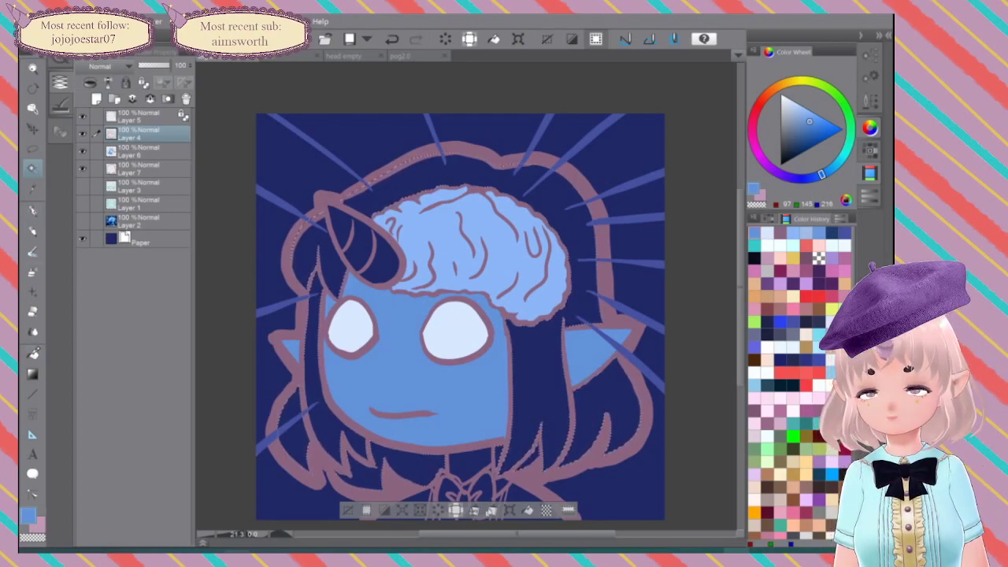
Step: Fill all the selected hair sections with bright blue (RGB 49, 132, 255) on Layer 6
key(g)
click(149, 152)
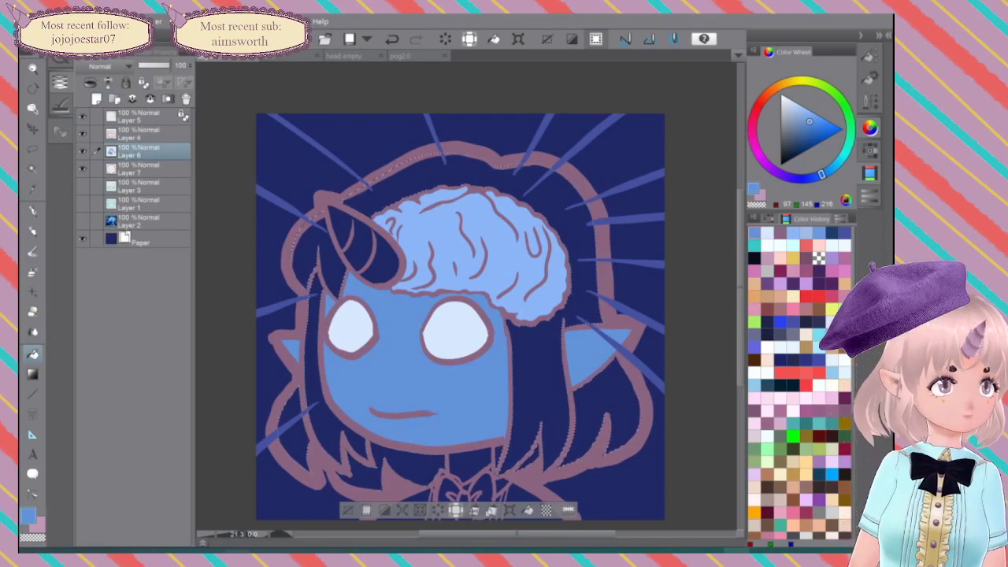
drag(809, 121, 831, 123)
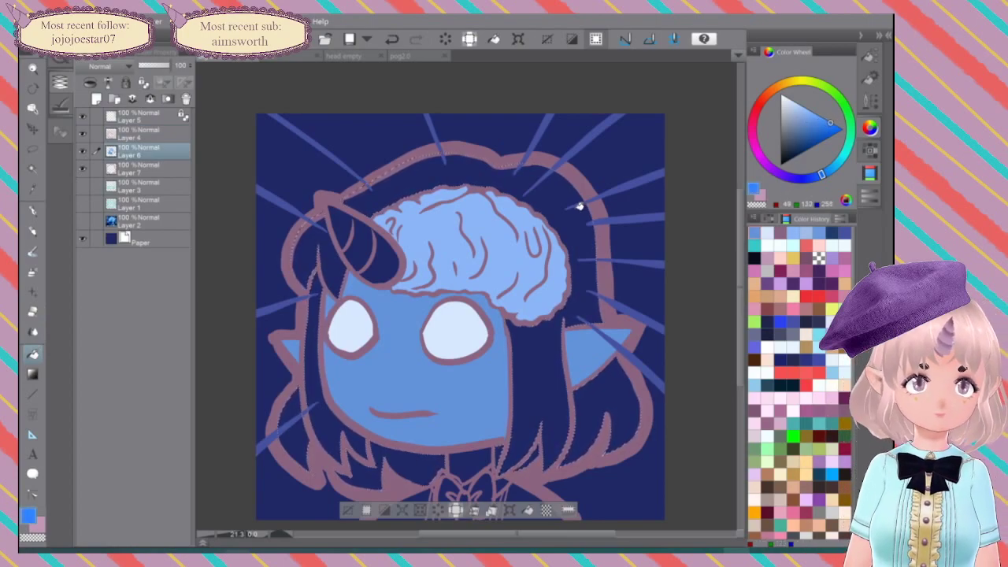
click(543, 351)
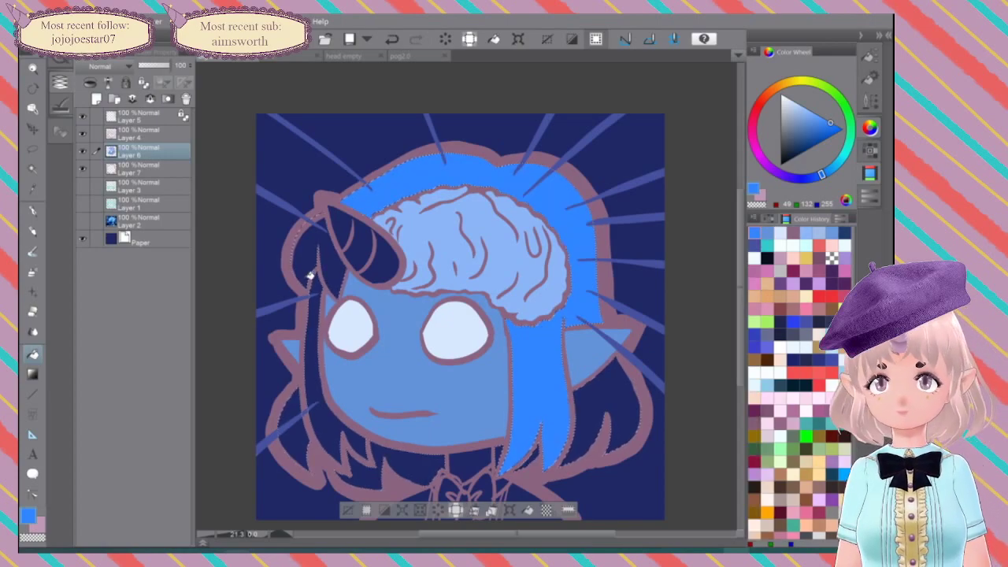
click(321, 356)
click(299, 440)
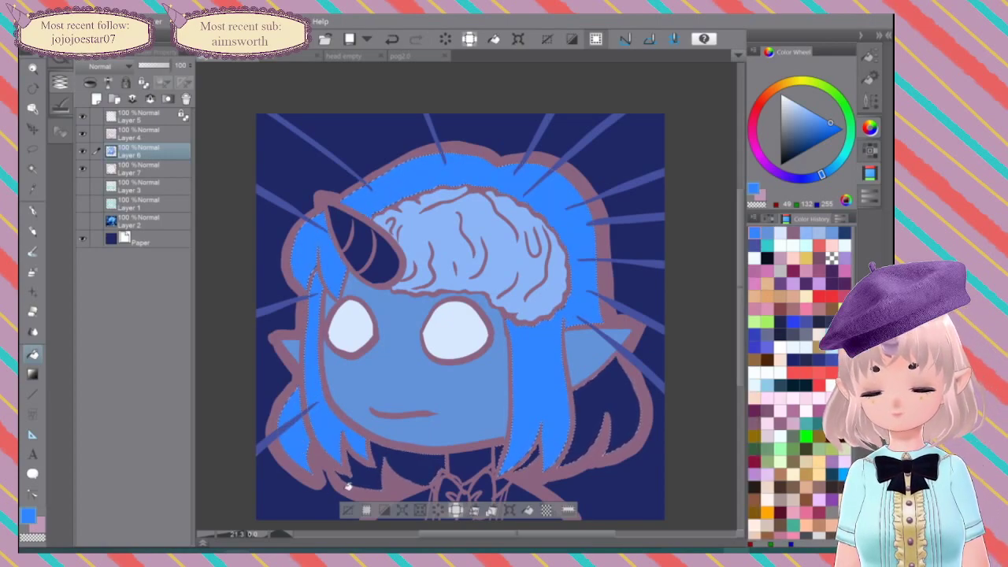
click(365, 493)
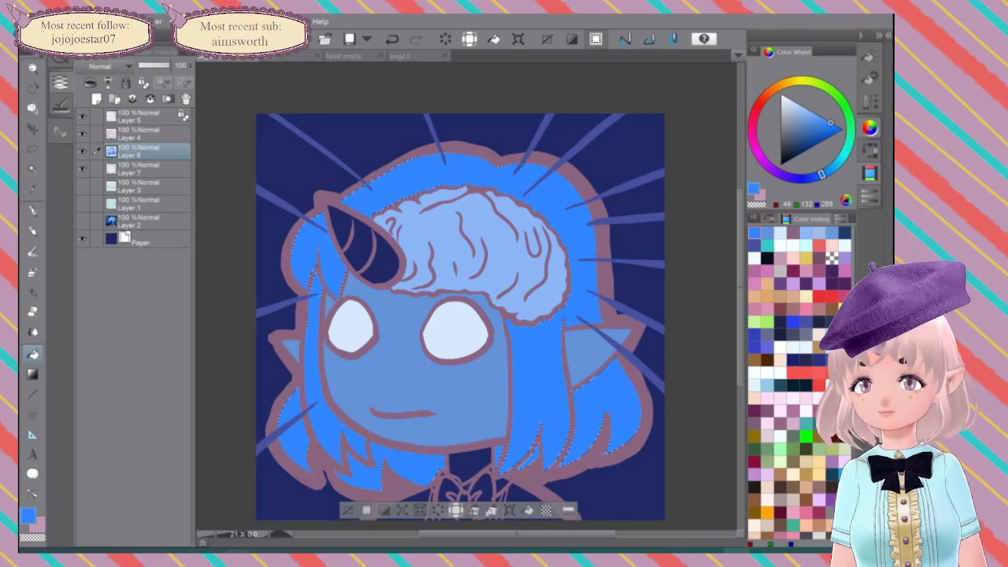
Step: Choose the medium skin blue from the colour history and try to fill the neck with it on Layer 4
click(127, 135)
key(w)
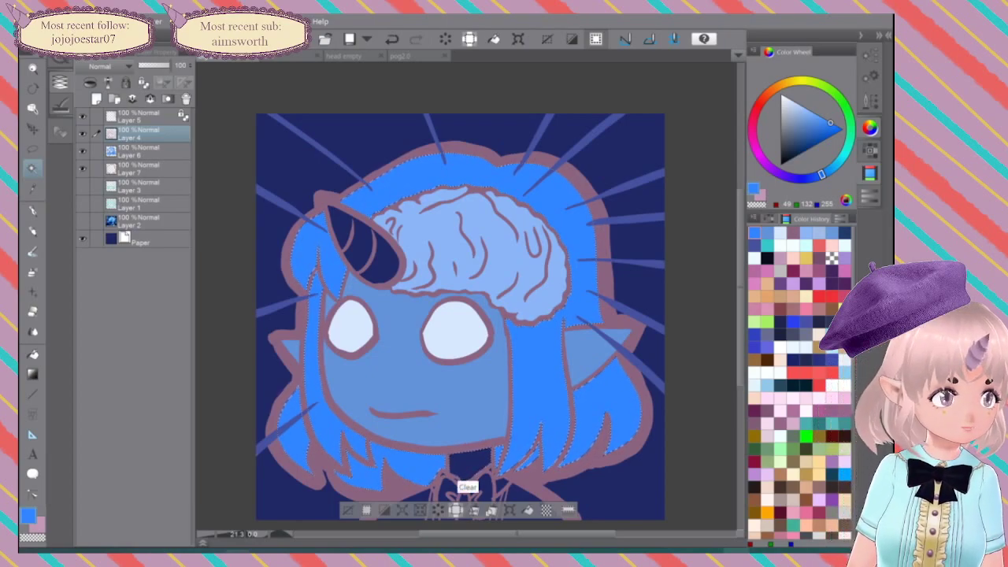
click(767, 233)
key(g)
click(477, 464)
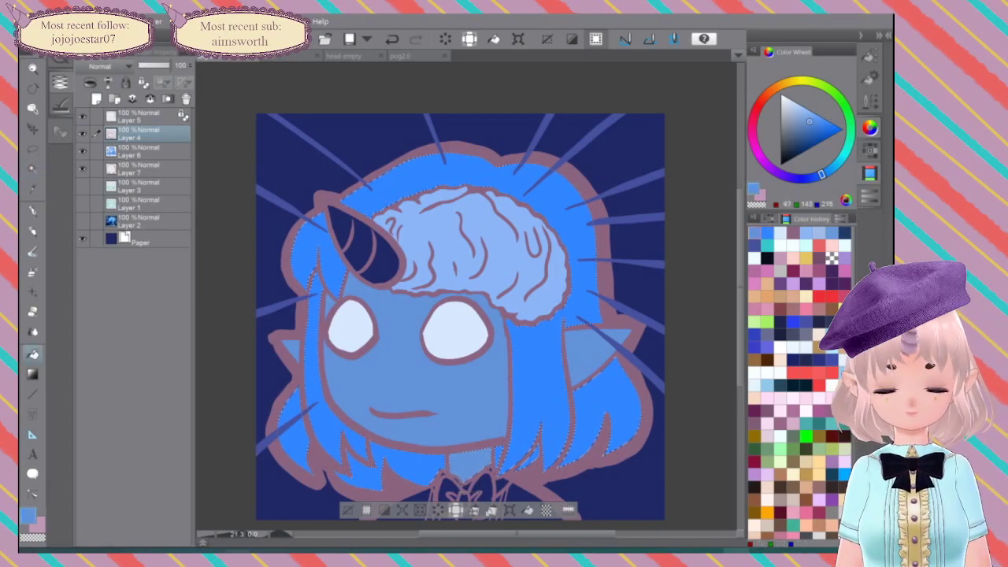
scroll(650, 314, down, 3)
scroll(650, 313, up, 1)
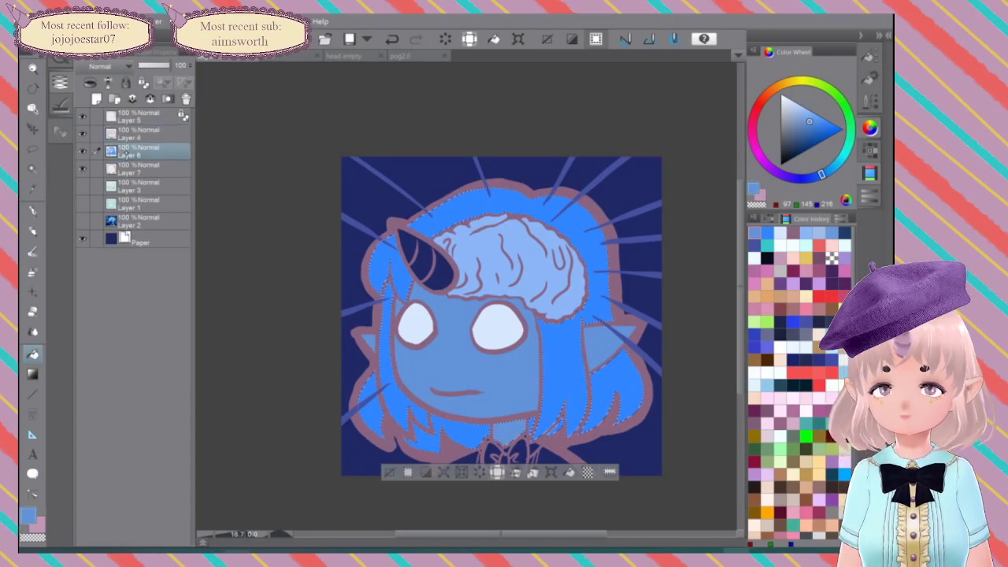
Step: Undo the Layer 4 neck fill, fill the neck with the skin blue on Layer 6, and deselect
key(ctrl+z)
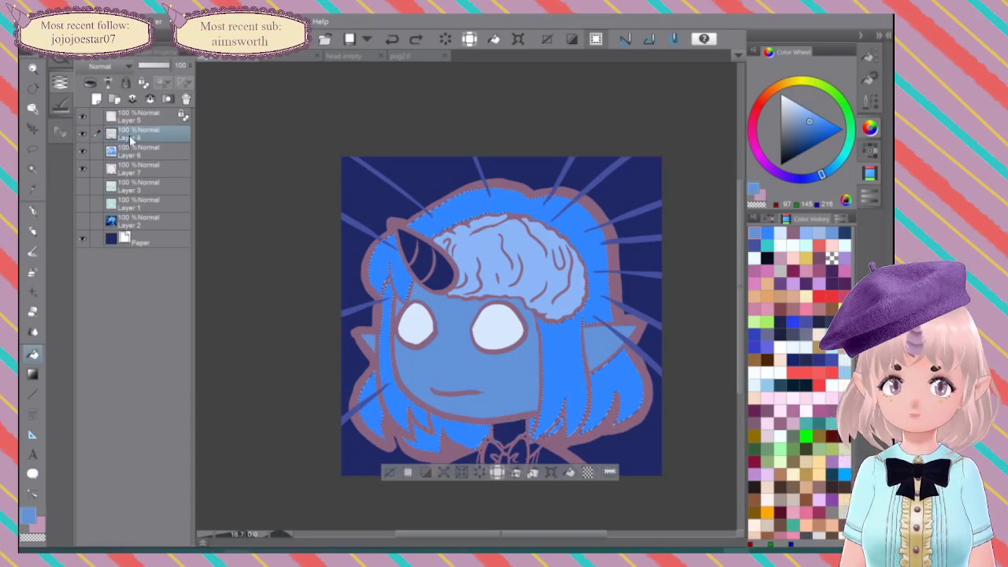
click(133, 150)
click(509, 432)
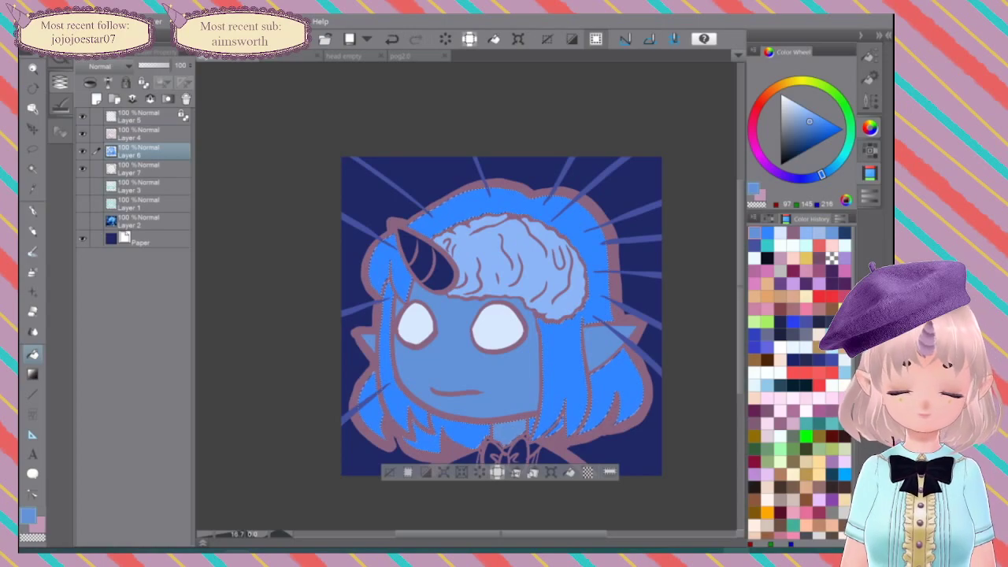
key(ctrl+d)
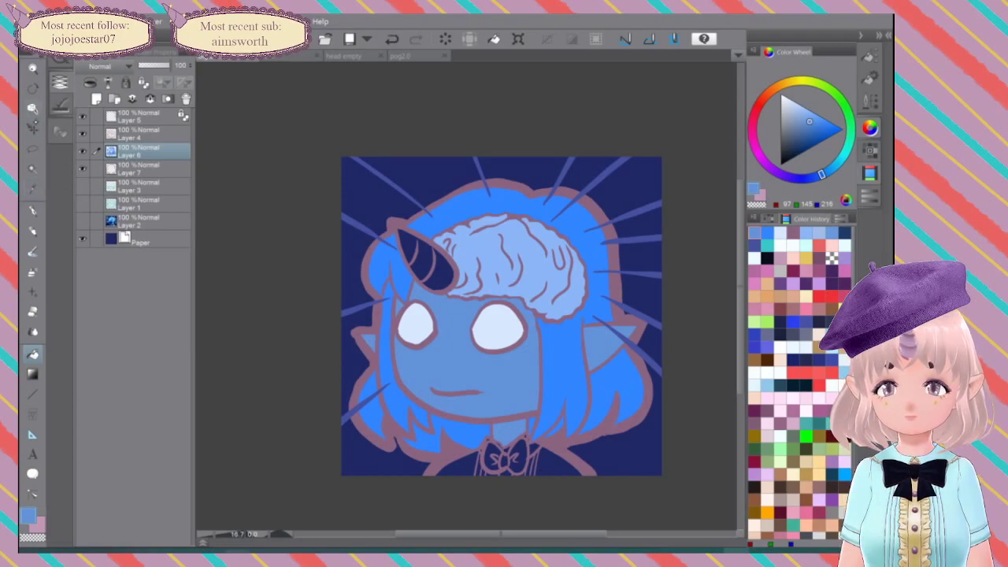
Step: Auto-select the horn sections from the Layer 4 line art
click(32, 167)
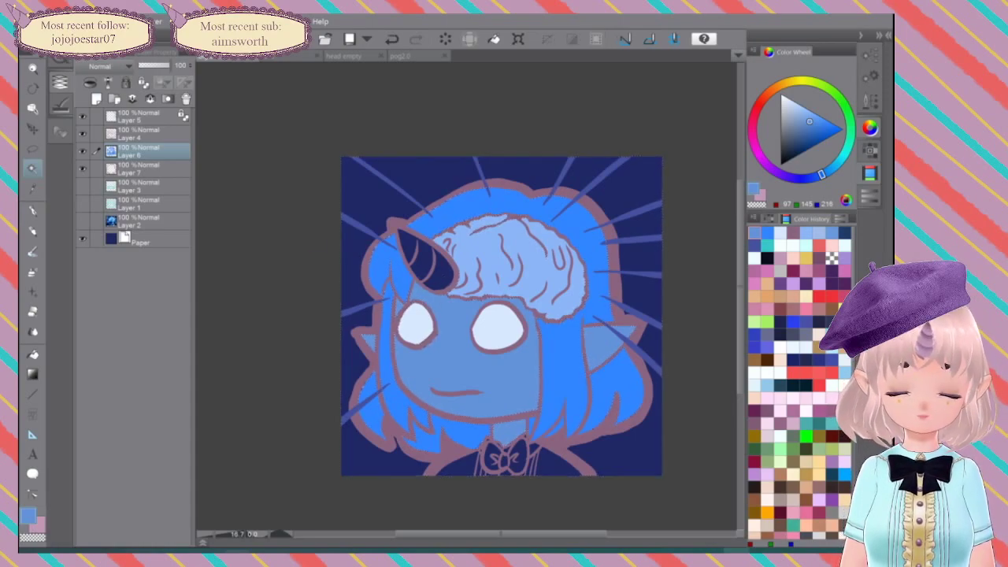
click(130, 132)
click(438, 290)
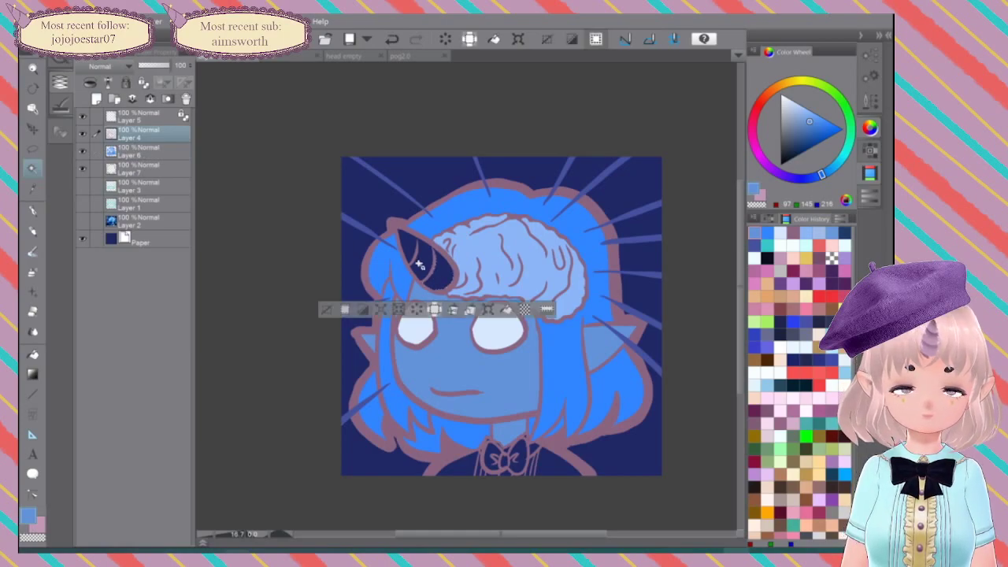
Step: Fill the selected horn sections on Layer 4, first with medium blue and then with darker blue (RGB 52, 89, 143)
key(g)
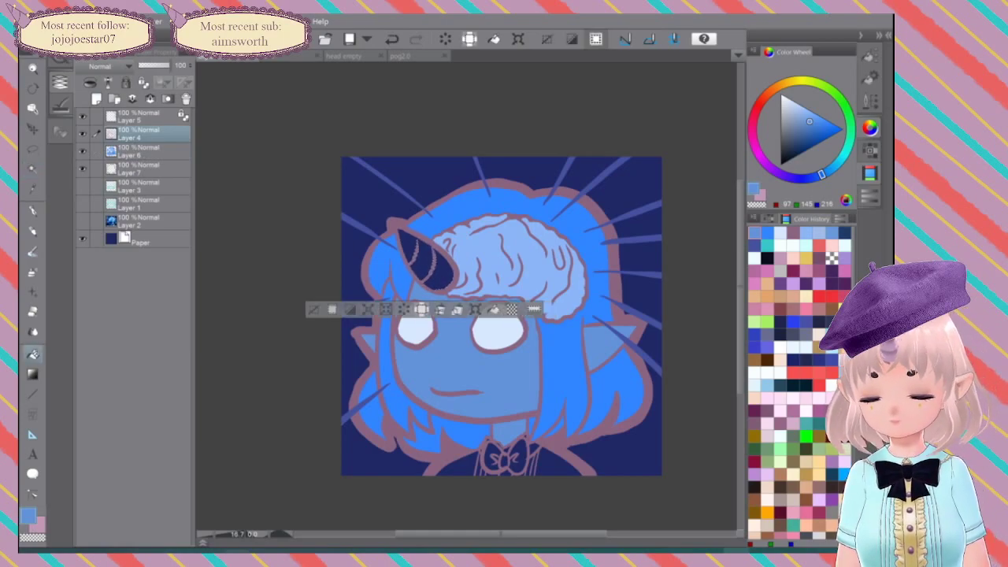
click(832, 234)
click(426, 260)
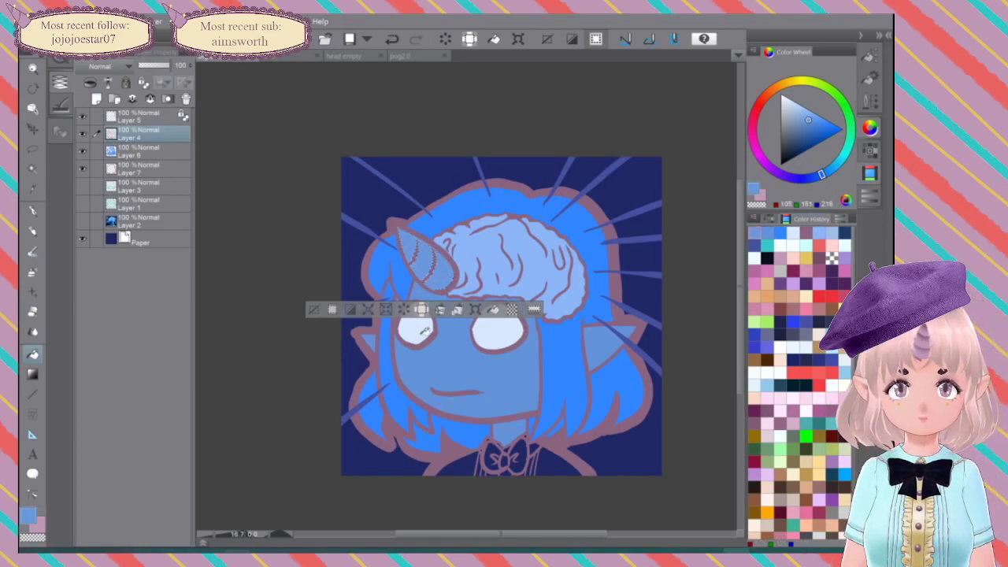
drag(809, 126, 802, 137)
click(445, 277)
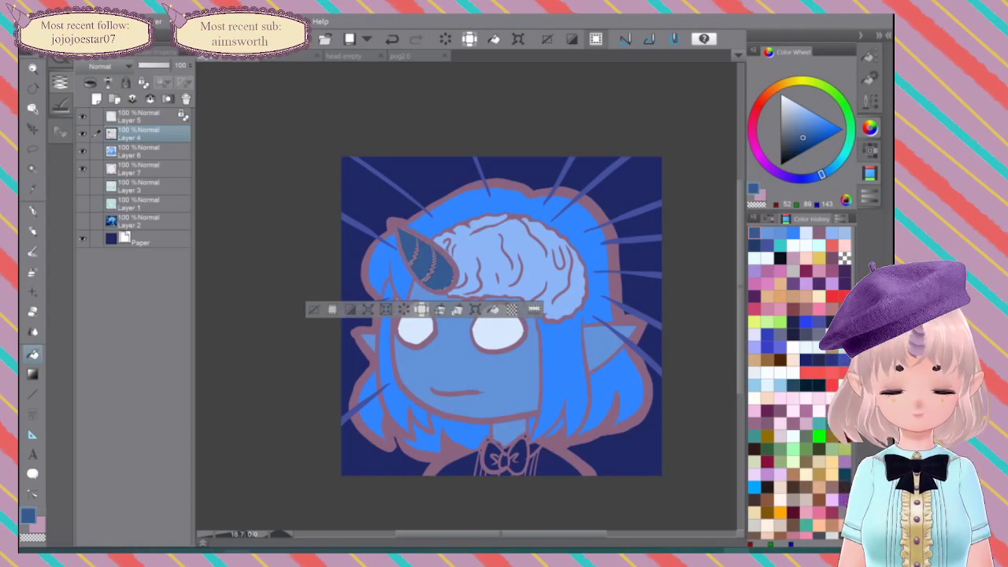
Step: Undo the horn fill on Layer 4 and fill the selected horn sections with the dark blue on Layer 6
scroll(641, 375, up, 2)
scroll(641, 375, down, 1)
drag(641, 375, 665, 249)
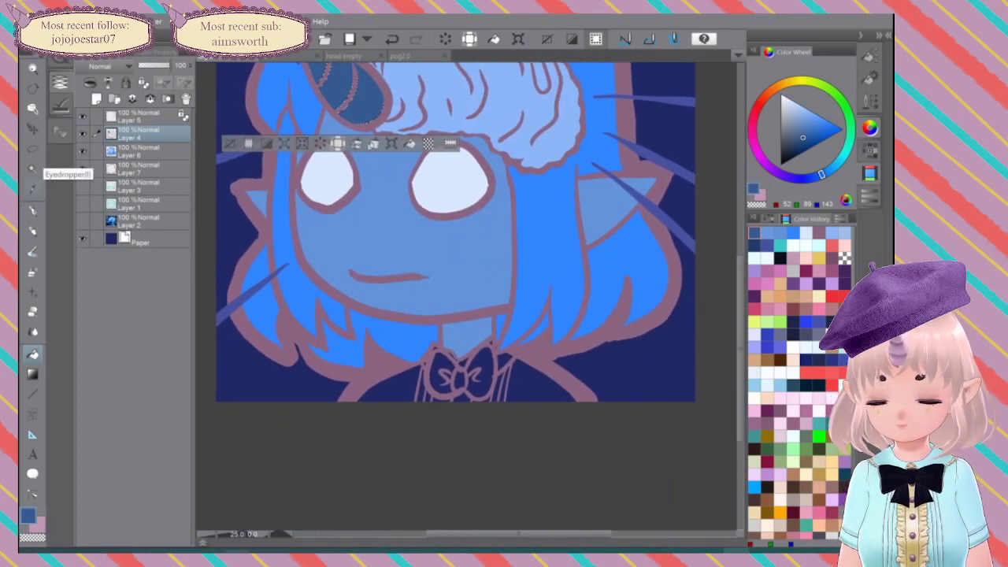
key(ctrl+z)
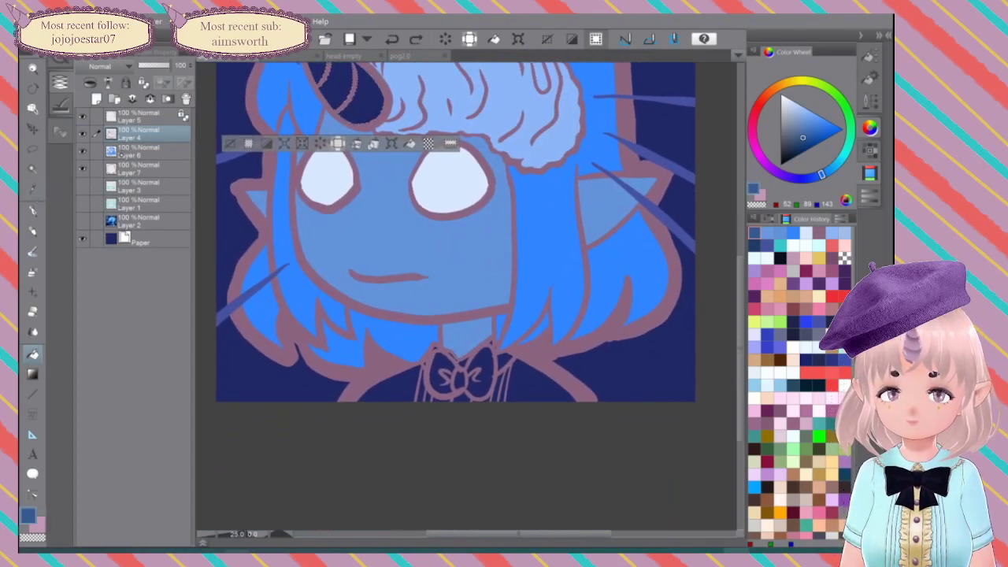
key(ctrl+y)
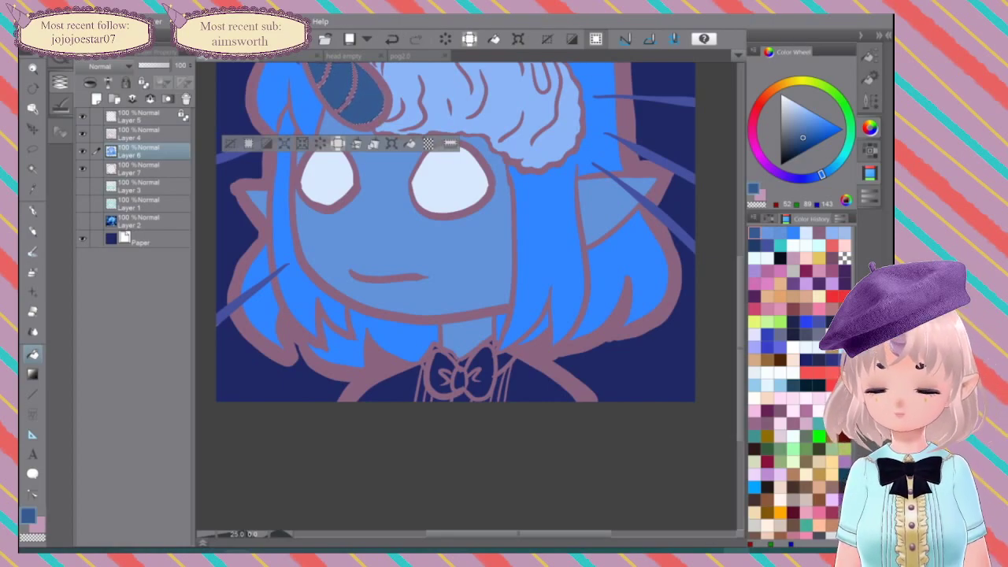
Step: Auto-select the shirt's shoulder and frill sections around the bow tie from the Layer 4 line art
click(116, 134)
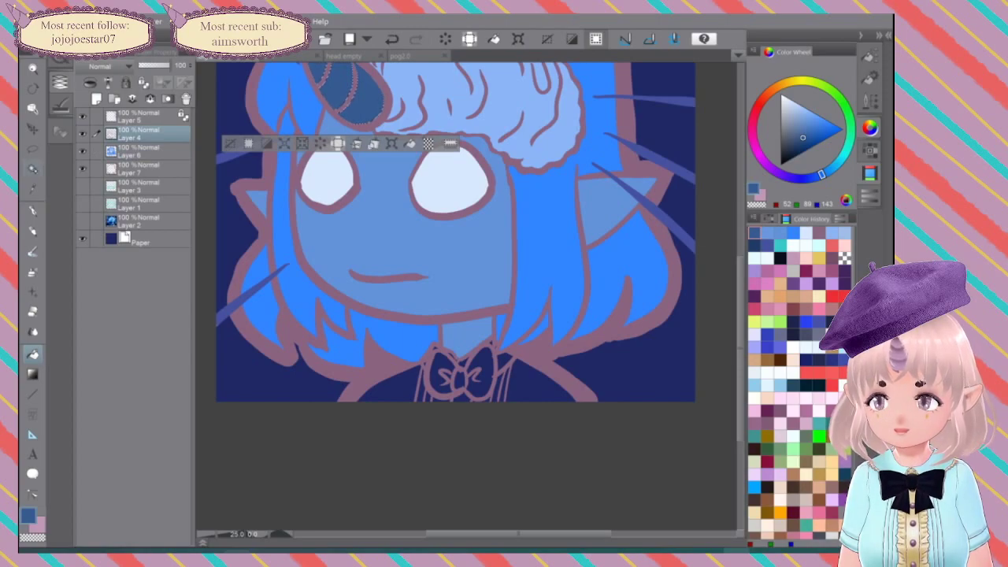
click(33, 169)
click(392, 398)
click(419, 396)
click(426, 399)
click(438, 399)
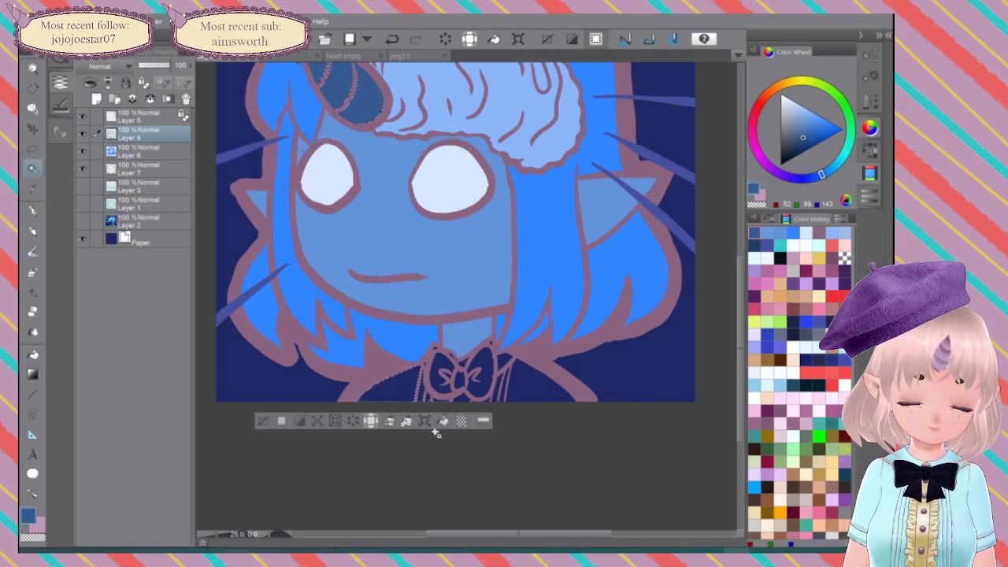
click(465, 402)
click(489, 400)
click(493, 398)
click(498, 400)
click(505, 391)
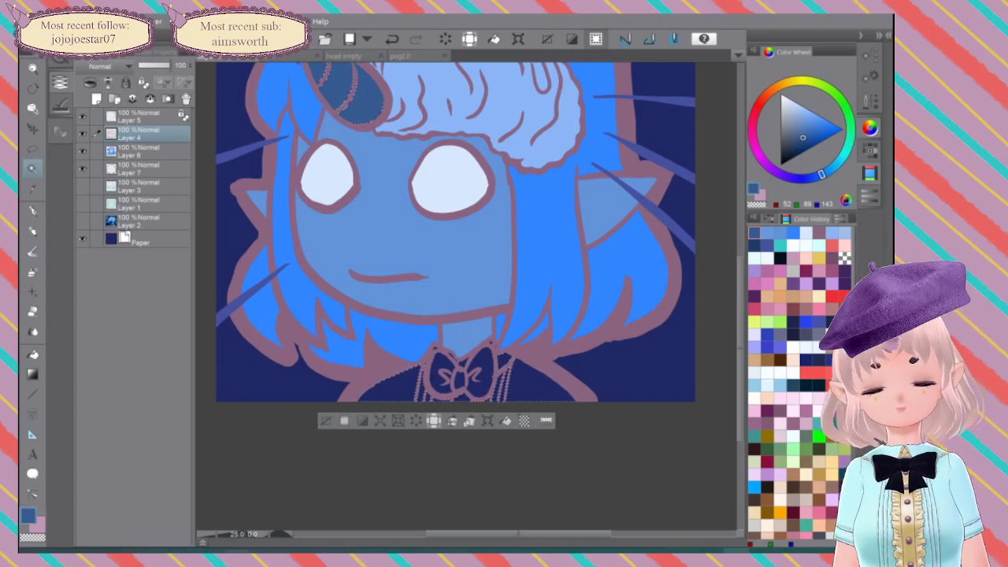
Step: Undo the stray line-art selection and add the small collar gap above the bow to the shirt selection
scroll(568, 336, up, 5)
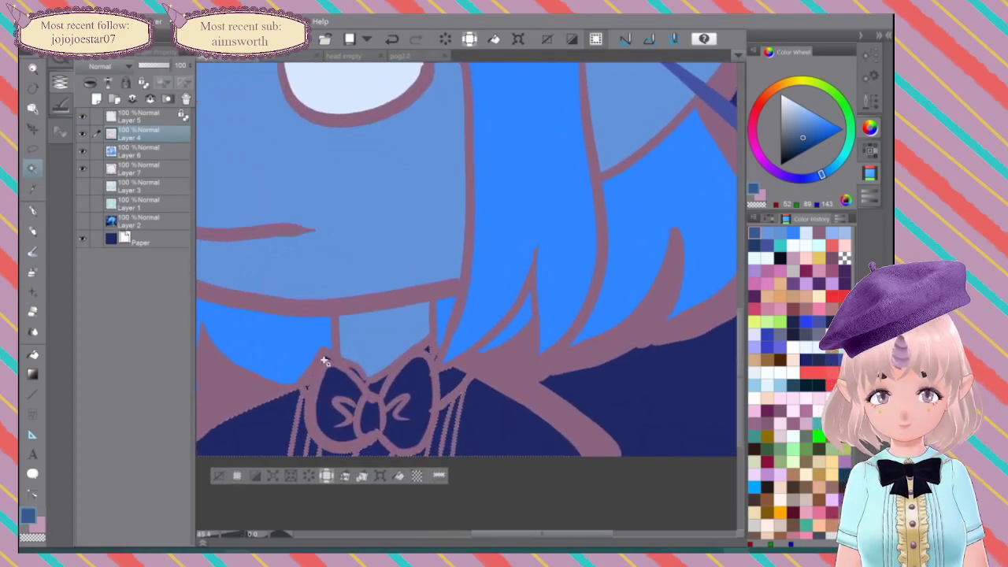
click(307, 410)
key(ctrl+z)
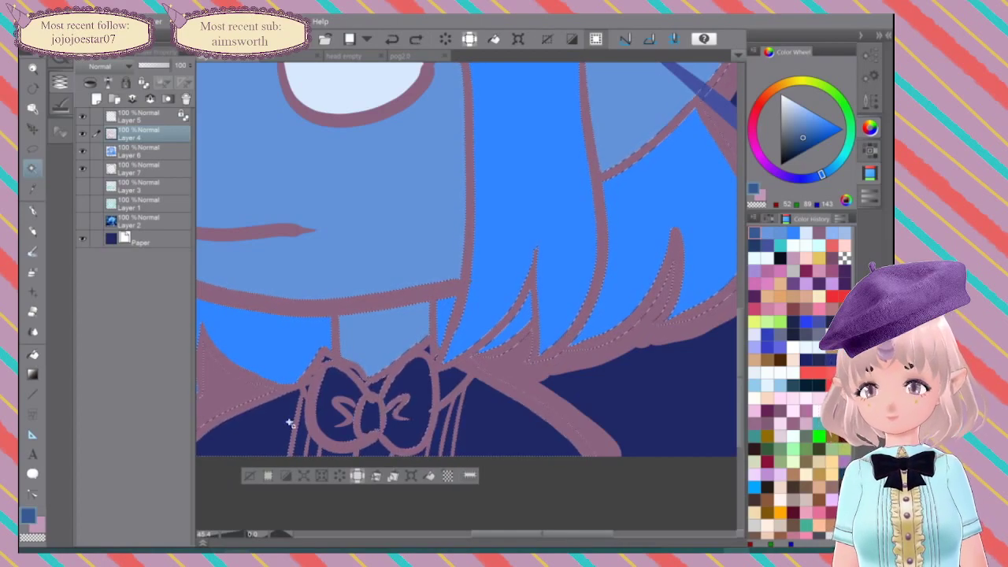
key(ctrl+d)
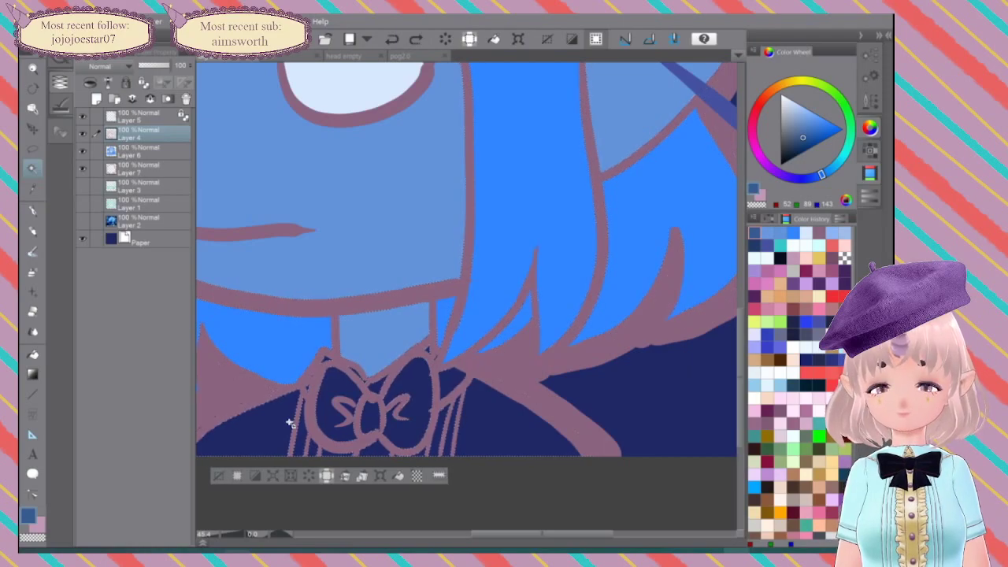
click(328, 360)
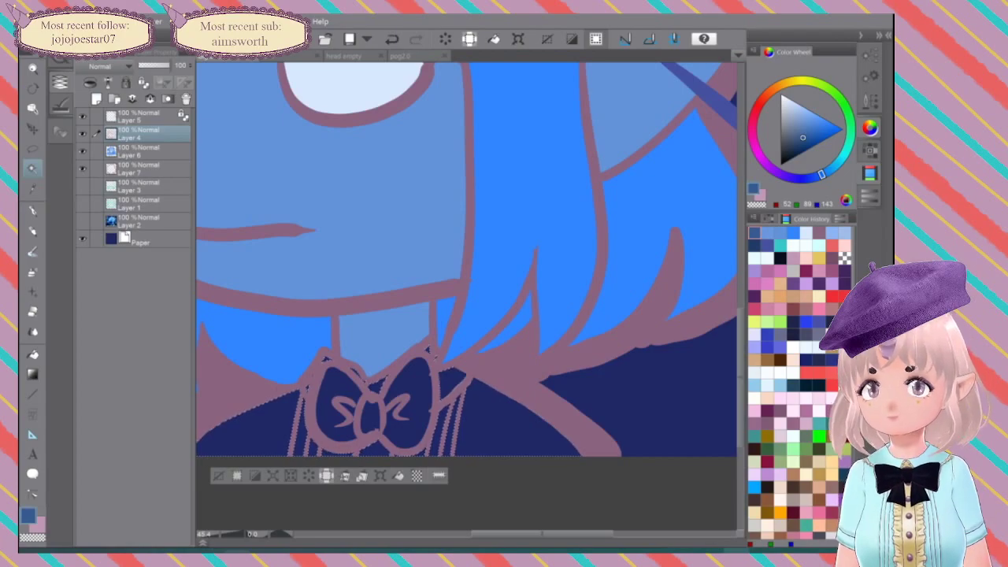
Step: Undo the light blue test stroke on Layer 4 and paint the selected shirt light blue (RGB 159, 185, 223) on Layer 6
click(33, 210)
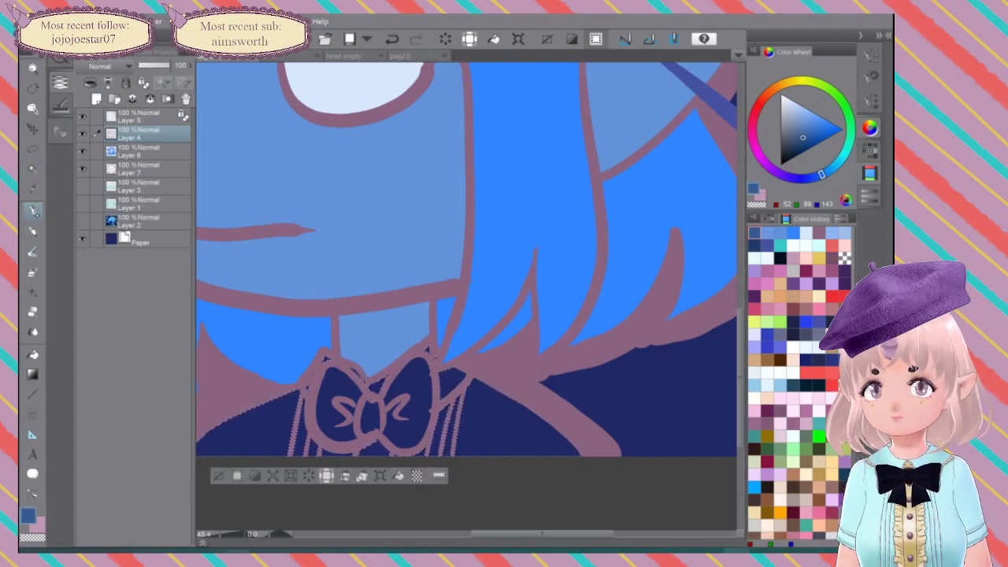
drag(802, 133, 797, 112)
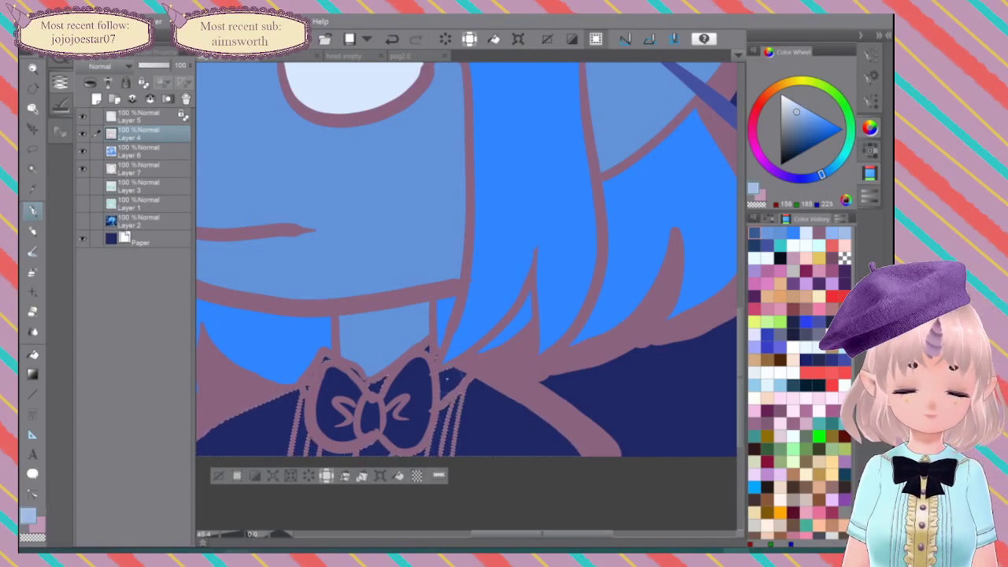
drag(439, 453, 447, 411)
key(ctrl+z)
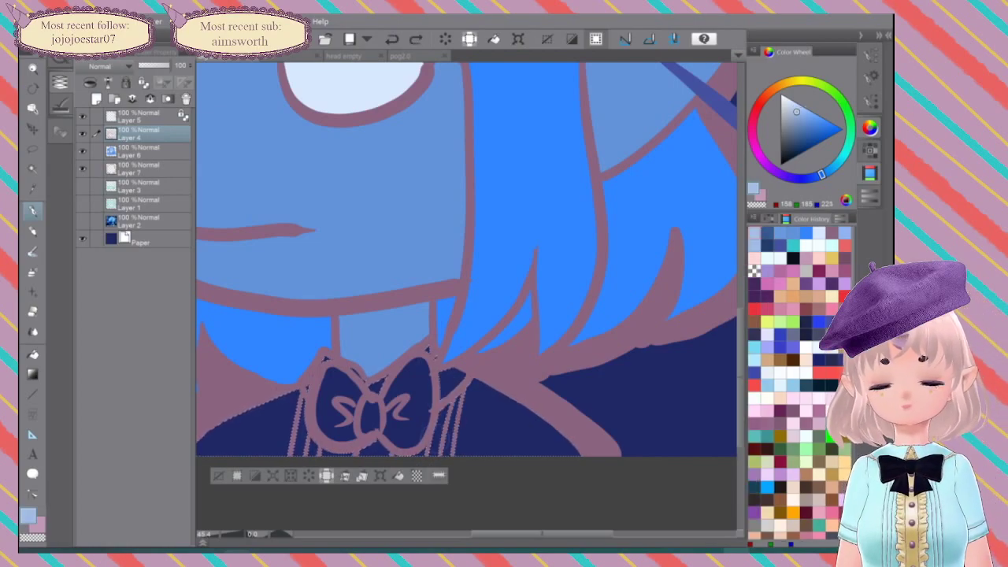
click(149, 151)
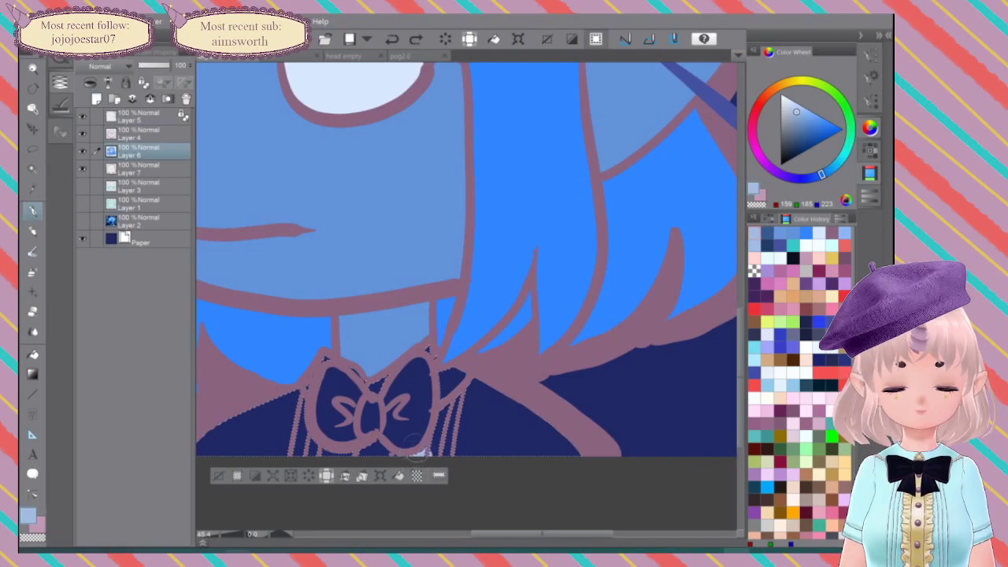
drag(464, 446, 493, 454)
mouse_move(487, 402)
mouse_down()
mouse_move(514, 427)
mouse_move(486, 419)
mouse_move(560, 483)
mouse_move(571, 465)
mouse_move(513, 393)
mouse_move(597, 470)
mouse_move(478, 364)
mouse_up()
mouse_move(394, 441)
mouse_down()
mouse_move(354, 457)
mouse_move(315, 453)
mouse_move(284, 442)
mouse_move(292, 405)
mouse_up()
mouse_move(326, 360)
mouse_down()
mouse_move(378, 386)
mouse_move(373, 443)
mouse_up()
mouse_move(288, 405)
mouse_down()
mouse_move(269, 467)
mouse_move(260, 442)
mouse_move(230, 461)
mouse_move(206, 441)
mouse_up()
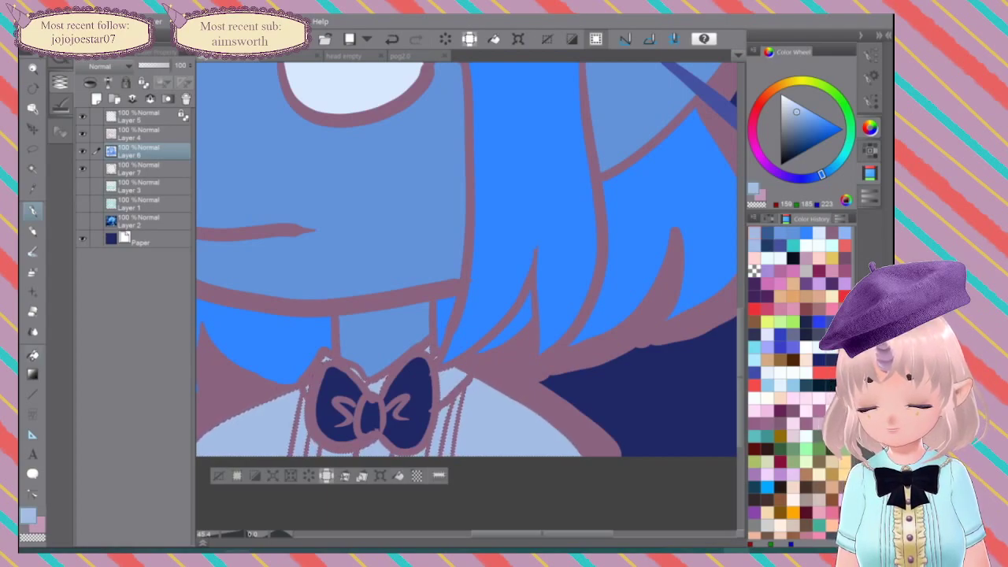
Step: Undo the stray auto-selections made on Layer 6 and clear the shirt selection
key(w)
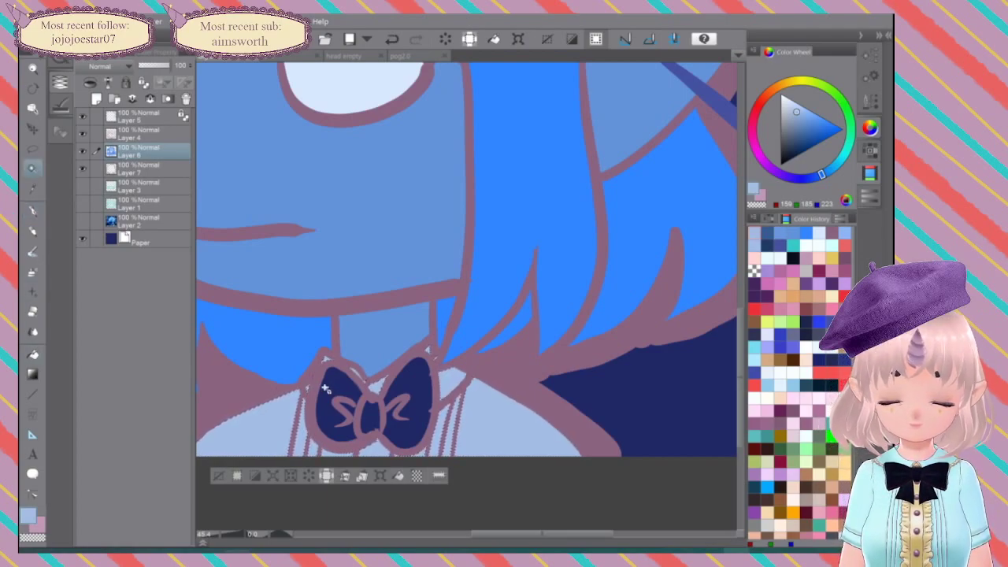
click(337, 433)
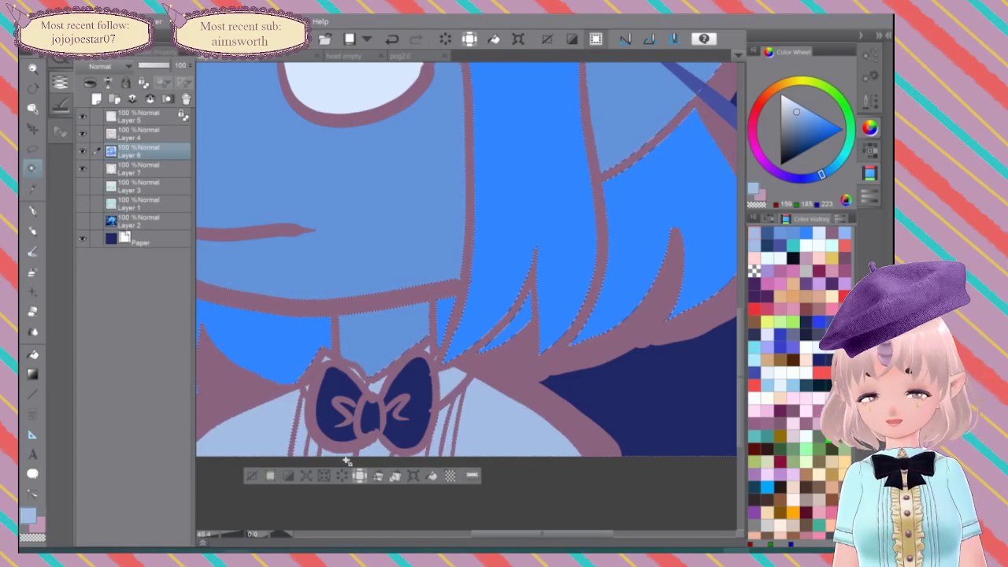
key(ctrl+z)
key(ctrl+d)
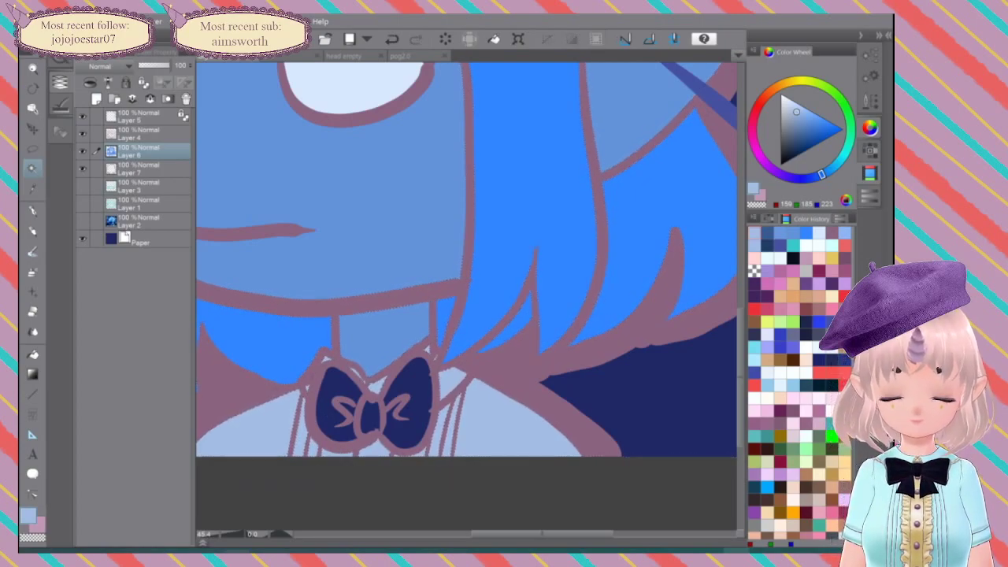
click(340, 430)
key(ctrl+z)
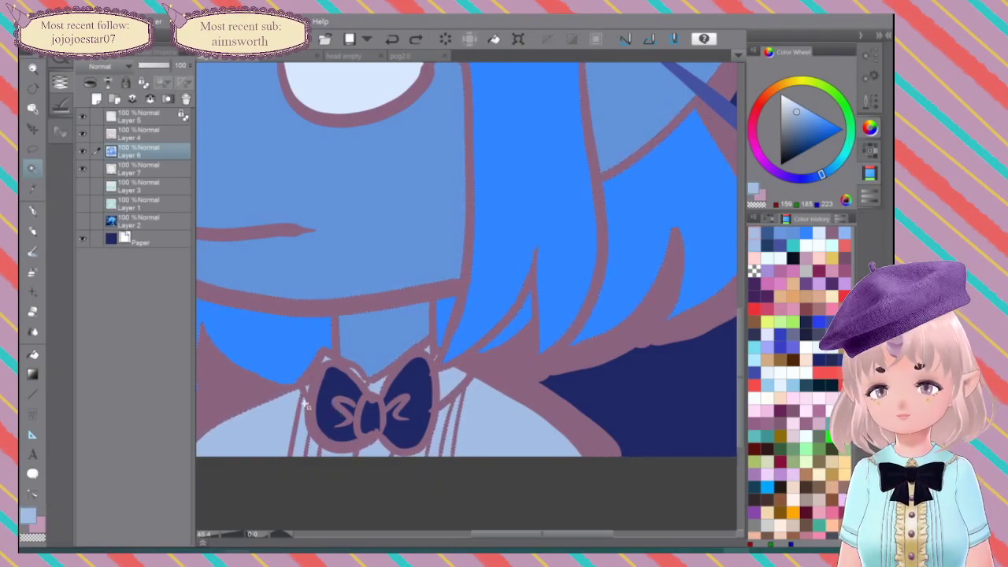
Step: Auto-select both bow tie loops and the center knot from the Layer 4 line art
click(150, 134)
click(324, 423)
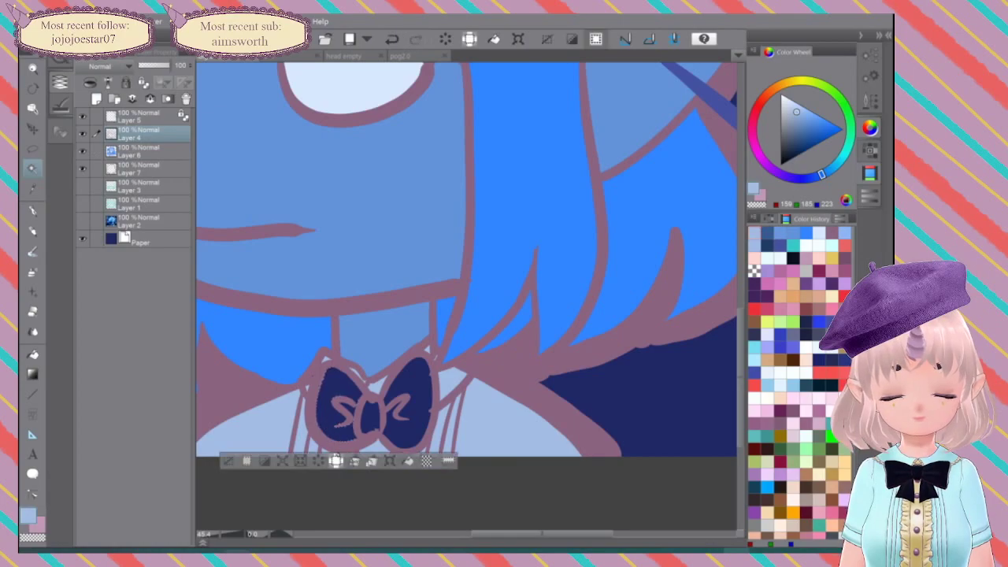
click(369, 423)
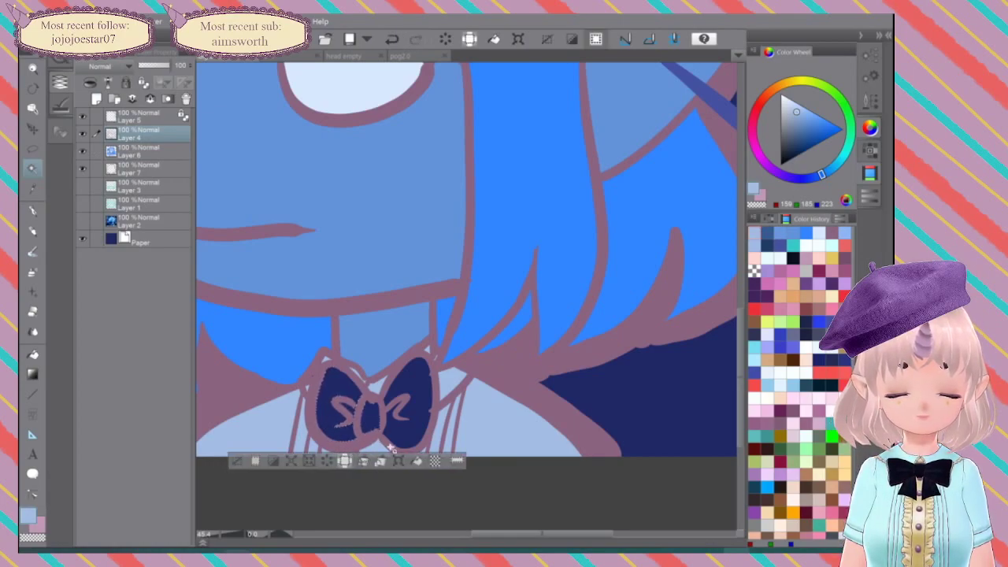
click(411, 386)
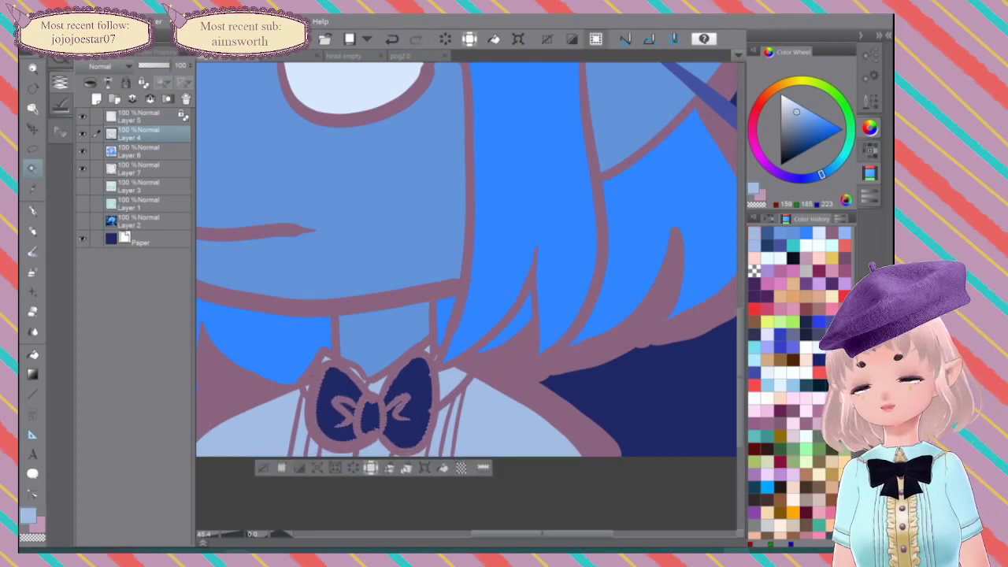
Step: Fill the selected bow tie sections with near-black blue (RGB 11, 13, 28) on Layer 4 and deselect
click(780, 256)
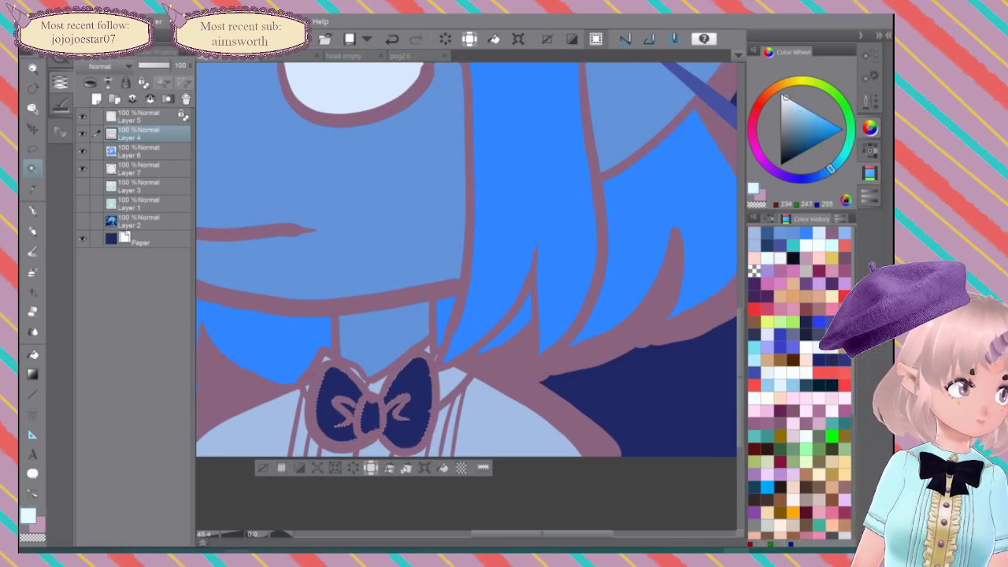
click(793, 258)
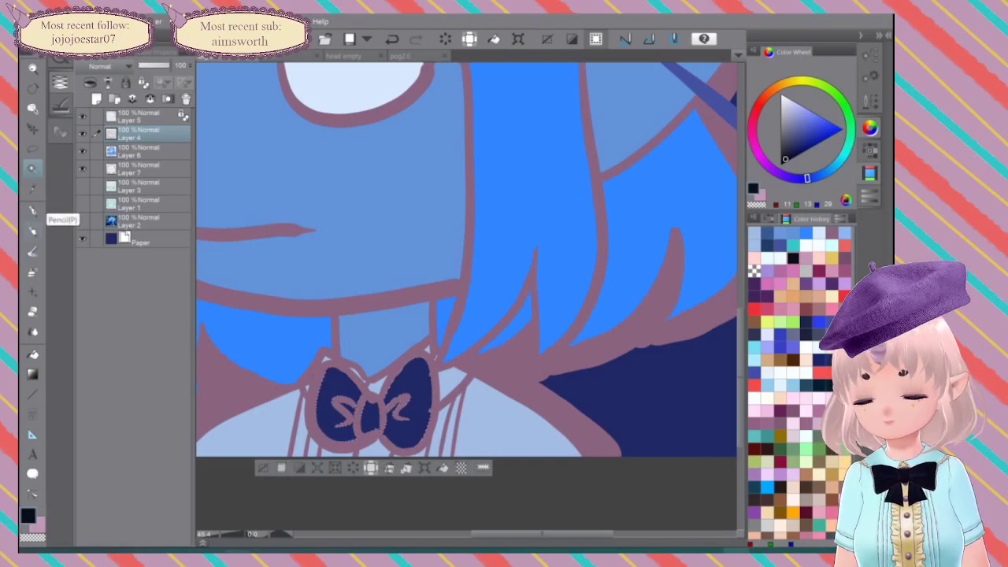
key(g)
click(345, 385)
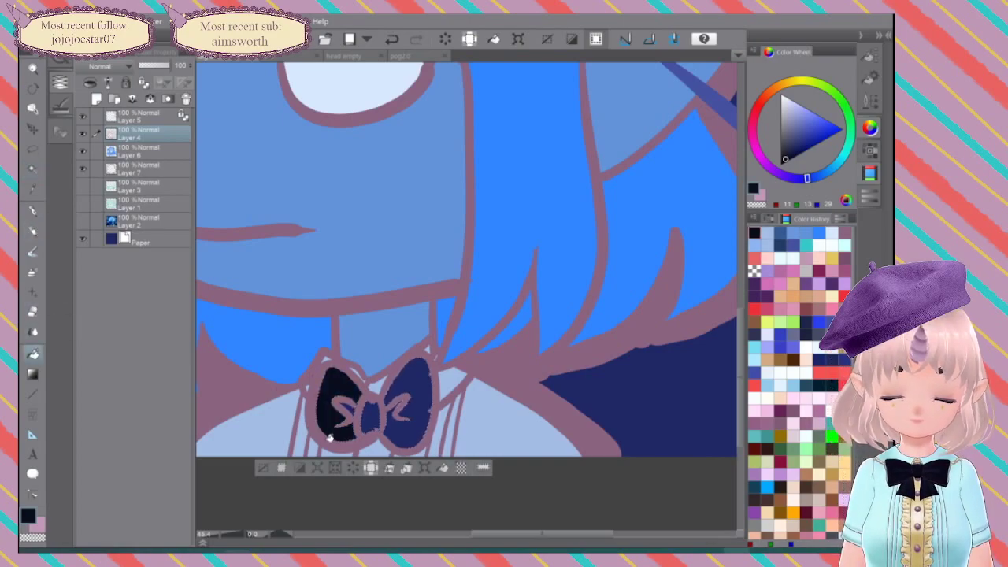
click(409, 388)
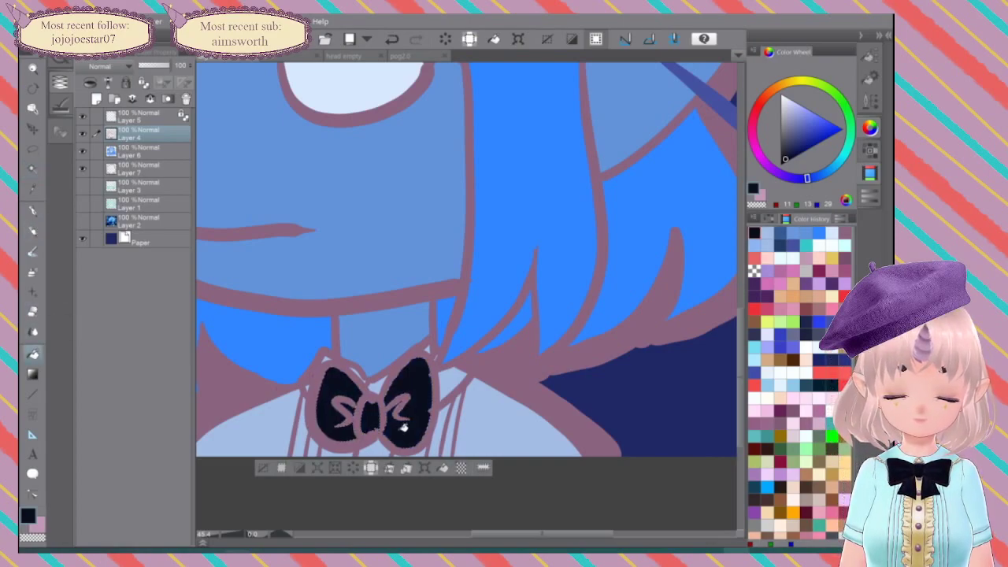
scroll(470, 260, down, 5)
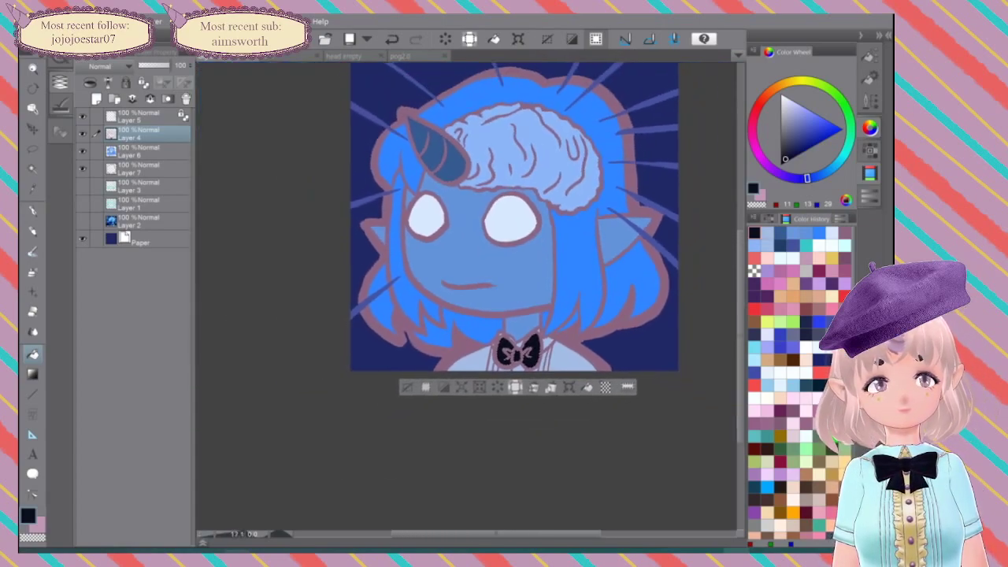
scroll(470, 260, down, 1)
drag(528, 221, 484, 301)
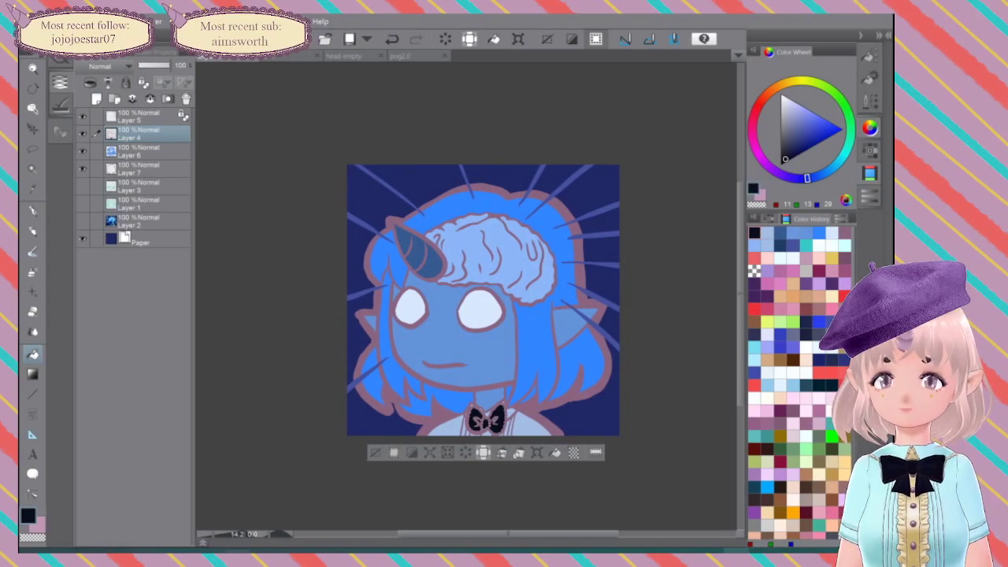
key(b)
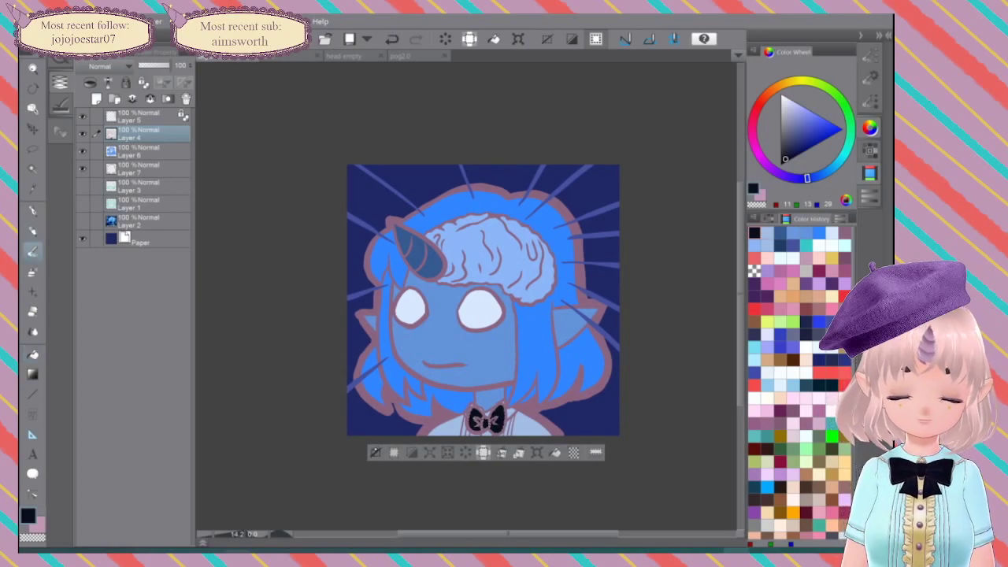
click(376, 453)
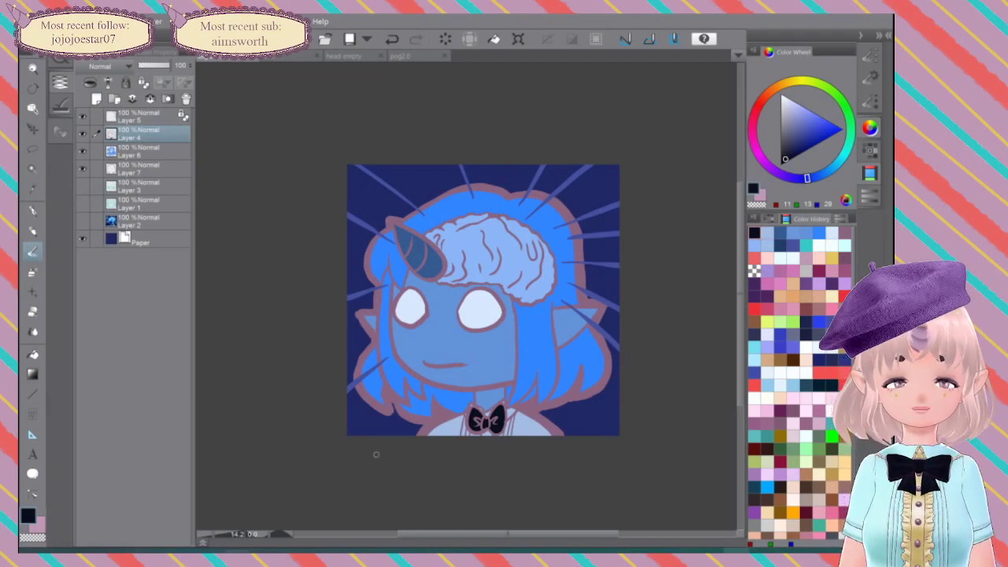
Step: Add a new layer and place it at the top of the layer stack, above Layer 5
click(97, 98)
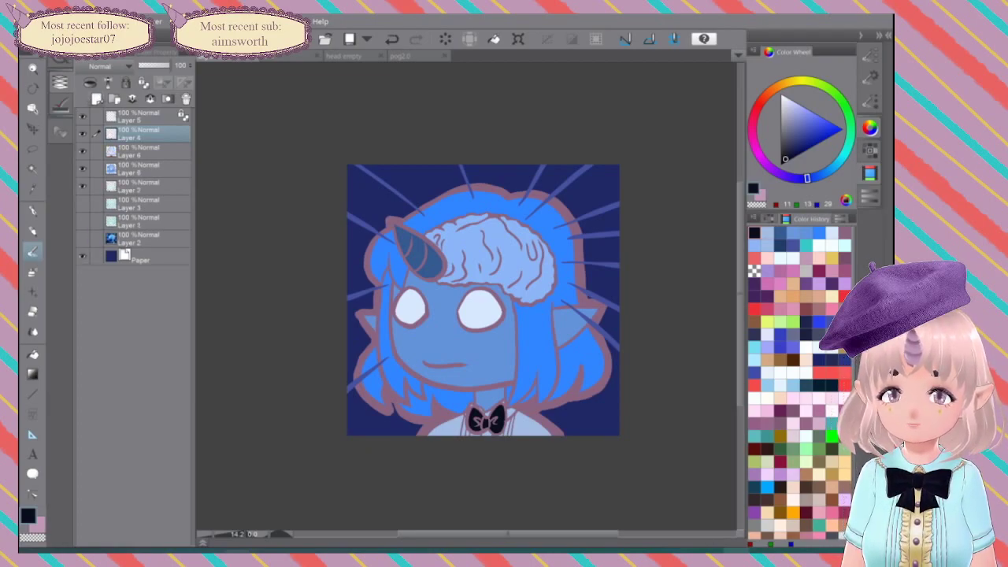
click(130, 118)
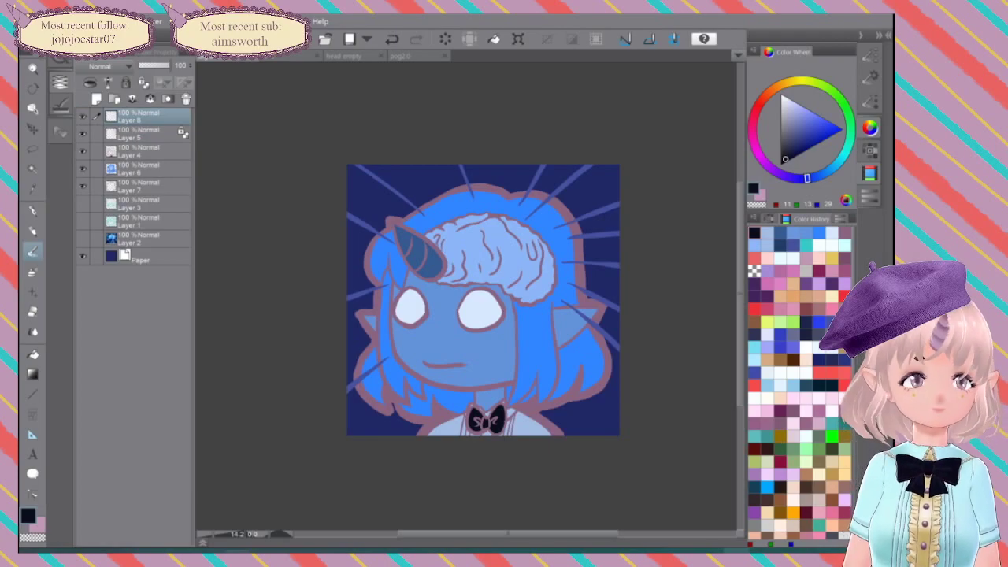
Step: Choose the "Soft" effect brush from the decoration tools and undo its test mark on the new layer
click(869, 78)
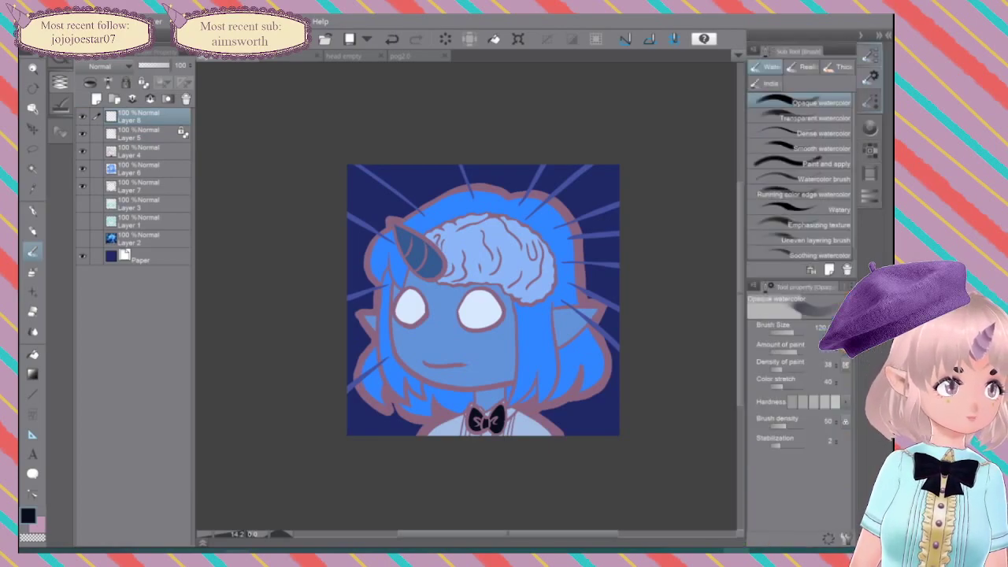
click(805, 67)
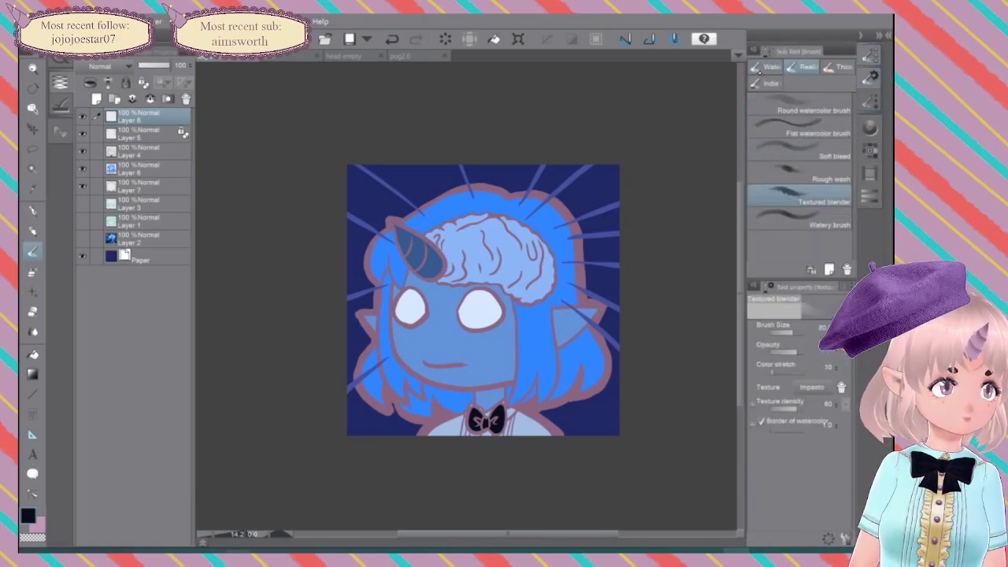
click(767, 67)
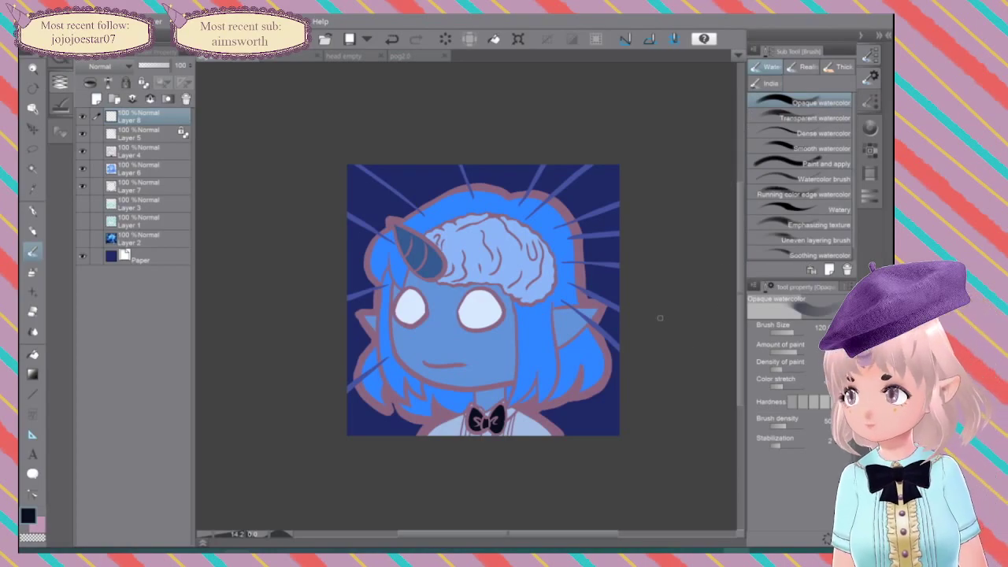
click(32, 292)
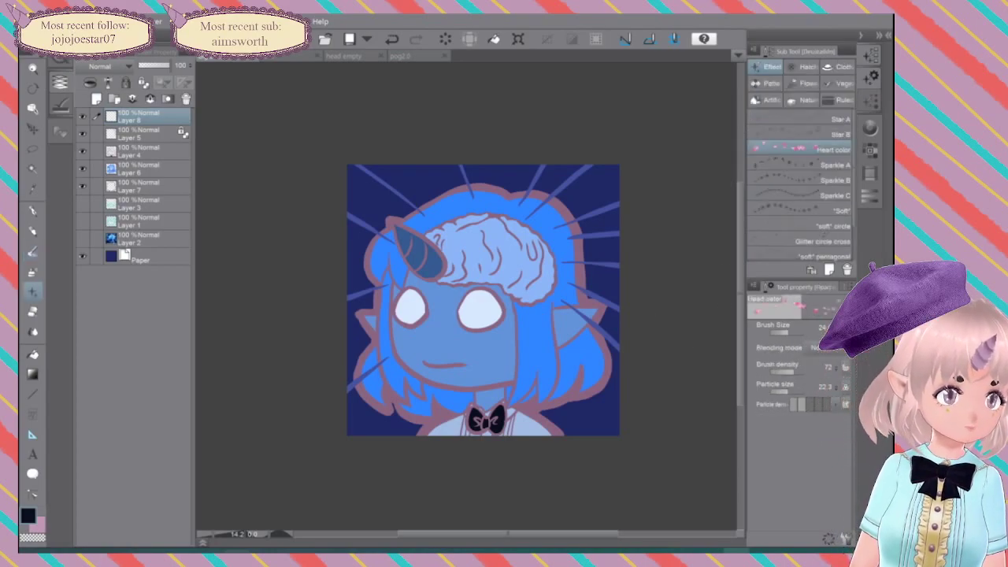
click(771, 209)
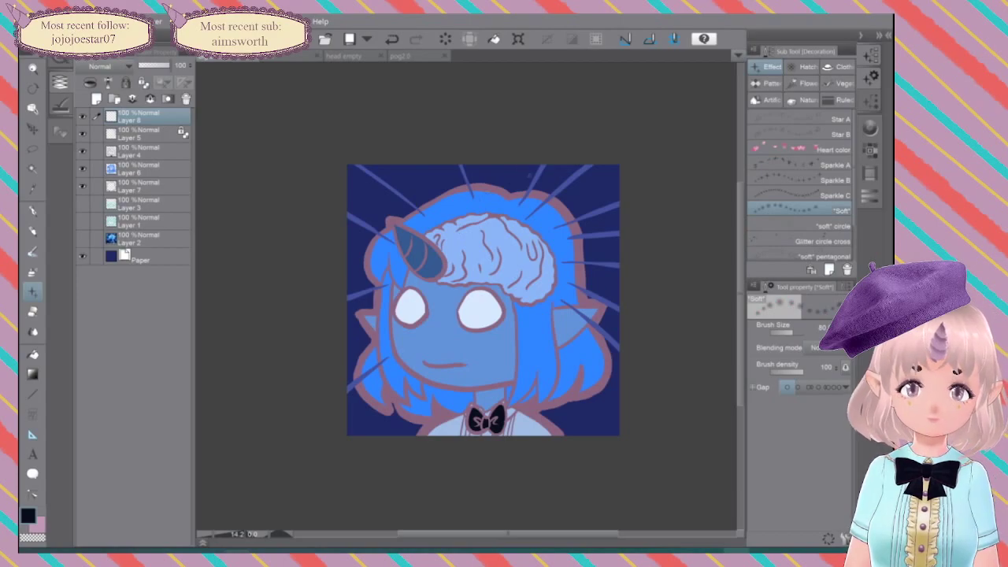
key(ctrl+z)
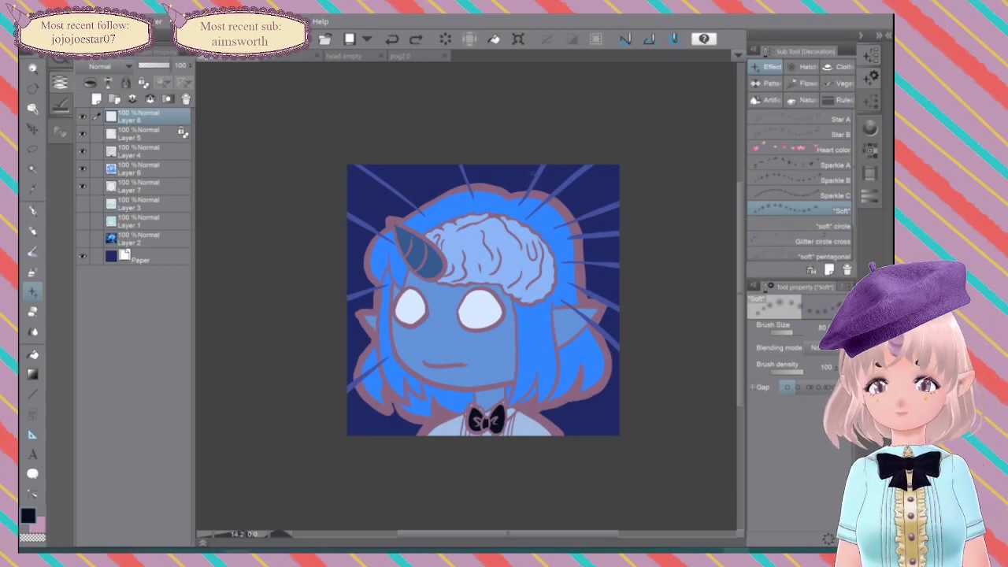
drag(794, 333, 801, 332)
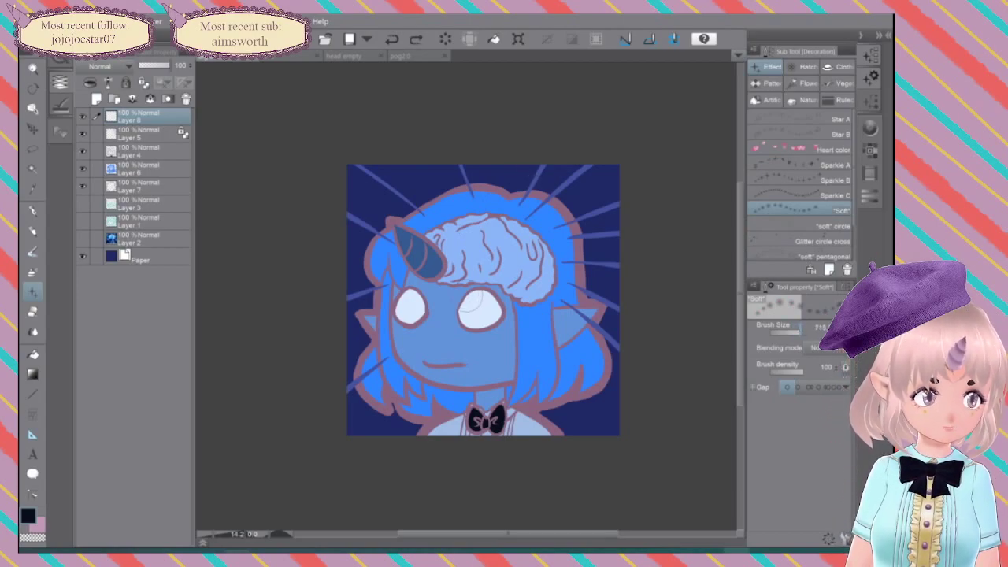
click(535, 178)
key(ctrl+z)
Step: Set the drawing colour to pale blue (RGB 213, 228, 250) and undo a test mark in the background above the head
click(870, 127)
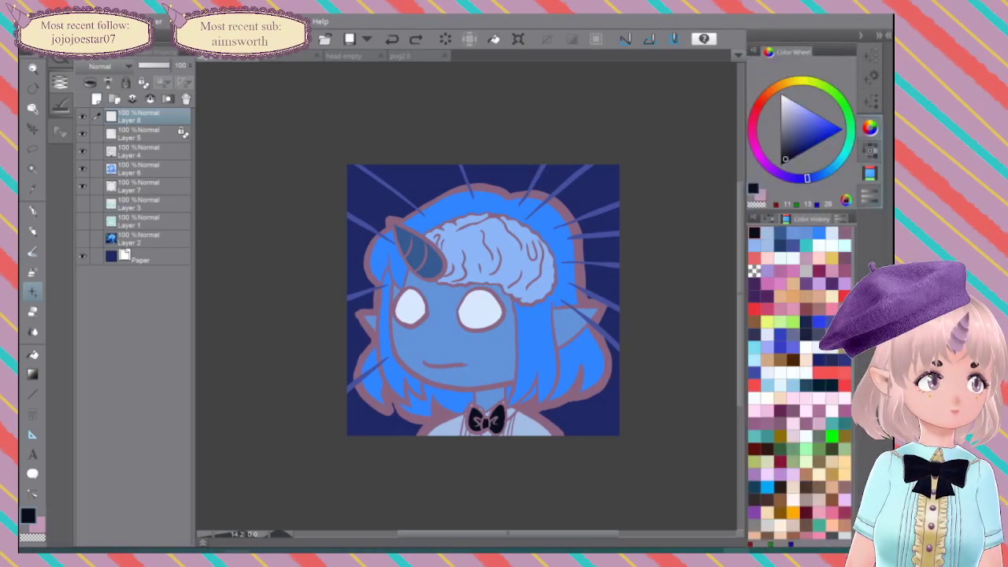
click(830, 234)
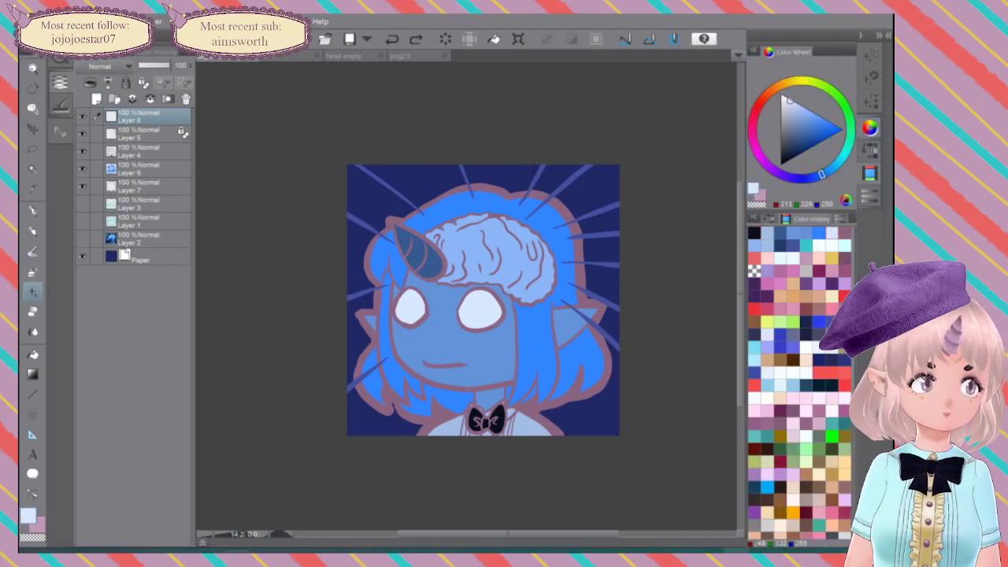
click(538, 178)
key(ctrl+z)
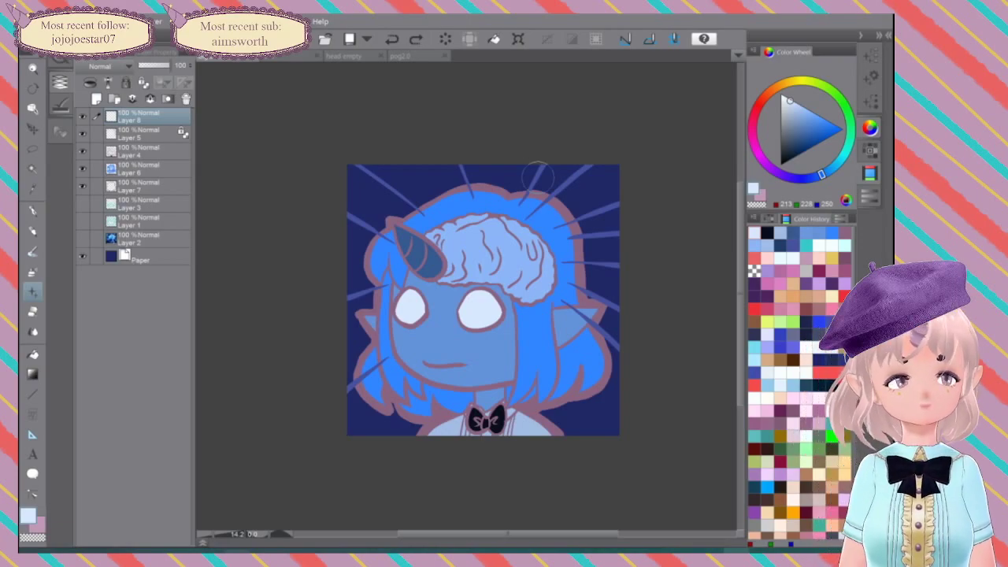
Step: Choose the Sparkle C effect brush and undo its test mark on the top layer
click(871, 78)
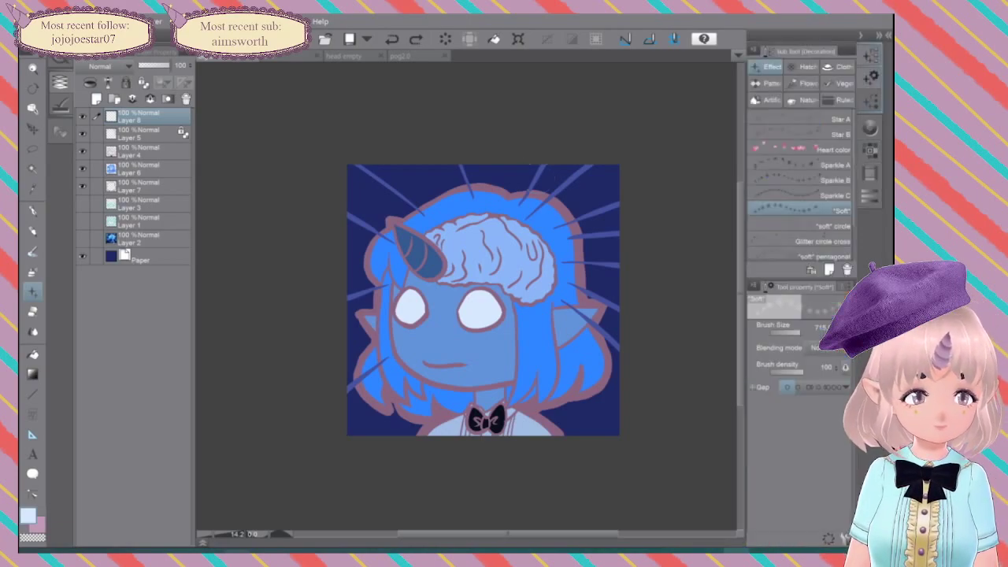
click(788, 195)
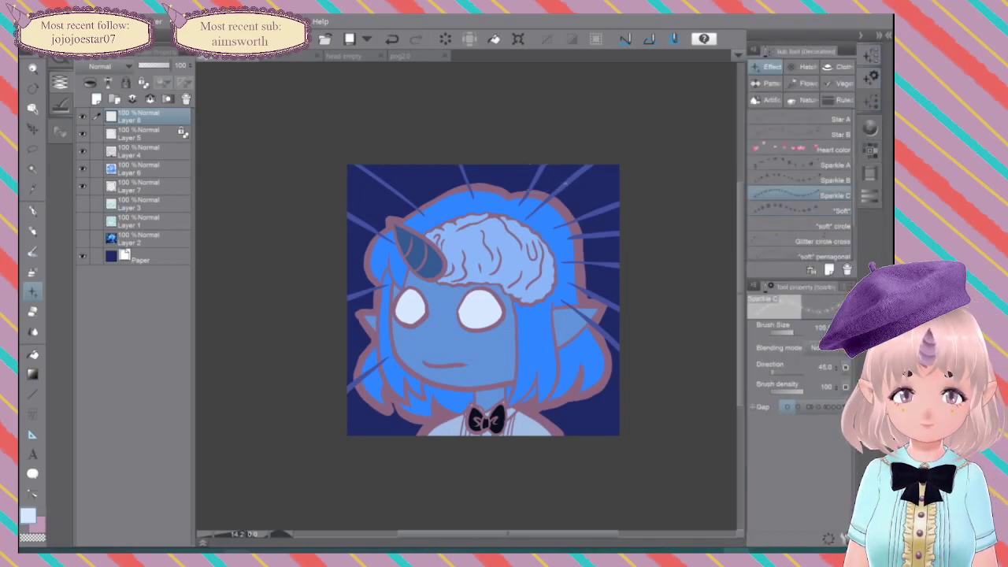
key(ctrl+z)
Step: Try several larger brush sizes for Sparkle C and undo a test sparkle in the background
drag(798, 334, 805, 328)
click(563, 187)
key(ctrl+z)
click(797, 331)
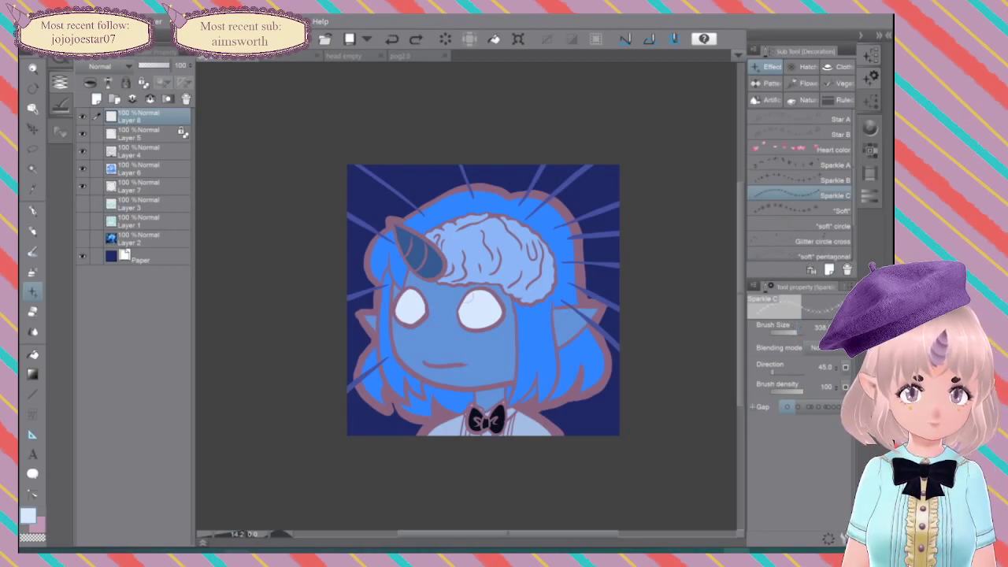
click(801, 331)
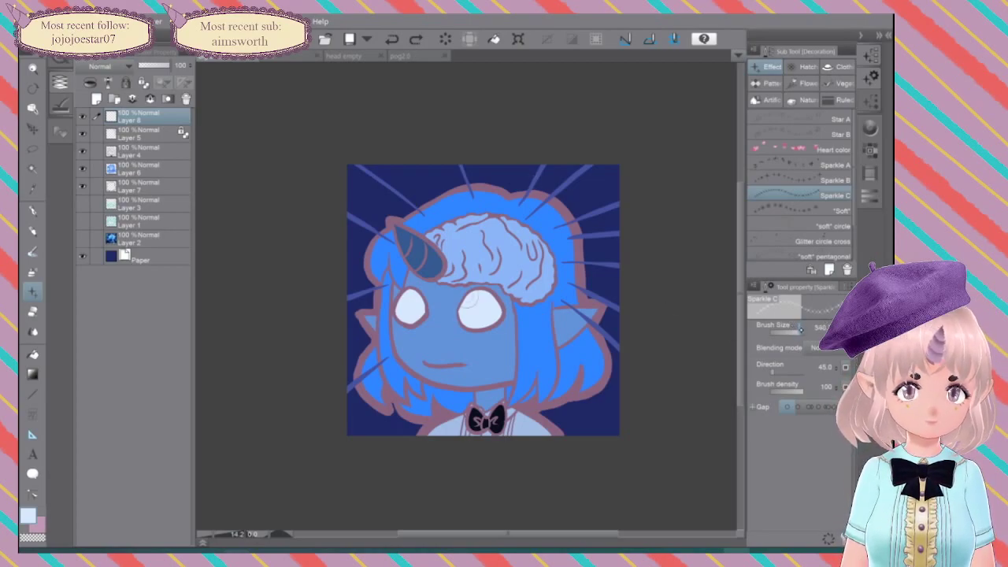
drag(802, 330, 799, 330)
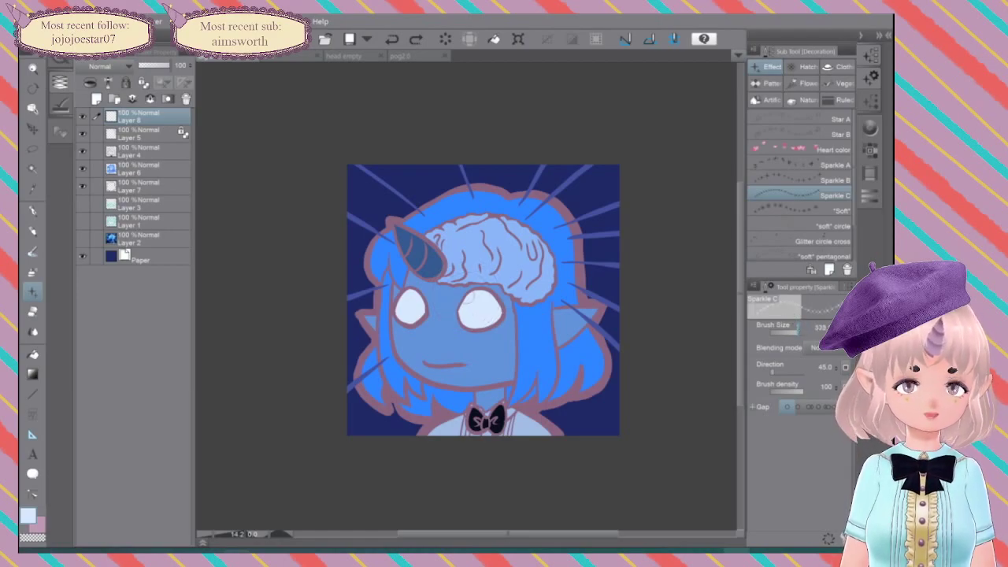
Step: Try Sparkle C at brush size 800 on the rays above the head, undoing each test sparkle
click(821, 328)
text(800)
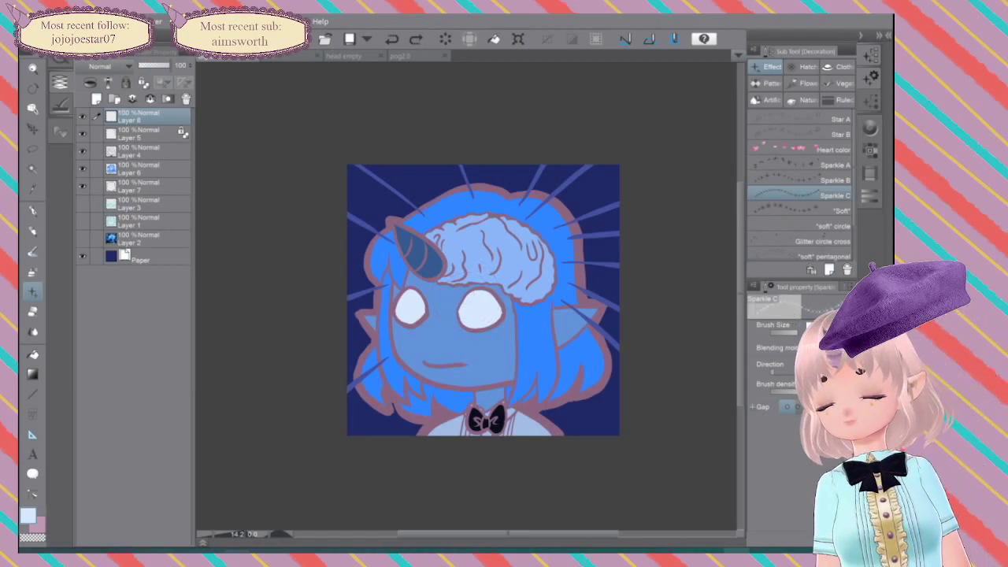
key(Return)
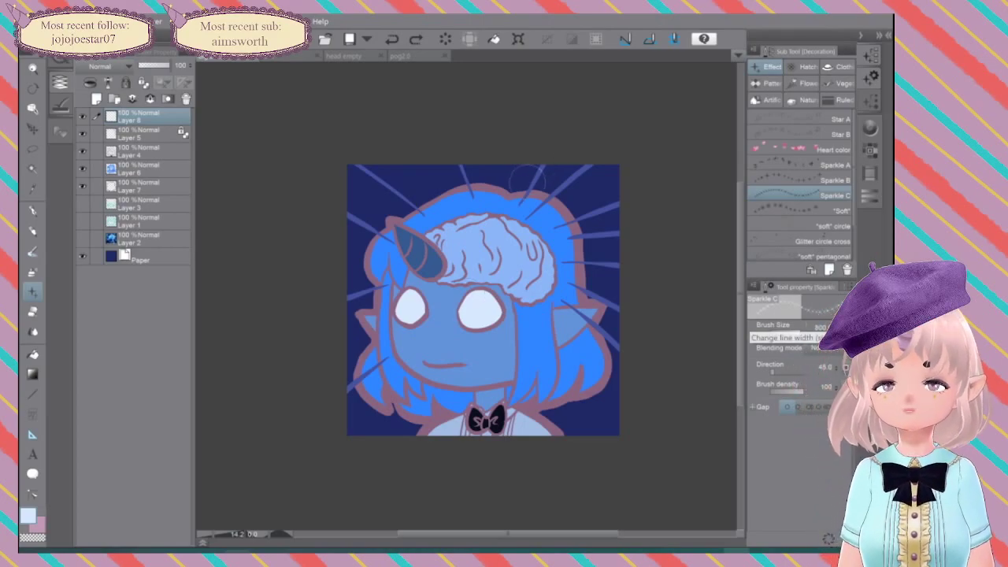
click(533, 179)
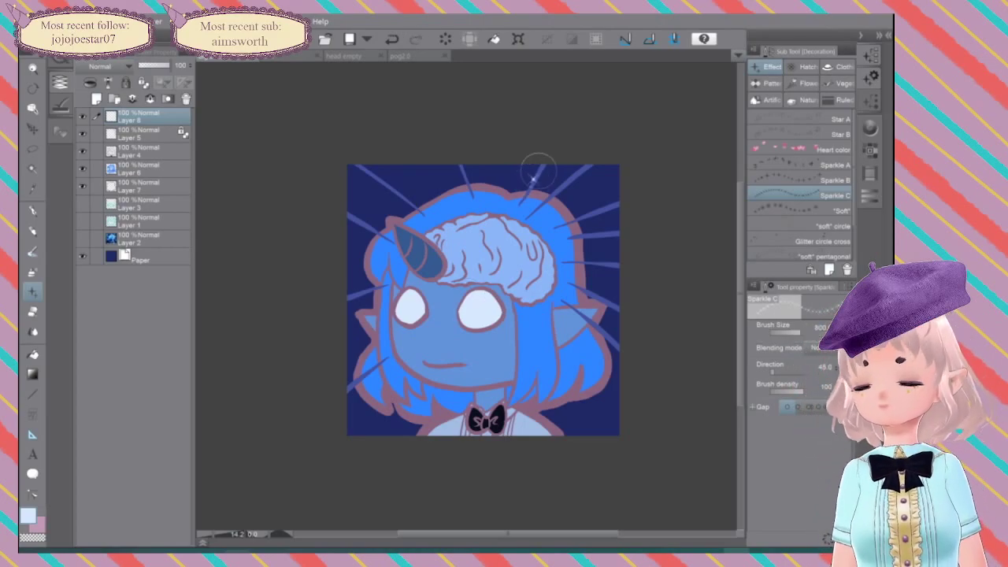
key(ctrl+z)
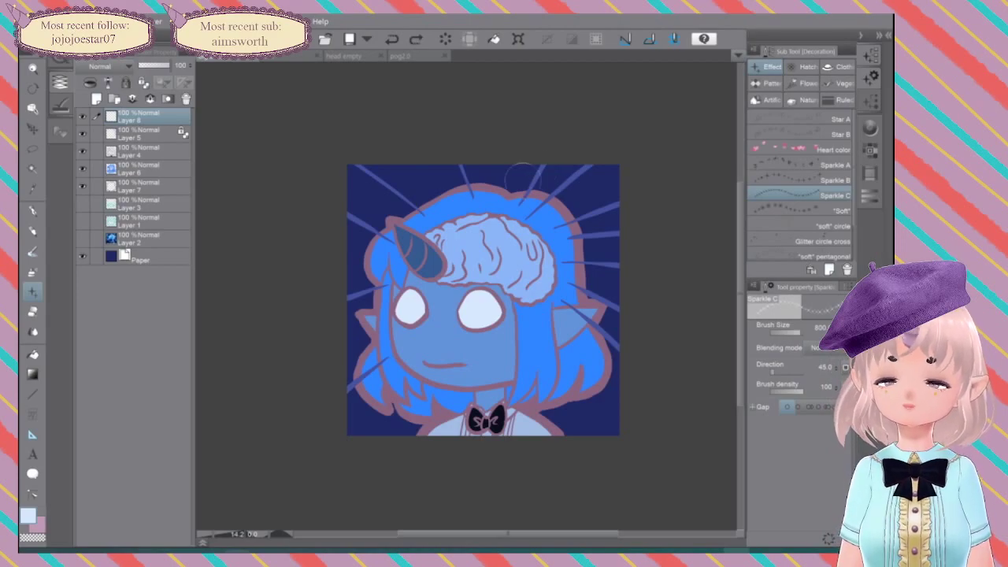
click(534, 178)
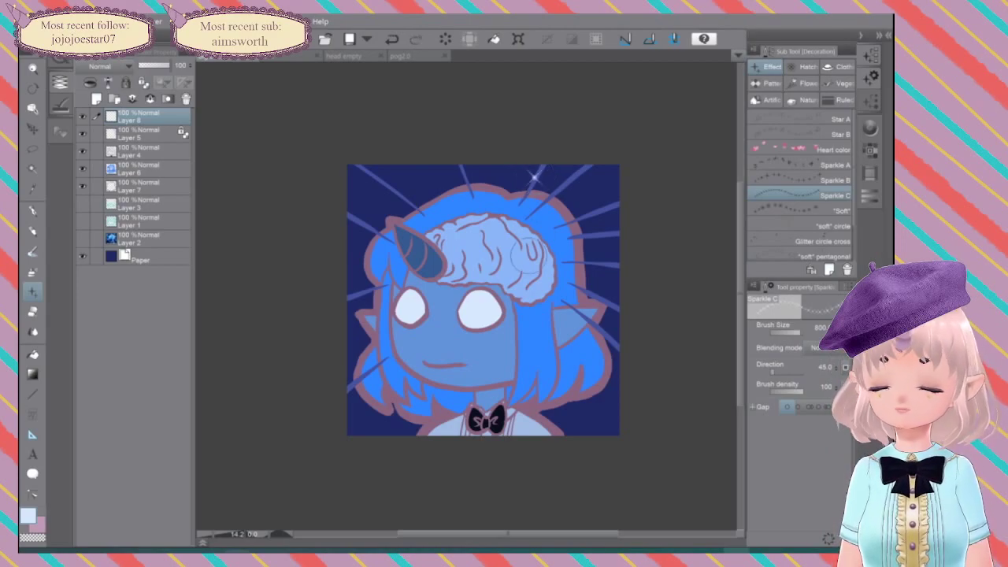
key(ctrl+z)
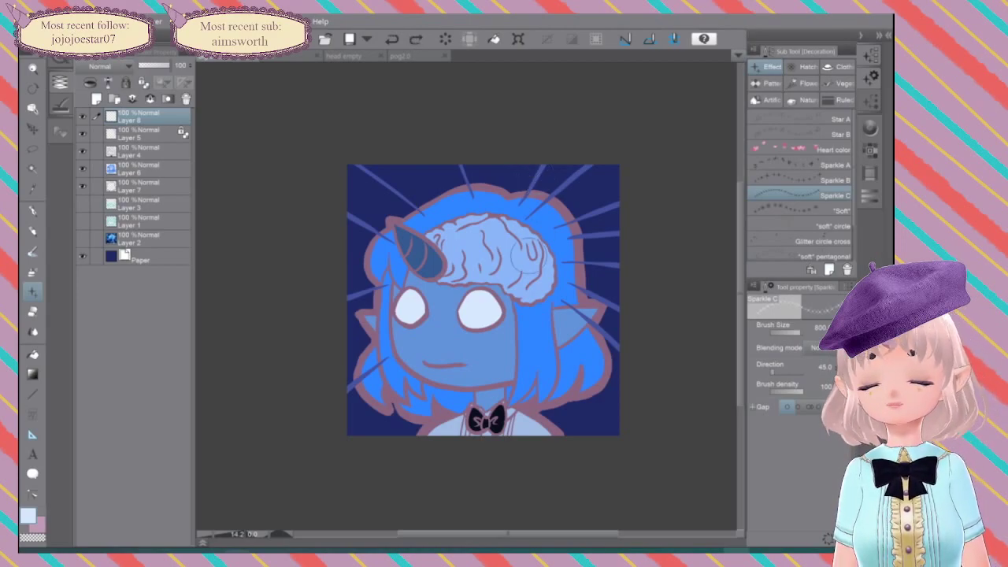
click(389, 191)
key(ctrl+z)
Step: Set the Sparkle C brush size to 1200 and undo the test sparkles on the ray above the horn
click(820, 327)
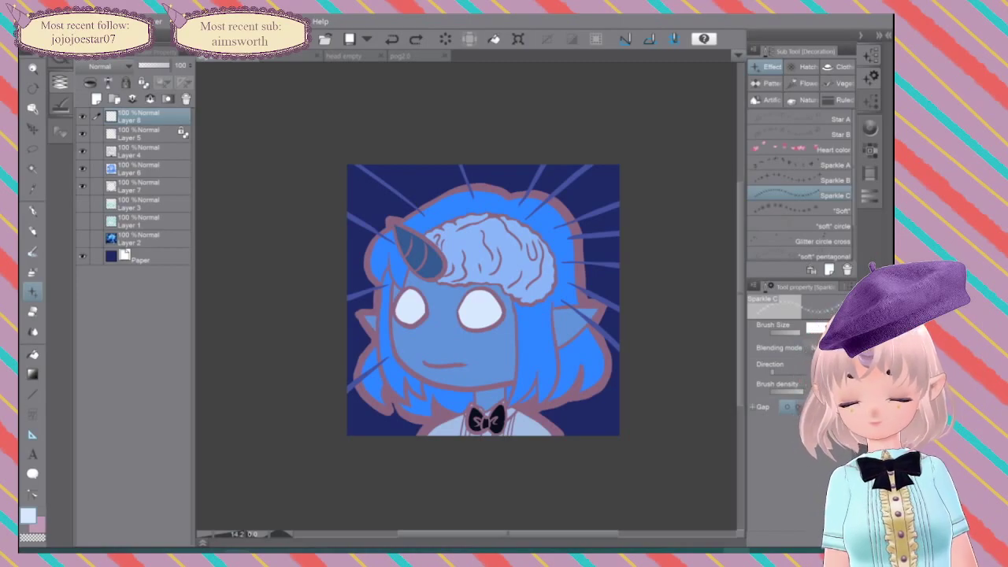
text(1200)
key(Return)
click(381, 183)
key(ctrl+z)
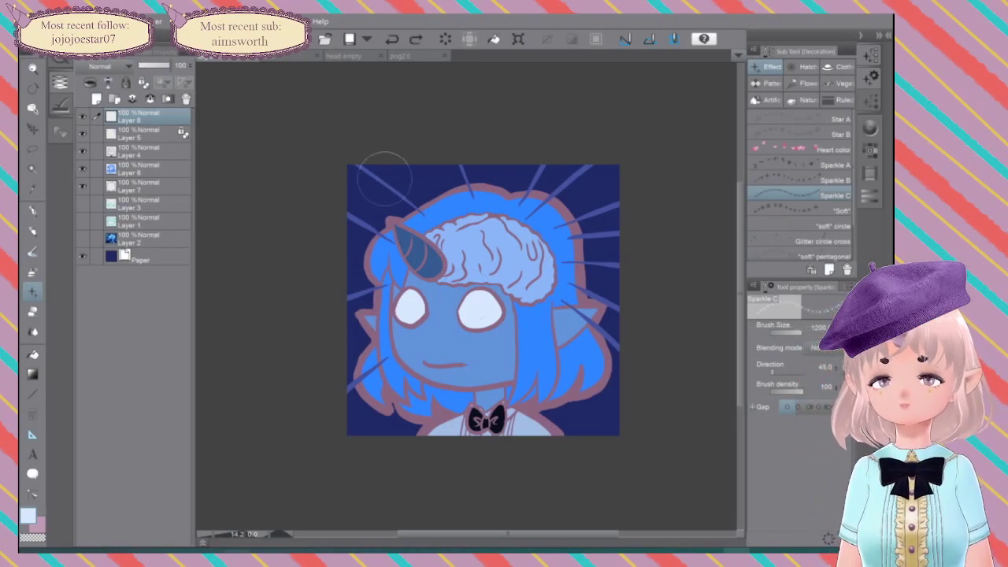
click(381, 179)
key(ctrl+z)
Step: Stamp five sparkles on the rays: above the horn, above the head, to the upper right, over the lower-left hair and by the right ear
click(396, 189)
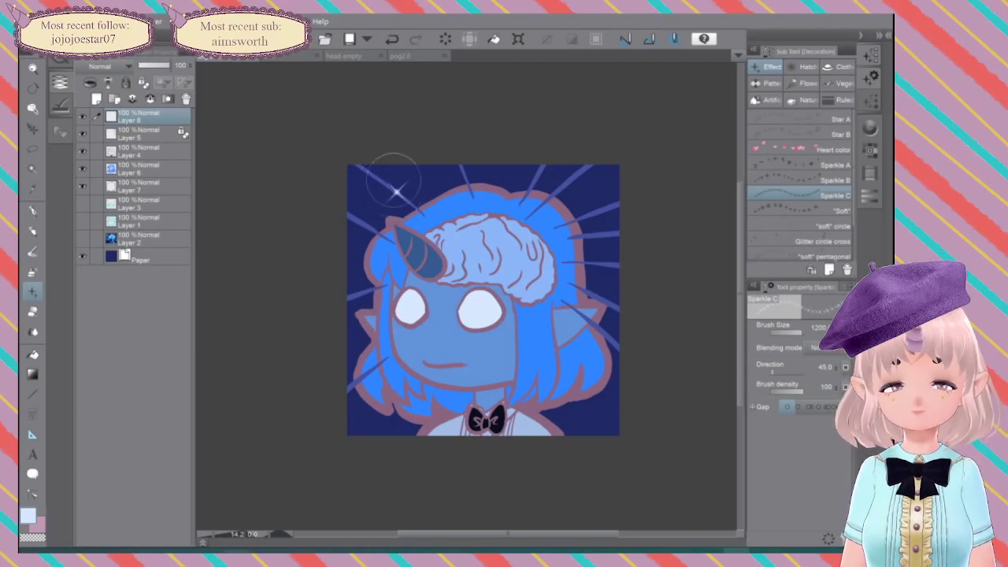
click(536, 177)
click(593, 213)
click(370, 366)
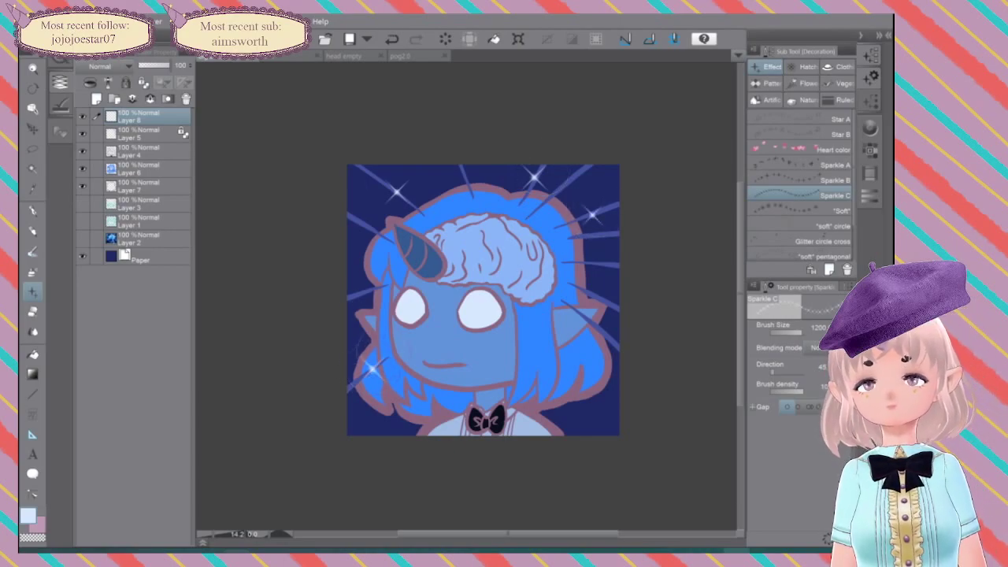
click(565, 302)
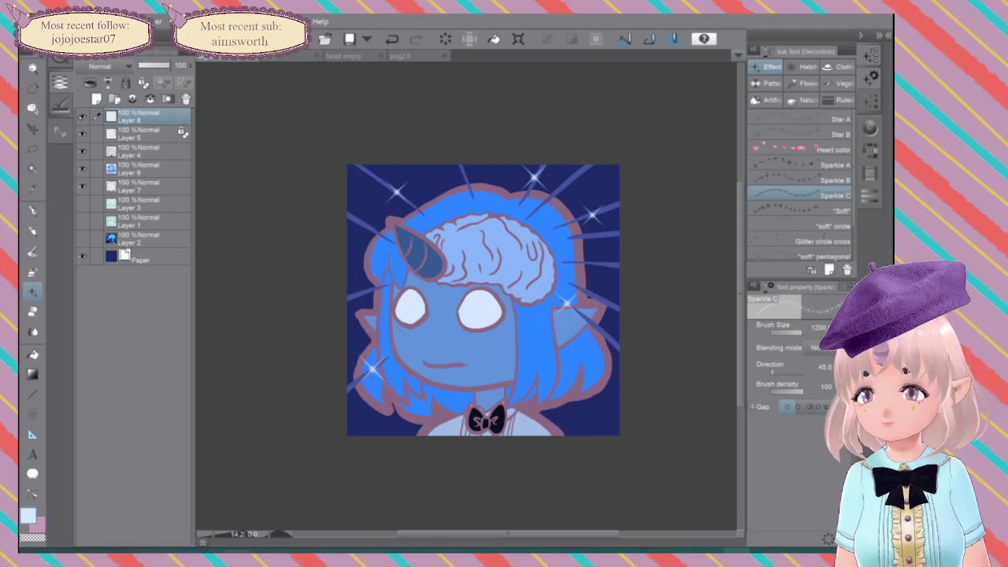
Step: Hide the artwork layers to examine the Layer 2 reference image, restore them over it for comparison, and hide the reference again
click(83, 117)
click(83, 134)
click(82, 152)
click(82, 169)
click(83, 187)
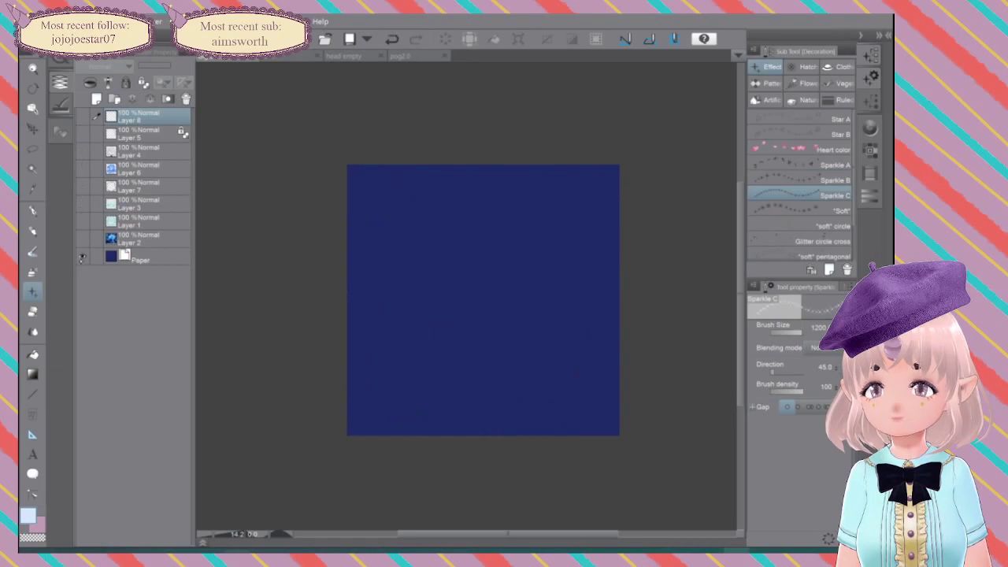
click(82, 257)
click(82, 256)
click(81, 239)
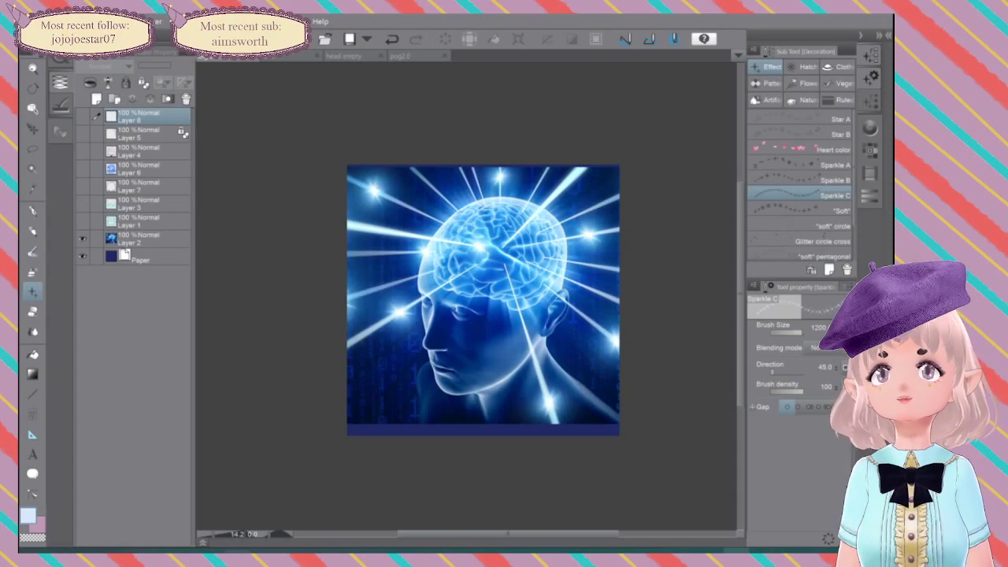
drag(82, 117, 80, 196)
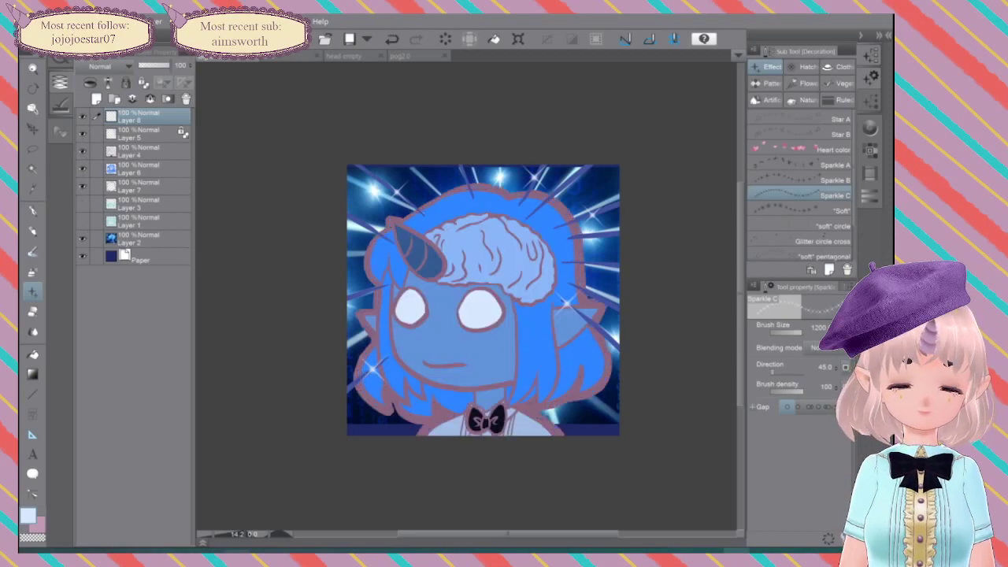
click(82, 238)
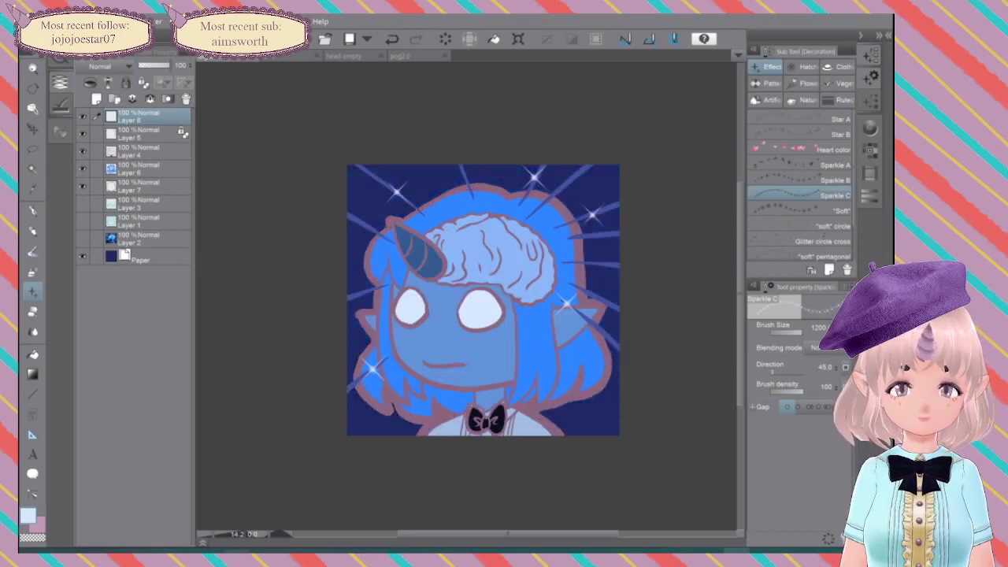
Step: Recolour the Layer 5 rays above the horn and head light blue with the G-pen
click(142, 133)
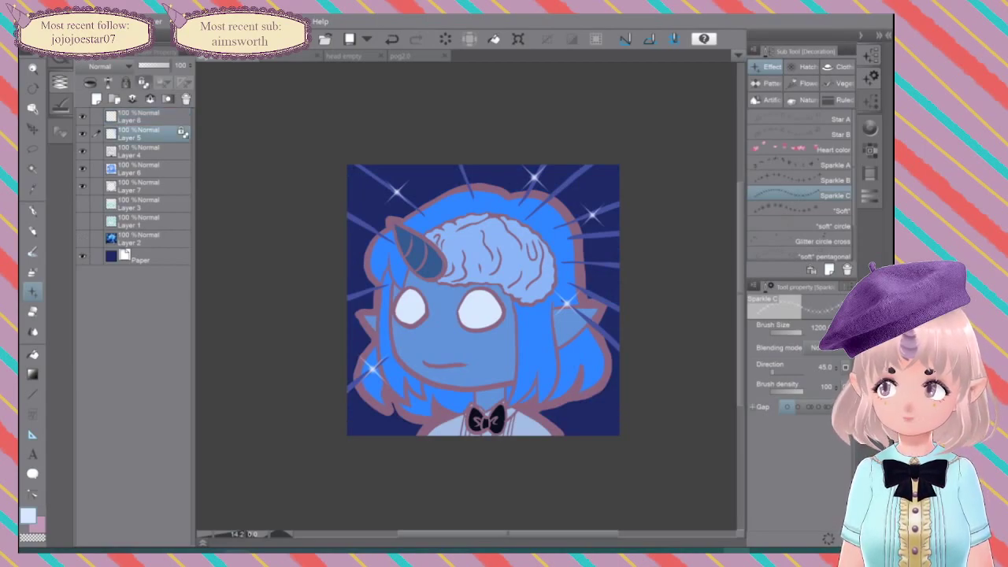
key(p)
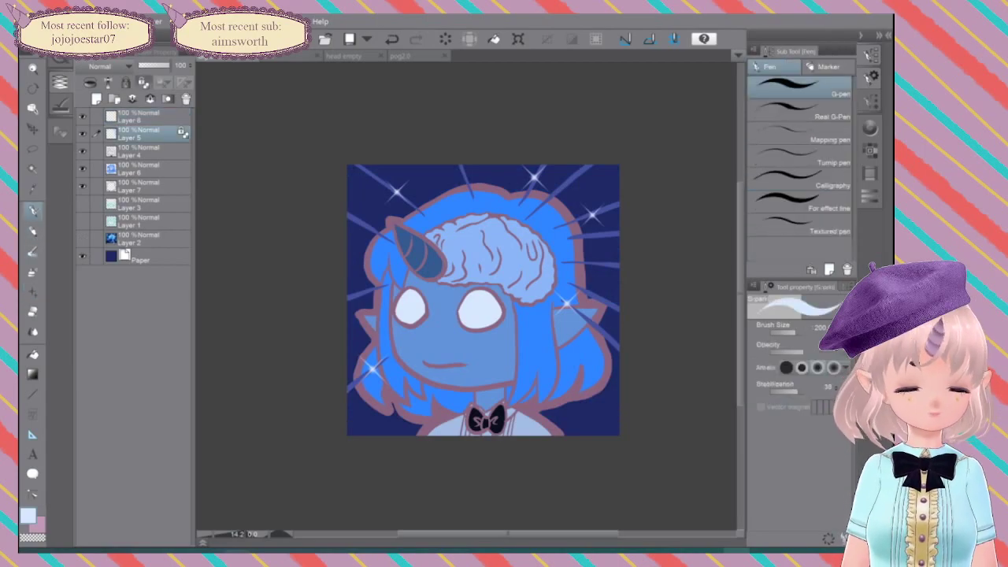
click(870, 128)
drag(795, 106, 799, 106)
click(780, 233)
drag(424, 212, 356, 166)
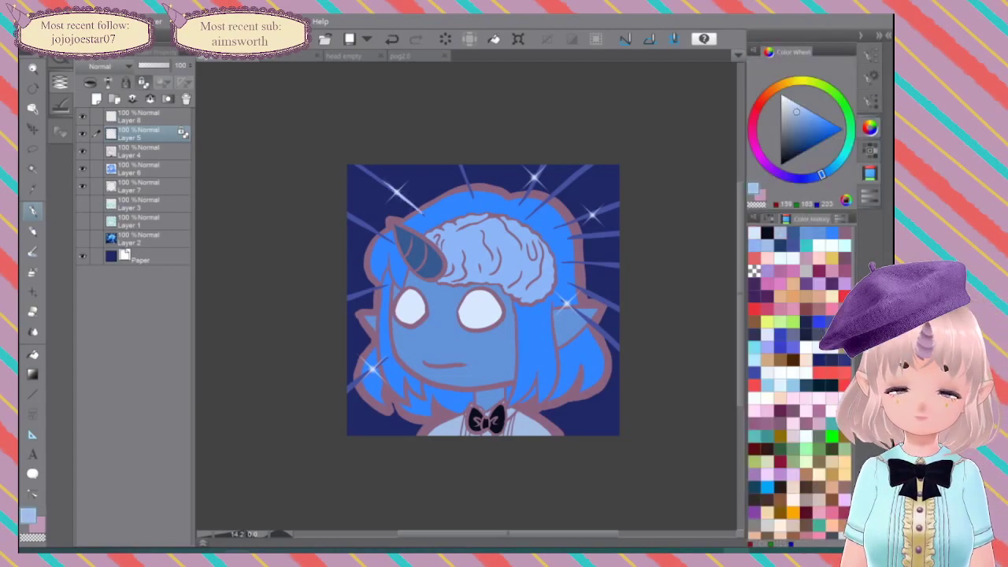
mouse_move(463, 170)
mouse_down()
mouse_move(471, 192)
mouse_move(461, 165)
mouse_up()
drag(519, 205, 533, 184)
mouse_move(532, 214)
mouse_down()
mouse_move(569, 186)
mouse_move(586, 193)
mouse_move(543, 163)
mouse_move(594, 165)
mouse_up()
Step: Recolour the remaining Layer 5 rays on both sides of the character in the same light blue
drag(555, 228, 619, 203)
drag(569, 238, 633, 232)
drag(563, 266, 656, 268)
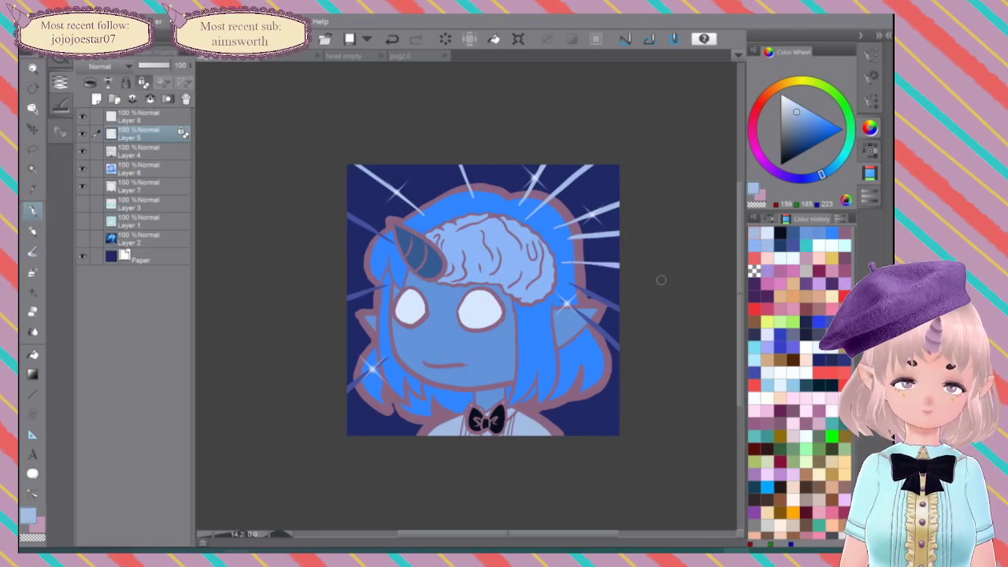
drag(572, 286, 650, 325)
drag(567, 305, 644, 359)
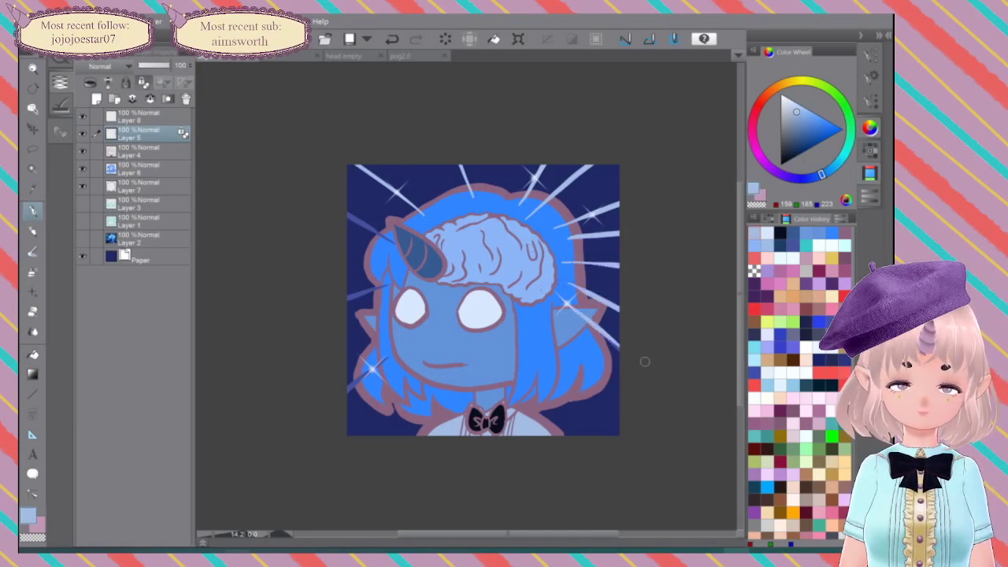
drag(386, 359, 333, 398)
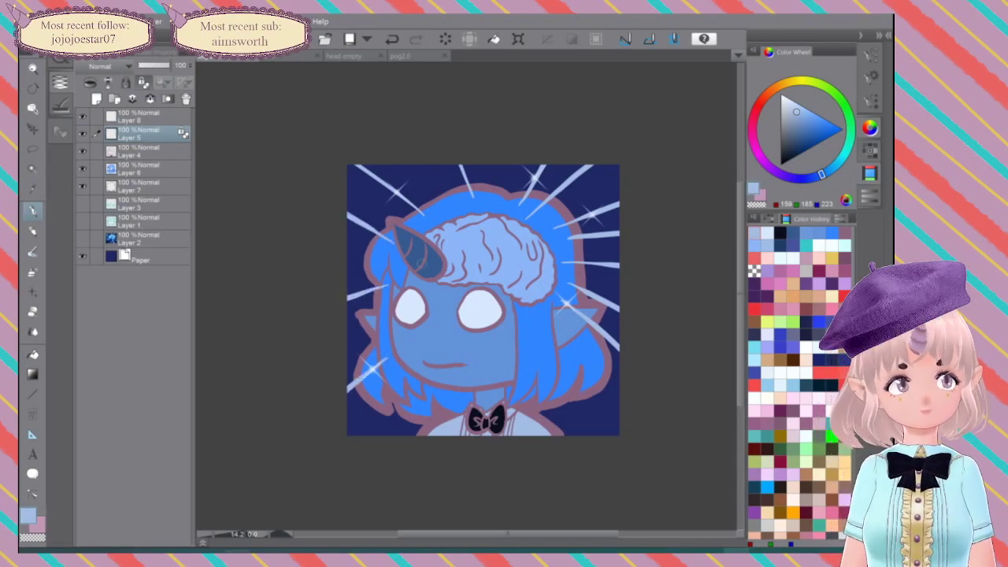
Step: On the top layer, add pale blue (RGB 213, 228, 250) Sparkle C sparkles at the ray above the brain, the horn's base and the brain's lower edge
click(768, 234)
click(130, 117)
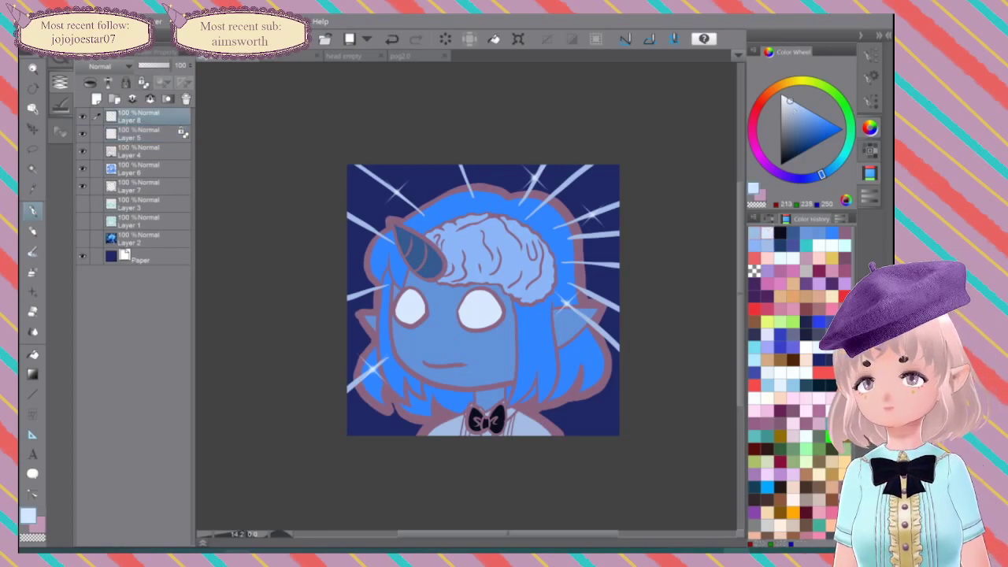
click(32, 292)
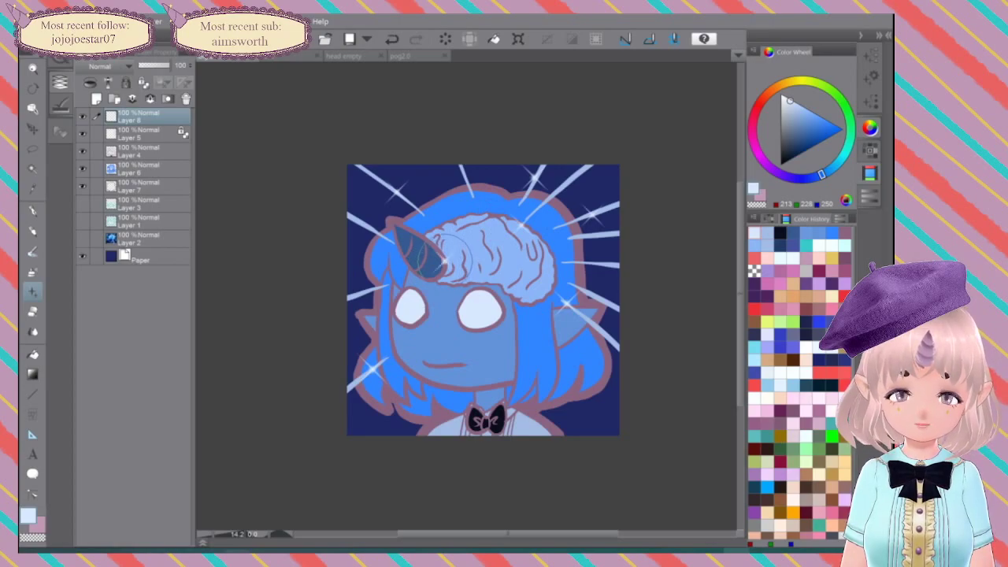
click(506, 277)
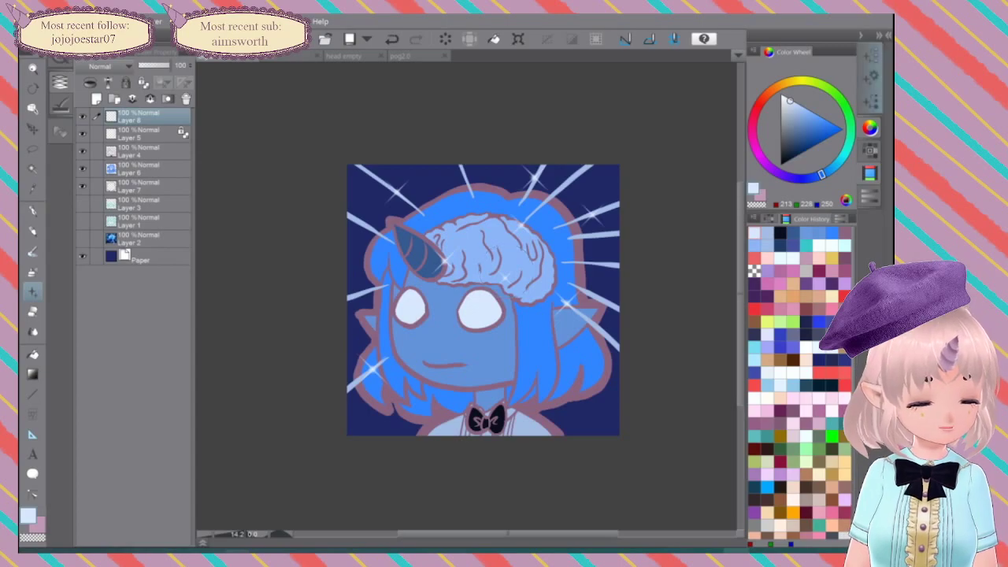
Step: Display the brush size presets and move the Layer 2 reference image, made visible, to the top of the layer stack
click(871, 57)
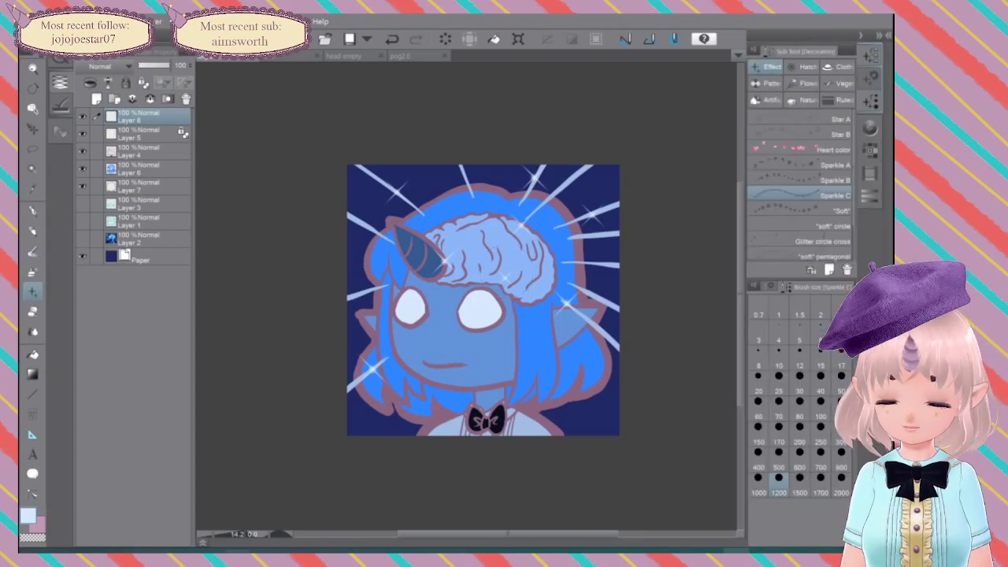
drag(122, 240, 118, 115)
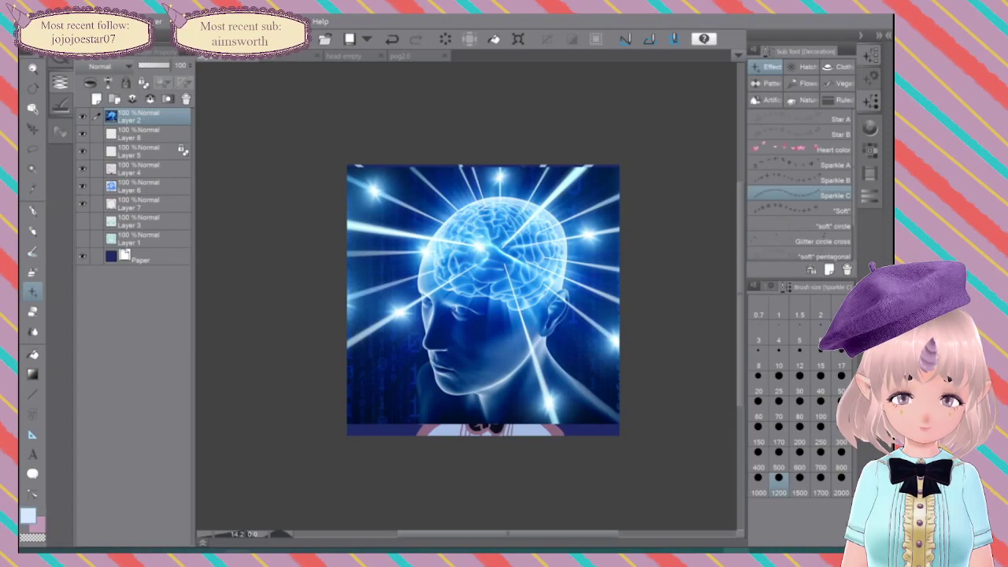
Step: Hide the Layer 2 reference image and check how the drawing reads at thumbnail size
click(83, 116)
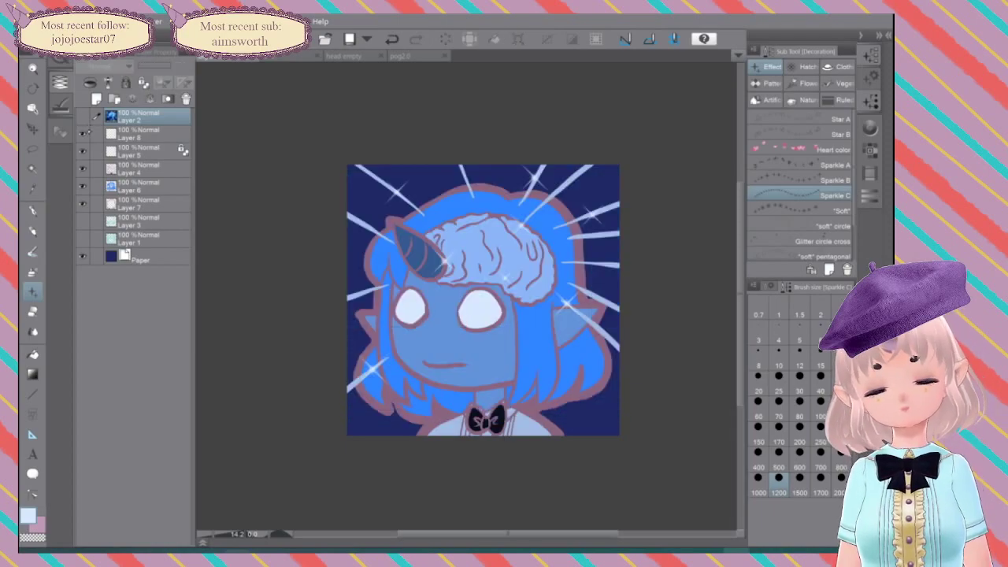
scroll(604, 306, down, 8)
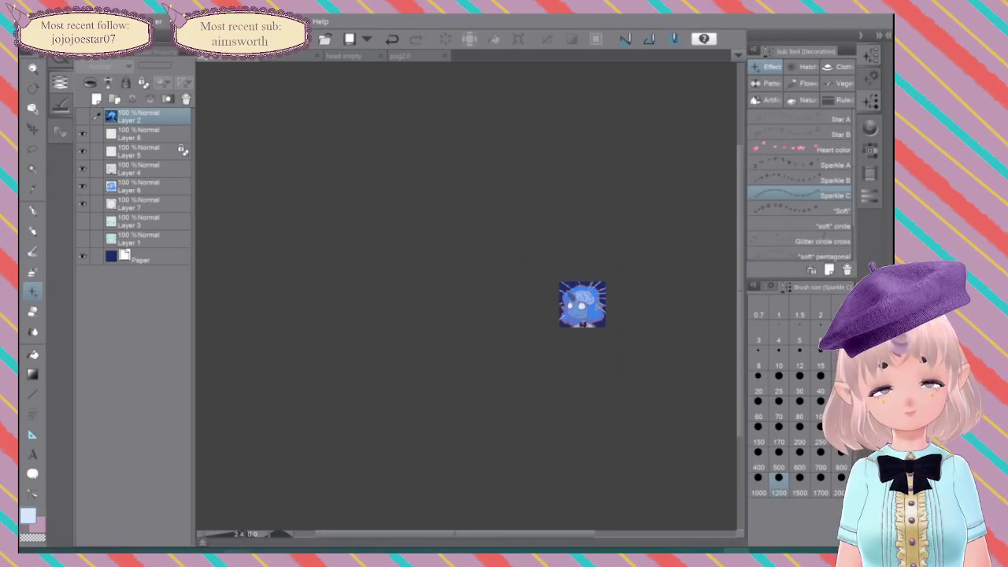
scroll(603, 306, down, 2)
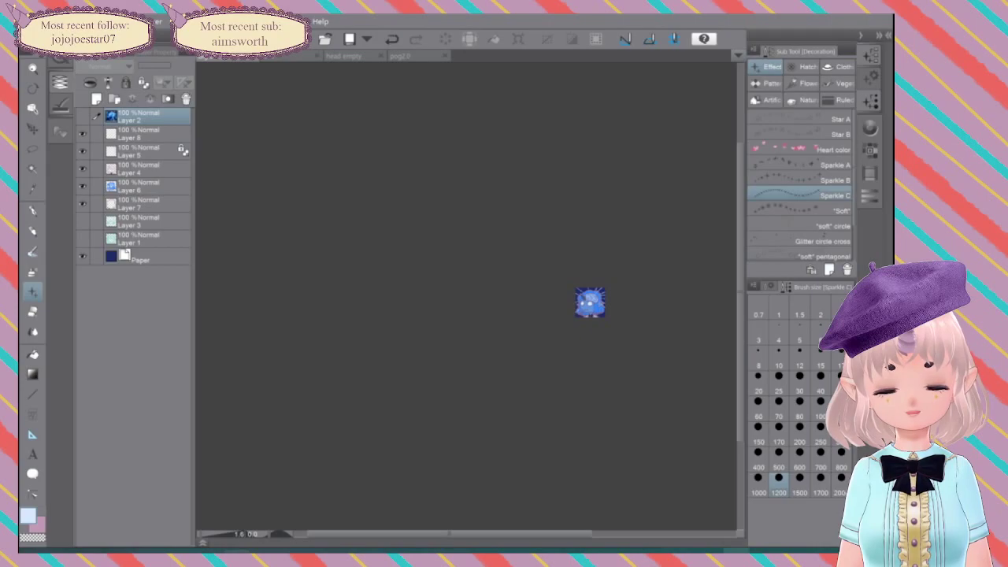
scroll(605, 303, up, 10)
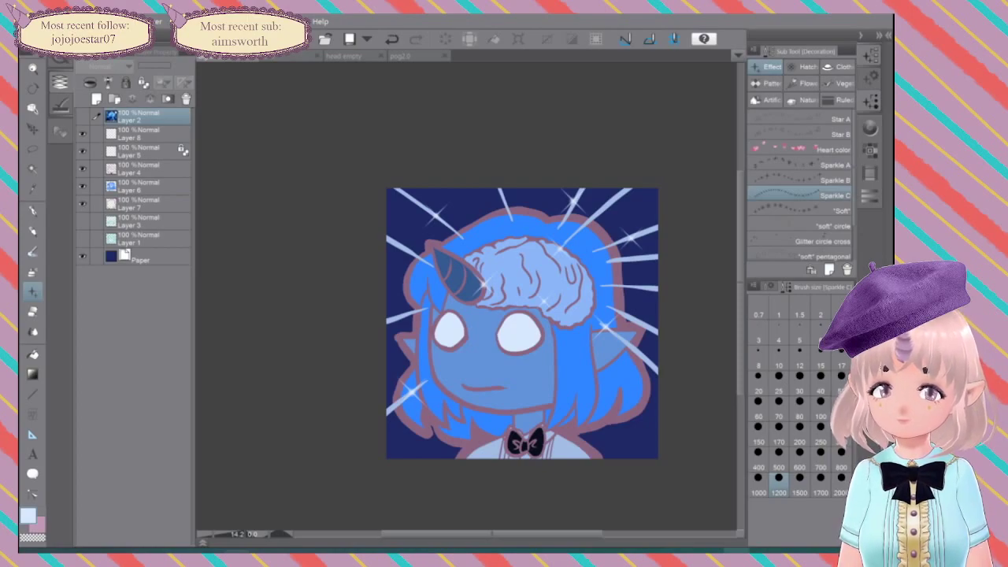
Step: Lock the transparent pixels of the sparkle layer, Layer 8
click(139, 134)
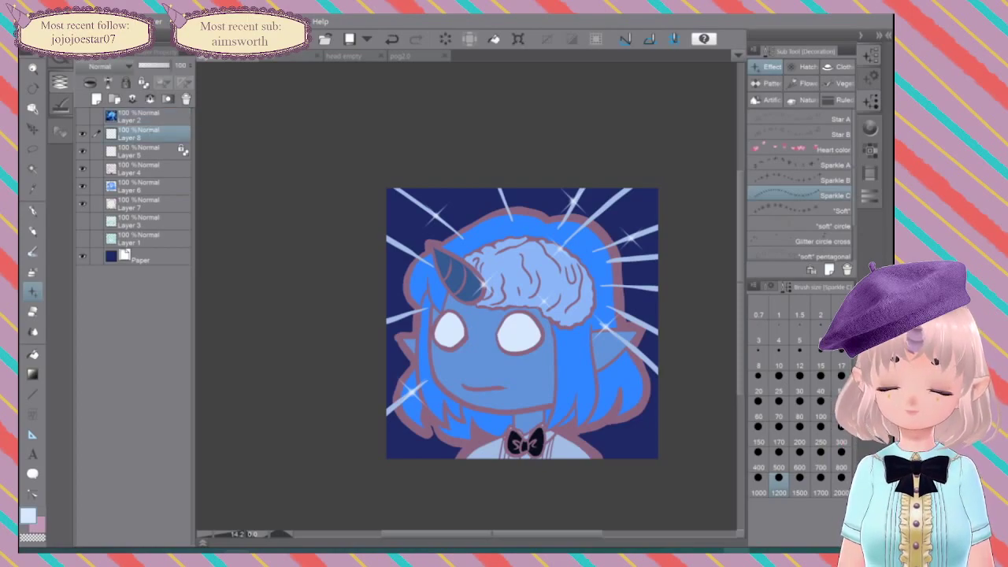
right_click(154, 135)
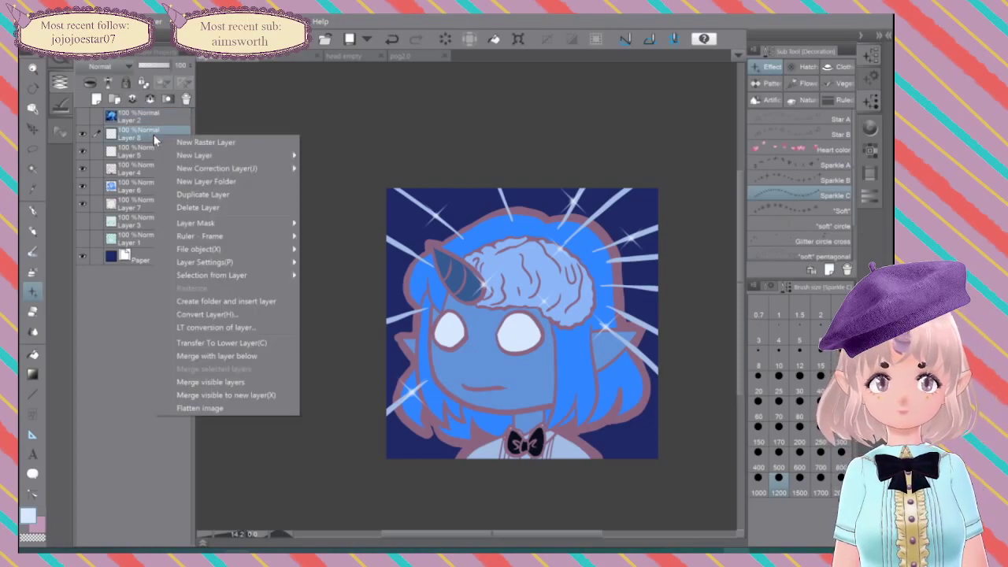
mouse_move(245, 273)
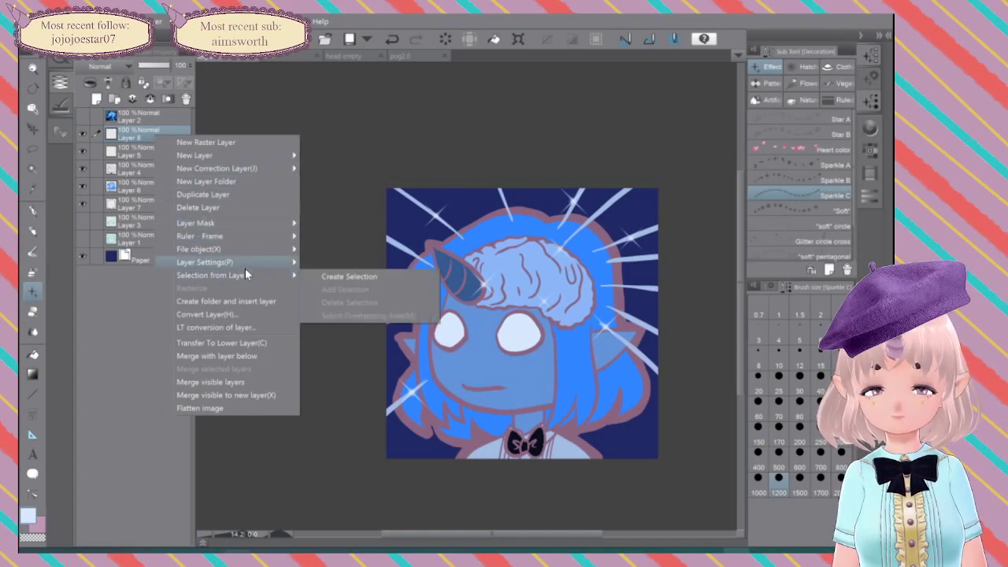
click(367, 312)
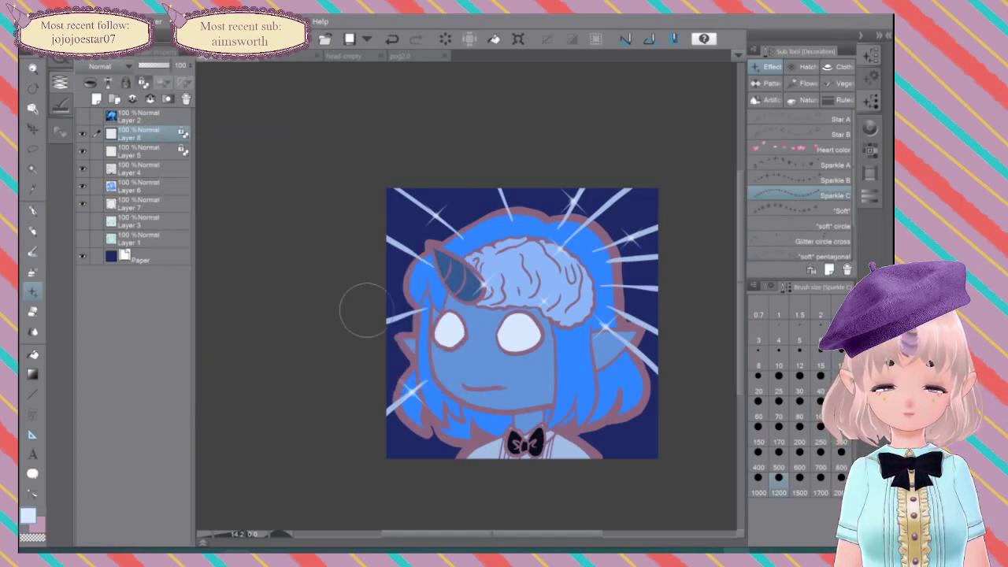
Step: Set the drawing colour to white (RGB 255, 255, 255), try whitening the existing sparkles with the pen, and undo the last stroke
click(870, 128)
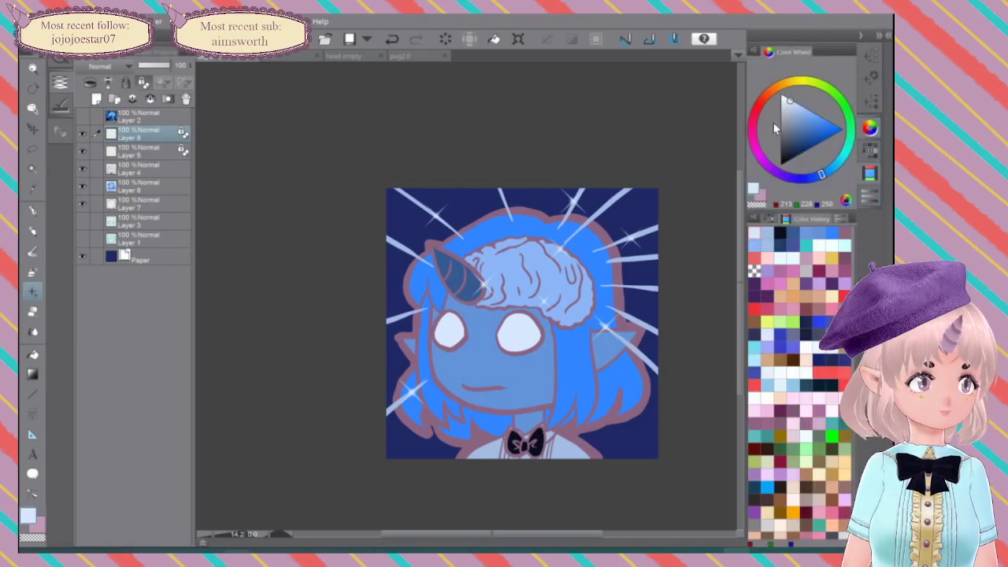
click(782, 96)
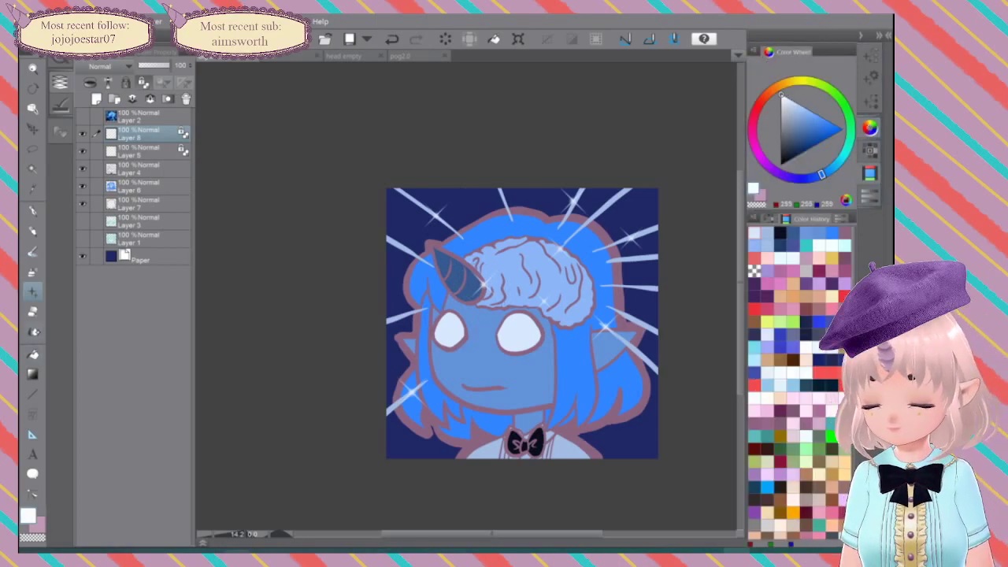
click(32, 210)
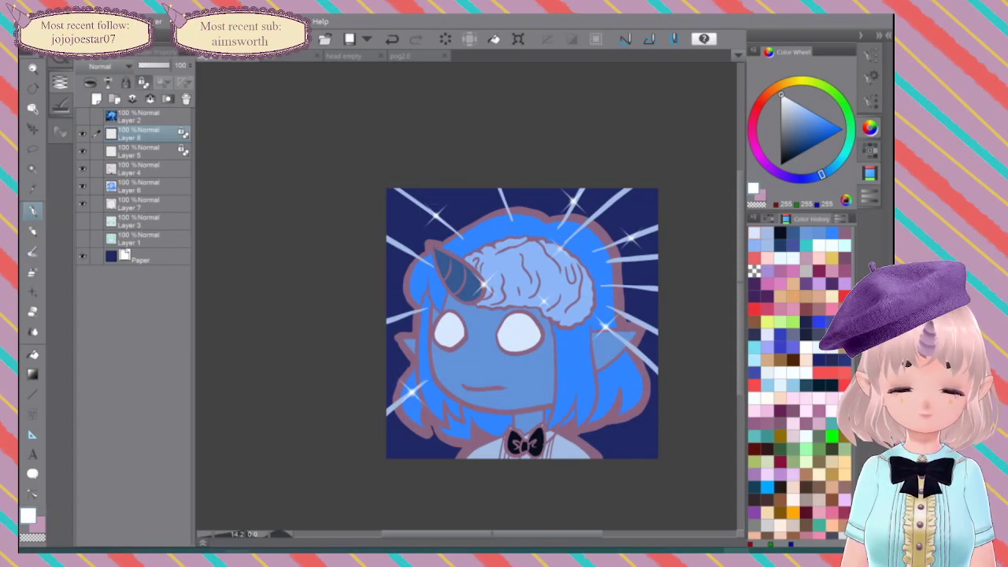
click(410, 387)
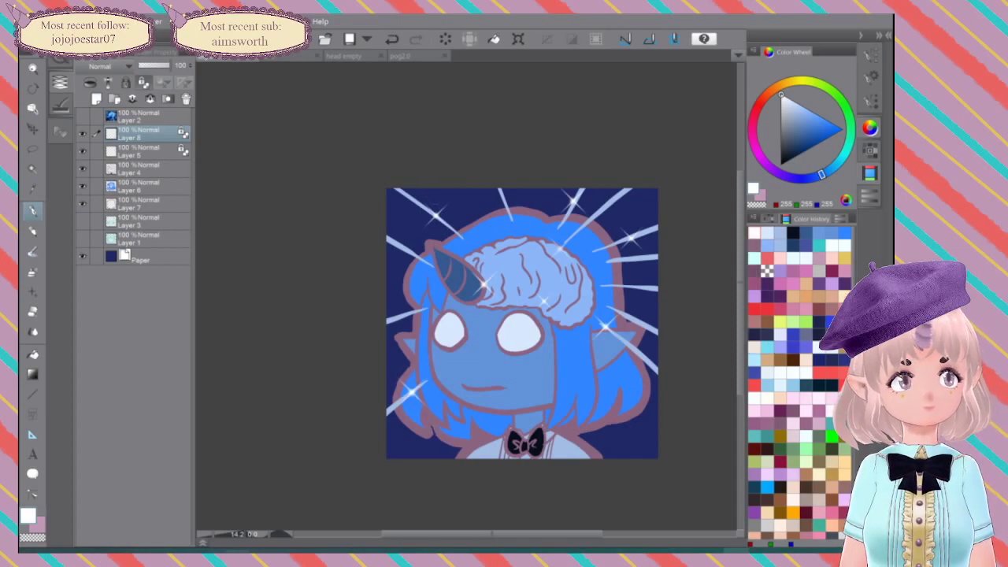
scroll(640, 293, down, 8)
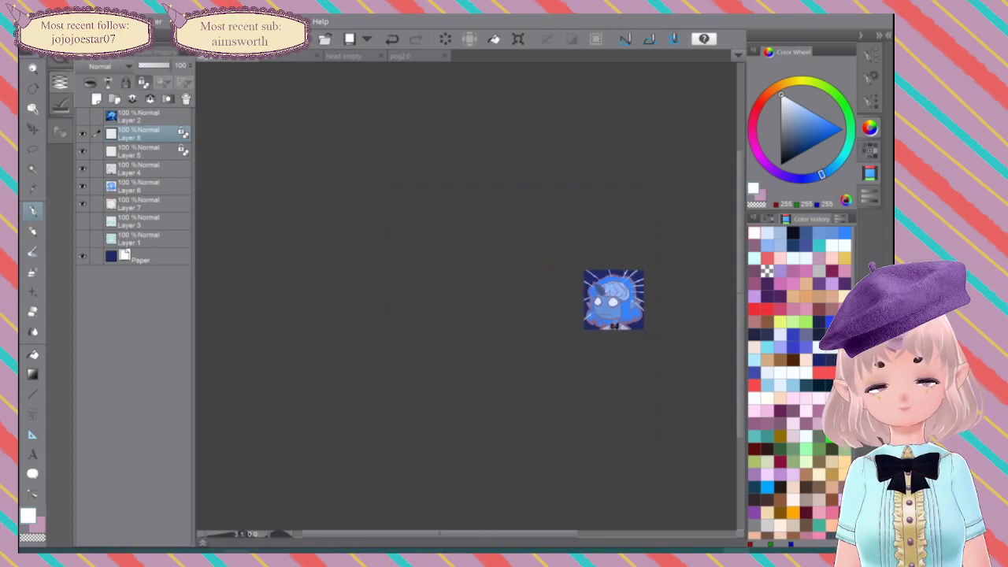
key(ctrl+z)
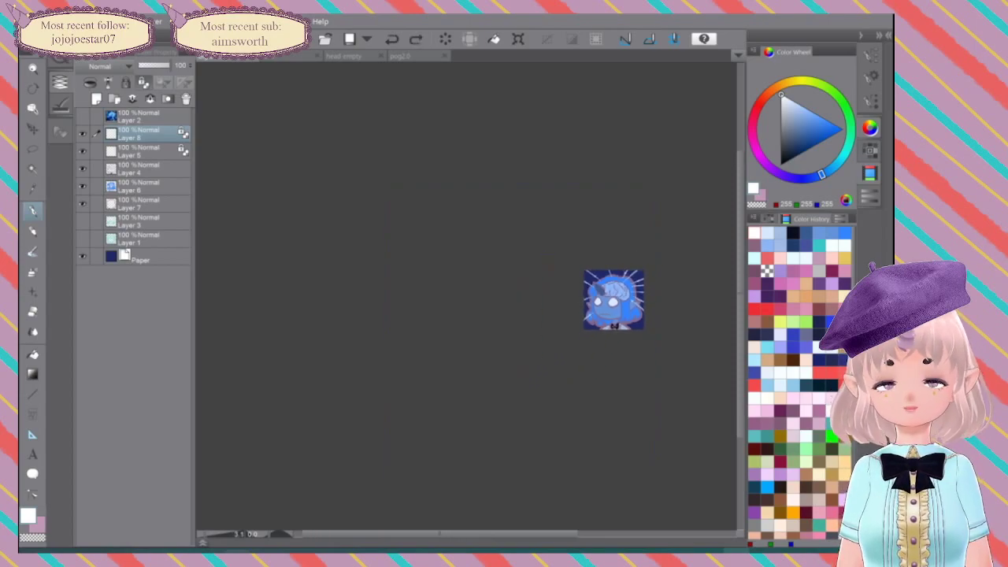
scroll(639, 294, up, 8)
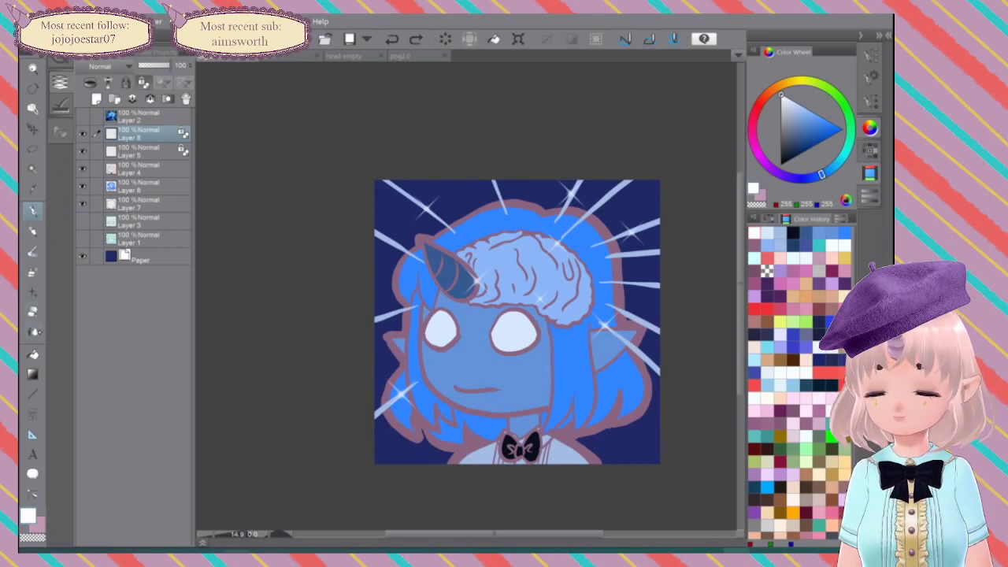
Step: Unlock Layer 8's transparent pixels and erase all of its sparkles with the Rough eraser at size 700
click(33, 312)
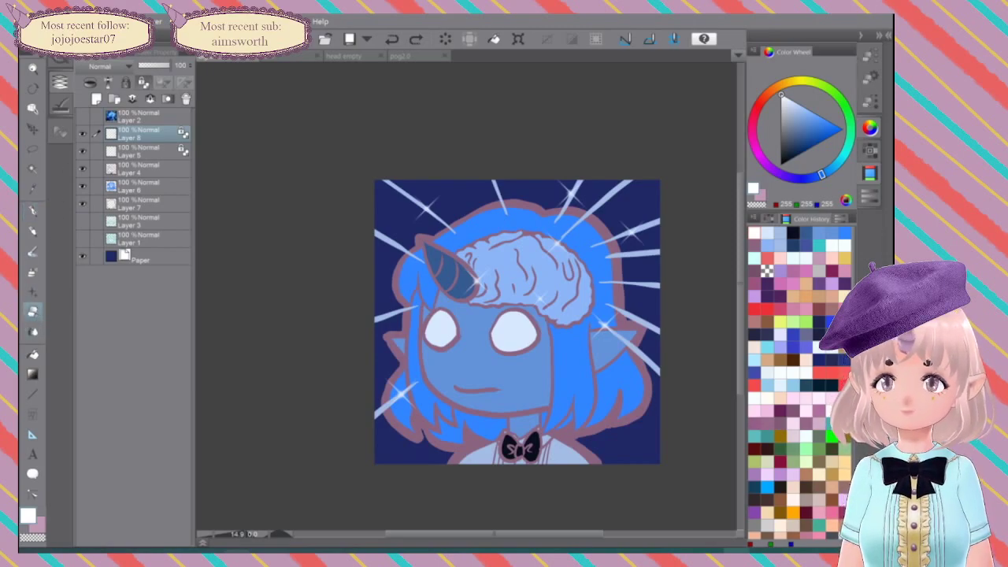
right_click(160, 138)
mouse_move(231, 258)
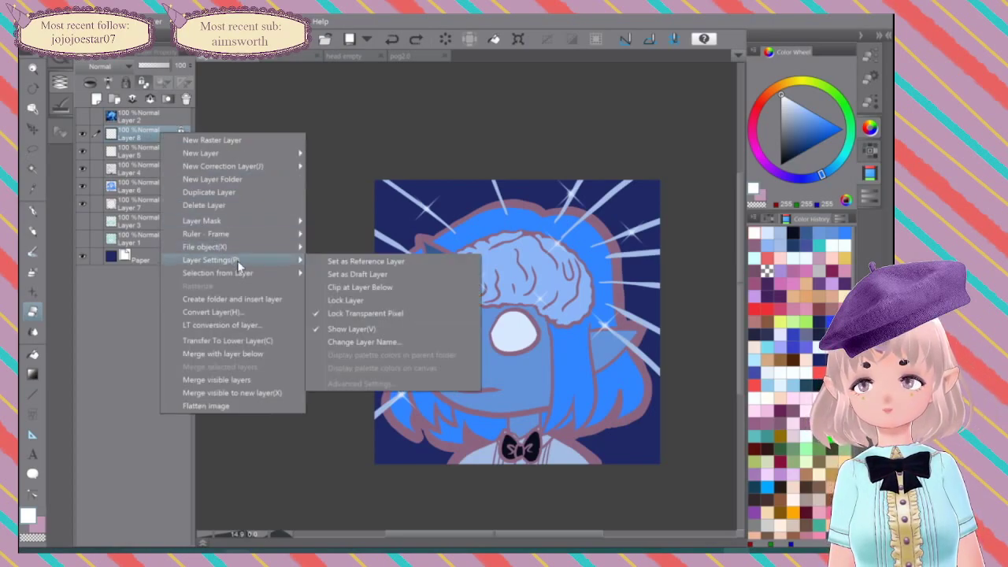
click(382, 314)
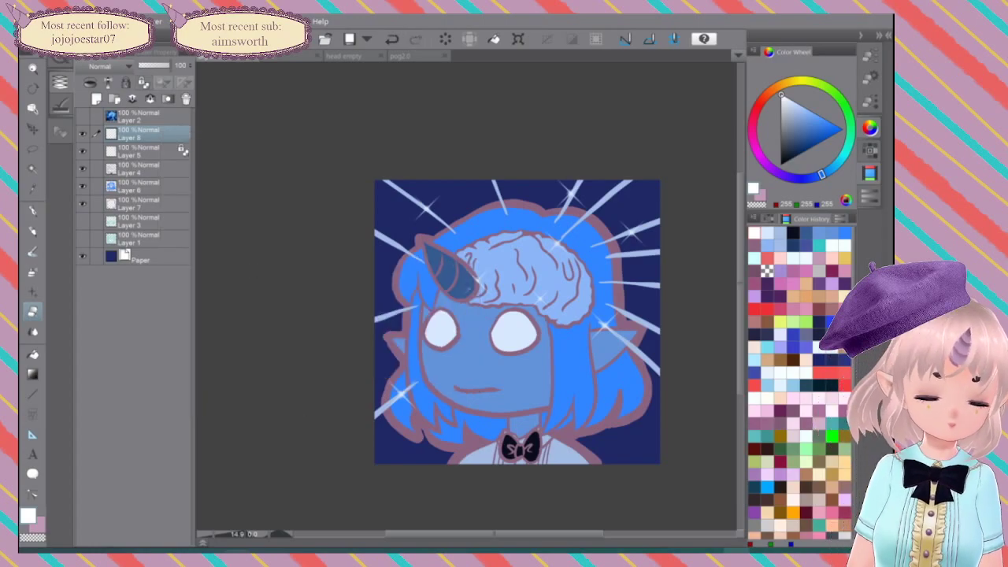
click(870, 149)
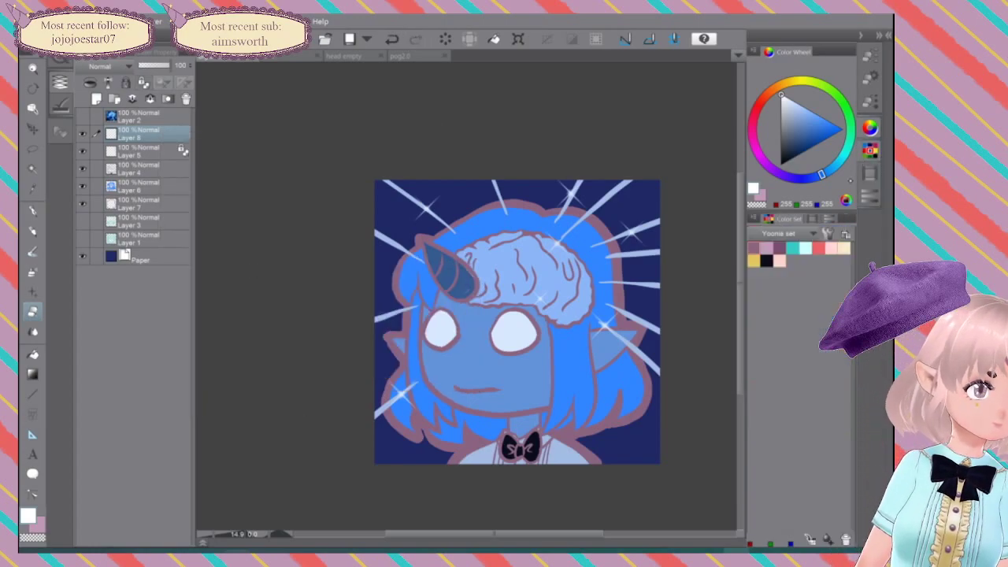
click(870, 174)
click(869, 102)
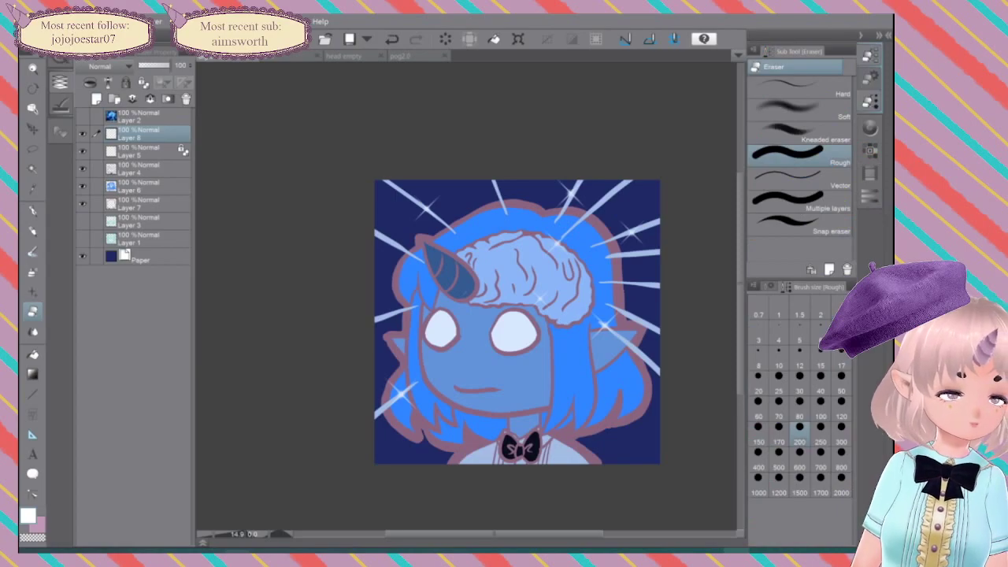
click(819, 457)
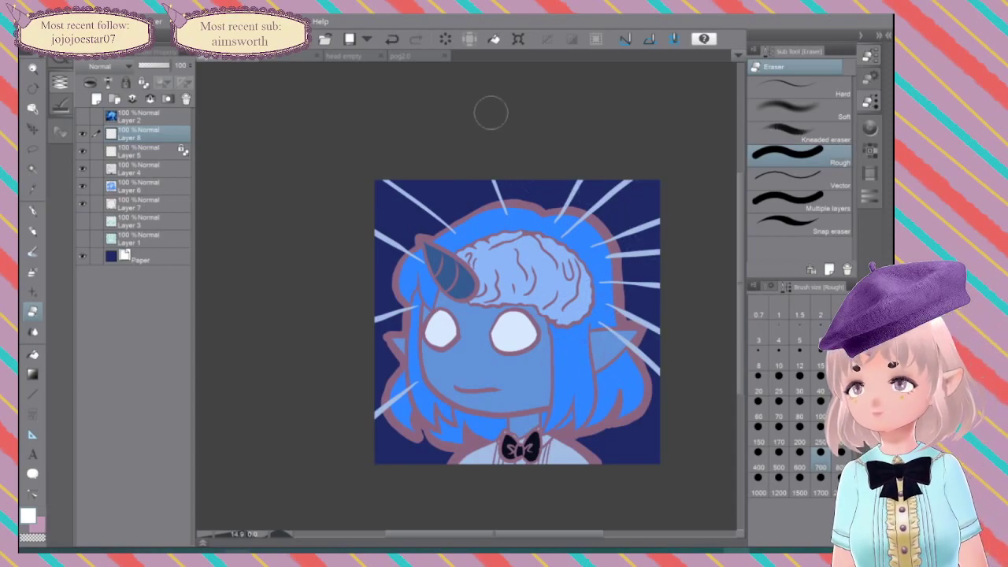
Step: Add white Sparkle C sparkles at size 2000 on the upper-left, lower-left and above-brain rays and the brain's front, undoing one beside the brain
click(32, 292)
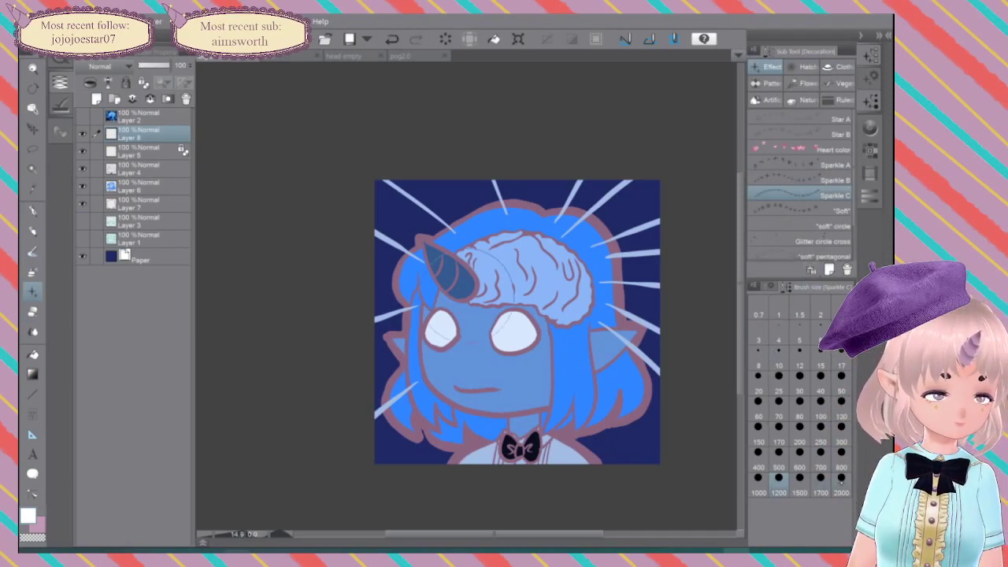
click(842, 477)
click(417, 202)
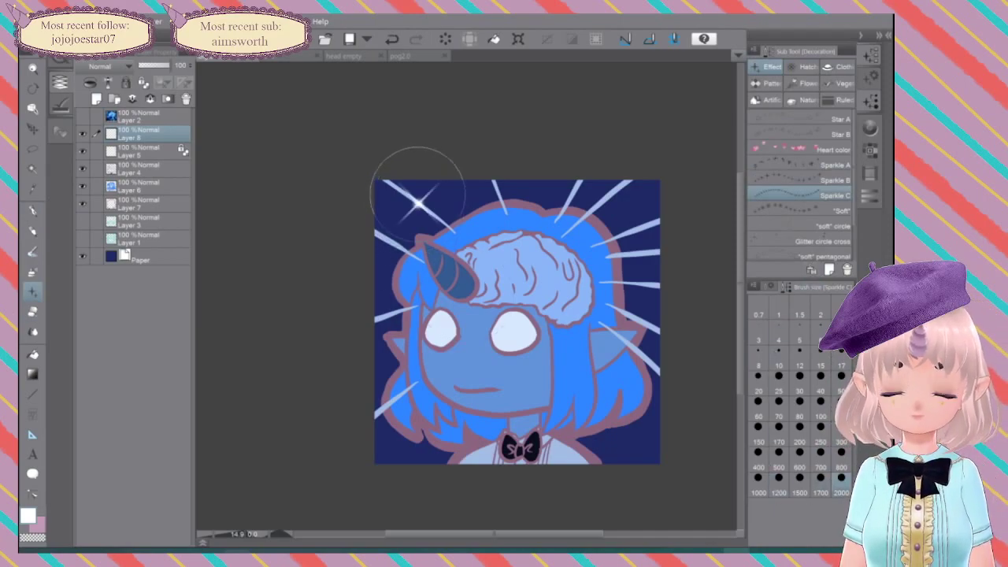
click(573, 225)
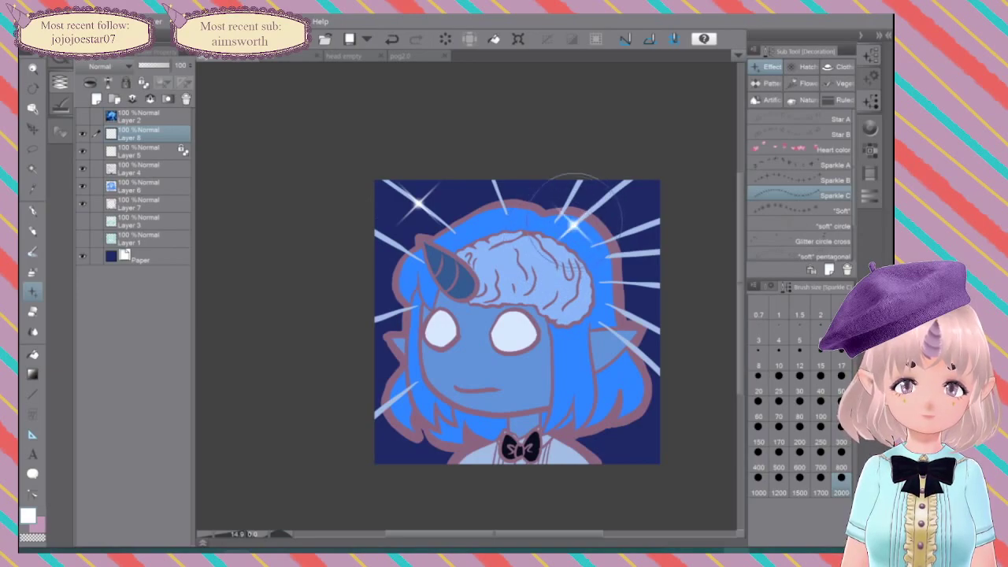
click(494, 268)
click(401, 394)
click(608, 304)
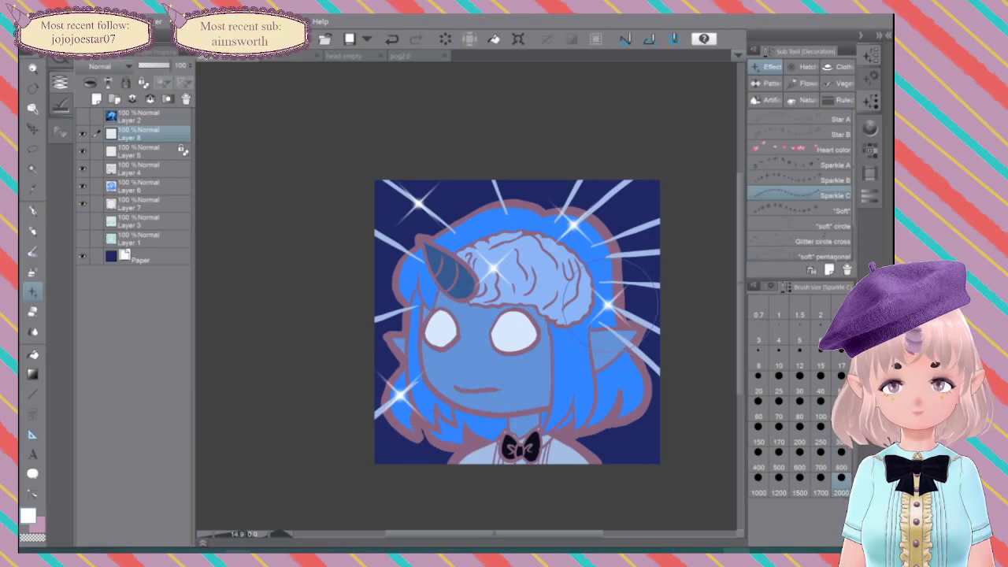
key(ctrl+z)
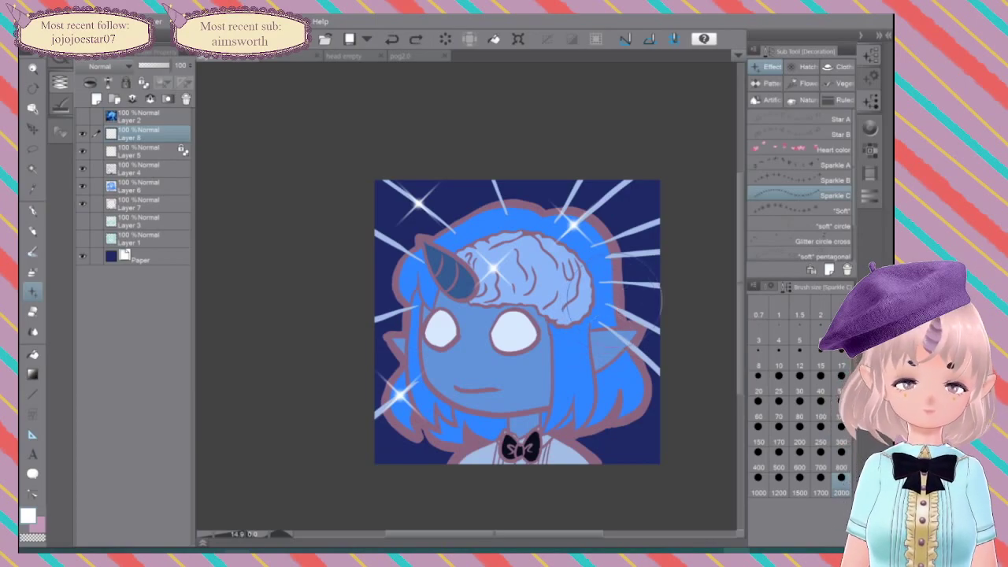
Step: Add white sparkles on the ray beside the pointed ear, the upper-right ray and the brain's lower edge
click(647, 321)
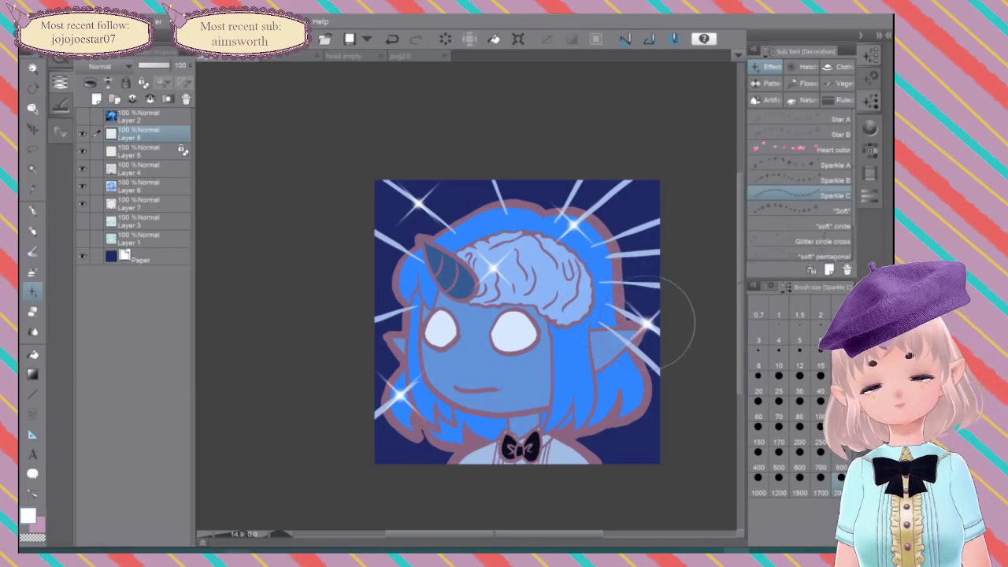
click(647, 224)
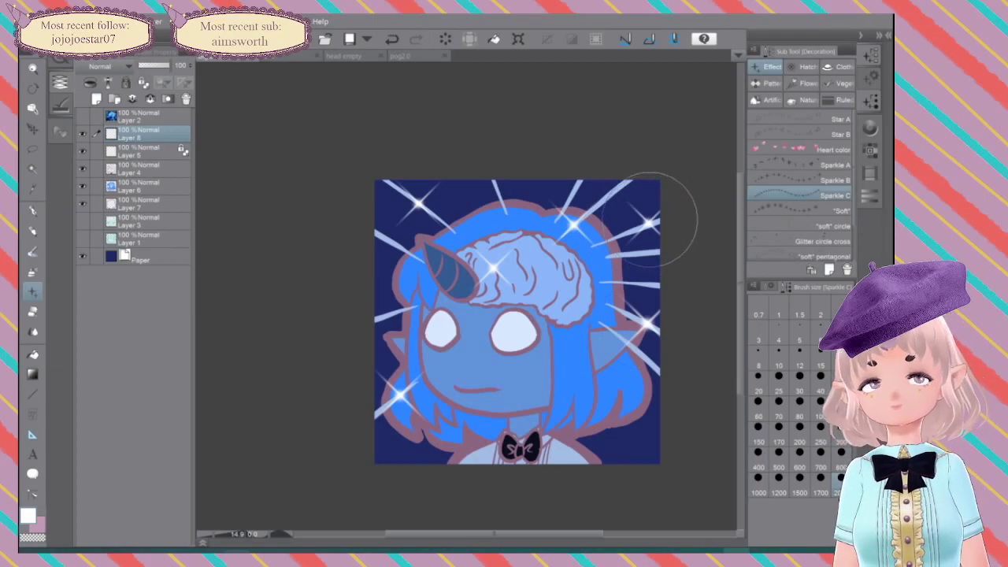
click(557, 315)
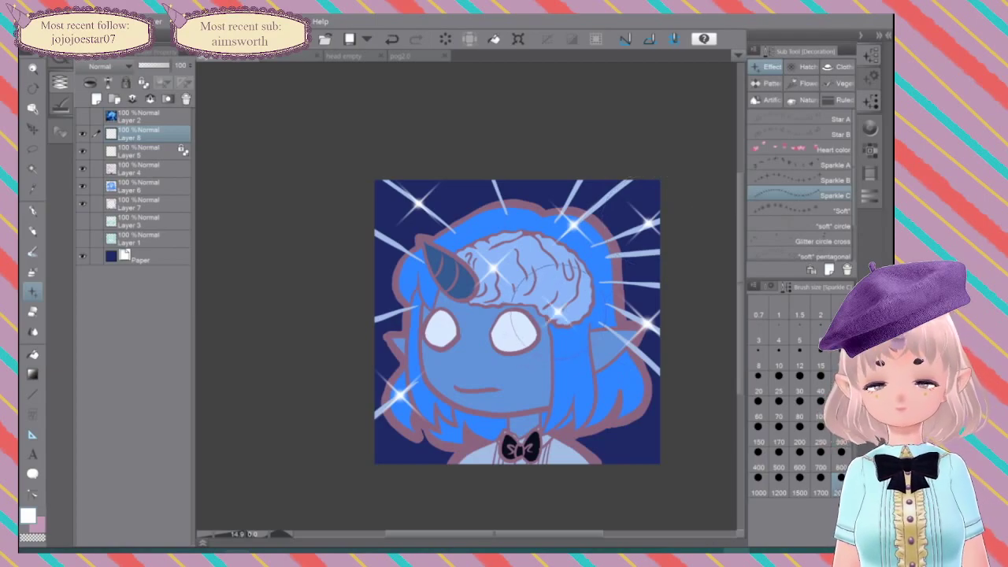
scroll(639, 304, down, 6)
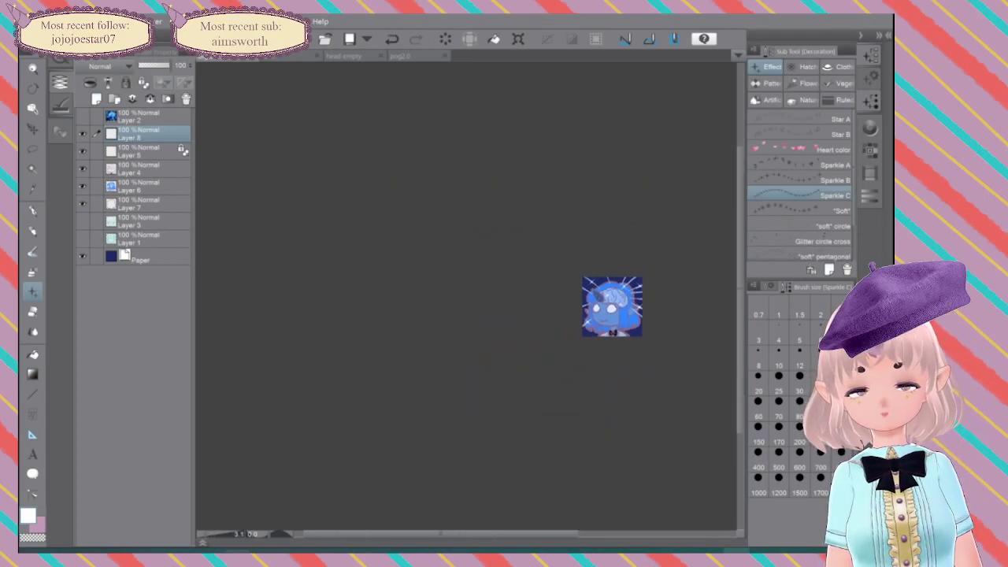
scroll(619, 307, down, 2)
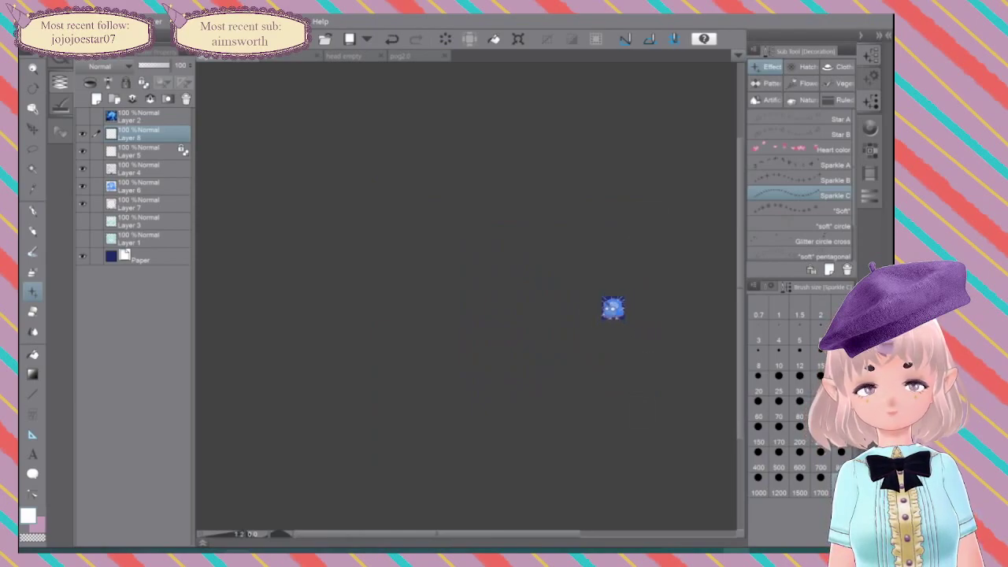
scroll(622, 309, up, 6)
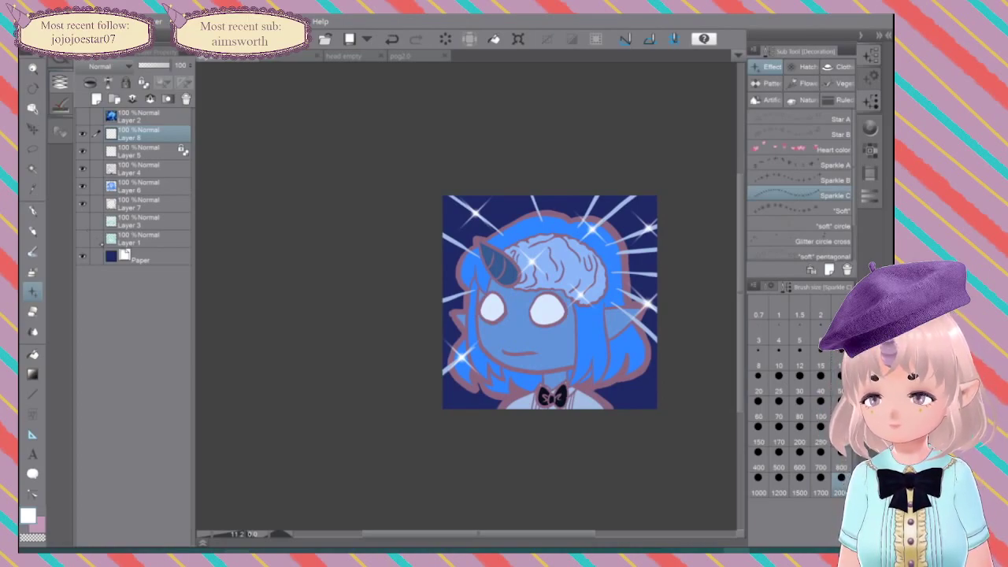
Step: Add a new raster layer directly above the Paper layer
click(146, 256)
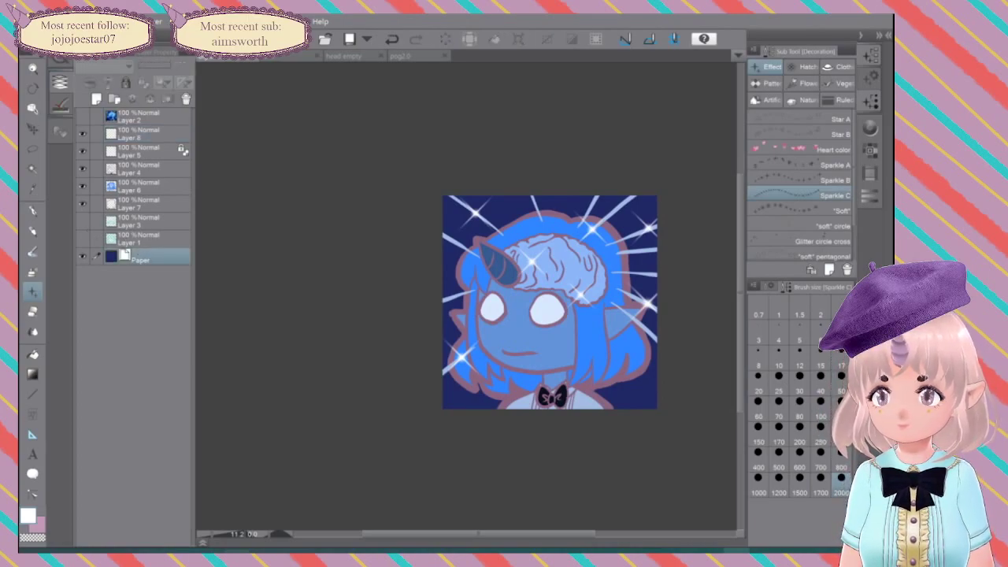
click(96, 99)
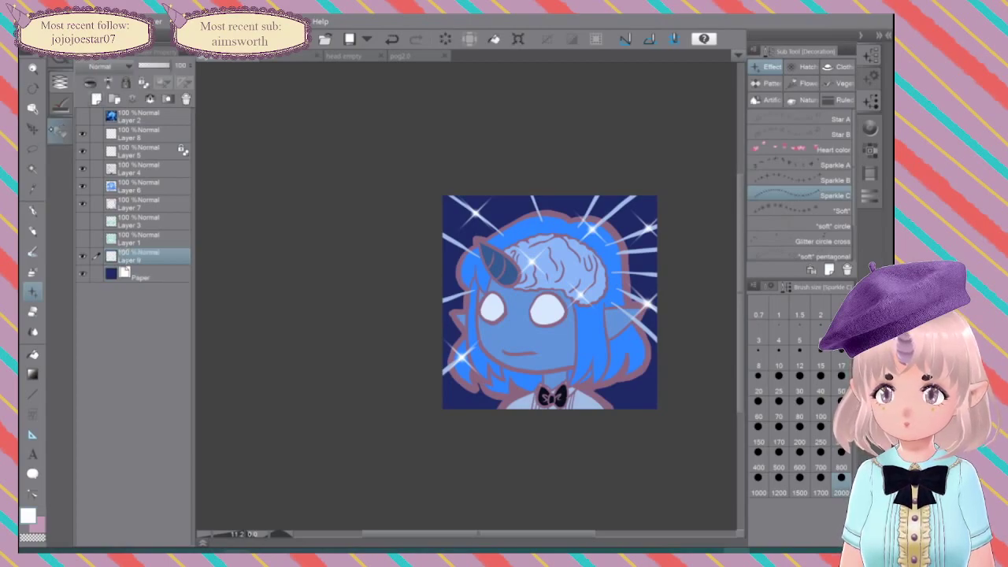
Step: Show the materials library in a wider view and open the search for additional materials
click(59, 131)
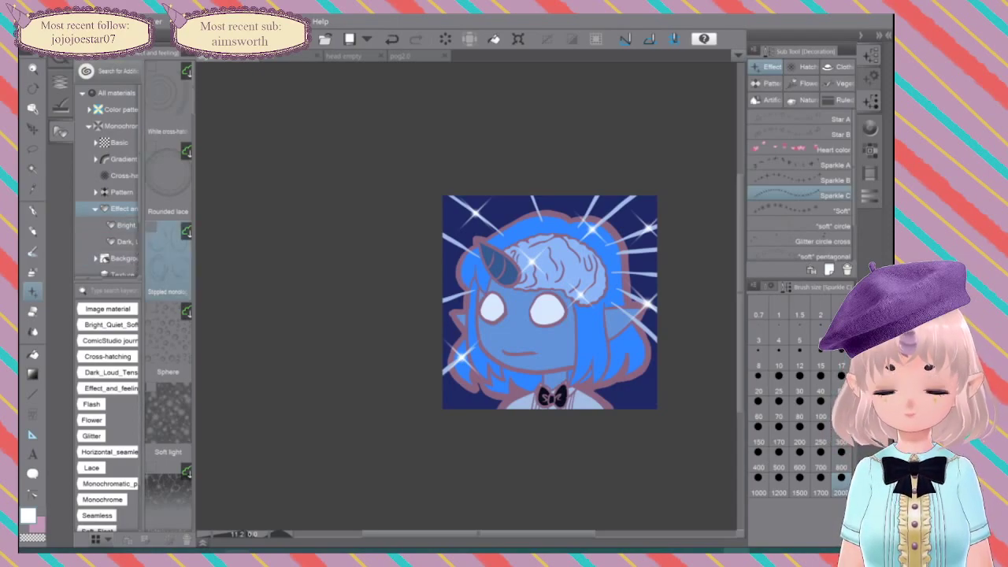
drag(192, 272, 288, 279)
drag(148, 261, 212, 272)
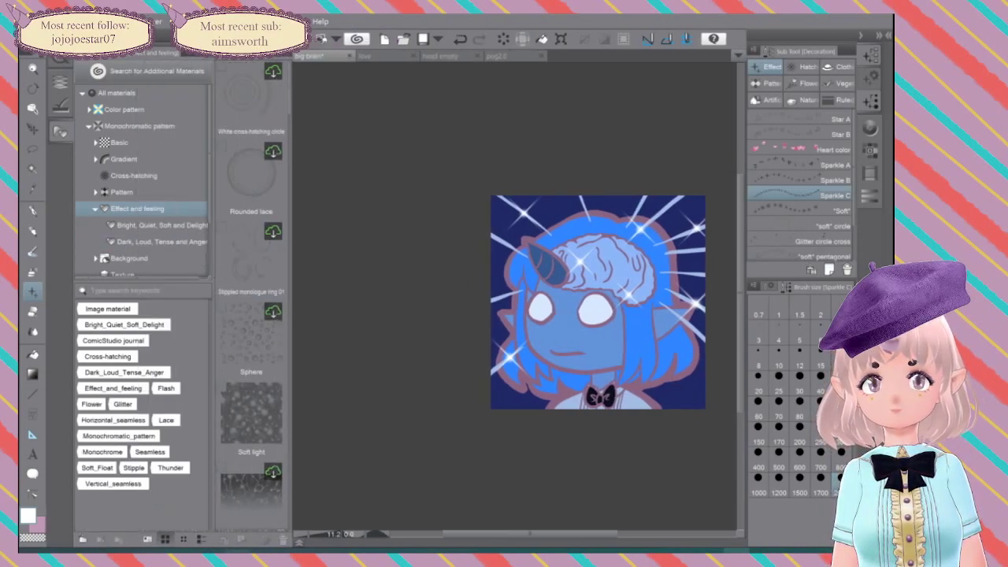
click(152, 71)
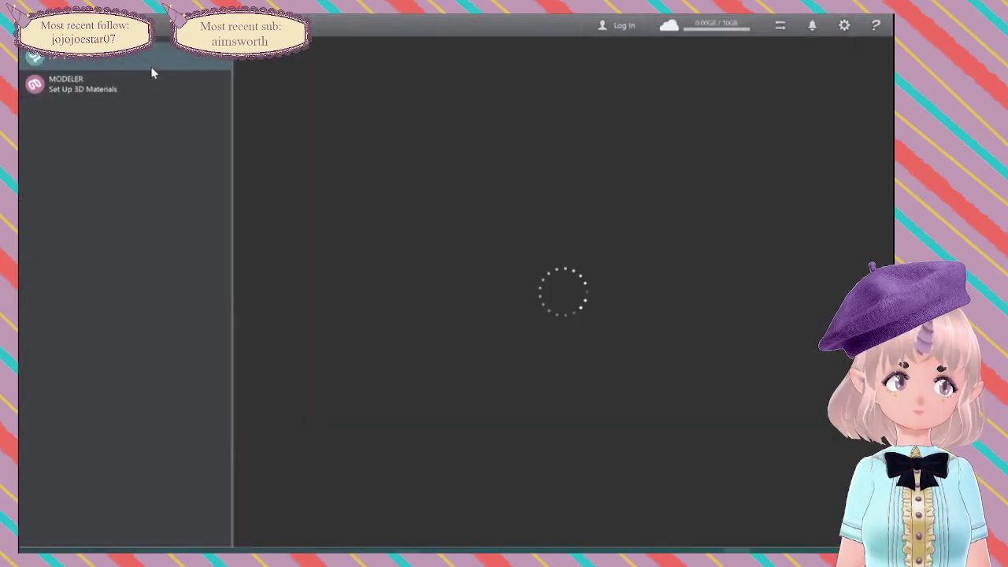
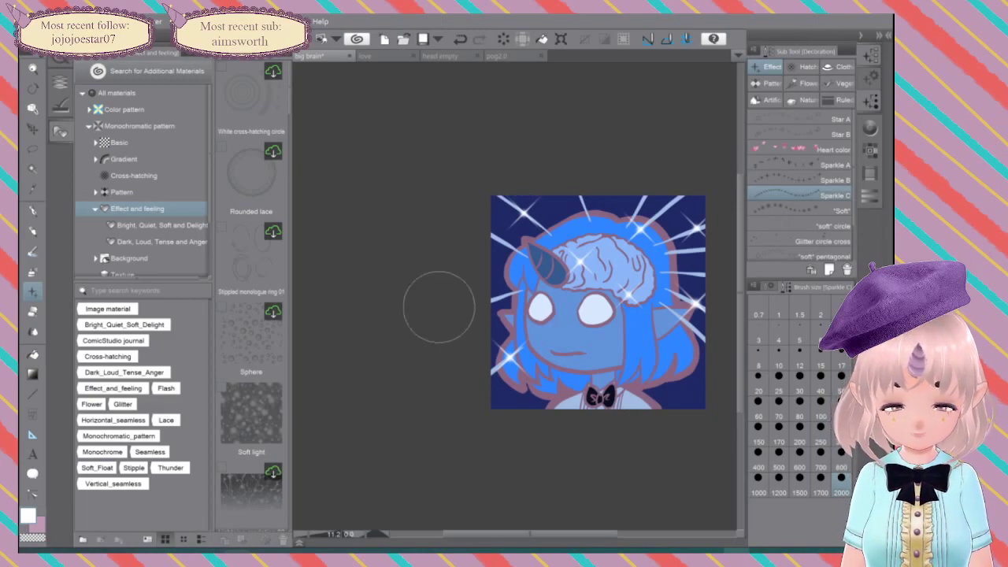
Step: Show the Ruled line decoration brushes in a wider list and select the ribbon brush among the downloaded materials
click(842, 101)
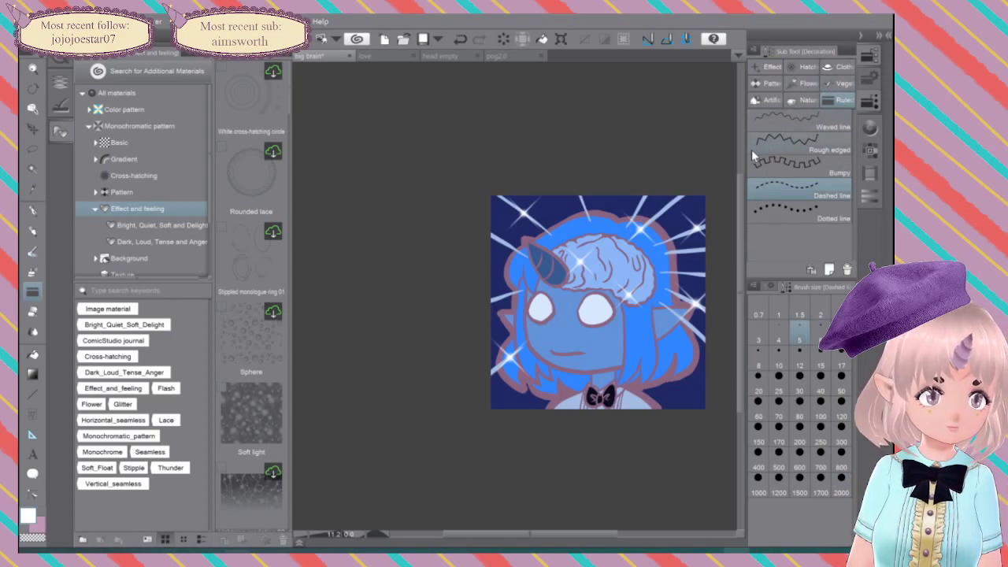
drag(746, 154, 662, 166)
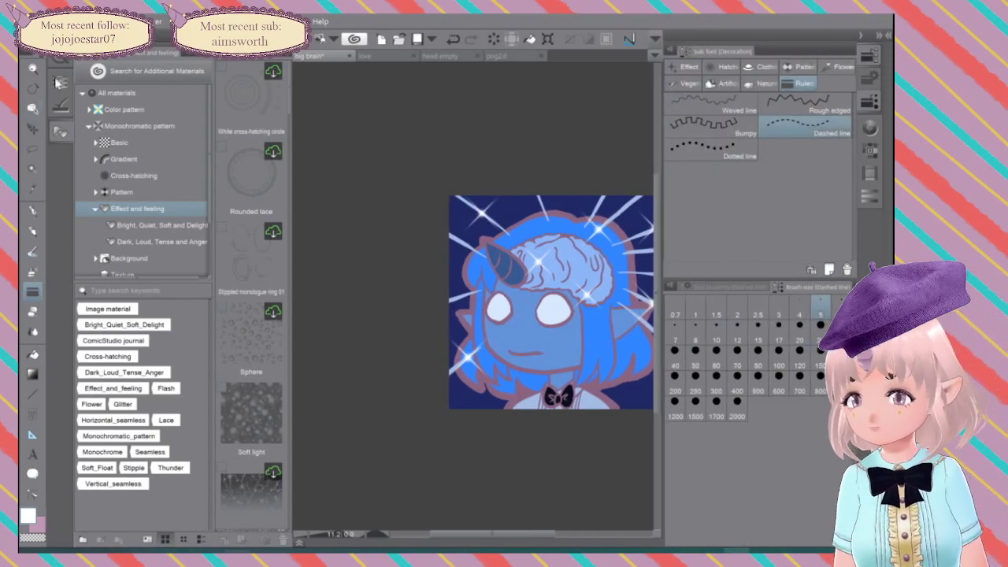
scroll(140, 213, down, 4)
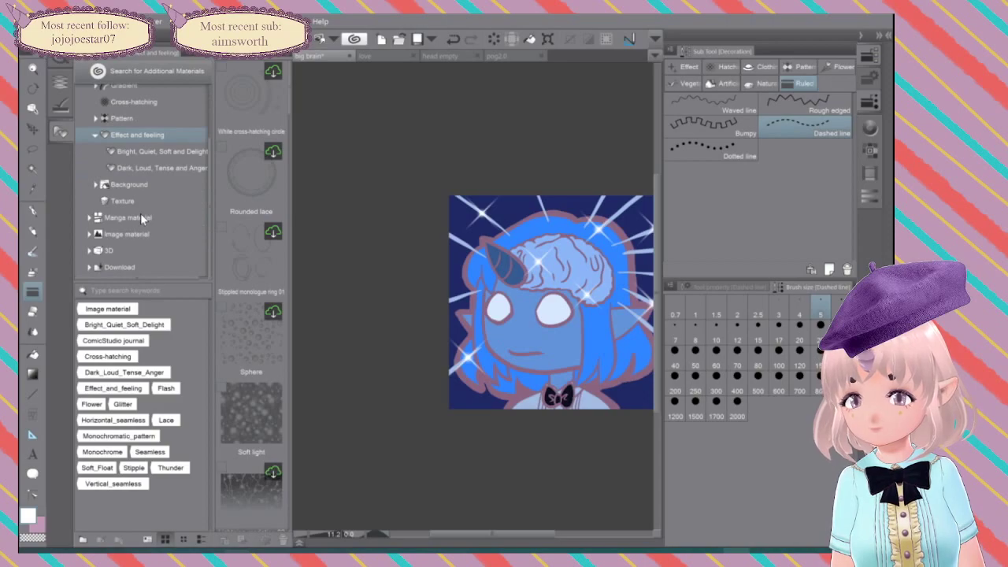
click(102, 268)
click(230, 83)
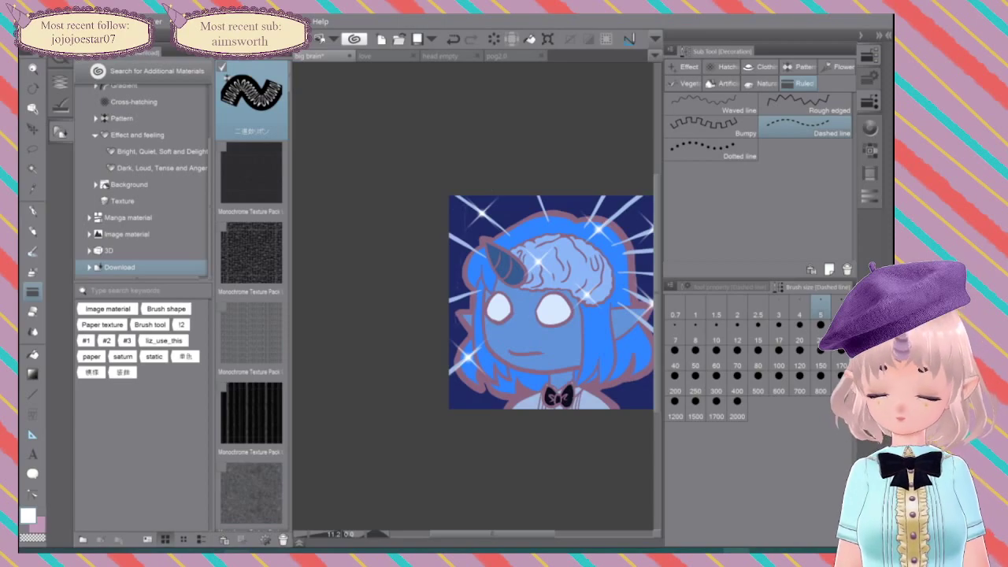
Step: Try a white Dashed line stroke at size 2000 down the background beside the shorter ear, and undo it
click(736, 407)
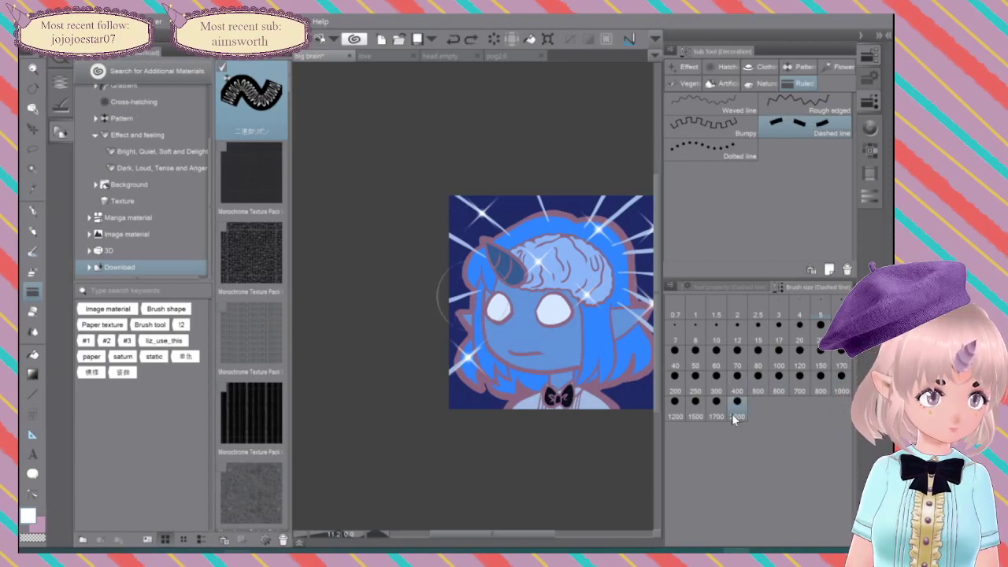
drag(478, 327, 471, 400)
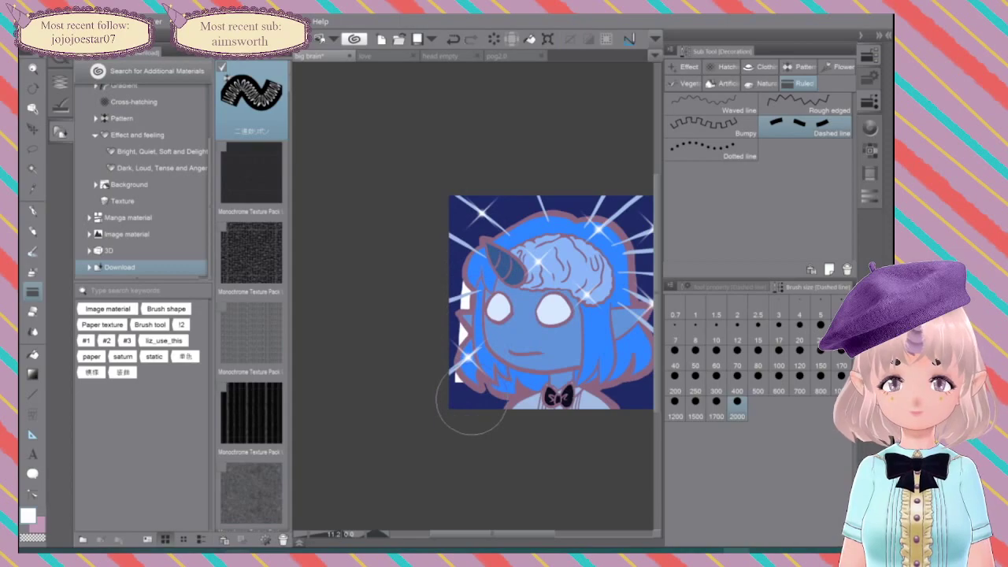
key(ctrl+z)
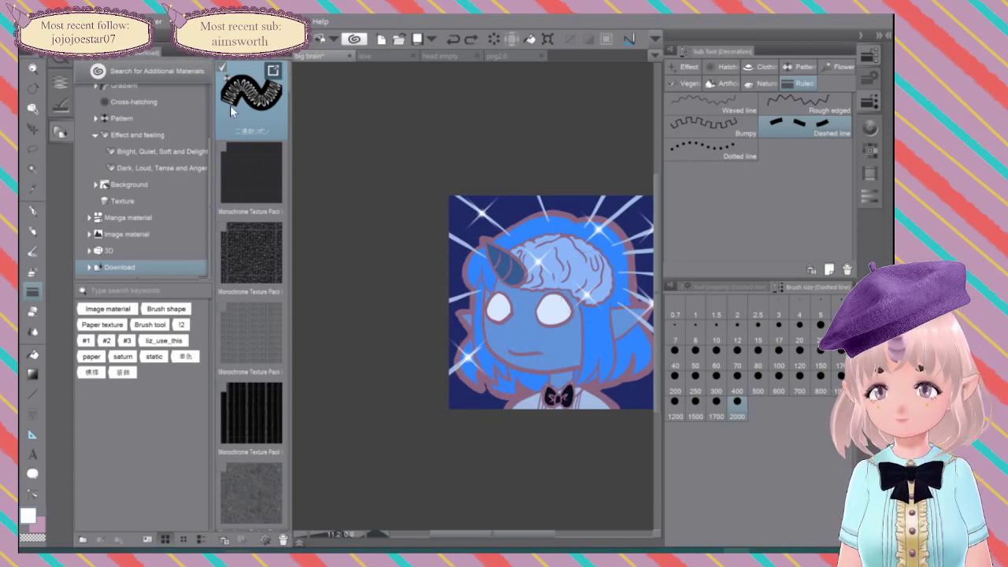
Step: Check the downloaded ribbon brush's material properties and add the brush to the Ruled line decoration sub tools
drag(230, 107, 507, 260)
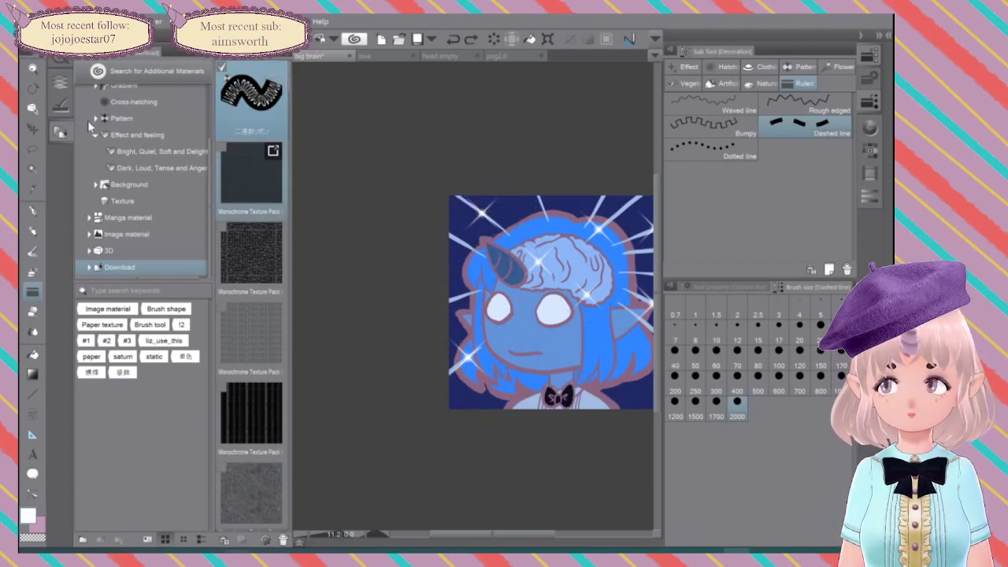
double_click(259, 102)
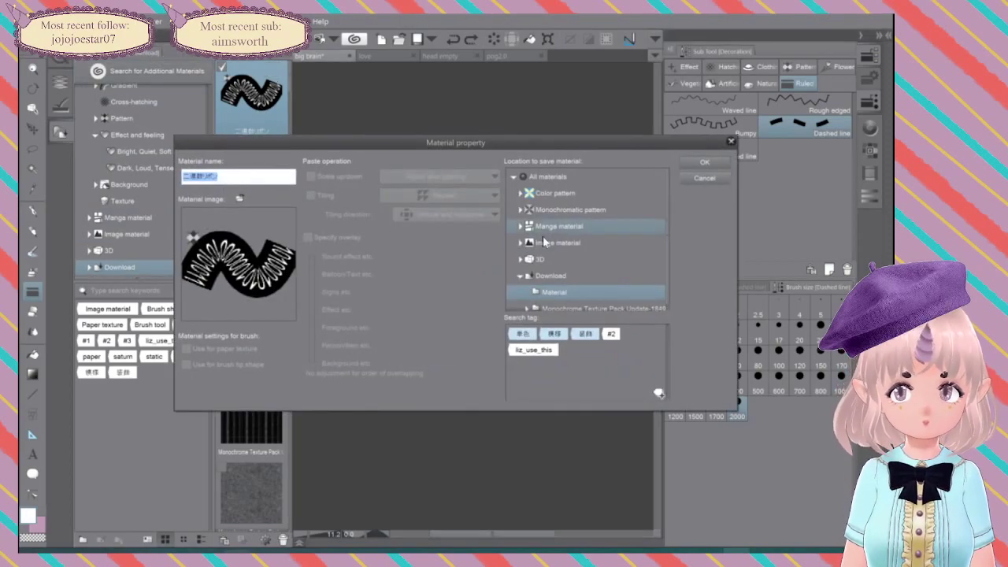
scroll(573, 303, down, 1)
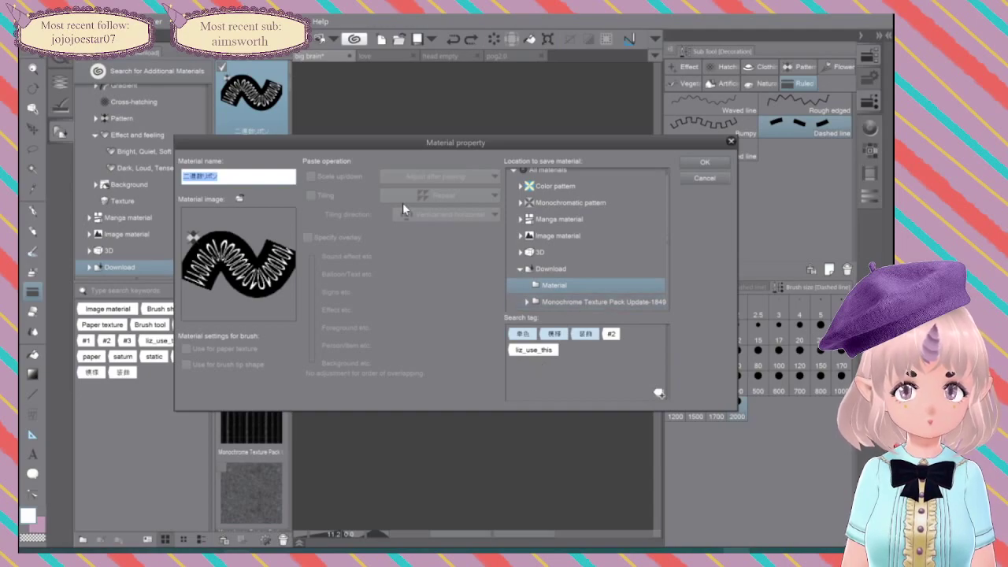
click(698, 161)
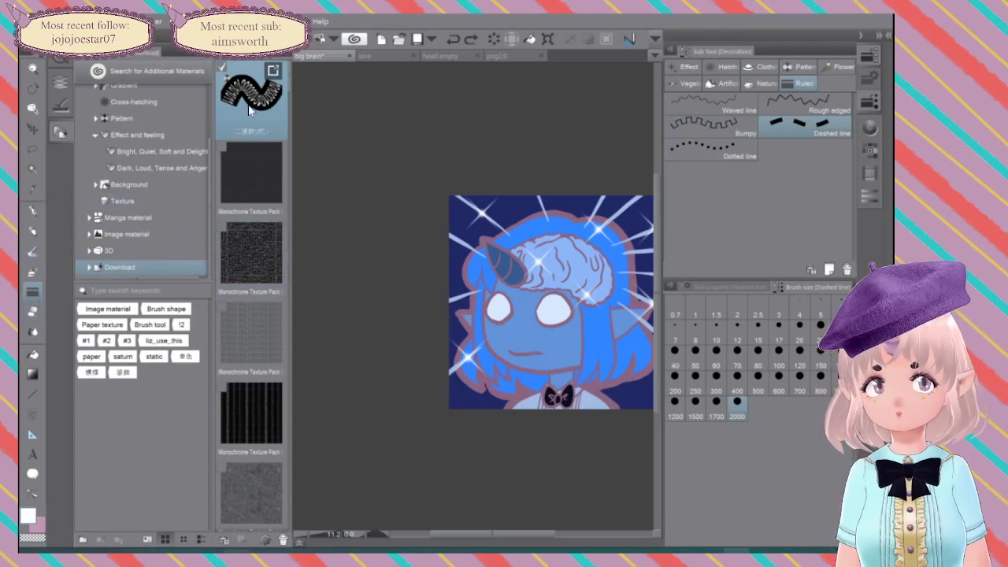
drag(516, 139, 744, 185)
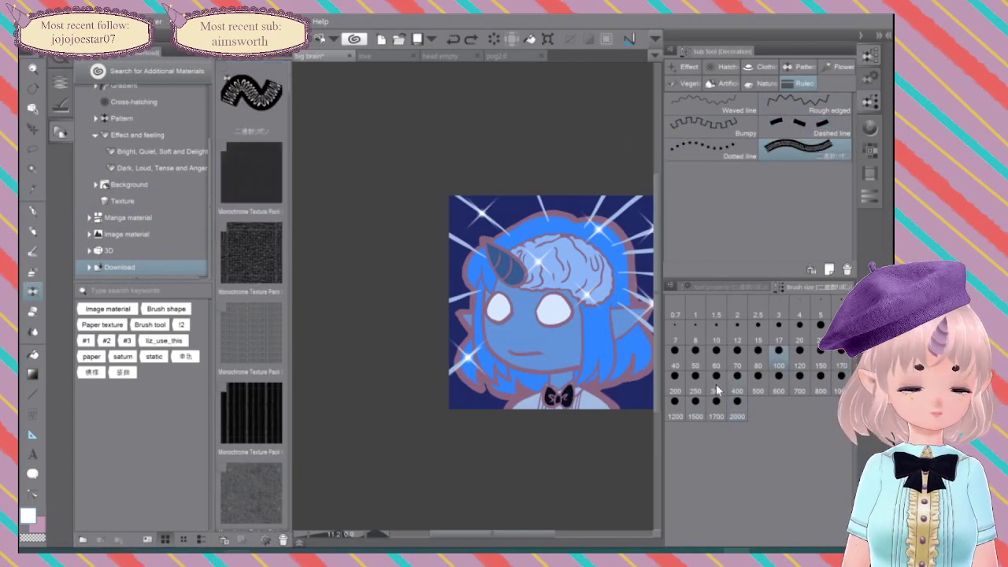
Step: Try a white ribbon brush stroke at size 2000 down the edge of the canvas on the horn's side, and undo it
click(738, 405)
mouse_move(450, 213)
mouse_down()
mouse_move(439, 293)
mouse_move(447, 374)
mouse_up()
key(ctrl+z)
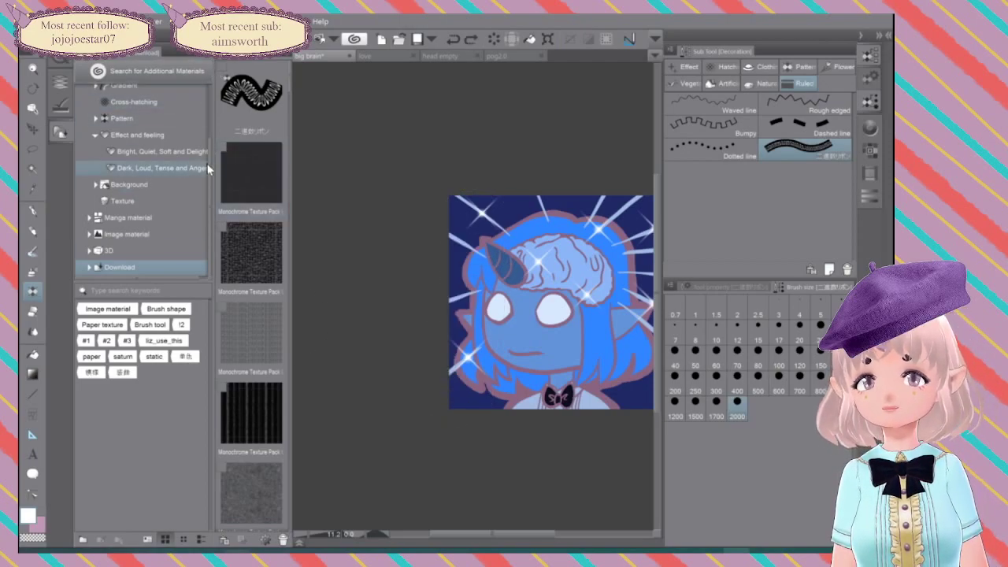
Step: Add the downloaded ribbon brush to the Figure tool's Direct draw sub tools
drag(213, 177, 211, 171)
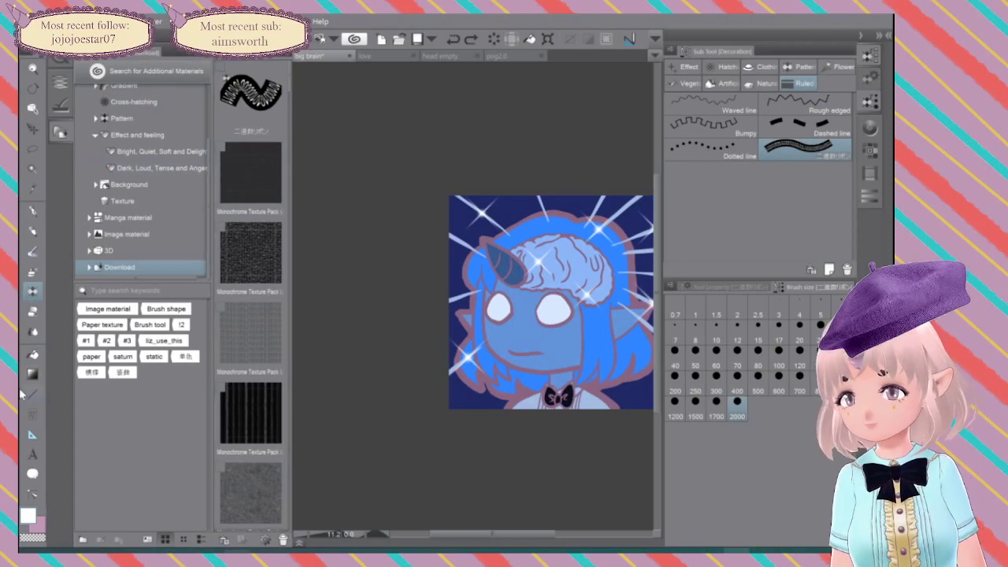
click(23, 393)
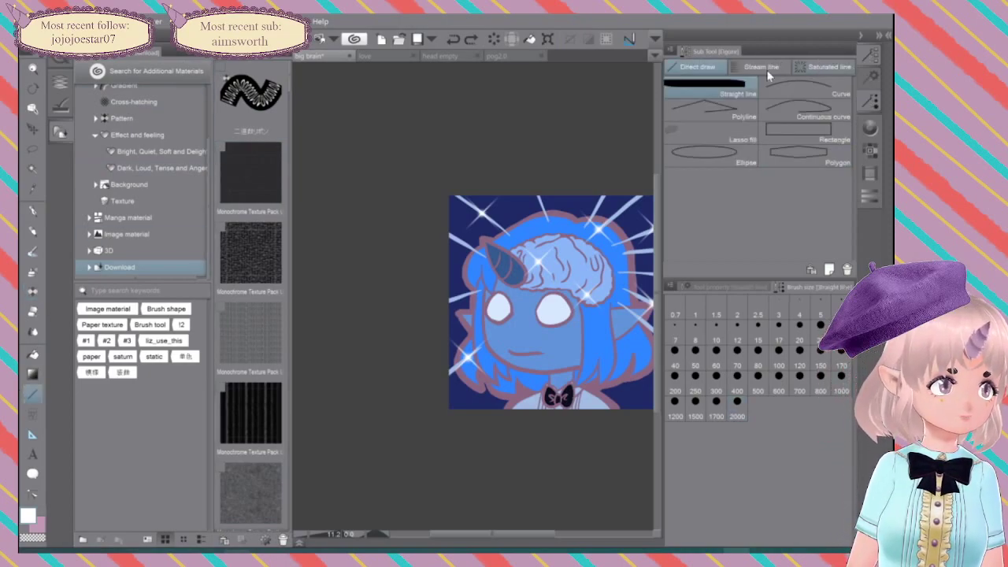
mouse_move(251, 93)
mouse_down()
mouse_move(760, 216)
mouse_move(732, 247)
mouse_up()
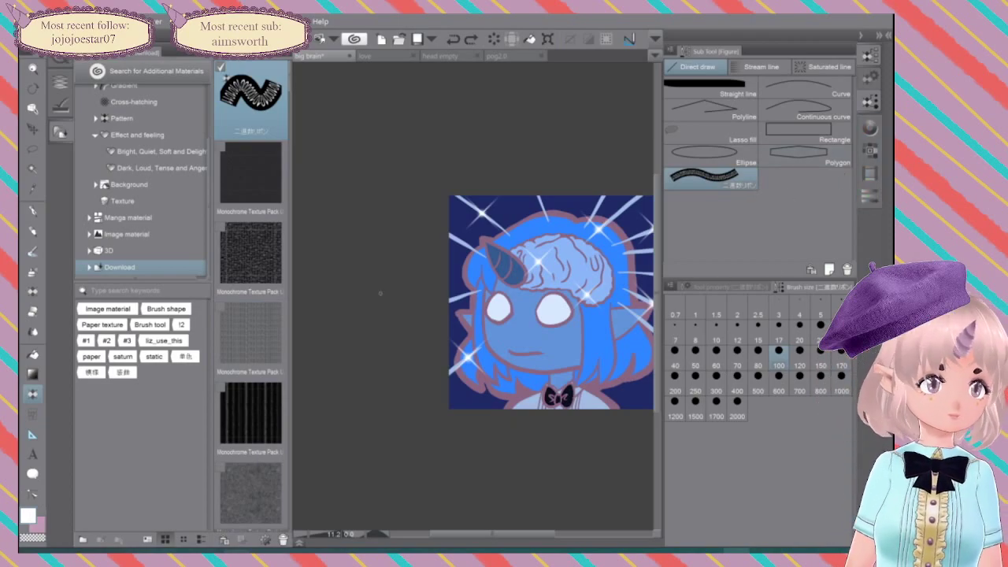
Step: Set the main colour to light blue and the sub colour to muted indigo from the colour history
click(870, 131)
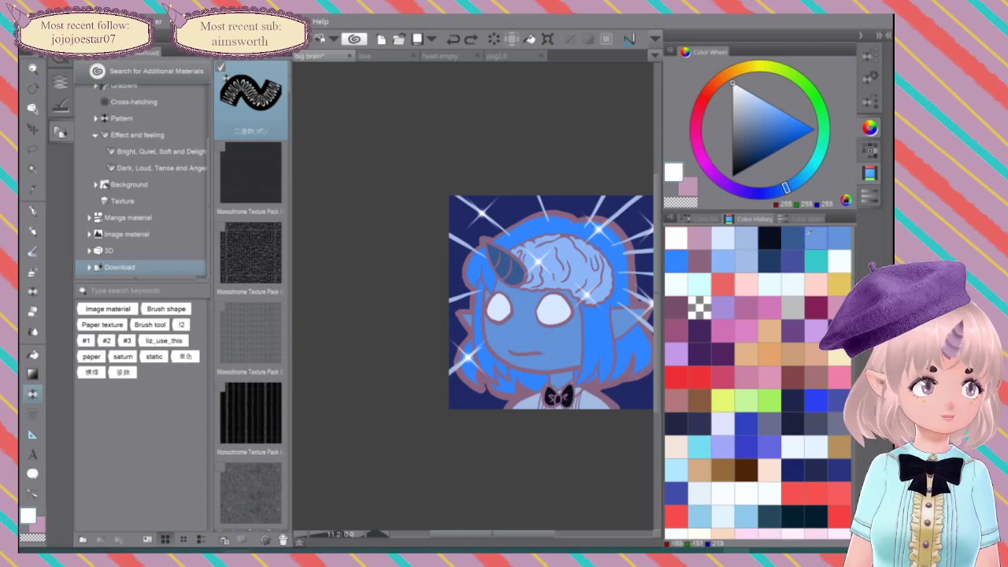
click(771, 258)
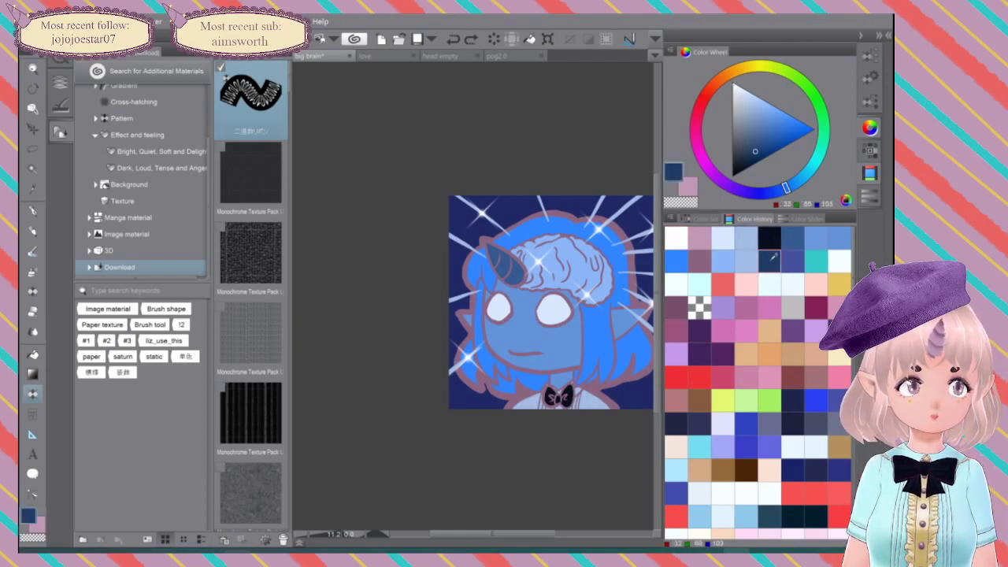
click(786, 255)
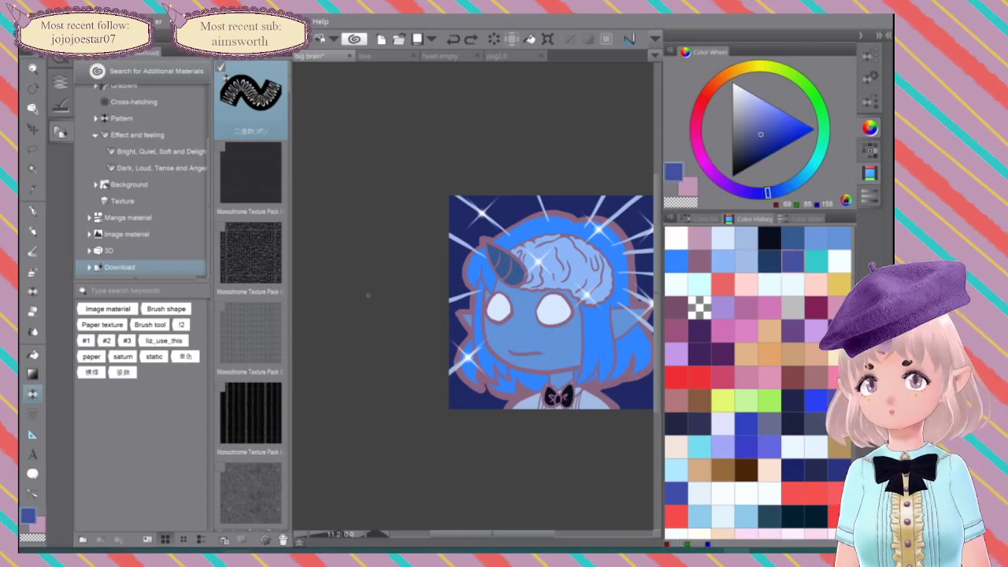
click(822, 235)
click(689, 187)
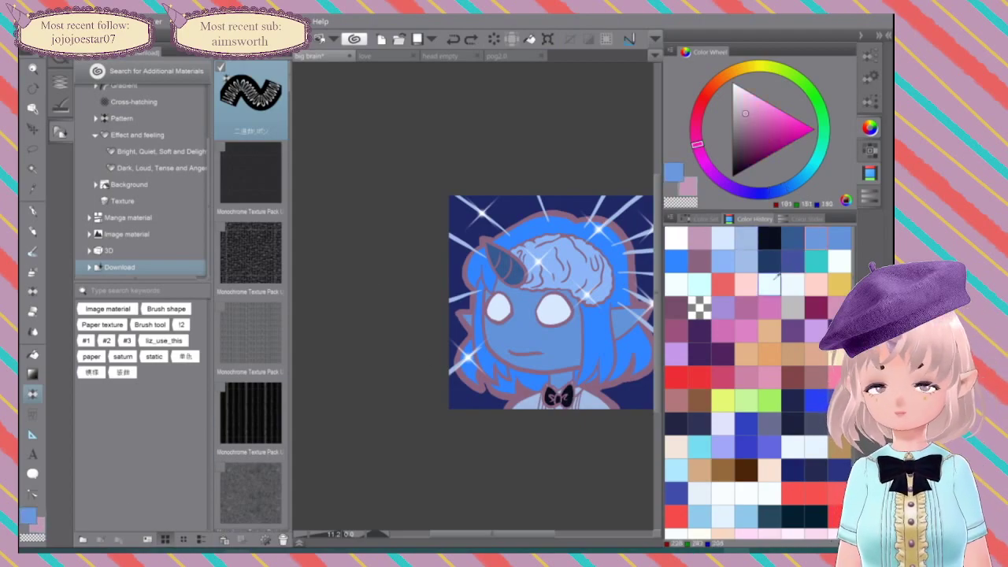
click(802, 257)
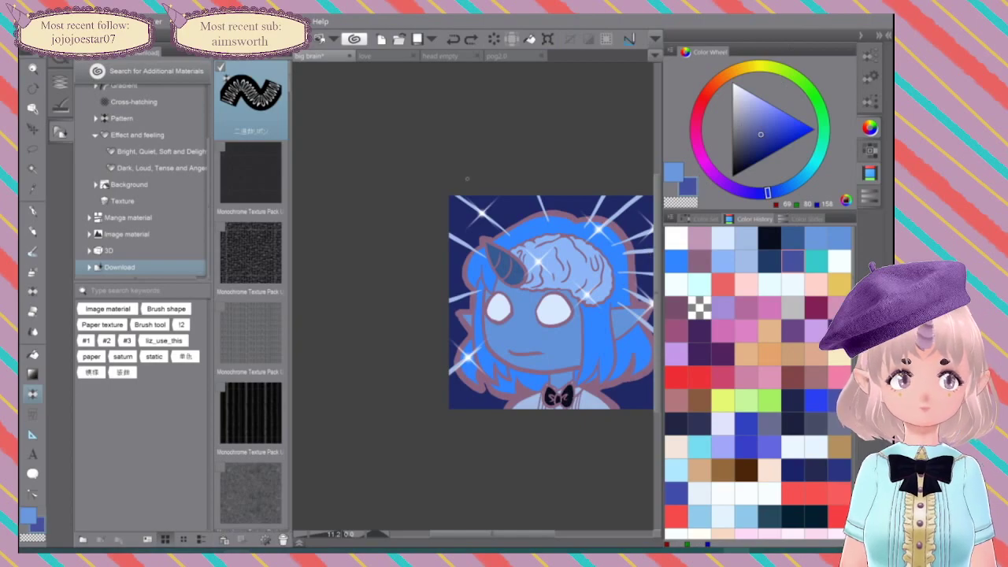
Step: Try ribbon brush strokes down the horn-side background in the blue colours at sizes 100 and 2000, and undo the last one
click(870, 103)
drag(478, 267, 556, 267)
scroll(516, 270, up, 3)
scroll(516, 270, down, 1)
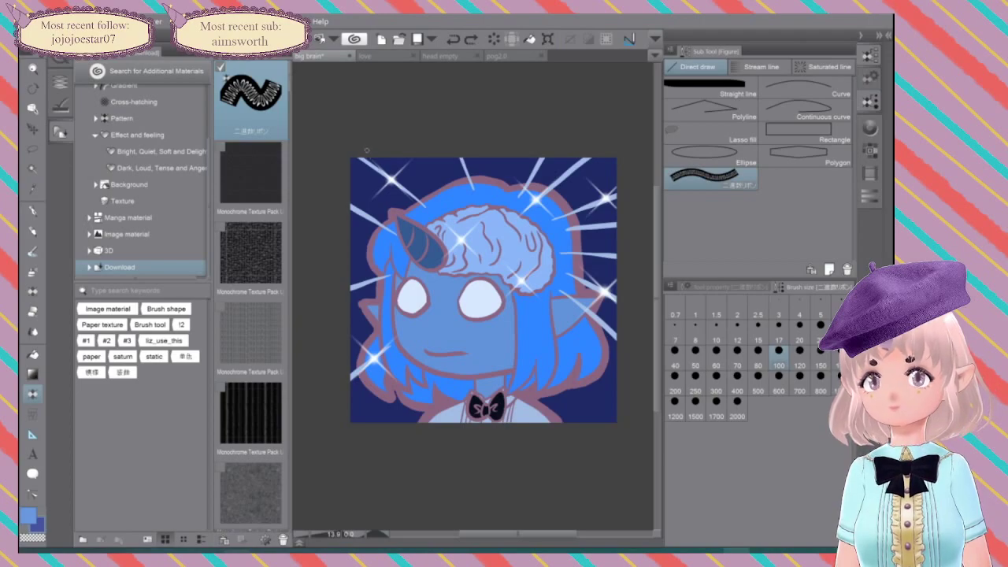
drag(367, 158, 352, 423)
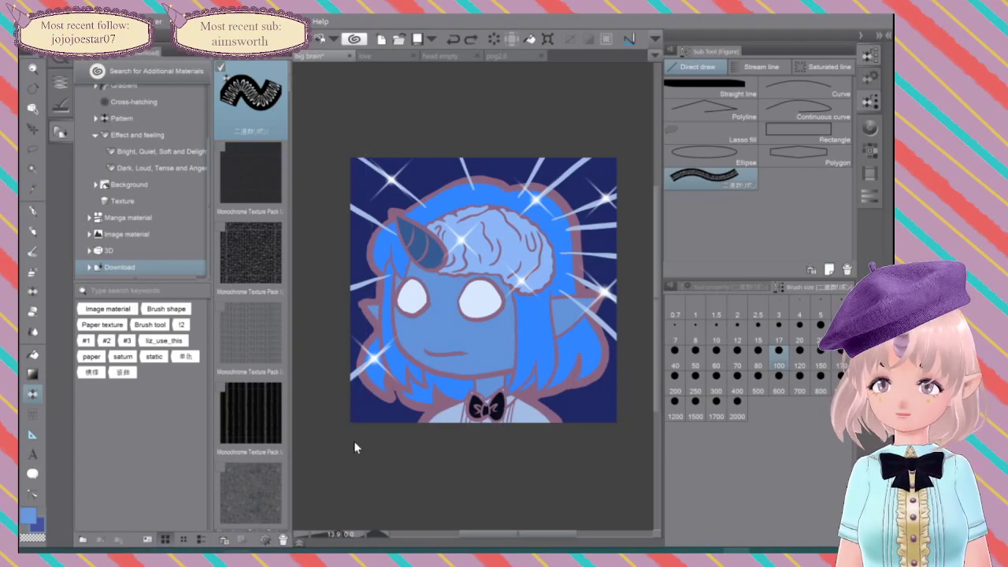
click(737, 402)
mouse_move(380, 177)
mouse_down()
mouse_move(346, 260)
mouse_move(365, 406)
mouse_up()
key(ctrl+z)
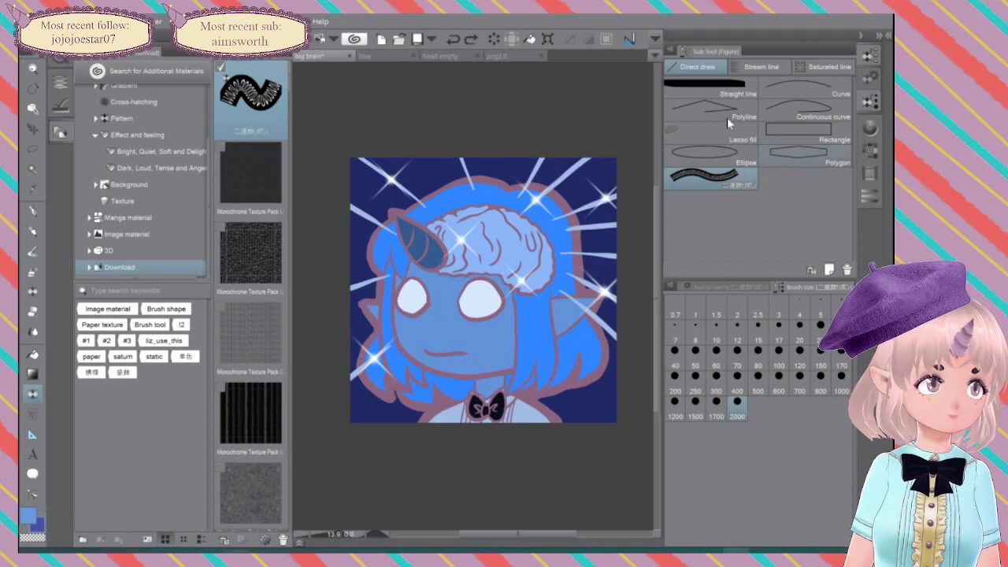
Step: Switch the Figure tool from the ribbon brush to the Scattered stream line sub tool
click(730, 91)
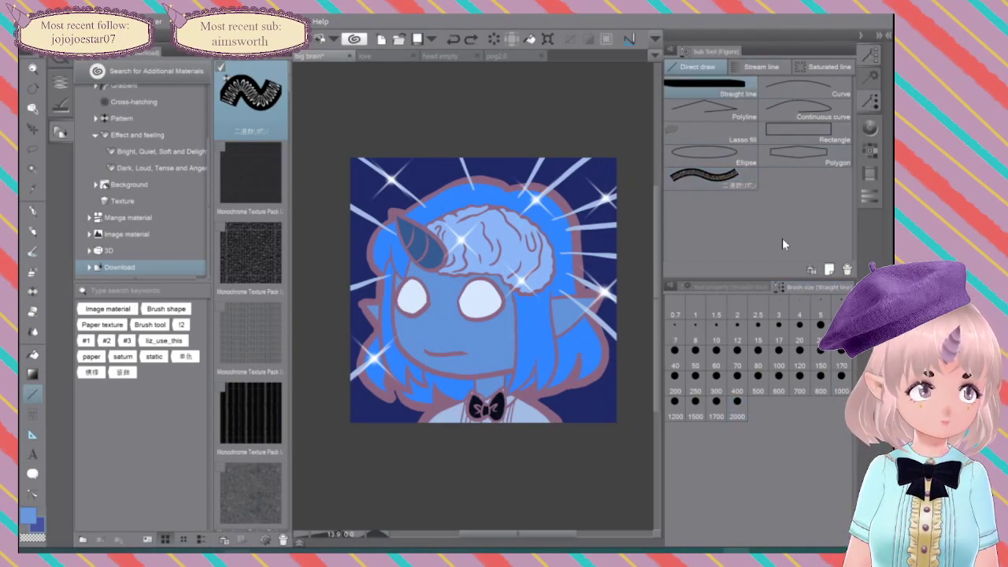
click(761, 69)
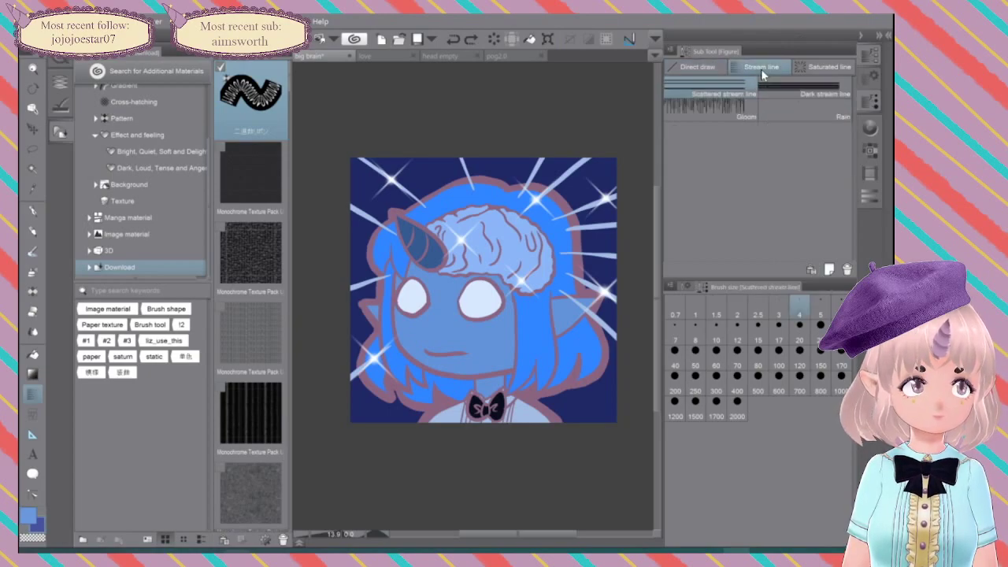
Step: Try the Dark saturated line (curve) figure tool on the background behind the character
click(712, 70)
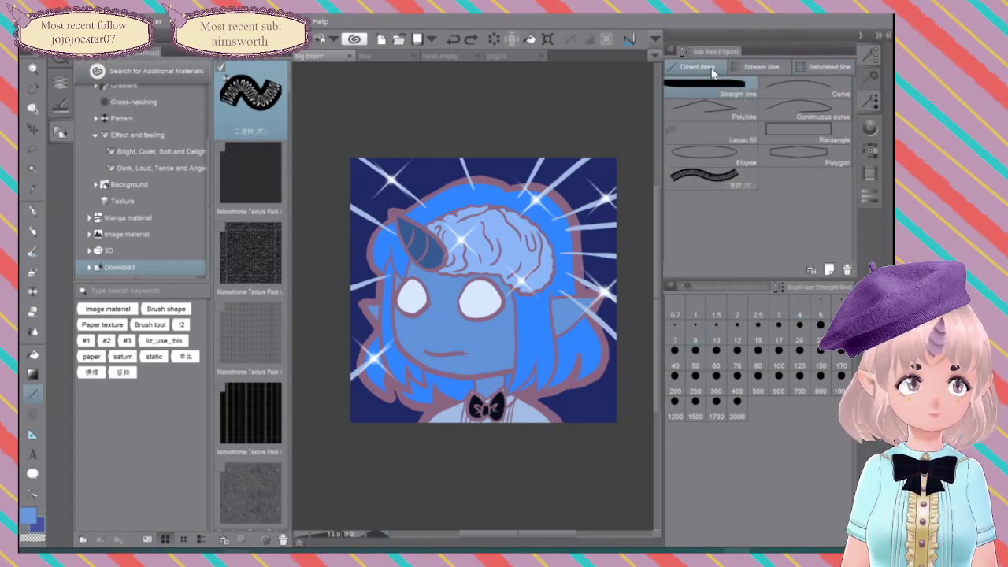
click(816, 69)
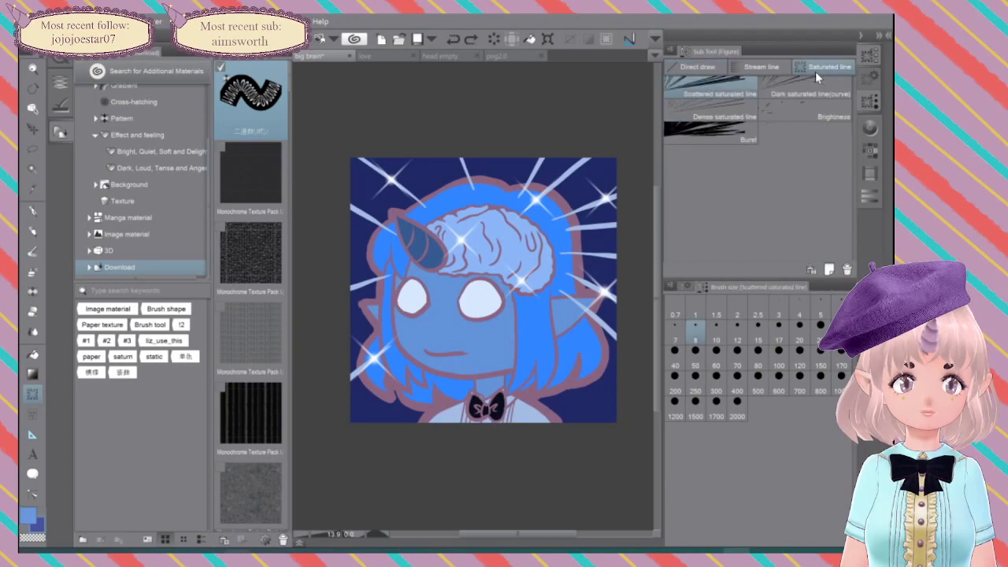
click(783, 91)
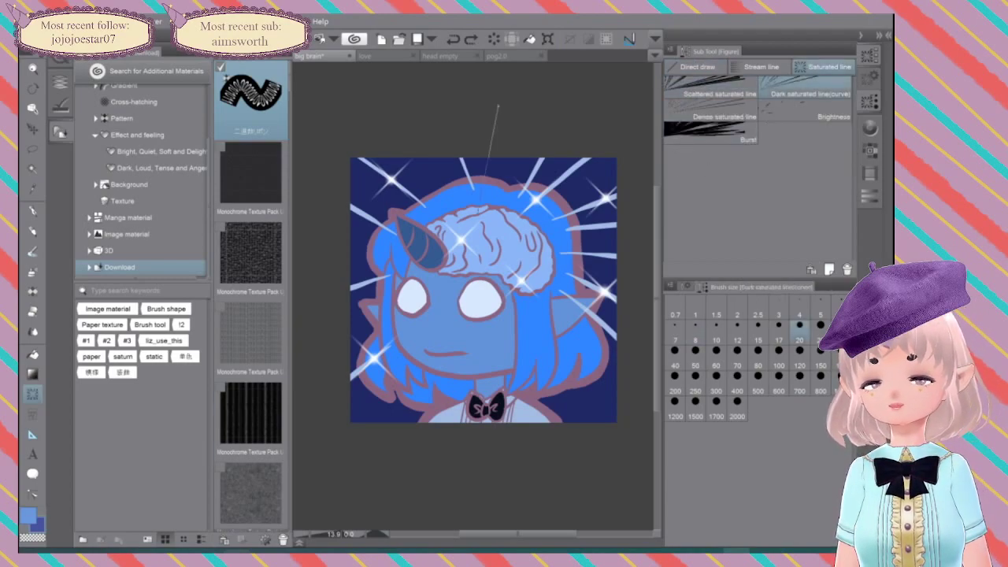
drag(483, 201, 519, 60)
click(478, 162)
click(486, 111)
scroll(504, 122, up, 3)
double_click(504, 122)
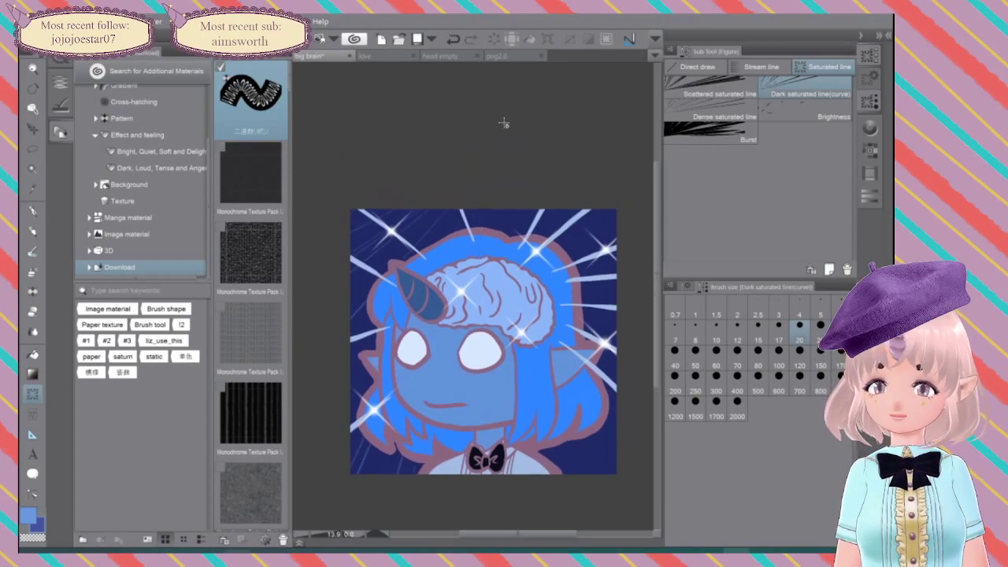
click(505, 122)
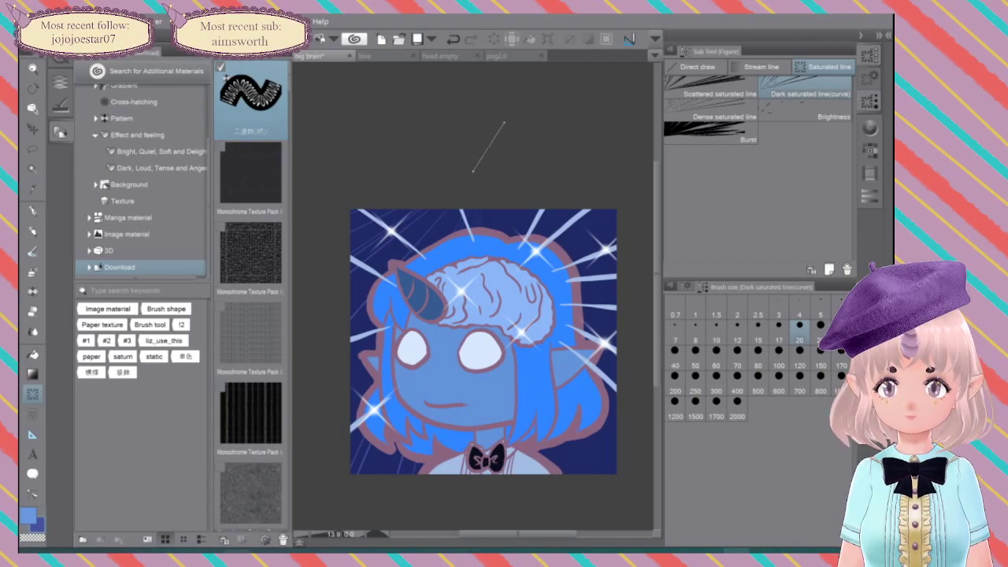
click(552, 200)
key(Escape)
key(ctrl+z)
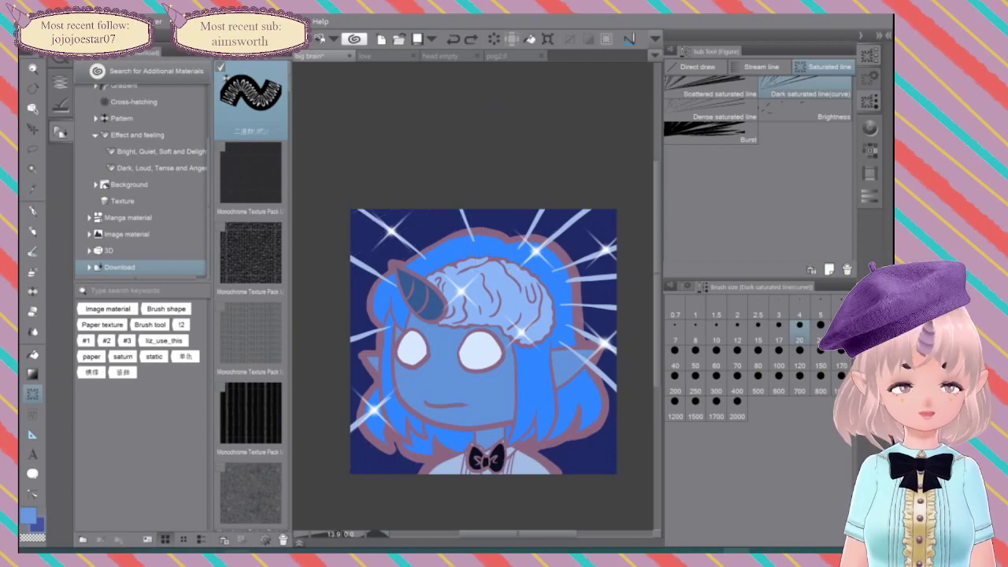
Step: Select the custom ribbon brush among the Direct draw figure tools and show its tool properties
click(698, 67)
click(714, 180)
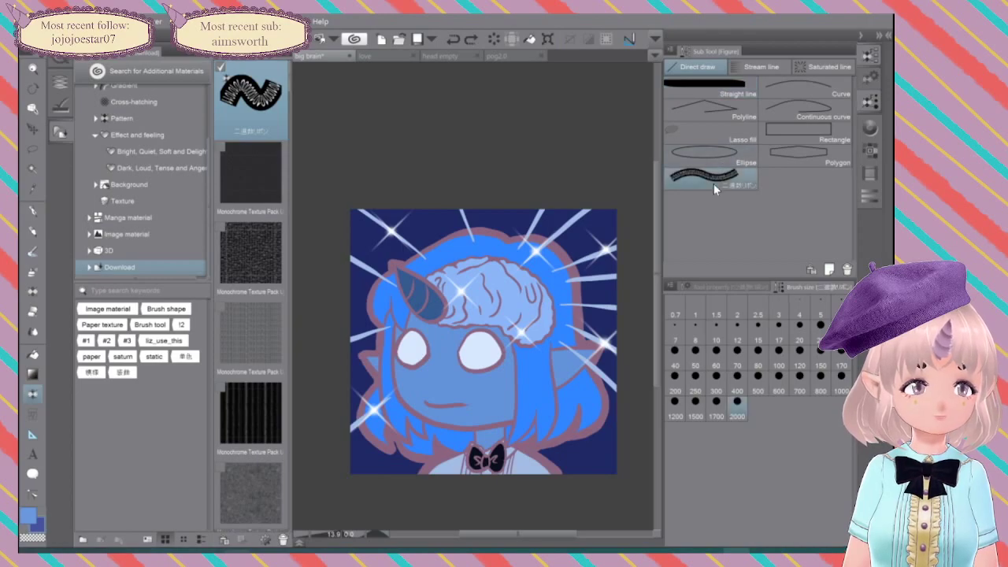
click(733, 286)
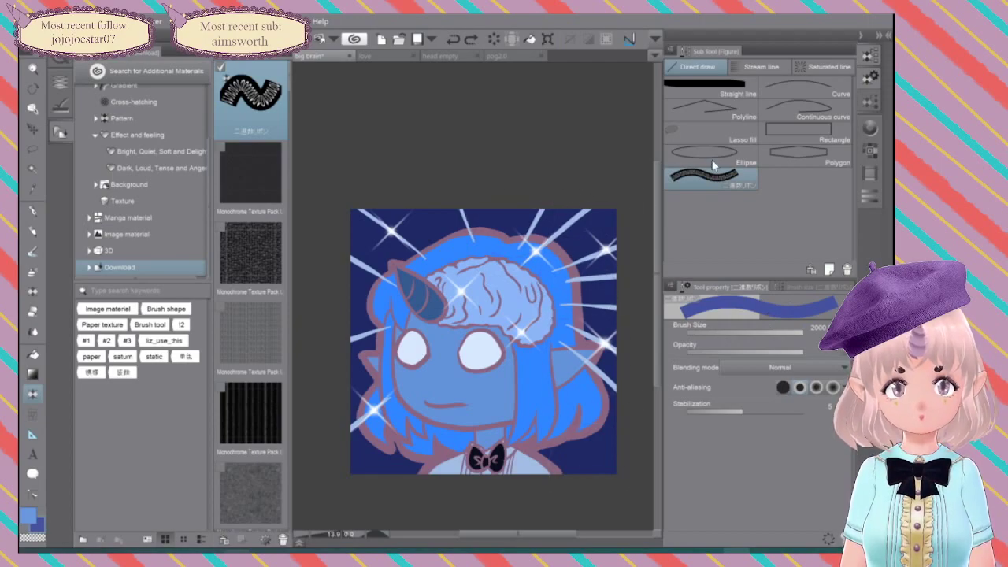
Step: Set the main colour to indigo blue and the sub colour to light blue using the recently used colours
click(31, 520)
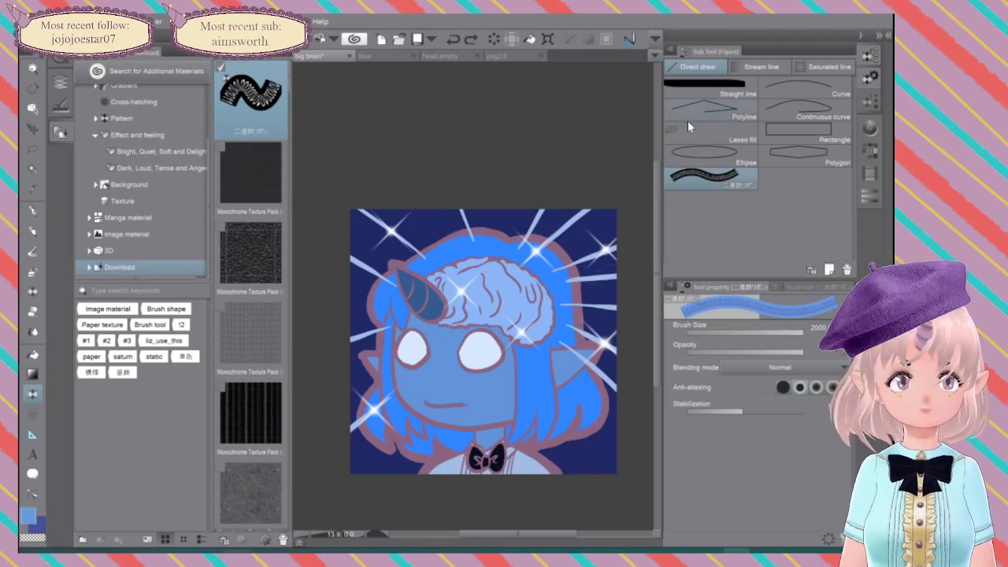
click(869, 127)
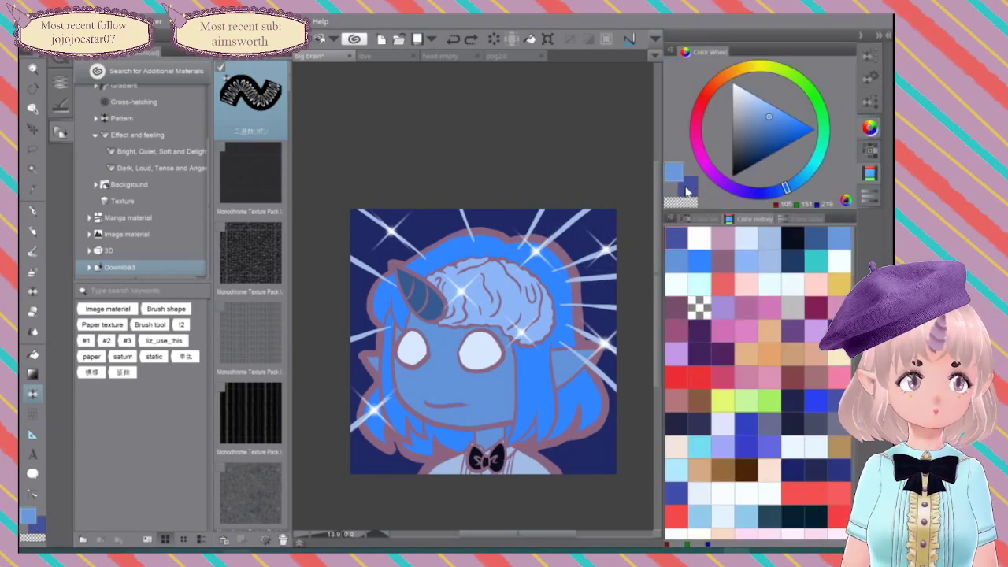
click(688, 189)
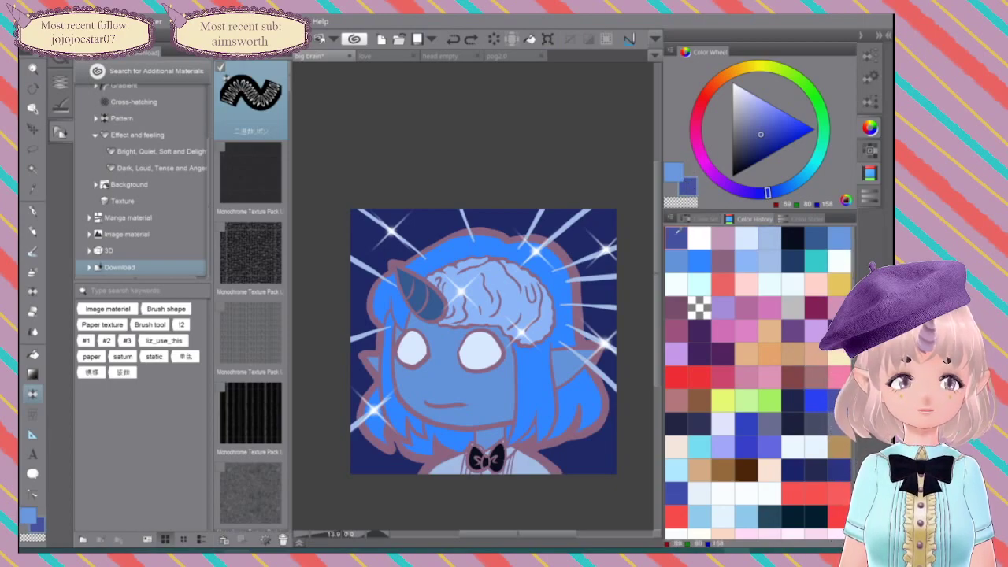
click(677, 178)
click(676, 237)
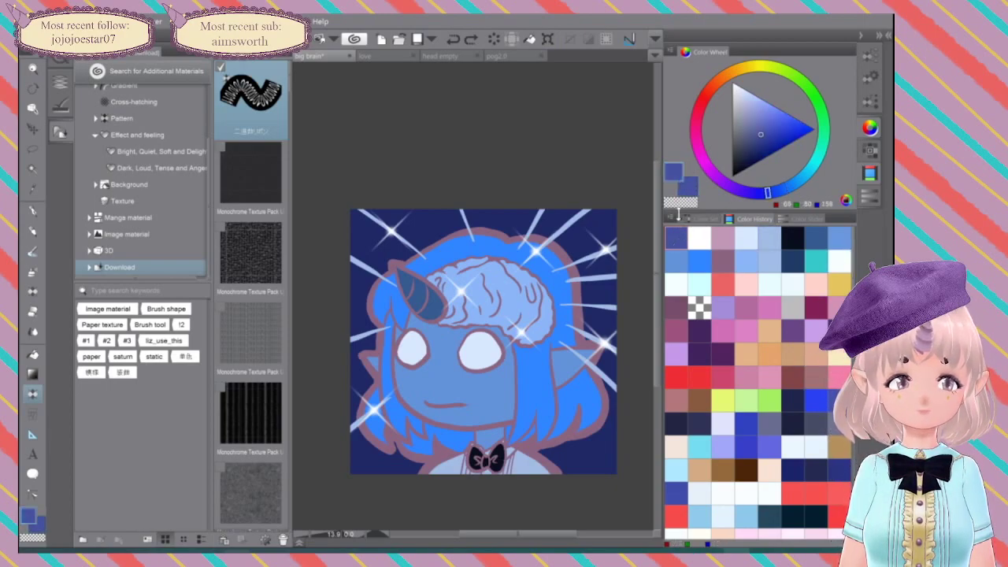
click(689, 192)
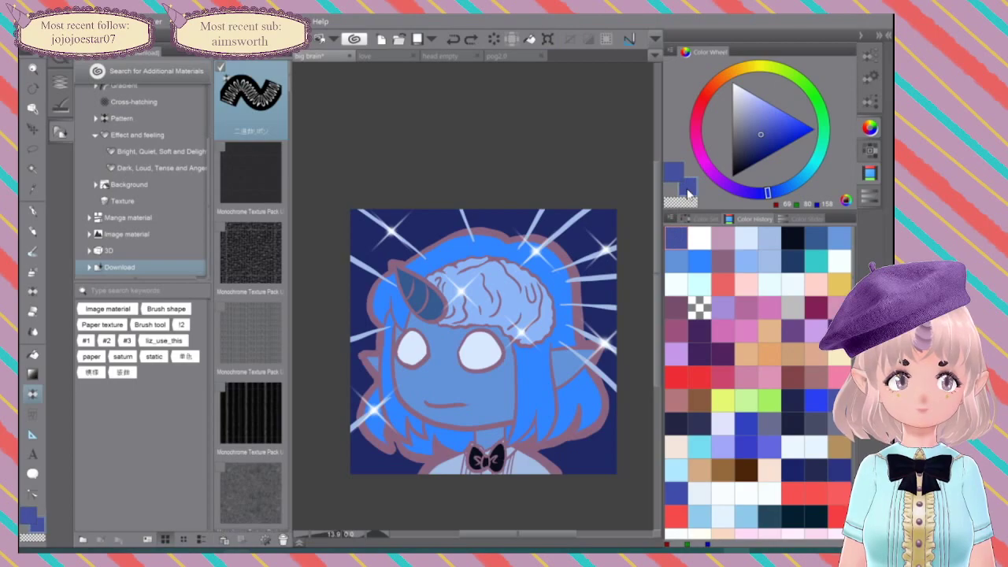
click(771, 235)
Step: Try ribbon brush strokes down the left side of the background, one in light blue and one with an indigo base
mouse_move(377, 252)
mouse_down()
mouse_move(349, 304)
mouse_move(365, 454)
mouse_up()
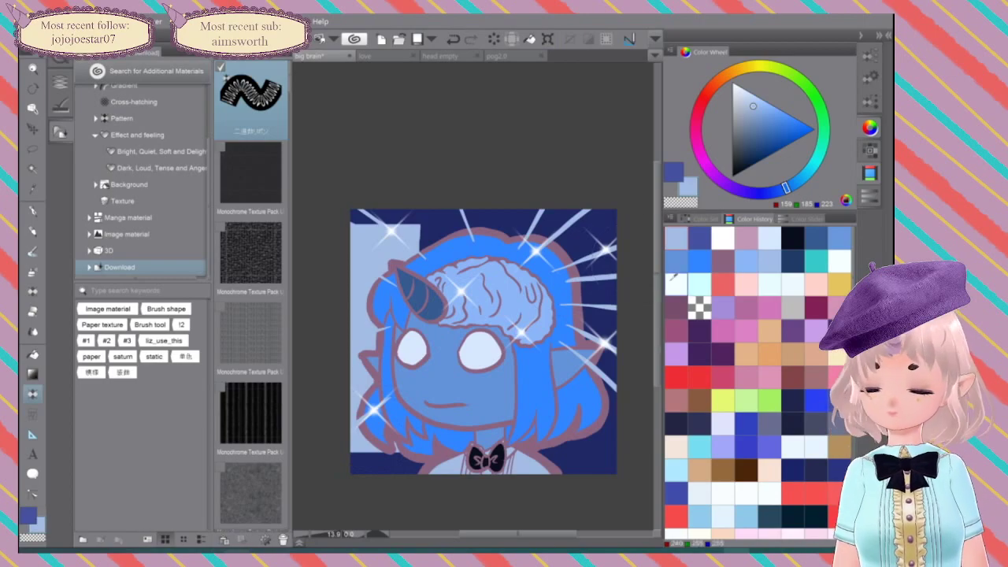
key(ctrl+z)
click(672, 174)
drag(360, 229, 371, 484)
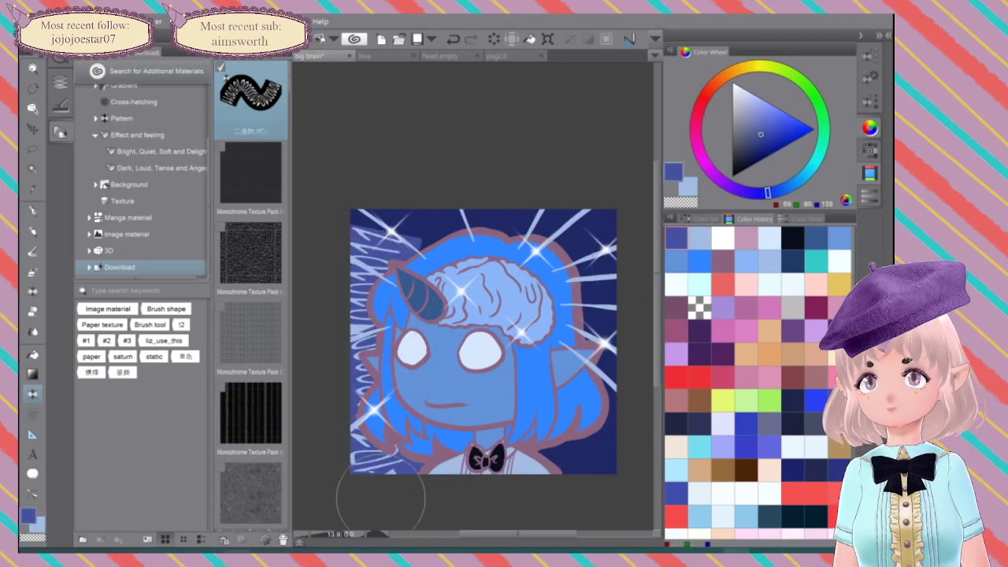
key(ctrl+z)
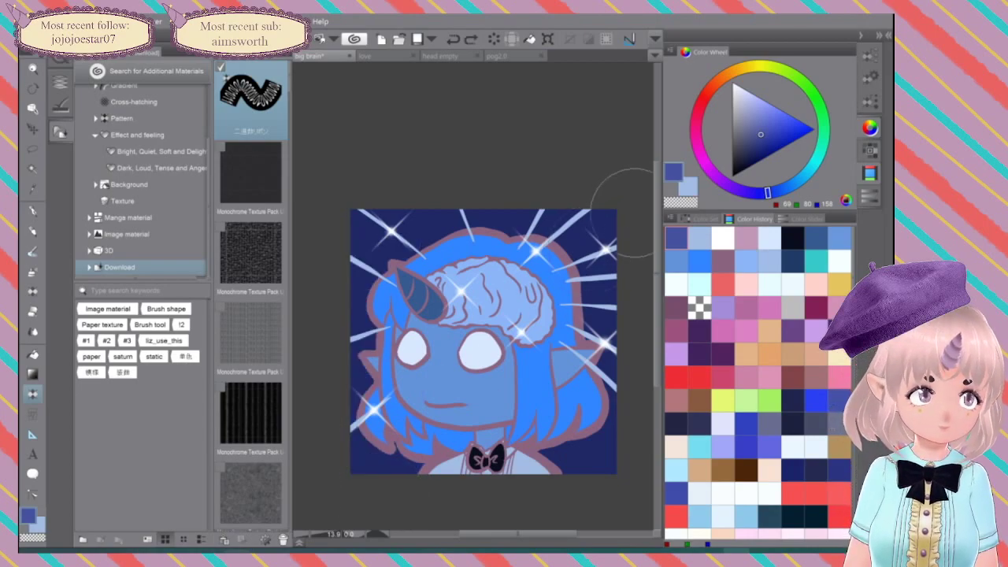
Step: Try the ribbon brush in dark blue down the left background and in indigo down the right background
click(797, 260)
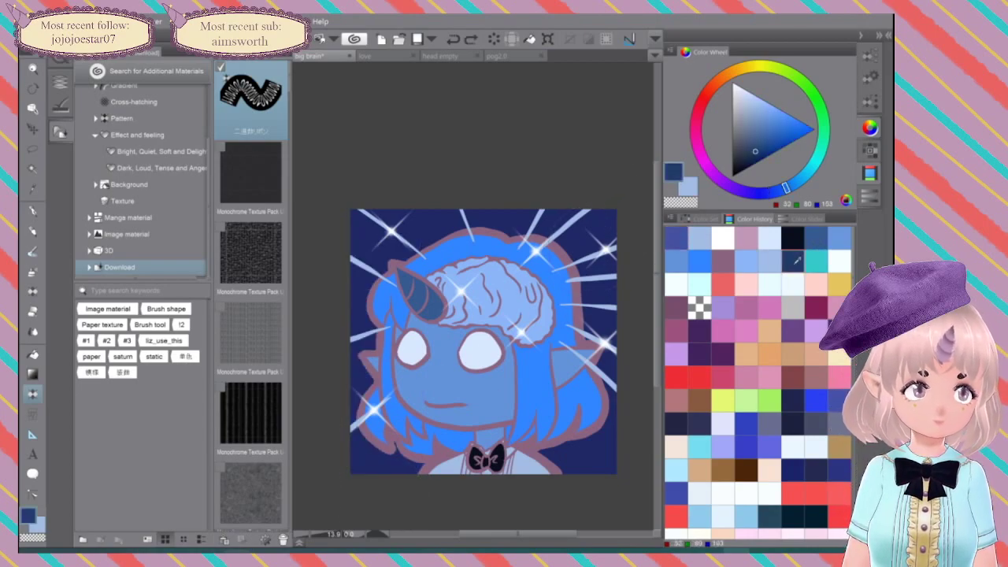
mouse_move(383, 228)
mouse_down()
mouse_move(359, 398)
mouse_move(366, 487)
mouse_up()
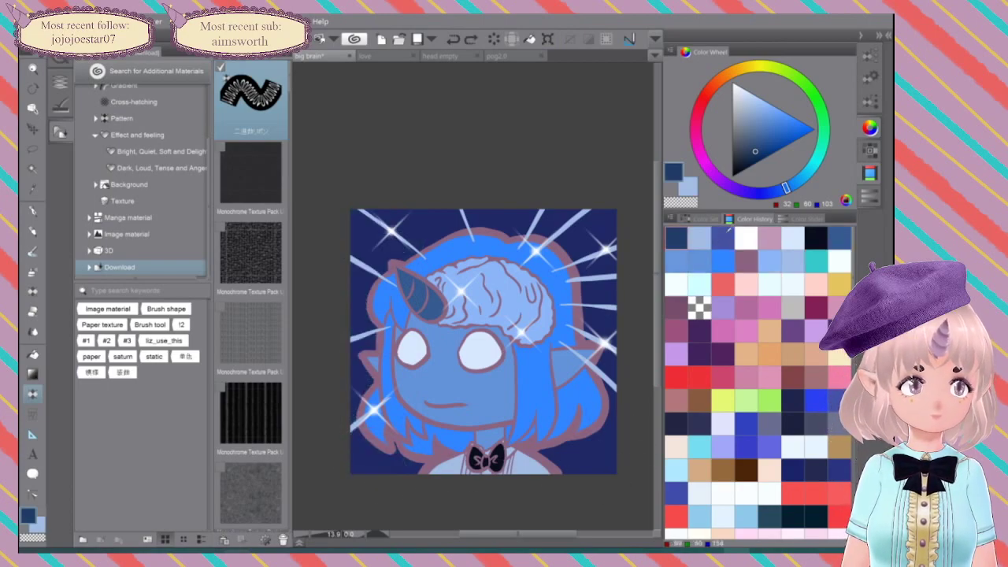
click(724, 236)
mouse_move(578, 198)
mouse_down()
mouse_move(619, 403)
mouse_move(605, 483)
mouse_up()
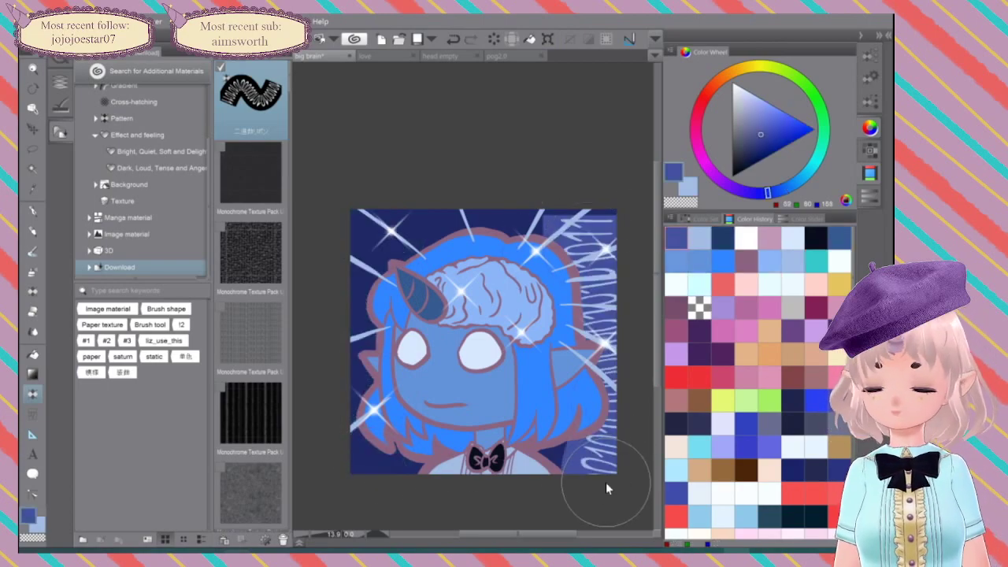
key(ctrl+z)
Step: Try a medium-blue ribbon brush stroke down the right side of the background
click(842, 237)
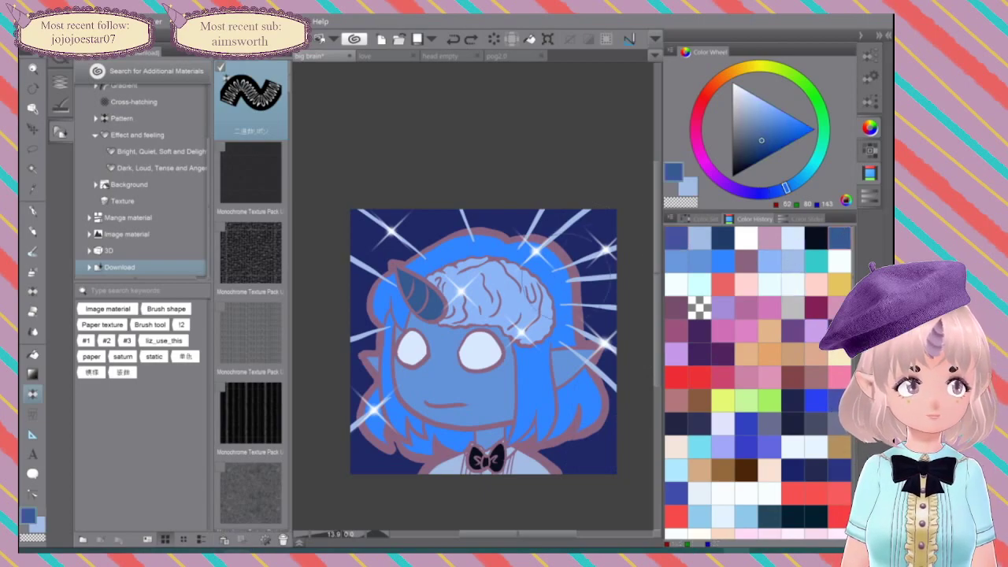
drag(581, 168, 597, 296)
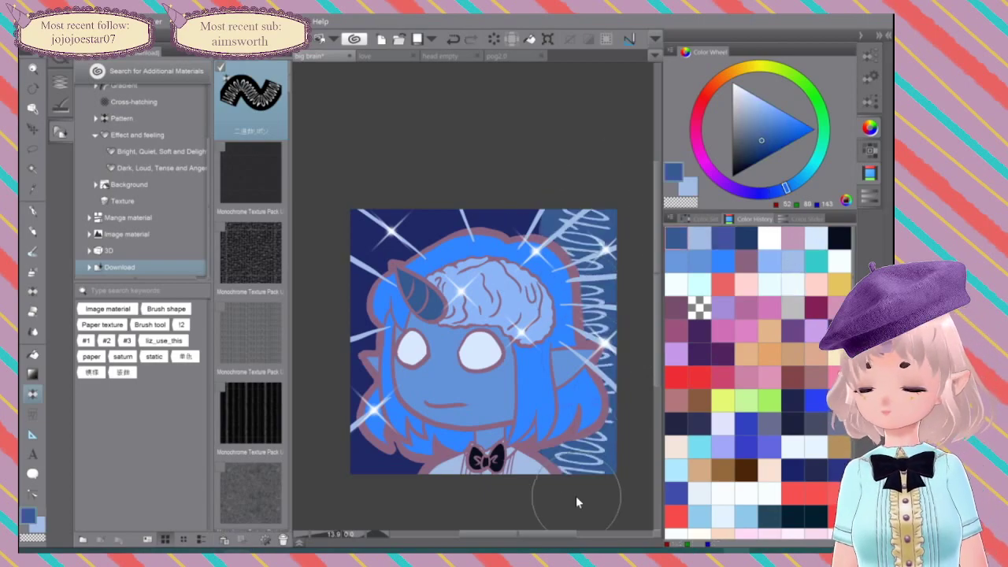
key(ctrl+z)
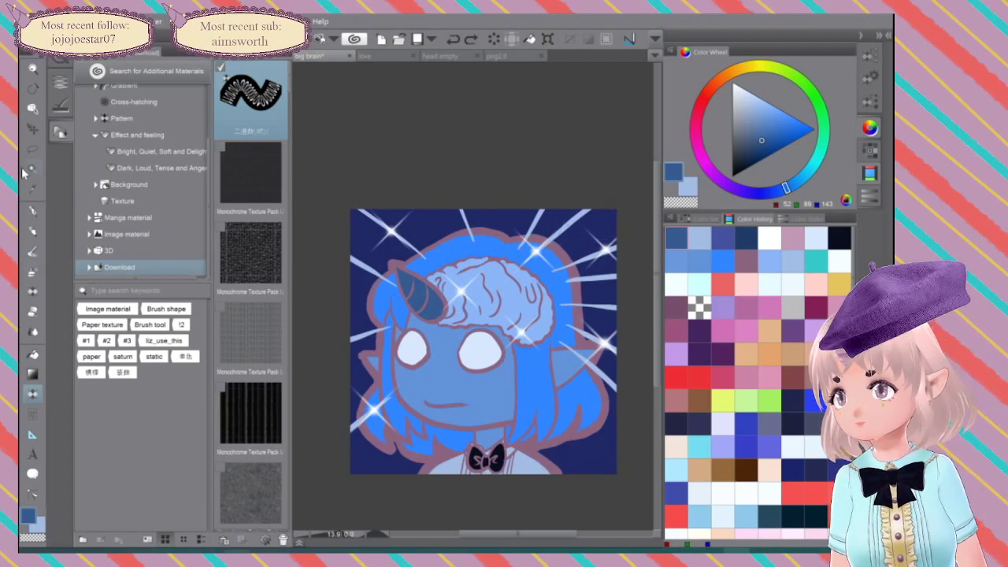
Step: Sample the background navy as the main colour and switch to the Decoration ribbon brush, testing it down the left background
click(32, 189)
click(370, 233)
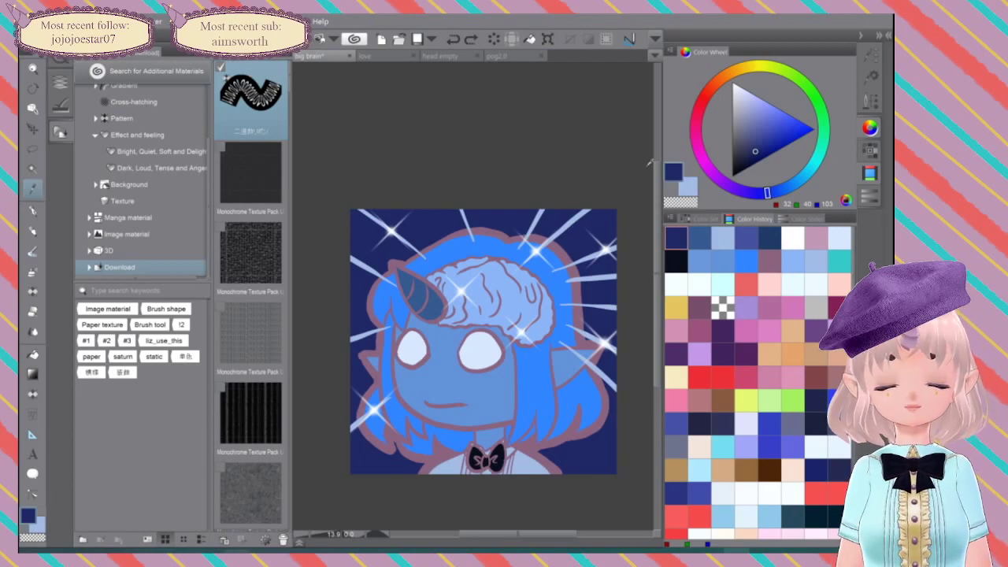
click(32, 293)
mouse_move(362, 217)
mouse_down()
mouse_move(361, 382)
mouse_move(346, 457)
mouse_up()
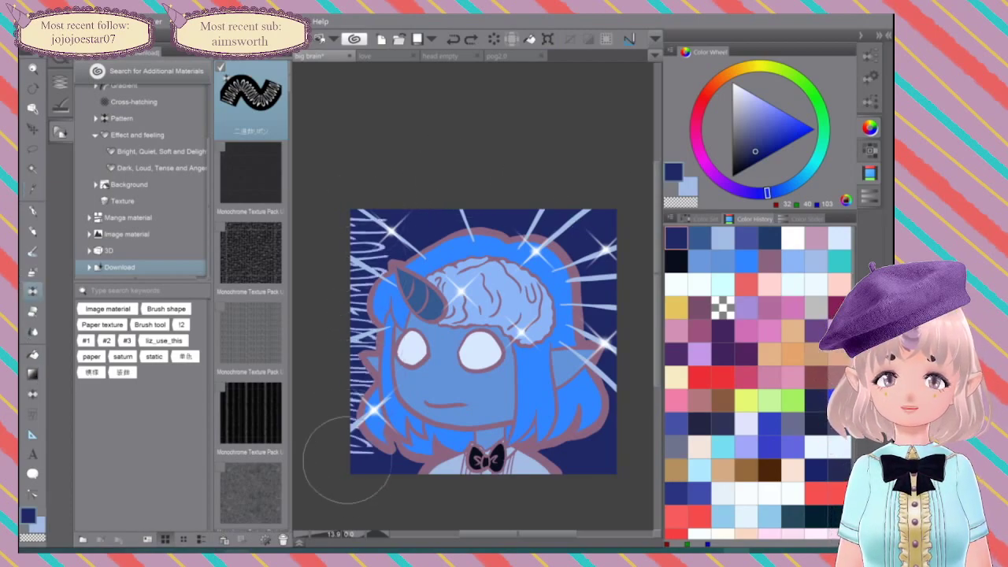
key(ctrl+z)
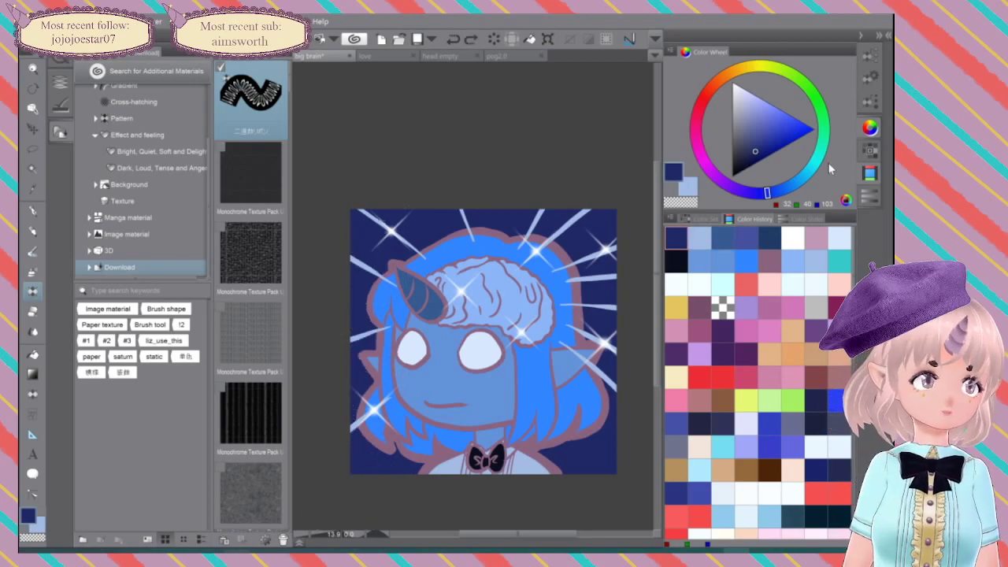
Step: Show the layer list and the Decoration sub tools, and widen the drawing area beside them
click(55, 89)
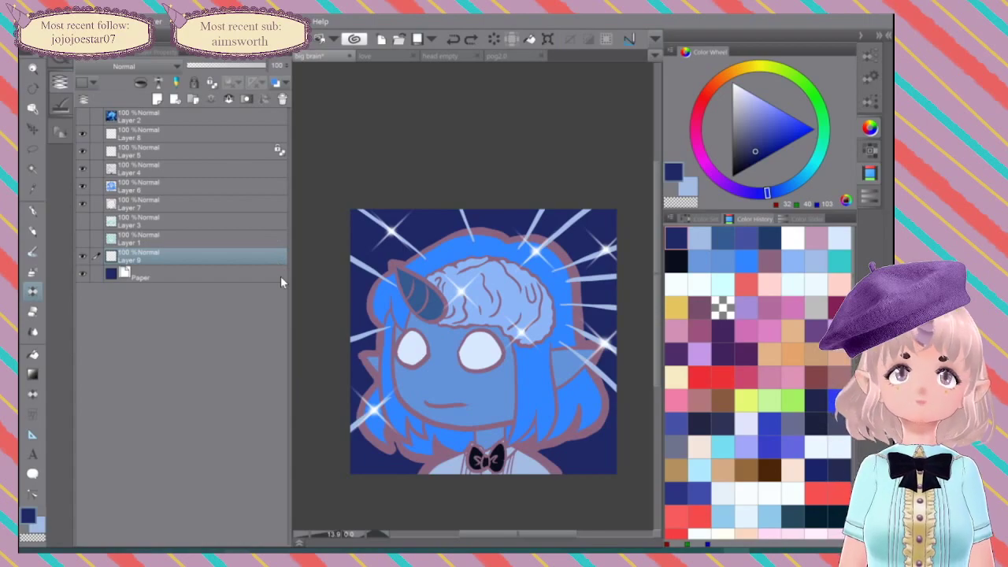
click(870, 101)
mouse_move(659, 217)
mouse_down()
mouse_move(775, 230)
mouse_move(716, 235)
mouse_up()
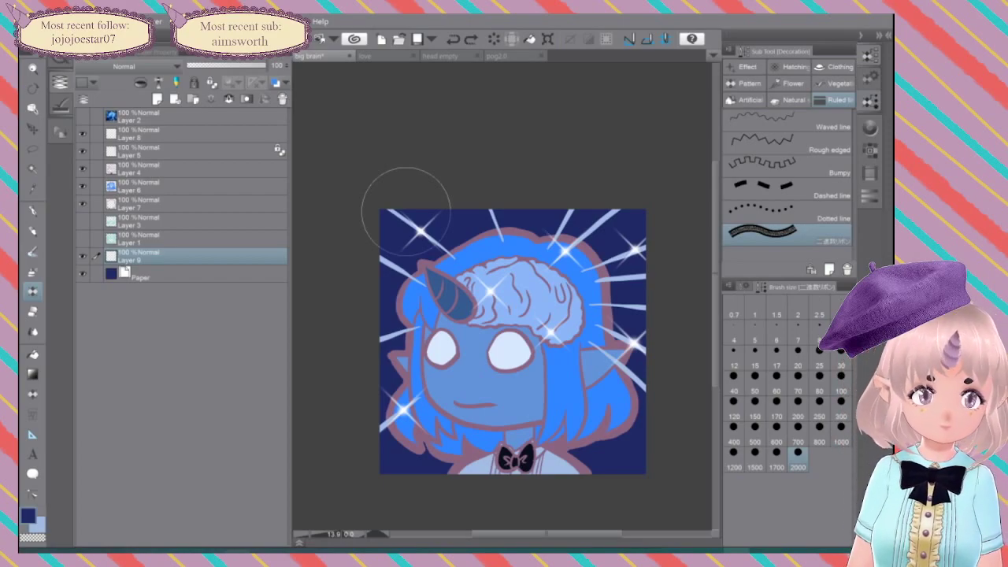
Step: Try vertical ribbon brush strokes across the whole background on Layer 9 and check the look at a small size
mouse_move(409, 239)
mouse_down()
mouse_move(399, 191)
mouse_move(383, 197)
mouse_move(412, 219)
mouse_move(413, 298)
mouse_move(367, 404)
mouse_move(393, 513)
mouse_up()
drag(450, 176, 504, 197)
mouse_move(465, 284)
mouse_down()
mouse_move(466, 510)
mouse_move(498, 201)
mouse_move(519, 252)
mouse_move(523, 486)
mouse_up()
drag(568, 205, 572, 479)
drag(620, 197, 637, 473)
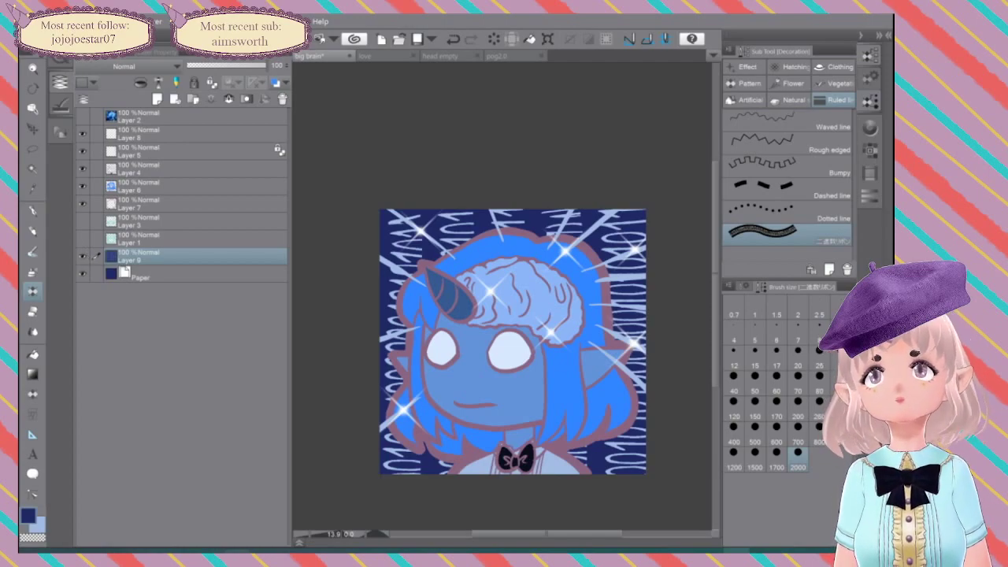
scroll(626, 336, down, 10)
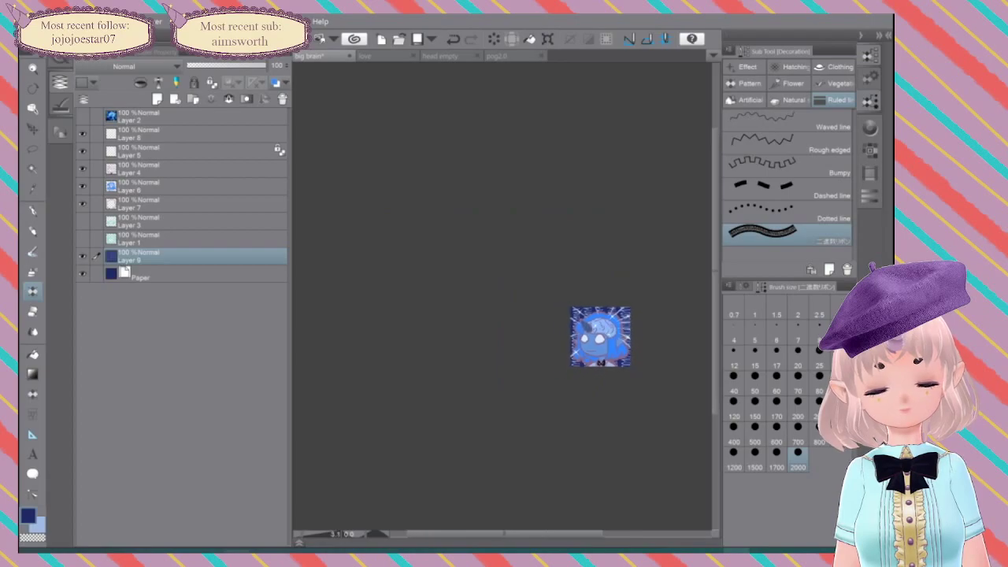
scroll(627, 337, up, 4)
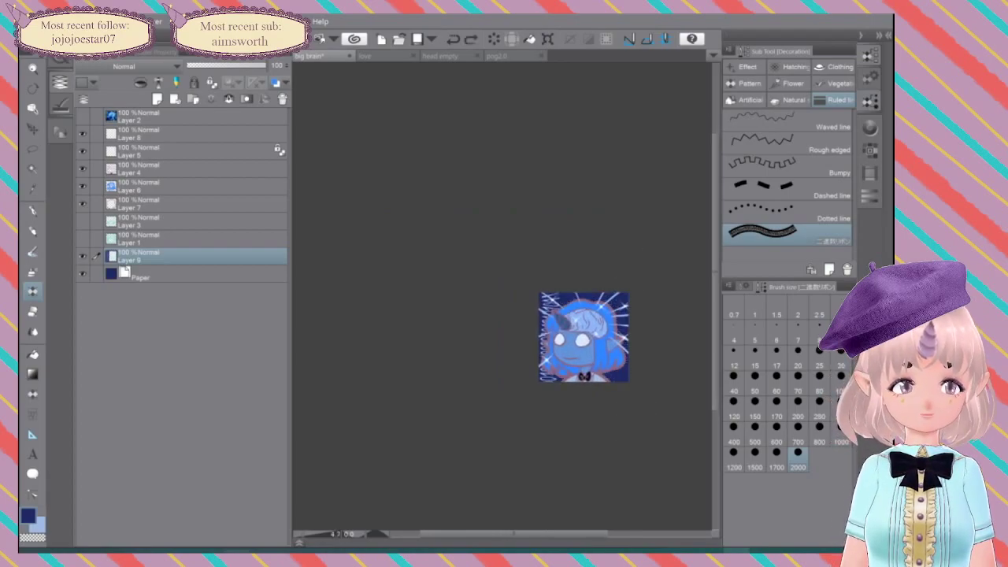
Step: Browse the material library to the Dark, Loud, Tense and Anger effect category and widen the list of material thumbnails
click(60, 106)
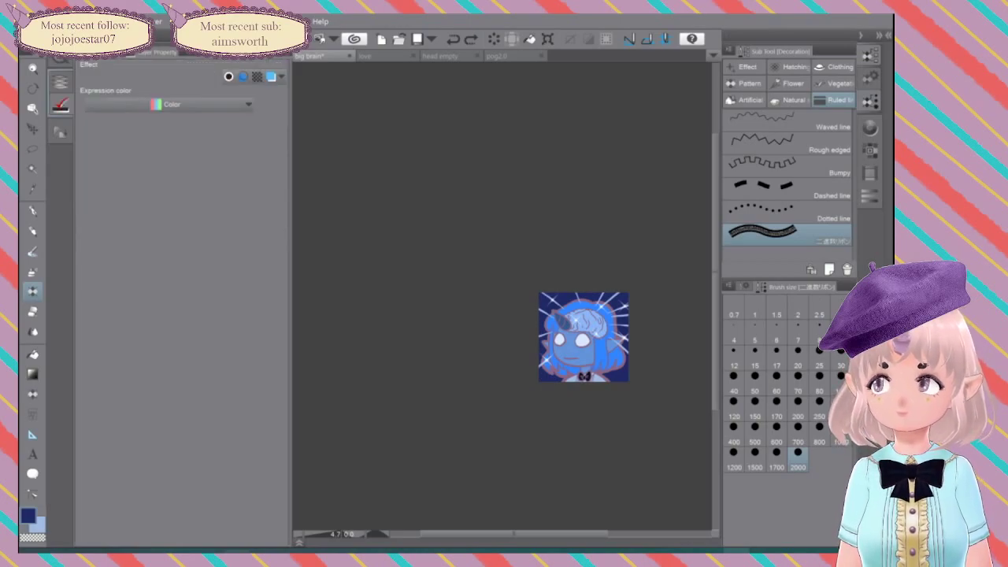
click(60, 133)
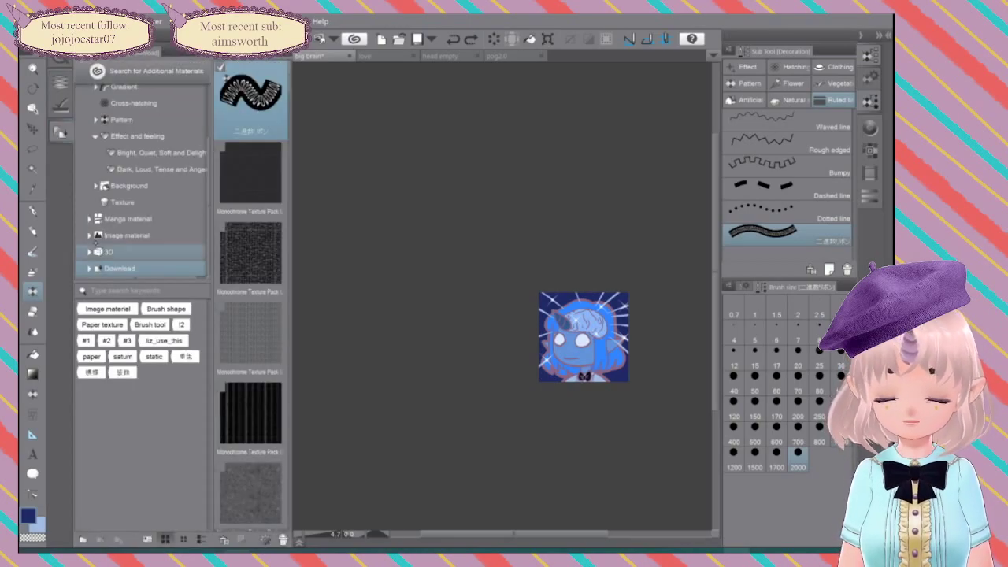
click(127, 235)
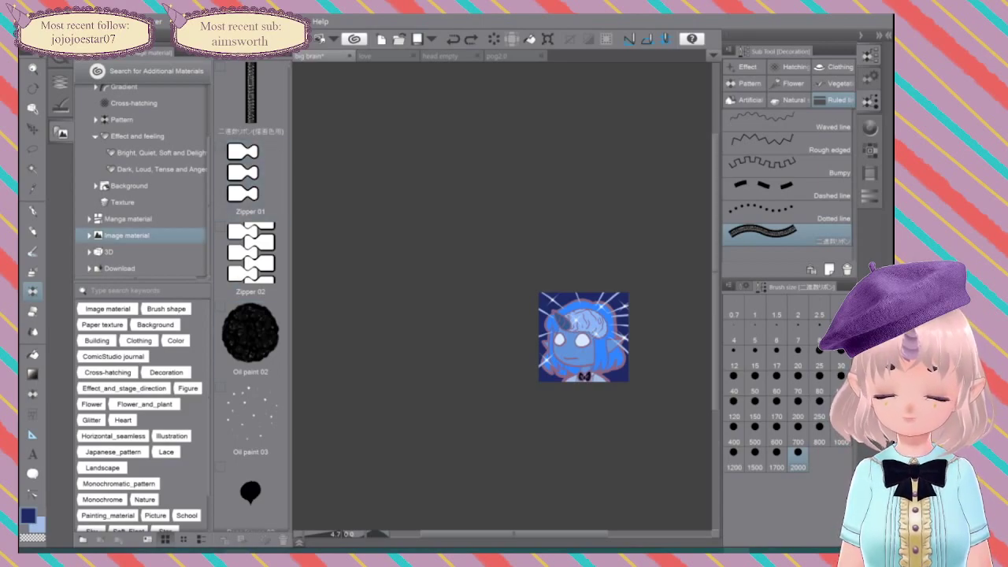
click(107, 220)
click(112, 204)
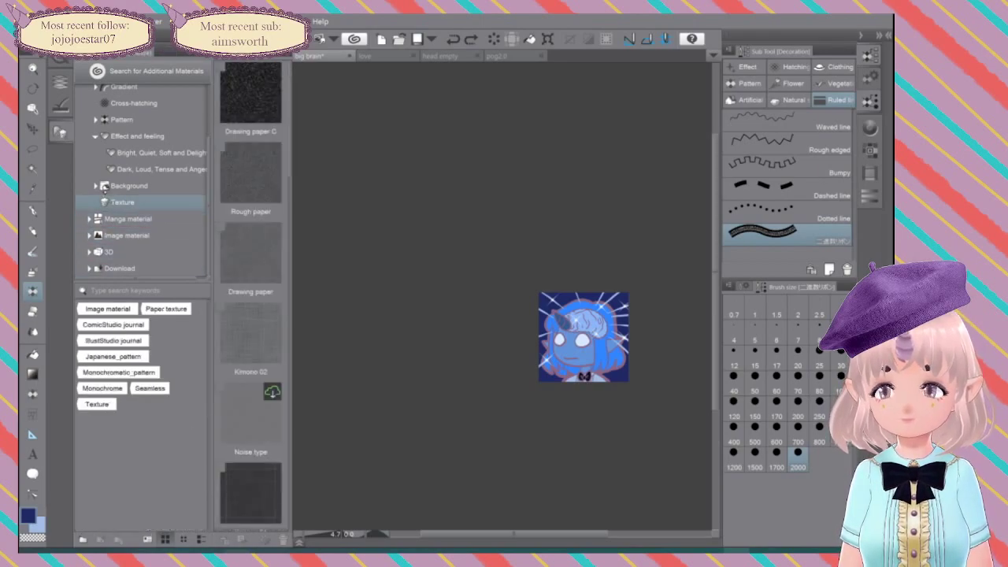
click(113, 187)
key(Up)
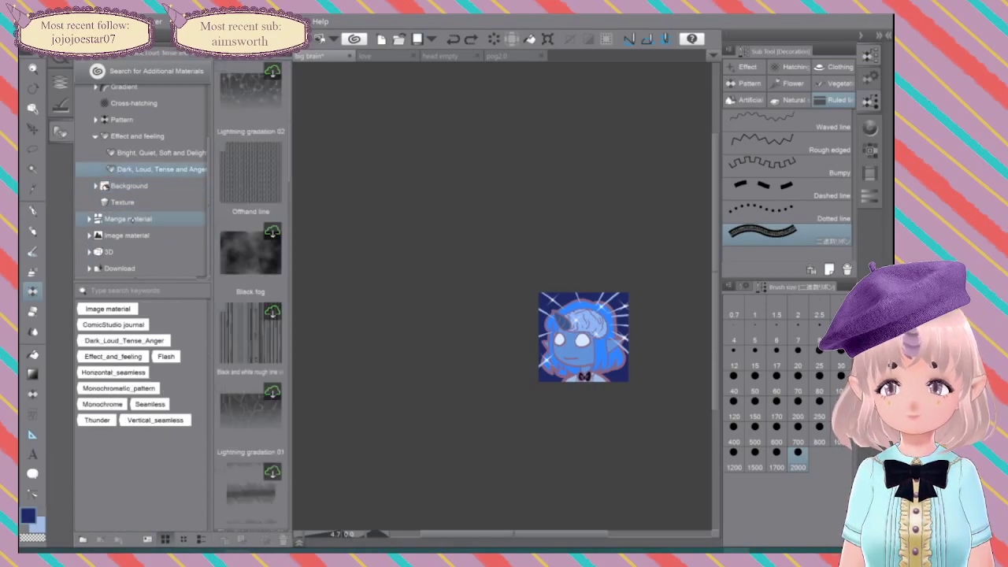
click(230, 451)
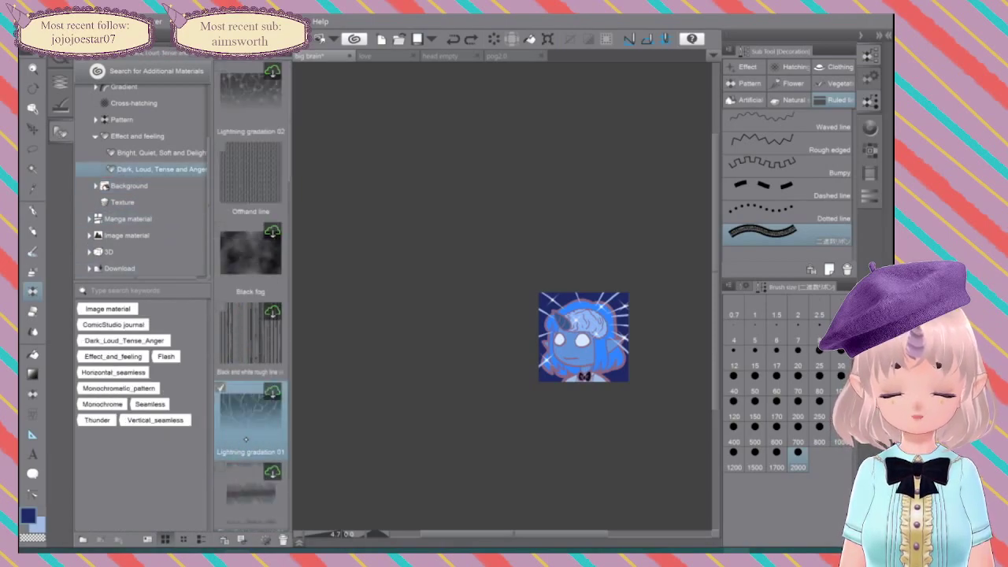
drag(292, 213, 421, 221)
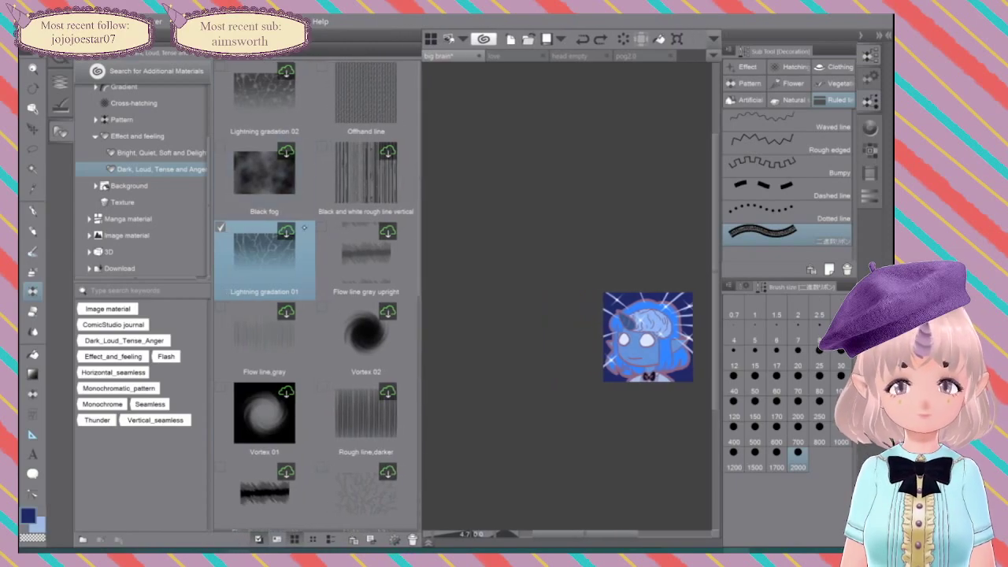
Step: Place the Lightning gradation 02 material on the canvas, downloading it from the cloud
double_click(264, 95)
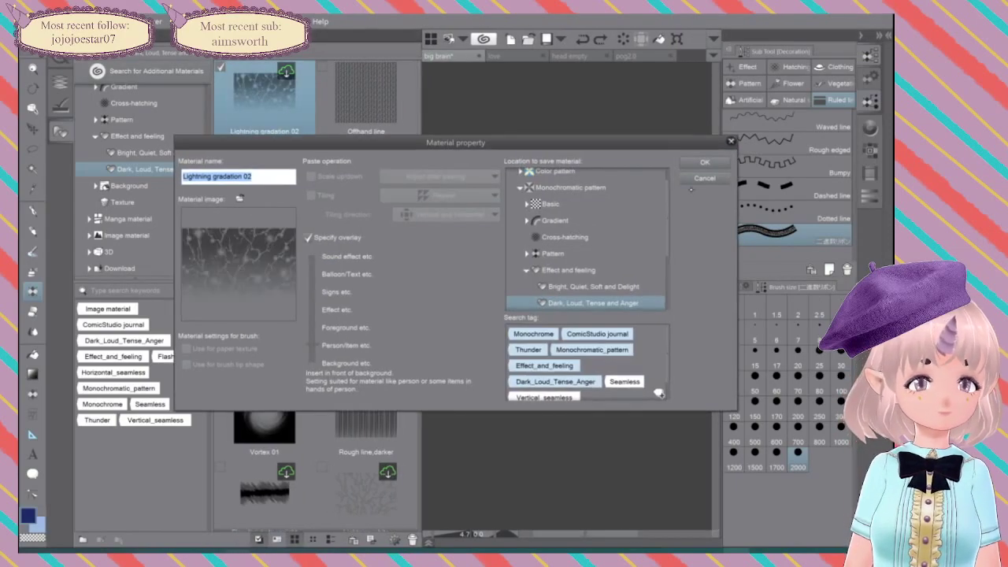
click(704, 178)
drag(264, 96, 631, 304)
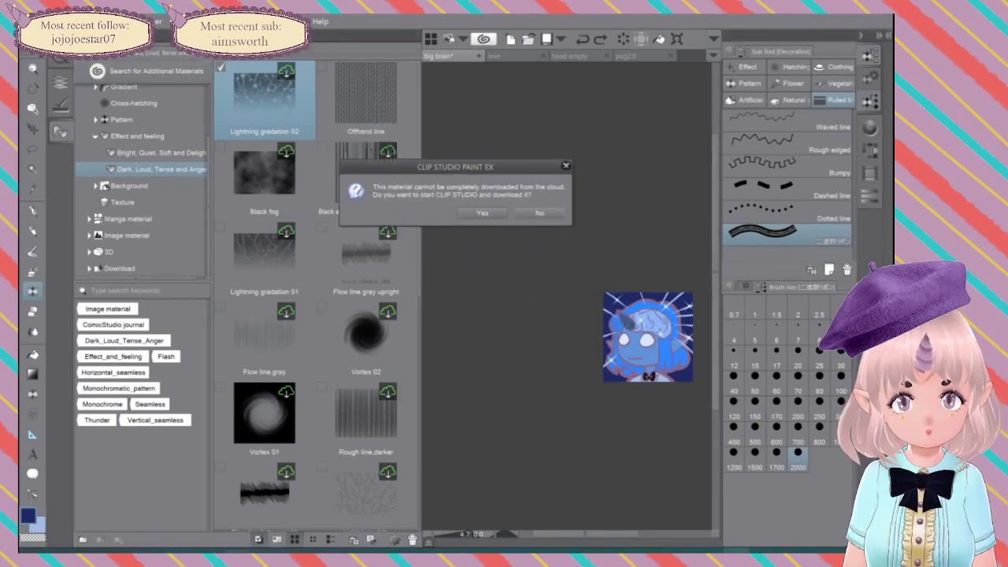
click(471, 213)
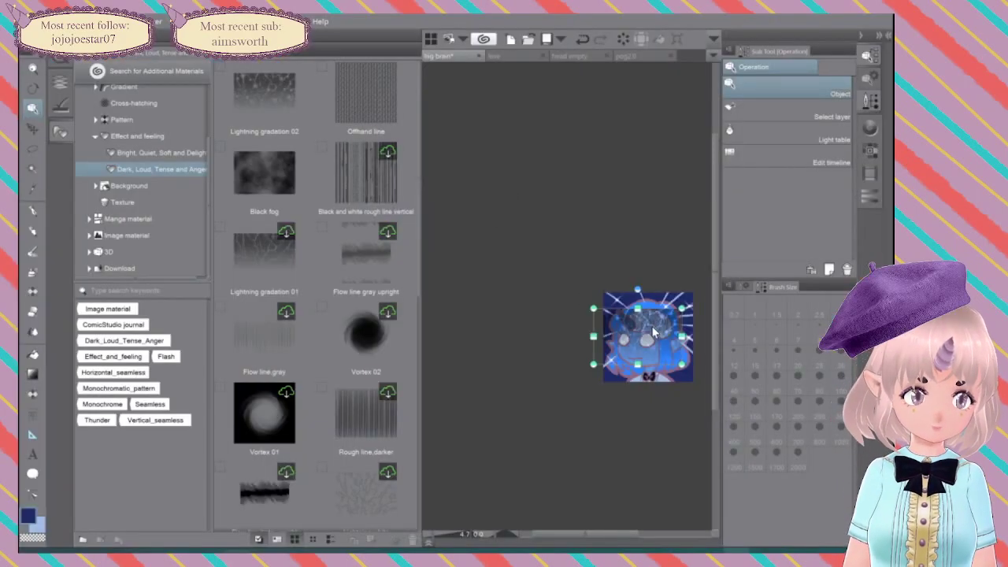
Step: Position the lightning material over the artwork, enlarge it to a scale ratio of about 113 and rotate it 180 degrees
click(60, 82)
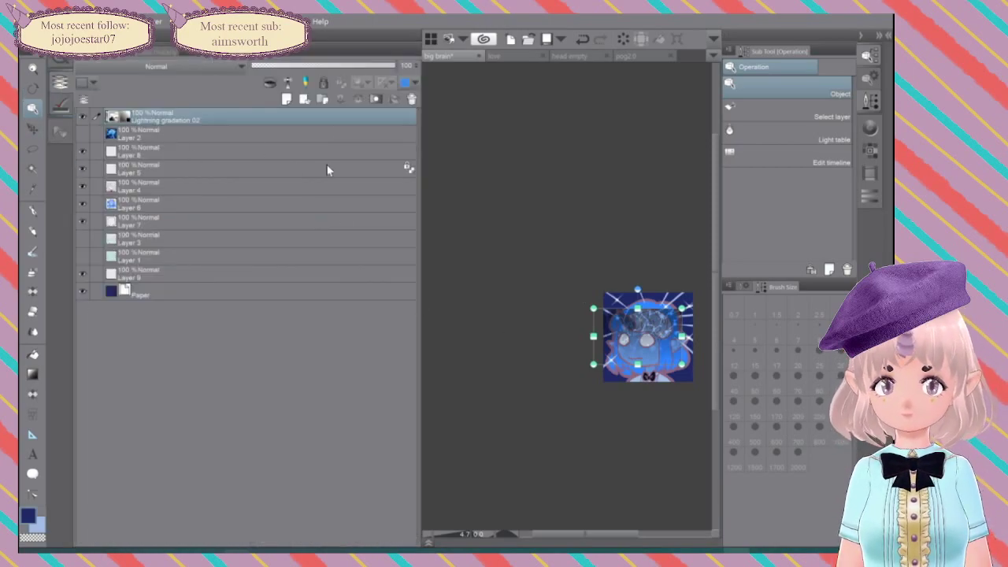
drag(647, 343, 558, 311)
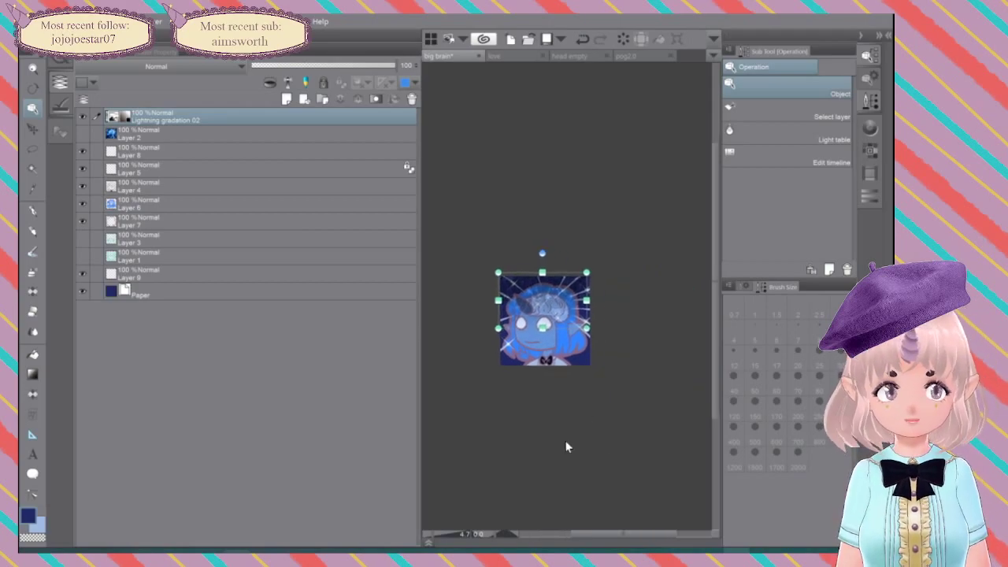
drag(421, 309, 236, 315)
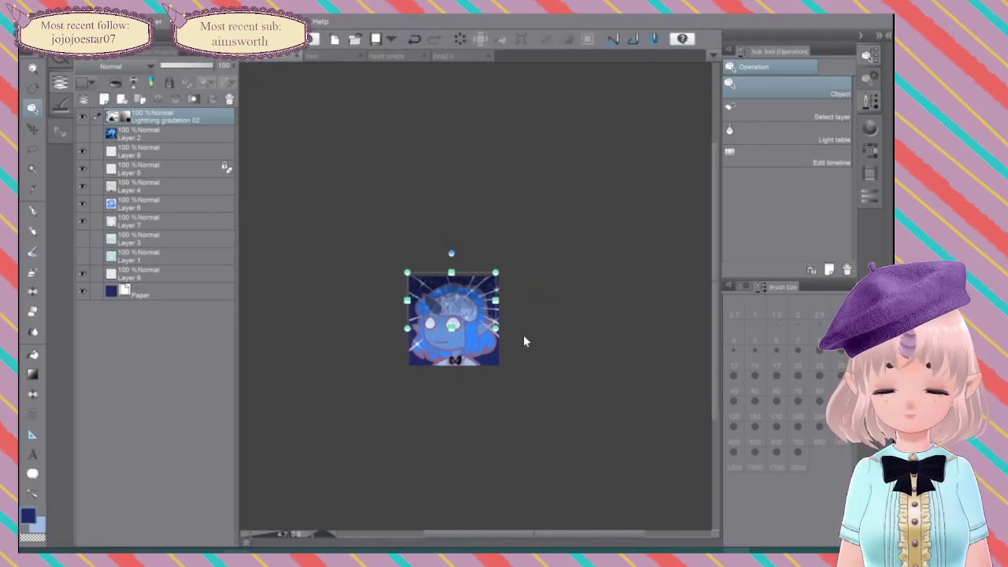
drag(497, 329, 508, 357)
drag(456, 253, 471, 334)
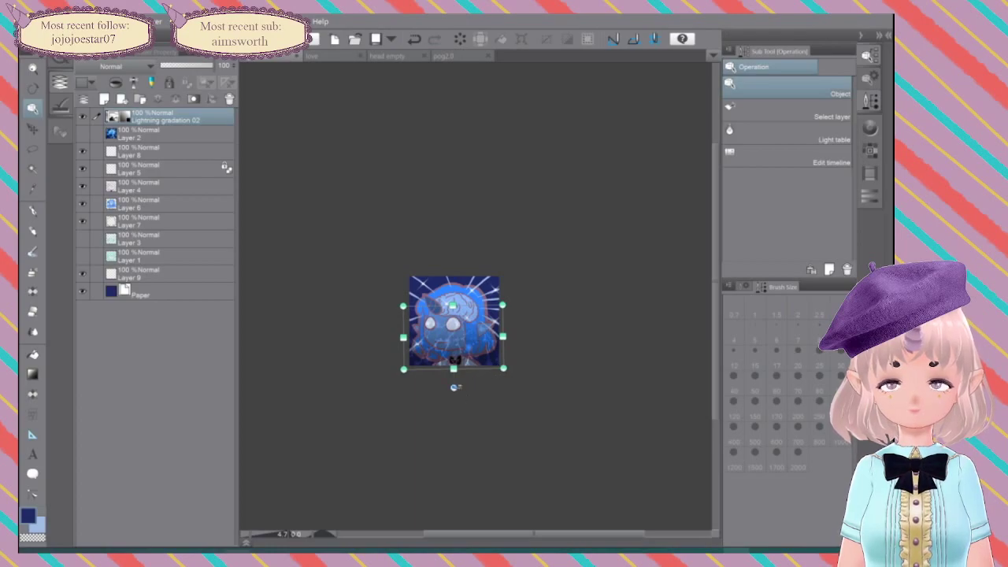
drag(454, 386, 453, 388)
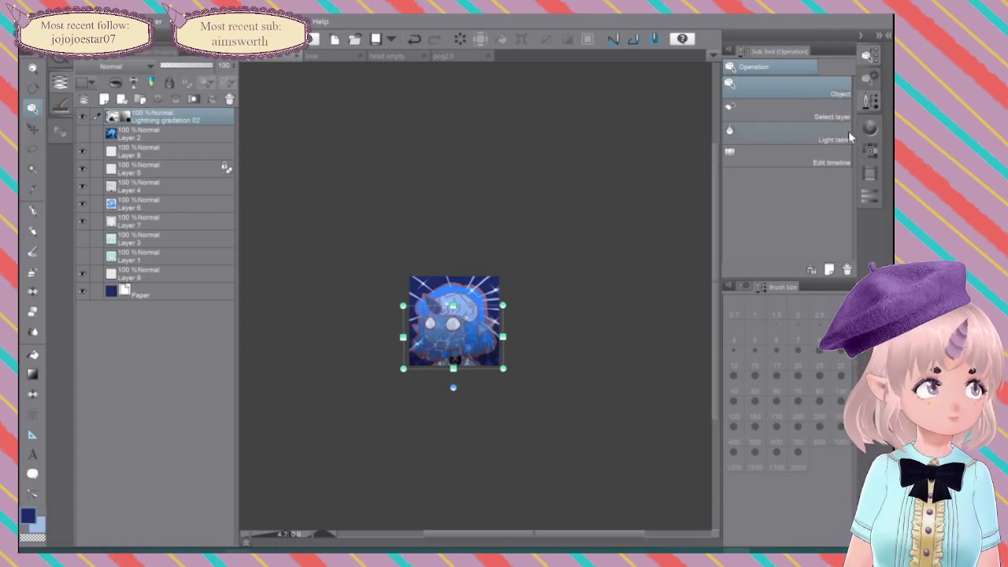
Step: Move the Lightning gradation 02 layer directly beneath Layer 7 and enlarge the material to a scale ratio of about 147
click(872, 79)
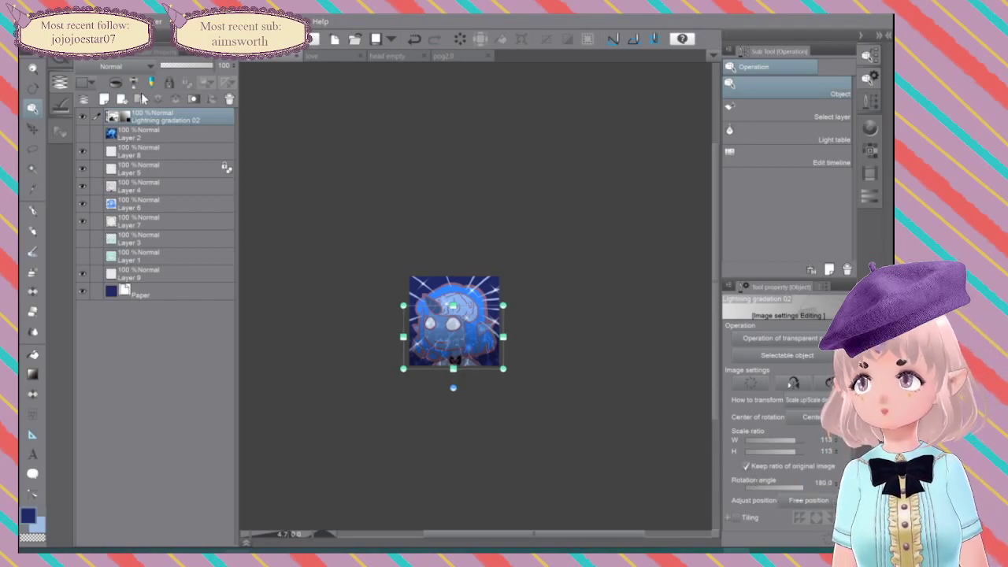
drag(165, 118, 191, 234)
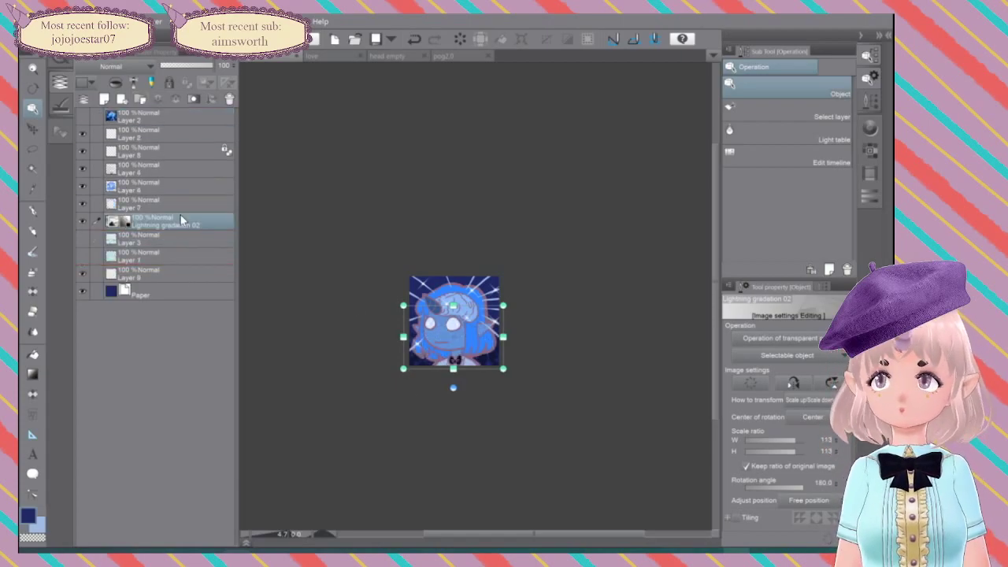
click(61, 104)
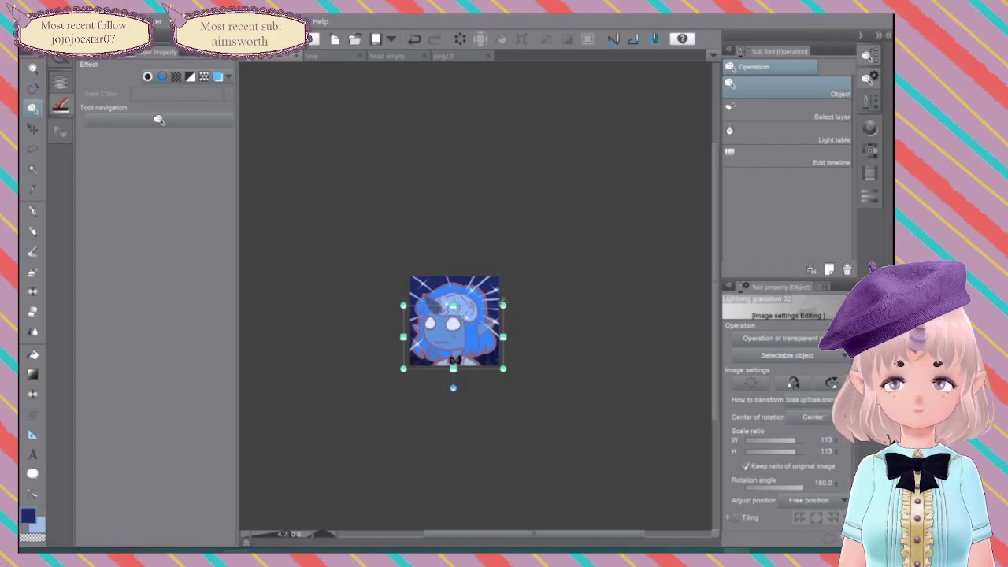
drag(504, 304, 533, 258)
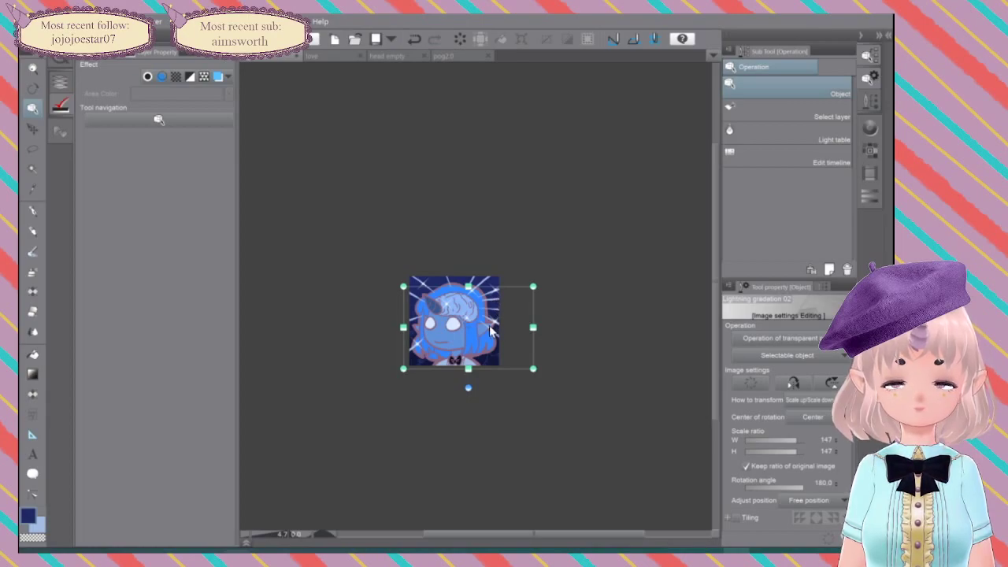
Step: Undo the accidental change to the character artwork, reselect the Lightning gradation 02 layer and shift the material left to centre it horizontally
key(Return)
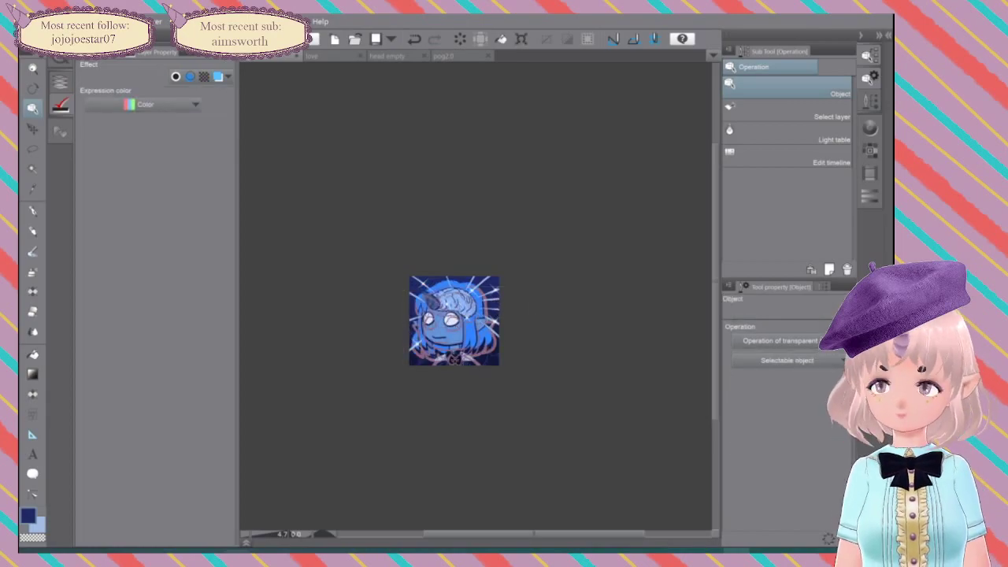
key(ctrl+z)
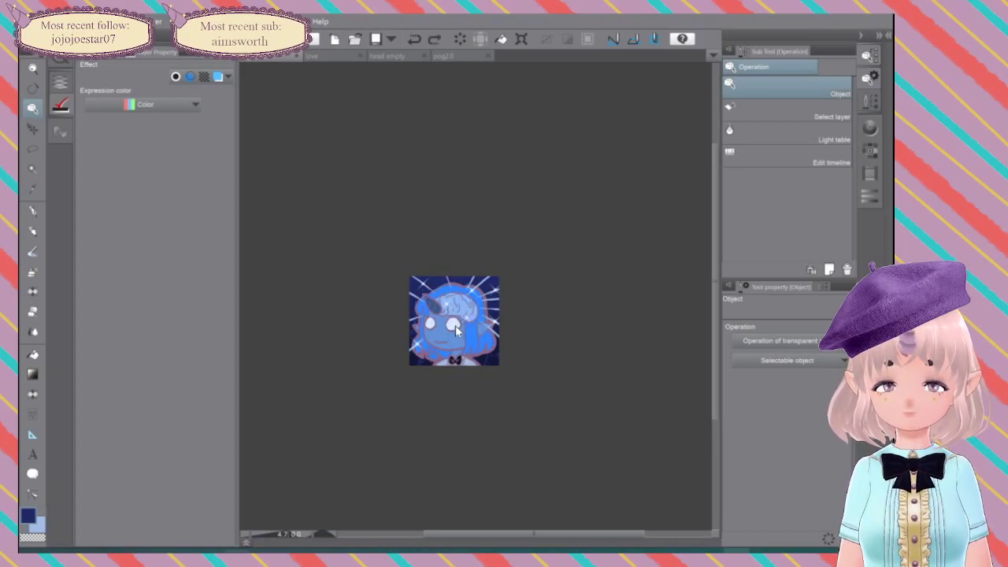
click(32, 127)
click(59, 82)
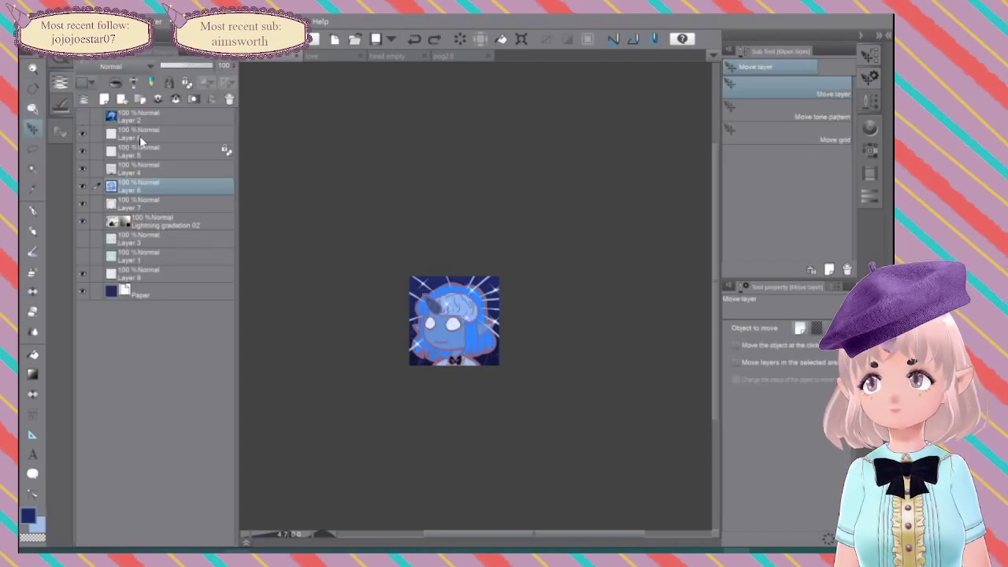
click(138, 226)
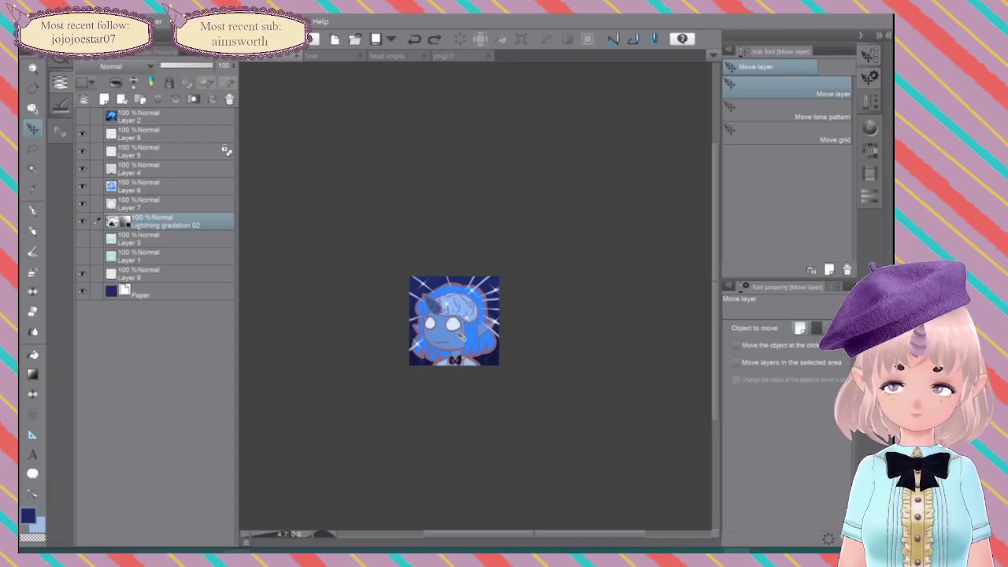
click(32, 108)
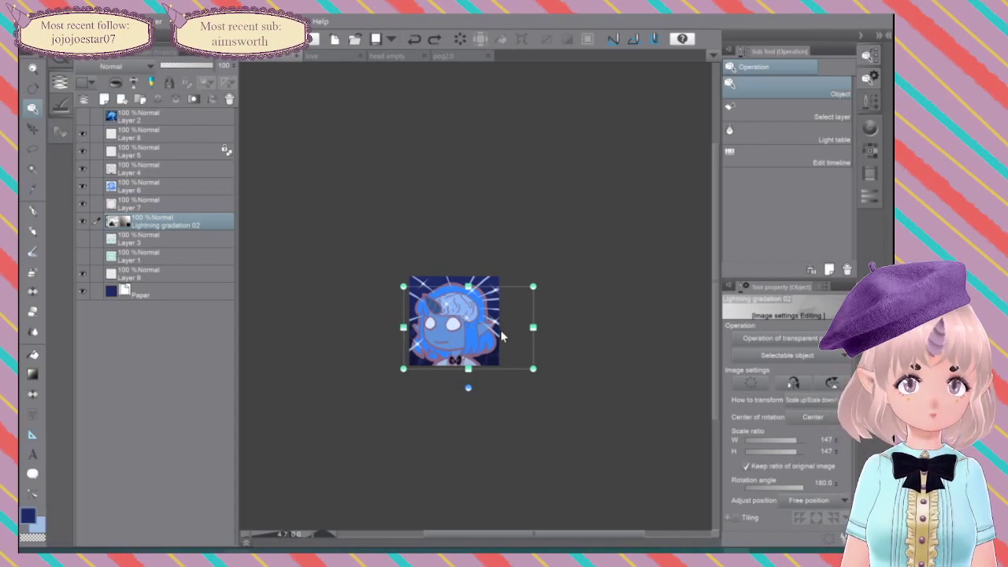
drag(478, 369, 468, 371)
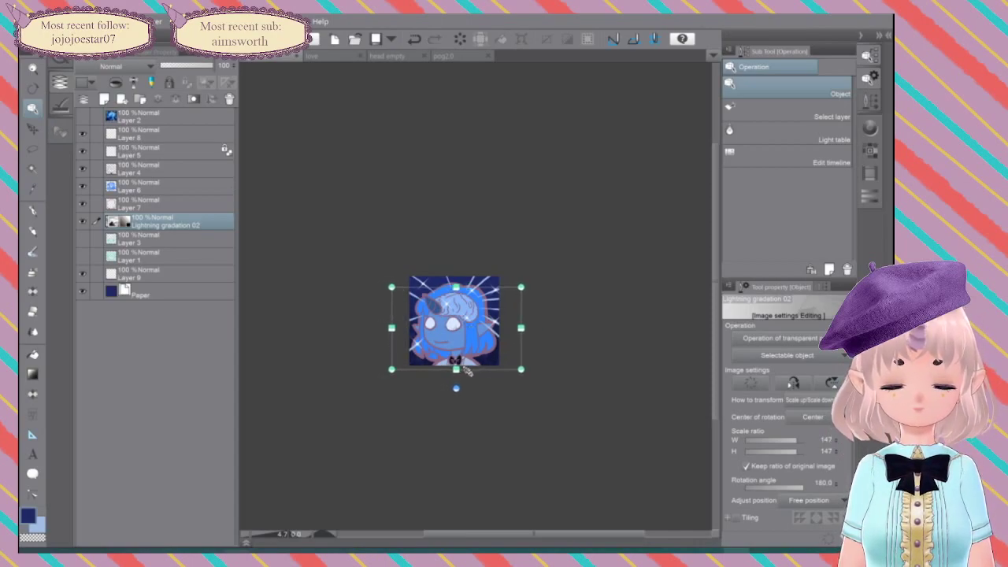
Step: Enlarge the lightning material upward so that it covers the whole background up to beyond the canvas's upper edge
scroll(482, 323, up, 5)
scroll(526, 328, up, 3)
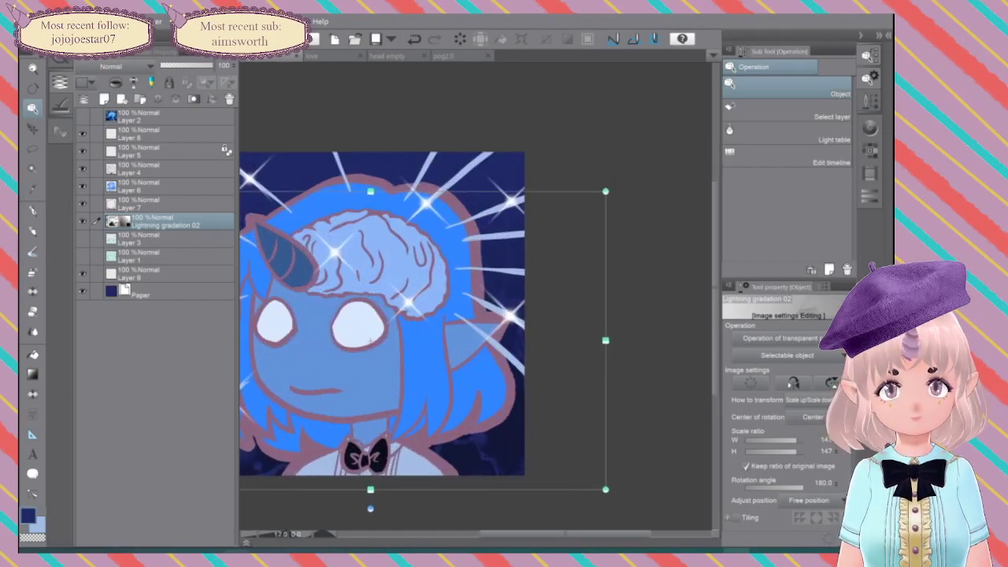
drag(525, 328, 623, 318)
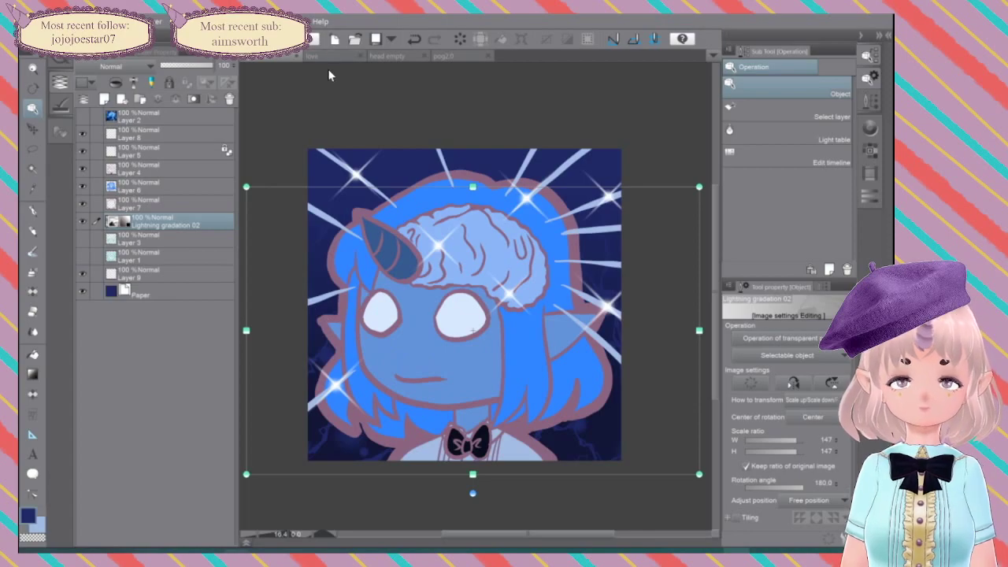
drag(473, 187, 501, 101)
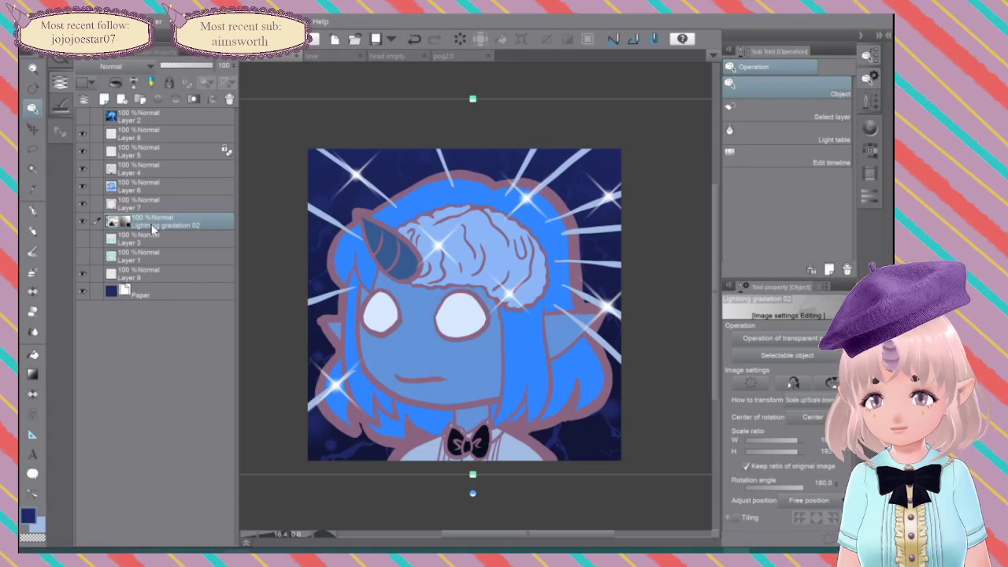
Step: Convert the Lightning gradation 02 layer to an image material layer with Gray expression color and Normal blending mode
click(31, 131)
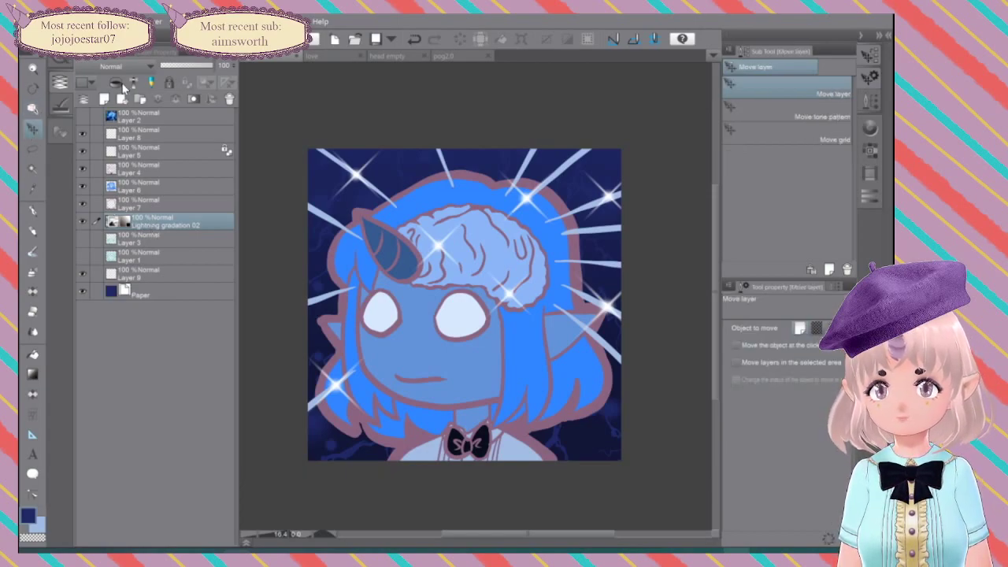
click(61, 107)
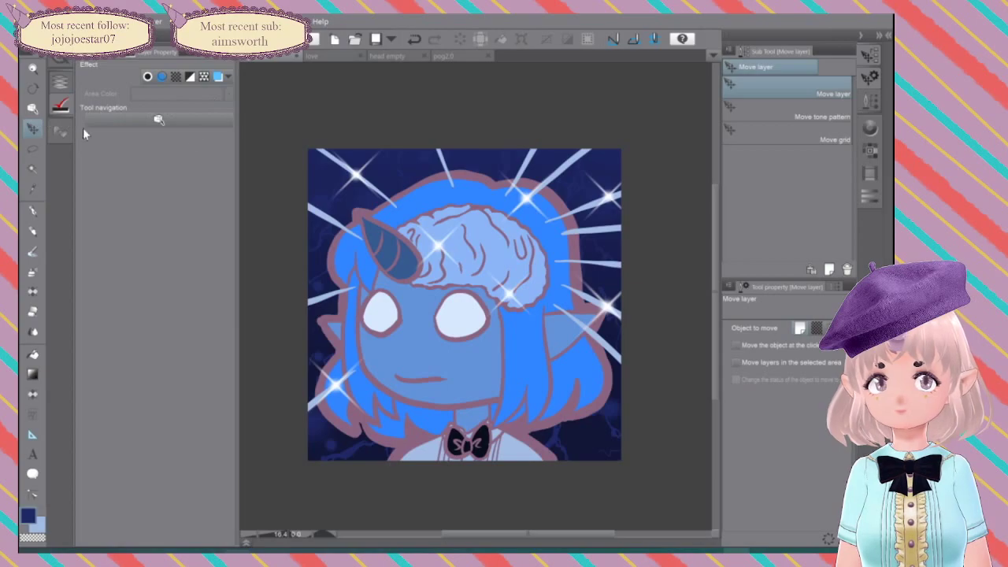
click(57, 79)
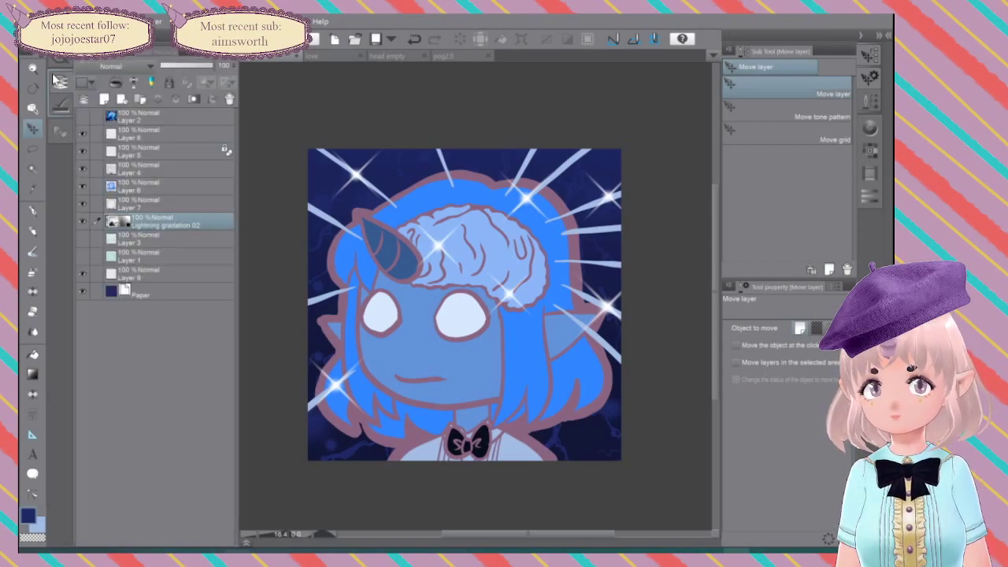
right_click(164, 224)
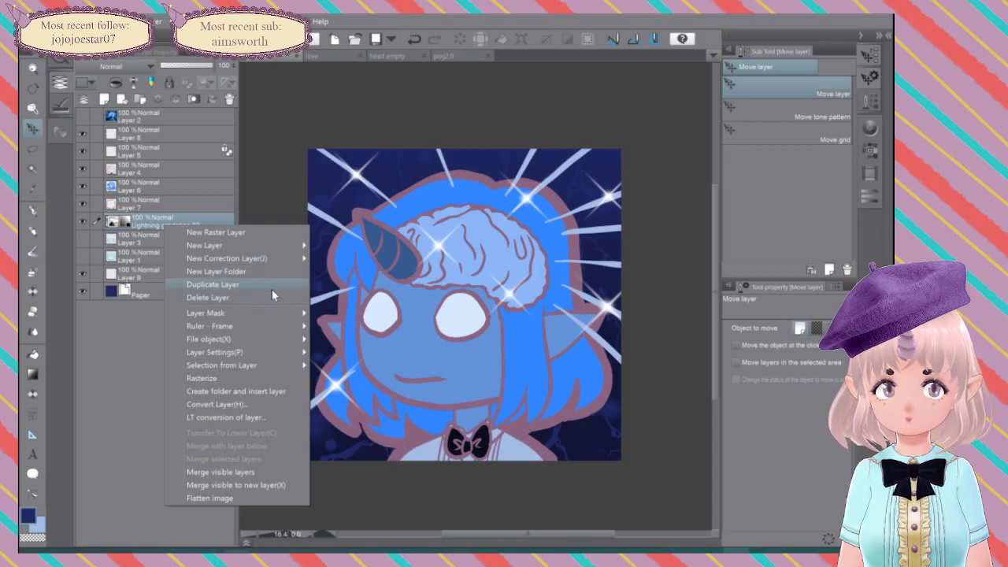
click(260, 404)
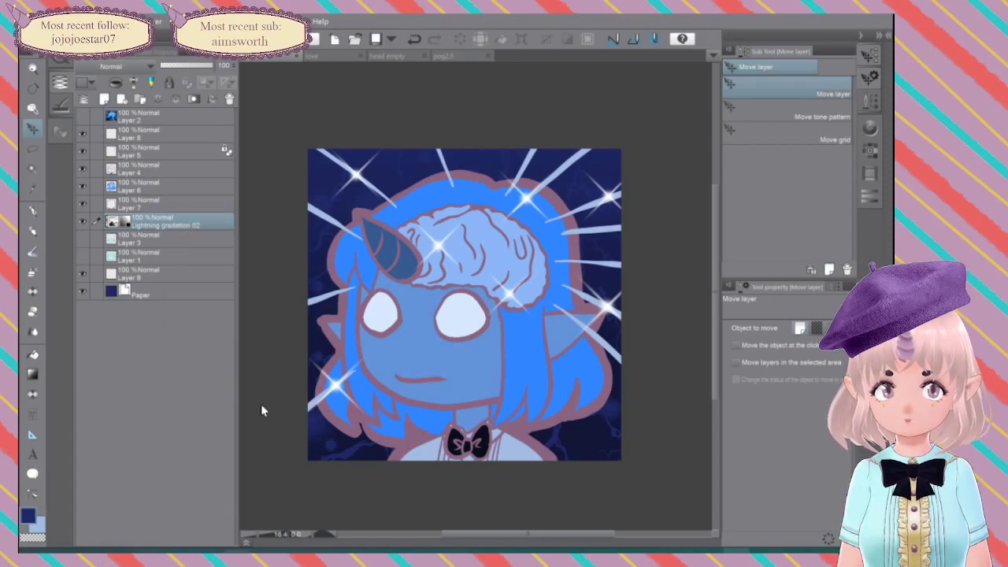
click(580, 238)
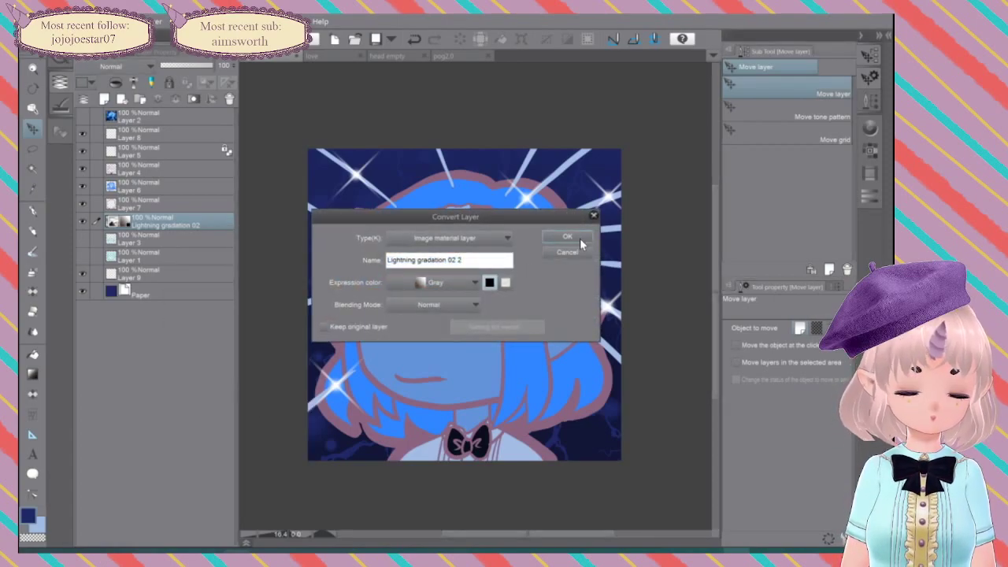
Step: Convert the Lightning gradation 02 2 layer to a raster layer with Gray expression color and Normal blending mode
right_click(182, 224)
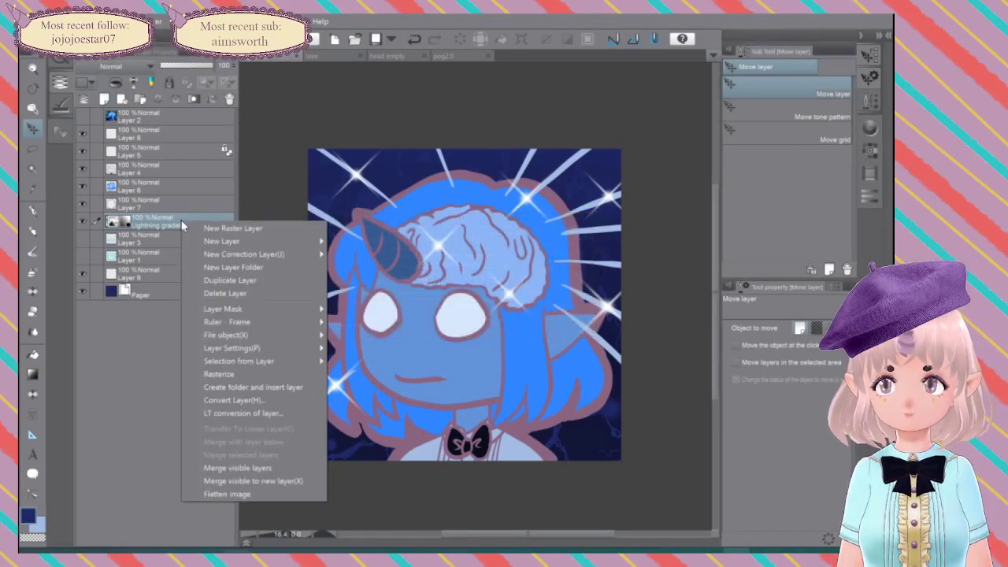
click(257, 401)
click(479, 238)
click(445, 252)
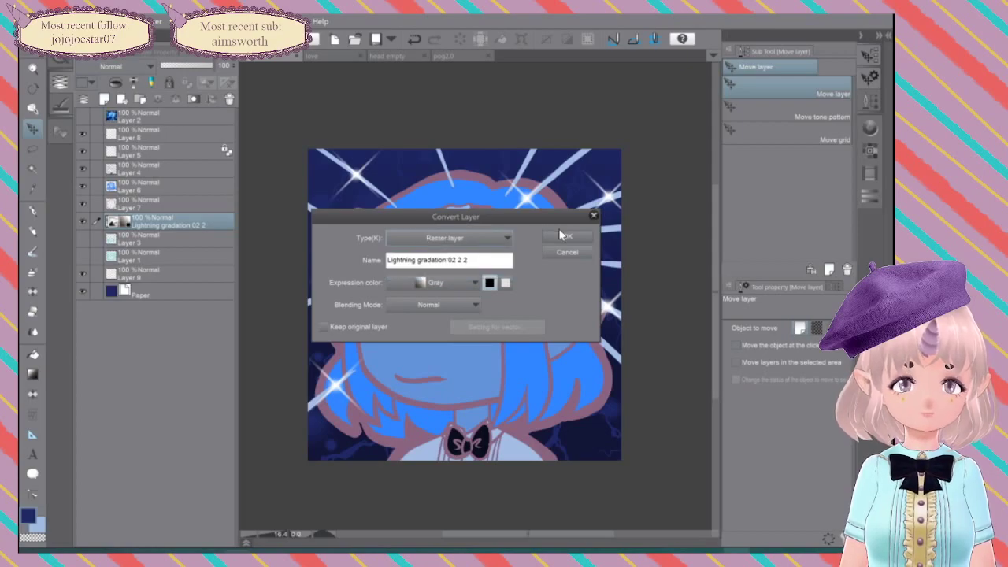
click(560, 235)
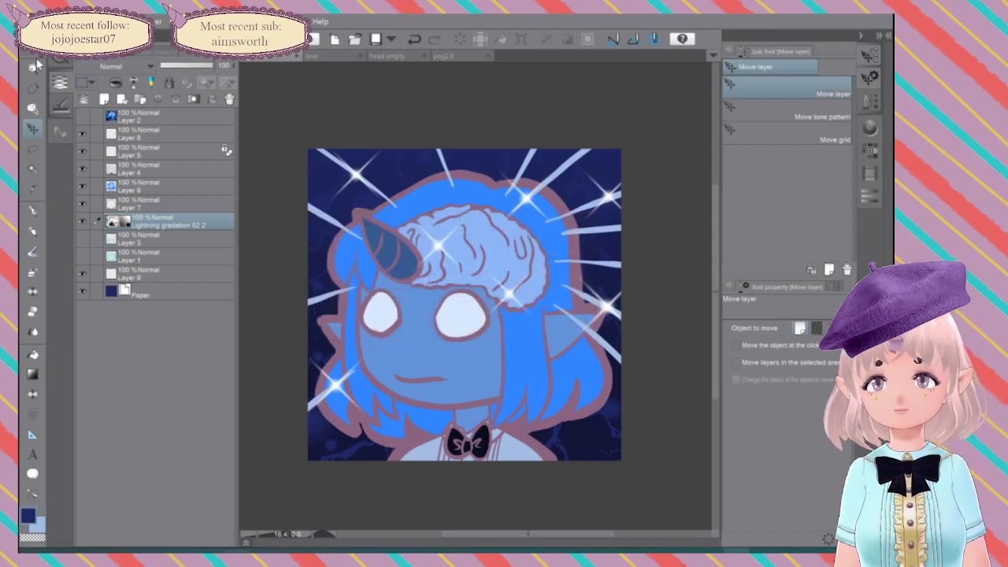
Step: Set the expression color of the rasterized lightning layer to Color and show the color wheel
click(59, 107)
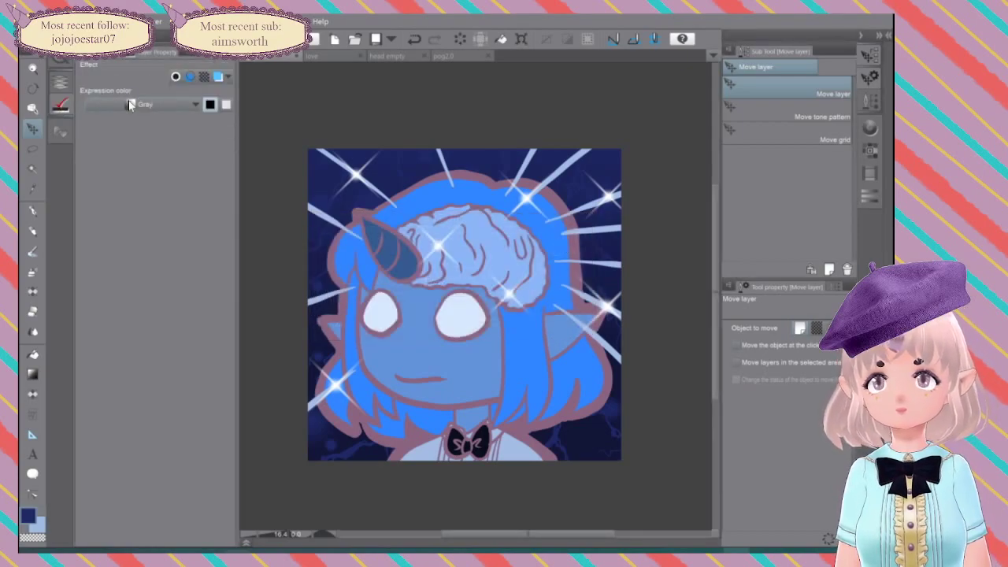
click(172, 106)
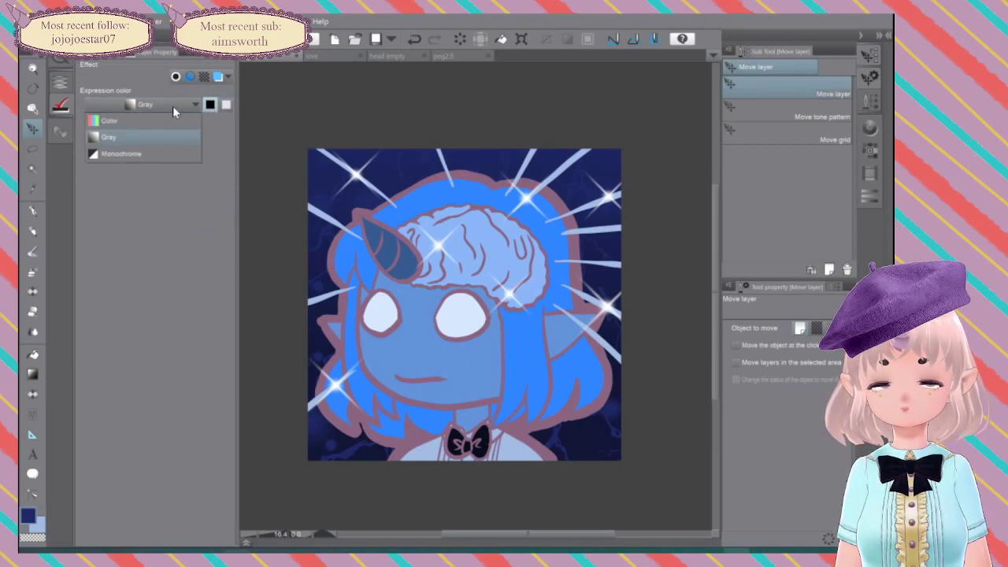
click(131, 119)
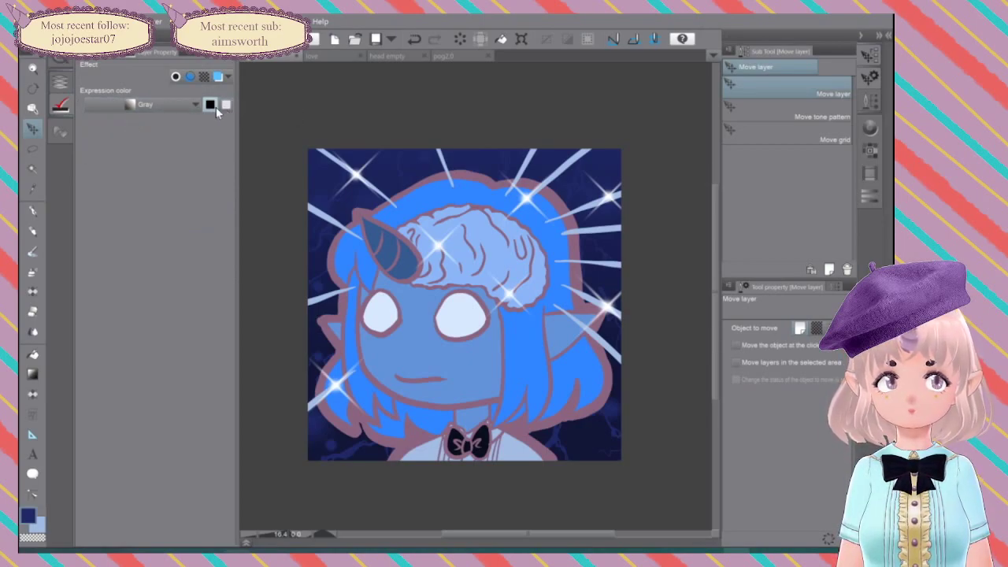
click(870, 128)
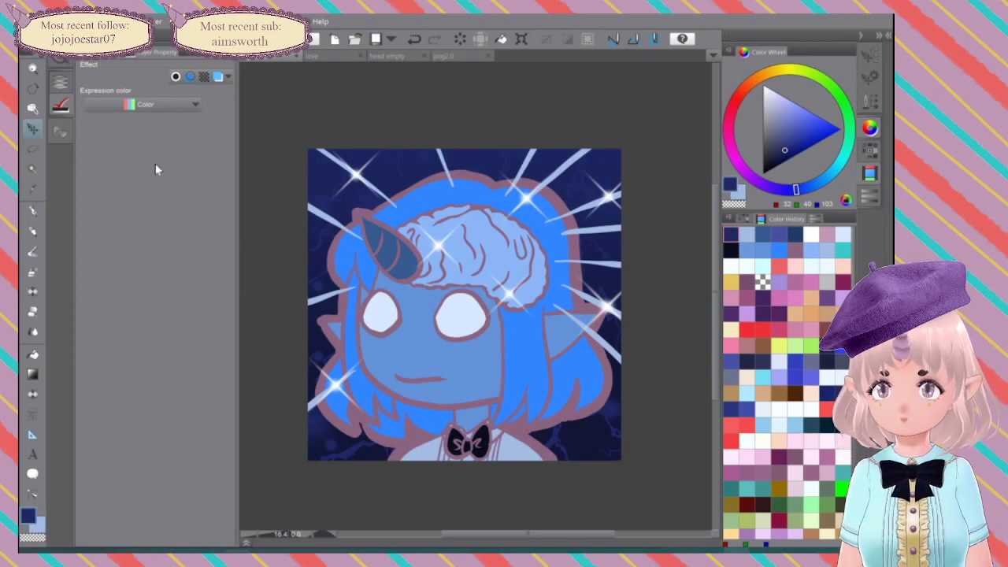
Step: Lock the transparent pixels of the Lightning gradation 02 2 2 layer
click(60, 82)
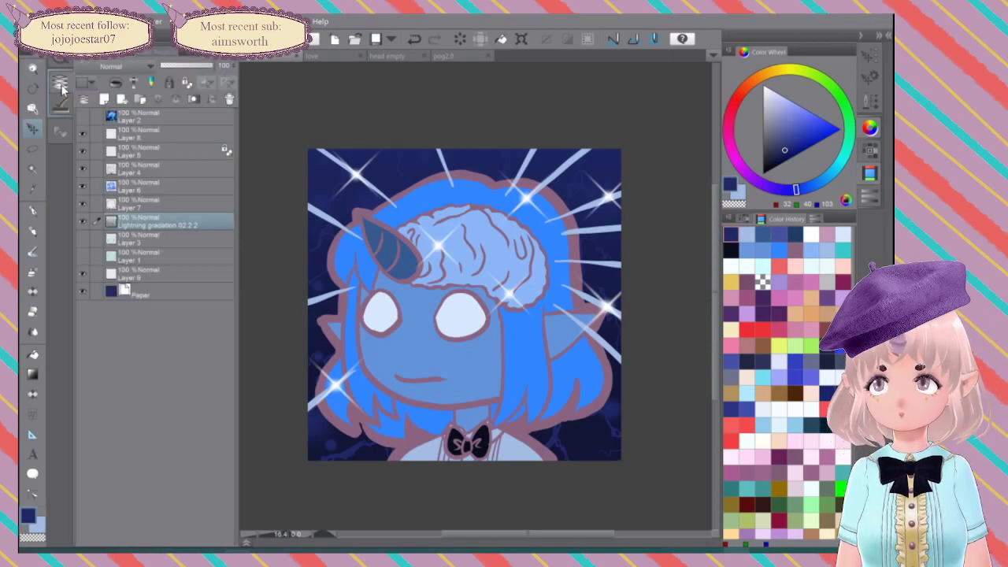
right_click(170, 224)
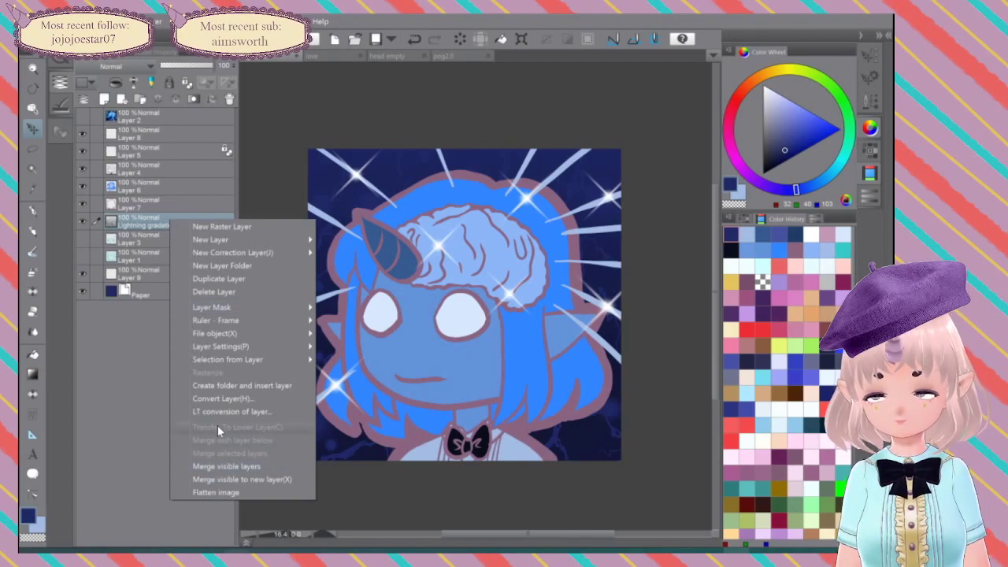
mouse_move(254, 345)
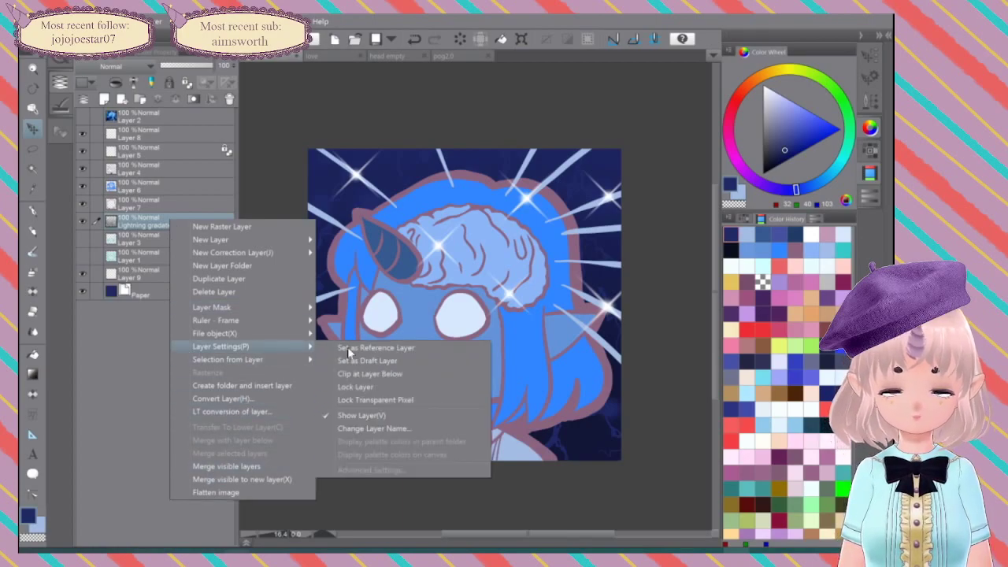
click(373, 398)
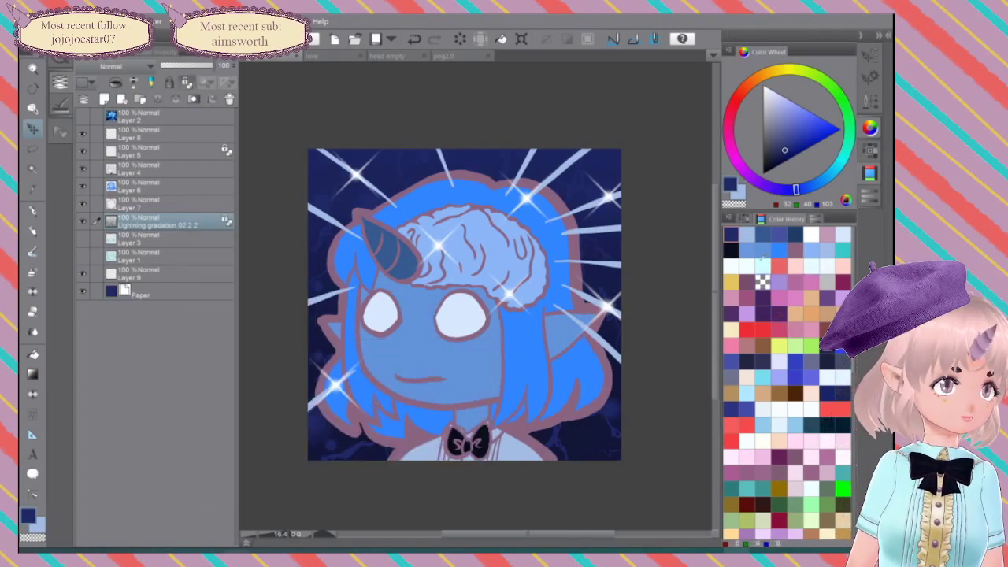
Step: Pick the near-black navy from the color history and set the G-pen to brush size 2000
click(731, 249)
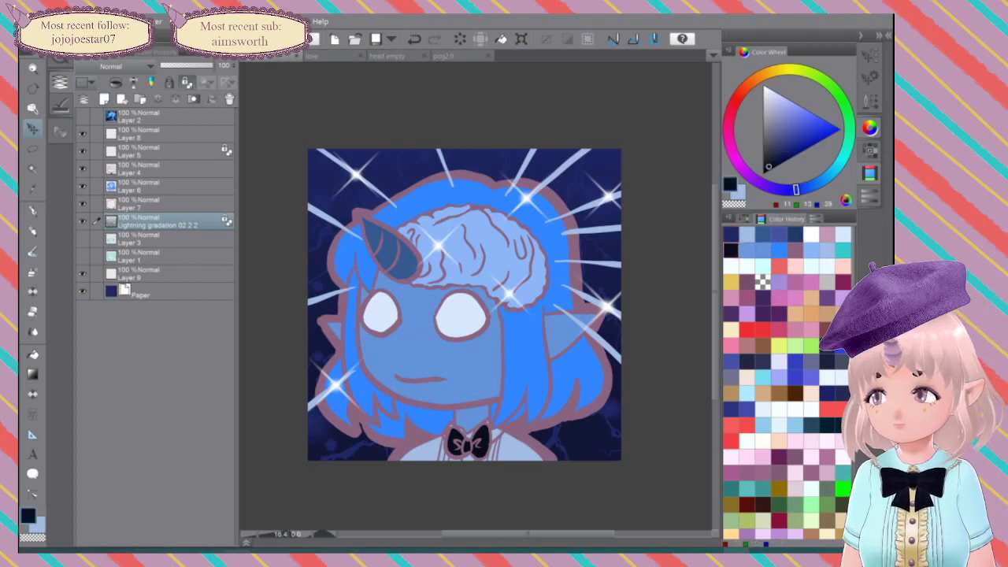
key(p)
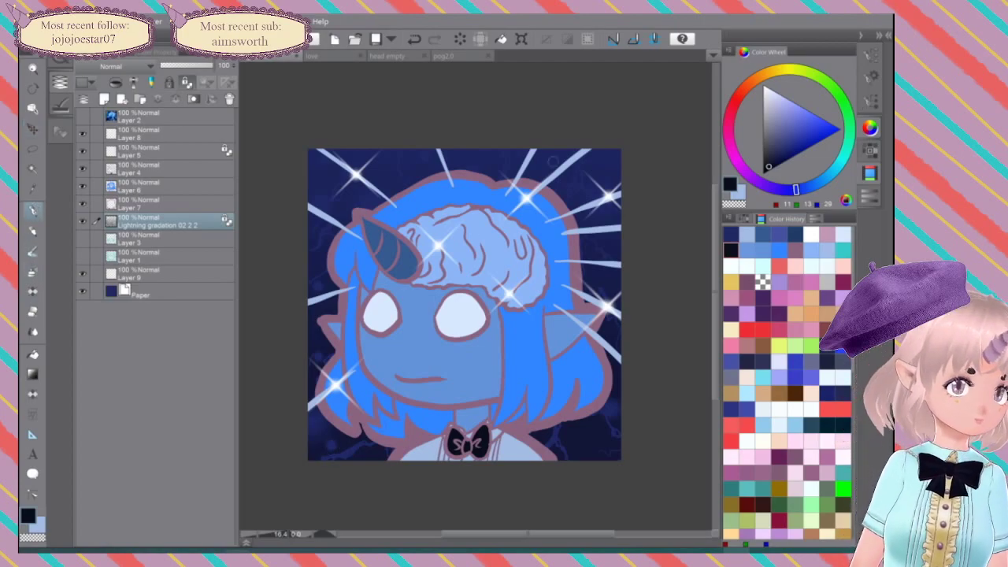
click(868, 103)
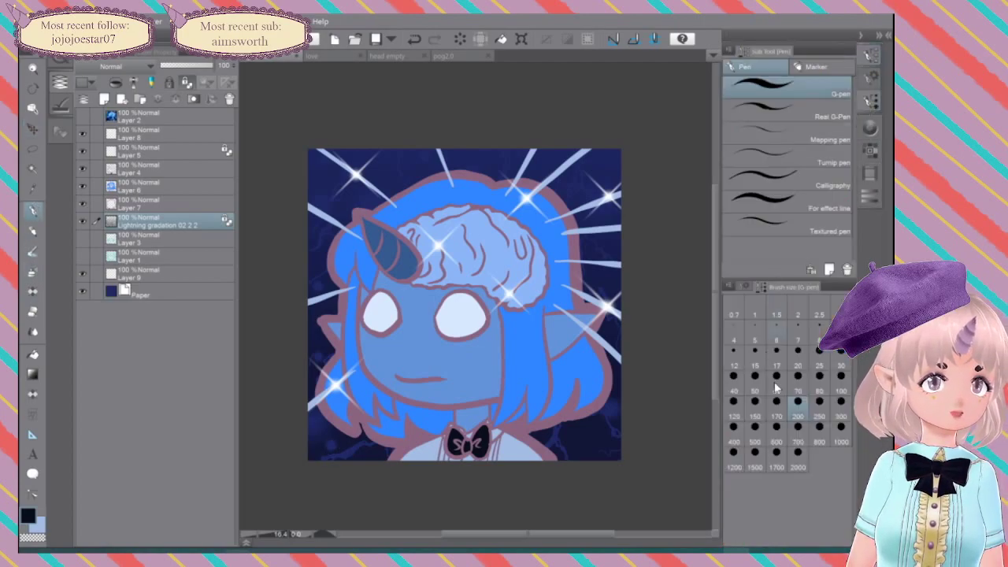
click(800, 467)
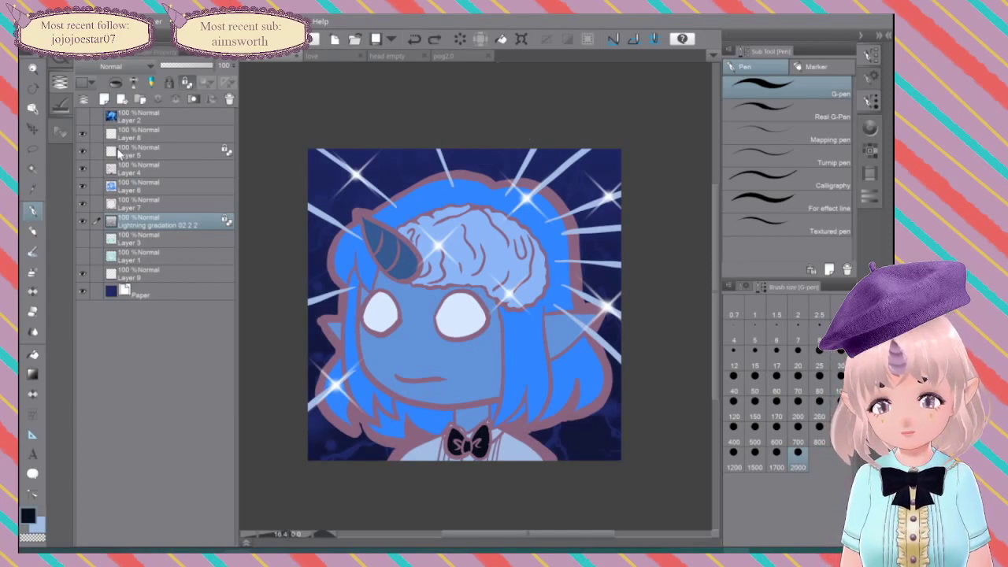
Step: Try the Monochrome expression color on the lightning layer and choose the dark blue background color from the color history
click(58, 101)
click(127, 103)
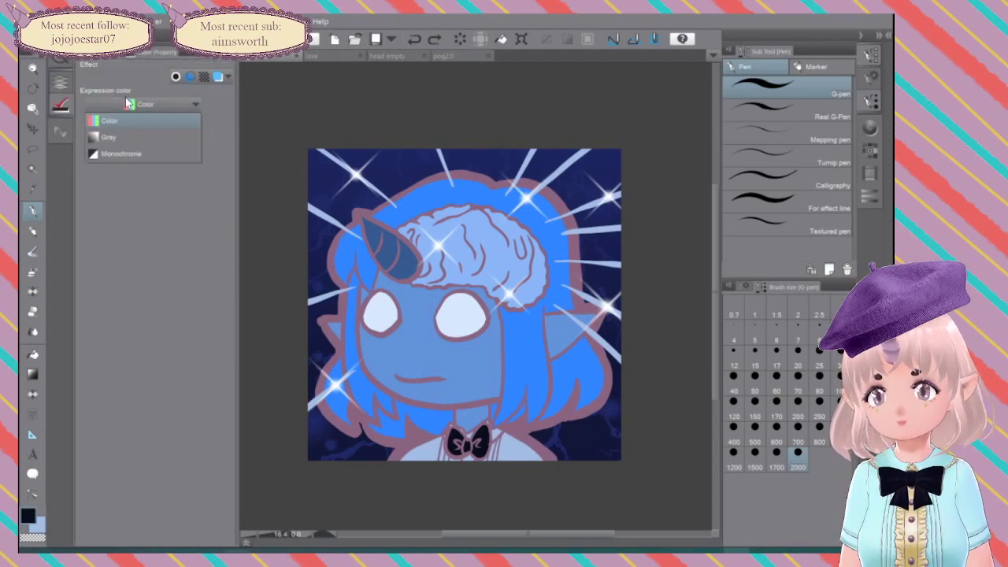
click(127, 152)
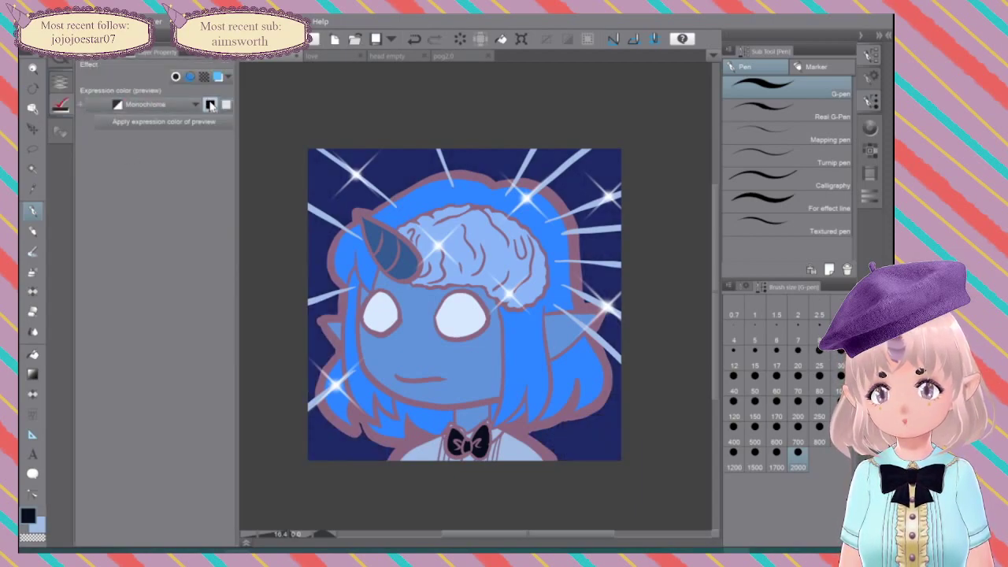
click(870, 126)
click(747, 234)
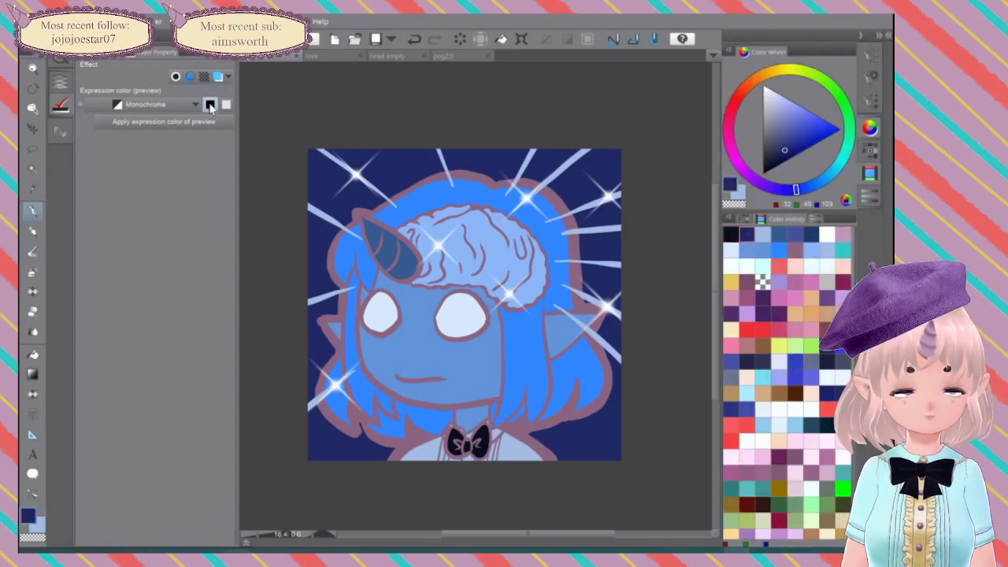
Step: Bring up the G-pen's tool properties and undo the lightning layer's Monochrome expression color
click(870, 150)
click(870, 103)
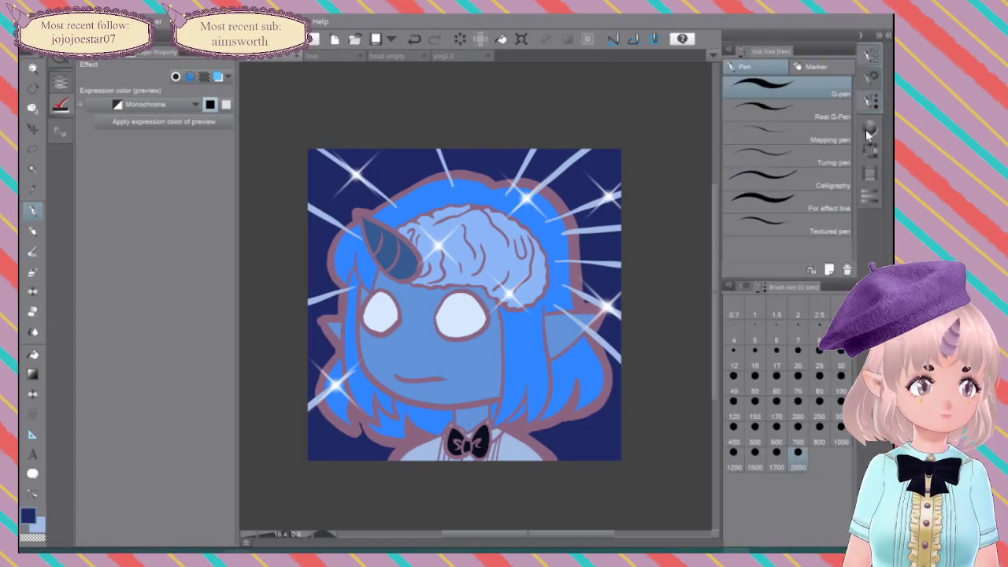
click(871, 79)
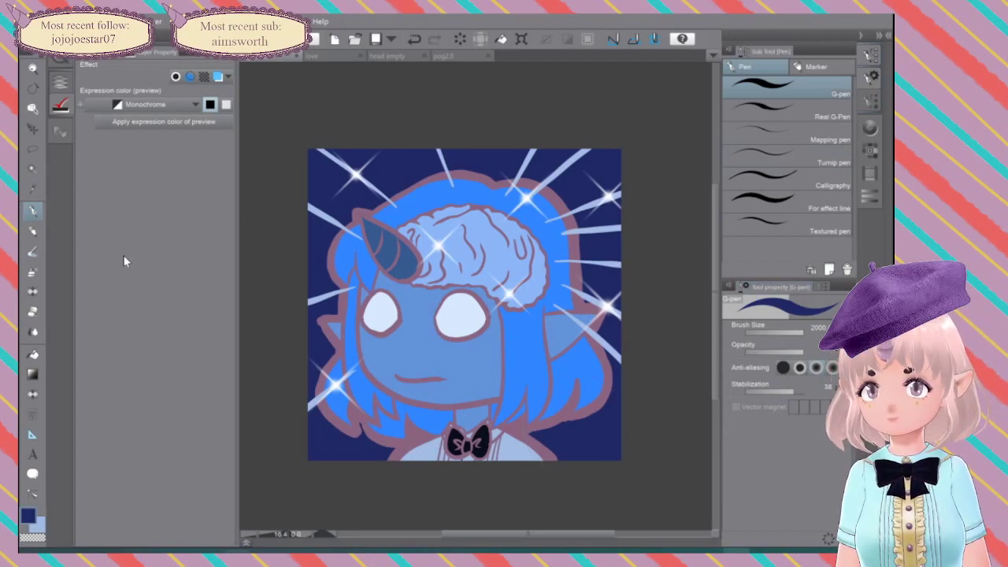
key(ctrl+z)
key(ctrl+z)
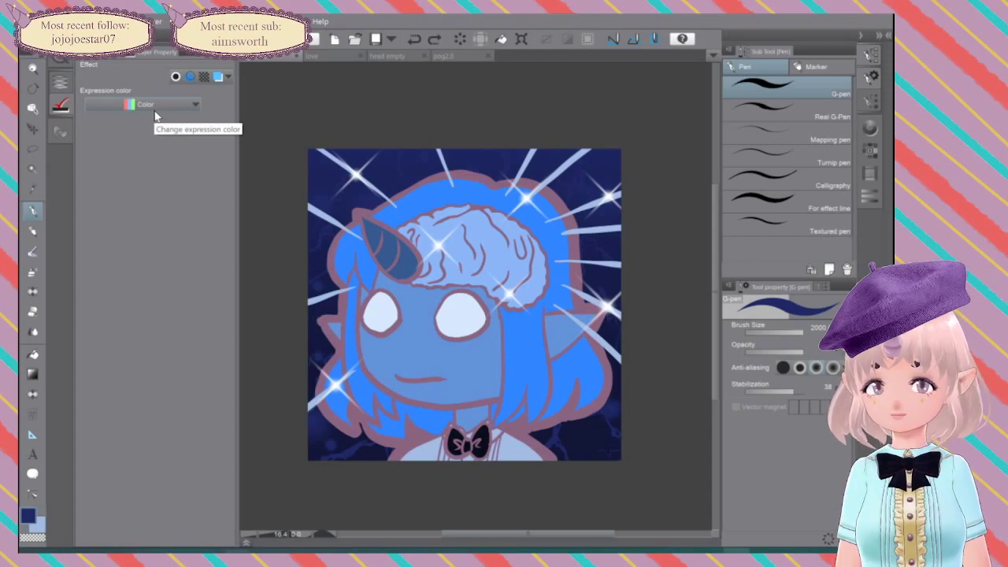
click(60, 81)
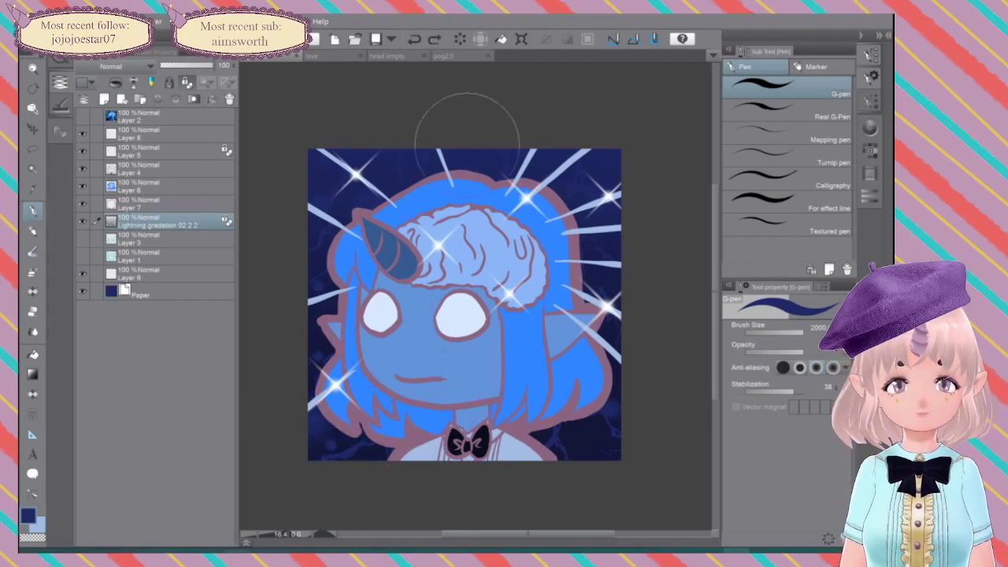
click(870, 128)
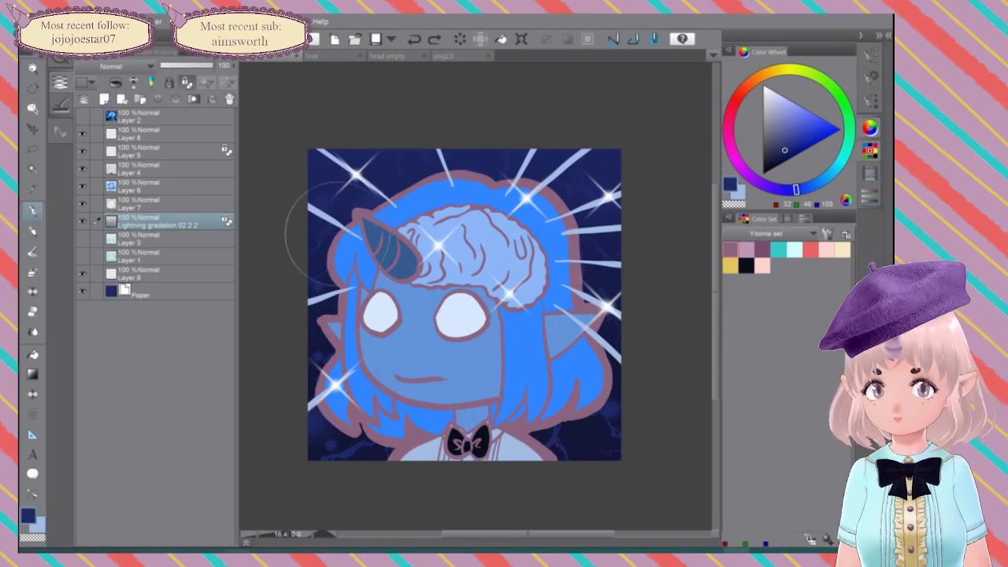
click(187, 82)
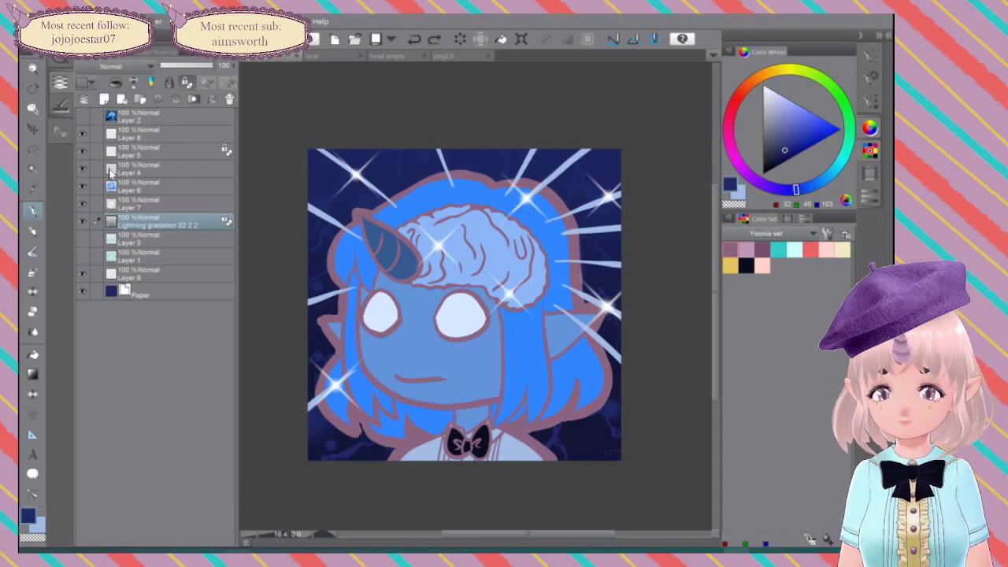
right_click(169, 221)
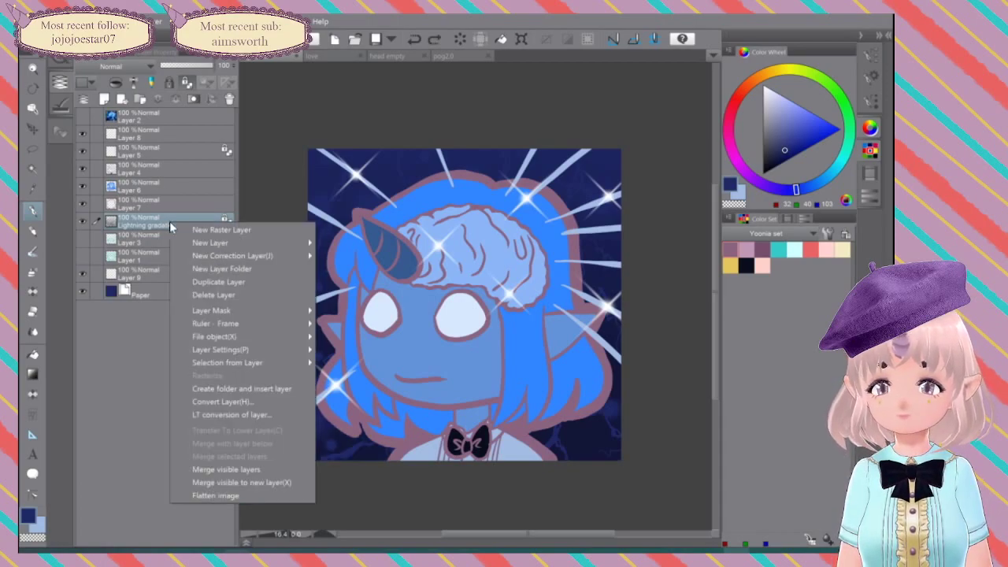
click(106, 68)
click(106, 68)
Step: Switch the lightning layer's expression color to Monochrome for comparison and return it to Color
click(64, 101)
click(64, 101)
click(156, 106)
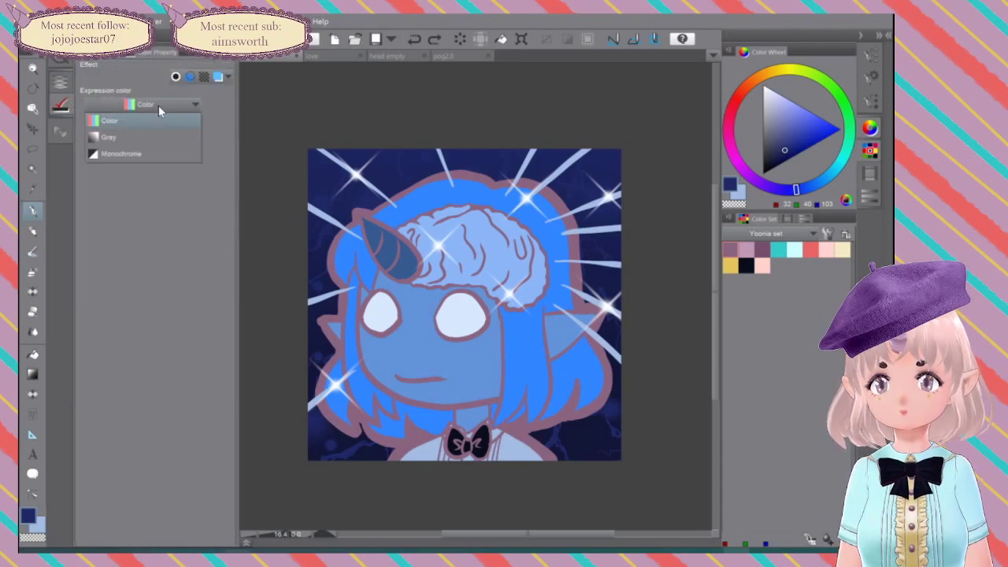
click(132, 121)
click(155, 105)
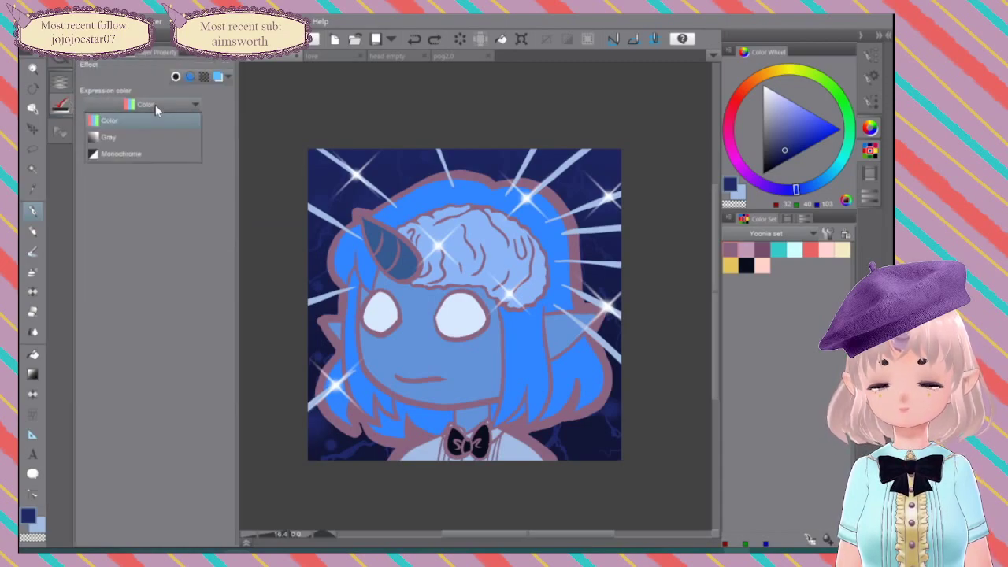
click(139, 151)
click(155, 105)
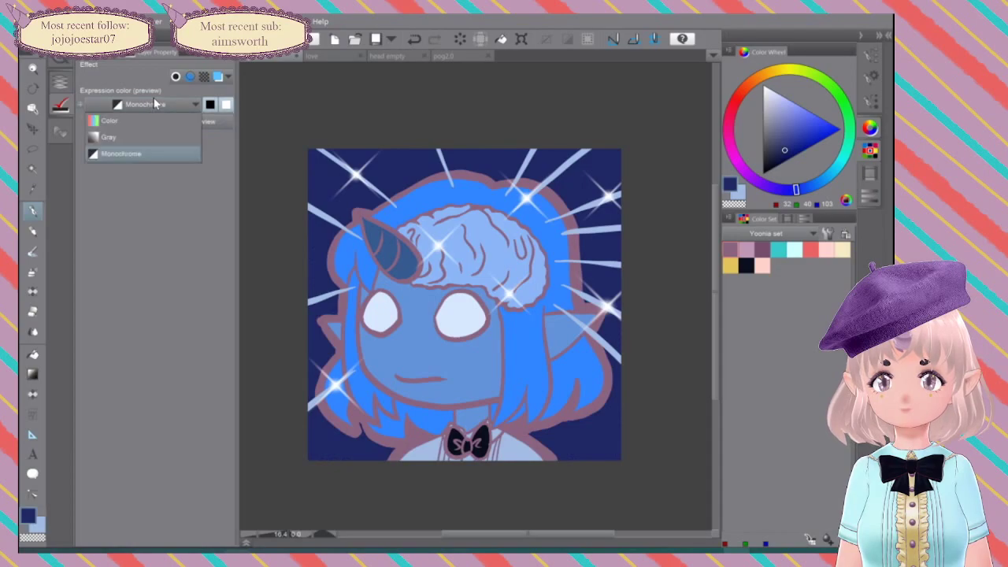
click(132, 122)
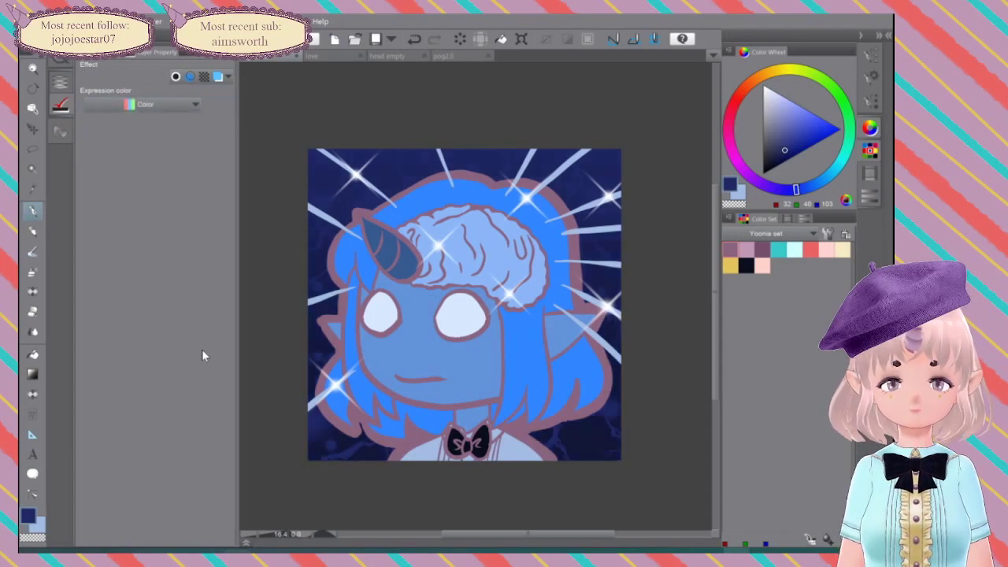
Step: Undo the lightning layer's expression color, transparency lock and conversion changes back to the original Lightning gradation 02 material layer
click(60, 82)
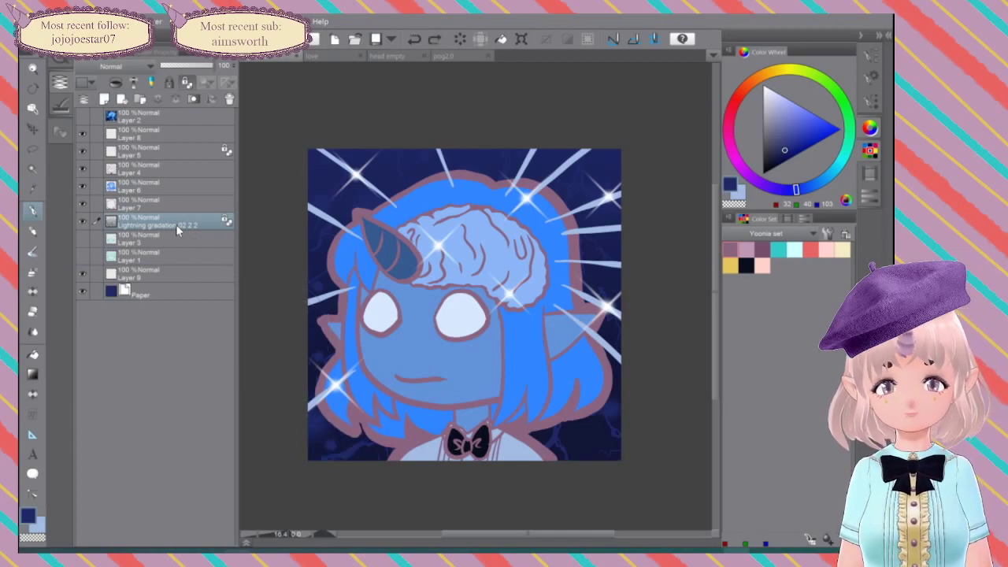
key(ctrl+z)
key(ctrl+z)
key(ctrl+z)
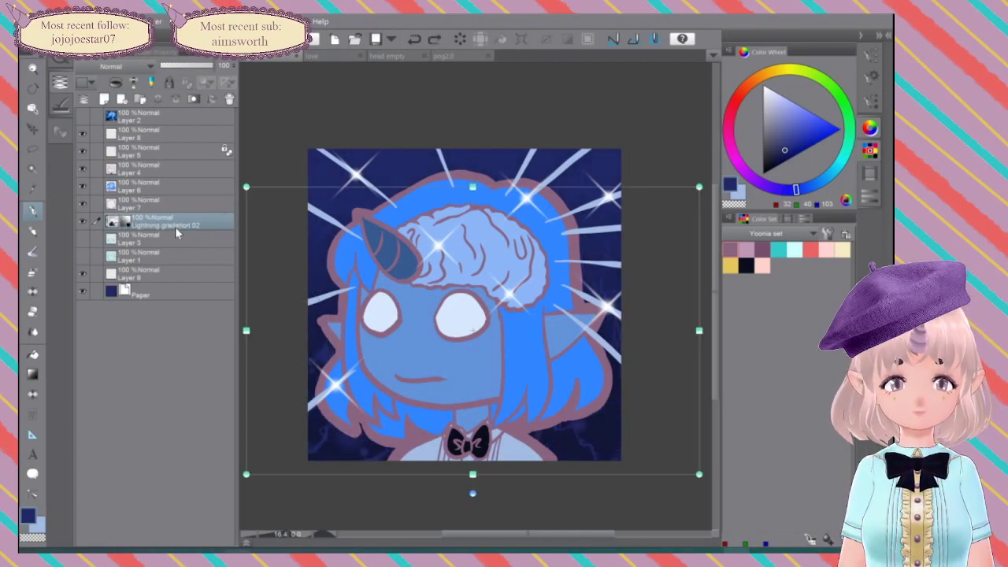
key(Return)
right_click(155, 226)
click(111, 373)
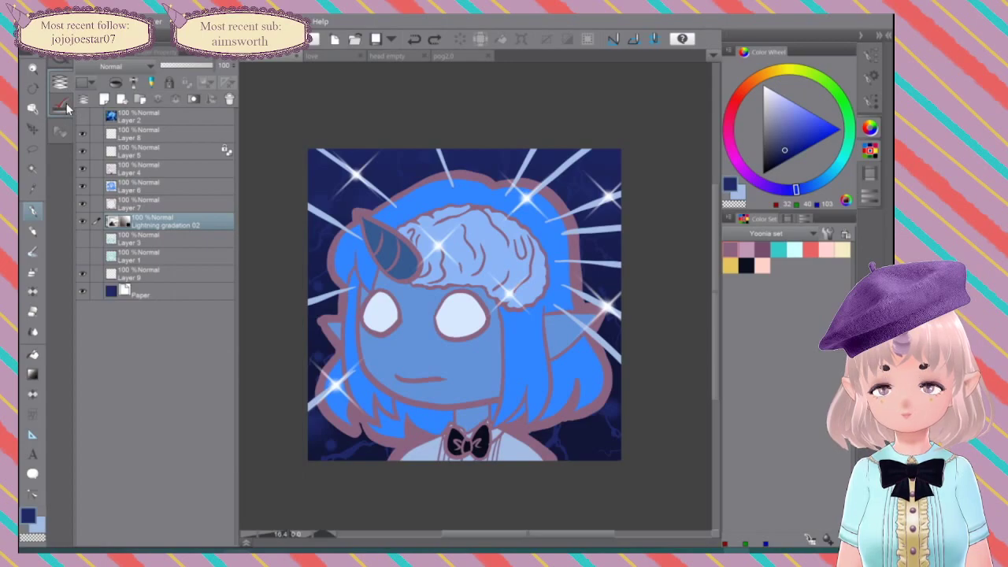
Step: Convert the Lightning gradation 02 layer again, with Gray expression color and Normal blending mode
right_click(164, 224)
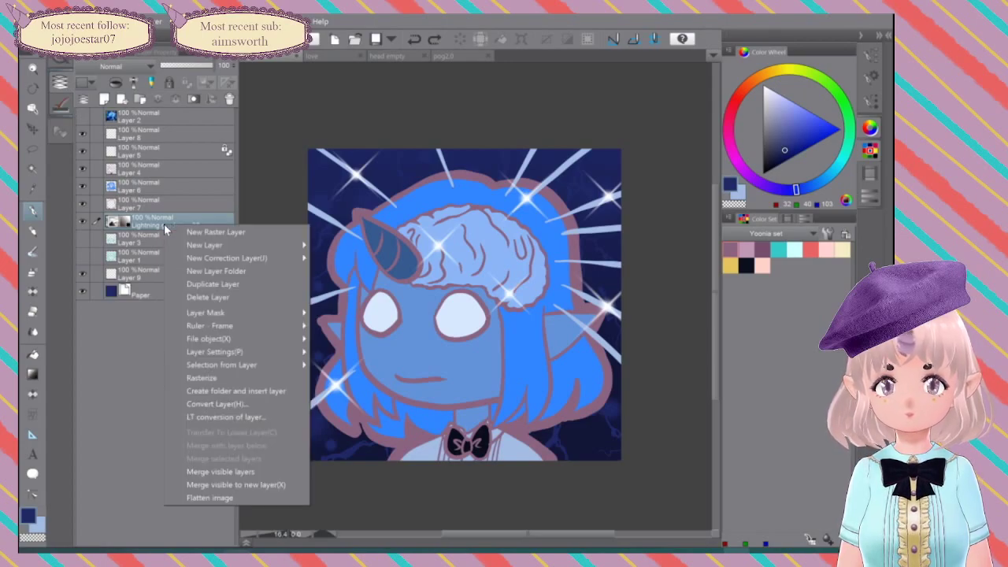
click(221, 404)
click(478, 240)
click(444, 251)
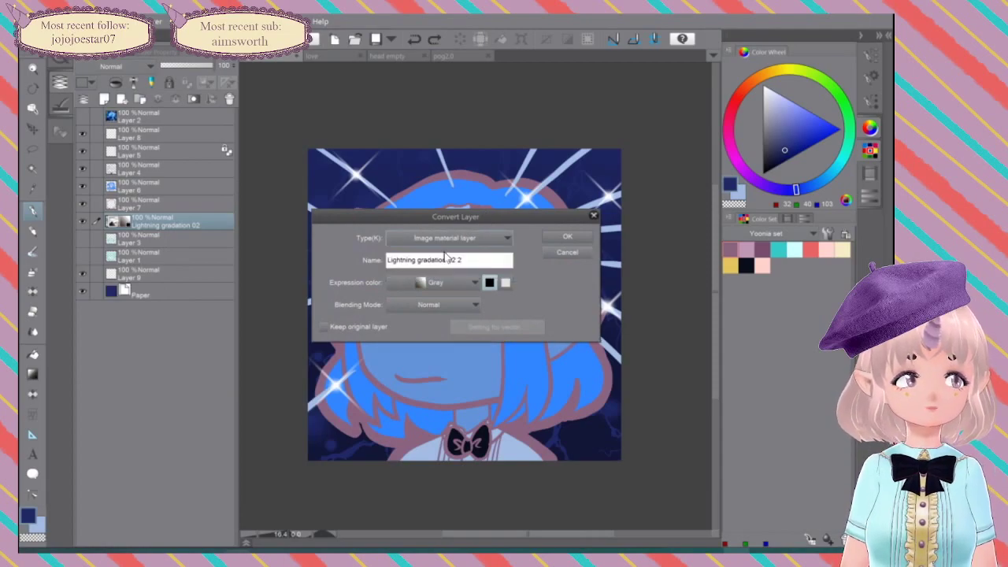
click(567, 239)
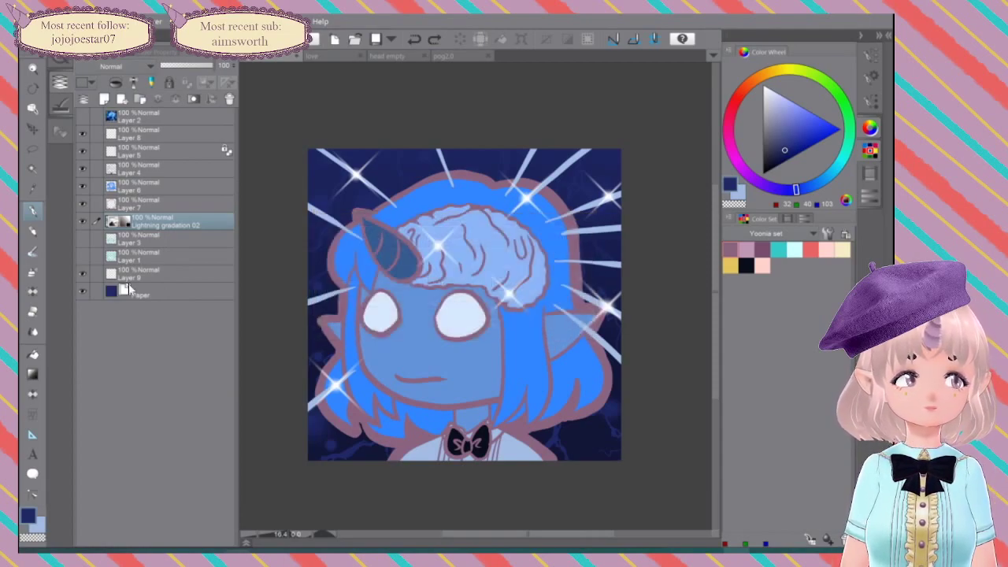
Step: Lock the transparent pixels of the converted Lightning gradation layer
right_click(157, 226)
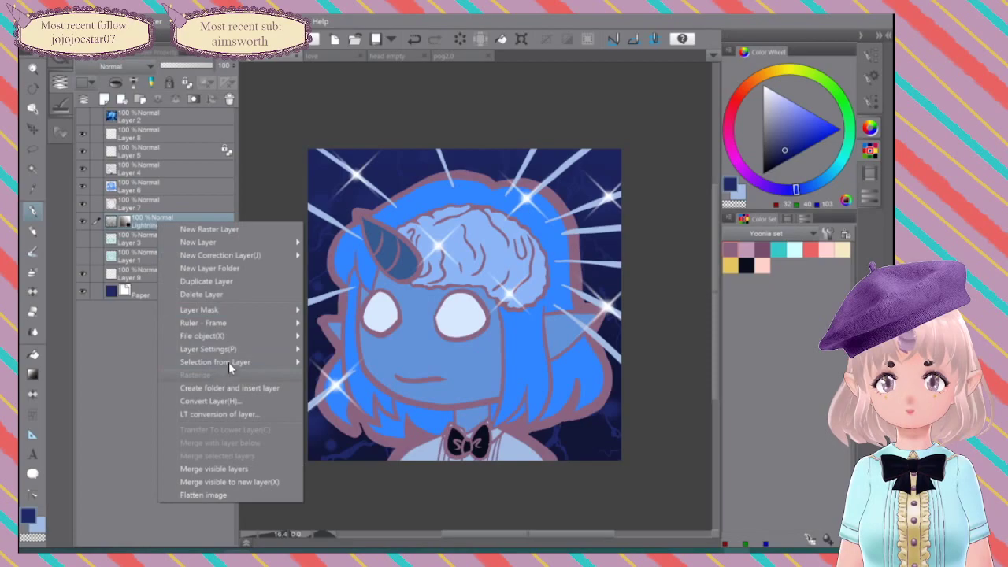
mouse_move(236, 351)
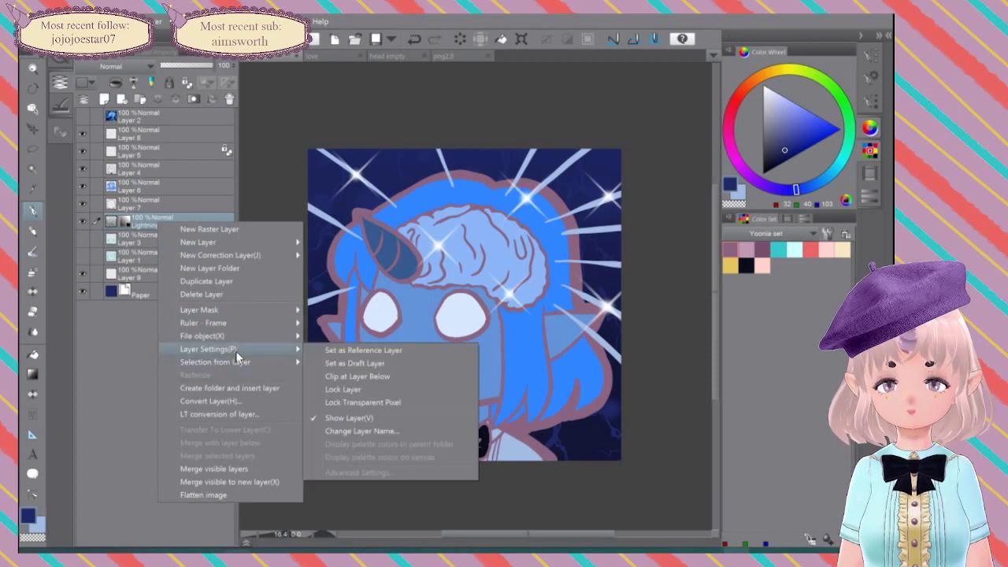
click(369, 402)
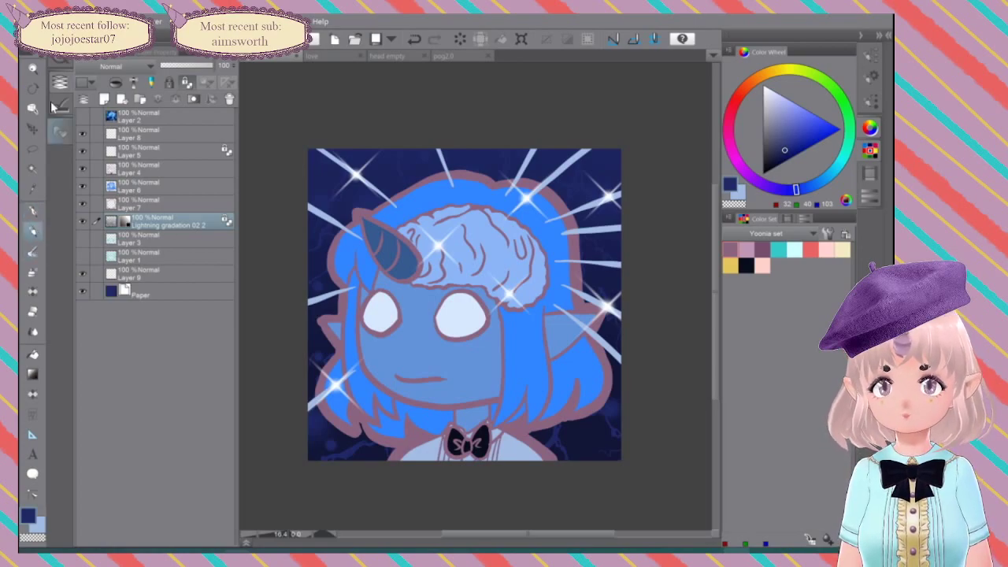
Step: Change the Lightning gradation layer's expression color from Gray to Color in its layer properties
click(63, 130)
click(60, 105)
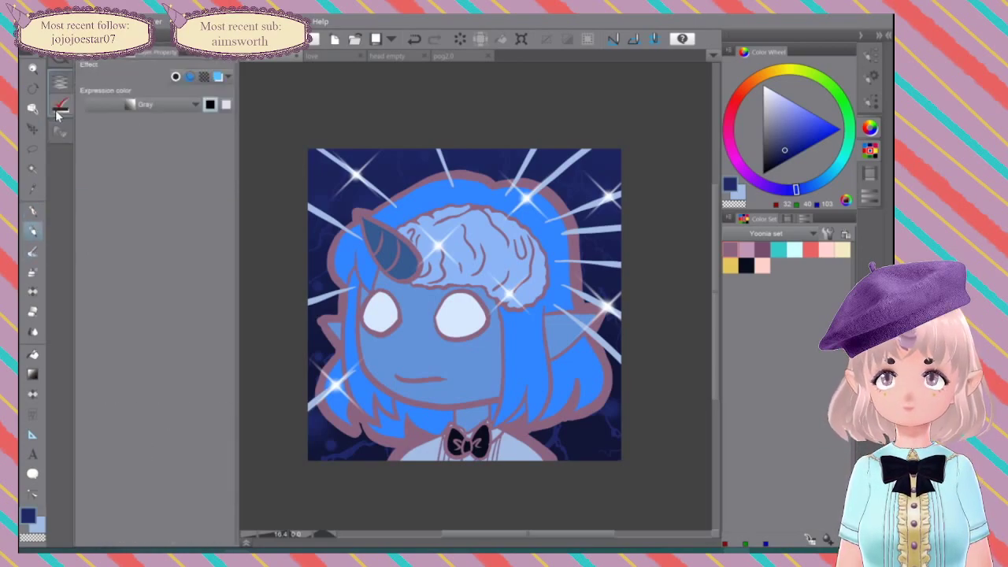
click(163, 103)
click(140, 122)
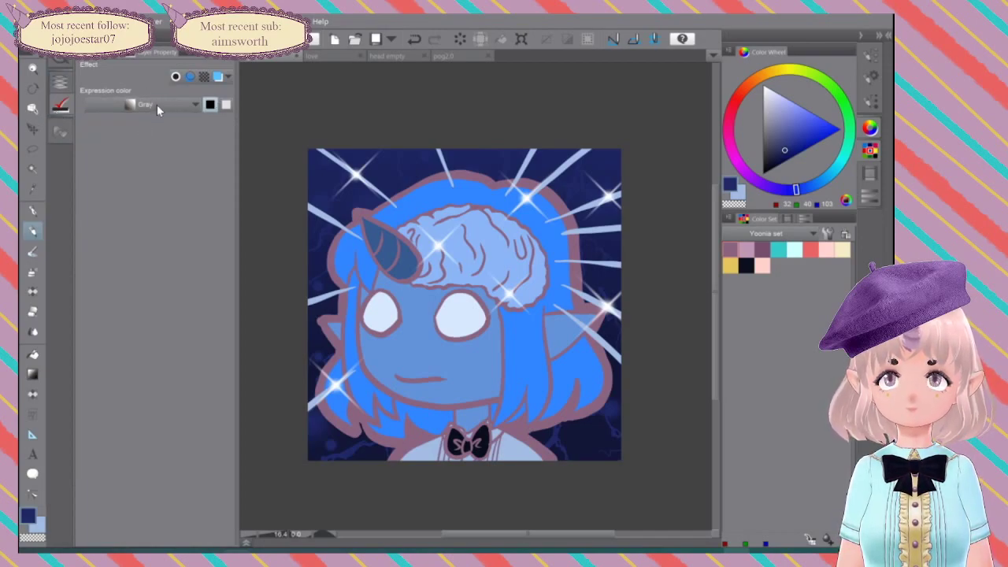
scroll(158, 104, up, 1)
click(157, 104)
click(157, 106)
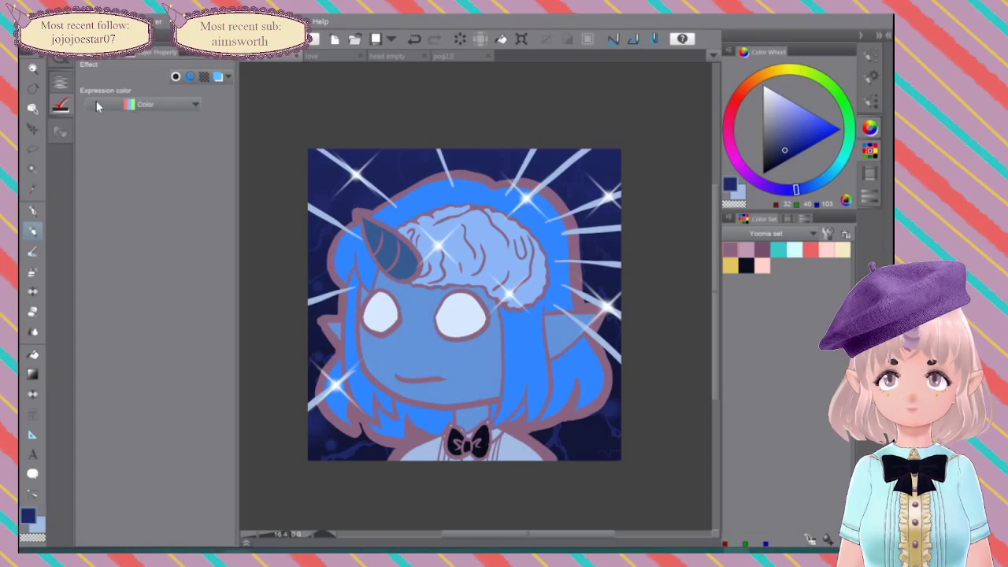
click(60, 82)
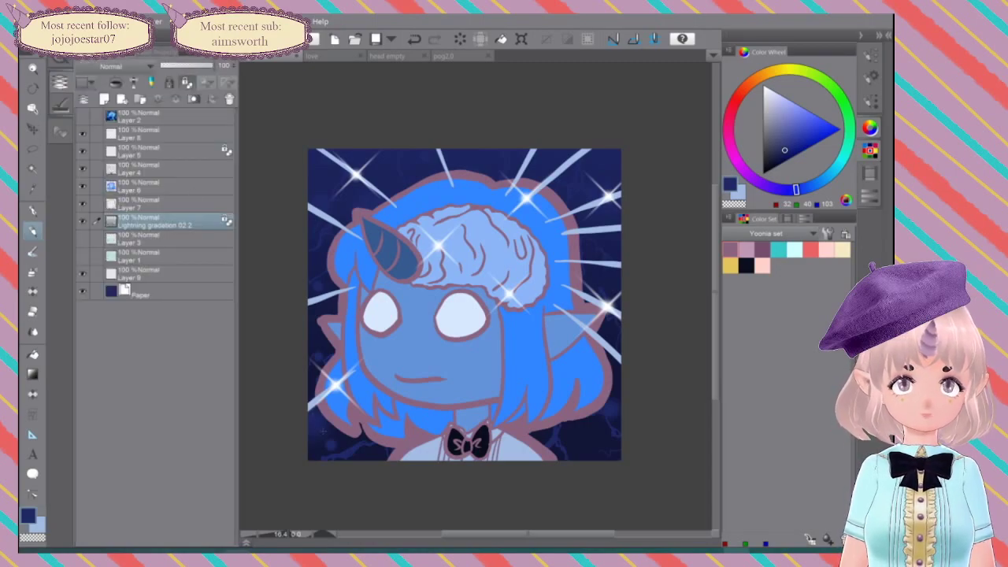
Step: Switch to the pen and undo the Lightning gradation layer's expression color change
key(p)
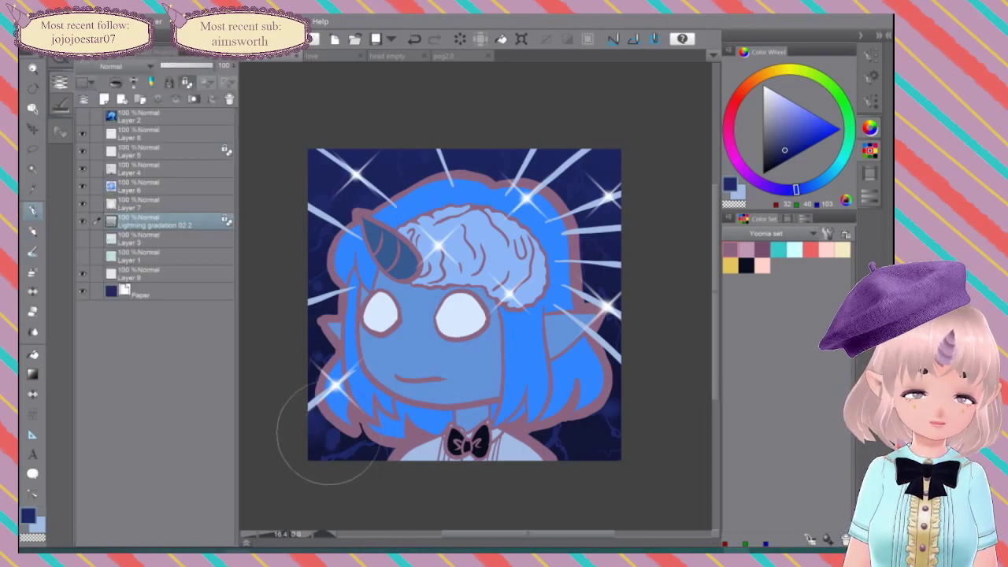
key(ctrl+z)
key(ctrl+z)
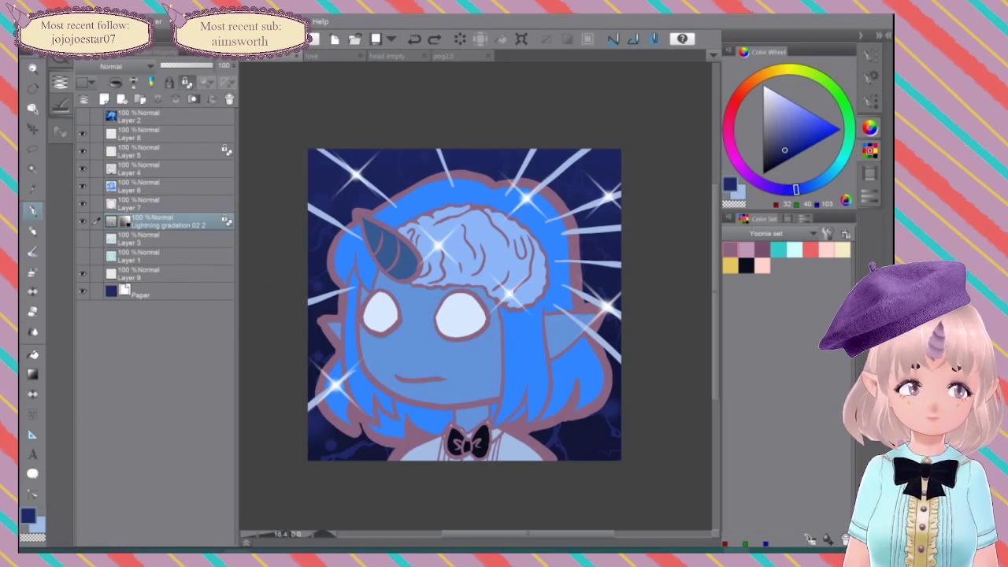
Step: Set the Lightning gradation layer's expression color to Color again and undo the last change made on the canvas
click(61, 105)
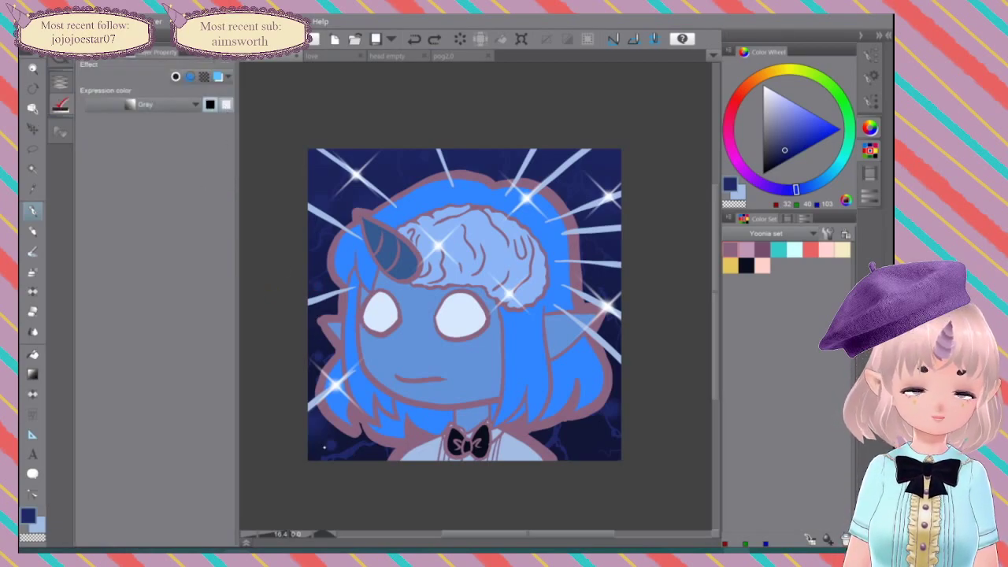
click(114, 108)
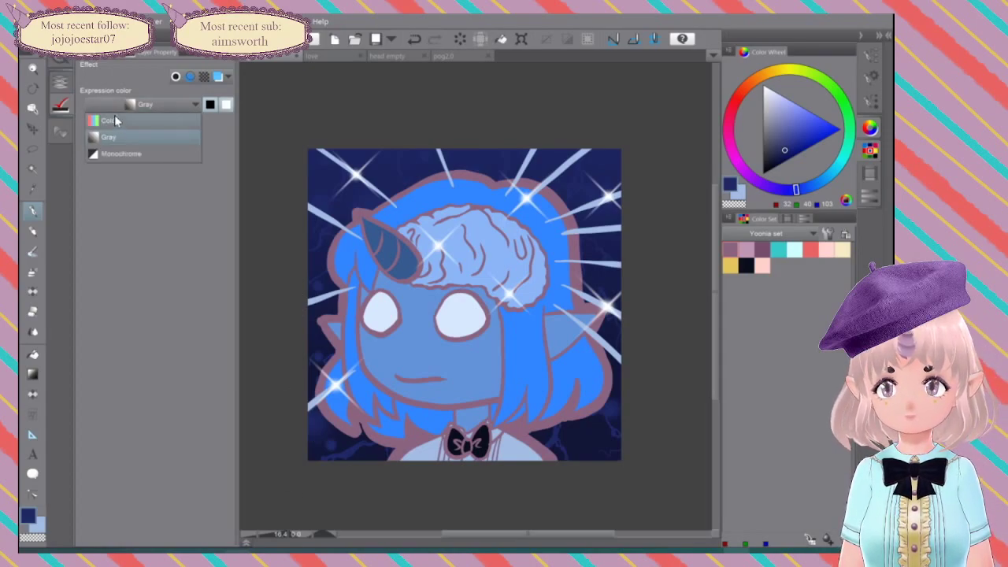
click(114, 115)
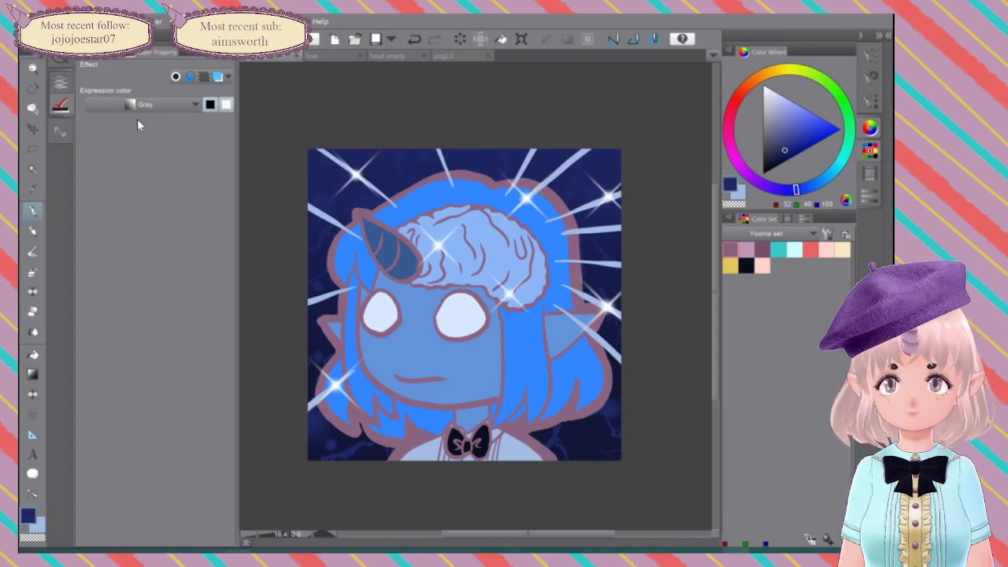
click(61, 82)
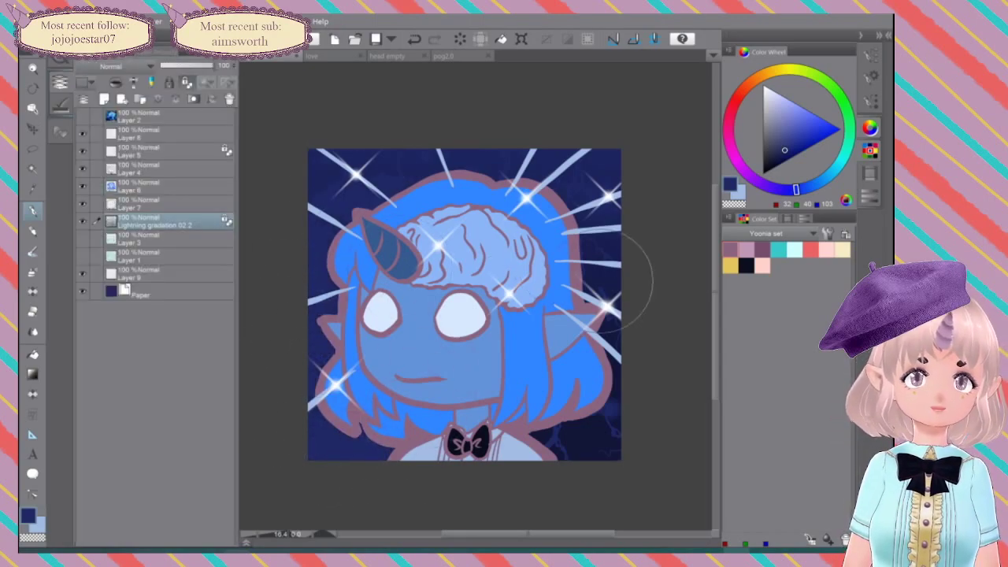
key(ctrl+z)
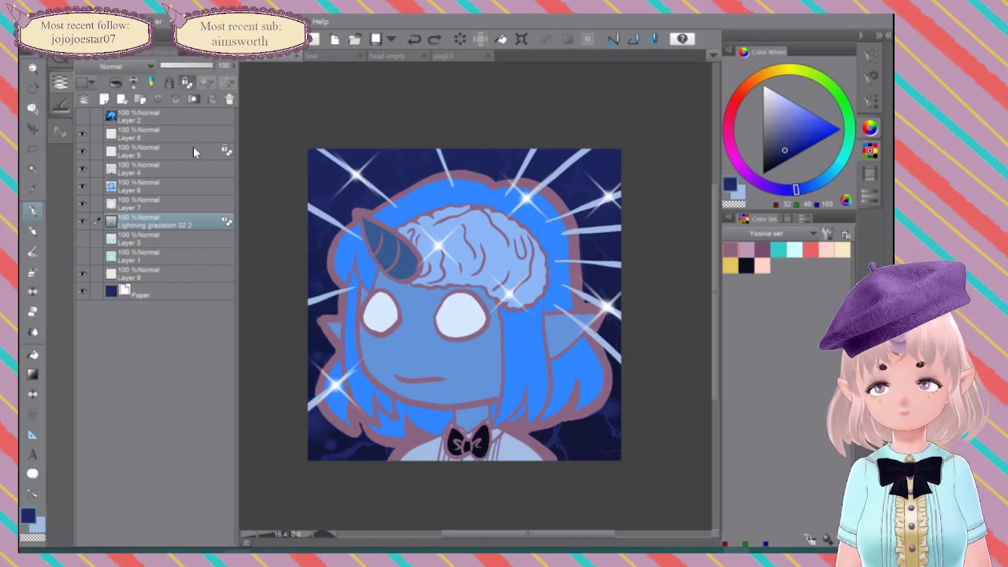
Step: Preview the Monochrome expression color on the Lightning gradation layer and return it to Color
click(89, 84)
click(88, 86)
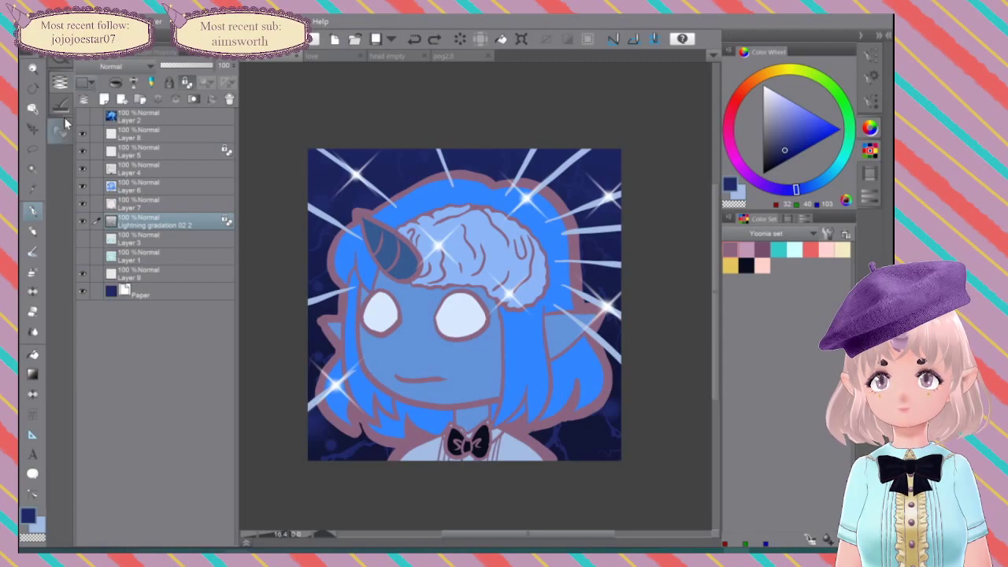
click(63, 108)
click(159, 109)
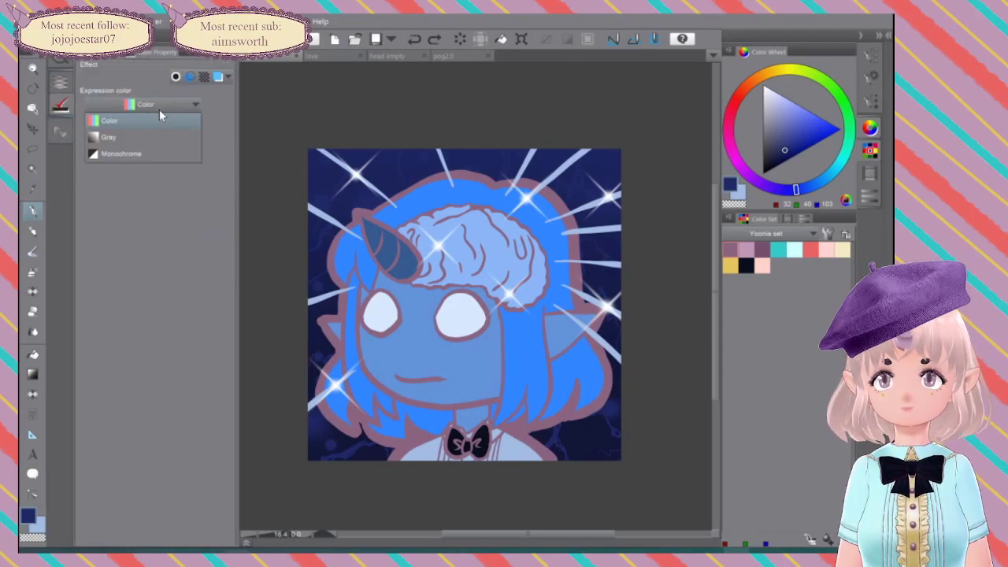
click(149, 154)
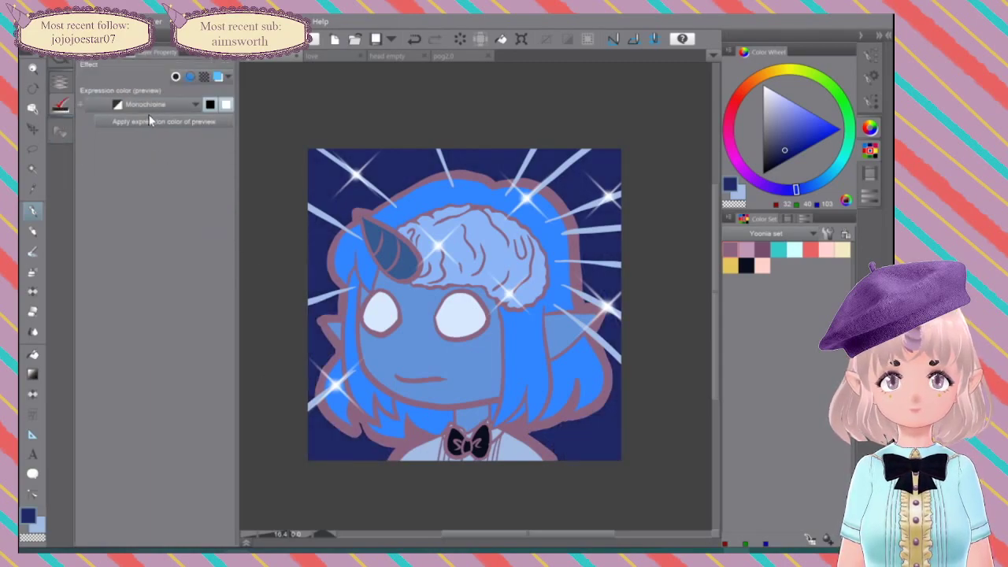
click(153, 104)
click(143, 124)
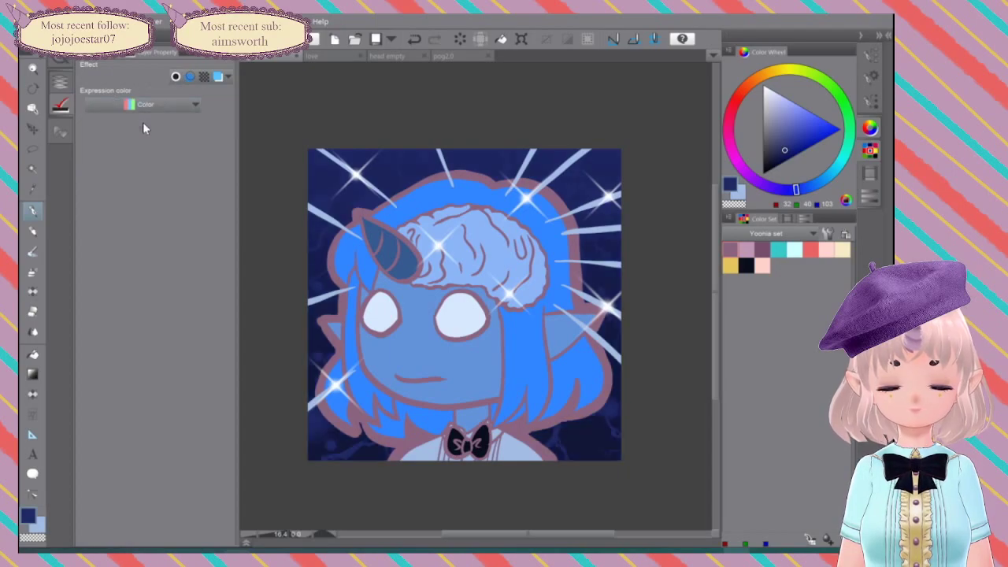
click(60, 81)
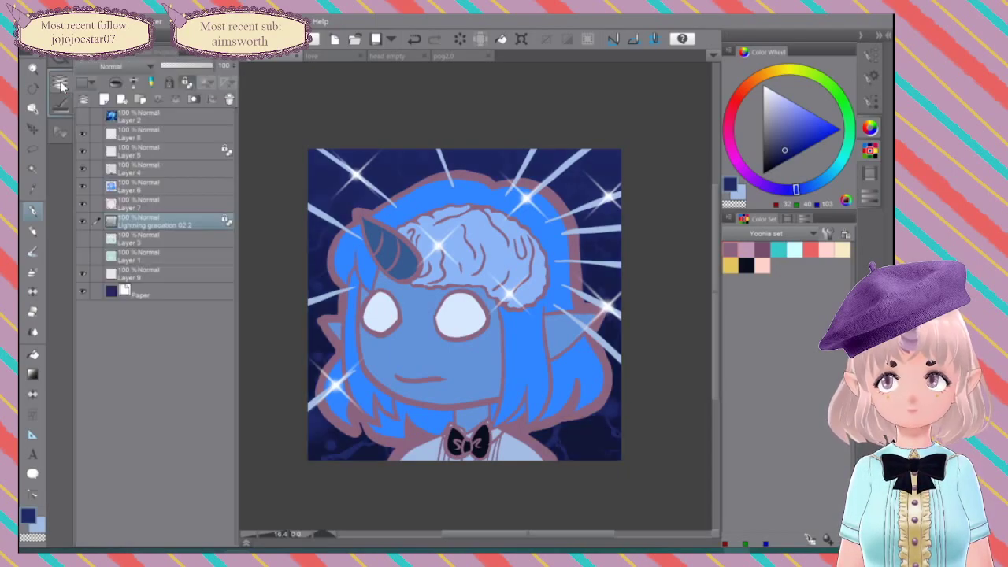
Step: Turn the Lightning gradation layer's transparent pixel lock off and on again
right_click(203, 222)
mouse_move(258, 344)
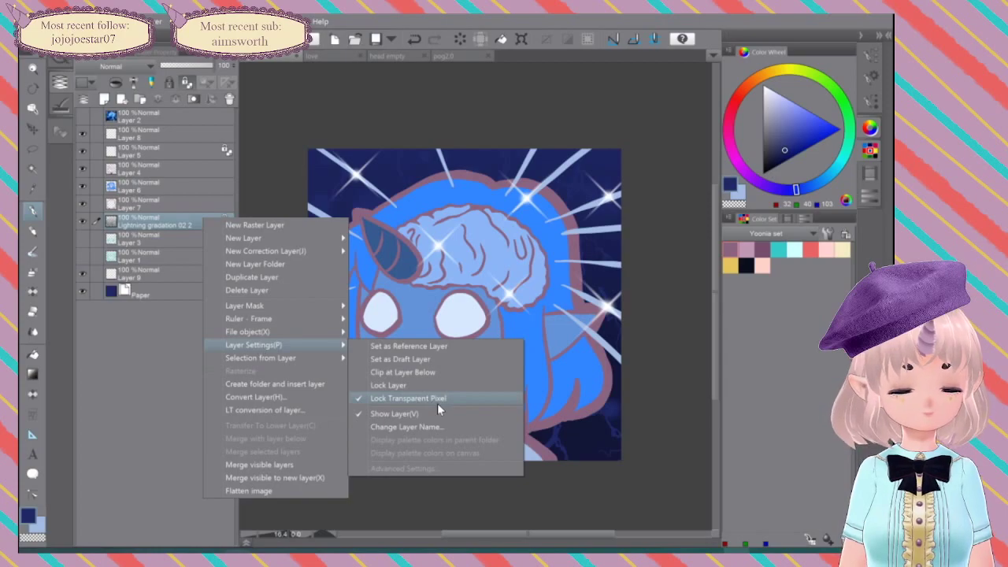
click(437, 398)
right_click(140, 225)
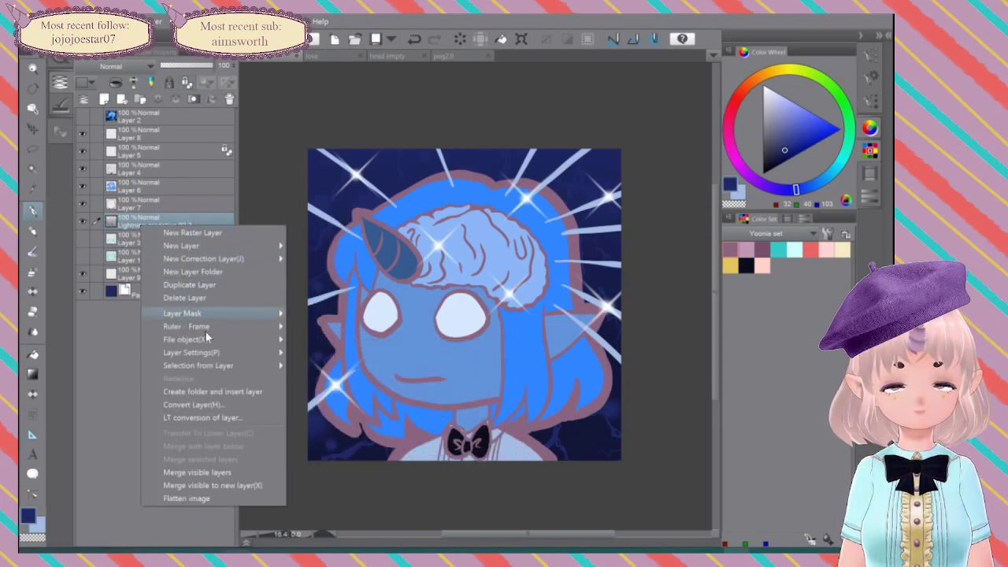
mouse_move(216, 349)
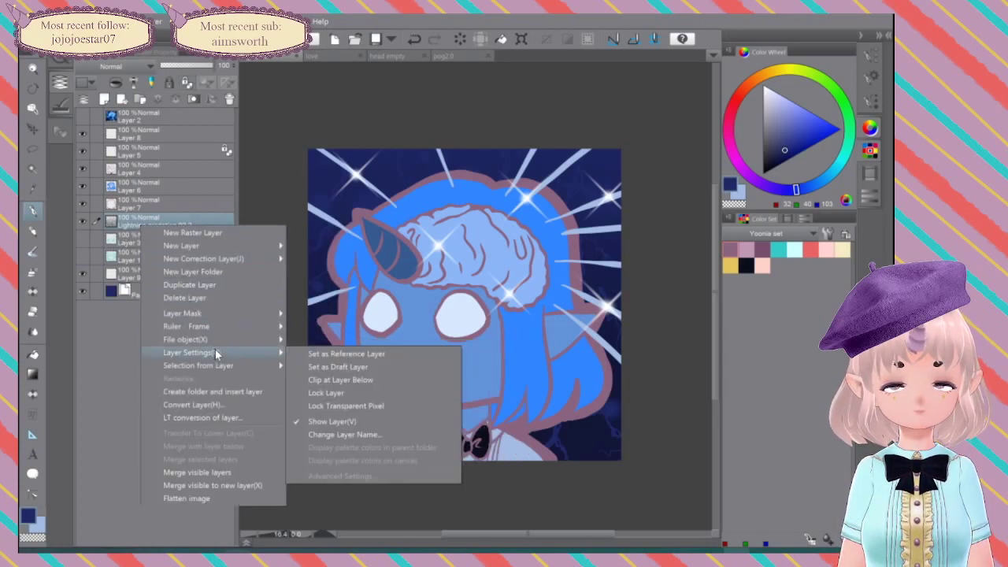
click(355, 405)
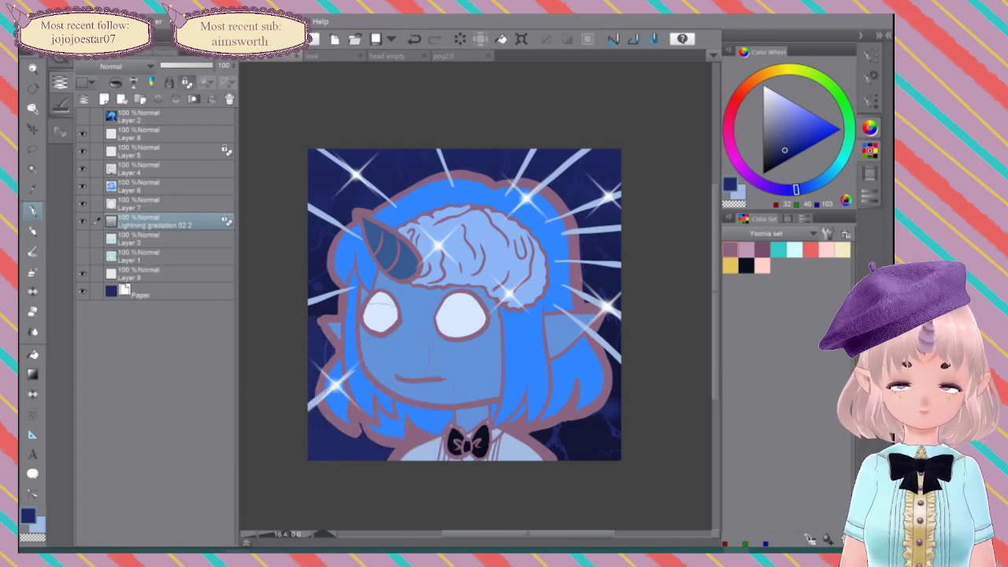
Step: Switch to the brush tool and set the secondary color to a pale blue, RGB 202, 216, 237
click(33, 231)
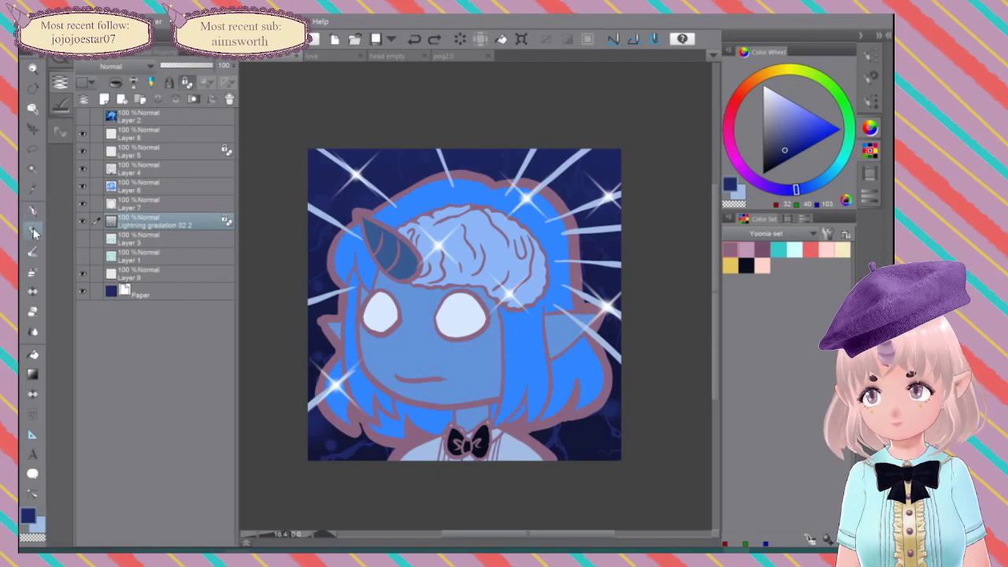
click(33, 252)
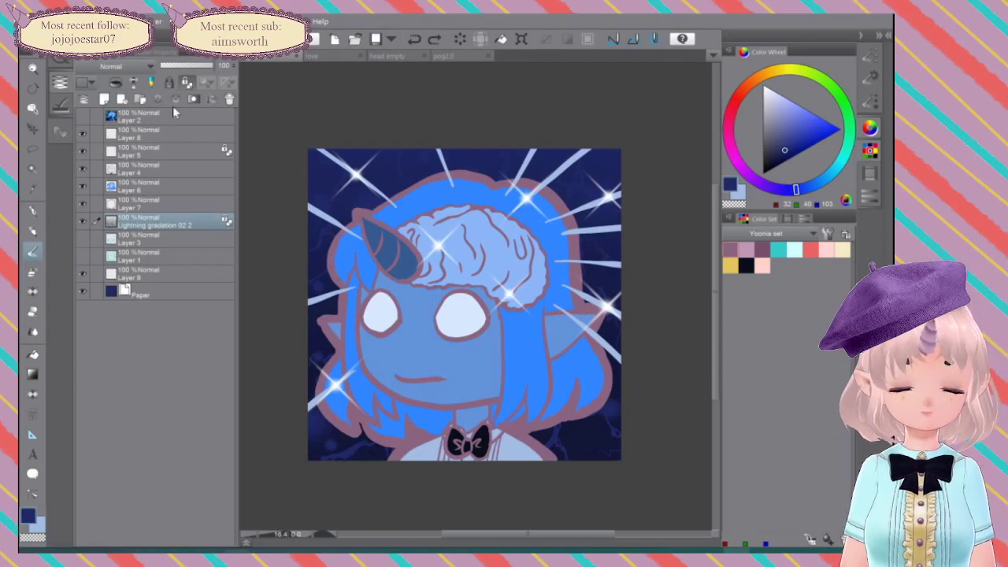
click(740, 195)
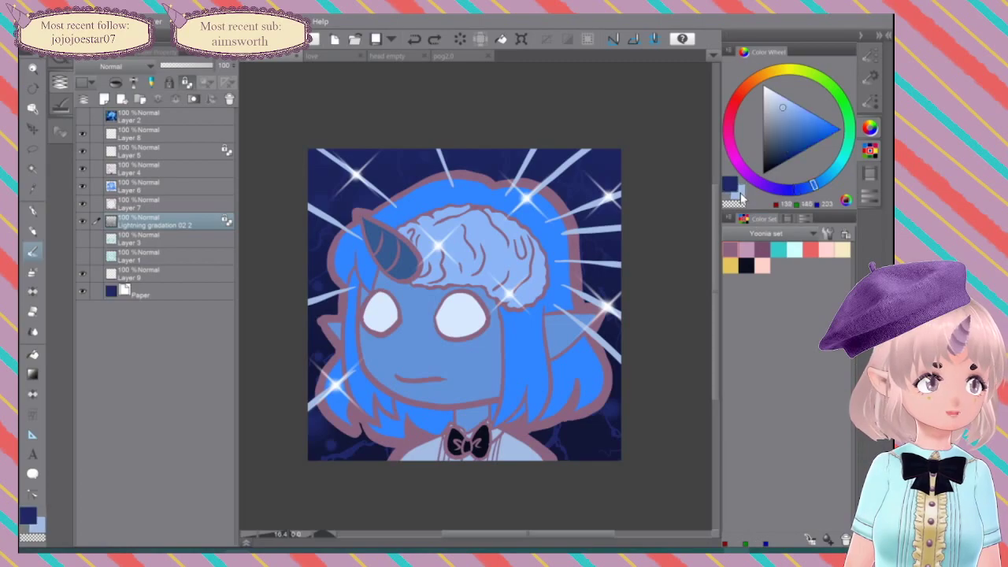
drag(779, 109, 771, 90)
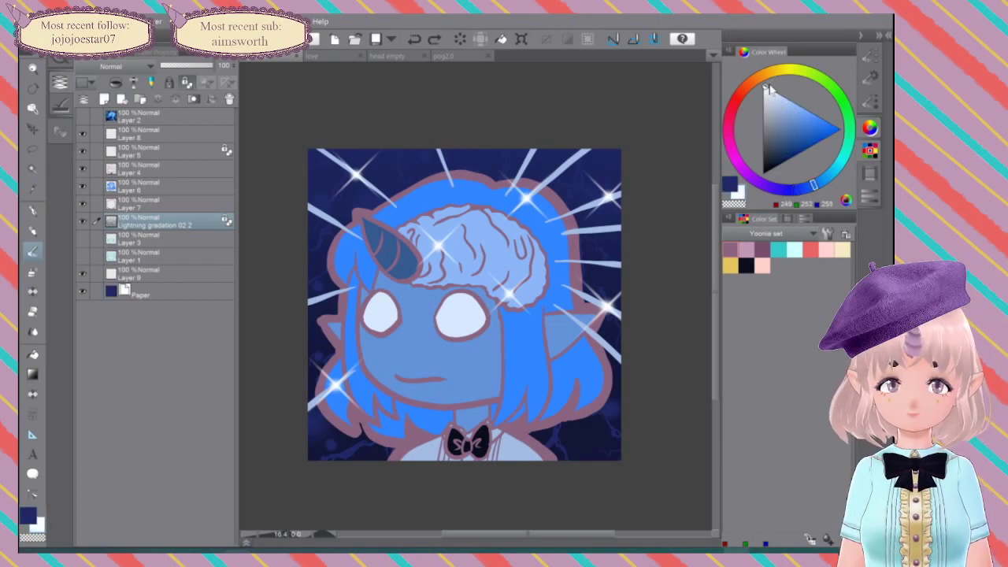
drag(771, 90, 774, 97)
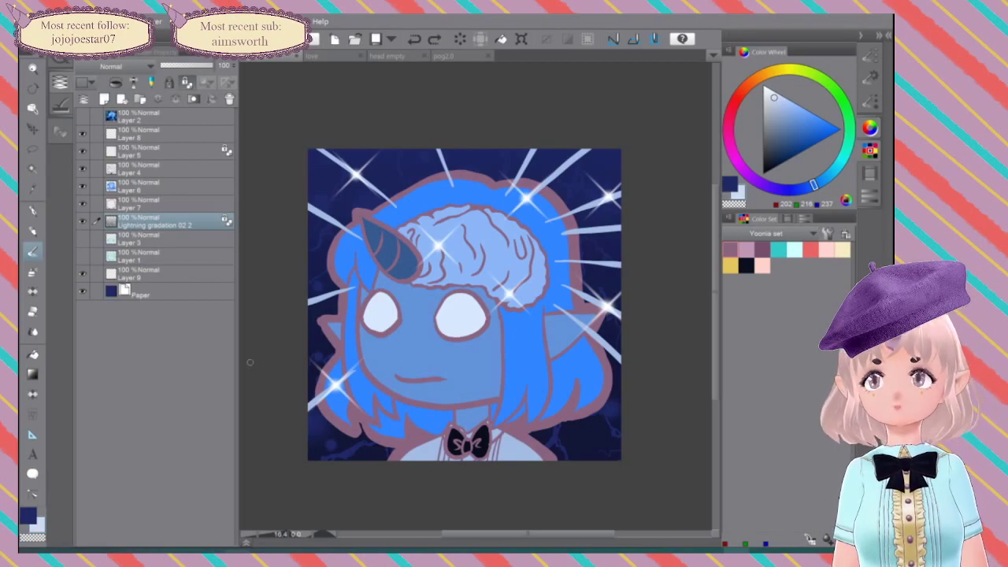
Step: Hide the Lightning gradation layer, place the Black fog material on the canvas and enlarge it slightly
click(81, 222)
click(62, 134)
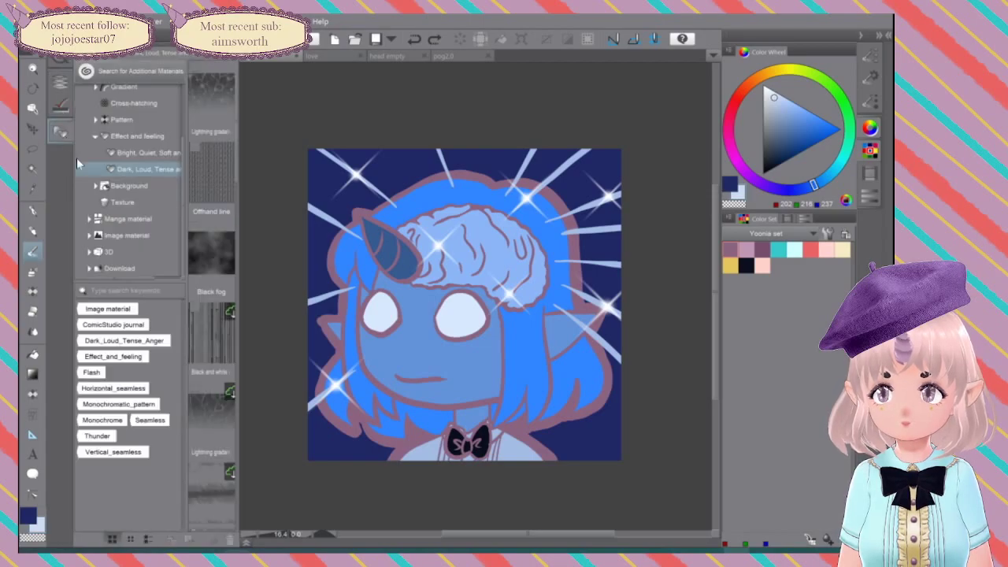
drag(209, 268, 417, 310)
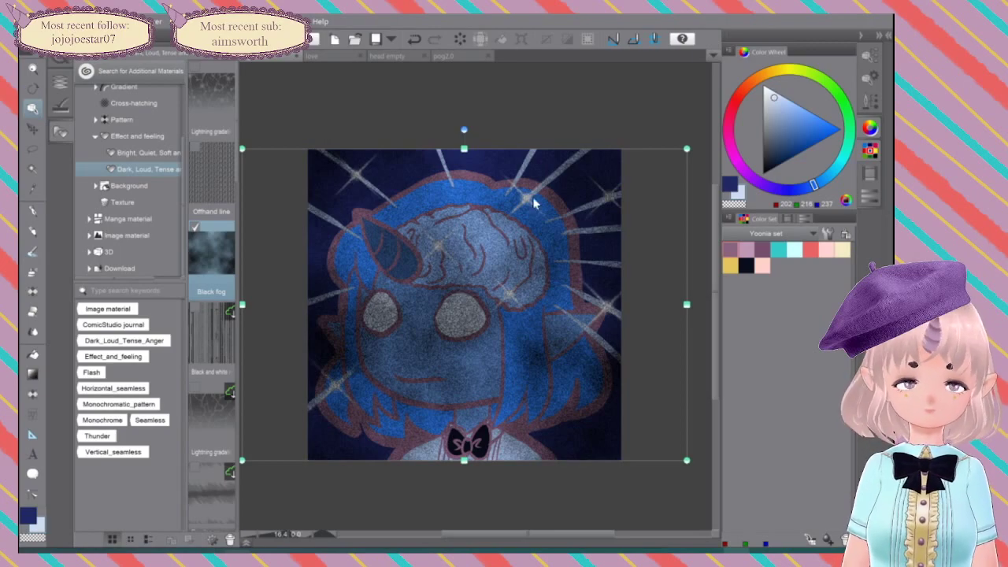
mouse_move(687, 148)
mouse_down()
mouse_move(652, 173)
mouse_move(699, 139)
mouse_move(691, 145)
mouse_up()
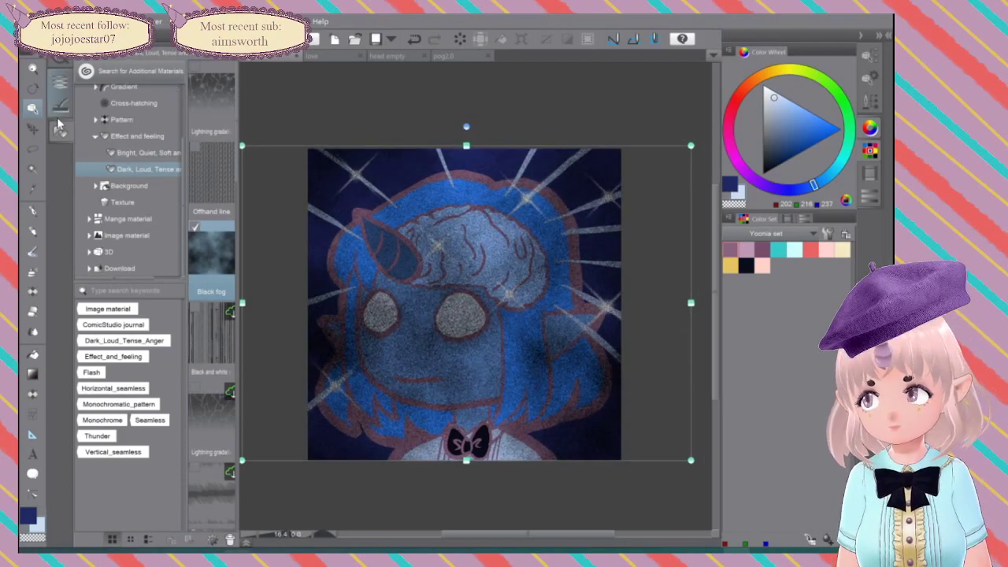
Step: Move the Black fog layer directly below Layer 7 and enable its Layer color effect in blue
click(60, 82)
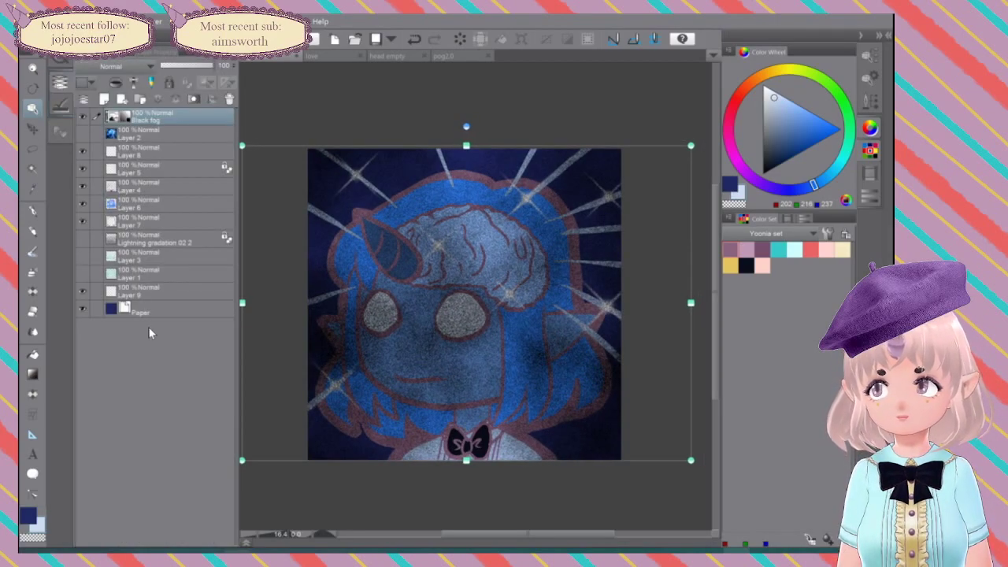
mouse_move(187, 239)
mouse_down()
mouse_move(197, 251)
mouse_move(199, 235)
mouse_up()
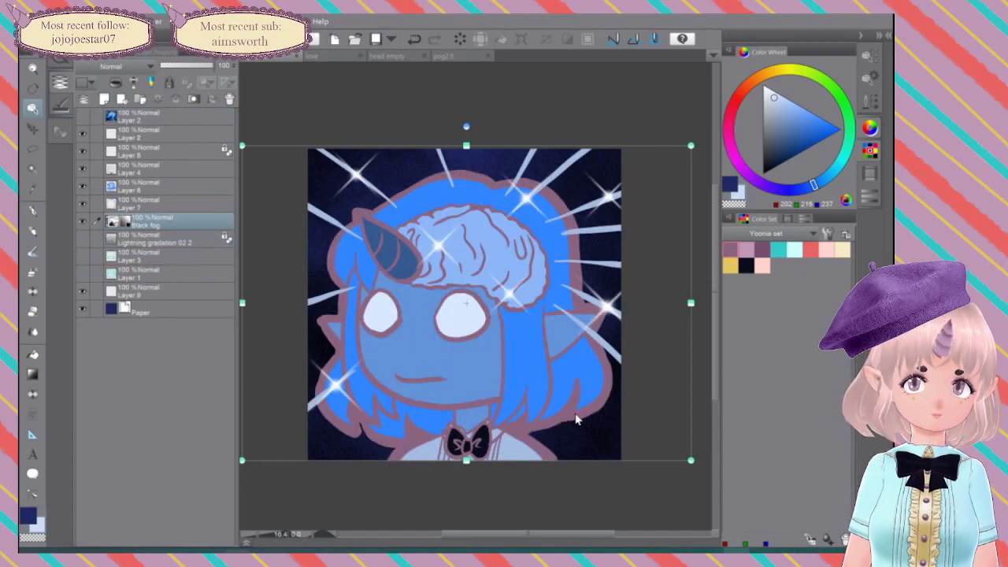
click(58, 108)
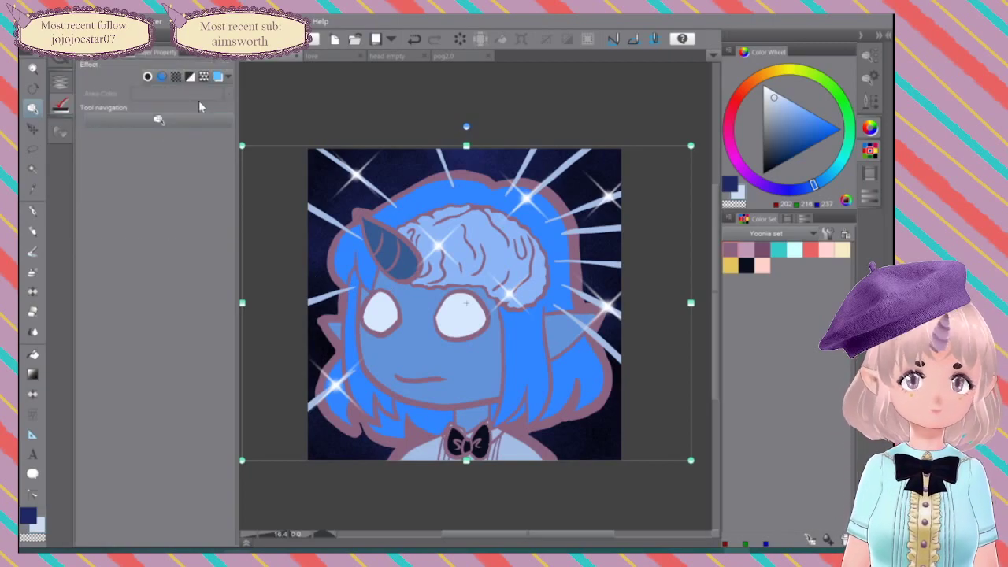
click(218, 77)
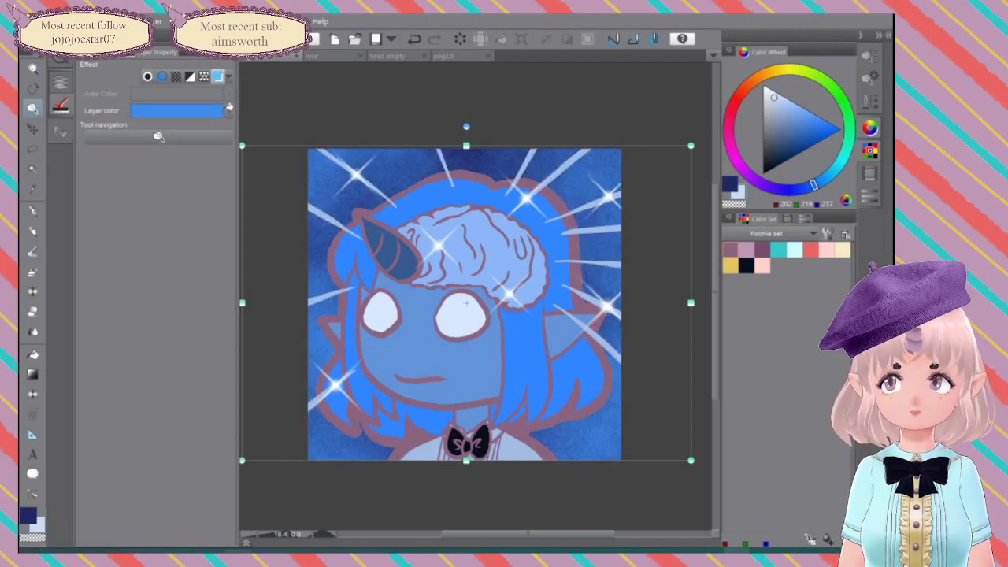
Step: Set the Black fog layer's Layer color to navy, RGB 32, 40, 103, from the color history, and activate the main color
click(223, 110)
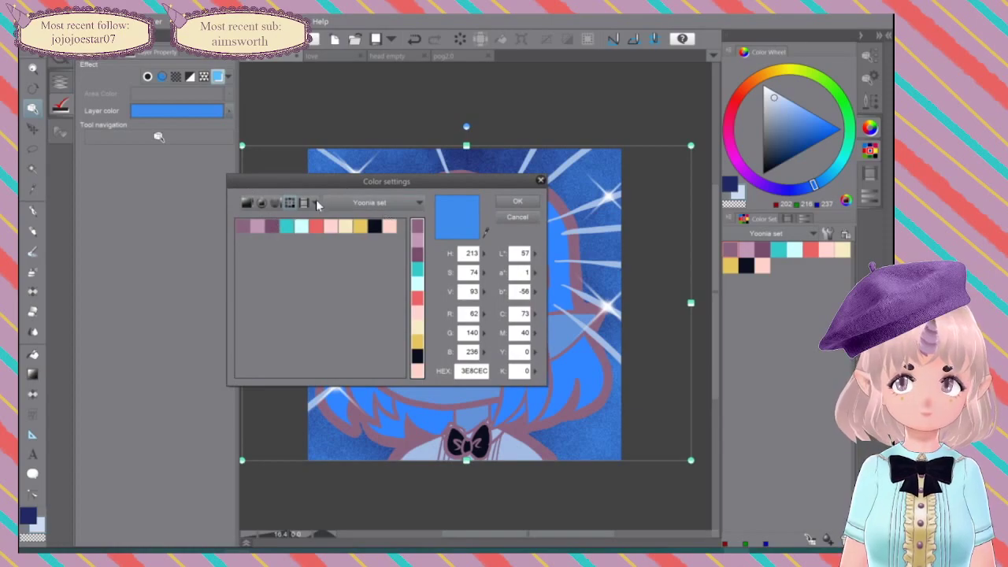
click(275, 204)
click(263, 204)
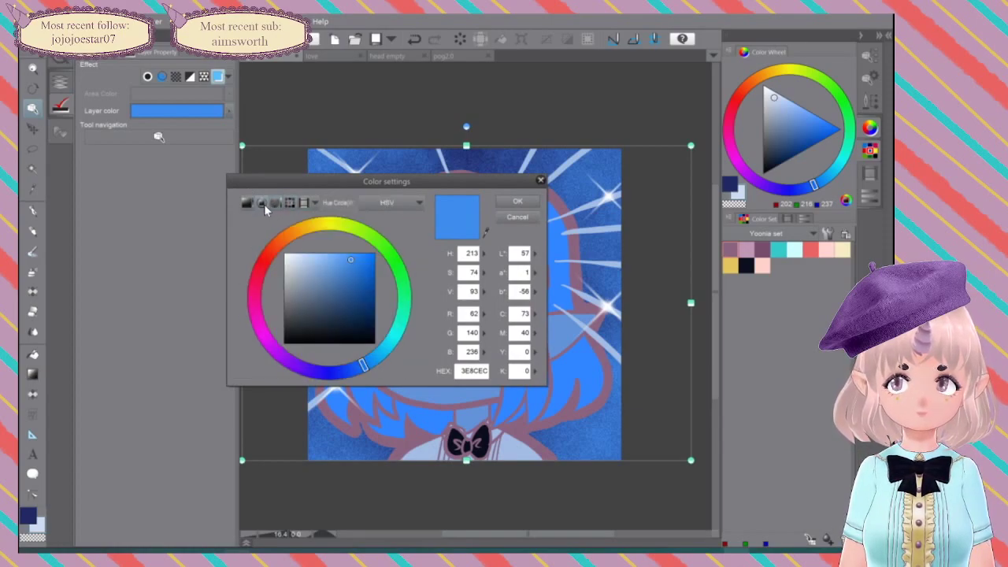
click(289, 203)
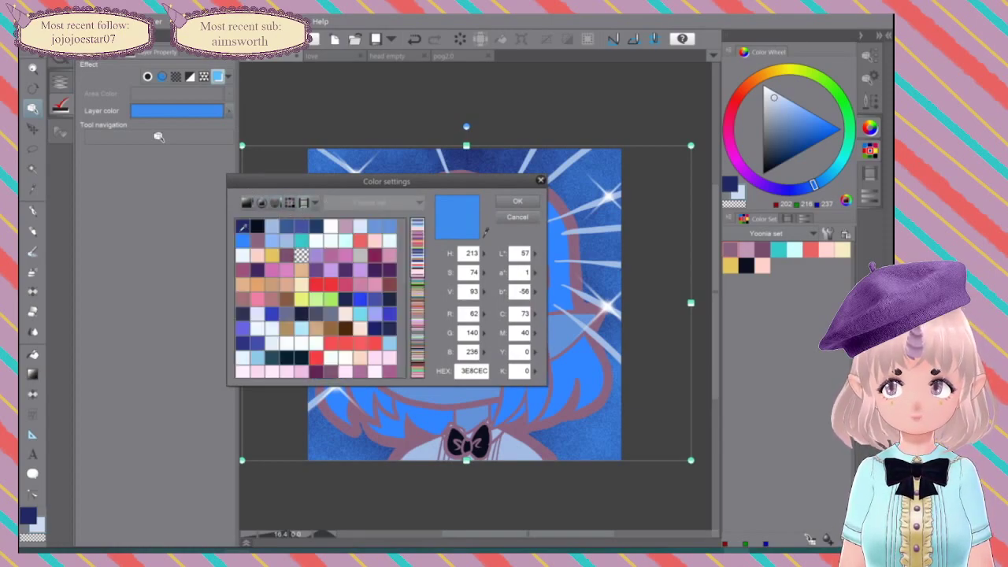
click(242, 227)
click(516, 204)
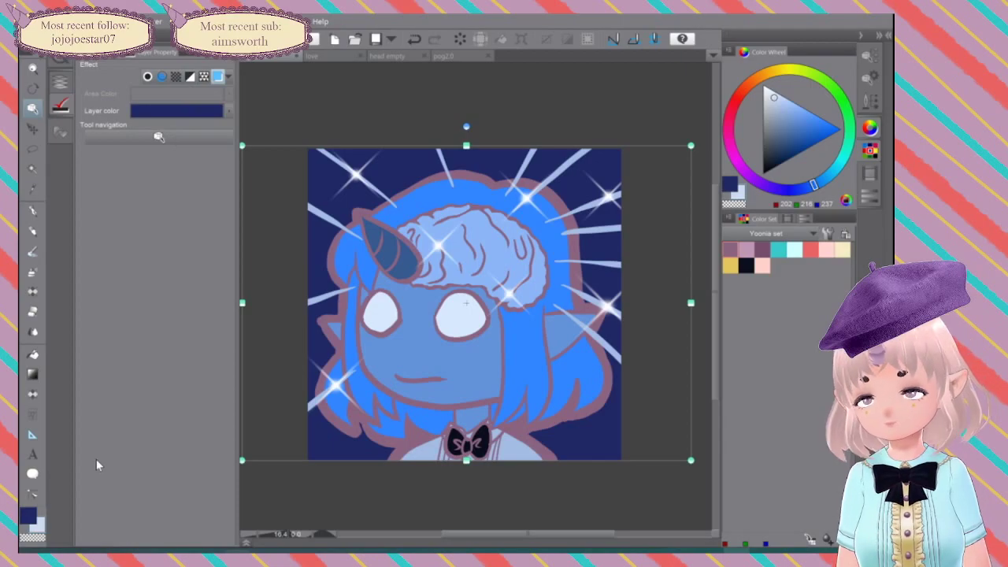
click(30, 520)
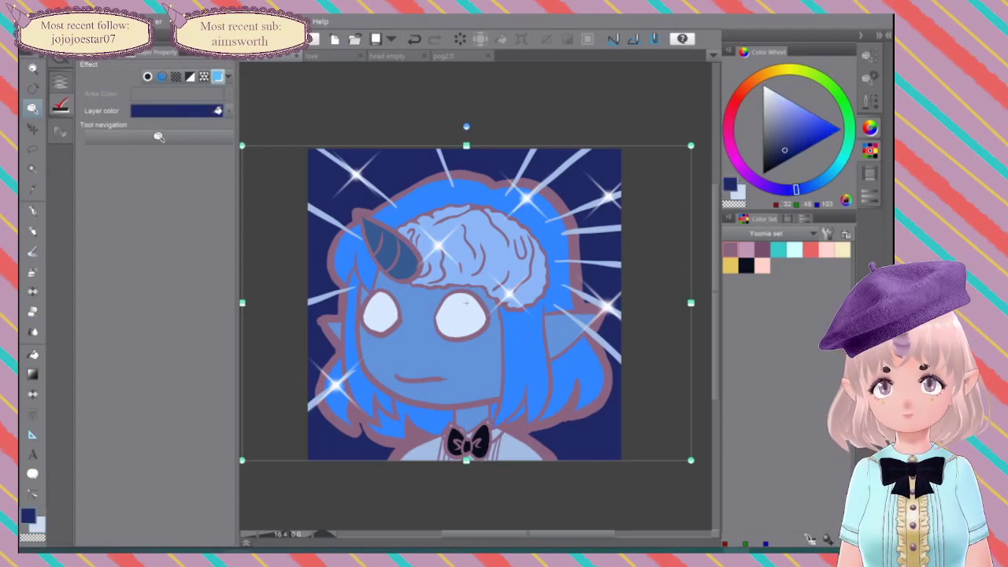
Step: Try a pale blue Layer color from the color history on the Black fog layer, and undo the Layer color changes
click(223, 115)
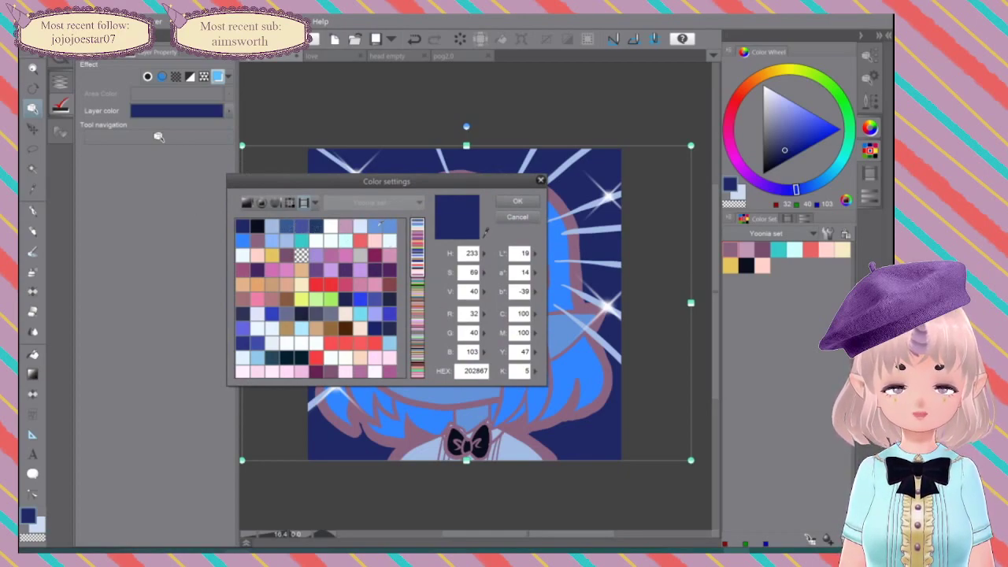
click(375, 226)
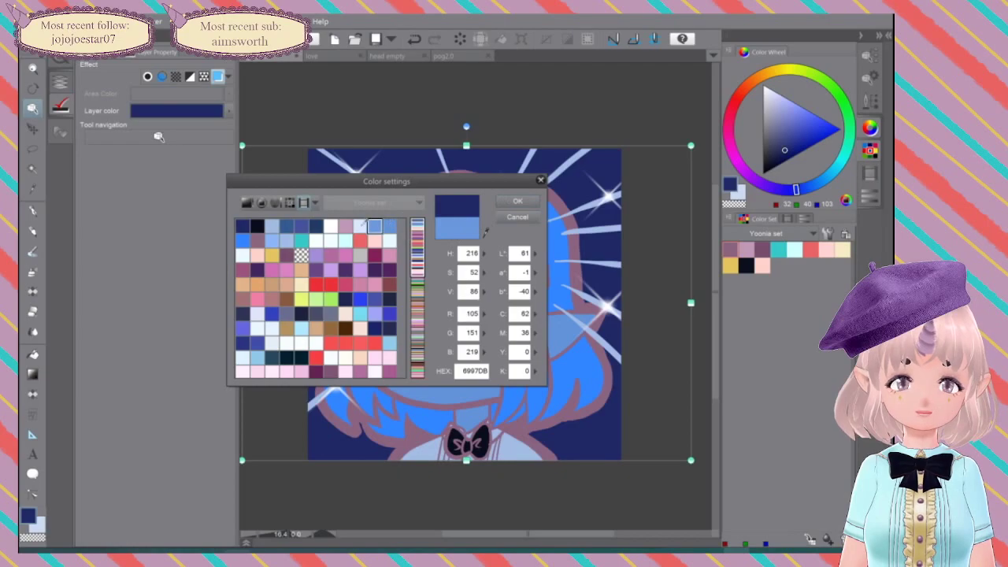
click(361, 226)
click(519, 199)
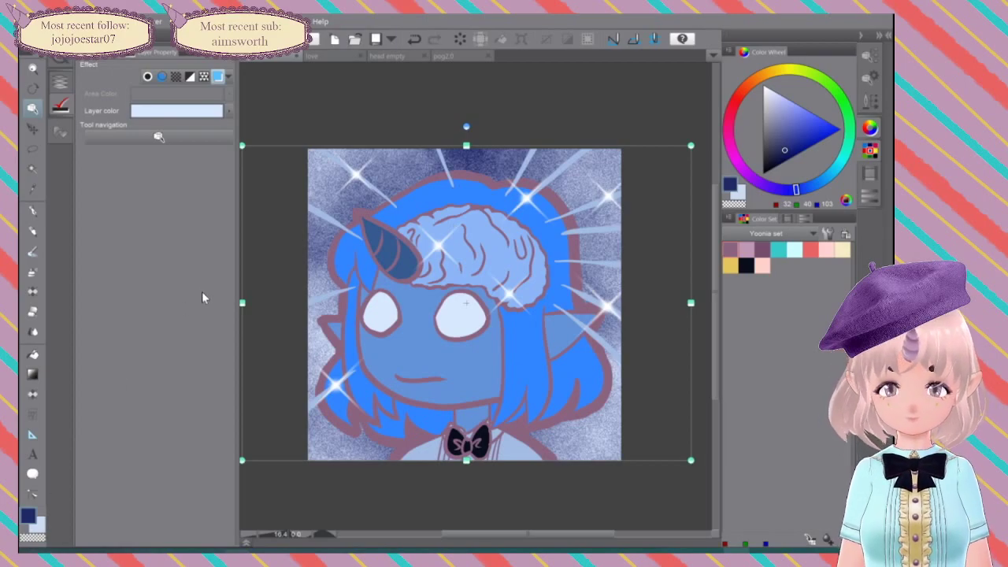
key(ctrl+z)
key(ctrl+z)
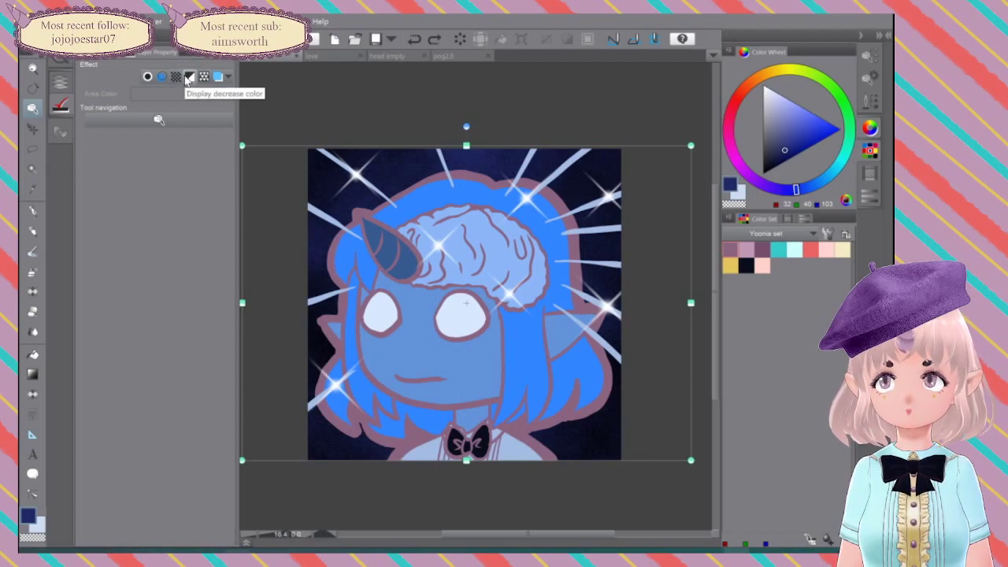
Step: Enable the Layer color effect on the Black fog layer again and set it to near-black navy from the color history
click(229, 78)
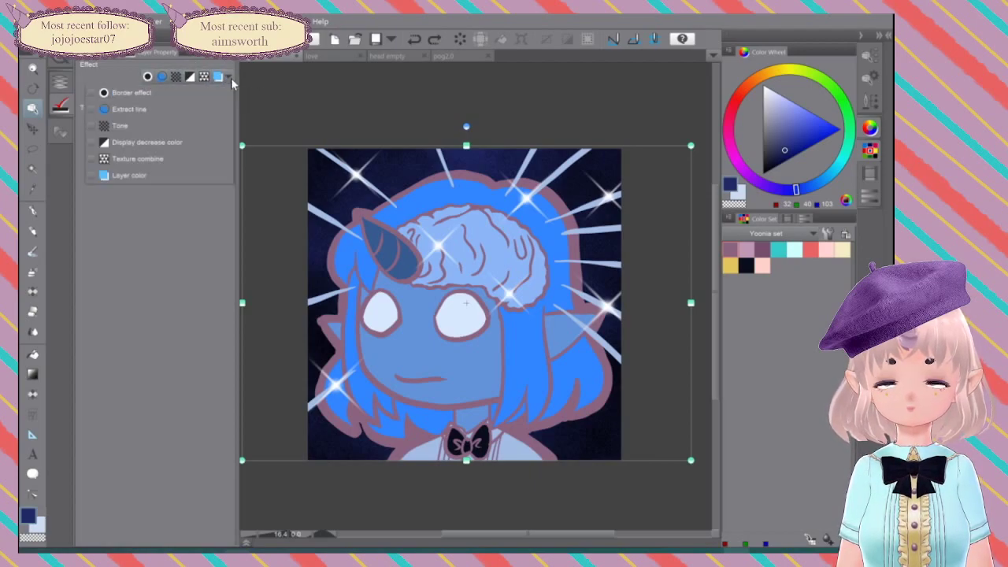
click(139, 176)
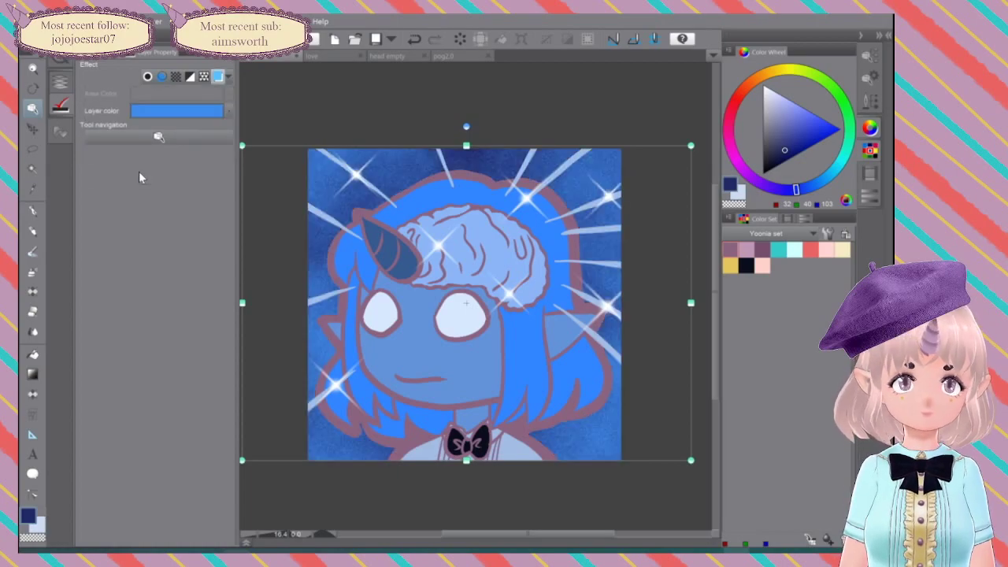
click(230, 112)
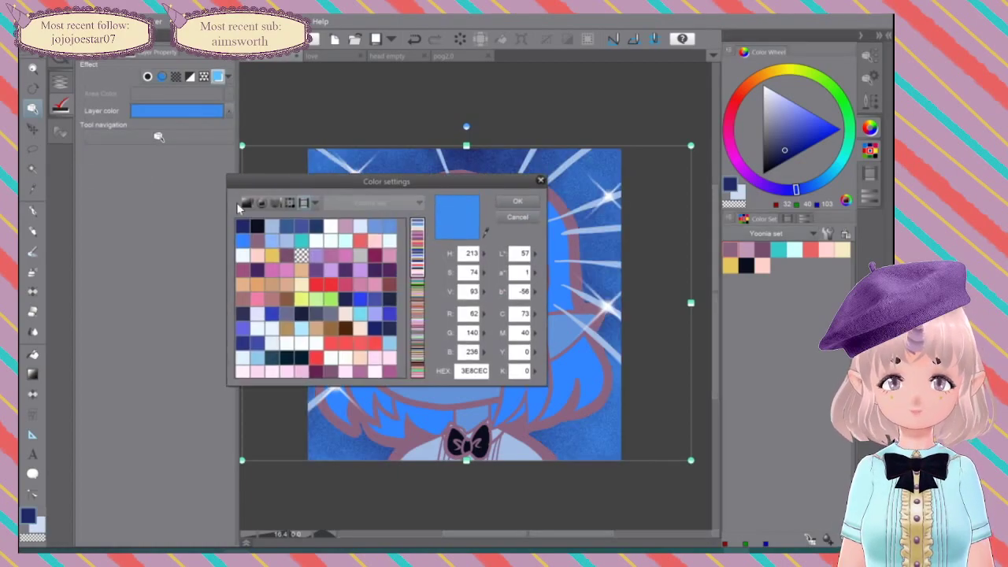
click(257, 226)
click(517, 201)
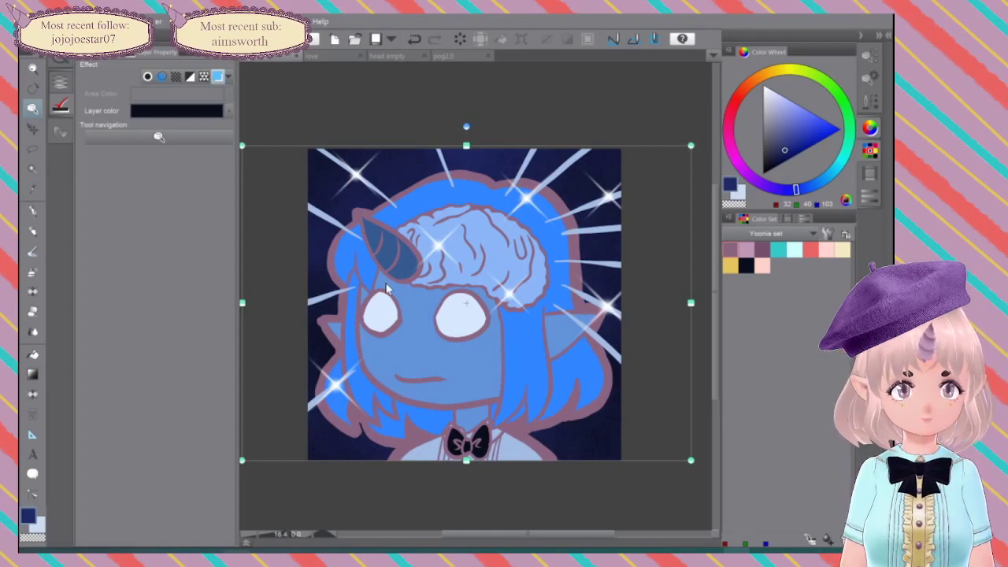
Step: Examine the emote at small and large display sizes with Layer 7 selected to judge how the dark fog background reads
click(60, 82)
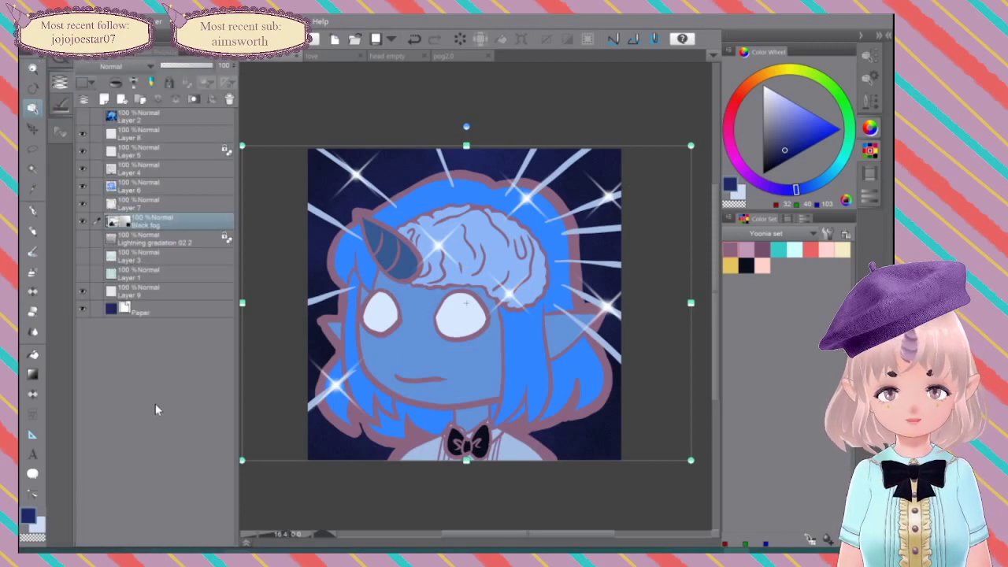
scroll(600, 312, down, 7)
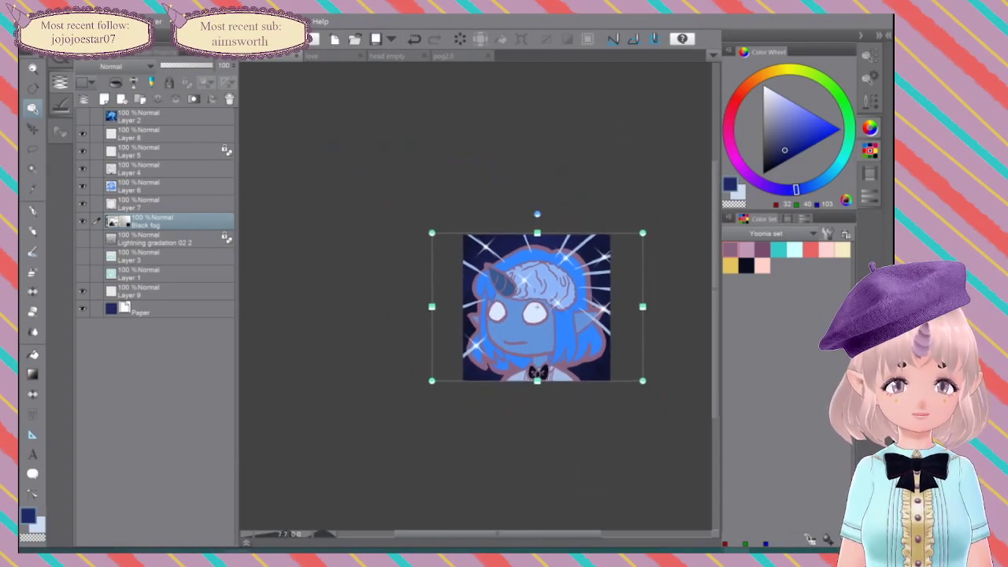
drag(575, 297, 507, 304)
scroll(506, 303, up, 7)
scroll(506, 304, down, 9)
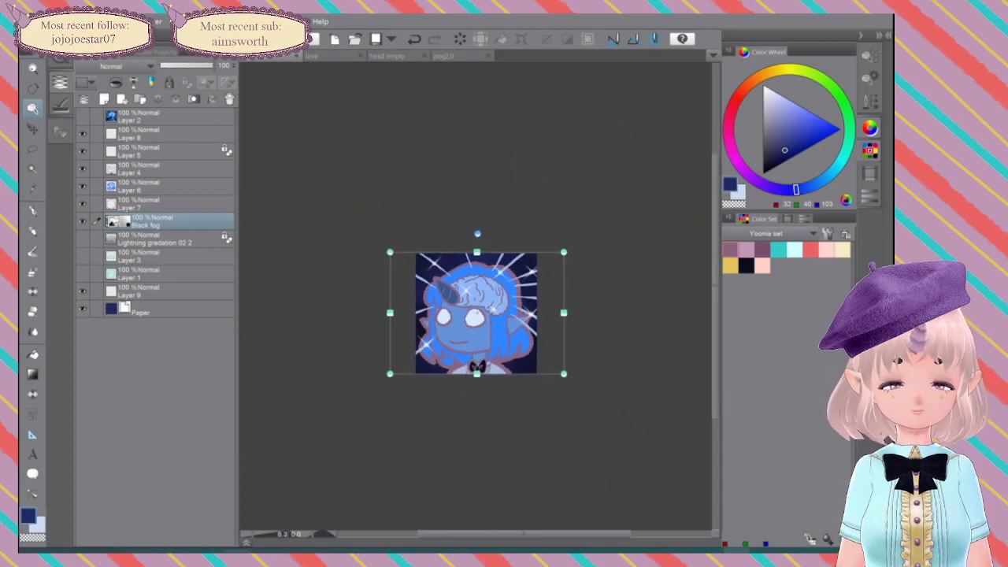
scroll(519, 301, down, 2)
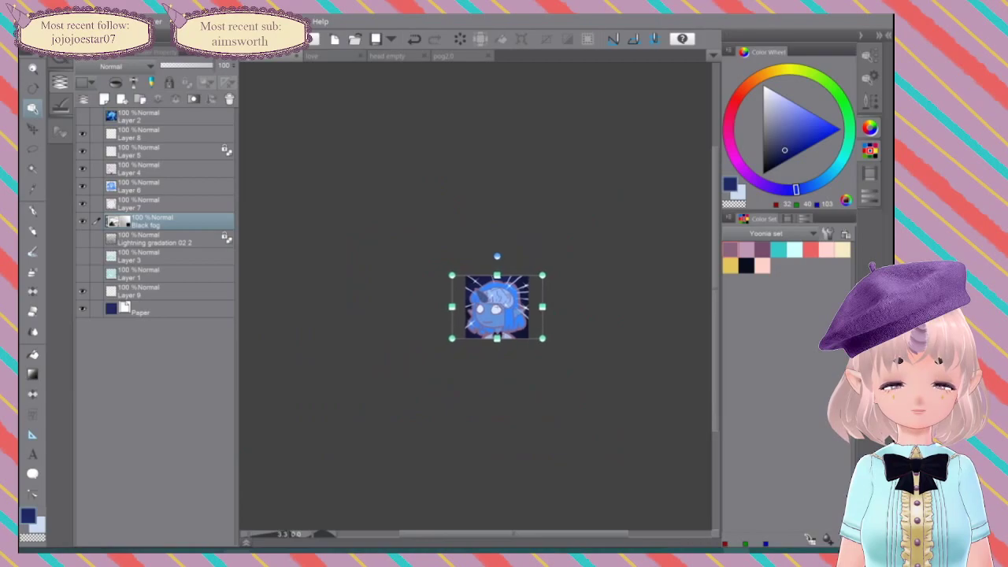
click(152, 203)
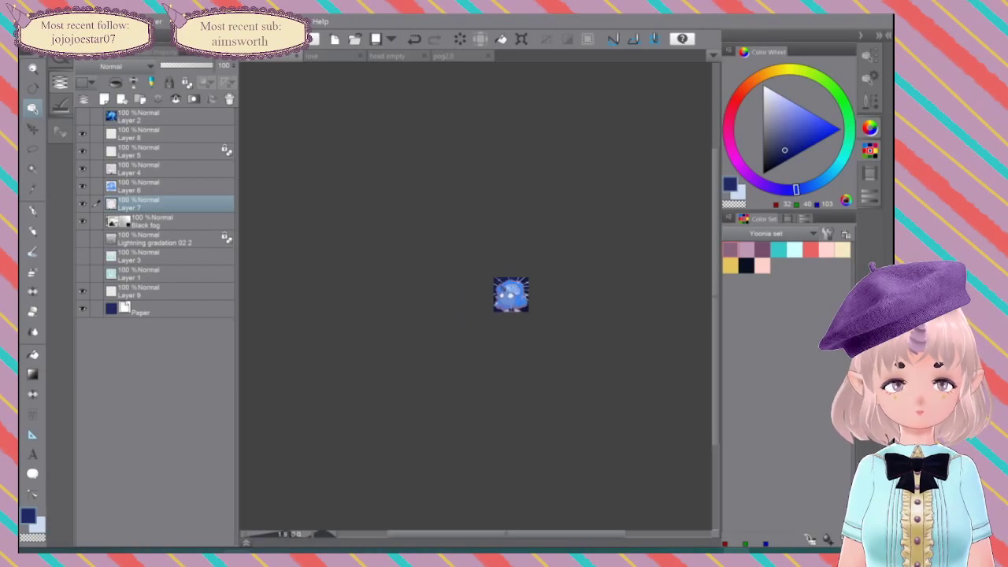
scroll(527, 304, up, 2)
scroll(524, 299, up, 2)
drag(524, 299, 613, 303)
scroll(561, 312, up, 2)
scroll(561, 312, down, 1)
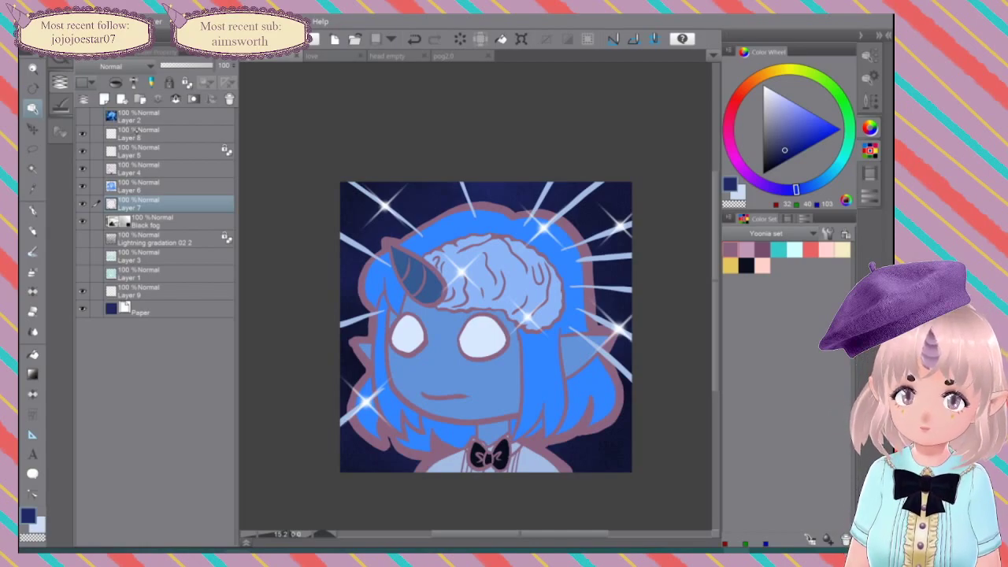
Step: Try painting on Layer 5 with the Pen tool in light blue, RGB 159, 185, 223, from the color history
click(161, 134)
click(153, 151)
click(33, 233)
click(33, 212)
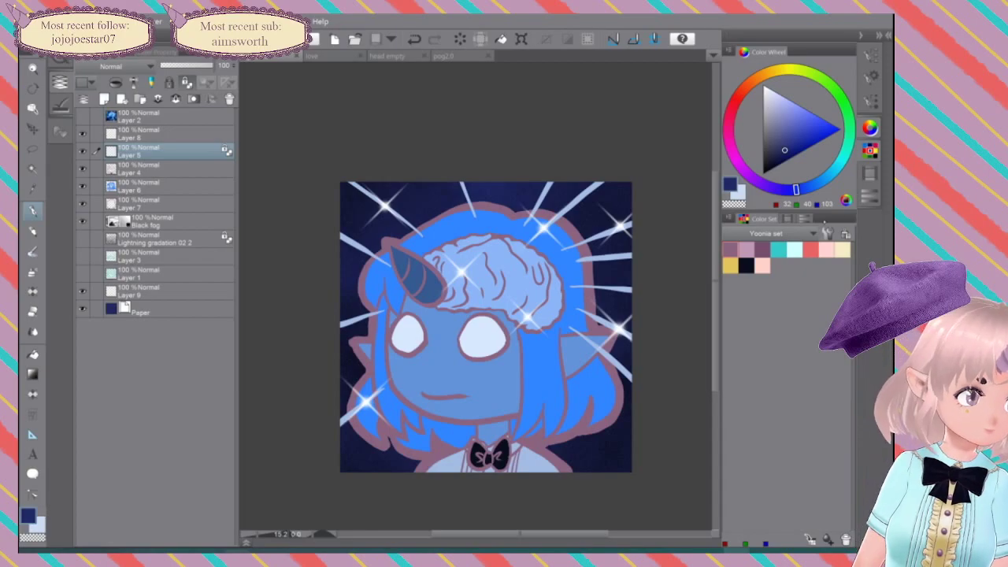
click(870, 174)
click(763, 235)
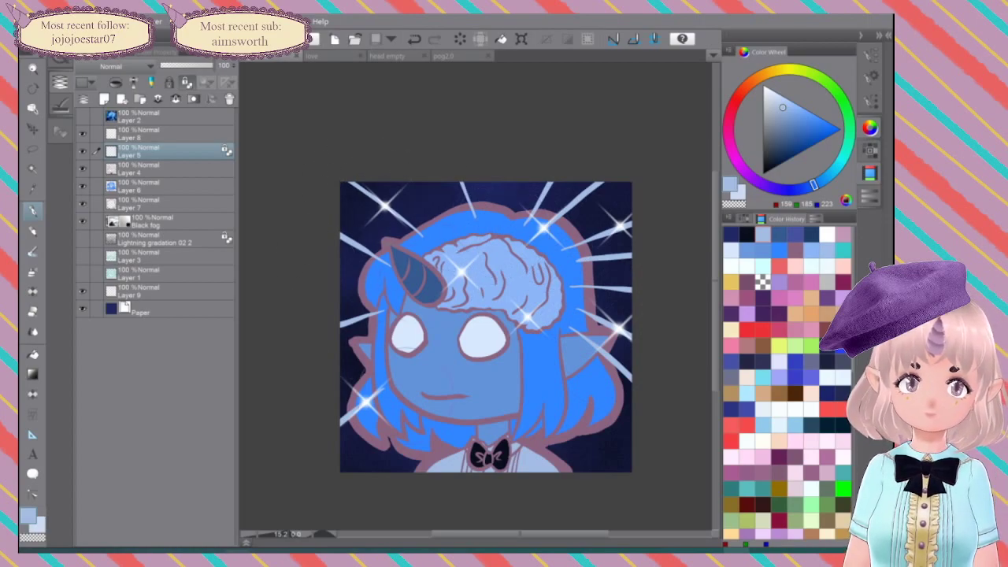
drag(370, 335, 249, 427)
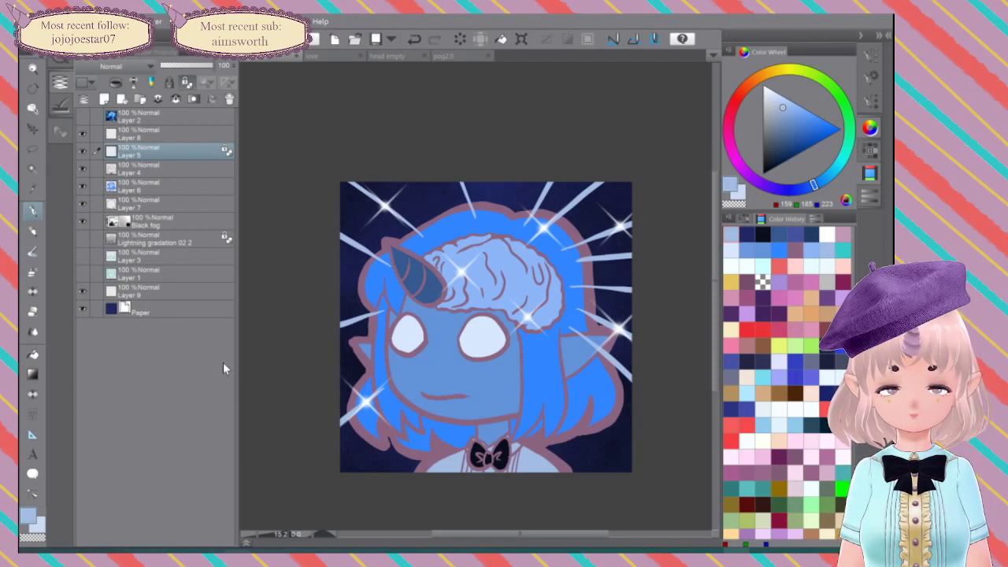
Step: Add a new raster layer and place it directly below Layer 7, above the Black fog layer
scroll(541, 308, up, 3)
scroll(542, 307, down, 10)
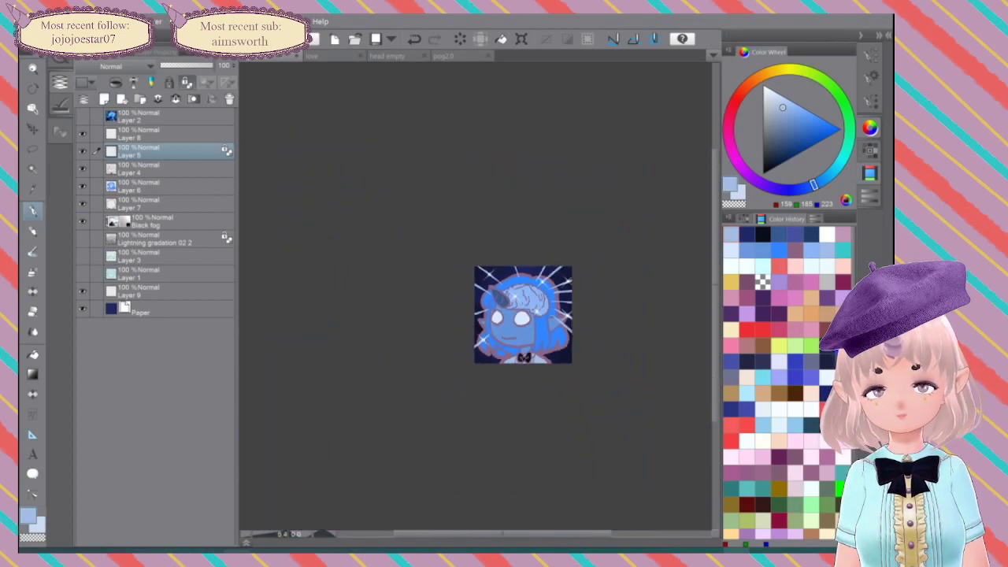
scroll(564, 306, down, 1)
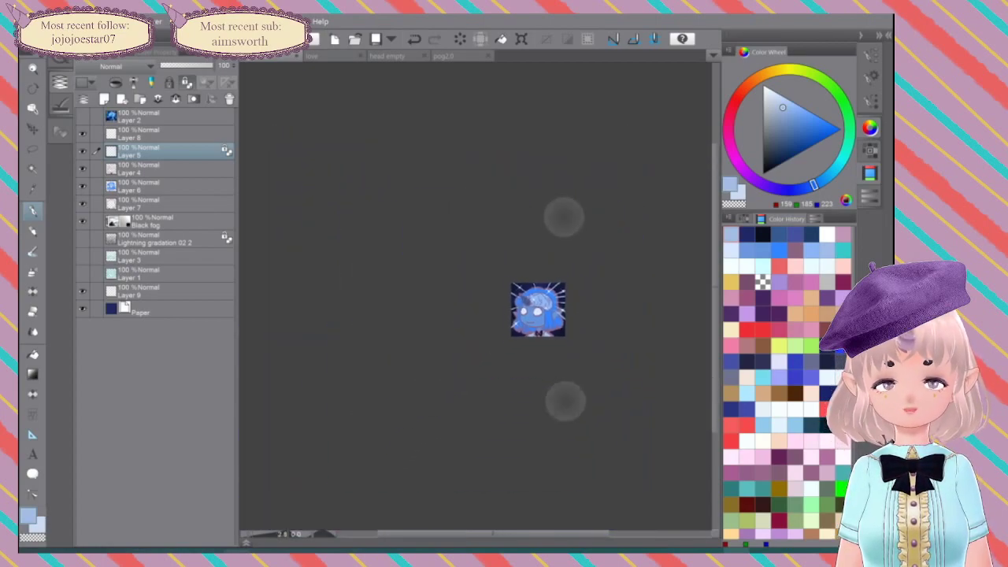
scroll(549, 305, up, 5)
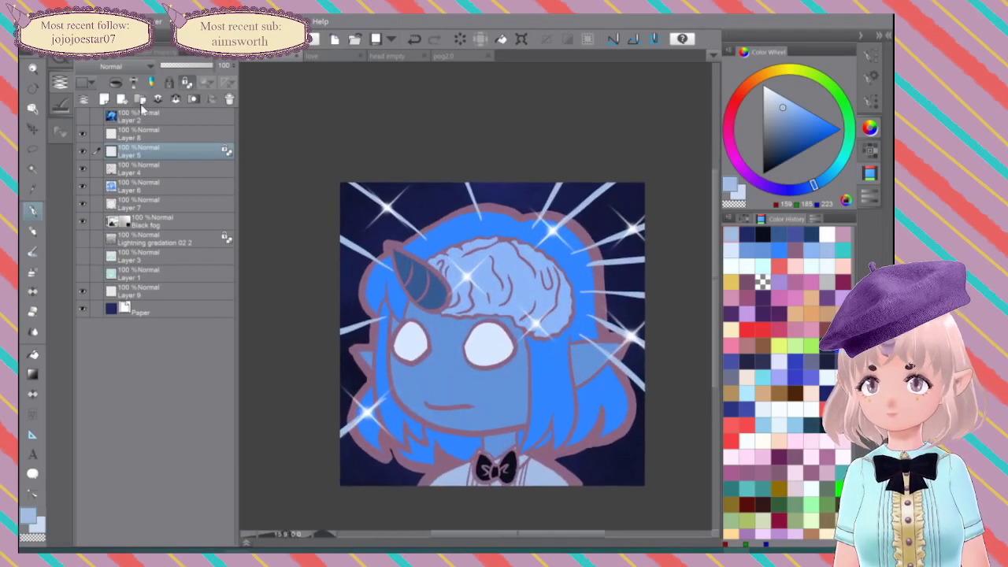
click(137, 188)
click(138, 203)
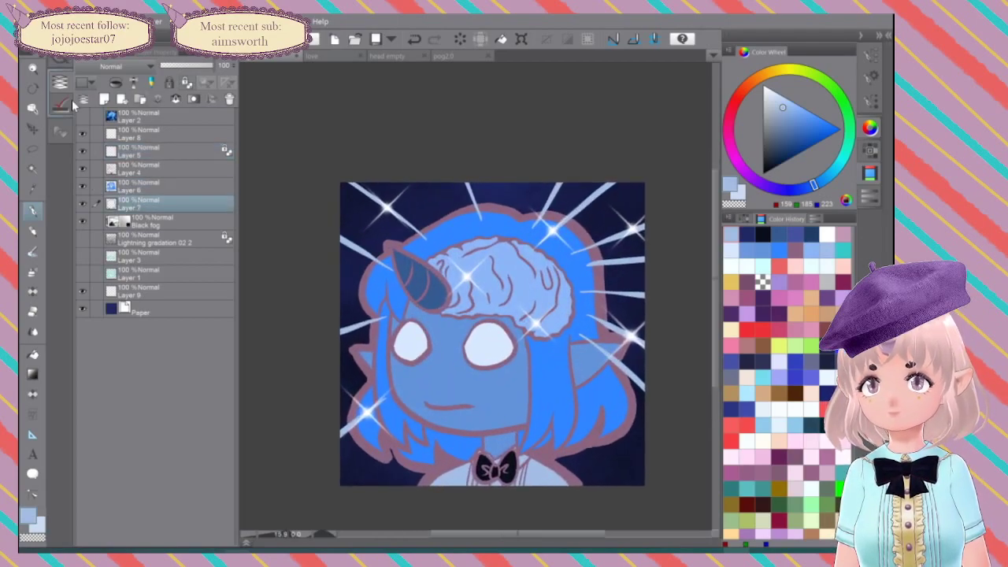
click(104, 99)
drag(187, 204, 177, 241)
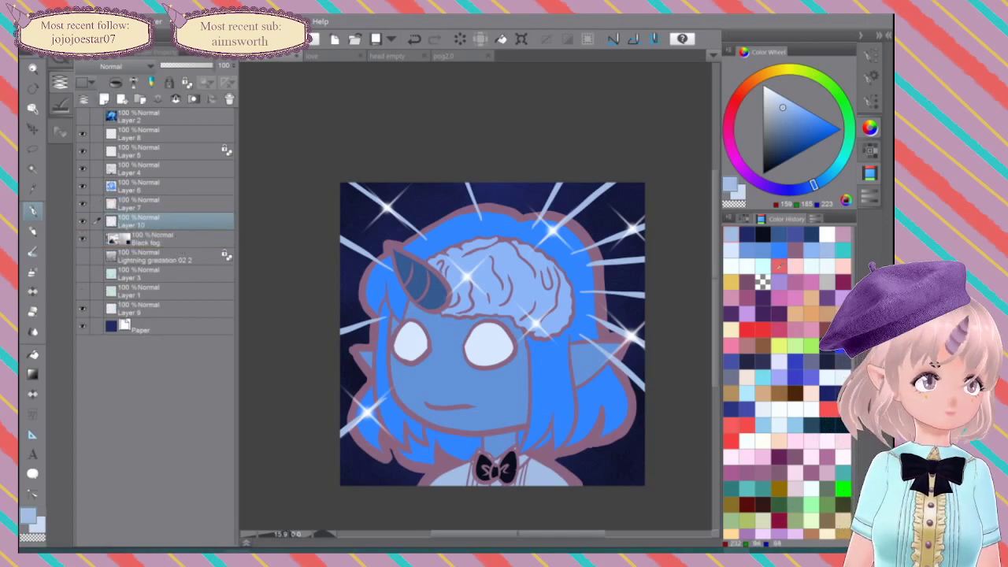
Step: Draw a white outline around the whole character on the new layer with the G-pen at brush size 200
click(829, 233)
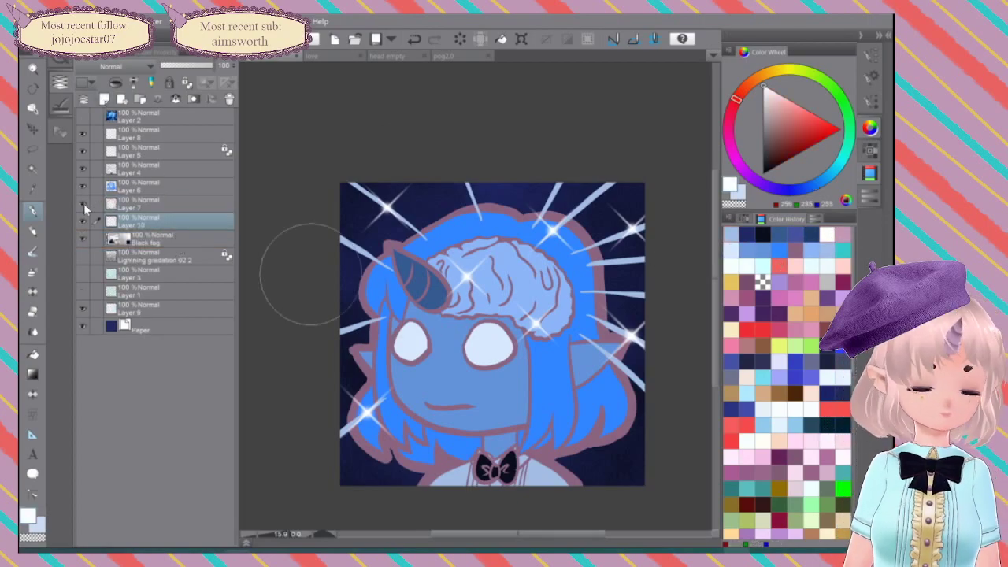
click(869, 101)
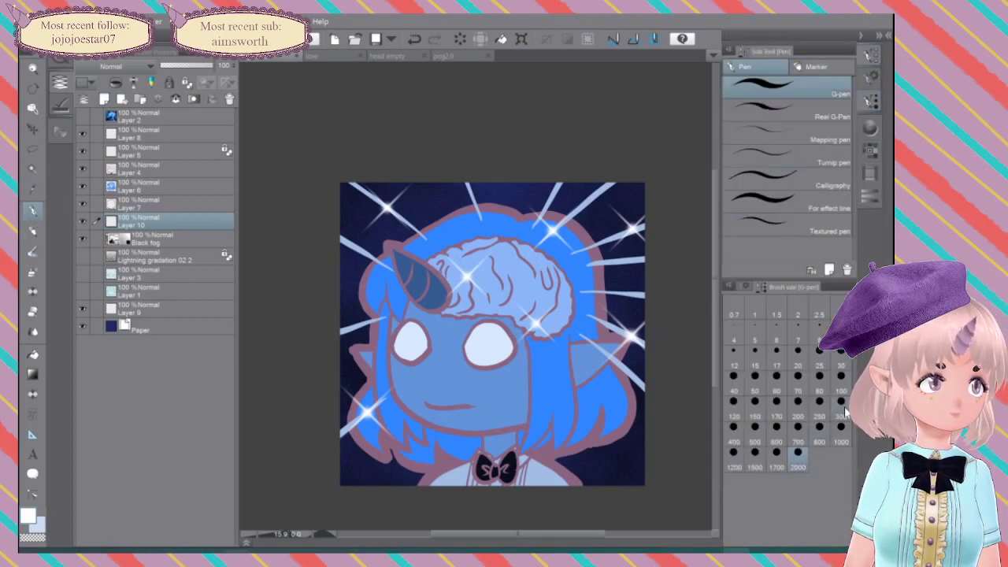
click(799, 408)
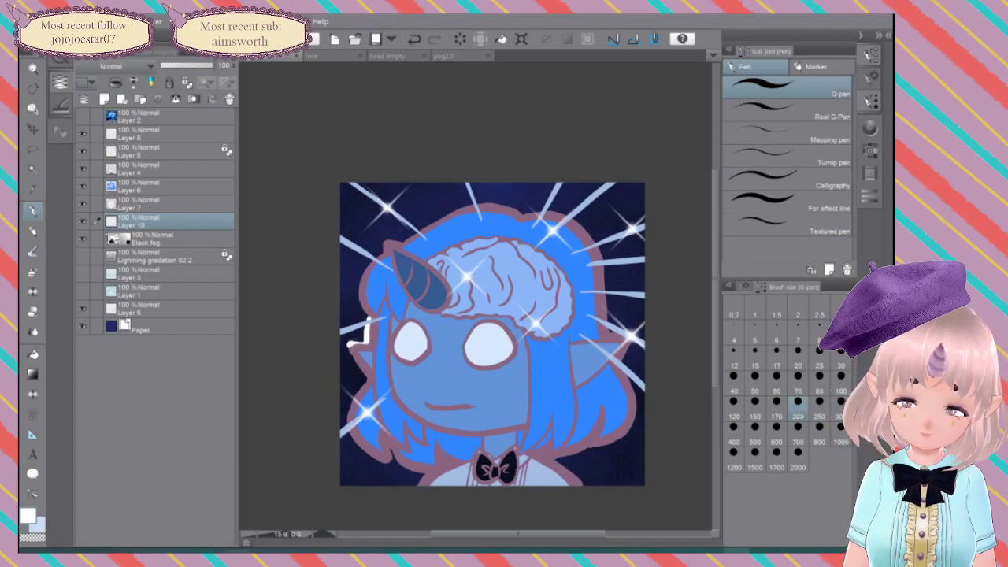
mouse_move(348, 341)
mouse_down()
mouse_move(366, 380)
mouse_move(347, 412)
mouse_move(352, 443)
mouse_move(392, 465)
mouse_move(392, 451)
mouse_move(388, 464)
mouse_move(416, 486)
mouse_up()
mouse_move(367, 320)
mouse_down()
mouse_move(354, 285)
mouse_move(380, 239)
mouse_move(405, 239)
mouse_move(385, 239)
mouse_move(479, 202)
mouse_move(558, 208)
mouse_move(580, 222)
mouse_move(600, 243)
mouse_move(613, 329)
mouse_move(635, 335)
mouse_move(620, 364)
mouse_move(638, 426)
mouse_move(554, 465)
mouse_move(593, 489)
mouse_up()
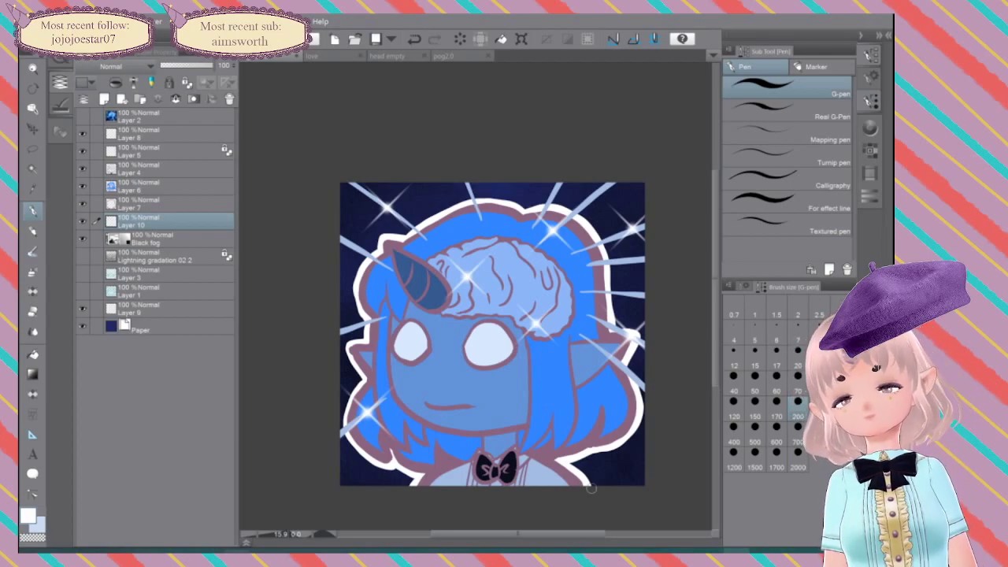
Step: Darken the inner parts of the light rays on Layer 5 in dark navy with the Opaque watercolor brush at size 200
scroll(602, 313, down, 6)
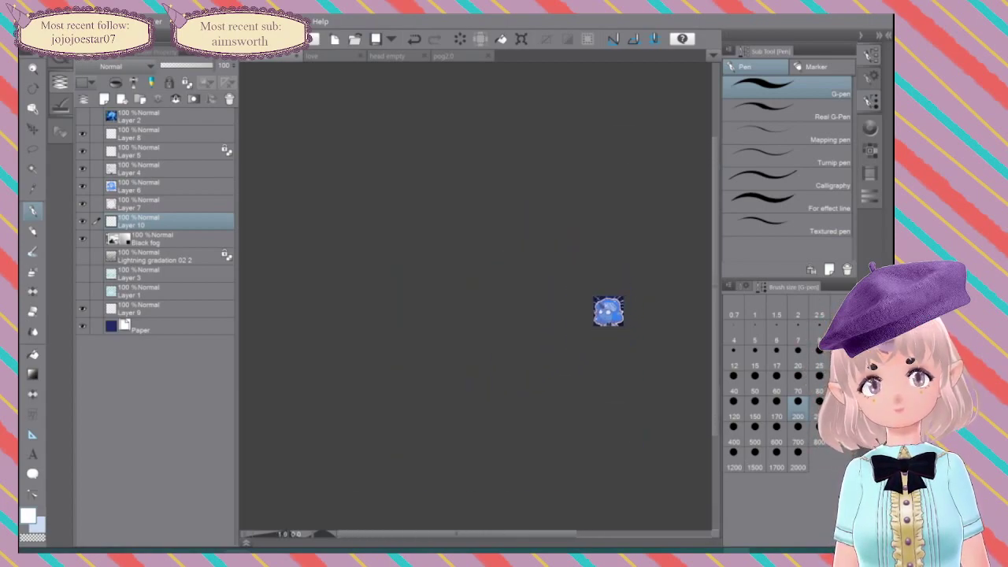
scroll(616, 311, up, 6)
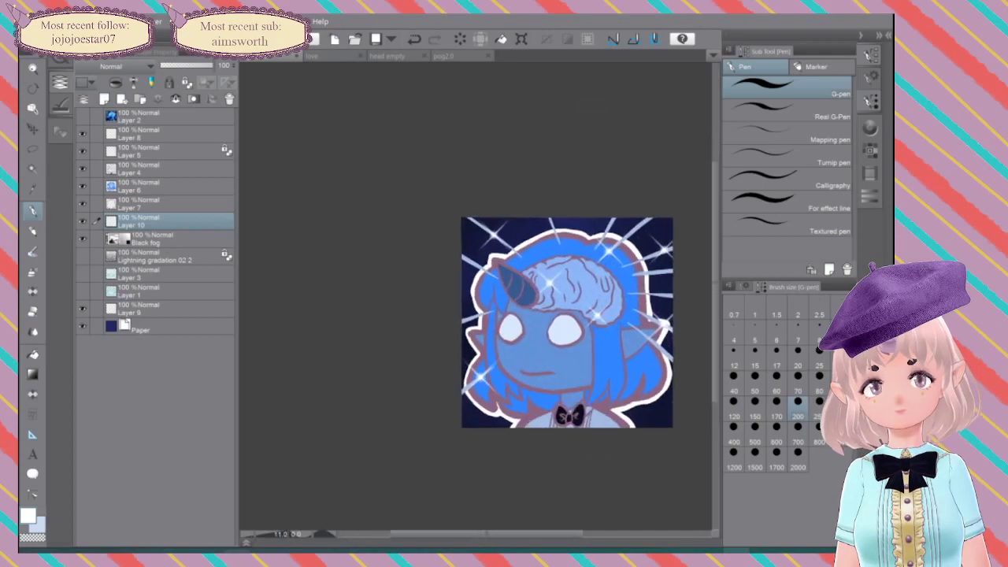
click(167, 151)
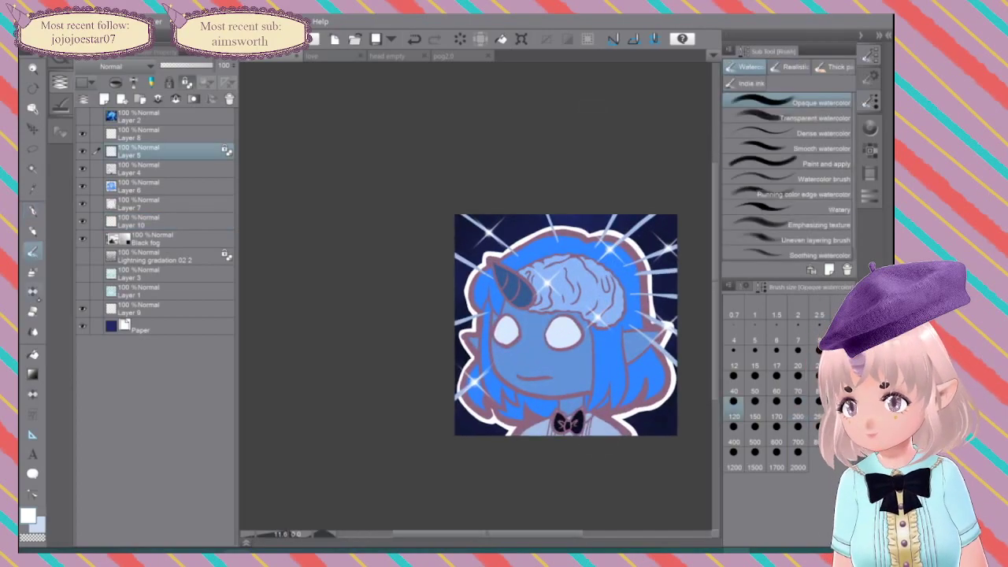
click(33, 252)
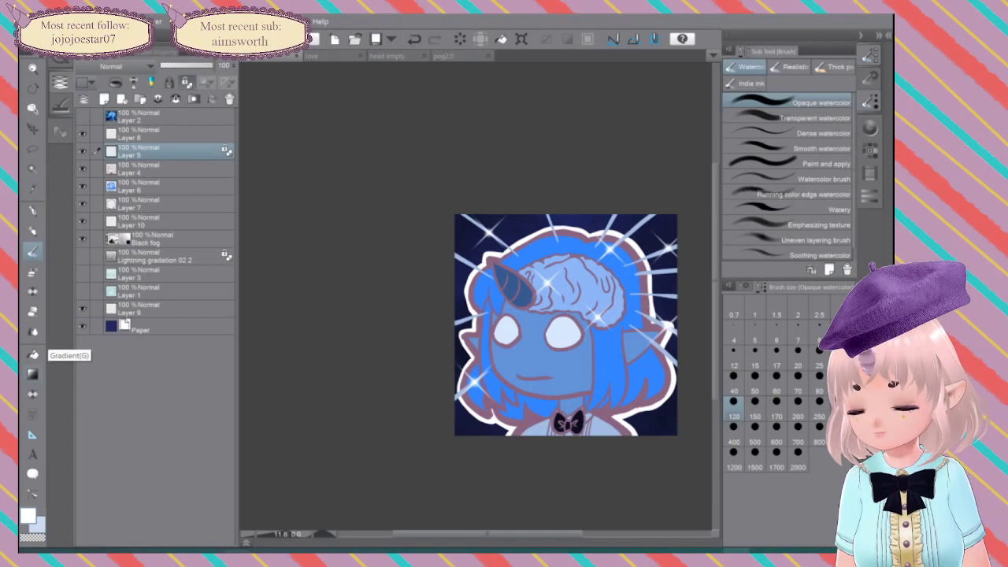
click(870, 128)
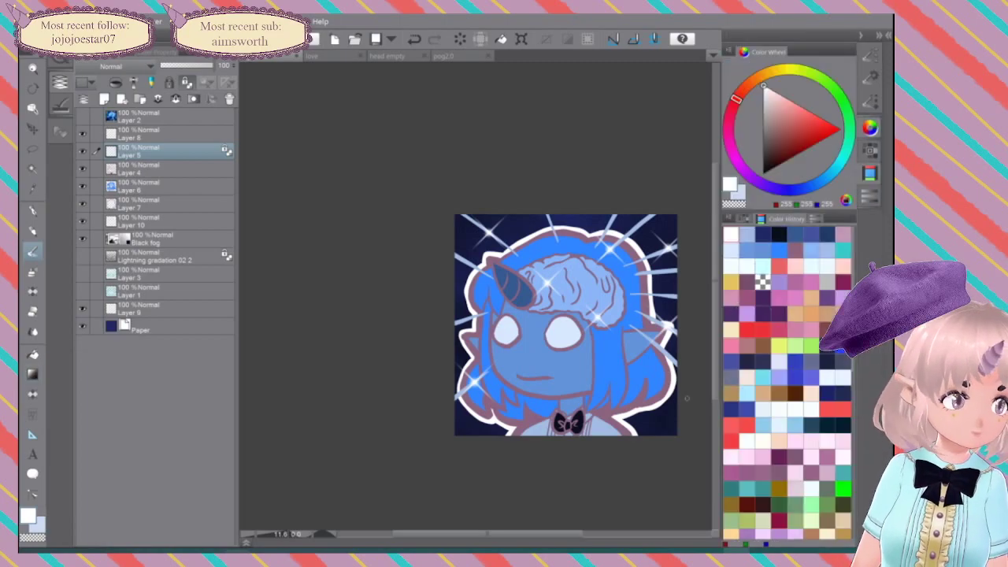
click(779, 235)
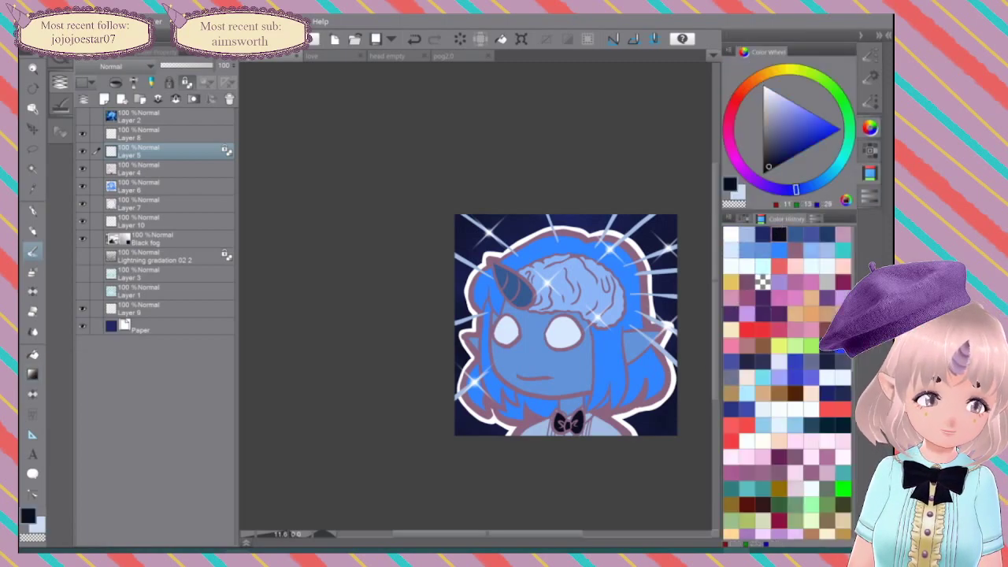
click(869, 55)
click(798, 404)
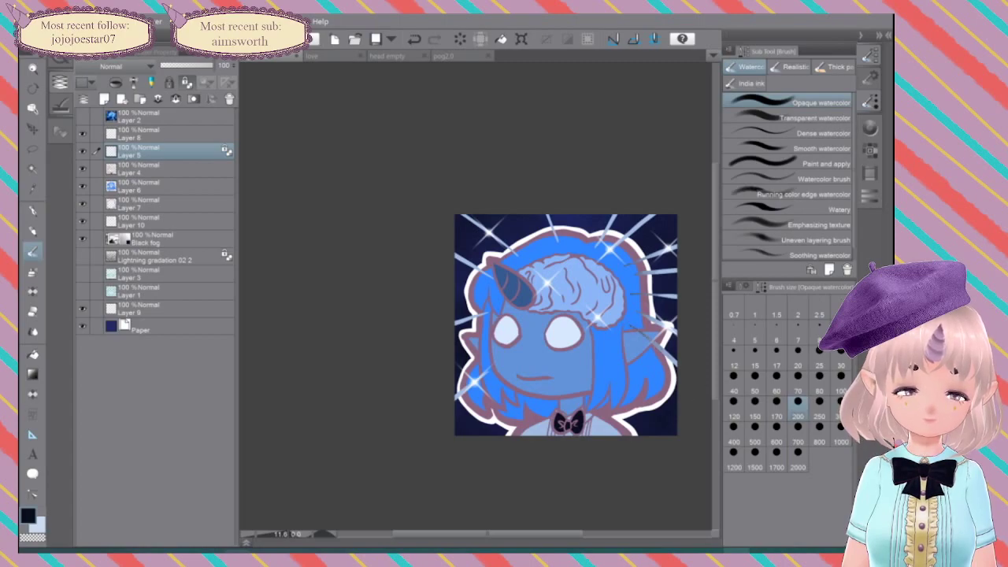
mouse_move(638, 330)
mouse_down()
mouse_move(667, 351)
mouse_move(630, 325)
mouse_move(663, 326)
mouse_up()
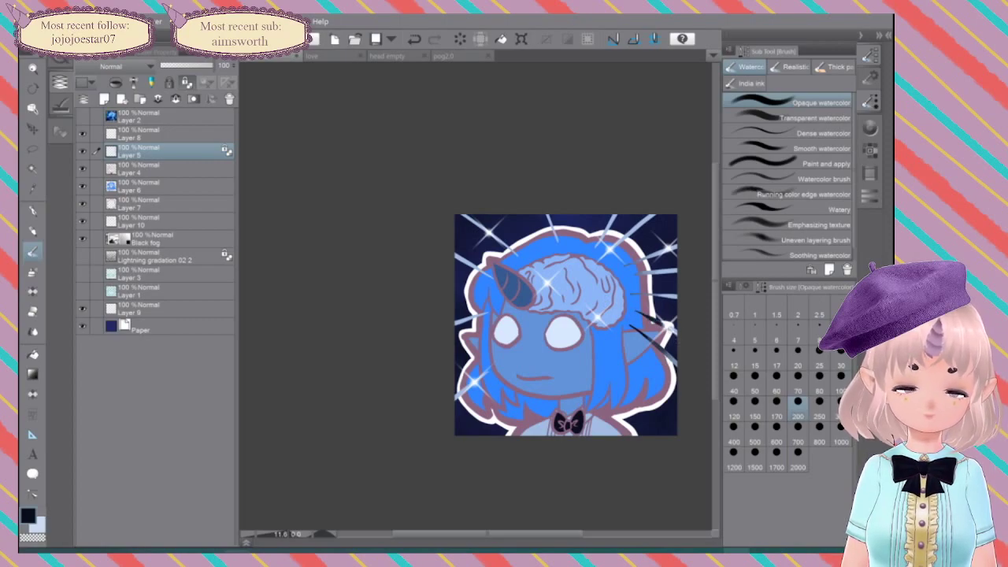
mouse_move(631, 294)
mouse_down()
mouse_move(676, 297)
mouse_move(660, 269)
mouse_move(679, 267)
mouse_move(656, 250)
mouse_move(687, 238)
mouse_up()
drag(617, 248, 669, 199)
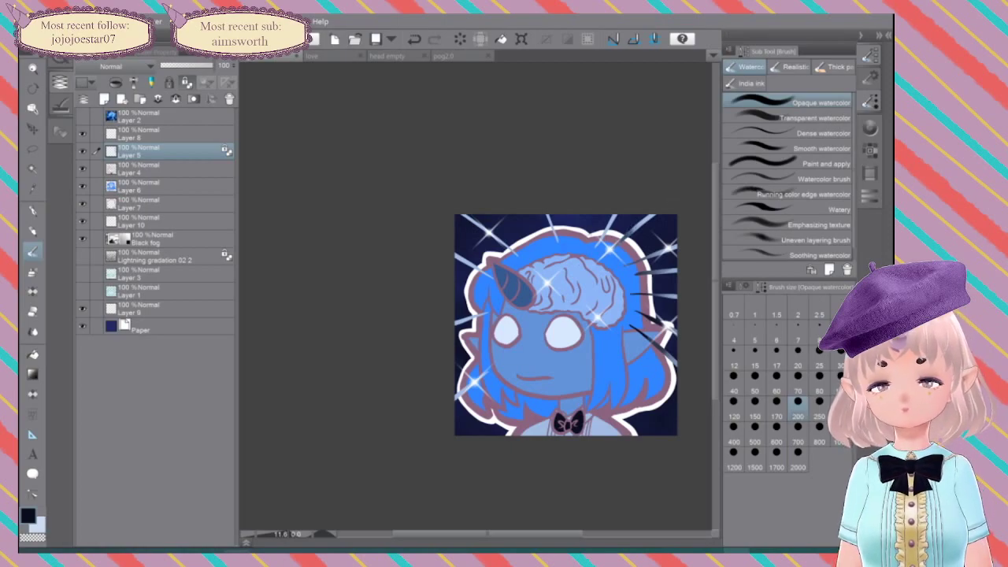
drag(597, 246, 603, 230)
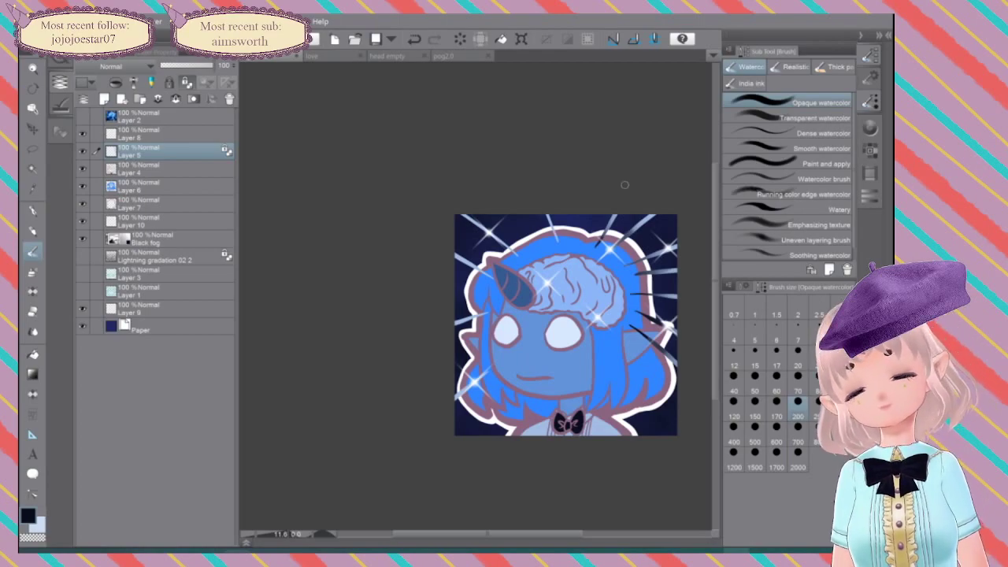
drag(556, 241, 554, 228)
drag(516, 255, 496, 236)
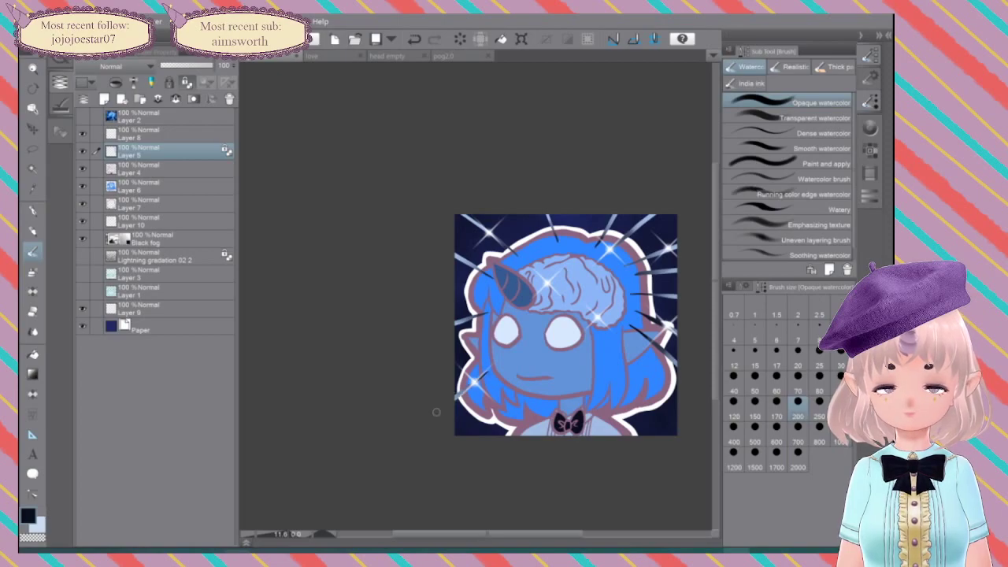
Step: Check the darkened rays at small display size and undo the latest shading strokes
scroll(643, 312, down, 5)
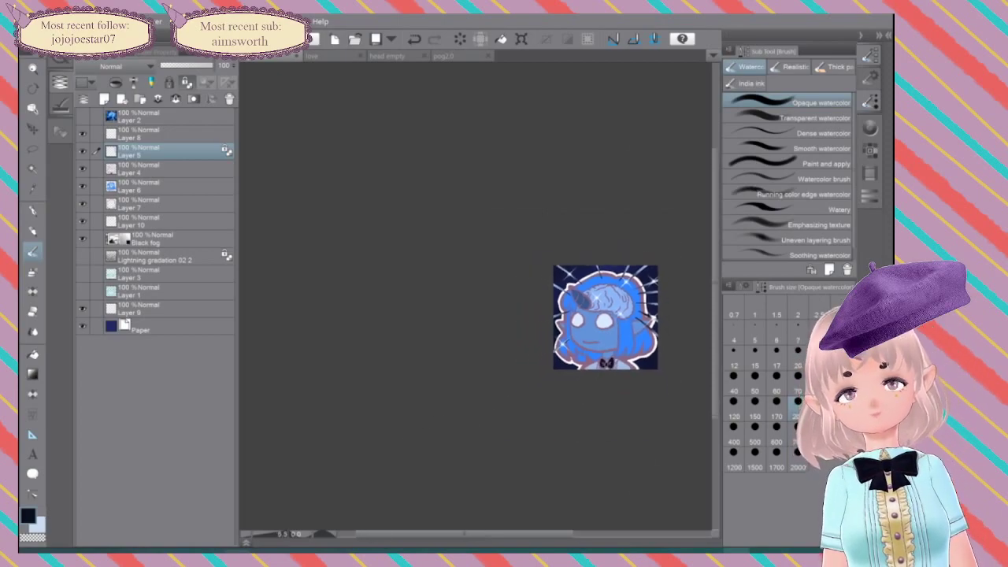
scroll(622, 315, down, 1)
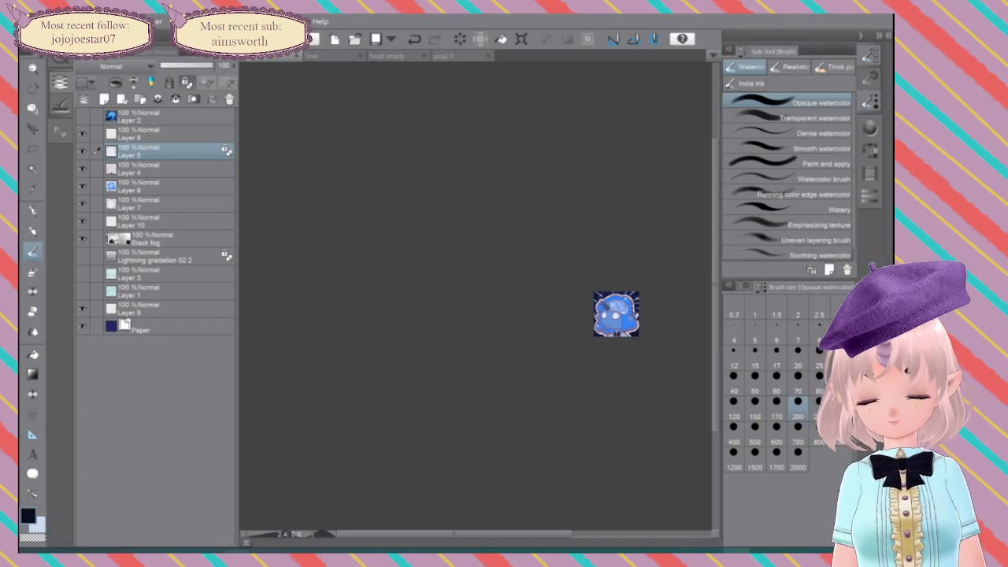
scroll(552, 311, down, 1)
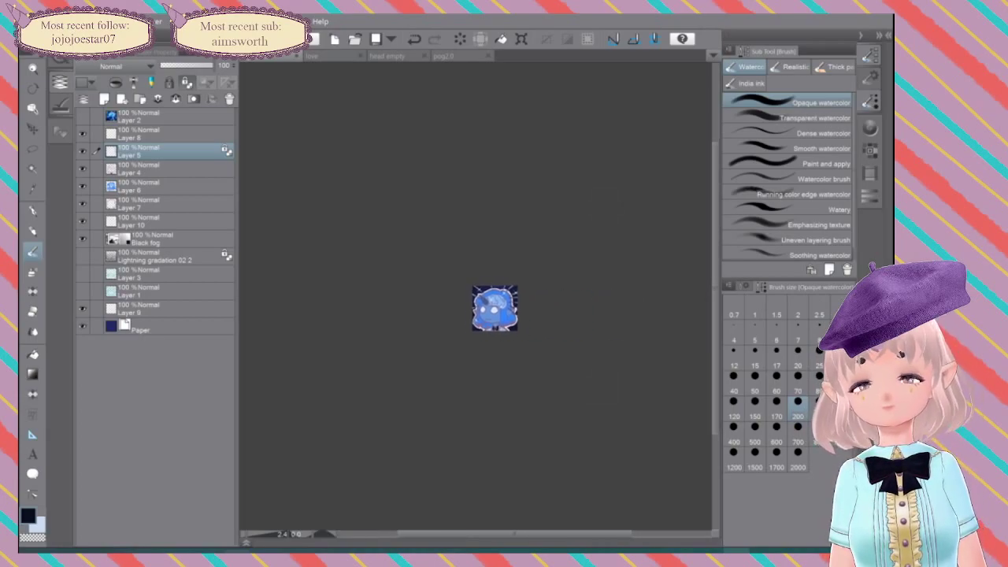
scroll(516, 302, up, 2)
scroll(516, 302, down, 2)
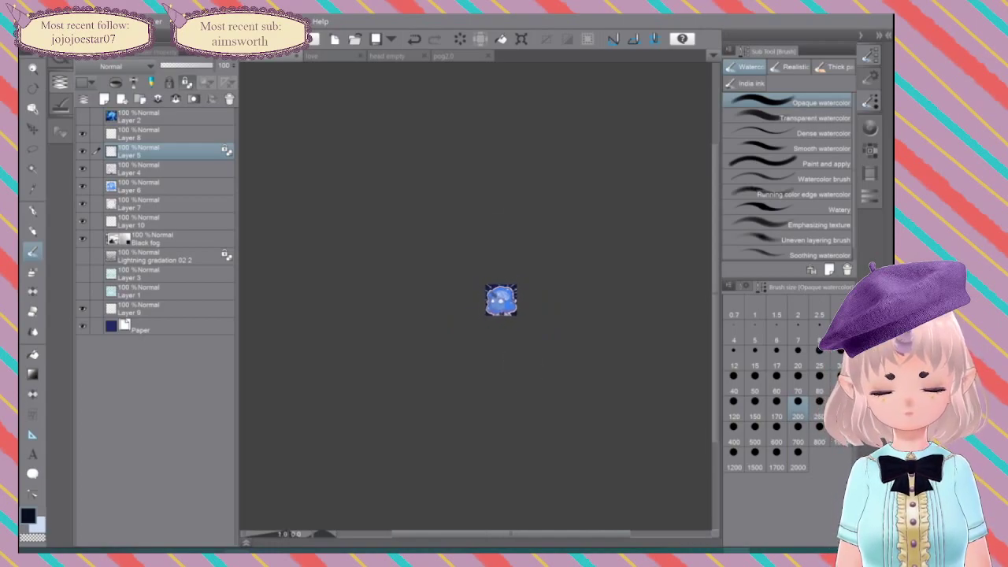
key(ctrl+z)
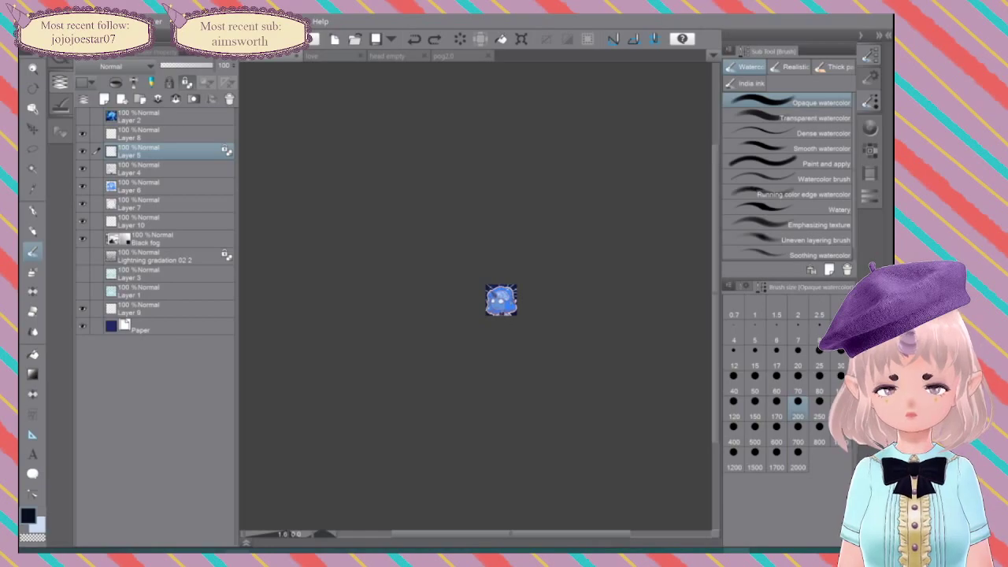
Step: Repaint dark navy shading on the rays beside the character's right-hand ear and above the head on Layer 5
scroll(513, 295, up, 5)
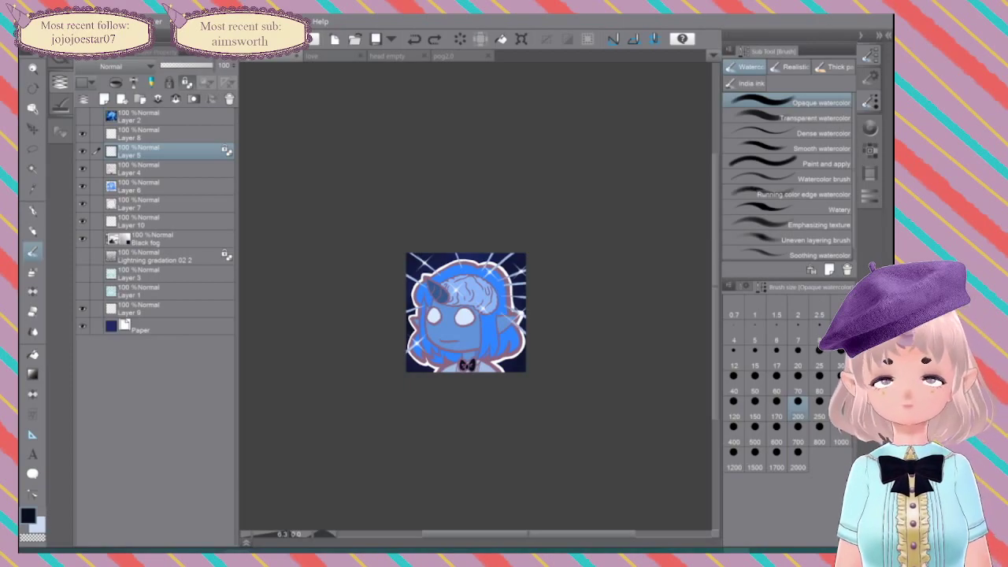
scroll(449, 306, up, 4)
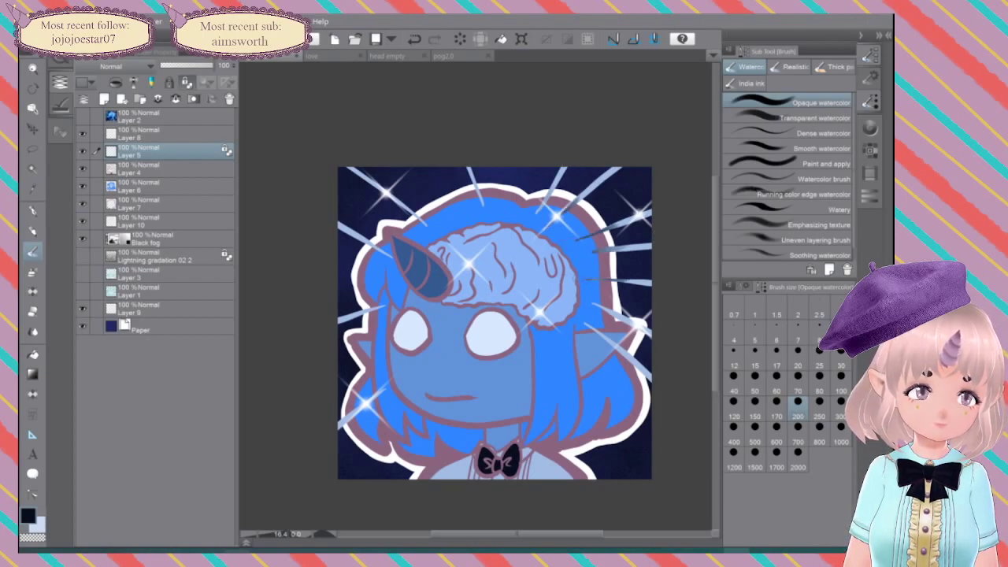
drag(599, 306, 651, 319)
drag(585, 324, 650, 364)
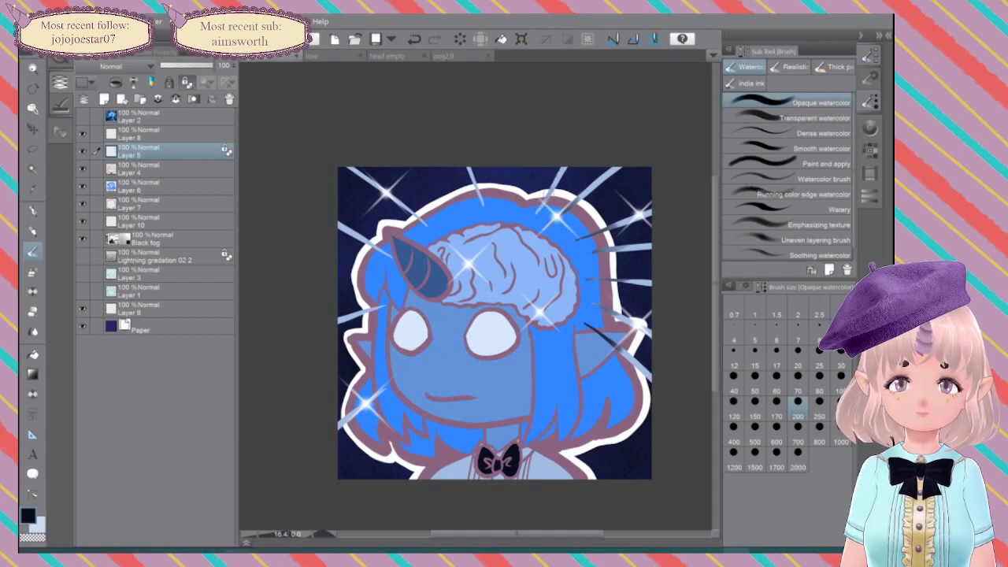
drag(469, 166, 483, 206)
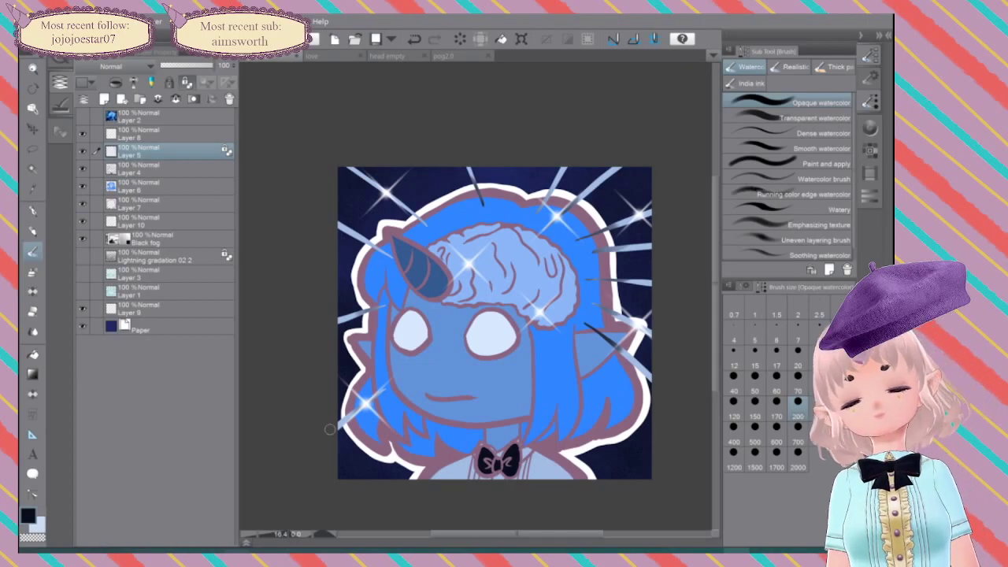
Step: Compare the emote with the glowing brain reference image on Layer 2 at small and large display sizes
scroll(624, 306, down, 8)
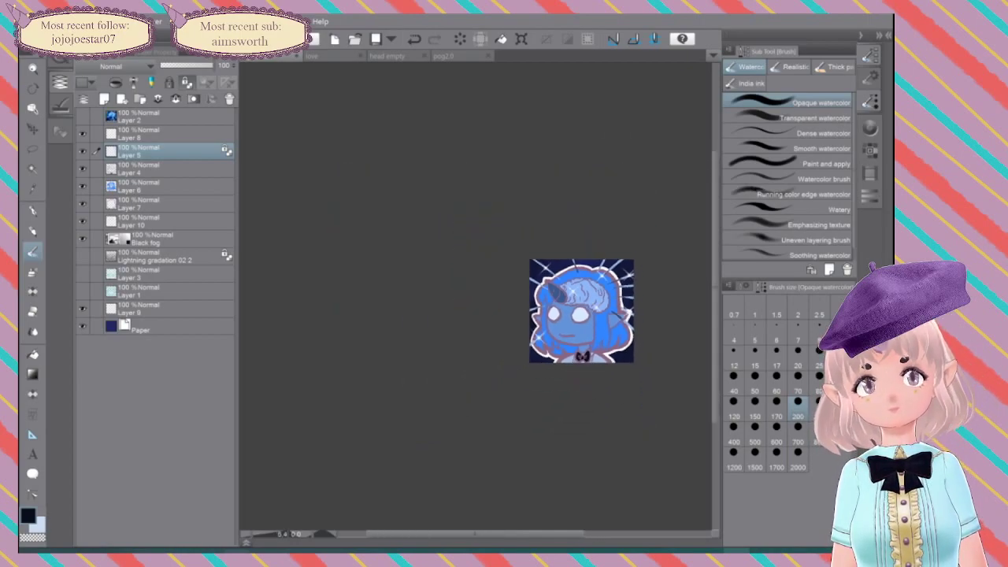
drag(630, 282, 516, 302)
scroll(516, 302, down, 1)
scroll(491, 324, up, 1)
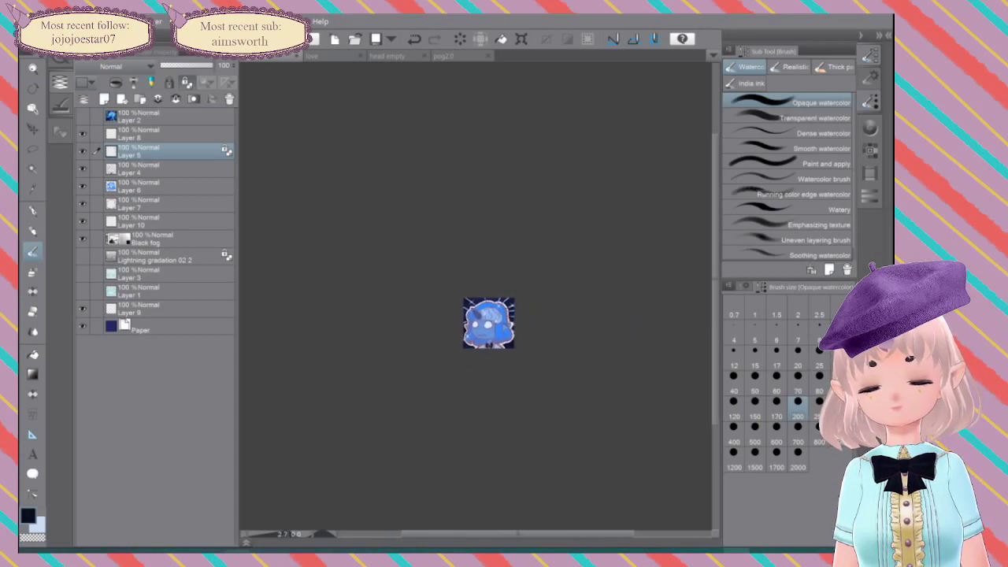
scroll(504, 319, up, 7)
drag(504, 319, 533, 312)
scroll(552, 256, up, 5)
scroll(489, 311, down, 1)
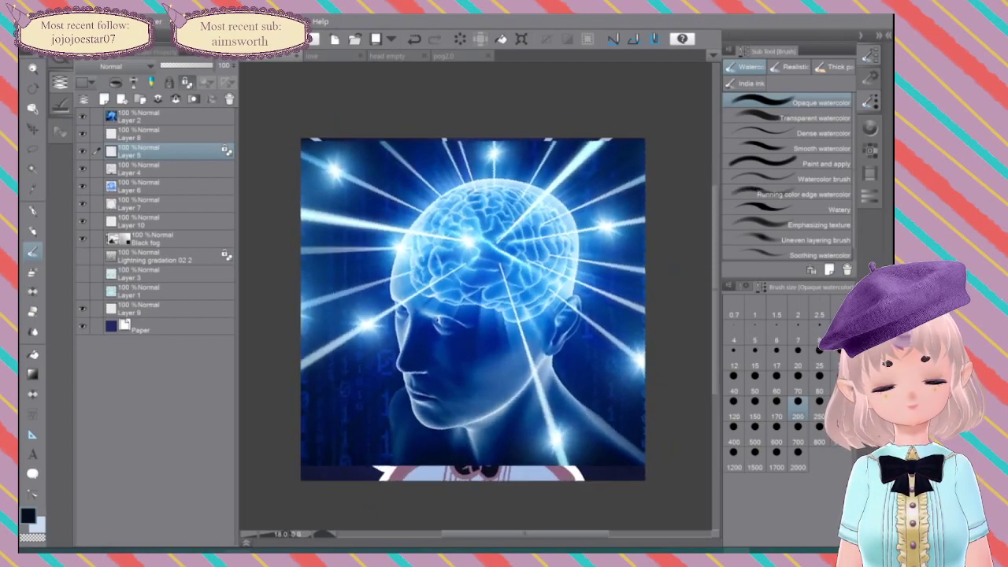
scroll(597, 292, down, 8)
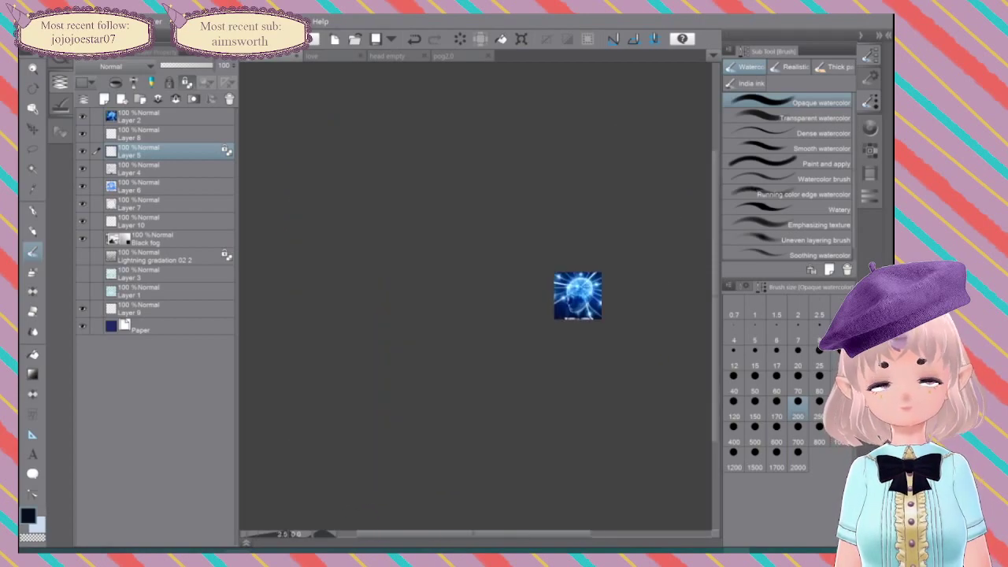
scroll(594, 292, down, 1)
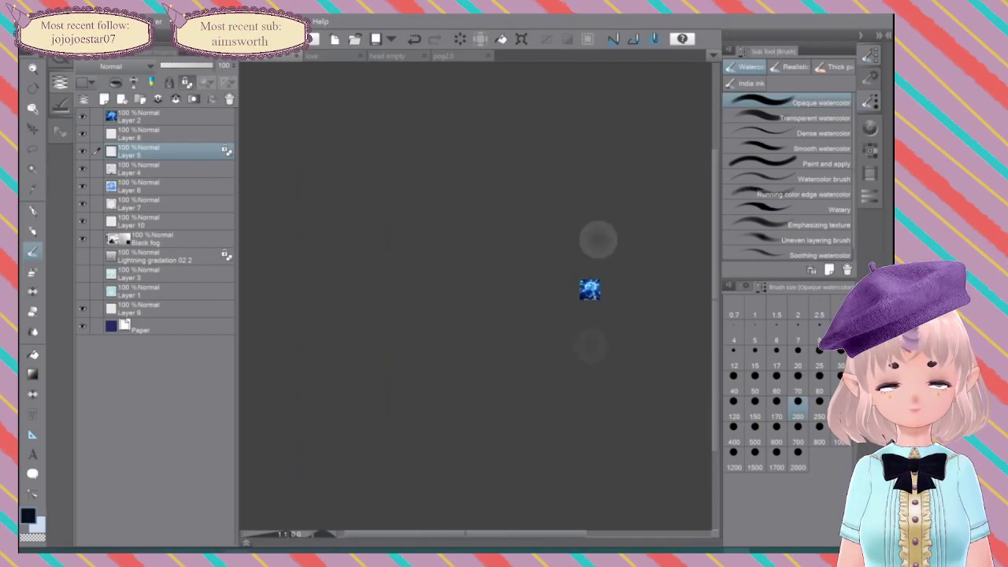
scroll(590, 290, up, 10)
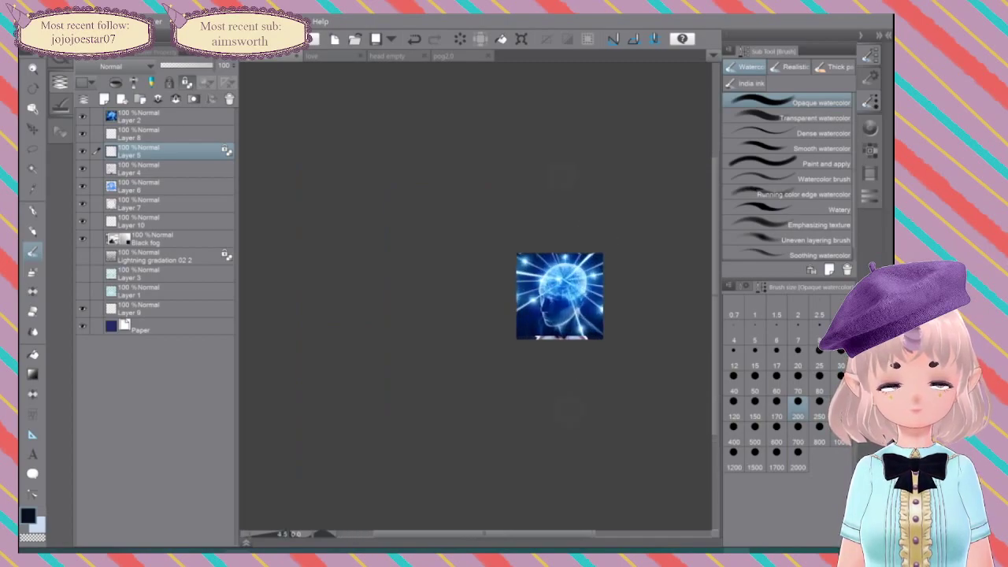
scroll(544, 294, down, 1)
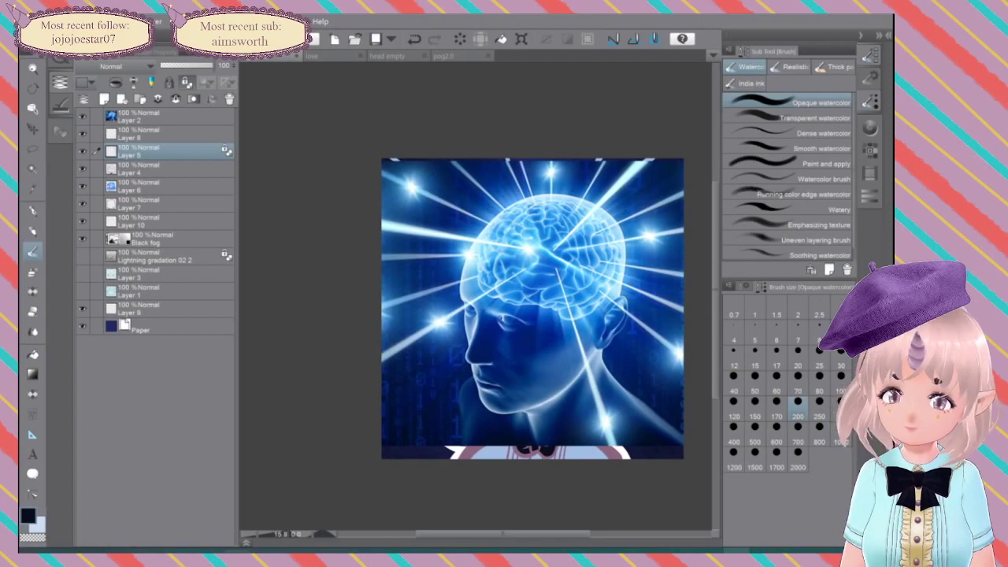
Step: Hide the reference image on Layer 2 and lock the transparent pixels of Layer 4
click(169, 169)
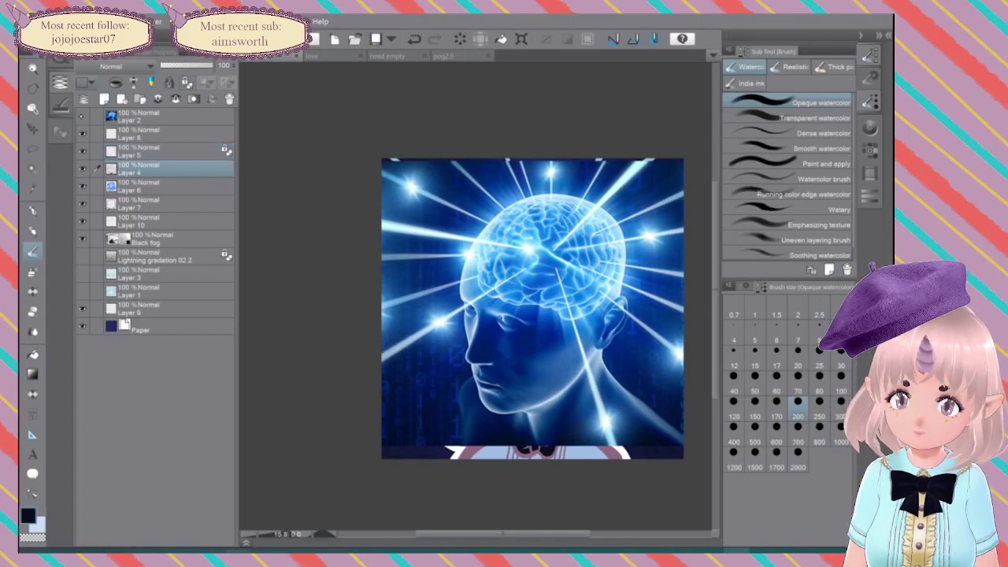
click(82, 116)
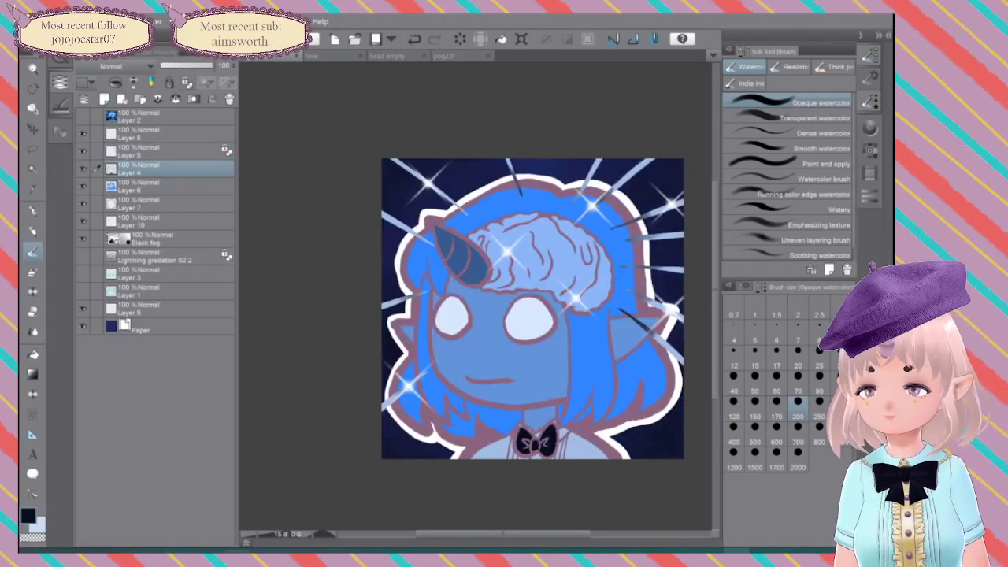
right_click(147, 170)
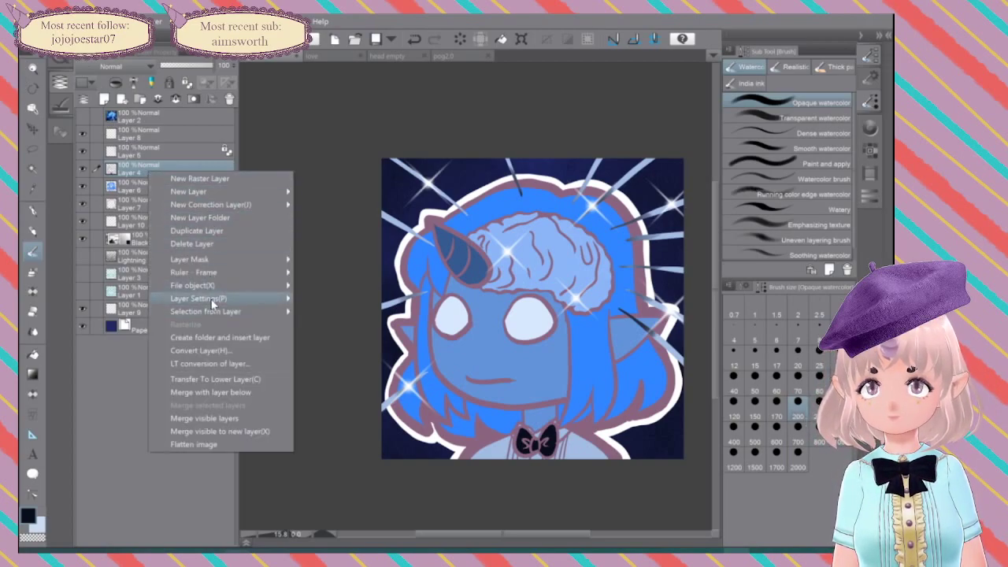
mouse_move(244, 299)
click(353, 354)
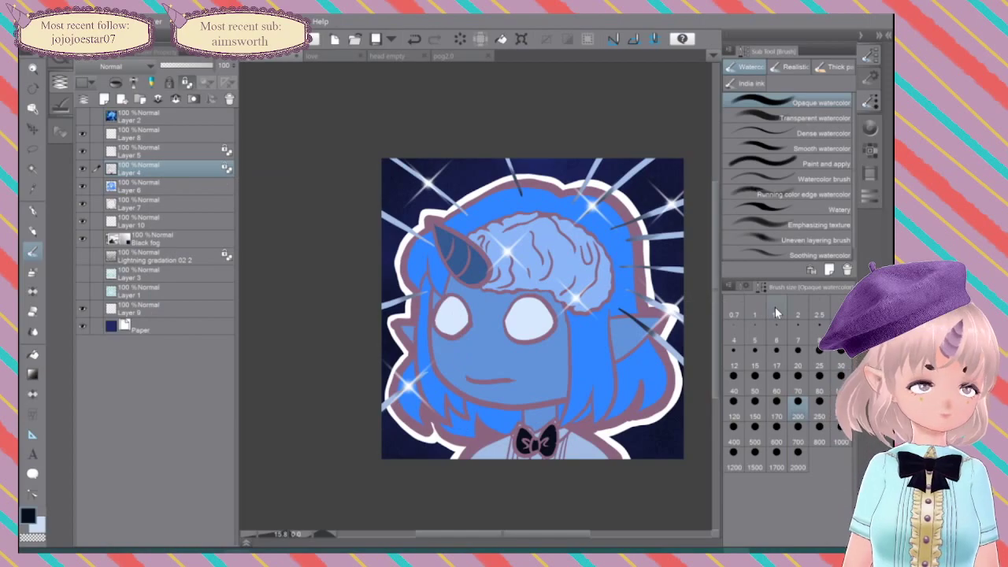
Step: Try repainting the Layer 4 line art in light mauve (191, 151, 180) with the G-pen at brush size 800
click(870, 128)
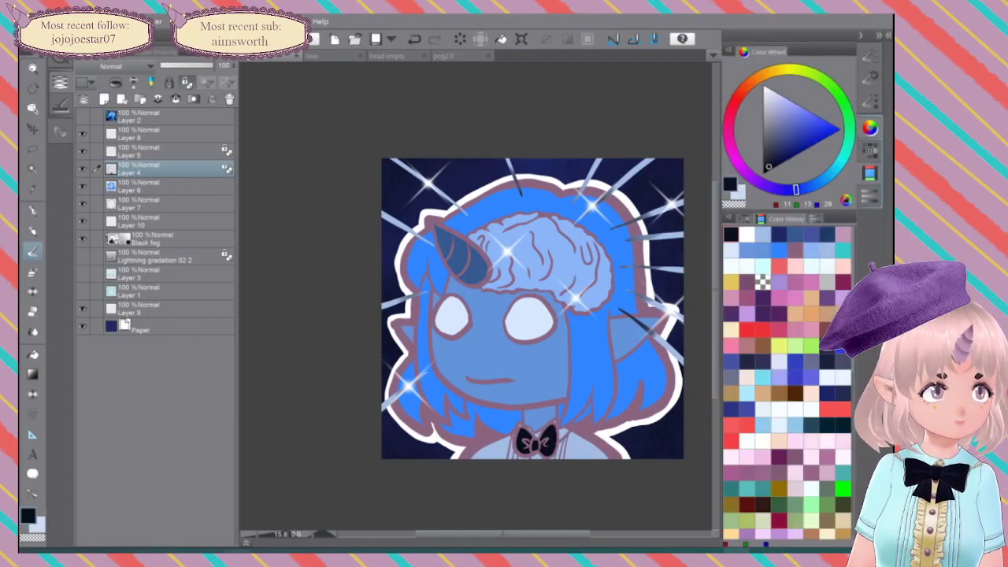
click(870, 150)
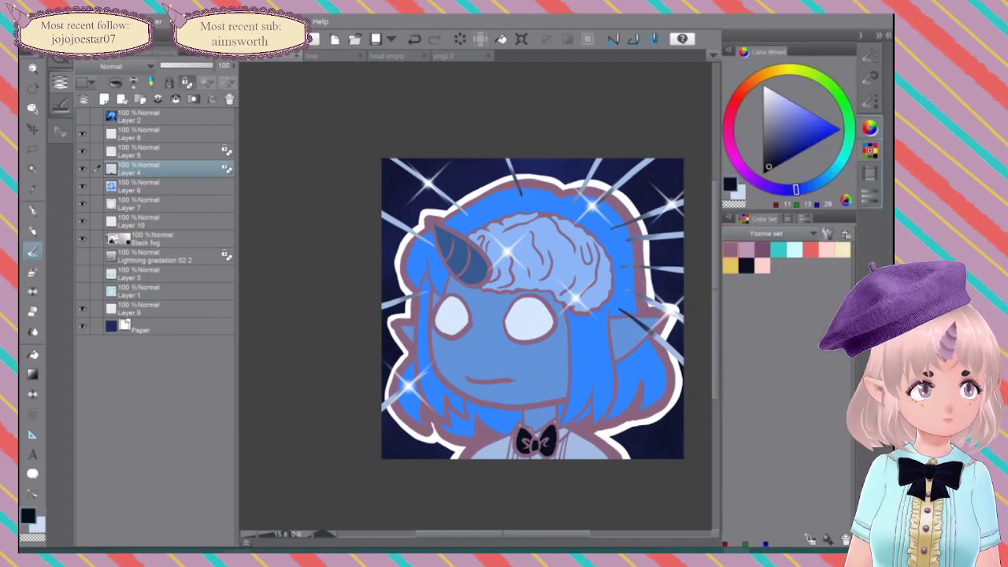
click(747, 250)
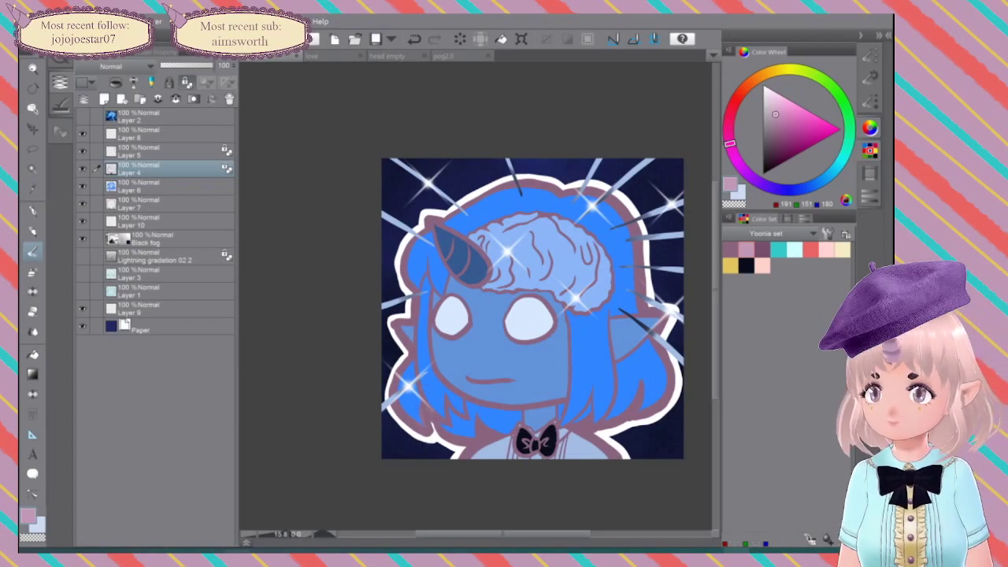
key(p)
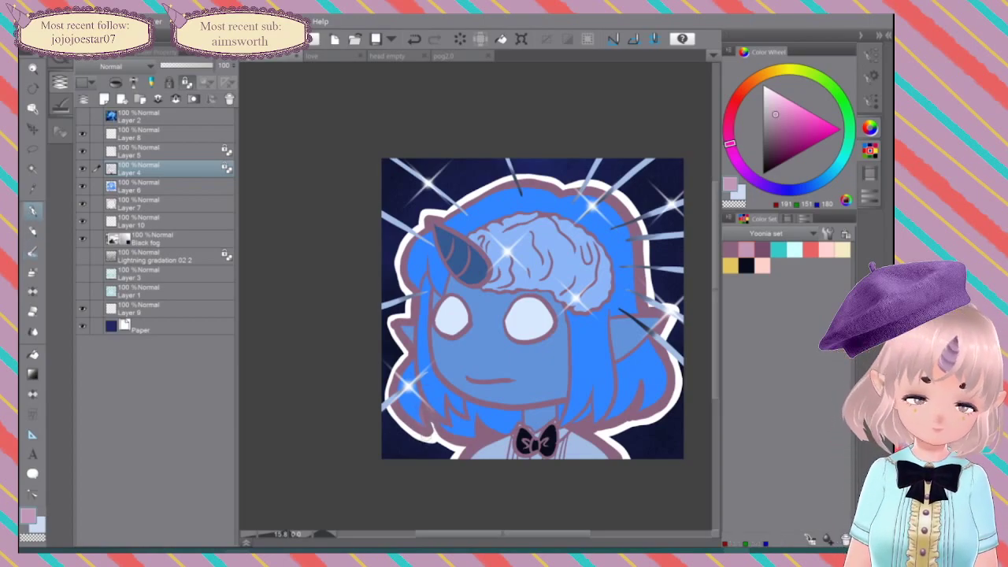
click(870, 102)
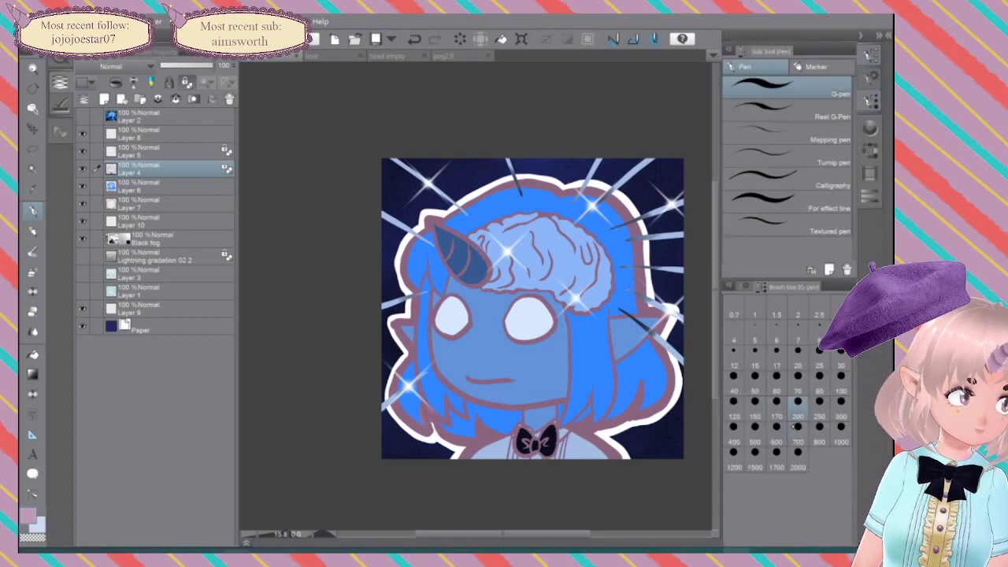
mouse_move(466, 426)
mouse_down()
mouse_move(483, 394)
mouse_move(524, 445)
mouse_move(567, 401)
mouse_move(547, 453)
mouse_up()
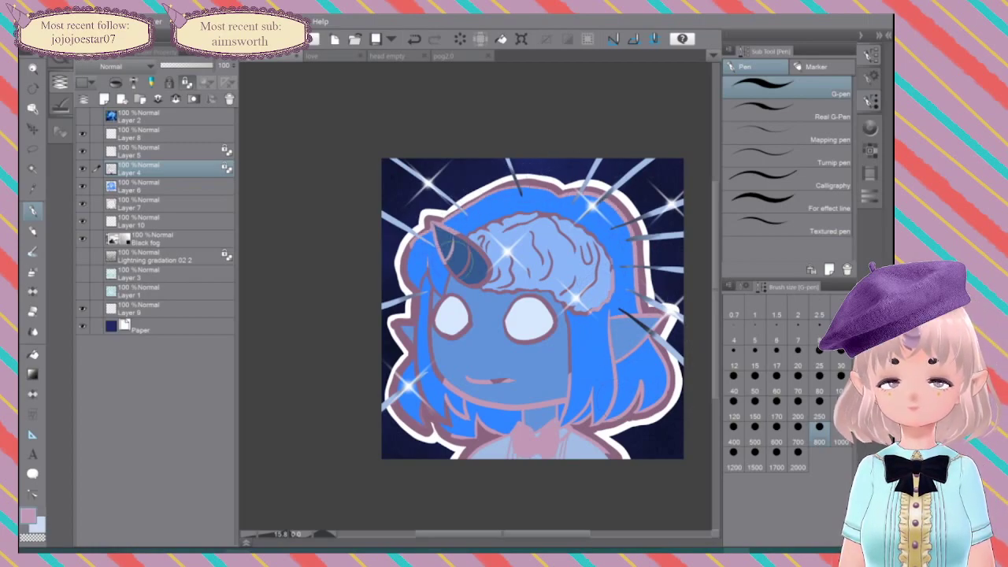
key(ctrl+z)
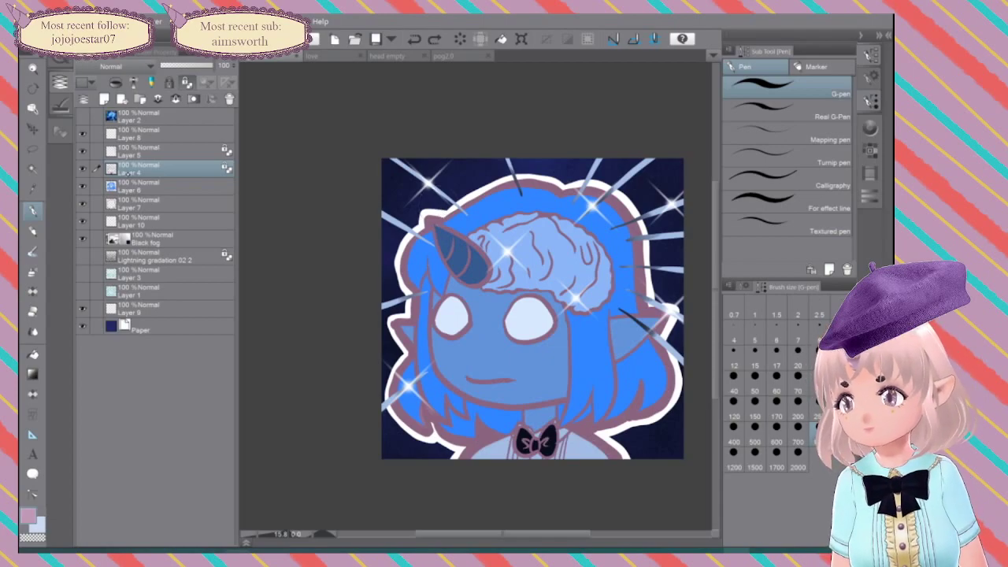
Step: Auto-select the near-black areas of the bow tie on Layer 4 and delete them from that layer
drag(563, 331, 599, 332)
click(610, 207)
drag(610, 207, 543, 115)
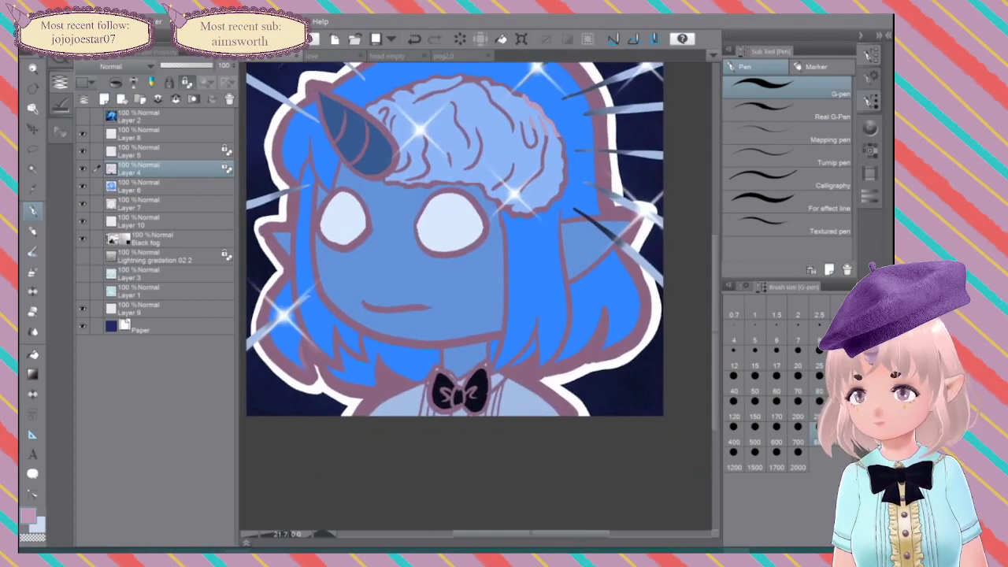
click(32, 189)
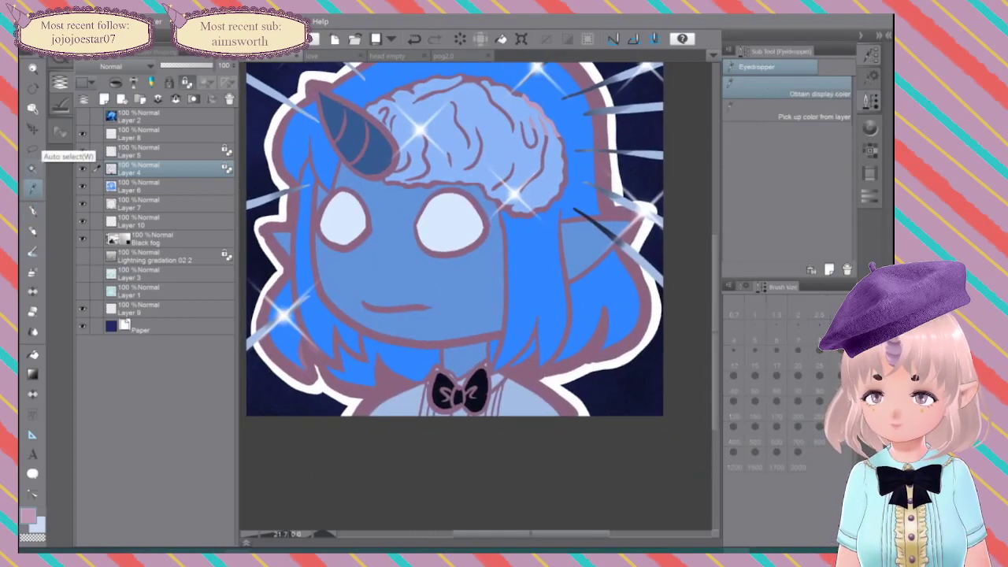
click(32, 167)
click(437, 383)
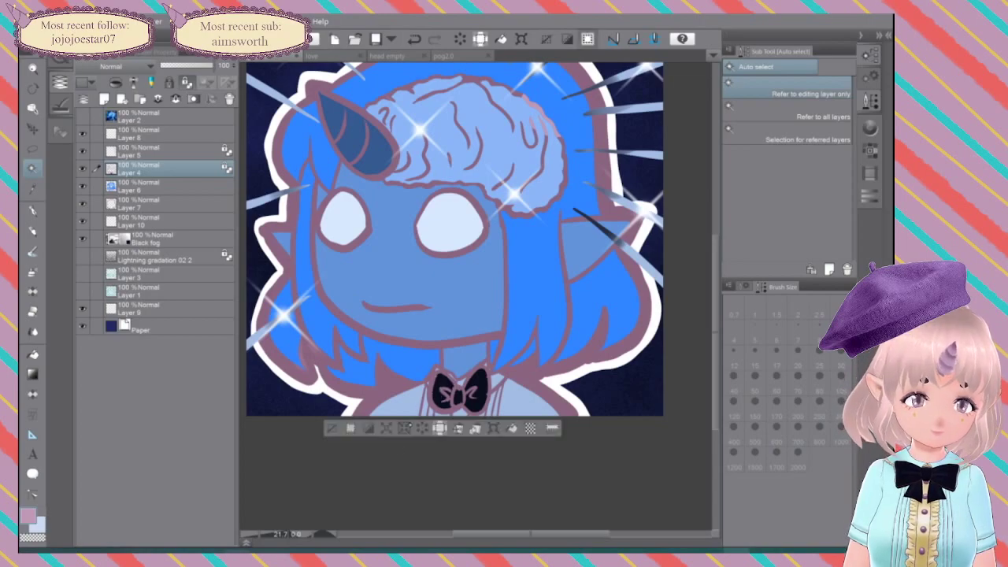
scroll(376, 413, up, 5)
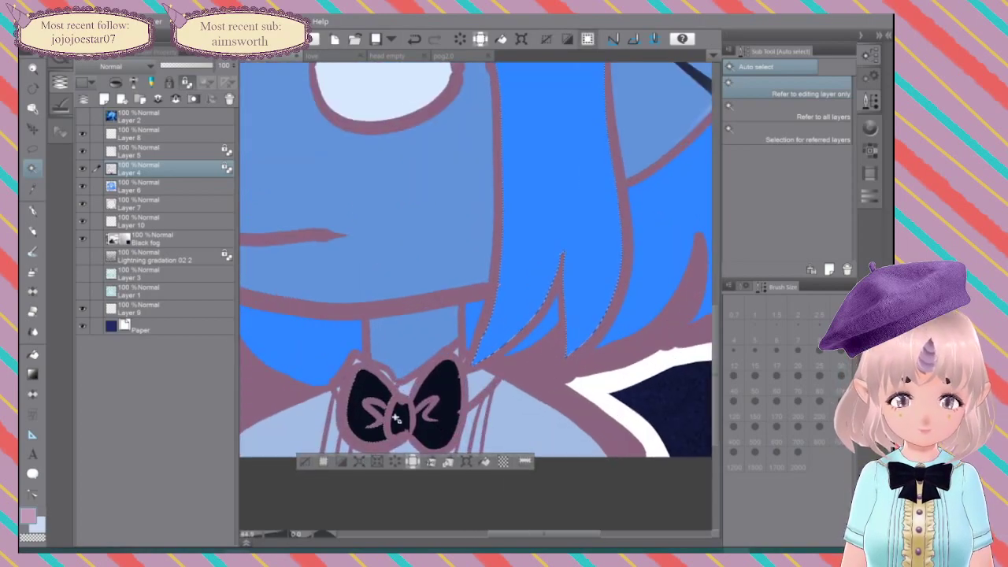
shift+click(422, 415)
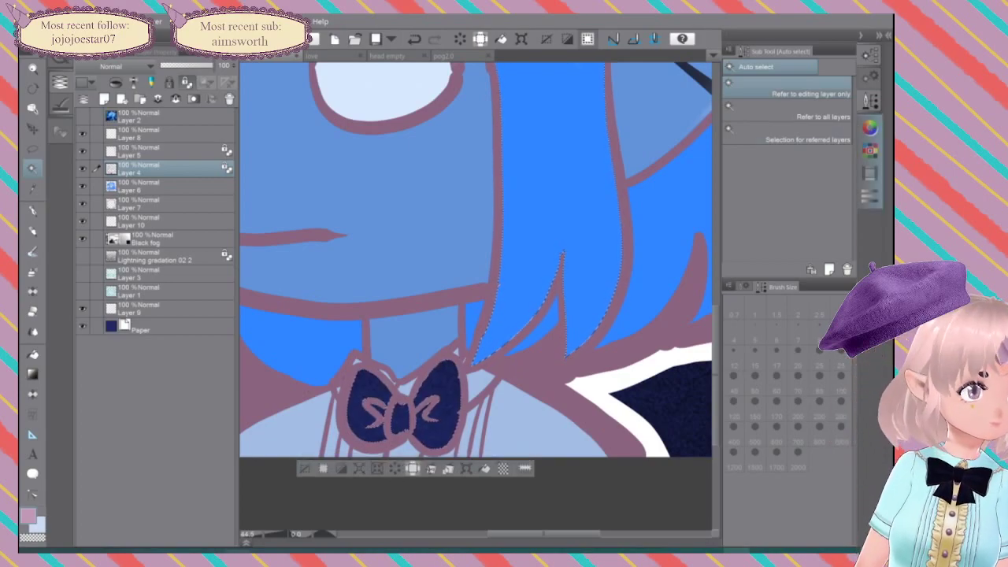
Step: Fill the selected bow tie areas with near-black navy (11, 13, 28) on Layer 6, and deselect before returning to Layer 4
click(870, 128)
click(746, 266)
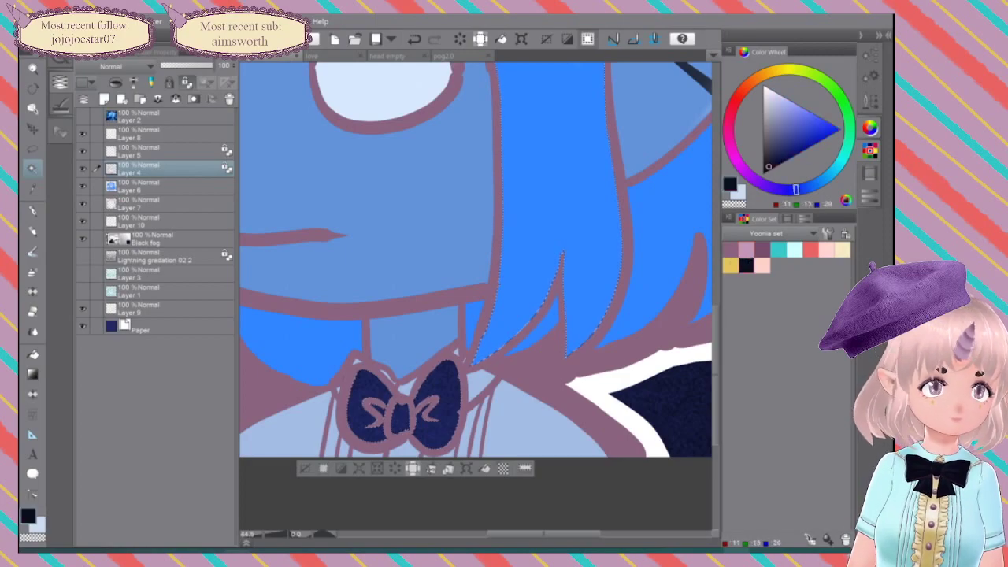
click(126, 185)
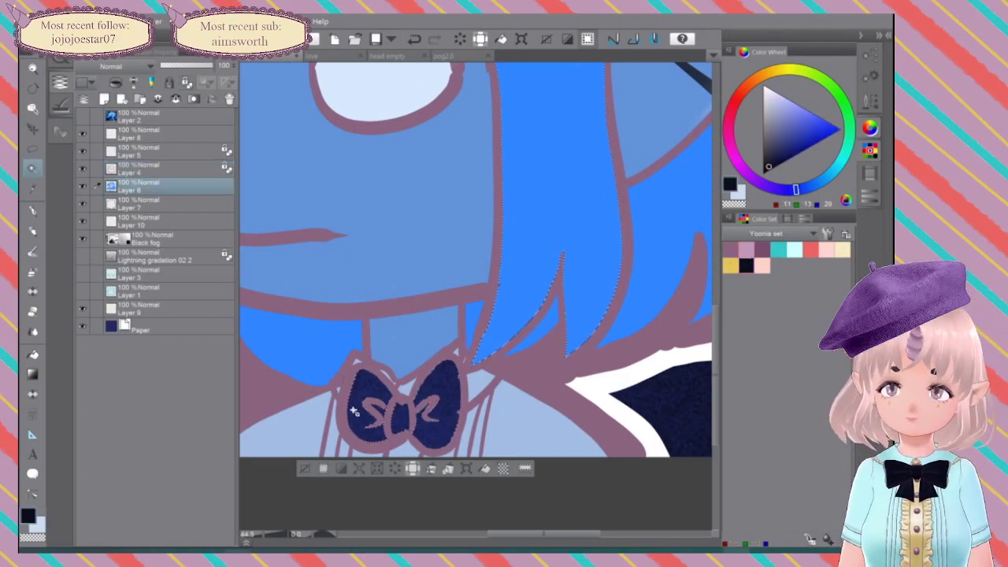
key(g)
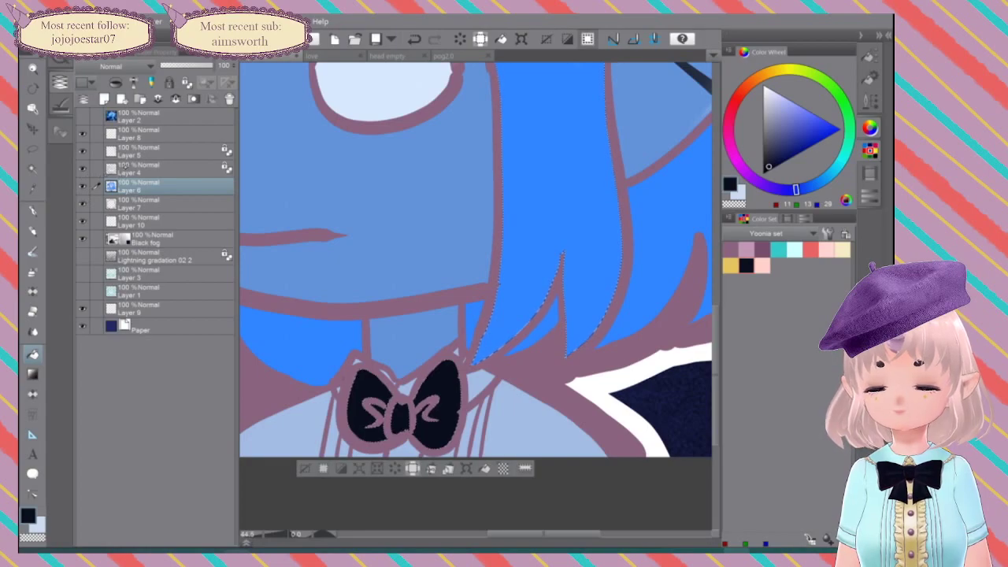
click(124, 169)
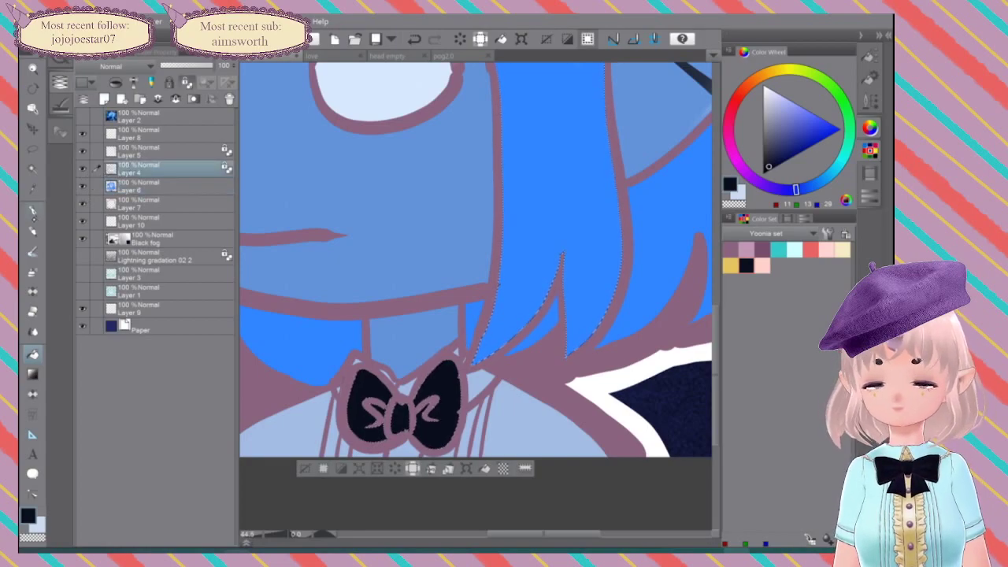
click(33, 211)
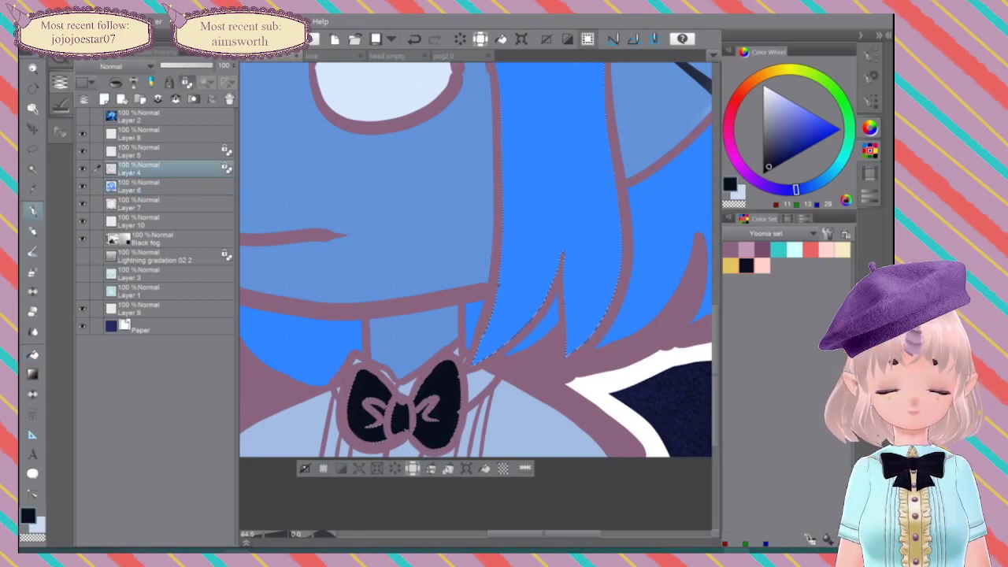
click(305, 469)
scroll(573, 300, down, 5)
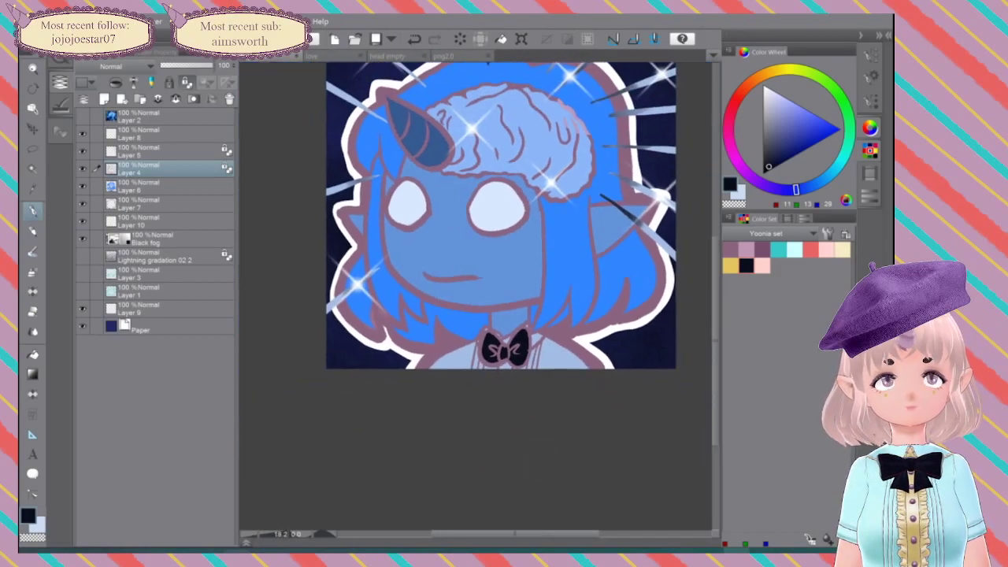
drag(542, 464, 518, 555)
drag(367, 418, 387, 384)
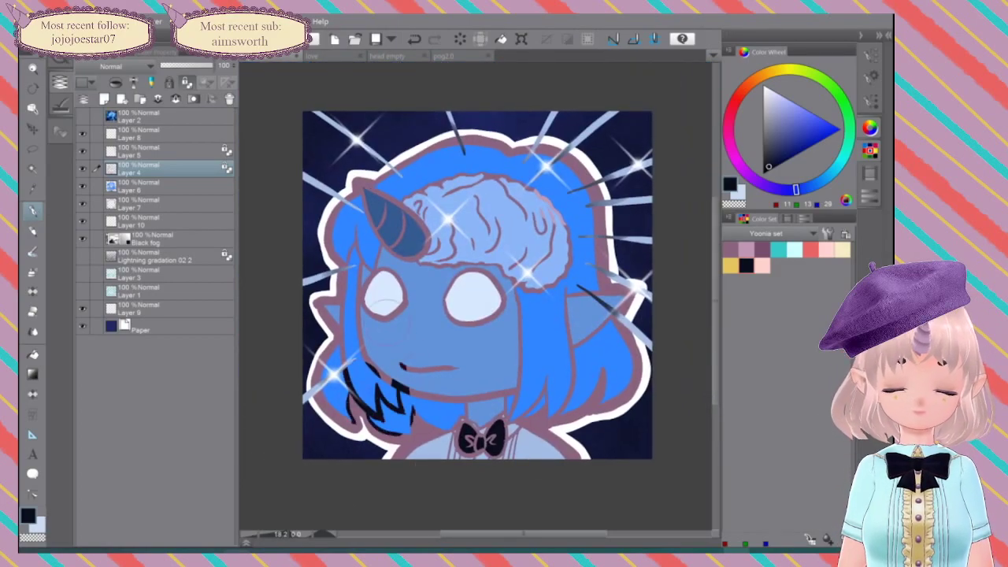
key(ctrl+z)
key(ctrl+z)
key(ctrl+z)
Step: Try painting light mauve over the lower hair, collar and bow tie lines on Layer 4
click(730, 250)
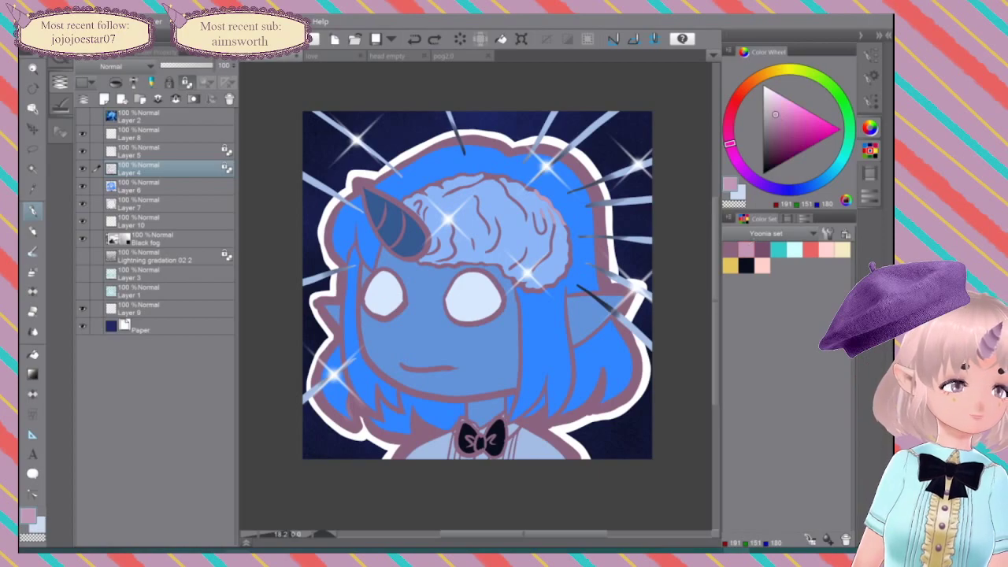
mouse_move(516, 429)
mouse_down()
mouse_move(508, 411)
mouse_move(544, 416)
mouse_move(582, 404)
mouse_move(572, 394)
mouse_move(610, 388)
mouse_move(572, 335)
mouse_move(577, 299)
mouse_up()
mouse_move(628, 418)
mouse_down()
mouse_move(631, 276)
mouse_move(591, 189)
mouse_move(516, 138)
mouse_move(555, 236)
mouse_move(520, 276)
mouse_move(500, 362)
mouse_move(448, 400)
mouse_move(457, 449)
mouse_move(492, 448)
mouse_move(498, 424)
mouse_move(523, 438)
mouse_up()
mouse_move(410, 453)
mouse_down()
mouse_move(372, 432)
mouse_move(377, 398)
mouse_move(457, 367)
mouse_up()
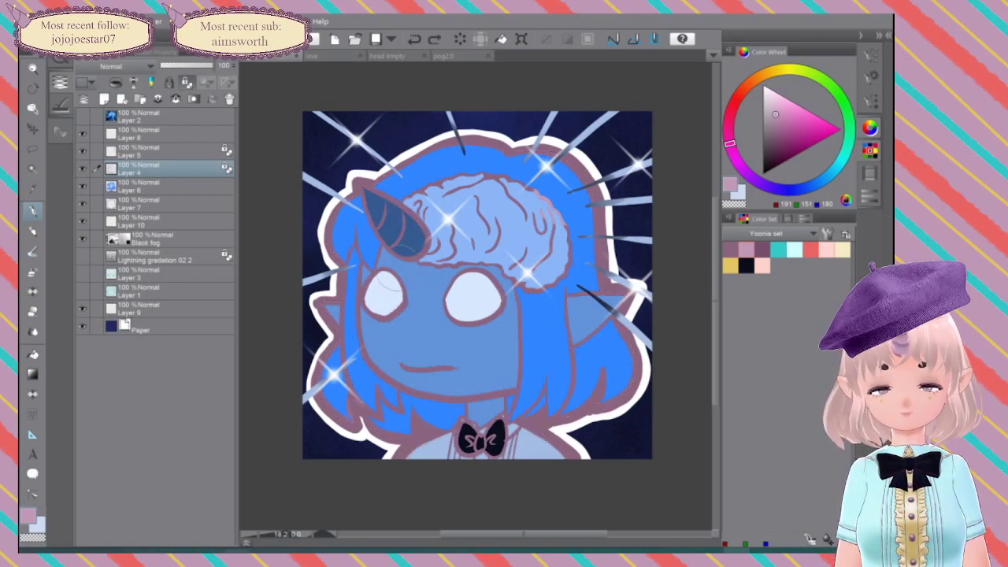
drag(392, 383, 380, 416)
key(ctrl+z)
key(ctrl+z)
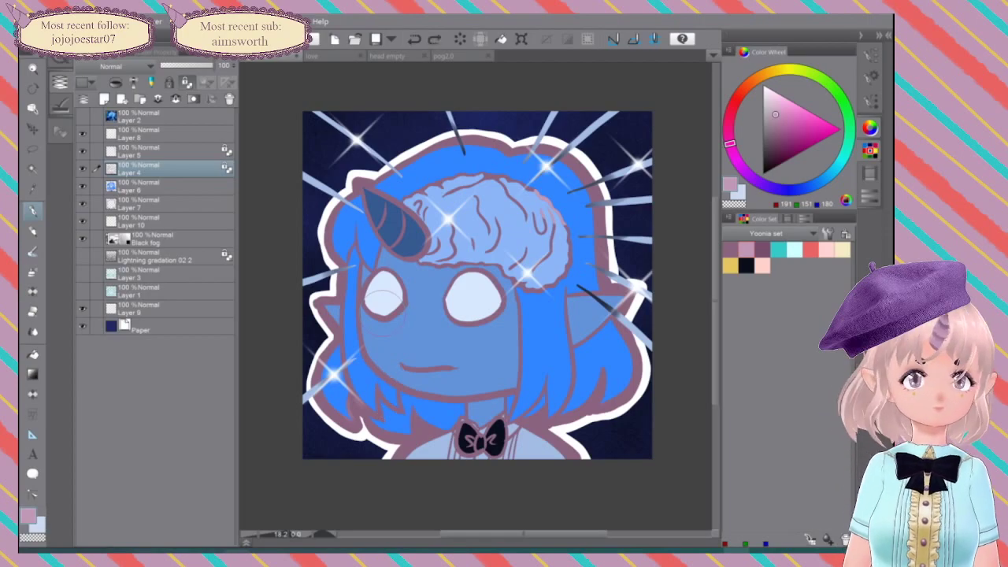
Step: Try a light mauve stroke along the top edge of the hair, undo it and clear the restored selection
click(871, 56)
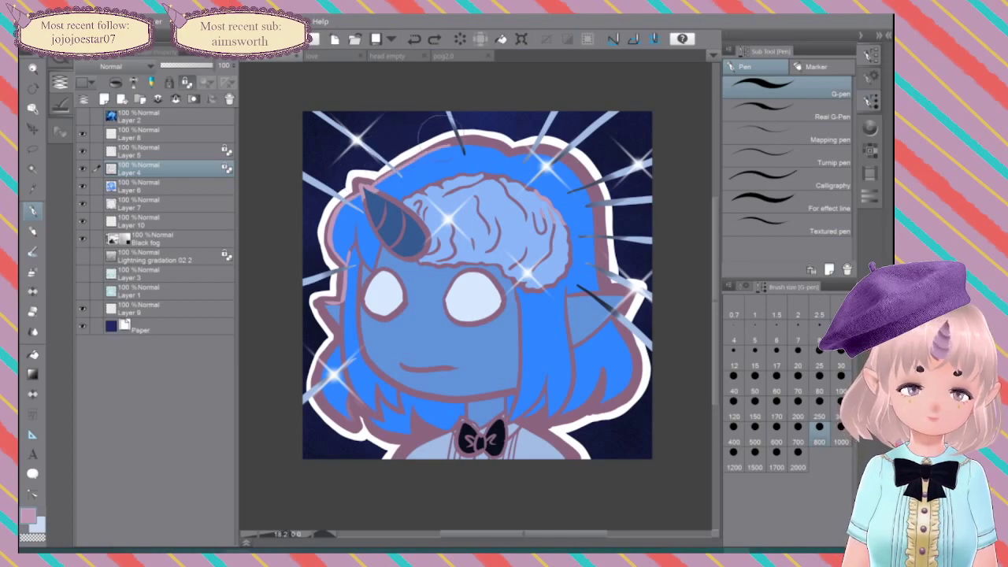
drag(495, 136, 569, 148)
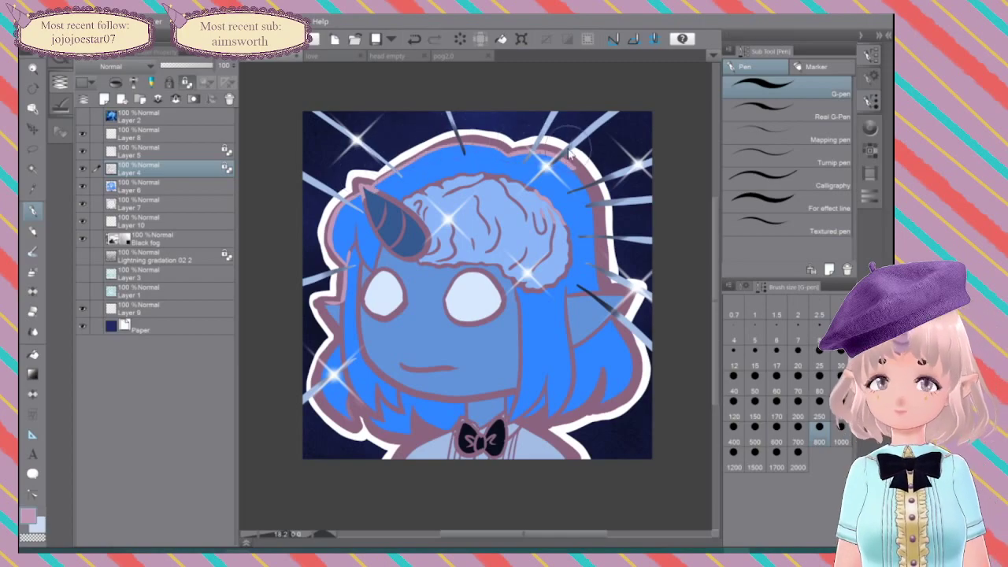
key(ctrl+z)
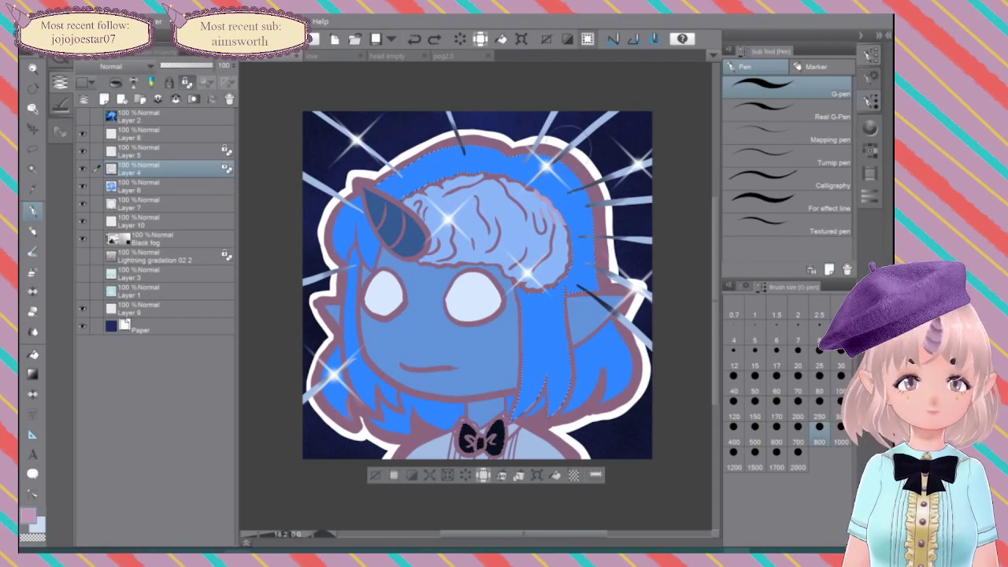
click(376, 475)
Step: Repaint the outer lines of the hair, horn, ears and shoulders on Layer 4 in light mauve (191, 151, 180)
click(870, 128)
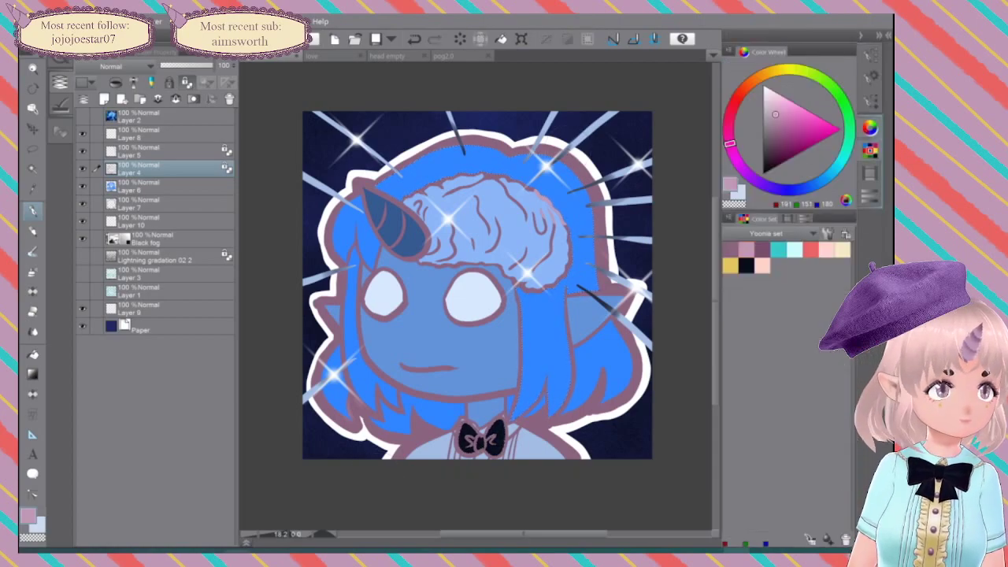
click(730, 249)
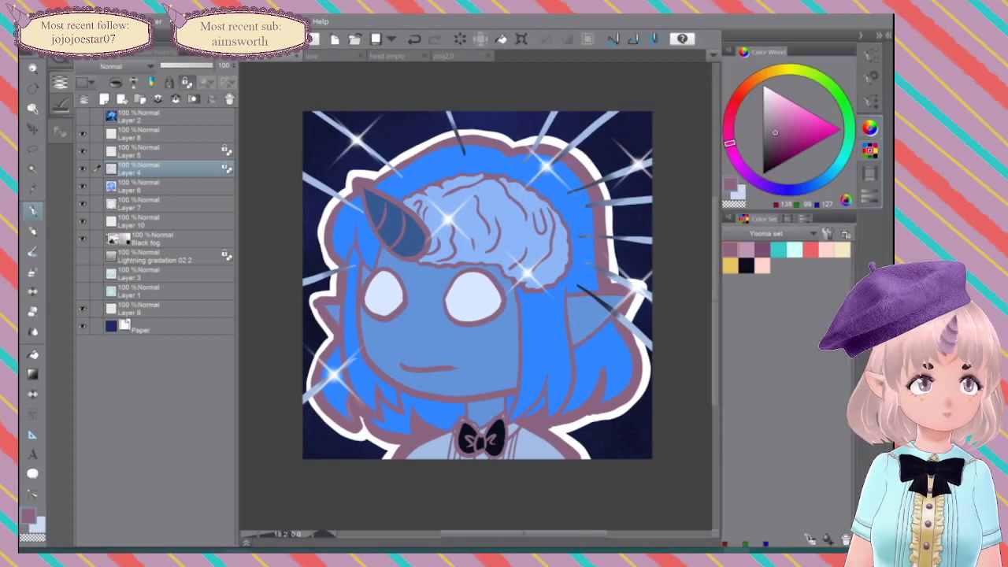
click(747, 249)
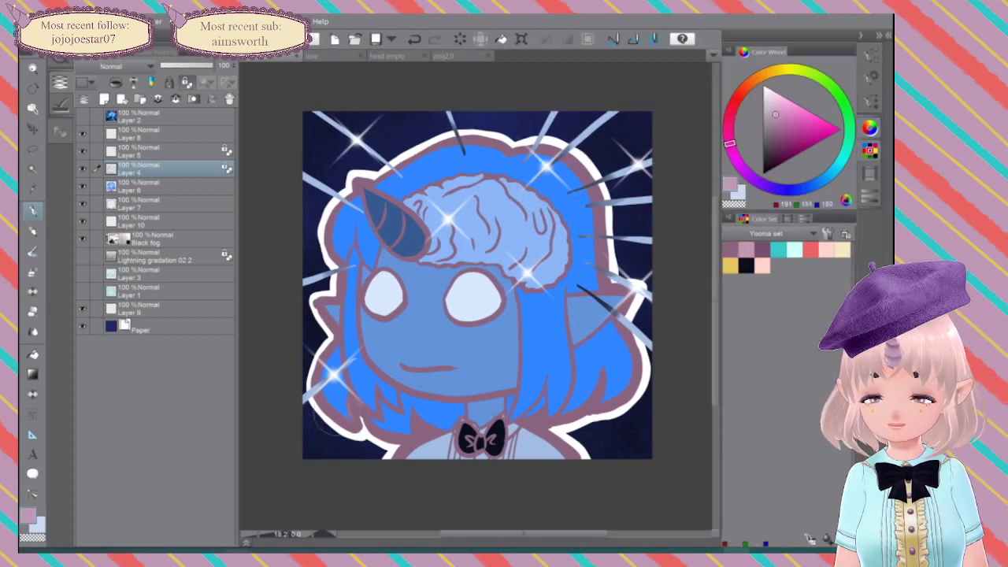
mouse_move(388, 451)
mouse_down()
mouse_move(412, 444)
mouse_move(415, 431)
mouse_move(429, 434)
mouse_move(368, 423)
mouse_move(314, 380)
mouse_move(325, 334)
mouse_move(323, 244)
mouse_move(334, 209)
mouse_move(394, 154)
mouse_move(482, 126)
mouse_move(552, 150)
mouse_move(595, 221)
mouse_move(603, 268)
mouse_move(639, 276)
mouse_move(643, 338)
mouse_move(618, 418)
mouse_move(575, 434)
mouse_move(520, 429)
mouse_move(543, 448)
mouse_move(595, 455)
mouse_up()
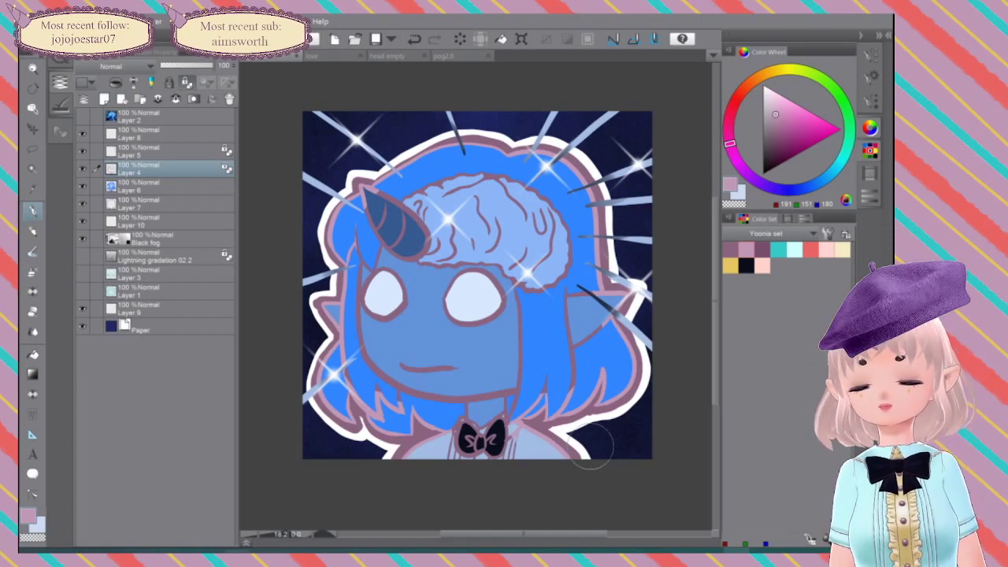
Step: Lock the transparent pixels of Layer 7 and repaint the thick outline around the character in light mauve
click(166, 204)
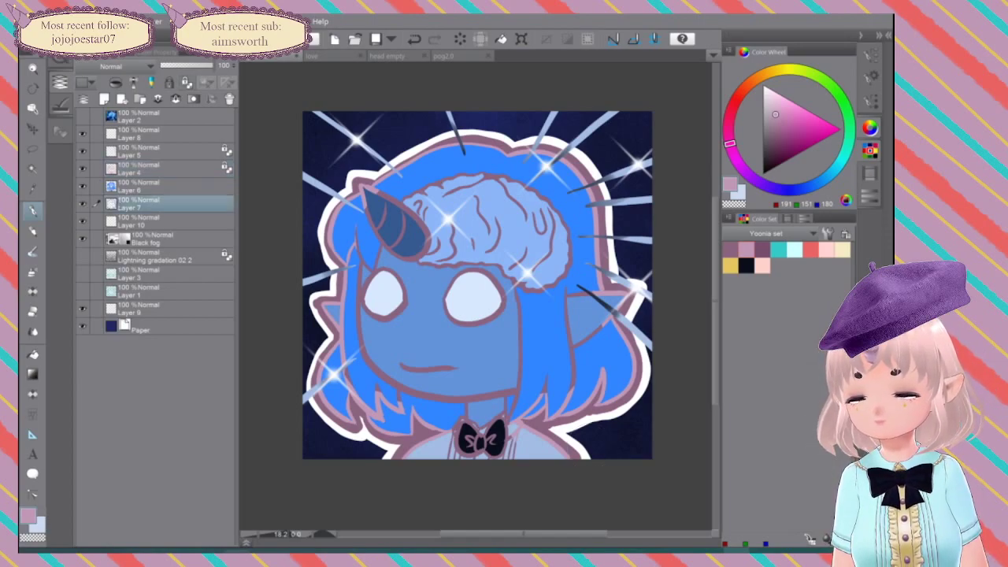
right_click(141, 202)
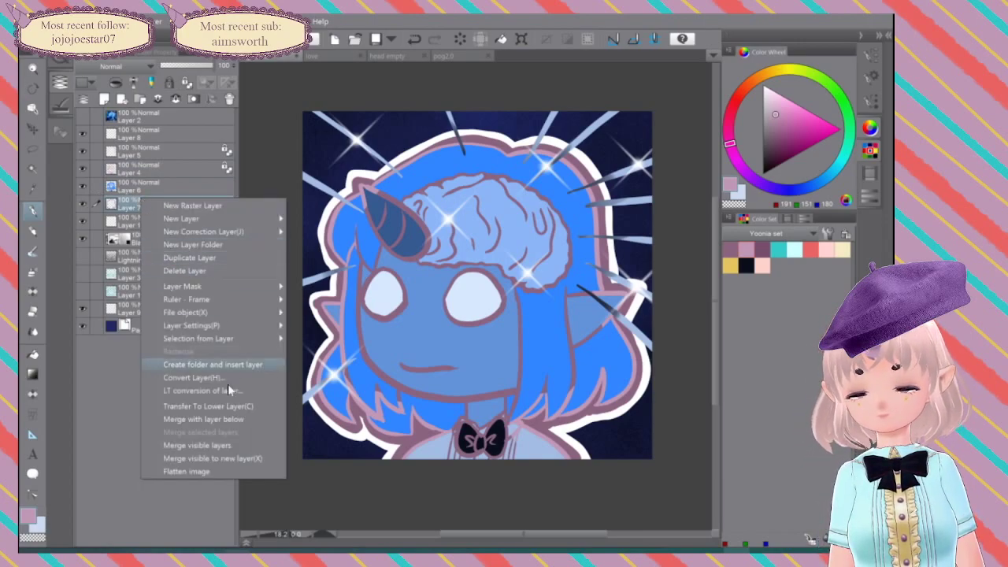
mouse_move(240, 323)
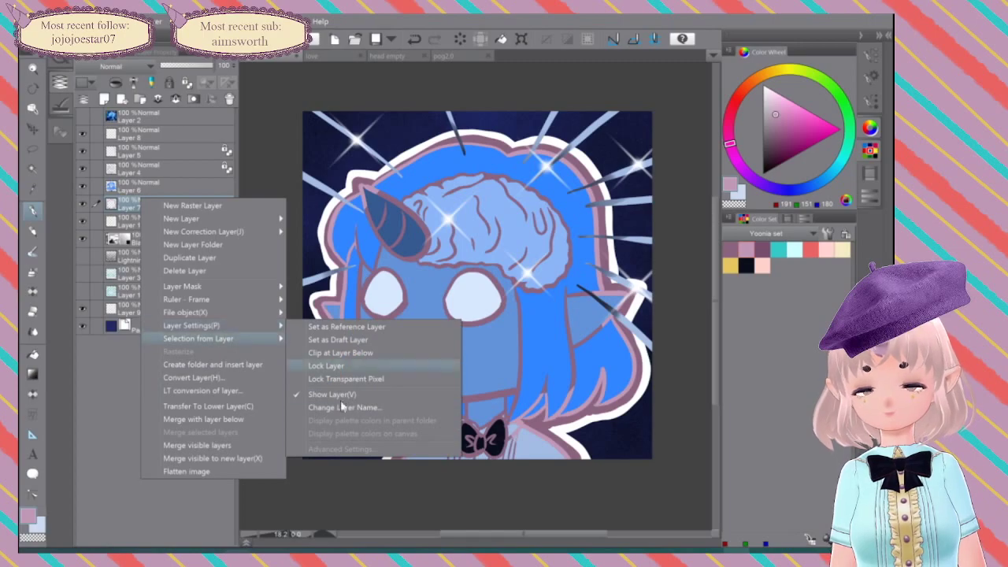
click(363, 378)
mouse_move(392, 455)
mouse_down()
mouse_move(398, 447)
mouse_move(368, 439)
mouse_up()
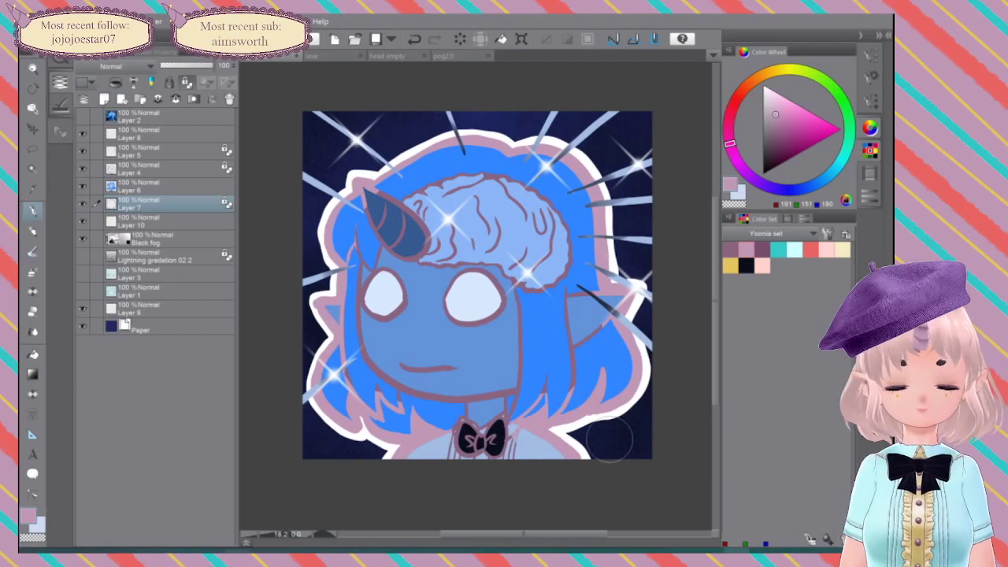
scroll(609, 438, up, 2)
scroll(584, 339, down, 1)
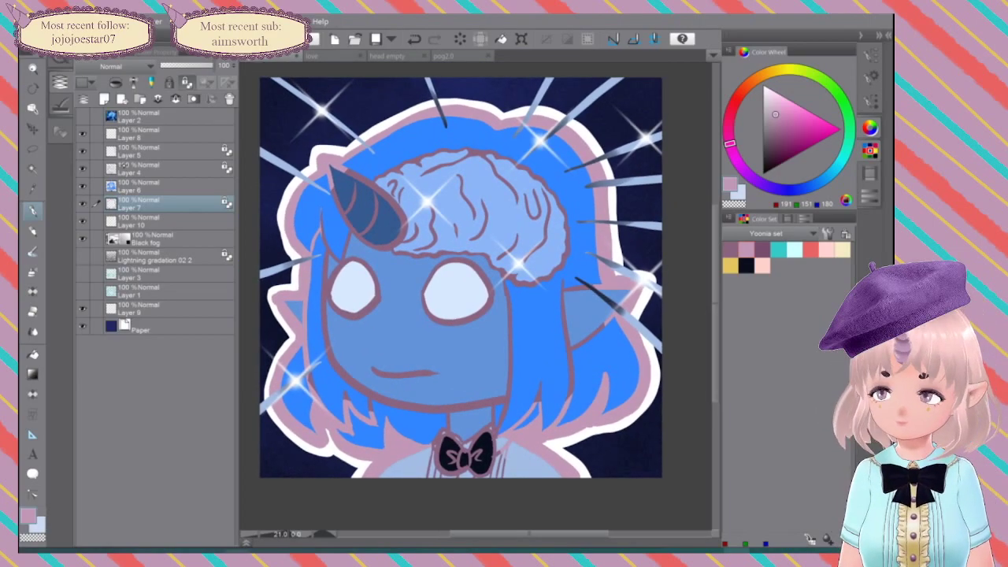
Step: Try dark mauve (118, 76, 106) strokes over the jaw, neck and collar lines on Layer 4, undoing the unwanted ones
click(125, 167)
click(763, 250)
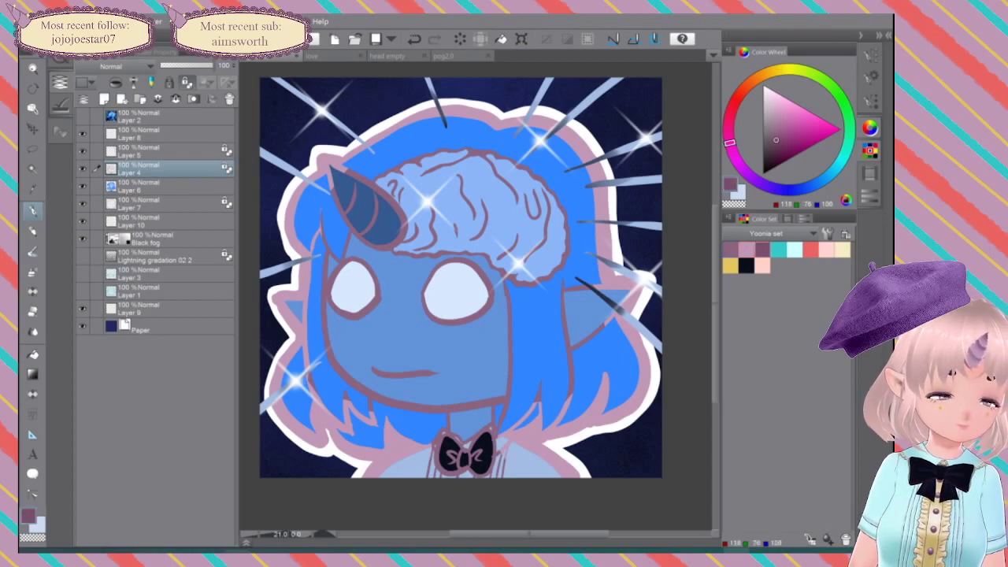
drag(452, 414, 486, 390)
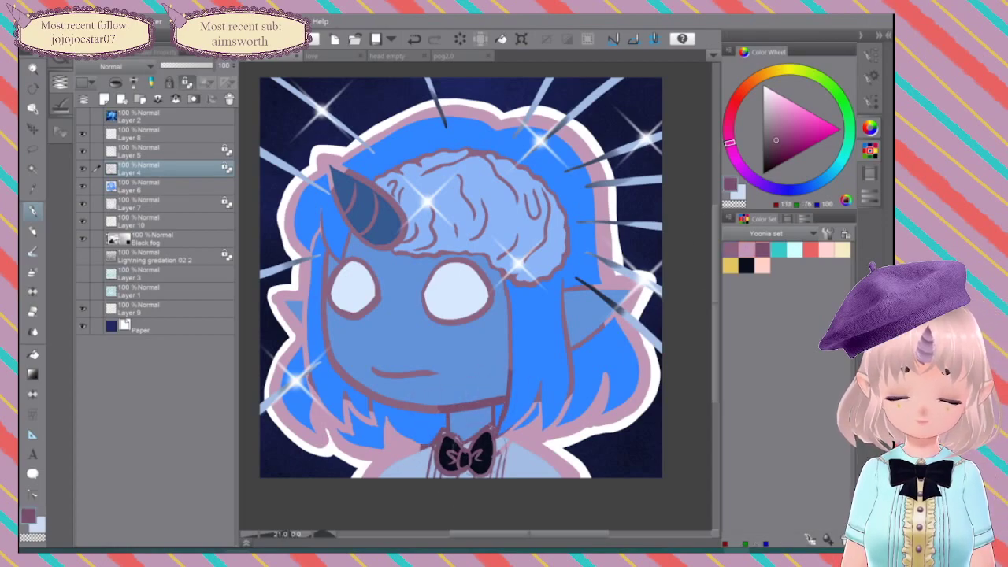
key(ctrl+z)
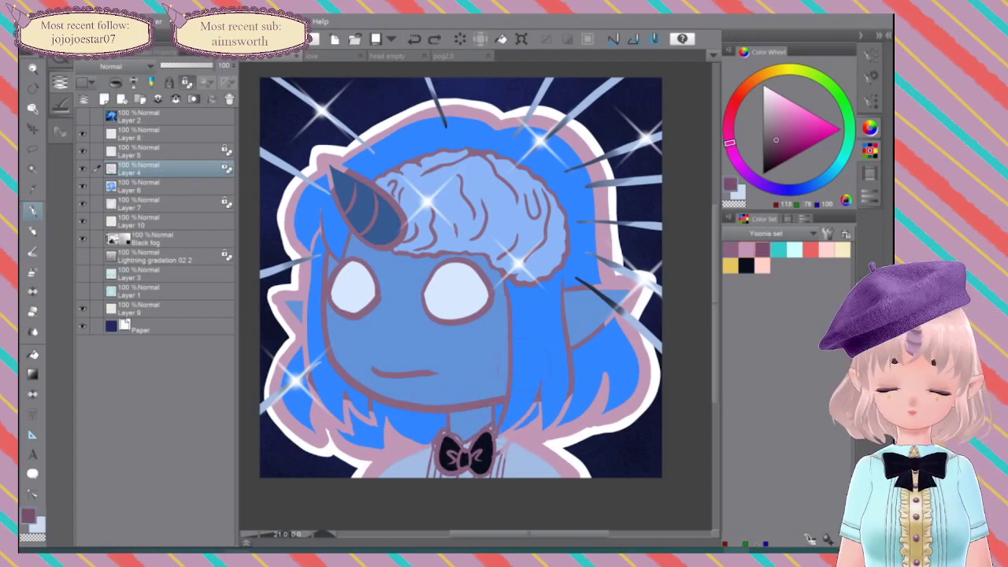
drag(494, 466, 449, 479)
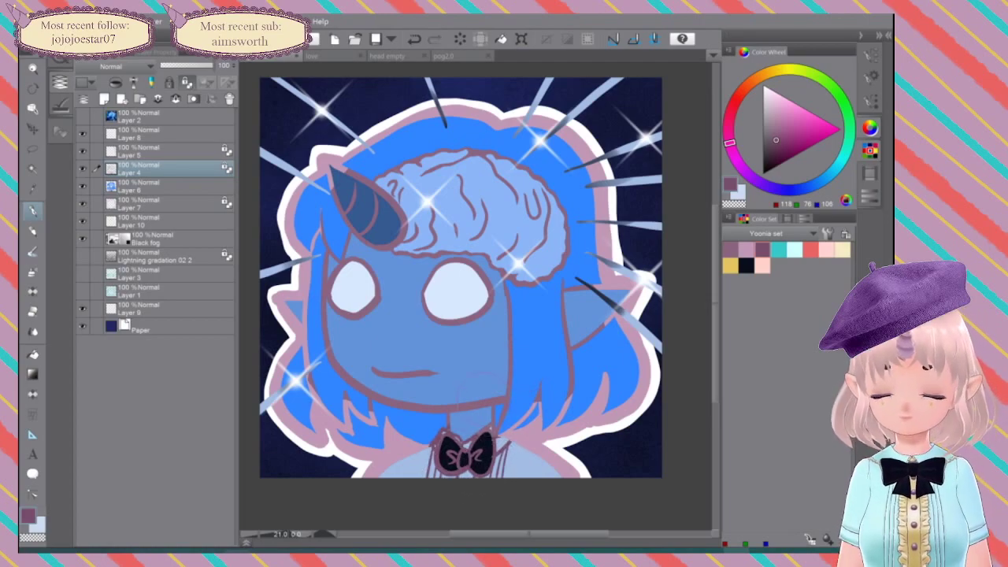
mouse_move(447, 410)
mouse_down()
mouse_move(481, 372)
mouse_move(490, 386)
mouse_move(518, 318)
mouse_up()
mouse_move(509, 398)
mouse_down()
mouse_move(520, 394)
mouse_move(498, 415)
mouse_move(470, 397)
mouse_up()
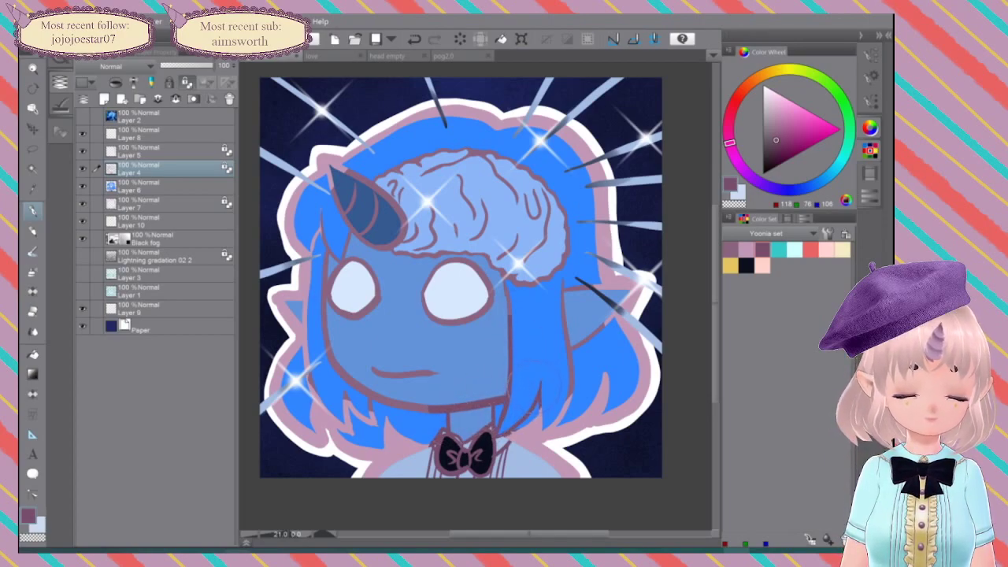
key(ctrl+z)
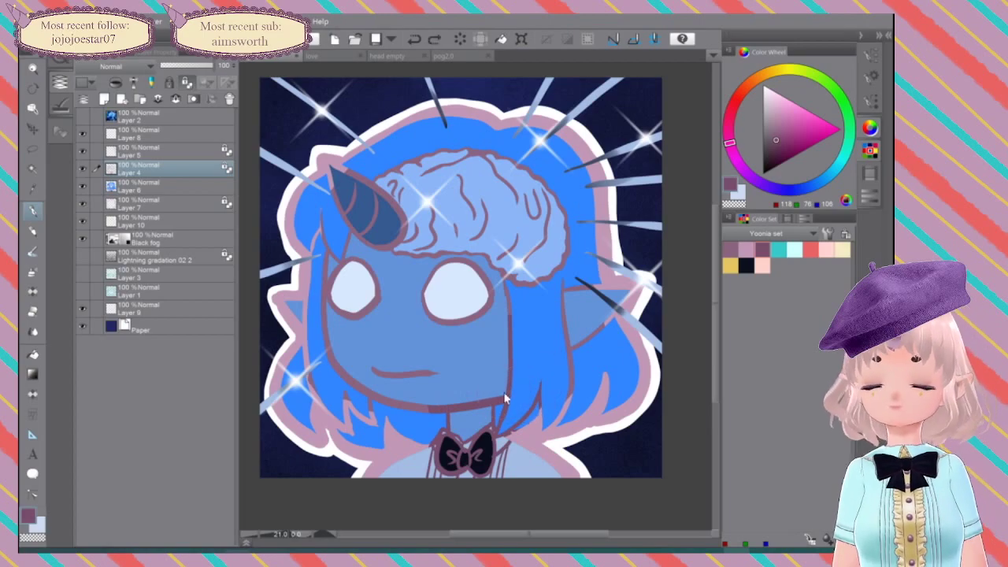
key(ctrl+z)
scroll(583, 350, up, 1)
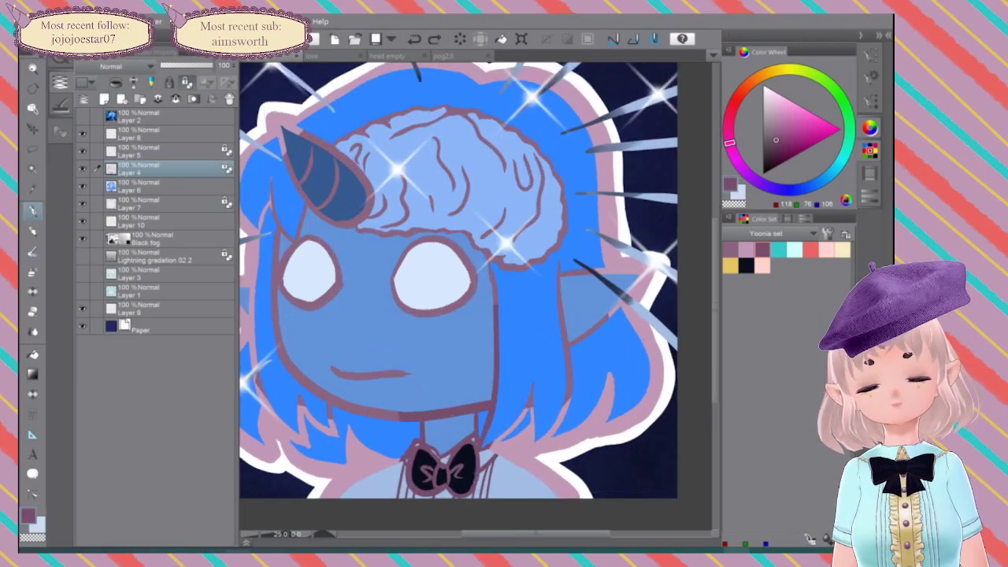
Step: Set the G-pen size to 200 and repaint the inner face, hair and ear lines on Layer 4 in dark mauve
click(870, 56)
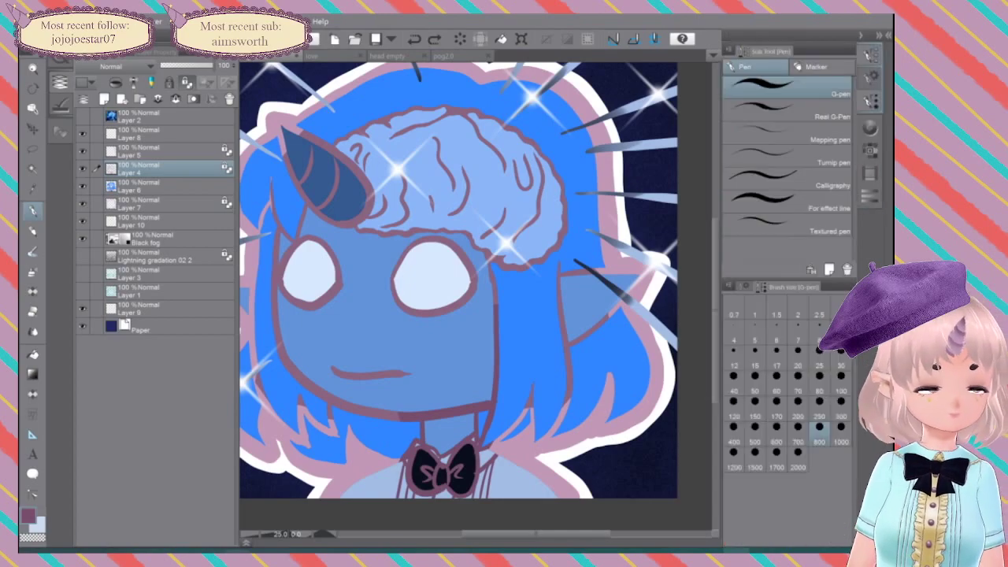
click(798, 406)
drag(512, 426, 480, 448)
mouse_move(527, 414)
mouse_down()
mouse_move(564, 413)
mouse_move(570, 383)
mouse_move(556, 246)
mouse_up()
mouse_move(574, 343)
mouse_down()
mouse_move(620, 304)
mouse_move(592, 272)
mouse_move(558, 277)
mouse_move(557, 188)
mouse_up()
mouse_move(564, 236)
mouse_down()
mouse_move(545, 161)
mouse_move(552, 207)
mouse_move(533, 224)
mouse_up()
drag(526, 157, 520, 196)
mouse_move(512, 267)
mouse_down()
mouse_move(533, 234)
mouse_move(520, 268)
mouse_move(476, 234)
mouse_up()
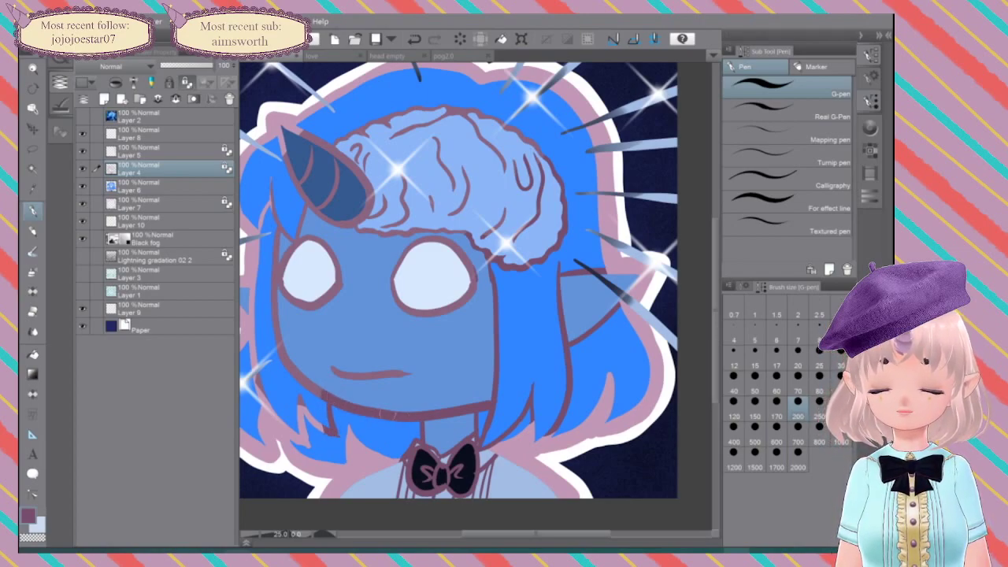
Step: Repaint the mouth, eye and brain lines on Layer 4 in dark mauve
drag(332, 368, 409, 373)
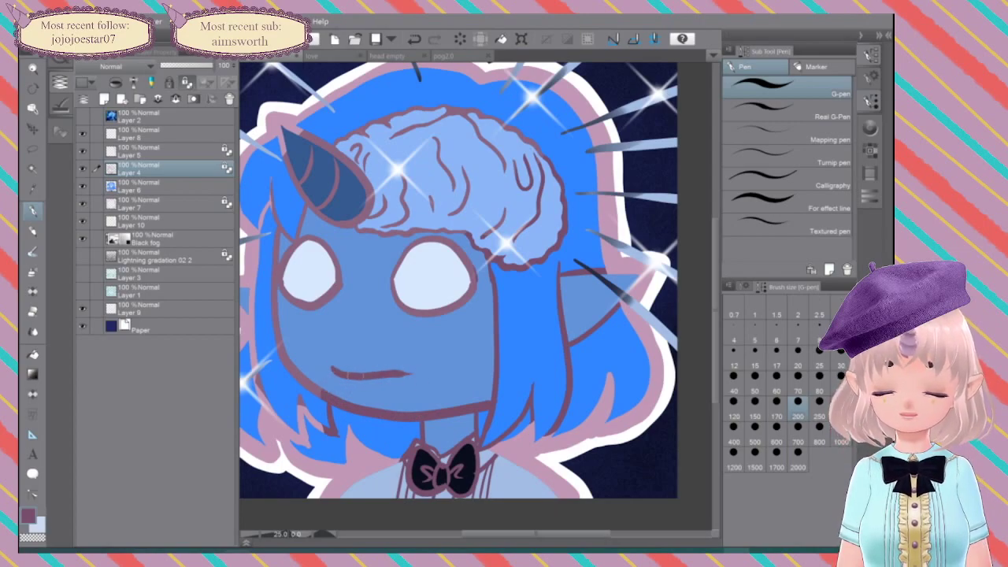
mouse_move(395, 282)
mouse_down()
mouse_move(441, 315)
mouse_move(433, 243)
mouse_move(394, 274)
mouse_up()
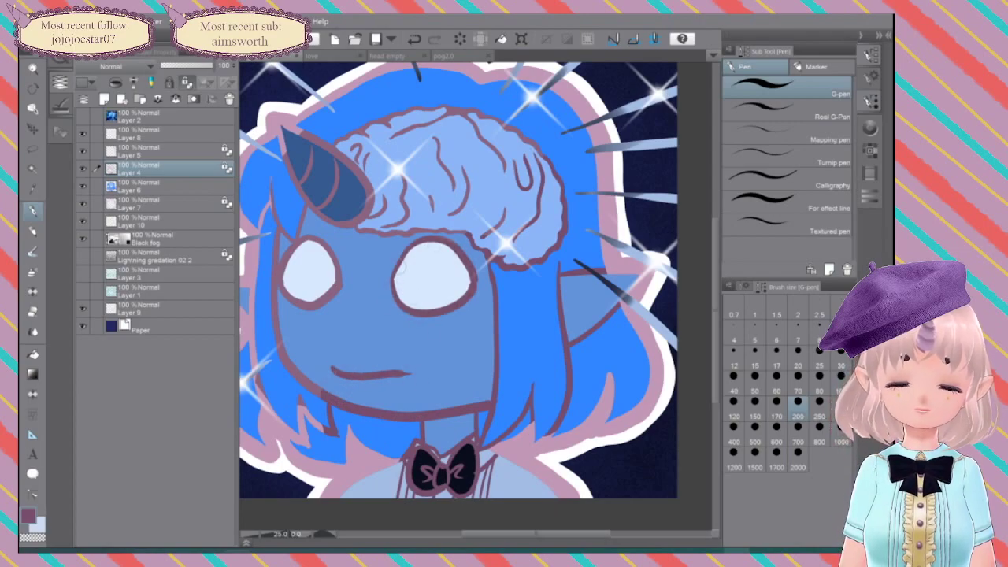
mouse_move(362, 227)
mouse_down()
mouse_move(479, 231)
mouse_move(501, 242)
mouse_move(404, 178)
mouse_up()
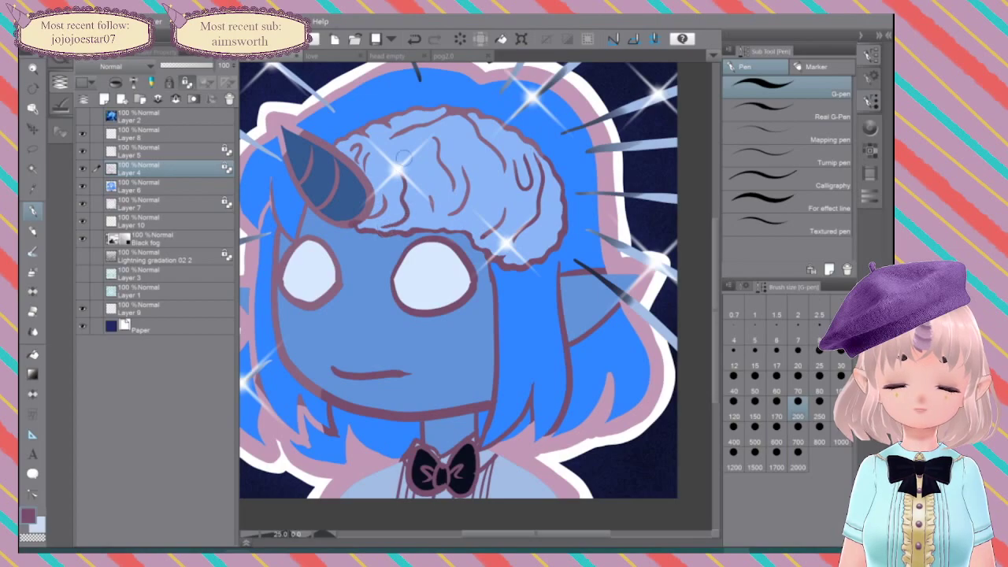
mouse_move(430, 210)
mouse_down()
mouse_move(462, 187)
mouse_move(463, 167)
mouse_move(436, 138)
mouse_move(475, 130)
mouse_move(503, 160)
mouse_up()
mouse_move(476, 110)
mouse_down()
mouse_move(508, 126)
mouse_move(513, 141)
mouse_up()
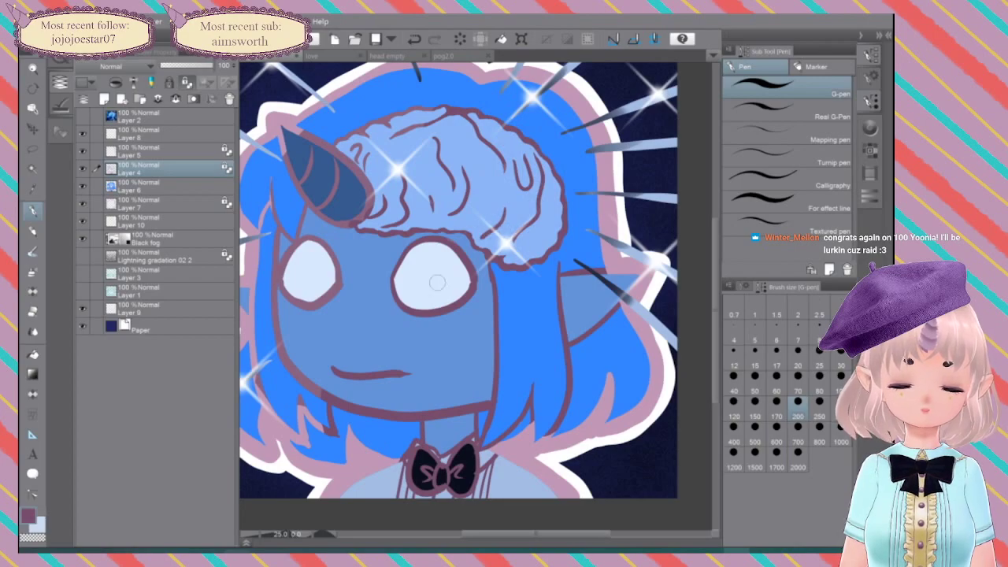
Step: Examine how the line art and light outline read at small emote sizes
scroll(568, 325, down, 2)
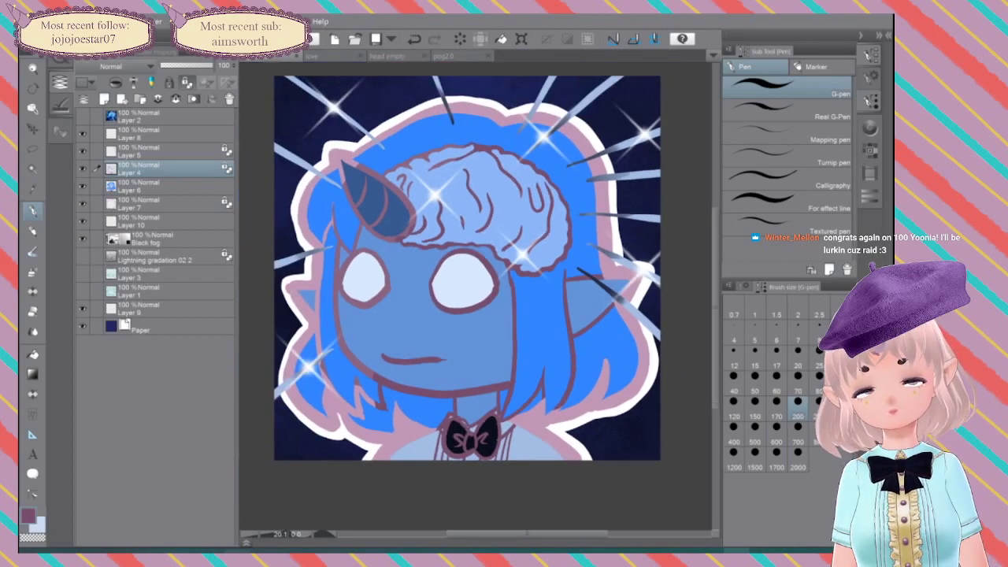
drag(568, 324, 625, 374)
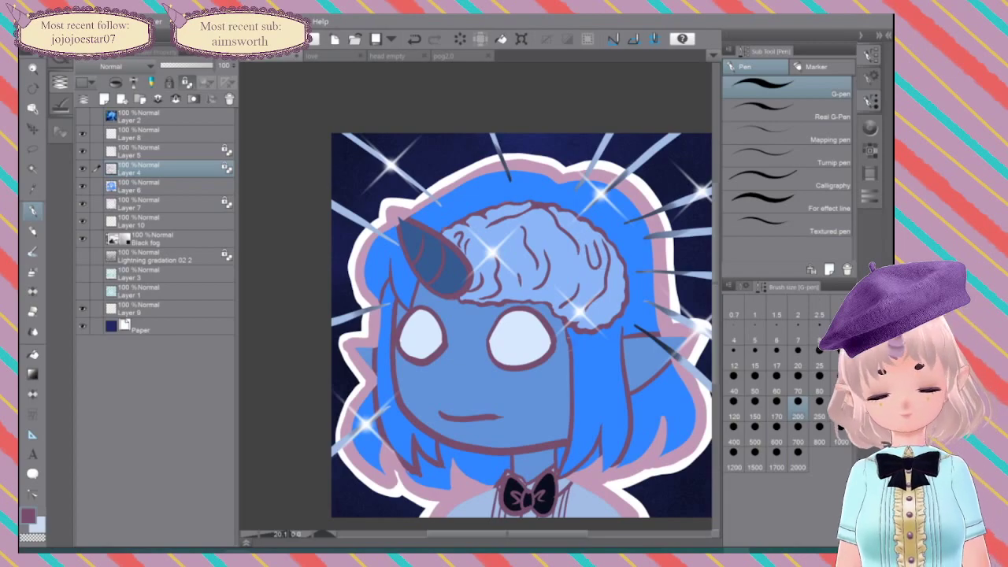
scroll(617, 320, down, 10)
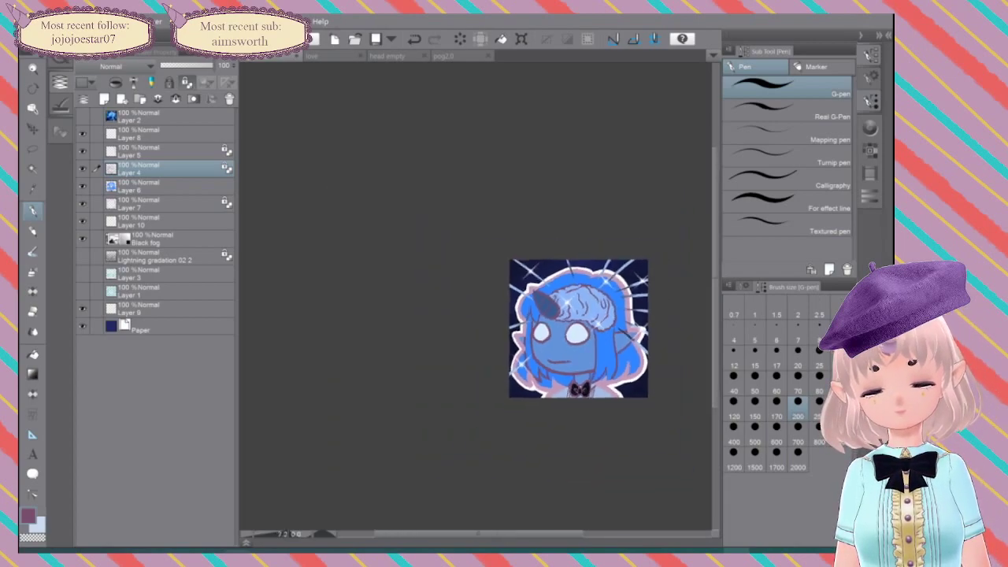
scroll(608, 319, down, 3)
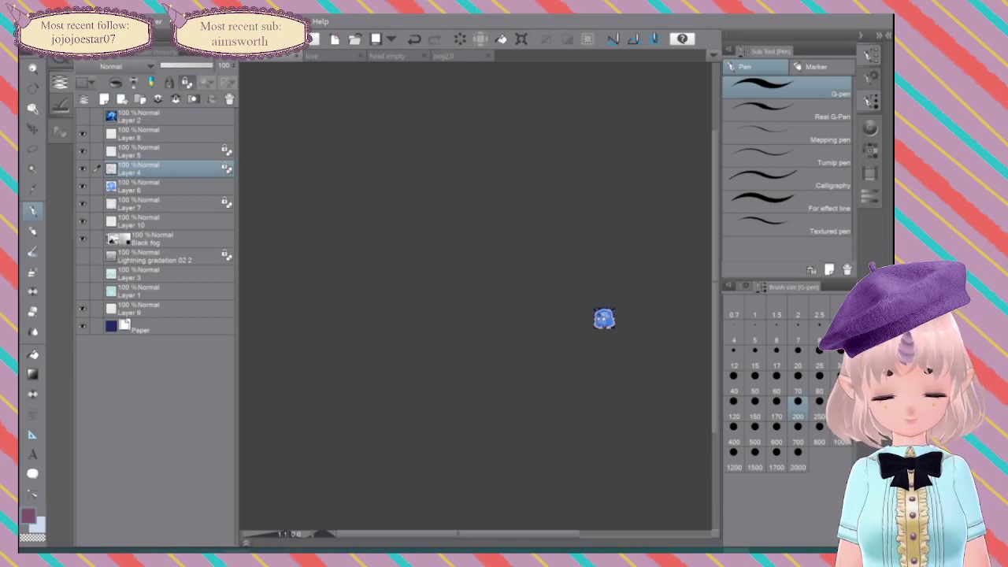
scroll(599, 318, up, 5)
drag(621, 321, 481, 302)
scroll(568, 344, up, 3)
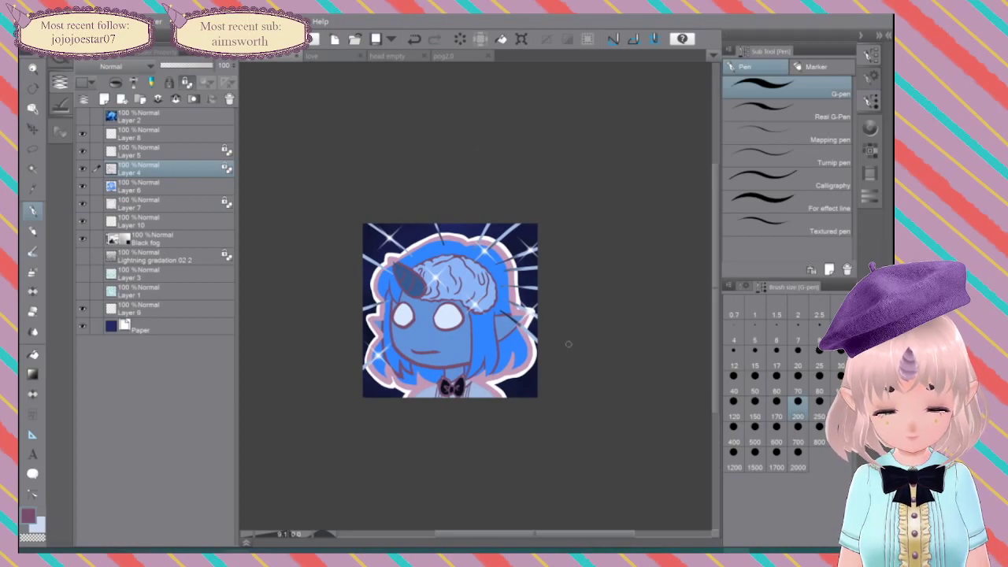
scroll(569, 344, up, 1)
drag(567, 345, 630, 339)
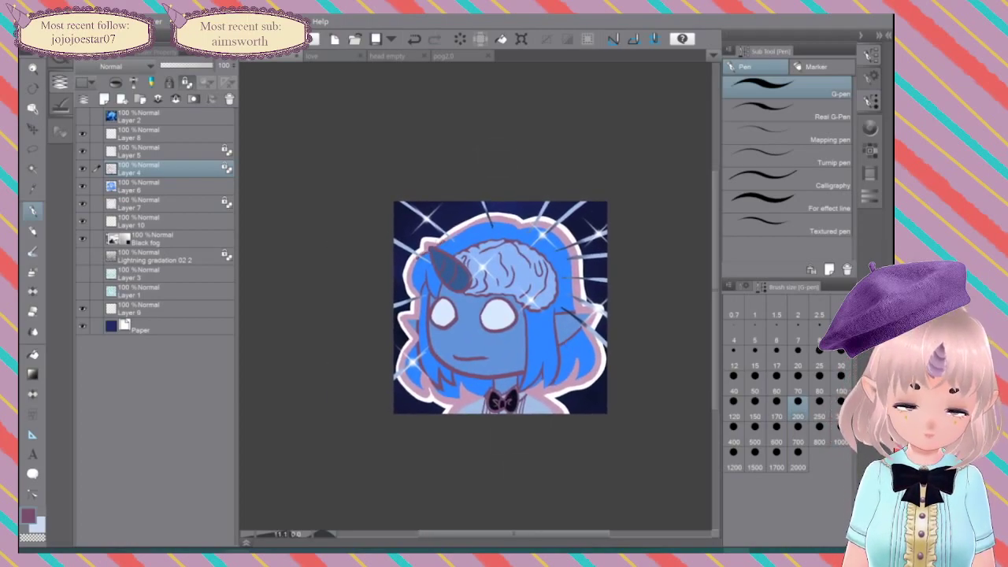
Step: Set the G-pen size to 2000 and repaint the remaining outer lines on Layer 4 in dark mauve
click(798, 458)
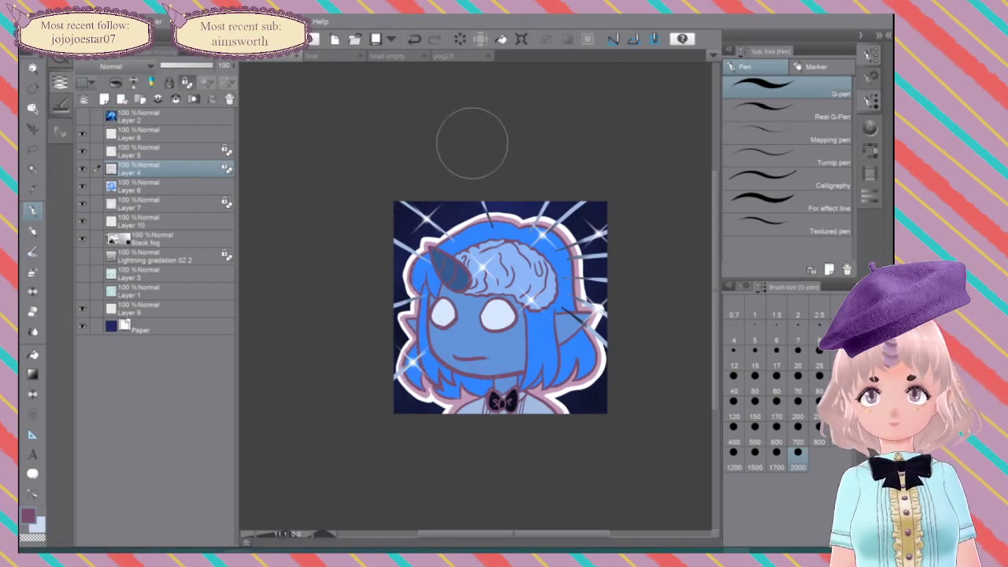
scroll(607, 304, down, 5)
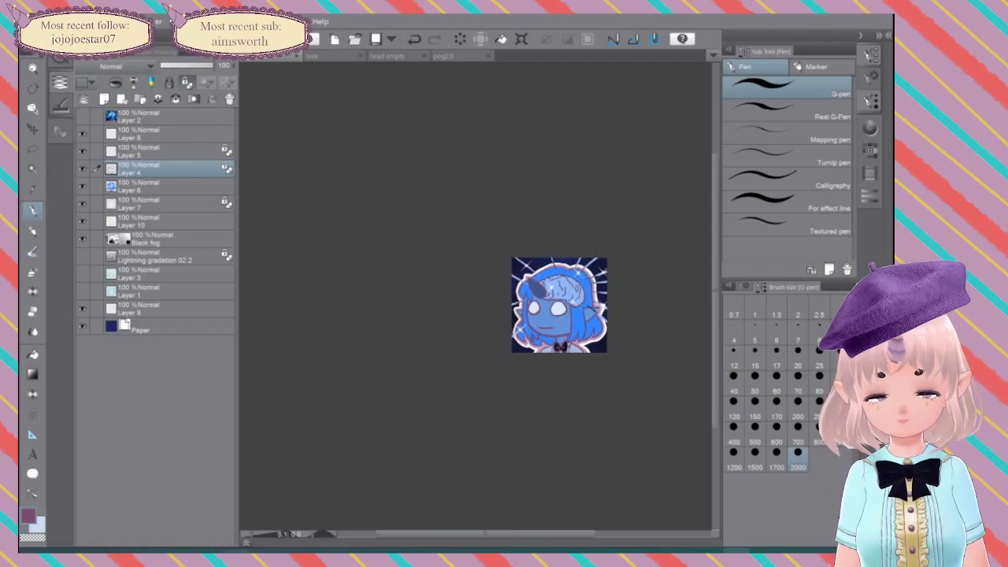
scroll(607, 304, down, 2)
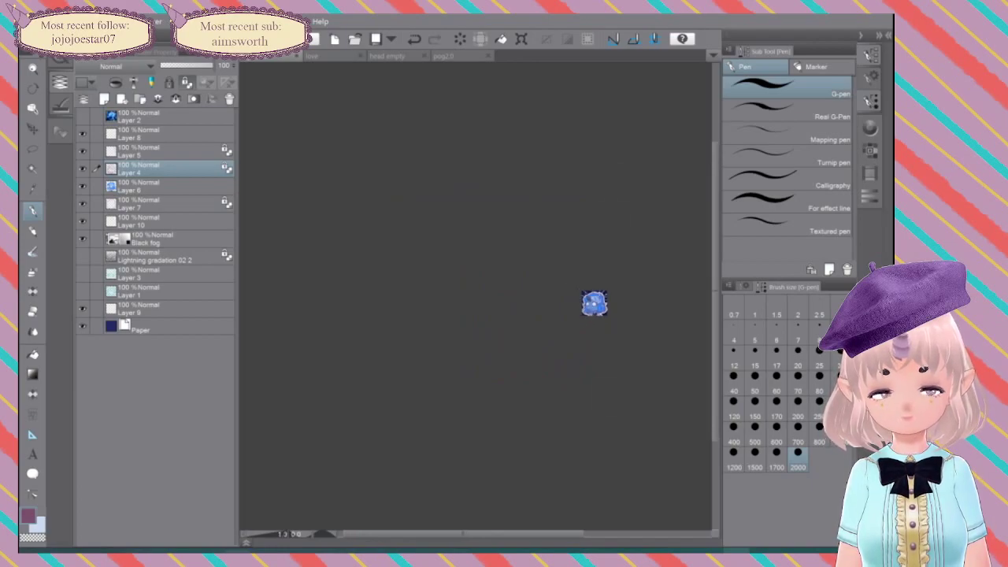
scroll(603, 303, up, 6)
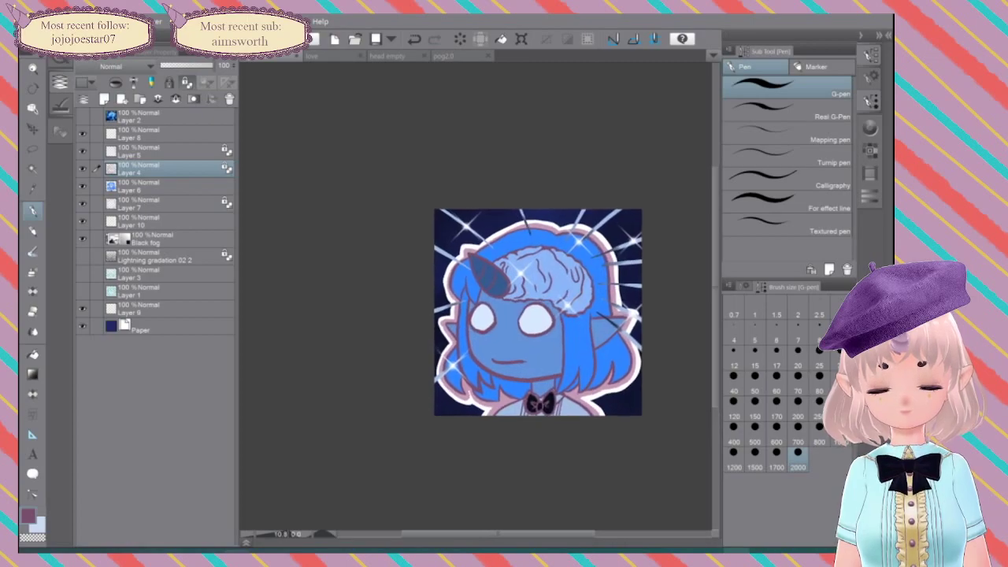
scroll(573, 297, up, 1)
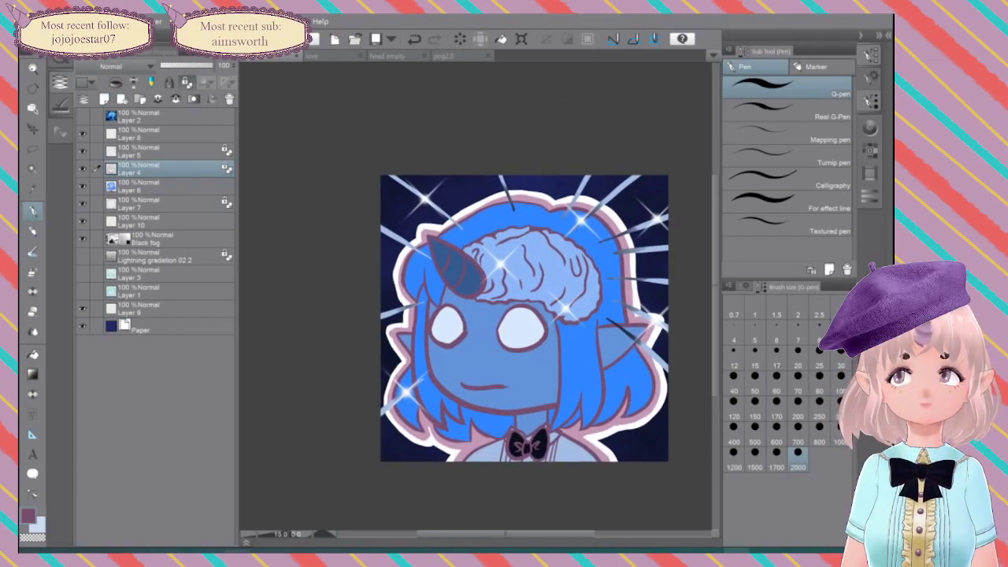
drag(626, 304, 563, 307)
scroll(563, 307, down, 1)
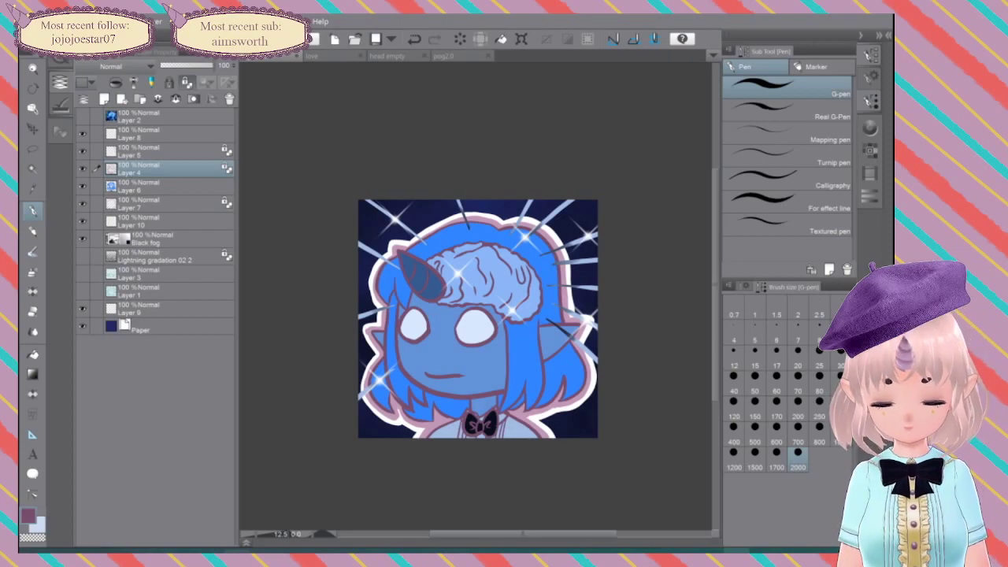
scroll(598, 315, down, 1)
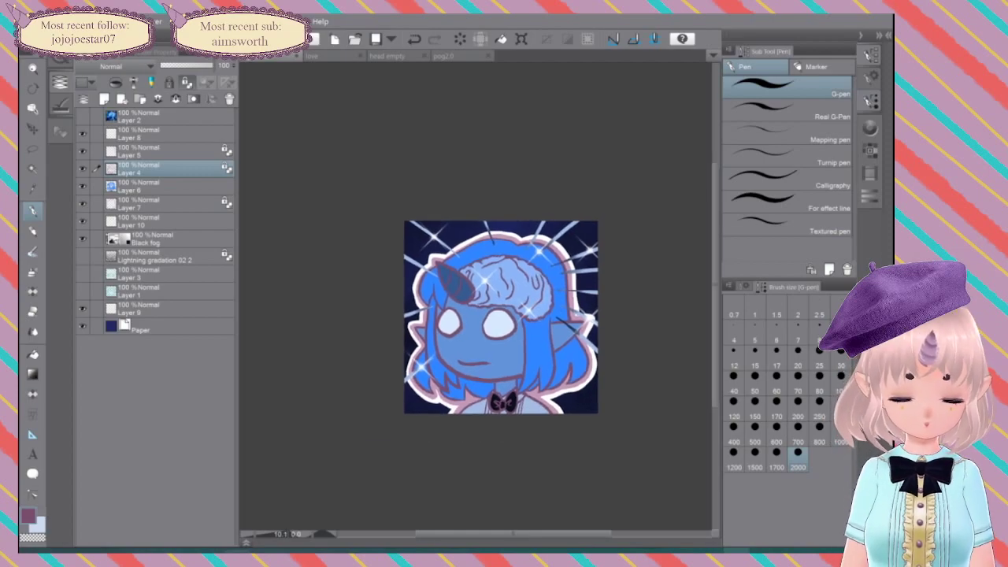
Step: Repaint the thick character outline on Layer 7 in dark mauve and check it at small emote size
click(870, 128)
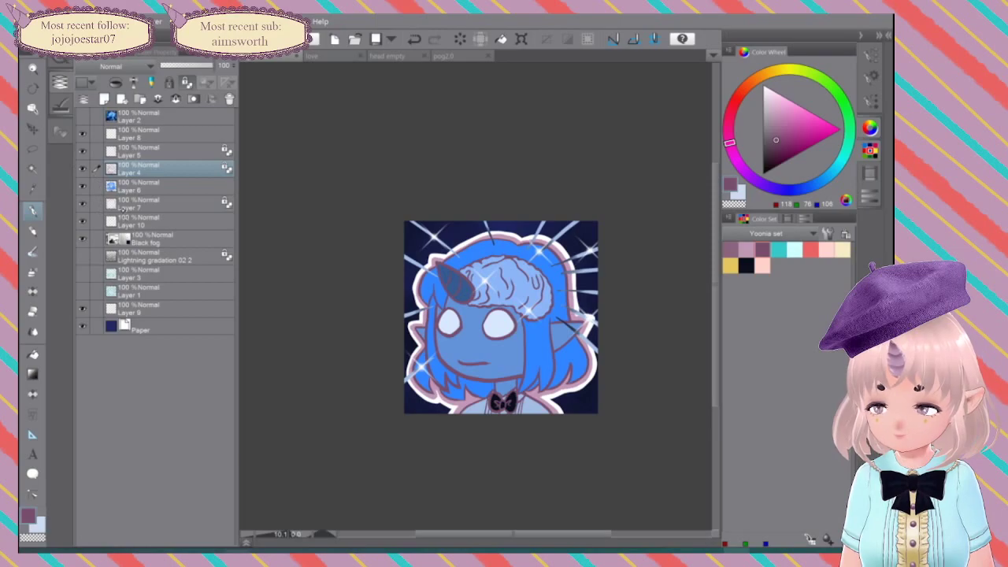
click(154, 205)
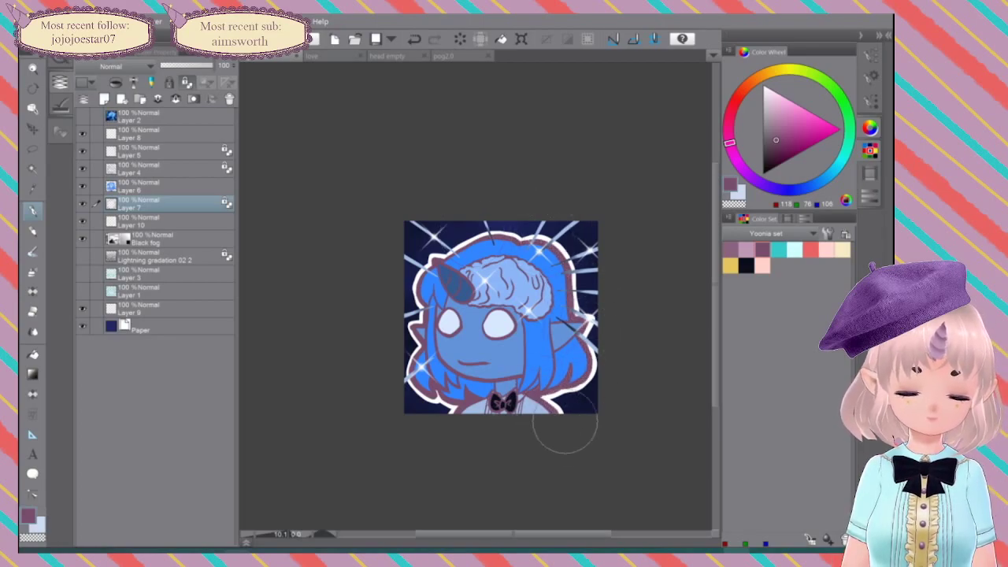
scroll(561, 301, down, 8)
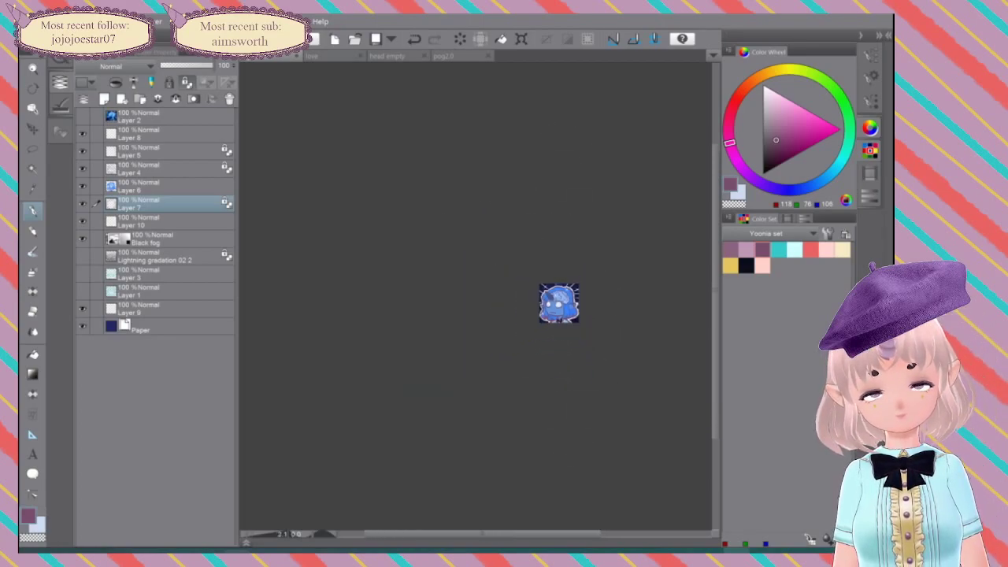
scroll(566, 299, down, 2)
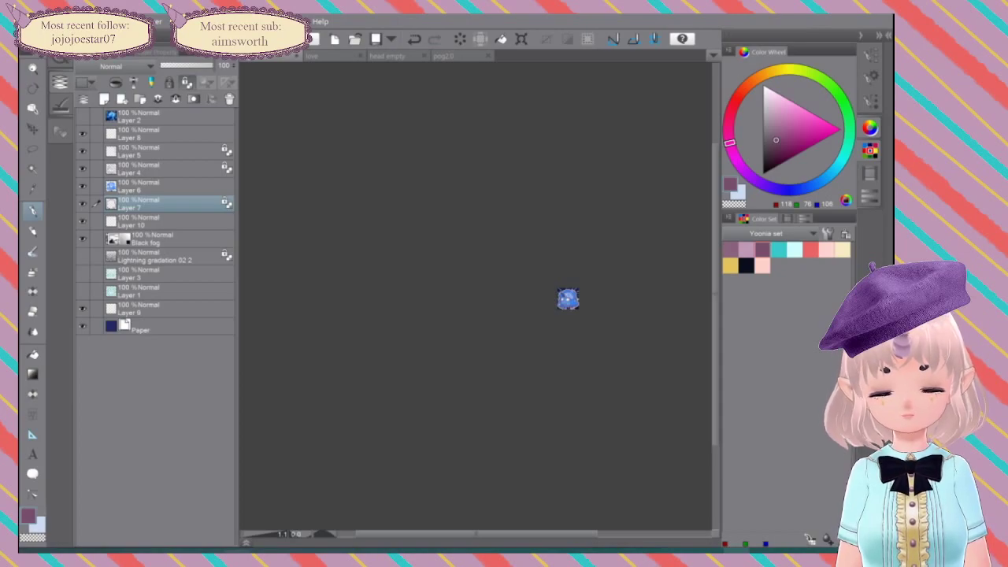
scroll(575, 300, up, 8)
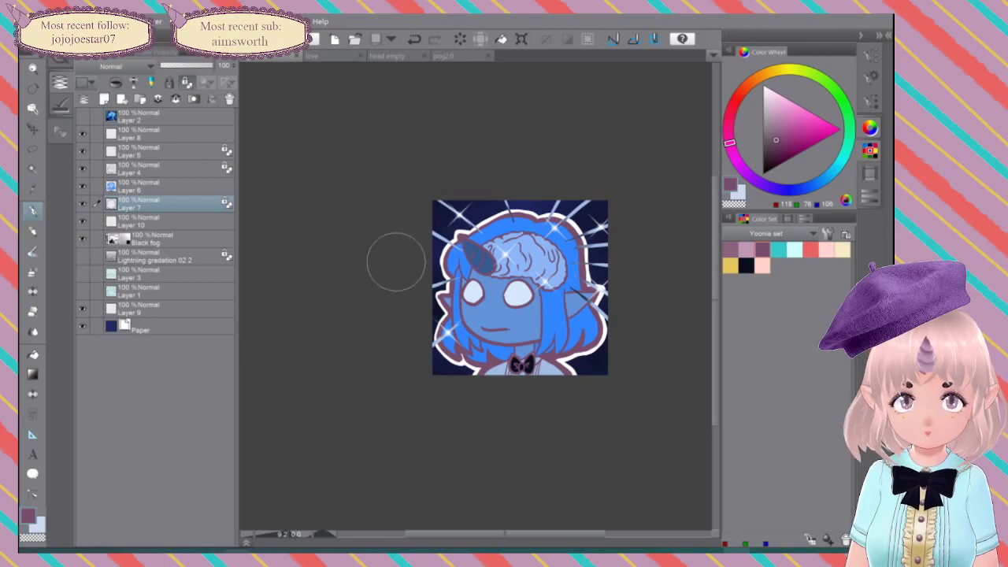
Step: Save the emote as a PNG file named "big brain" in the emotes folder, accepting the loss of layer information
click(31, 23)
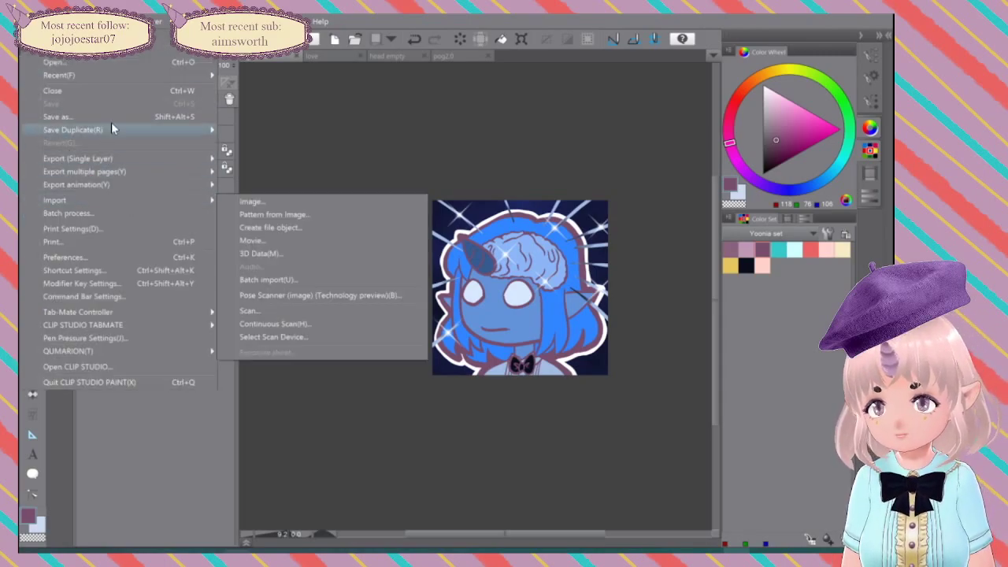
click(125, 117)
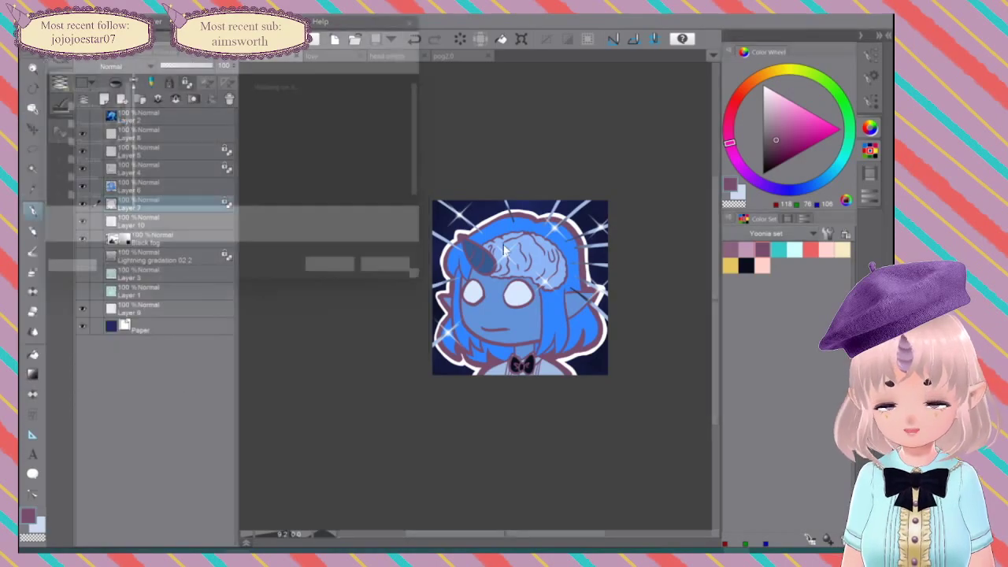
click(177, 245)
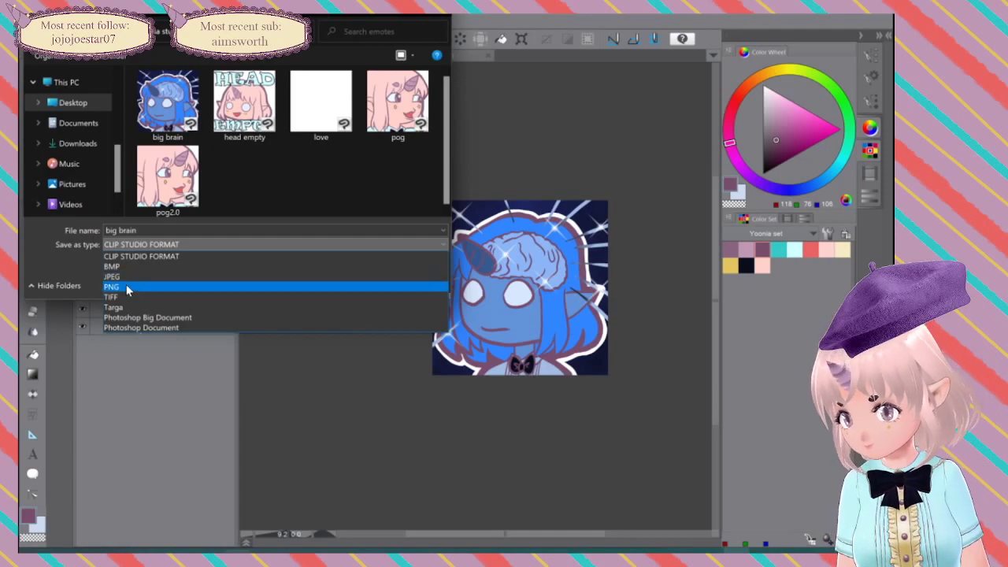
click(126, 287)
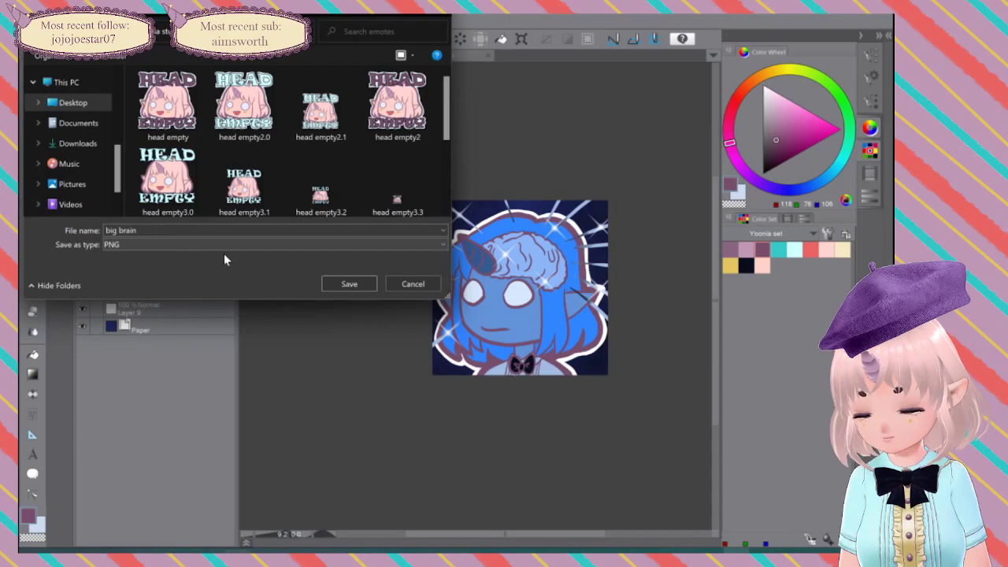
click(335, 290)
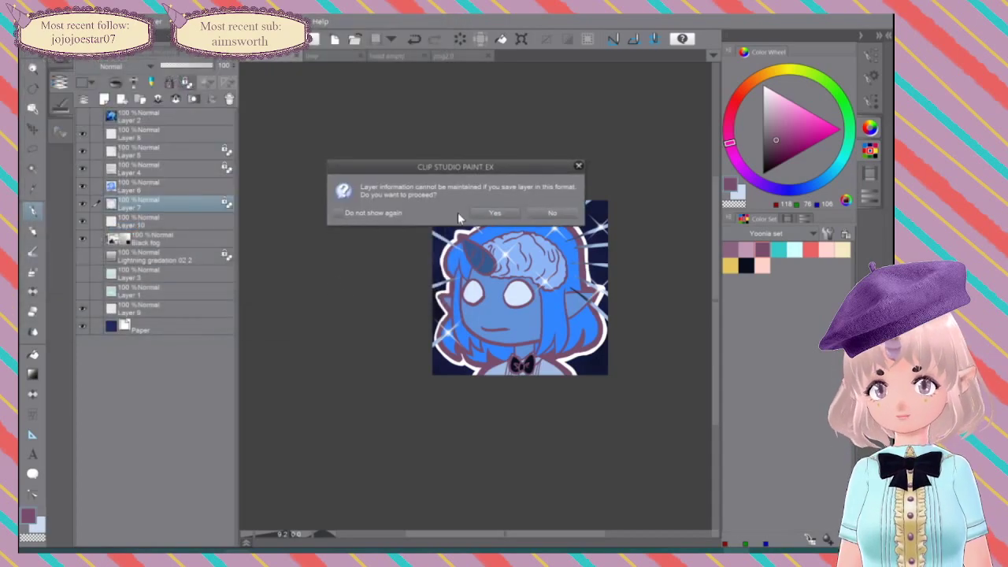
click(490, 213)
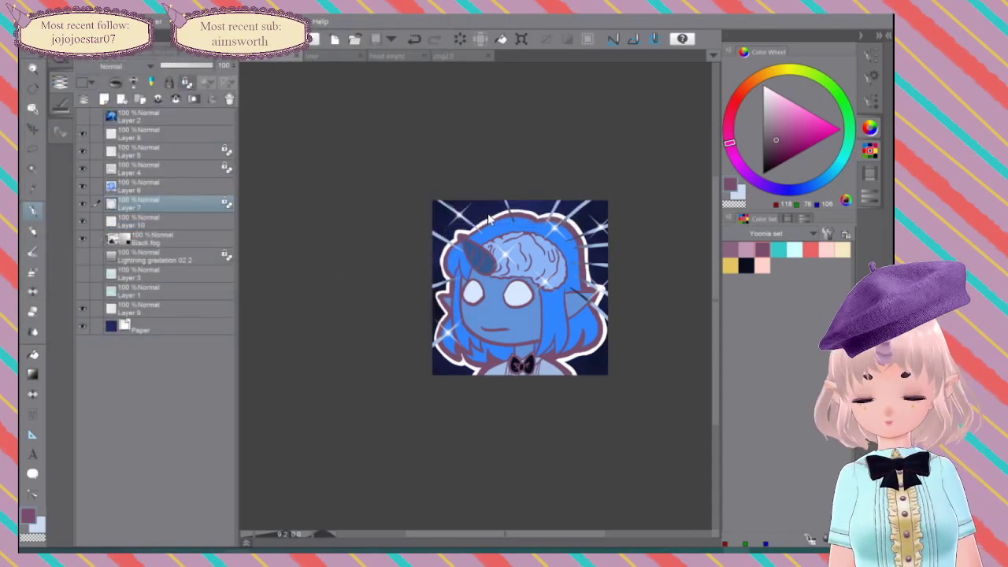
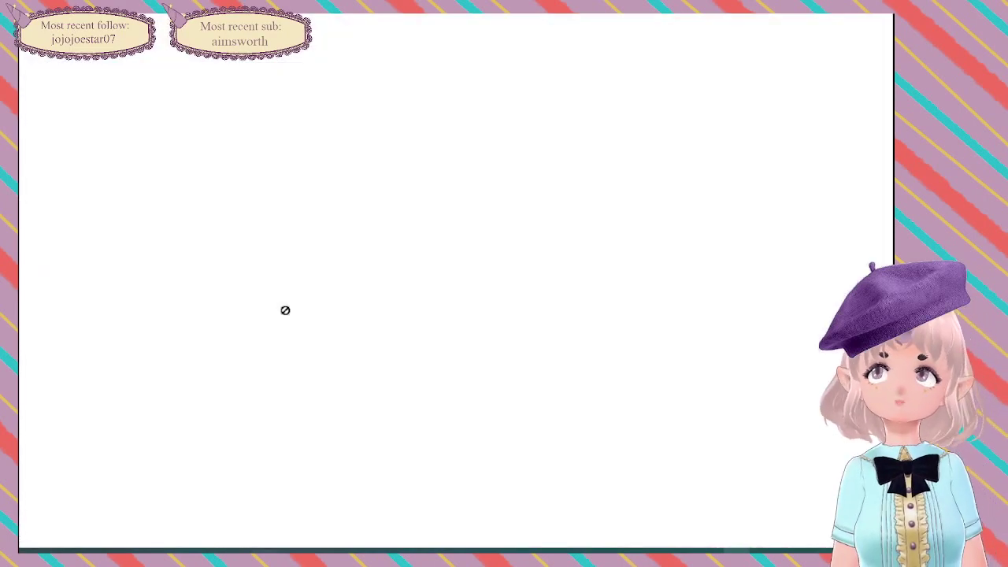
Step: Switch to SketchBook and open the "big brain" PNG from the emotes folder
click(32, 20)
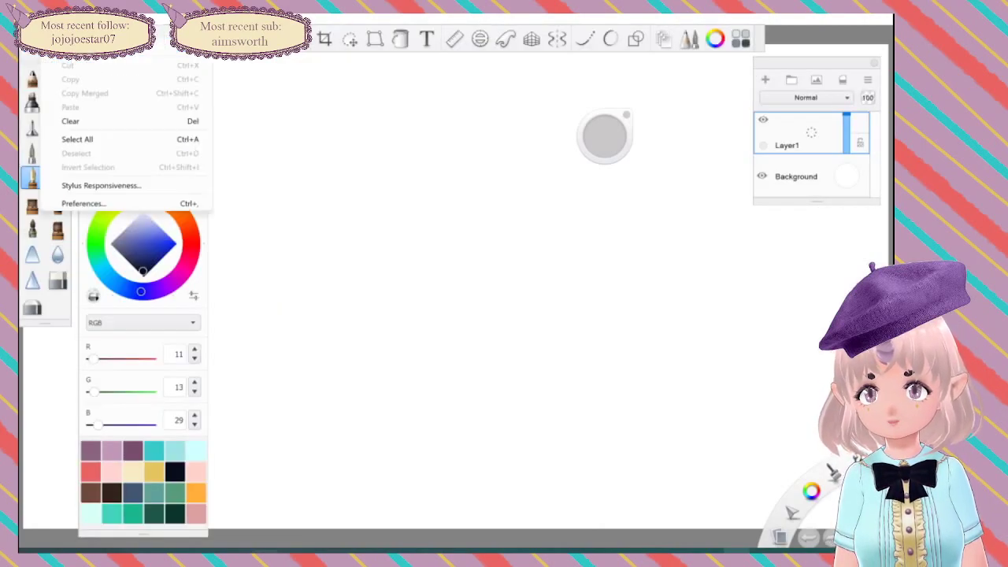
click(42, 63)
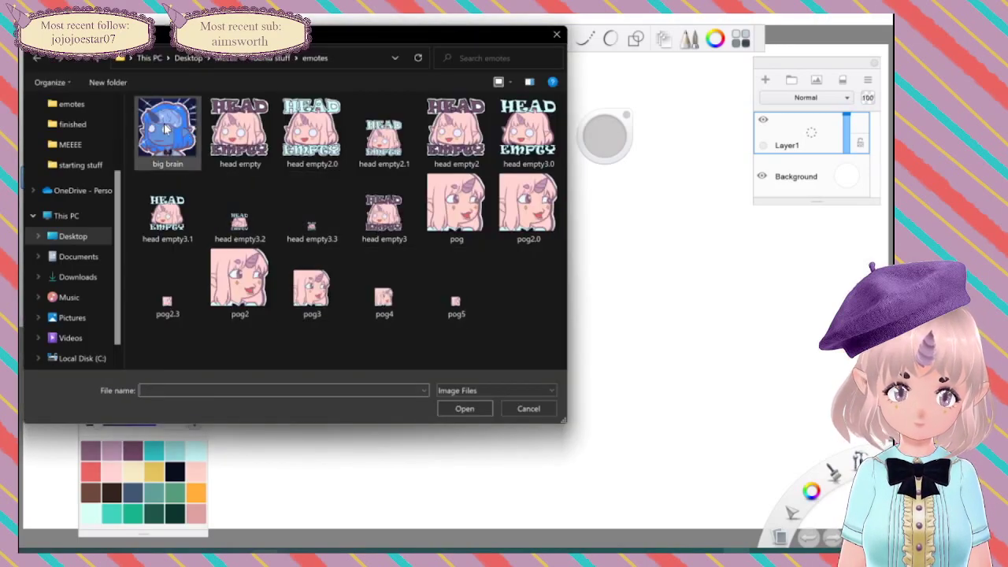
double_click(169, 129)
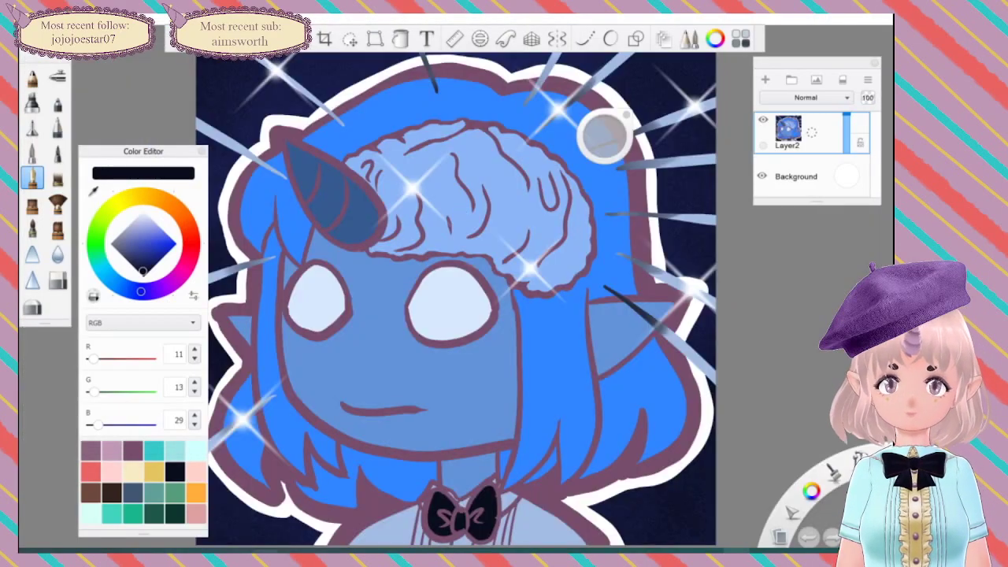
Step: Resize the image to 4000 by 4000 pixels with its proportions kept
click(72, 19)
click(88, 33)
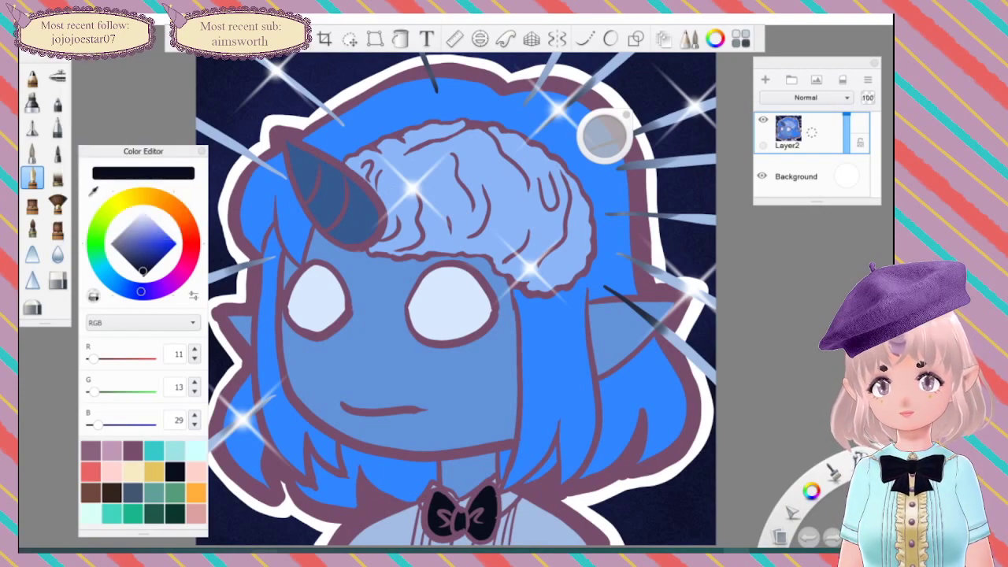
click(72, 19)
click(98, 33)
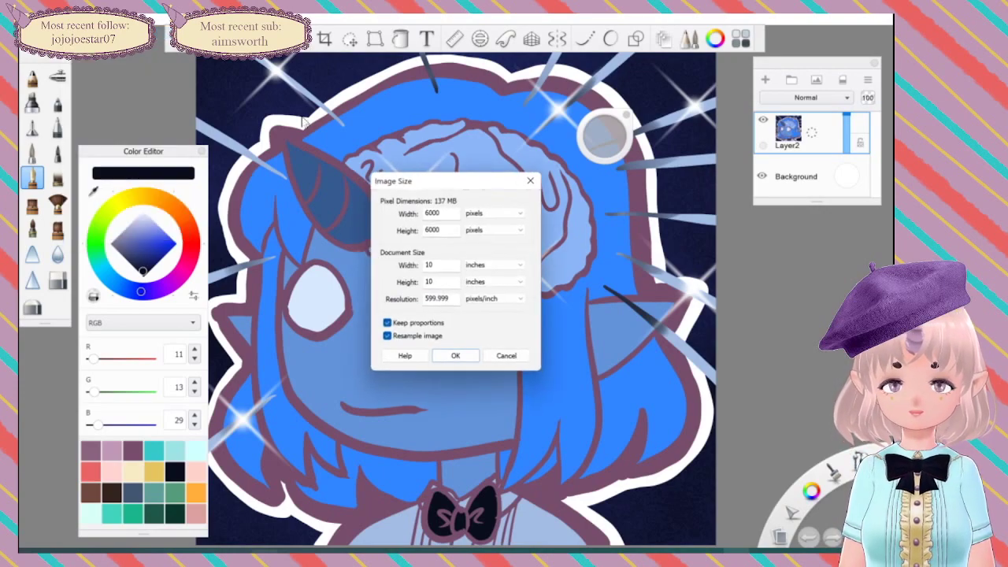
double_click(438, 213)
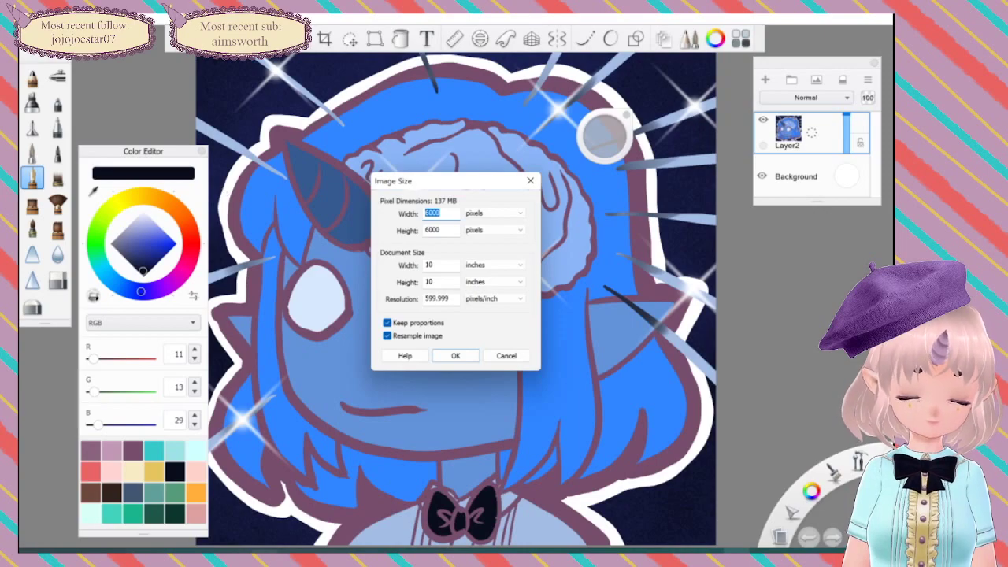
text(4000)
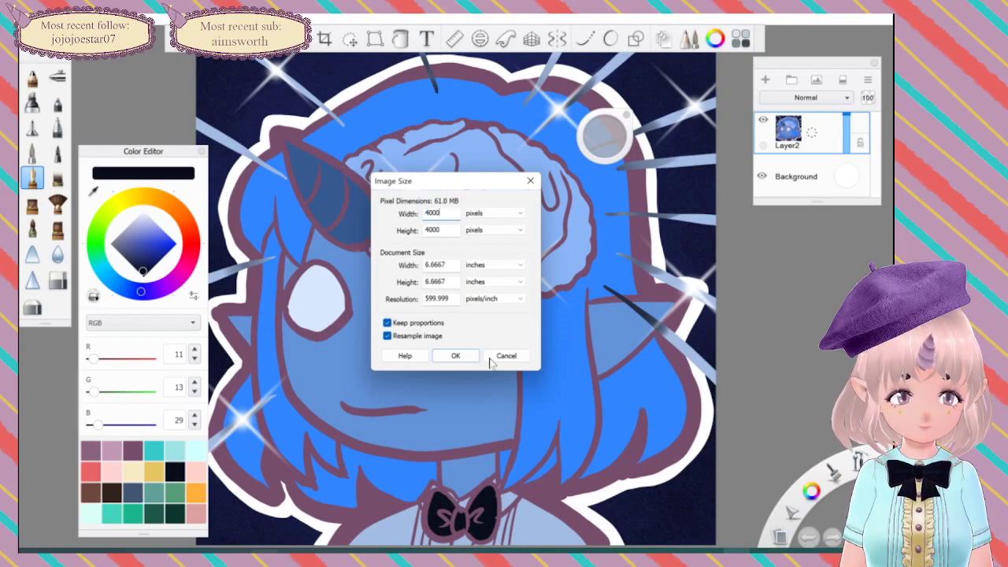
click(455, 355)
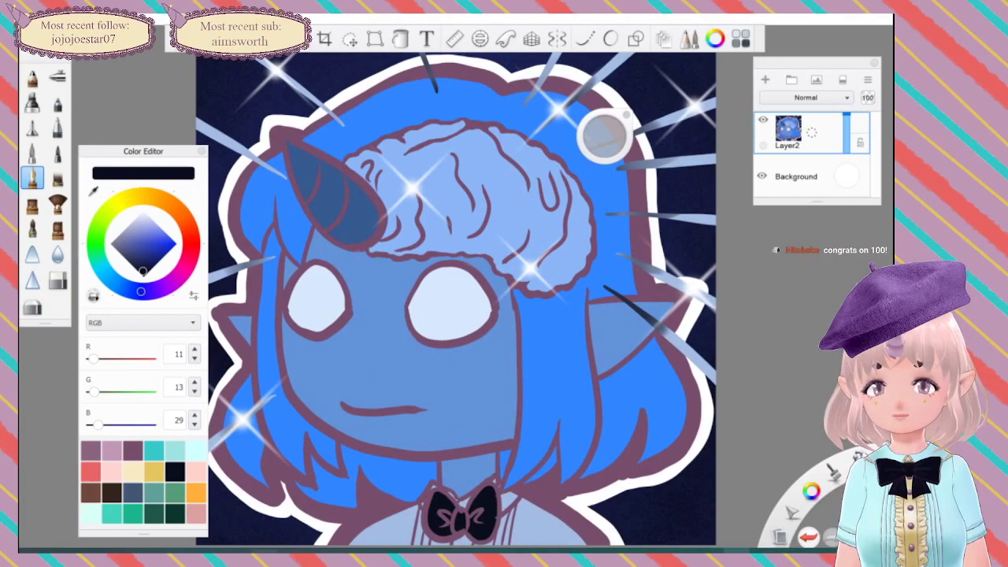
Step: Save the resized image as a PNG file named "big brain 2" in the emotes folder
click(30, 33)
click(56, 108)
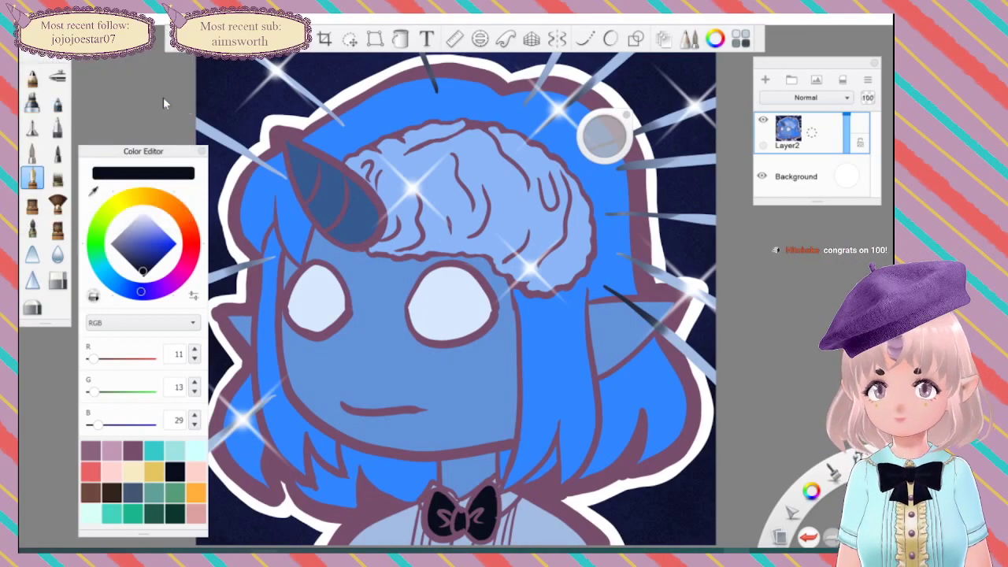
key(End)
key(BackSpace)
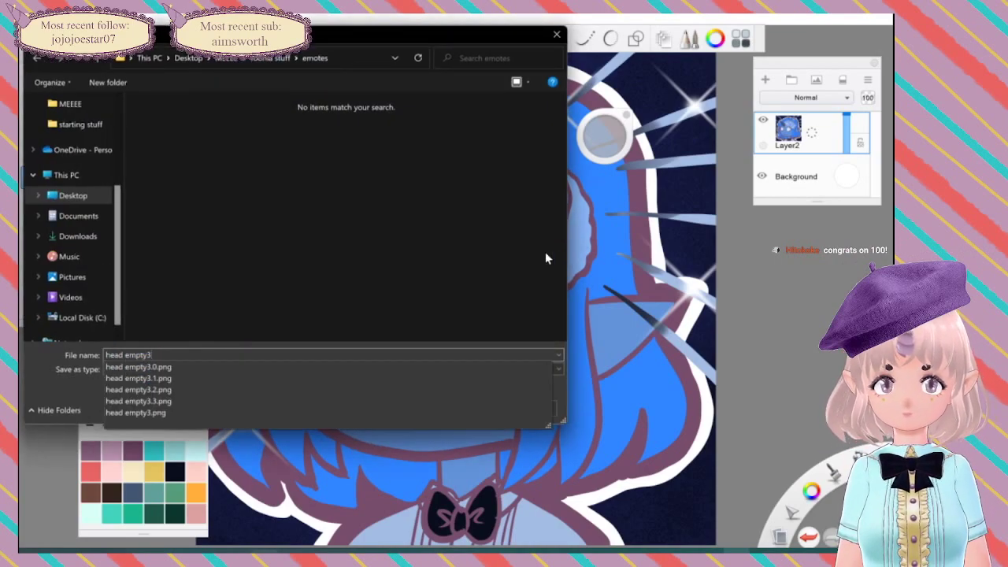
key(BackSpace)
key(BackSpace)
key(BackSpace)
key(BackSpace)
key(BackSpace)
key(BackSpace)
key(BackSpace)
key(BackSpace)
key(BackSpace)
key(BackSpace)
key(BackSpace)
key(BackSpace)
click(321, 369)
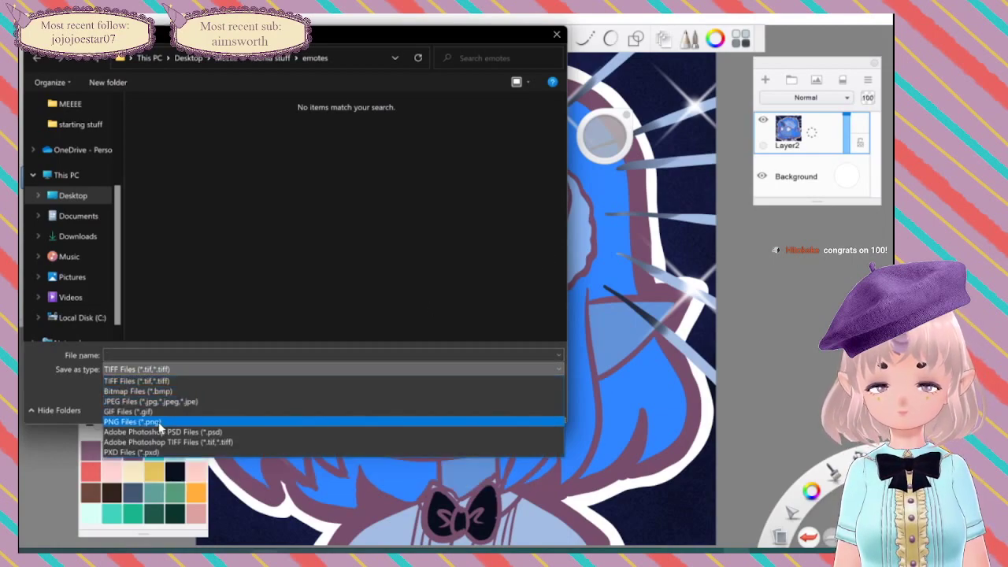
click(159, 423)
click(142, 354)
text(big brain 2)
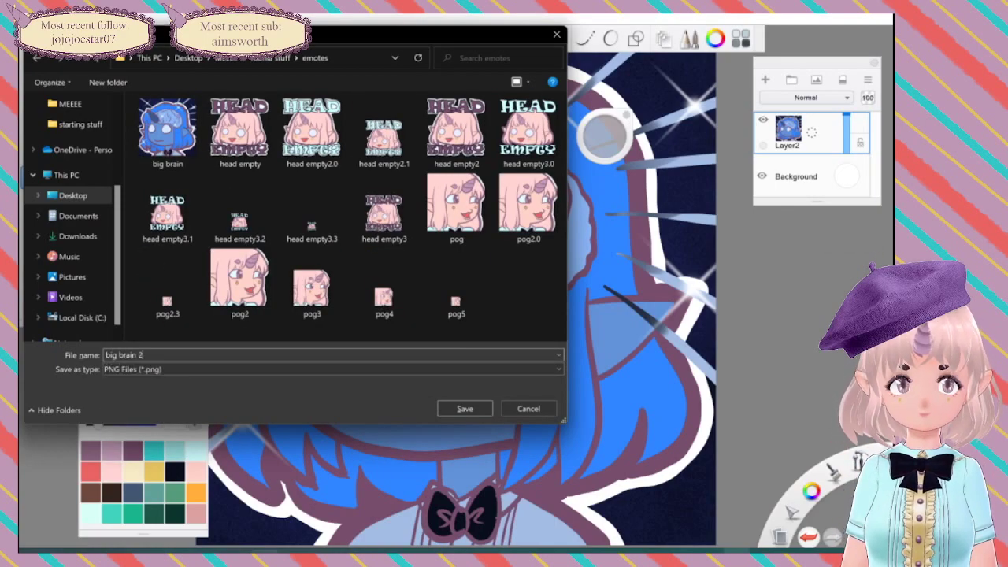
key(Return)
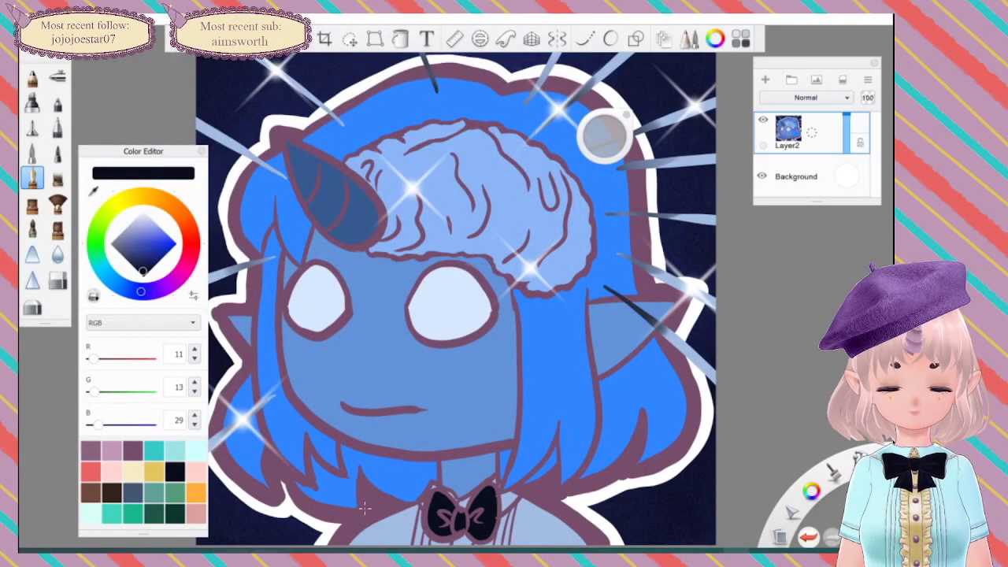
Step: Switch to File Explorer and go up from the MEEEE folder to the Desktop folder
key(alt+Tab)
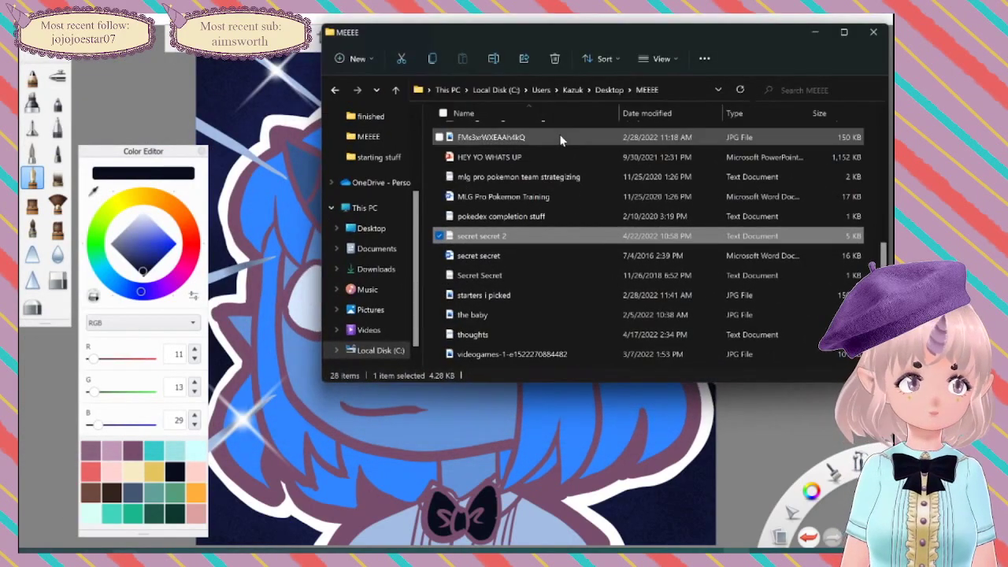
click(510, 186)
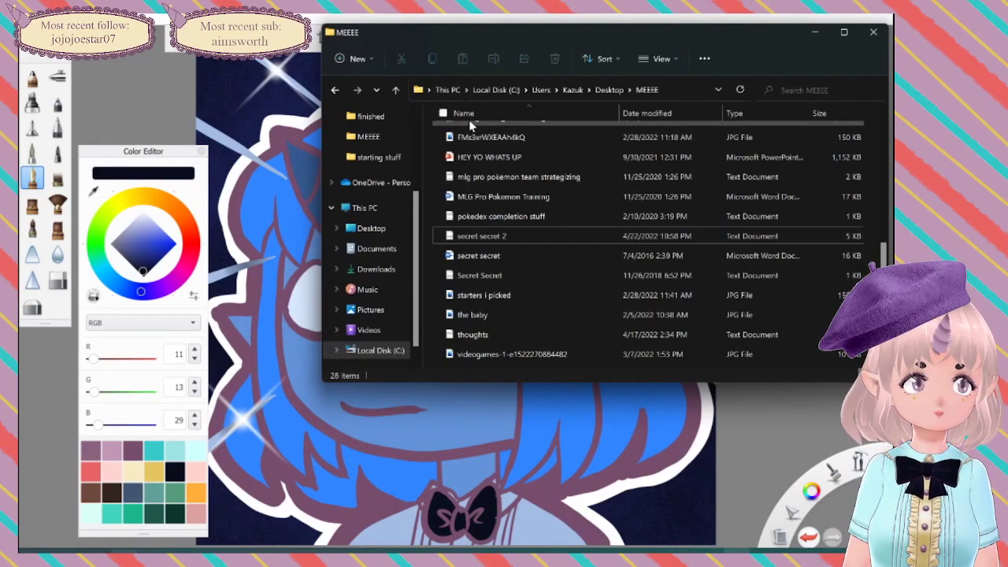
click(603, 90)
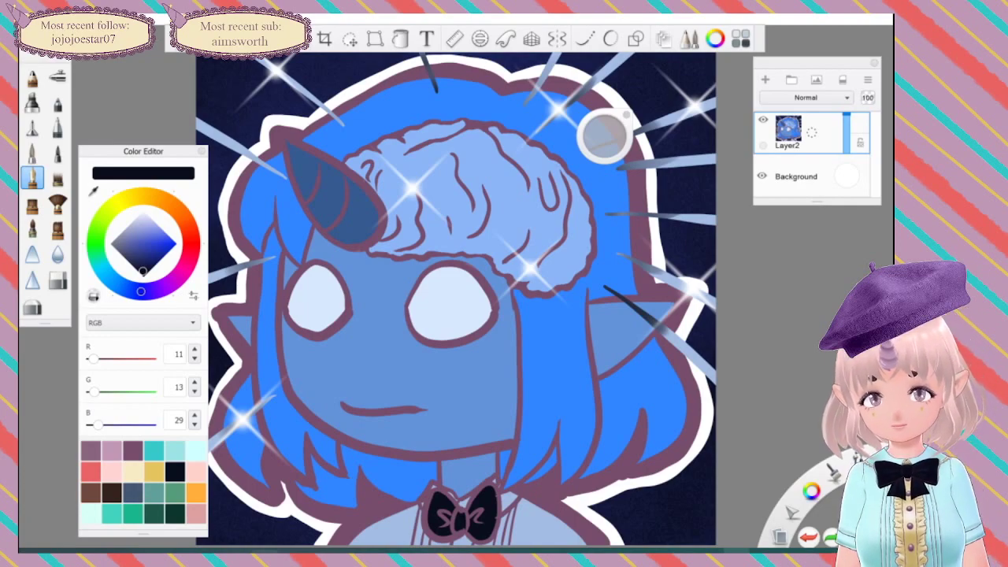
Step: Check the image's current dimensions in SketchBook and undo the last resize
click(30, 19)
mouse_move(140, 19)
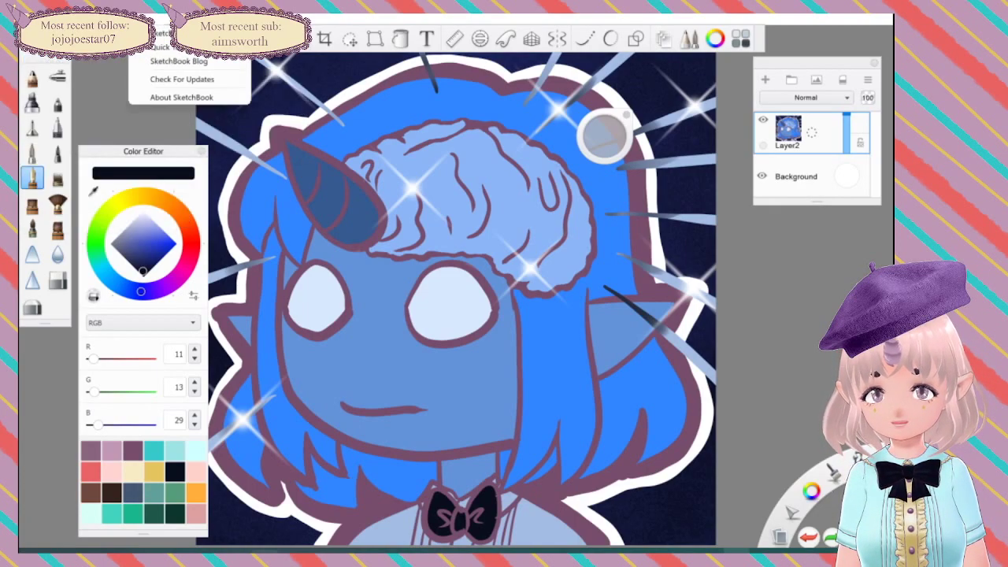
mouse_move(76, 19)
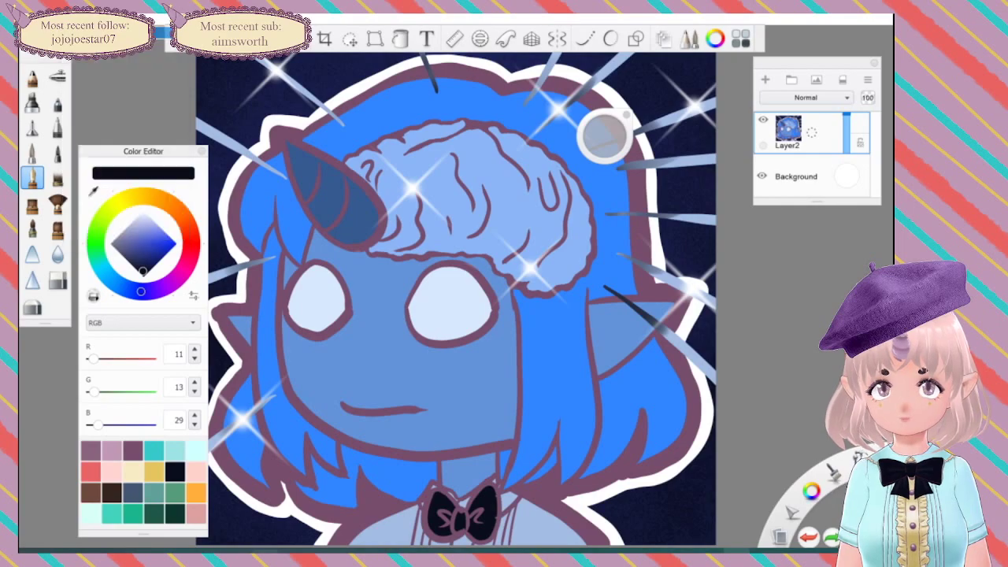
click(161, 35)
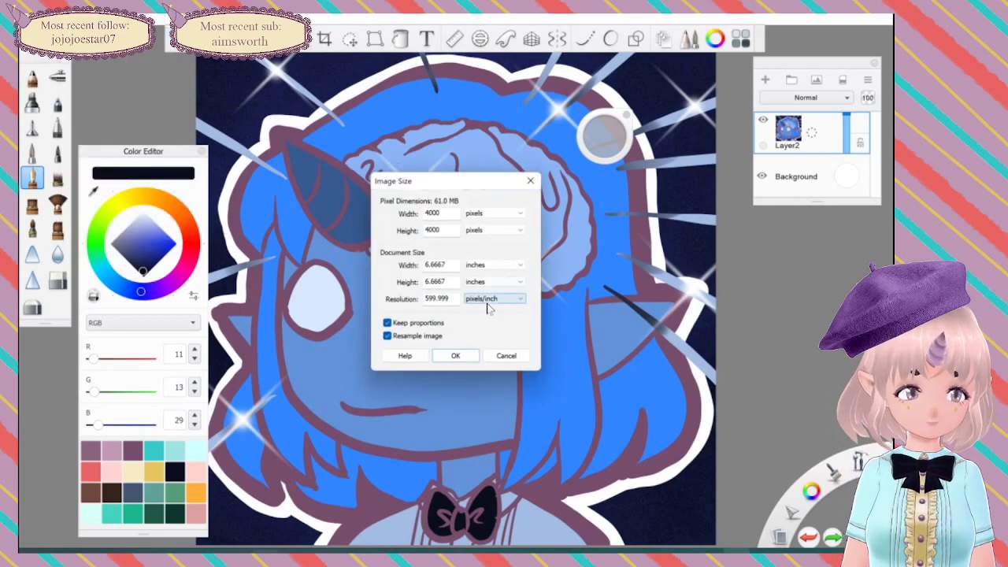
click(505, 356)
key(ctrl+z)
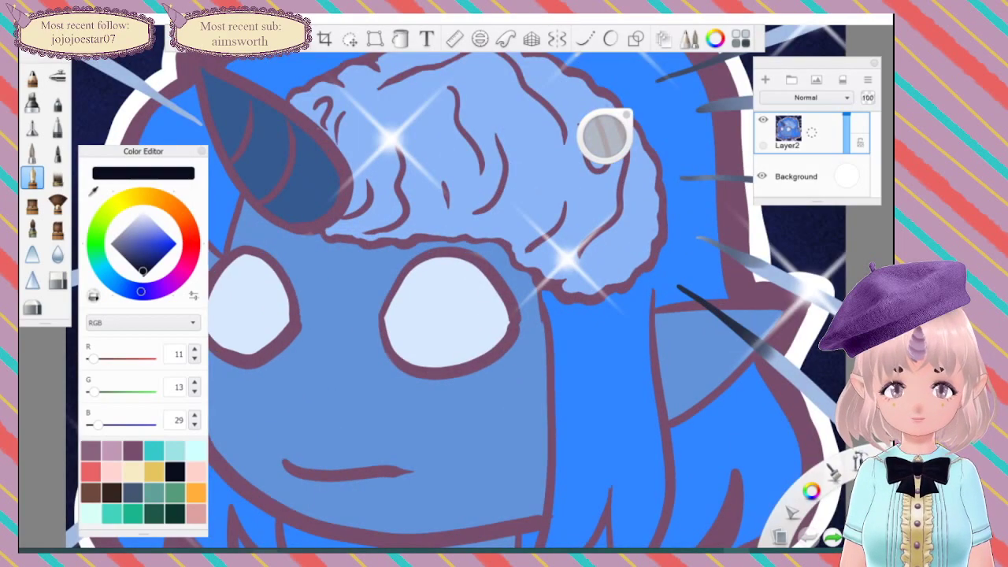
Step: Resize the image to 112 by 112 pixels with proportions kept and check how it reads at small size
click(82, 19)
click(161, 34)
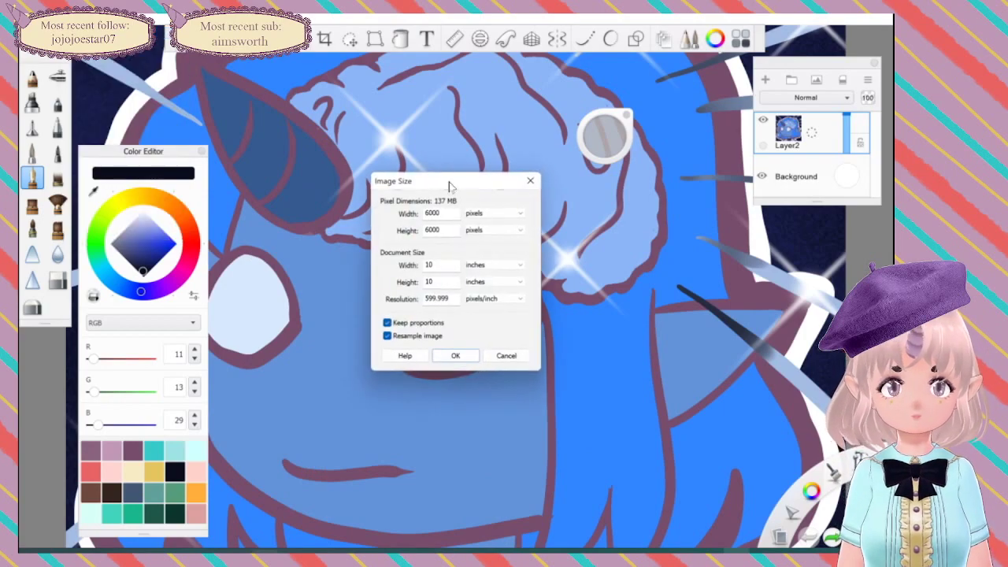
double_click(436, 214)
text(112)
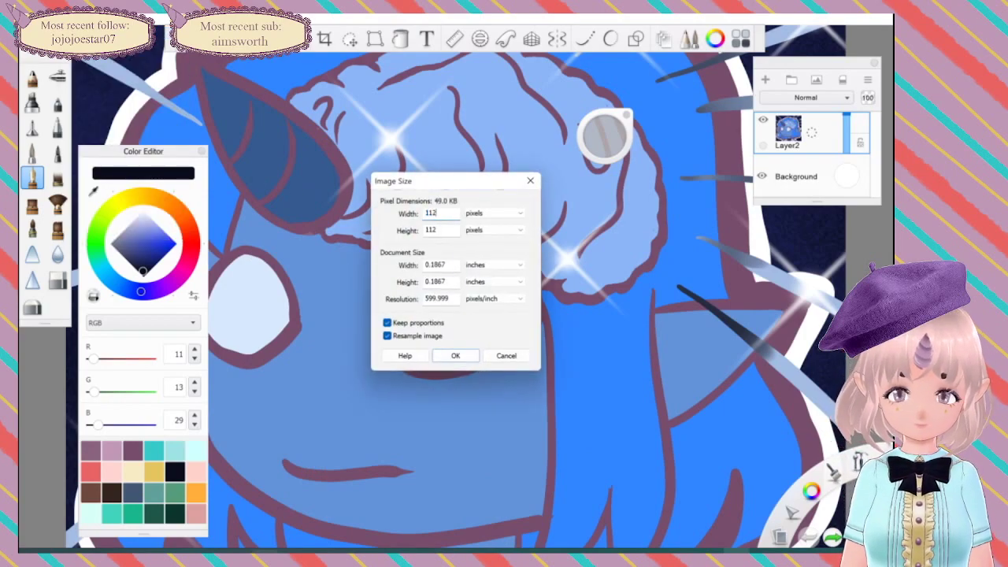
key(Return)
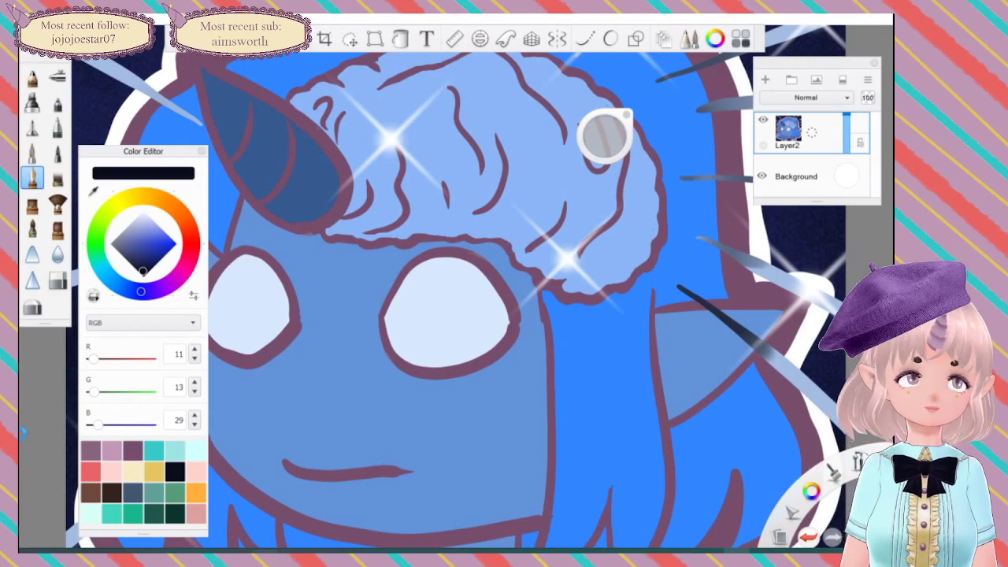
scroll(24, 221, down, 2)
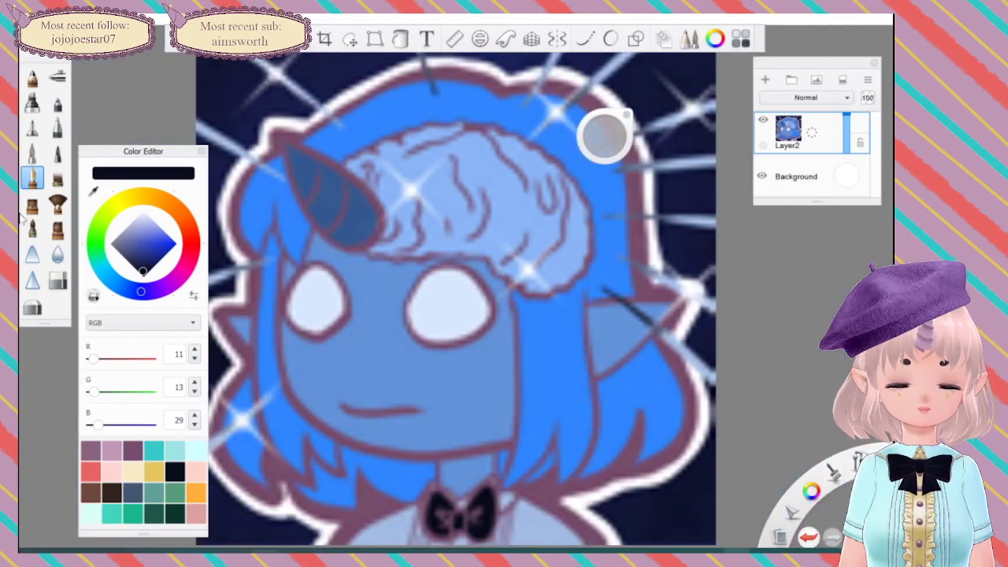
scroll(457, 300, down, 10)
scroll(649, 316, down, 4)
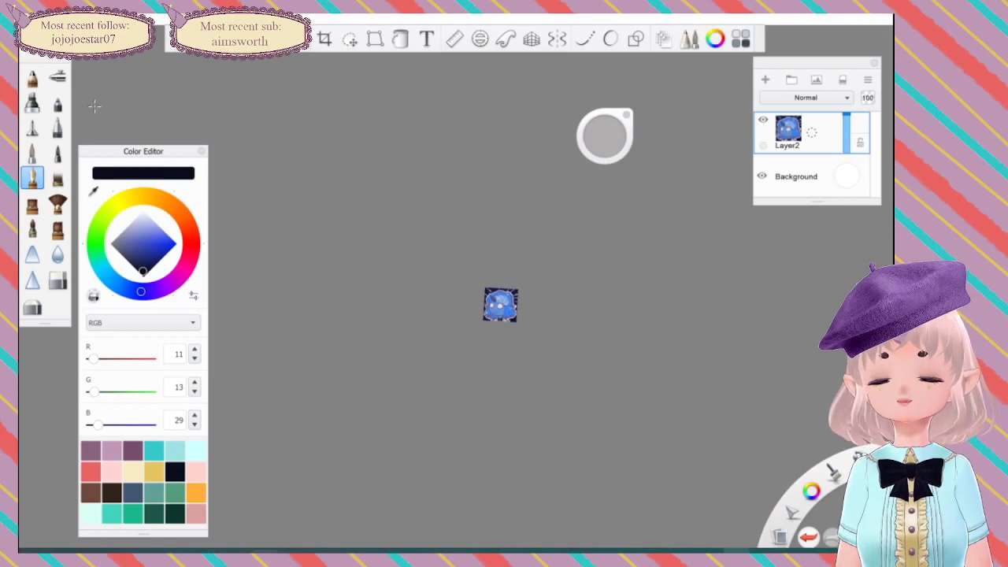
Step: Save the resized image as a PNG file named "big brain 3" in the emotes folder
click(29, 19)
click(54, 106)
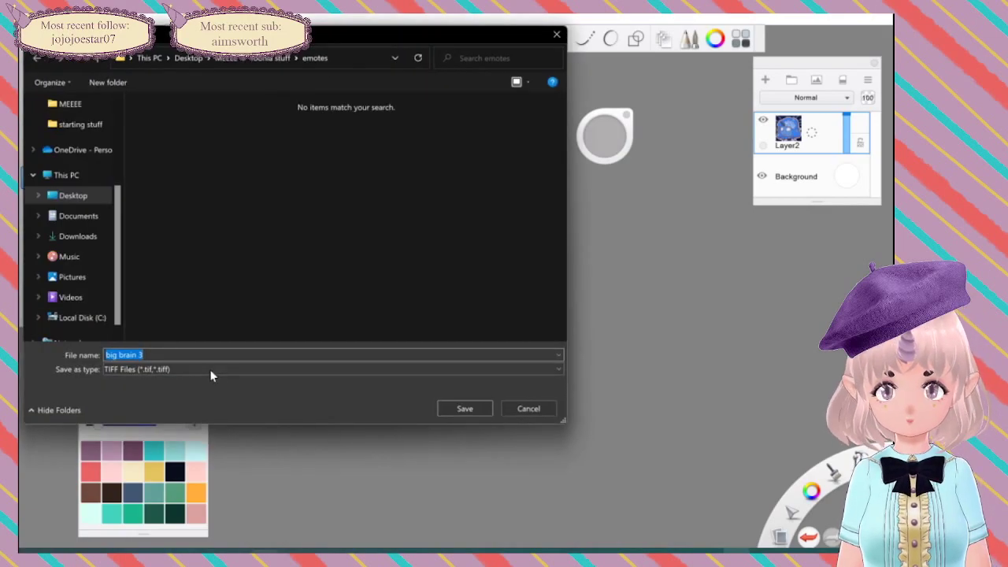
click(210, 370)
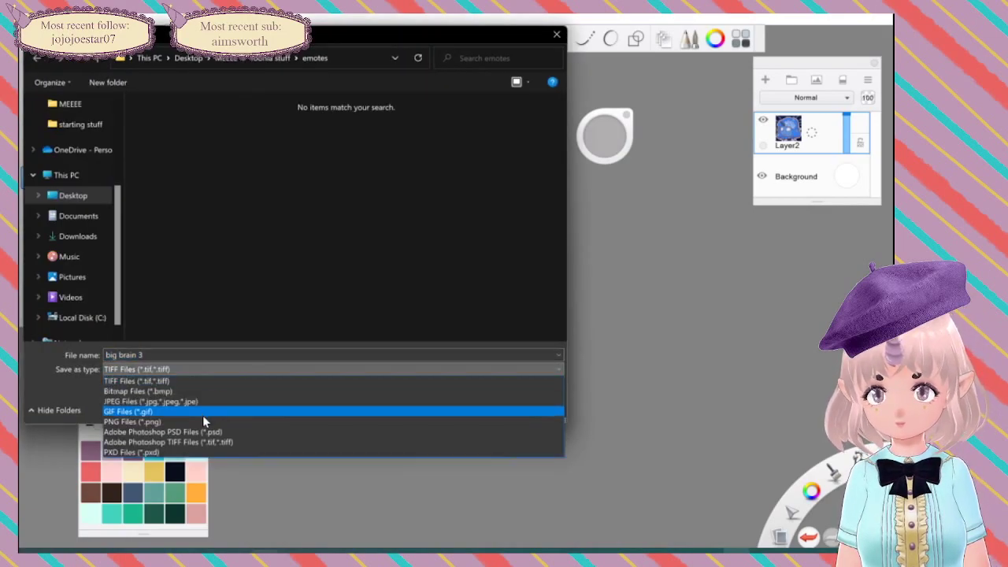
click(200, 419)
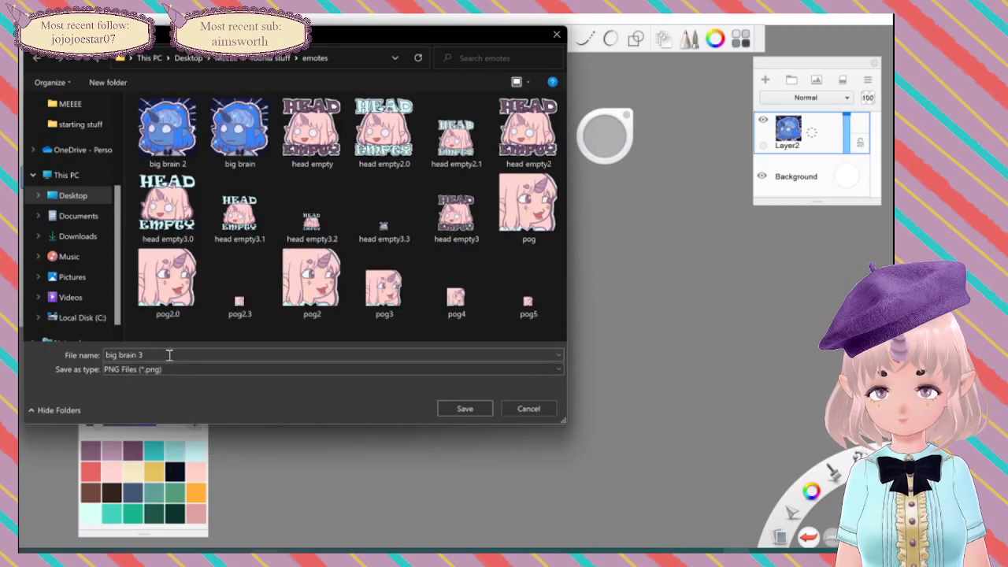
click(465, 409)
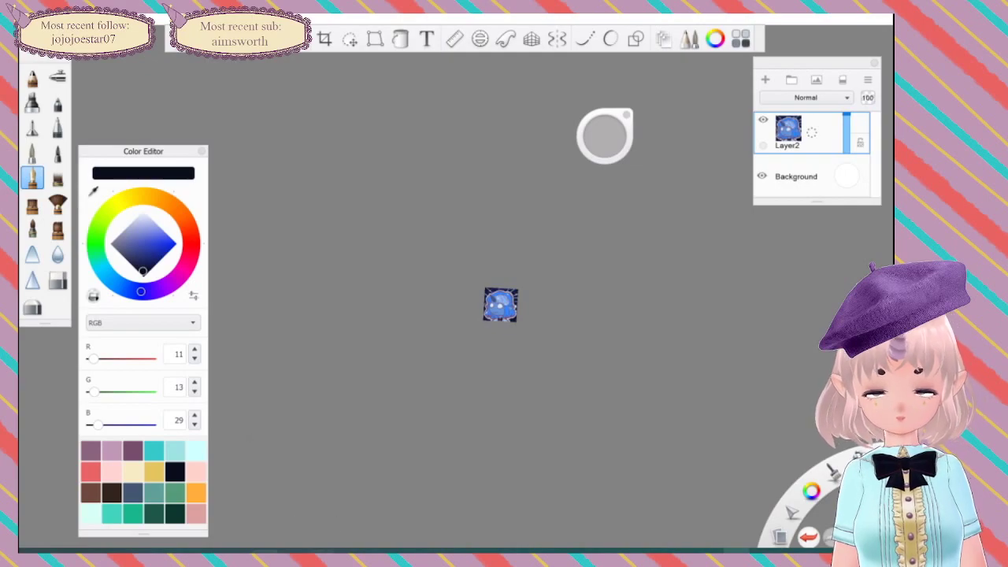
Step: Switch to the Twitch Emotes page, load "big brain 3" into a new Tier 1 standard emote and turn off auto-resize
click(296, 508)
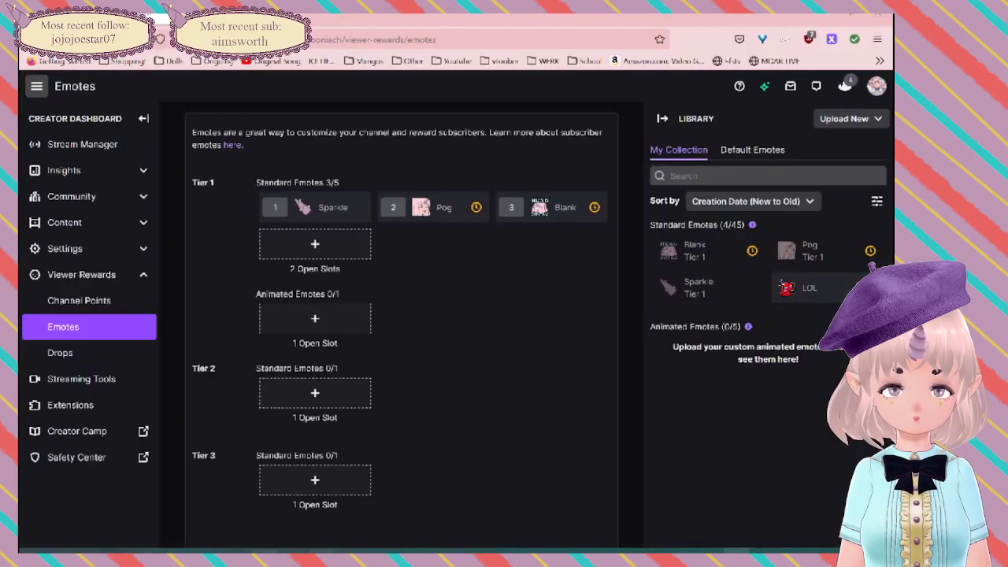
click(308, 244)
click(359, 269)
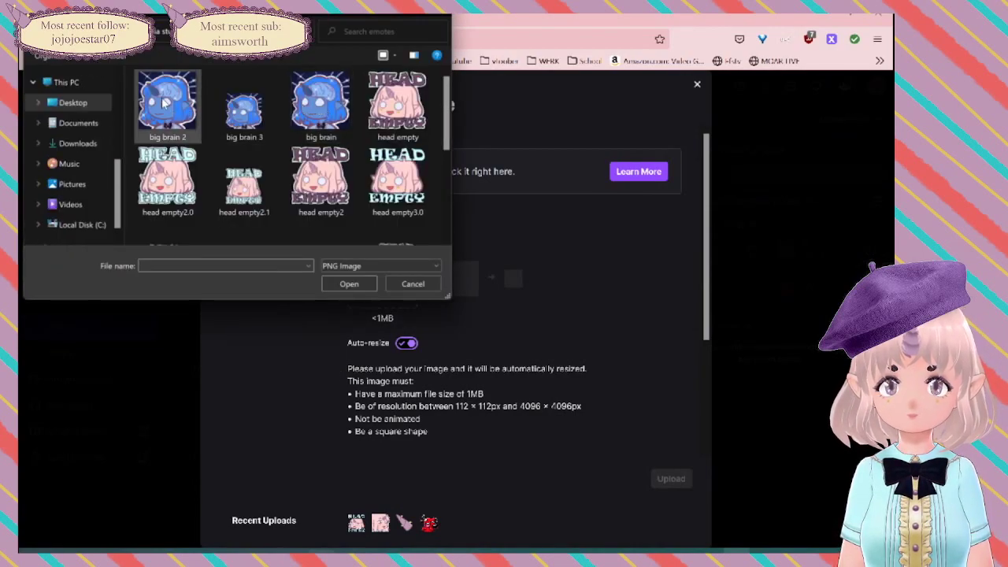
double_click(240, 112)
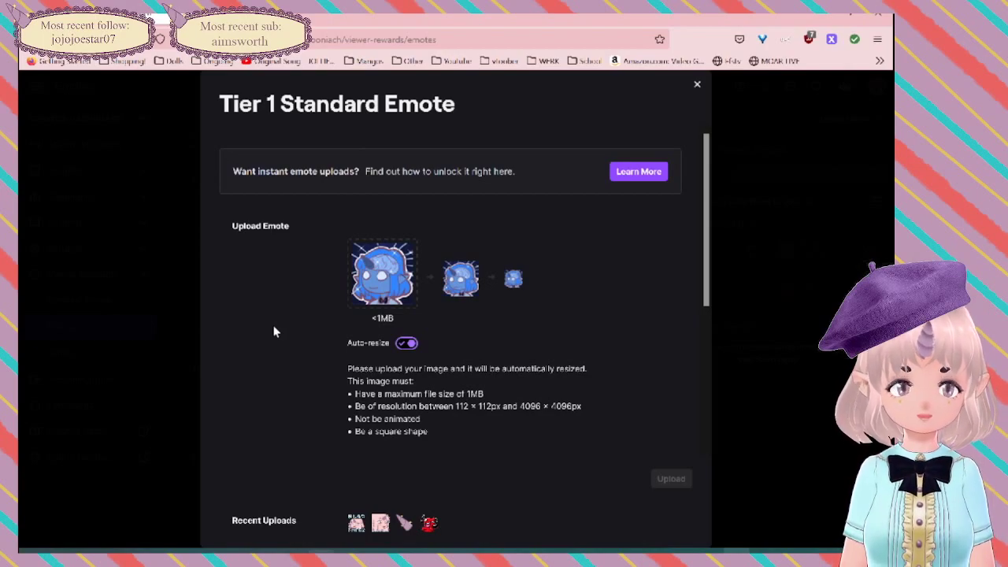
click(407, 344)
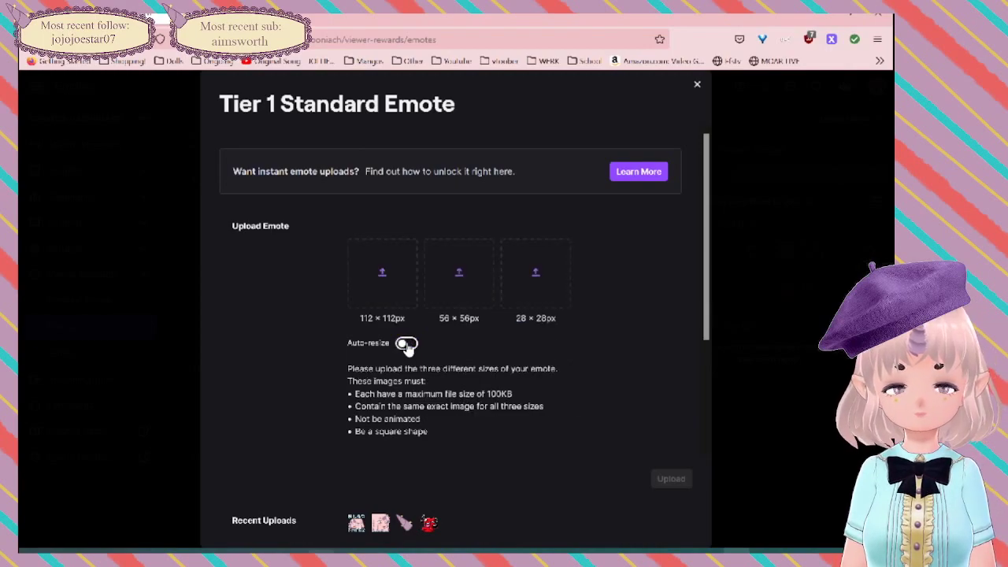
Step: Leave the emote upload form and return to the subscriber emote slots on the Emotes page
click(118, 403)
click(118, 405)
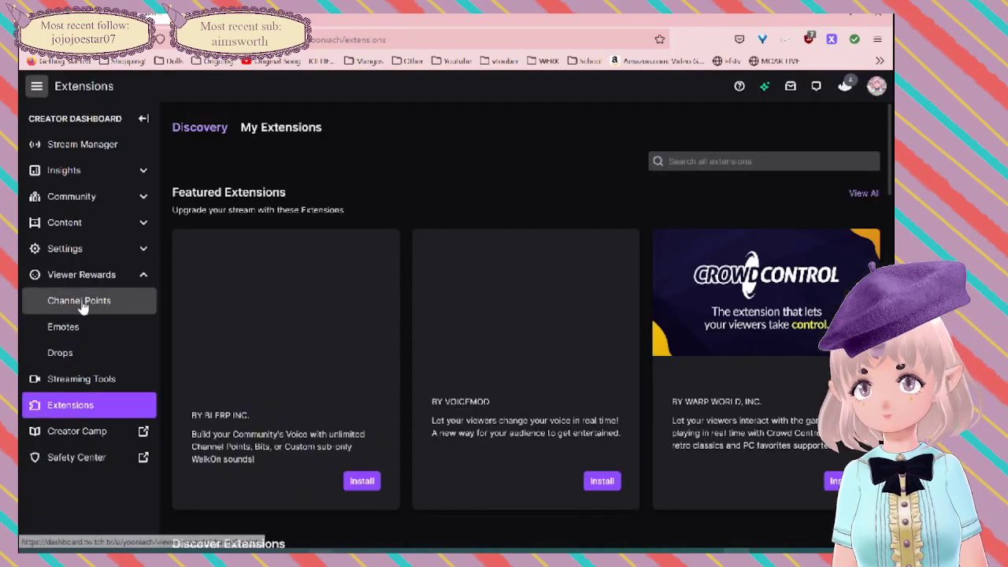
click(75, 330)
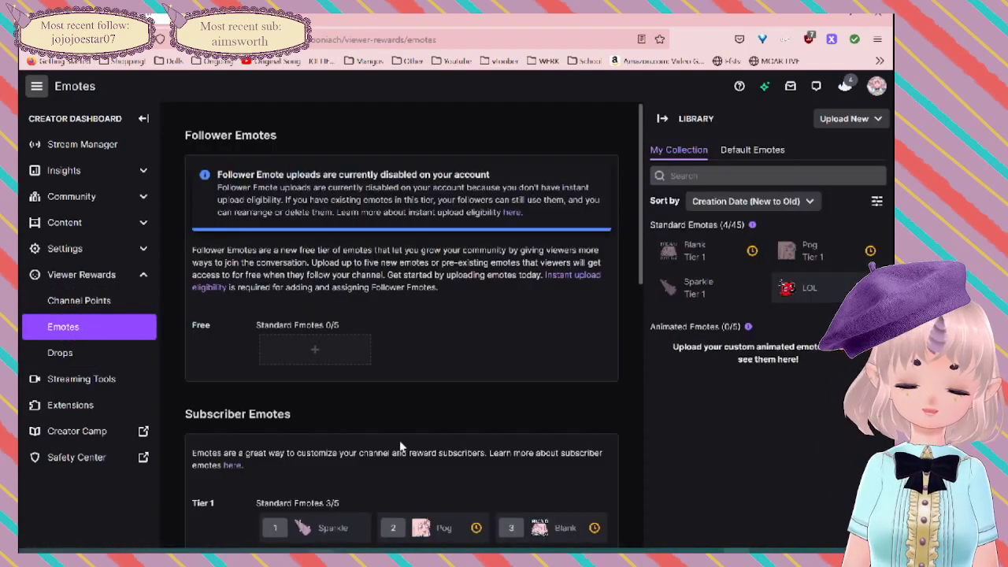
scroll(400, 446, down, 5)
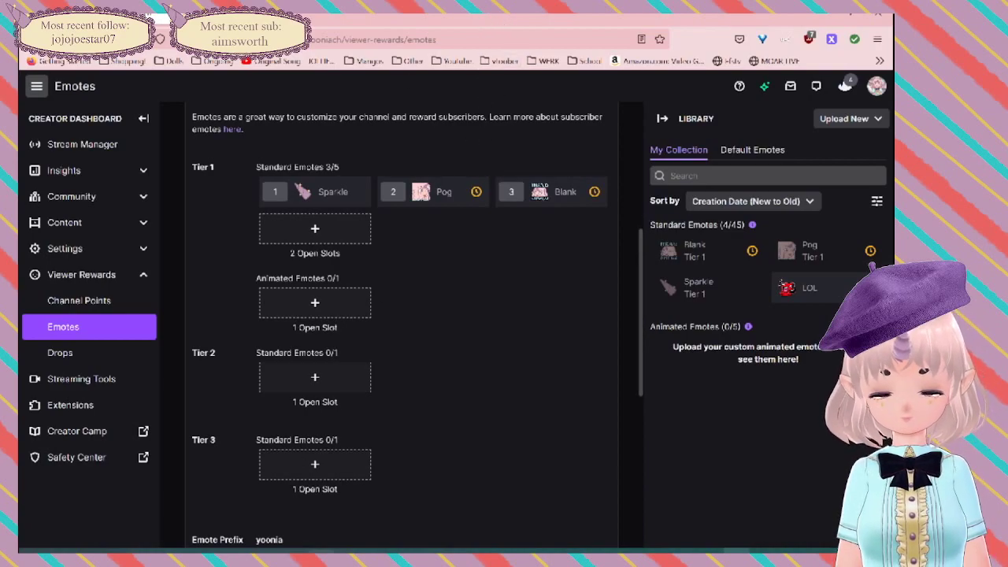
Step: Switch back to SketchBook, undo the last resize and open the image size settings
click(305, 558)
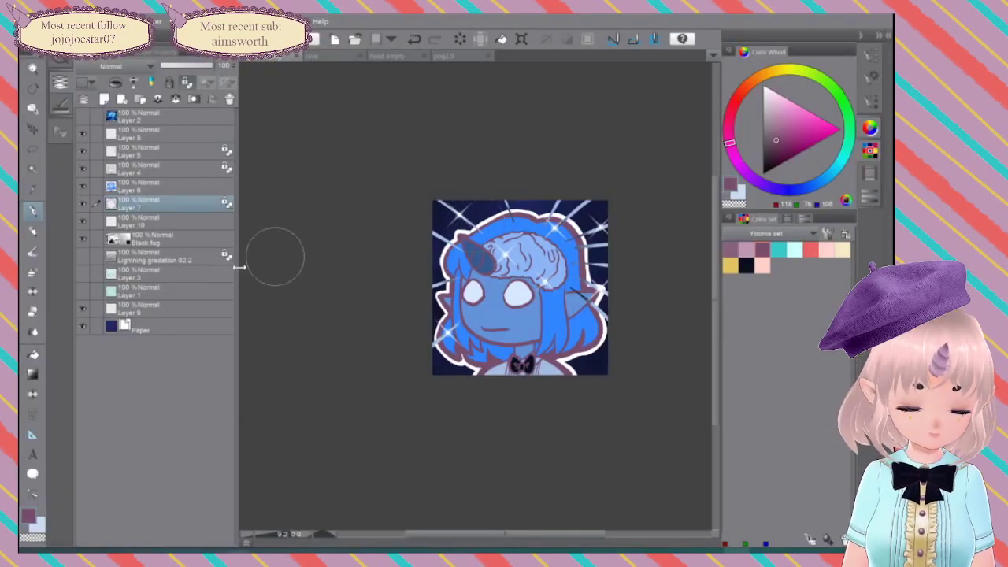
key(alt+Tab)
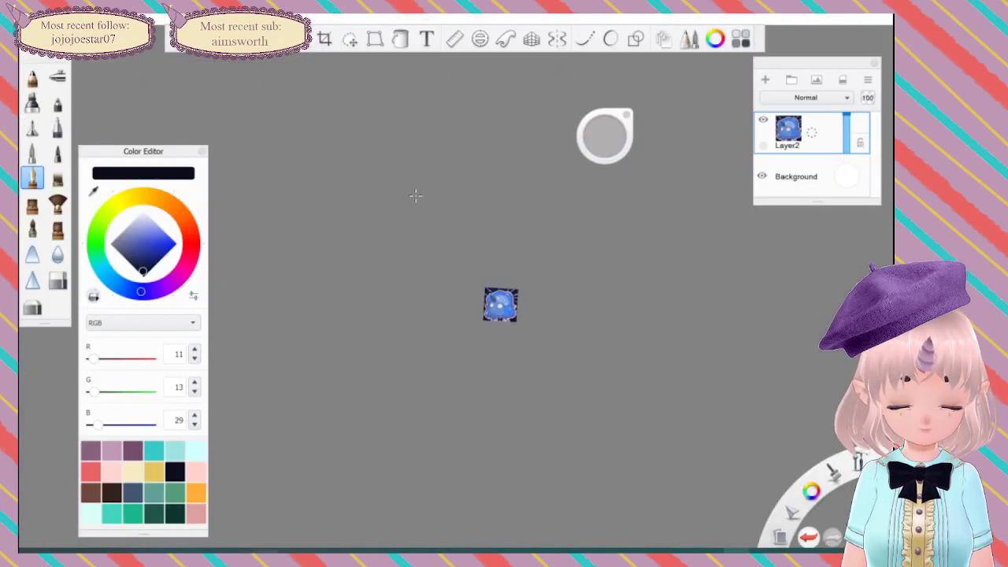
key(ctrl+z)
click(56, 20)
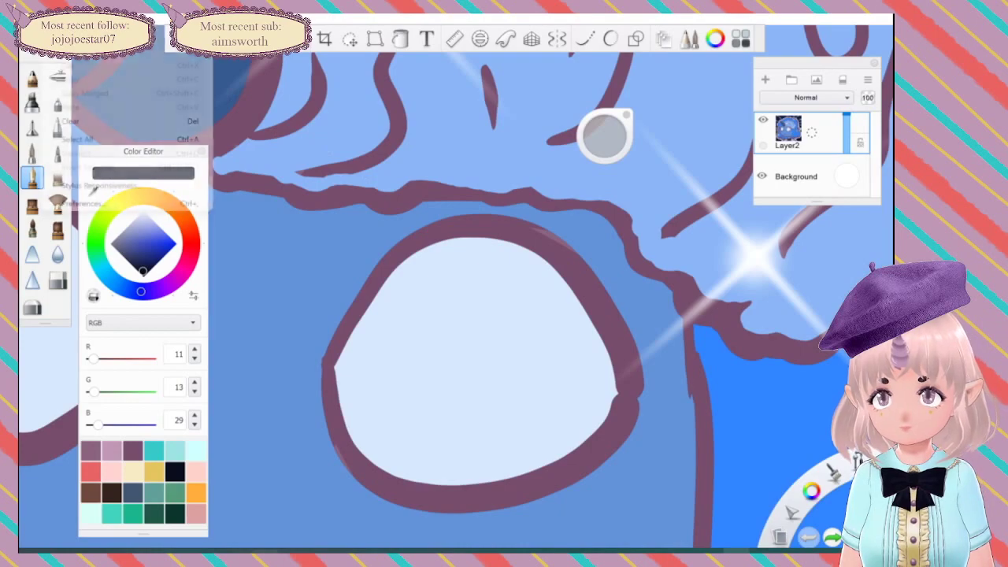
mouse_move(75, 20)
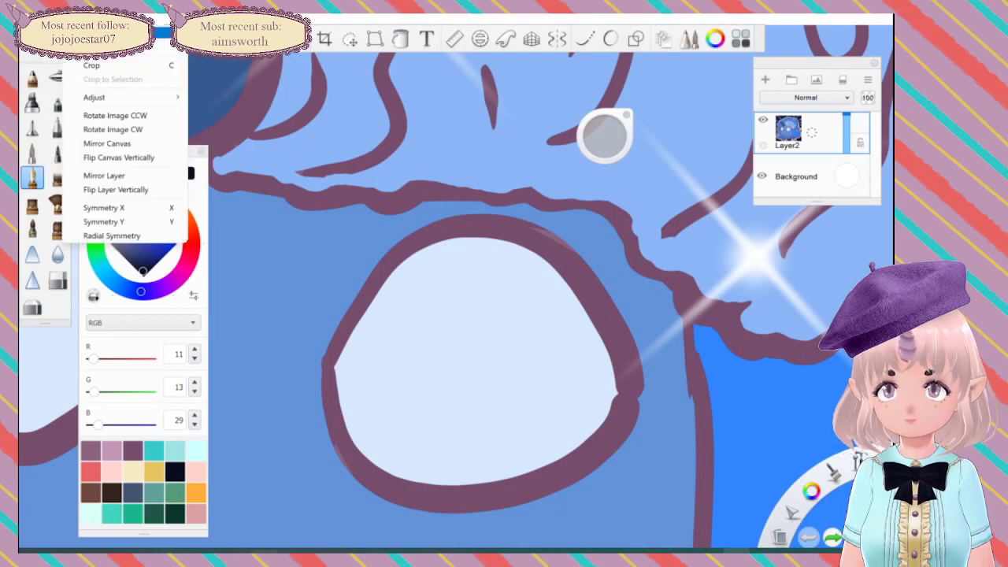
click(107, 33)
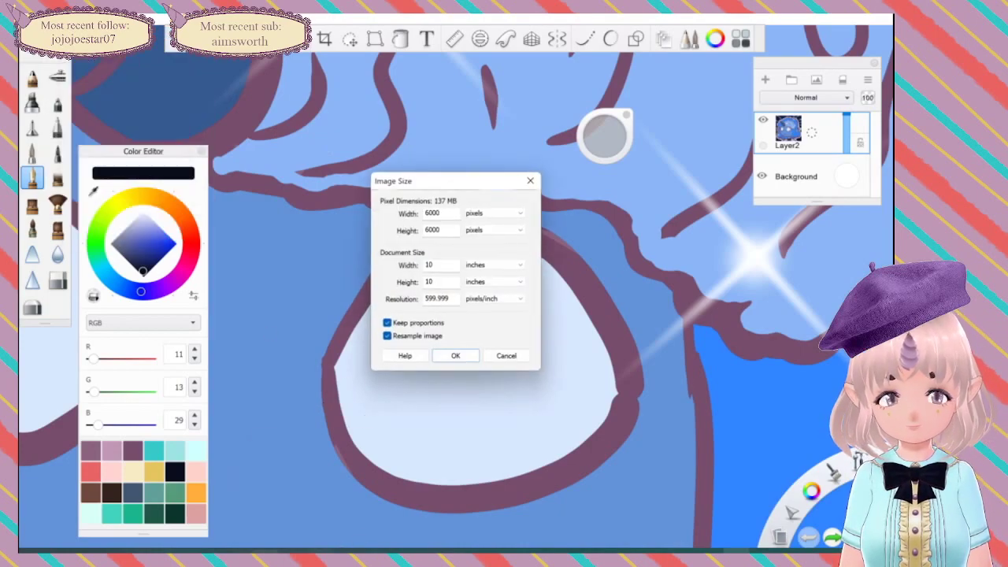
Step: Check the required emote sizes on Twitch in a new Tier 1 standard emote form with auto-resize turned off
click(317, 521)
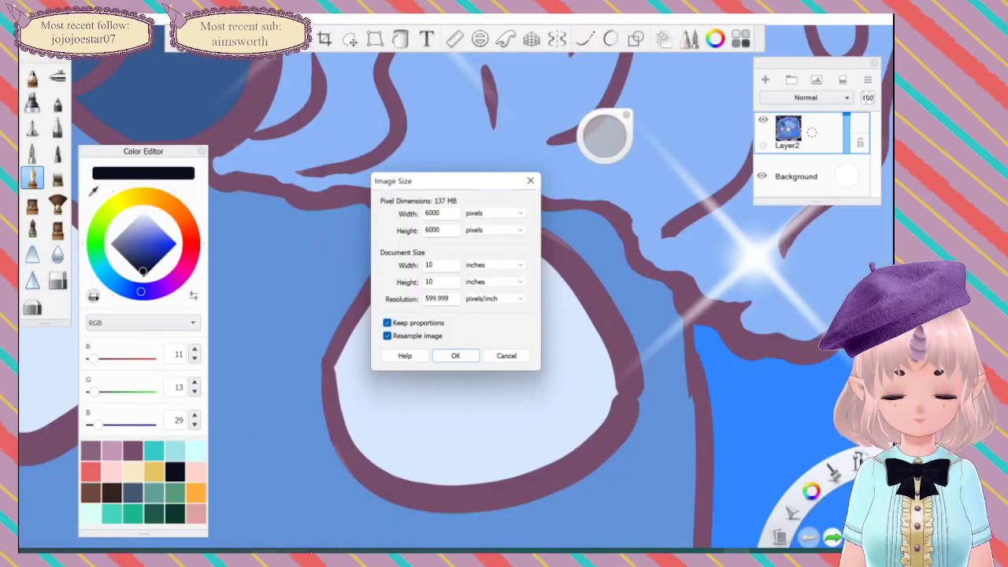
click(319, 519)
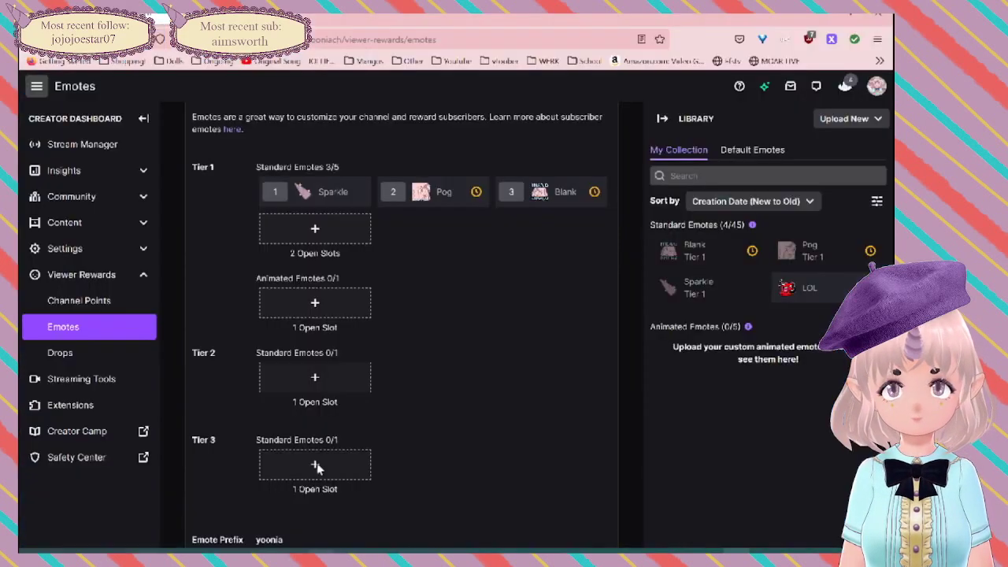
click(316, 230)
scroll(491, 402, down, 1)
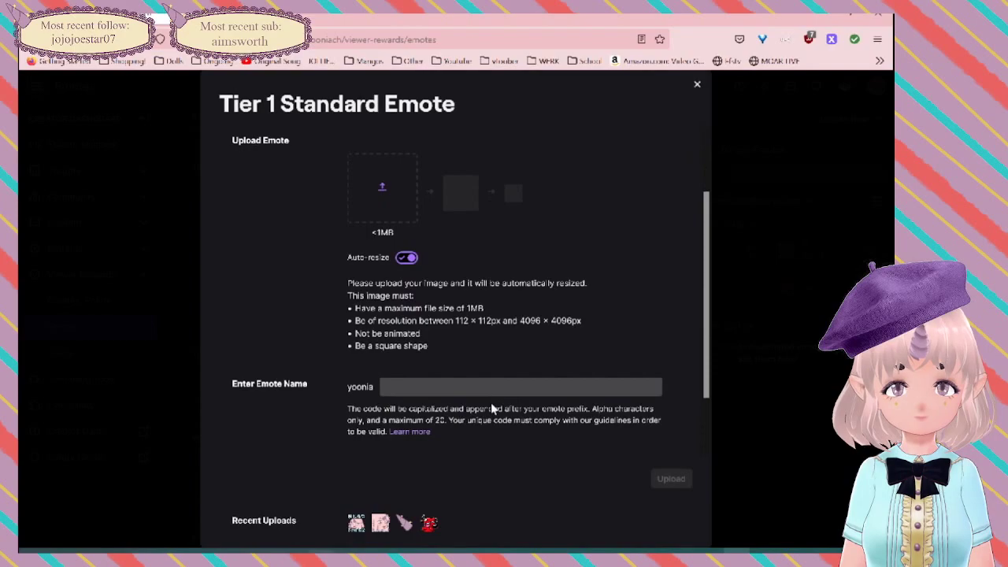
click(407, 259)
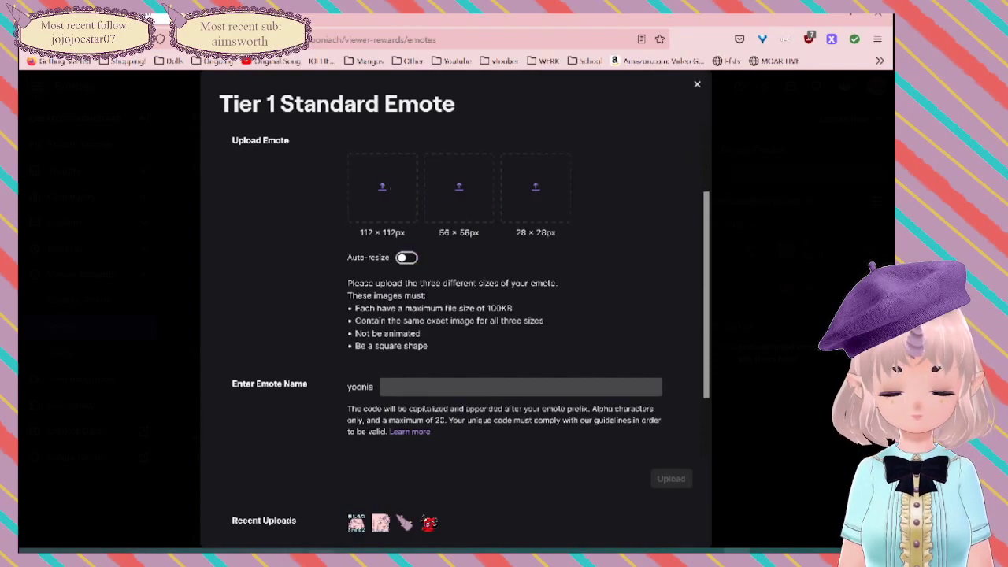
Step: Return to SketchBook, resize the image to 56 pixels wide with proportions kept, and check it at actual size
click(245, 553)
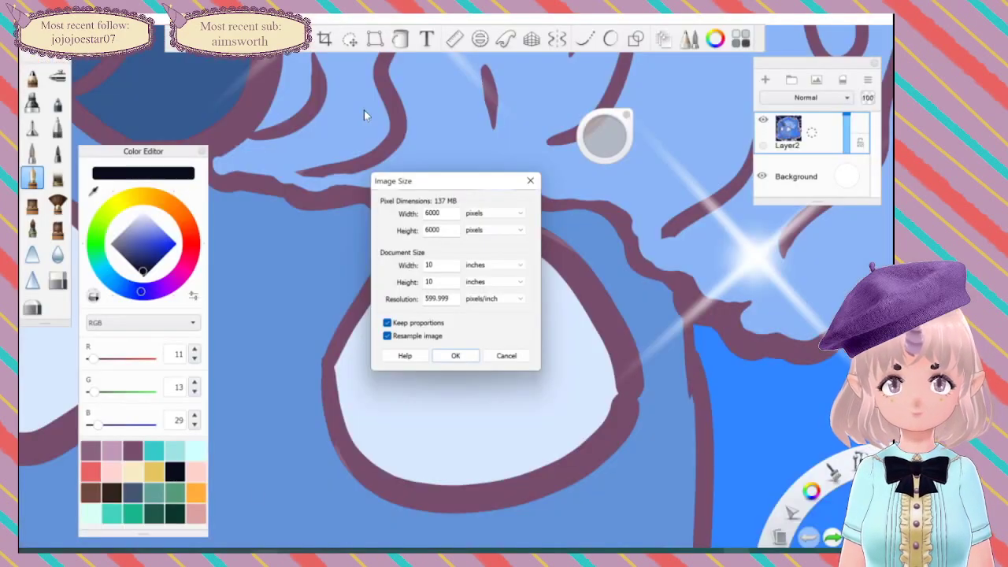
drag(442, 213, 345, 197)
text(56)
click(460, 354)
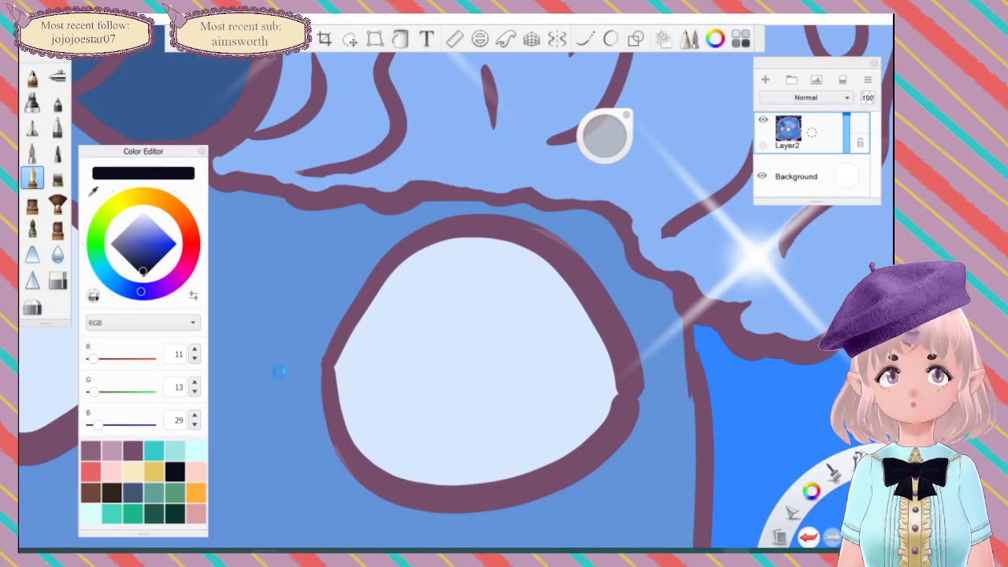
key(Home)
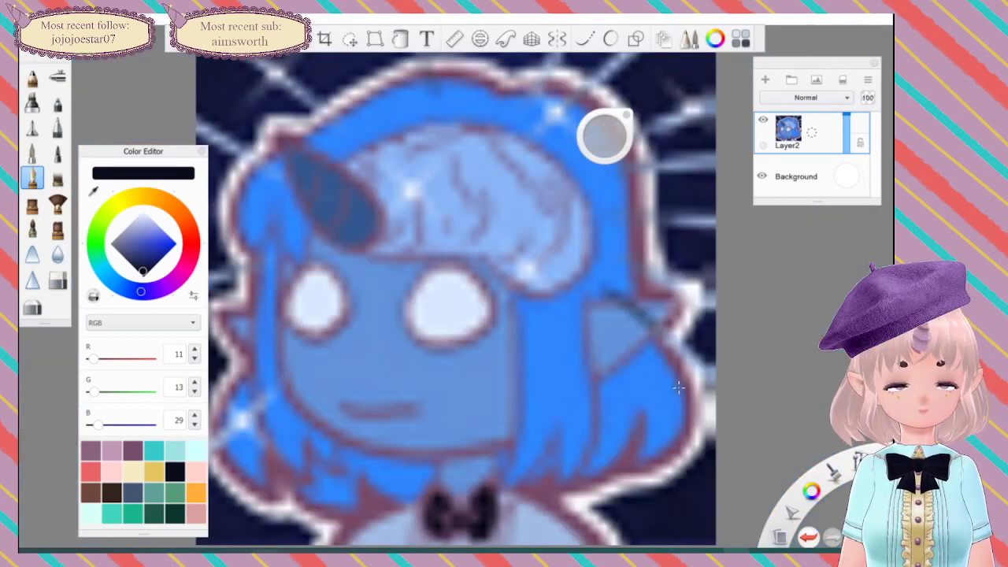
scroll(561, 297, down, 10)
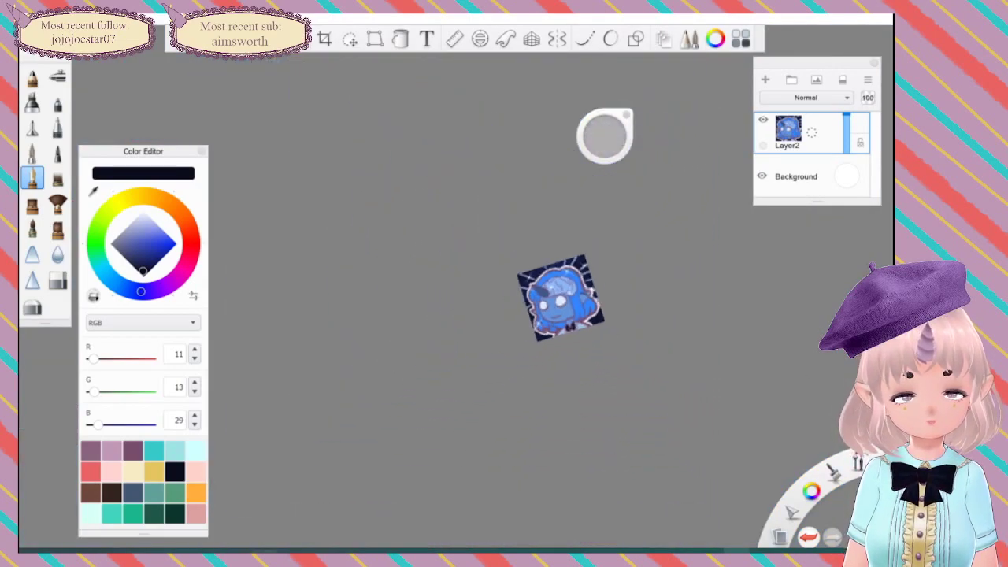
key(ctrl+alt+0)
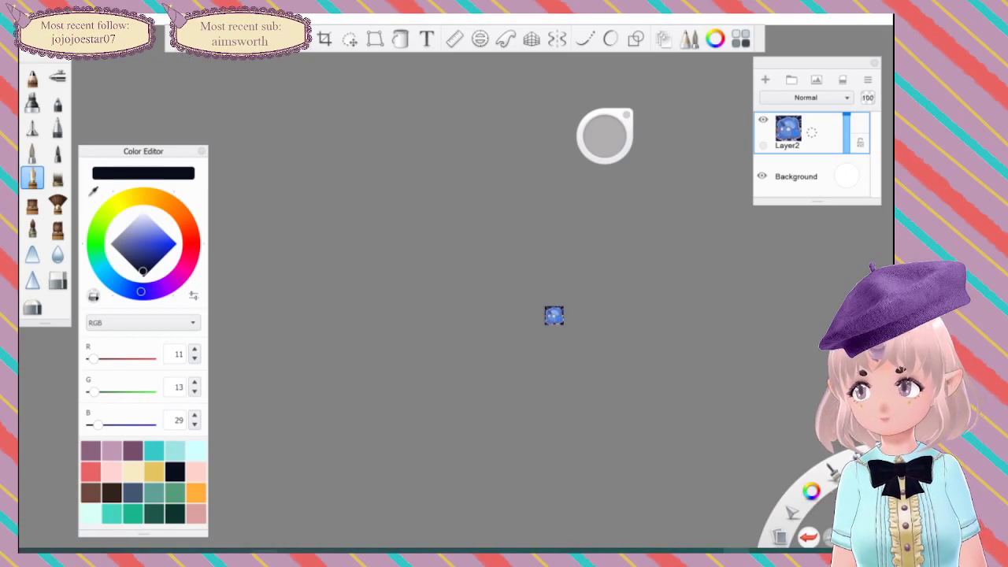
Step: Save the resized image as a TIFF file named "big brain 4" in the emotes folder
click(29, 19)
click(63, 109)
key(Return)
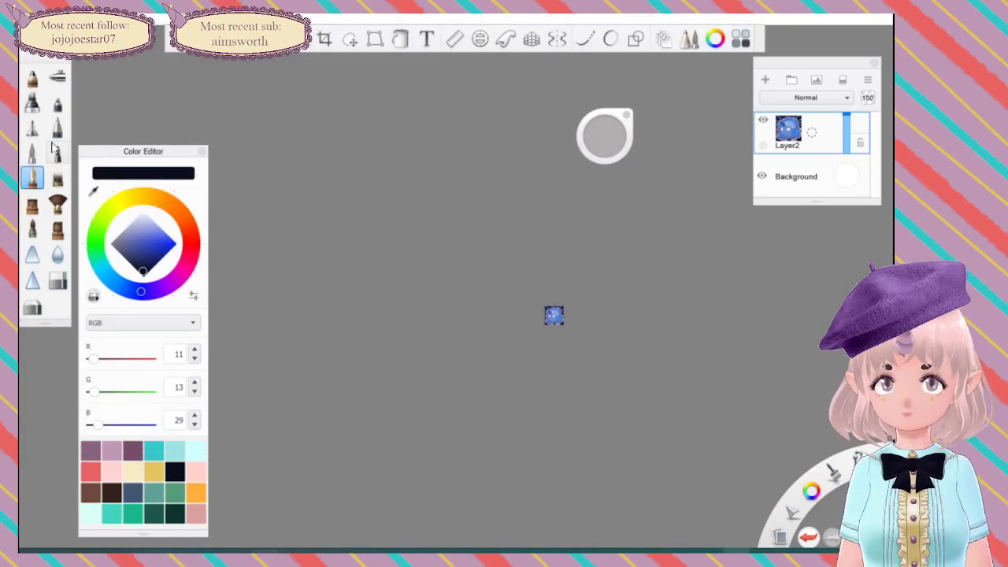
Step: Save the 56-pixel image as a PNG file named "big brain 4" in the emotes folder, and undo the last resize
click(31, 33)
click(72, 104)
click(186, 370)
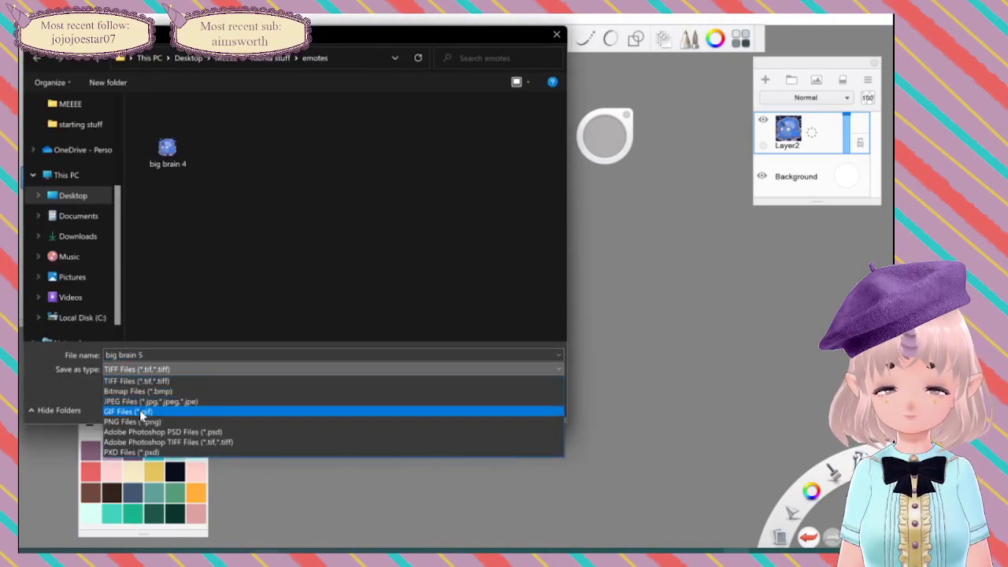
click(143, 421)
click(146, 355)
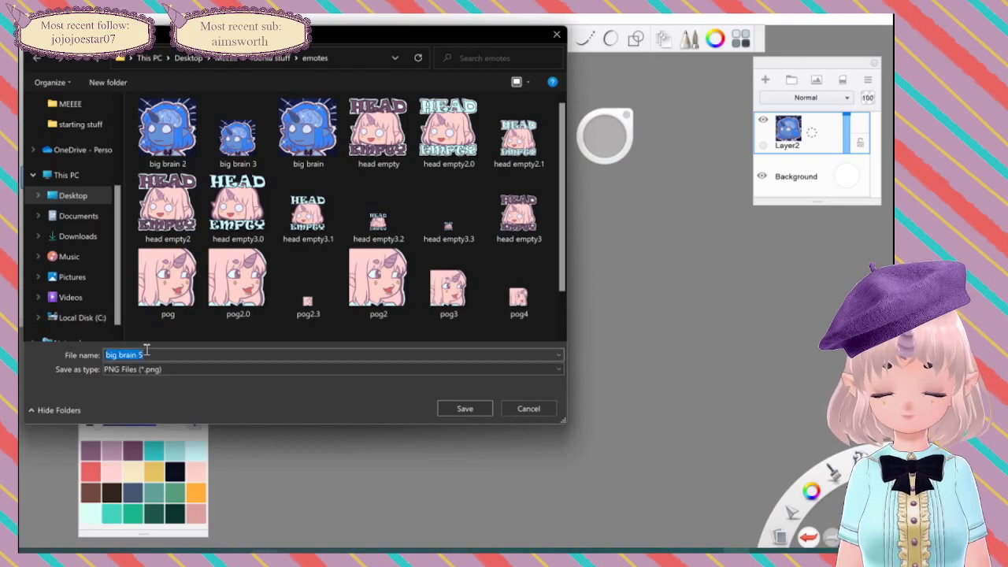
click(147, 350)
key(BackSpace)
text(4)
key(Return)
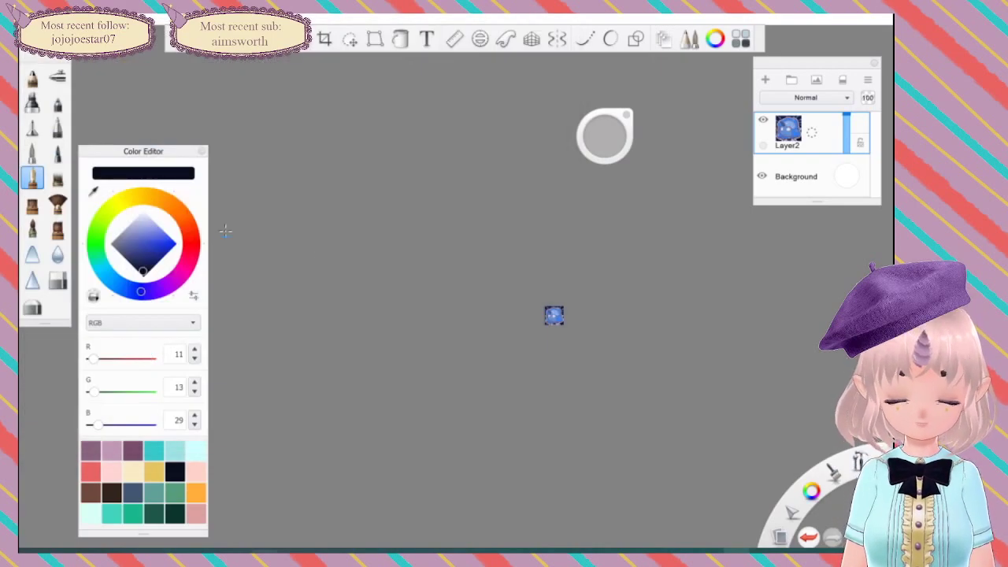
key(ctrl+z)
click(29, 19)
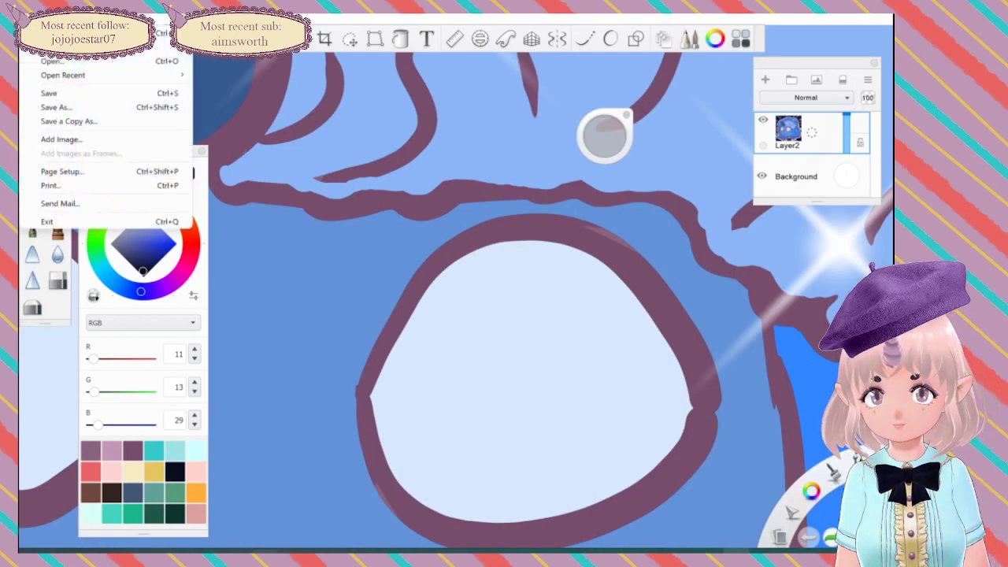
mouse_move(75, 19)
click(102, 47)
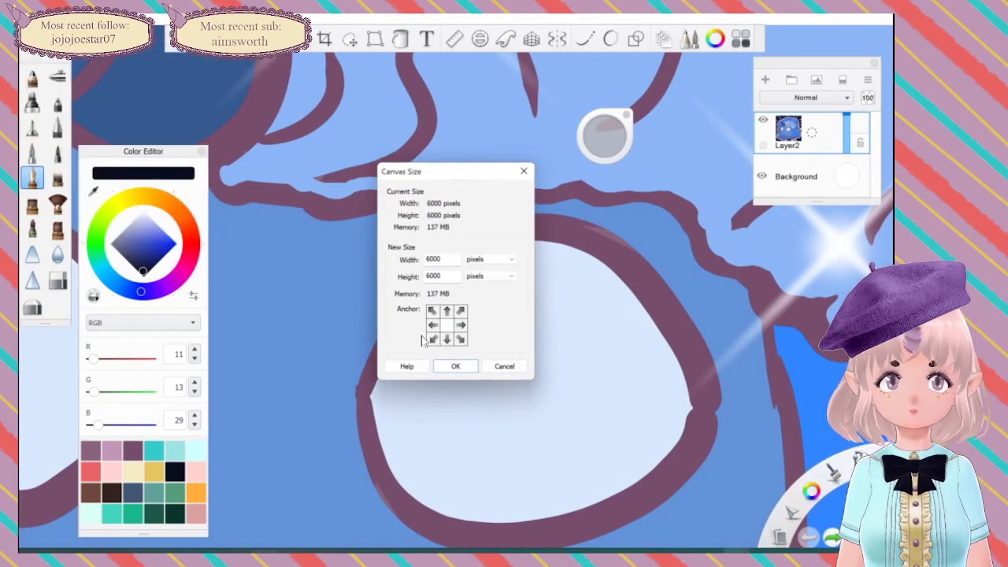
click(505, 366)
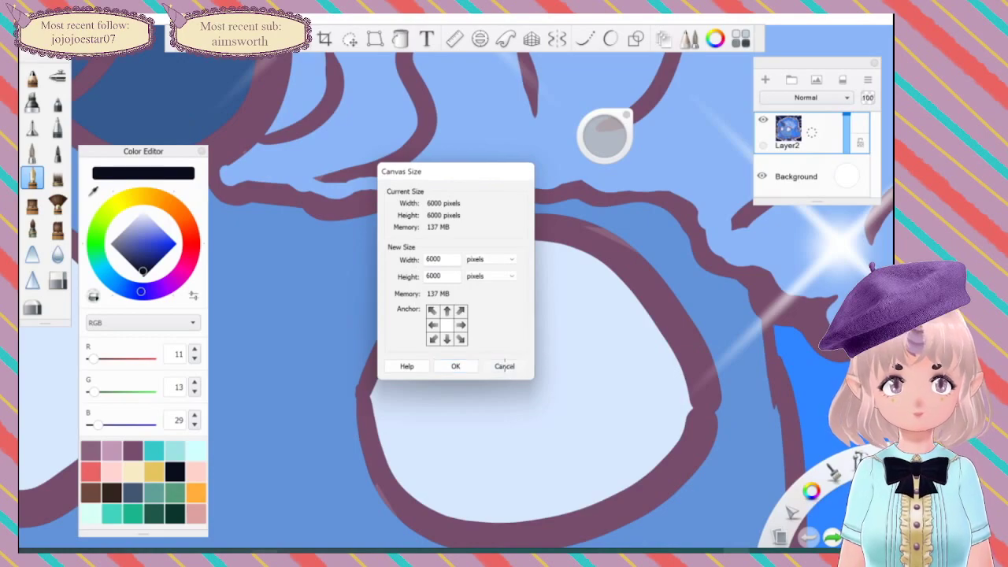
Step: Resize the full-size image to 28 pixels wide with proportions kept
click(75, 19)
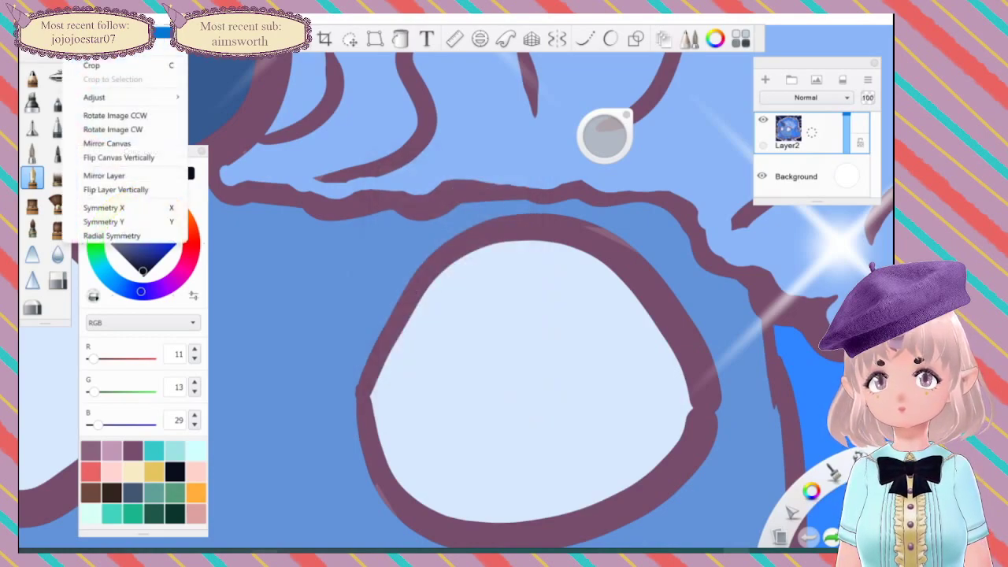
click(102, 33)
drag(439, 211, 358, 199)
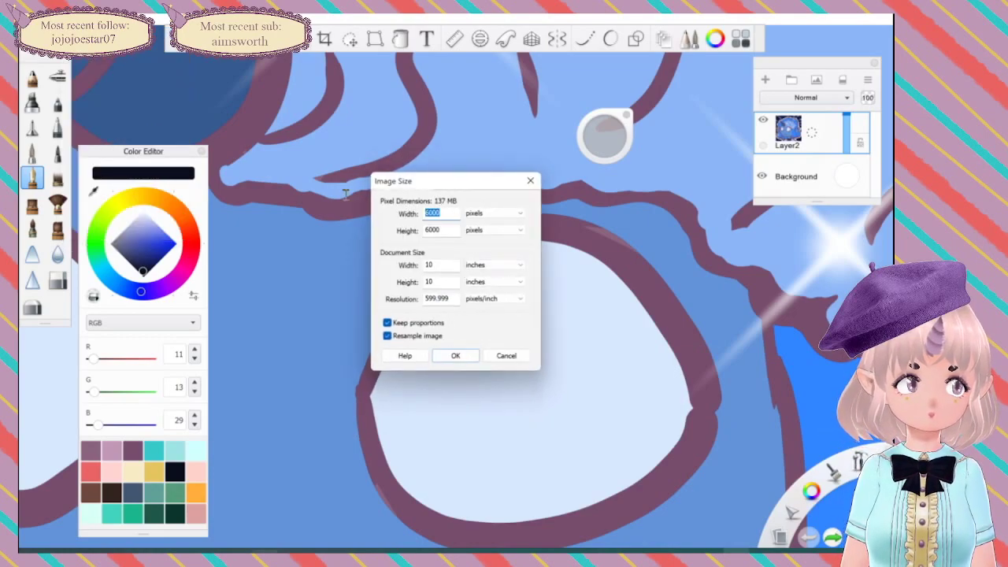
text(28)
key(Return)
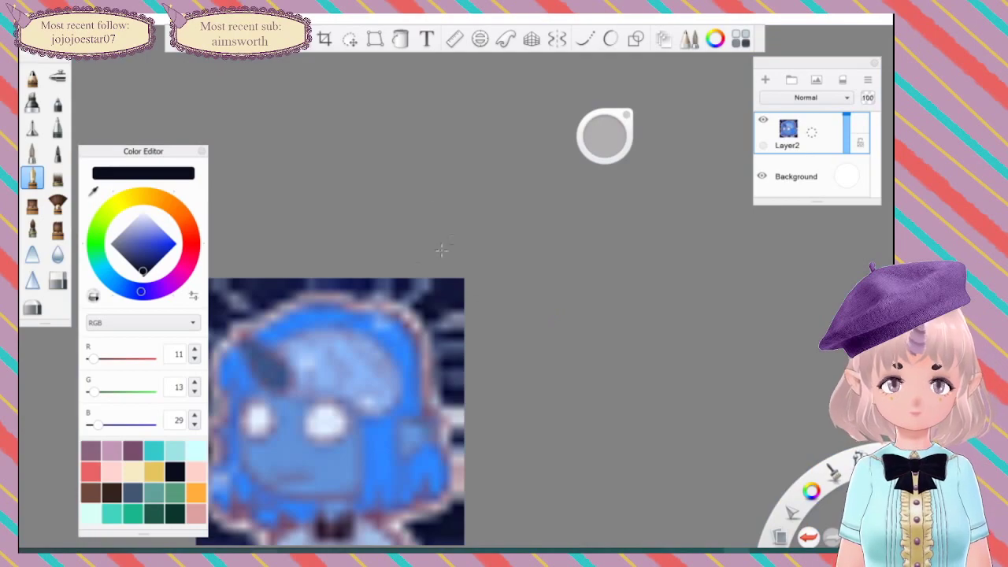
Step: Retrace the outlines of the eyes, brain, horn and outer hair in dark purple (RGB 118, 76, 106) on the 28-pixel image
drag(330, 412, 462, 348)
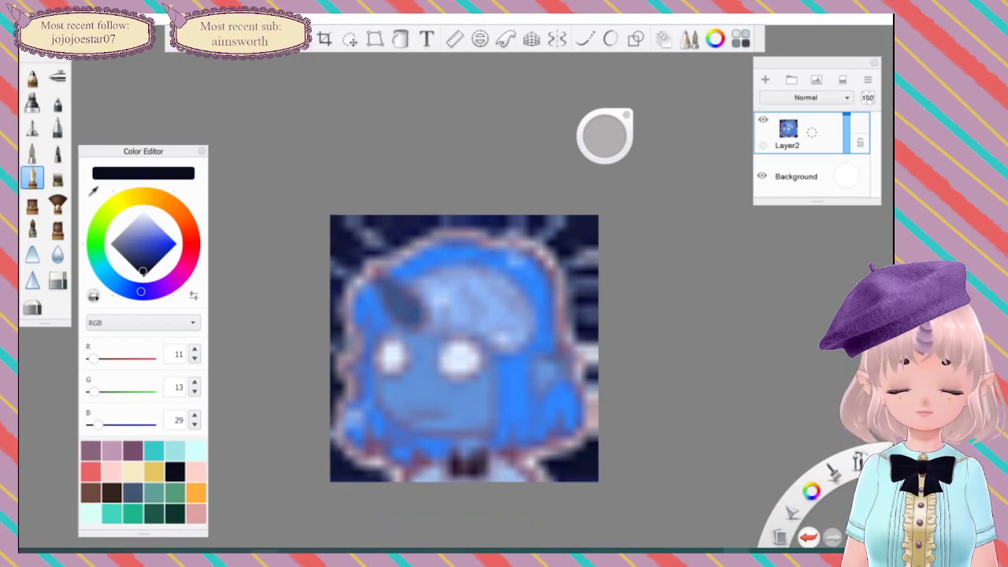
click(90, 450)
click(132, 450)
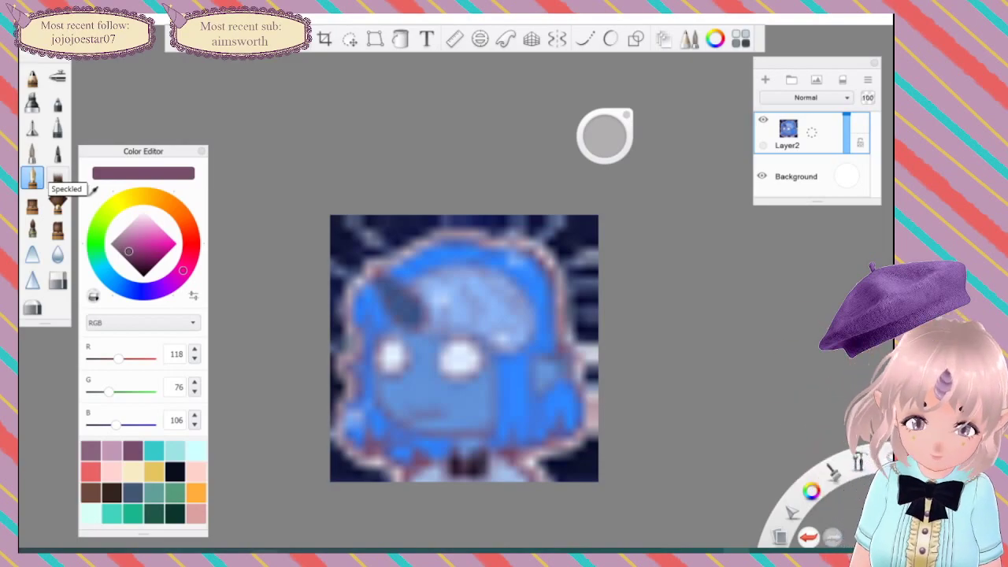
mouse_move(406, 352)
mouse_down()
mouse_move(383, 338)
mouse_move(375, 361)
mouse_move(384, 375)
mouse_move(461, 338)
mouse_move(482, 358)
mouse_move(462, 381)
mouse_move(449, 364)
mouse_move(526, 347)
mouse_move(528, 298)
mouse_move(488, 268)
mouse_move(414, 277)
mouse_move(412, 304)
mouse_move(433, 340)
mouse_move(471, 337)
mouse_up()
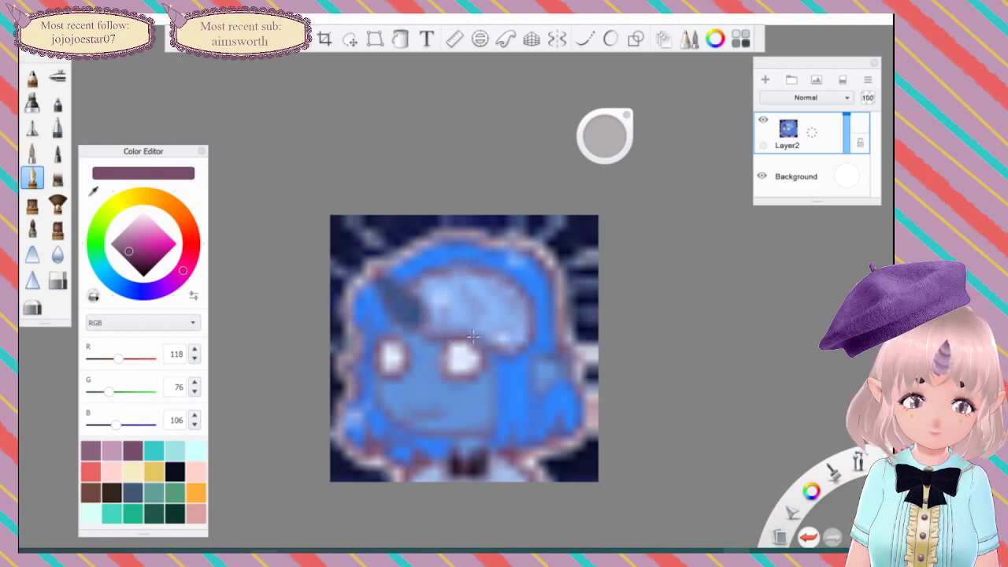
mouse_move(412, 329)
mouse_down()
mouse_move(423, 303)
mouse_move(380, 273)
mouse_up()
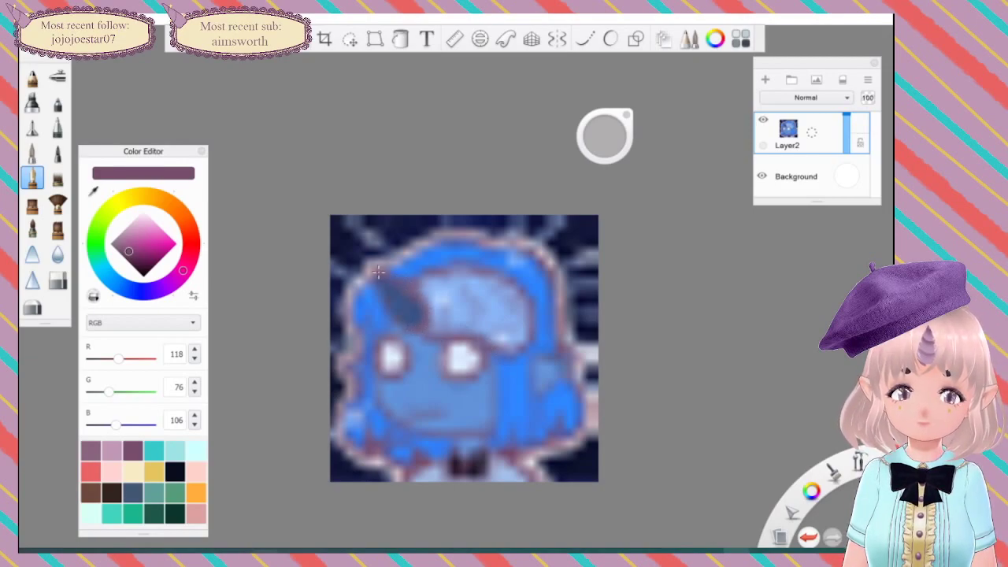
mouse_move(402, 324)
mouse_down()
mouse_move(374, 281)
mouse_move(390, 304)
mouse_move(410, 300)
mouse_move(358, 296)
mouse_move(364, 282)
mouse_move(351, 300)
mouse_move(359, 343)
mouse_move(346, 363)
mouse_move(357, 398)
mouse_move(338, 424)
mouse_move(358, 460)
mouse_move(406, 480)
mouse_up()
mouse_move(539, 477)
mouse_down()
mouse_move(590, 396)
mouse_move(580, 372)
mouse_move(593, 351)
mouse_move(564, 338)
mouse_move(564, 275)
mouse_move(545, 251)
mouse_move(511, 233)
mouse_up()
mouse_move(410, 262)
mouse_down()
mouse_move(413, 251)
mouse_move(461, 235)
mouse_move(528, 238)
mouse_move(543, 253)
mouse_up()
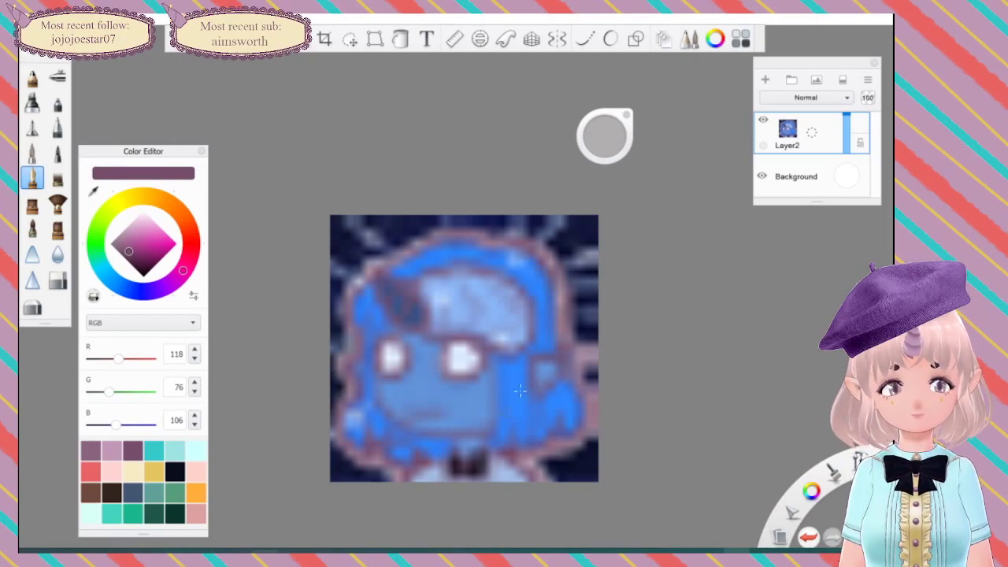
Step: Redraw the purple outlines around the ear, hair strands, lower hair edge, bow, face and mouth
mouse_move(532, 378)
mouse_down()
mouse_move(527, 444)
mouse_move(491, 447)
mouse_move(512, 443)
mouse_move(512, 420)
mouse_move(503, 444)
mouse_move(475, 449)
mouse_move(494, 426)
mouse_move(494, 343)
mouse_up()
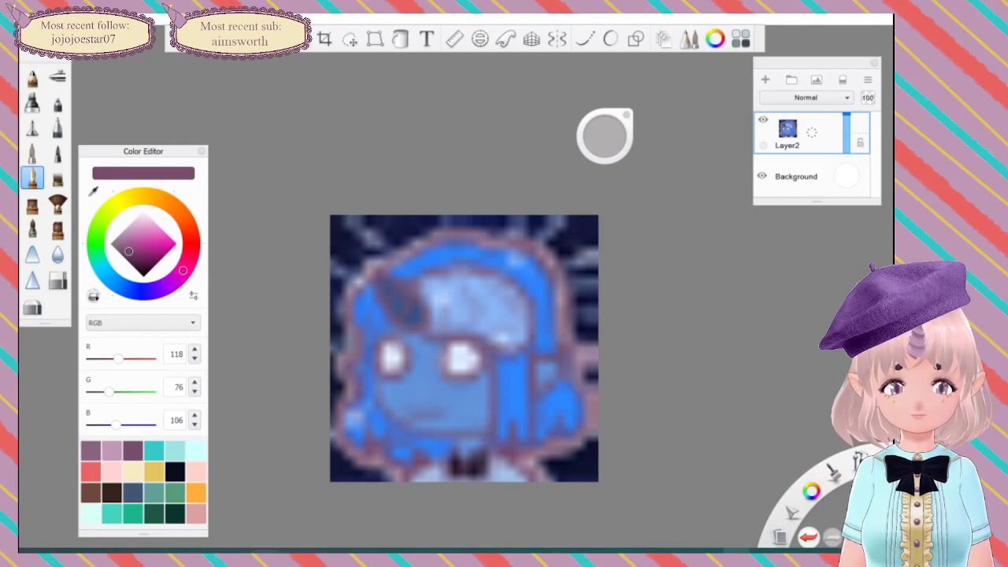
drag(577, 429, 580, 382)
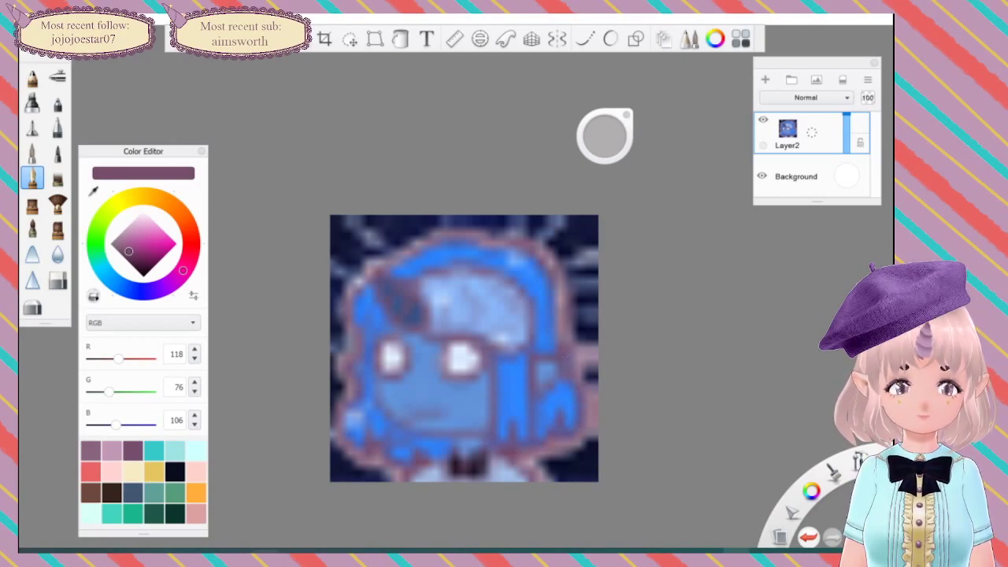
mouse_move(561, 340)
mouse_down()
mouse_move(495, 246)
mouse_move(503, 241)
mouse_move(445, 224)
mouse_move(356, 283)
mouse_move(383, 261)
mouse_move(371, 265)
mouse_move(352, 293)
mouse_move(350, 360)
mouse_move(337, 382)
mouse_move(355, 346)
mouse_move(341, 412)
mouse_move(354, 448)
mouse_move(379, 459)
mouse_move(400, 480)
mouse_up()
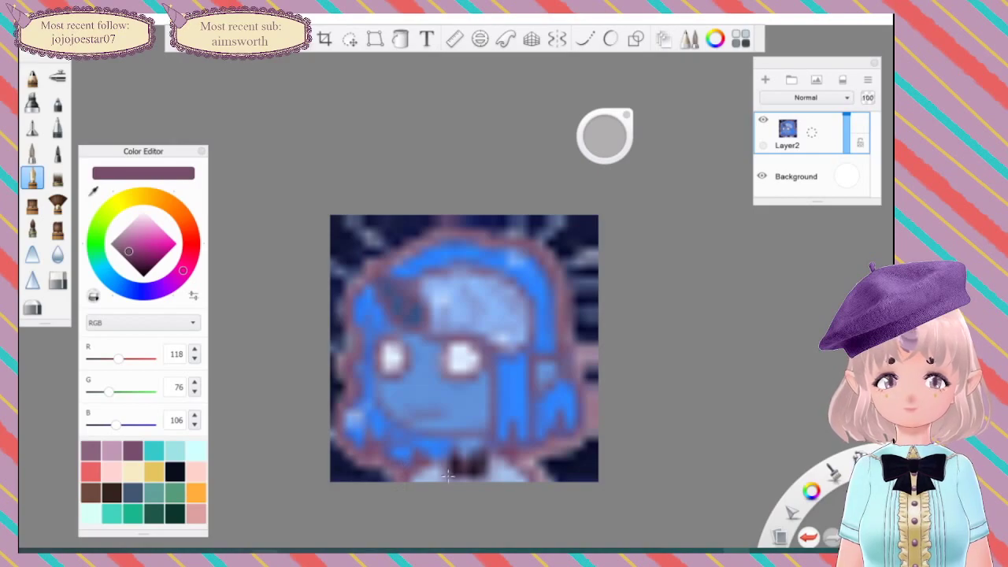
mouse_move(453, 446)
mouse_down()
mouse_move(485, 469)
mouse_move(445, 478)
mouse_up()
mouse_move(484, 432)
mouse_down()
mouse_move(438, 433)
mouse_move(401, 415)
mouse_move(377, 398)
mouse_move(378, 370)
mouse_up()
drag(414, 412, 447, 413)
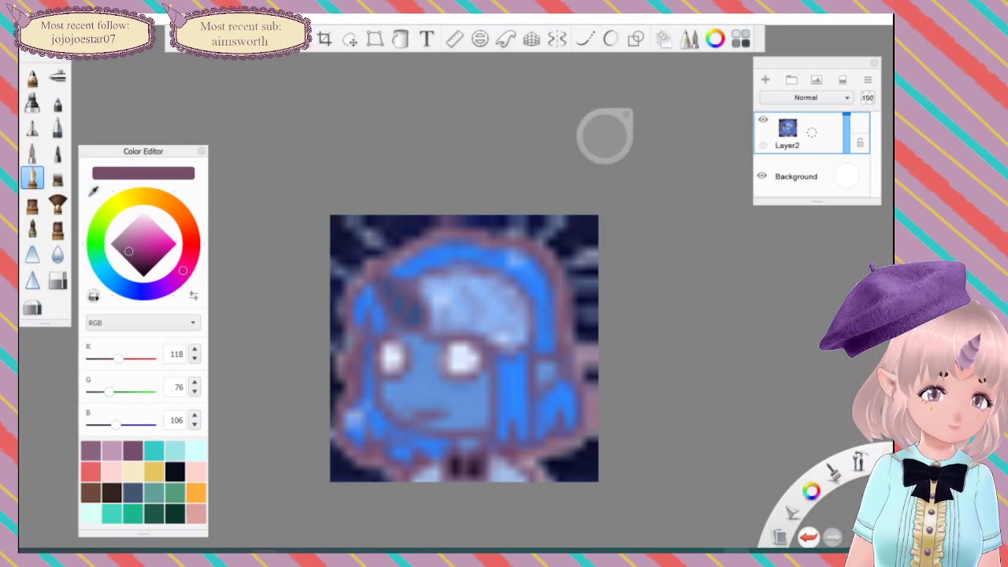
Step: Paint light blue (RGB 191, 207, 253) rays from the character's hair toward the upper-left corner and left edge of the image
click(133, 493)
drag(130, 252, 149, 218)
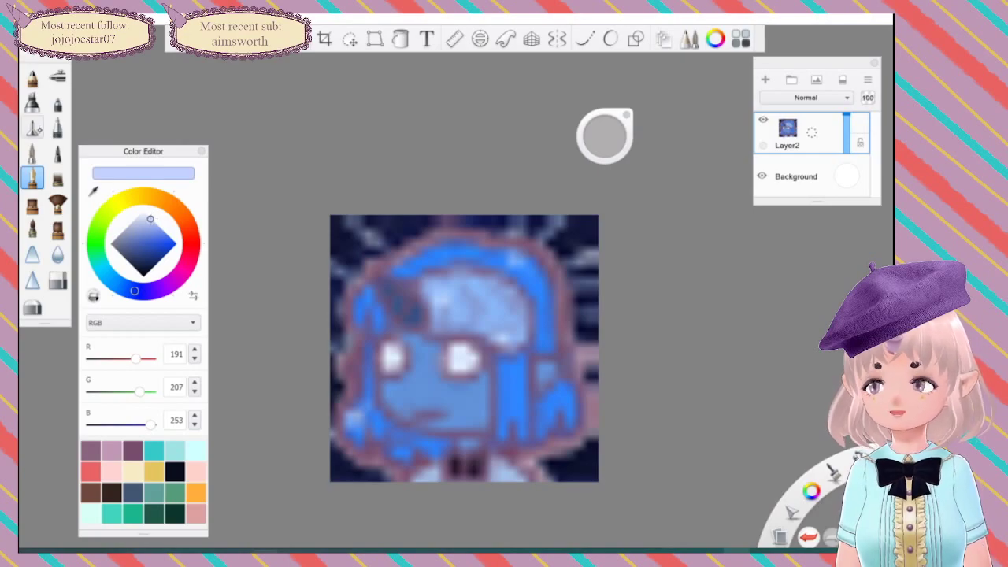
drag(387, 252, 330, 205)
drag(362, 284, 319, 260)
key(ctrl+z)
mouse_move(330, 359)
mouse_down()
mouse_move(347, 350)
mouse_move(361, 359)
mouse_up()
mouse_move(356, 418)
mouse_down()
mouse_move(334, 434)
mouse_move(347, 423)
mouse_up()
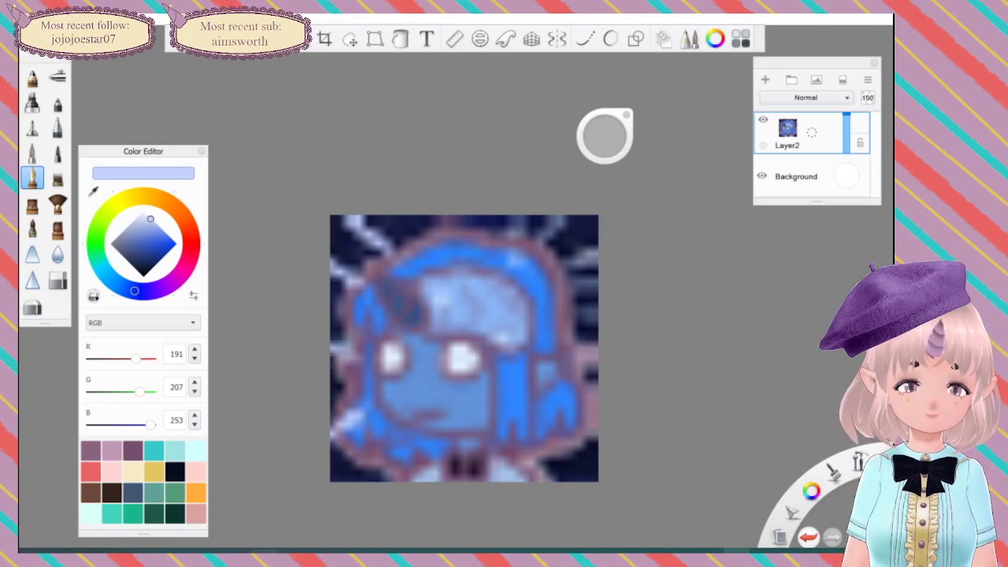
Step: Add light blue rays above the head and along the right side, and touch up the rays on the left
drag(447, 233, 446, 213)
mouse_move(510, 252)
mouse_down()
mouse_move(523, 211)
mouse_move(566, 208)
mouse_move(534, 252)
mouse_move(598, 253)
mouse_up()
mouse_move(571, 289)
mouse_down()
mouse_move(601, 290)
mouse_move(599, 320)
mouse_up()
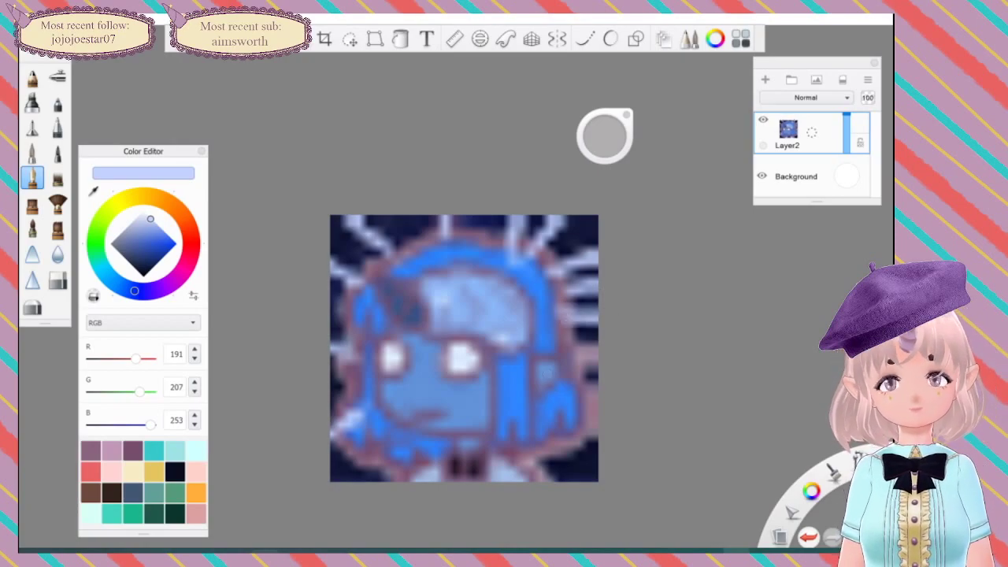
mouse_move(562, 347)
mouse_down()
mouse_move(600, 356)
mouse_move(548, 338)
mouse_up()
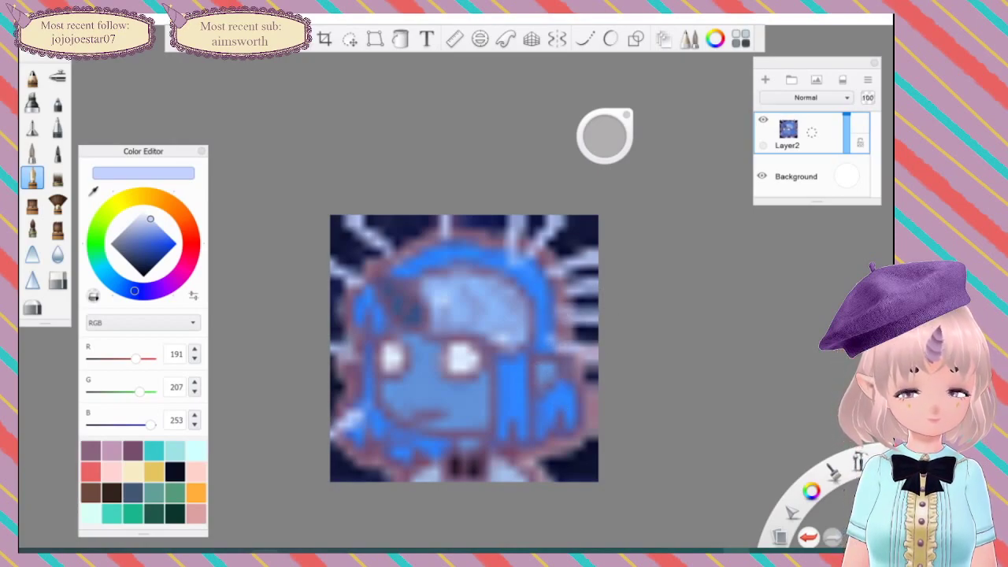
mouse_move(356, 345)
mouse_down()
mouse_move(311, 350)
mouse_move(354, 355)
mouse_up()
drag(359, 280, 310, 248)
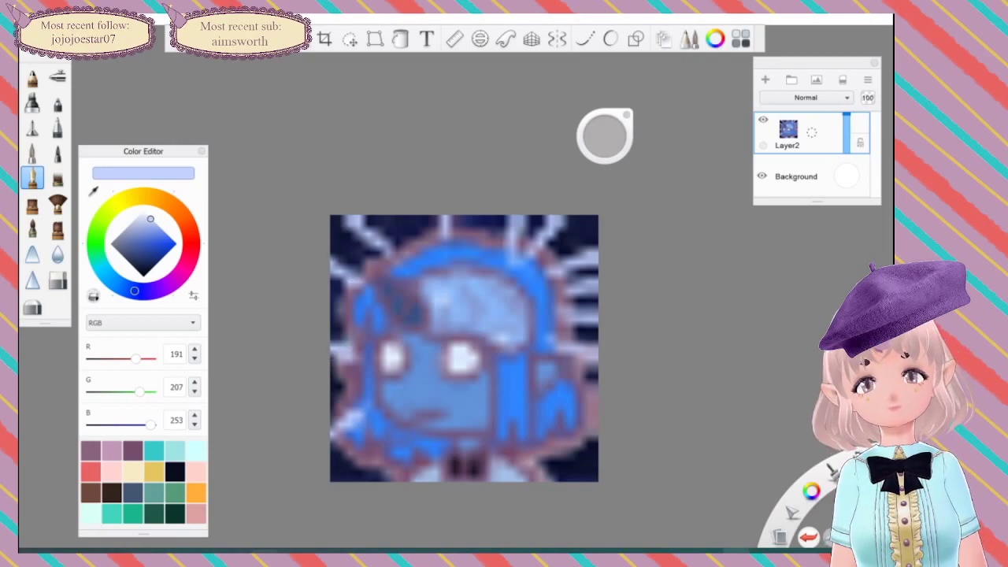
Step: Check the image at actual size, and brighten the rays around the head with a paler blue (RGB 206, 223, 249)
scroll(596, 362, down, 10)
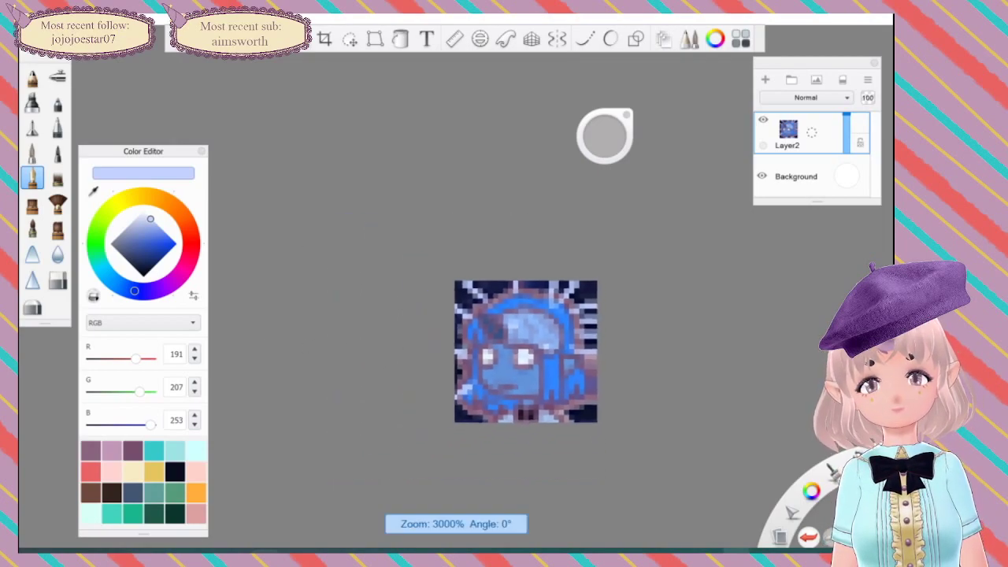
scroll(597, 375, down, 4)
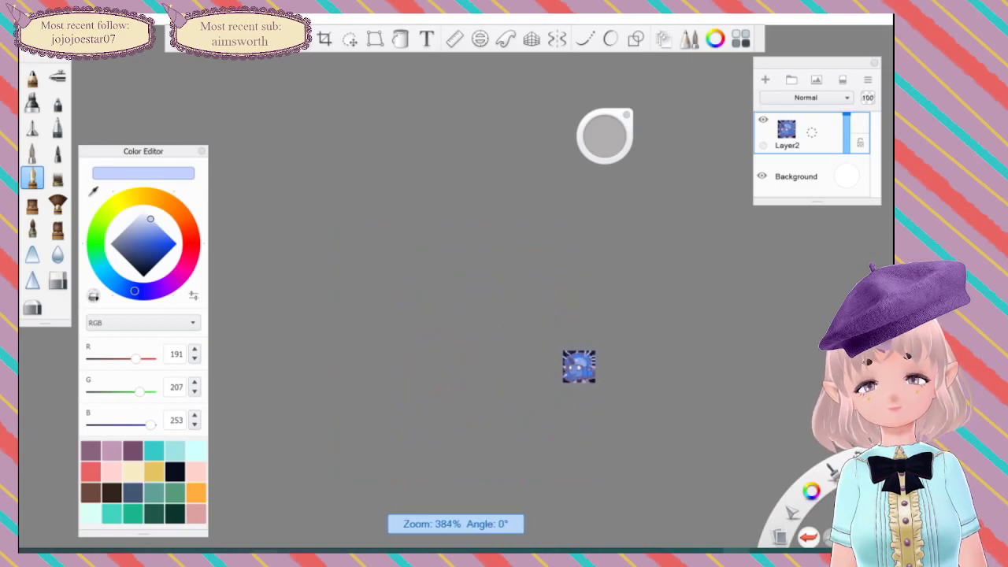
scroll(582, 369, down, 2)
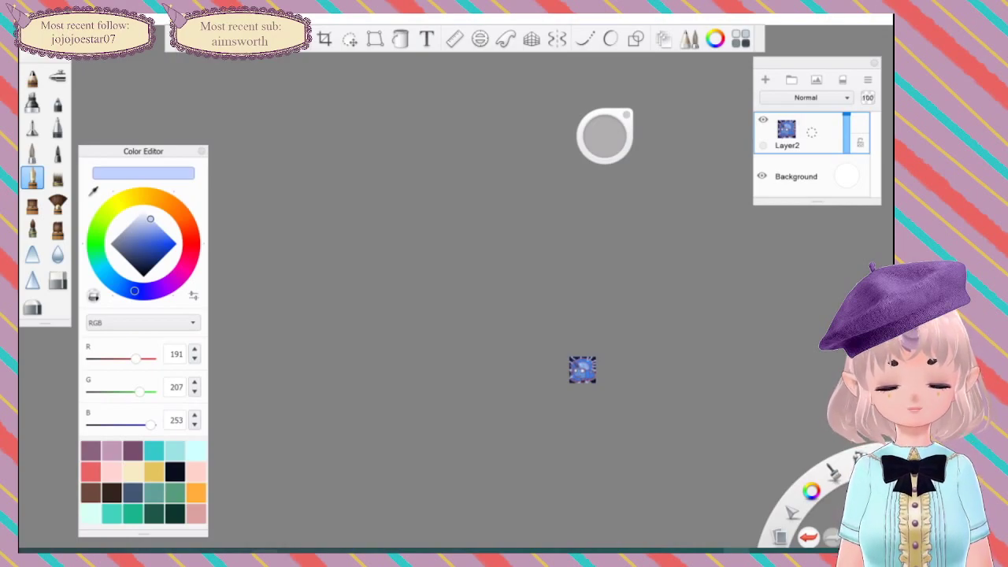
scroll(598, 378, up, 8)
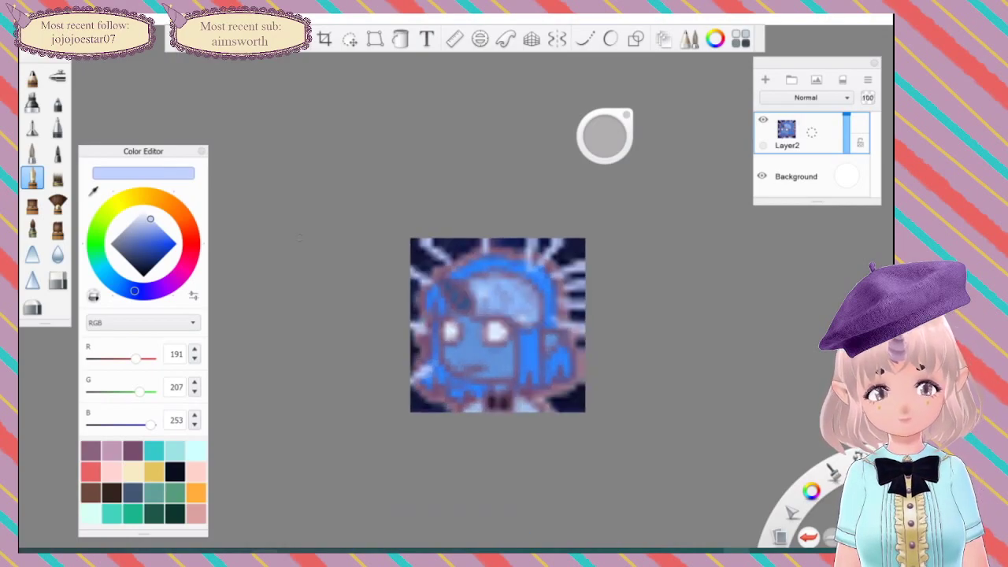
scroll(563, 339, up, 2)
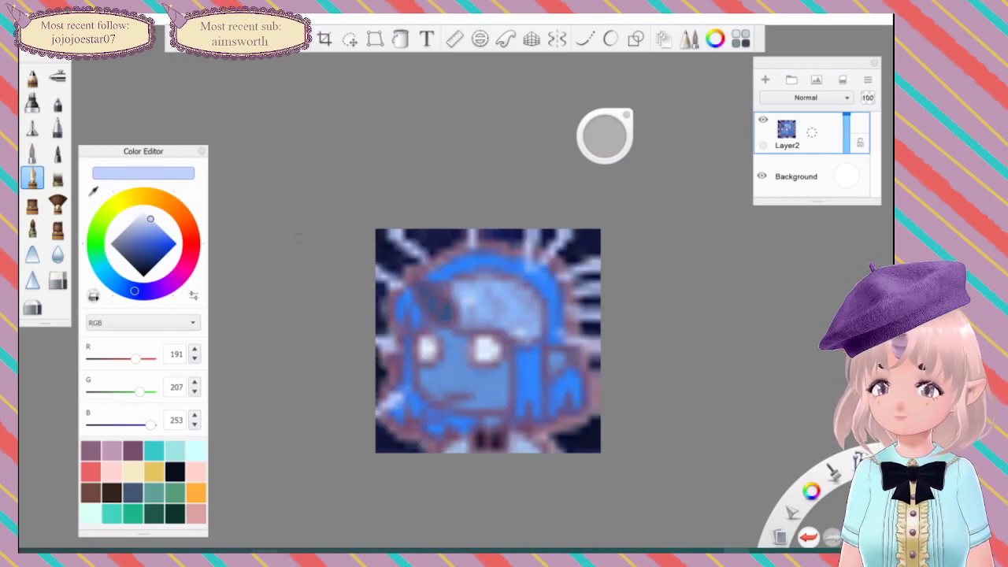
click(94, 192)
click(515, 263)
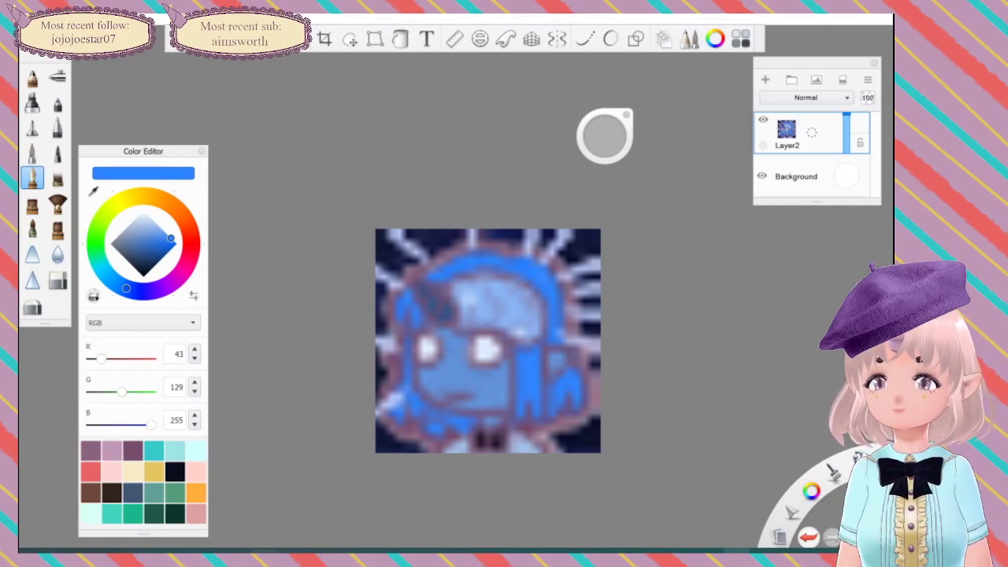
drag(152, 227, 147, 218)
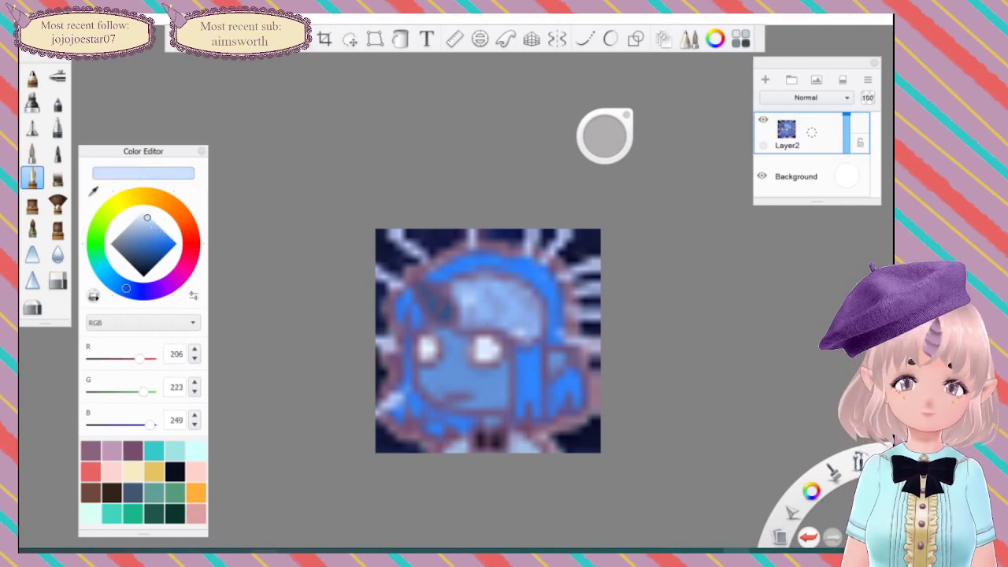
drag(529, 276, 553, 250)
mouse_move(529, 275)
mouse_down()
mouse_move(548, 251)
mouse_move(533, 237)
mouse_up()
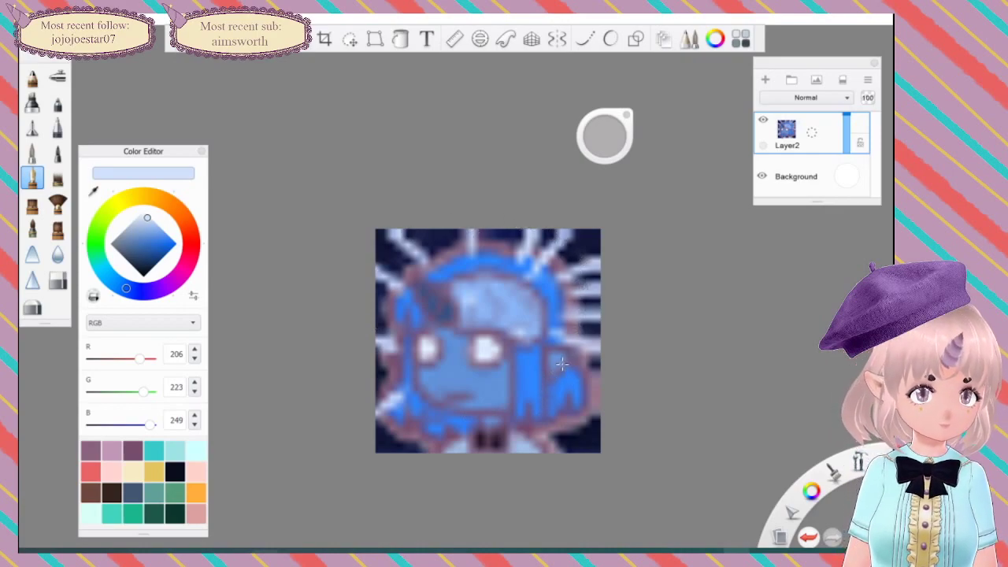
mouse_move(594, 392)
mouse_down()
mouse_move(564, 378)
mouse_move(605, 402)
mouse_up()
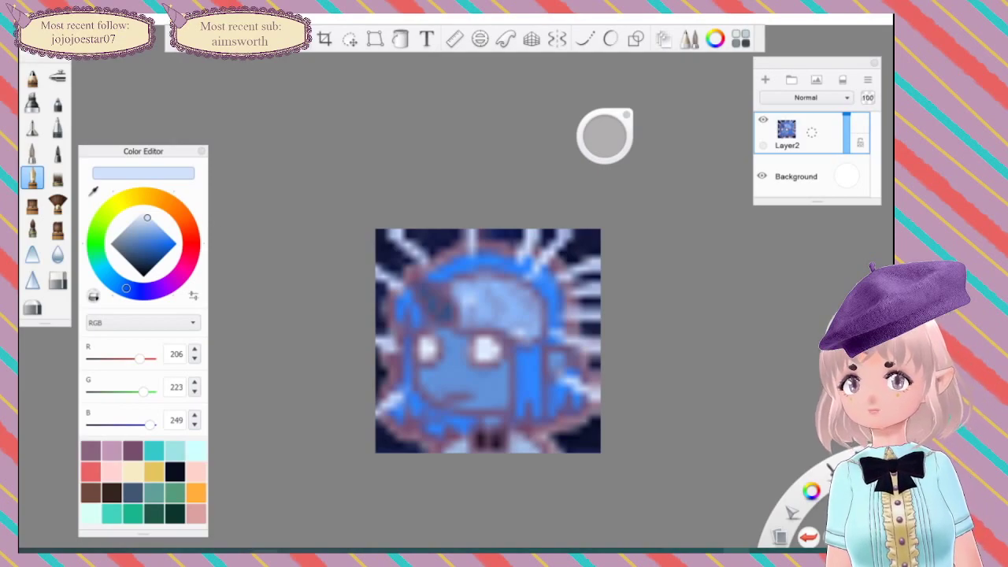
Step: Save the 28-pixel image as a PNG file named "big brain 5" in the emotes folder
click(29, 18)
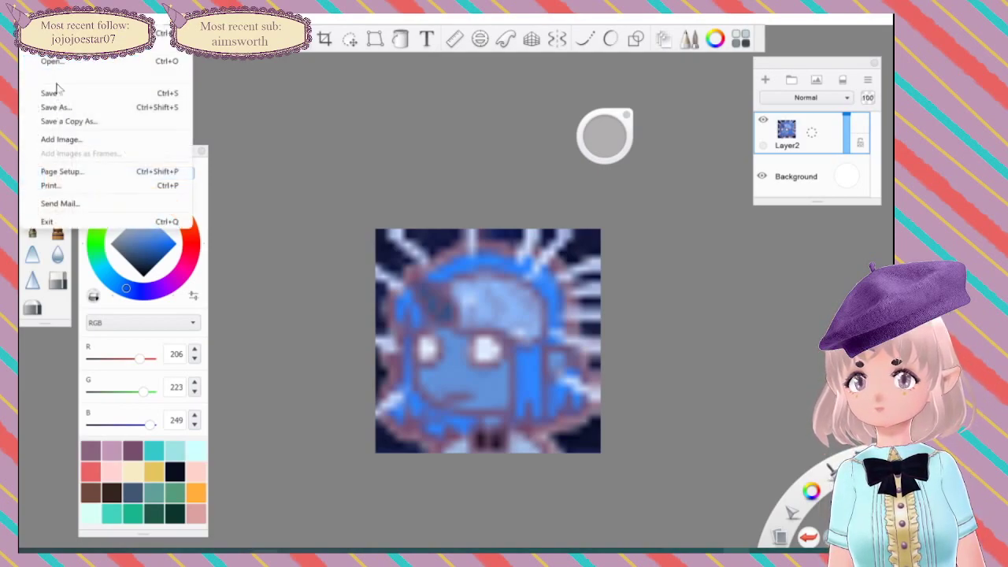
click(63, 109)
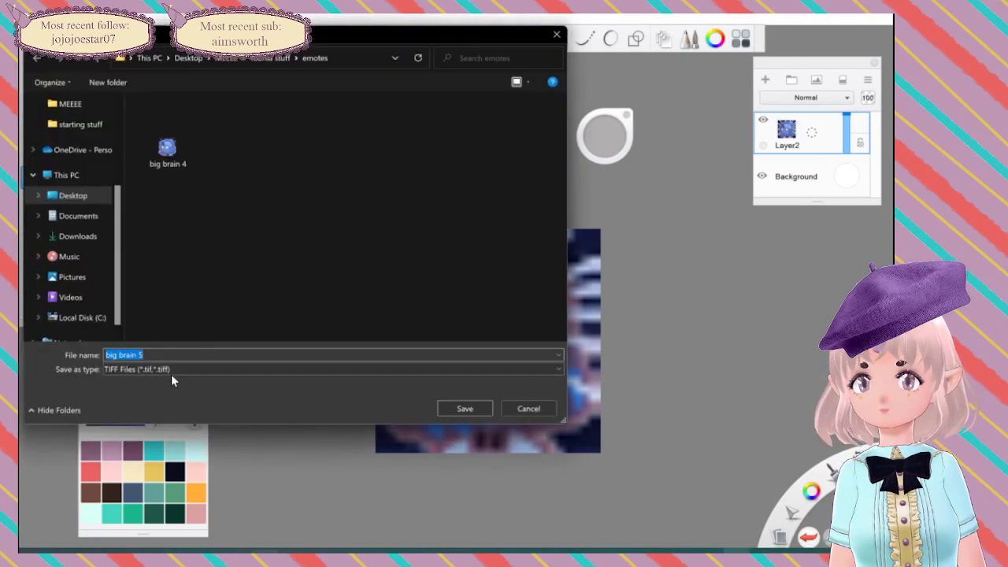
click(172, 372)
click(148, 414)
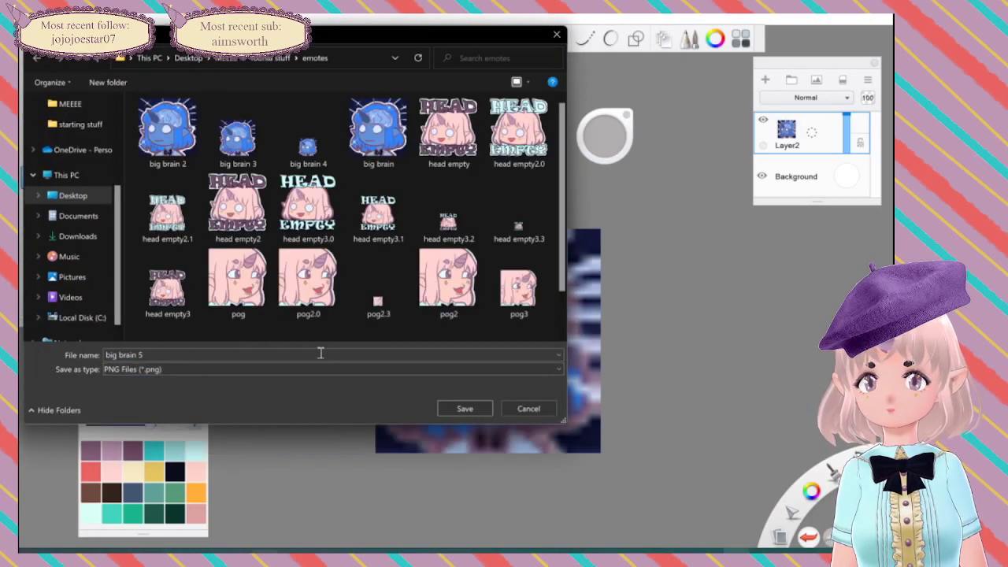
click(465, 409)
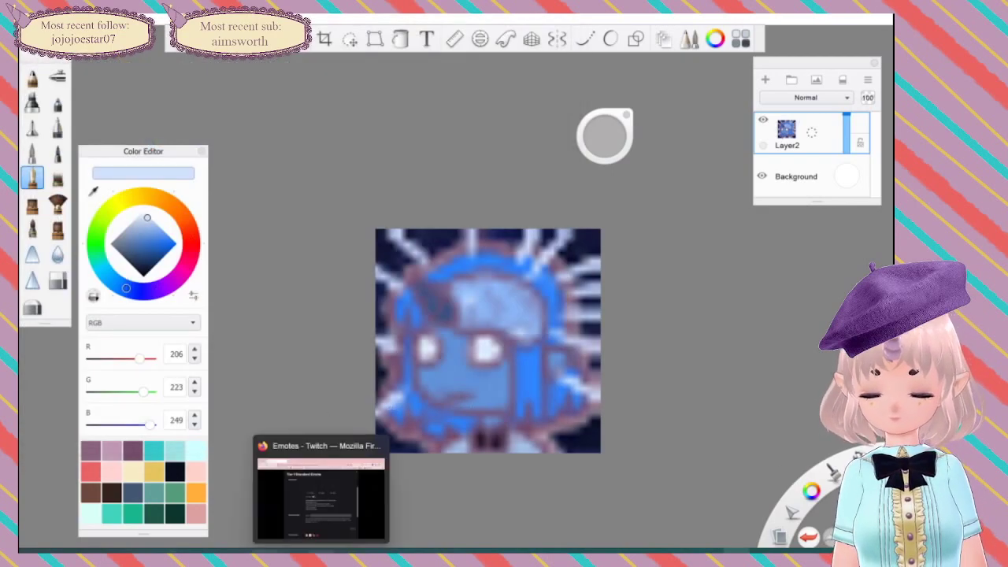
Step: In Twitch's Tier 1 emote form, add big brain 3, 4 and 5 as the 112, 56 and 28 px images and name the emote "Brain"
click(322, 557)
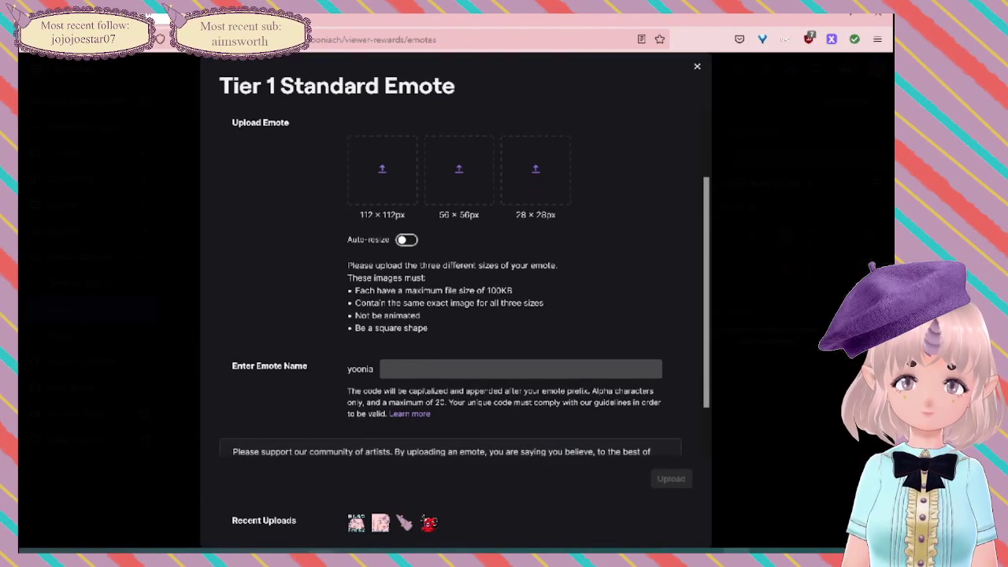
click(371, 176)
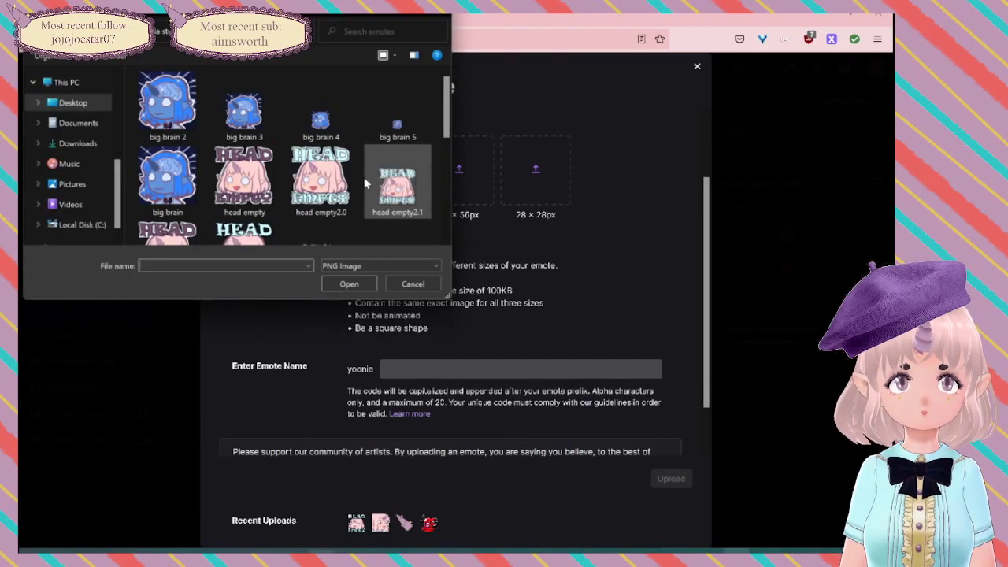
double_click(246, 115)
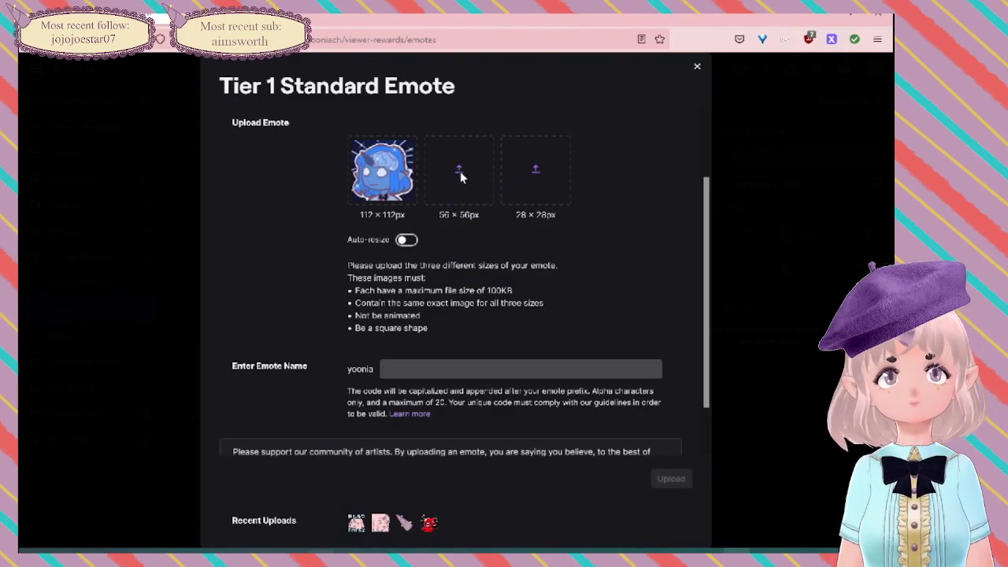
click(460, 171)
double_click(322, 103)
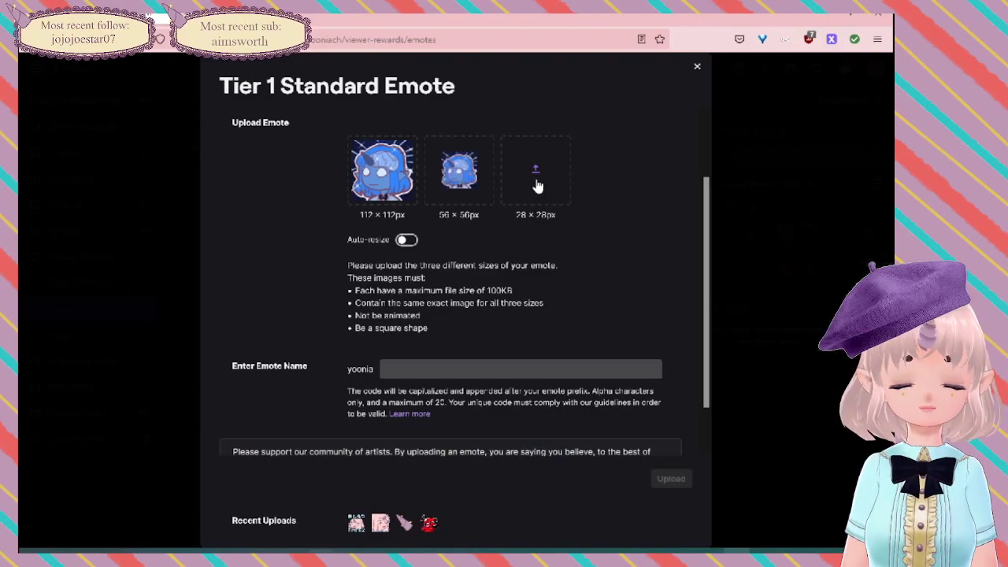
click(536, 181)
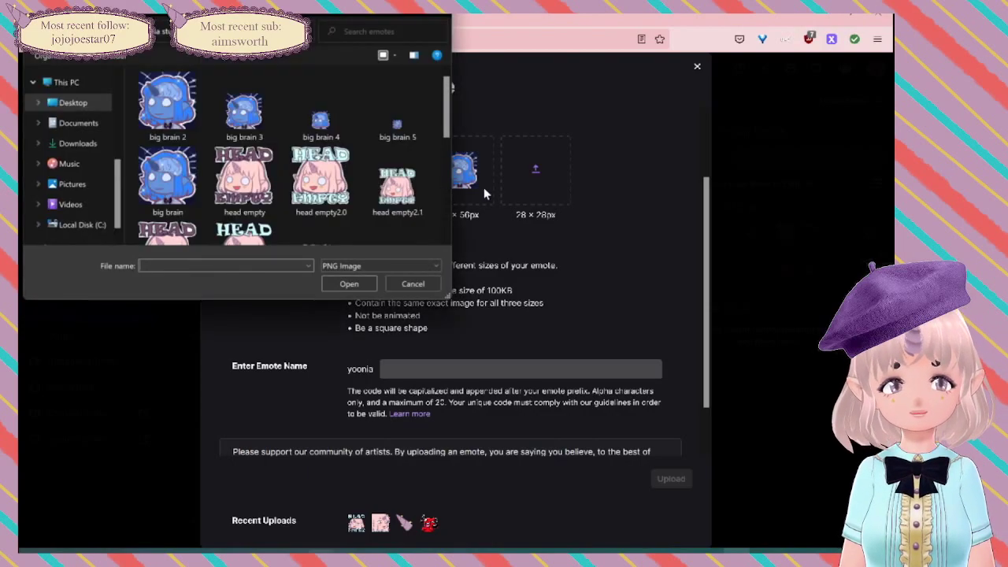
double_click(398, 118)
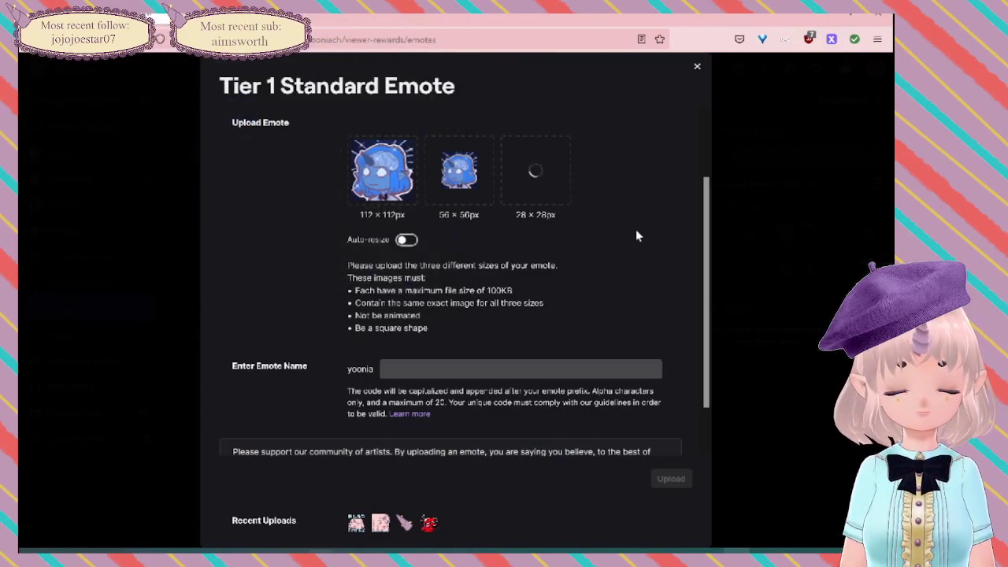
click(430, 369)
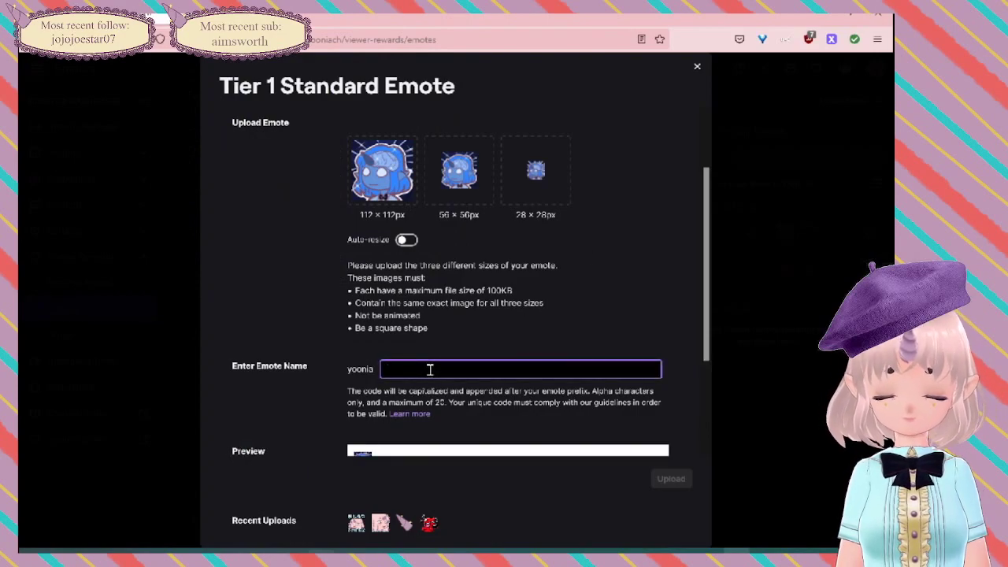
text(Brain)
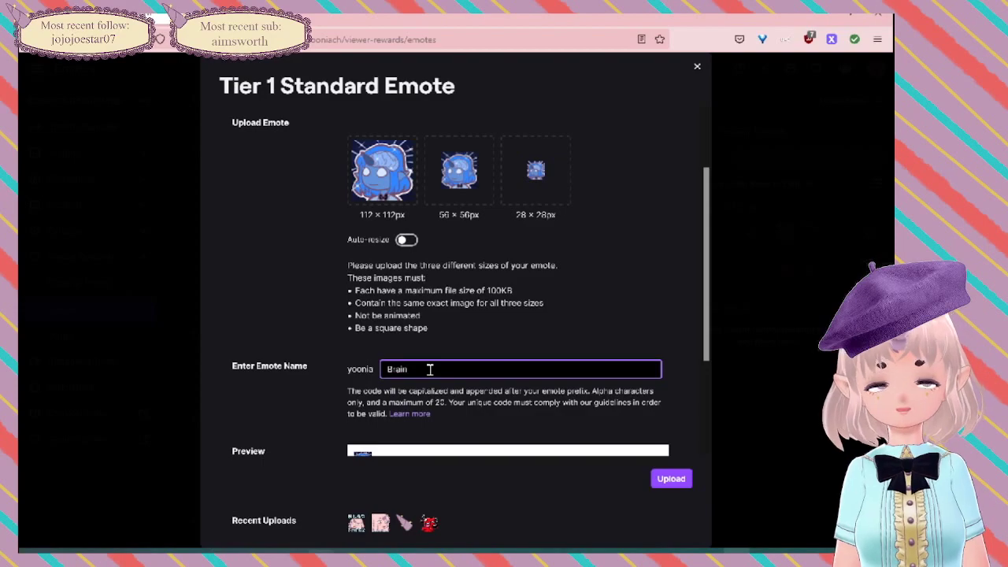
Step: Review the Brain emote's three sizes and its light and dark chat previews, and submit the emote for upload
scroll(499, 408, down, 3)
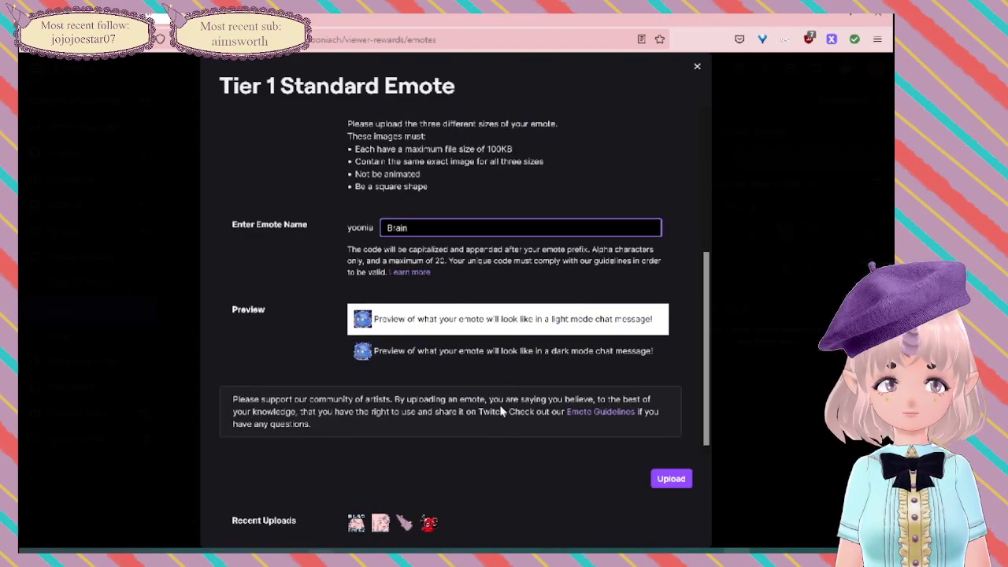
scroll(501, 411, up, 3)
scroll(501, 412, down, 3)
scroll(500, 409, up, 5)
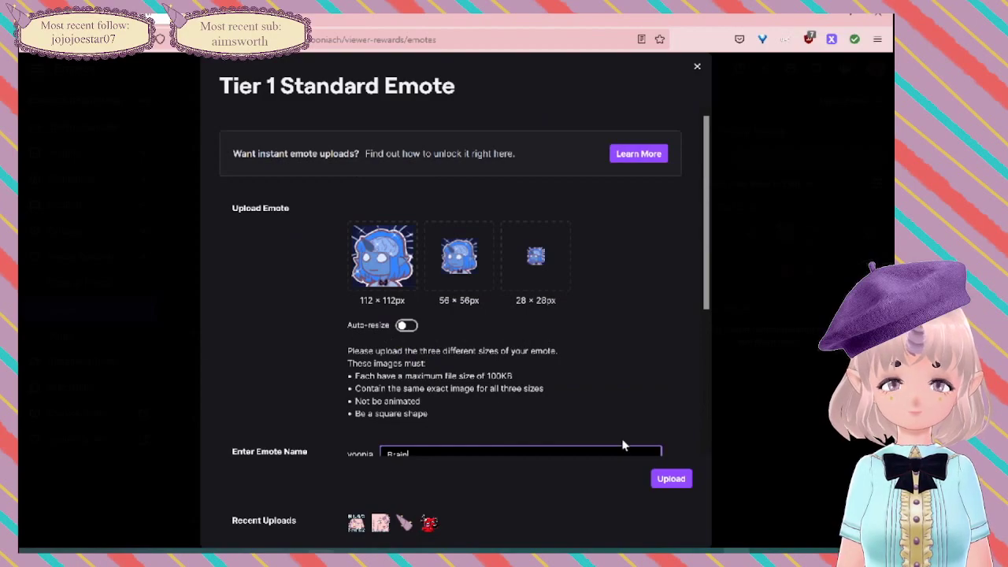
click(672, 481)
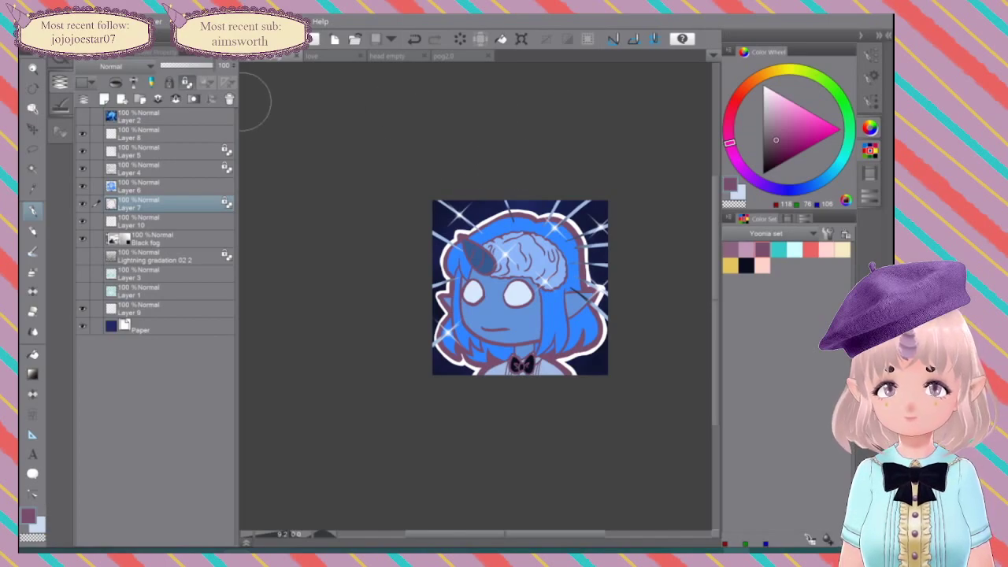
Step: In Clip Studio Paint's "love" canvas, show the Layer 5 sketch and write a teal 1 beside the heart with the G-pen at size 170
click(319, 57)
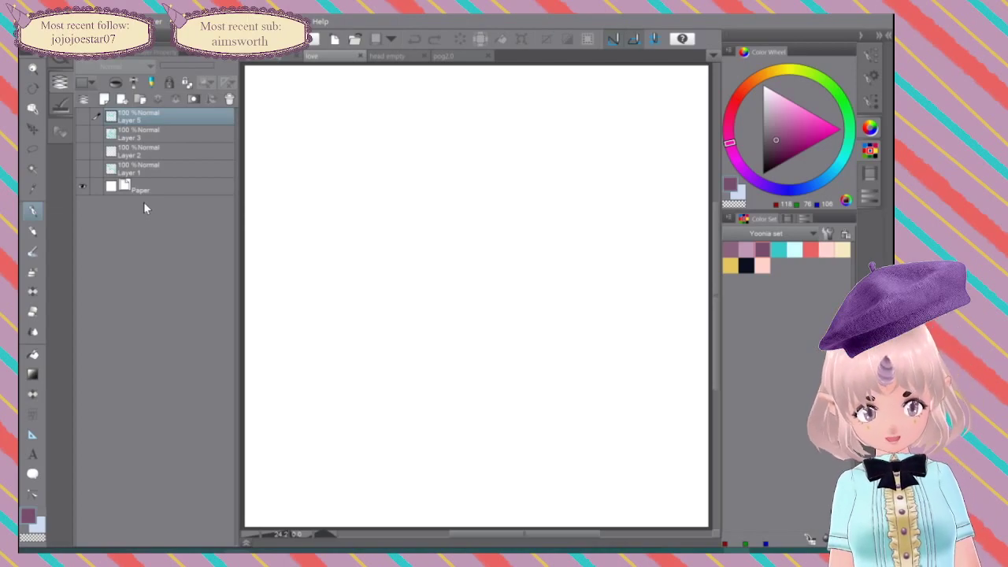
click(83, 116)
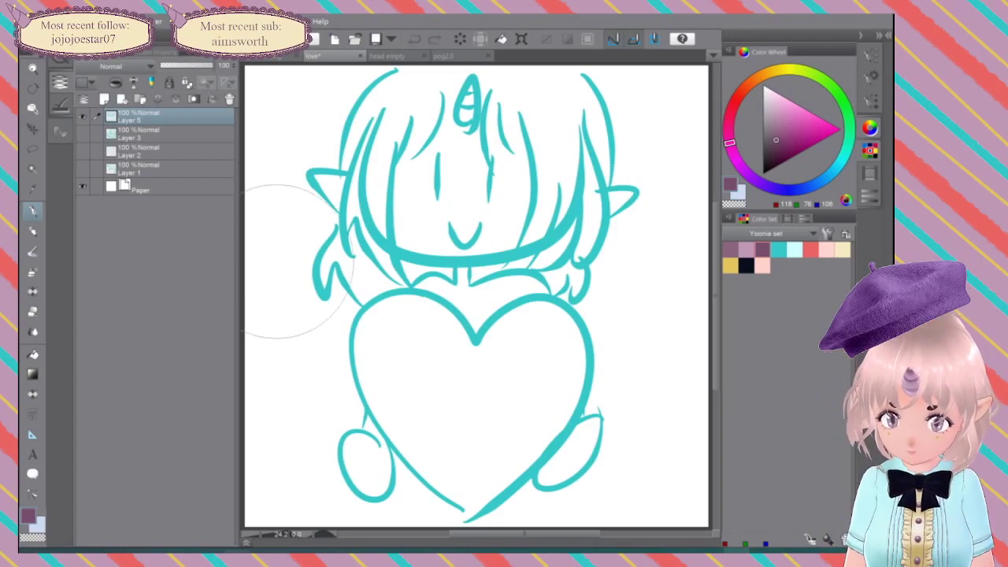
click(779, 249)
click(779, 248)
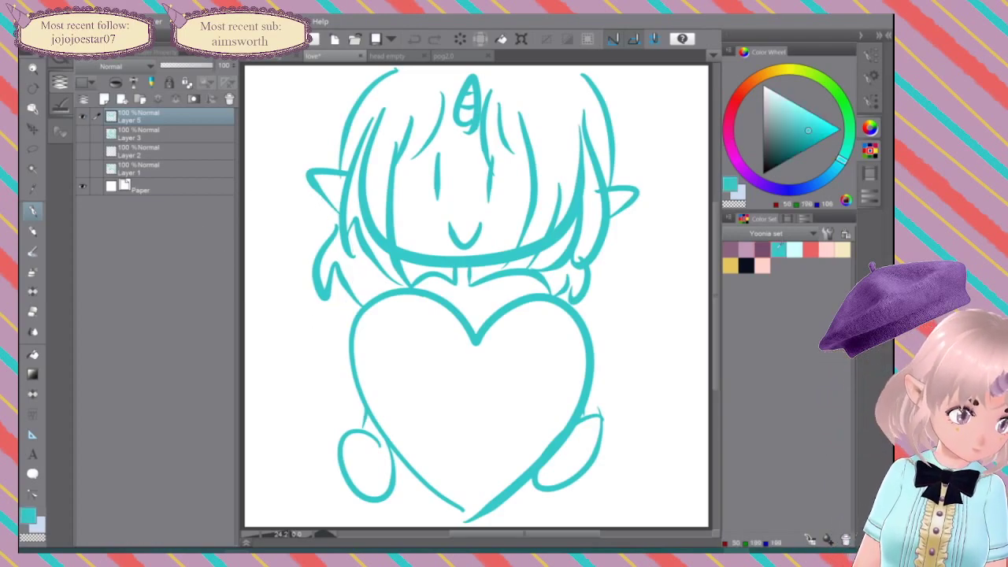
click(871, 101)
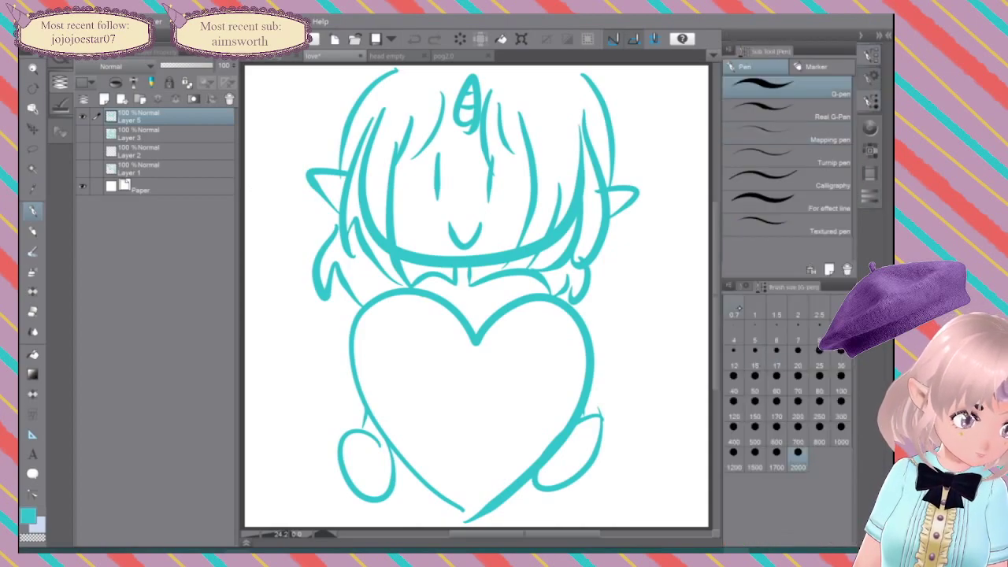
click(777, 402)
drag(652, 266, 657, 364)
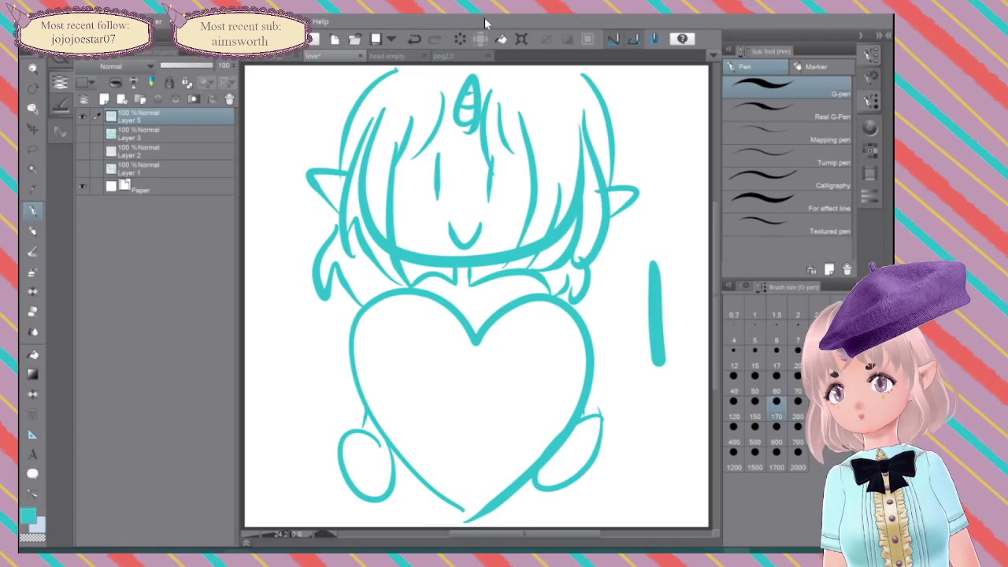
Step: Hide Layer 5, show the hand-heart sketch on Layer 3, and write a teal 2 on that layer beside the character's hair
click(81, 116)
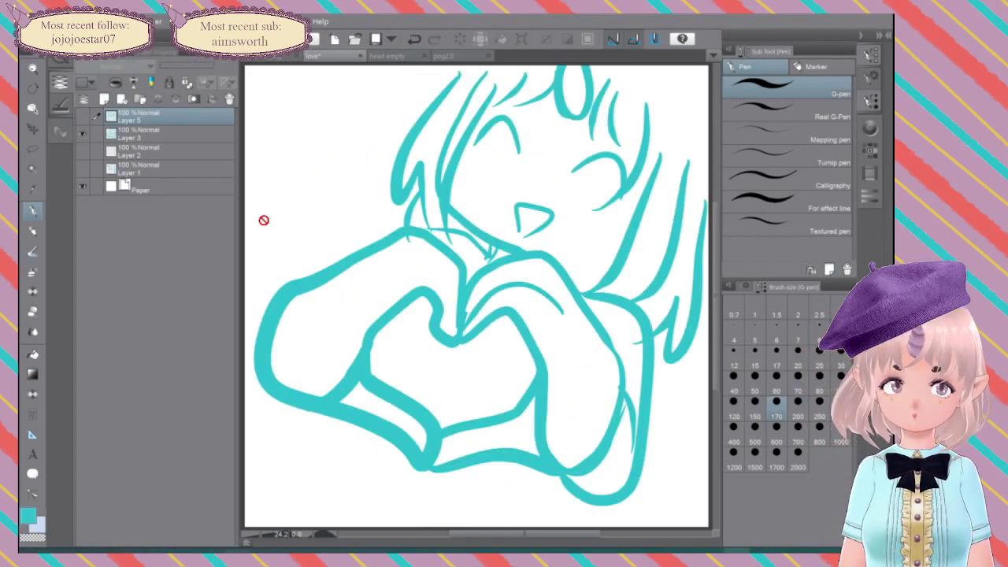
click(138, 134)
mouse_move(303, 132)
mouse_down()
mouse_move(305, 124)
mouse_move(316, 181)
mouse_move(364, 156)
mouse_up()
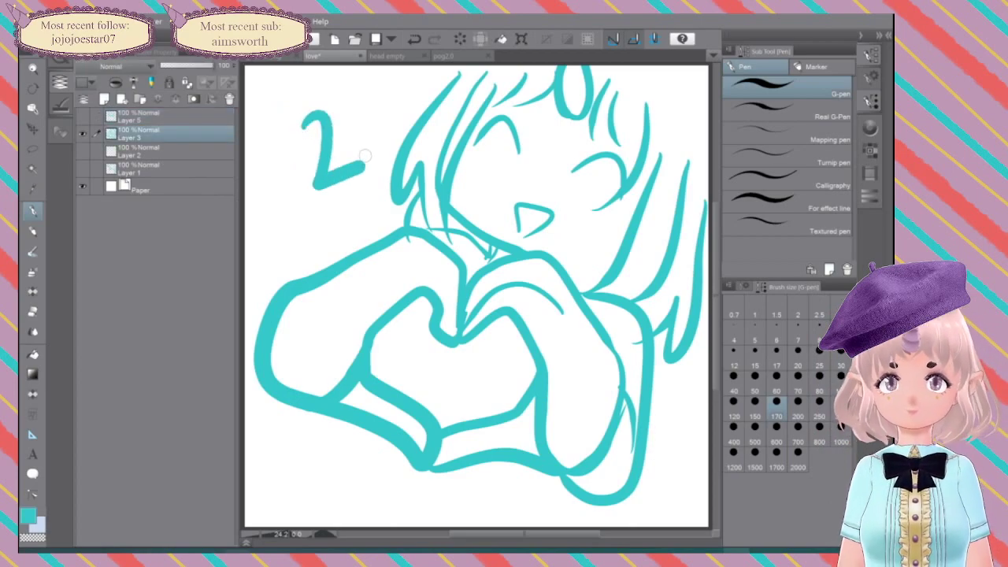
Step: Hide Layer 3, show the heart-with-horn sketch on Layer 2, and write a teal 3 on that layer near the heart's lower left edge
click(82, 133)
click(83, 151)
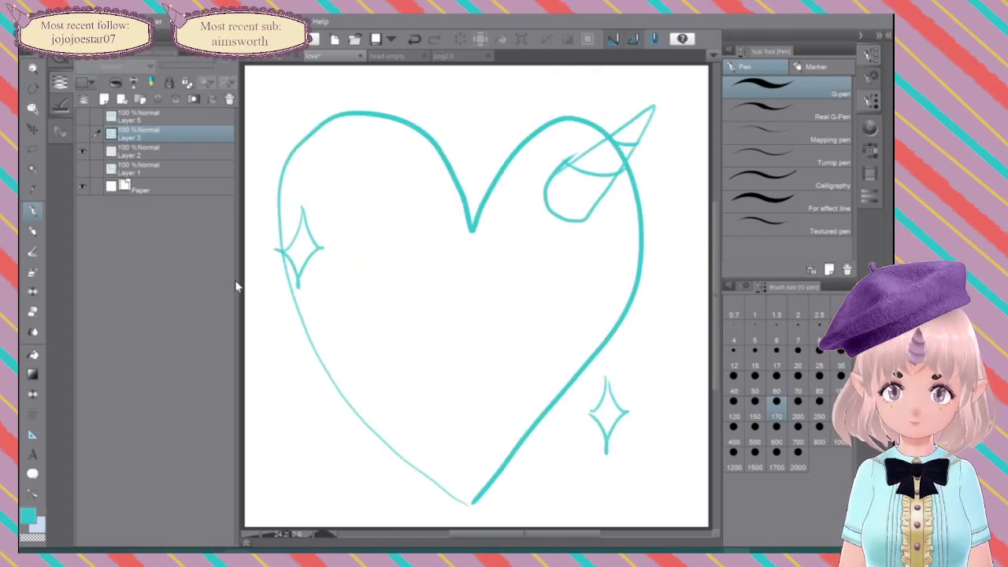
click(148, 150)
mouse_move(277, 434)
mouse_down()
mouse_move(315, 425)
mouse_move(311, 477)
mouse_move(296, 471)
mouse_up()
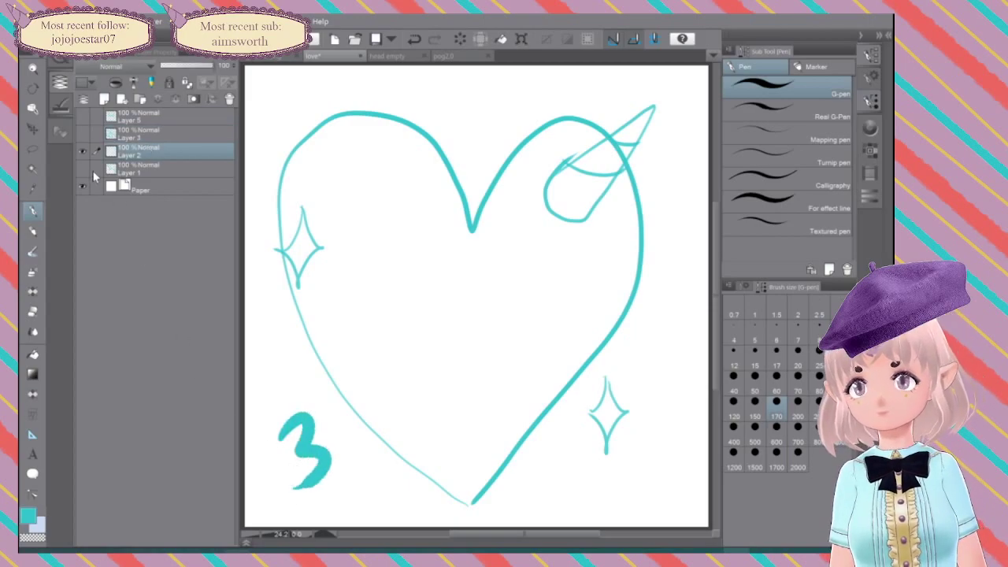
Step: Show only the sketch on Layer 1 and write the number 4 inside its heart with the G-pen
click(156, 170)
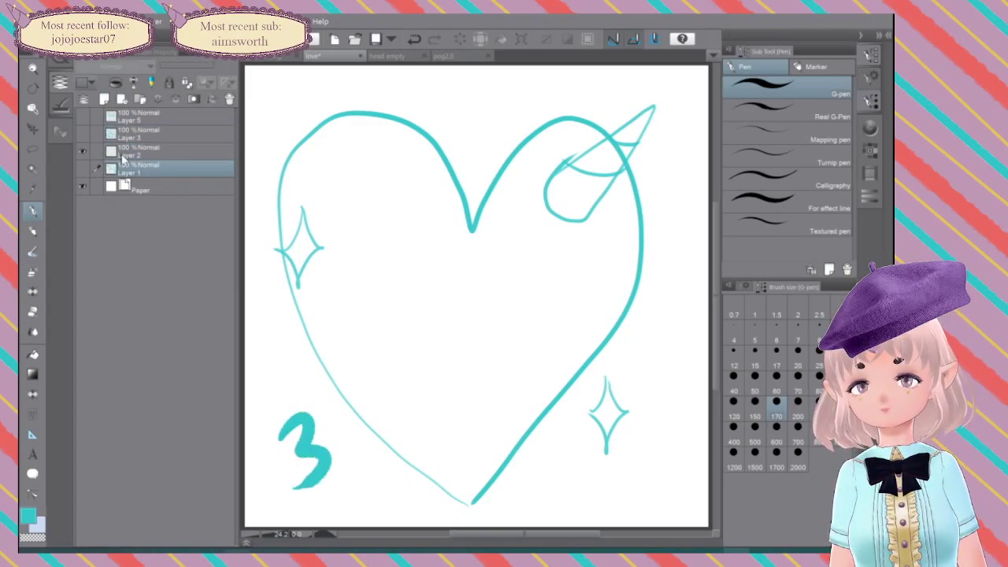
click(81, 150)
click(81, 168)
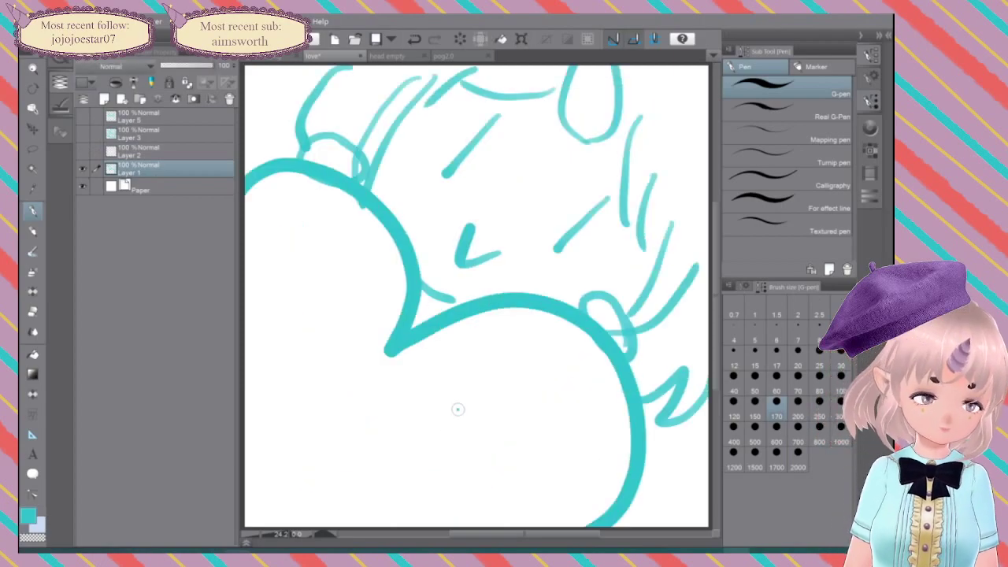
drag(455, 409, 501, 456)
drag(503, 415, 488, 516)
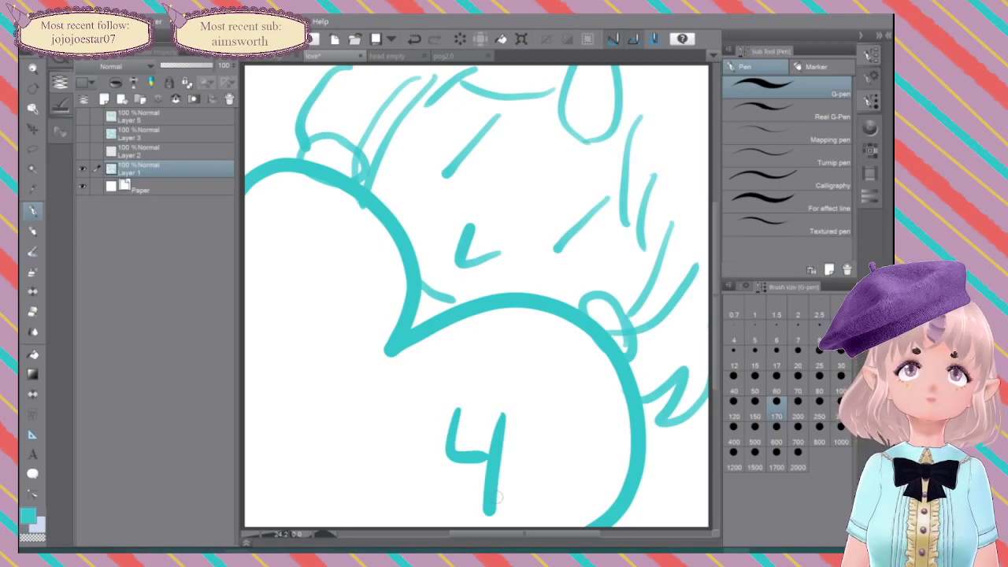
Step: Review the numbered sketches one at a time in descending order, from sketch 4 to sketch 1
click(83, 169)
click(82, 152)
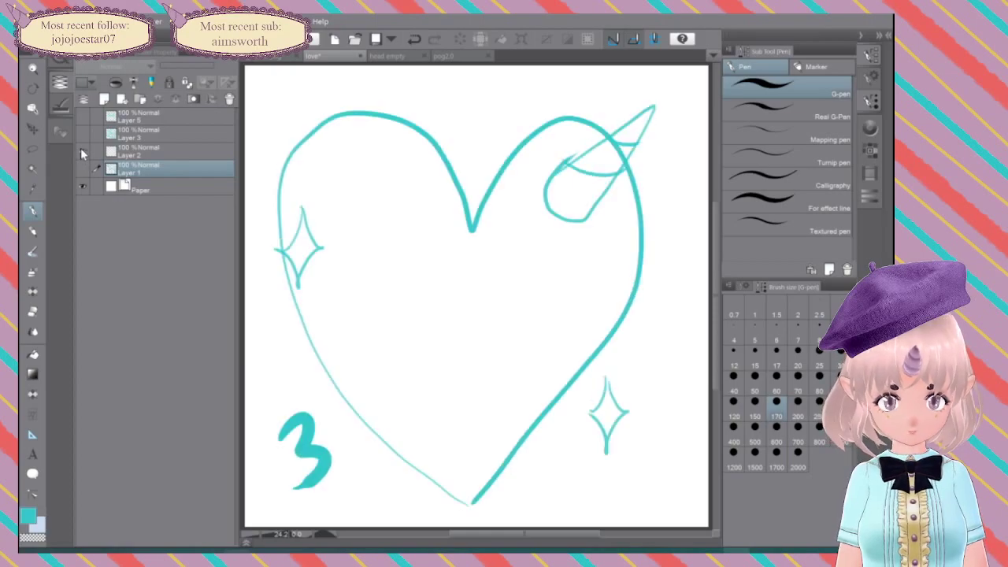
click(83, 153)
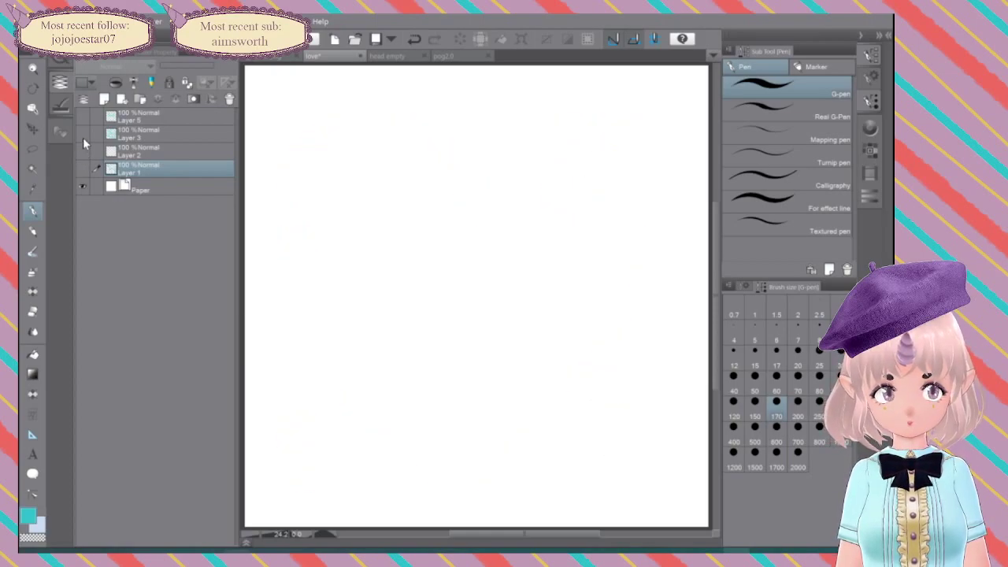
click(85, 135)
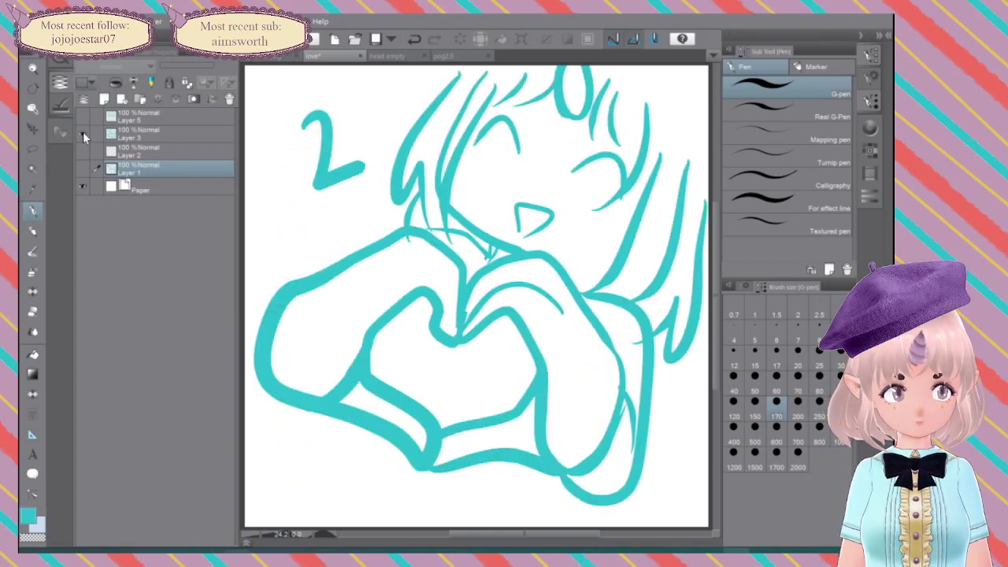
click(83, 135)
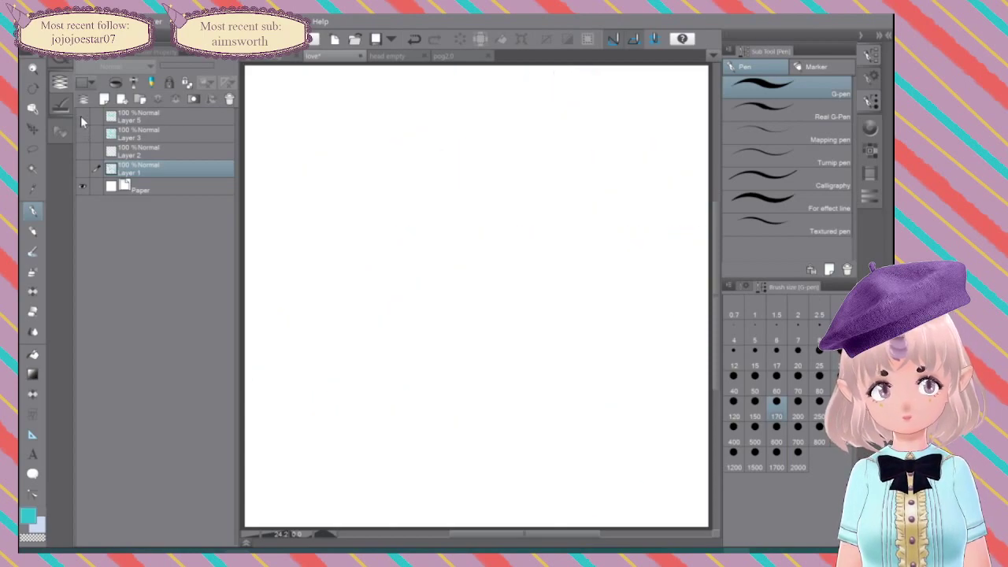
click(82, 117)
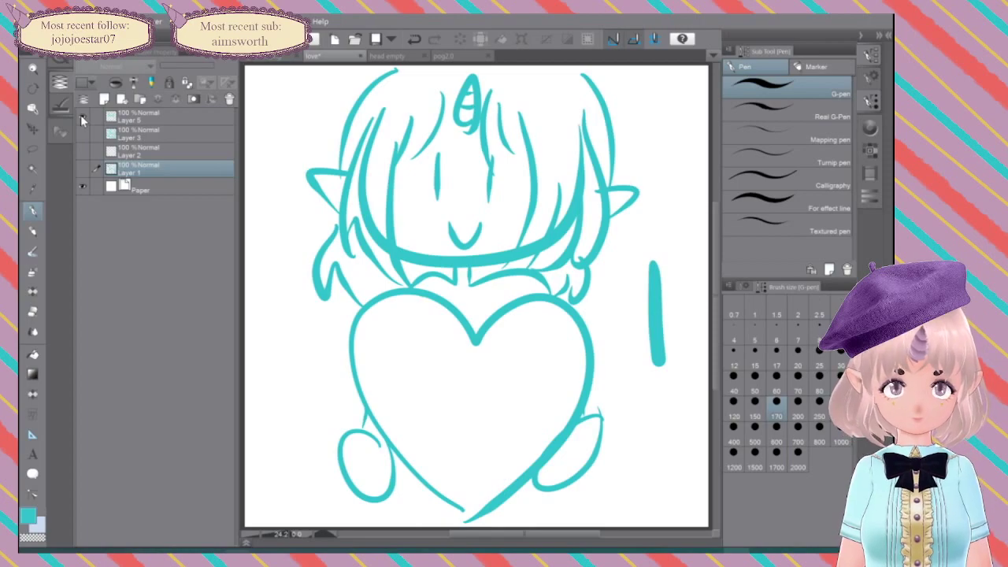
Step: Step through the sketches in ascending order from 1 to 4, showing a single layer each time
click(84, 116)
click(81, 133)
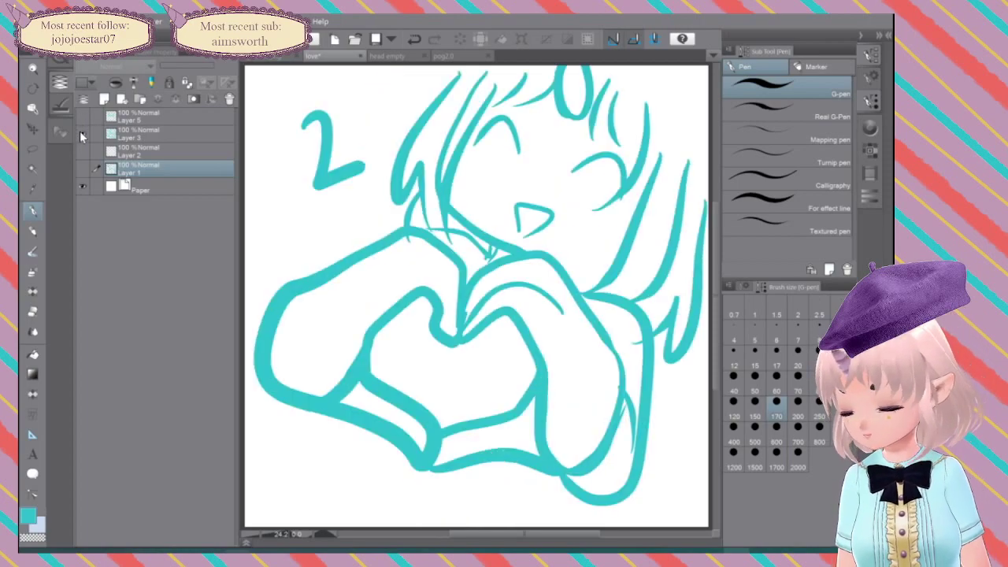
click(80, 132)
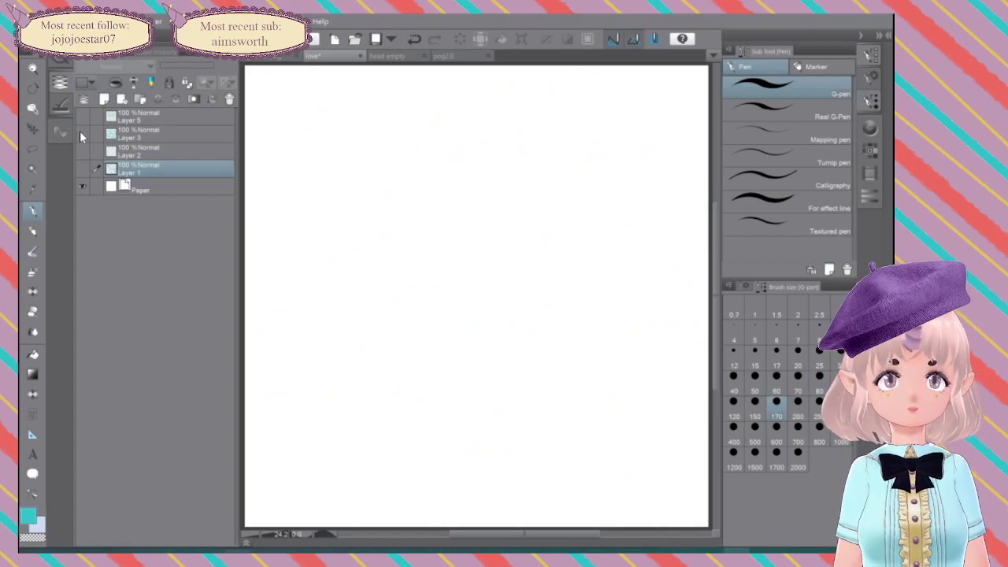
click(84, 152)
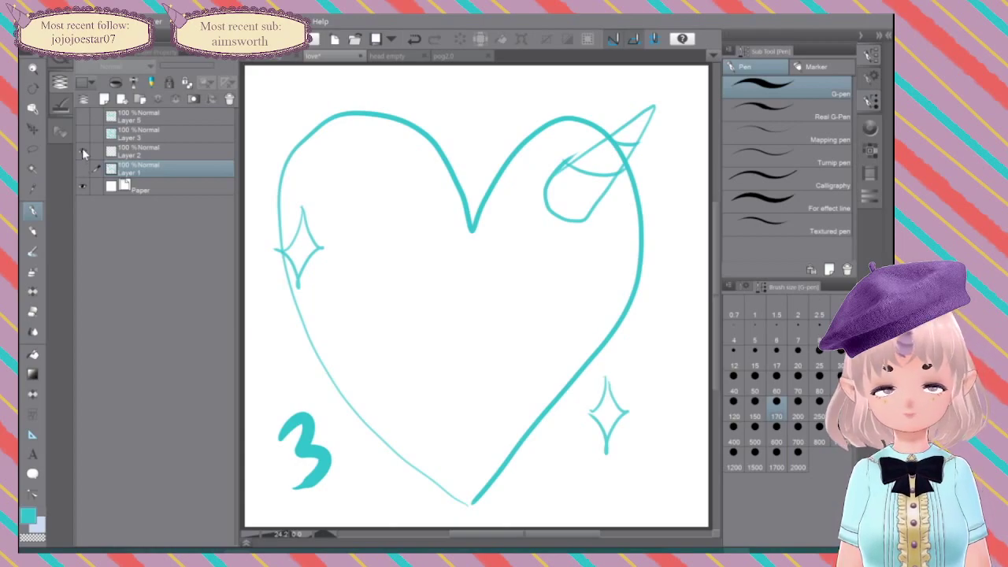
click(83, 152)
click(83, 169)
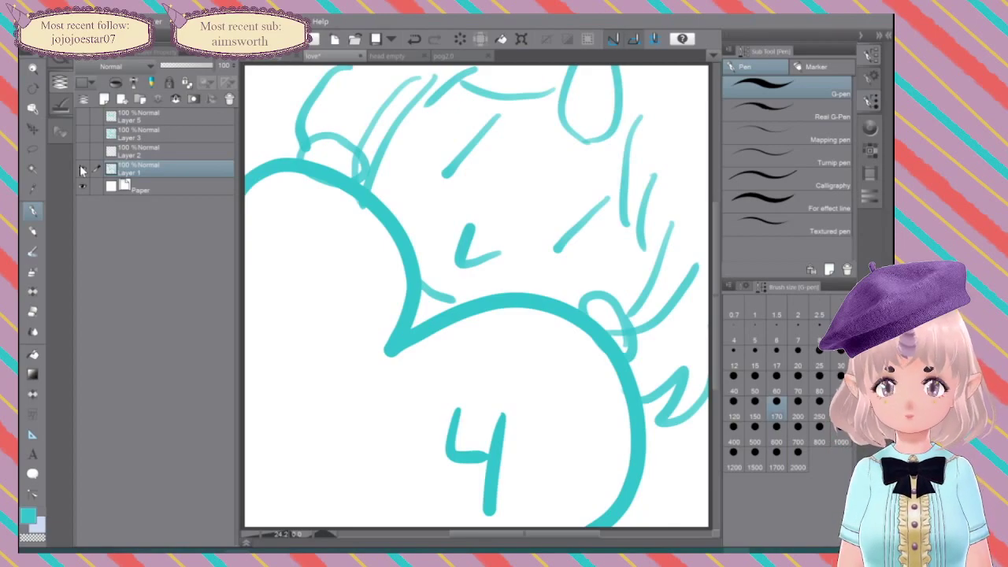
Step: Compare the sketches again from number 4 down to number 1, hiding each before showing the next
click(83, 169)
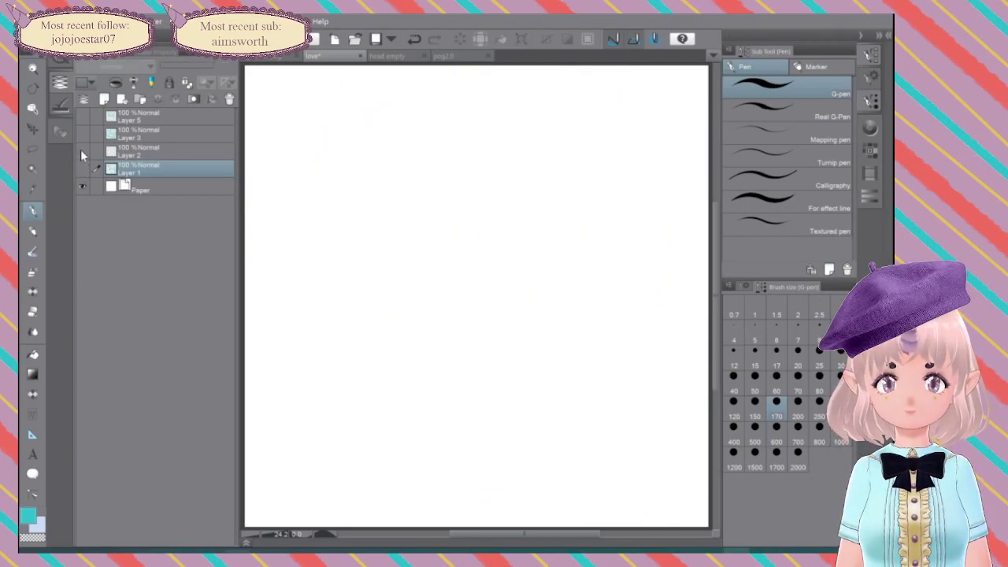
click(83, 155)
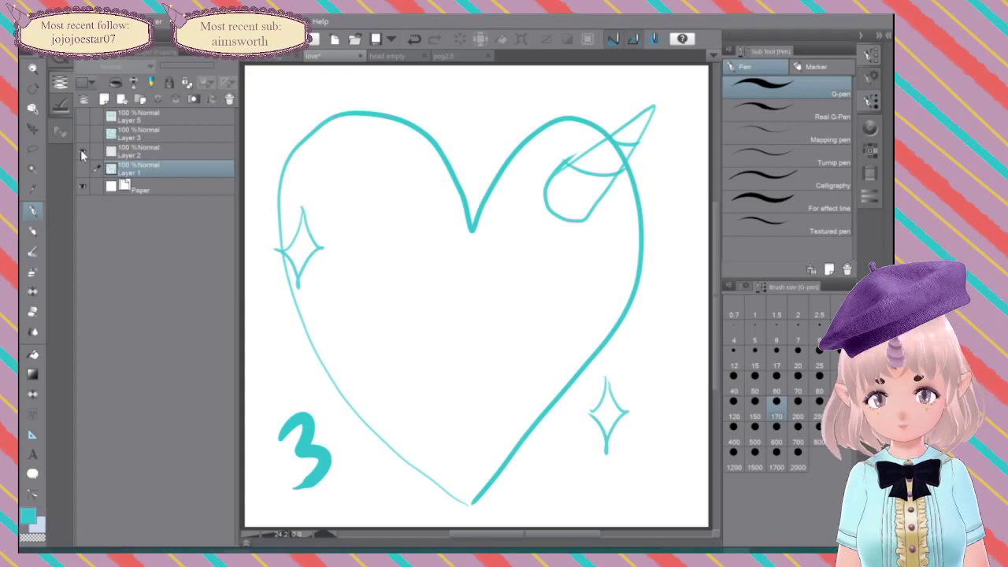
click(83, 155)
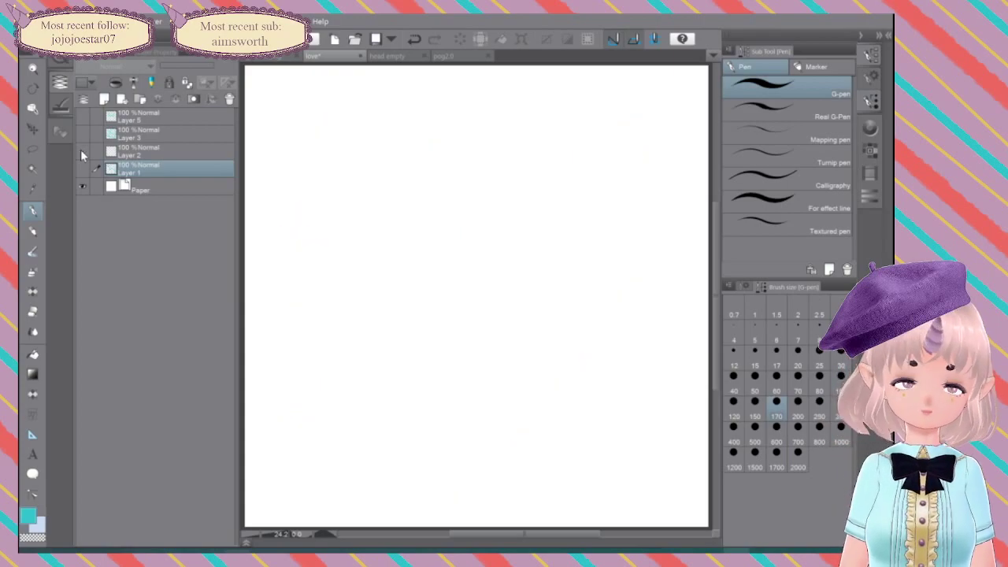
click(83, 137)
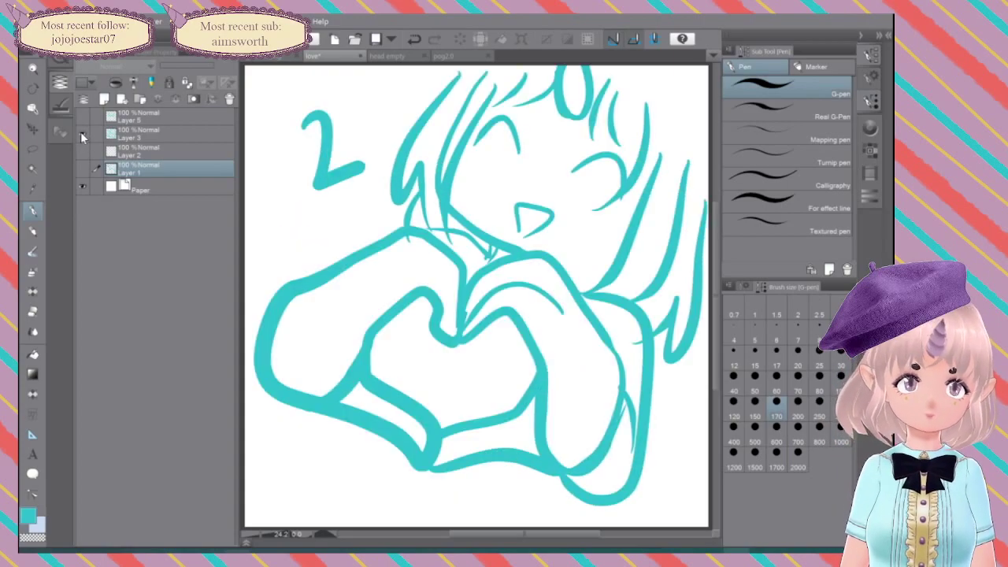
click(82, 136)
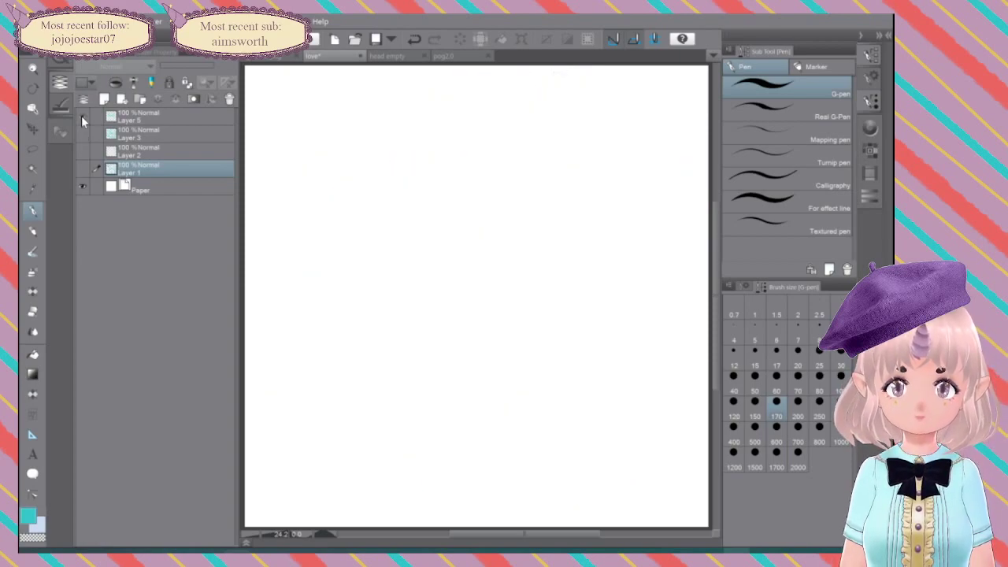
click(82, 117)
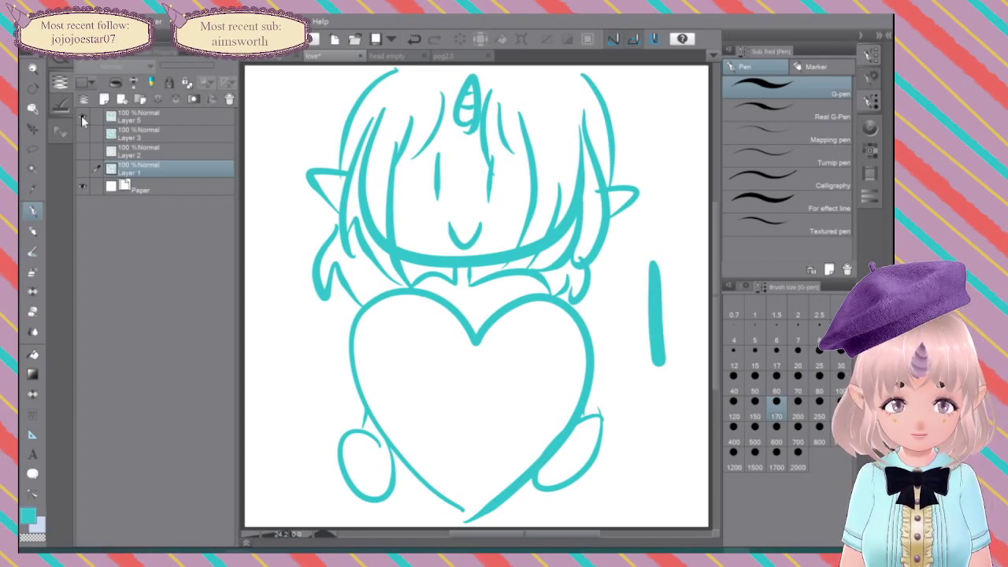
Step: Look through sketches 1 to 4 once more, leaving only sketch 4 on Layer 1 displayed
click(82, 118)
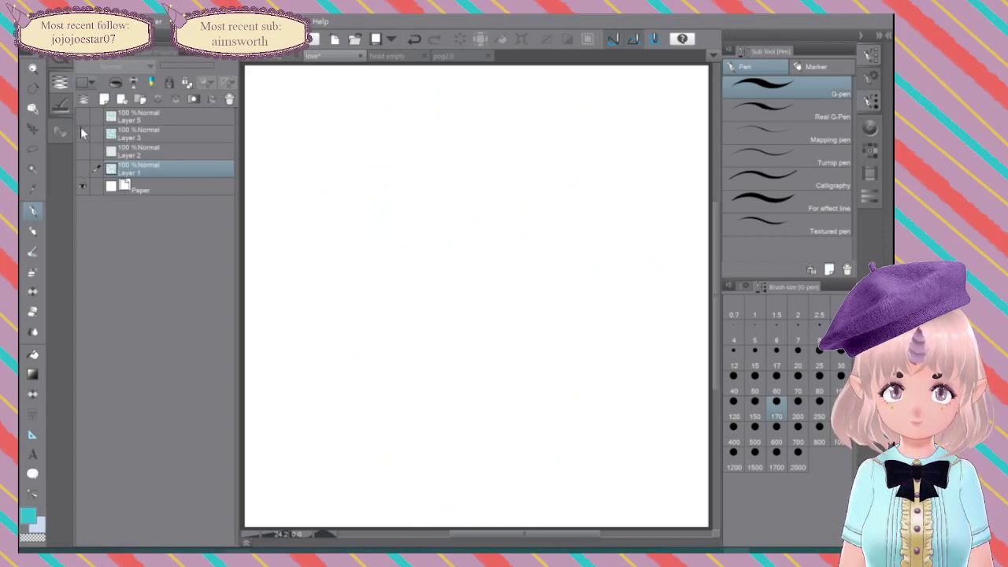
click(81, 116)
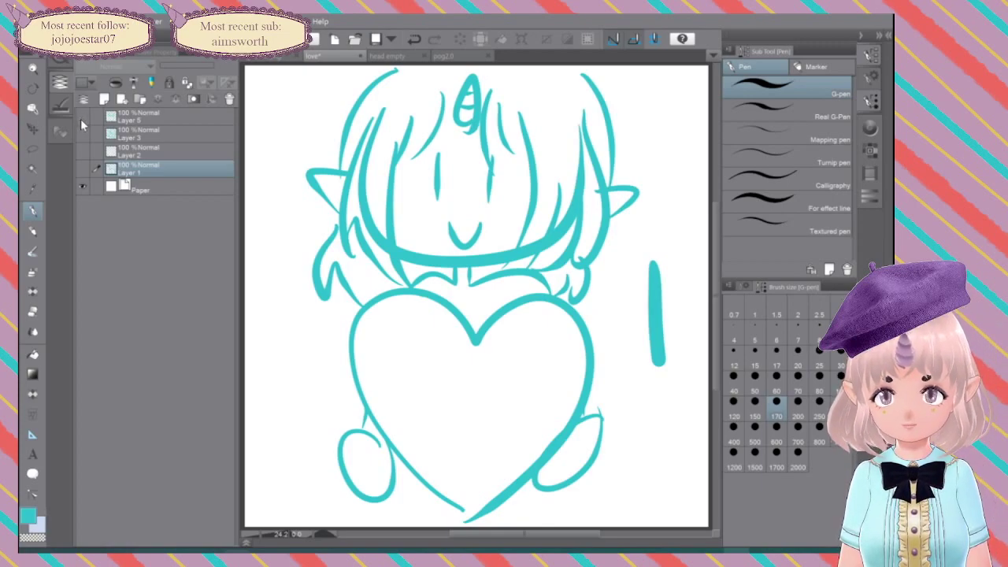
click(81, 117)
click(80, 133)
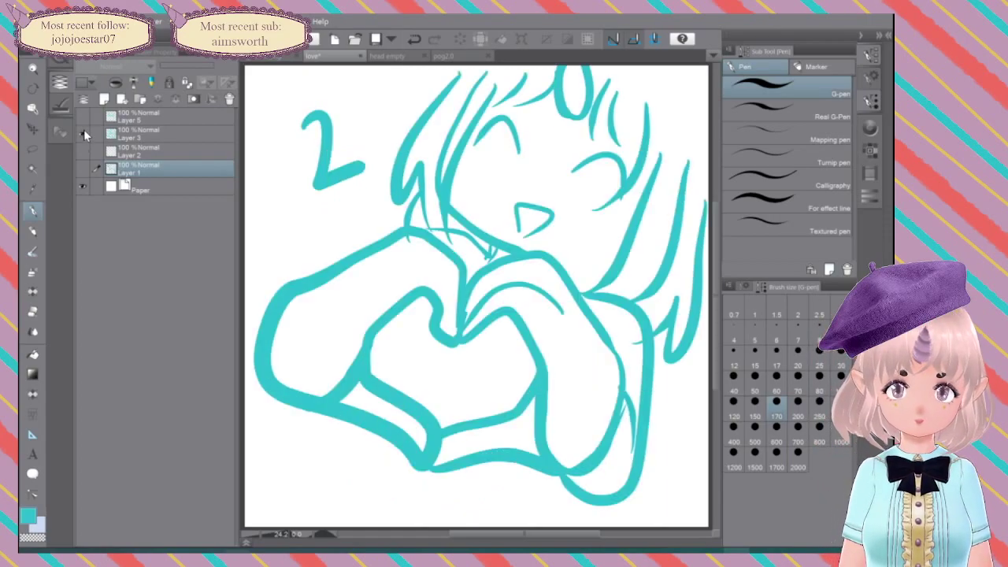
click(81, 137)
click(84, 151)
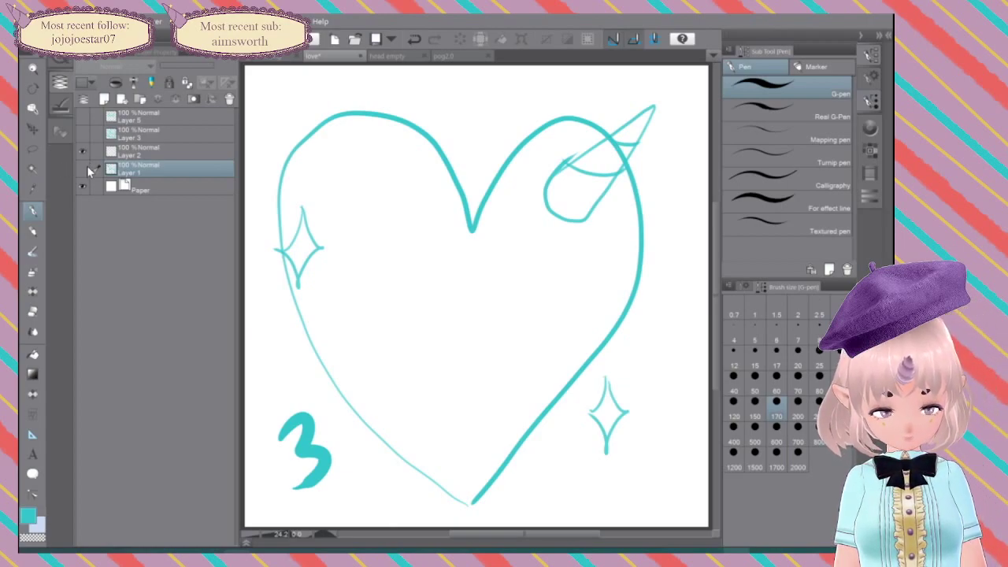
click(81, 150)
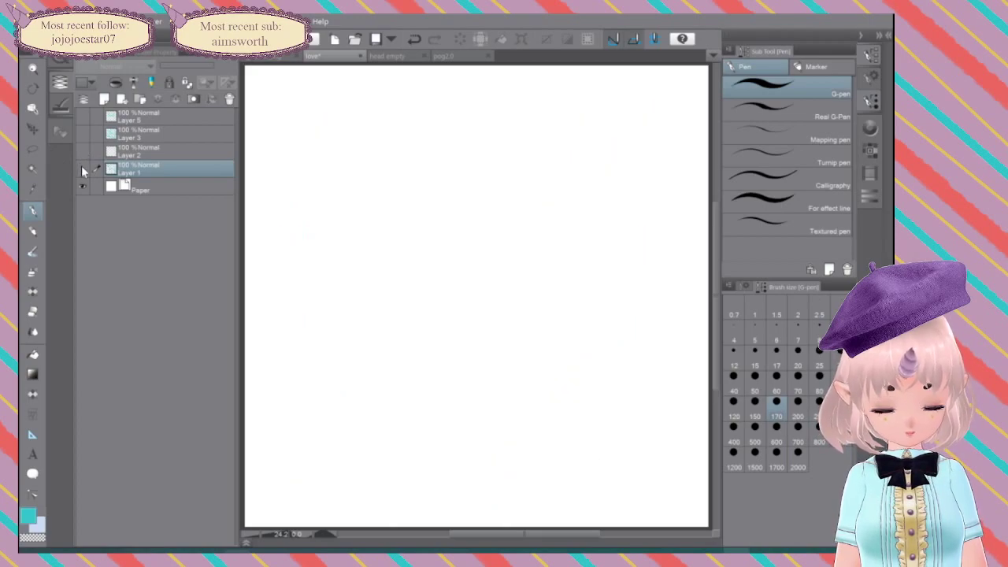
click(83, 170)
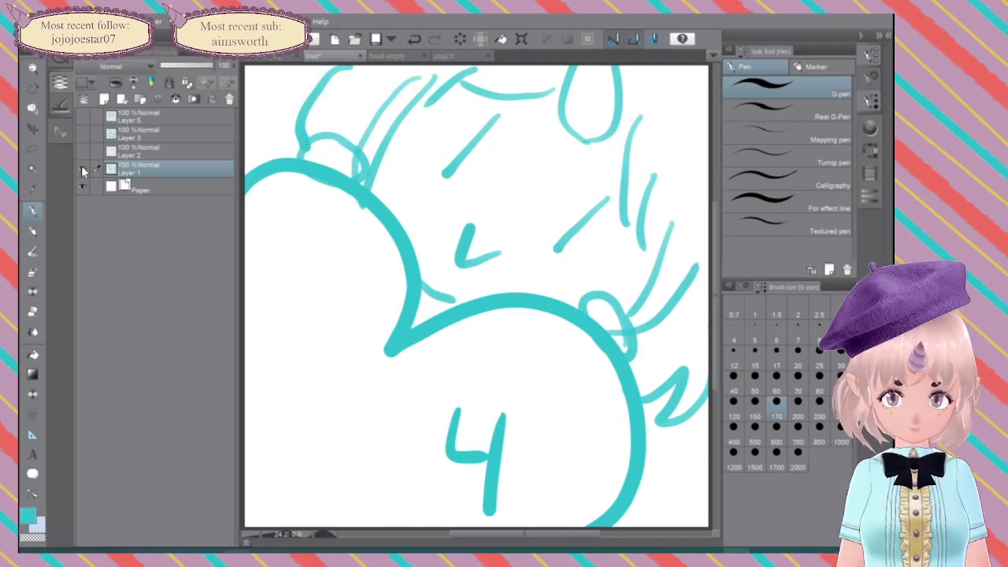
Step: Move Layer 1 with sketch 4 to the top of the layer stack
drag(83, 172, 85, 113)
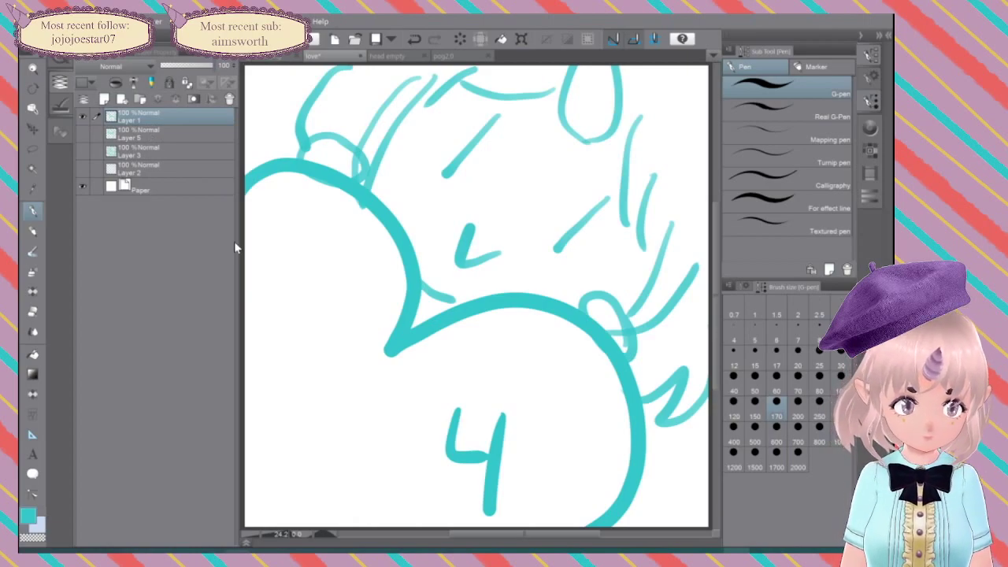
scroll(558, 287, down, 3)
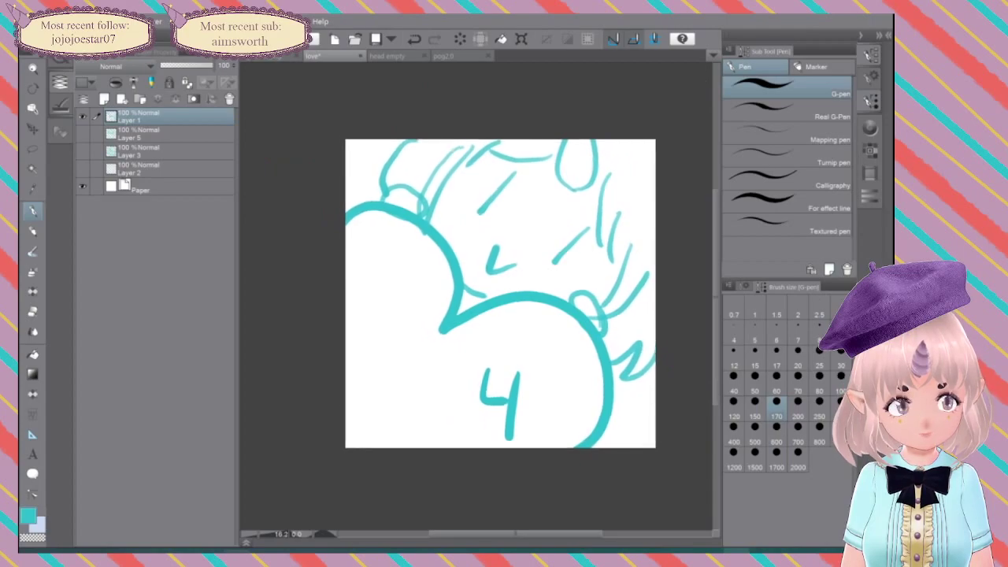
scroll(558, 287, up, 1)
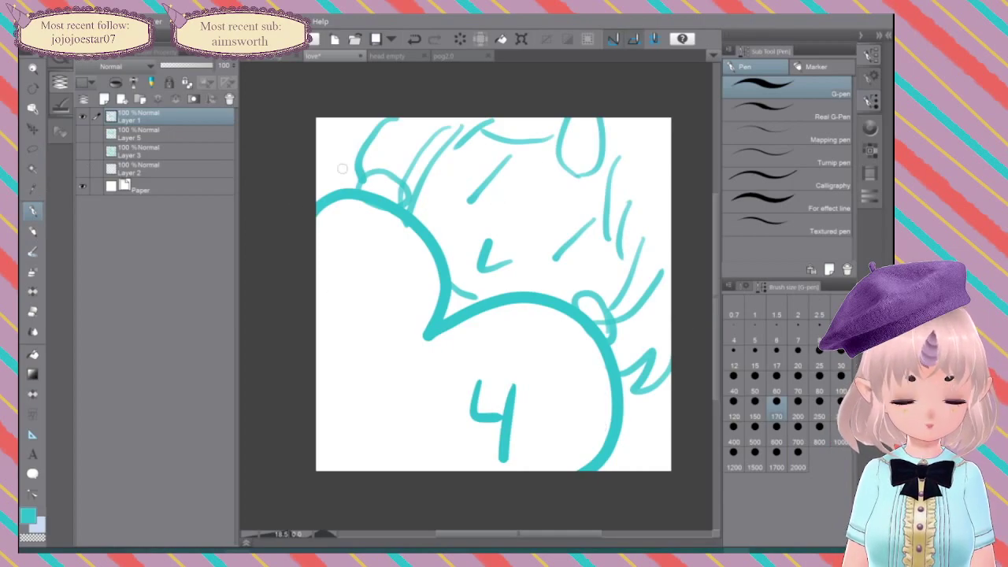
Step: Set the drawing colour to muted purple (RGB 139, 99, 127) and add a new layer above Layer 1
click(870, 128)
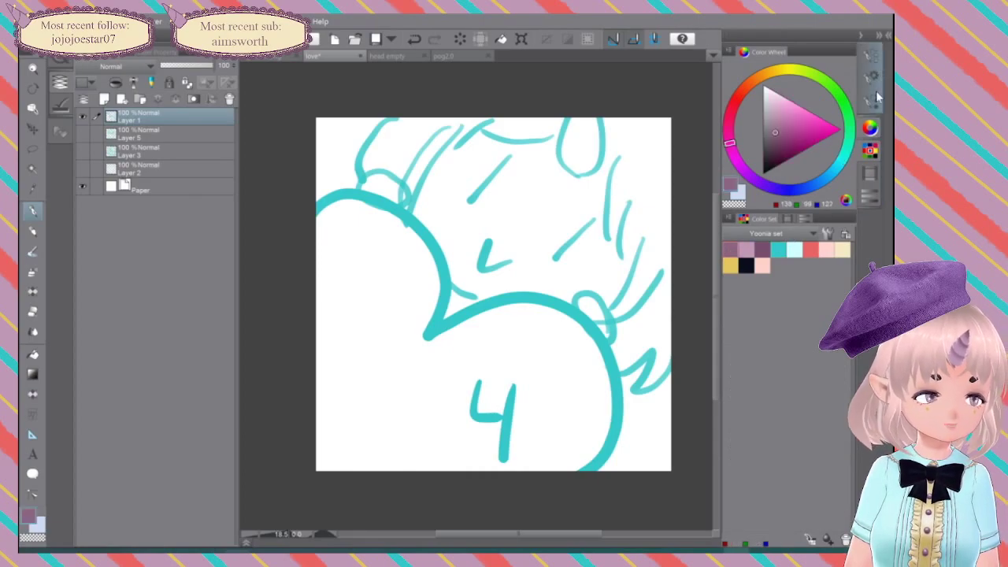
click(872, 101)
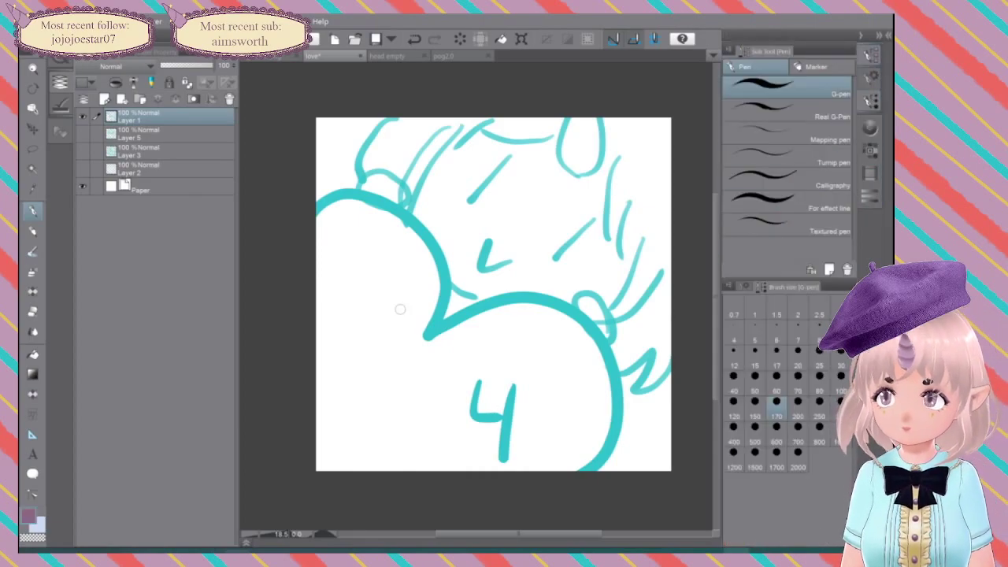
key(ctrl+shift+n)
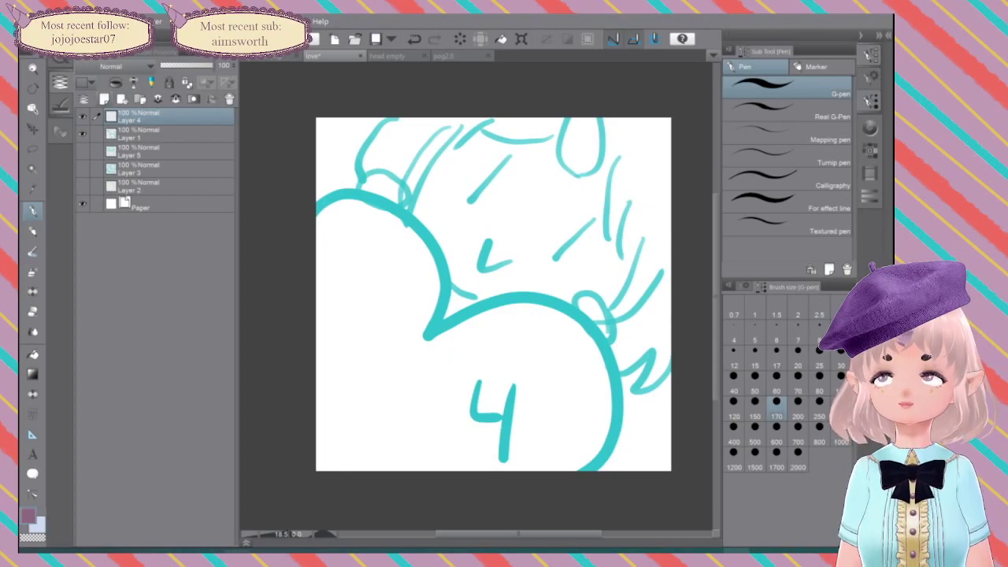
Step: Trace both lobes of sketch 4's heart in purple on the new layer, using the G-pen at size 170
scroll(574, 297, down, 10)
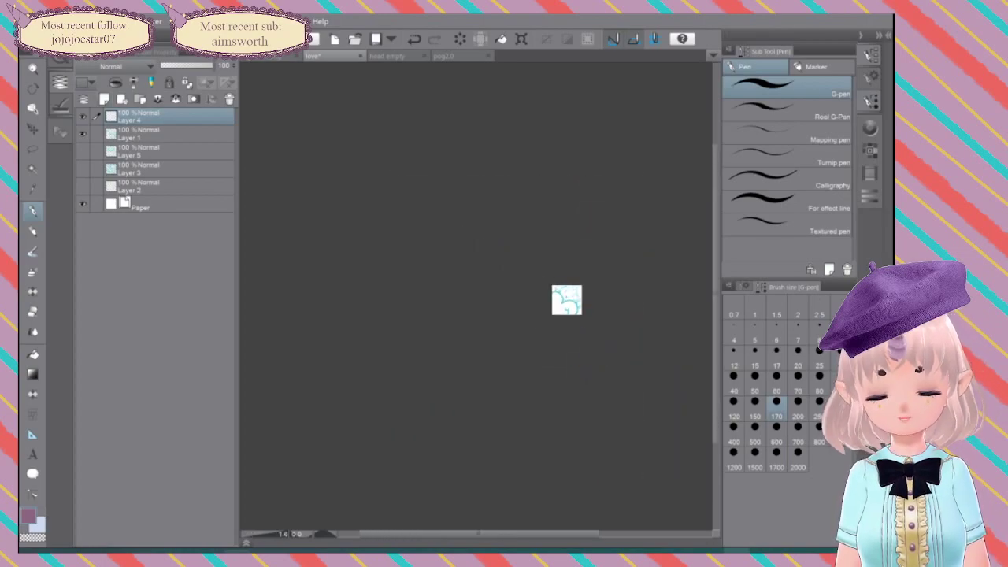
scroll(575, 297, up, 10)
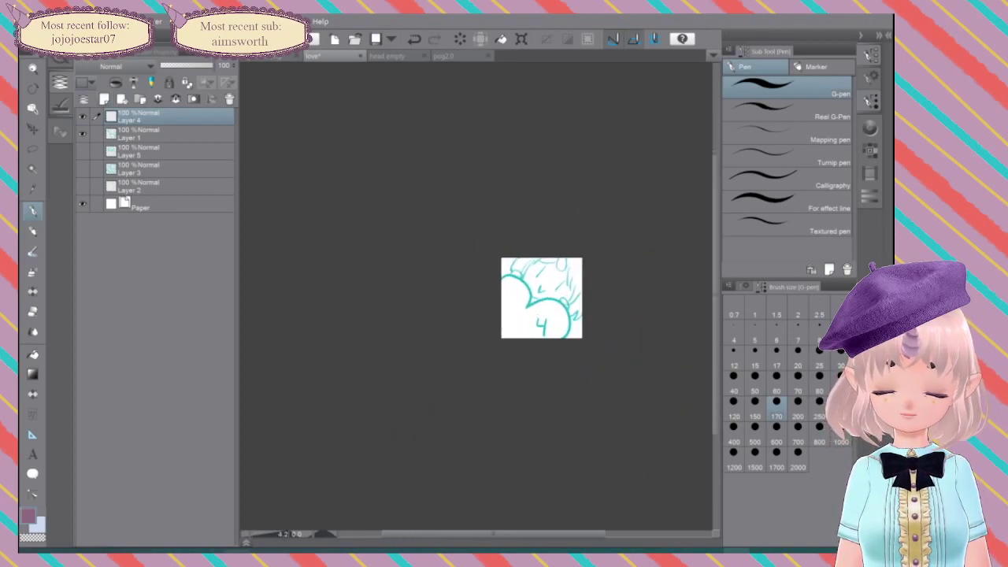
scroll(578, 297, up, 2)
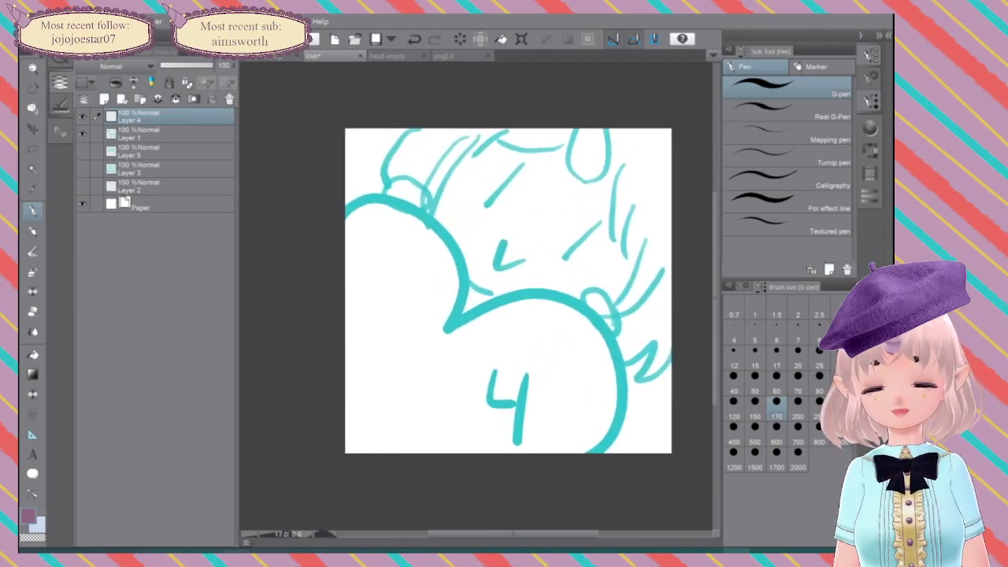
drag(577, 297, 542, 300)
scroll(560, 285, up, 1)
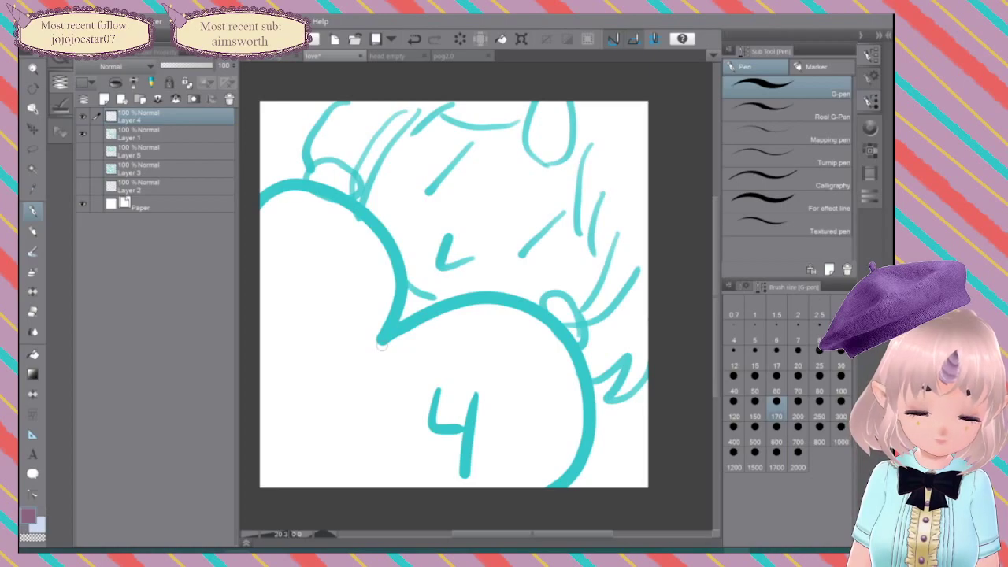
mouse_move(394, 343)
mouse_down()
mouse_move(395, 236)
mouse_move(365, 206)
mouse_move(320, 188)
mouse_move(249, 214)
mouse_up()
mouse_move(393, 343)
mouse_down()
mouse_move(512, 323)
mouse_move(603, 410)
mouse_move(547, 490)
mouse_up()
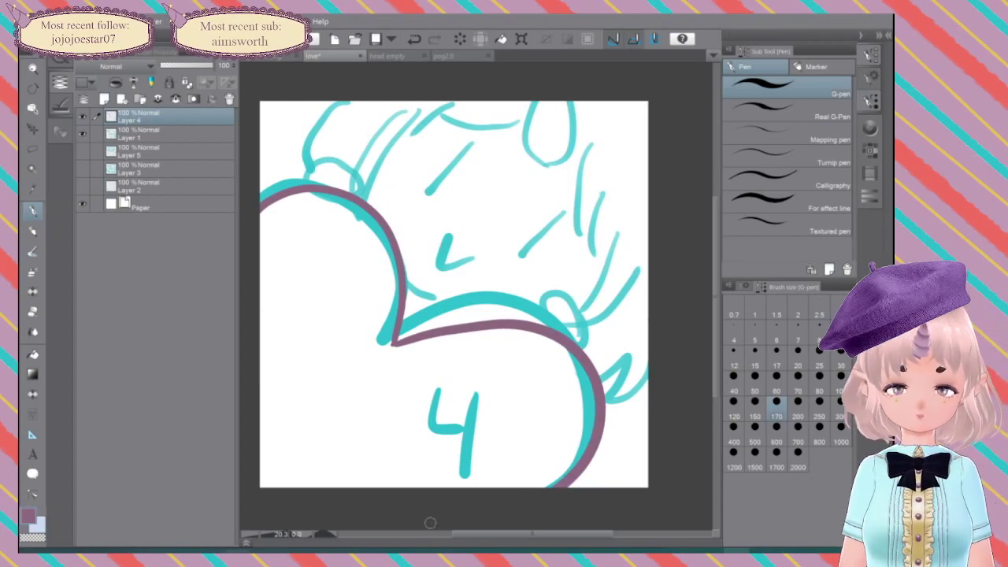
Step: Undo the heart's purple outline and redraw both lobes, following sketch 4's heart more closely
scroll(635, 320, down, 10)
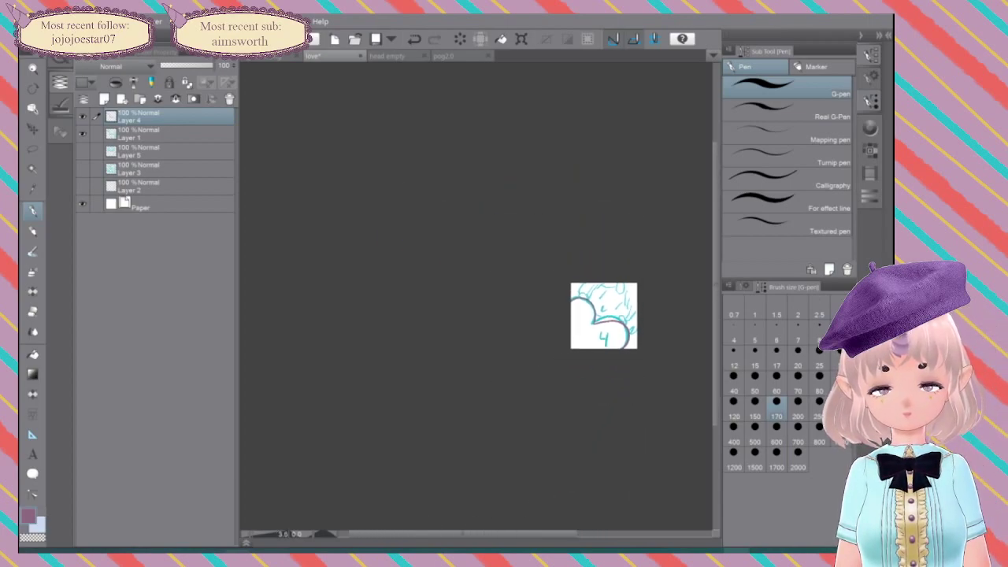
scroll(631, 324, up, 6)
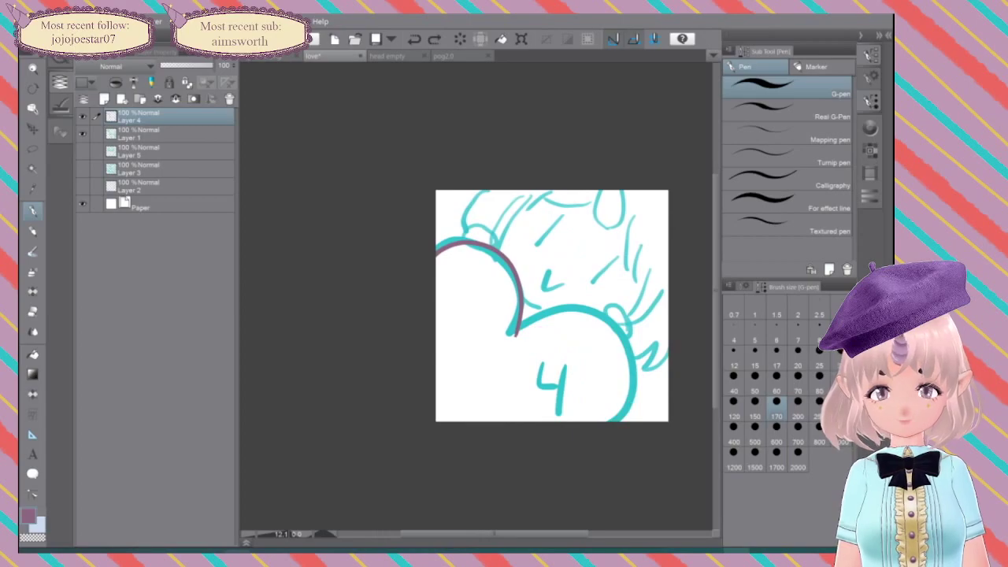
scroll(613, 324, up, 2)
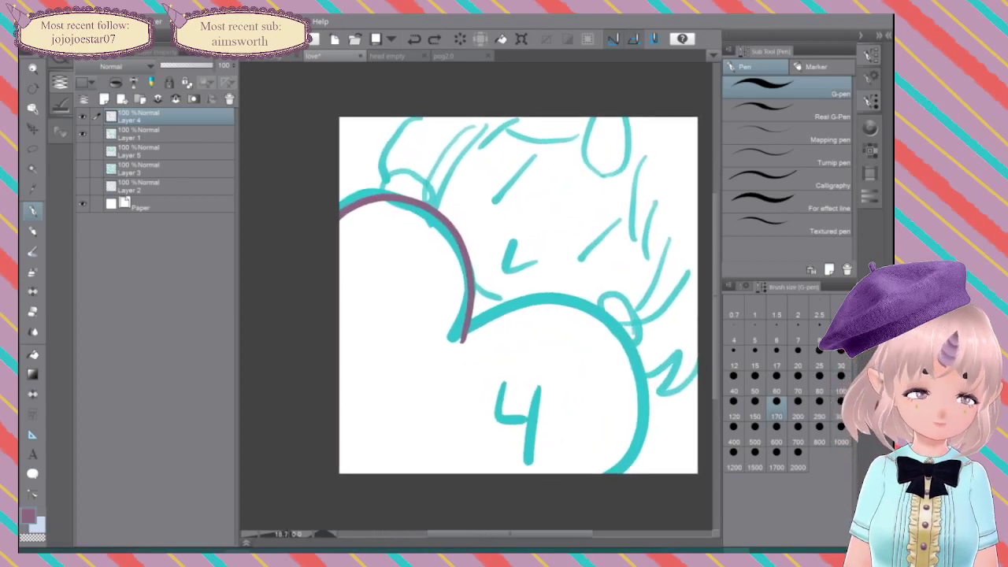
key(ctrl+z)
mouse_move(447, 340)
mouse_down()
mouse_move(397, 341)
mouse_move(403, 284)
mouse_move(391, 240)
mouse_move(344, 198)
mouse_move(310, 196)
mouse_move(266, 225)
mouse_up()
mouse_move(397, 341)
mouse_down()
mouse_move(501, 315)
mouse_move(566, 361)
mouse_move(554, 484)
mouse_up()
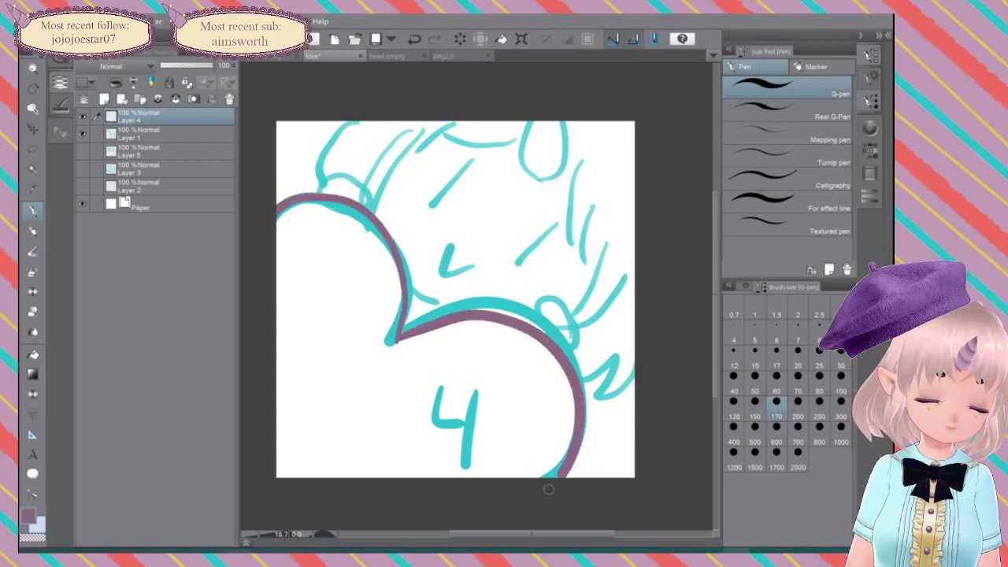
Step: Add a new layer between the purple heart outline layer and Layer 1
scroll(574, 312, down, 5)
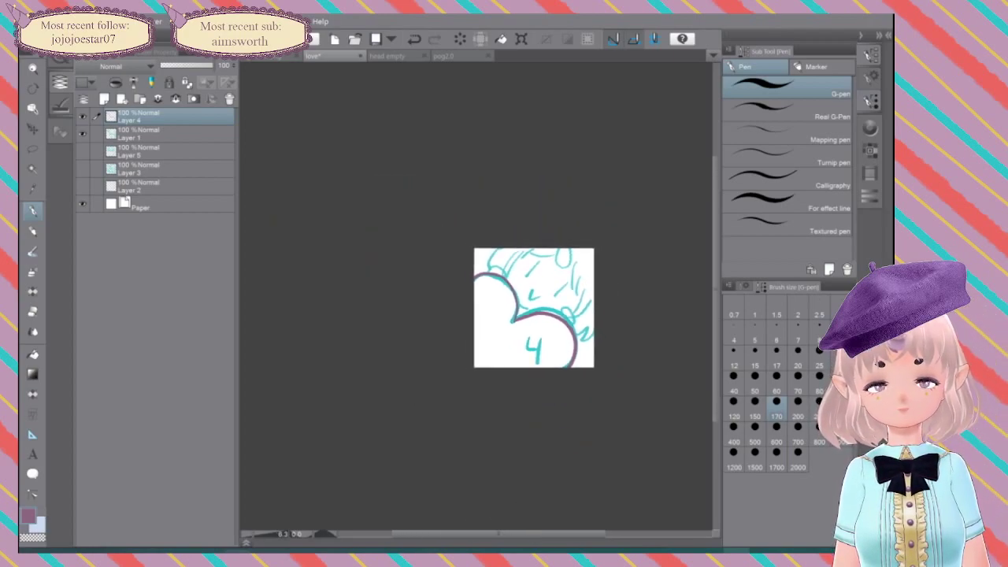
scroll(577, 308, up, 5)
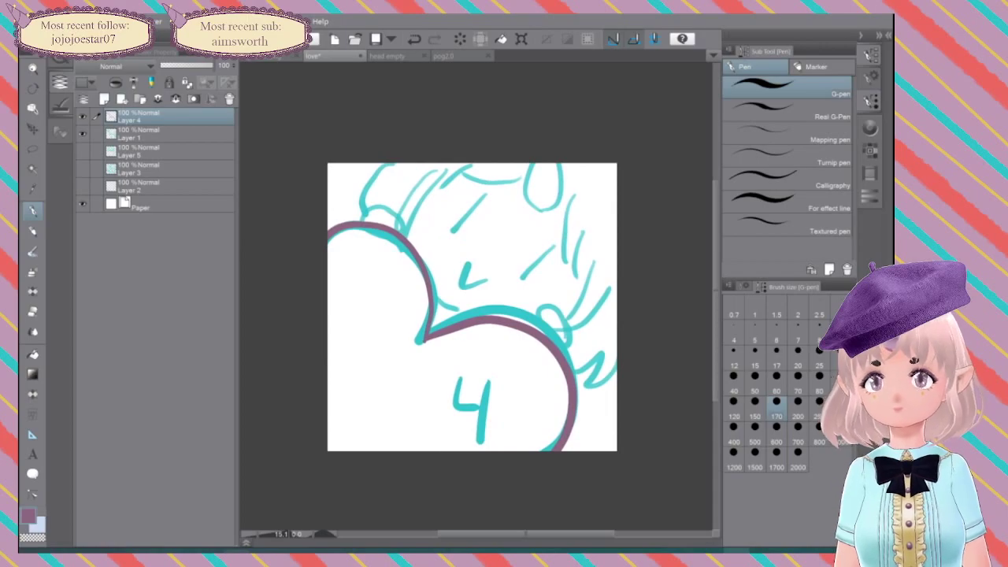
click(170, 134)
click(104, 99)
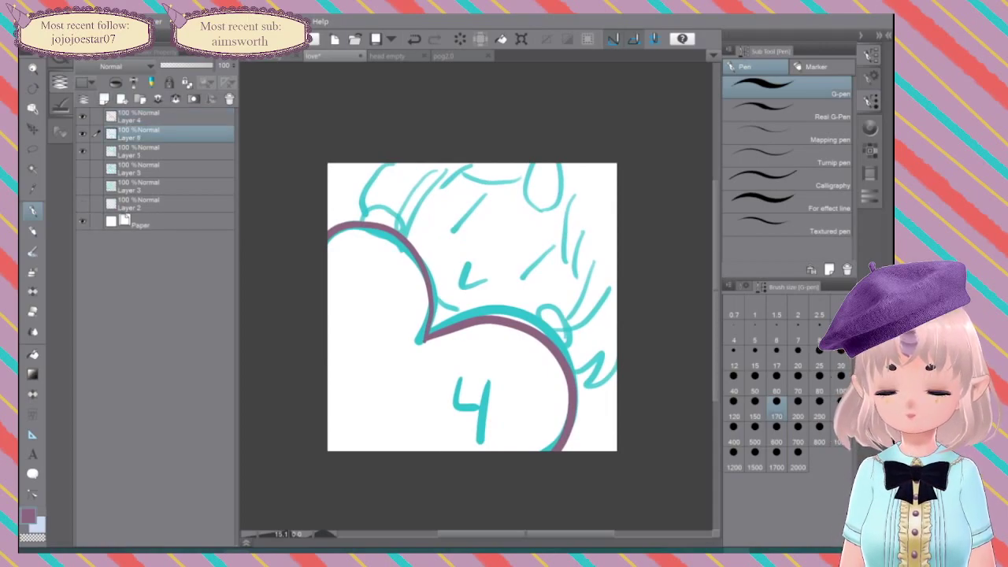
Step: Lower Layer 1's opacity to 40% and set teal as the drawing colour for the new empty layer
click(870, 128)
mouse_move(197, 67)
mouse_down()
mouse_move(182, 66)
mouse_move(245, 76)
mouse_move(179, 65)
mouse_up()
click(148, 154)
click(778, 250)
click(149, 135)
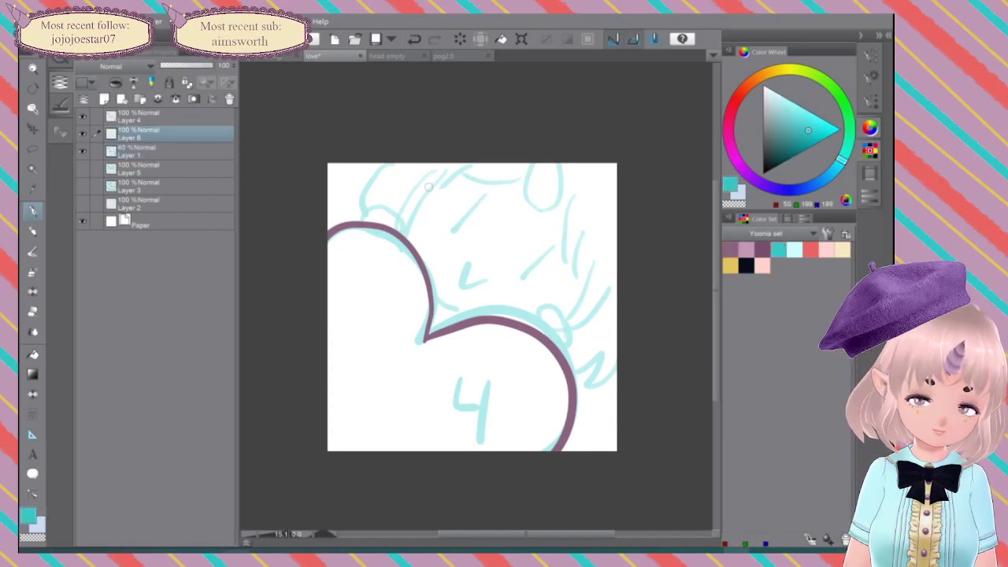
Step: Try to sketch the face outline in teal as one continuous curve passing behind the heart
mouse_move(438, 173)
mouse_down()
mouse_move(406, 222)
mouse_move(407, 252)
mouse_move(465, 316)
mouse_move(529, 345)
mouse_move(570, 340)
mouse_move(603, 293)
mouse_up()
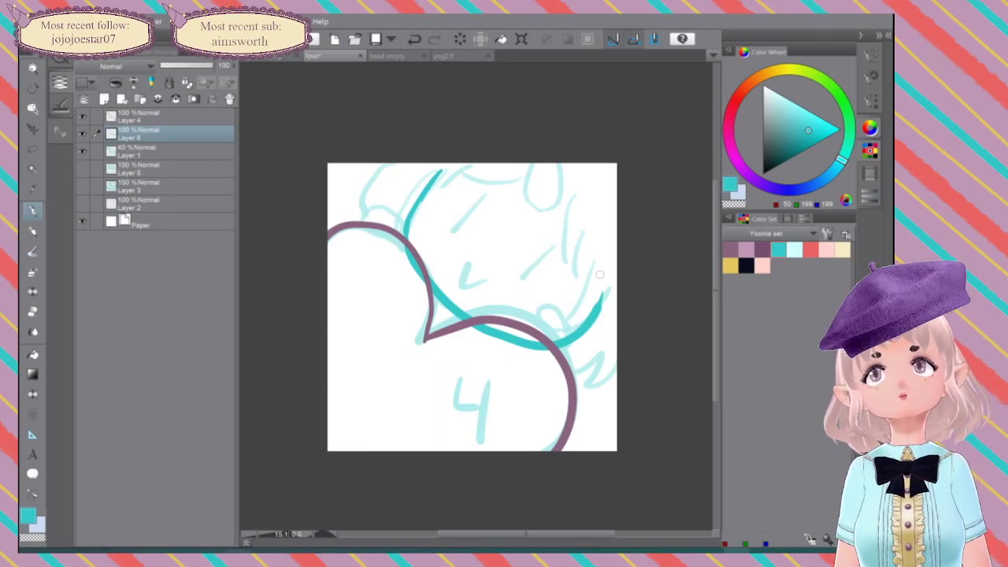
key(ctrl+z)
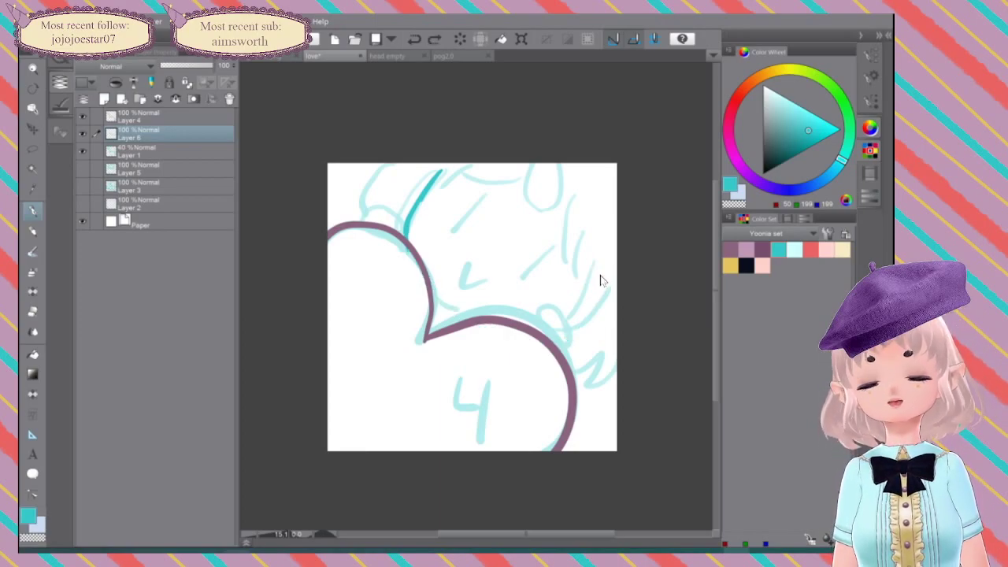
key(ctrl+z)
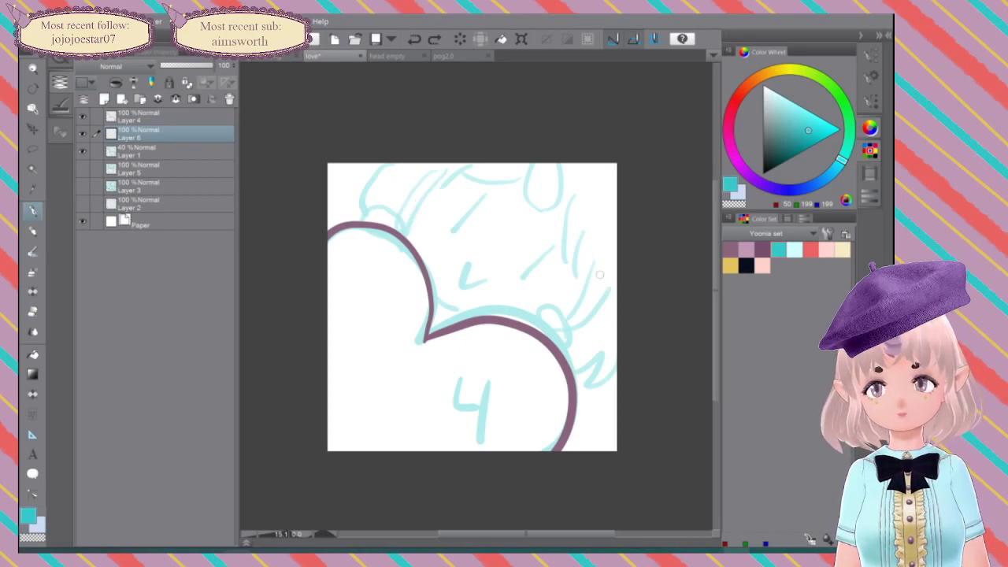
Step: Try to sketch the face outline in separate teal strokes for the left cheek, chin and right cheek
drag(431, 169, 405, 236)
drag(432, 282, 473, 320)
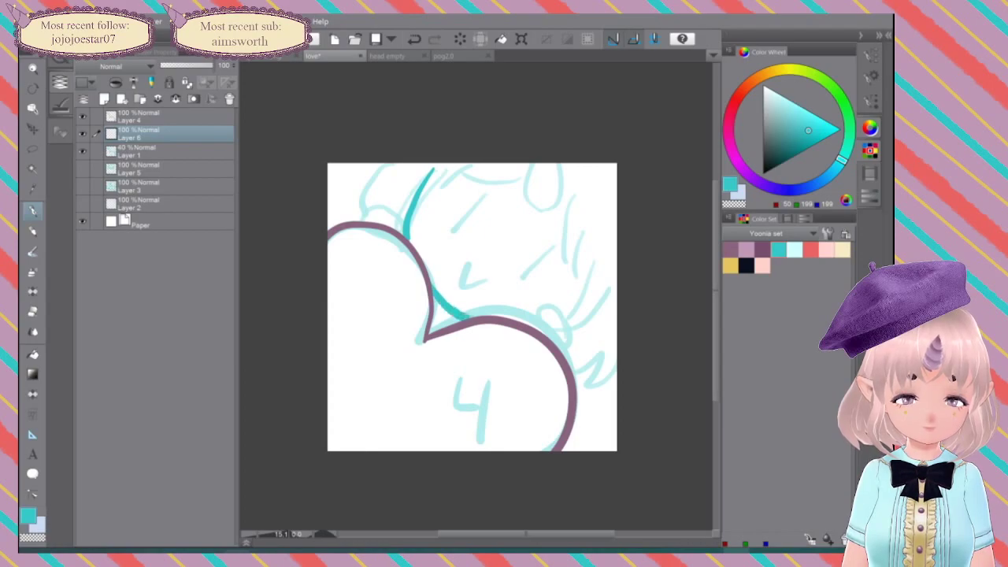
mouse_move(550, 334)
mouse_down()
mouse_move(571, 351)
mouse_move(608, 335)
mouse_up()
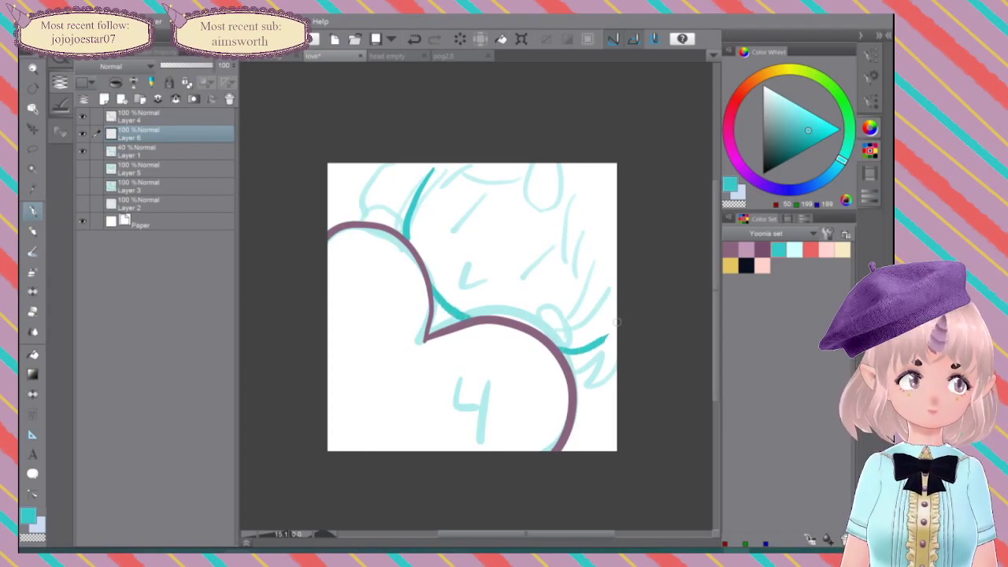
key(ctrl+z)
key(ctrl+z)
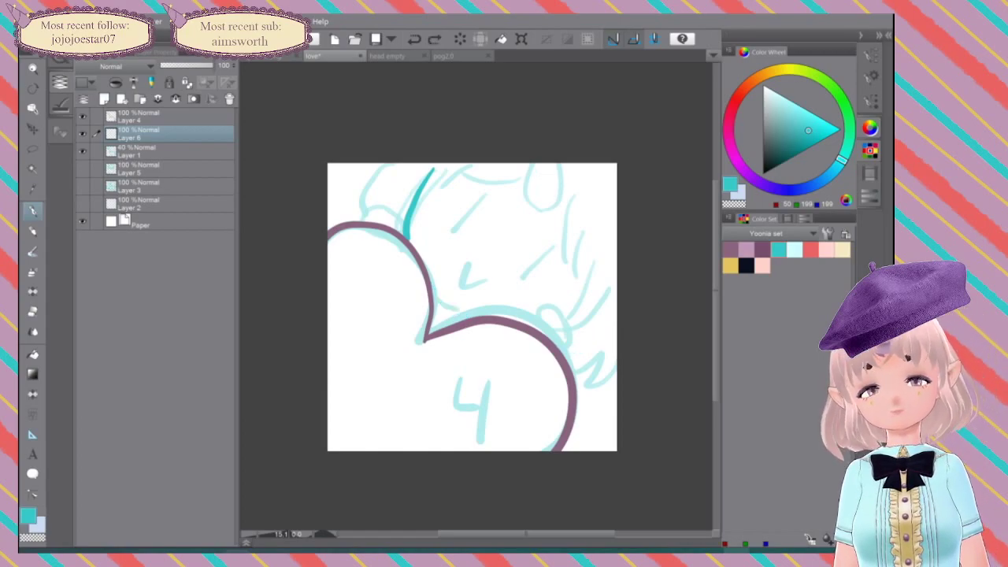
key(ctrl+z)
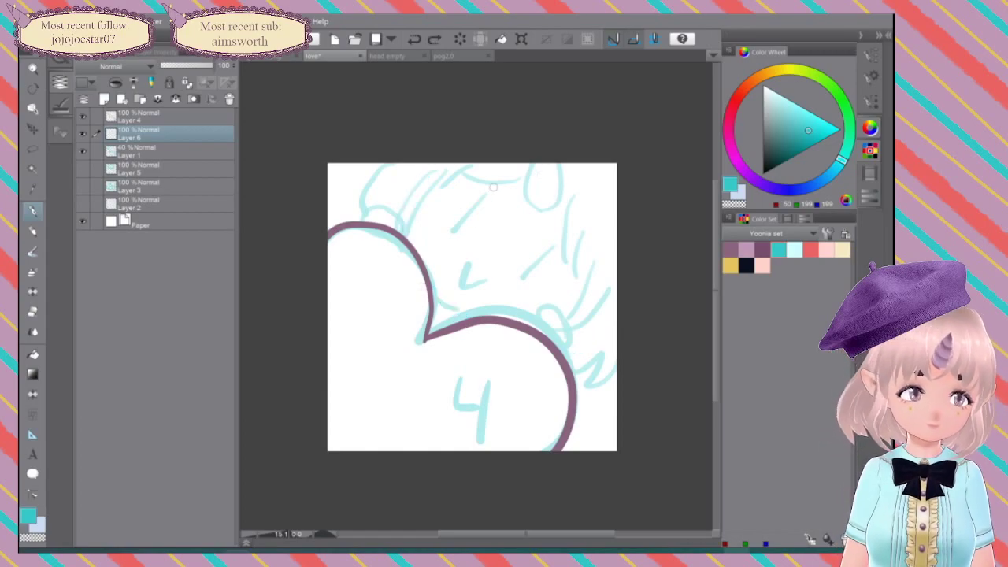
Step: Sketch both sides of the face in teal down to the heart, and the chin between the lobes
drag(453, 163, 400, 233)
drag(607, 235, 542, 329)
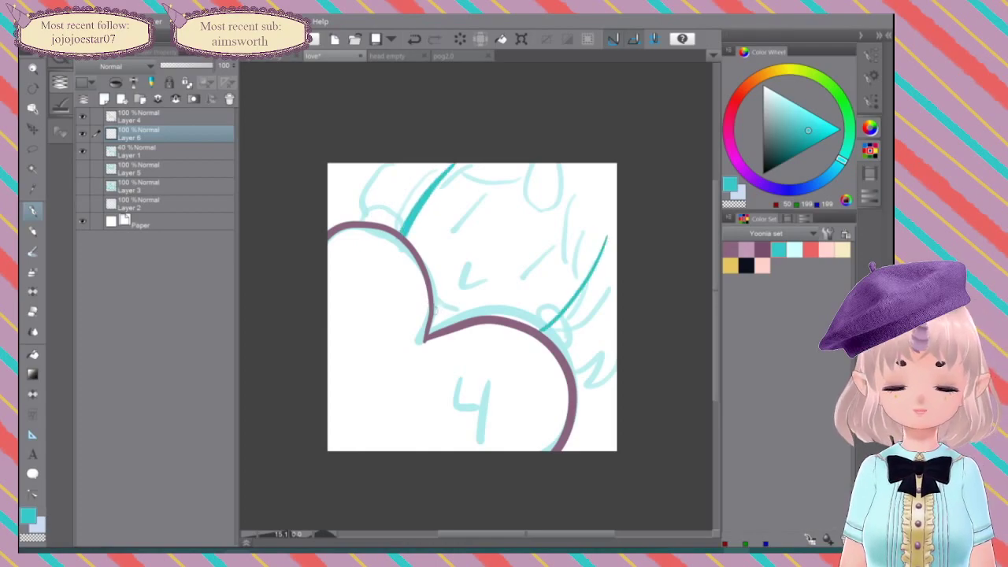
drag(435, 310, 455, 323)
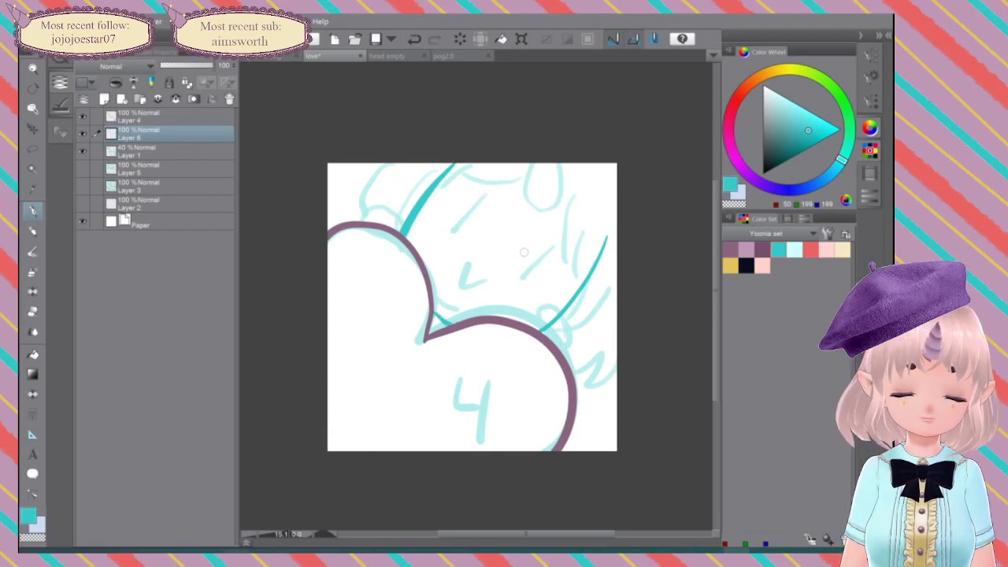
Step: Try a round outline for the right eye, and curved closed-eye arcs for both eyes instead
mouse_move(509, 256)
mouse_down()
mouse_move(542, 241)
mouse_move(560, 251)
mouse_move(536, 293)
mouse_move(513, 287)
mouse_move(523, 248)
mouse_up()
mouse_move(459, 232)
mouse_down()
mouse_move(483, 188)
mouse_move(451, 197)
mouse_move(431, 234)
mouse_move(454, 238)
mouse_move(487, 189)
mouse_up()
key(ctrl+z)
key(ctrl+z)
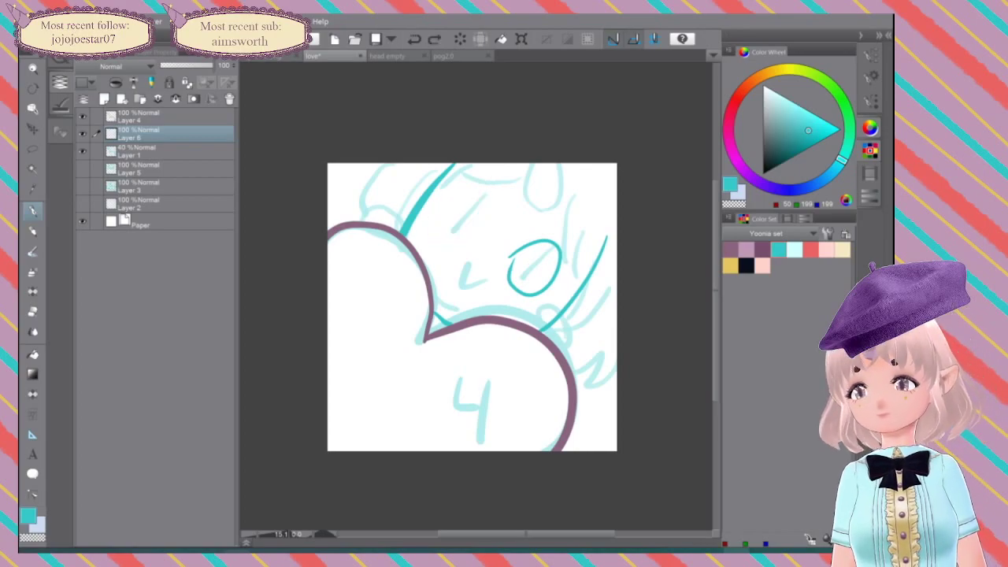
mouse_move(477, 235)
mouse_down()
mouse_move(468, 206)
mouse_move(439, 209)
mouse_up()
mouse_move(510, 261)
mouse_down()
mouse_move(528, 253)
mouse_move(550, 283)
mouse_up()
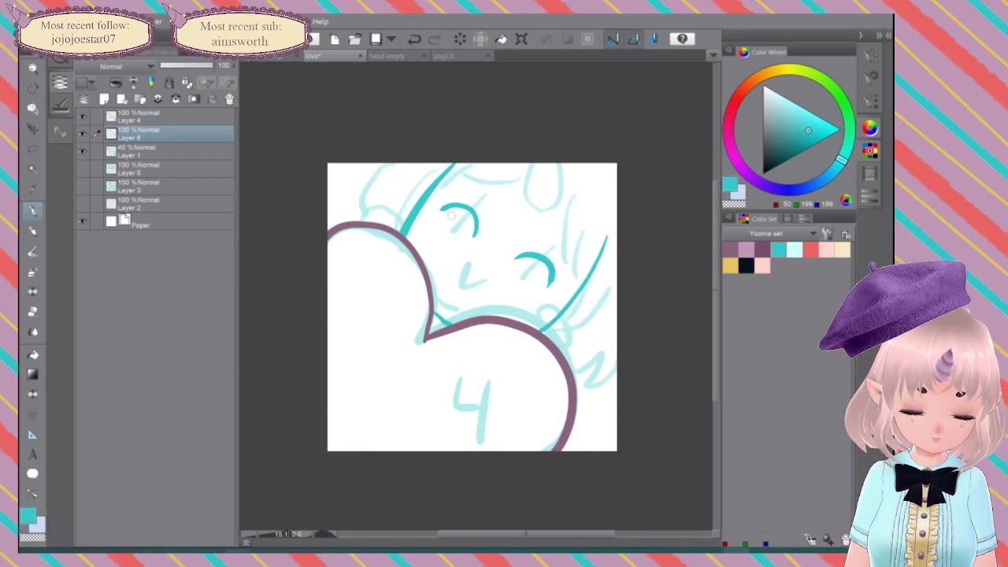
Step: Try to trace the horn on the forehead as a narrow teal drop shape
mouse_move(530, 217)
mouse_down()
mouse_move(522, 193)
mouse_move(540, 160)
mouse_up()
mouse_move(527, 213)
mouse_down()
mouse_move(543, 157)
mouse_move(544, 219)
mouse_move(551, 171)
mouse_up()
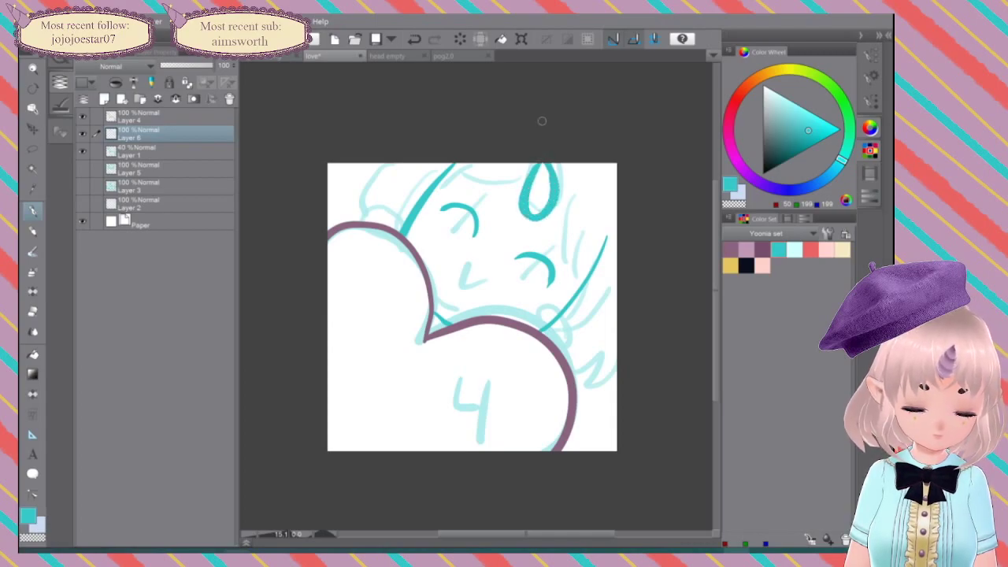
key(ctrl+z)
key(ctrl+z)
key(ctrl+z)
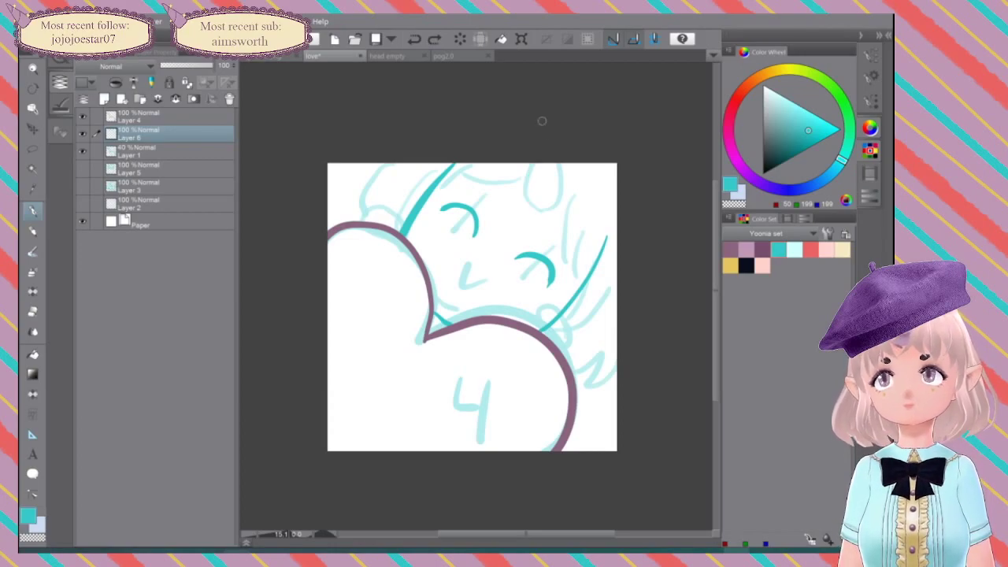
Step: Try a wider horn outline on the forehead with curved stripes inside
mouse_move(522, 196)
mouse_down()
mouse_move(567, 173)
mouse_move(562, 150)
mouse_move(542, 179)
mouse_move(563, 185)
mouse_move(562, 167)
mouse_up()
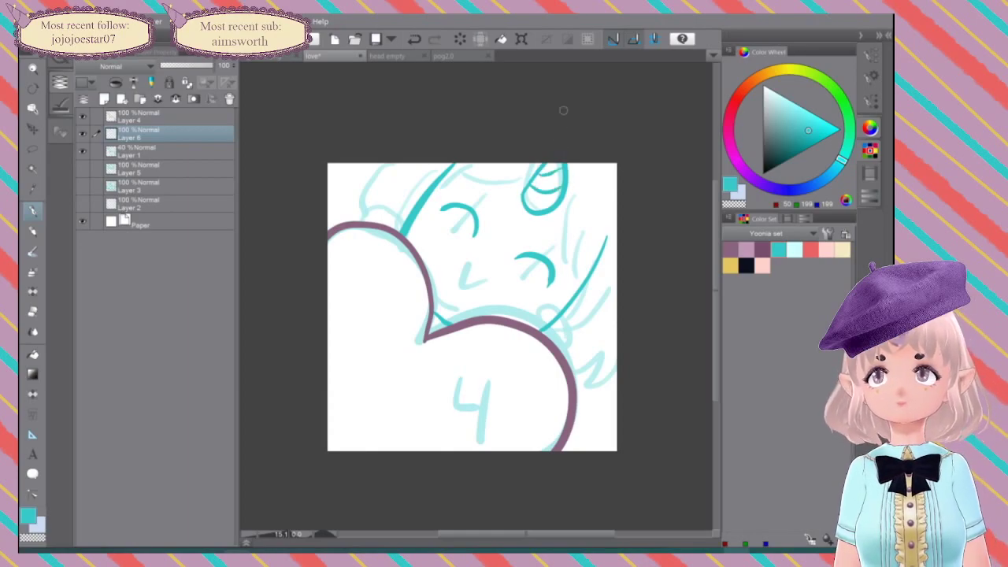
key(ctrl+z)
key(ctrl+z)
key(ctrl+z)
key(ctrl+z)
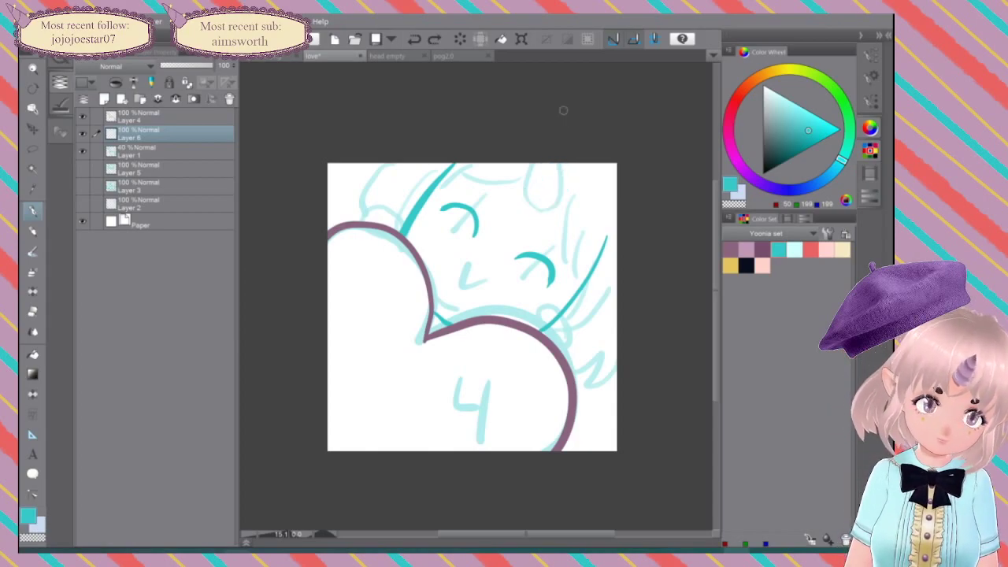
Step: Try to outline the horn without stripes and add a small curved mouth below the eyes
mouse_move(523, 195)
mouse_down()
mouse_move(557, 208)
mouse_move(561, 151)
mouse_move(523, 195)
mouse_up()
drag(539, 162, 553, 138)
key(ctrl+z)
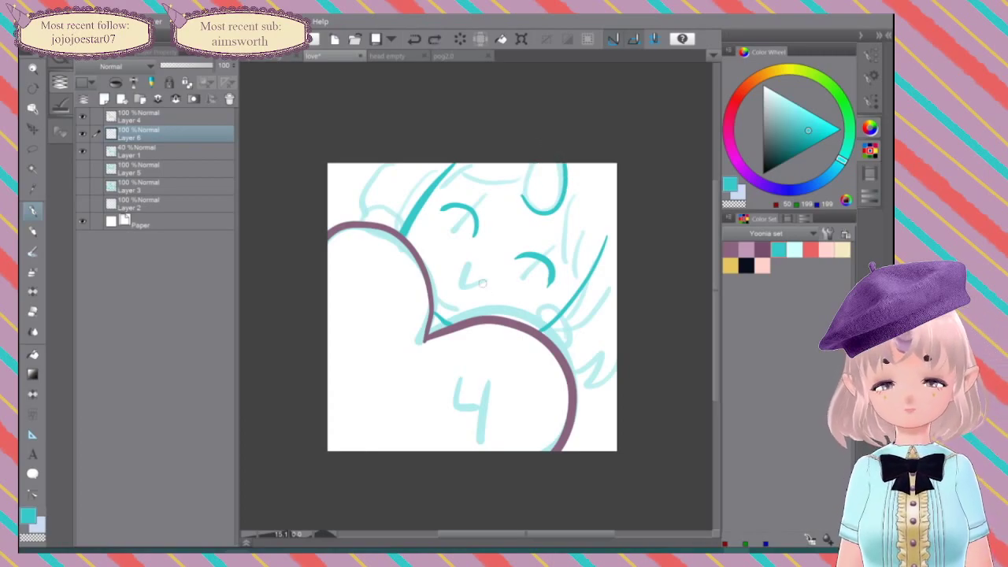
drag(522, 200, 534, 163)
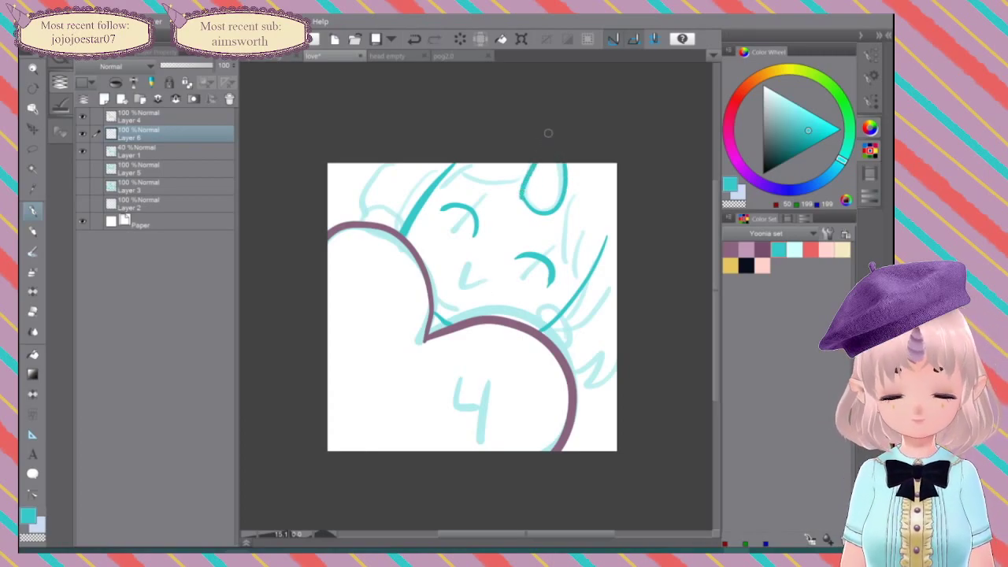
mouse_move(462, 266)
mouse_down()
mouse_move(459, 279)
mouse_move(487, 285)
mouse_up()
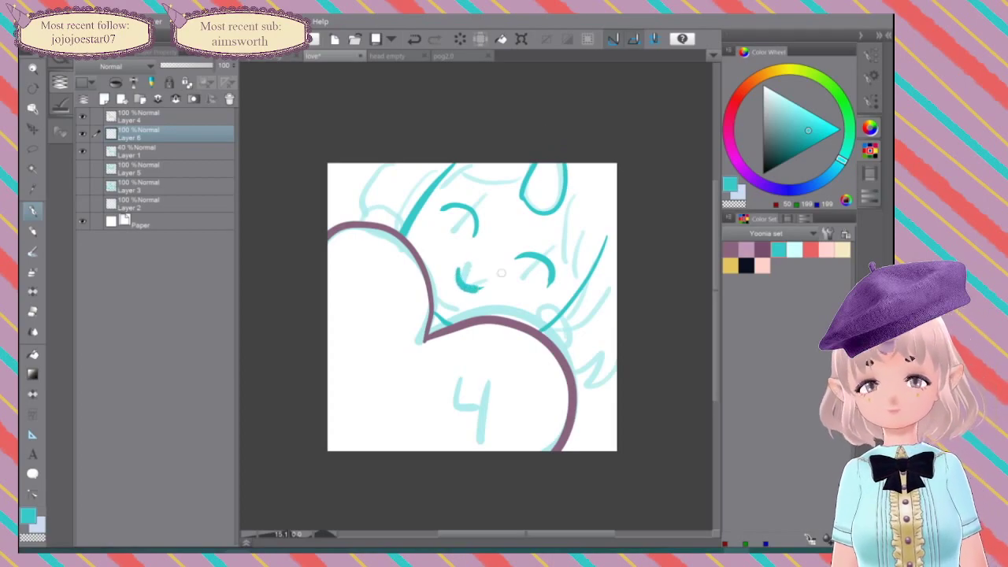
Step: Undo the mouth, horn and closed eyes, and redraw a narrower U-shaped horn on the forehead
key(ctrl+z)
key(ctrl+z)
key(ctrl+z)
key(ctrl+z)
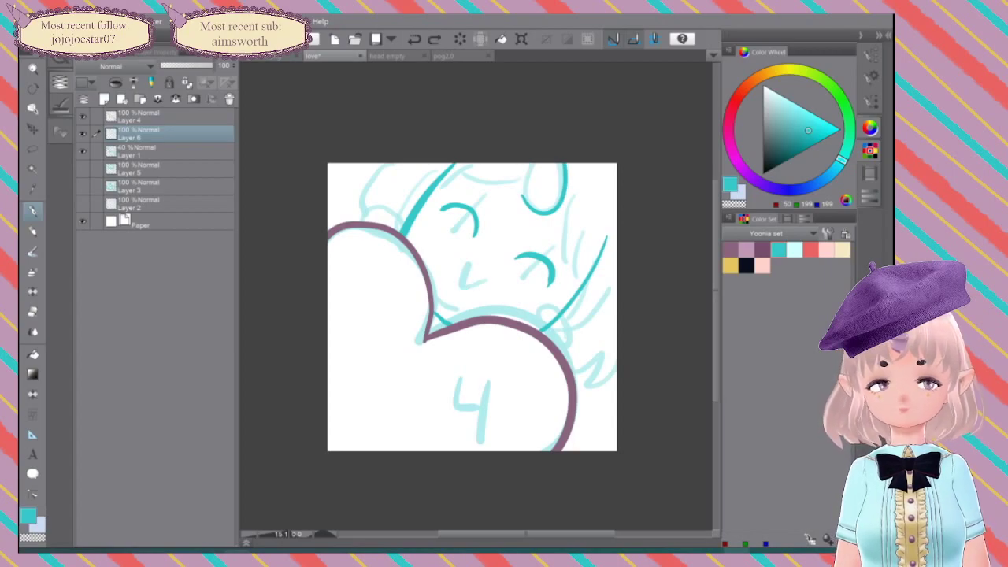
mouse_move(546, 196)
mouse_down()
mouse_move(527, 181)
mouse_move(539, 167)
mouse_move(533, 209)
mouse_move(559, 165)
mouse_up()
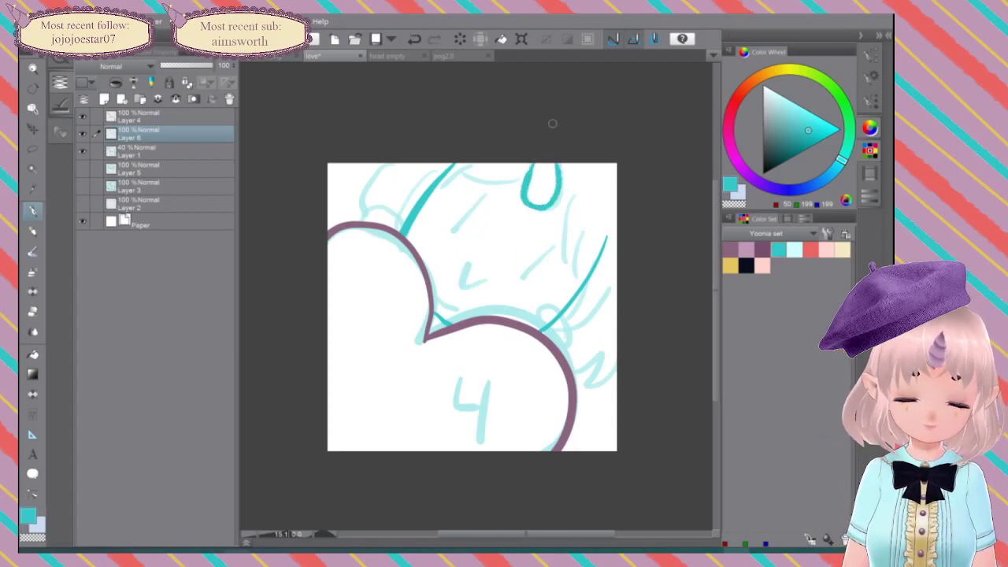
Step: Try to sketch a round left eye, with the canvas rotated so the face is upright
mouse_move(480, 224)
mouse_down()
mouse_move(464, 192)
mouse_move(435, 221)
mouse_move(445, 239)
mouse_move(465, 239)
mouse_move(475, 207)
mouse_move(461, 199)
mouse_move(428, 208)
mouse_move(433, 231)
mouse_move(469, 246)
mouse_up()
key(ctrl+z)
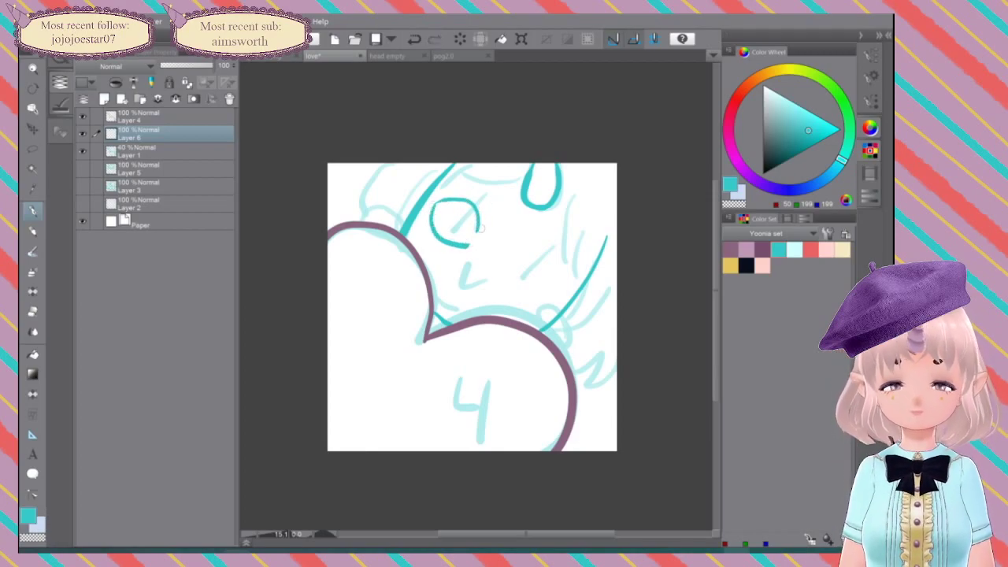
key(ctrl+z)
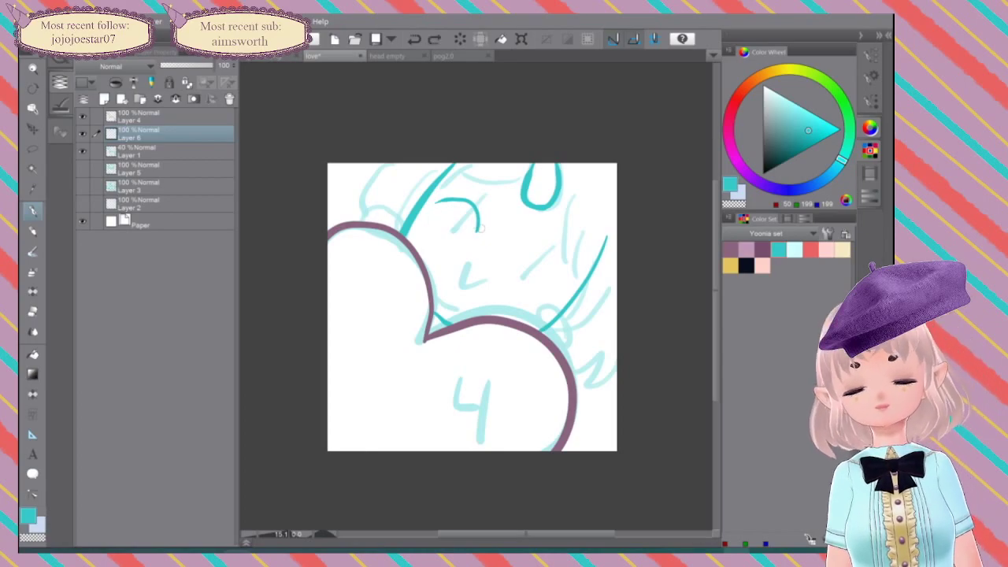
drag(552, 252, 548, 246)
drag(512, 276, 496, 262)
scroll(528, 281, up, 3)
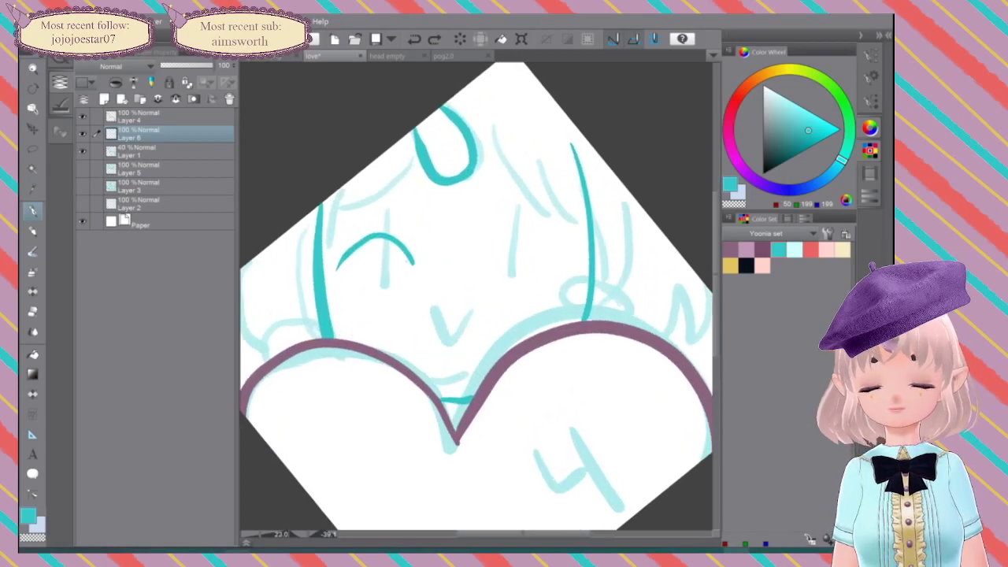
key(ctrl+z)
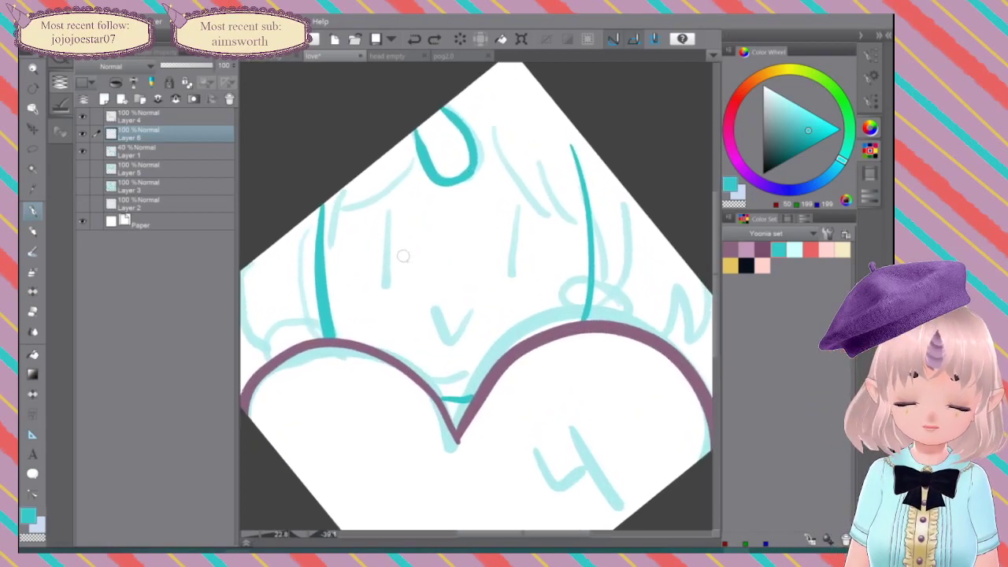
Step: Try to sketch large round eyes on both sides of the face, with a vertical centre guide line between them
mouse_move(407, 254)
mouse_down()
mouse_move(381, 224)
mouse_move(342, 272)
mouse_move(353, 288)
mouse_move(379, 291)
mouse_move(359, 301)
mouse_move(405, 288)
mouse_up()
mouse_move(377, 230)
mouse_down()
mouse_move(359, 260)
mouse_move(382, 294)
mouse_move(406, 260)
mouse_move(401, 239)
mouse_up()
mouse_move(485, 254)
mouse_down()
mouse_move(526, 214)
mouse_move(558, 237)
mouse_move(569, 268)
mouse_move(564, 283)
mouse_move(495, 292)
mouse_up()
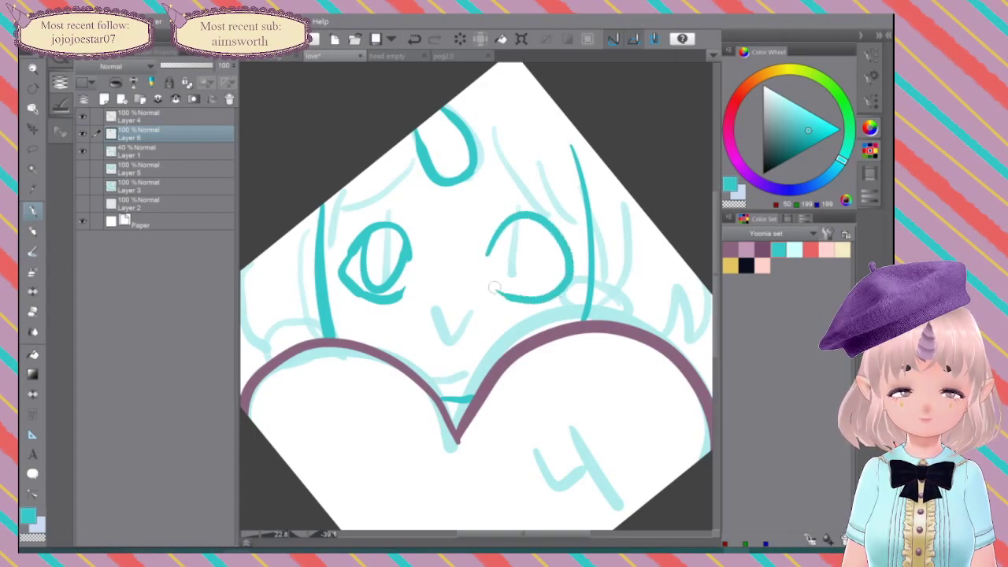
drag(448, 196, 443, 367)
drag(426, 272, 459, 266)
mouse_move(542, 223)
mouse_down()
mouse_move(536, 282)
mouse_move(520, 291)
mouse_move(498, 272)
mouse_move(498, 236)
mouse_up()
key(ctrl+z)
key(ctrl+z)
key(ctrl+z)
key(ctrl+z)
key(ctrl+z)
key(ctrl+z)
key(ctrl+z)
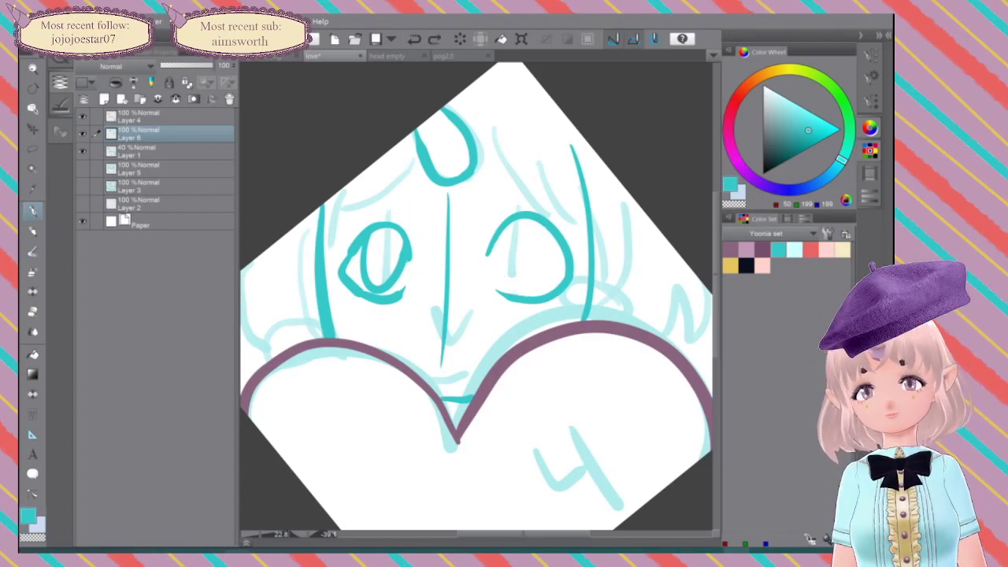
key(ctrl+z)
key(ctrl+z)
key(ctrl+z)
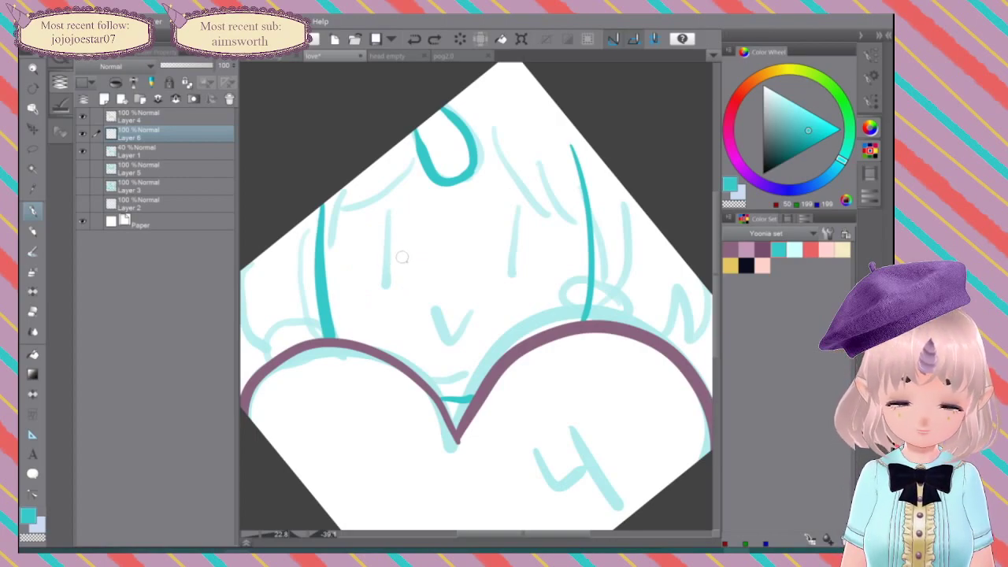
Step: Sketch large round eyes with oval irises on either side of a centre cross guide, and a curved smile below them
drag(452, 214, 448, 340)
mouse_move(424, 274)
mouse_down()
mouse_move(471, 272)
mouse_move(405, 253)
mouse_move(398, 230)
mouse_move(372, 216)
mouse_move(337, 254)
mouse_move(346, 299)
mouse_move(387, 307)
mouse_move(406, 285)
mouse_up()
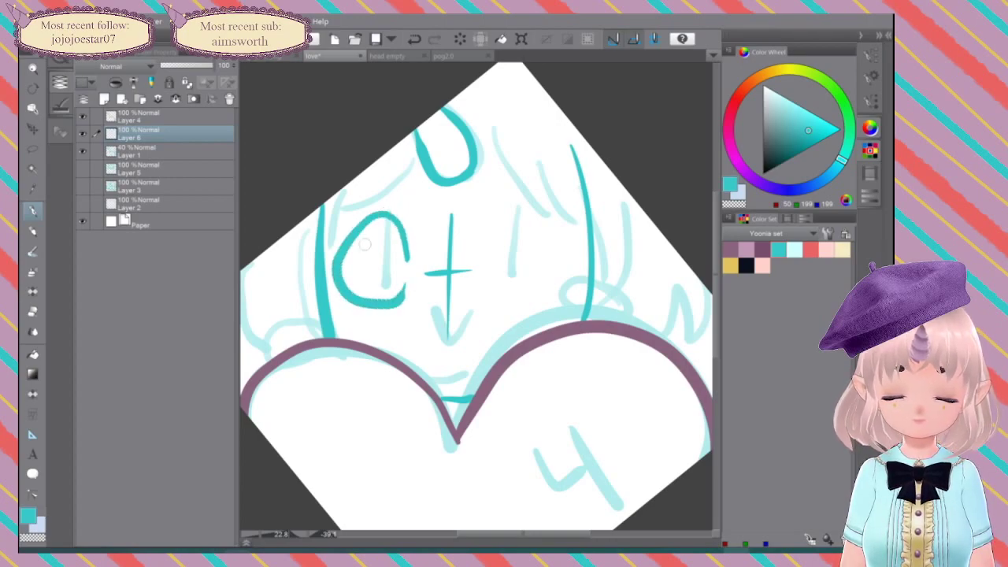
mouse_move(364, 228)
mouse_down()
mouse_move(363, 284)
mouse_move(379, 288)
mouse_move(400, 239)
mouse_up()
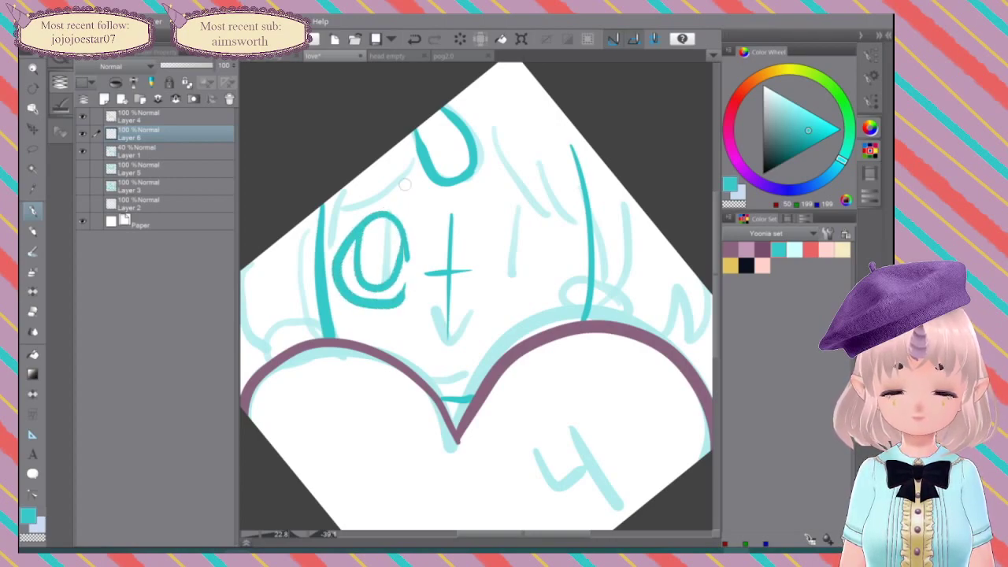
mouse_move(486, 253)
mouse_down()
mouse_move(523, 212)
mouse_move(548, 230)
mouse_move(559, 267)
mouse_move(549, 289)
mouse_move(526, 296)
mouse_move(499, 297)
mouse_move(488, 269)
mouse_up()
mouse_move(504, 228)
mouse_down()
mouse_move(512, 282)
mouse_move(538, 230)
mouse_up()
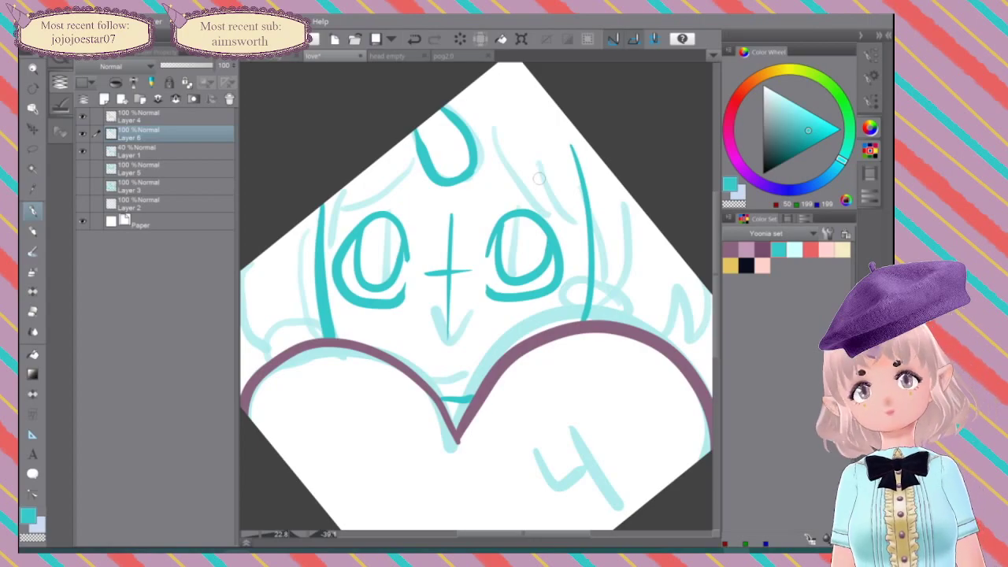
mouse_move(591, 274)
mouse_down()
mouse_move(497, 274)
mouse_move(582, 274)
mouse_up()
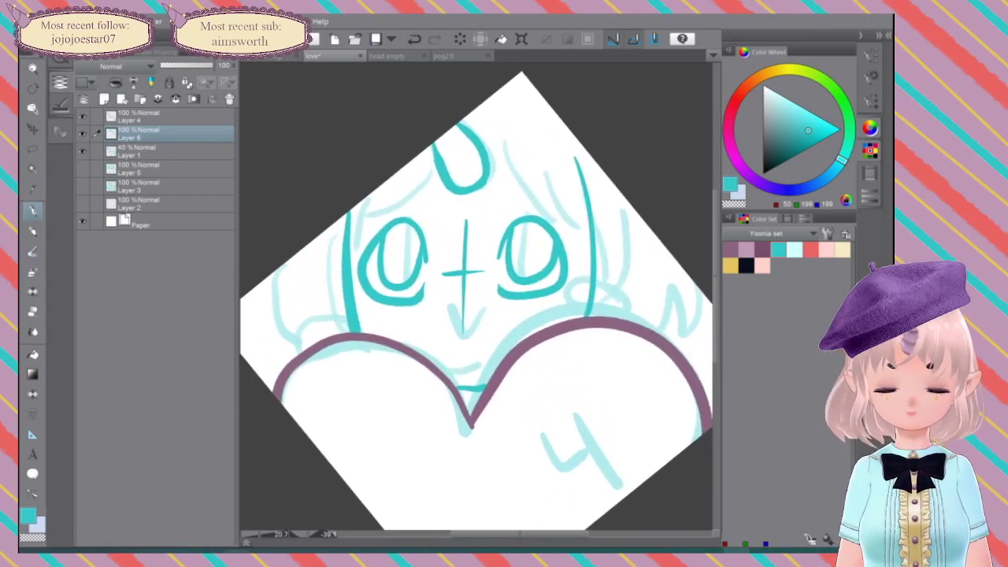
mouse_move(433, 326)
mouse_down()
mouse_move(465, 336)
mouse_move(499, 323)
mouse_up()
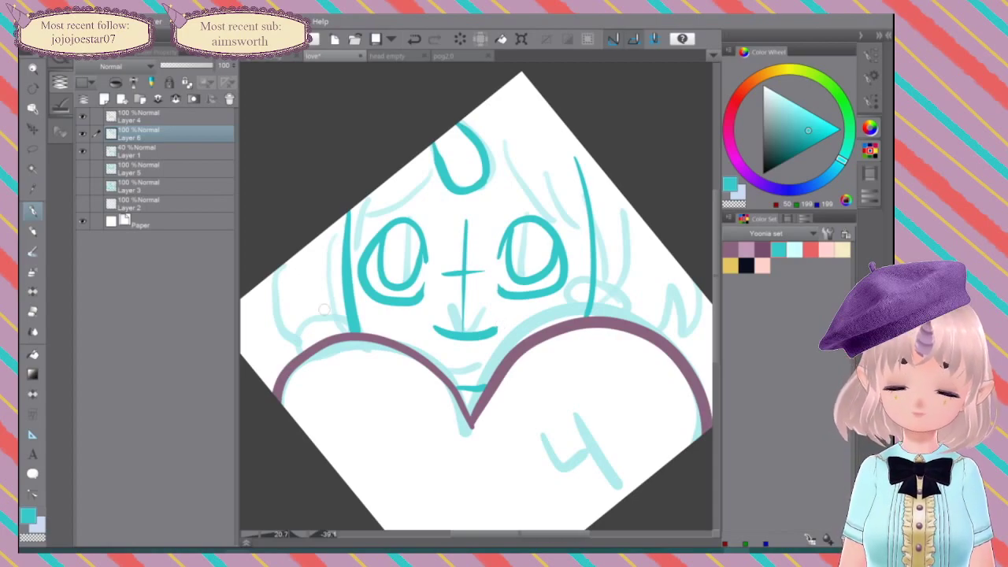
Step: Sketch the long hair locks on both sides of the face and small rounded hands over the heart's upper edges
drag(308, 243, 293, 352)
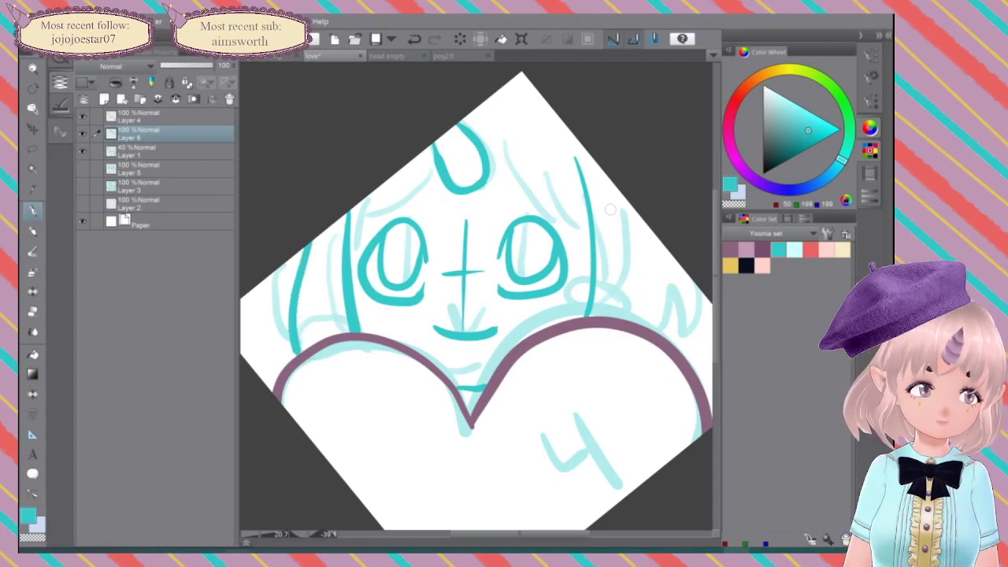
drag(630, 204, 646, 323)
mouse_move(634, 223)
mouse_down()
mouse_move(648, 227)
mouse_move(649, 281)
mouse_up()
mouse_move(301, 255)
mouse_down()
mouse_move(280, 268)
mouse_move(293, 295)
mouse_move(263, 285)
mouse_move(249, 350)
mouse_up()
drag(248, 347, 257, 376)
drag(668, 258, 688, 273)
mouse_move(683, 275)
mouse_down()
mouse_move(696, 345)
mouse_move(685, 356)
mouse_up()
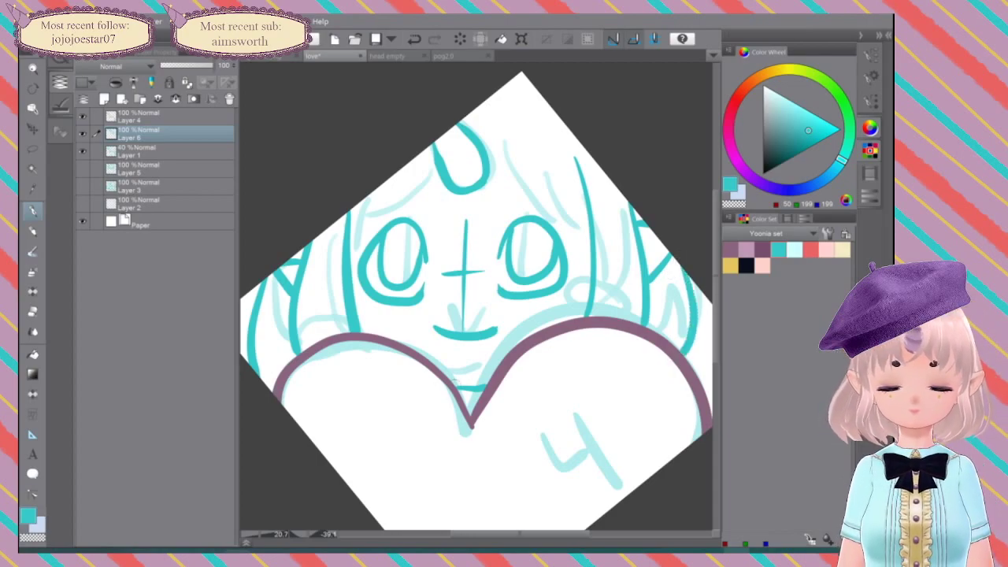
mouse_move(318, 342)
mouse_down()
mouse_move(325, 326)
mouse_move(267, 364)
mouse_move(281, 369)
mouse_up()
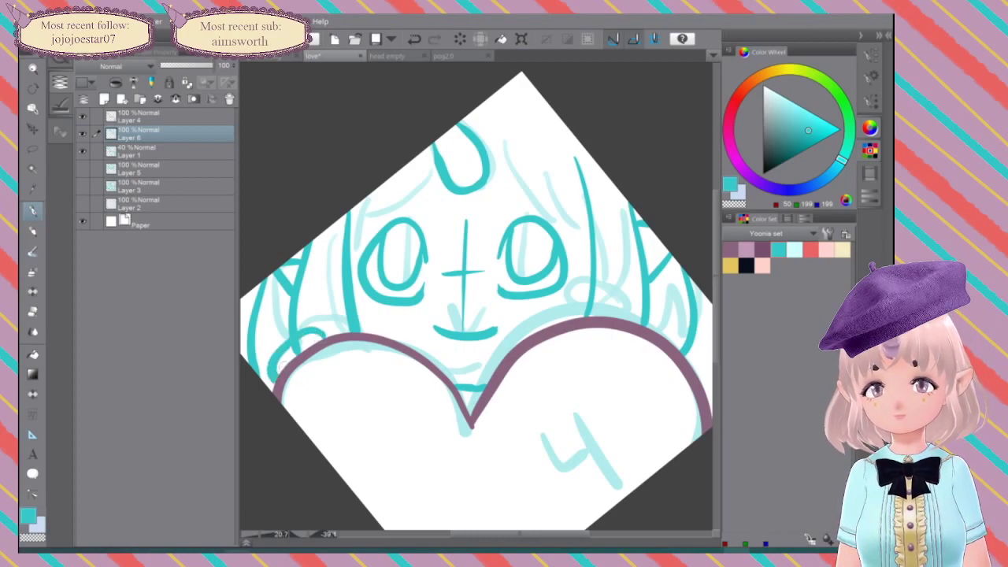
mouse_move(635, 322)
mouse_down()
mouse_move(620, 312)
mouse_move(681, 336)
mouse_move(685, 350)
mouse_up()
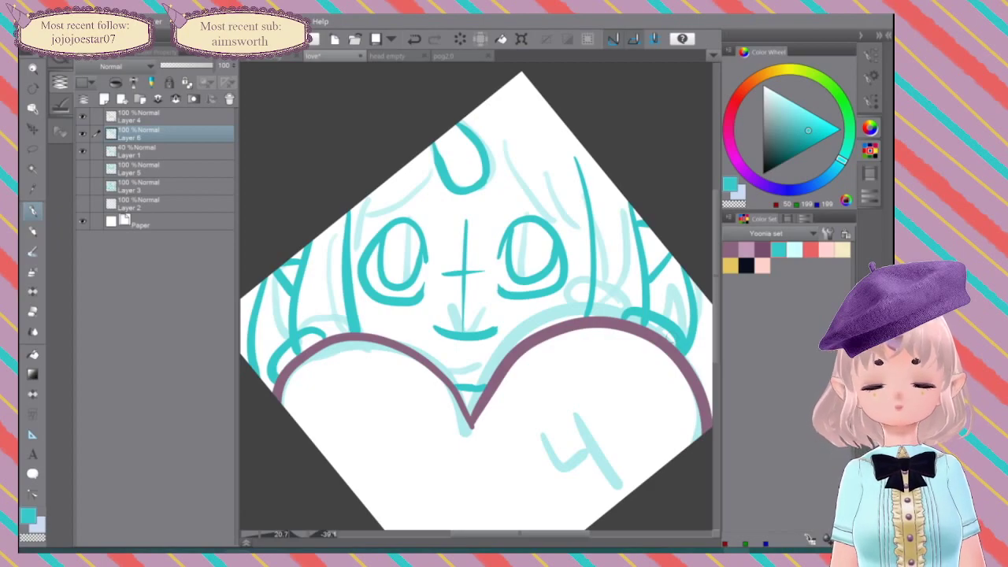
Step: Sketch a jagged fringe on both sides of the horn and hide the rough sketch on Layer 1
mouse_move(493, 136)
mouse_down()
mouse_move(500, 189)
mouse_move(513, 201)
mouse_move(519, 162)
mouse_move(530, 186)
mouse_move(557, 190)
mouse_move(558, 216)
mouse_move(562, 171)
mouse_move(570, 247)
mouse_move(591, 211)
mouse_up()
drag(436, 167, 387, 218)
drag(393, 178, 352, 250)
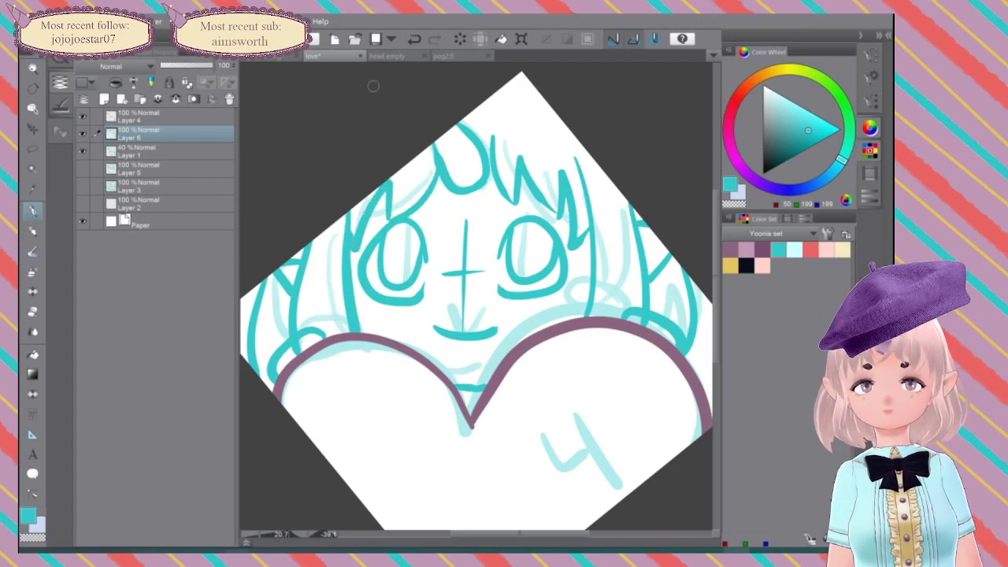
scroll(605, 298, down, 4)
scroll(624, 323, down, 3)
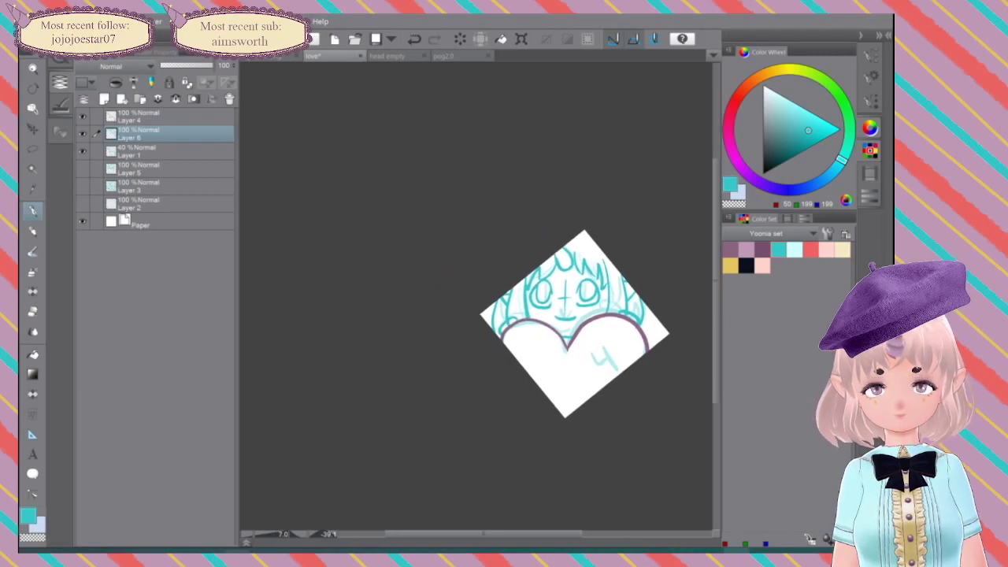
click(83, 150)
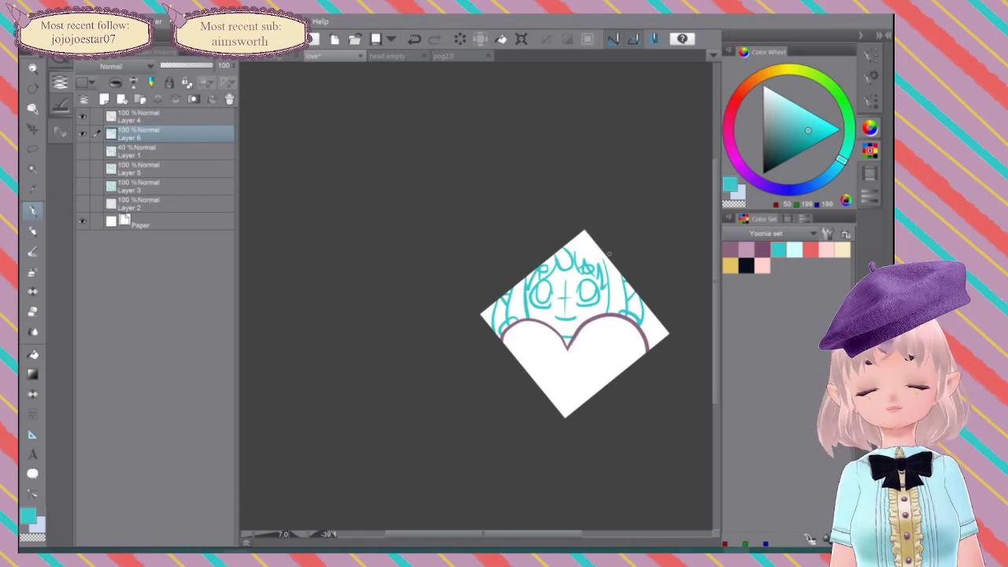
Step: Erase both rounded hands and redraw them as scalloped, puffy shapes with fingertips hooked over the heart's edges
scroll(609, 255, up, 4)
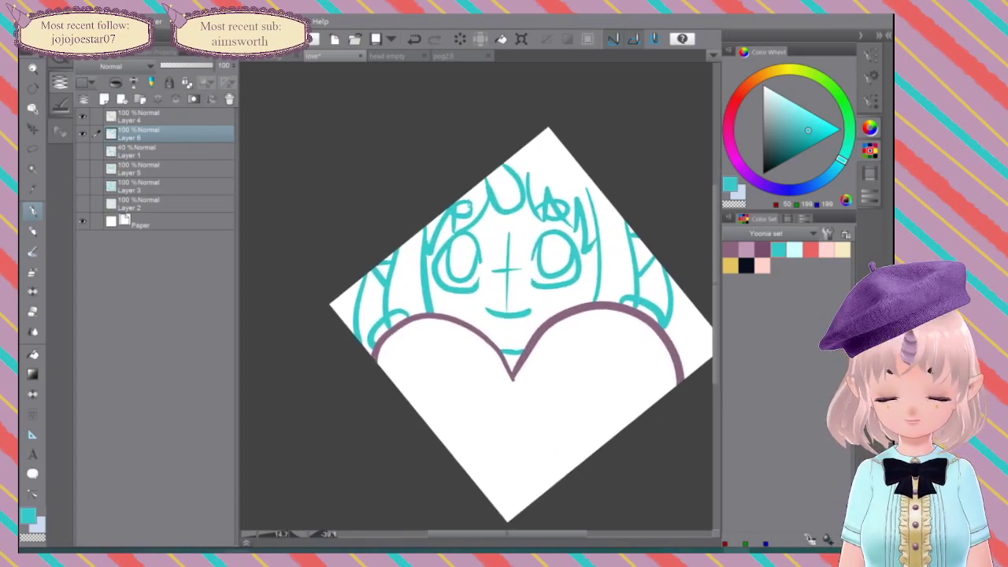
mouse_move(382, 339)
mouse_down()
mouse_move(390, 347)
mouse_move(398, 330)
mouse_move(386, 331)
mouse_move(425, 351)
mouse_up()
mouse_move(613, 298)
mouse_down()
mouse_move(642, 304)
mouse_move(668, 337)
mouse_up()
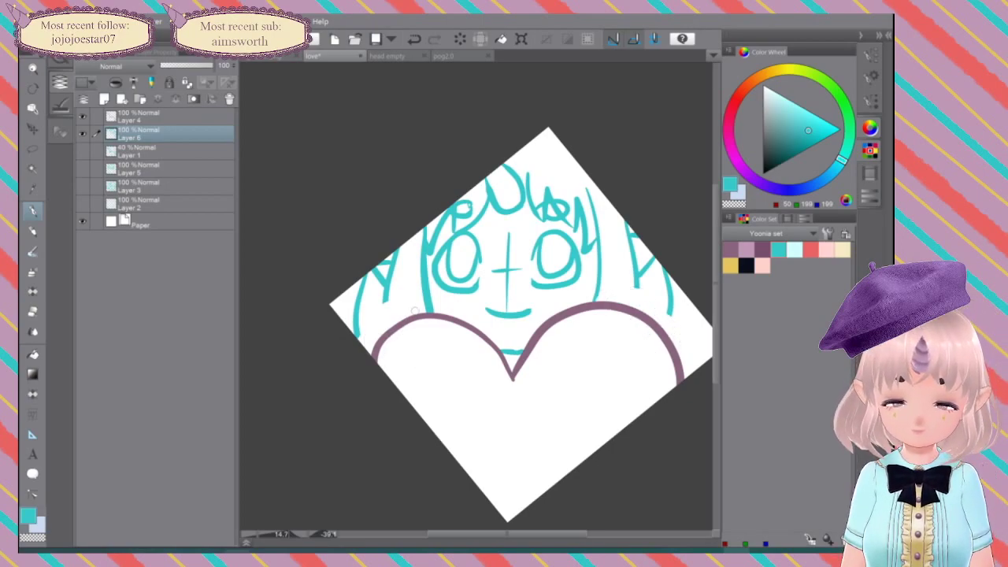
mouse_move(415, 303)
mouse_down()
mouse_move(392, 297)
mouse_move(372, 309)
mouse_move(356, 350)
mouse_move(411, 325)
mouse_move(378, 350)
mouse_up()
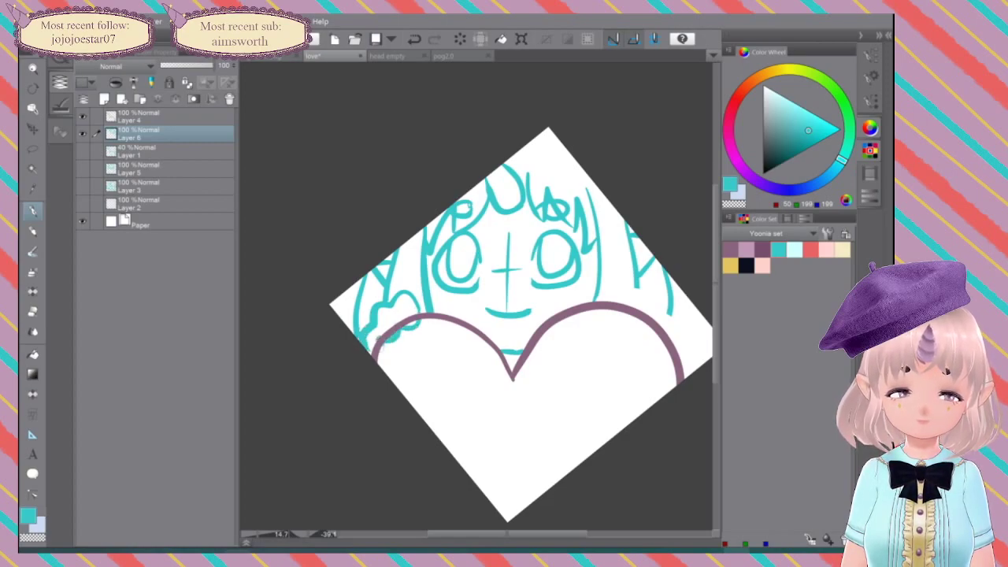
mouse_move(614, 295)
mouse_down()
mouse_move(624, 269)
mouse_move(655, 292)
mouse_move(673, 331)
mouse_up()
drag(608, 311, 655, 331)
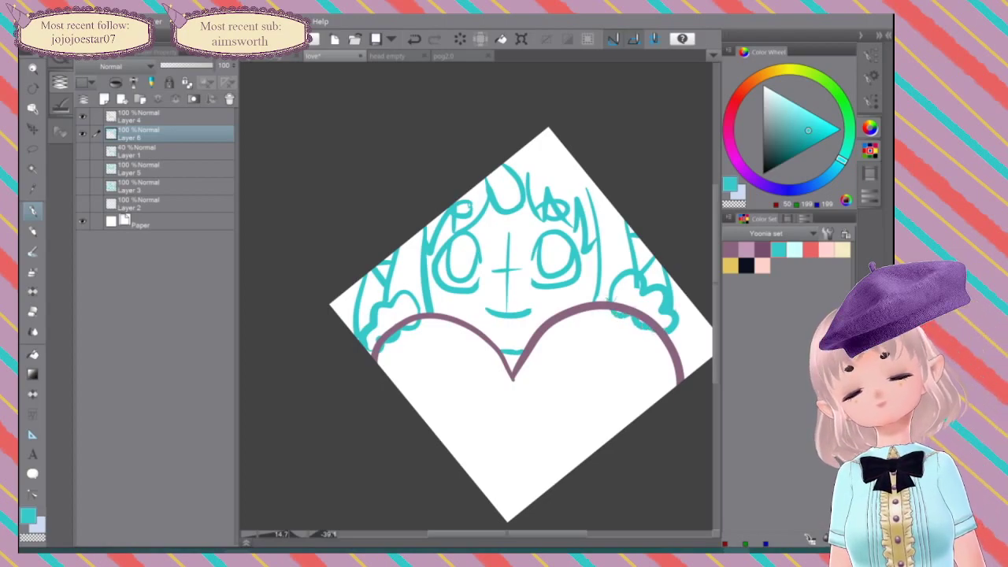
scroll(622, 317, down, 3)
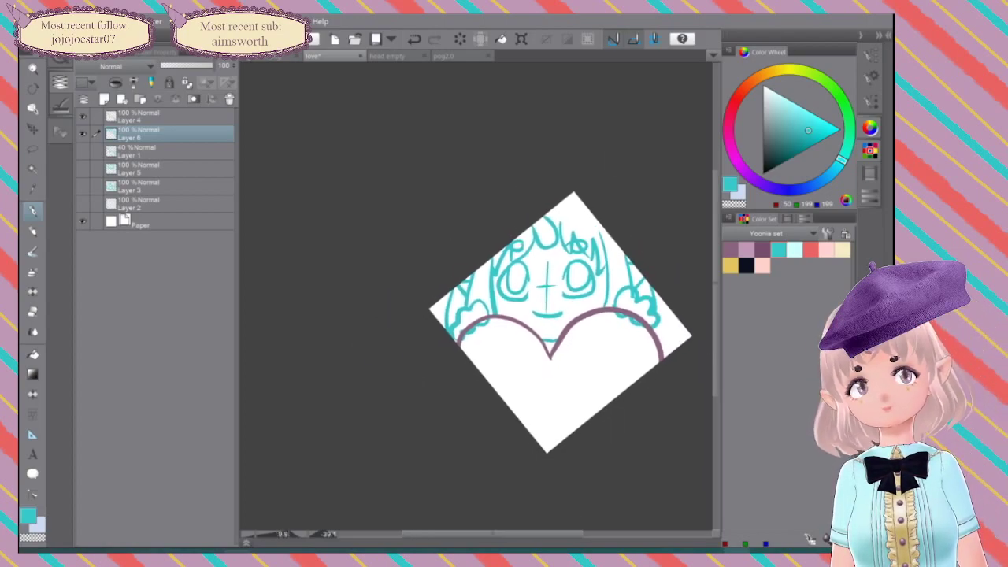
scroll(606, 312, up, 3)
scroll(614, 293, up, 2)
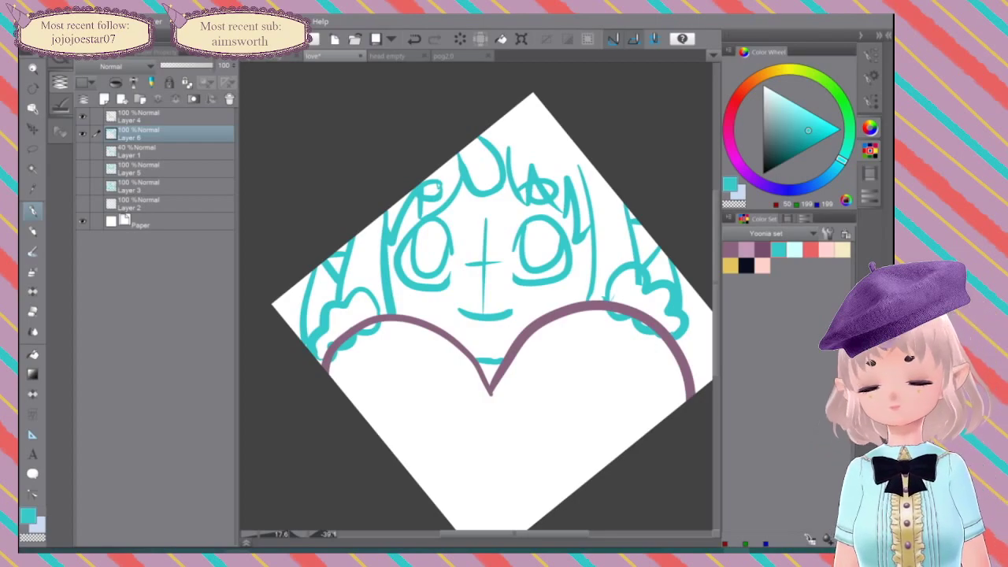
Step: Make Layer 4 active and choose the muted purple from the Yoonia set for inking
click(129, 120)
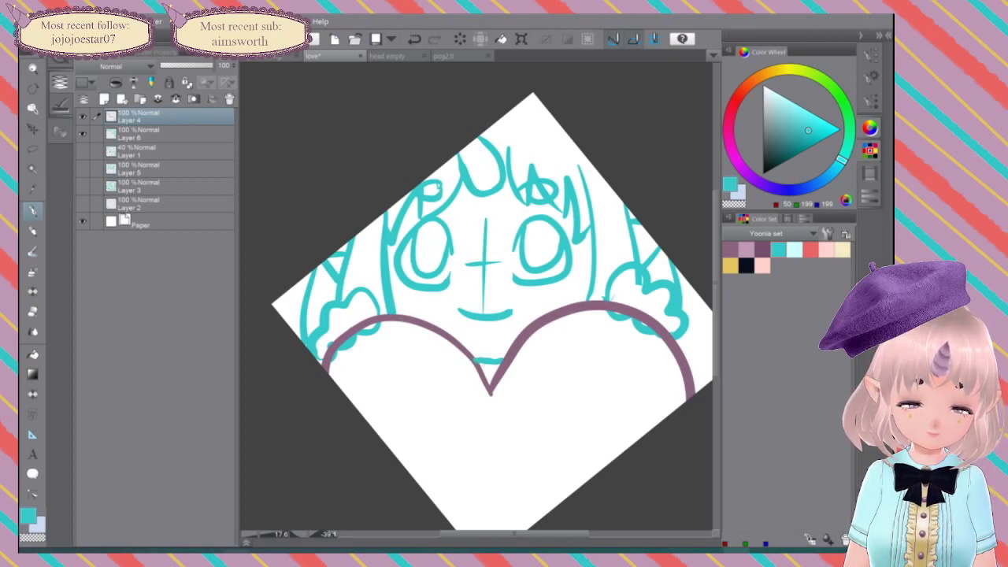
key(ctrl+z)
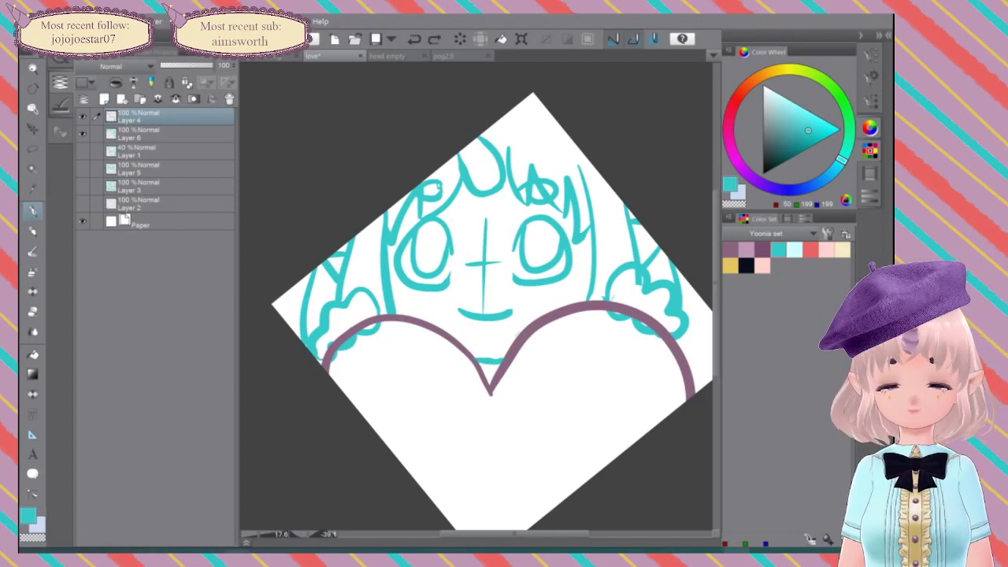
click(731, 249)
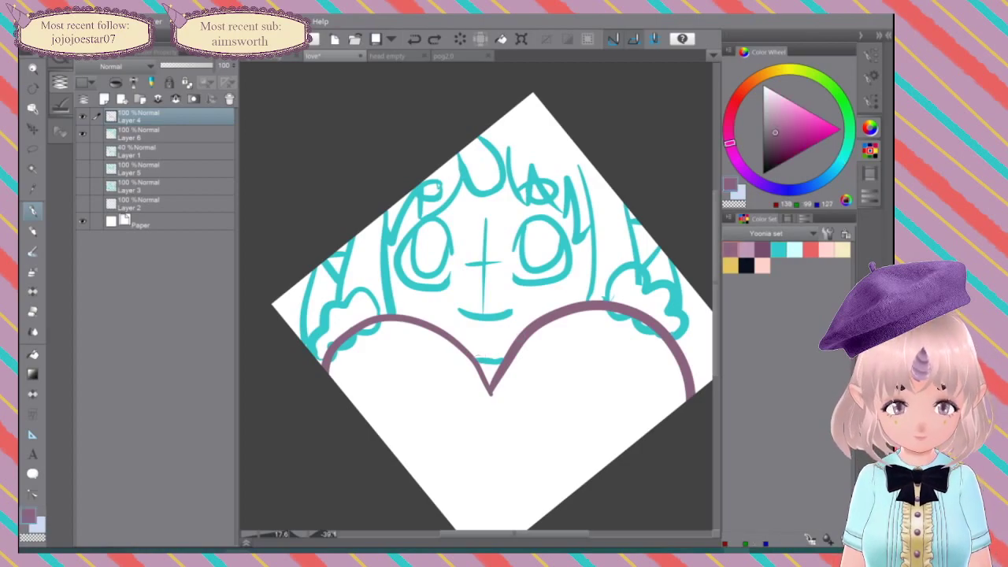
Step: Try to ink the short chin line across the heart's notch in purple
drag(476, 359, 502, 363)
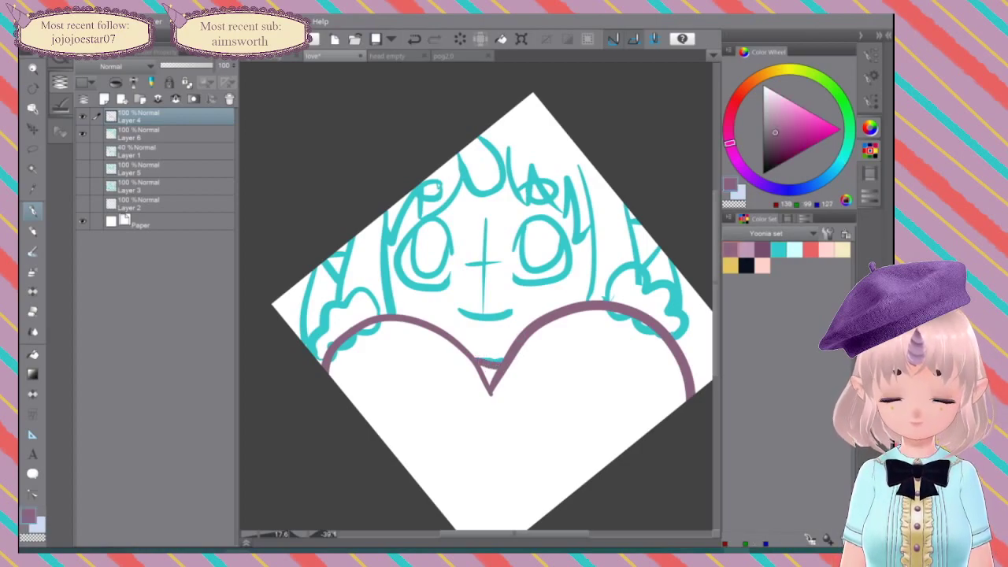
key(ctrl+z)
drag(476, 359, 502, 362)
key(ctrl+z)
drag(476, 359, 505, 361)
key(ctrl+z)
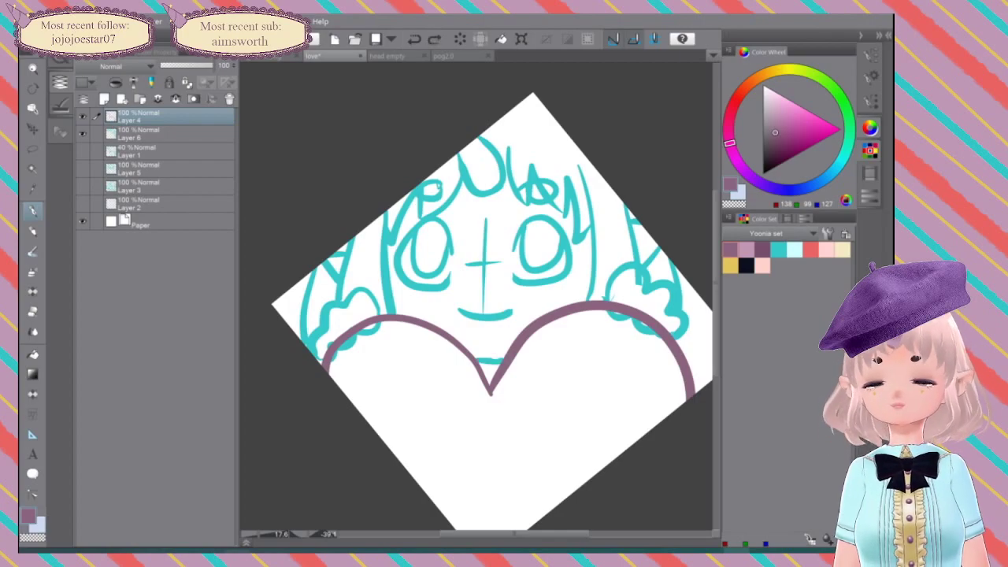
Step: Ink the chin line in purple over the teal sketch so it bridges both sides of the heart's notch
scroll(527, 321, up, 4)
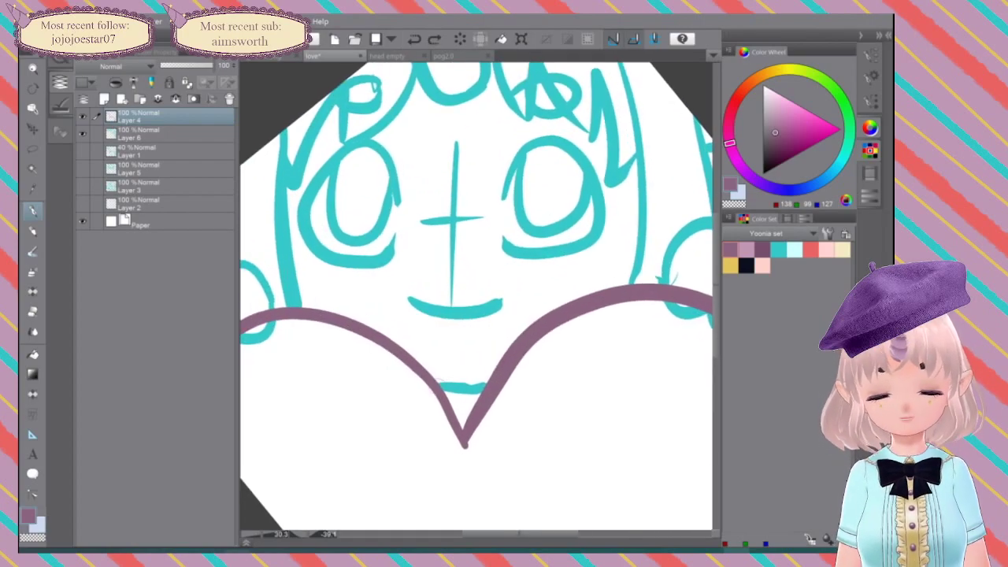
drag(435, 385, 491, 380)
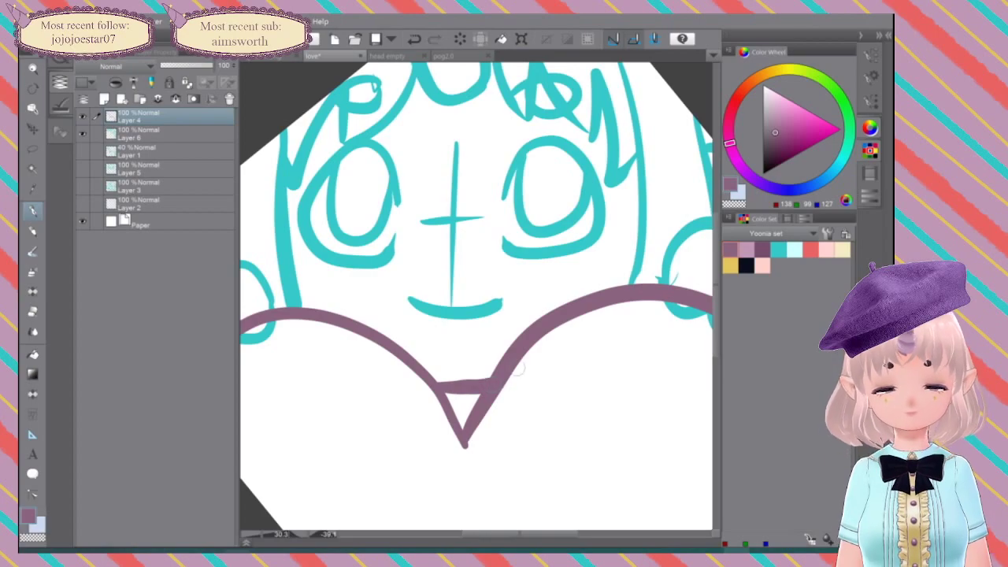
scroll(520, 369, down, 3)
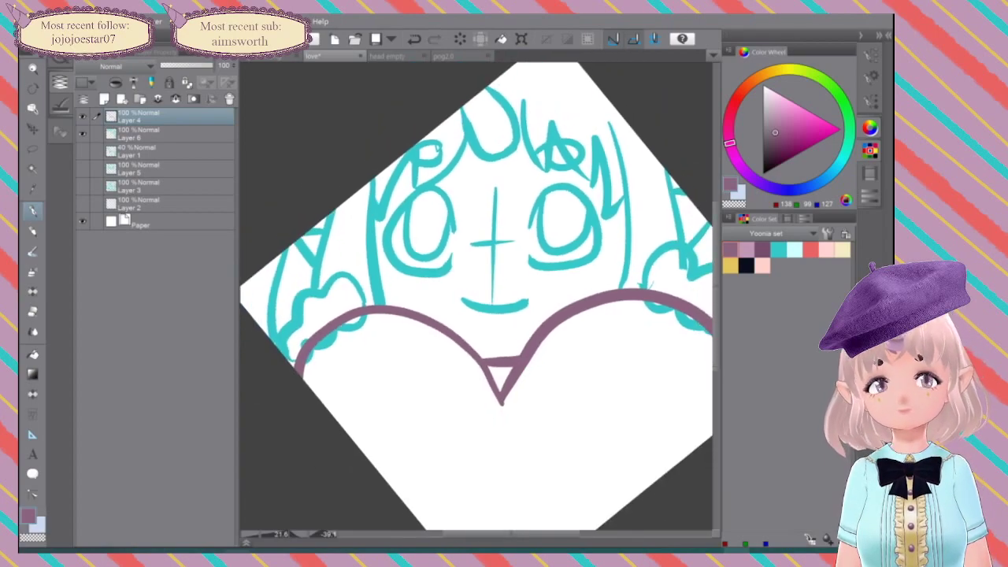
Step: Ink the U-shaped horn on the forehead in purple, with curved stripes across it
scroll(520, 369, up, 1)
mouse_move(476, 210)
mouse_down()
mouse_move(521, 193)
mouse_move(490, 135)
mouse_up()
drag(482, 206, 465, 144)
drag(474, 182, 504, 143)
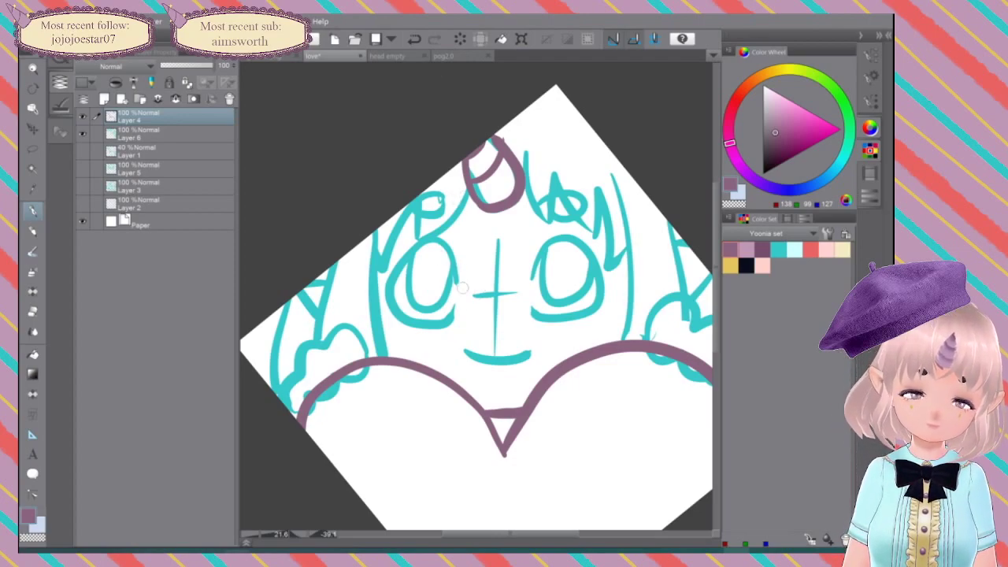
Step: Try to ink the left eye's upper lash arc and outer contour in purple over the teal sketch
mouse_move(462, 276)
mouse_down()
mouse_move(434, 238)
mouse_move(398, 252)
mouse_move(382, 290)
mouse_up()
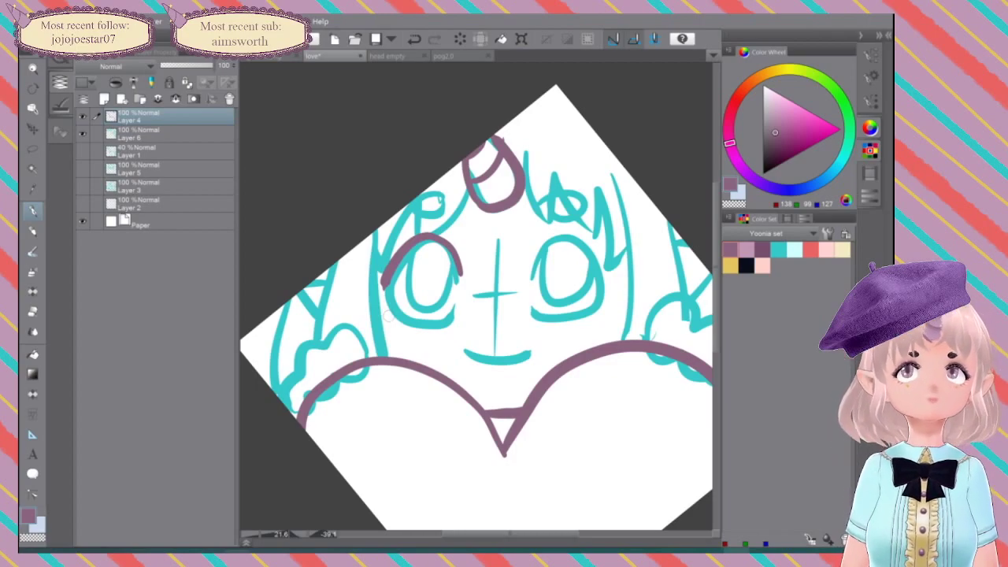
mouse_move(381, 285)
mouse_down()
mouse_move(389, 309)
mouse_move(418, 319)
mouse_up()
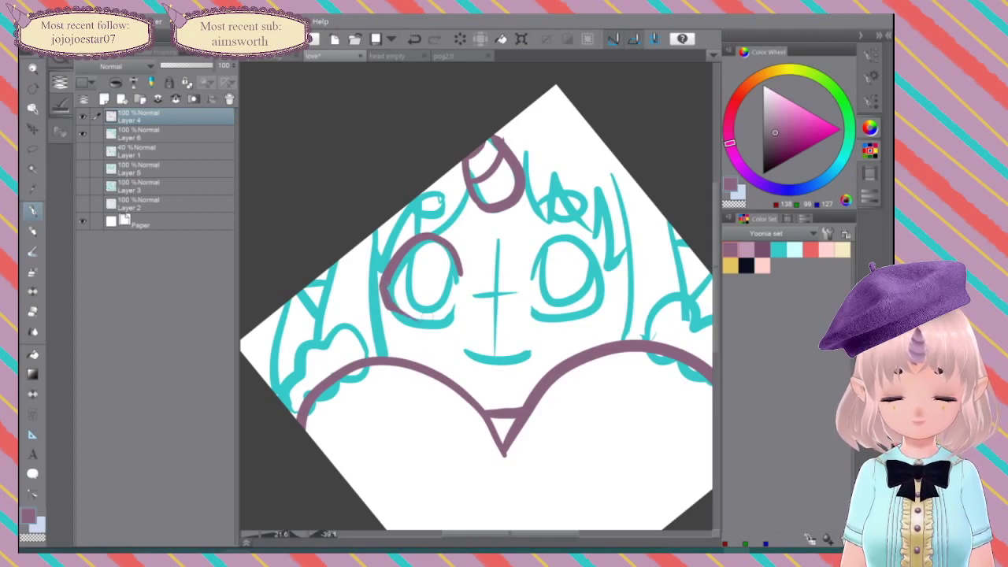
key(ctrl+z)
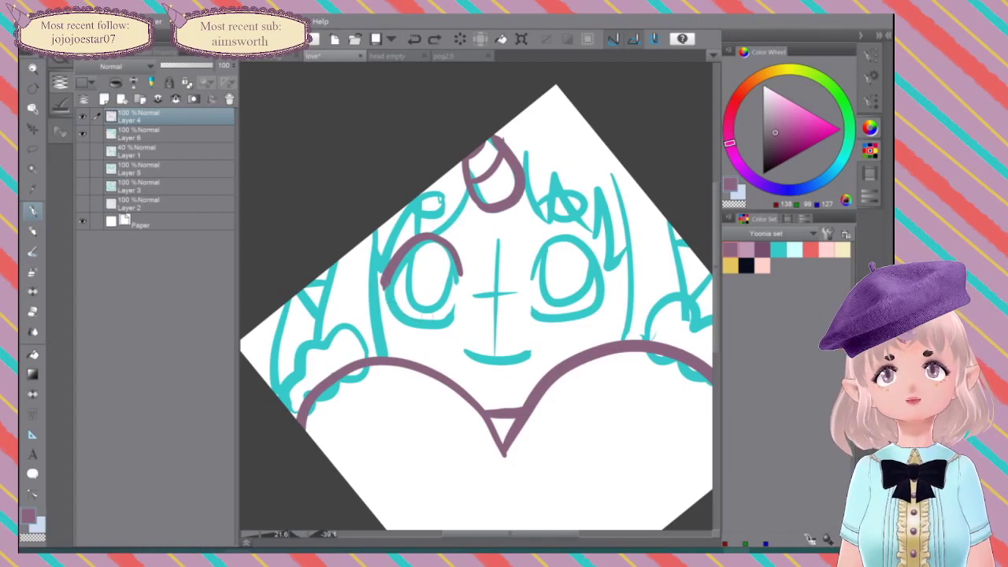
mouse_move(383, 285)
mouse_down()
mouse_move(387, 312)
mouse_move(405, 323)
mouse_move(449, 317)
mouse_up()
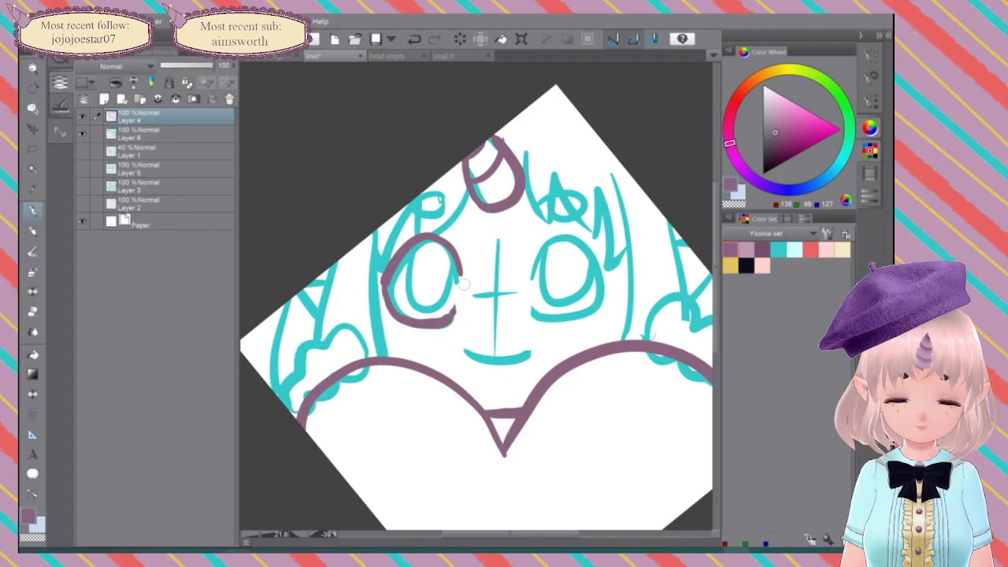
key(ctrl+z)
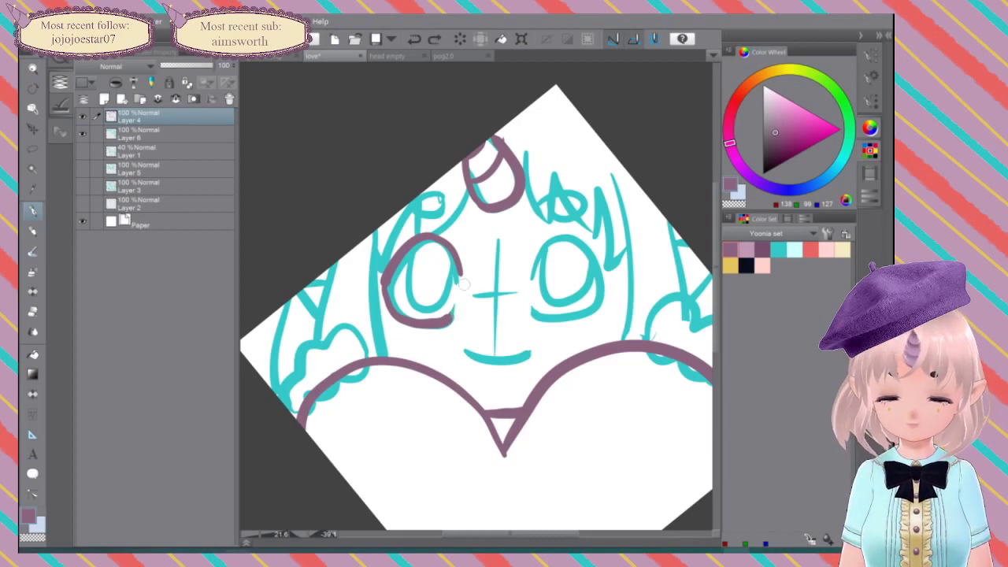
drag(388, 287, 394, 308)
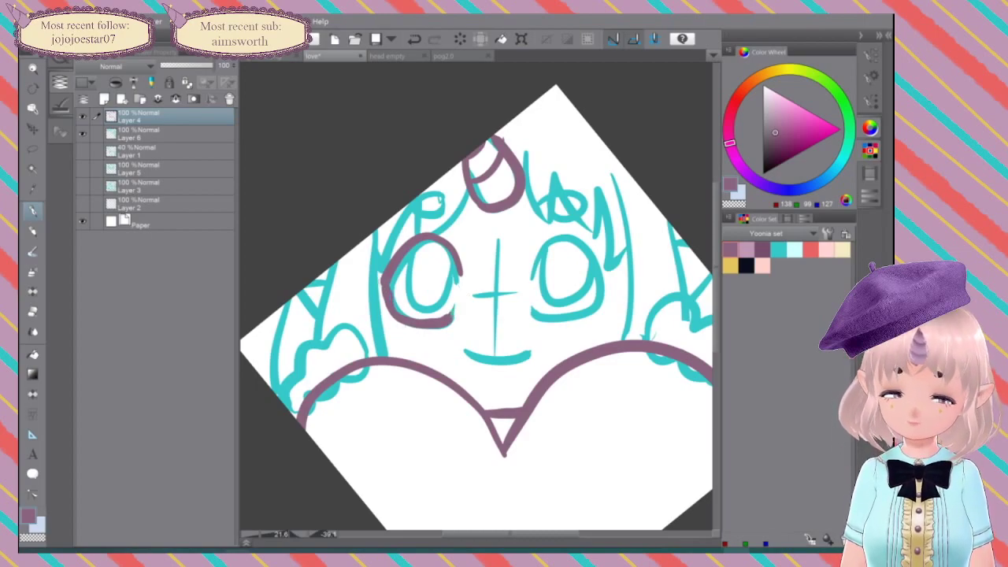
key(ctrl+z)
key(ctrl+z)
key(ctrl+z)
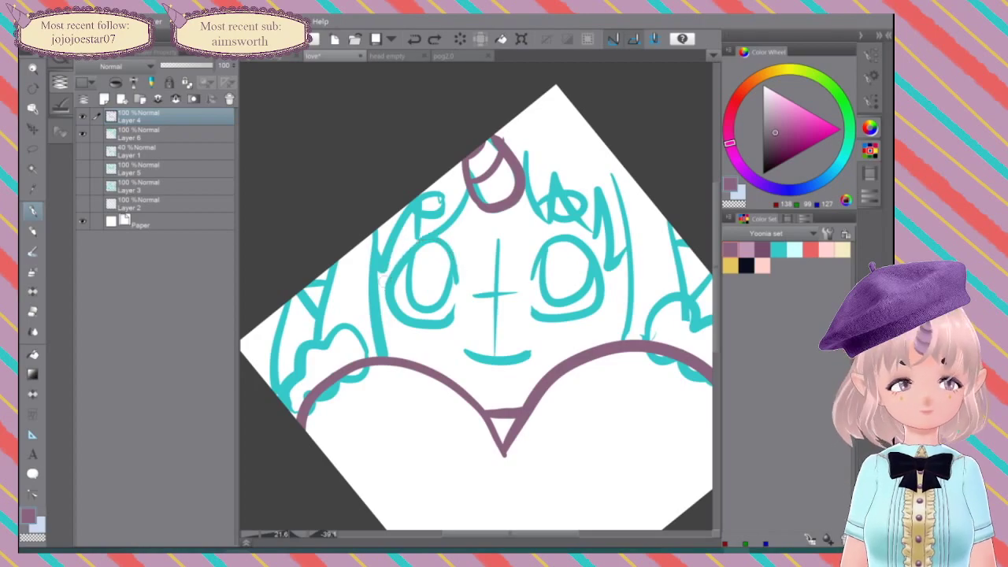
Step: Ink the left eye's upper lash arc and lower lid in purple with the G-pen at size 120, meeting at a pointed outer corner
click(870, 102)
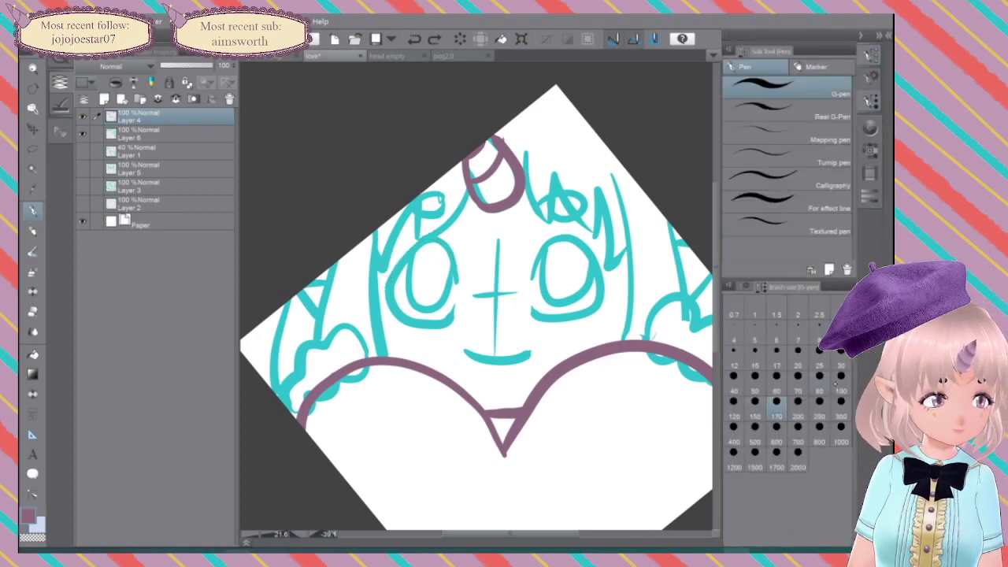
click(734, 404)
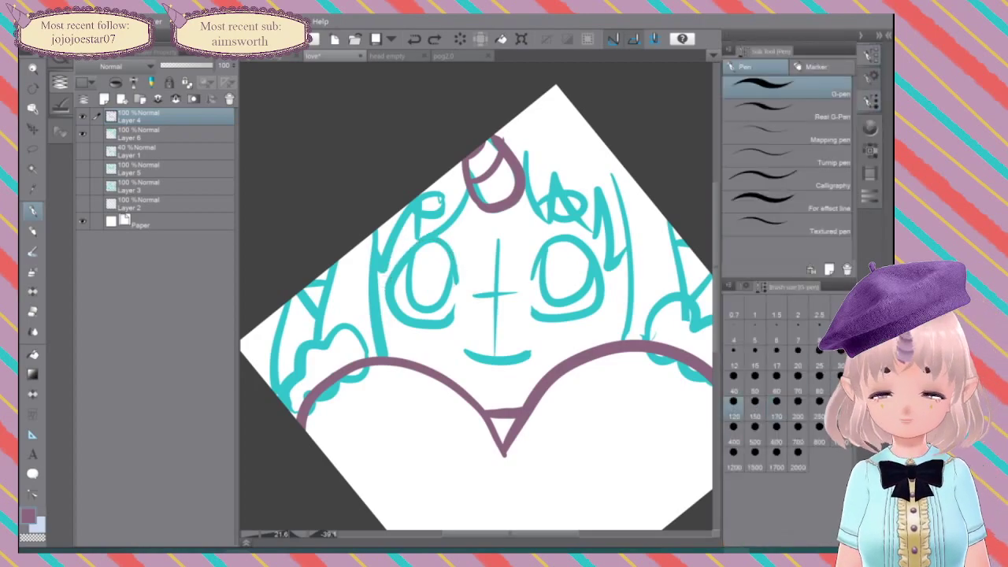
mouse_move(458, 284)
mouse_down()
mouse_move(450, 255)
mouse_move(431, 242)
mouse_move(386, 285)
mouse_move(393, 312)
mouse_move(415, 330)
mouse_move(434, 333)
mouse_move(457, 316)
mouse_up()
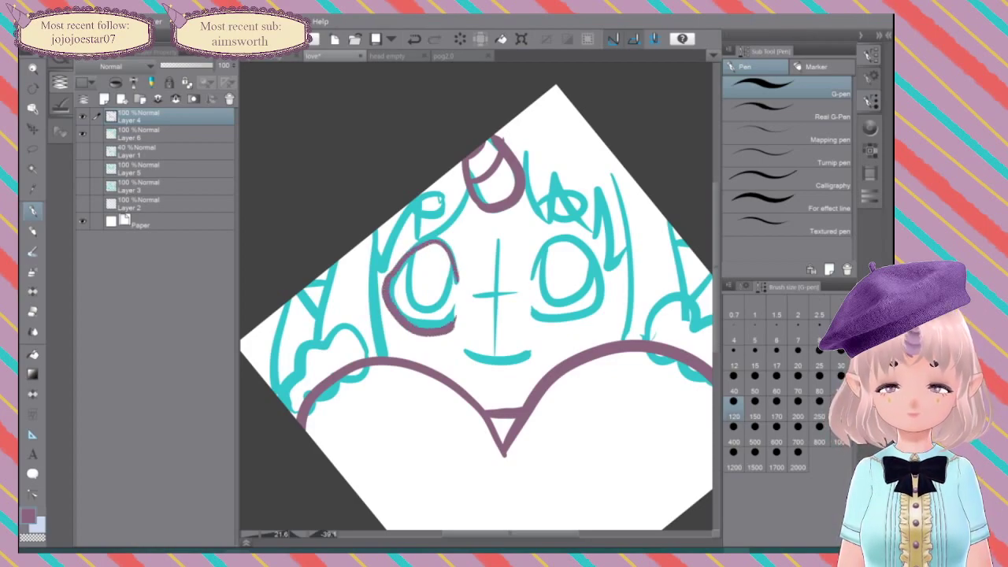
key(ctrl+z)
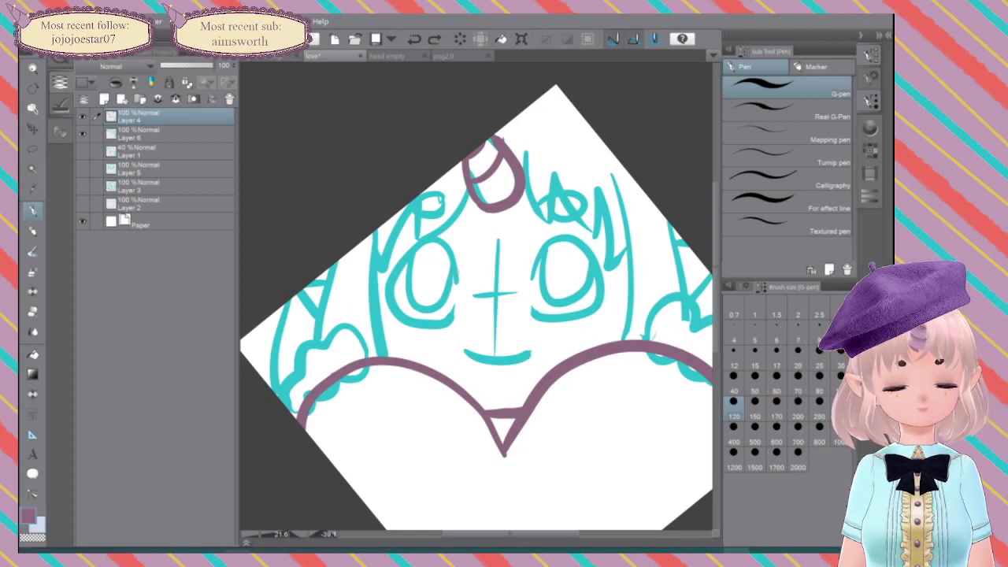
scroll(506, 289, up, 5)
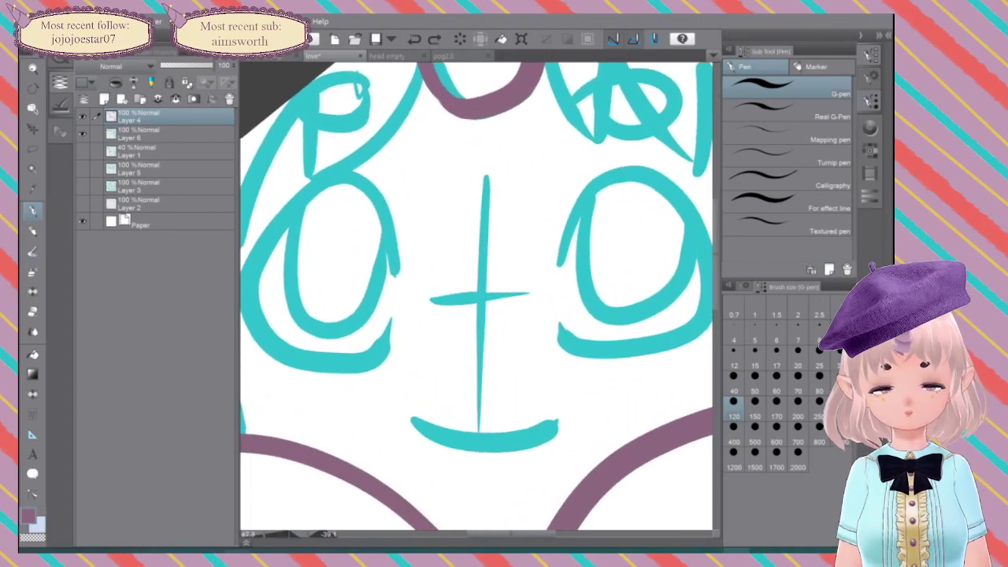
scroll(507, 289, down, 1)
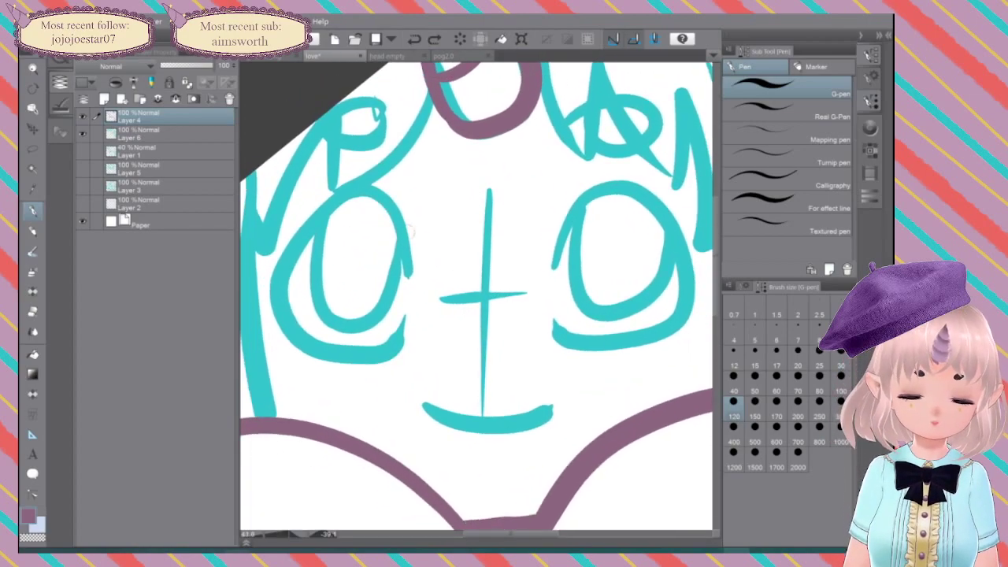
mouse_move(415, 270)
mouse_down()
mouse_move(390, 217)
mouse_move(351, 192)
mouse_move(297, 219)
mouse_move(264, 284)
mouse_up()
mouse_move(282, 246)
mouse_down()
mouse_move(265, 272)
mouse_move(267, 313)
mouse_move(306, 341)
mouse_move(360, 356)
mouse_move(405, 326)
mouse_up()
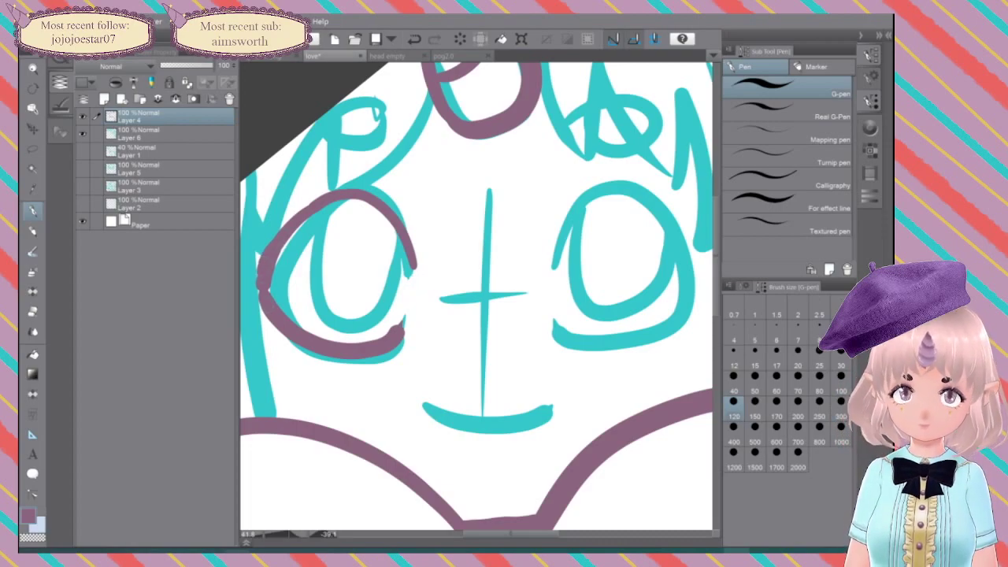
Step: Thin the left eye's outer corner and taper the lower lid's inner end with the Rough eraser at size 70
key(e)
click(798, 402)
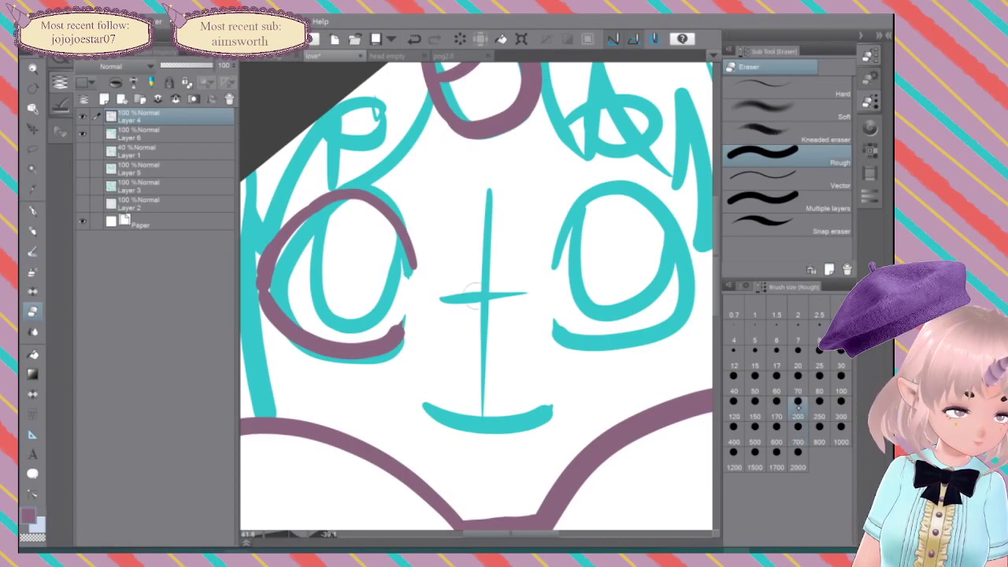
click(798, 388)
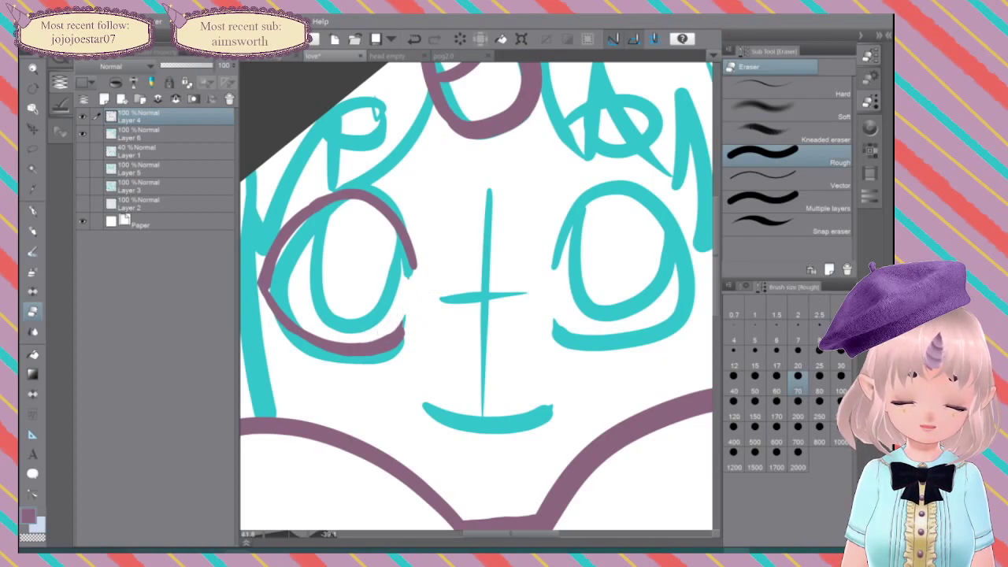
drag(406, 336, 372, 358)
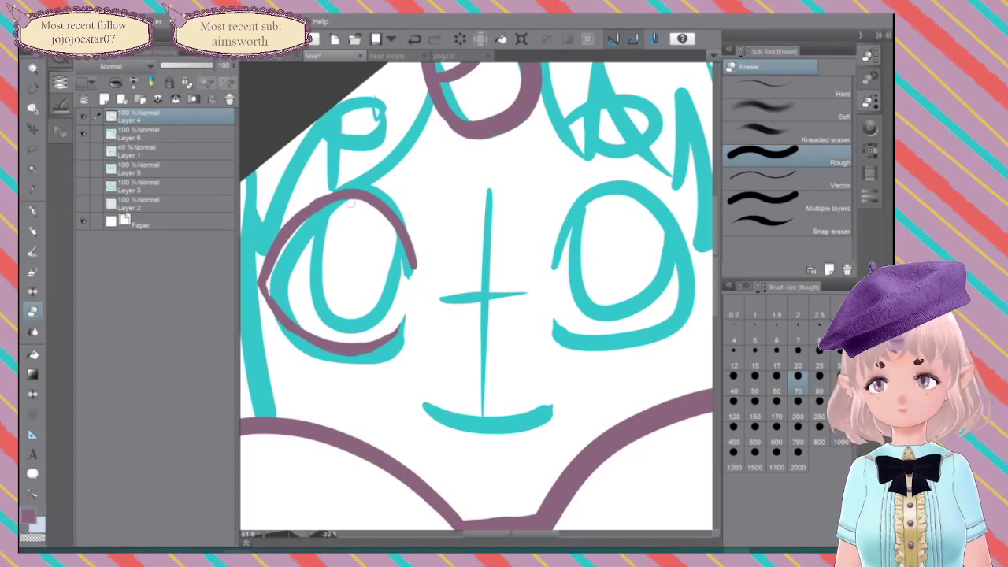
Step: Ink two small lashes under the left eye's outer corner and draw the iris outline inside the eye in purple
key(p)
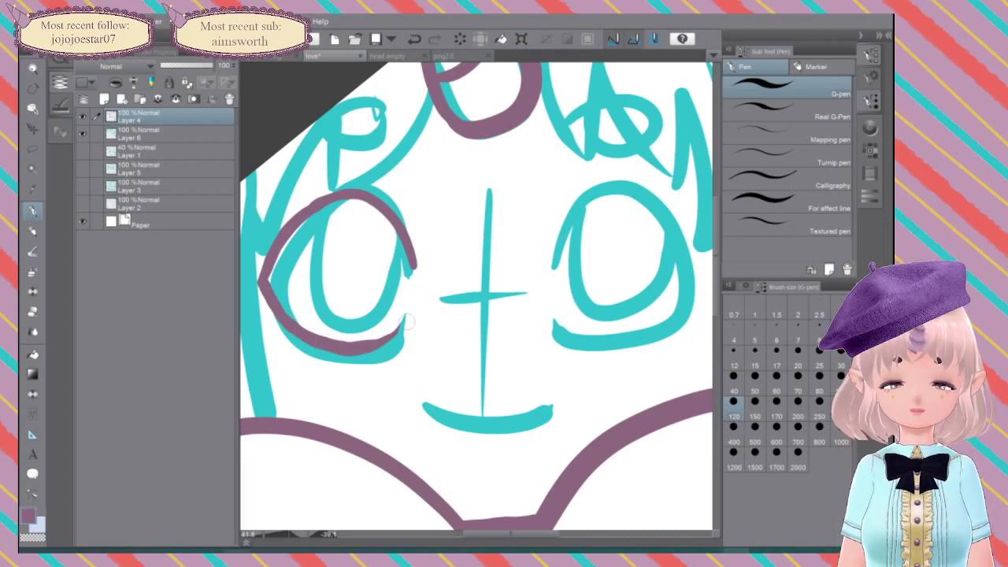
mouse_move(273, 309)
mouse_down()
mouse_move(262, 319)
mouse_move(274, 338)
mouse_up()
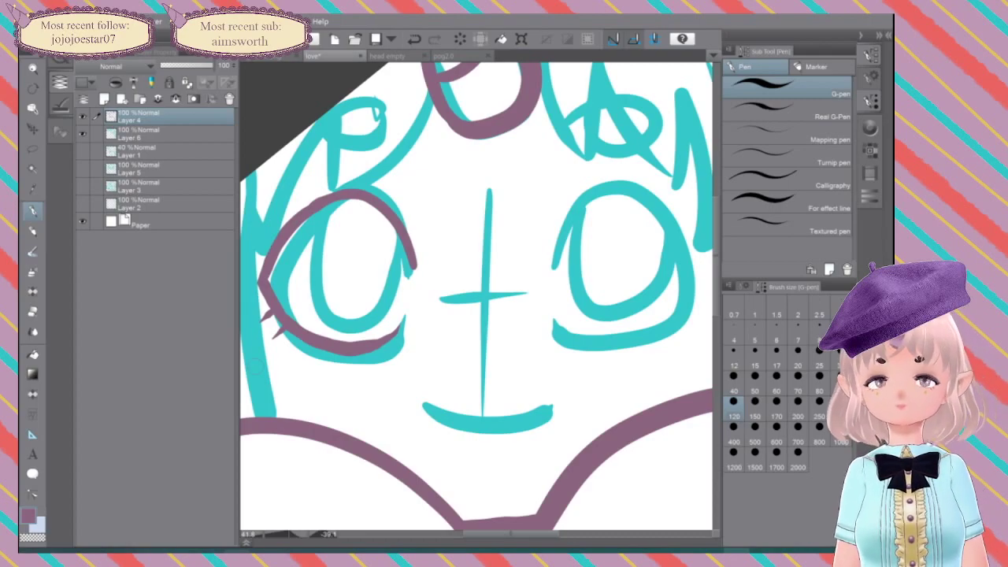
mouse_move(317, 212)
mouse_down()
mouse_move(311, 263)
mouse_move(325, 317)
mouse_up()
key(ctrl+z)
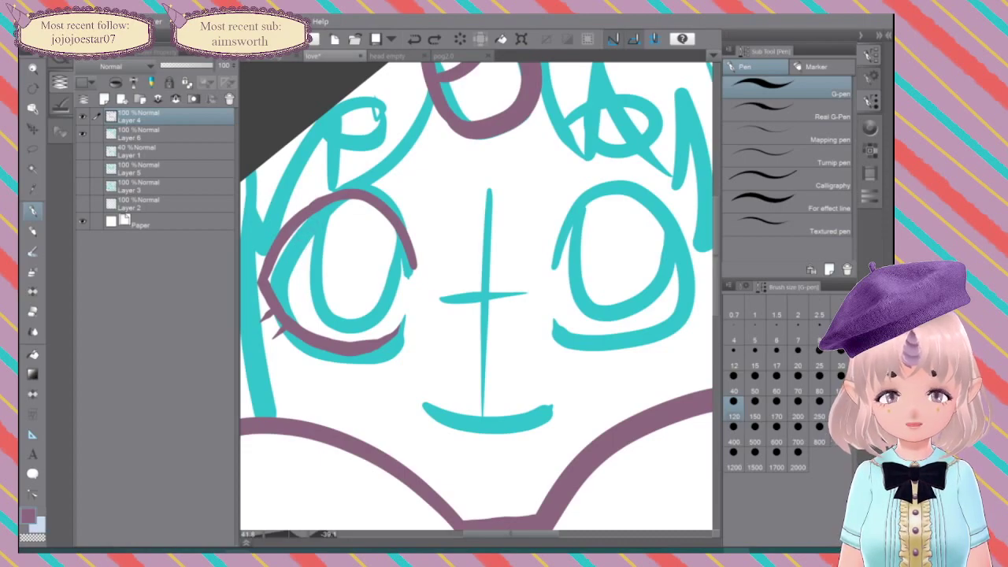
mouse_move(317, 211)
mouse_down()
mouse_move(302, 294)
mouse_move(345, 331)
mouse_move(378, 315)
mouse_move(391, 295)
mouse_move(401, 264)
mouse_move(396, 228)
mouse_up()
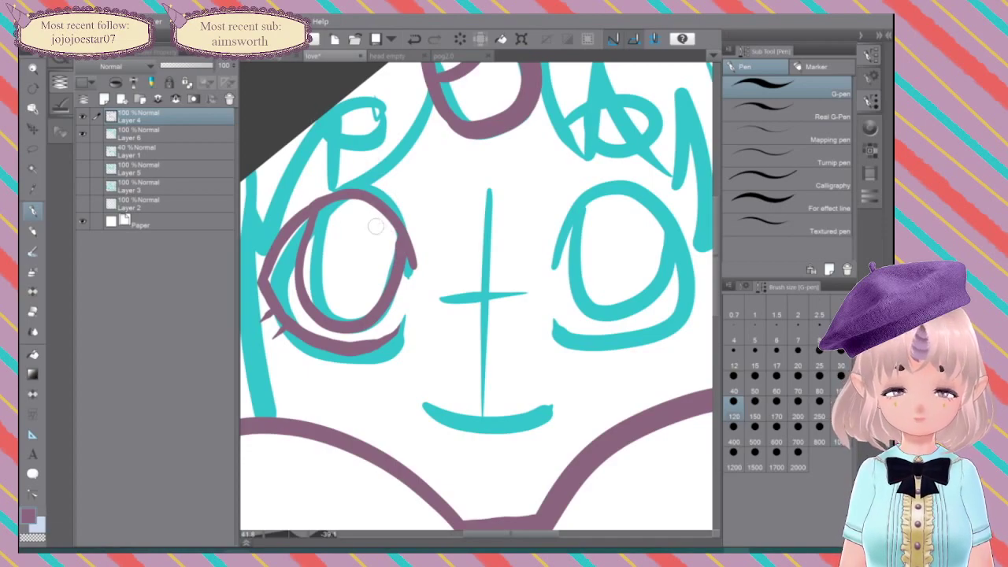
Step: Draw an oval highlight in the left iris and fill the pupil and upper iris around it in solid purple
mouse_move(375, 208)
mouse_down()
mouse_move(364, 248)
mouse_move(389, 250)
mouse_move(386, 269)
mouse_up()
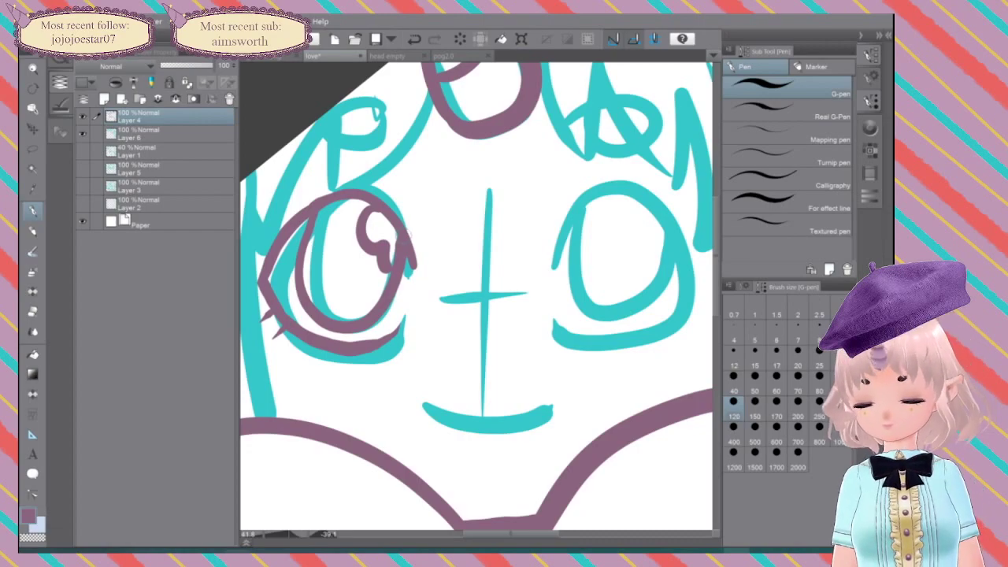
key(ctrl+z)
mouse_move(375, 208)
mouse_down()
mouse_move(365, 235)
mouse_move(380, 256)
mouse_move(395, 236)
mouse_move(351, 292)
mouse_move(331, 265)
mouse_move(335, 230)
mouse_move(319, 241)
mouse_move(348, 237)
mouse_move(366, 253)
mouse_move(351, 281)
mouse_move(346, 233)
mouse_move(323, 234)
mouse_move(334, 226)
mouse_move(327, 211)
mouse_move(369, 206)
mouse_move(349, 272)
mouse_move(327, 222)
mouse_up()
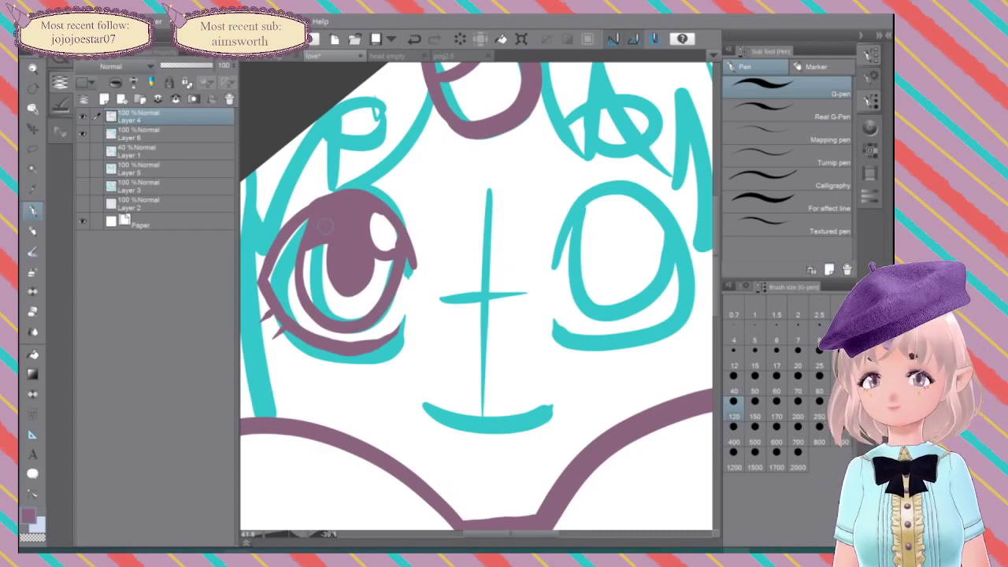
Step: Lasso the inked left eye and paste a copy of it onto a new layer
click(34, 148)
mouse_move(408, 173)
mouse_down()
mouse_move(262, 203)
mouse_move(242, 297)
mouse_move(284, 352)
mouse_move(367, 379)
mouse_move(457, 347)
mouse_move(478, 224)
mouse_move(418, 169)
mouse_up()
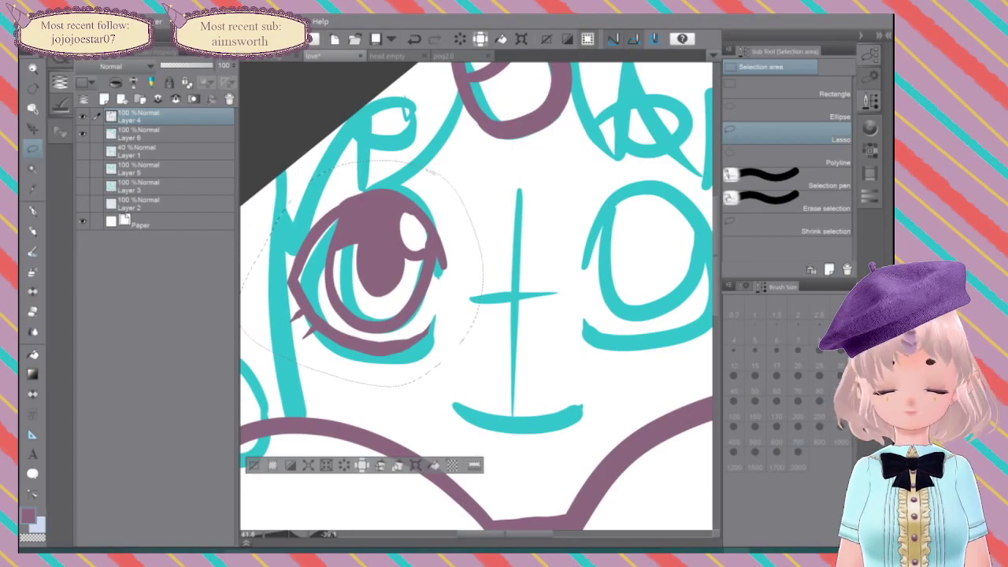
key(ctrl+c)
key(ctrl+v)
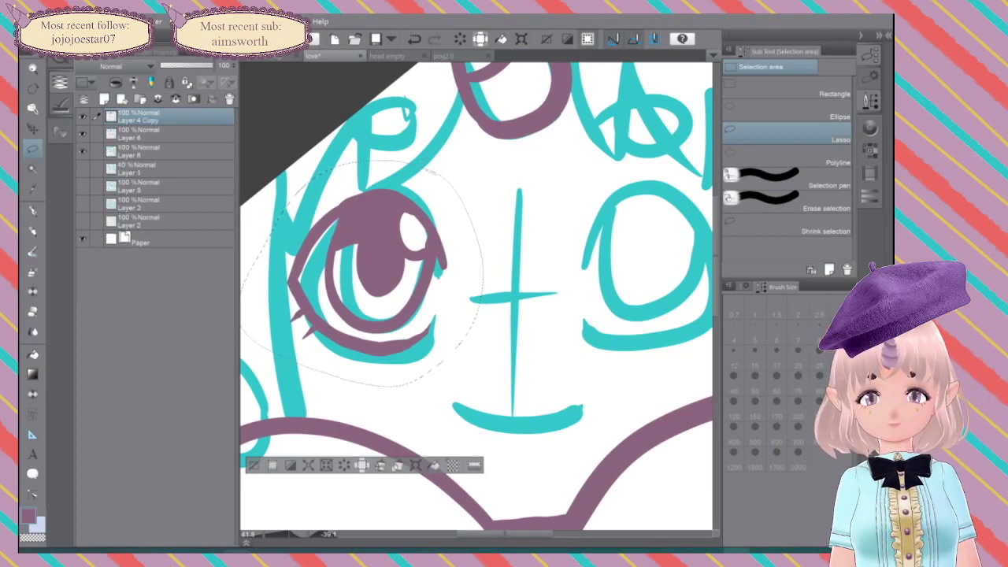
right_click(137, 120)
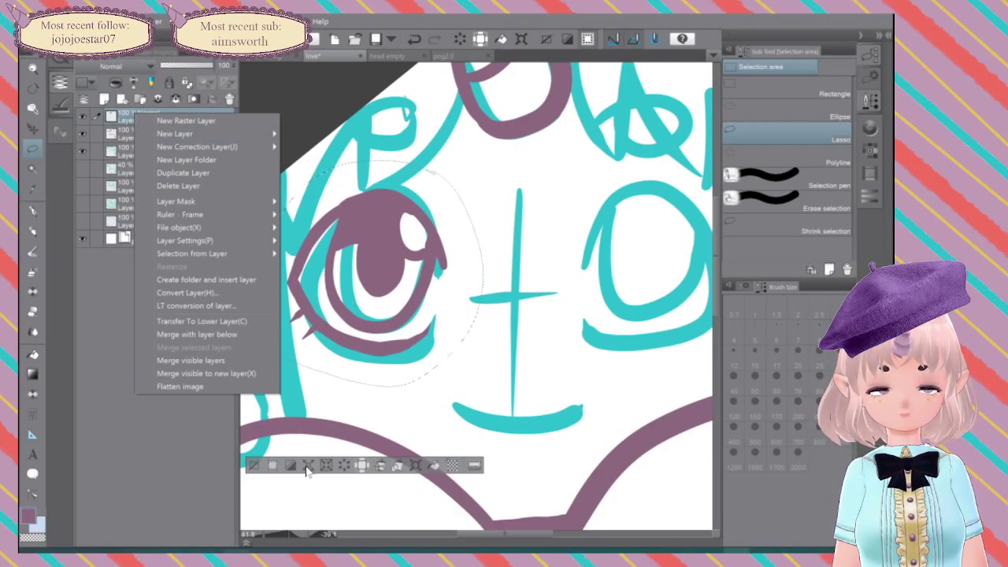
click(409, 469)
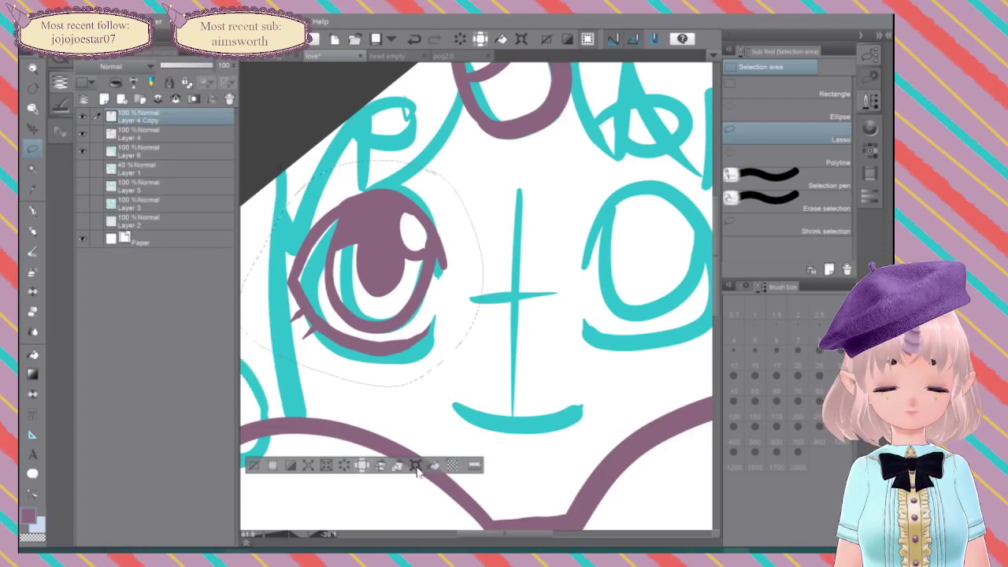
click(415, 466)
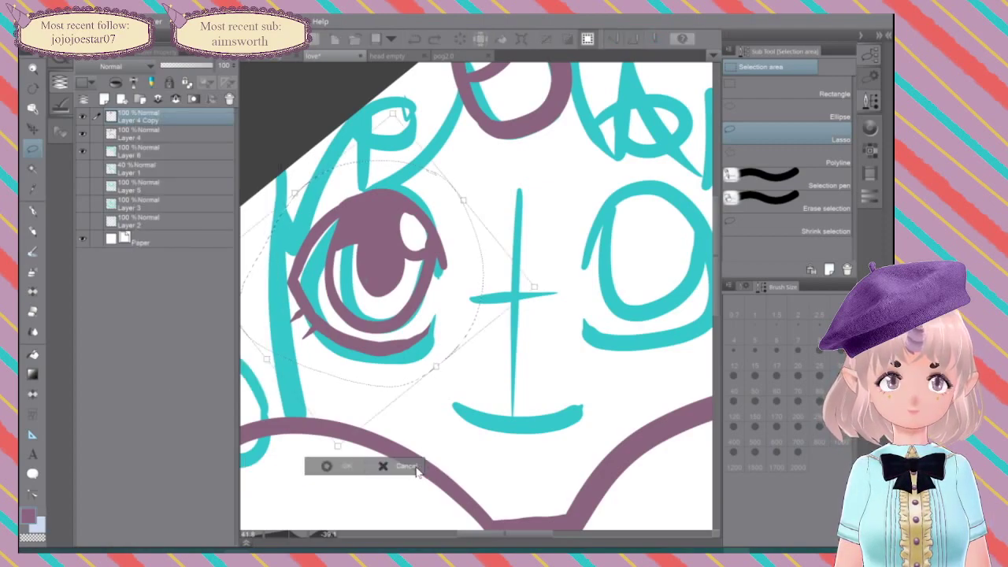
right_click(406, 309)
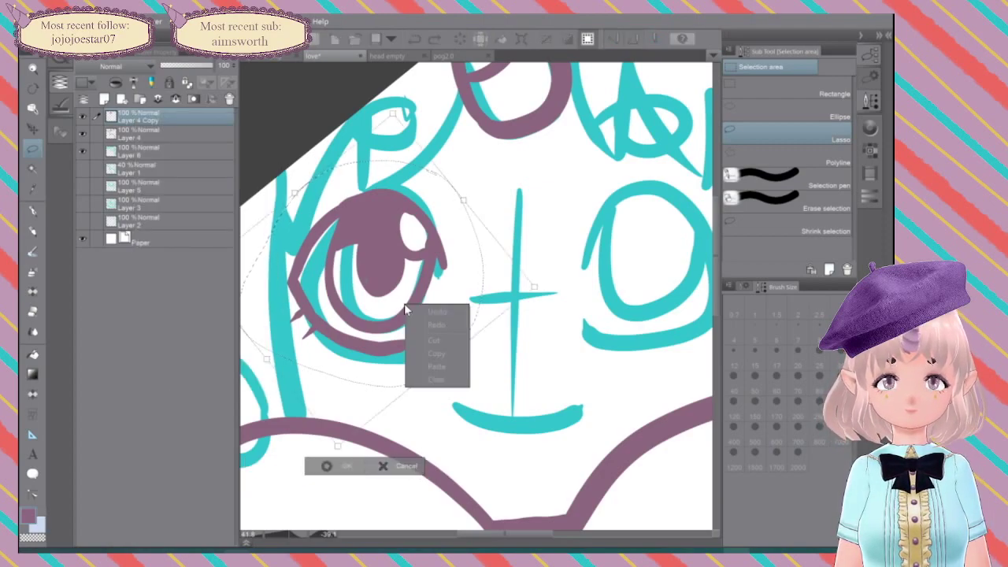
click(26, 110)
click(33, 109)
click(512, 213)
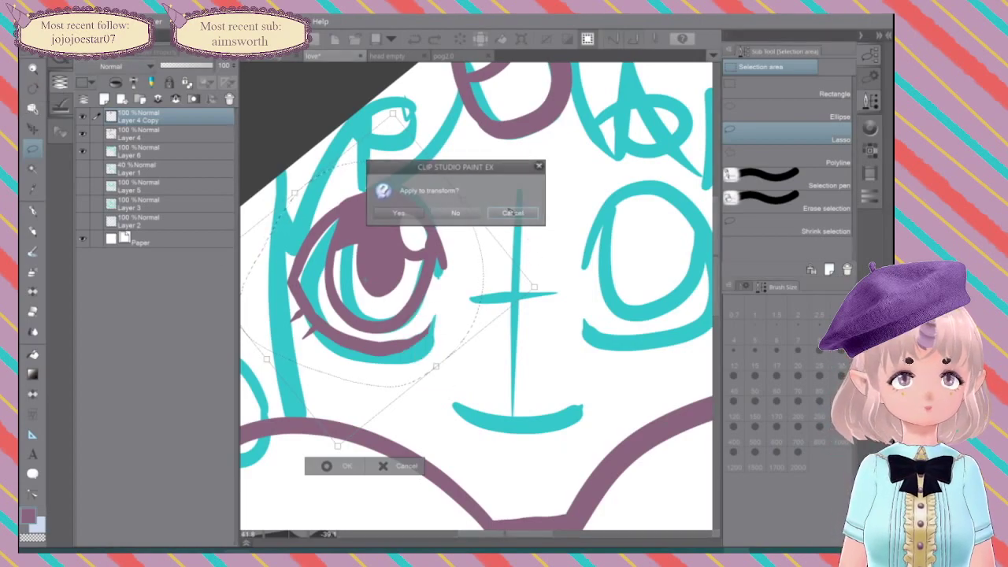
click(32, 109)
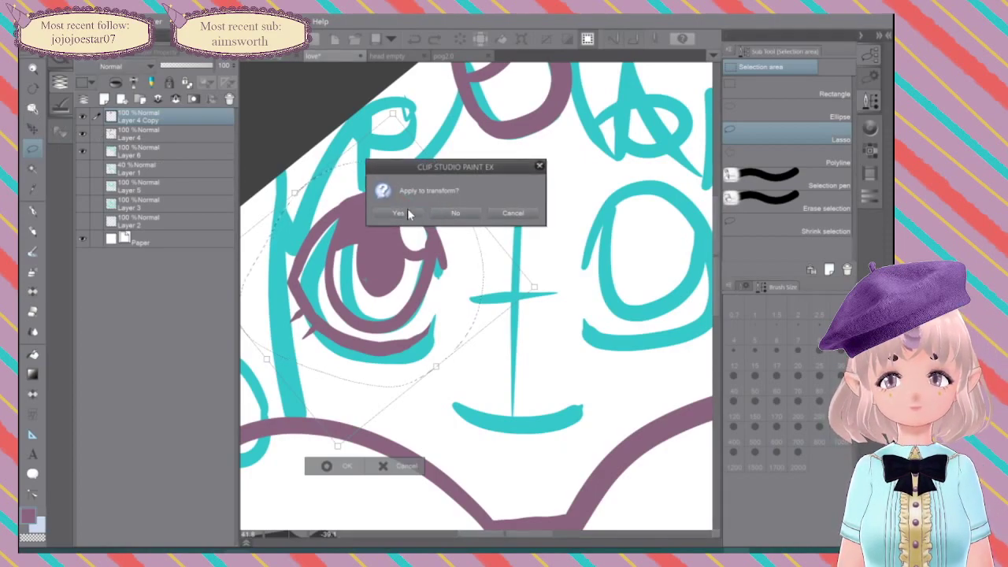
click(513, 214)
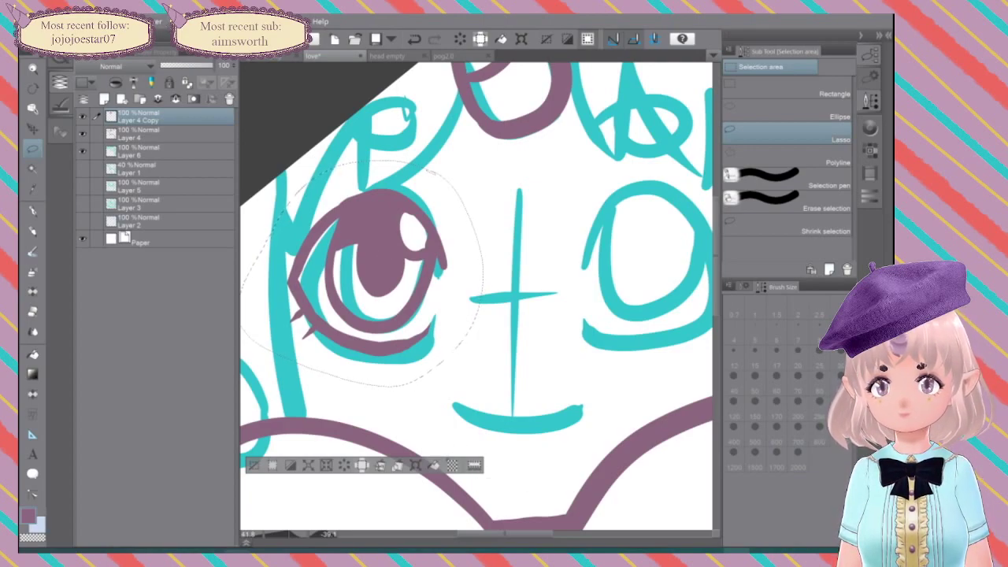
Step: Deselect the lassoed area around the left eye
click(183, 21)
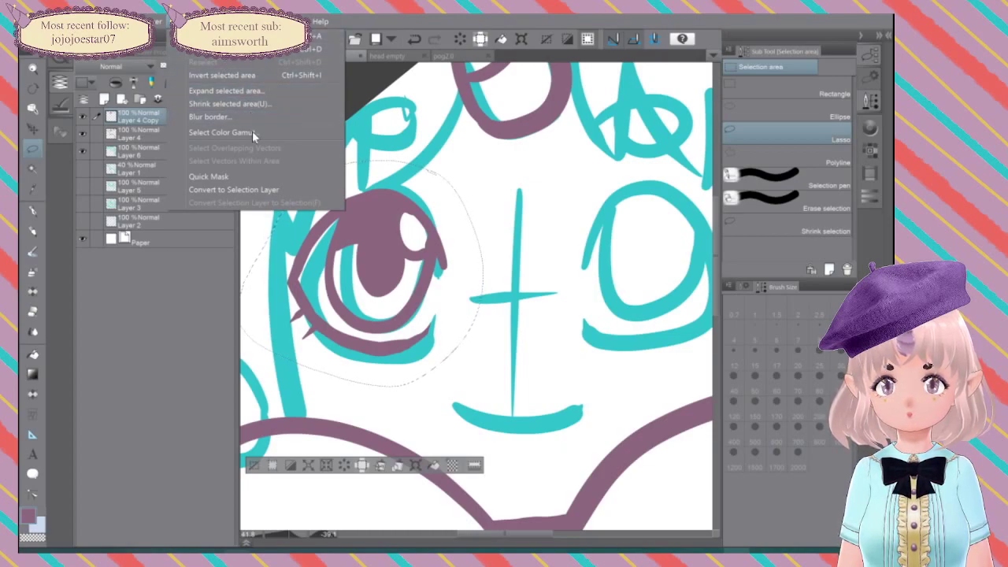
click(220, 76)
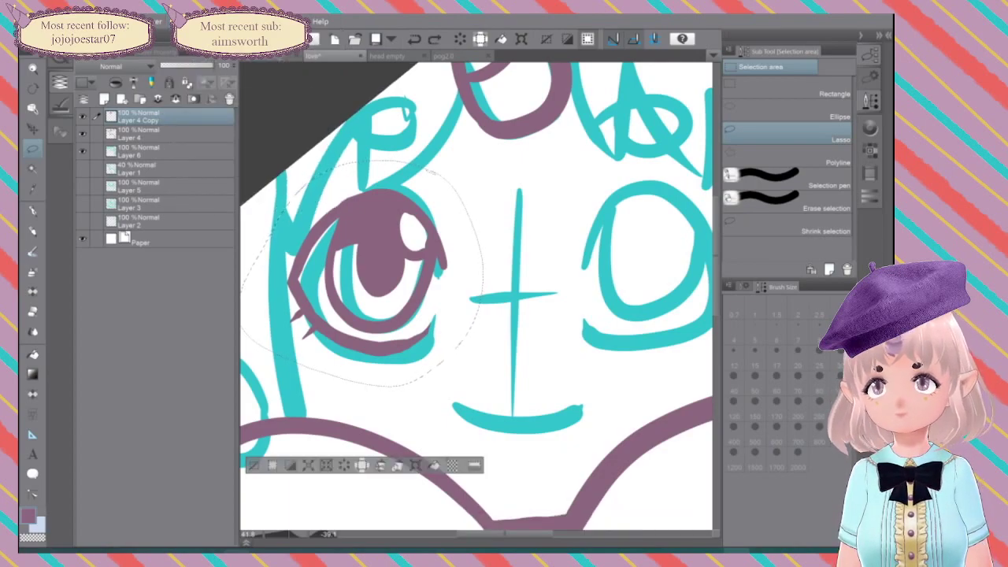
click(254, 466)
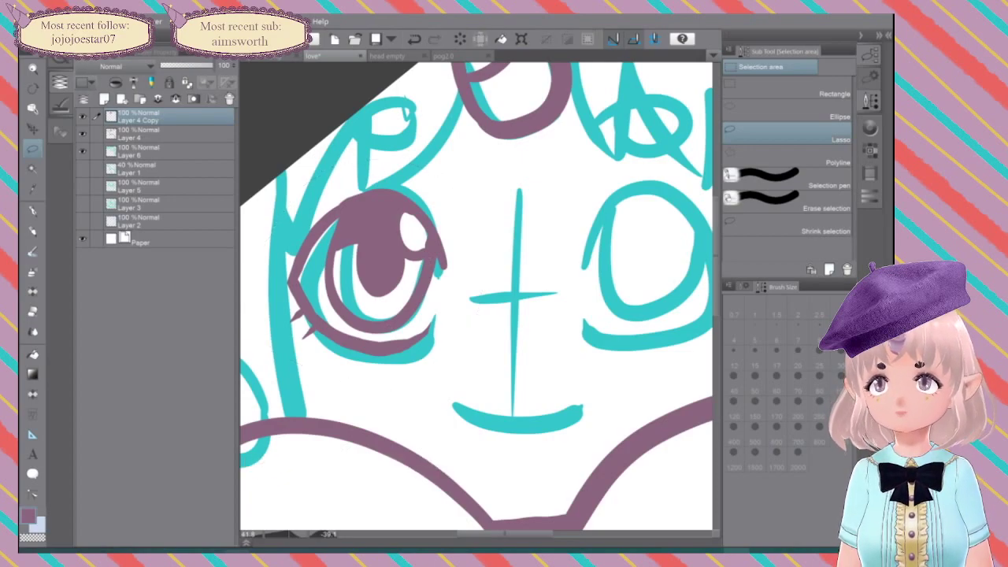
Step: Try to flip the copied eye vertically and move it toward the right eye
click(51, 22)
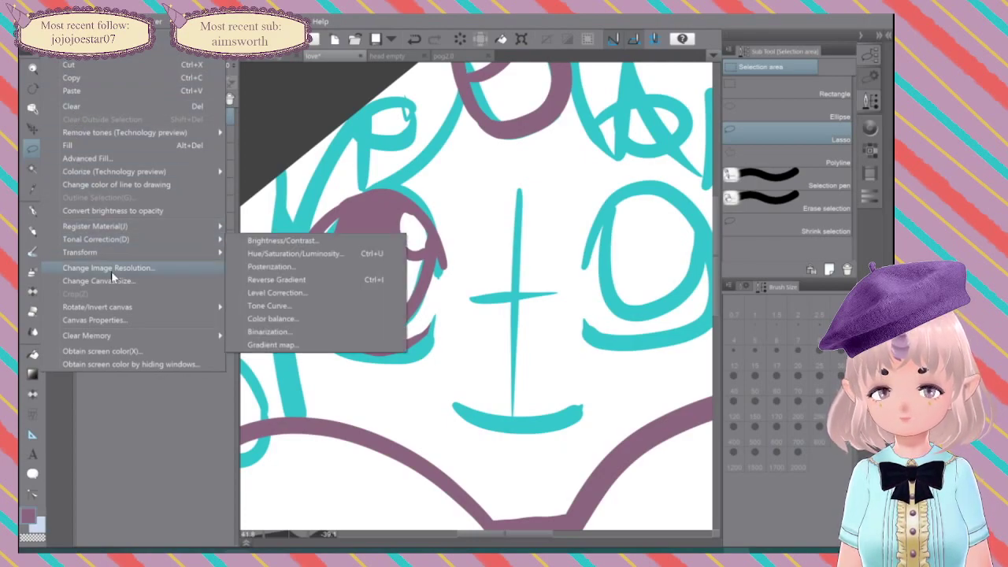
mouse_move(135, 251)
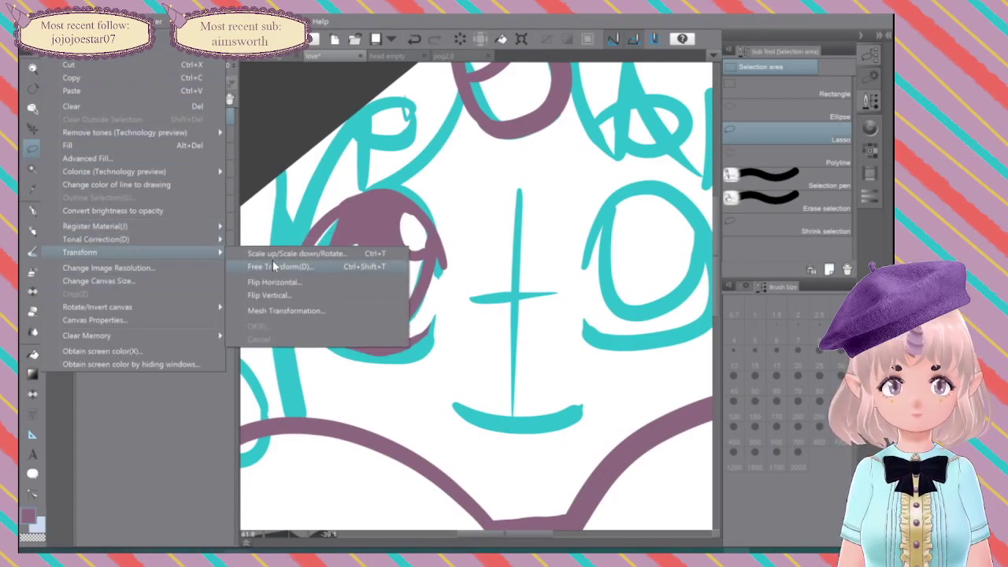
click(284, 294)
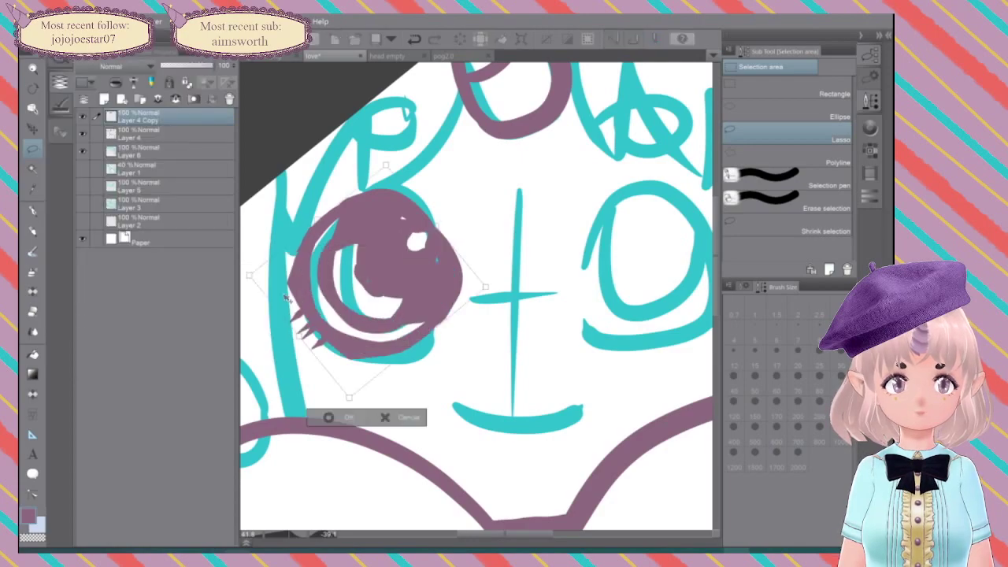
drag(450, 279, 601, 341)
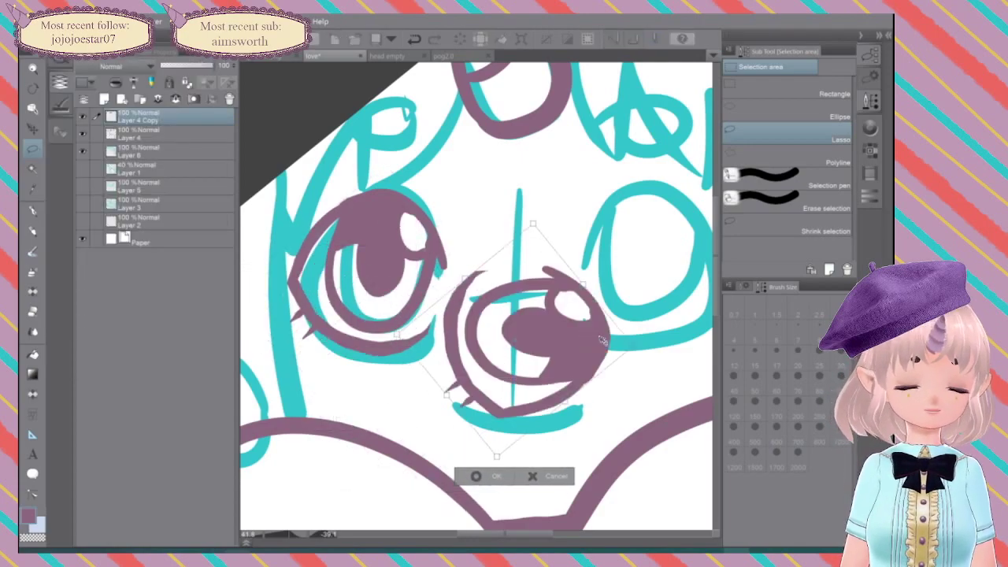
key(ctrl+z)
key(ctrl+z)
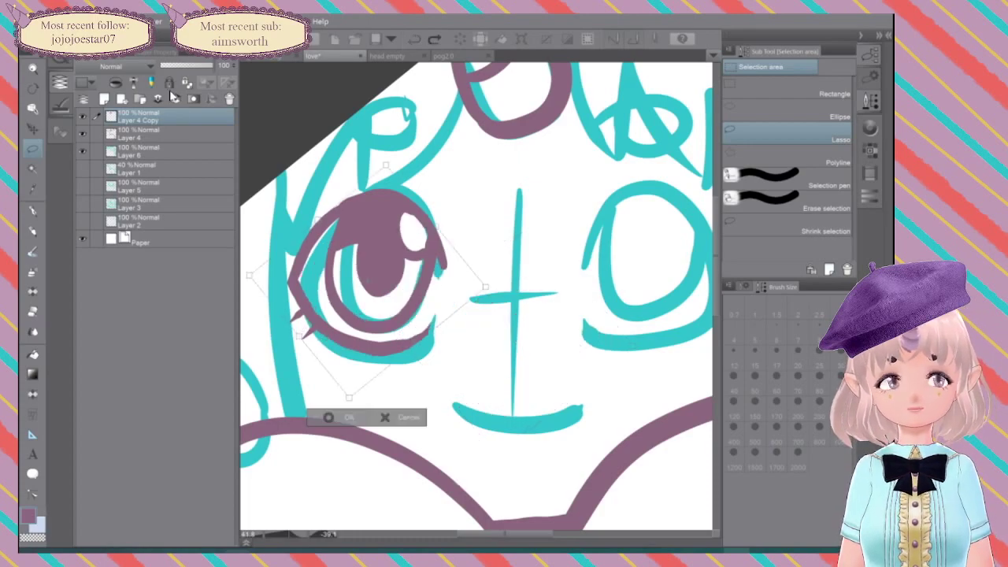
Step: Cancel the pending transformation of the copied eye
click(50, 22)
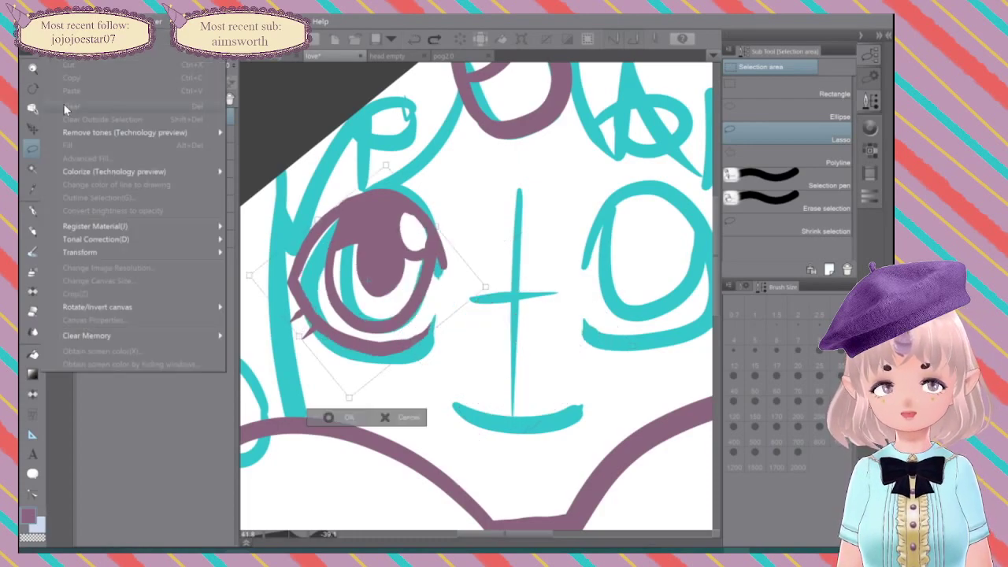
mouse_move(140, 258)
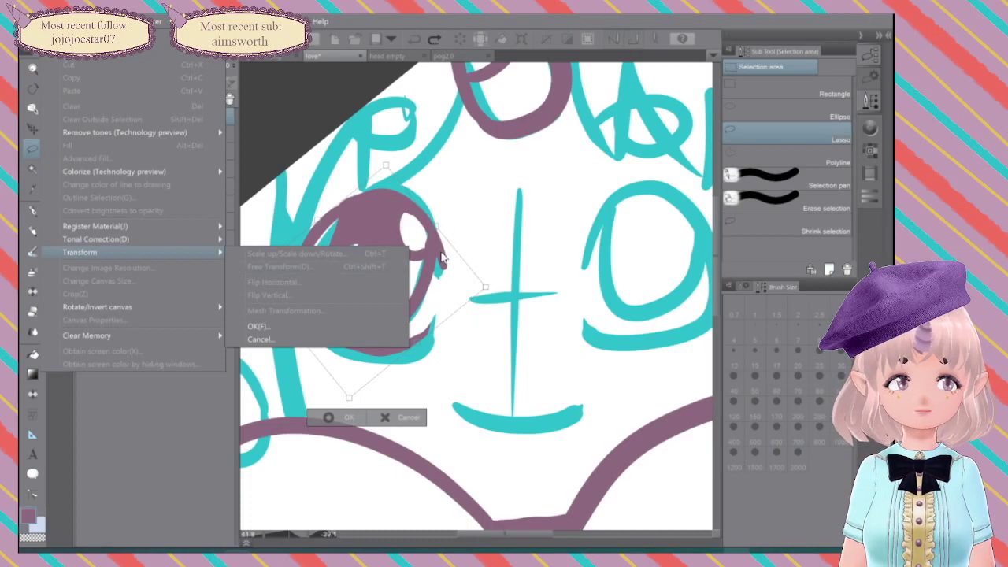
click(399, 412)
click(404, 417)
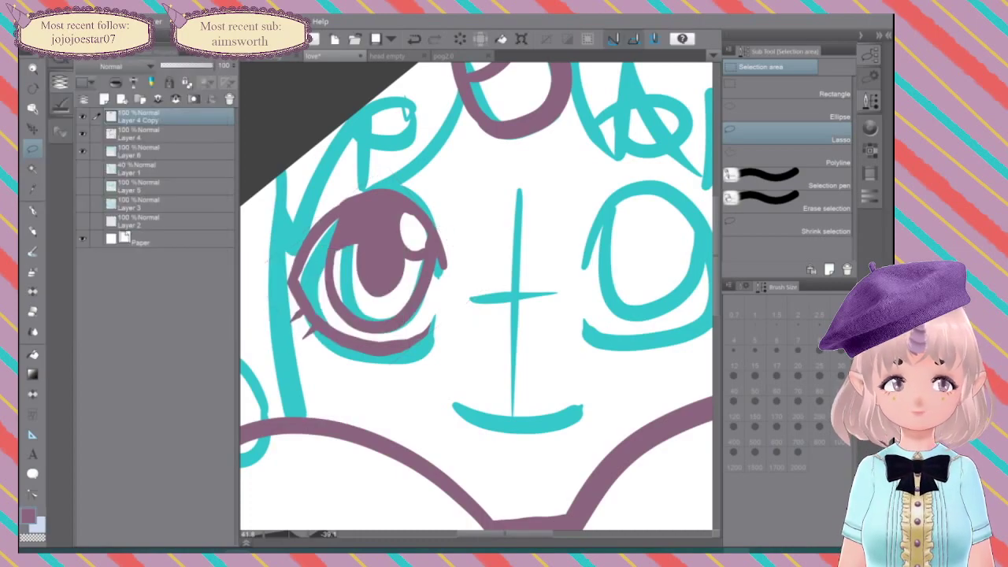
Step: Try to flip the copied eye horizontally and move it toward the right eye sketch
click(52, 21)
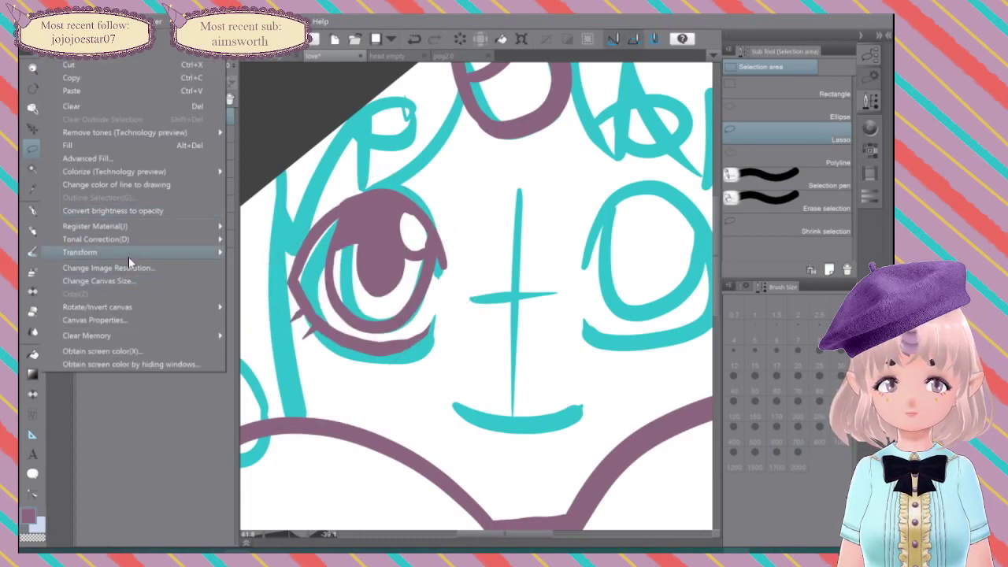
mouse_move(132, 258)
click(301, 283)
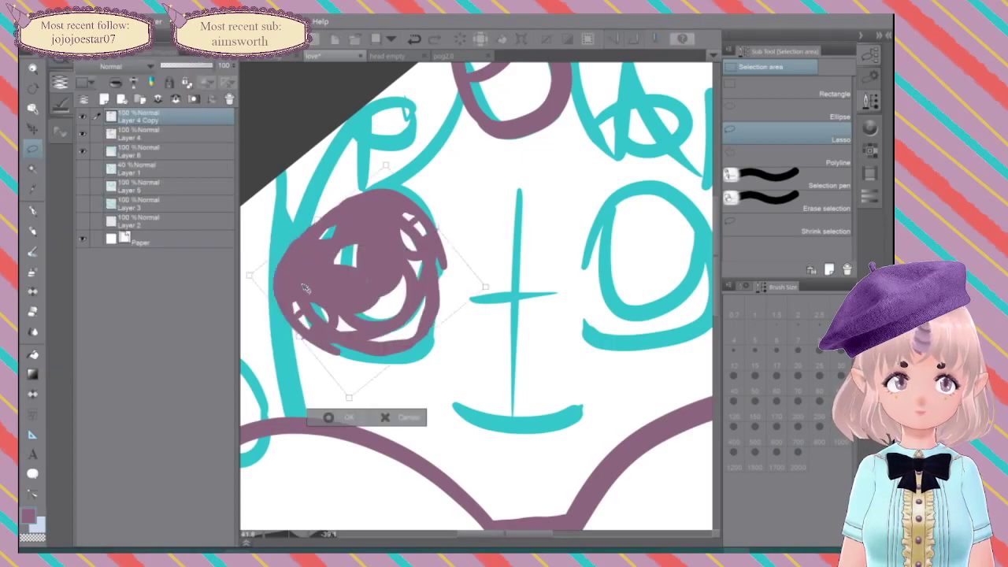
drag(468, 288, 648, 265)
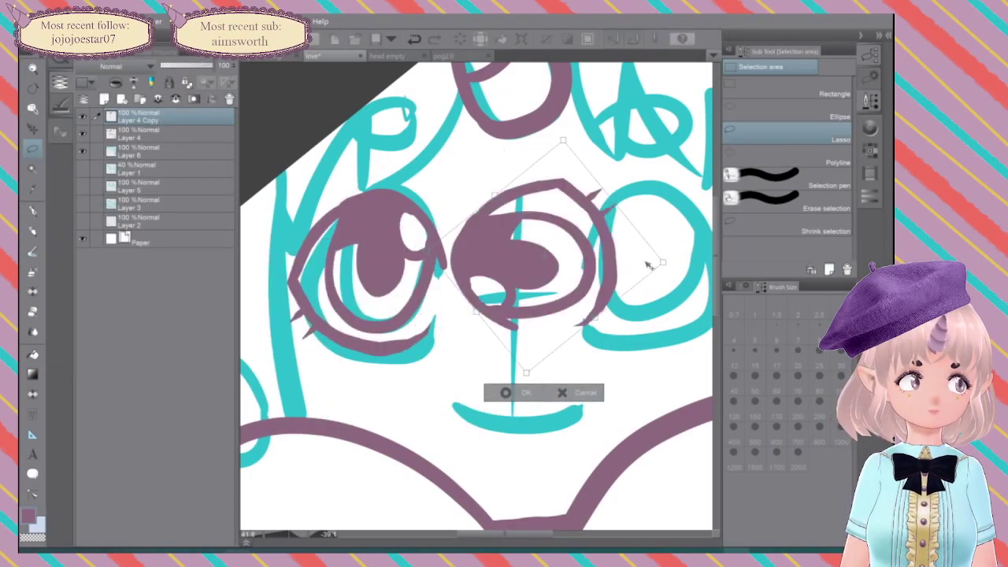
key(ctrl+z)
key(ctrl+z)
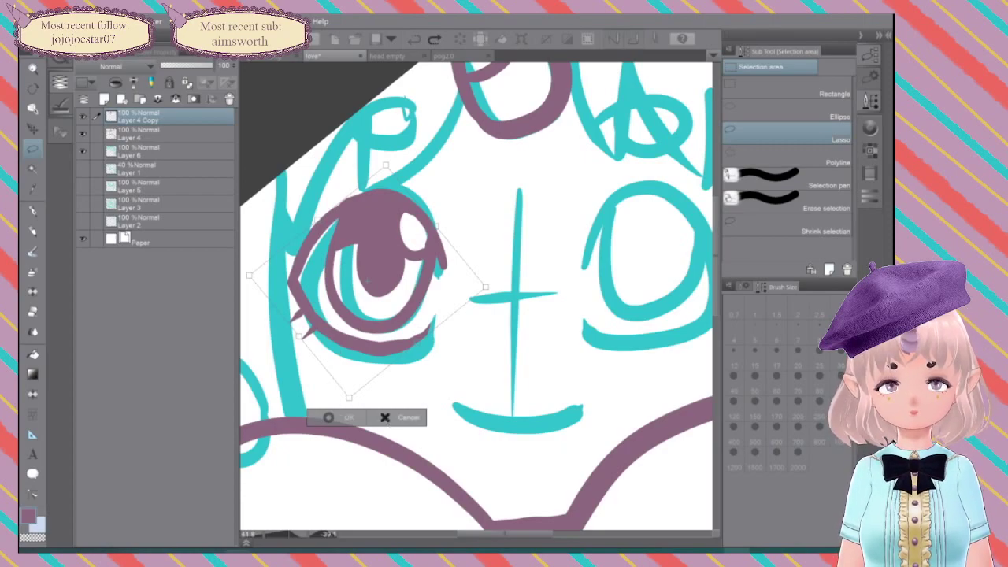
click(386, 417)
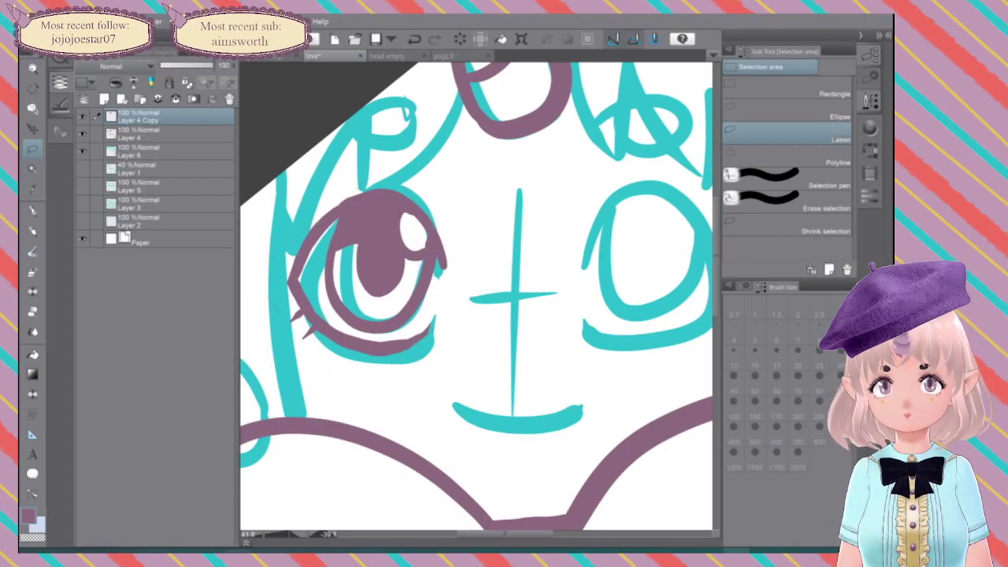
Step: Try to reposition the copied eye in the middle of the face with the Scale/Rotate transform
click(52, 22)
mouse_move(70, 254)
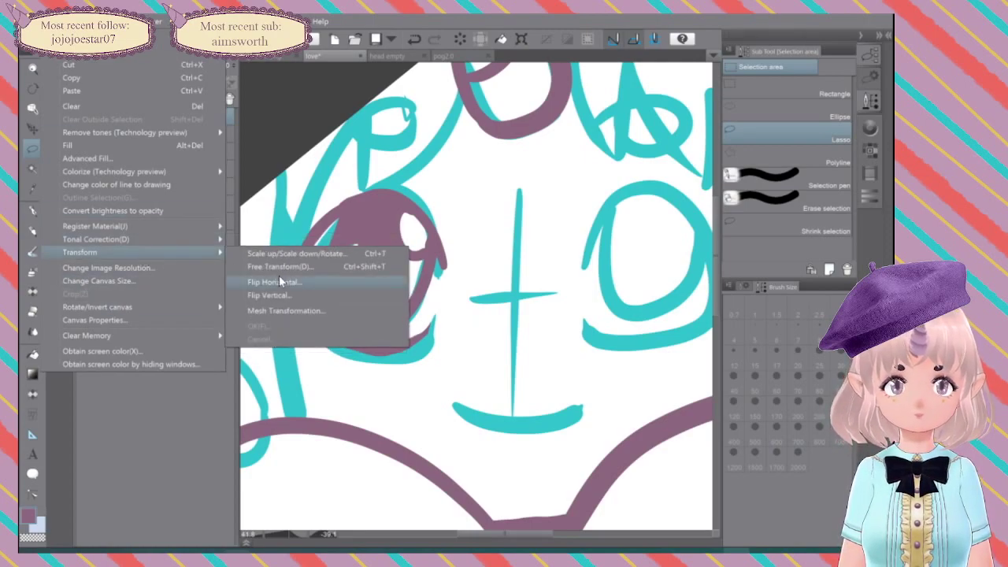
click(322, 254)
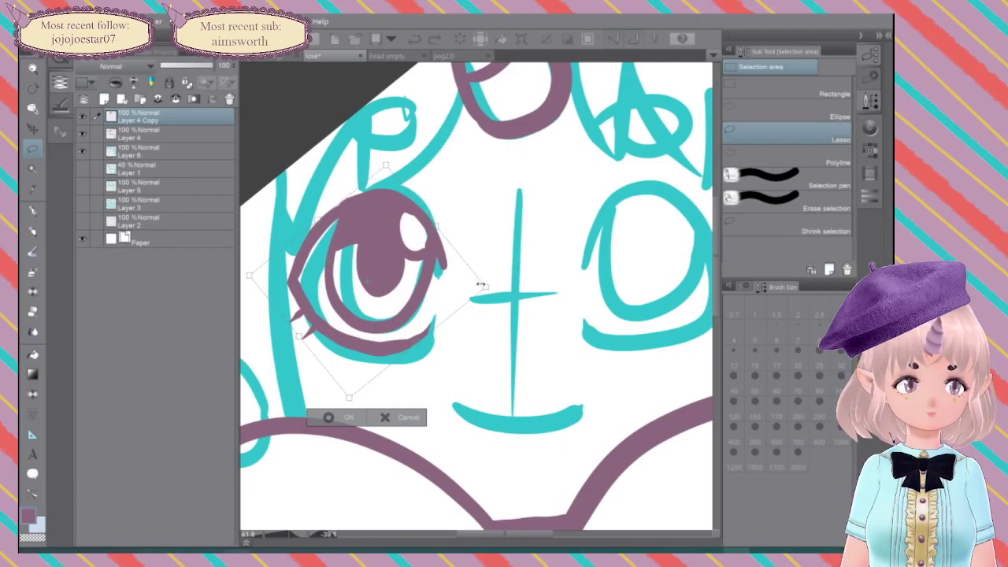
drag(464, 293, 288, 284)
drag(513, 283, 512, 282)
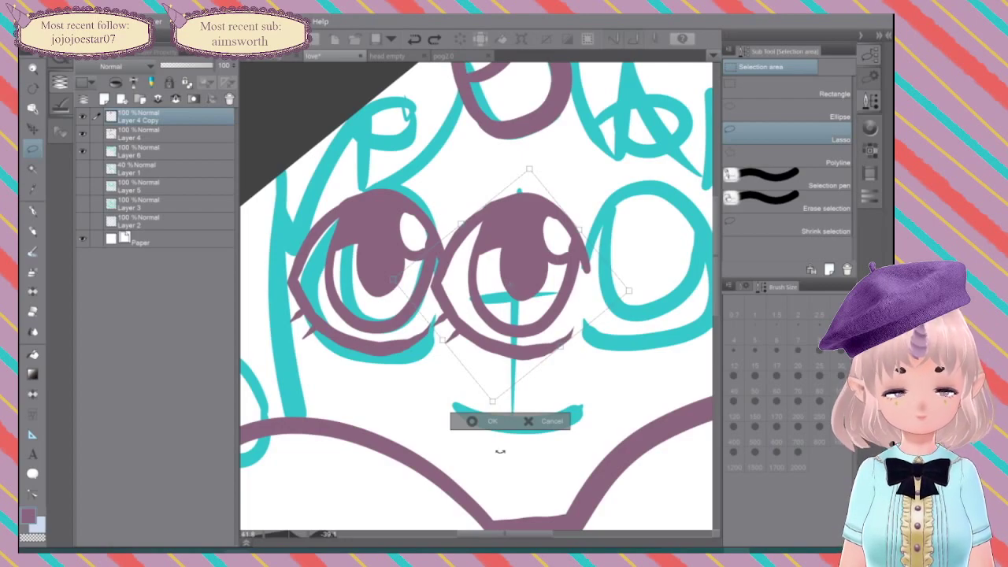
click(551, 421)
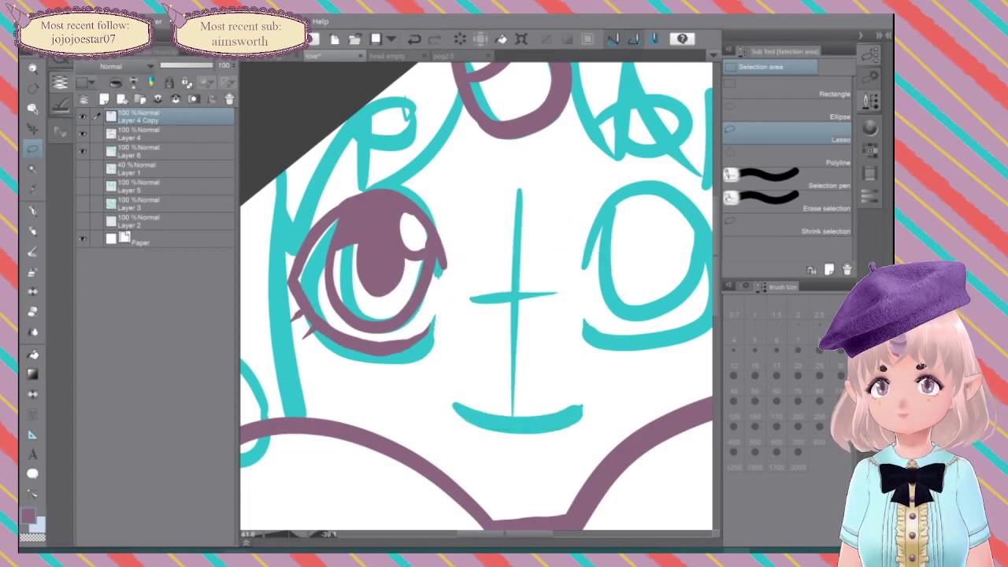
click(166, 18)
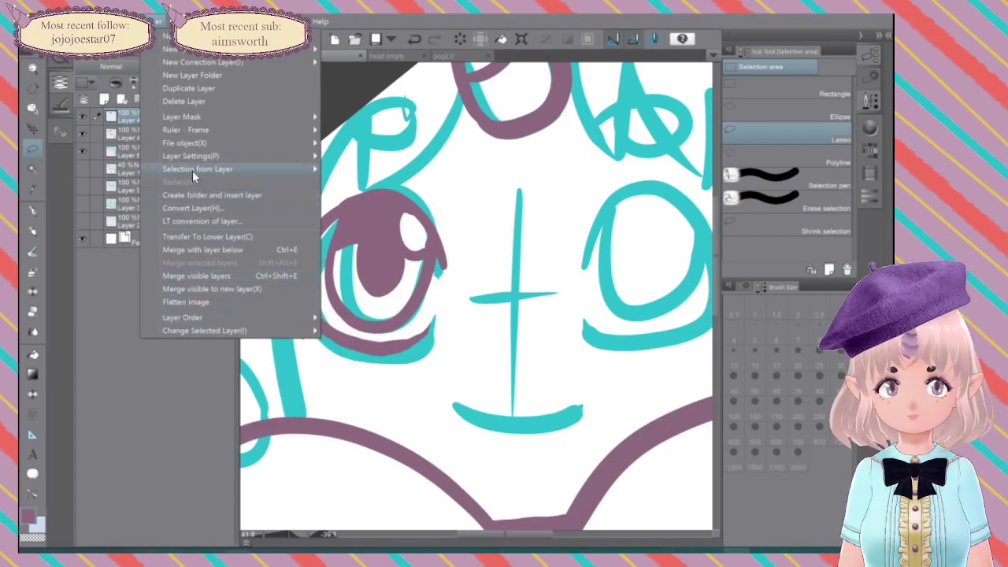
mouse_move(195, 172)
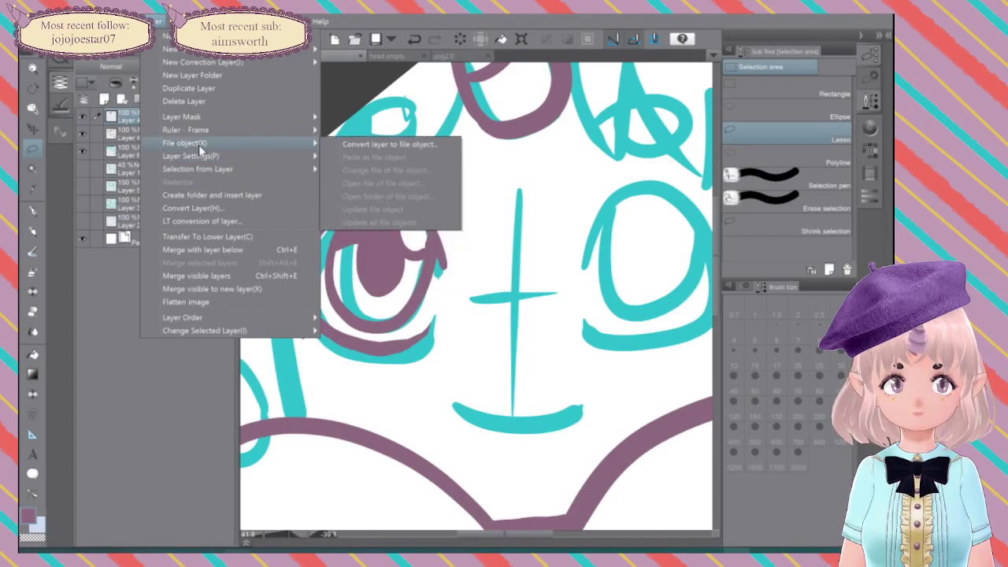
mouse_move(202, 122)
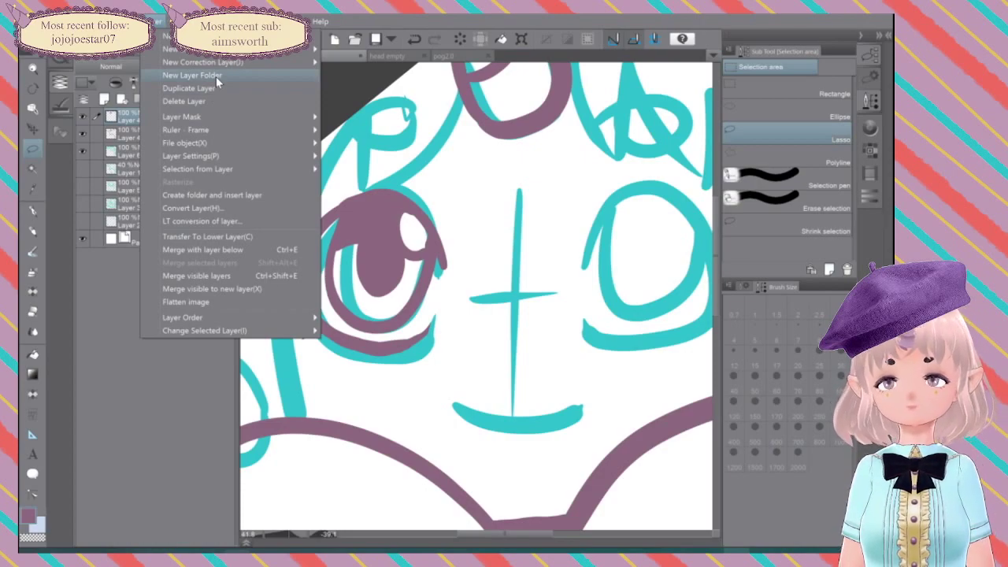
mouse_move(51, 22)
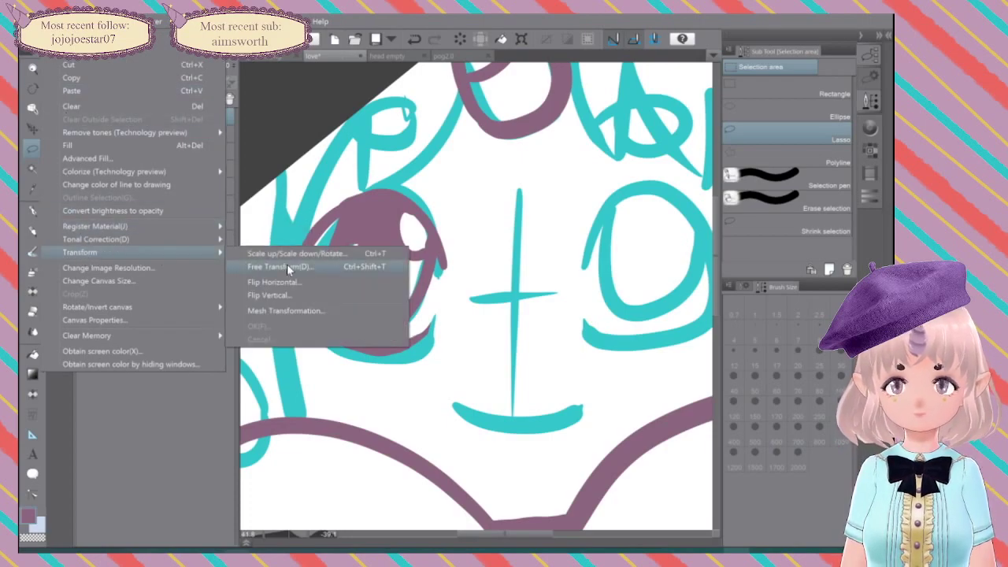
click(299, 311)
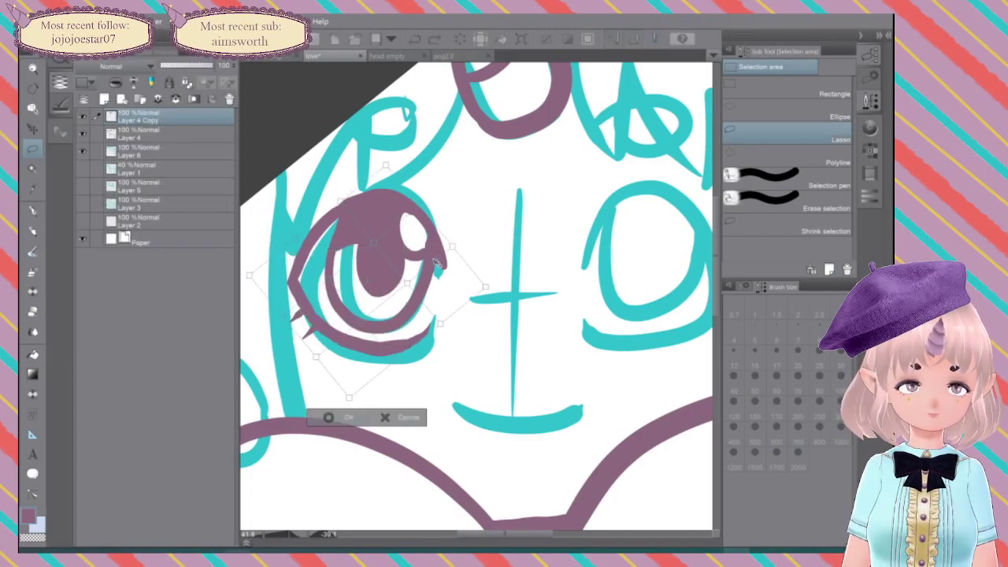
click(386, 418)
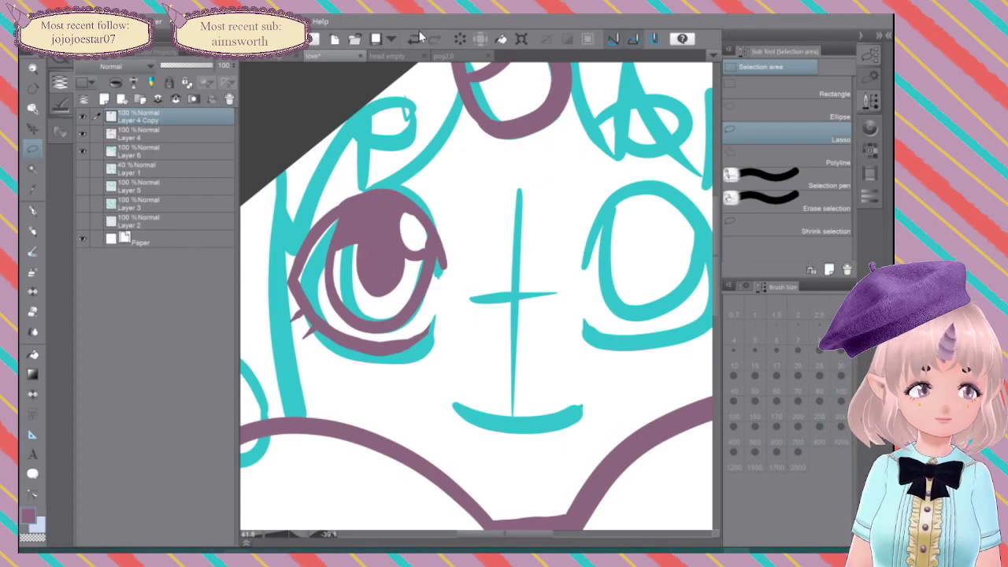
Step: Mirror the copied eye by resizing it past its opposite side, shrink it and rotate it upright near the right eye sketch
click(520, 39)
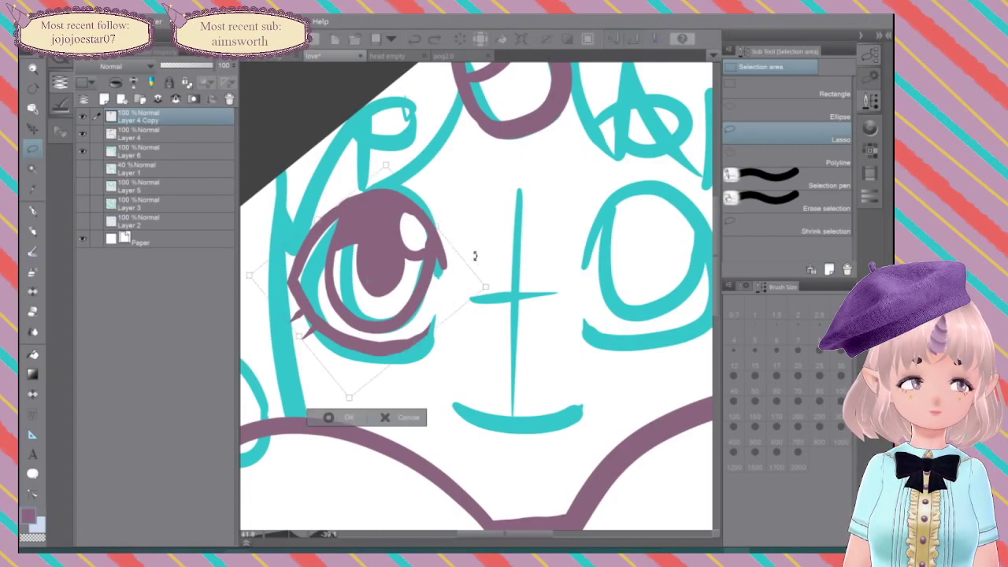
drag(484, 286, 94, 292)
drag(245, 274, 647, 262)
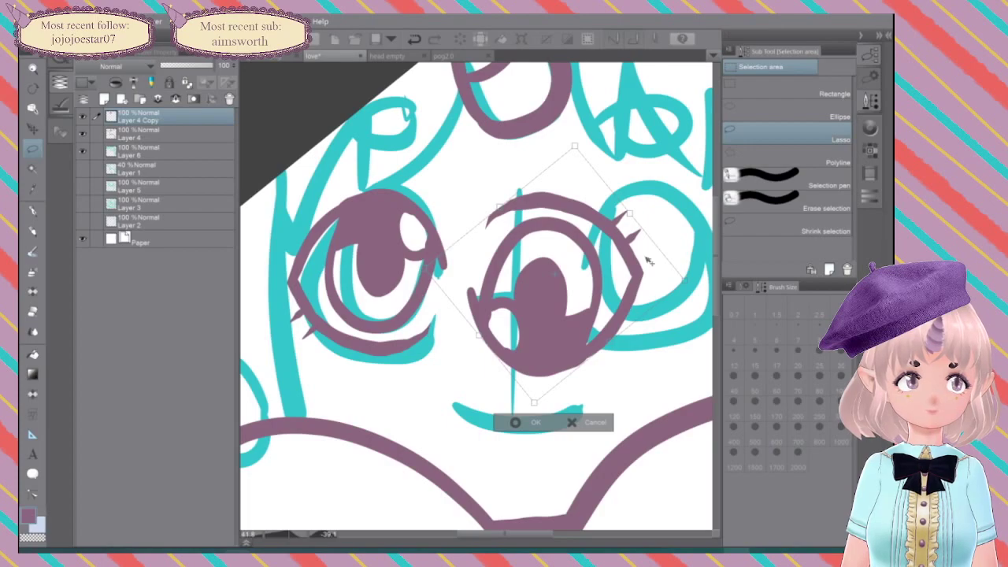
drag(575, 147, 540, 184)
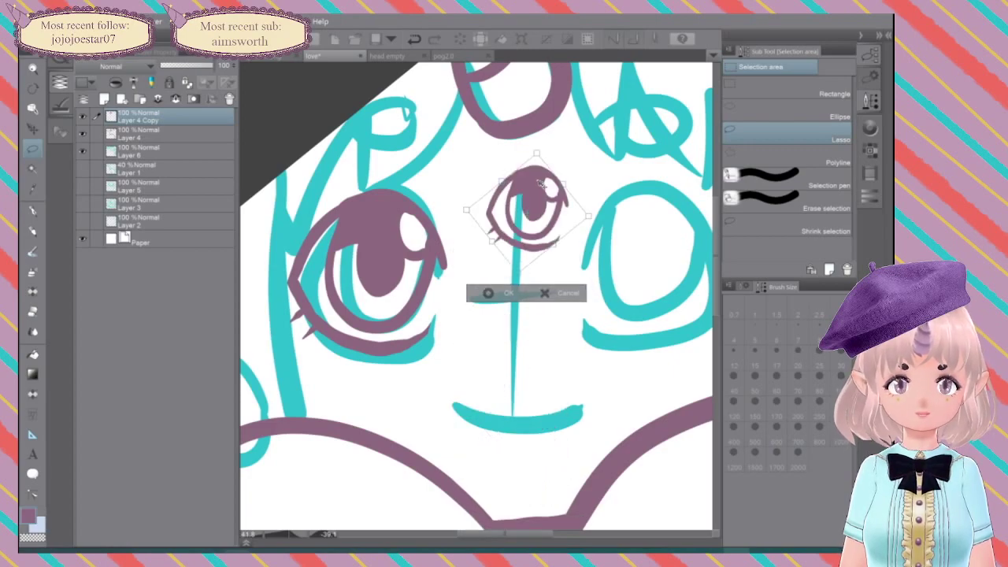
drag(493, 238, 673, 162)
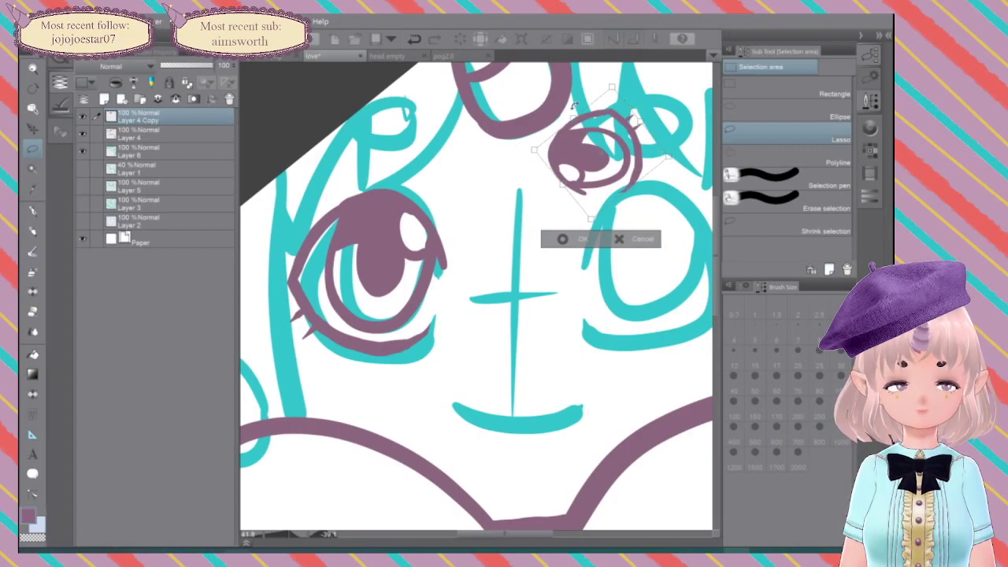
drag(576, 117, 578, 156)
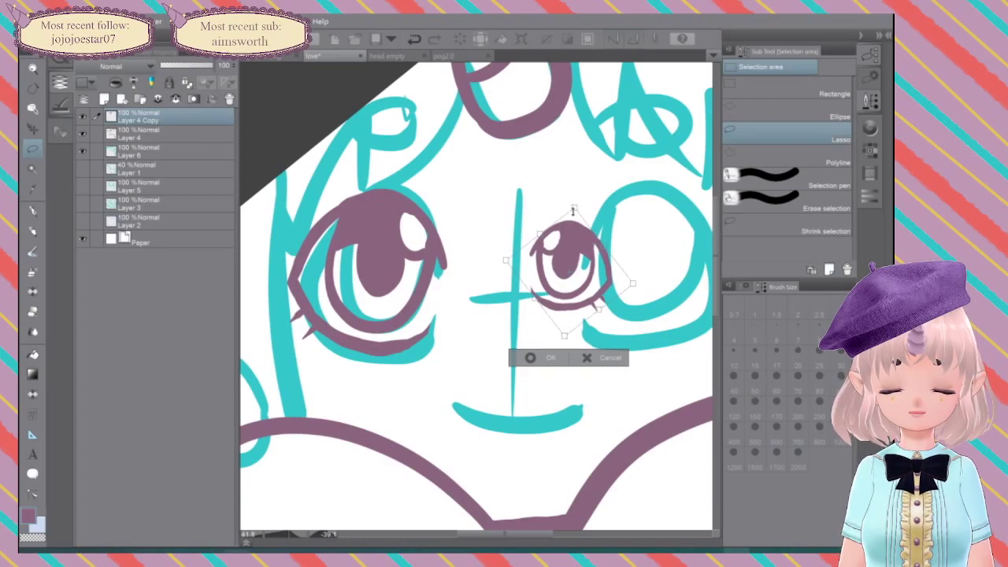
Step: Enlarge the mirrored copy to match the left eye, apply the transformation and fine-tune its position over the right eye sketch
drag(575, 204, 587, 134)
drag(585, 206, 409, 226)
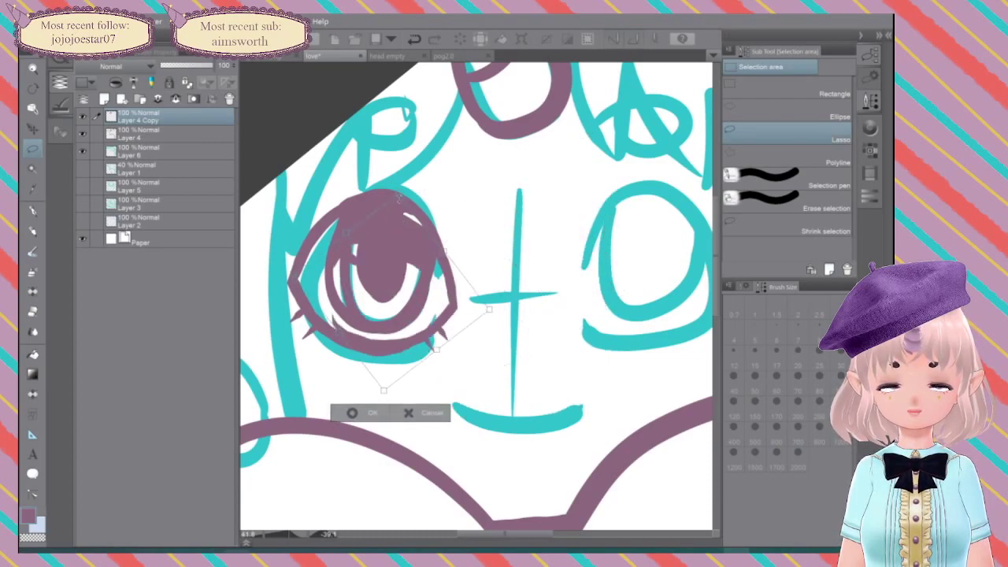
drag(400, 191, 654, 180)
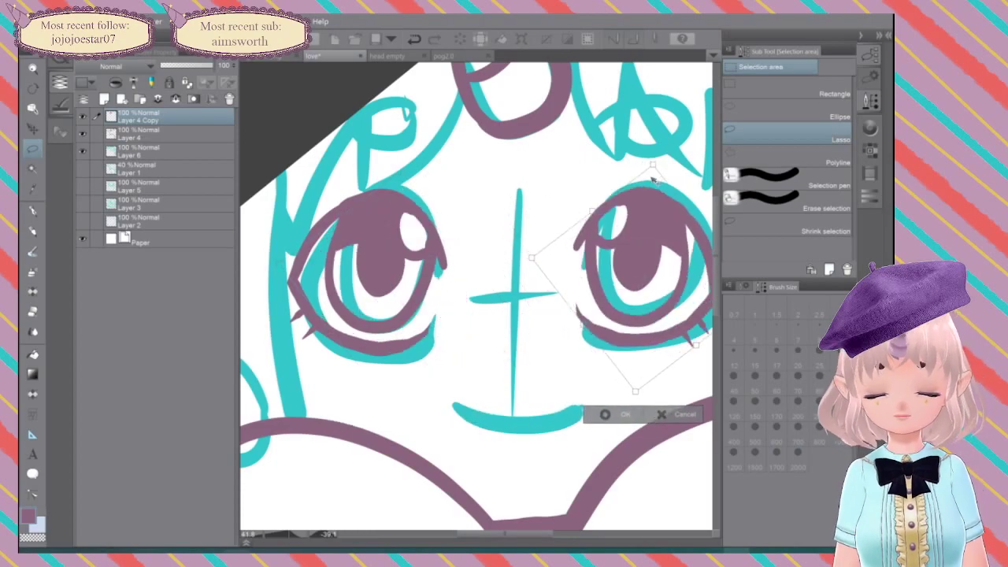
scroll(653, 180, down, 3)
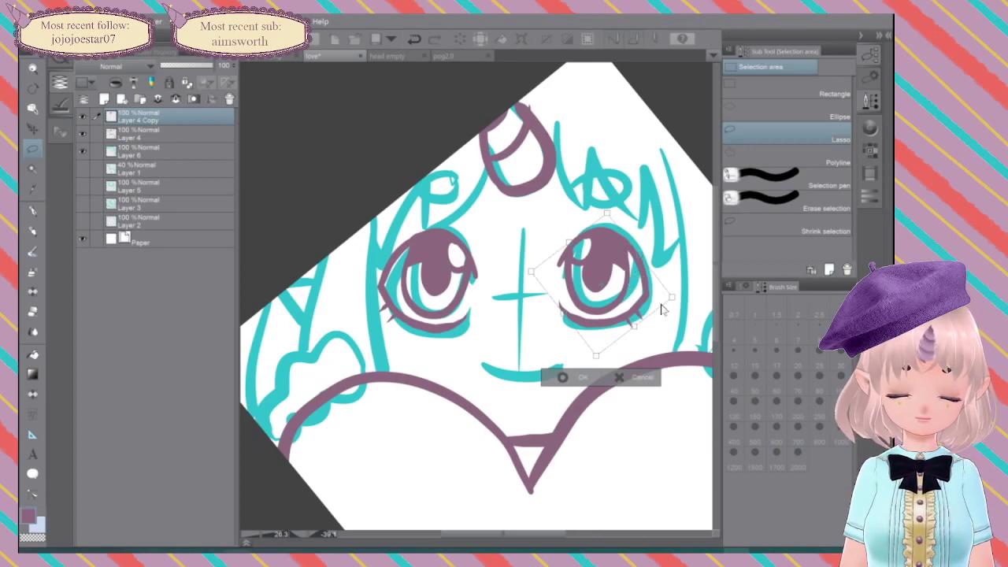
click(580, 380)
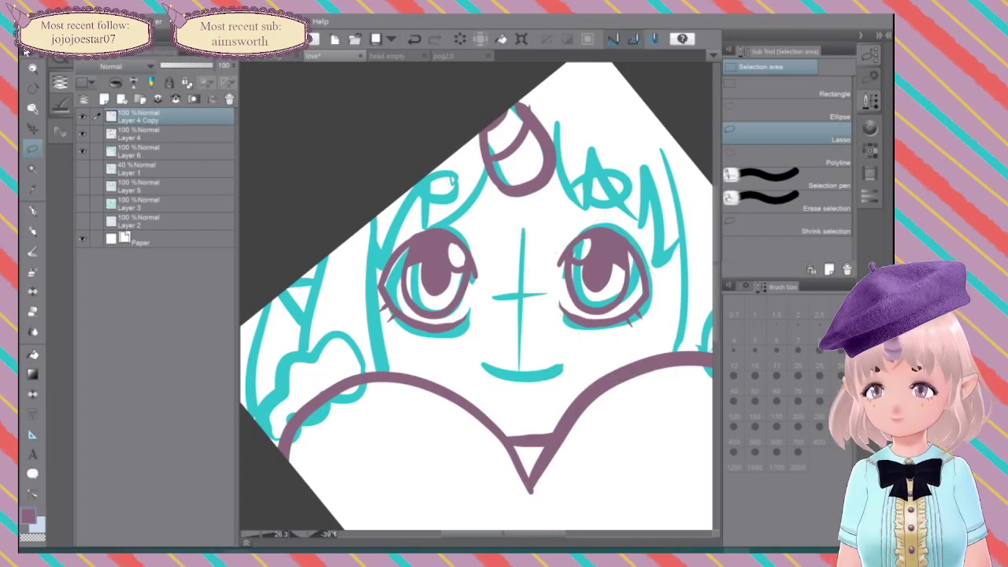
click(33, 130)
drag(657, 266, 662, 271)
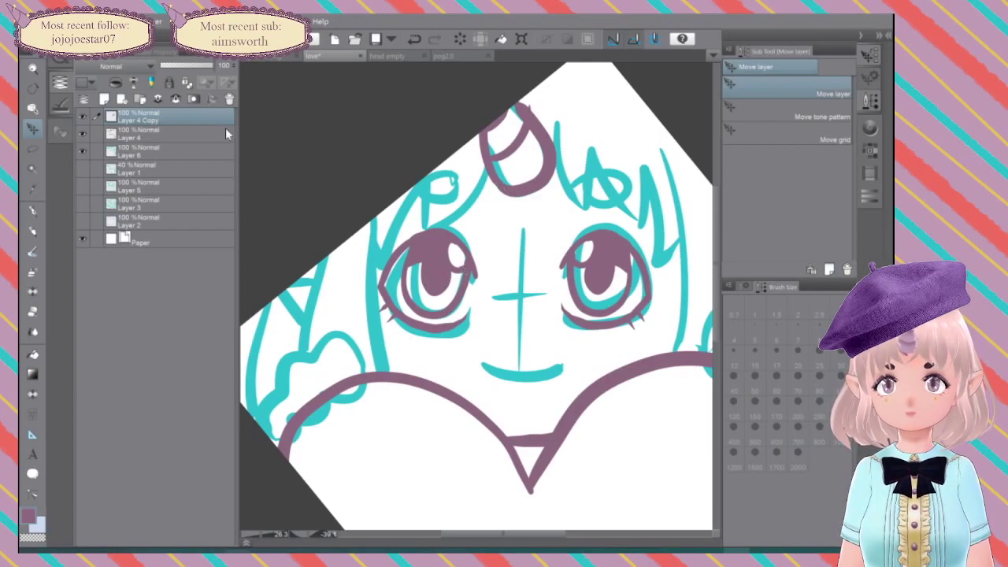
Step: Lasso the inked left eye on Layer 4 and move it slightly inward toward the nose guide
click(129, 133)
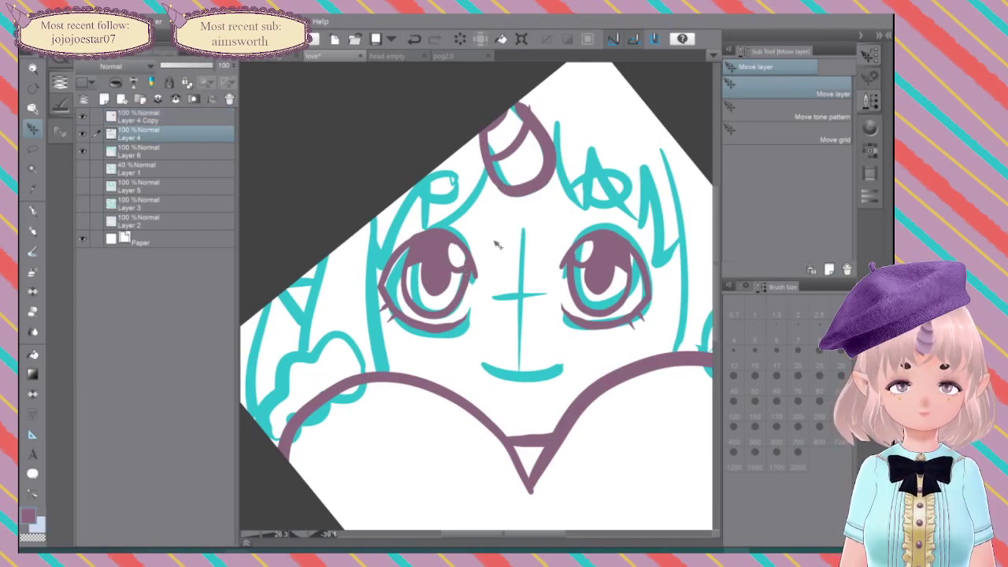
click(32, 148)
mouse_move(512, 215)
mouse_down()
mouse_move(421, 198)
mouse_move(362, 223)
mouse_move(368, 312)
mouse_move(430, 349)
mouse_move(476, 338)
mouse_move(507, 217)
mouse_up()
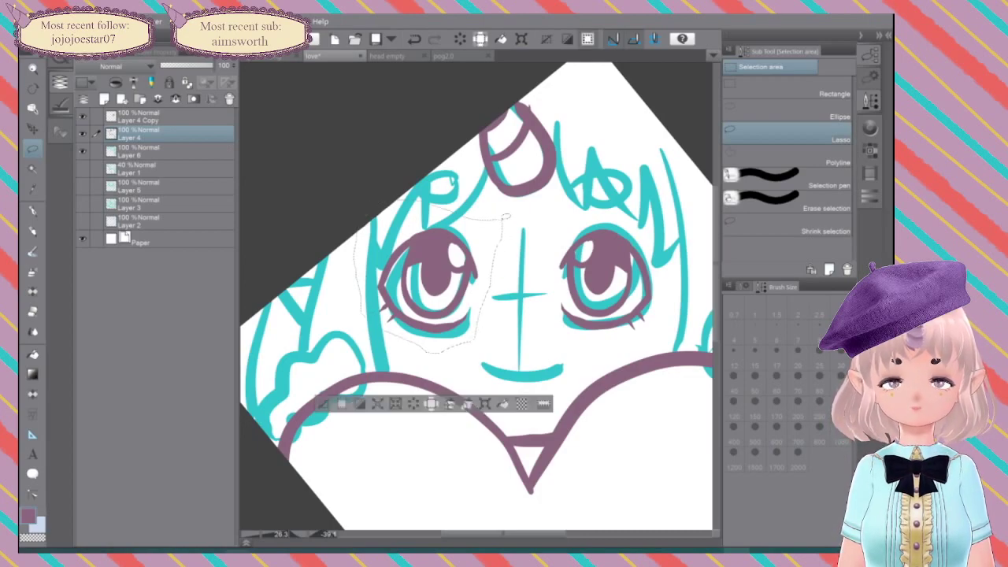
click(33, 129)
drag(480, 251, 490, 249)
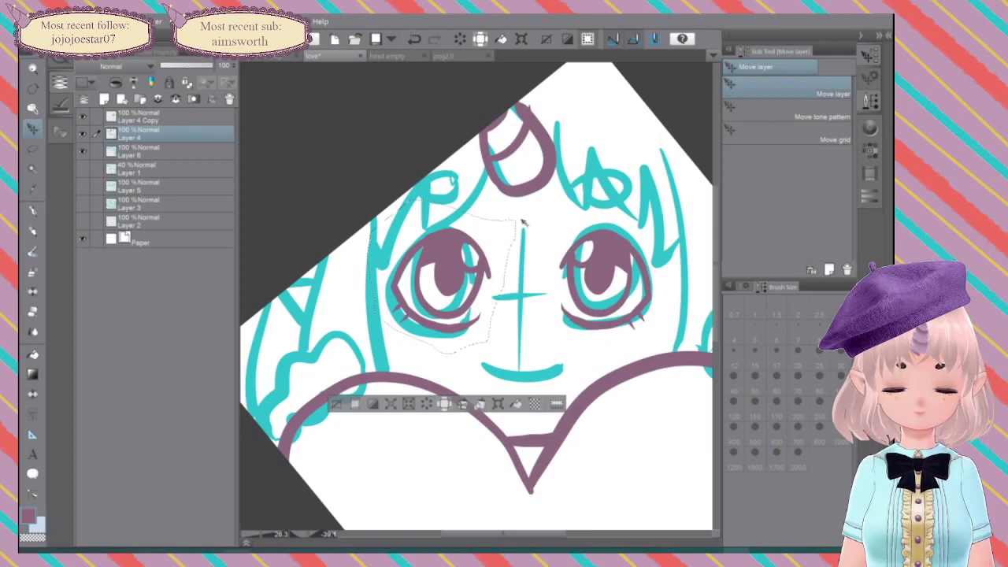
Step: Rotate and reshape the lassoed left eye with the Scale/Rotate transform to fit its sketch, apply it and clear the selection
click(498, 406)
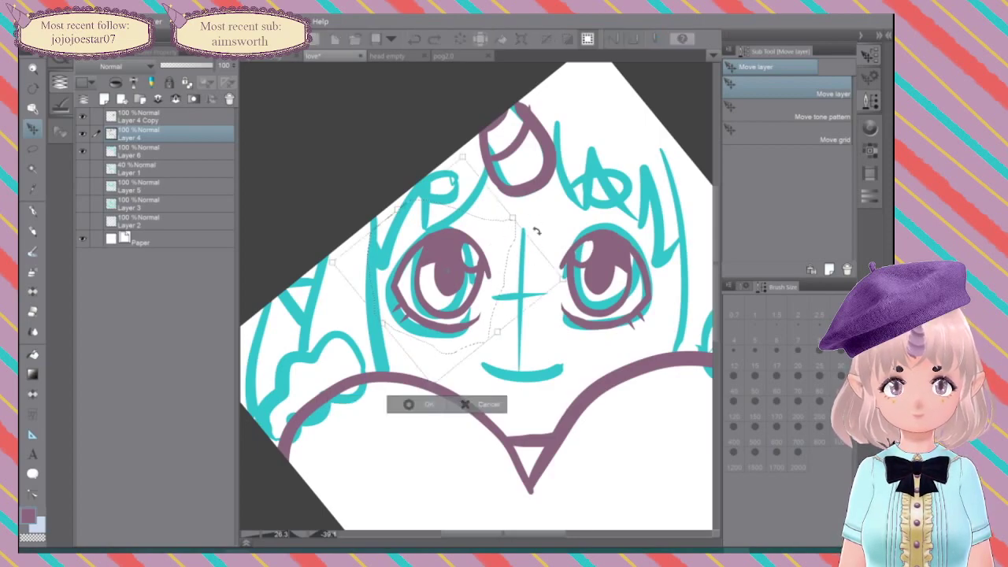
mouse_move(514, 211)
mouse_down()
mouse_move(511, 198)
mouse_move(476, 208)
mouse_up()
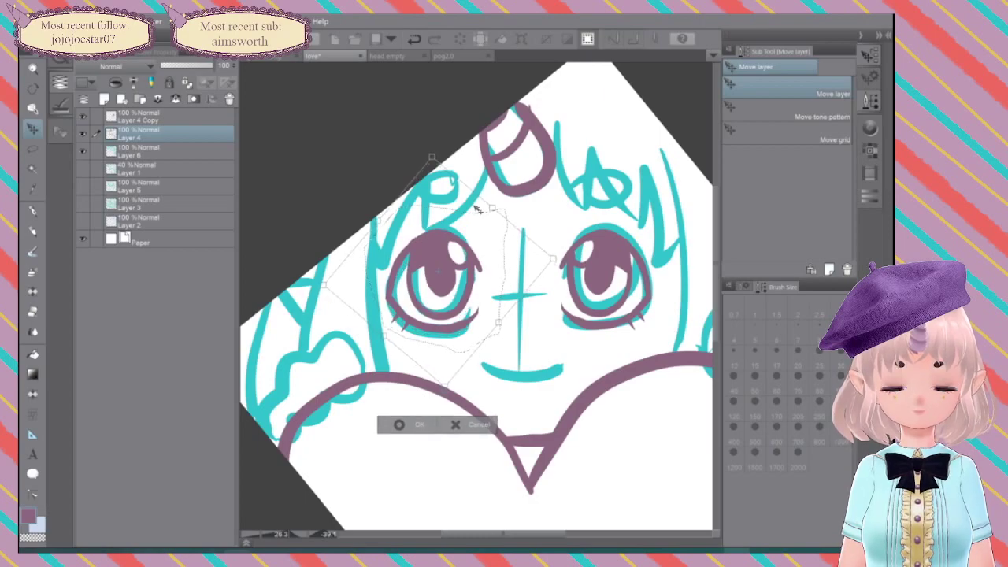
scroll(607, 319, down, 5)
drag(606, 320, 509, 325)
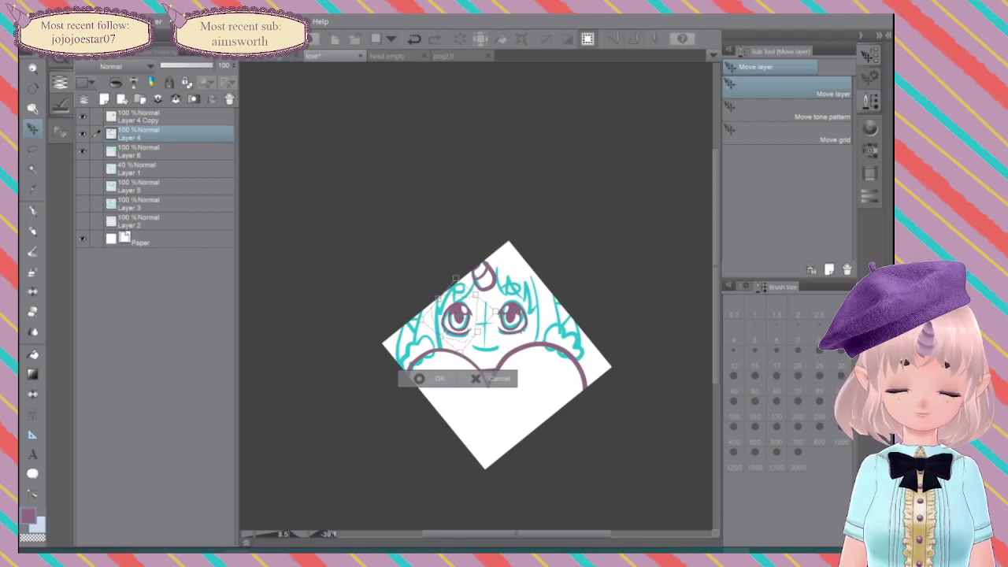
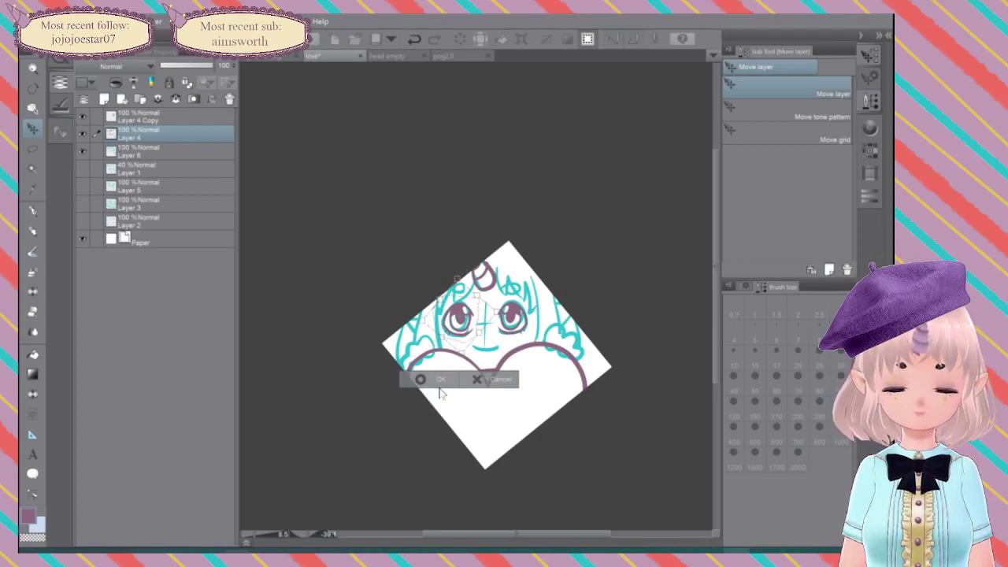
click(440, 381)
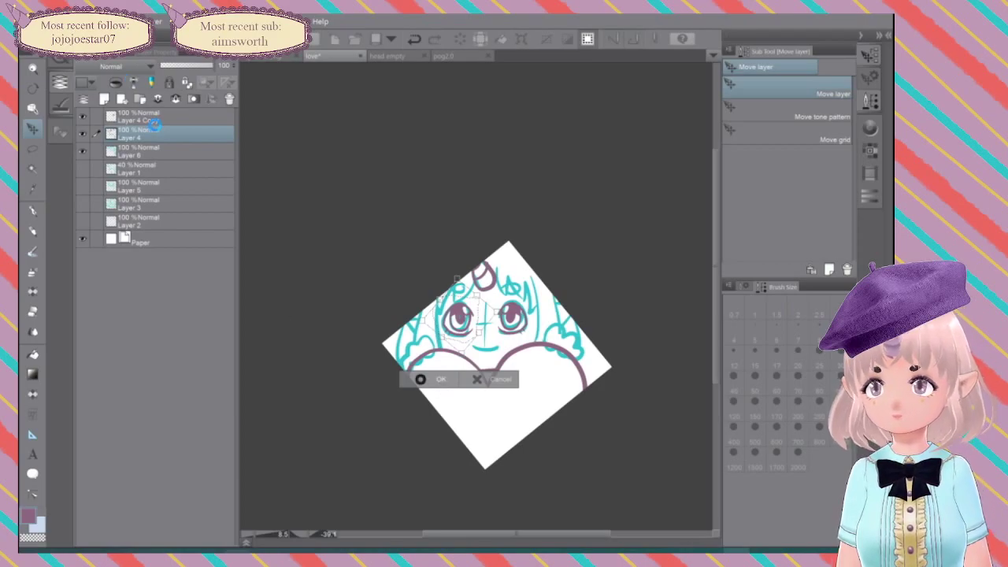
click(349, 372)
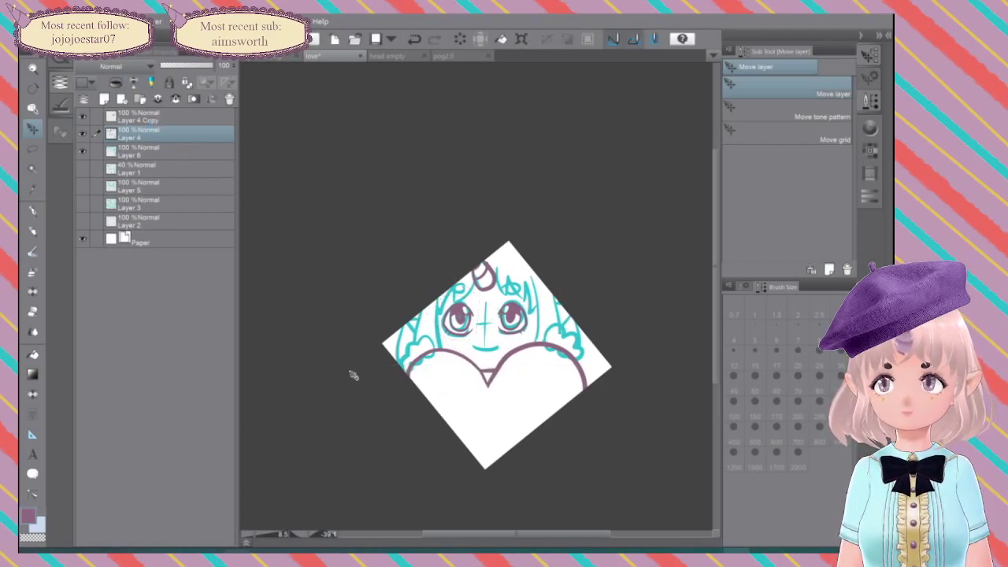
Step: Adjust the mirrored right eye on Layer 4 Copy slightly with the Scale/Rotate transform and apply the transformation
click(155, 121)
drag(516, 316, 520, 317)
key(ctrl+z)
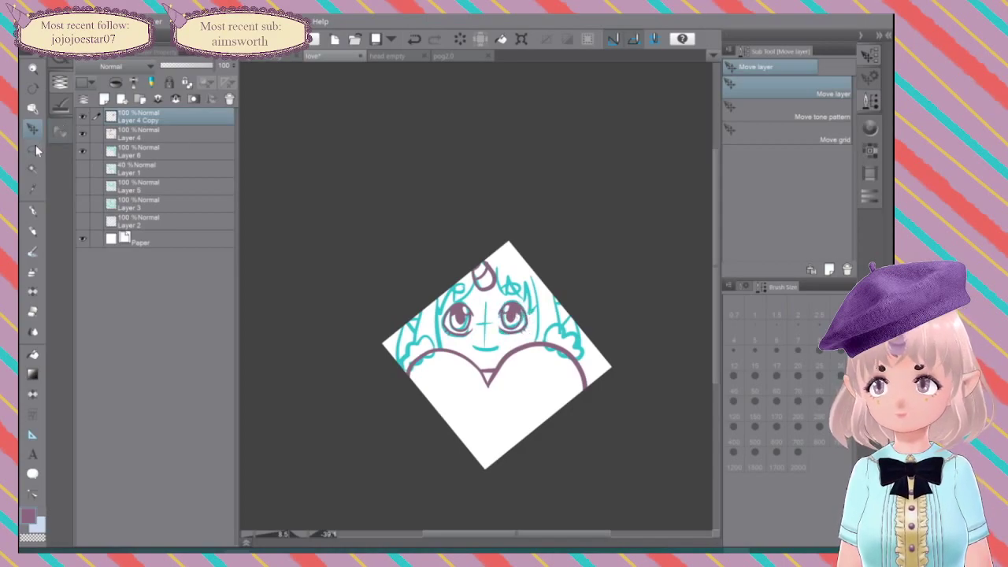
click(32, 108)
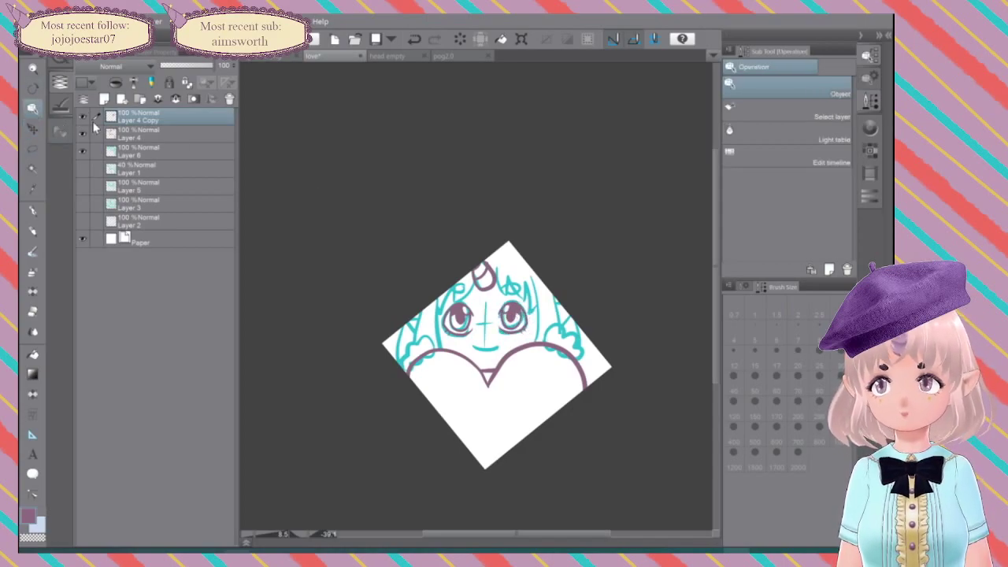
click(519, 37)
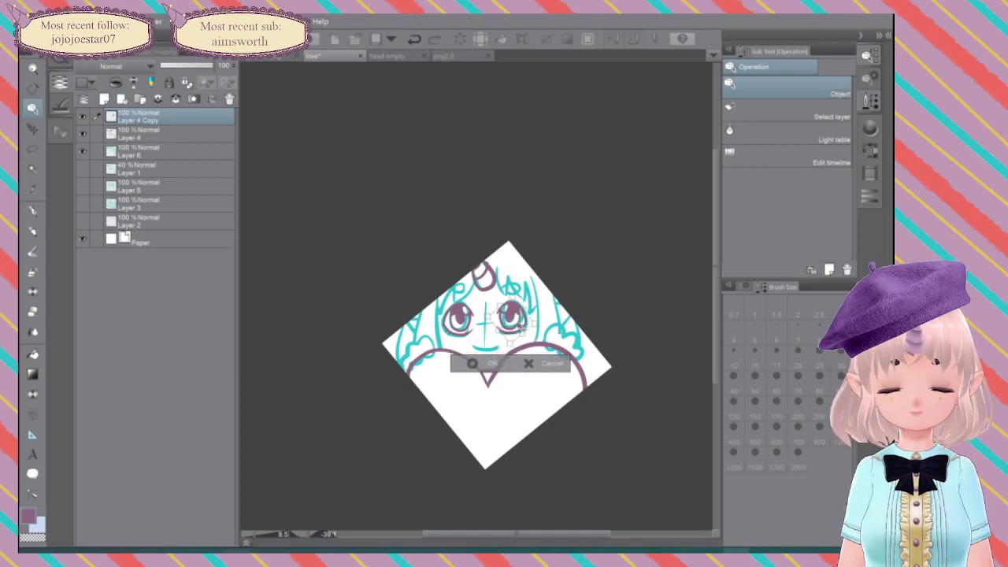
click(82, 151)
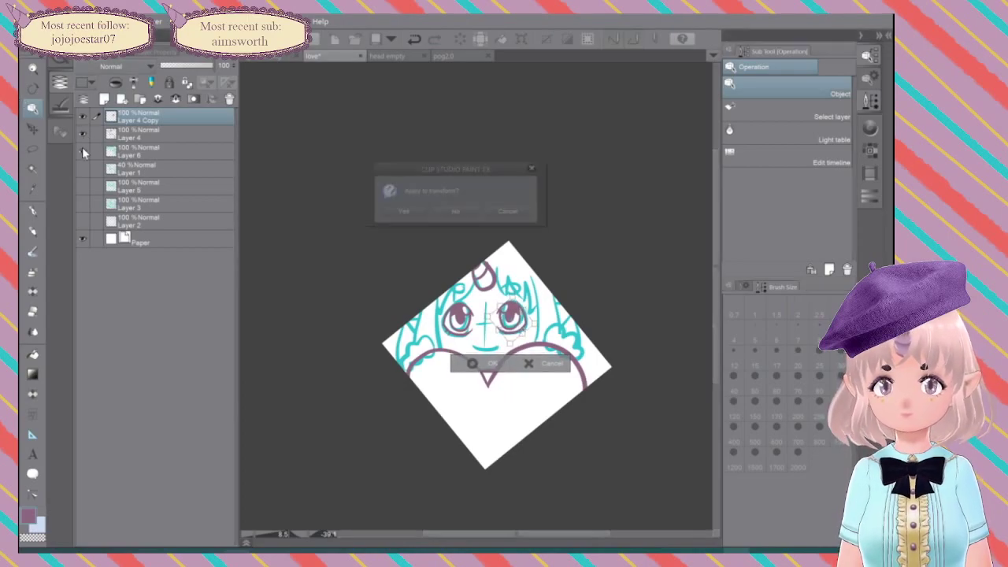
click(406, 214)
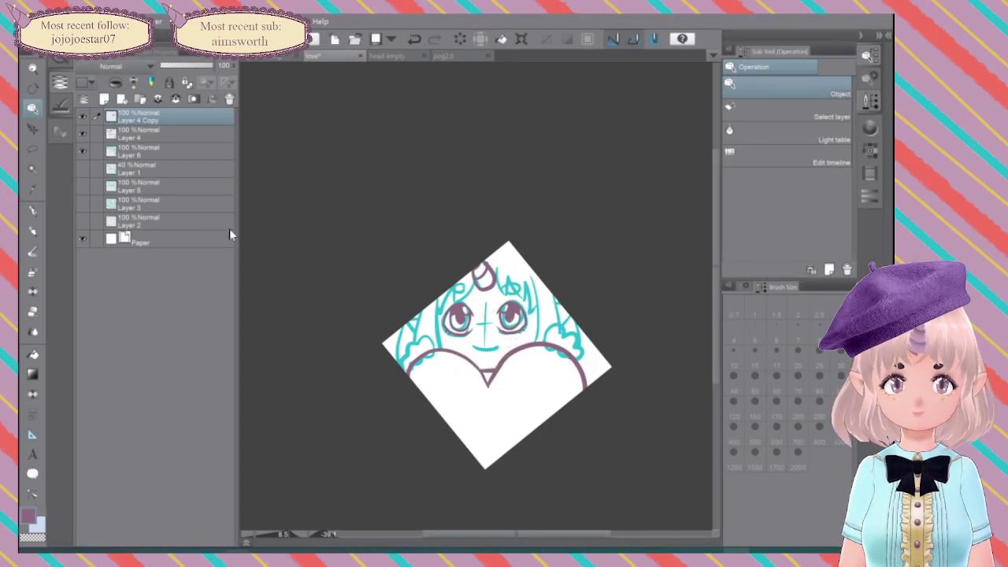
Step: Check the eye balance with the Layer 6 sketch briefly hidden, and merge Layer 4 Copy into Layer 4
click(80, 152)
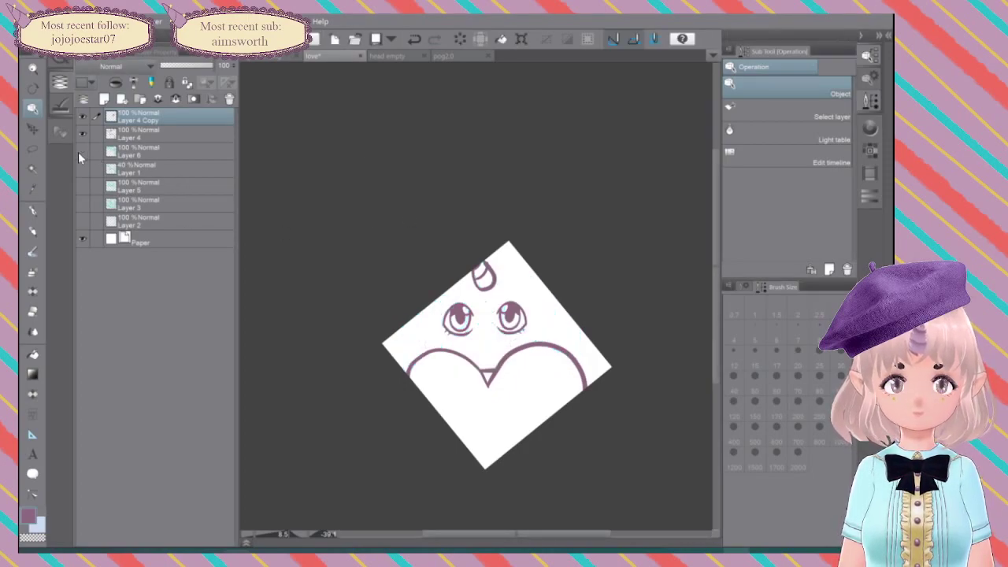
click(79, 152)
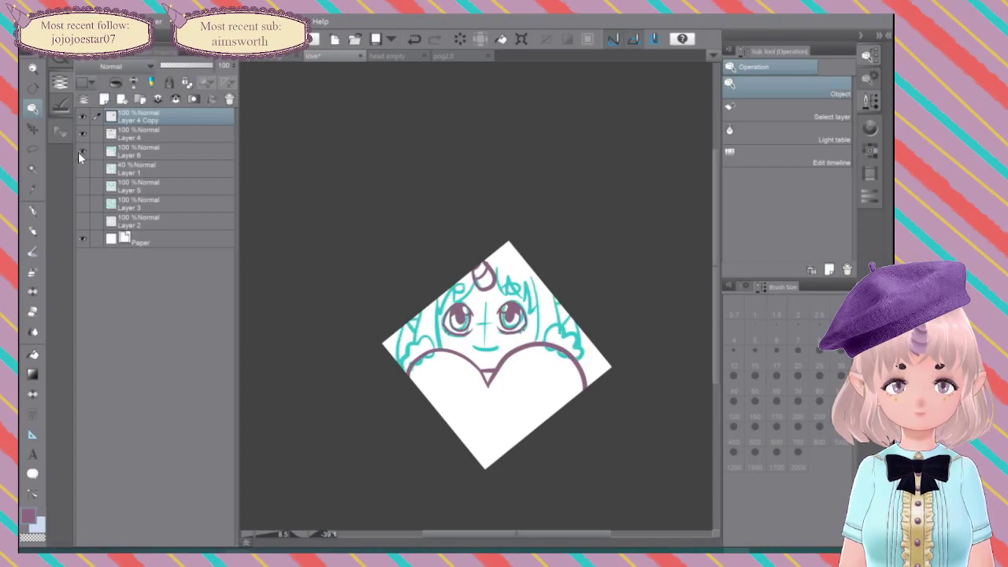
scroll(527, 337, up, 5)
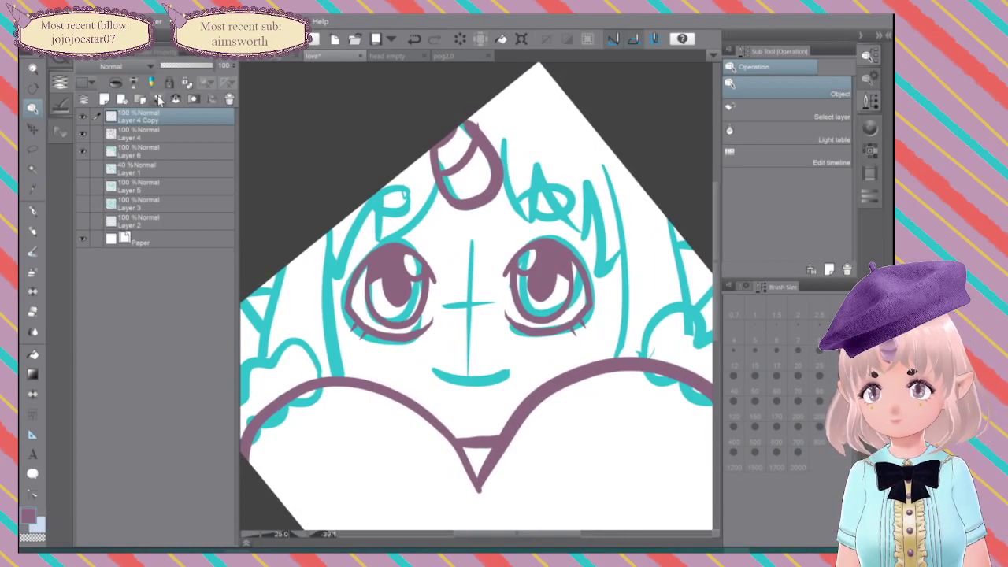
click(229, 98)
click(464, 214)
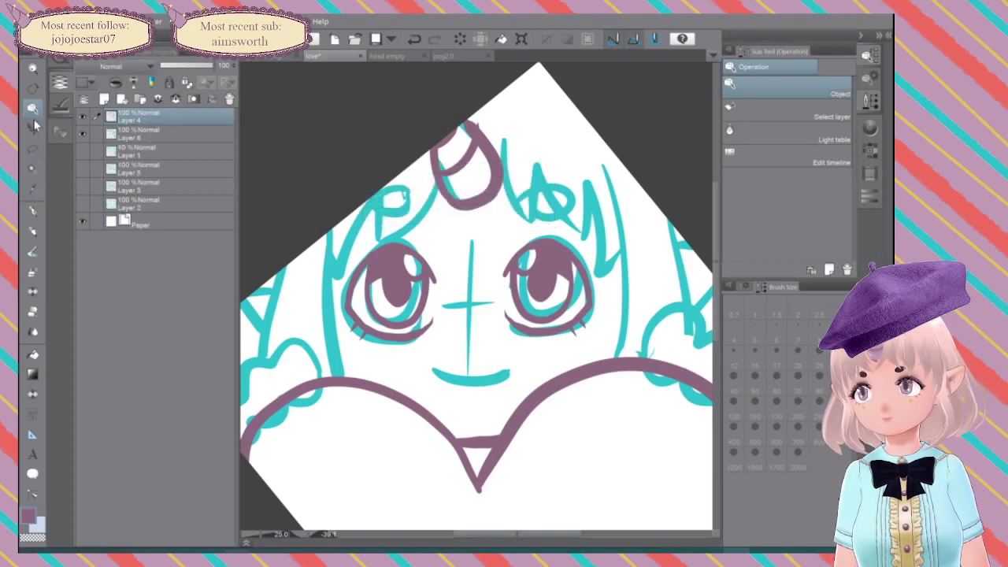
Step: Ink the pointed bangs and the long strands framing both sides of the face with the G-pen at size 120
click(33, 212)
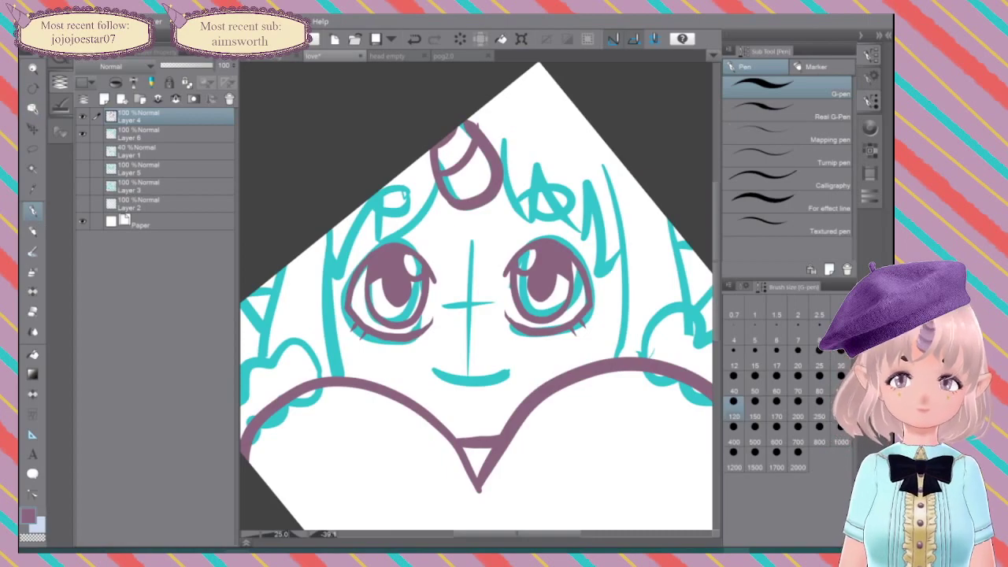
mouse_move(438, 180)
mouse_down()
mouse_move(415, 222)
mouse_move(386, 242)
mouse_move(385, 178)
mouse_move(336, 258)
mouse_up()
mouse_move(333, 220)
mouse_down()
mouse_move(334, 315)
mouse_move(359, 375)
mouse_up()
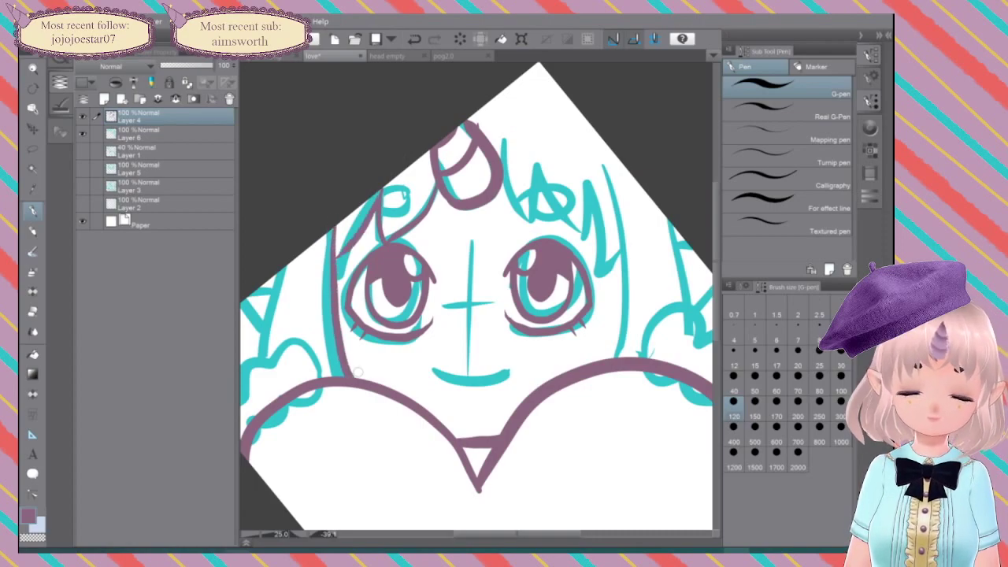
mouse_move(508, 136)
mouse_down()
mouse_move(504, 196)
mouse_move(537, 227)
mouse_move(527, 227)
mouse_up()
mouse_move(536, 160)
mouse_down()
mouse_move(561, 242)
mouse_move(602, 161)
mouse_move(608, 359)
mouse_up()
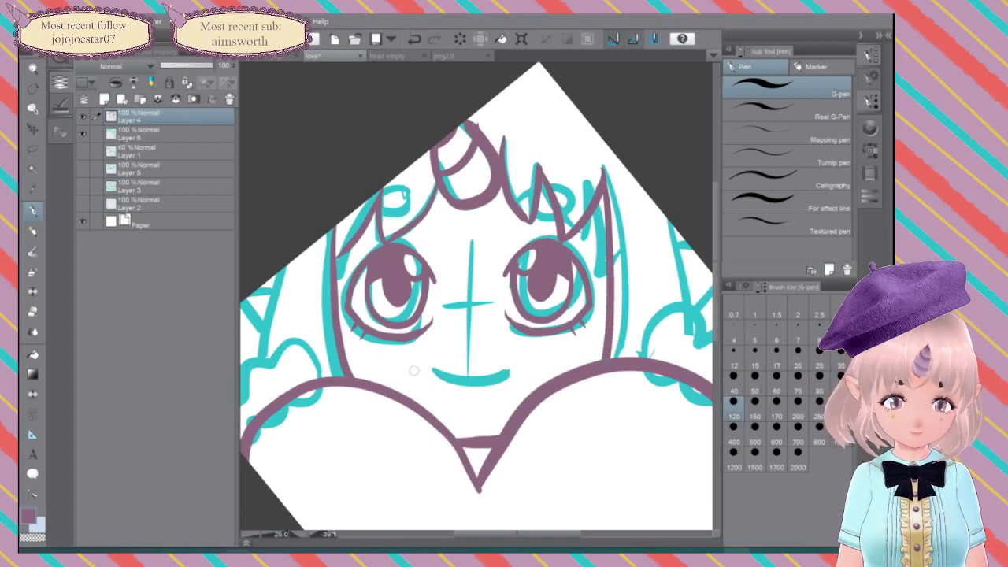
Step: Try a wide, shallow smile over the sketched mouth, check it with the Layer 6 sketch hidden, and undo it
mouse_move(415, 366)
mouse_down()
mouse_move(463, 377)
mouse_move(515, 362)
mouse_up()
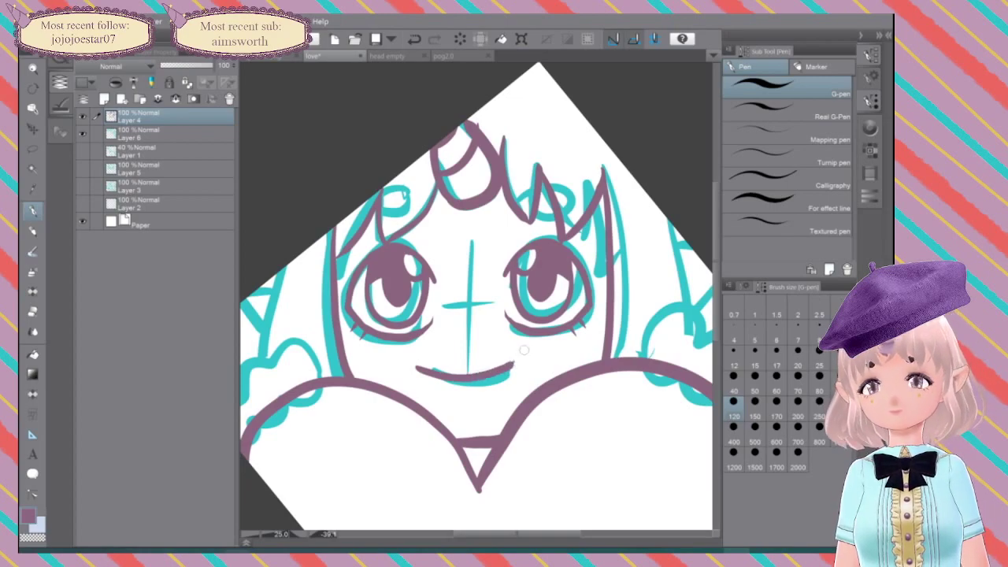
click(82, 134)
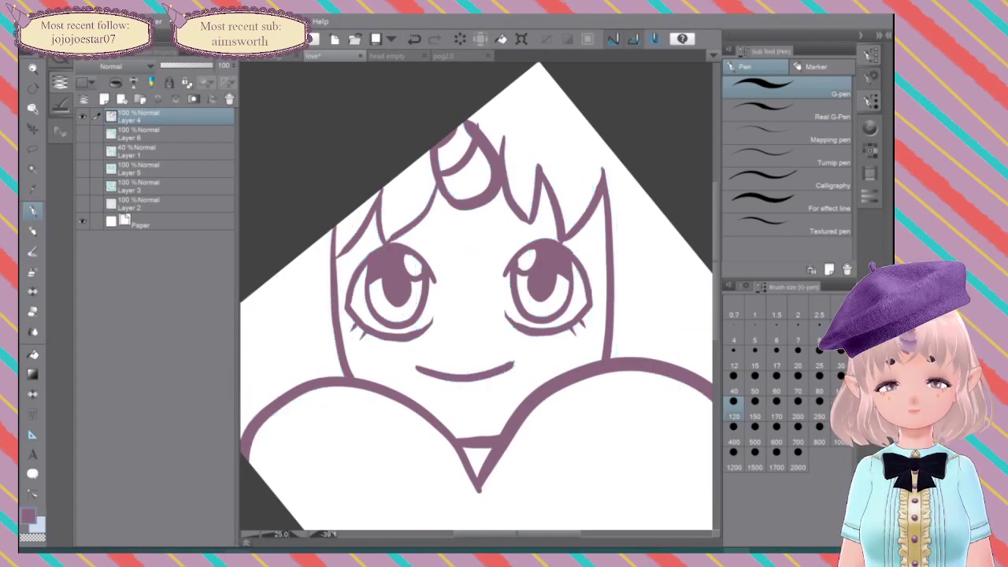
click(83, 134)
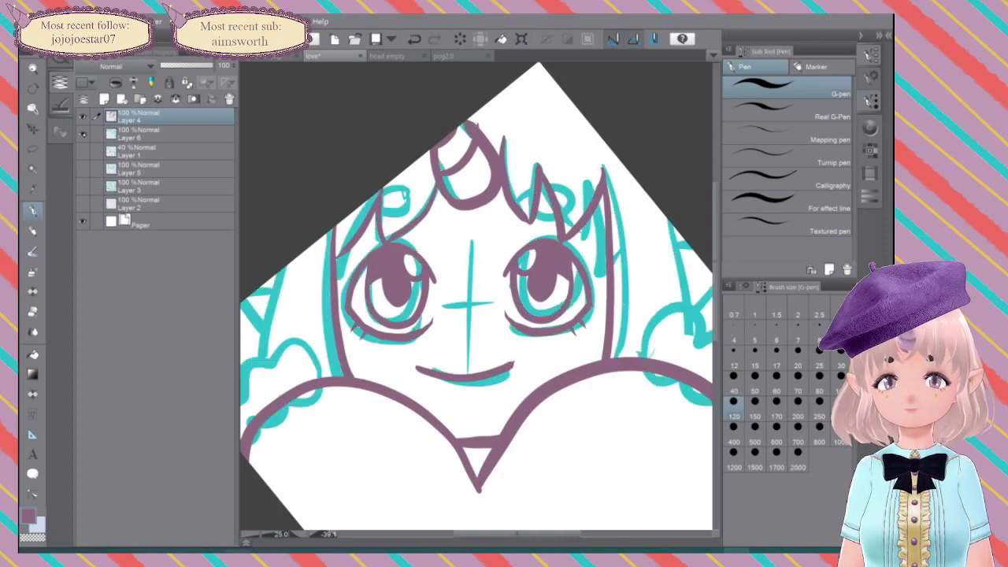
key(ctrl+z)
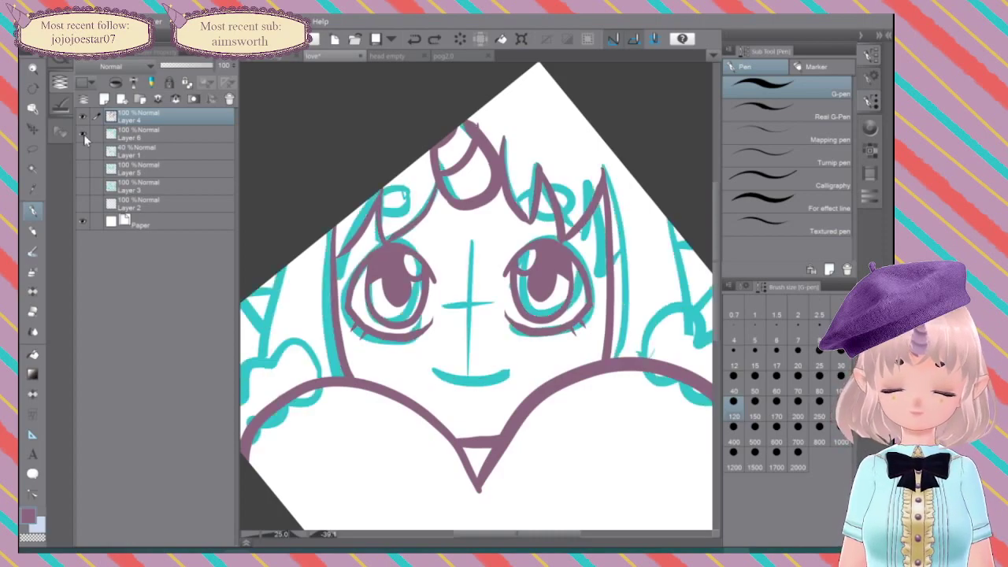
Step: Ink a narrower smile along the lower edge of the sketched mouth and check it with the Layer 6 sketch hidden
mouse_move(432, 371)
mouse_down()
mouse_move(473, 388)
mouse_move(512, 367)
mouse_up()
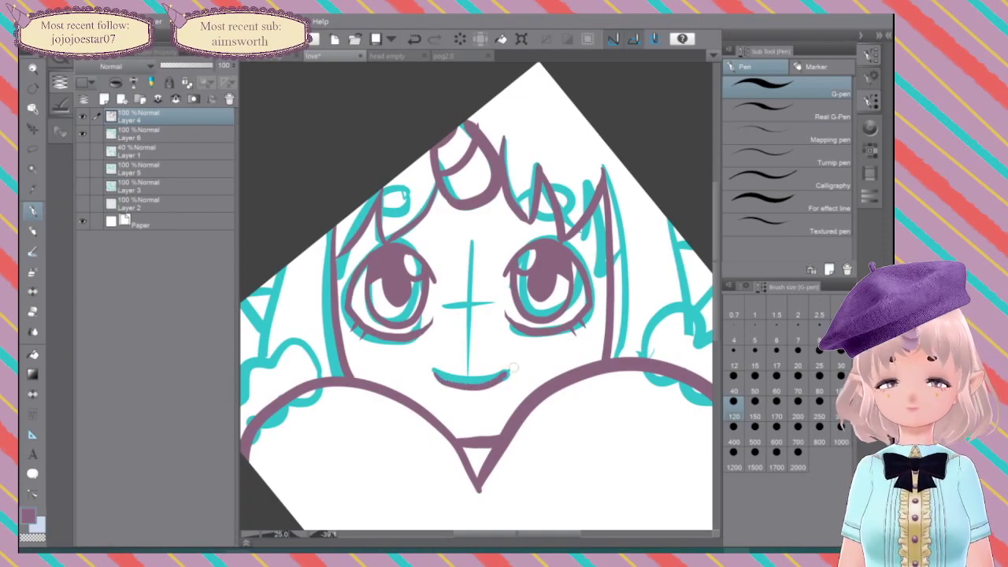
click(82, 134)
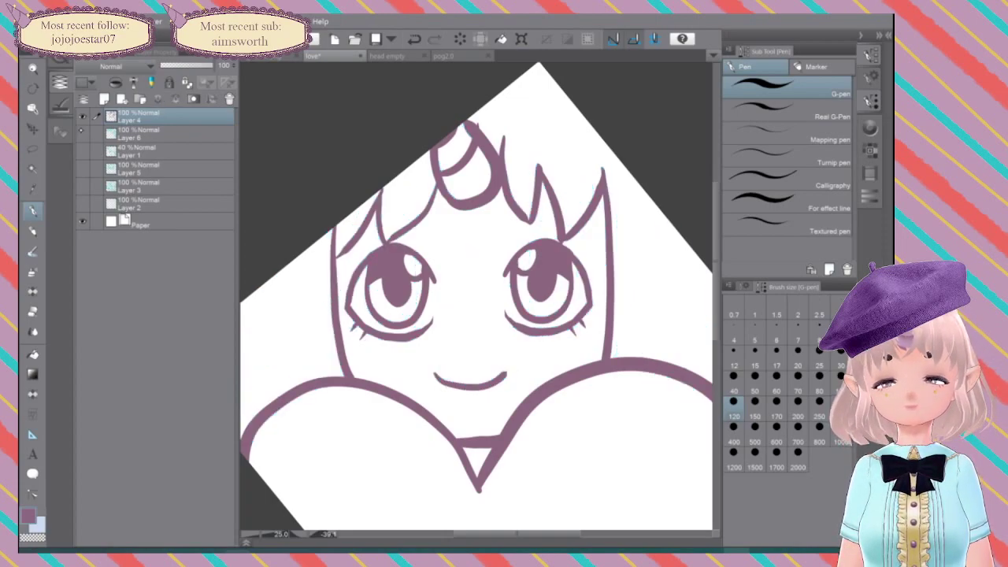
click(82, 133)
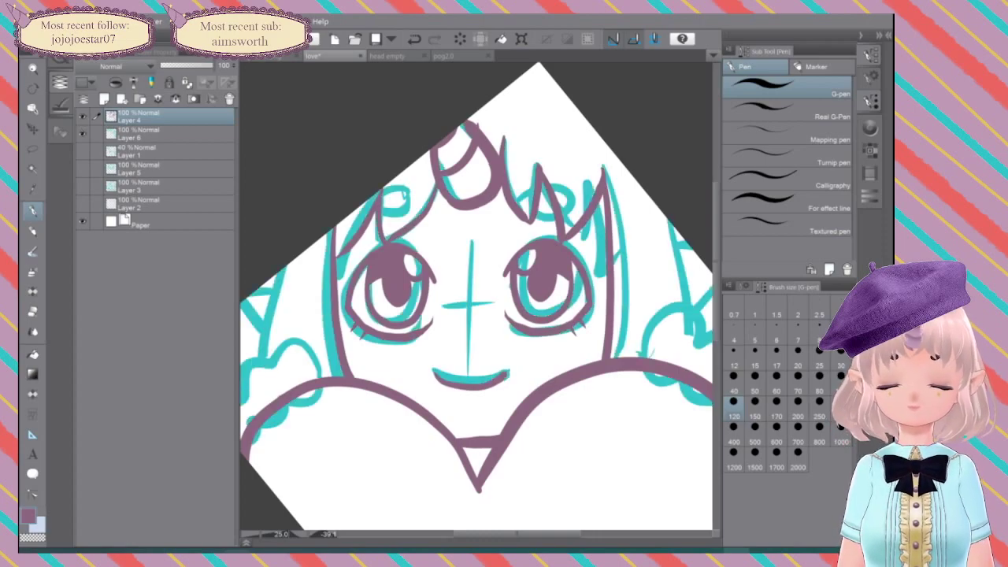
Step: Try inking the oval shapes in the bangs on both sides of the horn, and undo those strokes
mouse_move(504, 315)
mouse_down()
mouse_move(418, 288)
mouse_move(491, 338)
mouse_up()
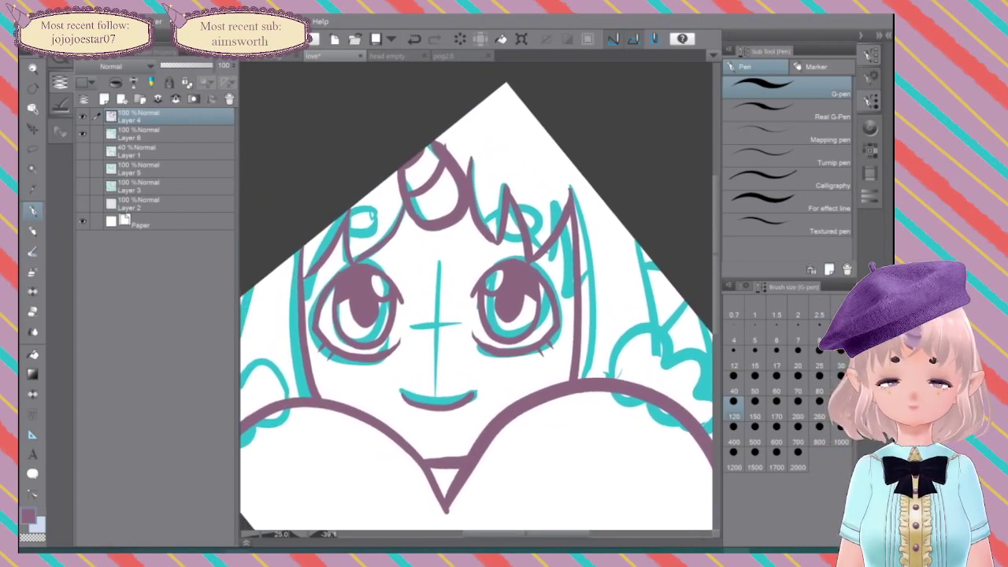
mouse_move(494, 228)
mouse_down()
mouse_move(521, 202)
mouse_move(542, 217)
mouse_move(537, 232)
mouse_move(518, 238)
mouse_move(490, 224)
mouse_up()
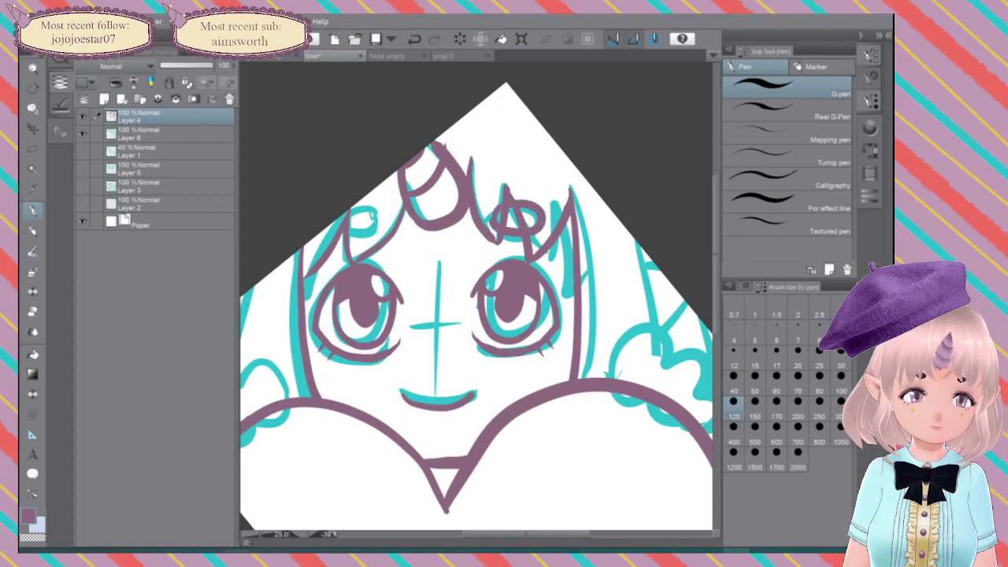
mouse_move(379, 235)
mouse_down()
mouse_move(388, 224)
mouse_move(360, 204)
mouse_move(332, 225)
mouse_move(378, 235)
mouse_move(378, 207)
mouse_move(368, 204)
mouse_up()
key(ctrl+z)
key(ctrl+z)
key(ctrl+z)
key(ctrl+z)
key(ctrl+z)
key(ctrl+z)
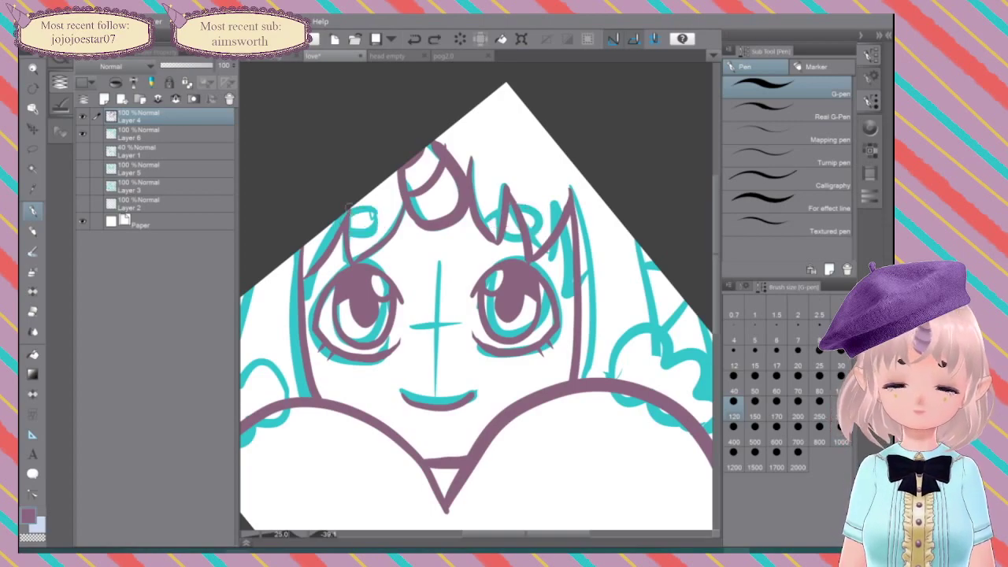
Step: Redraw the small ovals in the bangs on the left and right sides of the horn
mouse_move(382, 225)
mouse_down()
mouse_move(391, 211)
mouse_move(356, 207)
mouse_move(353, 233)
mouse_move(389, 218)
mouse_move(384, 209)
mouse_up()
mouse_move(526, 202)
mouse_down()
mouse_move(515, 198)
mouse_move(495, 220)
mouse_move(534, 221)
mouse_move(517, 196)
mouse_up()
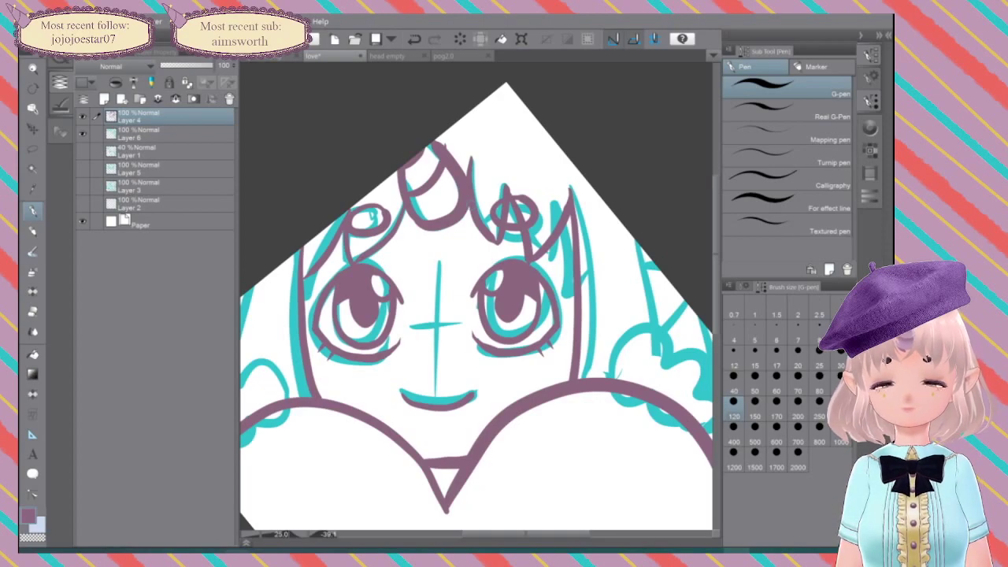
Step: Ink the scalloped frill on the heart's left lobe and erase the lines crossing inside it with the Rough eraser at size 70
mouse_move(473, 355)
mouse_down()
mouse_move(447, 248)
mouse_move(497, 234)
mouse_move(565, 245)
mouse_up()
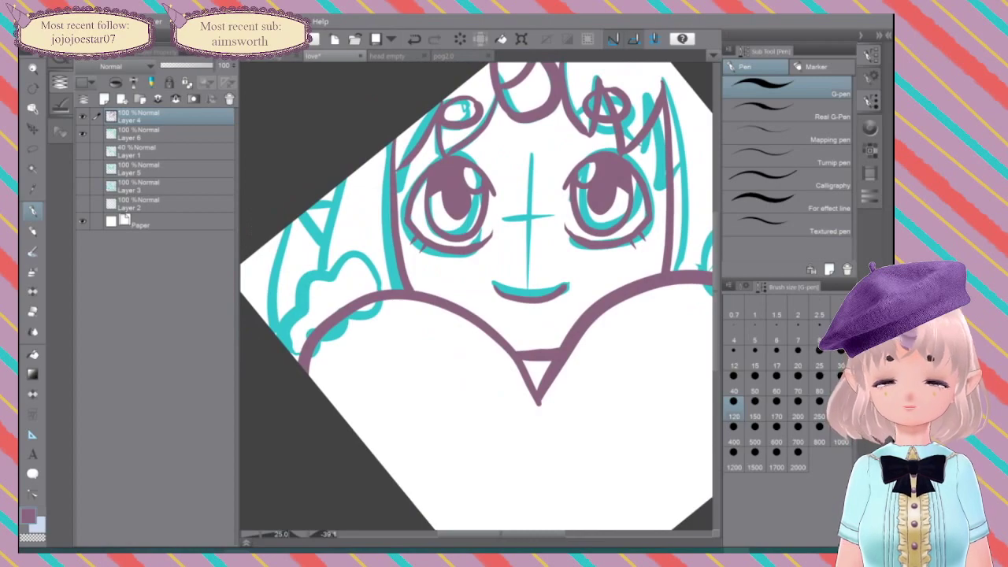
mouse_move(382, 290)
mouse_down()
mouse_move(367, 255)
mouse_move(331, 258)
mouse_move(331, 275)
mouse_move(305, 269)
mouse_move(298, 308)
mouse_move(280, 326)
mouse_move(301, 359)
mouse_move(339, 334)
mouse_move(347, 302)
mouse_move(362, 313)
mouse_move(380, 304)
mouse_up()
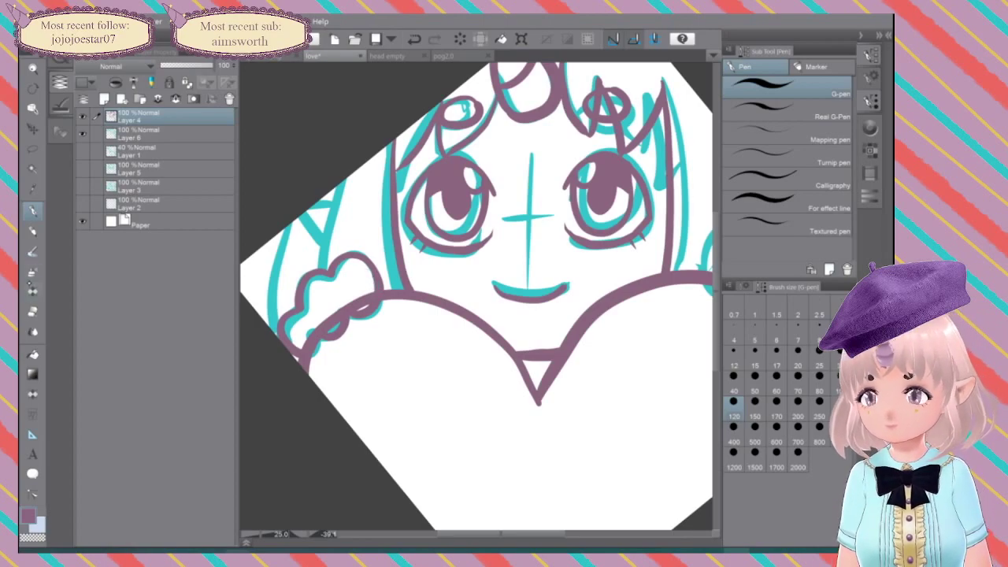
click(33, 312)
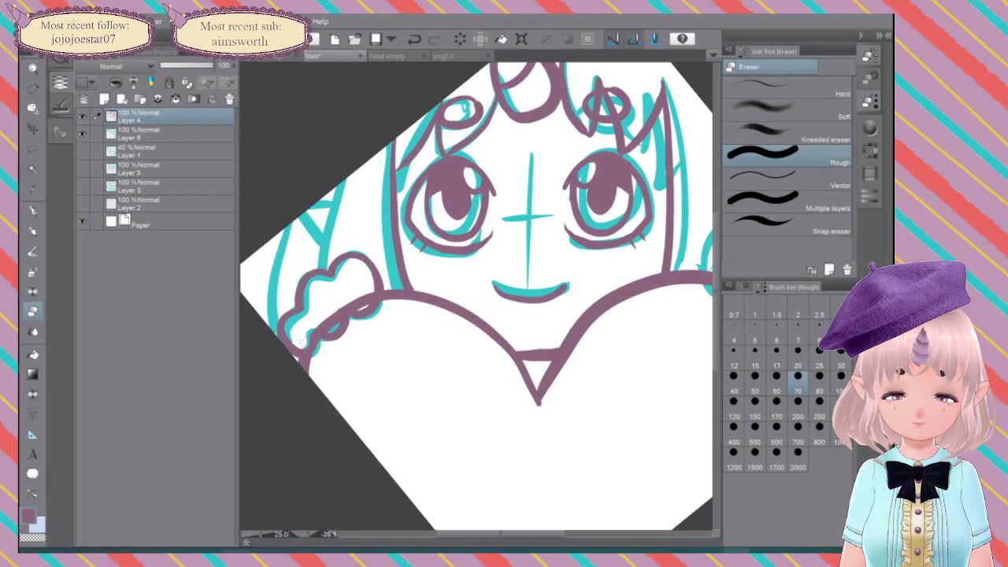
drag(317, 317, 327, 327)
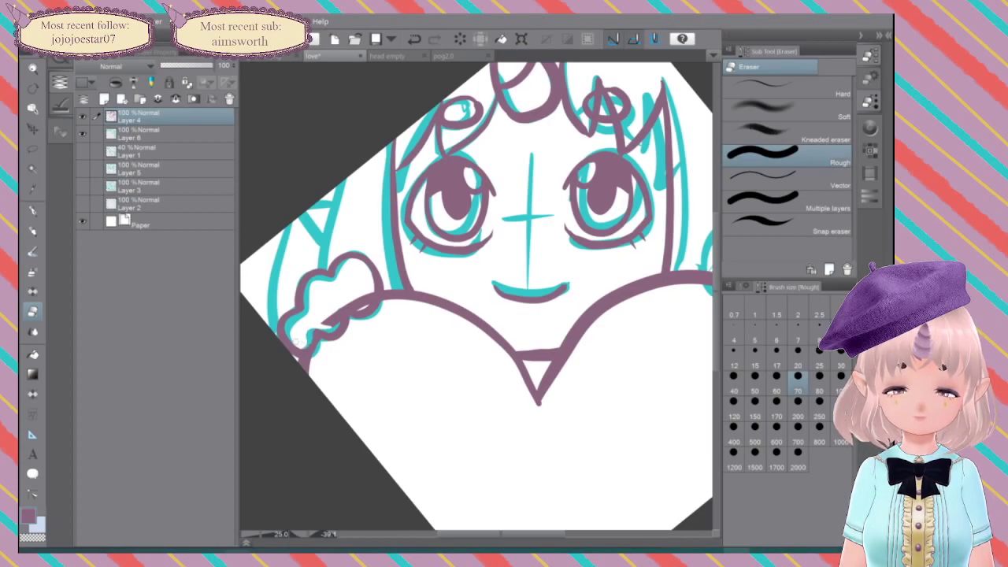
mouse_move(317, 325)
mouse_down()
mouse_move(335, 323)
mouse_move(338, 307)
mouse_move(328, 324)
mouse_move(361, 305)
mouse_move(371, 290)
mouse_move(351, 306)
mouse_up()
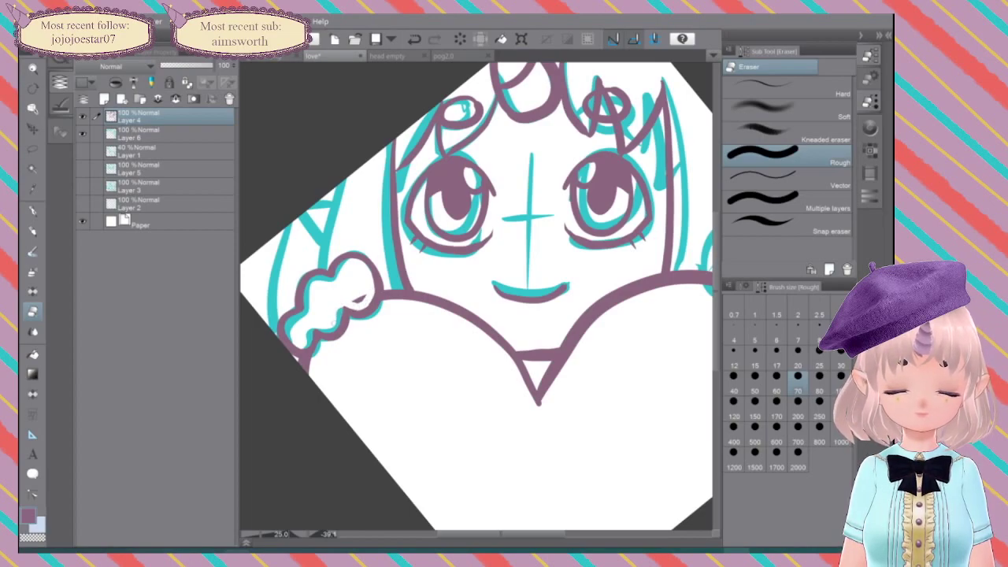
drag(349, 298, 362, 298)
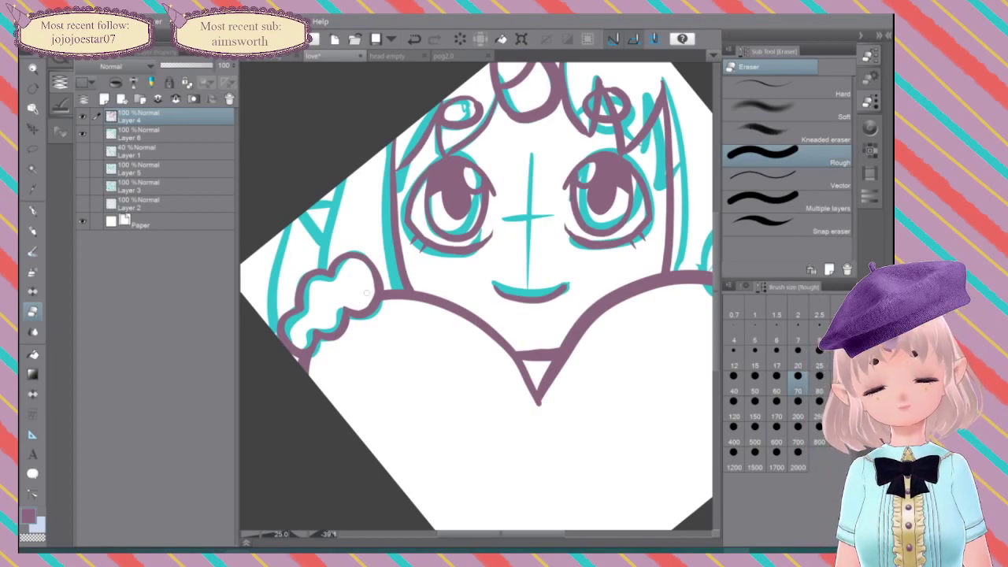
Step: Ink the scalloped frill on the heart's right lobe with the G-pen and erase the heart line crossing inside it with the Rough eraser
mouse_move(366, 293)
mouse_down()
mouse_move(286, 316)
mouse_move(224, 310)
mouse_up()
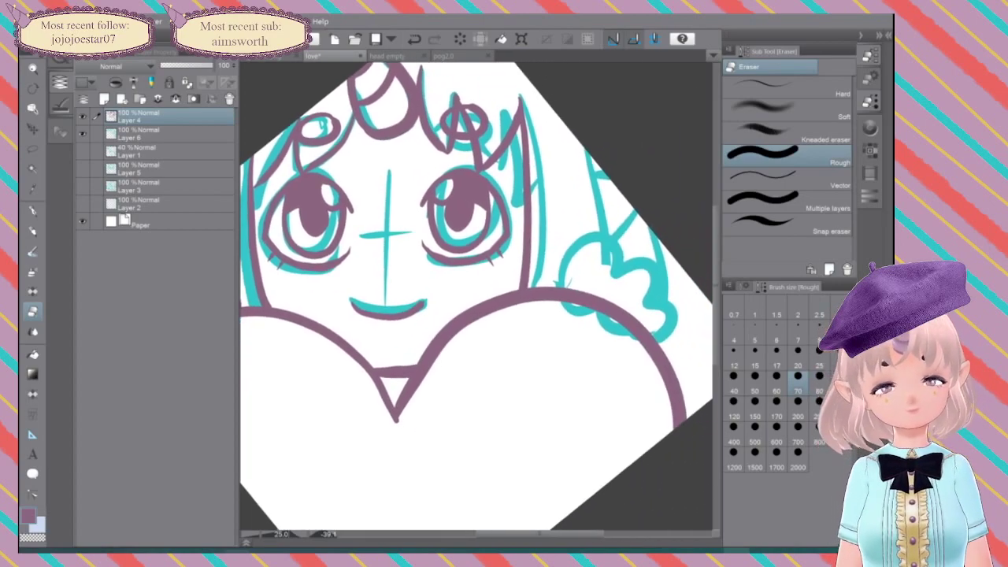
key(p)
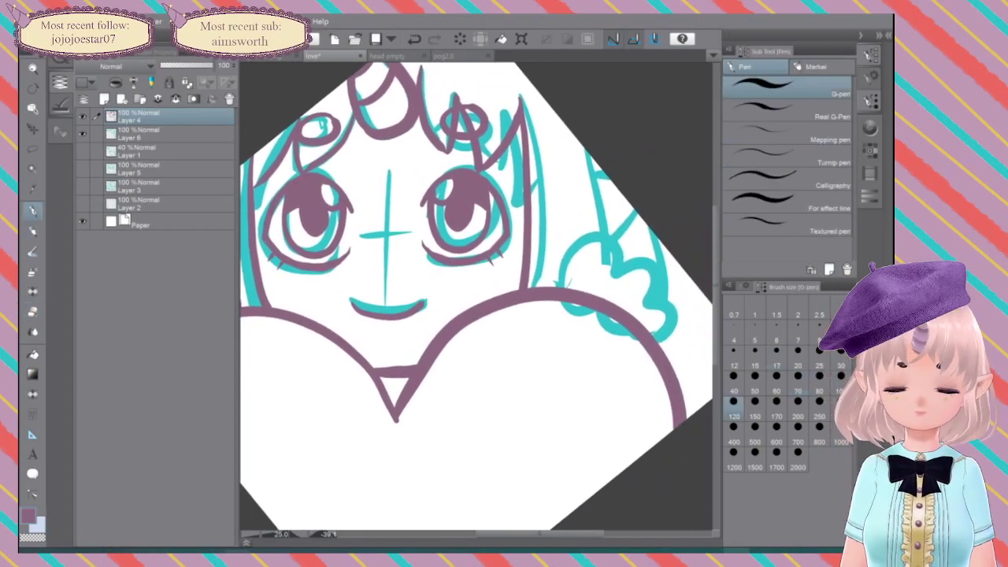
mouse_move(554, 287)
mouse_down()
mouse_move(551, 260)
mouse_move(583, 235)
mouse_move(607, 256)
mouse_move(606, 277)
mouse_move(648, 263)
mouse_move(649, 300)
mouse_move(674, 315)
mouse_move(656, 337)
mouse_move(562, 303)
mouse_up()
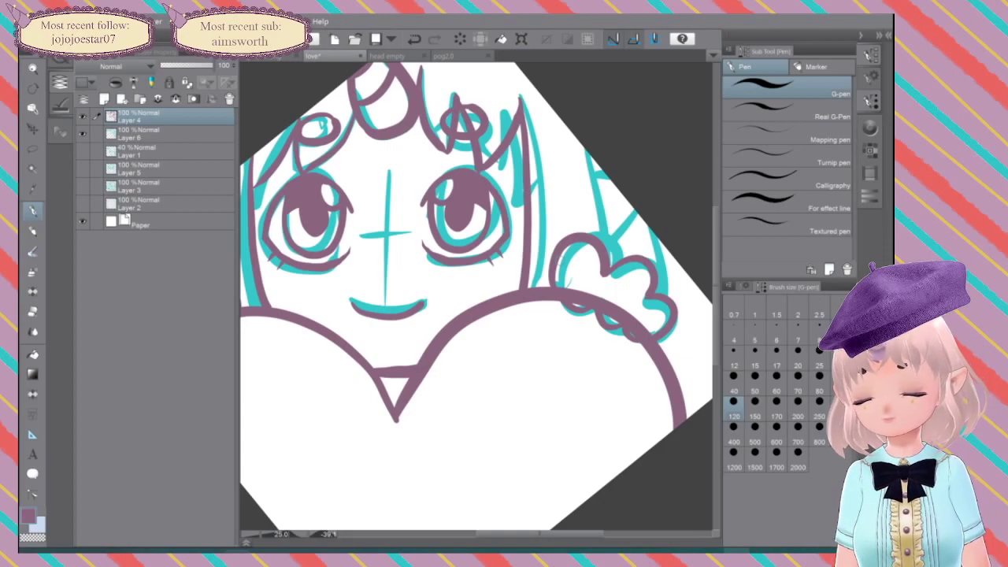
key(e)
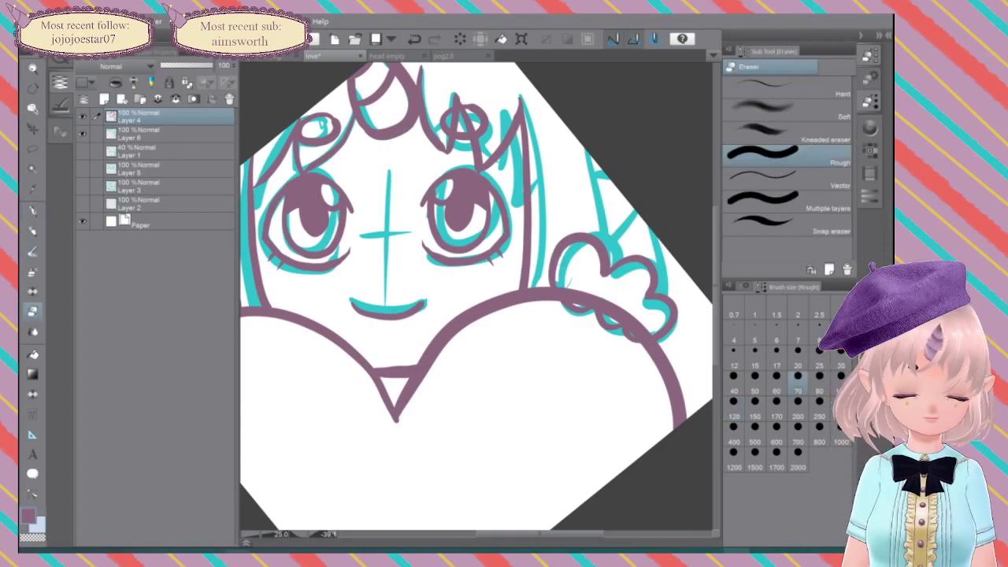
mouse_move(568, 285)
mouse_down()
mouse_move(577, 304)
mouse_move(596, 289)
mouse_move(580, 296)
mouse_up()
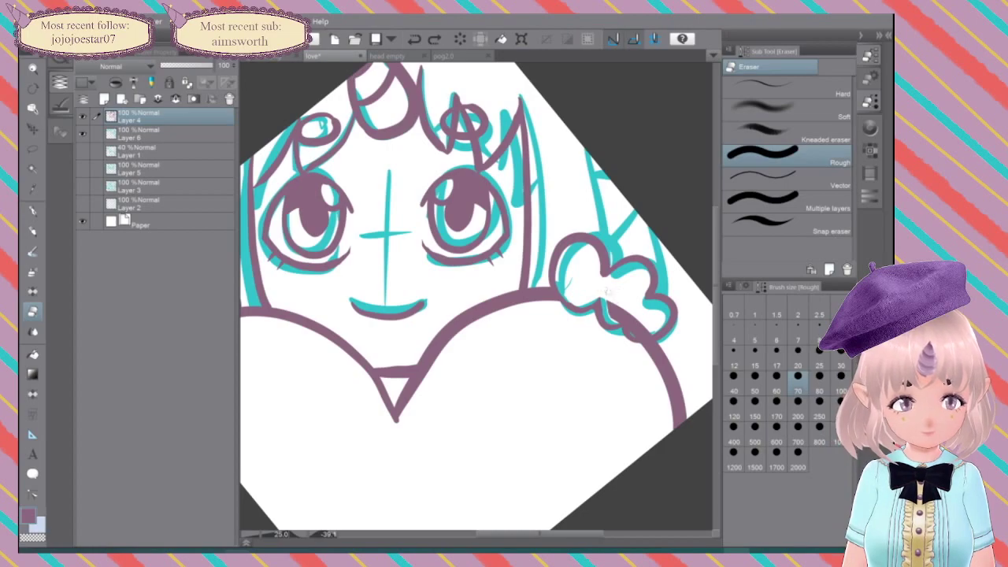
mouse_move(623, 314)
mouse_down()
mouse_move(617, 321)
mouse_move(627, 313)
mouse_move(612, 306)
mouse_move(641, 335)
mouse_move(653, 327)
mouse_up()
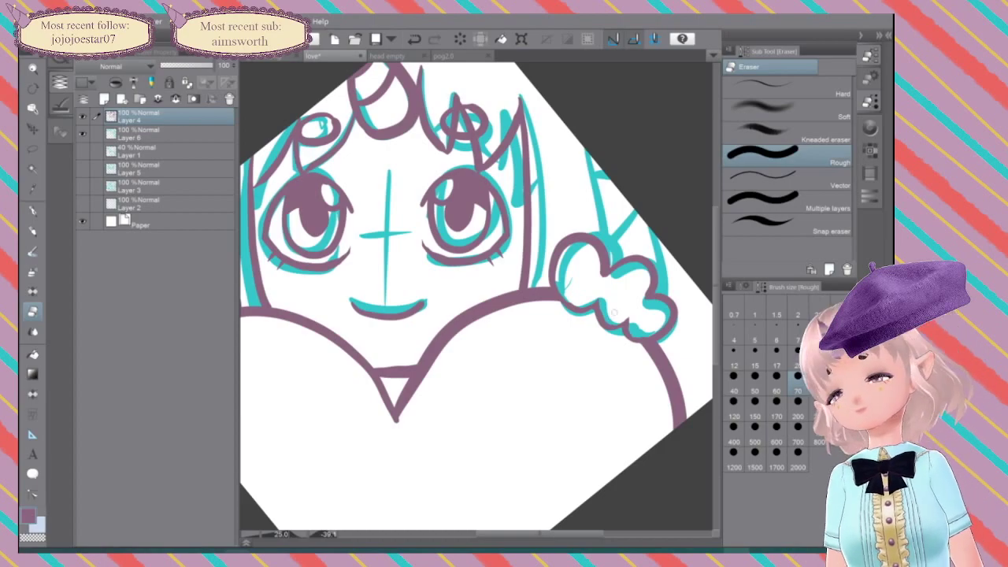
Step: Ink the sketched outer lines rising from the frills to the canvas edge on both sides of the face with the G-pen
scroll(613, 303, down, 2)
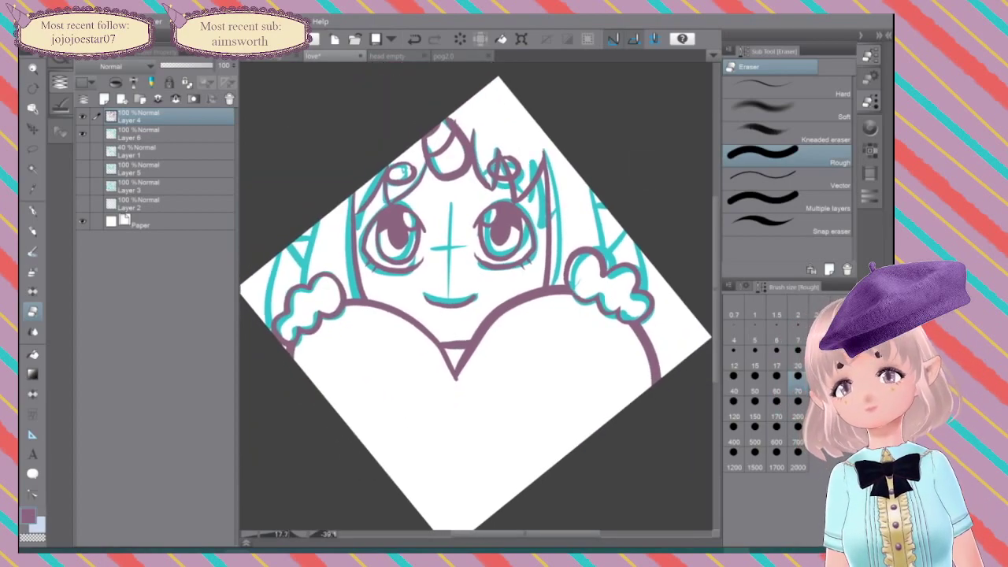
drag(606, 287, 655, 343)
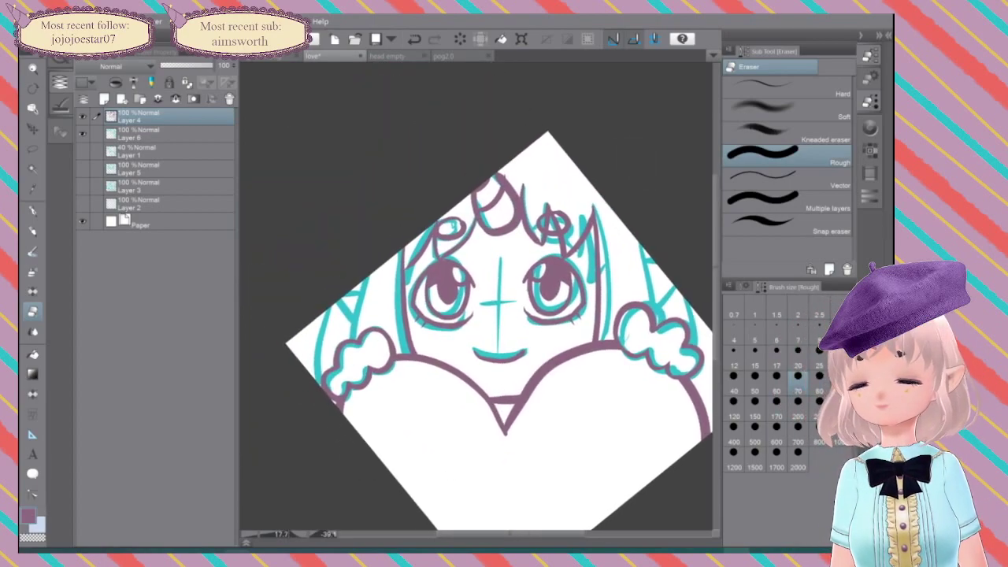
key(p)
drag(366, 272, 351, 339)
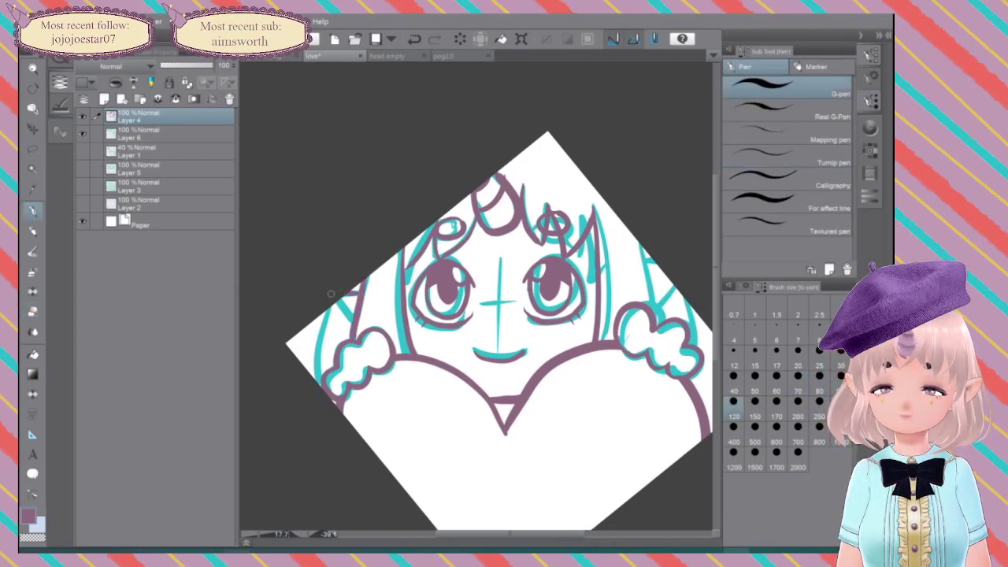
mouse_move(329, 301)
mouse_down()
mouse_move(322, 389)
mouse_move(267, 382)
mouse_up()
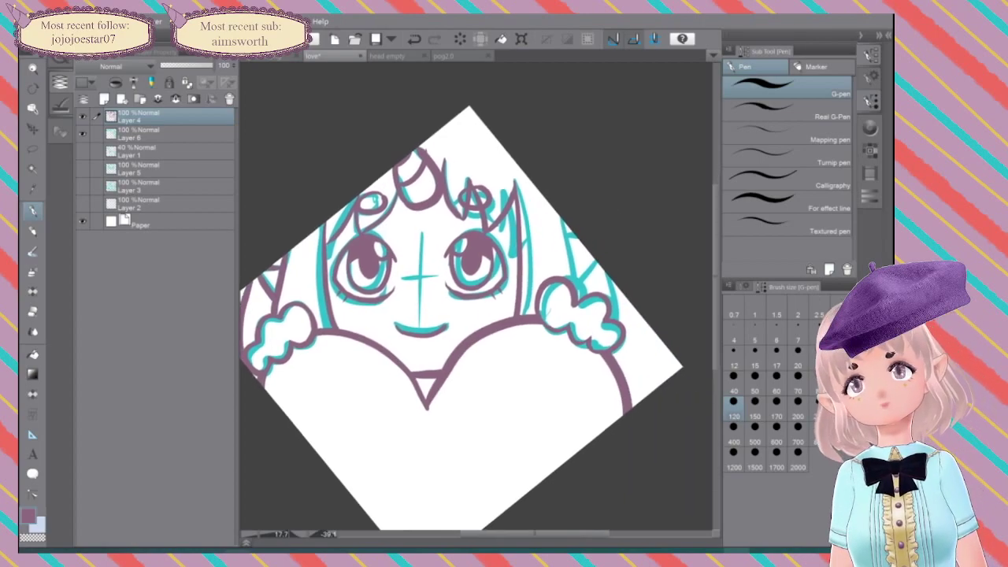
drag(556, 211, 574, 284)
mouse_move(567, 227)
mouse_down()
mouse_move(578, 282)
mouse_move(618, 316)
mouse_up()
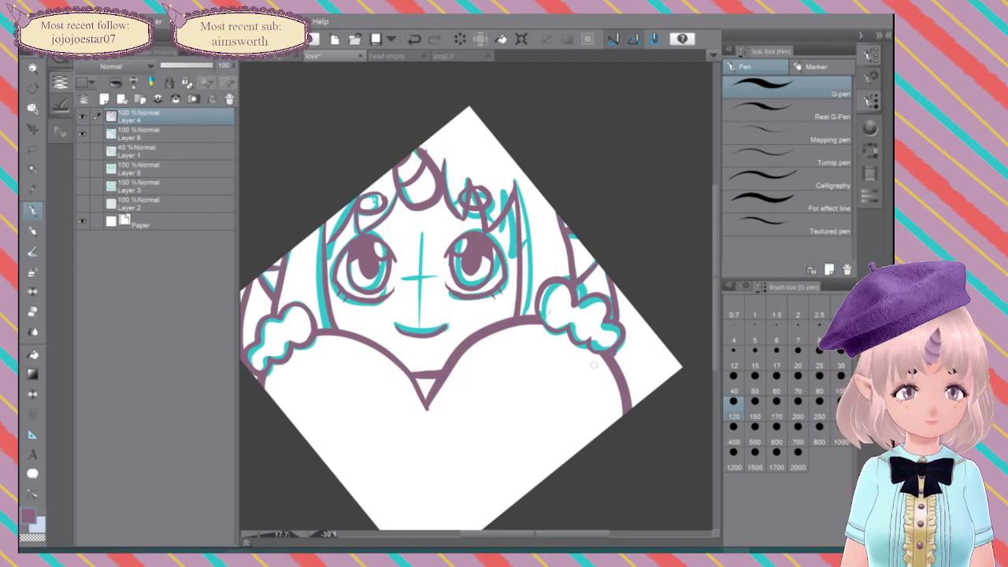
Step: Check the upright line art at small emote size with the Layer 6 sketch hidden, toggling the Paper layer off and on
mouse_move(594, 365)
mouse_down()
mouse_move(664, 335)
mouse_move(656, 333)
mouse_up()
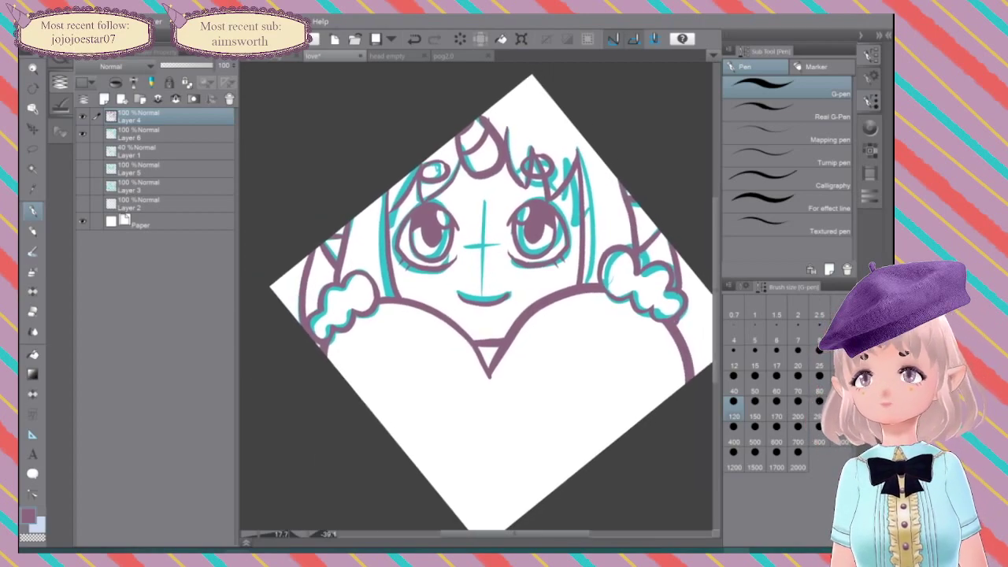
click(82, 134)
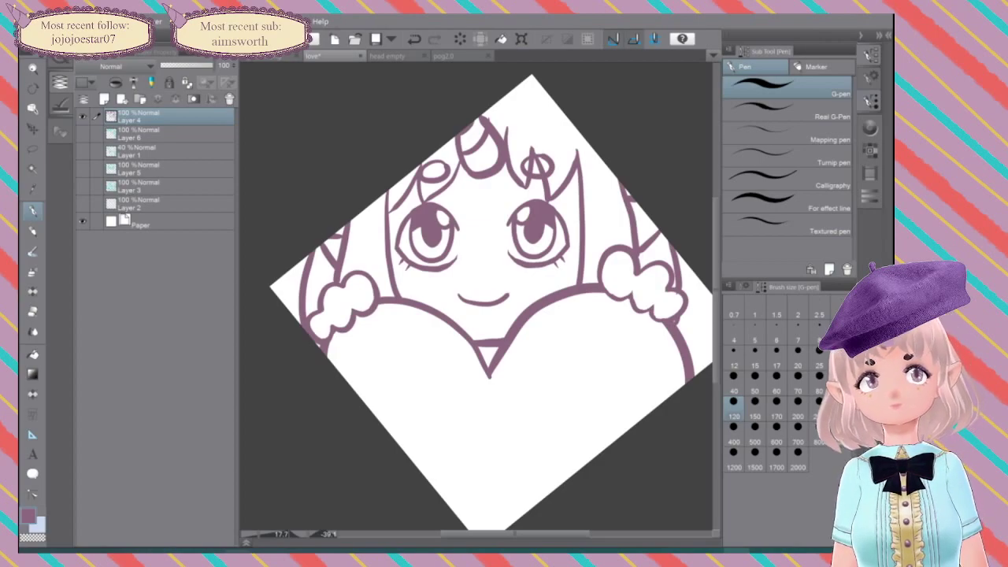
key(ctrl+@)
scroll(581, 269, down, 6)
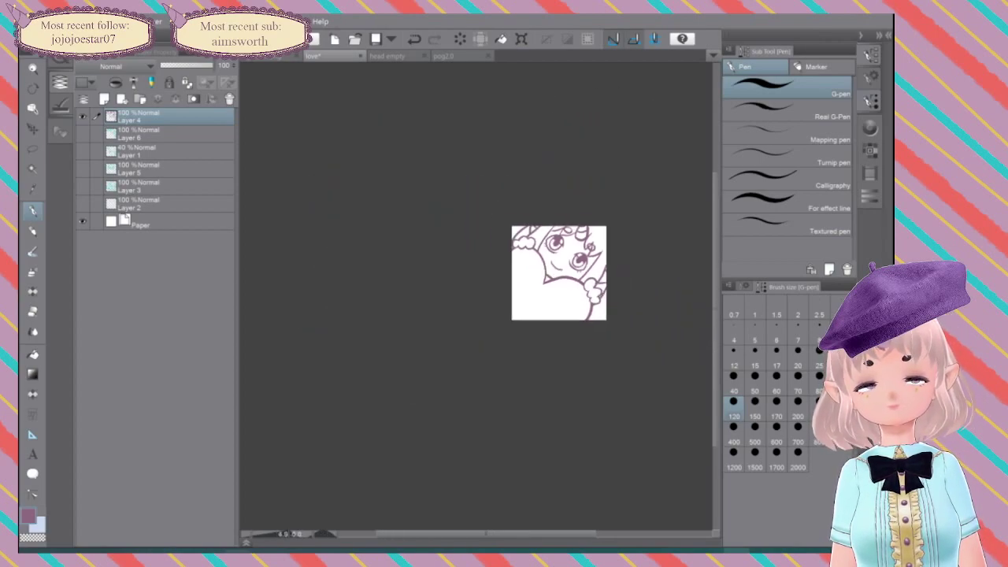
scroll(588, 265, down, 3)
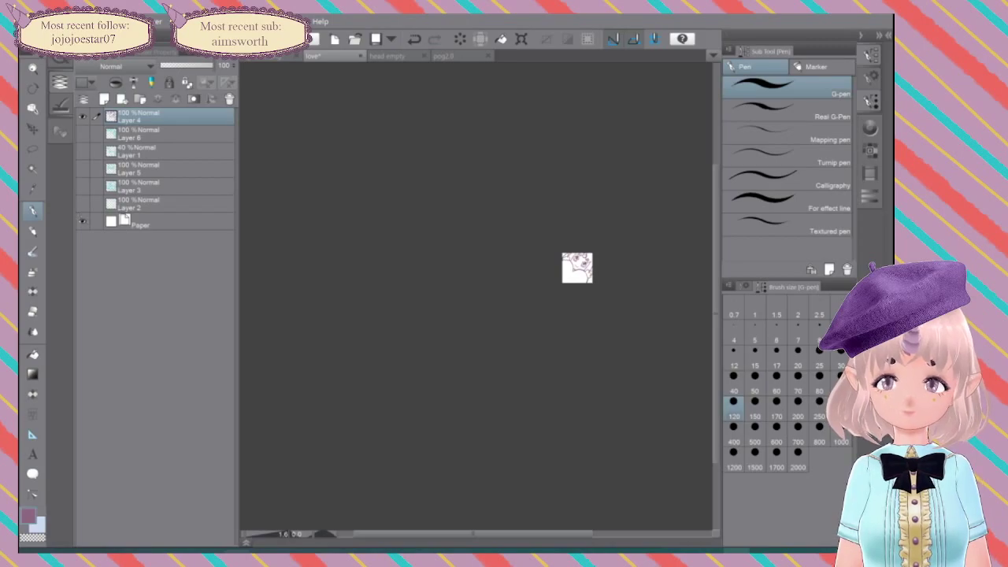
click(84, 222)
click(83, 221)
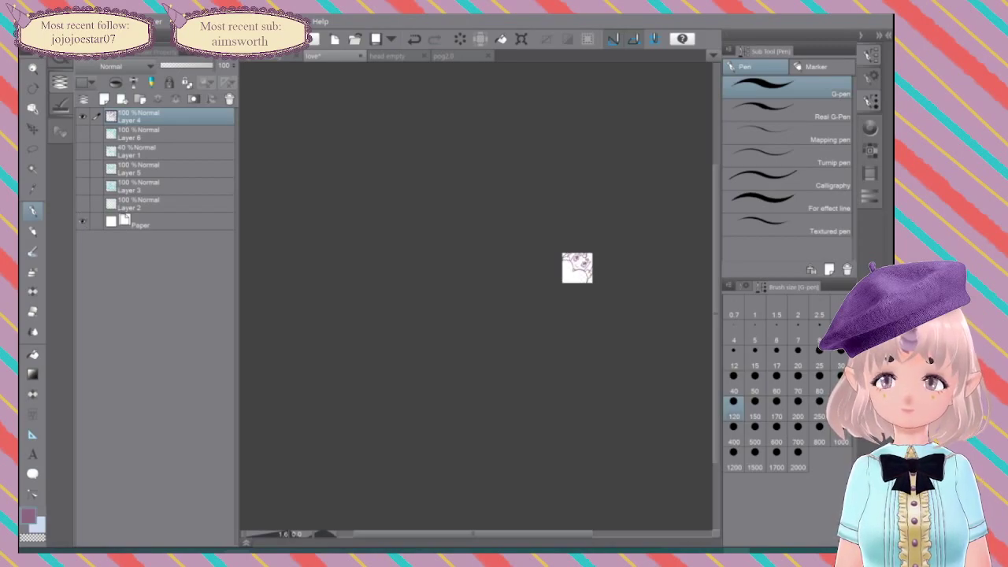
scroll(588, 264, up, 5)
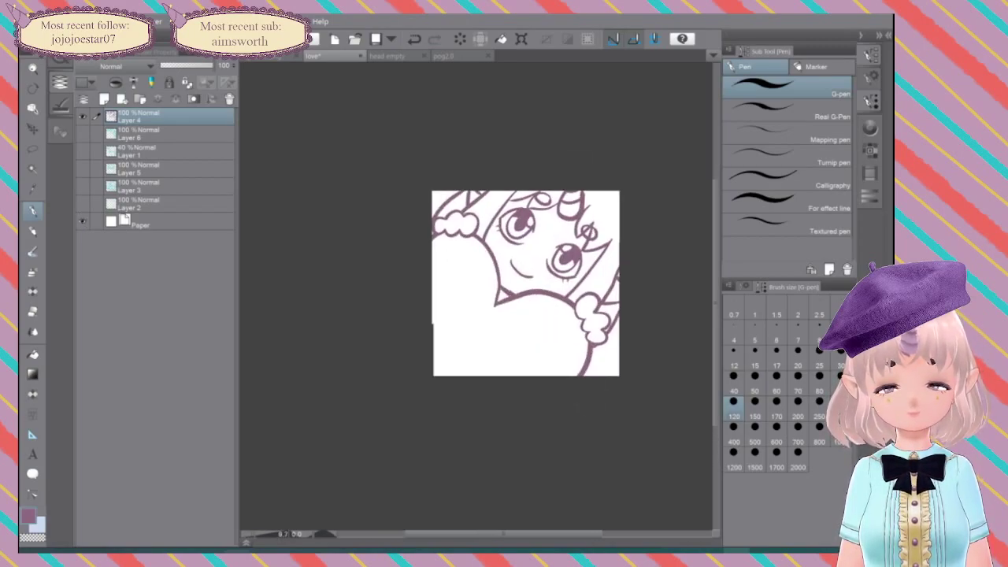
scroll(595, 256, up, 3)
scroll(605, 257, up, 1)
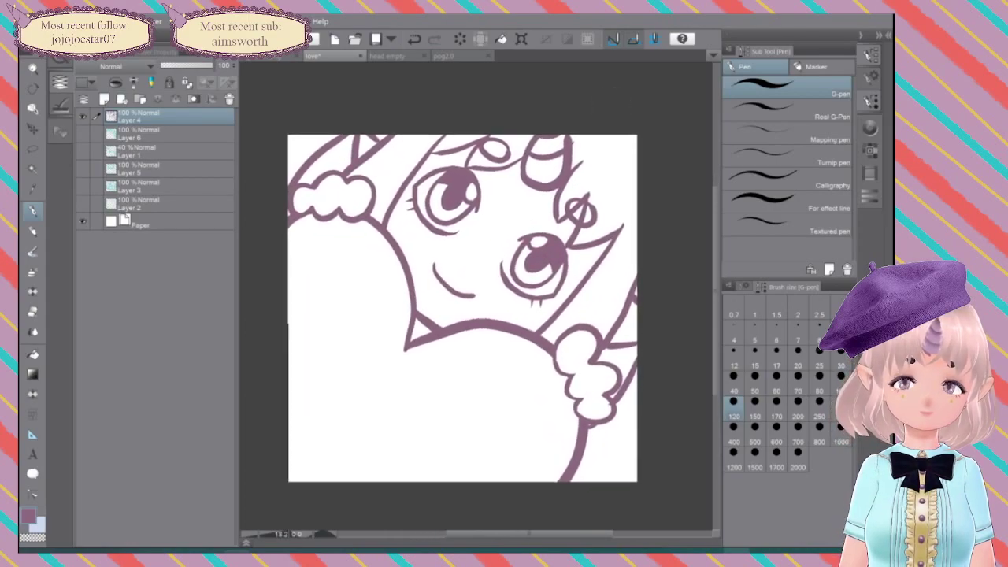
Step: Switch to the blue brain emote and outline a dark blue (32, 40, 103) diamond under each eye on Layer 6
drag(606, 257, 619, 276)
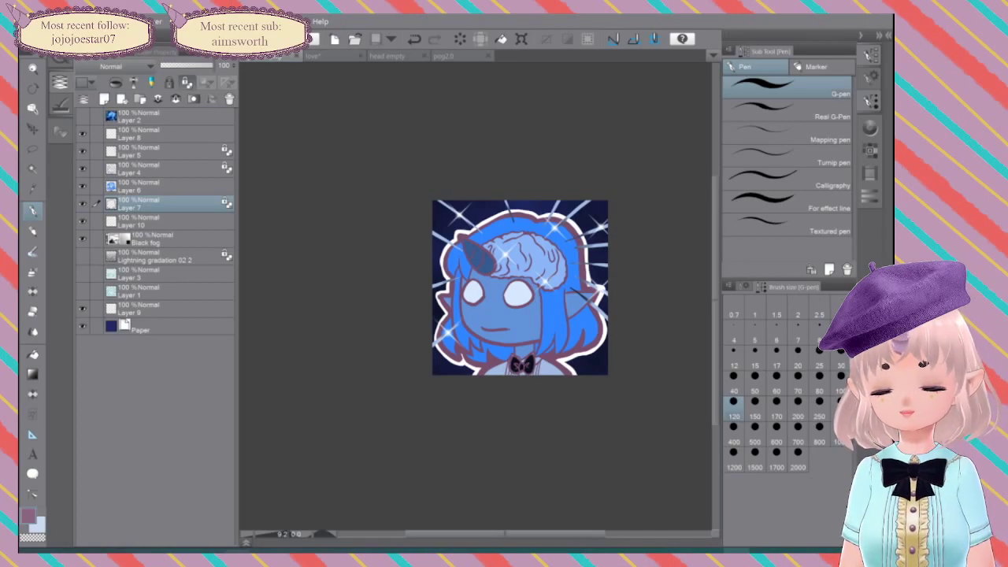
click(124, 185)
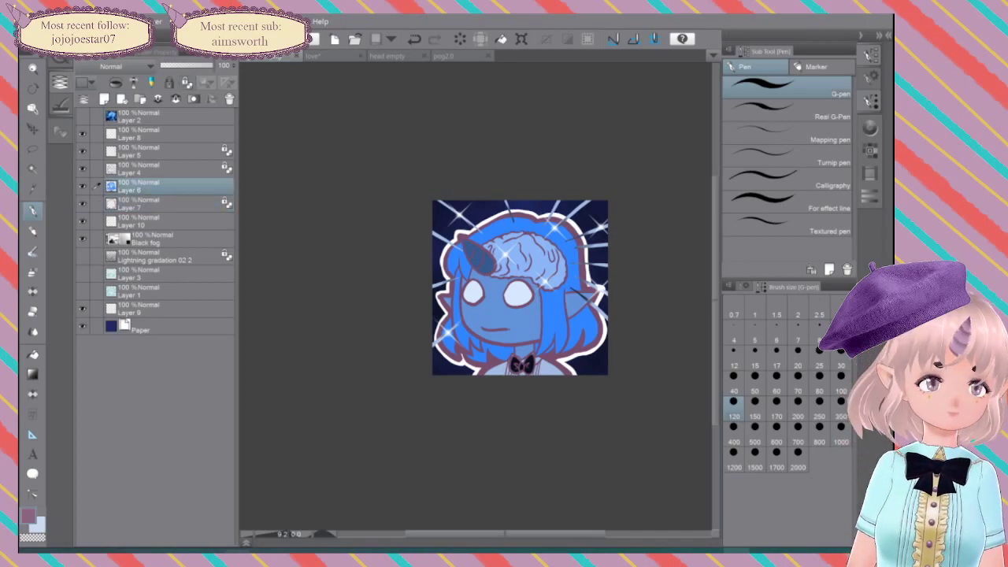
click(870, 127)
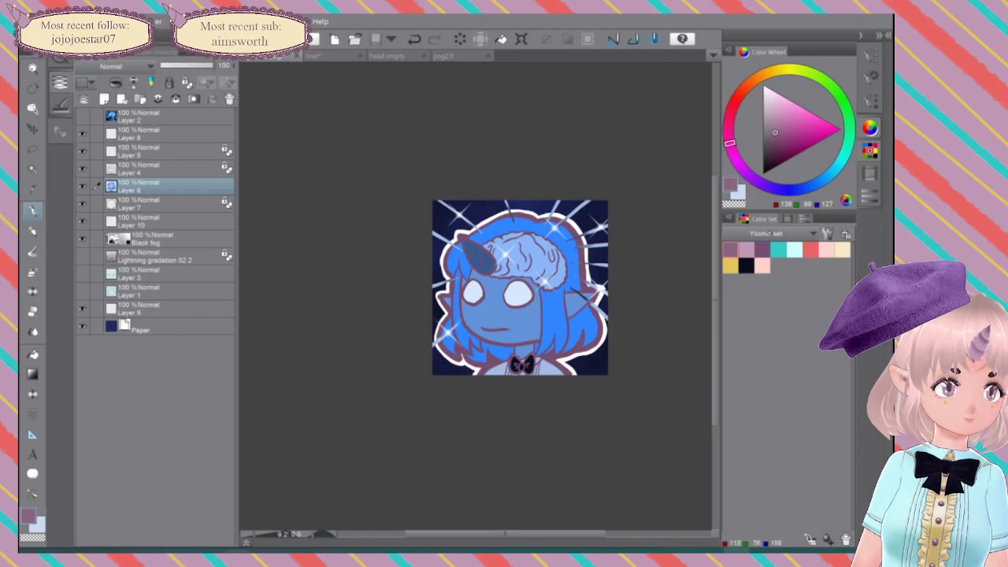
click(788, 219)
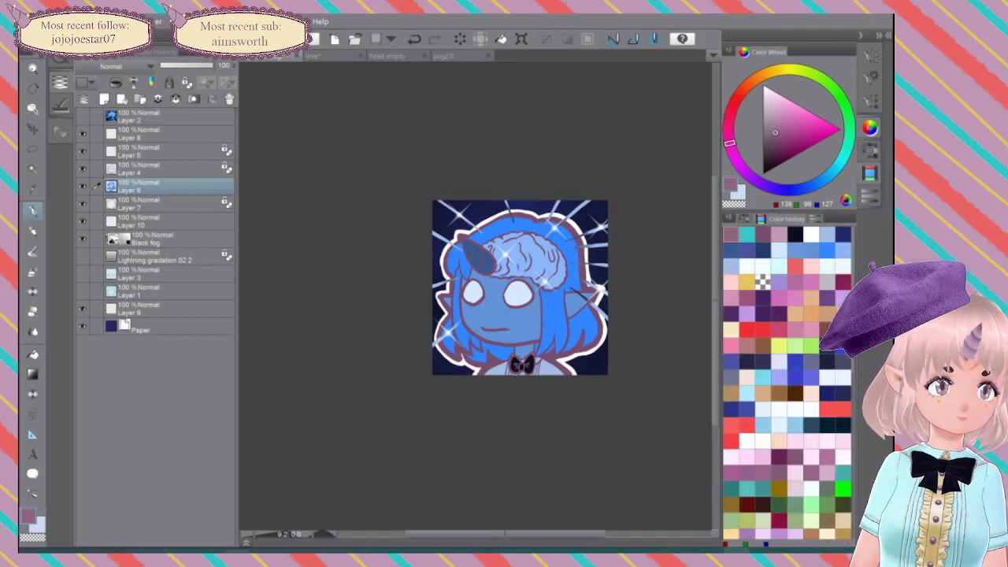
click(731, 250)
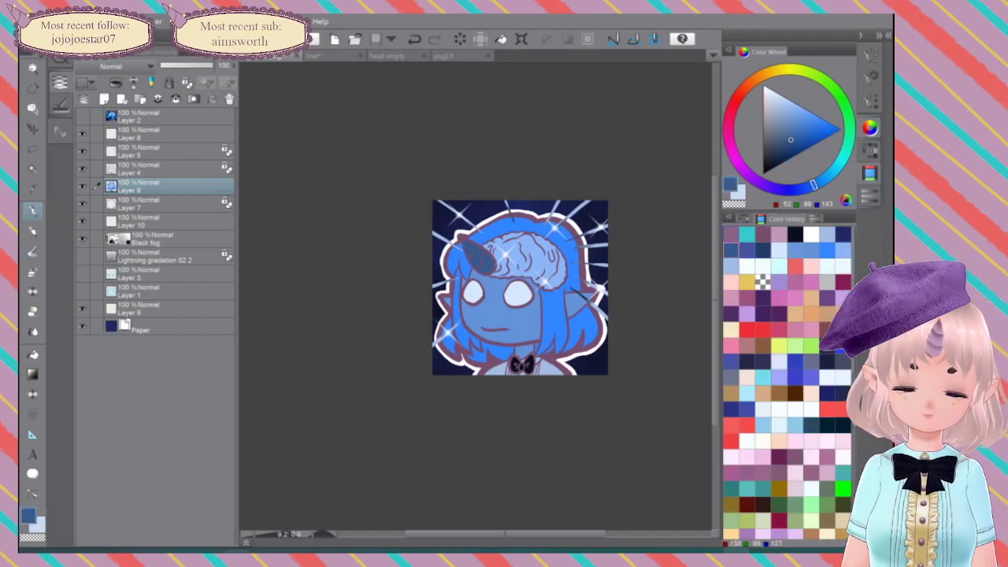
scroll(598, 265, up, 4)
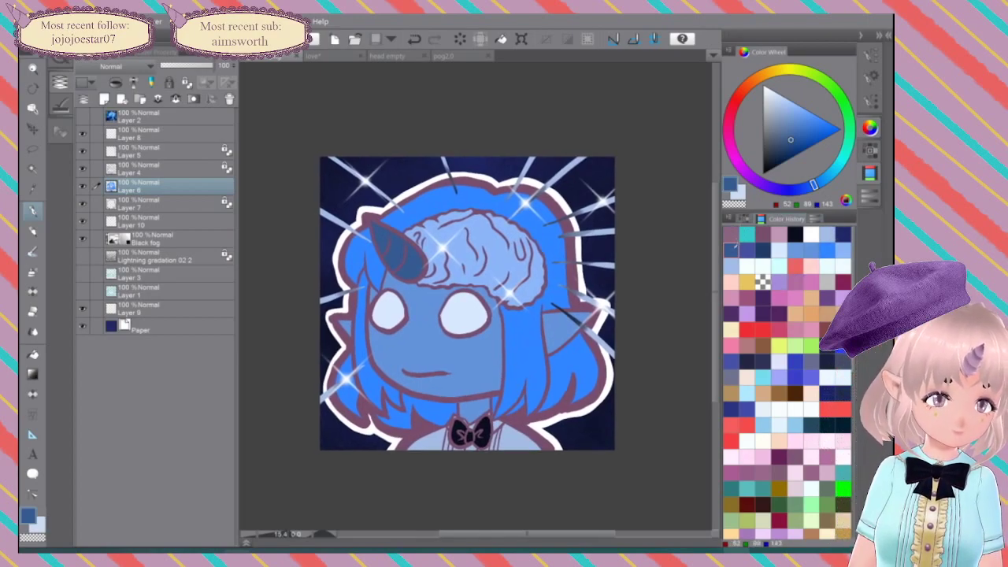
click(780, 247)
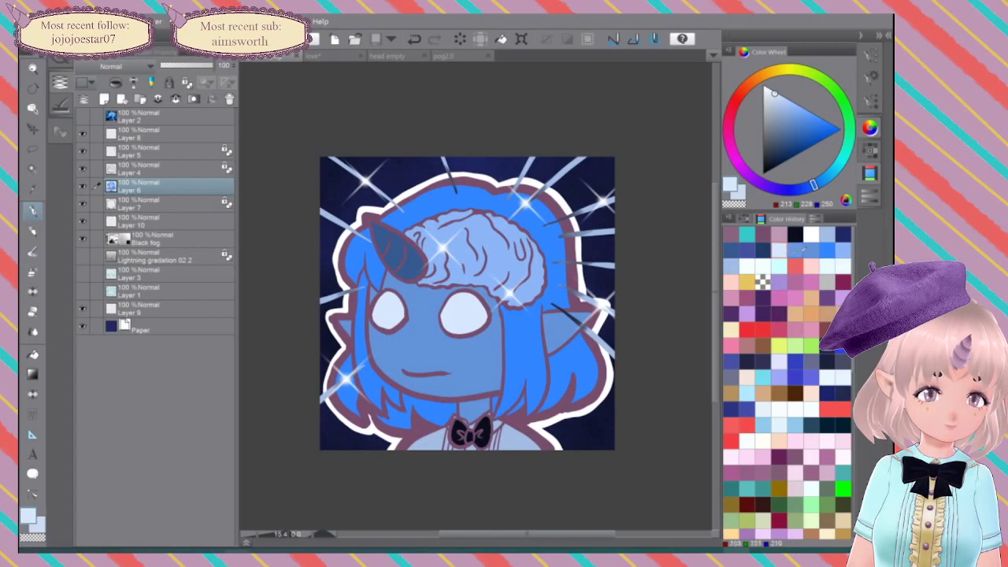
click(842, 234)
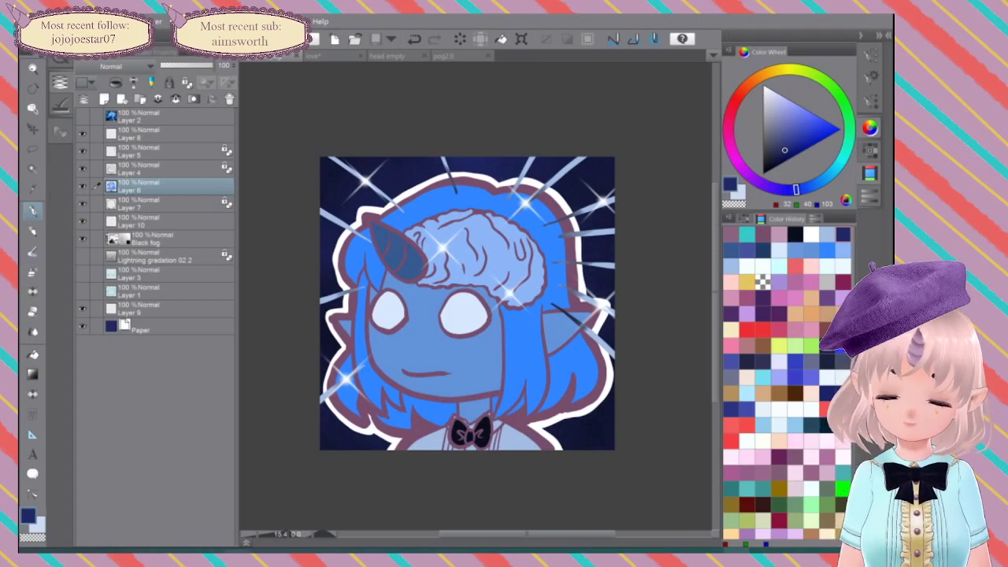
mouse_move(461, 345)
mouse_down()
mouse_move(467, 366)
mouse_move(475, 360)
mouse_move(465, 345)
mouse_up()
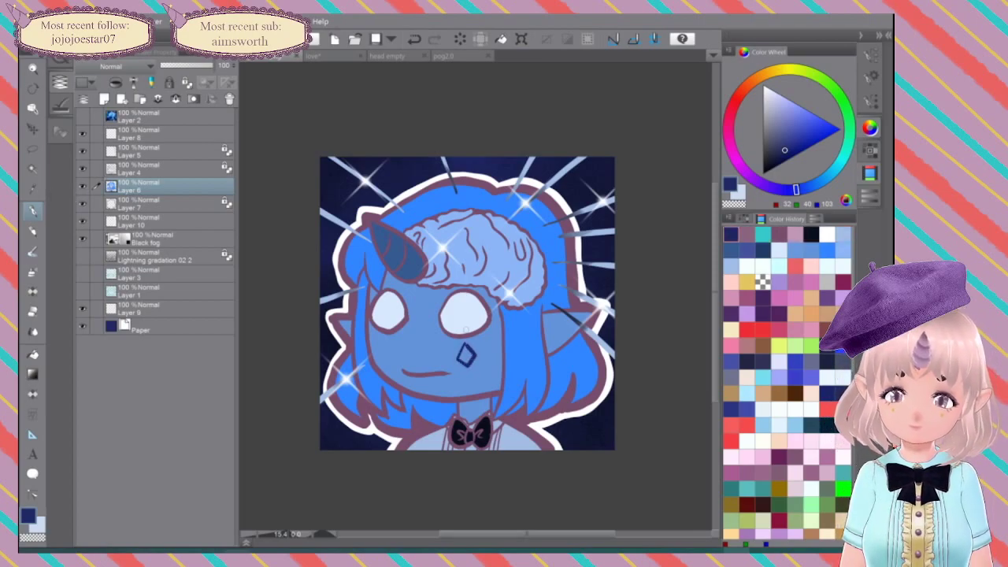
mouse_move(385, 345)
mouse_down()
mouse_move(380, 359)
mouse_move(394, 358)
mouse_move(387, 344)
mouse_up()
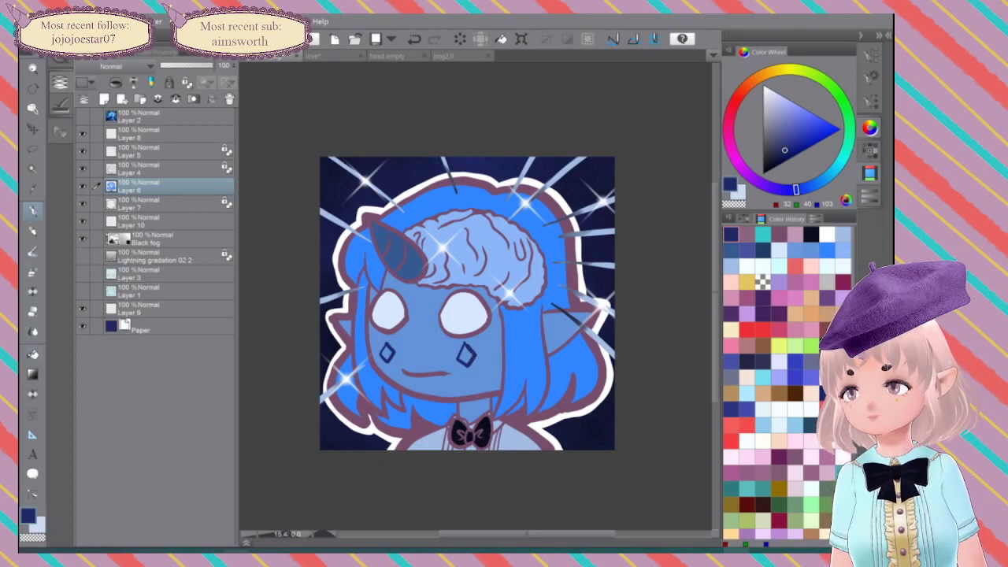
Step: Fill both cheek diamonds with the same dark blue
key(g)
click(388, 353)
click(468, 354)
Step: Set the G-pen to size 30 and try extending the larger cheek diamond's upper tip in dark blue sampled from the emote's background
key(i)
click(584, 333)
click(593, 276)
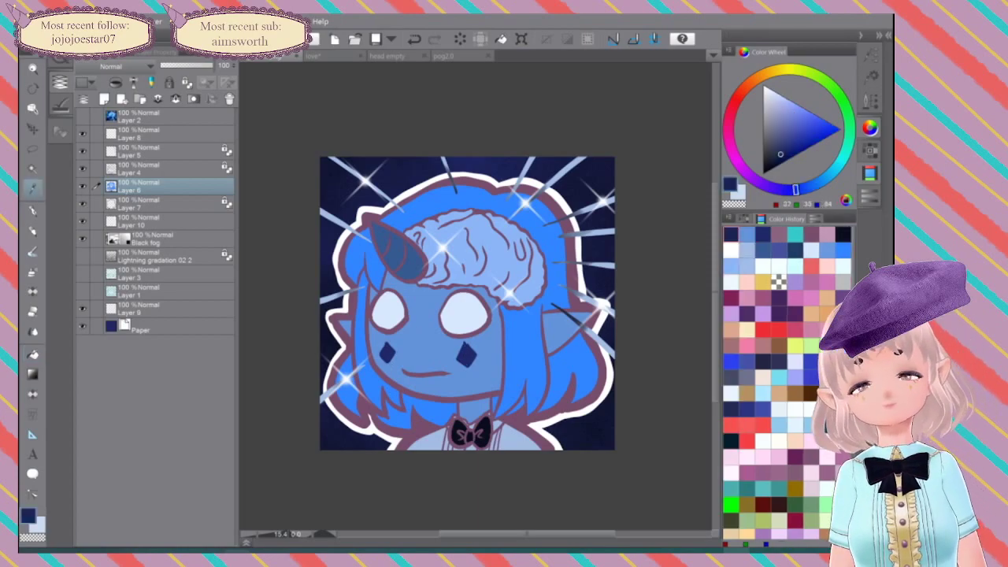
scroll(543, 312, up, 4)
drag(544, 312, 637, 288)
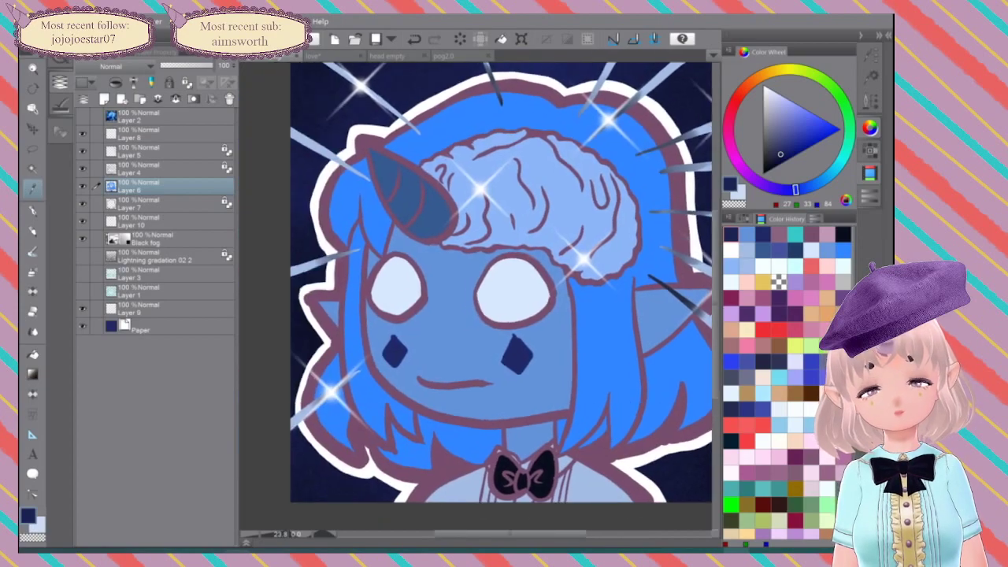
scroll(535, 312, up, 3)
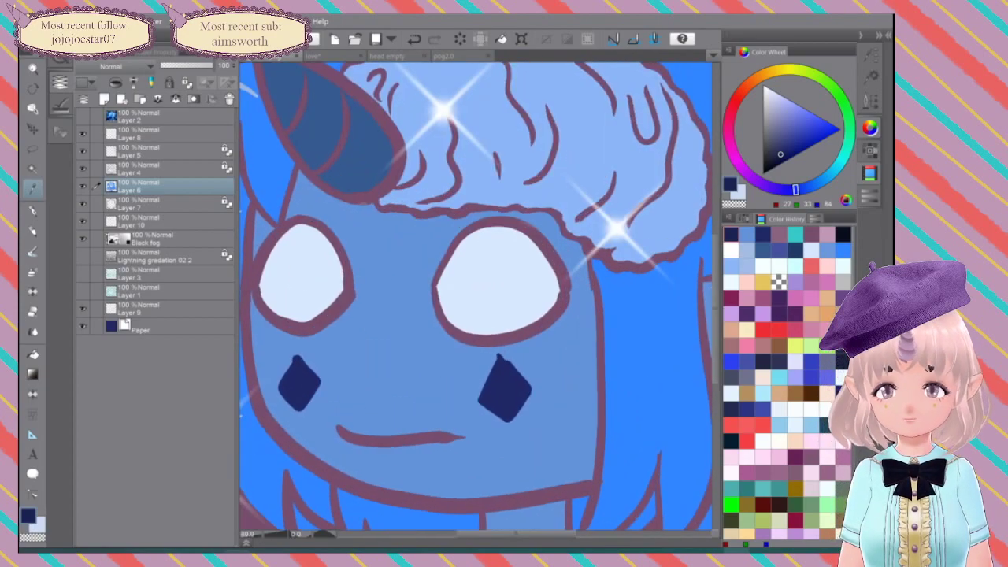
key(p)
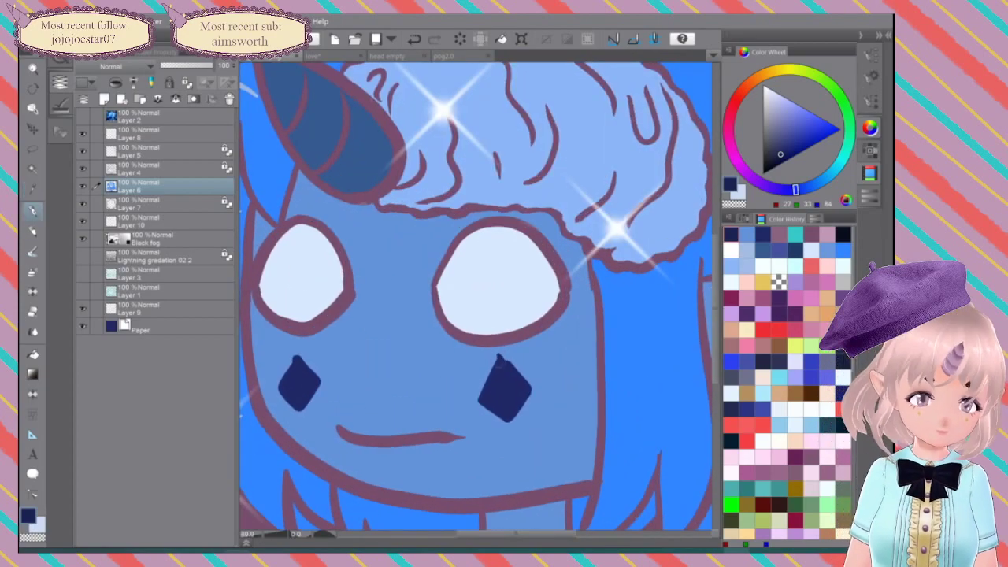
click(871, 101)
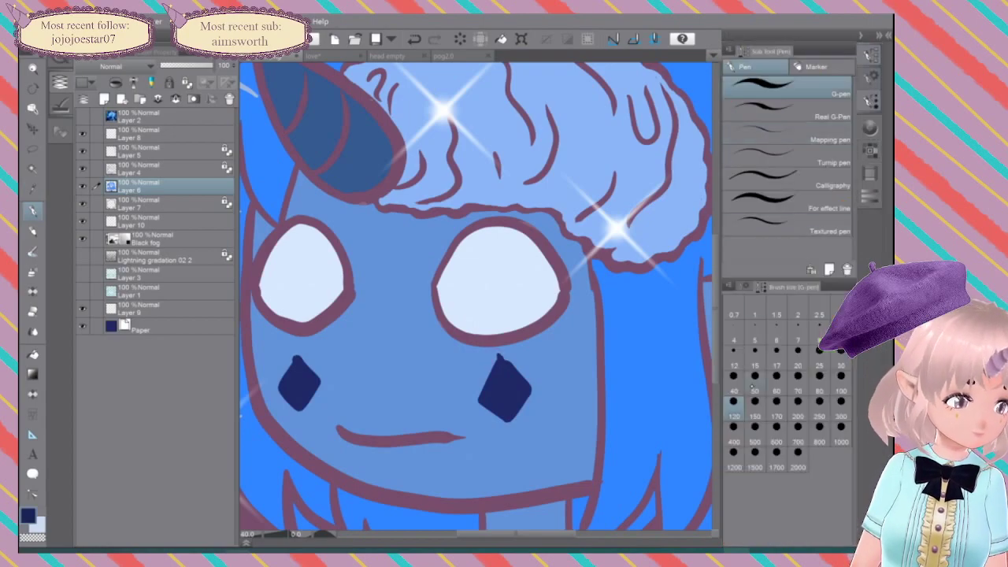
click(840, 361)
drag(499, 366, 497, 354)
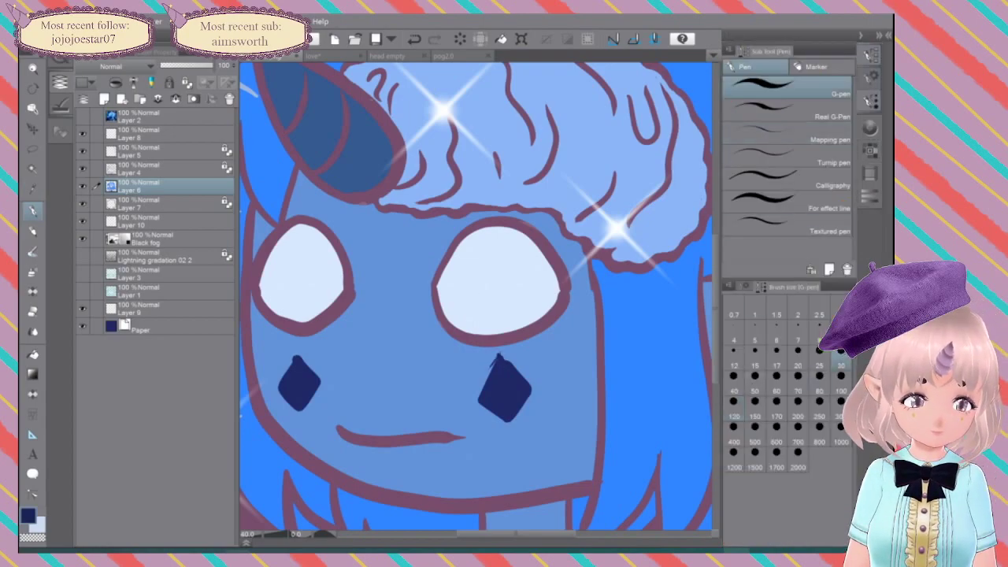
key(ctrl+z)
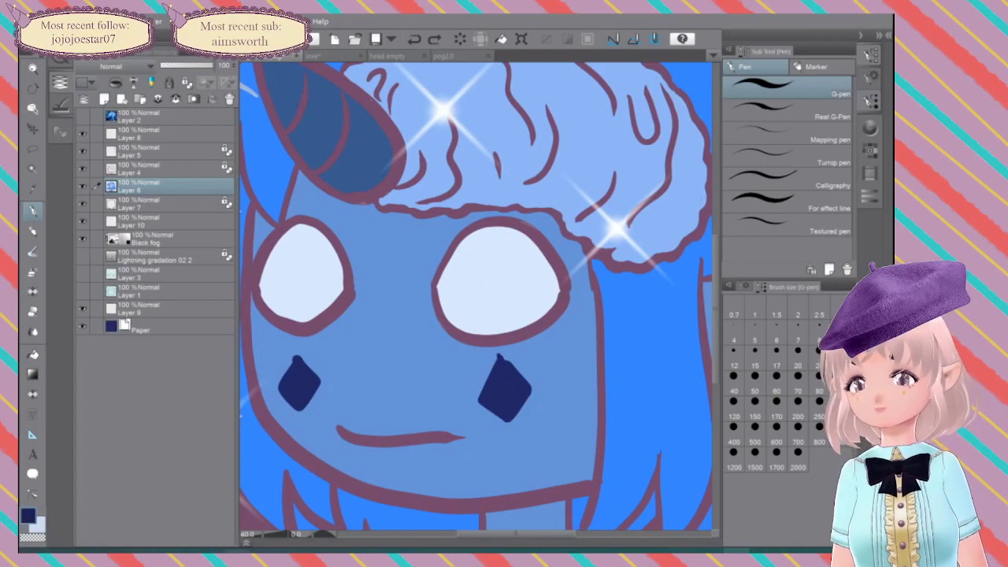
Step: Sample the blue of the face and trim the larger cheek diamond's upper and lower corners to sharp points with the G-pen
key(i)
click(381, 335)
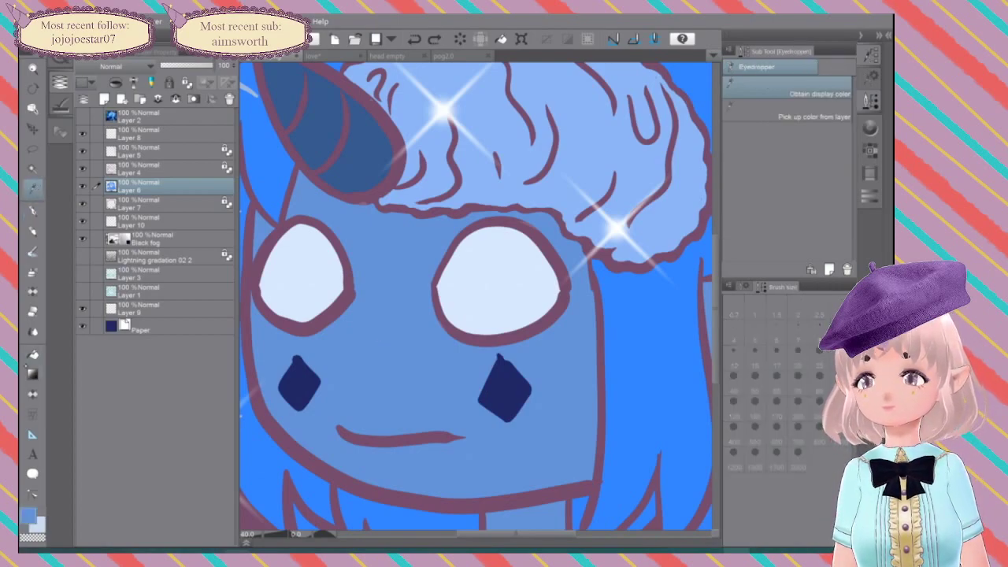
key(p)
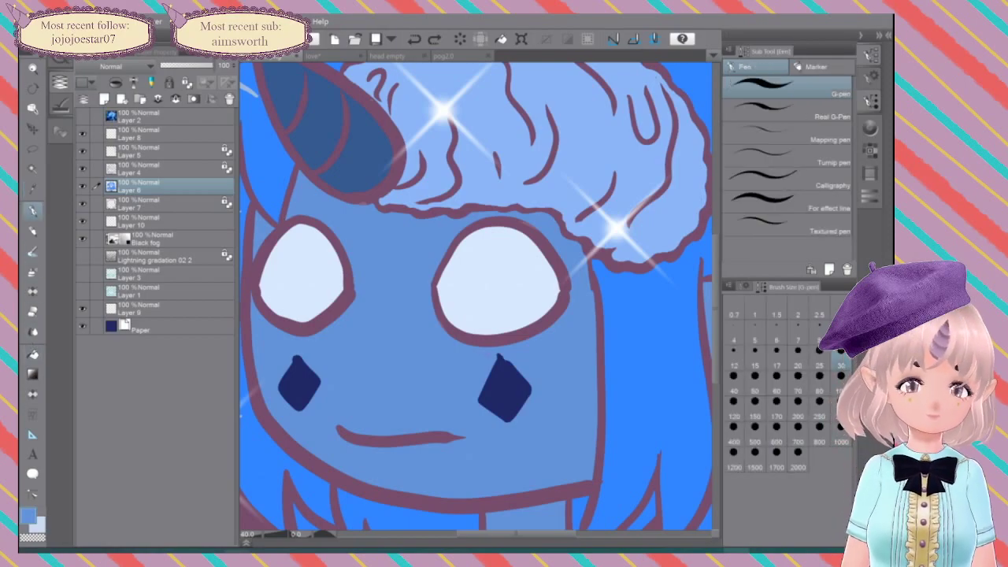
key(ctrl+y)
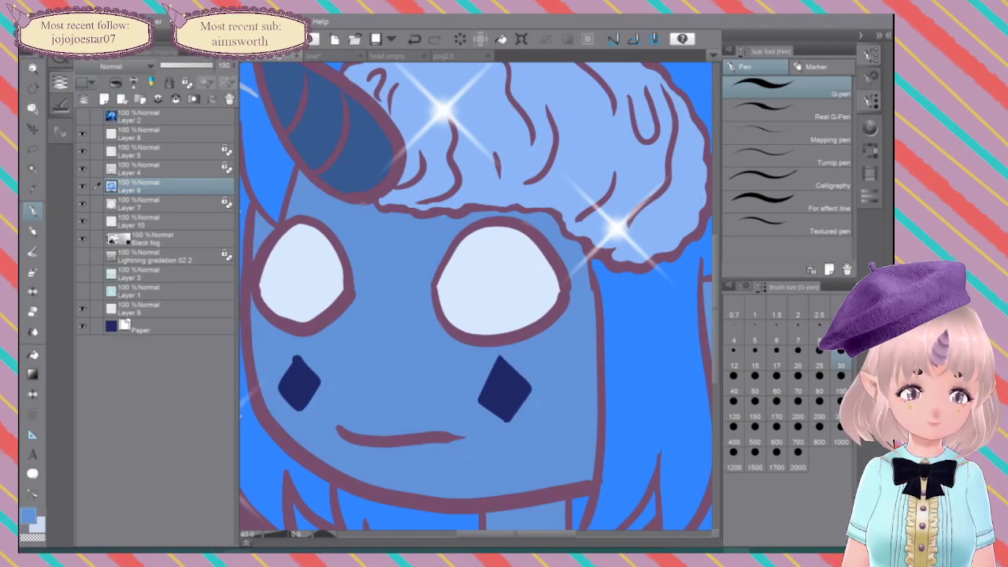
drag(478, 403, 508, 423)
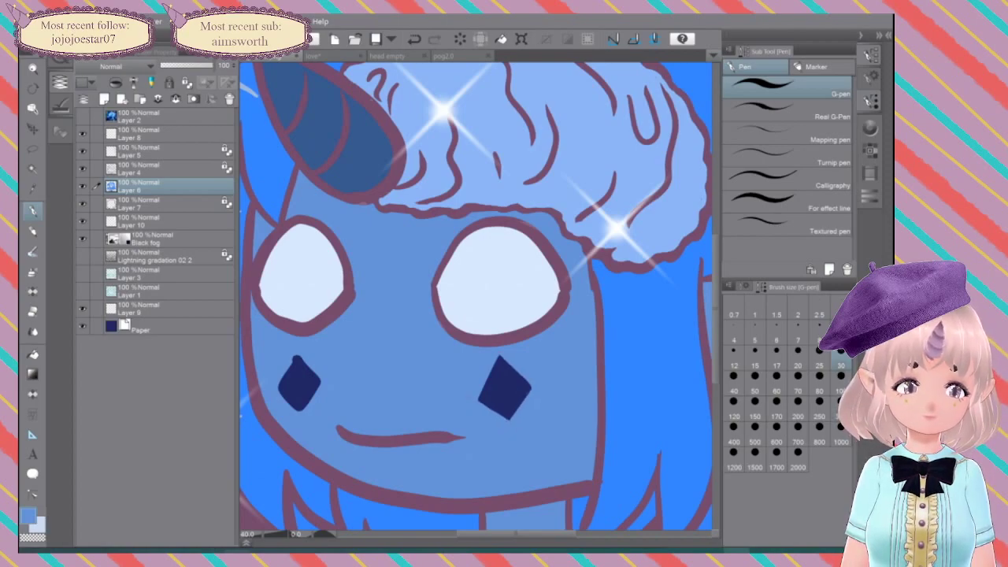
Step: Trim the smaller cheek diamond's uneven edges into straight sides and sharp corners with the same face blue
drag(296, 358, 280, 382)
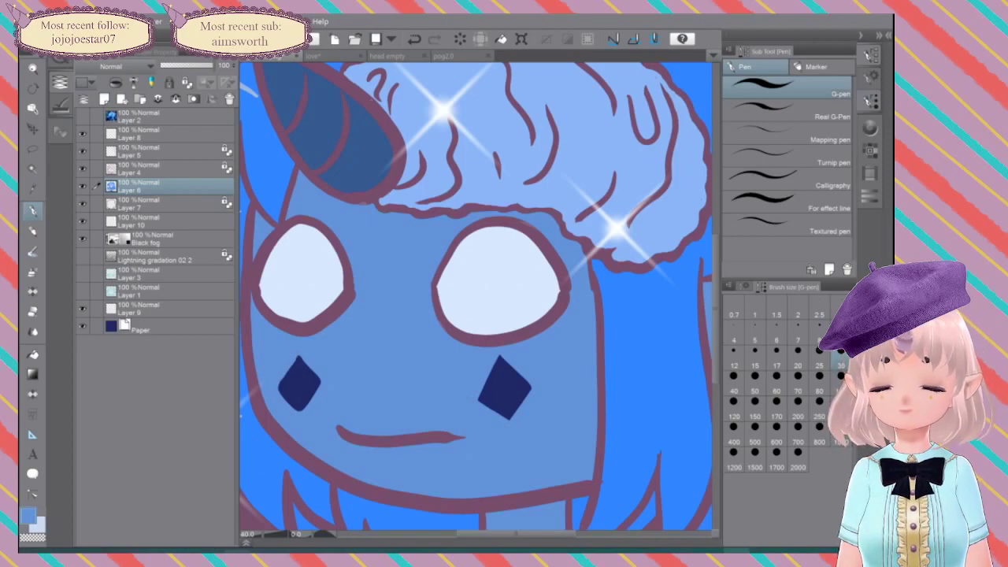
drag(322, 381, 301, 412)
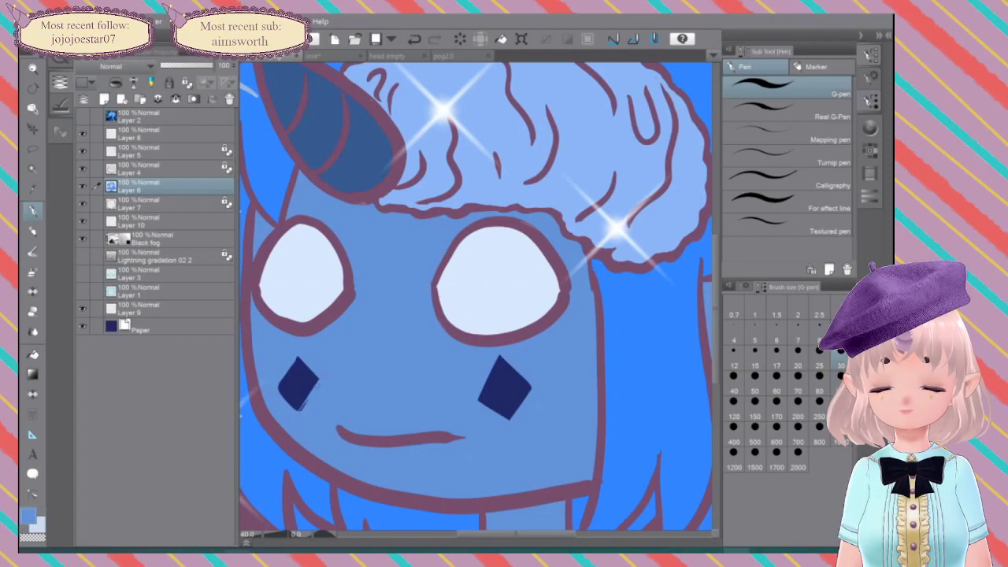
key(ctrl+z)
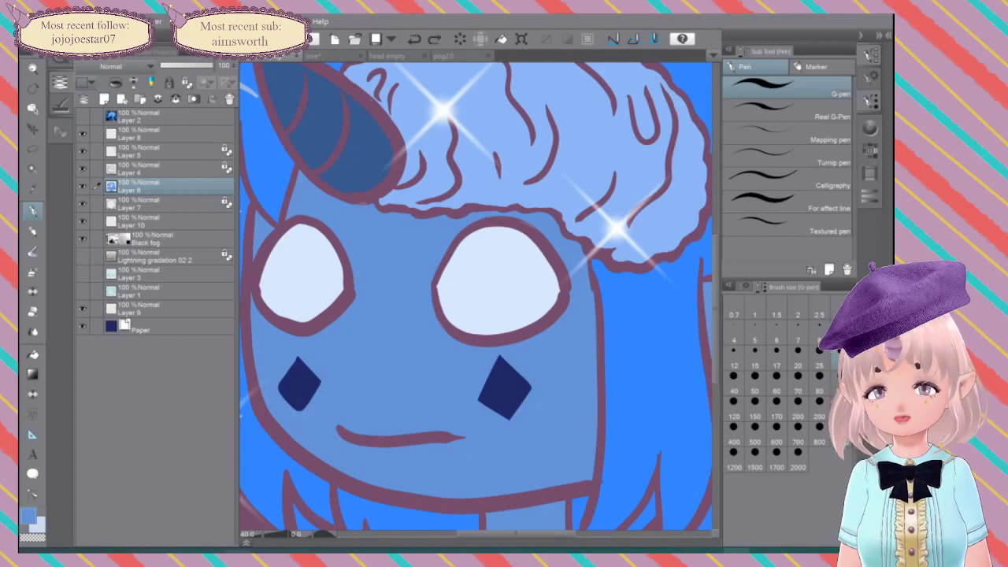
drag(322, 384, 303, 412)
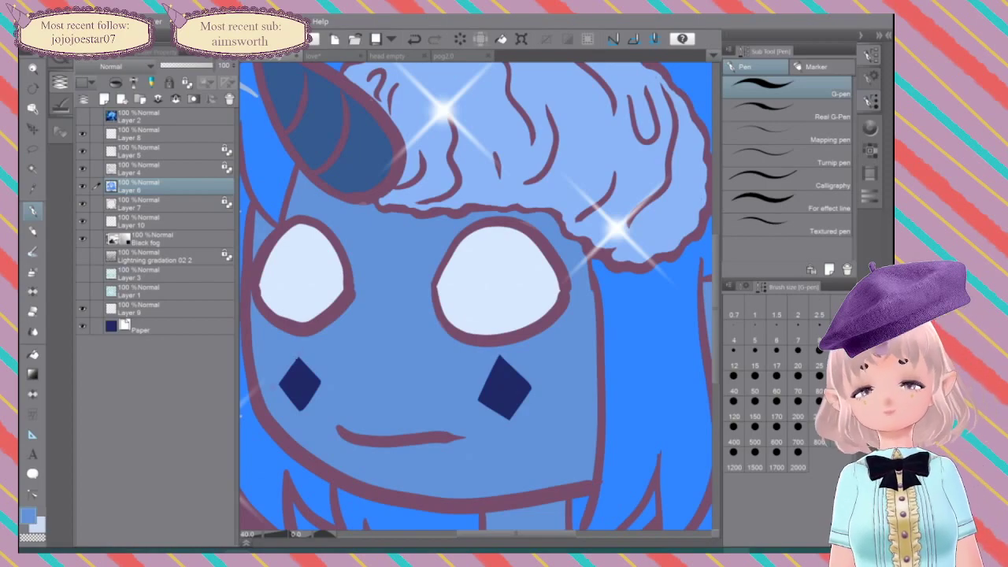
key(ctrl+s)
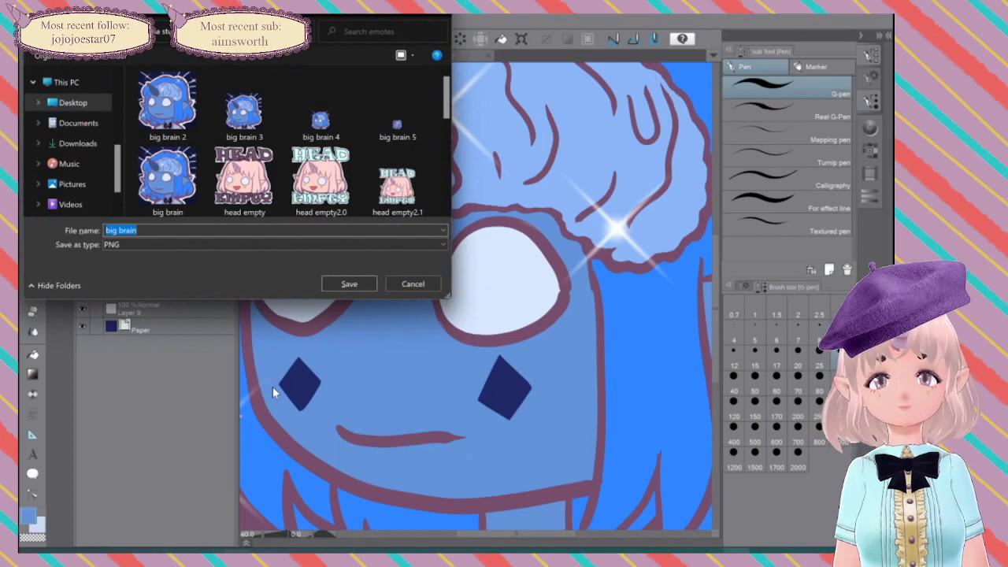
key(Escape)
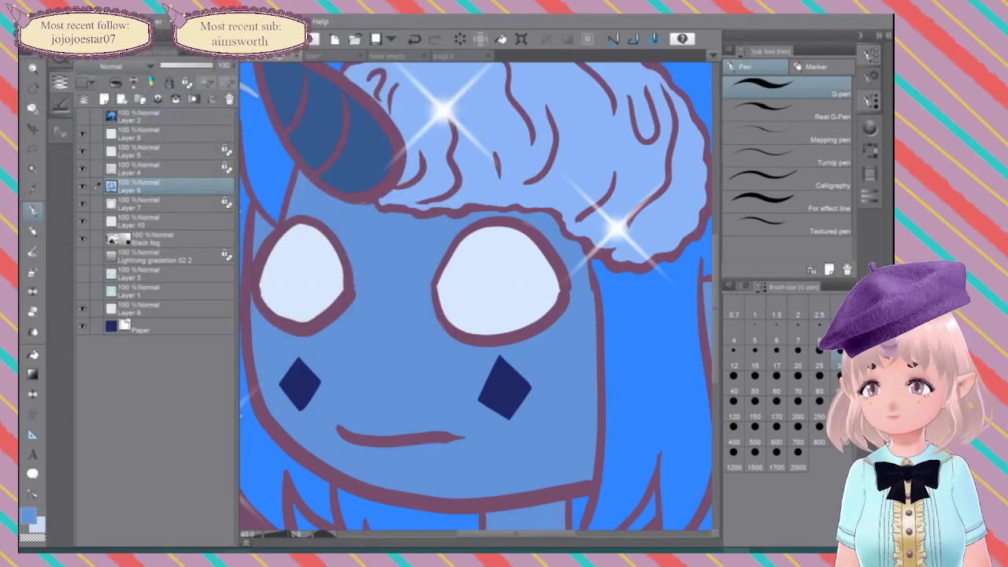
Step: Recolour both cheek diamonds with a pale blue fill on Layer 6
key(g)
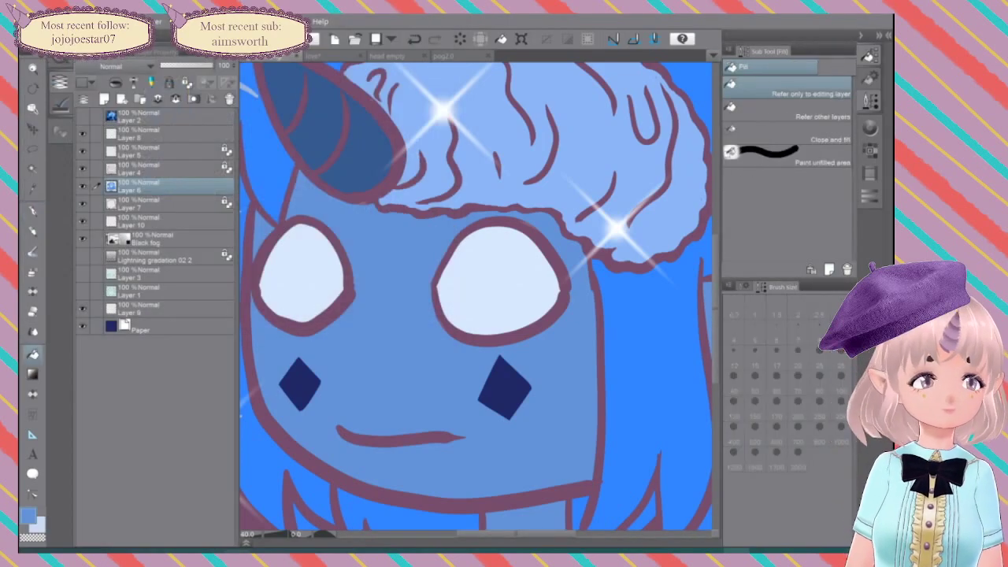
click(869, 128)
click(747, 267)
click(778, 94)
click(517, 387)
click(304, 384)
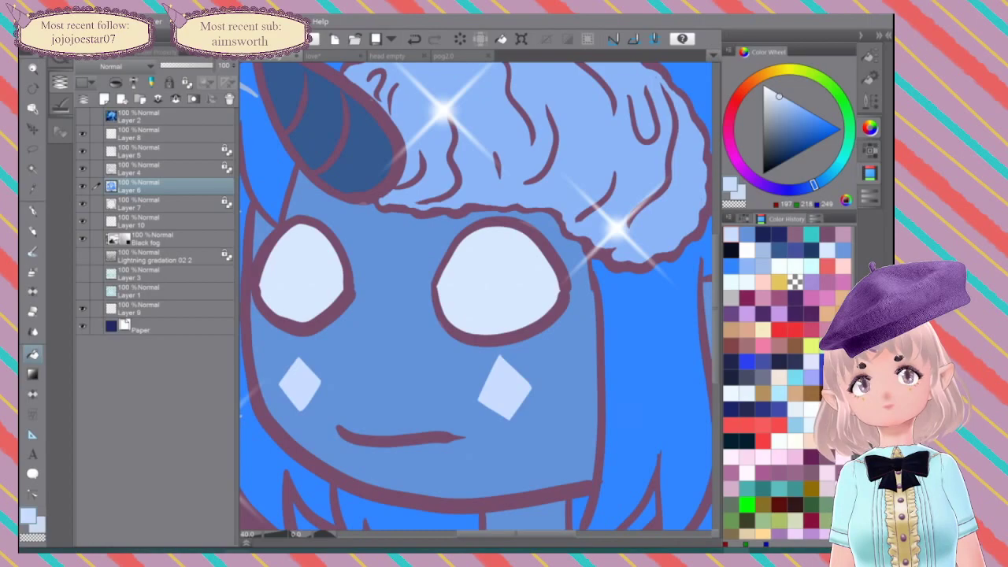
Step: Check the blue brain emote at small size and save it as big brain in CLIP STUDIO FORMAT, overwriting the existing file
scroll(627, 297, down, 12)
scroll(603, 361, down, 1)
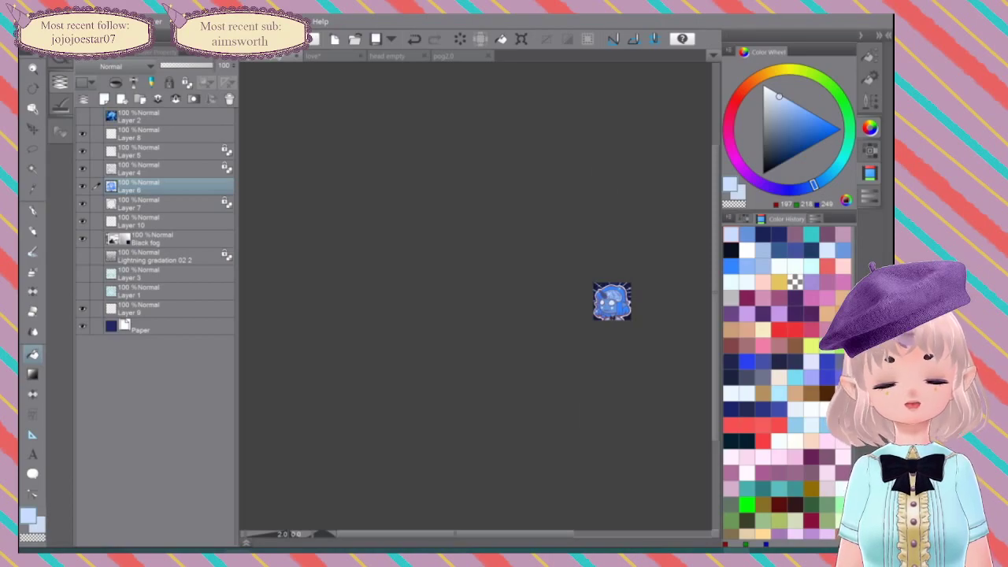
scroll(607, 284, up, 4)
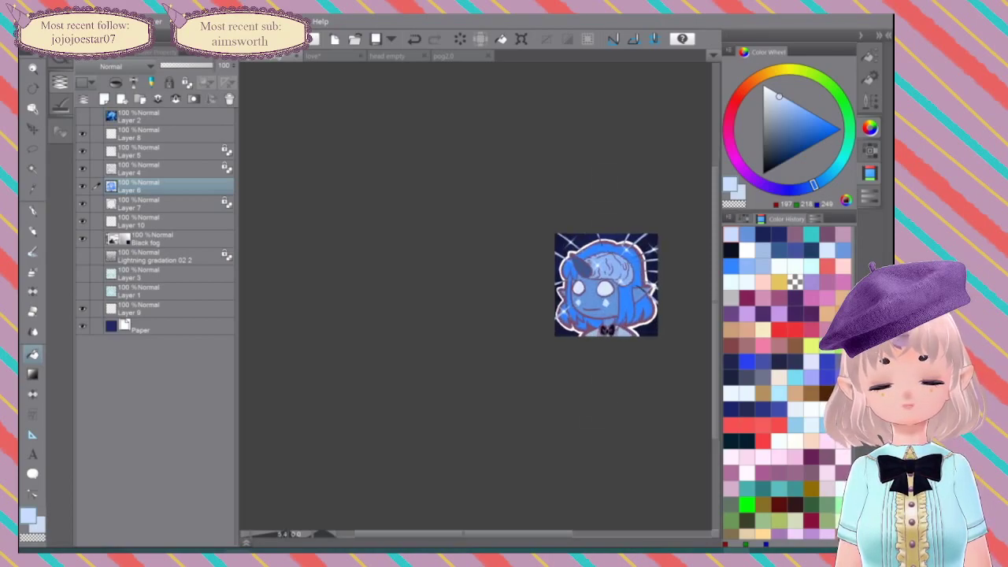
key(alt+shift+s)
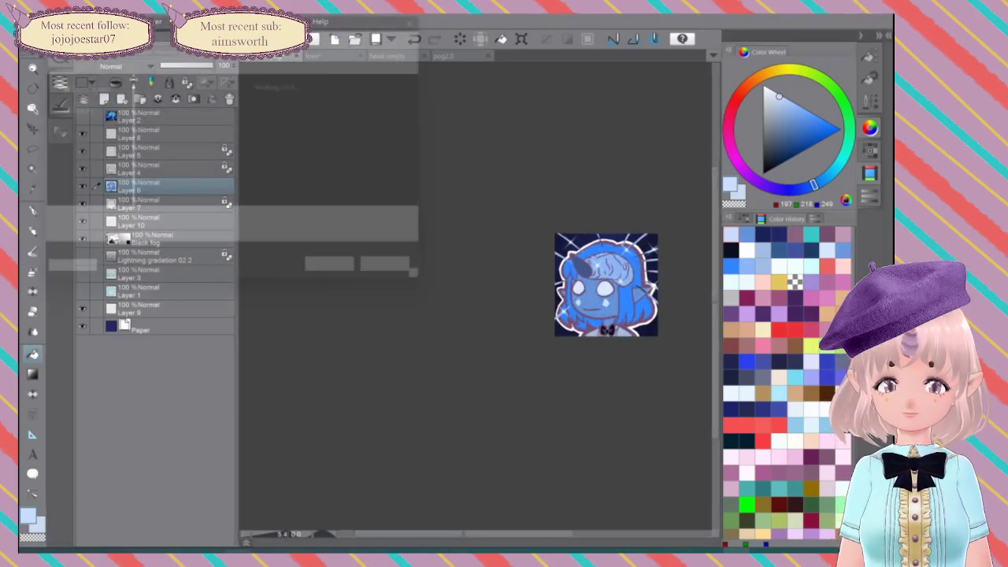
click(275, 245)
click(274, 256)
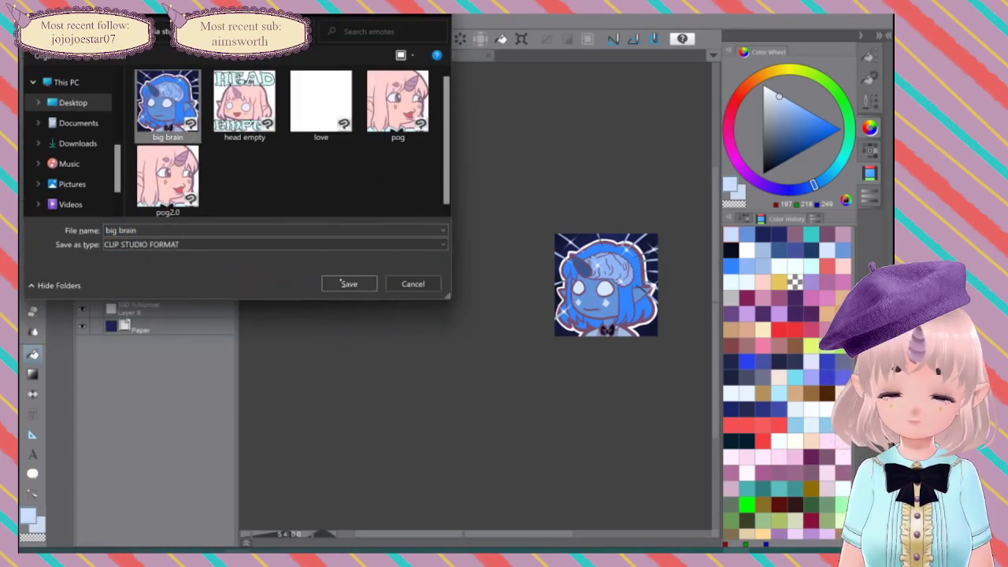
click(349, 284)
click(496, 285)
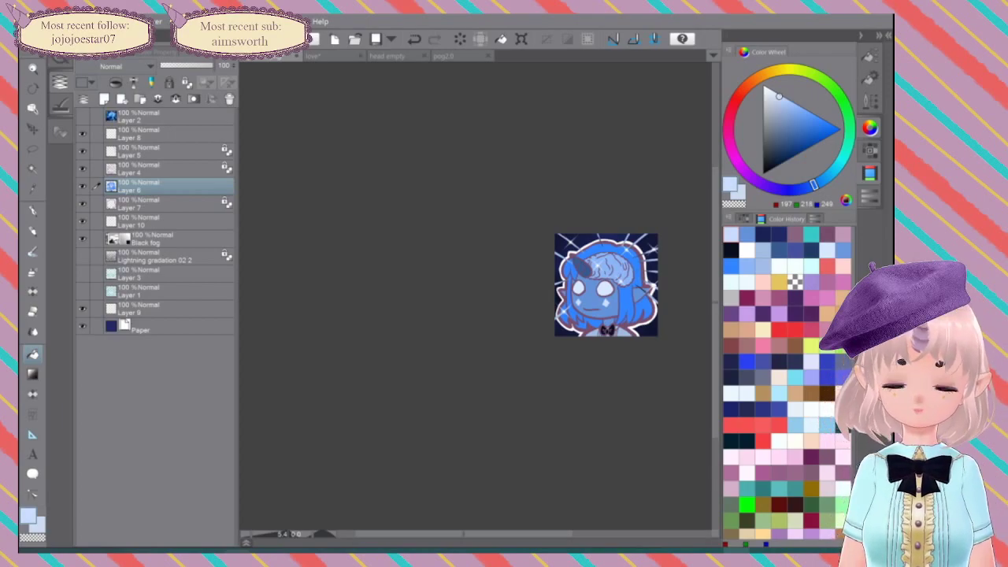
Step: Switch to the love emote, select the face area inside the Layer 4 line art, and choose the skin pink (252, 206, 198)
click(317, 54)
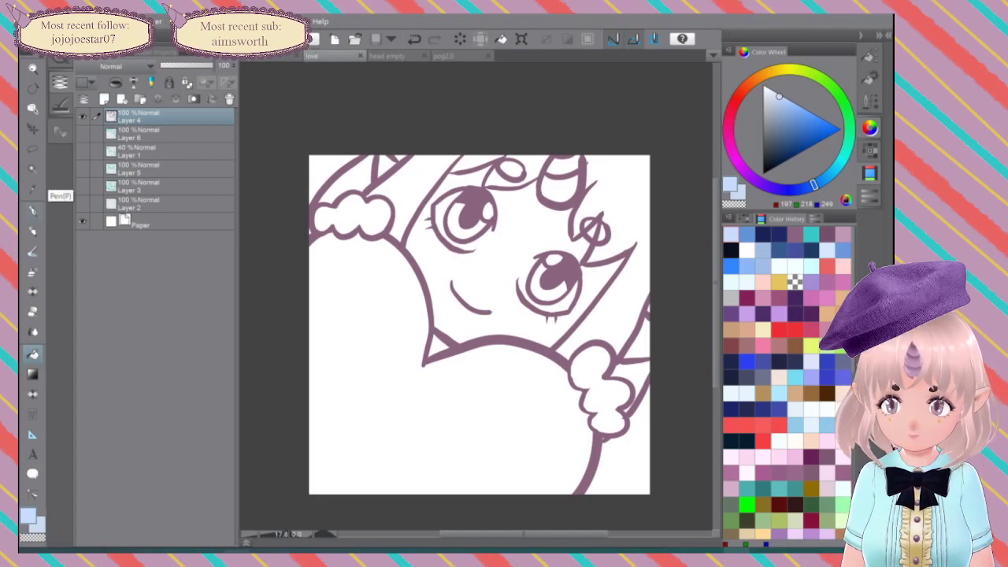
click(33, 168)
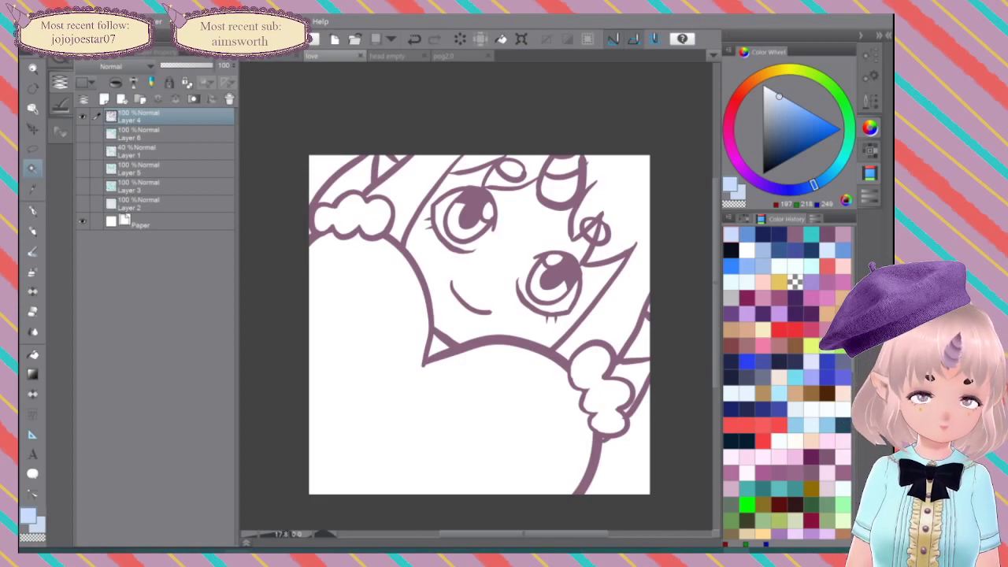
key(ctrl+a)
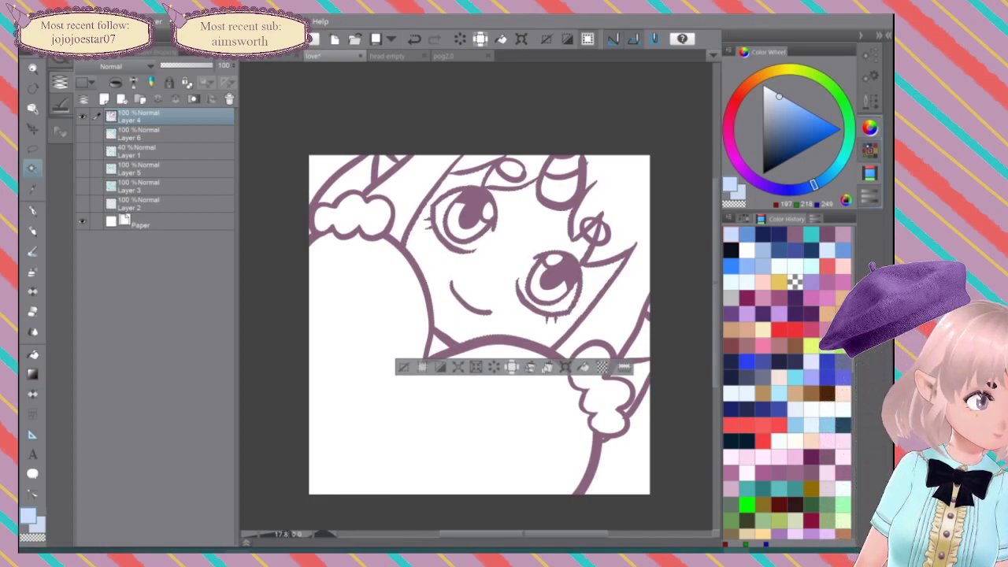
click(869, 151)
click(762, 266)
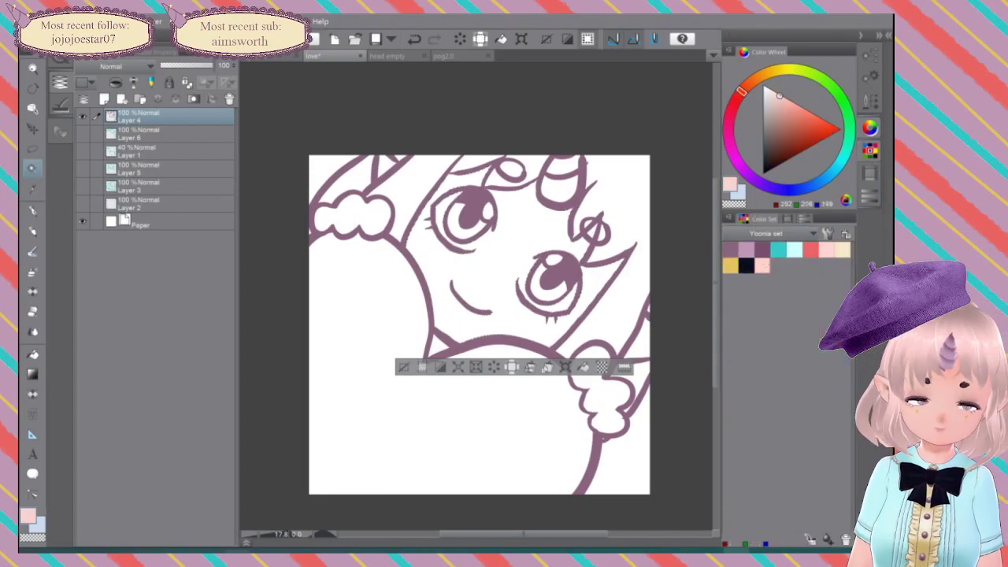
Step: Add a new layer directly beneath the Layer 4 line art, fill the selected face with the skin pink, and clear the selection
click(105, 99)
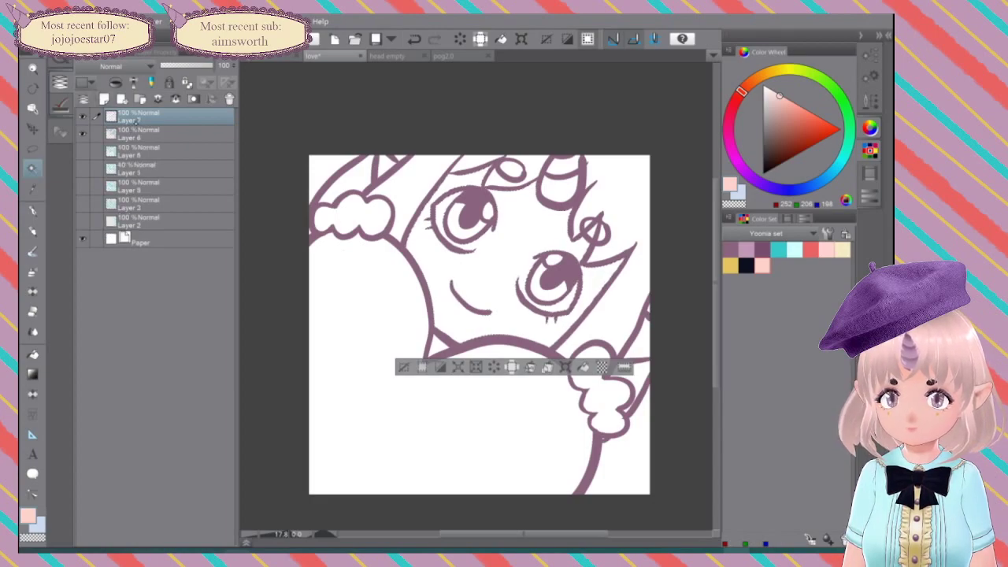
drag(138, 118, 140, 143)
key(g)
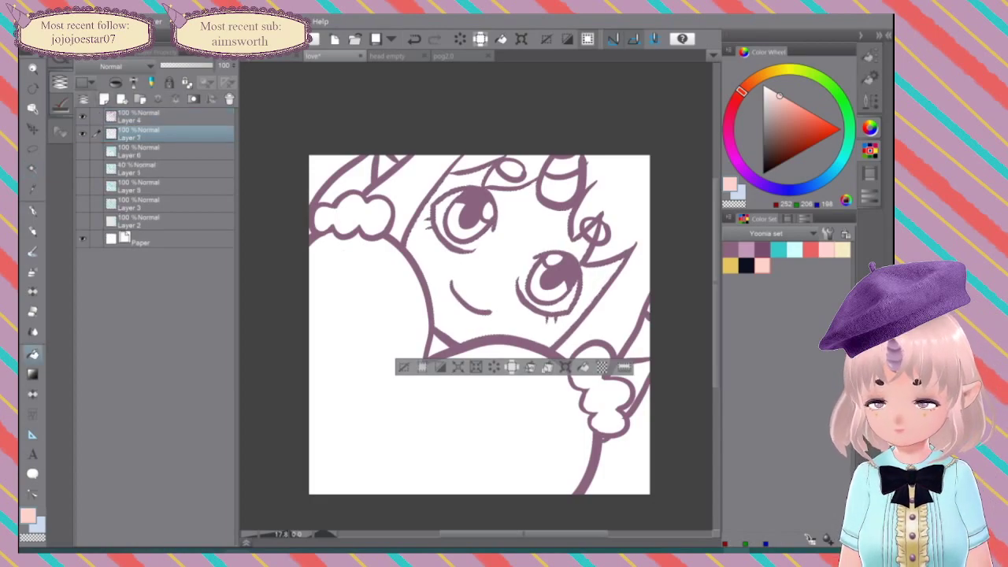
click(504, 264)
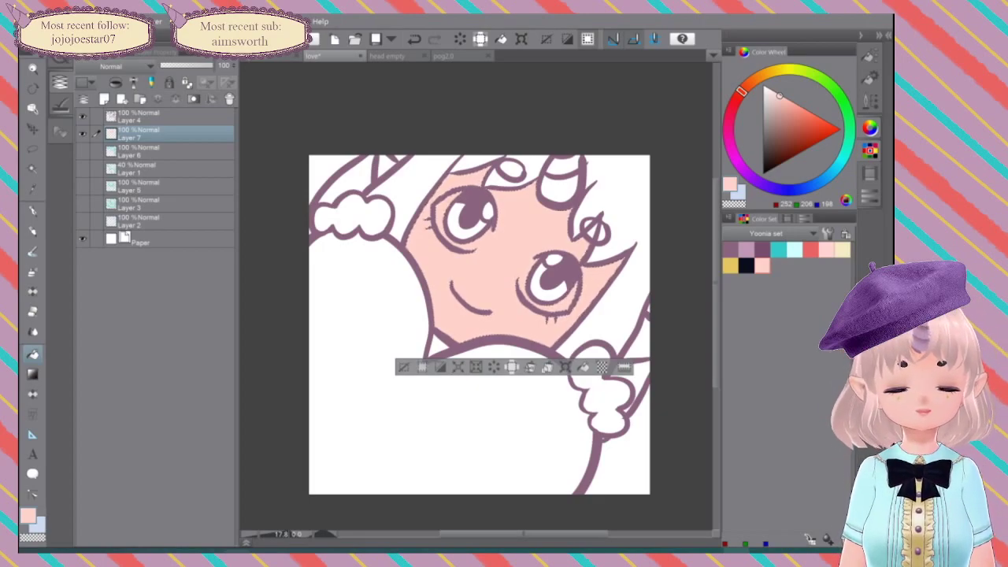
key(ctrl+d)
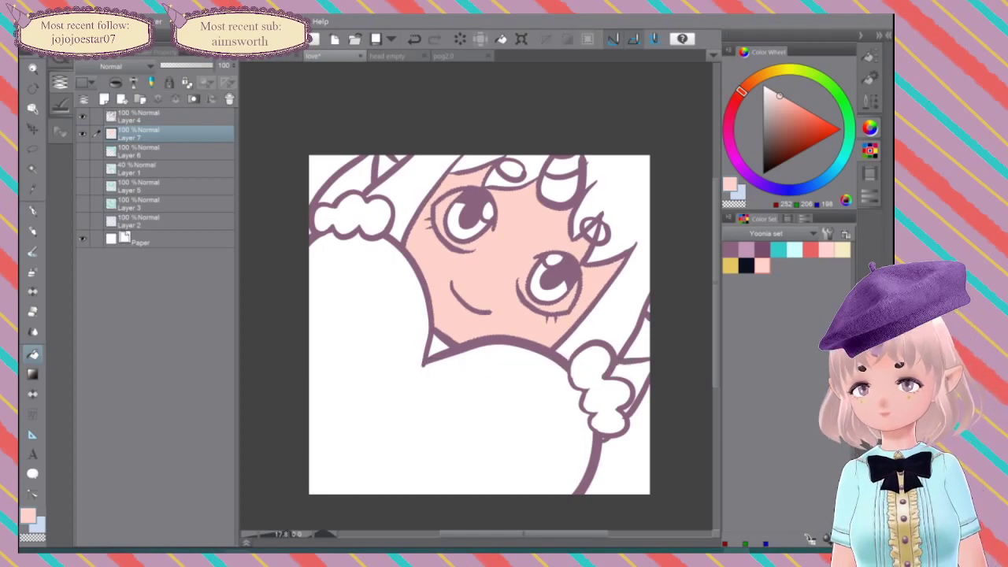
Step: Select both hands and the remaining small skin areas beside them and below the face, using the Layer 4 line art as the boundary
key(w)
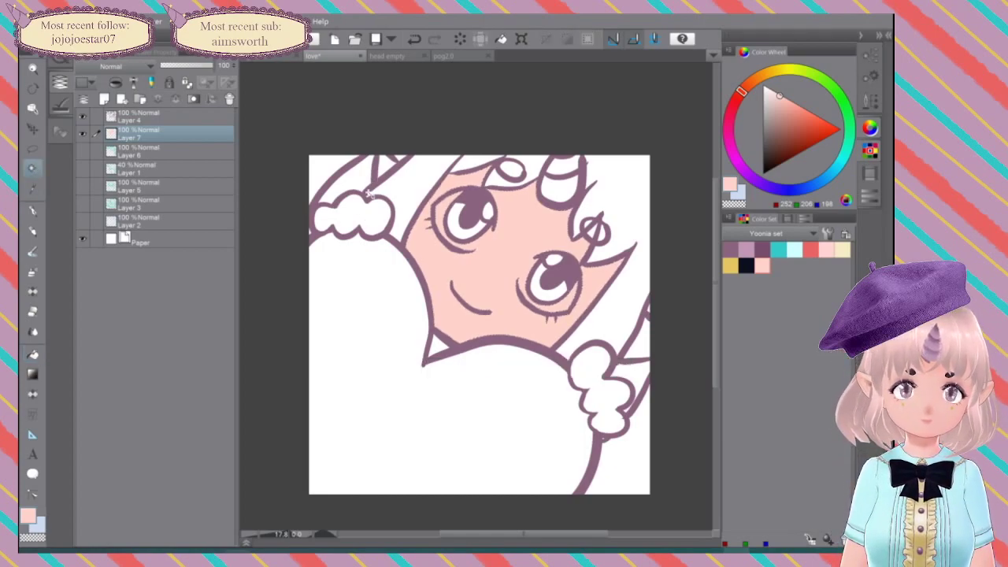
click(344, 247)
key(ctrl+z)
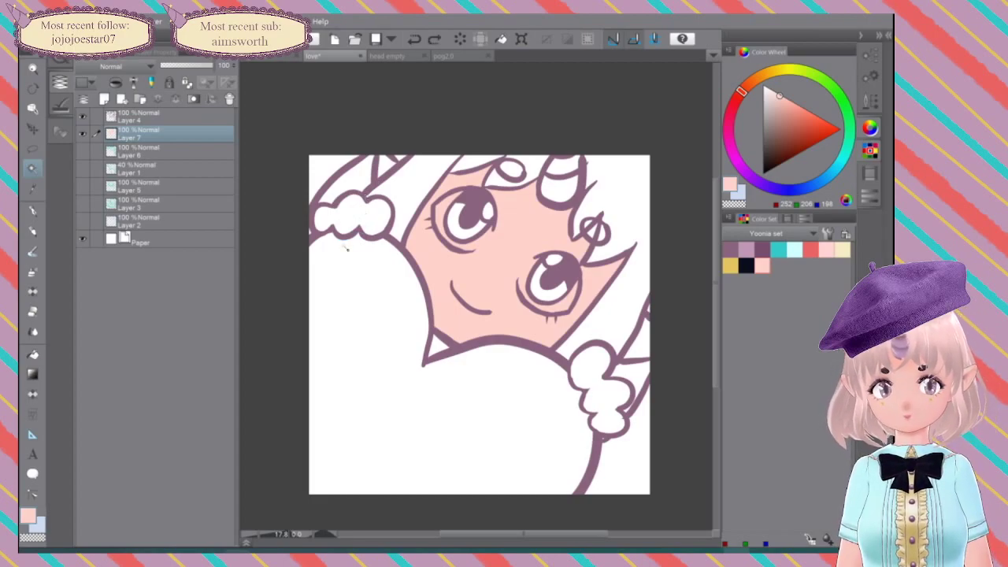
click(139, 118)
click(354, 219)
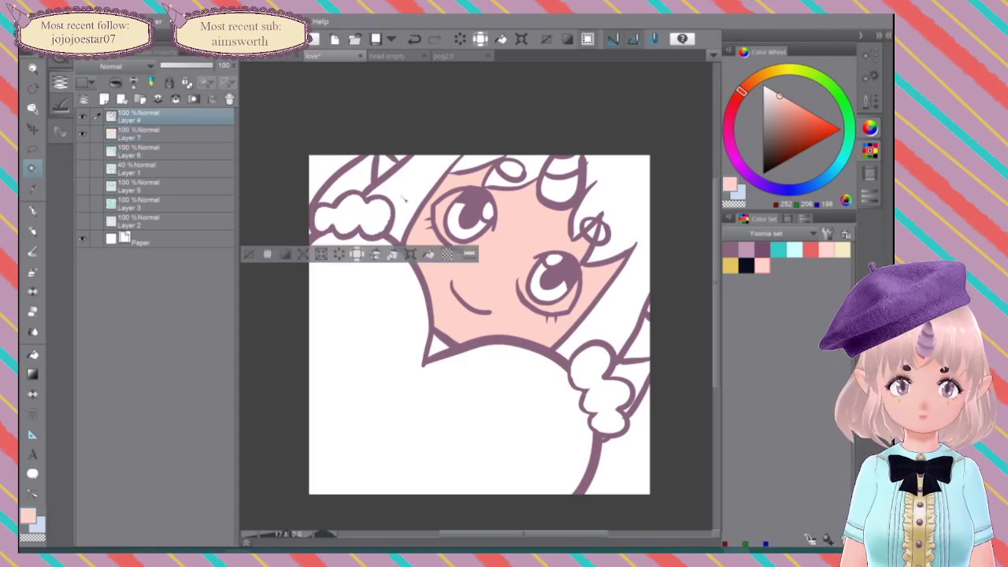
shift+click(596, 381)
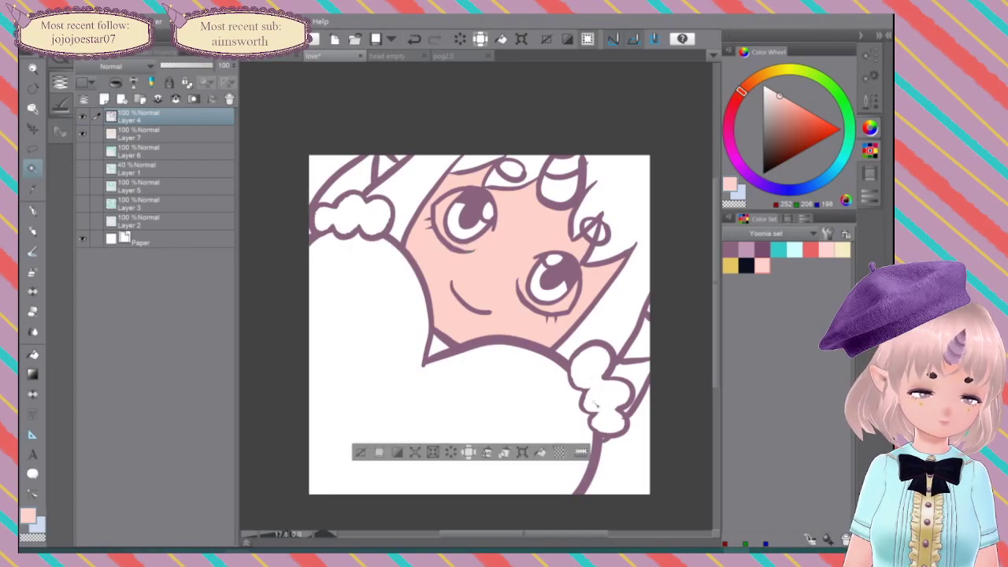
shift+click(647, 350)
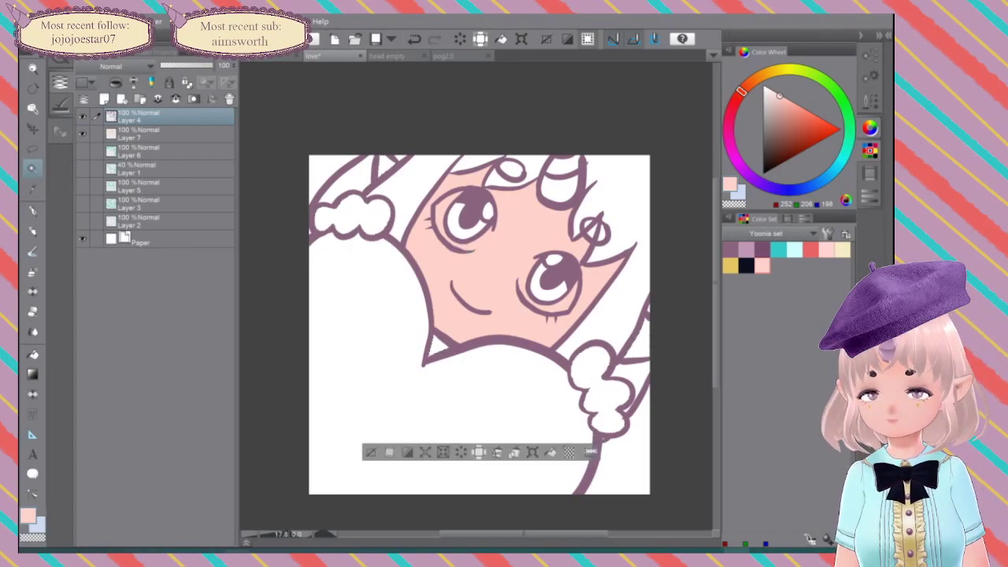
key(g)
click(360, 216)
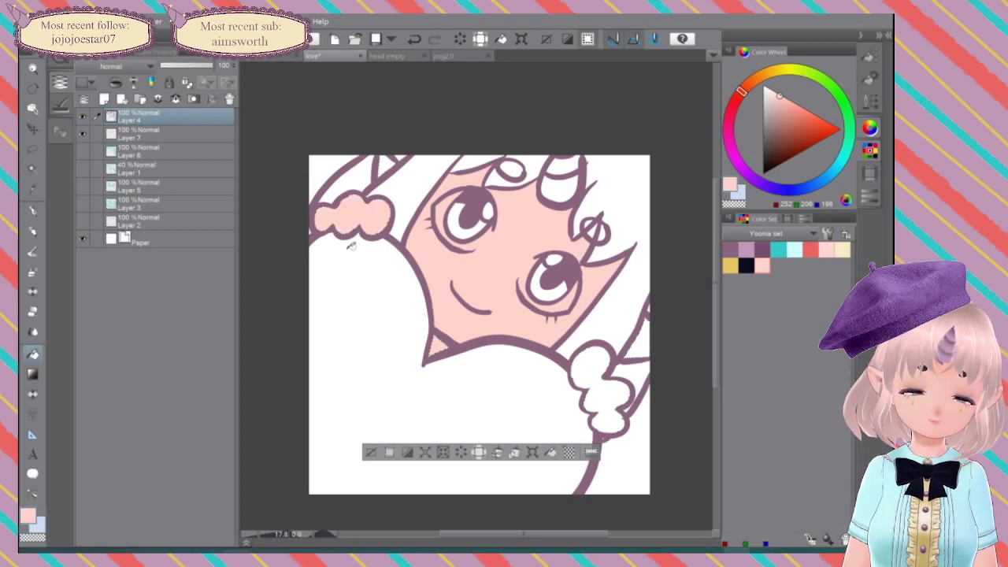
click(604, 365)
click(643, 337)
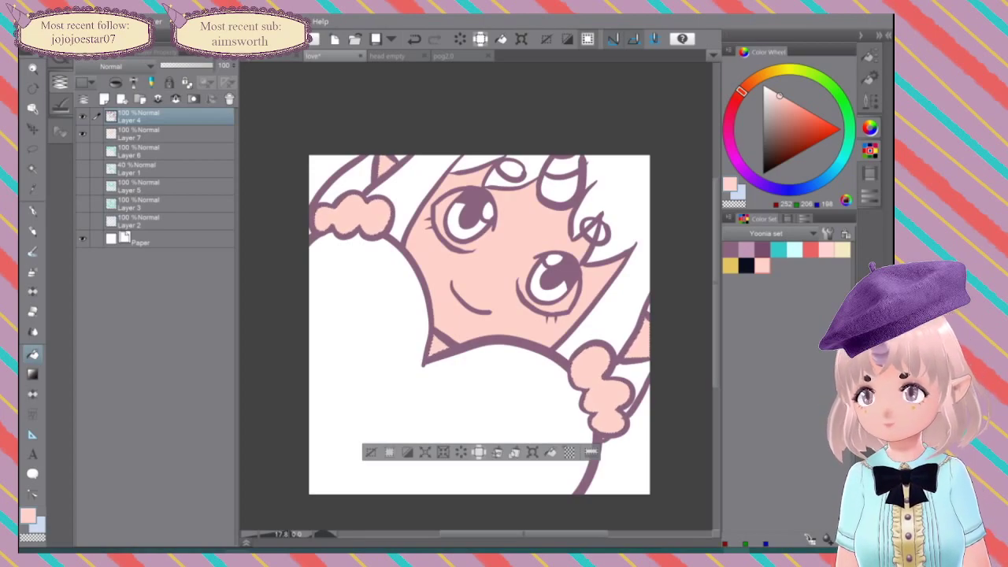
key(ctrl+z)
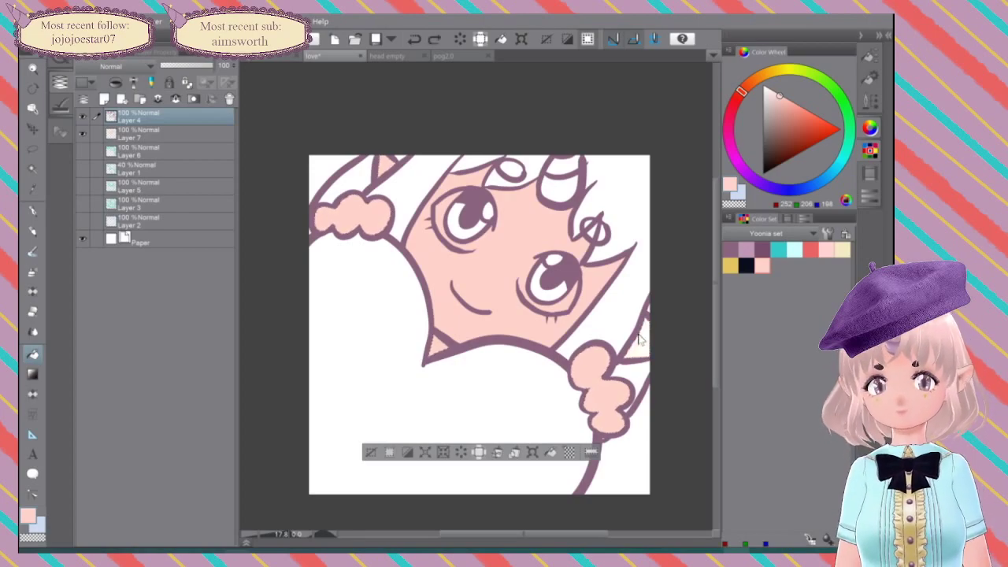
key(ctrl+z)
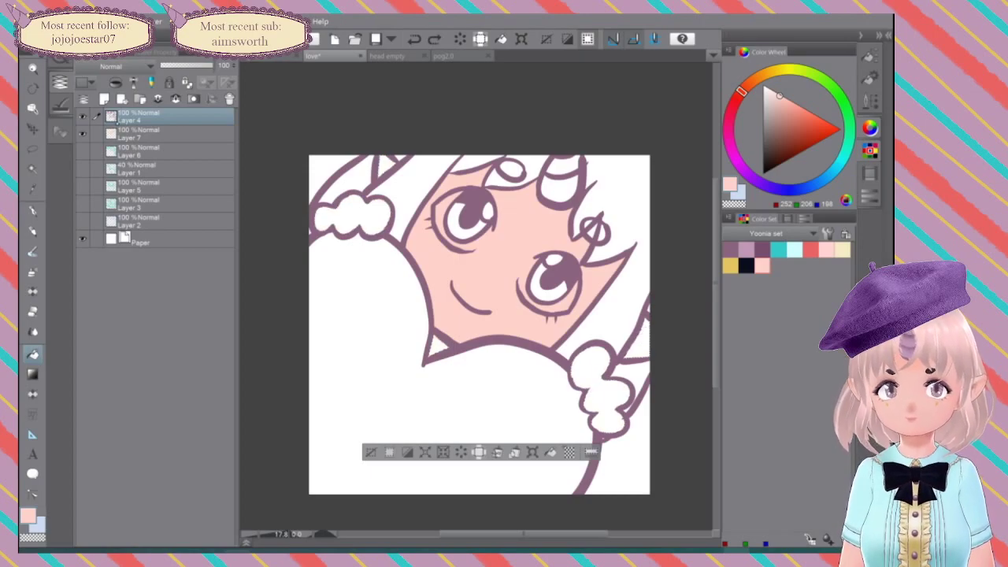
Step: Fill the selected hands and small skin areas with the skin pink (252, 206, 198) on Layer 7
click(174, 134)
click(356, 230)
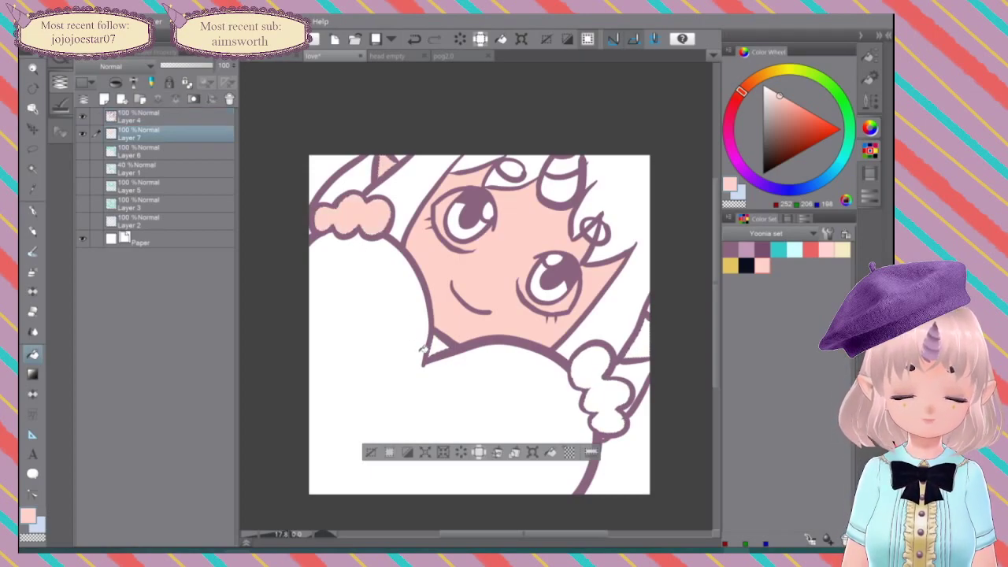
click(609, 379)
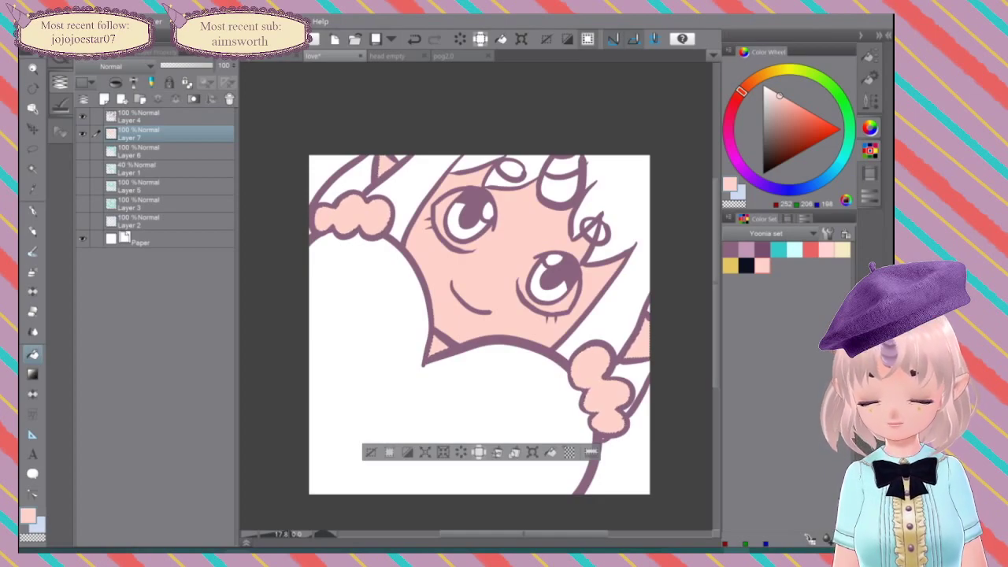
Step: Select the hair areas inside the Layer 4 line art and choose the hair pink (255, 209, 209) from the Yoonie set
click(132, 119)
key(w)
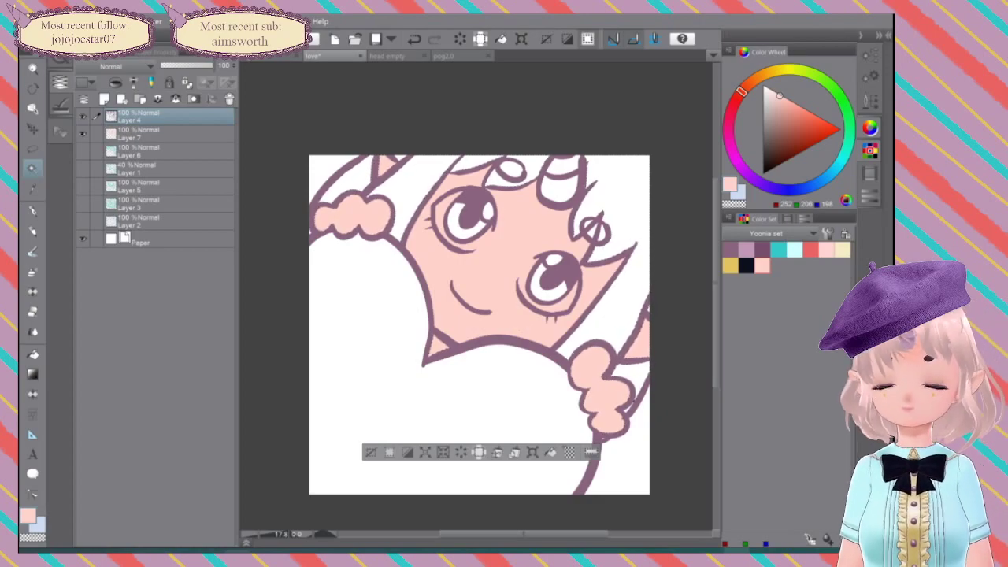
key(g)
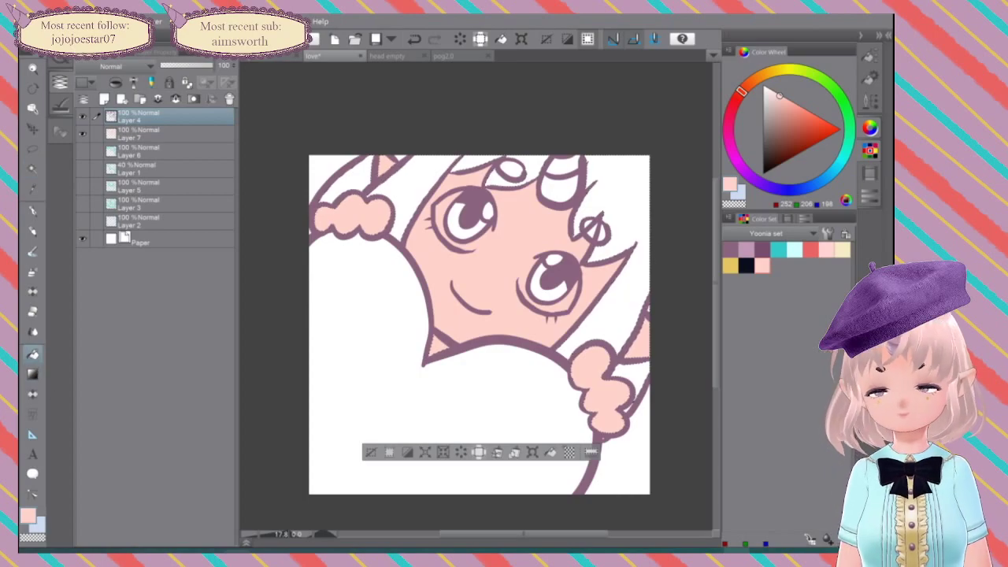
click(826, 250)
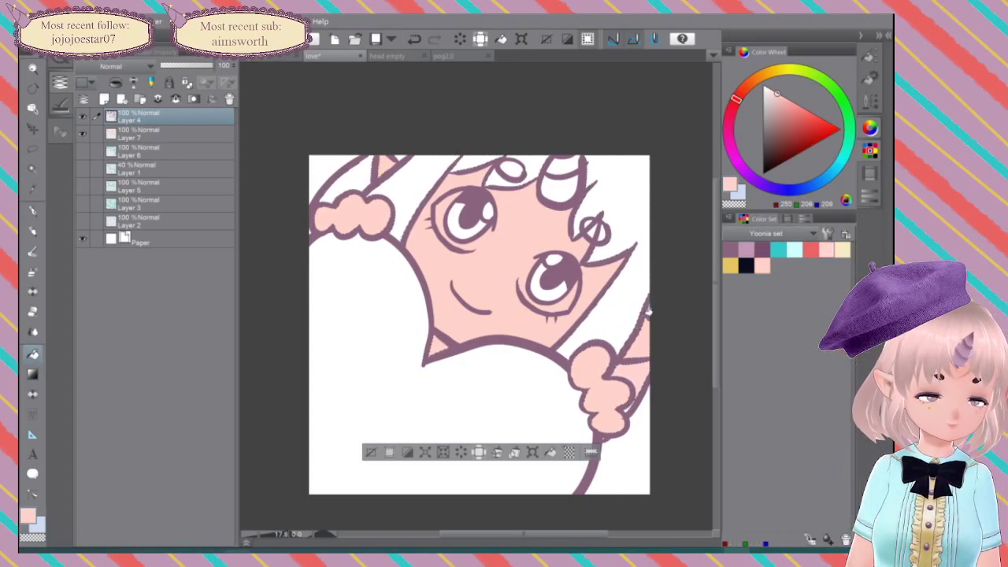
click(622, 216)
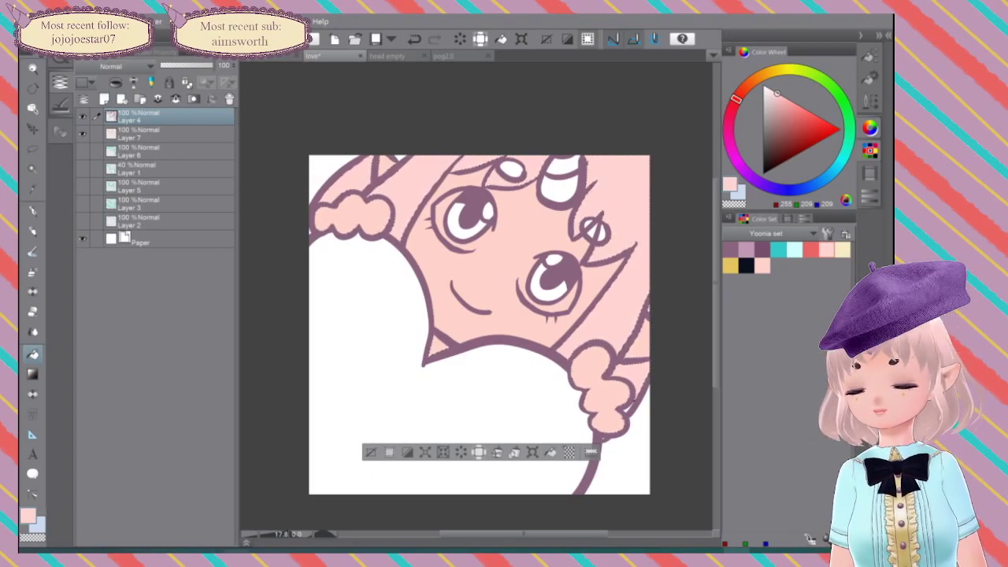
key(w)
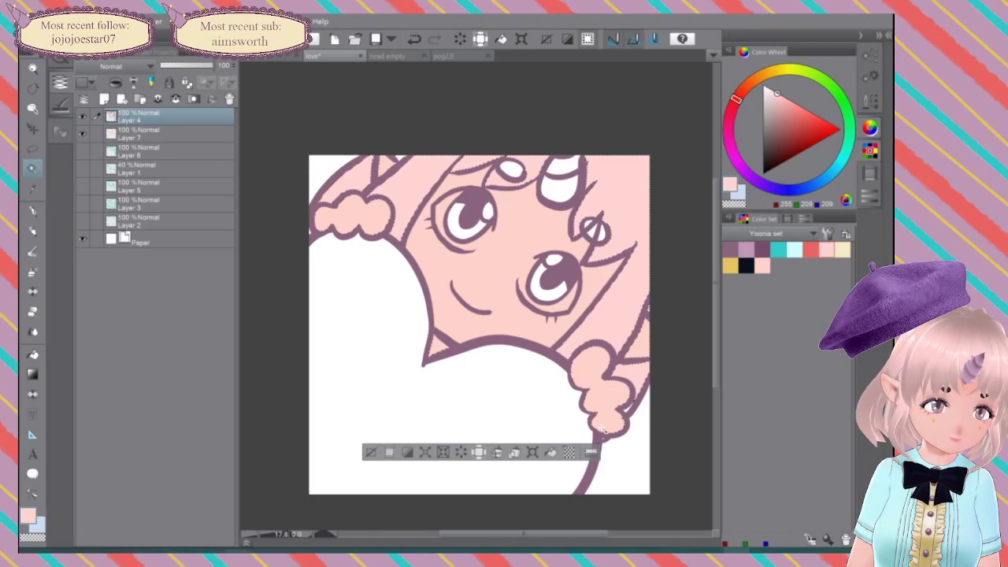
click(636, 417)
key(ctrl+z)
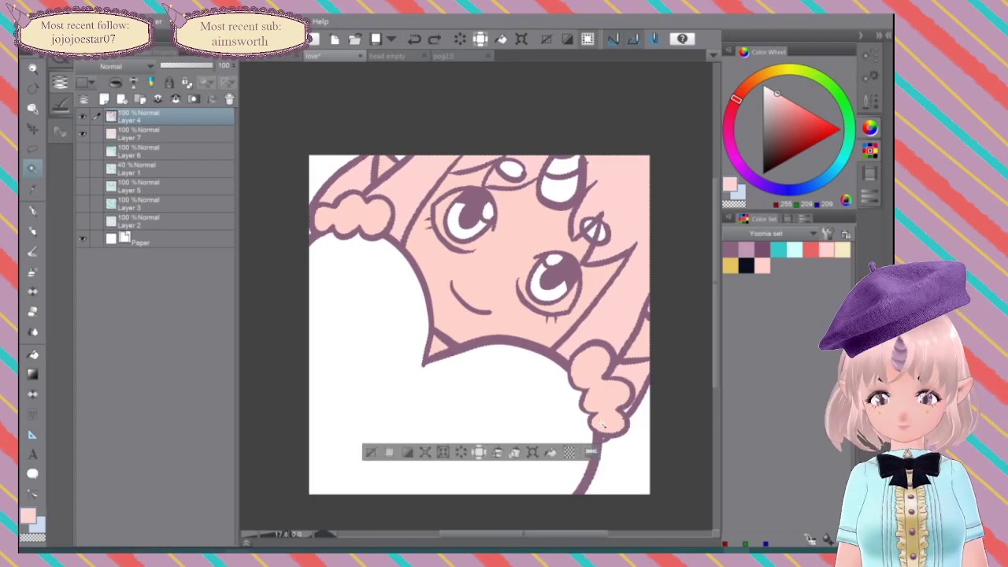
scroll(650, 380, up, 5)
click(597, 446)
key(g)
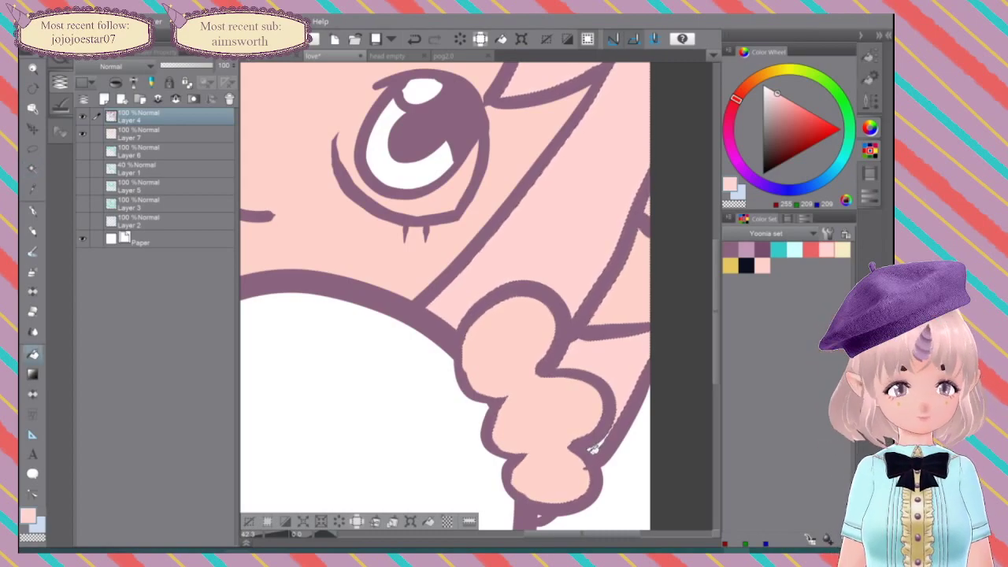
scroll(553, 313, down, 1)
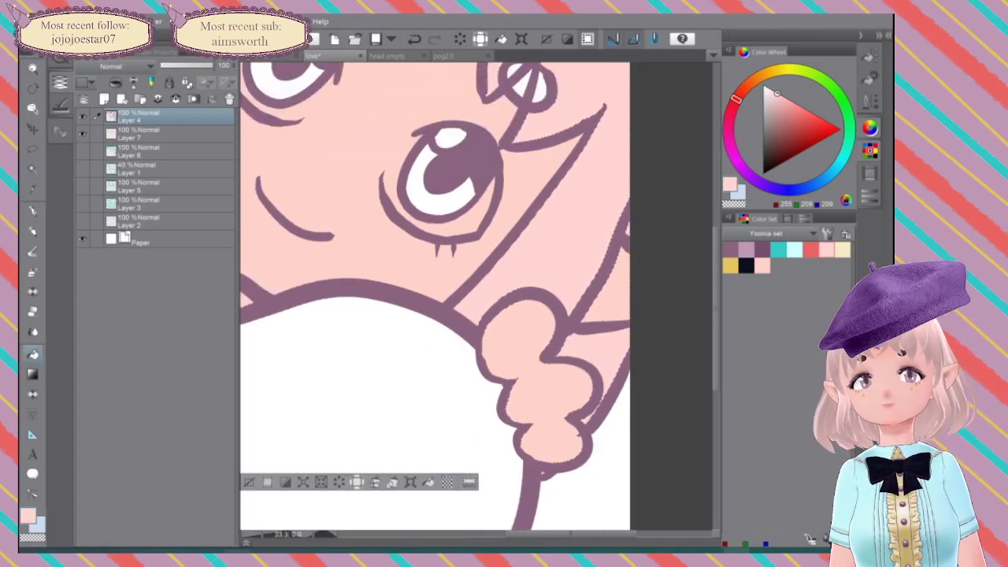
drag(425, 236, 527, 349)
drag(426, 237, 570, 412)
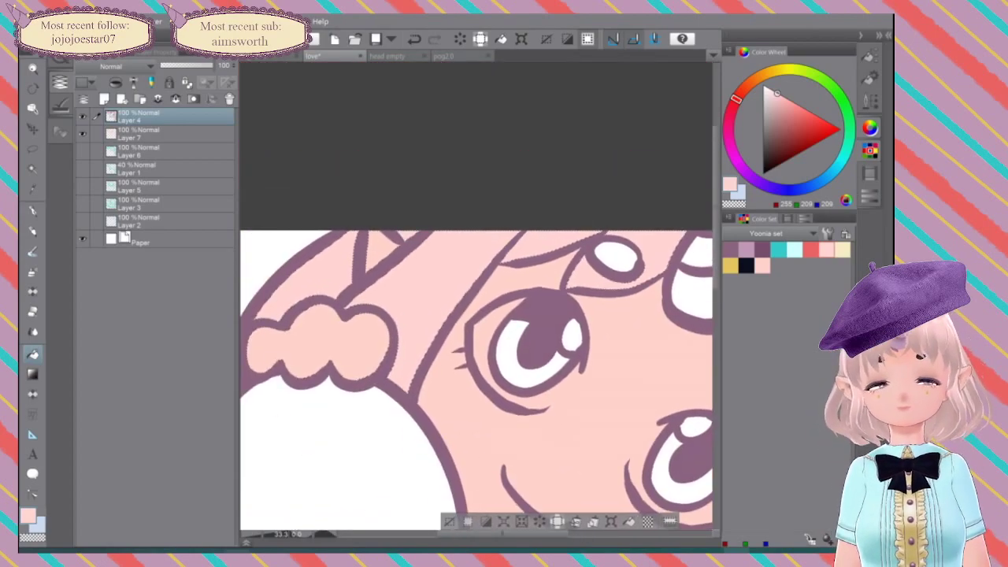
scroll(582, 322, down, 2)
drag(582, 321, 469, 258)
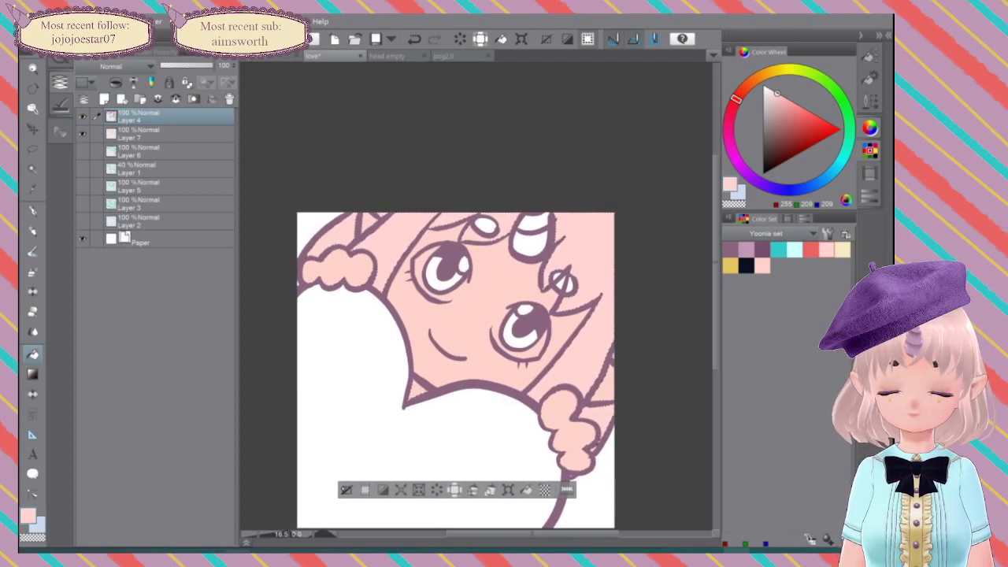
key(ctrl+d)
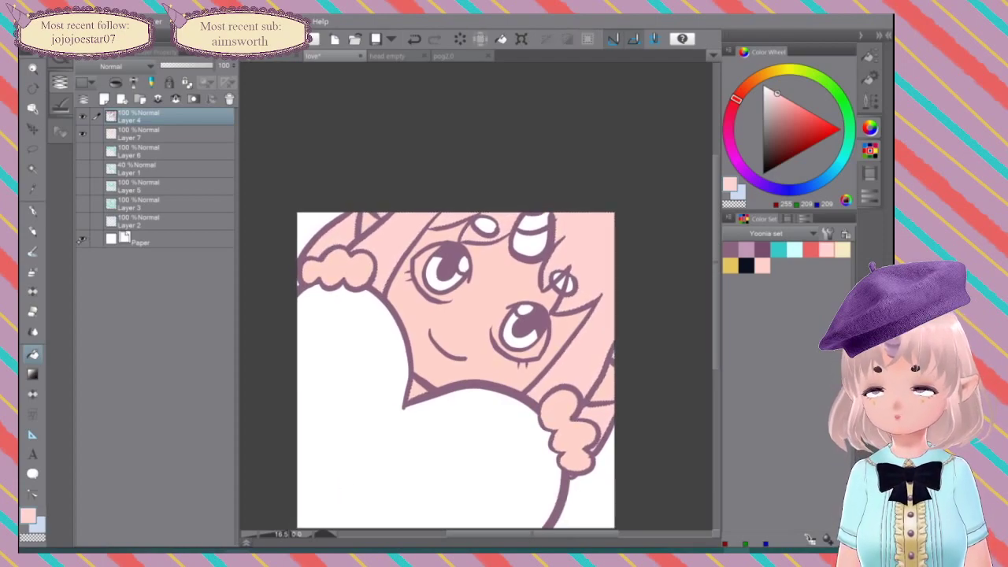
click(32, 169)
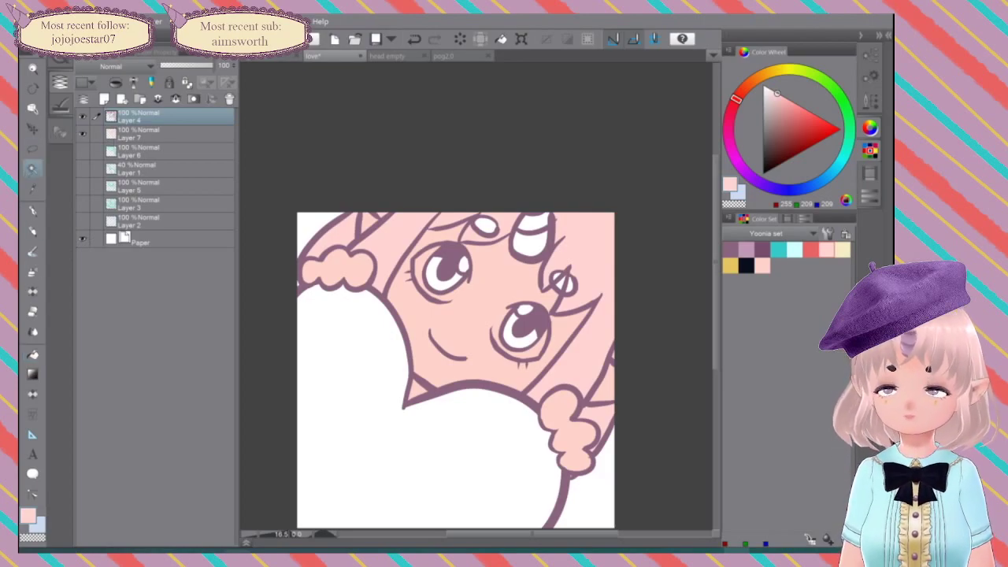
key(ctrl+a)
shift+click(529, 234)
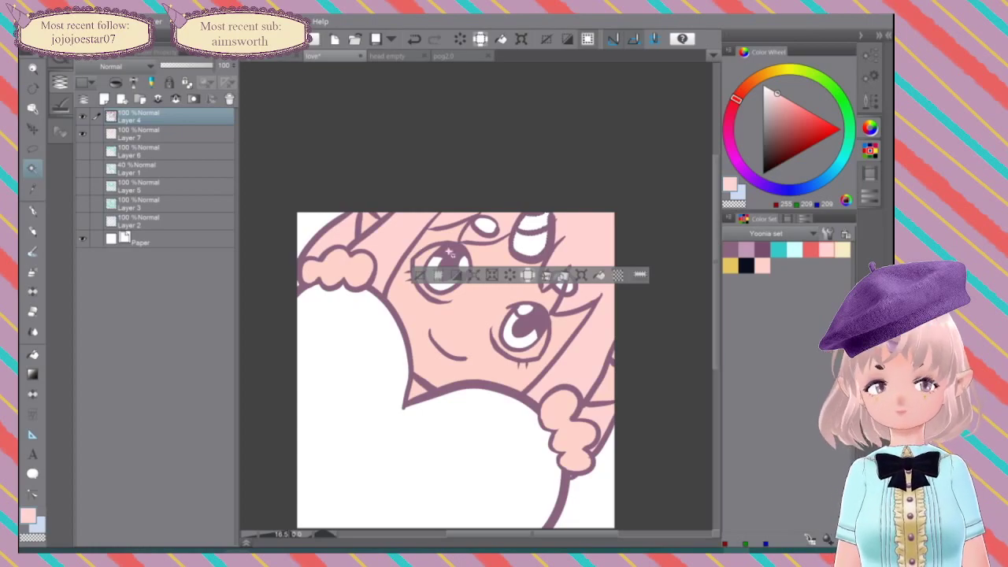
key(ctrl+z)
key(ctrl+z)
key(ctrl+z)
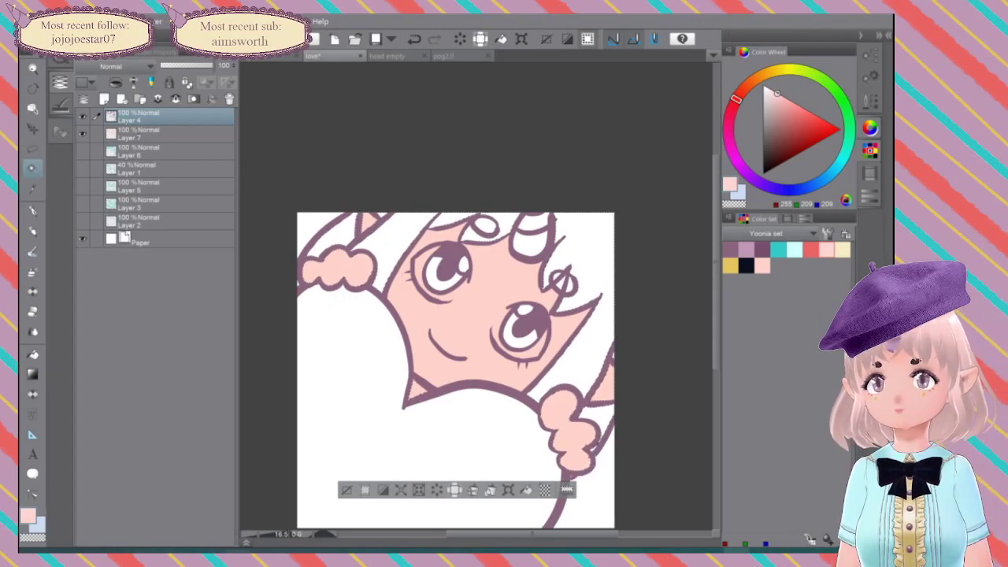
Step: Fill the selected hair areas with the hair pink (255, 209, 209) on Layer 7 and clear the selection
click(157, 134)
key(g)
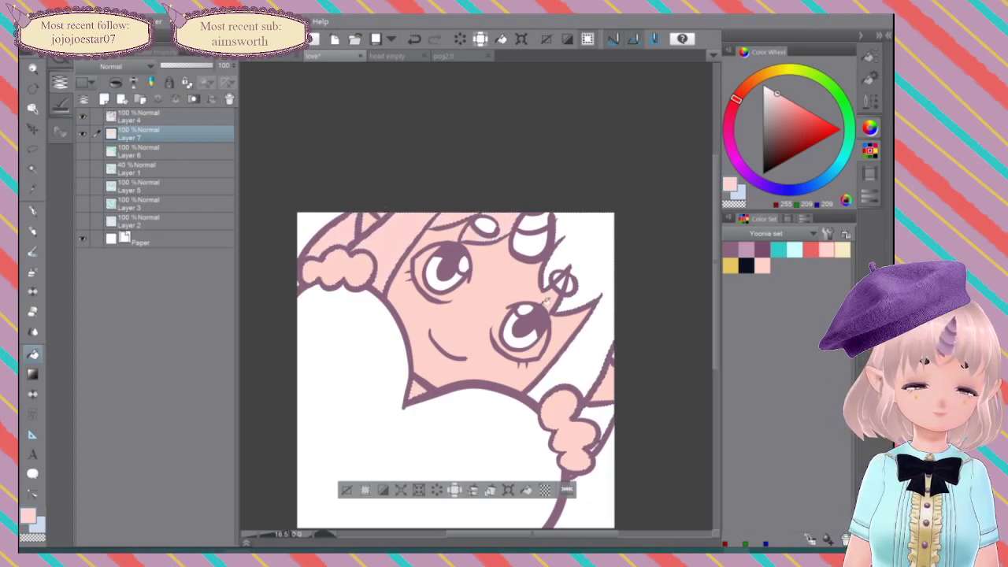
click(574, 304)
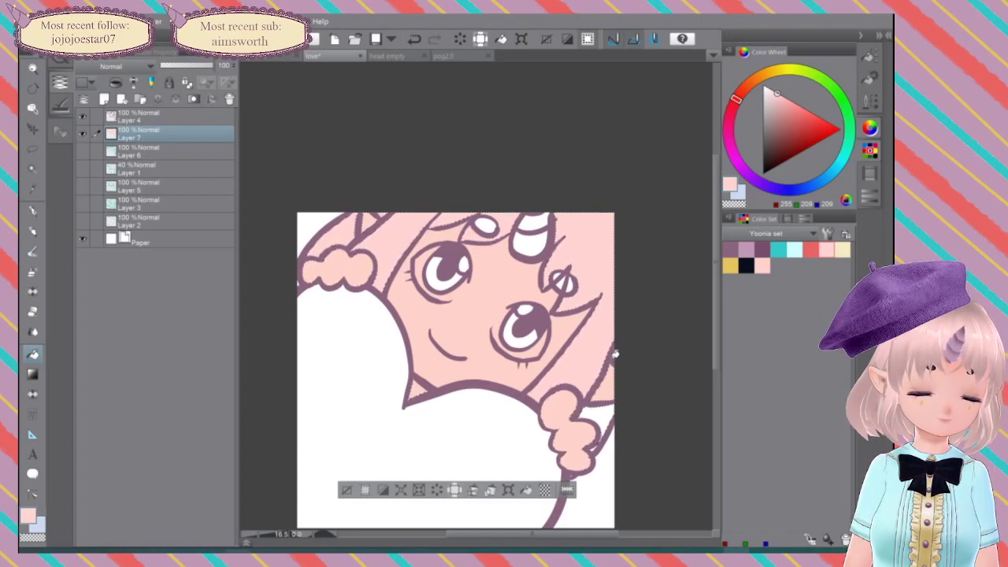
scroll(614, 352, up, 4)
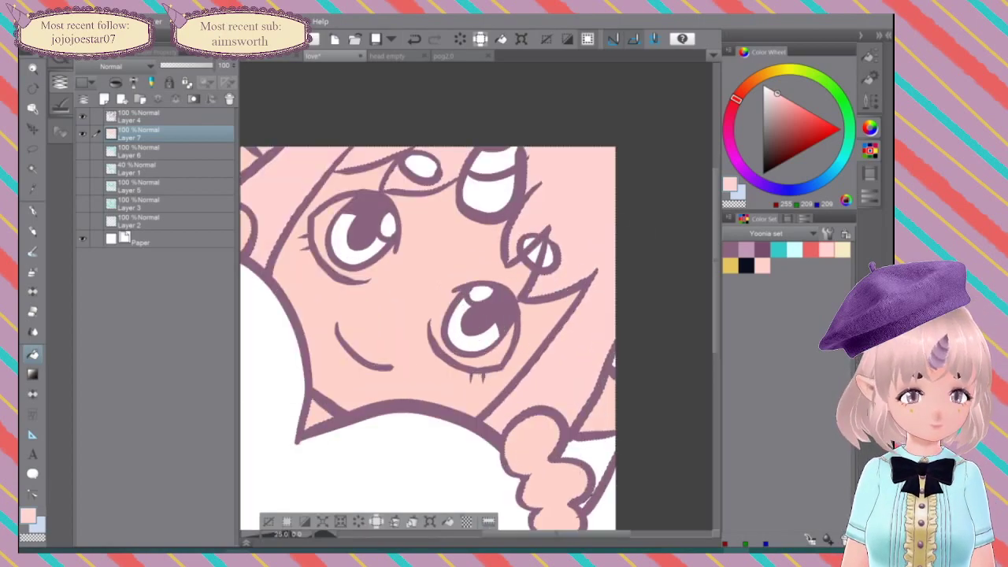
scroll(616, 358, up, 4)
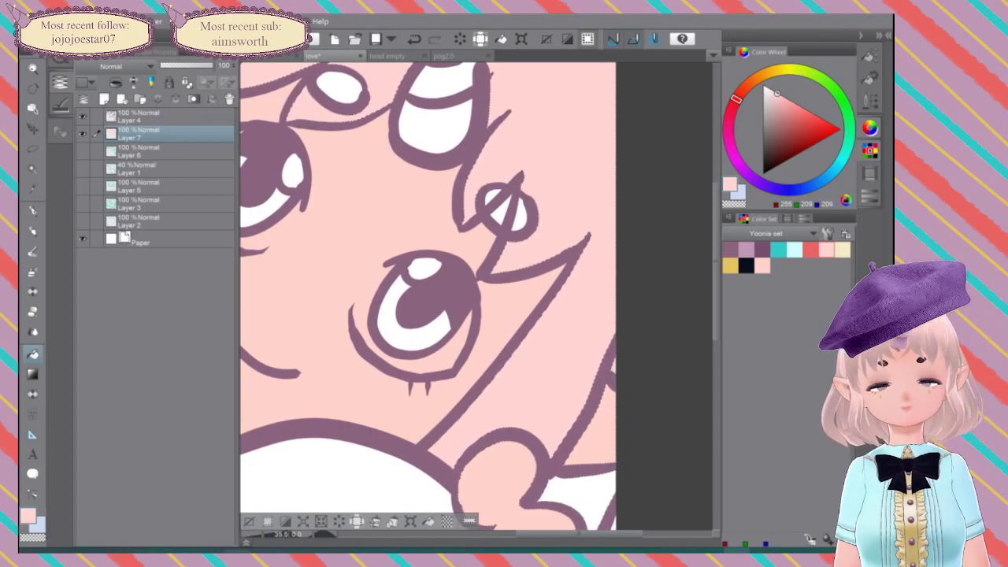
scroll(428, 296, down, 5)
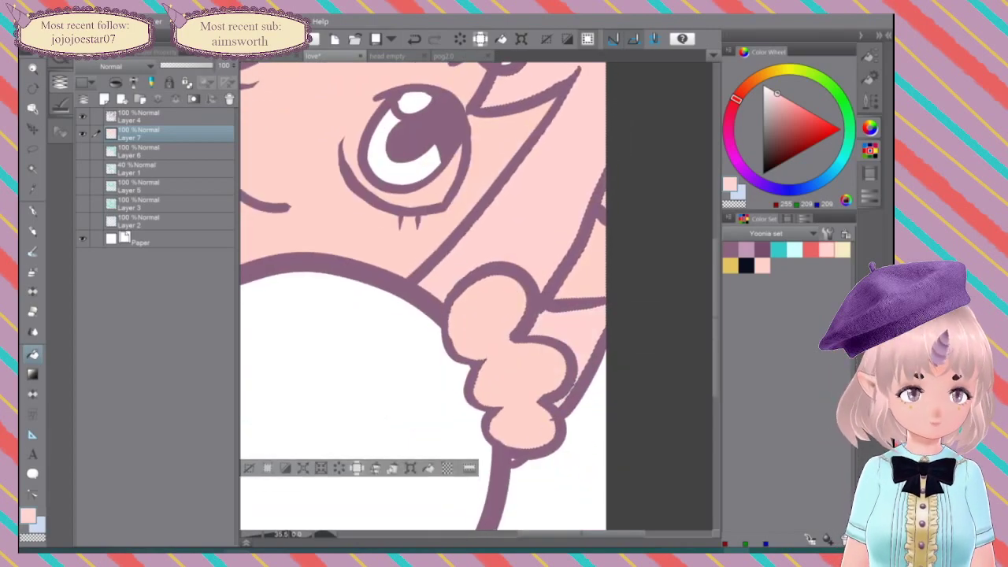
key(ctrl+minus)
key(ctrl+minus)
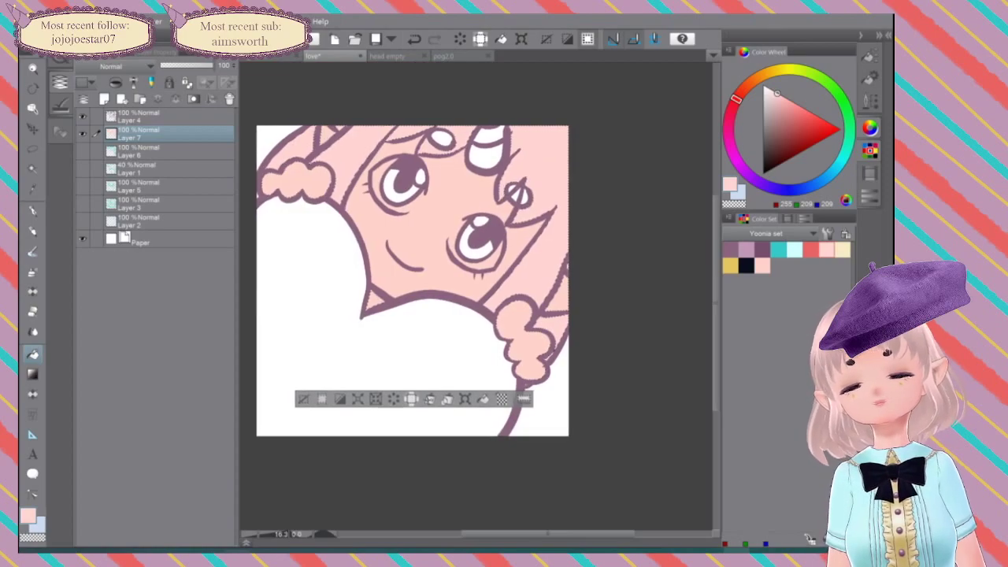
drag(413, 280, 436, 303)
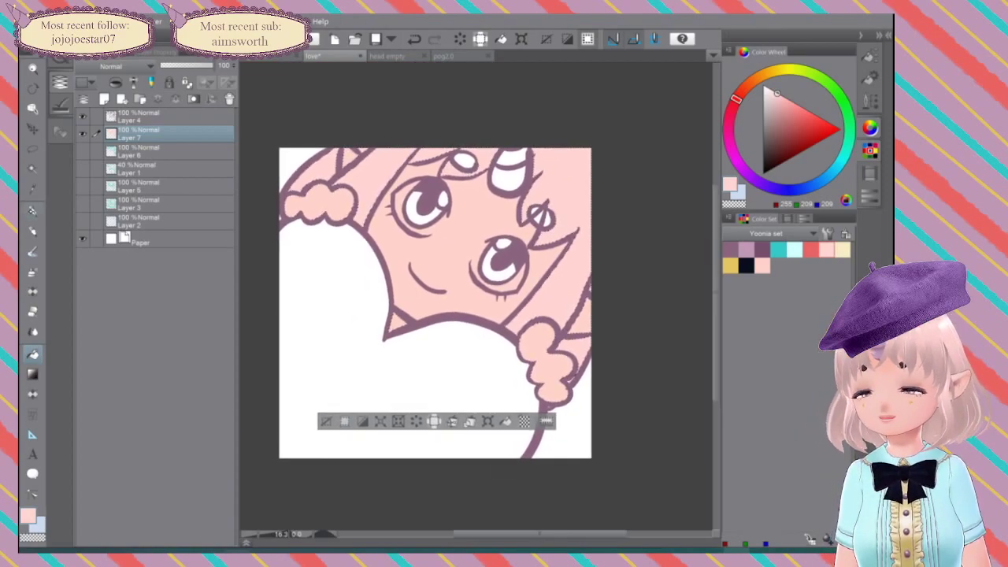
click(326, 422)
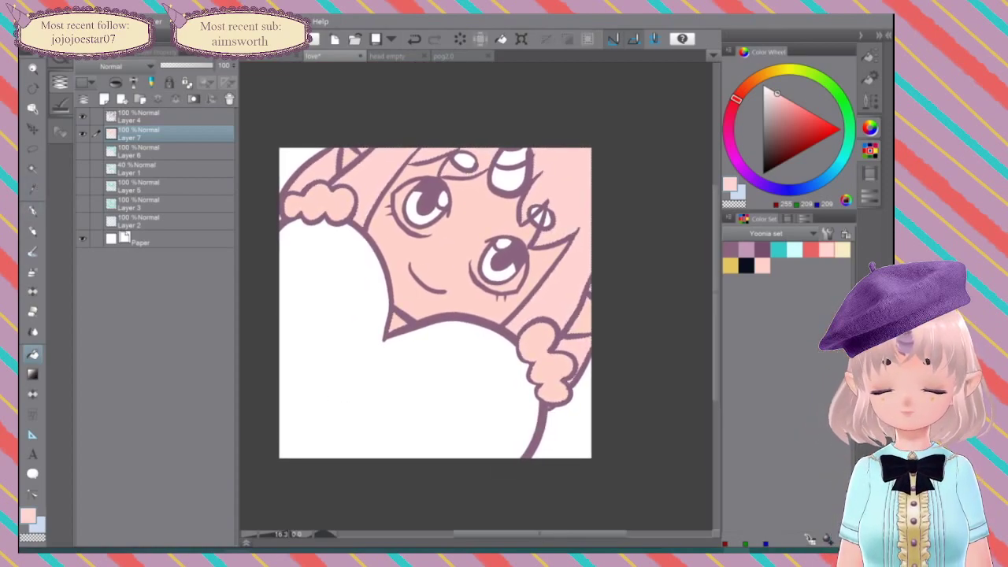
Step: Select the horn and both oval eyebrows inside the line art, using Layer 4 as the boundary
click(133, 116)
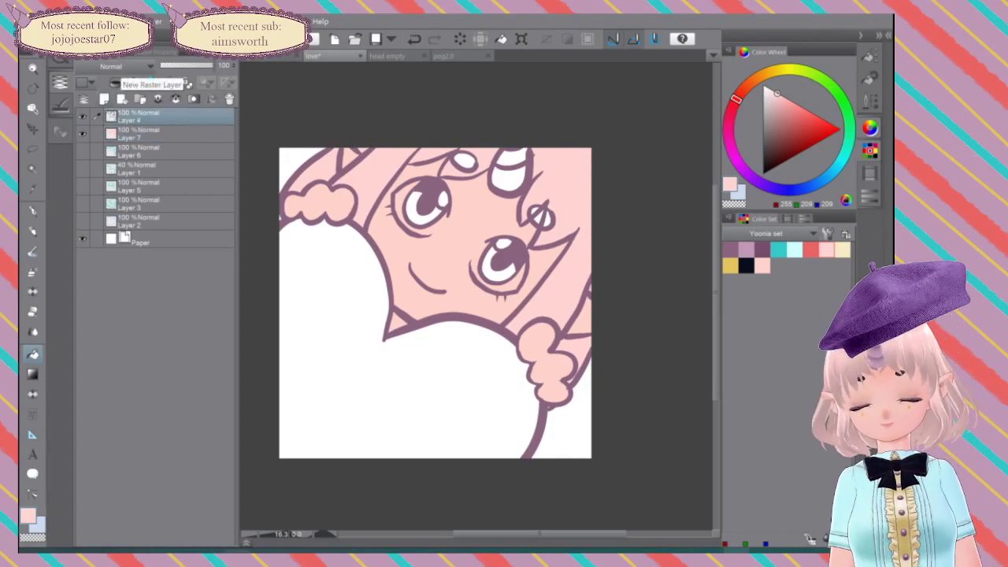
key(XF86AudioMute)
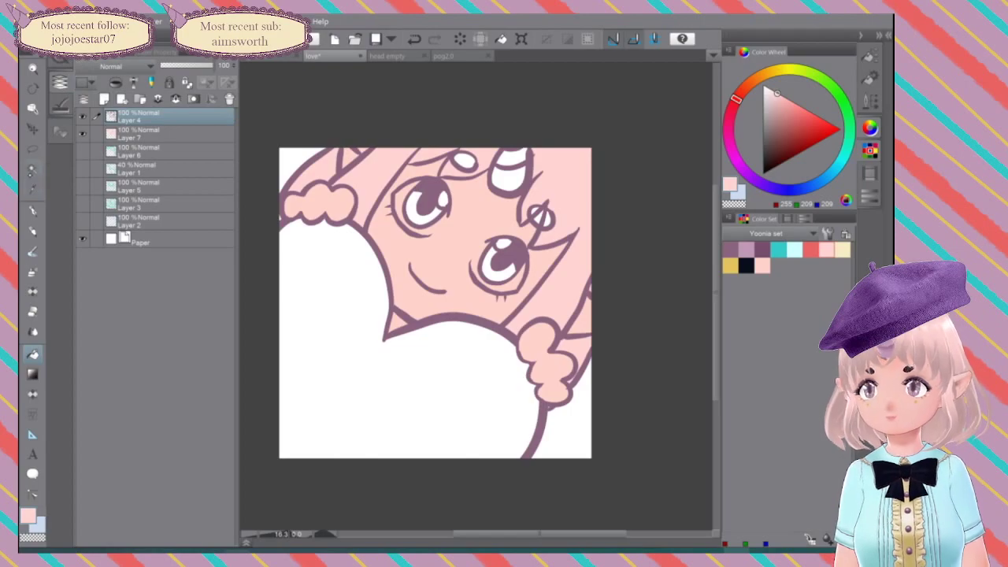
key(w)
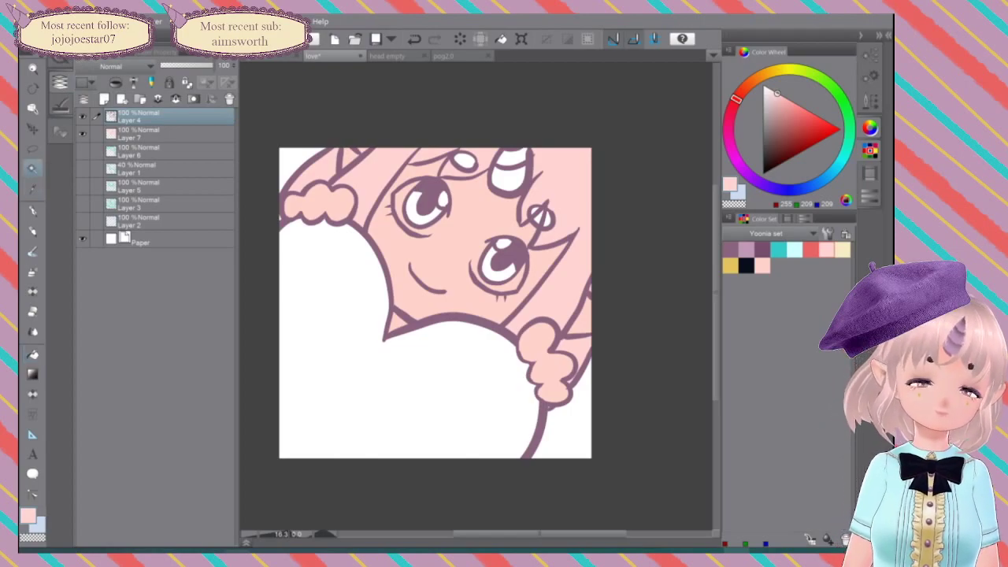
key(ctrl+a)
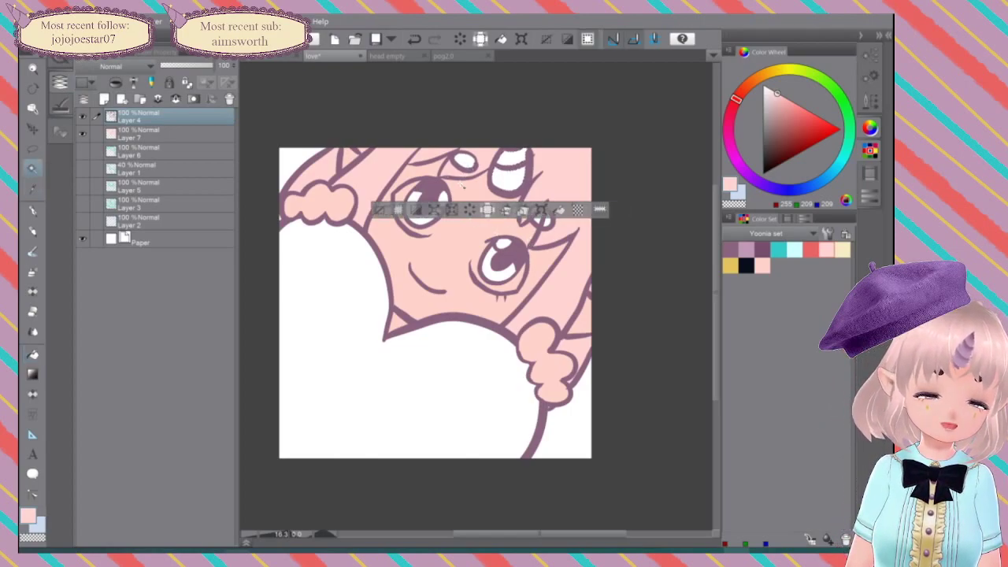
shift+click(545, 225)
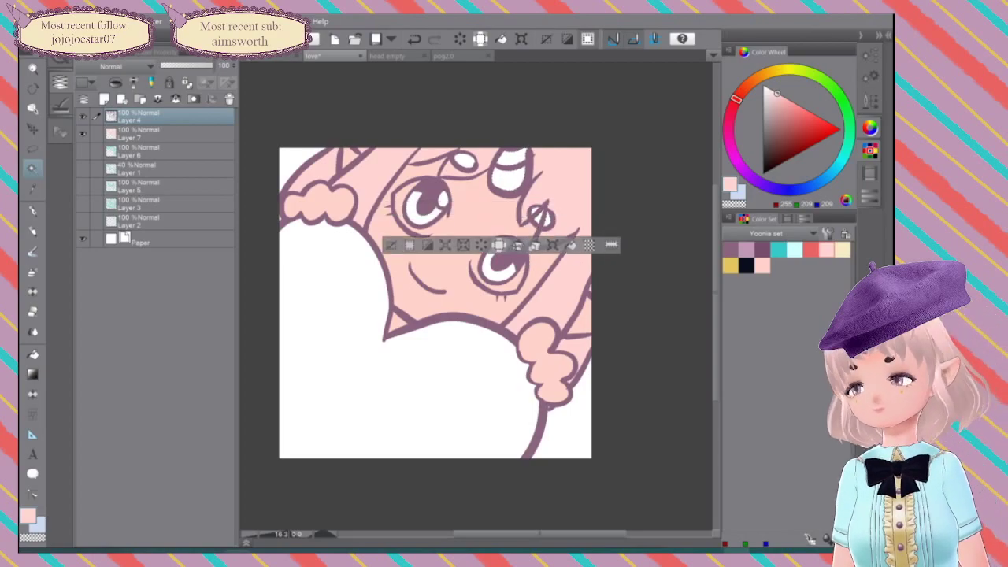
Step: Choose the mauve (191, 151, 180) from the Yoonie set and undo the trial fill of the selection on Layer 4
click(32, 354)
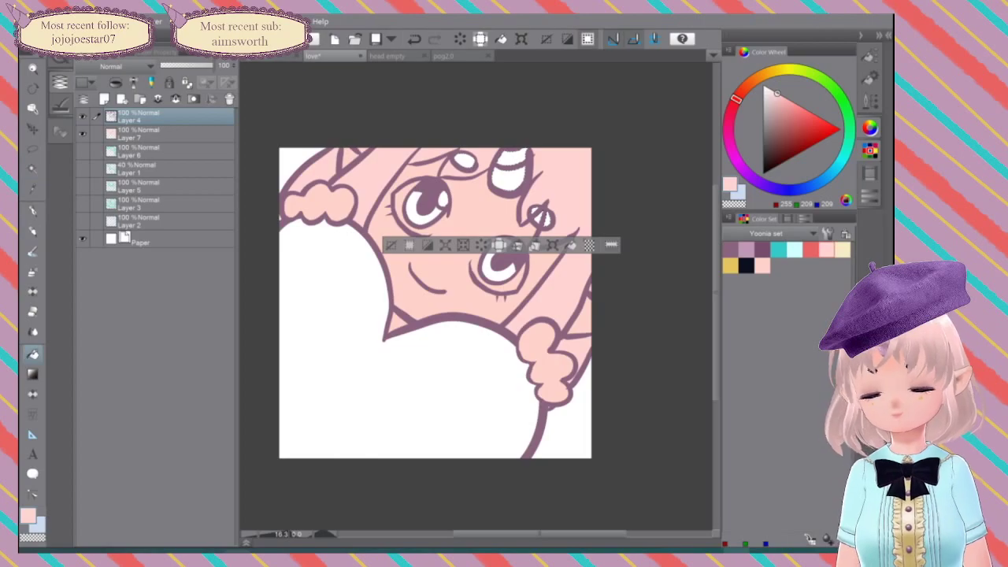
click(746, 250)
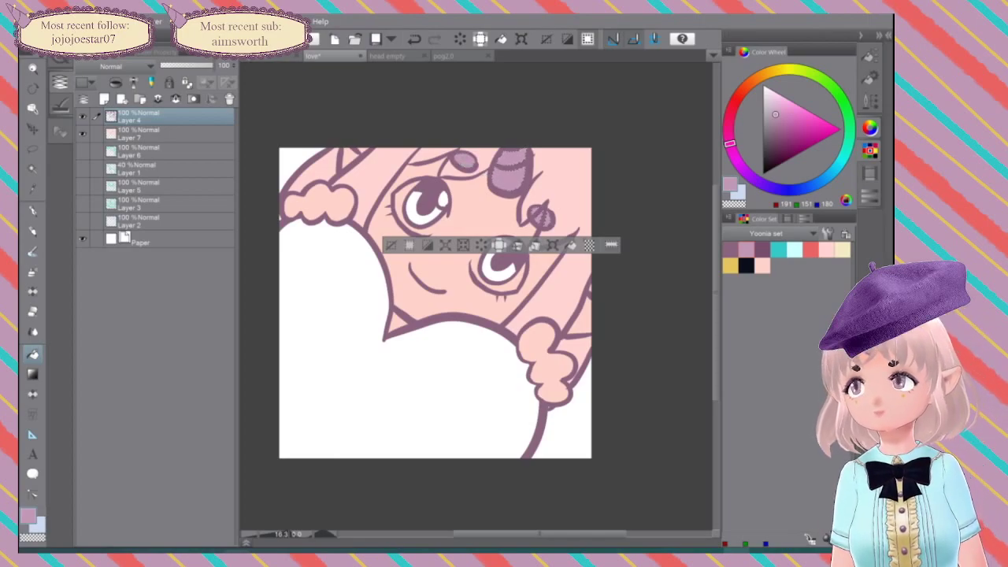
click(32, 168)
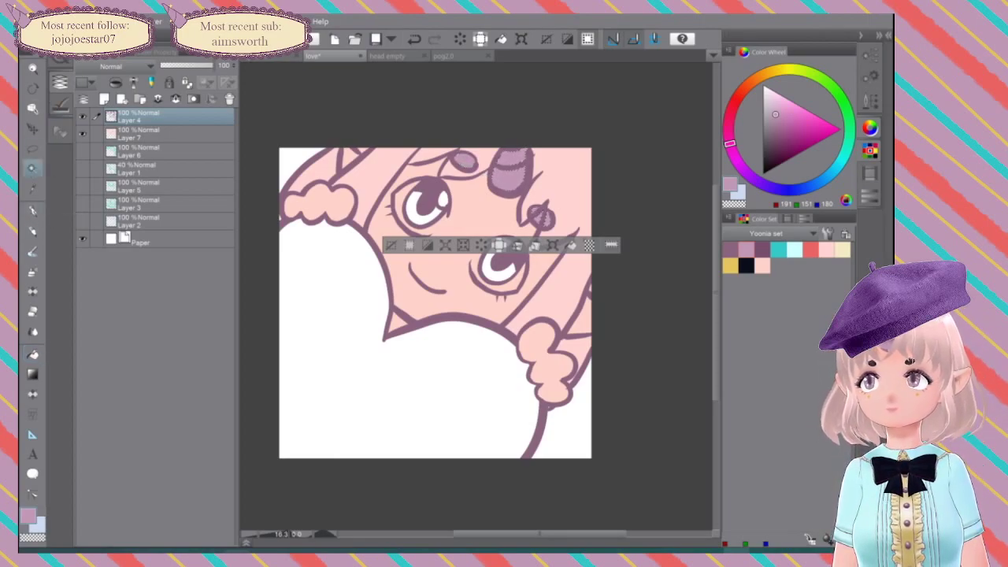
key(ctrl+z)
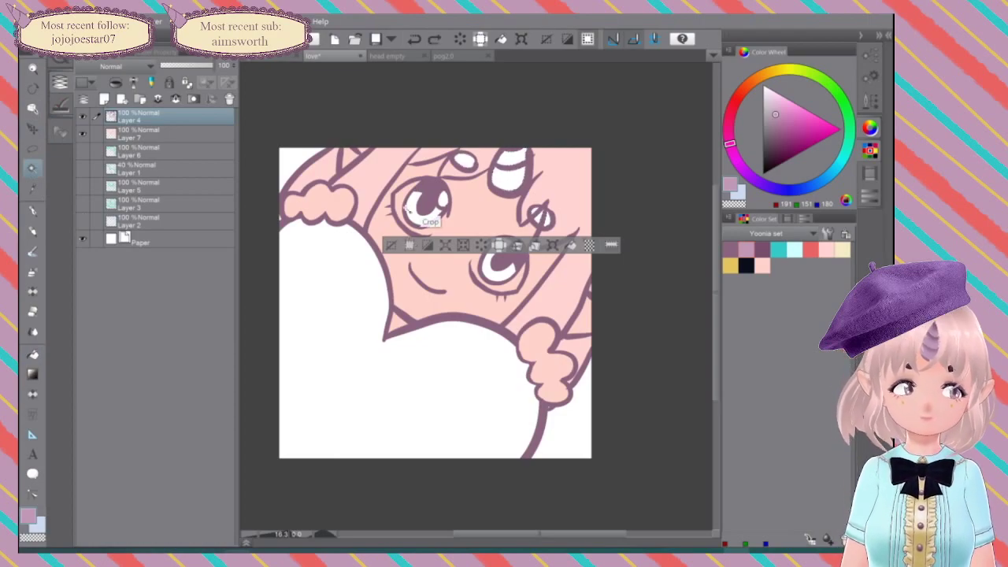
Step: Add both irises to the selection, fill irises, horn and eyebrows with the mauve on Layer 7, and clear the selection
click(416, 215)
click(494, 276)
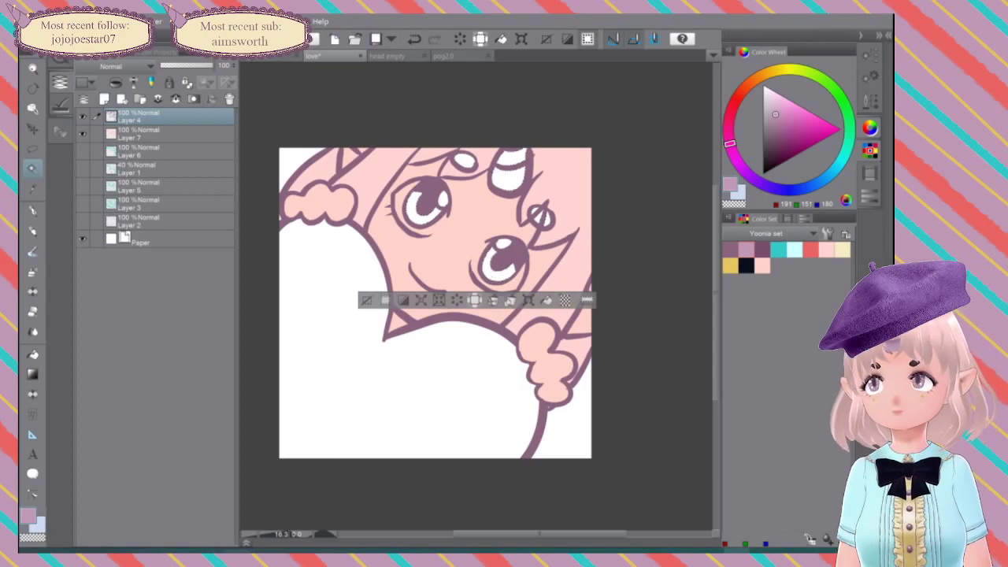
click(164, 133)
key(g)
click(418, 211)
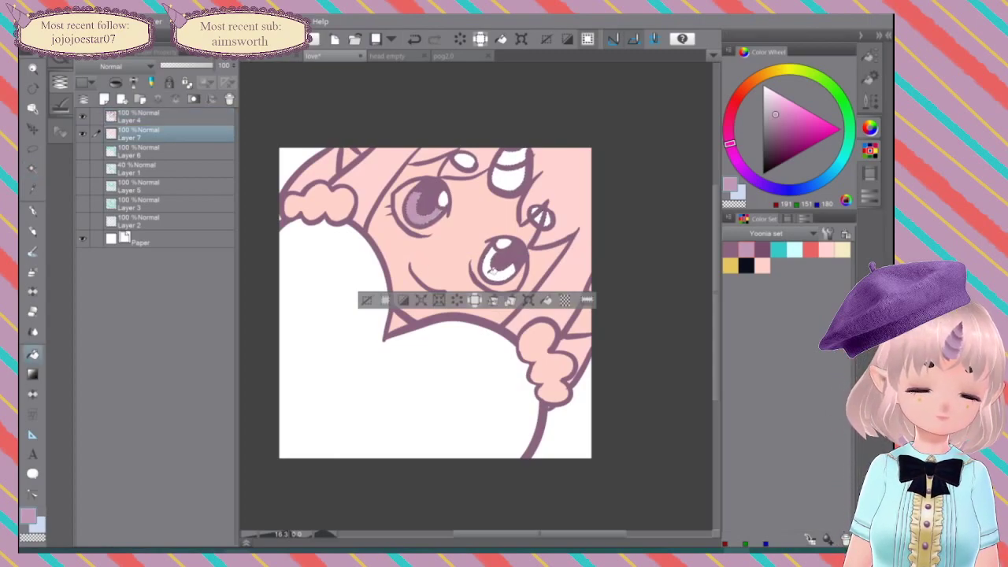
click(498, 271)
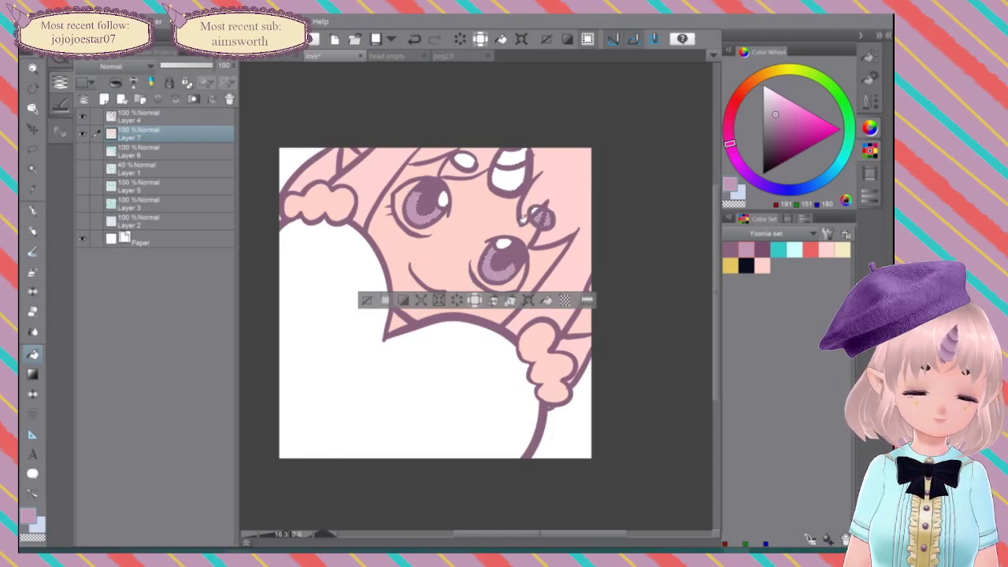
click(498, 181)
click(464, 161)
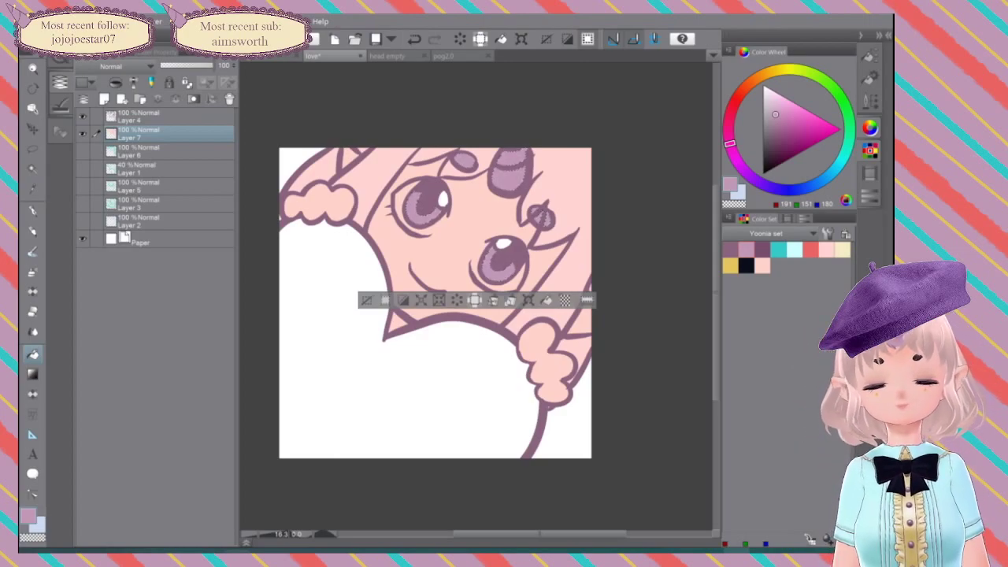
click(365, 300)
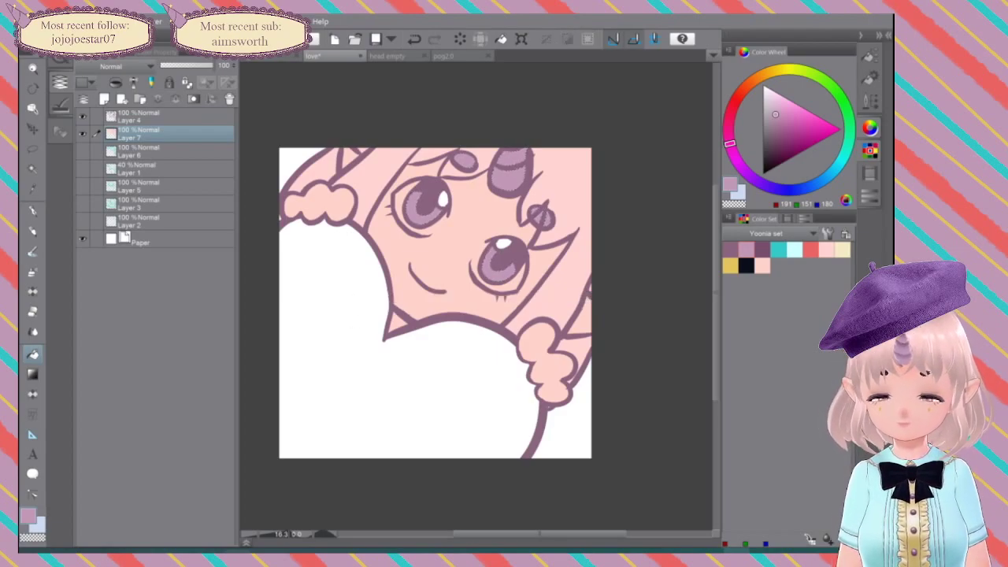
Step: Select the inside of the large heart, using the Layer 4 line art as the boundary
key(w)
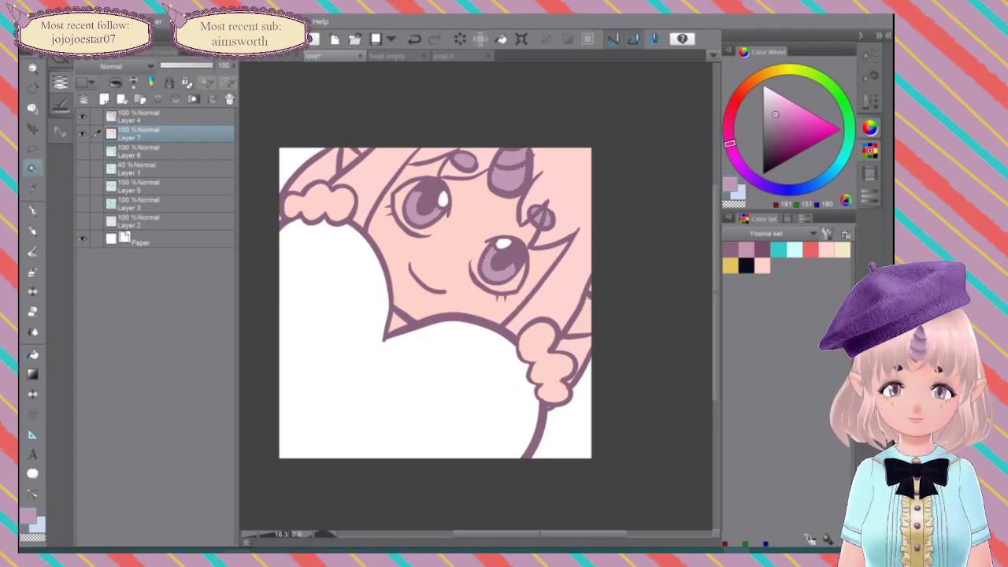
click(142, 116)
click(350, 311)
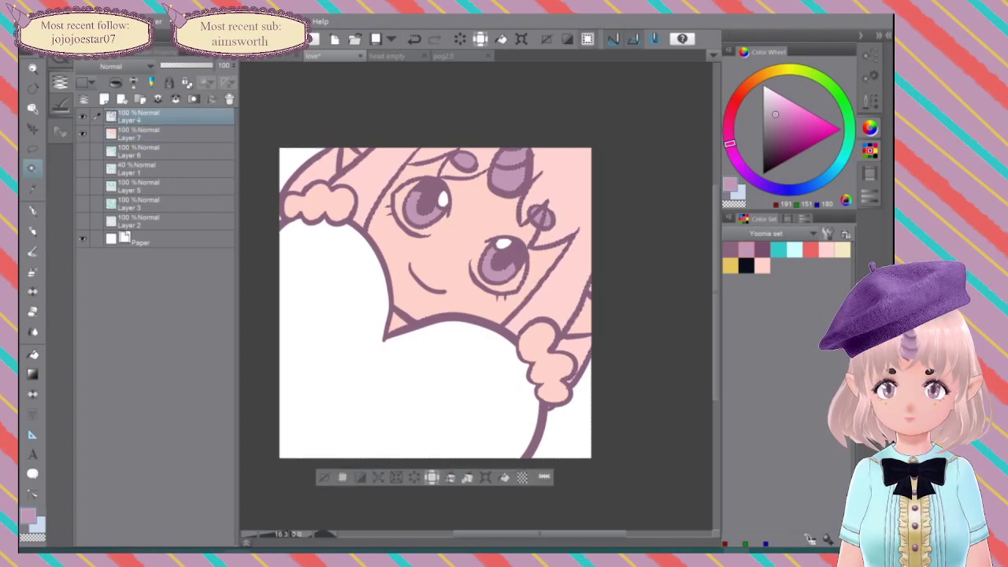
click(328, 361)
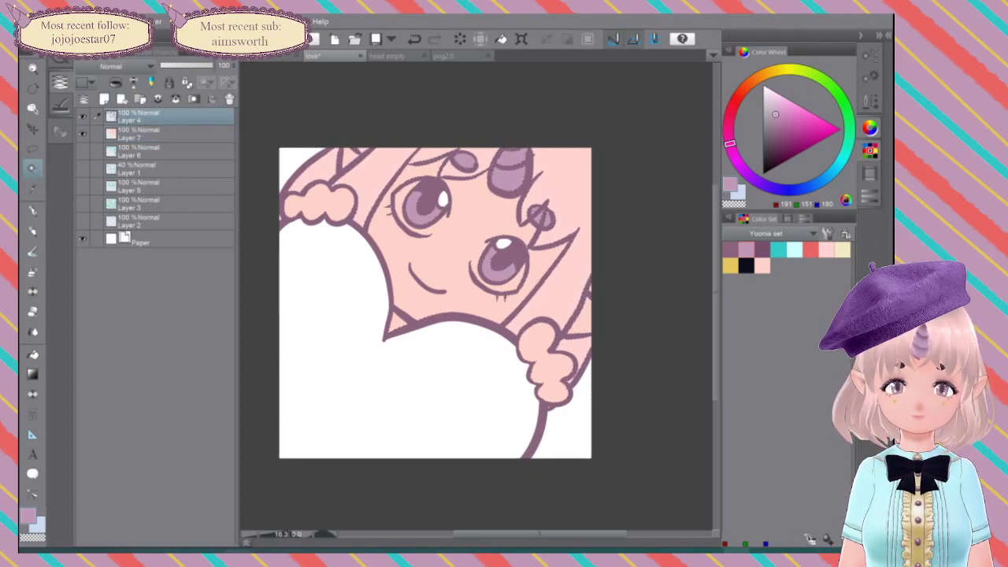
key(ctrl+z)
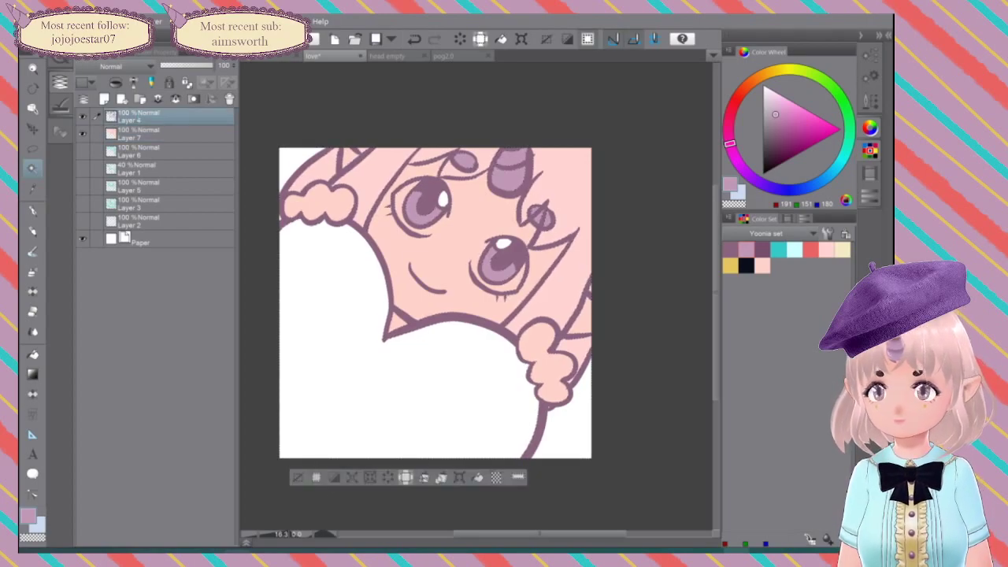
Step: Fill the selected heart on Layer 7 with the coral red from the Yoonie set
key(g)
click(170, 133)
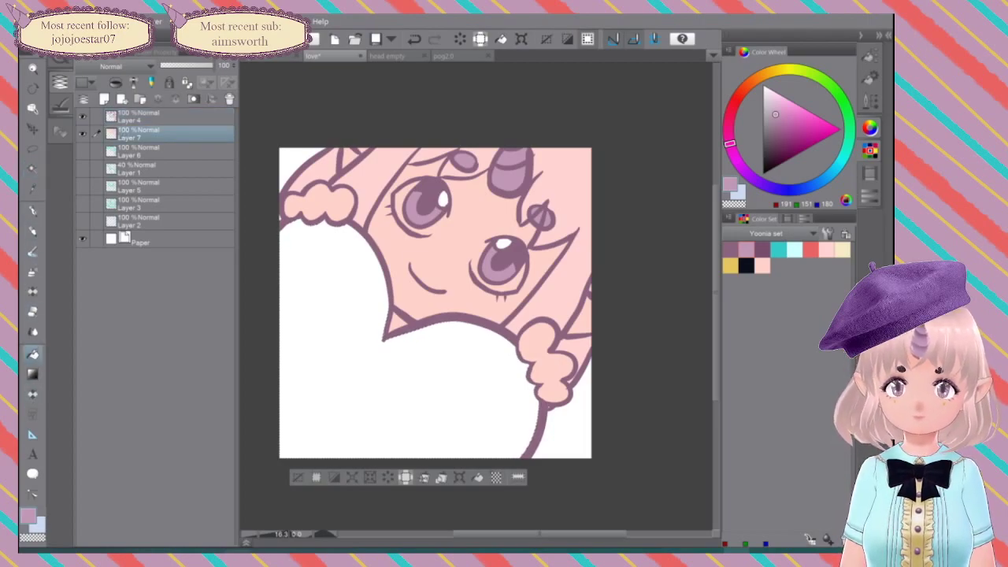
click(810, 249)
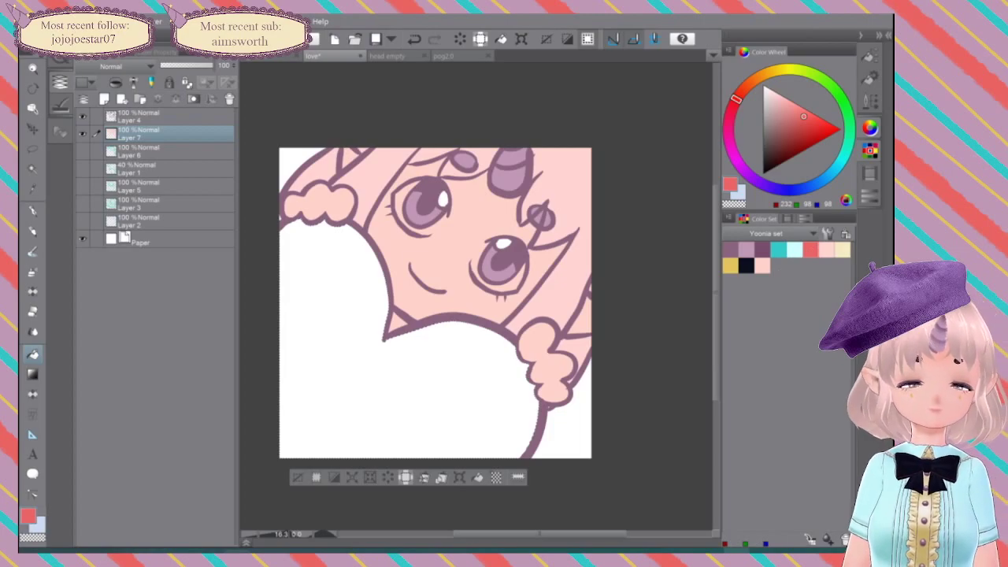
click(410, 386)
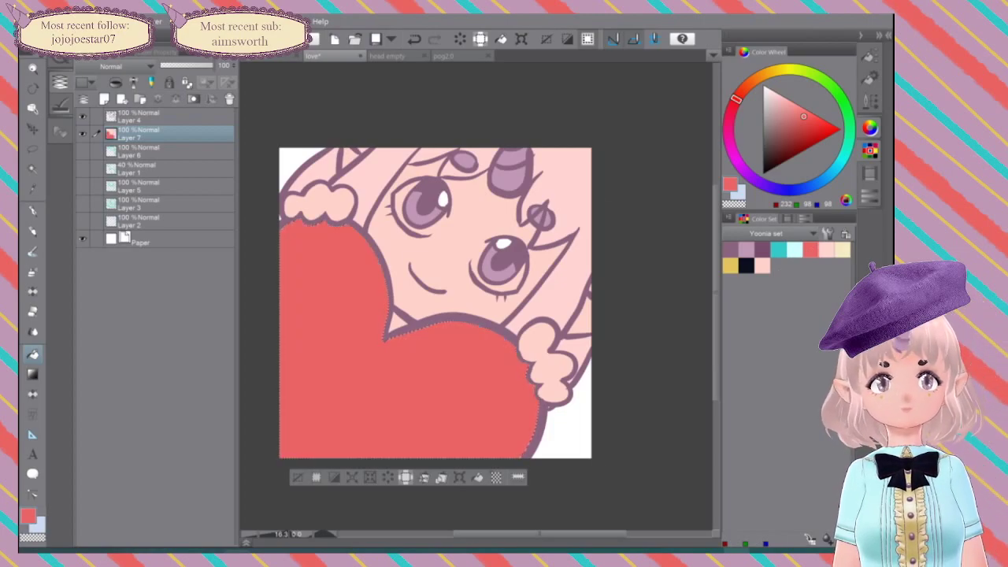
Step: Hide the Paper layer and clear the heart selection
scroll(591, 321, down, 10)
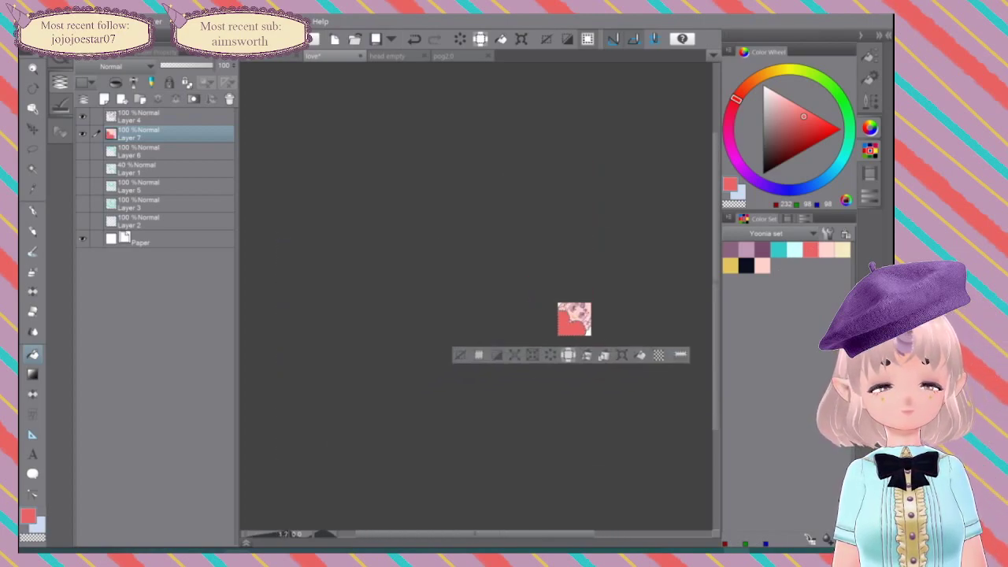
scroll(512, 299, up, 5)
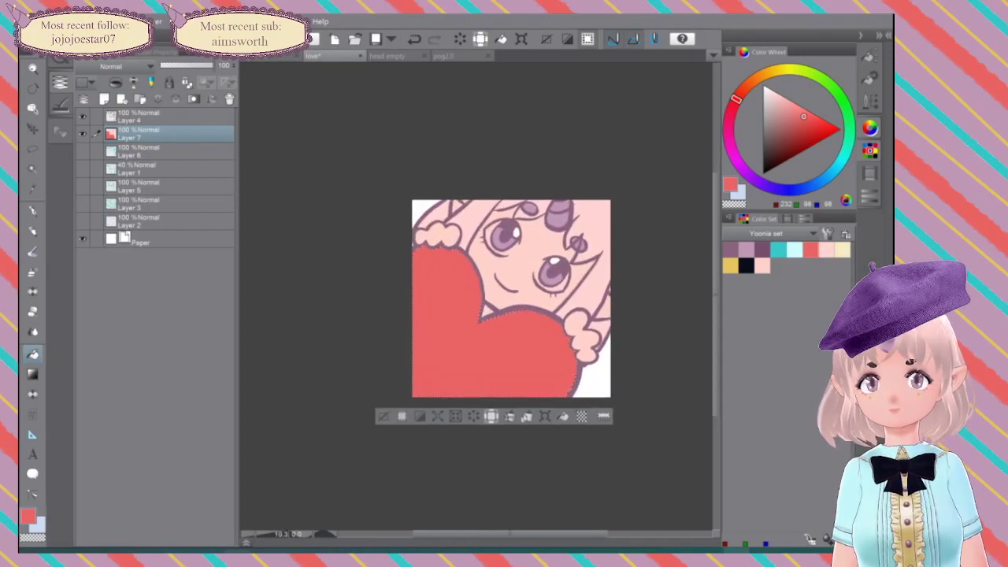
scroll(607, 264, up, 3)
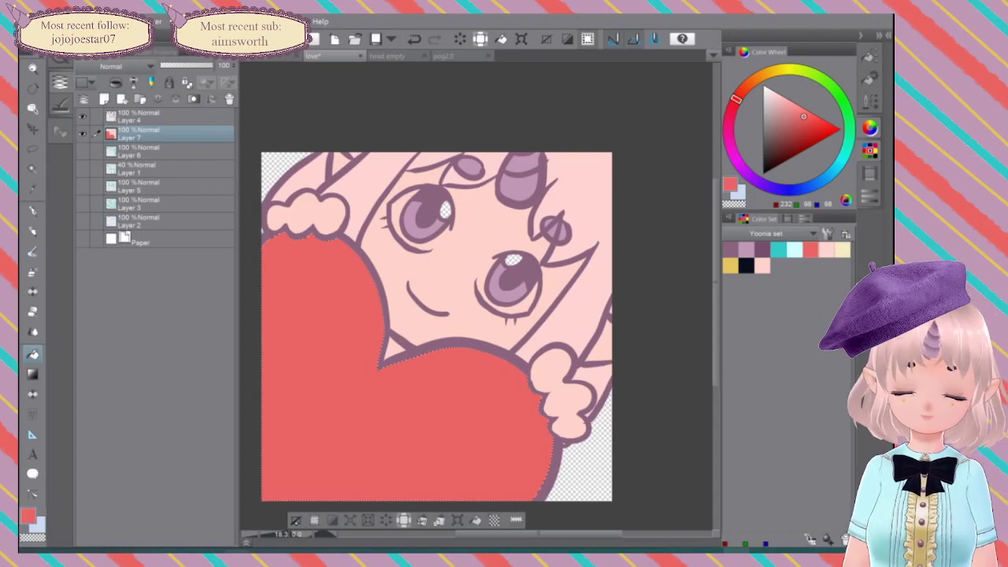
key(ctrl+d)
Step: Choose a near-white blue (241, 255, 255) and try painting the first eye's white with the G-pen at size 170
click(794, 250)
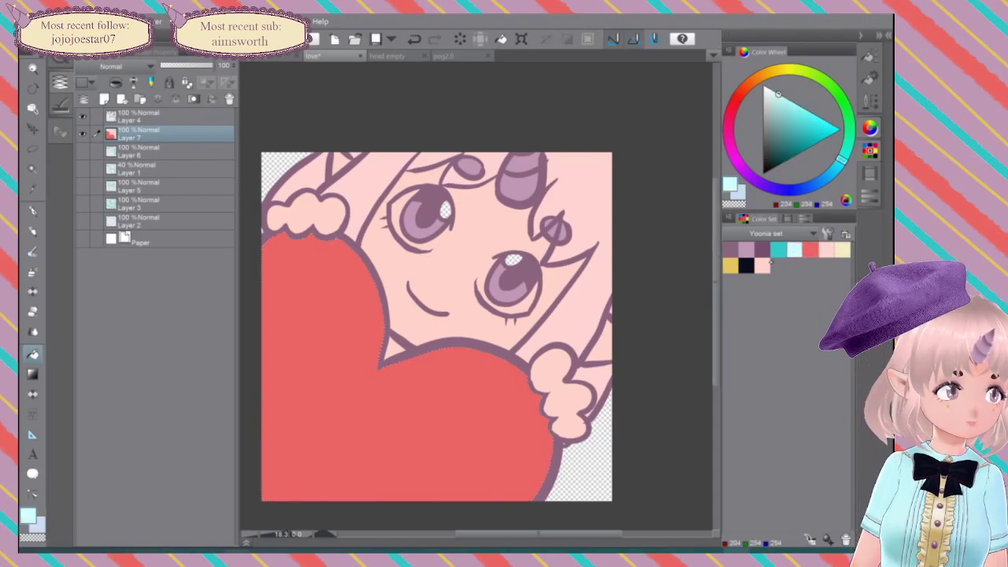
drag(774, 91, 768, 87)
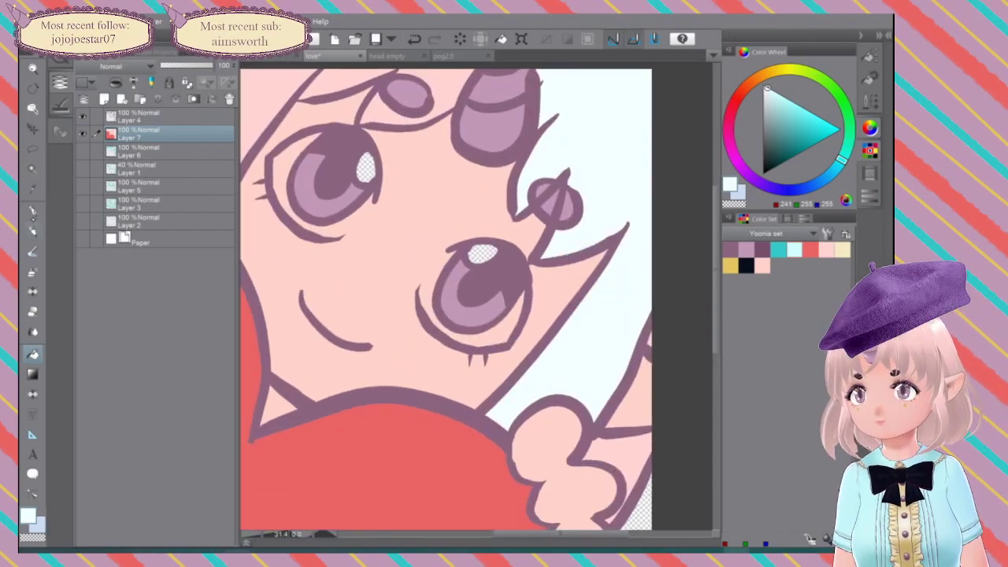
key(p)
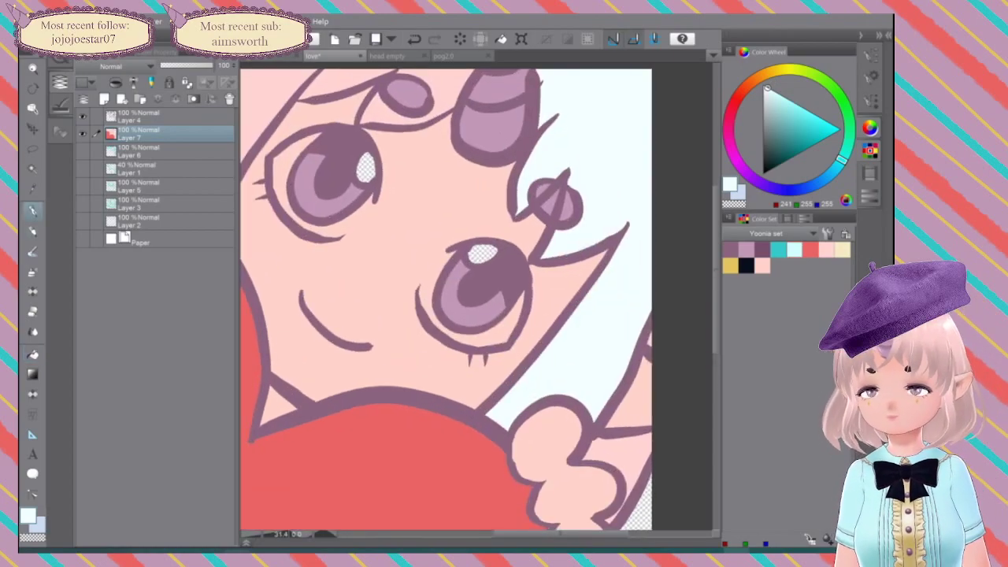
drag(285, 193, 281, 165)
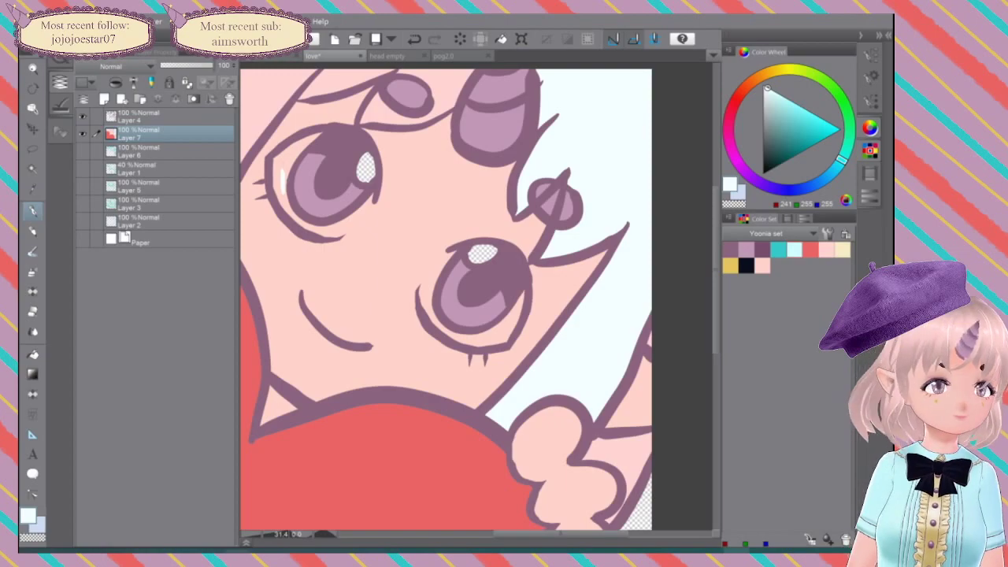
click(871, 101)
click(776, 401)
mouse_move(281, 174)
mouse_down()
mouse_move(283, 196)
mouse_move(289, 157)
mouse_move(280, 165)
mouse_move(317, 135)
mouse_up()
mouse_move(276, 197)
mouse_down()
mouse_move(303, 224)
mouse_move(345, 231)
mouse_up()
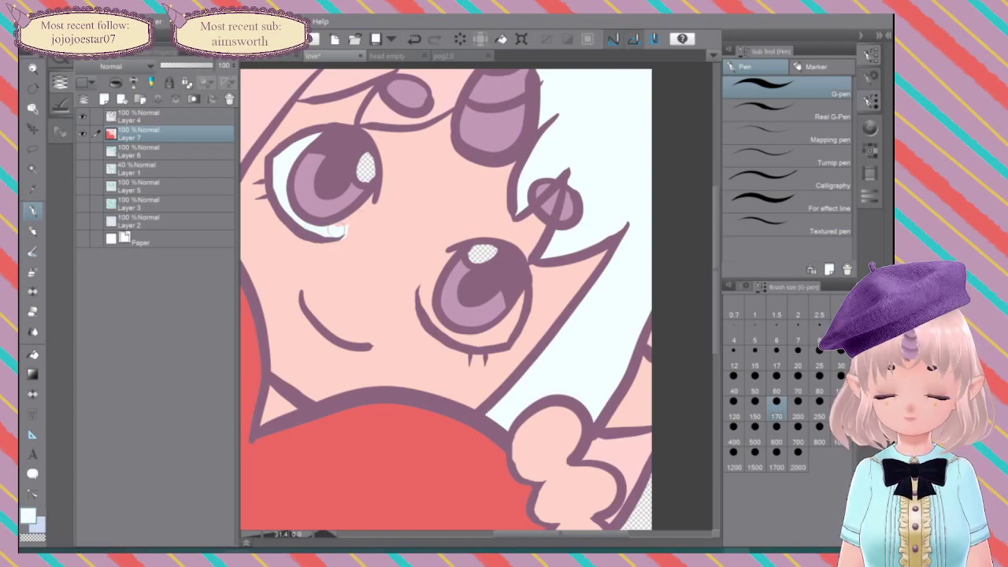
key(ctrl+z)
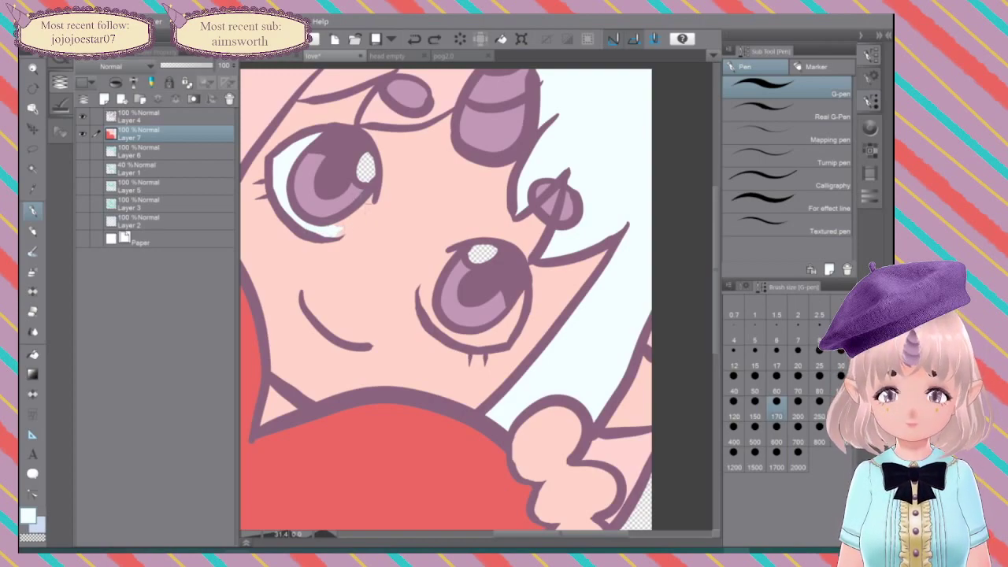
Step: Set the G-pen size to 100 and paint the remaining whites of both eyes in the near-white blue
click(842, 383)
mouse_move(371, 197)
mouse_down()
mouse_move(326, 232)
mouse_move(361, 210)
mouse_up()
mouse_move(446, 256)
mouse_down()
mouse_move(427, 313)
mouse_move(475, 342)
mouse_move(504, 336)
mouse_move(510, 324)
mouse_move(472, 341)
mouse_move(509, 326)
mouse_move(481, 338)
mouse_move(430, 298)
mouse_move(438, 273)
mouse_up()
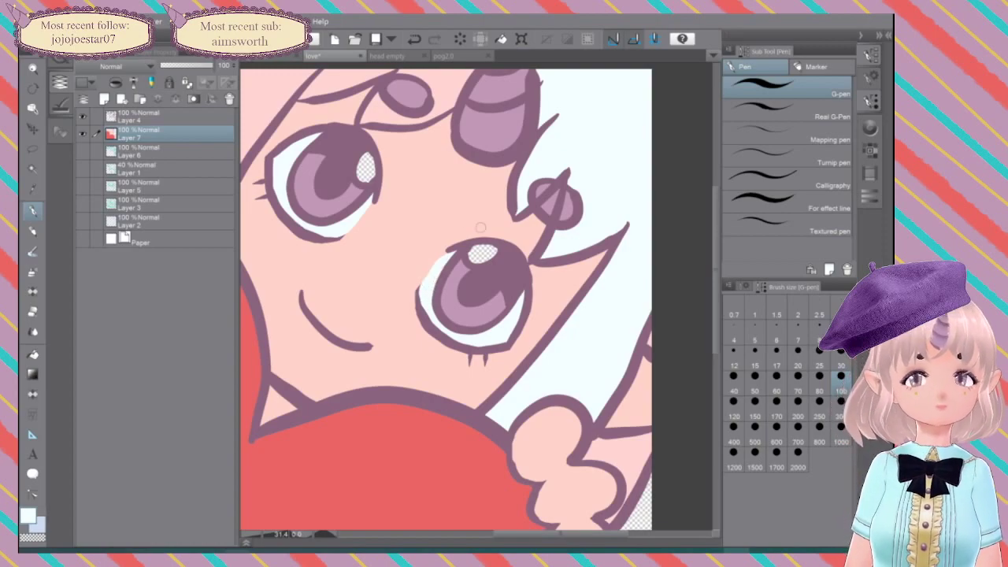
Step: Change the drawing colour to pure white (255, 255, 255) and undo the eye-white strokes and the pale hair fill
click(870, 127)
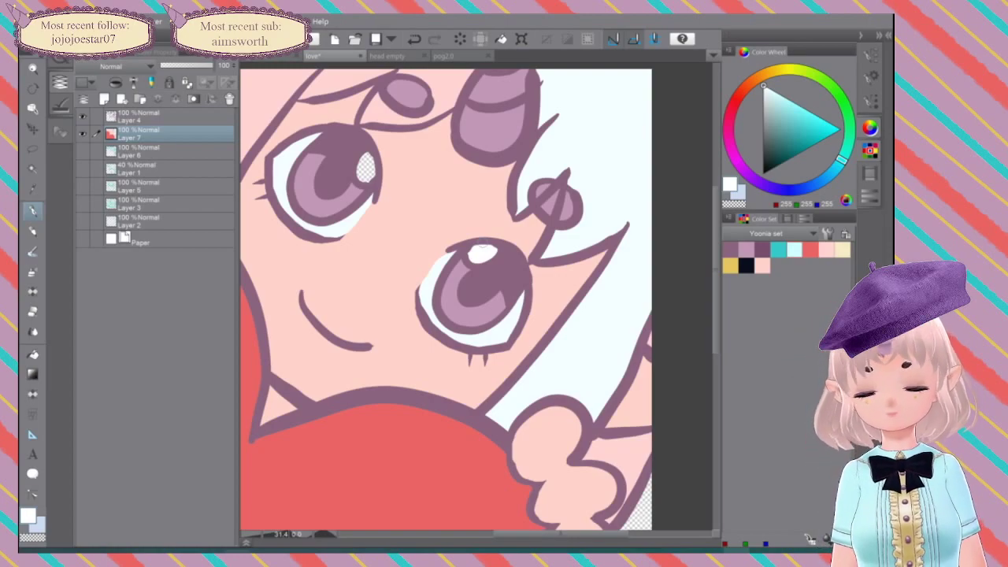
key(ctrl+z)
key(ctrl+z)
key(ctrl+z)
key(ctrl+z)
key(ctrl+z)
key(ctrl+z)
key(ctrl+z)
key(ctrl+z)
key(ctrl+z)
key(ctrl+z)
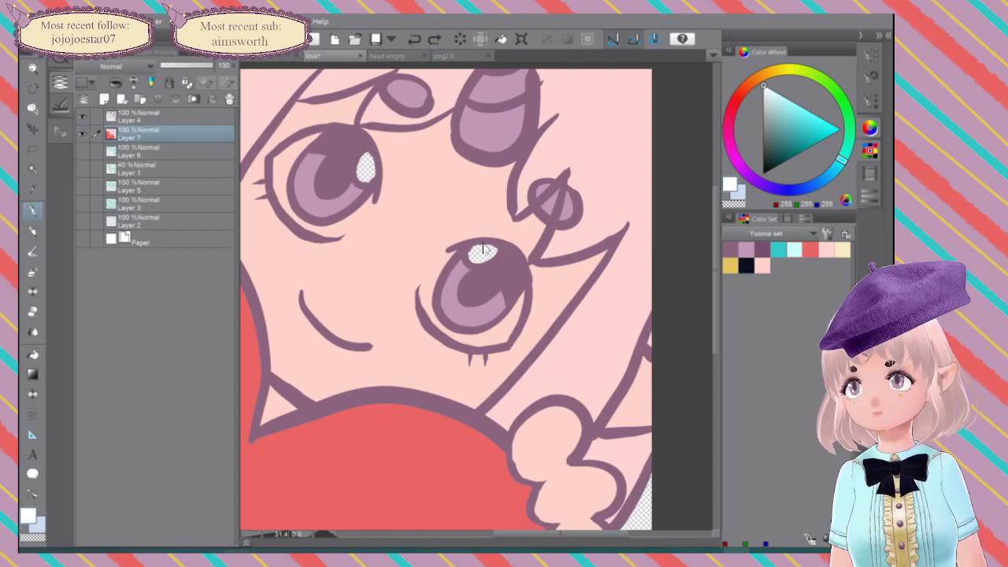
Step: Paint the white around the iris of the eye nearest the upper hand in pure white on Layer 7
click(482, 250)
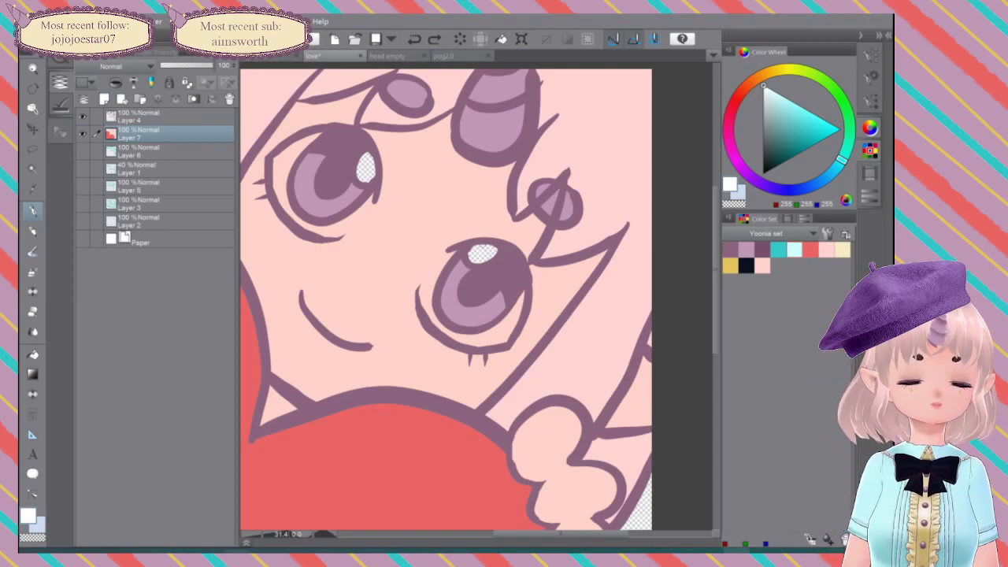
mouse_move(282, 187)
mouse_down()
mouse_move(284, 205)
mouse_move(298, 155)
mouse_move(318, 136)
mouse_move(280, 158)
mouse_move(280, 187)
mouse_move(280, 175)
mouse_move(300, 222)
mouse_move(327, 233)
mouse_move(373, 201)
mouse_move(342, 223)
mouse_up()
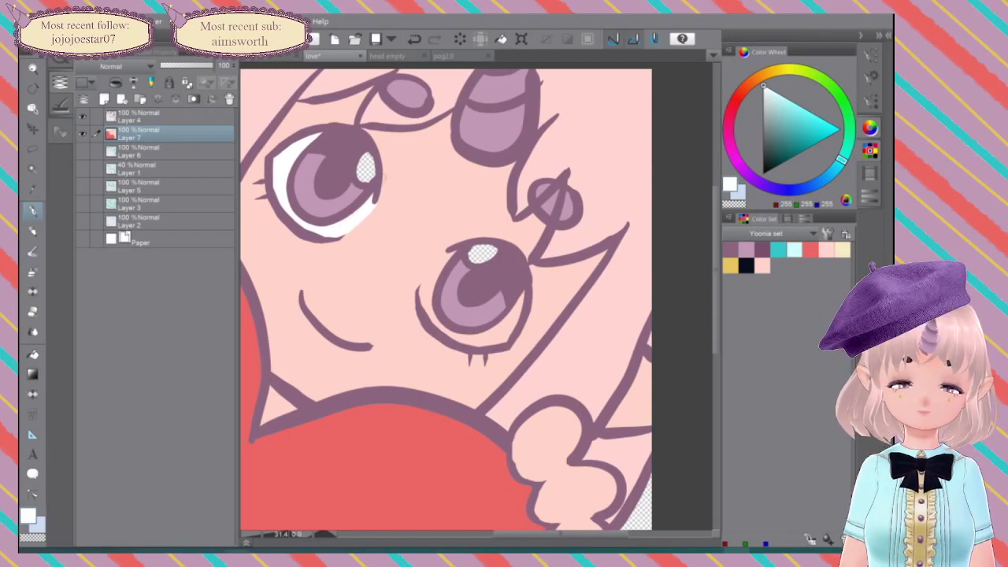
Step: Undo the pure white strokes around the iris of the eye nearest the upper hand
key(ctrl+z)
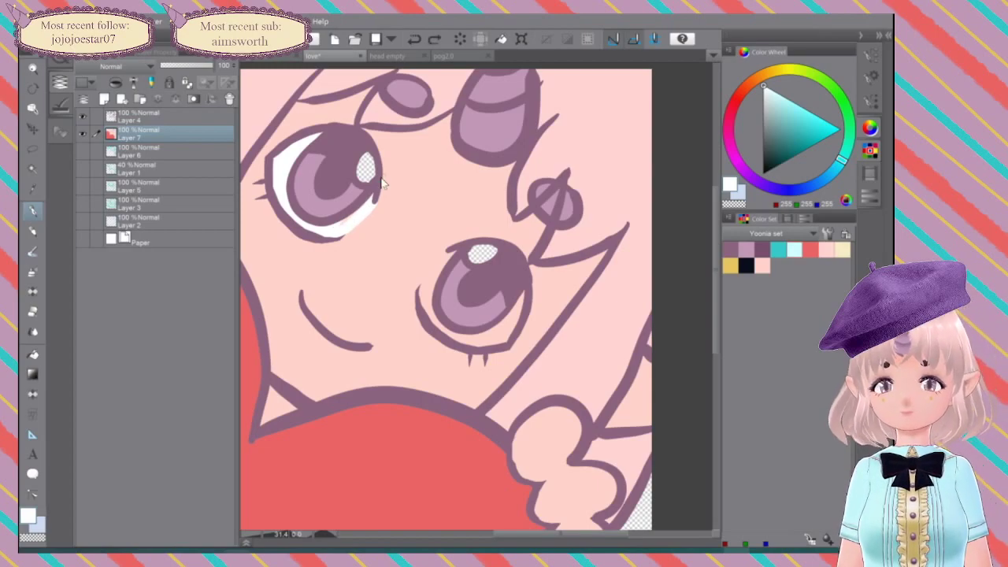
key(ctrl+z)
key(ctrl+z)
key(ctrl+z)
key(ctrl+z)
key(ctrl+z)
key(ctrl+z)
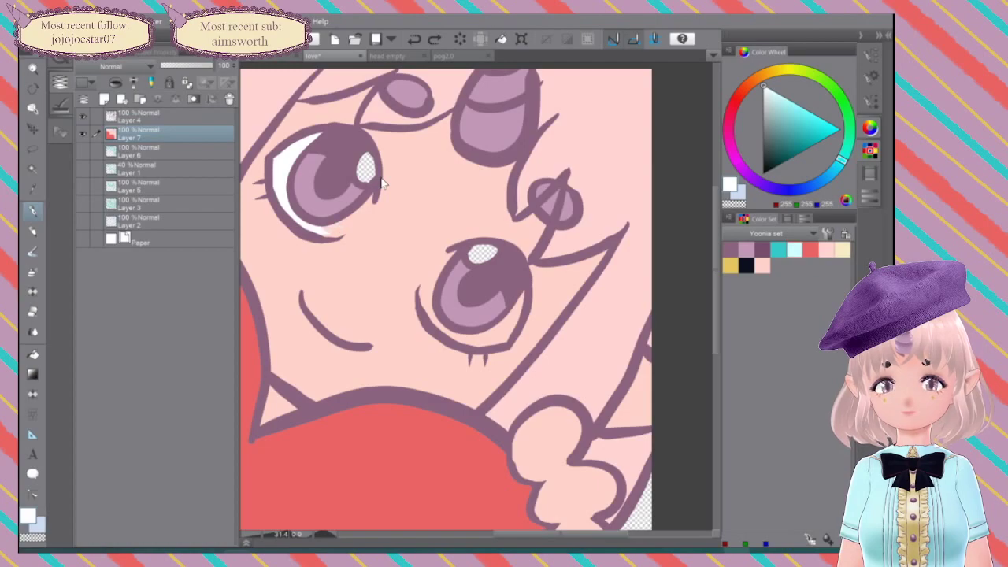
Step: Set the drawing colour to a near-white blue (243, 255, 255) and paint the whites of both eyes on Layer 7
drag(776, 96, 767, 88)
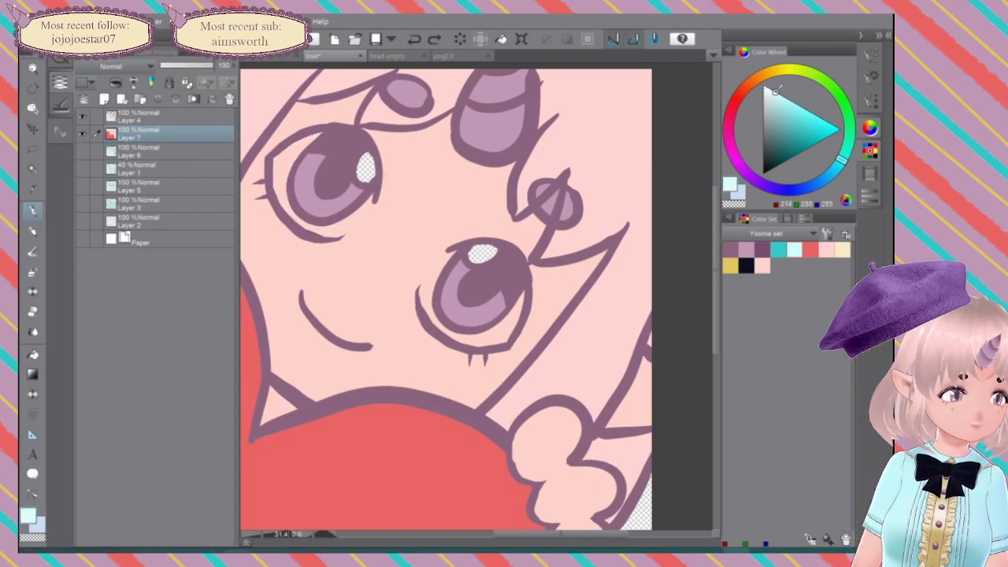
mouse_move(372, 195)
mouse_down()
mouse_move(333, 232)
mouse_move(314, 230)
mouse_move(353, 224)
mouse_up()
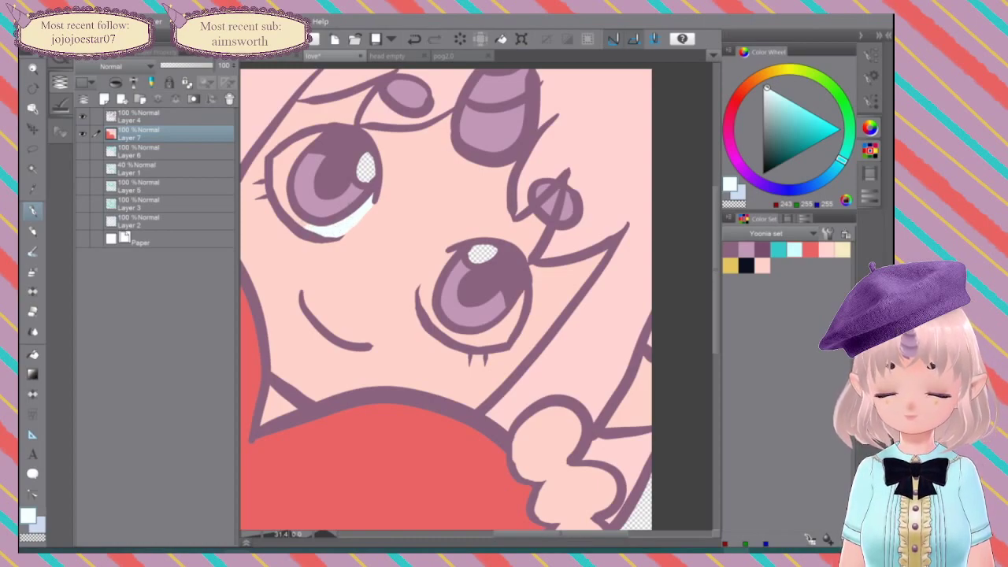
key(ctrl+z)
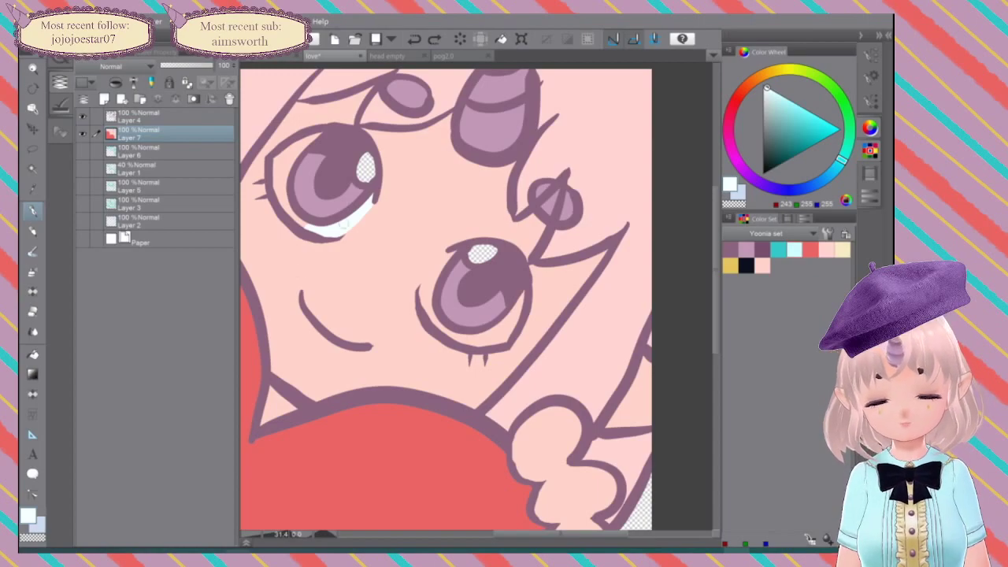
mouse_move(345, 227)
mouse_down()
mouse_move(362, 206)
mouse_move(309, 228)
mouse_move(278, 188)
mouse_move(286, 151)
mouse_move(316, 136)
mouse_move(286, 185)
mouse_up()
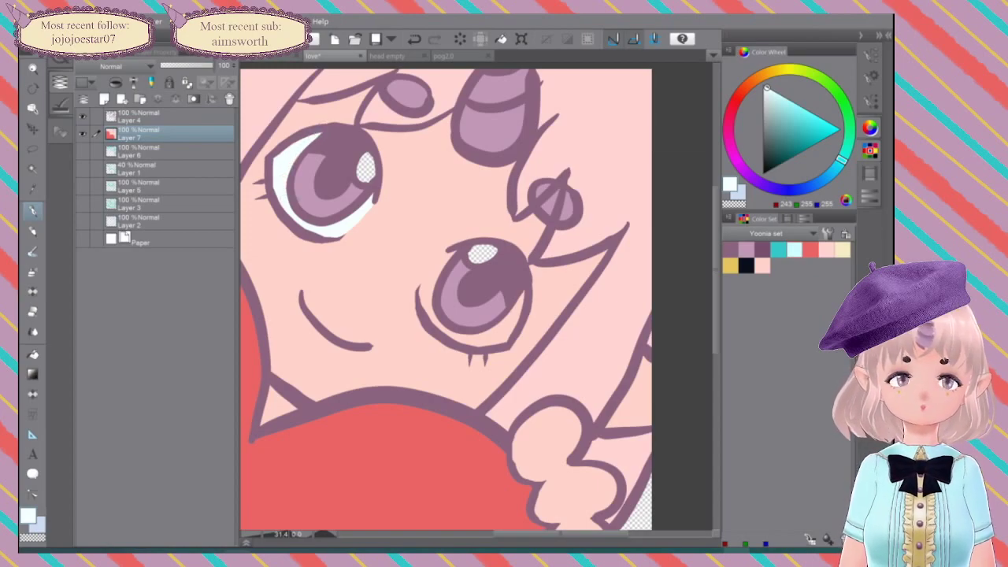
mouse_move(453, 254)
mouse_down()
mouse_move(422, 299)
mouse_move(431, 278)
mouse_move(431, 320)
mouse_move(446, 333)
mouse_move(482, 339)
mouse_move(470, 339)
mouse_move(505, 323)
mouse_move(469, 340)
mouse_move(508, 329)
mouse_move(525, 293)
mouse_up()
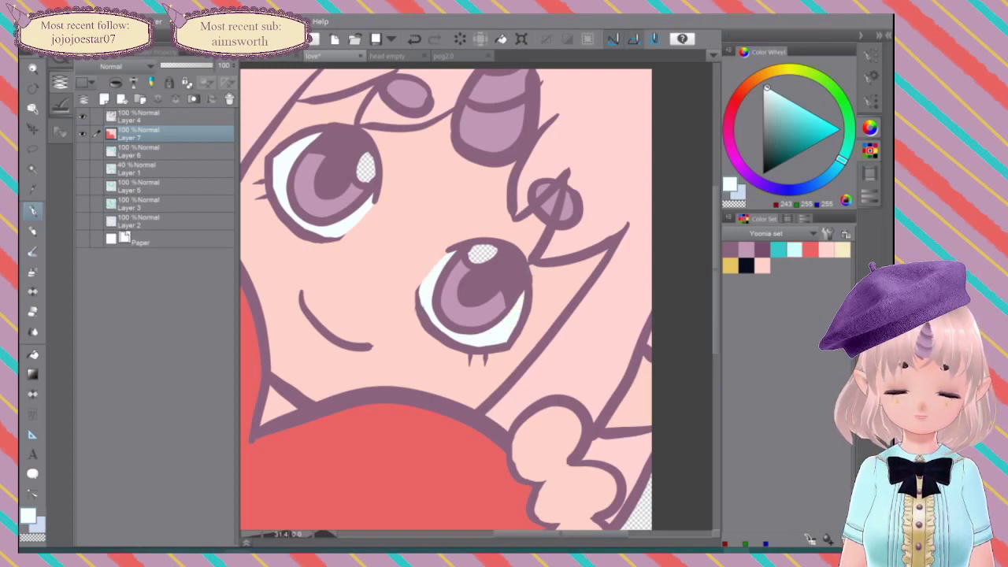
Step: Change the drawing colour to pure white (255, 255, 255) and fill the oval highlight in each eye
click(766, 88)
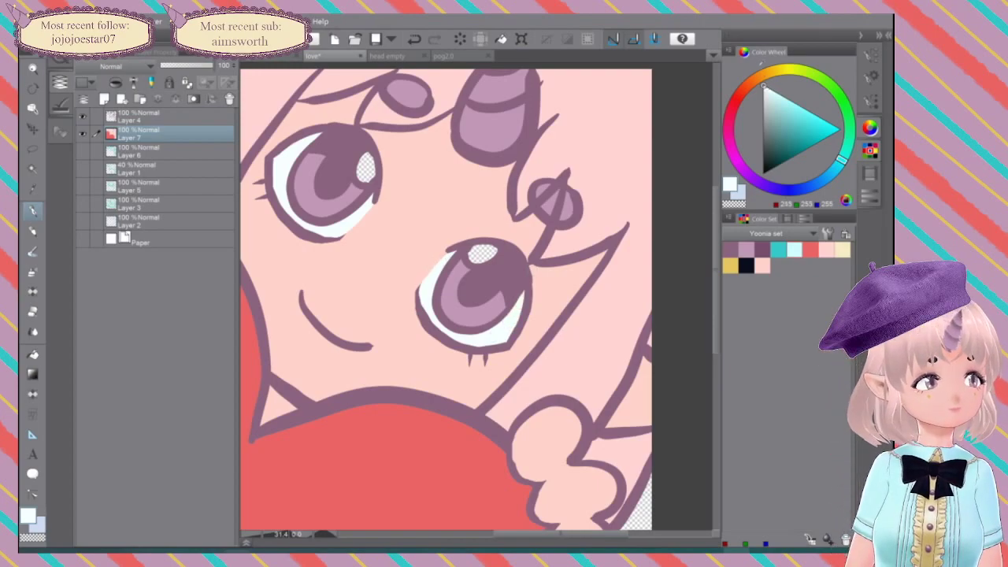
drag(367, 158, 368, 168)
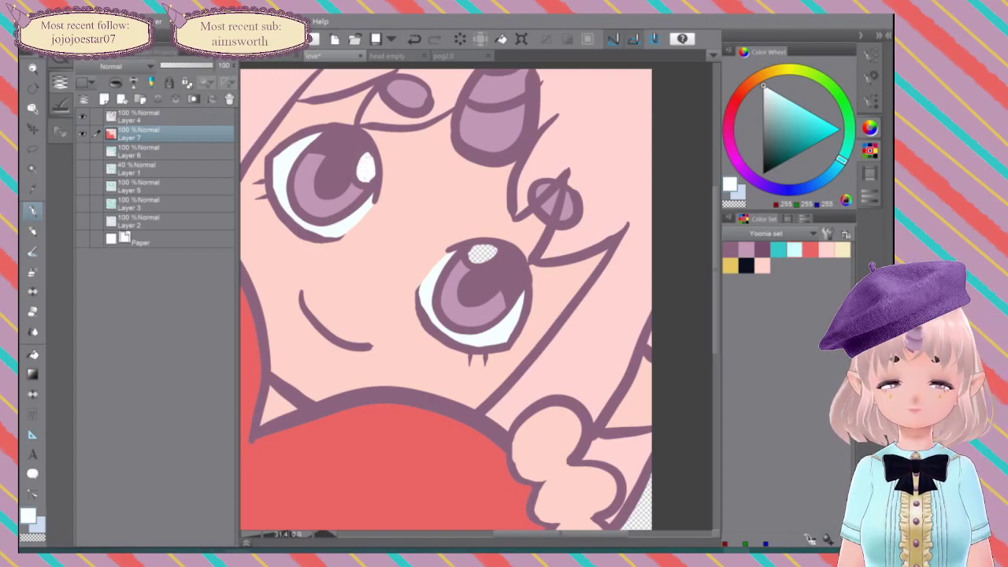
drag(477, 250, 486, 249)
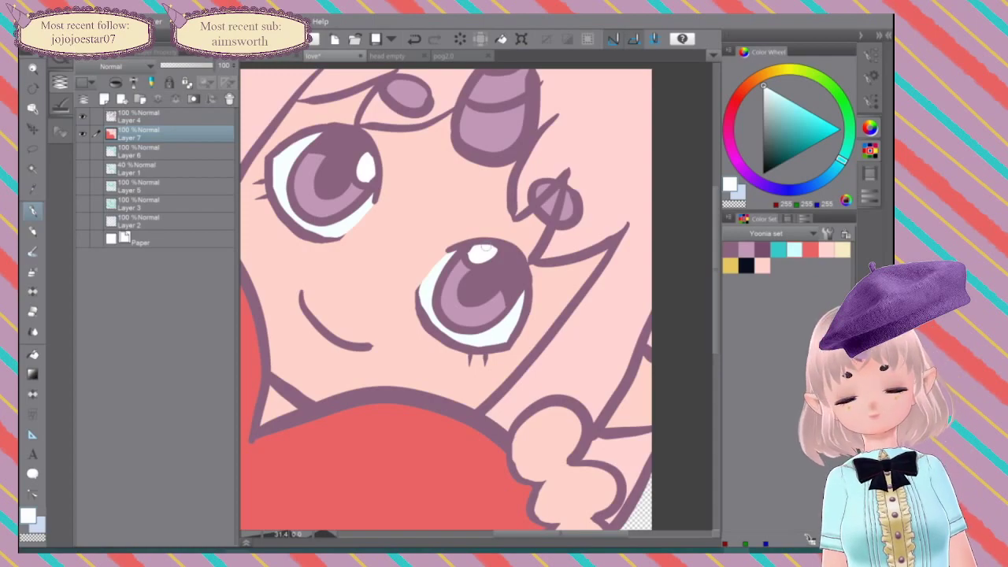
Step: Paint the small triangle between the chin and the heart's notch in light cyan (204, 254, 254)
drag(486, 247, 593, 194)
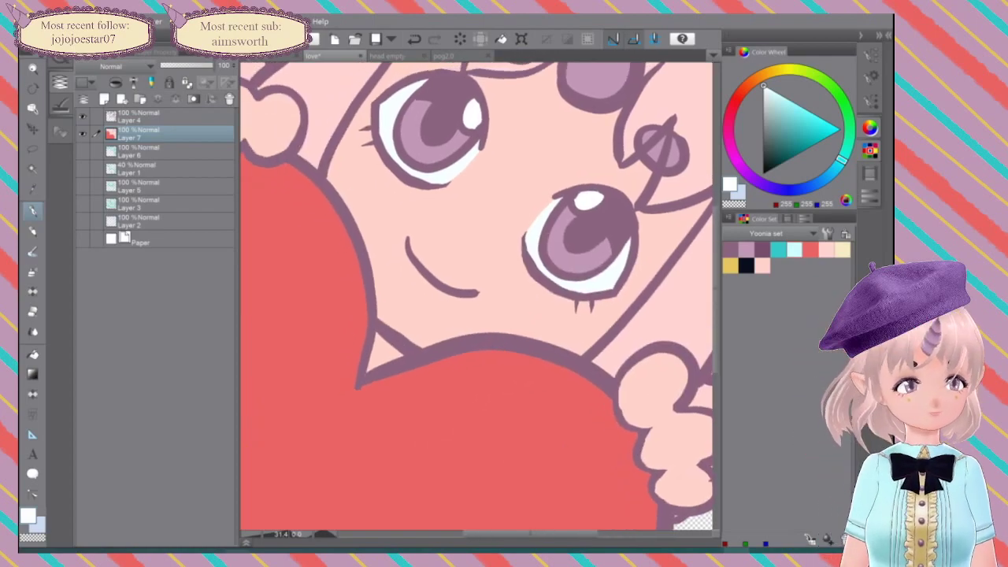
click(794, 250)
mouse_move(380, 361)
mouse_down()
mouse_move(378, 340)
mouse_move(387, 357)
mouse_move(378, 343)
mouse_up()
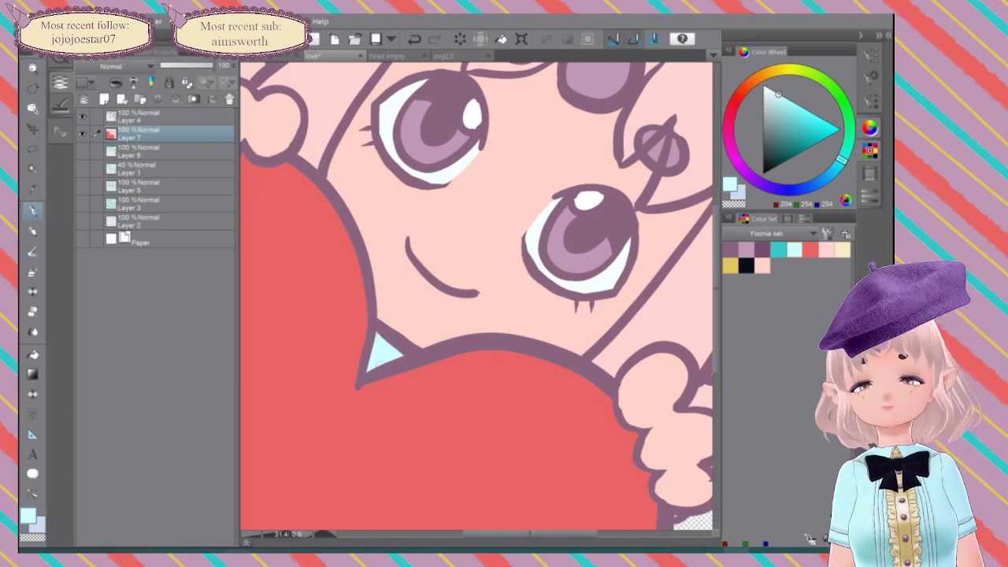
Step: Paint a yellow (227, 194, 94) diamond under each eye and trim both diamonds with the skin colour (252, 206, 198)
scroll(574, 301, down, 5)
scroll(592, 313, down, 2)
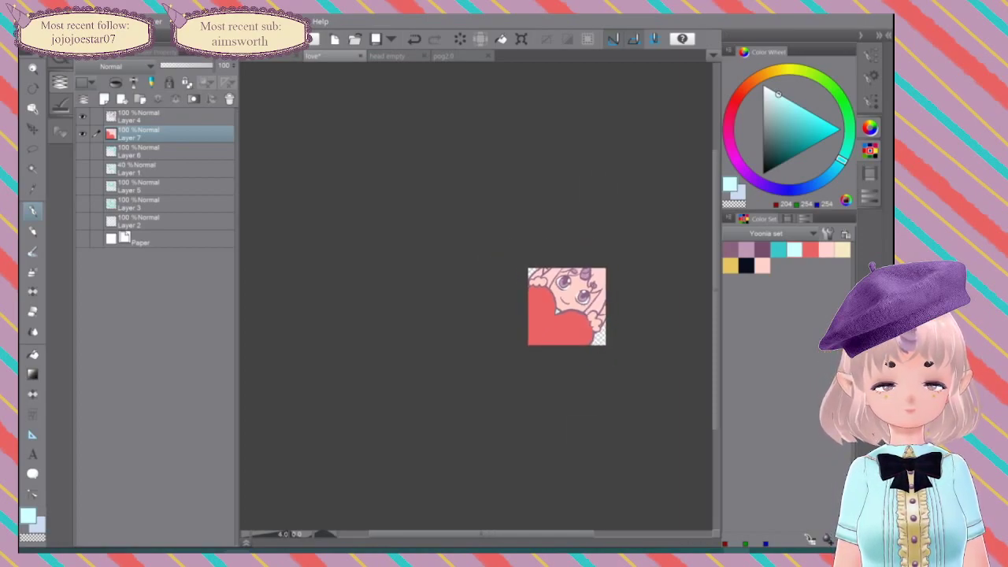
key(ctrl+plus)
key(ctrl+plus)
key(ctrl+plus)
key(ctrl+plus)
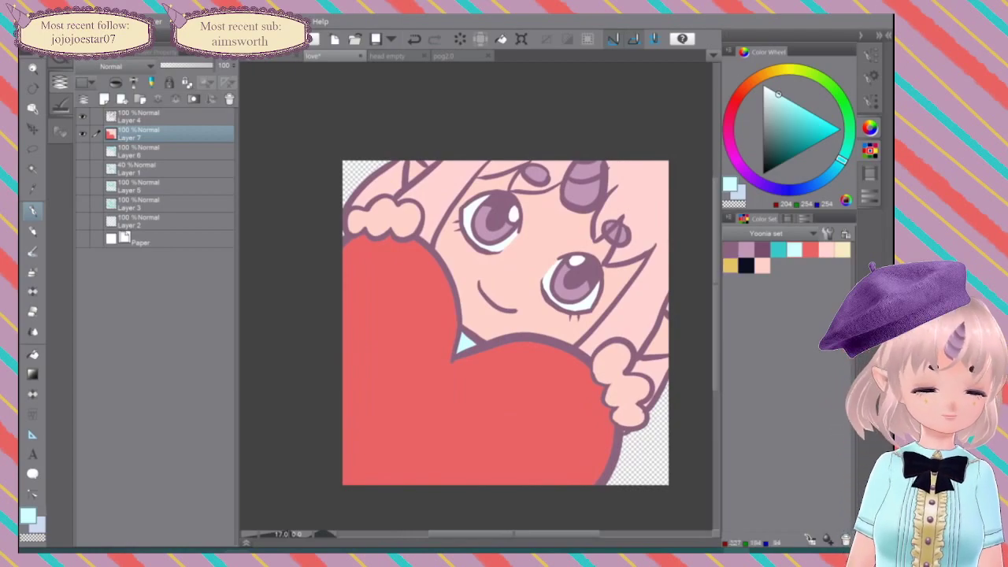
click(731, 266)
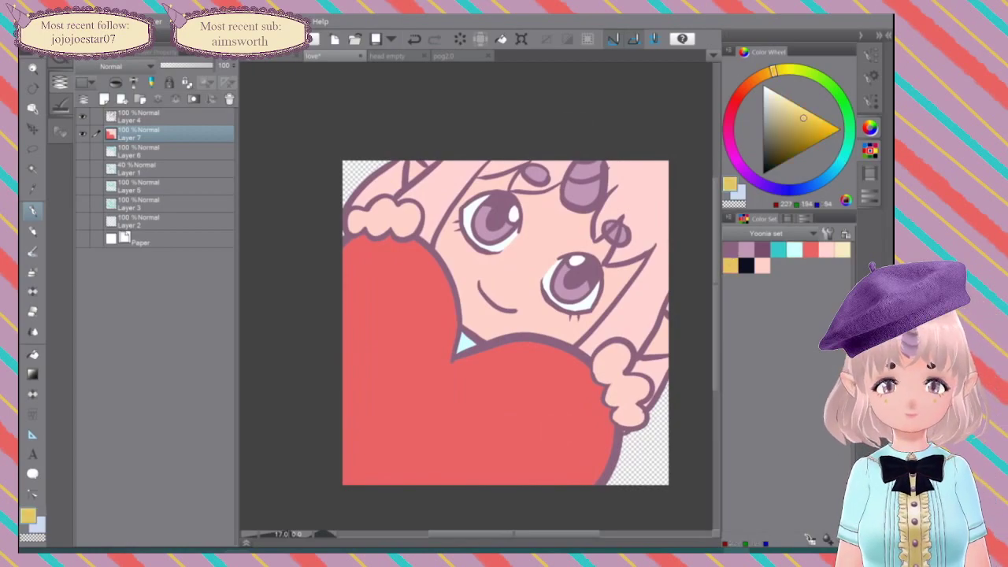
key(ctrl+plus)
drag(483, 433, 568, 397)
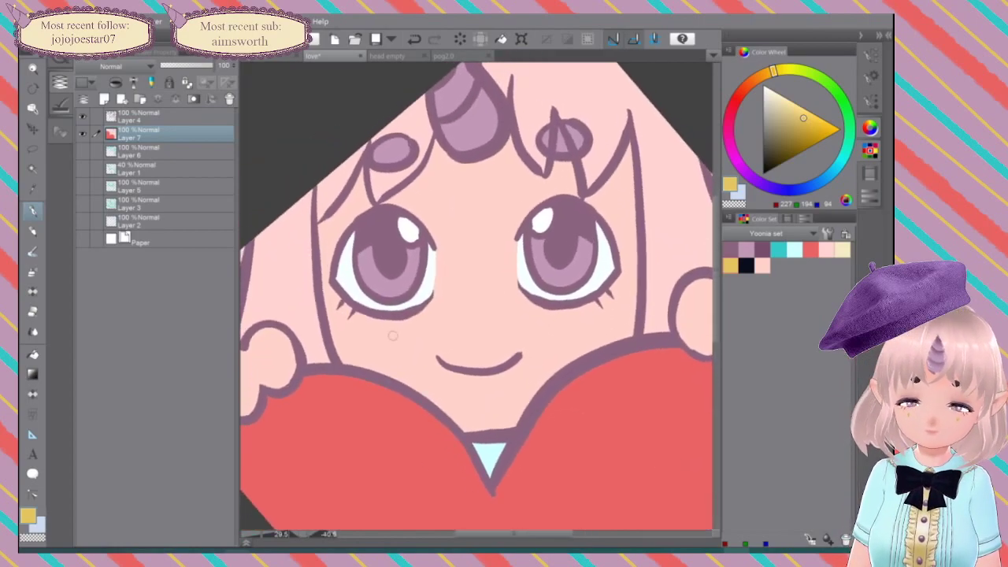
mouse_move(385, 330)
mouse_down()
mouse_move(373, 347)
mouse_move(386, 360)
mouse_move(407, 348)
mouse_move(384, 326)
mouse_up()
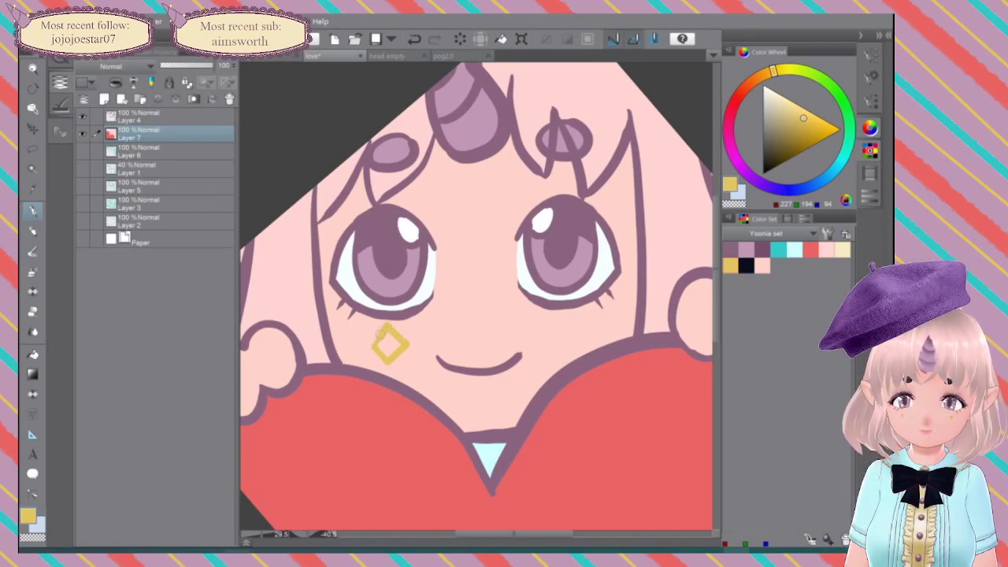
drag(386, 332, 388, 356)
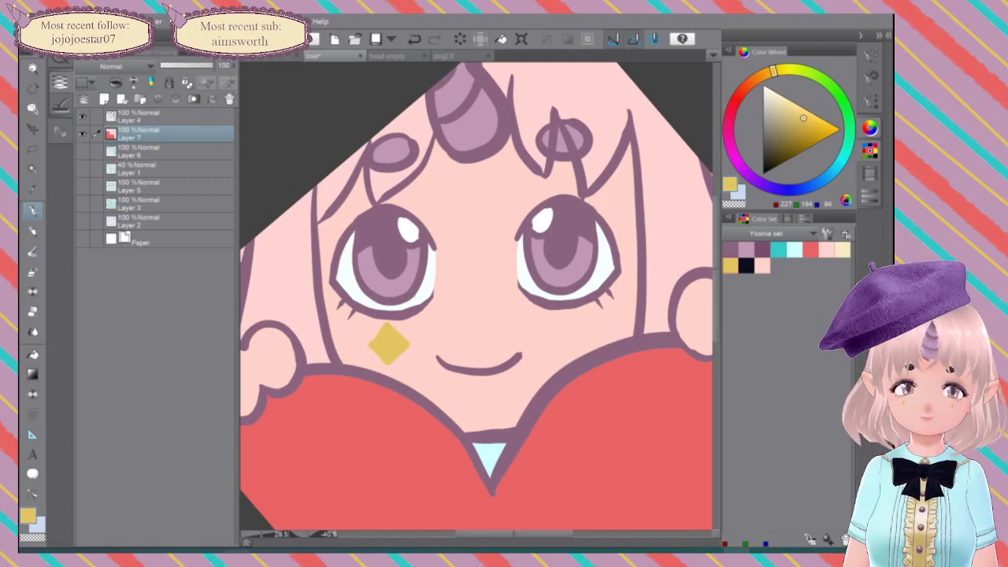
mouse_move(563, 315)
mouse_down()
mouse_move(551, 338)
mouse_move(569, 351)
mouse_move(586, 331)
mouse_move(564, 316)
mouse_move(568, 338)
mouse_up()
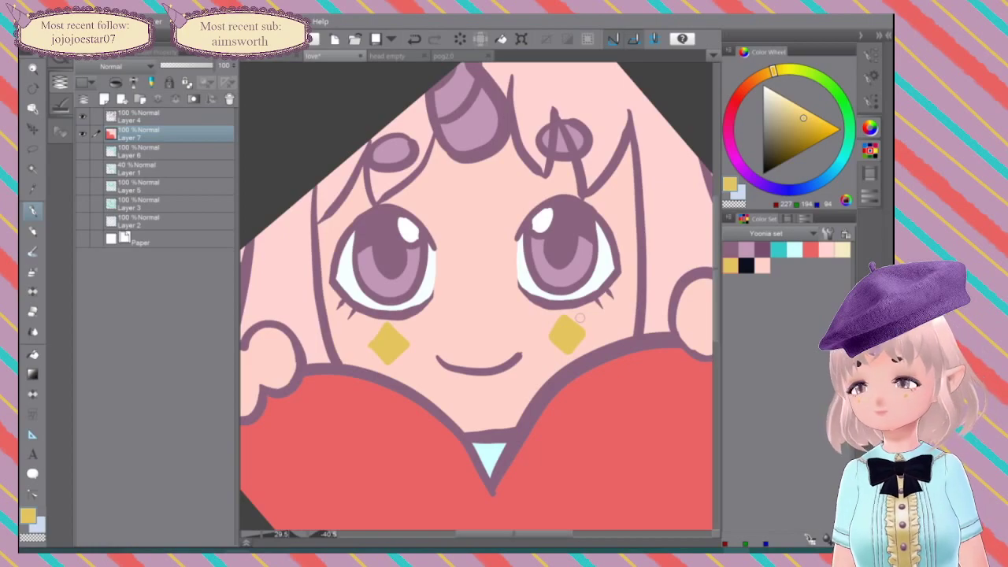
click(762, 266)
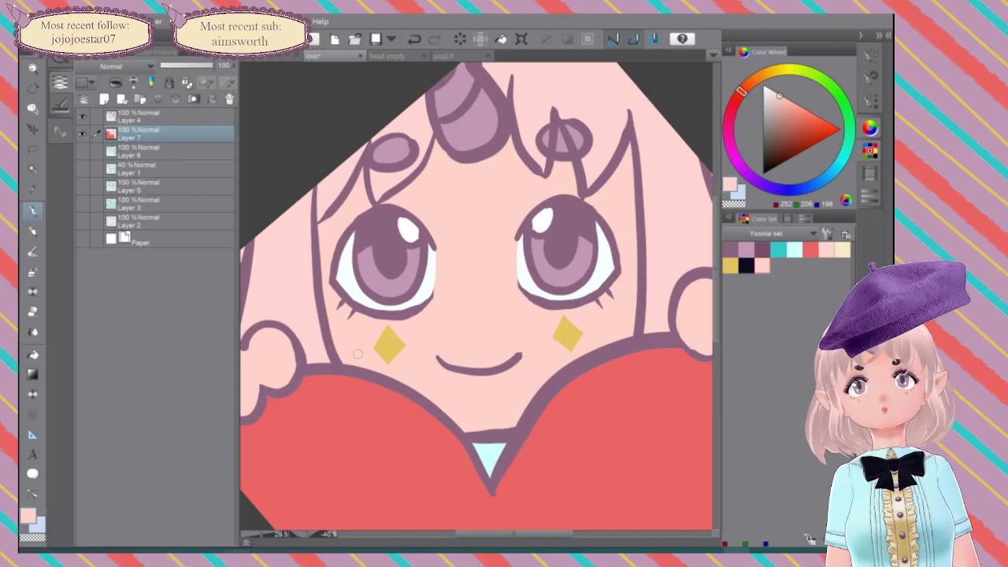
Step: Show the Paper layer and set its layer colour to the light mauve (191, 151, 180) from the Yoonie set
scroll(625, 295, down, 5)
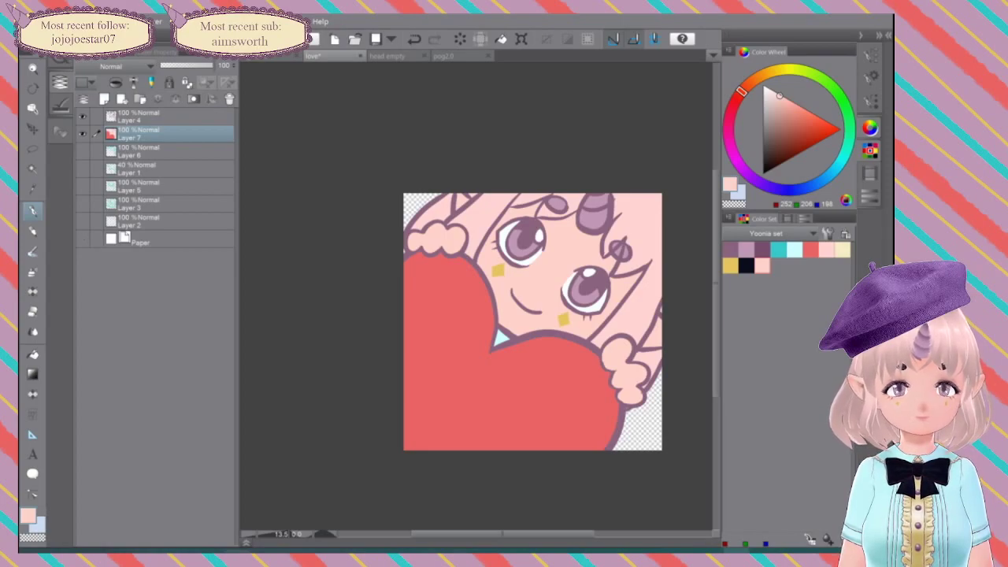
scroll(572, 303, down, 5)
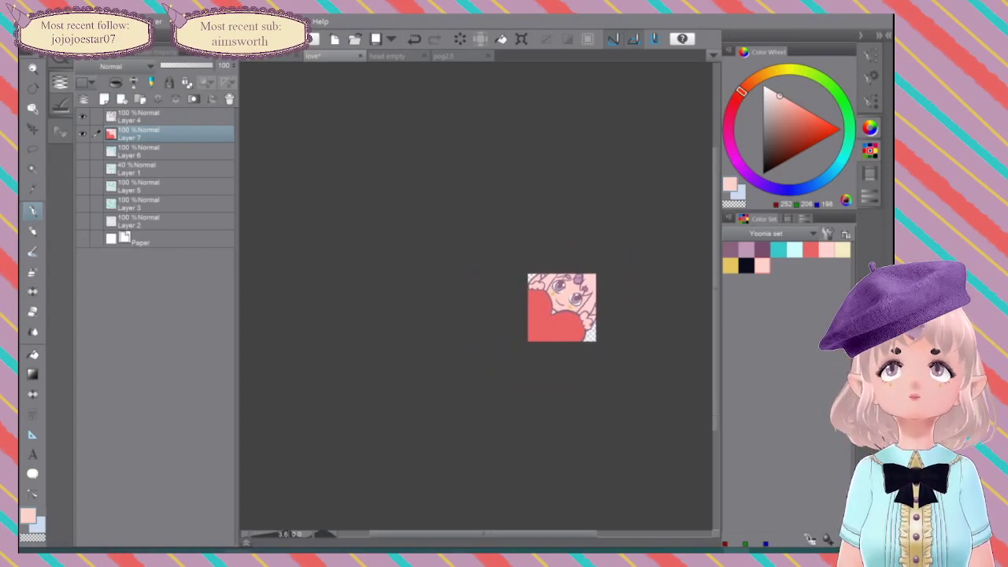
scroll(575, 307, up, 3)
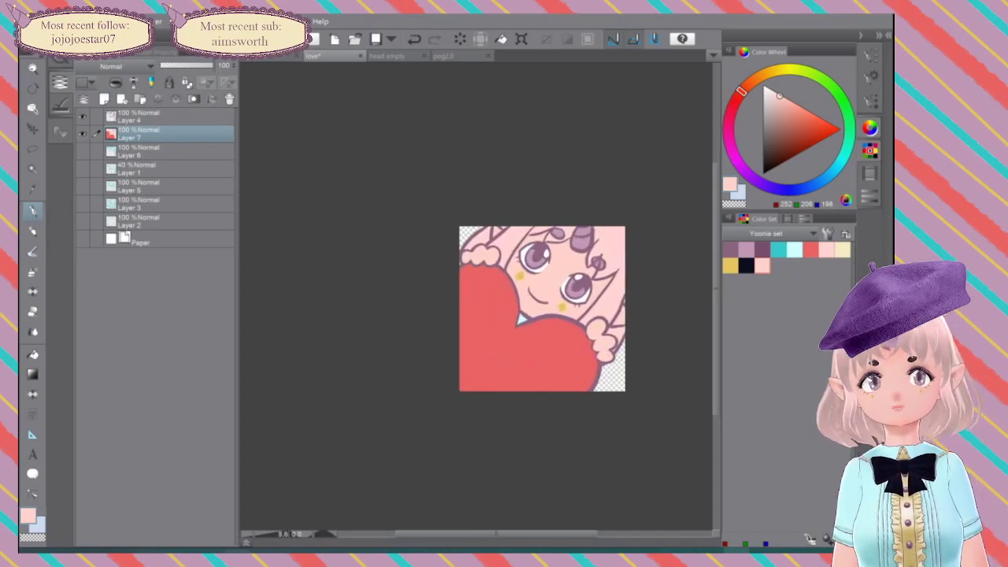
drag(576, 307, 510, 308)
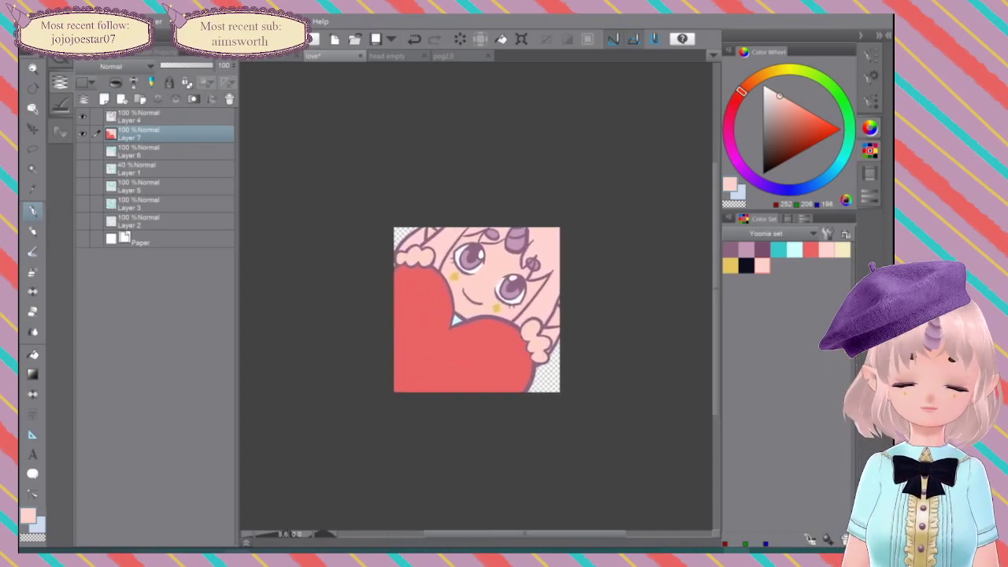
click(102, 241)
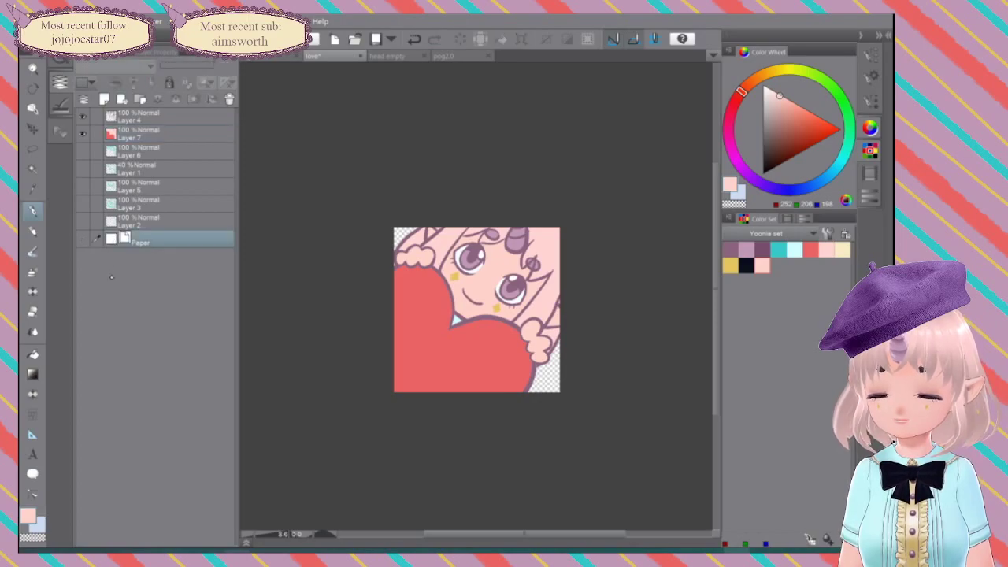
click(82, 240)
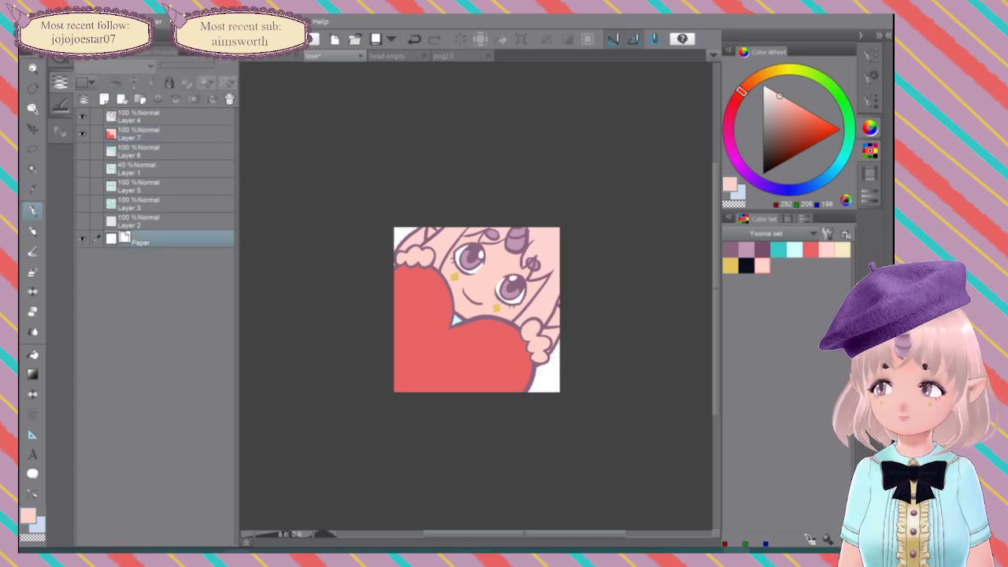
click(61, 104)
click(148, 67)
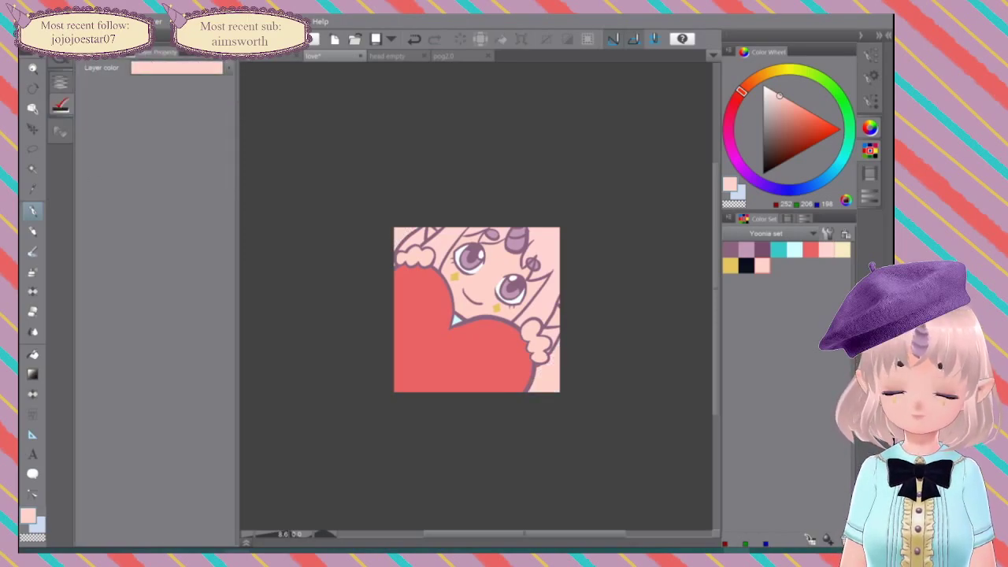
click(745, 249)
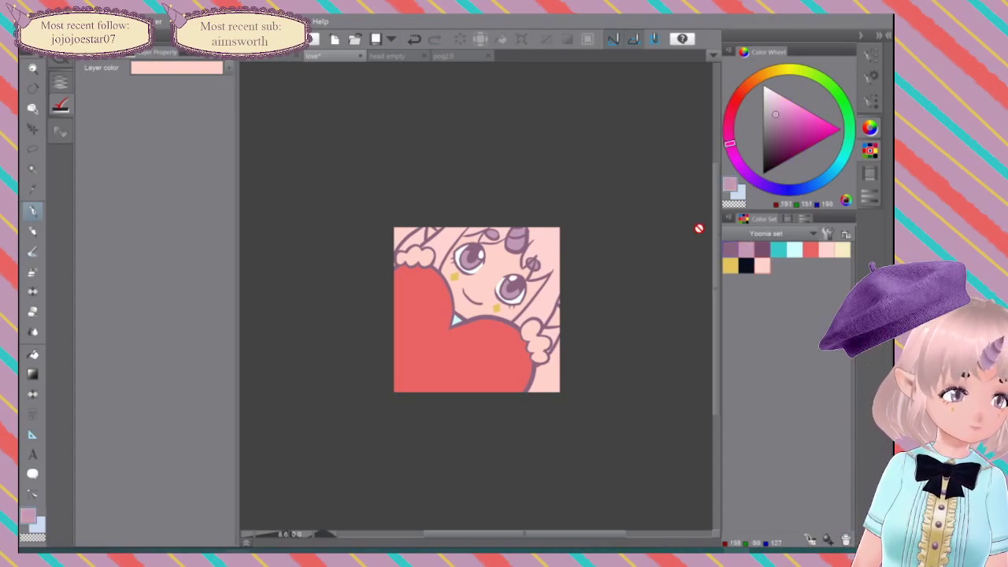
click(230, 68)
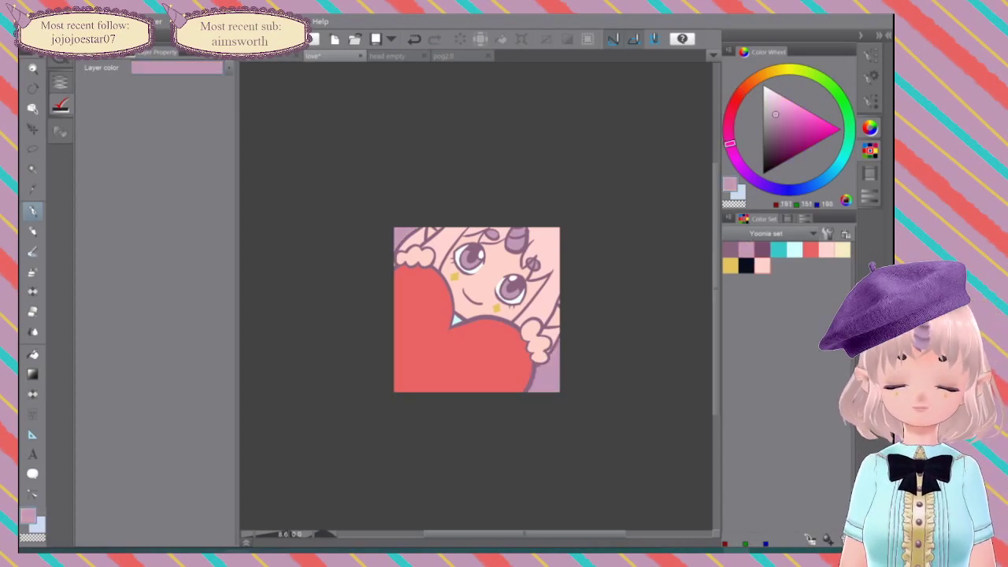
Step: Add a new raster layer directly above the Paper layer
scroll(558, 315, down, 10)
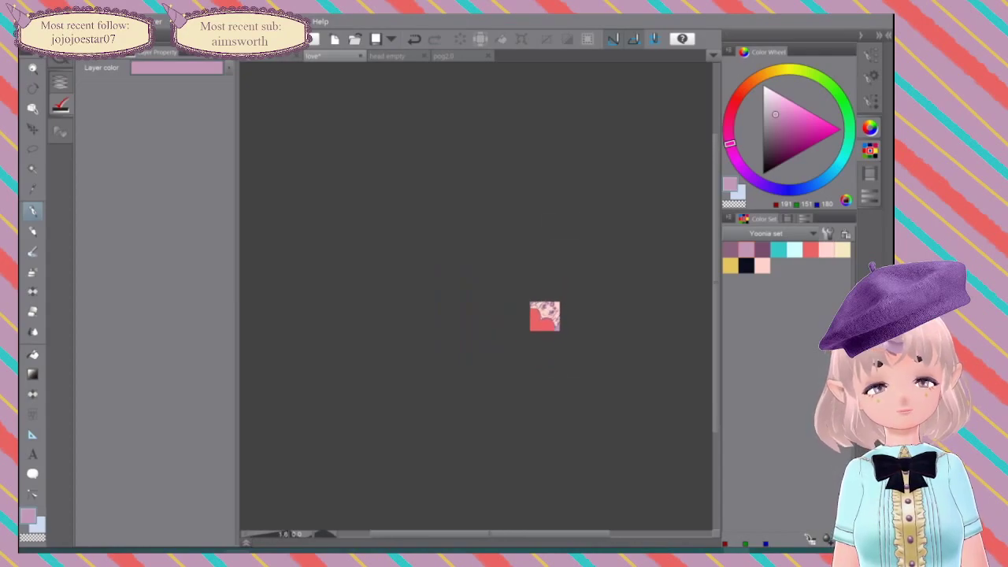
scroll(551, 311, up, 1)
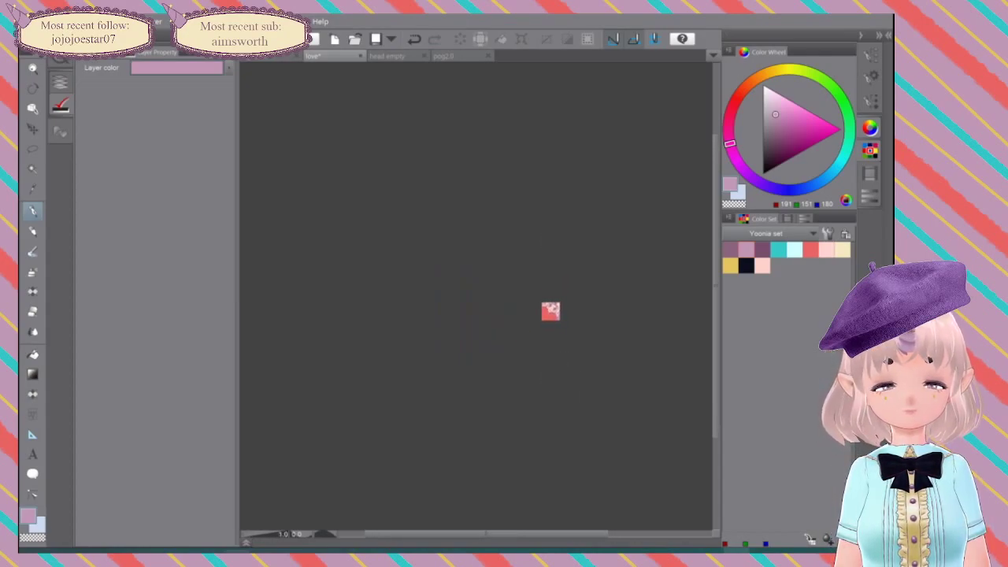
scroll(492, 315, up, 8)
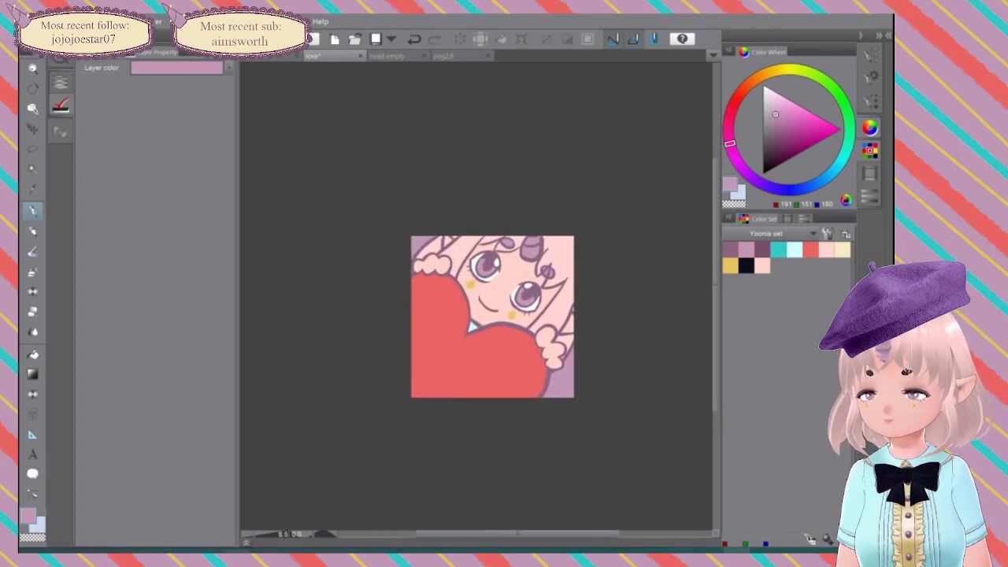
click(60, 81)
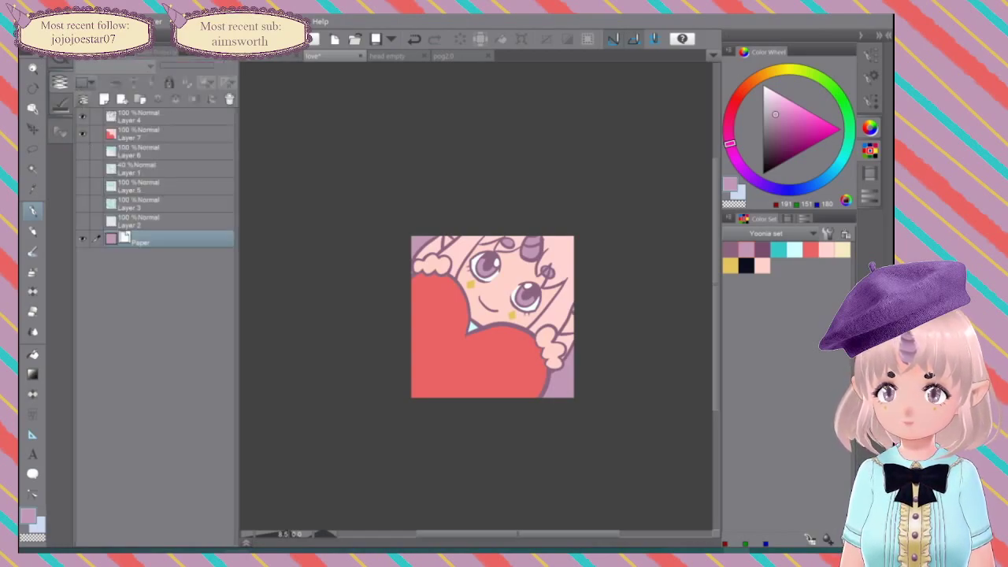
click(60, 130)
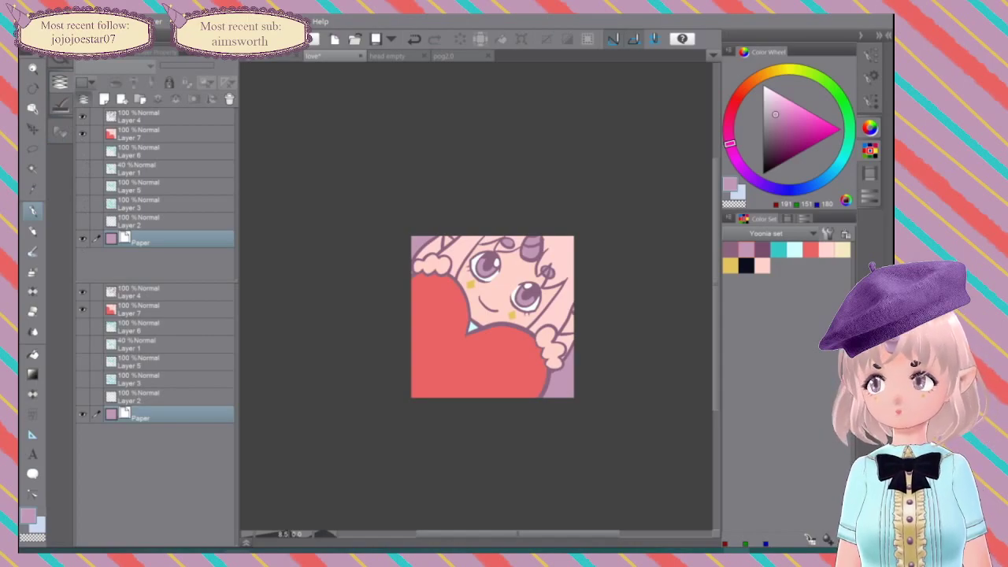
click(83, 99)
click(104, 99)
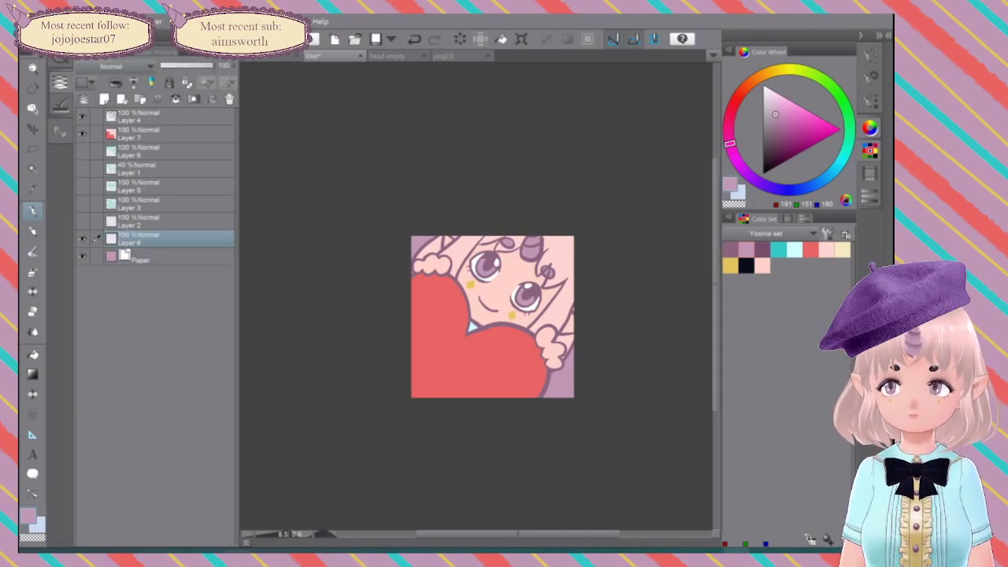
Step: Move the new layer directly beneath Layer 7 and paint a purple (138, 99, 127) outline beside the hand and heart with the size 200 G-pen
drag(128, 243, 130, 144)
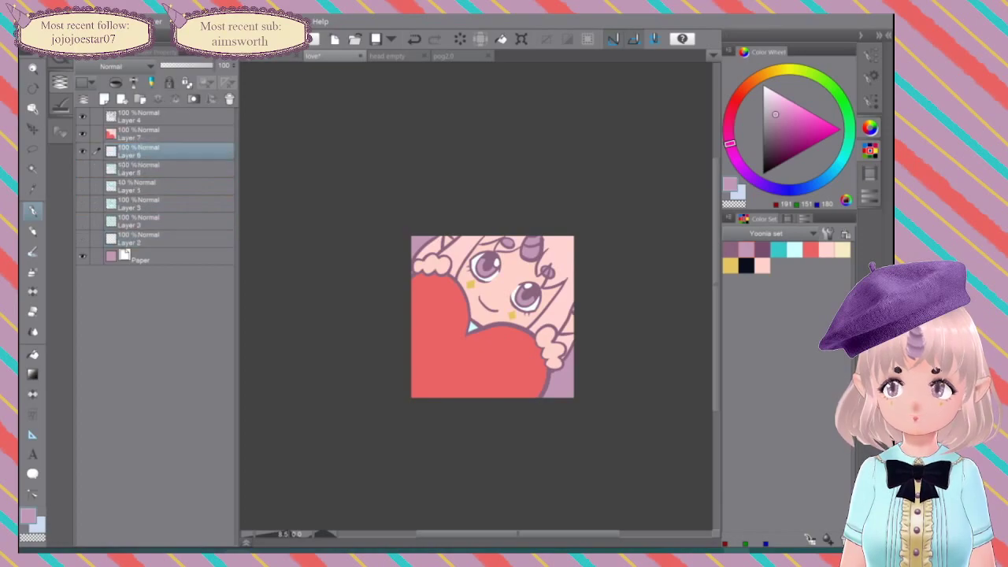
scroll(549, 302, up, 1)
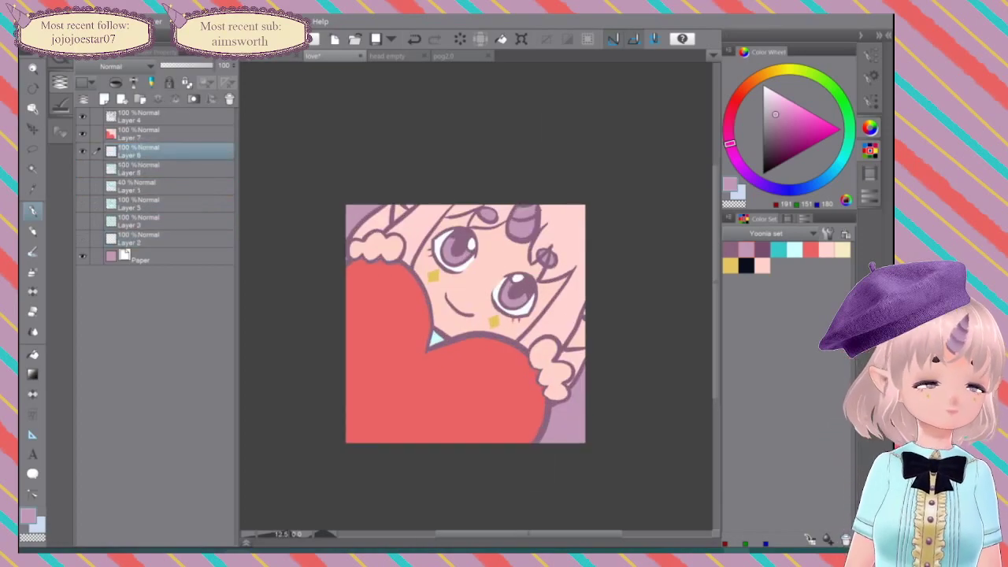
click(732, 250)
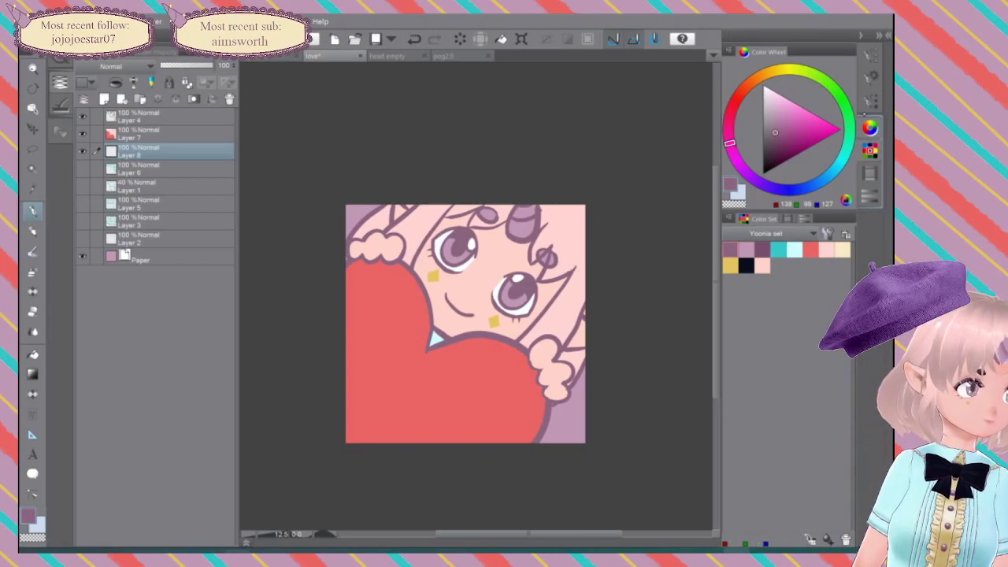
click(870, 101)
click(798, 402)
drag(584, 374, 575, 390)
key(ctrl+z)
drag(555, 407, 534, 460)
drag(556, 408, 576, 389)
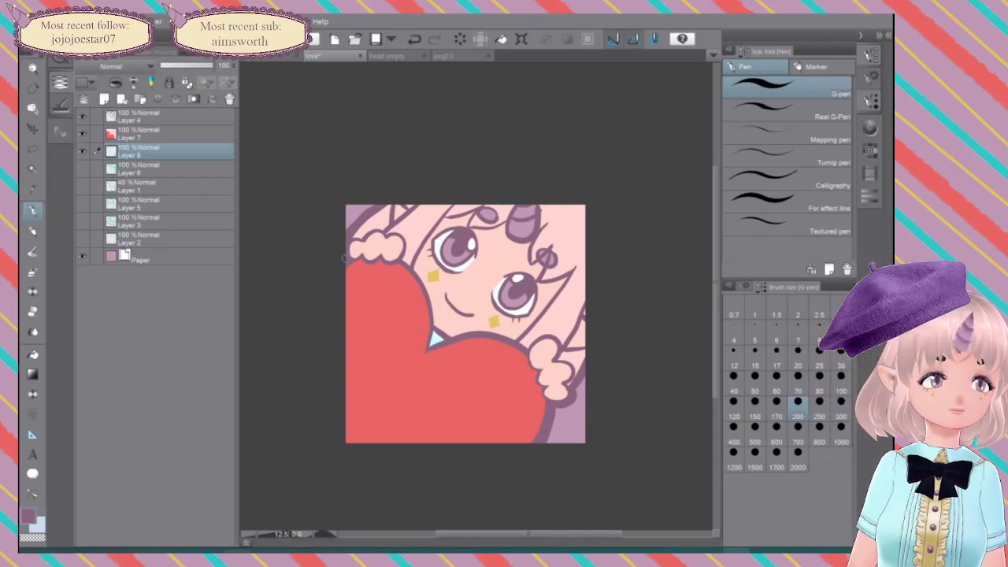
Step: Add a raster layer directly beneath the purple outline layer and switch the drawing colour to white (255, 255, 255)
click(870, 128)
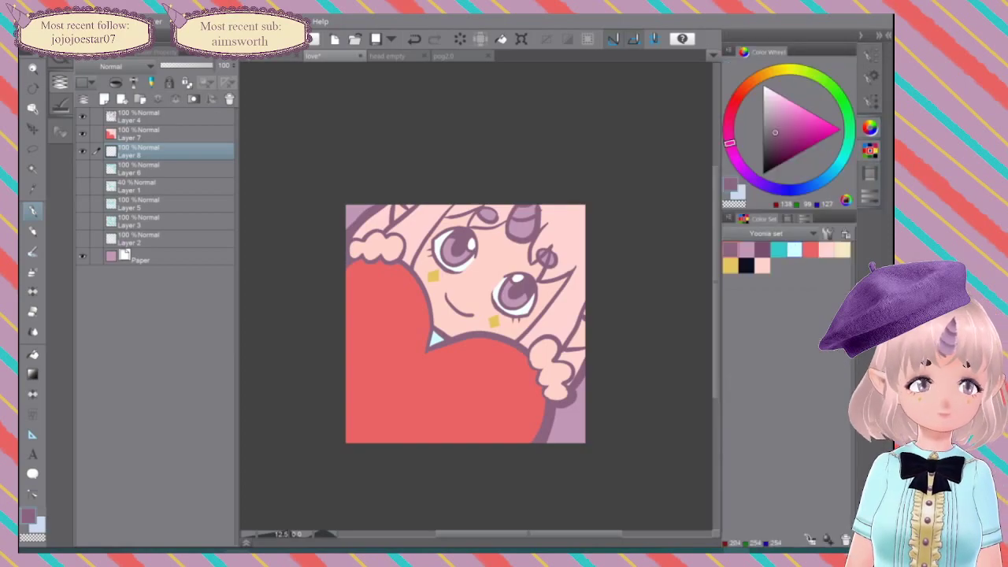
click(794, 249)
click(104, 99)
drag(125, 157, 126, 183)
key(x)
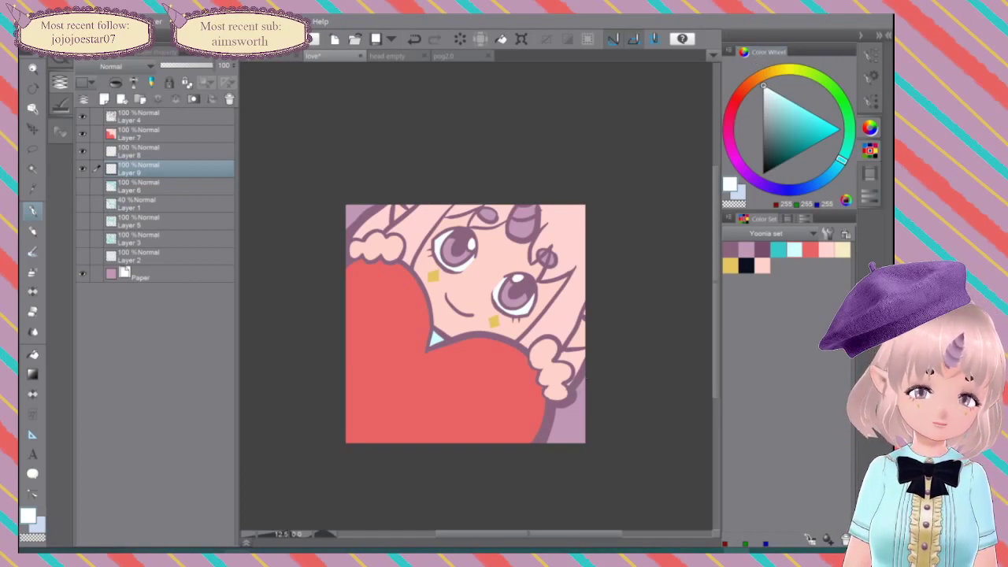
Step: Paint a white outline outside the purple edge, along the heart and lower hand and beside the hair in the opposite corner
mouse_move(583, 384)
mouse_down()
mouse_move(556, 409)
mouse_move(535, 457)
mouse_up()
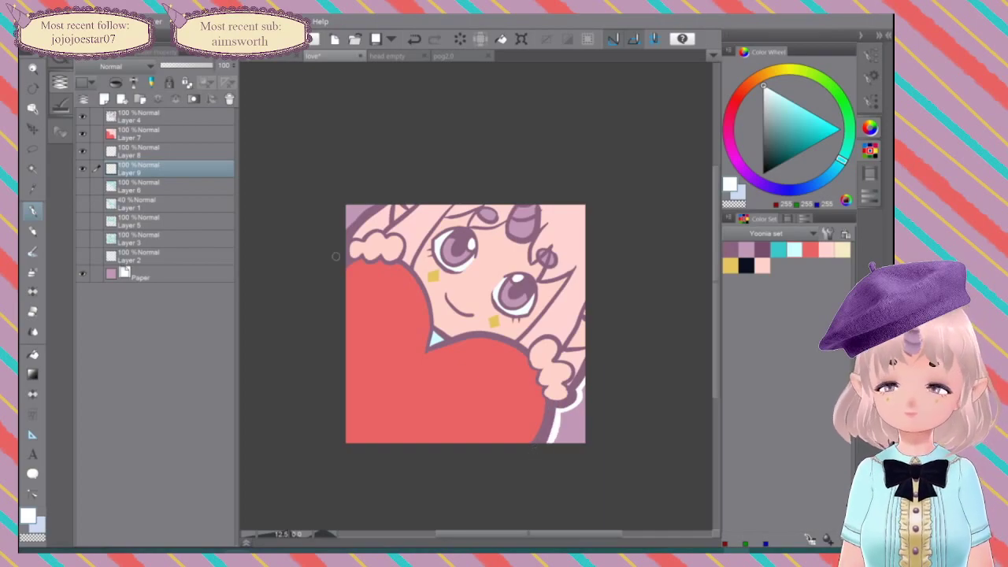
mouse_move(384, 203)
mouse_down()
mouse_move(349, 211)
mouse_move(340, 259)
mouse_up()
mouse_move(373, 201)
mouse_down()
mouse_move(337, 235)
mouse_move(378, 197)
mouse_up()
scroll(581, 317, down, 10)
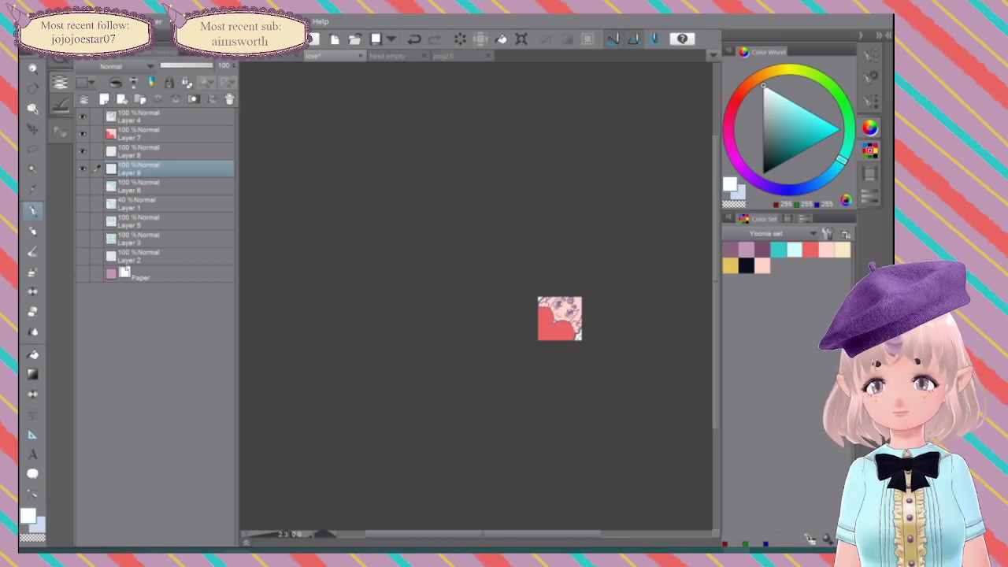
Step: Hide the Paper layer so the emote has a transparent background, and check the emote at a small size
click(81, 273)
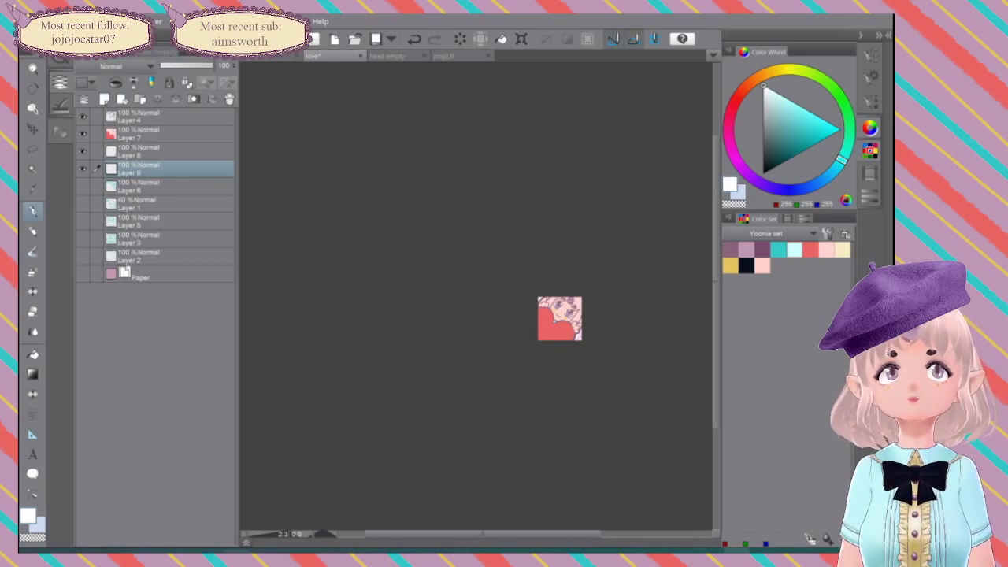
scroll(562, 300, up, 5)
scroll(567, 321, down, 1)
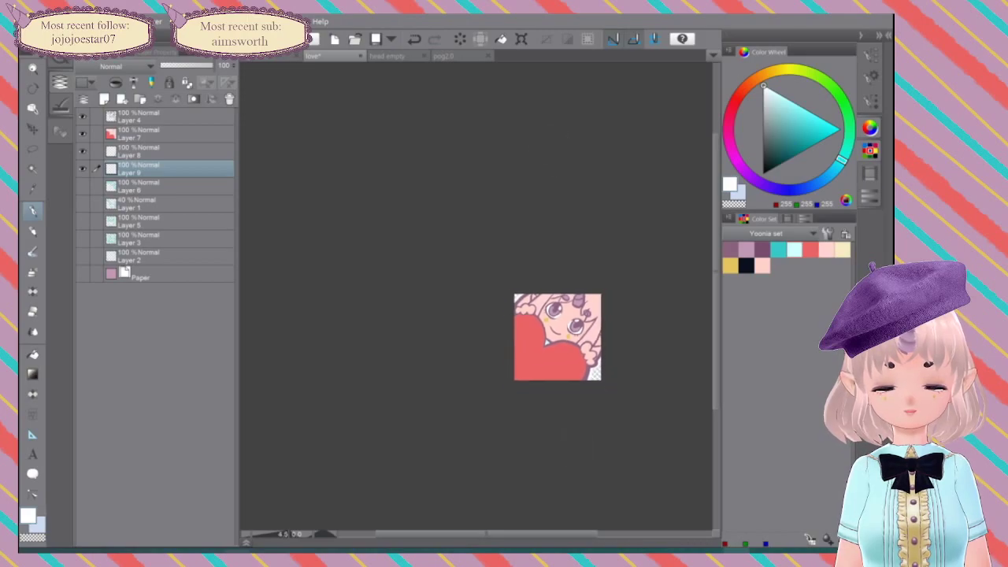
scroll(560, 335, down, 2)
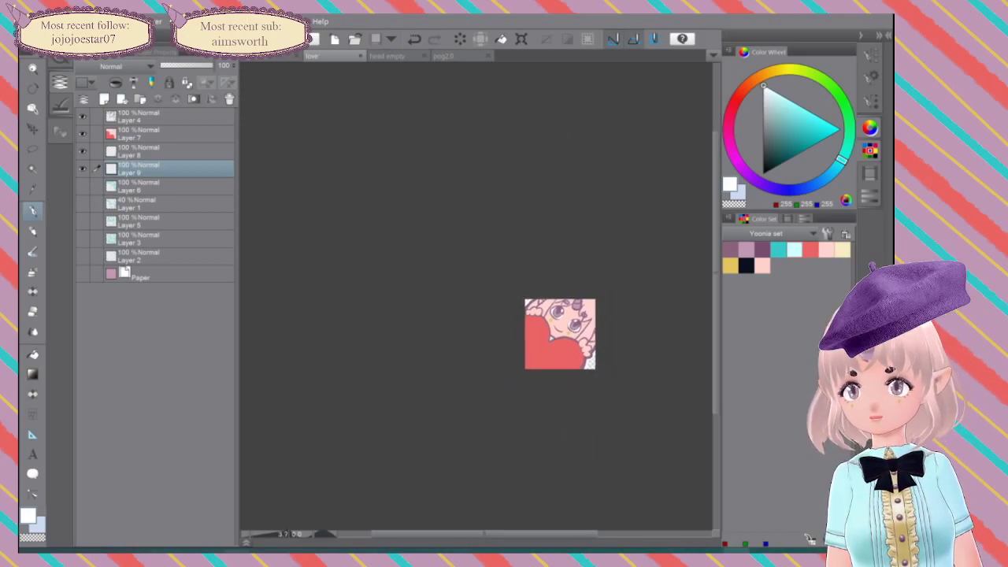
Step: Save the emote as a PNG named love in the emotes folder, accepting the loss of layer information
click(30, 21)
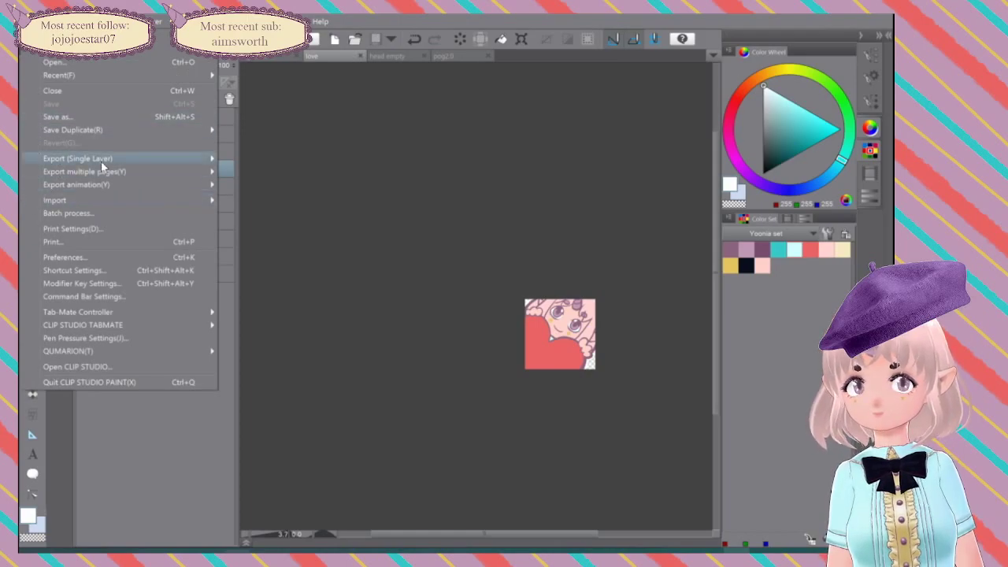
click(71, 118)
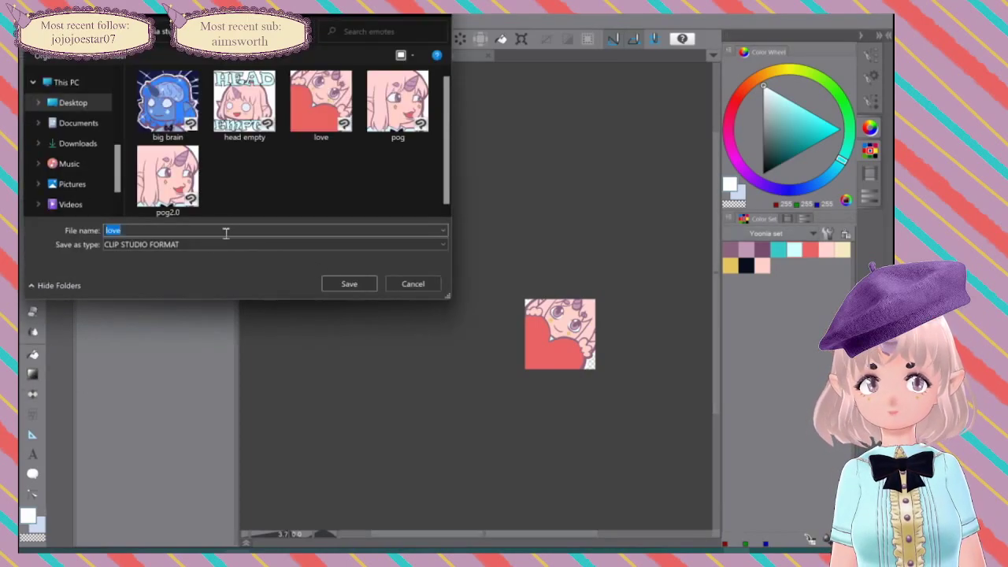
click(186, 245)
click(122, 286)
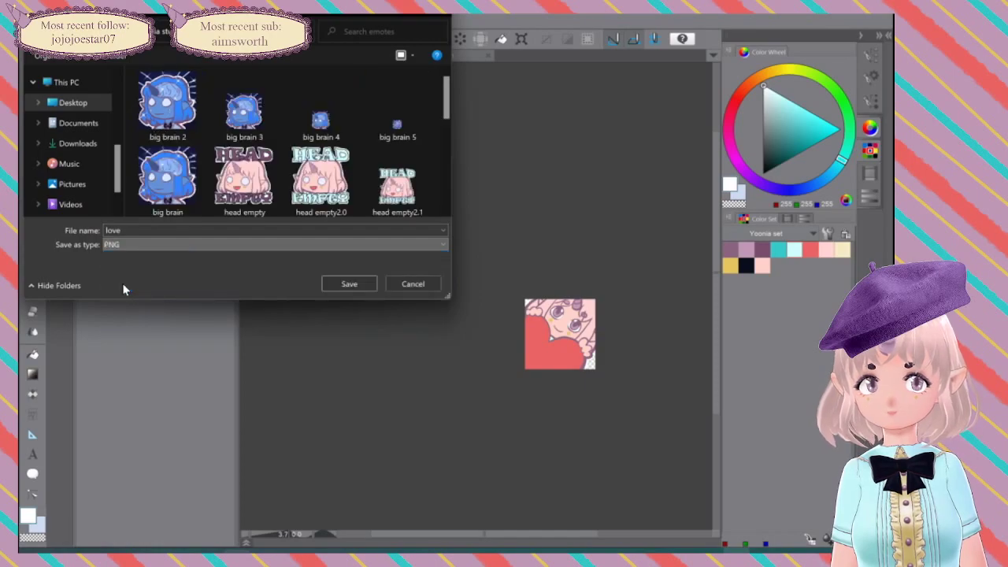
click(338, 287)
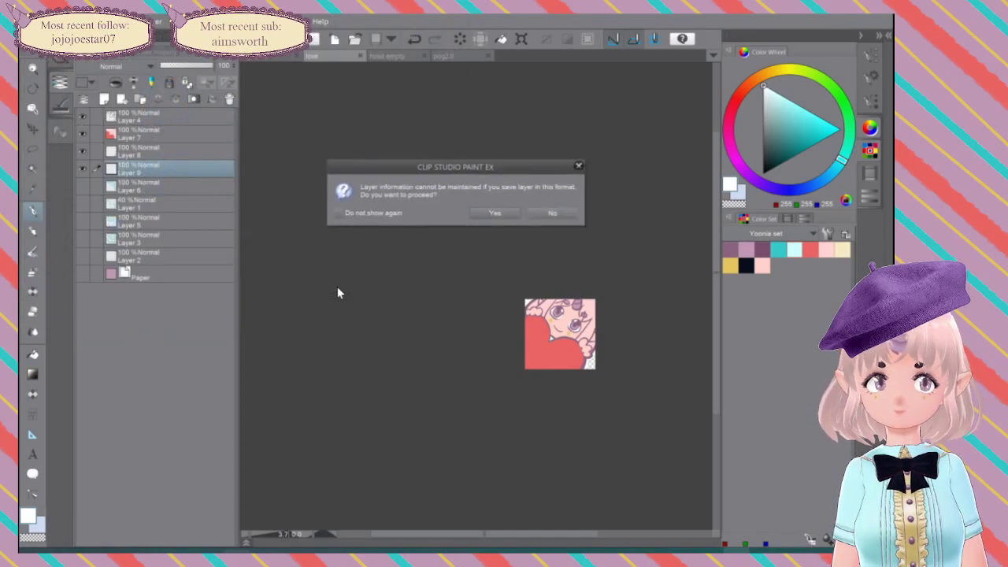
click(491, 215)
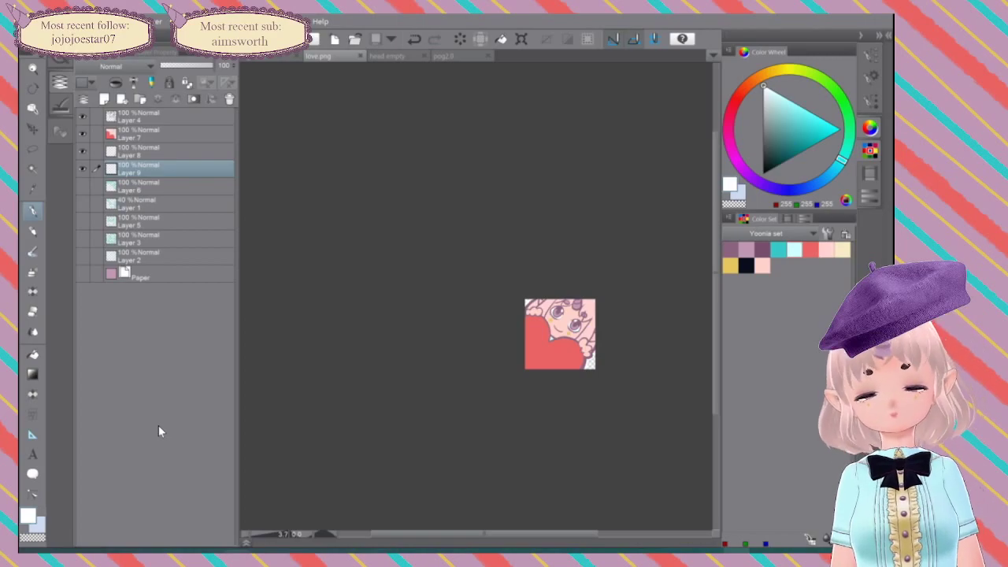
Step: Switch to File Explorer and open the exported love PNG from the emotes folder
click(127, 555)
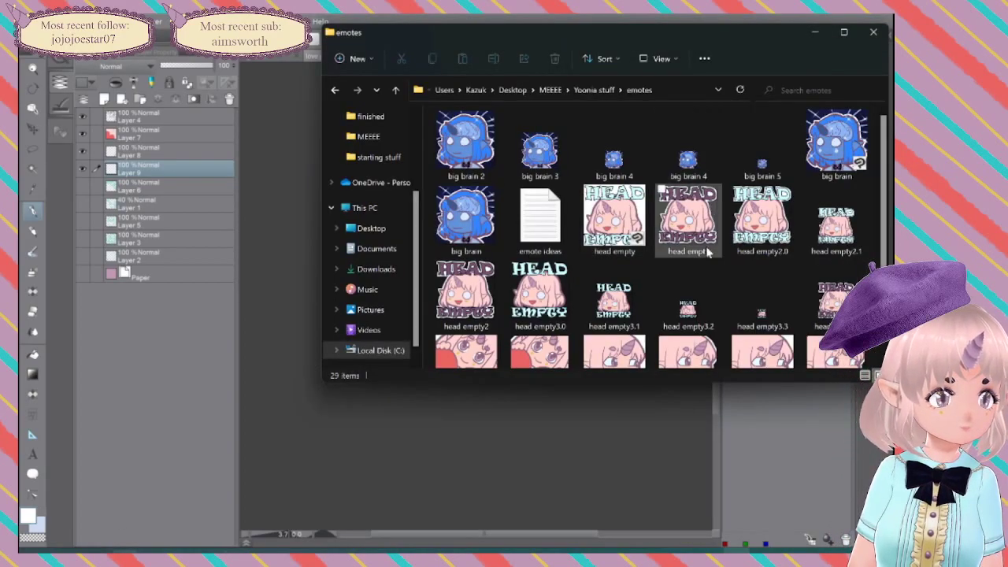
scroll(709, 248, down, 3)
click(538, 262)
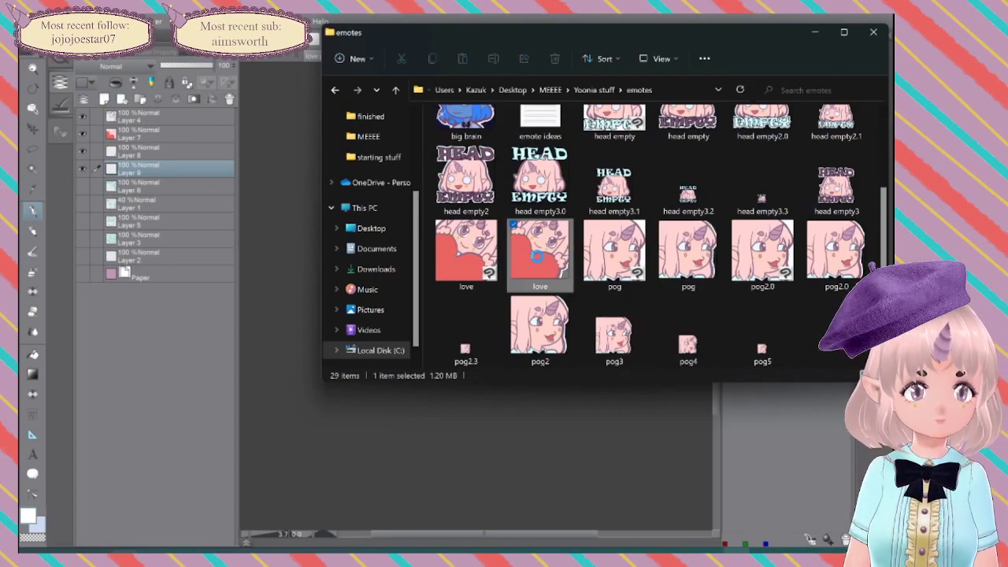
double_click(538, 260)
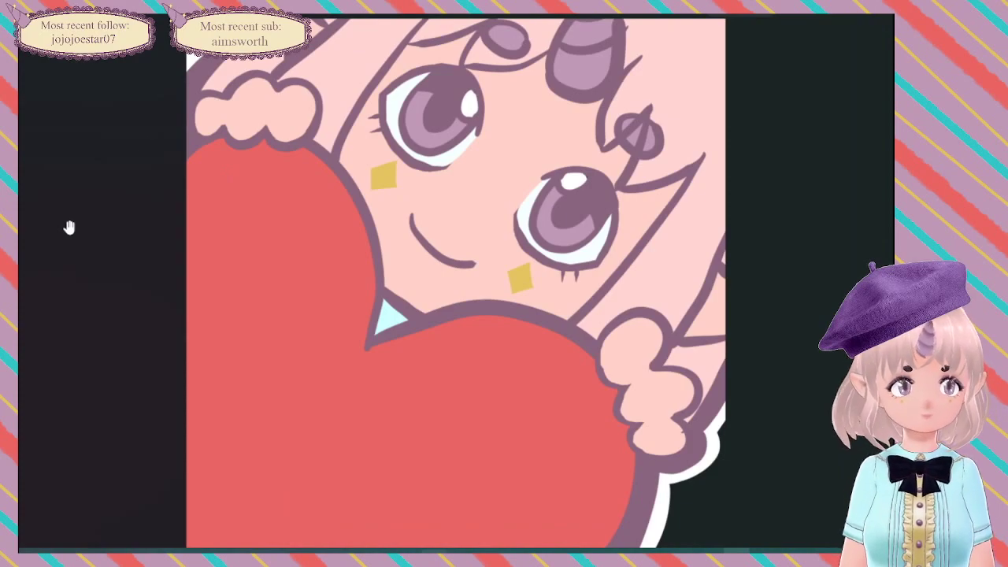
Step: Examine the exported love image full-screen and in a smaller Photos window beside the pog emote, and return to Clip Studio Paint
click(849, 17)
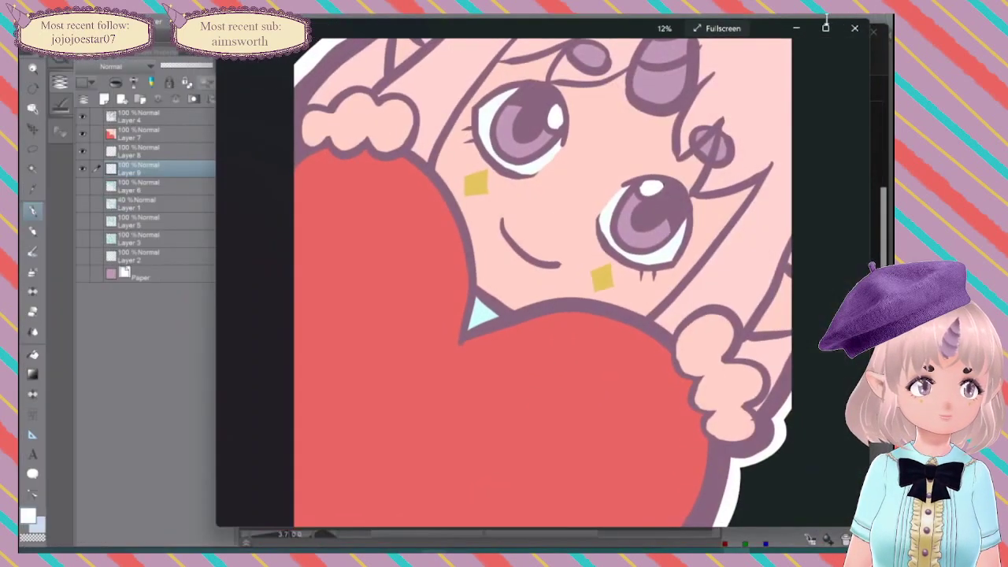
click(717, 33)
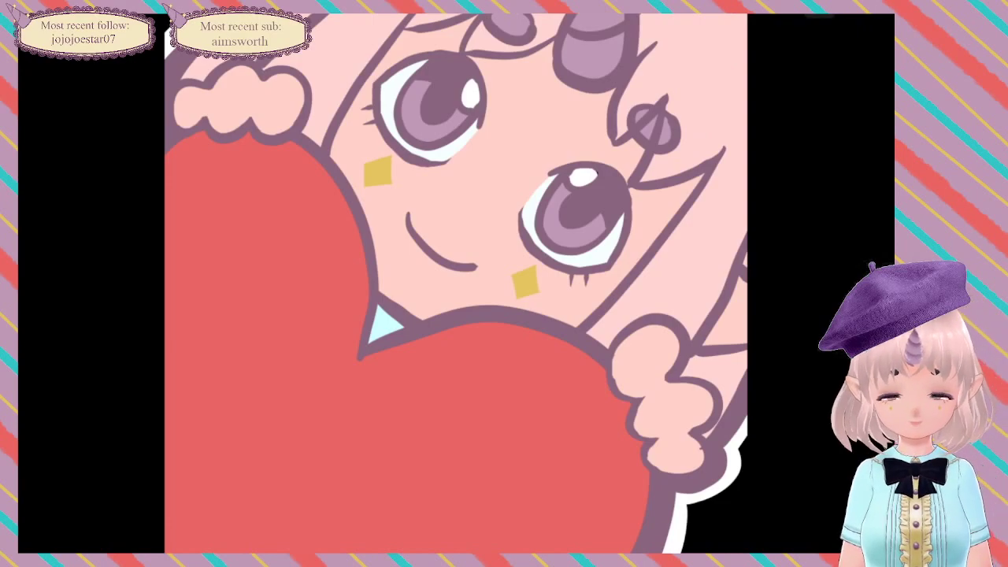
click(850, 15)
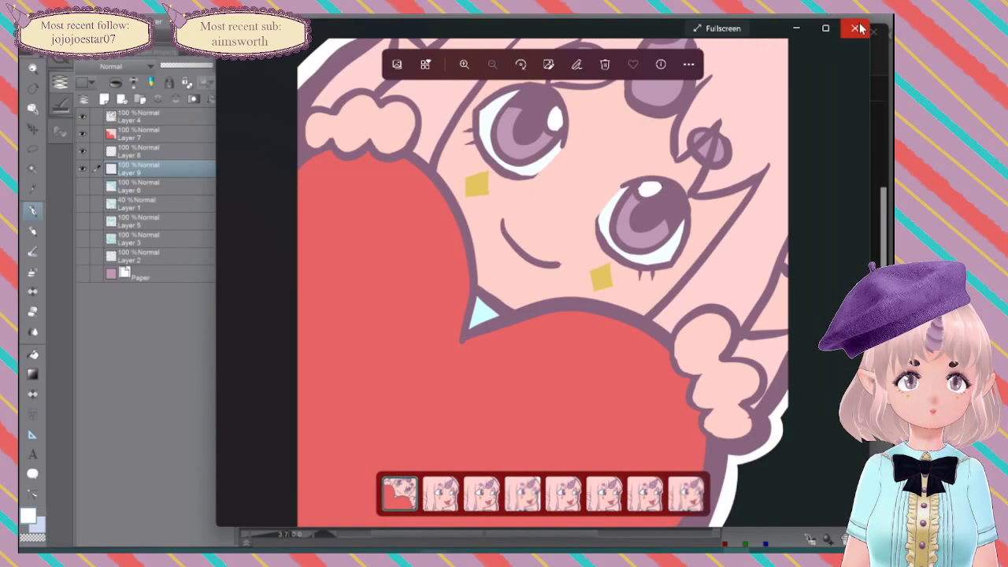
drag(867, 21, 535, 326)
click(516, 434)
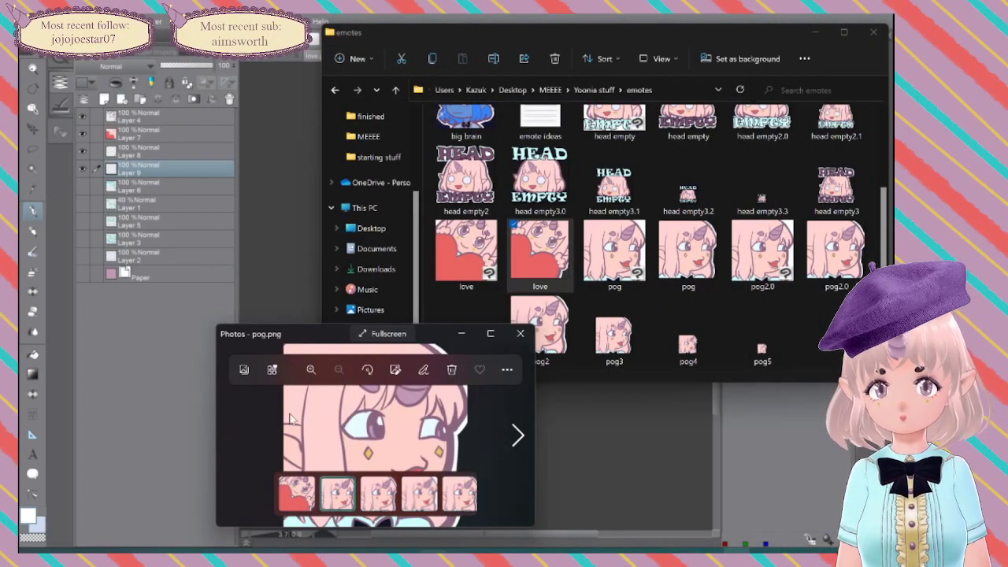
click(240, 432)
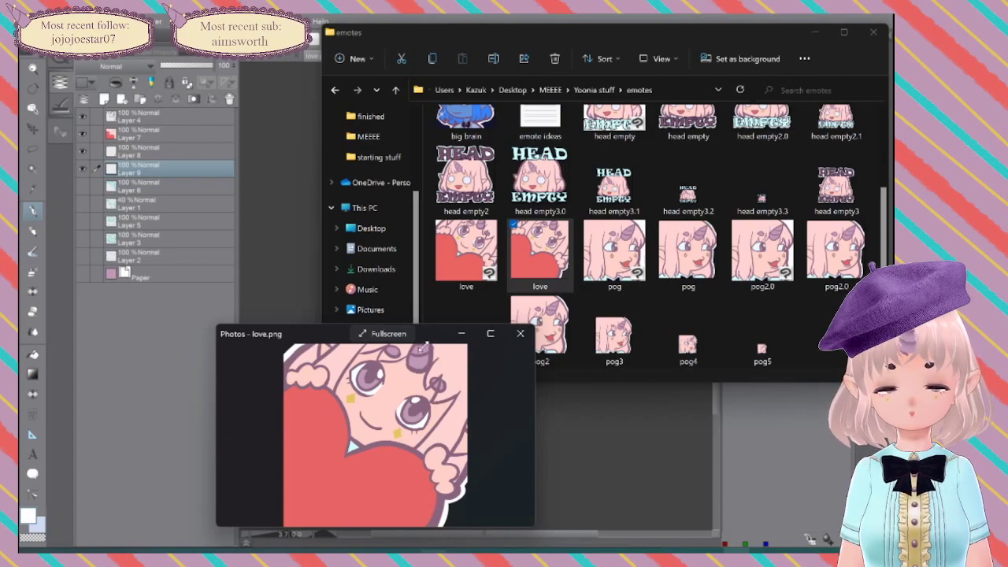
click(520, 336)
click(523, 481)
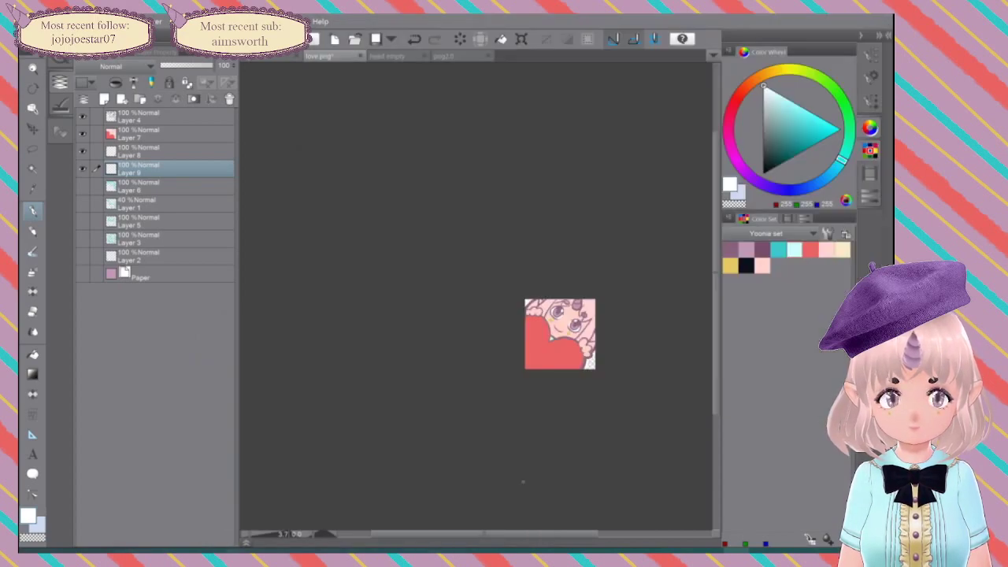
Step: Fill the light blue triangle in the heart's notch with the near-black swatch on Layer 7
scroll(567, 319, down, 7)
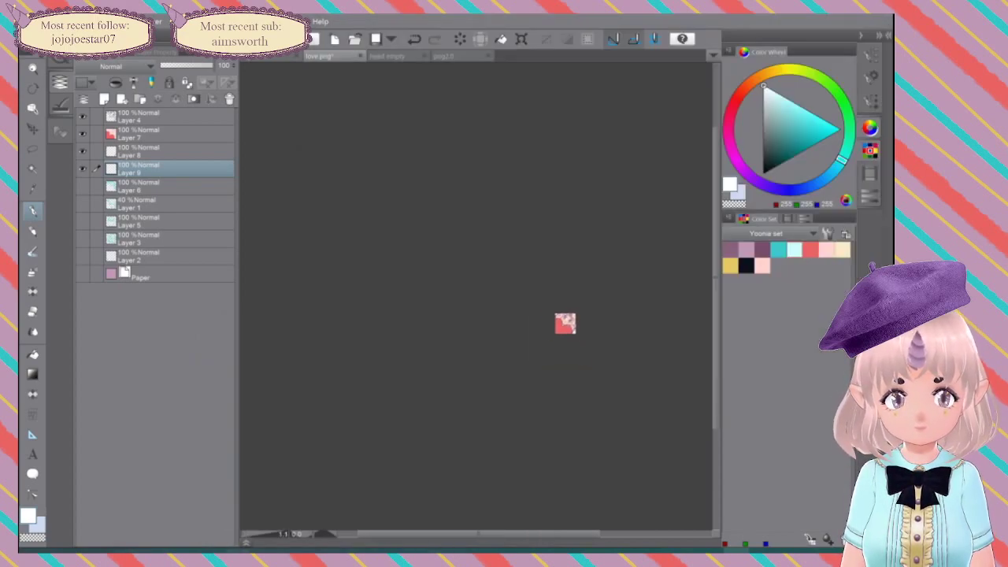
scroll(571, 316, up, 7)
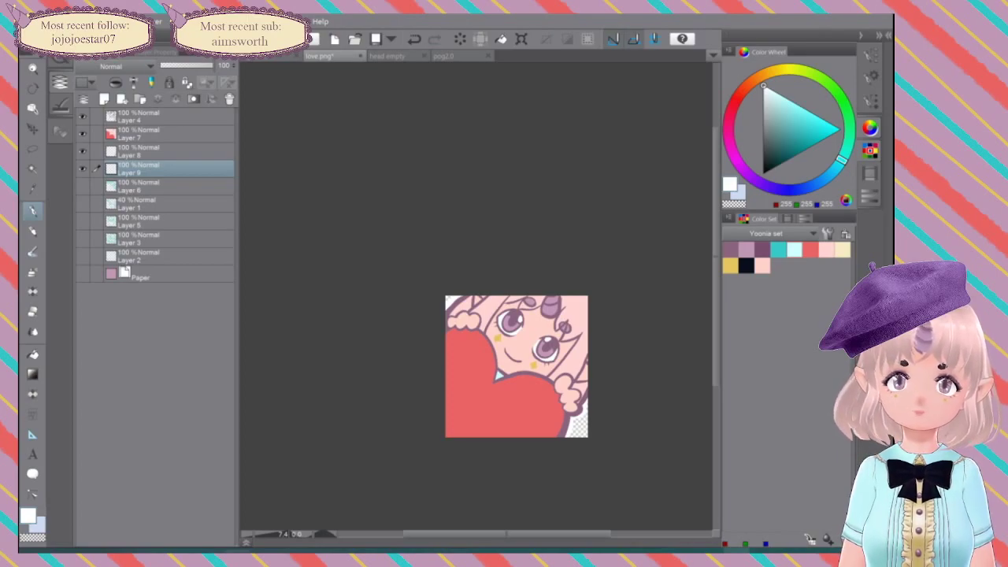
scroll(577, 350, up, 4)
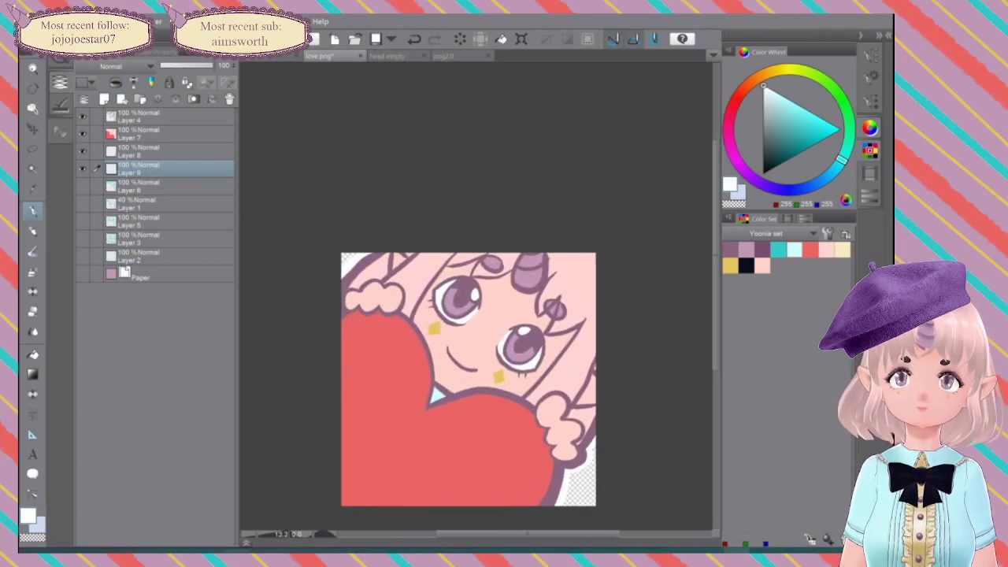
drag(576, 350, 590, 271)
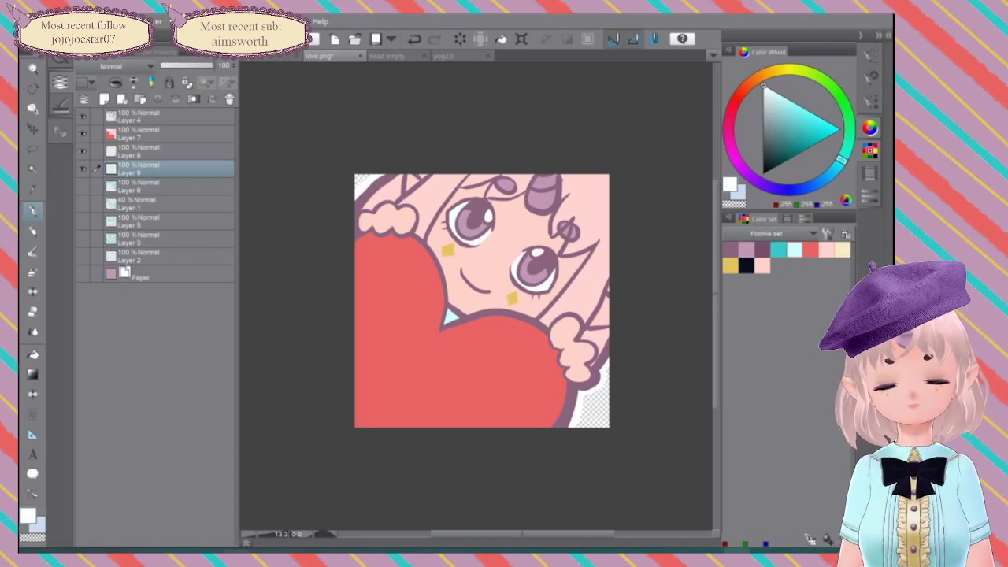
scroll(457, 276, up, 4)
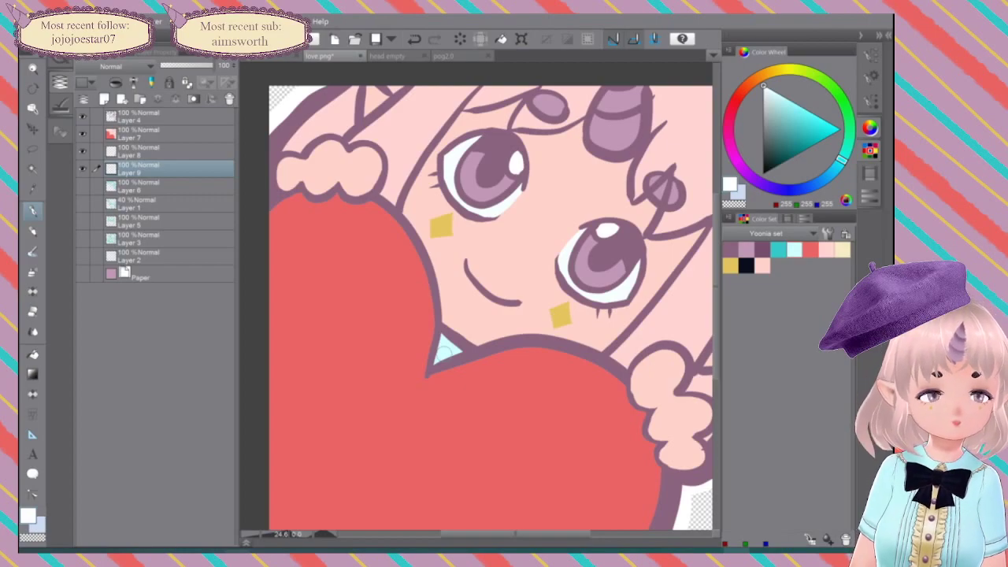
click(748, 265)
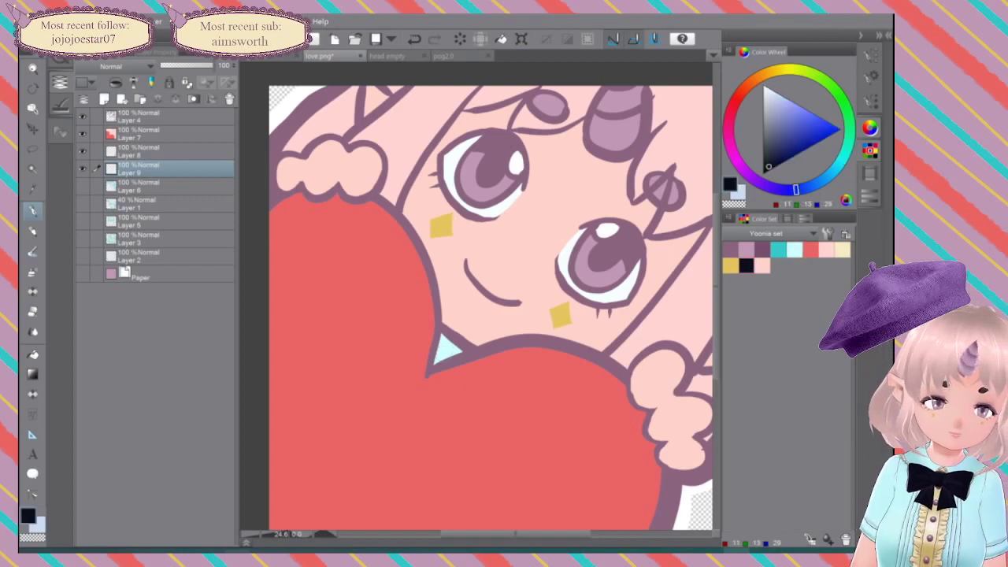
click(166, 134)
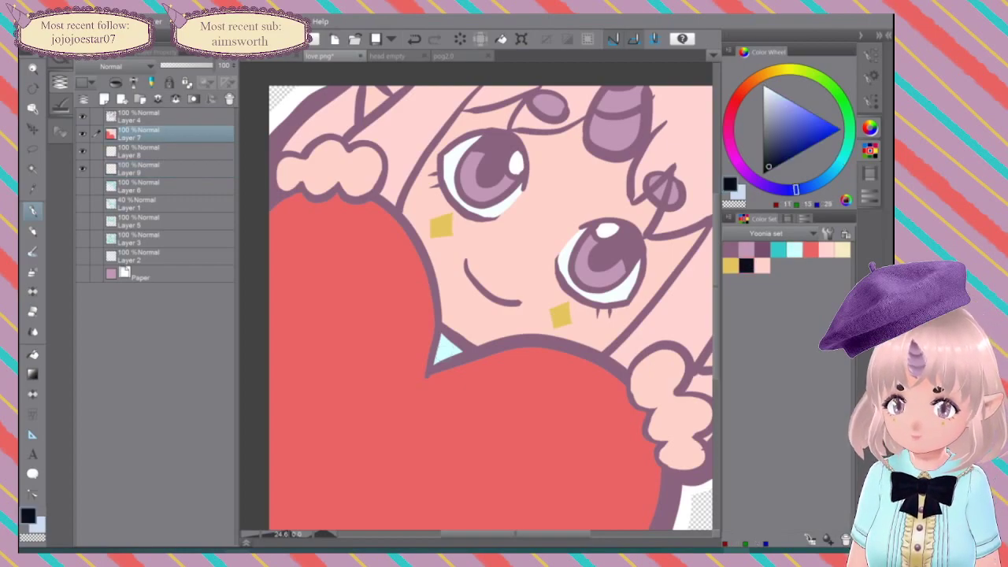
click(32, 354)
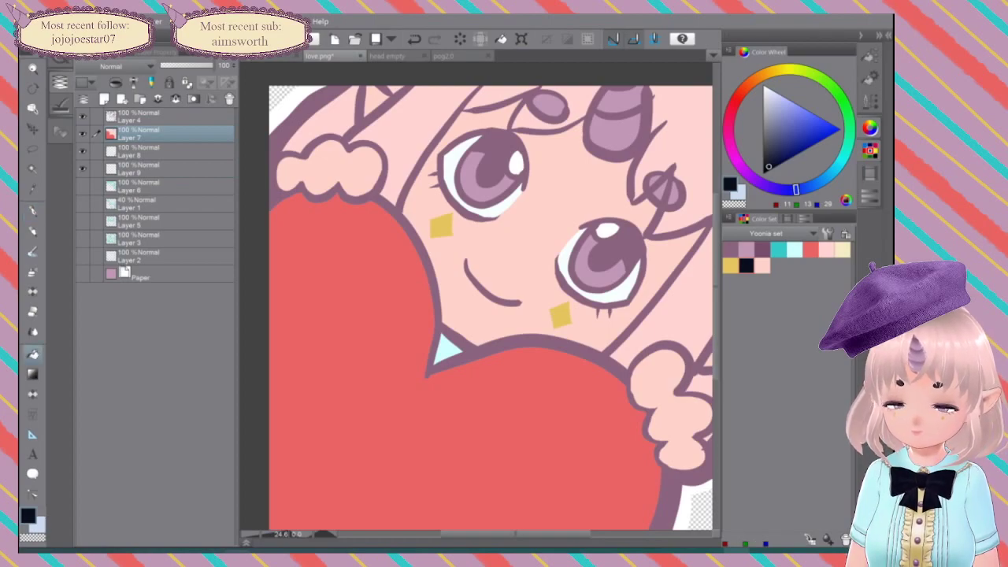
click(449, 347)
scroll(590, 282, down, 10)
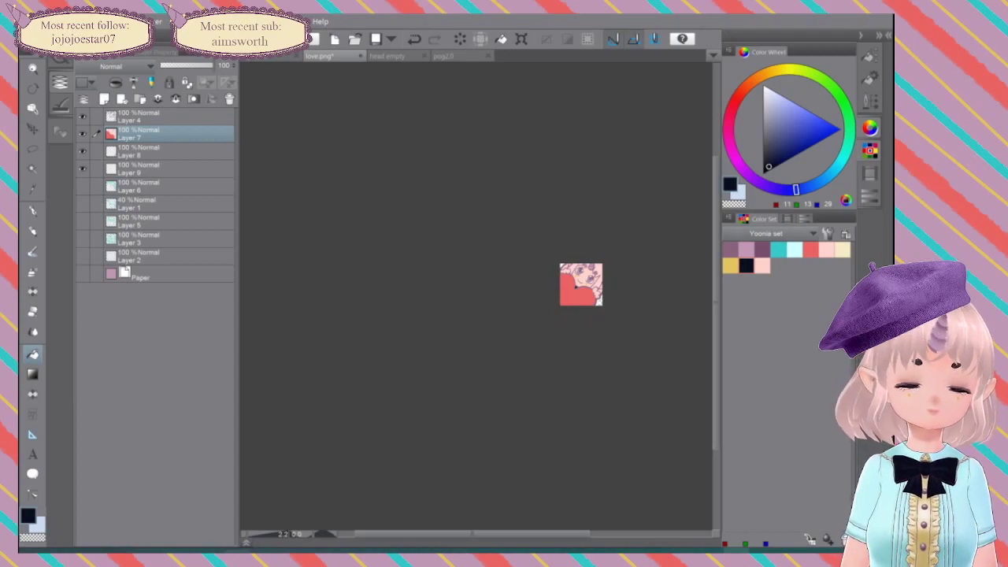
Step: Refill the notch triangle with the dark purple outline colour, RGB 138, 99, 127, and check it at a small size
scroll(592, 284, up, 10)
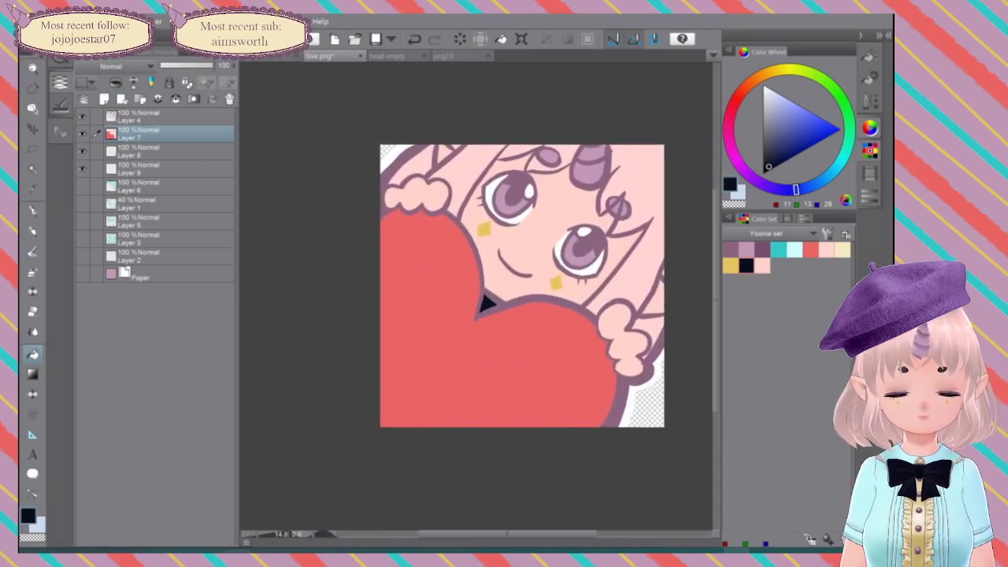
alt+click(484, 305)
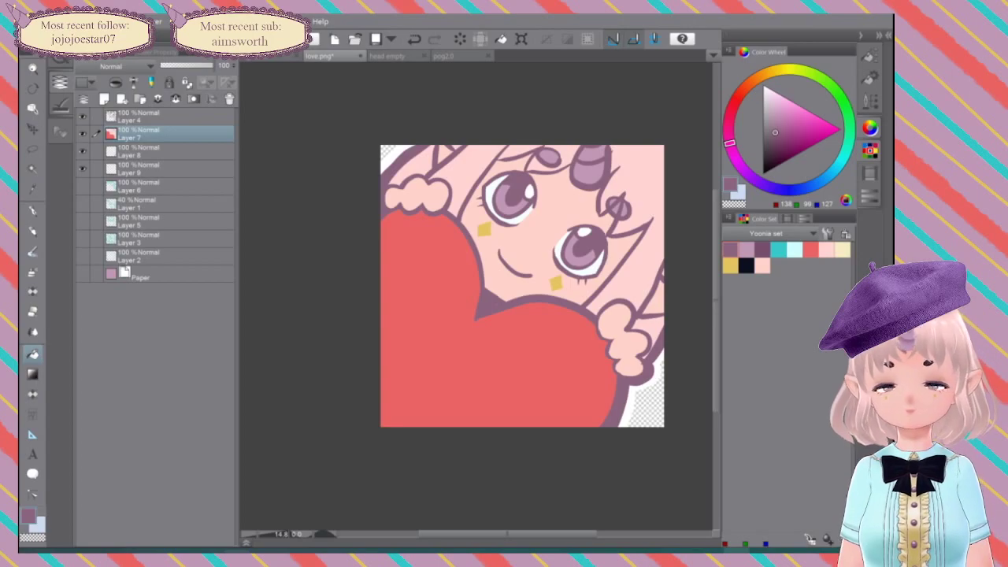
scroll(605, 281, down, 10)
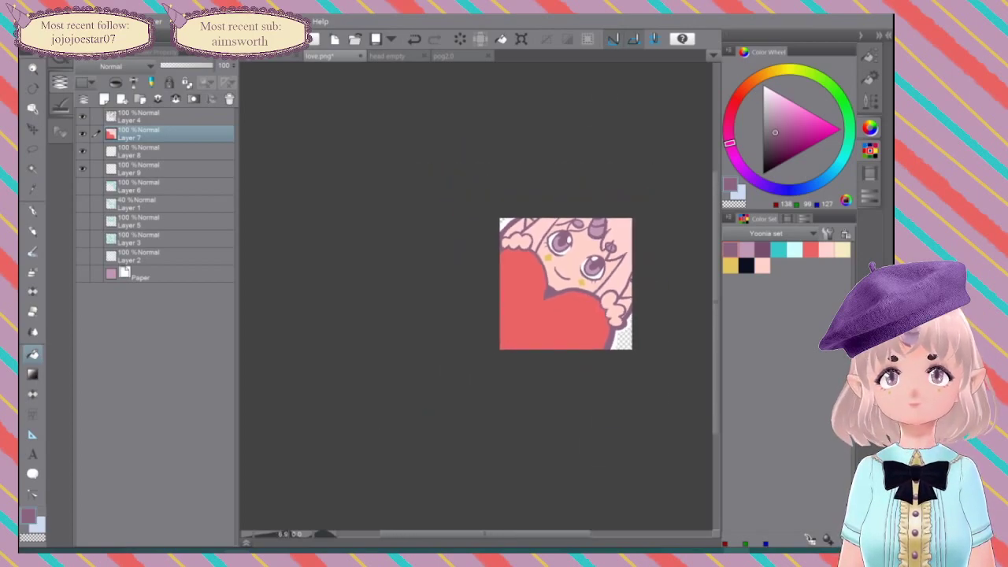
scroll(605, 280, down, 1)
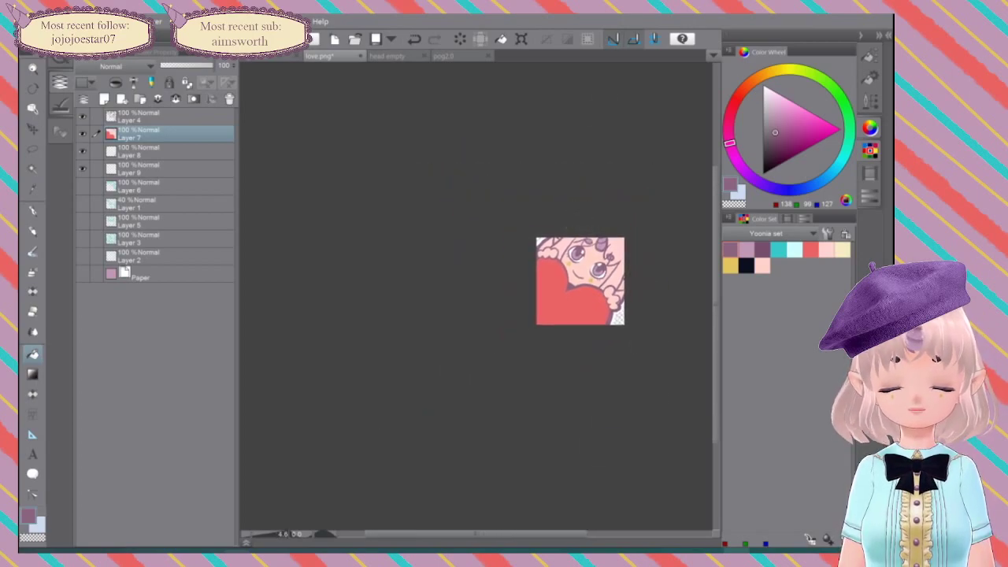
Step: Refill the triangle in the heart's notch with the light mauve swatch, RGB 191, 151, 180
scroll(592, 294, up, 9)
click(772, 234)
click(772, 234)
click(746, 250)
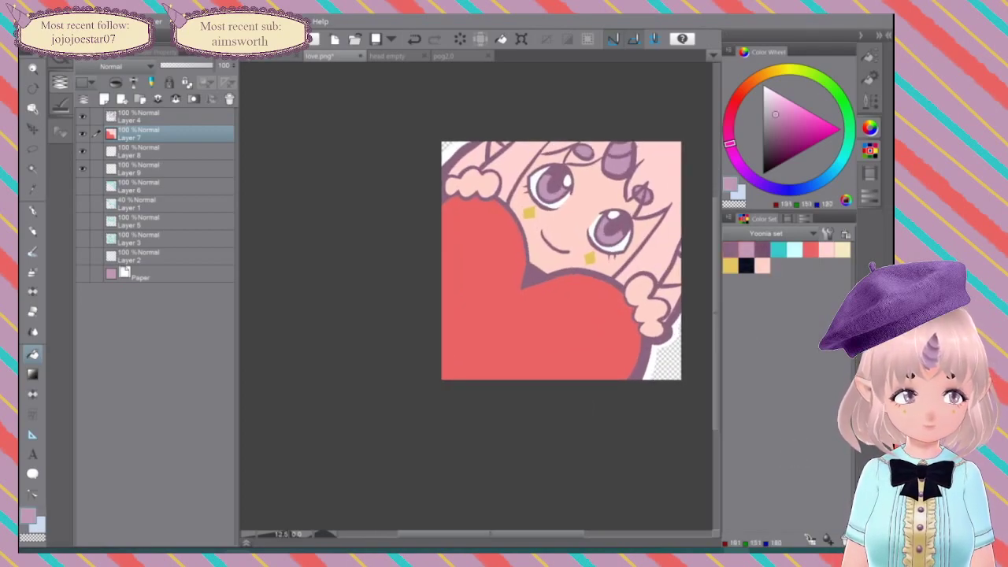
click(535, 275)
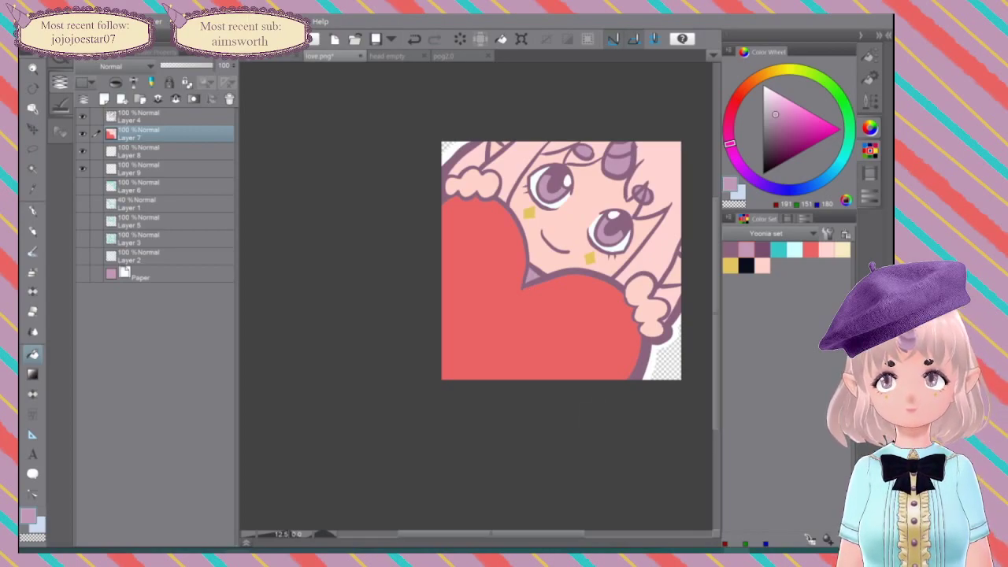
Step: Check the refilled heart notch at a small size and save the emote as a PNG named love, replacing the existing file
scroll(609, 302, down, 5)
scroll(608, 303, down, 2)
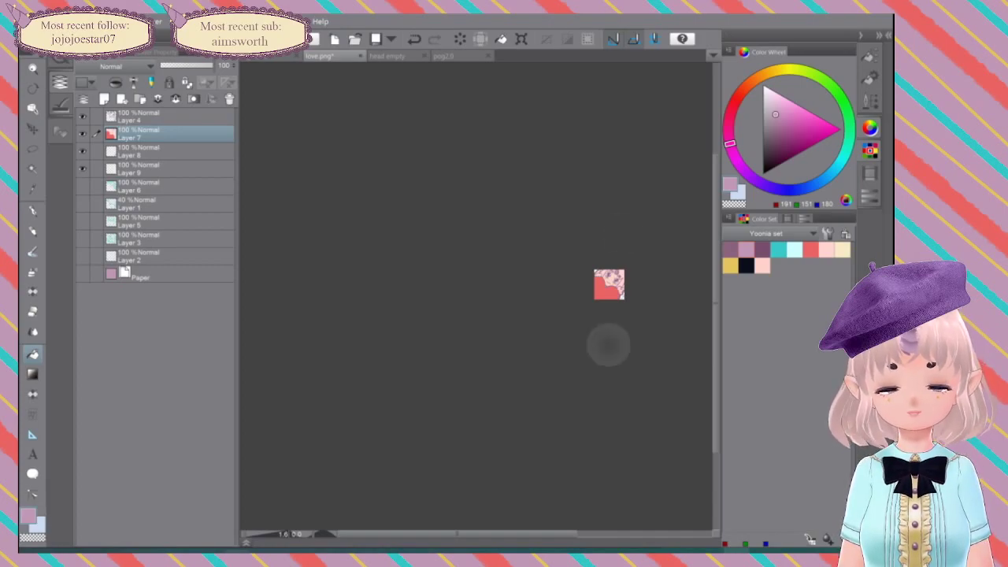
scroll(609, 285, up, 3)
mouse_move(600, 272)
mouse_down()
mouse_move(472, 317)
mouse_move(605, 274)
mouse_move(598, 287)
mouse_up()
scroll(507, 321, up, 4)
scroll(586, 268, up, 2)
scroll(601, 258, up, 1)
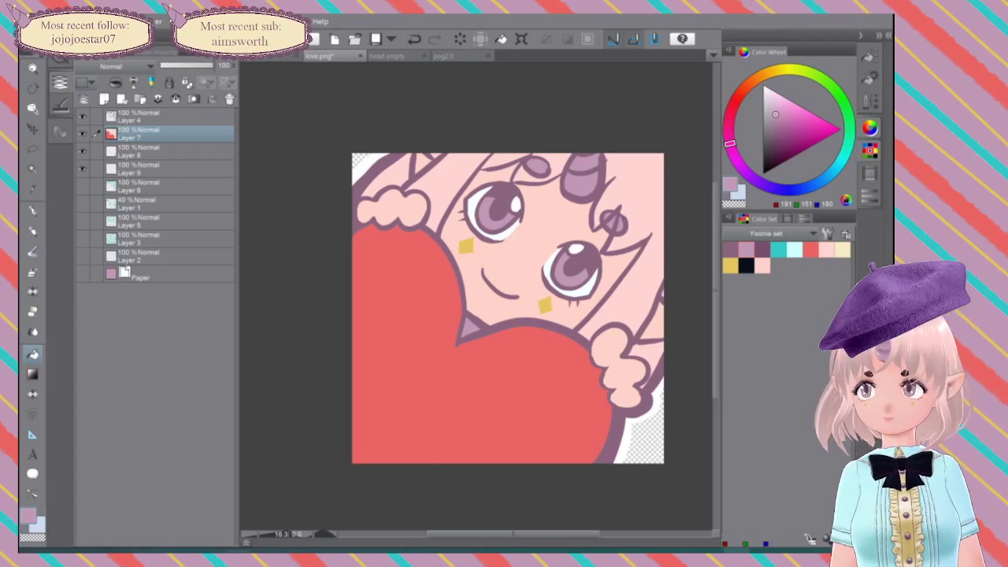
key(ctrl+shift+s)
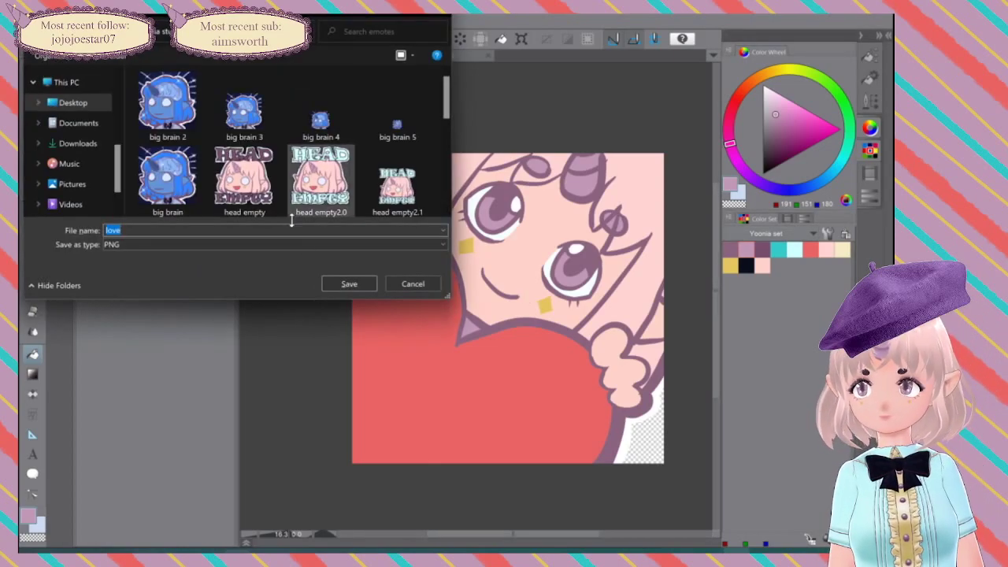
click(352, 285)
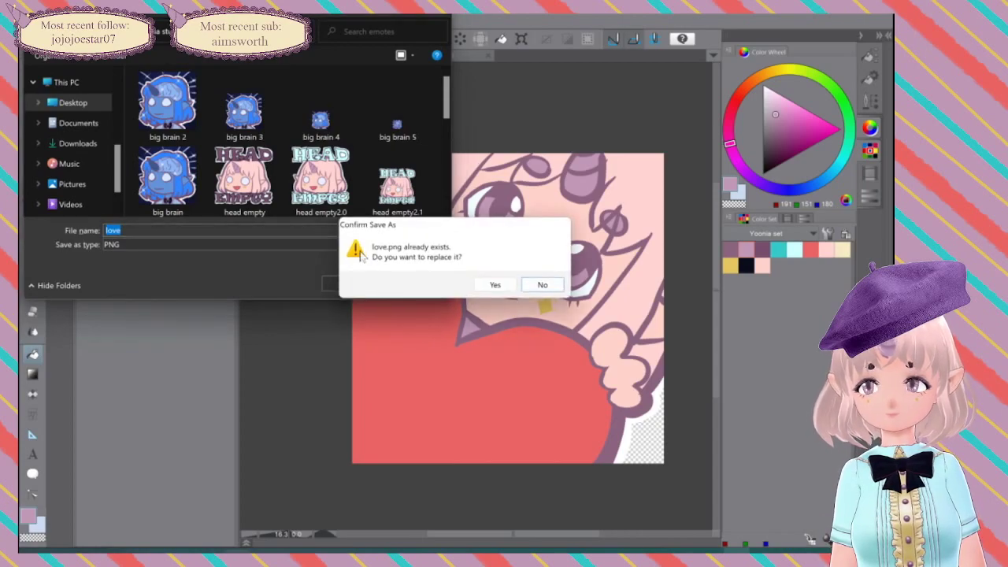
click(505, 285)
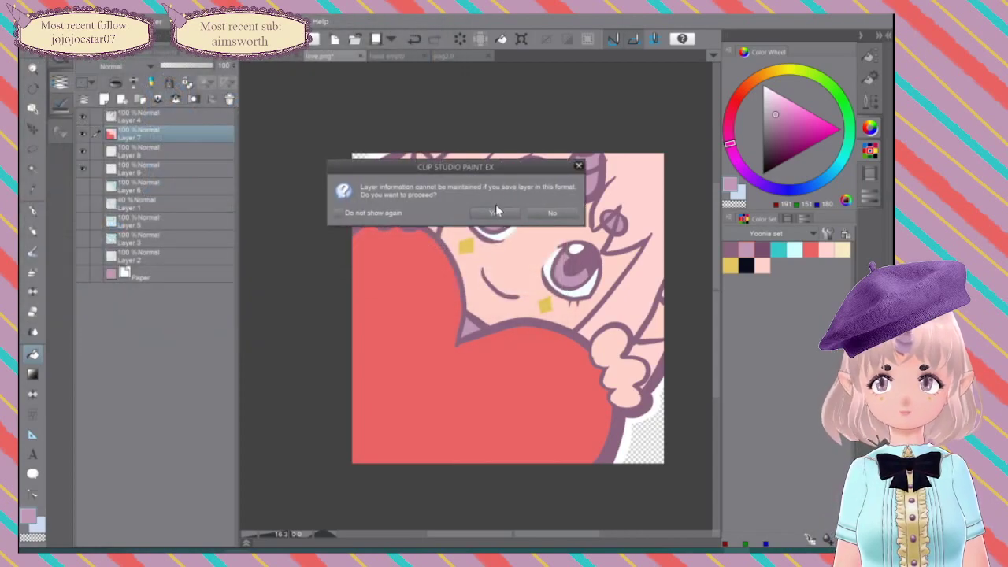
click(496, 208)
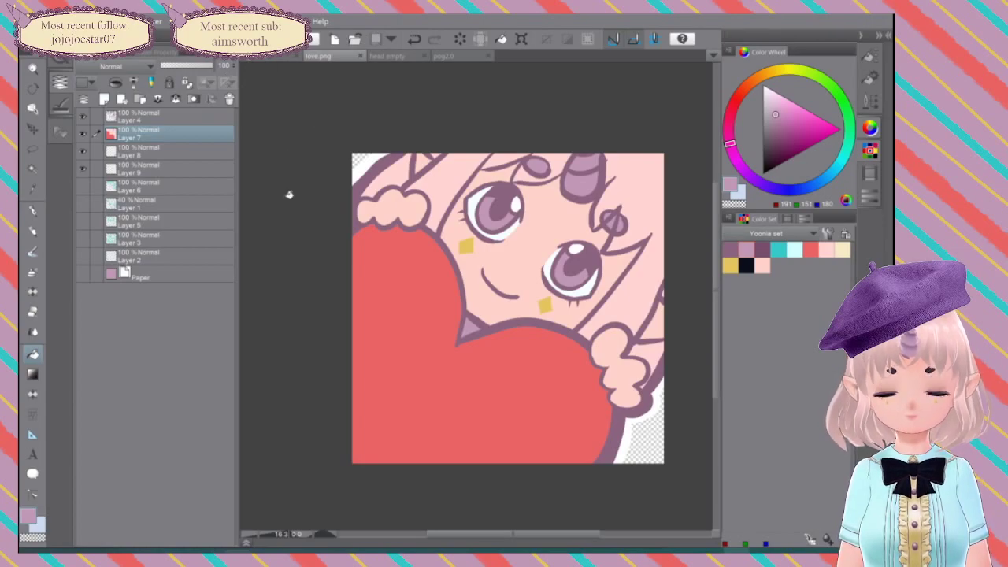
Step: Save the emote in CLIP STUDIO FORMAT under the name love, replacing the existing file
click(33, 22)
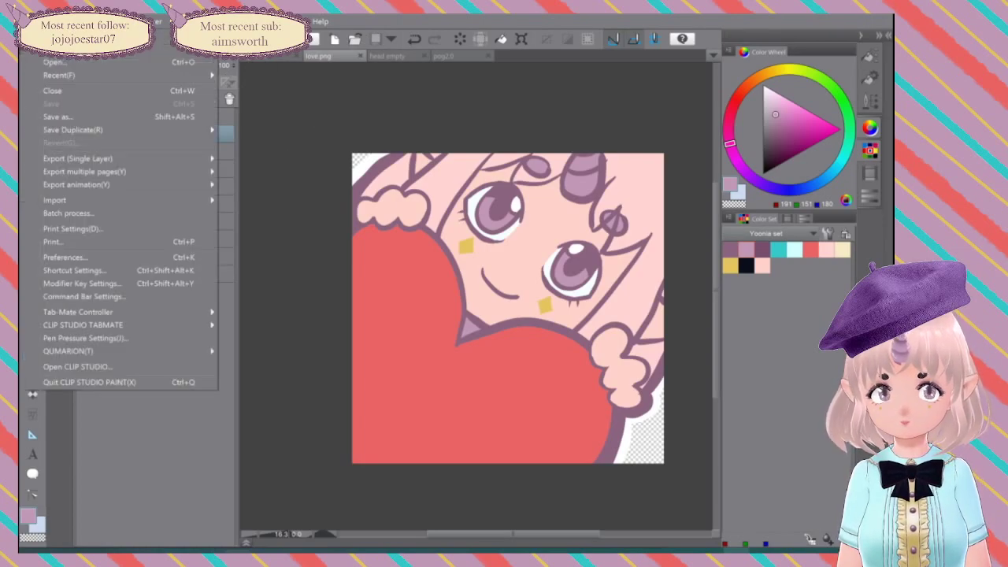
click(85, 118)
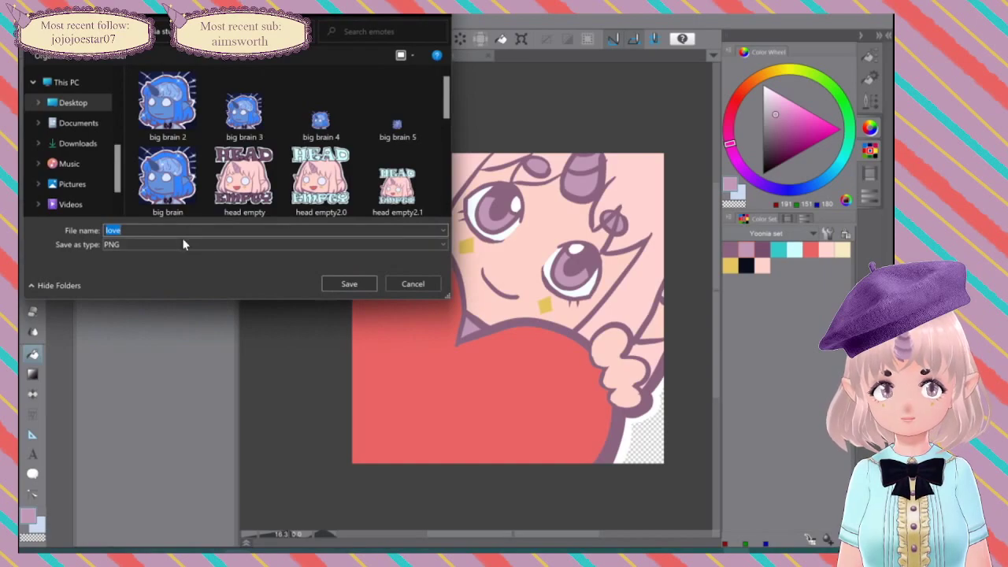
click(181, 239)
click(150, 258)
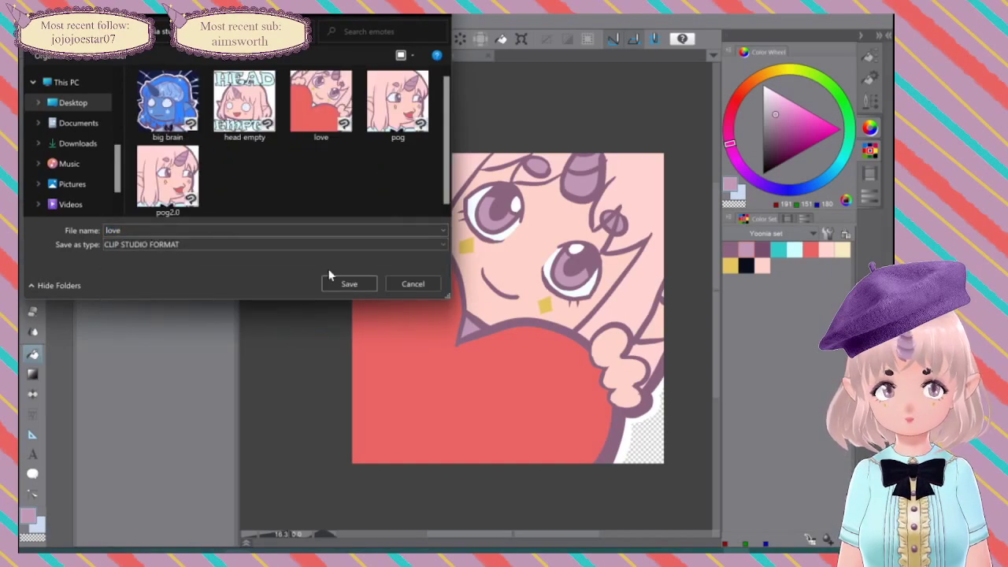
click(344, 285)
click(496, 284)
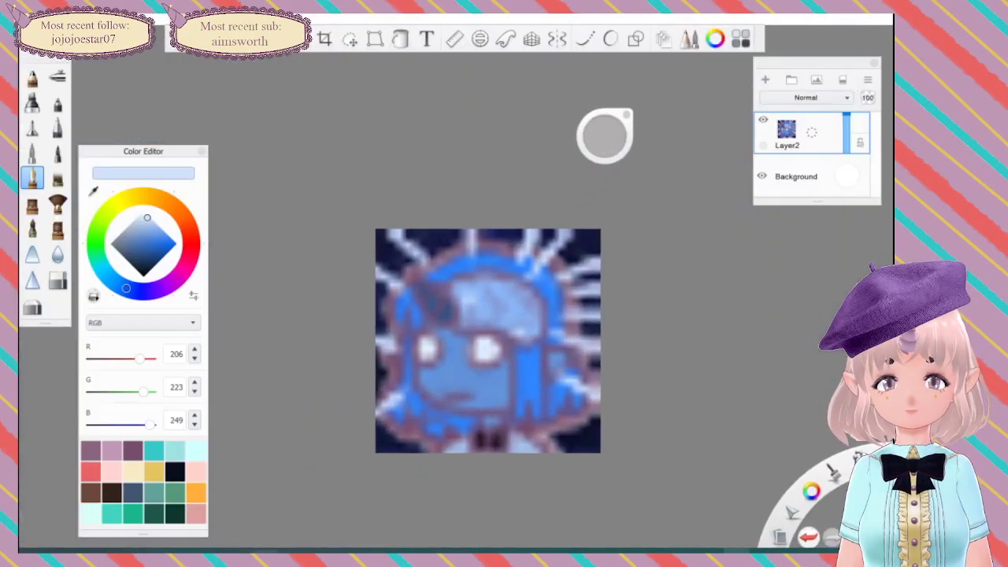
Step: In Autodesk SketchBook, open the saved love image and hide the Background layer to make the canvas transparent
click(30, 19)
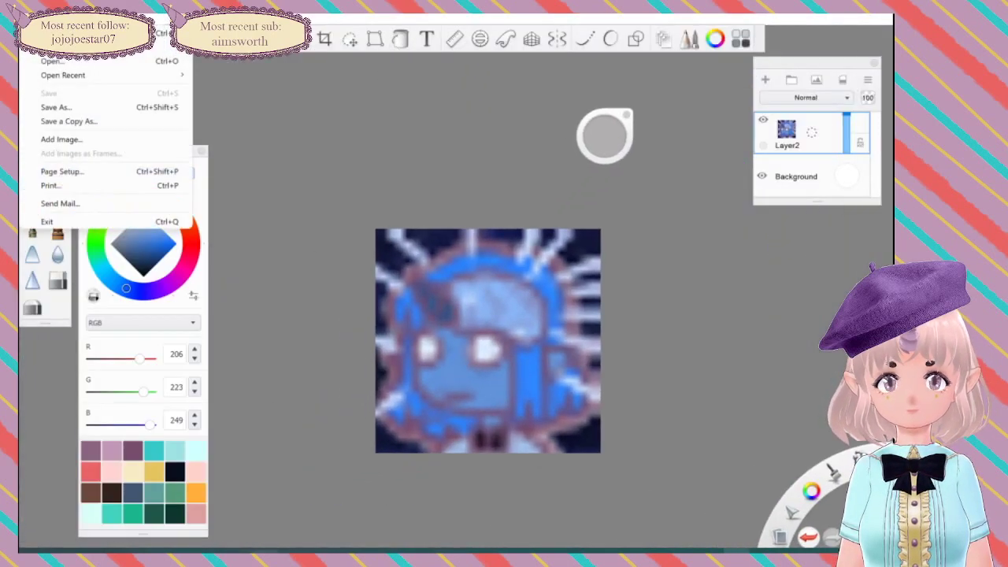
click(66, 62)
double_click(374, 276)
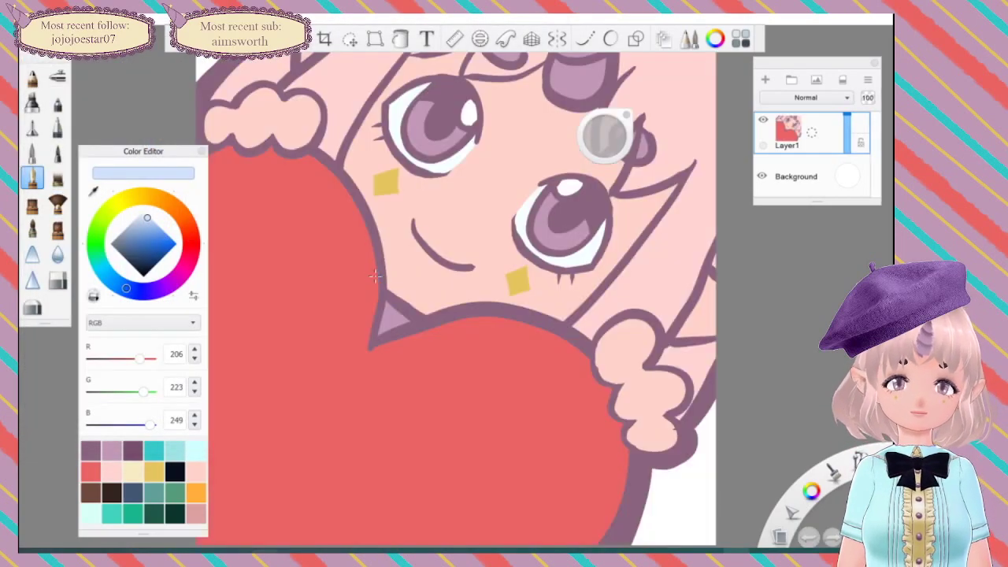
click(763, 176)
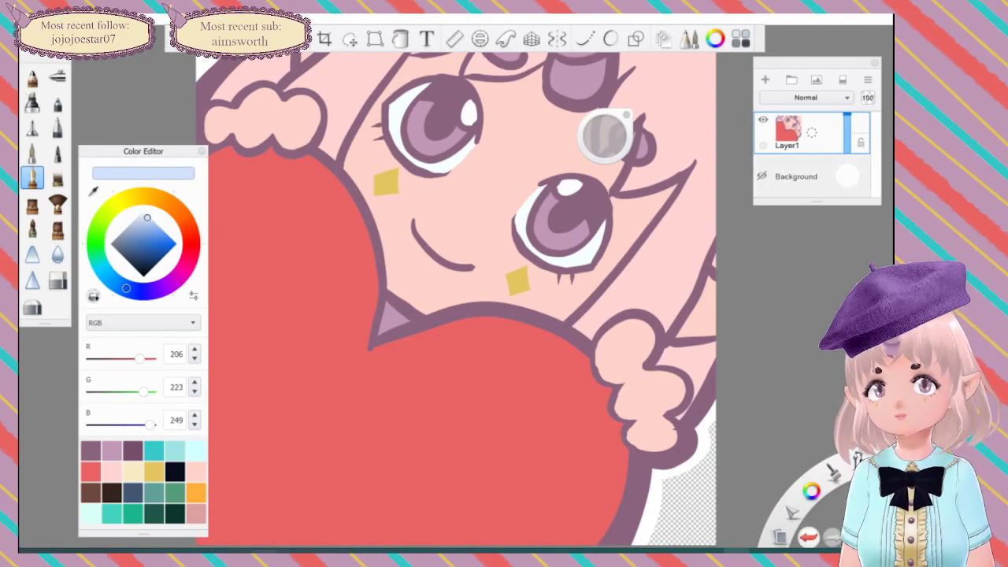
Step: Resize the love image to 4000 pixels wide with proportions kept
click(30, 19)
mouse_move(50, 19)
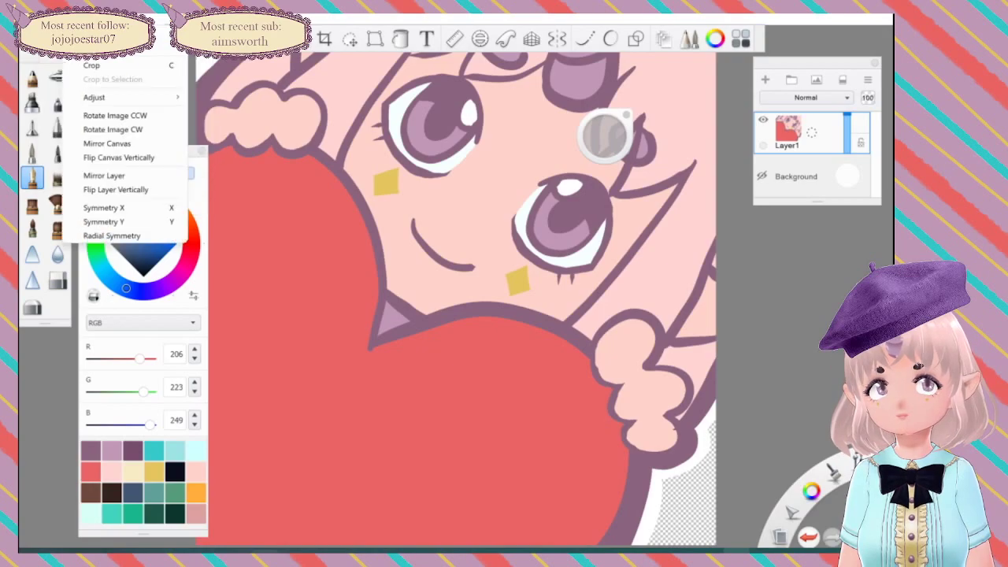
click(95, 50)
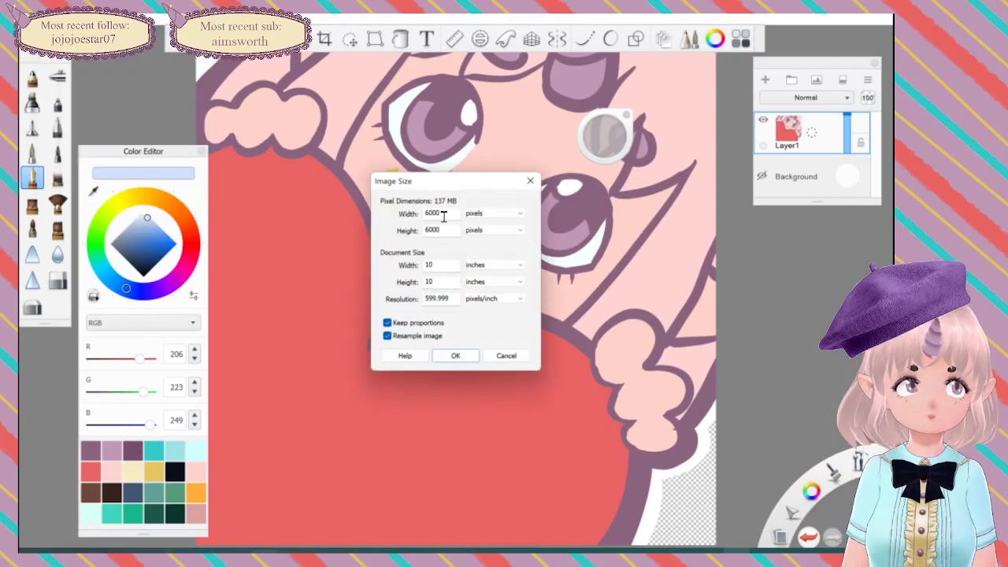
text(4000)
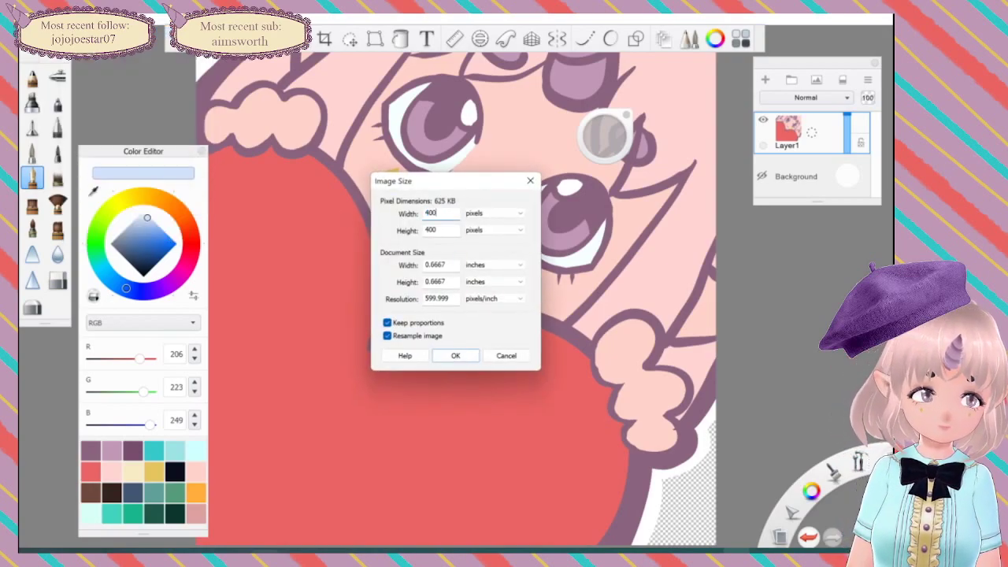
click(460, 359)
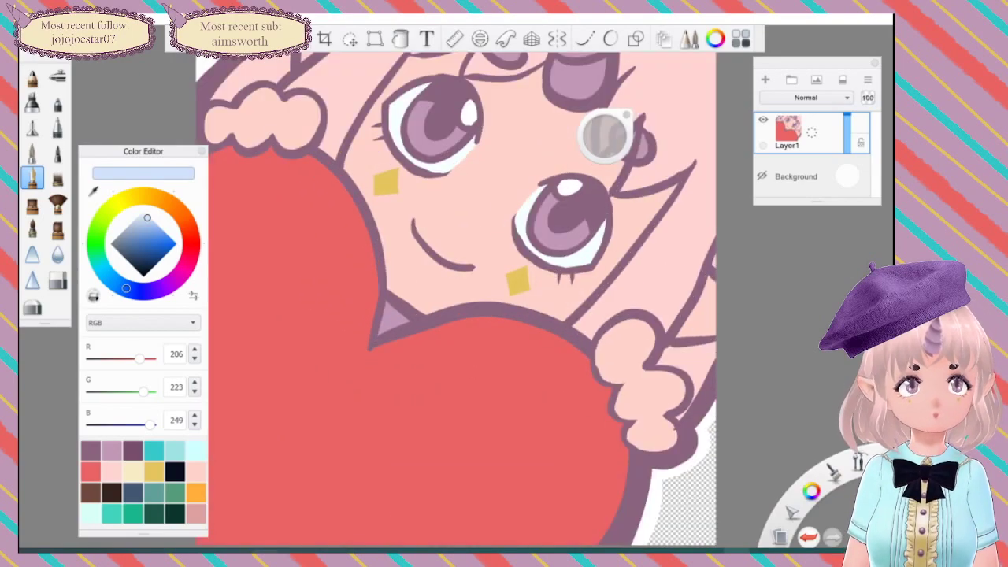
Step: Save the resized image in the emotes folder as love 2 in PNG format
scroll(463, 360, down, 5)
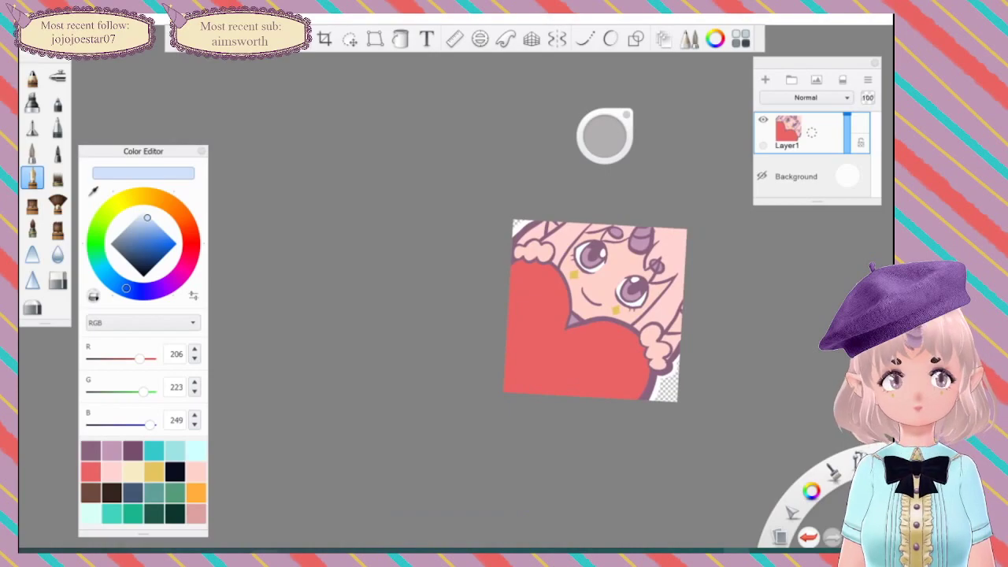
click(30, 19)
click(55, 107)
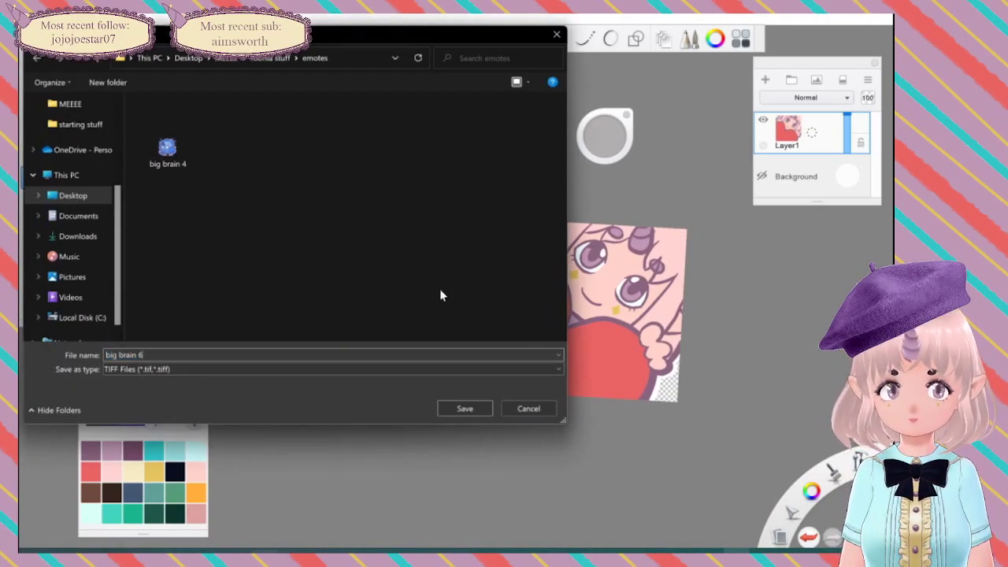
key(BackSpace)
key(BackSpace)
key(BackSpace)
key(BackSpace)
key(BackSpace)
key(BackSpace)
key(BackSpace)
key(BackSpace)
key(BackSpace)
key(BackSpace)
key(BackSpace)
text(l)
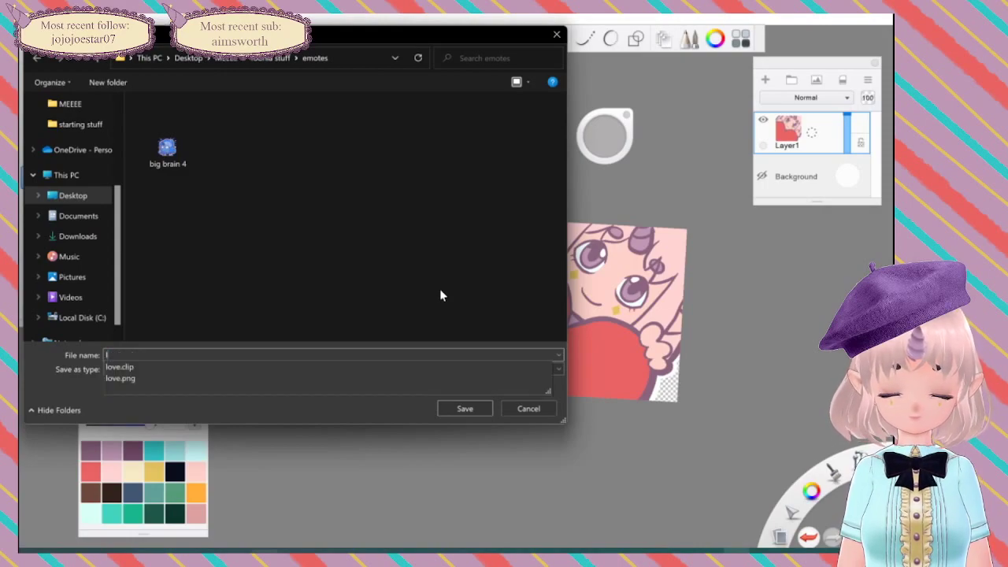
text(ove 2)
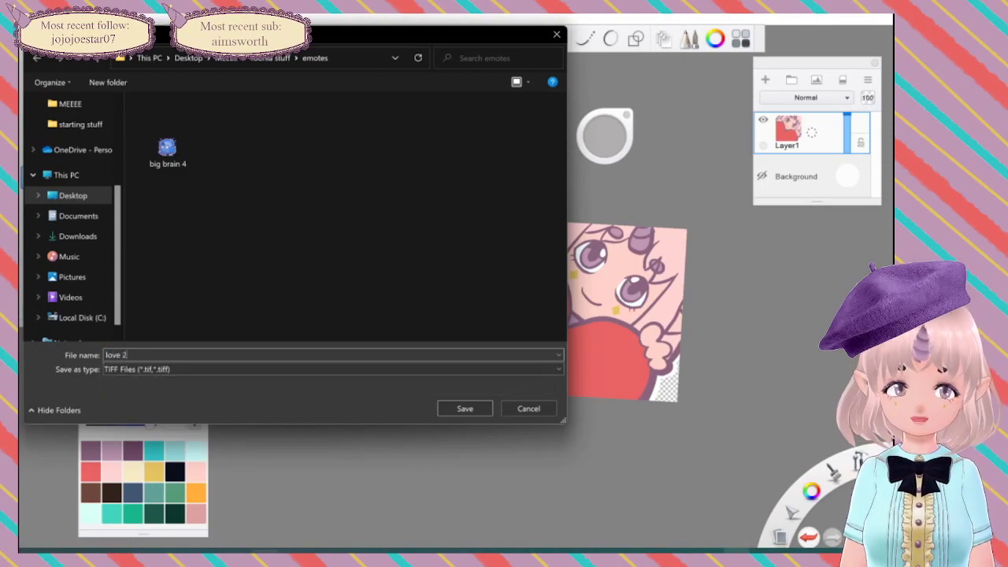
click(291, 369)
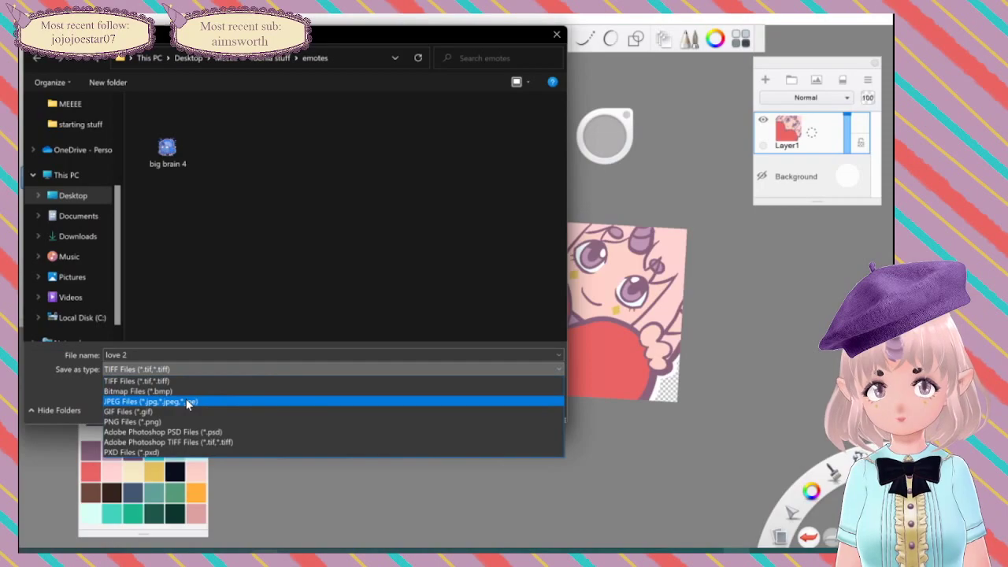
click(150, 421)
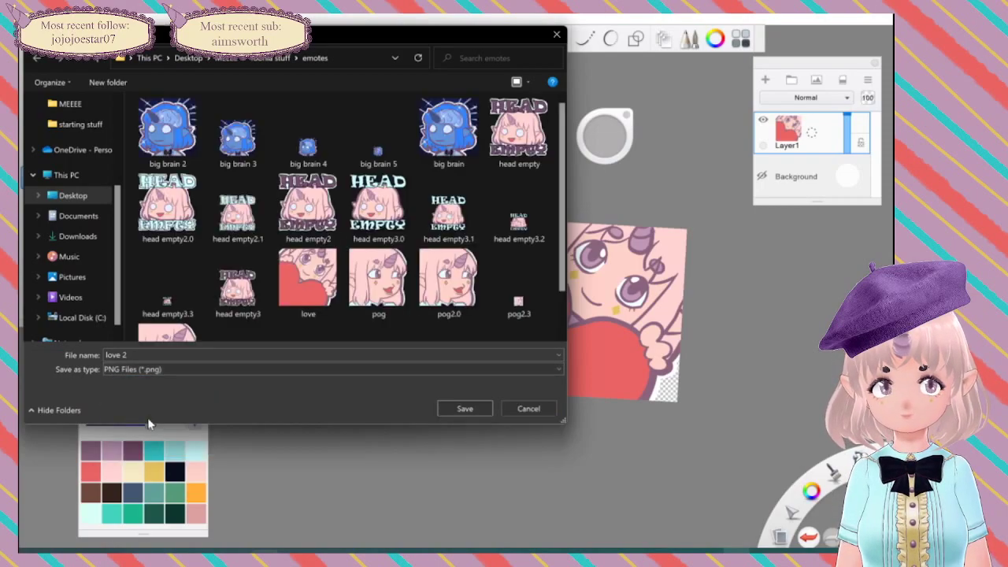
click(467, 408)
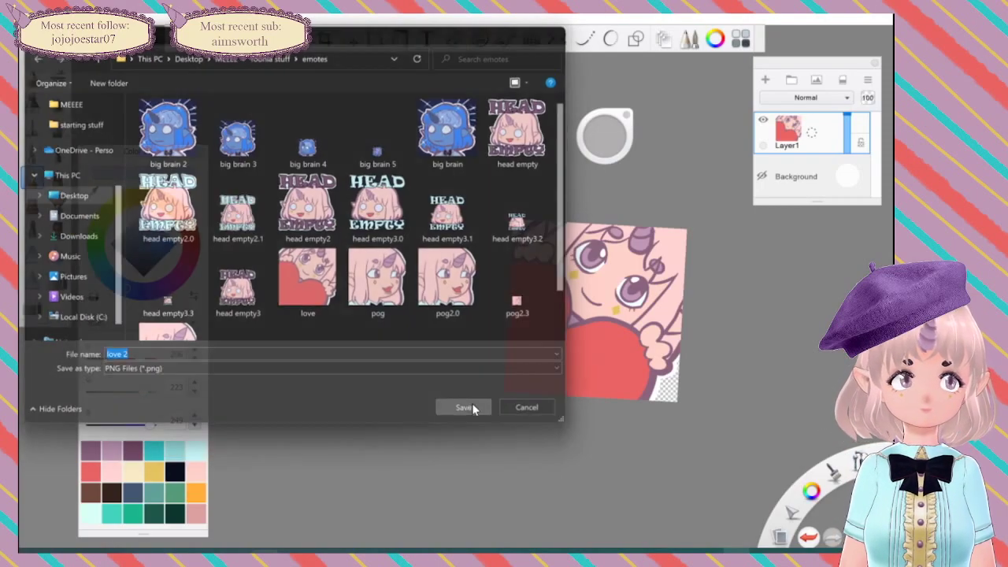
Step: Undo the image resize
drag(596, 311, 500, 297)
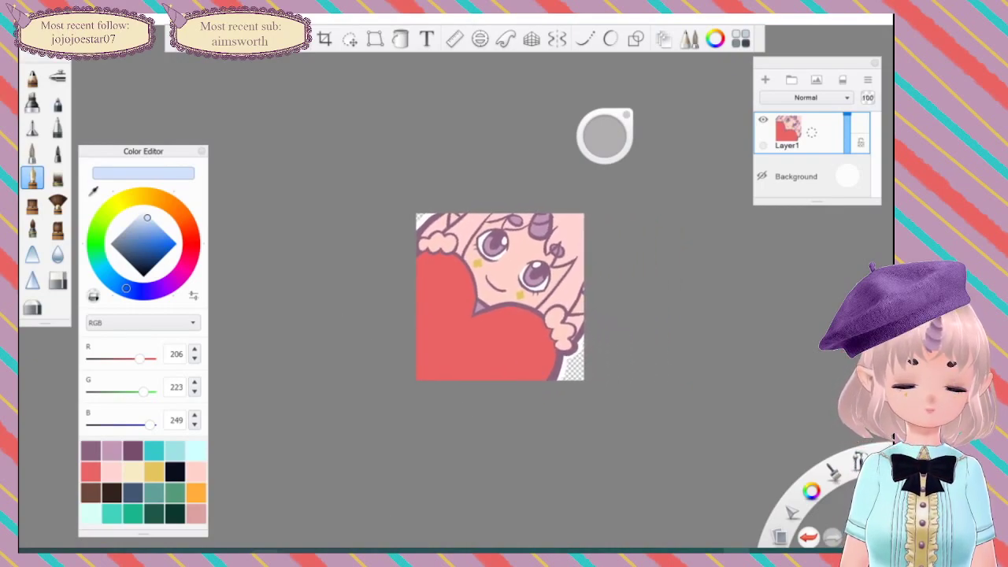
key(ctrl+z)
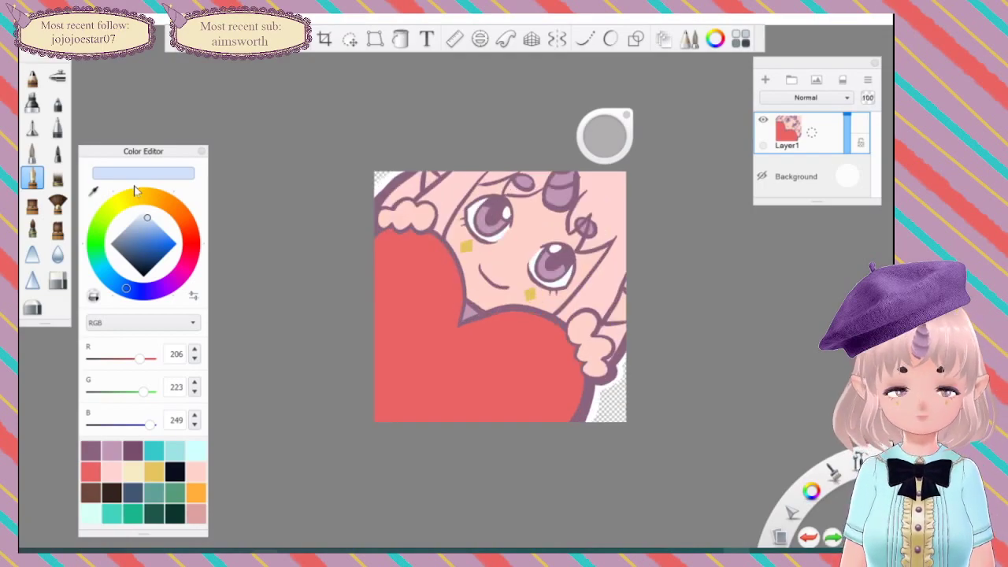
scroll(566, 265, up, 2)
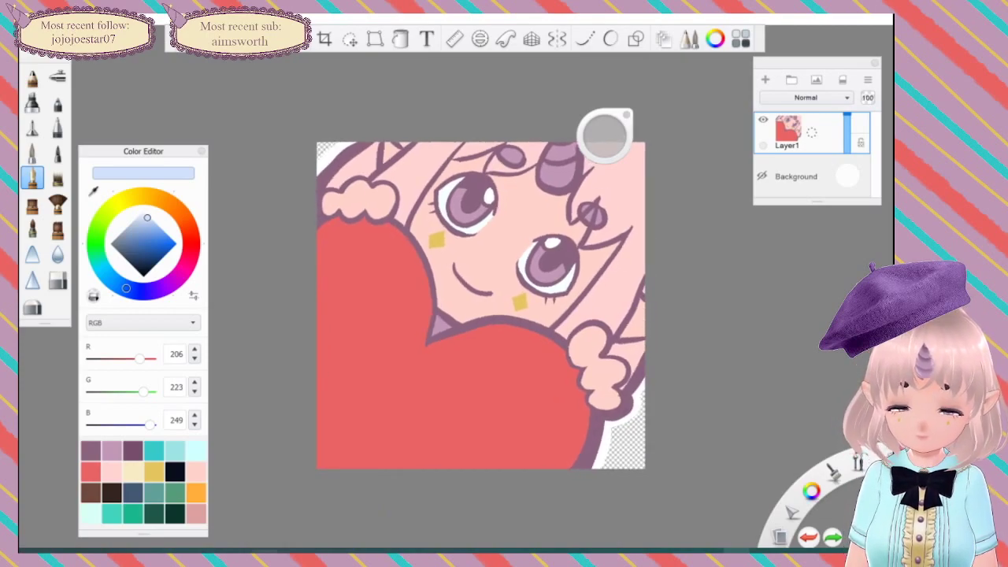
Step: Try a tall oval highlight in pale pink, RGB 249, 216, 216, on the heart's right lobe
click(91, 472)
drag(155, 234, 146, 216)
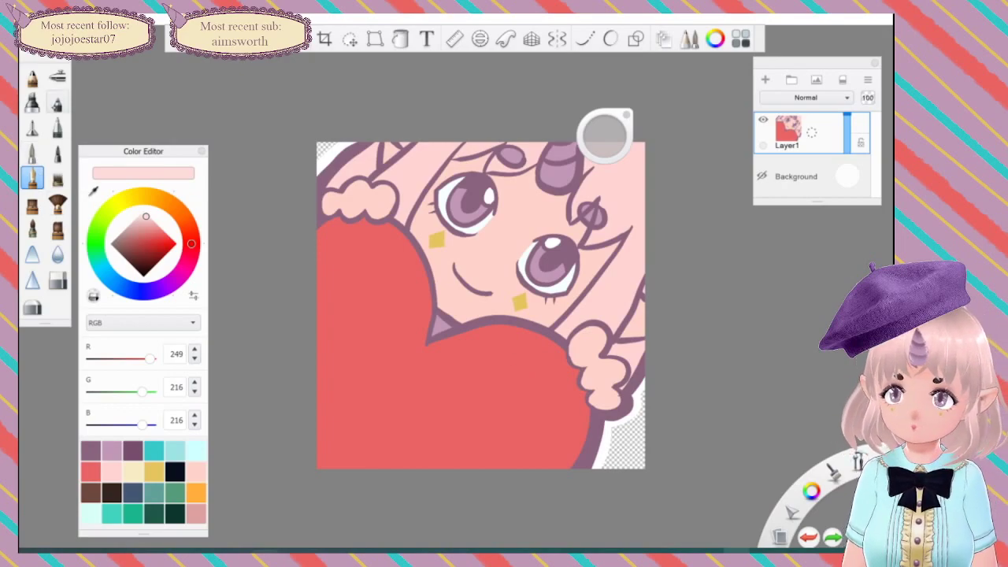
click(57, 103)
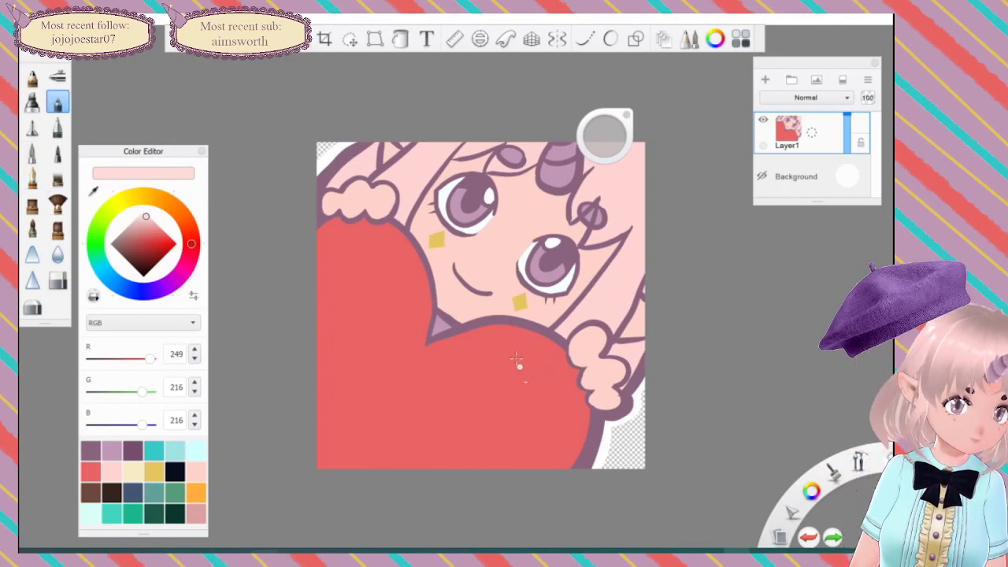
mouse_move(546, 366)
mouse_down()
mouse_move(532, 441)
mouse_move(557, 431)
mouse_move(556, 373)
mouse_move(542, 363)
mouse_move(530, 386)
mouse_move(535, 366)
mouse_move(530, 418)
mouse_move(543, 443)
mouse_move(556, 423)
mouse_move(543, 364)
mouse_move(555, 382)
mouse_move(543, 439)
mouse_move(547, 415)
mouse_move(533, 425)
mouse_move(547, 387)
mouse_up()
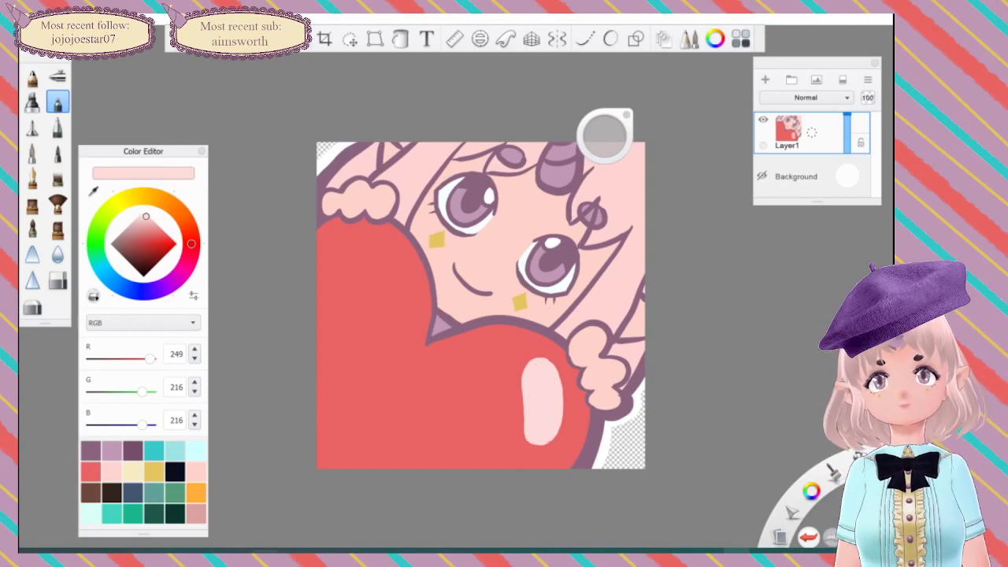
Step: Check the highlighted heart at small sizes, and undo the highlight and the hiding of the Background layer
scroll(721, 368, down, 5)
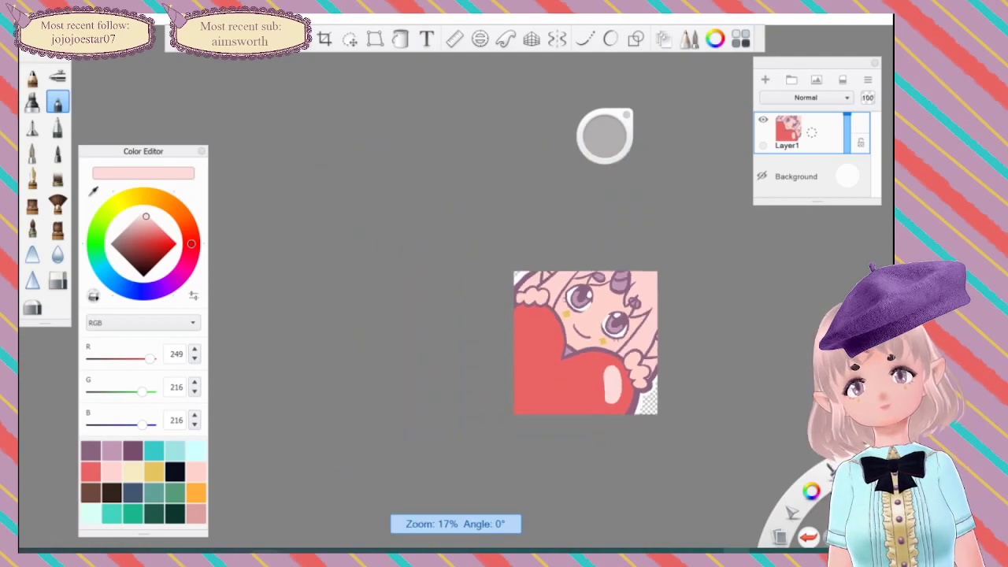
drag(651, 350, 656, 301)
scroll(623, 323, down, 3)
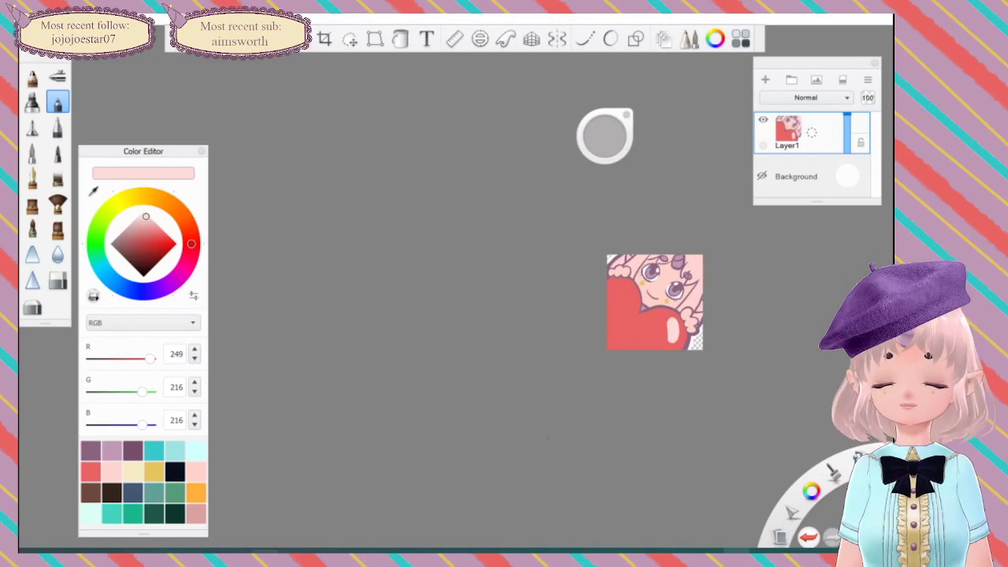
scroll(655, 301, up, 3)
drag(654, 301, 548, 310)
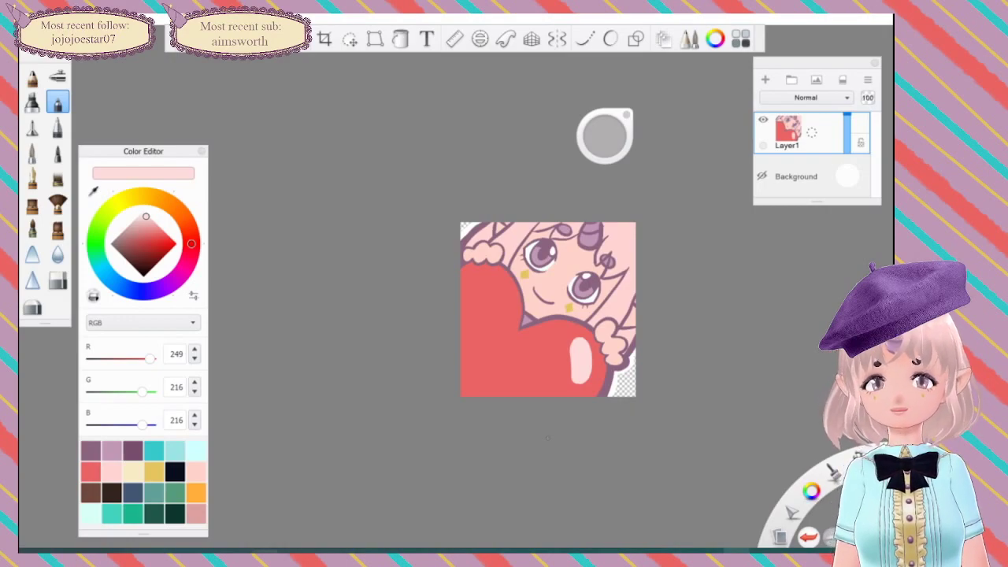
scroll(548, 310, up, 2)
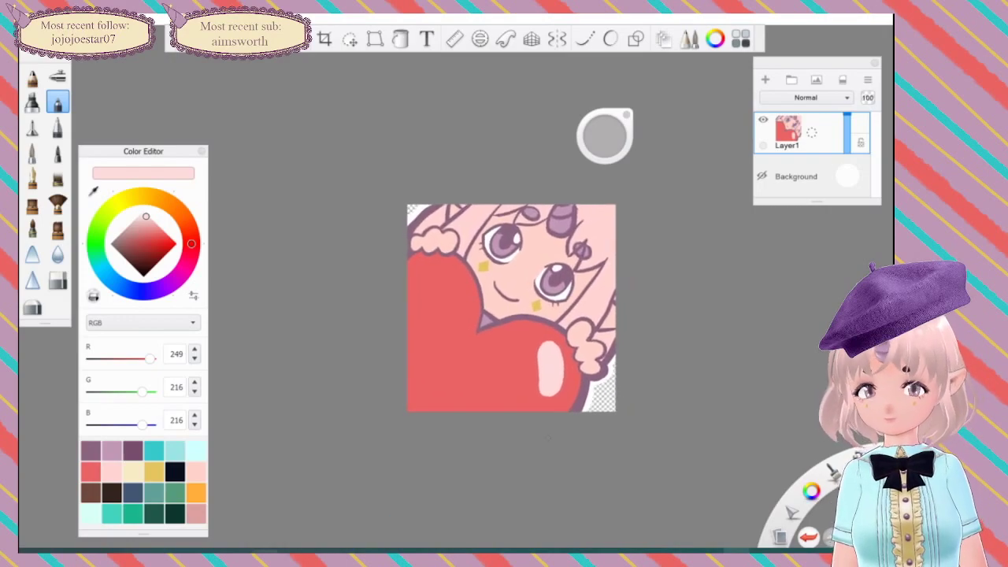
key(ctrl+z)
key(ctrl+z)
key(ctrl+z)
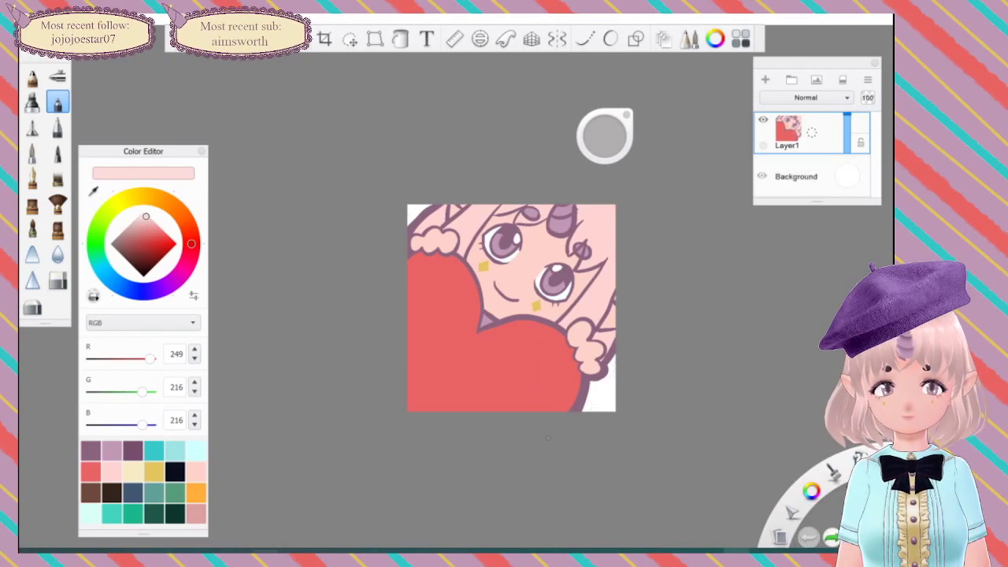
Step: Redo the hiding of the Background layer and the pale pink highlight on the heart's right lobe
key(ctrl+y)
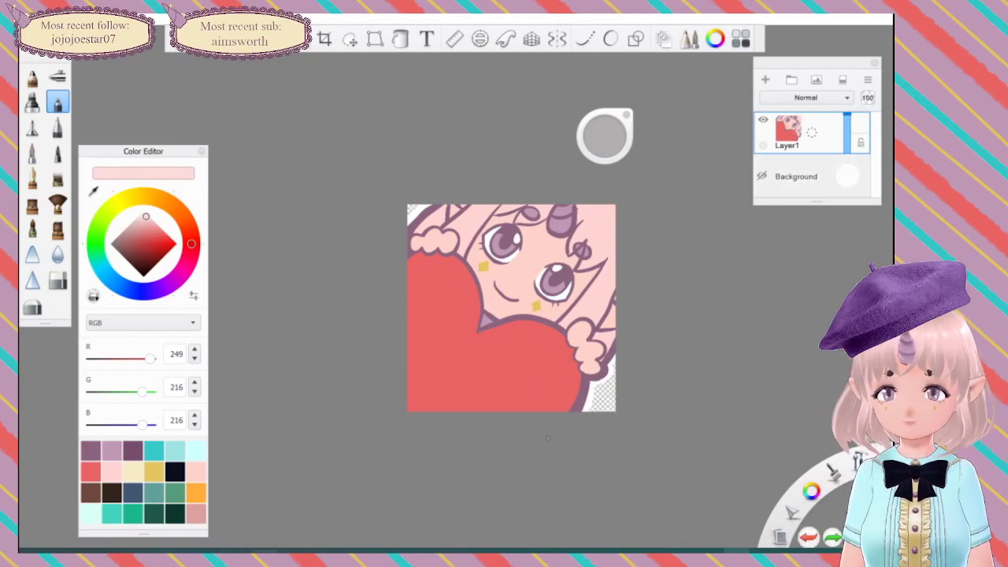
key(ctrl+y)
key(ctrl+y)
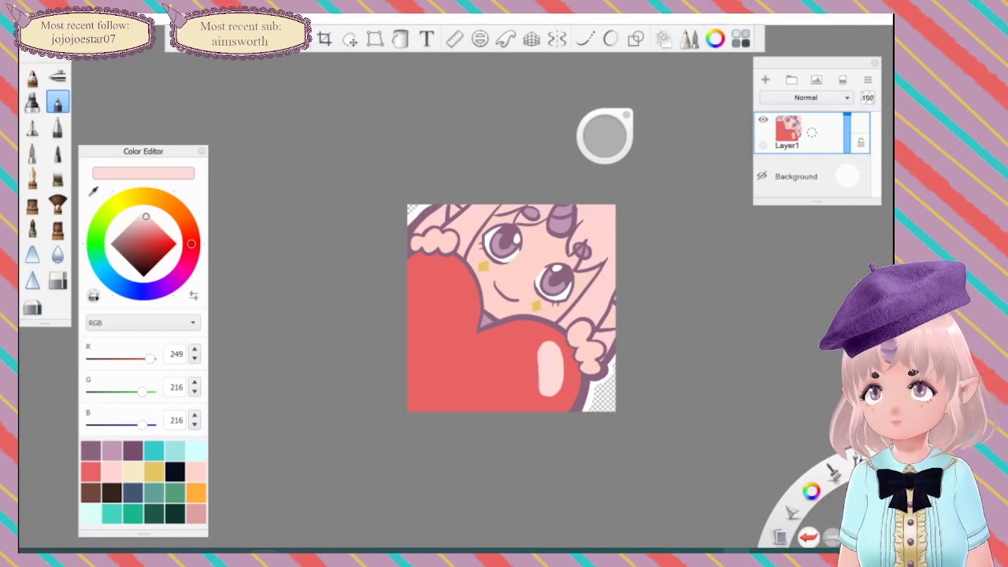
click(108, 19)
mouse_move(73, 19)
click(110, 46)
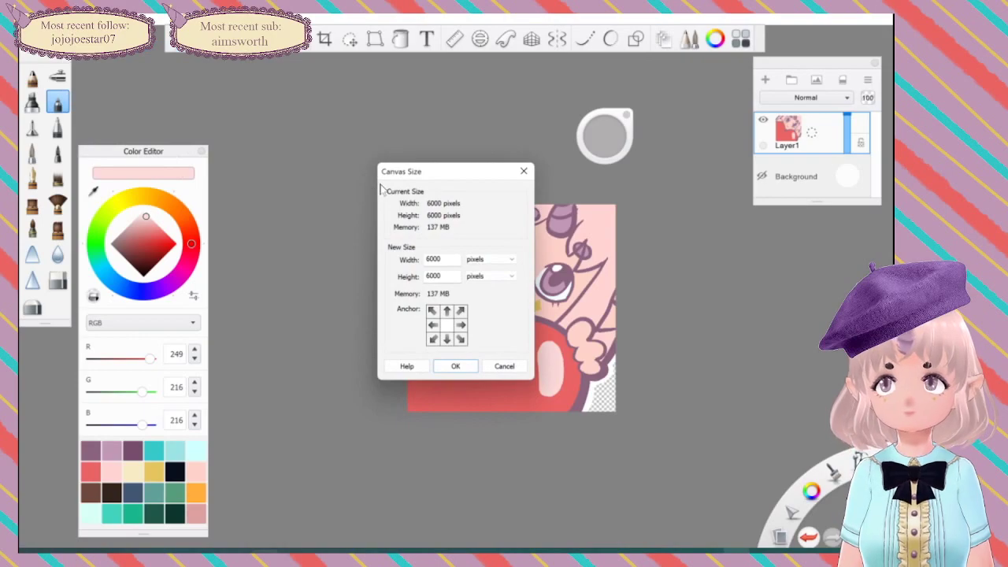
click(505, 366)
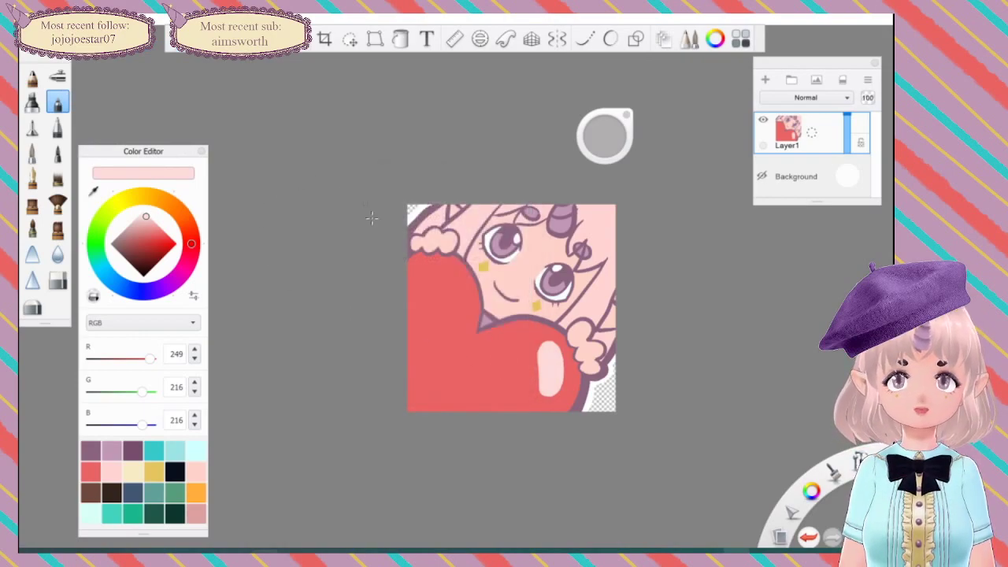
Step: Resize the image to 112 by 112 pixels, keeping proportions and resampling on
click(73, 19)
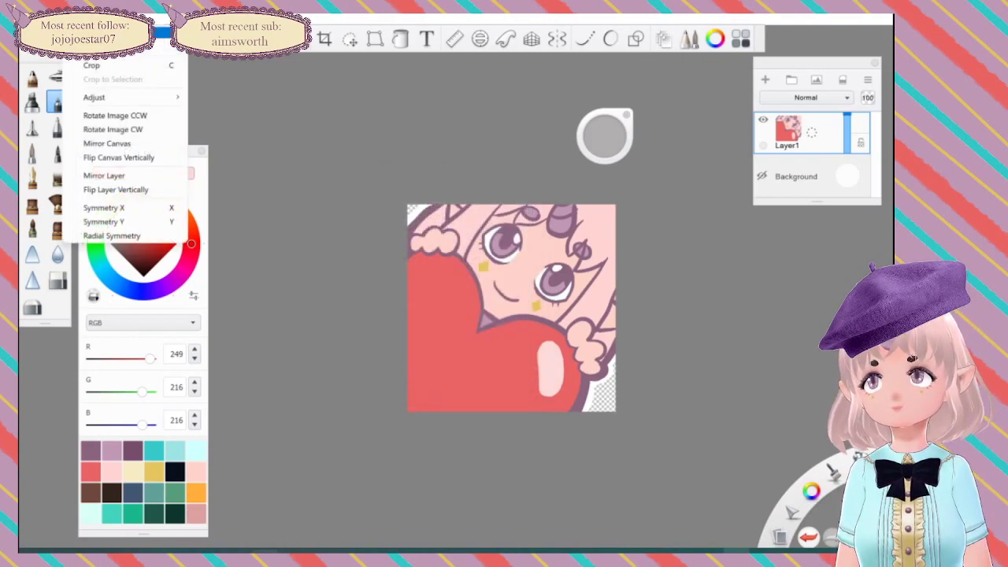
click(110, 33)
double_click(452, 213)
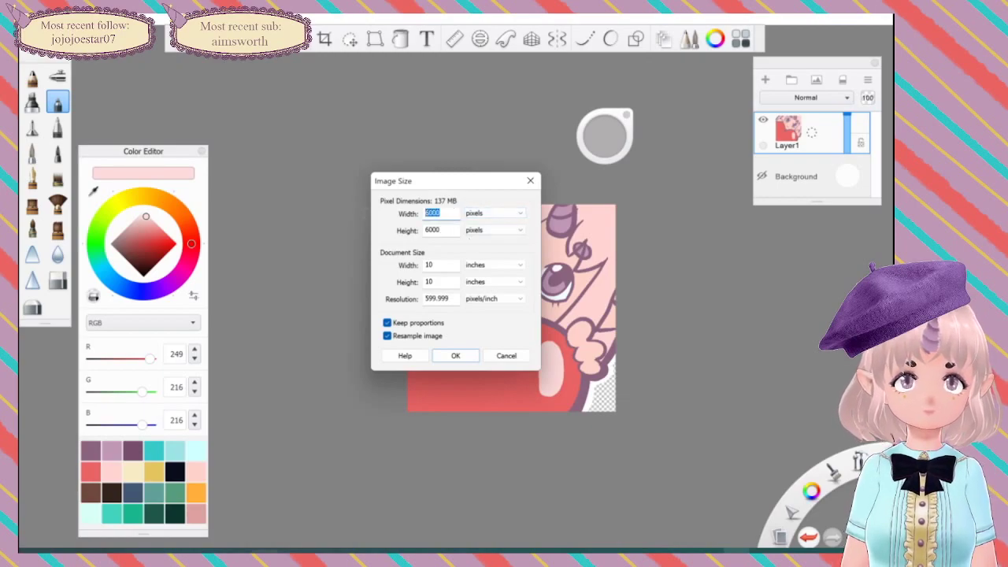
text(2000)
key(Return)
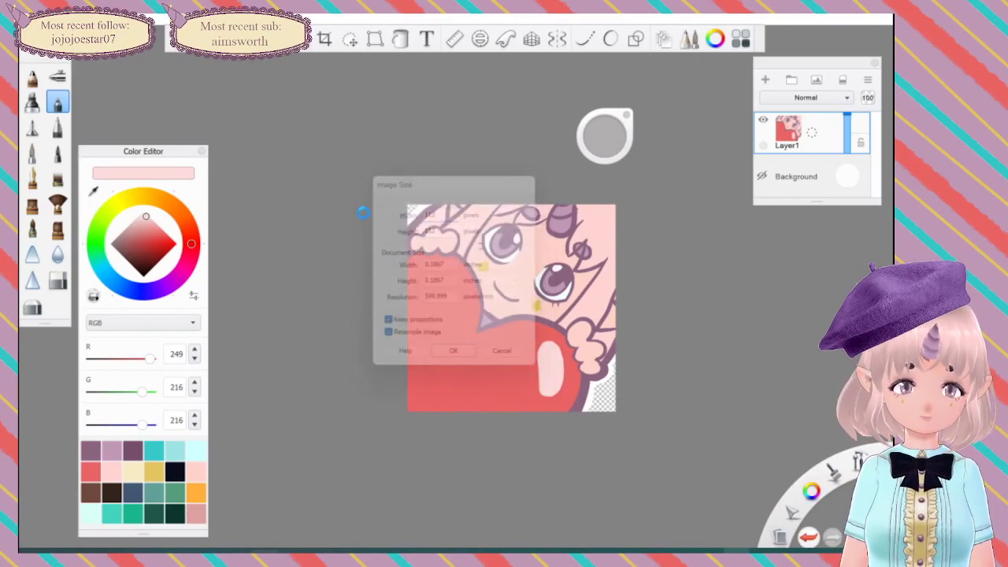
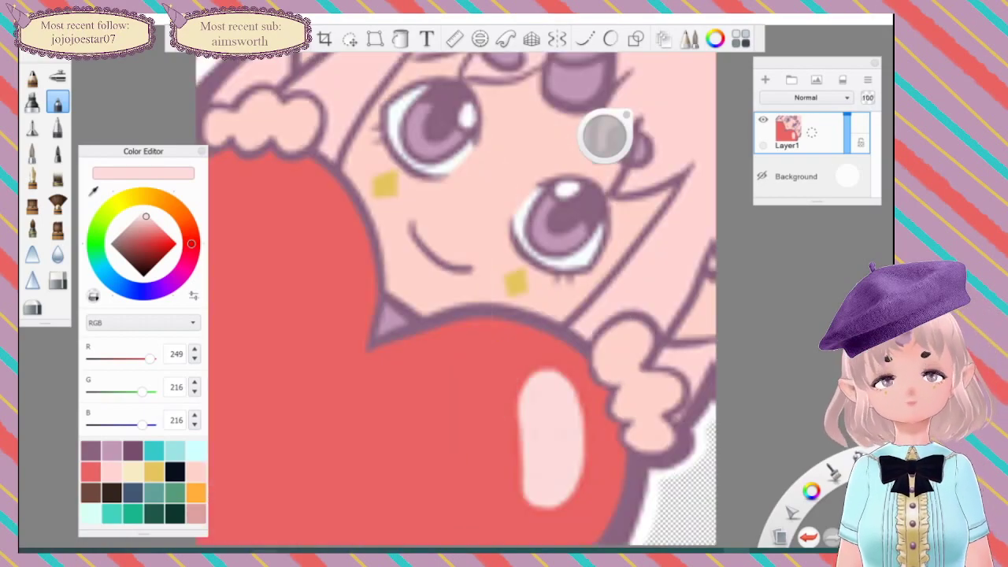
Step: Save the resized image in the emotes folder as love 3 in PNG format
click(32, 20)
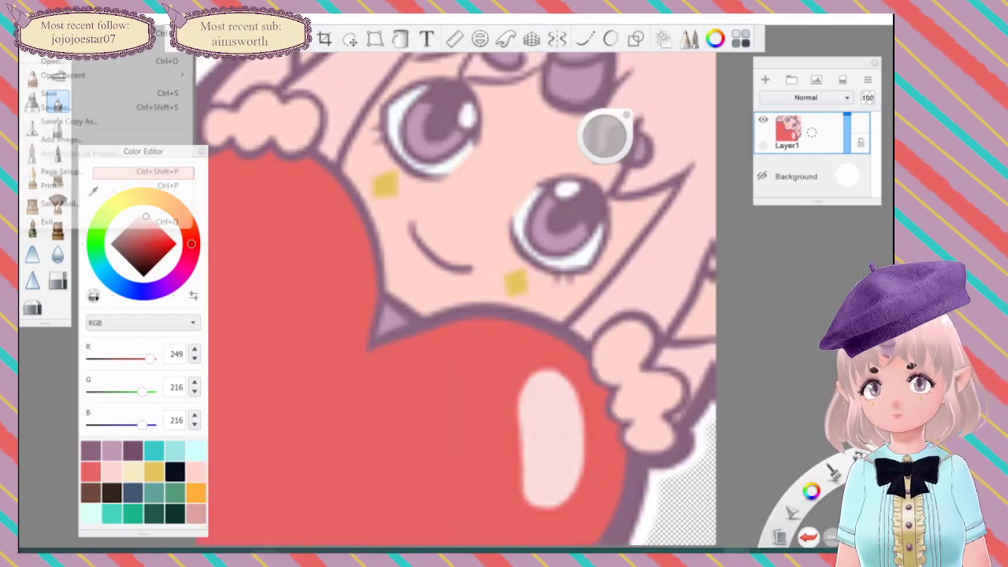
click(58, 109)
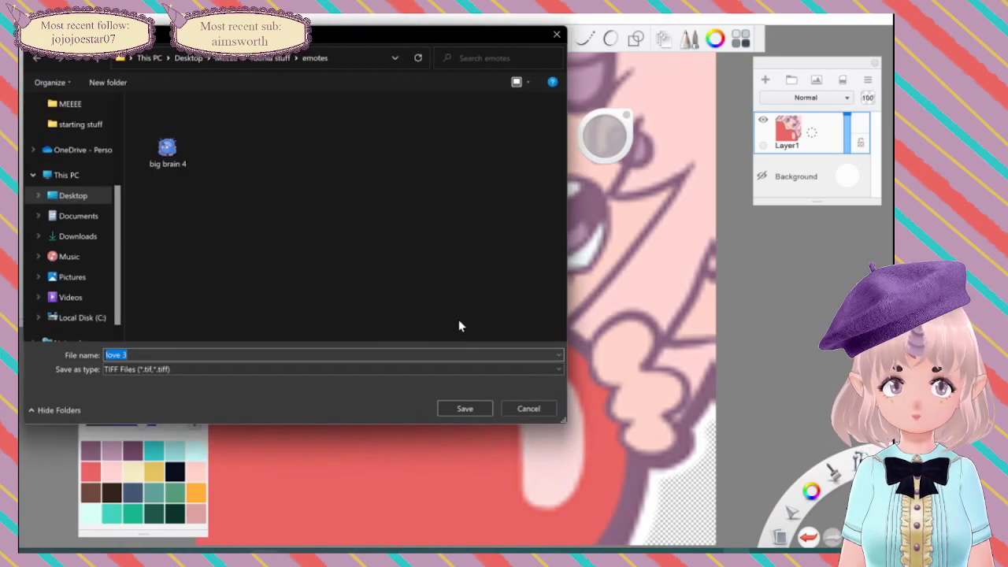
click(148, 368)
click(129, 422)
click(457, 410)
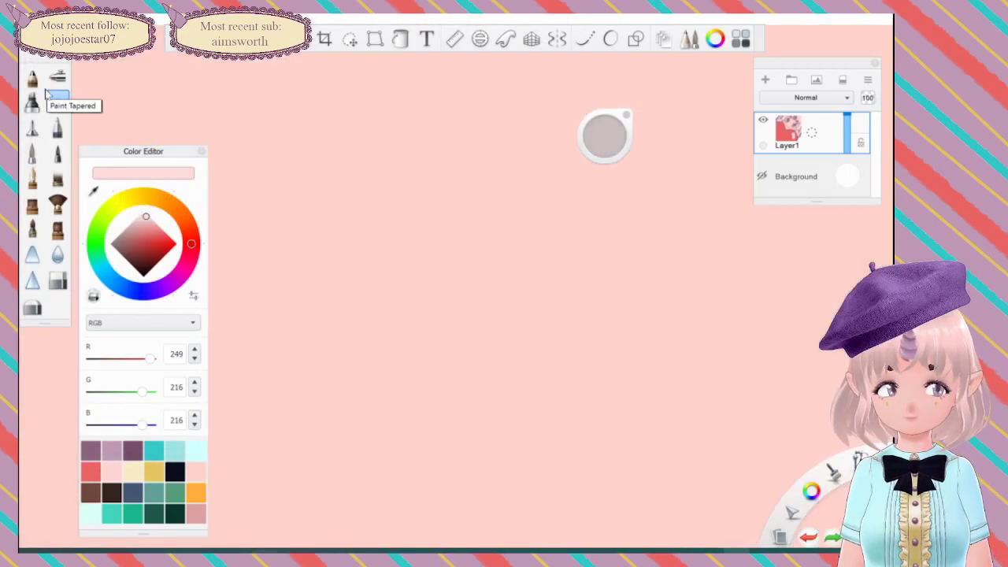
Step: Resize the full-size image to 56 by 56 pixels, keeping proportions and resampling on
click(84, 20)
click(106, 36)
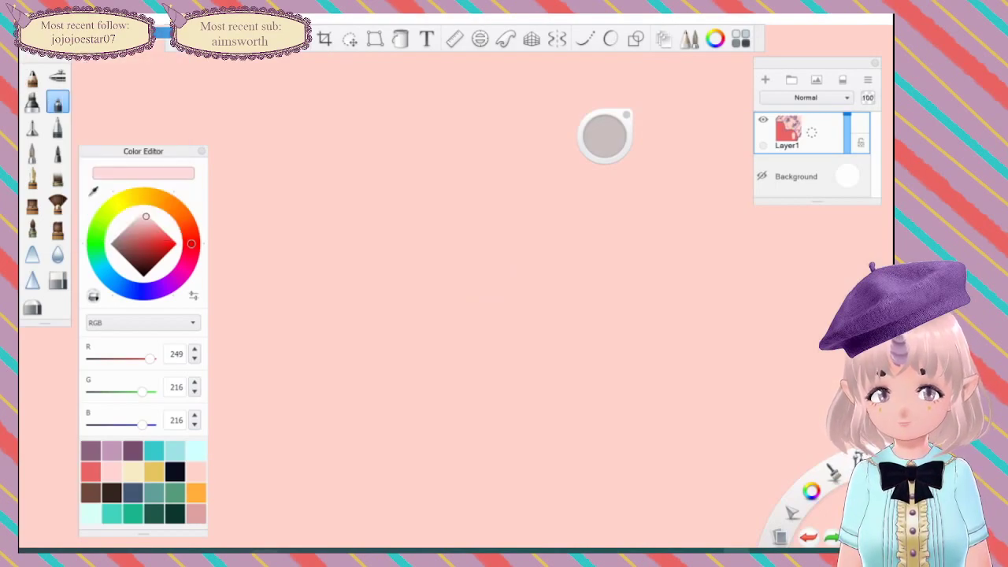
click(444, 215)
drag(443, 214, 325, 190)
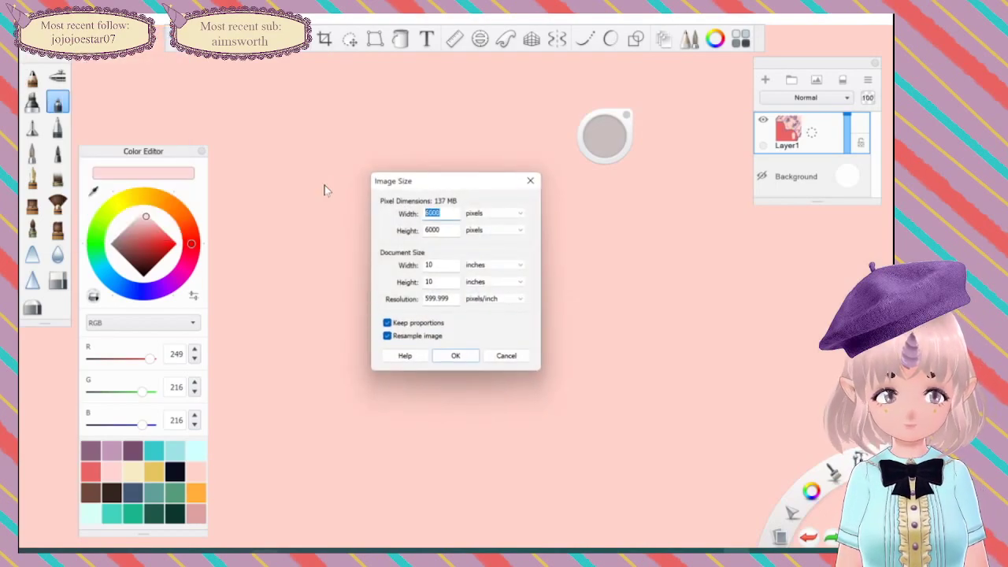
text(56)
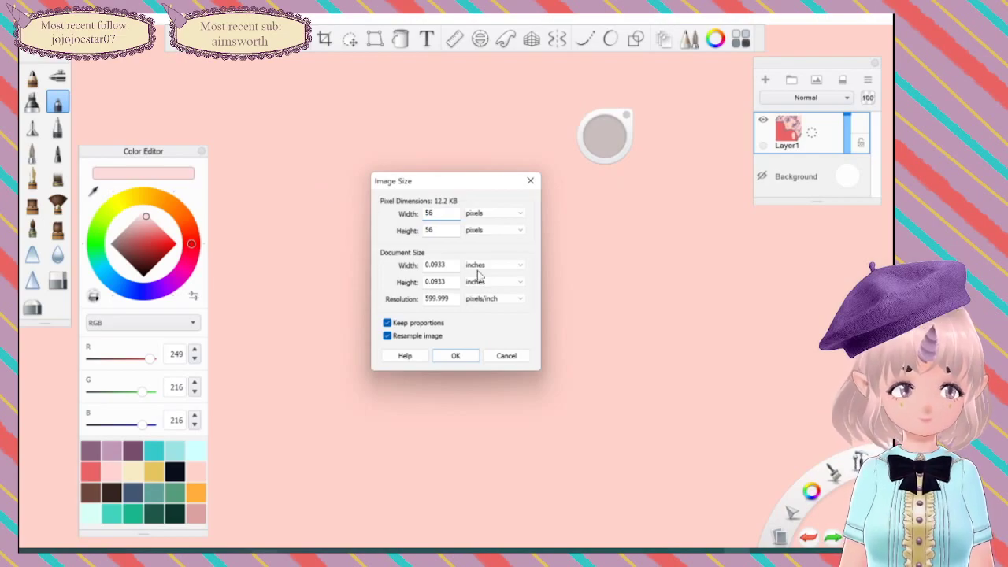
click(458, 356)
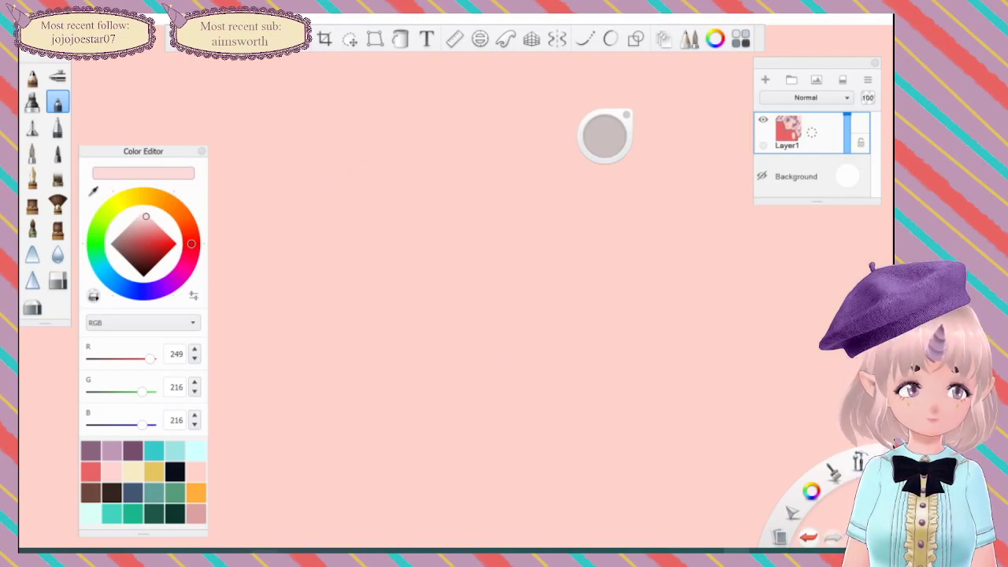
click(803, 300)
key(ctrl+z)
click(804, 306)
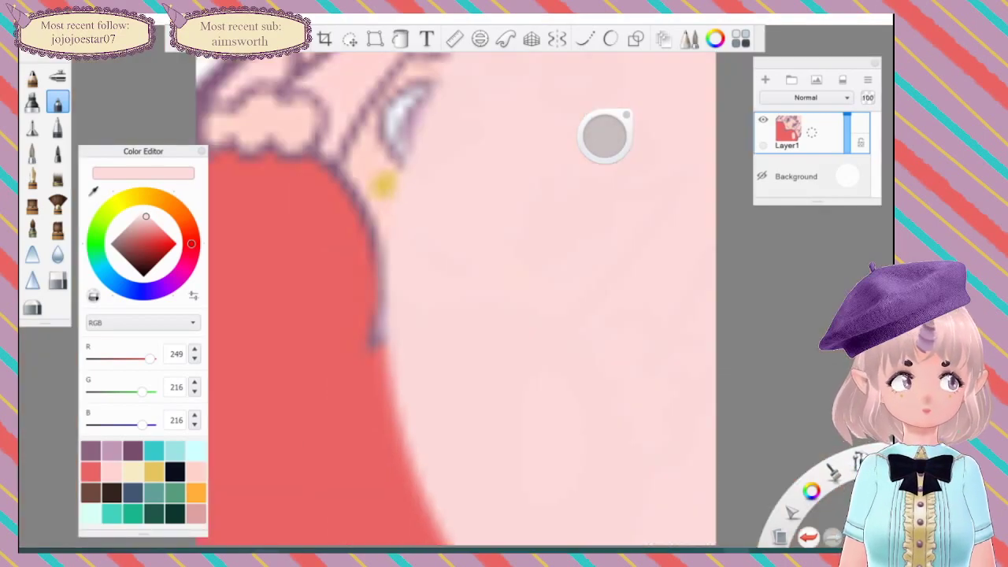
key(ctrl+z)
click(804, 433)
key(ctrl+z)
click(863, 335)
key(ctrl+z)
Step: Save the 56-pixel image in the emotes folder as love 4 in PNG format
scroll(744, 364, down, 10)
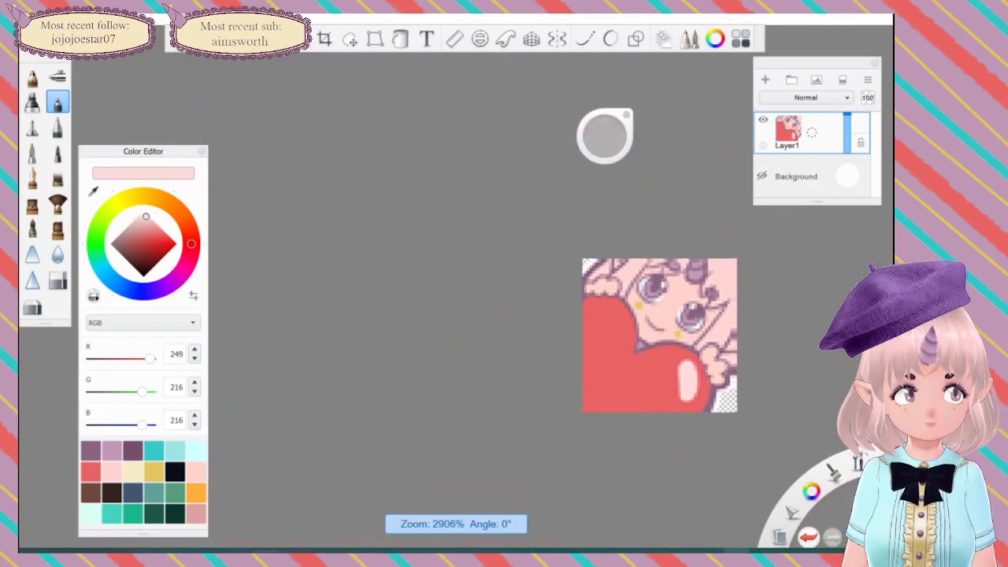
drag(680, 344, 485, 323)
scroll(494, 329, down, 3)
scroll(515, 356, down, 6)
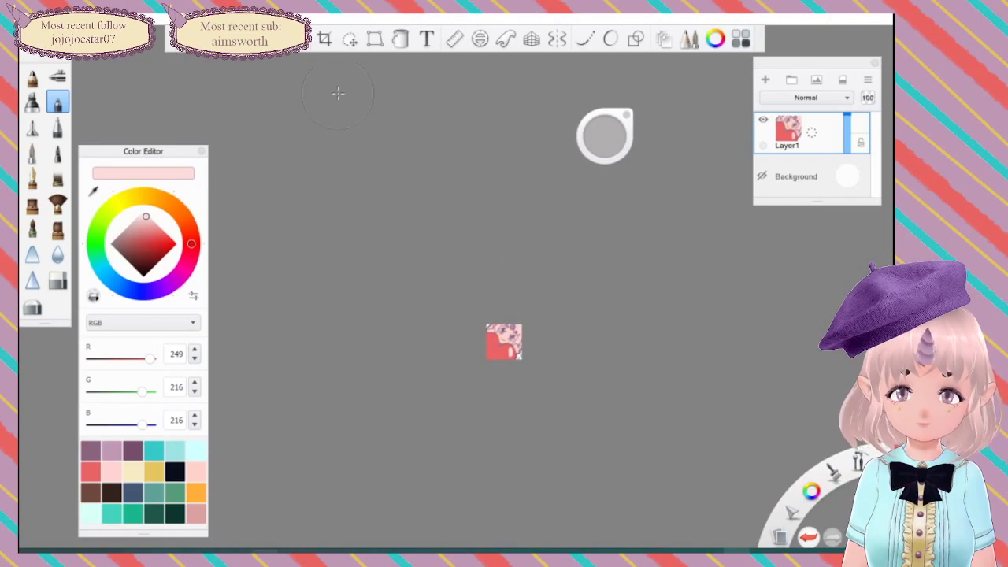
click(30, 18)
click(55, 109)
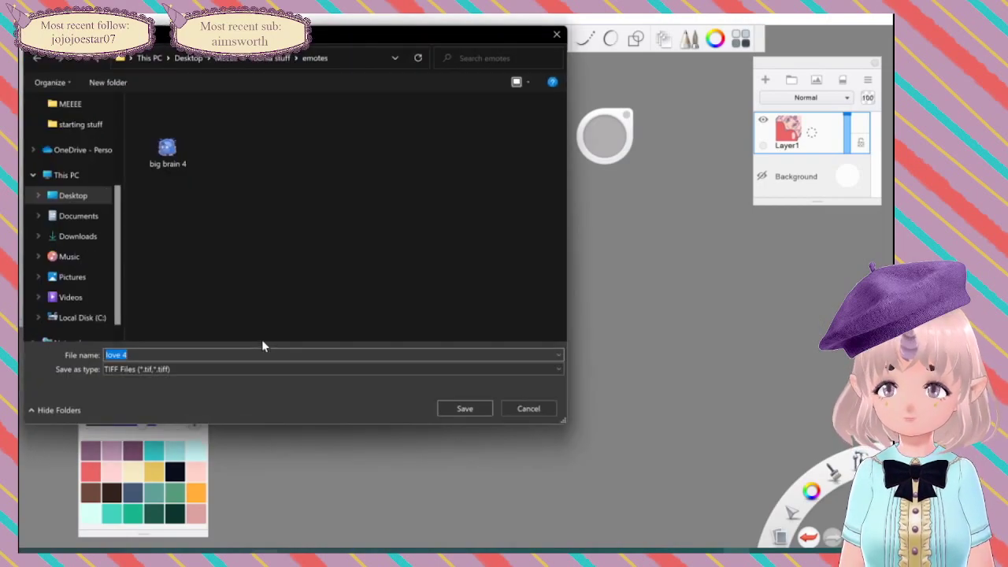
click(175, 370)
click(139, 422)
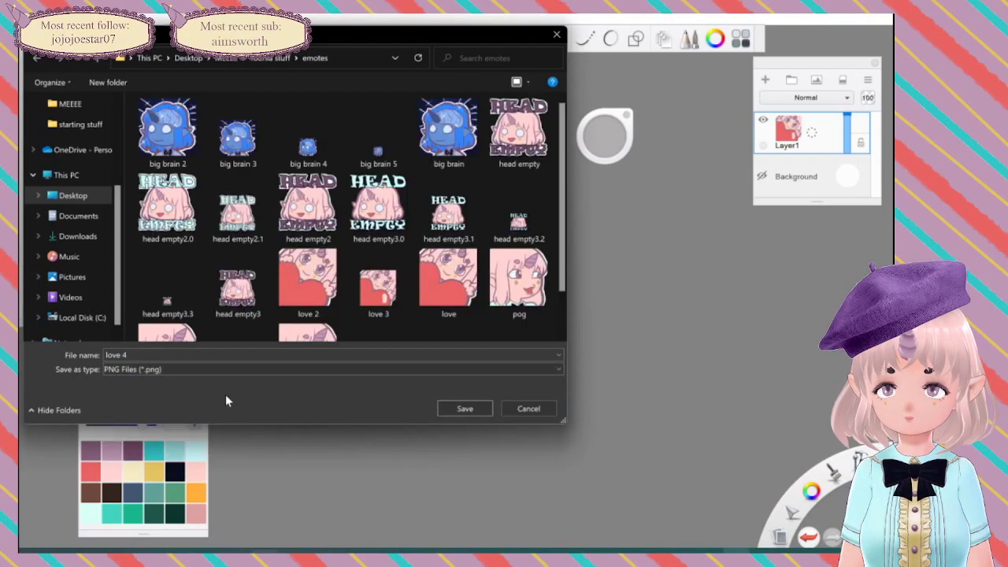
click(478, 407)
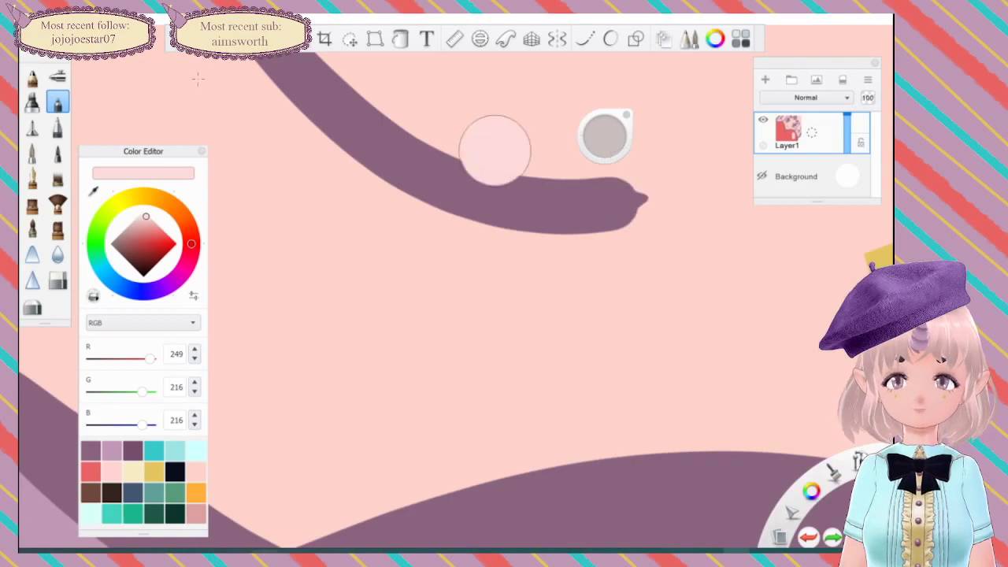
Step: Switch to the Twitch Emotes page and check the Tier 1 standard emote upload sizes with auto-resize off
click(77, 20)
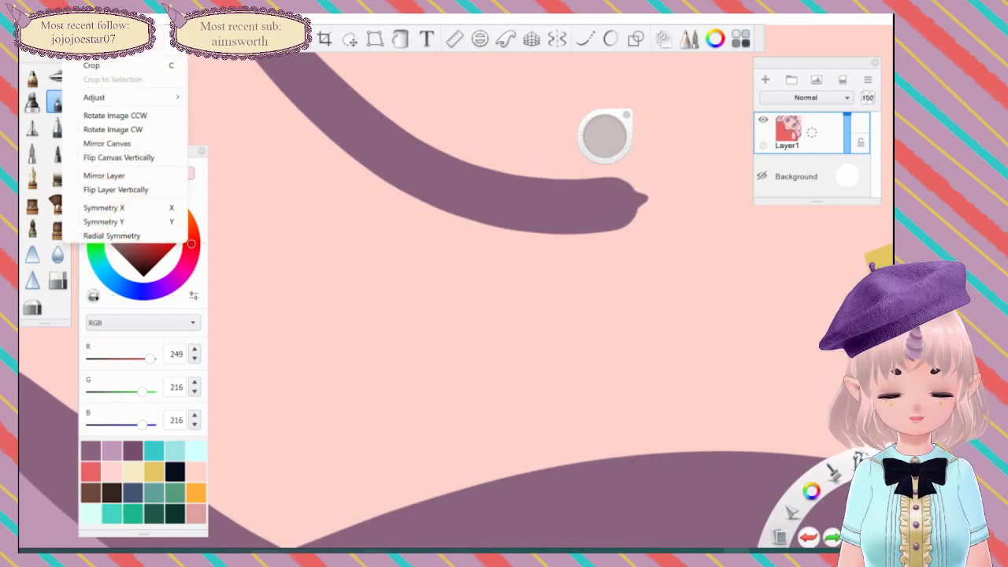
click(326, 538)
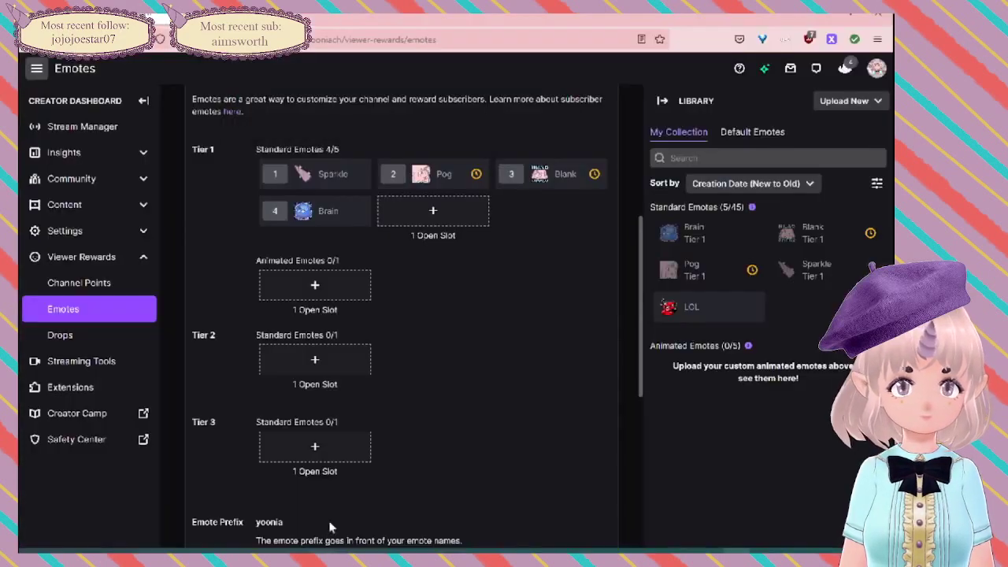
click(450, 221)
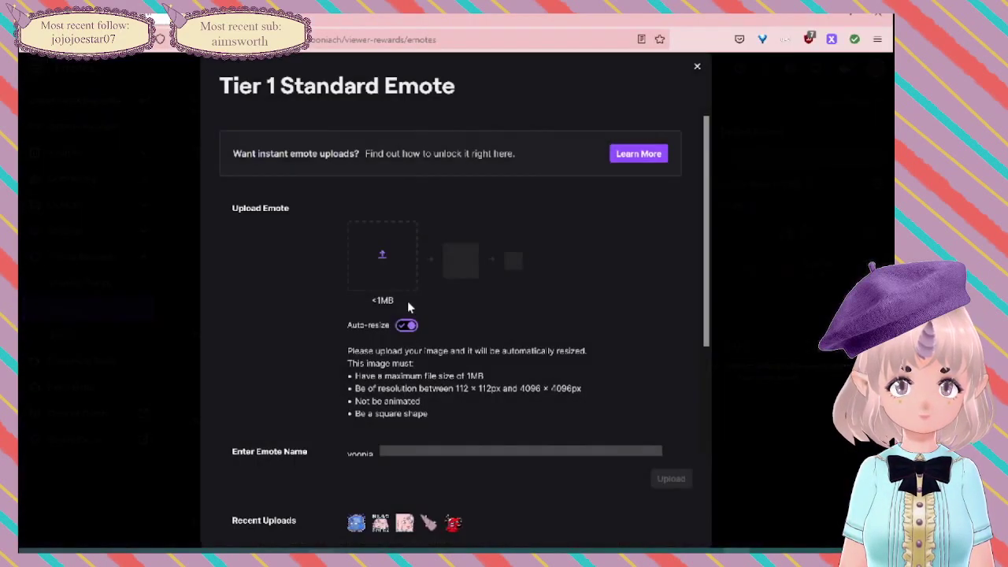
click(407, 325)
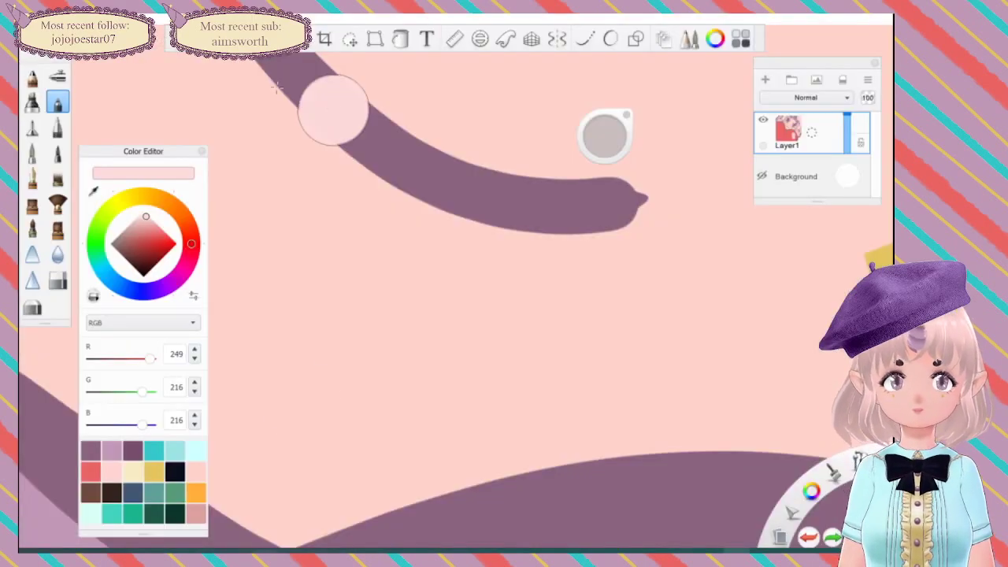
Step: Switch back to SketchBook and resize the full-size image to 28 by 28 pixels, keeping proportions and resampling on
click(91, 19)
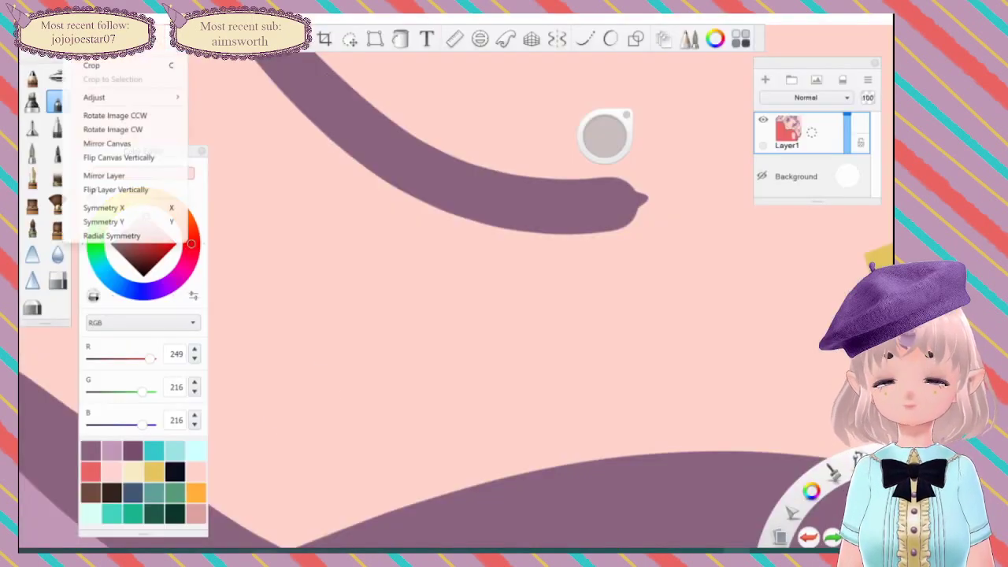
click(115, 34)
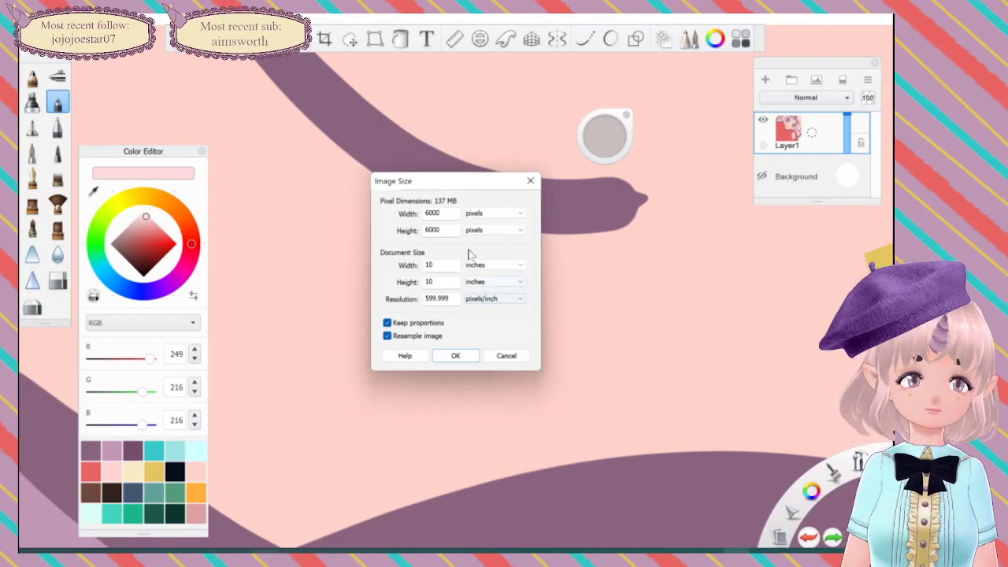
double_click(455, 214)
text(28)
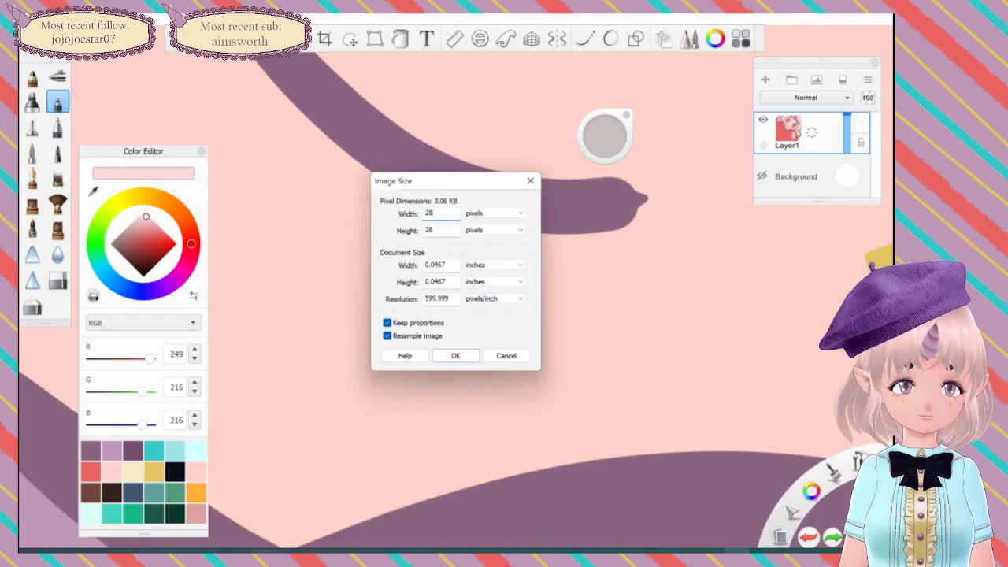
click(461, 356)
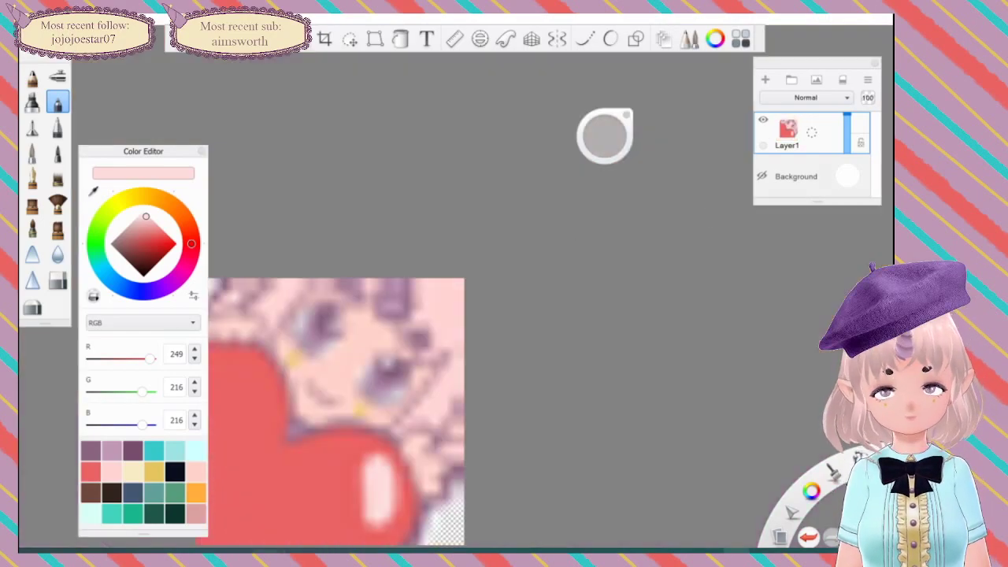
Step: Retrace the heart's outline on the 28-pixel image in the dark purple swatch, RGB 138, 99, 127
mouse_move(329, 412)
mouse_down()
mouse_move(410, 284)
mouse_move(413, 316)
mouse_up()
click(414, 315)
key(ctrl+z)
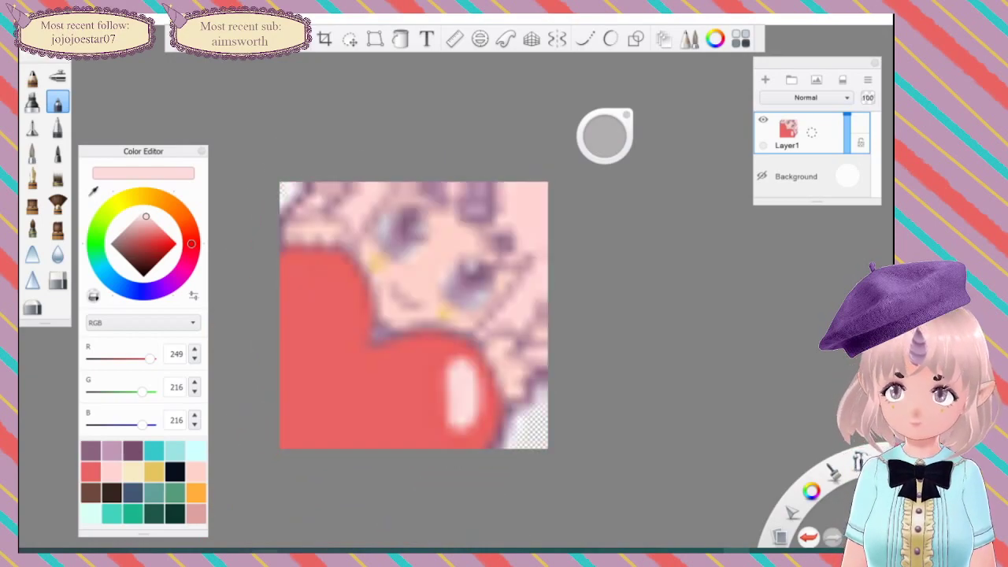
mouse_move(605, 136)
mouse_down()
mouse_move(505, 115)
mouse_move(190, 146)
mouse_up()
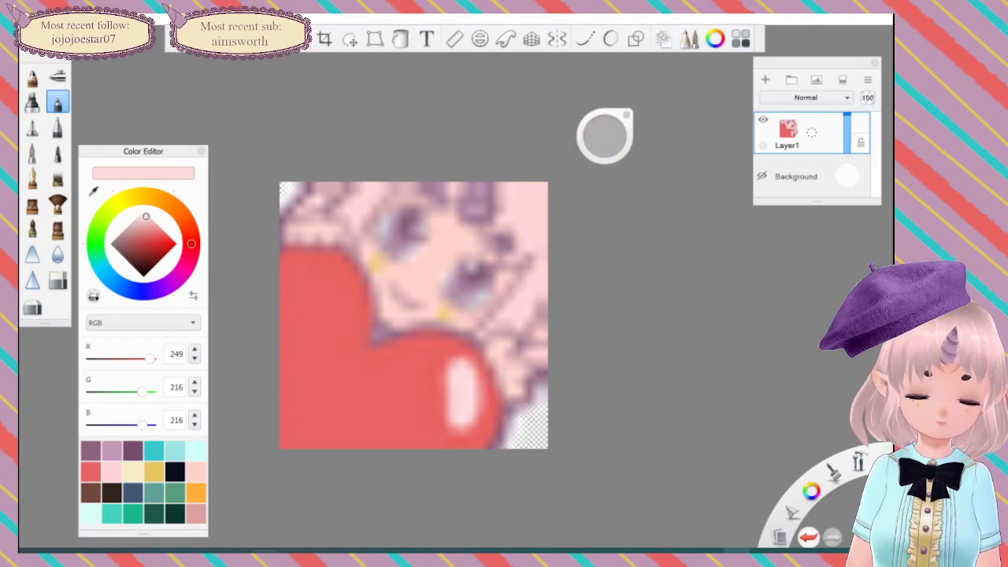
drag(414, 315, 487, 311)
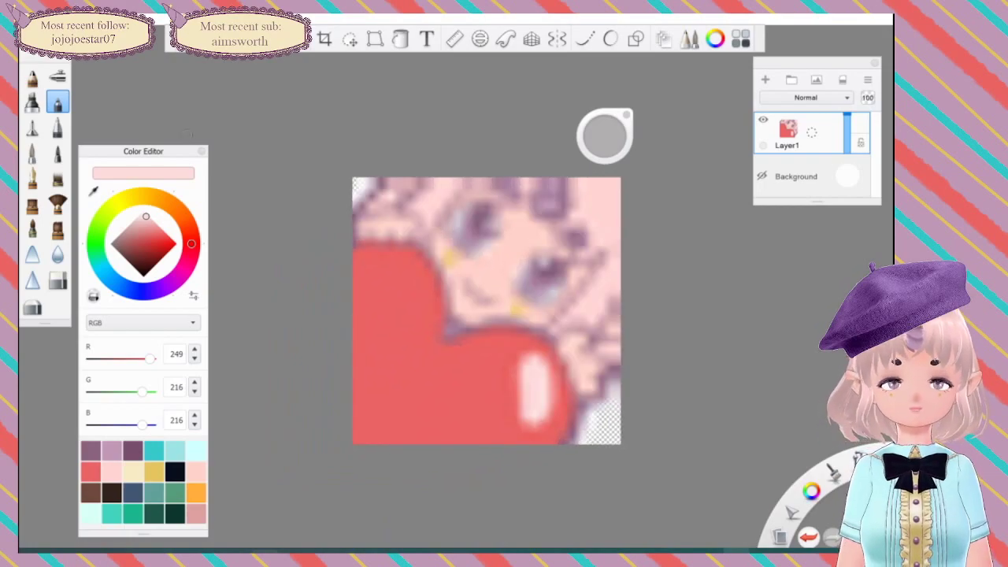
click(91, 450)
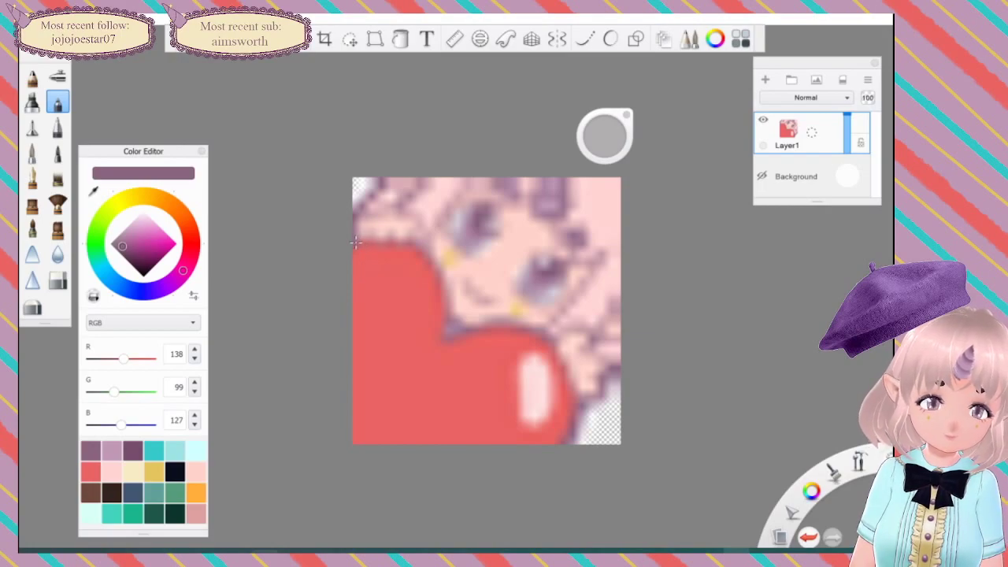
mouse_move(397, 245)
mouse_down()
mouse_move(418, 246)
mouse_move(444, 293)
mouse_move(446, 334)
mouse_up()
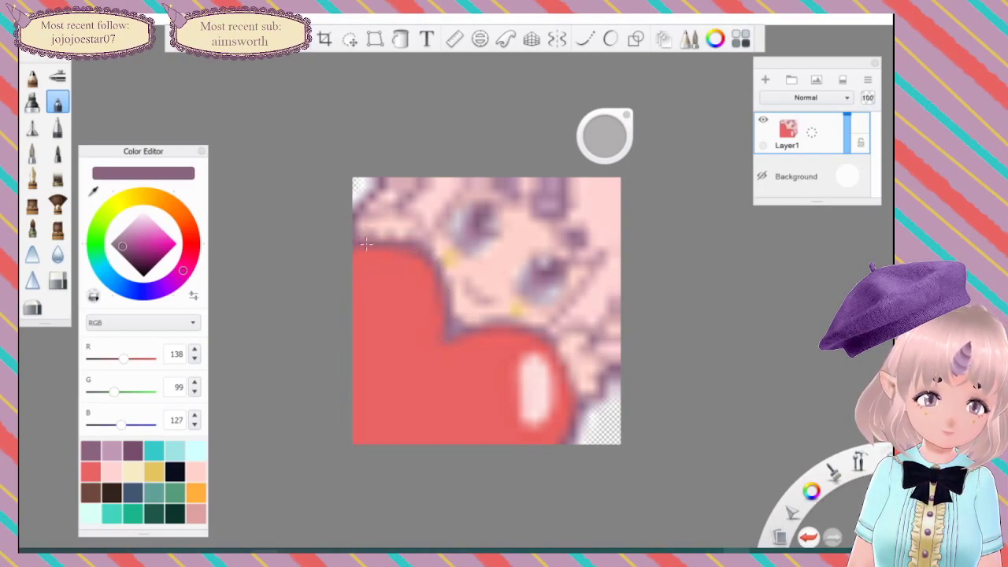
mouse_move(504, 323)
mouse_down()
mouse_move(548, 341)
mouse_move(574, 399)
mouse_up()
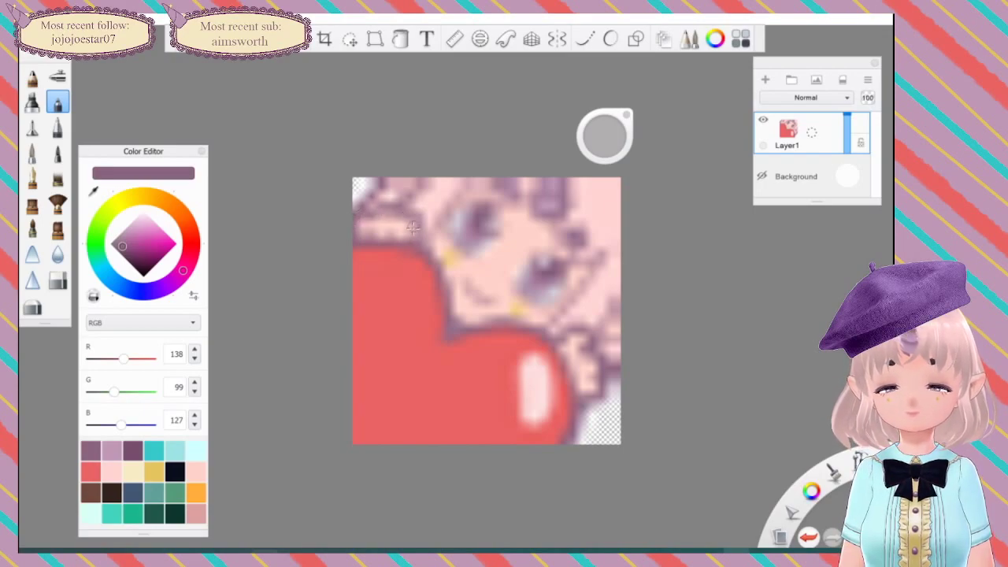
Step: Darken the hair strand outlines around the face and the lower edge beside the heart in the same purple
mouse_move(473, 185)
mouse_down()
mouse_move(430, 234)
mouse_move(477, 182)
mouse_up()
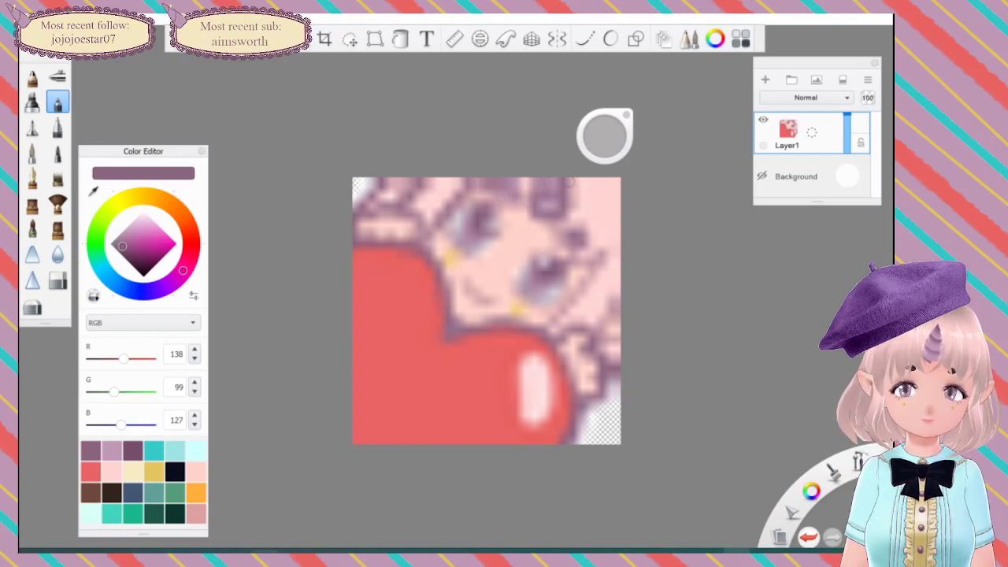
mouse_move(568, 214)
mouse_down()
mouse_move(579, 258)
mouse_move(603, 256)
mouse_up()
drag(603, 256, 553, 323)
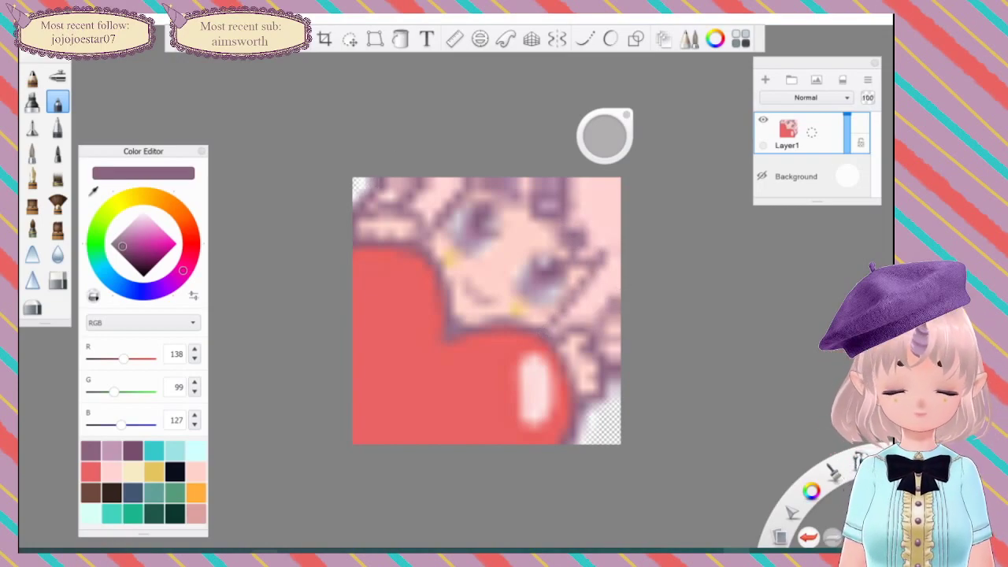
drag(584, 404, 578, 435)
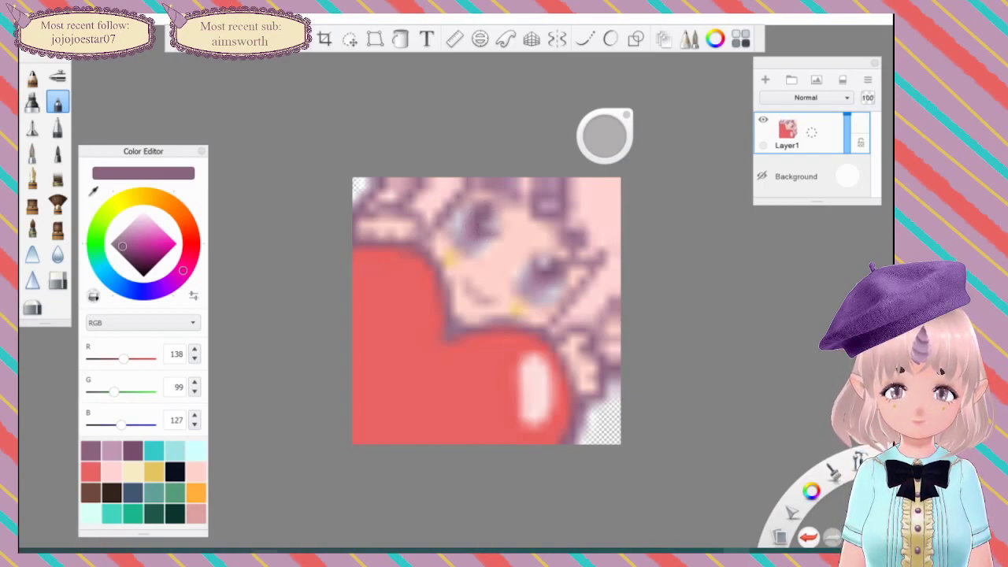
Step: Redraw the dark parts of both eyes and the mouth line in the dark purple
mouse_move(496, 212)
mouse_down()
mouse_move(499, 233)
mouse_move(467, 215)
mouse_move(452, 238)
mouse_move(475, 252)
mouse_up()
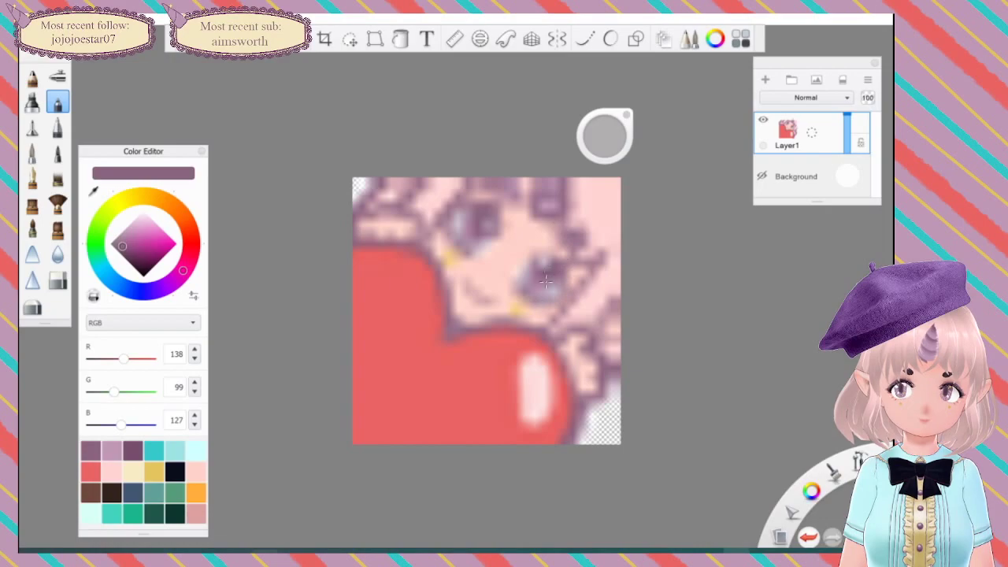
drag(551, 254, 540, 260)
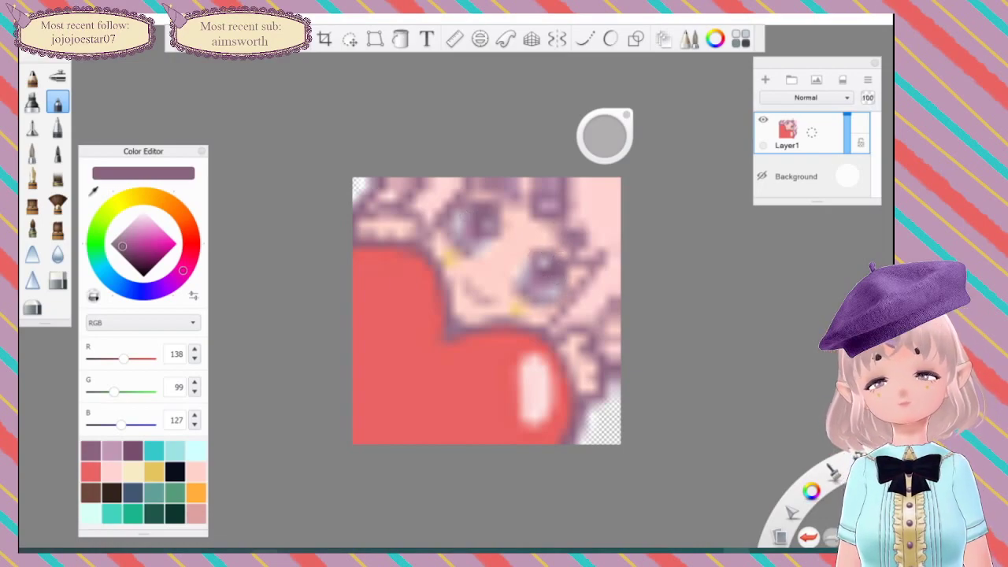
mouse_move(467, 281)
mouse_down()
mouse_move(473, 297)
mouse_move(488, 301)
mouse_up()
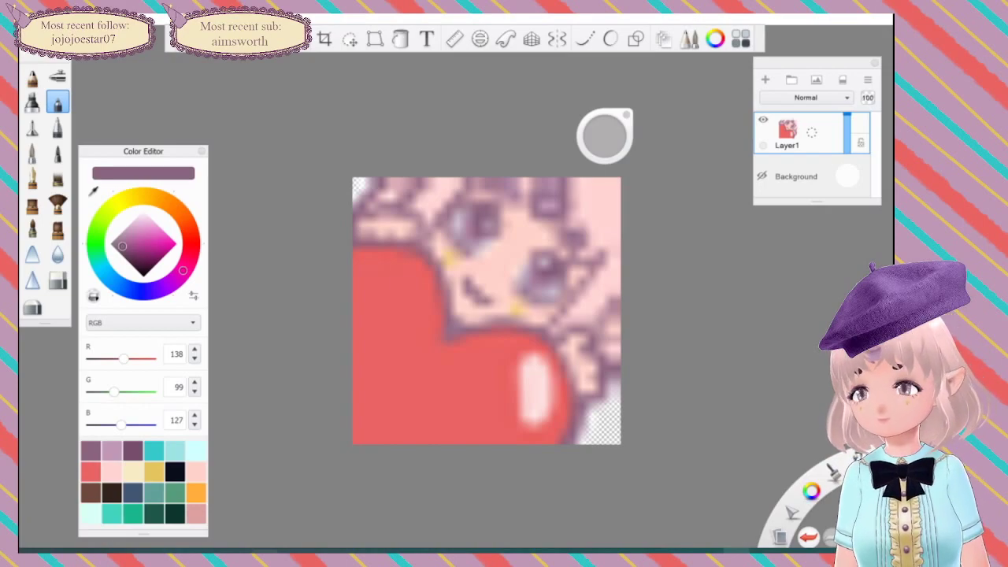
Step: Paint small highlights in both eyes in very pale cyan, RGB 232, 253, 253
click(196, 450)
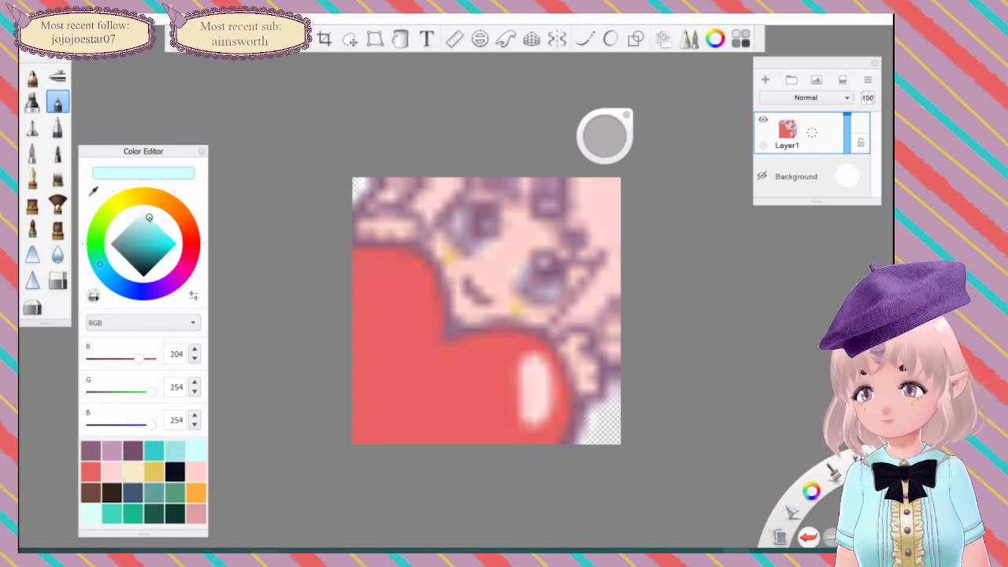
drag(146, 216, 145, 213)
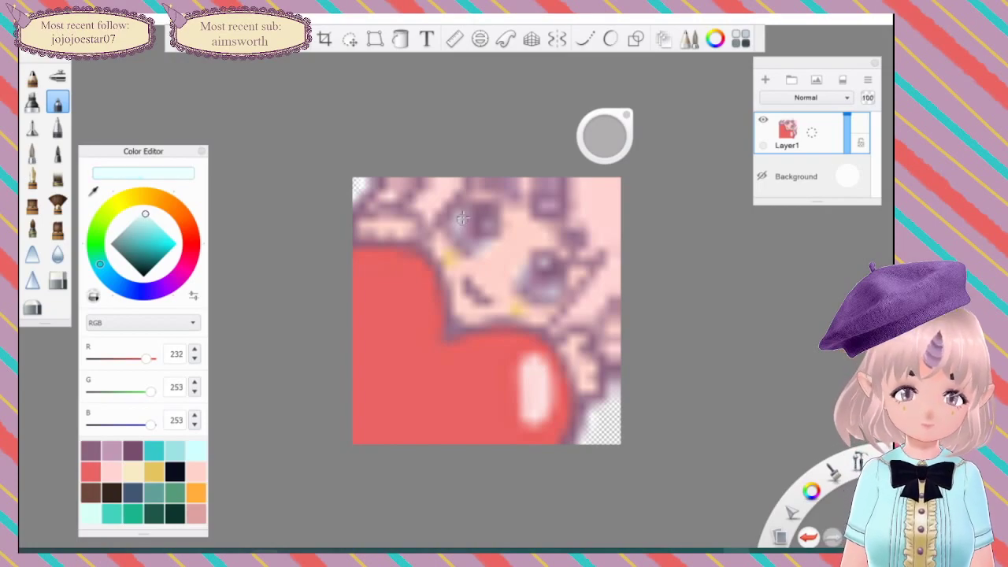
drag(519, 286, 531, 270)
click(542, 264)
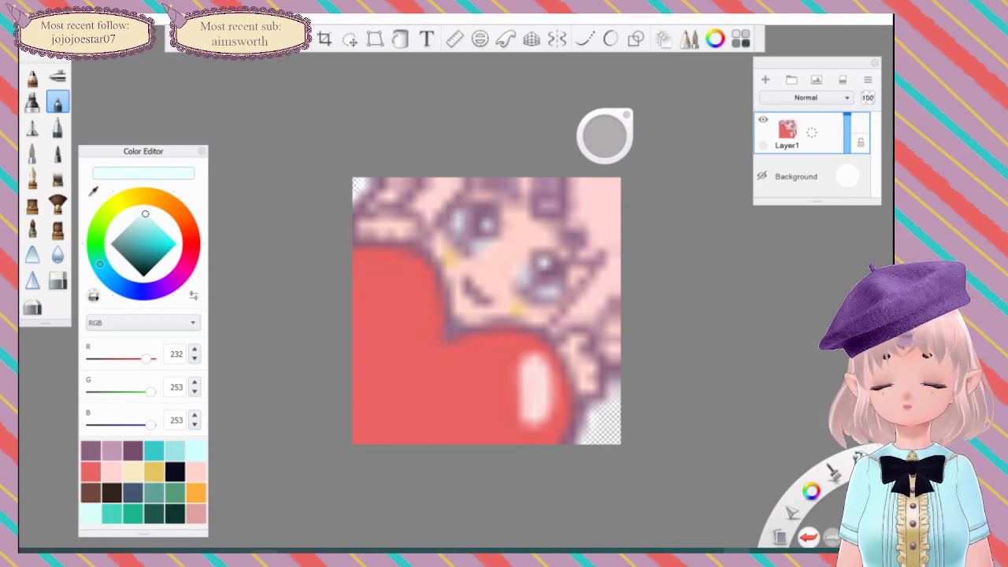
Step: Dab light purple, RGB 191, 151, 180, into the irises of both eyes
click(112, 450)
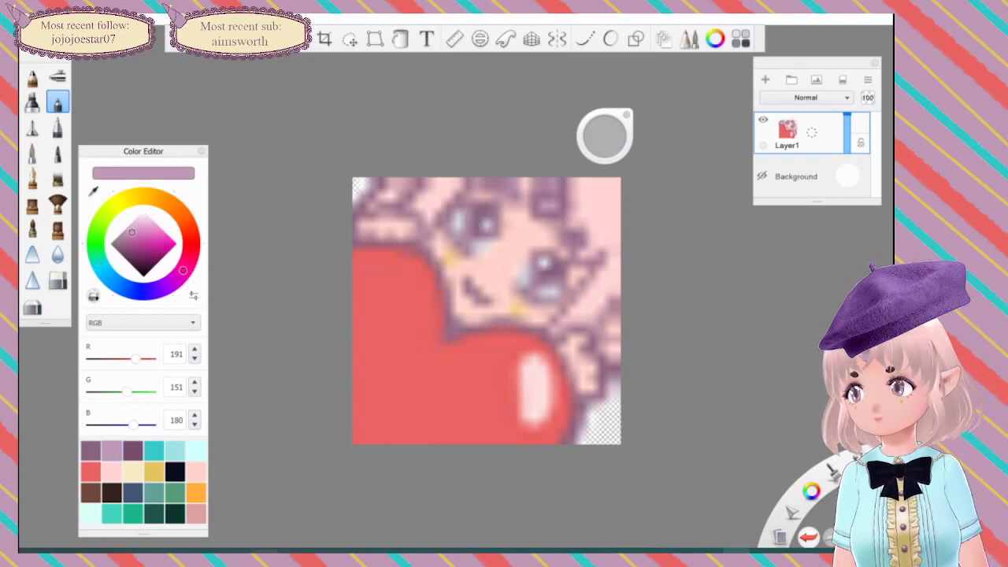
click(470, 214)
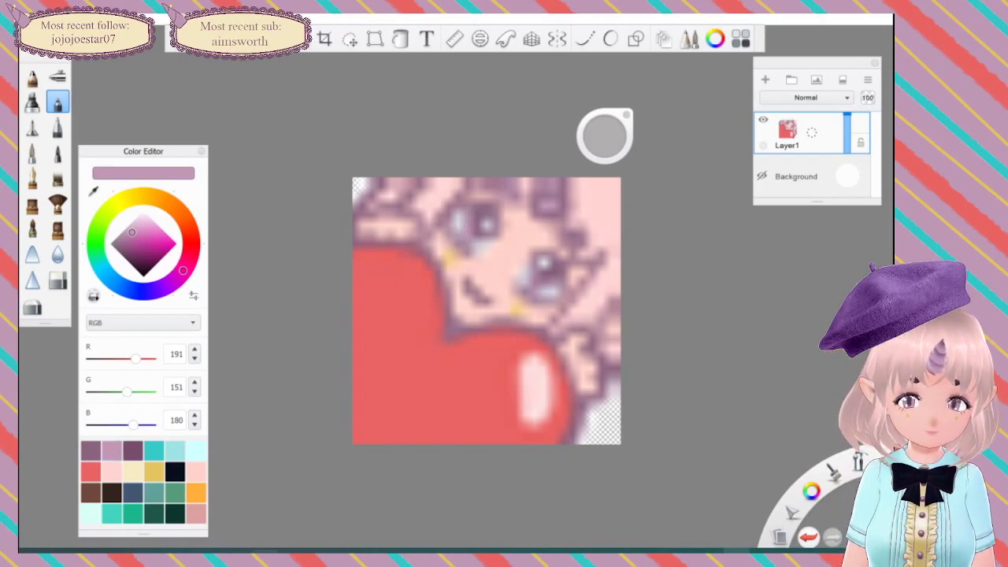
click(537, 279)
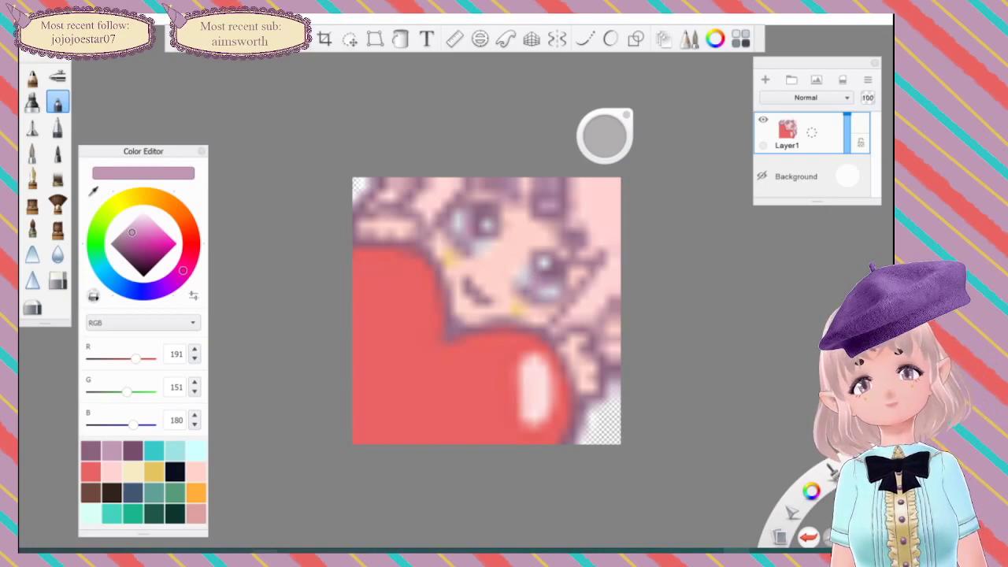
Step: Save the retouched 28-pixel image in the emotes folder as love 5 in PNG format
scroll(605, 387, down, 7)
scroll(583, 378, down, 5)
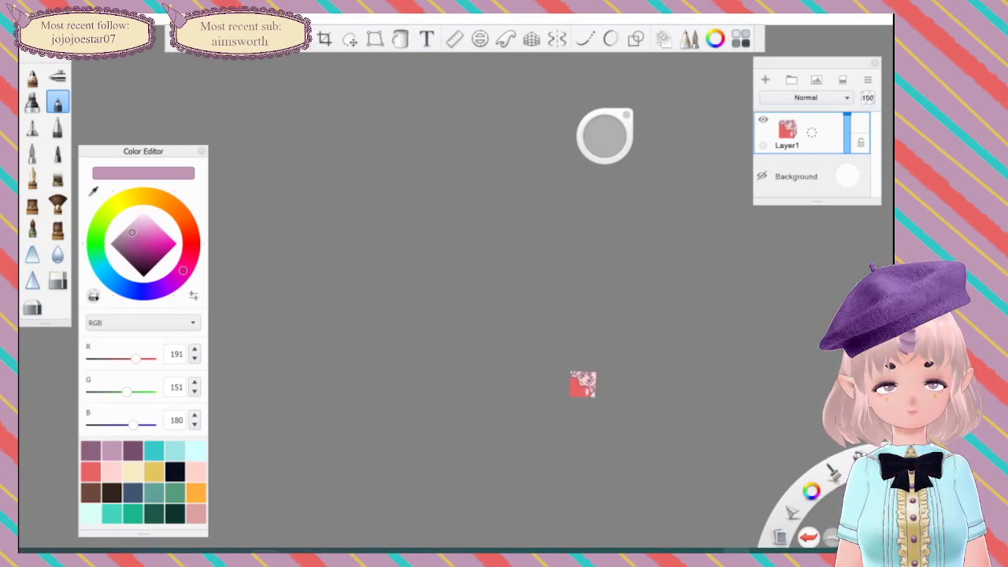
scroll(579, 383, up, 5)
scroll(532, 342, up, 5)
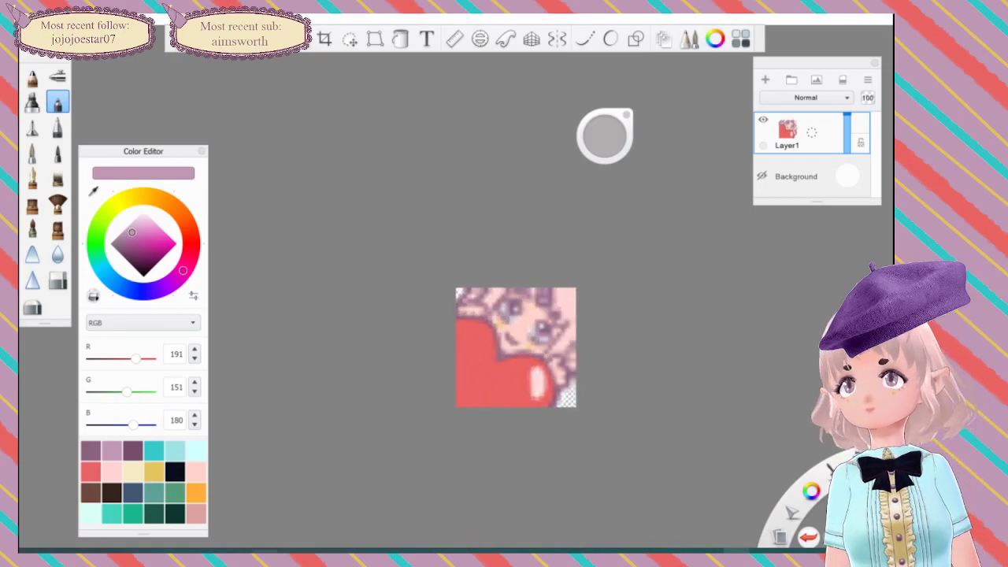
click(30, 21)
click(61, 106)
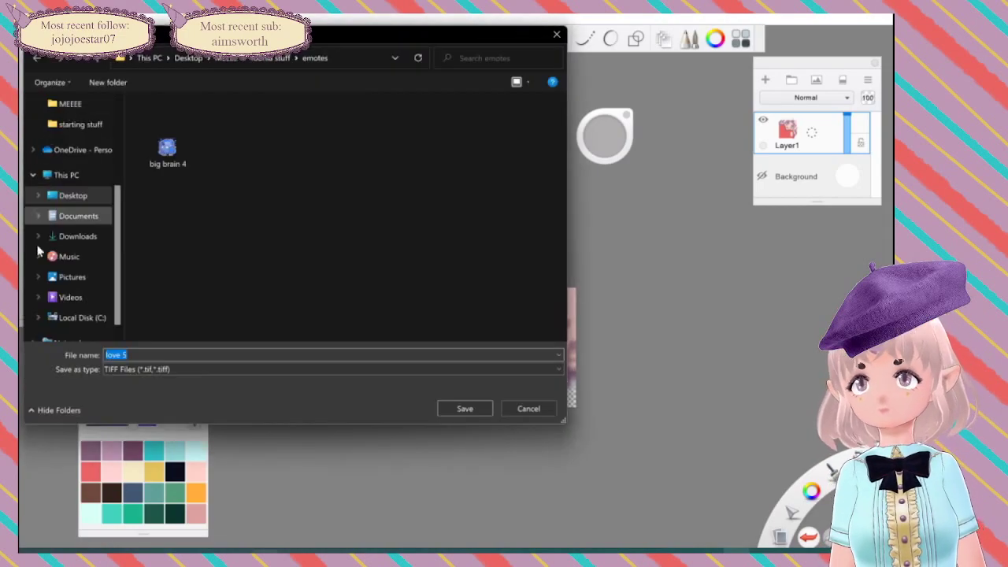
click(164, 370)
click(157, 418)
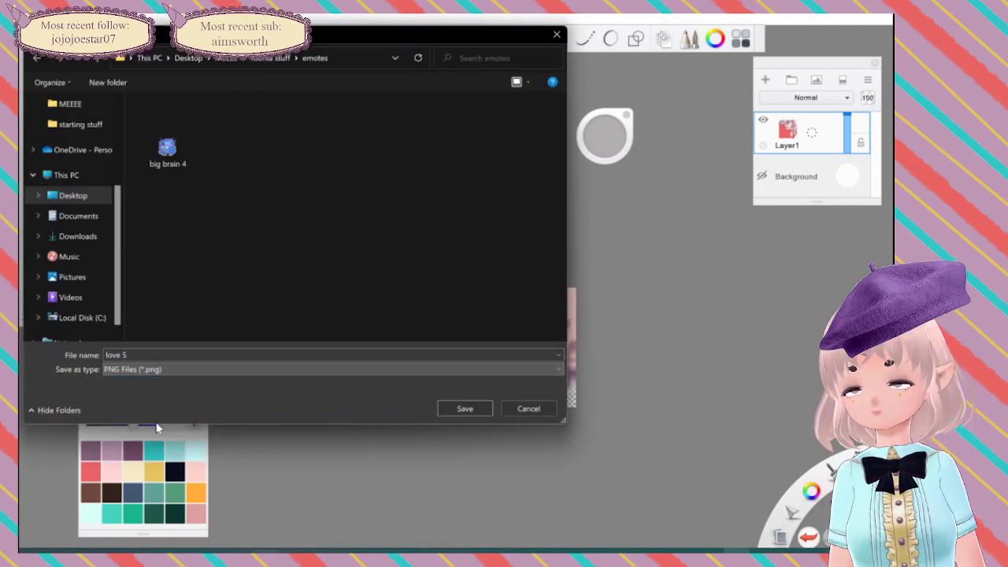
click(461, 405)
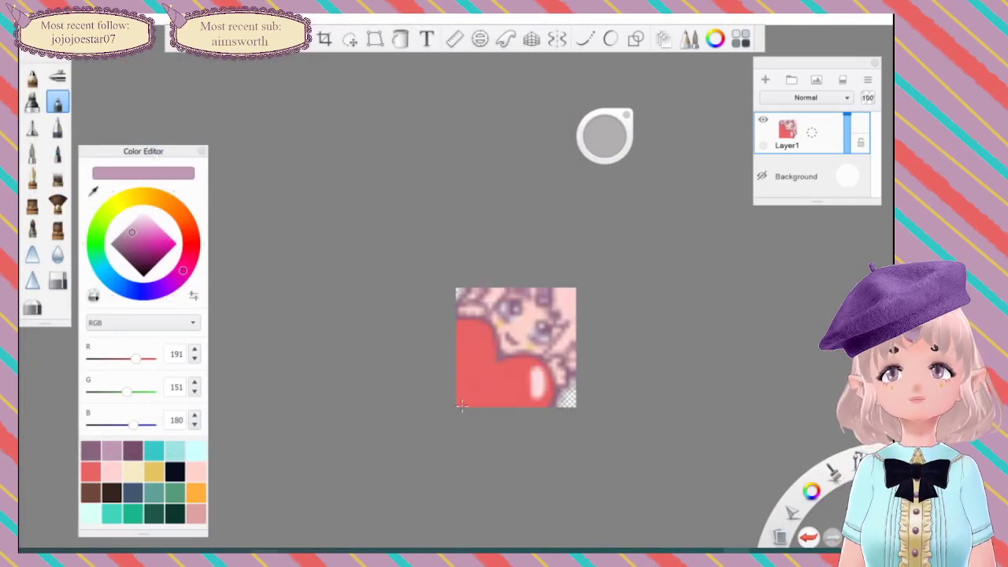
Step: Switch to the Twitch Tier 1 Standard Emote upload form and load love 3 as the 112 × 112 px image
key(alt+Tab)
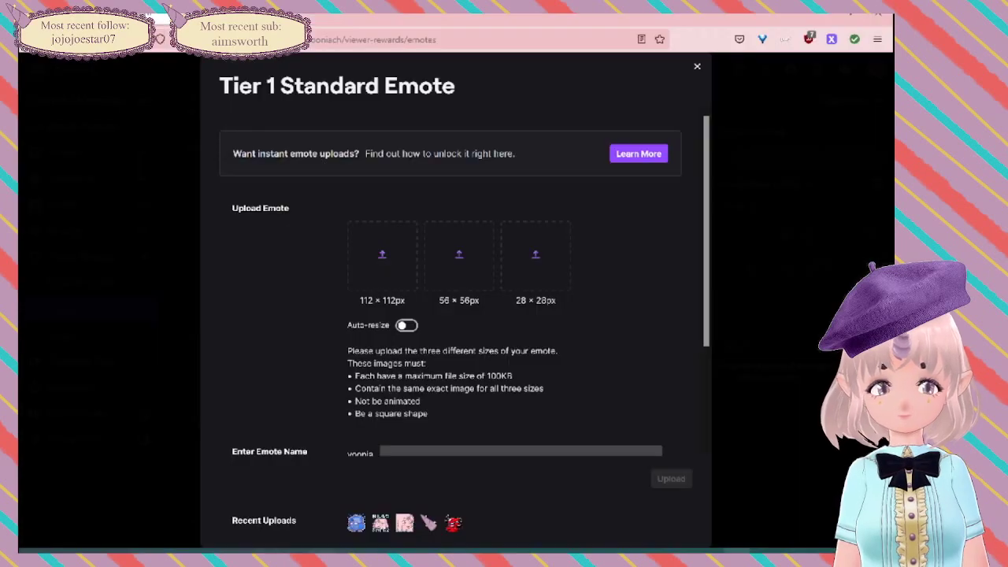
click(401, 255)
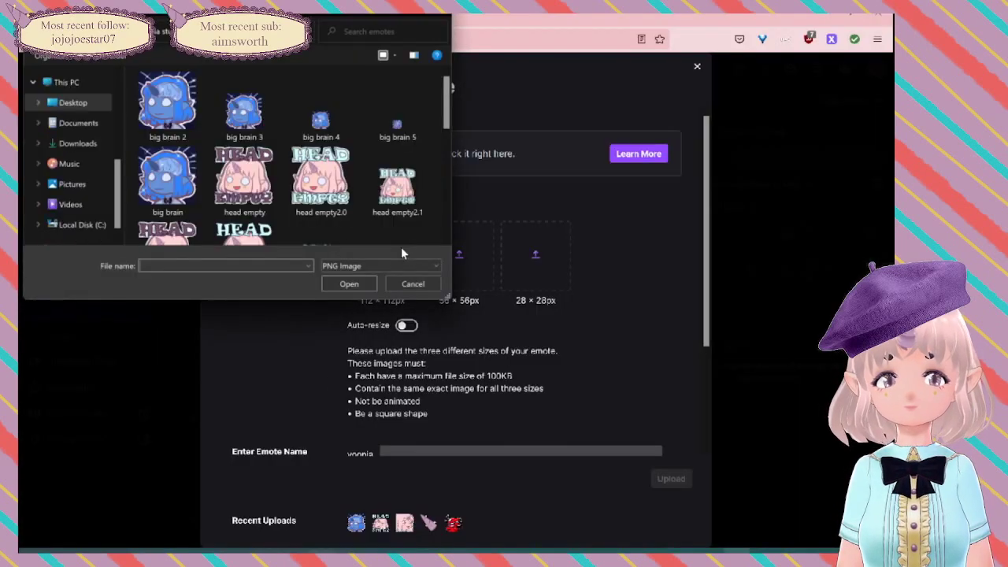
scroll(260, 132, down, 5)
scroll(260, 132, up, 1)
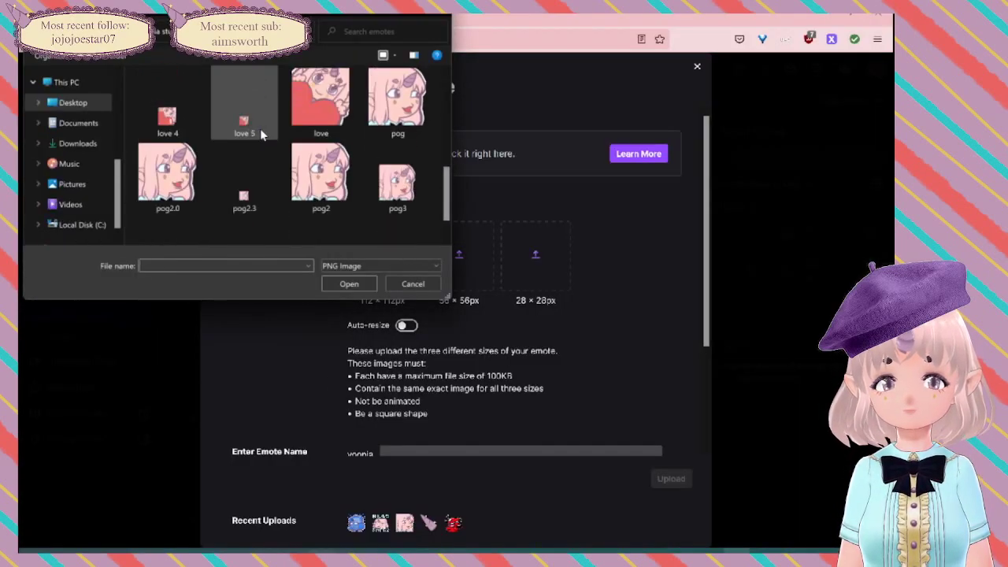
scroll(260, 129, up, 2)
double_click(387, 134)
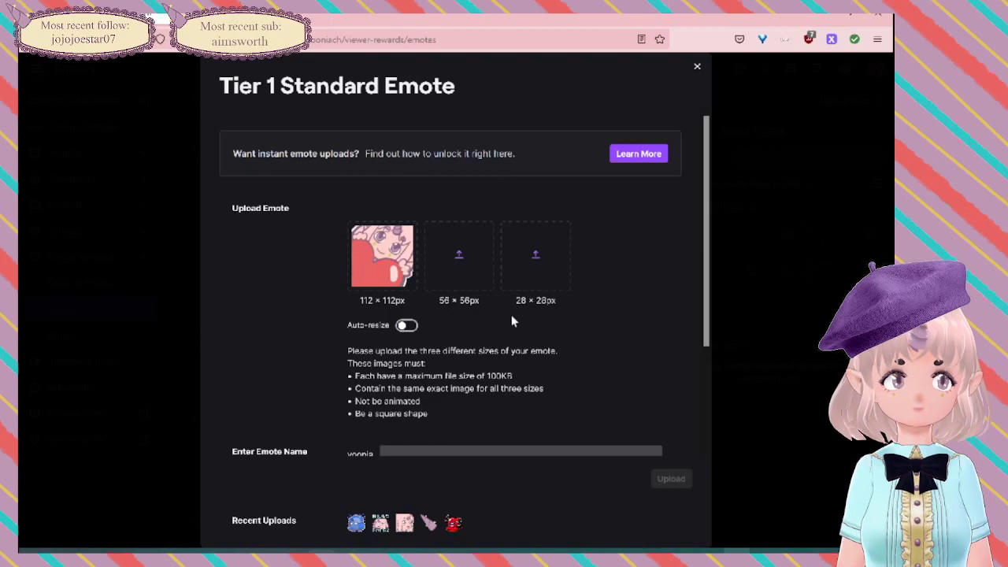
Step: Load love 4 as the 56 × 56 px emote image
click(460, 257)
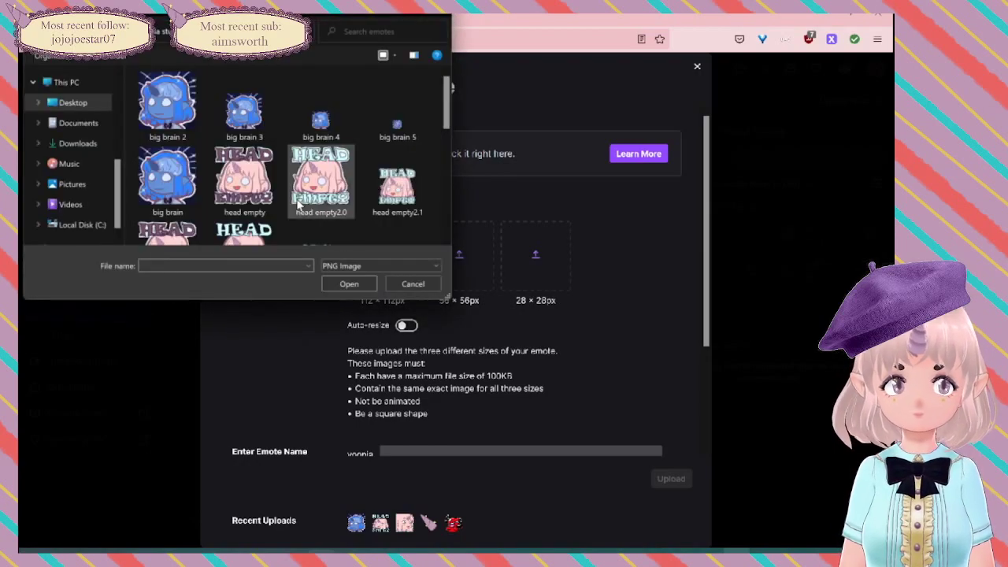
scroll(300, 205, down, 3)
double_click(159, 151)
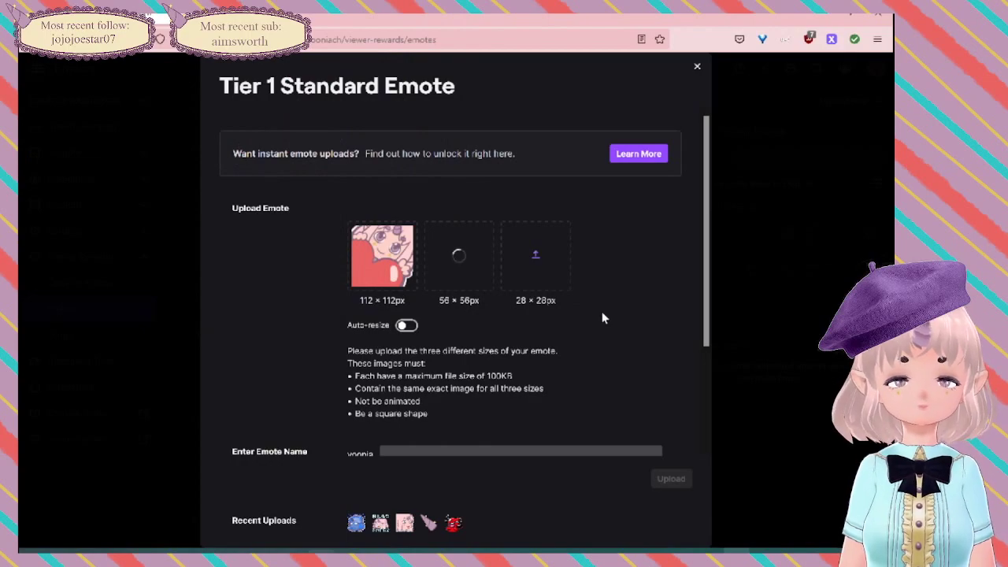
Step: Load love 5 as the 28 × 28 px emote image
click(542, 264)
scroll(227, 182, down, 5)
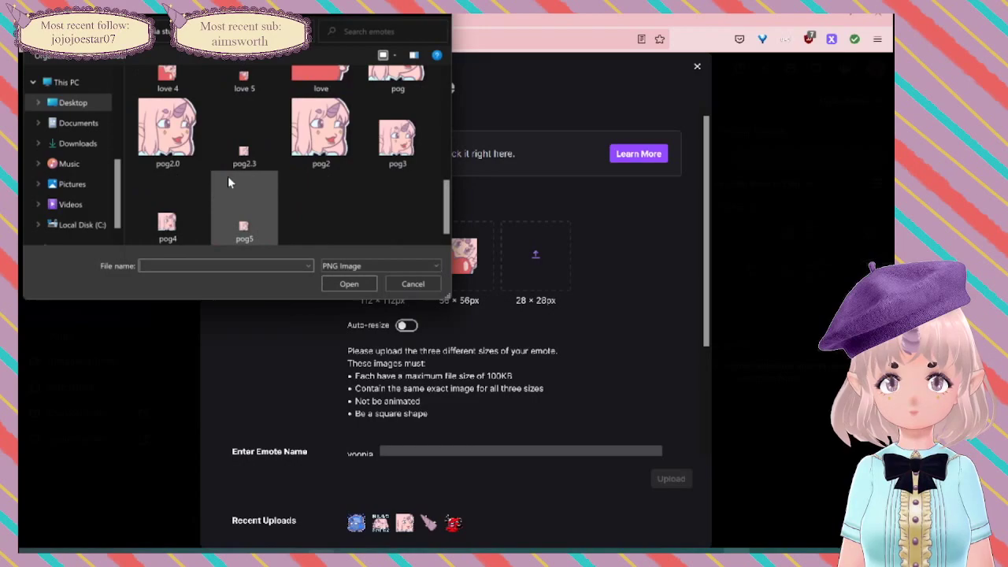
click(238, 157)
scroll(247, 161, up, 3)
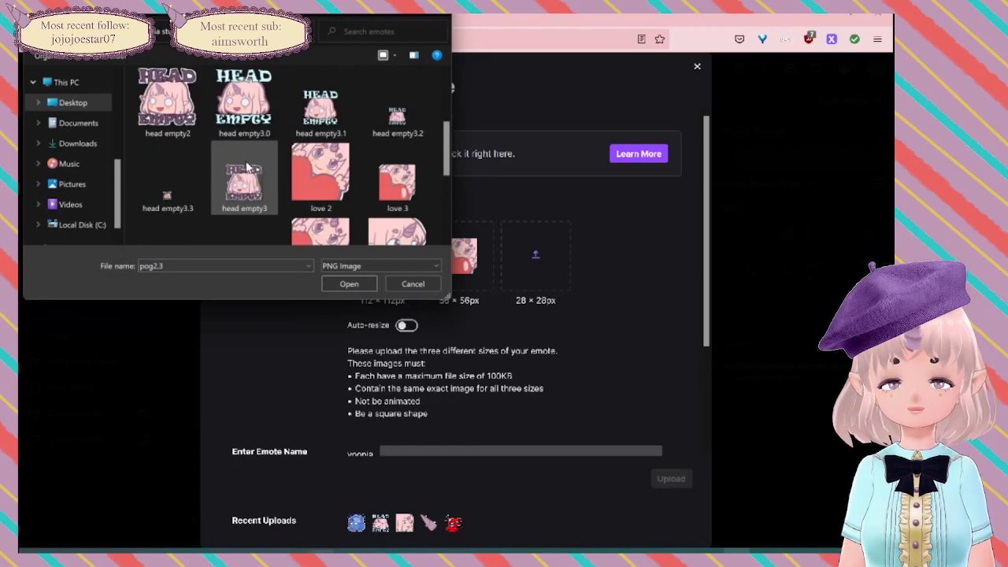
scroll(247, 168, down, 3)
double_click(245, 152)
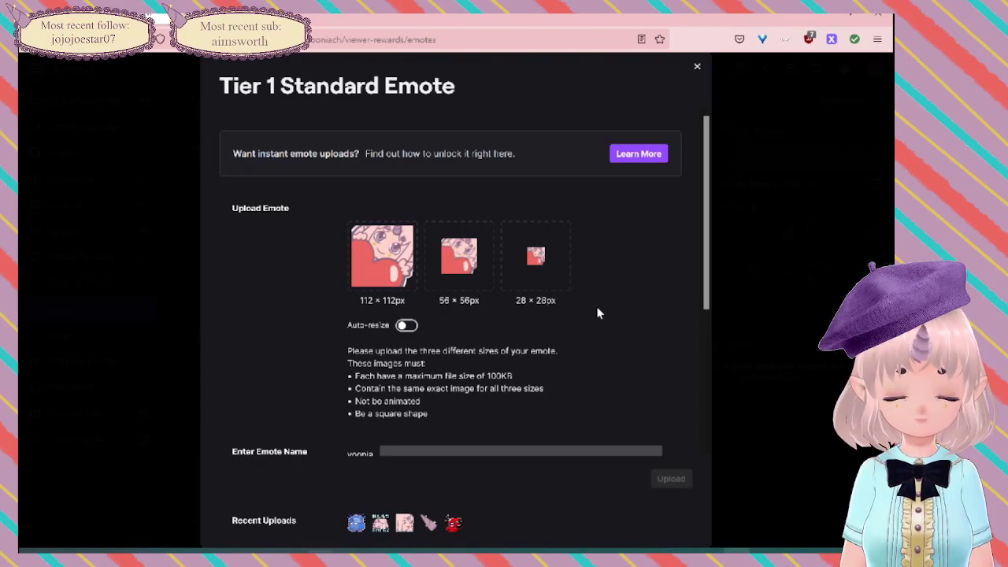
Step: Name the emote Love and upload it as a Tier 1 standard emote
scroll(565, 333, down, 3)
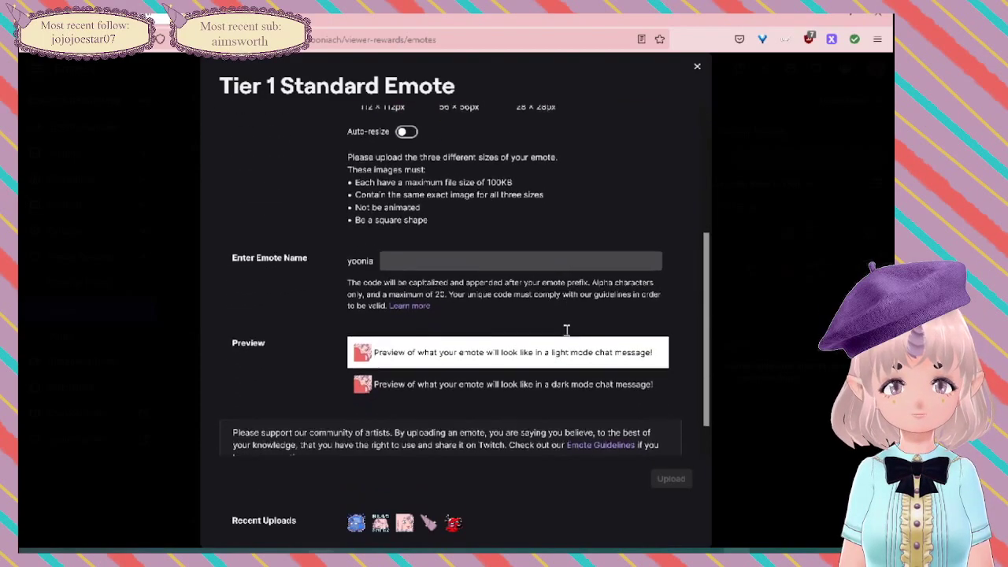
click(449, 258)
text(Love)
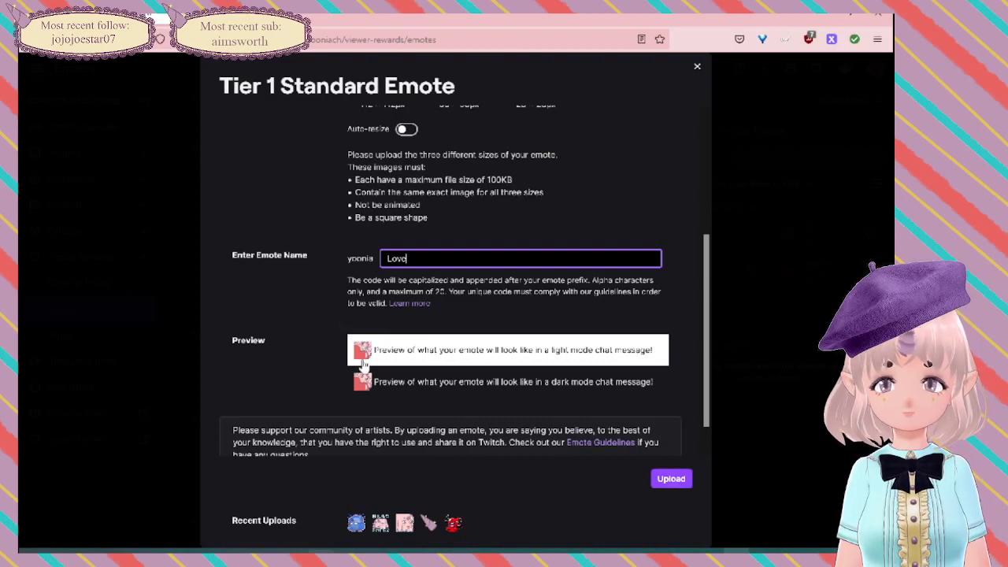
click(671, 478)
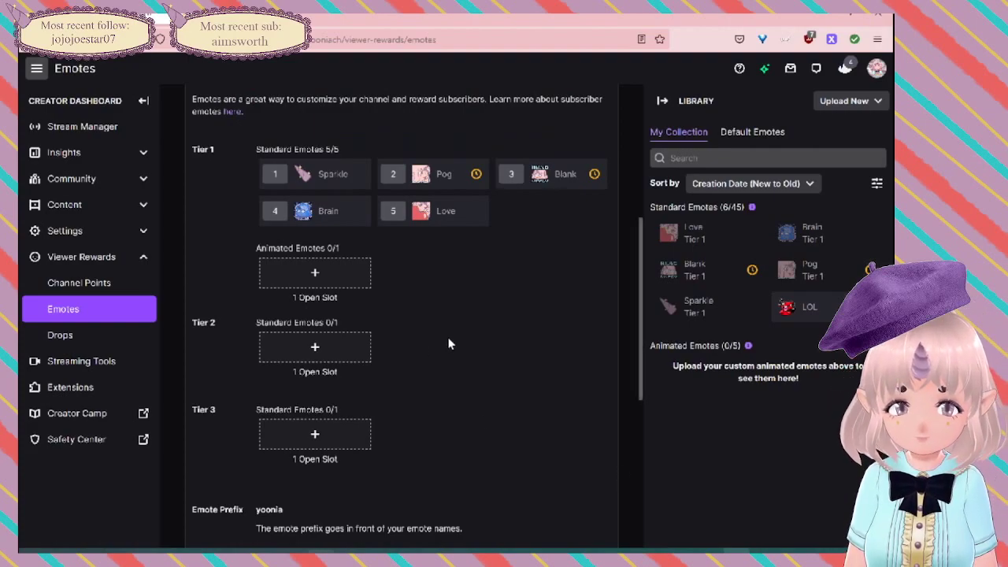
Step: Refresh the Twitch Emotes page and review the Follower Emotes section and the subscriber emote slots for Tiers 1 to 3
scroll(449, 343, up, 2)
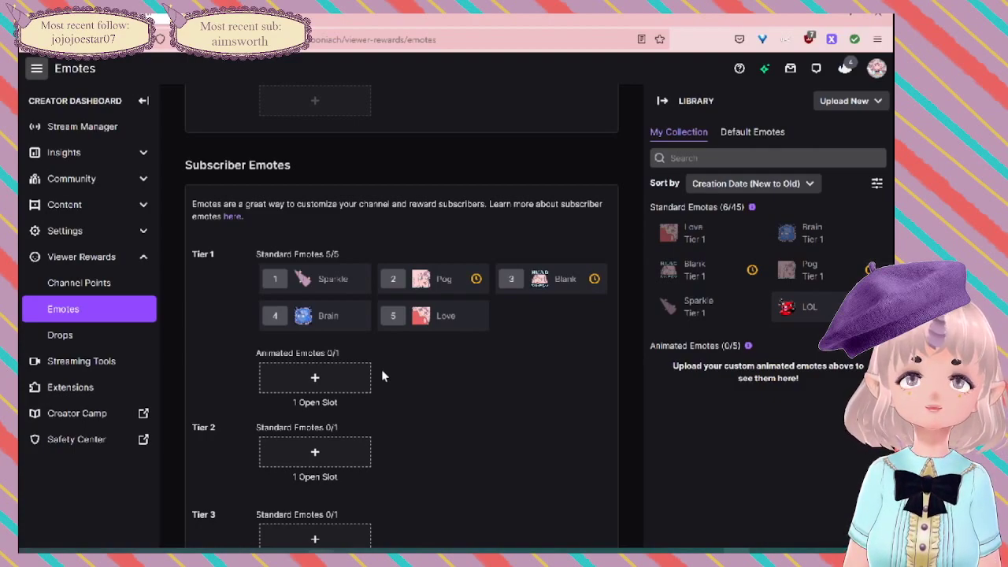
key(F5)
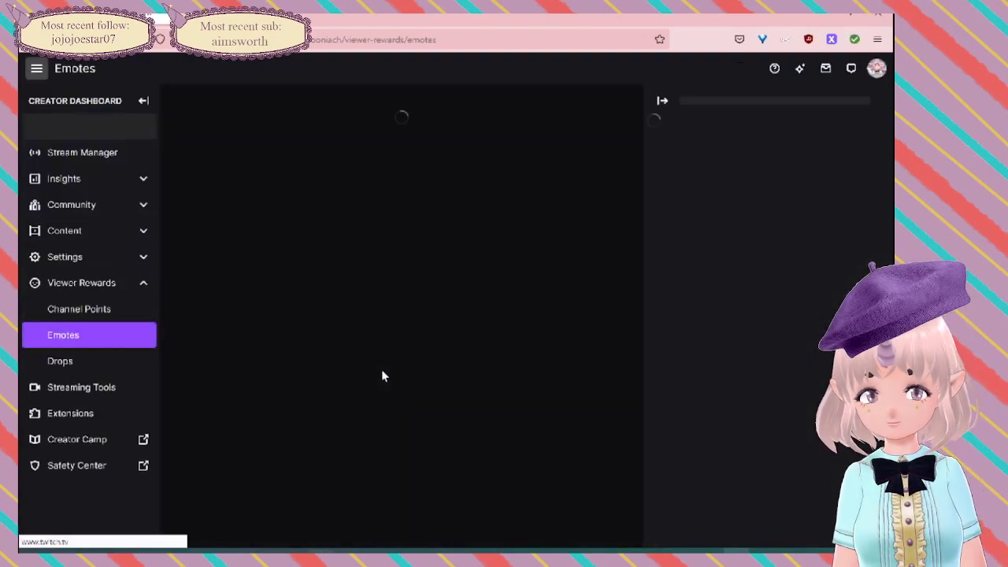
scroll(381, 370, down, 3)
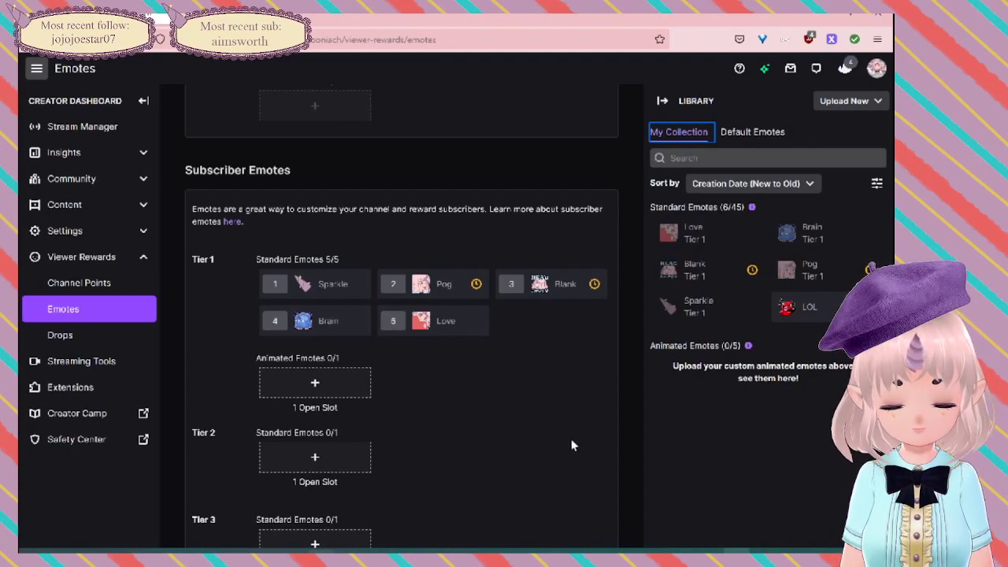
scroll(572, 441, down, 2)
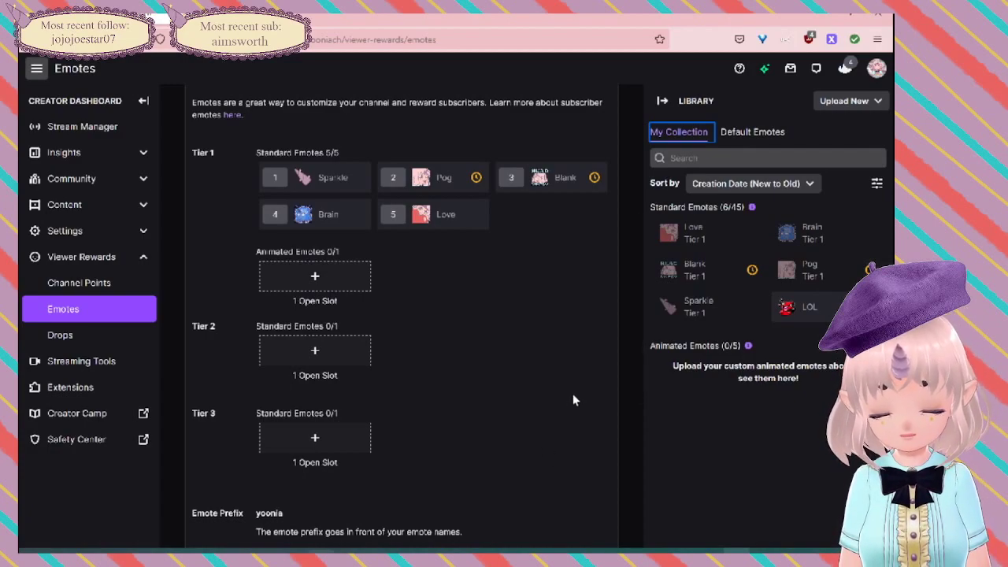
scroll(573, 400, down, 6)
scroll(572, 400, up, 12)
scroll(572, 400, down, 1)
scroll(572, 400, up, 1)
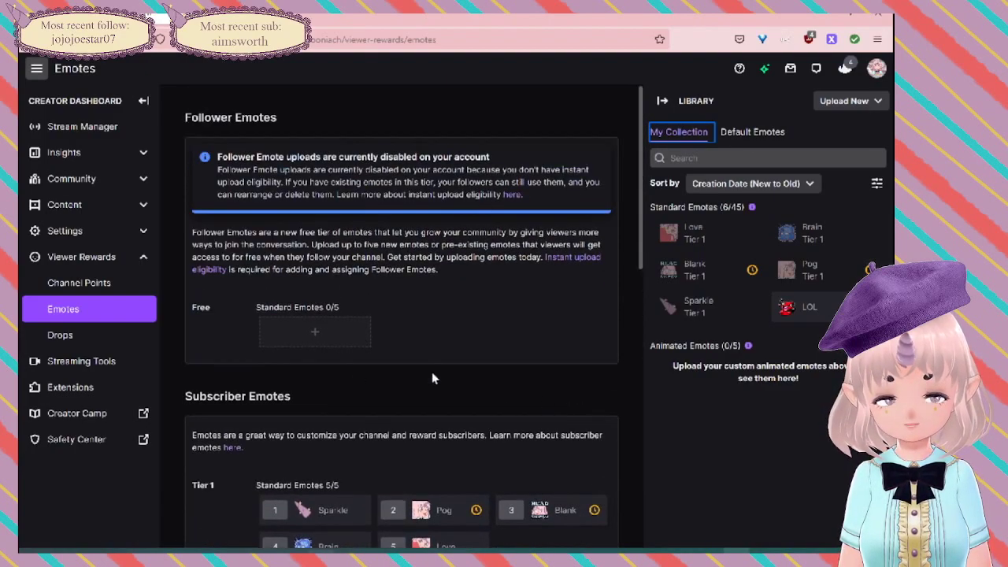
scroll(543, 344, down, 3)
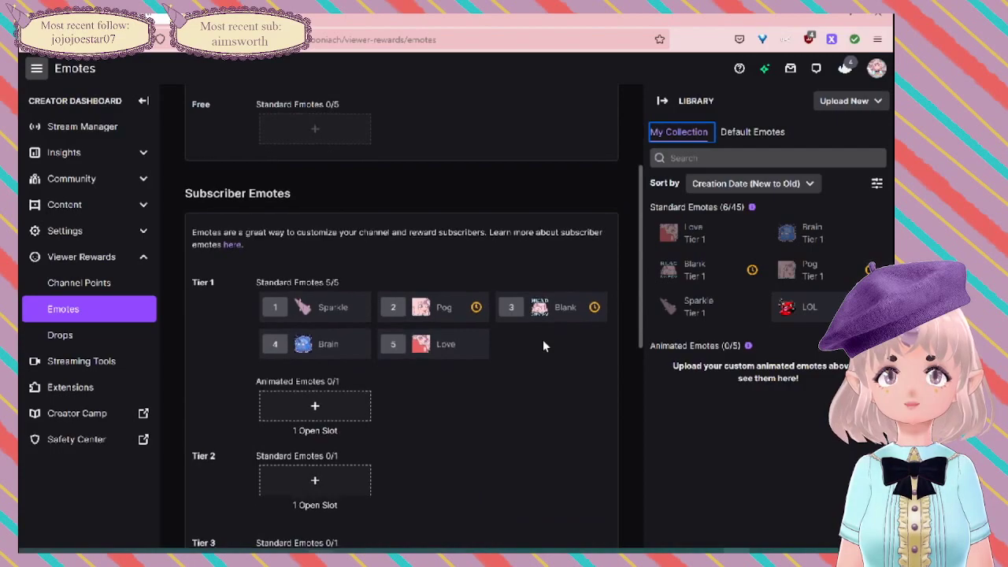
scroll(543, 345, up, 2)
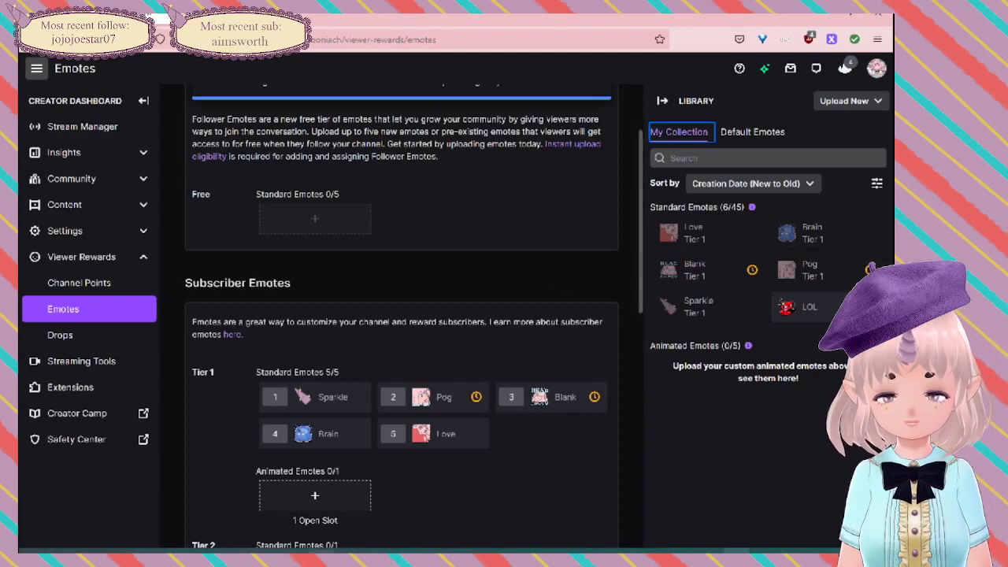
scroll(516, 344, down, 2)
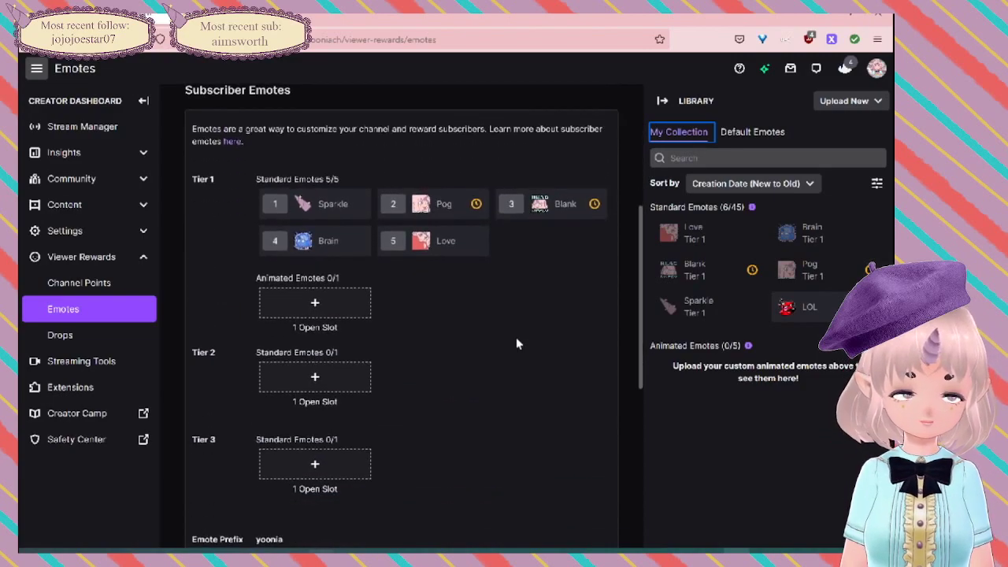
scroll(516, 342, up, 1)
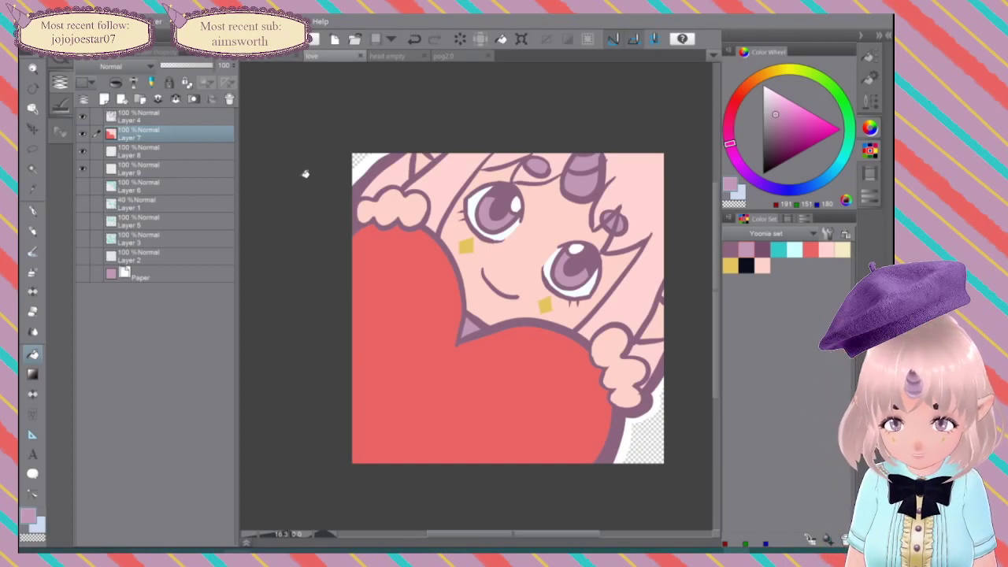
Step: Switch to SketchBook and create a new blank canvas
key(ctrl+n)
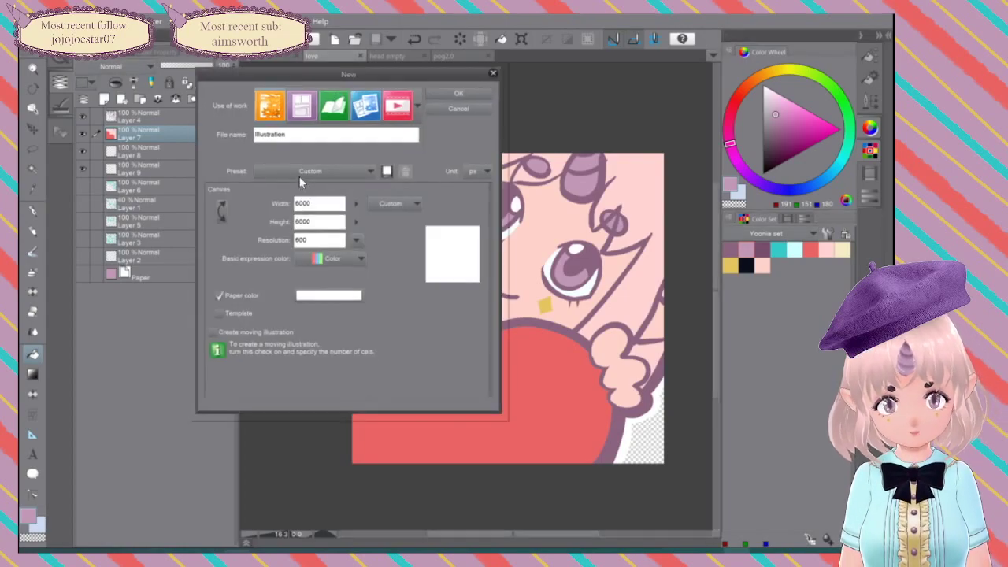
click(458, 103)
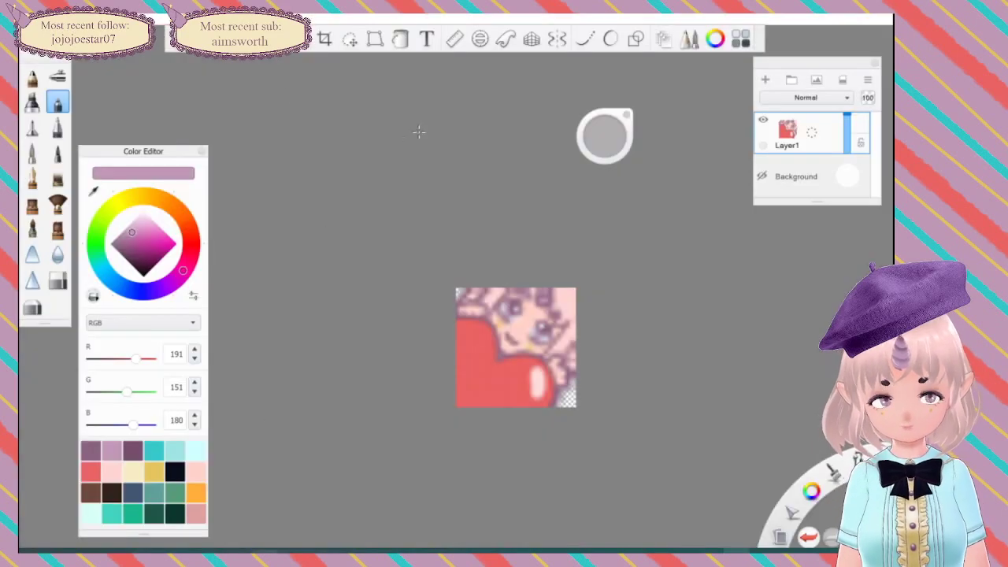
key(ctrl+n)
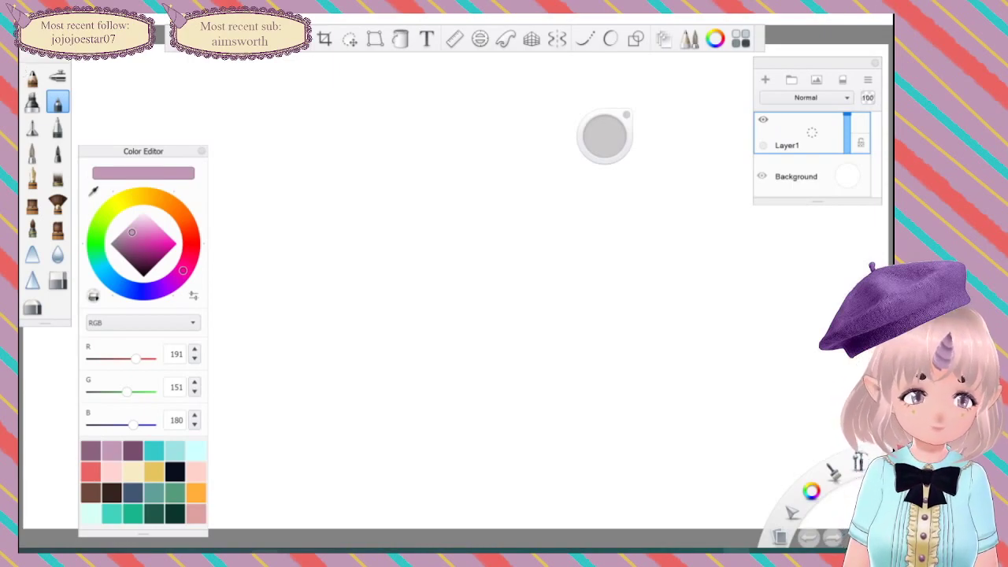
scroll(457, 286, up, 2)
scroll(457, 285, down, 2)
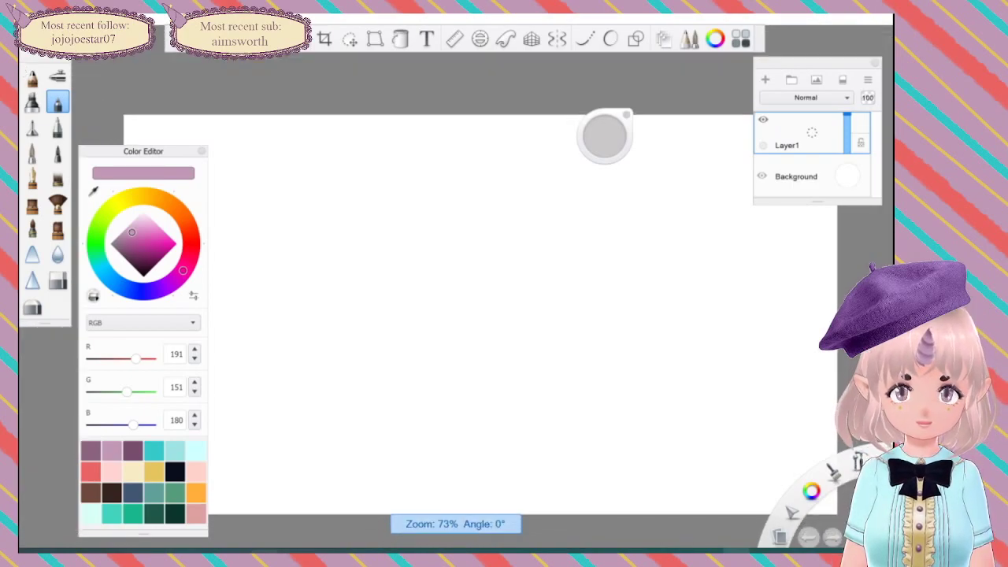
Step: Move the Color Editor beside the brush palette and select the pencil brush
drag(130, 150, 93, 136)
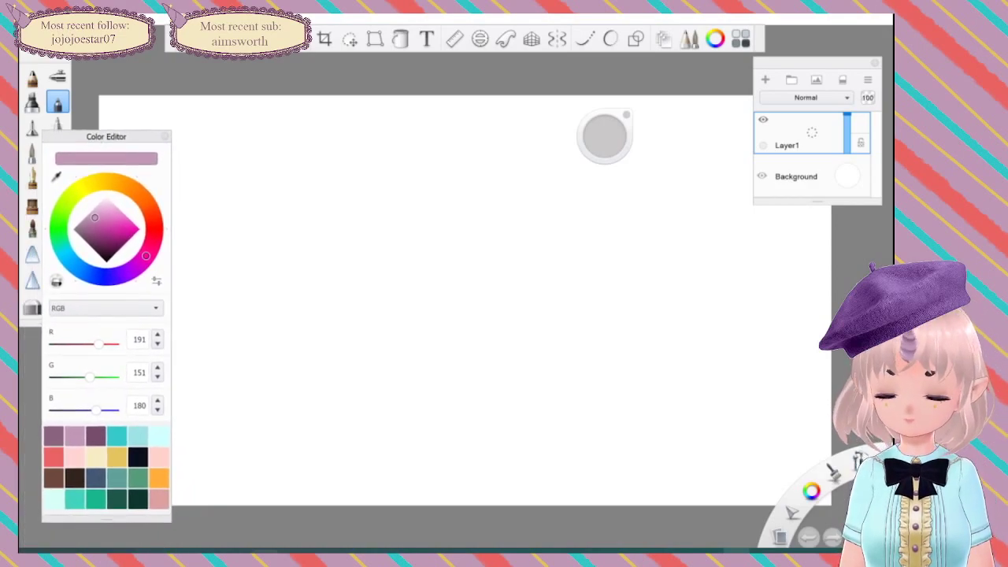
click(58, 102)
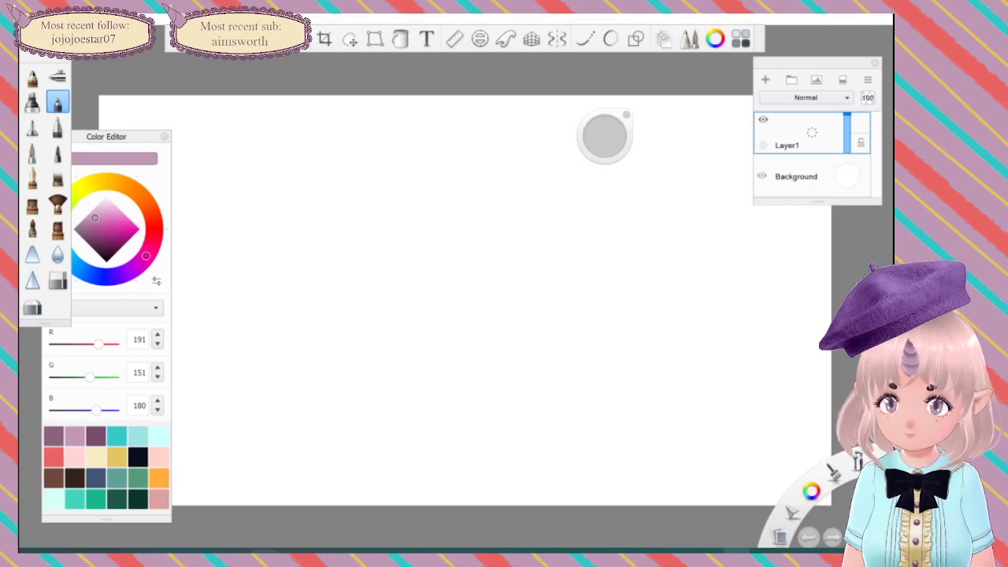
click(32, 78)
mouse_move(429, 175)
mouse_down()
mouse_move(375, 286)
mouse_move(395, 188)
mouse_move(414, 260)
mouse_move(274, 225)
mouse_move(279, 178)
mouse_up()
key(ctrl+z)
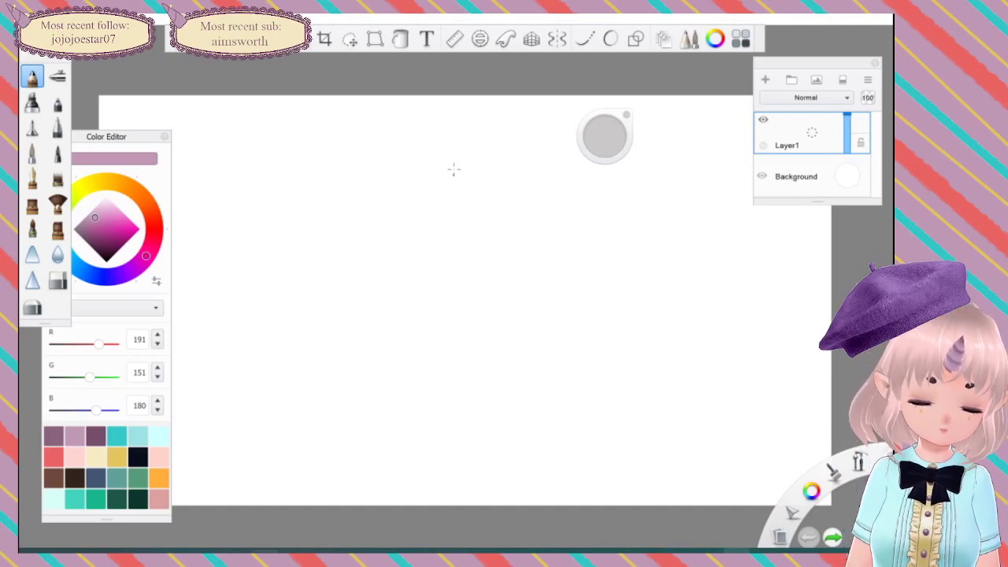
Step: Sketch a worried cartoon face with jaw, neck, large round eyes, wavy mouth, small oval brows and a striped horn
mouse_move(441, 151)
mouse_down()
mouse_move(421, 225)
mouse_move(513, 267)
mouse_move(504, 297)
mouse_move(533, 281)
mouse_move(533, 297)
mouse_up()
drag(535, 269, 593, 254)
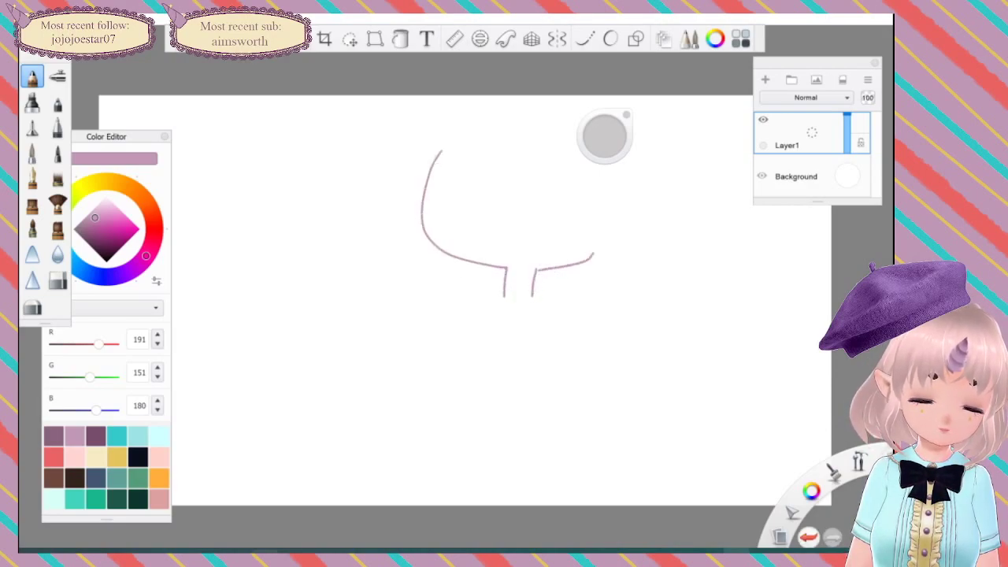
mouse_move(521, 183)
mouse_down()
mouse_move(555, 178)
mouse_move(565, 219)
mouse_move(523, 225)
mouse_move(521, 193)
mouse_move(466, 175)
mouse_move(441, 194)
mouse_move(455, 226)
mouse_move(480, 194)
mouse_move(460, 179)
mouse_move(446, 201)
mouse_move(465, 203)
mouse_move(456, 177)
mouse_move(530, 215)
mouse_move(533, 183)
mouse_up()
mouse_move(495, 259)
mouse_down()
mouse_move(488, 250)
mouse_move(519, 236)
mouse_move(528, 250)
mouse_move(493, 254)
mouse_up()
mouse_move(522, 173)
mouse_down()
mouse_move(529, 156)
mouse_move(524, 173)
mouse_up()
mouse_move(466, 156)
mouse_down()
mouse_move(471, 106)
mouse_move(490, 119)
mouse_move(508, 154)
mouse_up()
drag(471, 122, 522, 162)
Step: Sketch the fringe and pointed hair locks on both sides of the face, including the curved outline of the head
mouse_move(530, 139)
mouse_down()
mouse_move(578, 280)
mouse_move(539, 293)
mouse_up()
drag(607, 178, 604, 289)
drag(608, 252, 561, 290)
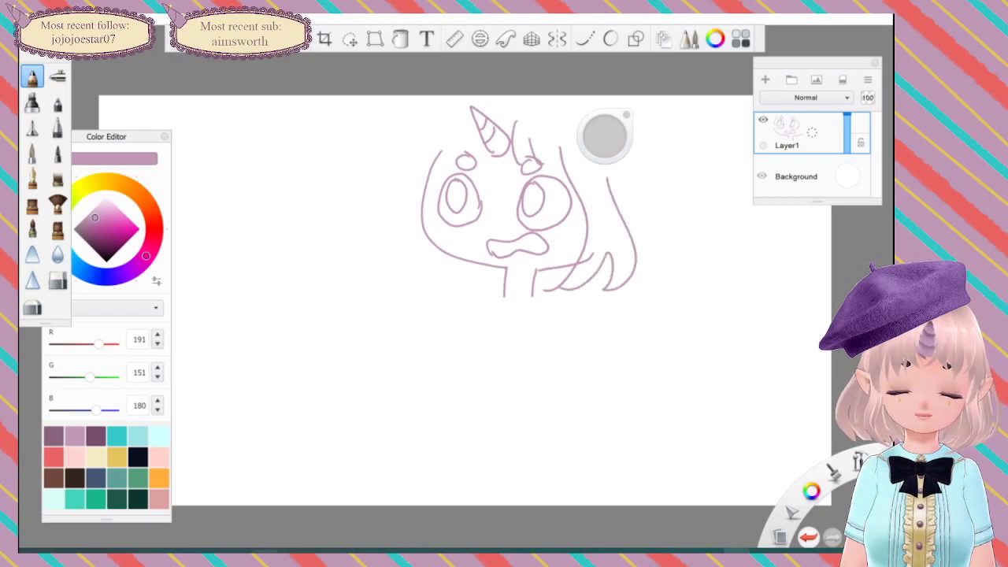
mouse_move(475, 141)
mouse_down()
mouse_move(433, 206)
mouse_move(462, 298)
mouse_up()
mouse_move(435, 145)
mouse_down()
mouse_move(396, 201)
mouse_move(399, 277)
mouse_up()
drag(409, 236, 405, 277)
drag(430, 234, 441, 289)
mouse_move(477, 98)
mouse_down()
mouse_move(416, 142)
mouse_move(398, 178)
mouse_up()
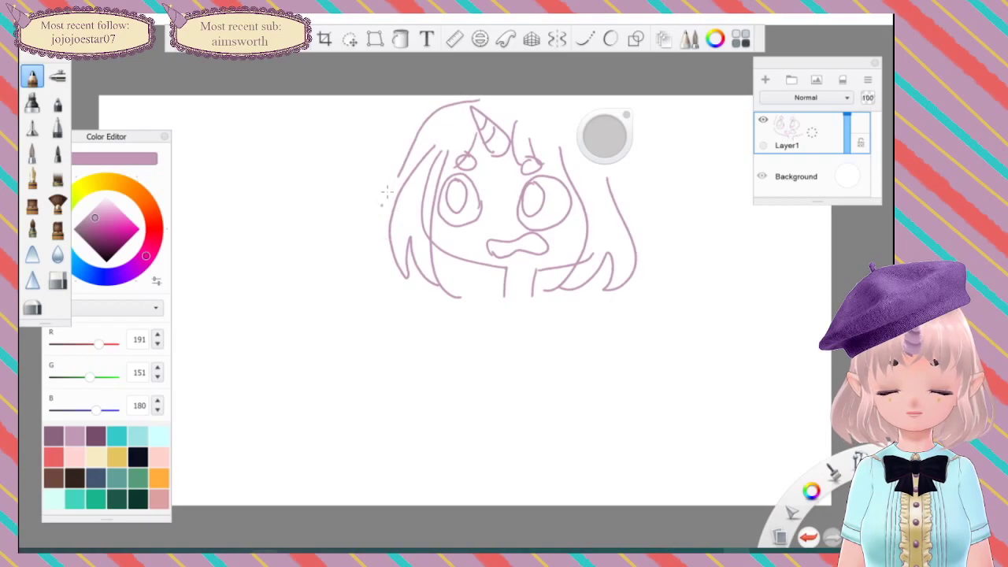
Step: Sketch the pointed ear and outer hair on the face's right side, plus a collar with a bow below the neck
mouse_move(608, 180)
mouse_down()
mouse_move(646, 196)
mouse_move(623, 226)
mouse_up()
mouse_move(642, 96)
mouse_down()
mouse_move(698, 267)
mouse_move(679, 251)
mouse_move(638, 288)
mouse_up()
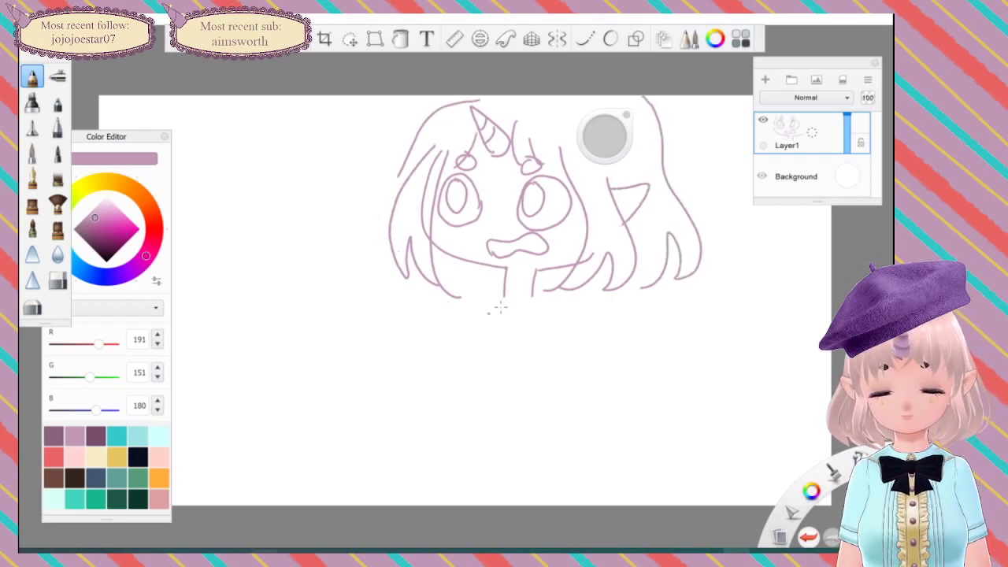
mouse_move(547, 293)
mouse_down()
mouse_move(507, 306)
mouse_move(488, 298)
mouse_move(492, 332)
mouse_move(516, 307)
mouse_move(516, 317)
mouse_move(537, 329)
mouse_move(552, 288)
mouse_up()
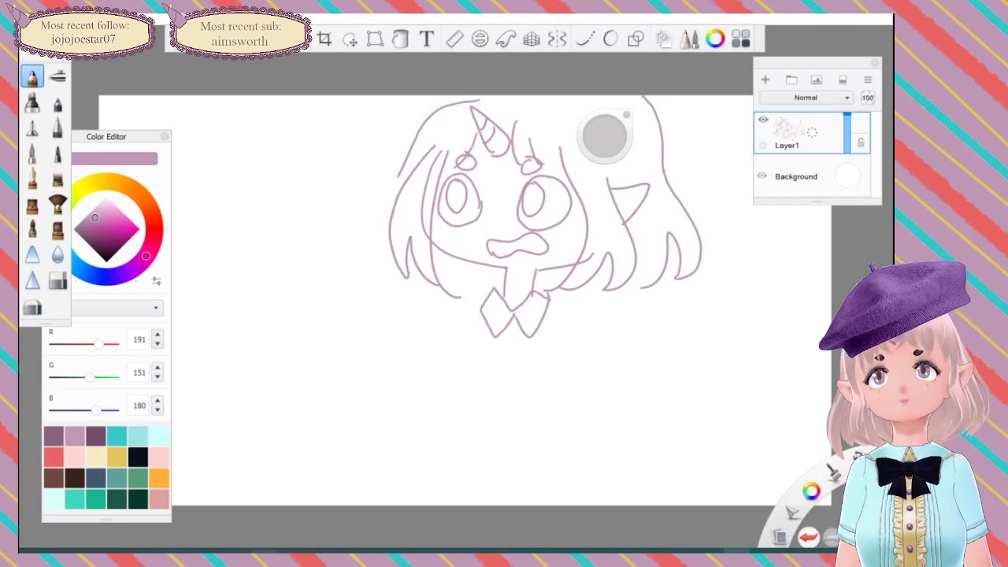
mouse_move(512, 337)
mouse_down()
mouse_move(504, 328)
mouse_move(494, 352)
mouse_move(526, 312)
mouse_move(513, 336)
mouse_move(505, 328)
mouse_move(504, 337)
mouse_move(526, 339)
mouse_move(499, 326)
mouse_move(509, 332)
mouse_up()
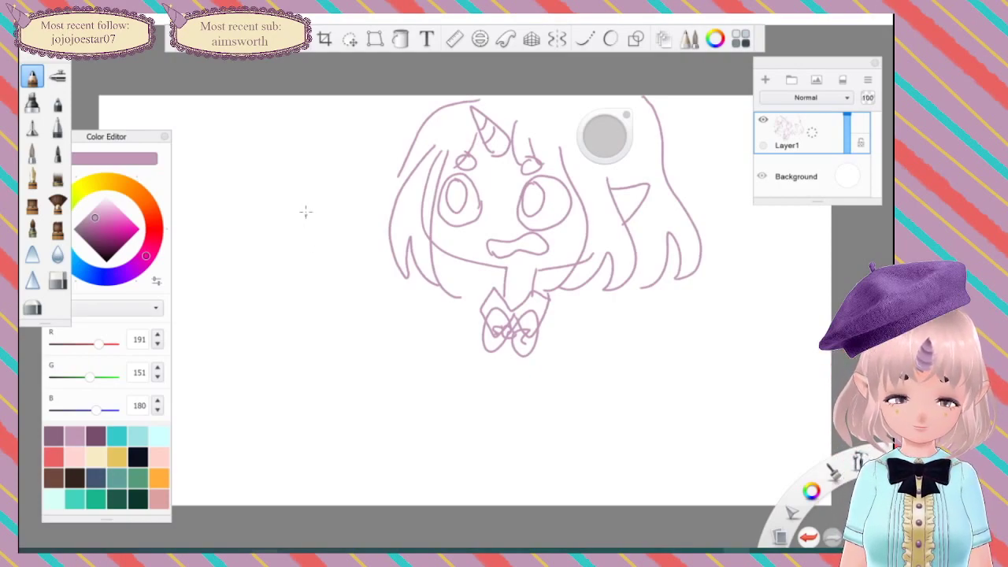
Step: Undo the strokes of the worried face sketch one after another
key(ctrl+z)
key(ctrl+z)
key(ctrl+z)
key(ctrl+z)
key(ctrl+z)
key(ctrl+z)
key(ctrl+z)
key(ctrl+z)
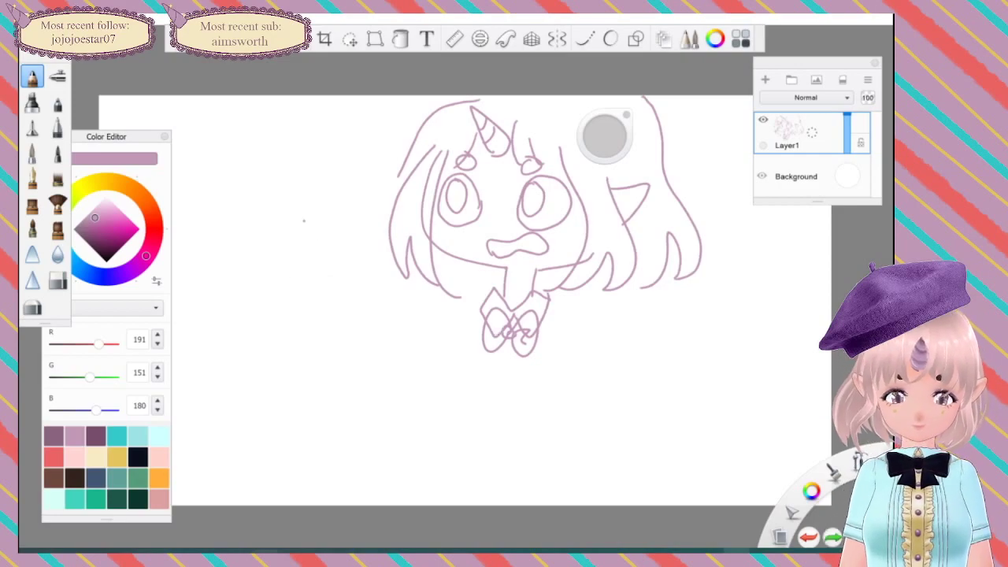
key(ctrl+z)
key(ctrl+z)
key(ctrl+z)
key(ctrl+z)
key(ctrl+z)
key(ctrl+z)
key(ctrl+z)
key(ctrl+z)
key(ctrl+z)
key(ctrl+z)
key(ctrl+z)
key(ctrl+z)
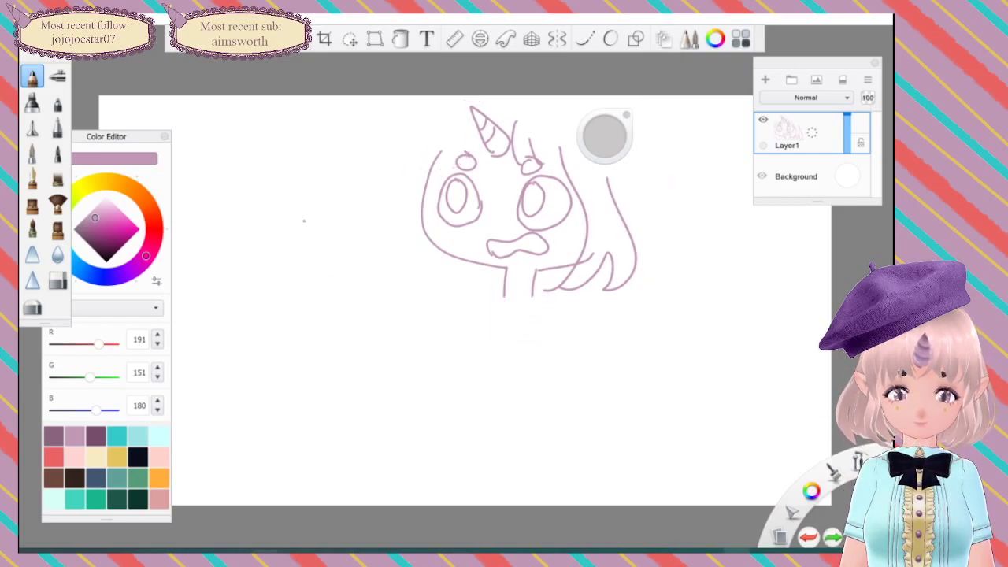
key(ctrl+z)
key(ctrl+z)
key(ctrl+z)
key(ctrl+z)
key(ctrl+z)
key(ctrl+z)
key(ctrl+z)
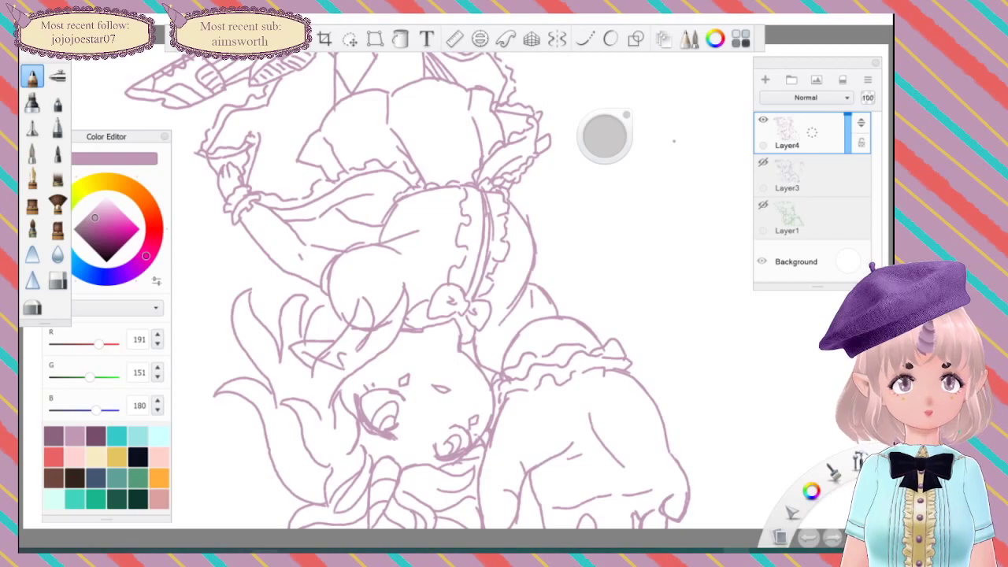
Step: Draw a short line beside the raised arm on Layer4 of the upside-down character sketch
scroll(449, 195, down, 3)
scroll(482, 301, down, 1)
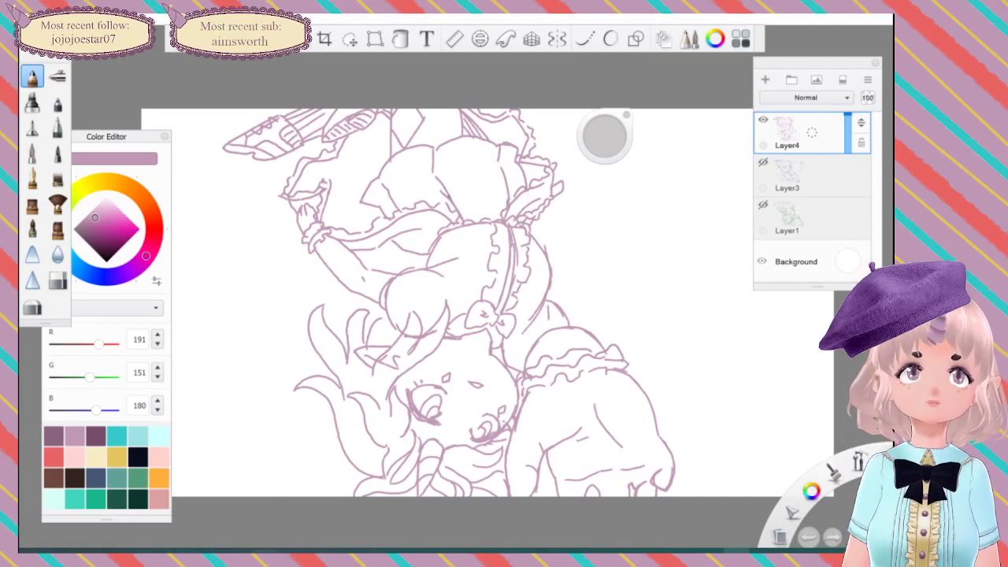
scroll(469, 304, down, 2)
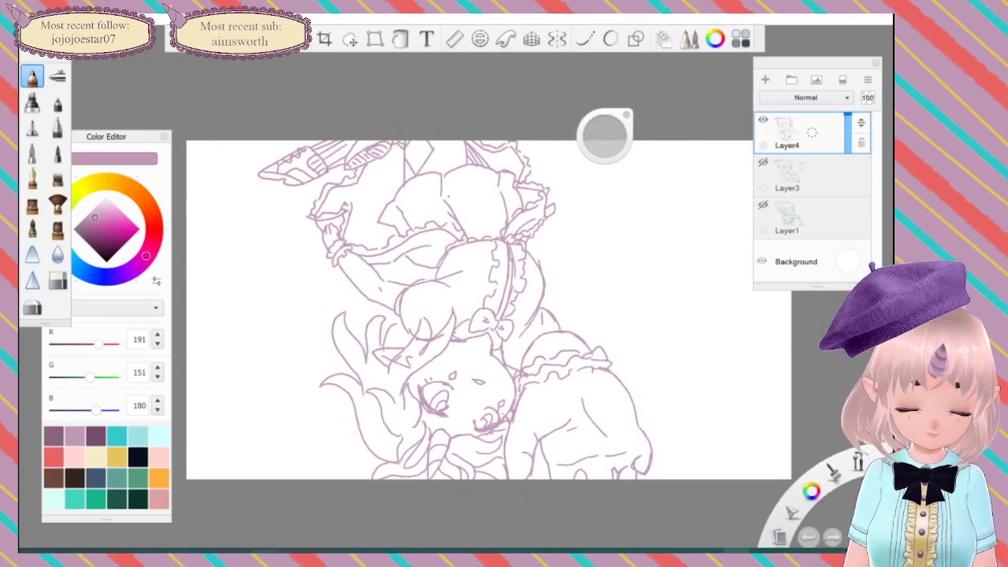
drag(346, 201, 362, 246)
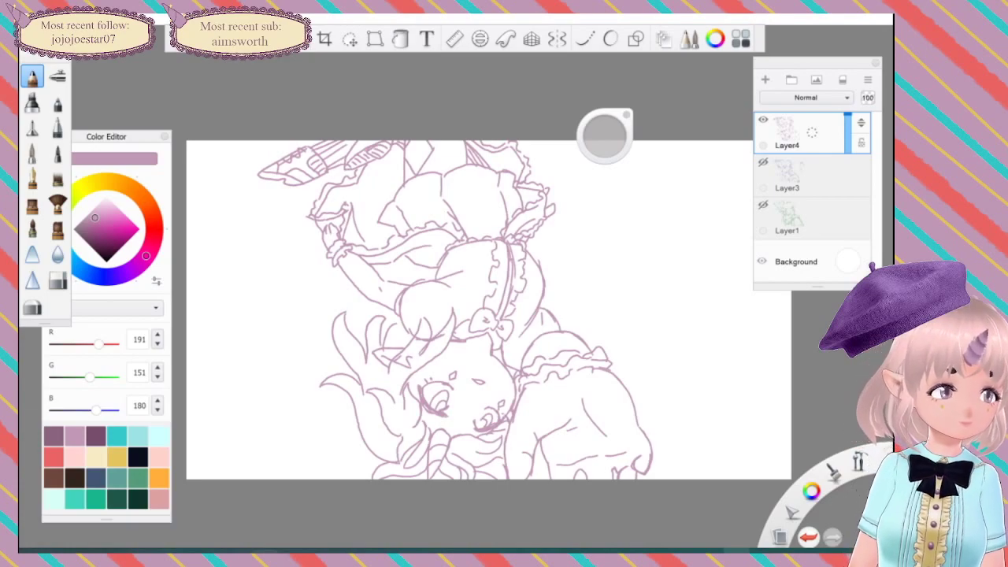
Step: Try adding a new layer to the character sketch and moving it above Layer4
click(765, 80)
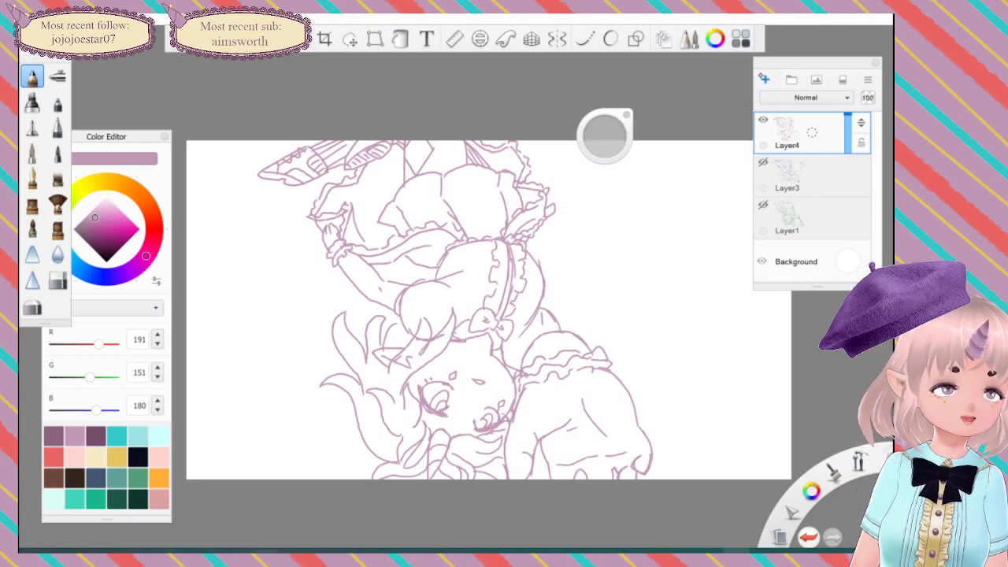
drag(861, 125, 860, 172)
drag(860, 206, 860, 177)
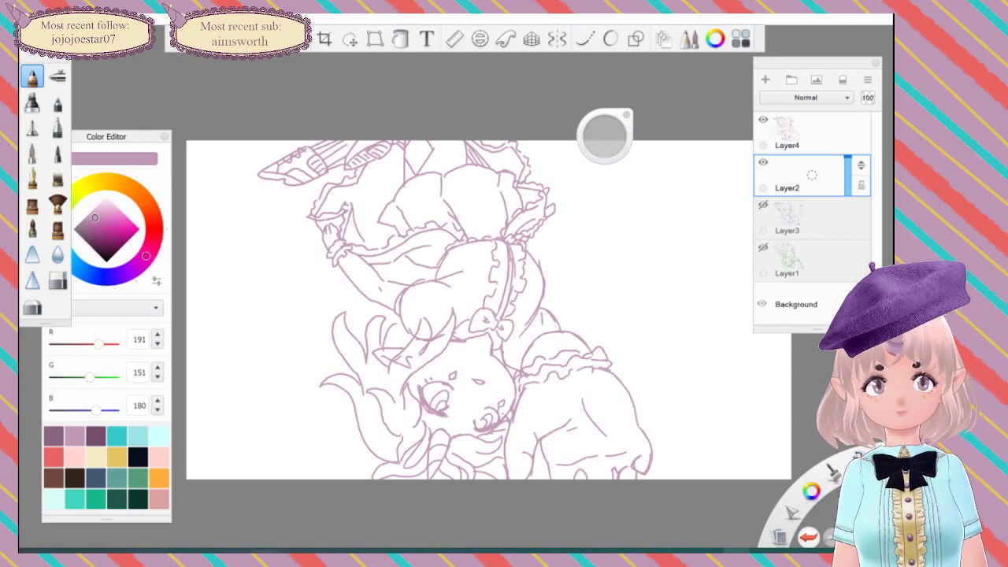
drag(860, 164, 860, 122)
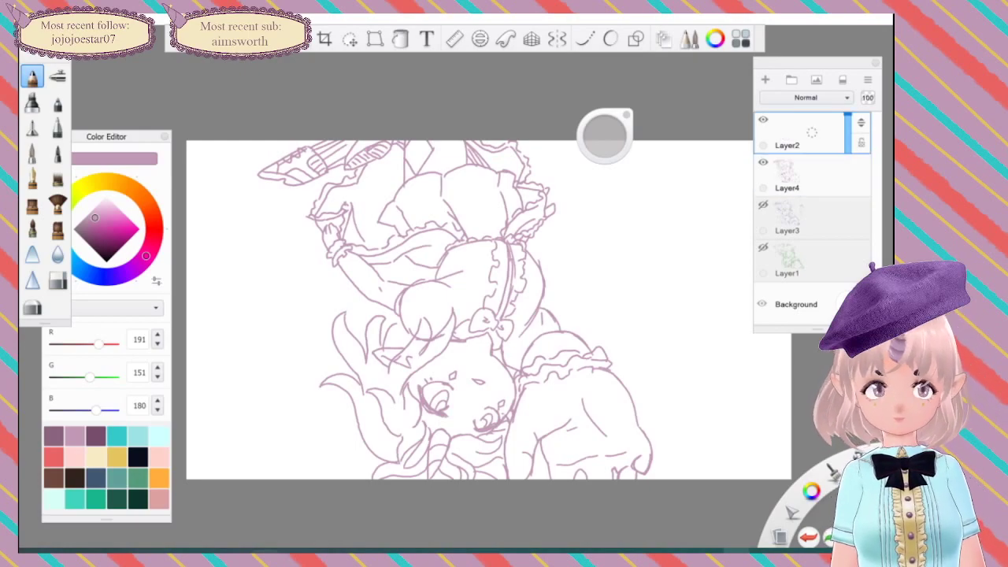
key(ctrl+z)
Step: Save the character sketch, and save a TIFF copy of it named perspective in the art folder
key(ctrl+s)
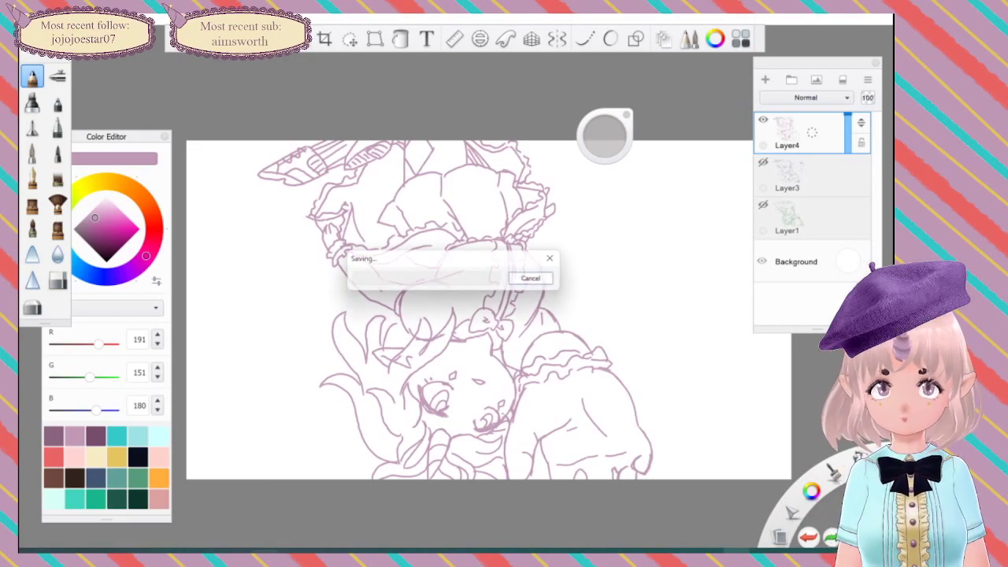
click(28, 19)
click(68, 123)
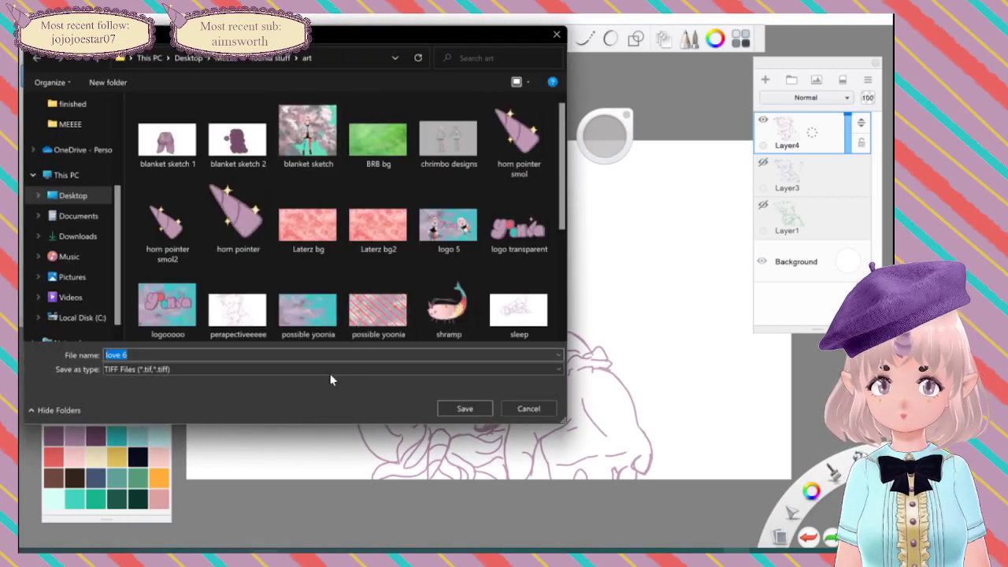
text(pe)
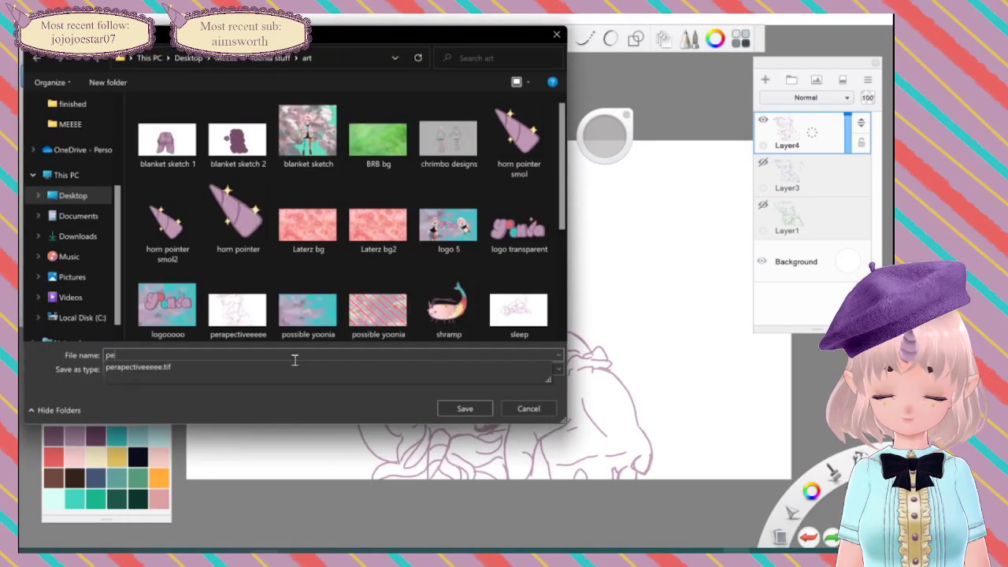
text(rspective)
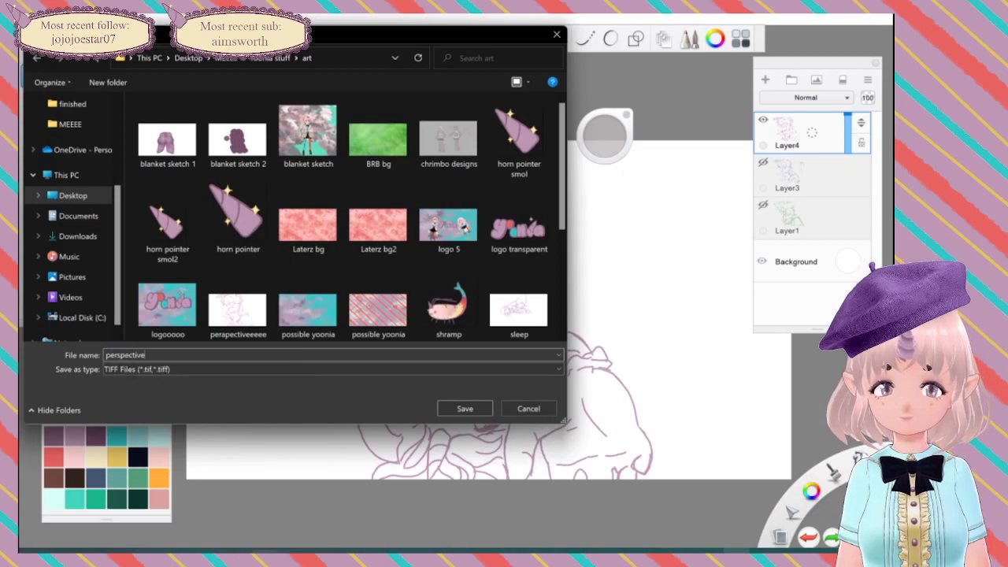
key(Return)
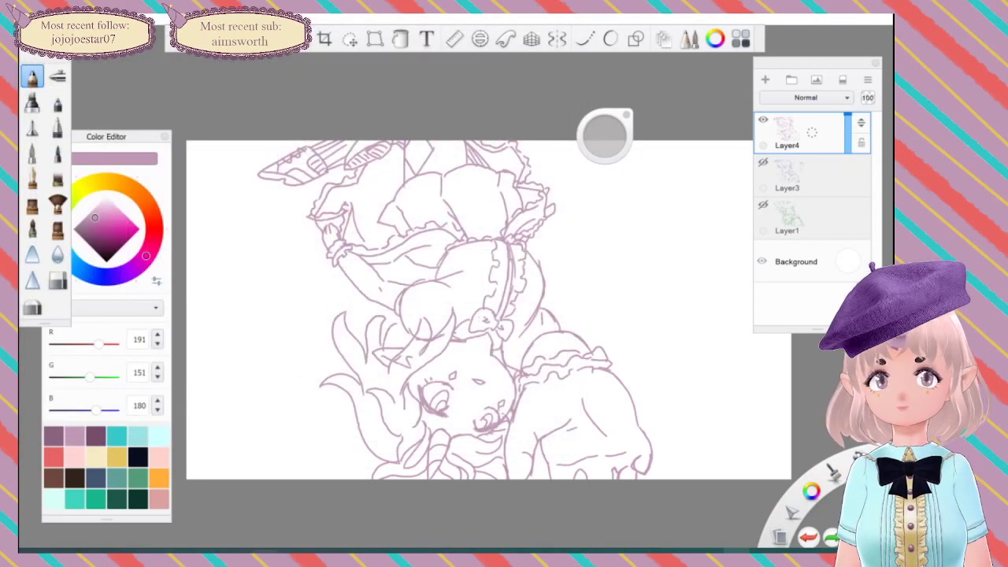
Step: Save the sketch again under the name perspective as a PNG file, accepting that all layers are merged
click(30, 19)
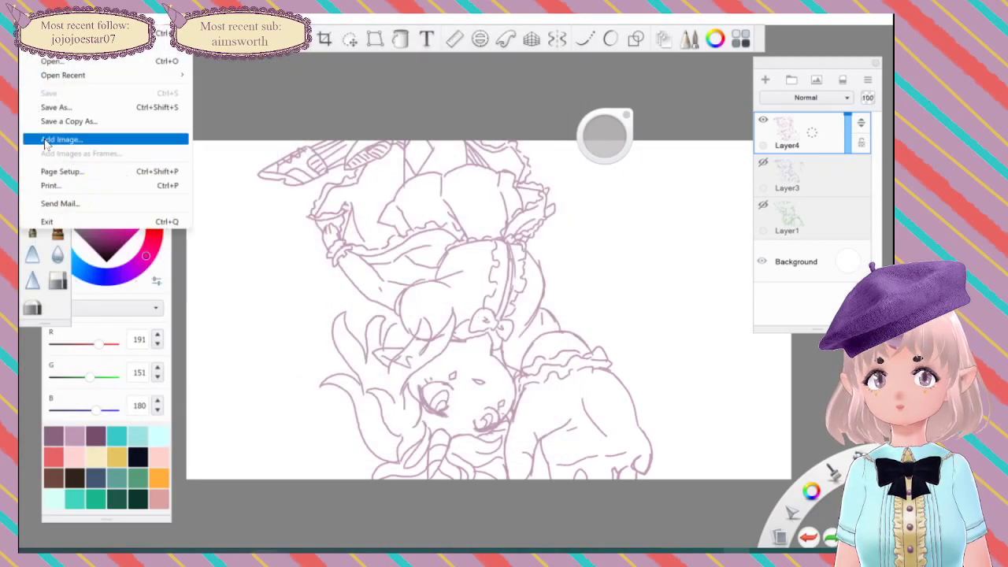
click(94, 110)
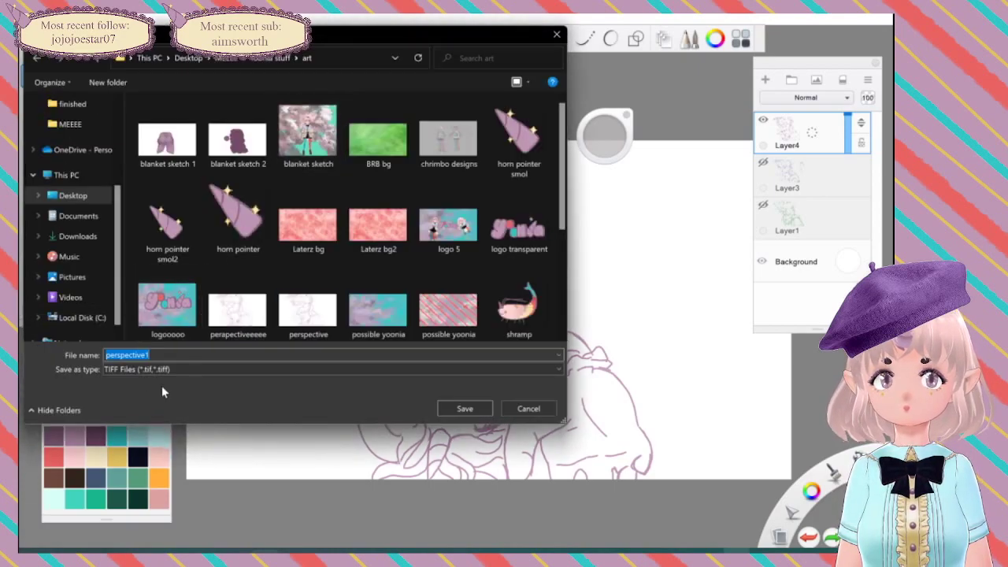
click(177, 355)
key(BackSpace)
click(136, 403)
click(153, 370)
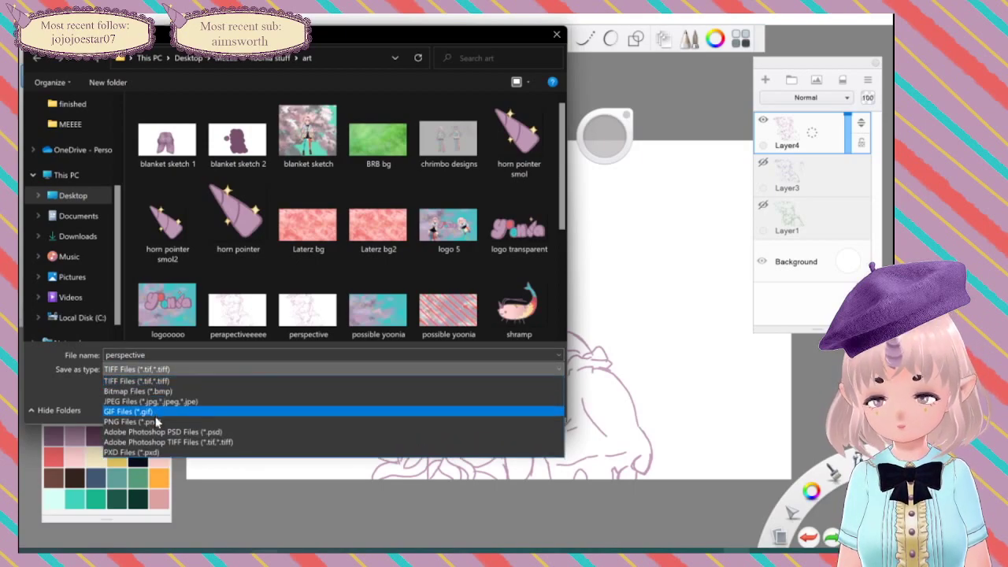
click(157, 427)
click(463, 408)
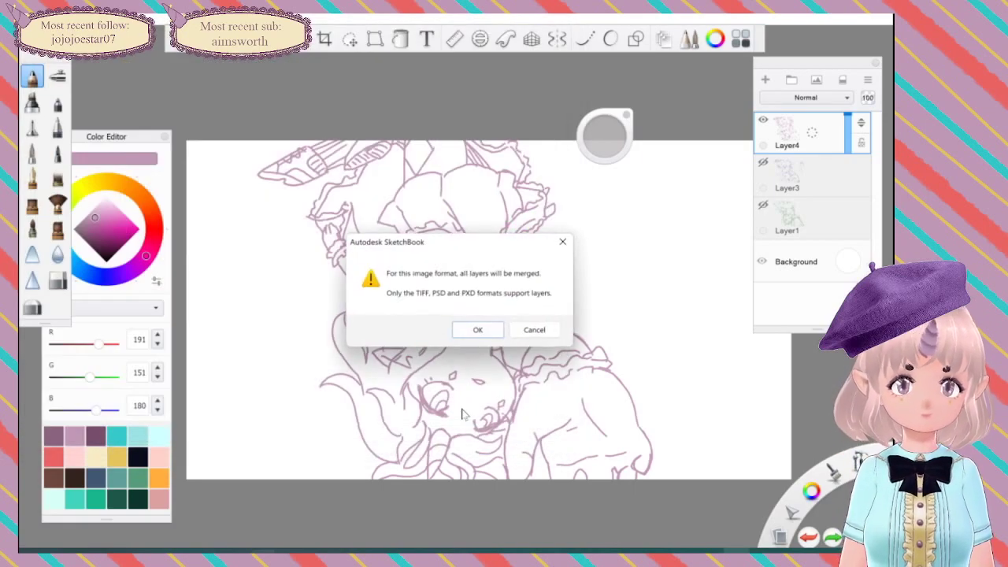
click(482, 331)
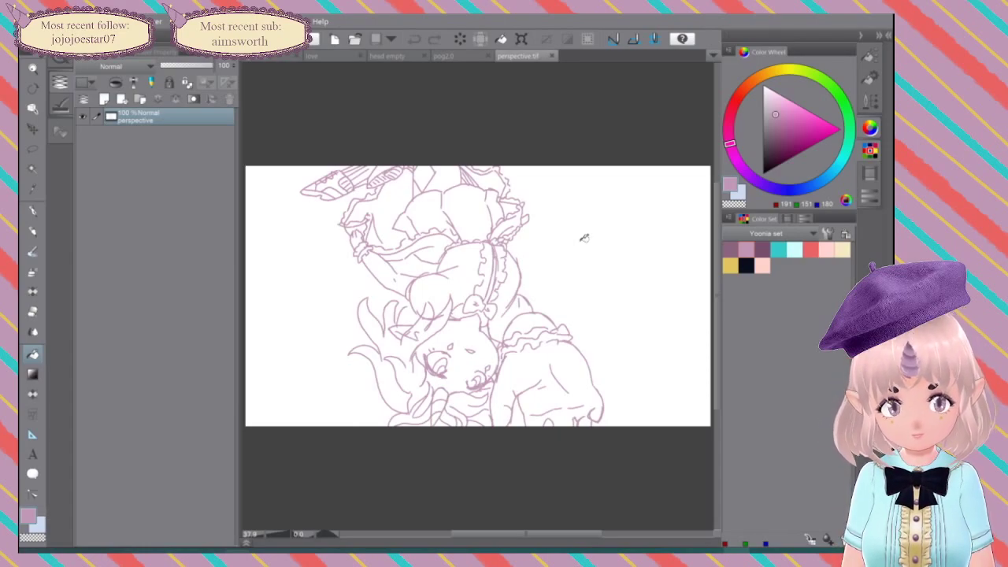
Step: In Clip Studio Paint, lower the perspective layer's opacity to 49% and add a new layer above it
drag(214, 66, 186, 65)
drag(379, 394, 567, 190)
drag(689, 313, 611, 273)
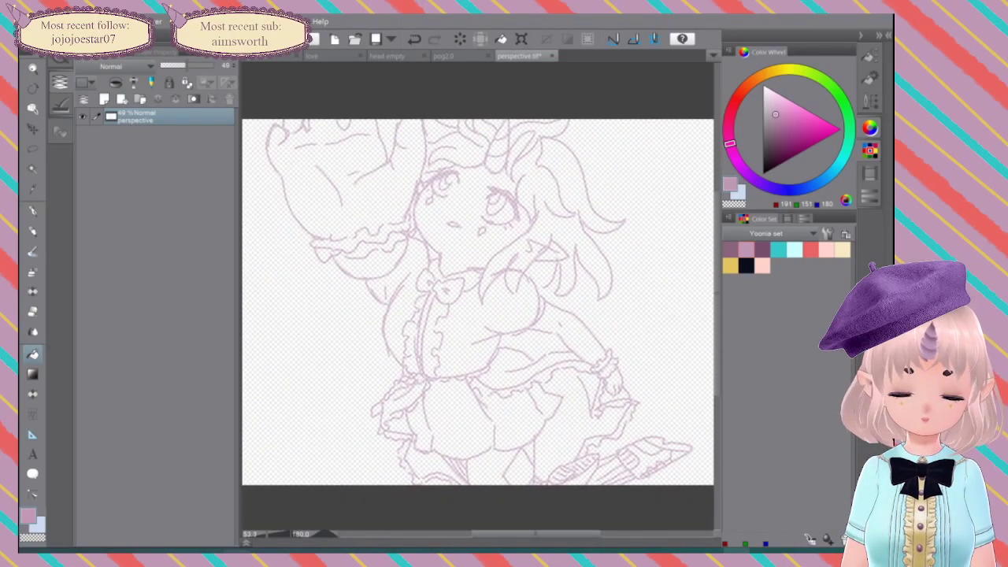
key(ctrl+shift+n)
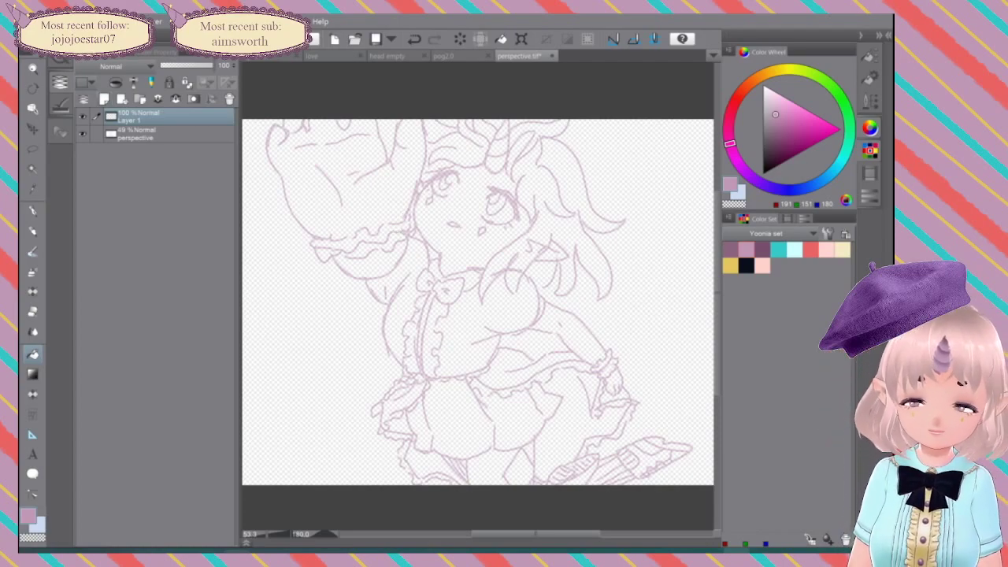
Step: Trace the raised fist's outline, finger lines and inner creases on Layer 1 with the G-pen at size 50
key(p)
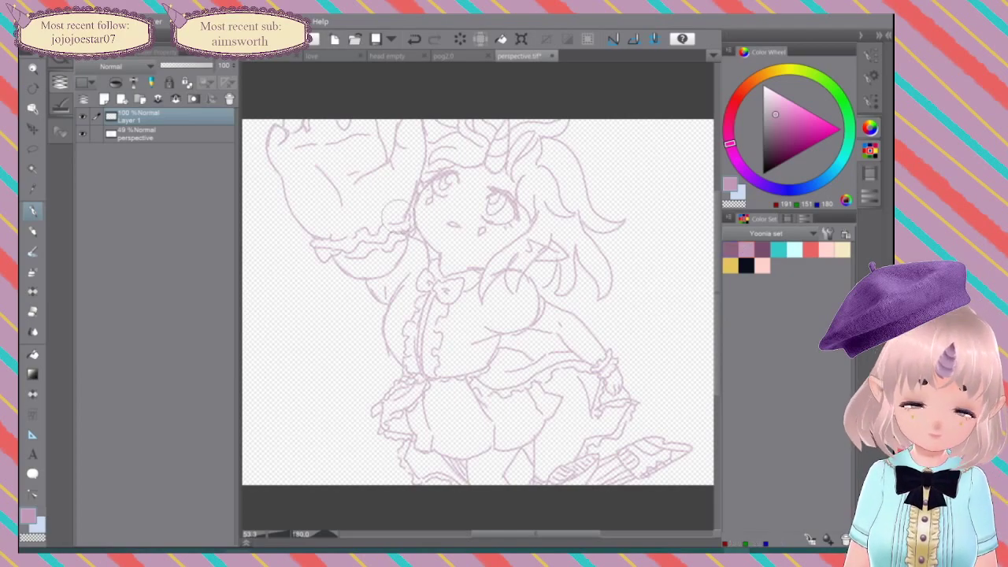
click(870, 55)
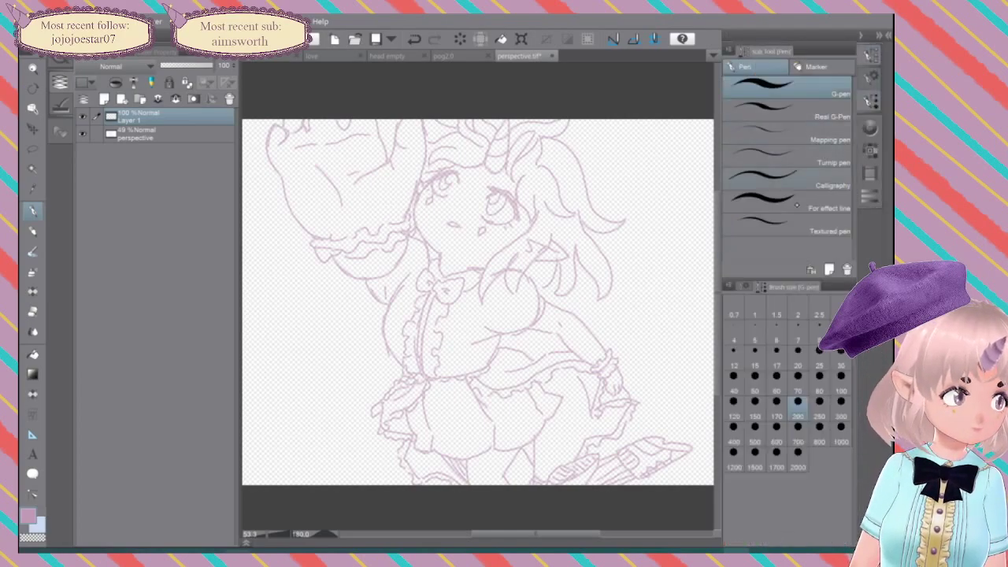
click(842, 377)
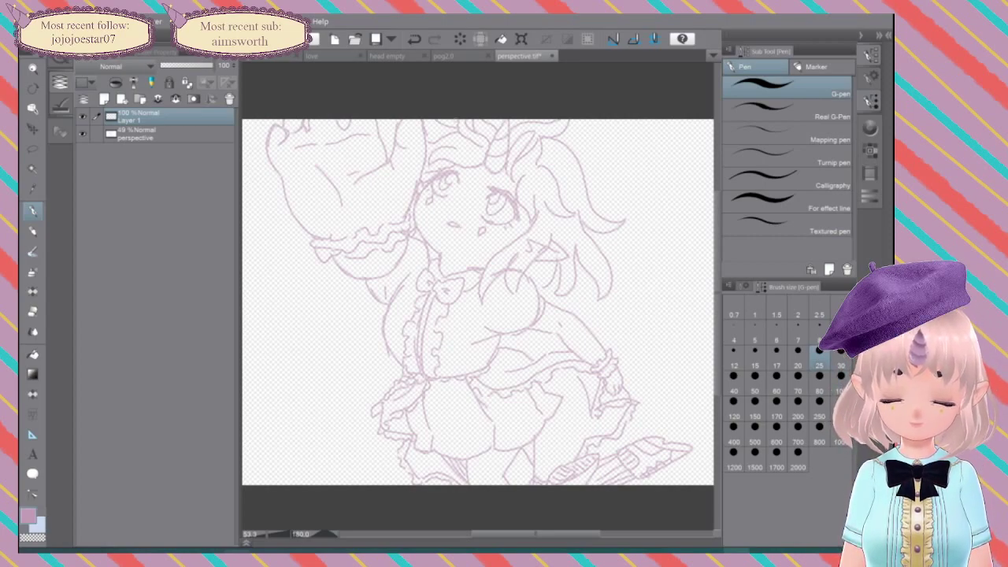
click(756, 385)
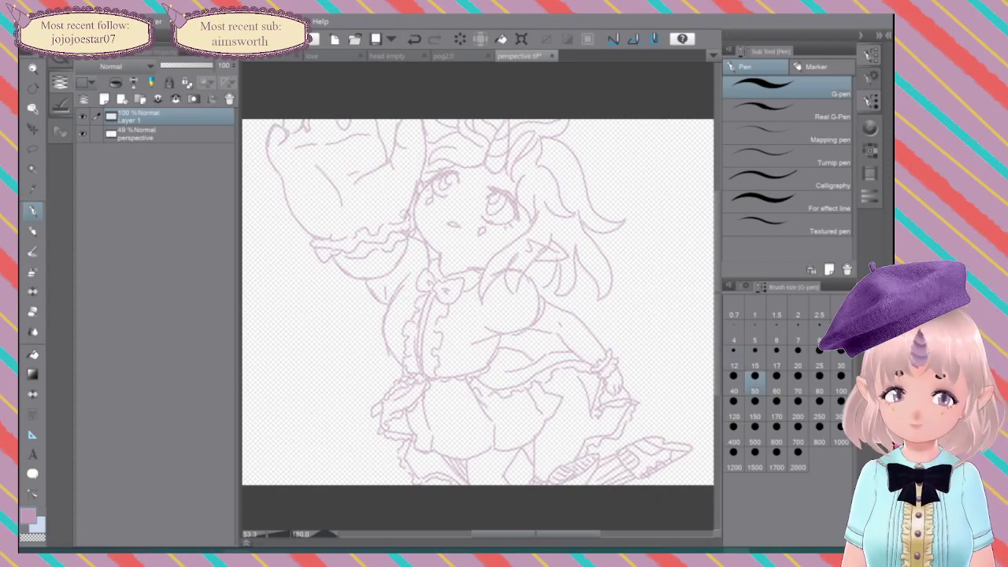
mouse_move(400, 221)
mouse_down()
mouse_move(429, 148)
mouse_move(418, 87)
mouse_up()
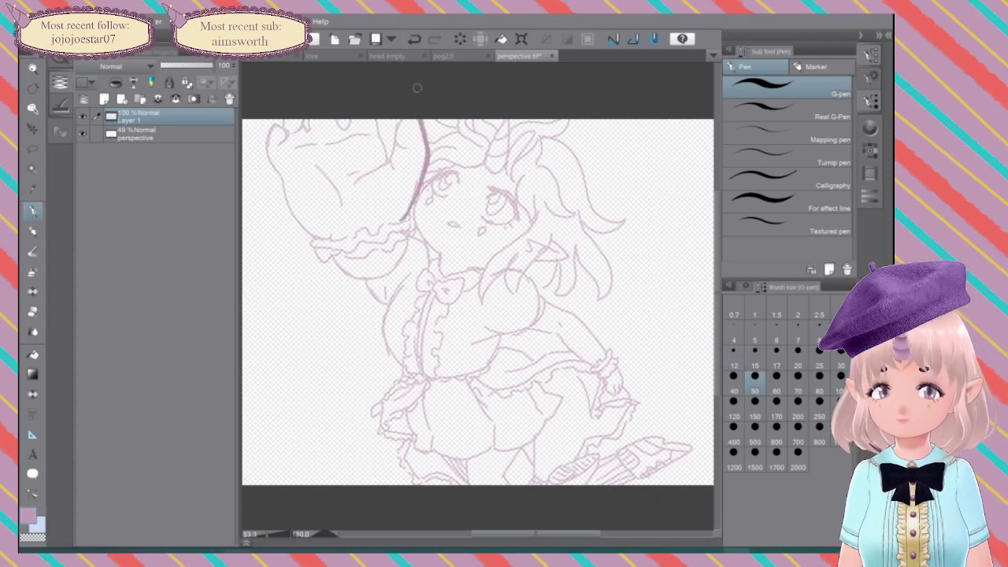
mouse_move(397, 120)
mouse_down()
mouse_move(405, 149)
mouse_move(352, 180)
mouse_move(383, 146)
mouse_move(376, 121)
mouse_move(283, 124)
mouse_move(278, 147)
mouse_move(287, 148)
mouse_move(266, 150)
mouse_move(294, 213)
mouse_move(323, 240)
mouse_up()
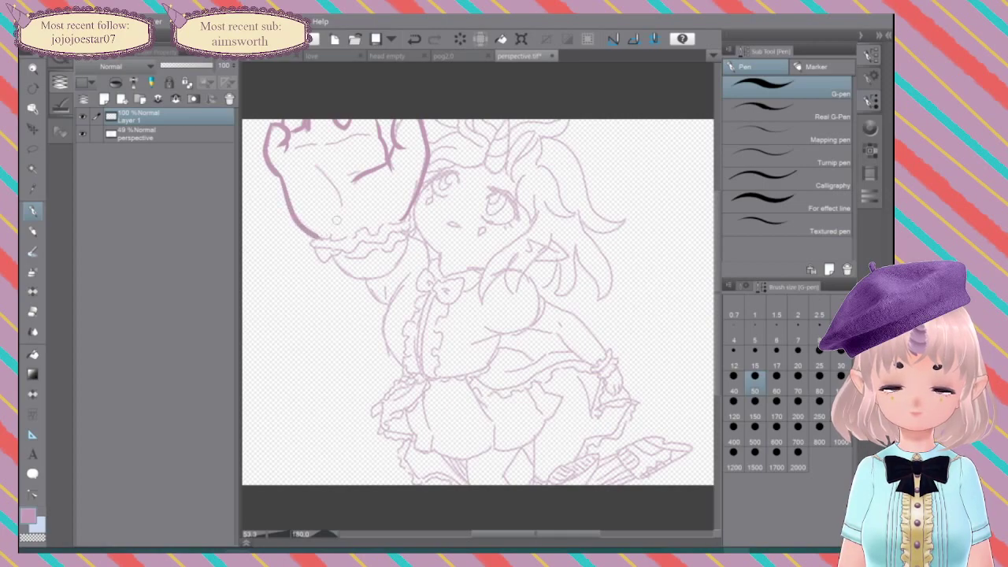
drag(312, 166, 344, 210)
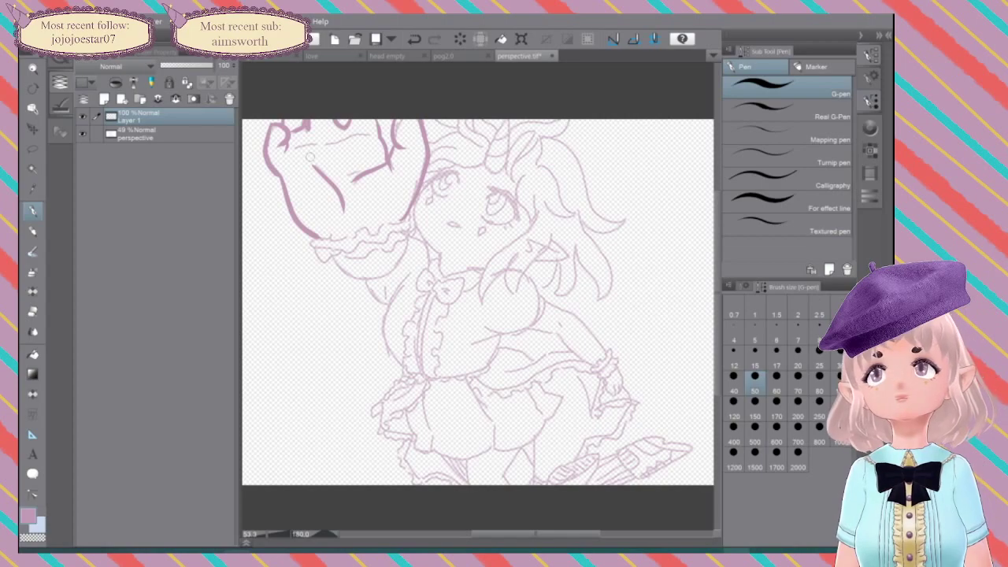
drag(368, 132, 301, 142)
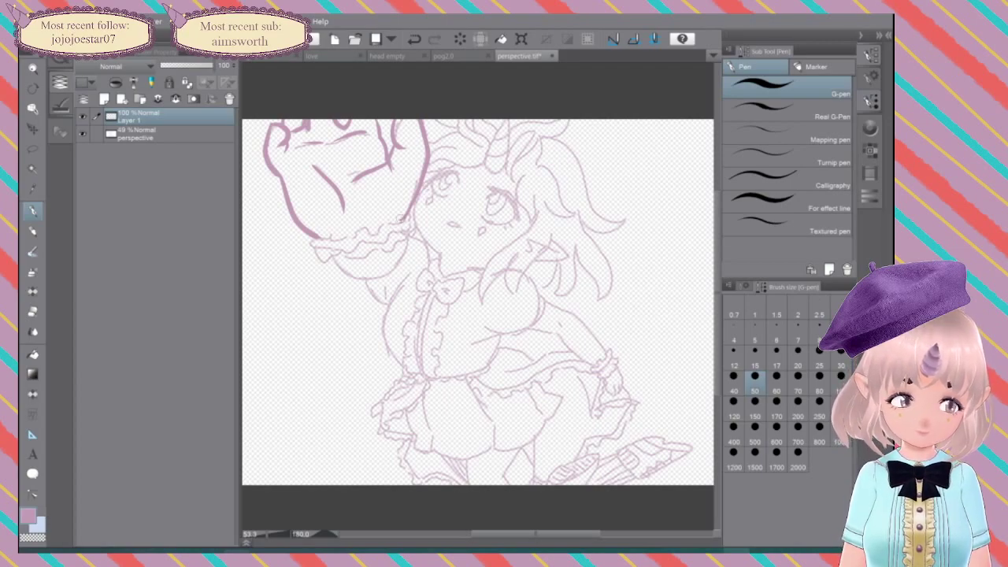
Step: Trace both edges of the ruffled cuff below the fist and the curved sleeve edge beneath it
mouse_move(400, 219)
mouse_down()
mouse_move(300, 235)
mouse_move(339, 245)
mouse_up()
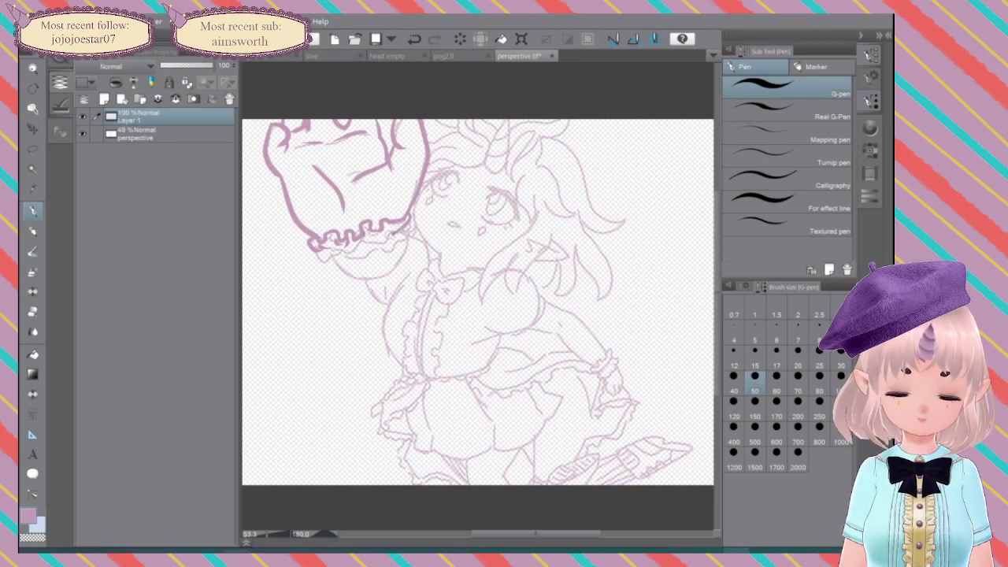
mouse_move(374, 238)
mouse_down()
mouse_move(335, 250)
mouse_move(301, 248)
mouse_move(316, 267)
mouse_move(387, 250)
mouse_up()
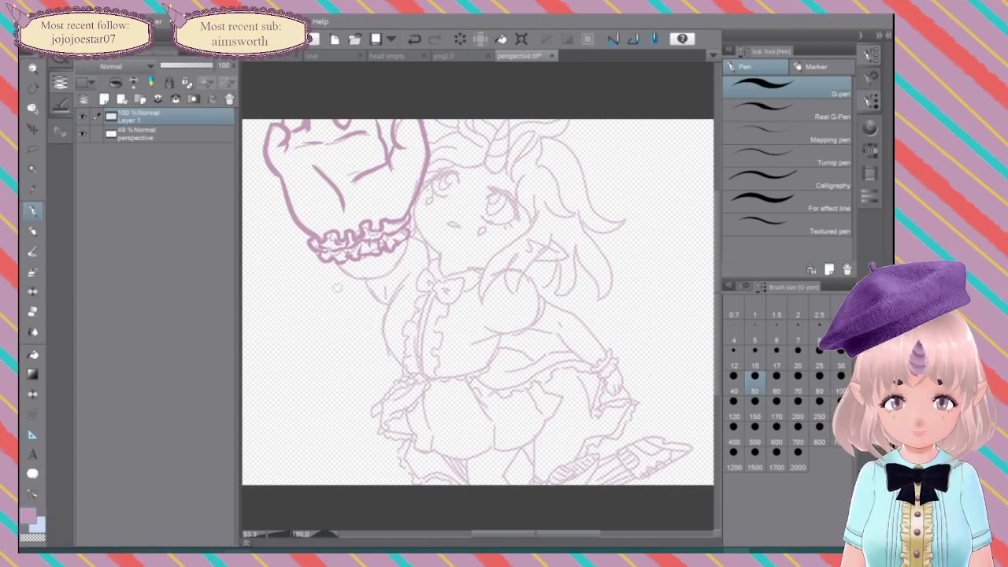
mouse_move(331, 256)
mouse_down()
mouse_move(345, 274)
mouse_move(388, 275)
mouse_move(408, 235)
mouse_up()
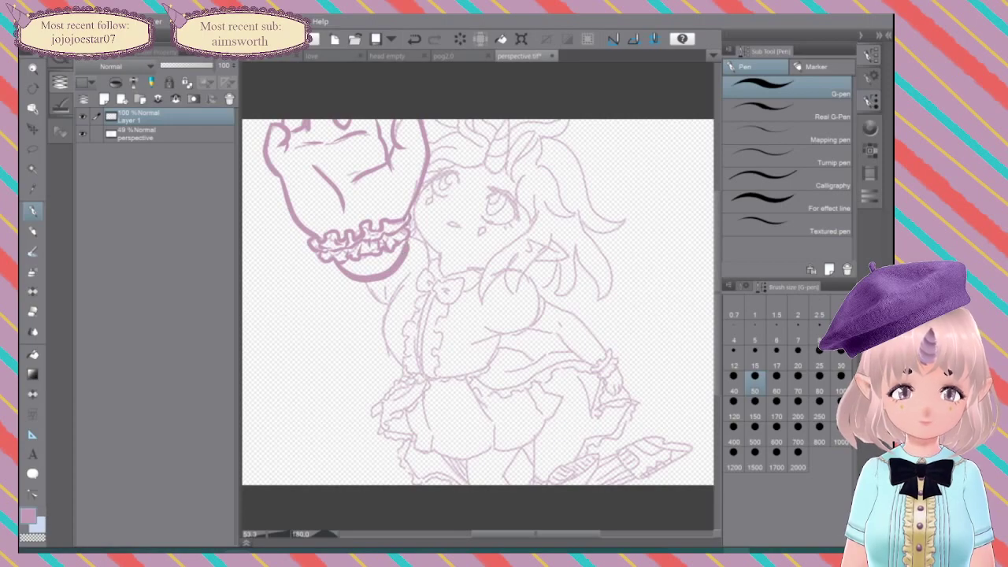
key(ctrl+z)
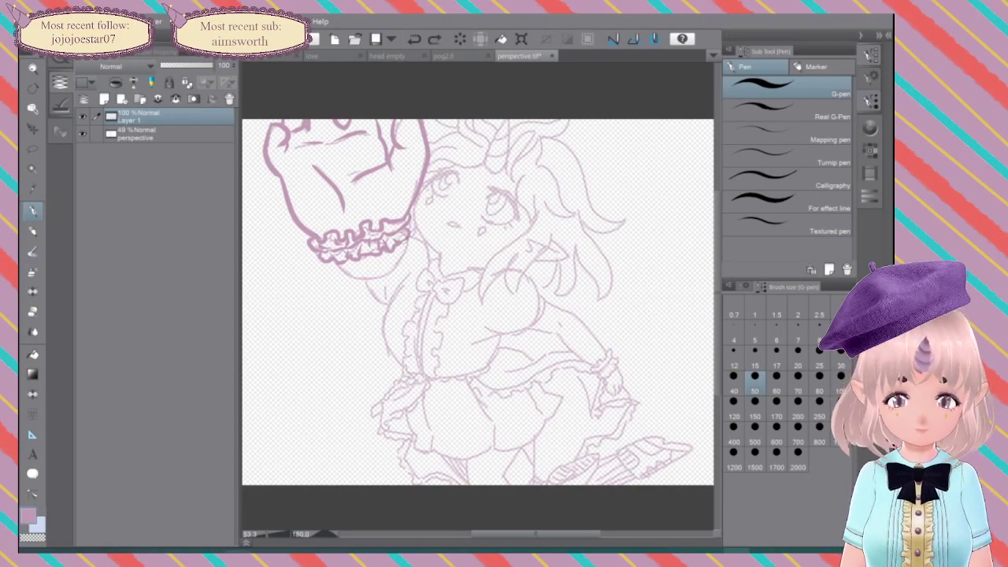
mouse_move(408, 238)
mouse_down()
mouse_move(402, 263)
mouse_move(373, 278)
mouse_move(342, 272)
mouse_move(329, 249)
mouse_up()
Step: Thicken the outer outline of the fist and the ruffled edges of the cuff with further pen strokes
mouse_move(405, 215)
mouse_down()
mouse_move(430, 139)
mouse_move(414, 98)
mouse_move(386, 161)
mouse_move(378, 117)
mouse_up()
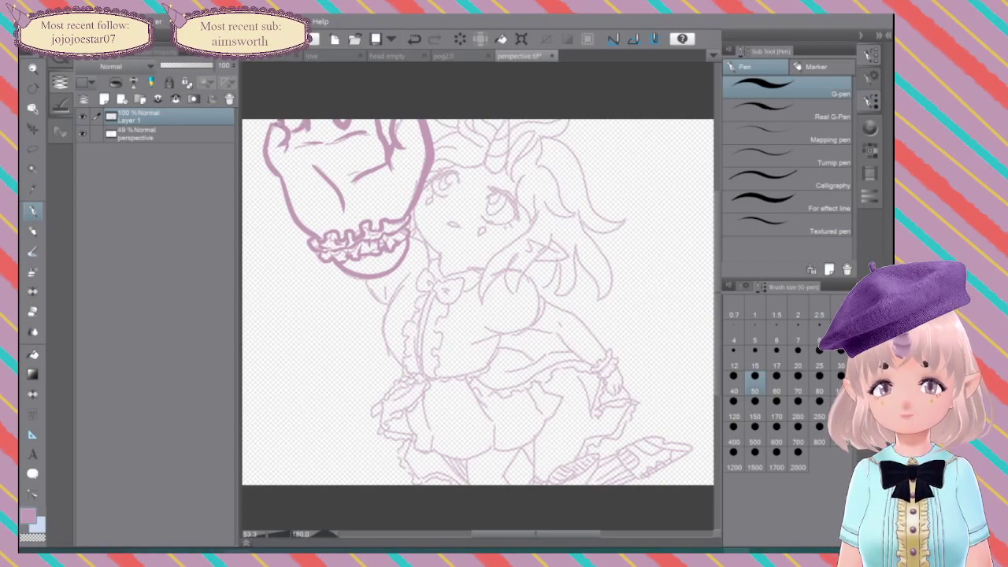
mouse_move(266, 120)
mouse_down()
mouse_move(263, 156)
mouse_move(295, 219)
mouse_move(324, 239)
mouse_move(316, 251)
mouse_move(316, 236)
mouse_move(414, 206)
mouse_move(402, 228)
mouse_up()
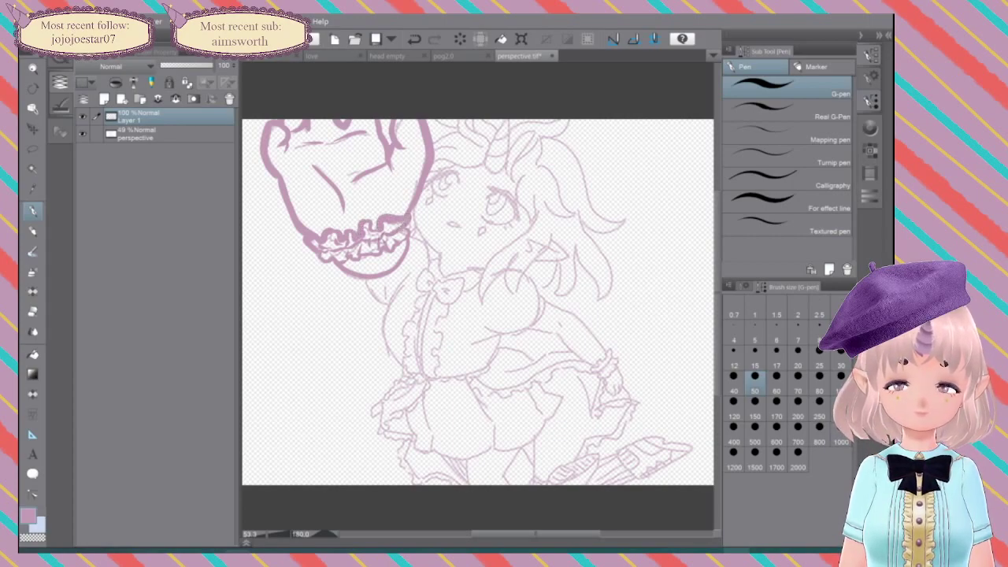
drag(320, 250, 338, 251)
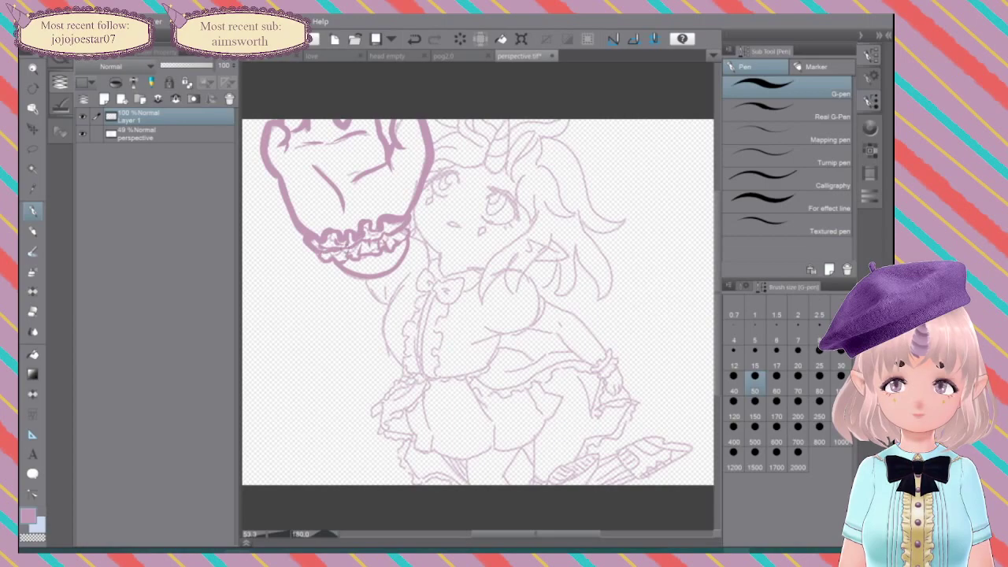
mouse_move(318, 254)
mouse_down()
mouse_move(354, 260)
mouse_move(364, 243)
mouse_move(375, 257)
mouse_move(413, 219)
mouse_up()
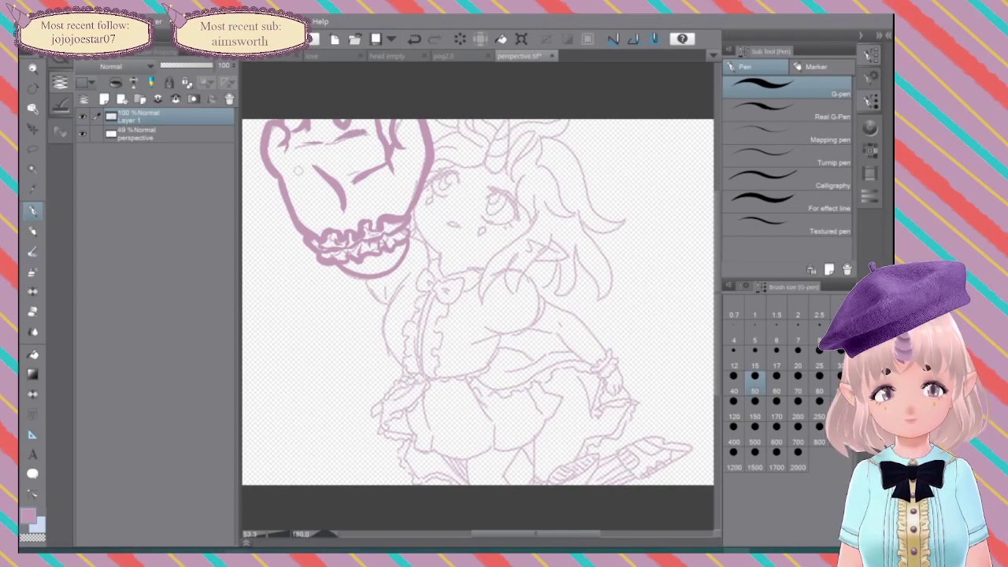
Step: Try redrawing the thin crease line across the upper part of the fist, plus a short test stroke beside the hair
key(ctrl+z)
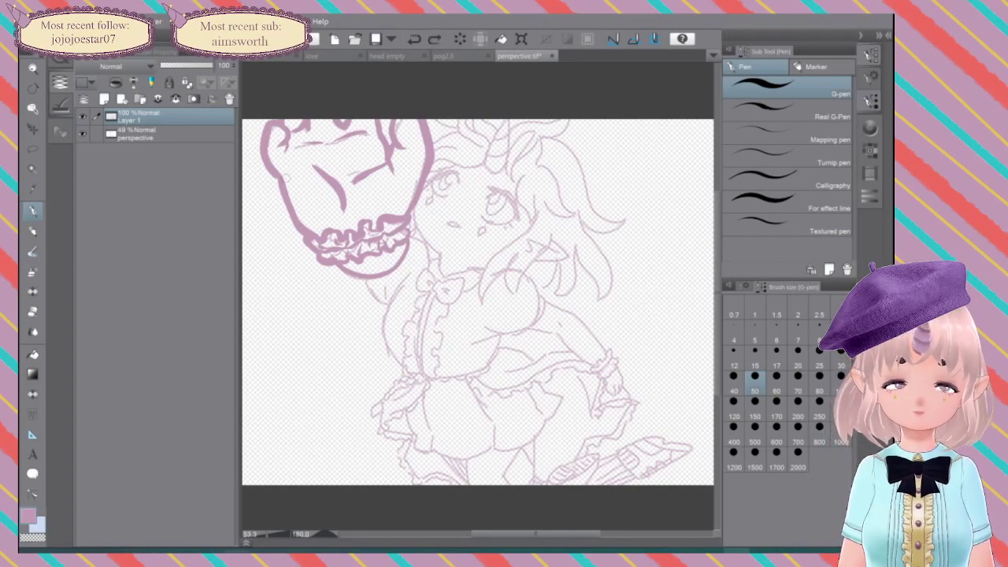
drag(366, 131, 327, 141)
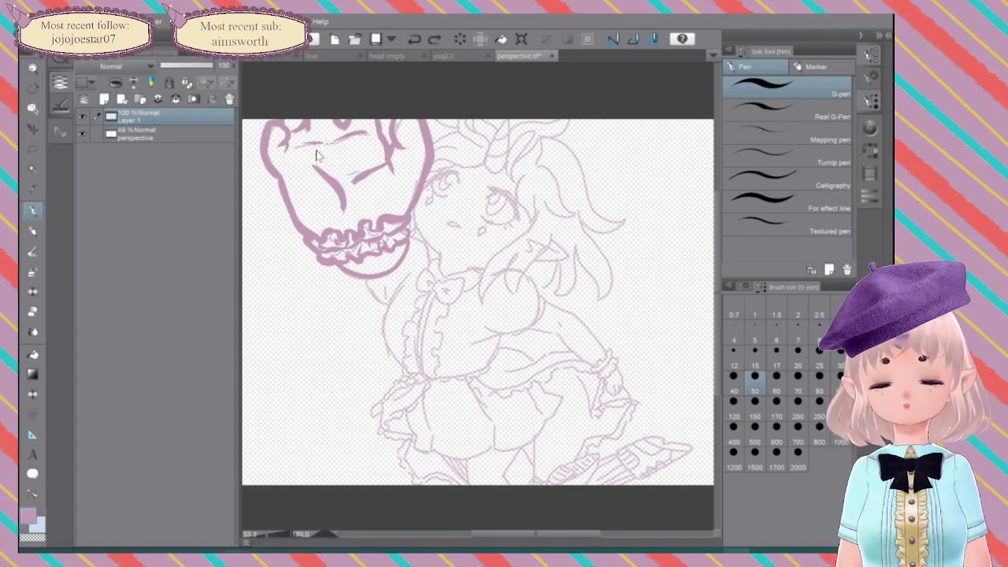
key(ctrl+z)
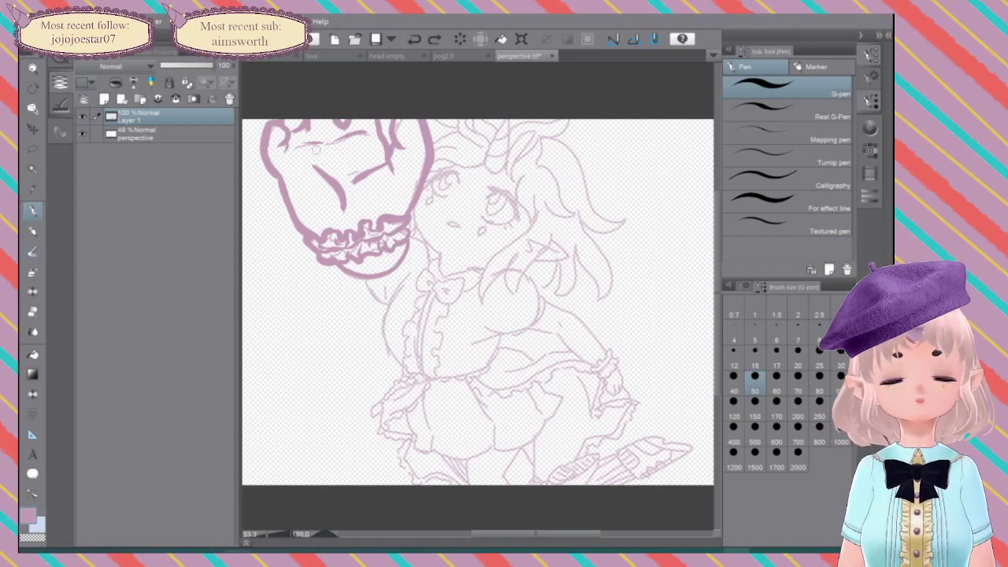
drag(364, 129, 332, 142)
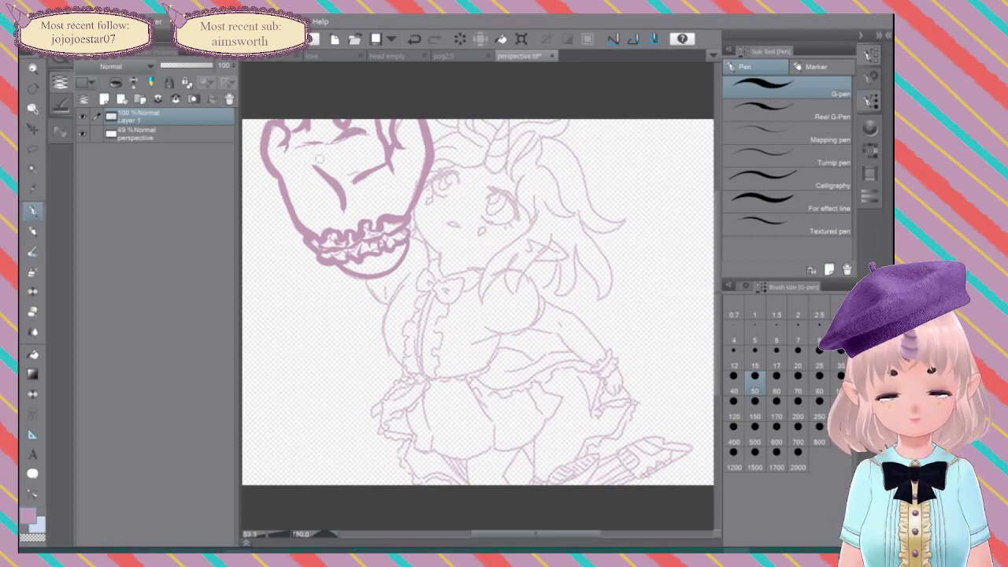
key(ctrl+z)
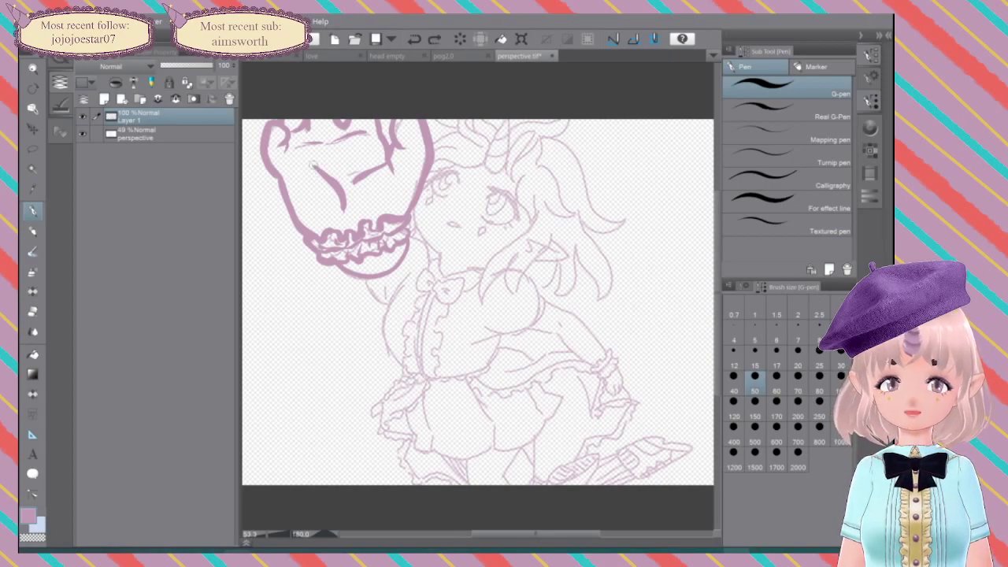
drag(653, 299, 654, 263)
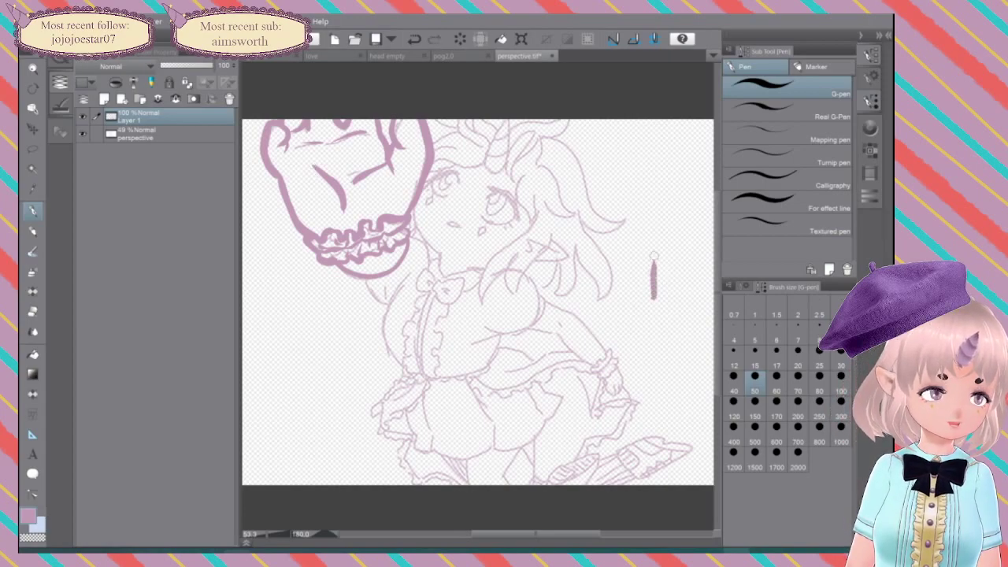
key(ctrl+z)
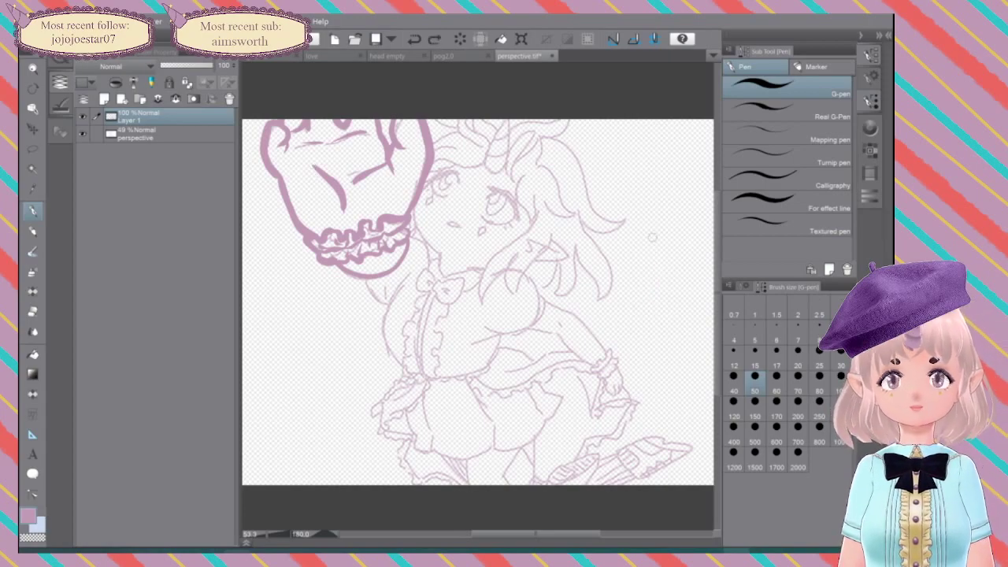
drag(363, 130, 342, 138)
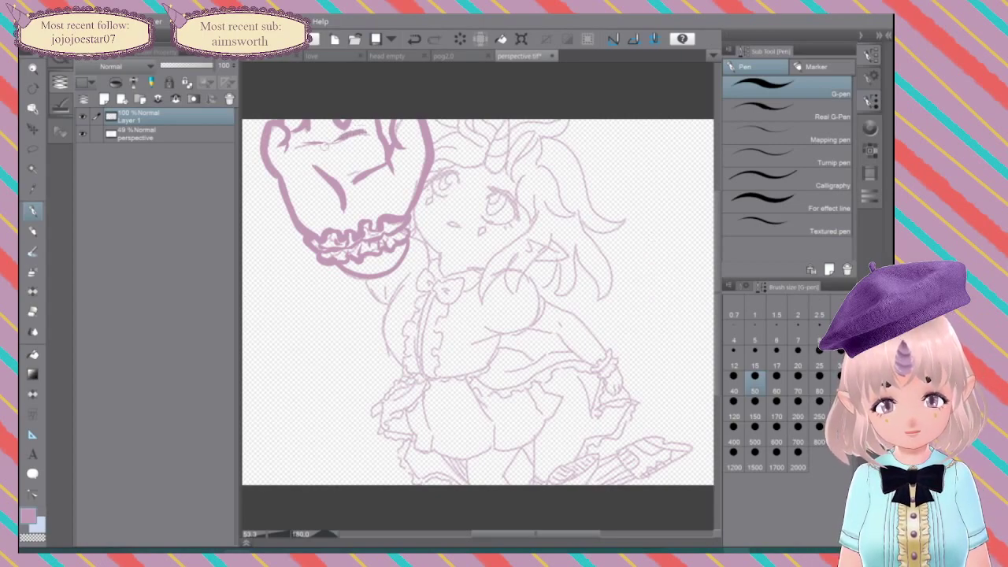
key(ctrl+z)
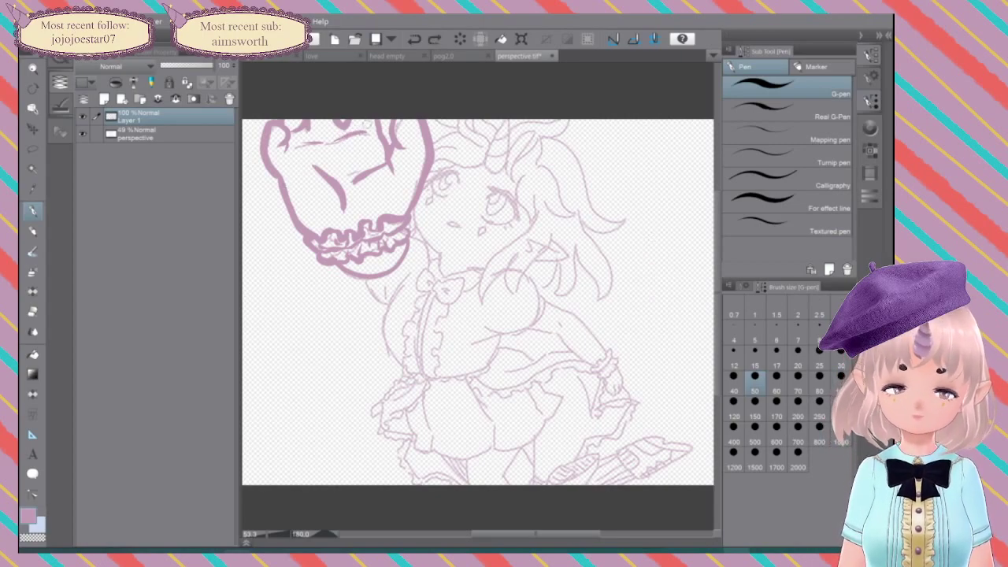
drag(364, 129, 335, 141)
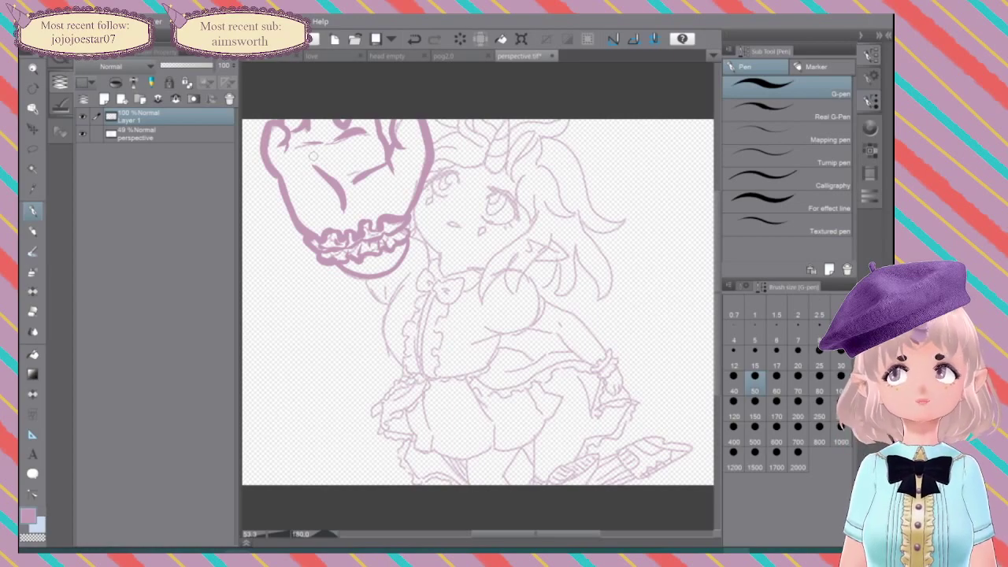
key(ctrl+z)
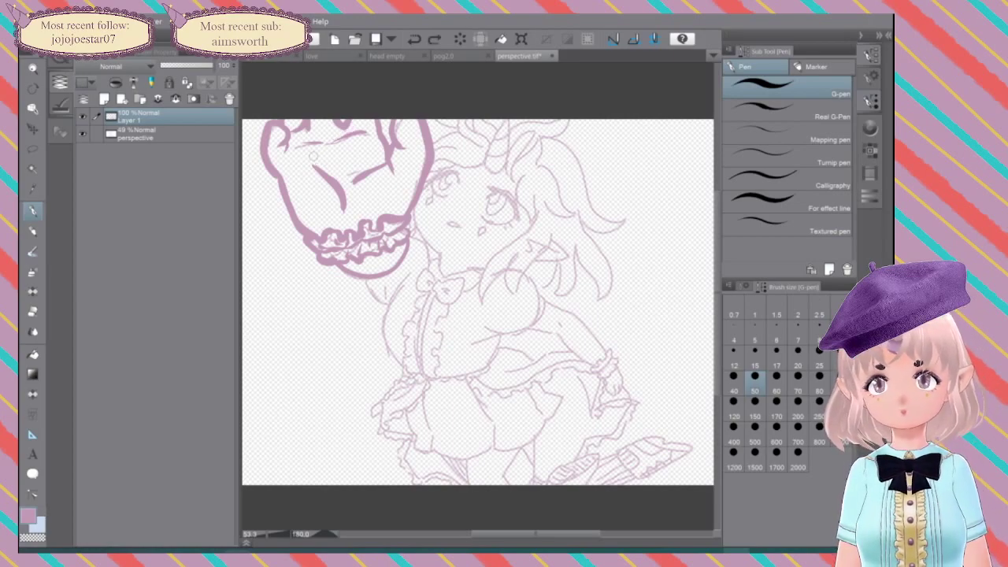
drag(364, 128, 334, 140)
key(ctrl+z)
Step: Redraw the short crease line across the upper part of the fist with one tapered pen stroke
scroll(438, 240, up, 4)
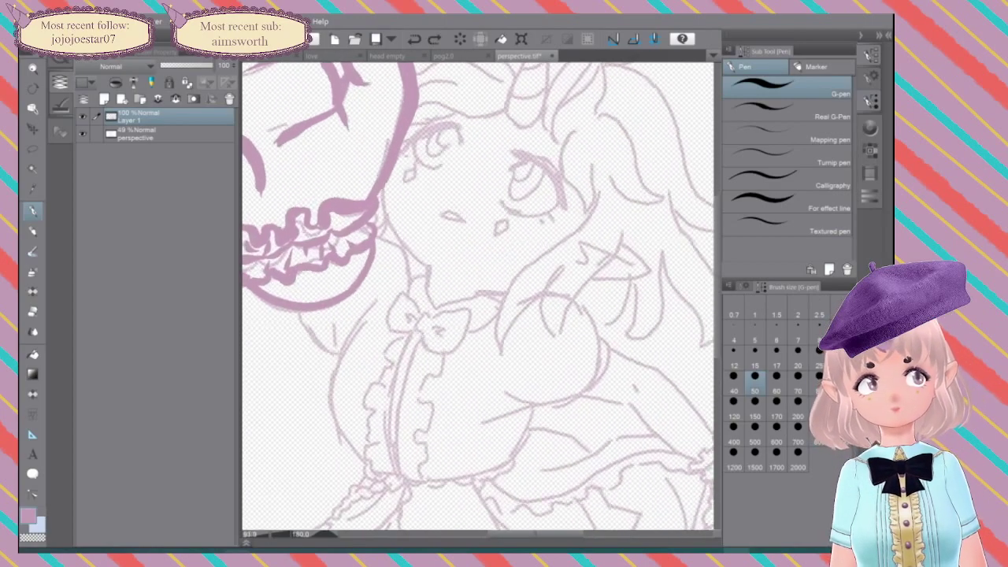
drag(457, 236, 525, 367)
drag(382, 184, 343, 191)
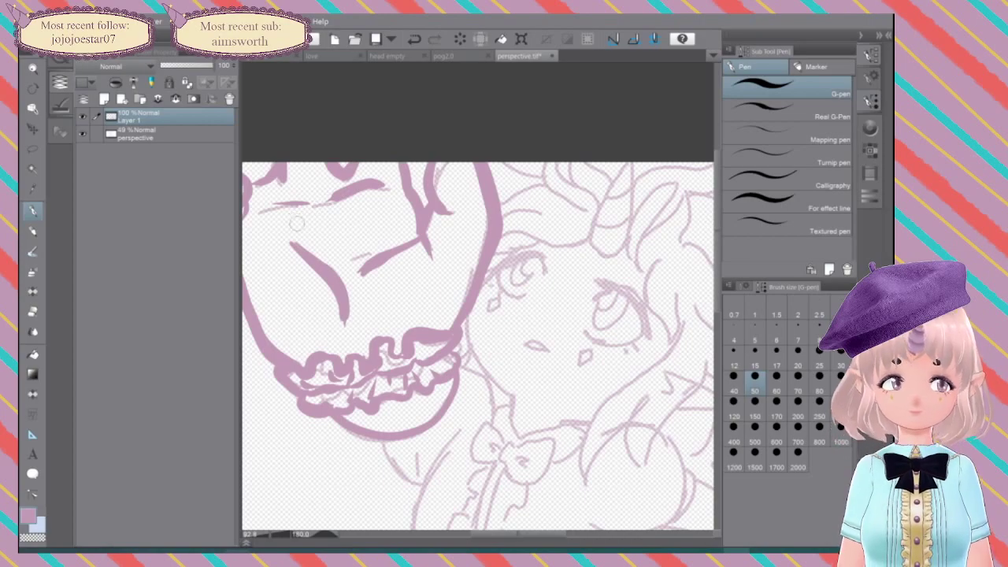
key(ctrl+z)
drag(381, 186, 343, 194)
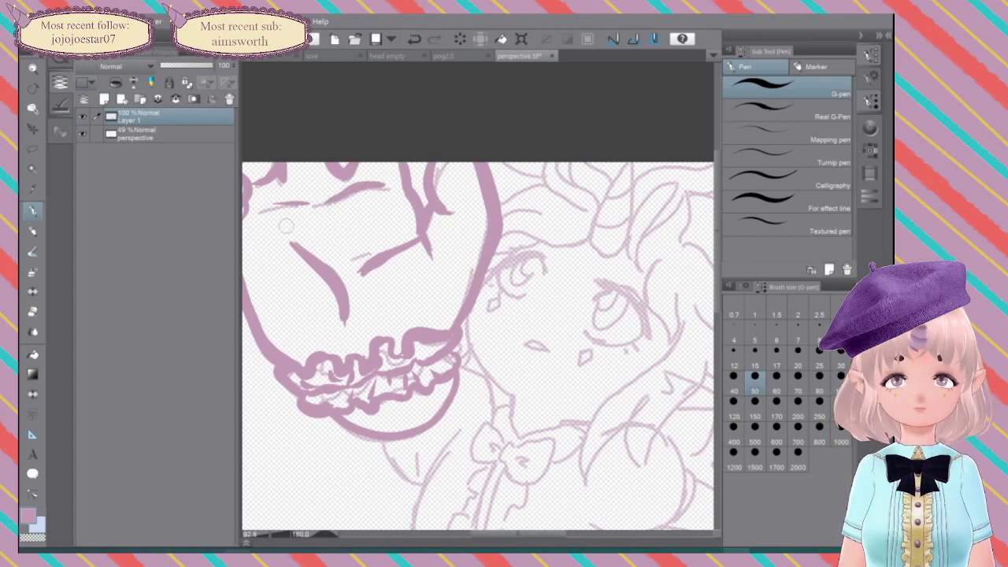
drag(286, 226, 223, 143)
scroll(583, 322, down, 2)
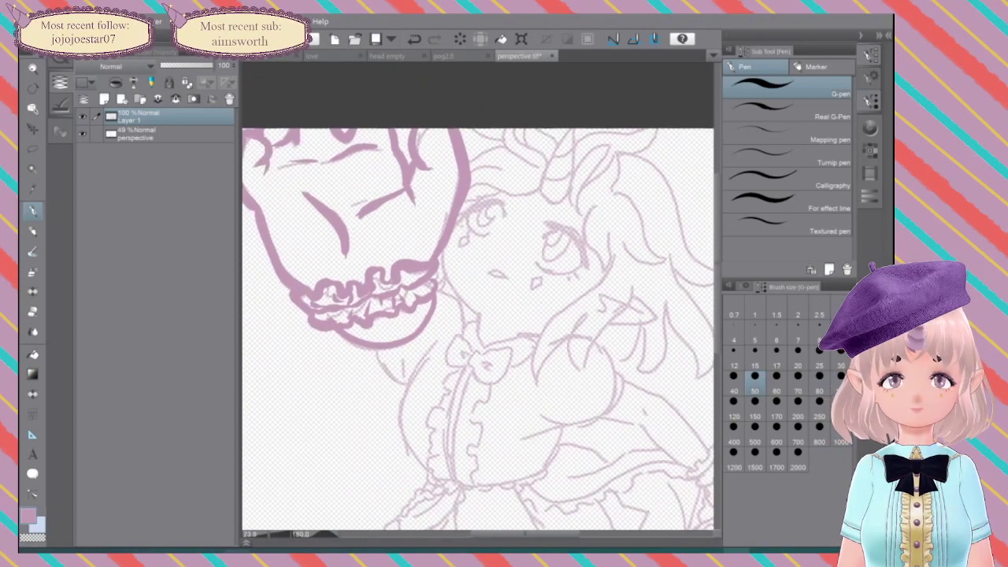
Step: Trace the arm lines beneath the cuff and the outer curve of the torso, removing the stray mark beside the eye
drag(584, 239, 554, 164)
drag(549, 161, 557, 166)
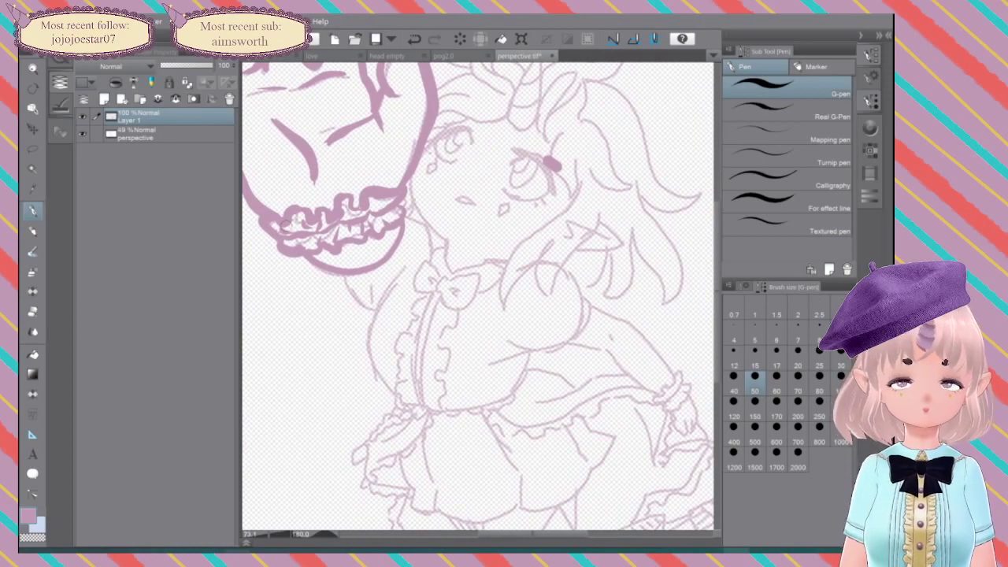
drag(404, 212, 430, 264)
mouse_move(340, 272)
mouse_down()
mouse_move(355, 306)
mouse_move(378, 307)
mouse_up()
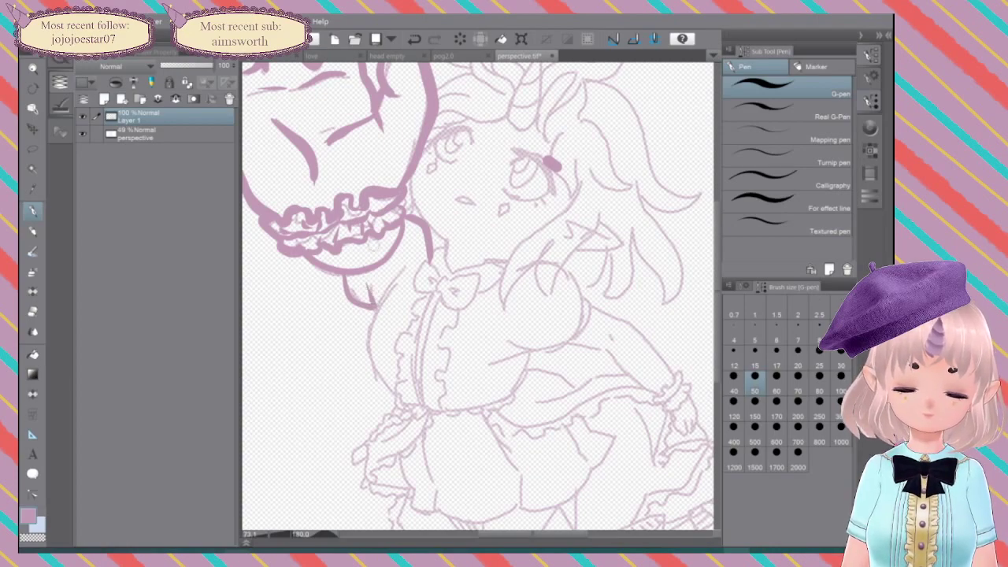
mouse_move(400, 271)
mouse_down()
mouse_move(369, 323)
mouse_move(367, 366)
mouse_move(399, 403)
mouse_up()
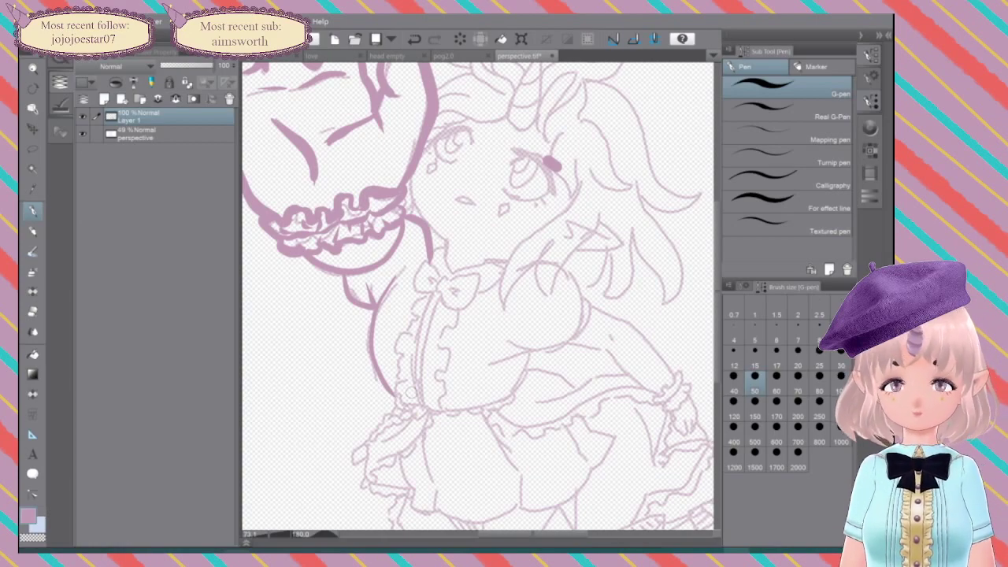
key(ctrl+z)
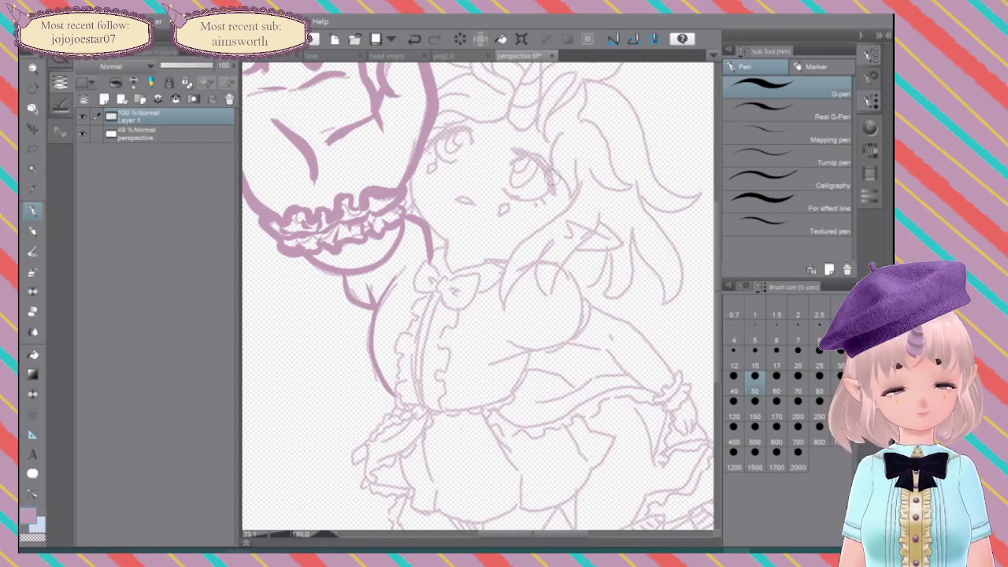
Step: Set the G-pen size to 30 and trace the cheek and jaw outline, the neck and a short collar line
click(842, 359)
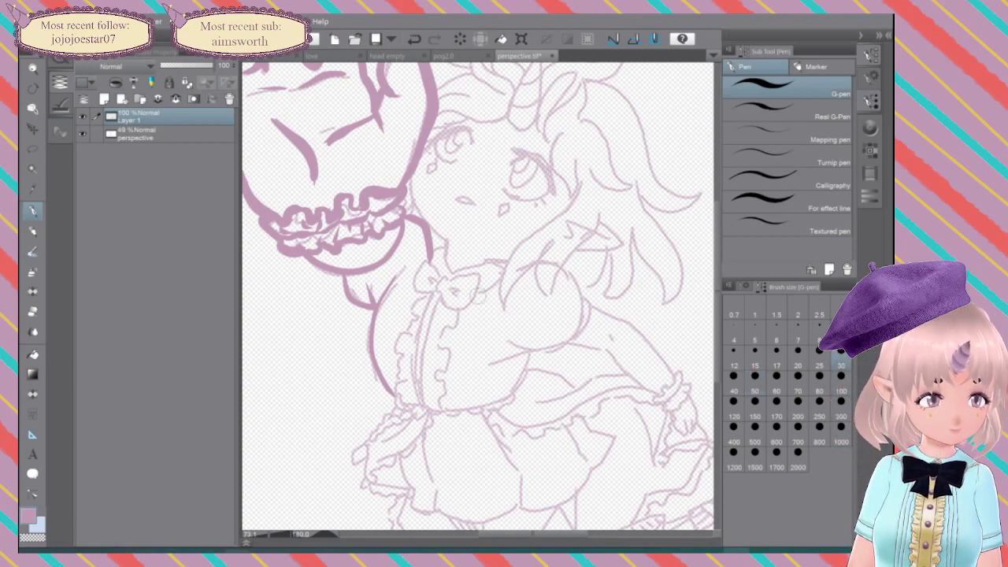
mouse_move(408, 175)
mouse_down()
mouse_move(424, 217)
mouse_move(450, 239)
mouse_move(447, 264)
mouse_move(508, 262)
mouse_up()
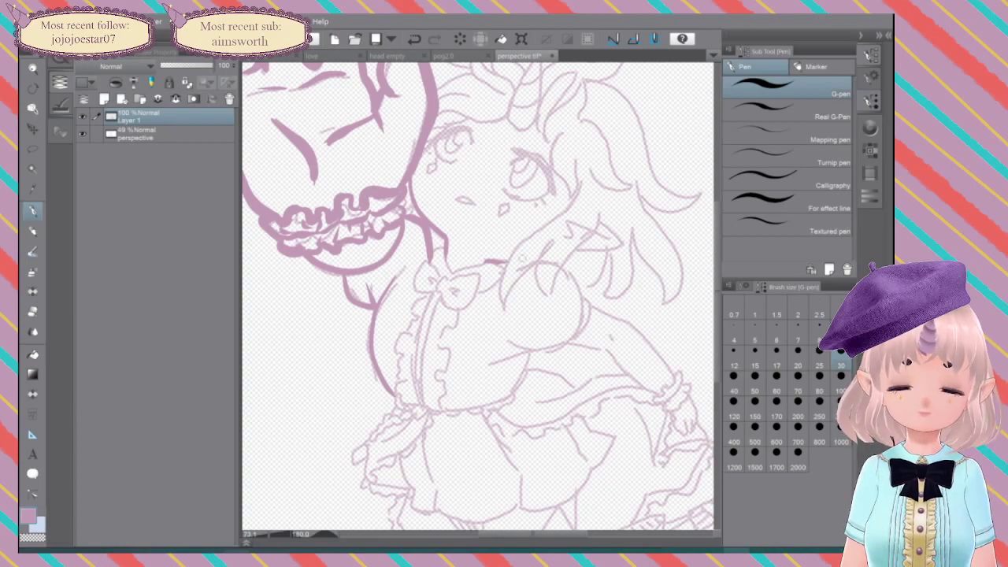
drag(610, 153, 608, 181)
drag(608, 181, 605, 230)
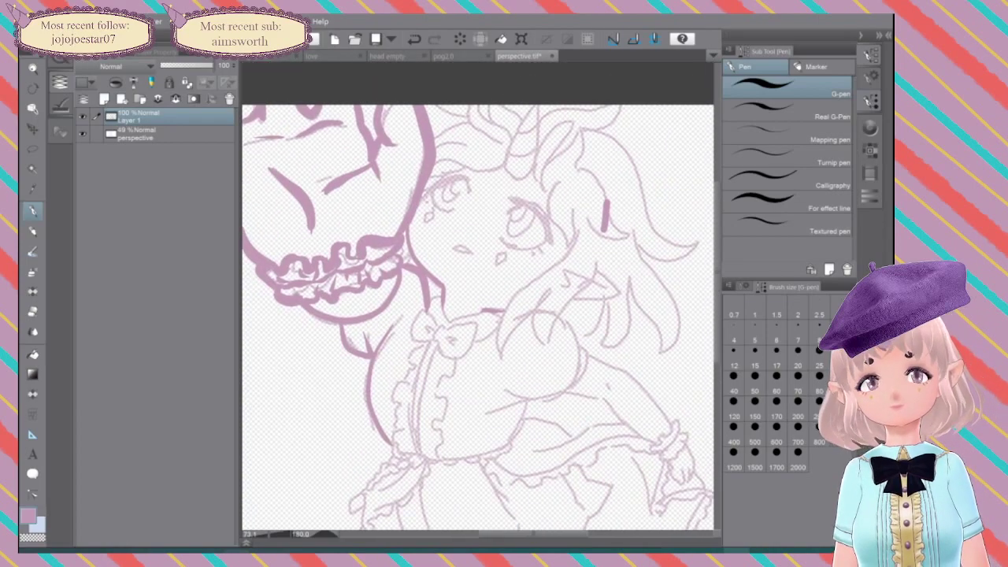
key(ctrl+z)
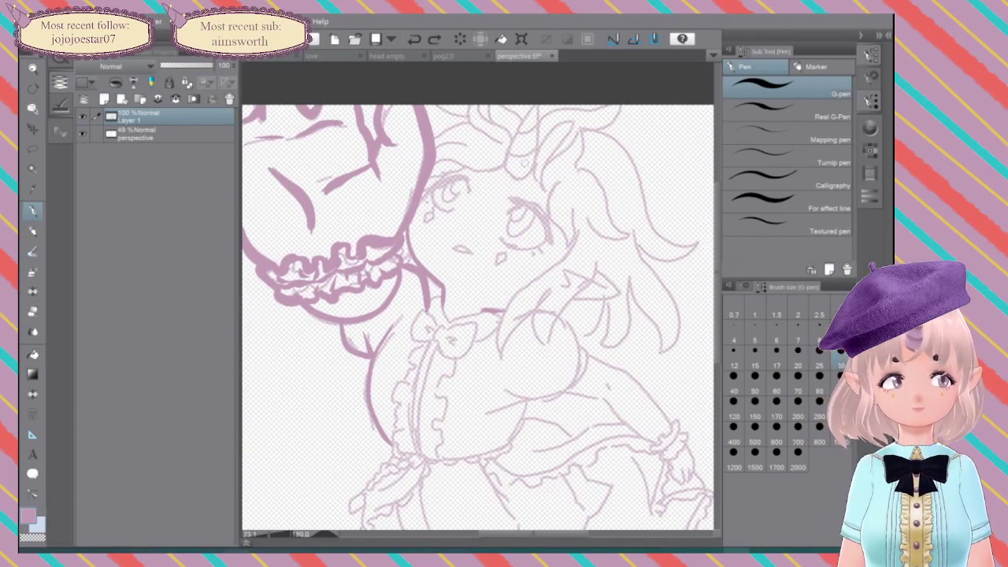
mouse_move(532, 166)
mouse_down()
mouse_move(506, 175)
mouse_move(504, 154)
mouse_move(546, 94)
mouse_up()
drag(537, 166, 538, 105)
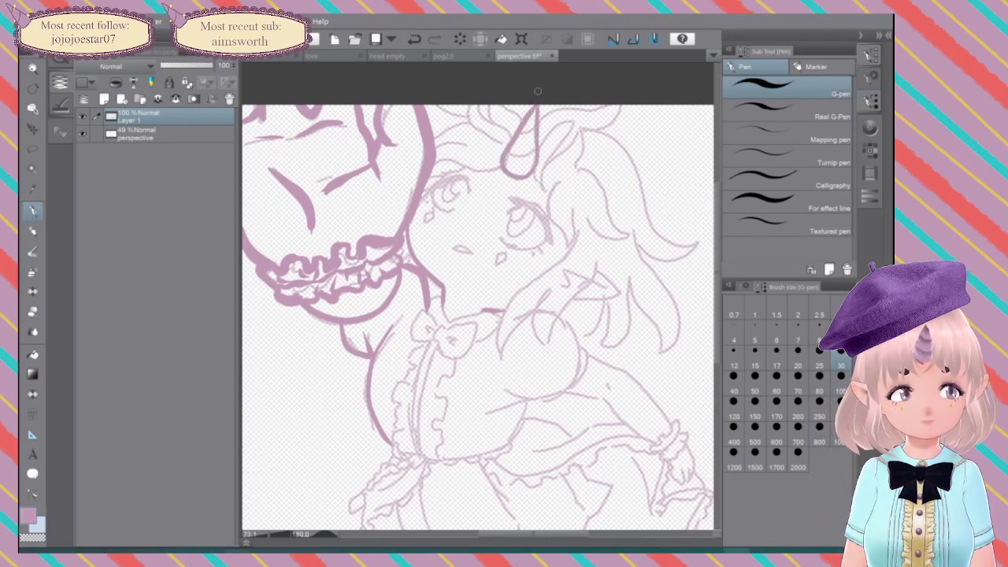
key(ctrl+z)
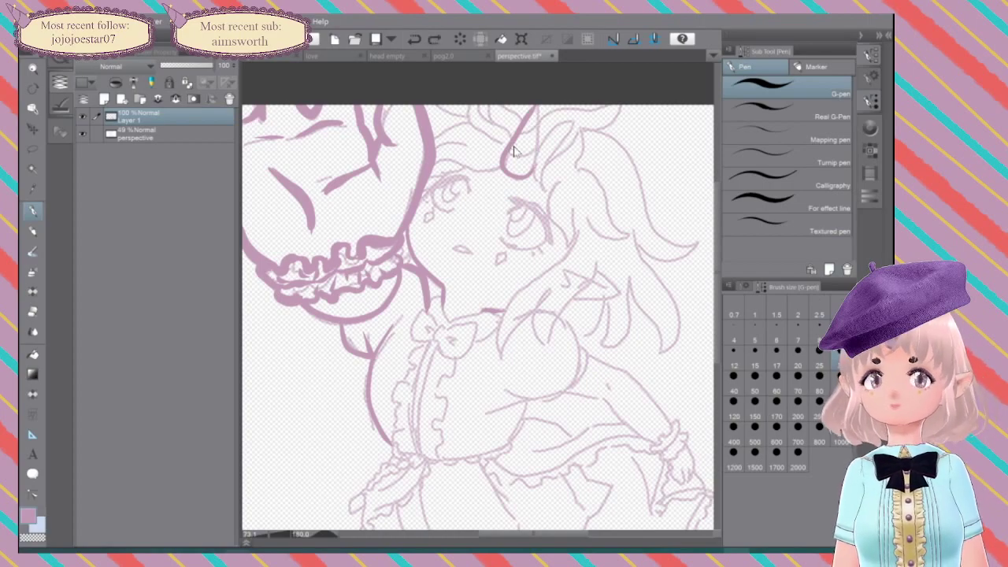
key(ctrl+z)
mouse_move(622, 193)
mouse_down()
mouse_move(601, 290)
mouse_move(619, 197)
mouse_move(456, 381)
mouse_up()
key(ctrl+z)
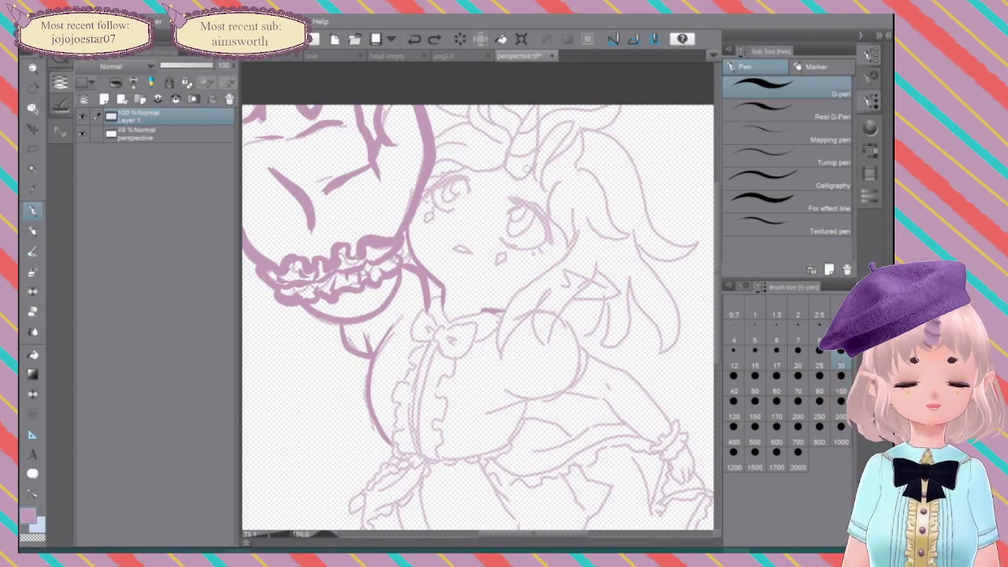
Step: Trace the forehead horn with its spiral bands, plus the fringe and hair strands around it
mouse_move(534, 164)
mouse_down()
mouse_move(527, 178)
mouse_move(508, 176)
mouse_move(522, 113)
mouse_up()
drag(530, 172, 535, 80)
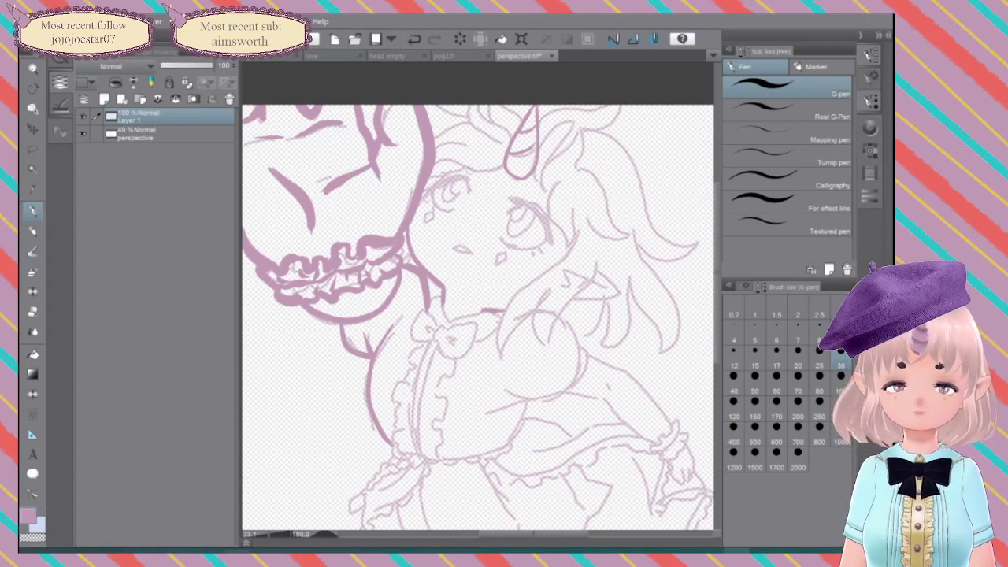
mouse_move(498, 167)
mouse_down()
mouse_move(449, 156)
mouse_move(436, 164)
mouse_up()
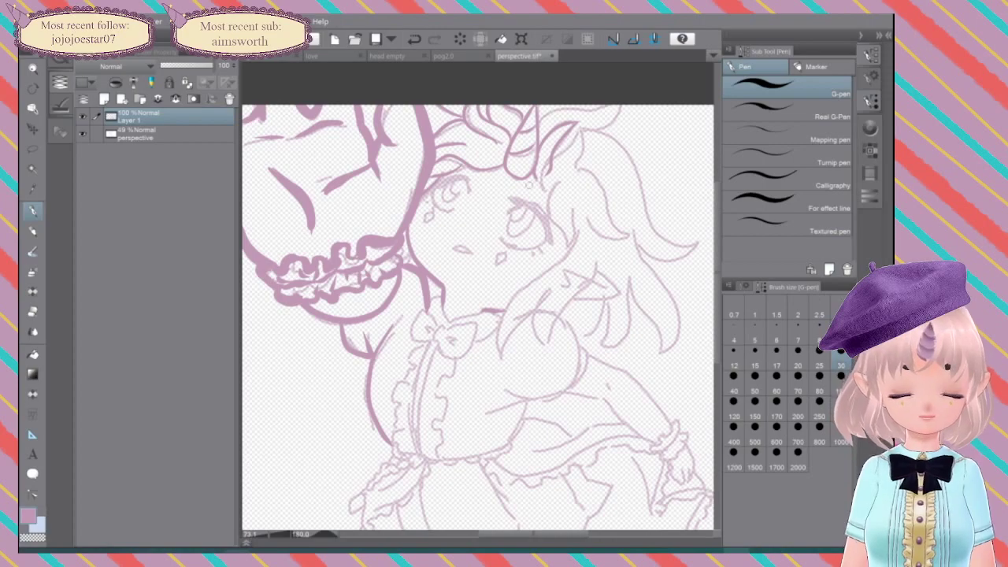
Step: Trace the hair lock framing the face and the inner edge of the ponytail down to its first tip
mouse_move(544, 188)
mouse_down()
mouse_move(589, 128)
mouse_move(569, 178)
mouse_move(544, 199)
mouse_move(574, 262)
mouse_move(580, 231)
mouse_move(571, 209)
mouse_up()
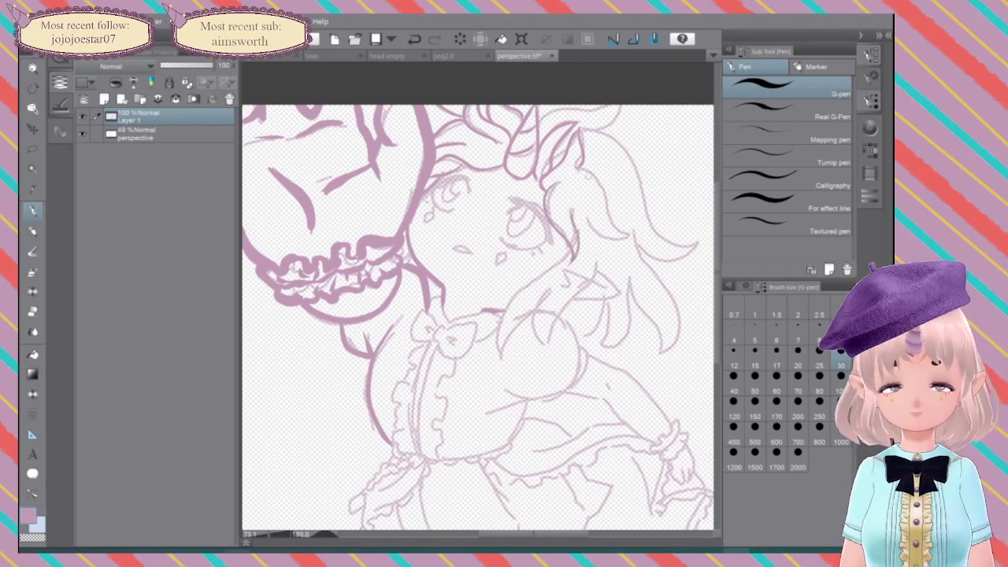
mouse_move(583, 164)
mouse_down()
mouse_move(630, 237)
mouse_move(599, 235)
mouse_move(622, 238)
mouse_up()
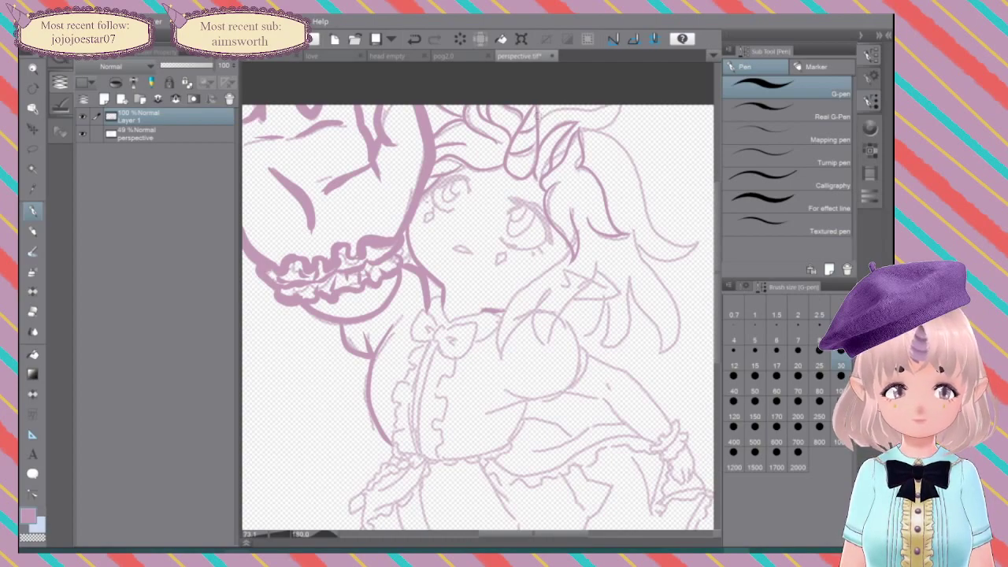
mouse_move(544, 115)
mouse_down()
mouse_move(613, 106)
mouse_move(601, 131)
mouse_move(561, 138)
mouse_up()
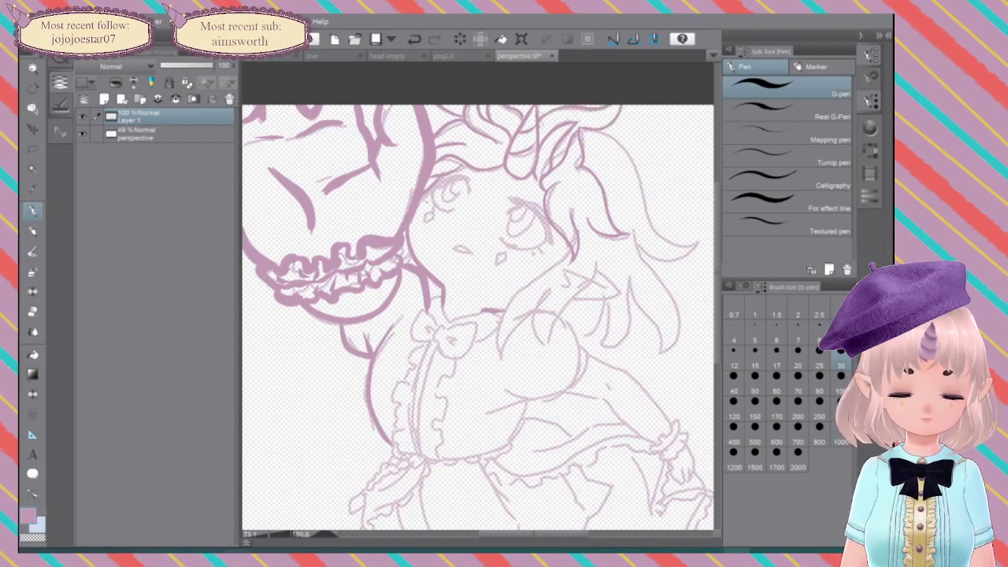
key(ctrl+z)
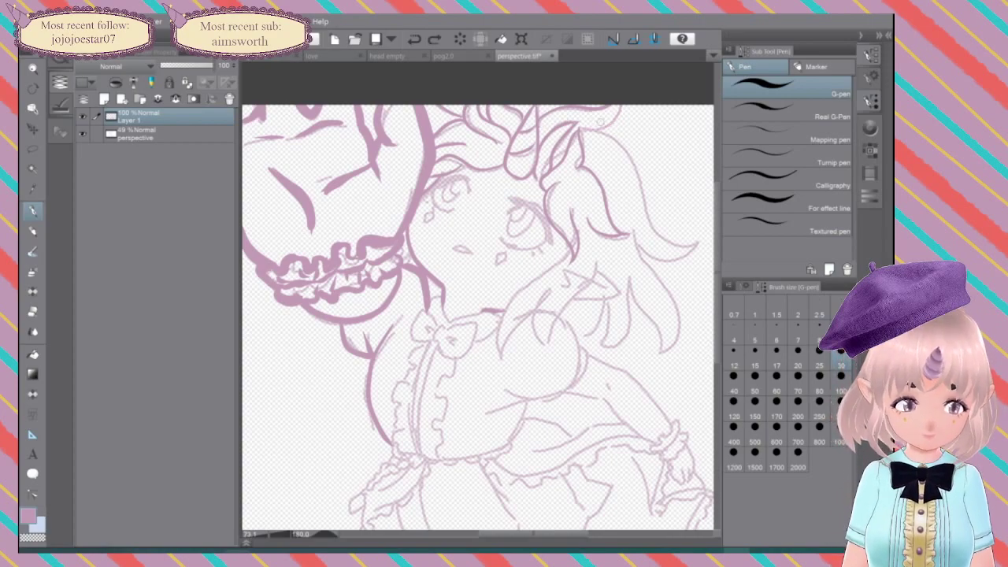
Step: Trace the ponytail's long outer edge, its flicked tip and the pointed strands hanging below it
mouse_move(623, 102)
mouse_down()
mouse_move(600, 128)
mouse_move(618, 136)
mouse_move(674, 240)
mouse_move(708, 243)
mouse_up()
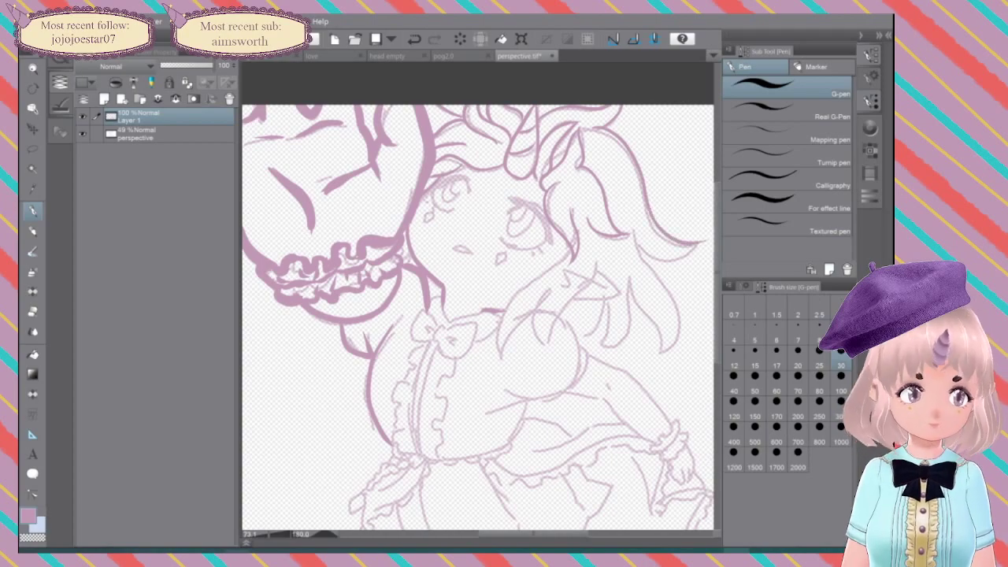
mouse_move(635, 241)
mouse_down()
mouse_move(682, 261)
mouse_move(712, 230)
mouse_up()
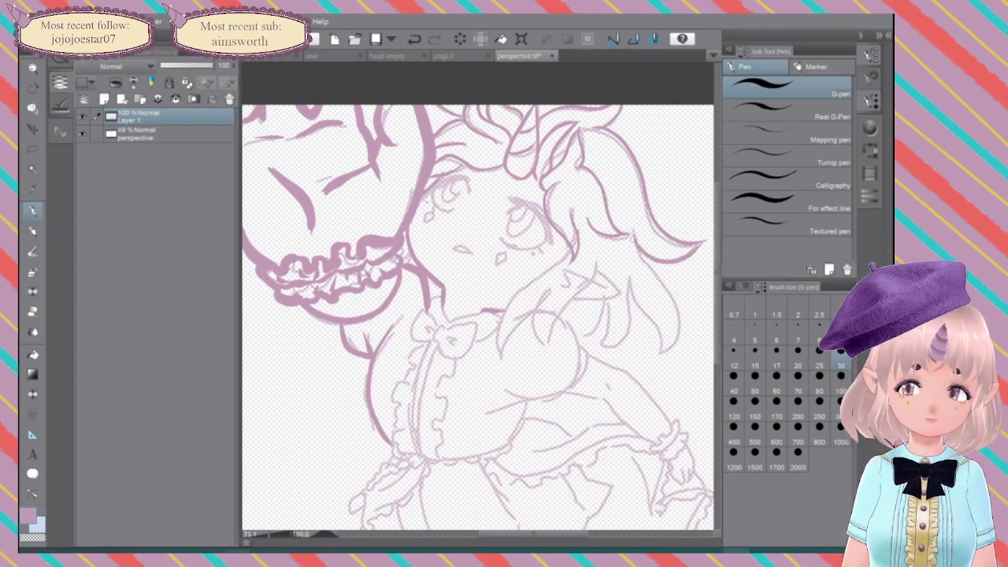
mouse_move(635, 245)
mouse_down()
mouse_move(678, 319)
mouse_move(656, 355)
mouse_up()
mouse_move(628, 275)
mouse_down()
mouse_move(660, 335)
mouse_move(657, 355)
mouse_up()
mouse_move(630, 290)
mouse_down()
mouse_move(624, 337)
mouse_move(588, 347)
mouse_up()
mouse_move(606, 299)
mouse_down()
mouse_move(600, 341)
mouse_move(583, 346)
mouse_up()
mouse_move(600, 298)
mouse_down()
mouse_move(591, 335)
mouse_move(572, 340)
mouse_up()
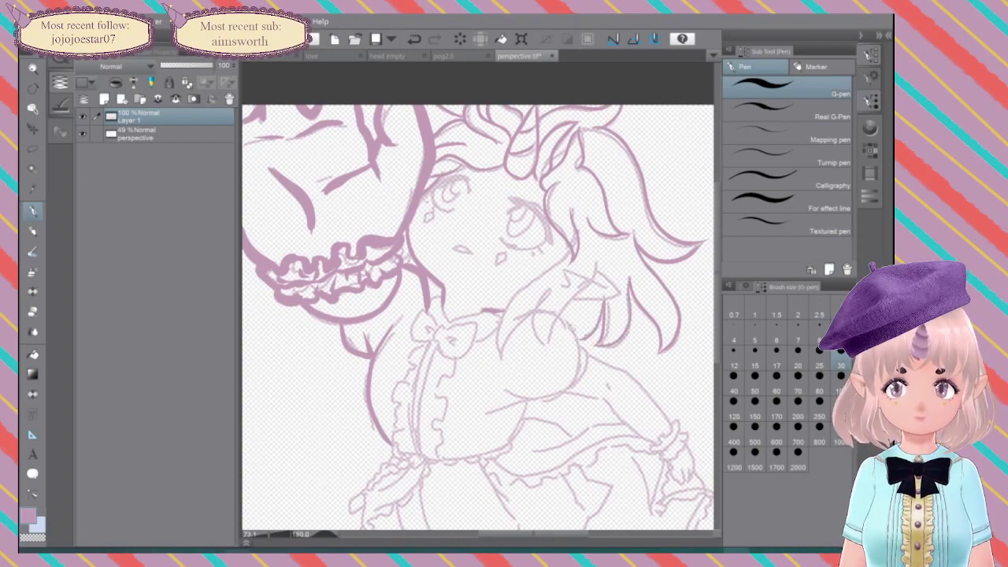
Step: Trace the pointed hair locks that fall from beside the face over the shoulder
mouse_move(569, 242)
mouse_down()
mouse_move(502, 308)
mouse_move(501, 353)
mouse_up()
mouse_move(589, 260)
mouse_down()
mouse_move(599, 266)
mouse_move(556, 318)
mouse_move(552, 353)
mouse_up()
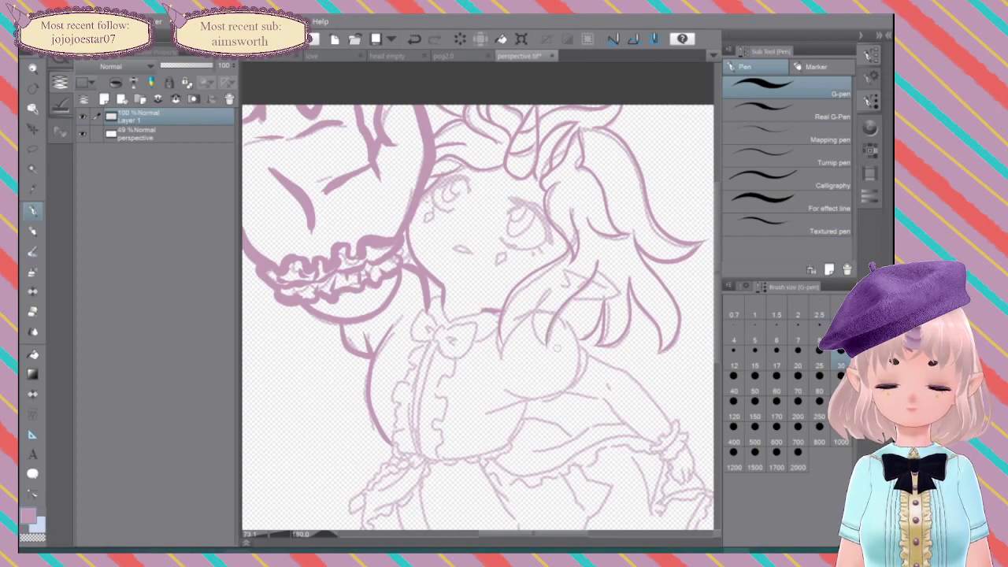
mouse_move(535, 303)
mouse_down()
mouse_move(531, 333)
mouse_move(560, 328)
mouse_up()
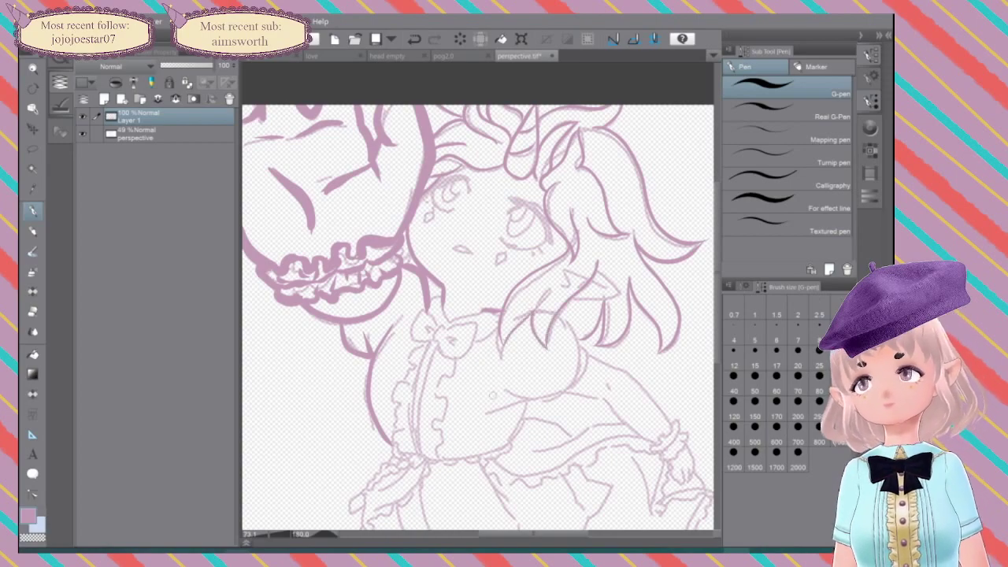
scroll(597, 284, up, 5)
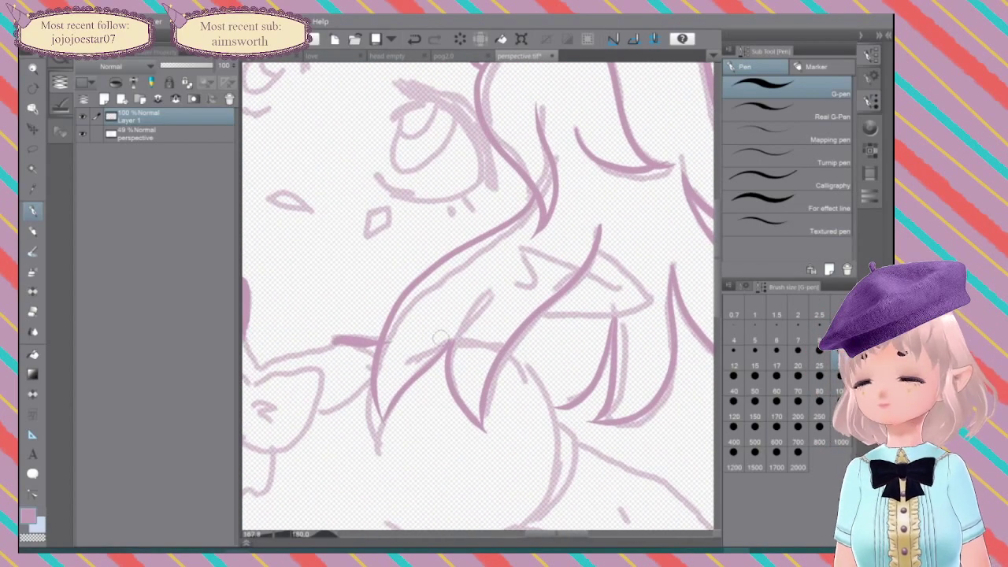
click(32, 311)
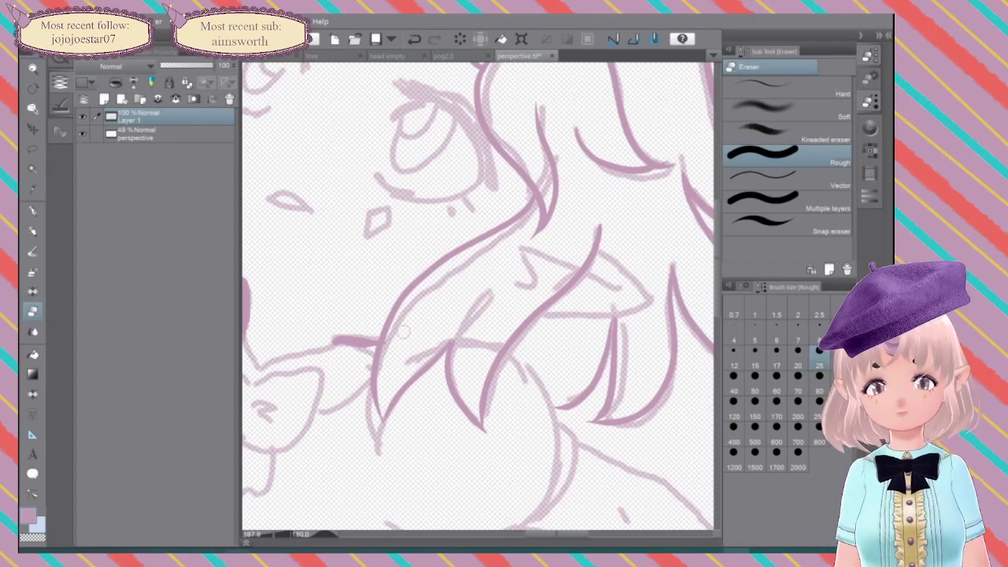
scroll(619, 299, down, 2)
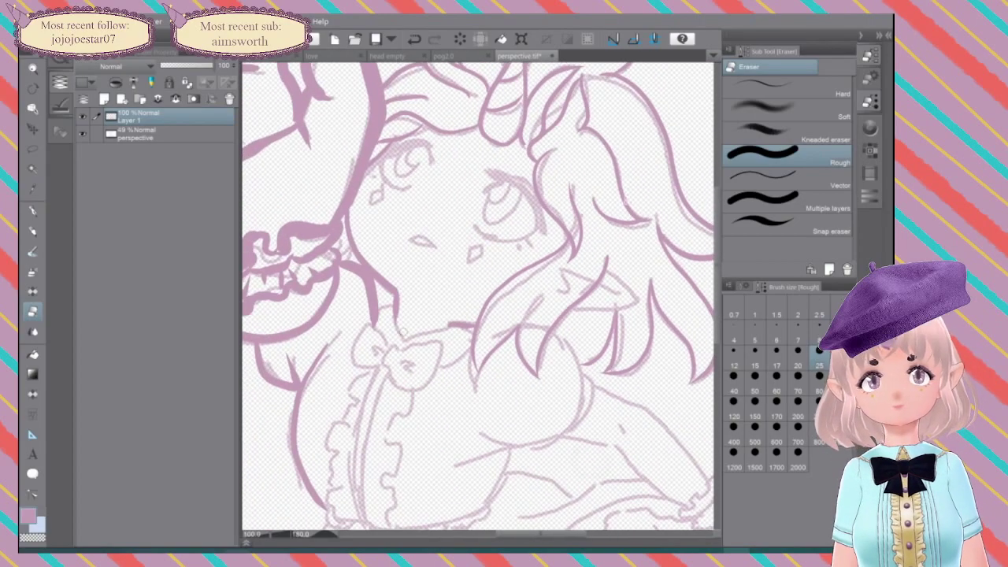
drag(403, 332, 397, 381)
key(ctrl+z)
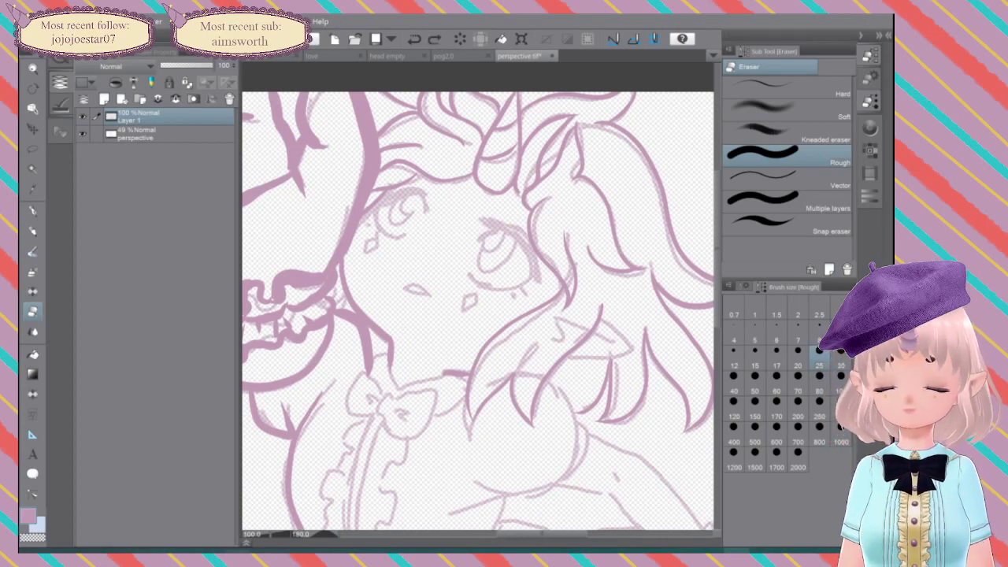
key(p)
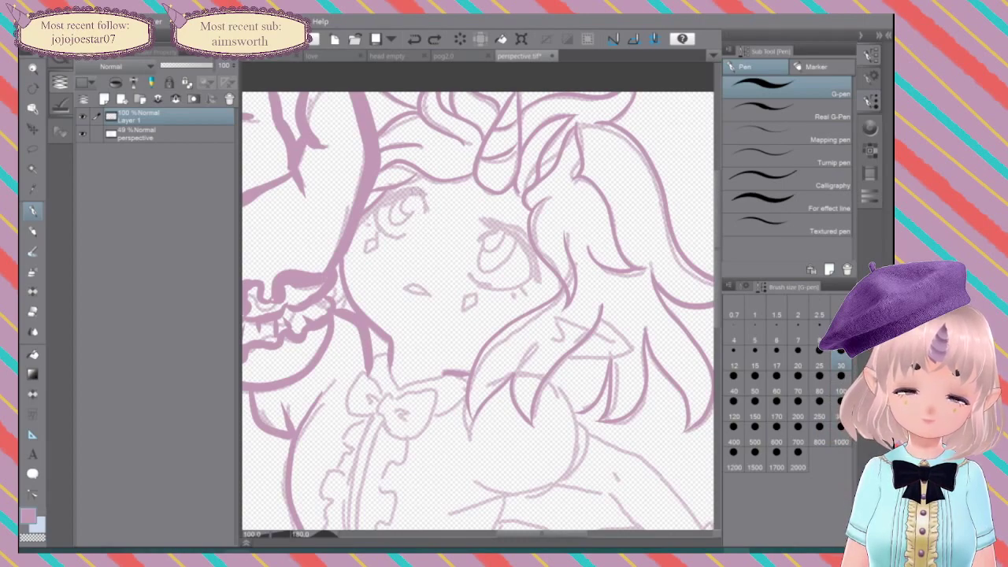
Step: Trace the eye beside the fist with its lashes, iris and filled pupil, plus the diamond mark beneath it
drag(420, 192, 425, 215)
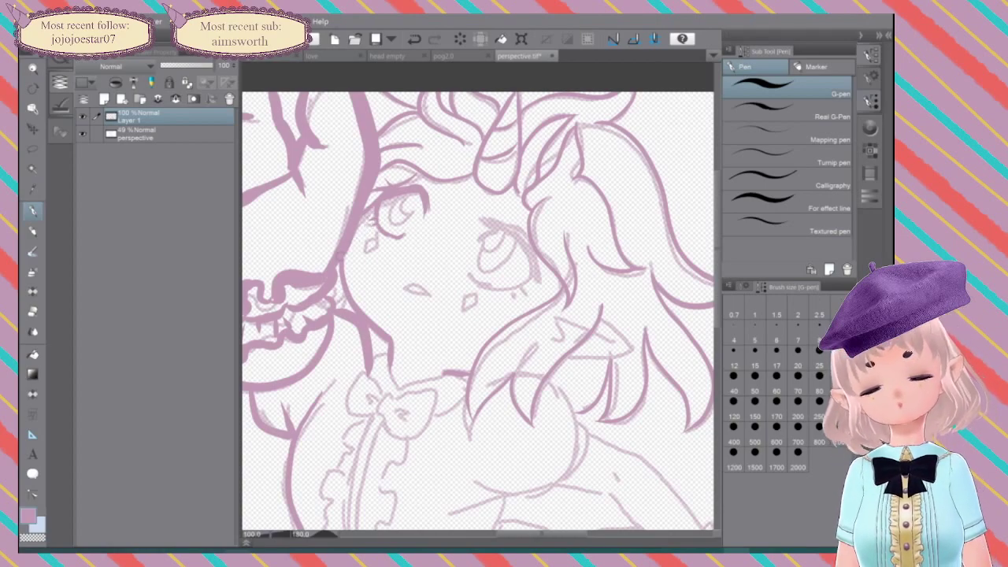
mouse_move(397, 194)
mouse_down()
mouse_move(396, 226)
mouse_move(413, 217)
mouse_up()
scroll(441, 167, up, 4)
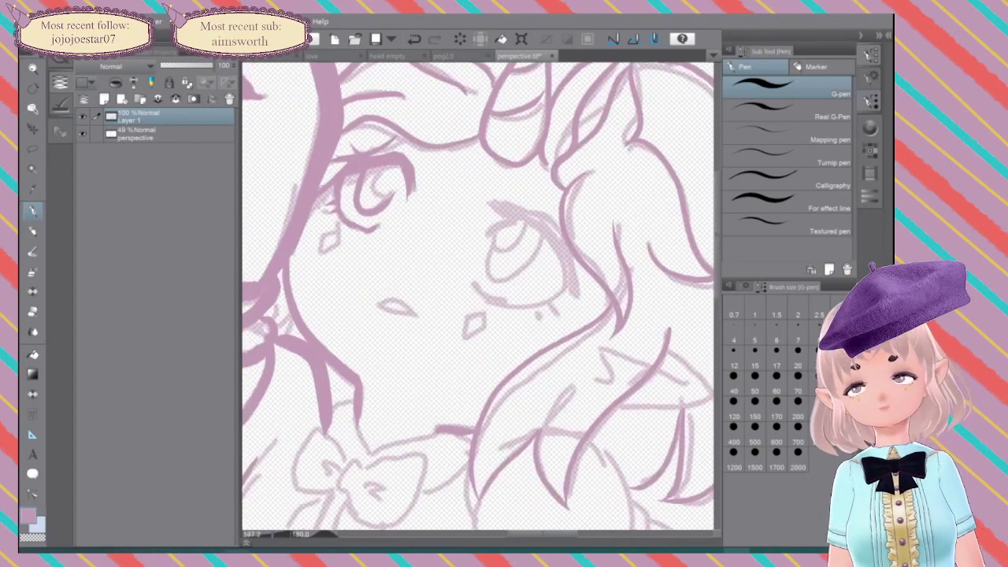
drag(441, 167, 464, 252)
key(ctrl+z)
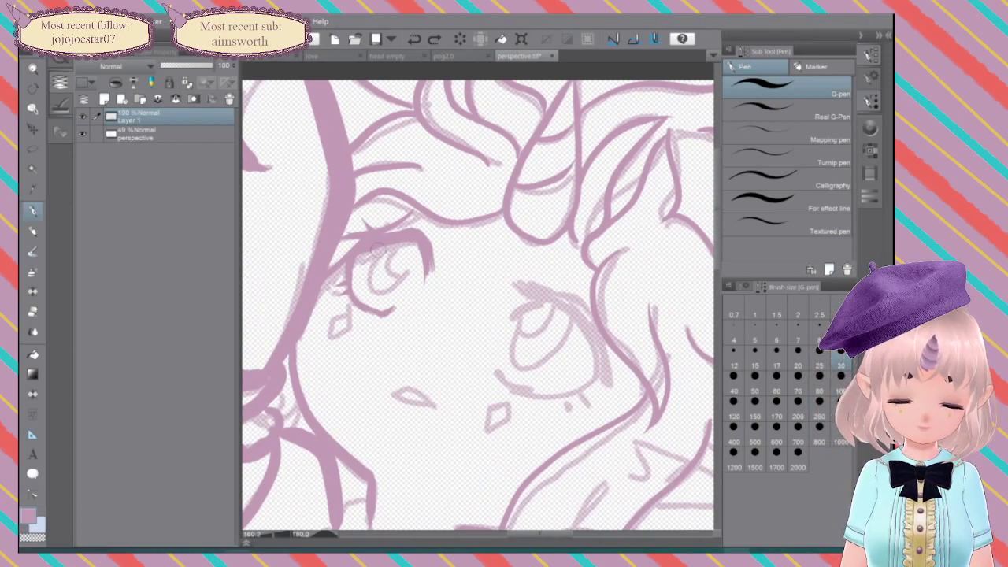
mouse_move(364, 277)
mouse_down()
mouse_move(414, 266)
mouse_move(430, 204)
mouse_move(398, 245)
mouse_move(386, 276)
mouse_up()
mouse_move(402, 241)
mouse_down()
mouse_move(378, 282)
mouse_move(385, 257)
mouse_move(367, 263)
mouse_move(391, 263)
mouse_move(380, 280)
mouse_move(393, 268)
mouse_up()
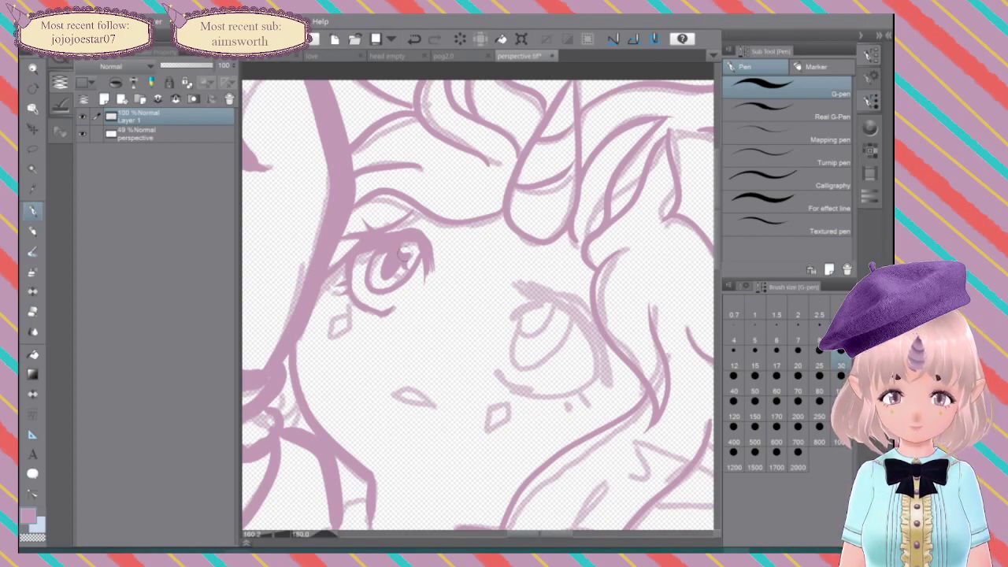
mouse_move(351, 317)
mouse_down()
mouse_move(331, 327)
mouse_move(351, 341)
mouse_move(331, 335)
mouse_move(343, 351)
mouse_up()
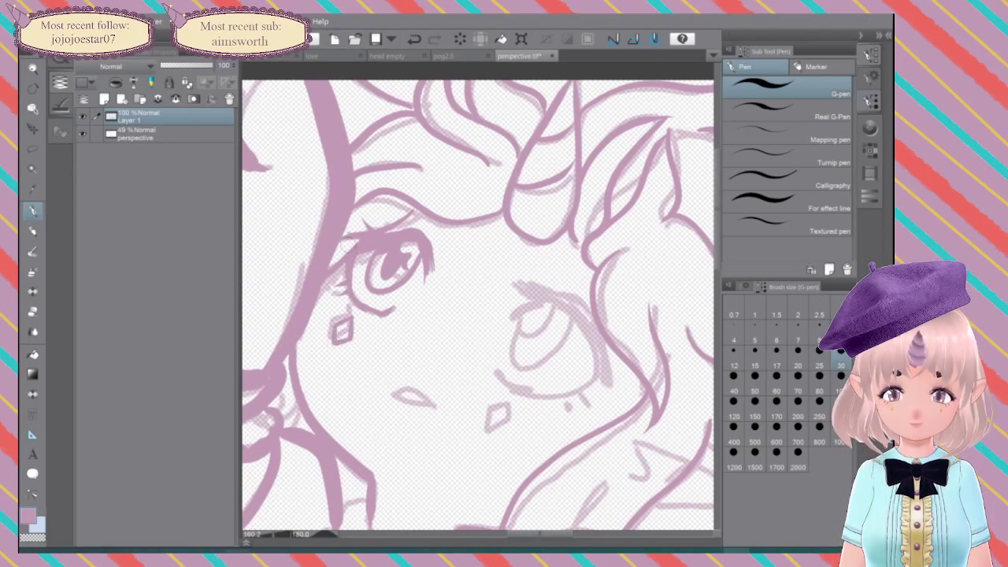
Step: Trace the upper and lower lid lines of the eye beside the ponytail and thicken its outer edge
mouse_move(516, 308)
mouse_down()
mouse_move(569, 295)
mouse_move(586, 333)
mouse_up()
mouse_move(556, 299)
mouse_down()
mouse_move(600, 348)
mouse_move(596, 379)
mouse_up()
mouse_move(589, 337)
mouse_down()
mouse_move(599, 382)
mouse_move(539, 396)
mouse_move(496, 372)
mouse_up()
drag(510, 308, 541, 301)
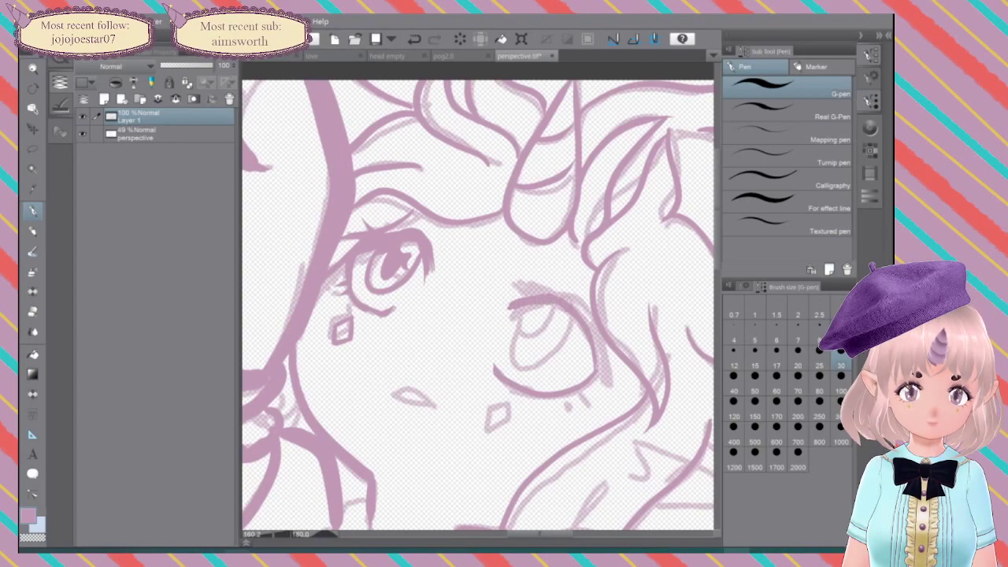
drag(589, 330, 596, 381)
mouse_move(589, 338)
mouse_down()
mouse_move(597, 373)
mouse_move(598, 357)
mouse_up()
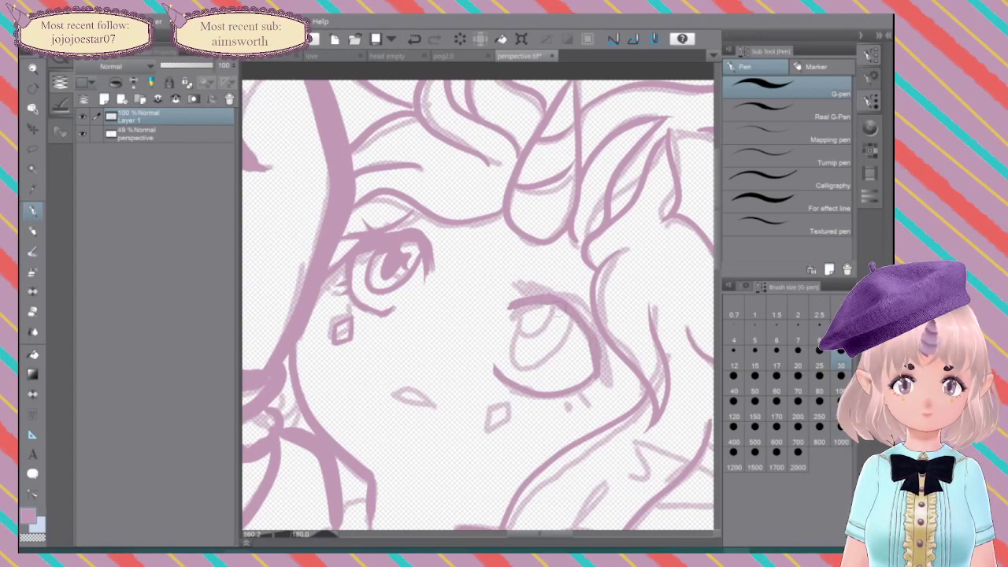
Step: Add short lashes to the inner and outer corners and along the lower lid of the ponytail-side eye
drag(556, 296, 498, 306)
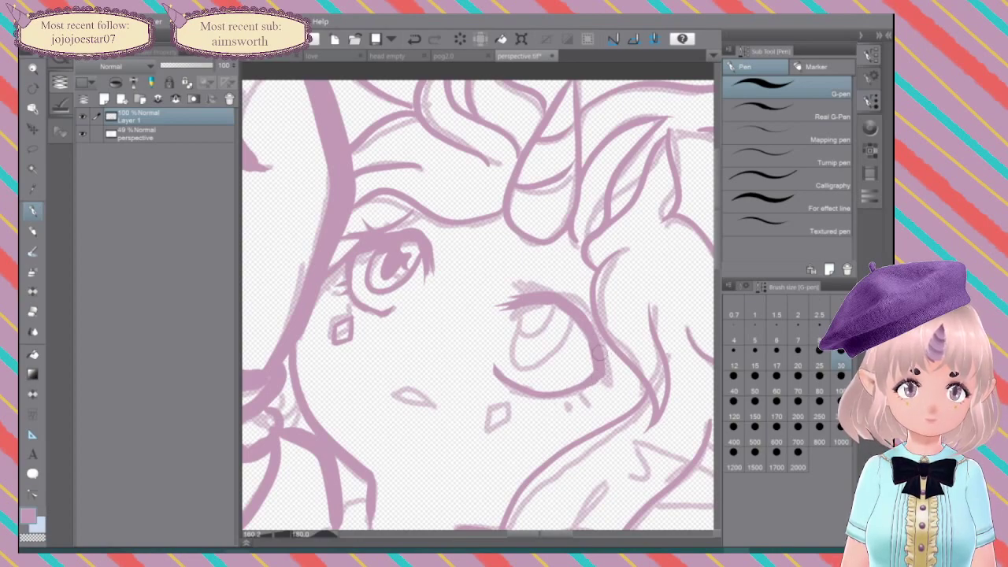
key(ctrl+z)
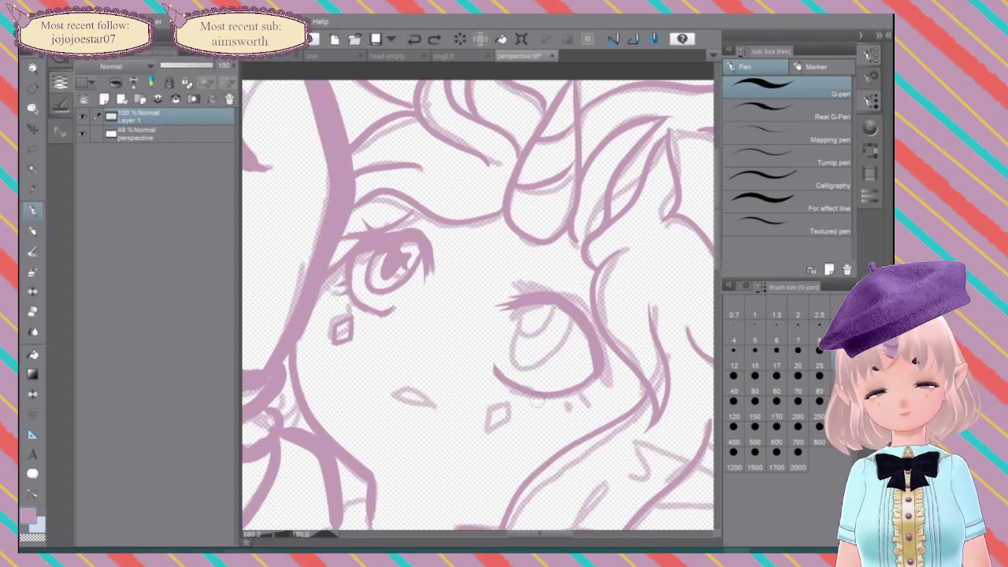
mouse_move(593, 370)
mouse_down()
mouse_move(592, 329)
mouse_move(596, 380)
mouse_move(603, 290)
mouse_move(580, 390)
mouse_up()
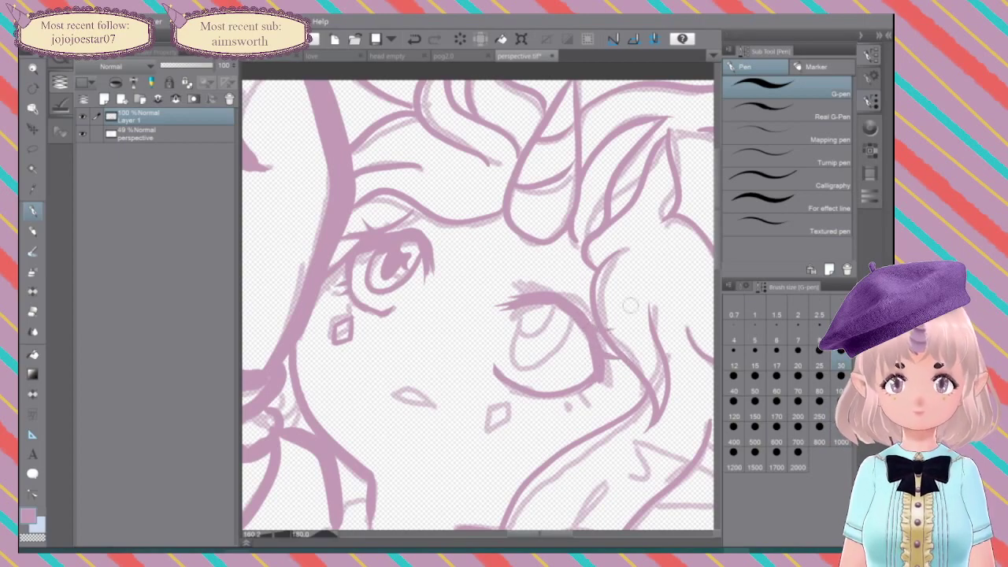
mouse_move(581, 392)
mouse_down()
mouse_move(588, 405)
mouse_move(568, 408)
mouse_up()
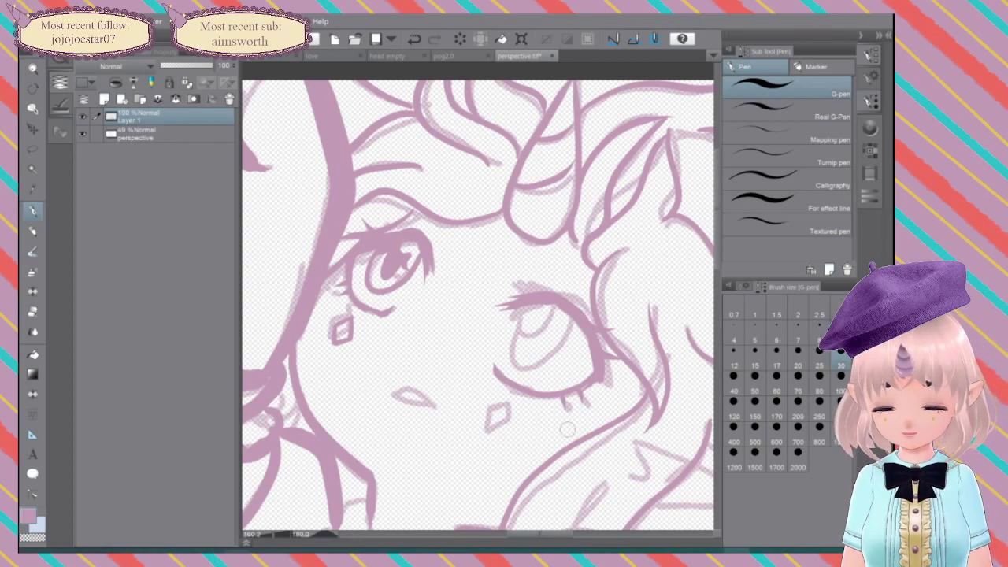
mouse_move(568, 314)
mouse_down()
mouse_move(574, 336)
mouse_move(517, 367)
mouse_move(528, 298)
mouse_up()
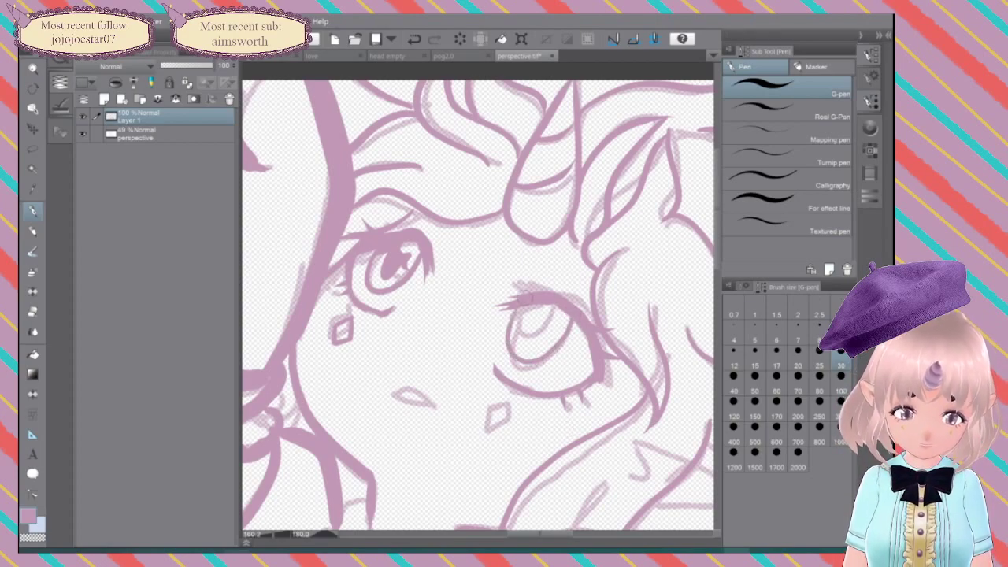
key(ctrl+z)
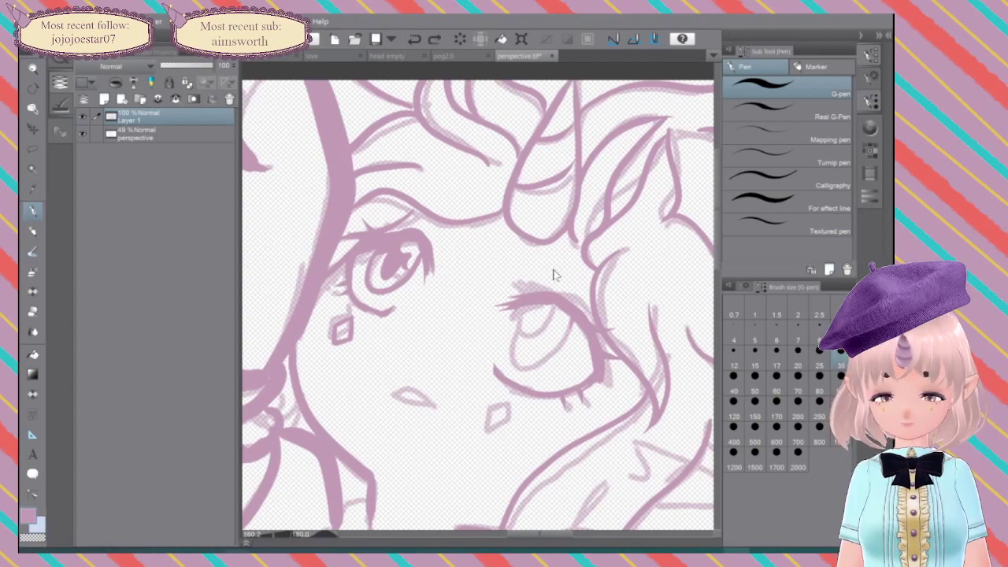
mouse_move(561, 317)
mouse_down()
mouse_move(576, 319)
mouse_move(552, 361)
mouse_move(516, 358)
mouse_up()
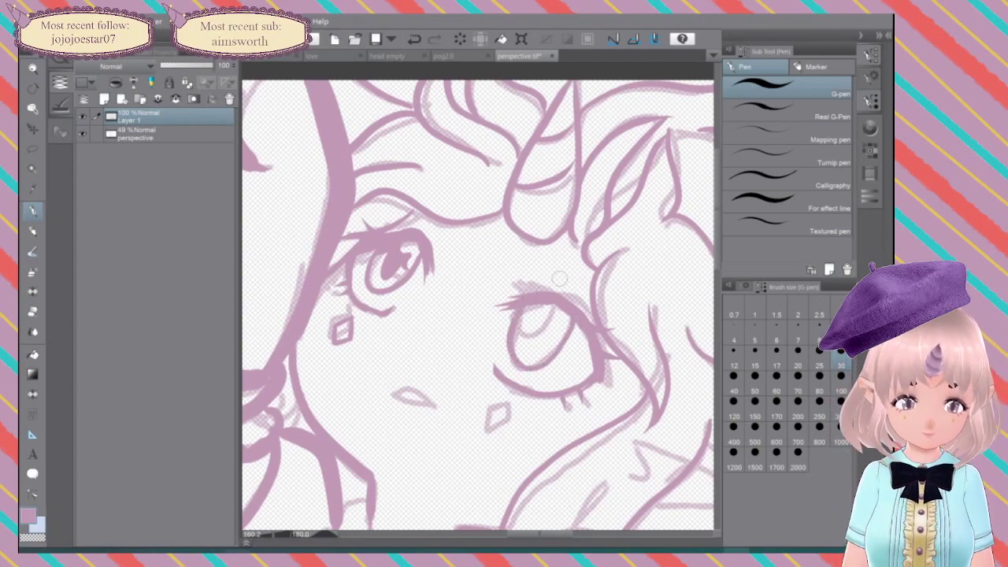
key(ctrl+z)
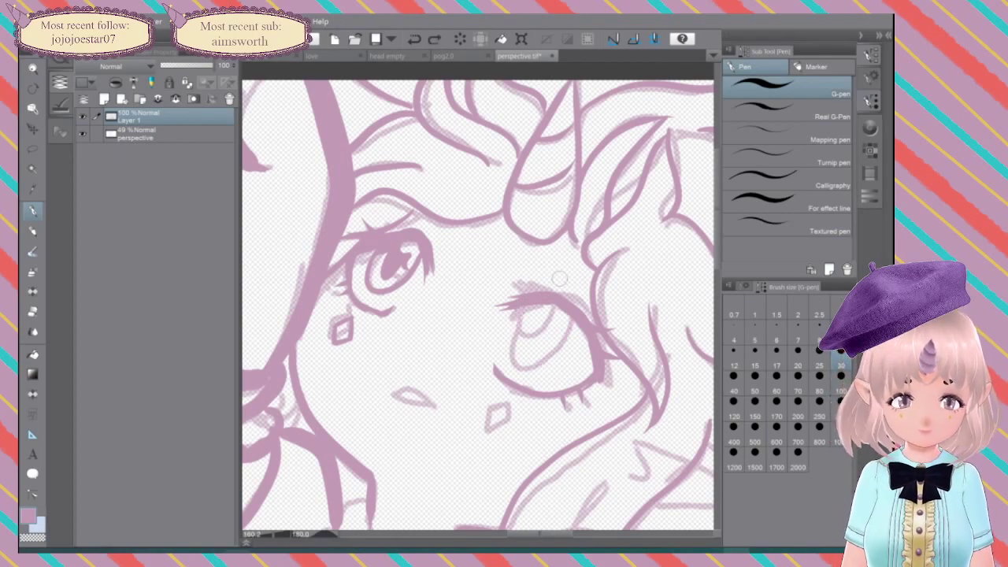
Step: Trace the ponytail-side eye's iris and filled pupil, and add lid creases over both eyes and a small loop at the hair below the horn
mouse_move(520, 307)
mouse_down()
mouse_move(511, 329)
mouse_move(519, 360)
mouse_move(570, 341)
mouse_move(581, 315)
mouse_up()
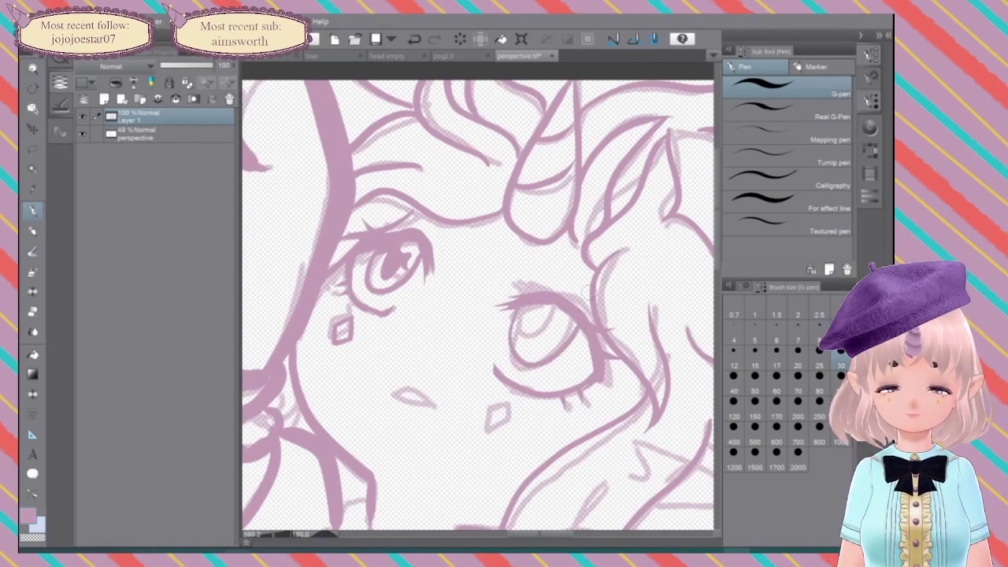
mouse_move(550, 305)
mouse_down()
mouse_move(528, 317)
mouse_move(523, 310)
mouse_move(523, 351)
mouse_move(558, 321)
mouse_move(571, 339)
mouse_move(563, 313)
mouse_move(570, 318)
mouse_move(556, 308)
mouse_move(548, 323)
mouse_move(531, 322)
mouse_move(530, 341)
mouse_move(568, 330)
mouse_up()
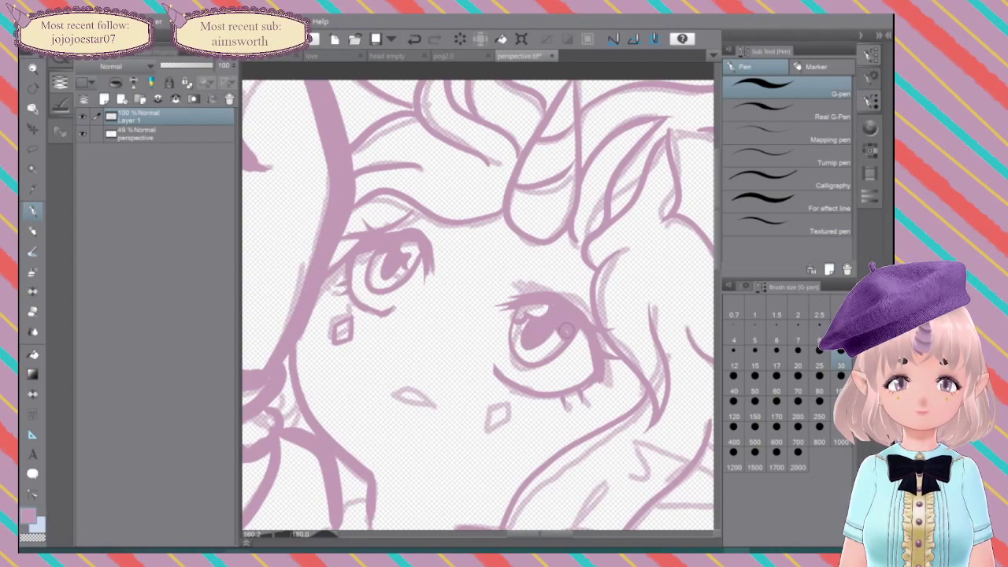
drag(441, 248, 424, 229)
drag(529, 282, 545, 289)
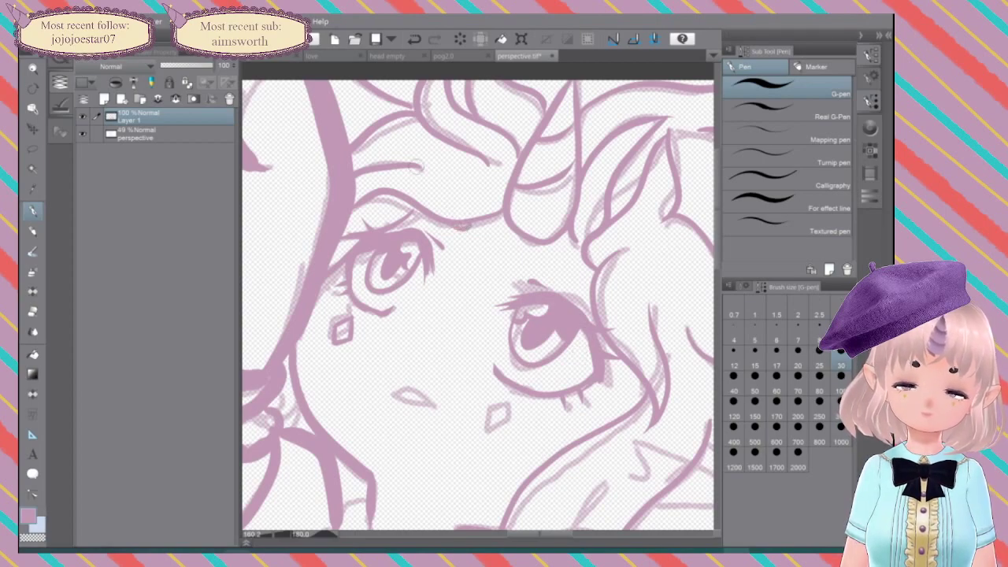
mouse_move(571, 249)
mouse_down()
mouse_move(595, 271)
mouse_move(591, 252)
mouse_up()
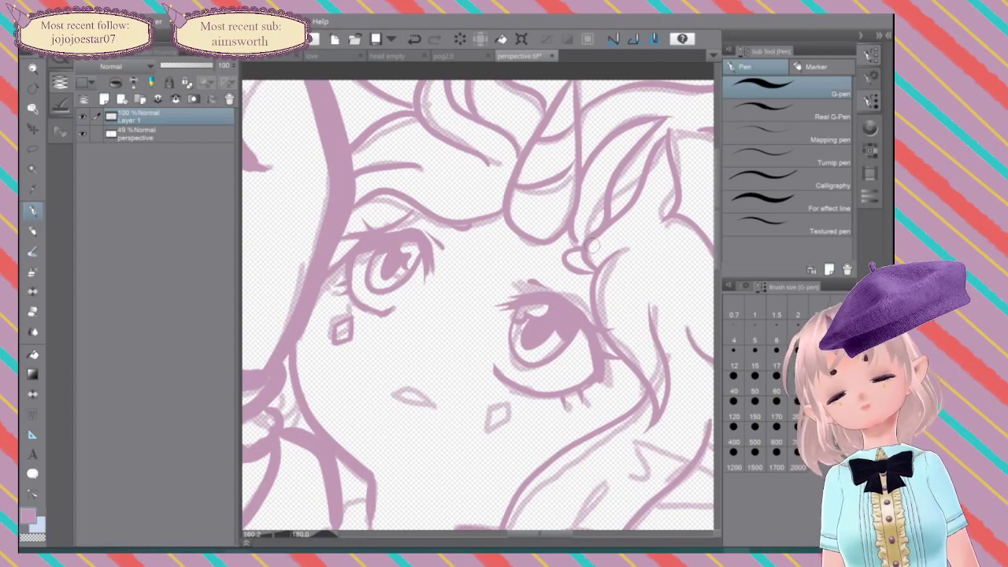
Step: Trace the diamond mark under the ponytail-side eye and the small open mouth
scroll(477, 307, down, 1)
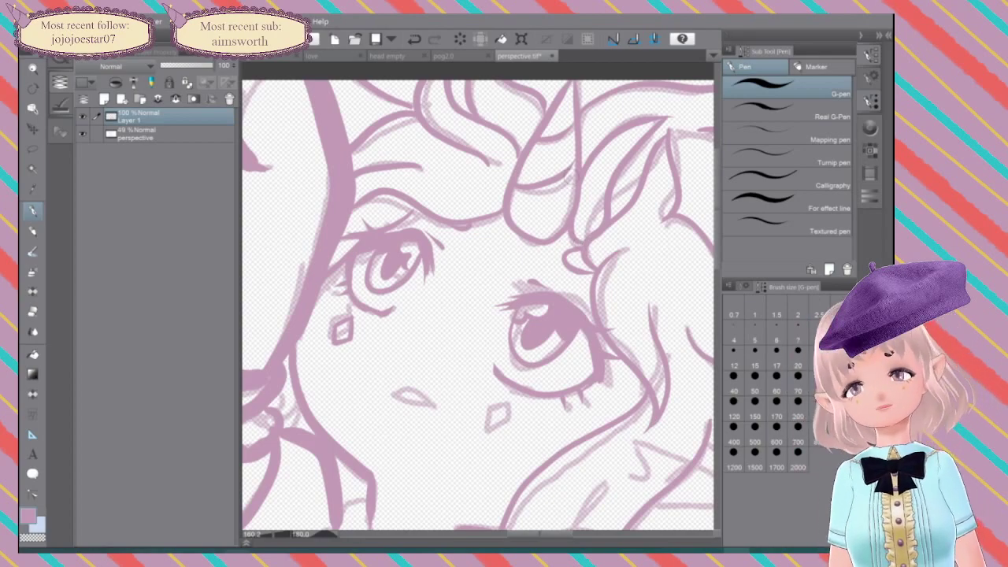
scroll(477, 307, down, 1)
scroll(634, 509, up, 1)
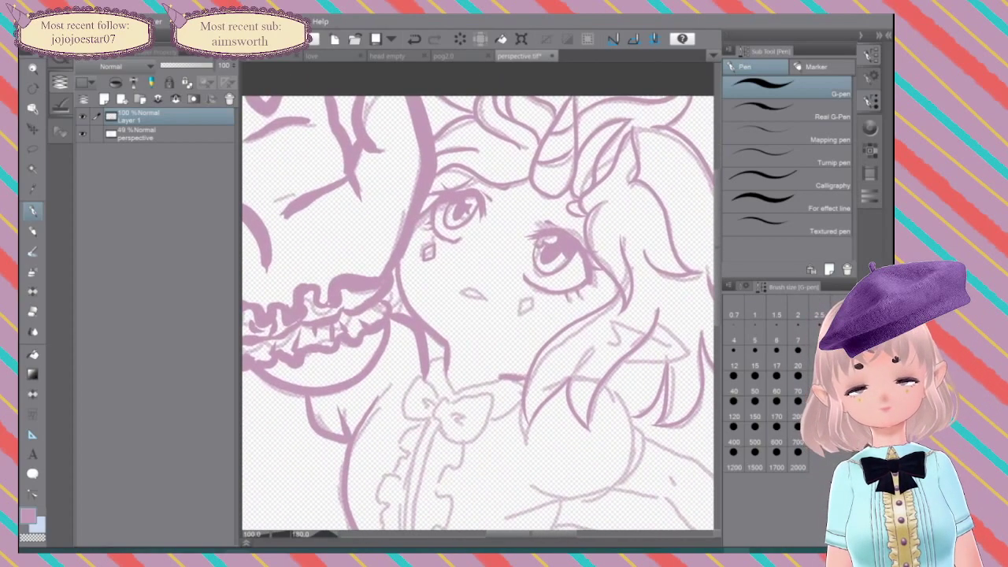
scroll(633, 509, up, 1)
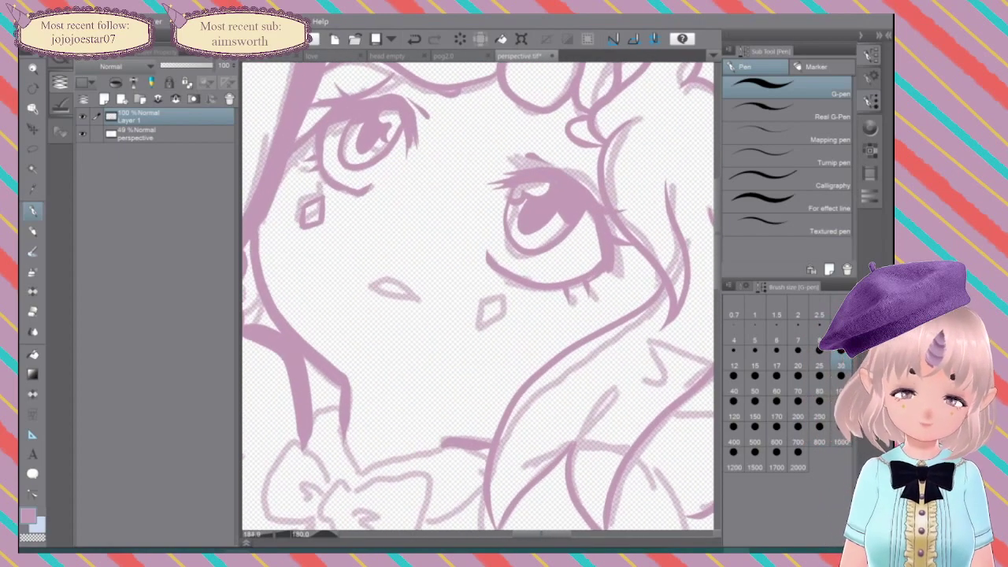
mouse_move(505, 290)
mouse_down()
mouse_move(480, 298)
mouse_move(479, 328)
mouse_move(510, 308)
mouse_move(501, 285)
mouse_move(508, 314)
mouse_up()
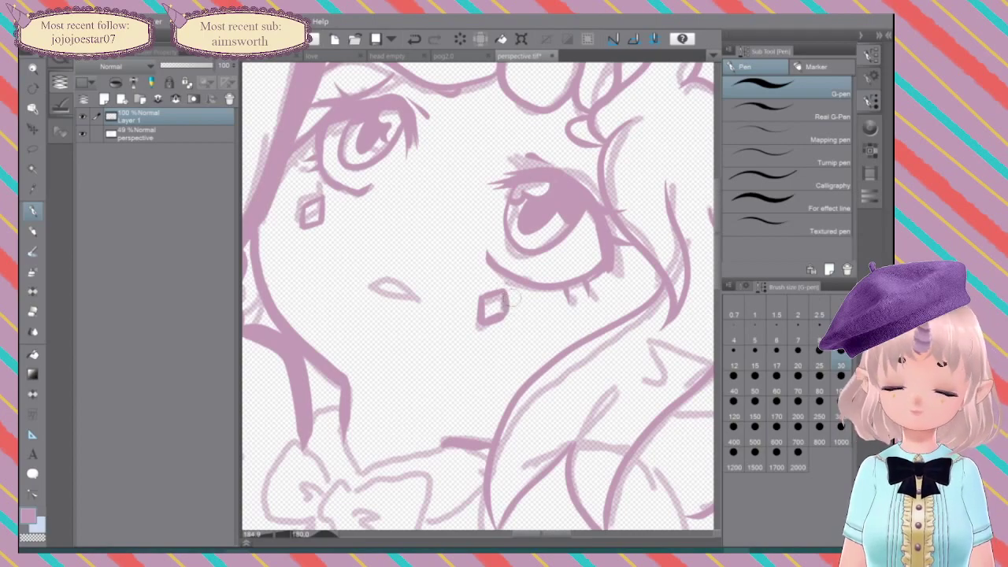
mouse_move(404, 292)
mouse_down()
mouse_move(421, 299)
mouse_move(364, 287)
mouse_move(405, 300)
mouse_move(424, 285)
mouse_up()
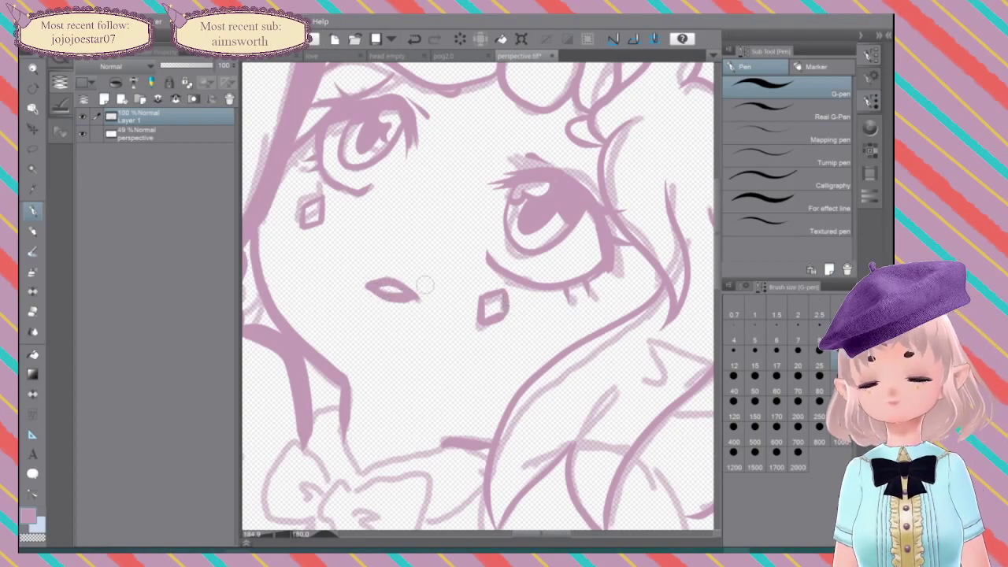
Step: Trace the pointed ear tip that pokes out between the hair locks
scroll(615, 315, down, 3)
drag(599, 330, 469, 212)
mouse_move(565, 208)
mouse_down()
mouse_move(607, 247)
mouse_move(520, 263)
mouse_up()
drag(555, 231, 584, 239)
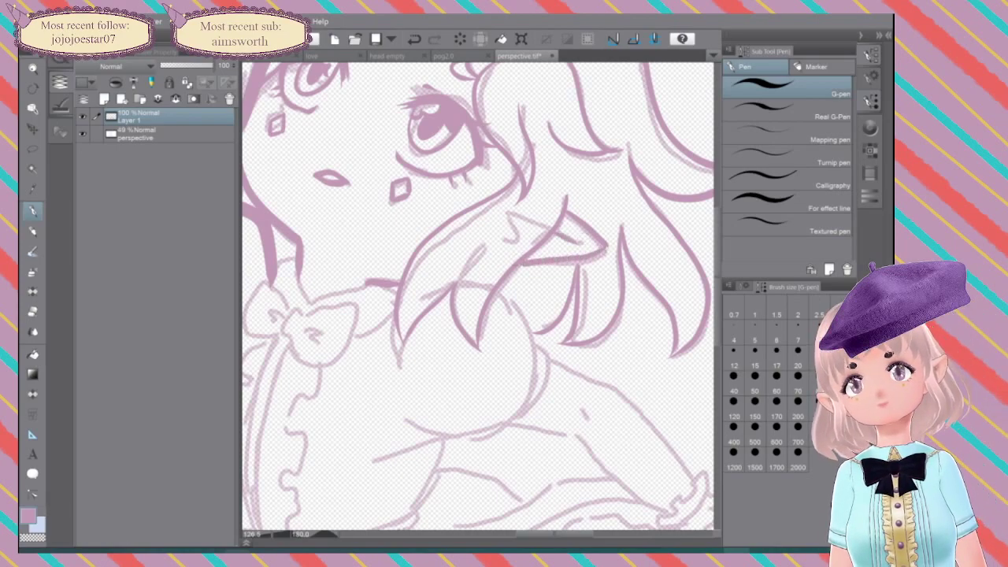
key(^)
key(-)
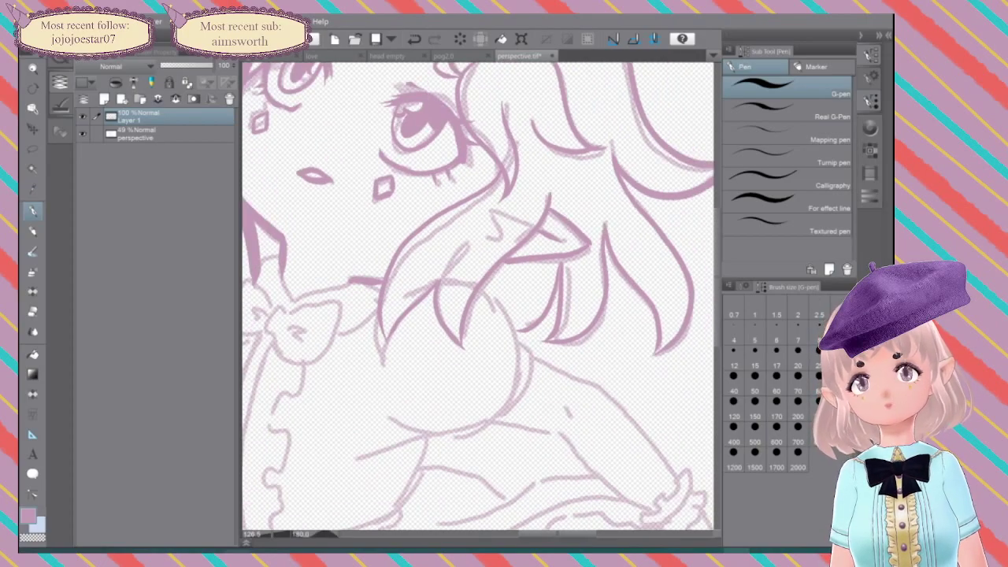
Step: Trace the neck lines and the collar edge between the chin and the hair lock
scroll(584, 276, down, 2)
scroll(564, 287, up, 1)
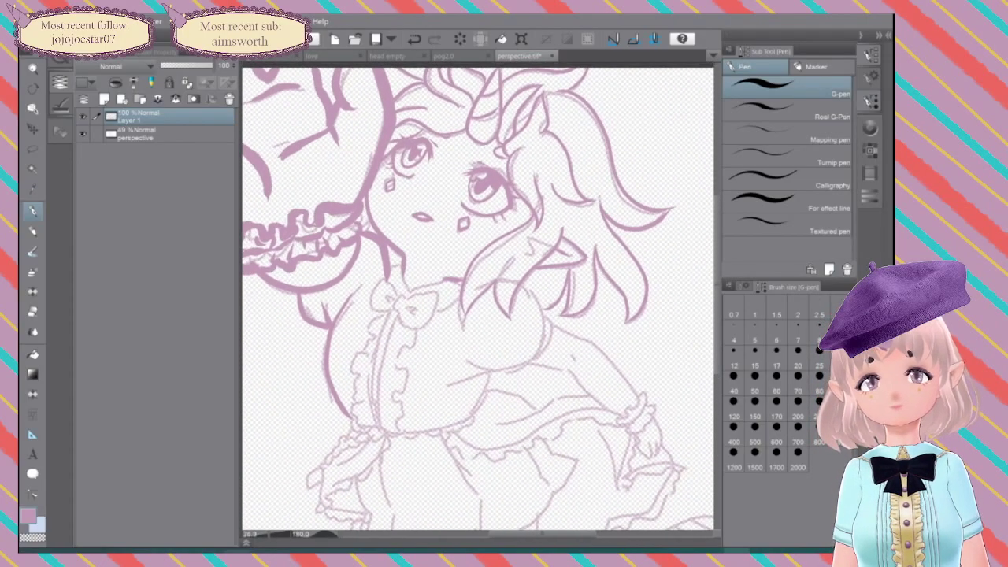
scroll(498, 289, up, 2)
drag(498, 288, 606, 282)
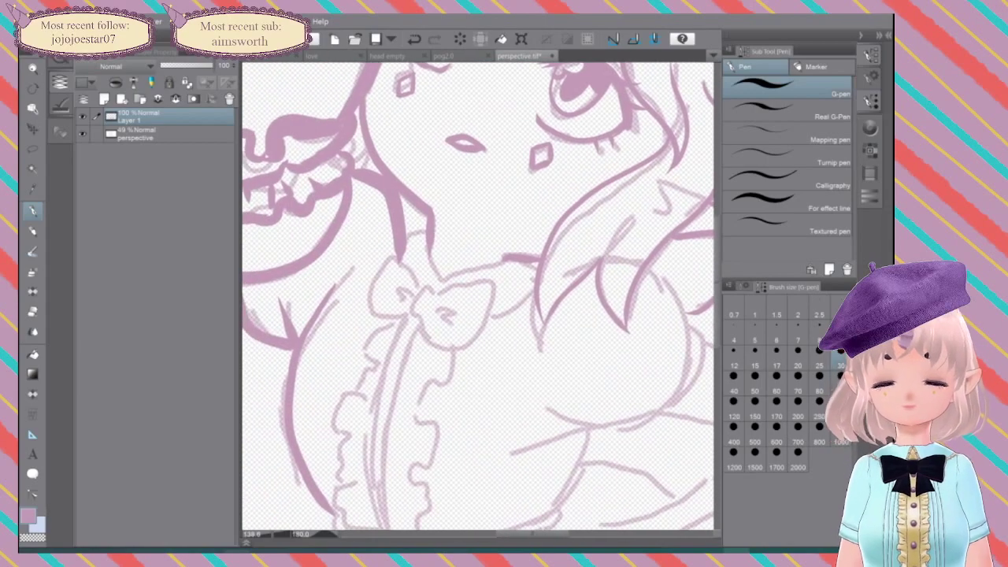
mouse_move(426, 230)
mouse_down()
mouse_move(405, 234)
mouse_move(440, 276)
mouse_move(540, 257)
mouse_move(527, 293)
mouse_move(482, 310)
mouse_up()
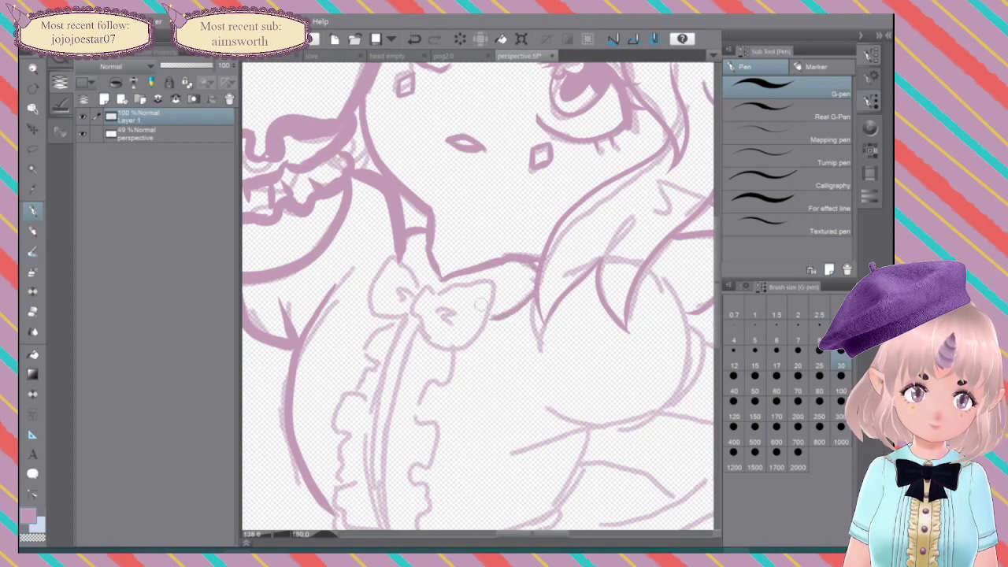
mouse_move(419, 285)
mouse_down()
mouse_move(404, 257)
mouse_move(386, 266)
mouse_move(371, 308)
mouse_move(399, 314)
mouse_move(431, 286)
mouse_move(407, 319)
mouse_move(441, 300)
mouse_up()
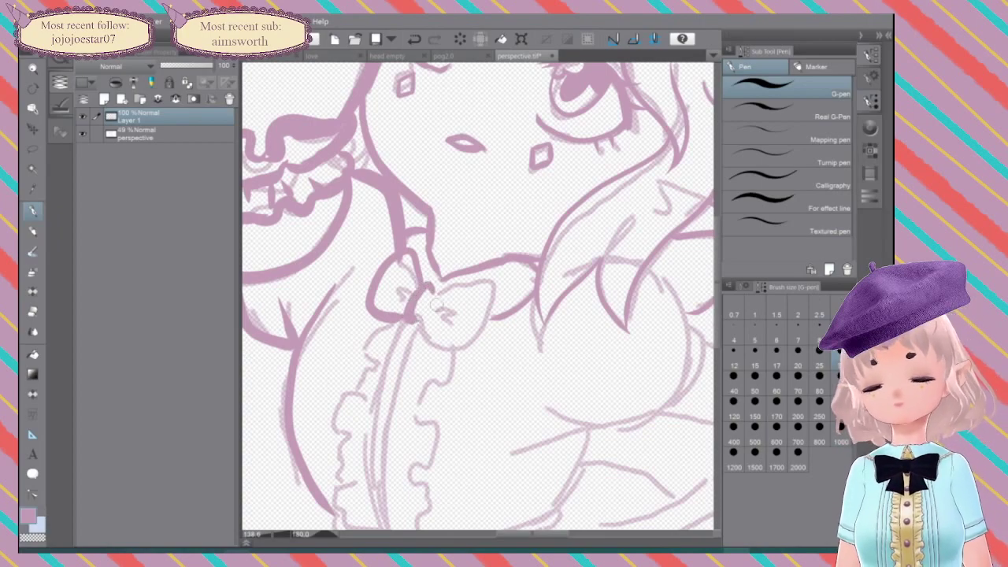
key(ctrl+z)
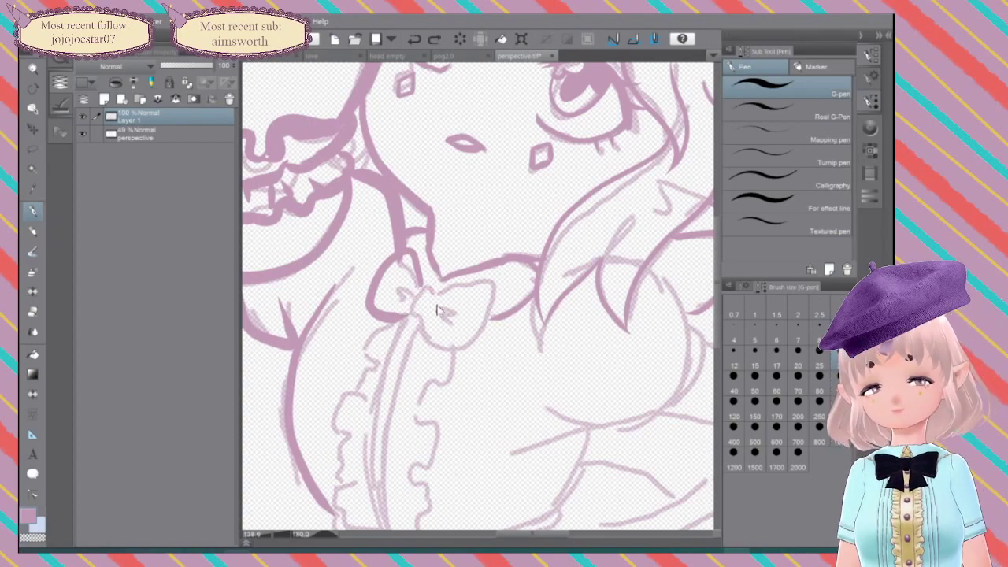
key(ctrl+z)
key(ctrl+z)
mouse_move(437, 306)
mouse_down()
mouse_move(412, 260)
mouse_move(400, 256)
mouse_move(380, 267)
mouse_move(370, 298)
mouse_move(409, 317)
mouse_up()
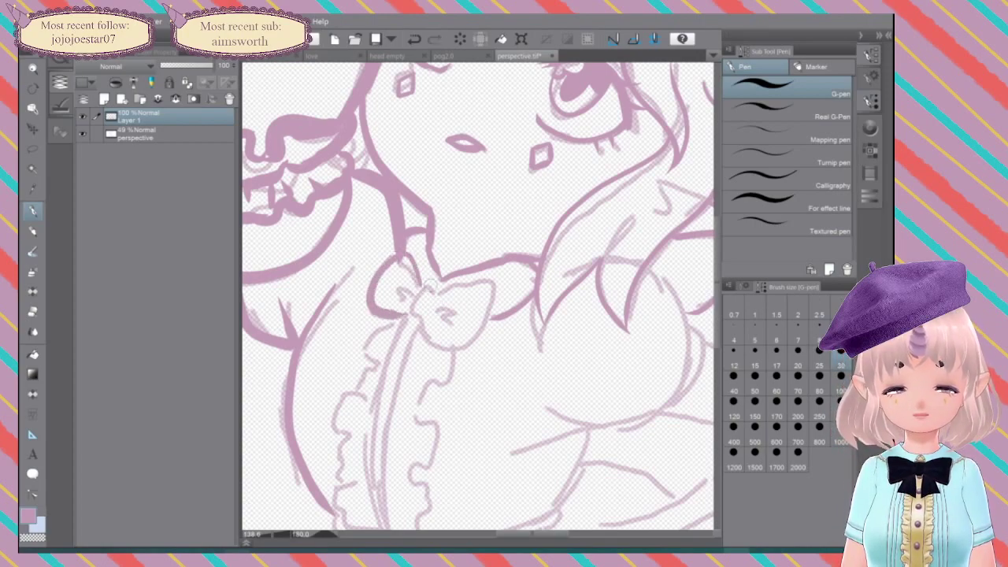
key(ctrl+z)
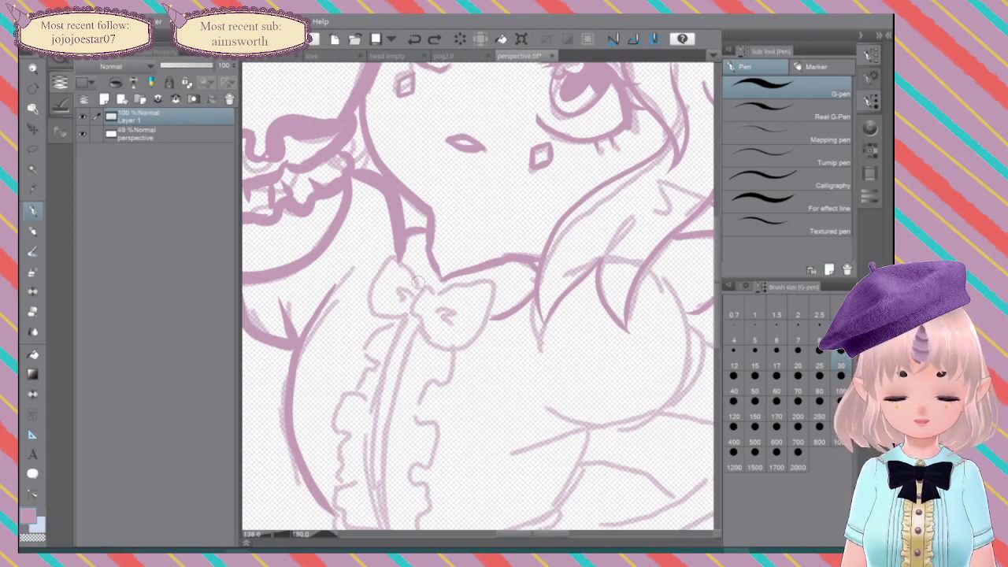
Step: Trace the collar bow with both loops, the central knot and the small crease marks inside each loop
mouse_move(423, 289)
mouse_down()
mouse_move(403, 249)
mouse_move(378, 264)
mouse_move(388, 255)
mouse_move(378, 306)
mouse_move(407, 312)
mouse_up()
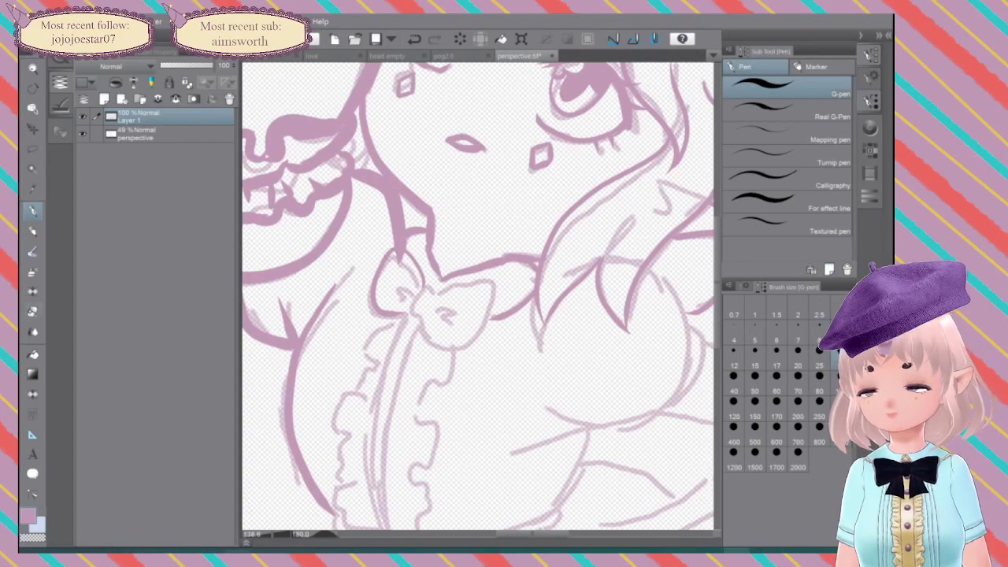
key(e)
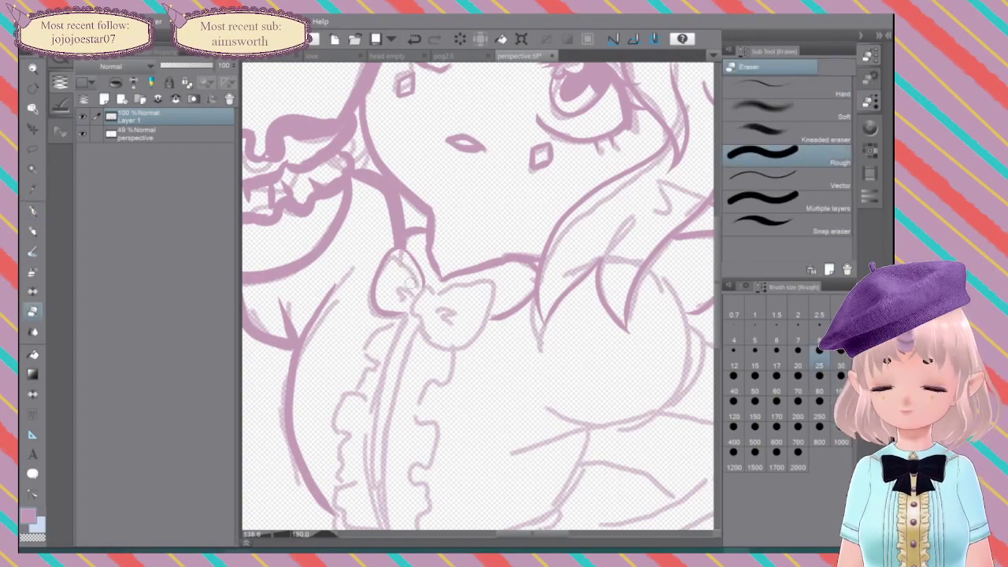
key(p)
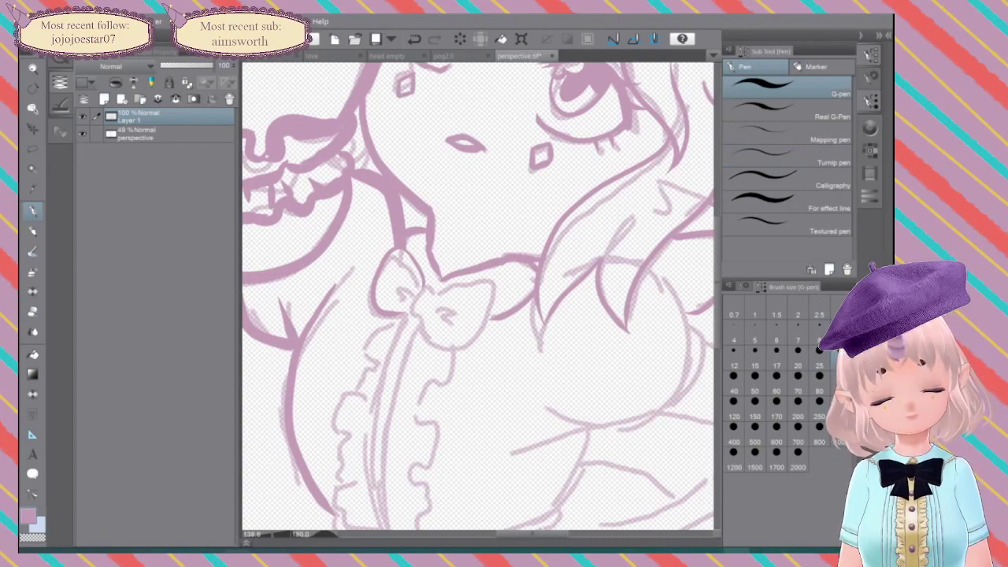
mouse_move(435, 293)
mouse_down()
mouse_move(411, 297)
mouse_move(407, 321)
mouse_move(491, 282)
mouse_move(463, 346)
mouse_move(427, 348)
mouse_move(411, 323)
mouse_up()
mouse_move(418, 285)
mouse_down()
mouse_move(438, 299)
mouse_move(426, 321)
mouse_move(460, 304)
mouse_move(457, 320)
mouse_move(456, 304)
mouse_up()
key(ctrl+z)
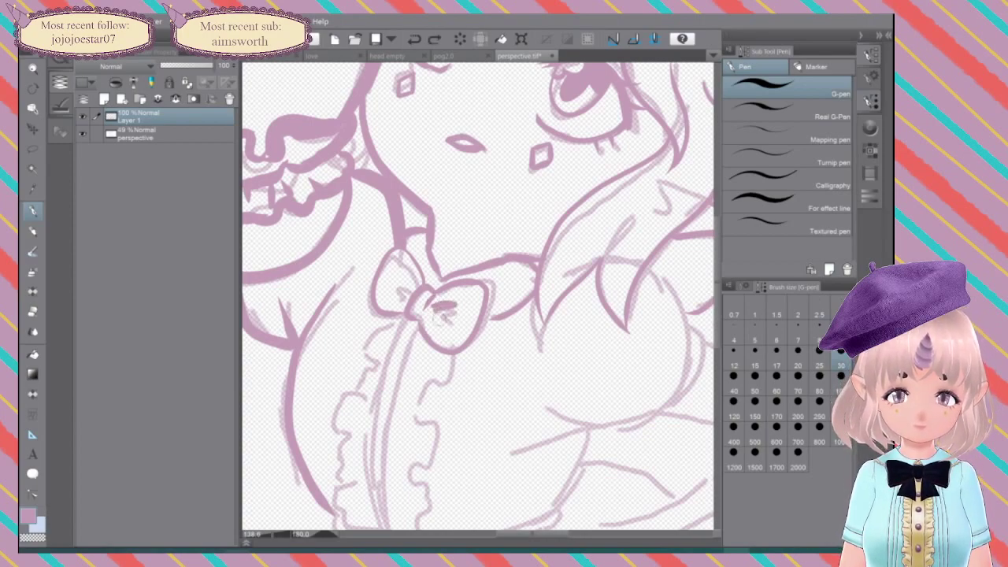
drag(405, 282, 399, 296)
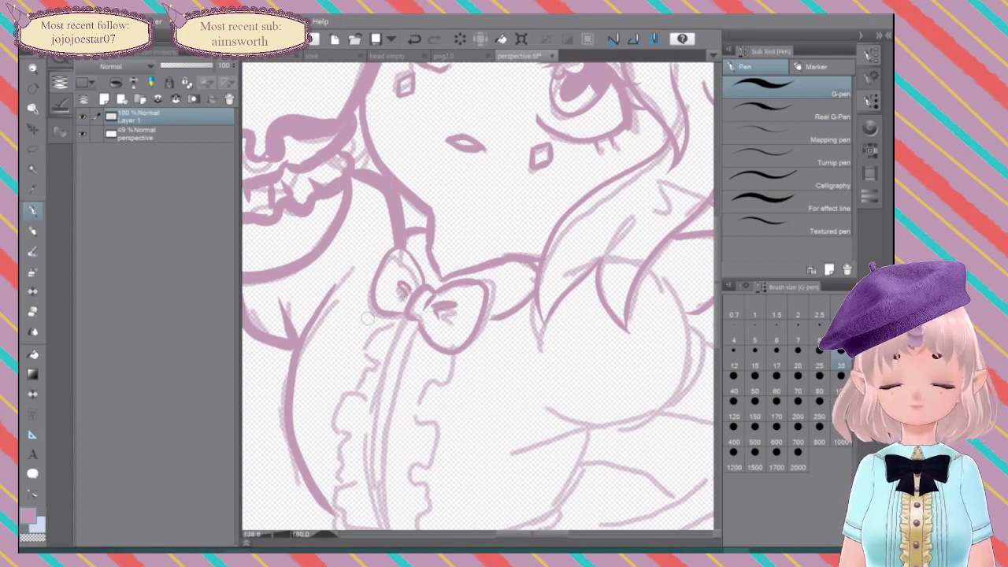
Step: Trace the long placket strip below the bow and the wavy ruffle with fold lines on its larger-loop side
drag(368, 319, 373, 212)
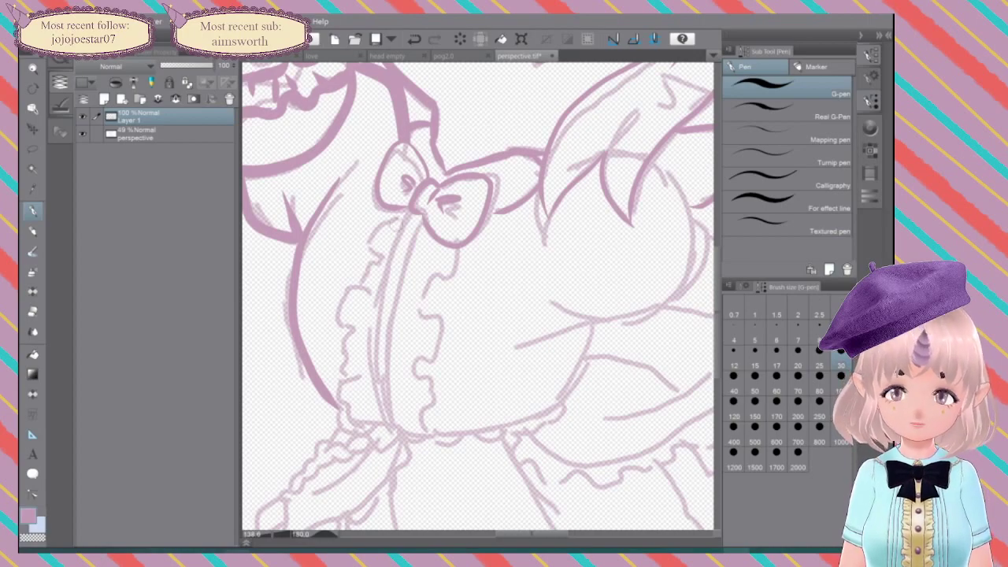
mouse_move(405, 202)
mouse_down()
mouse_move(381, 269)
mouse_move(379, 361)
mouse_move(402, 436)
mouse_move(417, 227)
mouse_move(396, 358)
mouse_move(405, 433)
mouse_up()
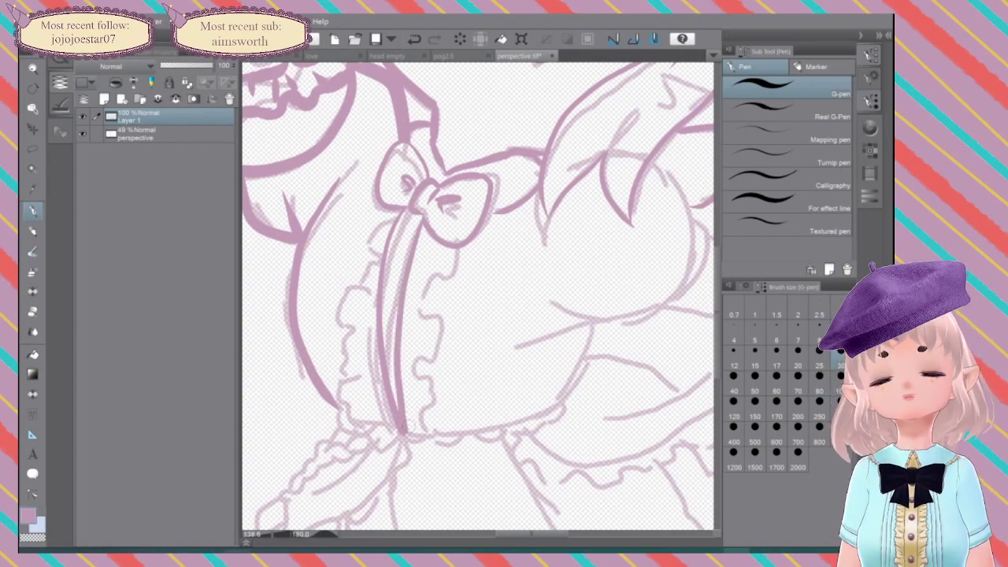
mouse_move(453, 251)
mouse_down()
mouse_move(430, 263)
mouse_move(432, 284)
mouse_move(452, 289)
mouse_move(429, 302)
mouse_move(448, 339)
mouse_move(438, 359)
mouse_move(449, 343)
mouse_move(446, 358)
mouse_move(424, 367)
mouse_move(440, 400)
mouse_move(430, 417)
mouse_move(442, 425)
mouse_move(408, 404)
mouse_up()
mouse_move(424, 360)
mouse_down()
mouse_move(388, 388)
mouse_move(416, 384)
mouse_move(385, 352)
mouse_up()
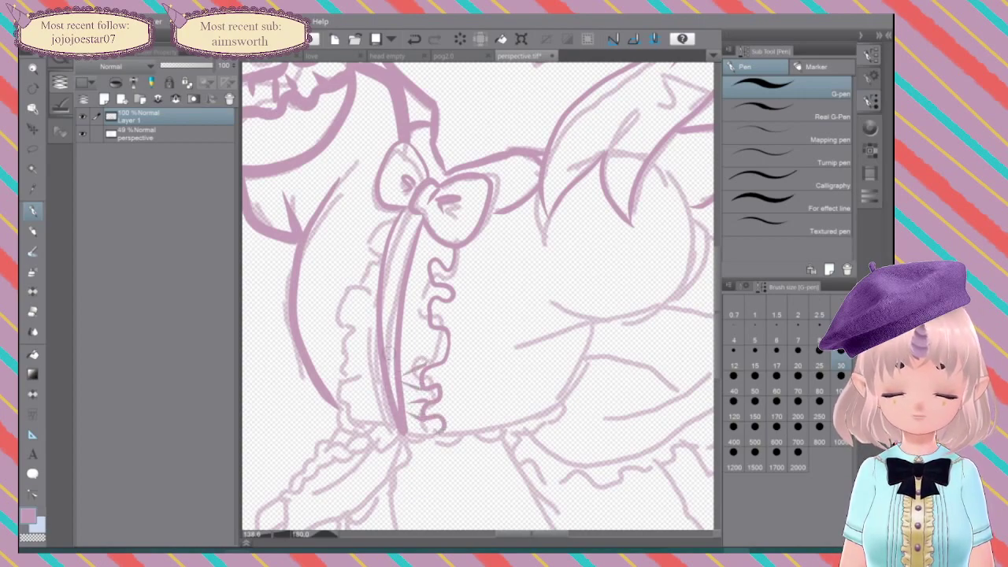
mouse_move(430, 326)
mouse_down()
mouse_move(410, 315)
mouse_move(408, 340)
mouse_up()
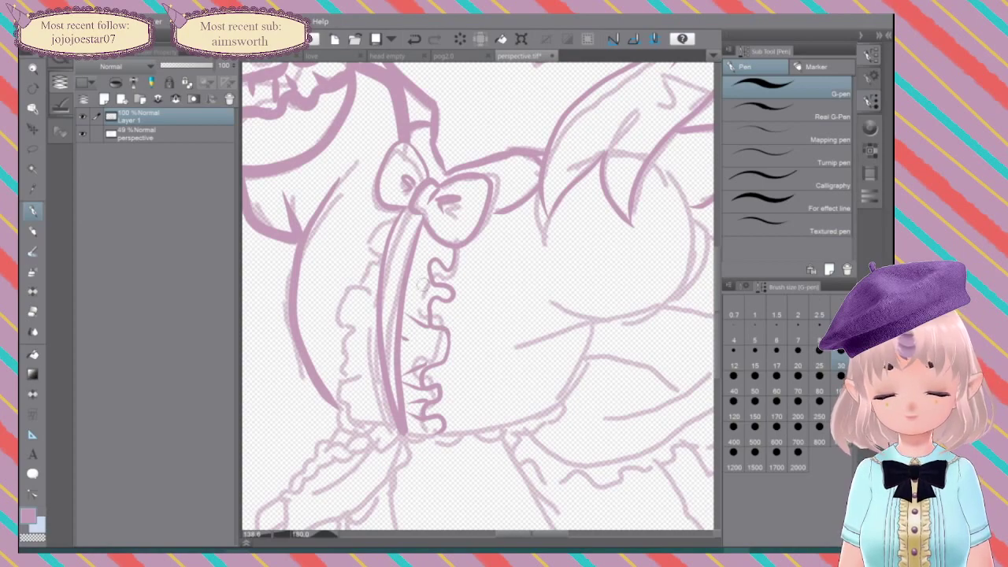
mouse_move(433, 254)
mouse_down()
mouse_move(415, 261)
mouse_move(414, 282)
mouse_move(434, 310)
mouse_up()
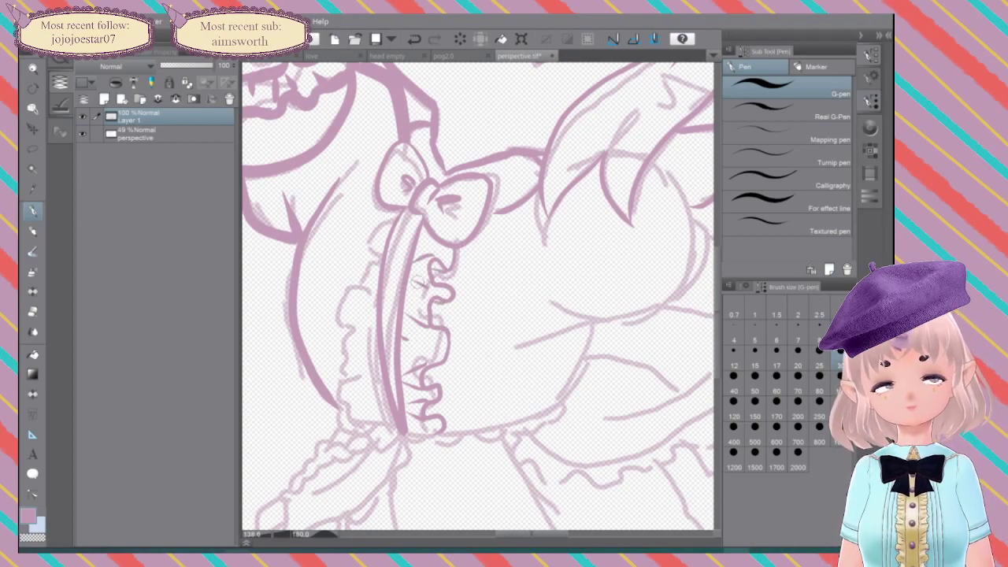
Step: Trace the wavy outline of the ruffle on the placket's other side down to the waist, with folds near its lower end
mouse_move(386, 210)
mouse_down()
mouse_move(349, 277)
mouse_move(342, 307)
mouse_move(352, 338)
mouse_move(336, 352)
mouse_move(336, 377)
mouse_move(347, 381)
mouse_move(344, 411)
mouse_move(404, 430)
mouse_up()
key(ctrl+z)
key(ctrl+z)
key(ctrl+z)
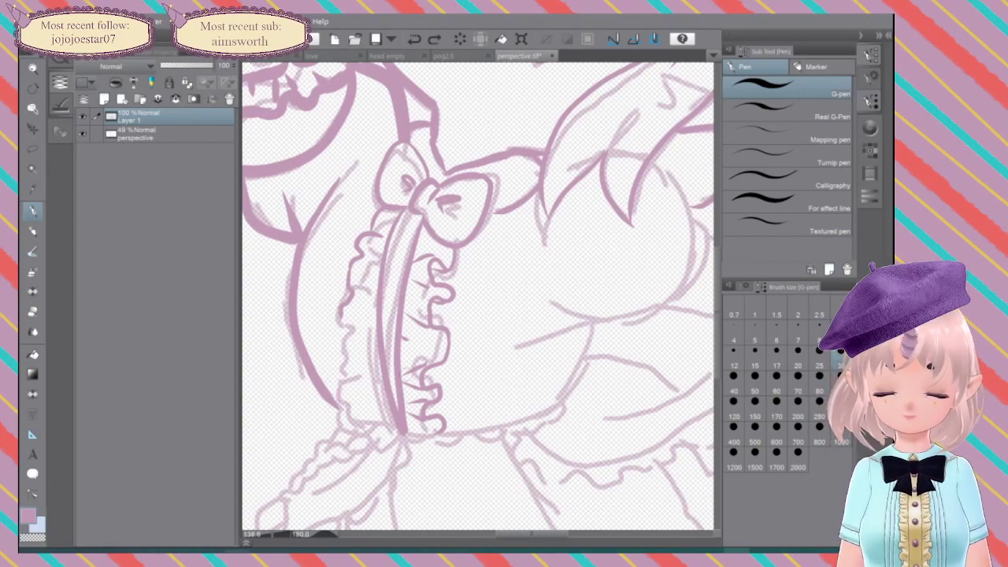
mouse_move(339, 313)
mouse_down()
mouse_move(357, 349)
mouse_move(343, 372)
mouse_move(364, 394)
mouse_move(365, 414)
mouse_move(388, 429)
mouse_up()
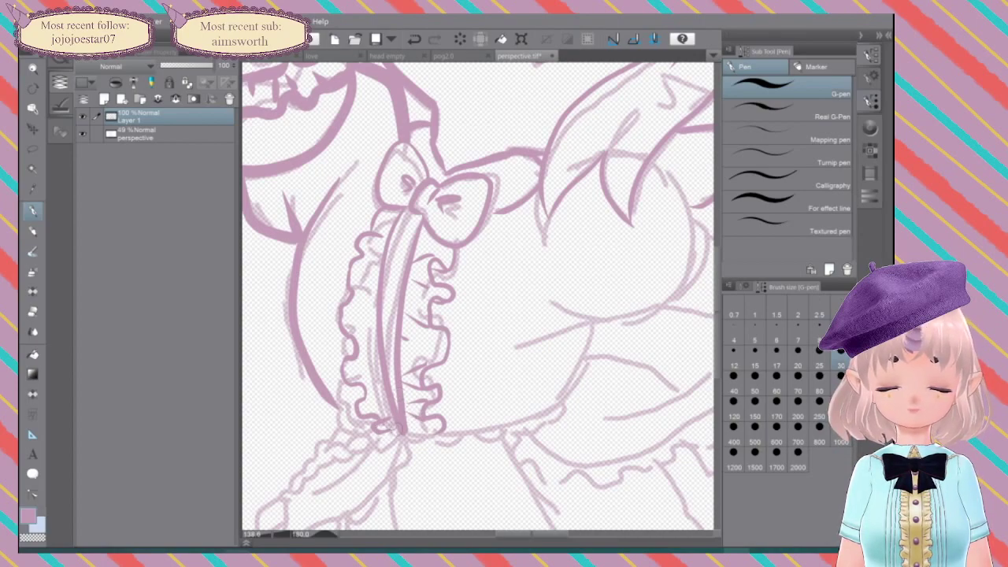
drag(405, 430, 437, 434)
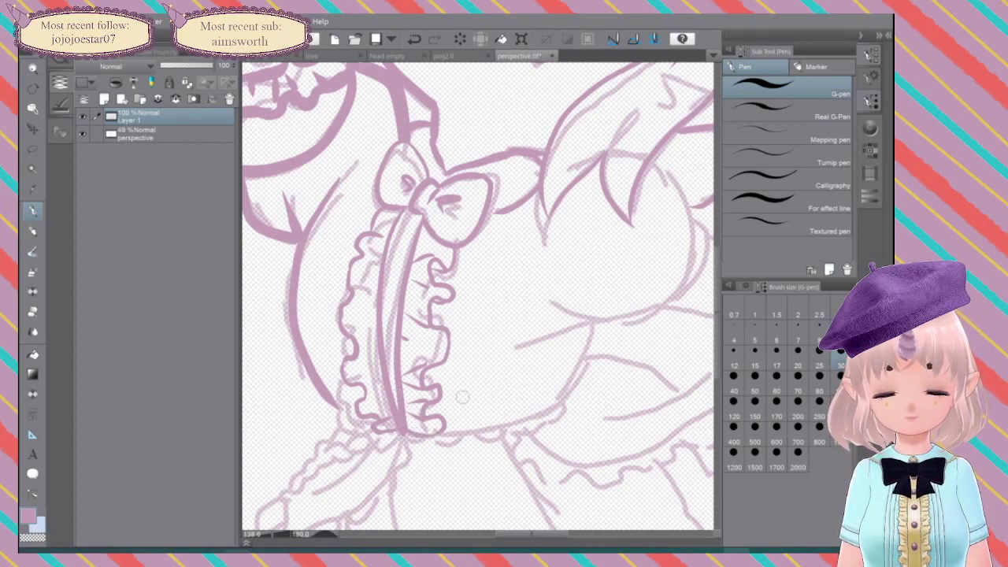
drag(345, 383, 376, 397)
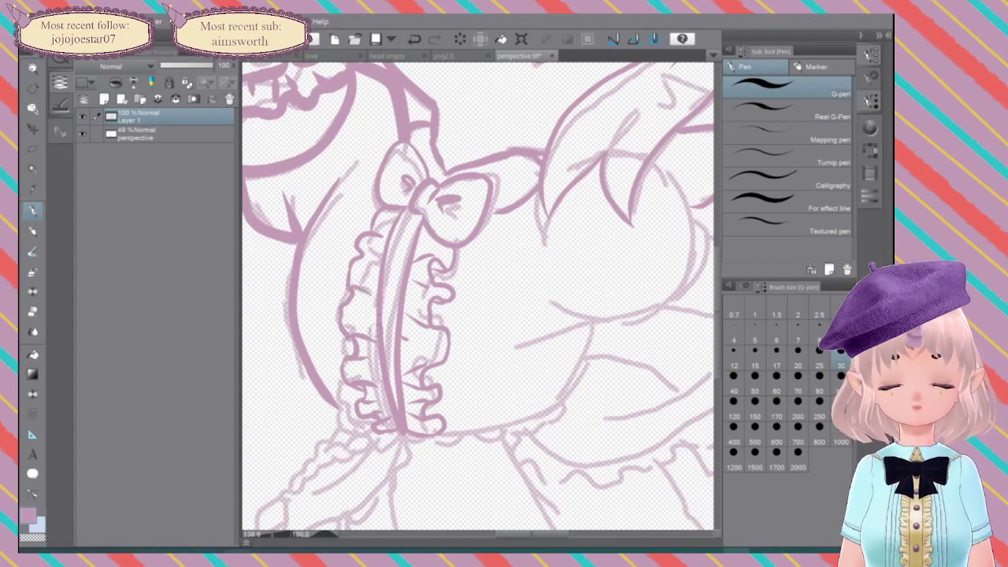
Step: Add short fold lines inside the scallops of both placket ruffles
mouse_move(354, 378)
mouse_down()
mouse_move(396, 172)
mouse_move(417, 161)
mouse_move(538, 159)
mouse_move(601, 213)
mouse_up()
drag(615, 268, 413, 285)
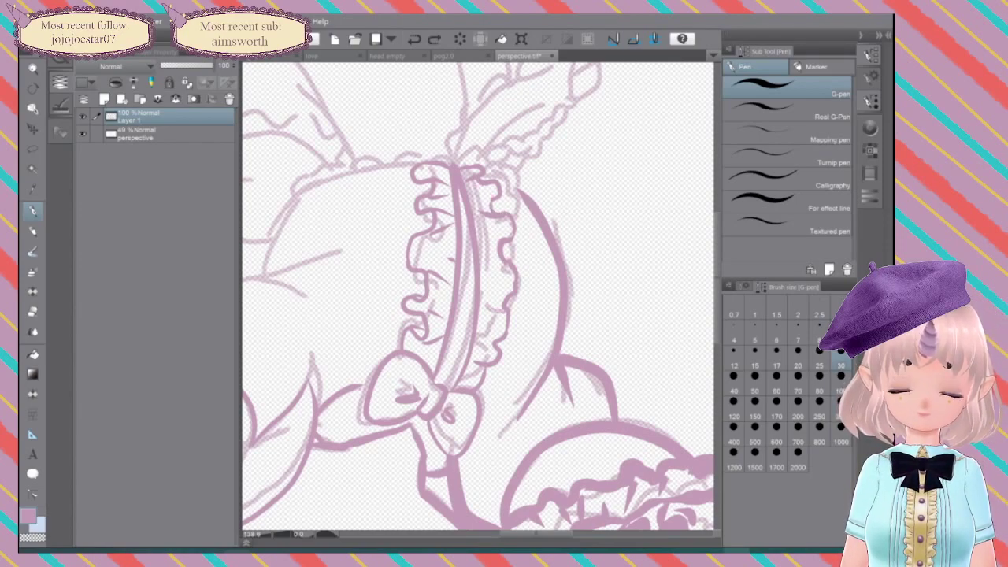
mouse_move(498, 195)
mouse_down()
mouse_move(483, 208)
mouse_move(501, 219)
mouse_move(490, 211)
mouse_move(483, 239)
mouse_move(491, 253)
mouse_up()
mouse_move(507, 291)
mouse_down()
mouse_move(485, 294)
mouse_move(489, 278)
mouse_up()
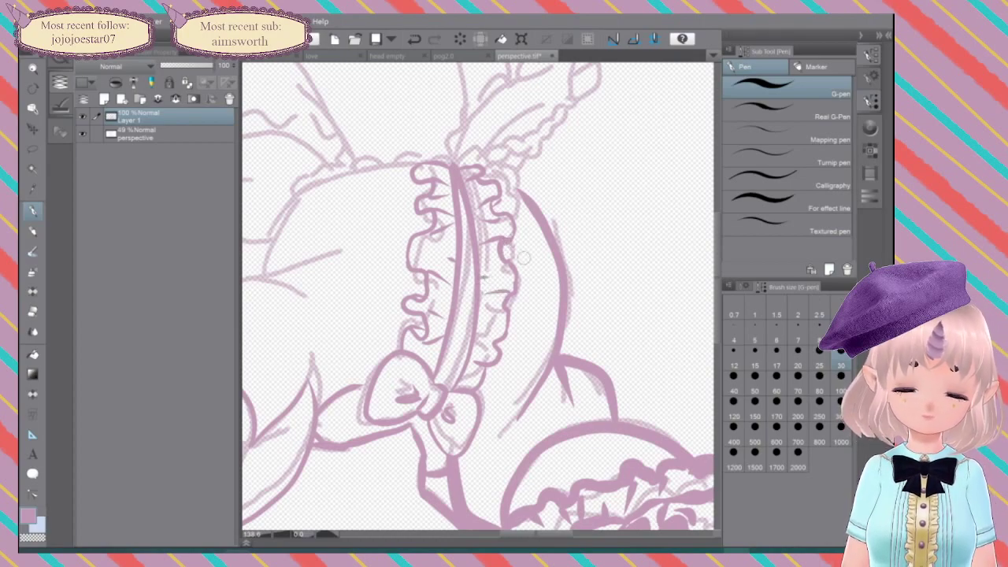
drag(412, 274, 423, 276)
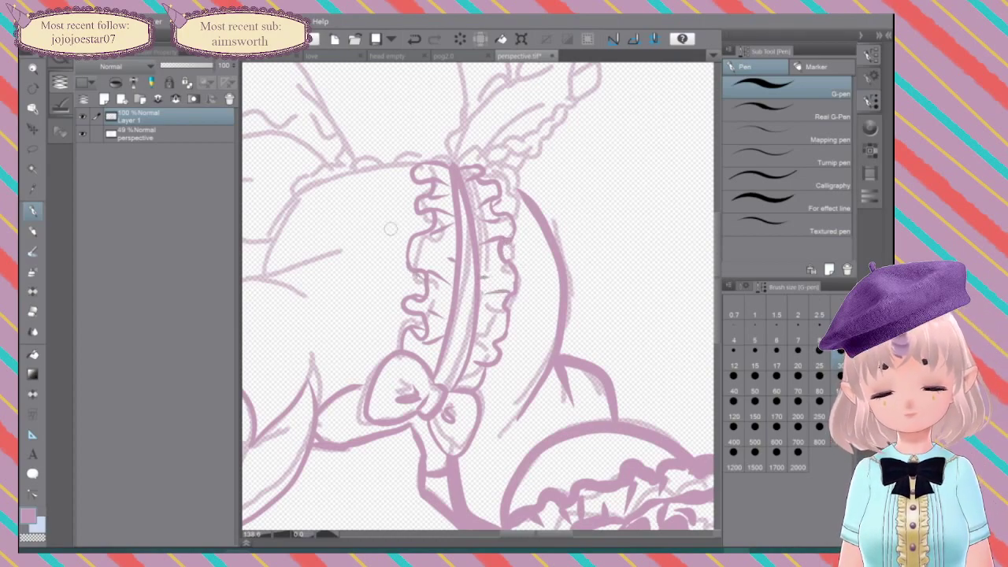
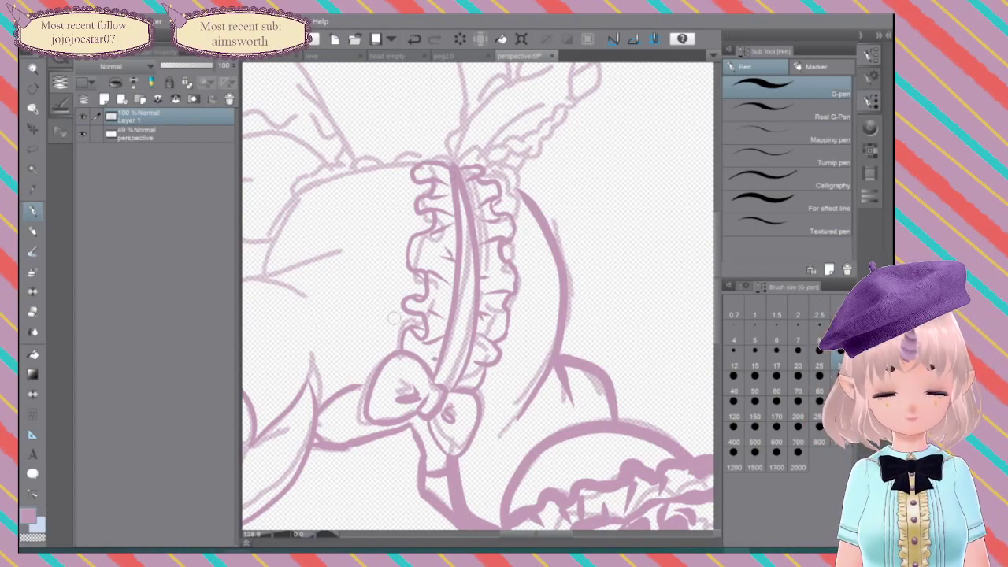
Step: Extend the torso's side contour down to the waist and trace the small scalloped trim where it meets the placket ruffle
drag(481, 393, 424, 215)
drag(551, 378, 480, 396)
drag(511, 355, 457, 272)
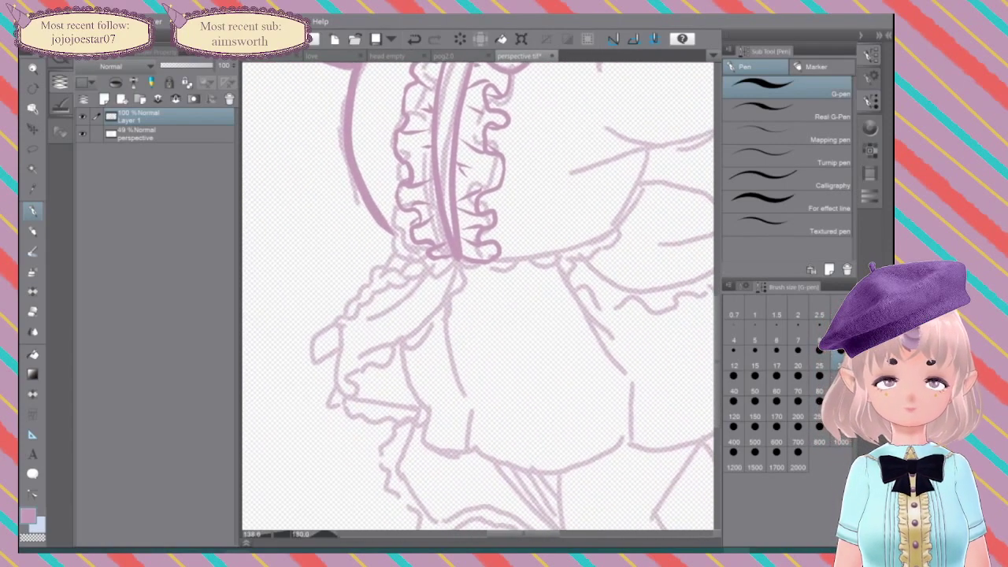
mouse_move(384, 224)
mouse_down()
mouse_move(408, 246)
mouse_move(446, 227)
mouse_up()
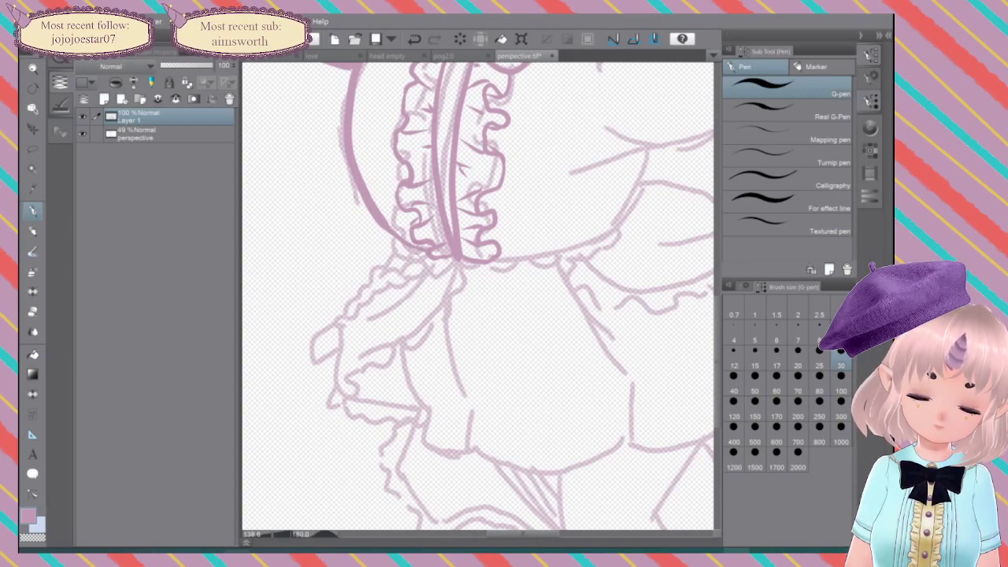
drag(416, 254, 452, 265)
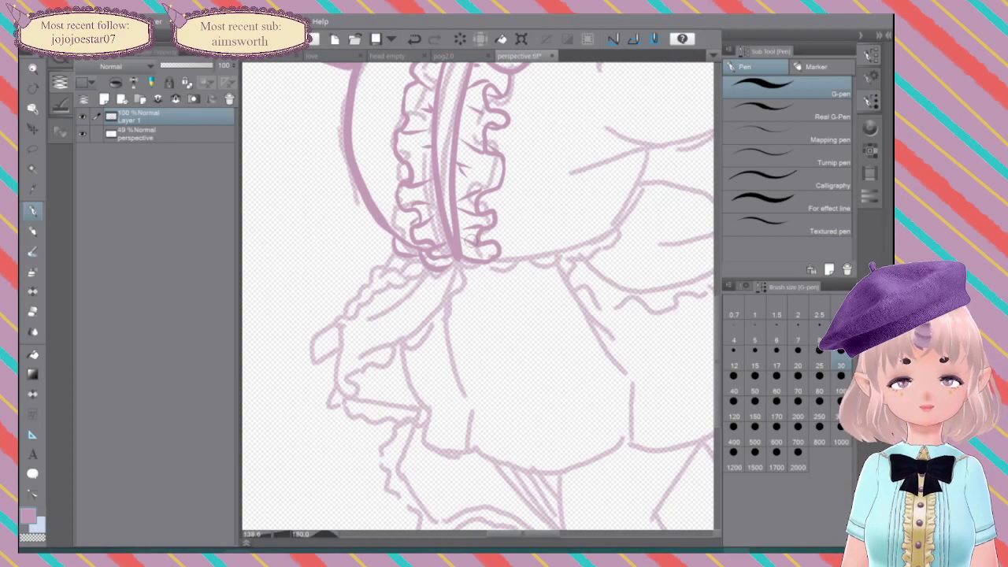
Step: Trace the rounded chest contour with its underside crease, the outer curve beside it and the torso side running toward the waist
drag(473, 236, 326, 413)
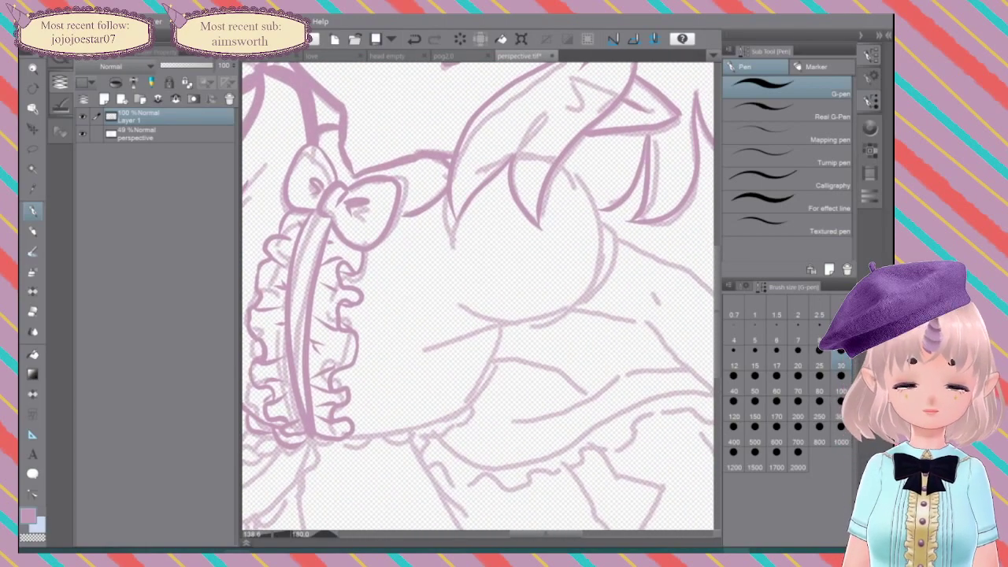
mouse_move(556, 167)
mouse_down()
mouse_move(581, 183)
mouse_move(600, 229)
mouse_move(564, 314)
mouse_move(513, 323)
mouse_move(435, 288)
mouse_up()
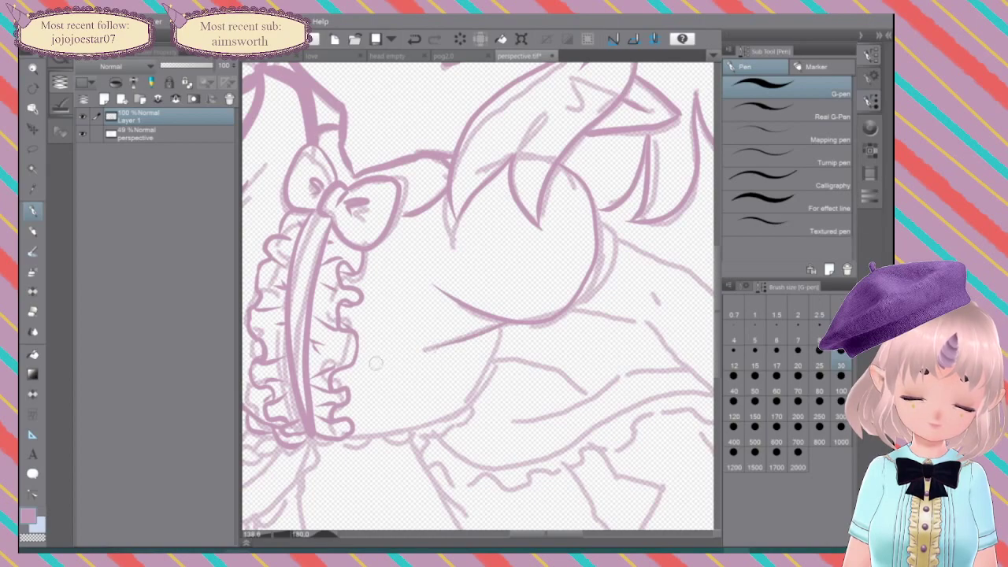
drag(504, 328, 459, 408)
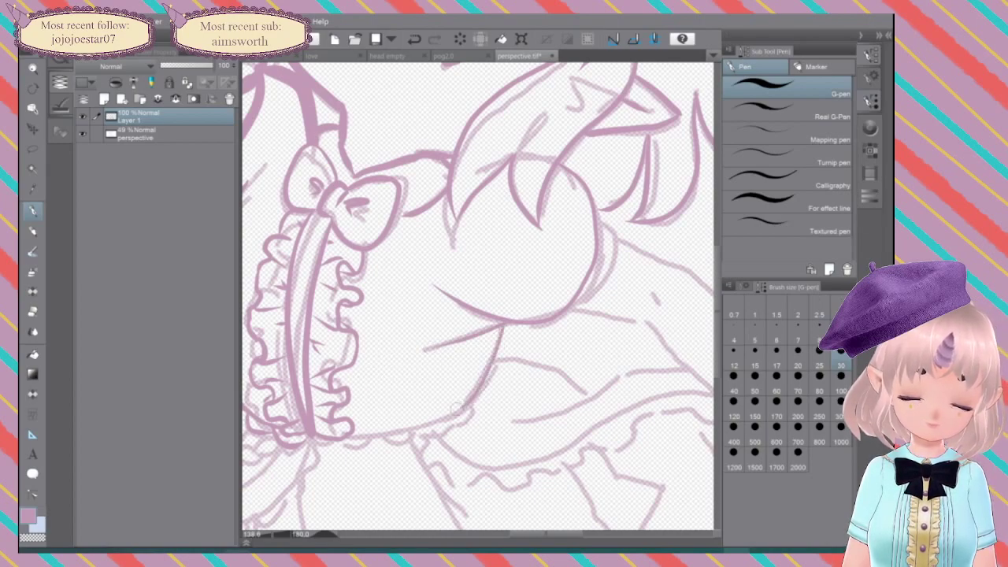
mouse_move(591, 220)
mouse_down()
mouse_move(615, 243)
mouse_move(587, 298)
mouse_move(536, 314)
mouse_move(627, 186)
mouse_up()
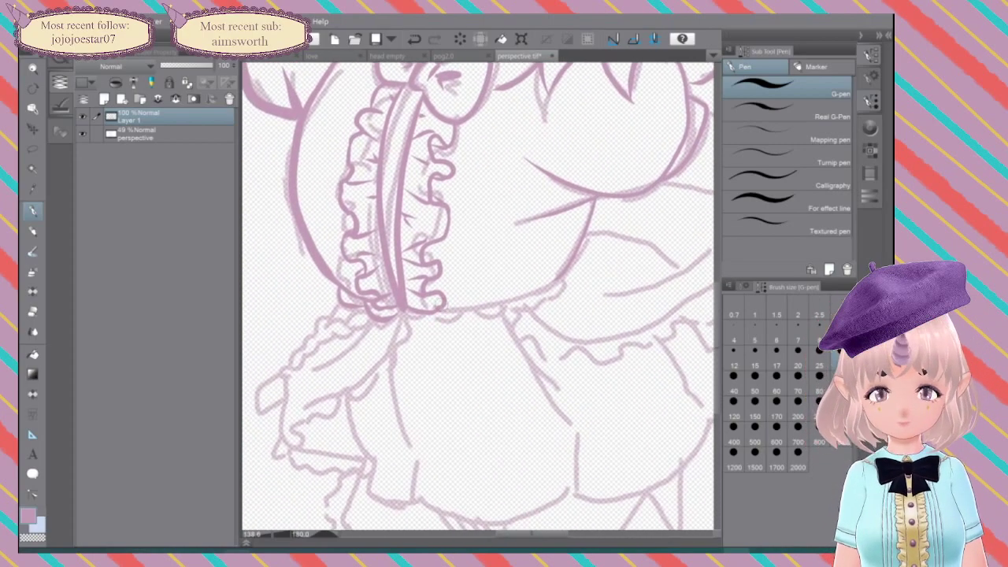
Step: Trace the waistline with its scalloped trim and continue the scallops along the narrow side flap down to its tip
mouse_move(435, 312)
mouse_down()
mouse_move(531, 297)
mouse_move(590, 235)
mouse_up()
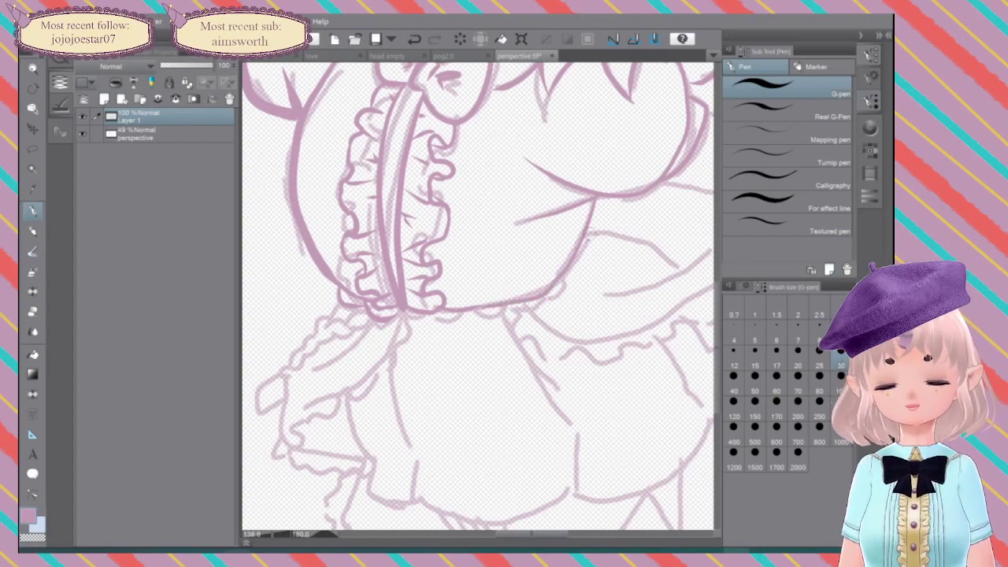
mouse_move(574, 261)
mouse_down()
mouse_move(552, 296)
mouse_move(535, 293)
mouse_move(527, 306)
mouse_move(469, 316)
mouse_move(455, 304)
mouse_move(430, 310)
mouse_up()
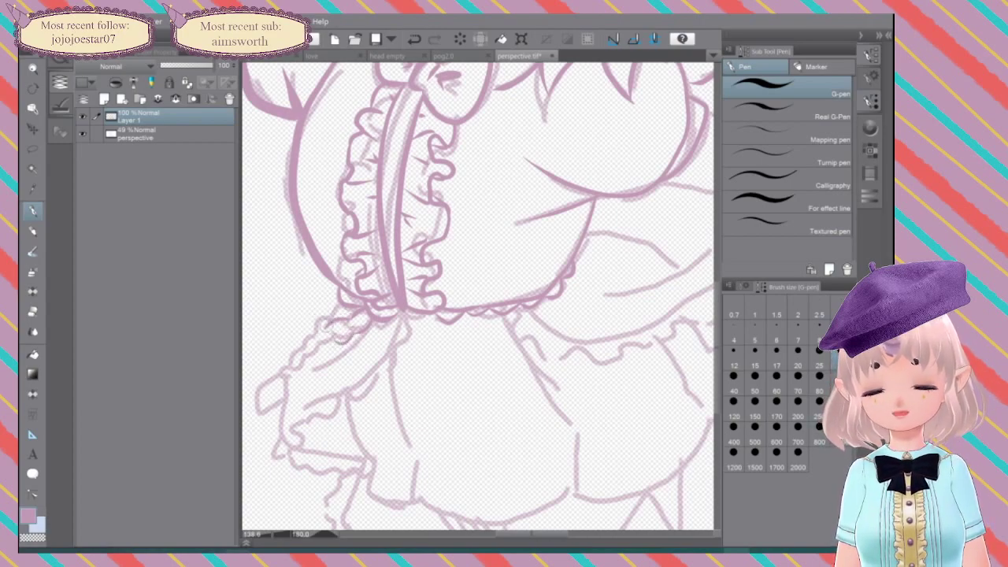
mouse_move(333, 344)
mouse_down()
mouse_move(308, 329)
mouse_move(305, 353)
mouse_up()
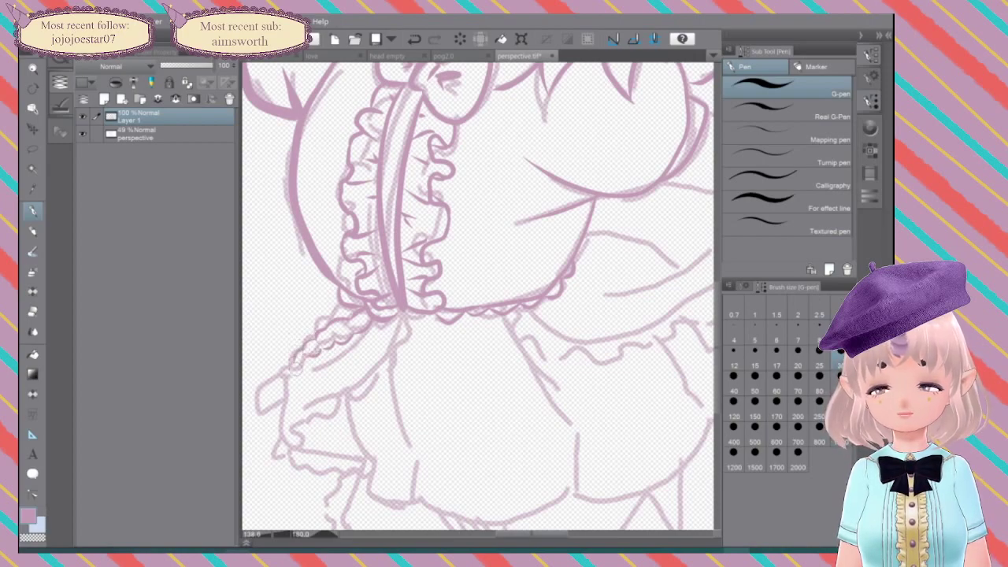
mouse_move(293, 365)
mouse_down()
mouse_move(278, 372)
mouse_move(272, 395)
mouse_move(295, 363)
mouse_move(275, 394)
mouse_move(285, 390)
mouse_up()
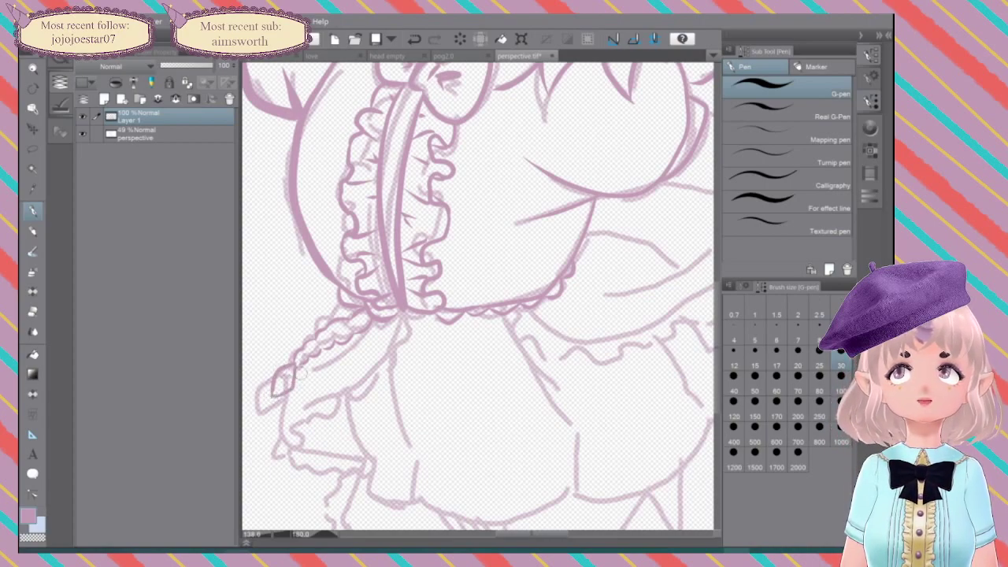
mouse_move(400, 315)
mouse_down()
mouse_move(420, 321)
mouse_move(443, 303)
mouse_move(463, 305)
mouse_up()
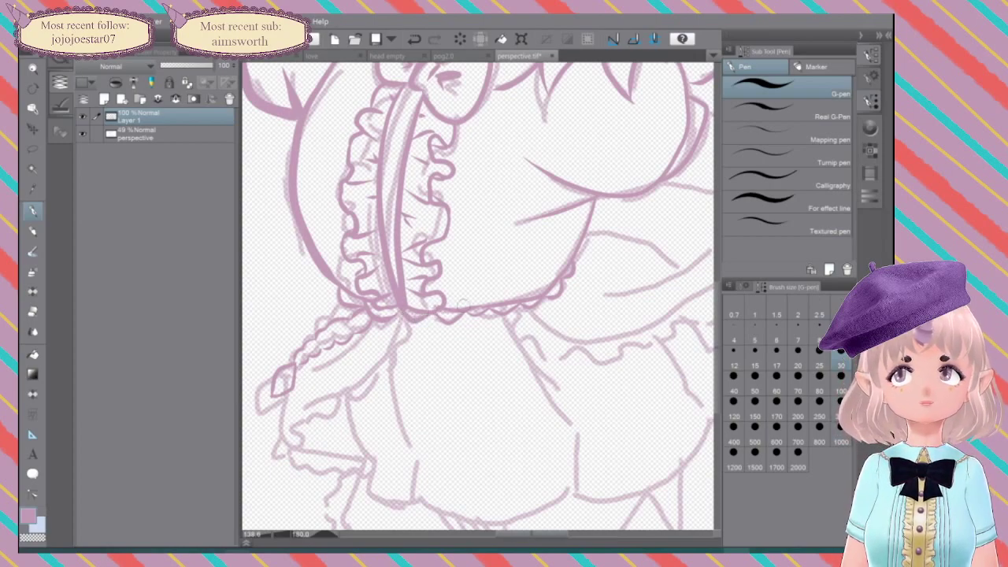
Step: Trace the narrow side flap's outline and inner fold below the waist, including the small rounded piece at its outer tip
drag(464, 306, 422, 209)
scroll(608, 271, down, 1)
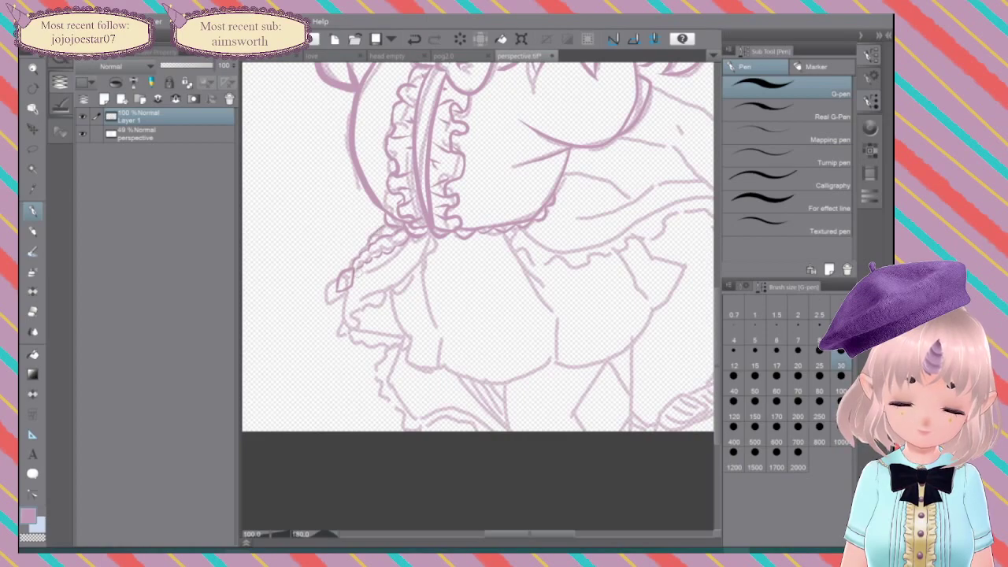
drag(347, 291, 349, 328)
mouse_move(425, 235)
mouse_down()
mouse_move(406, 278)
mouse_move(351, 307)
mouse_up()
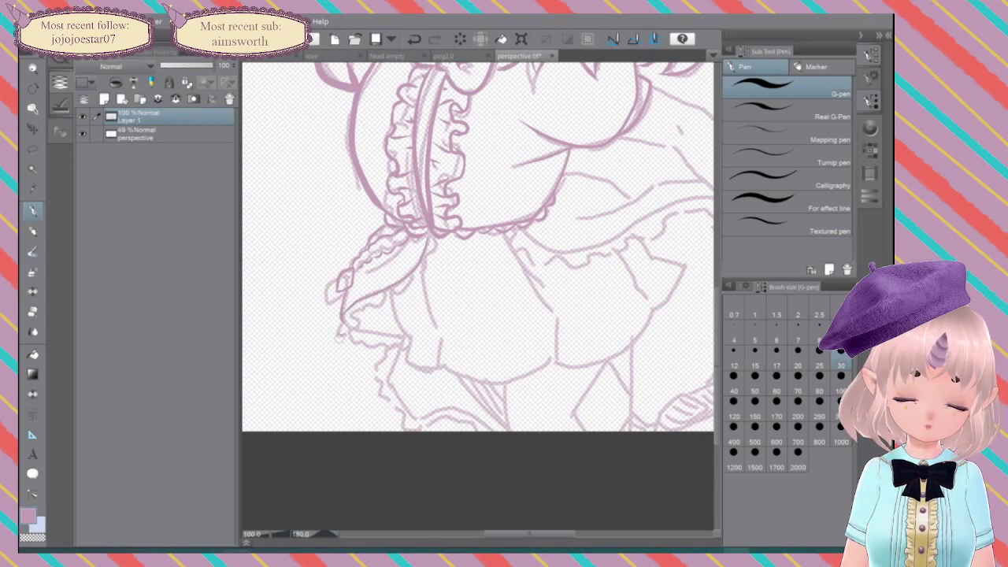
drag(411, 240, 374, 269)
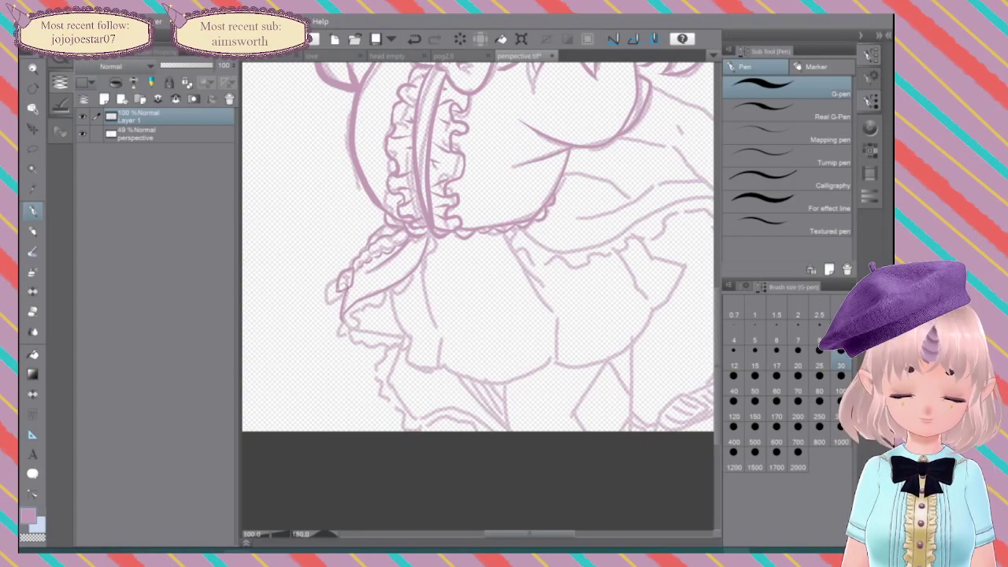
drag(435, 237, 414, 285)
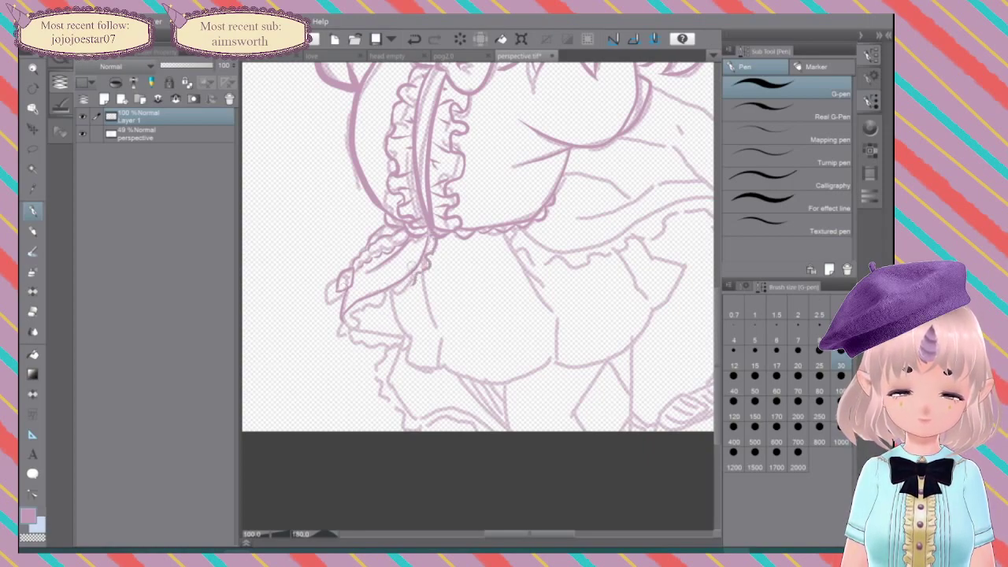
key(ctrl+z)
key(ctrl+z)
key(ctrl+z)
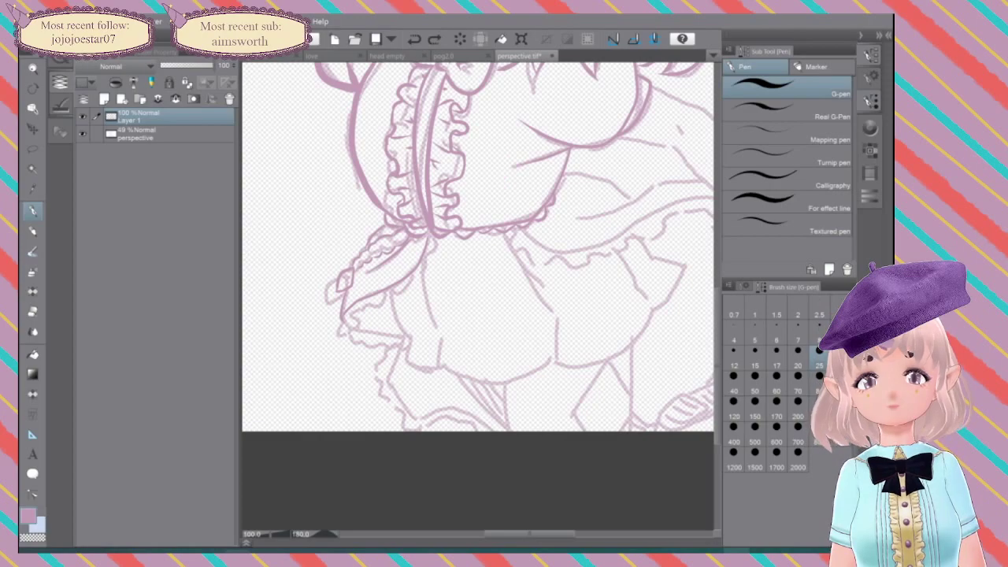
Step: Reduce the G-pen size to 20 and trace the scalloped trim along the narrow flap's lower edge, from the waist to its tip
scroll(486, 272, up, 3)
drag(441, 284, 497, 257)
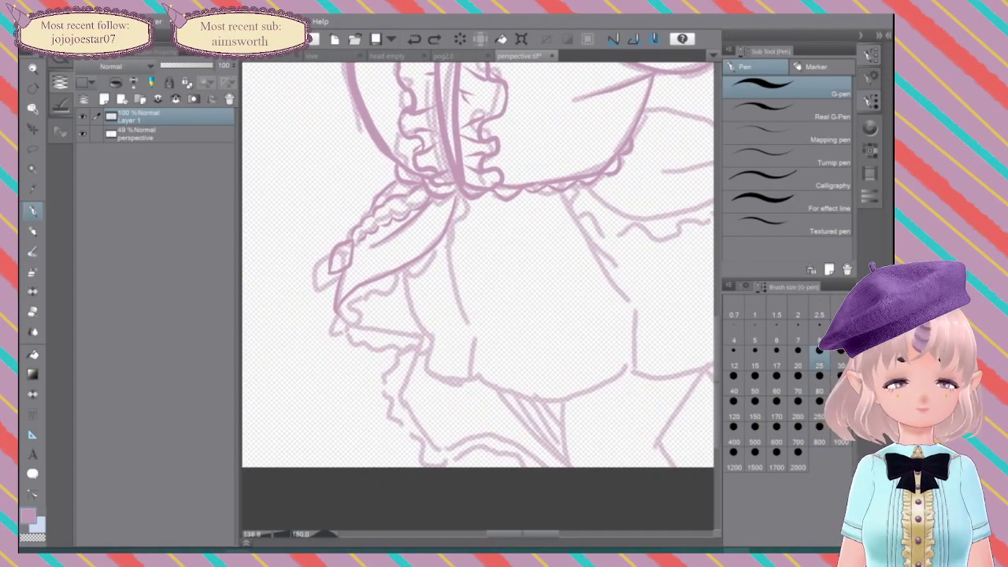
key(bracketleft)
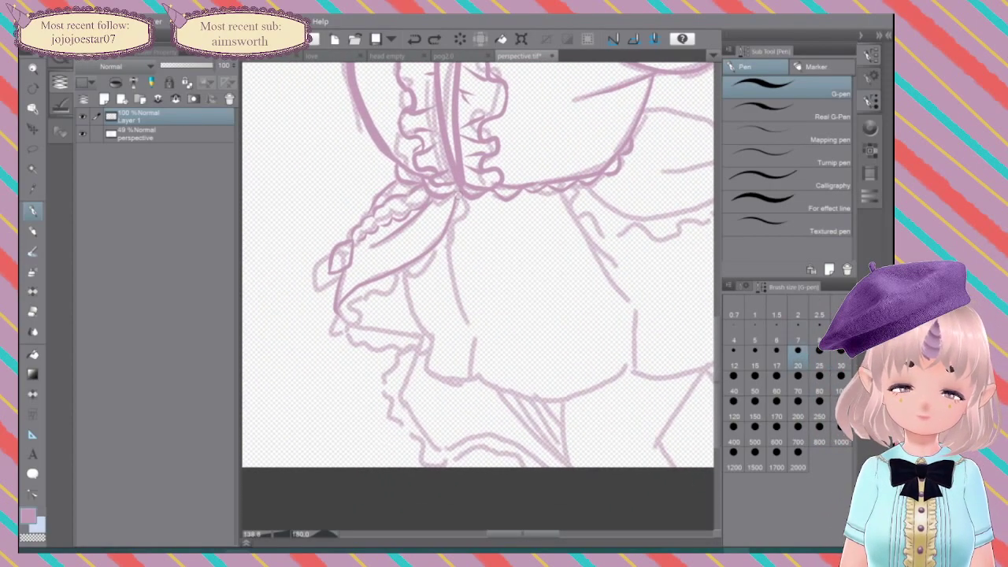
drag(468, 200, 435, 270)
mouse_move(446, 248)
mouse_down()
mouse_move(421, 277)
mouse_move(358, 309)
mouse_move(363, 294)
mouse_move(337, 331)
mouse_up()
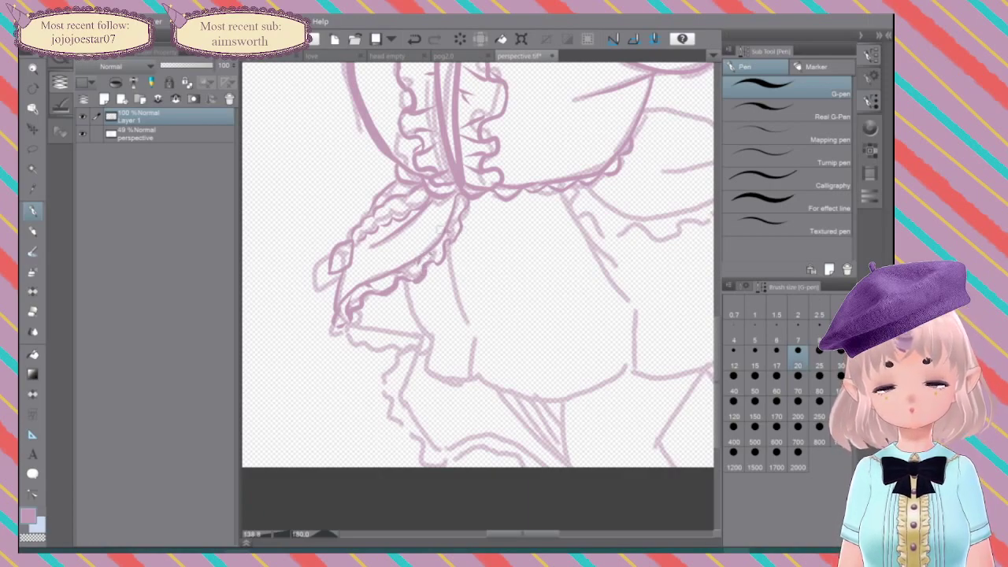
Step: Trace the stepped skirt edge below the flap's tip and the ruffled trim along it, down to the canvas's lower border
mouse_move(352, 321)
mouse_down()
mouse_move(420, 337)
mouse_move(424, 353)
mouse_up()
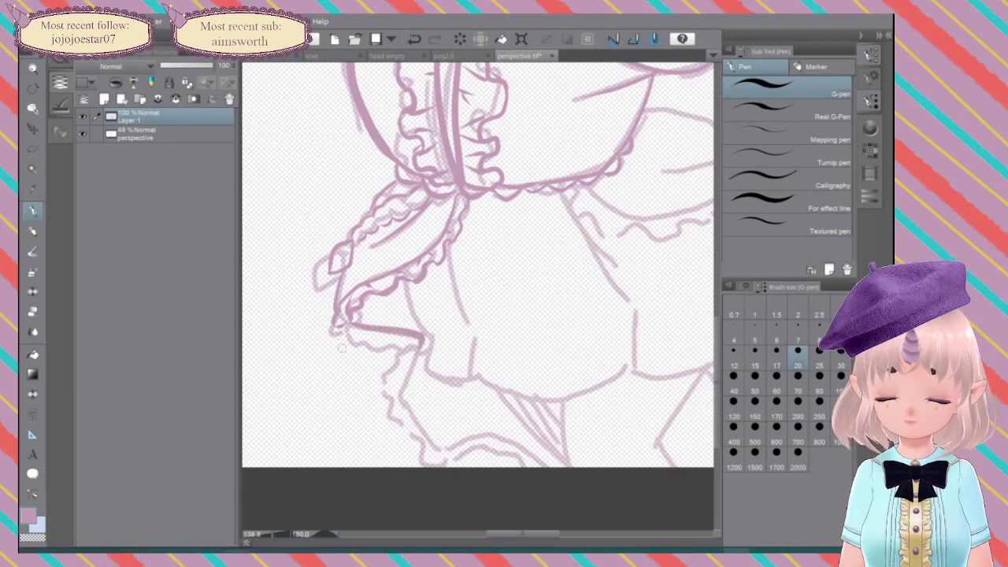
mouse_move(347, 329)
mouse_down()
mouse_move(362, 348)
mouse_move(411, 338)
mouse_up()
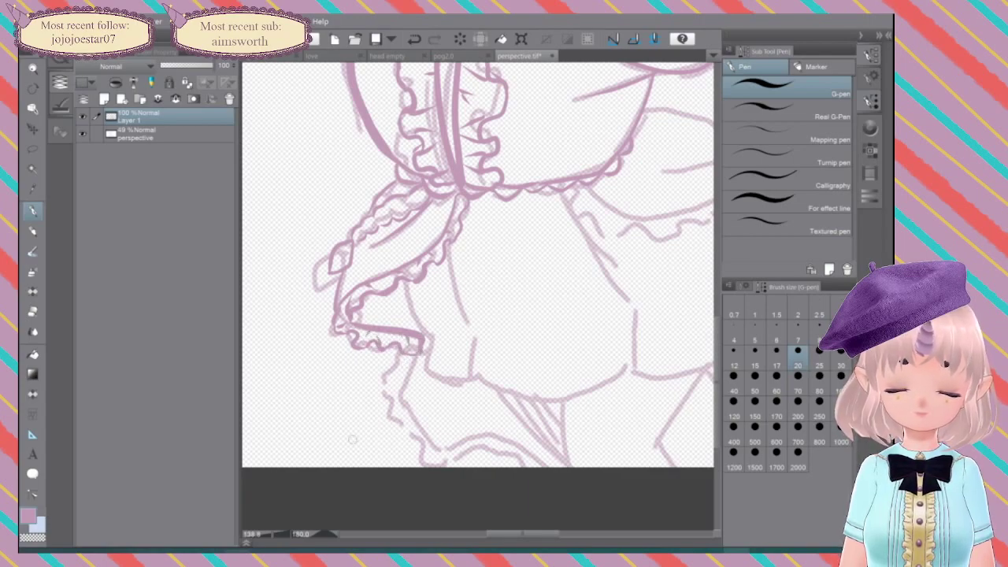
mouse_move(417, 356)
mouse_down()
mouse_move(401, 397)
mouse_move(368, 355)
mouse_move(383, 347)
mouse_move(416, 384)
mouse_up()
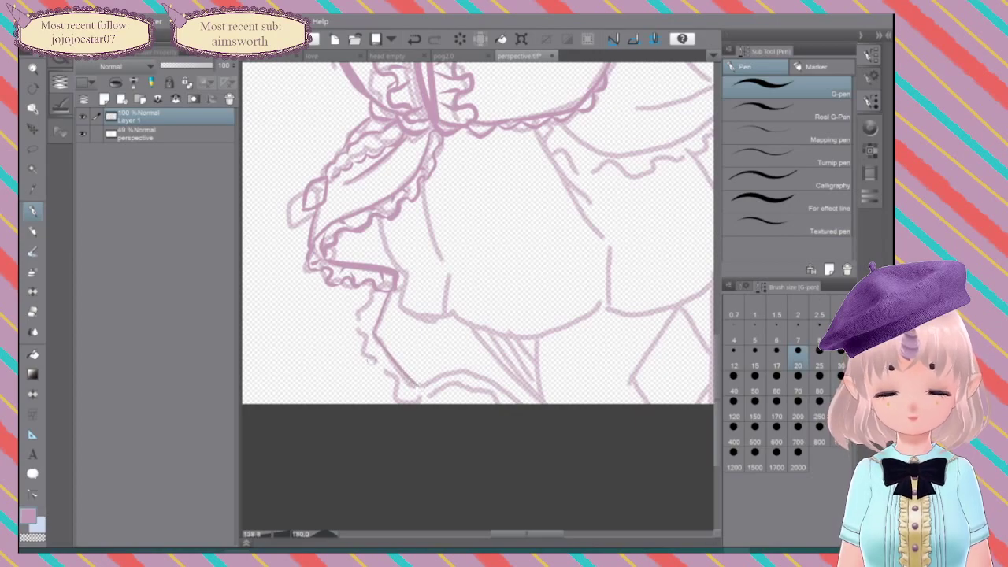
mouse_move(370, 305)
mouse_down()
mouse_move(359, 326)
mouse_move(372, 367)
mouse_move(408, 381)
mouse_move(419, 402)
mouse_move(446, 386)
mouse_move(500, 398)
mouse_up()
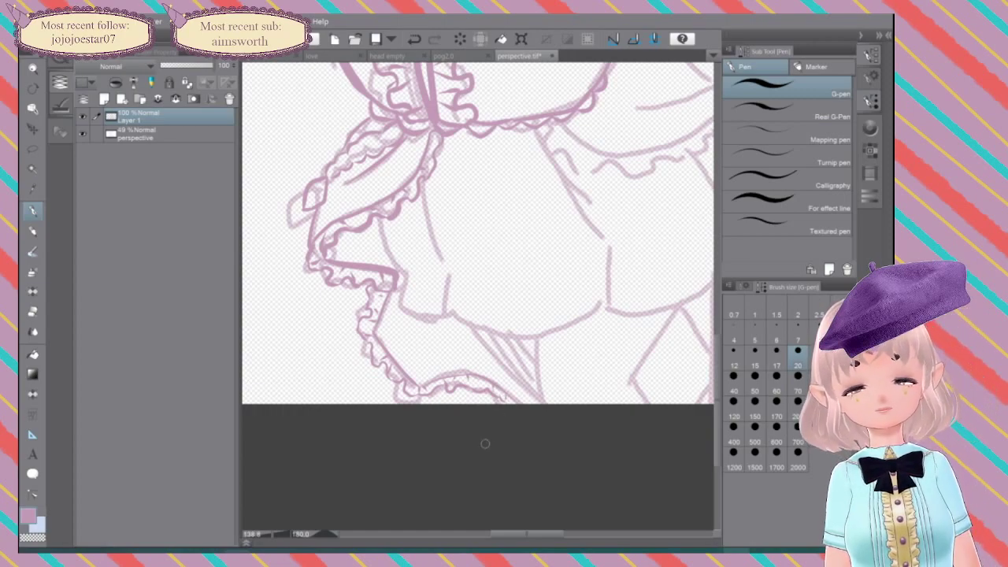
scroll(485, 444, up, 4)
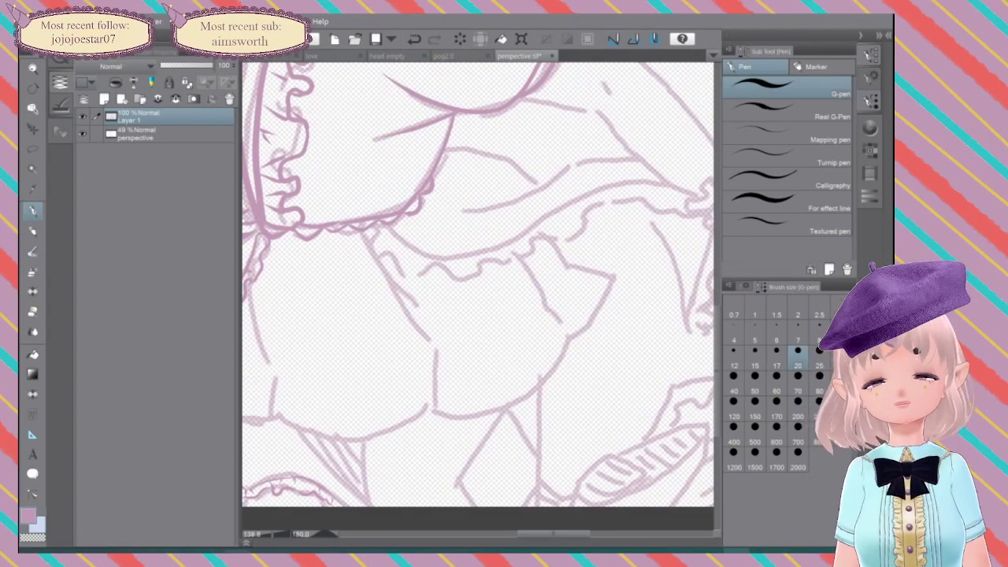
drag(590, 186, 583, 201)
scroll(583, 202, down, 1)
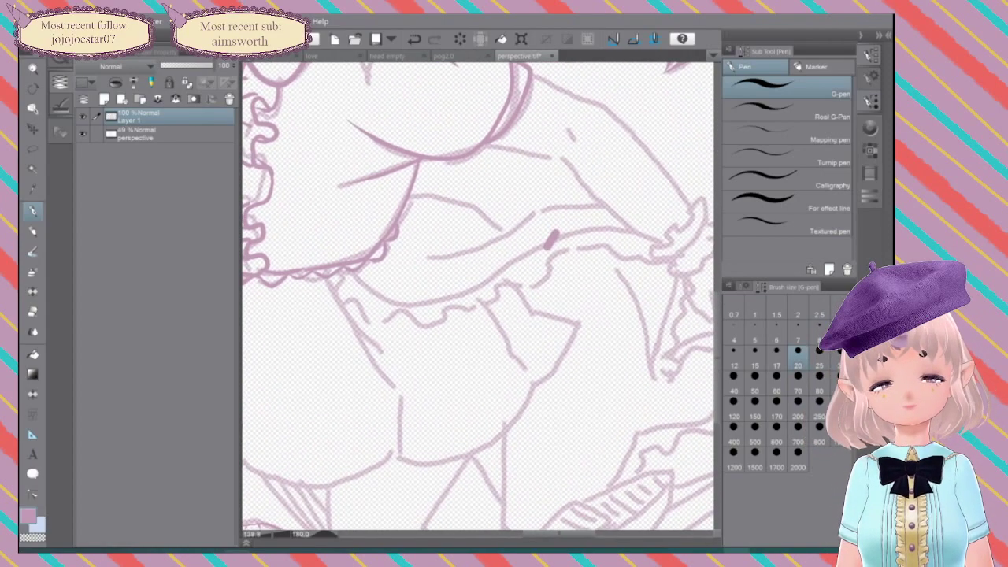
key(ctrl+z)
Step: Trace the outstretched arm's upper contour from the shoulder and its underside with the elbow bend, both ending at the ruffled cuff
mouse_move(552, 239)
mouse_down()
mouse_move(507, 302)
mouse_move(464, 322)
mouse_up()
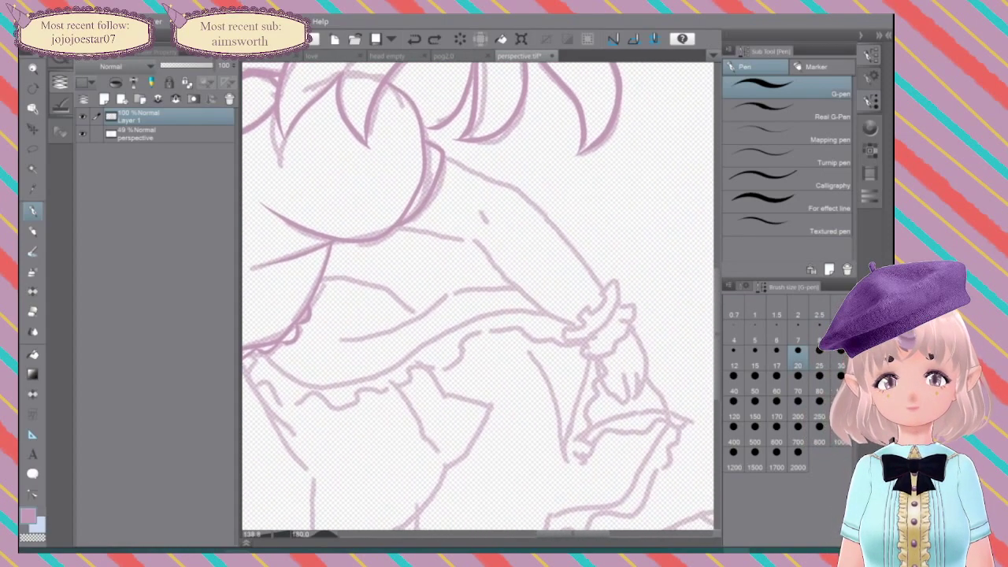
drag(393, 229, 476, 237)
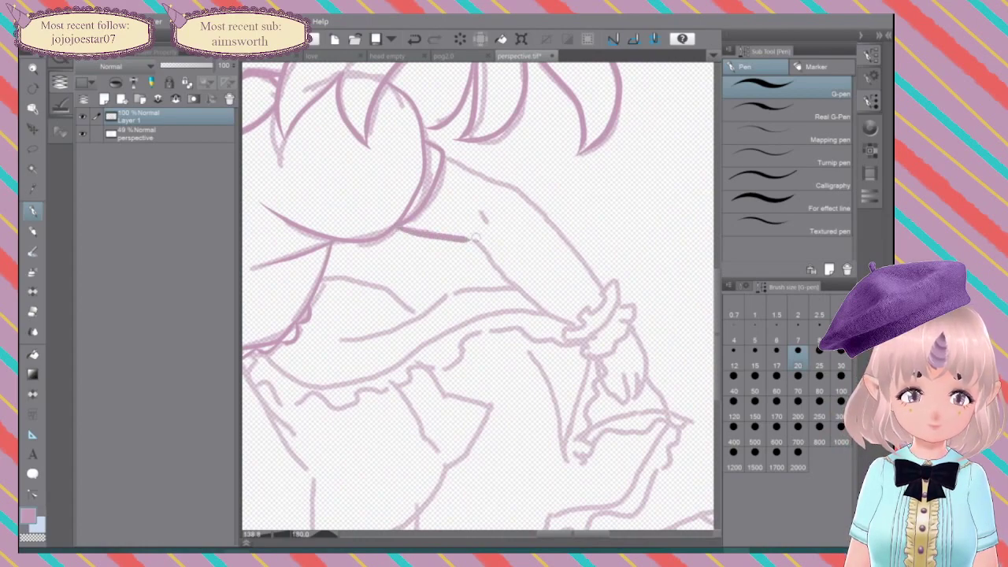
key(ctrl+z)
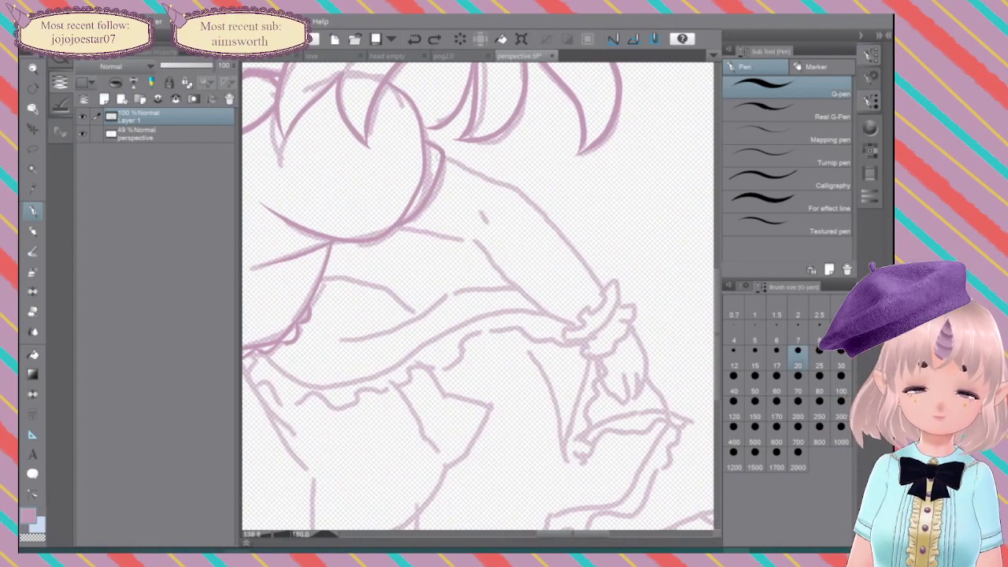
mouse_move(441, 154)
mouse_down()
mouse_move(520, 191)
mouse_move(604, 287)
mouse_up()
drag(395, 228, 482, 240)
mouse_move(479, 244)
mouse_down()
mouse_move(514, 284)
mouse_move(592, 325)
mouse_up()
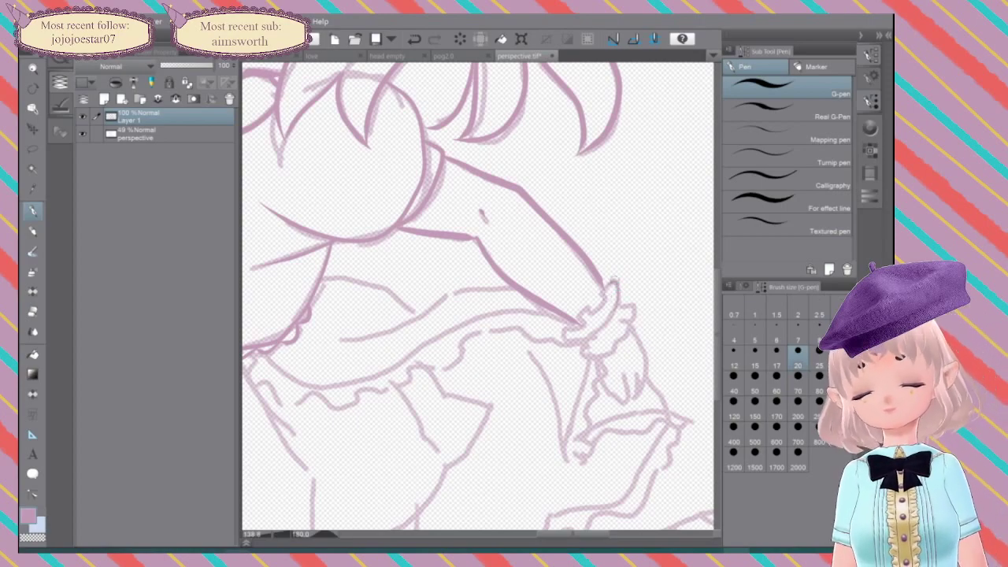
drag(615, 284, 611, 301)
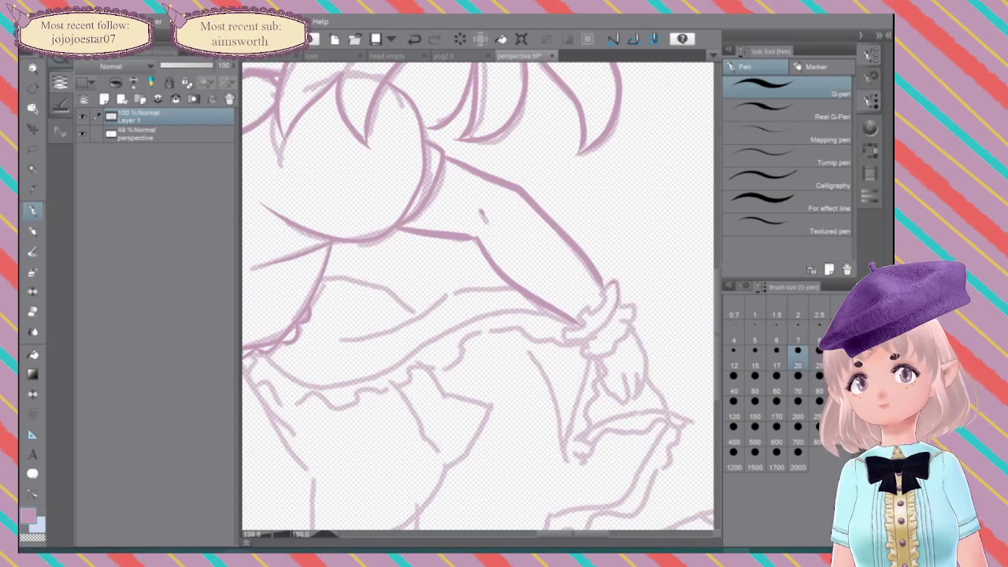
Step: Save the drawing under the name perspective in CLIP STUDIO FORMAT instead of TIFF
click(31, 22)
mouse_move(61, 132)
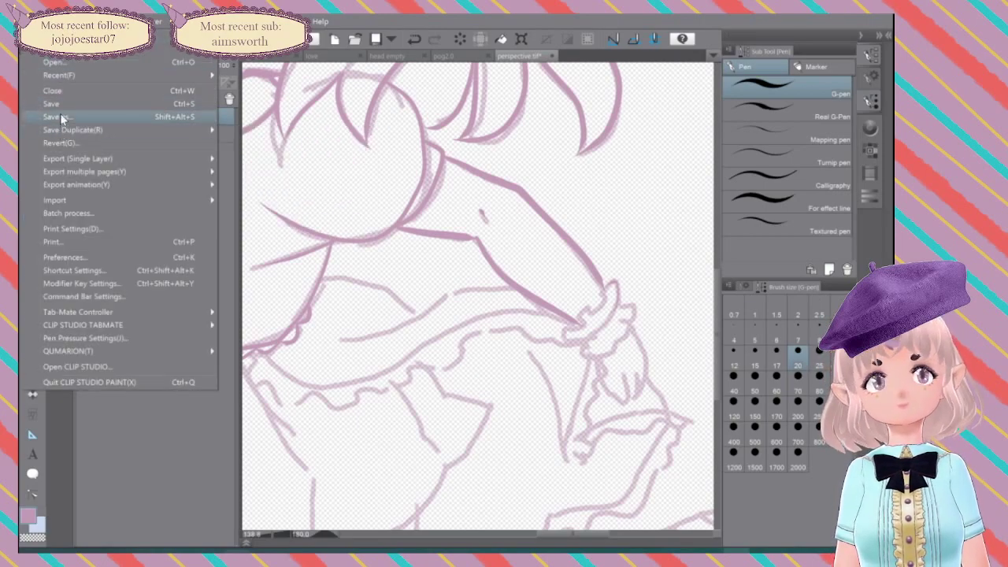
click(62, 117)
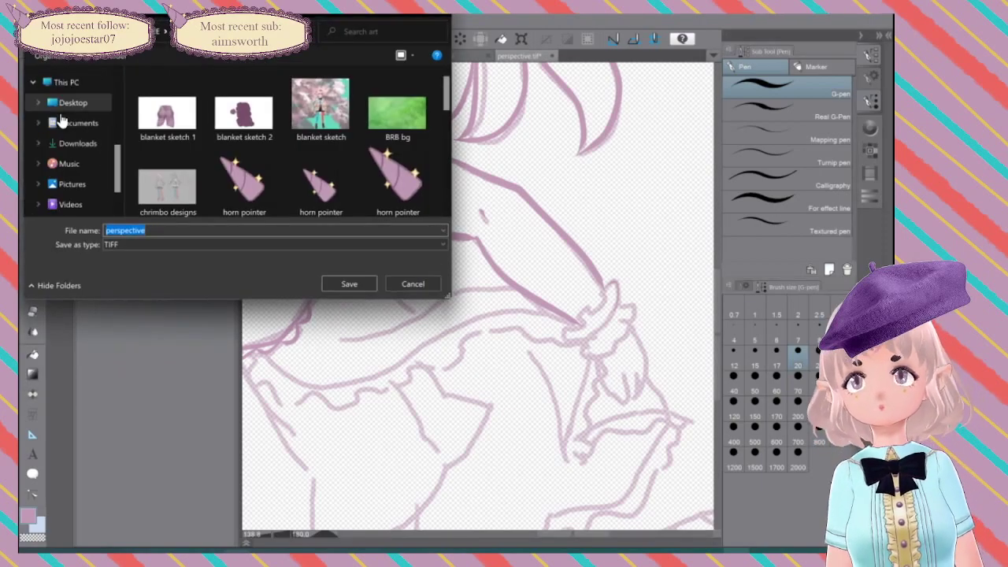
click(136, 246)
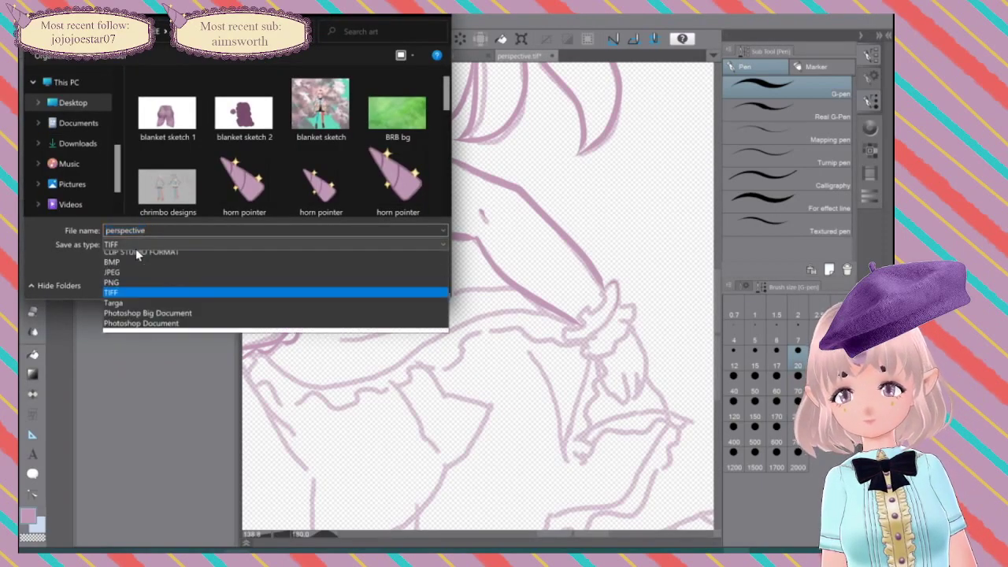
click(140, 261)
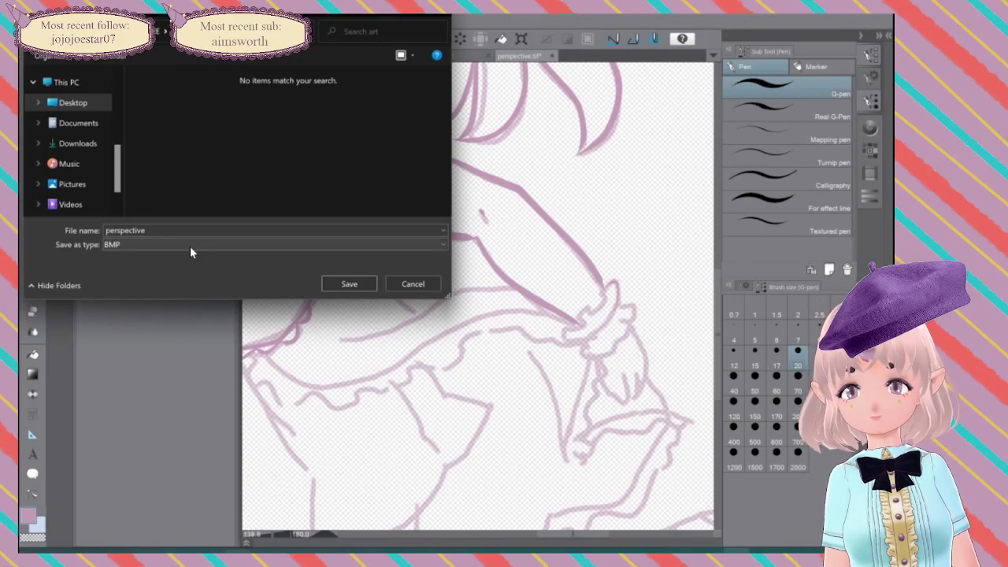
click(189, 247)
click(157, 260)
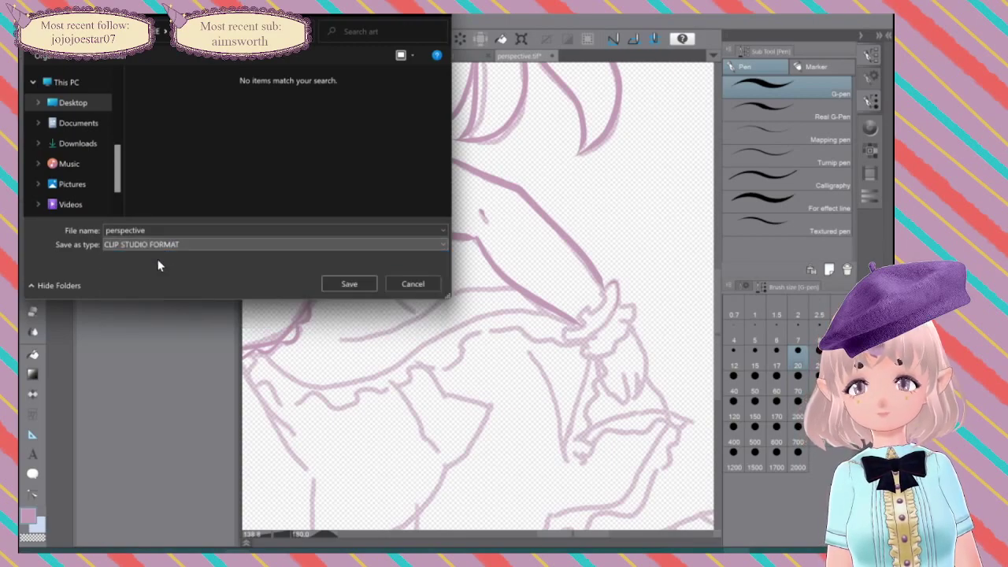
click(347, 285)
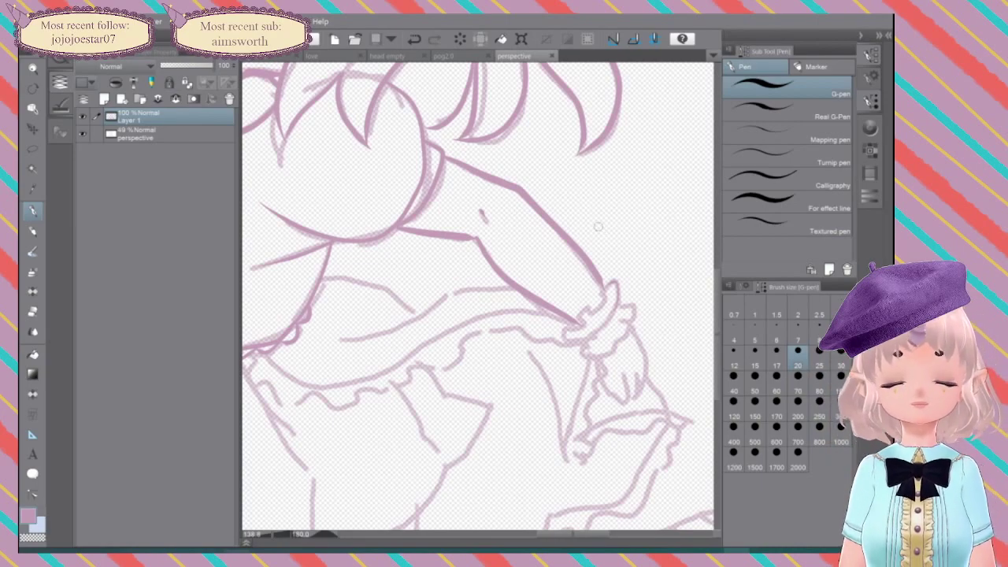
Step: Trace the skirt's fold lines between the torso and the arm, plus the ruffled cuff and the hand below it
mouse_move(323, 277)
mouse_down()
mouse_move(381, 288)
mouse_move(416, 315)
mouse_up()
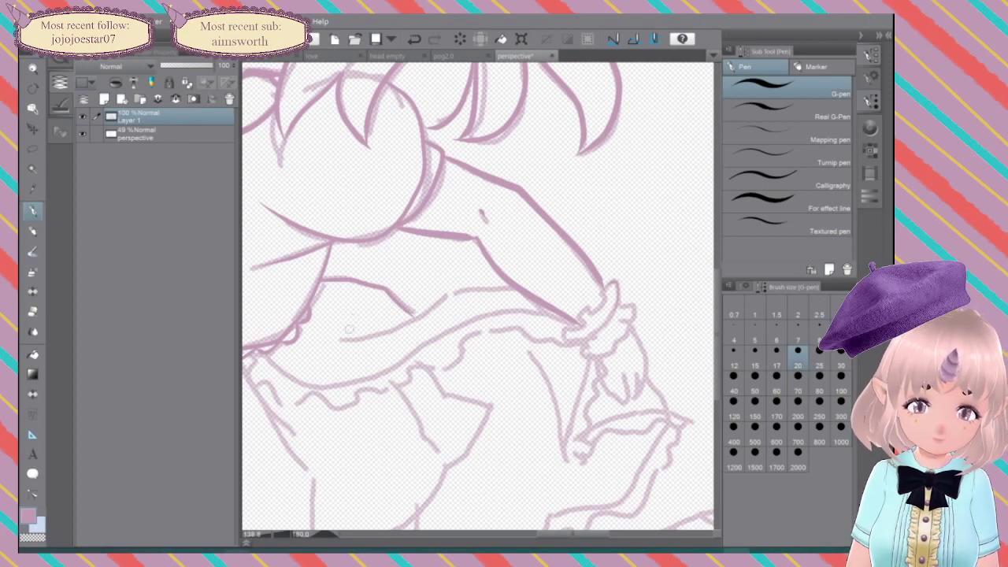
mouse_move(341, 340)
mouse_down()
mouse_move(361, 340)
mouse_move(451, 291)
mouse_move(509, 287)
mouse_up()
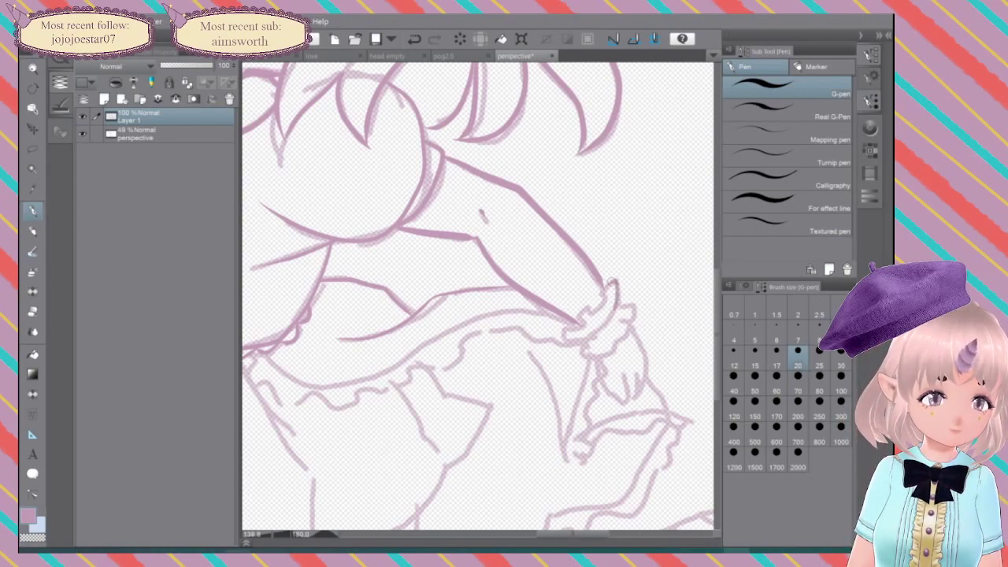
mouse_move(600, 310)
mouse_down()
mouse_move(589, 306)
mouse_move(567, 339)
mouse_move(605, 320)
mouse_move(589, 329)
mouse_up()
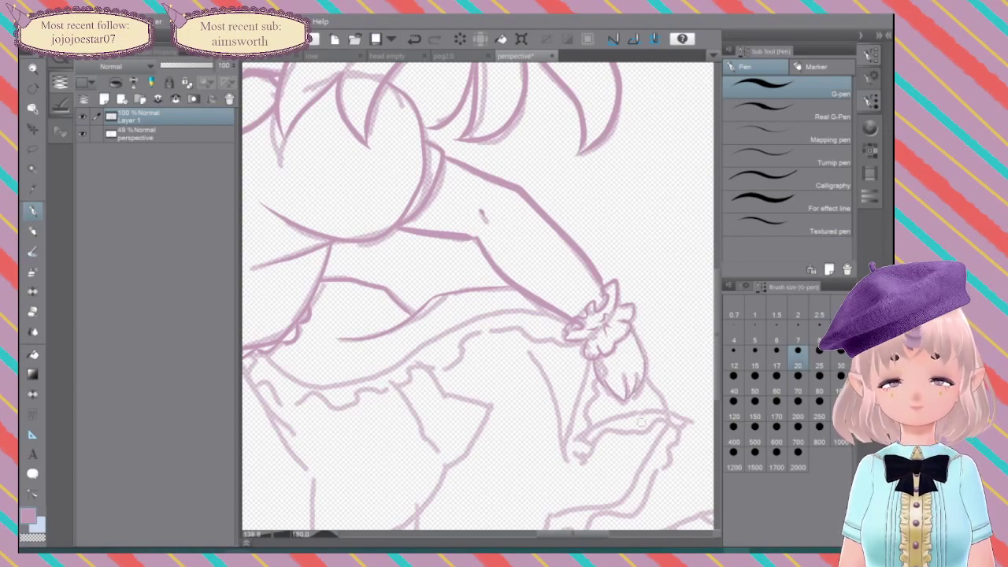
Step: Trace the curved skirt edge from the waist to the cuff and add the ruffle with its short gather lines beneath it
scroll(641, 421, down, 4)
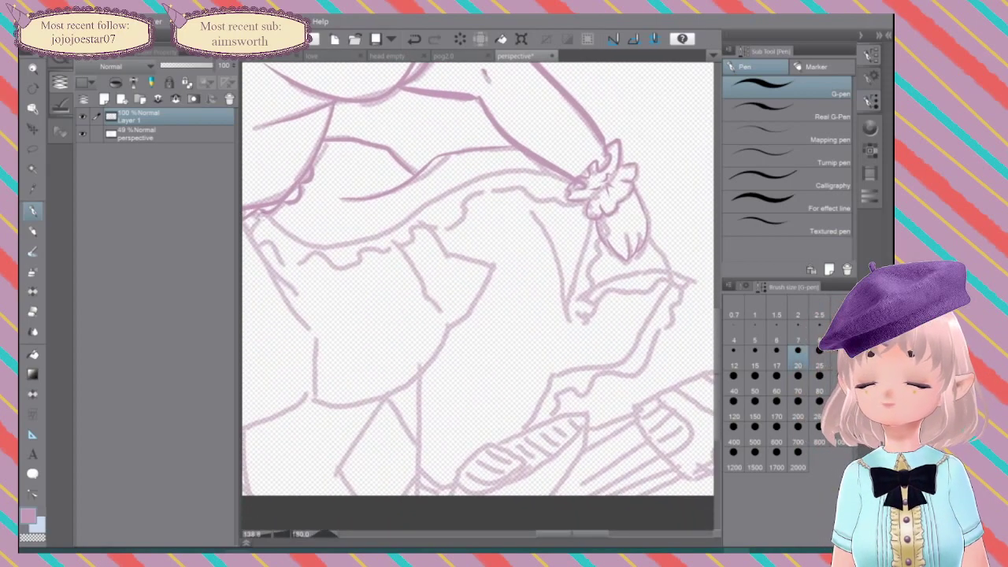
mouse_move(263, 211)
mouse_down()
mouse_move(299, 242)
mouse_move(332, 249)
mouse_move(466, 183)
mouse_move(551, 170)
mouse_move(574, 179)
mouse_up()
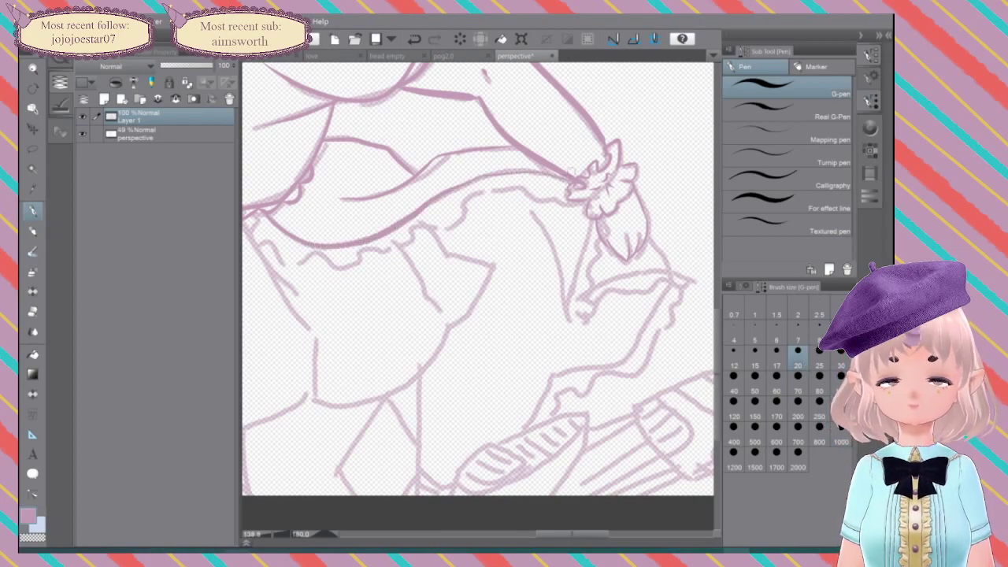
mouse_move(247, 218)
mouse_down()
mouse_move(276, 250)
mouse_move(325, 257)
mouse_move(334, 271)
mouse_move(382, 249)
mouse_move(416, 253)
mouse_move(414, 228)
mouse_move(427, 229)
mouse_move(411, 248)
mouse_move(471, 203)
mouse_move(533, 191)
mouse_move(588, 209)
mouse_up()
key(ctrl+z)
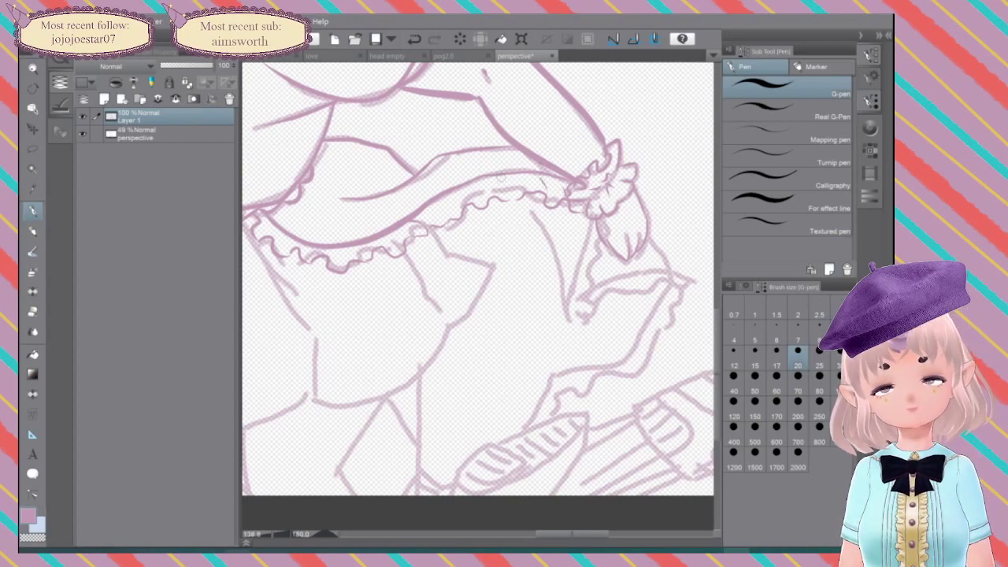
drag(490, 200, 485, 182)
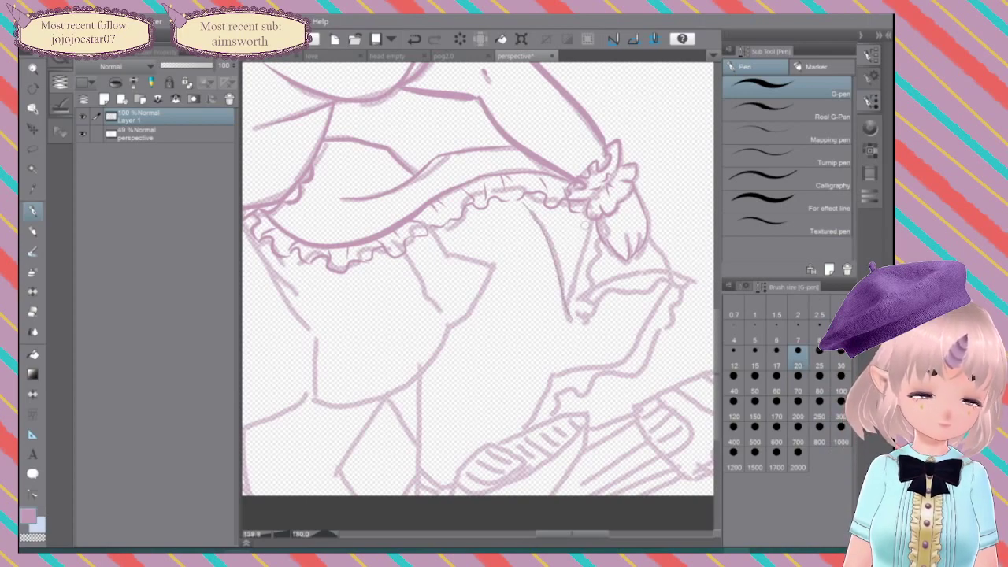
Step: Trace the pointed skirt fold below the cuff with its small ruffle and the skirt contour running past the hand to the outer corner
mouse_move(591, 229)
mouse_down()
mouse_move(569, 314)
mouse_move(586, 322)
mouse_up()
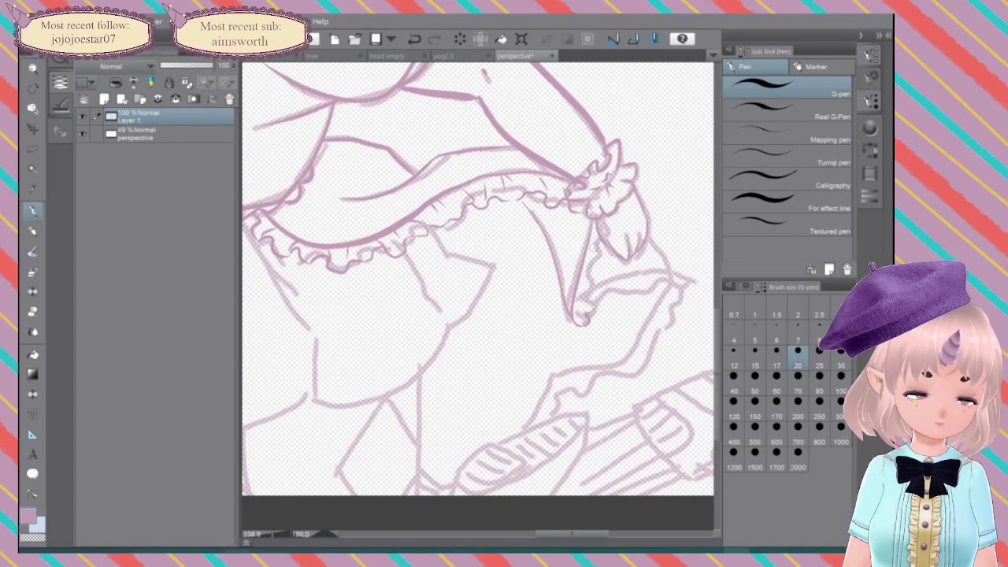
drag(598, 239, 590, 291)
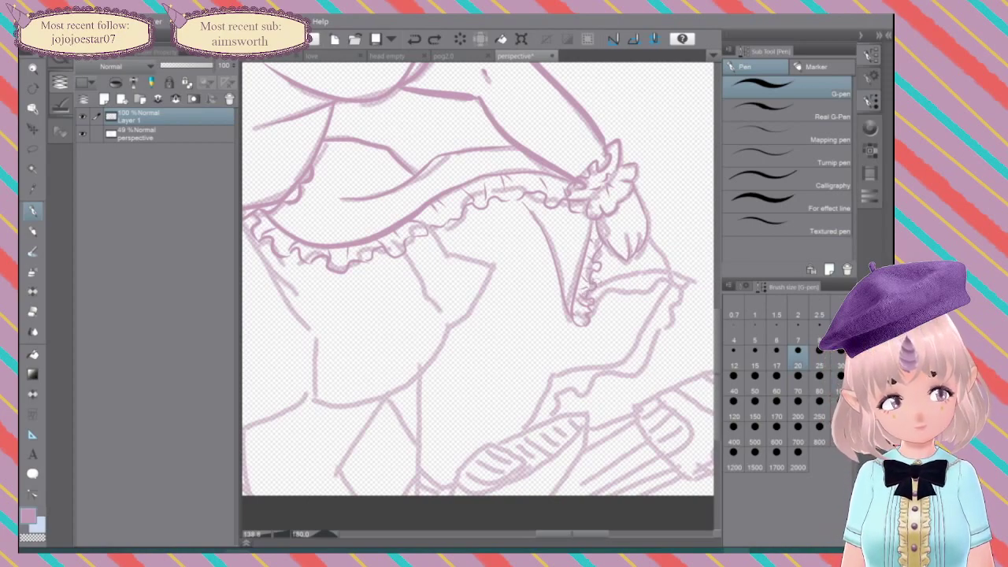
mouse_move(597, 288)
mouse_down()
mouse_move(636, 270)
mouse_move(669, 271)
mouse_up()
drag(647, 237, 675, 277)
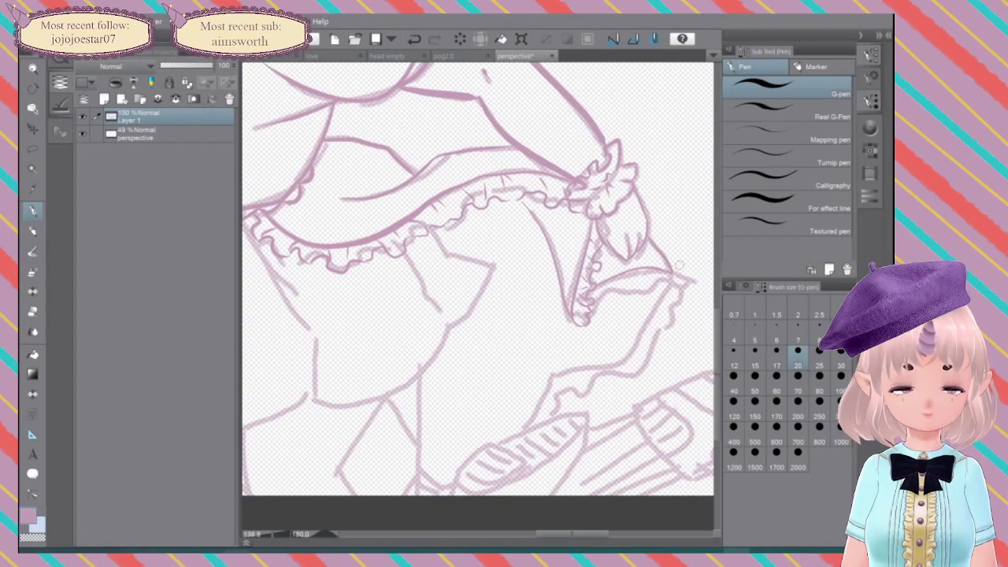
Step: Trace the ruffled hem along the fold's lower edge and from the outer corner down to the shoe, including the inner edge and gather lines
drag(679, 266, 608, 192)
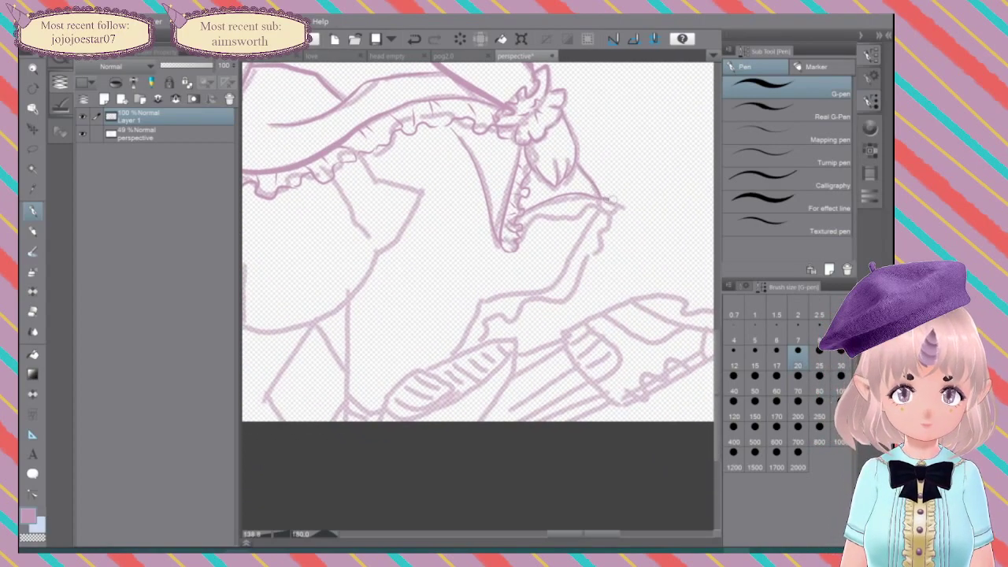
drag(603, 223, 585, 278)
mouse_move(518, 236)
mouse_down()
mouse_move(572, 206)
mouse_move(592, 219)
mouse_move(618, 206)
mouse_up()
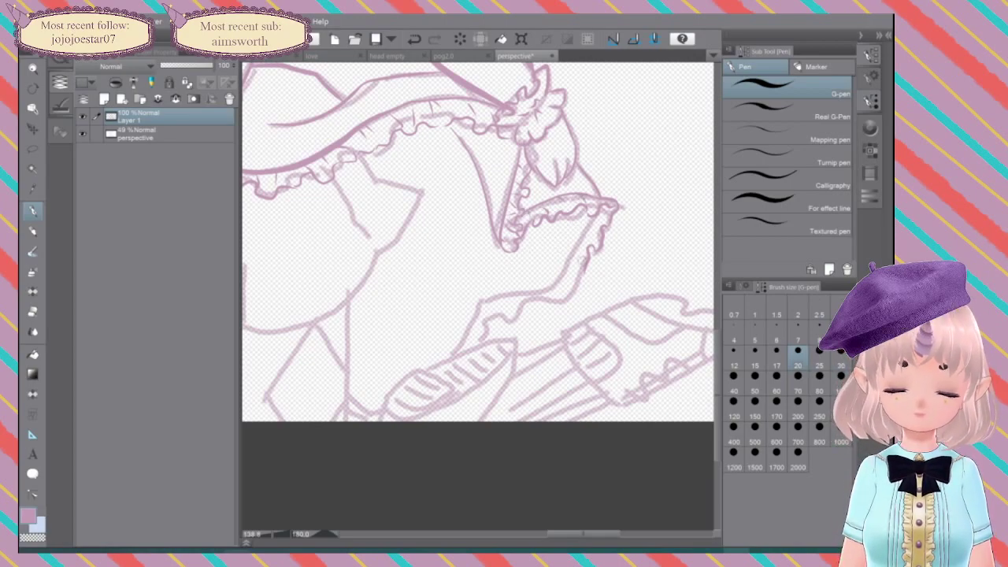
mouse_move(574, 280)
mouse_down()
mouse_move(561, 298)
mouse_move(524, 301)
mouse_move(504, 318)
mouse_move(484, 313)
mouse_move(487, 336)
mouse_move(469, 356)
mouse_up()
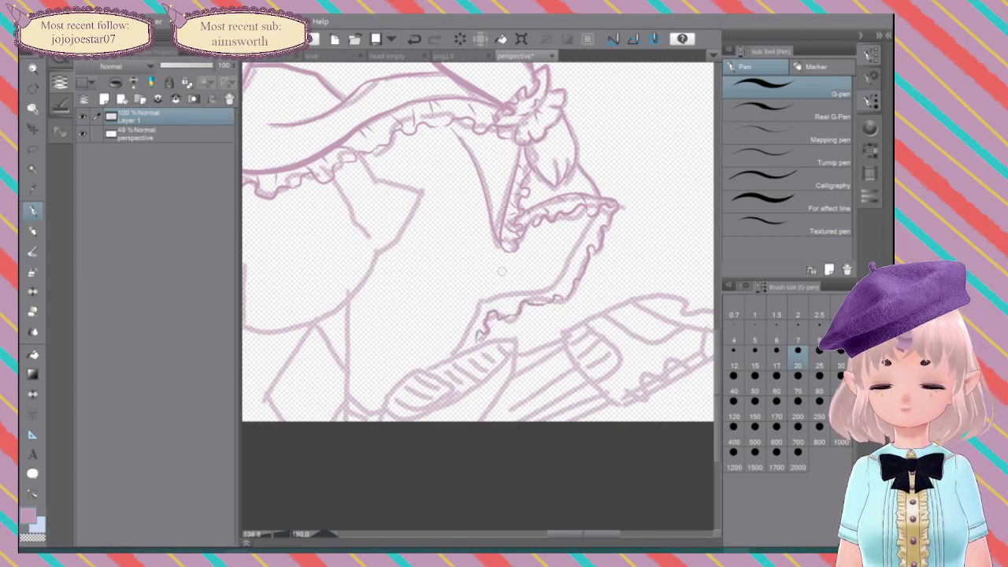
mouse_move(592, 212)
mouse_down()
mouse_move(557, 280)
mouse_move(490, 299)
mouse_move(451, 358)
mouse_move(464, 340)
mouse_up()
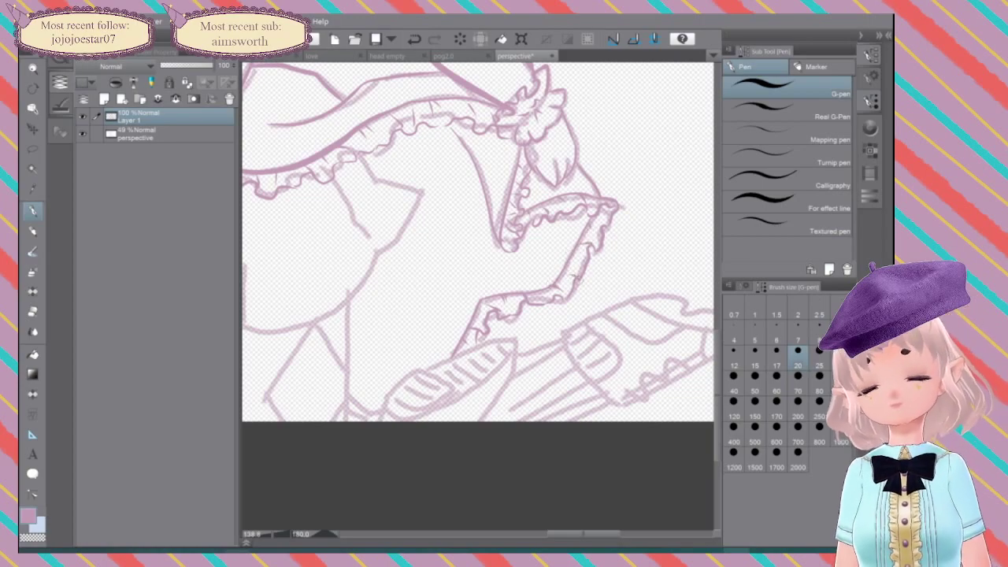
drag(473, 276, 566, 266)
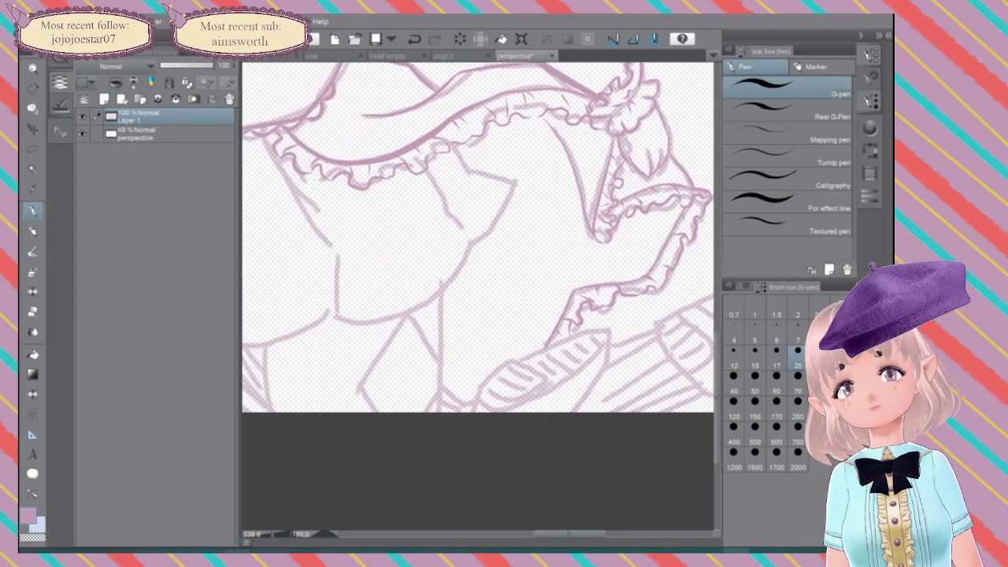
Step: Trace the bloomers' scalloped hem and pointed side corner beneath the ruffled skirt, cleaning up the line ends
drag(409, 260, 583, 248)
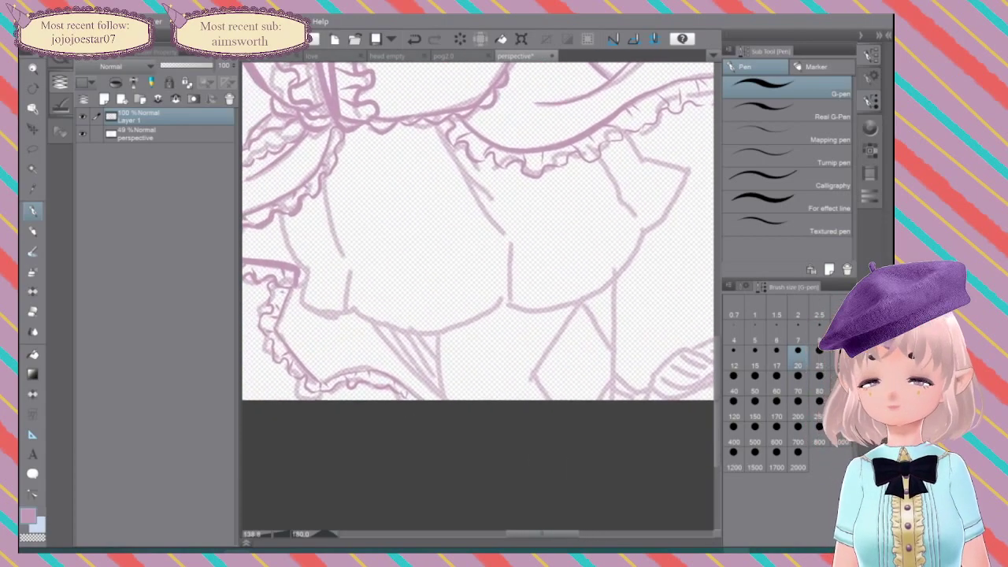
mouse_move(281, 210)
mouse_down()
mouse_move(306, 275)
mouse_move(300, 307)
mouse_move(335, 315)
mouse_move(353, 305)
mouse_move(412, 329)
mouse_move(563, 306)
mouse_move(604, 288)
mouse_move(691, 161)
mouse_up()
mouse_move(629, 132)
mouse_down()
mouse_move(646, 156)
mouse_move(699, 164)
mouse_up()
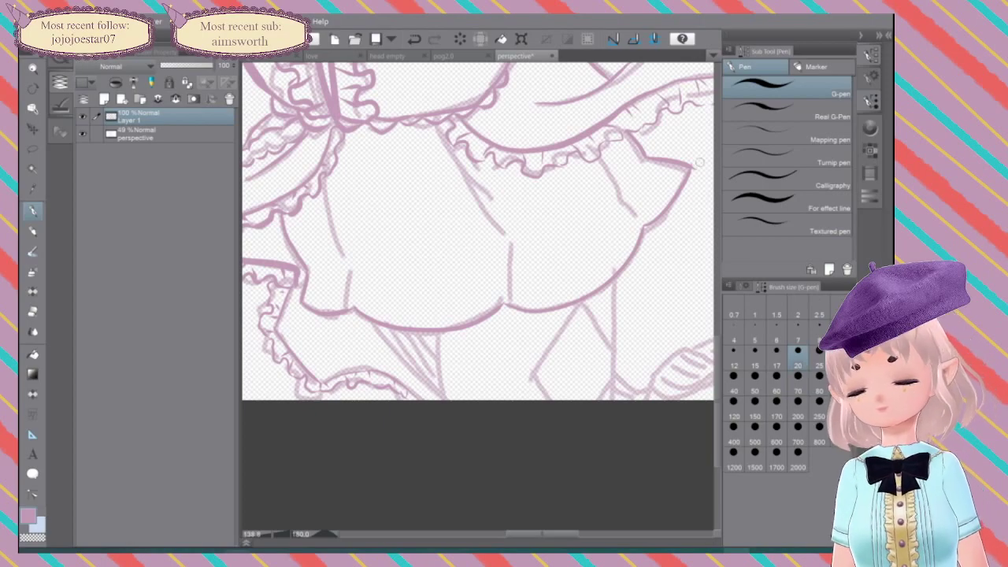
key(e)
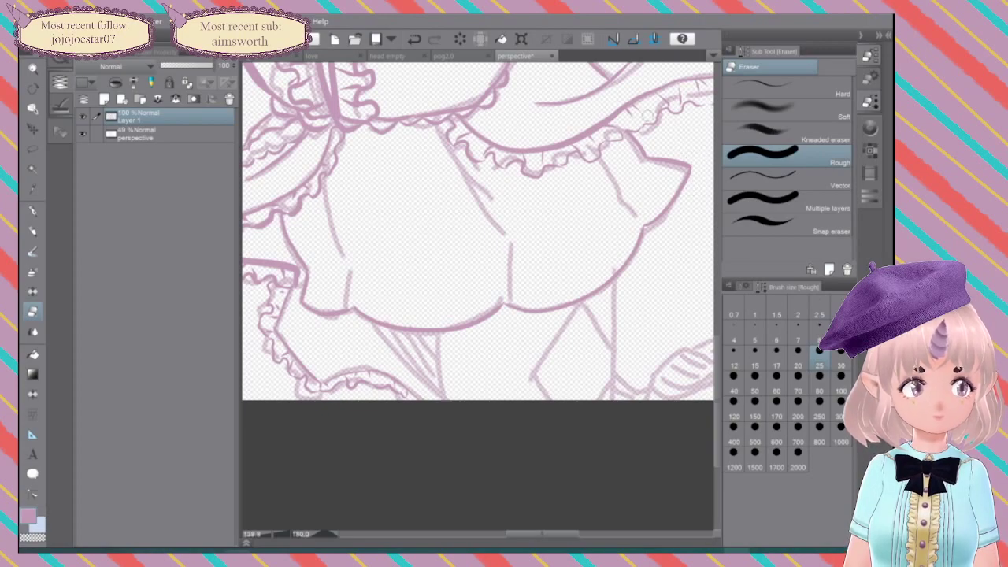
key(p)
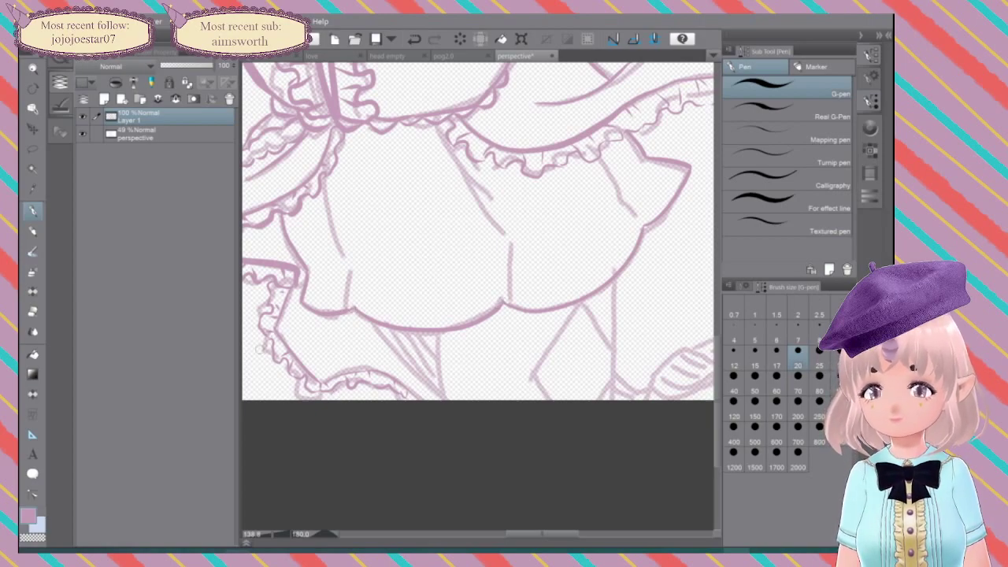
Step: Trace the bloomers' fold lines running from the skirt ruffle towards the hem and the crease beside the pointed corner
mouse_move(439, 130)
mouse_down()
mouse_move(505, 233)
mouse_move(508, 289)
mouse_up()
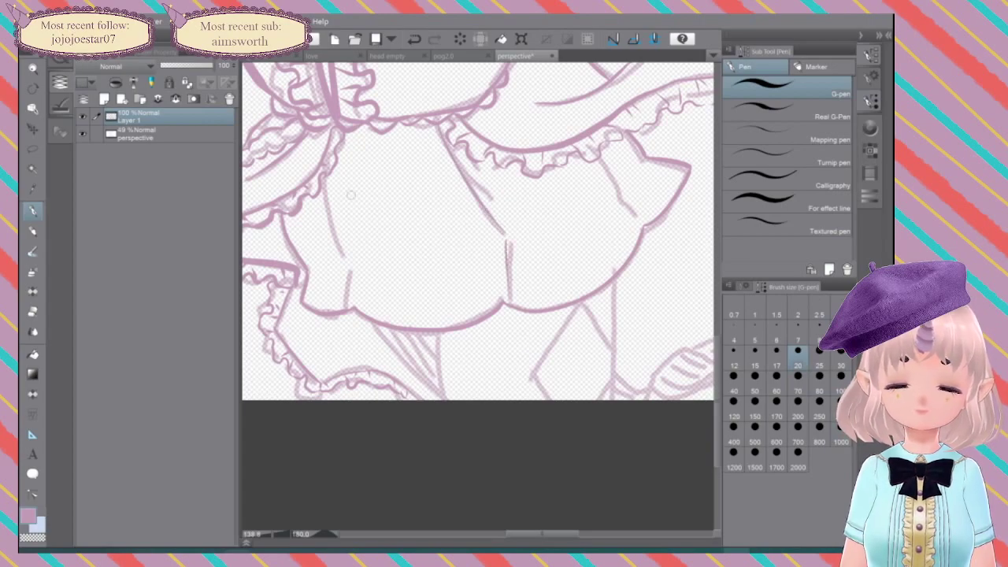
mouse_move(330, 168)
mouse_down()
mouse_move(352, 262)
mouse_move(351, 310)
mouse_up()
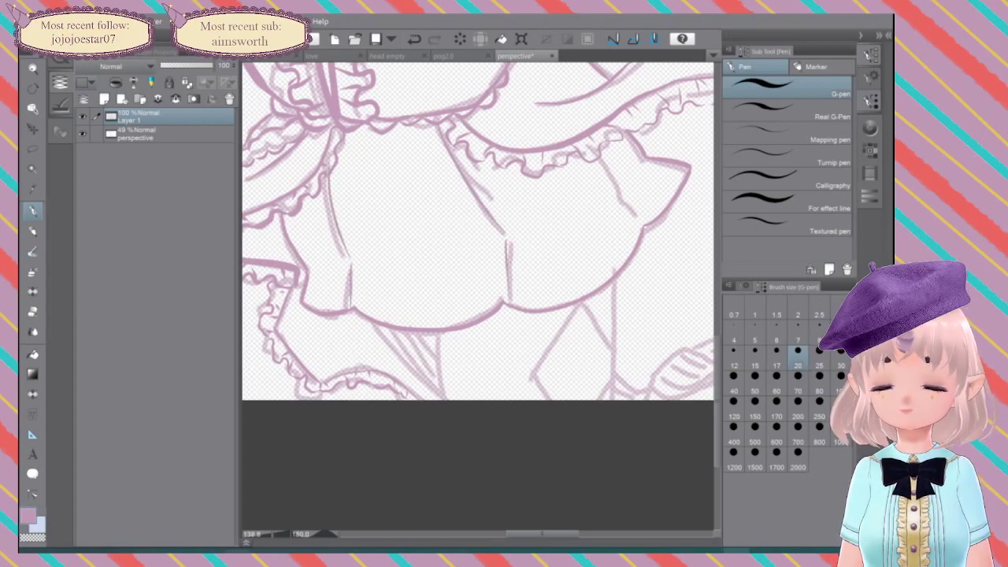
drag(606, 158, 638, 219)
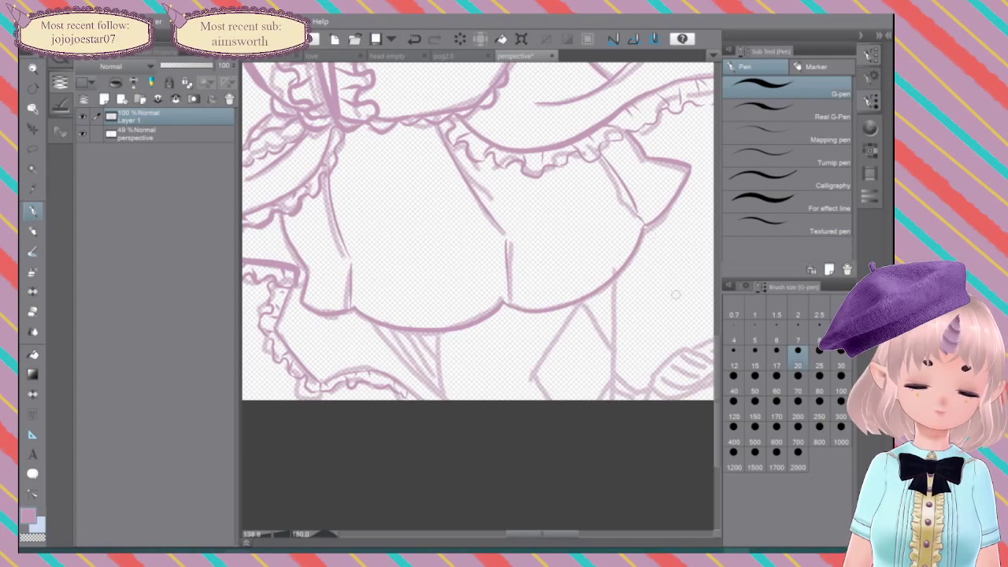
key(ctrl+z)
mouse_move(600, 154)
mouse_down()
mouse_move(623, 207)
mouse_move(640, 219)
mouse_up()
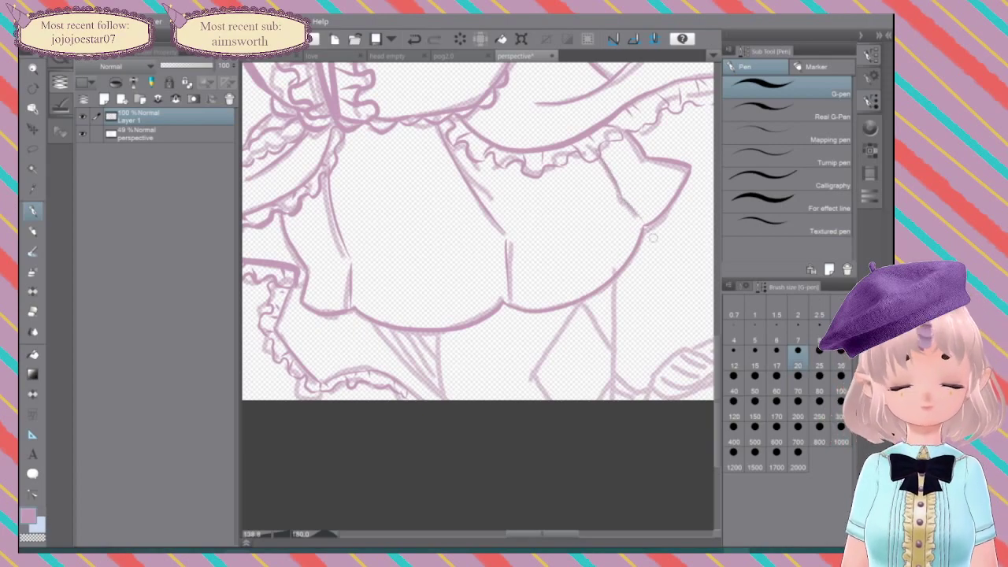
Step: Trace the legs below the bloomers' hem, including the dark stripes on the first leg and the angular knee shape
mouse_move(367, 322)
mouse_down()
mouse_move(419, 380)
mouse_move(443, 395)
mouse_up()
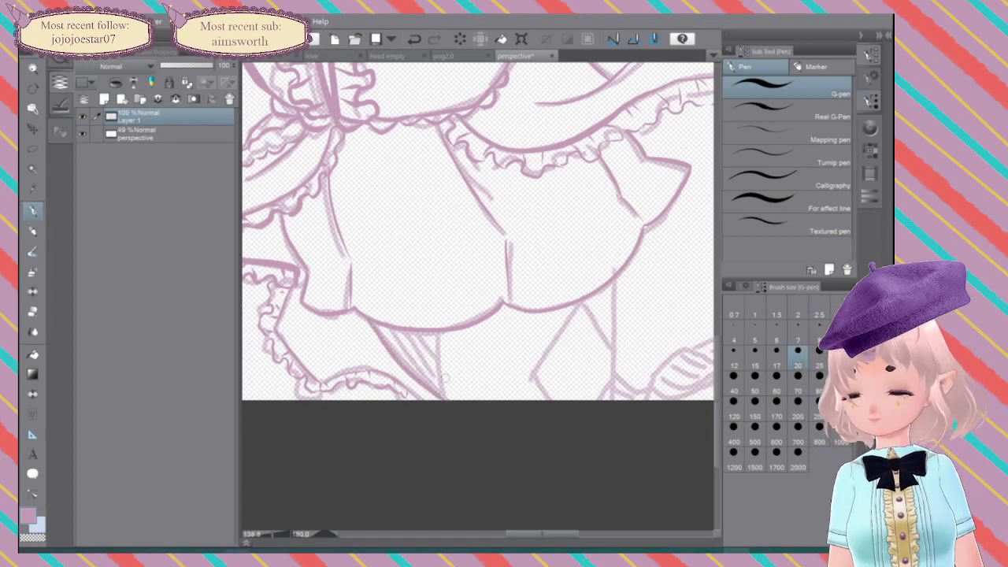
key(ctrl+z)
drag(368, 323, 444, 402)
drag(439, 334, 447, 400)
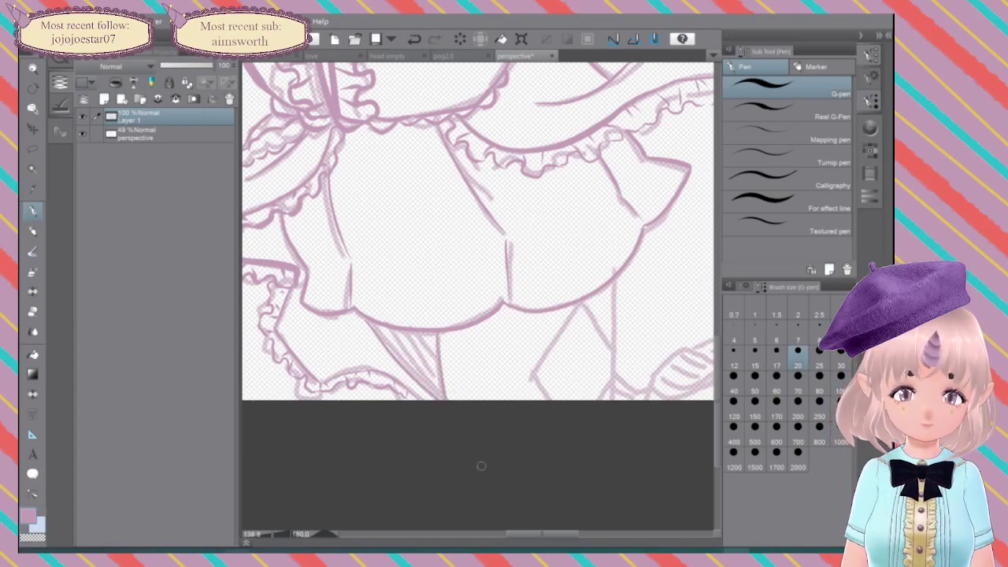
drag(615, 272, 608, 457)
drag(439, 336, 450, 450)
drag(382, 331, 441, 397)
mouse_move(401, 334)
mouse_down()
mouse_move(438, 383)
mouse_move(435, 340)
mouse_move(441, 349)
mouse_up()
mouse_move(576, 299)
mouse_down()
mouse_move(409, 221)
mouse_move(367, 296)
mouse_move(385, 323)
mouse_up()
drag(412, 223, 449, 274)
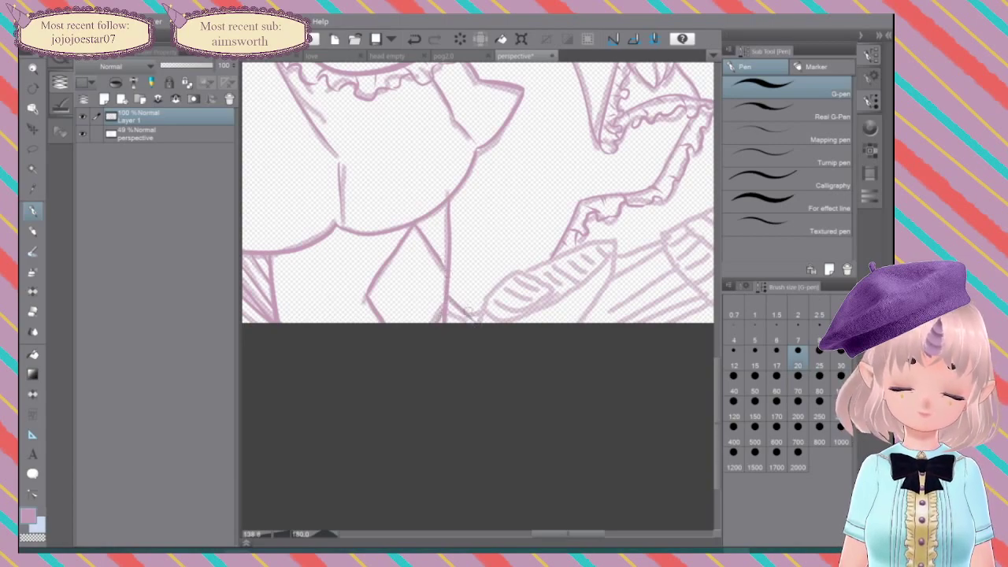
Step: Trace the near shoe beside the legs, with its pointed outline, stripes and inner sole line
mouse_move(477, 322)
mouse_down()
mouse_move(500, 282)
mouse_move(541, 275)
mouse_move(541, 306)
mouse_move(494, 319)
mouse_move(529, 306)
mouse_up()
mouse_move(514, 274)
mouse_down()
mouse_move(536, 292)
mouse_move(413, 298)
mouse_move(493, 276)
mouse_move(482, 324)
mouse_move(455, 361)
mouse_up()
drag(488, 276, 419, 345)
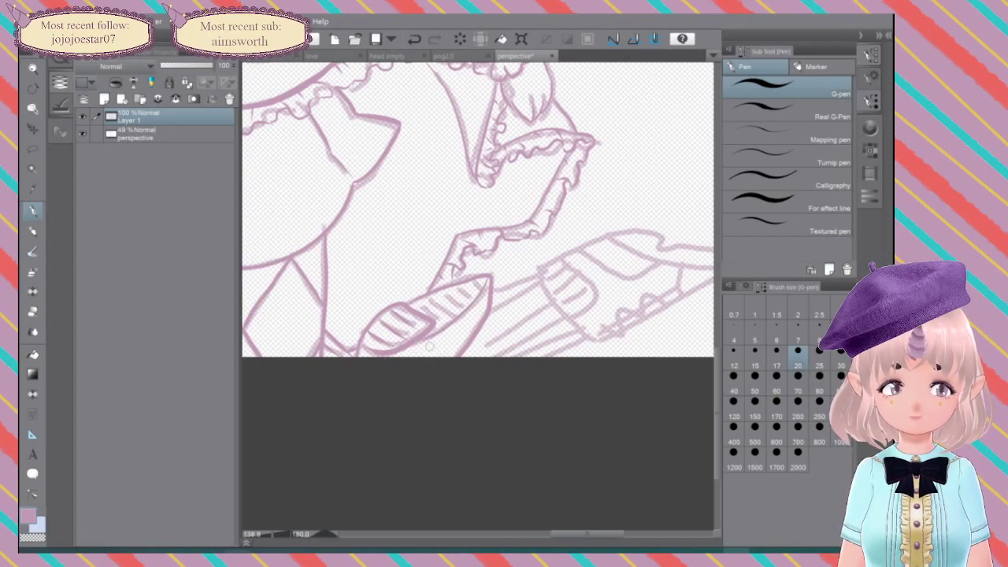
mouse_move(456, 352)
mouse_down()
mouse_move(415, 360)
mouse_move(484, 299)
mouse_up()
mouse_move(418, 302)
mouse_down()
mouse_move(439, 318)
mouse_move(463, 306)
mouse_up()
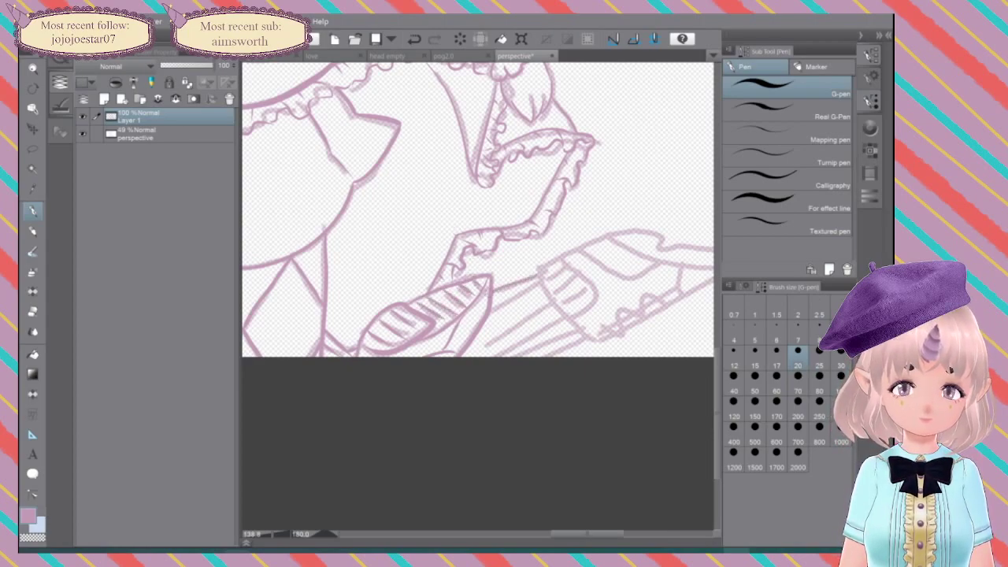
Step: Trace the far shoe's opening edge and the lengthwise stocking lines between it and the near shoe
drag(583, 336, 534, 368)
drag(636, 185, 598, 197)
drag(635, 185, 549, 201)
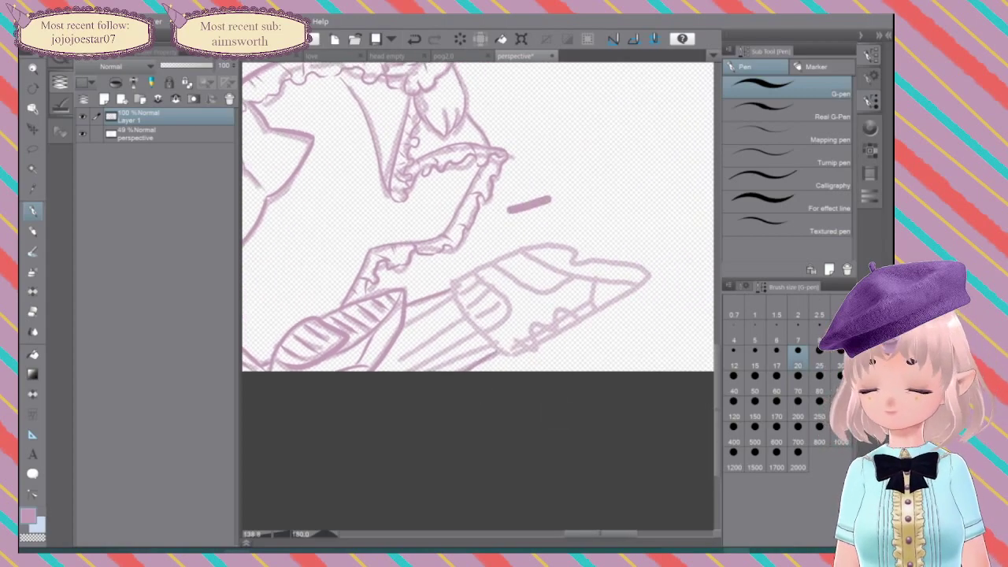
key(ctrl+z)
drag(448, 282, 504, 348)
drag(447, 297, 396, 323)
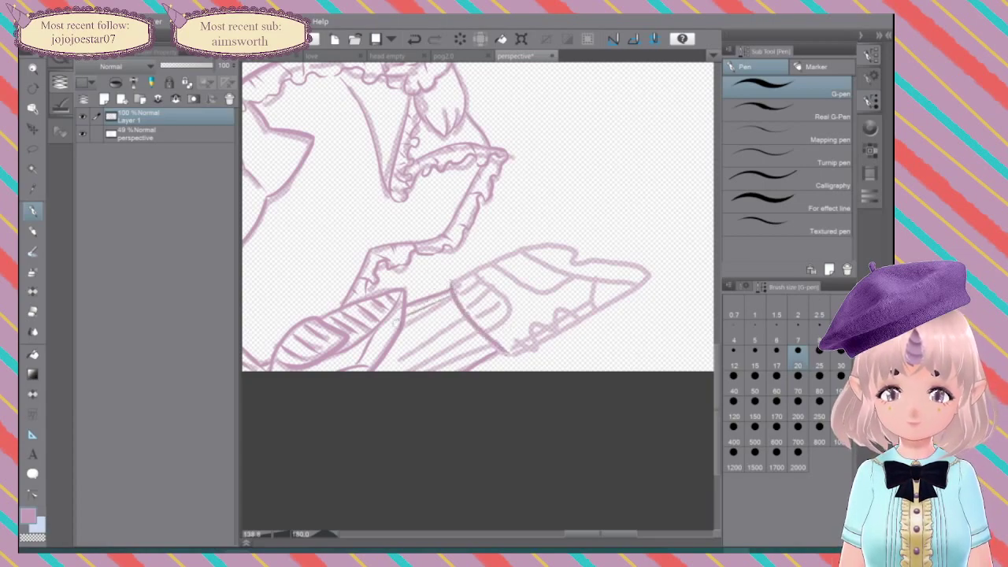
drag(459, 309, 395, 340)
drag(464, 322, 375, 366)
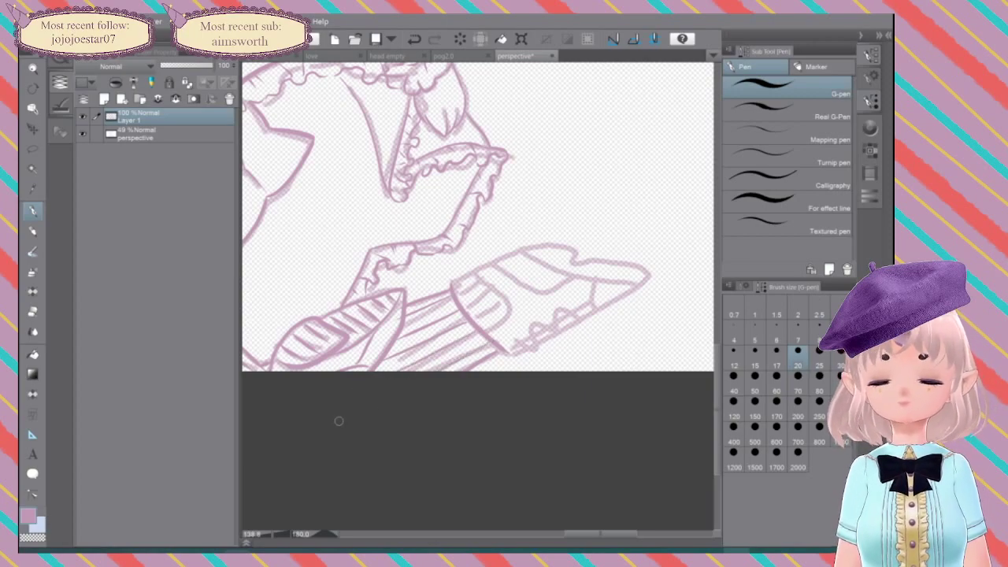
Step: Clean up the stocking lines overlapping the near shoe's edge using a smaller Rough eraser
key(e)
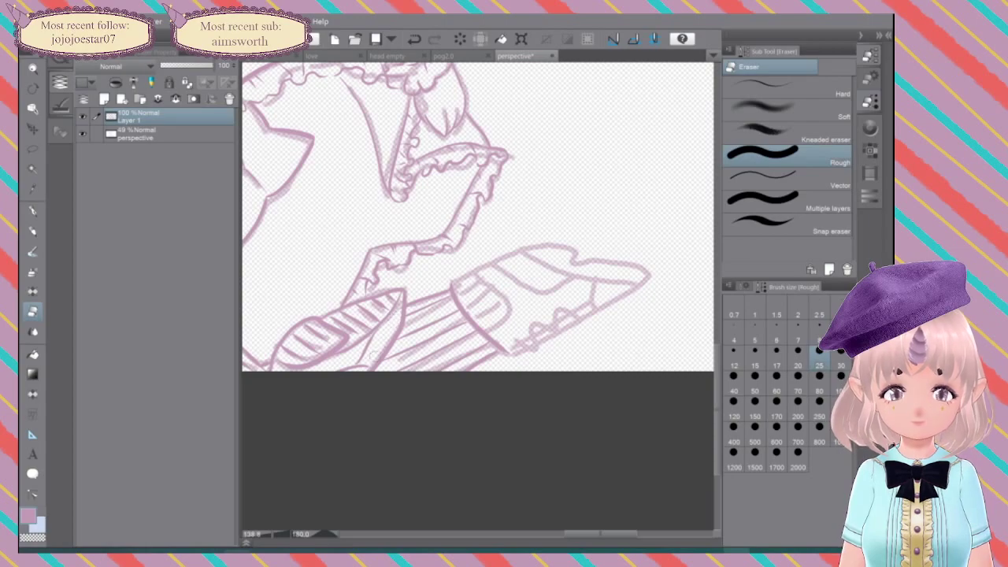
click(777, 350)
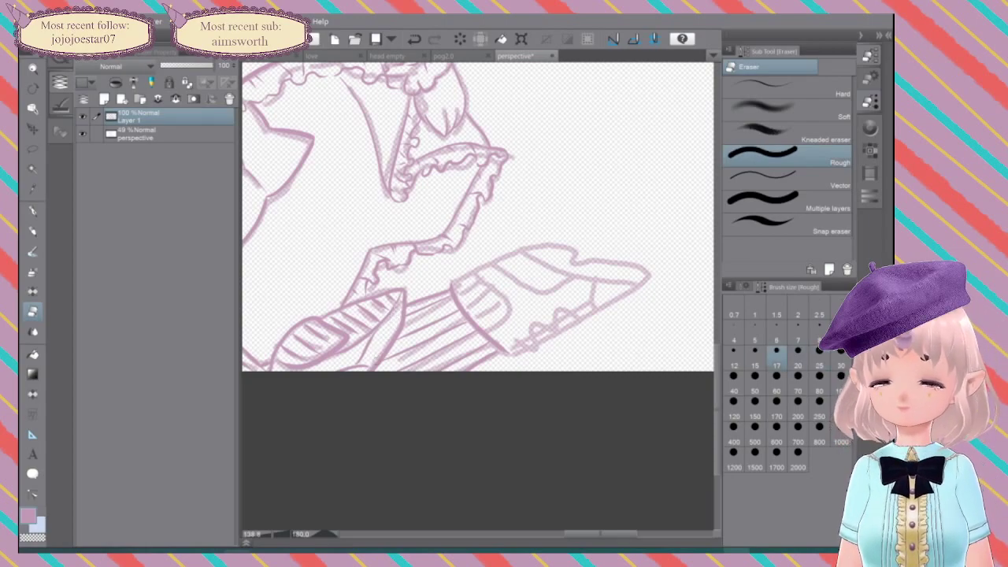
key(ctrl+z)
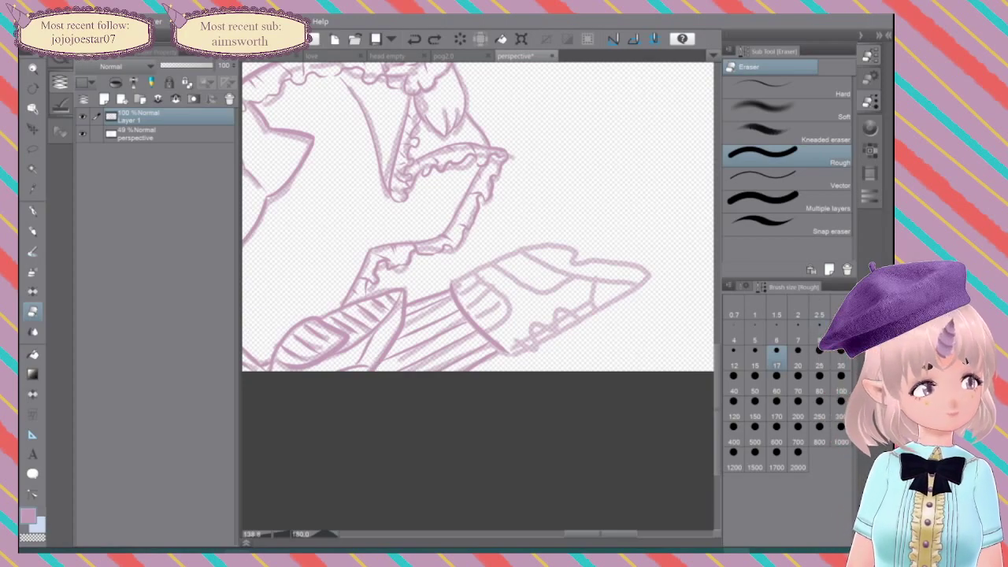
click(840, 333)
drag(402, 309, 398, 317)
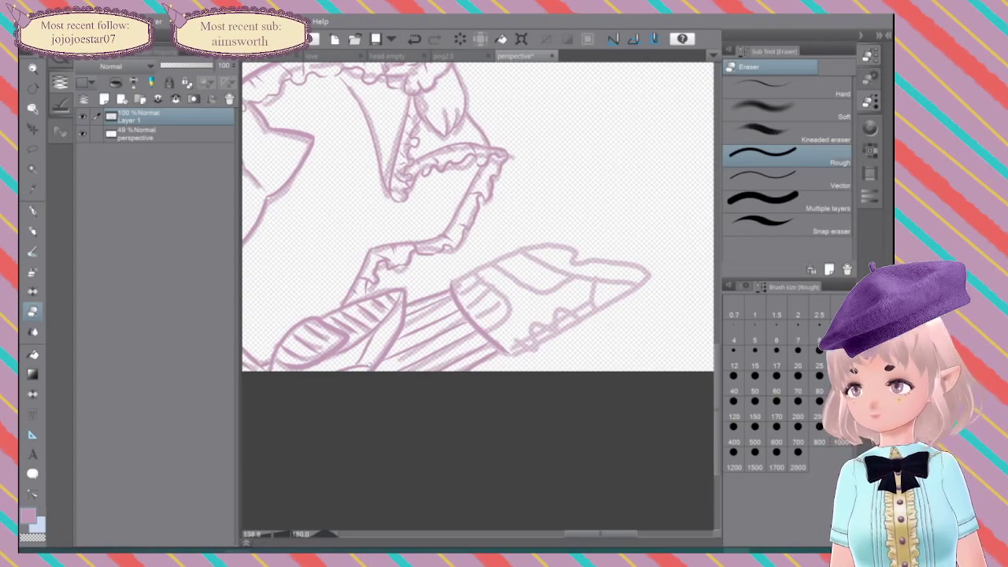
key(p)
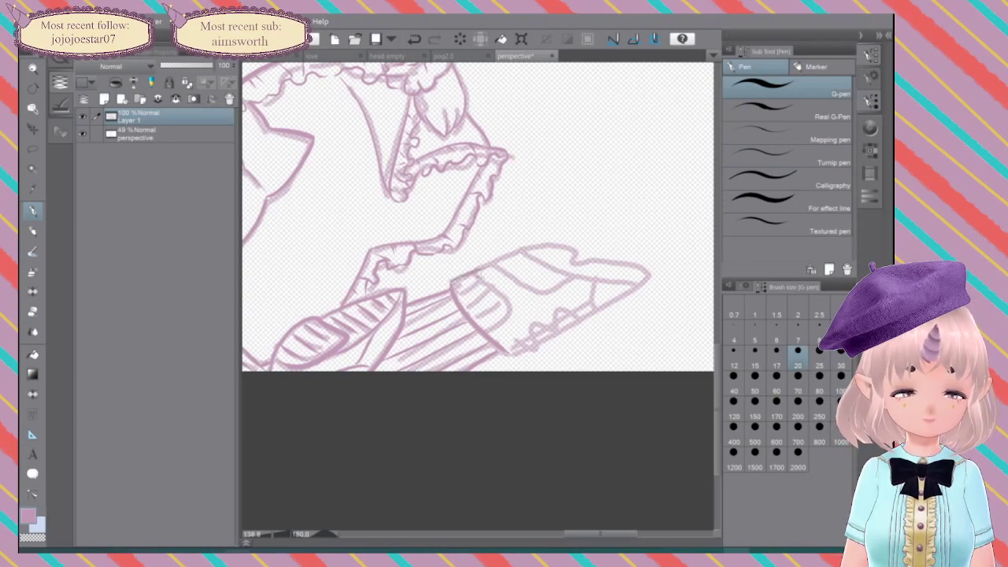
Step: Trace the far shoe's outline, striped heel section, curved strap and pointed tip
mouse_move(483, 265)
mouse_down()
mouse_move(572, 248)
mouse_move(579, 265)
mouse_move(655, 278)
mouse_move(511, 353)
mouse_up()
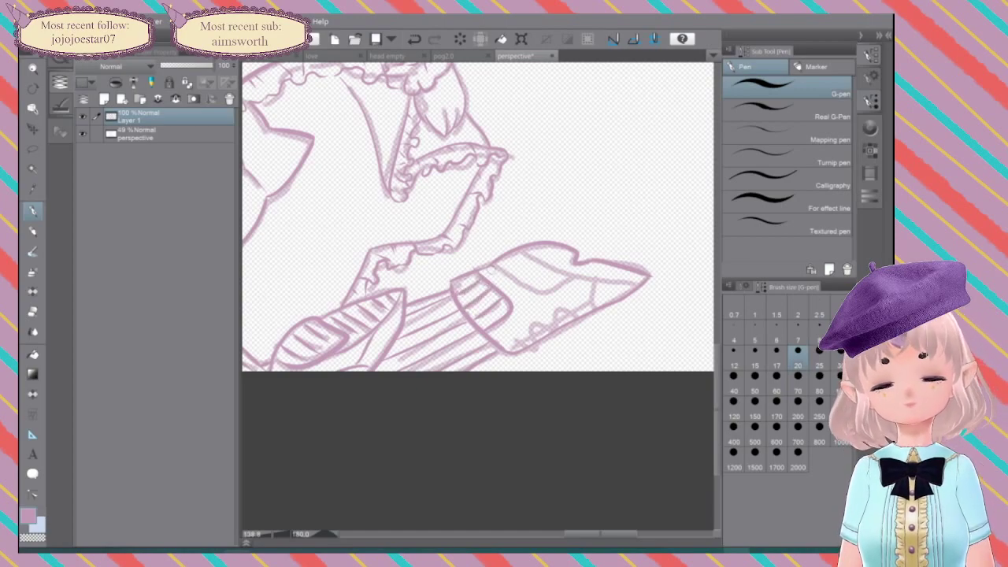
mouse_move(494, 266)
mouse_down()
mouse_move(562, 291)
mouse_move(573, 275)
mouse_up()
mouse_move(520, 248)
mouse_down()
mouse_move(579, 279)
mouse_move(648, 286)
mouse_move(554, 319)
mouse_move(506, 353)
mouse_up()
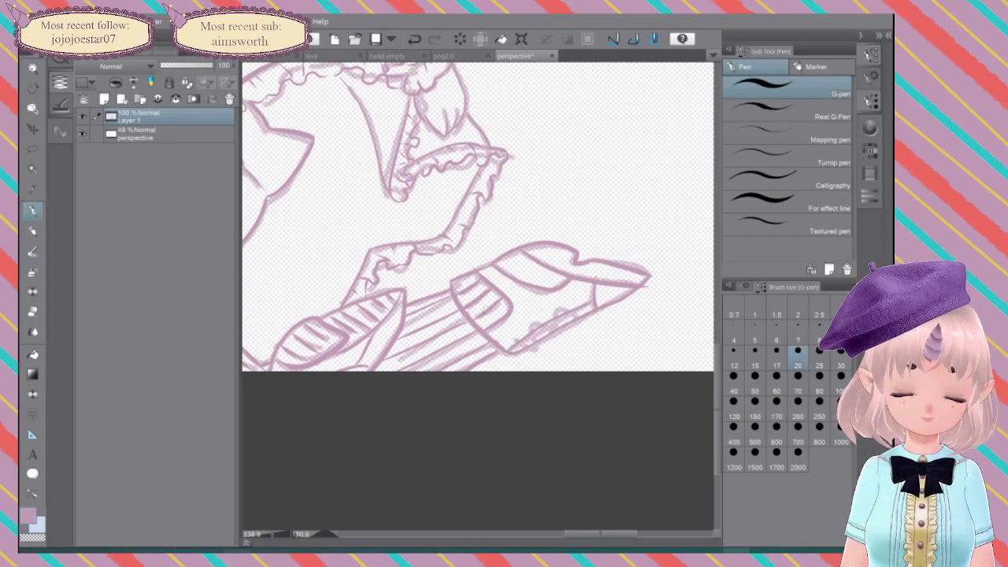
Step: Add the looped bow detail along the far shoe's lower edge and tidy the lines around both shoes
mouse_move(537, 324)
mouse_down()
mouse_move(550, 330)
mouse_move(559, 311)
mouse_move(581, 317)
mouse_up()
mouse_move(521, 355)
mouse_down()
mouse_move(566, 339)
mouse_move(553, 331)
mouse_move(572, 343)
mouse_up()
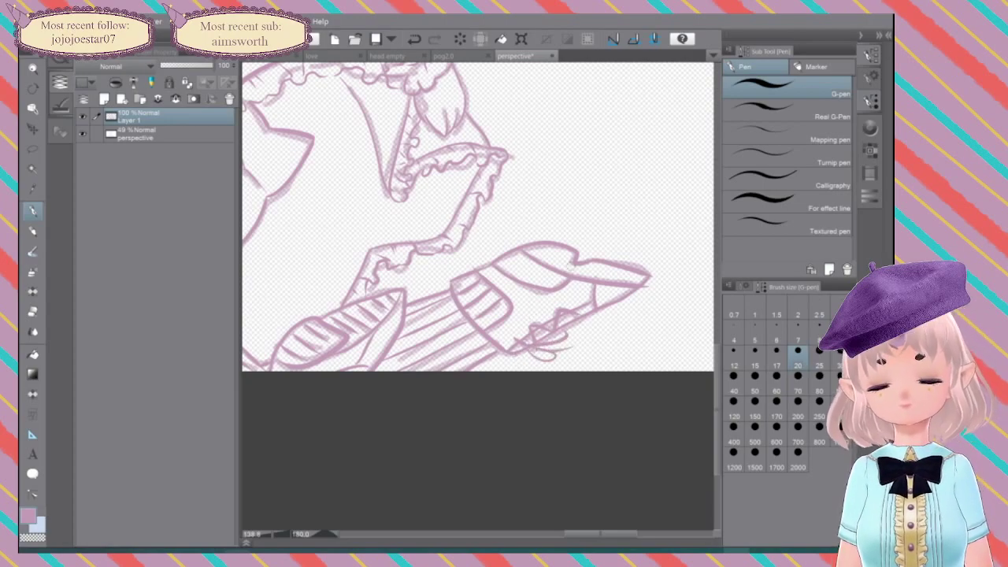
key(e)
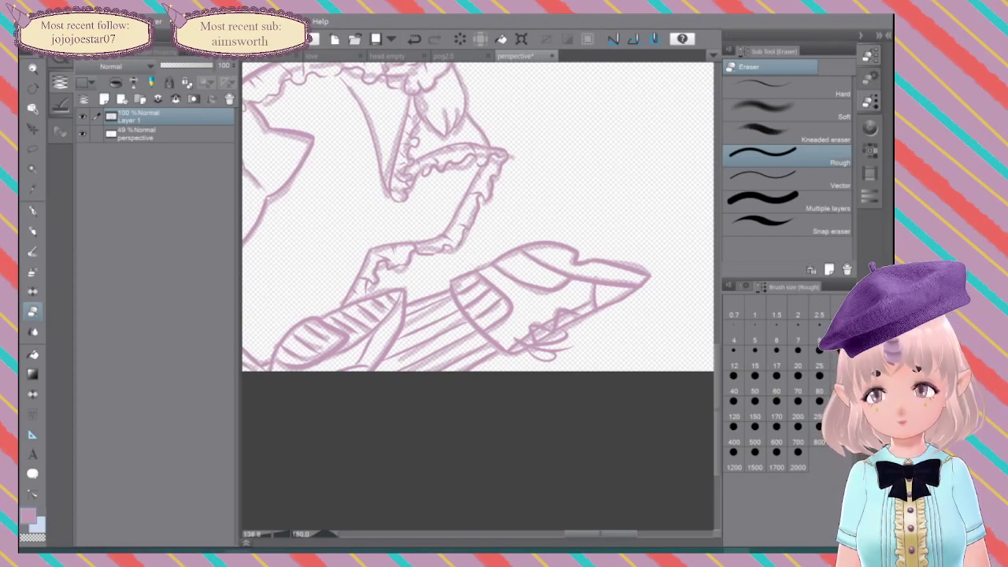
key(p)
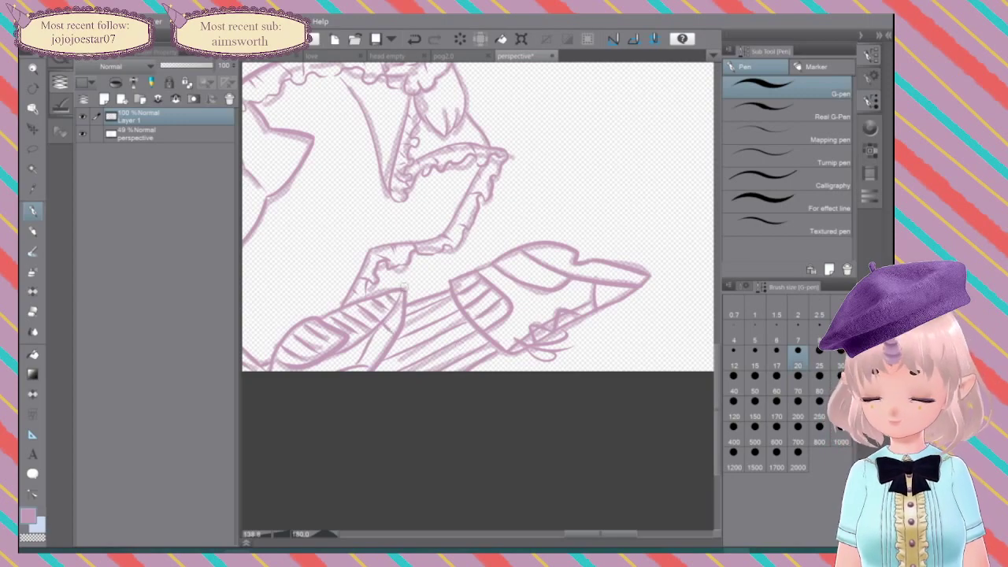
key(ctrl+z)
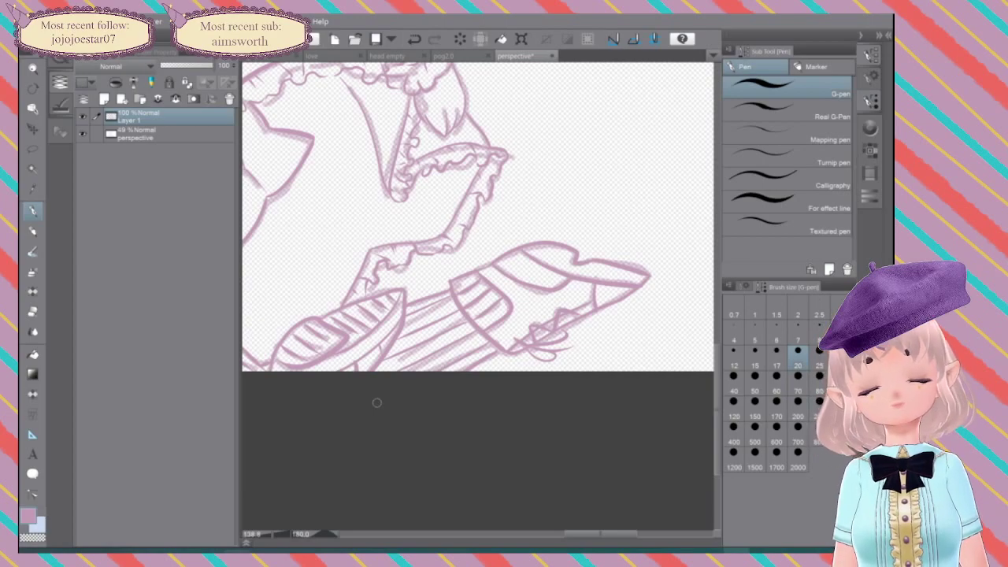
Step: Hide the perspective sketch layer to check the whole character's line art with the canvas rotation reset
scroll(564, 263, down, 10)
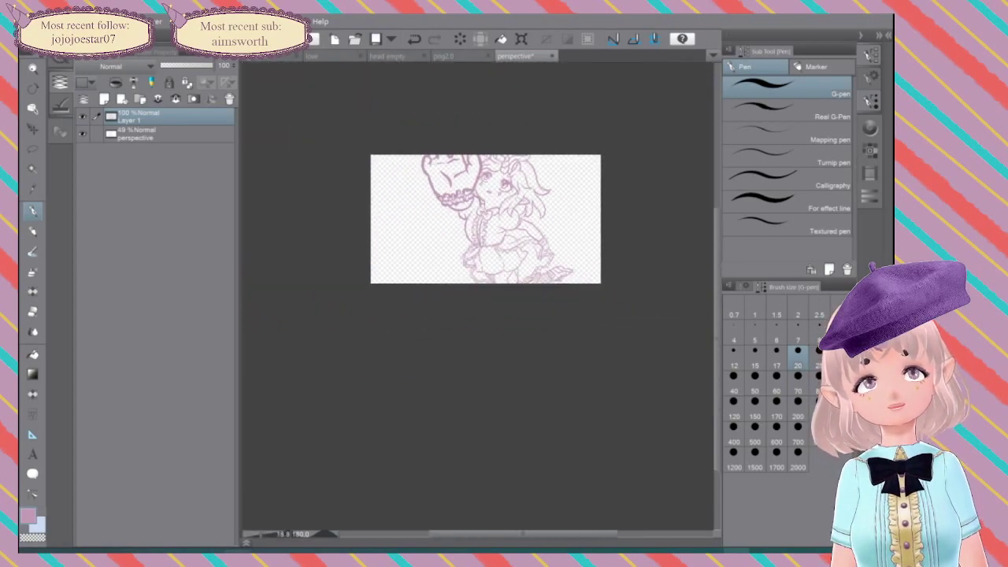
scroll(563, 263, down, 10)
scroll(576, 229, down, 3)
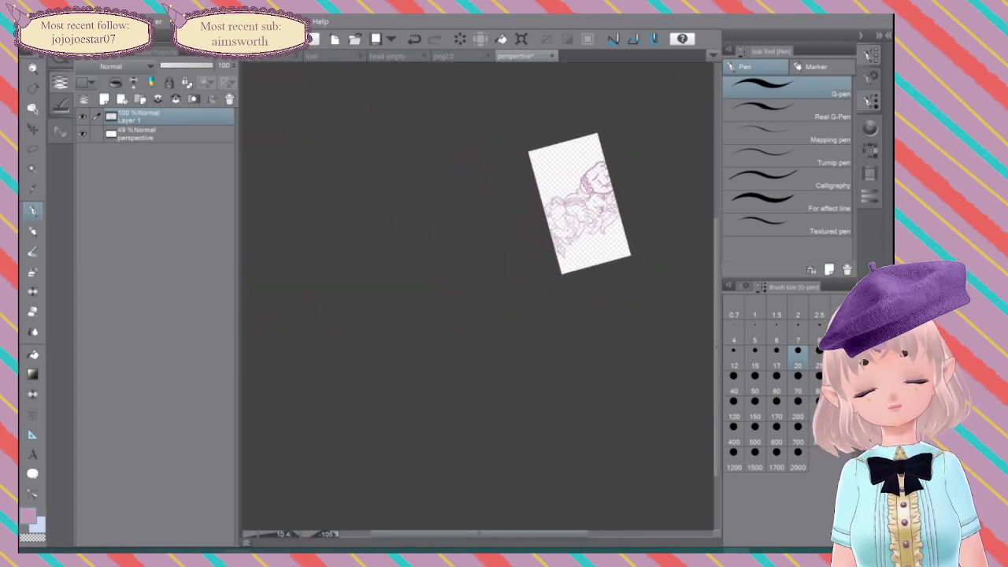
drag(580, 204, 580, 260)
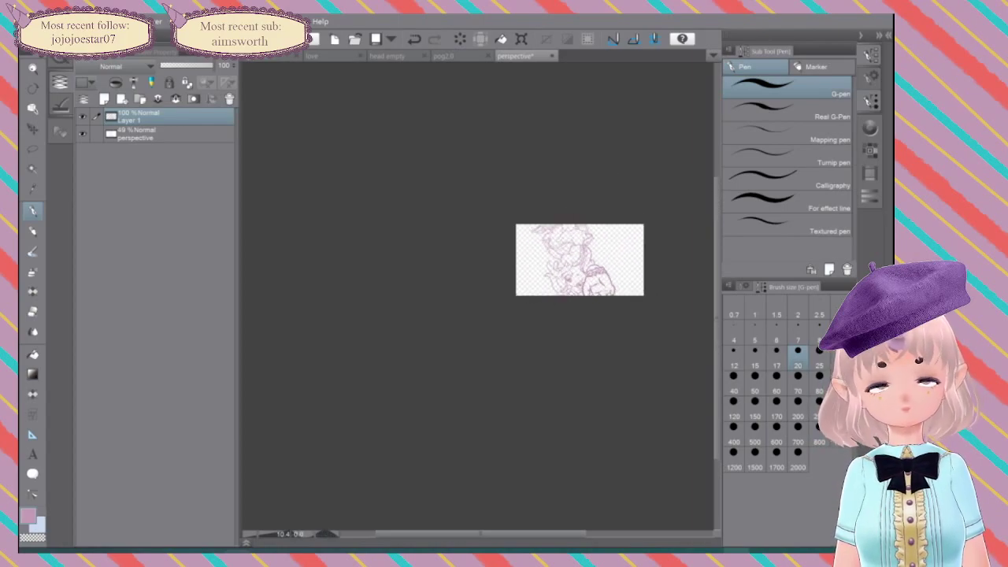
scroll(594, 269, up, 4)
drag(594, 269, 502, 281)
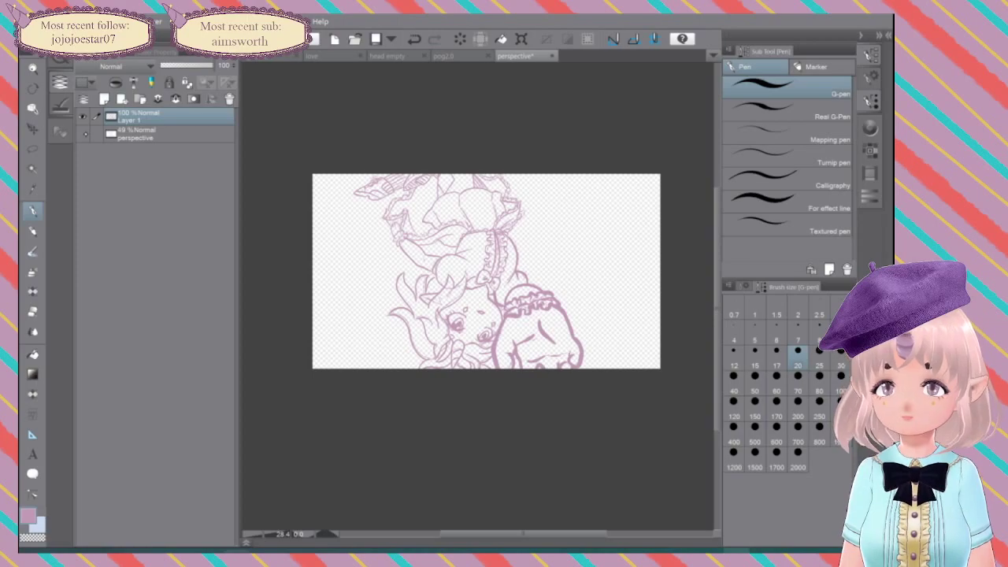
click(84, 134)
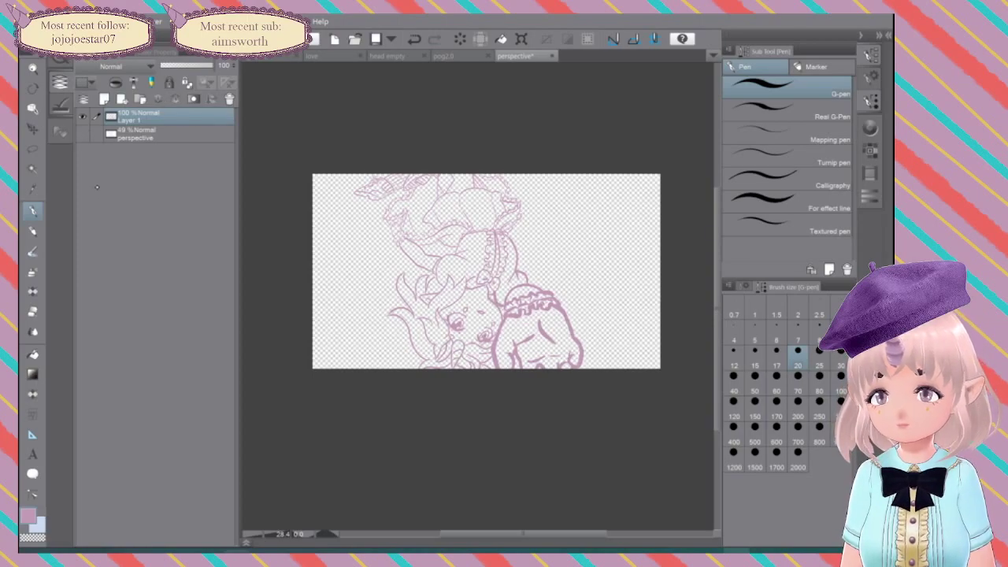
Step: Add a new layer beneath the perspective layer and fill it with grey, RGB 170, 170, 170
click(104, 99)
drag(133, 117, 133, 178)
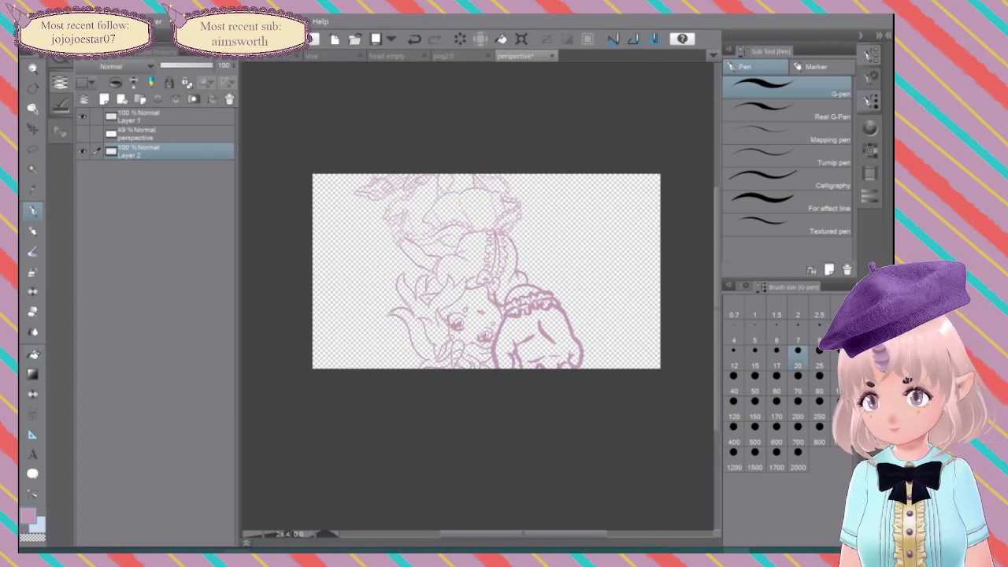
key(g)
click(870, 129)
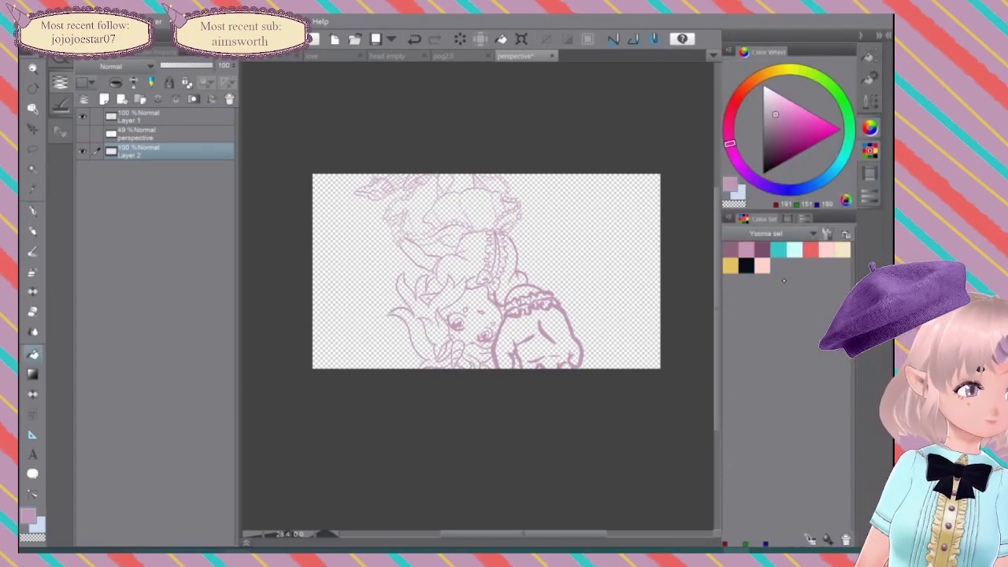
drag(765, 121, 764, 116)
click(593, 261)
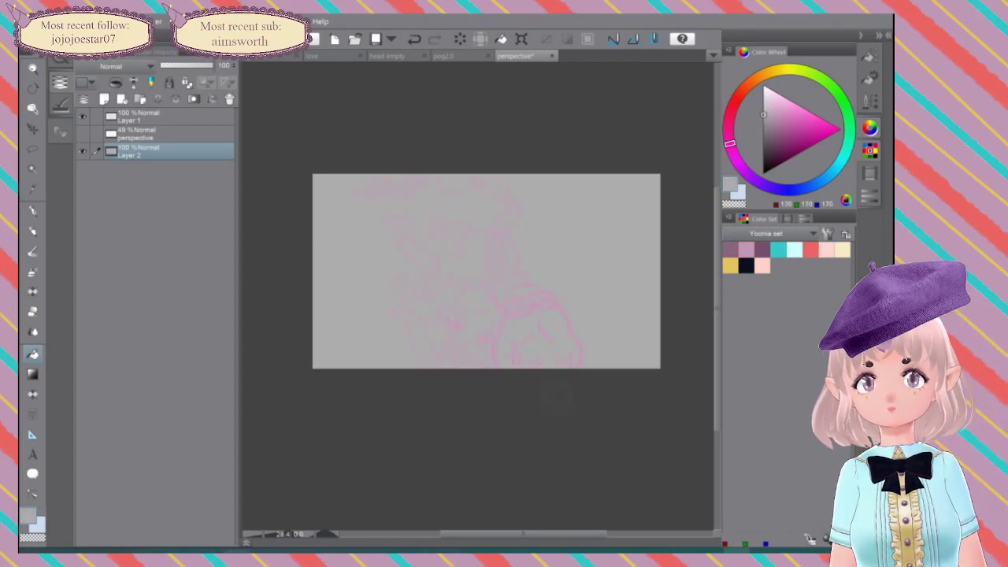
Step: Refill the background layer with near-black, RGB 35, 34, 35, and check the line art against it
scroll(560, 249, up, 4)
scroll(559, 249, down, 1)
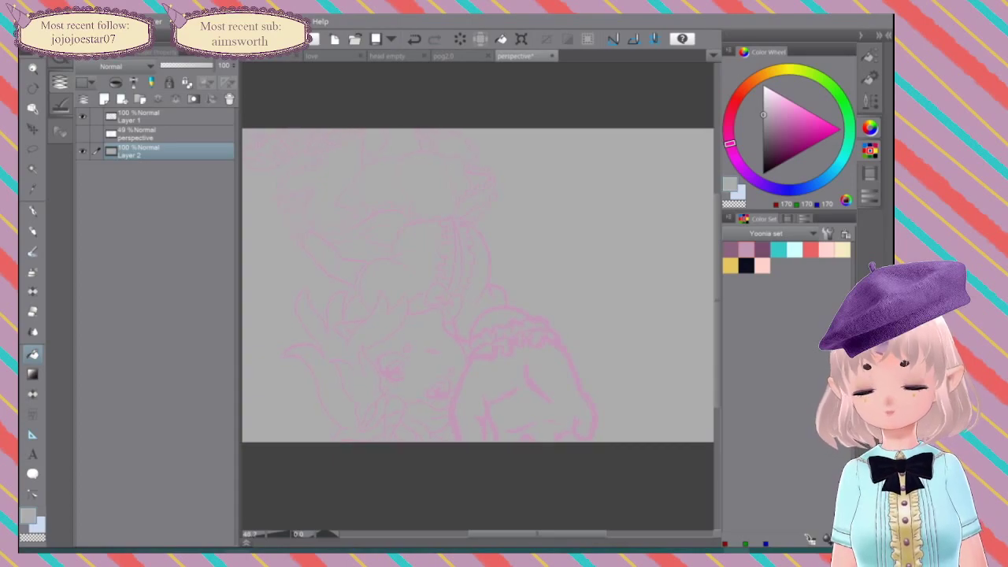
drag(763, 138, 764, 161)
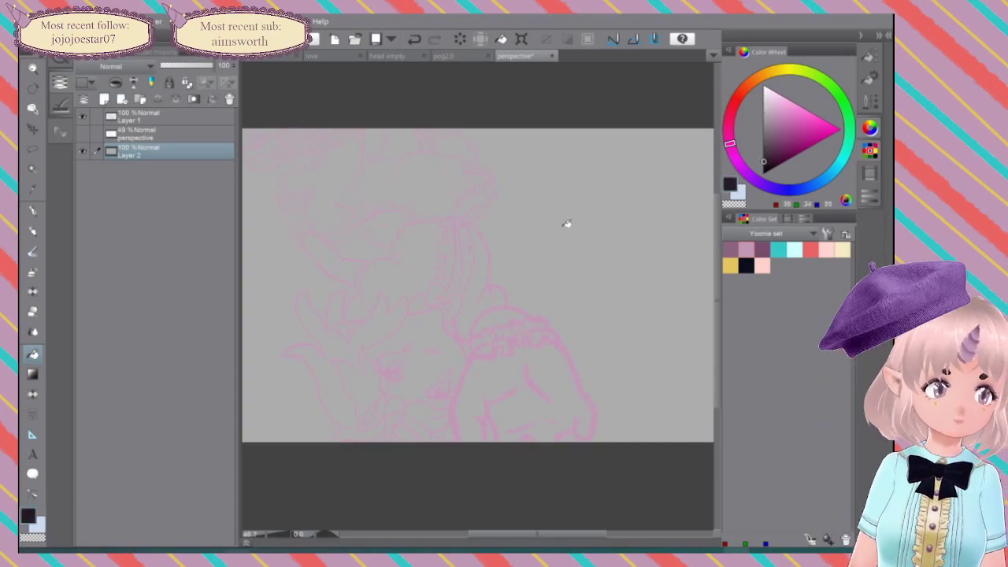
click(590, 306)
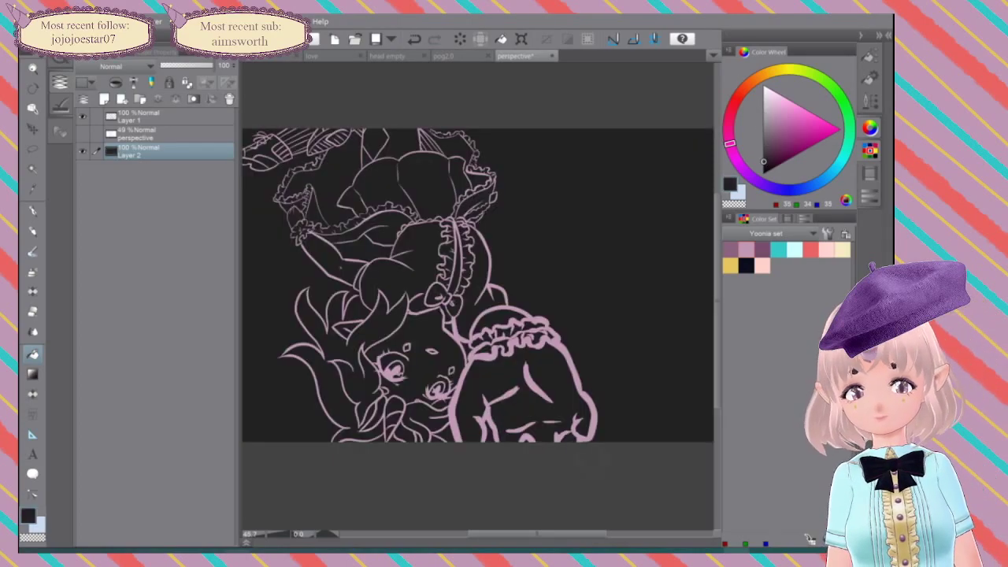
scroll(590, 307, down, 3)
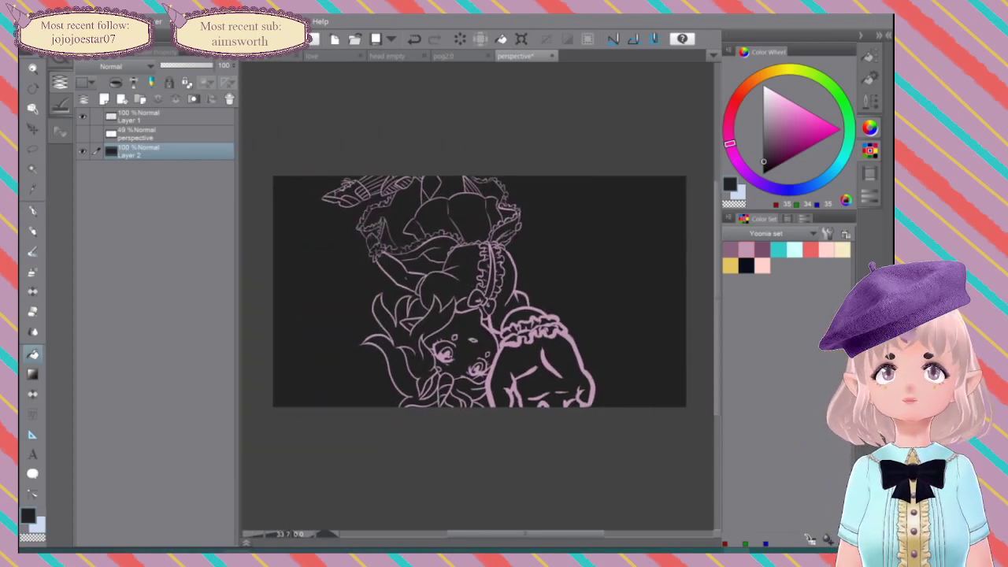
scroll(549, 288, up, 3)
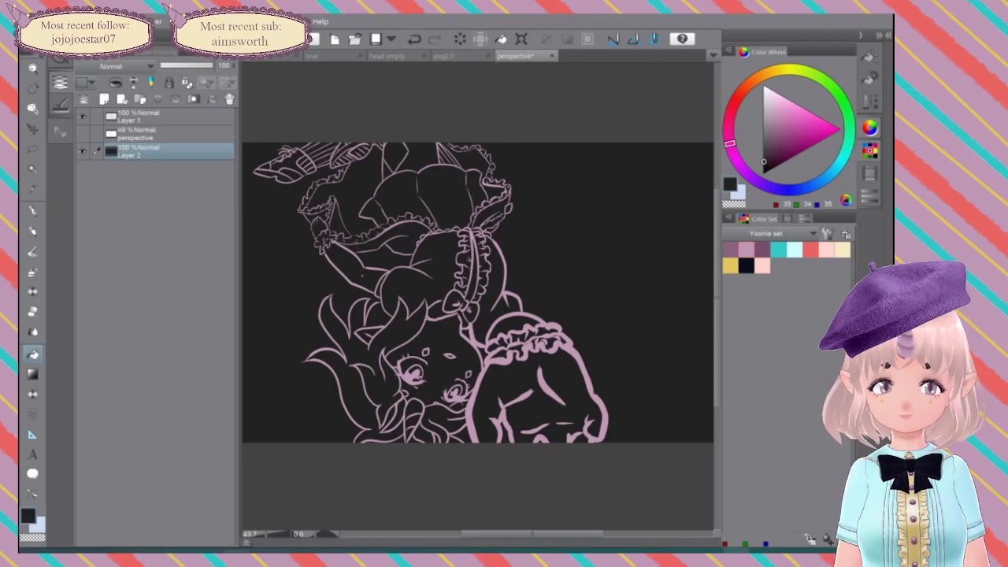
Step: On Layer 1, draw a short mauve fold line inside the ruffled back of the skirt with the Pen tool
key(ctrl+plus)
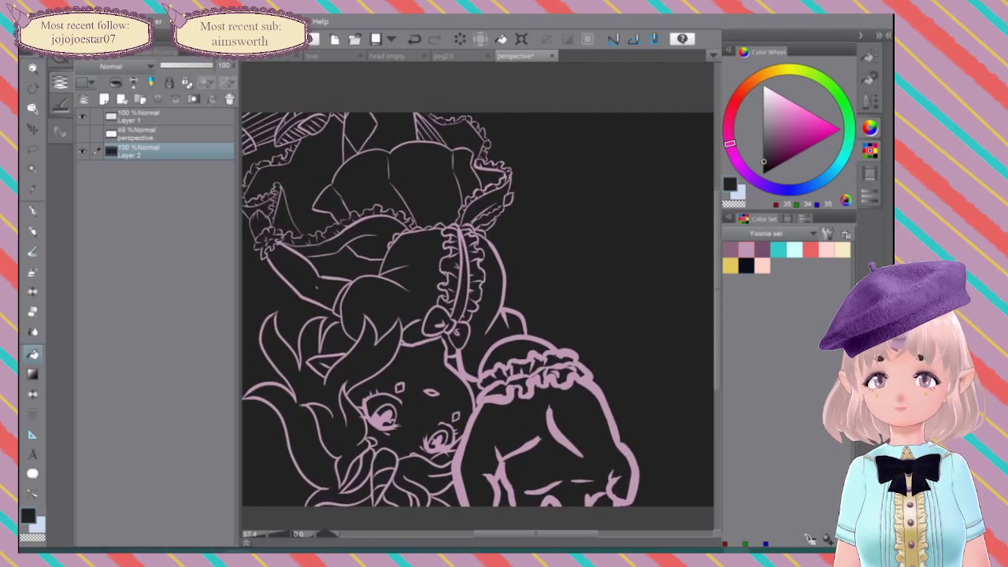
click(175, 117)
key(p)
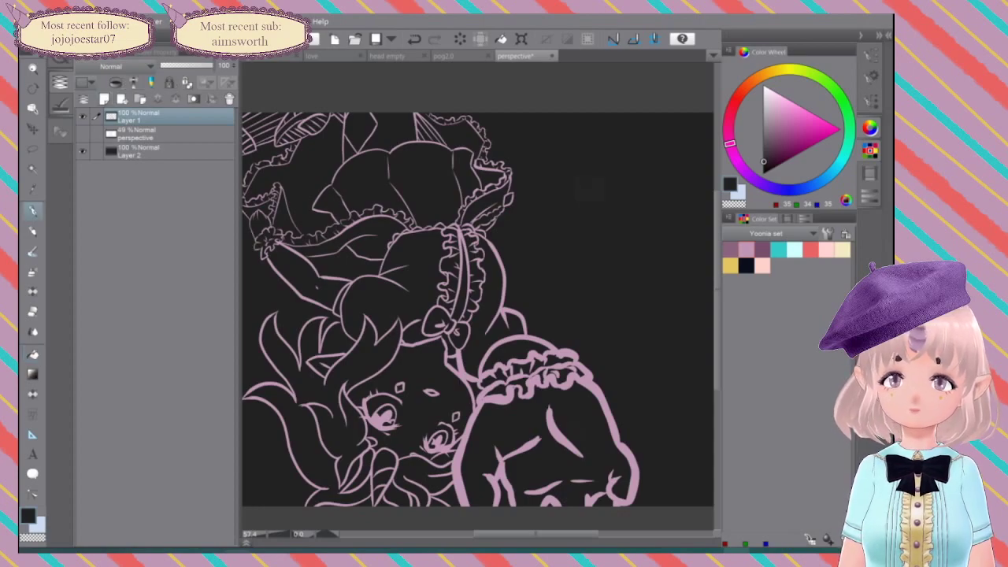
drag(478, 309, 519, 319)
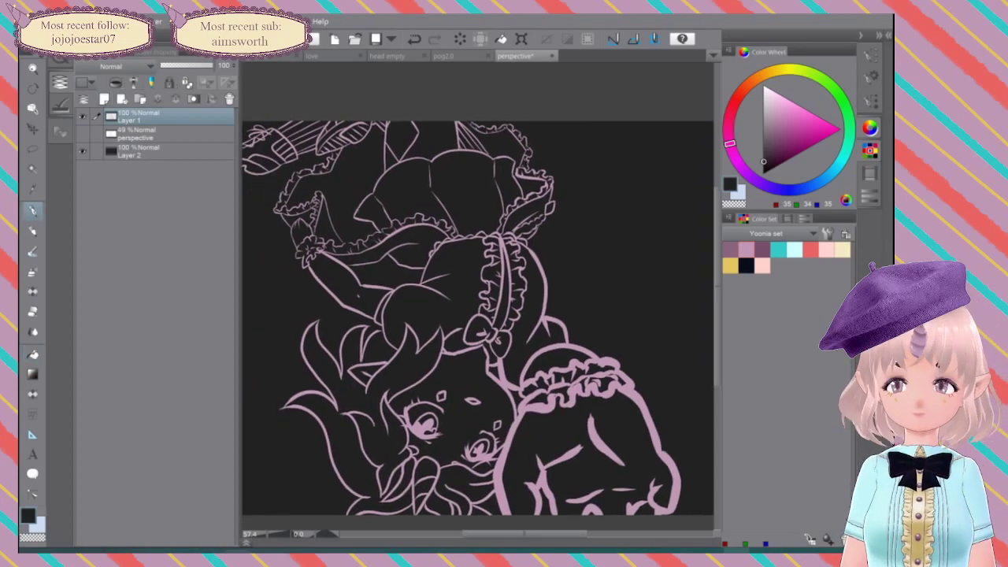
key(ctrl+z)
key(ctrl+z)
key(ctrl+y)
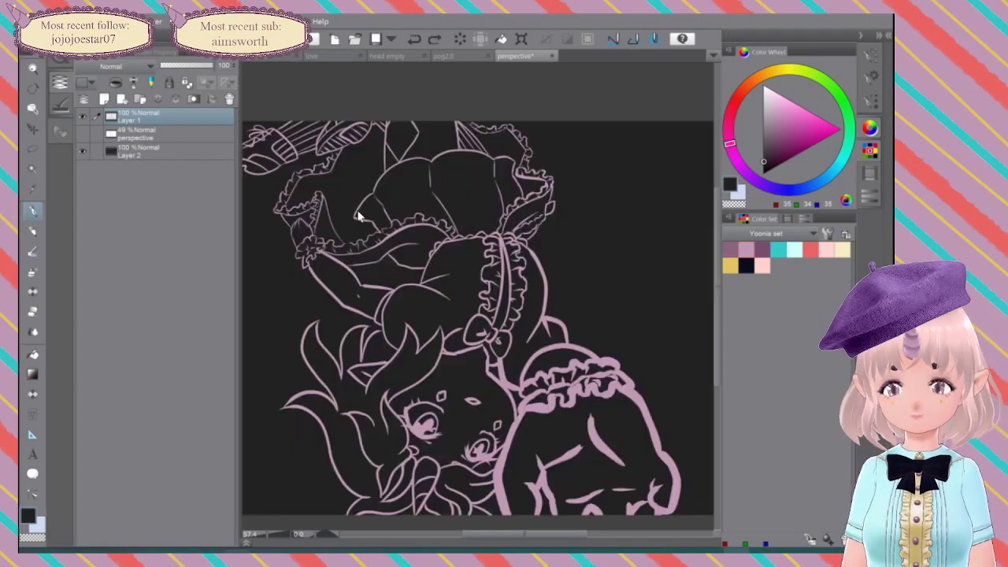
click(749, 247)
drag(340, 166, 352, 204)
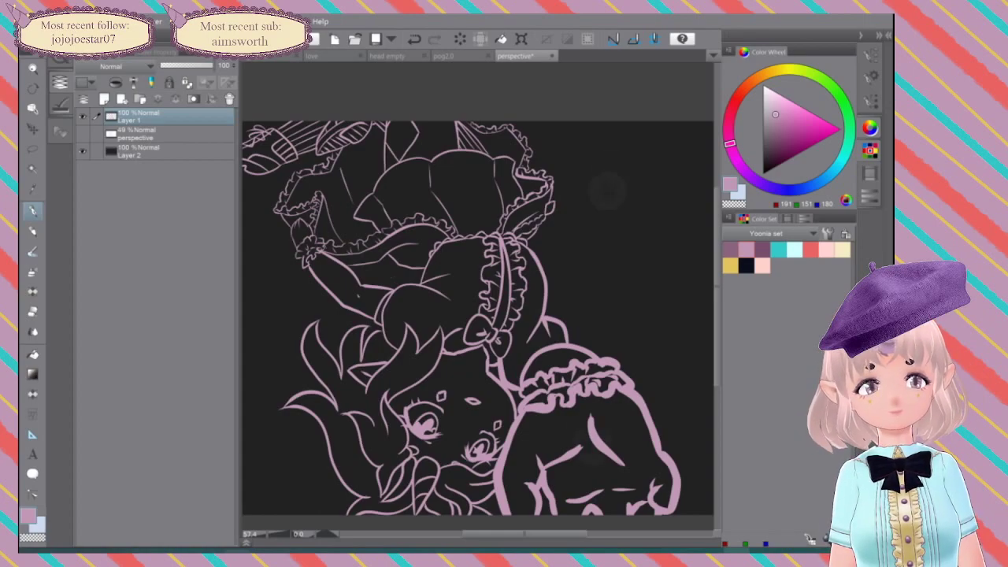
Step: Rotate the canvas view to 180 degrees and examine the line art of the face around the eyes and mouth
scroll(602, 313, down, 3)
drag(603, 312, 605, 319)
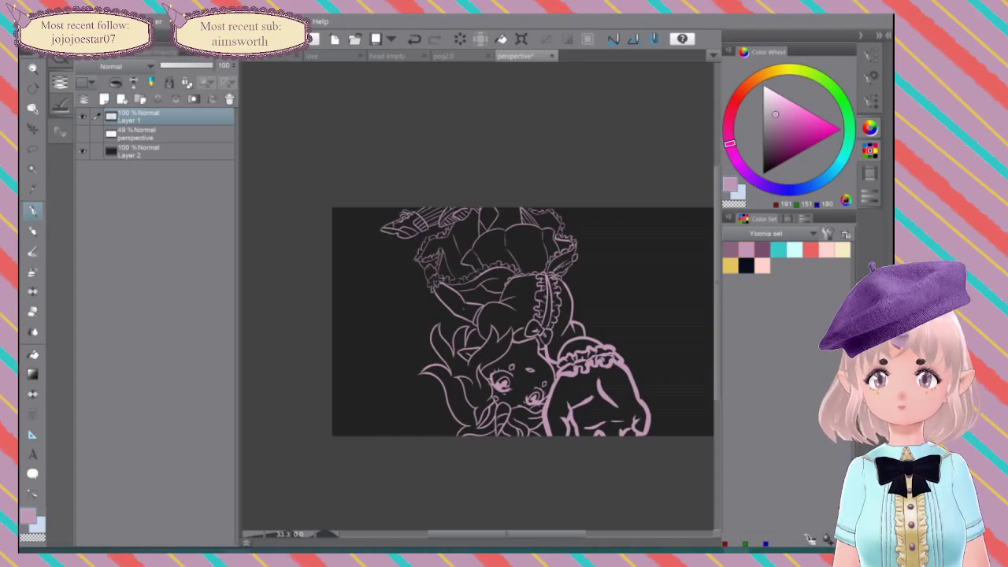
drag(605, 319, 347, 291)
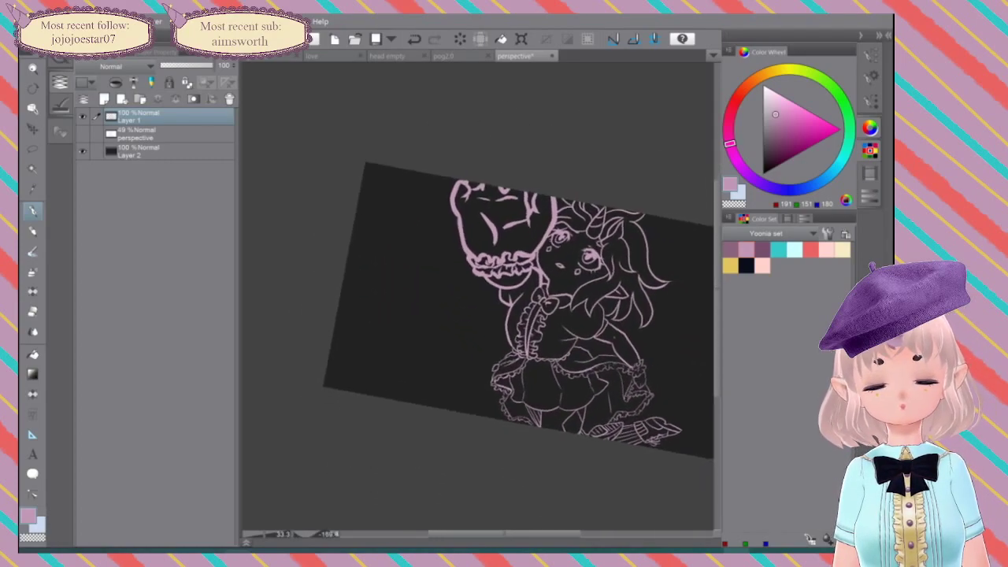
key(asciicircum)
drag(551, 315, 463, 313)
drag(532, 298, 597, 298)
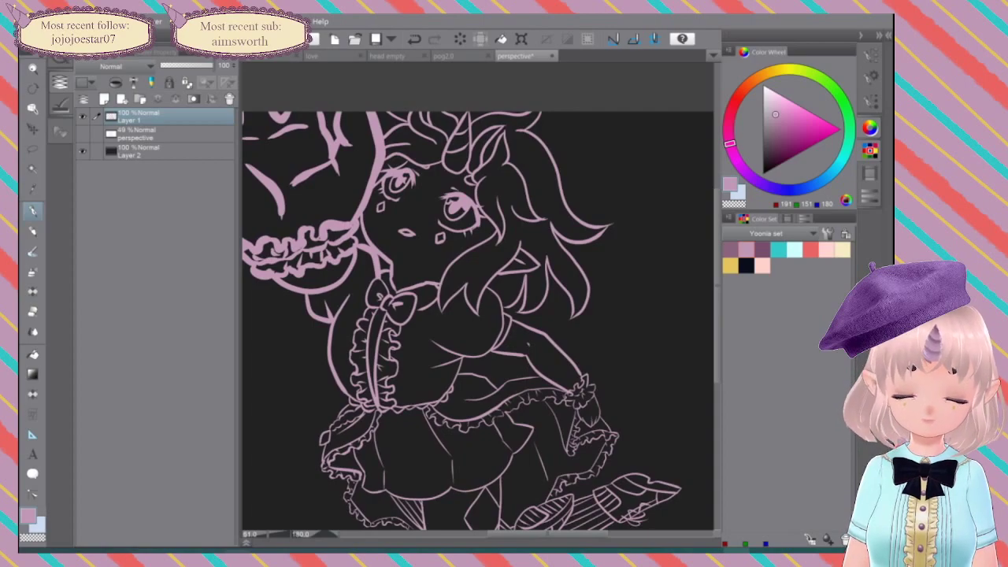
scroll(402, 214, up, 6)
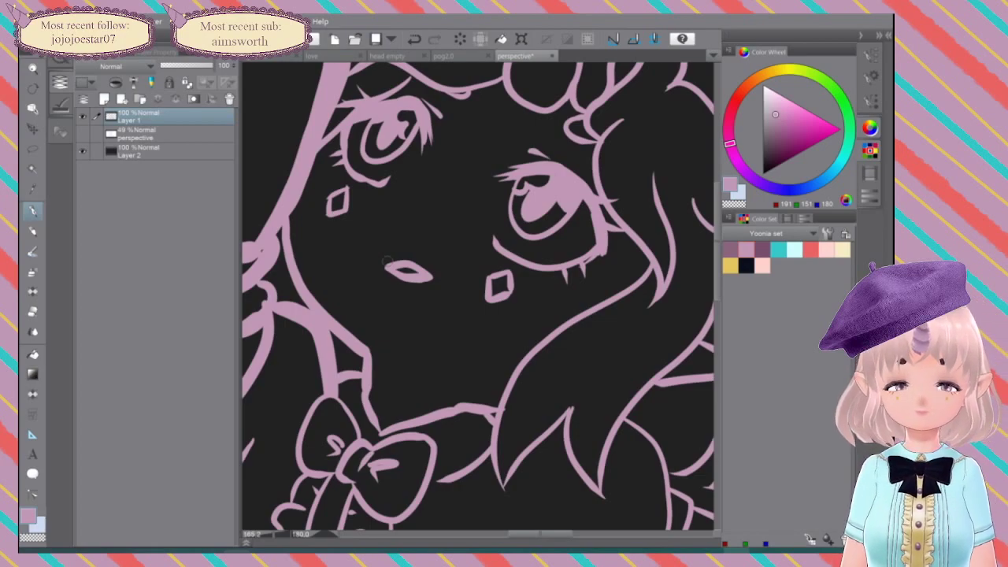
key(e)
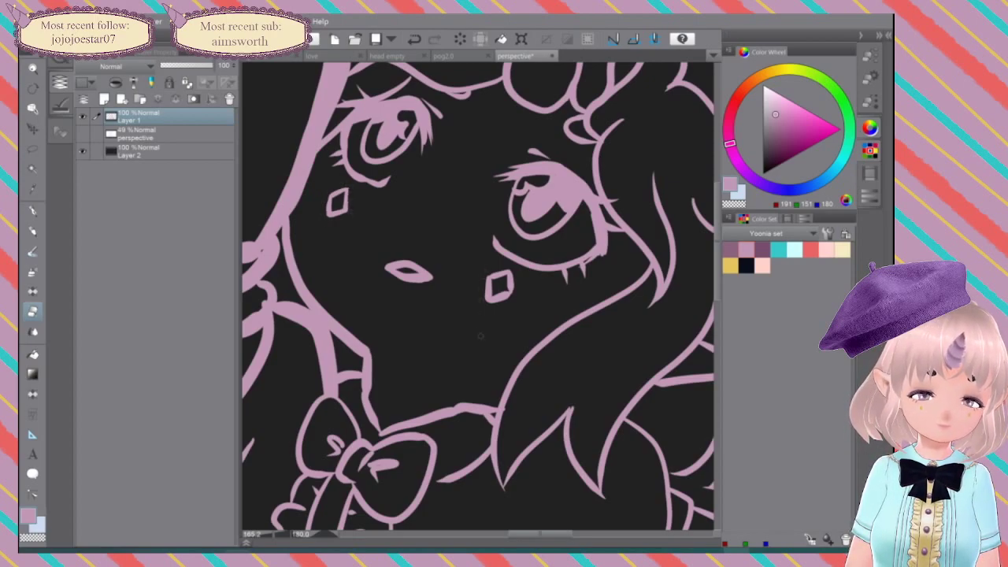
key(ctrl+minus)
key(ctrl+minus)
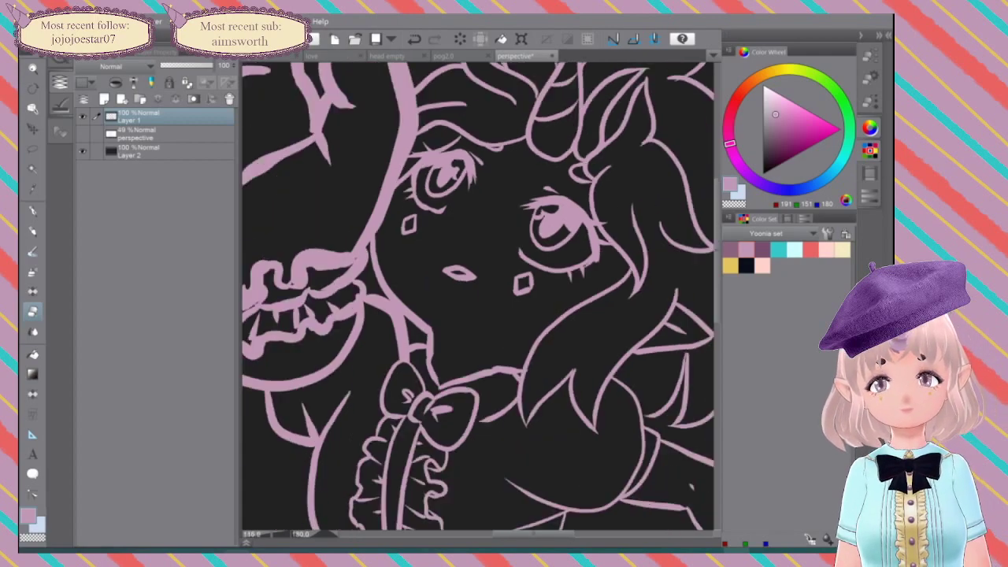
scroll(586, 250, up, 3)
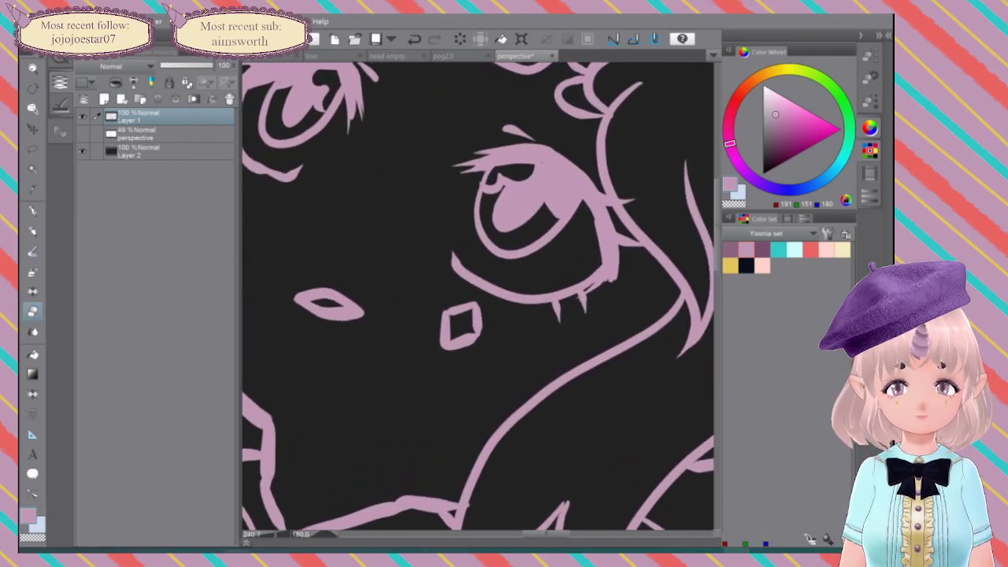
key(p)
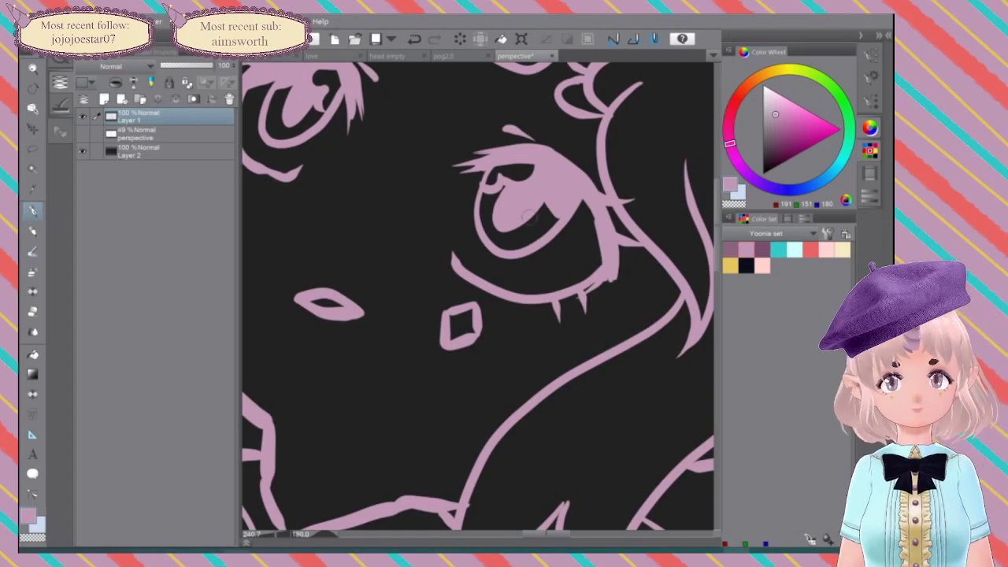
Step: Examine the line art of the raised hand's frilled cuff, the eyes, the bow and the neckline up close
scroll(529, 217, down, 5)
drag(442, 315, 571, 252)
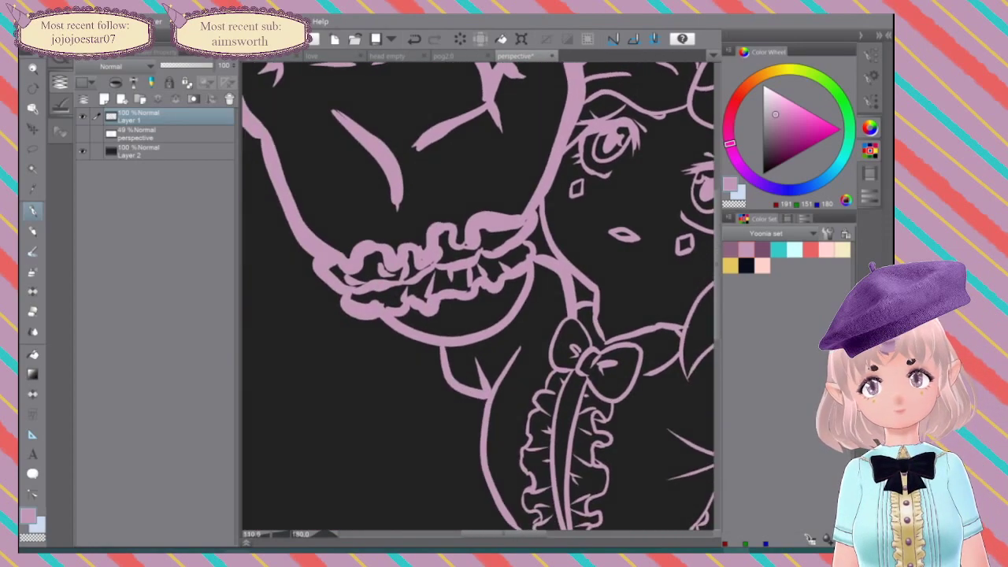
scroll(479, 296, up, 3)
scroll(479, 291, up, 1)
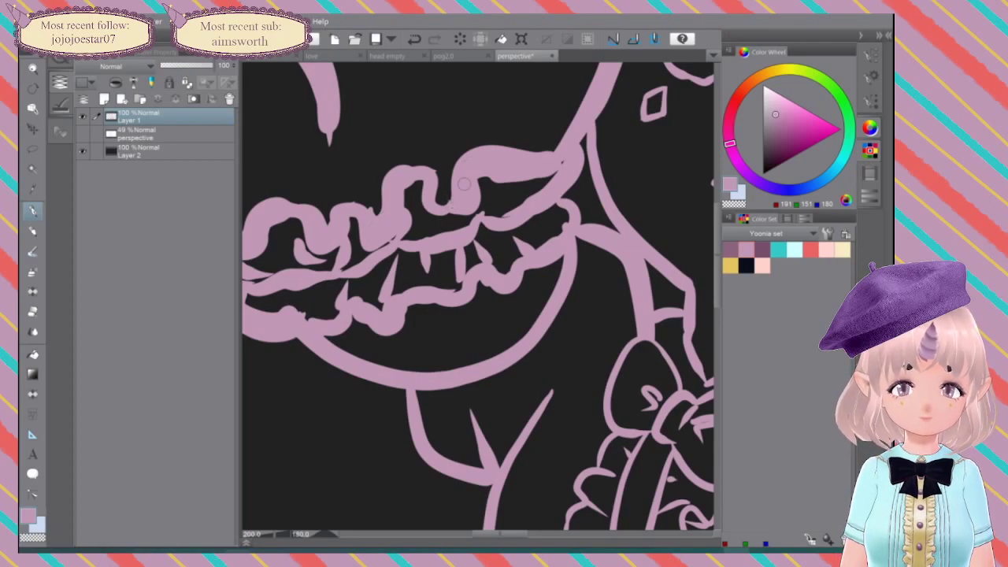
scroll(561, 279, down, 2)
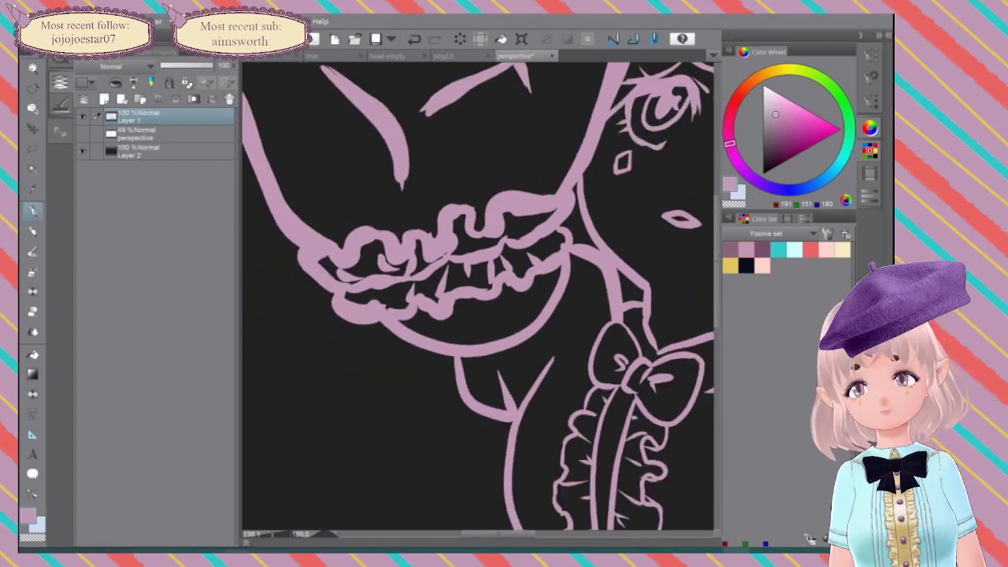
drag(552, 260, 522, 358)
mouse_move(521, 394)
mouse_down()
mouse_move(503, 512)
mouse_move(602, 436)
mouse_up()
drag(620, 223, 385, 231)
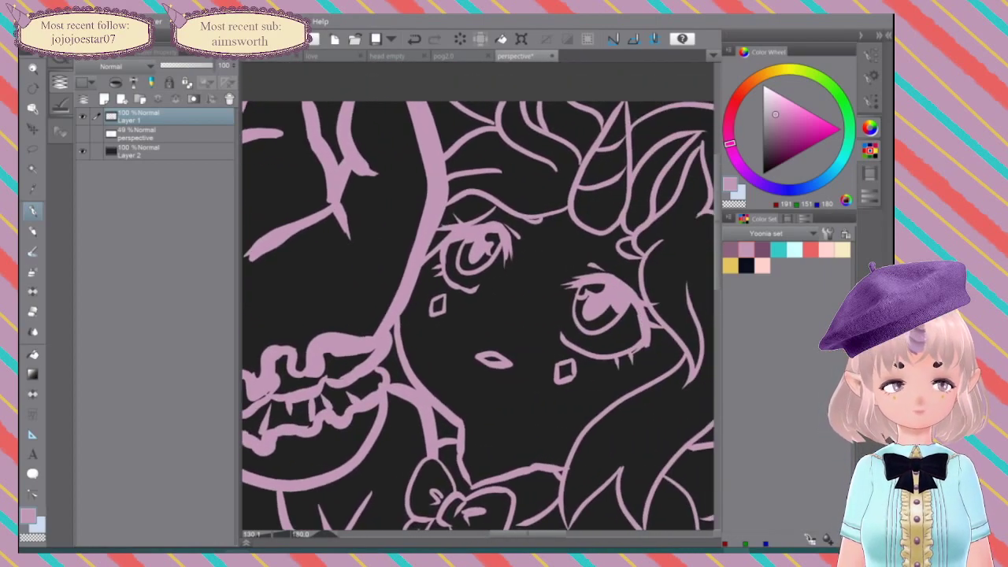
scroll(543, 331, up, 2)
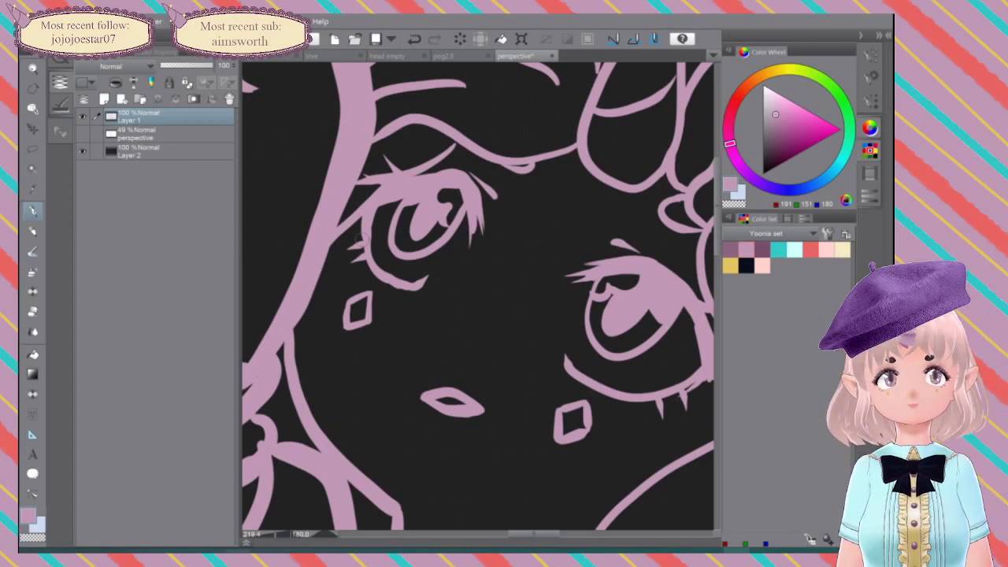
scroll(477, 298, down, 5)
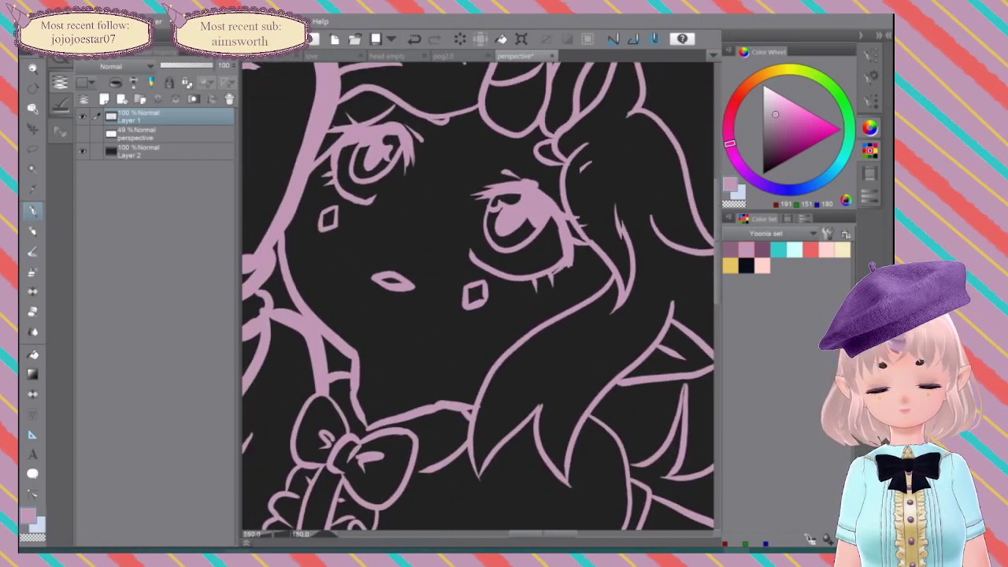
scroll(558, 345, up, 4)
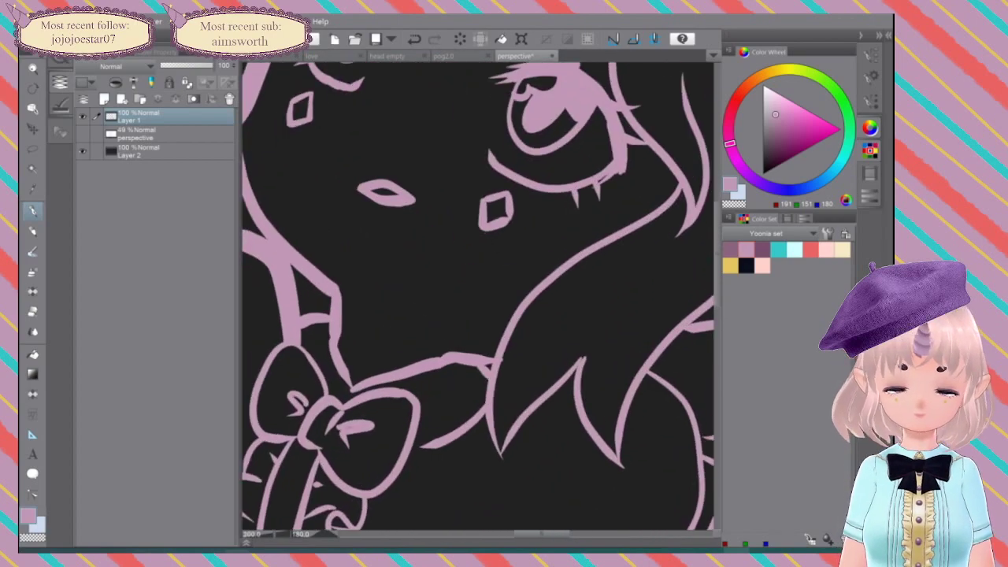
Step: Try to erase the overshooting line end at the notch between the two pointed hair strands beside the bow
key(e)
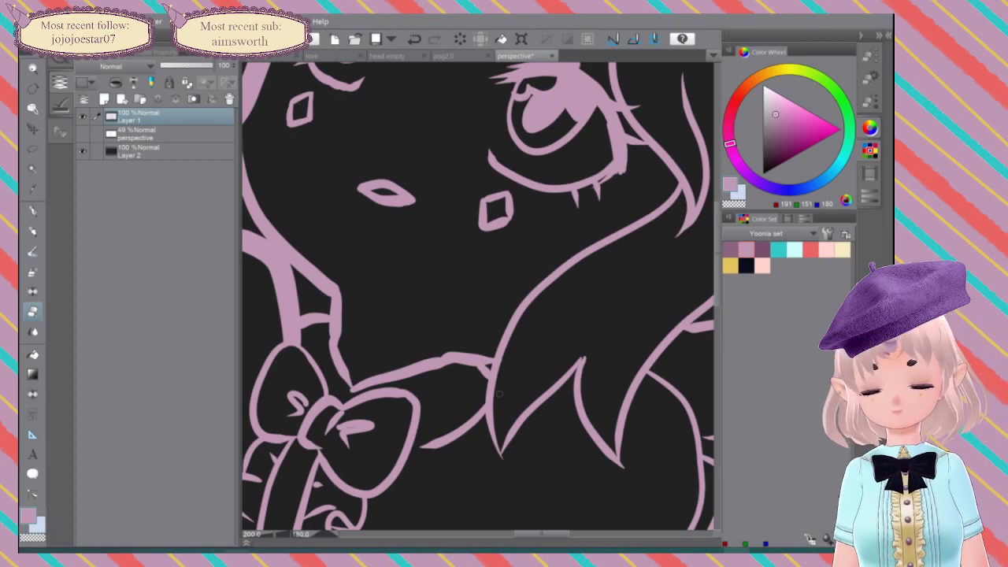
key(p)
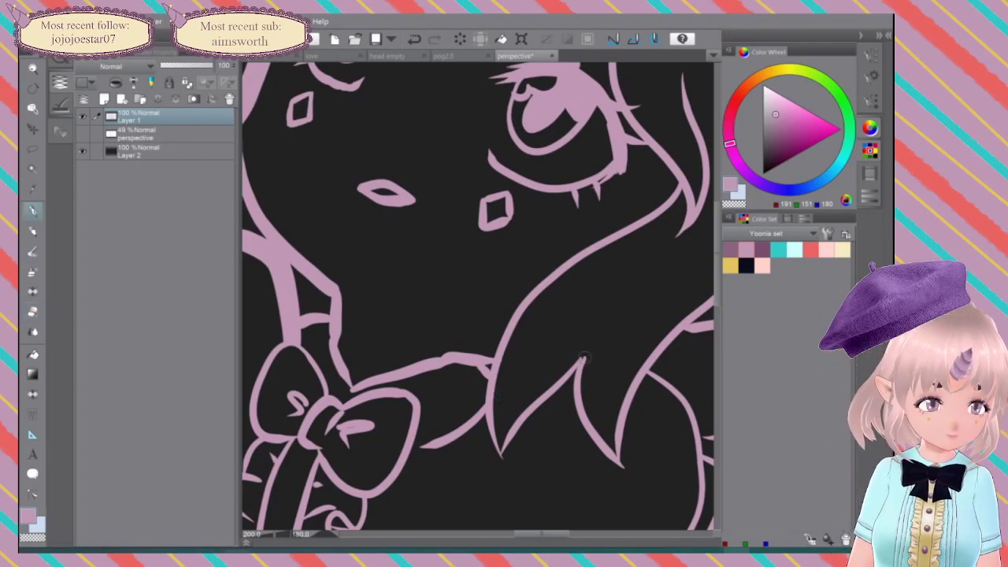
key(e)
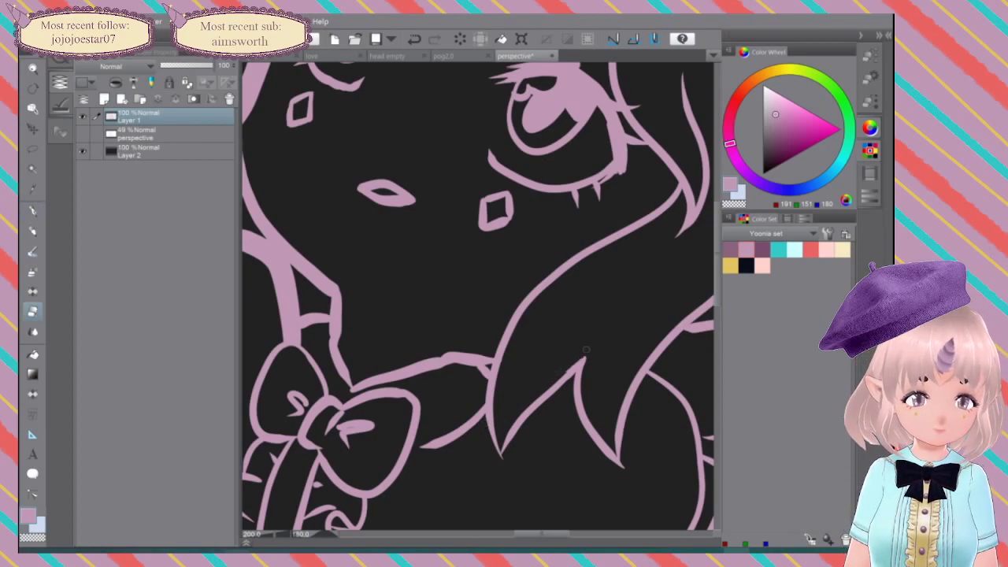
mouse_move(583, 363)
mouse_down()
mouse_move(591, 404)
mouse_move(586, 378)
mouse_up()
key(ctrl+z)
Step: Erase the overshooting line ends at the tips of the upper side hair strand and the outermost hair strand
drag(585, 420, 448, 410)
drag(649, 431, 585, 422)
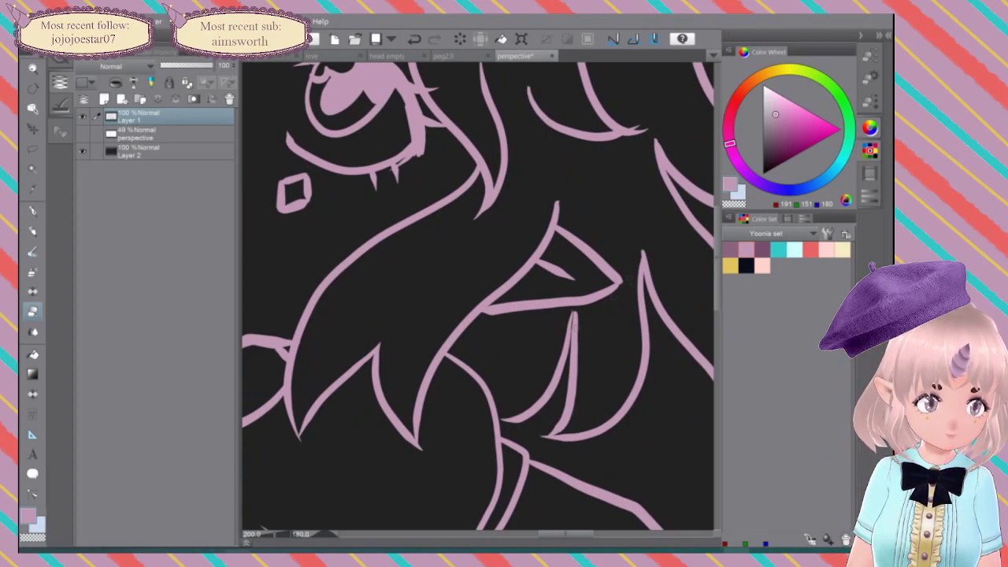
scroll(478, 296, right, 4)
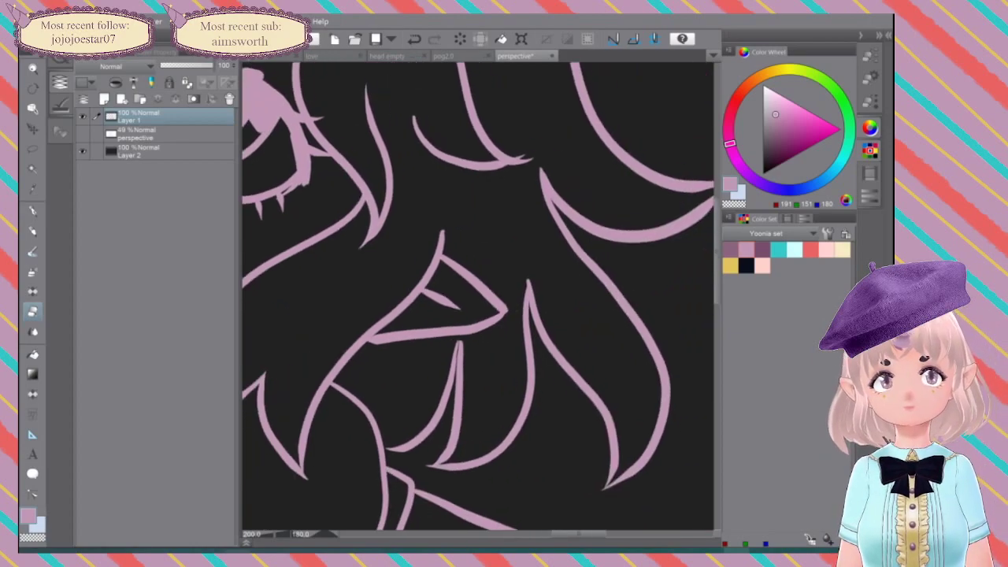
drag(508, 169, 535, 158)
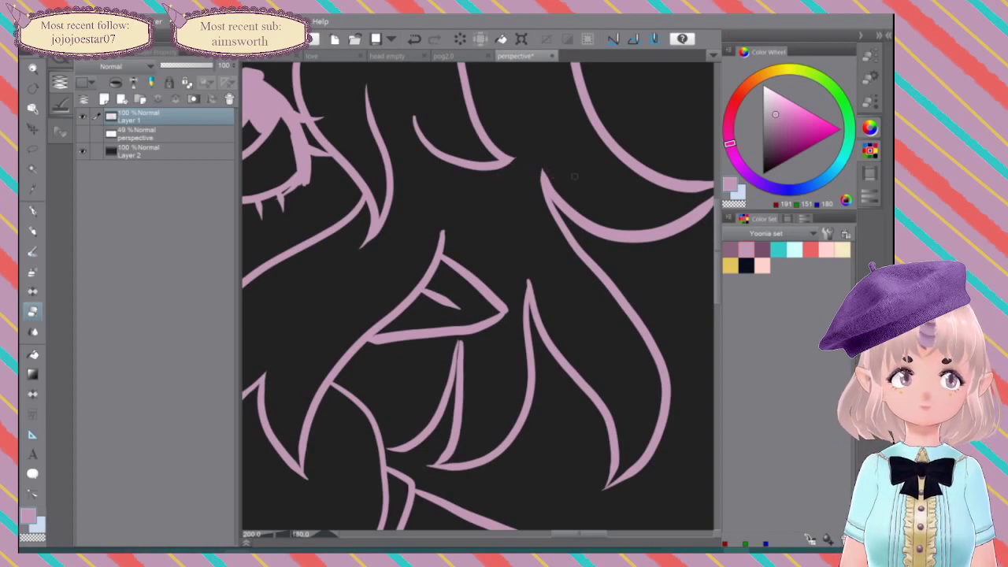
scroll(575, 177, right, 4)
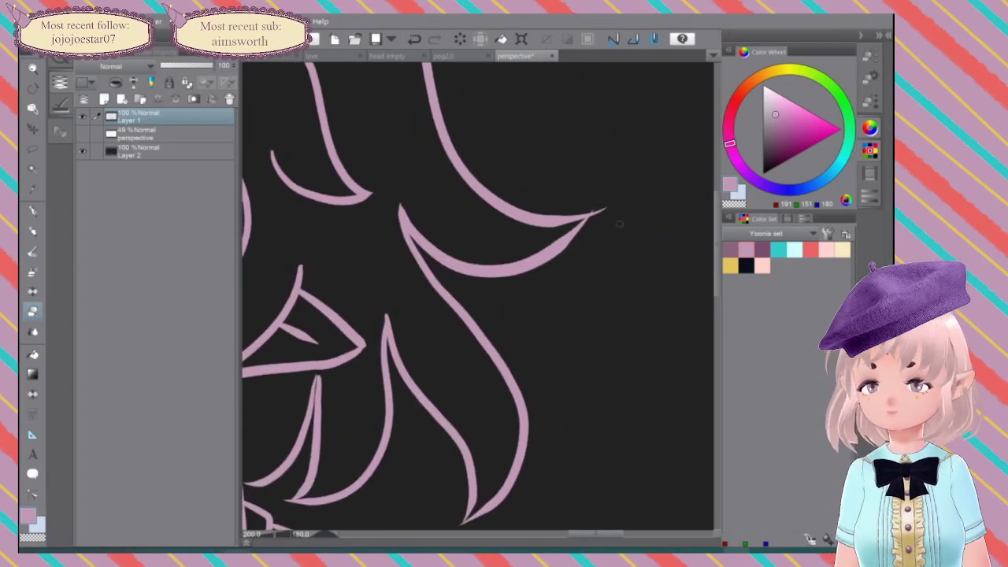
drag(603, 210, 591, 215)
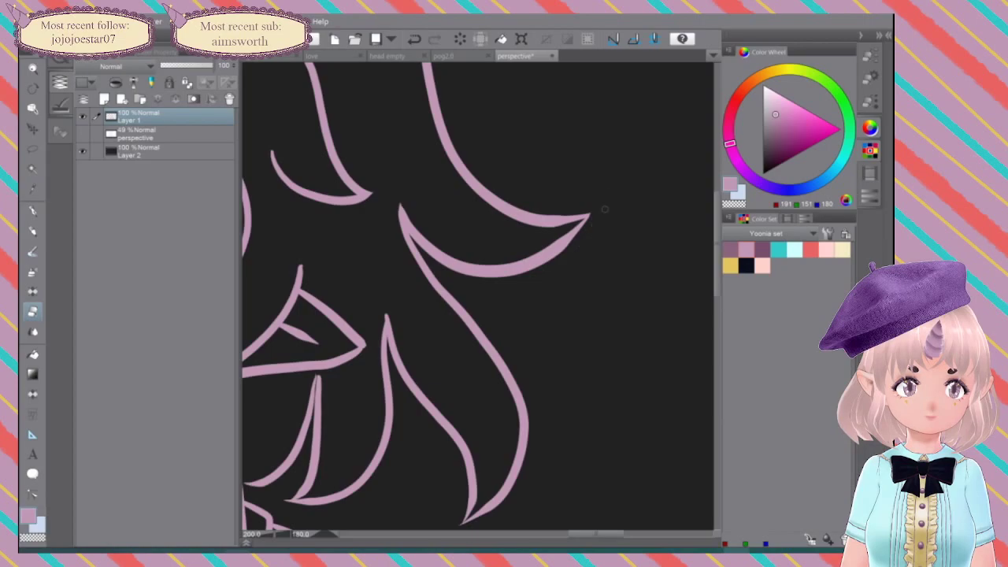
Step: Erase the stray line end where the outer hair strand starts beside the ear, and trim the overshoots at the ear's pointed tips
drag(613, 178, 624, 229)
drag(613, 178, 808, 281)
scroll(613, 177, up, 3)
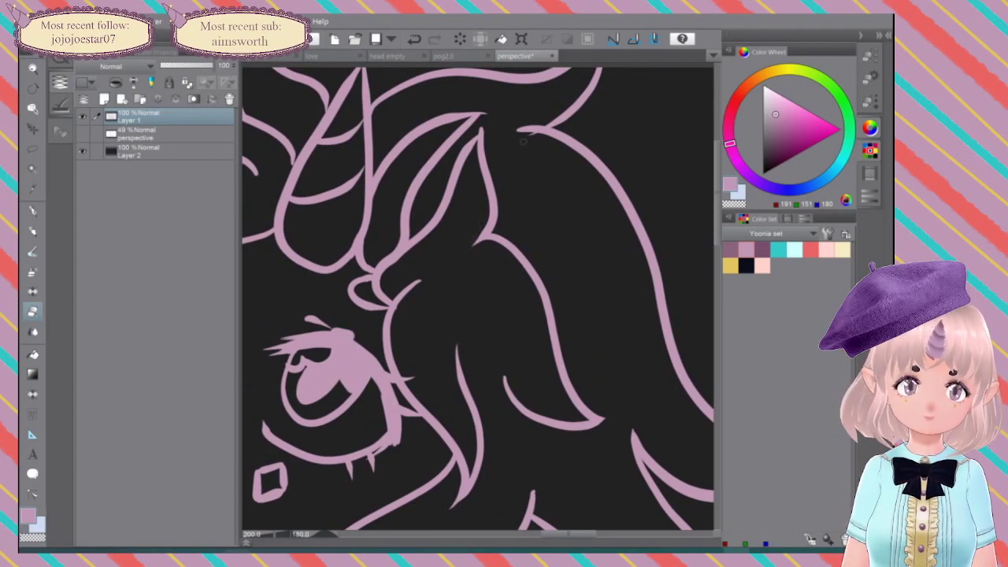
drag(544, 119, 515, 130)
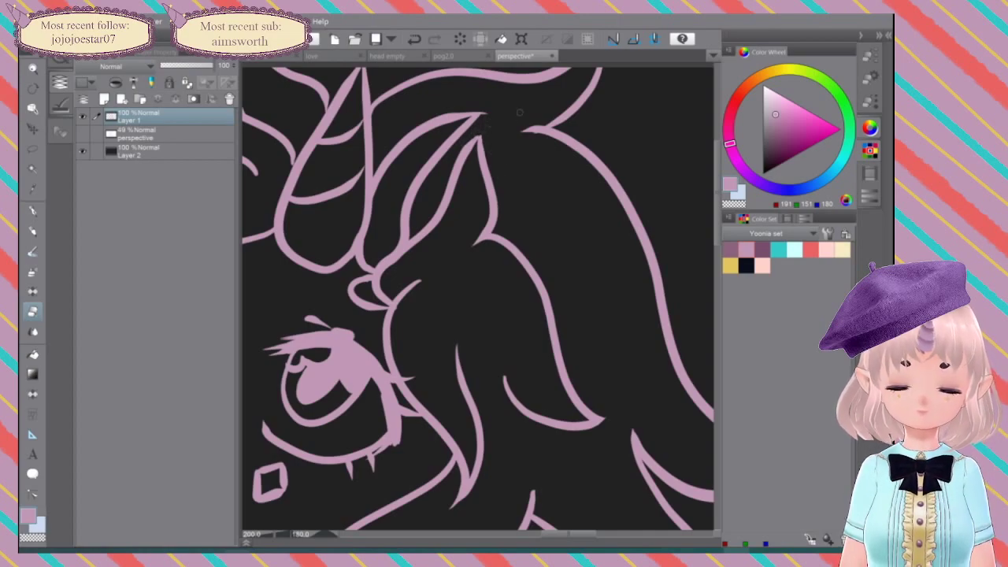
key(ctrl+z)
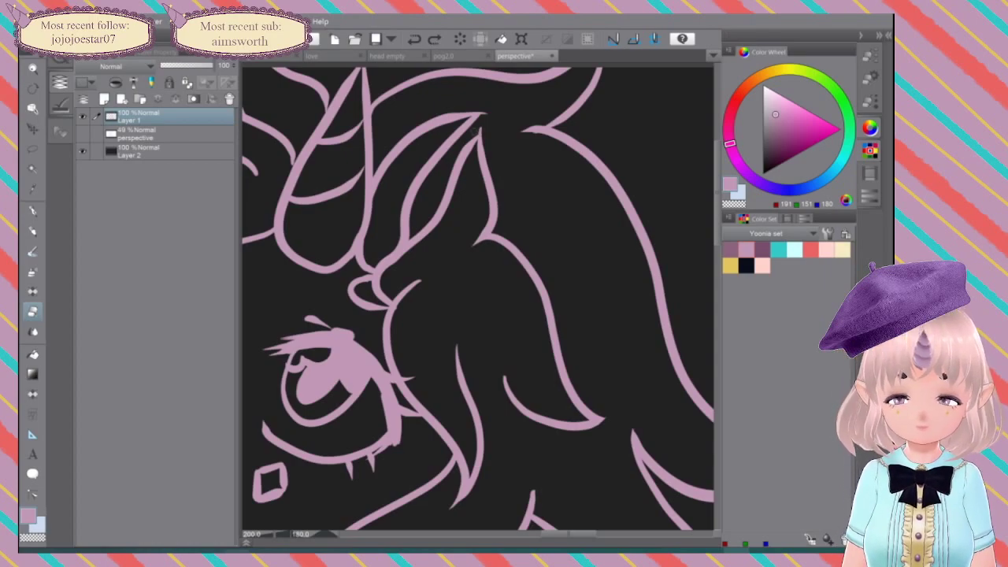
click(479, 130)
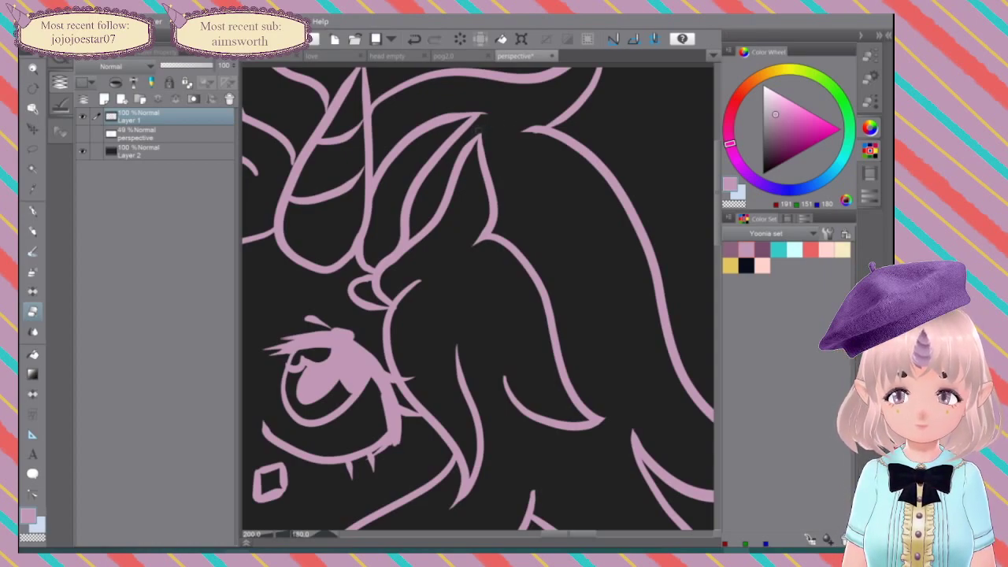
drag(482, 118, 486, 113)
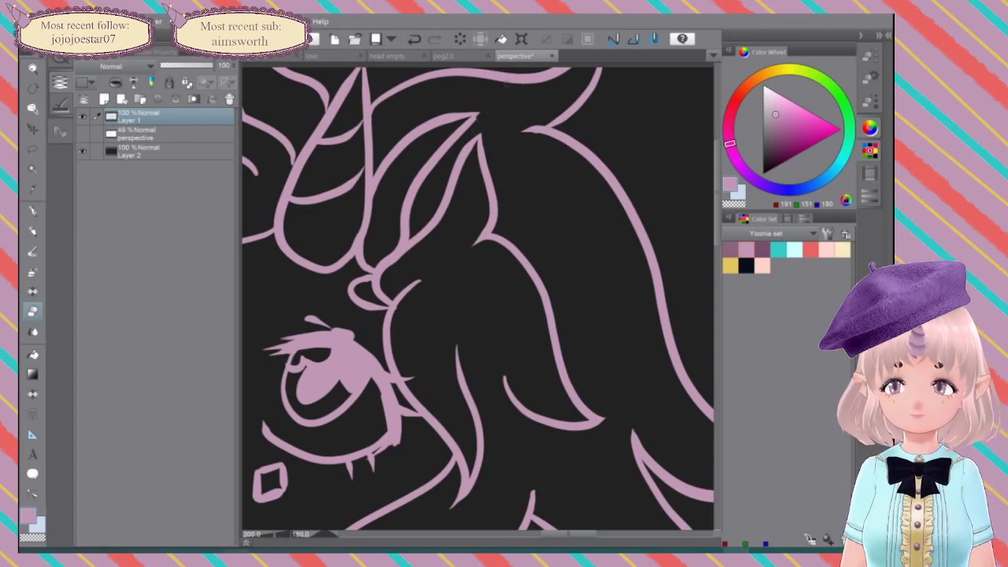
key(ctrl+z)
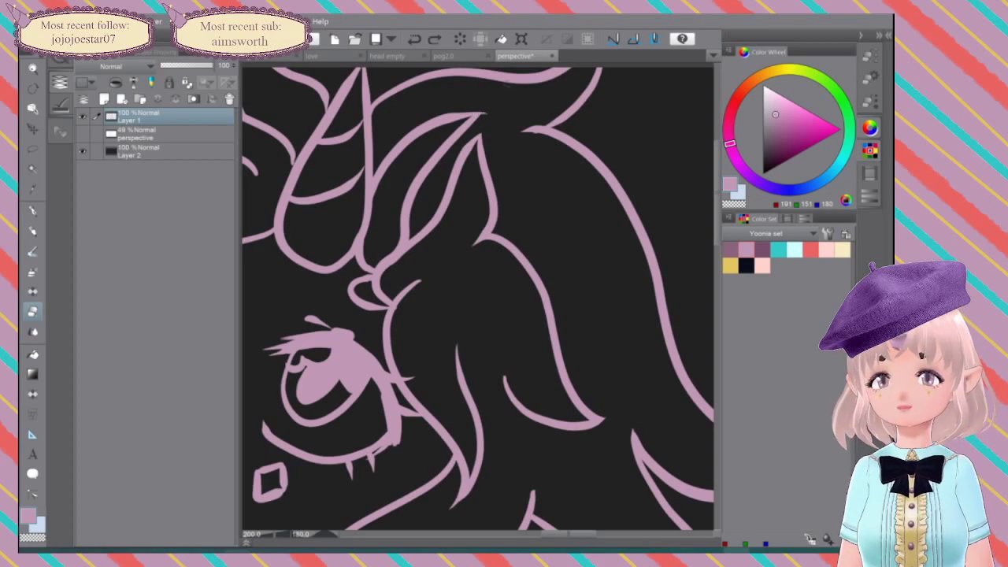
click(484, 114)
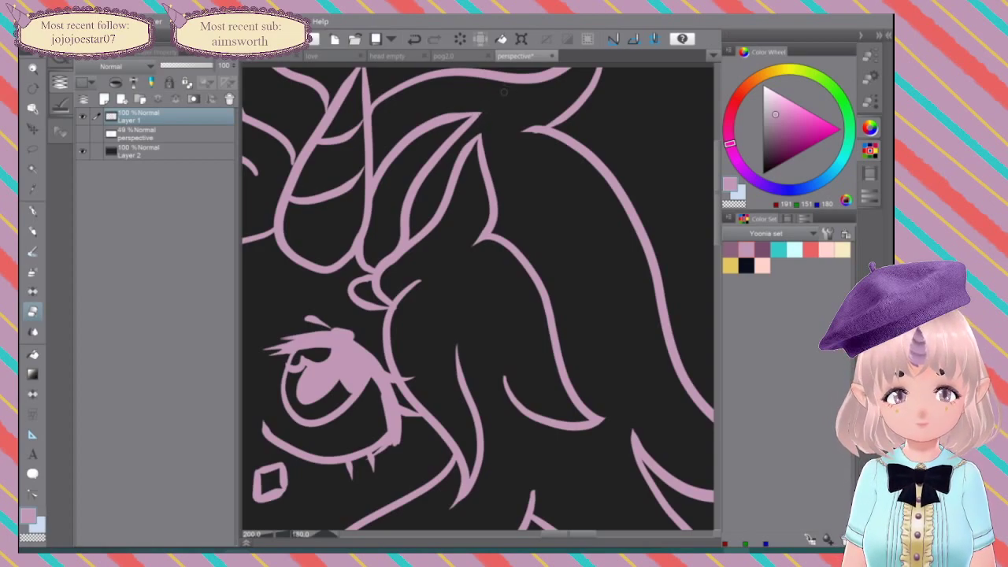
Step: Erase the forked overshoot at the tip of the short crease line in the raised hand's palm
drag(504, 91, 554, 162)
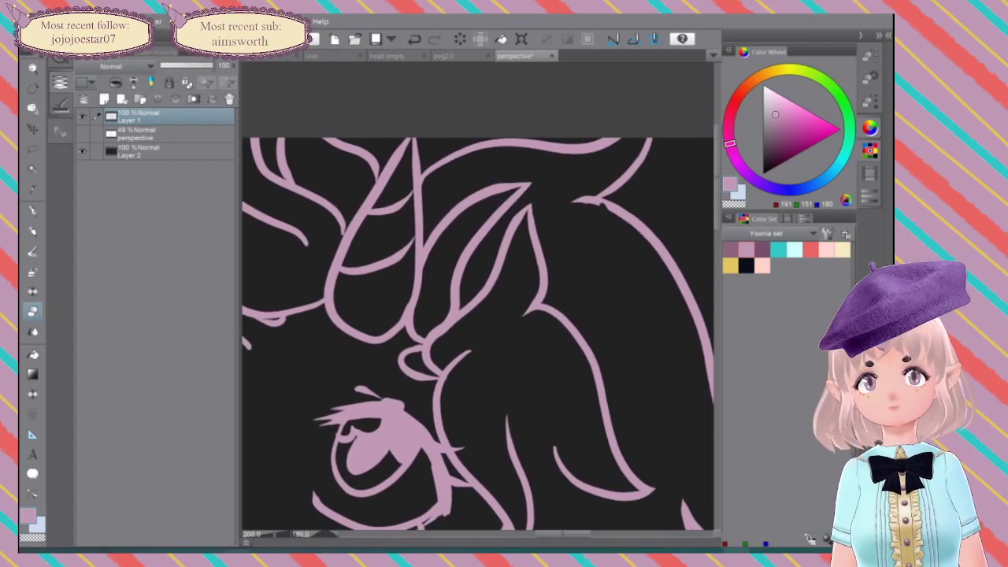
drag(472, 331, 576, 221)
drag(441, 253, 536, 346)
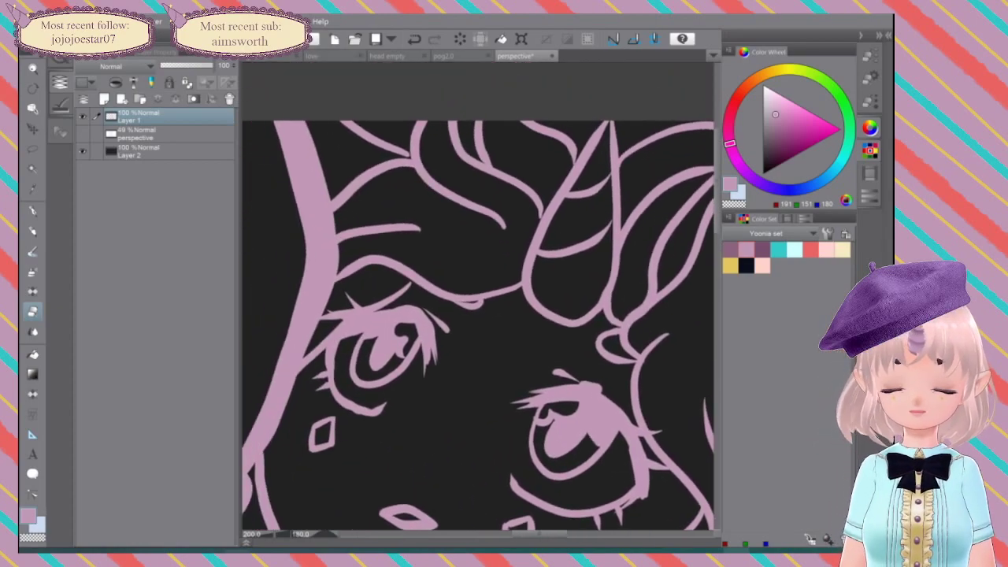
key(p)
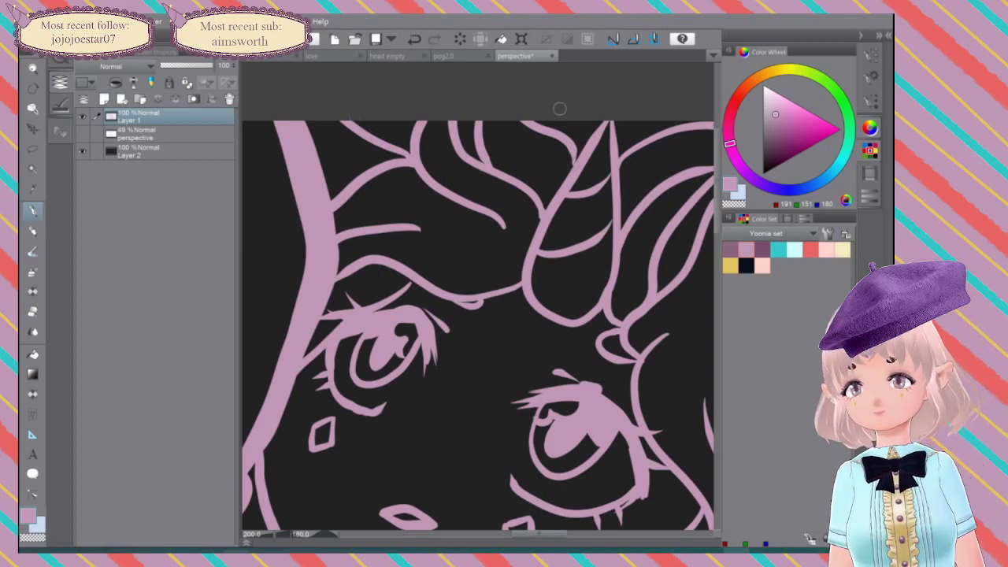
drag(498, 216, 553, 114)
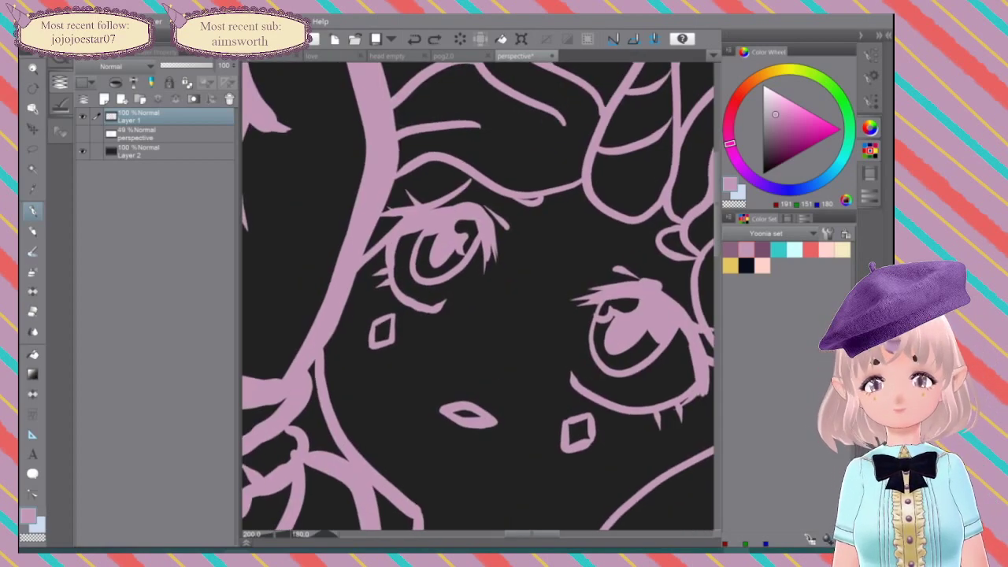
drag(394, 260, 565, 345)
drag(425, 315, 520, 300)
key(e)
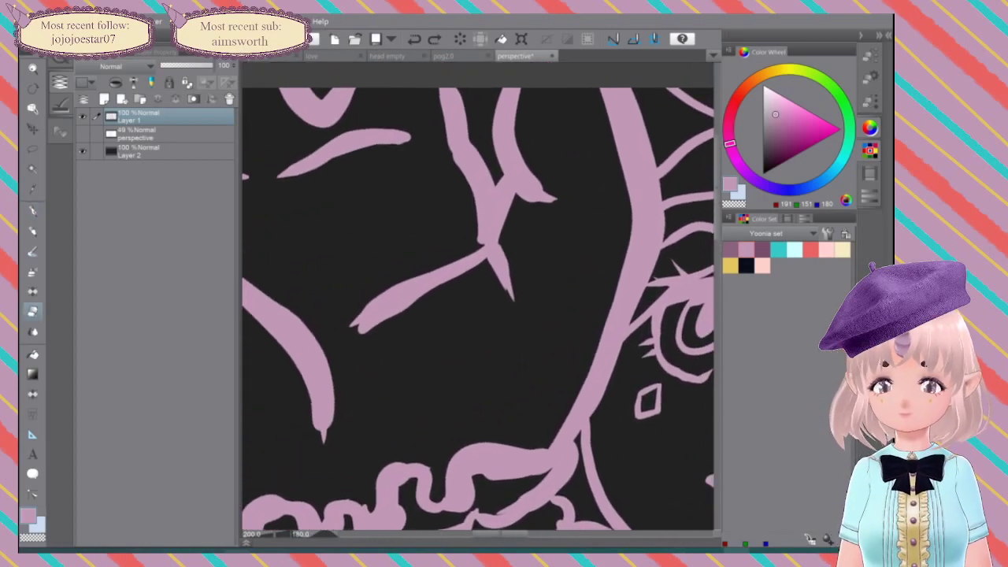
drag(353, 338, 448, 298)
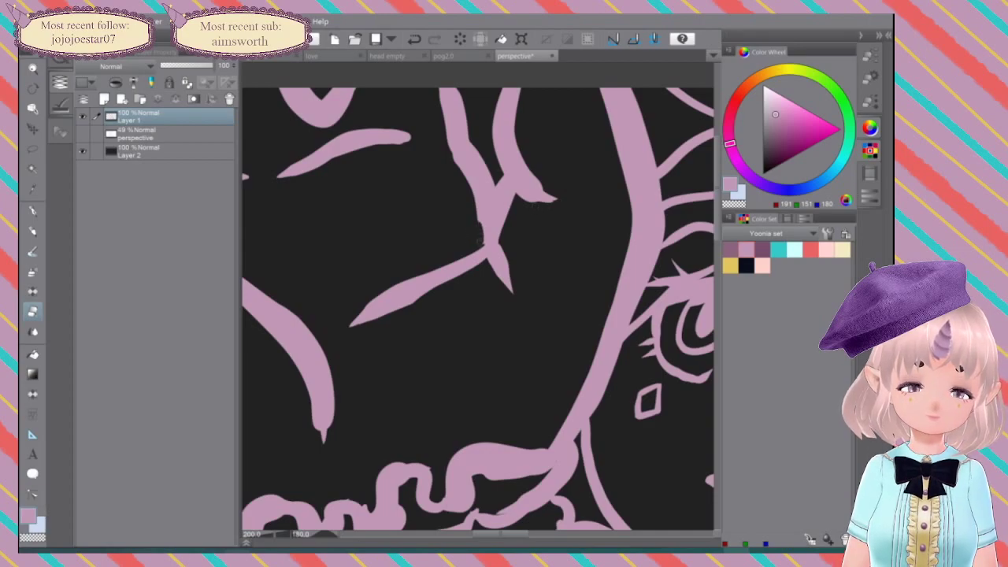
Step: Clean up both ends of the long curved palm line, erasing the split upper tip and the stray nub at its lower end
mouse_move(419, 128)
mouse_down()
mouse_move(512, 210)
mouse_move(489, 227)
mouse_up()
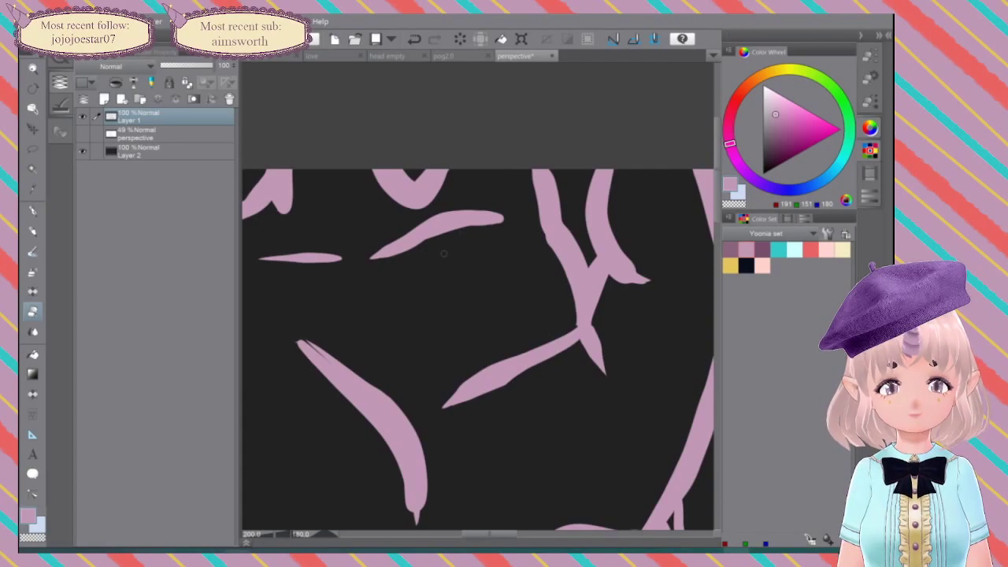
drag(424, 272, 455, 203)
drag(324, 269, 382, 347)
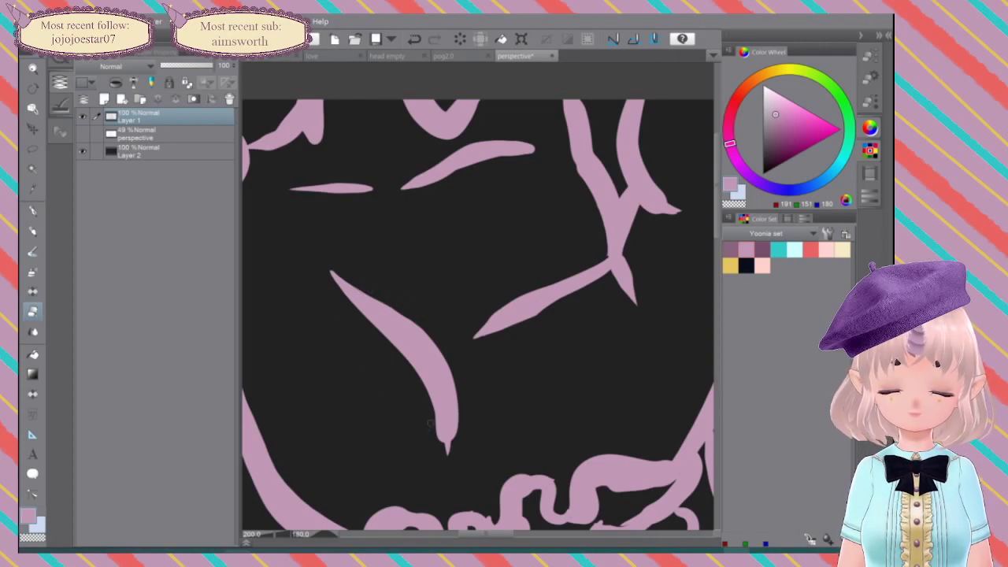
mouse_move(460, 392)
mouse_down()
mouse_move(455, 462)
mouse_move(453, 452)
mouse_up()
drag(385, 247, 498, 272)
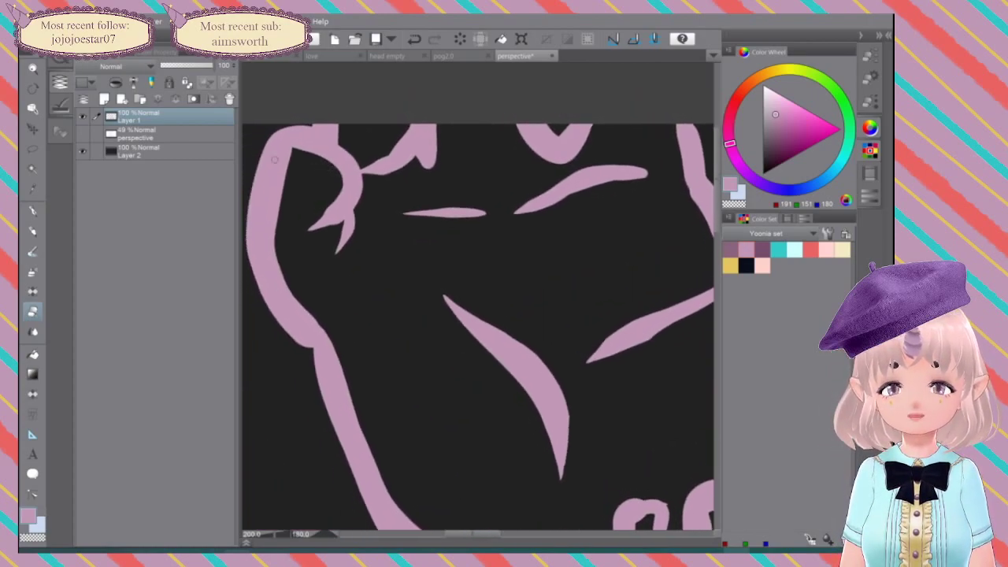
Step: Undo the stray eraser mark across the short palm crease of the raised hand
drag(582, 236, 559, 133)
drag(614, 179, 624, 193)
drag(546, 390, 434, 287)
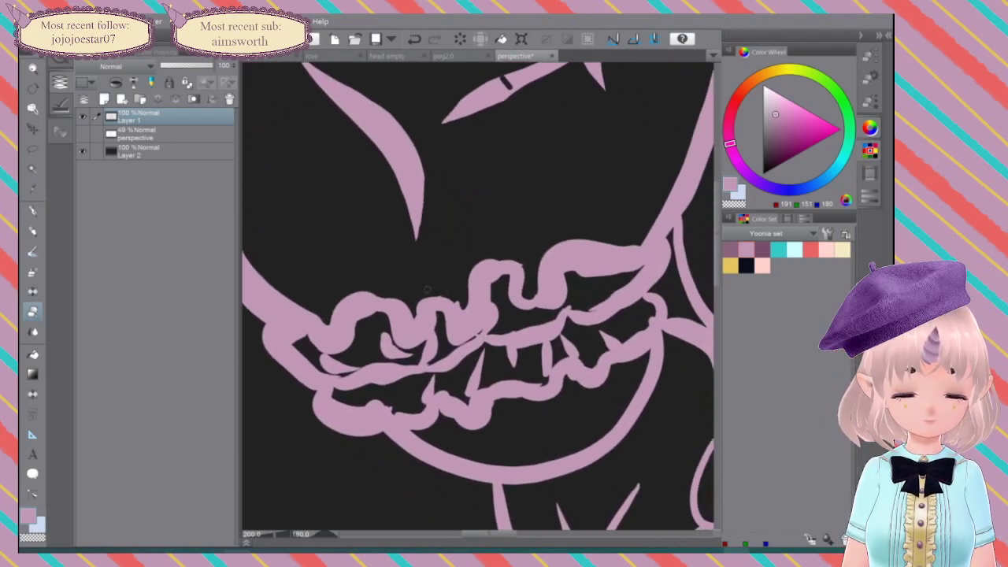
key(ctrl+z)
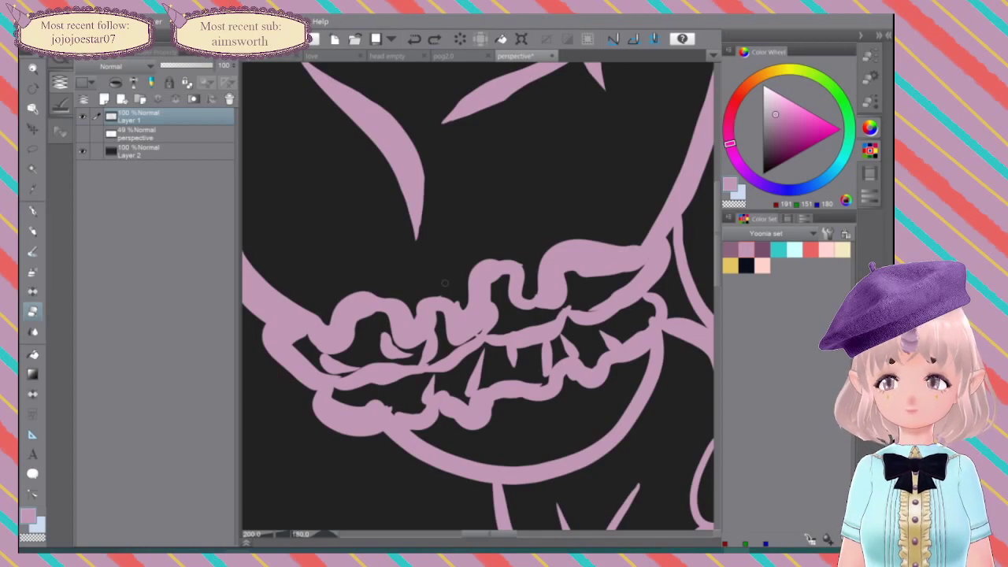
drag(458, 302, 423, 294)
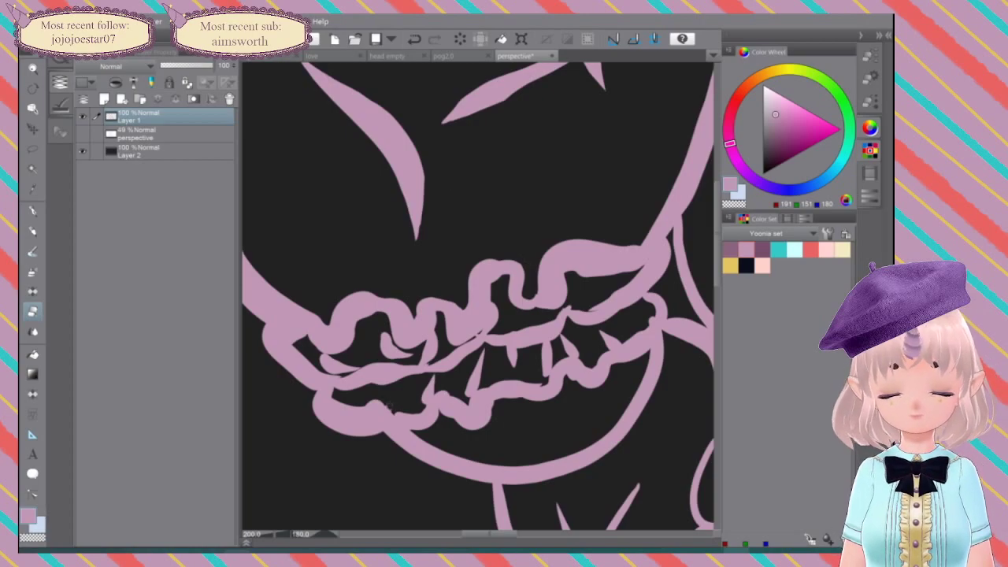
Step: Examine the line art of the raised hand's cuff, the bow, the bodice, the skirt frill and the lowered arm's frilled cuff
scroll(363, 414, down, 3)
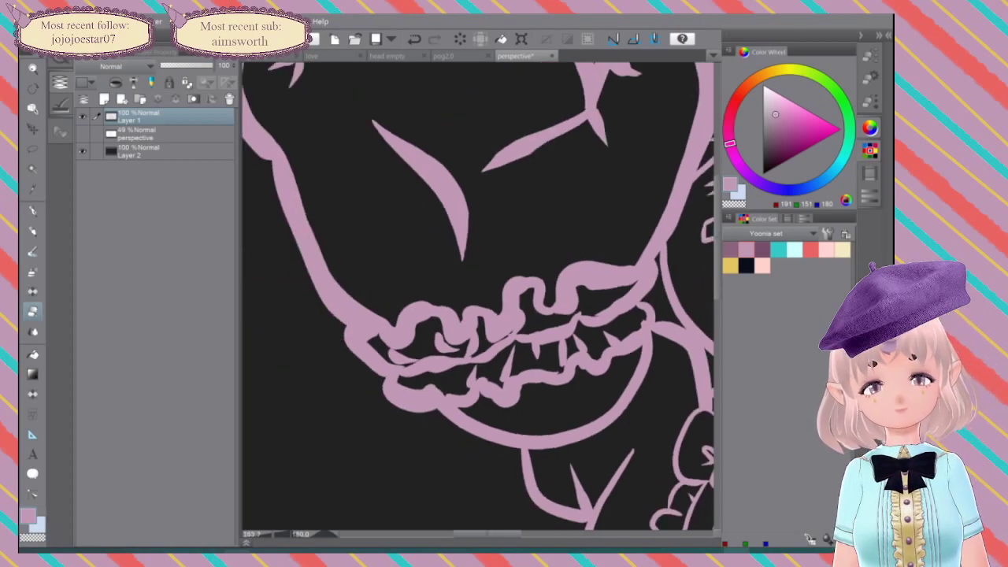
scroll(363, 414, right, 3)
scroll(363, 415, down, 1)
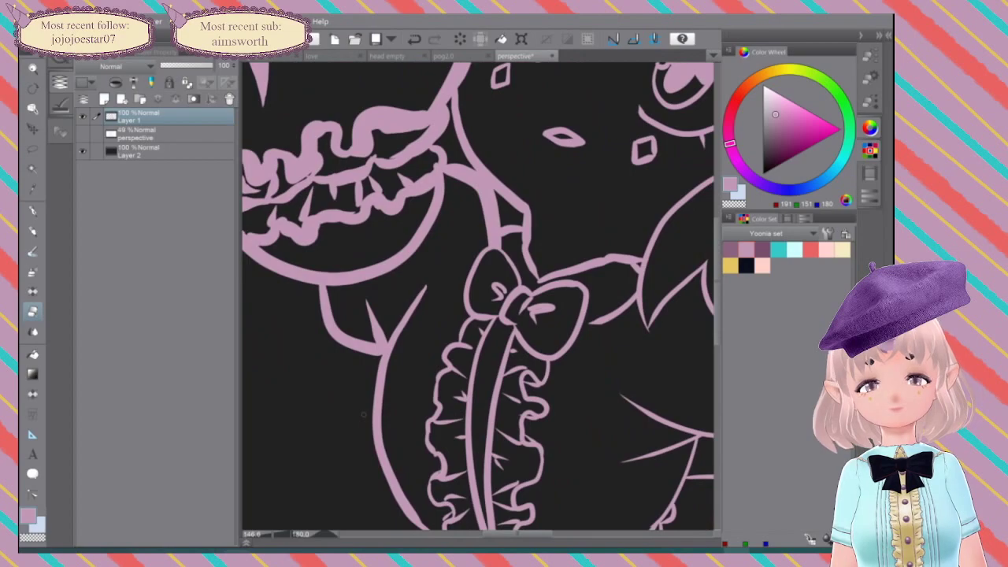
scroll(363, 414, right, 3)
scroll(363, 415, down, 2)
scroll(363, 414, down, 2)
scroll(363, 415, right, 2)
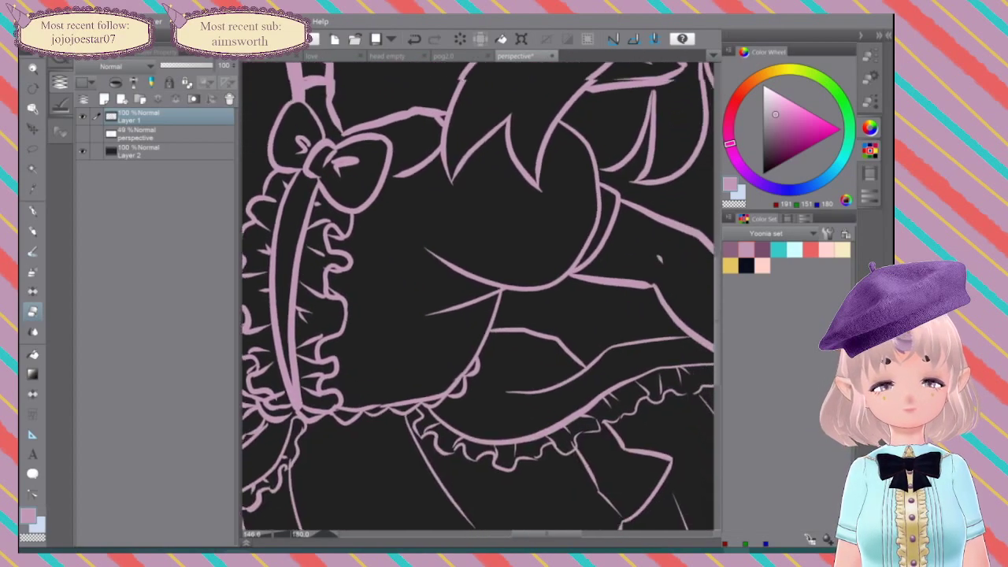
scroll(363, 414, right, 2)
scroll(363, 414, up, 1)
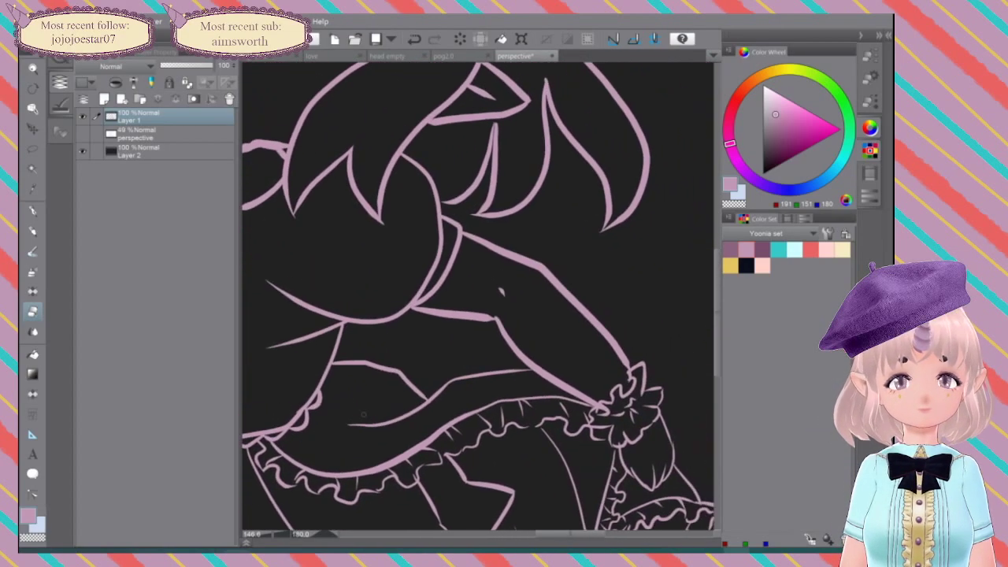
scroll(363, 415, down, 2)
scroll(363, 415, right, 1)
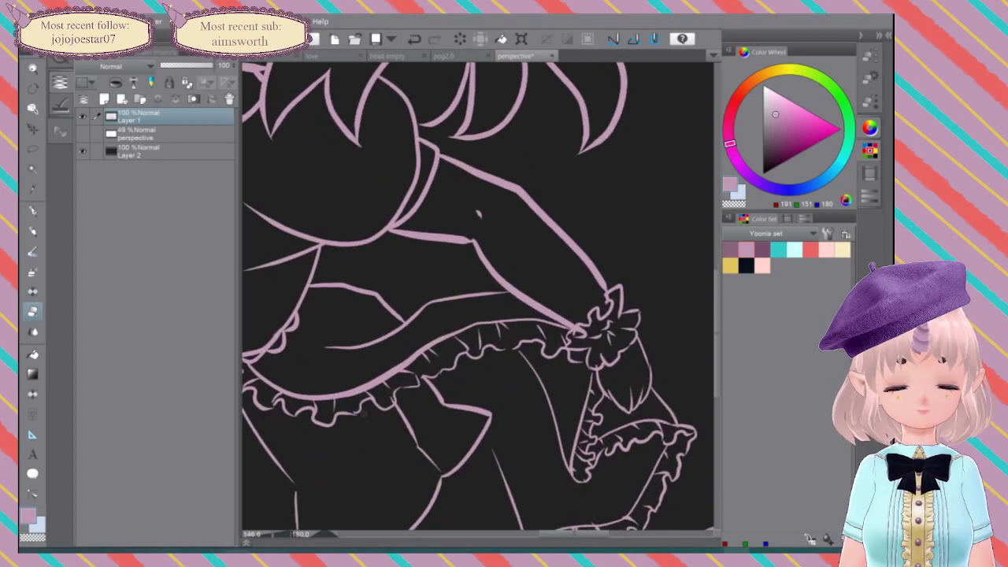
scroll(363, 414, up, 8)
scroll(364, 414, right, 2)
scroll(363, 414, down, 1)
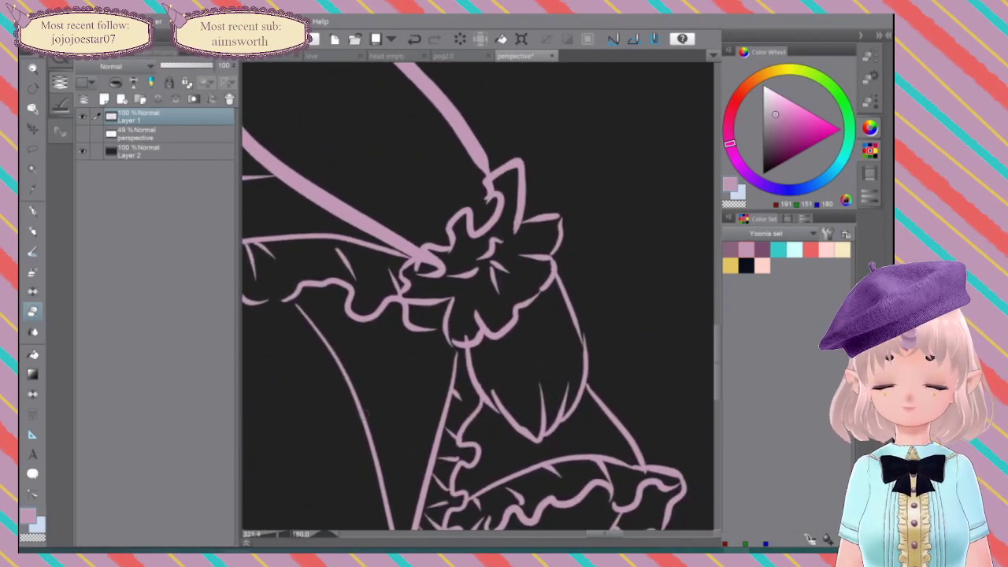
Step: Set the G-pen size to 15 and close the gap in the small frill loop beneath the lowered arm's cuff
key(p)
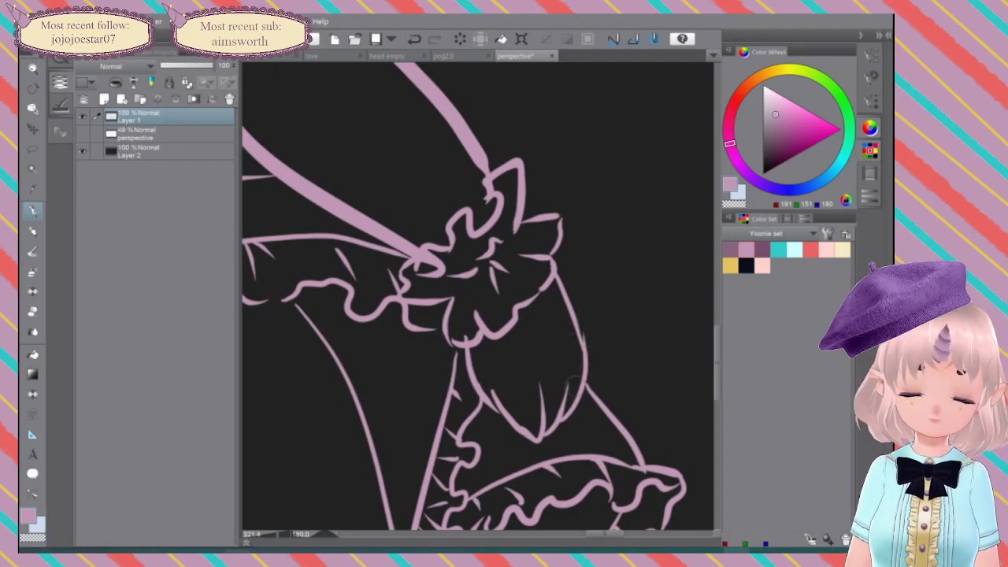
key(e)
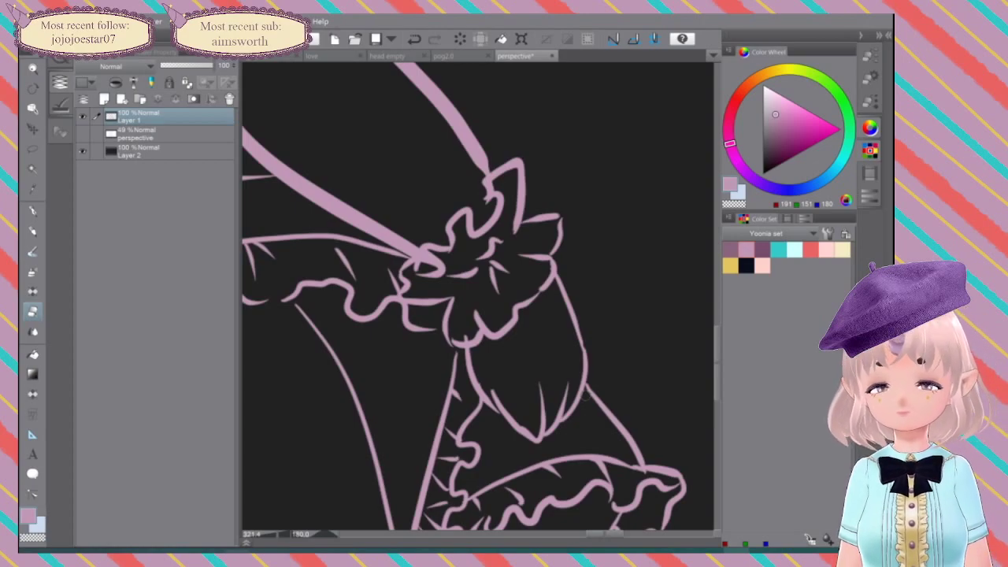
key(p)
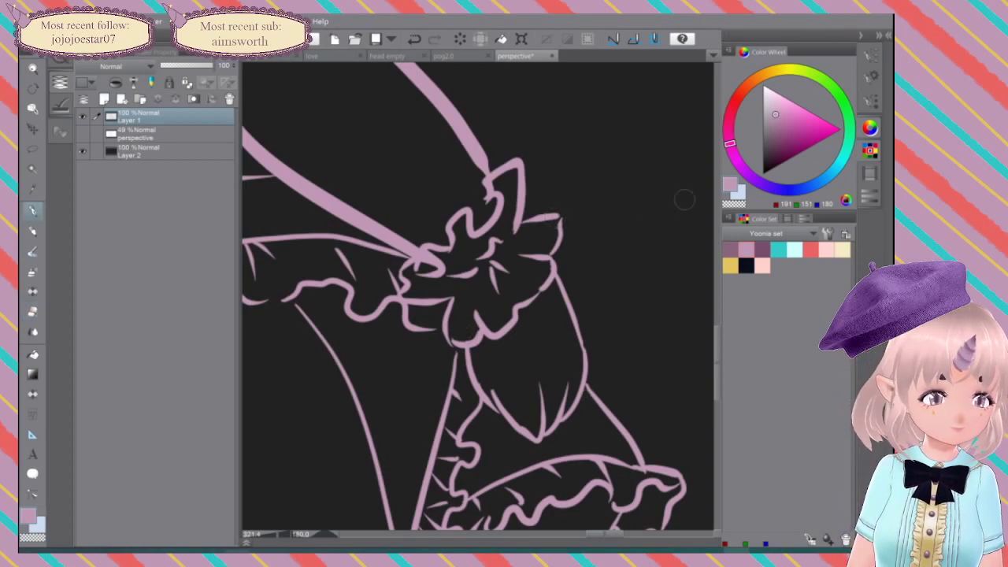
click(870, 173)
click(869, 174)
click(870, 101)
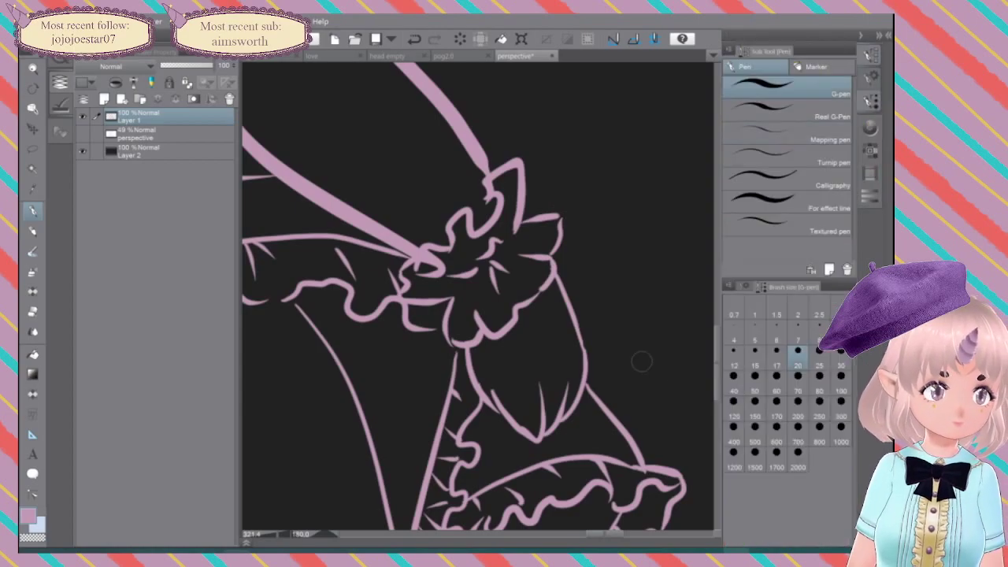
click(755, 355)
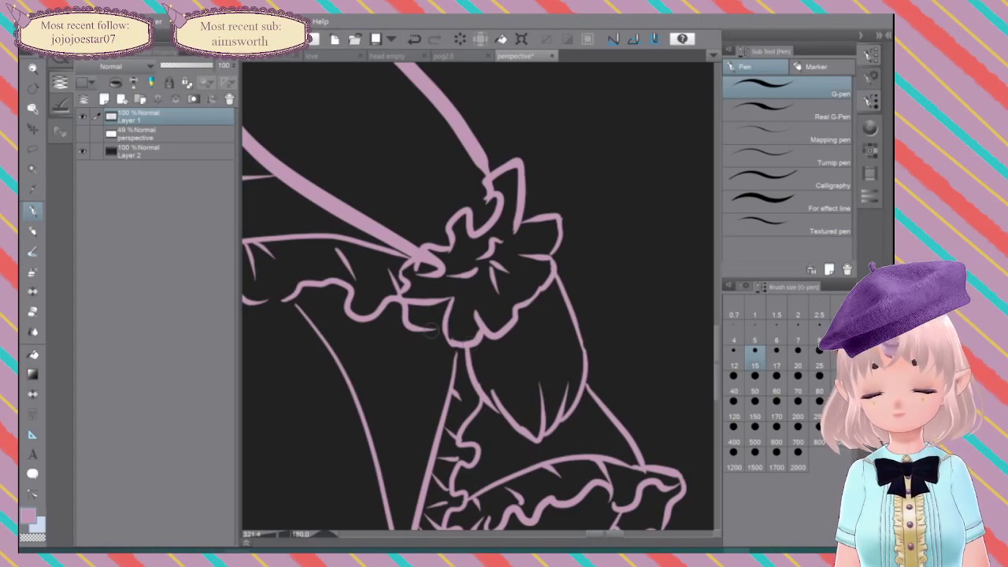
drag(545, 143, 647, 97)
key(ctrl+z)
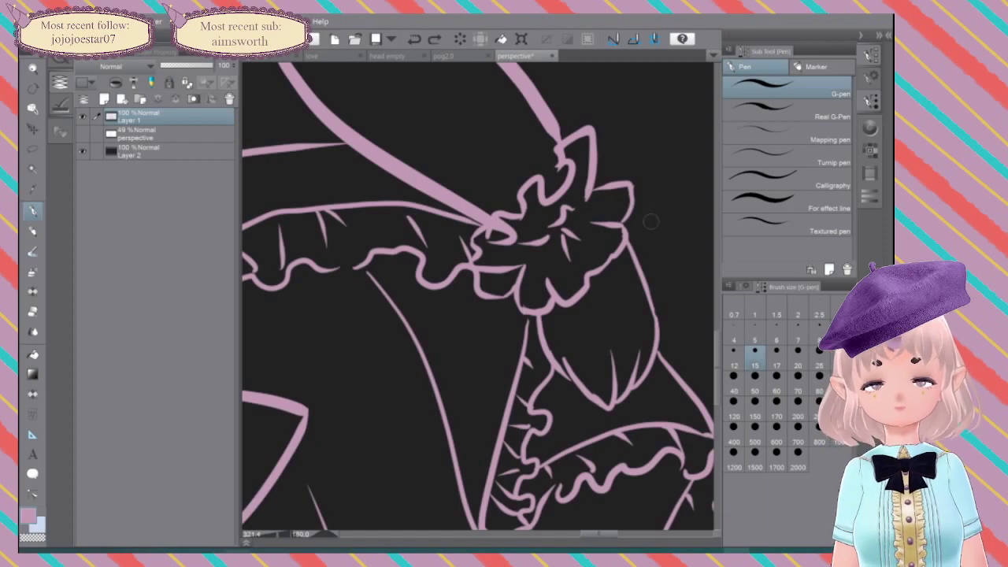
Step: Draw a short connecting line that closes the gap in the ruffled edge at the lower bend of the skirt hem
click(651, 221)
drag(651, 221, 603, 46)
mouse_move(502, 219)
mouse_down()
mouse_move(424, 365)
mouse_move(429, 227)
mouse_move(440, 261)
mouse_up()
key(ctrl+z)
drag(466, 209, 472, 217)
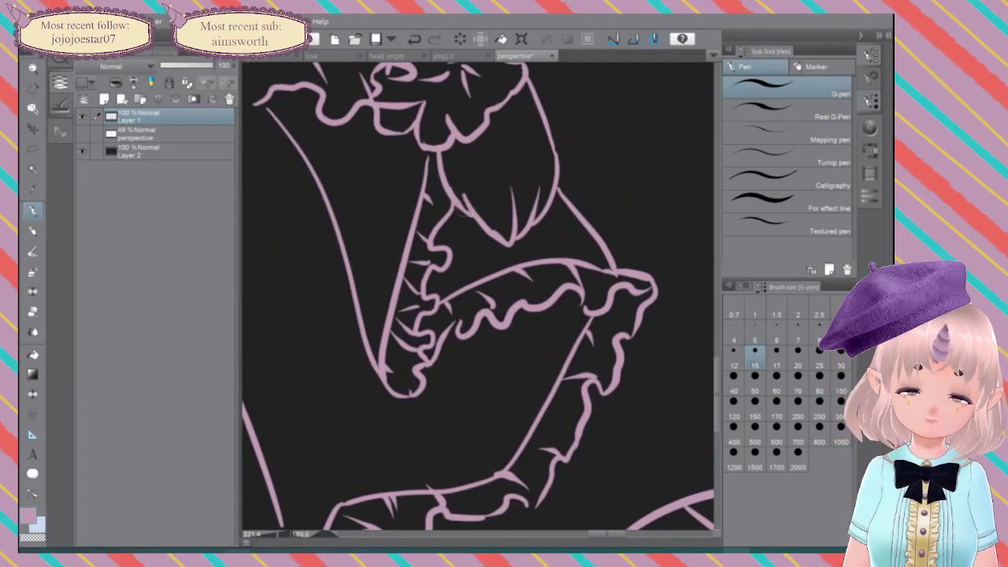
drag(622, 213, 638, 84)
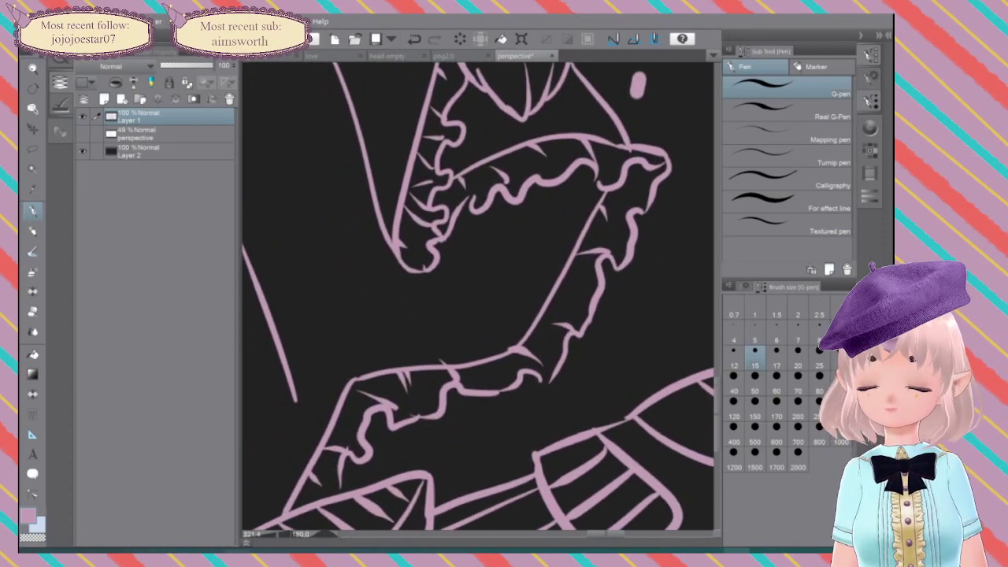
key(ctrl+z)
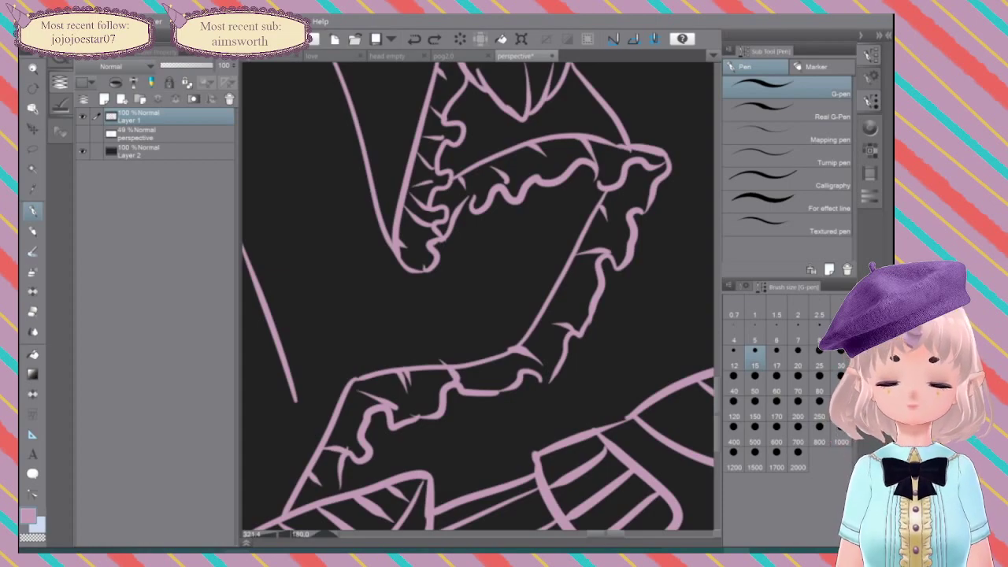
drag(538, 376, 551, 381)
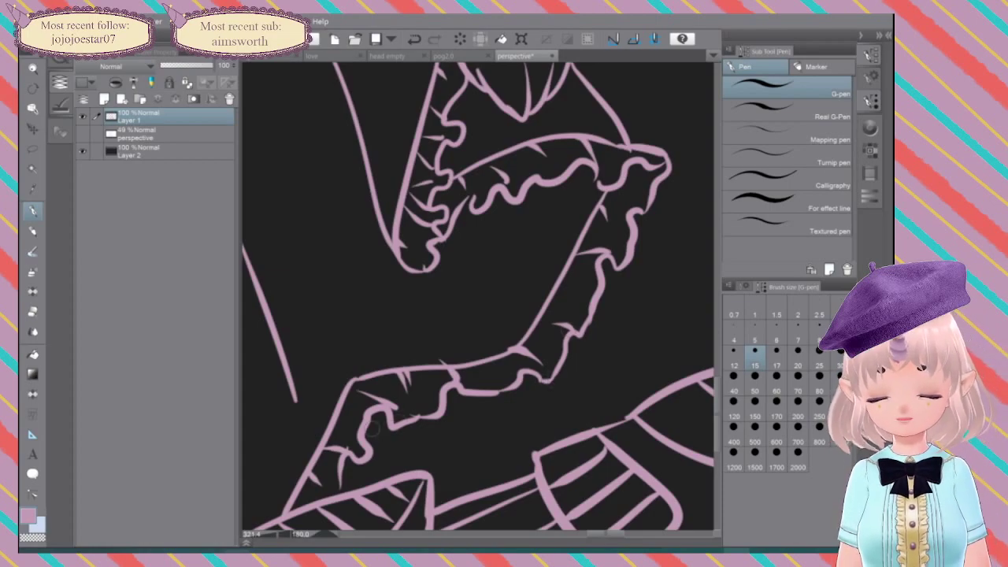
Step: Close the gap in the overskirt's frilled edge beneath the lowered arm with a short connecting G-pen line
key(p)
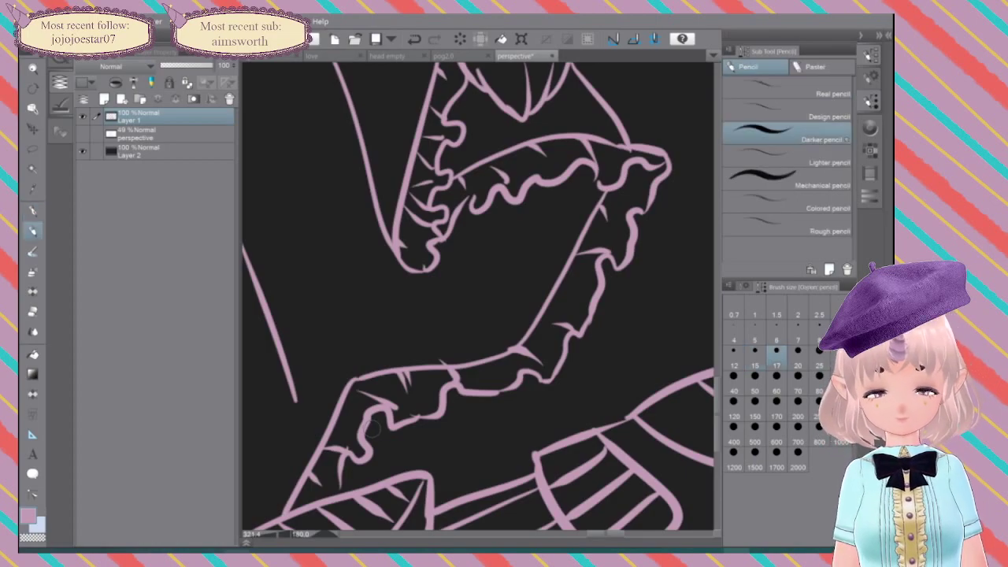
key(e)
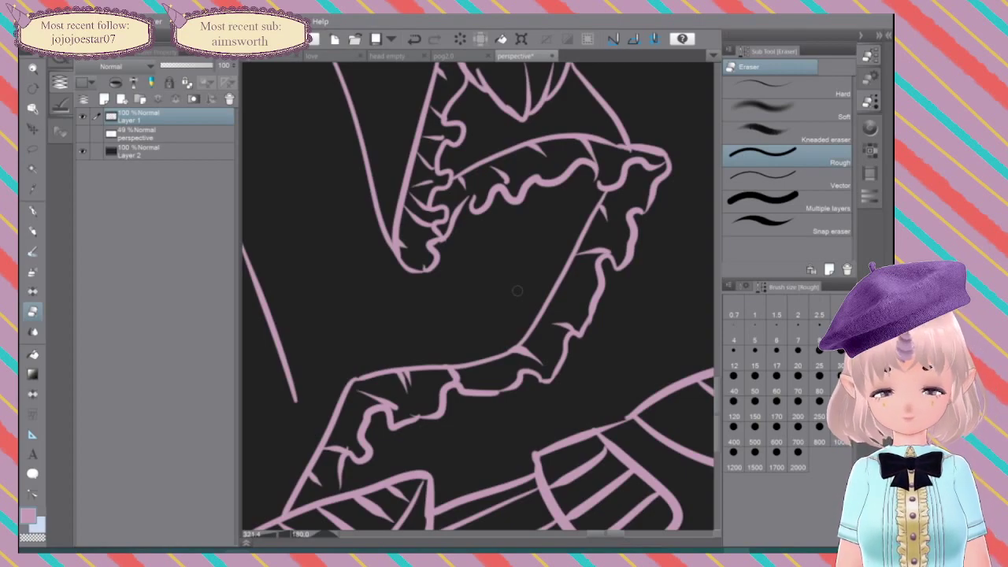
key(p)
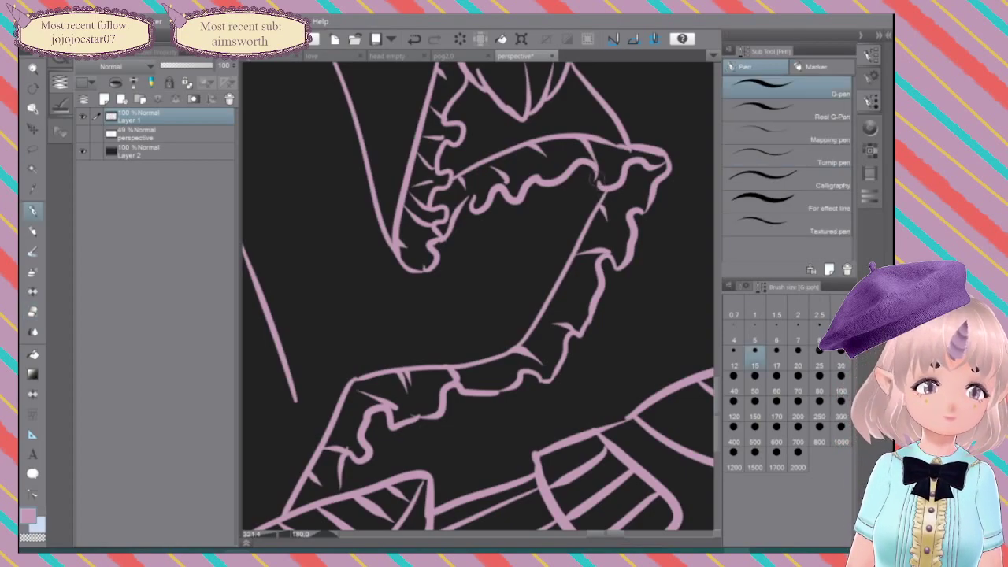
drag(334, 478, 366, 333)
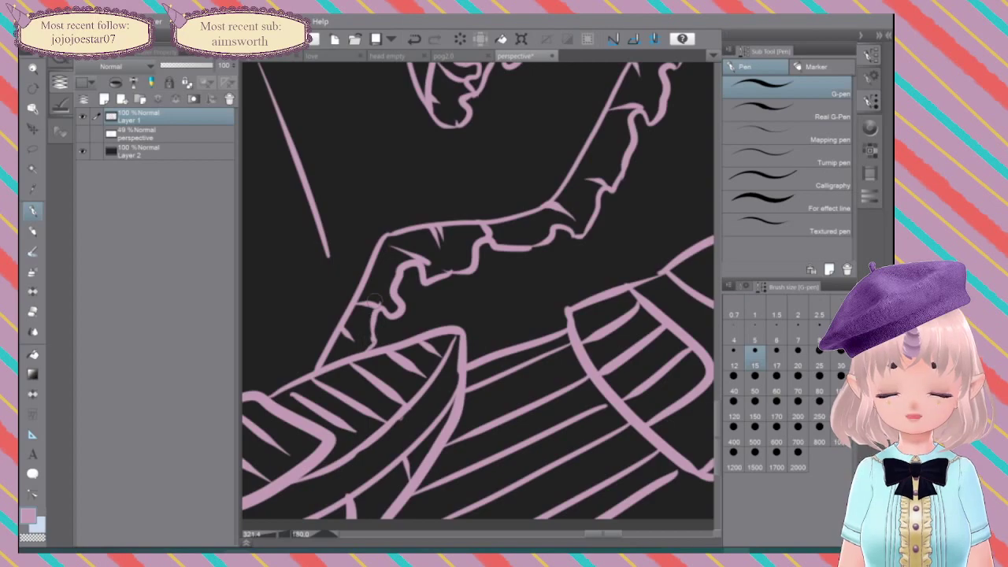
drag(374, 300, 406, 400)
drag(393, 316, 450, 427)
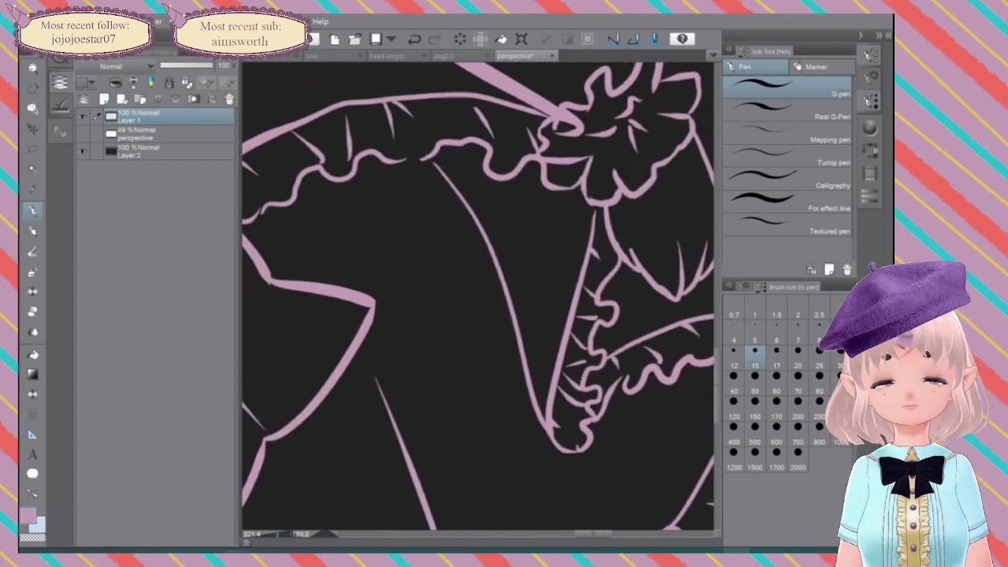
drag(402, 347, 409, 384)
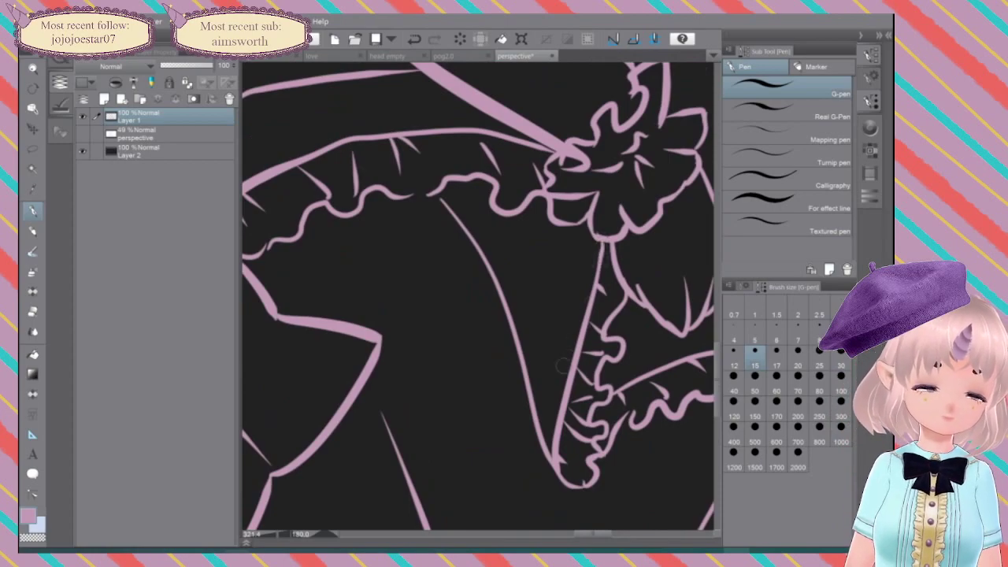
drag(563, 366, 690, 429)
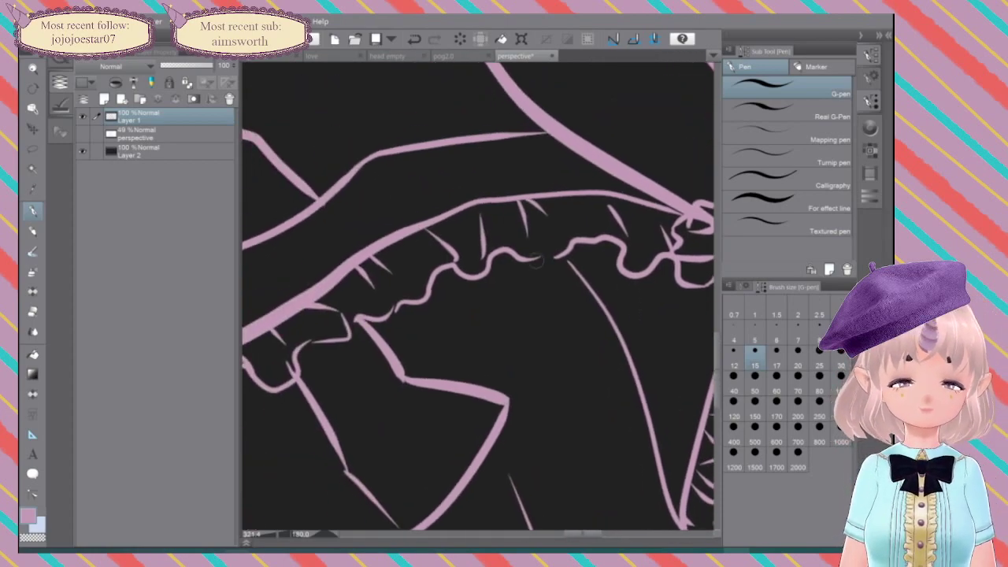
drag(537, 258, 556, 257)
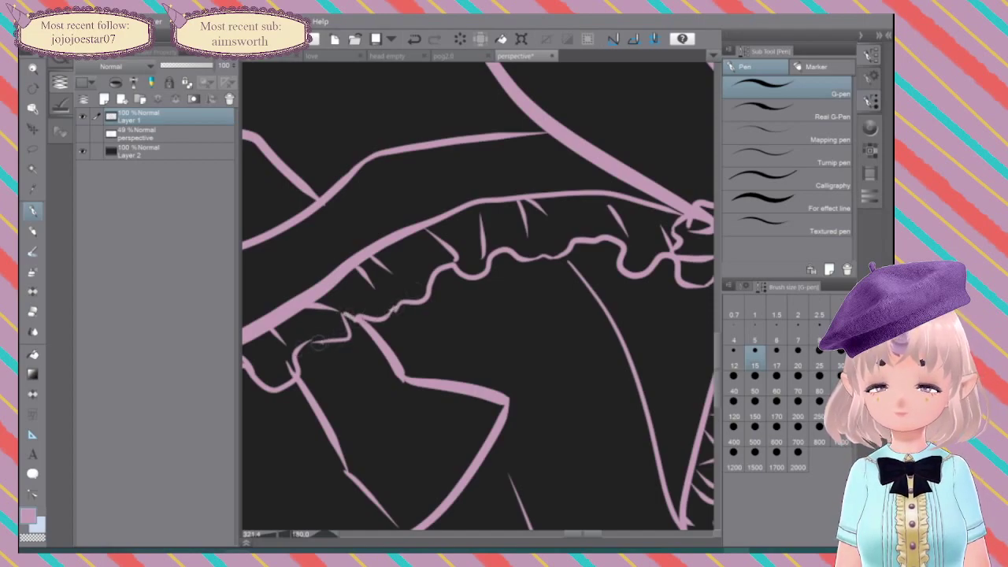
Step: Erase the overshooting line end inside the overskirt frill, above the fold line that runs down to the scalloped skirt hem
mouse_move(285, 364)
mouse_down()
mouse_move(398, 292)
mouse_move(413, 293)
mouse_up()
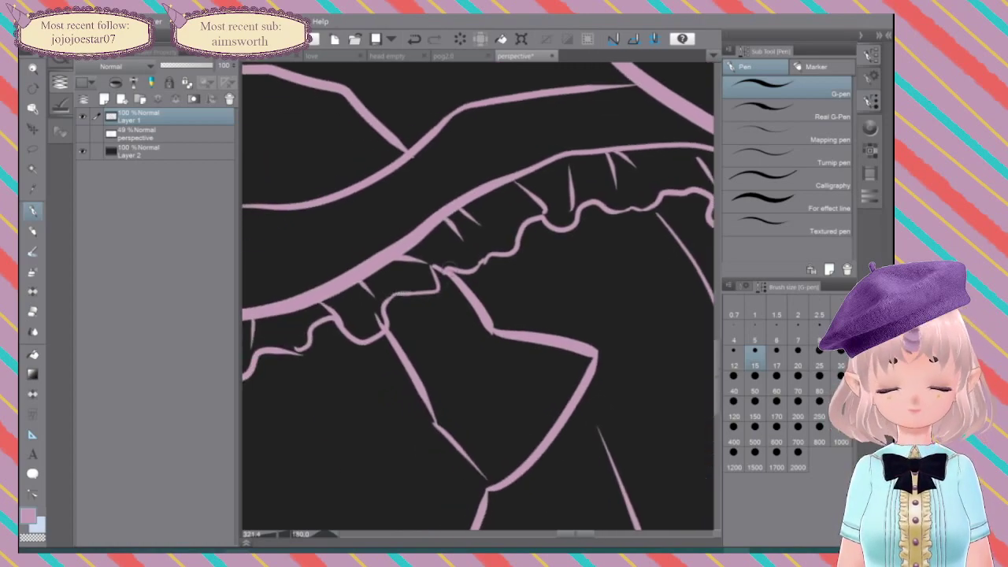
key(e)
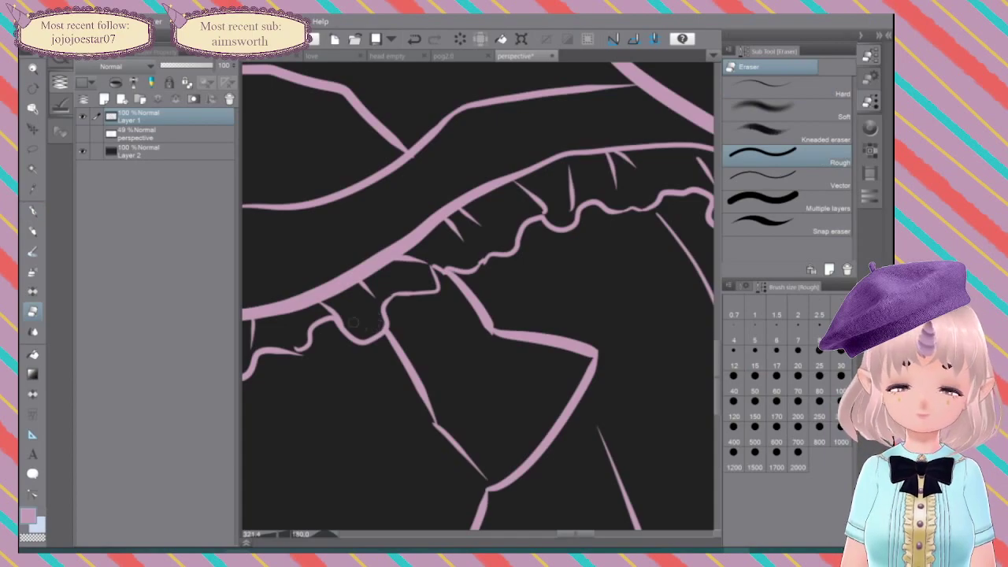
mouse_move(353, 323)
mouse_down()
mouse_move(472, 222)
mouse_move(510, 238)
mouse_up()
key(p)
drag(452, 264, 460, 269)
key(ctrl+z)
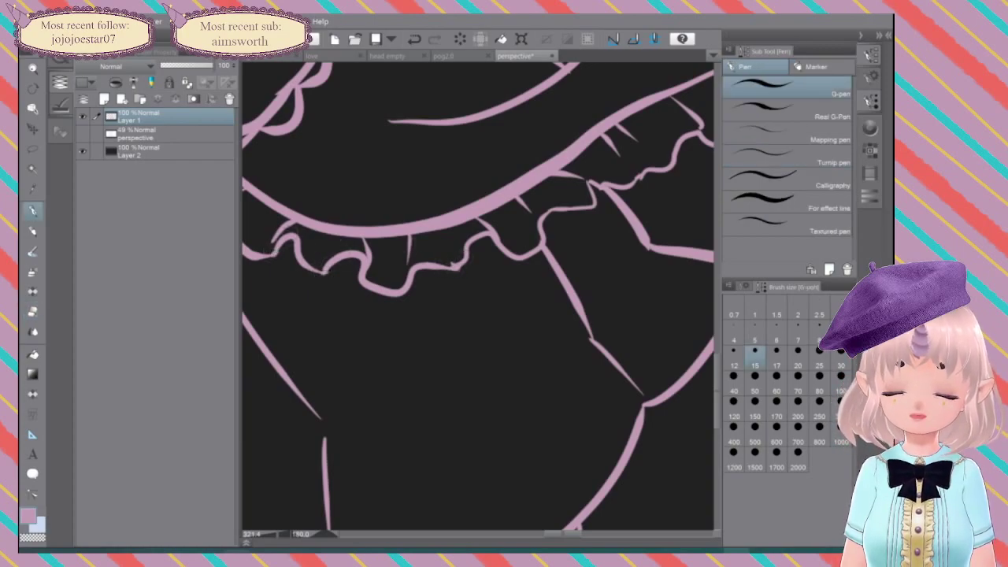
Step: Erase the overshooting tip of the skirt panel line where it meets the frill on the opposite side of the overskirt
drag(418, 353, 600, 398)
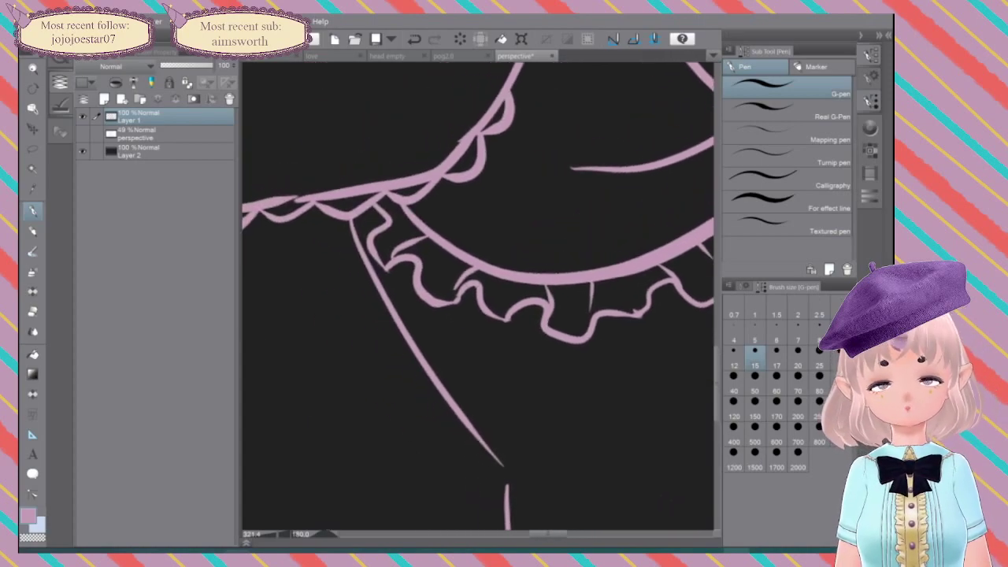
mouse_move(417, 355)
mouse_down()
mouse_move(557, 301)
mouse_move(579, 275)
mouse_move(552, 298)
mouse_move(567, 296)
mouse_up()
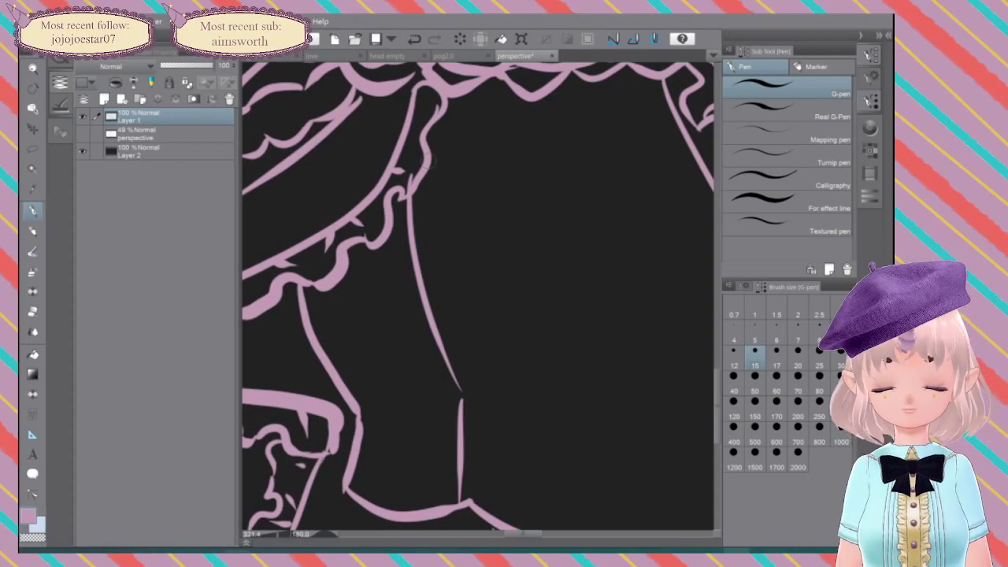
key(e)
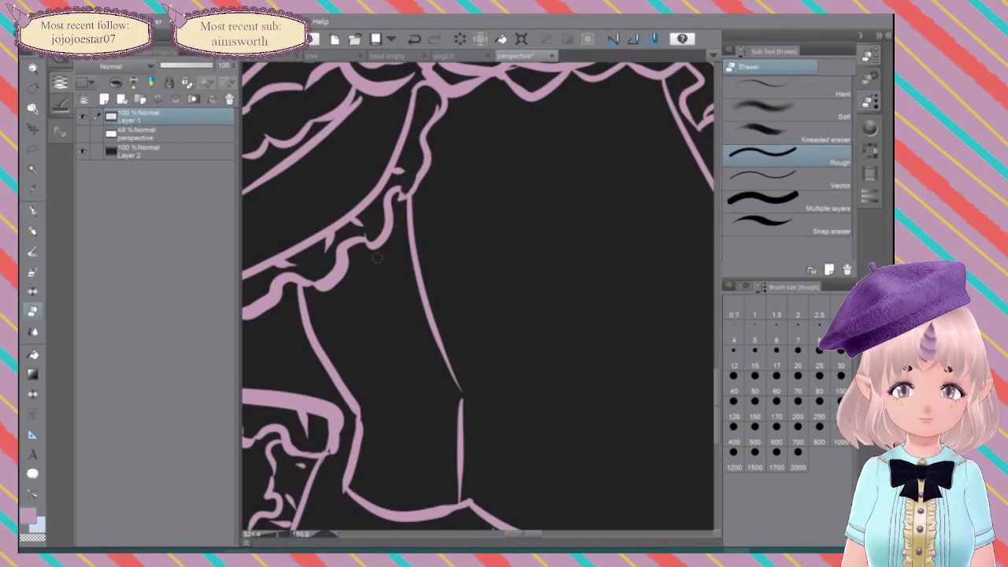
Step: Close the small gap in the outer ruffle with the G-pen and reinforce the scalloped skirt hem beside the panel line
key(p)
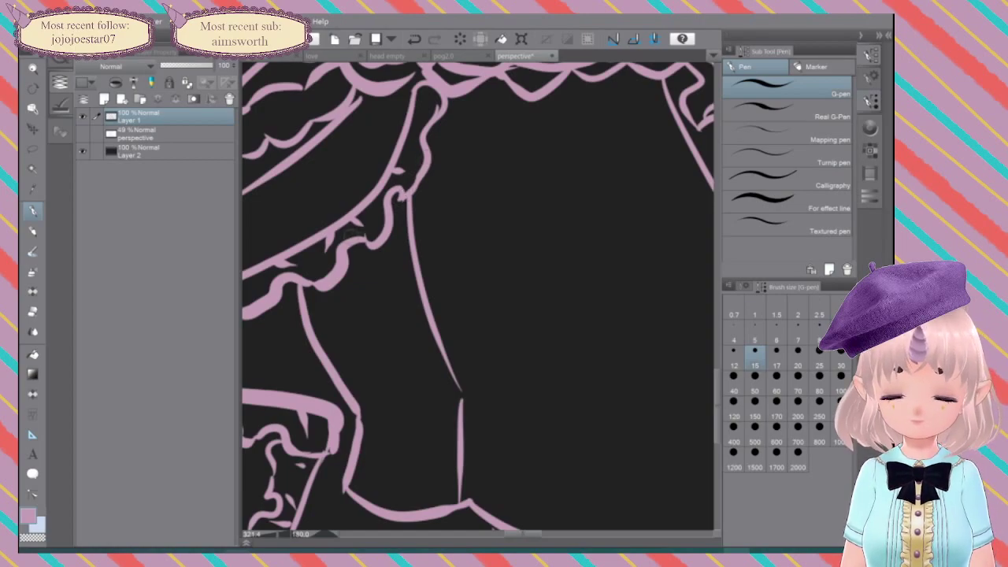
drag(461, 211, 612, 79)
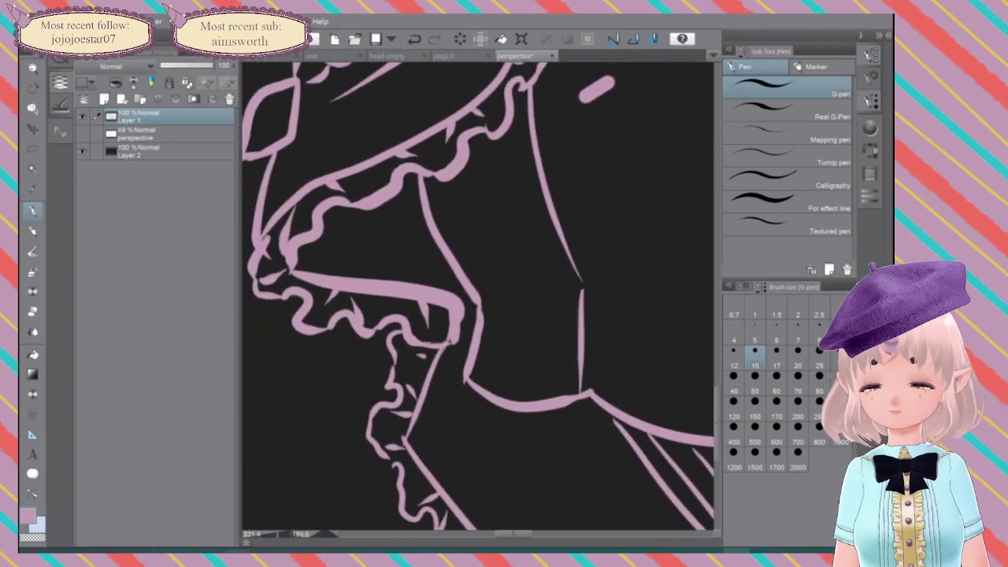
key(ctrl+z)
drag(473, 300, 522, 269)
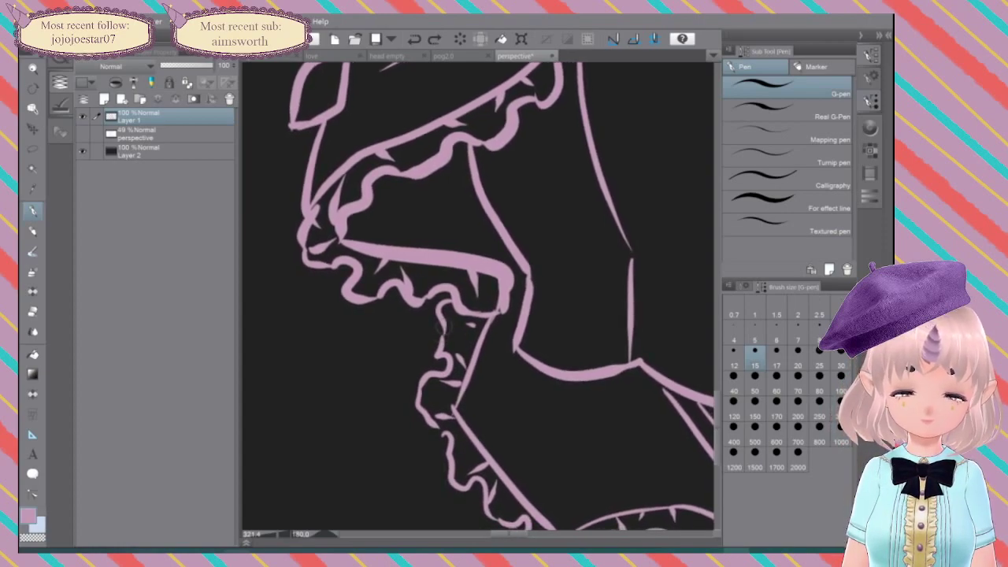
drag(558, 263, 521, 151)
key(ctrl+z)
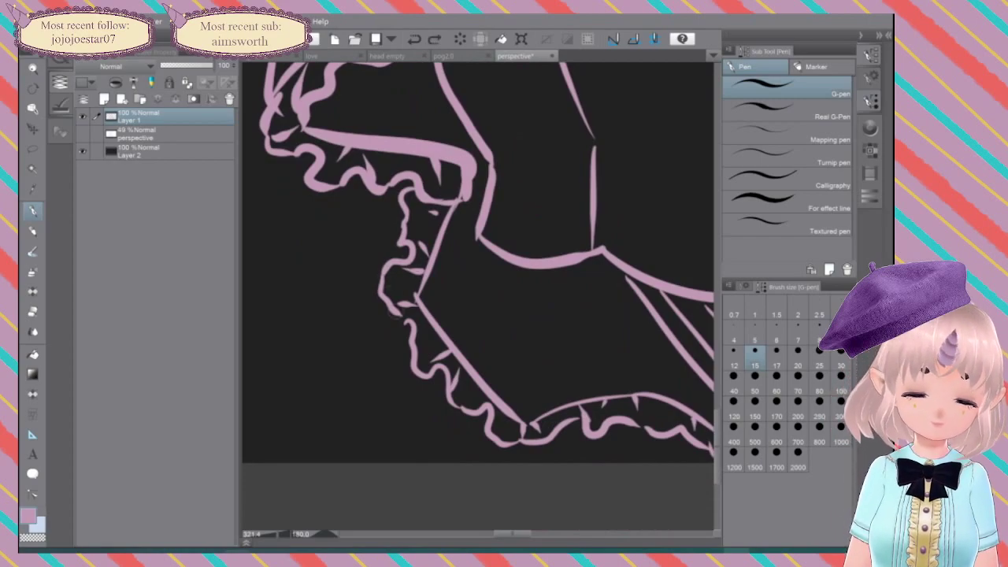
drag(398, 314, 409, 323)
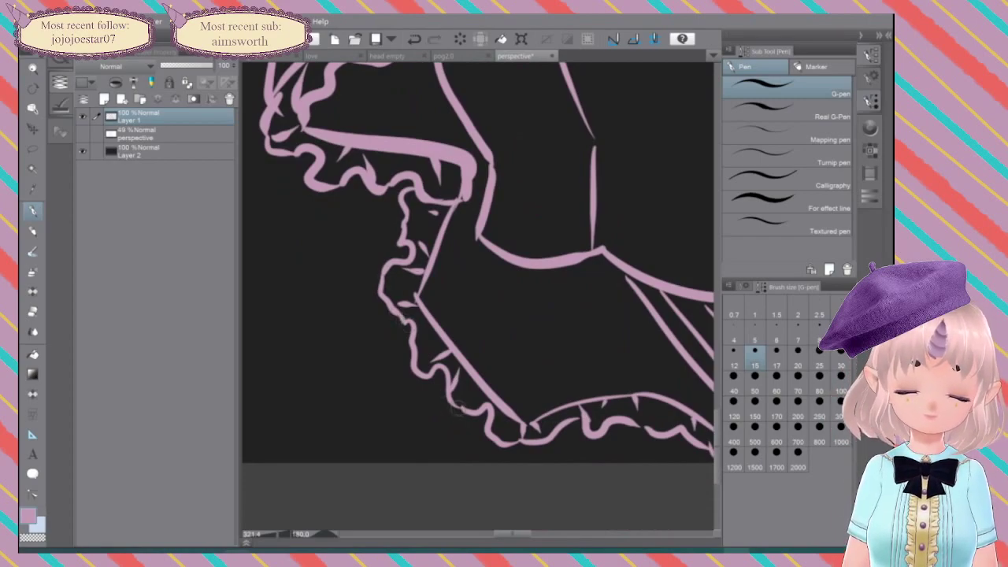
drag(565, 263, 586, 260)
Step: Examine the skirt, the frills and the whole figure's line art for remaining gaps and stray marks
drag(579, 347, 451, 259)
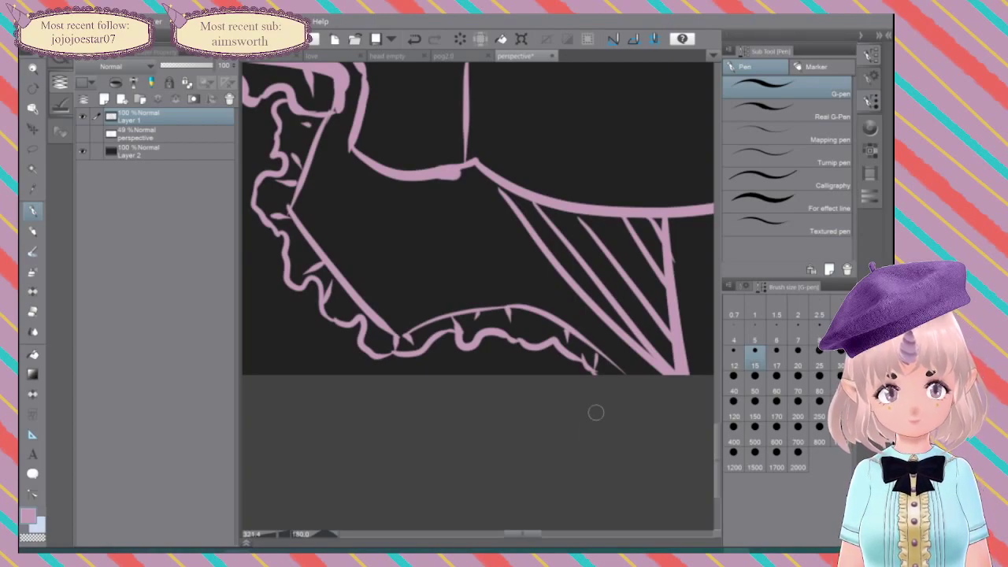
drag(596, 413, 511, 465)
scroll(585, 288, down, 4)
drag(584, 289, 523, 392)
drag(536, 315, 433, 327)
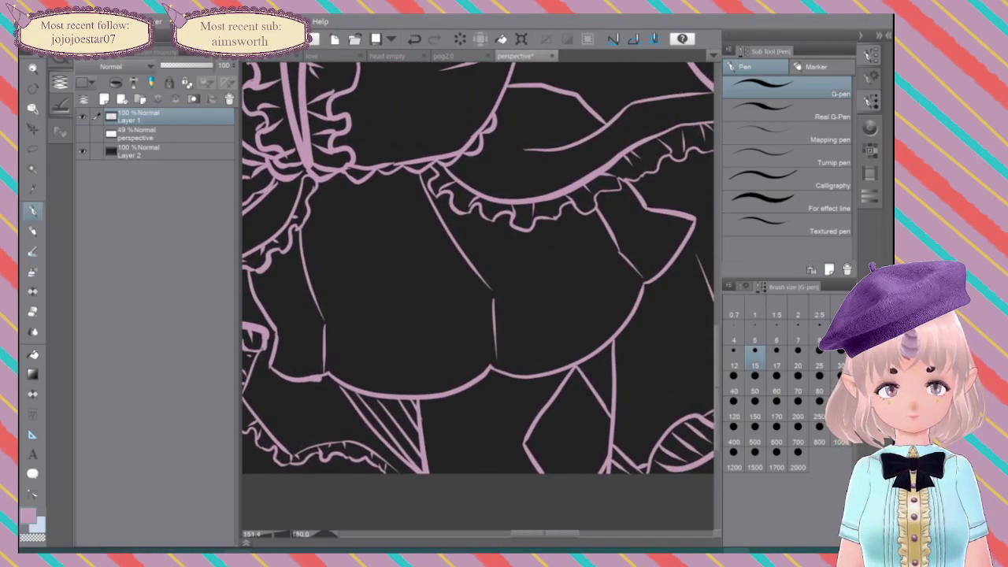
scroll(479, 298, down, 1)
drag(543, 316, 397, 315)
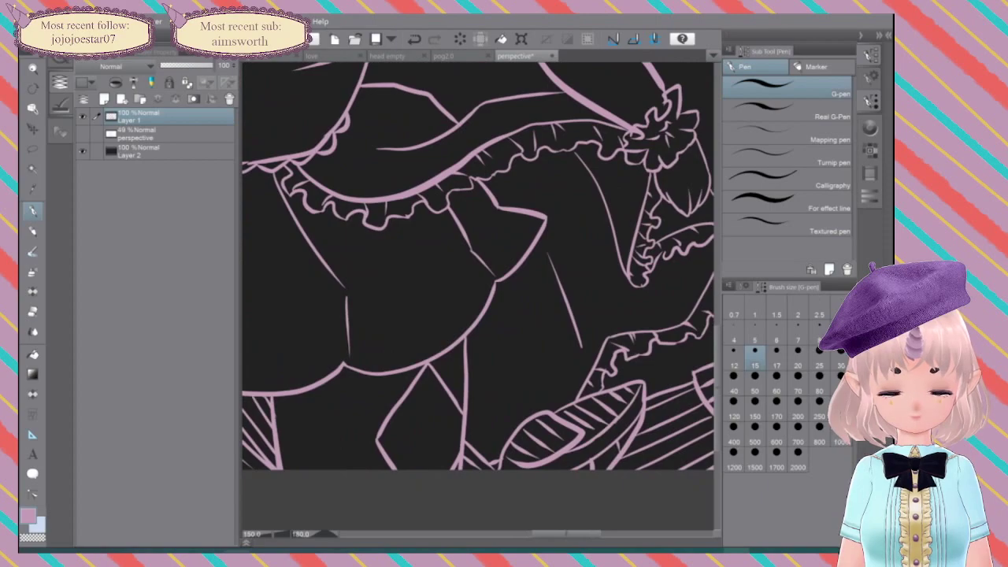
scroll(478, 268, right, 5)
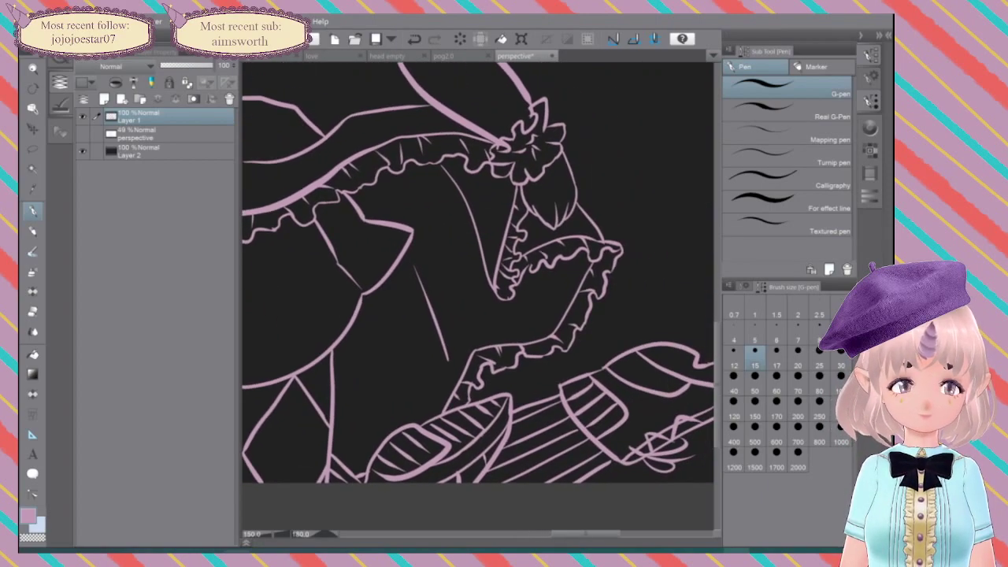
scroll(478, 268, down, 5)
scroll(479, 268, down, 3)
drag(511, 327, 552, 420)
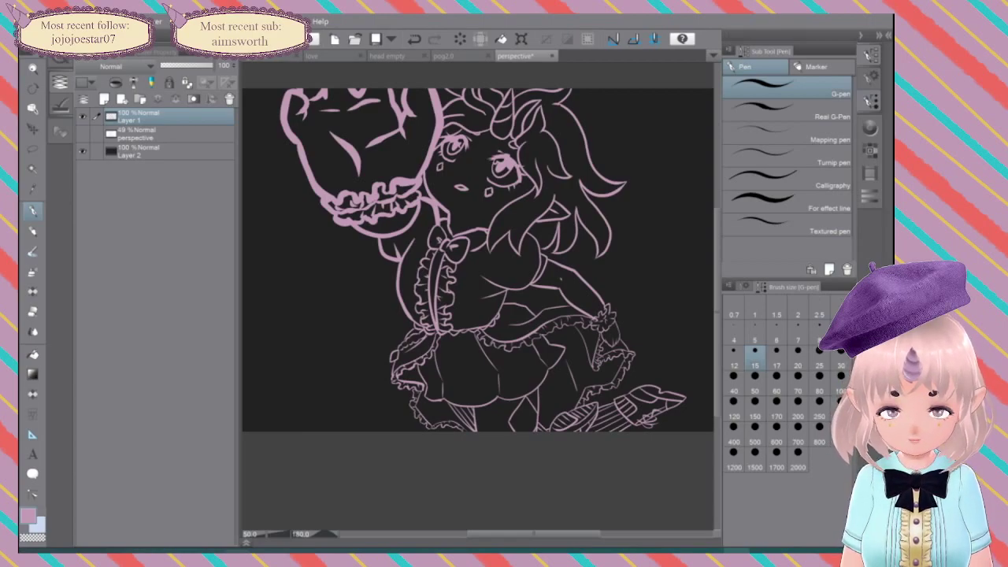
scroll(478, 250, down, 2)
scroll(478, 250, up, 5)
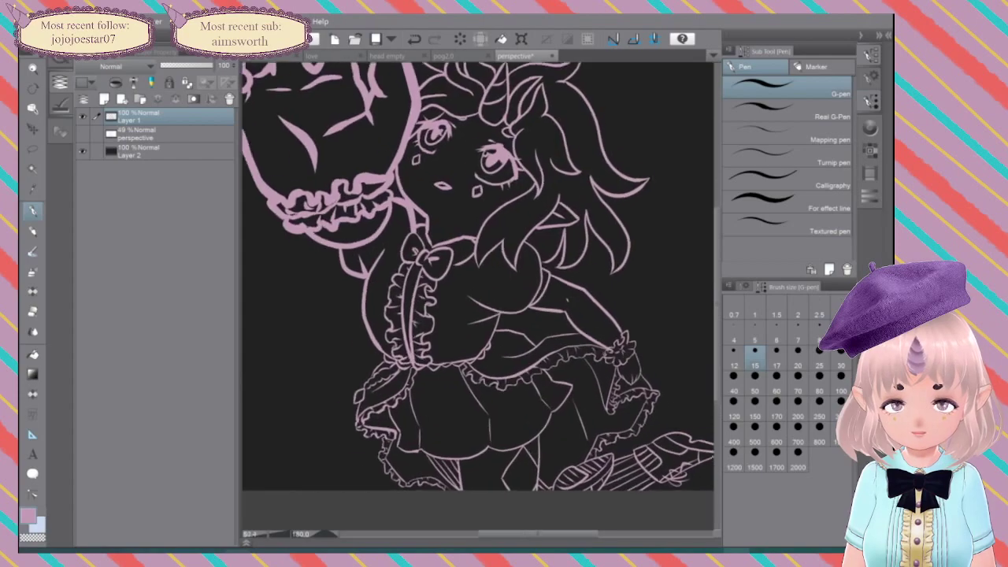
drag(478, 322, 489, 329)
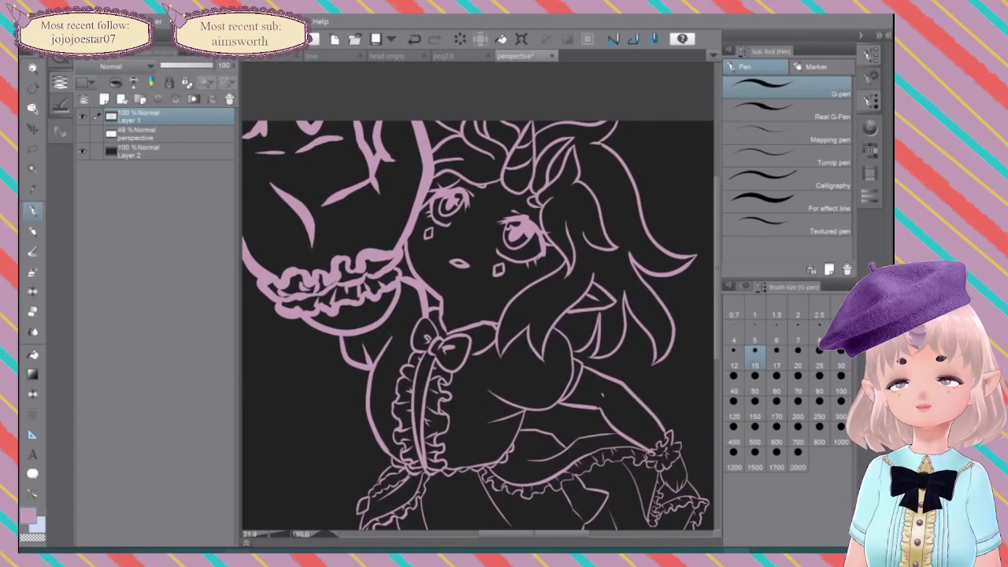
scroll(477, 325, down, 1)
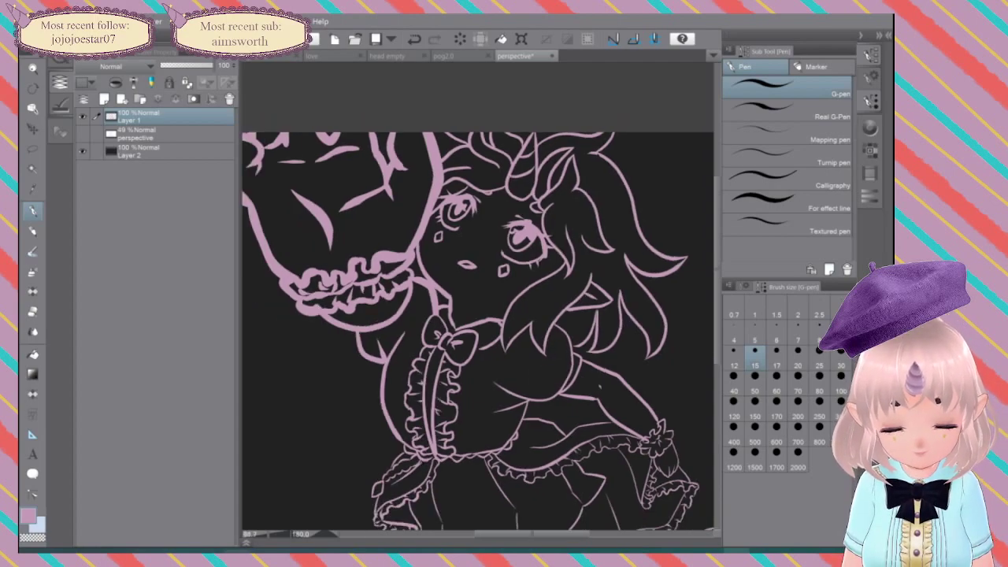
scroll(478, 330, up, 2)
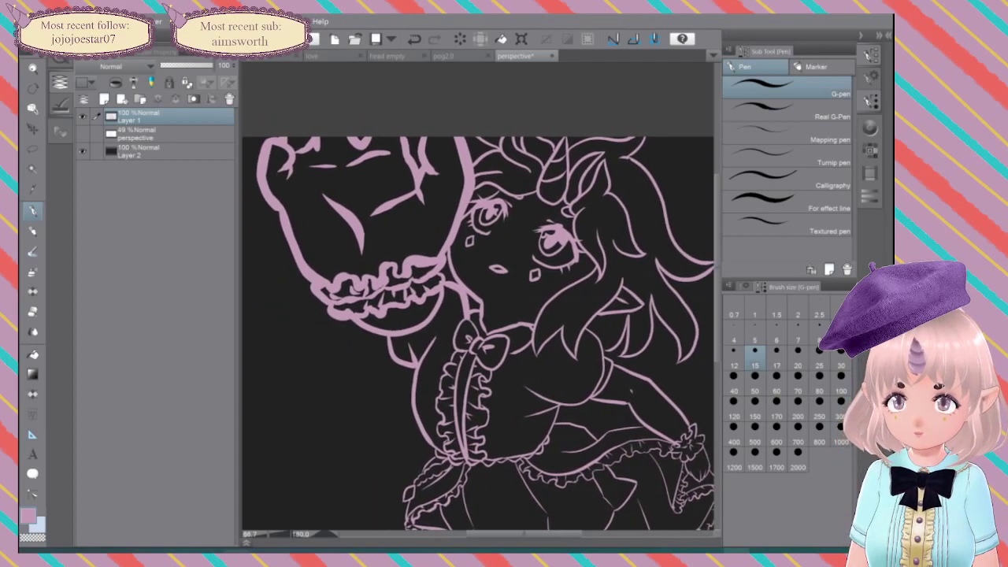
Step: Create a new raster layer and place it directly below the line art layer, Layer 1
click(104, 100)
drag(135, 114, 139, 143)
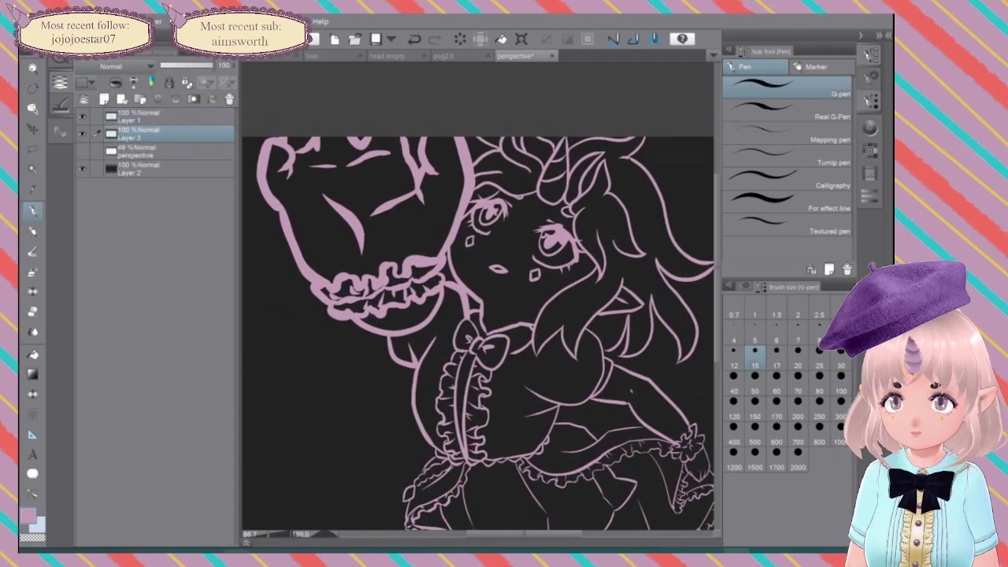
drag(504, 330, 479, 310)
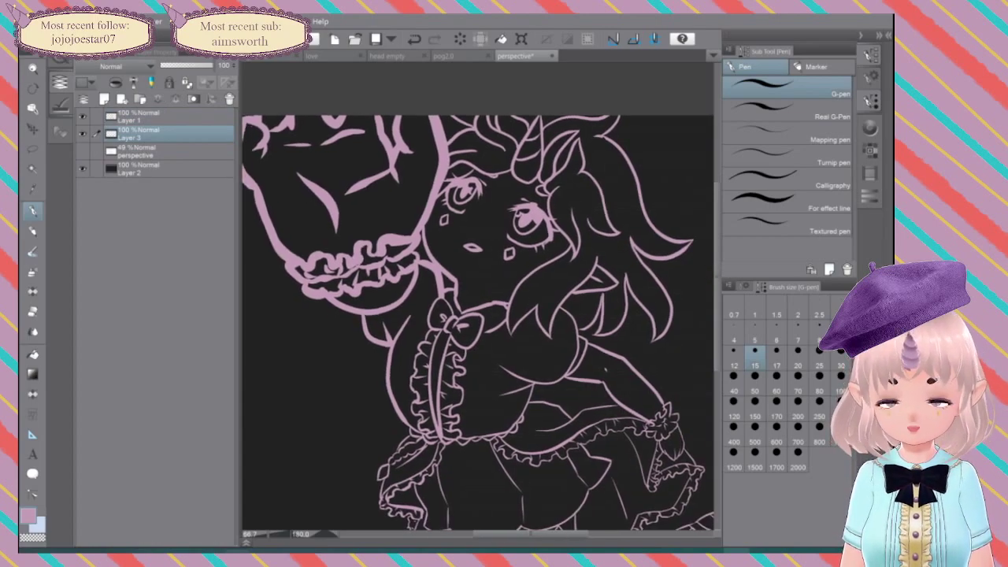
Step: Auto-select the enclosed skin areas of the face, pointed ear and raised hand, referring to the line art on Layer 1
key(w)
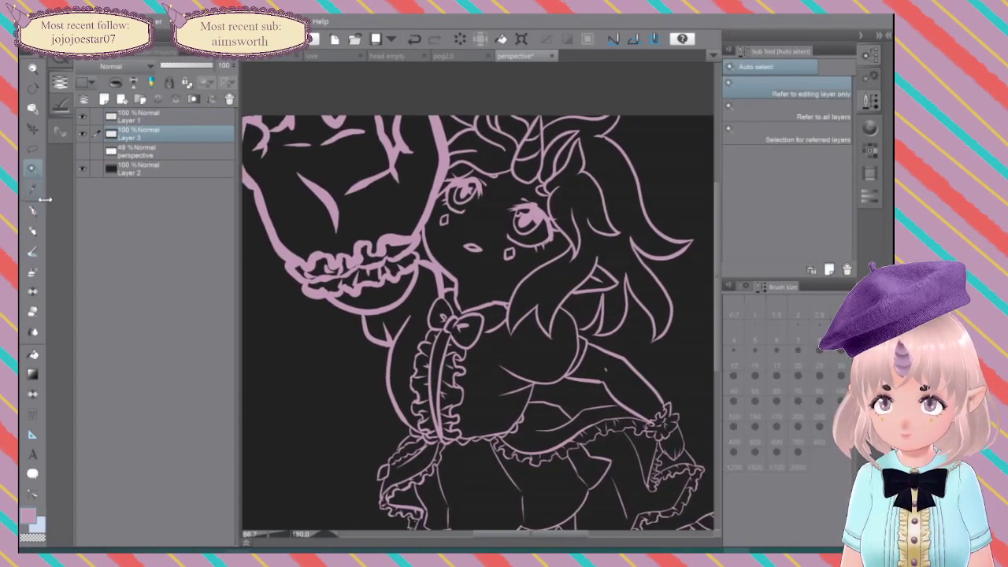
click(450, 290)
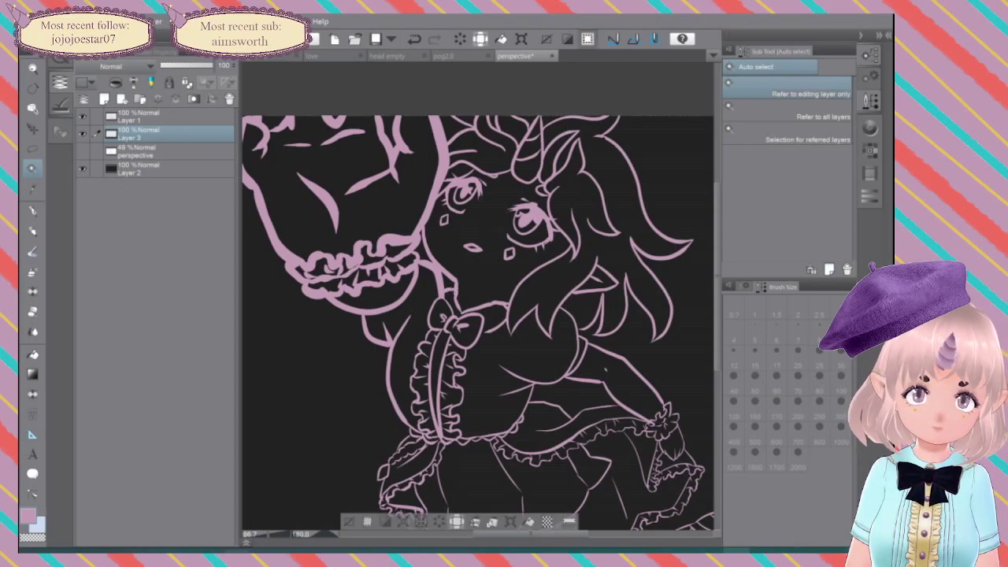
click(141, 119)
click(350, 521)
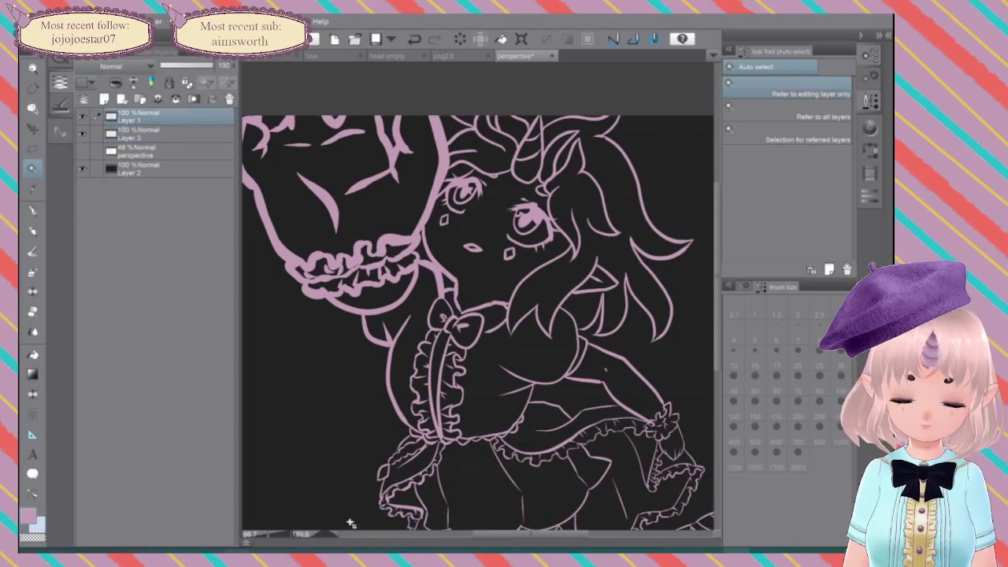
click(494, 269)
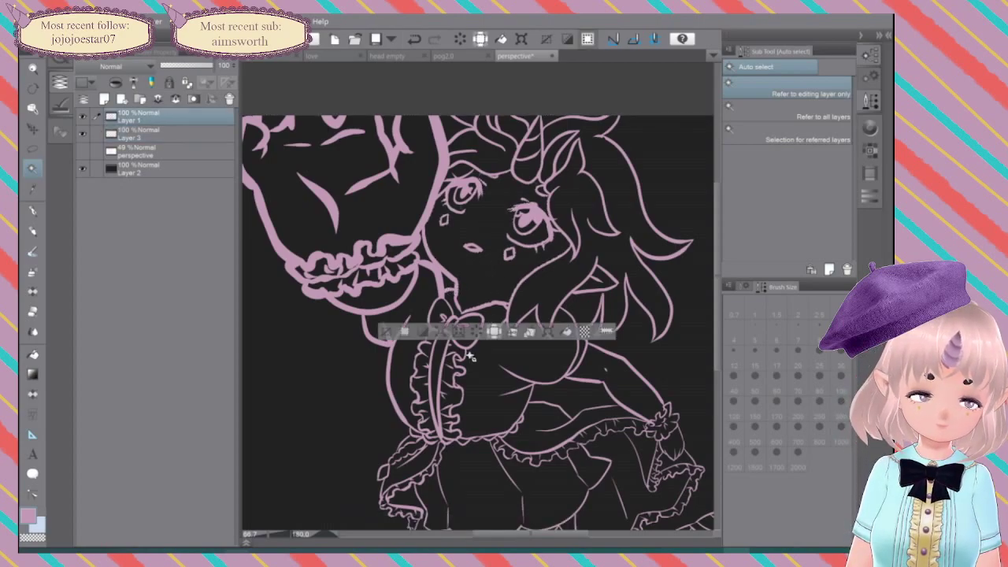
click(589, 284)
click(383, 229)
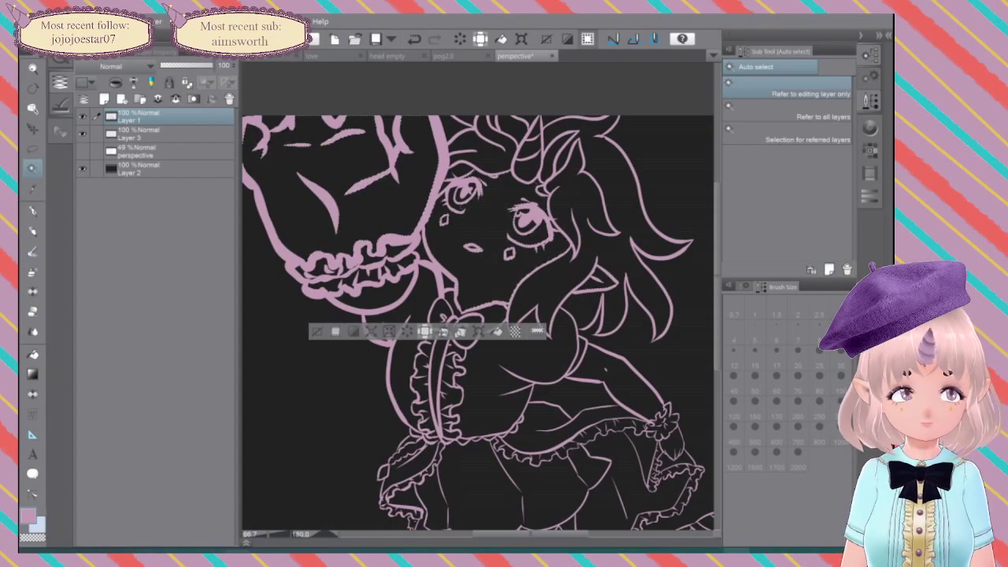
Step: Add the lowered forearm and its hand below the wrist frill to the auto-selected skin areas
scroll(587, 280, down, 5)
click(624, 279)
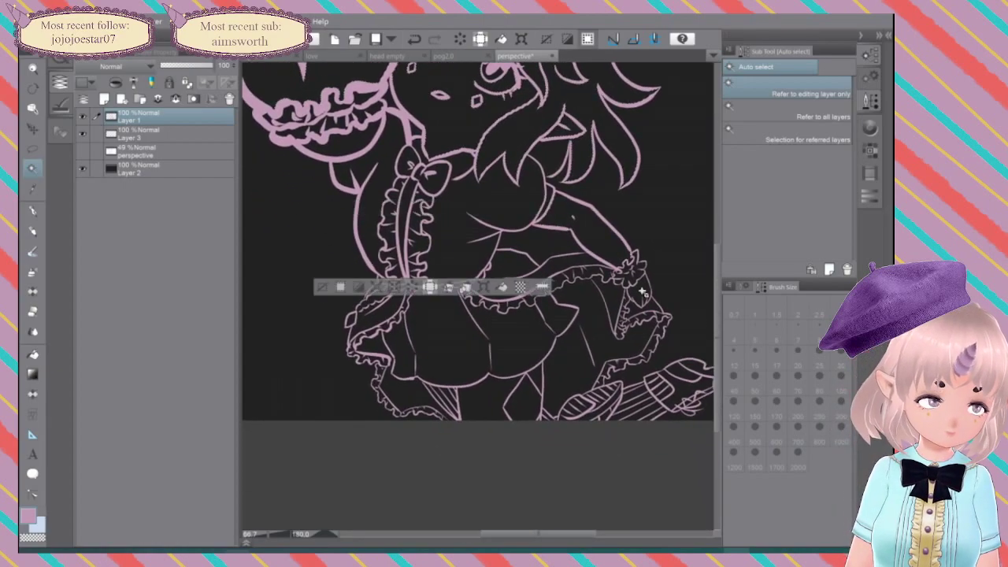
click(642, 291)
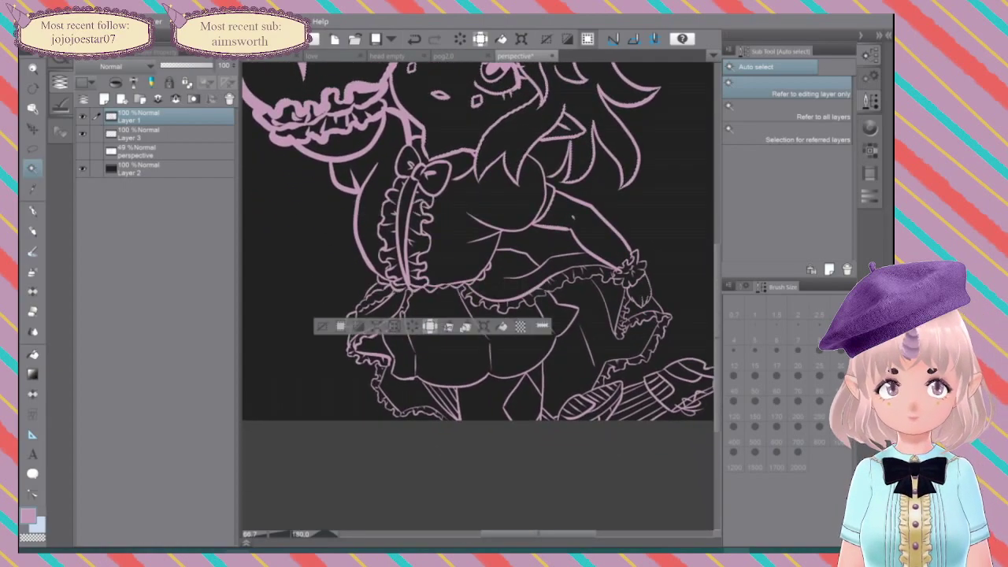
scroll(478, 272, up, 2)
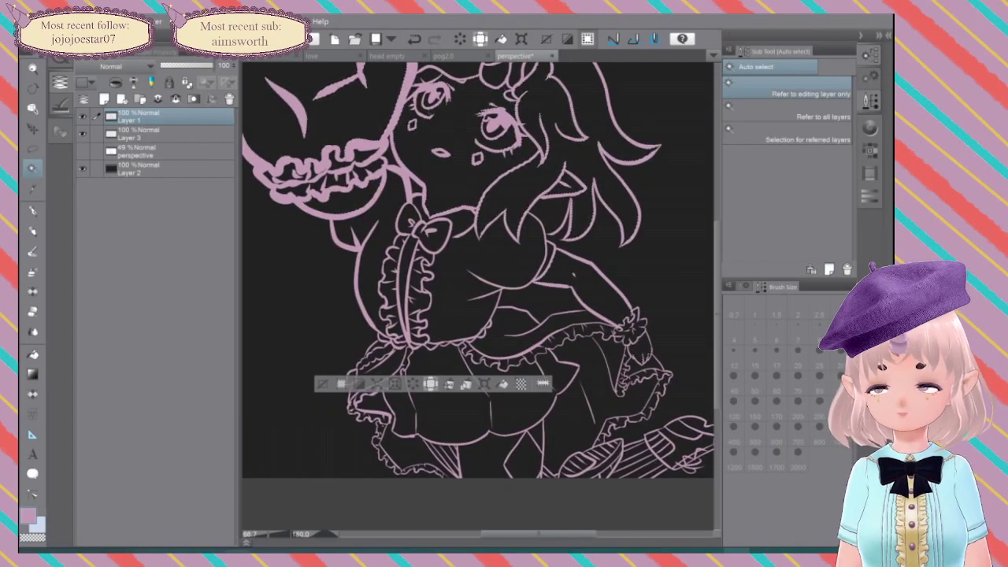
Step: Fill the selected face, raised hand, forearm and lowered hand on Layer 3 with the pale pink skin swatch
key(g)
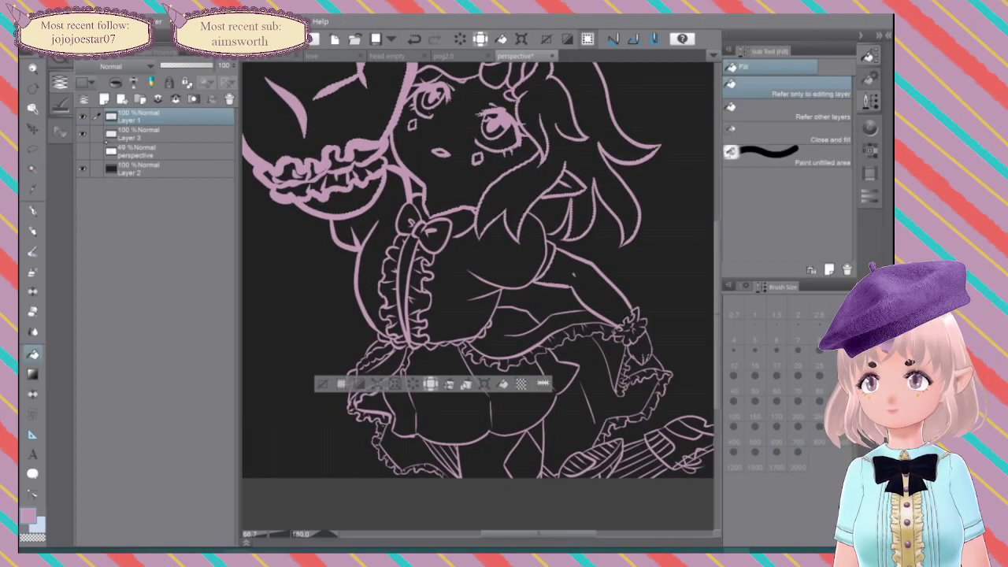
click(134, 151)
click(134, 134)
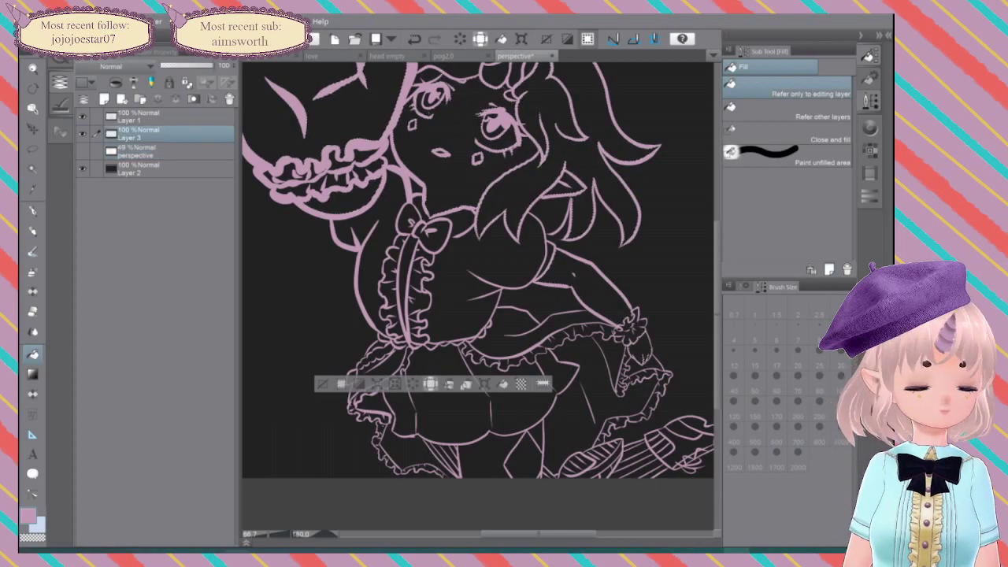
click(869, 128)
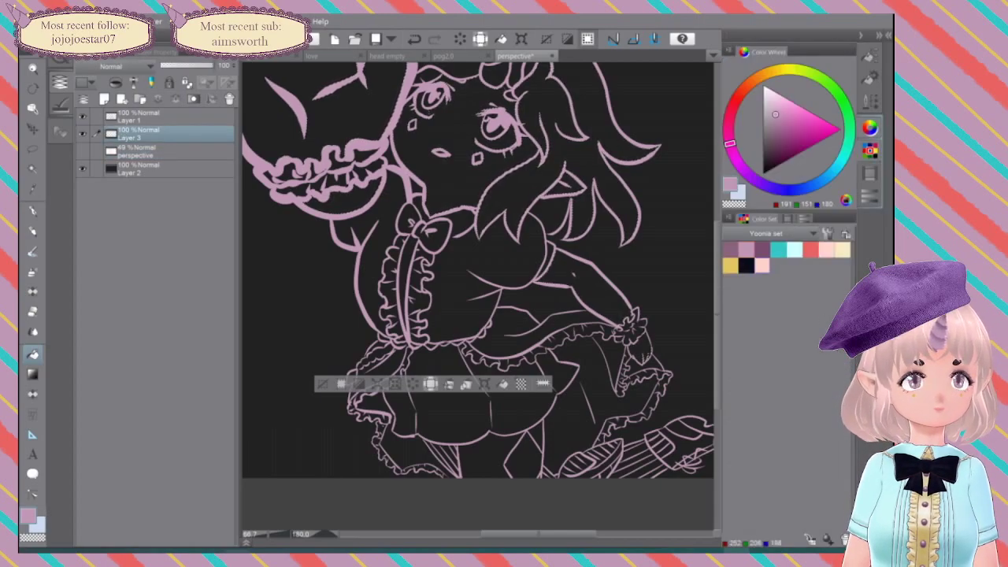
click(763, 267)
click(319, 201)
click(299, 126)
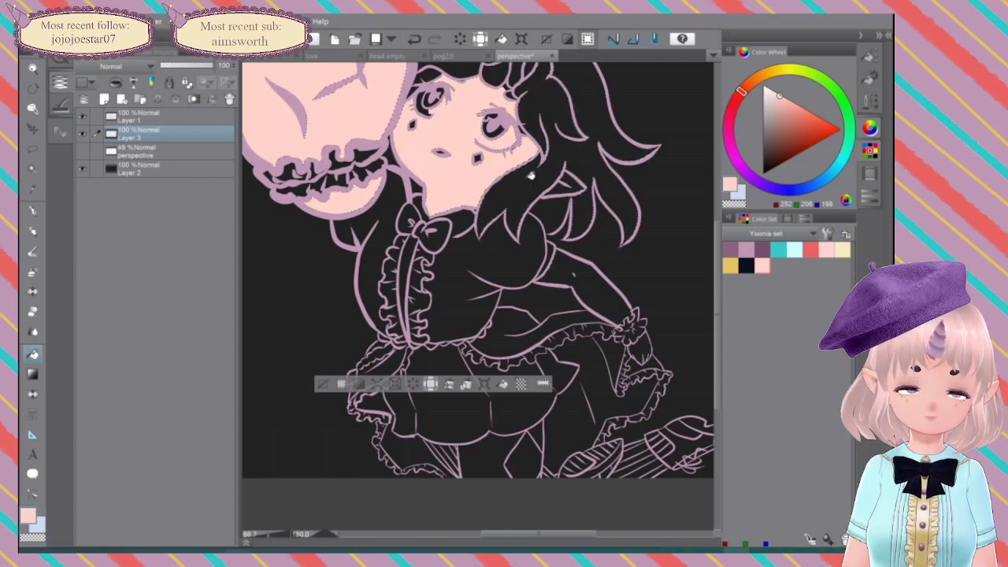
click(603, 284)
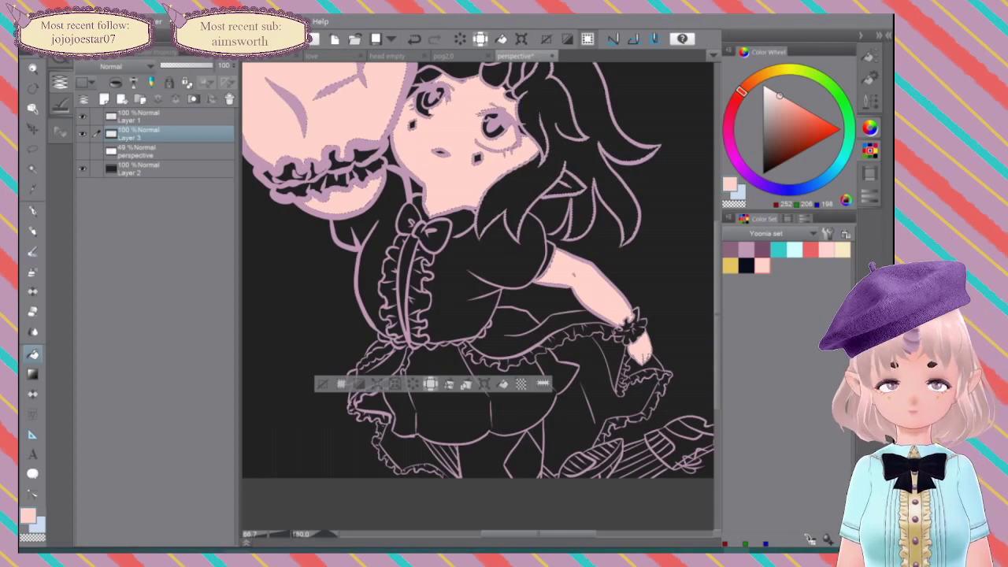
scroll(569, 166, up, 3)
drag(569, 167, 582, 235)
key(w)
click(158, 117)
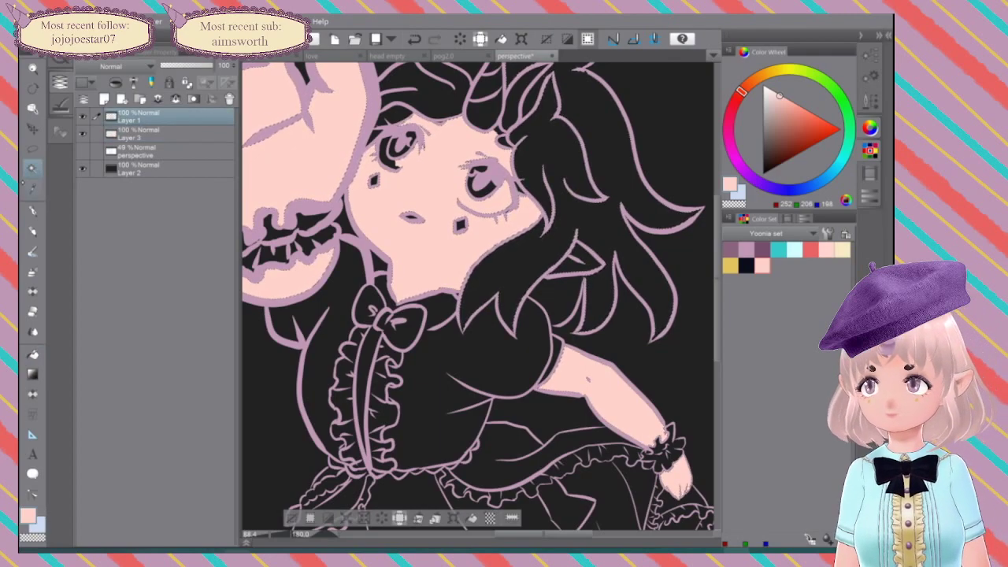
click(150, 134)
key(g)
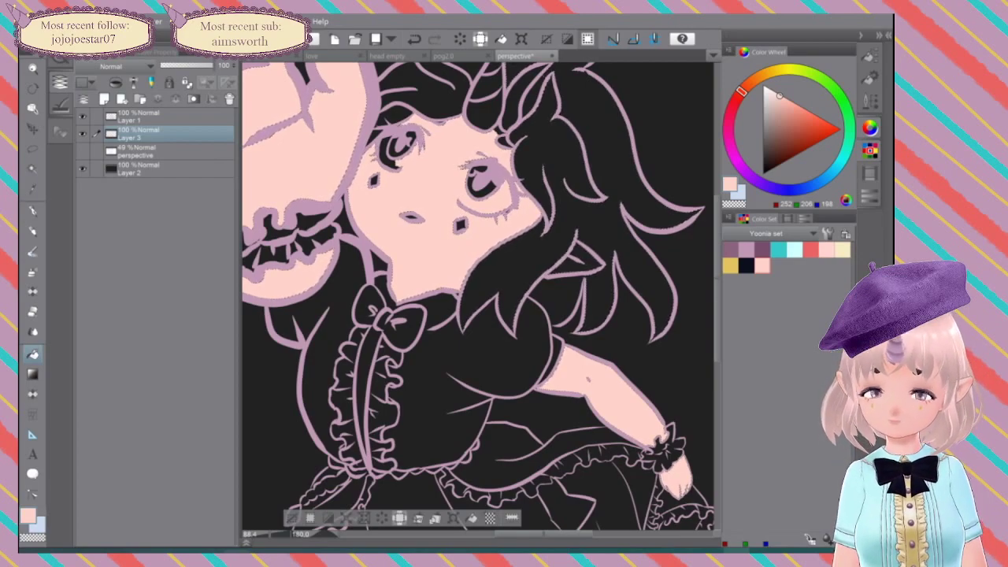
Step: Make Layer 1 active for pen drawing and clear the selection
key(p)
click(136, 119)
key(ctrl+d)
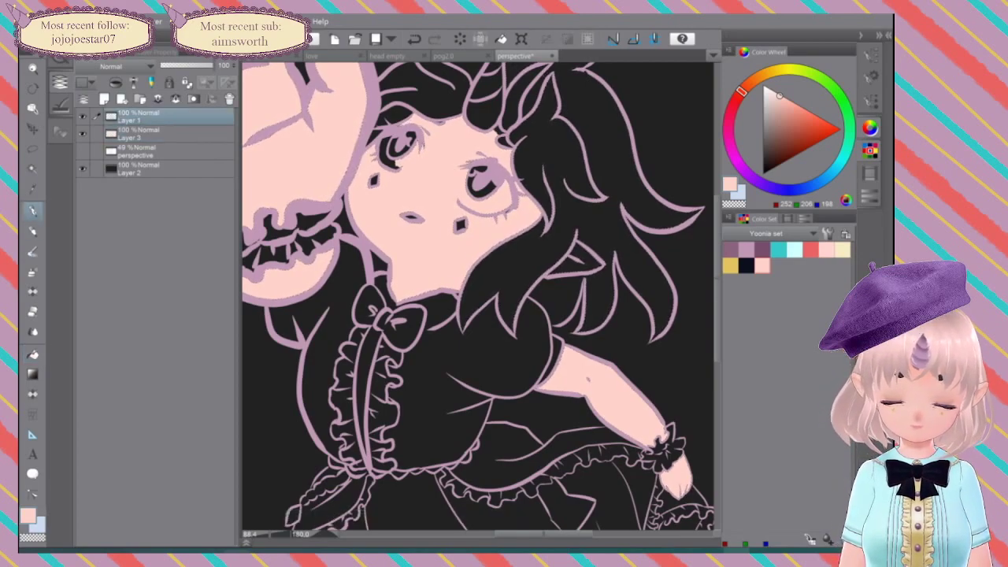
Step: Try drawing a vertical pleat line beside the bodice ruffle in the darker mauve swatch
click(733, 250)
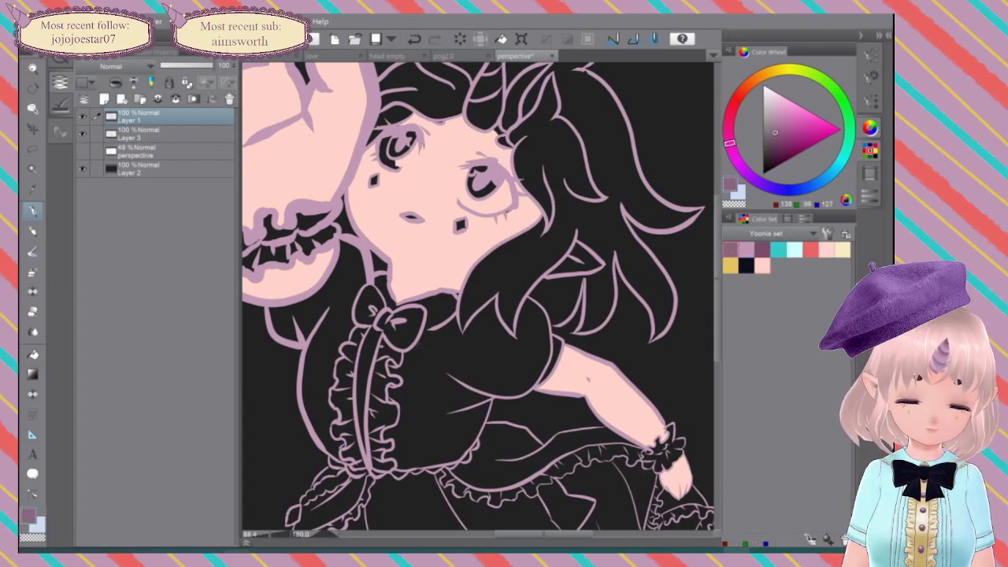
mouse_move(411, 358)
mouse_down()
mouse_move(410, 447)
mouse_move(489, 342)
mouse_move(502, 294)
mouse_up()
key(ctrl+z)
key(ctrl+plus)
drag(491, 200, 484, 319)
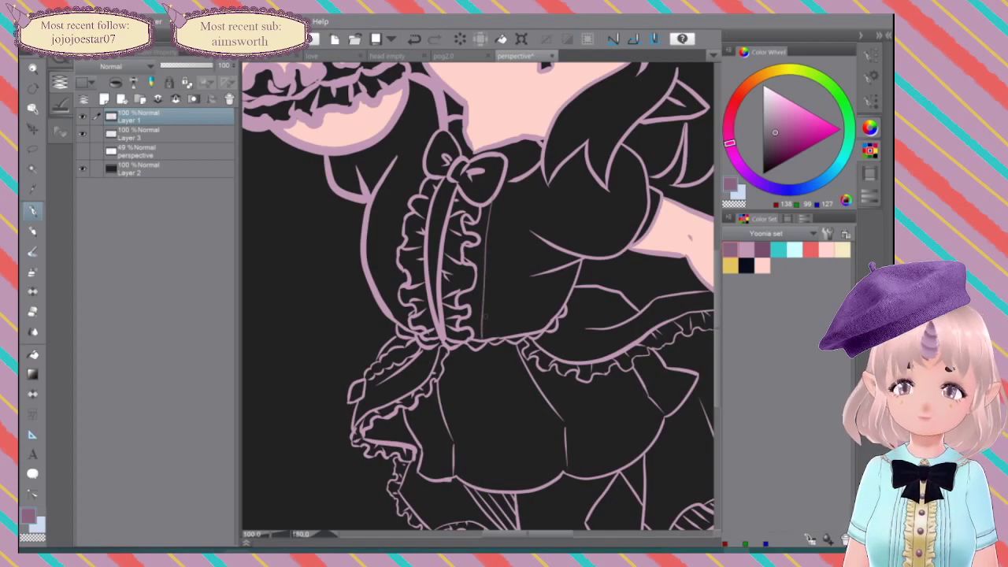
key(ctrl+z)
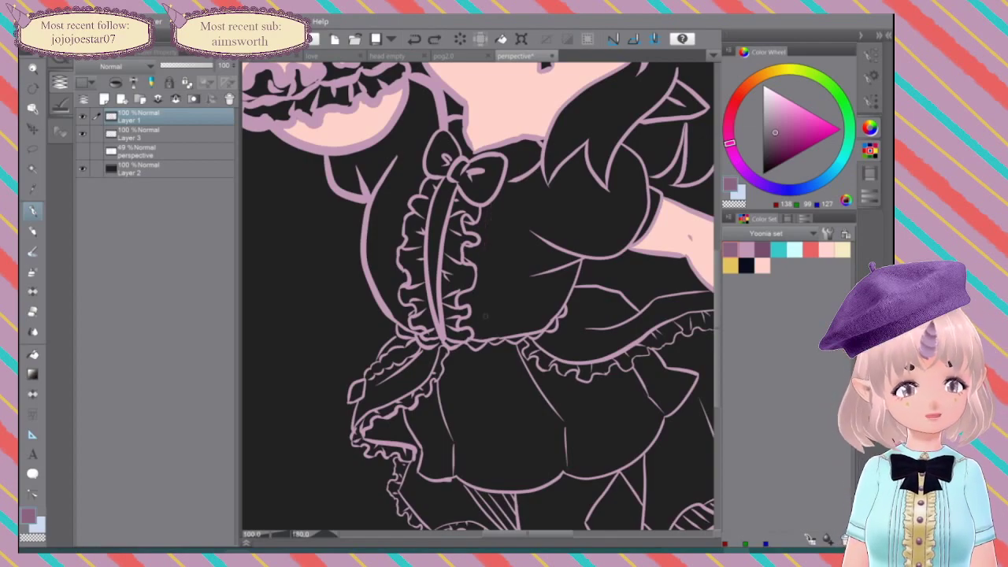
Step: Draw three near-vertical pleat lines in light mauve from the collar to the waist, between the ruffle and the lowered arm
click(746, 249)
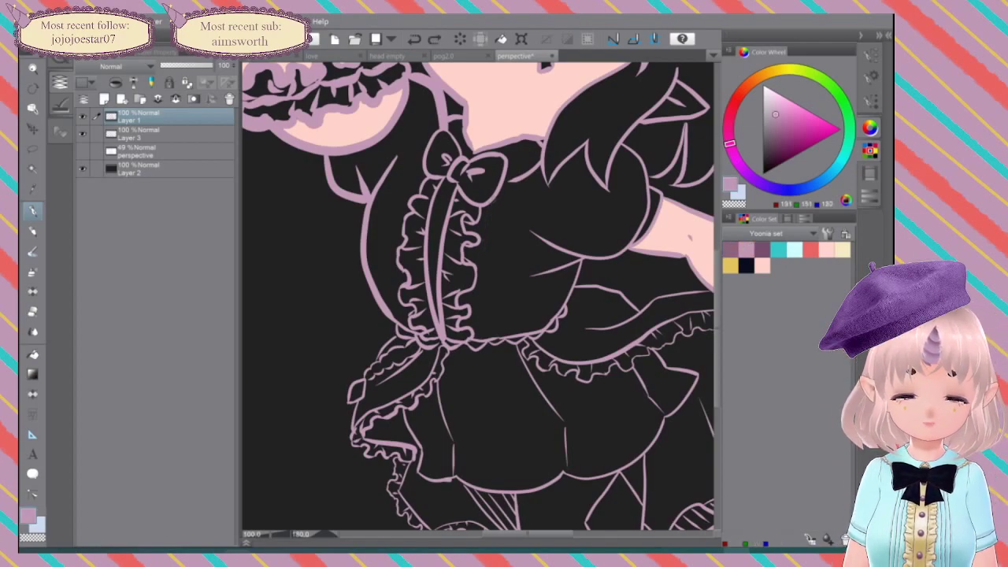
drag(493, 199, 485, 340)
key(ctrl+z)
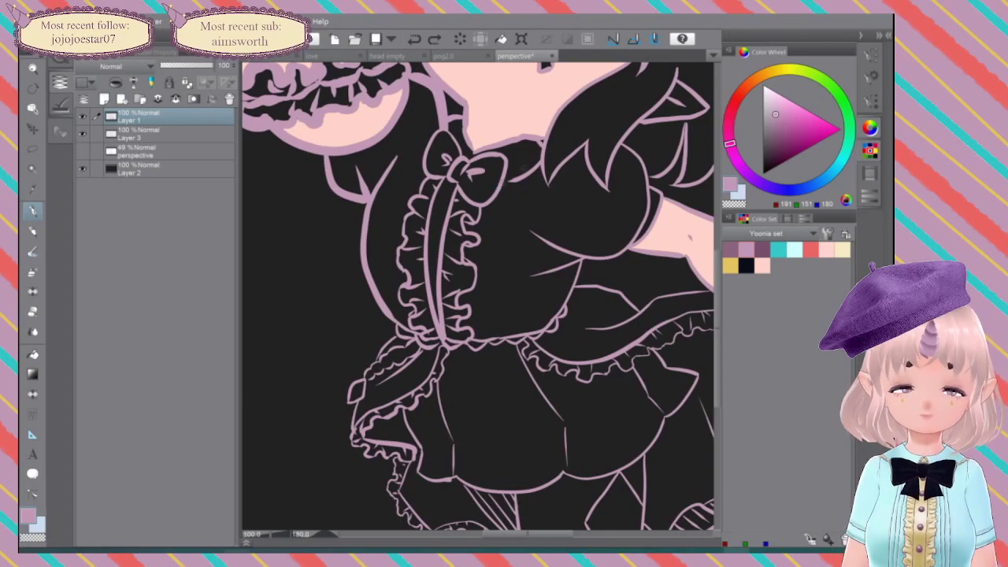
mouse_move(501, 182)
mouse_down()
mouse_move(517, 179)
mouse_move(490, 233)
mouse_move(481, 337)
mouse_up()
drag(508, 178, 494, 337)
drag(522, 180, 509, 339)
Step: Draw three curved pleat lines on the bodice between the ruffle and its outer edge below the raised hand
mouse_move(419, 167)
mouse_down()
mouse_move(389, 255)
mouse_move(399, 325)
mouse_up()
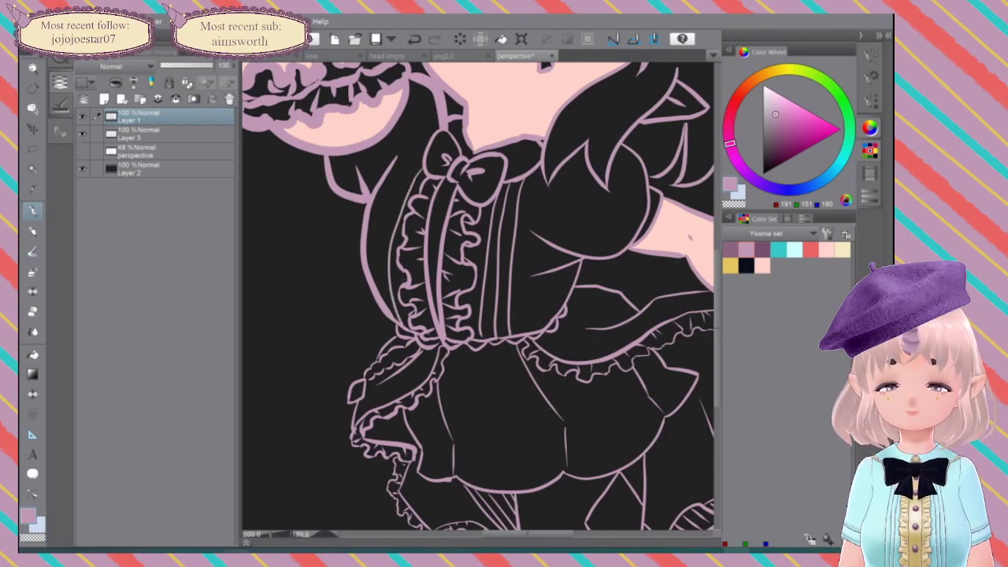
mouse_move(420, 157)
mouse_down()
mouse_move(402, 186)
mouse_move(382, 270)
mouse_move(392, 327)
mouse_up()
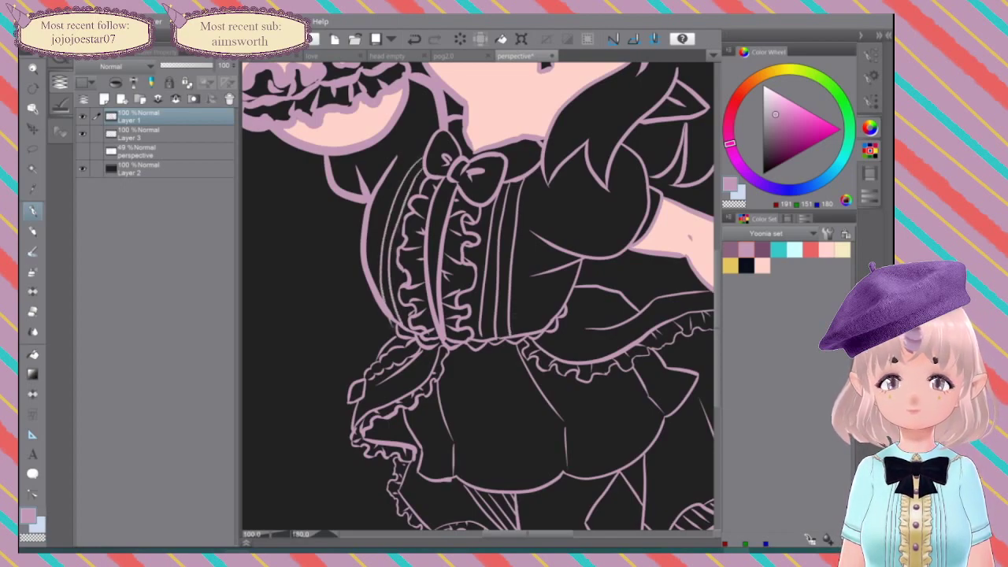
mouse_move(427, 141)
mouse_down()
mouse_move(374, 240)
mouse_move(369, 275)
mouse_up()
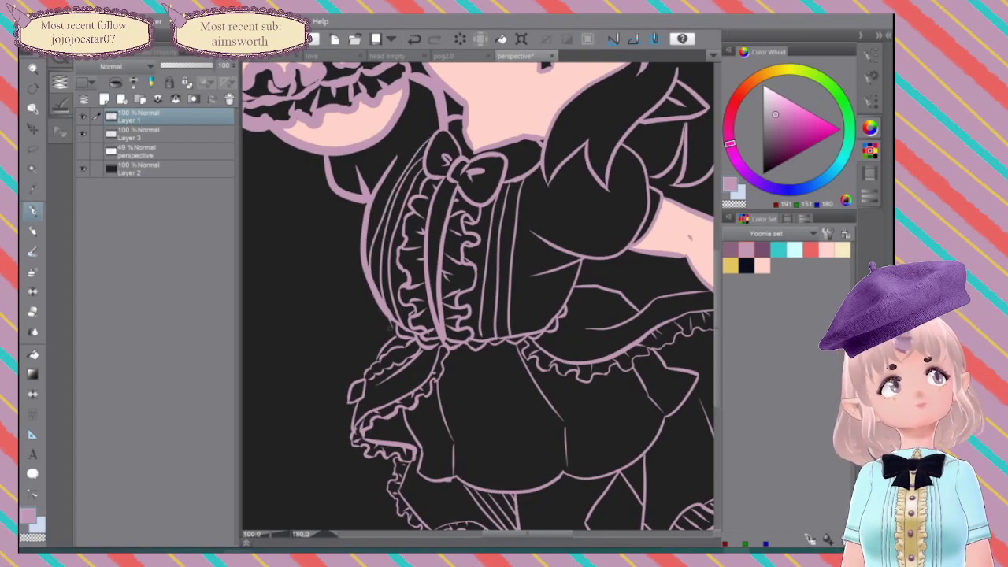
Step: Lock the transparent pixels of the line art on Layer 1
key(ctrl+minus)
key(ctrl+minus)
drag(504, 268, 433, 320)
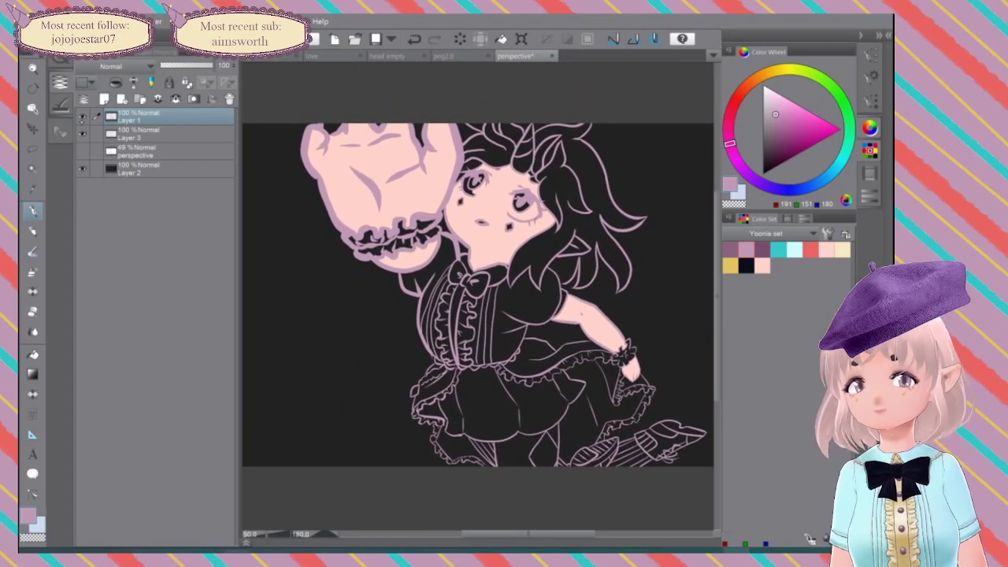
right_click(170, 116)
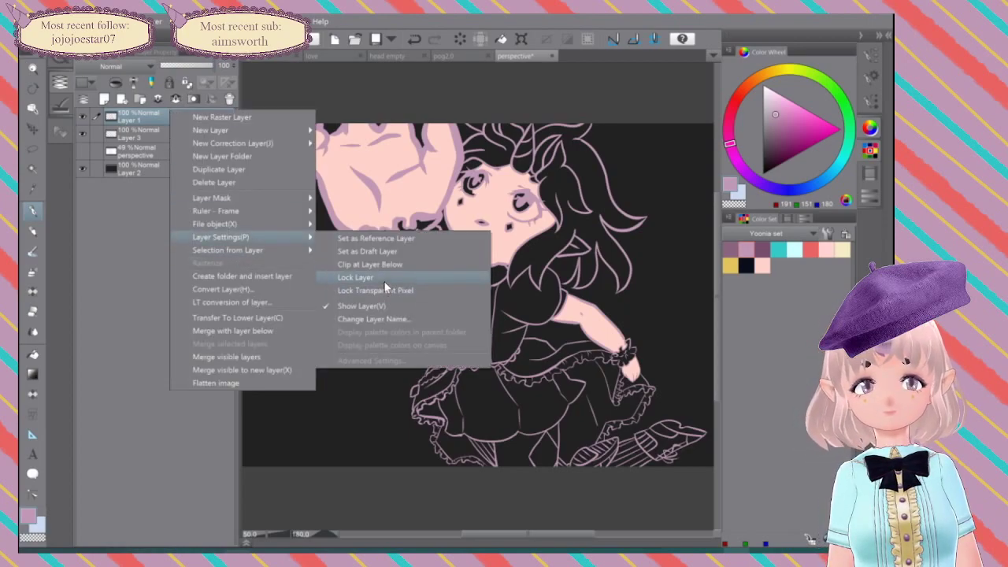
click(386, 291)
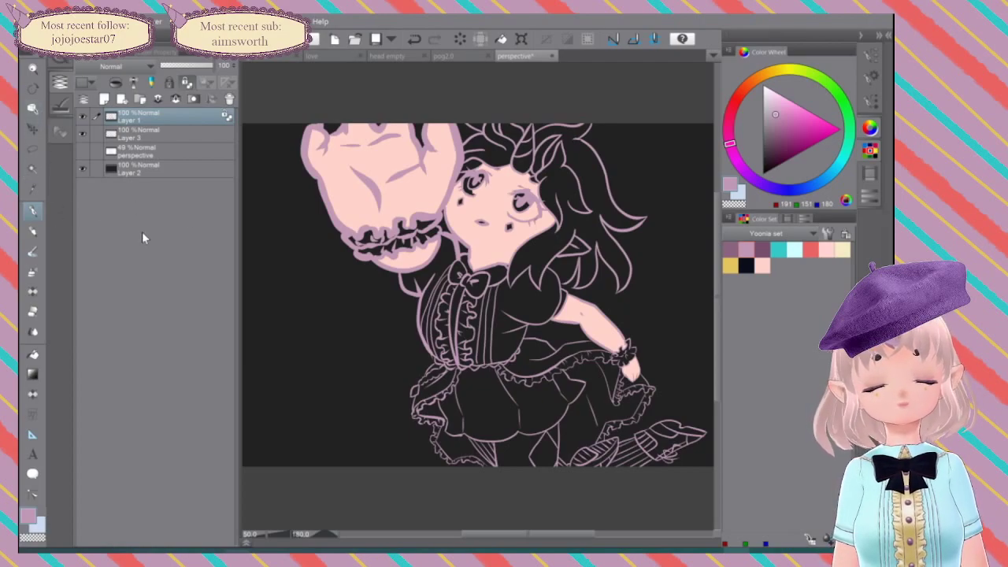
Step: Recolour all the line art on Layer 1 with the darker mauve swatch, using the G-pen at size 700
click(731, 249)
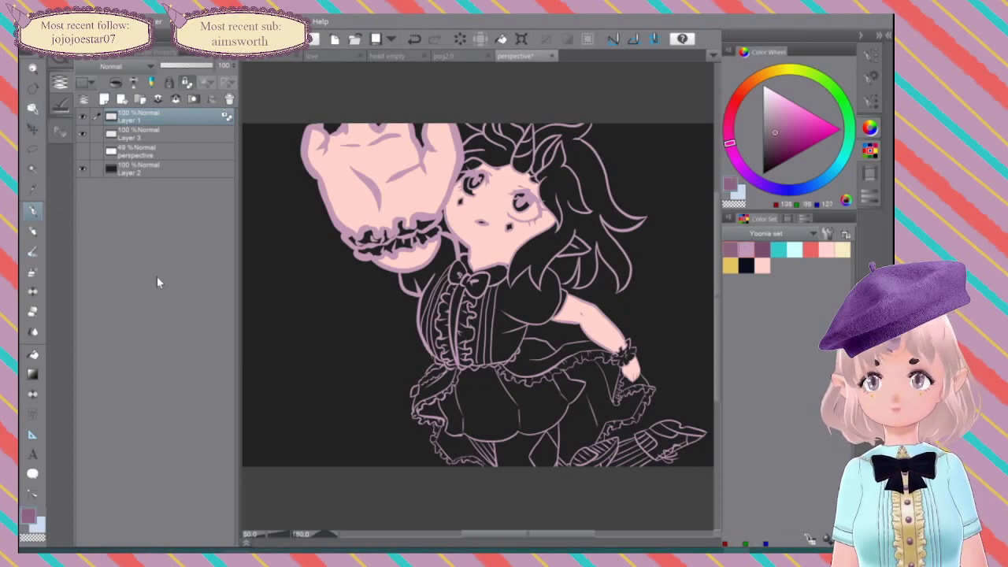
click(34, 214)
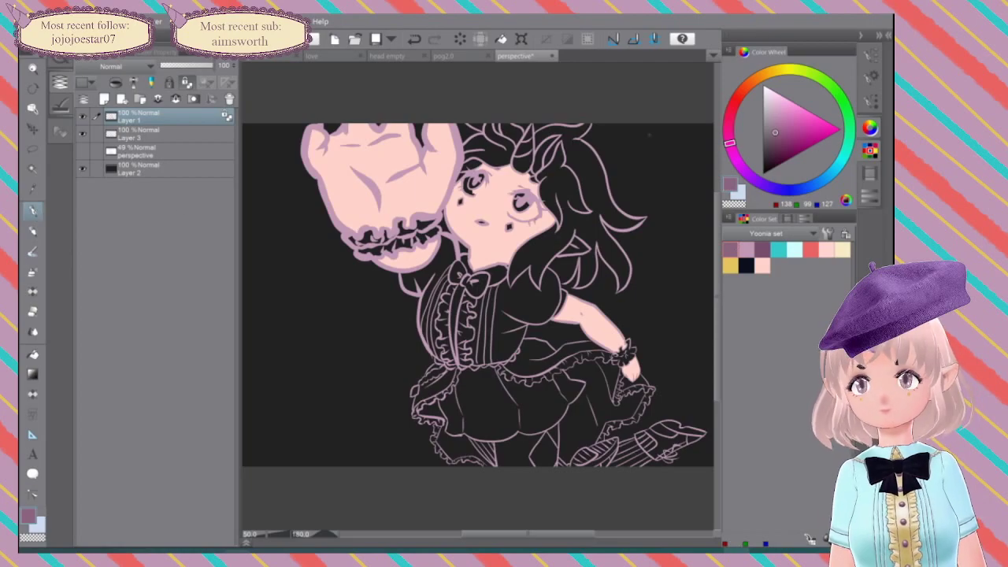
click(870, 100)
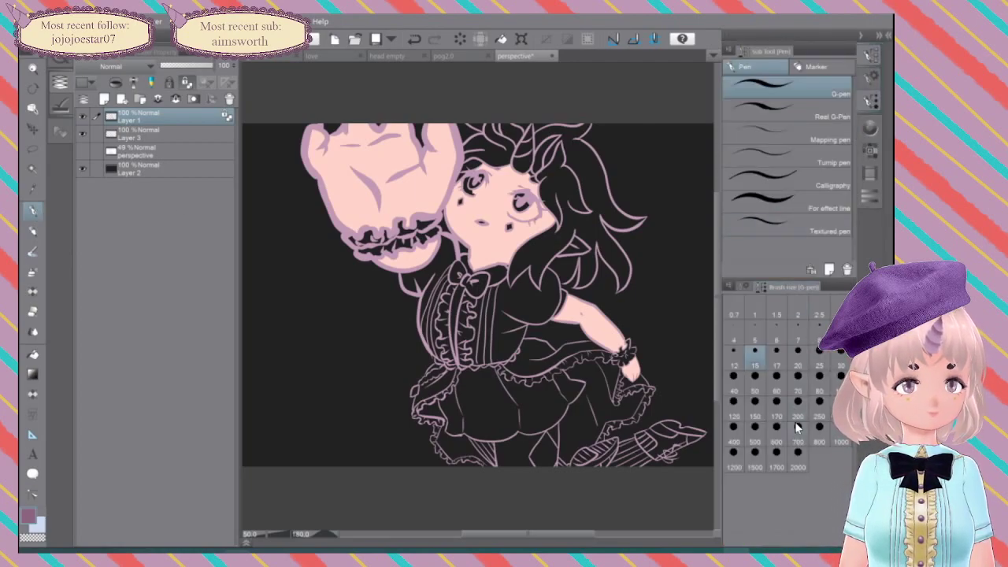
click(797, 428)
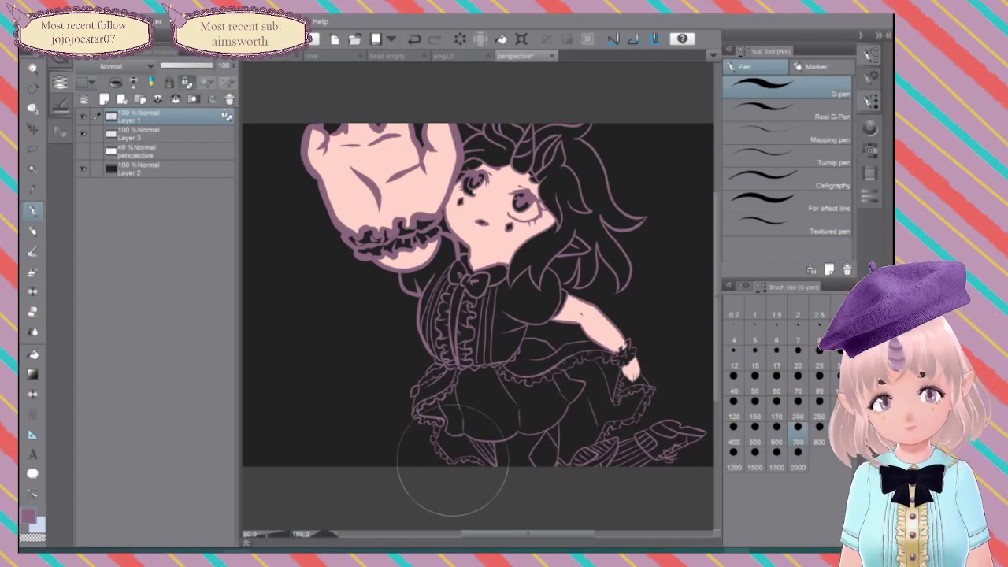
Step: Select the unfilled hair areas of the line art on Layer 1 with Auto select, adding the separate fringe sections to the selection
scroll(614, 275, up, 1)
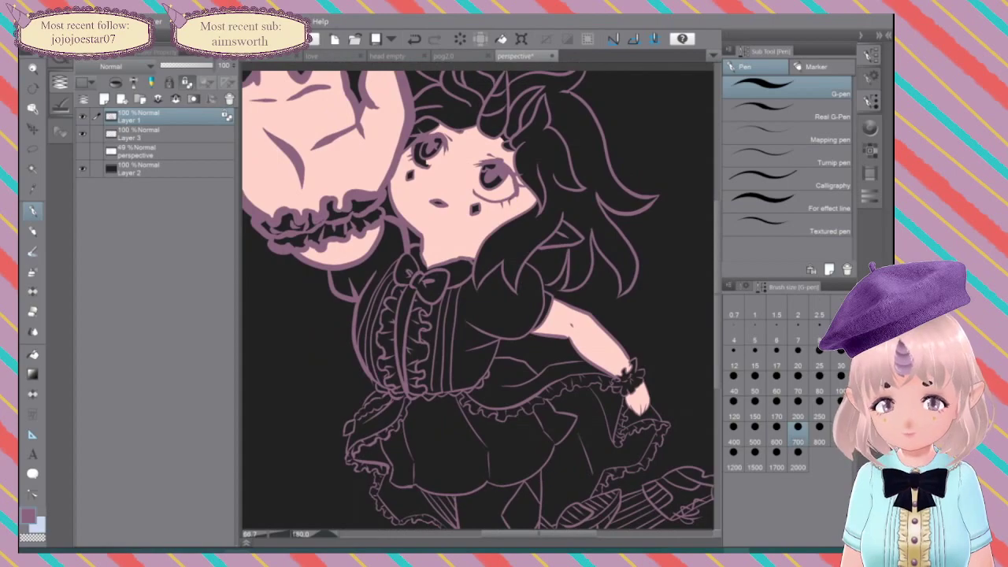
click(115, 137)
click(150, 117)
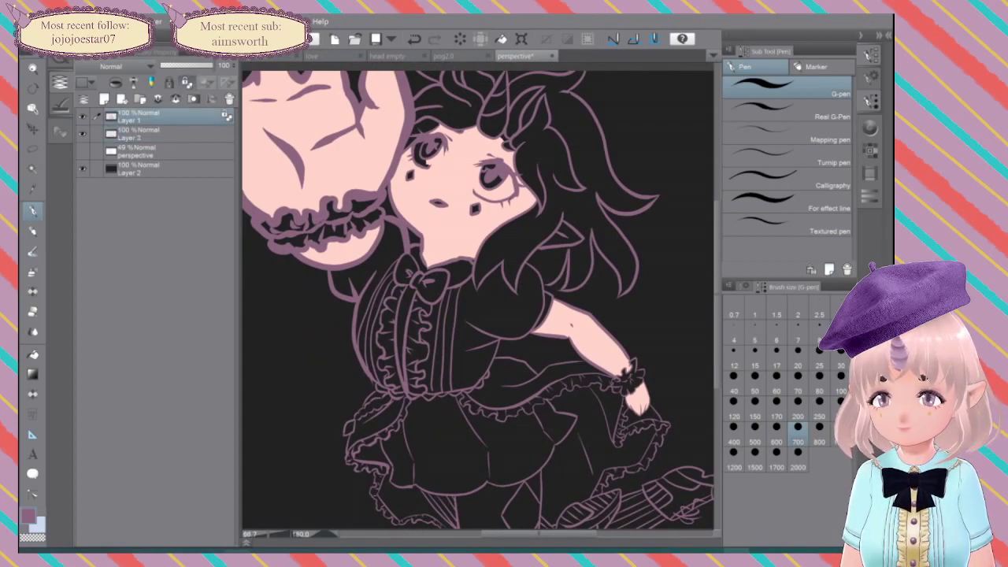
scroll(552, 276, down, 2)
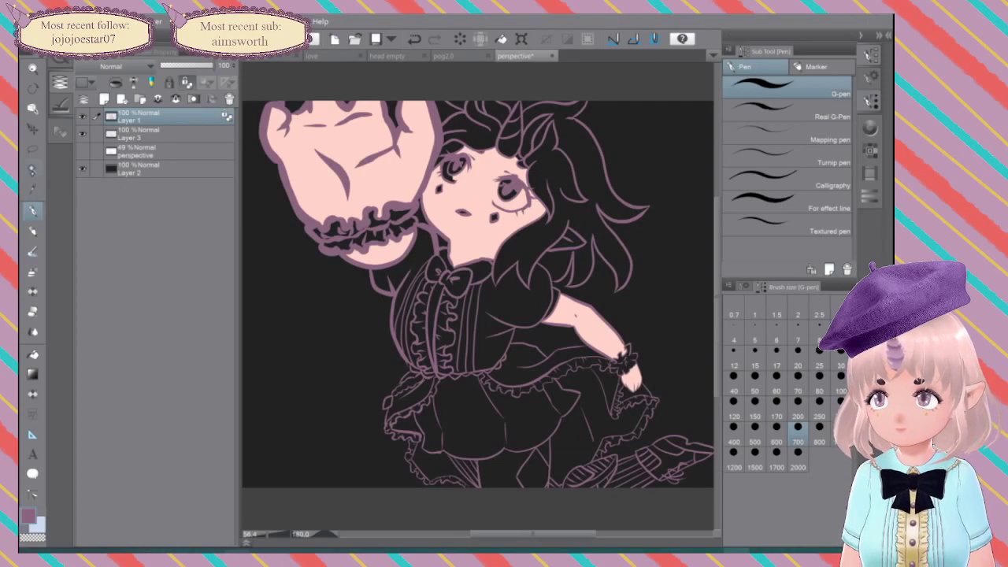
key(w)
click(512, 238)
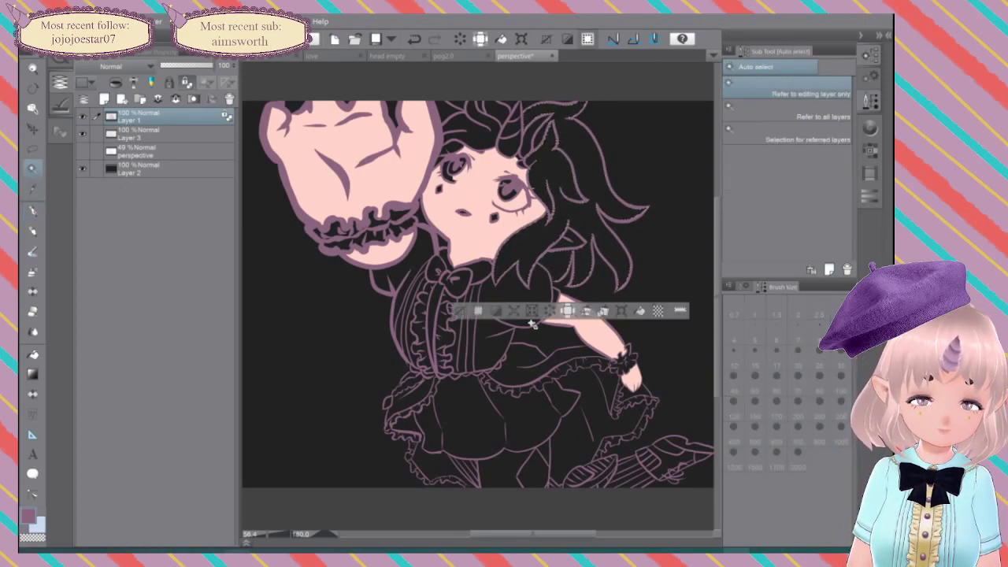
shift+click(449, 137)
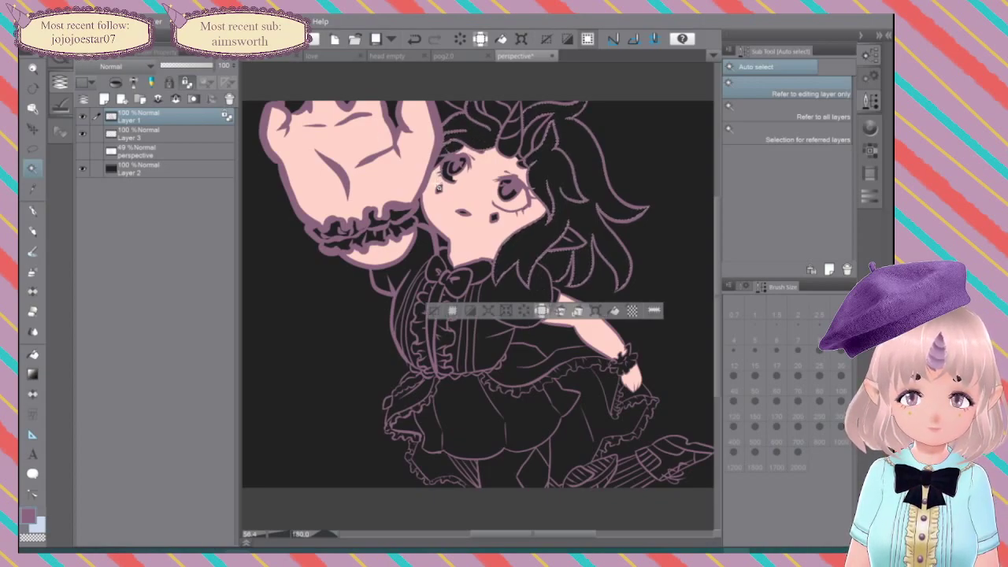
shift+click(442, 157)
shift+click(438, 164)
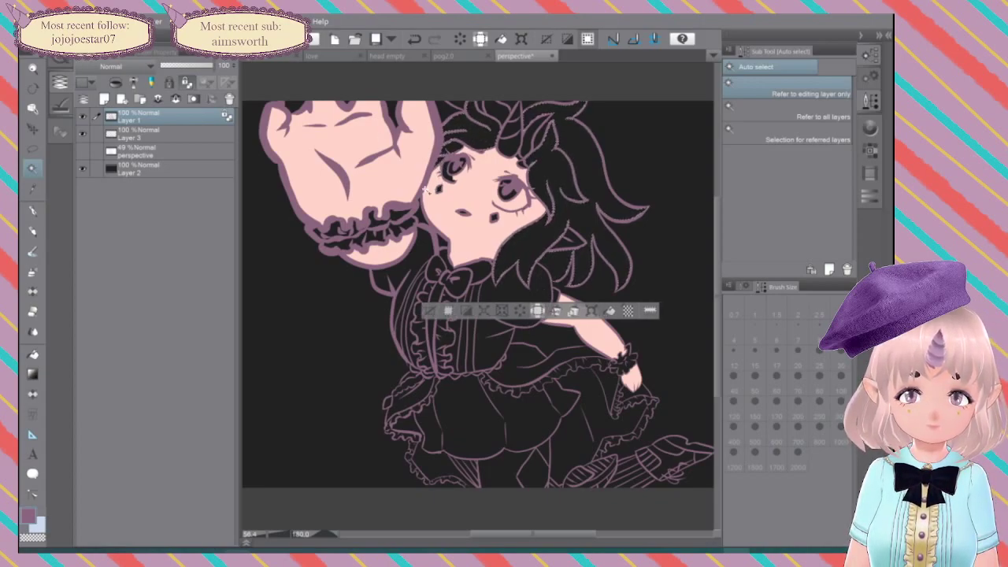
click(421, 217)
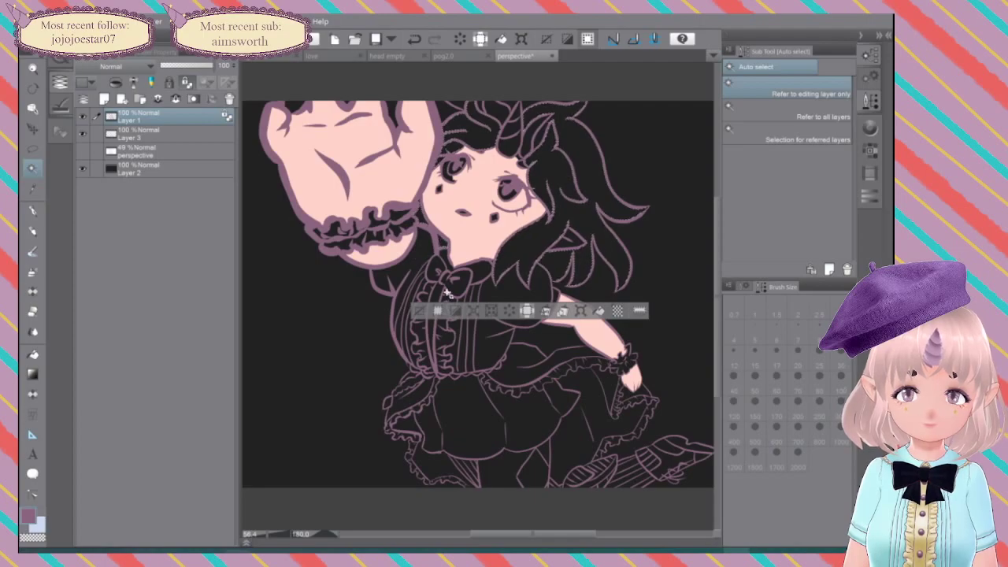
scroll(516, 281, up, 5)
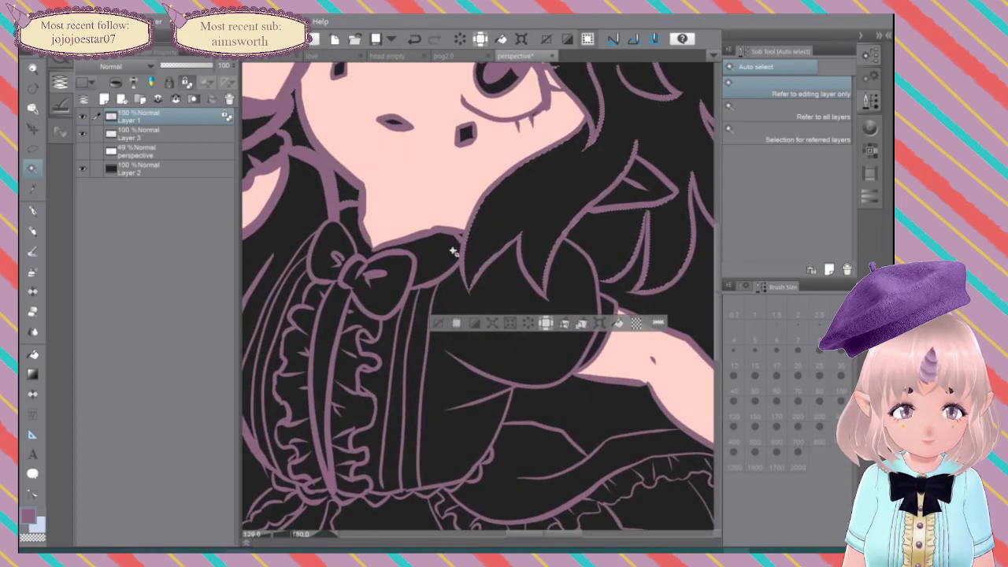
drag(675, 275, 605, 517)
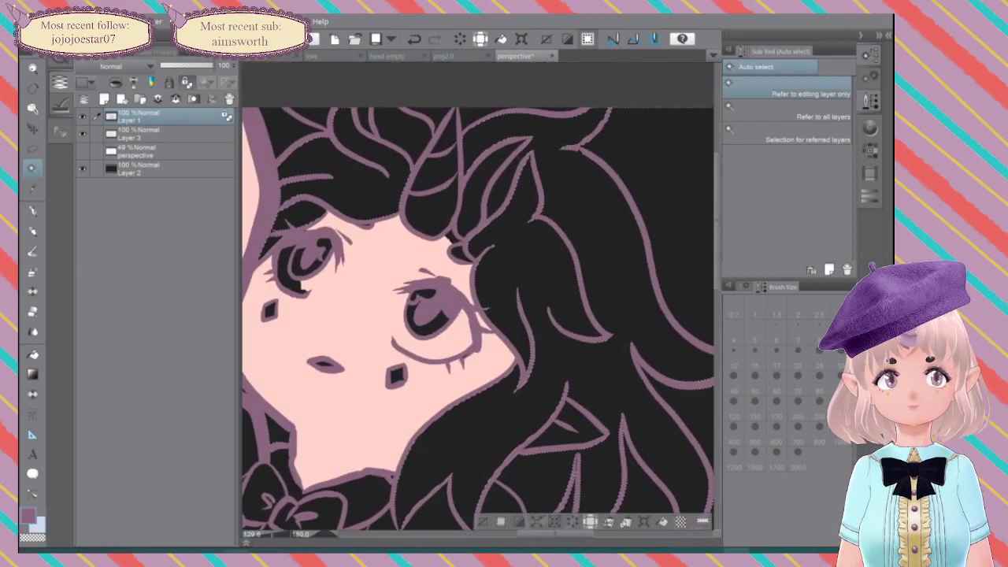
drag(509, 451, 540, 477)
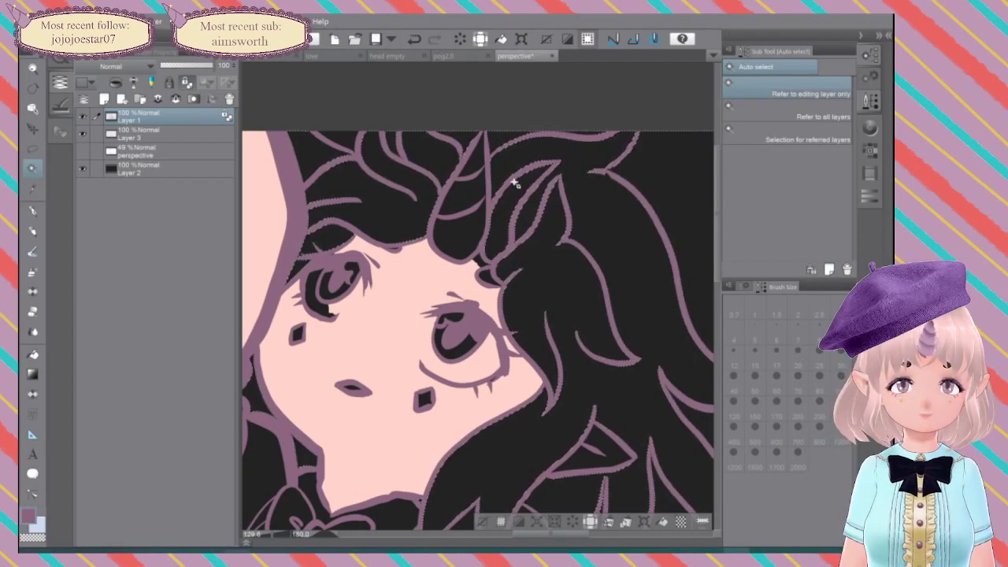
drag(514, 182, 522, 108)
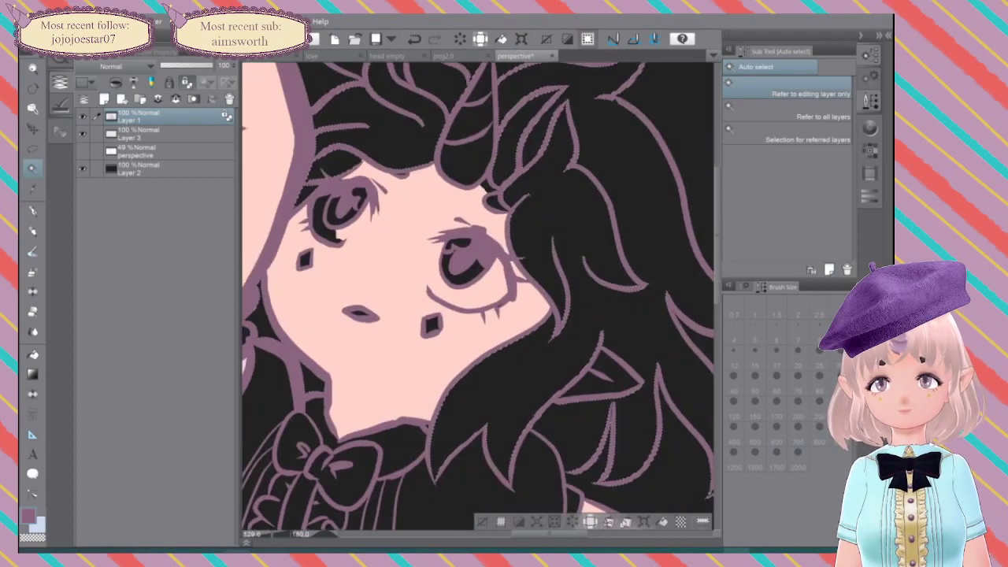
Step: Fill the selected fringe sections above the face and in front of the horn with the pale pink swatch on Layer 3
click(161, 134)
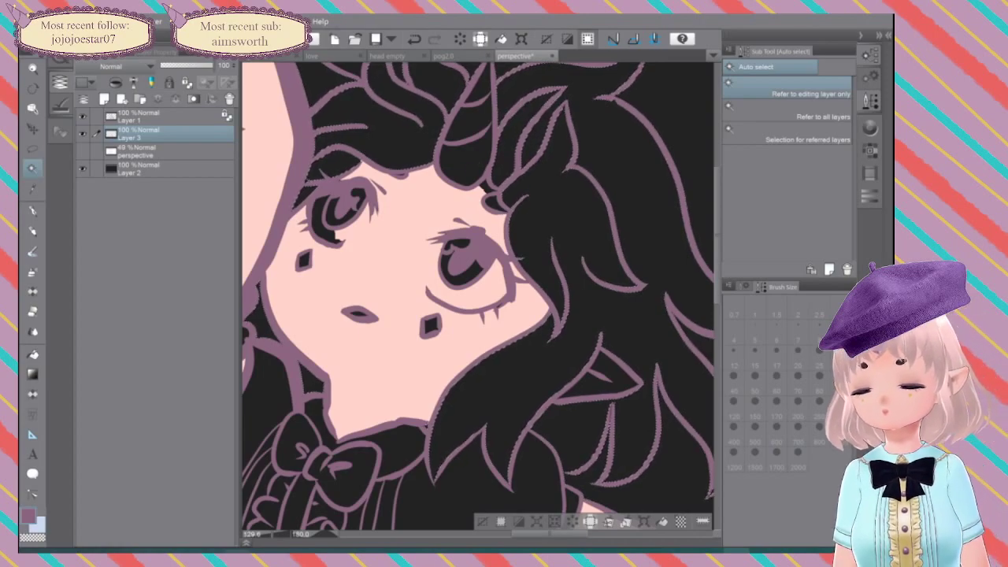
key(g)
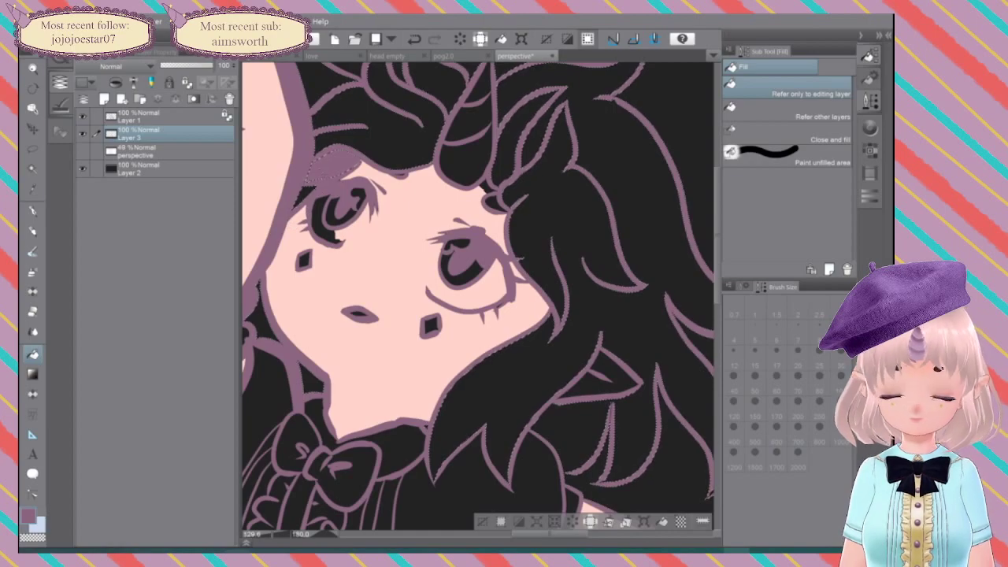
click(870, 127)
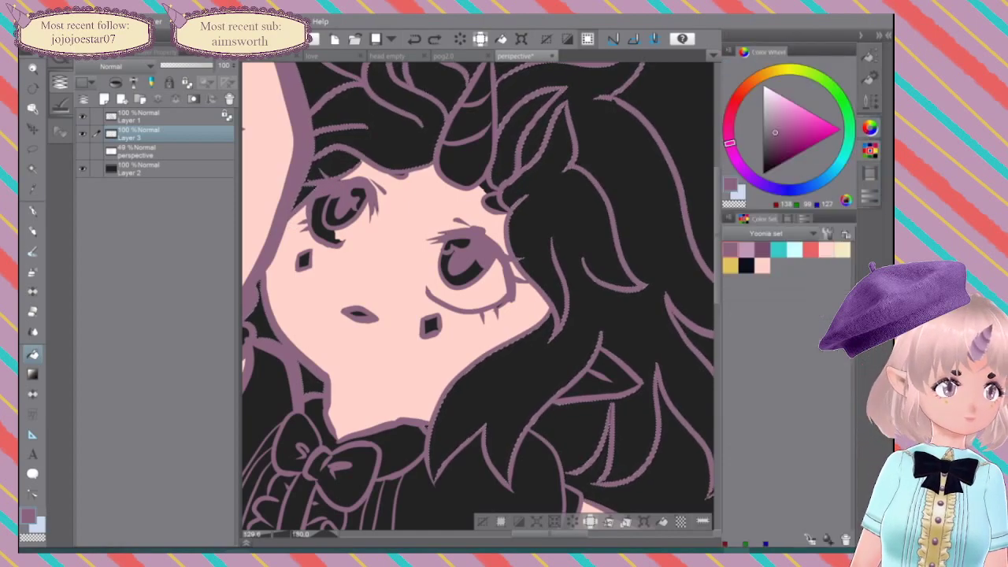
click(824, 252)
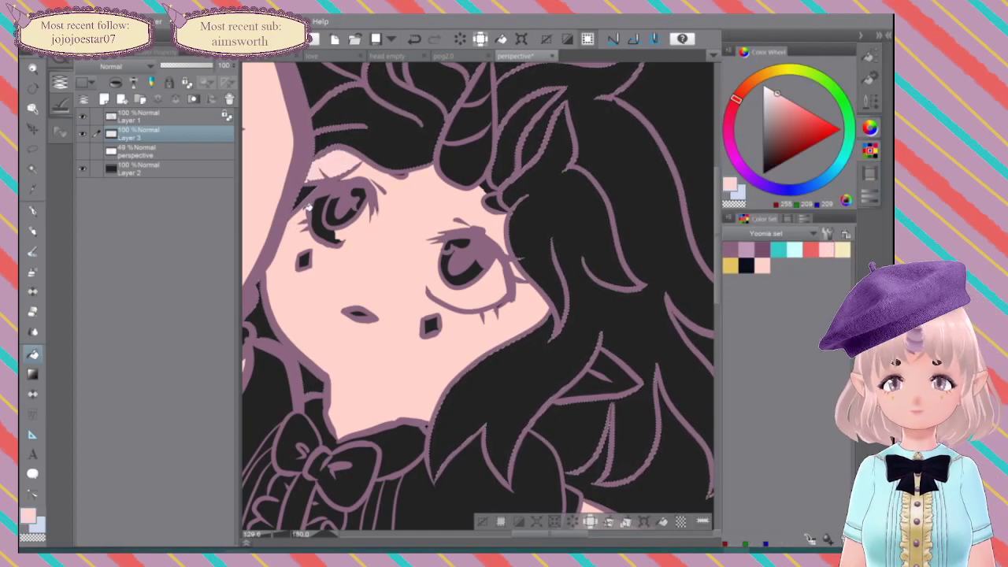
click(373, 136)
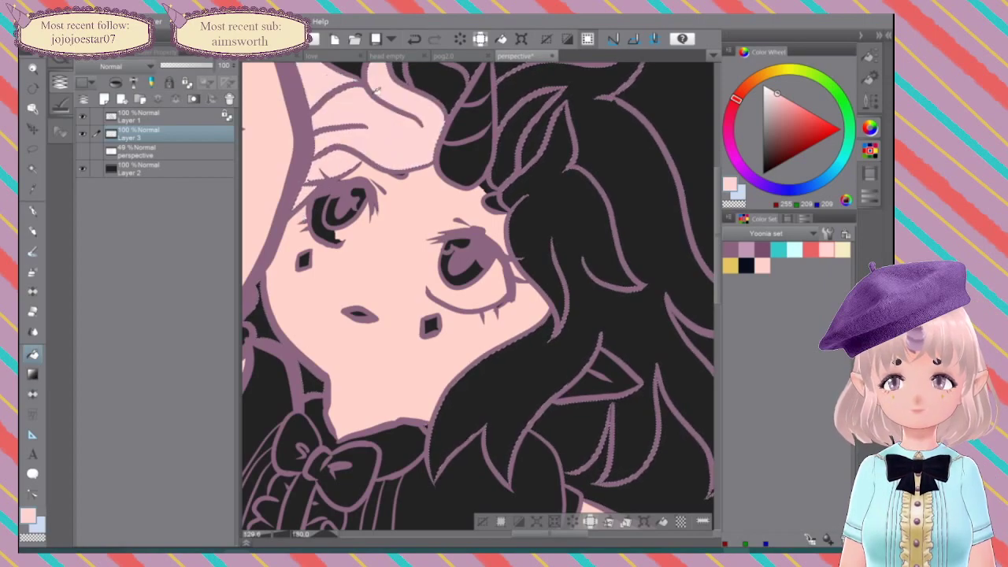
click(468, 76)
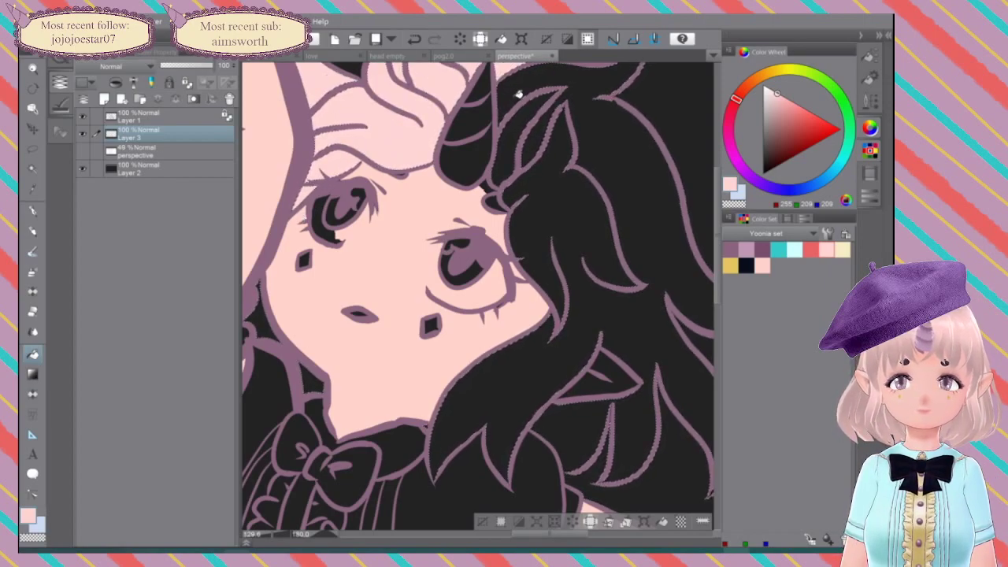
Step: Try to fill the large hair area behind the horn with pale pink and undo the fill
click(520, 137)
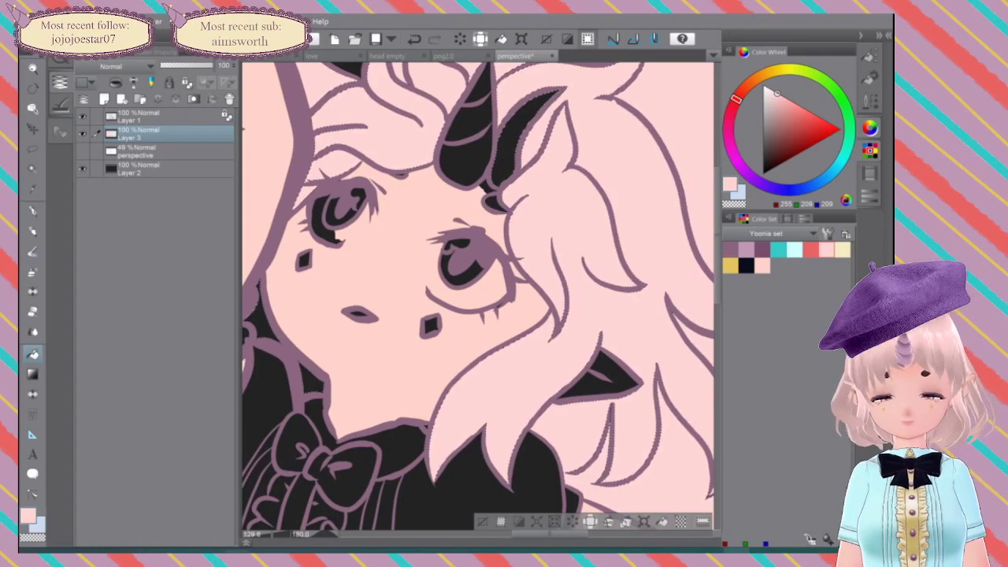
key(ctrl+z)
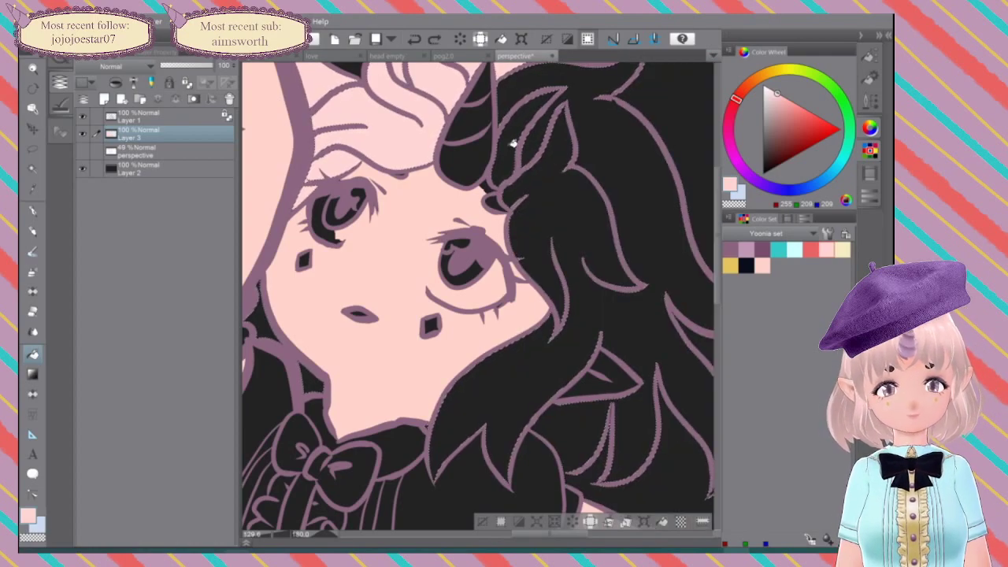
click(550, 224)
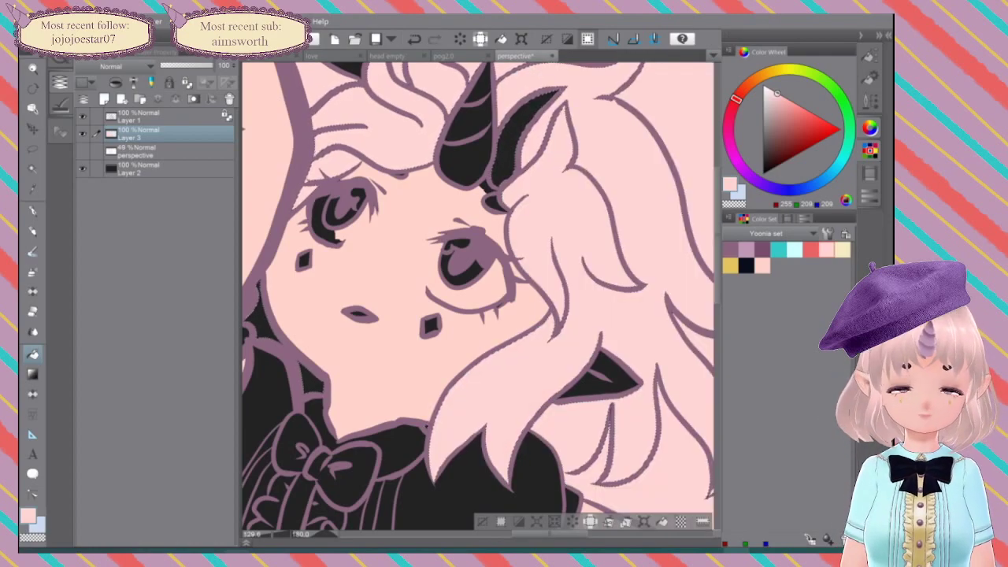
key(ctrl+z)
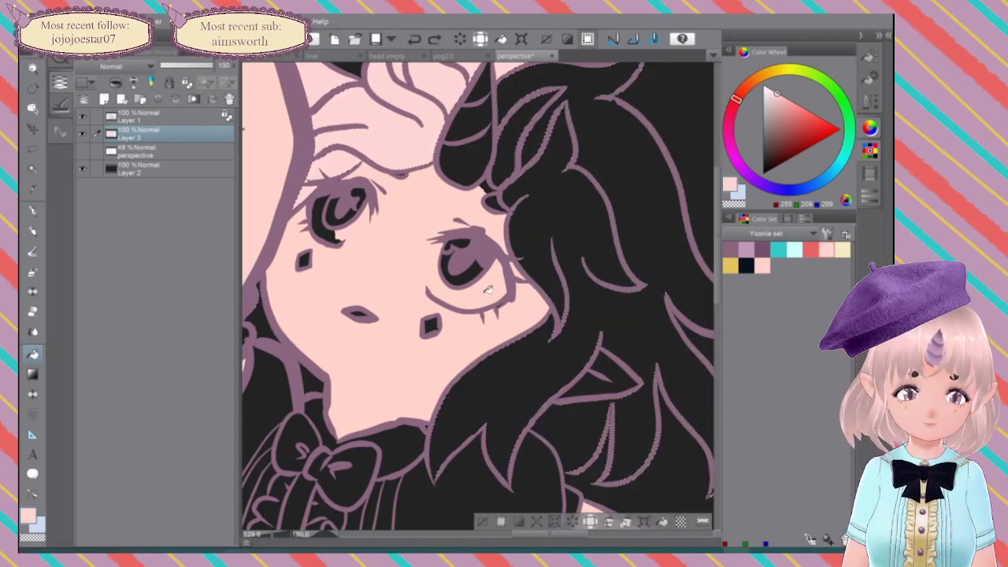
Step: Clear the selection, unlock Layer 1's transparent pixels, and set the G-pen to size 25 in the darker mauve swatch
mouse_move(512, 292)
mouse_down()
mouse_move(430, 315)
mouse_move(426, 242)
mouse_up()
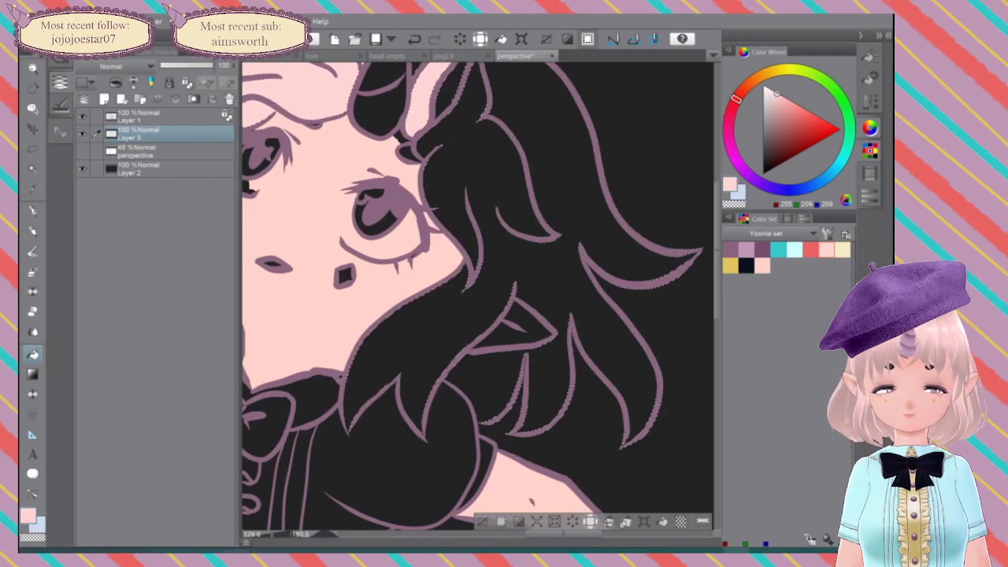
key(ctrl+d)
click(170, 117)
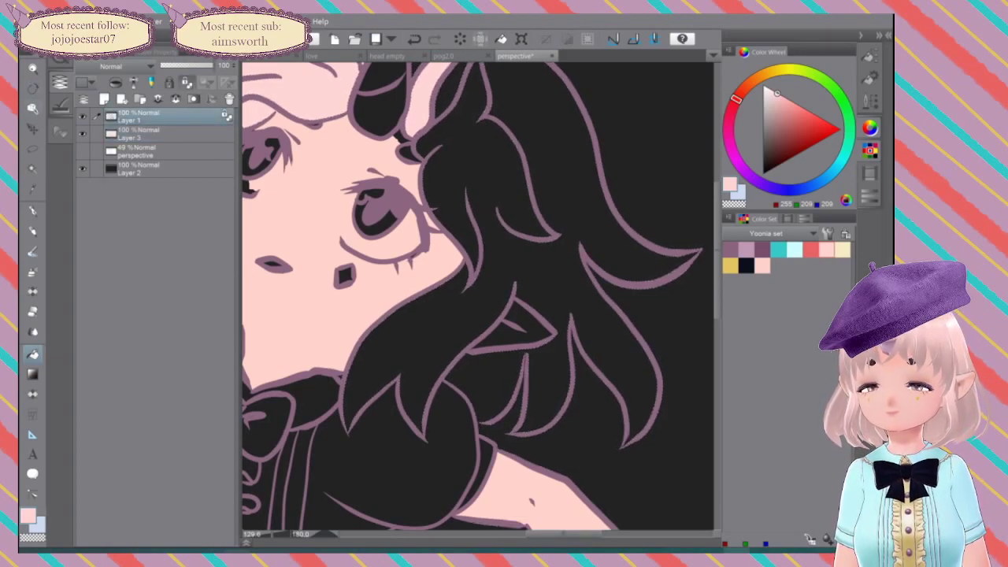
key(o)
click(731, 250)
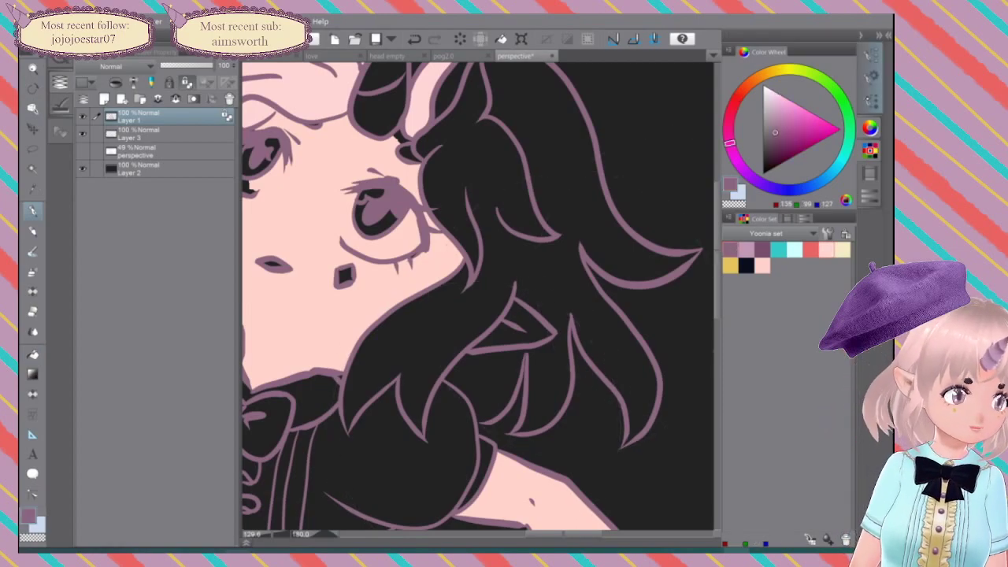
click(869, 103)
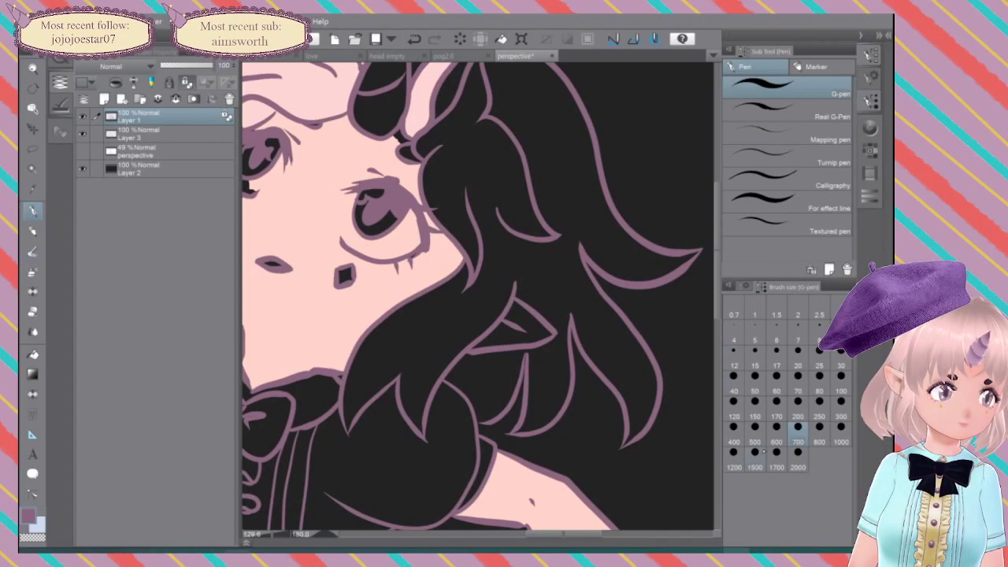
click(819, 353)
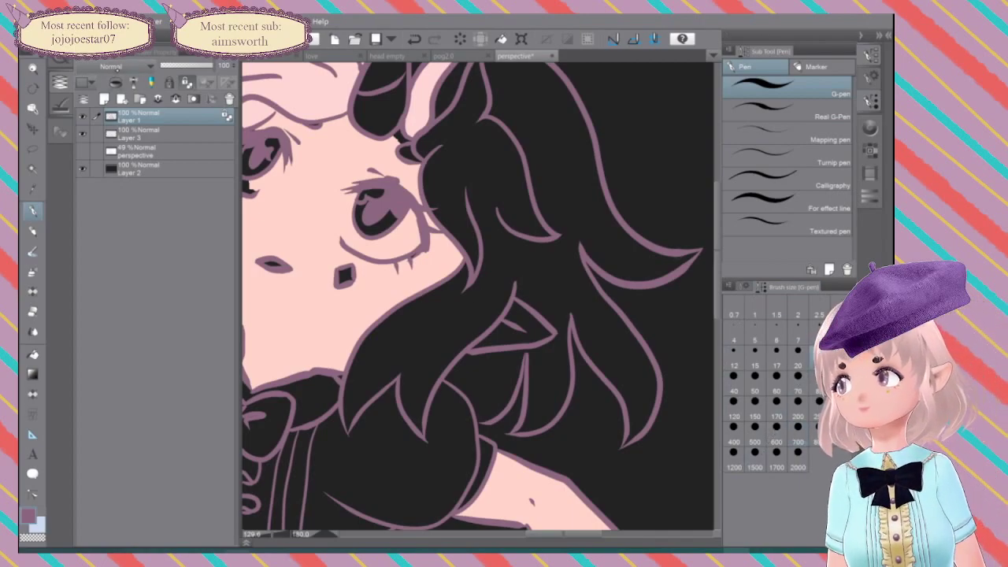
right_click(161, 118)
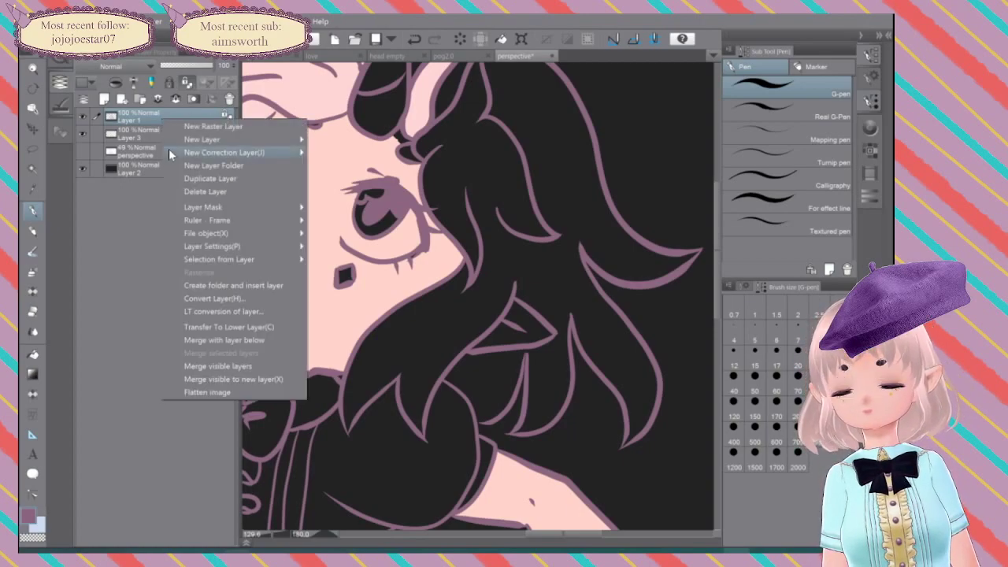
click(188, 88)
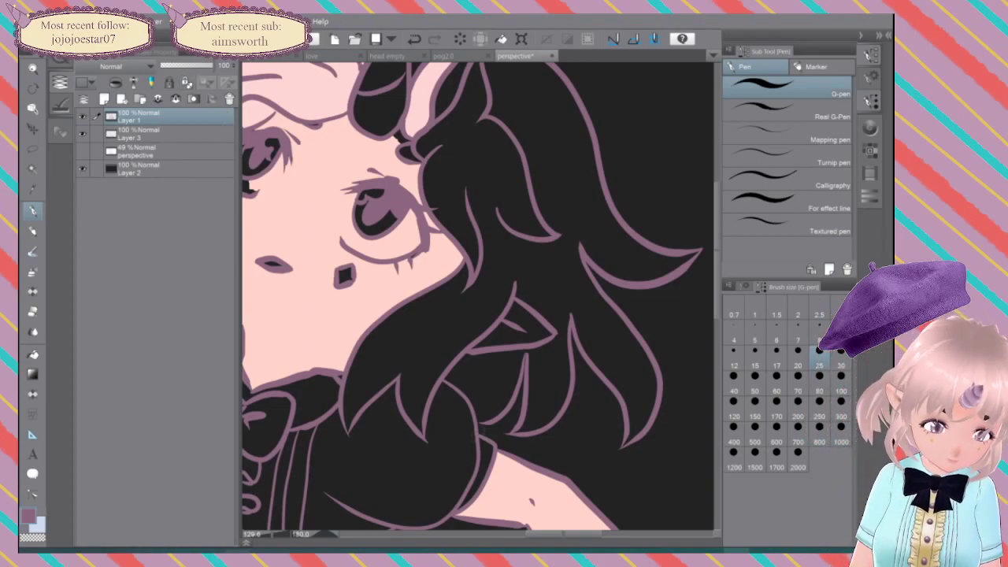
Step: Rework the tip of the thin hair strand just below the pointed ear with short mauve strokes on Layer 1
drag(526, 356, 514, 416)
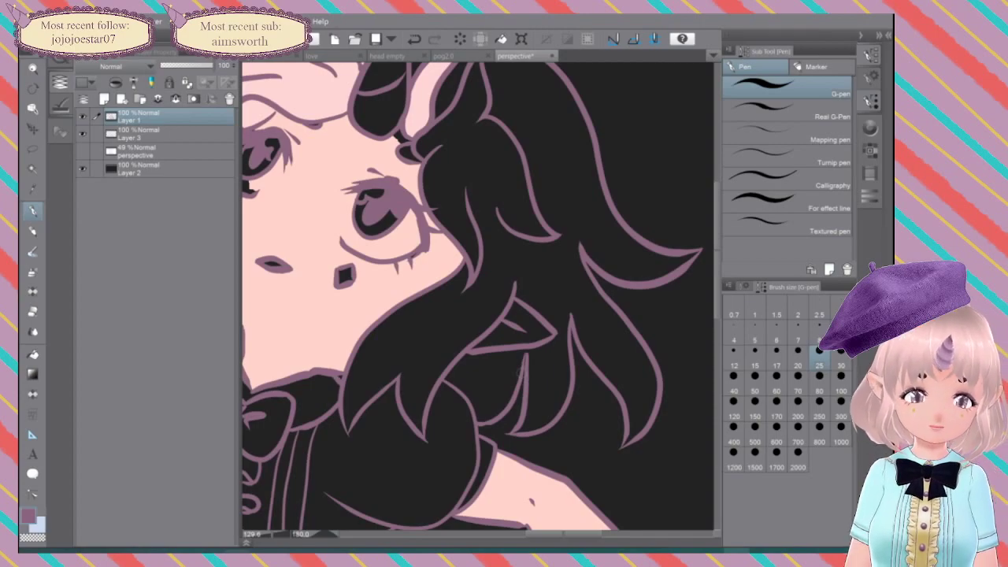
drag(529, 354, 517, 383)
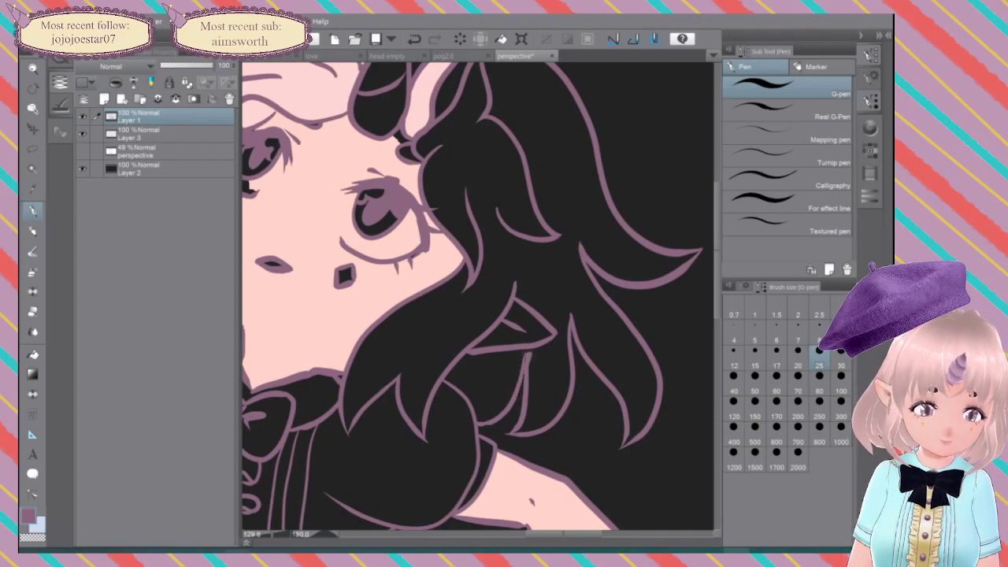
key(ctrl+z)
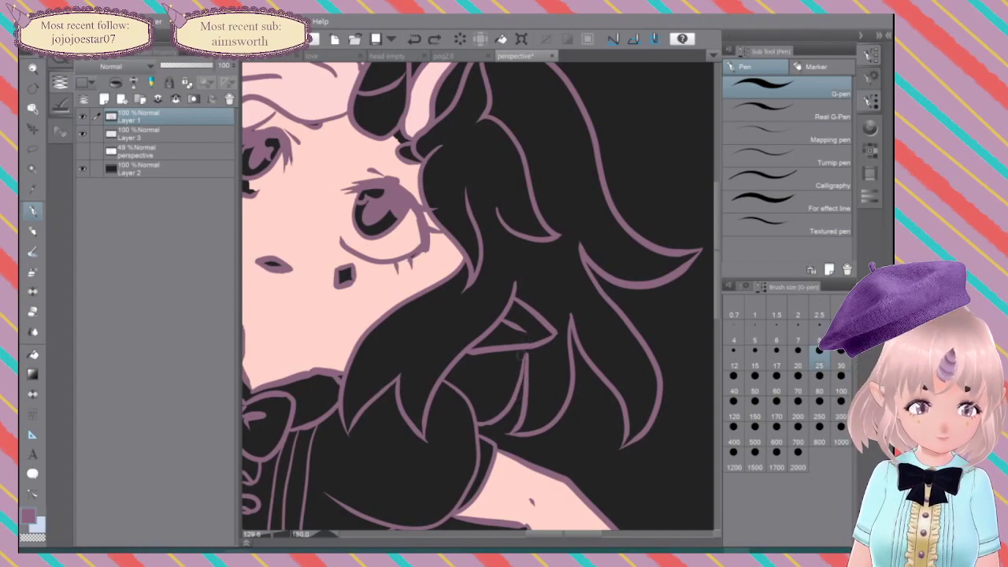
drag(527, 355, 515, 389)
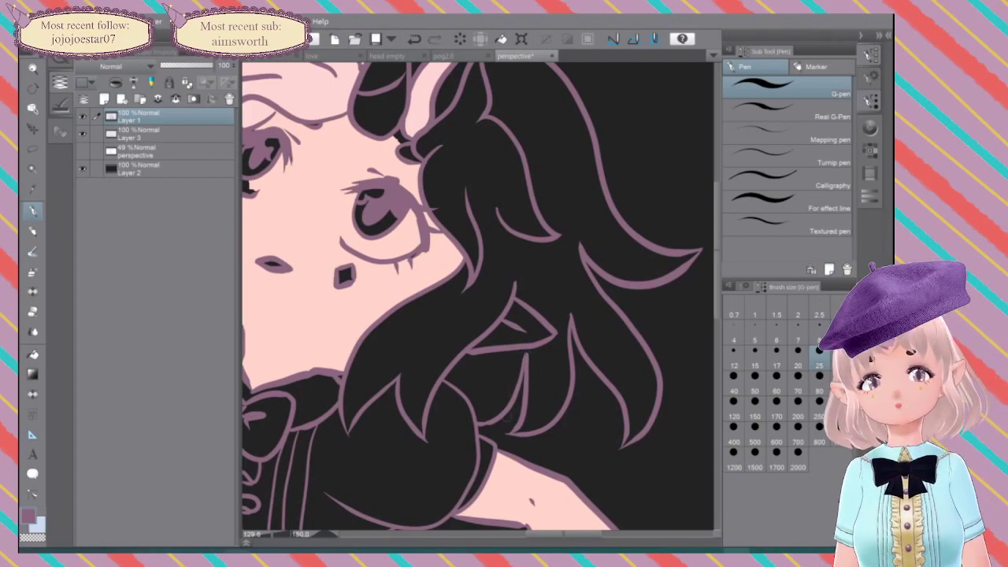
Step: Select the large hair area behind the face on Layer 1 with Auto select
mouse_move(508, 418)
mouse_down()
mouse_move(500, 531)
mouse_move(504, 523)
mouse_up()
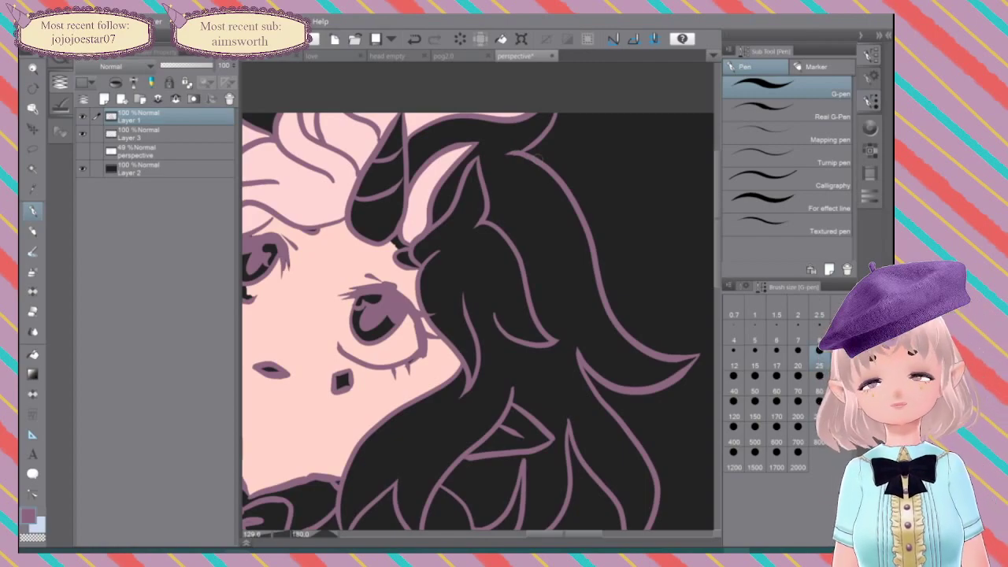
key(w)
click(461, 398)
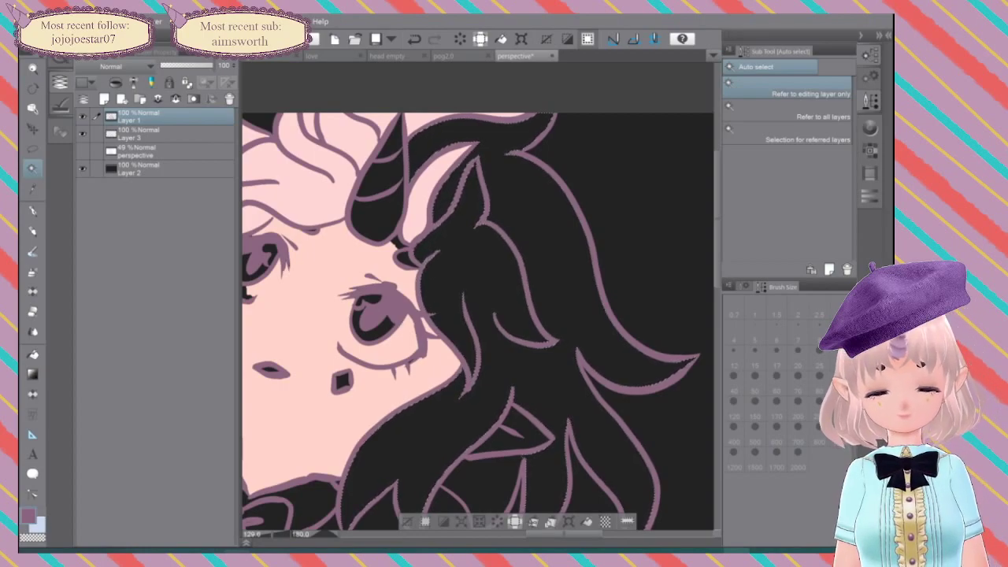
drag(487, 486, 481, 386)
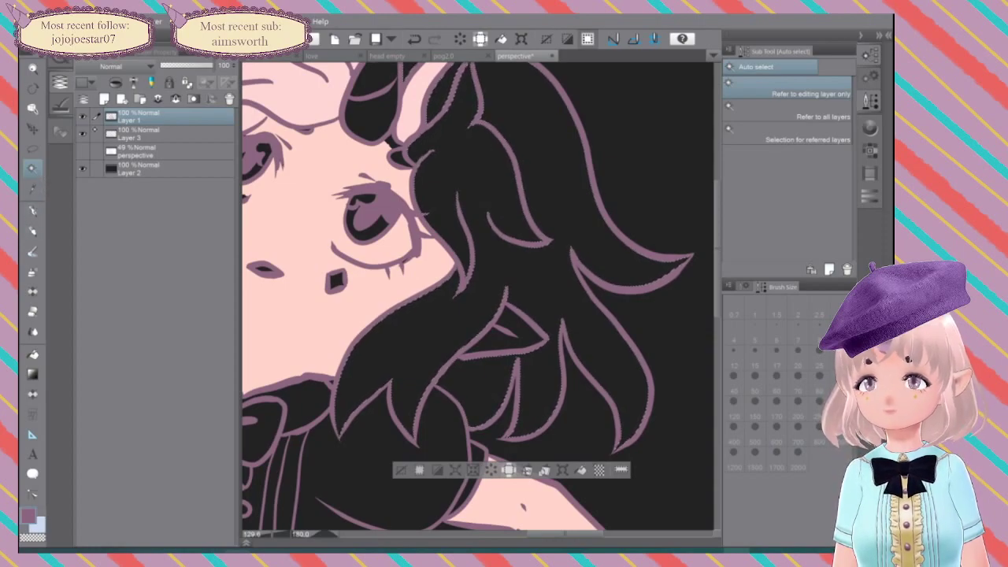
Step: Fill the selected hair behind the face on Layer 3 with the pale pink swatch and clear the selection
click(170, 134)
key(g)
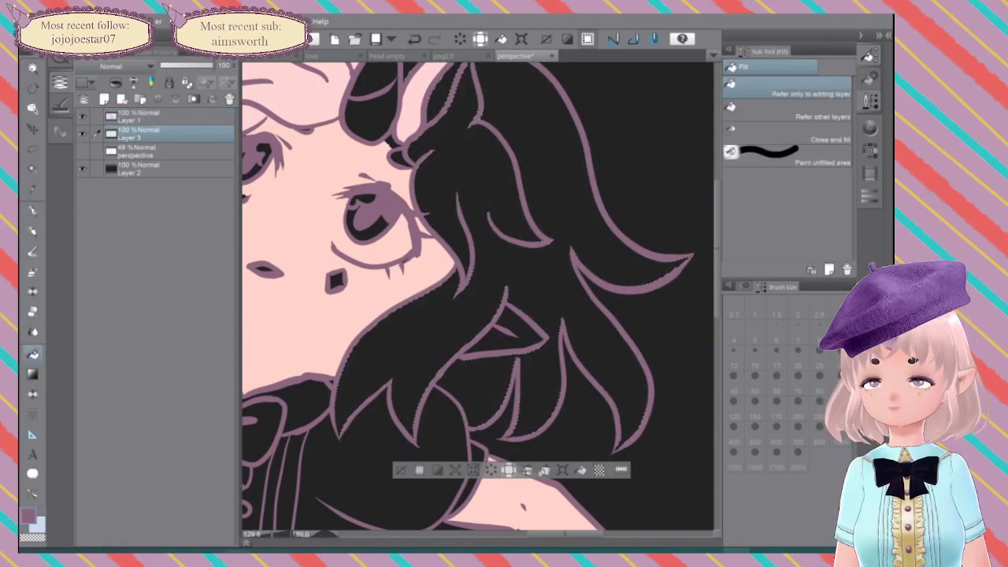
click(548, 175)
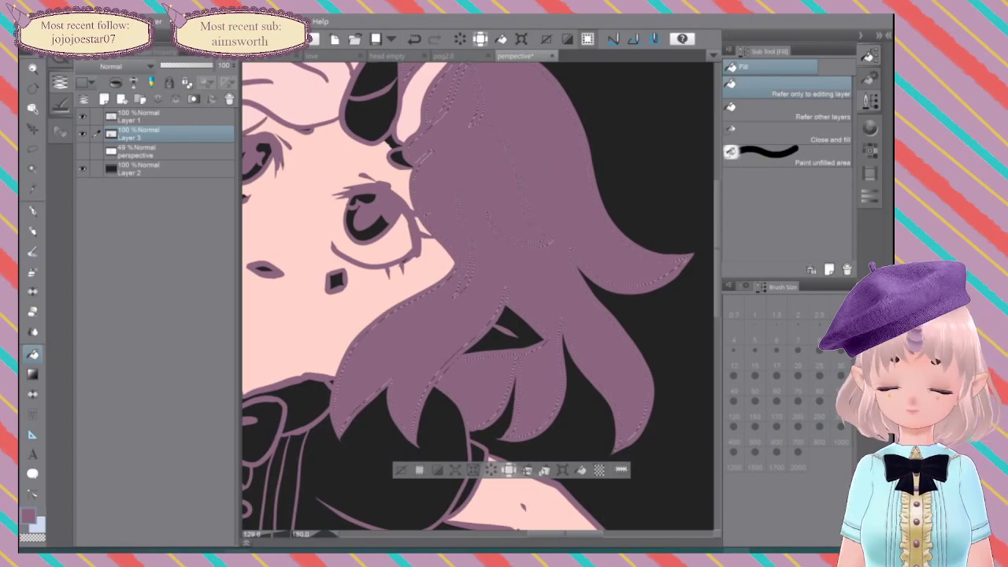
key(ctrl+z)
click(869, 131)
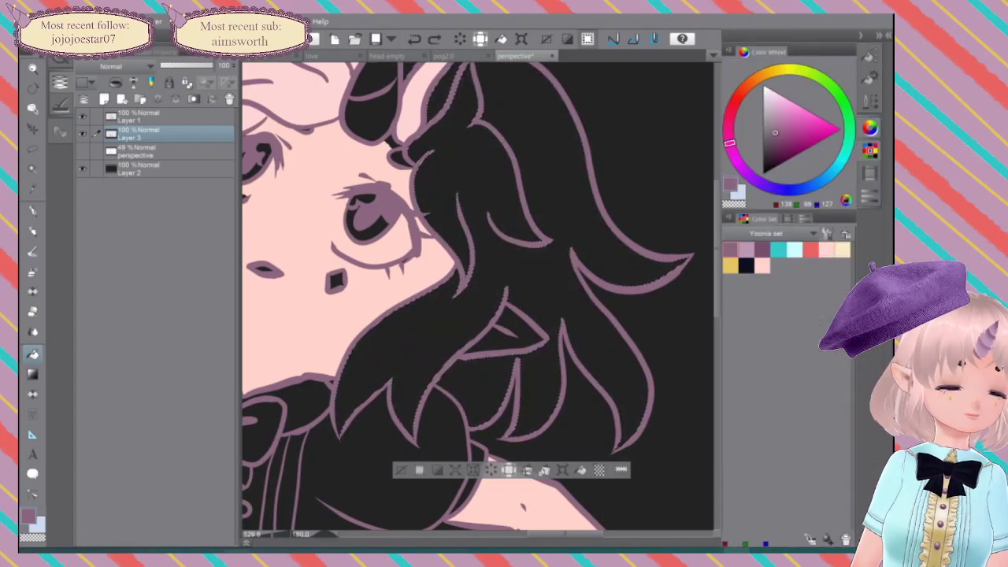
click(827, 250)
click(481, 201)
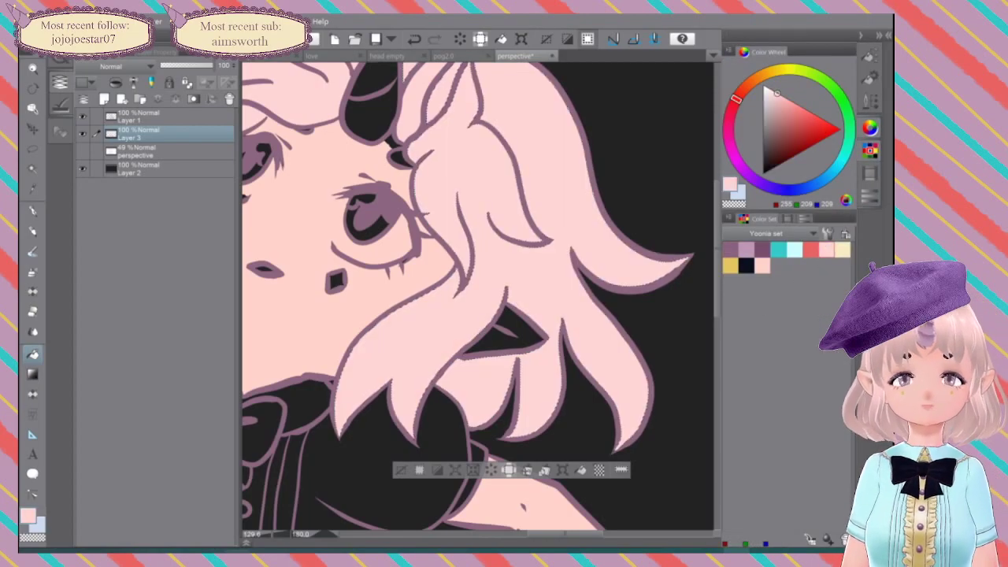
scroll(587, 250, down, 2)
drag(587, 250, 598, 270)
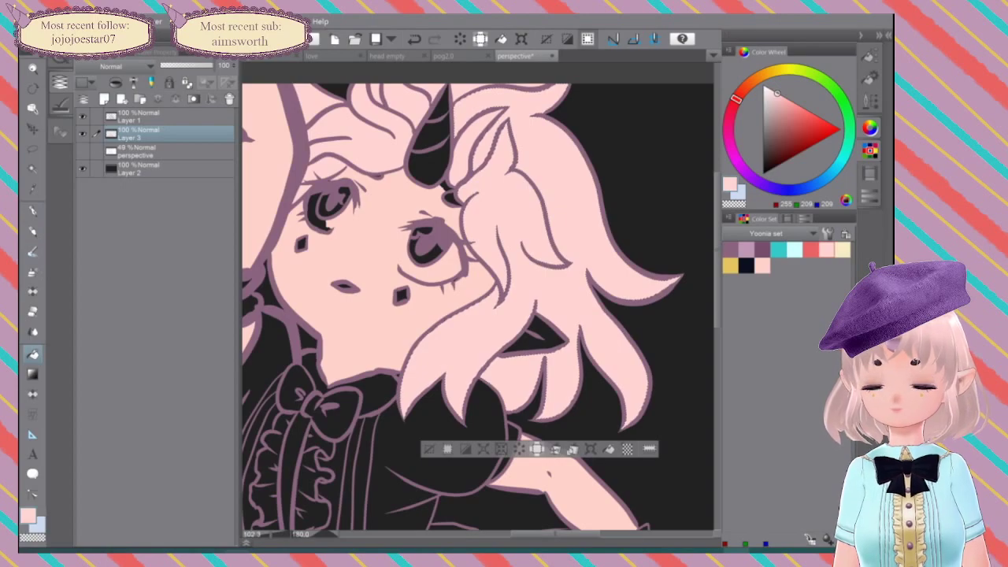
key(ctrl+d)
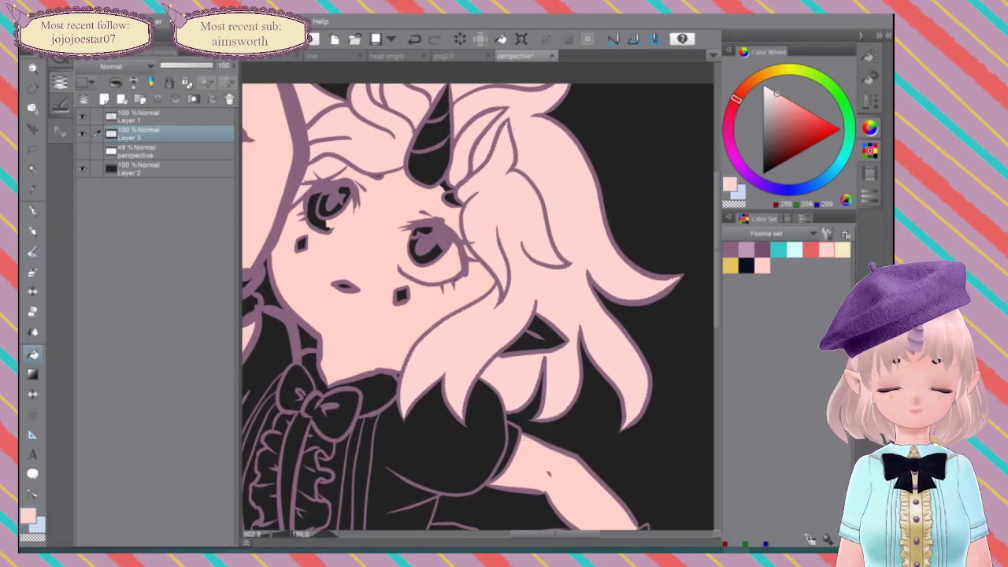
Step: Select the inside of the pointed ear on Layer 1 with Auto select and choose the peach skin swatch
key(w)
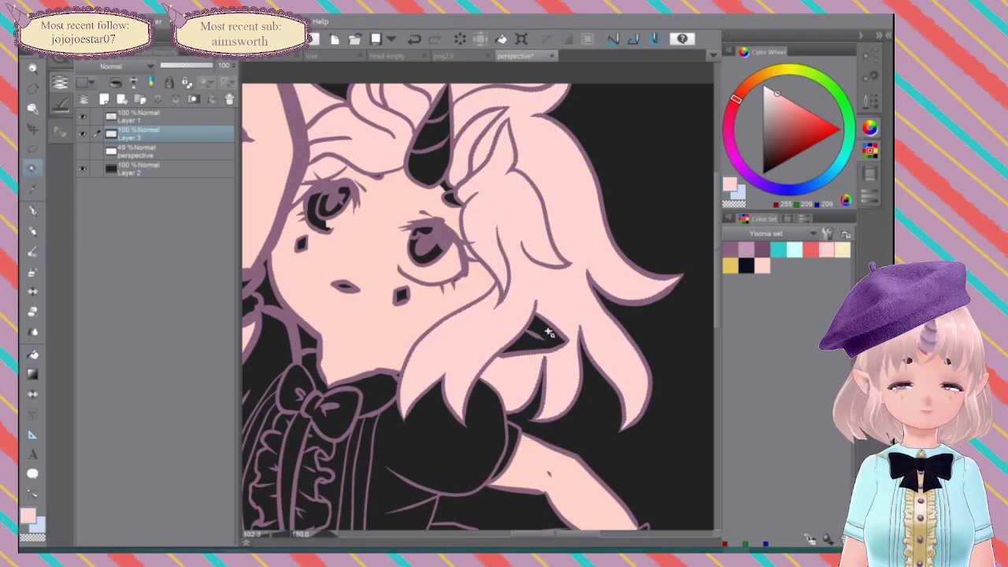
click(550, 334)
key(ctrl+d)
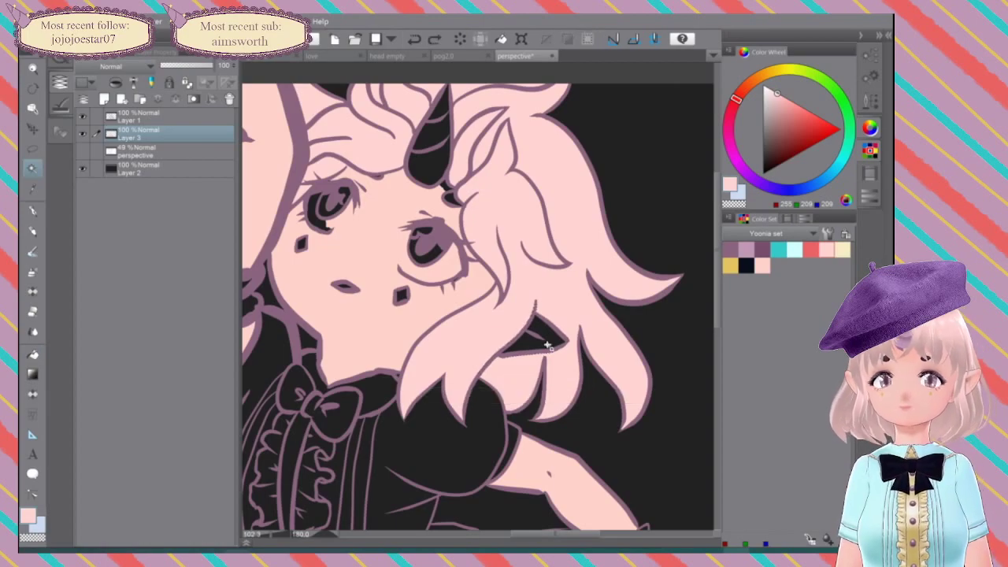
click(130, 118)
click(539, 331)
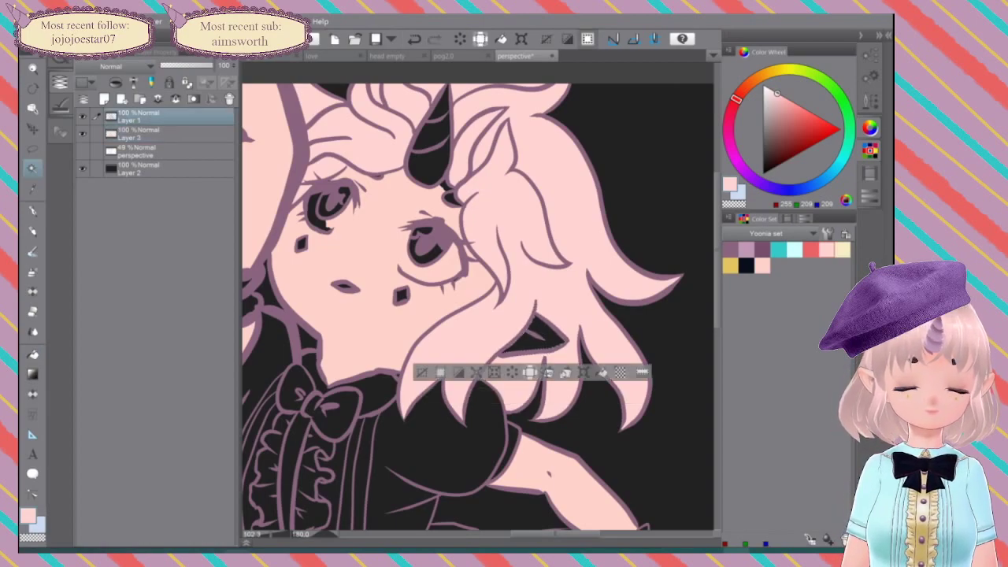
click(763, 266)
Step: Try to fill the selected ear with peach on Layer 1 and undo the fill
key(g)
click(545, 323)
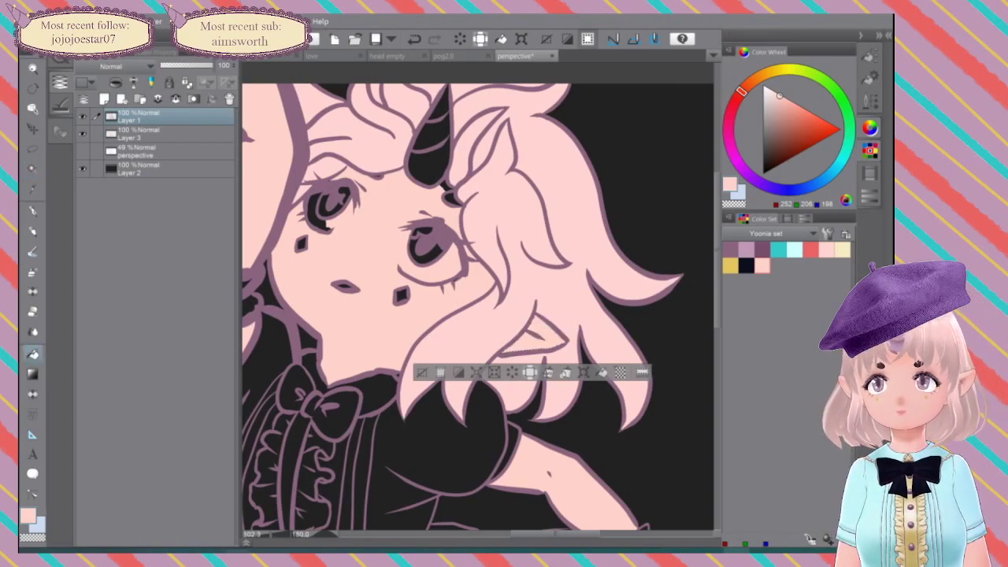
click(33, 168)
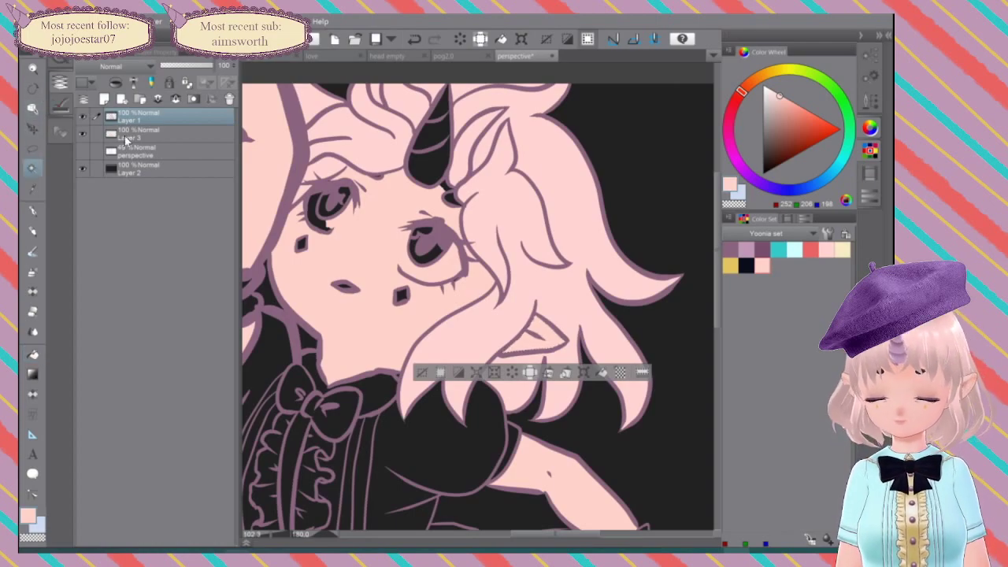
key(ctrl+z)
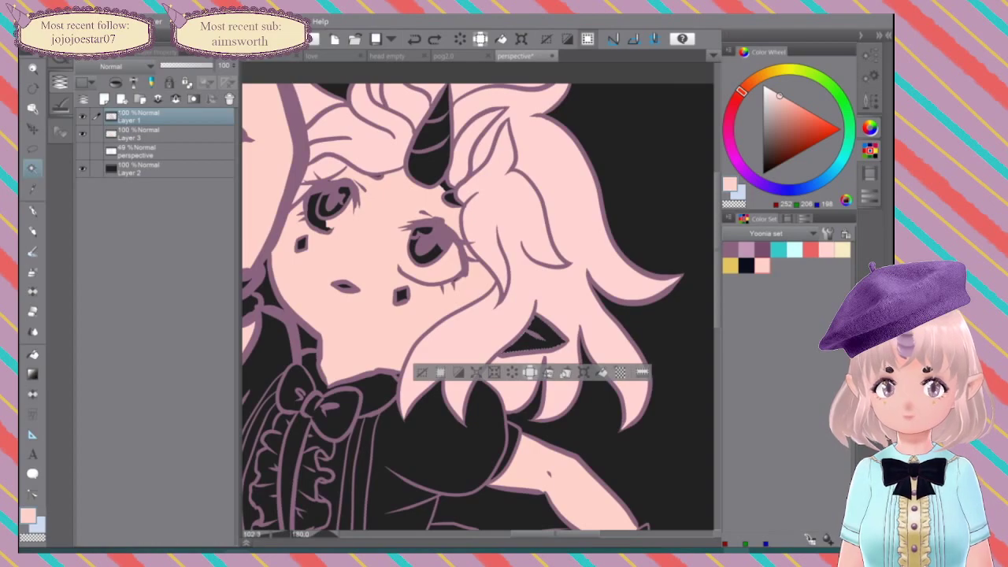
Step: Add the small gap at the horn's base to the selection, fill the ear selection with peach on Layer 3, and deselect
shift+click(443, 189)
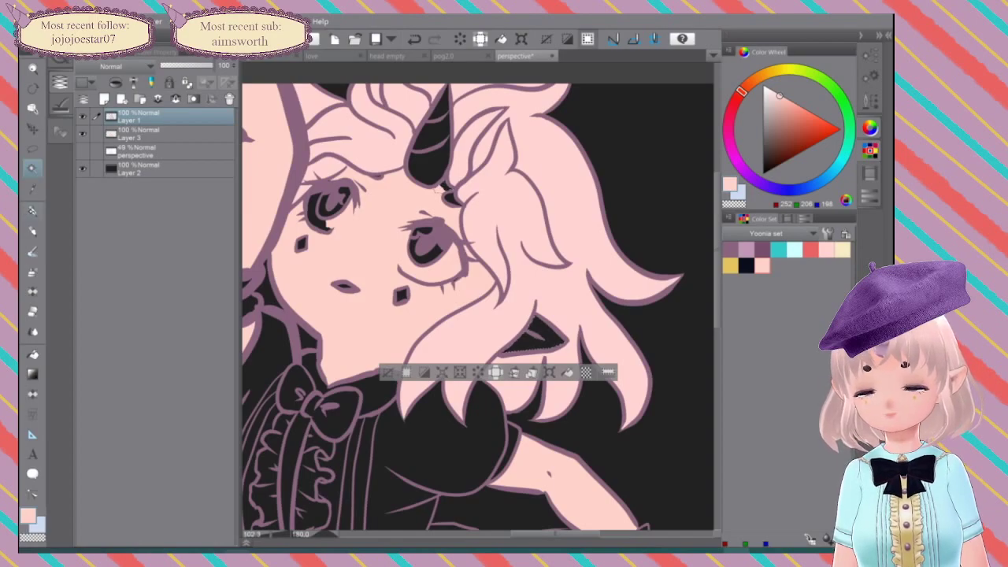
click(32, 355)
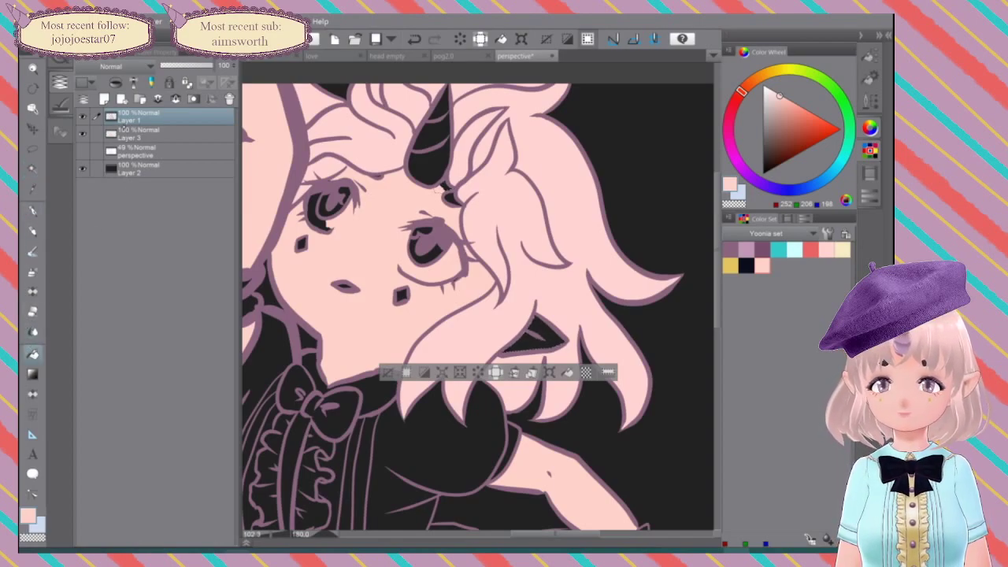
click(125, 131)
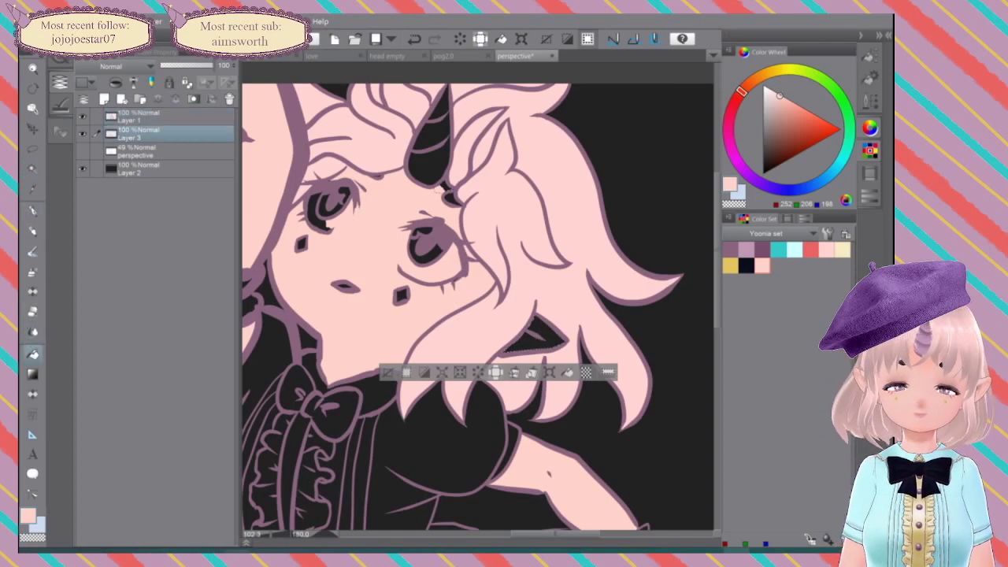
click(532, 337)
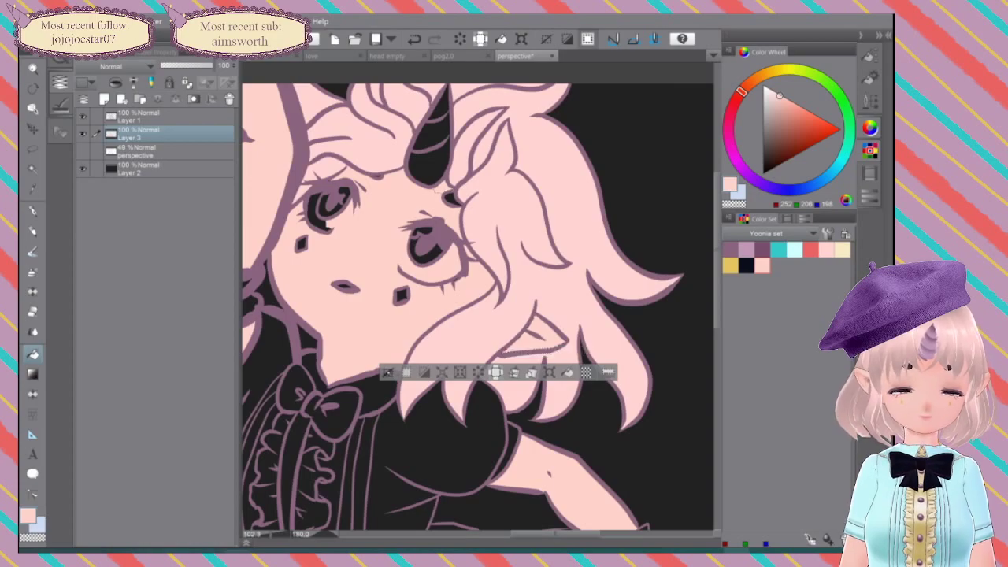
click(387, 373)
scroll(567, 322, down, 1)
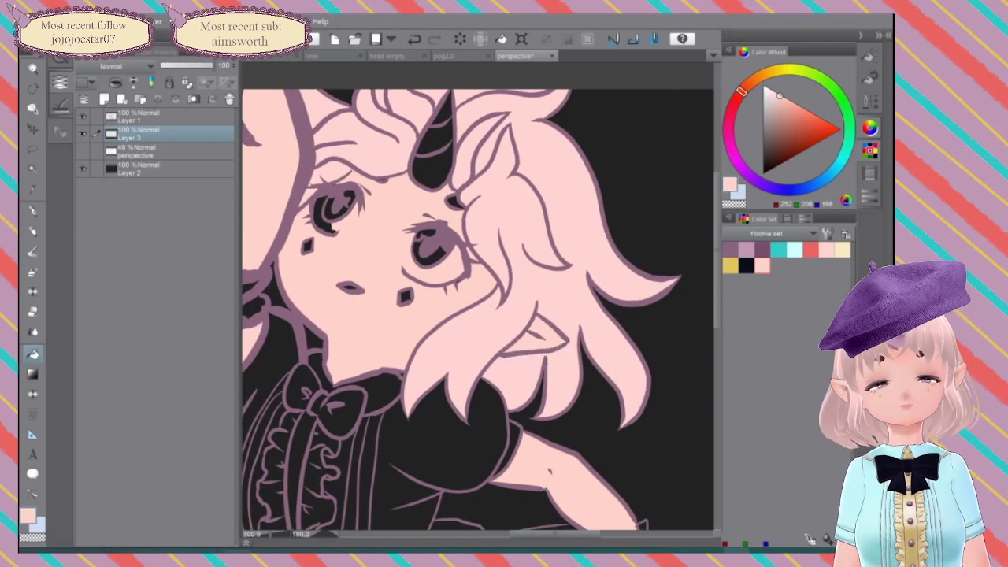
Step: Try another peach fill inside the ear on Layer 3 without a selection and undo it
click(555, 340)
scroll(555, 340, down, 2)
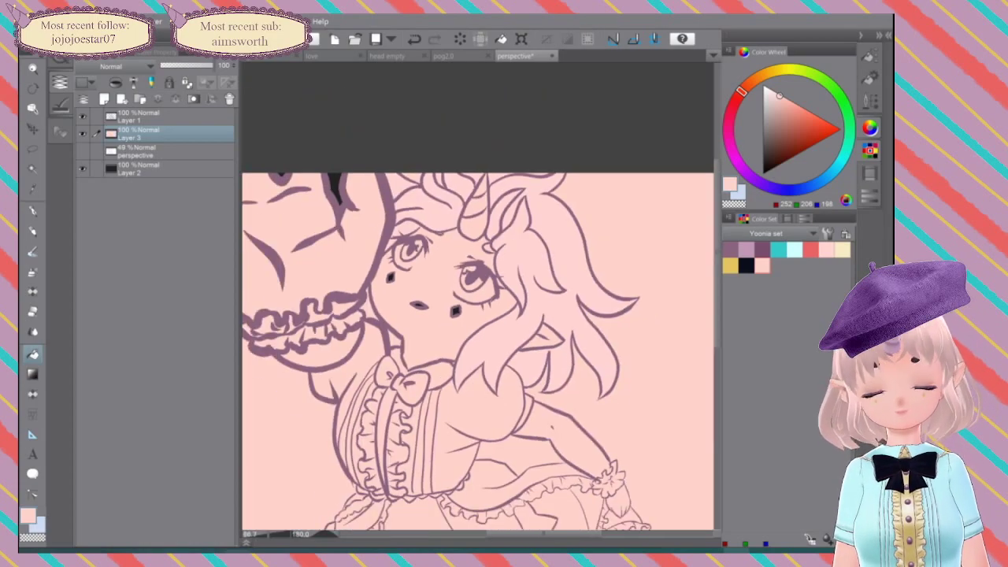
key(ctrl+z)
Step: Select the ruffle areas of the large foreground hand's wrist cuff on Layer 1 with Auto select
drag(611, 210, 616, 122)
click(165, 117)
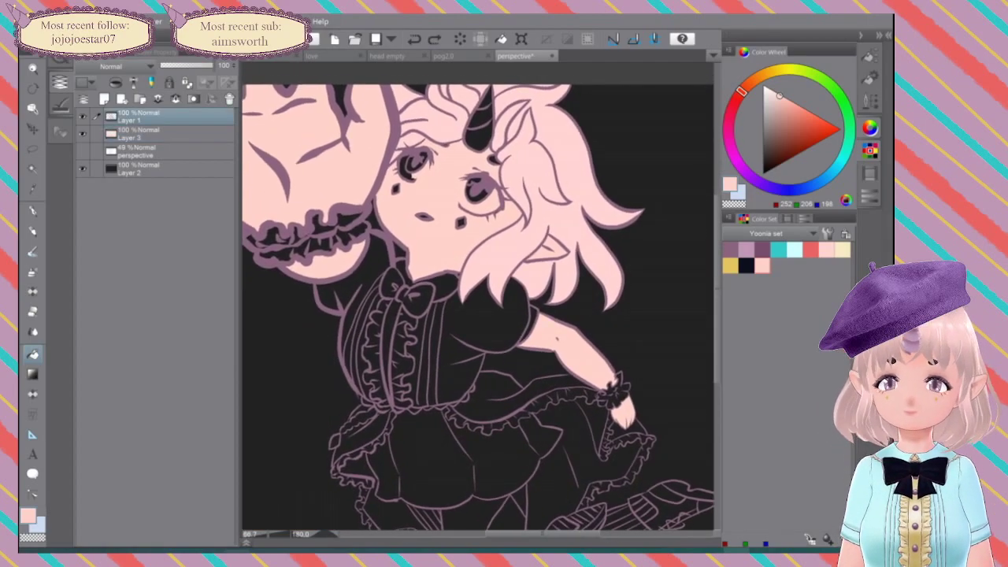
click(32, 168)
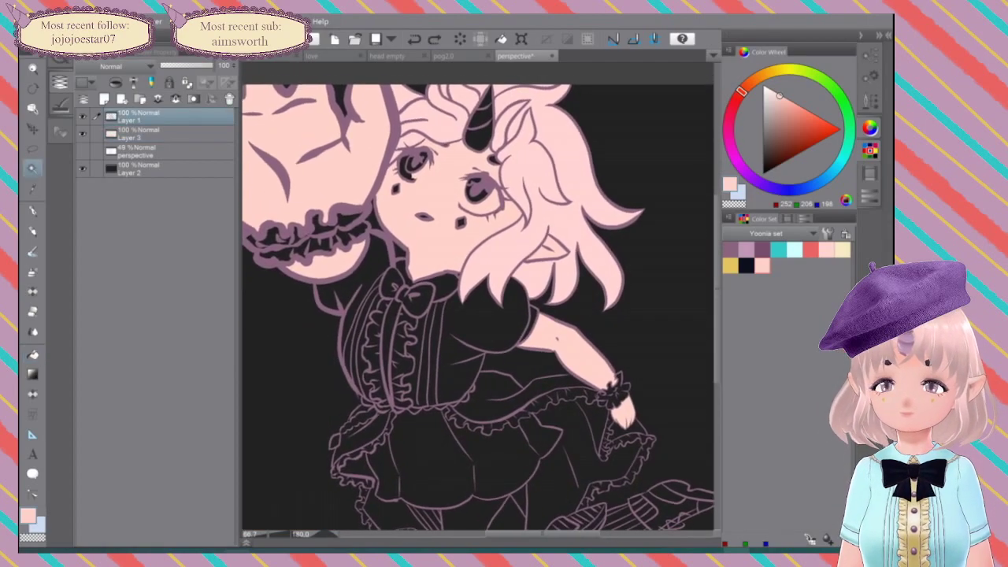
click(313, 257)
click(298, 253)
click(281, 256)
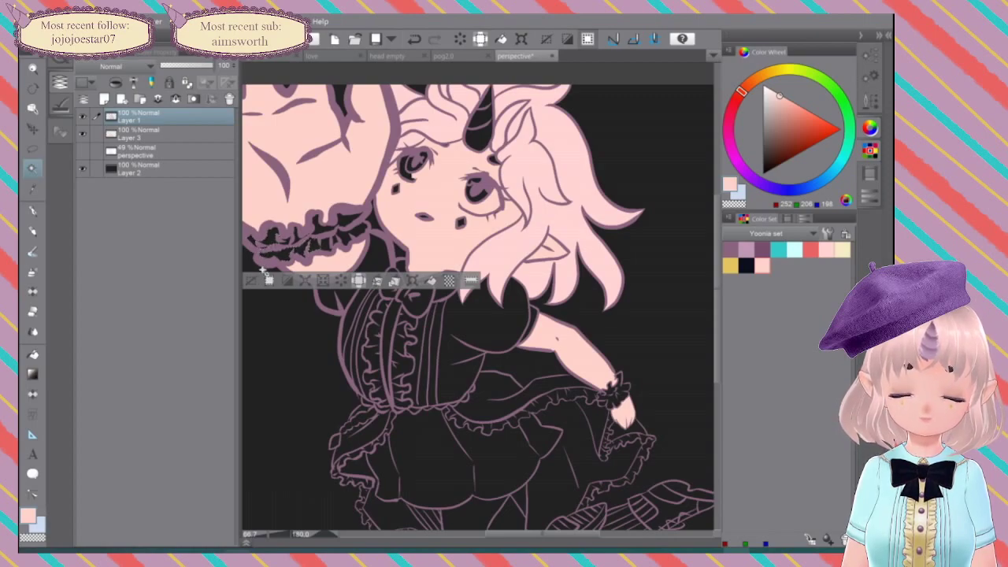
key(ctrl+z)
click(265, 247)
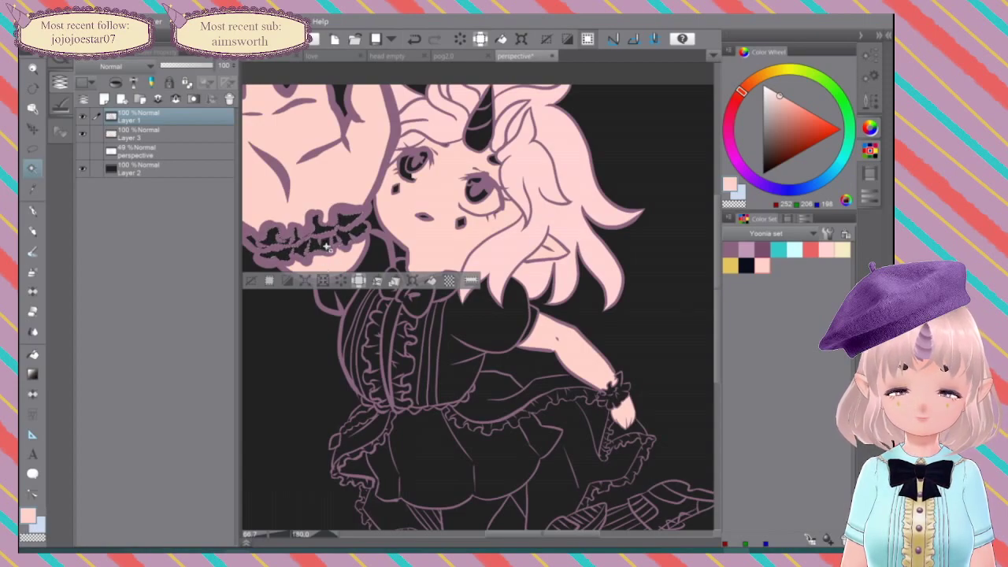
scroll(282, 239, up, 4)
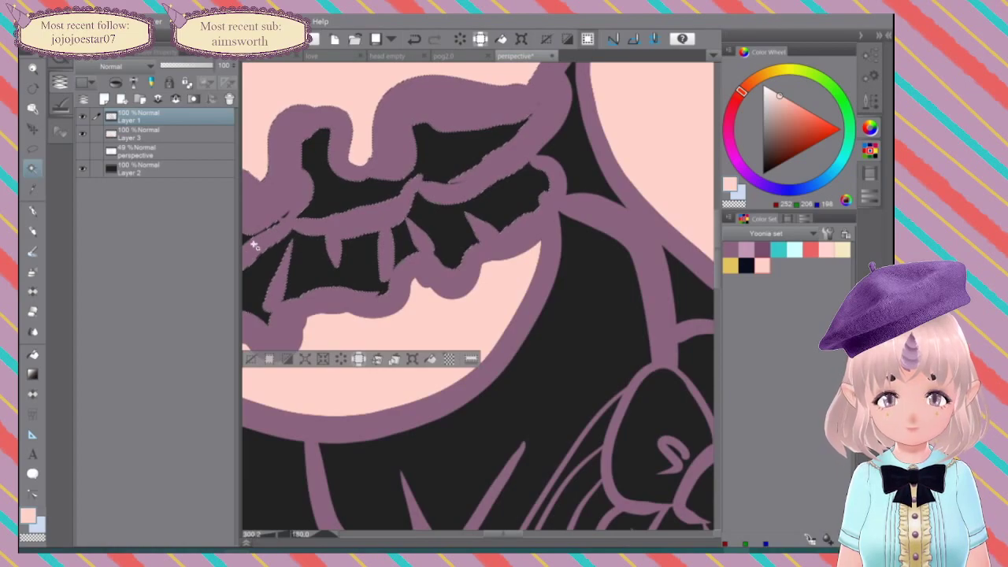
scroll(281, 214, down, 3)
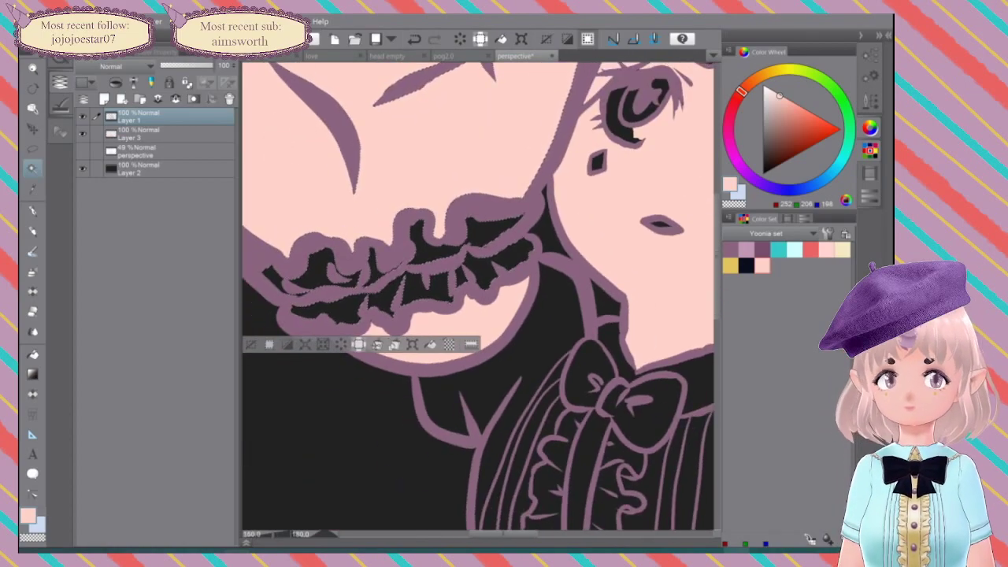
Step: Add the ruffles on both sides of the bodice's centre strip below the bow to the selection
drag(564, 434, 483, 282)
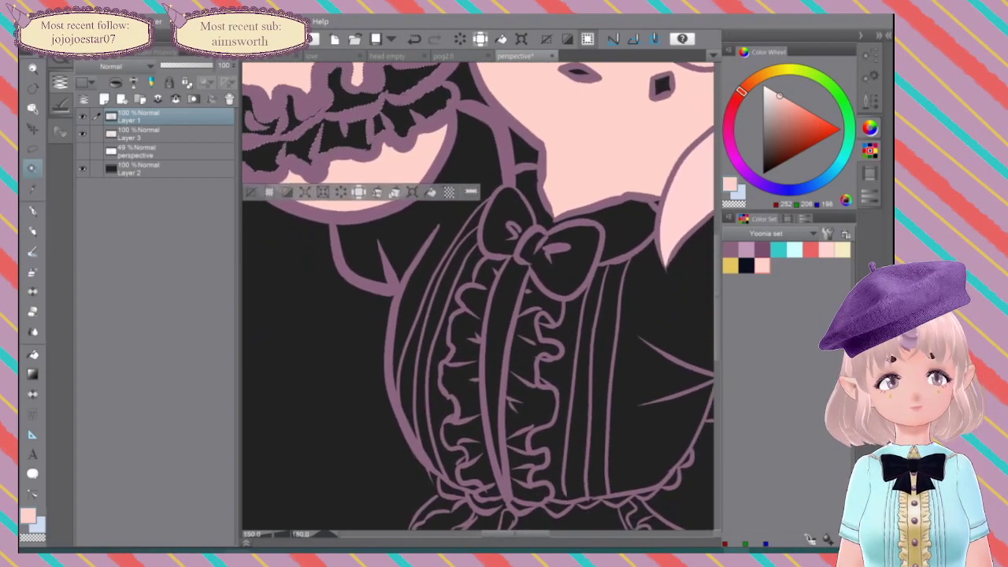
click(460, 343)
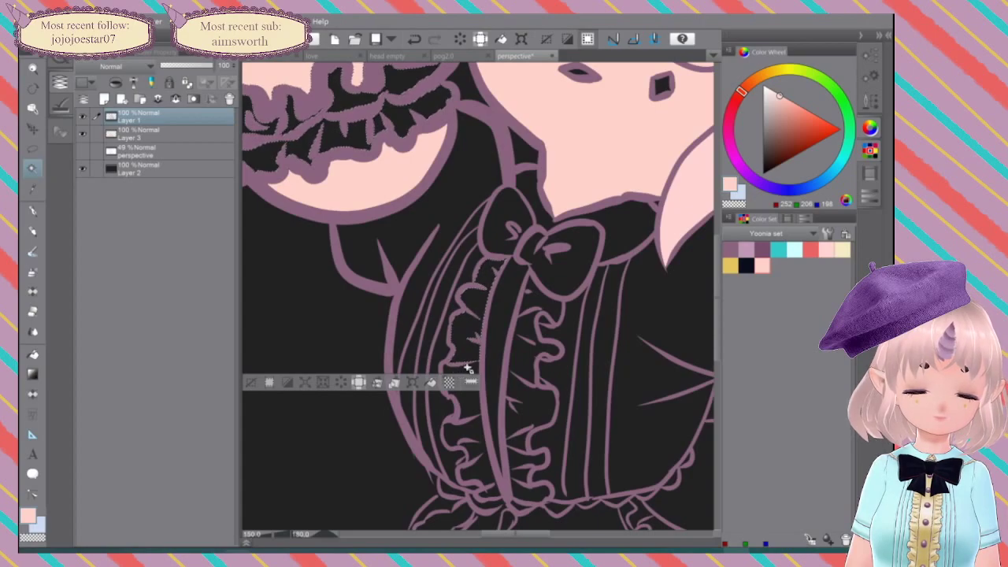
click(448, 439)
click(438, 489)
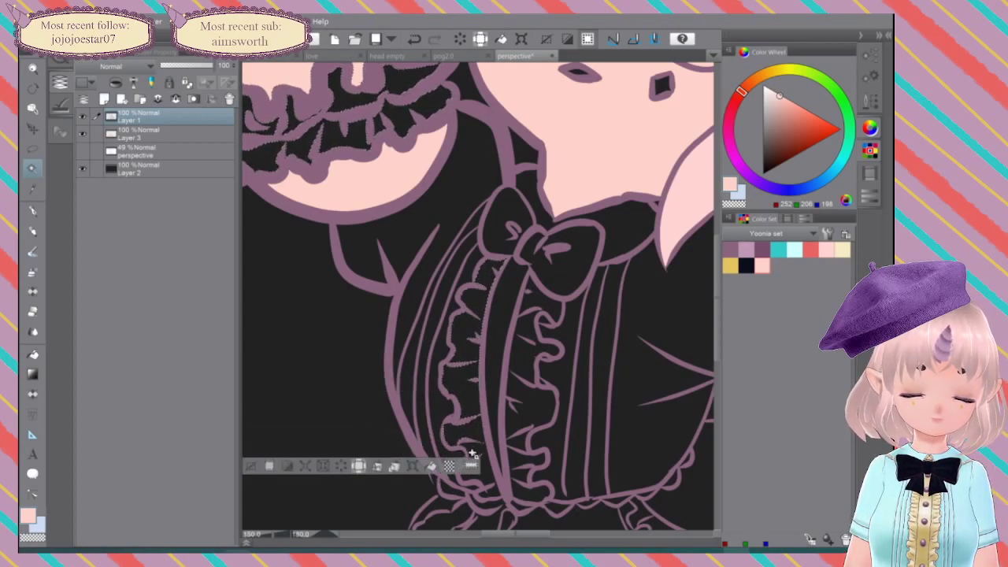
click(446, 506)
click(483, 488)
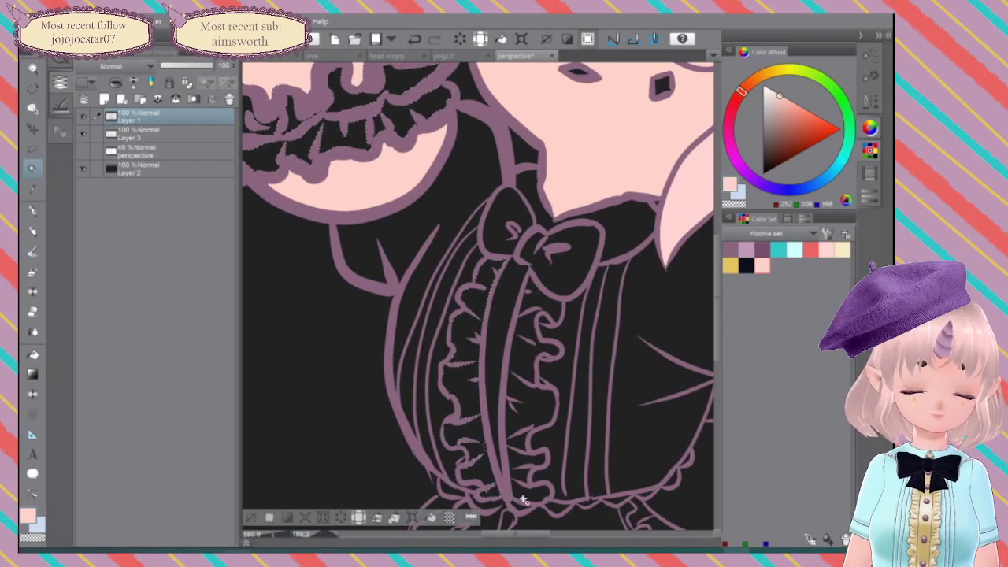
click(494, 498)
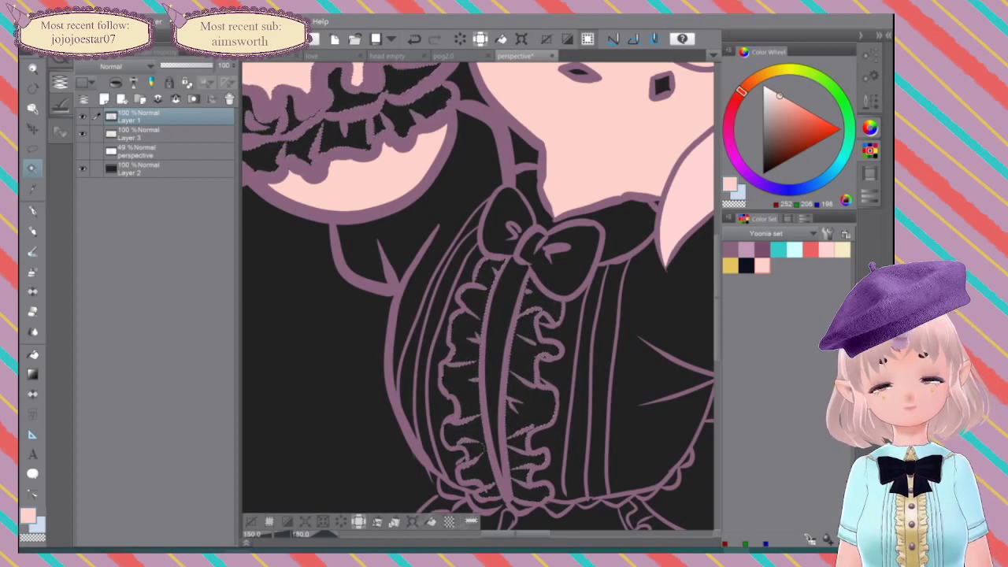
Step: Add the ruffles of the overskirt's side below the bodice's centre strip and its lower hem frill to the selection on Layer 1
scroll(478, 297, down, 5)
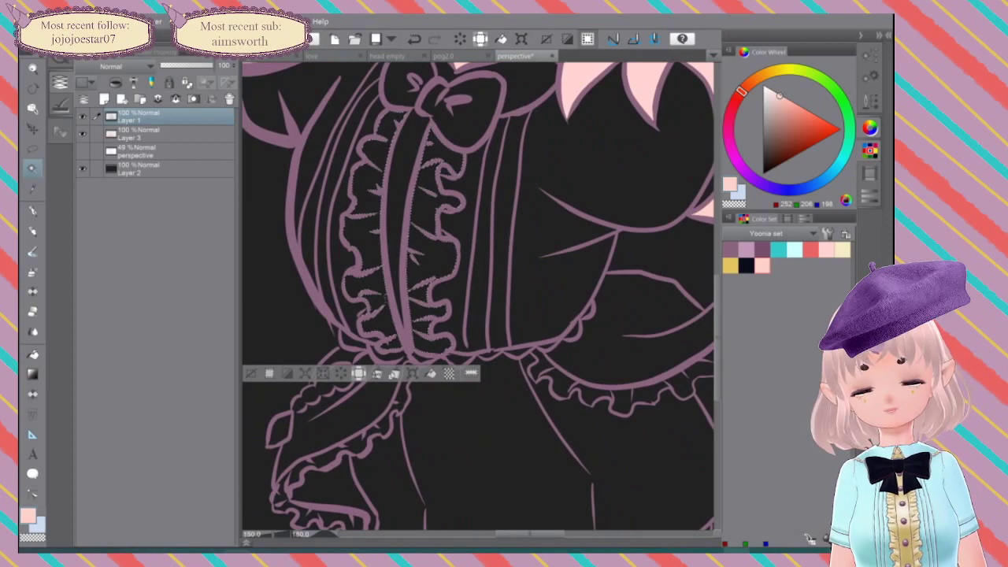
click(464, 295)
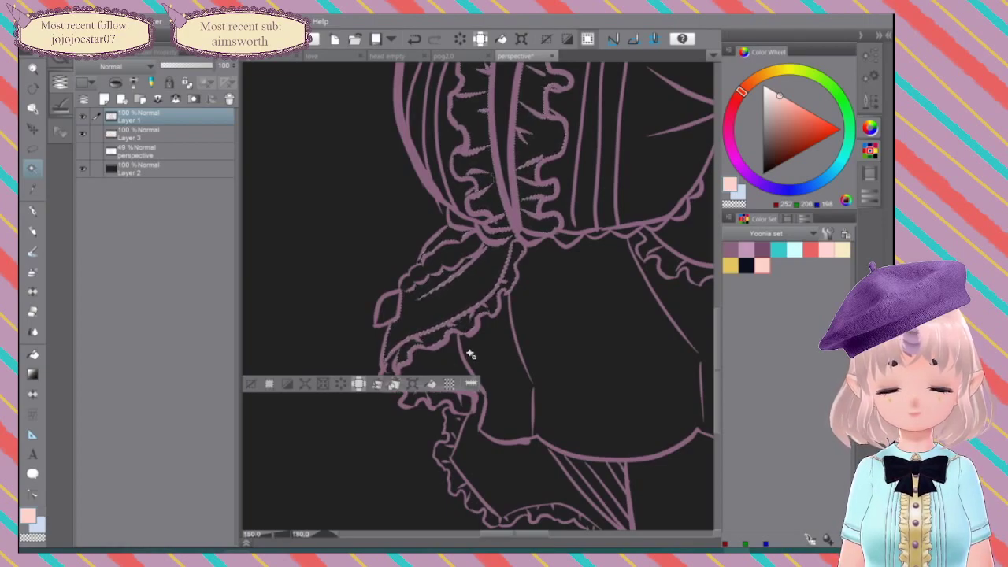
click(389, 370)
click(561, 356)
drag(561, 357, 534, 252)
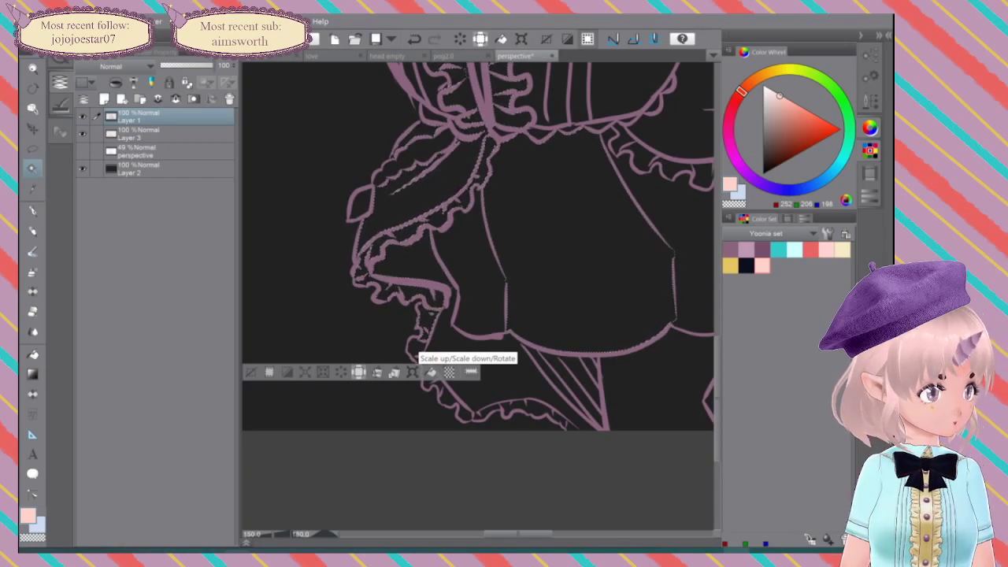
click(440, 367)
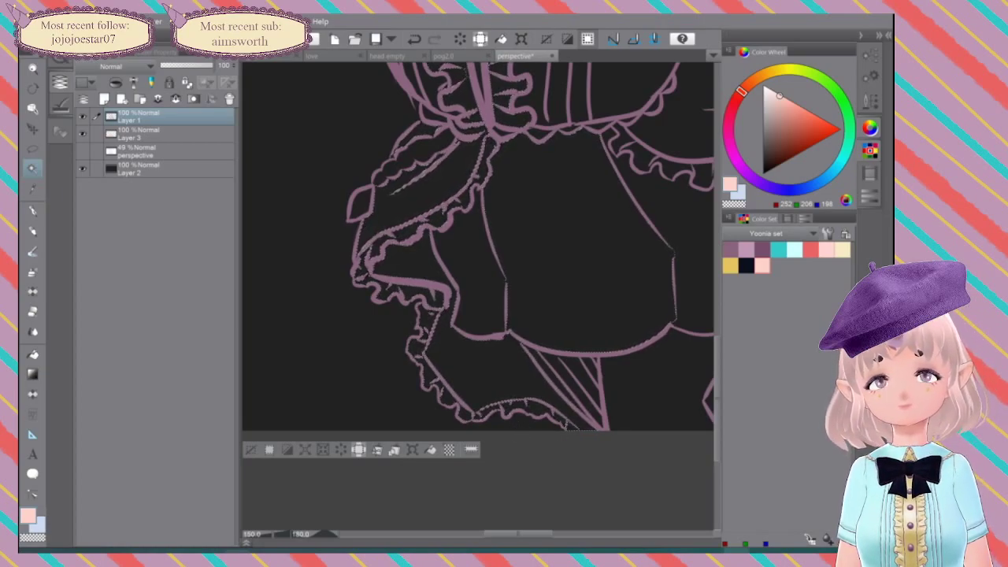
Step: Add the front overskirt ruffle, the small wrist's cuff and the hem ruffles below the small hand to the selection
mouse_move(646, 158)
mouse_down()
mouse_move(416, 212)
mouse_move(512, 177)
mouse_up()
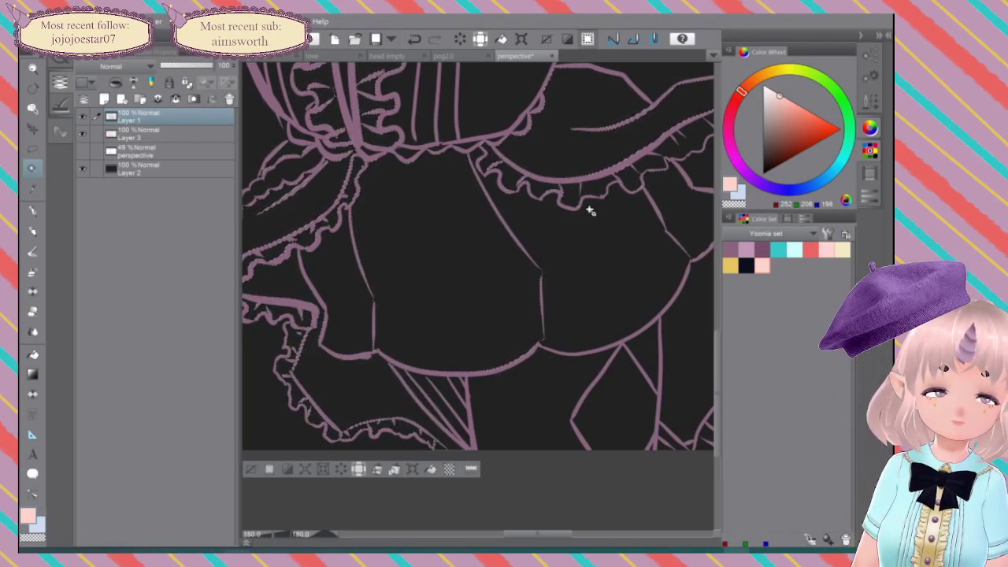
drag(601, 238, 356, 274)
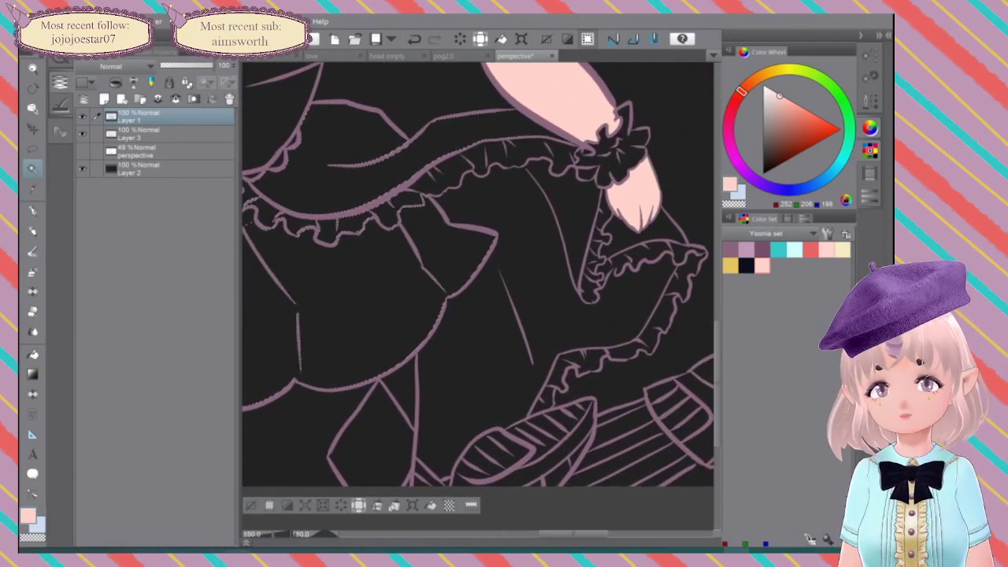
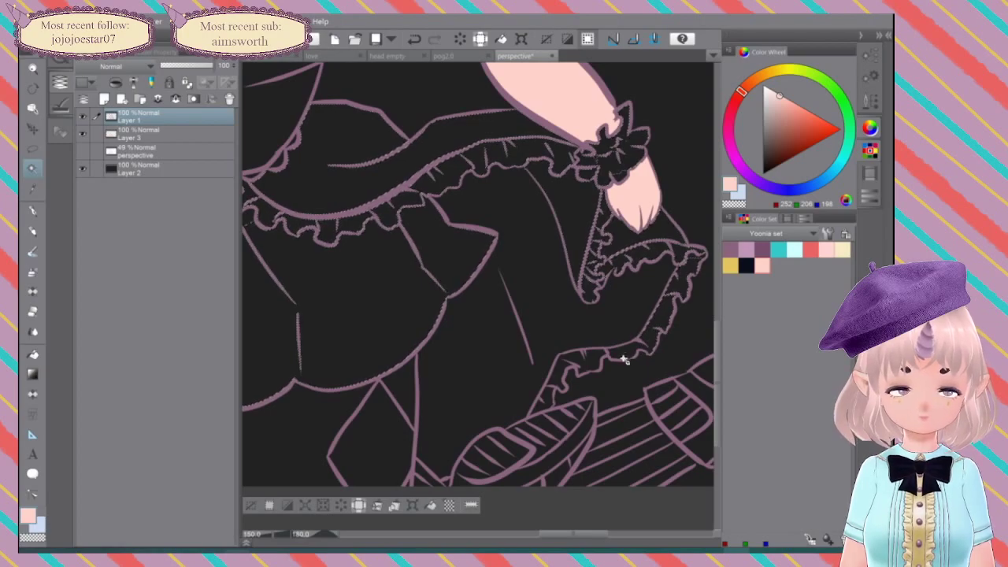
click(542, 404)
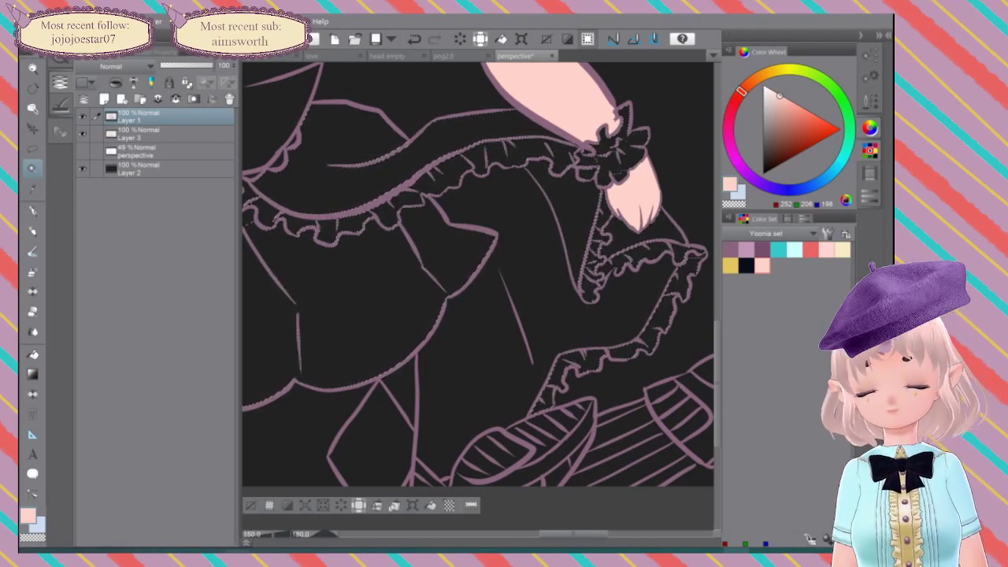
Step: Try filling the whole ruffle selection with peach on Layer 1 and undo the fill
scroll(624, 326, down, 3)
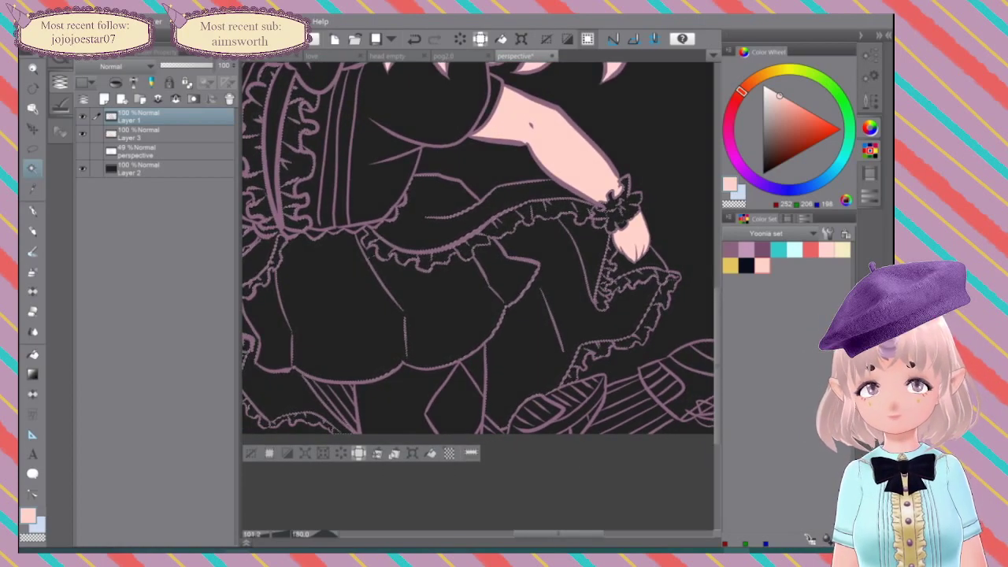
scroll(623, 315, down, 3)
drag(623, 315, 653, 340)
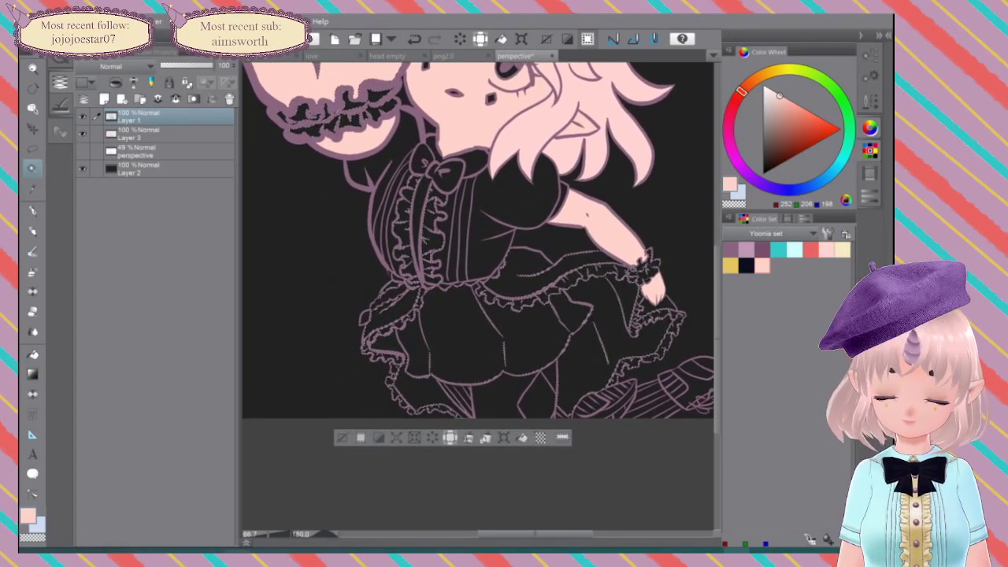
click(521, 437)
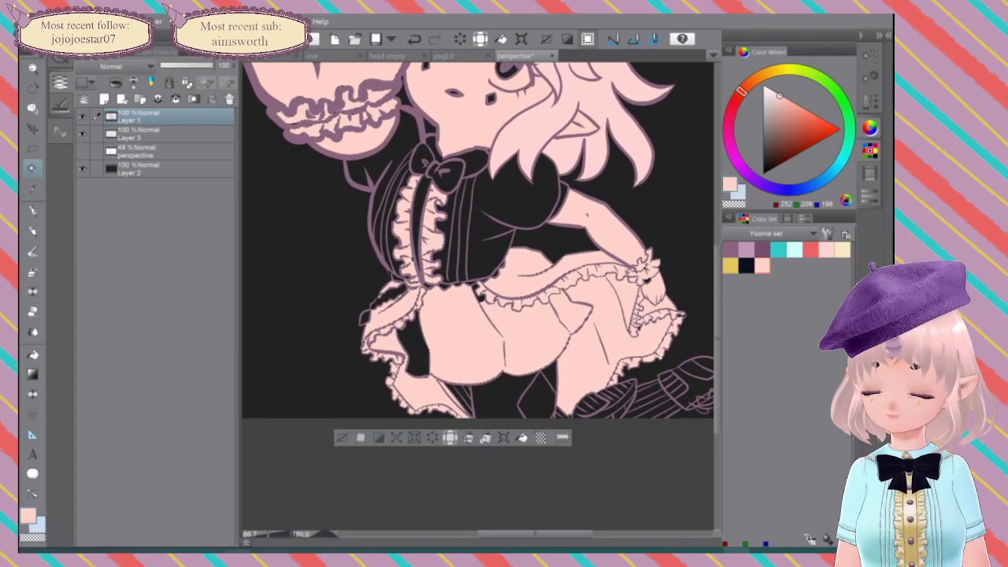
key(ctrl+z)
Step: Try filling the selection with cream on Layer 1, inspect the small wrist's cuff for gaps, and undo the fill
click(843, 249)
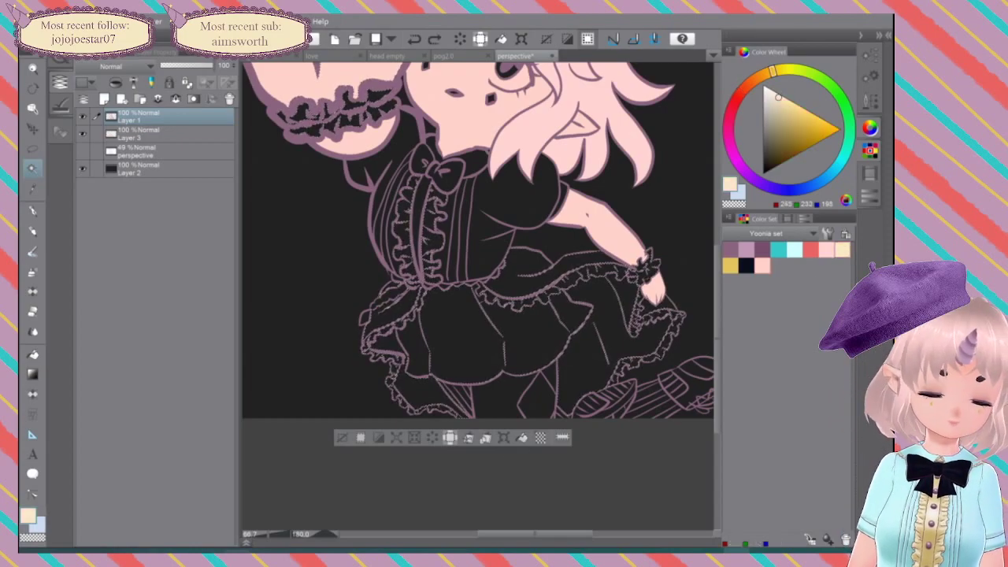
click(522, 438)
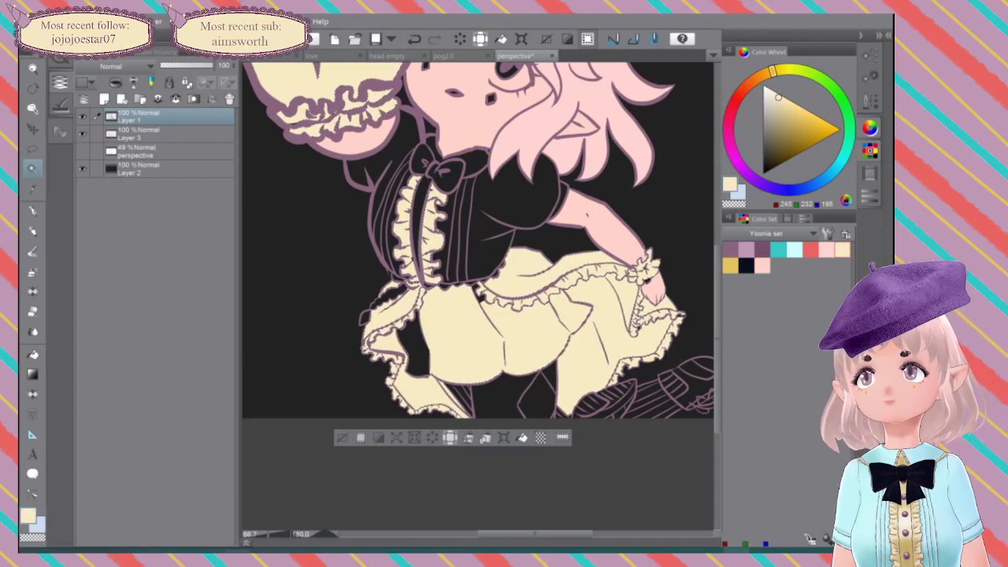
drag(504, 315, 509, 439)
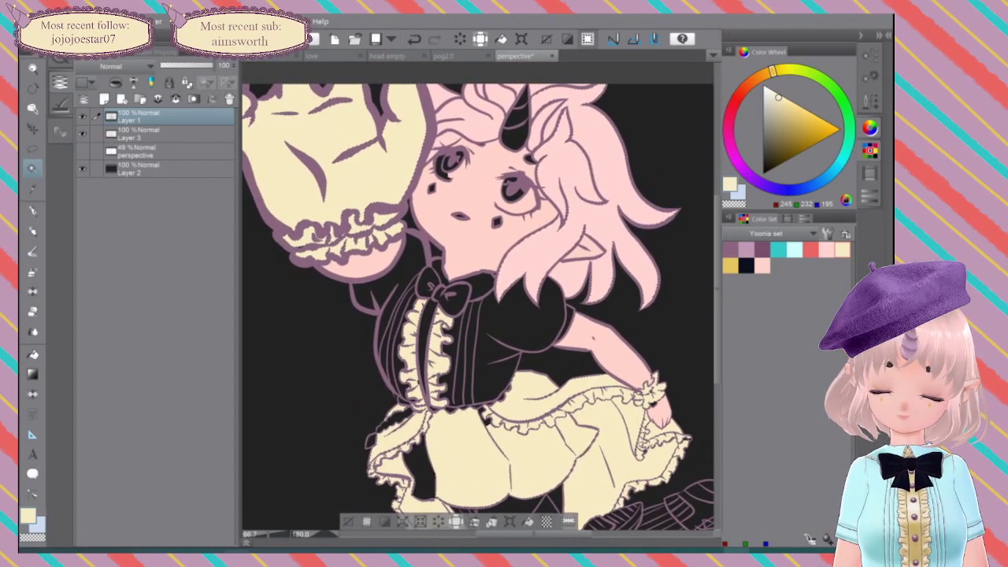
drag(663, 396, 645, 365)
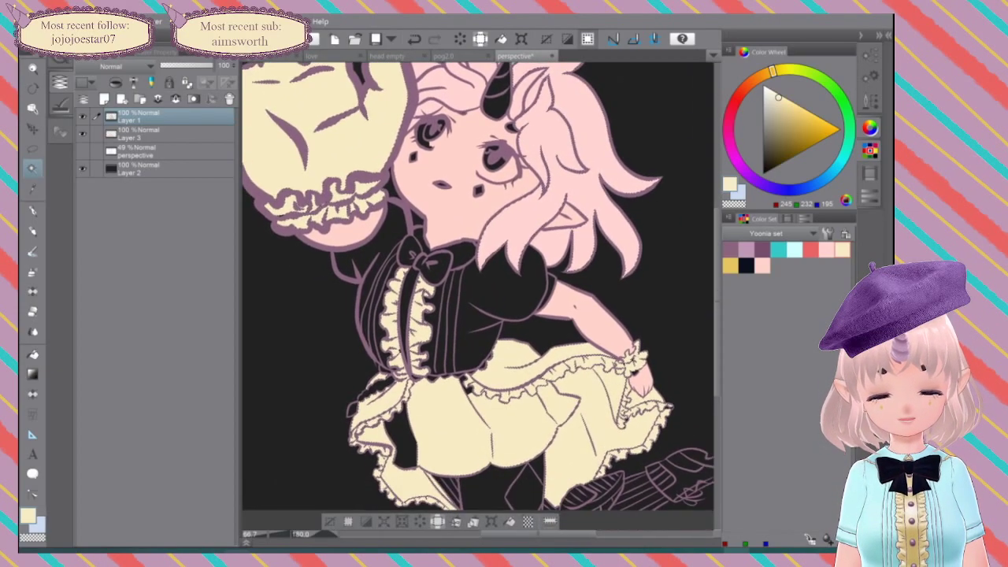
scroll(644, 364, up, 5)
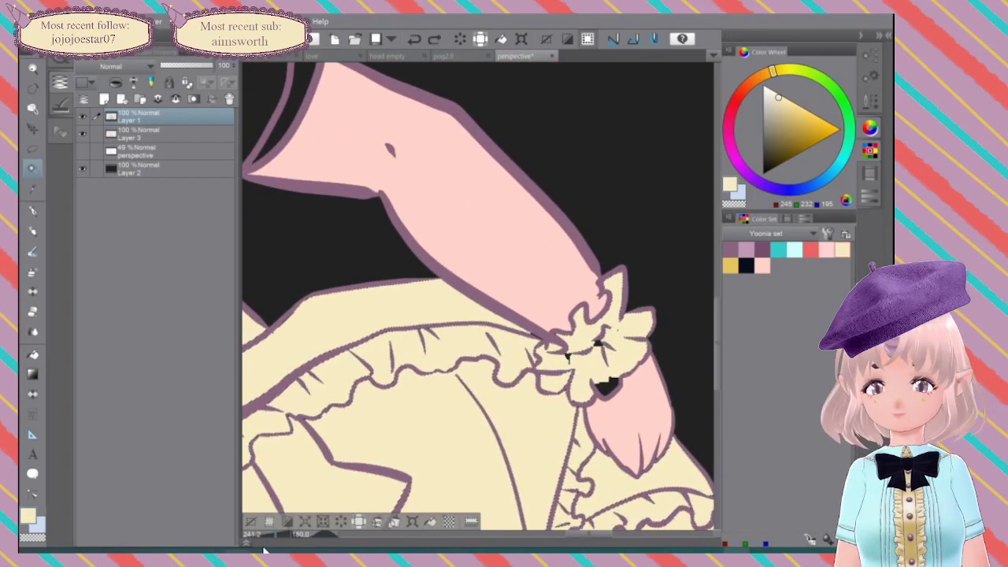
key(ctrl+z)
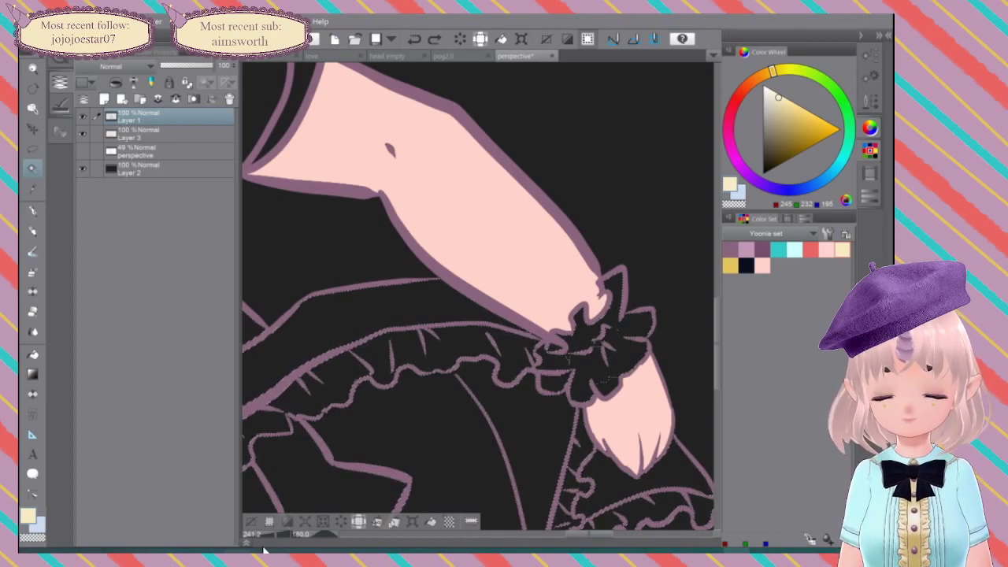
Step: Add the remaining small gaps in the small wrist's cuff to the selection, testing a cream fill on Layer 3 in between
click(608, 389)
click(169, 134)
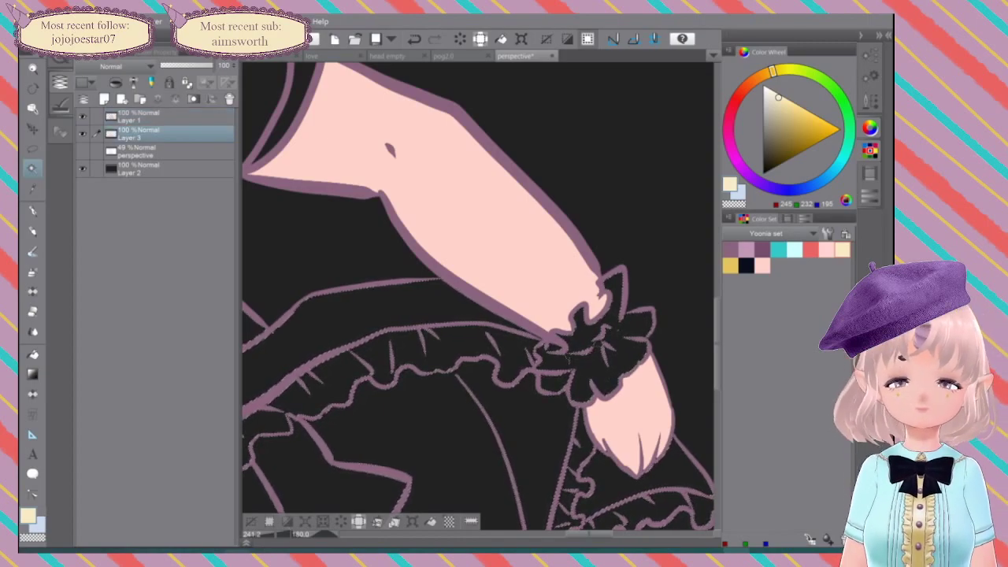
click(567, 356)
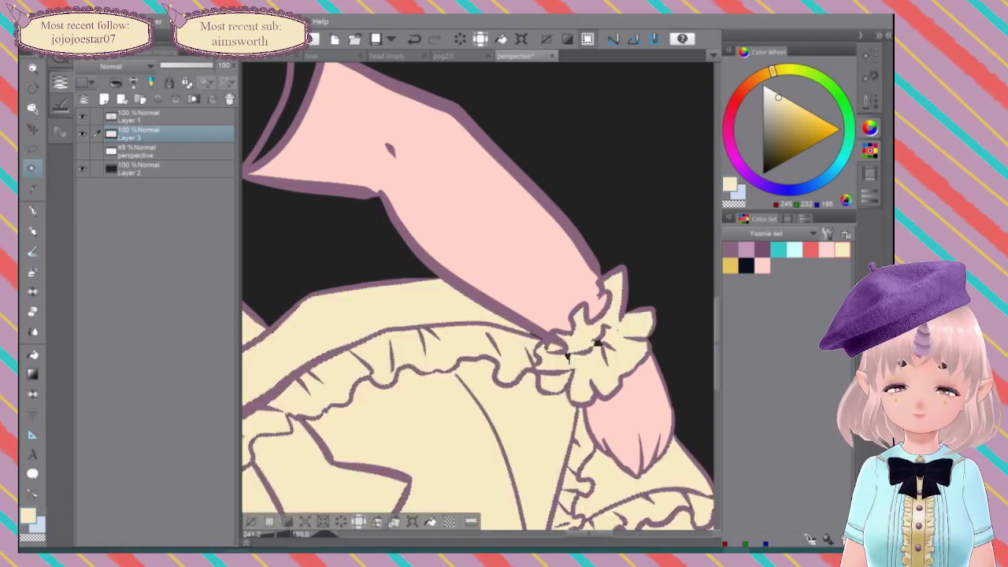
click(430, 523)
click(168, 116)
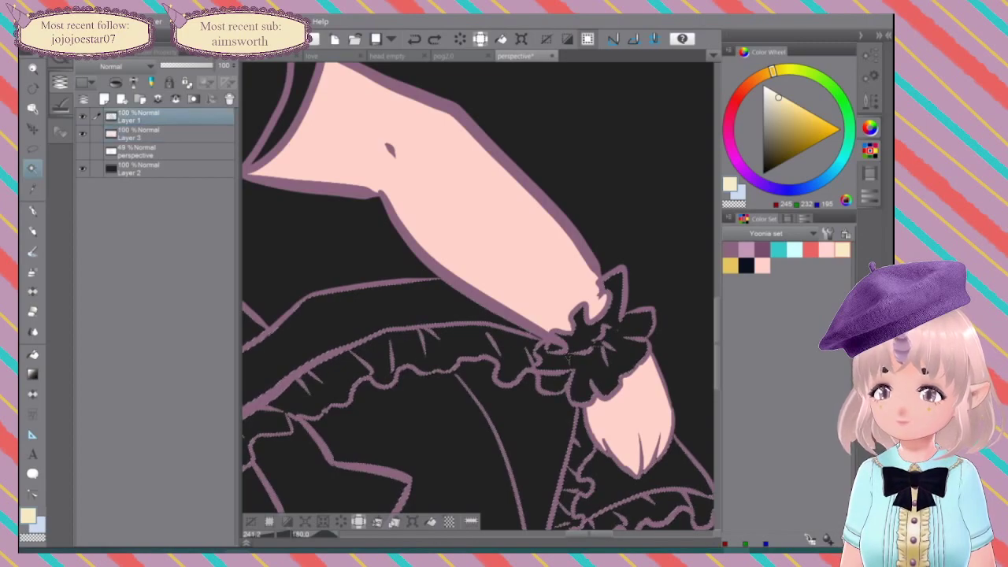
click(587, 360)
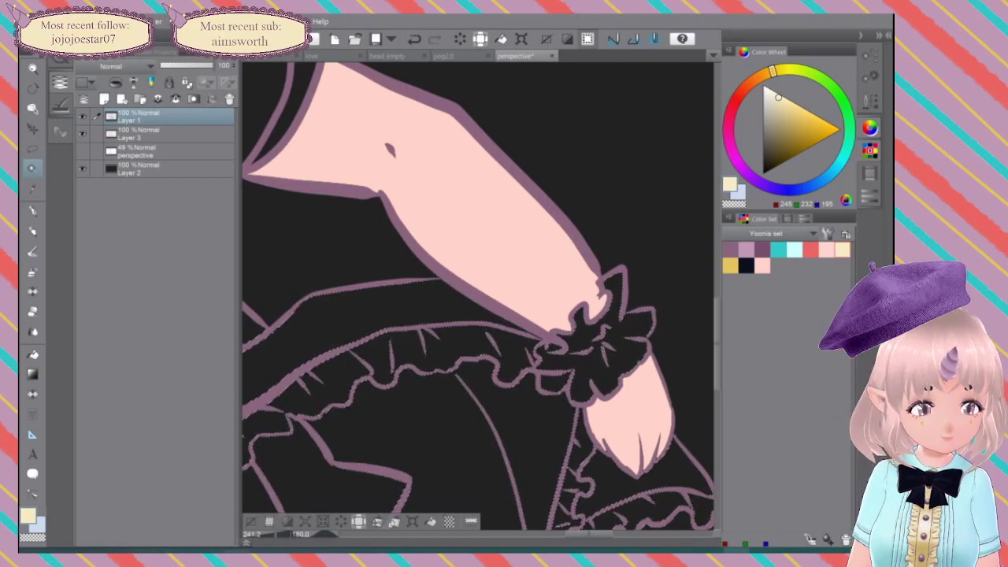
Step: Try the cream fill on Layer 1 again, deselect, and undo both to recover the ruffle selection
scroll(550, 302, down, 4)
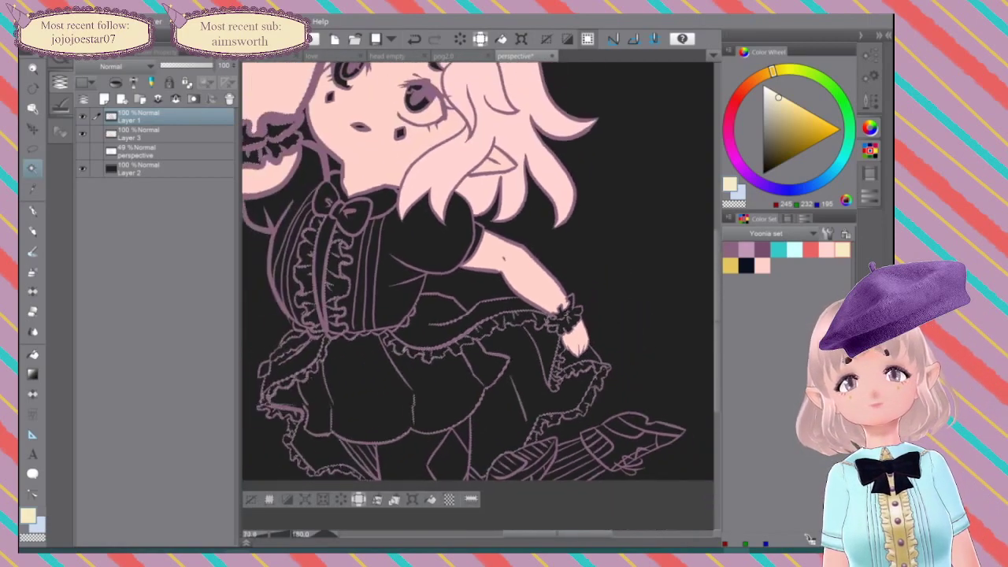
scroll(571, 335, down, 3)
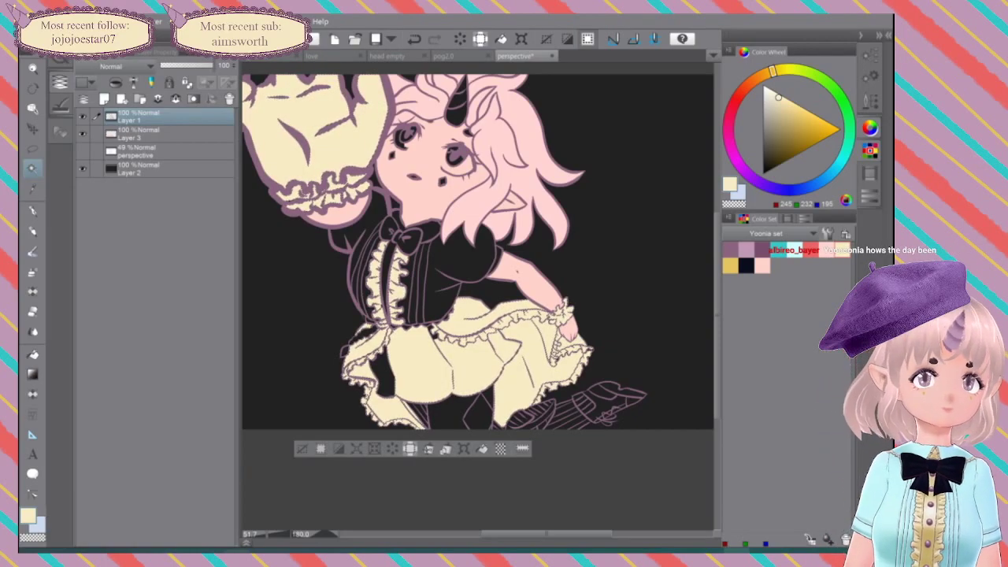
click(763, 266)
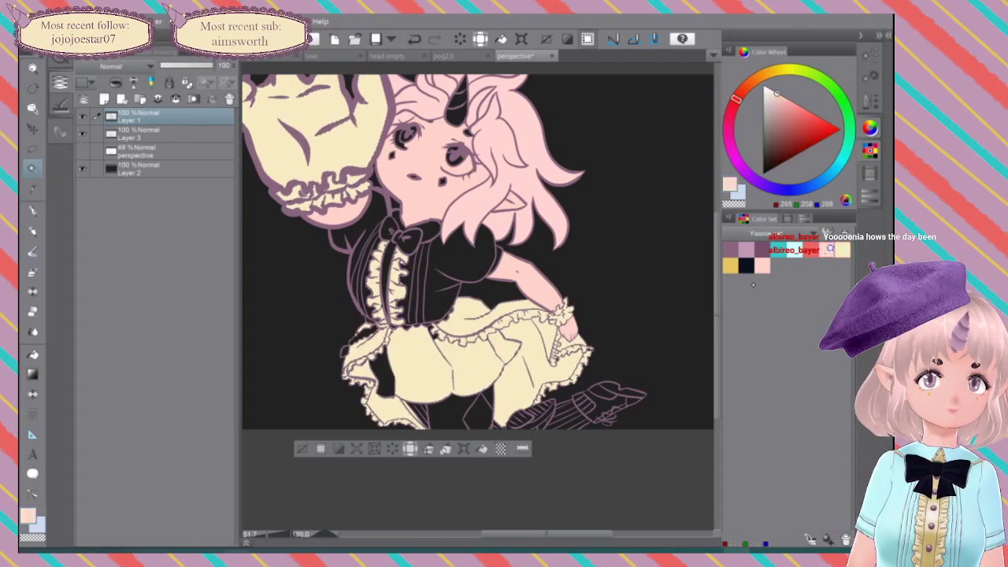
key(ctrl+d)
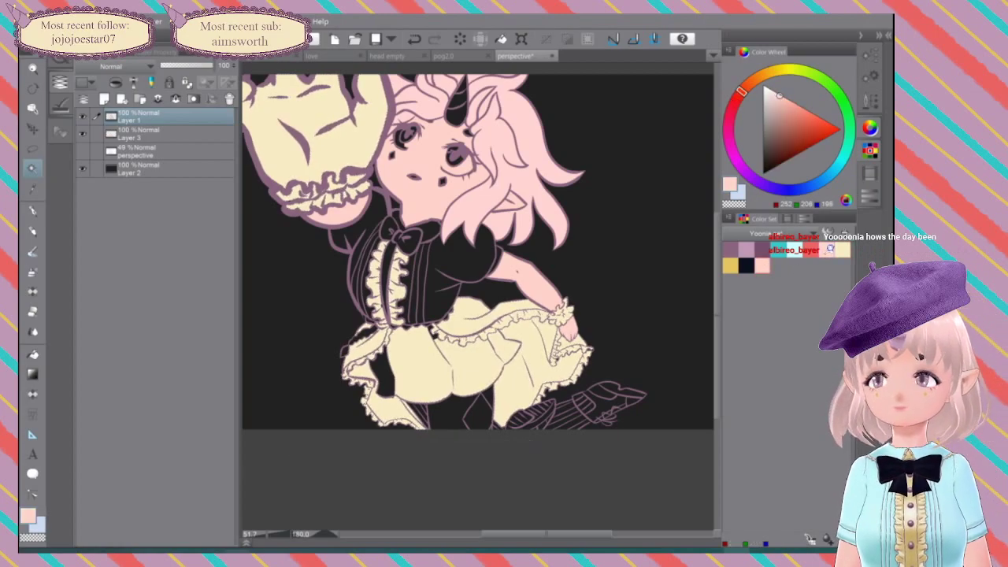
key(ctrl+z)
key(ctrl+z)
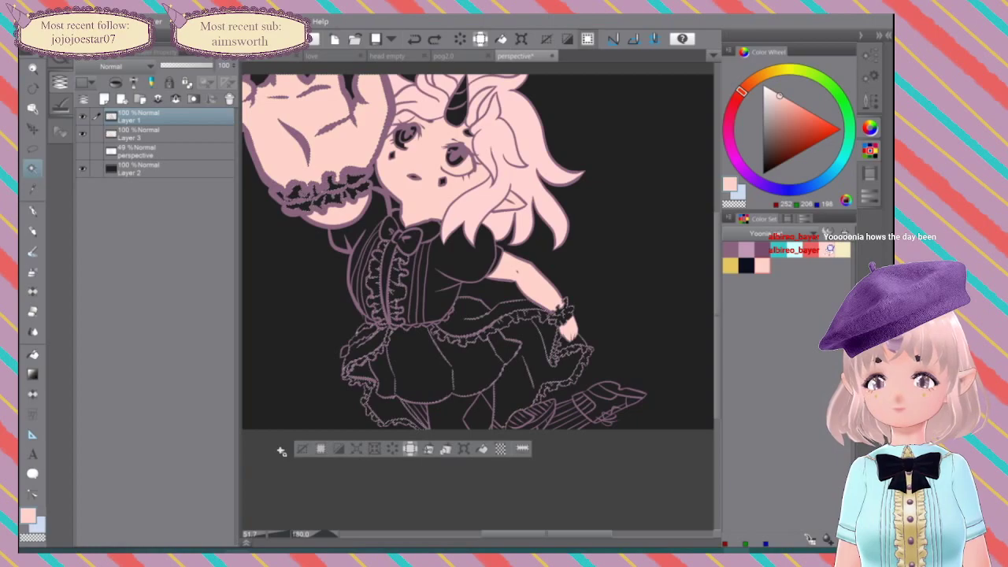
Step: Try filling the selection with pale pink on Layer 3 and undo the fill
click(165, 134)
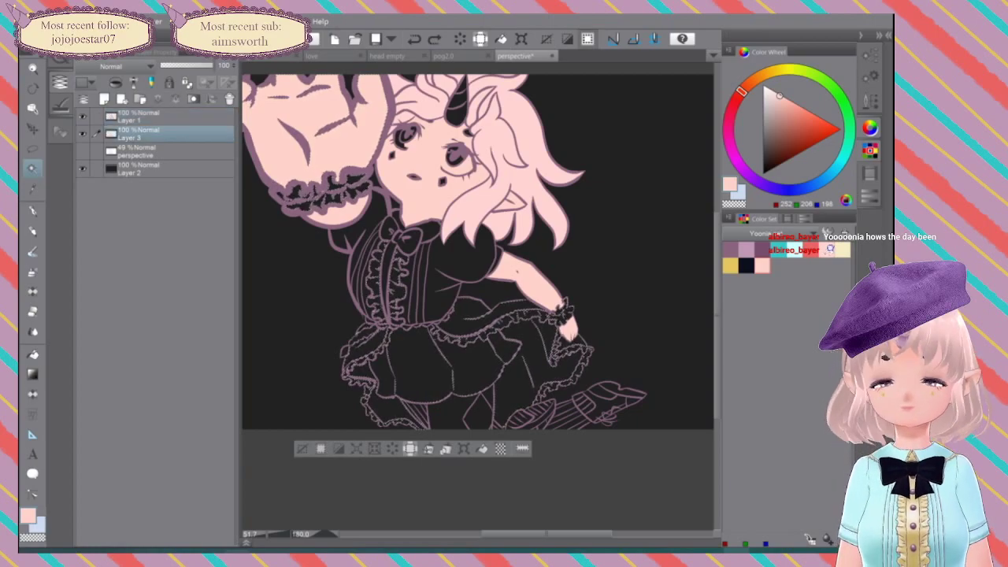
click(831, 248)
click(482, 449)
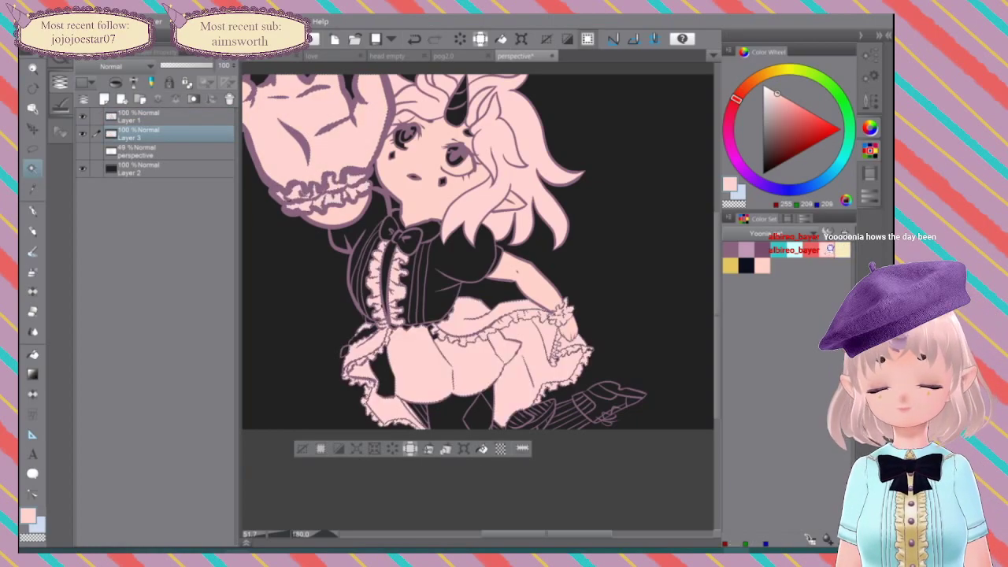
key(ctrl+z)
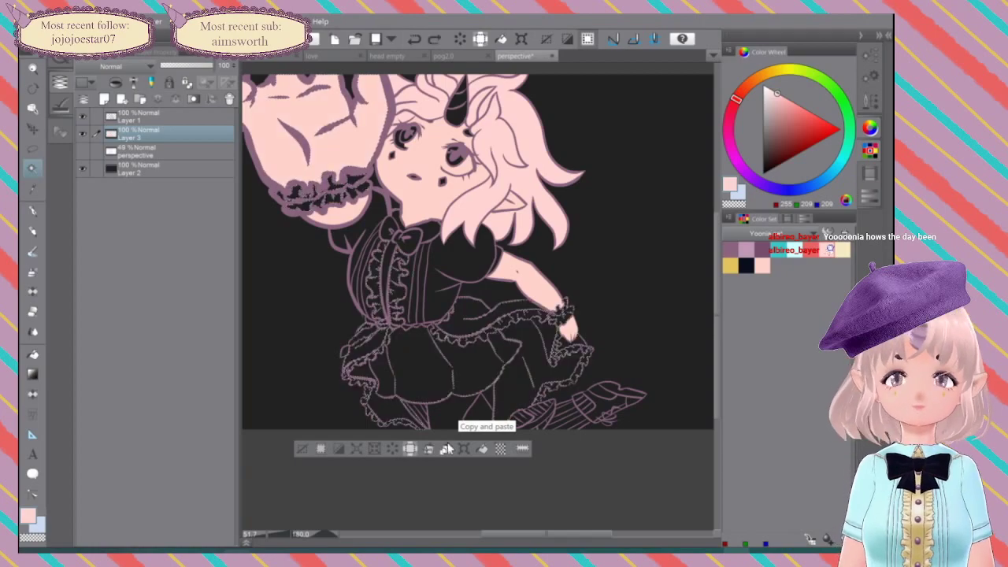
Step: Fill the ruffle and skirt selection with cream on Layer 3, deselect, and make peach the drawing colour
click(843, 250)
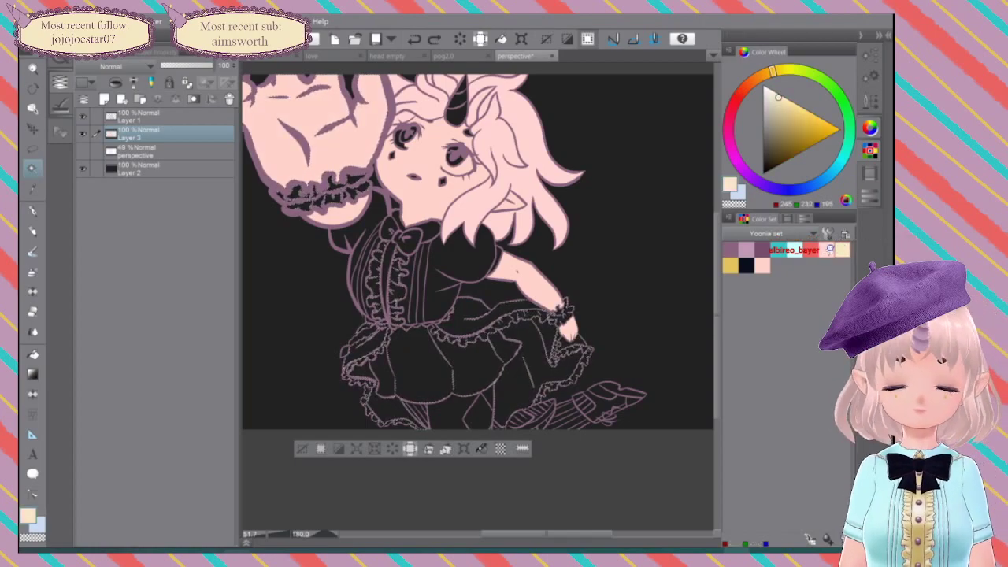
click(483, 449)
click(827, 250)
click(762, 266)
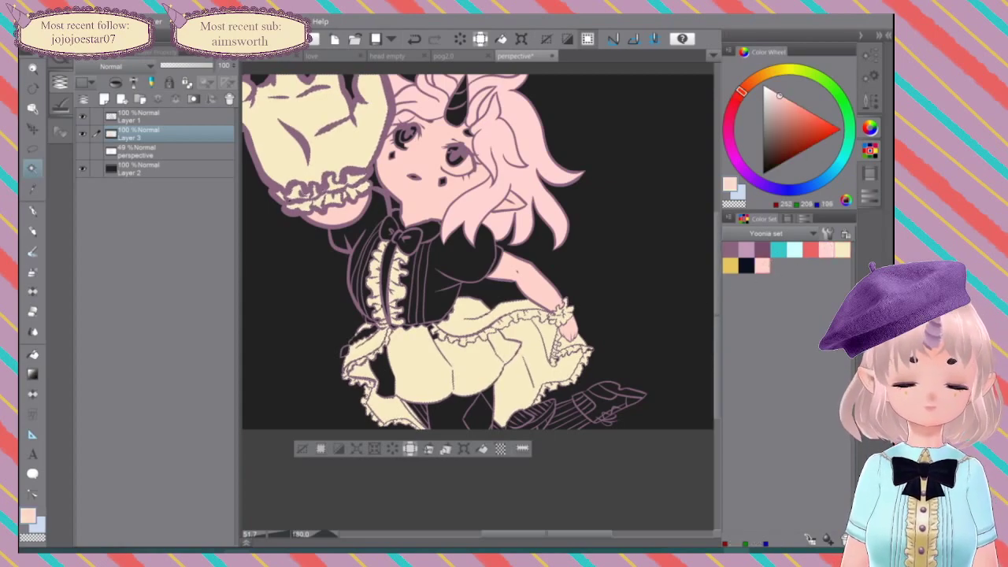
key(ctrl+d)
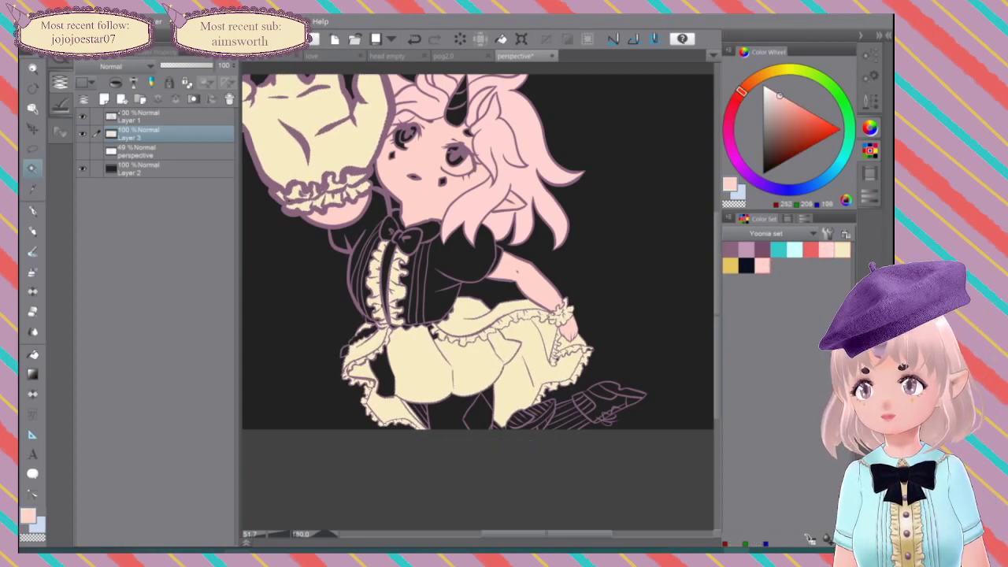
Step: Select the large foreground hand's area on Layer 1 and fill it with peach
click(119, 115)
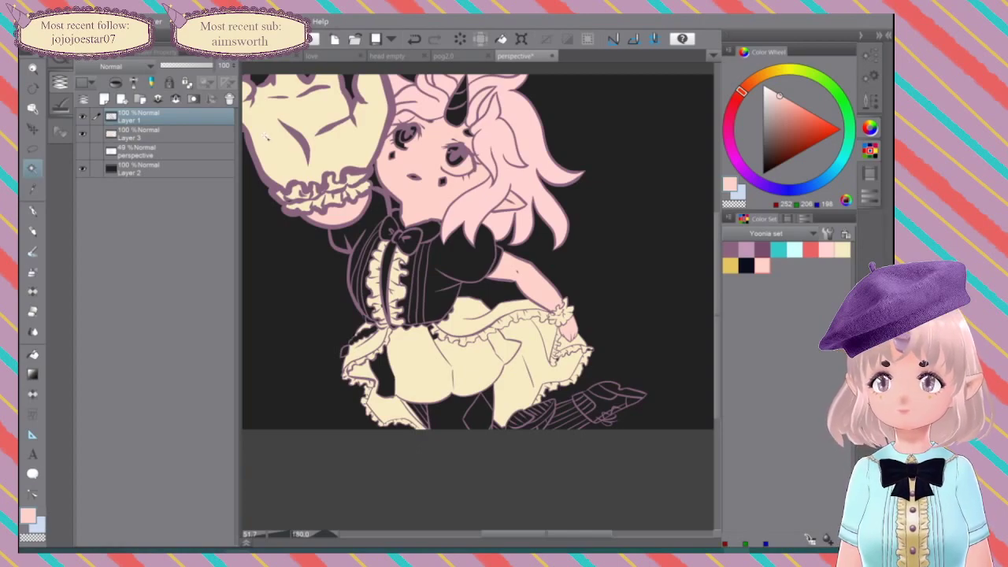
key(ctrl+a)
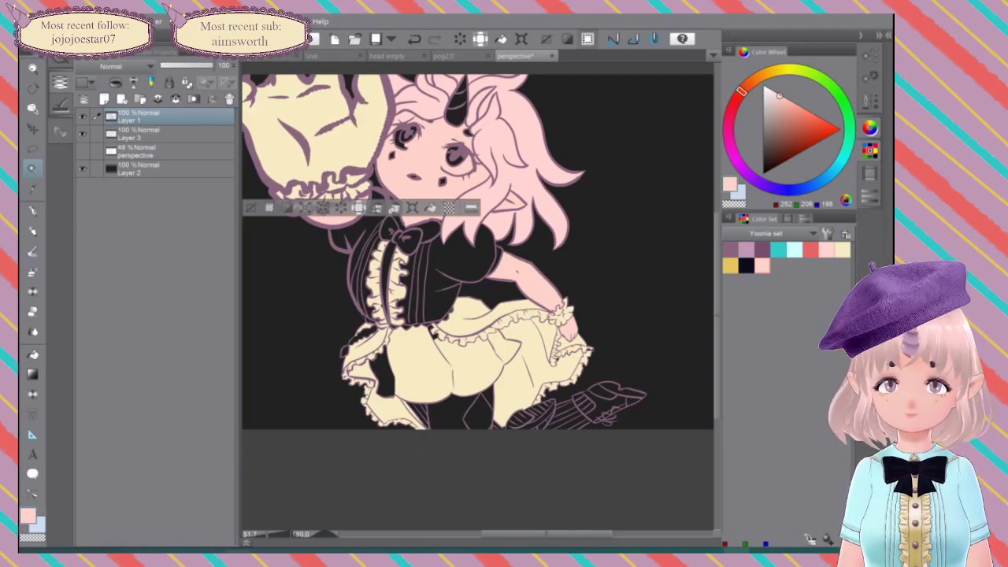
click(430, 207)
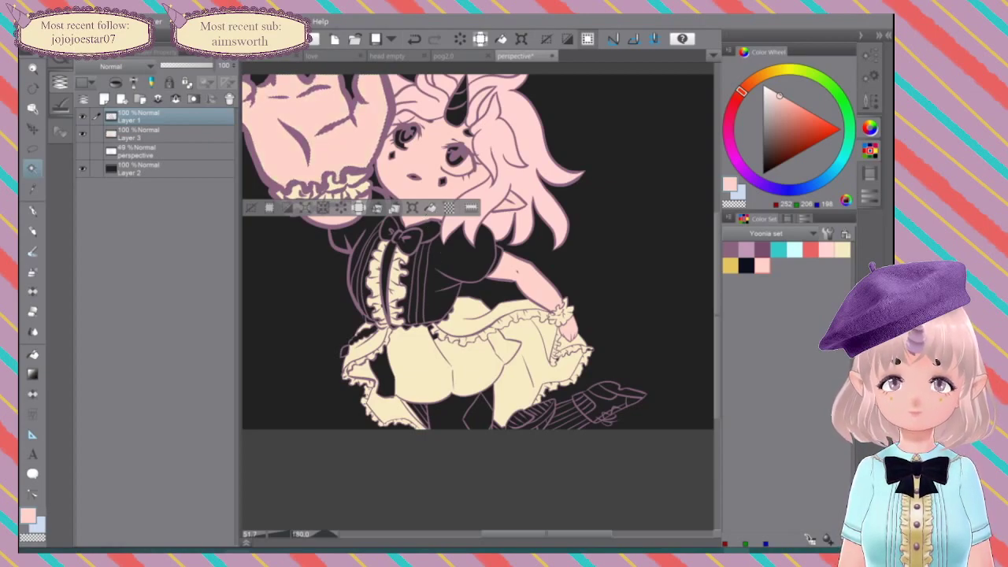
Step: Try filling the hand selection with peach on Layer 3, and return to Layer 1
click(251, 209)
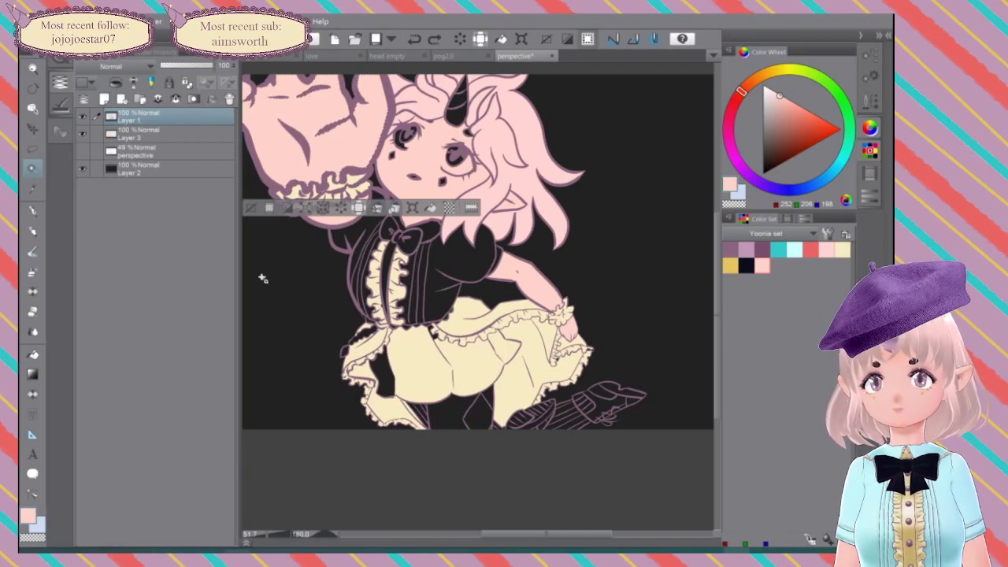
click(127, 131)
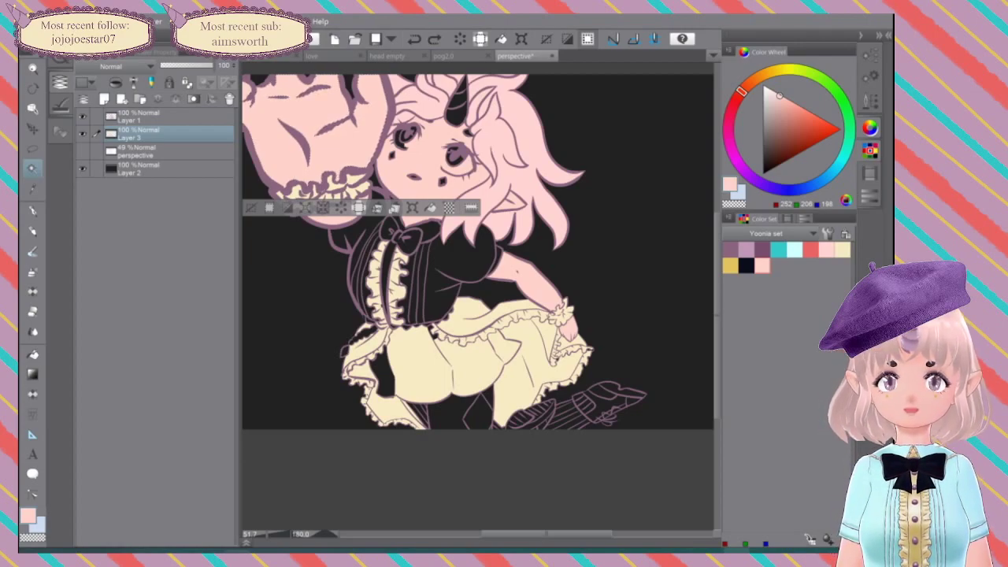
click(431, 208)
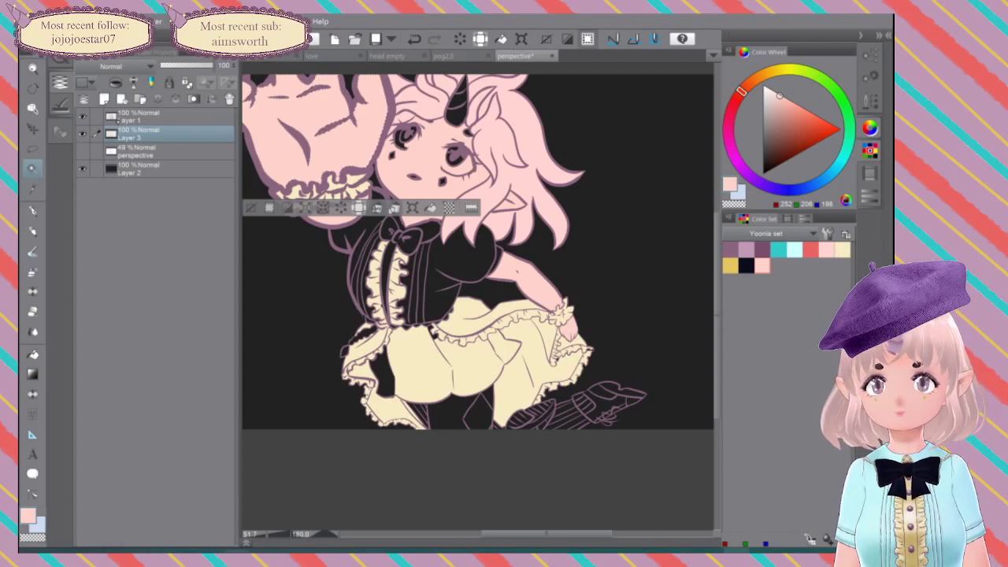
click(113, 117)
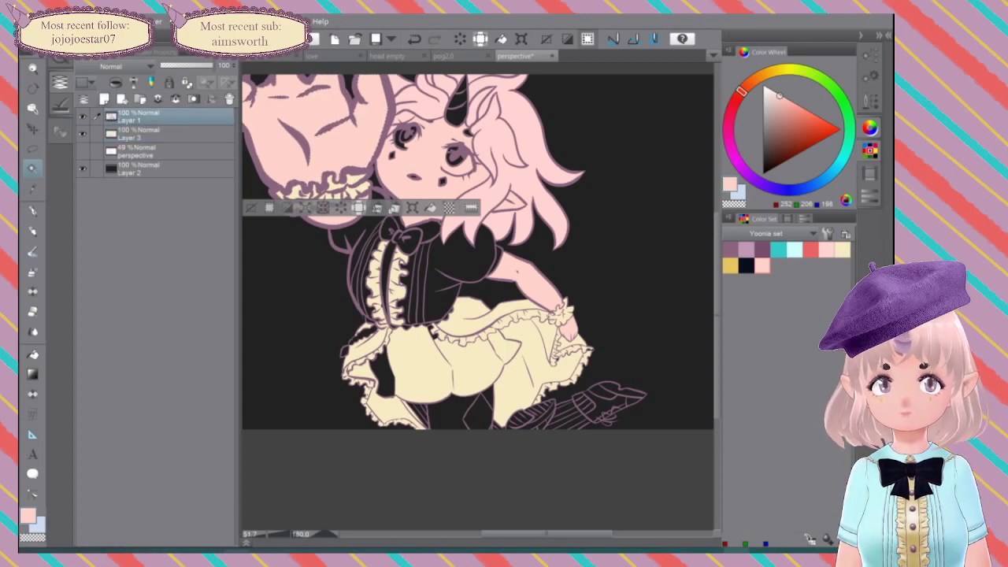
Step: Undo the trial move on Layer 1 and the hand's peach fills, and clear the selection
key(k)
drag(301, 272, 399, 392)
key(ctrl+z)
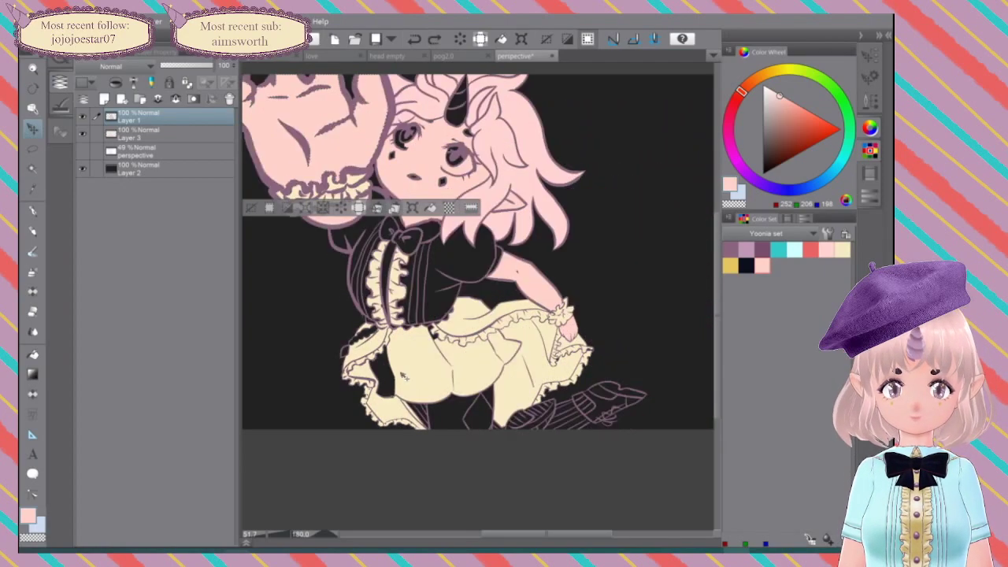
key(ctrl+z)
key(ctrl+z)
key(ctrl+z)
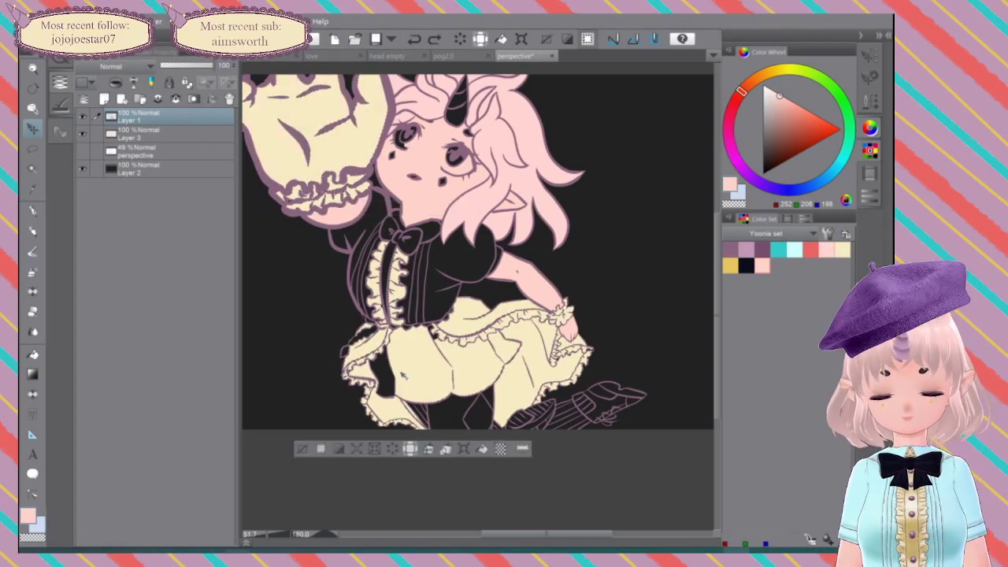
key(Delete)
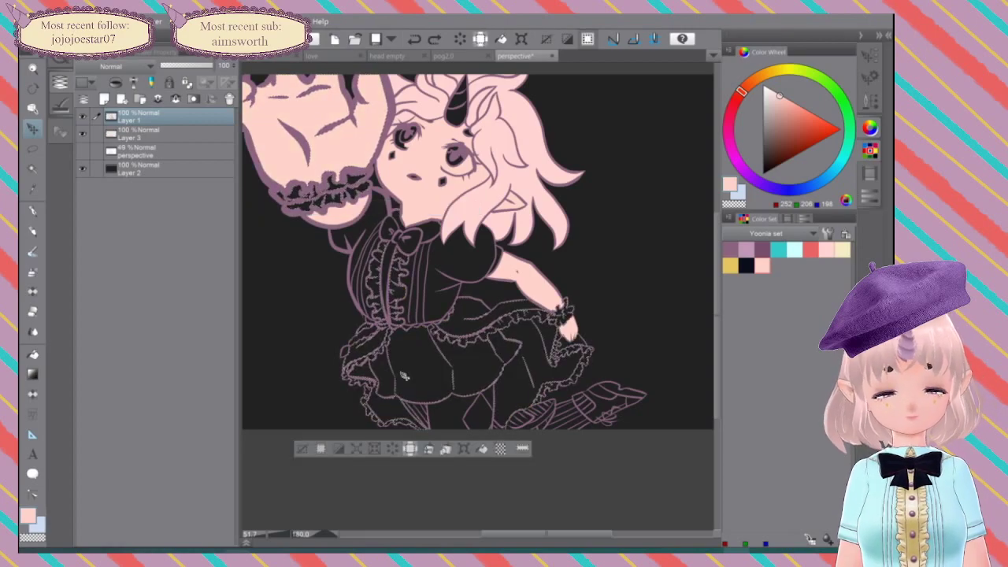
key(ctrl+z)
key(ctrl+z)
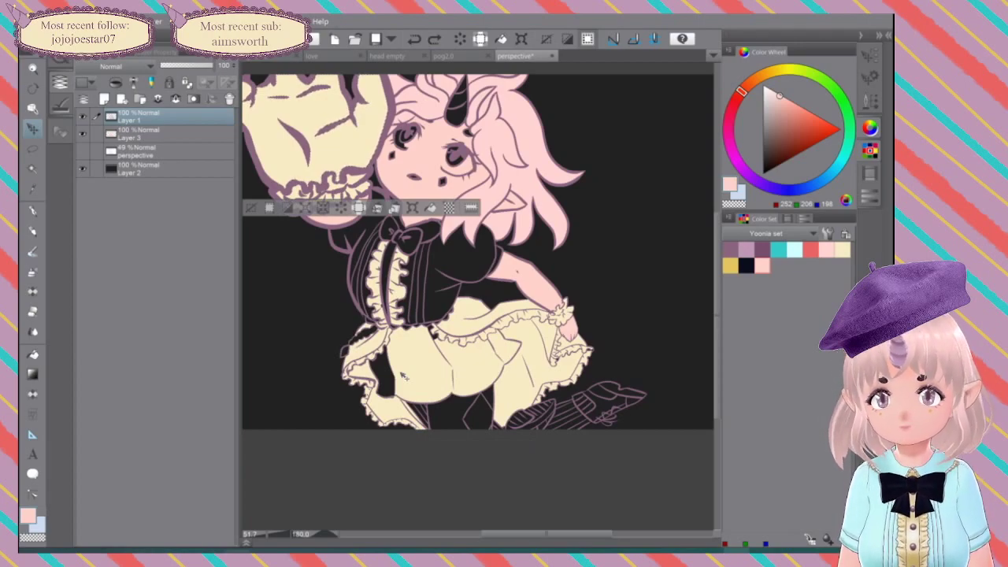
key(ctrl+d)
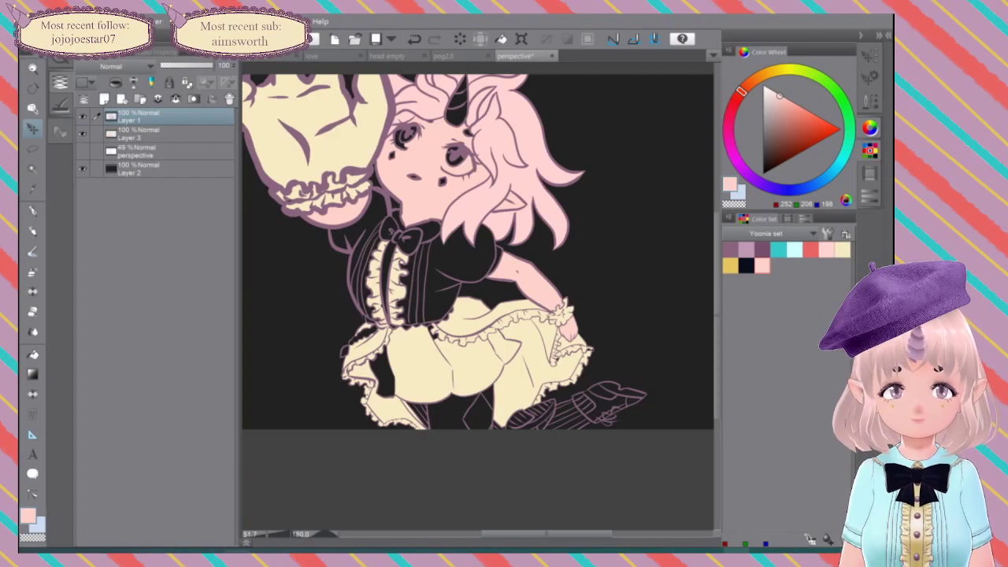
Step: Select the large foreground hand's area on Layer 1 and fill it with peach on Layer 3
key(w)
click(323, 154)
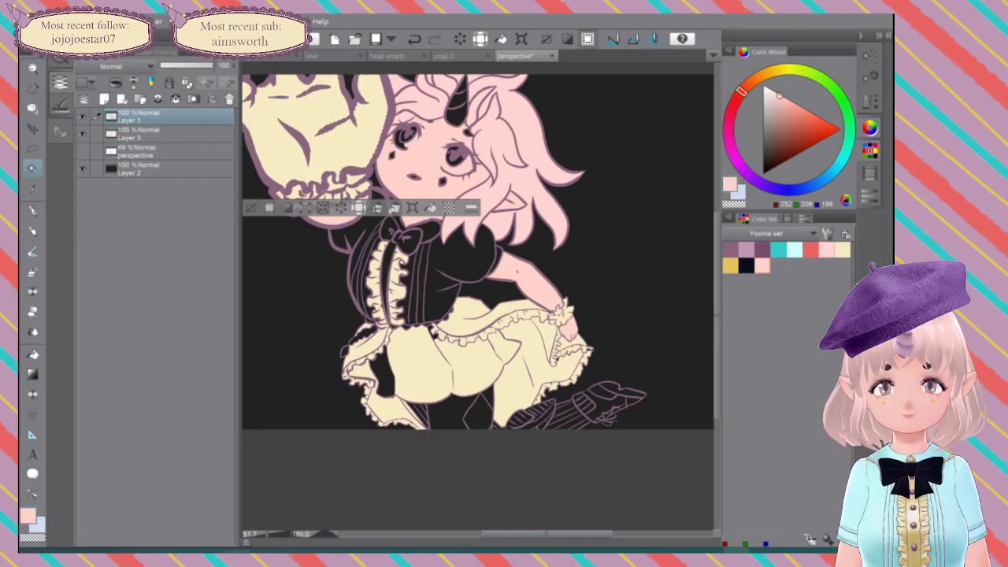
click(138, 133)
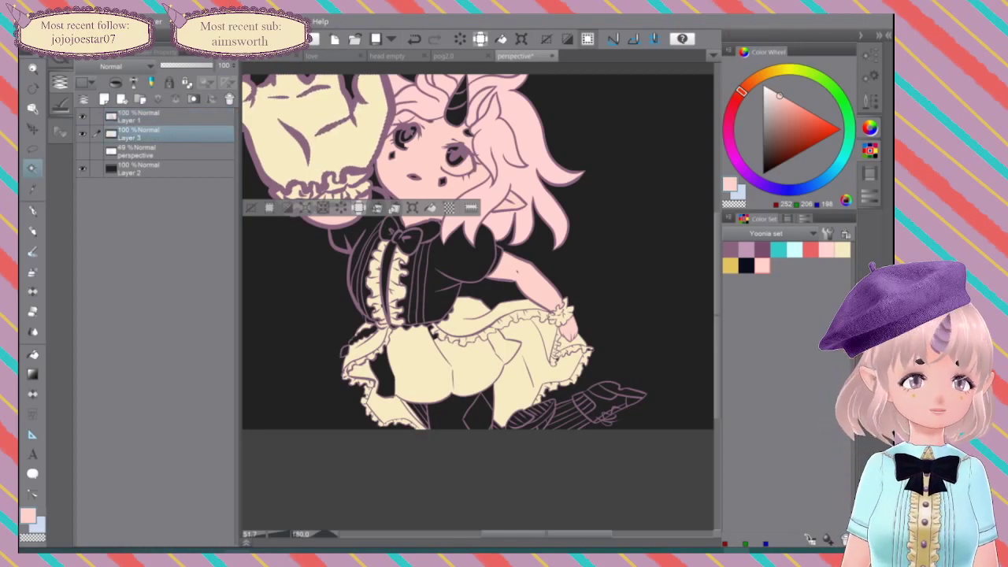
click(430, 207)
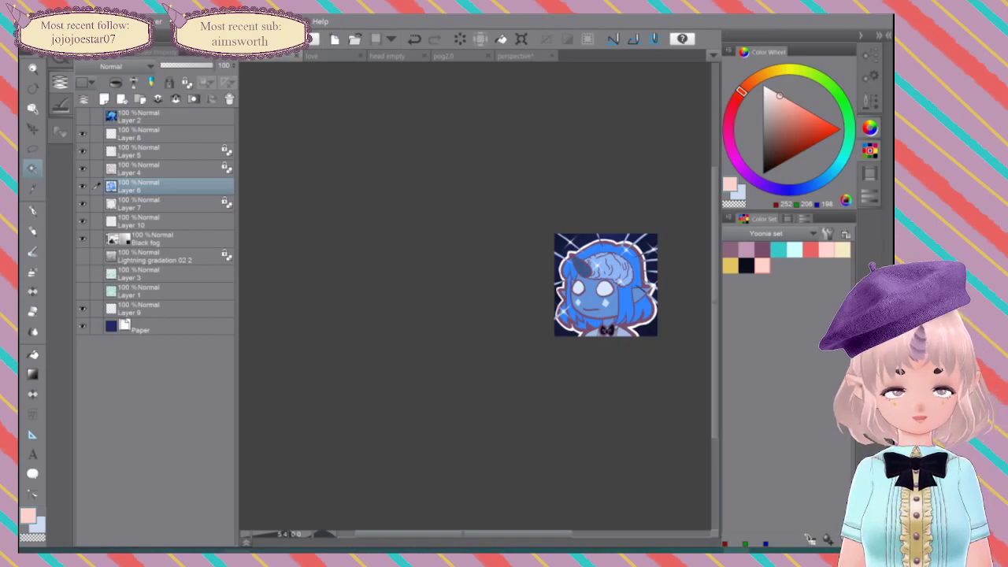
Step: Look through the other open drawings, including the blue brain emote, love, head empty and png2.0, and return to the perspective drawing
drag(627, 278, 472, 314)
scroll(472, 273, up, 6)
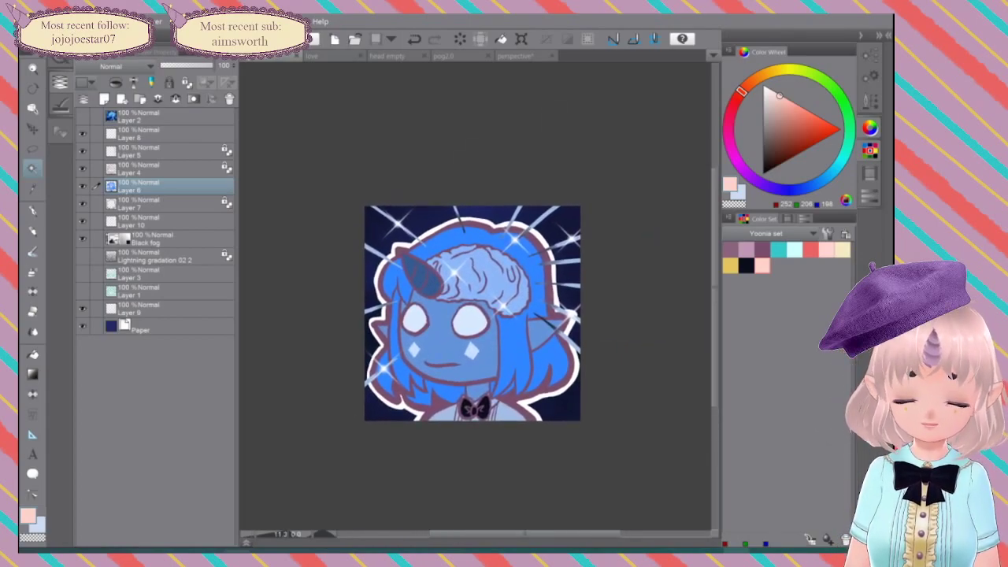
click(324, 55)
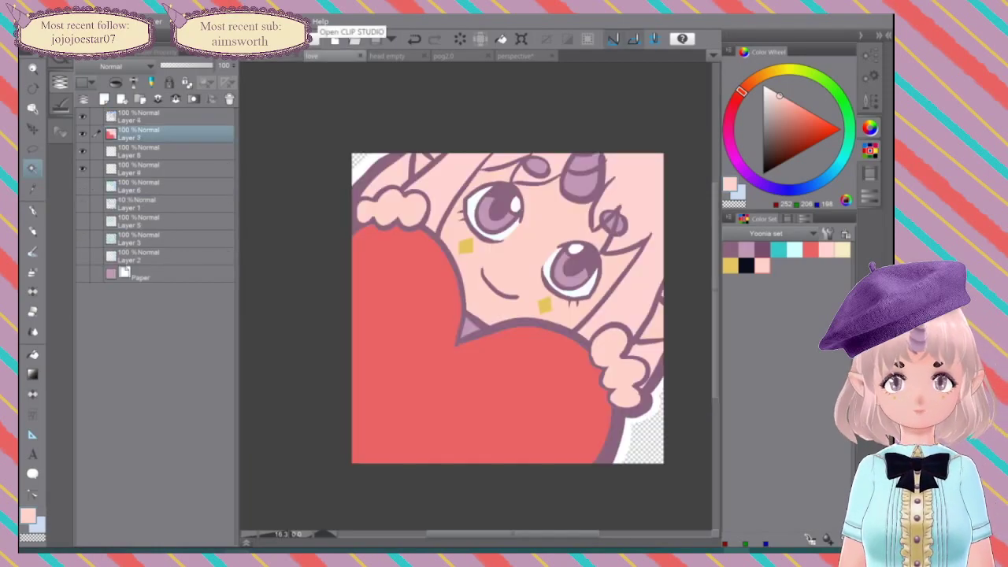
drag(508, 307, 478, 302)
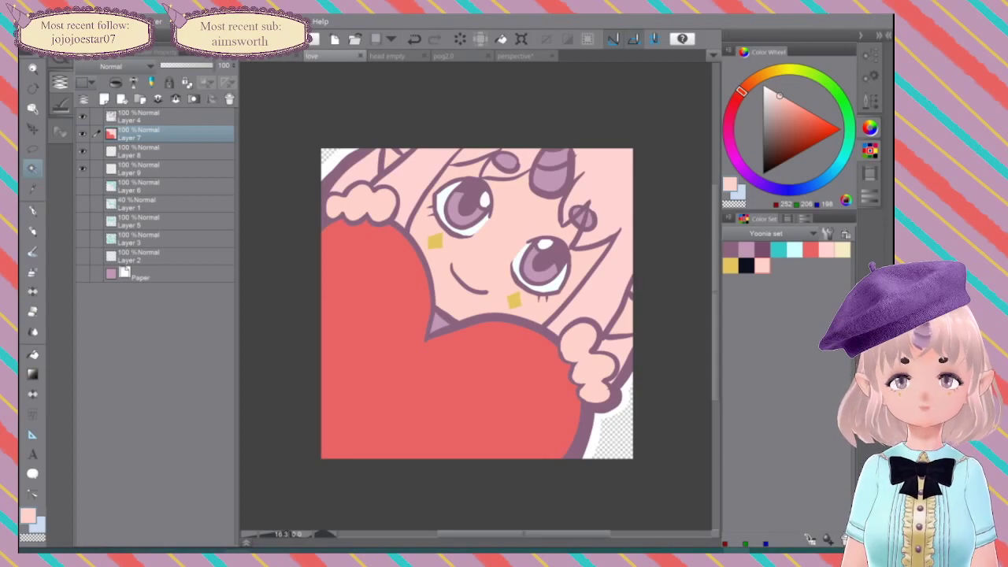
click(386, 55)
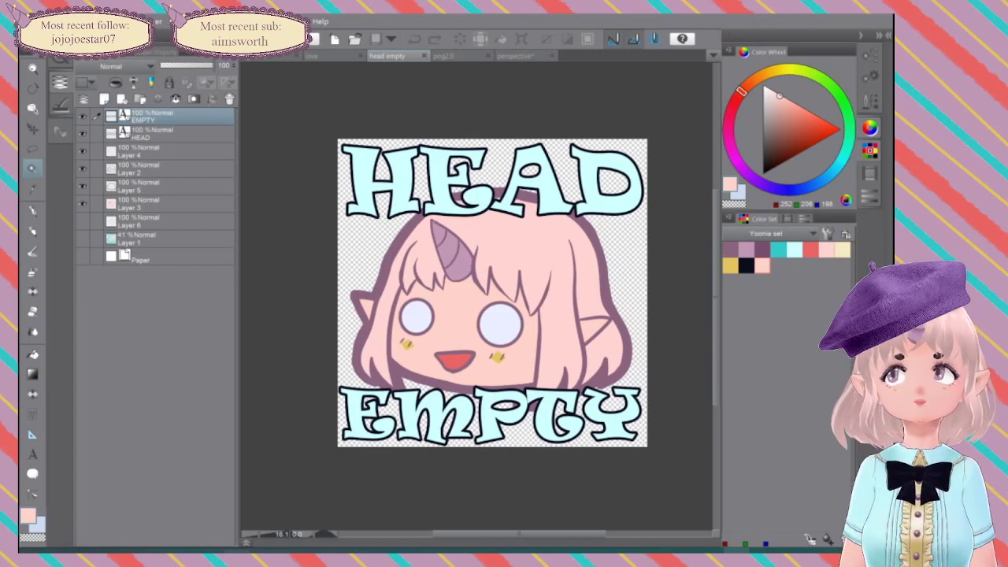
click(444, 56)
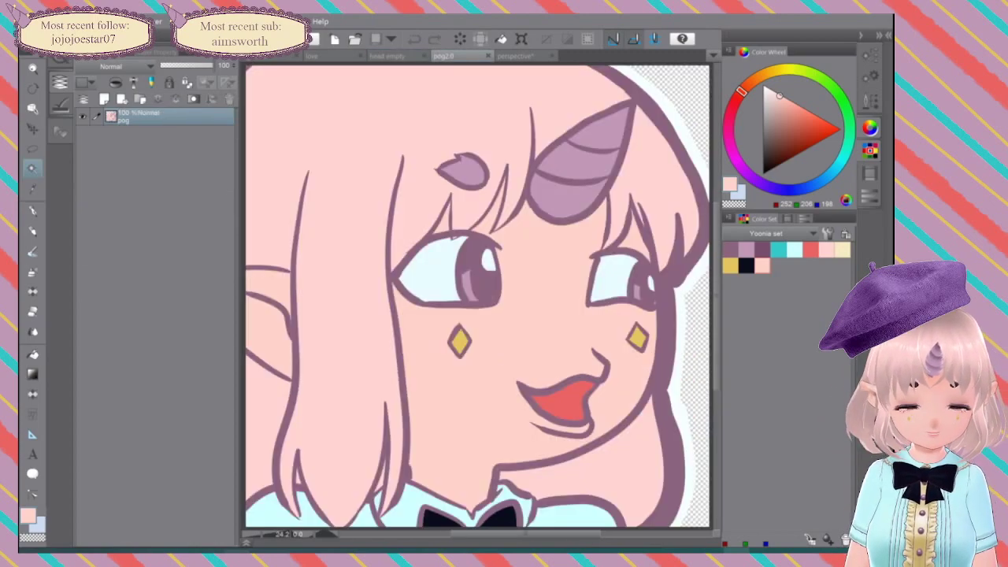
scroll(628, 300, down, 3)
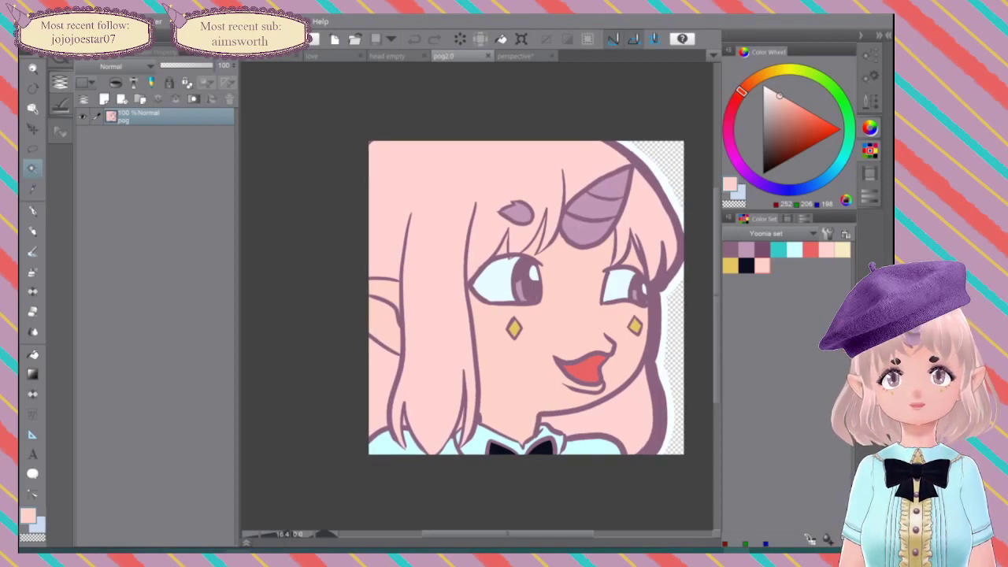
key(ctrl+Tab)
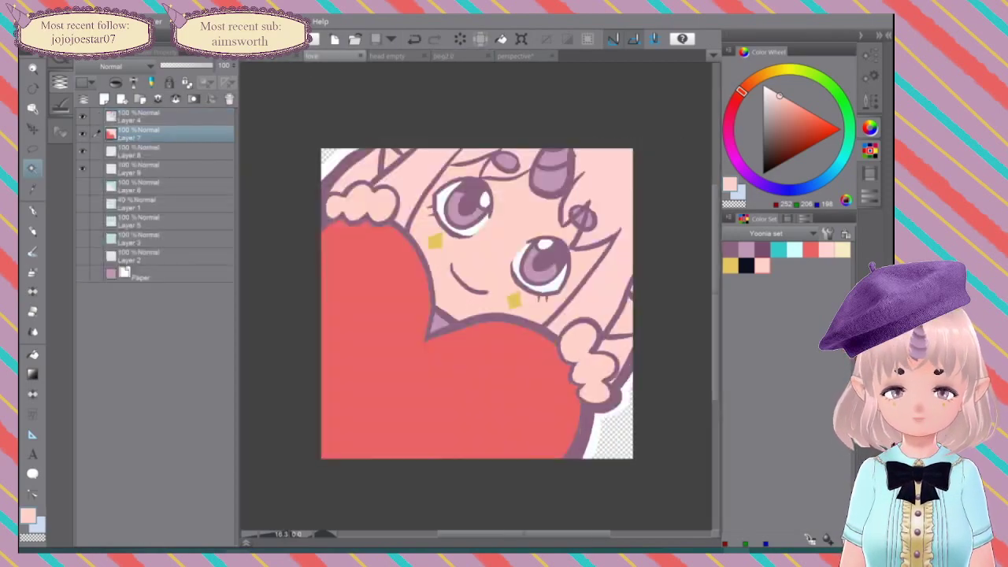
key(ctrl+Tab)
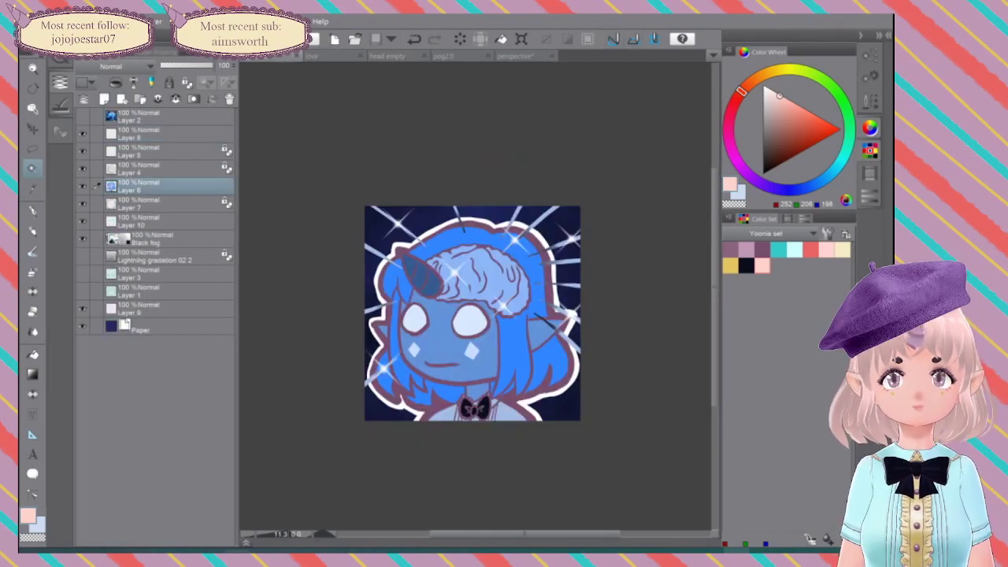
key(ctrl+shift+Tab)
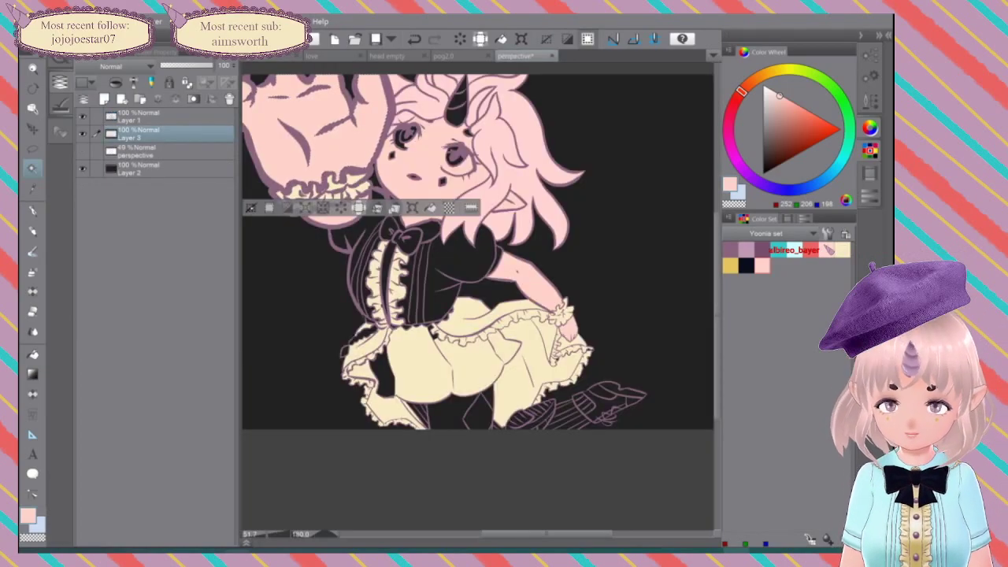
Step: Deselect the hand and select all the blouse areas on Layer 1, including the bodice, pleats, collar and both sleeves
key(ctrl+d)
drag(538, 286, 584, 297)
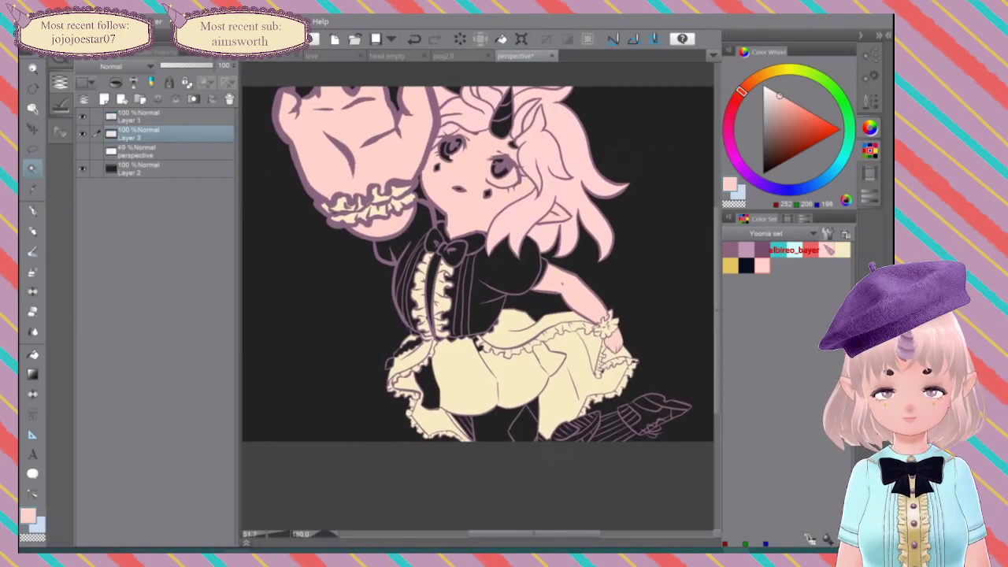
scroll(584, 297, up, 2)
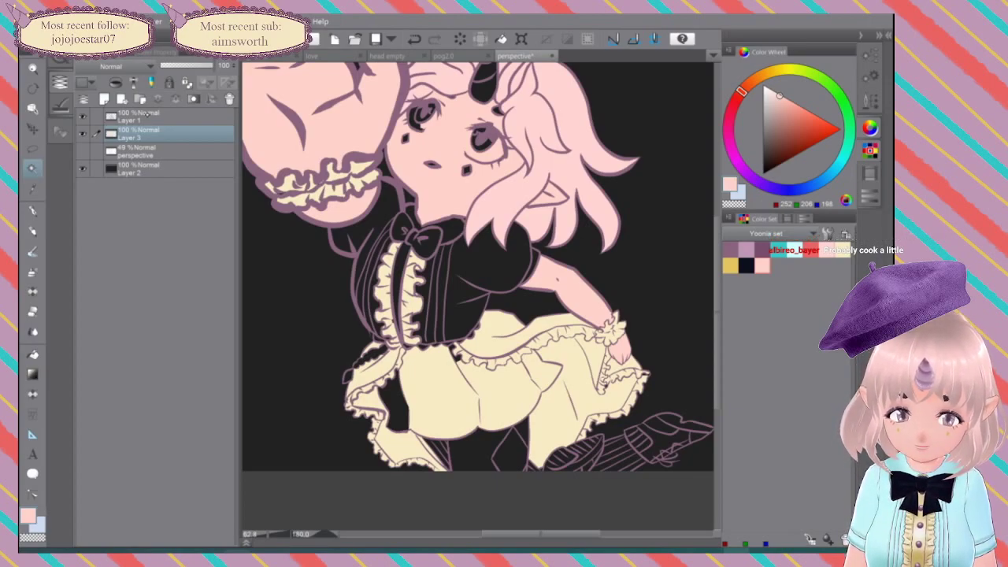
click(162, 116)
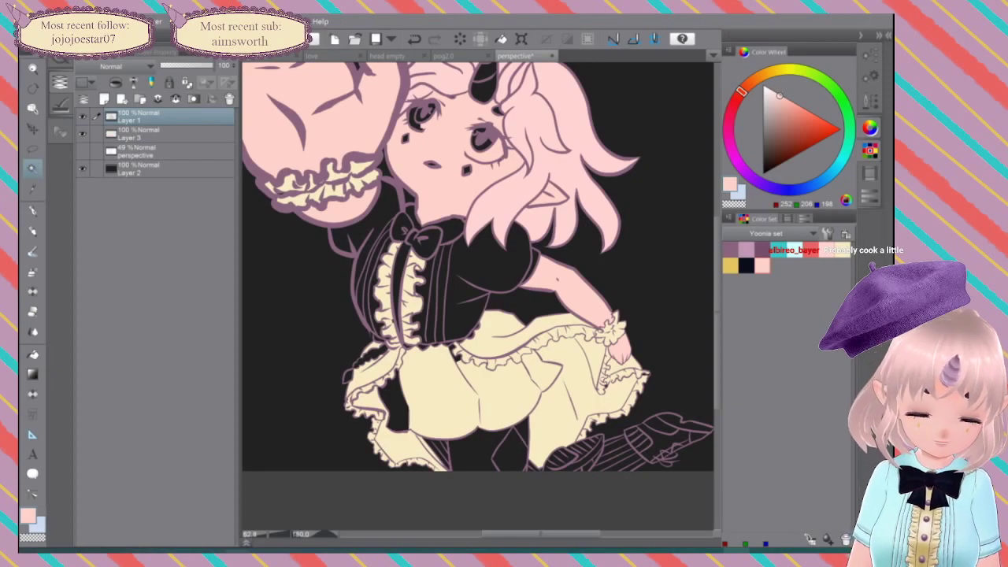
click(476, 261)
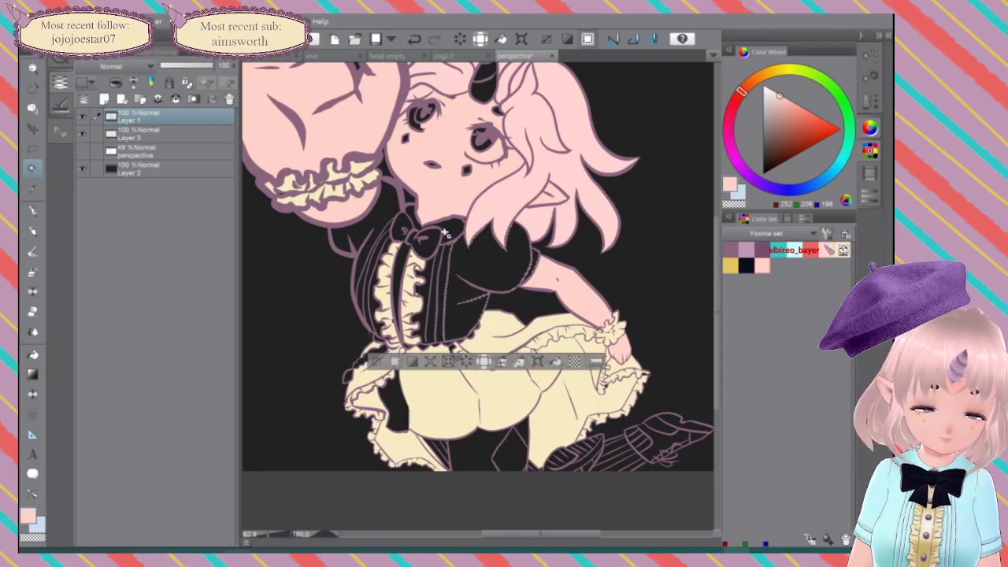
click(442, 235)
click(426, 328)
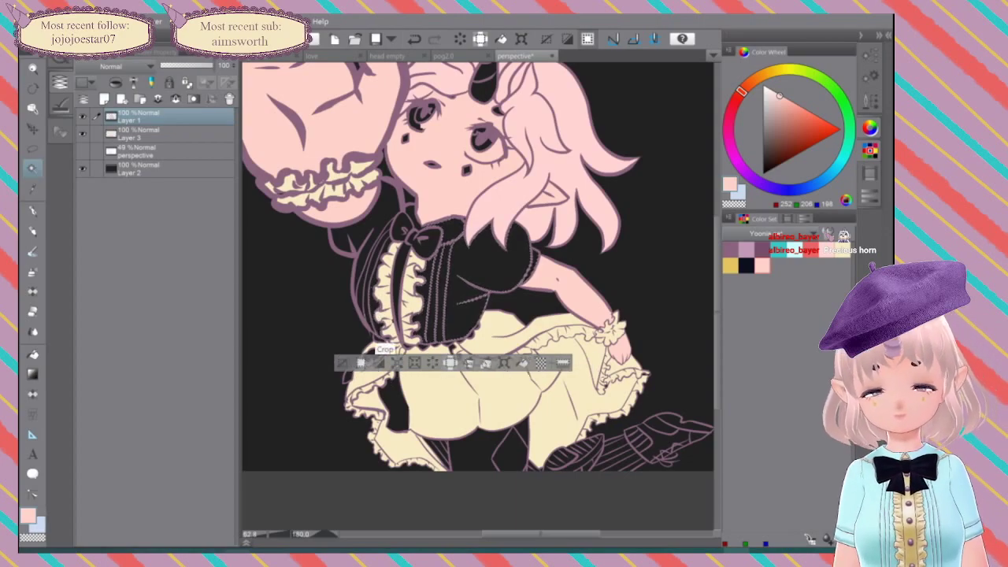
scroll(370, 355, up, 4)
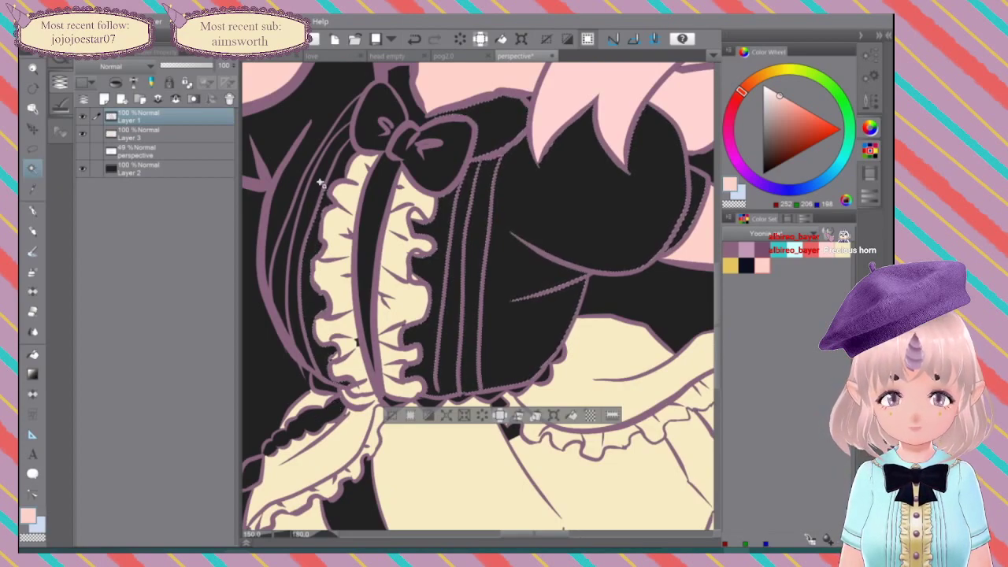
click(277, 285)
click(320, 140)
click(335, 91)
click(324, 147)
drag(331, 173, 358, 218)
drag(589, 369, 589, 355)
scroll(582, 331, down, 1)
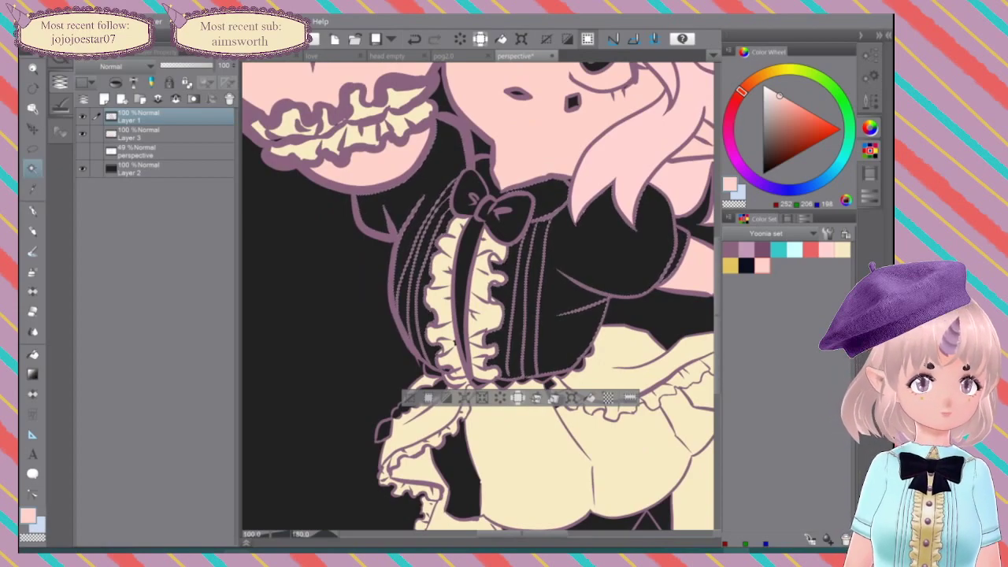
Step: Fill the blouse selection with light cyan on Layer 3 and deselect it
click(795, 250)
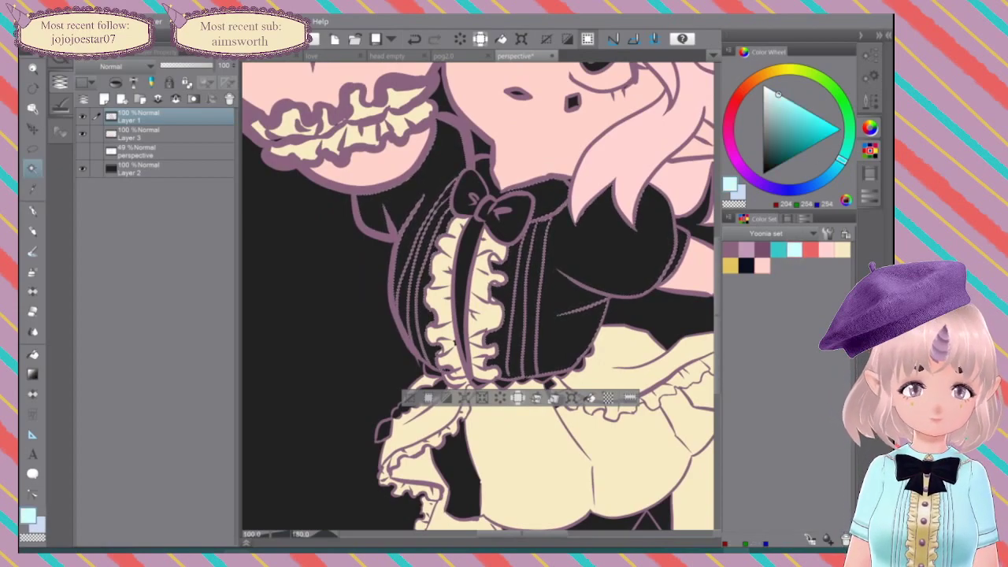
click(157, 134)
click(589, 398)
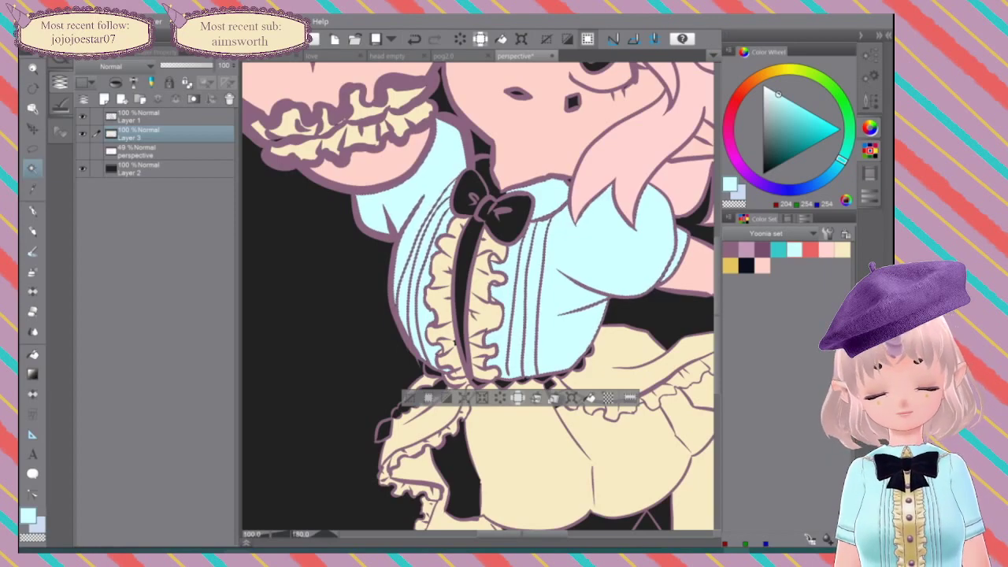
drag(602, 383, 558, 302)
scroll(561, 276, down, 2)
scroll(568, 302, down, 1)
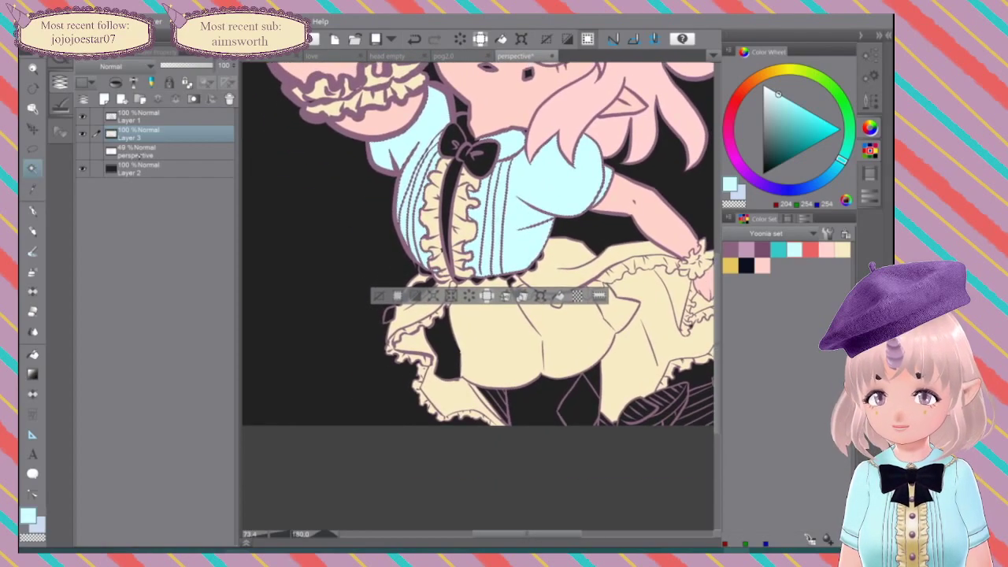
key(ctrl+d)
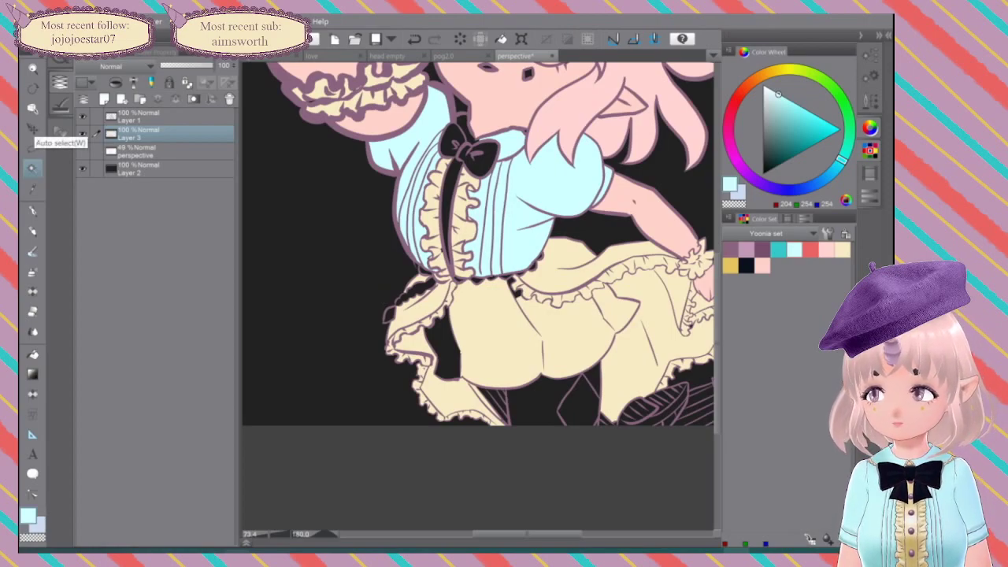
Step: Select the central skirt panels between the cream drapes and the neck bow's areas on Layer 1
click(157, 117)
key(ctrl+a)
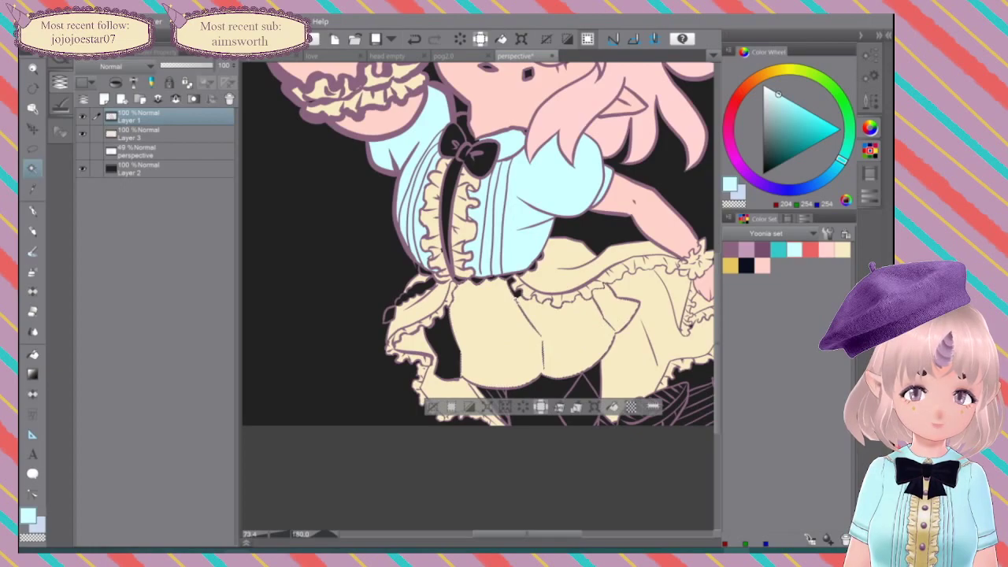
click(443, 344)
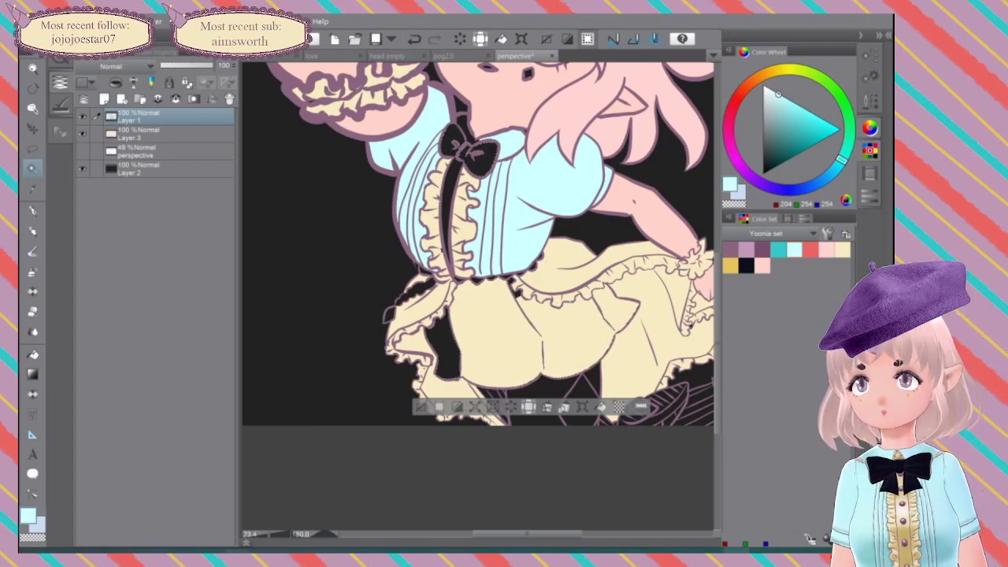
Step: Fill the skirt and bow selection with near-black on Layer 3 and deselect it
click(747, 266)
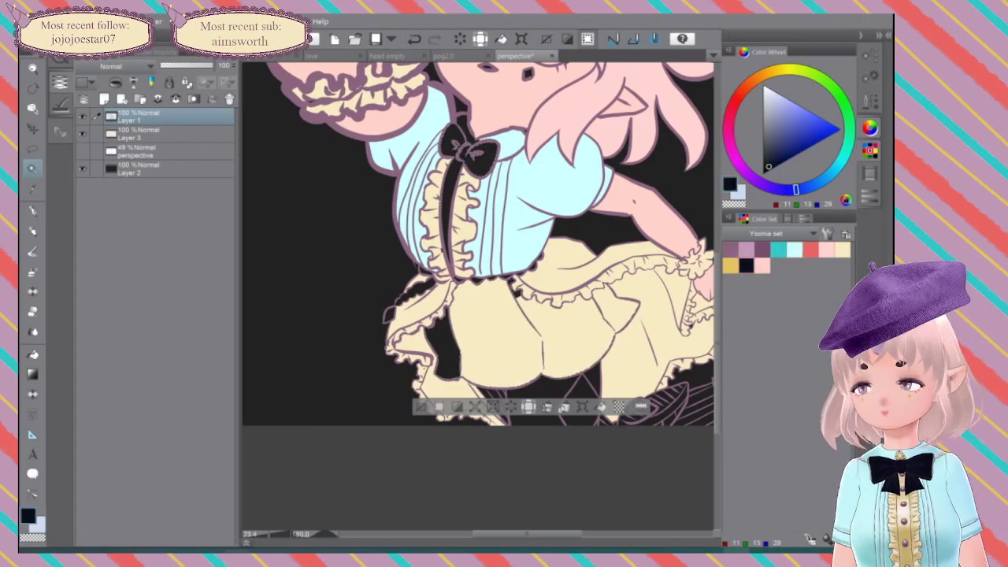
click(121, 136)
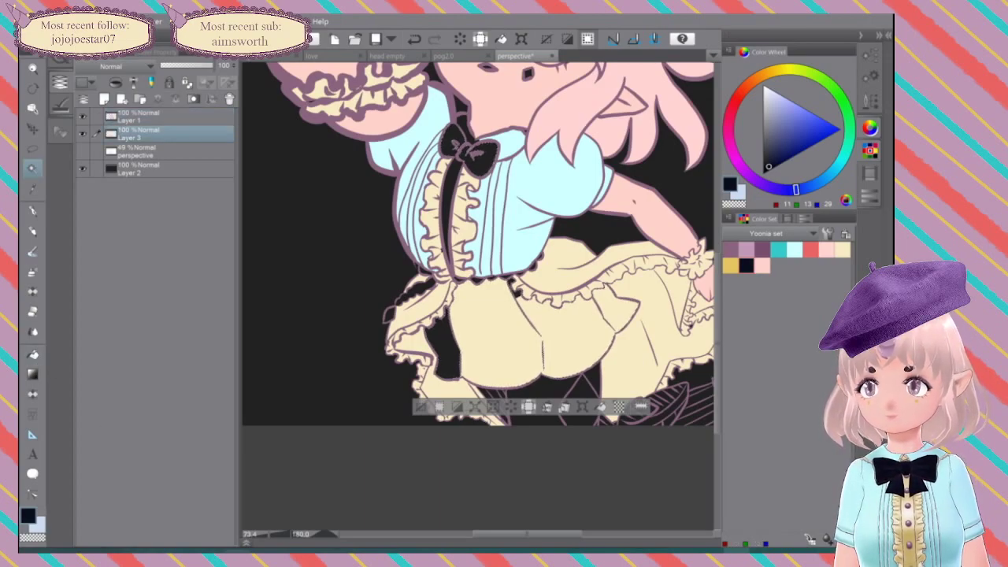
click(600, 407)
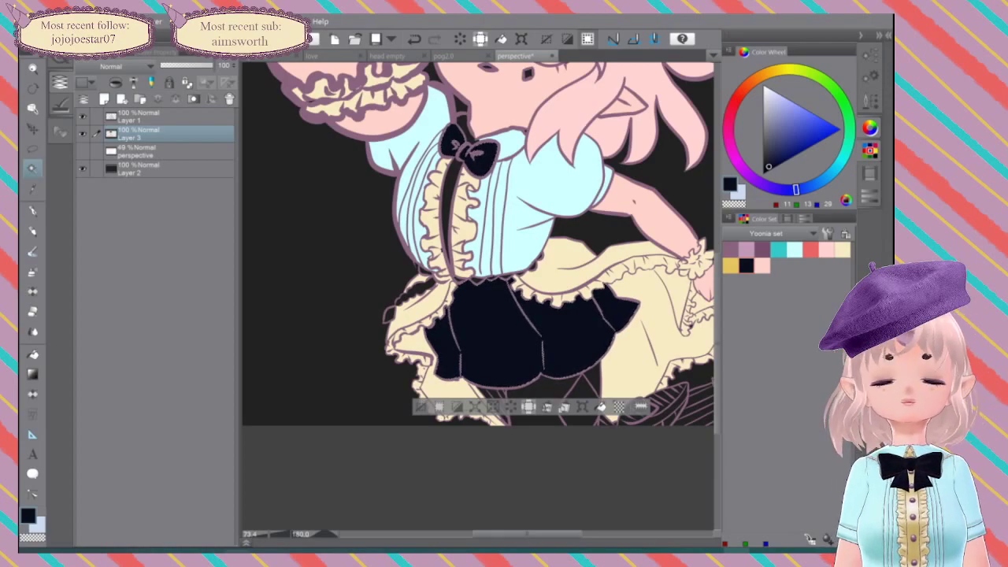
drag(504, 252, 460, 330)
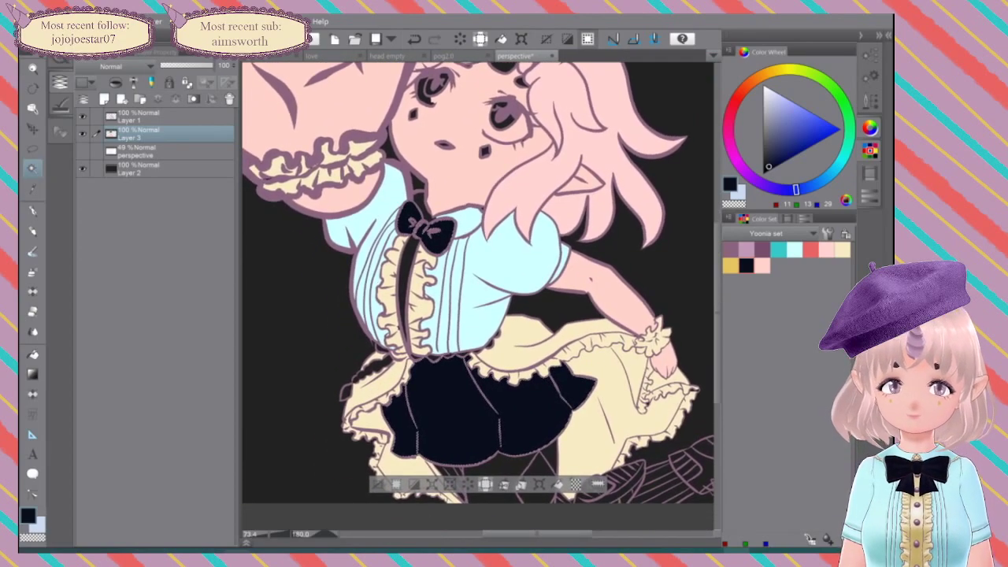
key(ctrl+d)
Step: Select the blouse's narrow centre placket between the ruffles and the small collar area above the bow on Layer 1
click(143, 121)
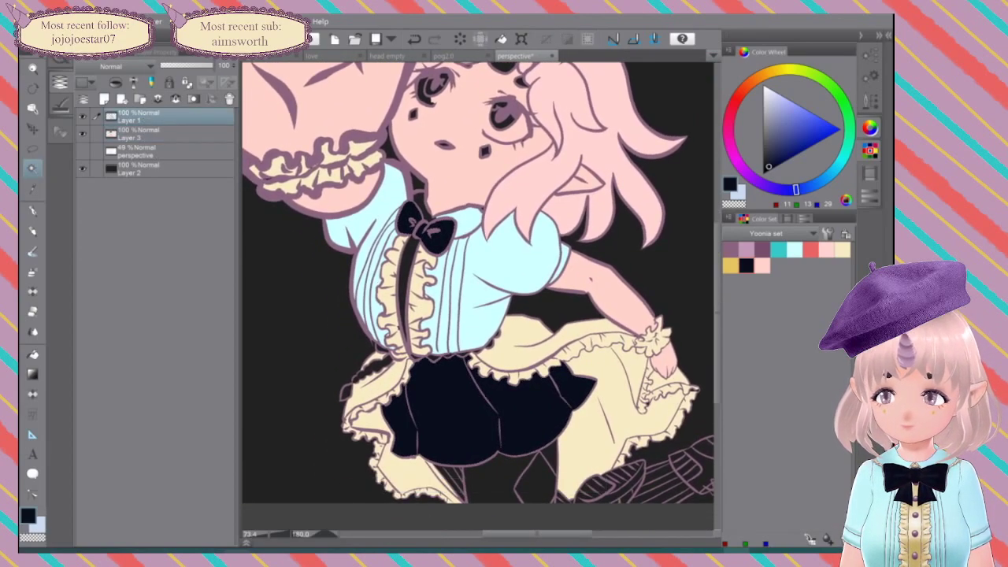
key(ctrl+a)
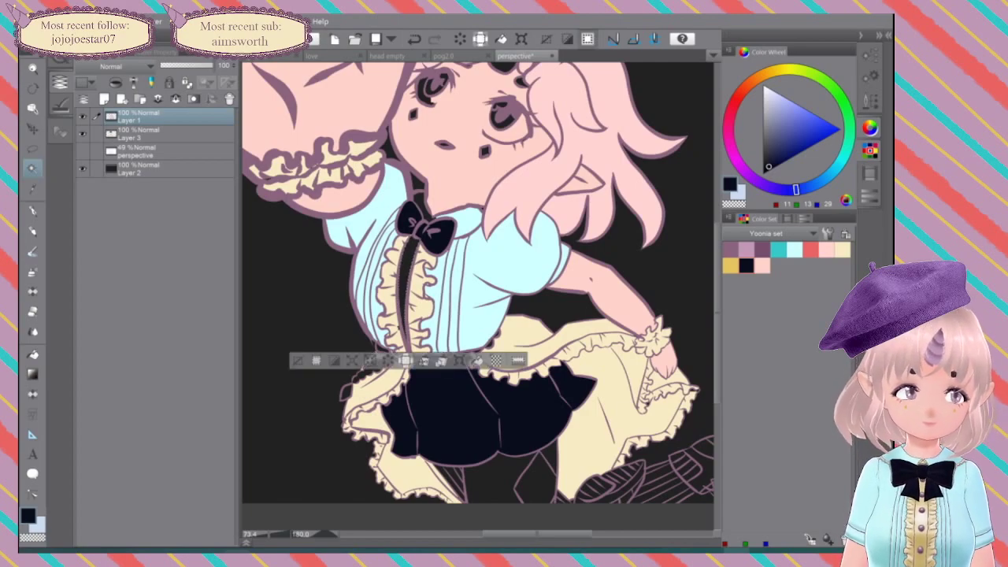
shift+click(420, 203)
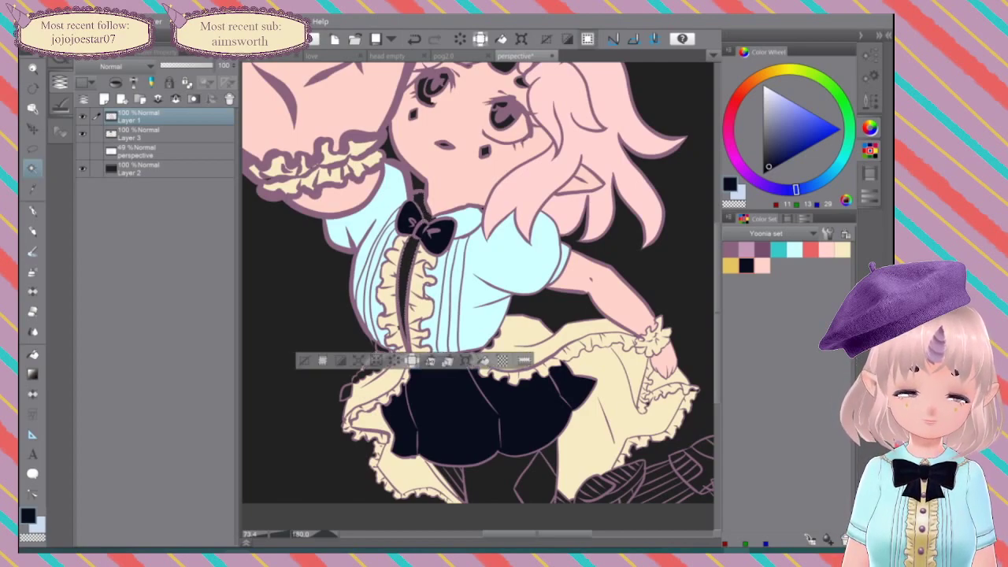
scroll(467, 238, up, 5)
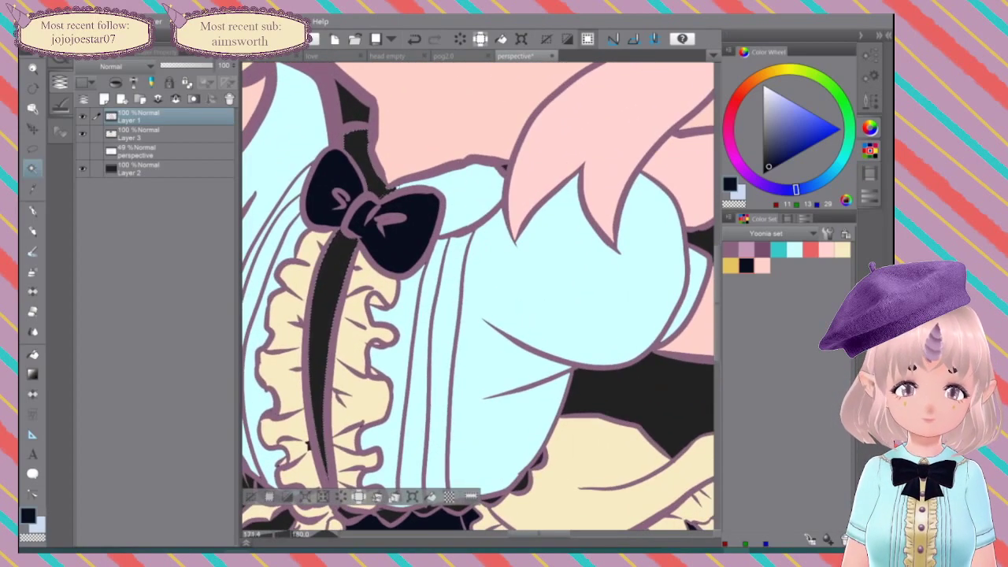
Step: Fill the placket and collar selection with light cyan on Layer 3 and deselect it
click(795, 250)
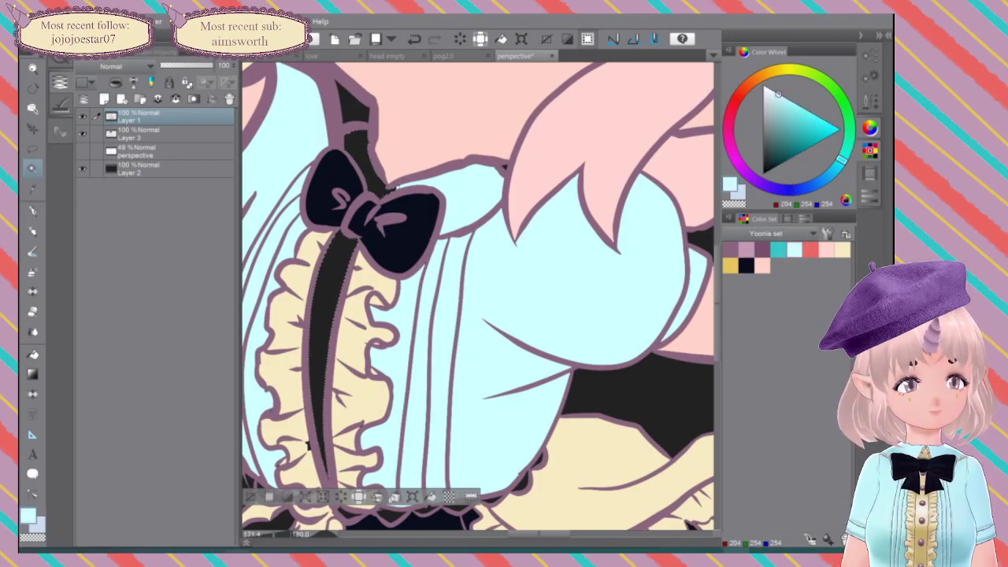
click(307, 445)
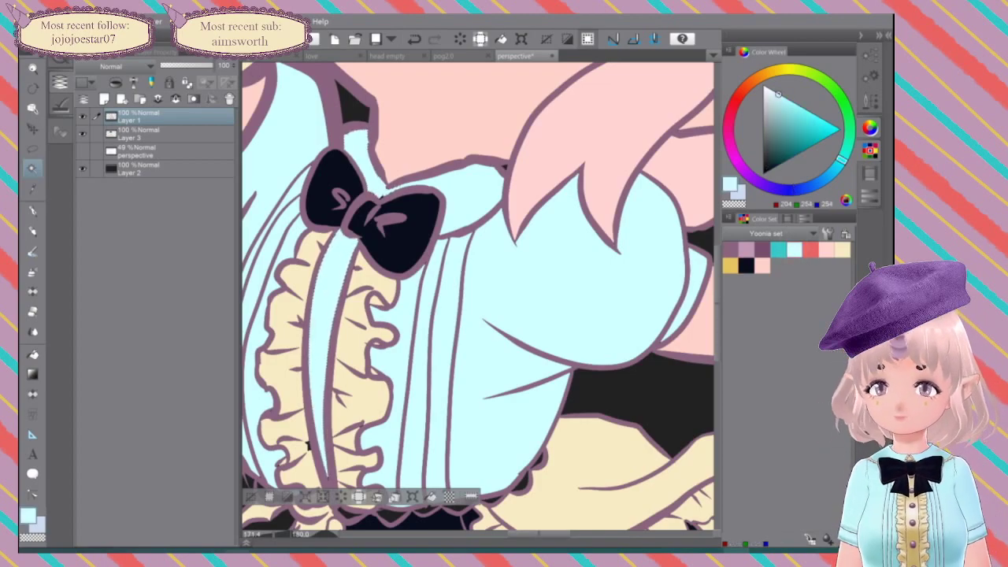
key(ctrl+z)
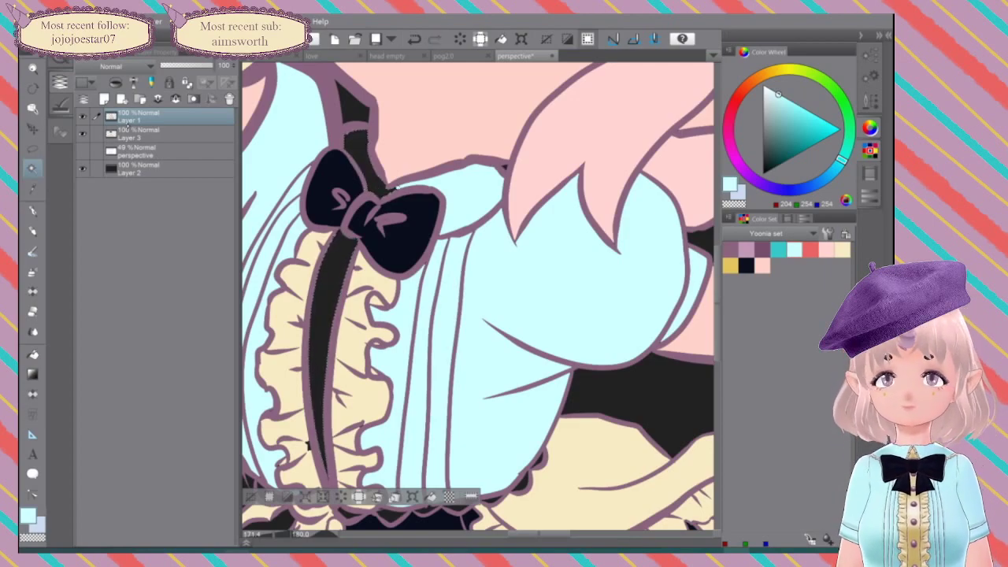
click(138, 134)
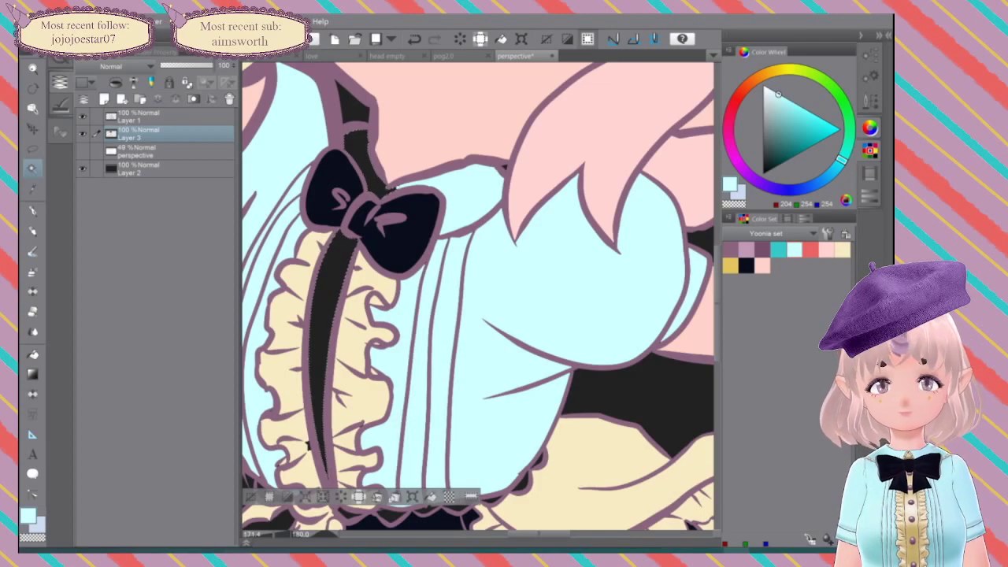
click(307, 445)
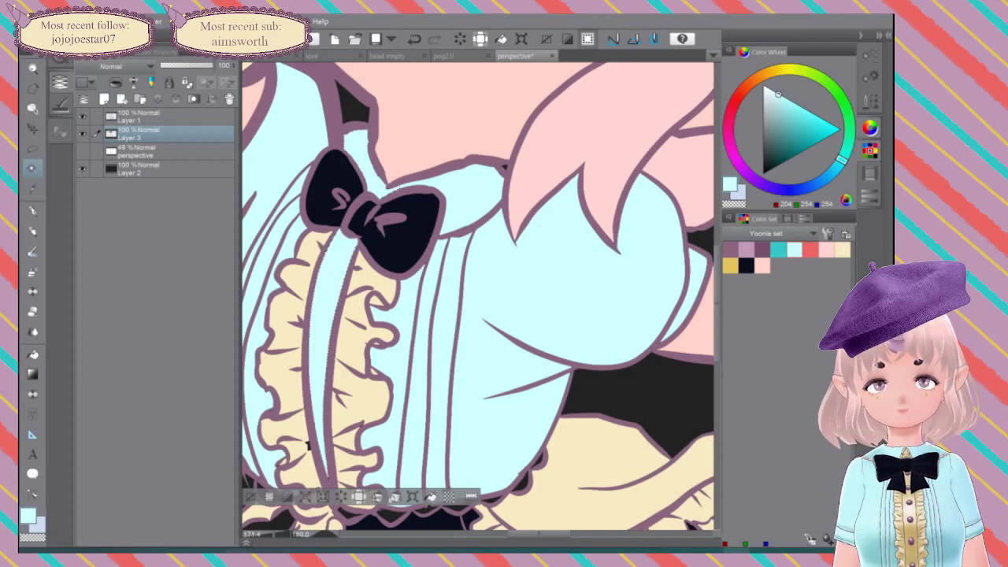
scroll(307, 446, down, 3)
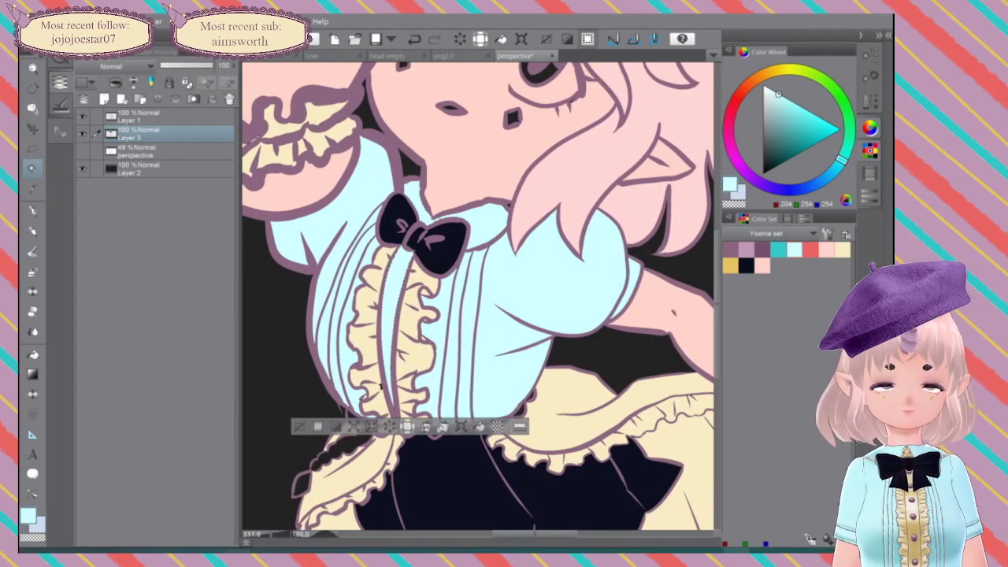
drag(381, 387, 374, 244)
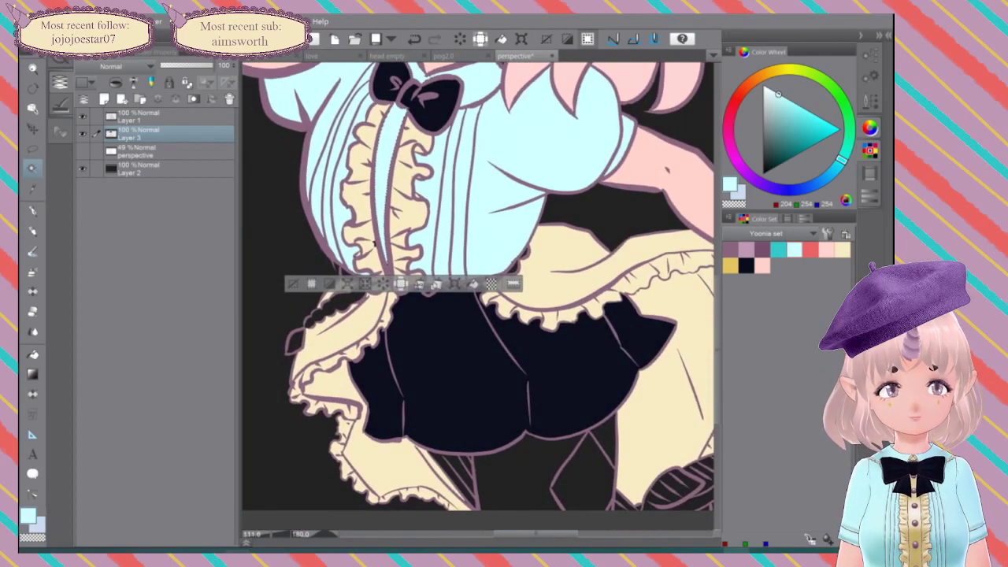
scroll(573, 291, down, 1)
scroll(579, 292, up, 1)
drag(580, 291, 412, 292)
scroll(654, 324, up, 5)
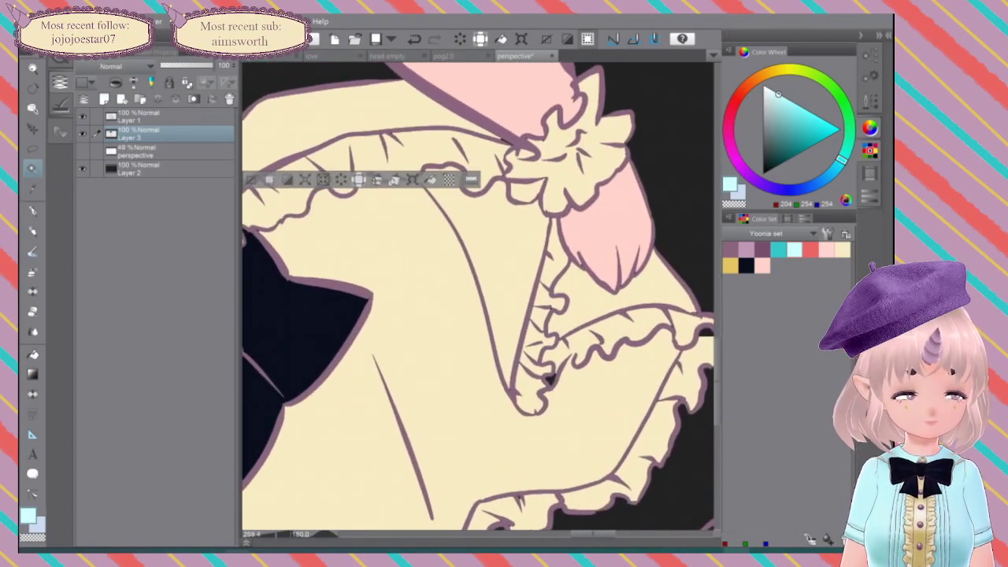
key(ctrl+d)
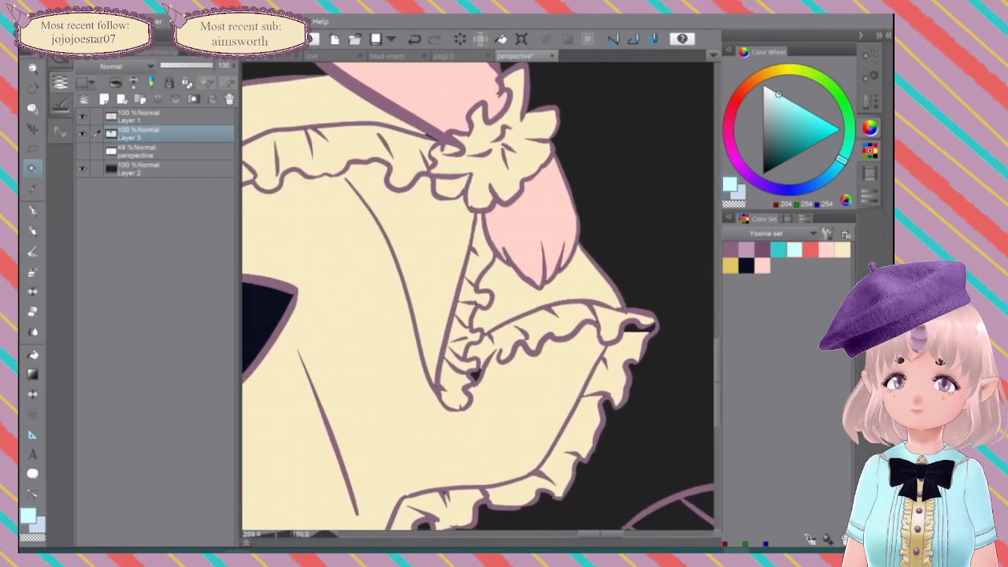
key(alt+bracketright)
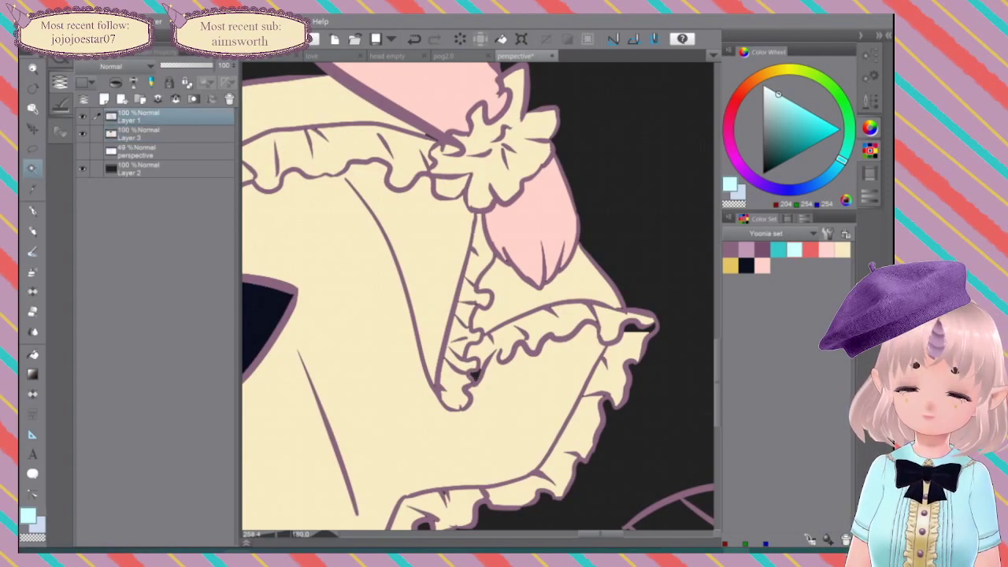
click(475, 375)
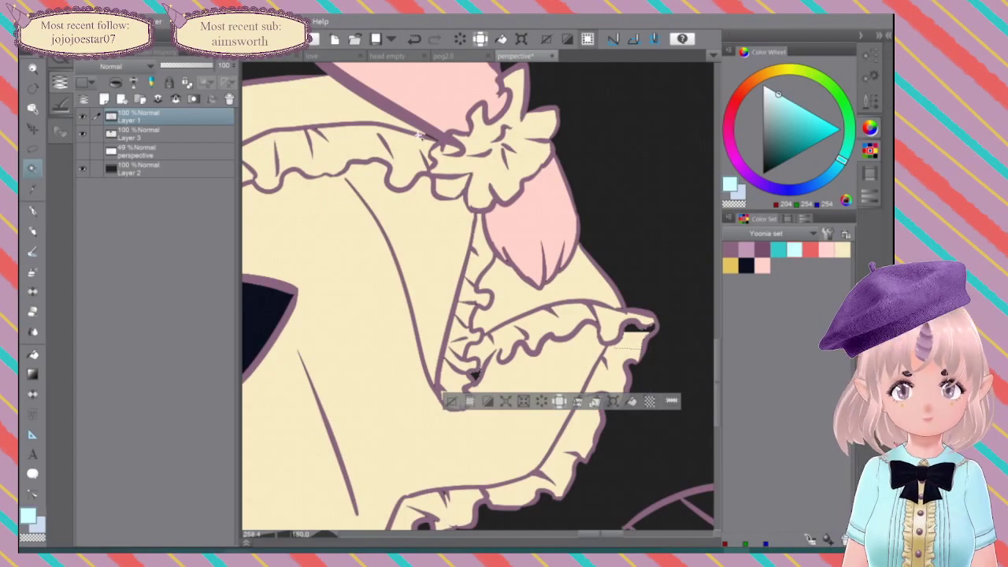
scroll(474, 161, up, 4)
drag(474, 161, 508, 320)
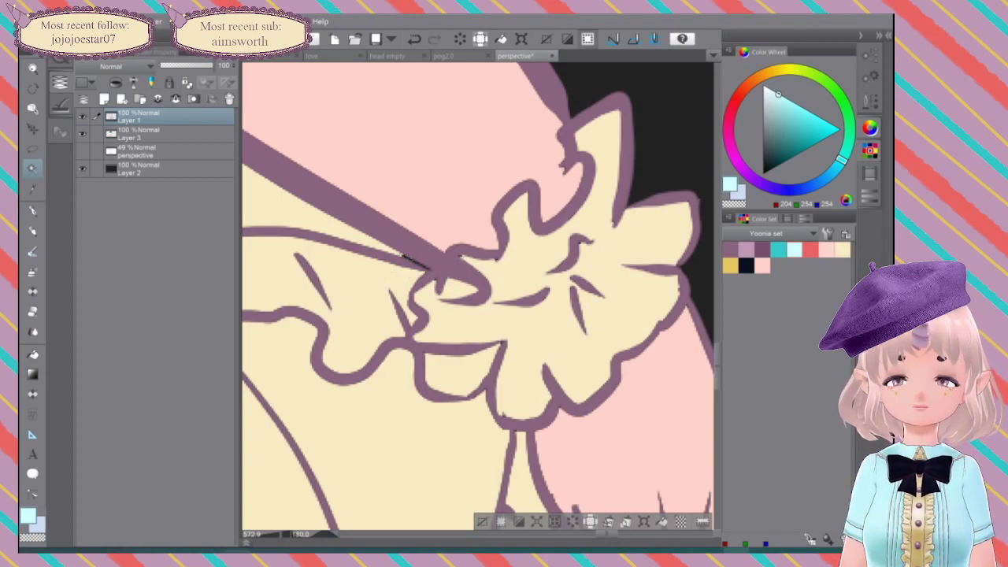
key(ctrl+d)
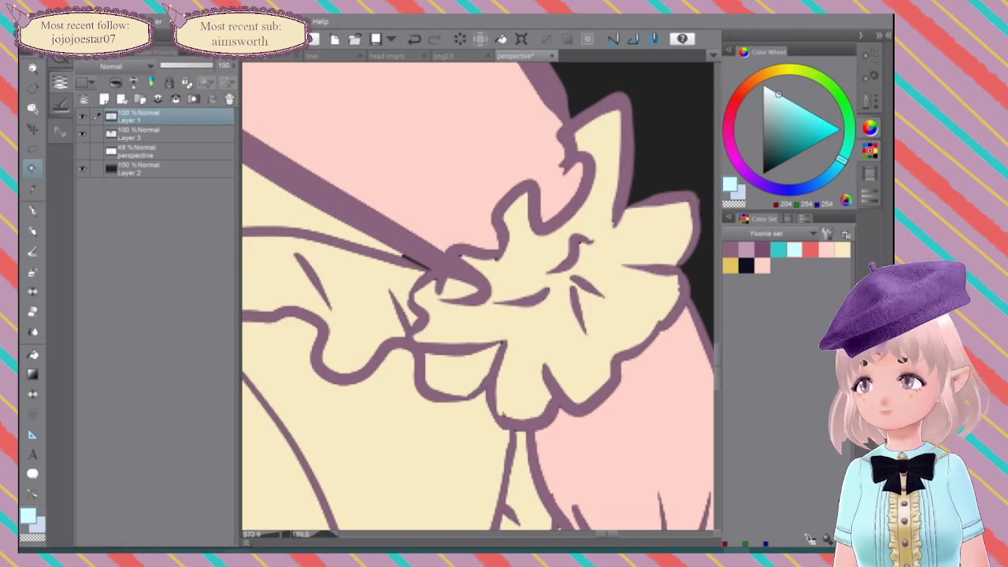
Step: Touch up unfilled gaps around the wrist ruffle with cream on Layer 3, using the G-pen at size 17, and undo unwanted strokes
key(p)
click(169, 134)
click(843, 250)
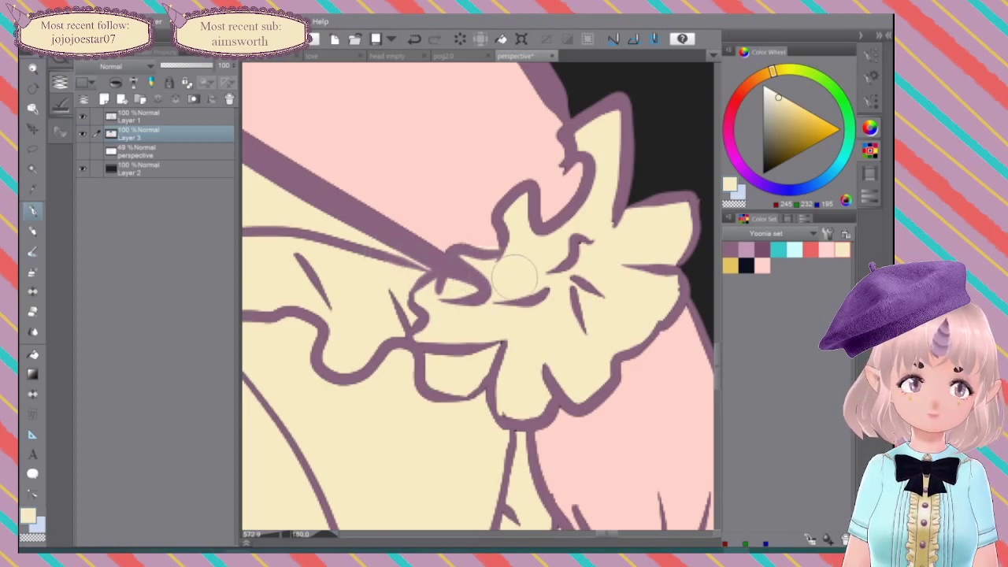
key(ctrl+z)
click(871, 102)
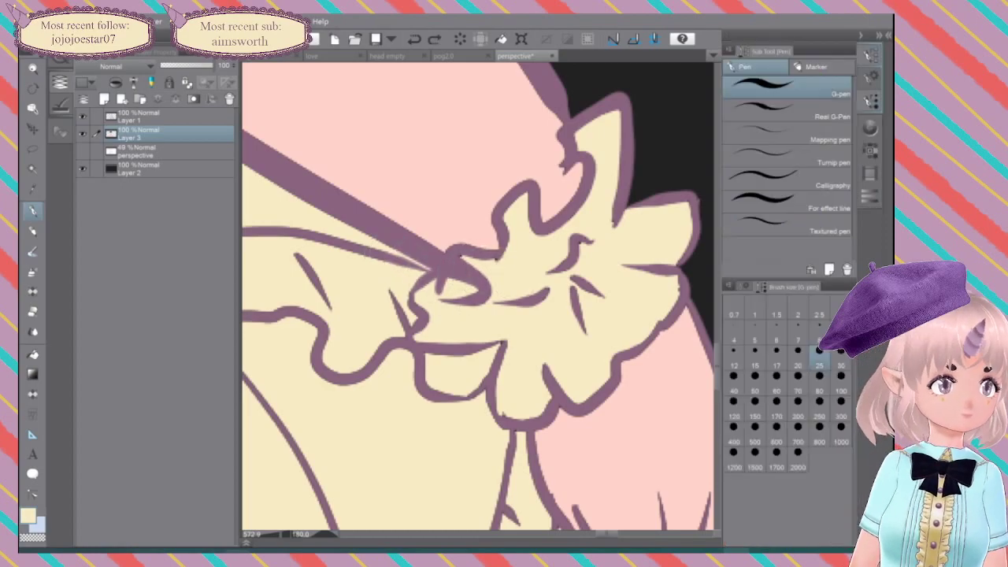
click(777, 353)
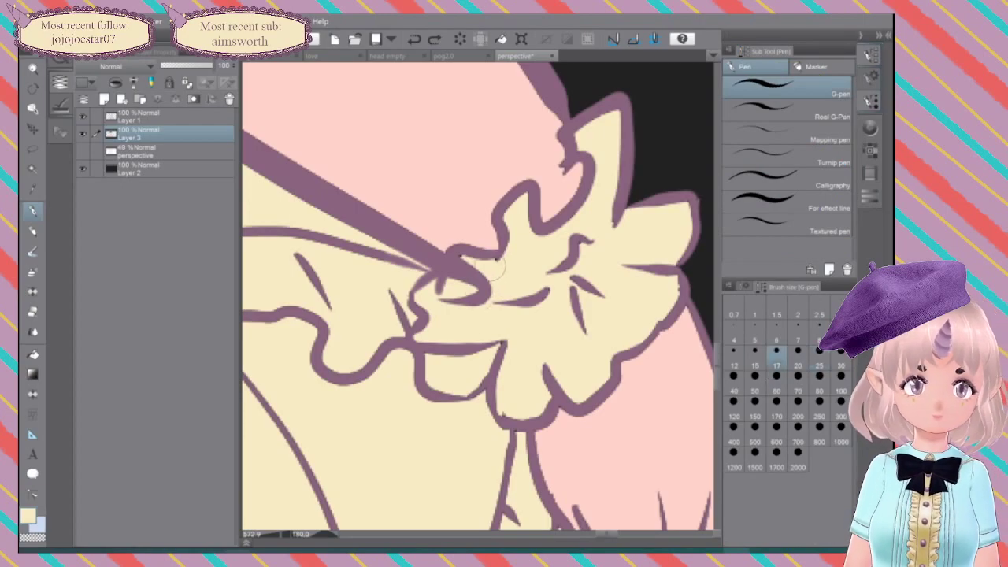
drag(494, 268, 446, 282)
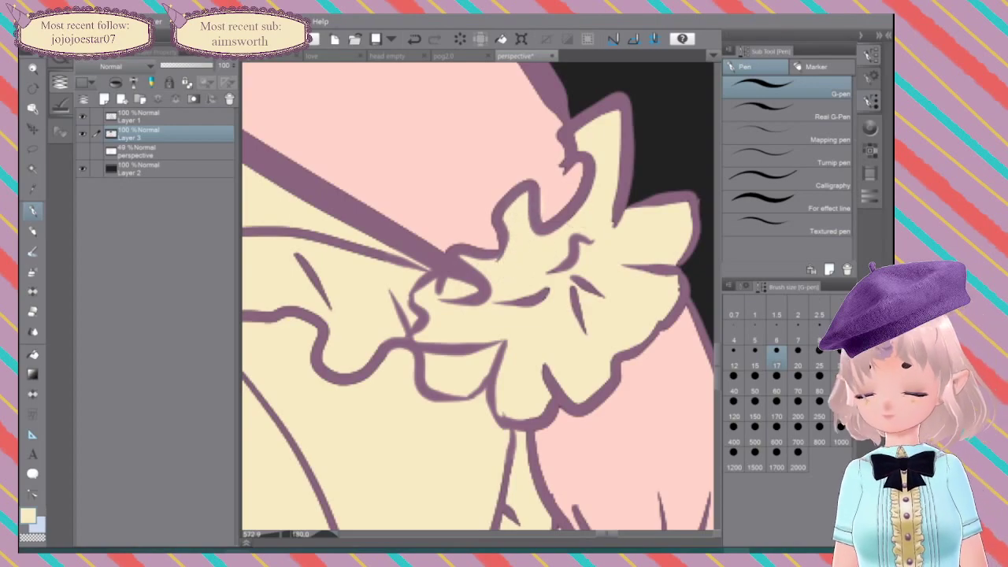
key(ctrl+z)
key(ctrl+z)
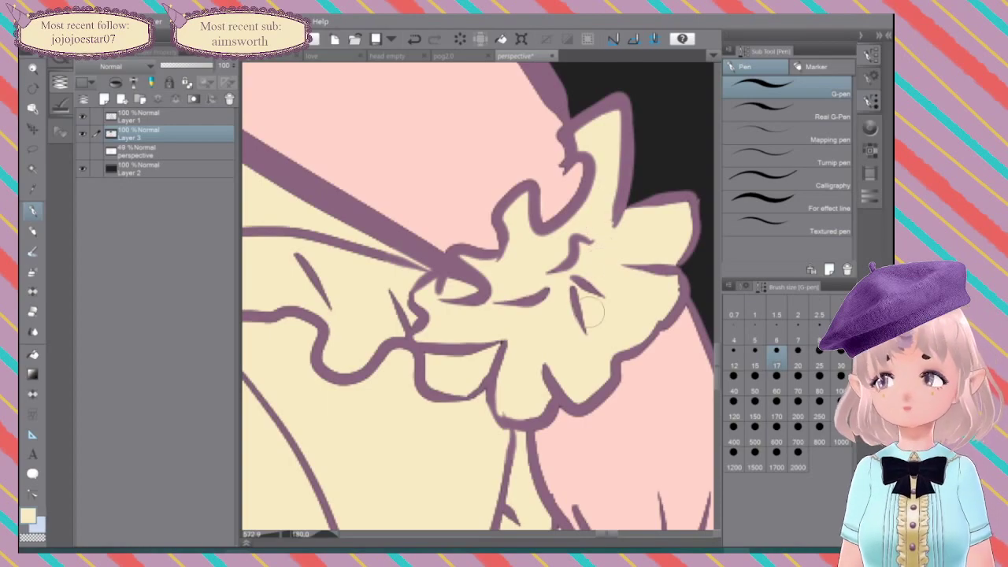
mouse_move(592, 312)
mouse_down()
mouse_move(490, 313)
mouse_move(453, 299)
mouse_up()
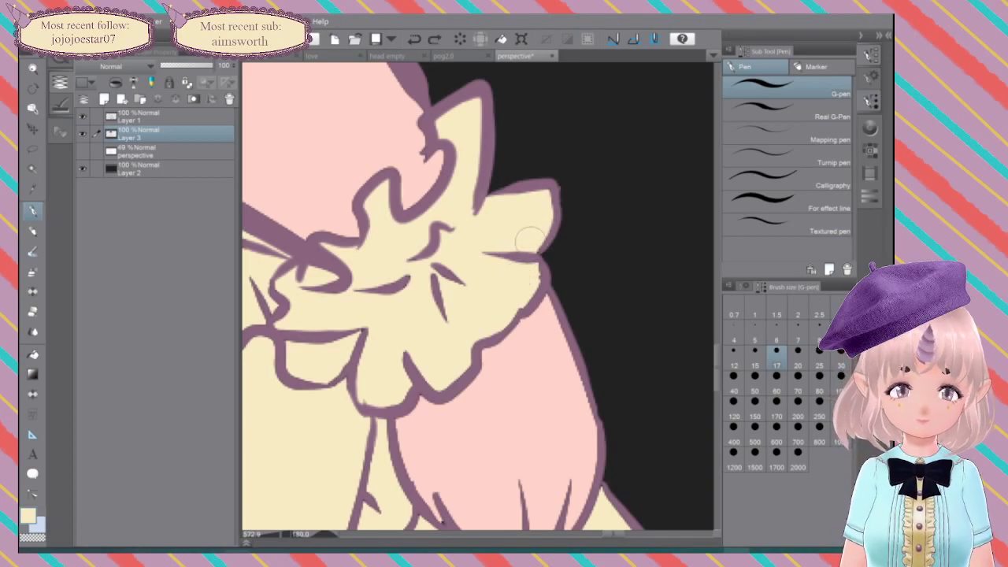
key(ctrl+z)
Step: Cover the unfilled gaps along the skirt drape's ruffled edge below the small hand with cream, using a smaller G-pen size
click(818, 331)
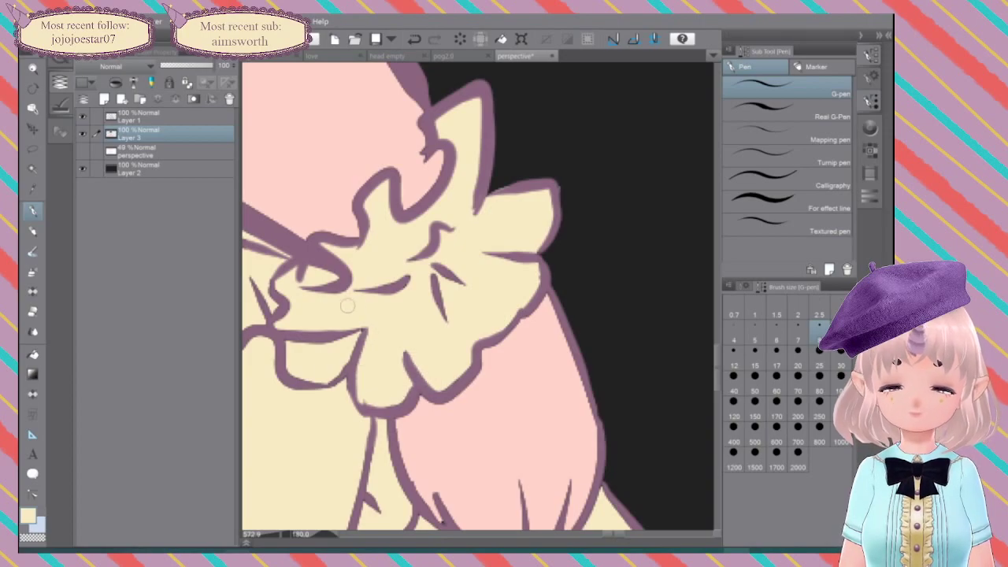
mouse_move(327, 348)
mouse_down()
mouse_move(354, 335)
mouse_move(299, 199)
mouse_up()
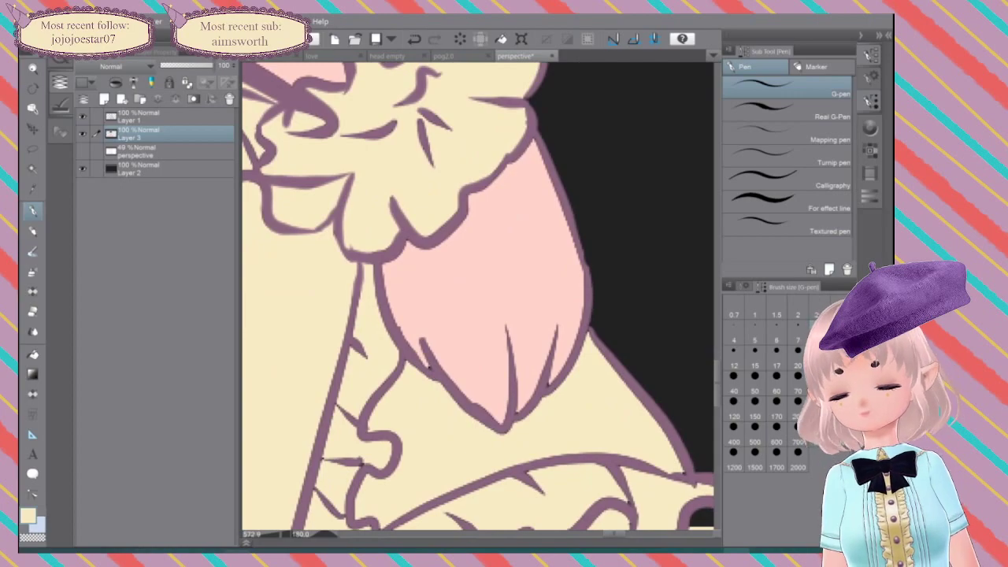
scroll(311, 353, down, 4)
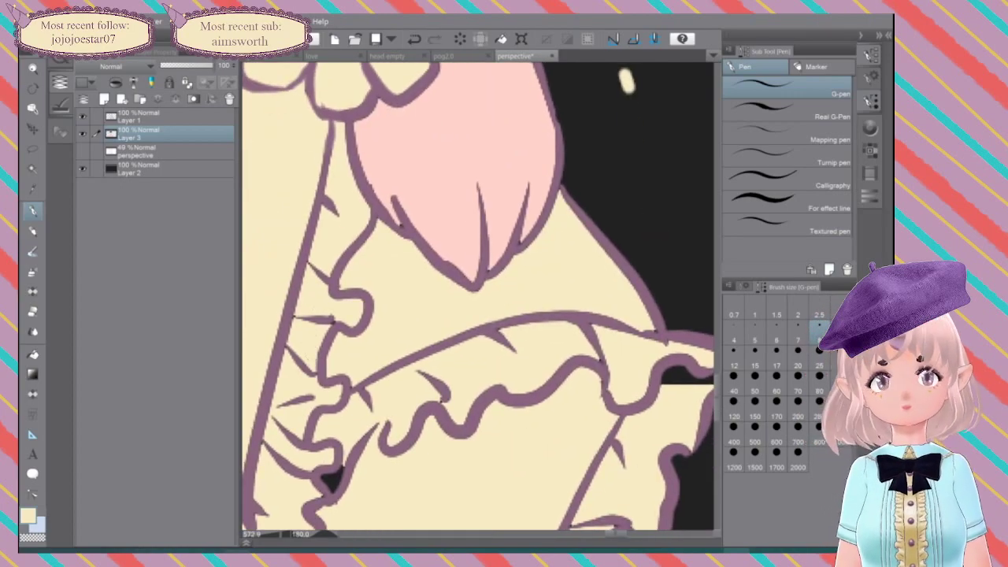
key(ctrl+z)
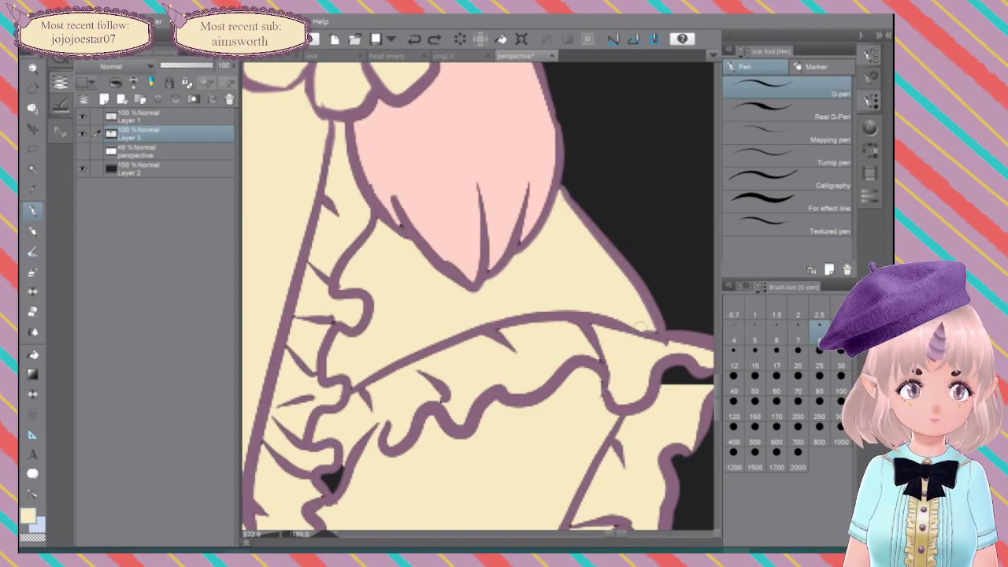
drag(378, 368, 401, 359)
drag(498, 333, 519, 349)
mouse_move(592, 328)
mouse_down()
mouse_move(604, 362)
mouse_move(701, 386)
mouse_move(704, 363)
mouse_move(614, 341)
mouse_move(635, 359)
mouse_move(631, 337)
mouse_up()
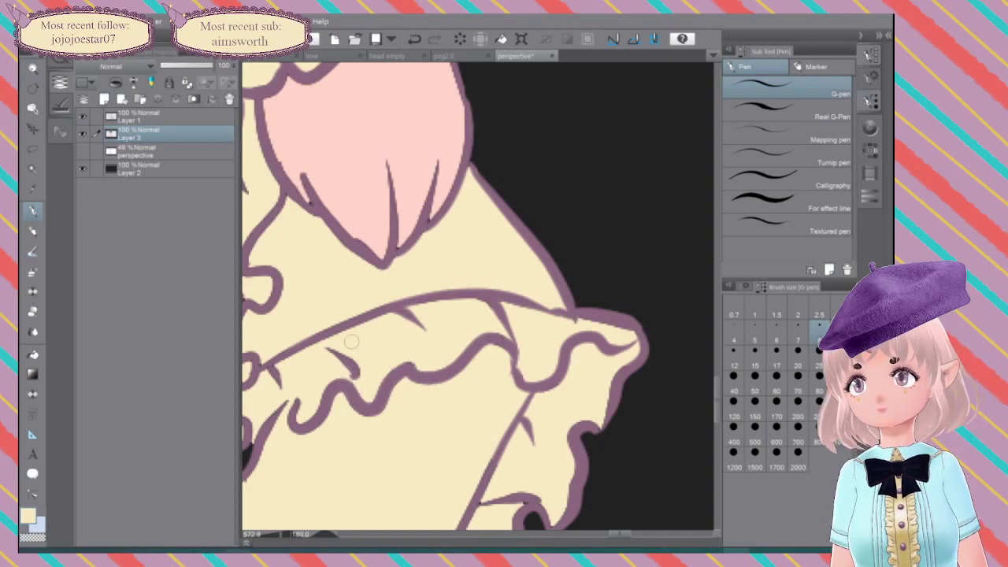
scroll(526, 324, down, 5)
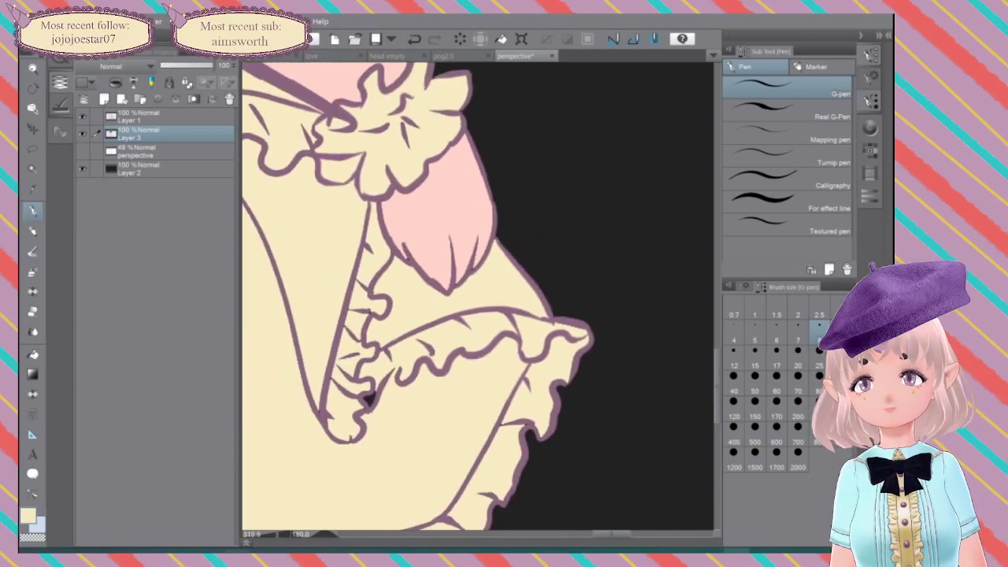
Step: Cover the remaining dark gap beside the drape's ruffle tip with cream, and go over the drape with the G-pen at size 70
drag(384, 403, 374, 398)
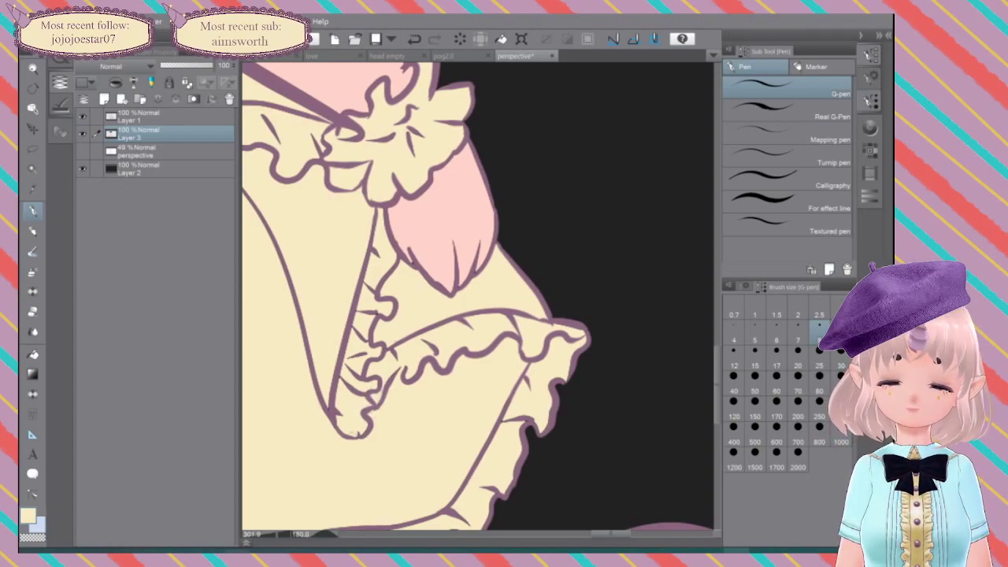
click(777, 407)
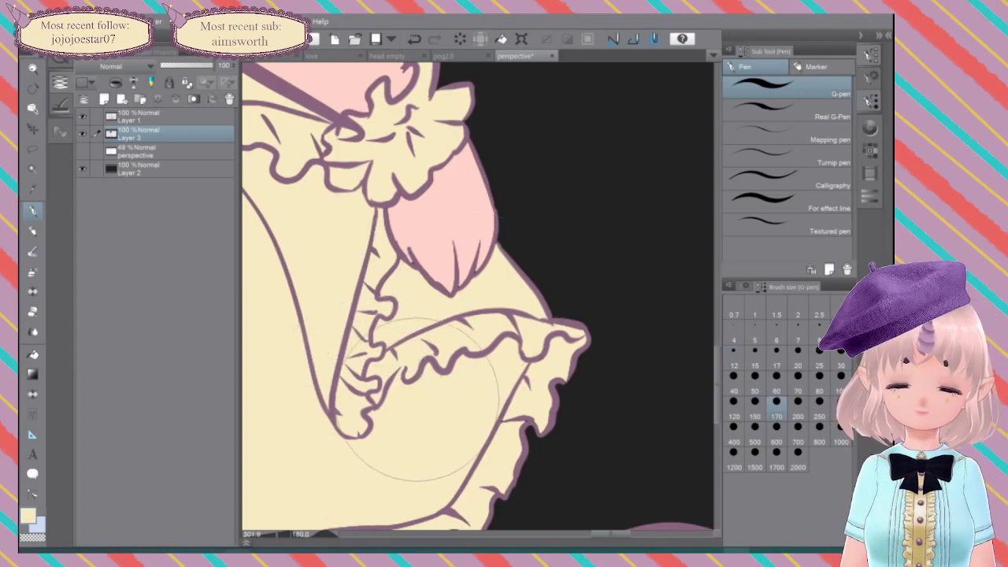
key(bracketleft)
key(bracketleft)
key(bracketleft)
key(bracketleft)
key(bracketleft)
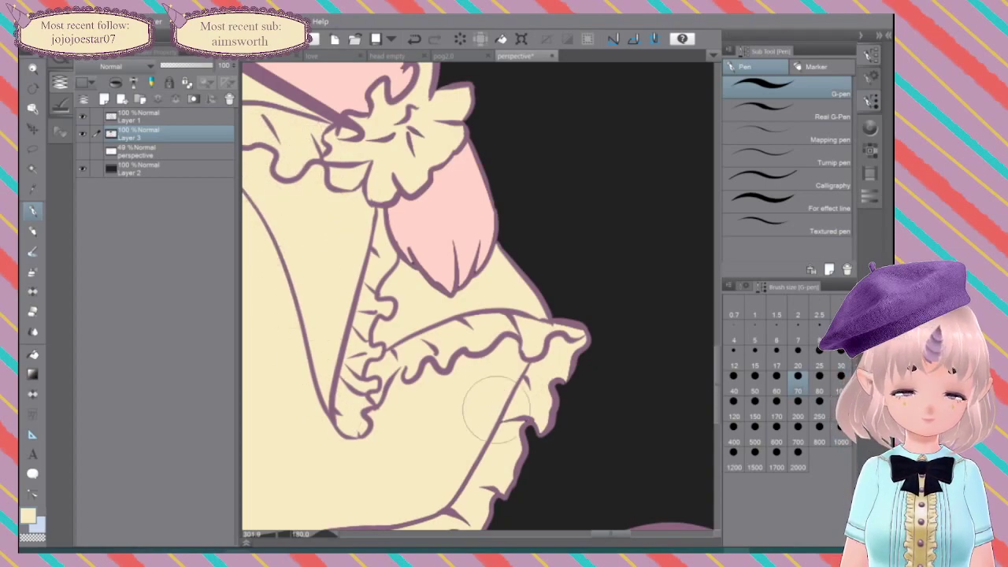
drag(560, 153, 648, 239)
key(ctrl+z)
mouse_move(473, 252)
mouse_down()
mouse_move(579, 336)
mouse_move(663, 314)
mouse_move(632, 247)
mouse_up()
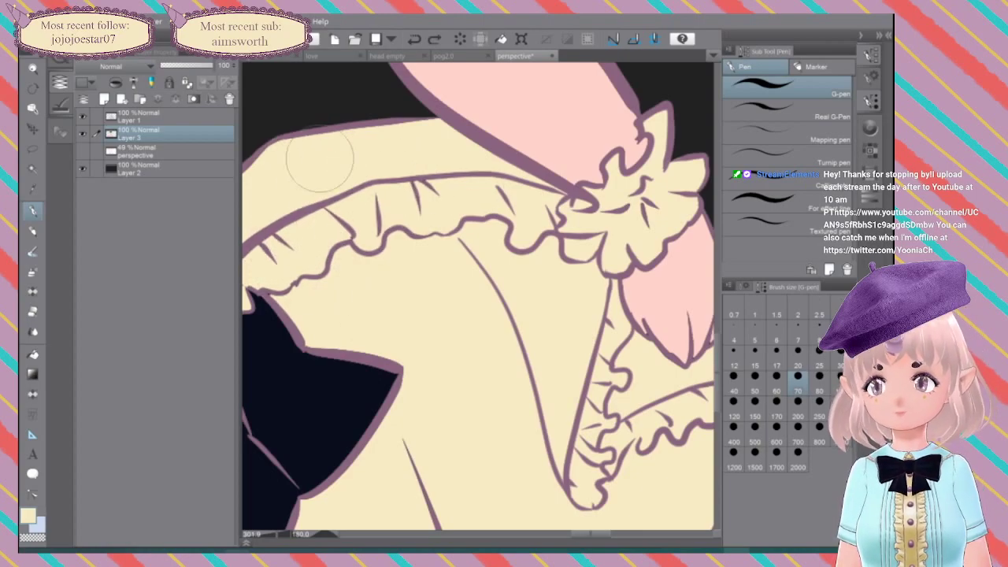
mouse_move(413, 455)
mouse_down()
mouse_move(505, 336)
mouse_move(550, 347)
mouse_move(467, 237)
mouse_move(531, 419)
mouse_move(414, 272)
mouse_up()
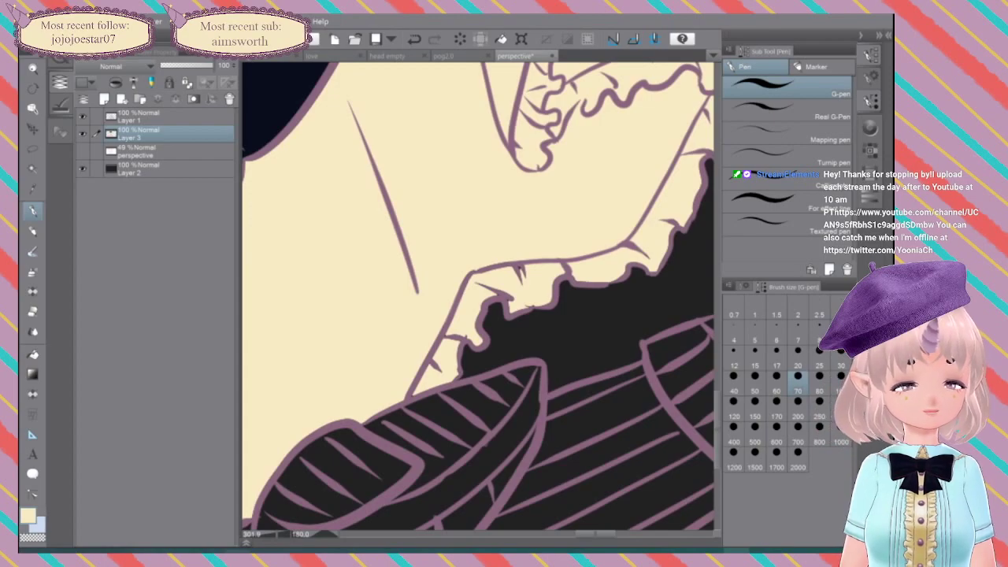
Step: Touch up the skirt drape's ruffled borders with cream using the G-pen at size 15, and undo the stray stroke by the skirt
click(755, 357)
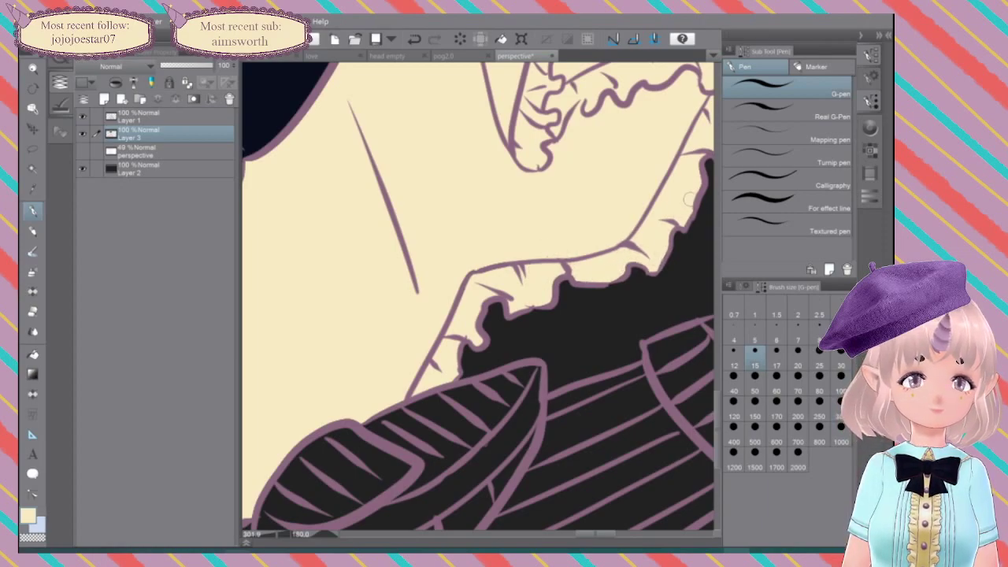
drag(687, 216, 470, 381)
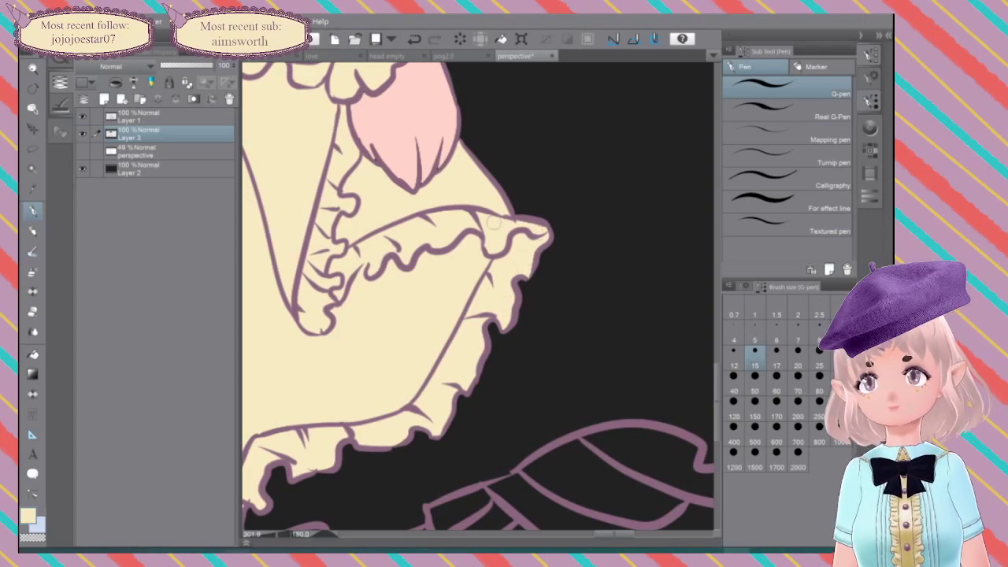
drag(544, 123, 639, 290)
drag(608, 164, 724, 182)
drag(473, 315, 624, 258)
drag(332, 145, 360, 235)
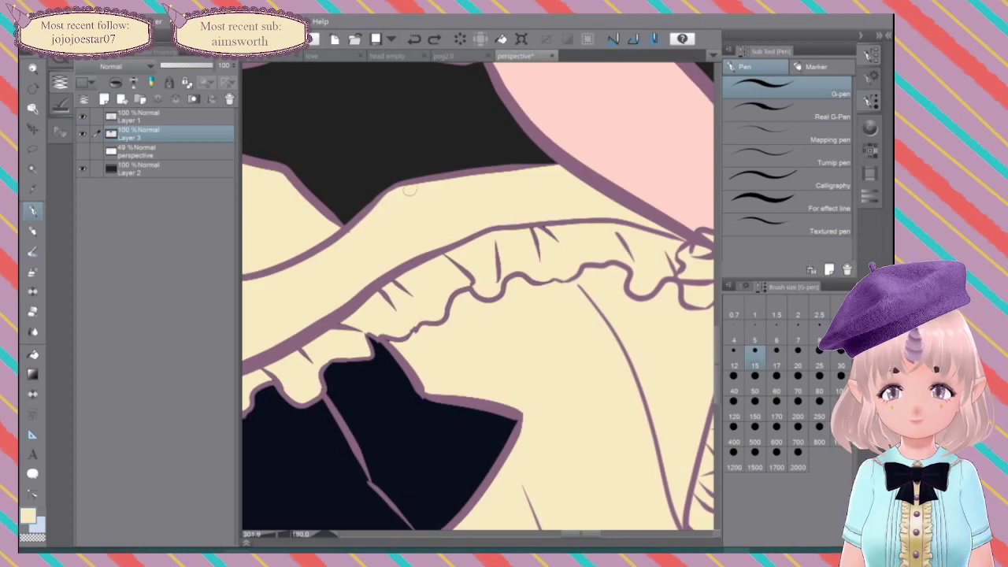
drag(379, 324, 462, 208)
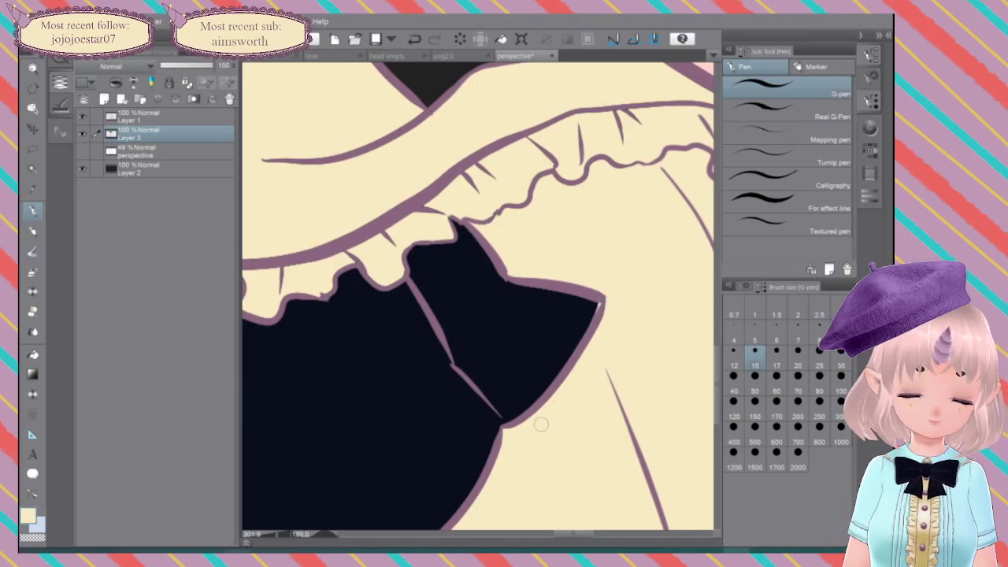
key(ctrl+z)
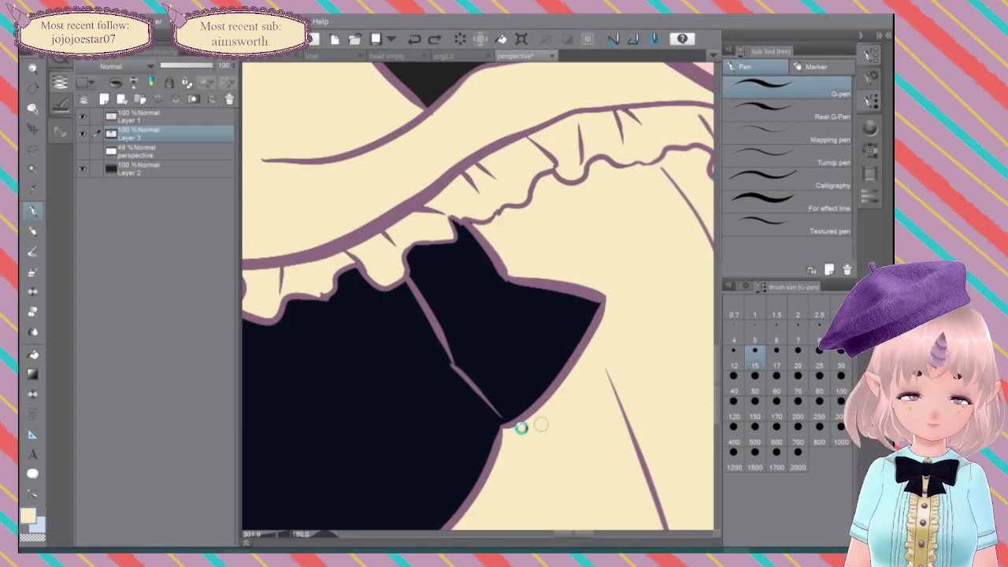
Step: Touch up the cream drape along the dark skirt's outline and the ruffle above the skirt on Layer 3
drag(618, 283, 646, 89)
drag(536, 240, 483, 343)
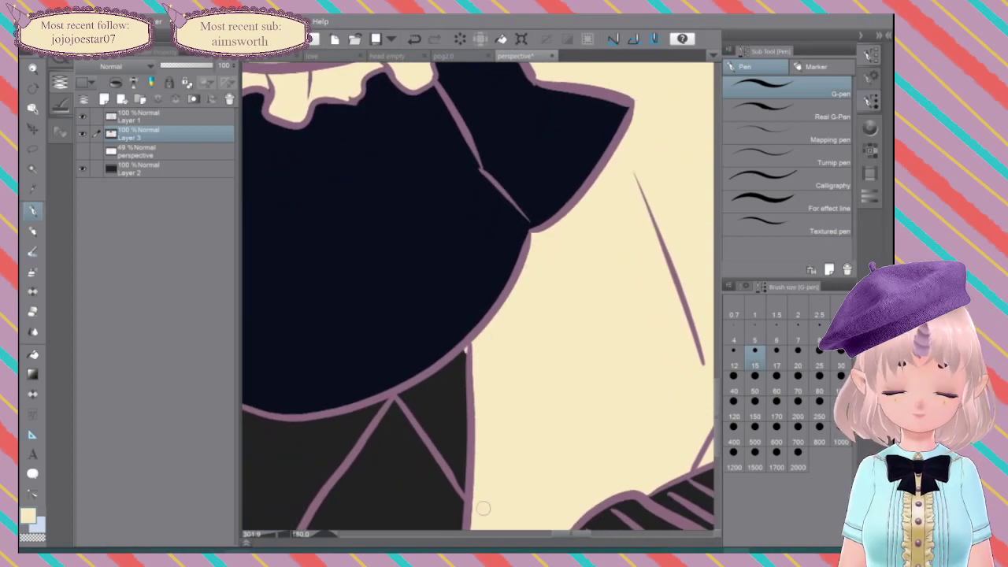
drag(481, 516, 419, 339)
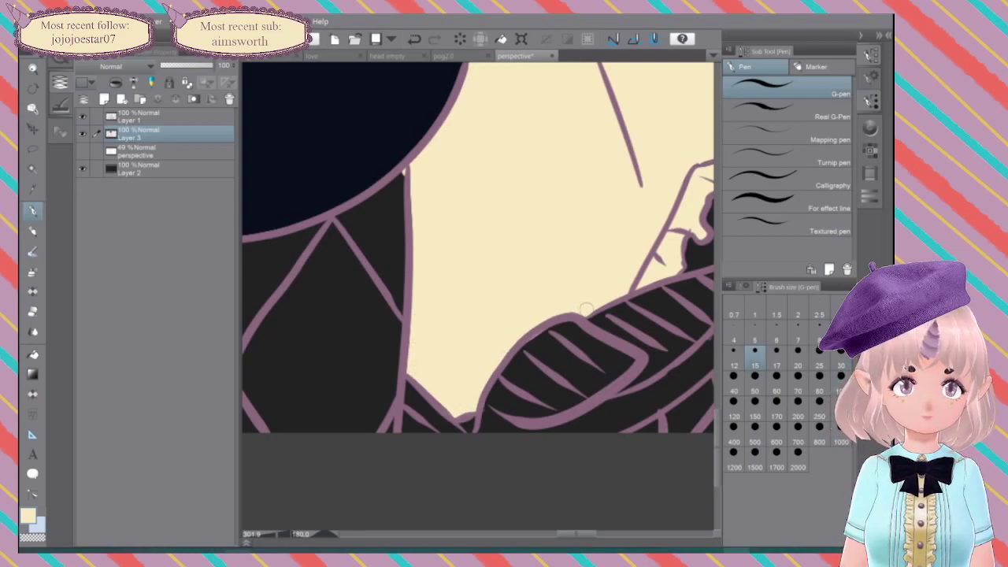
drag(672, 265, 695, 488)
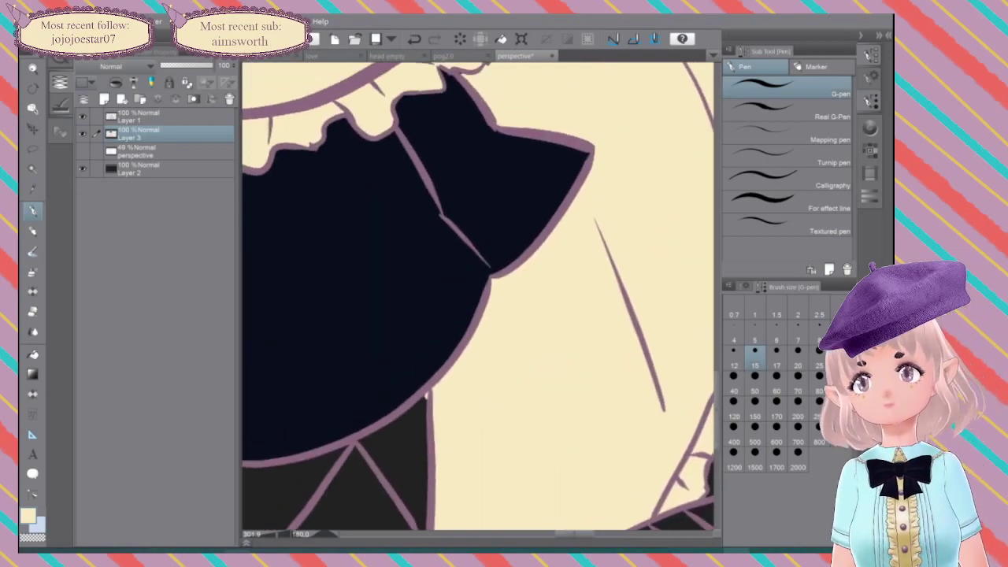
drag(591, 244, 621, 411)
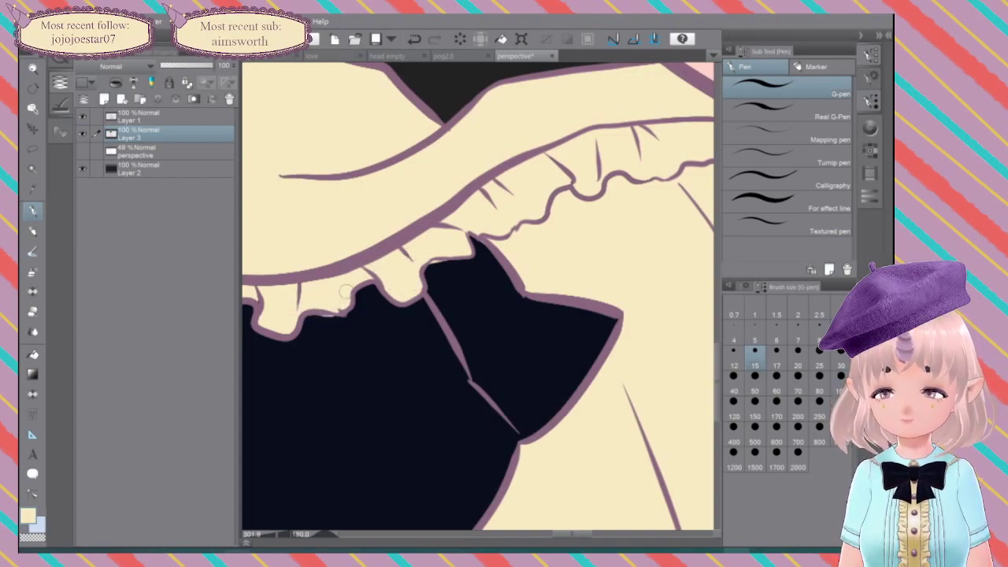
drag(303, 293, 483, 317)
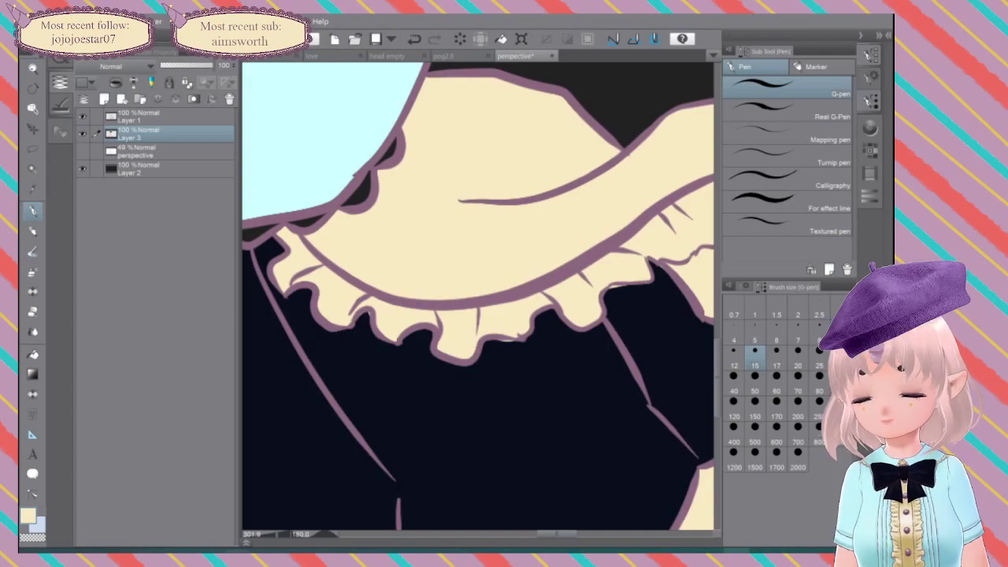
Step: Touch up the skirt along its fold lines and hem with near-black from the colour set, and undo the stray stroke below the hem
click(869, 129)
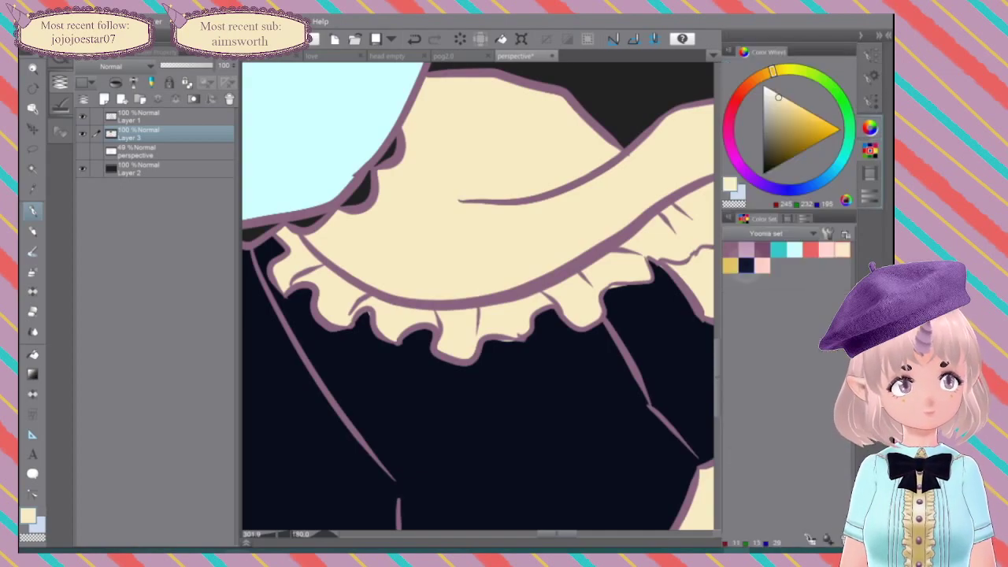
click(747, 266)
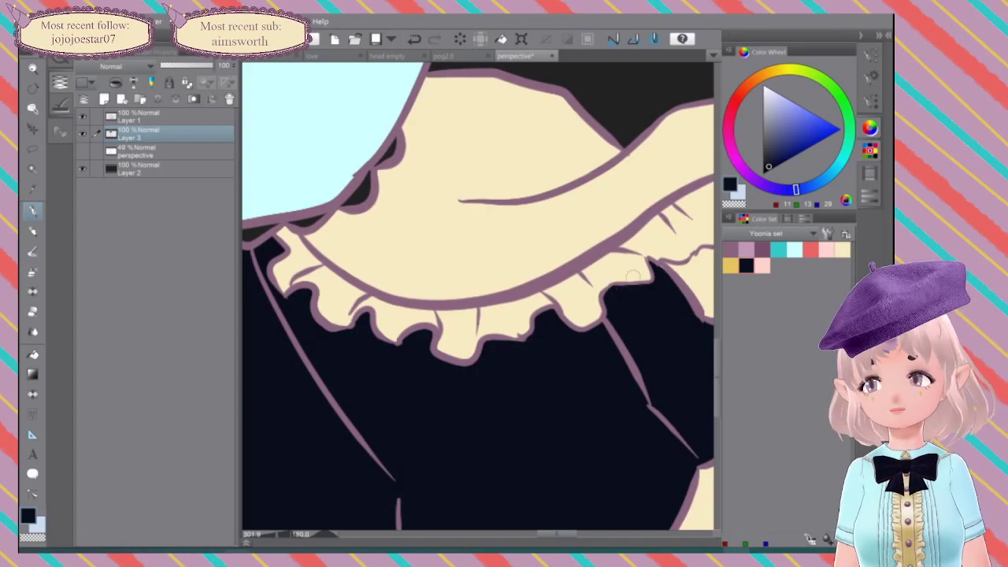
drag(540, 410, 460, 244)
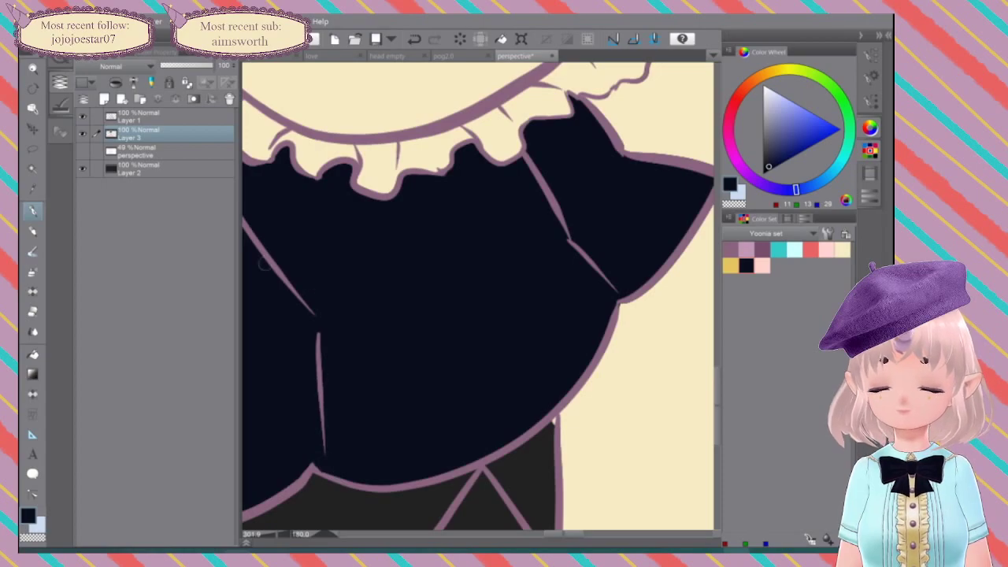
drag(271, 274, 454, 163)
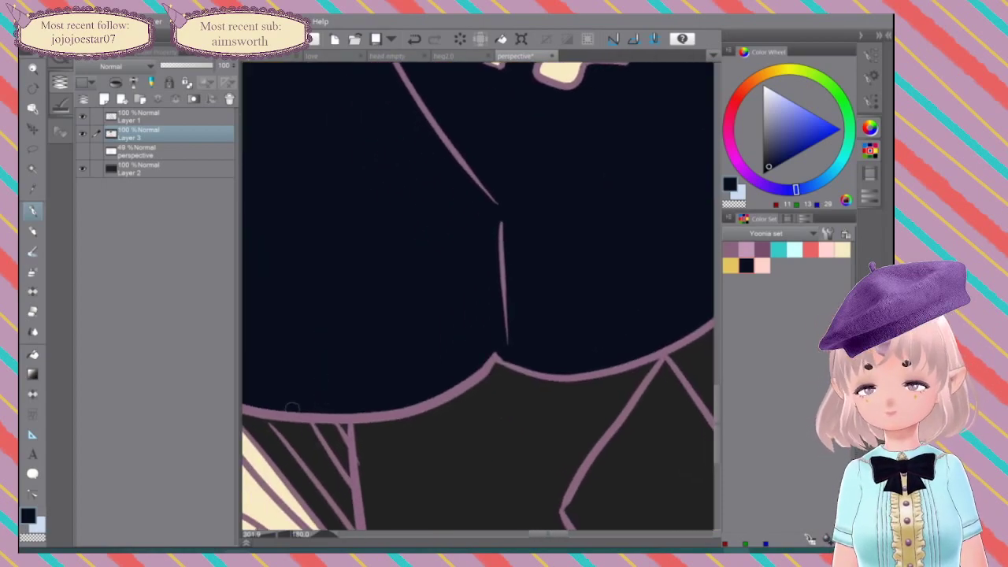
drag(281, 394, 540, 419)
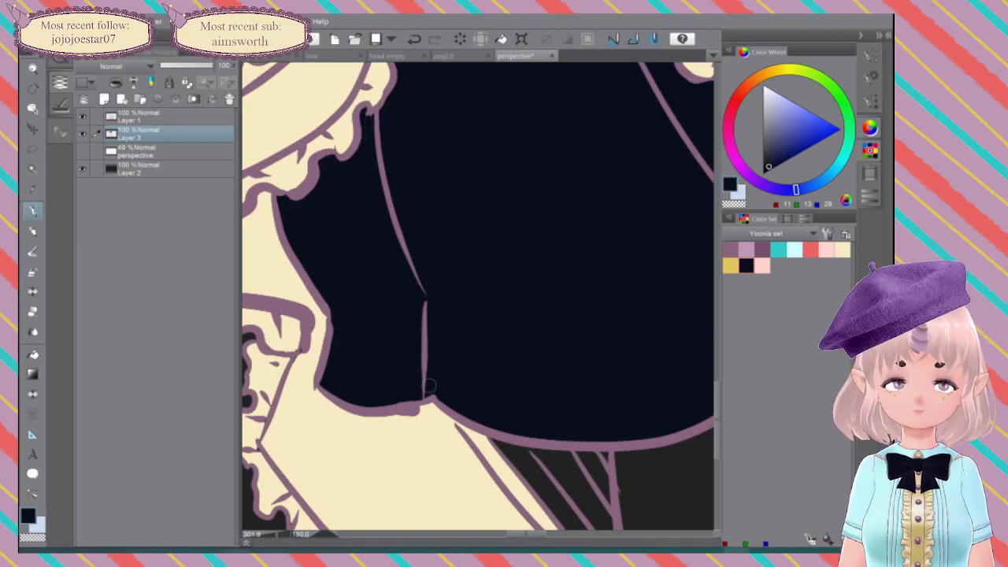
scroll(583, 260, down, 3)
drag(572, 363, 557, 423)
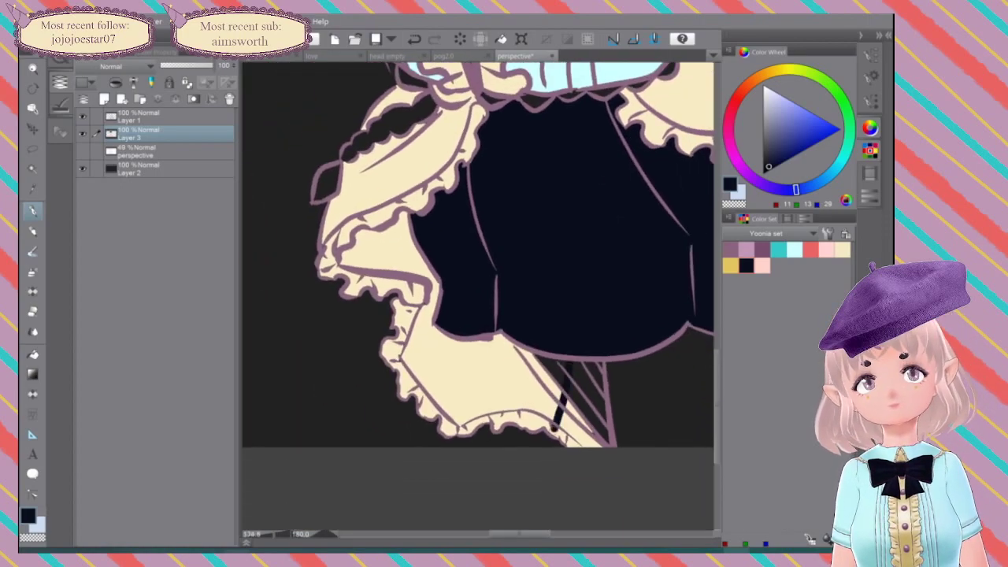
key(ctrl+z)
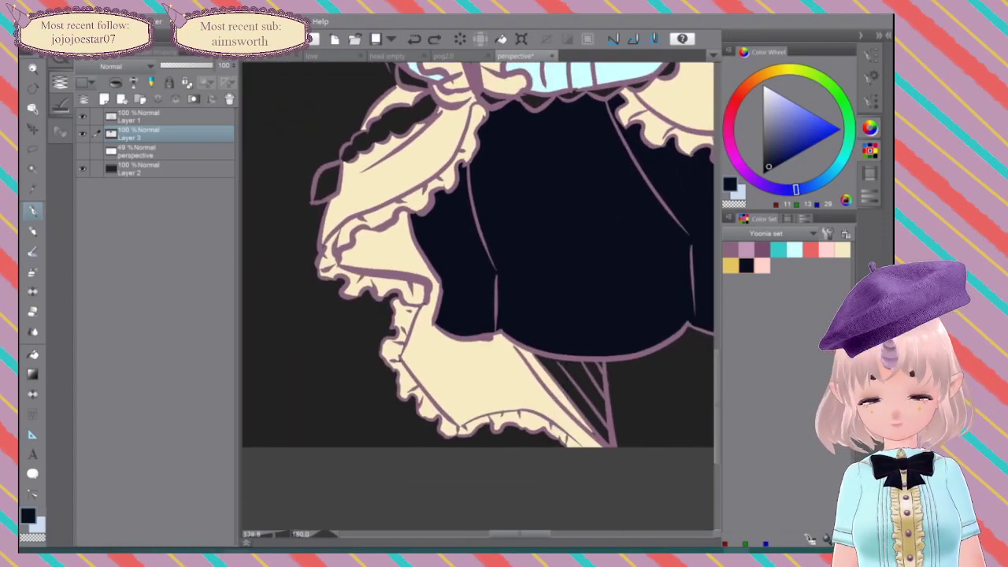
Step: Touch up the bow with near-black, and cover the dark speck in the blouse's front ruffle with cream
drag(451, 71, 396, 268)
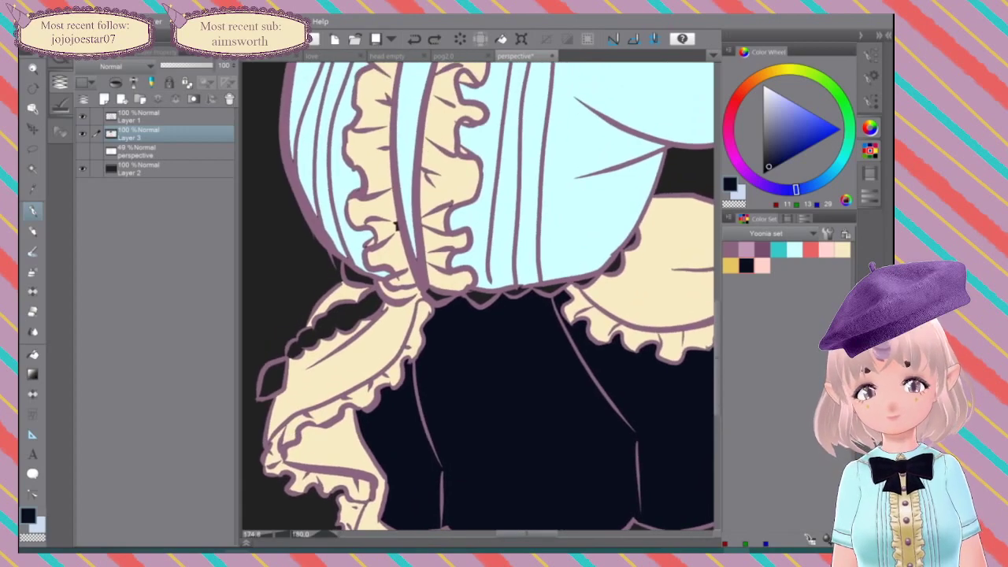
scroll(396, 226, up, 5)
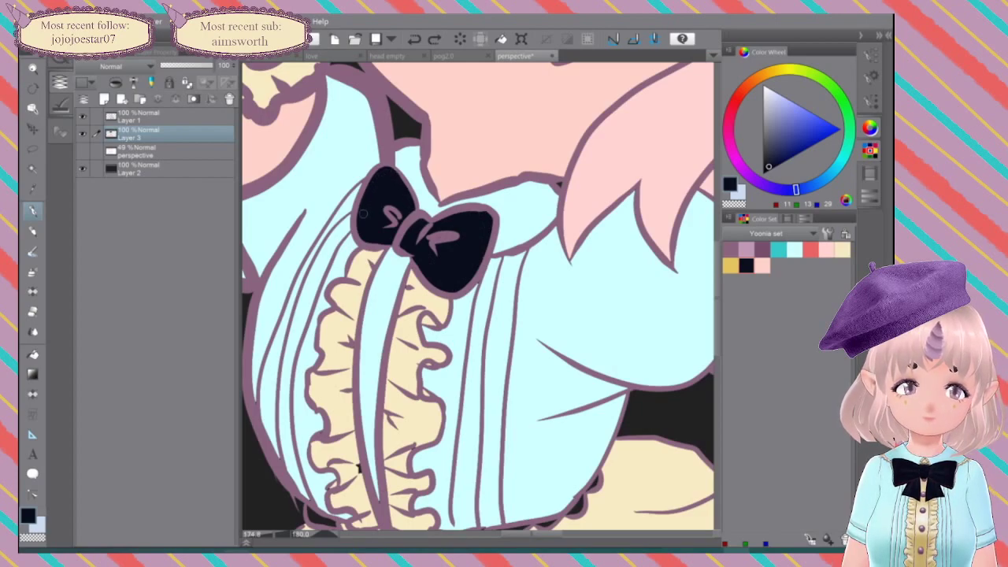
drag(383, 211, 382, 199)
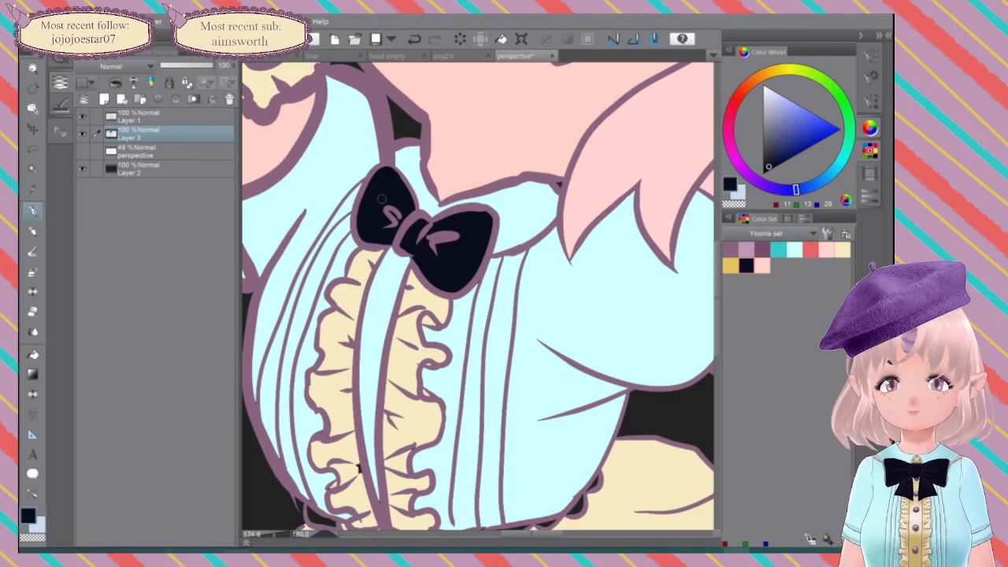
click(842, 250)
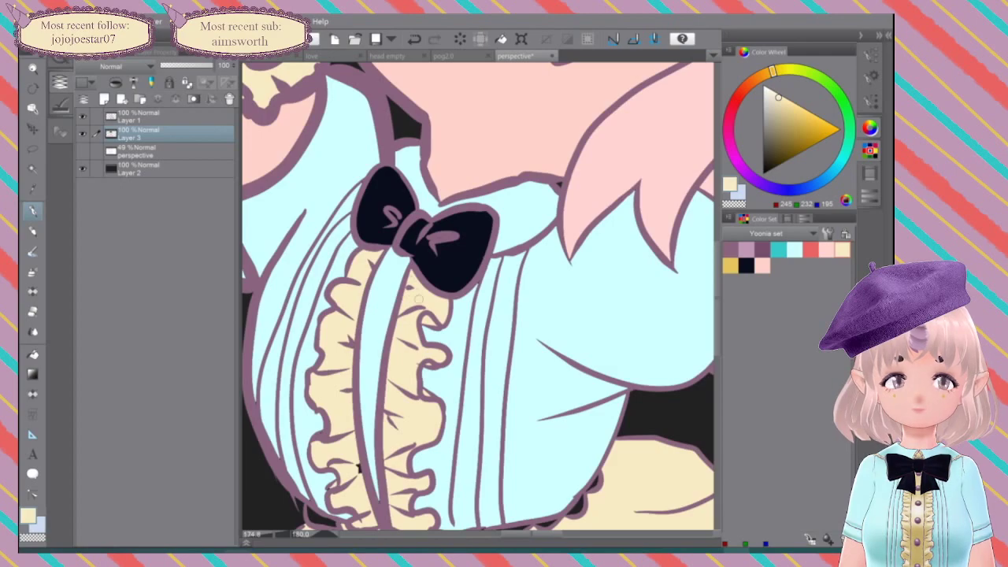
drag(542, 242, 562, 118)
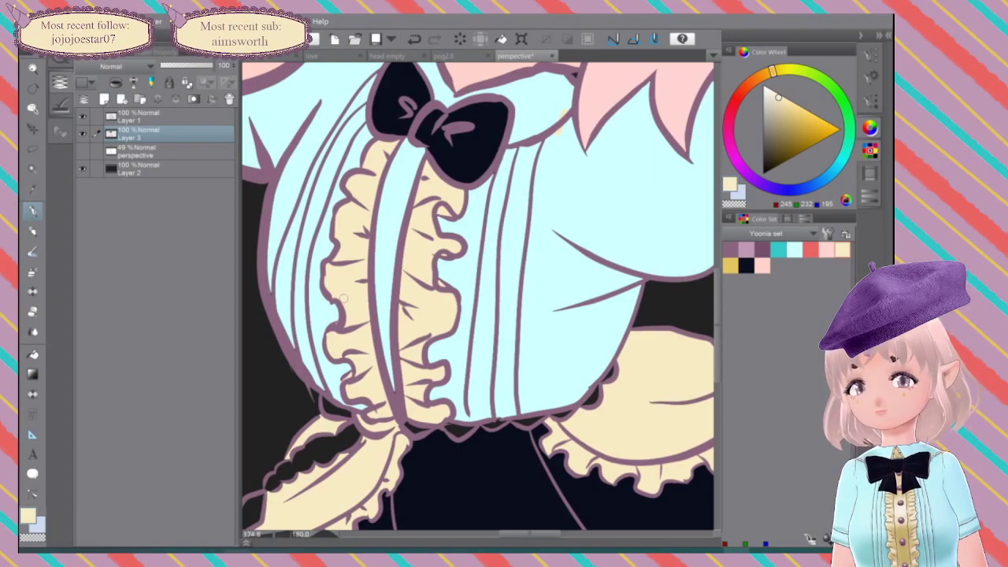
Step: Touch up the blouse around the bow and collar with light cyan on Layer 3, and undo the unwanted stroke
click(795, 250)
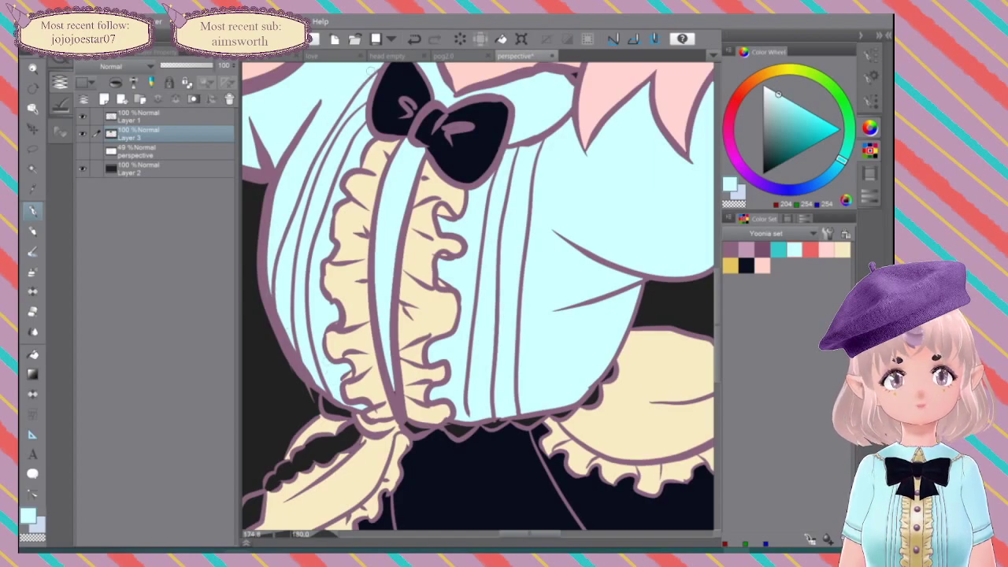
drag(371, 71, 526, 266)
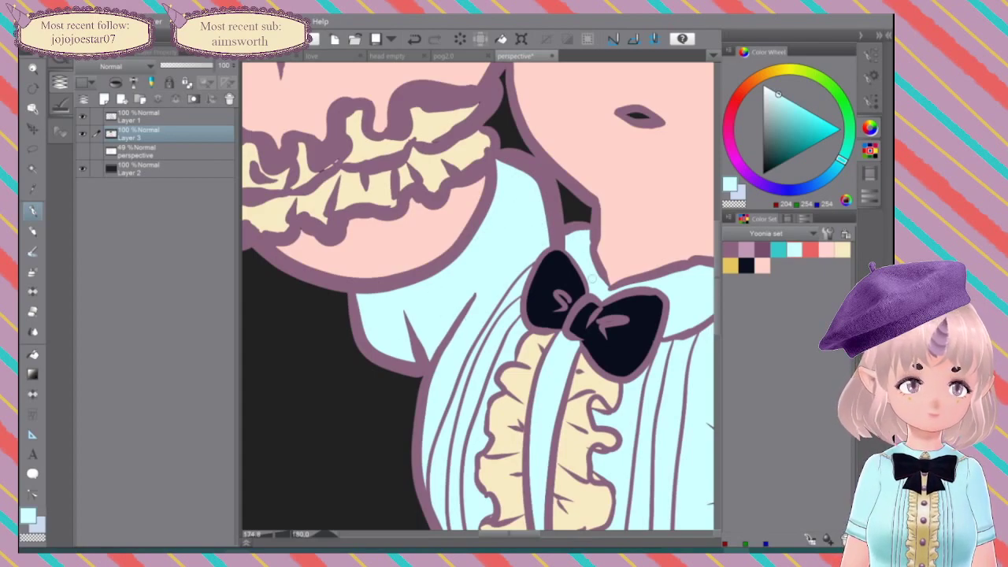
mouse_move(627, 215)
mouse_down()
mouse_move(604, 226)
mouse_move(374, 211)
mouse_up()
key(ctrl+z)
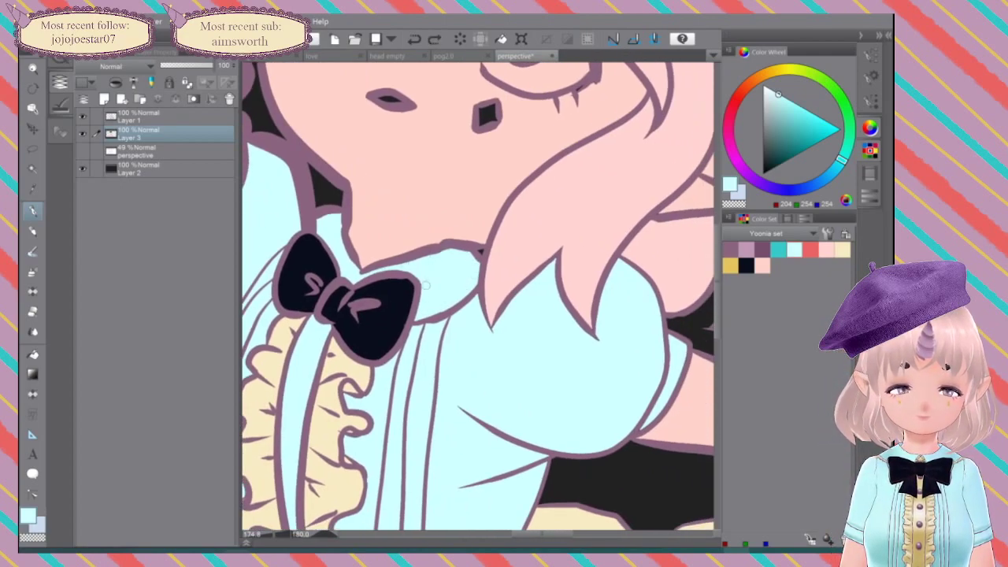
Step: Touch up the gaps along the hair strands beside the collar and ear with light pink on Layer 3
click(825, 249)
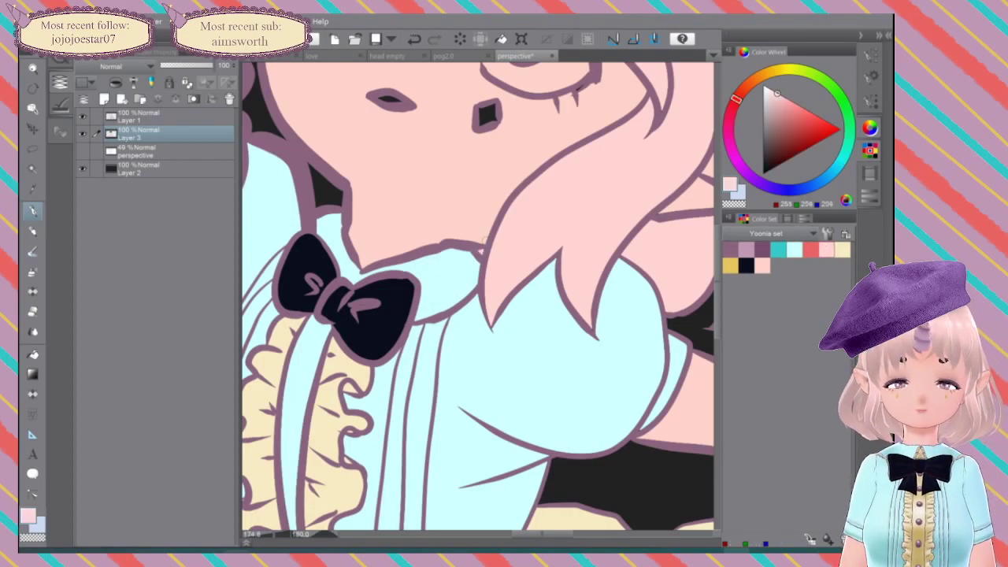
scroll(544, 303, down, 1)
drag(528, 260, 412, 414)
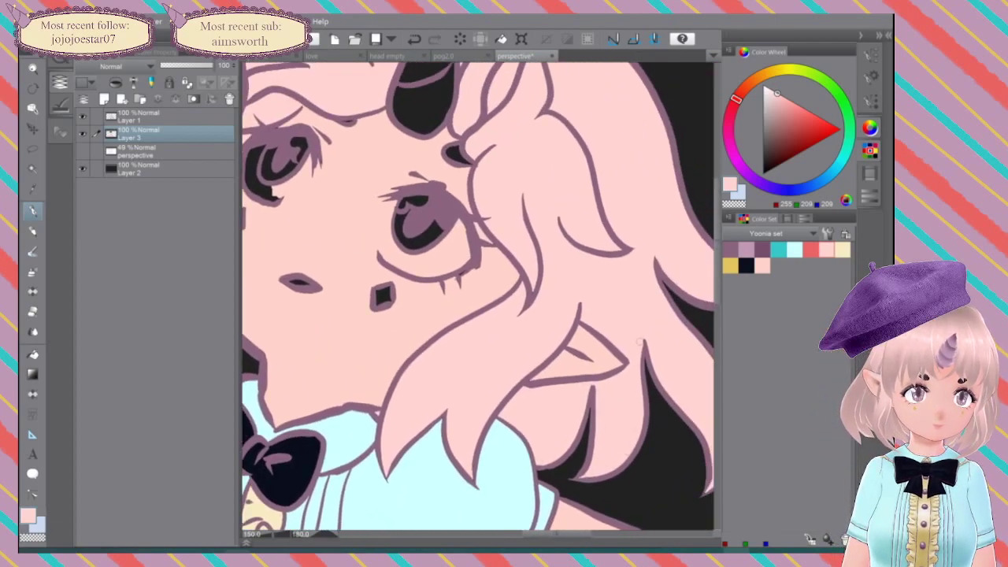
drag(603, 462, 424, 405)
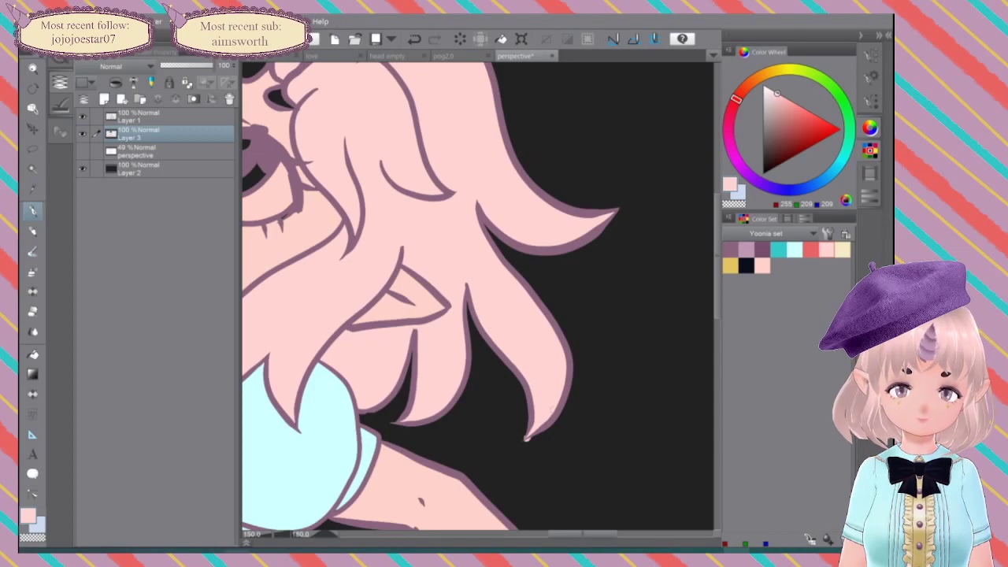
Step: Undo the stray pink stroke beside the hair and erase the pink overspill at the lower hair strand's tip
drag(562, 301, 581, 258)
drag(572, 296, 588, 212)
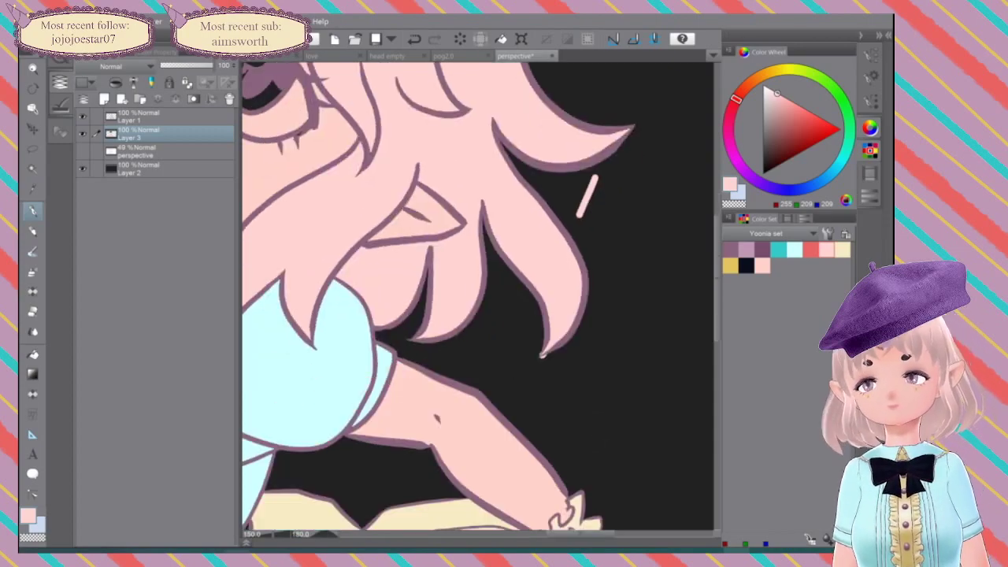
key(ctrl+z)
mouse_move(572, 303)
mouse_down()
mouse_move(576, 214)
mouse_move(590, 218)
mouse_up()
key(e)
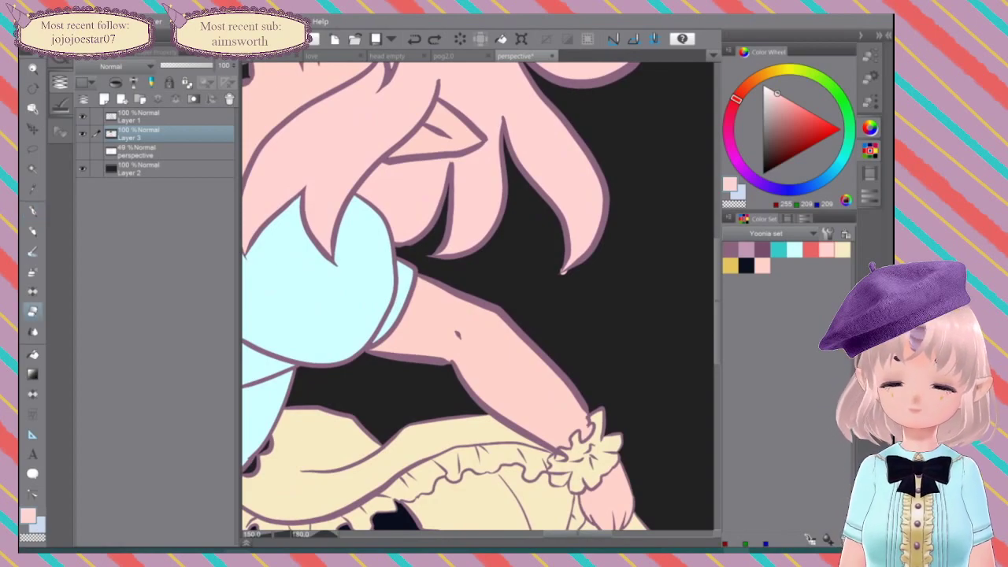
drag(553, 280, 580, 269)
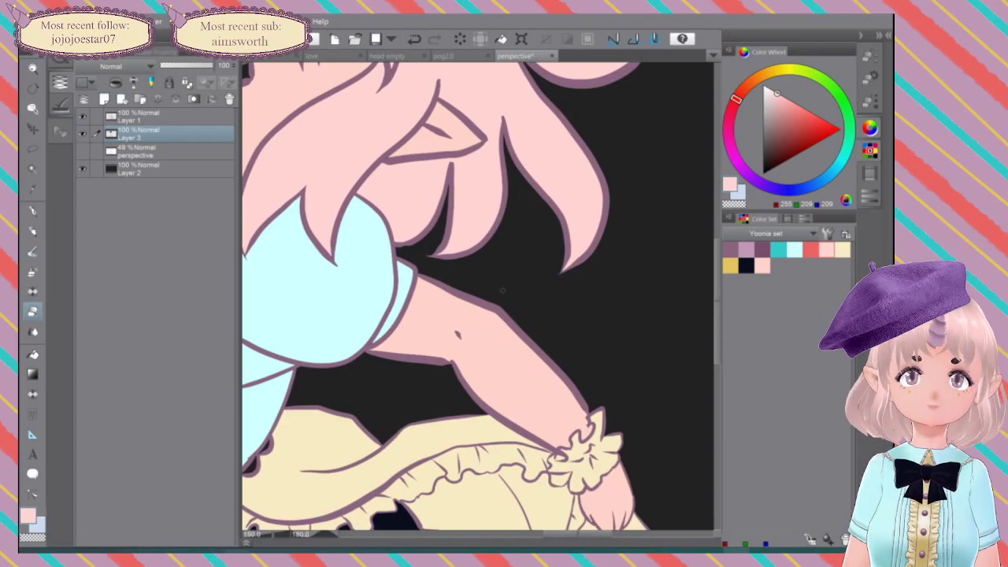
Step: Tidy the pink along the hair's outer edge and the flipped strand's tip, and undo the stray stroke on the background
drag(503, 291, 478, 552)
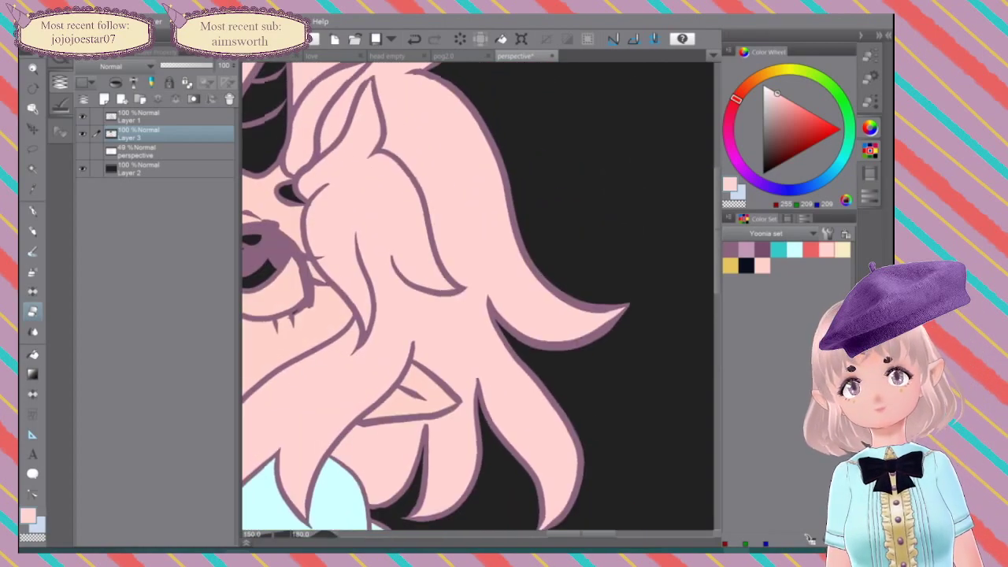
key(p)
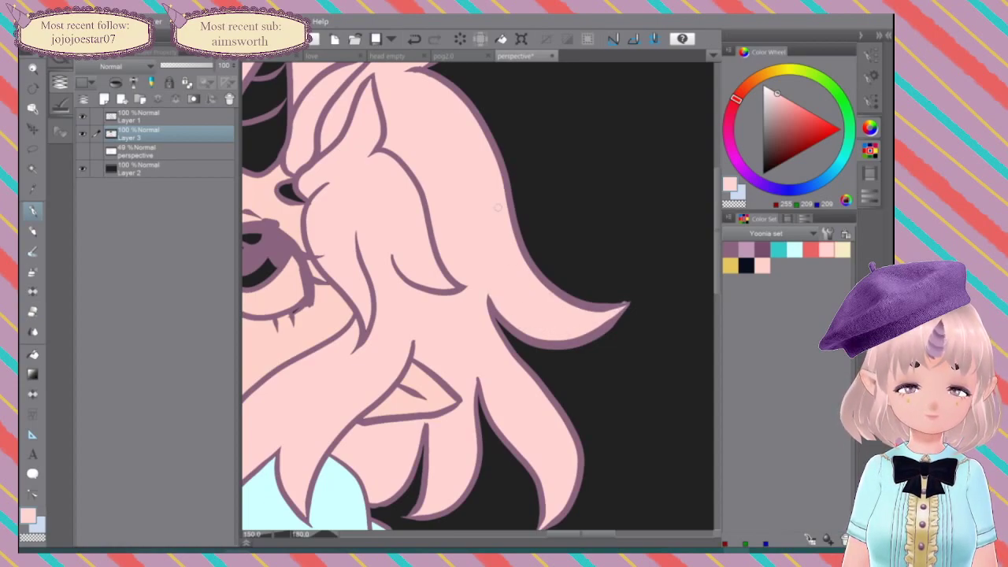
key(e)
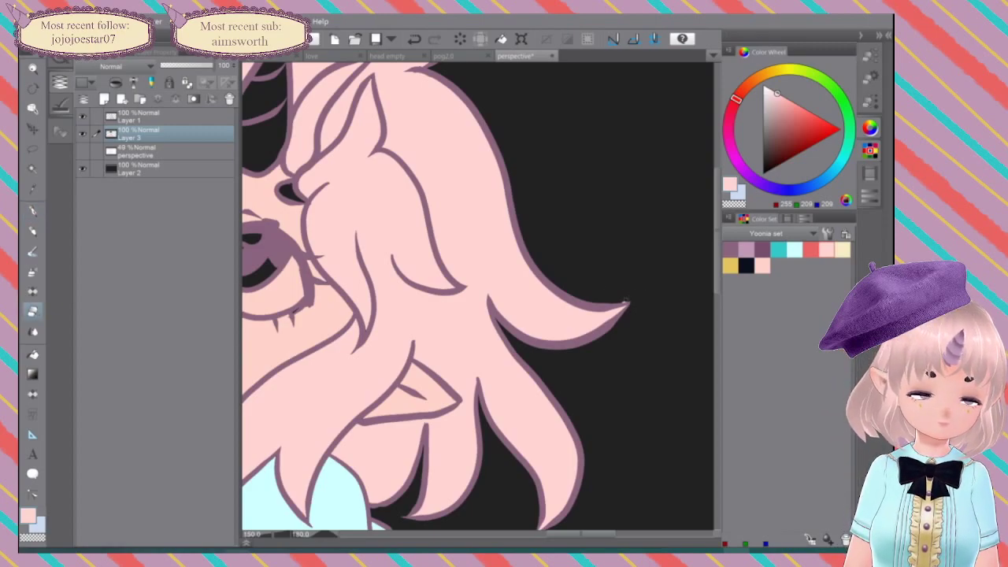
key(p)
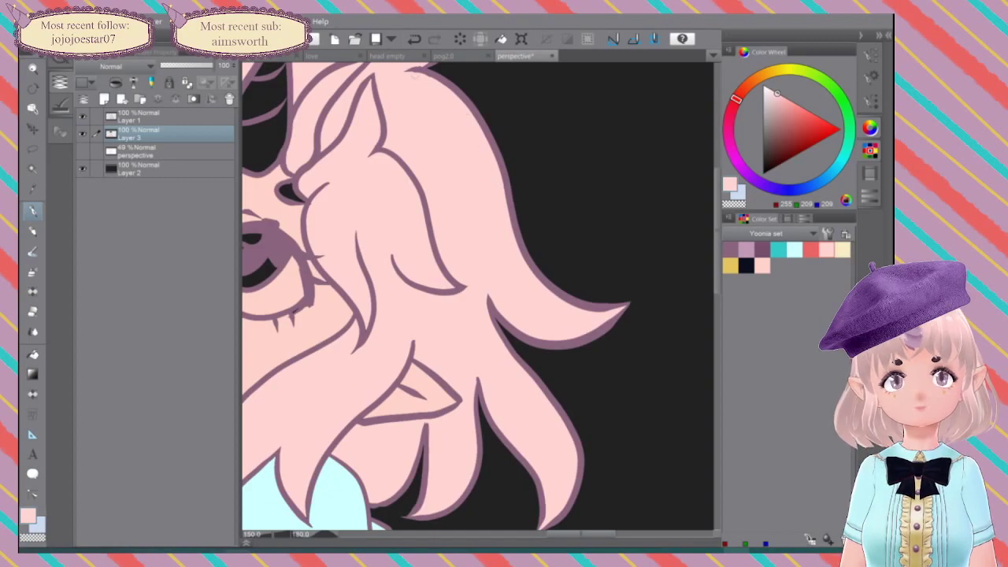
drag(549, 130, 618, 352)
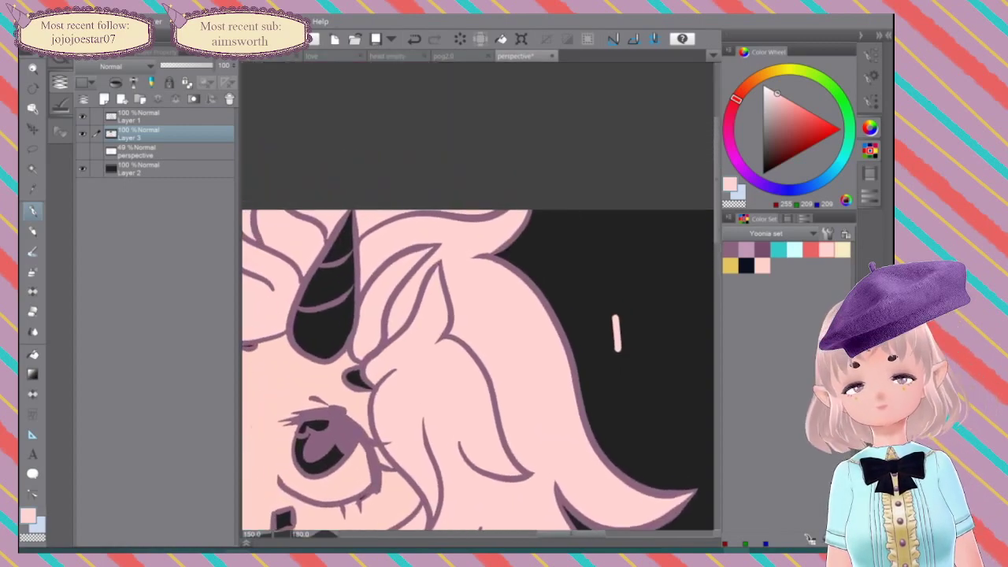
key(ctrl+z)
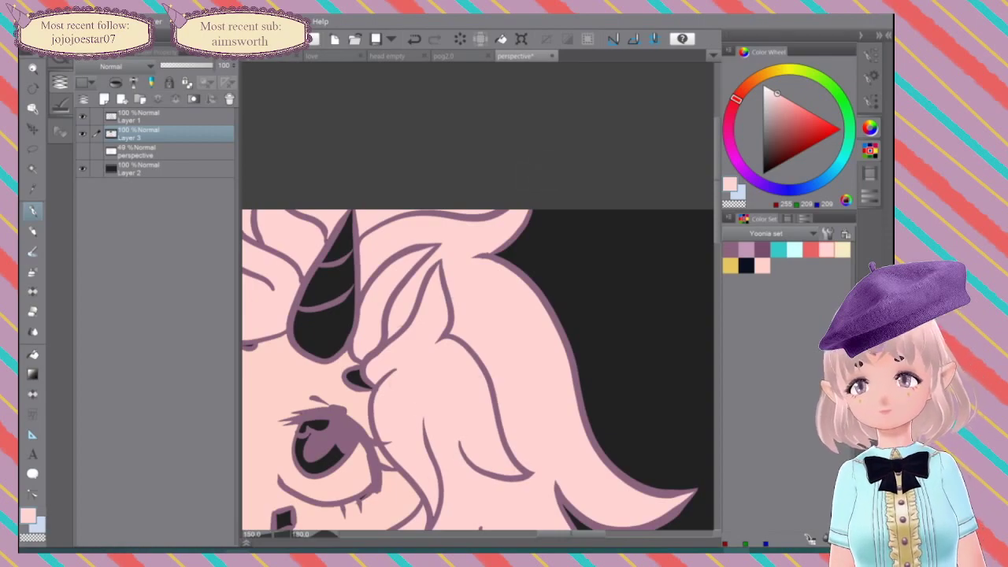
Step: Mix a very pale blue (RGB 234, 243, 255) and paint the whites of both eyes on Layer 3
drag(394, 346, 565, 247)
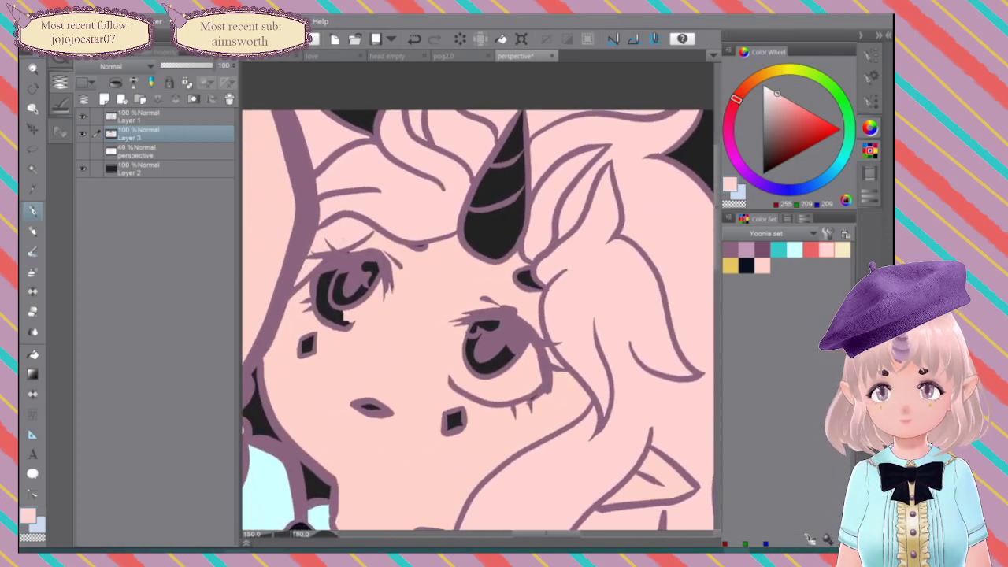
scroll(477, 319, down, 2)
scroll(477, 319, up, 2)
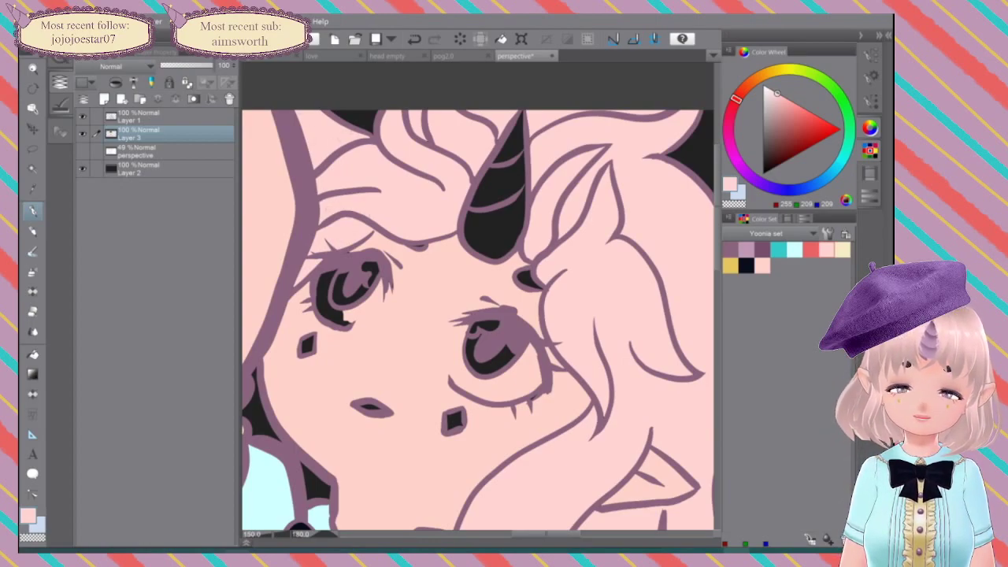
scroll(477, 319, down, 2)
scroll(478, 319, up, 2)
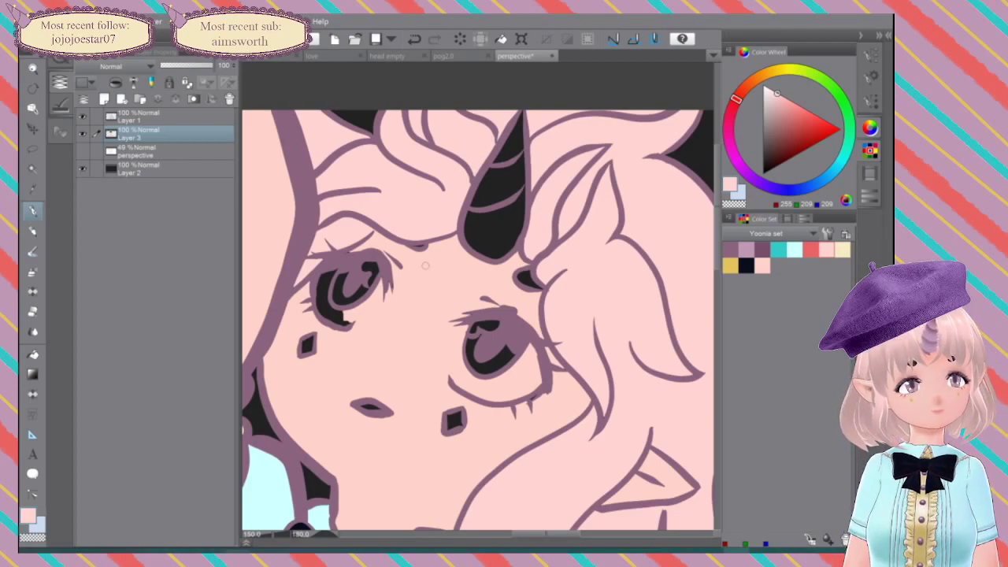
click(795, 250)
drag(778, 95, 772, 90)
drag(840, 163, 817, 184)
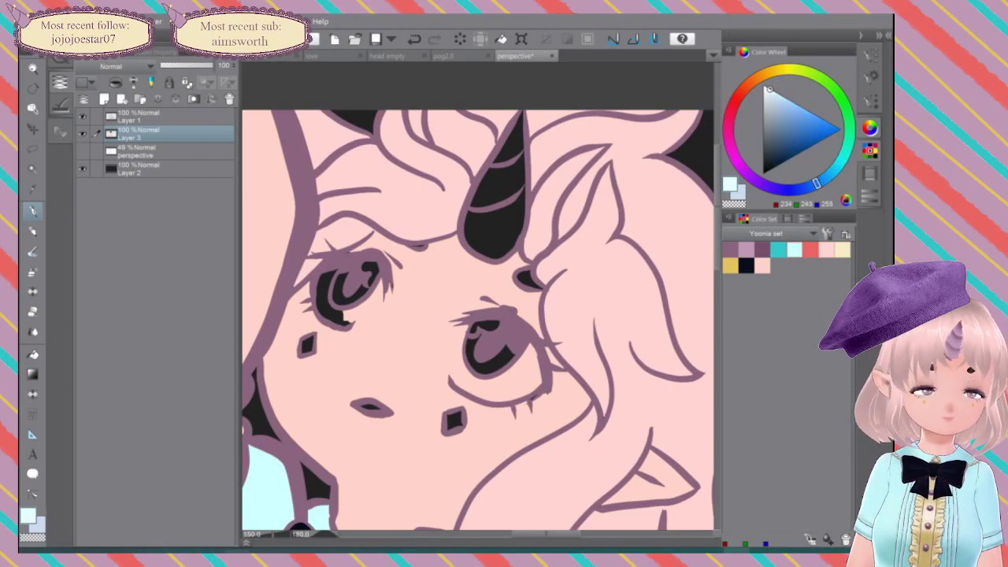
mouse_move(338, 315)
mouse_down()
mouse_move(381, 277)
mouse_move(366, 312)
mouse_move(339, 321)
mouse_move(369, 304)
mouse_move(346, 319)
mouse_move(322, 313)
mouse_move(323, 276)
mouse_move(336, 271)
mouse_move(318, 305)
mouse_up()
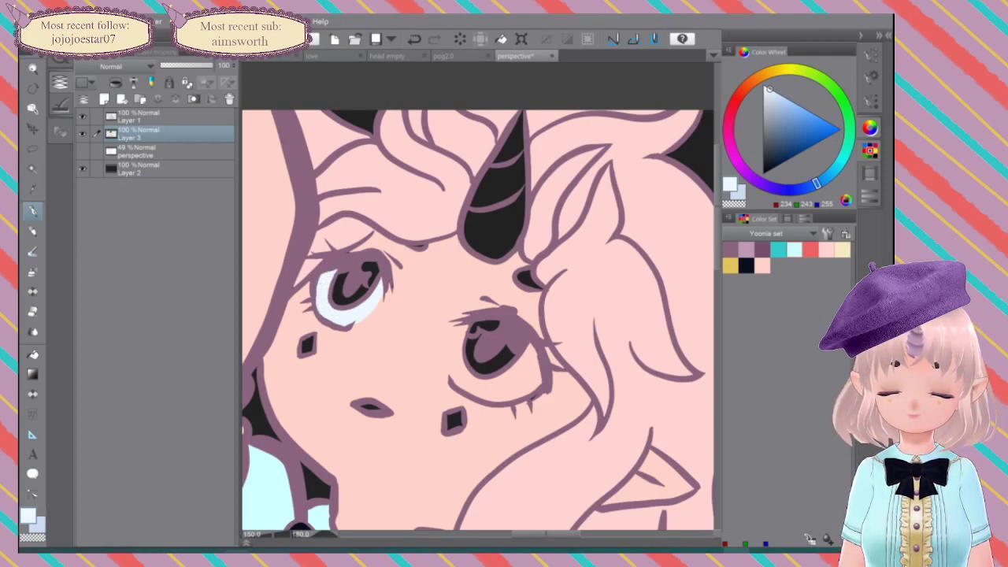
mouse_move(464, 326)
mouse_down()
mouse_move(456, 382)
mouse_move(457, 347)
mouse_move(468, 380)
mouse_move(452, 368)
mouse_move(454, 379)
mouse_move(473, 391)
mouse_move(516, 397)
mouse_move(537, 360)
mouse_move(540, 381)
mouse_move(517, 366)
mouse_move(473, 379)
mouse_move(458, 370)
mouse_move(460, 351)
mouse_move(463, 383)
mouse_move(510, 385)
mouse_move(464, 382)
mouse_move(495, 393)
mouse_move(515, 388)
mouse_move(500, 391)
mouse_move(530, 365)
mouse_move(517, 374)
mouse_move(532, 366)
mouse_move(526, 387)
mouse_move(535, 373)
mouse_move(497, 390)
mouse_move(537, 365)
mouse_up()
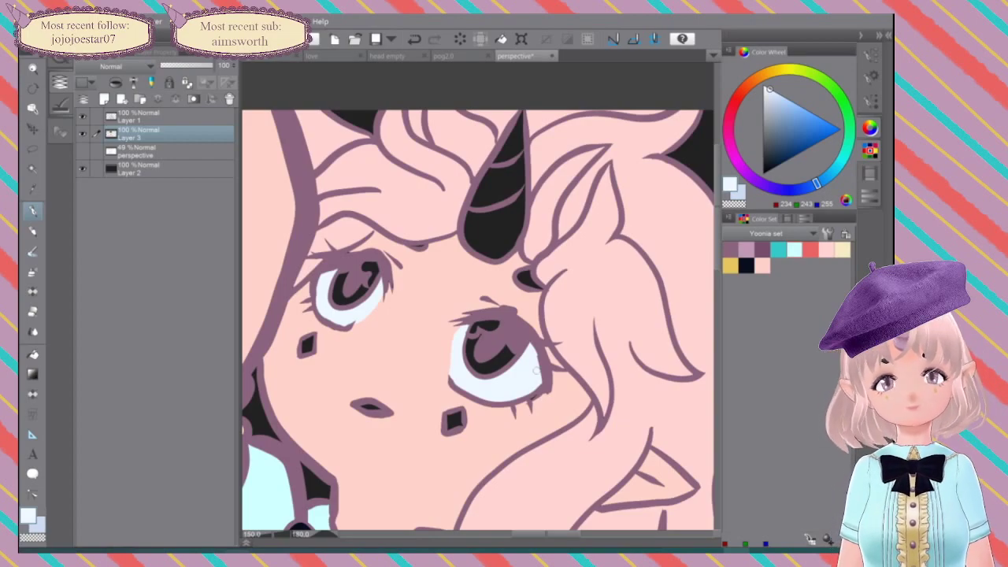
Step: Try to trim the inner edge of the larger eye's white with the skin tone, and undo the strokes
click(763, 267)
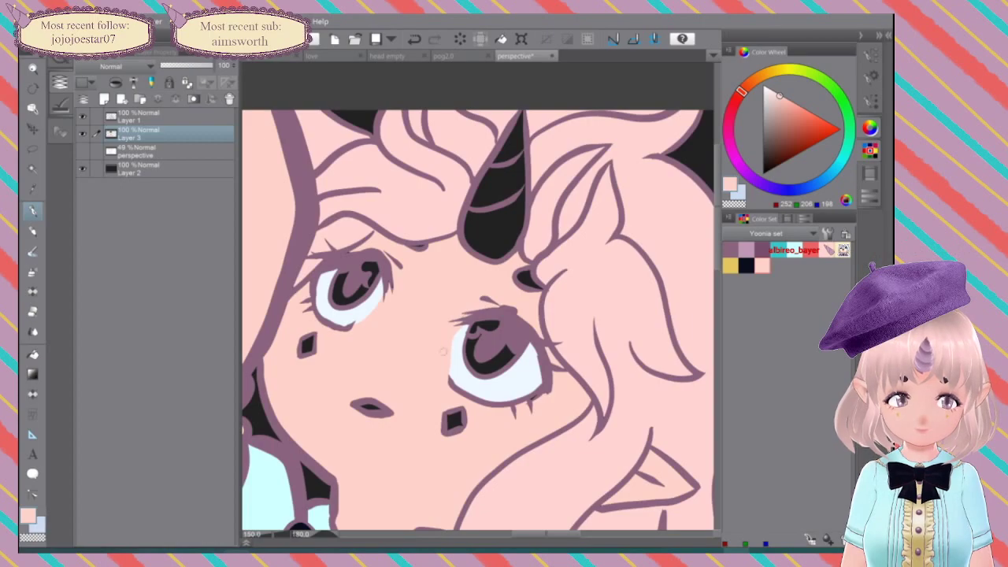
drag(456, 330, 447, 360)
key(ctrl+z)
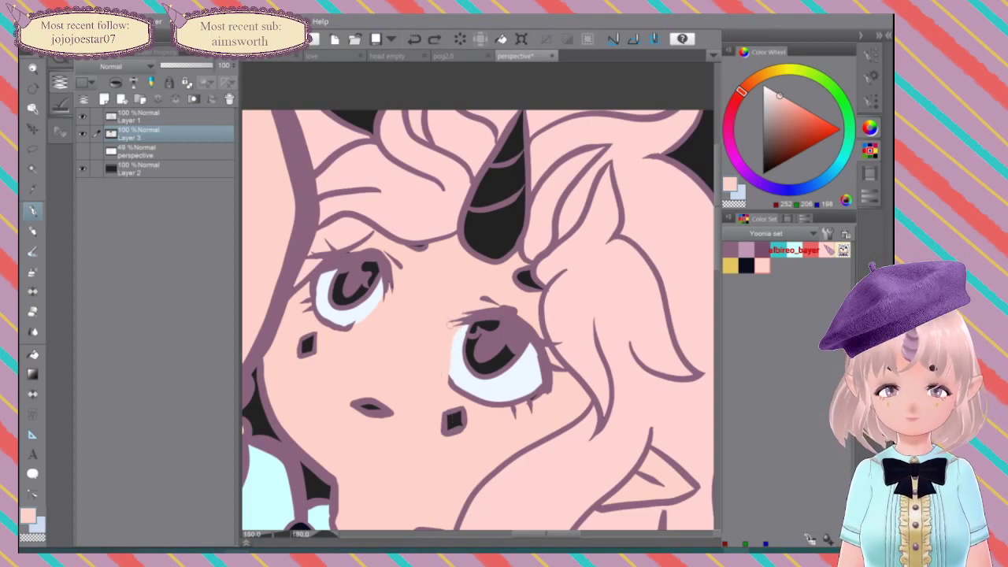
drag(447, 327, 446, 347)
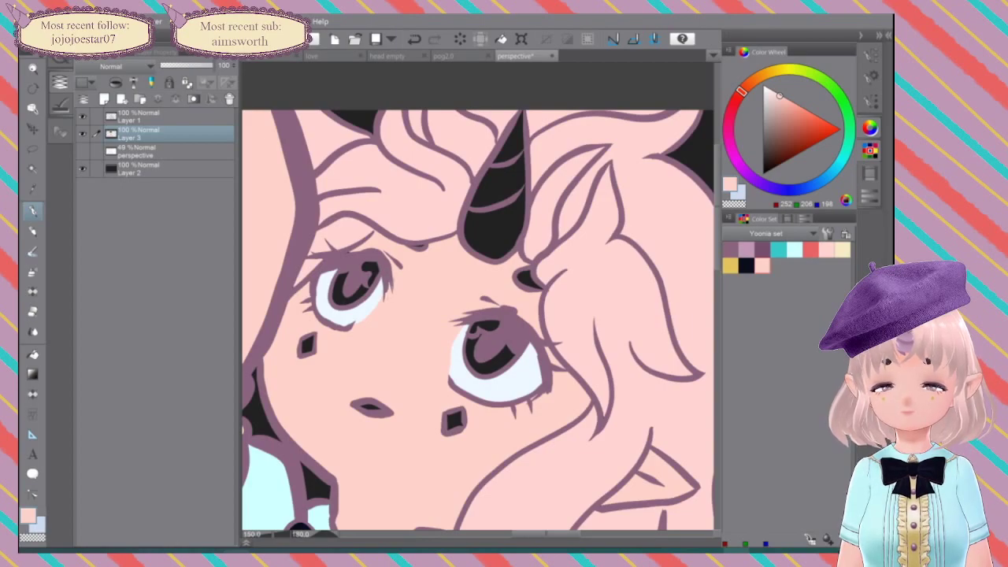
key(ctrl+z)
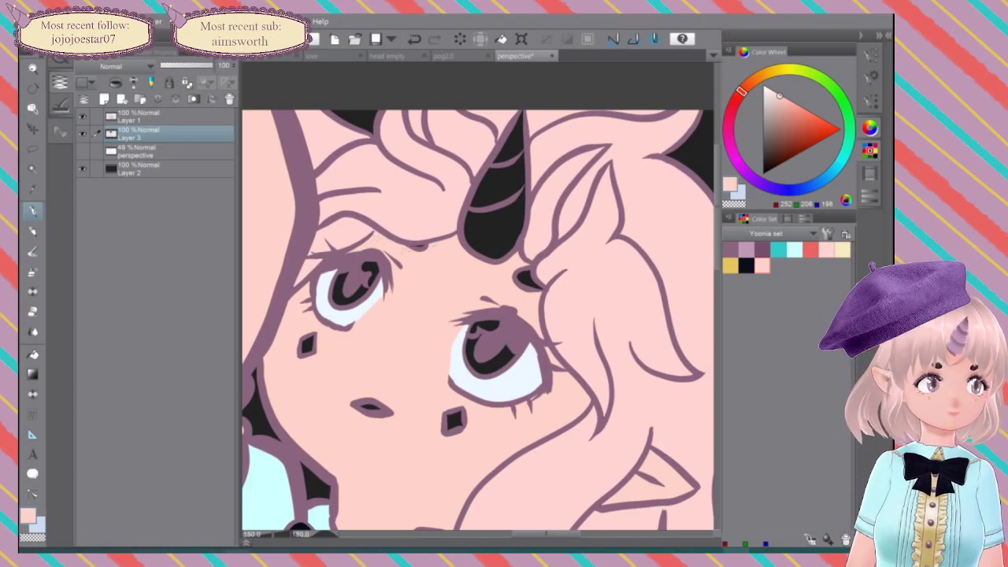
Step: Paint the small brow marks and the horn light mauve, bucket-filling the horn's remaining dark areas
alt+click(418, 246)
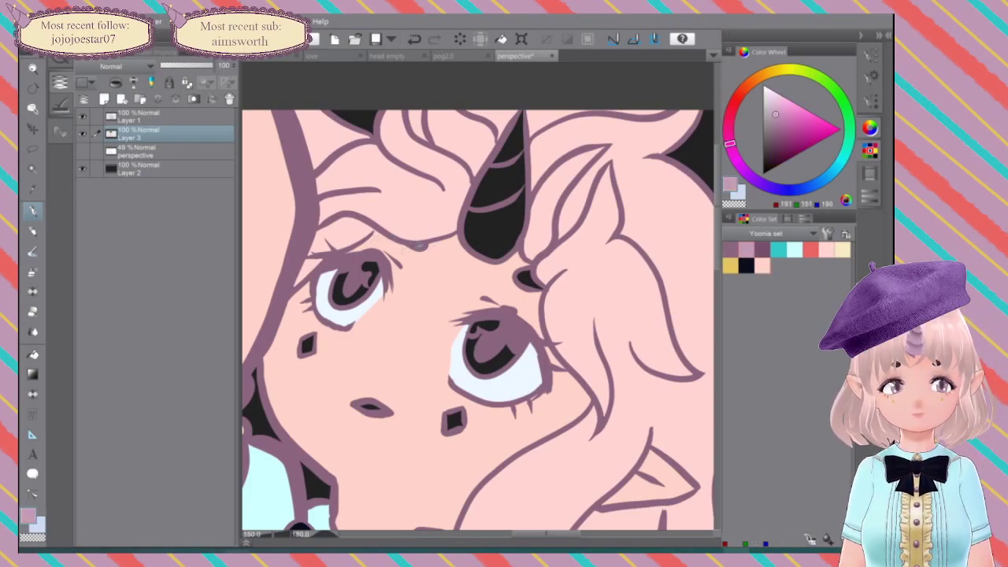
mouse_move(521, 274)
mouse_down()
mouse_move(539, 287)
mouse_move(529, 281)
mouse_up()
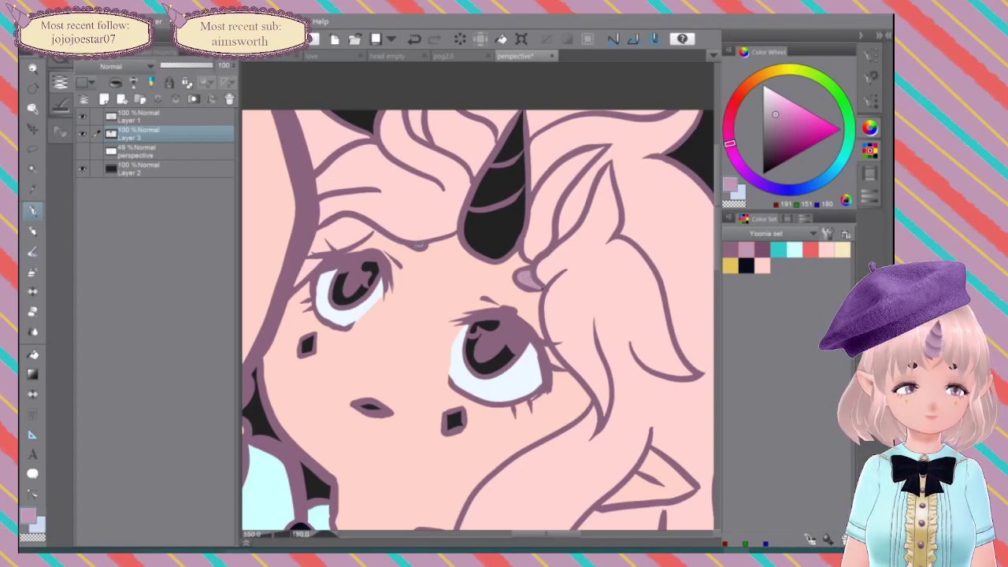
mouse_move(501, 197)
mouse_down()
mouse_move(487, 233)
mouse_move(474, 206)
mouse_up()
mouse_move(507, 143)
mouse_down()
mouse_move(487, 176)
mouse_move(499, 159)
mouse_up()
mouse_move(522, 116)
mouse_down()
mouse_move(506, 148)
mouse_move(521, 124)
mouse_move(514, 249)
mouse_move(490, 258)
mouse_move(466, 237)
mouse_move(469, 211)
mouse_move(484, 233)
mouse_up()
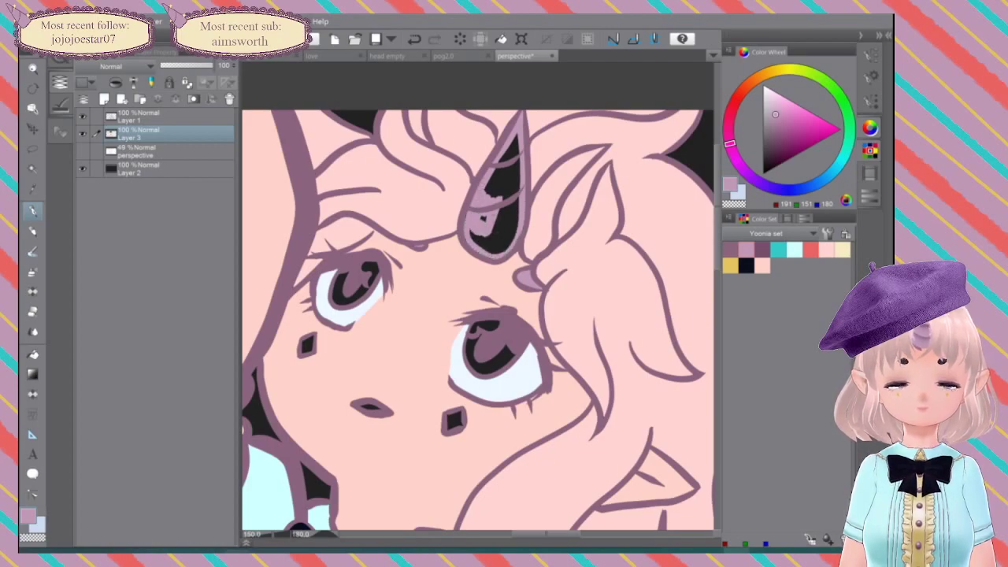
key(g)
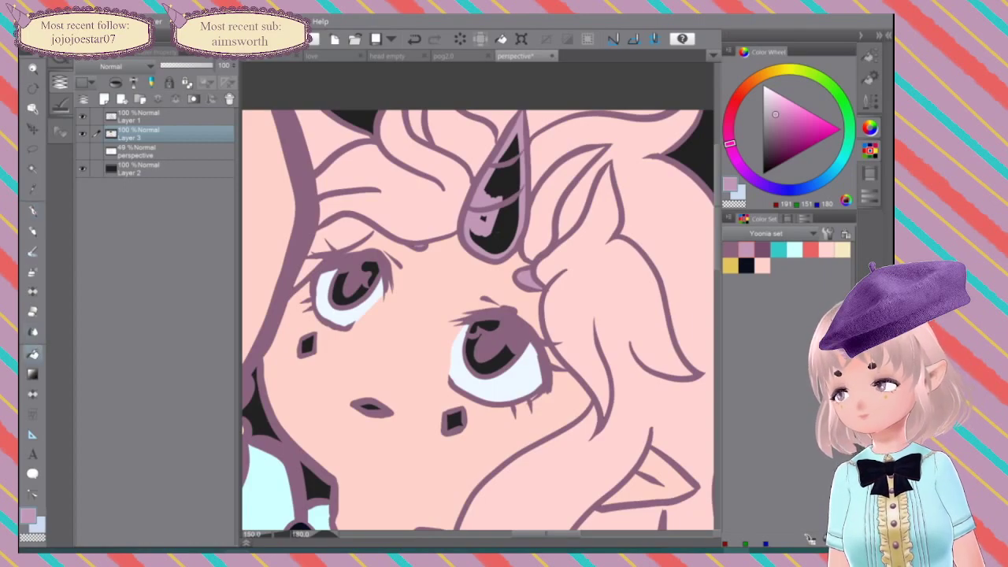
click(484, 218)
Step: Paint the irises light mauve with pale highlights, the cheek diamonds golden yellow and the mouth coral red
key(p)
key(p)
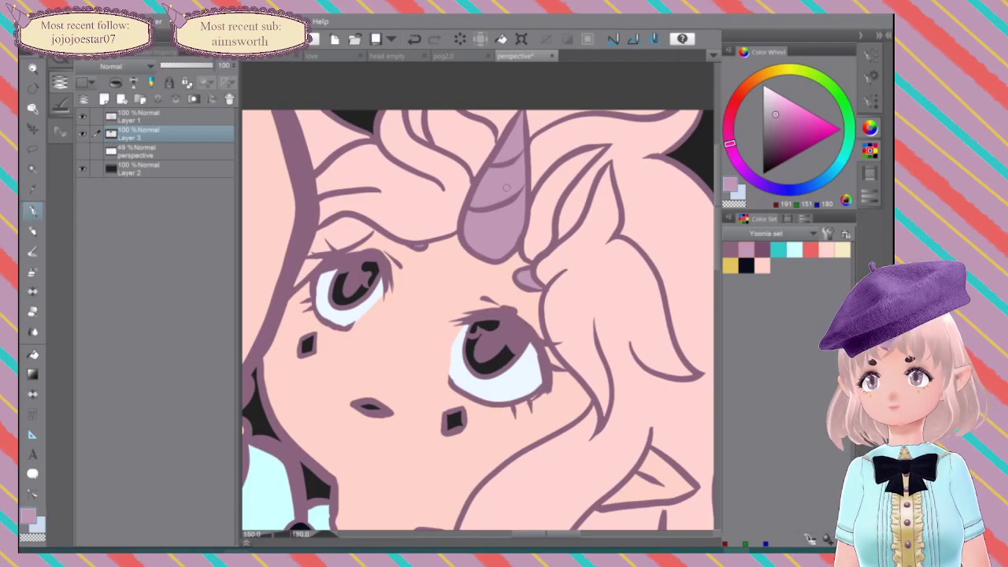
mouse_move(345, 275)
mouse_down()
mouse_move(338, 301)
mouse_move(364, 288)
mouse_up()
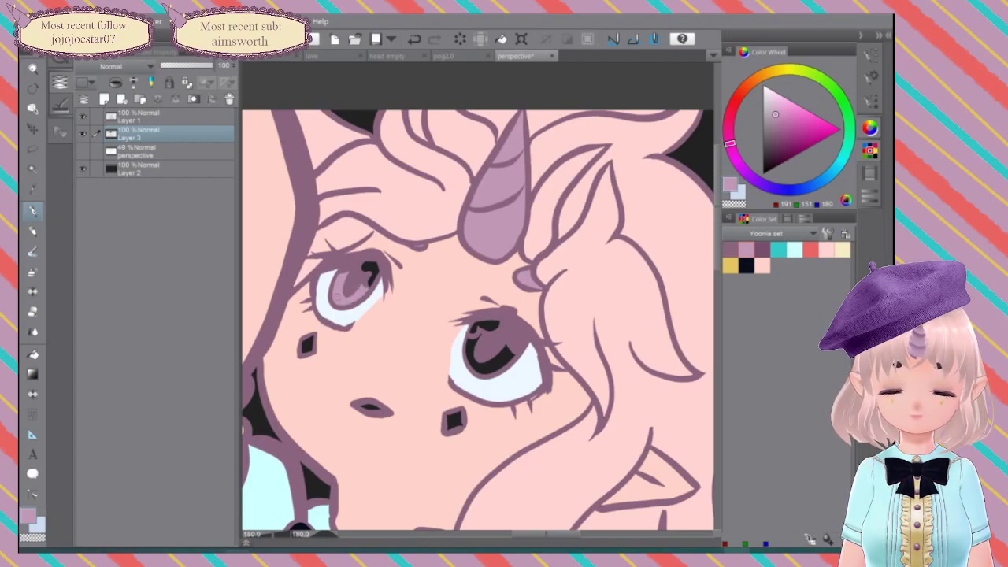
mouse_move(479, 336)
mouse_down()
mouse_move(460, 338)
mouse_move(469, 367)
mouse_move(468, 348)
mouse_move(483, 365)
mouse_move(509, 345)
mouse_move(506, 359)
mouse_move(477, 373)
mouse_move(487, 368)
mouse_up()
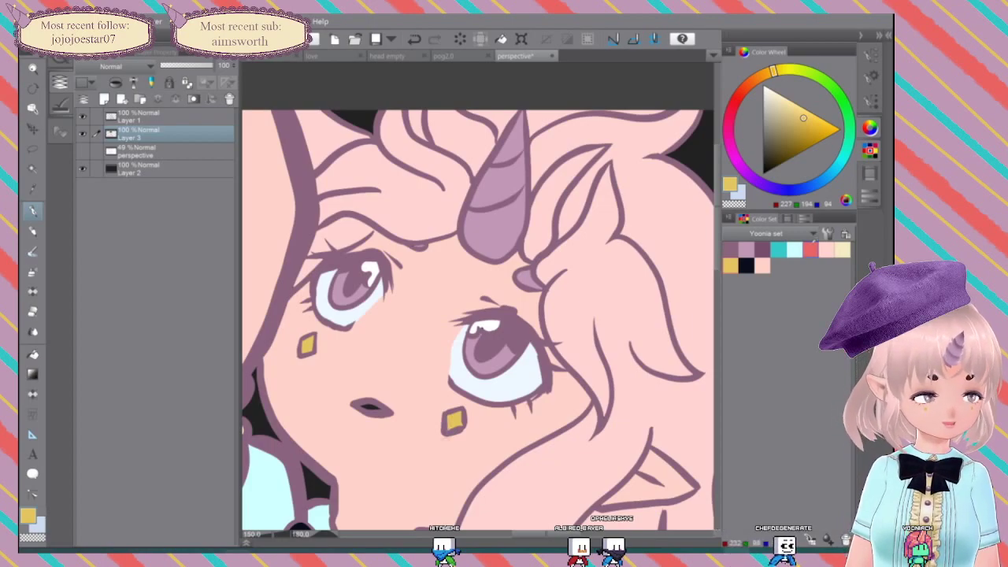
click(811, 250)
drag(381, 409, 363, 406)
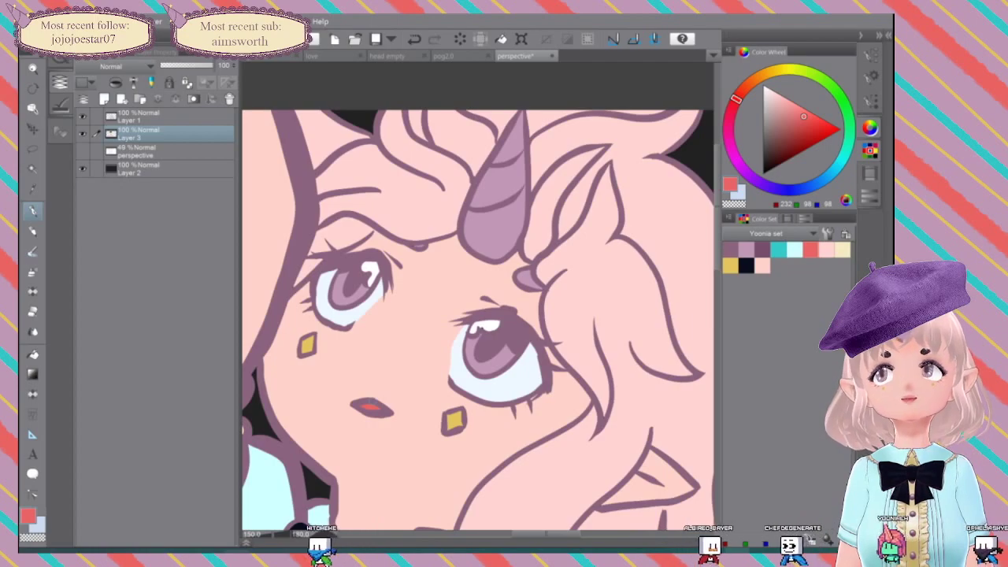
Step: Check the ruffles on the raised and lowered wrists for gaps, with cream from the colour set ready for touch-ups
scroll(614, 316, down, 2)
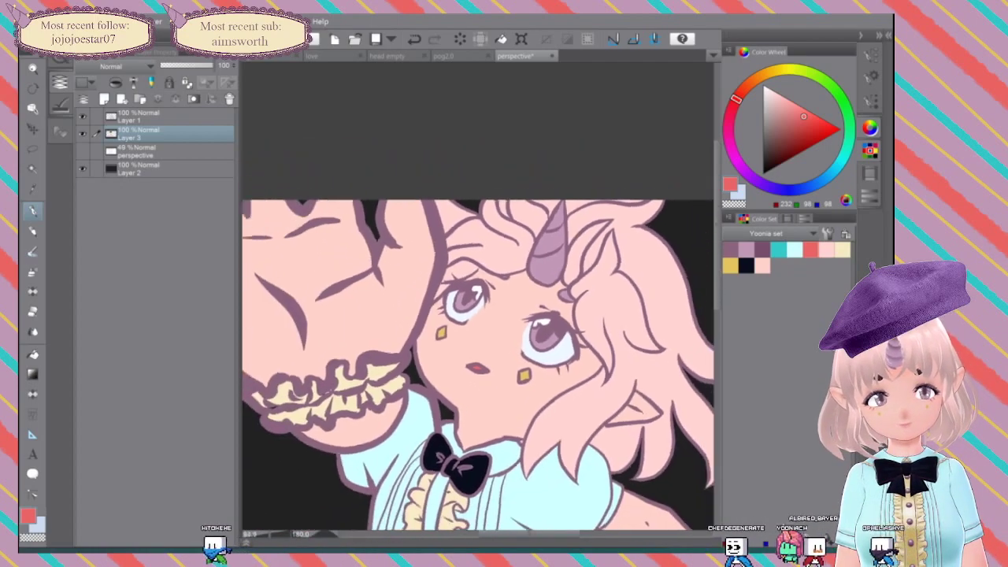
scroll(404, 347, up, 4)
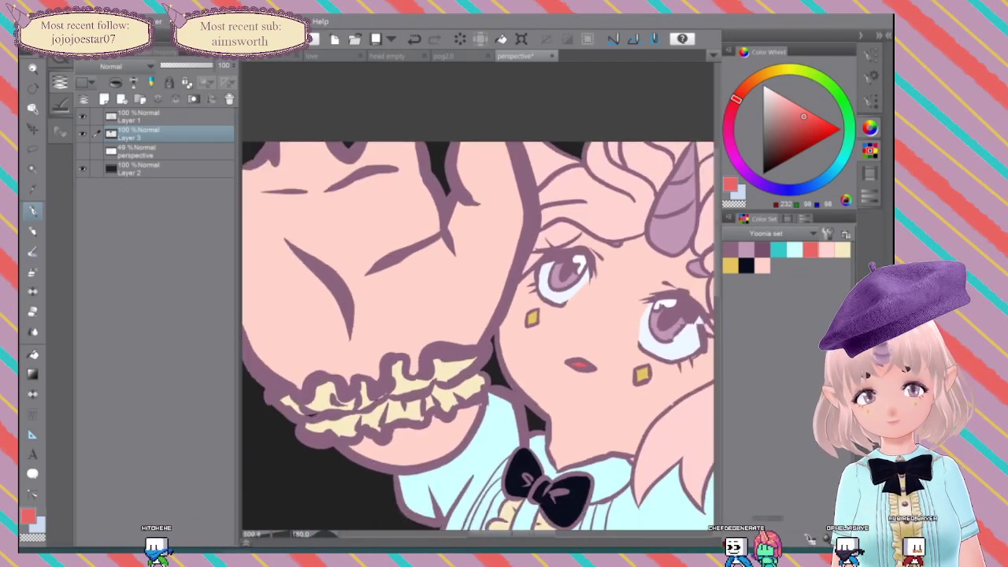
drag(405, 347, 512, 253)
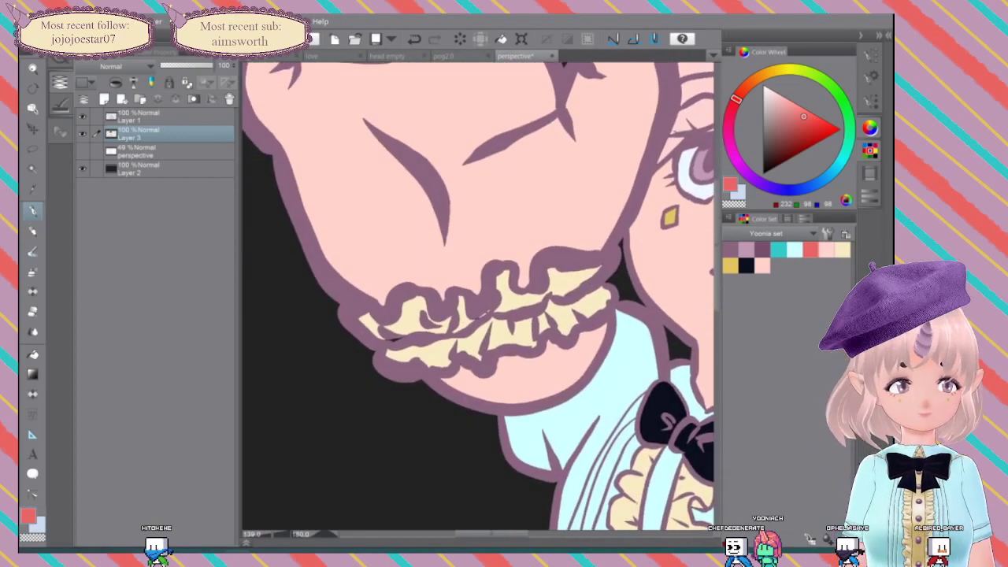
click(843, 250)
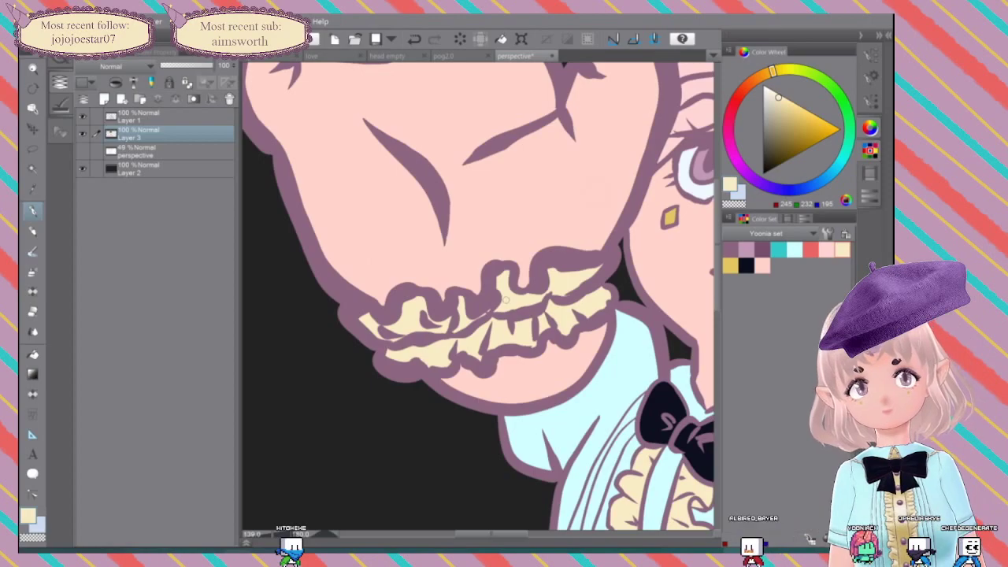
scroll(603, 309, down, 3)
drag(614, 315, 289, 210)
drag(646, 294, 473, 100)
scroll(520, 272, up, 8)
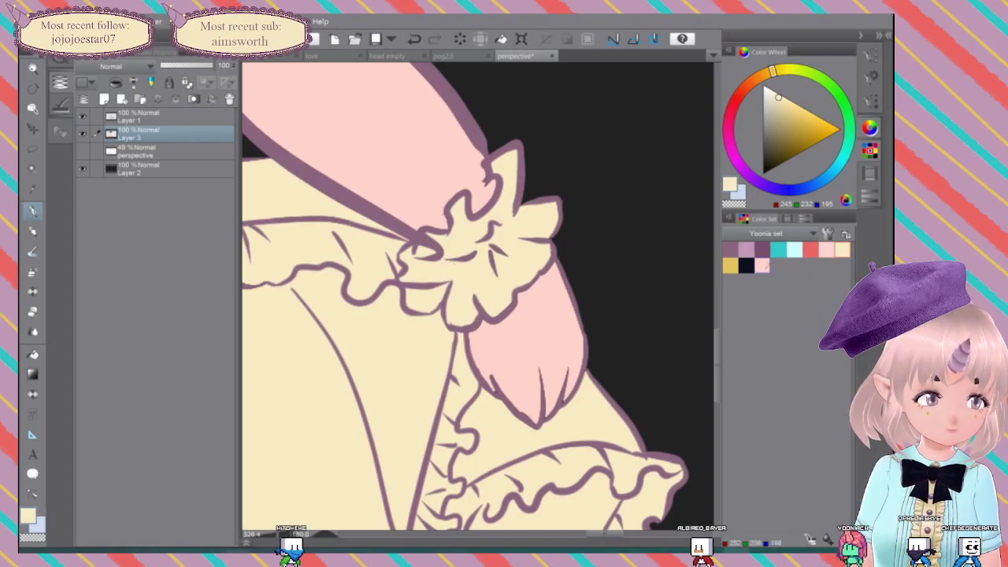
Step: Touch up the lowered hand below its wrist ruffle with the skin tone, and check the whole figure
click(763, 266)
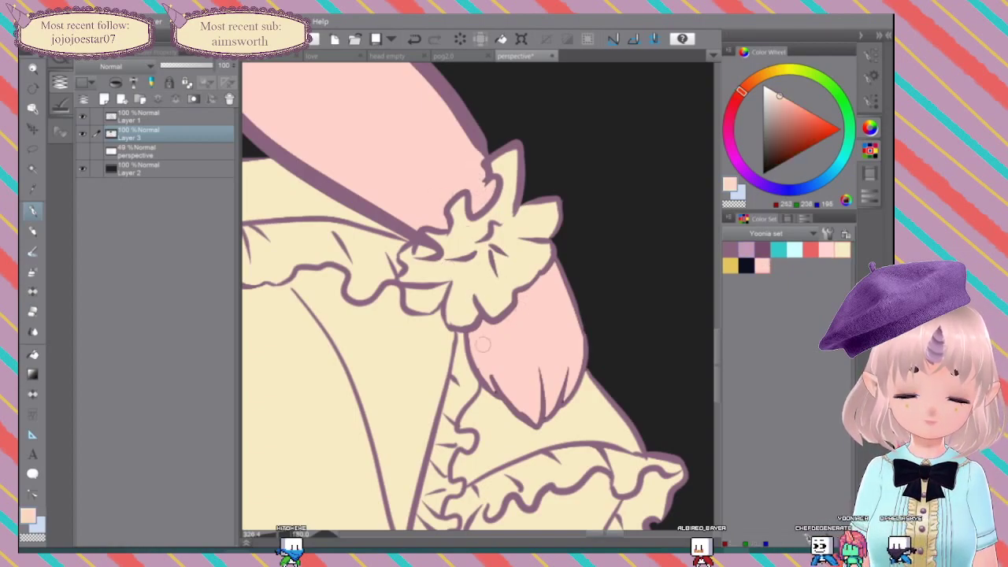
scroll(579, 307, down, 4)
drag(579, 307, 669, 113)
scroll(483, 276, down, 3)
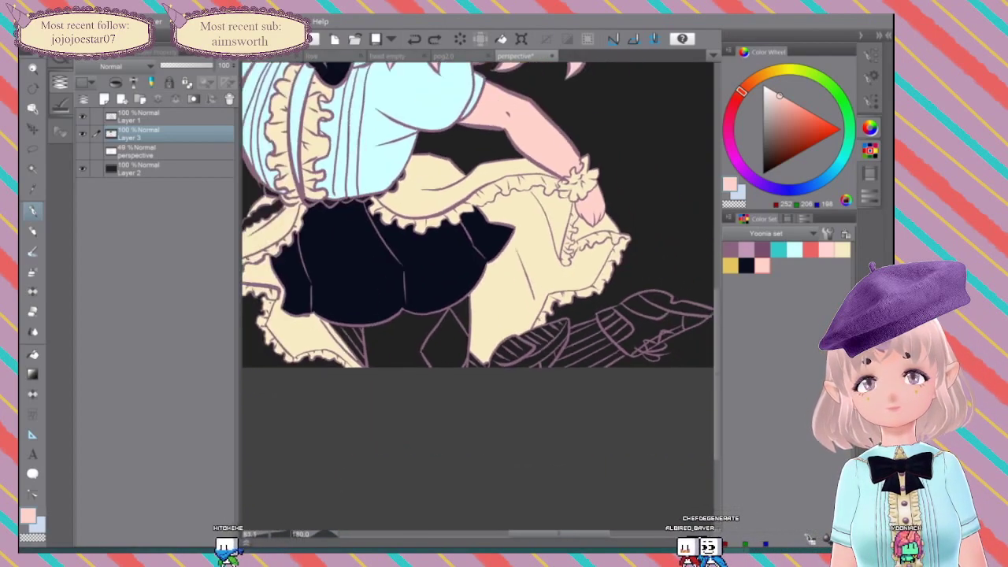
drag(483, 236, 514, 372)
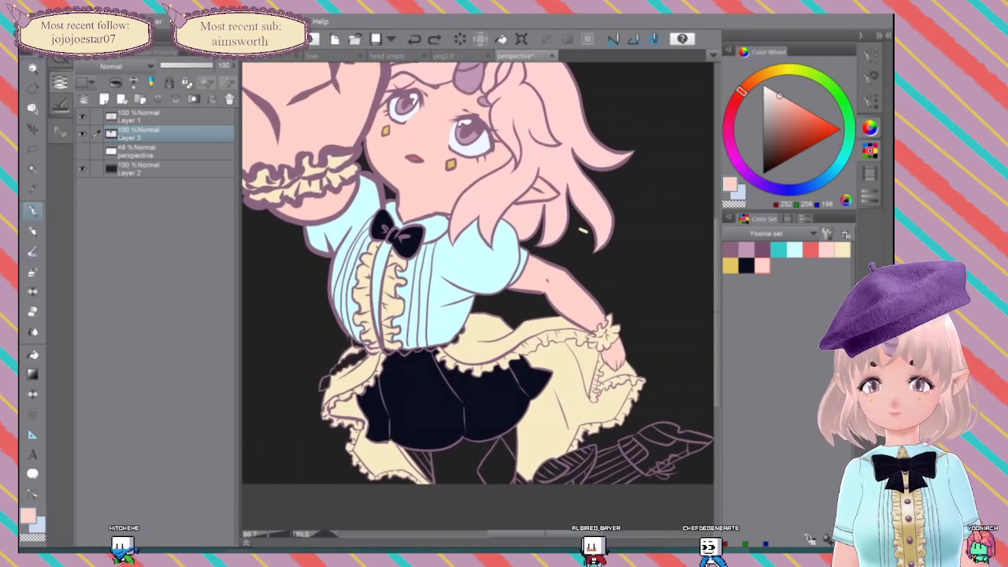
Step: Select the two tights areas below the dark shorts from the Layer 1 line art, with coral red as the drawing colour
drag(384, 226, 432, 331)
drag(566, 412, 504, 203)
drag(502, 198, 506, 211)
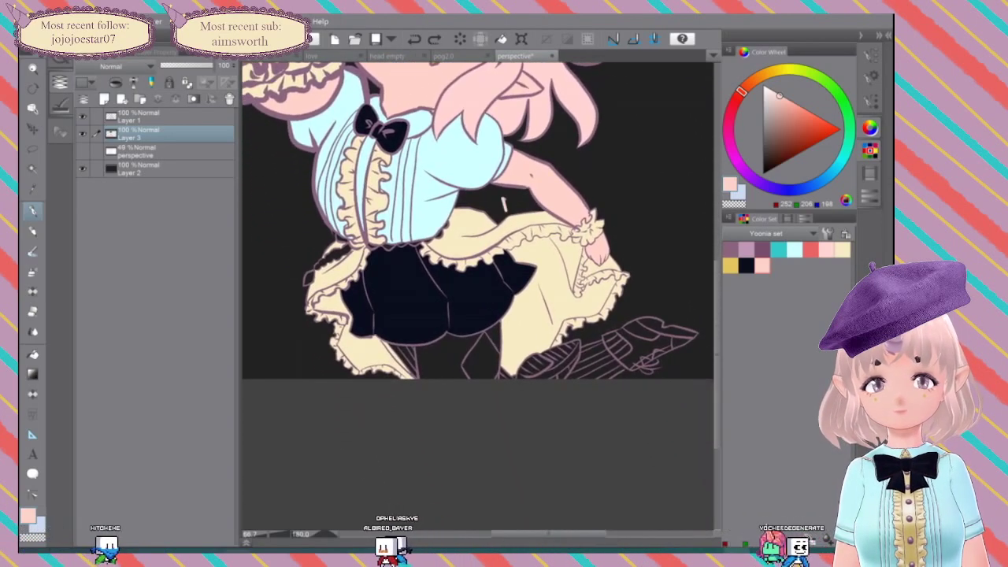
scroll(516, 207, up, 2)
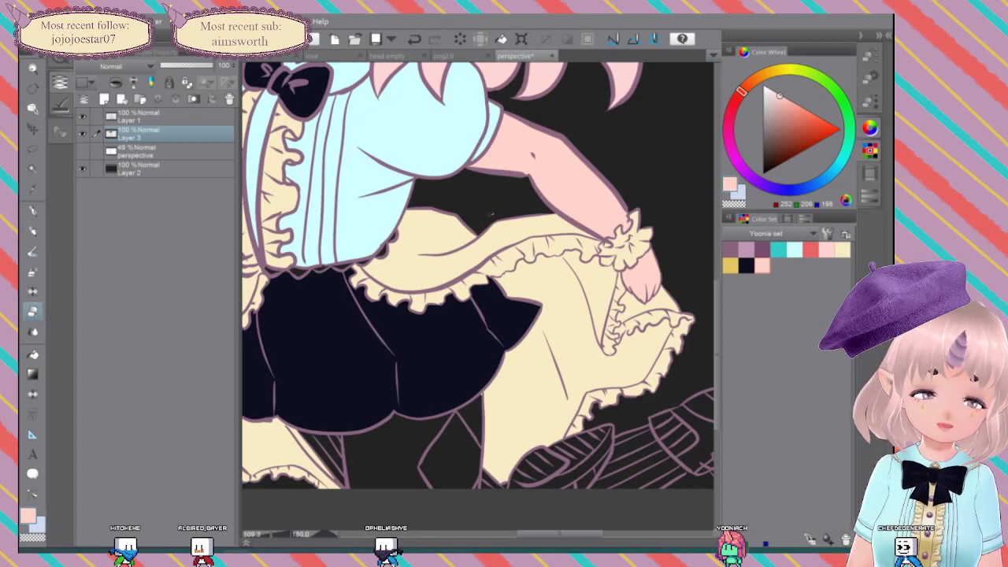
drag(506, 204, 589, 94)
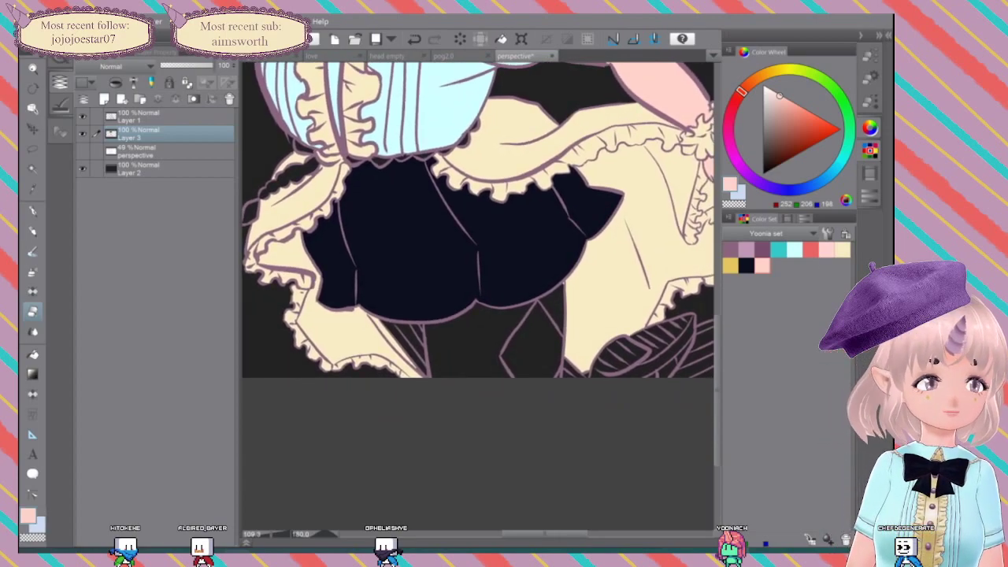
click(811, 250)
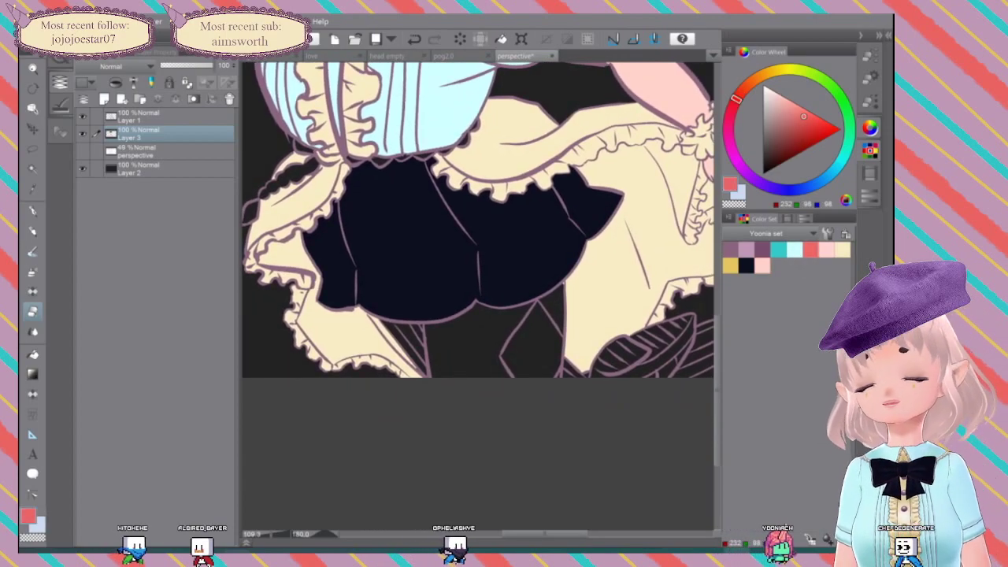
click(32, 355)
click(33, 169)
click(157, 117)
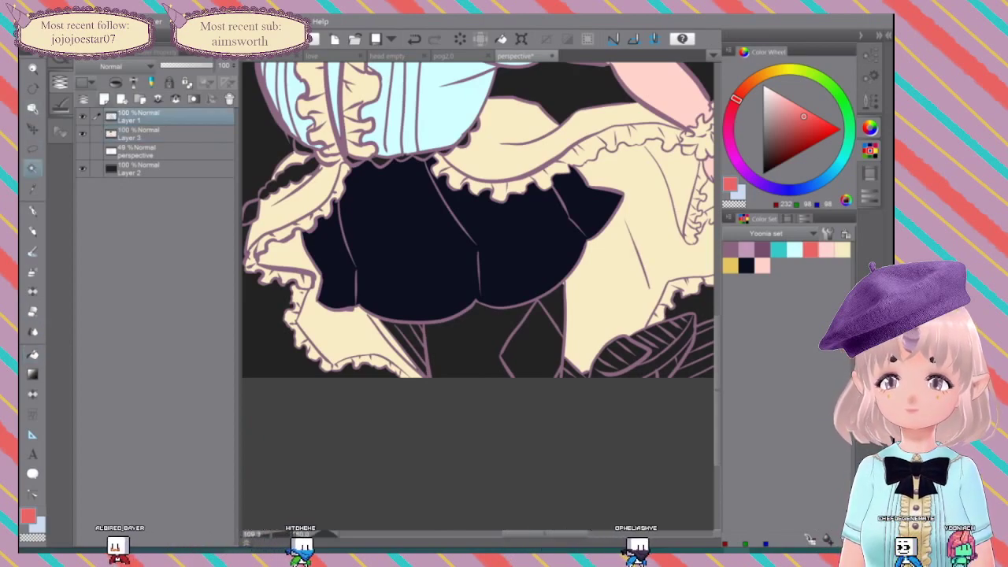
click(465, 344)
click(549, 303)
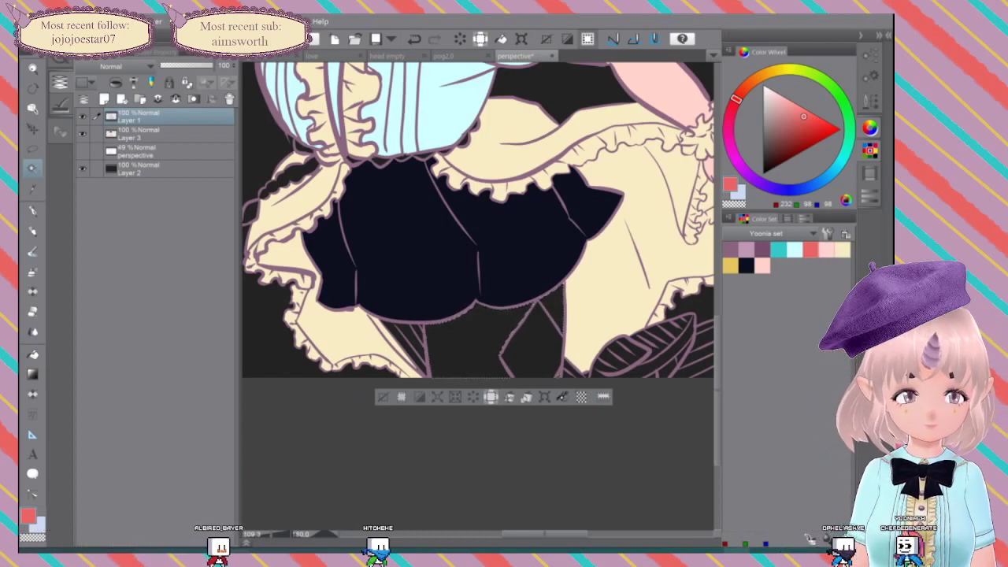
click(563, 397)
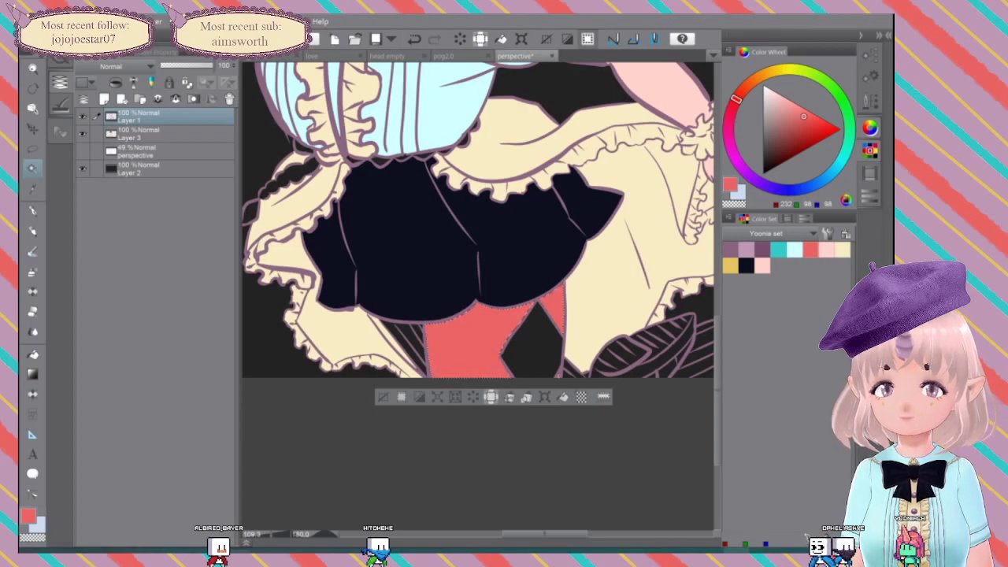
click(528, 352)
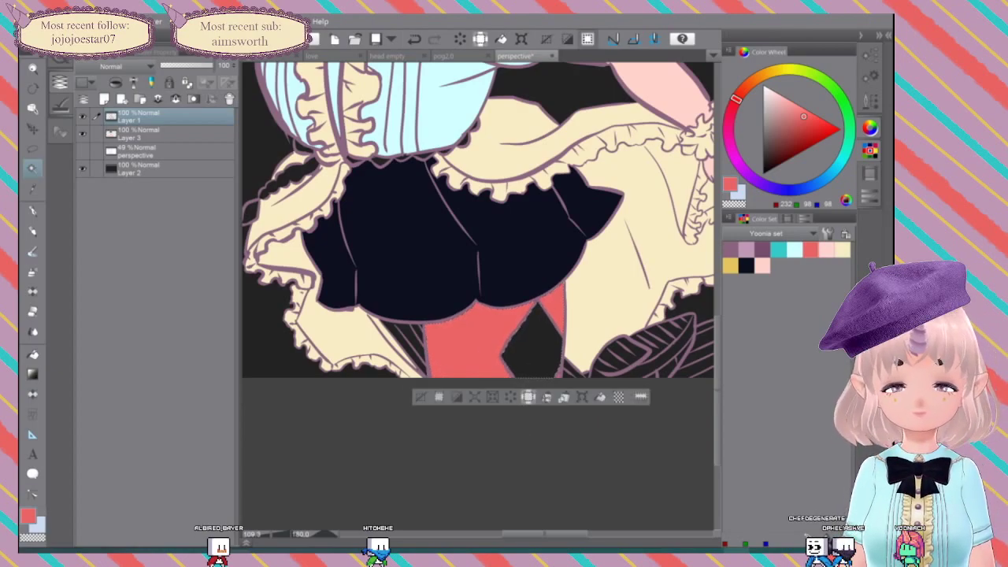
key(alt+BackSpace)
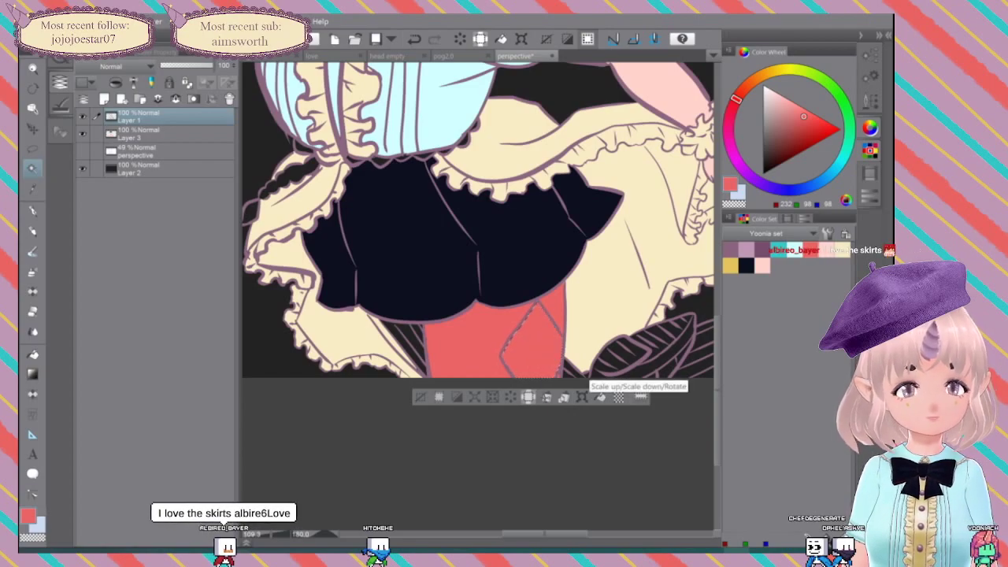
click(599, 400)
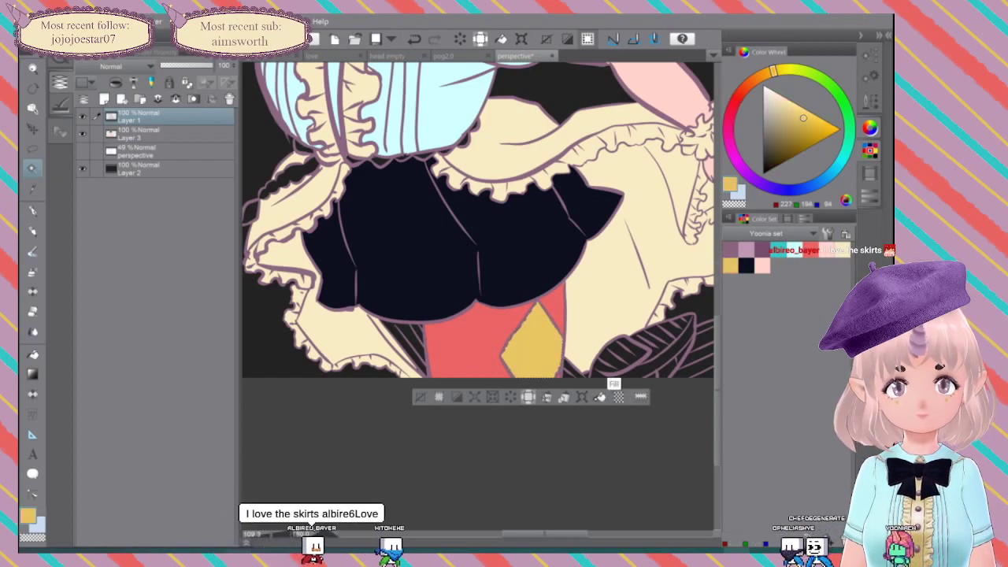
key(ctrl+z)
key(ctrl+z)
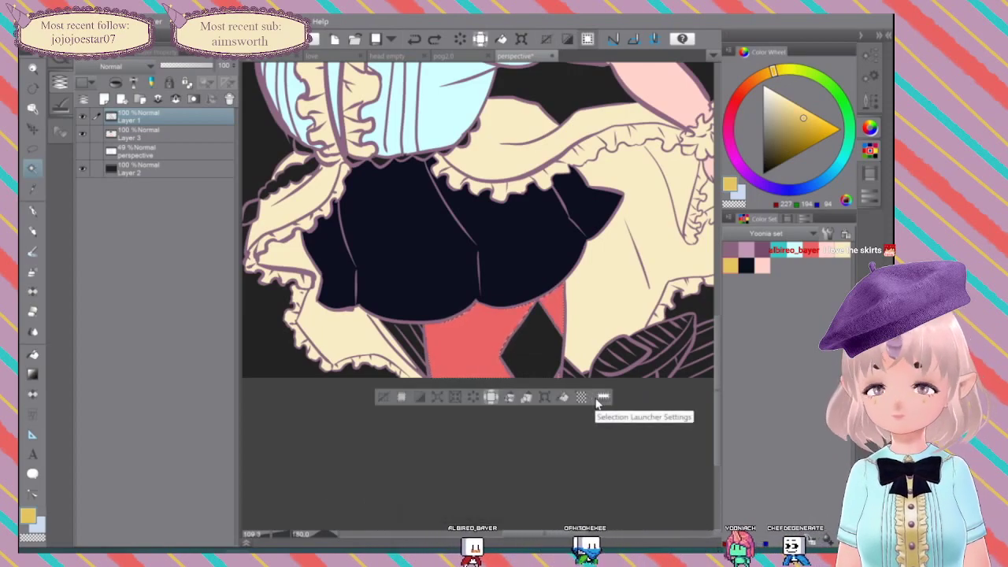
key(ctrl+z)
Step: Fill the selected areas below the dark shorts with coral red on Layer 3
click(810, 250)
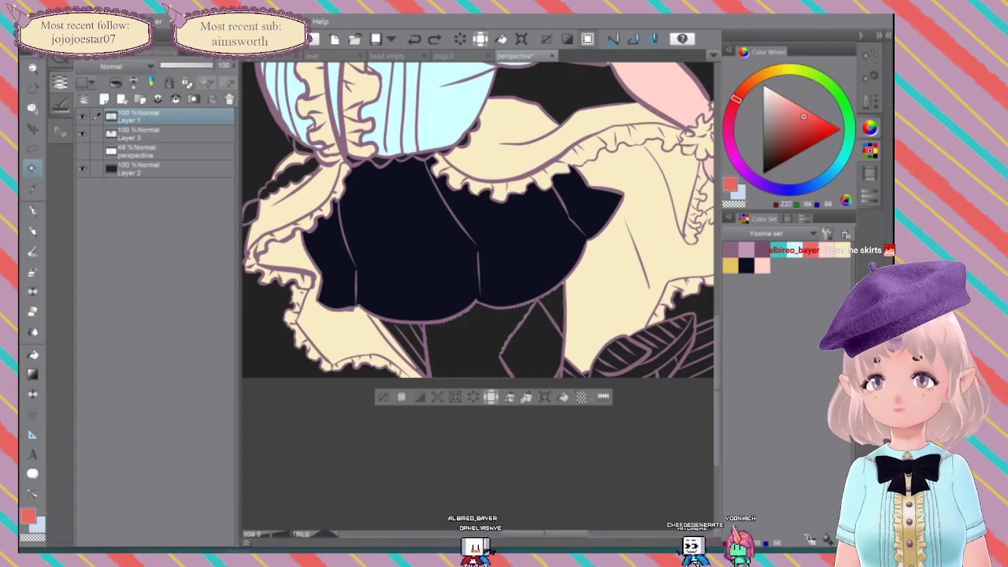
click(166, 134)
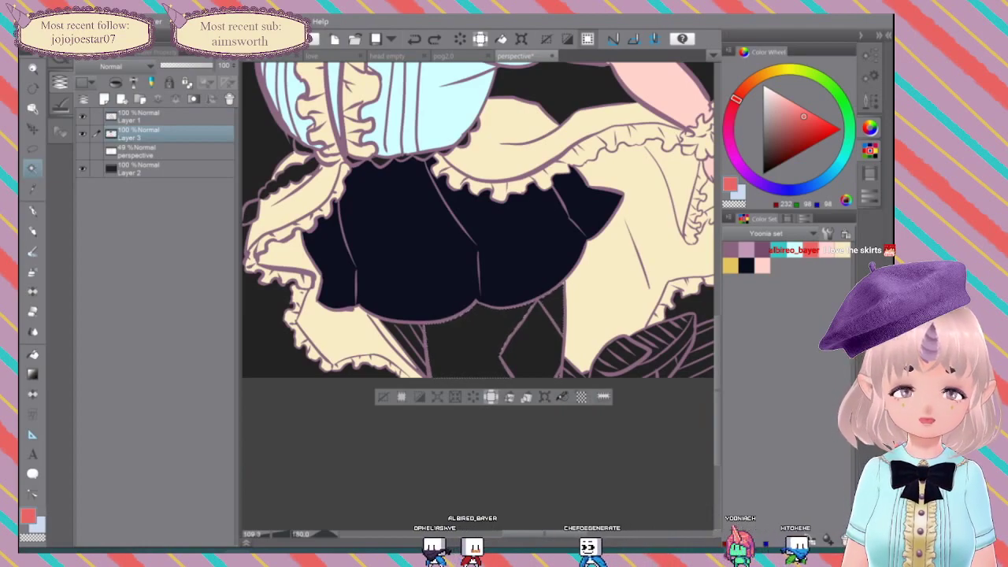
click(563, 397)
Step: Replace the selection with the diamond below the shorts, picked from the Layer 1 line art, with golden yellow as the drawing colour
click(165, 117)
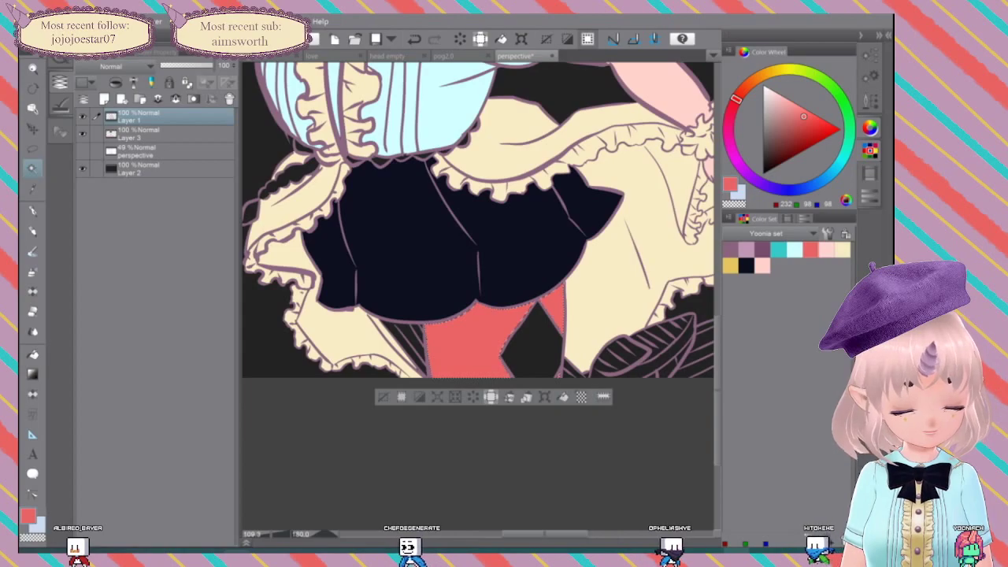
click(731, 266)
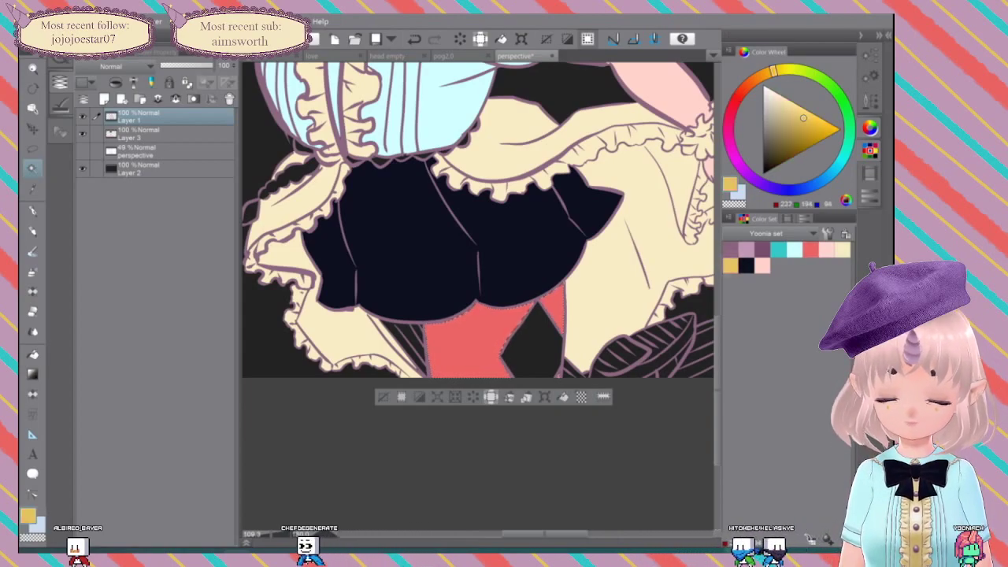
click(384, 397)
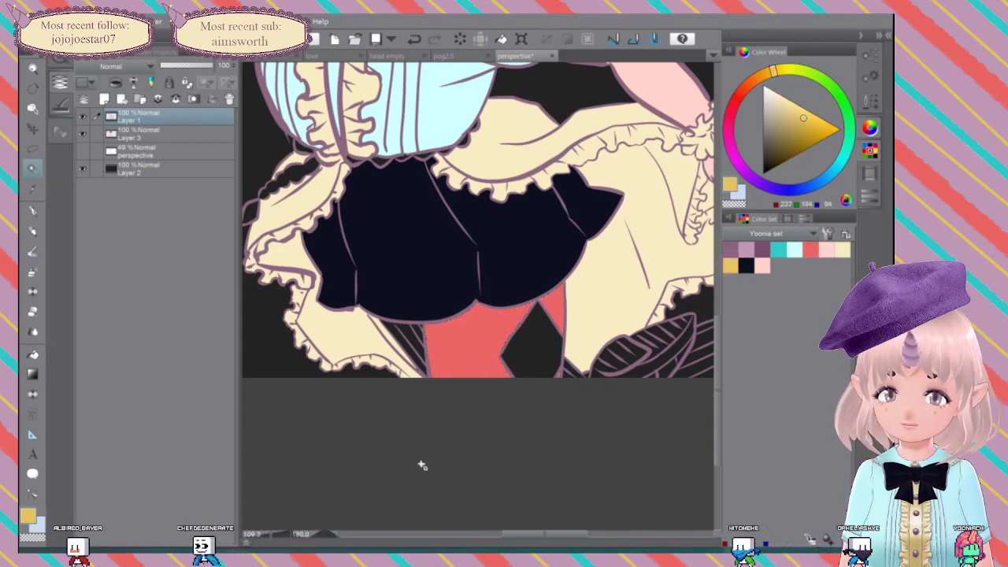
click(536, 344)
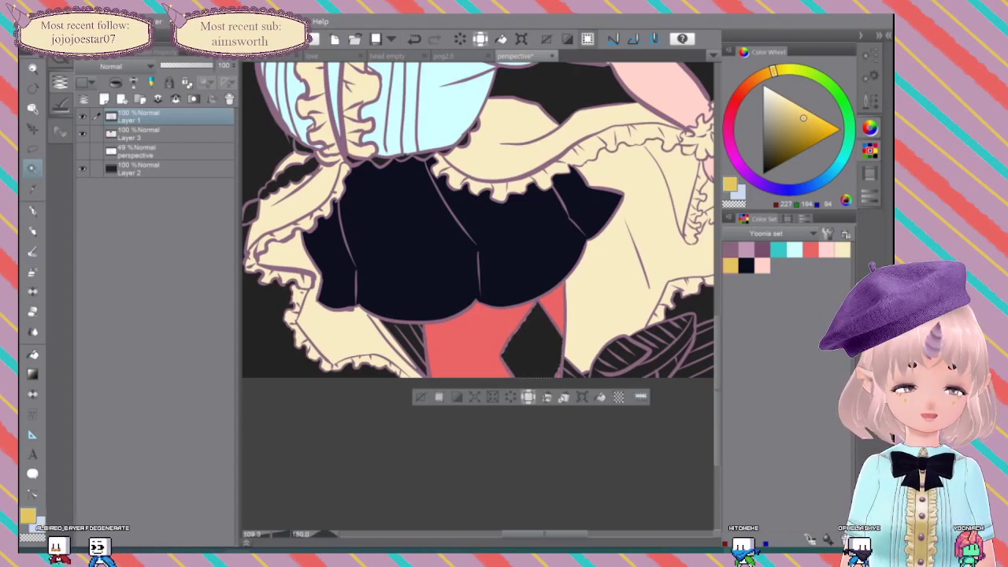
Step: Fill the selected diamond on the red legging with yellow on Layer 3, clear the selection, and return to Layer 1
key(alt+BackSpace)
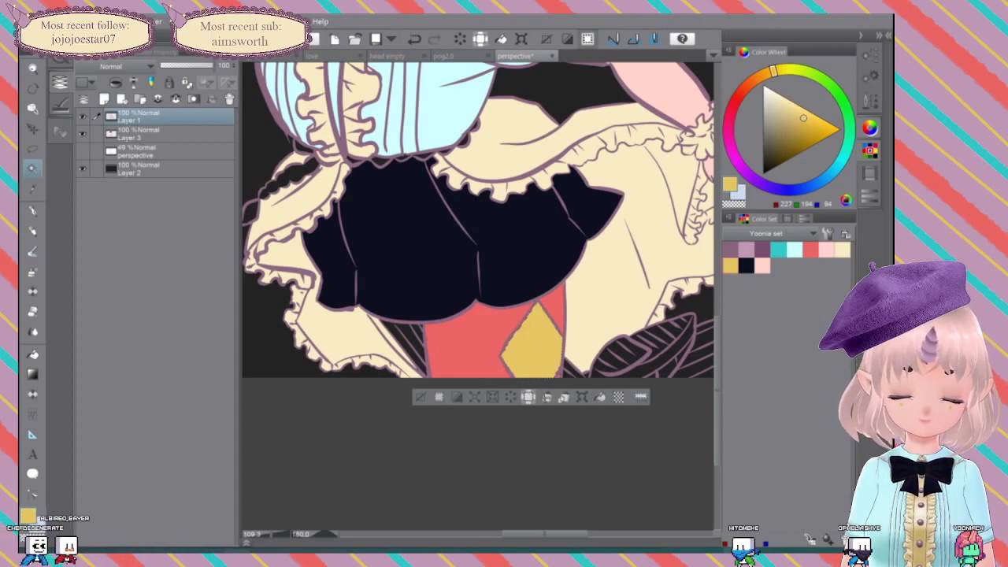
key(ctrl+z)
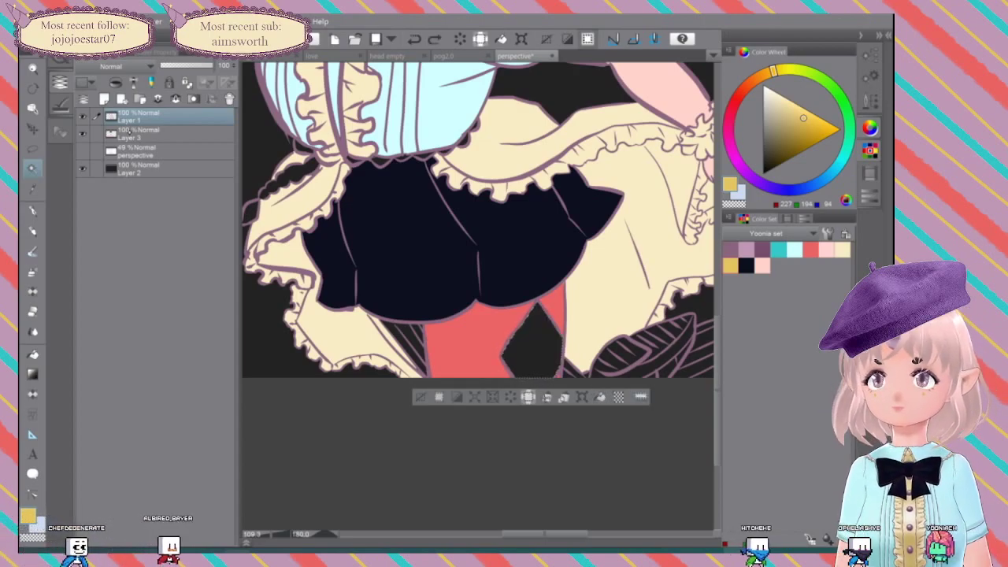
click(162, 134)
key(alt+BackSpace)
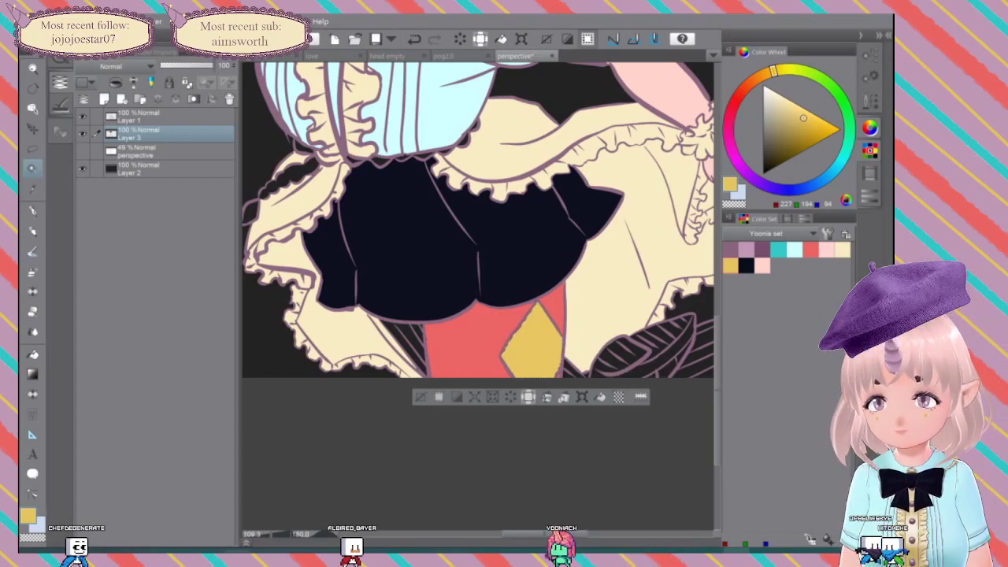
click(157, 116)
key(ctrl+d)
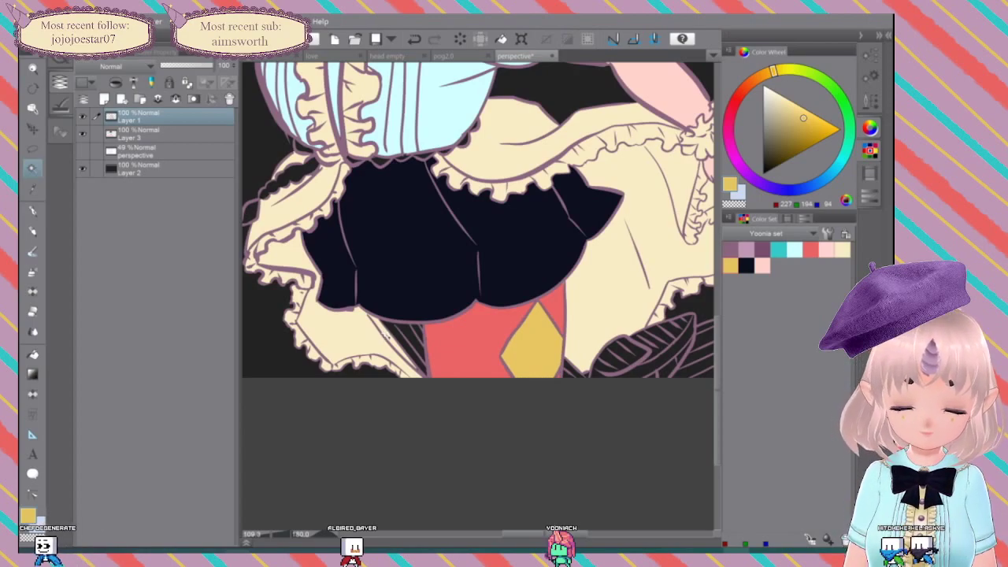
Step: Select the striped stocking areas beside the red legging and between the two shoes using the Layer 1 line art
key(ctrl+a)
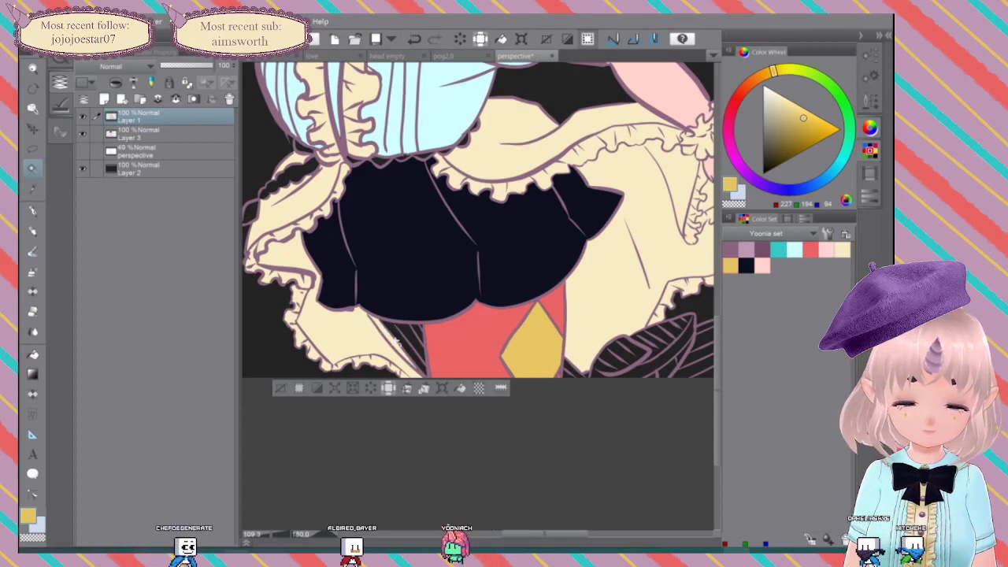
click(418, 339)
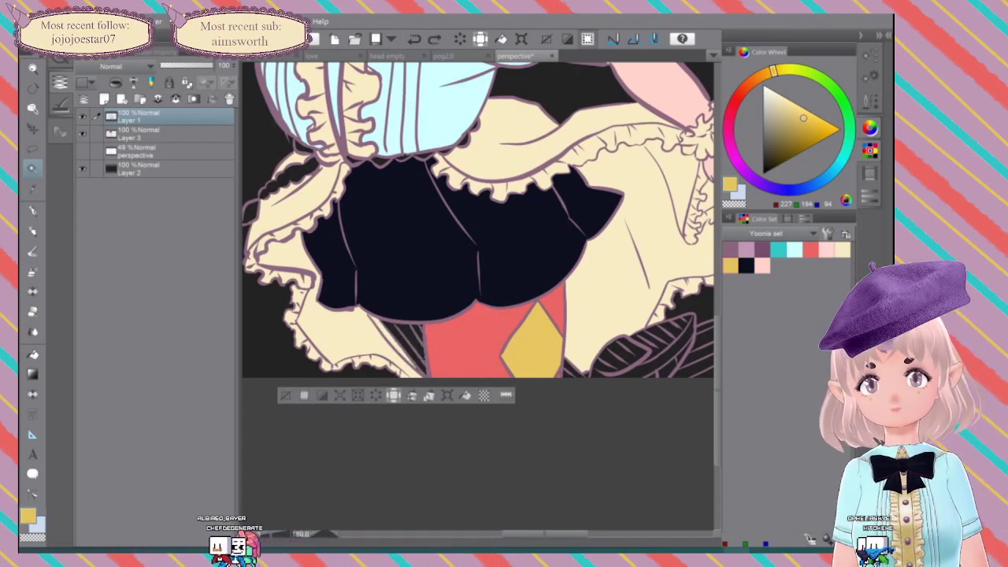
click(574, 368)
scroll(485, 324, up, 4)
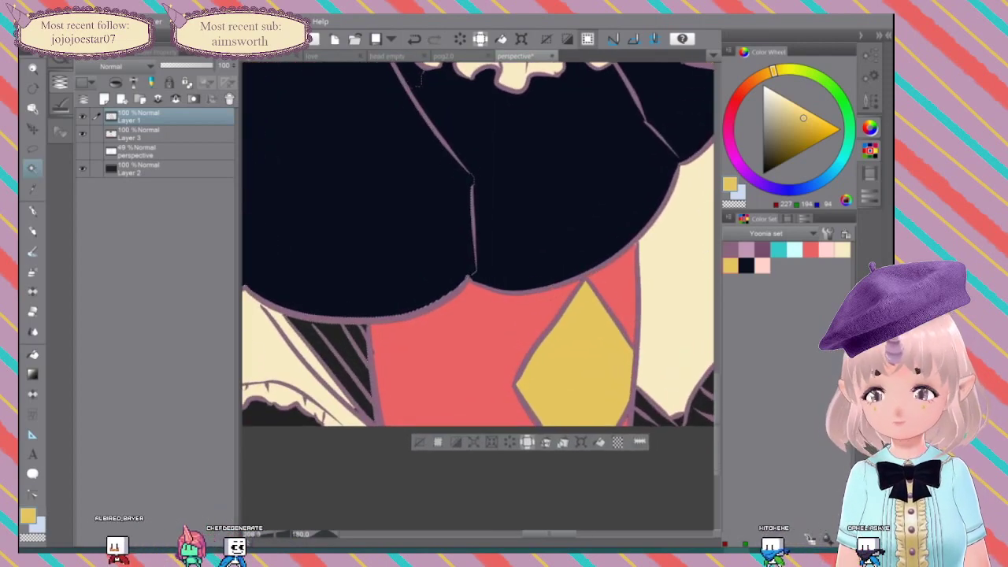
key(ctrl+z)
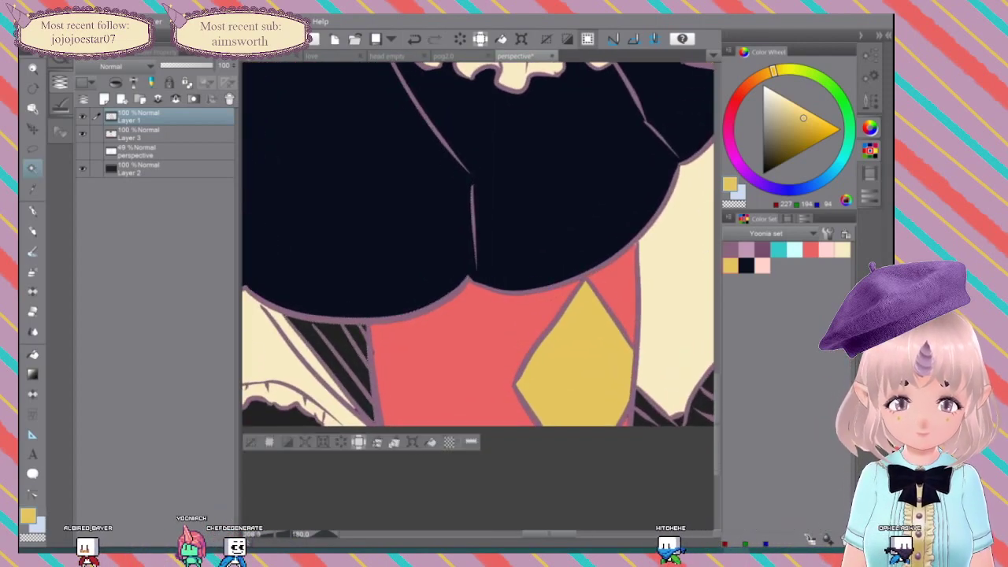
drag(614, 276, 335, 215)
click(365, 362)
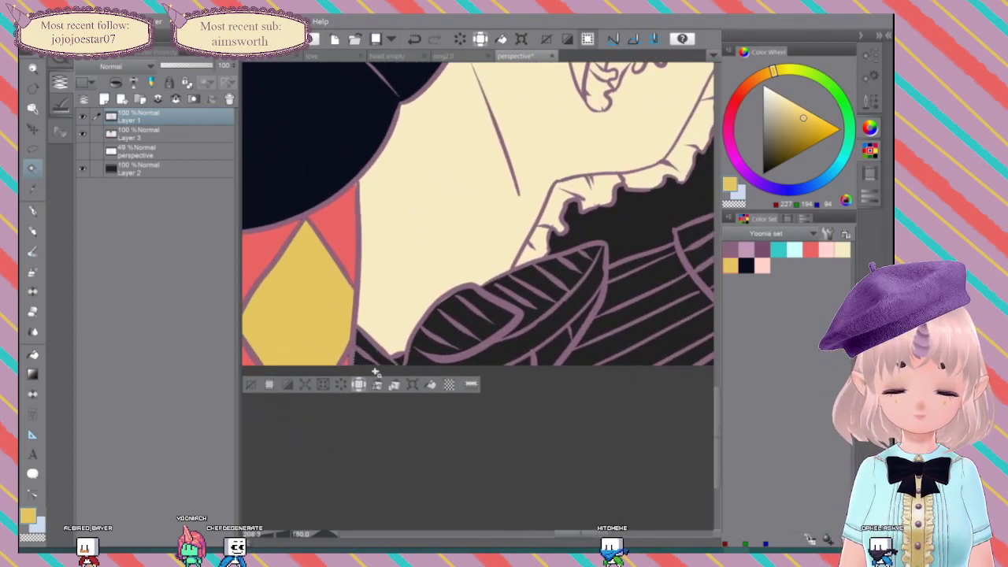
drag(685, 355, 500, 331)
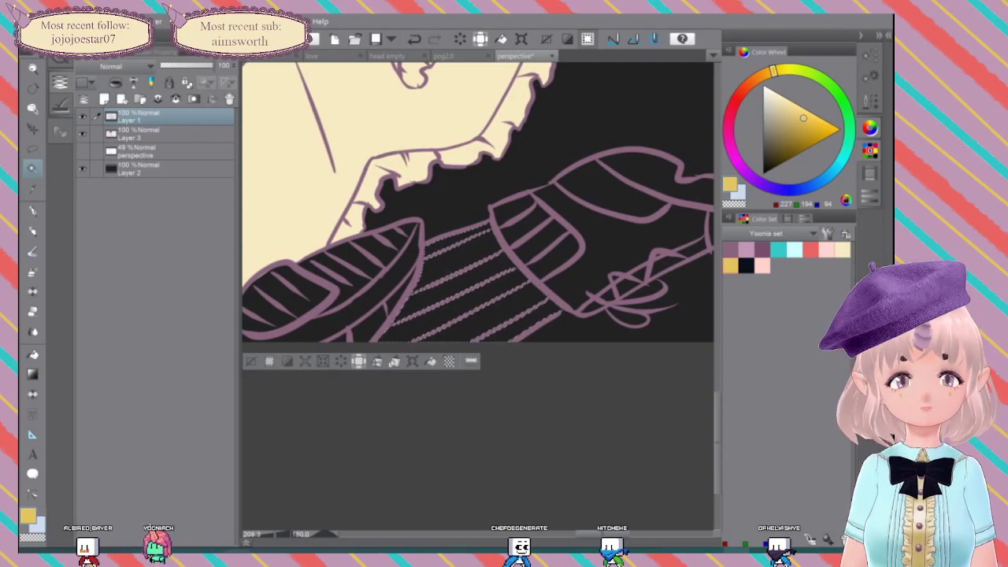
Step: Fill the selected striped stocking areas with teal on Layer 3 and clear the selection
click(779, 249)
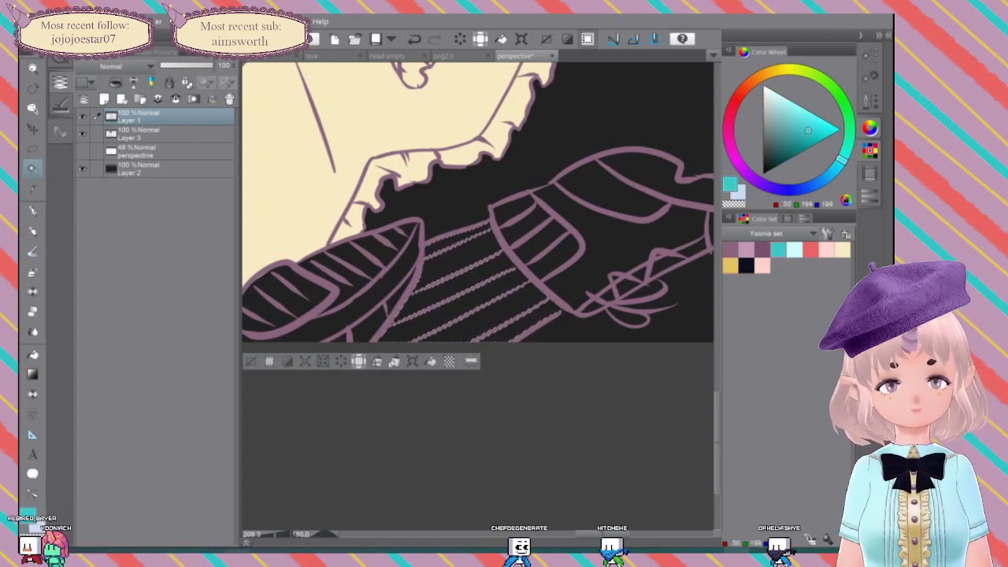
click(426, 331)
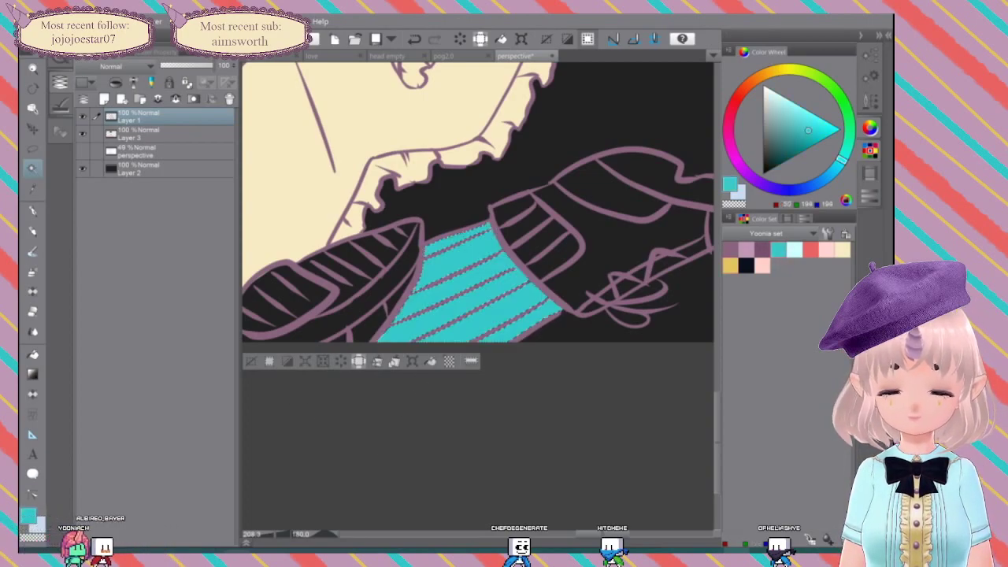
key(ctrl+z)
click(168, 134)
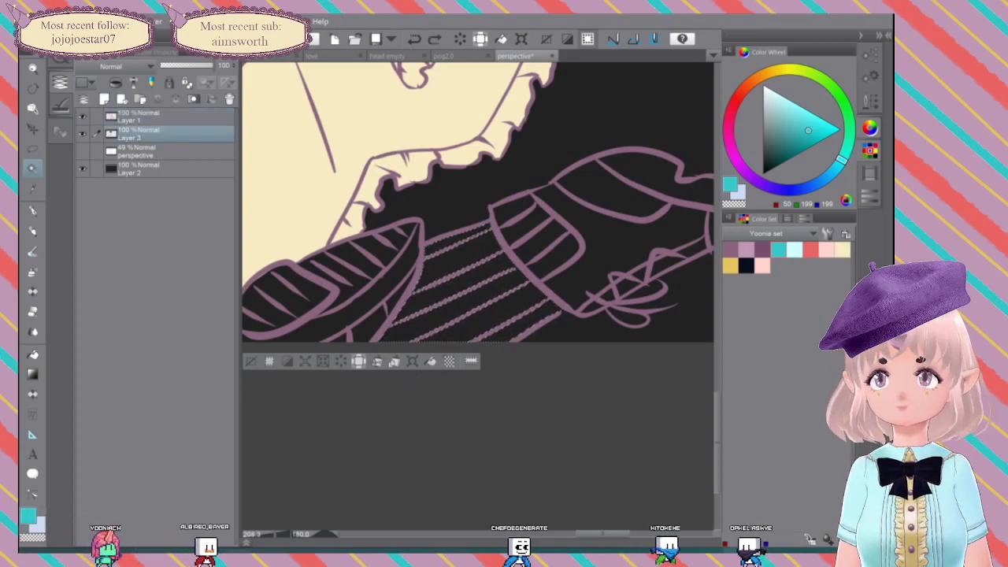
click(431, 361)
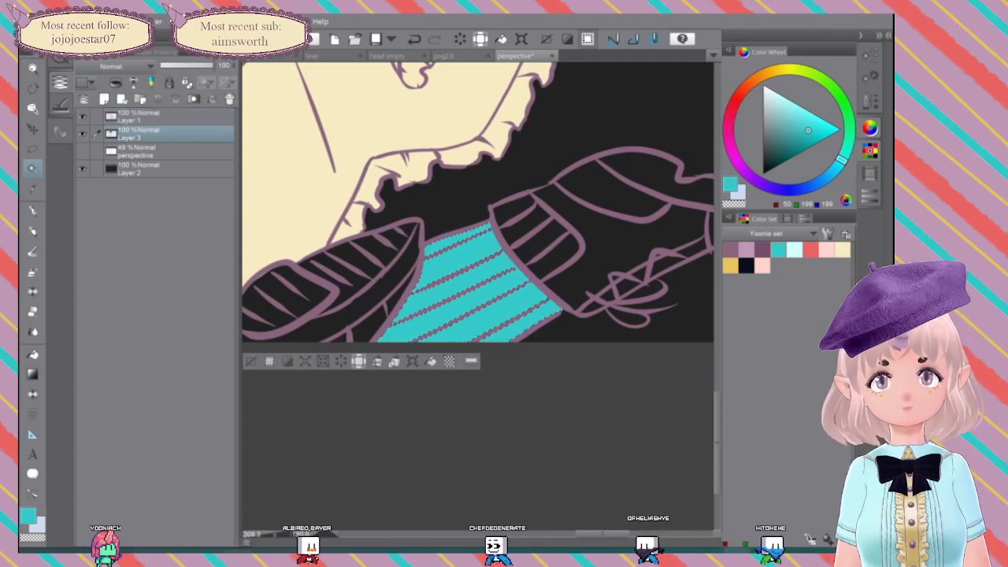
scroll(588, 252, down, 5)
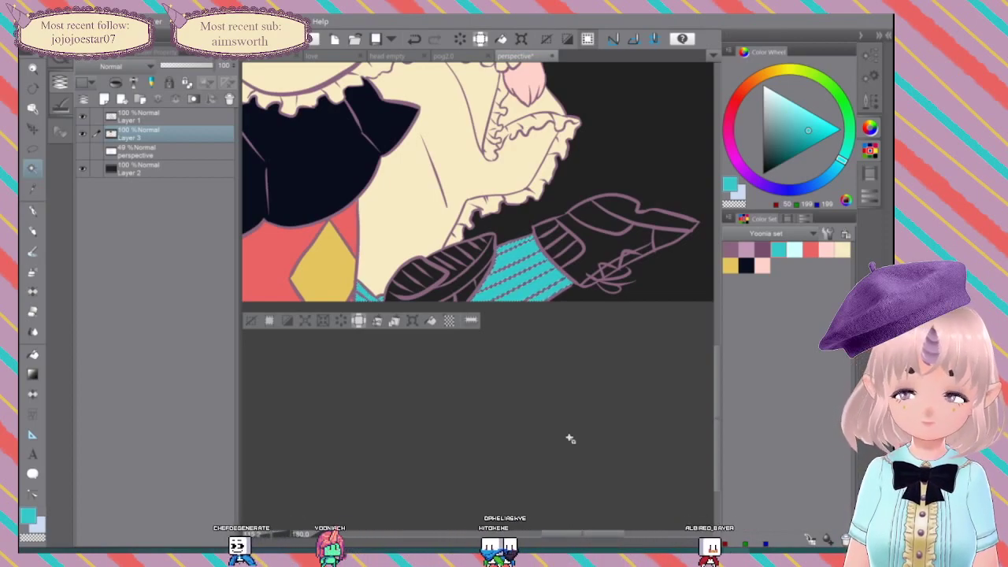
drag(532, 357, 629, 424)
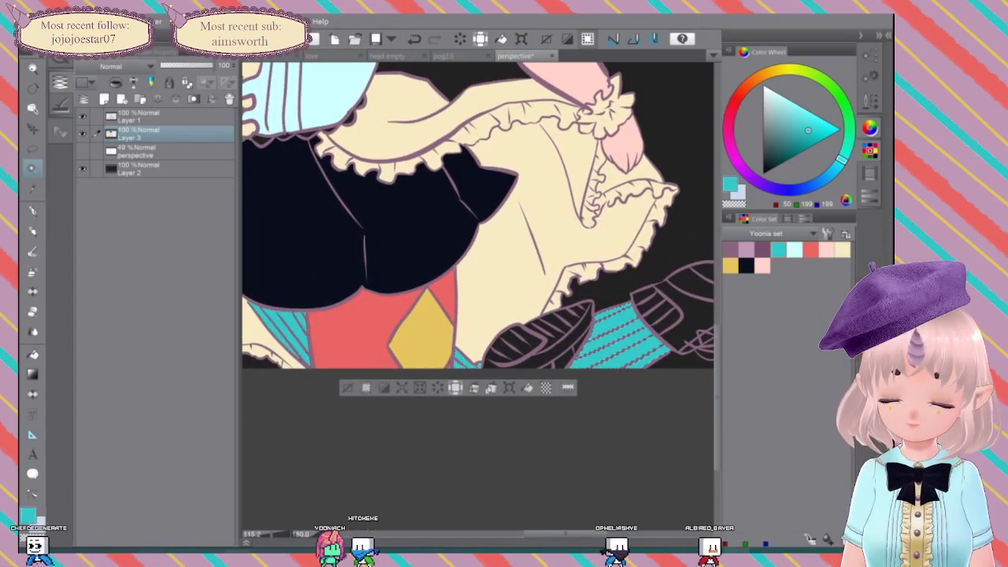
key(ctrl+d)
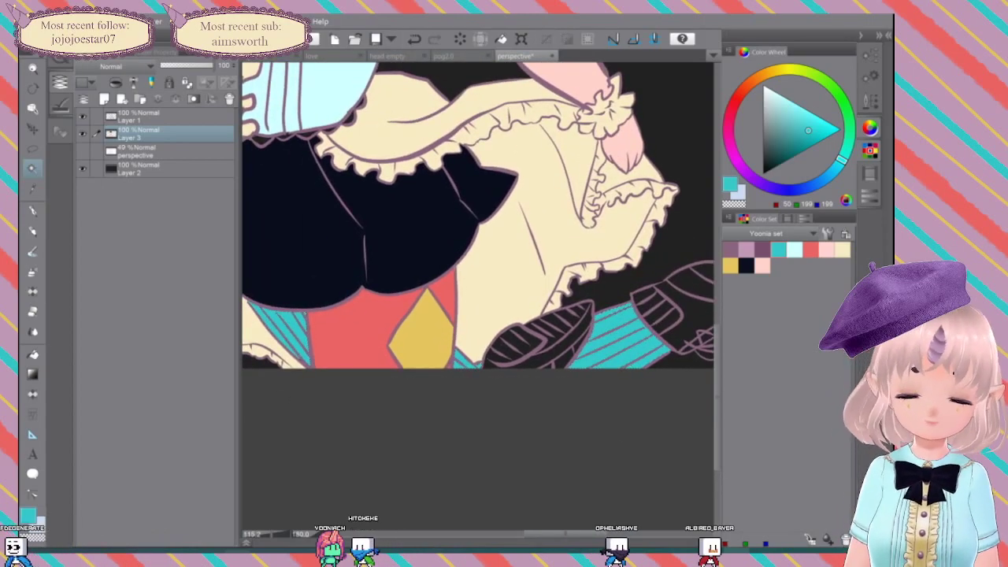
Step: Touch up the unfilled gaps along the stocking stripes with the teal pen
key(p)
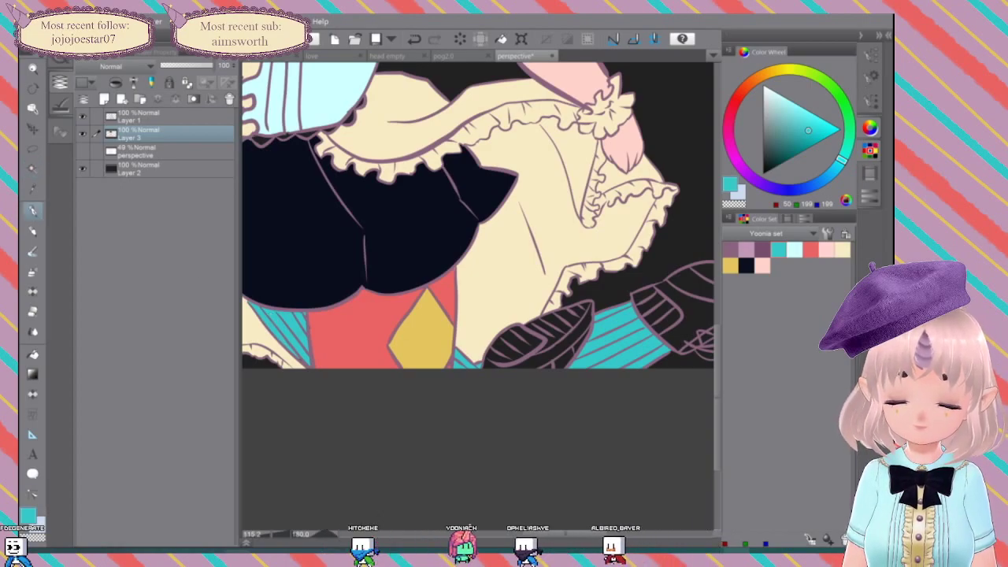
scroll(320, 333, up, 4)
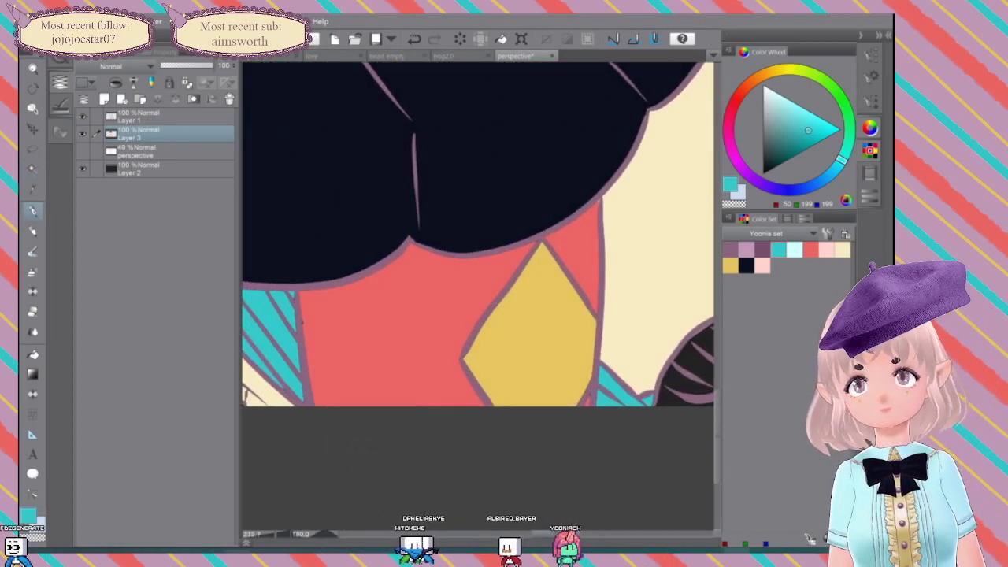
drag(394, 315, 554, 311)
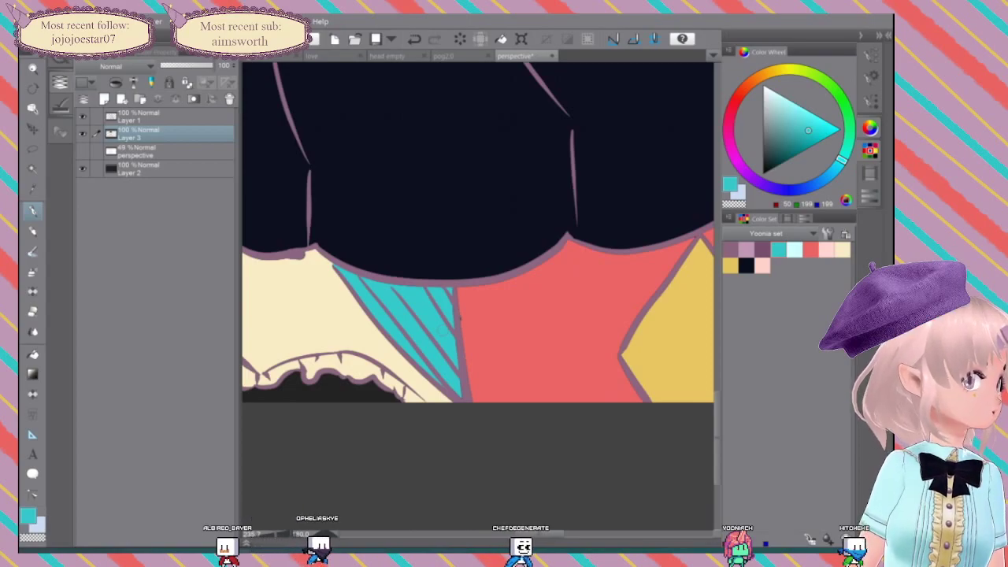
drag(443, 330, 205, 296)
drag(512, 356, 388, 328)
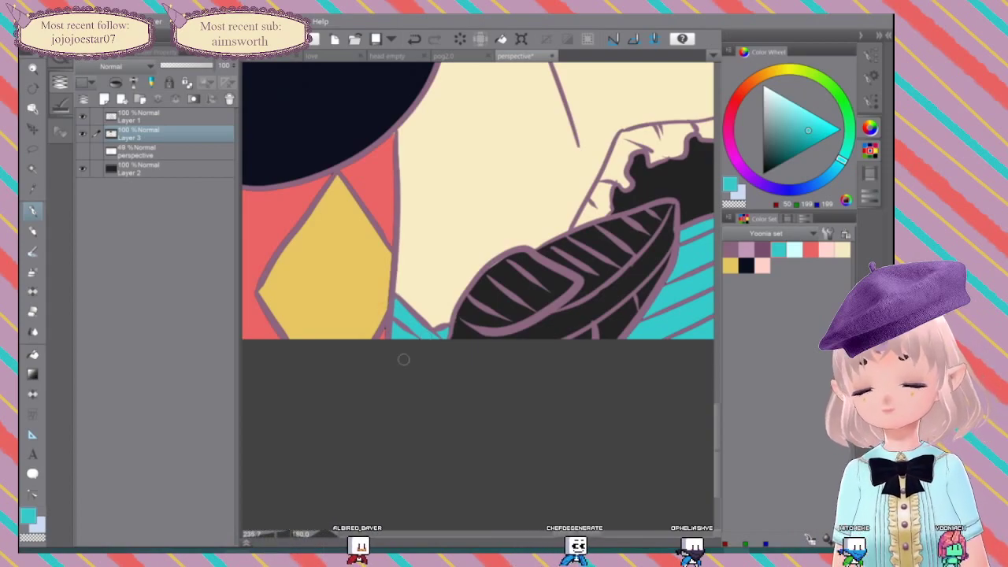
drag(505, 186, 295, 155)
drag(295, 155, 275, 156)
Step: Paint over the stray teal mark on the cream dress with cream sampled from beside it
scroll(477, 185, right, 3)
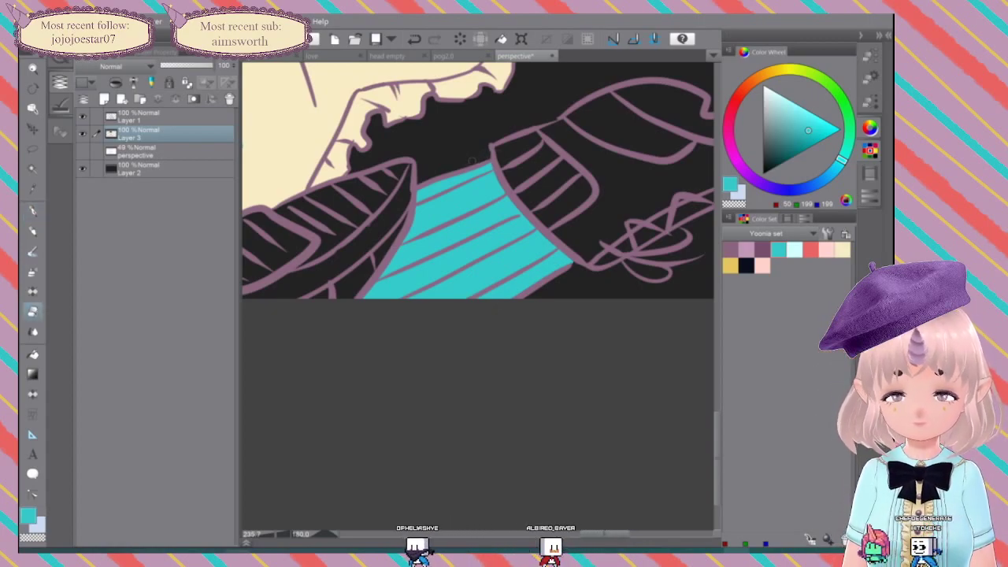
drag(506, 147, 612, 251)
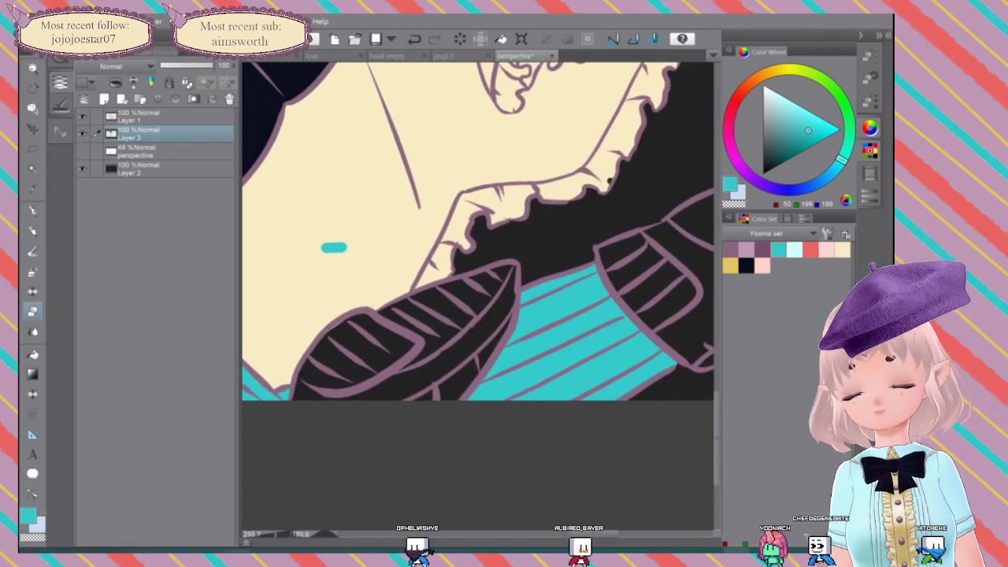
drag(611, 182, 667, 168)
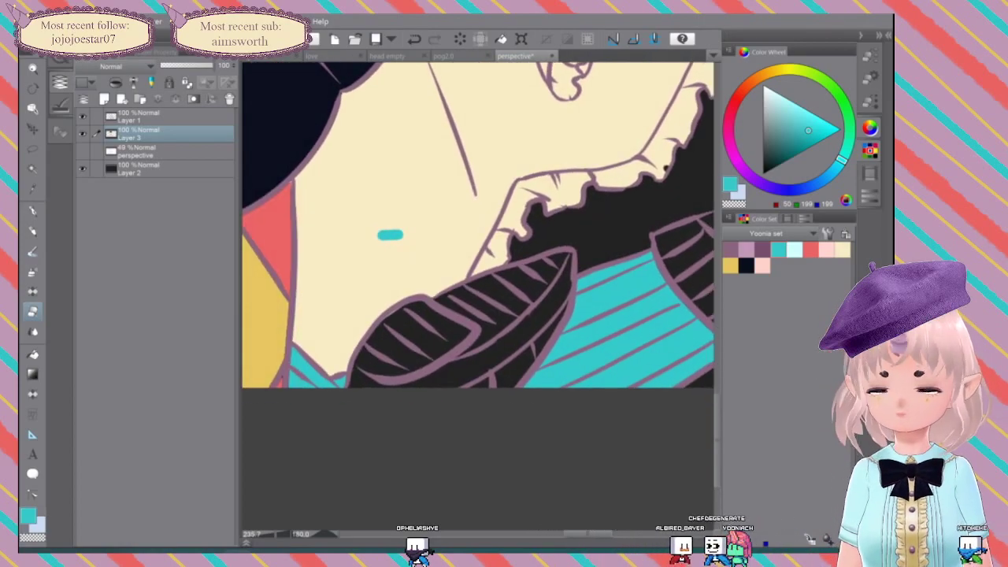
alt+click(381, 247)
mouse_move(373, 251)
mouse_down()
mouse_move(393, 218)
mouse_move(406, 217)
mouse_up()
key(ctrl+z)
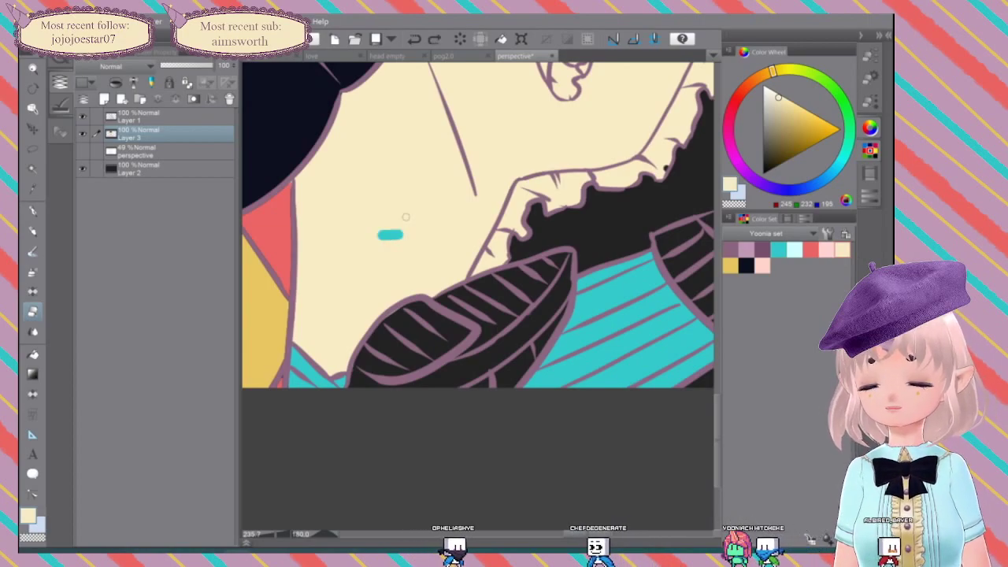
key(p)
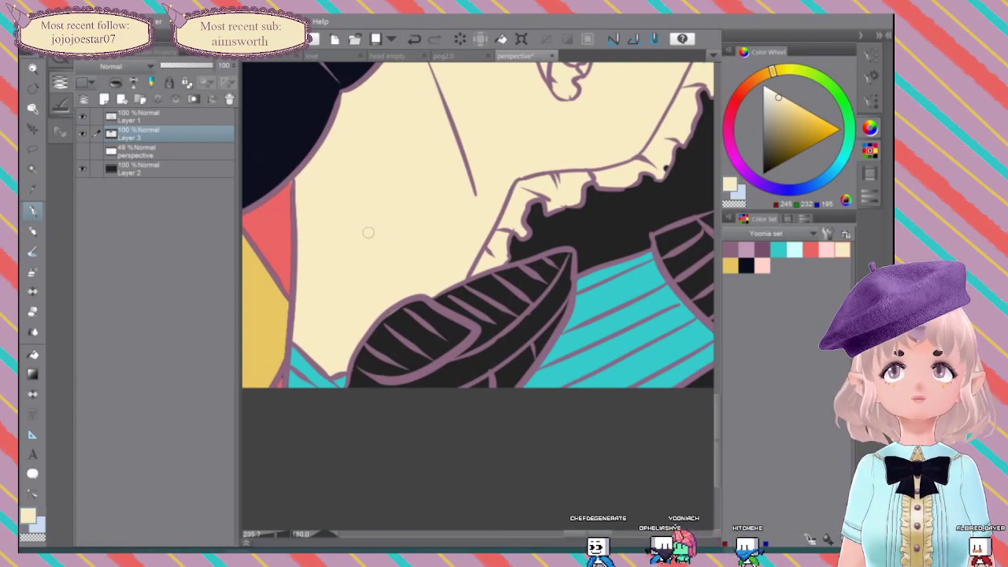
Step: Touch up missed spots on the legging in red, the skirt edge in dark navy, and the diamond in yellow
drag(368, 233, 535, 171)
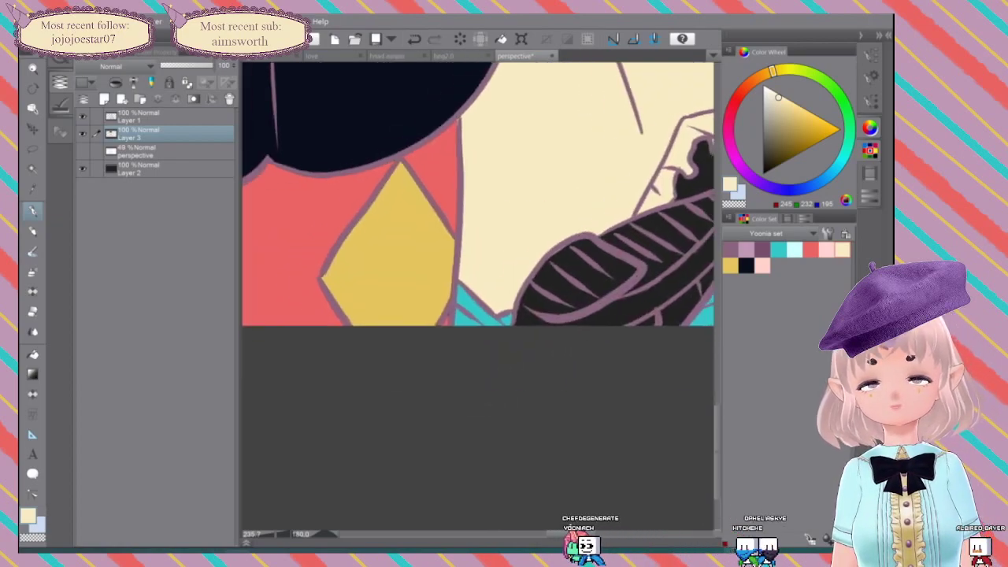
alt+click(312, 276)
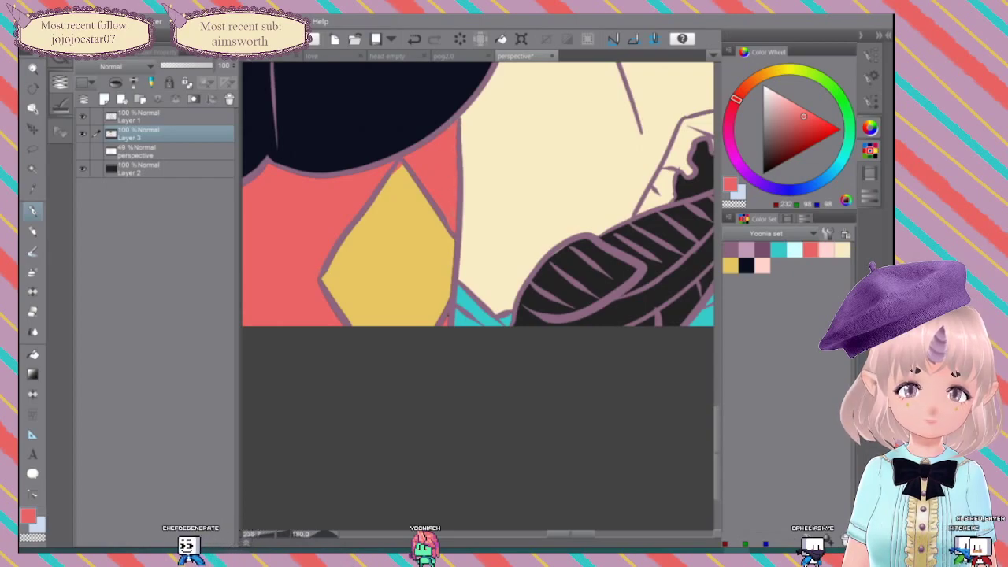
drag(436, 348, 588, 391)
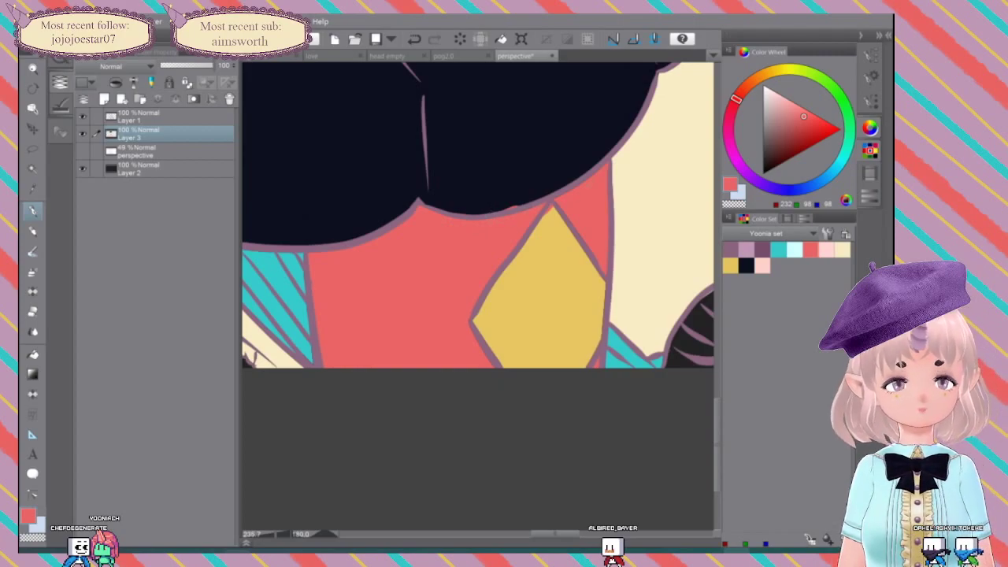
click(747, 266)
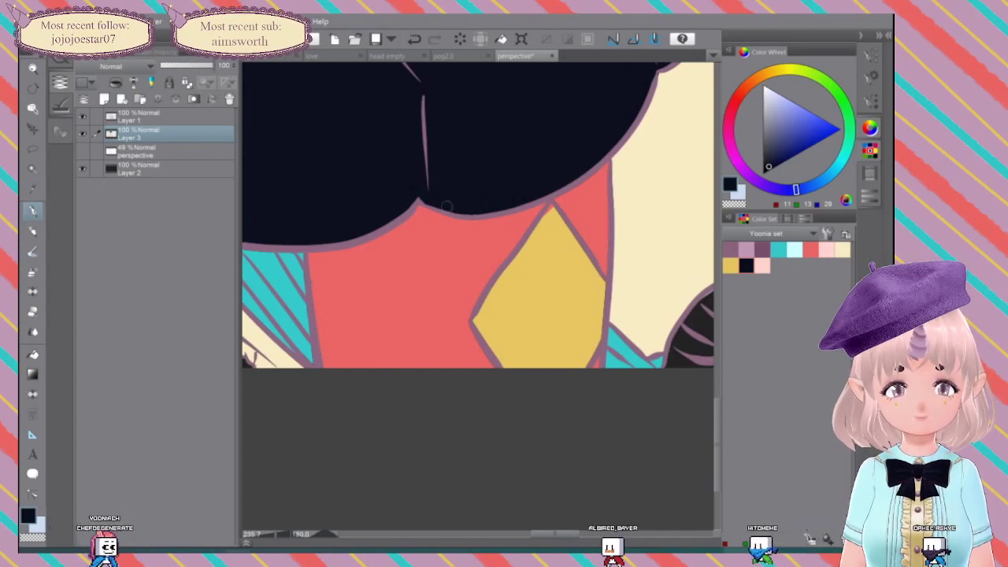
click(731, 266)
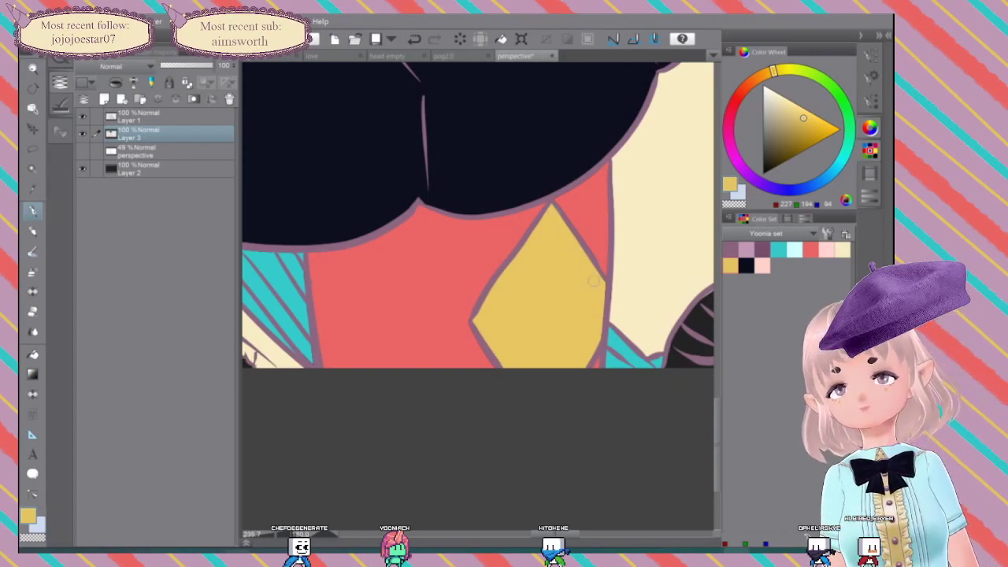
Step: Paint the small diamond ornament at the dress's outer edge and the crescent beneath the blouse ruffle yellow
scroll(596, 280, down, 5)
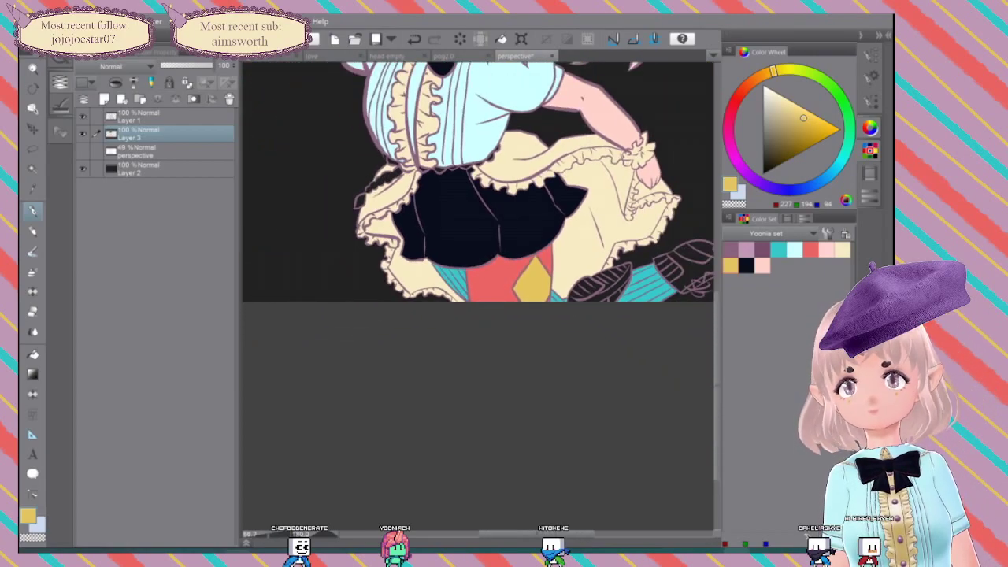
scroll(452, 196, up, 5)
drag(452, 195, 548, 338)
mouse_move(293, 345)
mouse_down()
mouse_move(296, 354)
mouse_move(304, 346)
mouse_move(289, 364)
mouse_move(308, 349)
mouse_move(297, 359)
mouse_up()
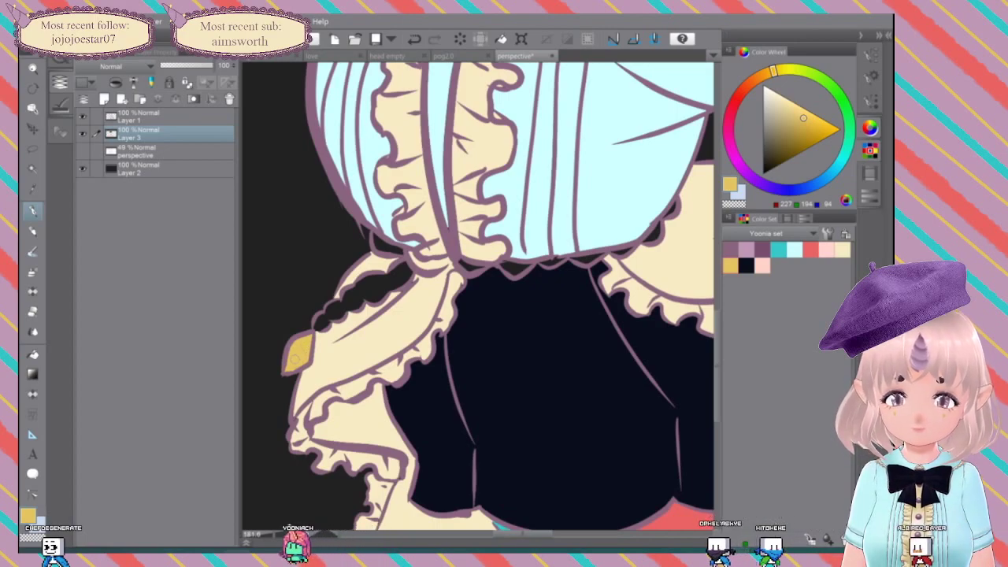
mouse_move(411, 253)
mouse_down()
mouse_move(424, 267)
mouse_move(448, 262)
mouse_up()
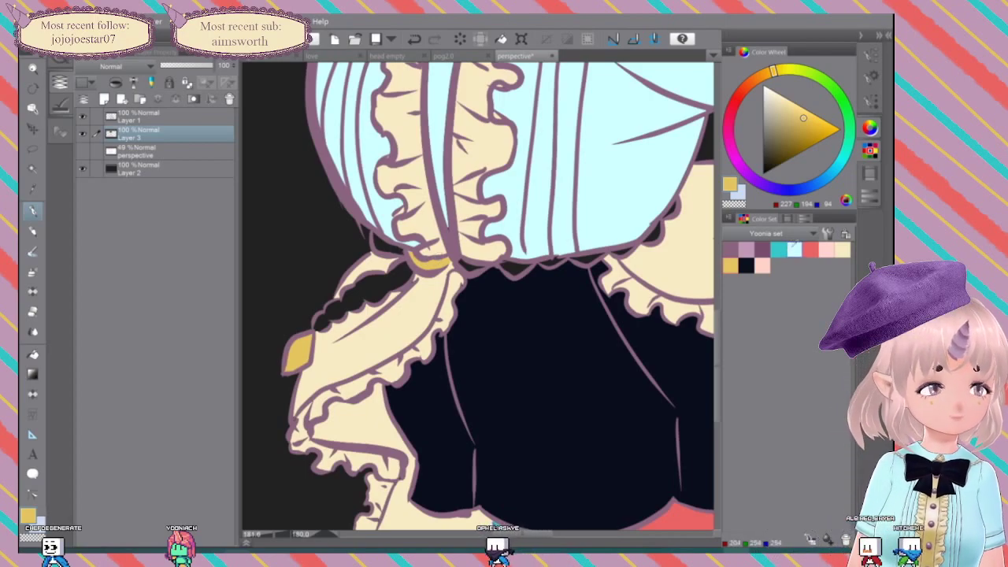
Step: Paint the outer scallop beneath the blouse red, its neighbour cream, and the braided cord's top segment teal
click(810, 250)
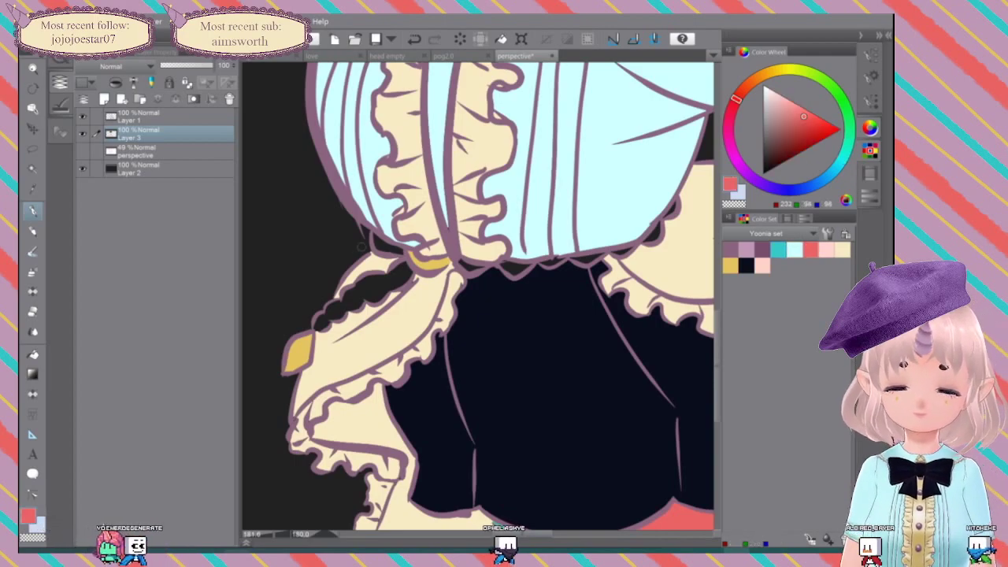
drag(362, 227, 366, 239)
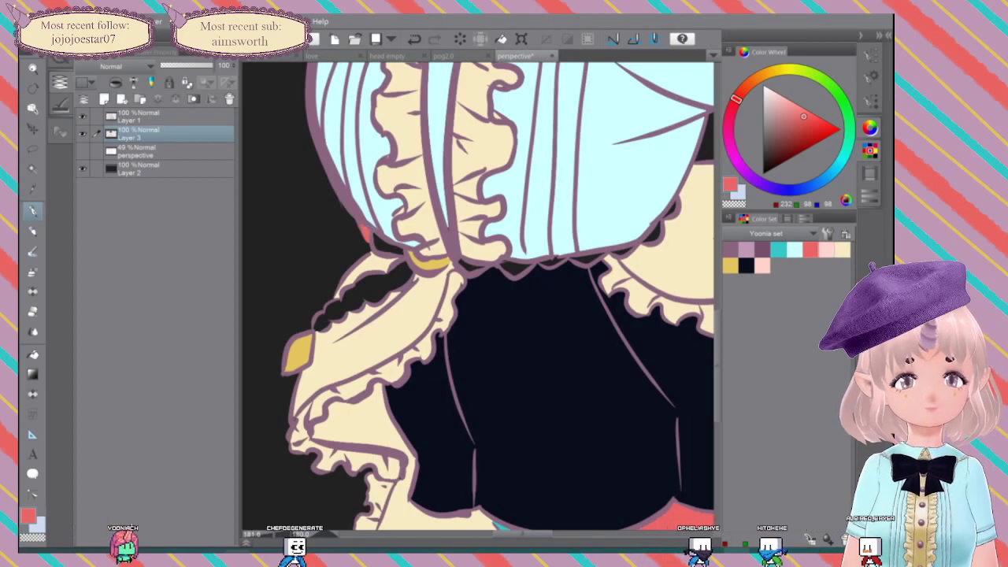
click(843, 250)
drag(376, 241, 400, 252)
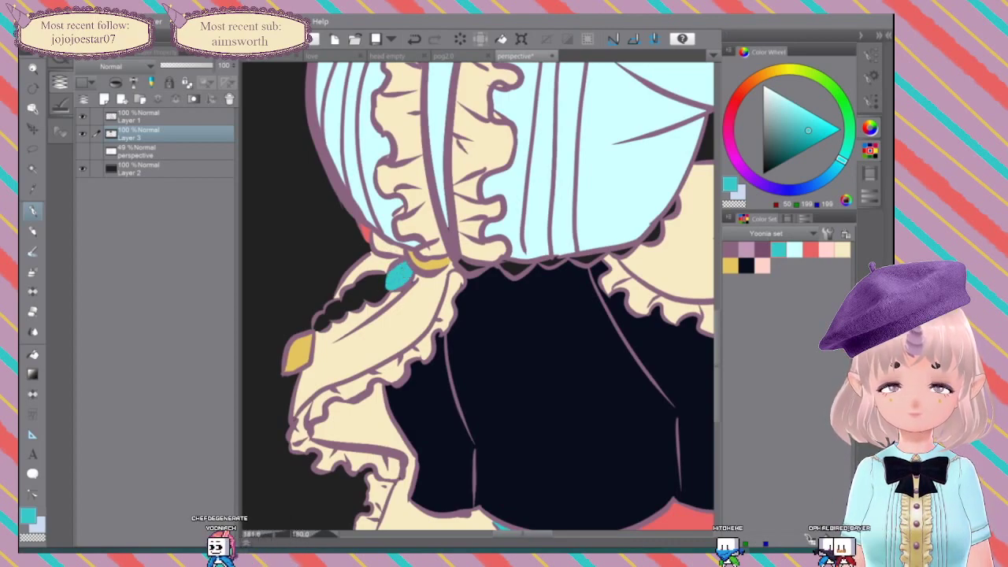
Step: Paint the braided cord's second segment red and its third segment cream
click(811, 250)
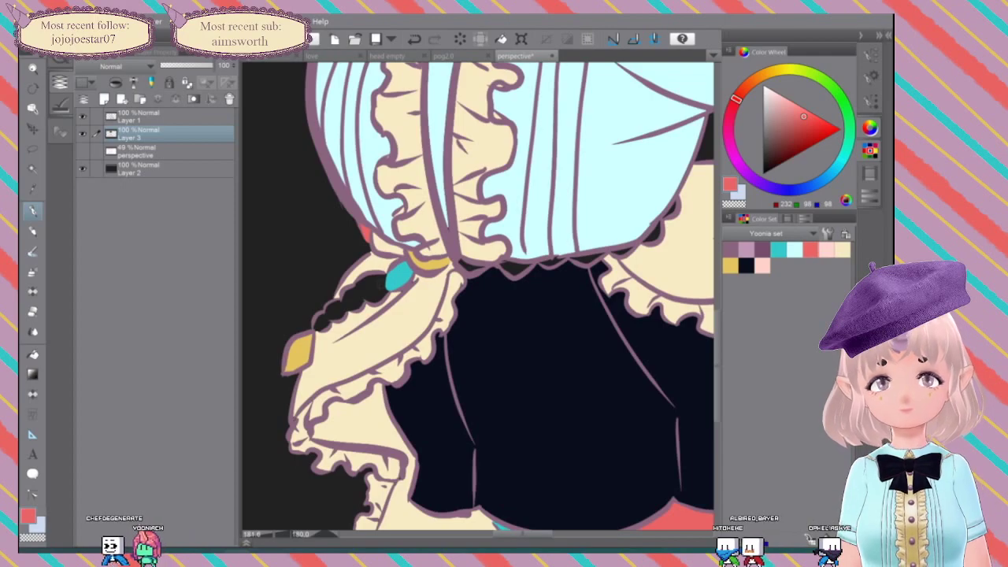
mouse_move(381, 294)
mouse_down()
mouse_move(364, 283)
mouse_move(373, 288)
mouse_up()
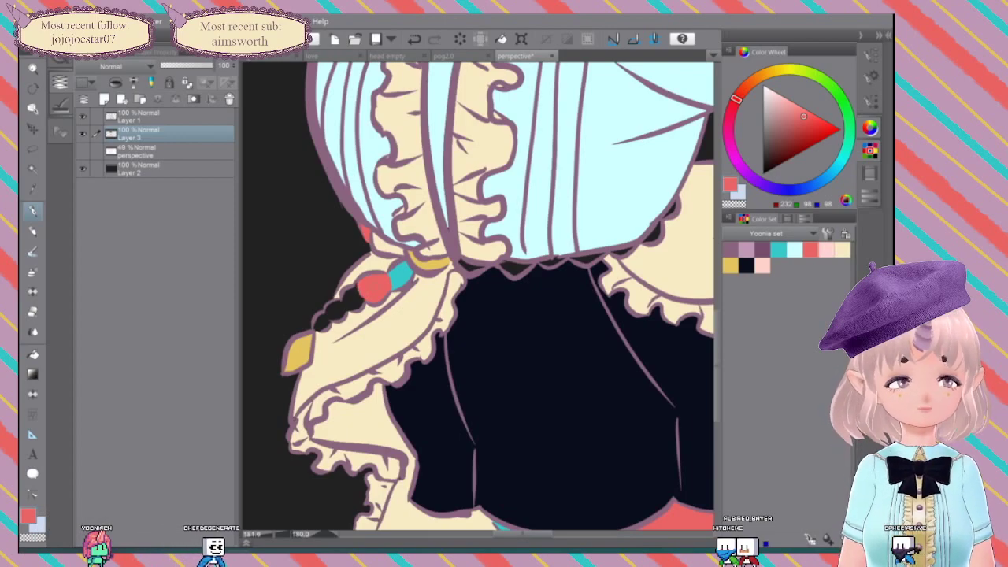
click(843, 251)
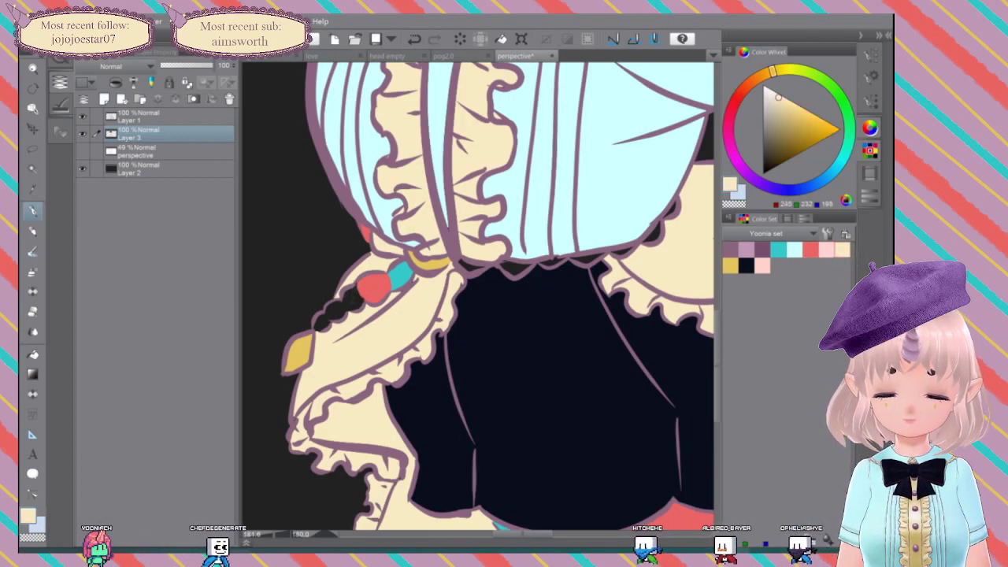
mouse_move(358, 287)
mouse_down()
mouse_move(344, 297)
mouse_move(354, 298)
mouse_up()
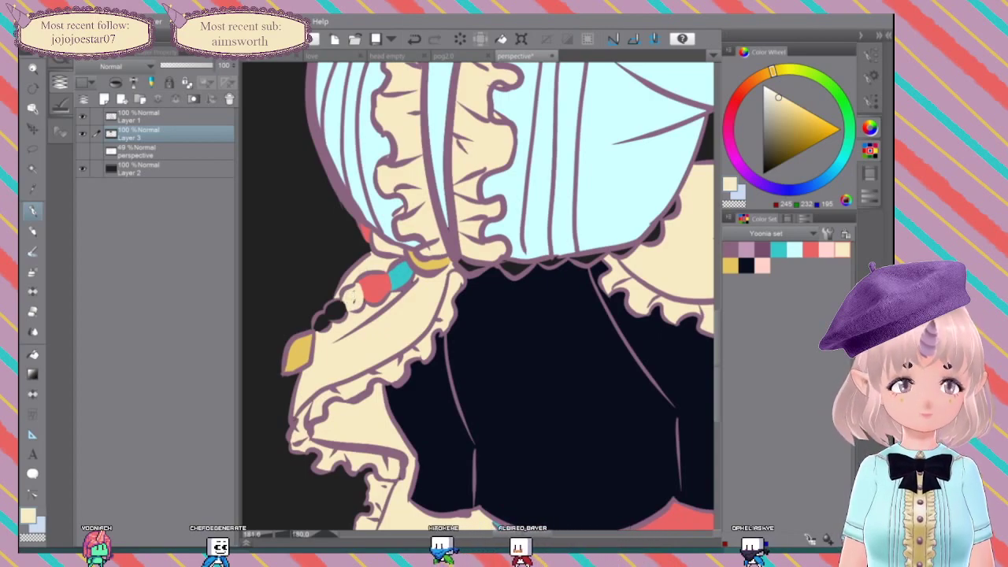
Step: Split the cord's top two segments into diagonal strands, adding red to the first and cream and teal to the second
click(811, 250)
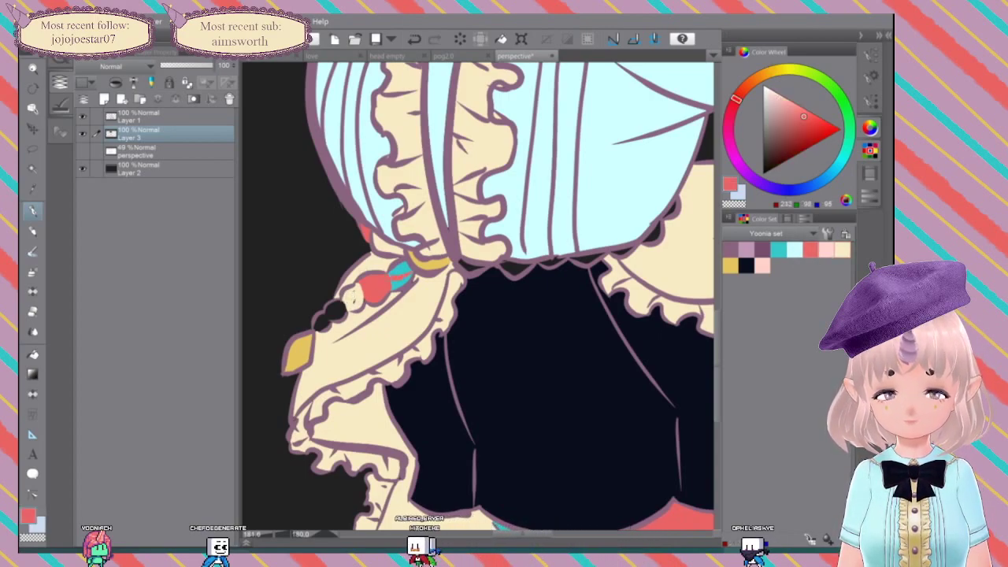
drag(388, 290, 410, 274)
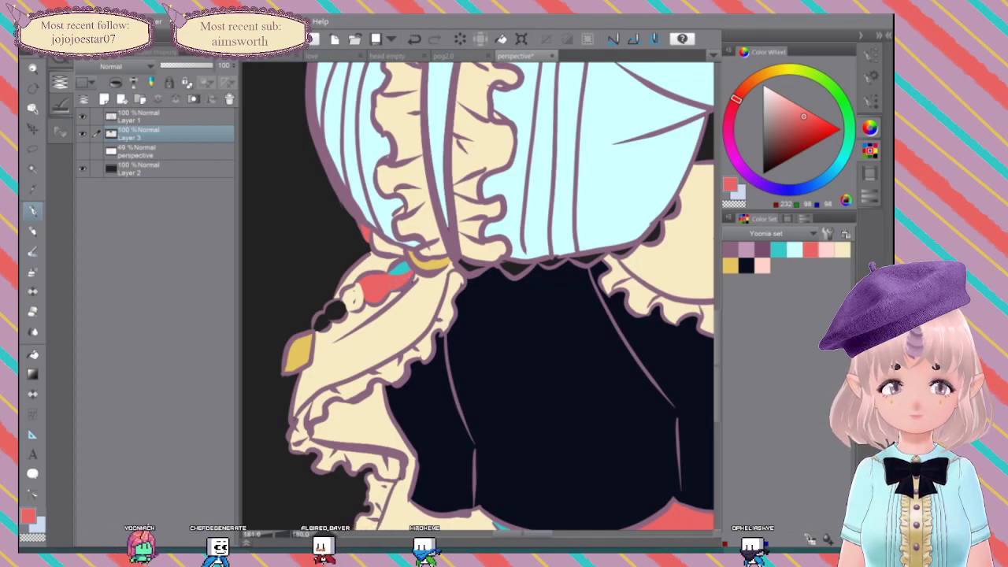
click(843, 250)
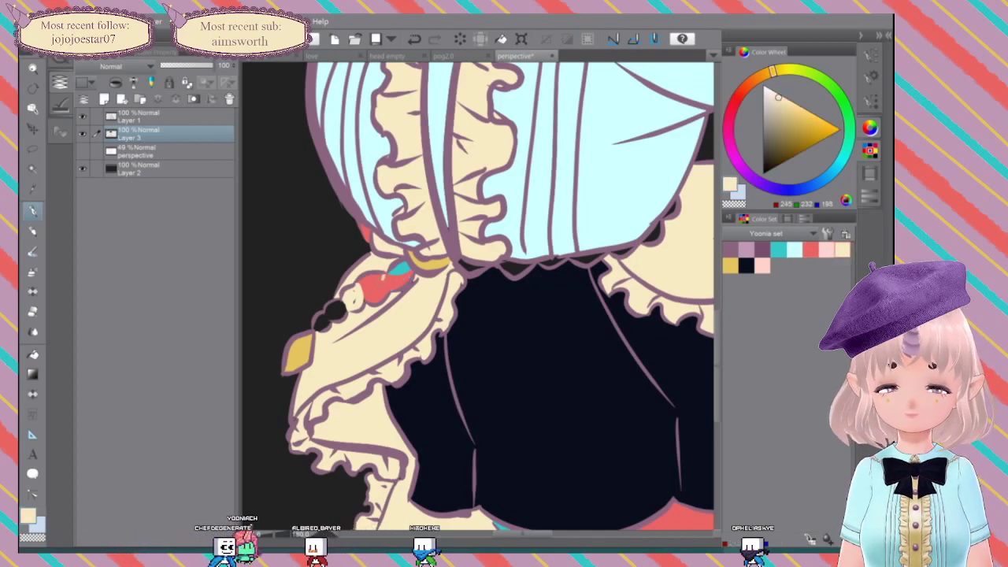
drag(375, 279, 367, 292)
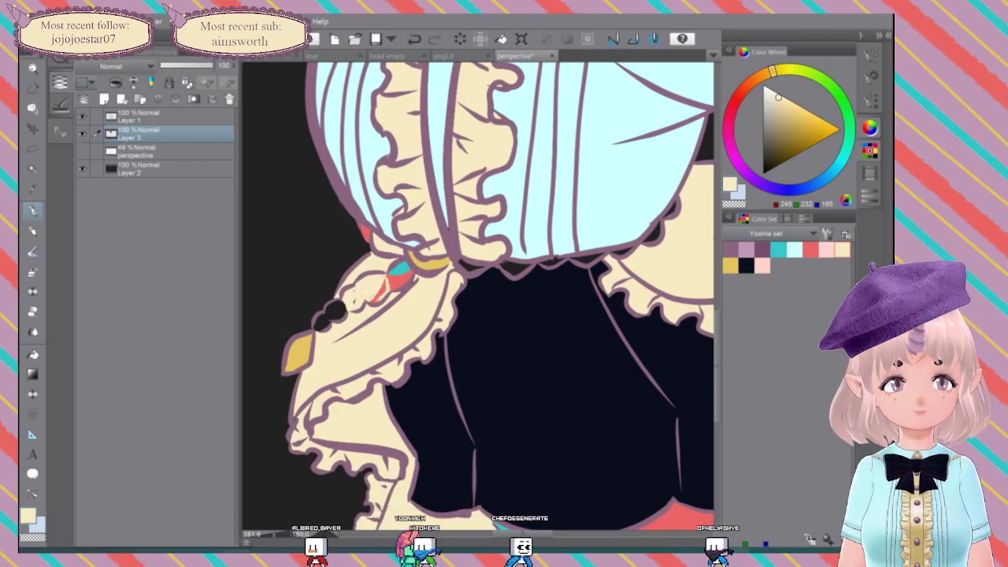
click(780, 249)
mouse_move(388, 276)
mouse_down()
mouse_move(385, 297)
mouse_move(370, 300)
mouse_up()
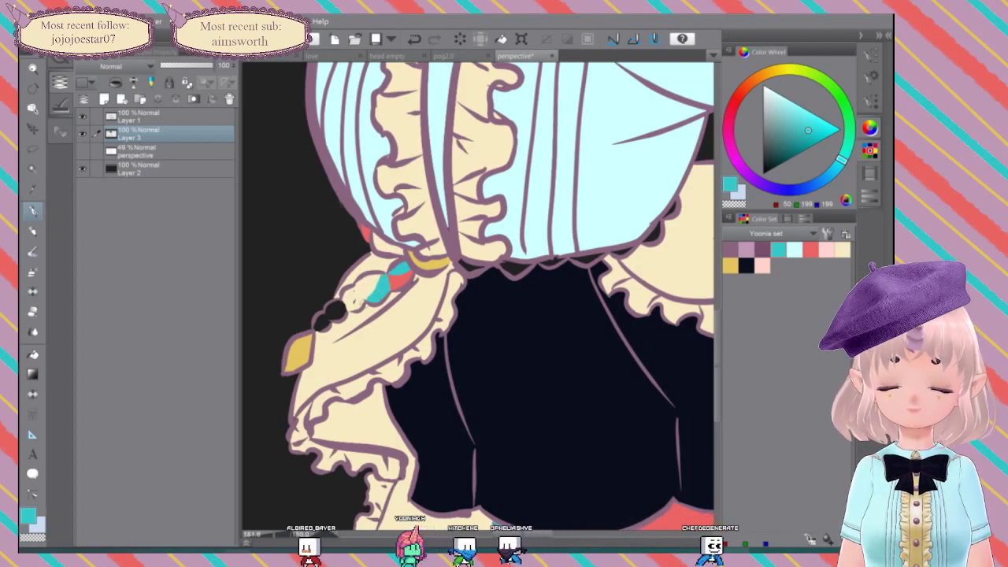
Step: Add a red strand to the cord's third segment, teal to the lower segments, and cream to the tip above the diamond
click(810, 250)
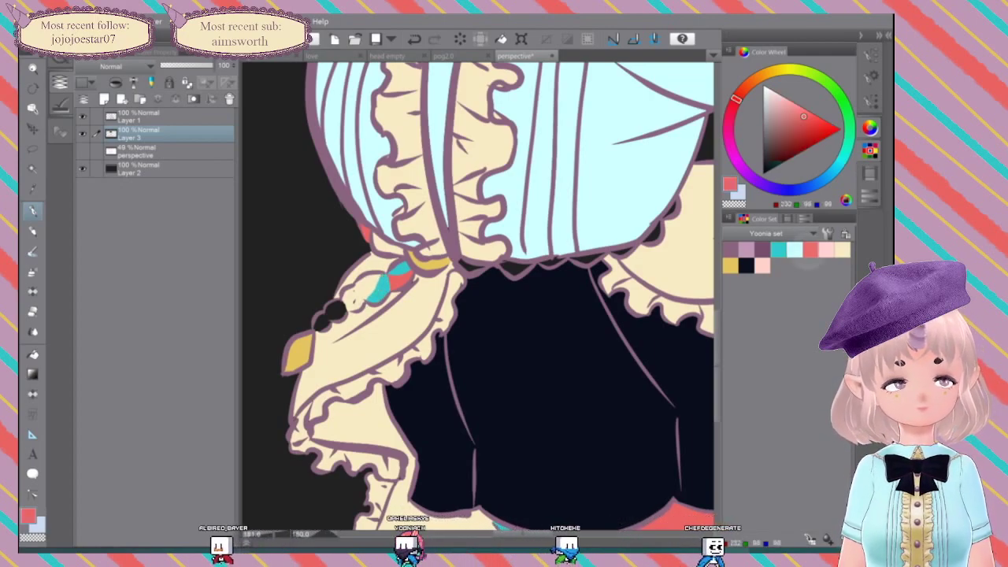
drag(356, 290, 351, 308)
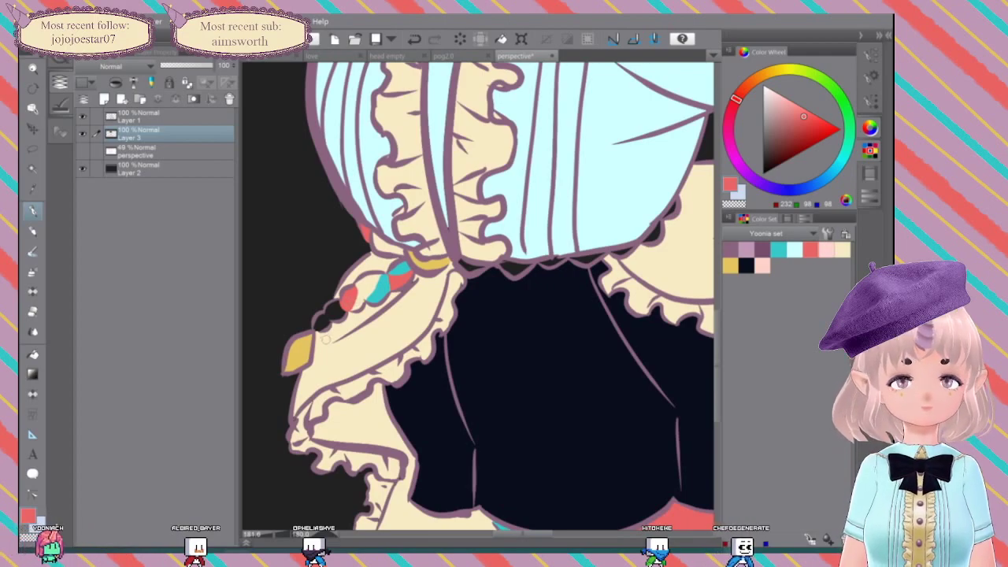
alt+click(379, 293)
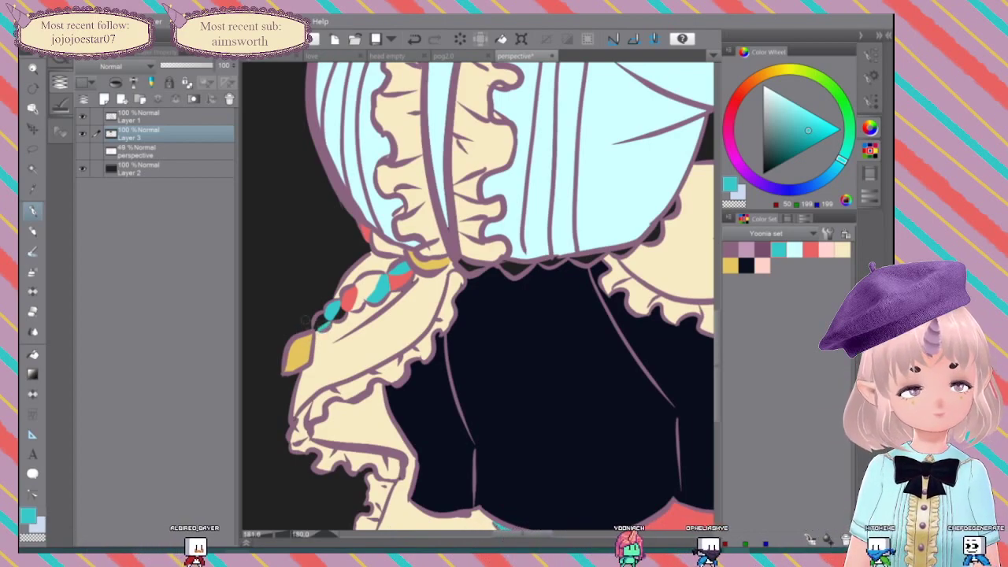
click(843, 250)
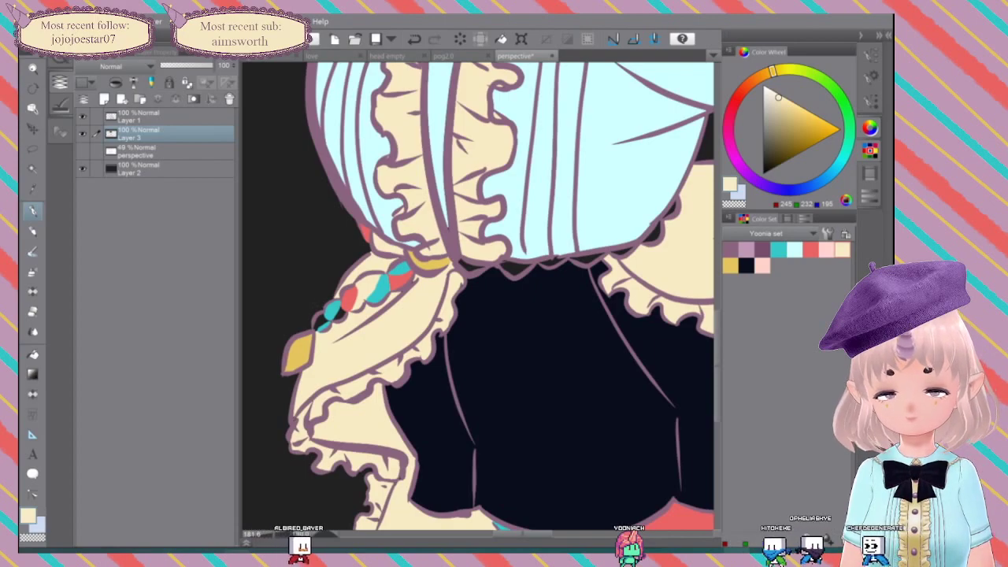
drag(322, 316, 324, 319)
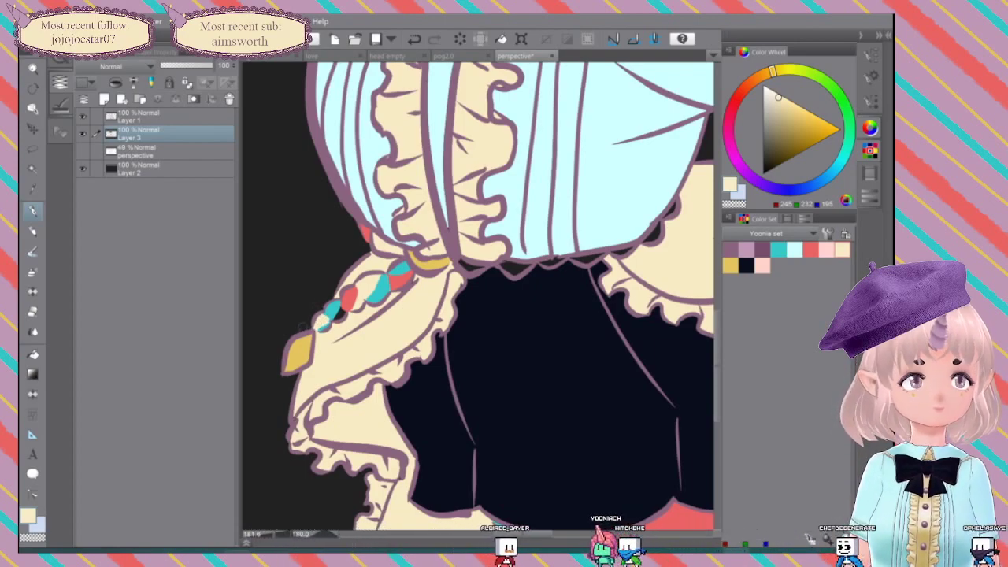
Step: Finish the cord's lower red strand and paint the scallops along the blouse hem in repeating red, cream and teal
click(811, 250)
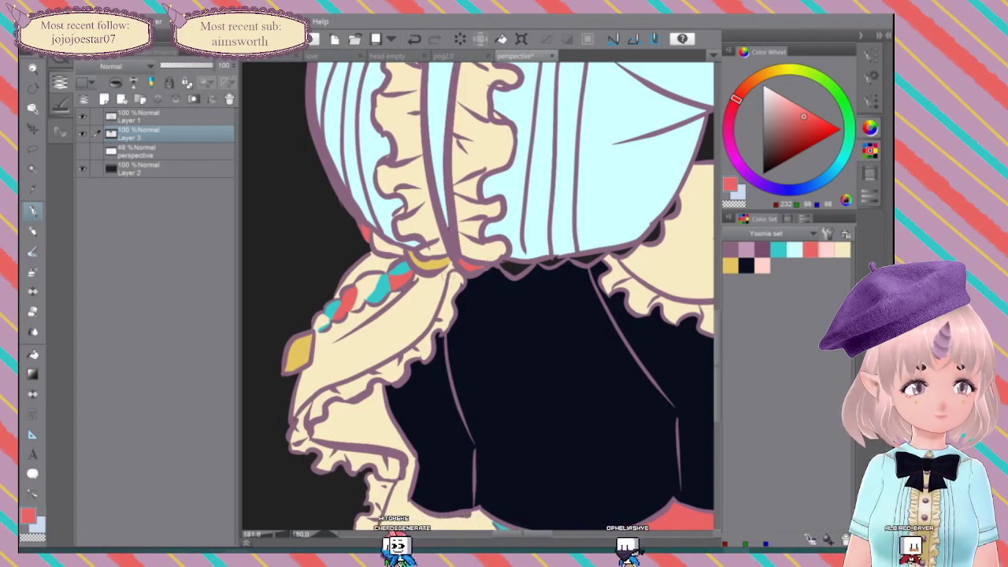
click(842, 250)
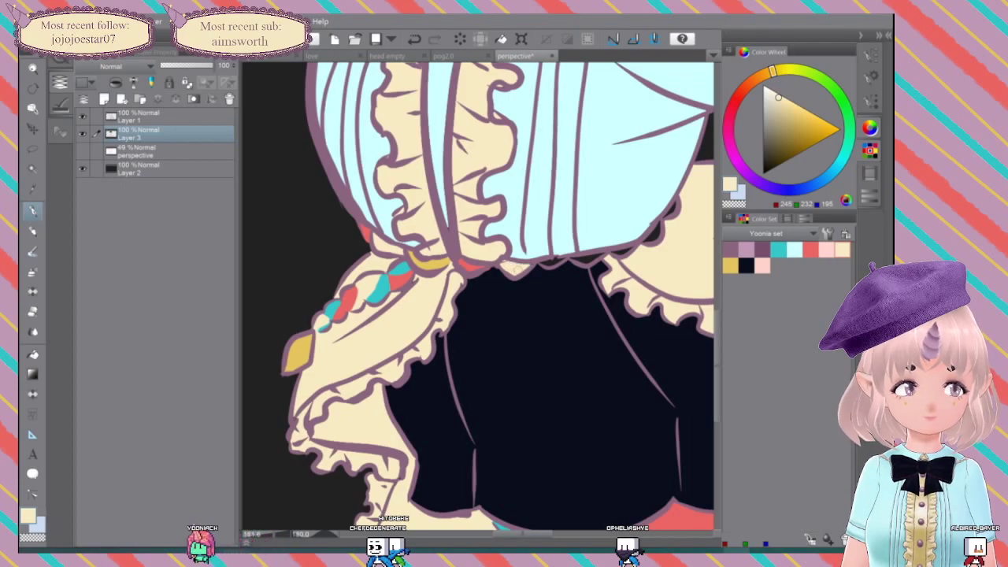
click(779, 249)
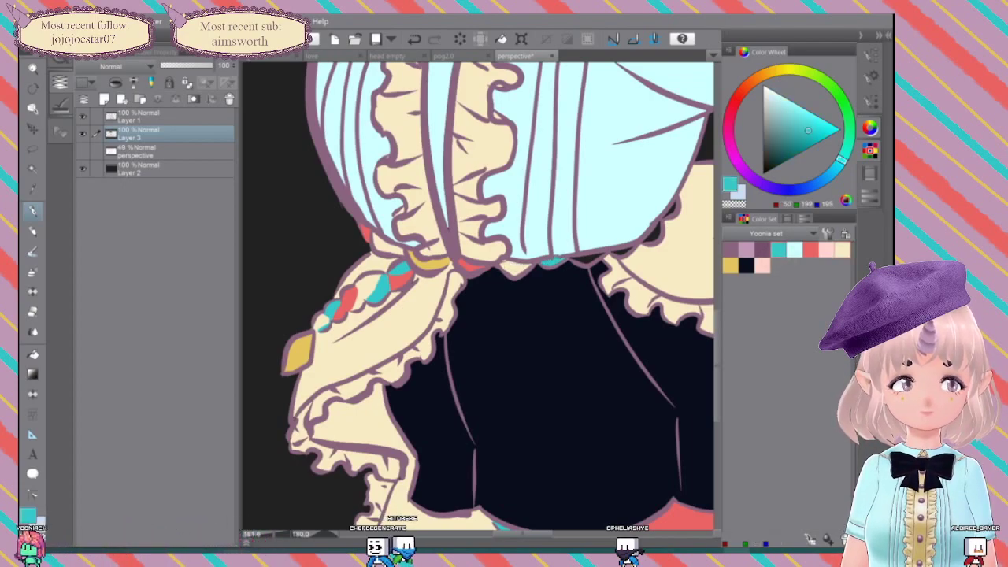
click(811, 250)
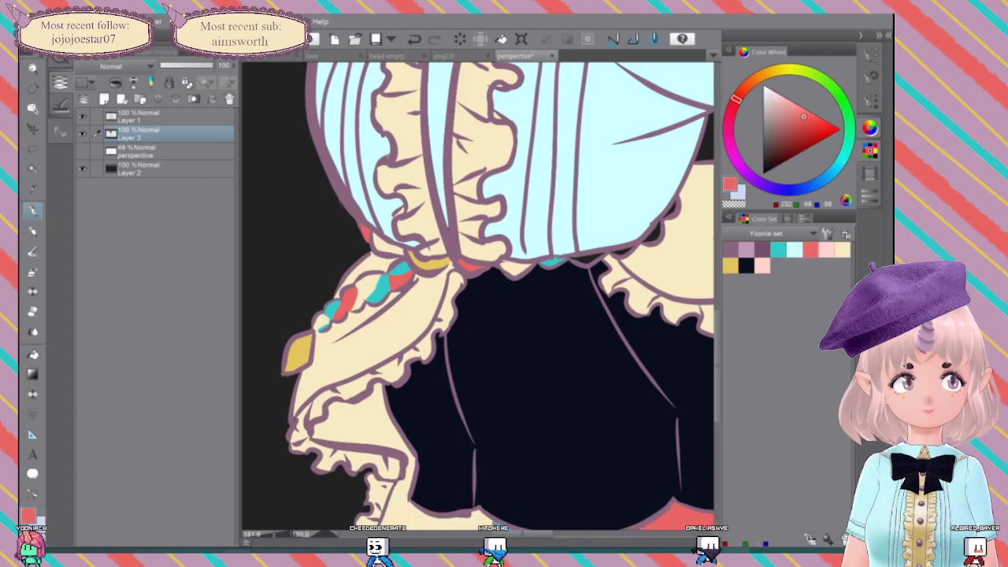
drag(574, 260, 601, 257)
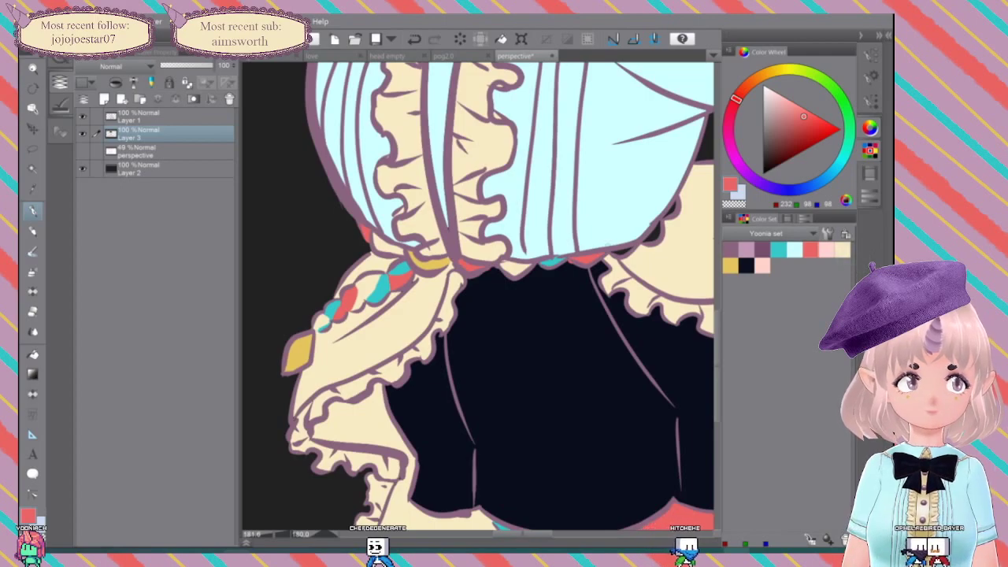
click(843, 249)
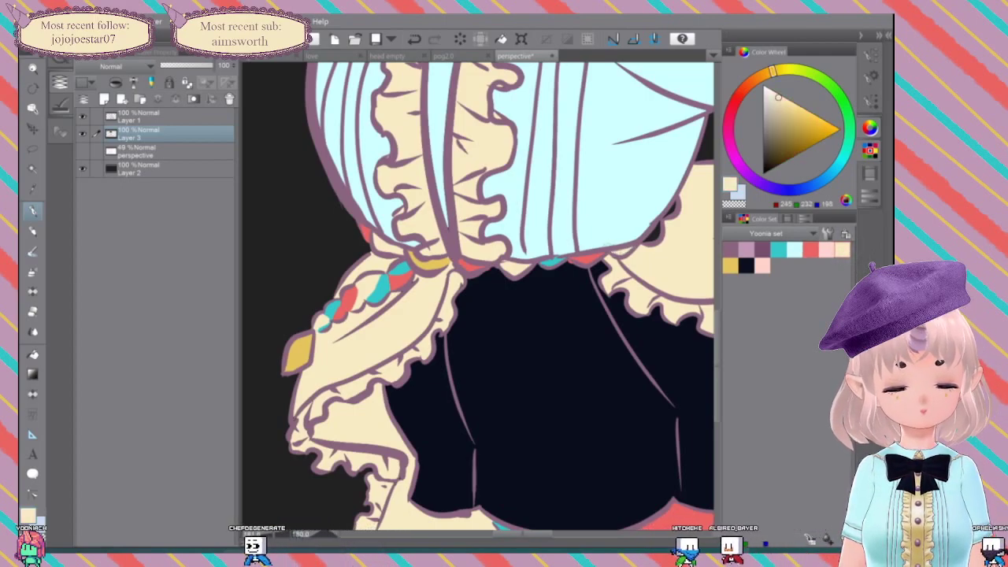
click(779, 249)
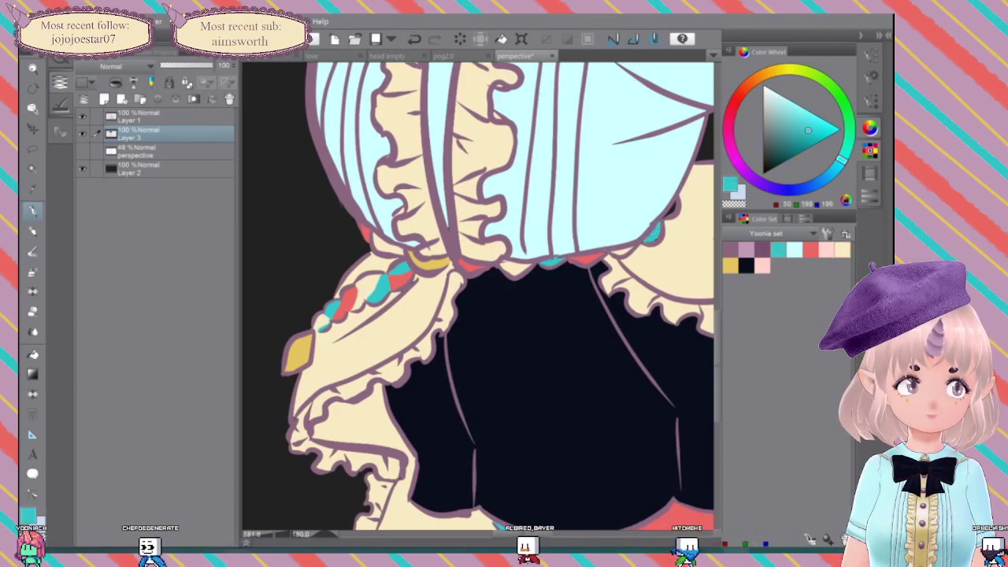
click(812, 249)
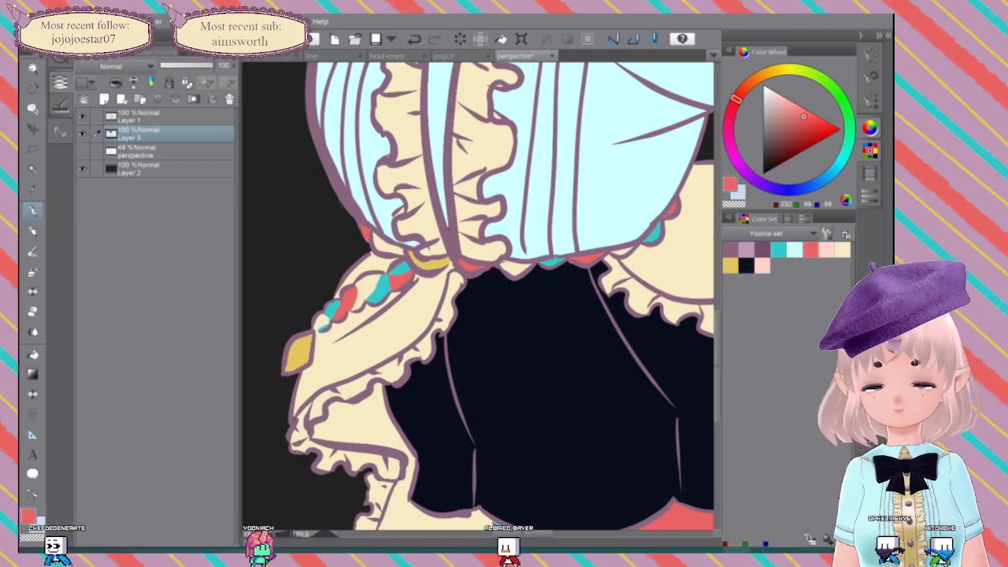
click(747, 266)
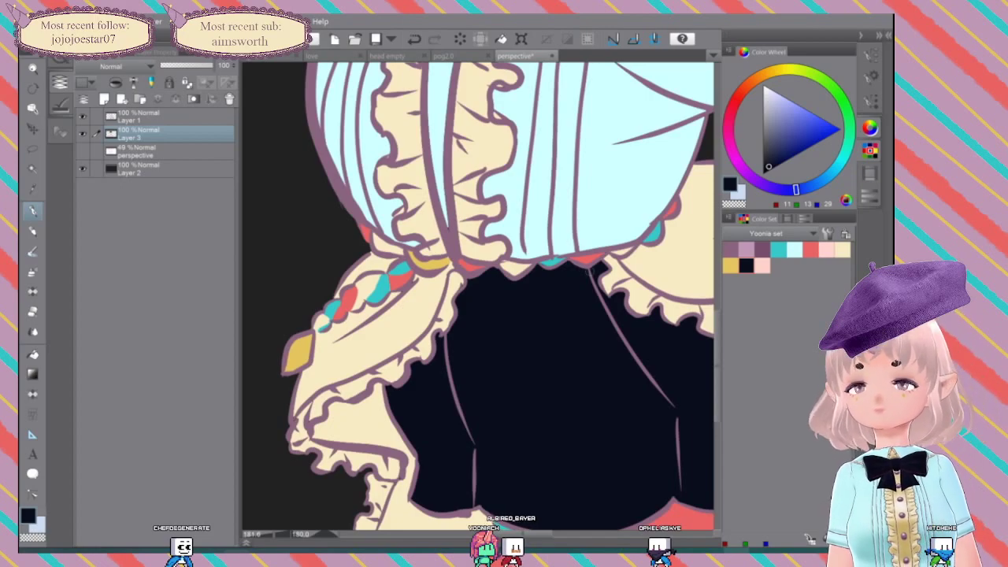
Step: Repaint the cord's second segment with a cream upper strand and a rounded teal lower strand
scroll(382, 297, up, 3)
drag(384, 298, 470, 306)
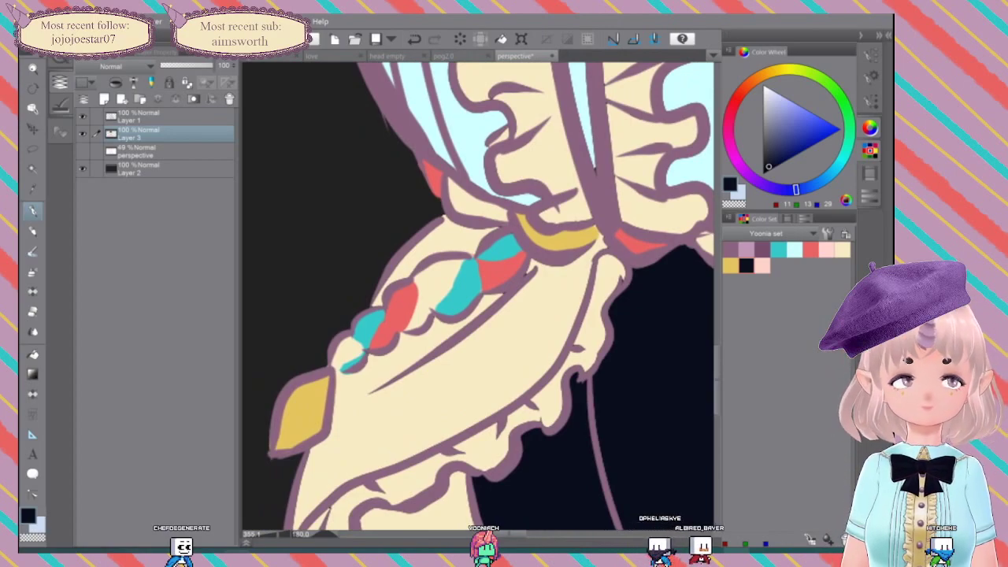
click(811, 250)
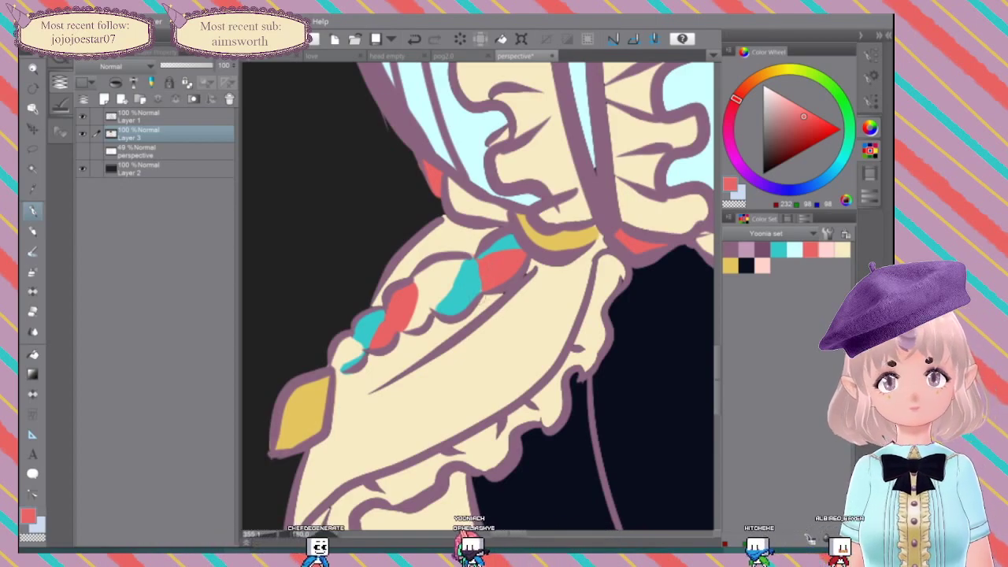
click(843, 250)
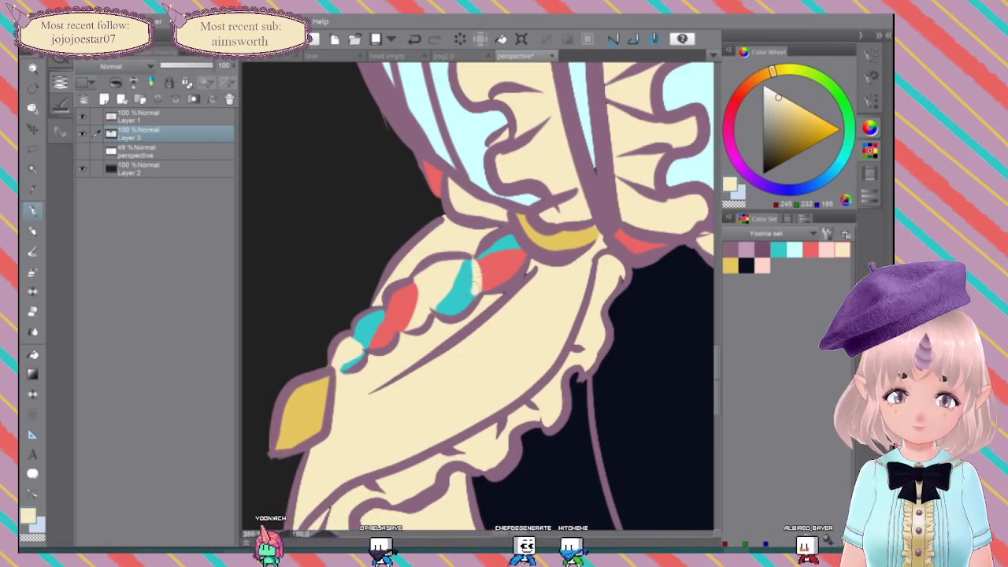
drag(455, 284, 465, 273)
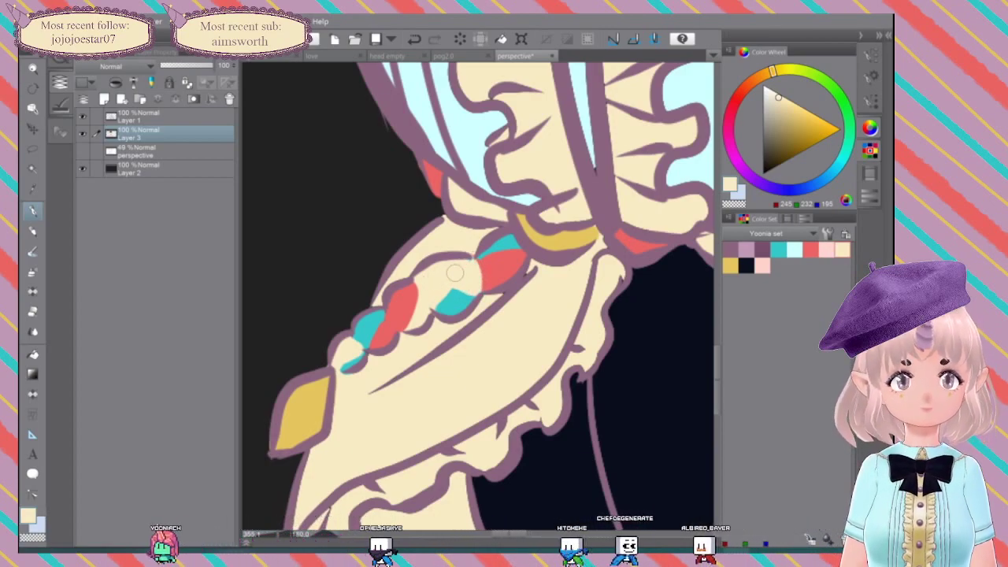
alt+click(458, 302)
drag(479, 295, 474, 289)
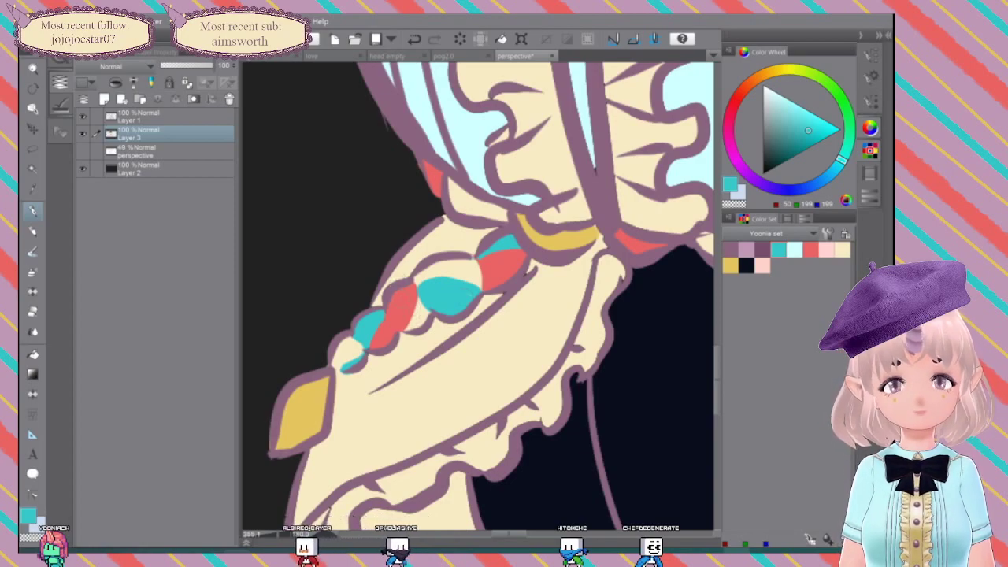
Step: Round out the lower strands of the cord's third and fourth segments in cream and red
click(843, 250)
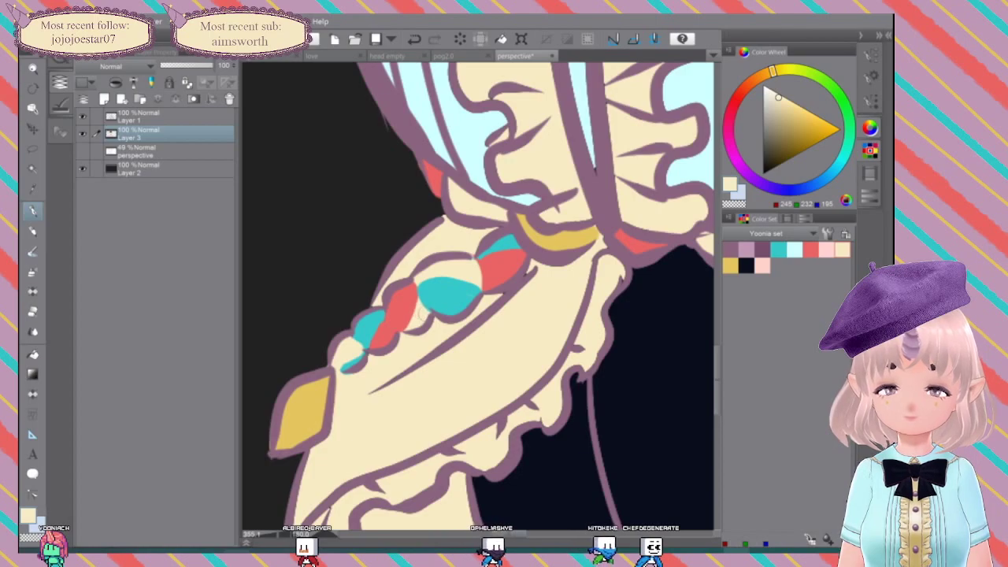
click(416, 302)
mouse_move(416, 301)
mouse_down()
mouse_move(391, 313)
mouse_move(411, 307)
mouse_move(403, 318)
mouse_move(417, 319)
mouse_up()
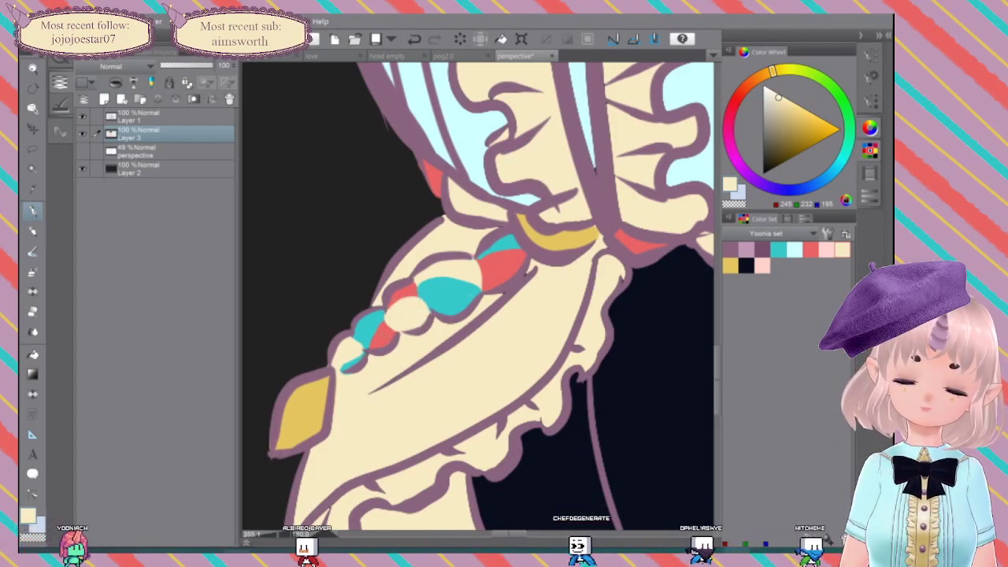
click(810, 250)
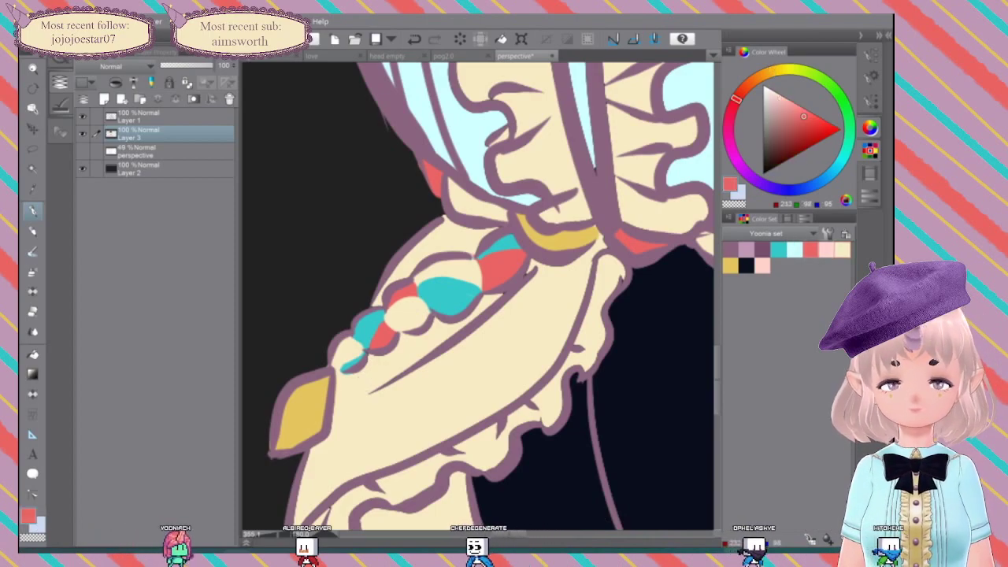
mouse_move(380, 321)
mouse_down()
mouse_move(362, 339)
mouse_move(381, 337)
mouse_up()
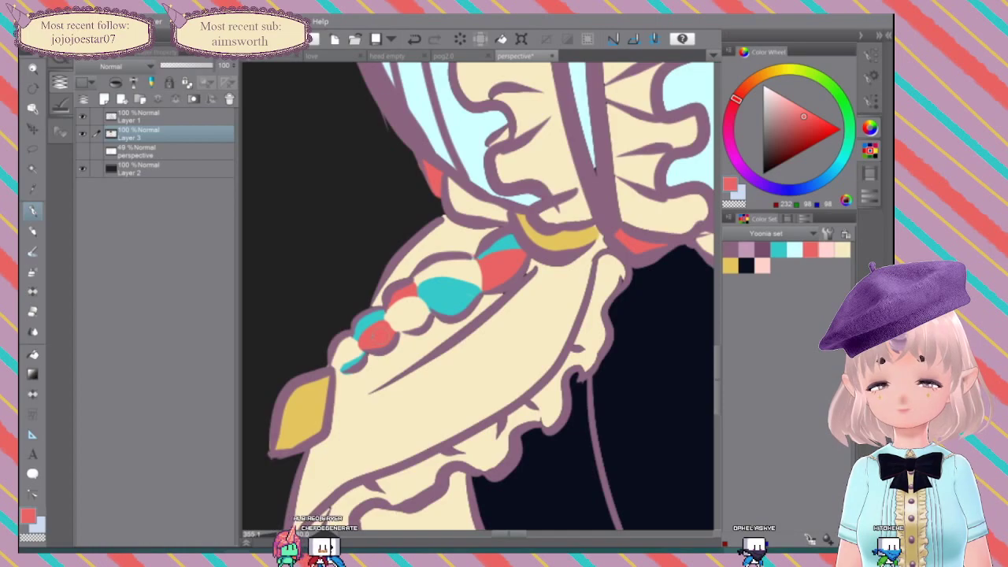
Step: Paint the lower strand of the cord's last segment above the diamond teal and tidy its edge with cream
click(778, 250)
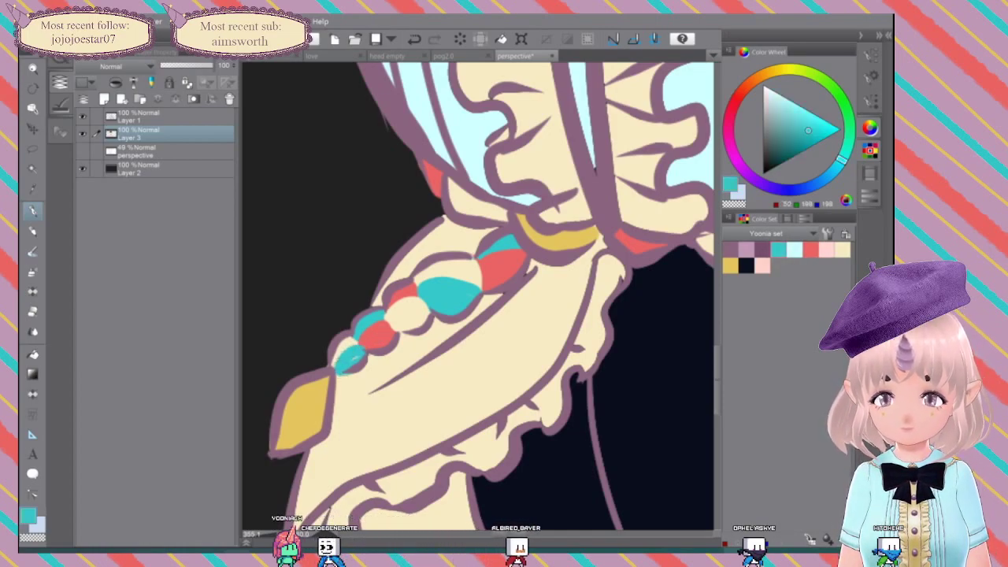
alt+click(376, 337)
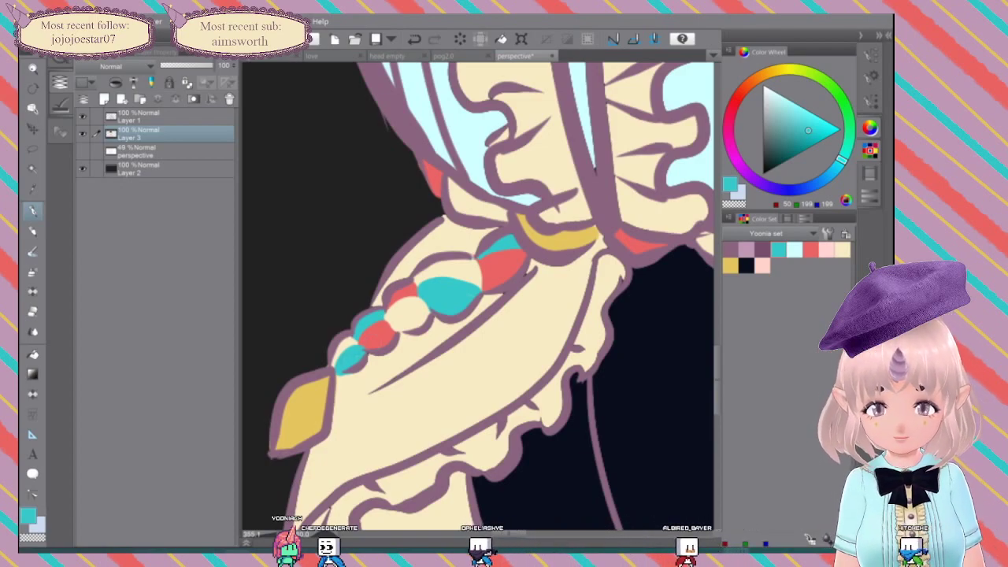
click(843, 250)
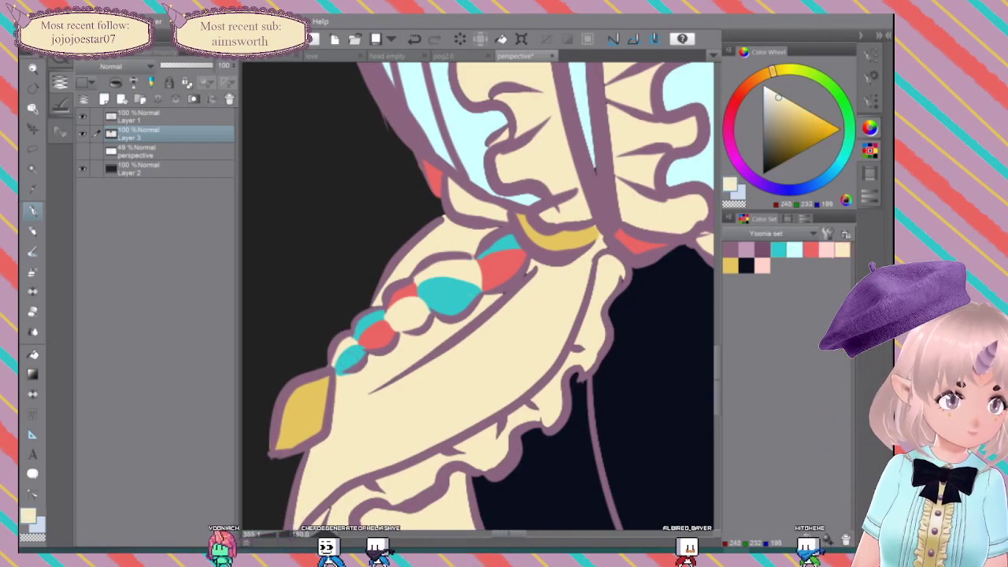
alt+click(343, 382)
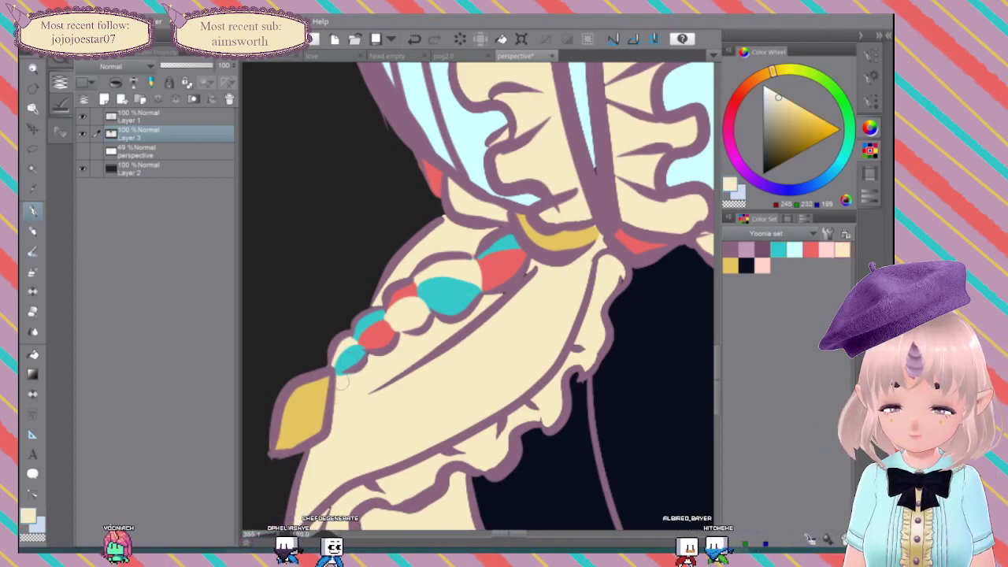
alt+click(375, 367)
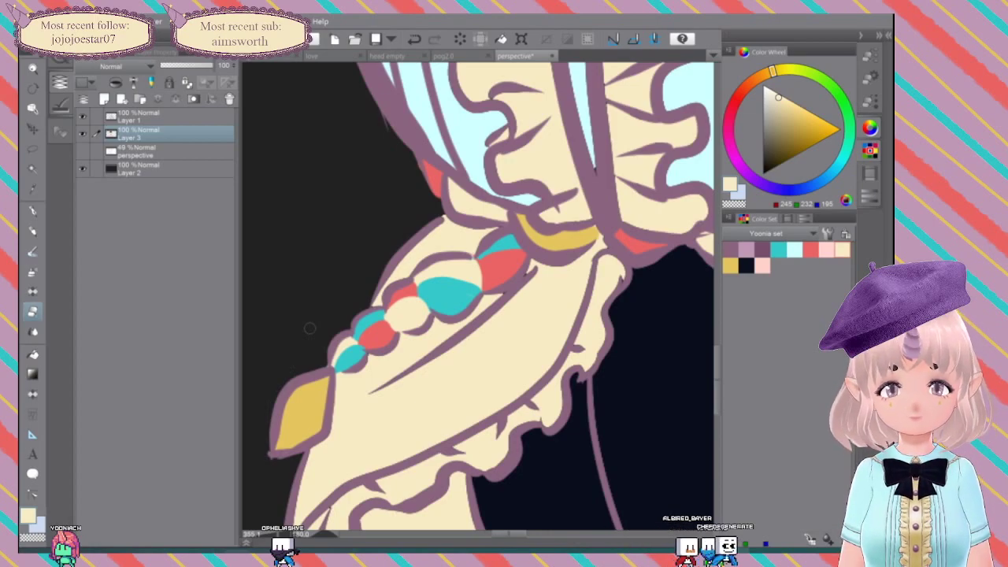
Step: Mix a reddish brown, RGB 121, 48, 28, and paint the cropped boot beside the skirt's lower edge with it
scroll(310, 329, down, 6)
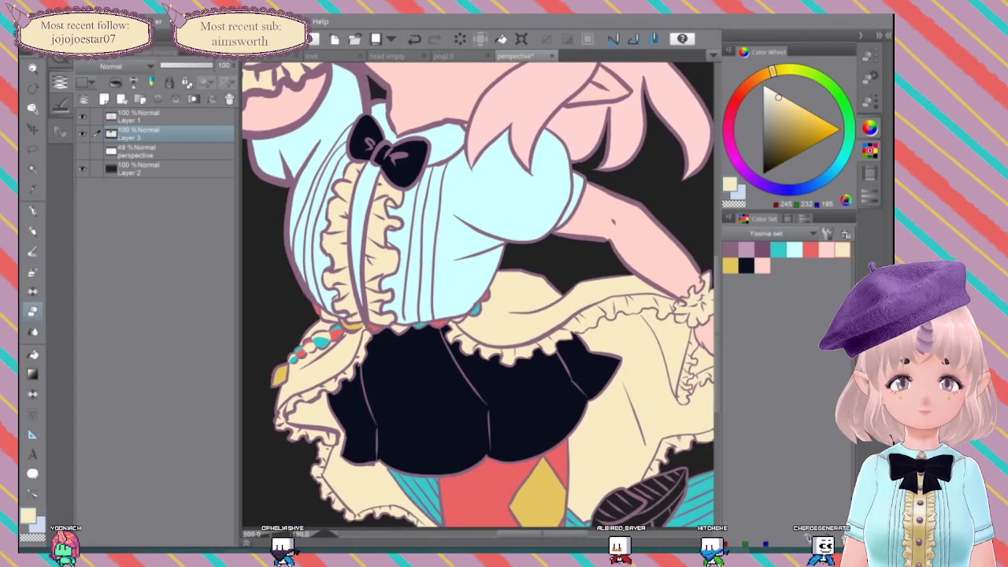
scroll(309, 329, down, 3)
drag(310, 328, 403, 353)
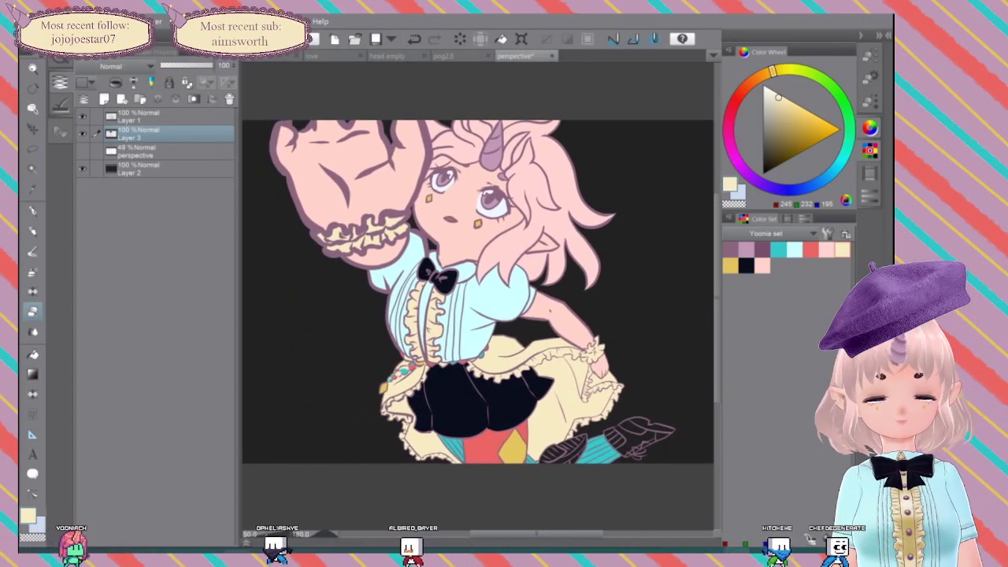
scroll(678, 526, up, 4)
scroll(460, 312, up, 3)
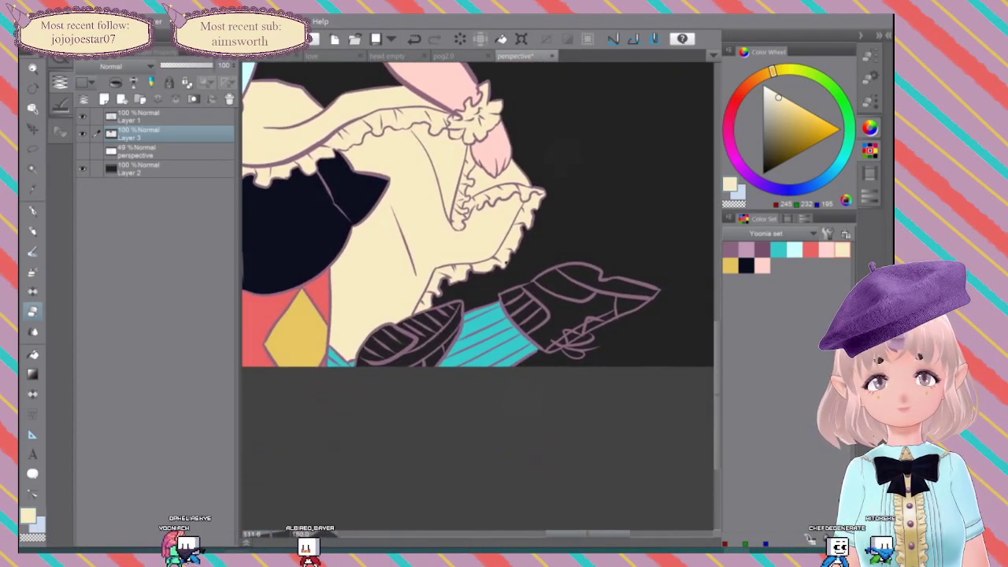
scroll(460, 312, up, 2)
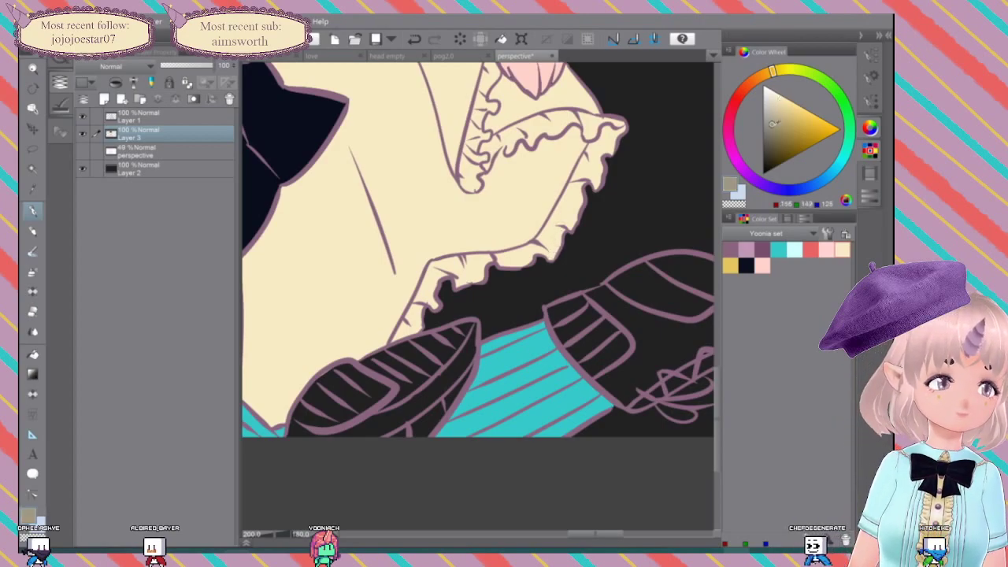
click(744, 88)
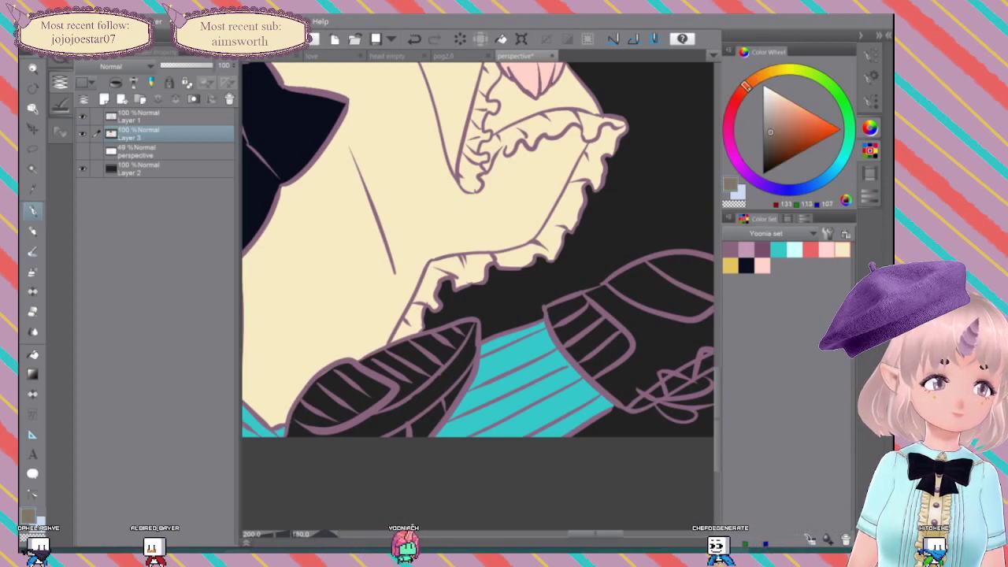
click(791, 149)
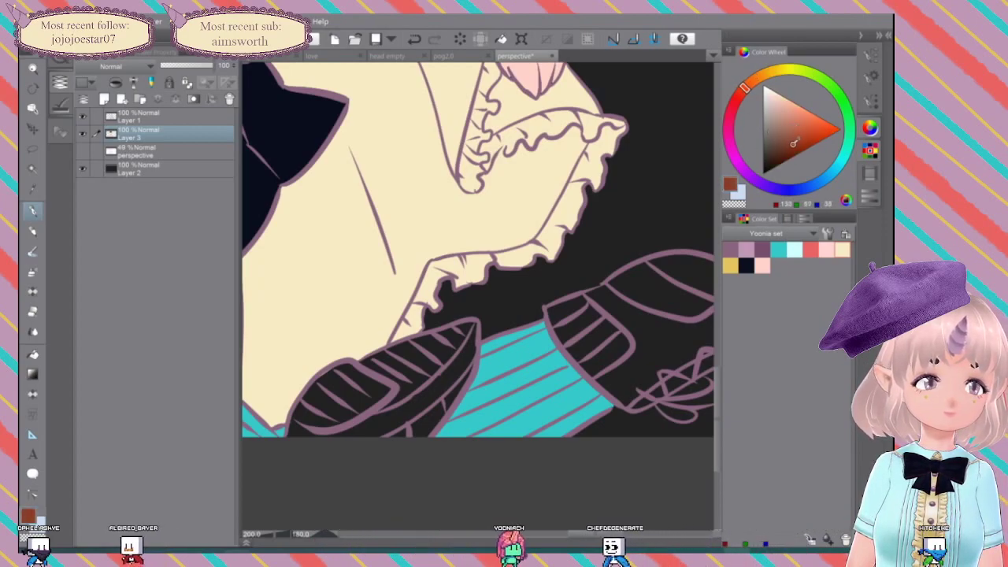
mouse_move(417, 396)
mouse_down()
mouse_move(364, 440)
mouse_move(417, 425)
mouse_move(400, 438)
mouse_up()
drag(438, 411, 468, 364)
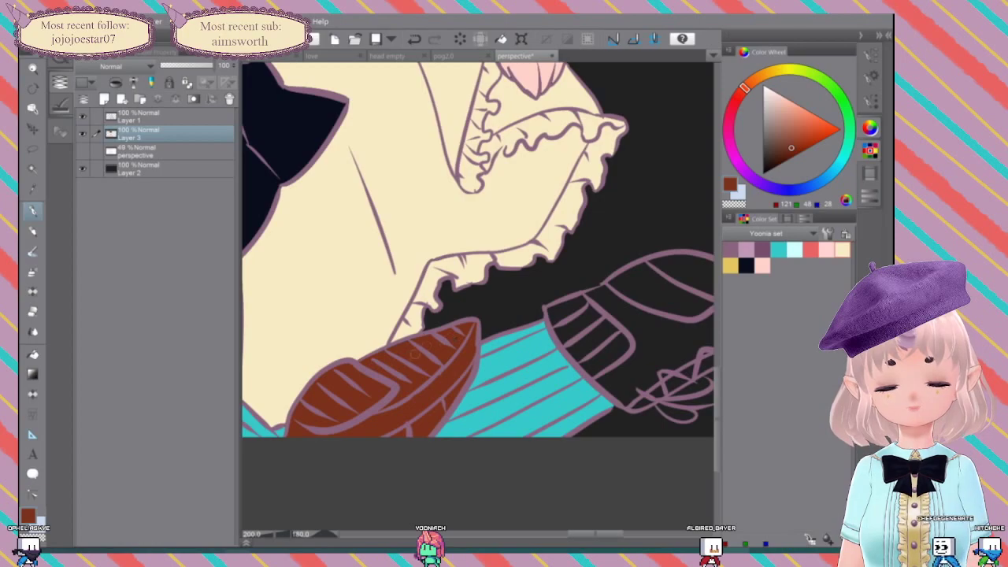
Step: Outline the inside of the laced boot in the same reddish brown, fill its interior, and remove the stray brown mark beside the skirt ruffle
drag(630, 183, 611, 191)
drag(611, 191, 454, 185)
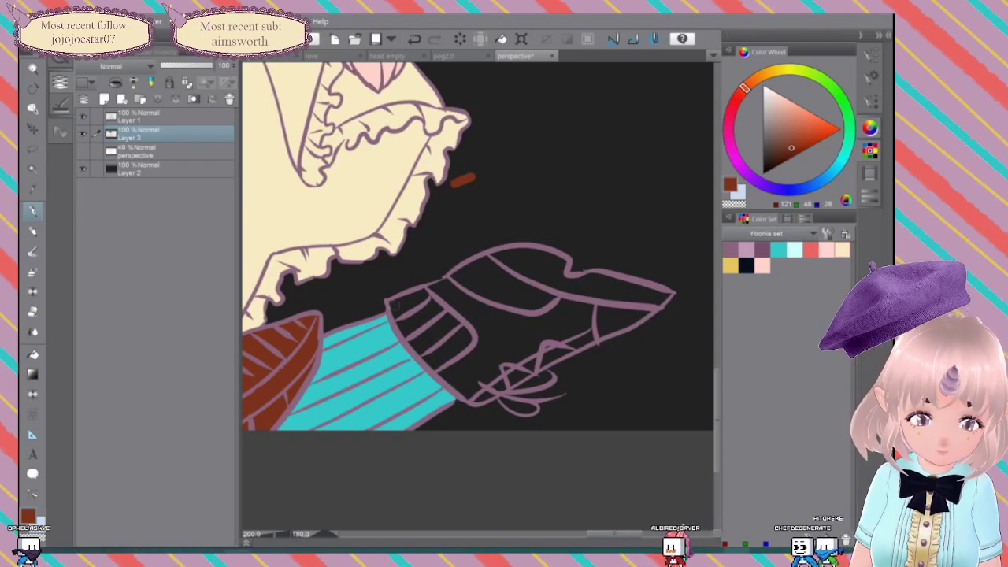
mouse_move(392, 304)
mouse_down()
mouse_move(433, 364)
mouse_move(478, 401)
mouse_move(669, 294)
mouse_move(565, 280)
mouse_move(540, 254)
mouse_move(428, 292)
mouse_up()
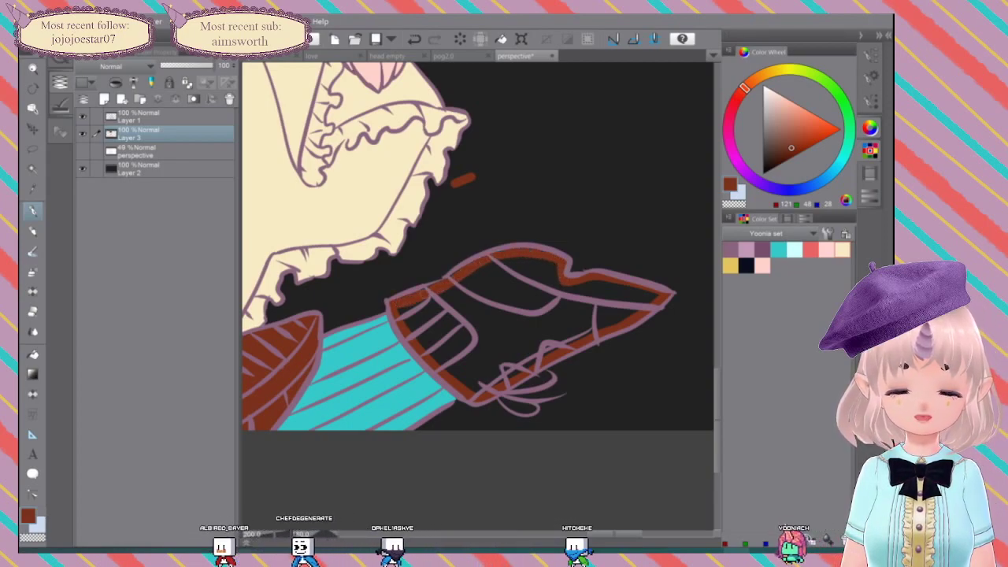
mouse_move(407, 308)
mouse_down()
mouse_move(496, 266)
mouse_move(539, 263)
mouse_up()
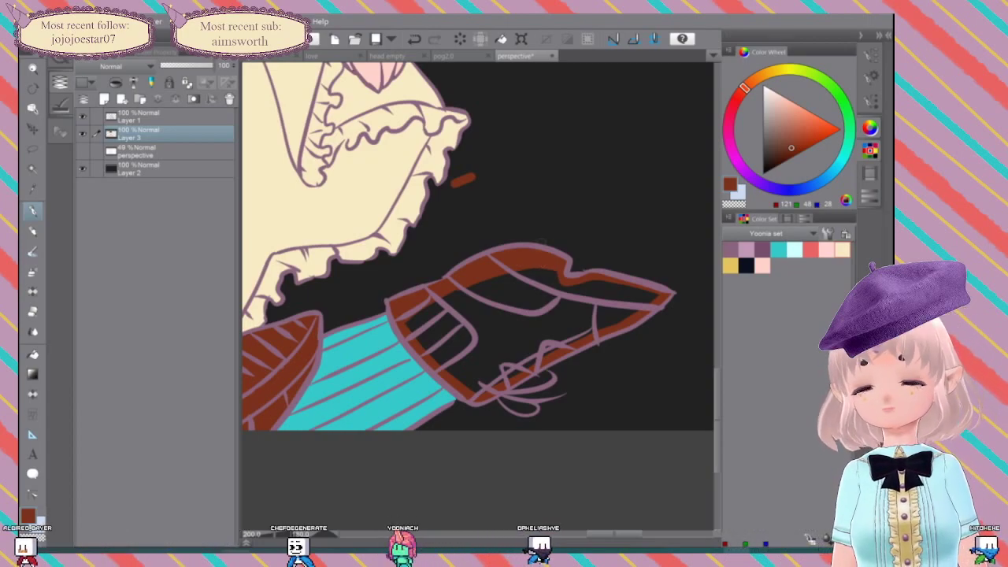
mouse_move(475, 175)
mouse_down()
mouse_move(460, 181)
mouse_move(466, 170)
mouse_move(449, 187)
mouse_up()
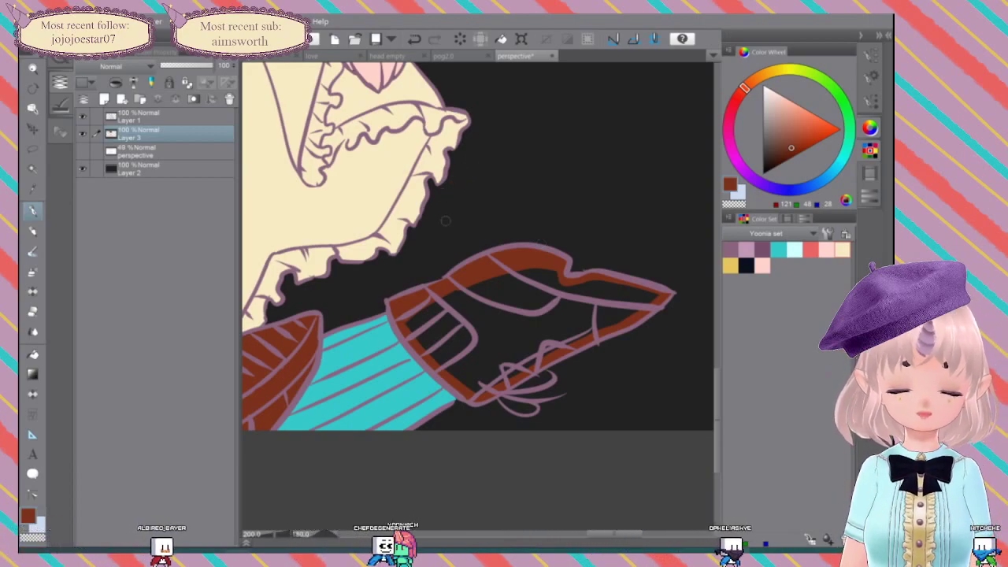
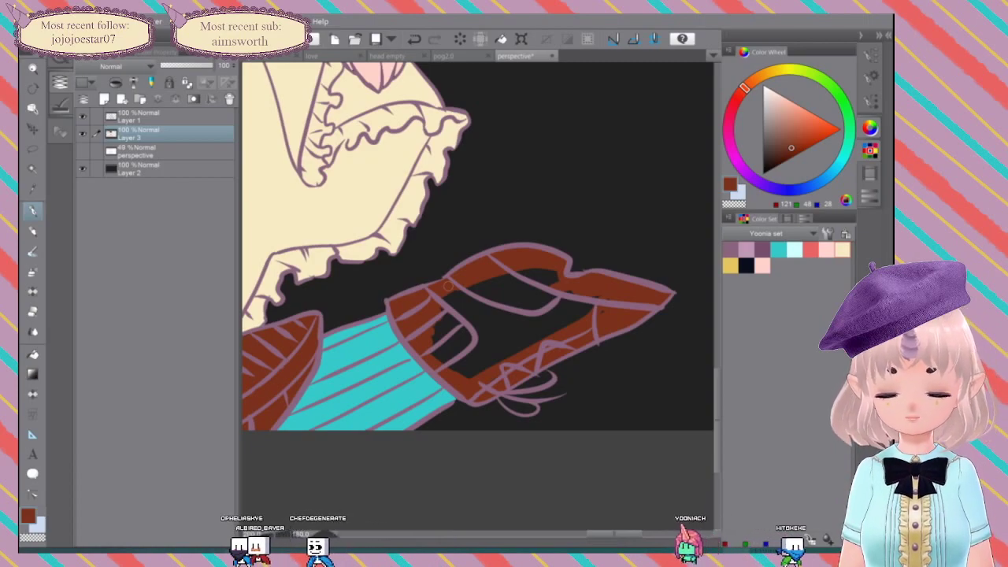
key(g)
click(512, 327)
key(p)
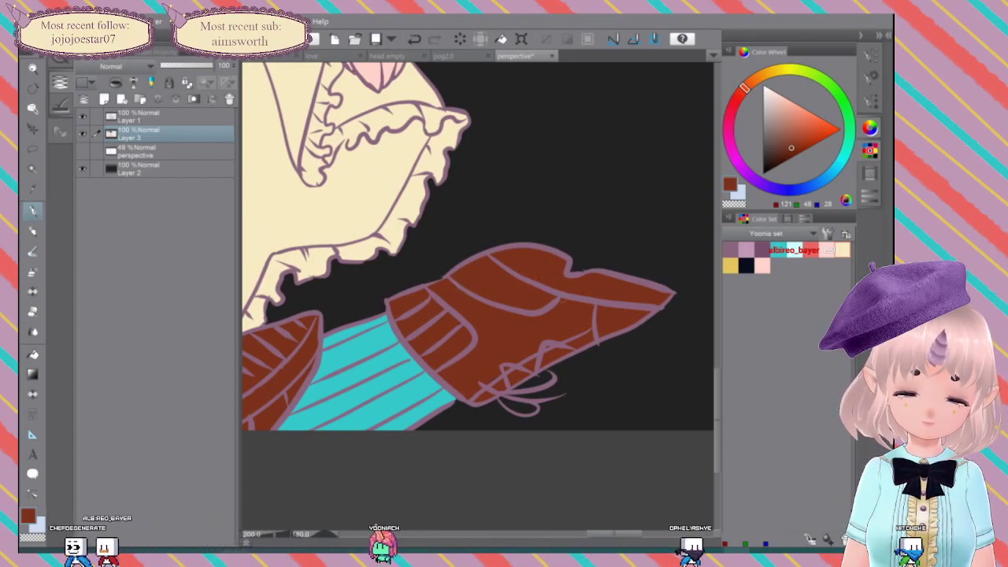
Step: Sample the laced boot's reddish brown and add it to the colour set before the last pink swatch
scroll(561, 313, down, 4)
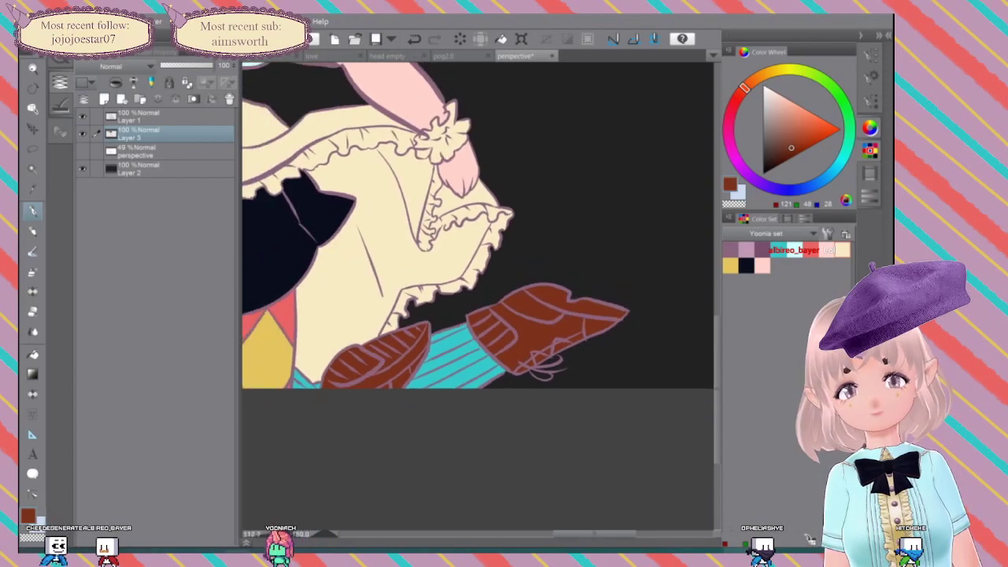
scroll(579, 313, up, 4)
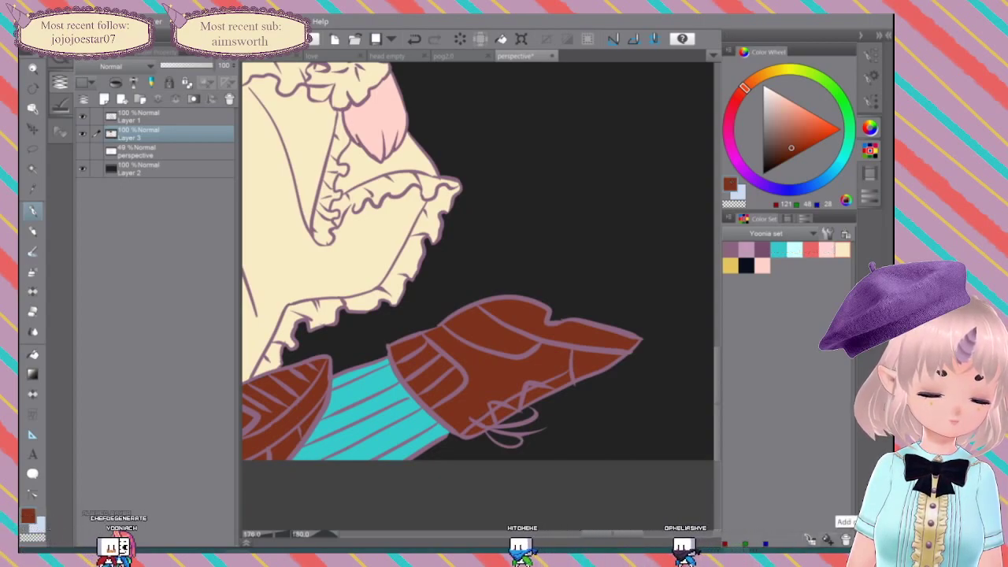
click(763, 266)
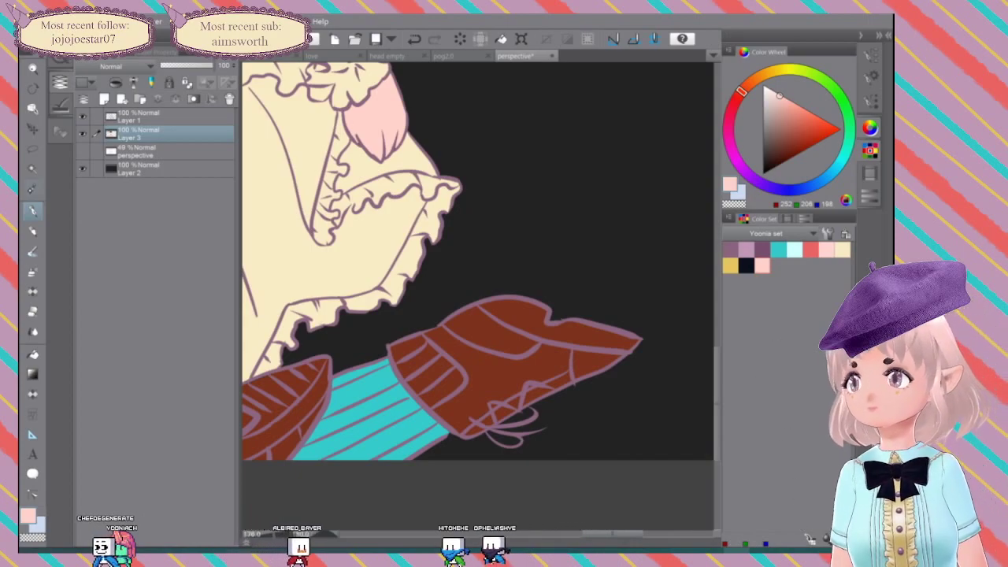
alt+click(508, 378)
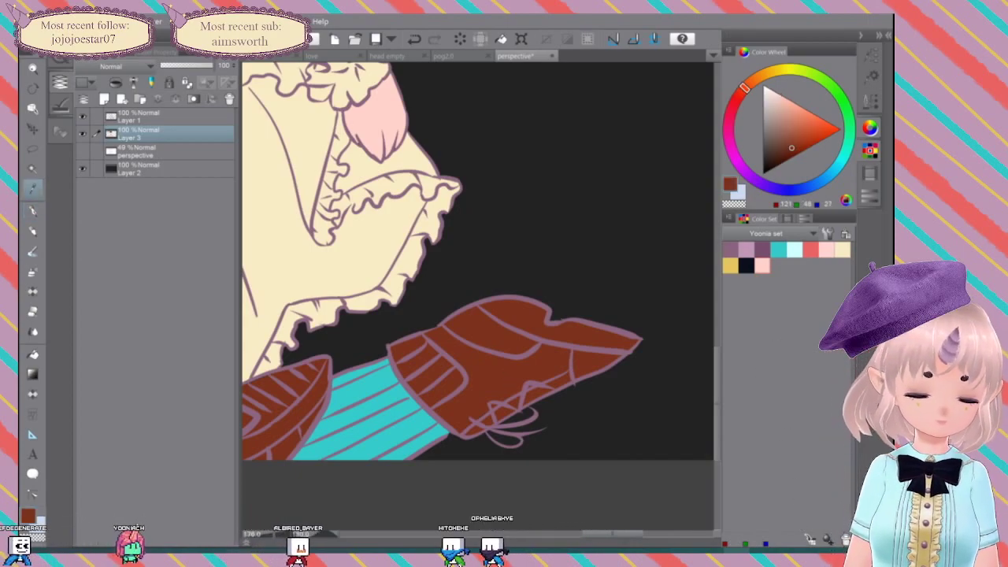
click(828, 539)
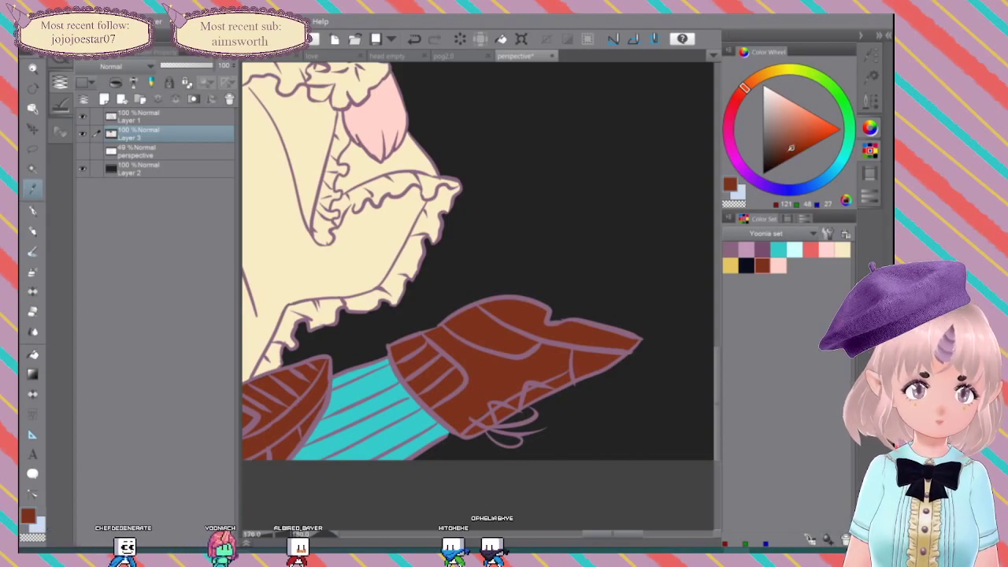
Step: Mix a dark brown, RGB 75, 37, 28, and add it to the colour set after the reddish brown
click(783, 156)
click(777, 160)
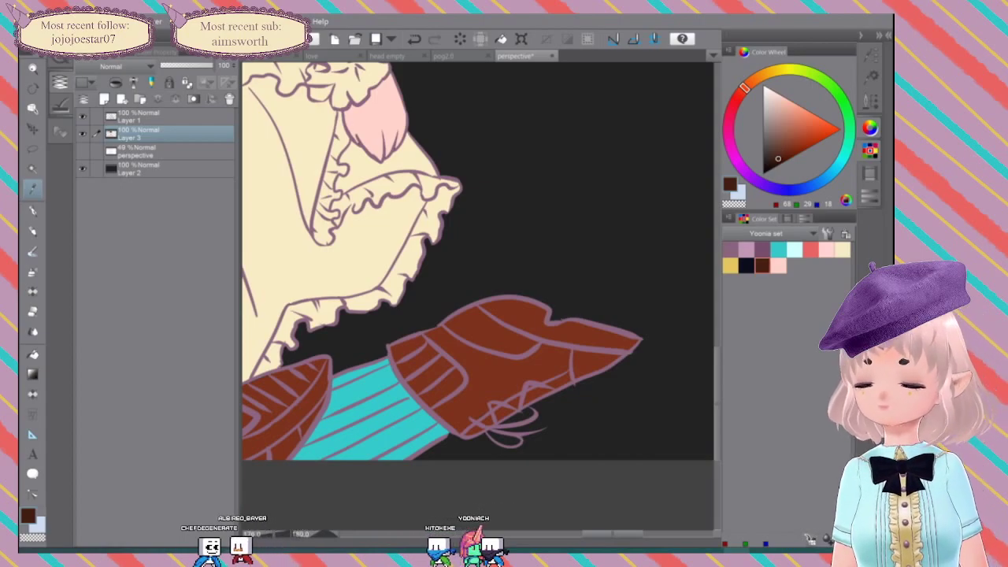
click(489, 375)
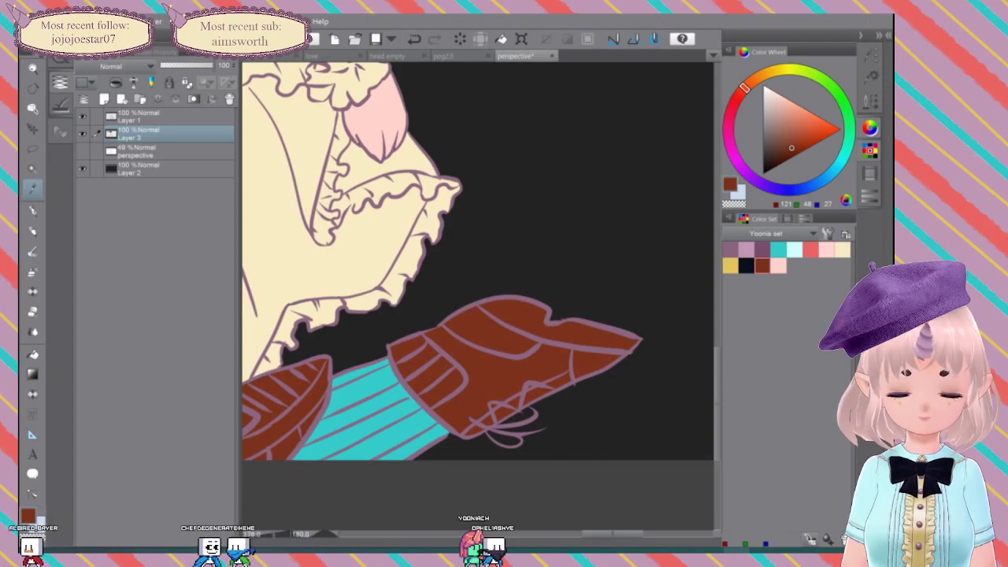
click(780, 160)
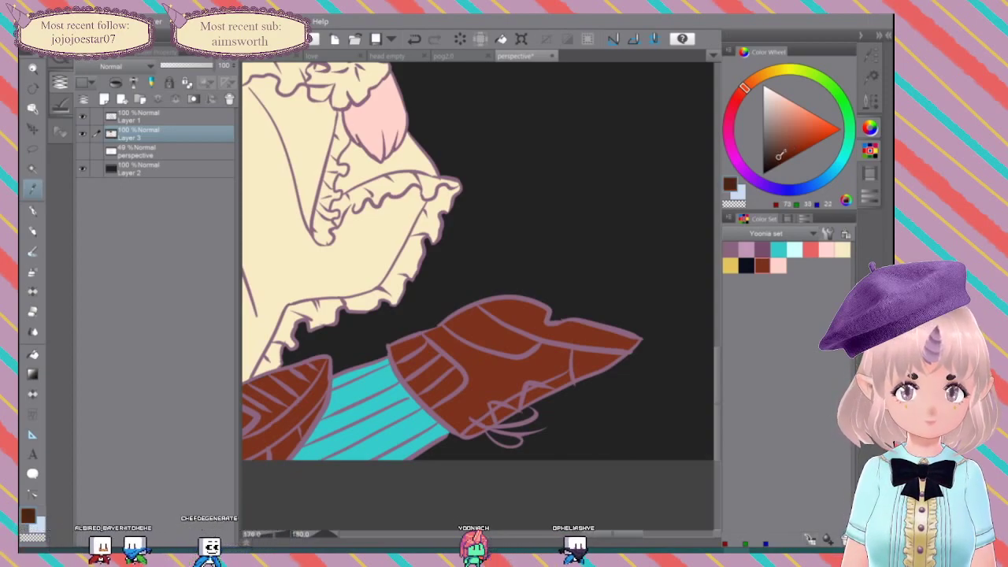
click(779, 267)
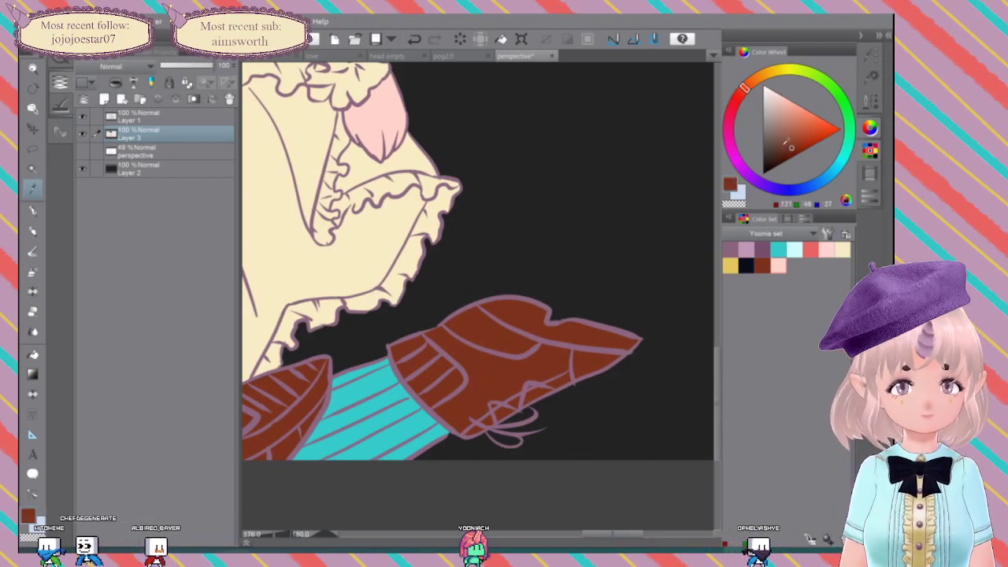
click(778, 156)
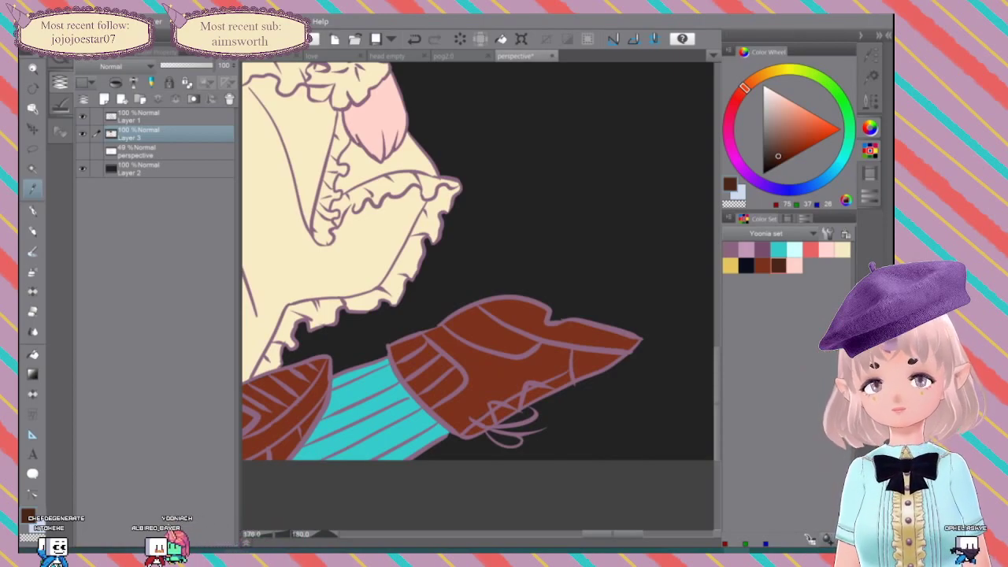
Step: Paint the laced boot's ribbed heel, arch, front sole and toe cap dark brown
key(p)
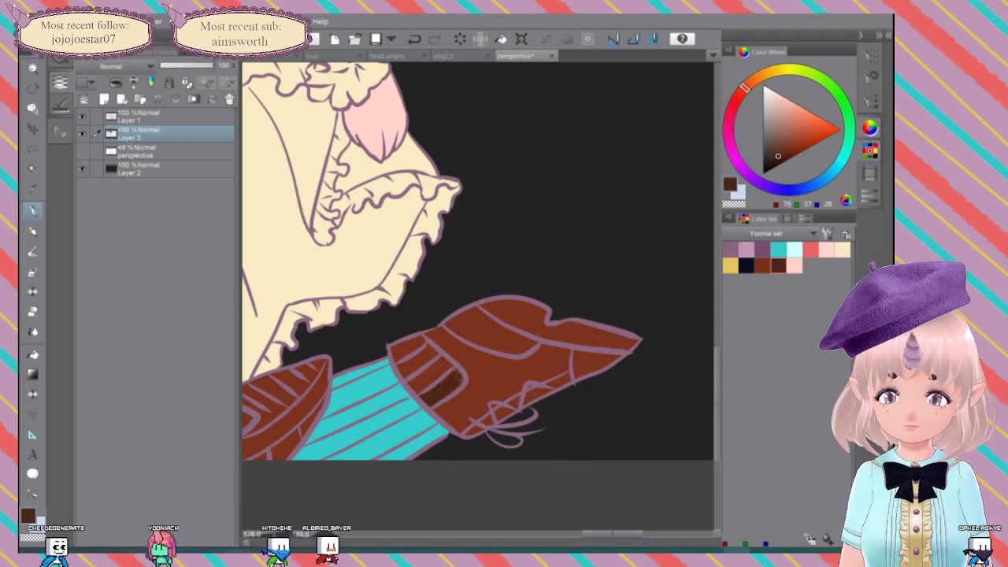
mouse_move(456, 382)
mouse_down()
mouse_move(433, 400)
mouse_move(446, 363)
mouse_move(429, 347)
mouse_move(398, 347)
mouse_up()
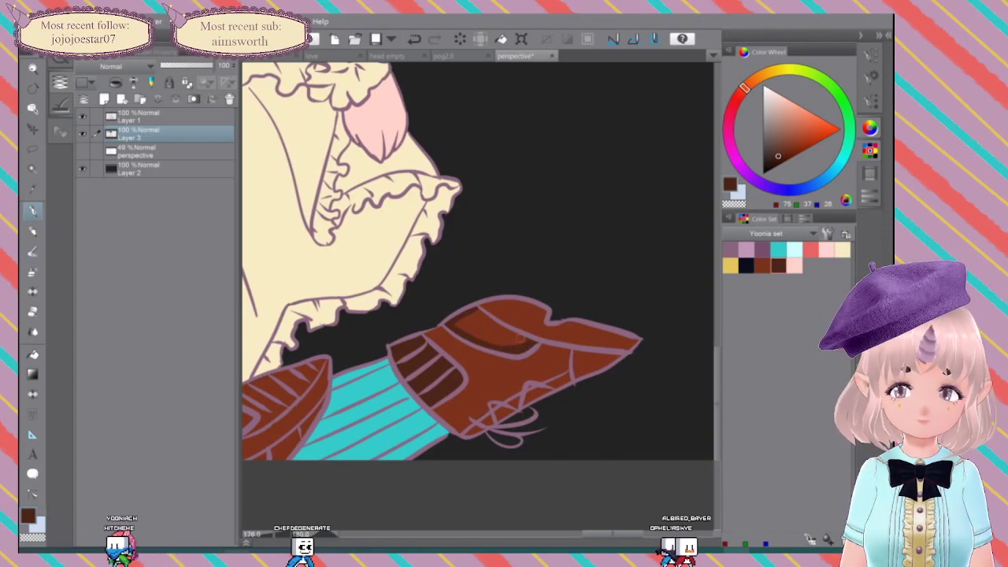
mouse_move(470, 318)
mouse_down()
mouse_move(504, 340)
mouse_move(489, 339)
mouse_move(519, 345)
mouse_up()
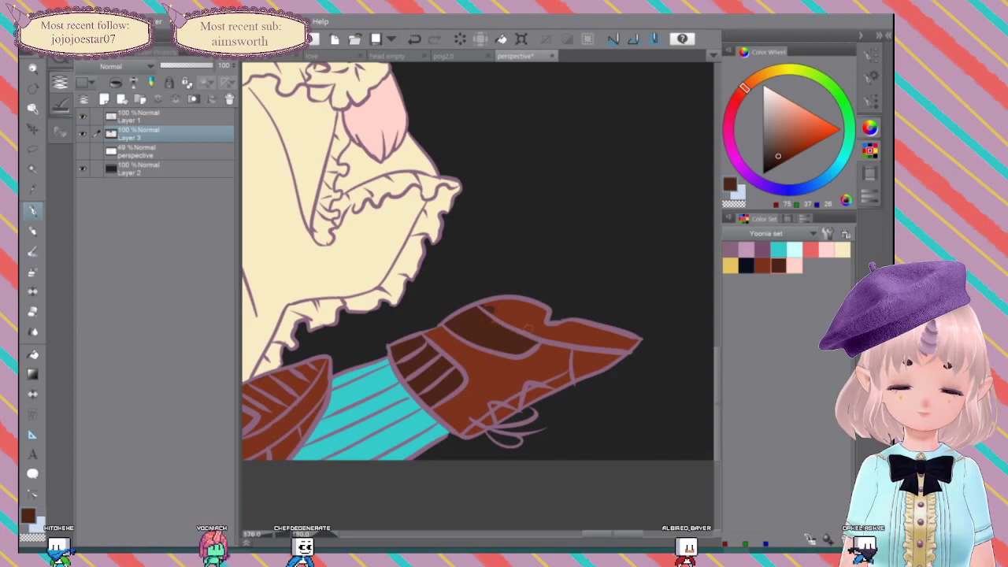
mouse_move(490, 307)
mouse_down()
mouse_move(532, 308)
mouse_move(558, 325)
mouse_move(628, 341)
mouse_up()
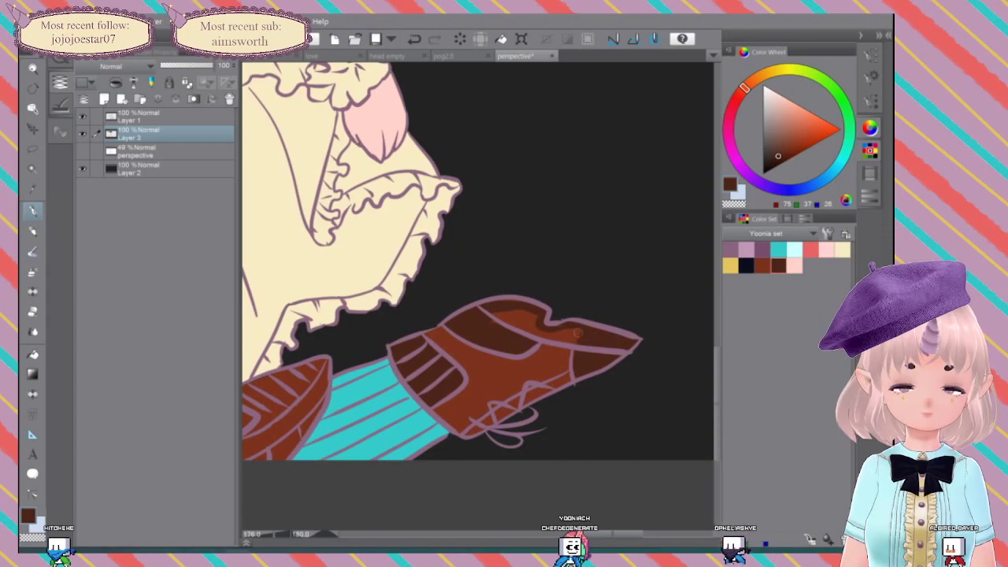
drag(508, 315, 486, 319)
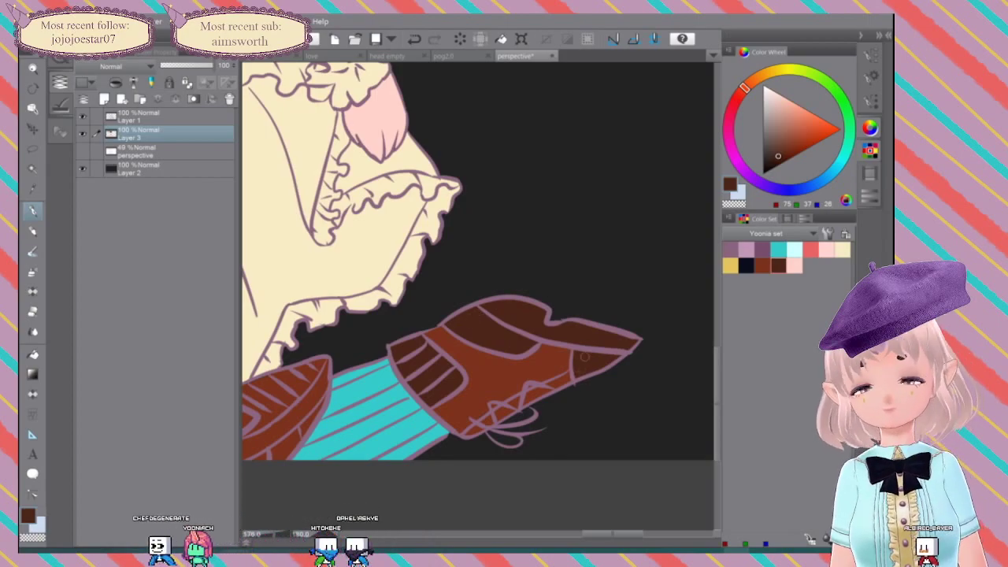
Step: Paint the ribbed sole and side strip of the cropped boot in the same dark brown
drag(585, 357, 722, 321)
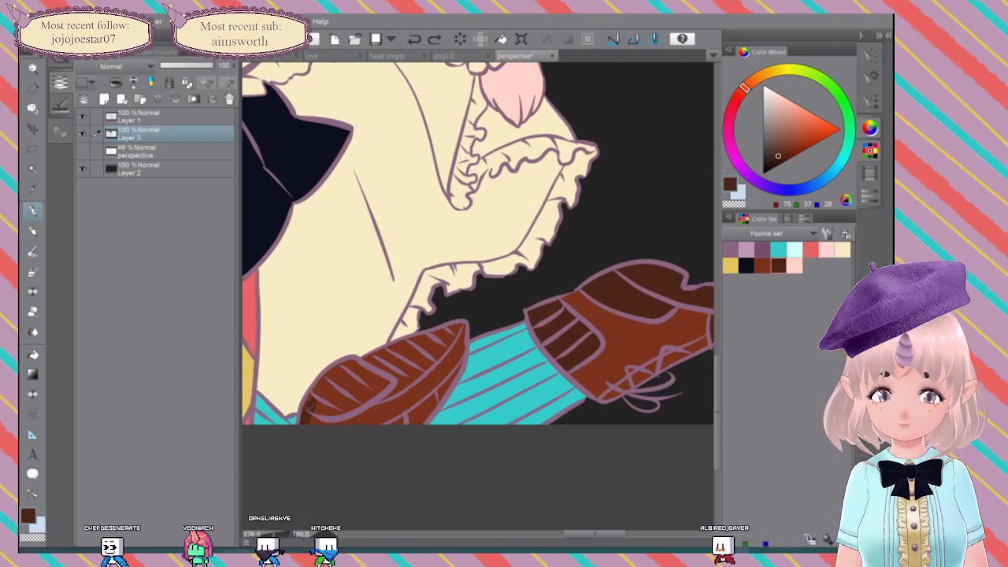
mouse_move(354, 419)
mouse_down()
mouse_move(401, 406)
mouse_move(393, 423)
mouse_move(401, 426)
mouse_move(358, 428)
mouse_move(446, 370)
mouse_move(439, 393)
mouse_move(462, 332)
mouse_up()
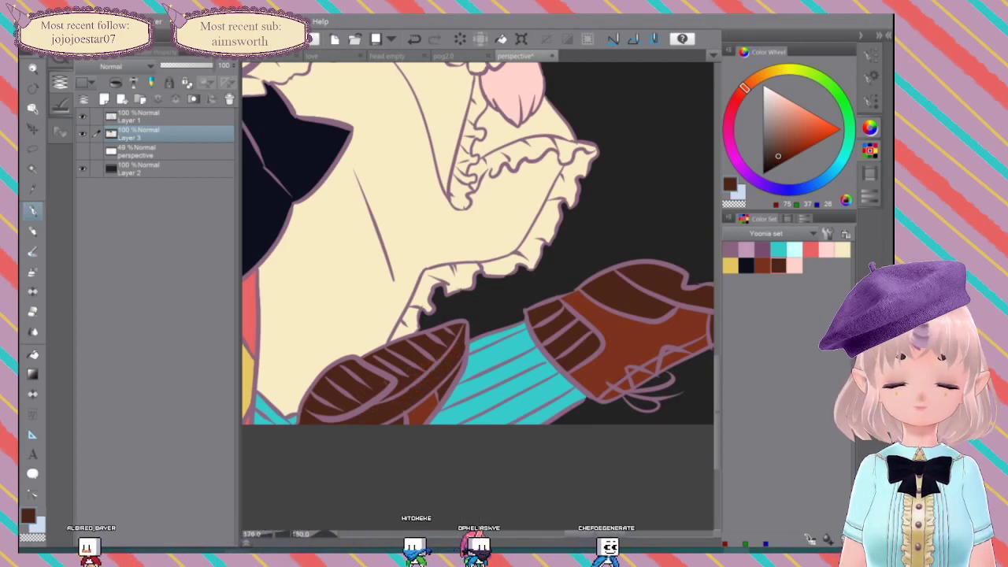
Step: Add a new layer and place it at the top of the layer stack, above Layer 1
scroll(610, 304, down, 3)
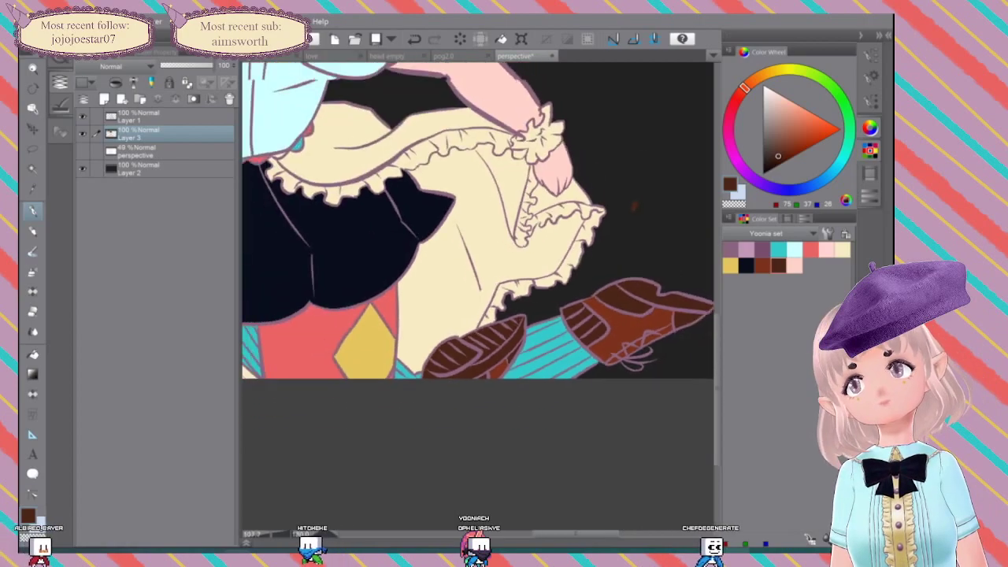
drag(625, 245, 659, 373)
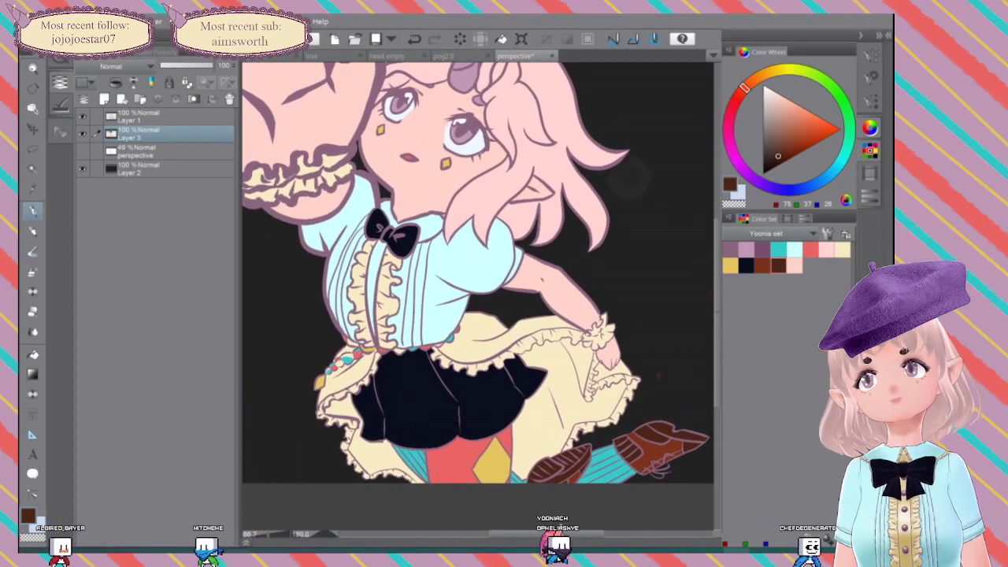
scroll(596, 309, down, 1)
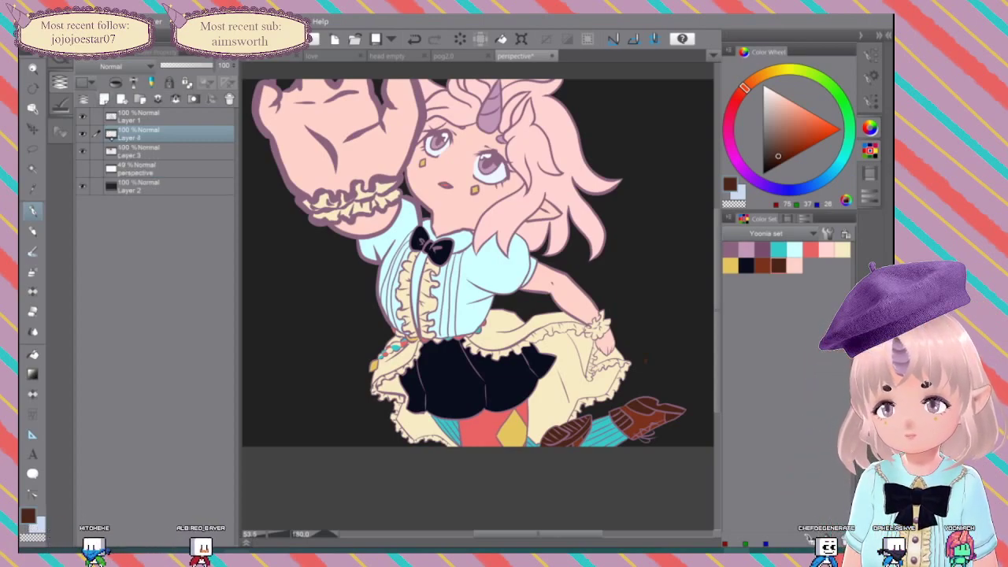
drag(134, 126, 135, 117)
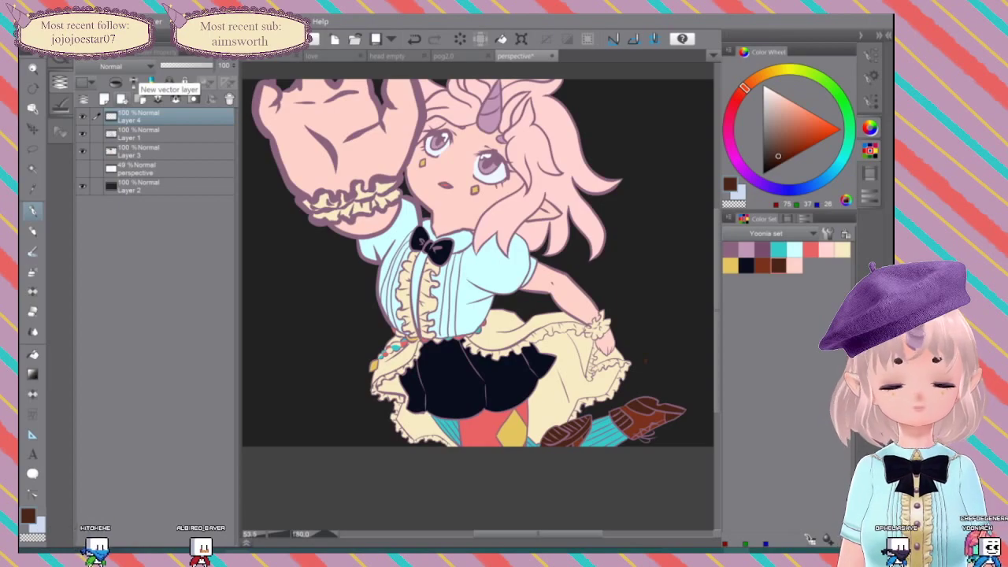
right_click(167, 118)
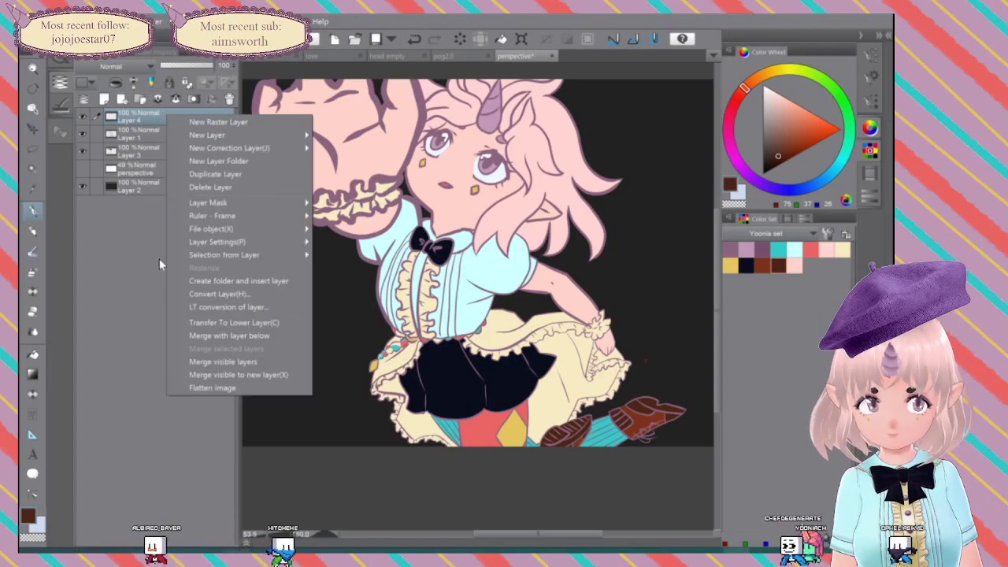
mouse_move(228, 239)
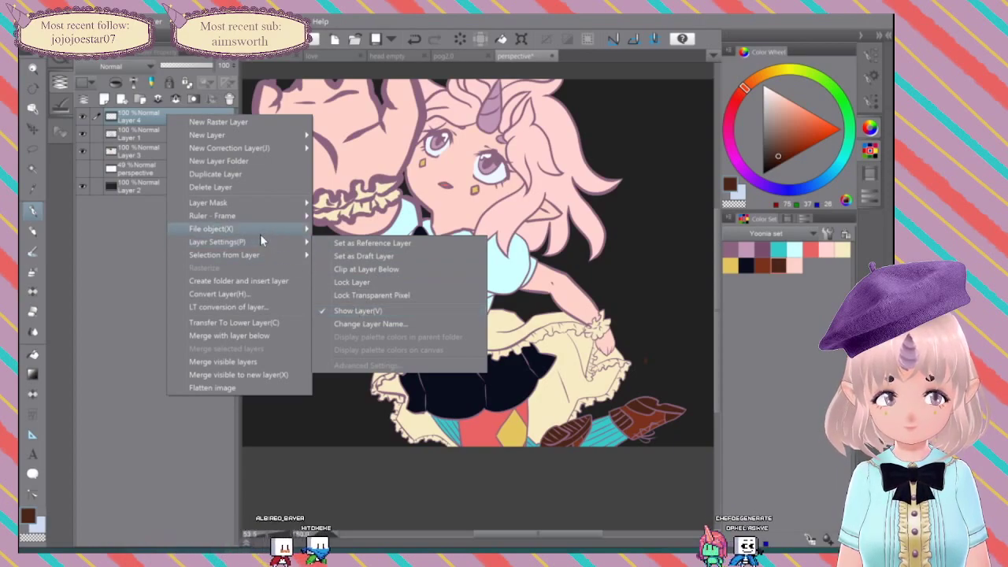
mouse_move(272, 202)
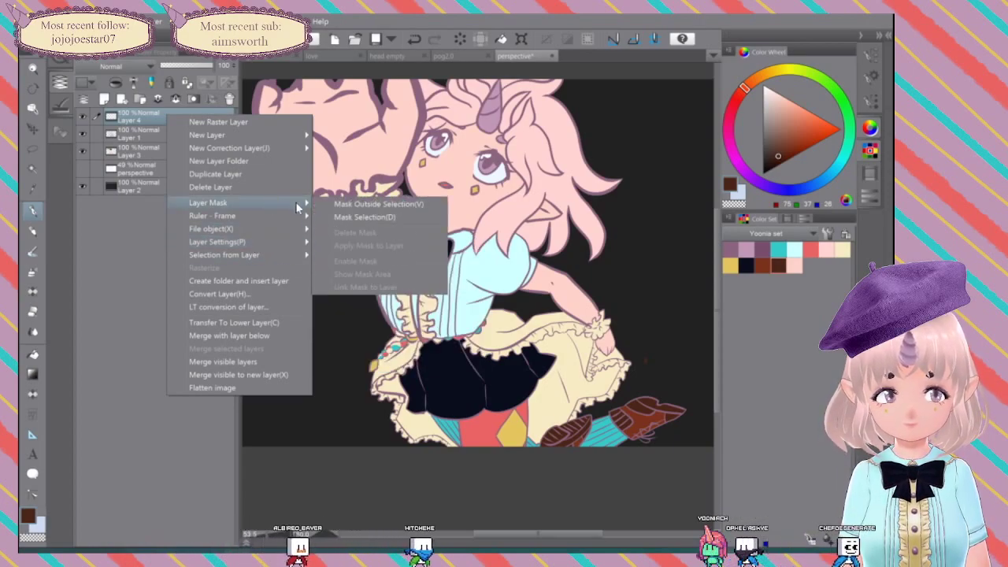
mouse_move(260, 242)
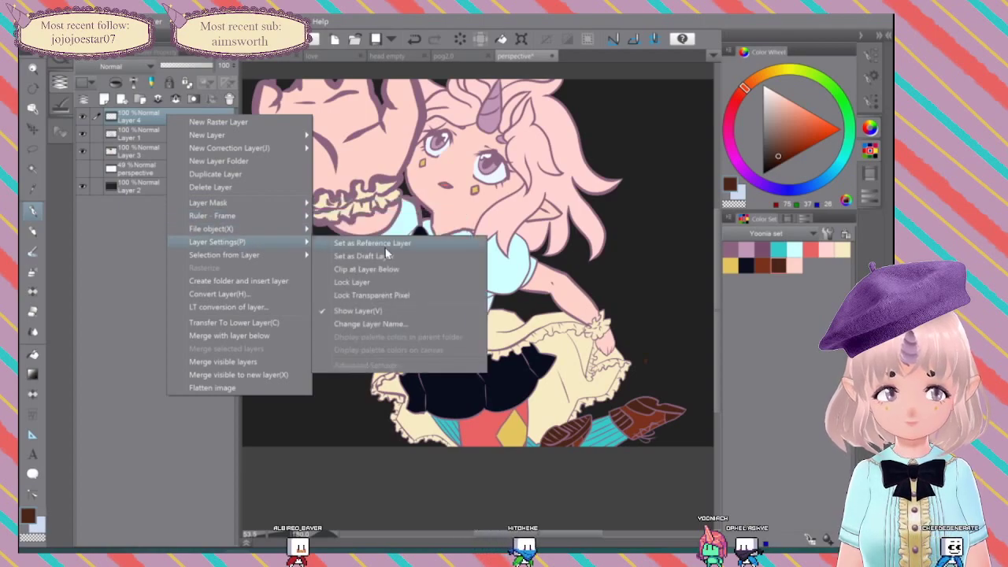
click(379, 323)
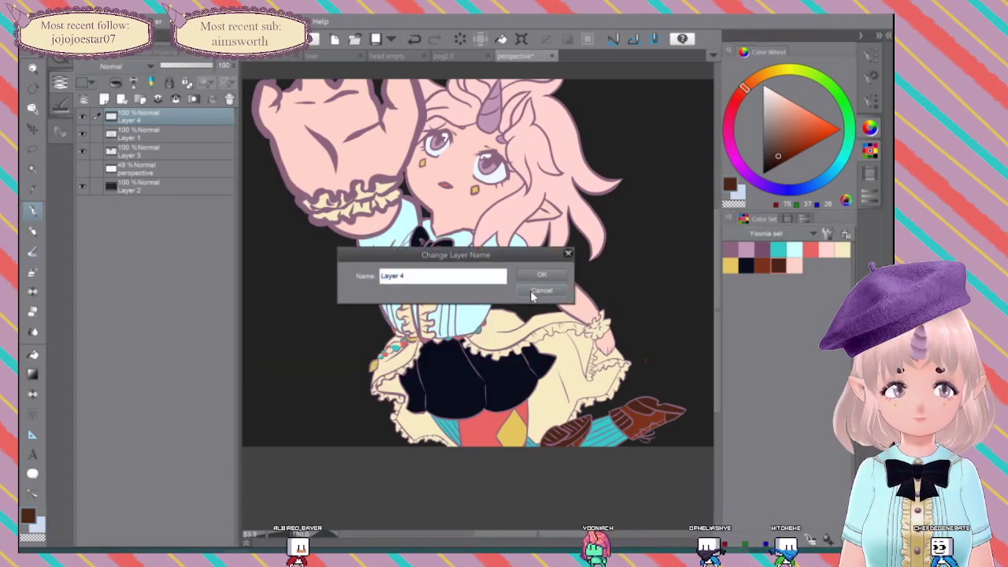
click(536, 291)
right_click(148, 116)
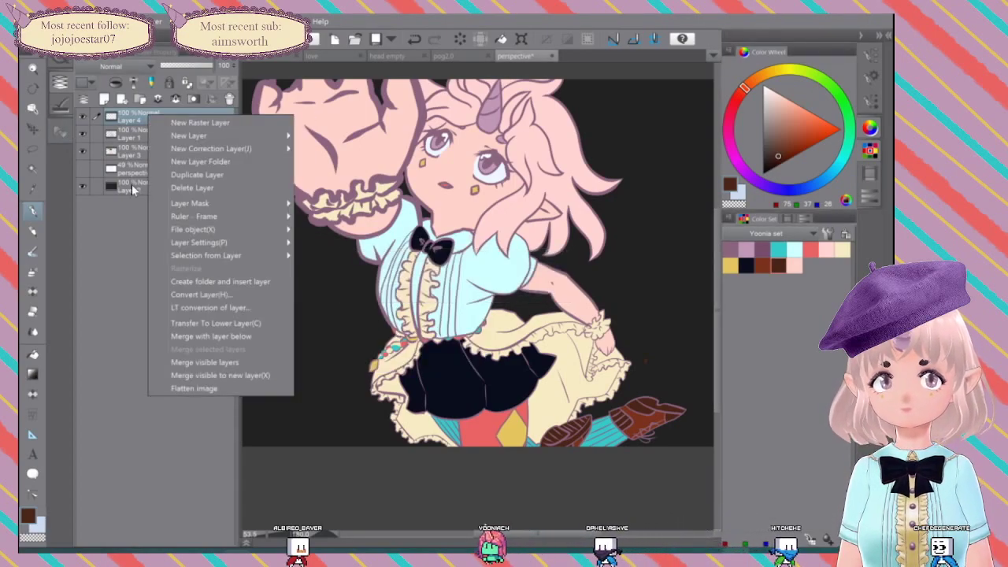
click(132, 184)
Step: Set Layer 4's blending mode to Multiply
click(120, 66)
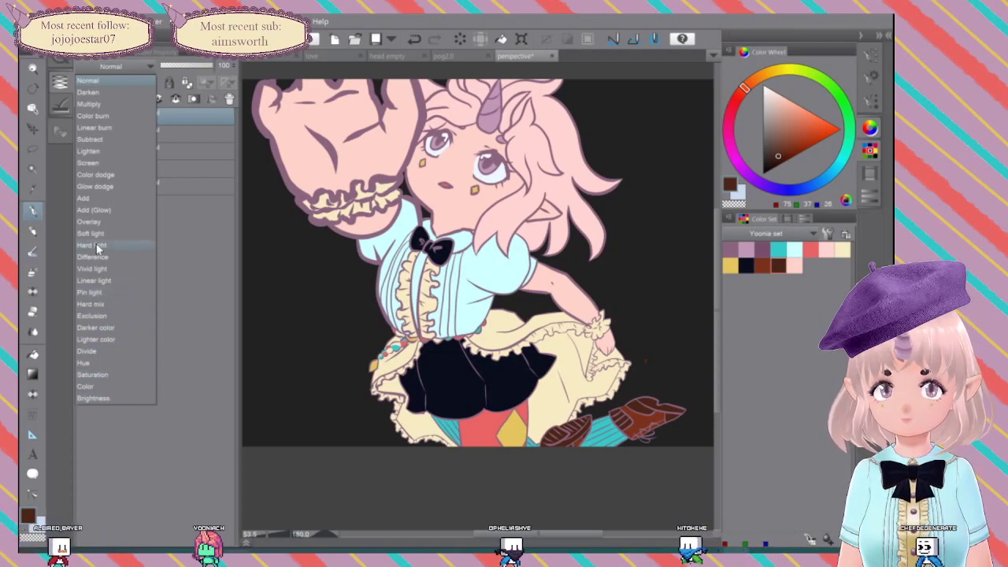
click(107, 105)
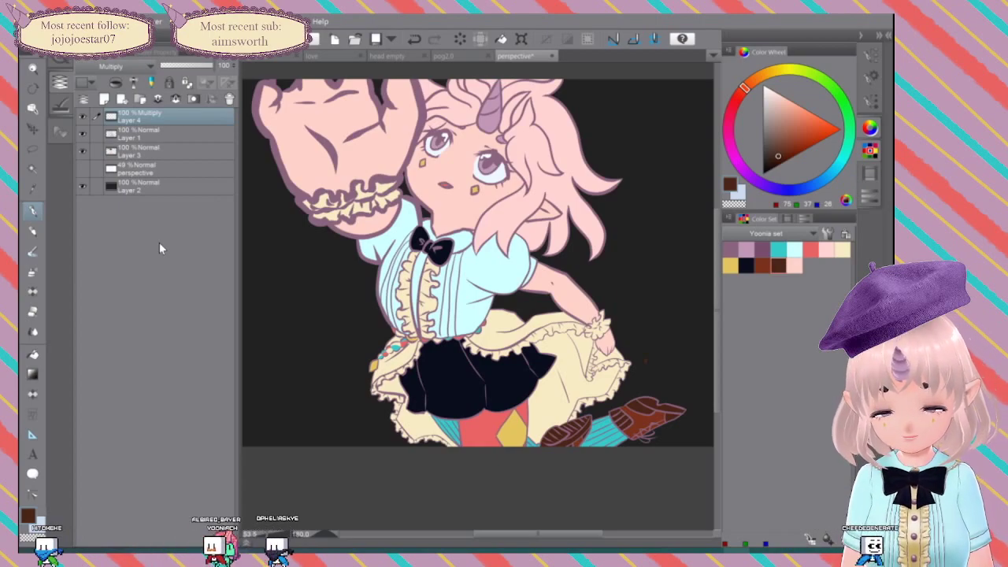
drag(481, 236, 486, 279)
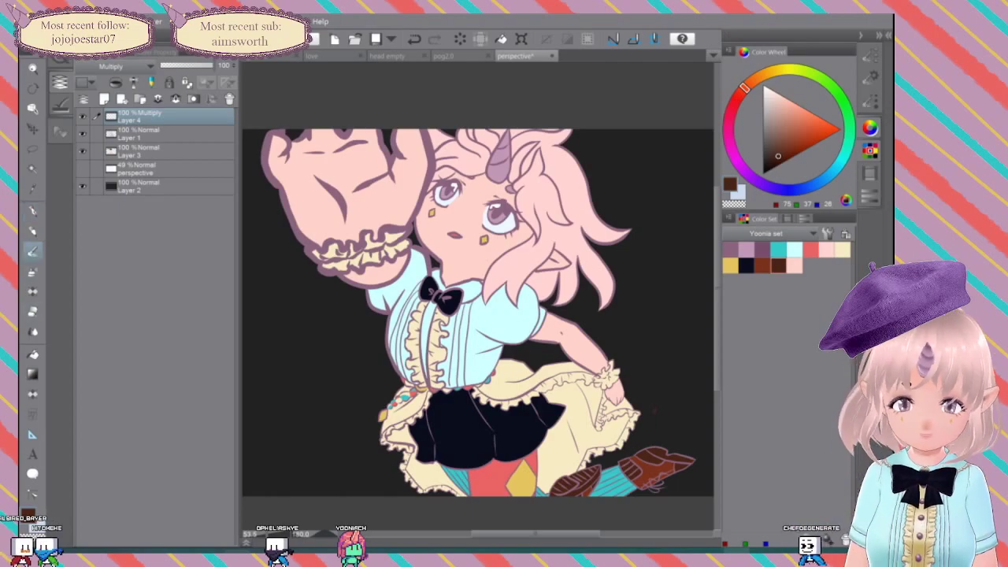
Step: Try shading the figure on Layer 4 with the Opaque watercolor brush at size 200 in dark purple, RGB 118, 76, 106
click(870, 84)
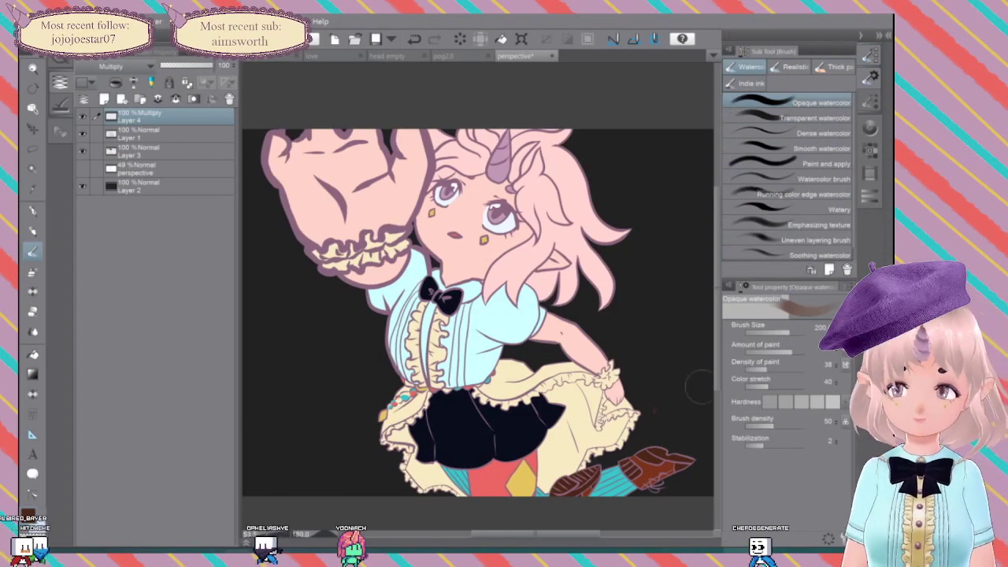
click(870, 127)
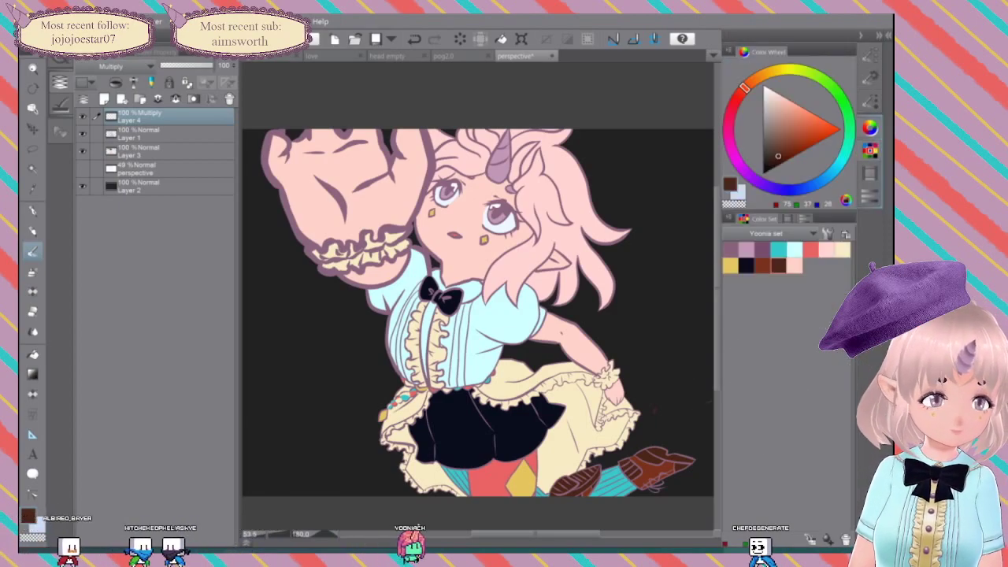
click(762, 250)
mouse_move(538, 239)
mouse_down()
mouse_move(506, 300)
mouse_move(515, 256)
mouse_move(471, 279)
mouse_move(392, 203)
mouse_move(510, 169)
mouse_move(290, 170)
mouse_move(434, 384)
mouse_up()
key(ctrl+z)
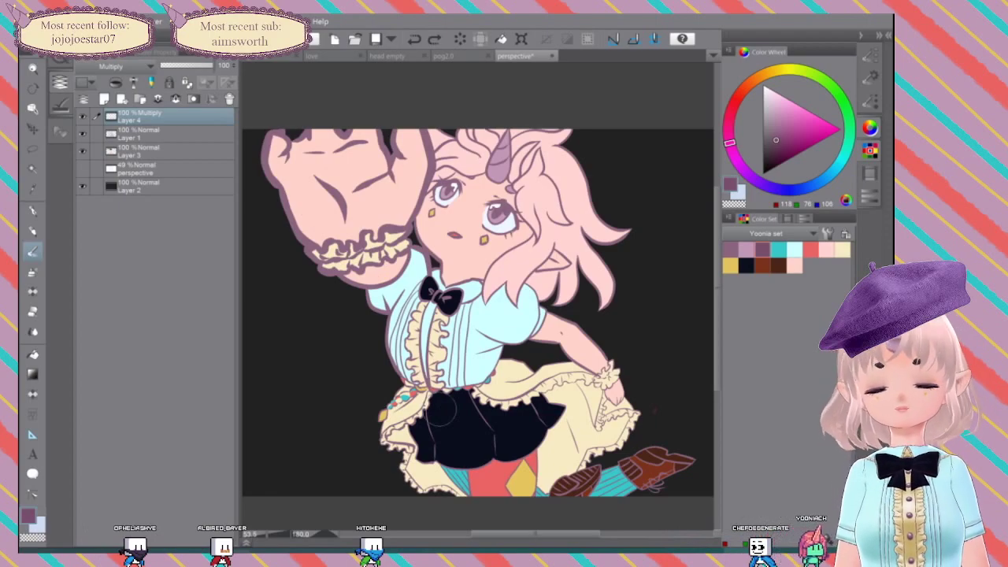
scroll(599, 294, down, 1)
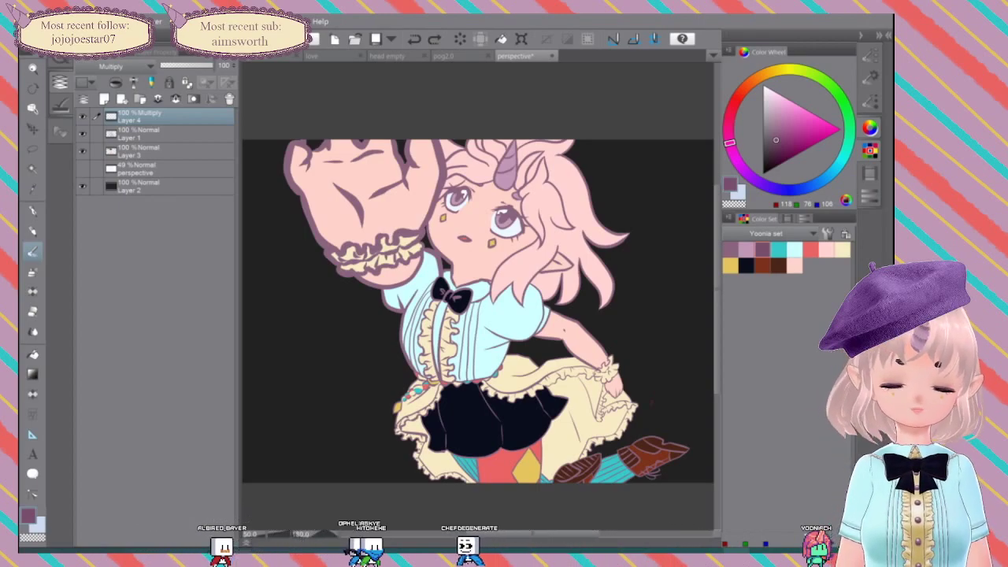
click(869, 102)
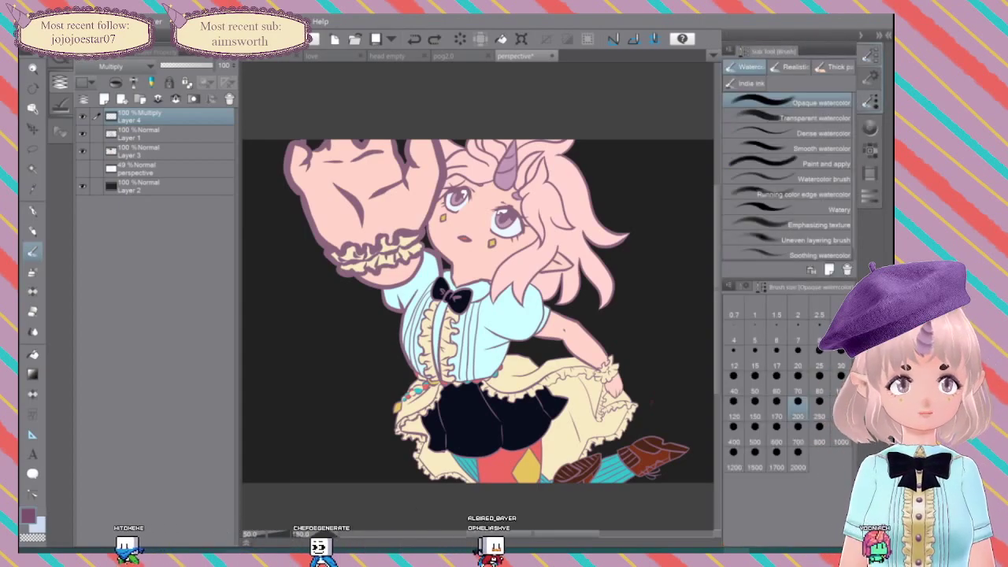
mouse_move(497, 311)
mouse_down()
mouse_move(482, 355)
mouse_move(473, 350)
mouse_up()
drag(455, 304, 449, 353)
key(ctrl+z)
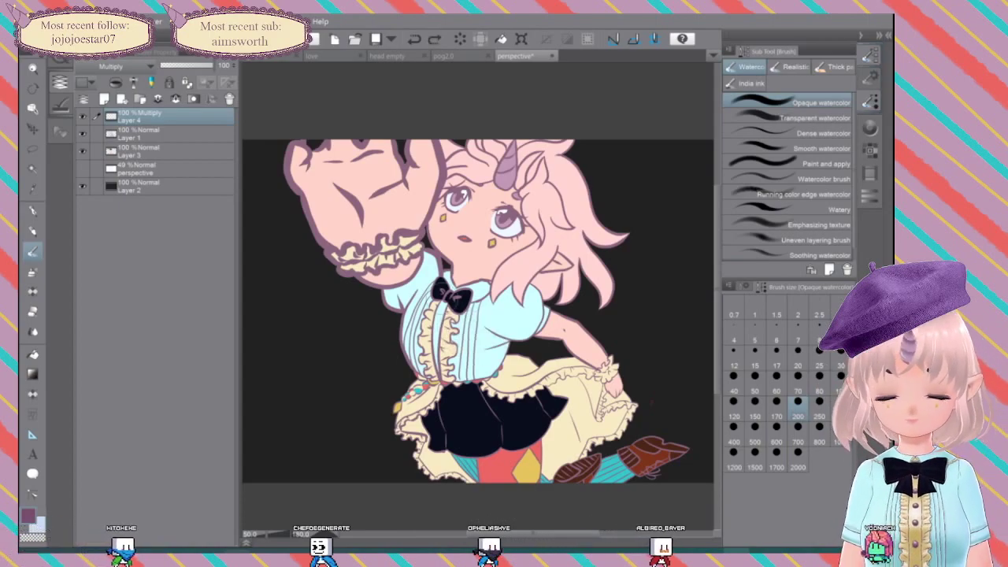
Step: Try Opaque watercolor shading beneath the blouse's puffed sleeve with the brush size reduced to 70
click(798, 383)
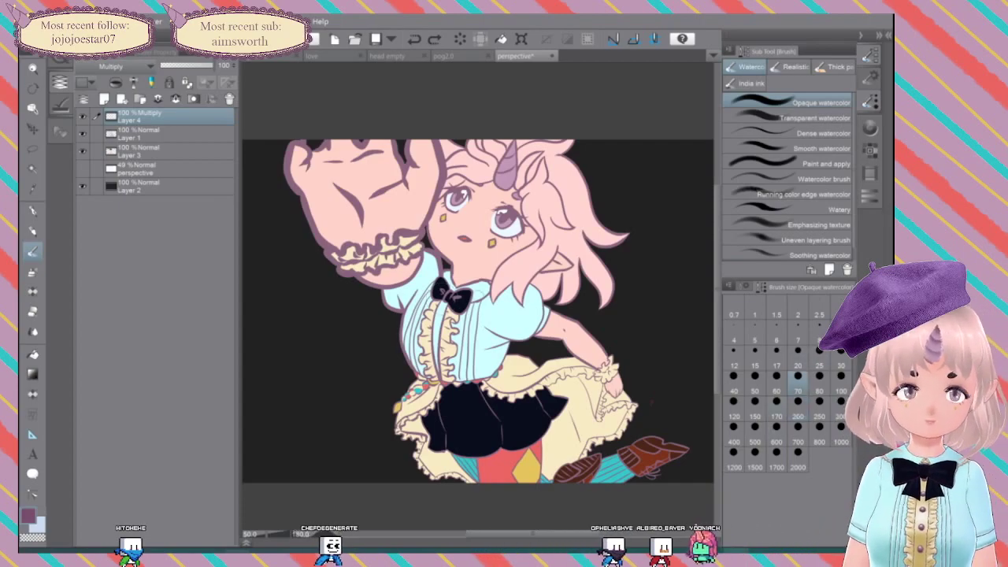
scroll(589, 288, up, 1)
scroll(489, 334, up, 1)
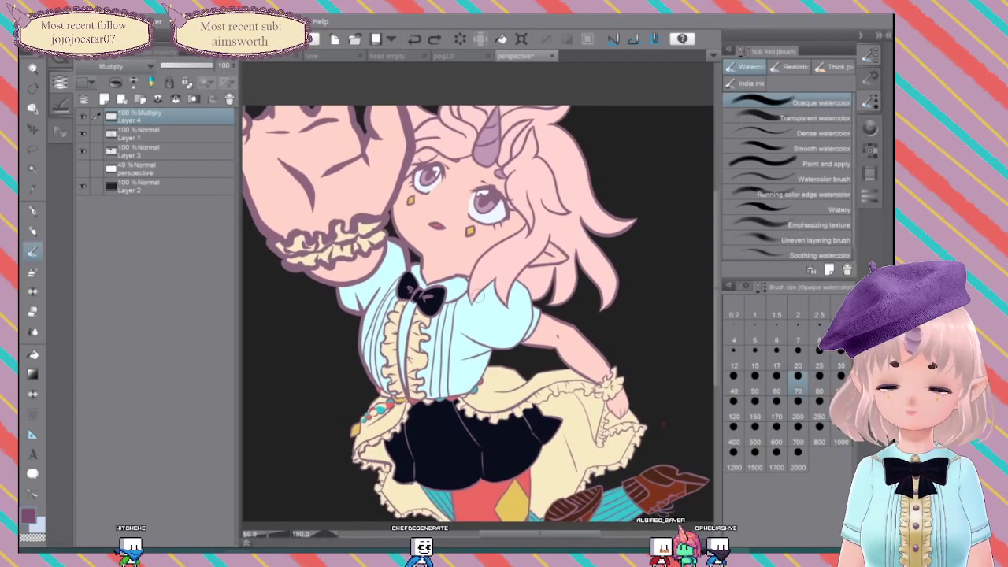
drag(489, 334, 461, 377)
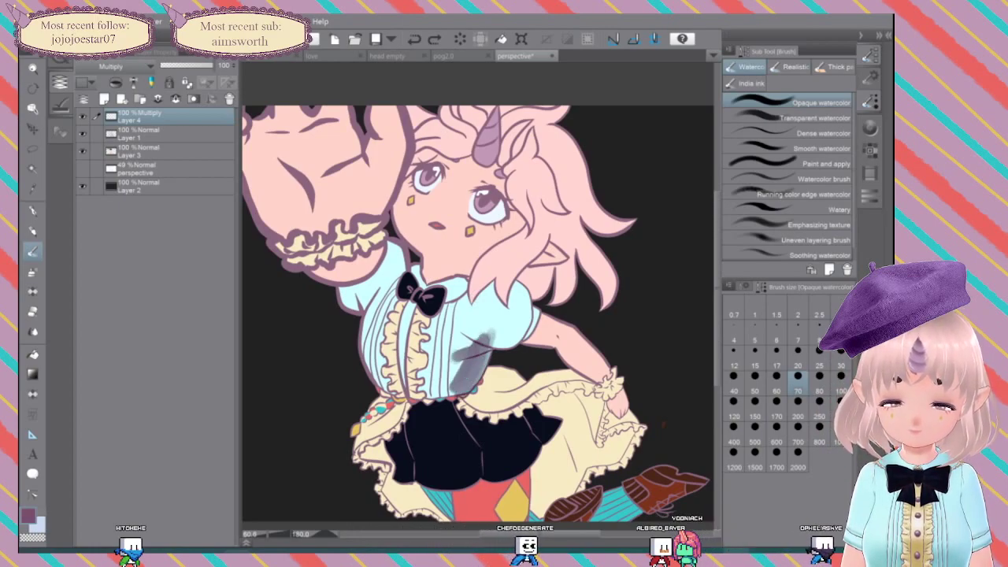
key(ctrl+z)
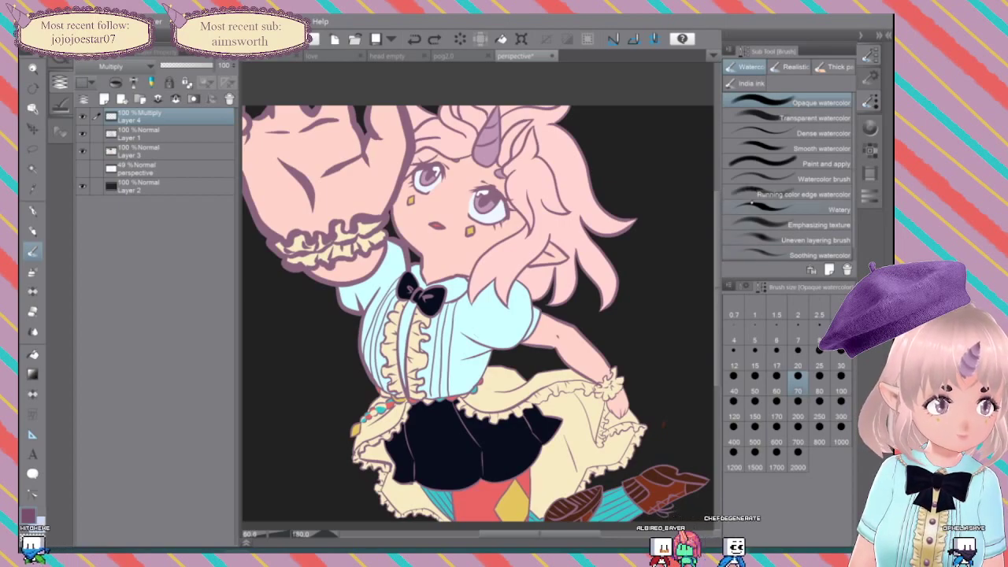
Step: Test the Running color edge watercolor and Uneven layering brushes on the blouse's sleeve and side
click(802, 195)
mouse_move(513, 294)
mouse_down()
mouse_move(486, 333)
mouse_move(471, 335)
mouse_move(459, 380)
mouse_up()
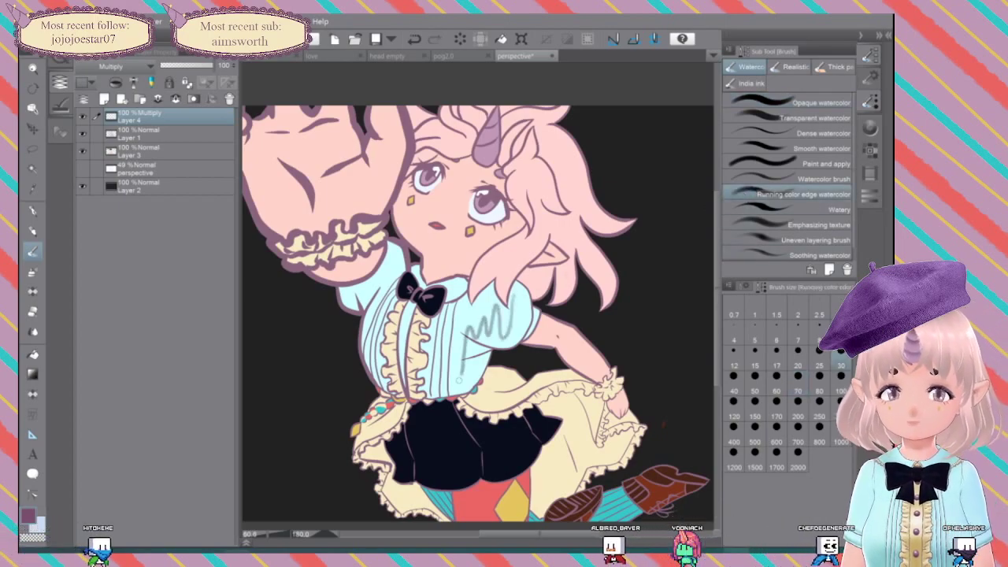
key(ctrl+z)
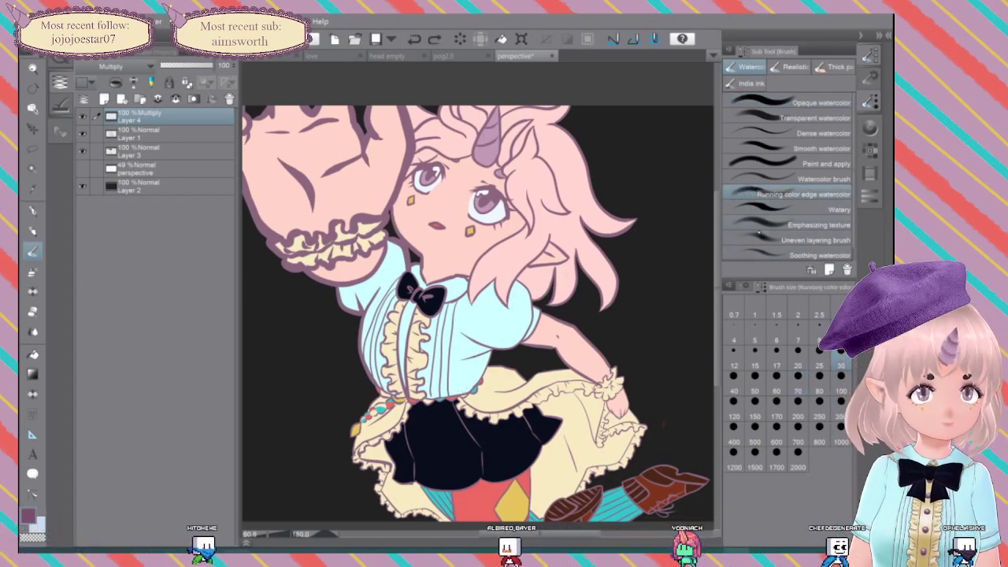
click(804, 240)
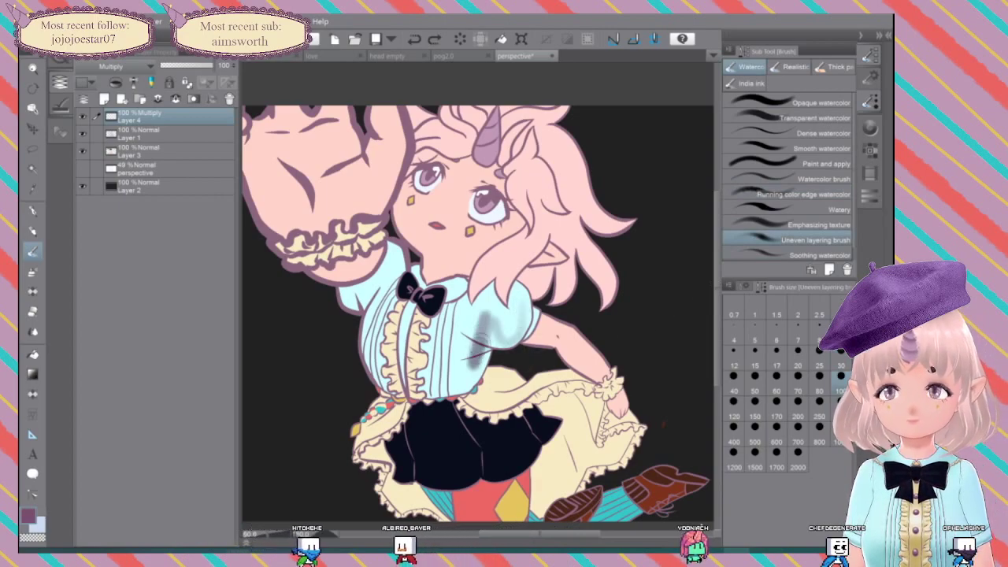
drag(482, 315, 464, 397)
key(ctrl+z)
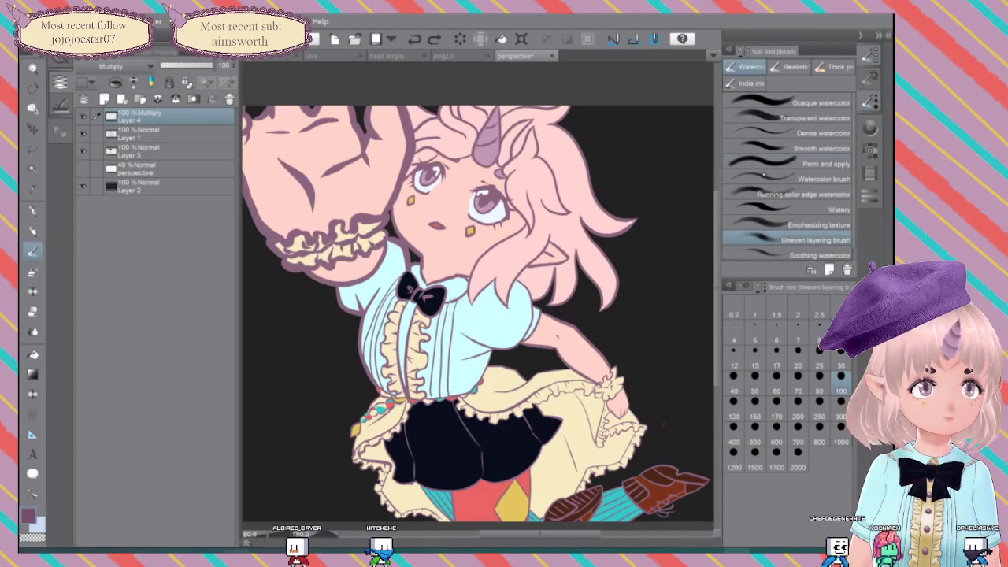
Step: Try a horizontal gradient between dark purple and pale blue on the Layer 2 background
click(138, 186)
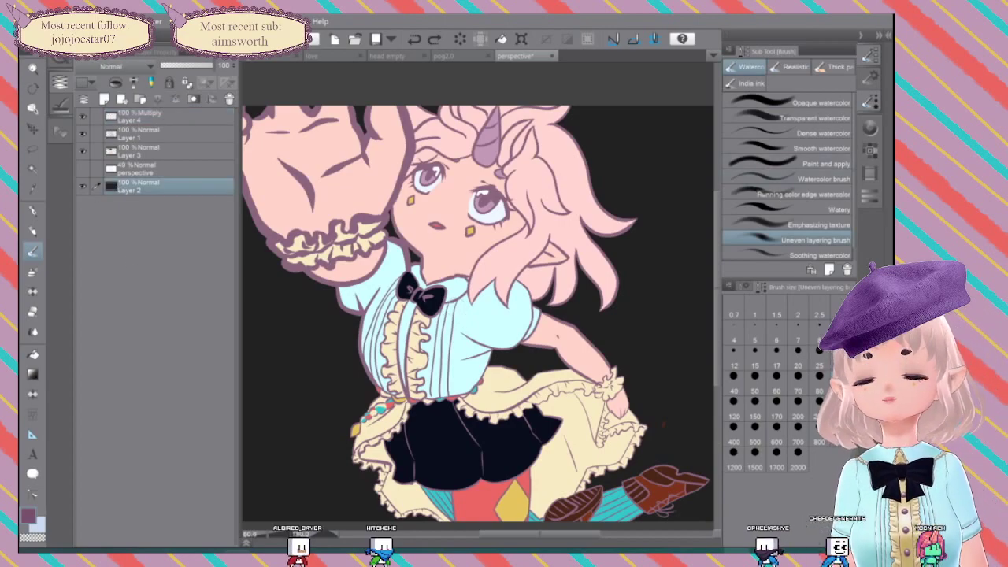
scroll(608, 297, down, 3)
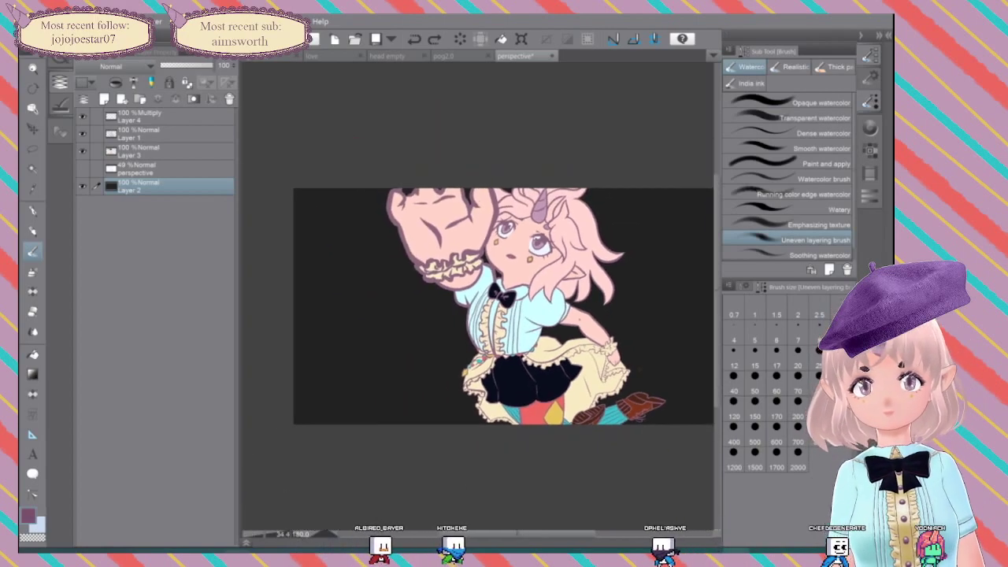
click(870, 127)
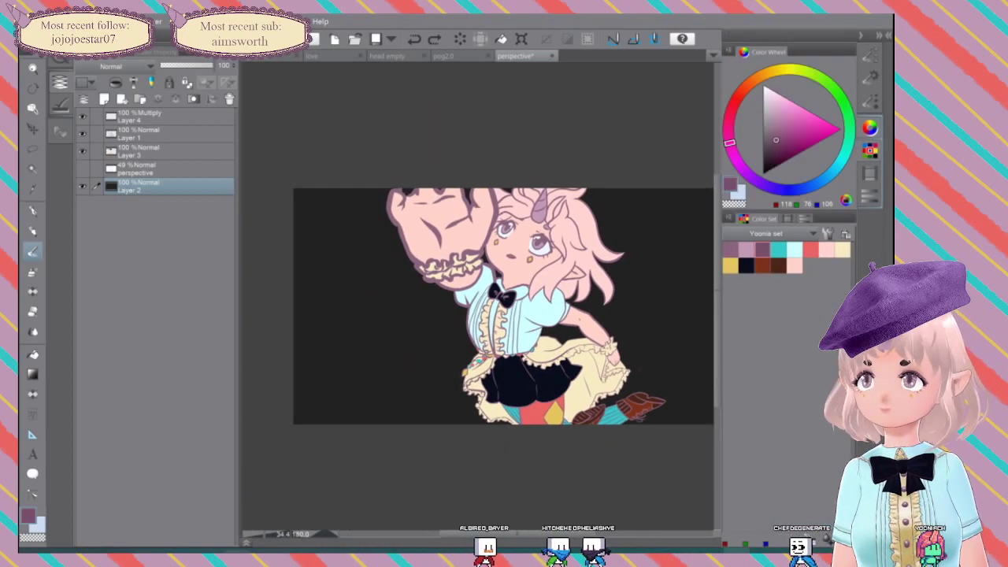
click(32, 354)
click(33, 374)
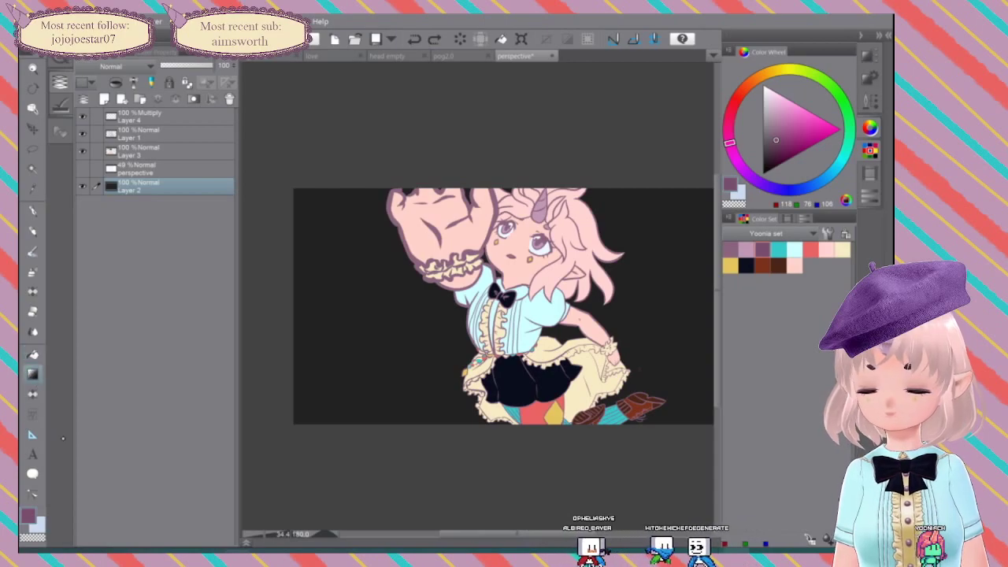
drag(346, 333, 302, 338)
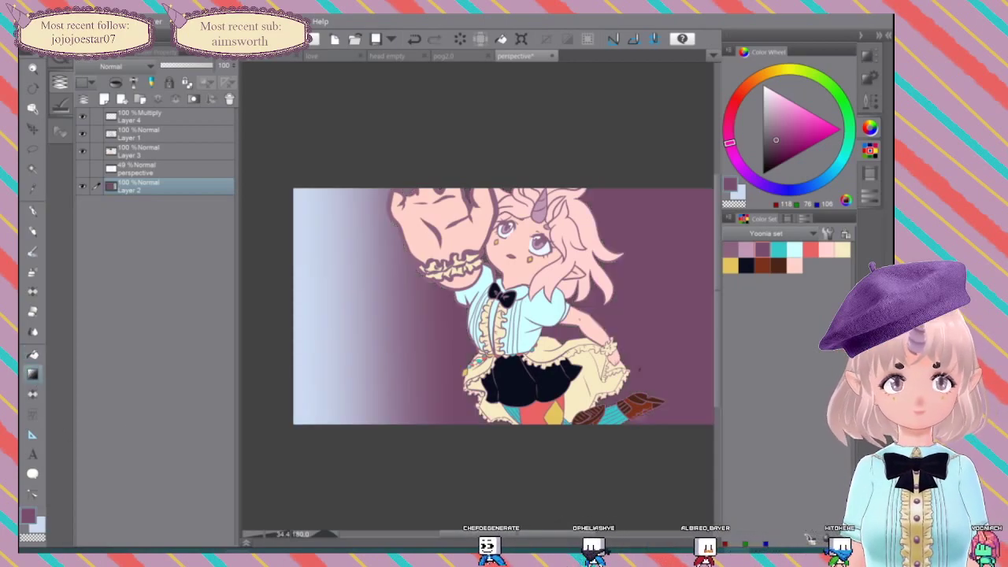
key(ctrl+z)
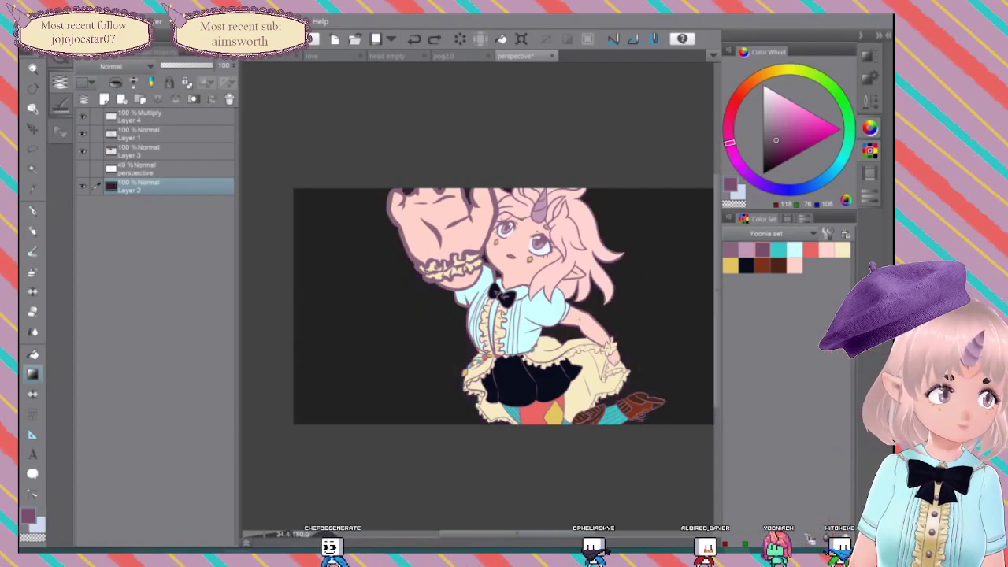
Step: Try a horizontal gradient from pale blue to pale cyan, RGB 204, 254, 254, on the Layer 2 background
click(747, 250)
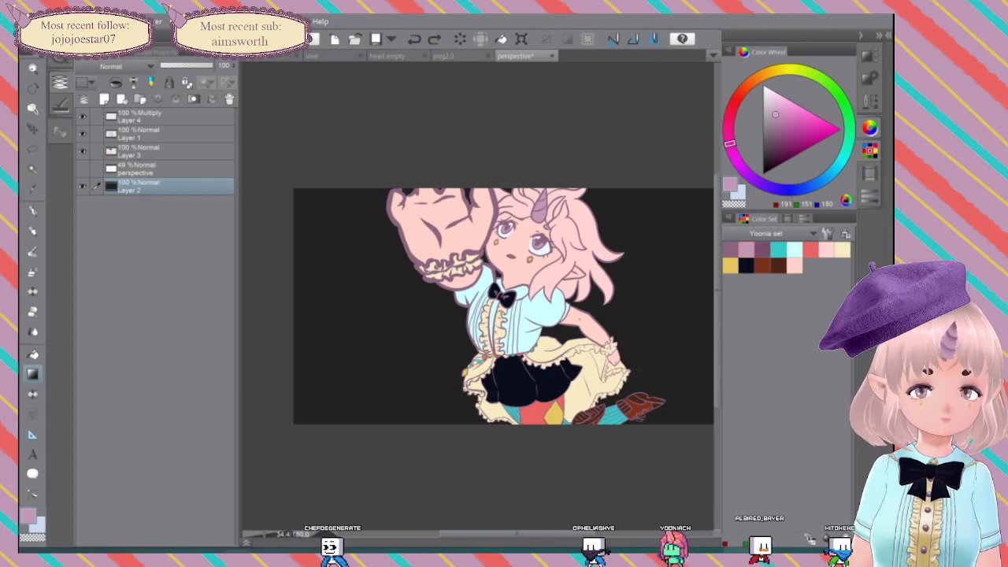
key(x)
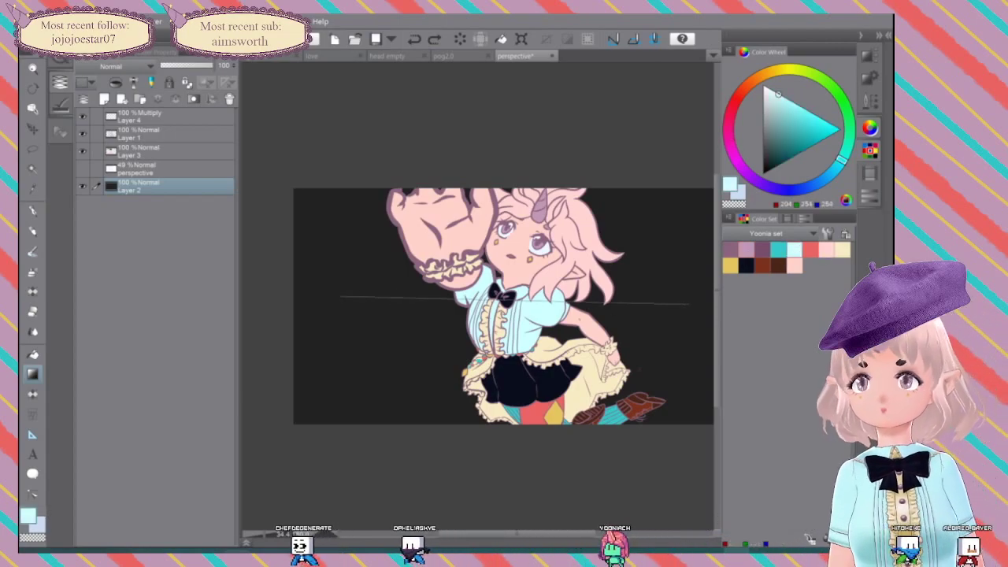
drag(341, 297, 689, 304)
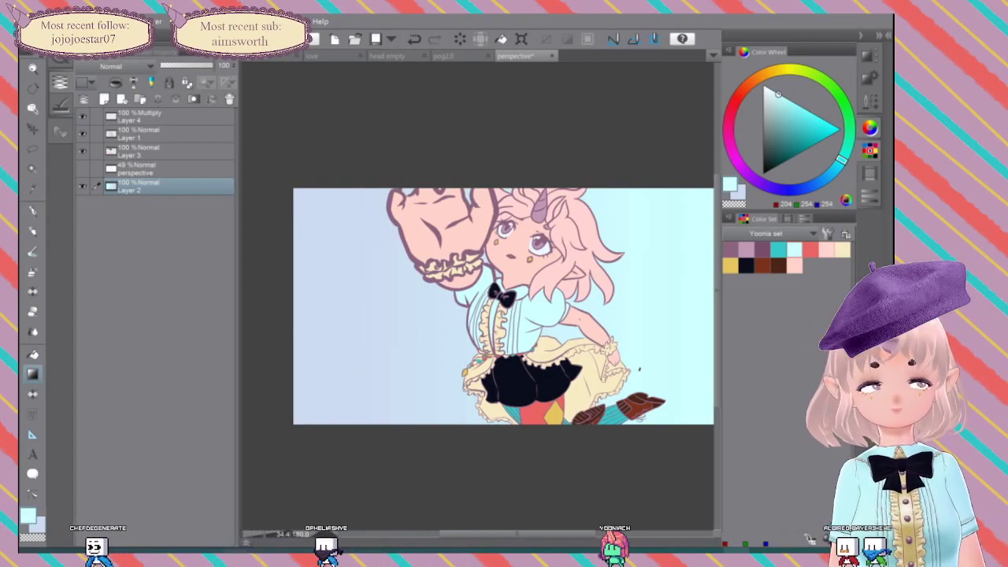
Step: Fill the Layer 2 background with a horizontal gradient from mauve, RGB 191, 151, 180, to pale cyan
click(741, 194)
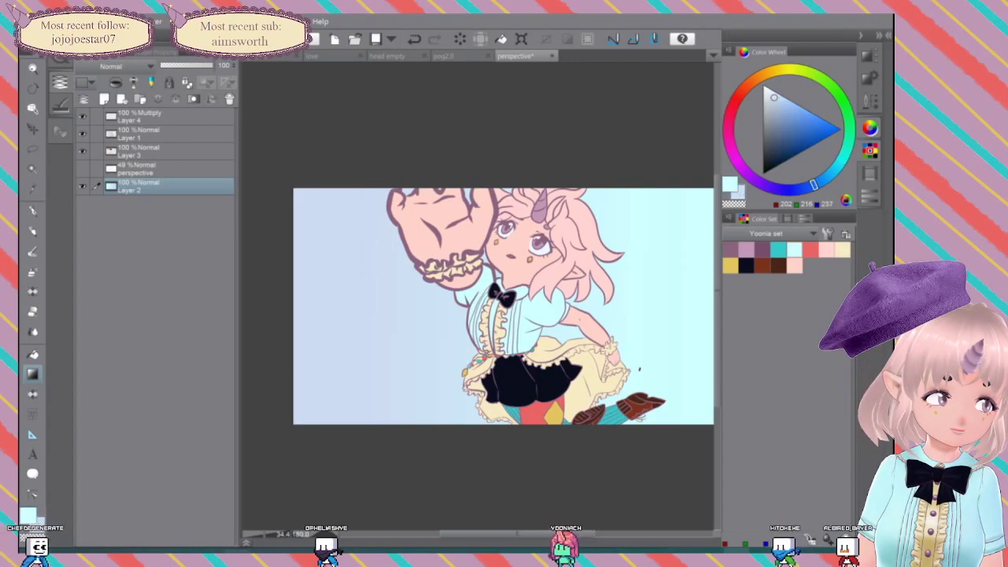
click(747, 246)
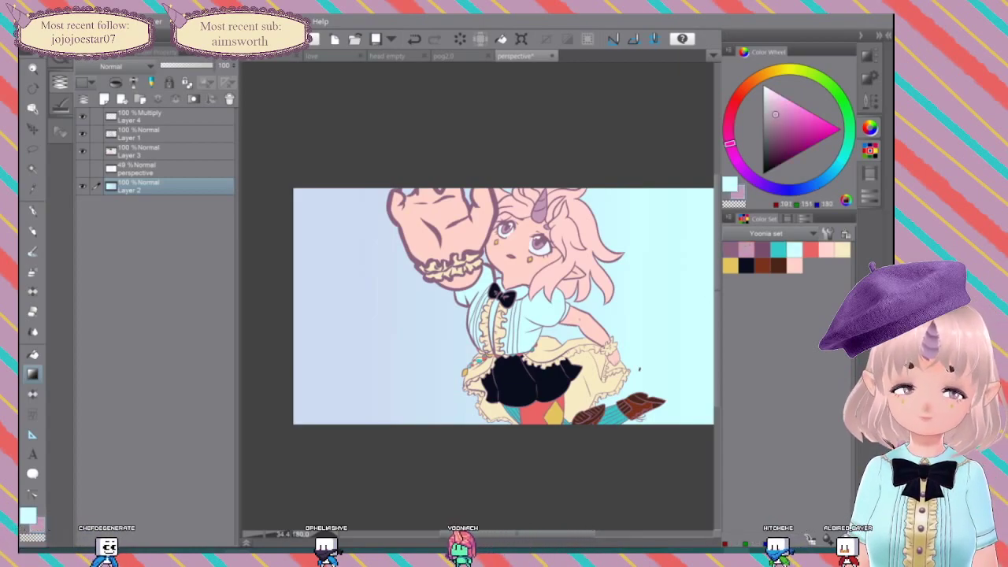
drag(344, 299, 674, 300)
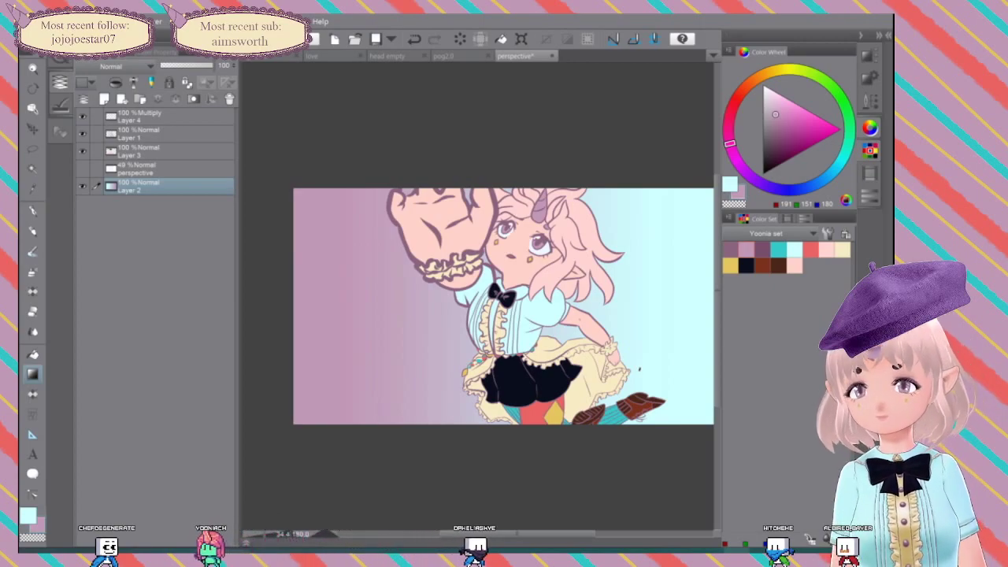
Step: Try a brush stroke from the empty background toward the figure's waist on the Multiply layer, Layer 4
click(130, 134)
click(127, 151)
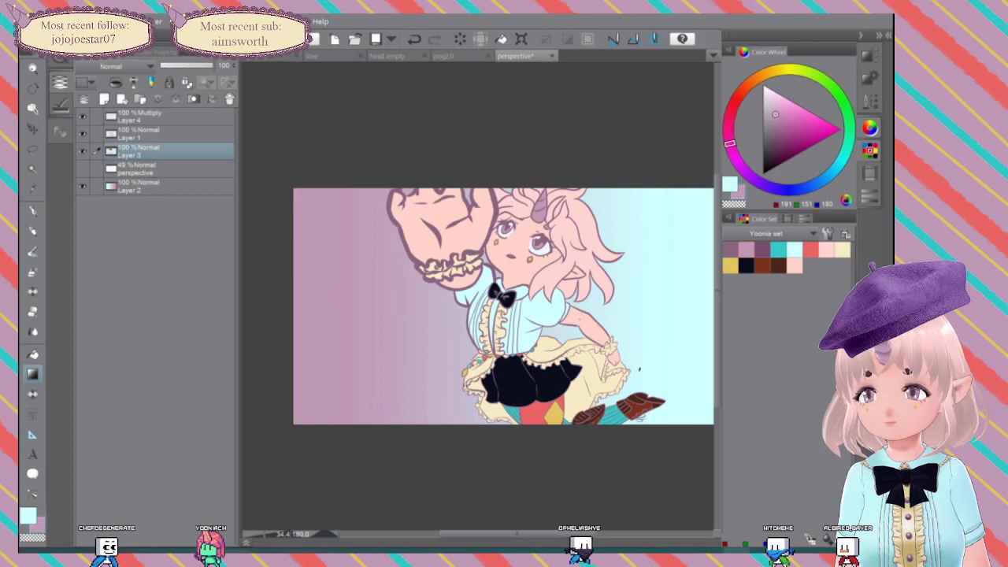
key(e)
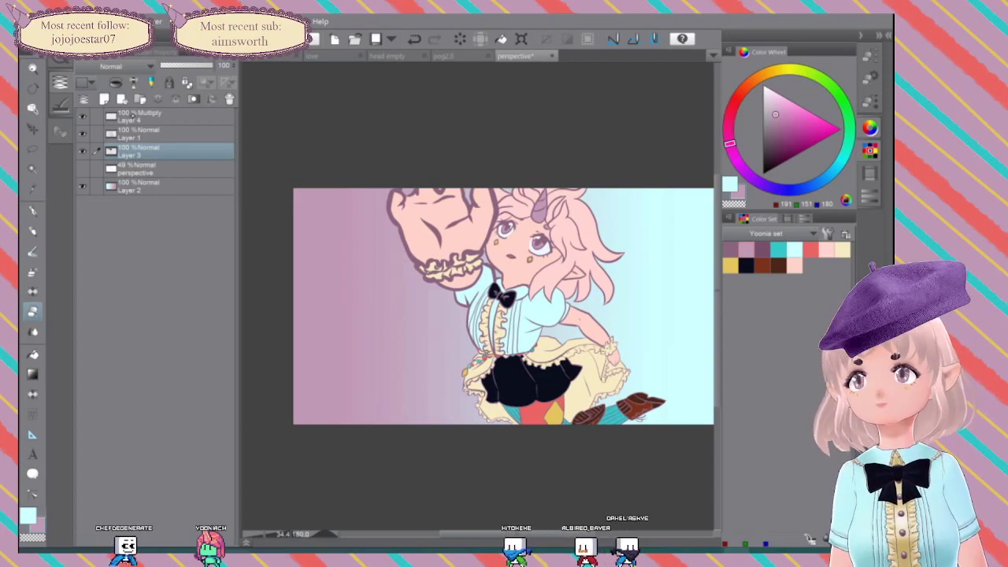
click(132, 115)
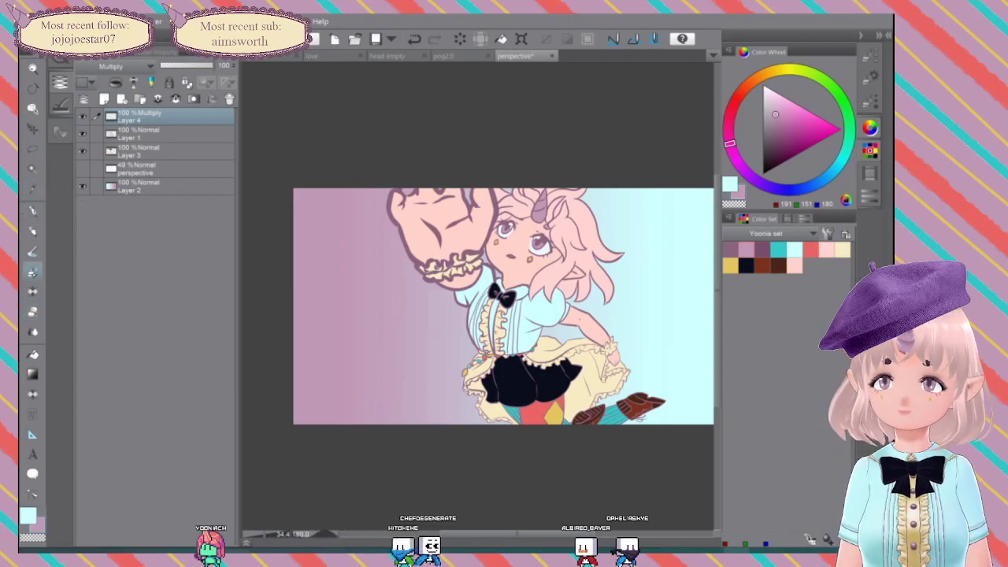
click(32, 252)
mouse_move(387, 277)
mouse_down()
mouse_move(307, 272)
mouse_move(490, 358)
mouse_up()
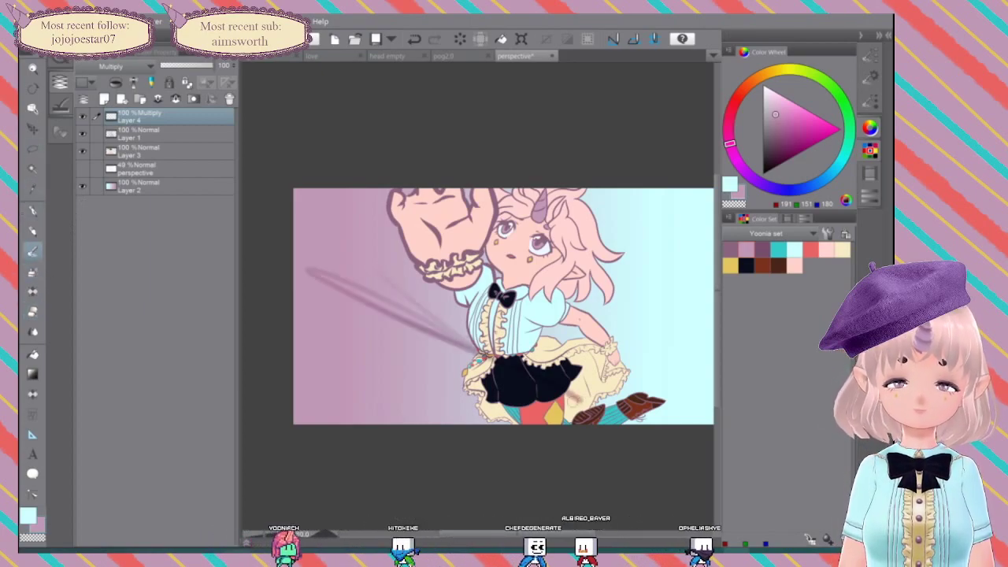
key(ctrl+z)
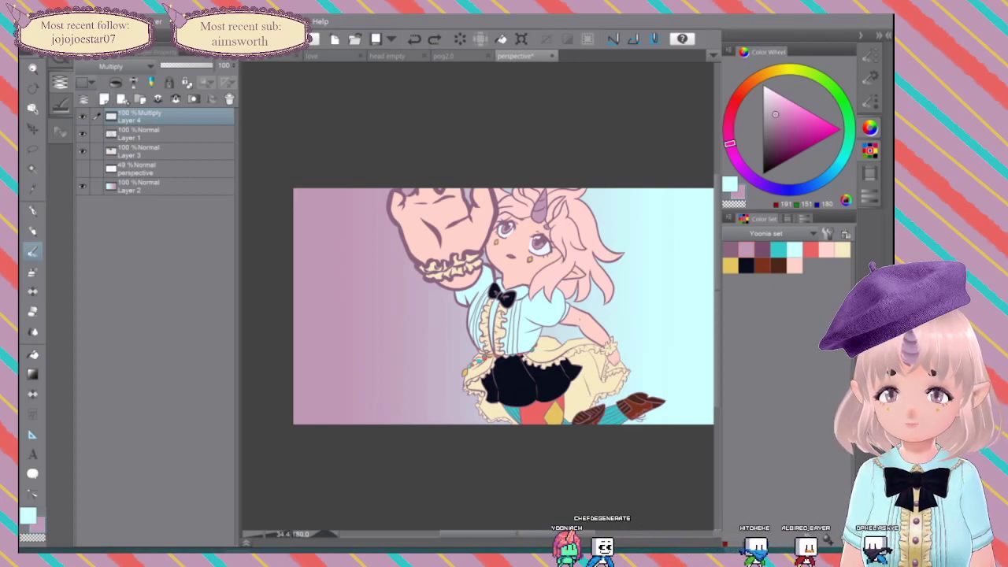
Step: Group Layer 4, Layer 1 and Layer 3 in a folder and test brush strokes across the figure on Layer 4
drag(141, 134, 140, 164)
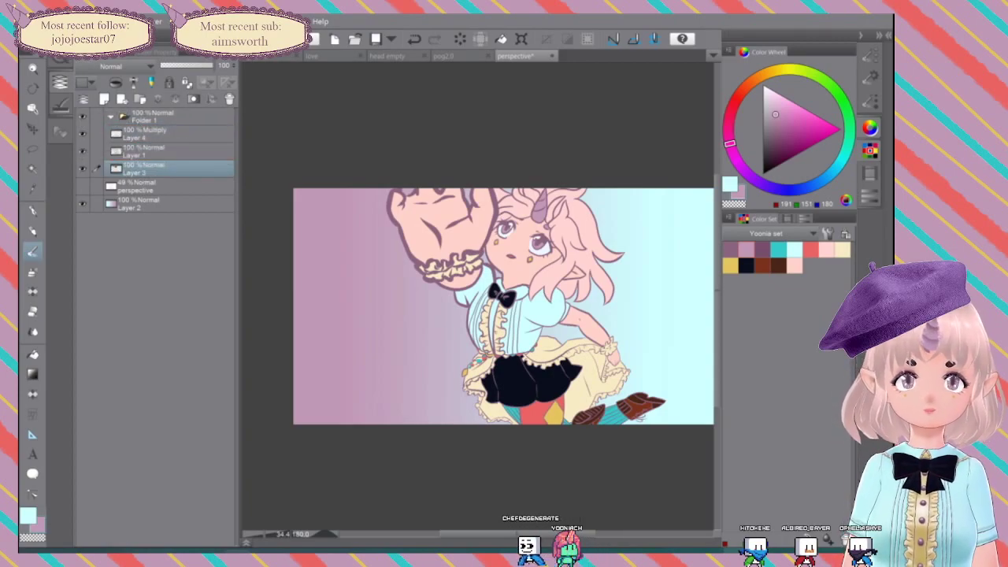
click(154, 134)
drag(466, 251, 590, 308)
drag(354, 297, 498, 361)
drag(354, 370, 566, 418)
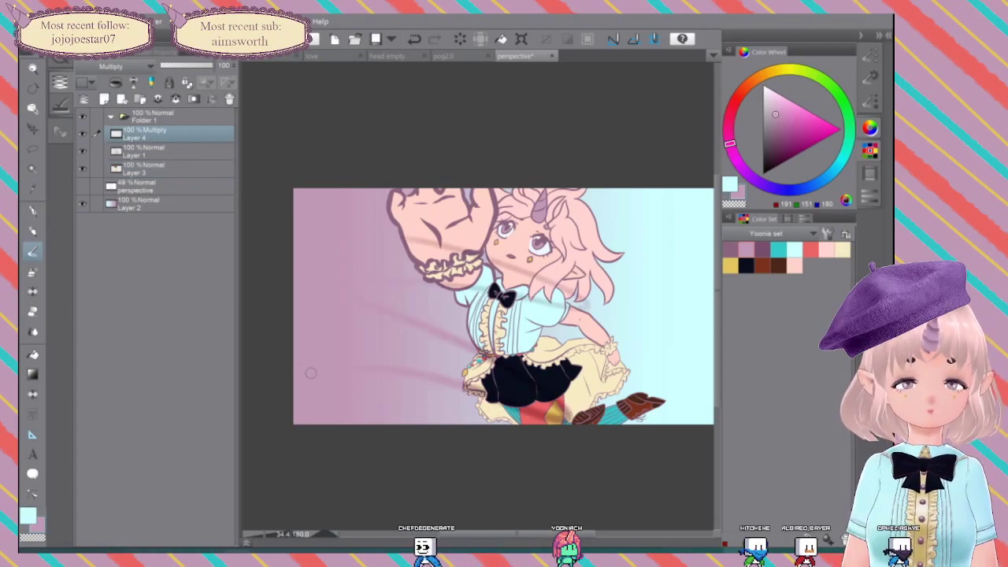
key(ctrl+z)
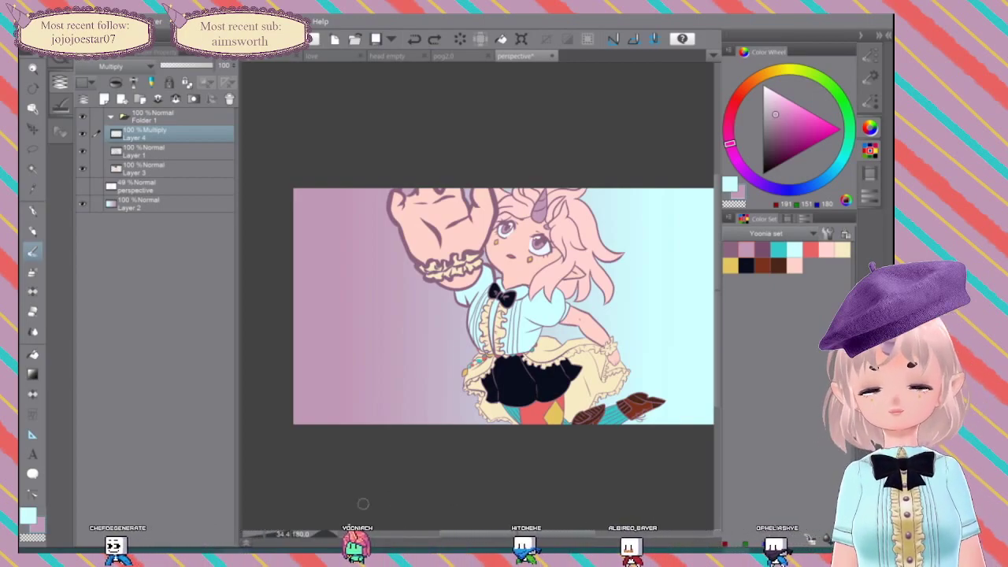
Step: Create a second layer folder beneath the perspective layer and place the background, Layer 2, inside it
right_click(188, 116)
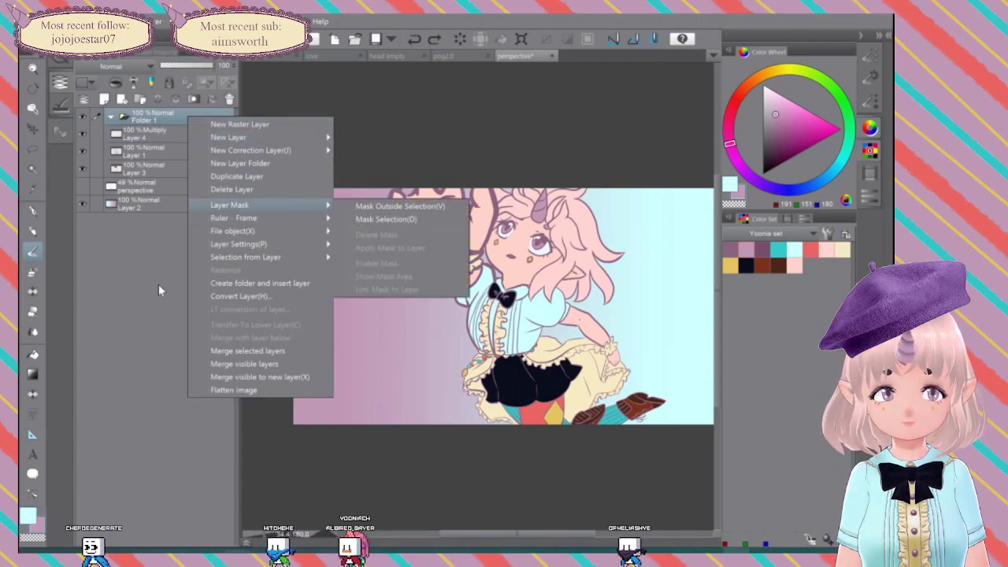
click(152, 307)
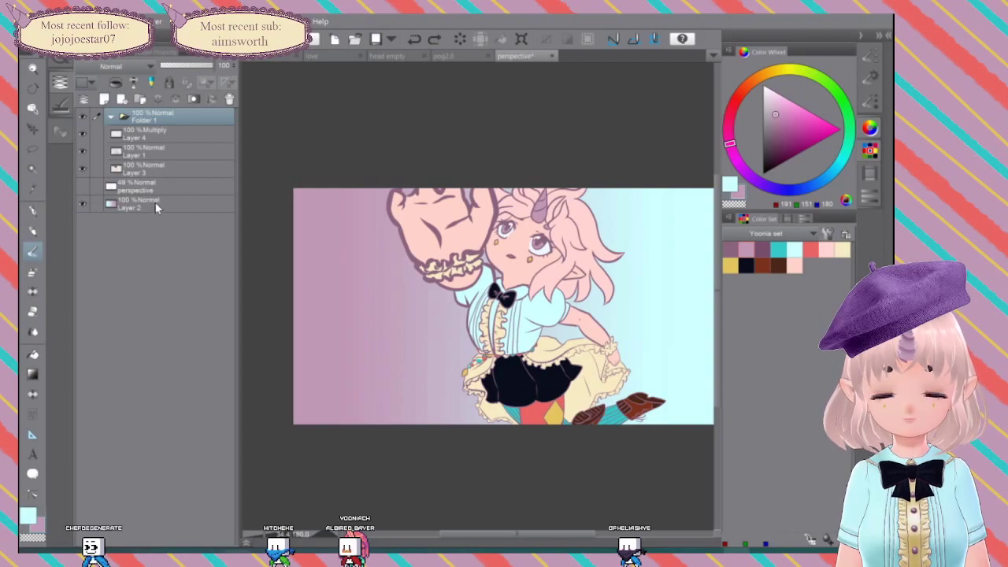
click(140, 100)
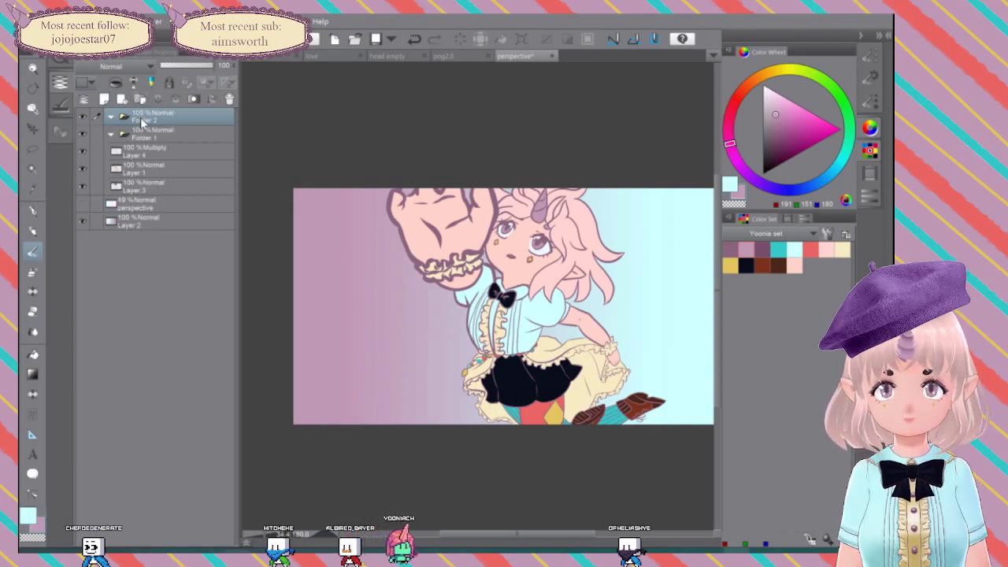
drag(145, 122, 161, 227)
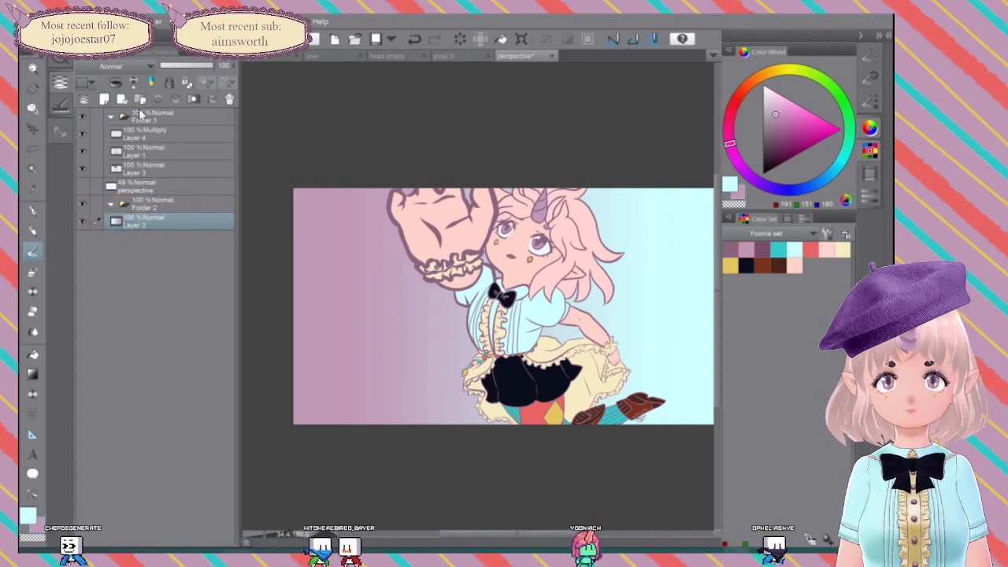
Step: Make Layer 4 active for shading and set the brush colour to dark purple, RGB 118, 76, 106
click(158, 138)
mouse_move(466, 344)
mouse_down()
mouse_move(642, 374)
mouse_move(424, 469)
mouse_up()
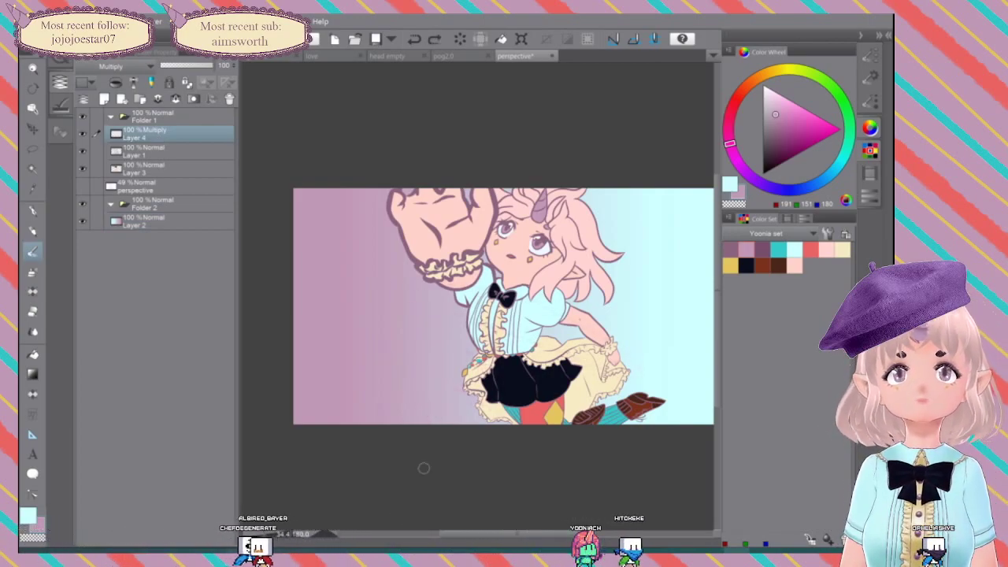
scroll(587, 262, up, 3)
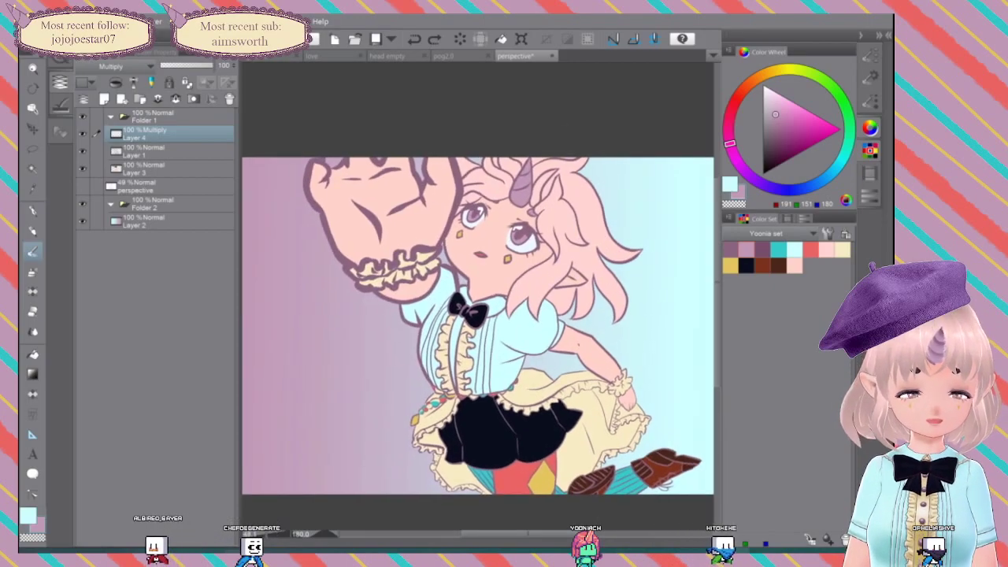
drag(587, 261, 533, 237)
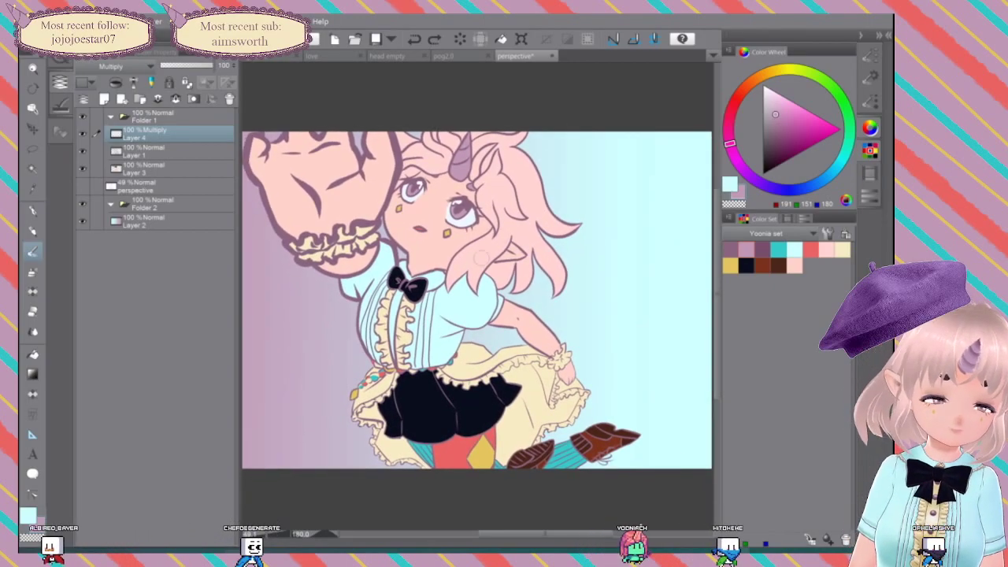
click(763, 251)
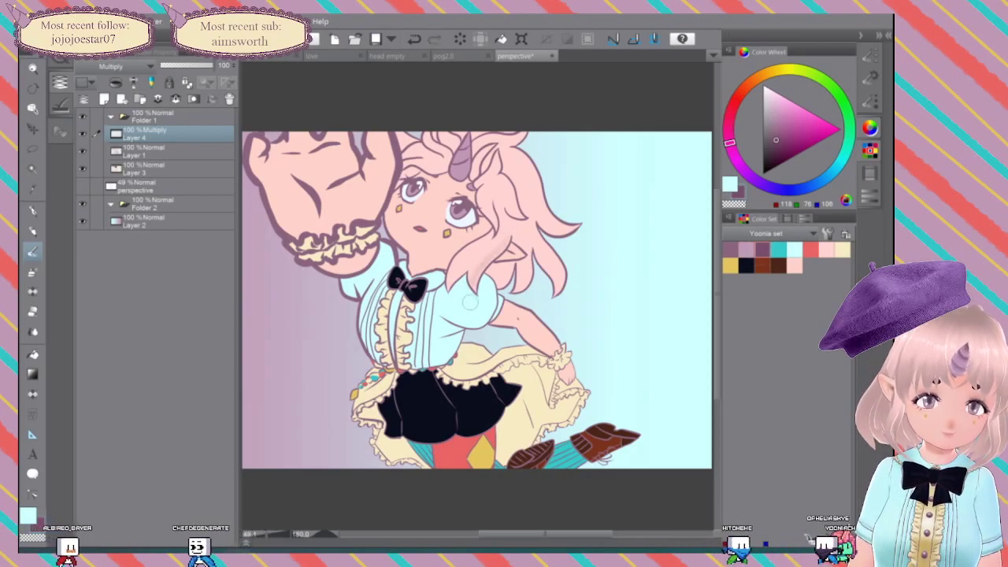
Step: Try the Wet bleed blender brush for shading the figure on Layer 4
click(870, 78)
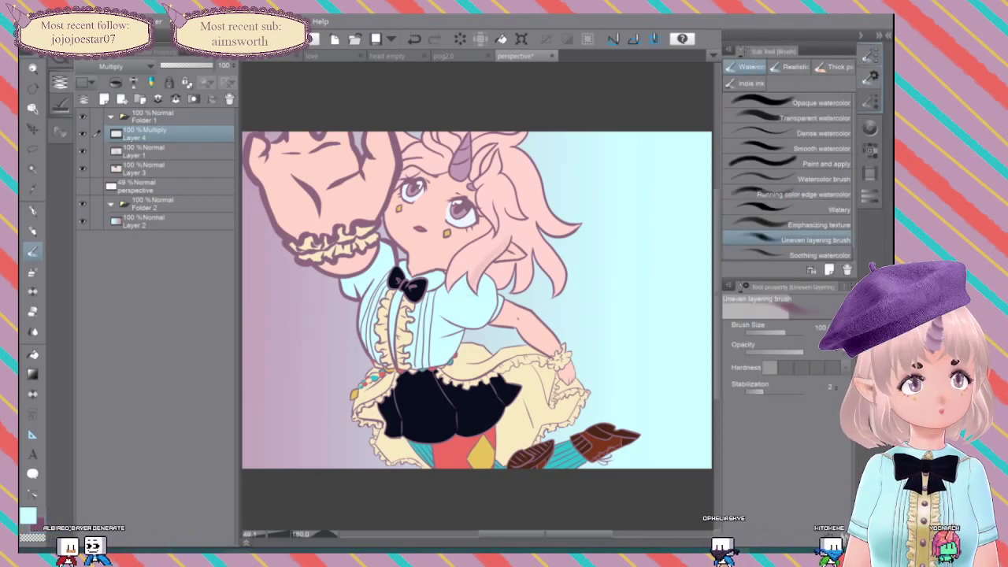
scroll(788, 177, down, 1)
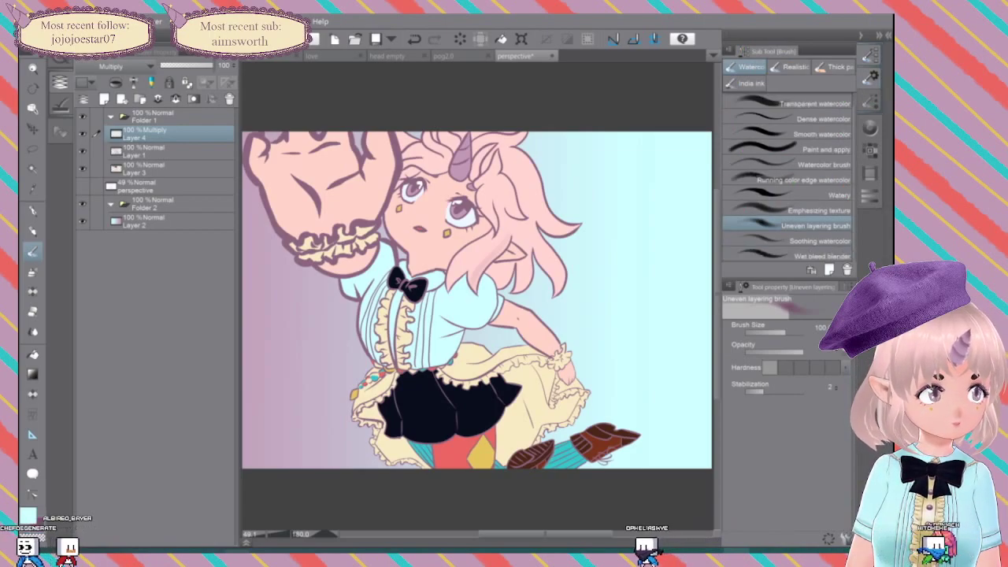
click(788, 255)
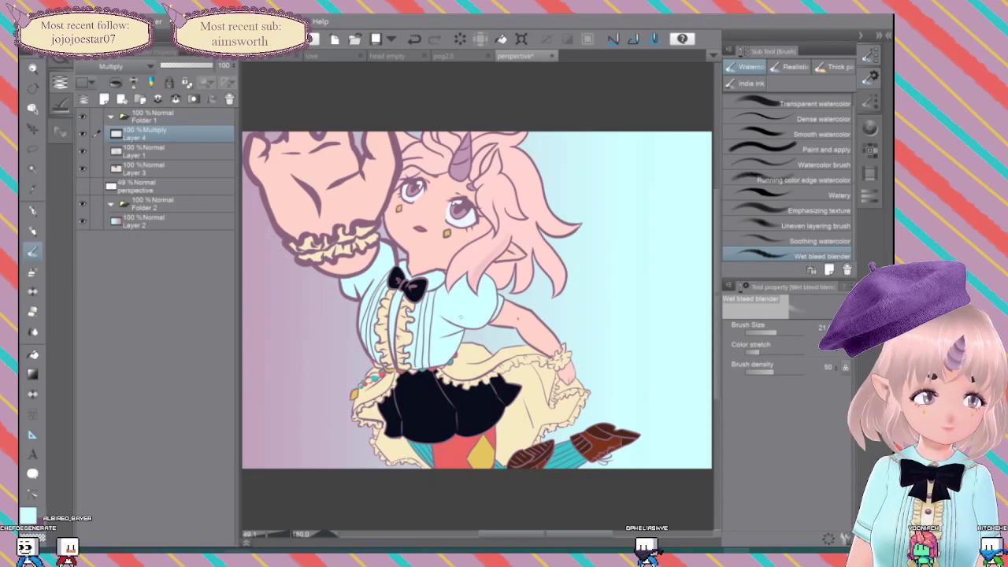
click(870, 128)
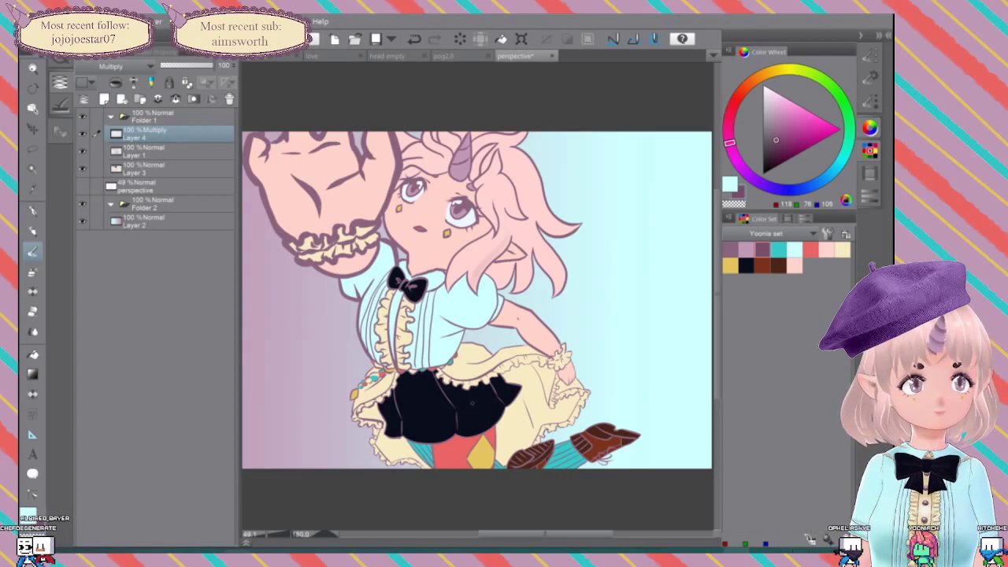
click(870, 55)
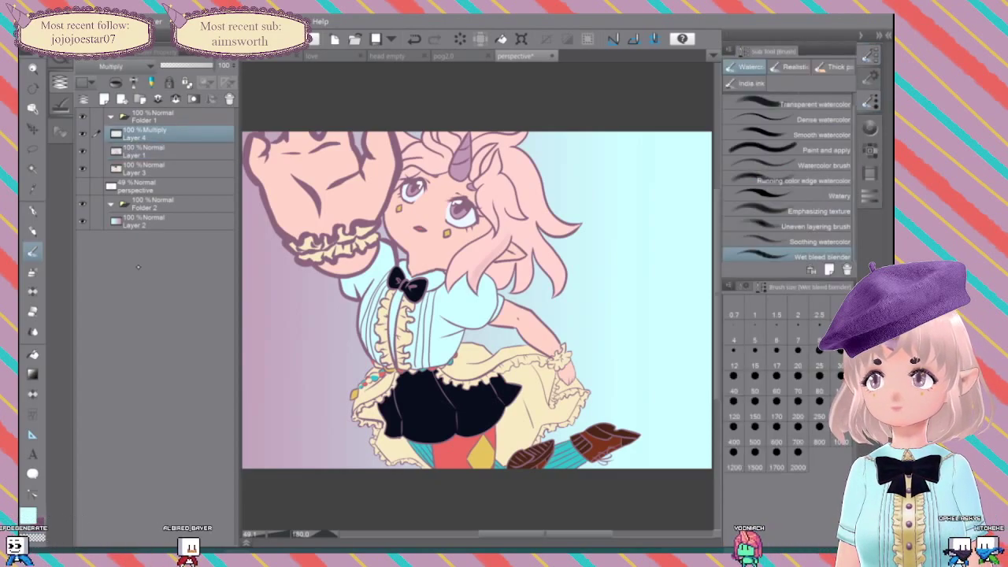
Step: Try shading the blouse's puffed sleeve with the Uneven layering brush at size 100
click(816, 226)
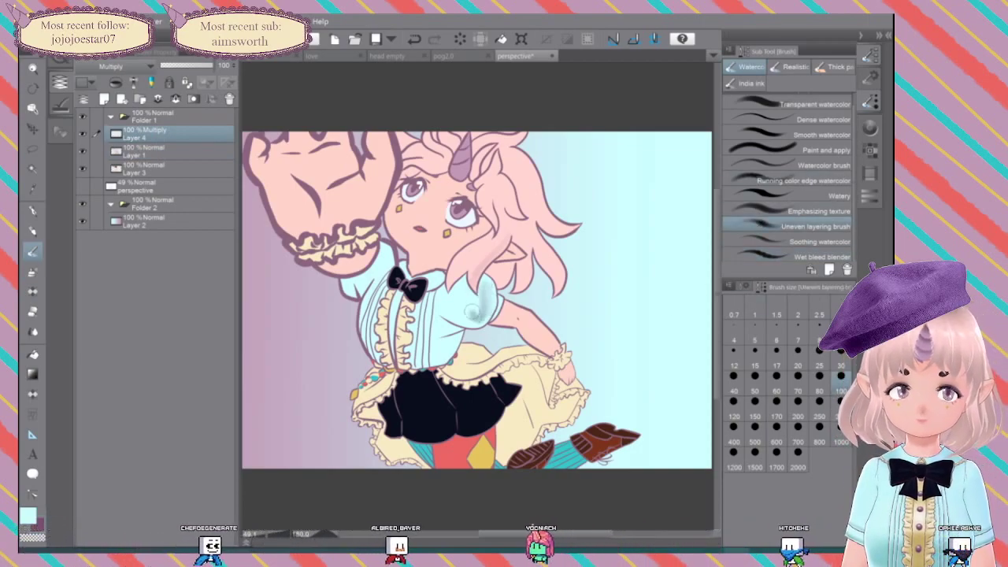
drag(488, 285, 446, 339)
key(ctrl+z)
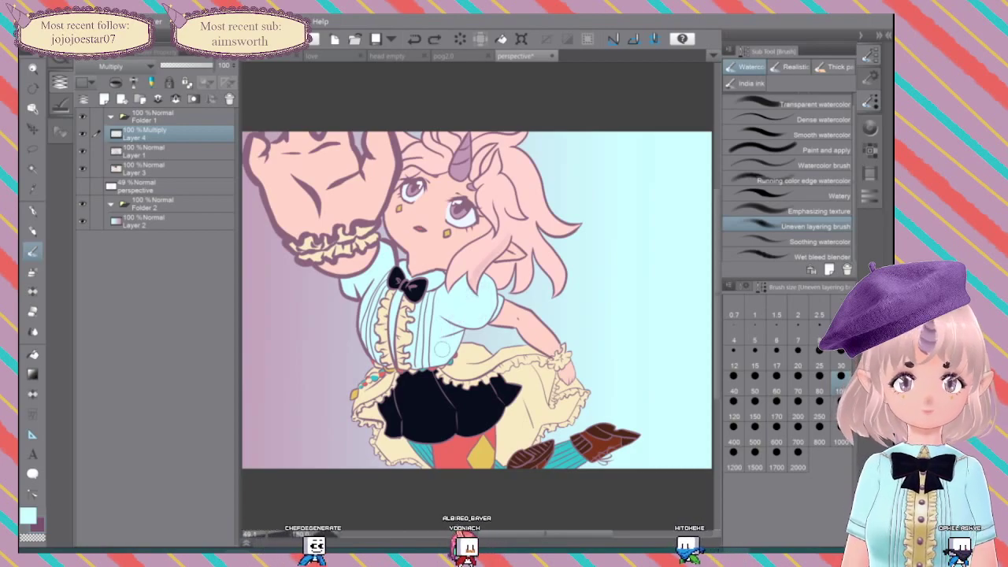
Step: Try the Darker bleed India ink brush across the blouse's sleeve and the arm
scroll(788, 181, up, 1)
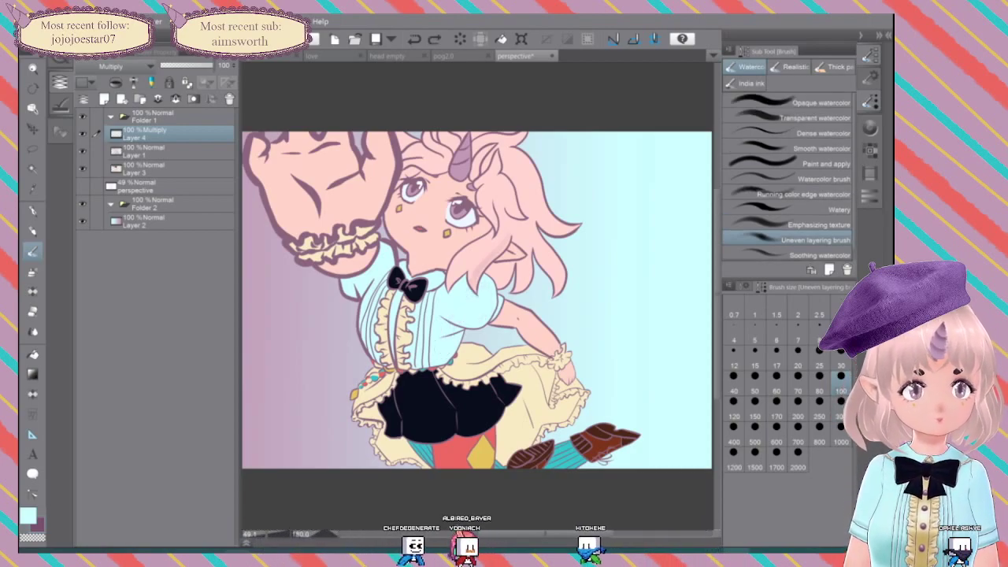
click(791, 67)
click(750, 84)
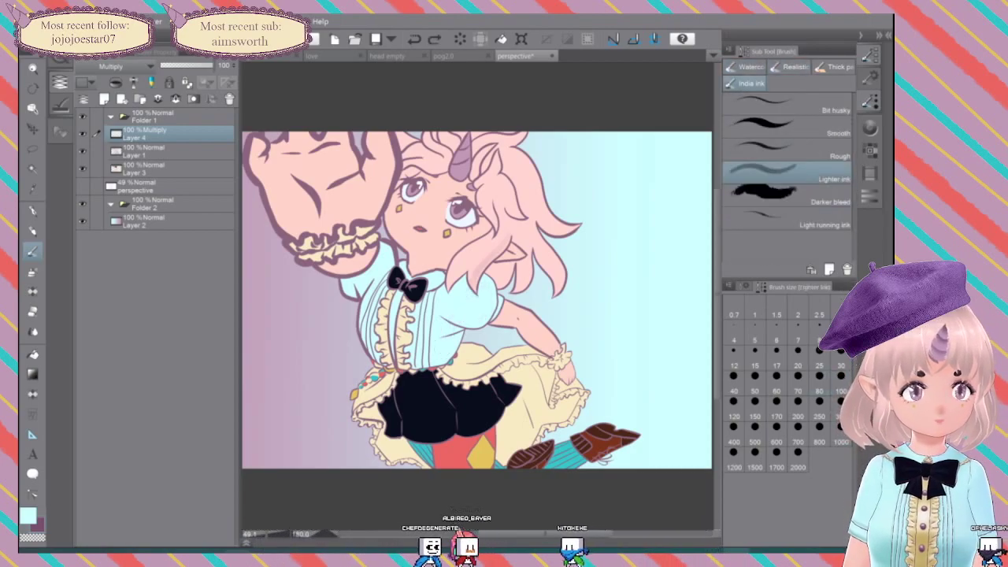
click(788, 193)
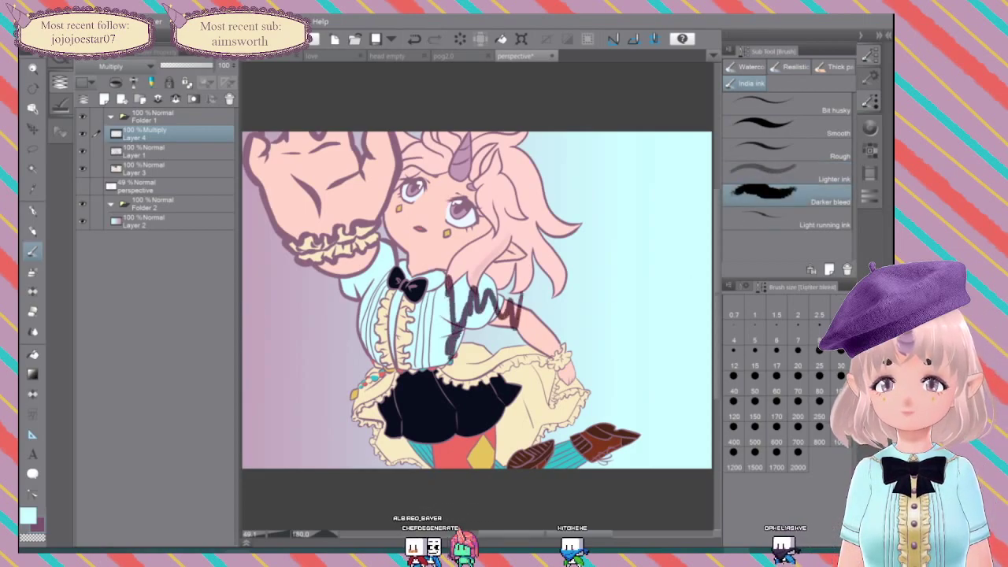
key(ctrl+z)
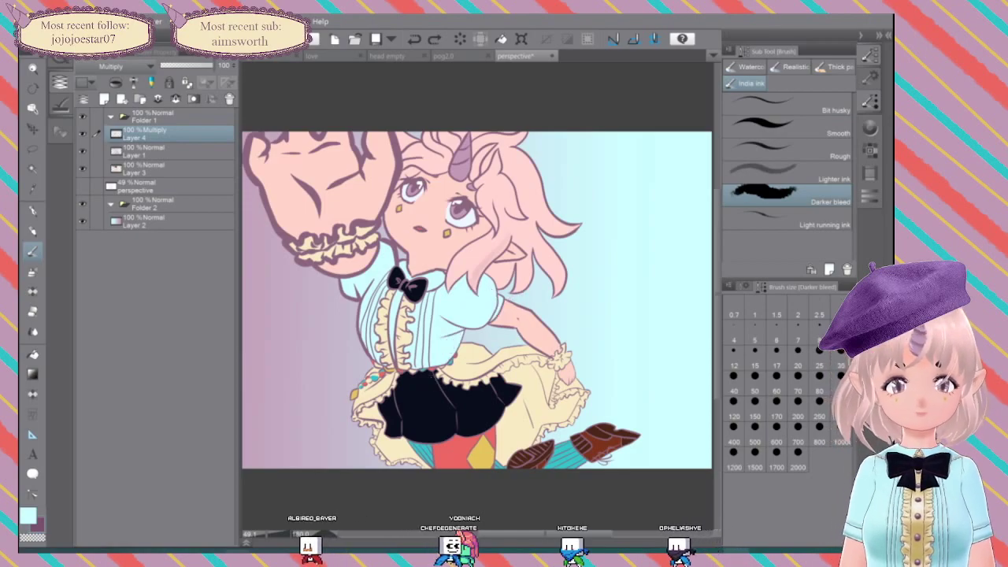
Step: Place Transparent watercolor below Dense watercolor in the watercolor brush list and choose the Opaque watercolor brush
click(748, 67)
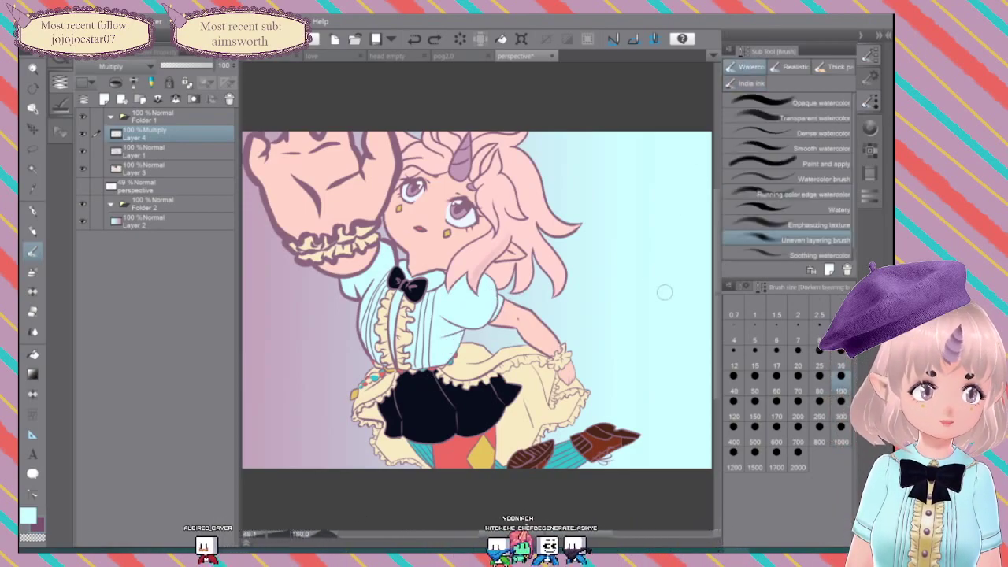
mouse_move(788, 117)
mouse_down()
mouse_move(749, 191)
mouse_move(762, 126)
mouse_up()
click(765, 103)
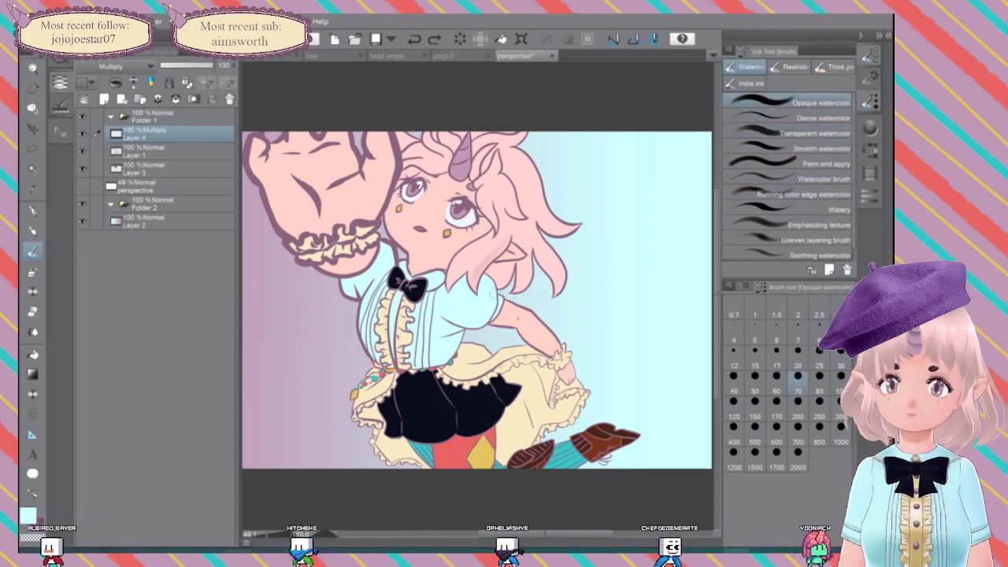
Step: Undo the last stroke and try the Opaque watercolor brush at size 70 on the hair lock beside the ear
key(ctrl+z)
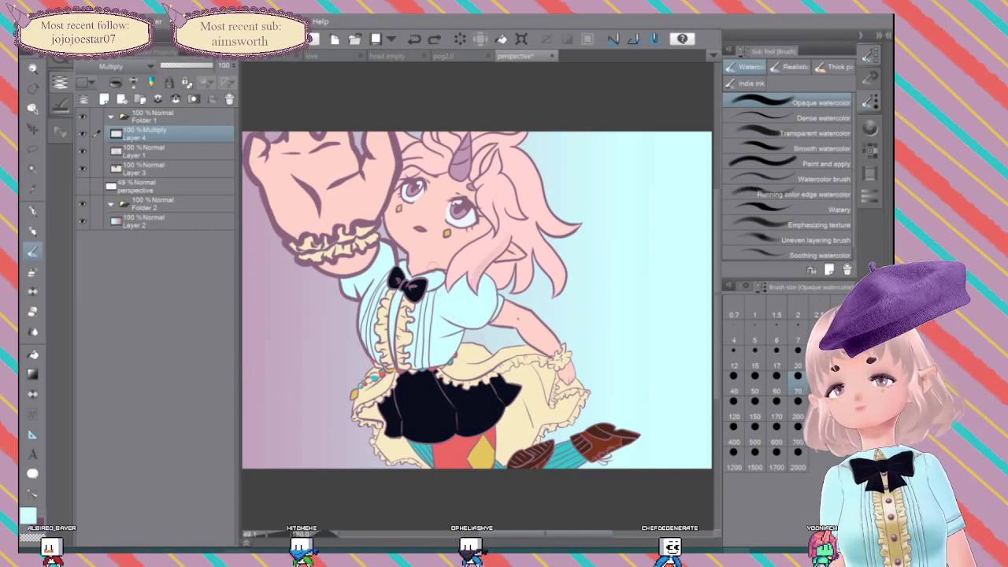
scroll(433, 267, up, 1)
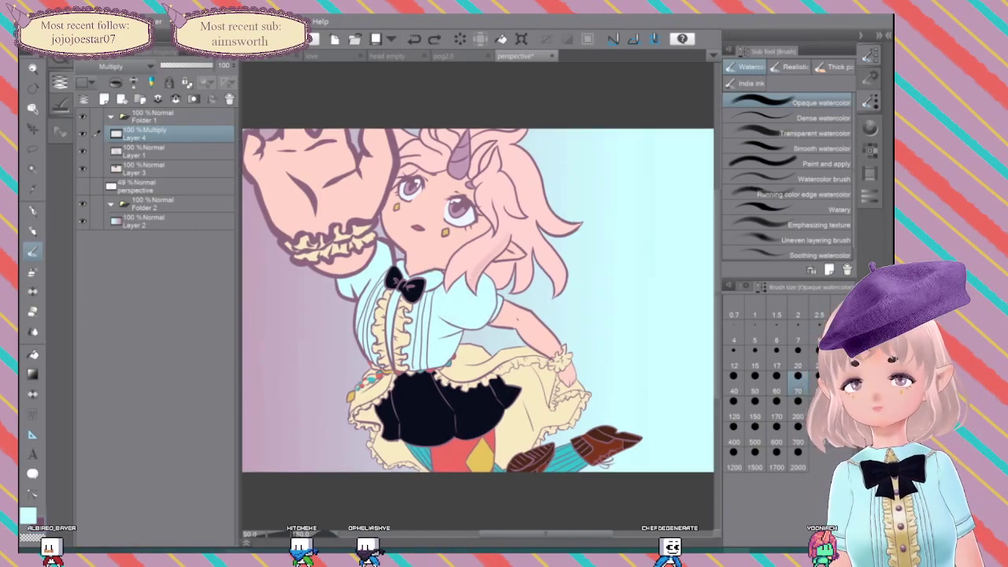
scroll(541, 278, up, 4)
scroll(541, 278, down, 2)
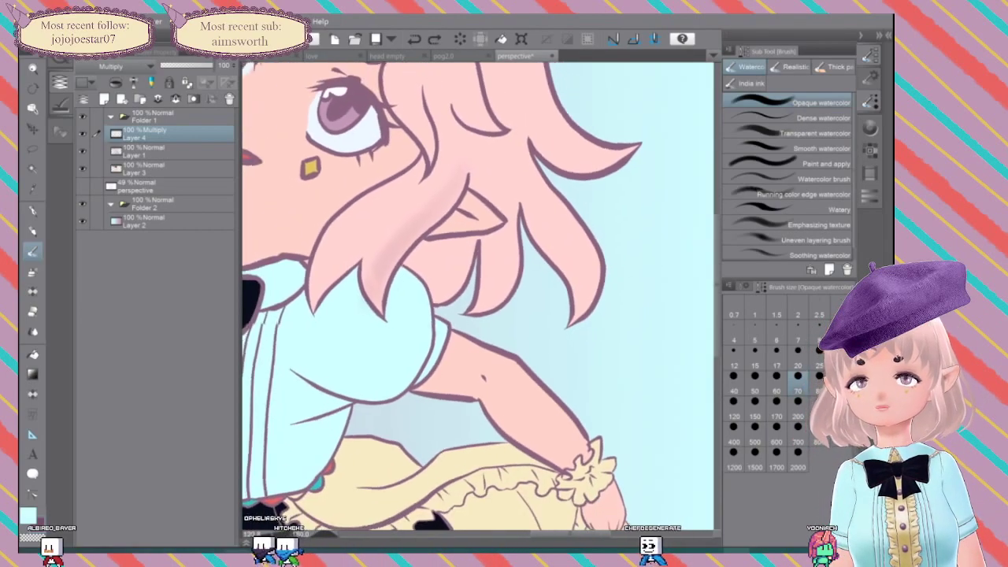
scroll(544, 274, down, 1)
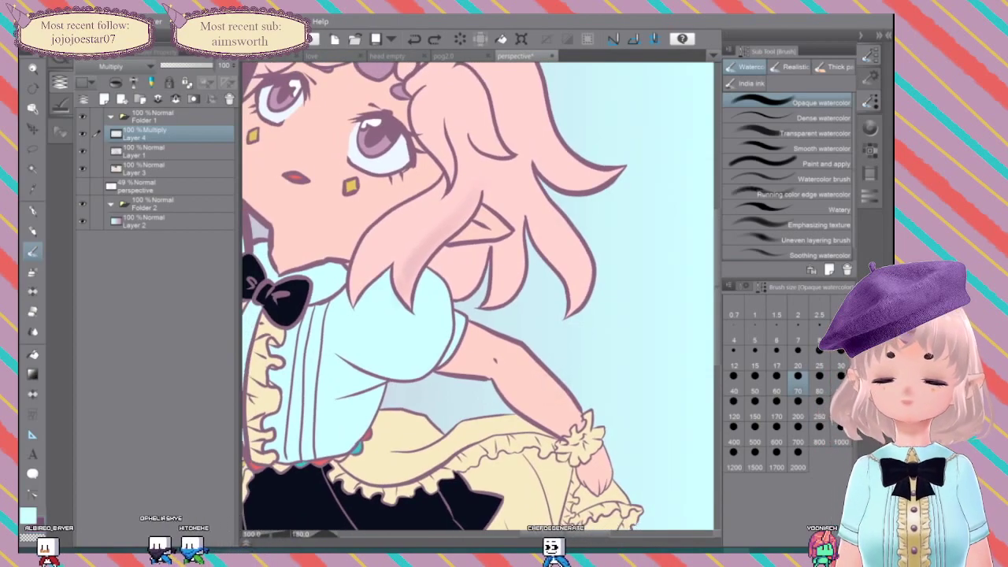
drag(479, 181, 404, 297)
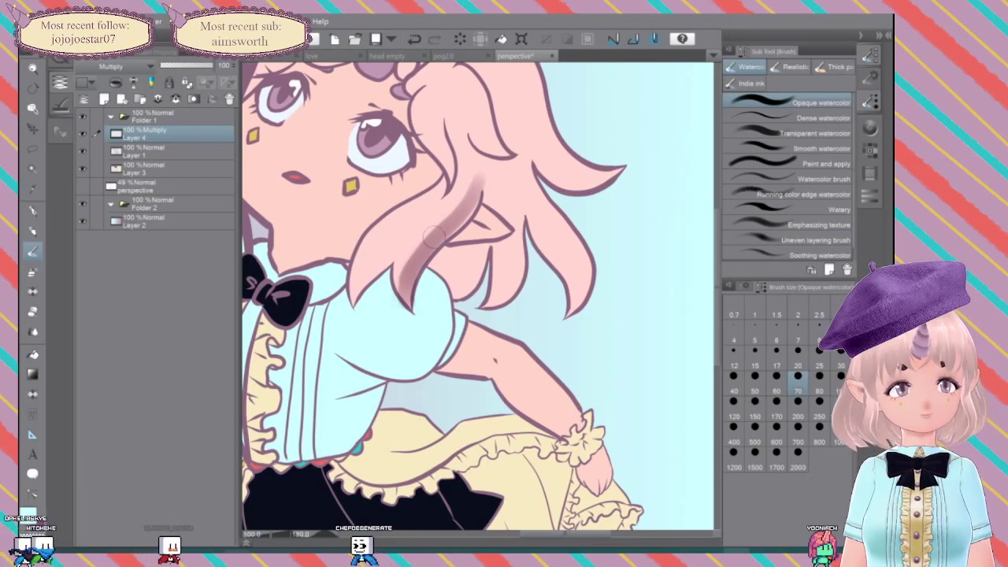
Step: Set the Opaque watercolor brush to the maximum amount of paint and a brush size of 48
click(870, 77)
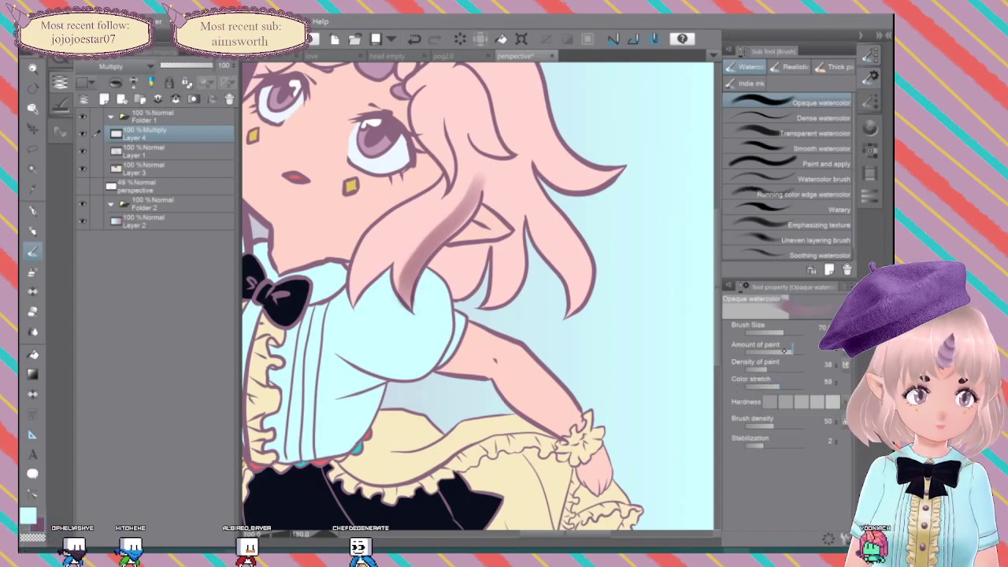
drag(780, 354, 807, 354)
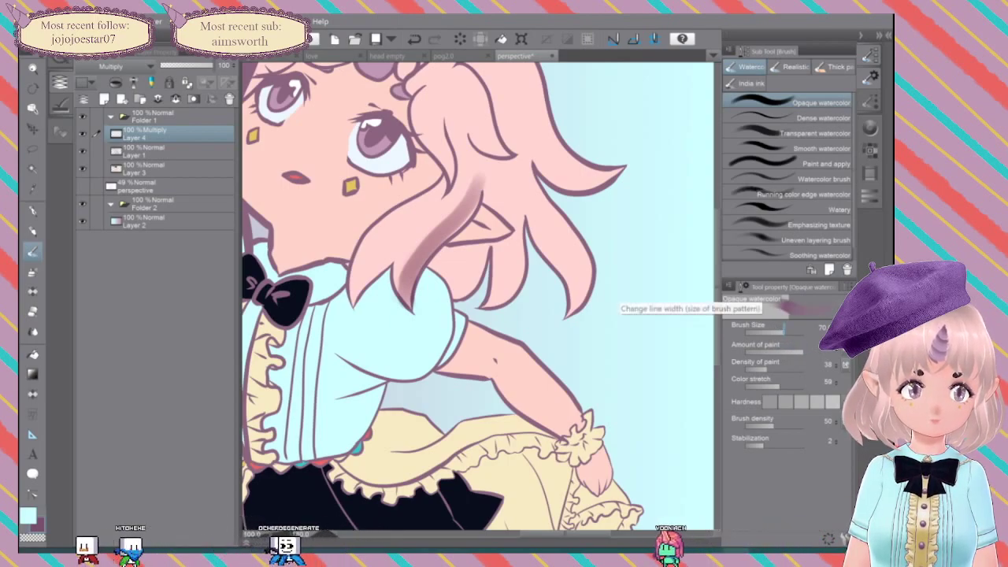
click(765, 332)
drag(765, 331, 761, 331)
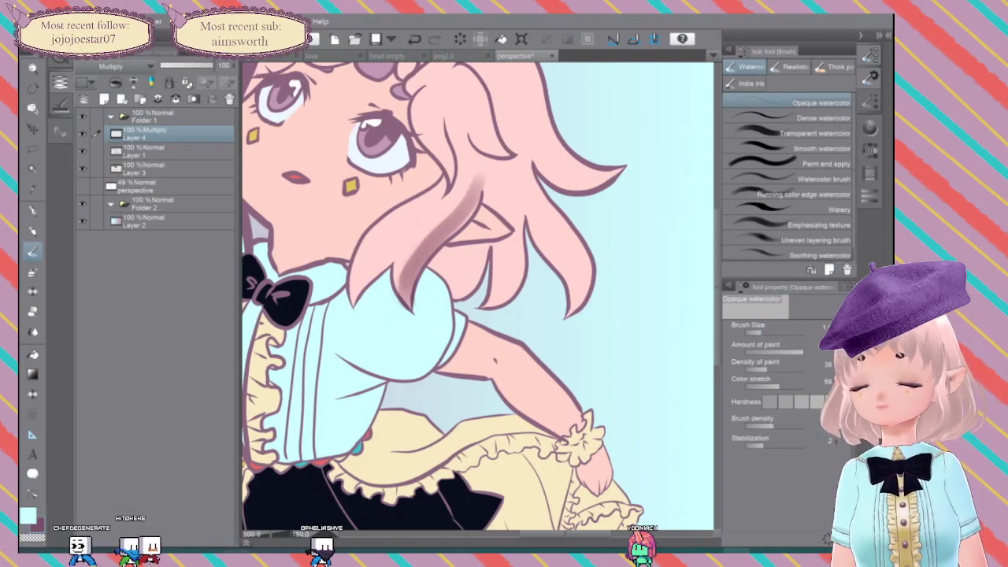
click(769, 332)
click(782, 331)
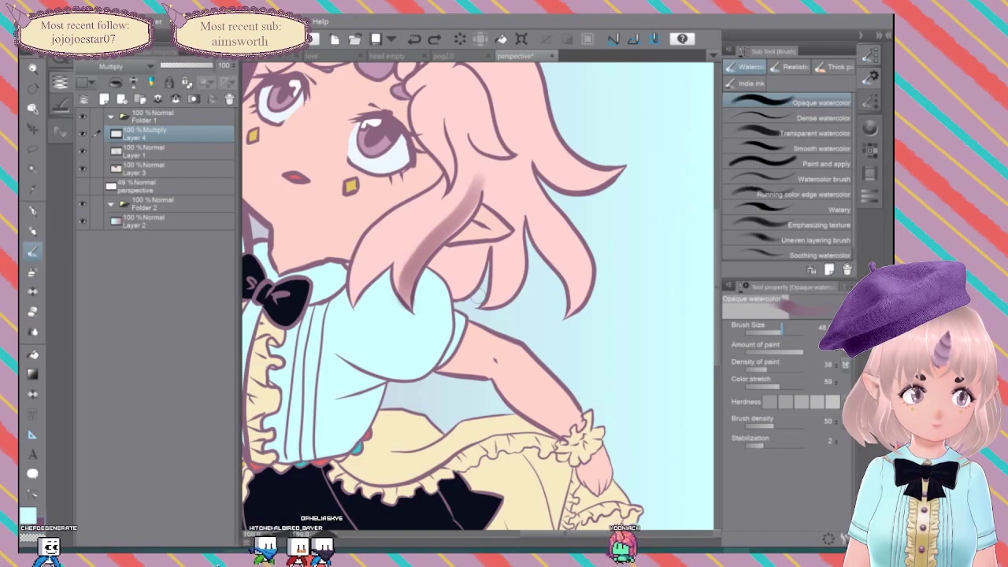
Step: Try the adjusted Opaque watercolor brush across the hair lock beside the face and undo the test strokes
mouse_move(438, 211)
mouse_down()
mouse_move(378, 257)
mouse_move(361, 284)
mouse_up()
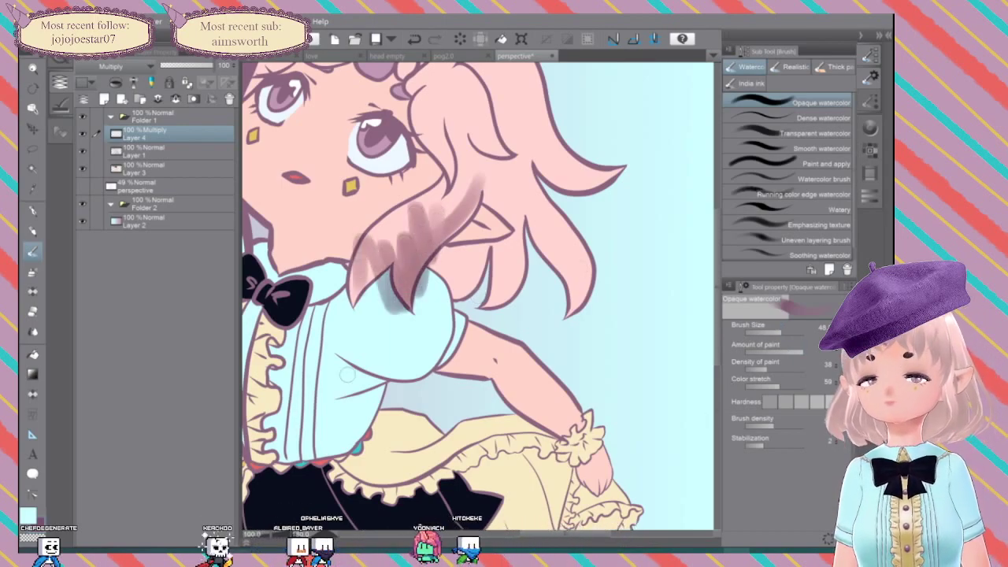
key(ctrl+z)
key(ctrl+z)
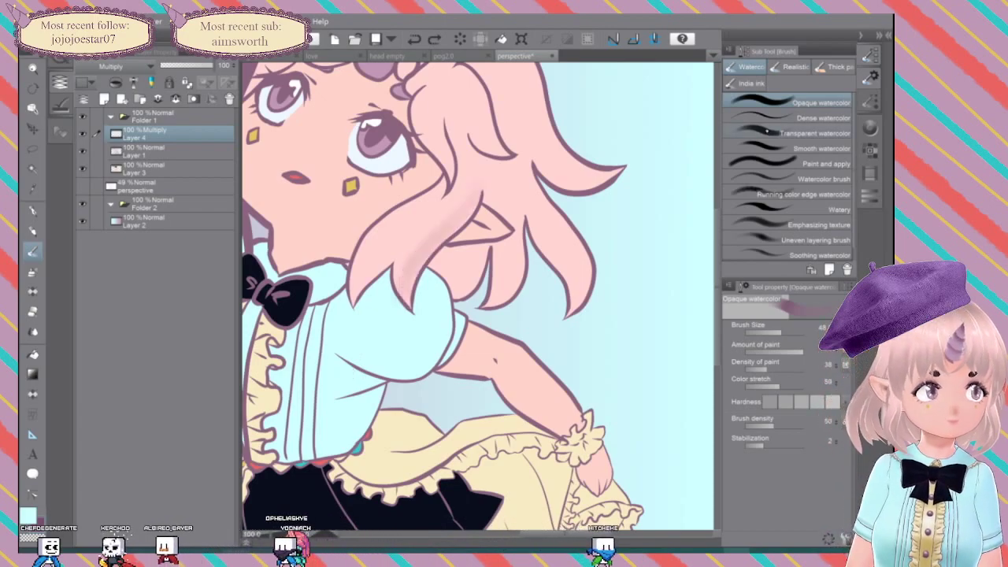
Step: Try the Transparent watercolor brush at size 30 on the front of the hair lock beside the face
click(768, 134)
drag(408, 211, 353, 298)
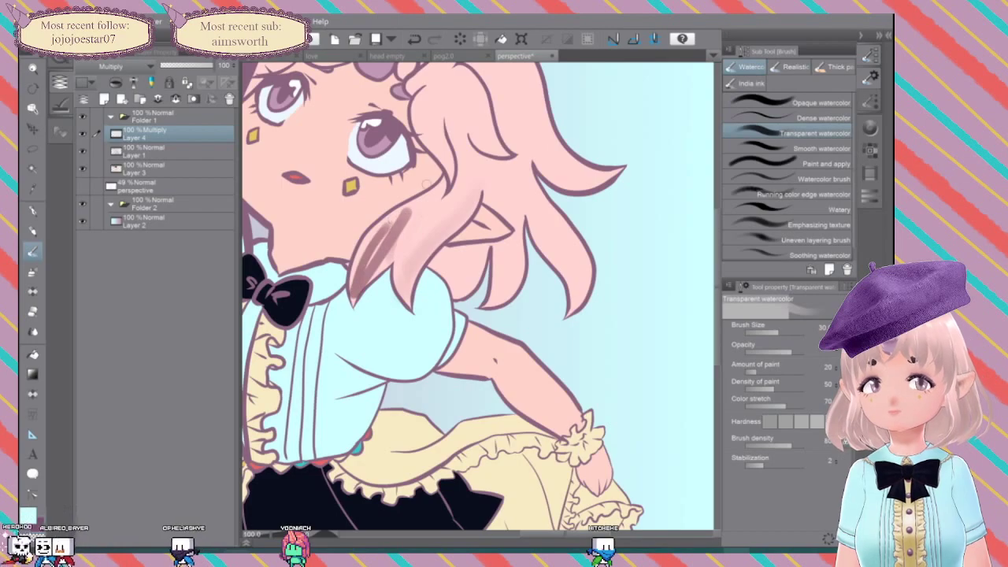
key(ctrl+z)
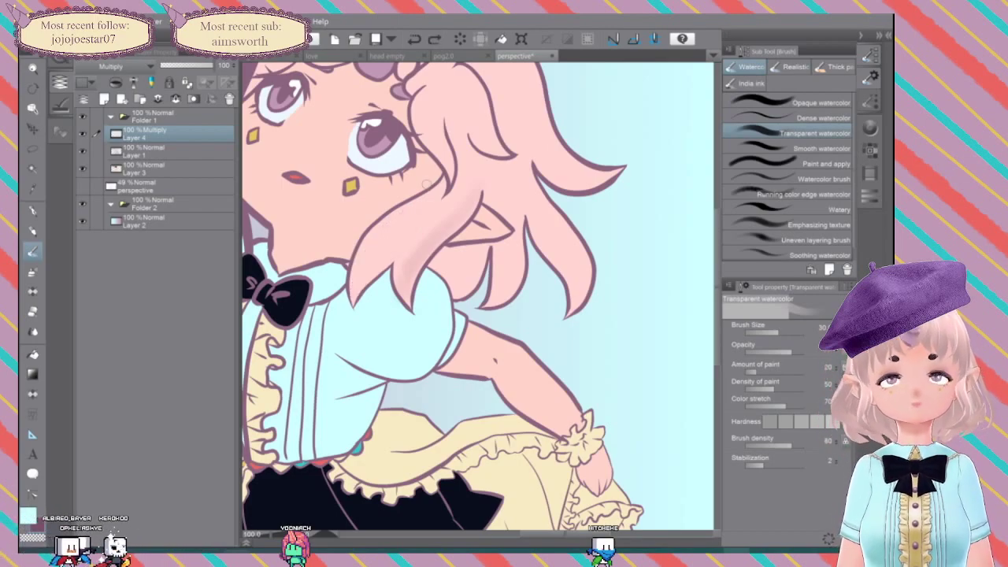
Step: Reset the Opaque watercolor brush to its initial settings
click(776, 103)
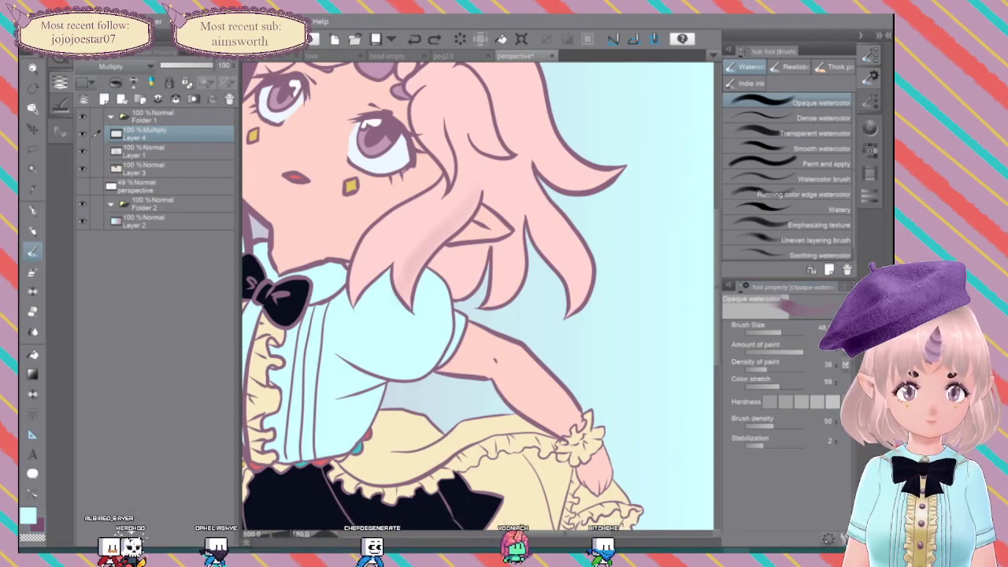
click(829, 538)
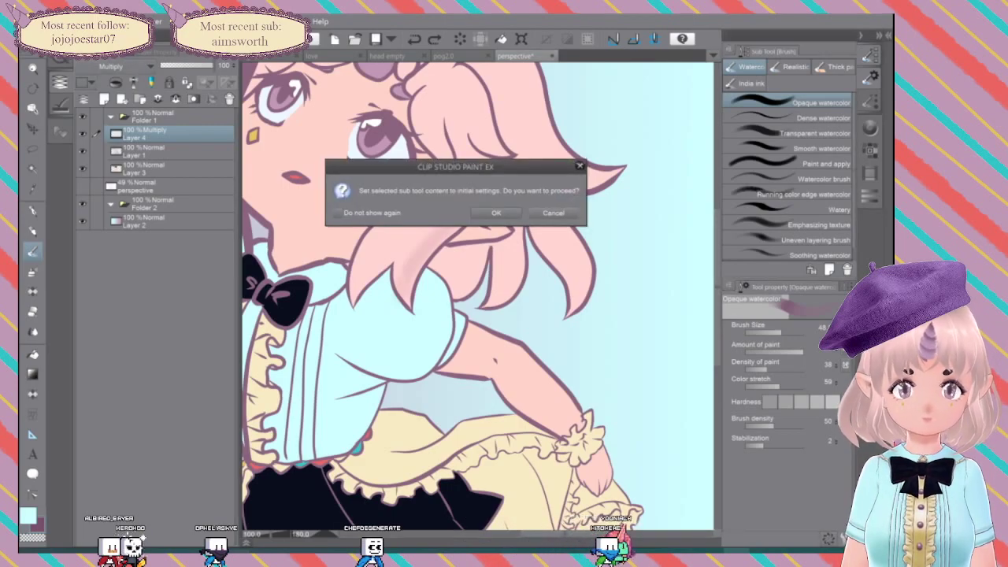
click(481, 215)
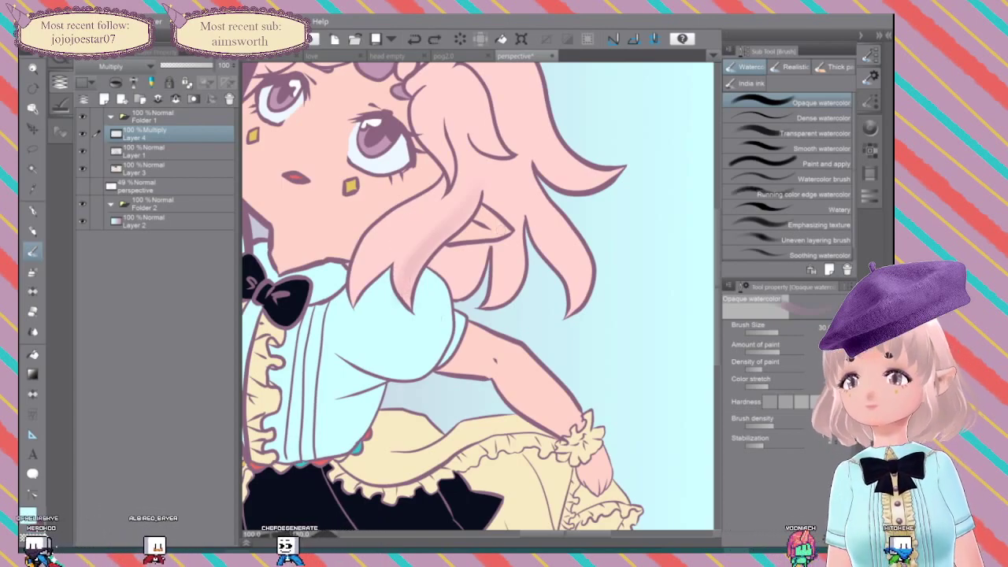
Step: Try the Running color edge watercolor brush on the long hair strand behind the ear
click(796, 194)
drag(535, 205, 584, 309)
key(ctrl+z)
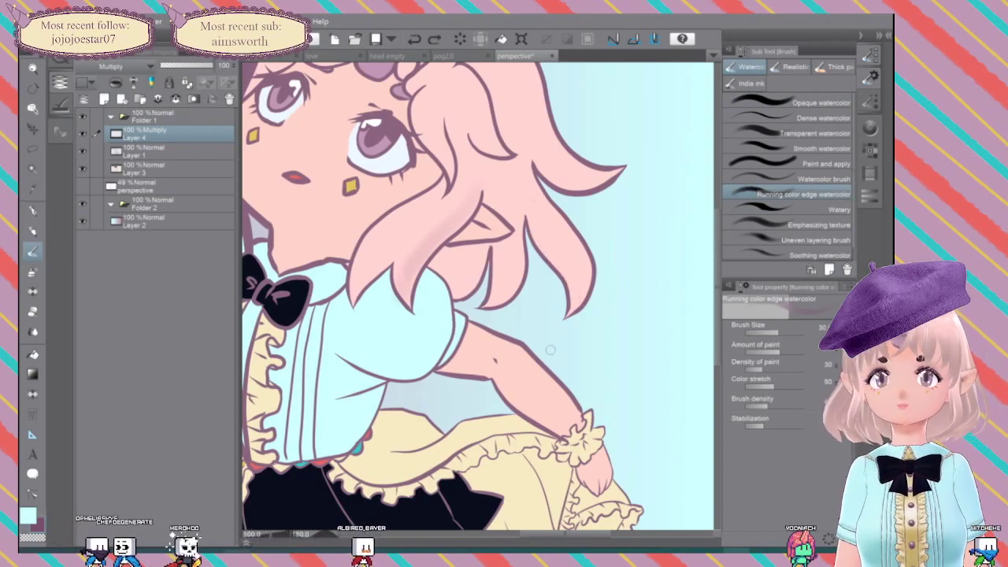
Step: Try the Smooth watercolor brush along the long hair strand behind the ear
click(750, 132)
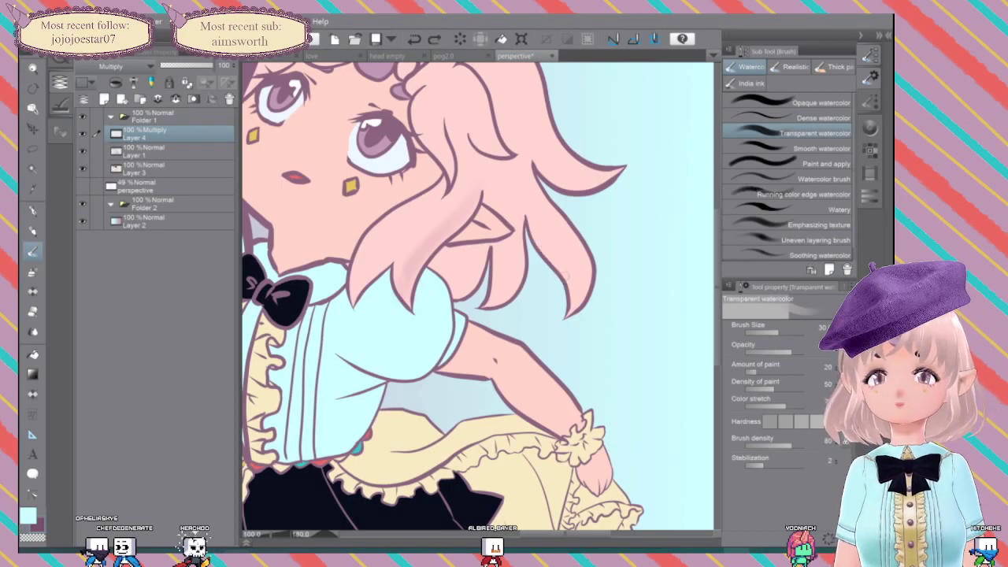
click(750, 147)
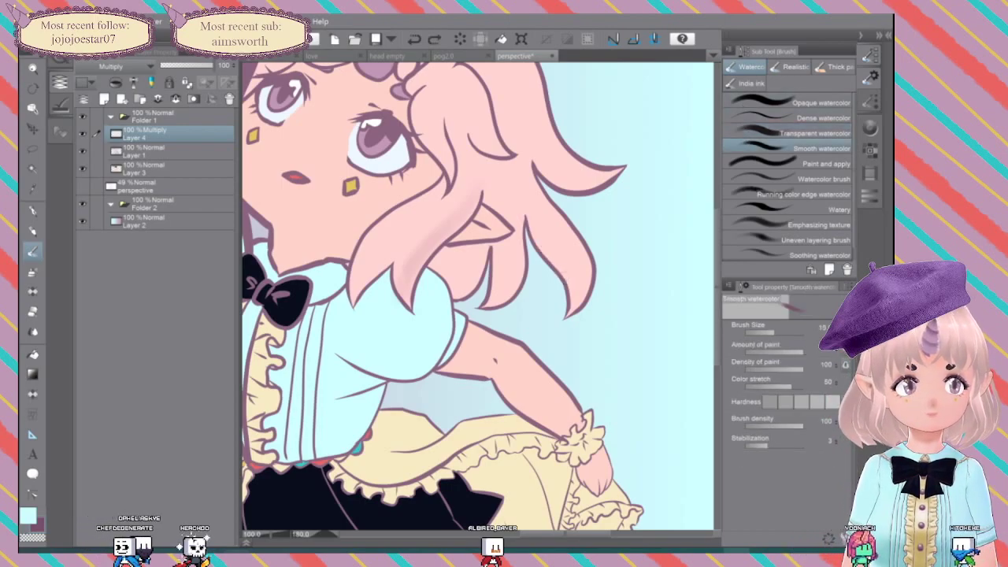
drag(529, 212, 579, 311)
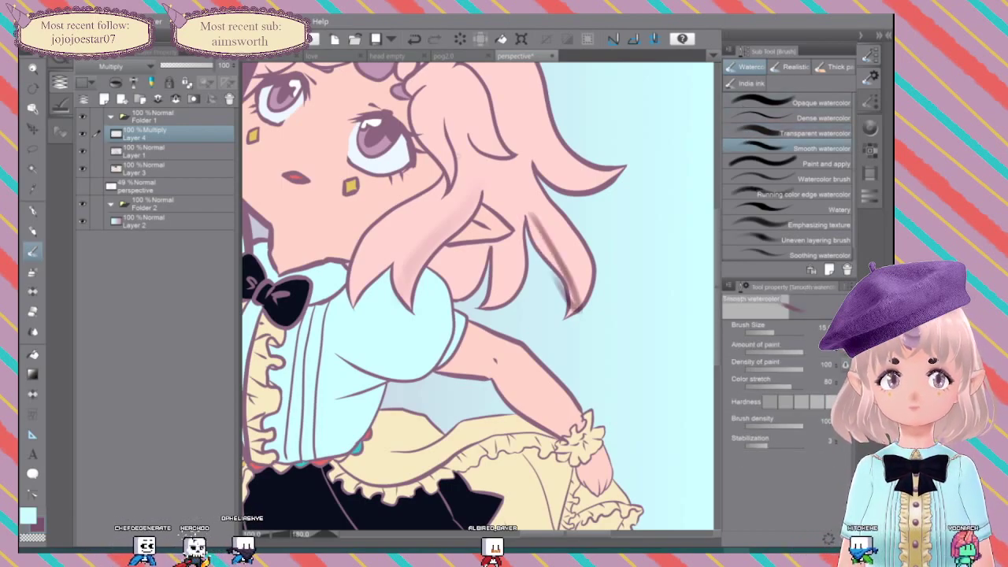
key(ctrl+z)
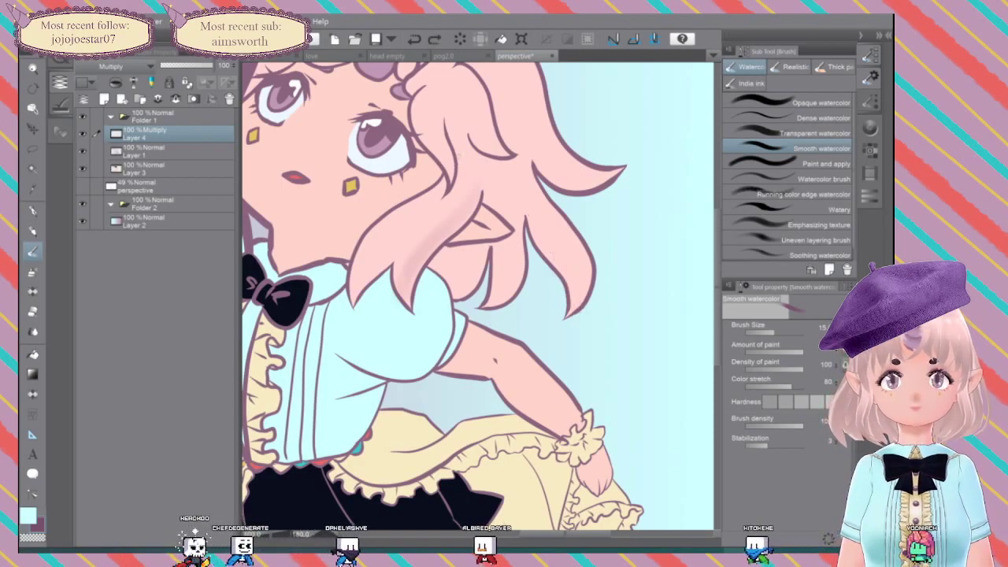
Step: Choose the Uneven layering brush, test it at size 100 on the back hair strand and background, and undo the test marks
click(753, 237)
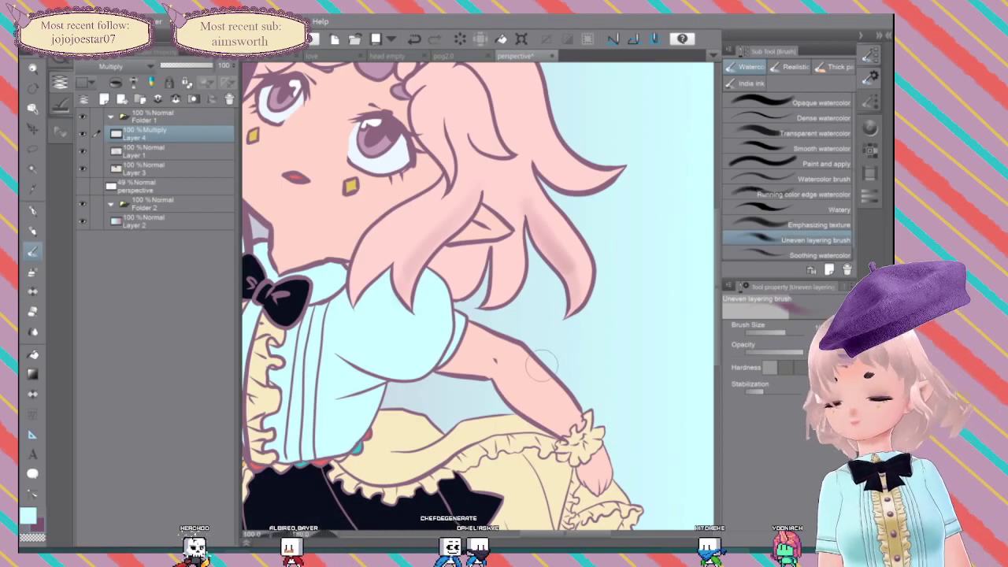
key(ctrl+z)
click(609, 129)
scroll(574, 259, down, 3)
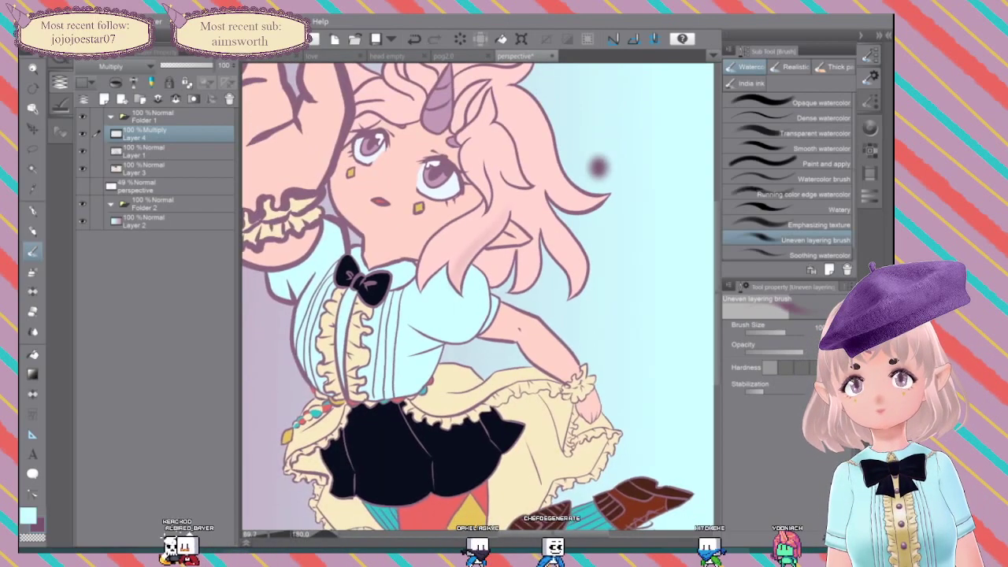
key(ctrl+z)
Step: Shade the lower hair strands and the edge of the face with the Uneven layering brush at size 60, rotating the canvas for easier strokes
drag(520, 252, 544, 319)
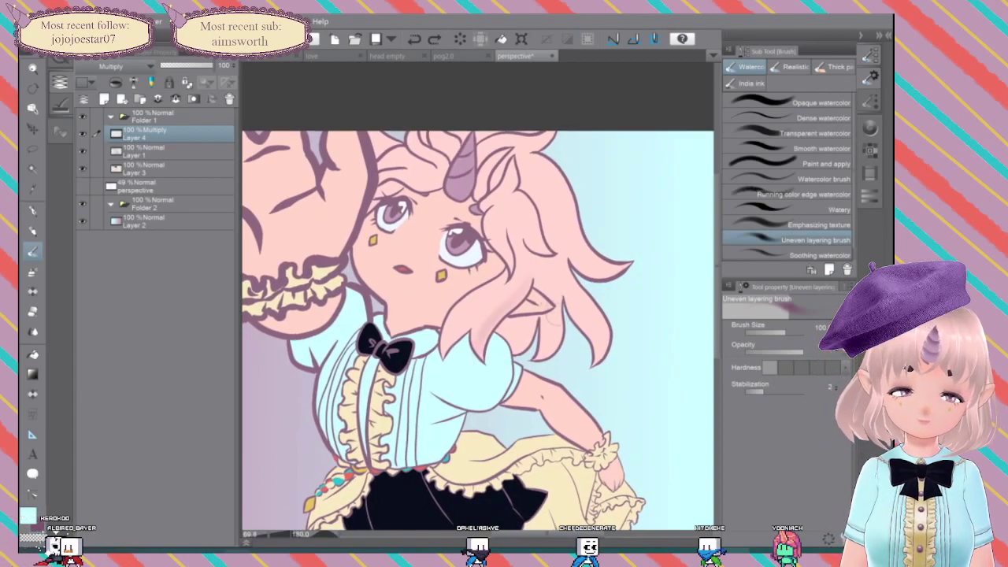
click(870, 101)
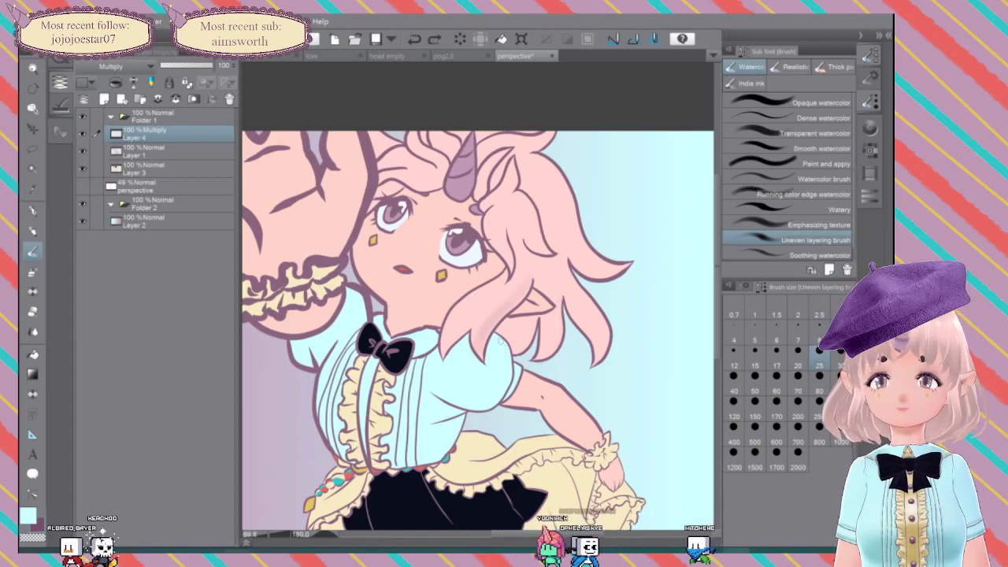
click(777, 377)
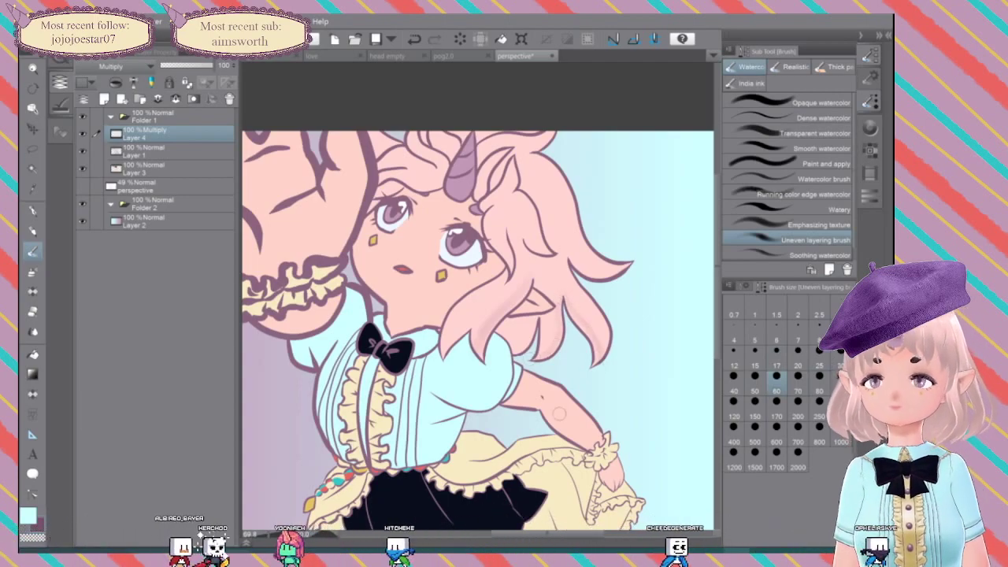
key(asciicircum)
key(asciicircum)
key(asciicircum)
key(asciicircum)
key(asciicircum)
key(asciicircum)
key(asciicircum)
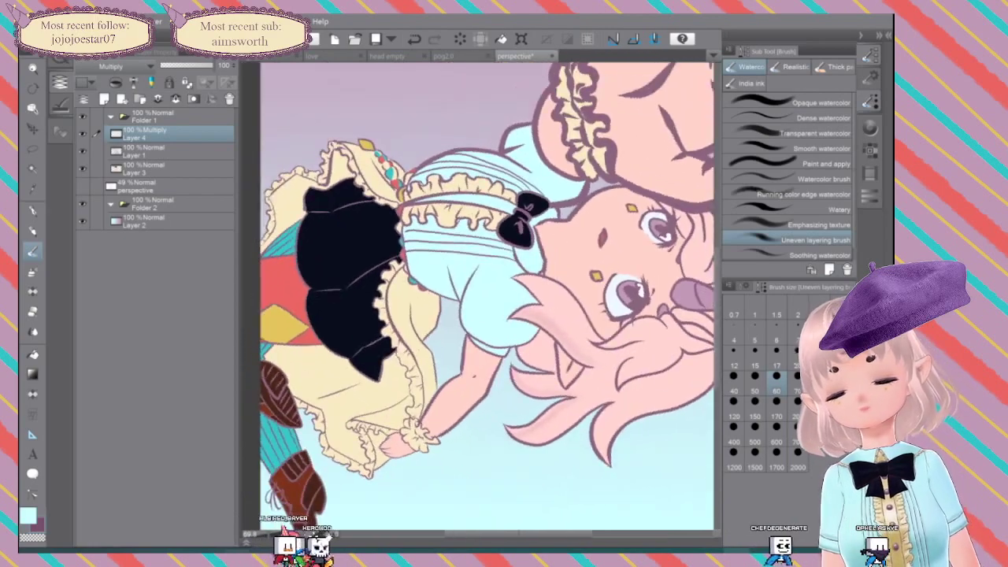
drag(504, 382, 457, 209)
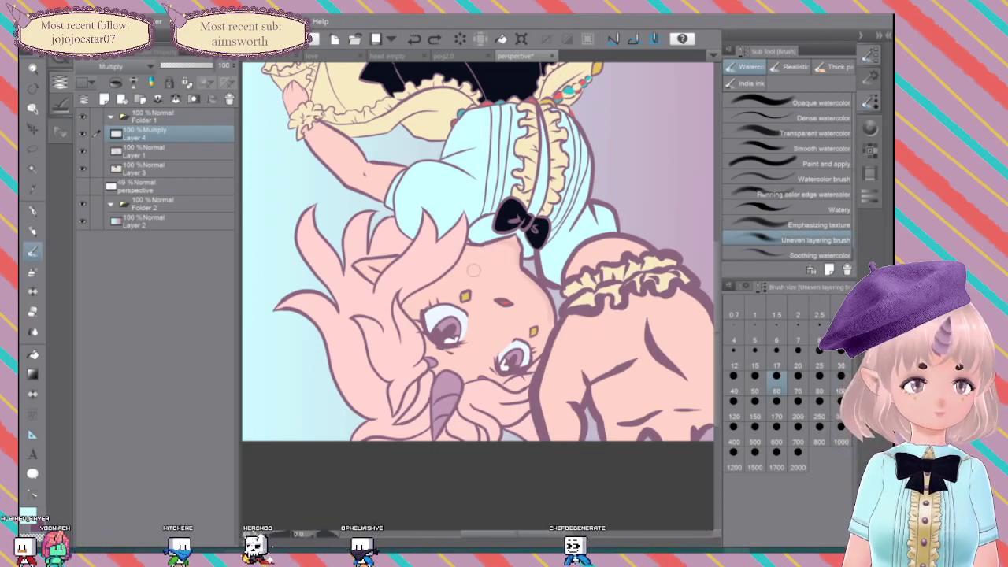
Step: Enlarge the brush to size 200 and deepen the soft shading along the cheek, jaw and neck
key(])
key(])
key(])
key(])
key(])
key(])
key(])
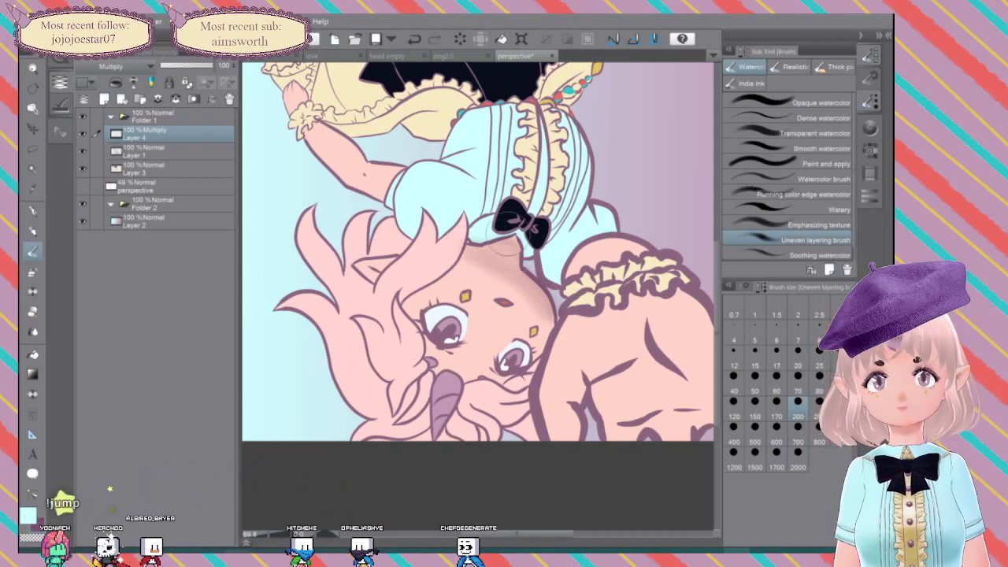
Step: Reduce the brush to size 120 and shade the neck, the raised forearm and hand, and the hair around the horn
key(bracketleft)
key(bracketleft)
key(bracketleft)
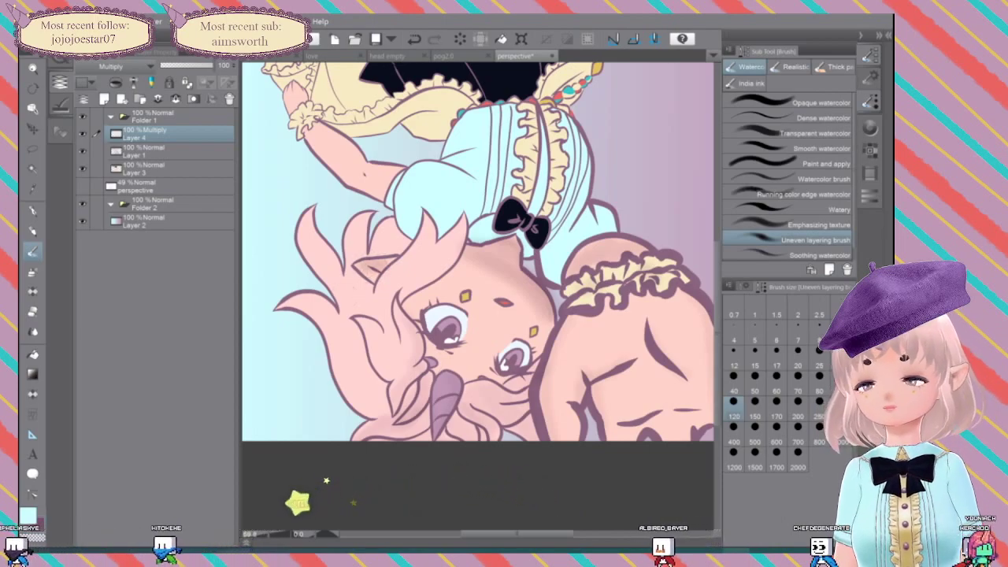
Step: Set the brush size to 70 and shade the hair strands around the ear and the back of the head
click(798, 383)
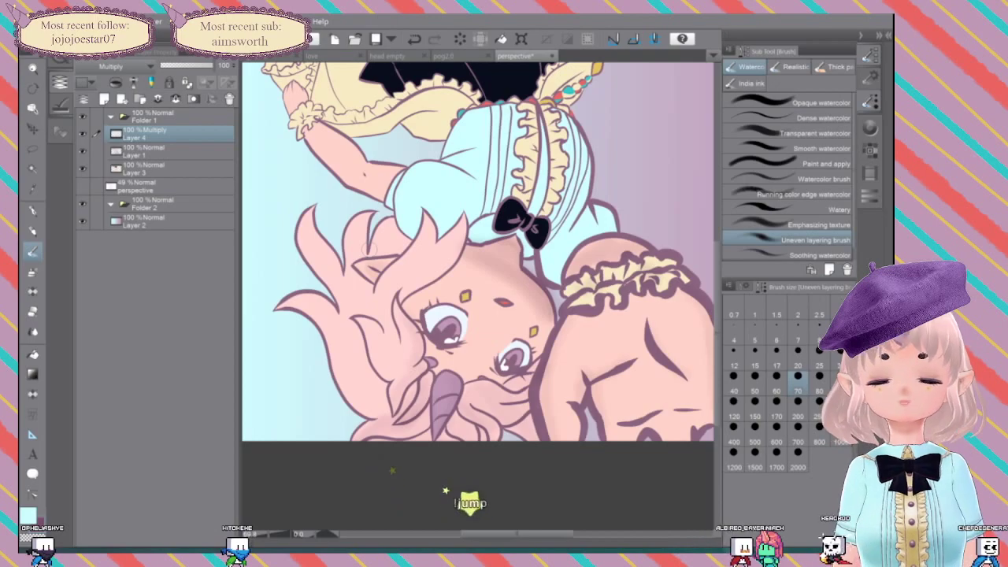
drag(368, 250, 346, 312)
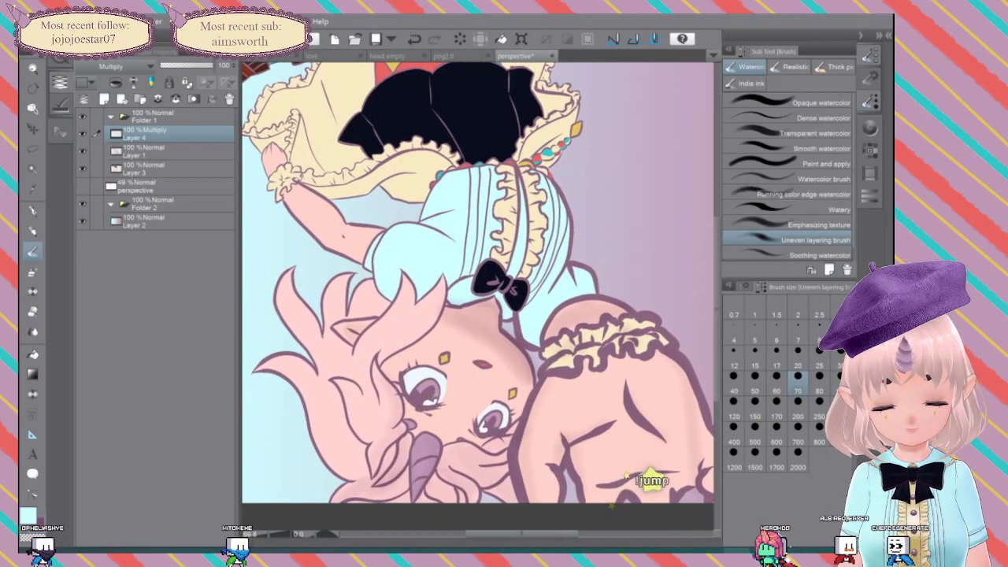
mouse_move(473, 283)
mouse_down()
mouse_move(478, 324)
mouse_move(460, 286)
mouse_up()
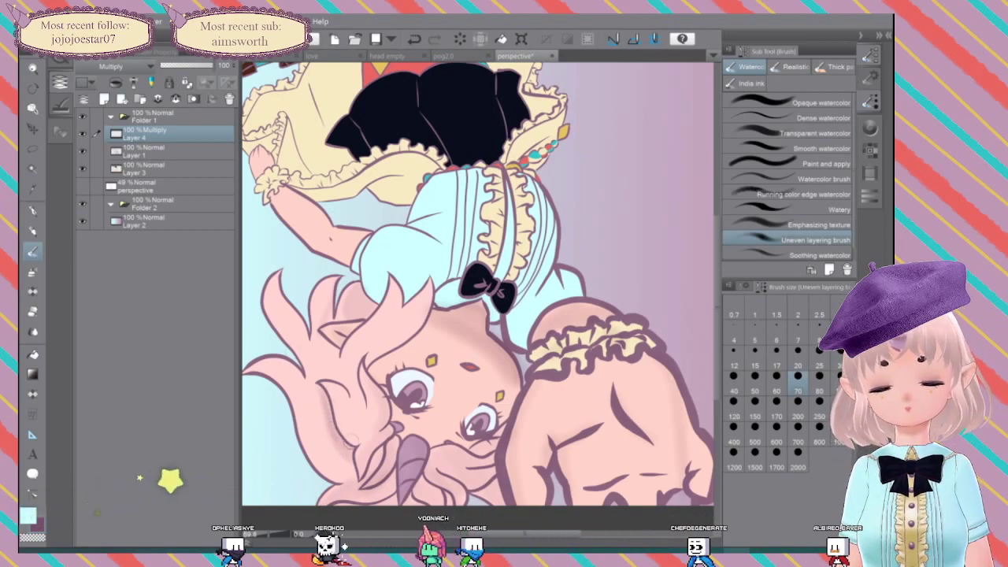
Step: Shade the blouse and its puffed sleeve, the ruffled cream skirt and the outstretched arm at size 70
drag(342, 444, 350, 543)
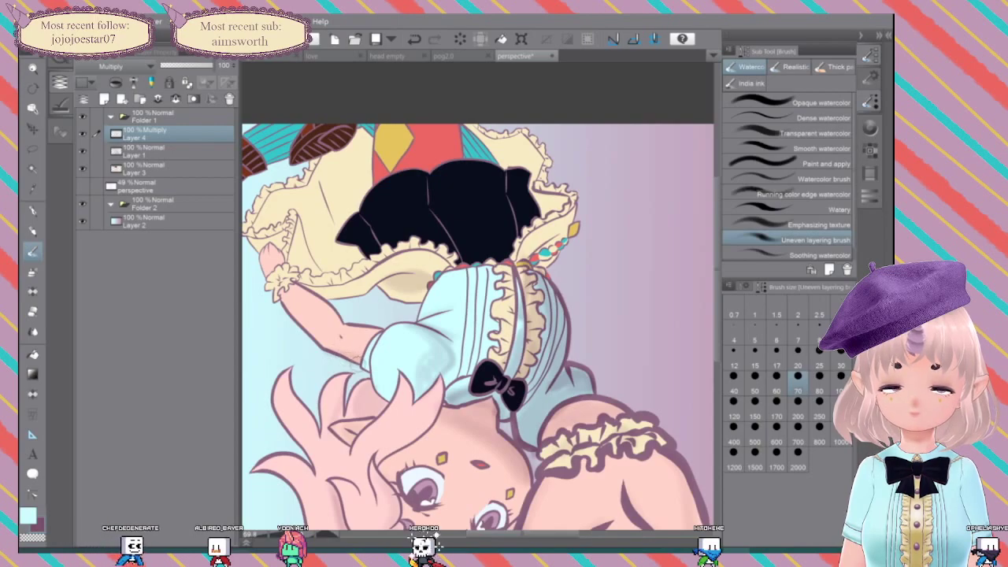
drag(388, 392, 480, 430)
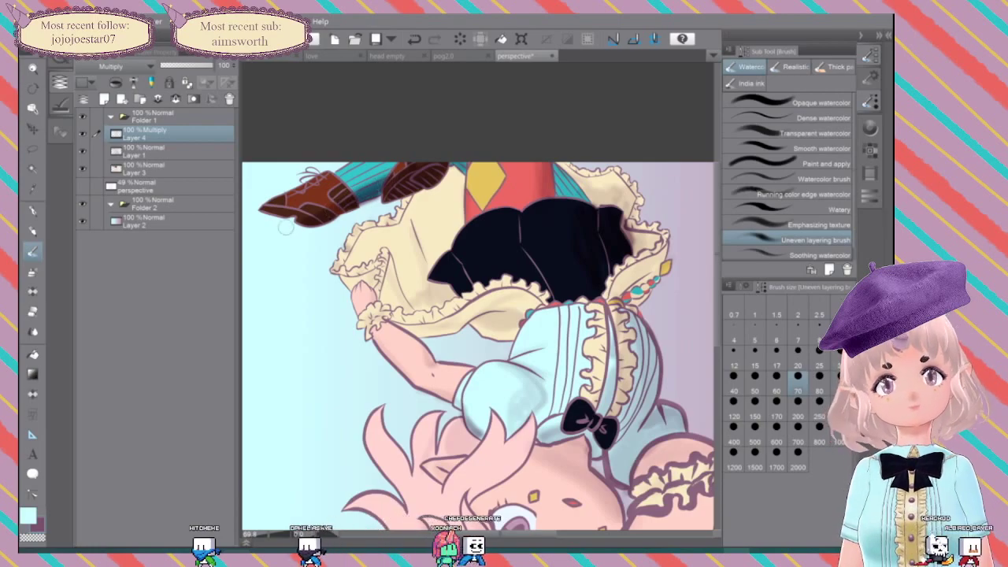
Step: Switch to the Opaque watercolor brush and set its density of paint to 10
mouse_move(286, 227)
mouse_down()
mouse_move(226, 126)
mouse_move(245, 168)
mouse_up()
click(791, 103)
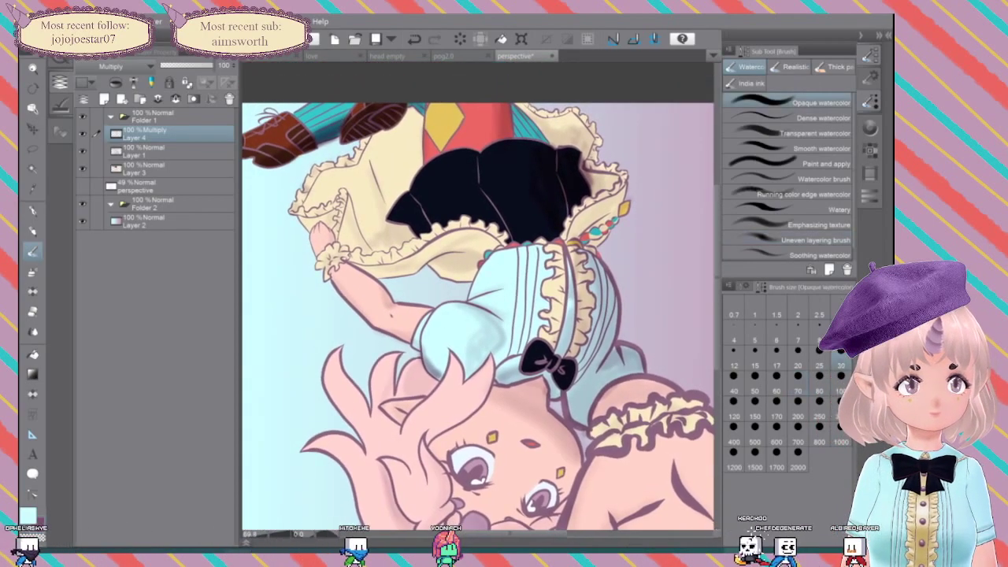
drag(502, 330, 497, 349)
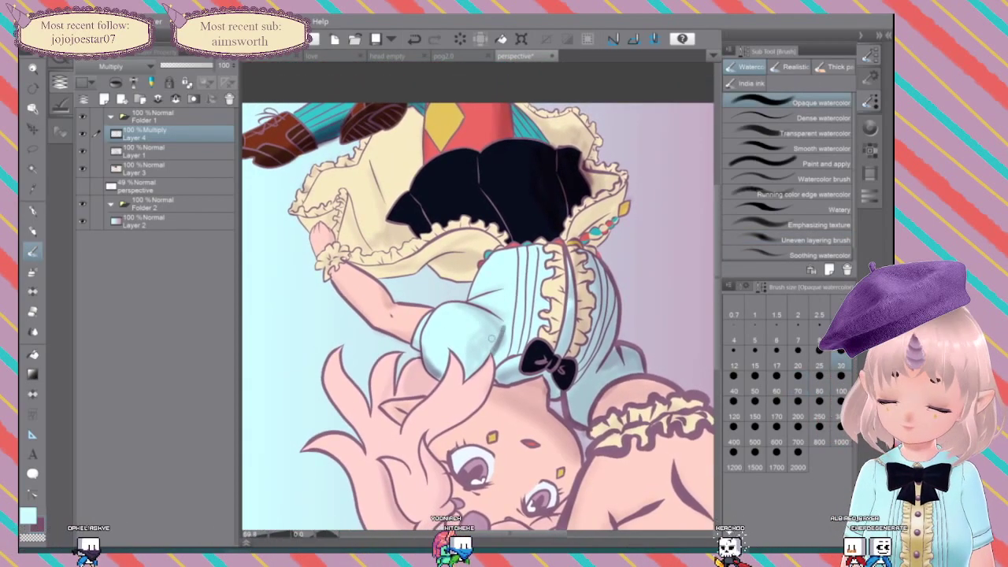
click(870, 129)
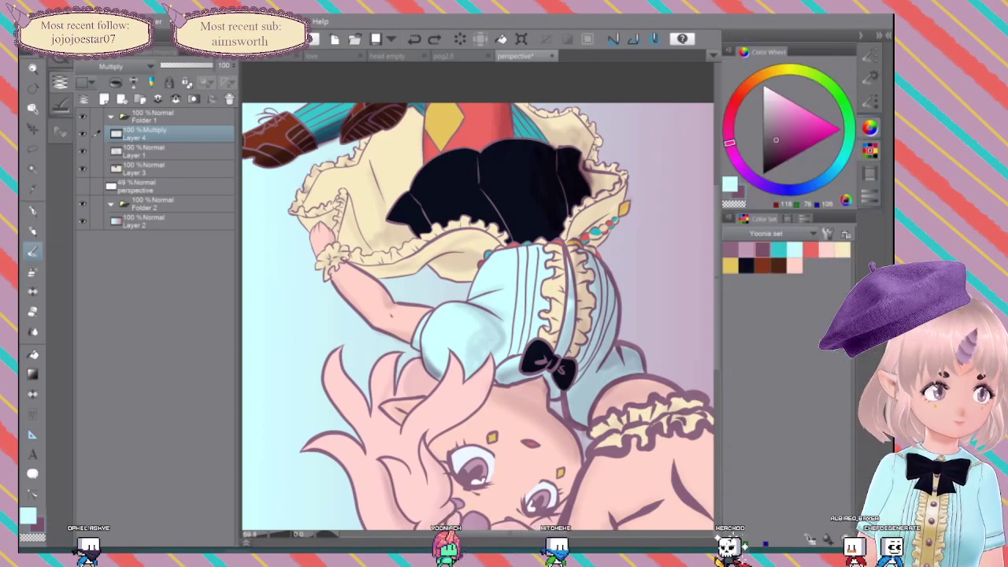
click(869, 76)
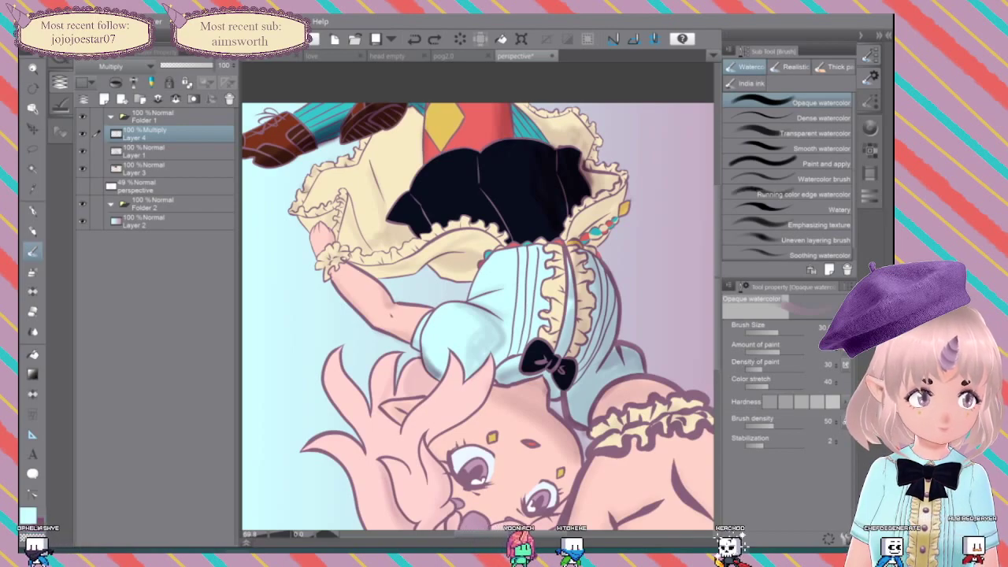
click(751, 369)
drag(750, 368, 748, 369)
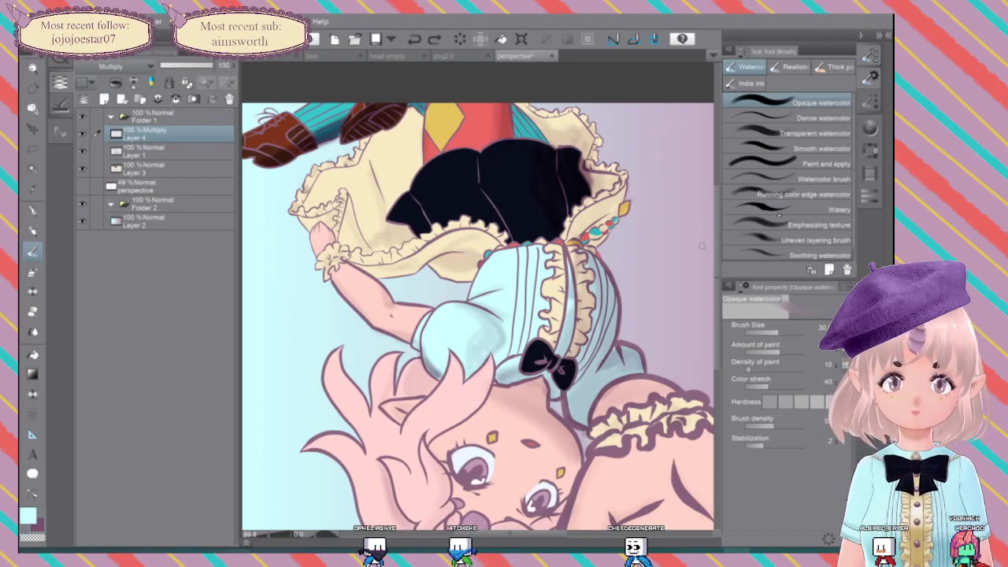
Step: Set the brush size to 70 and shade the puffed blouse sleeve, the neck and the loose hair strands
click(870, 102)
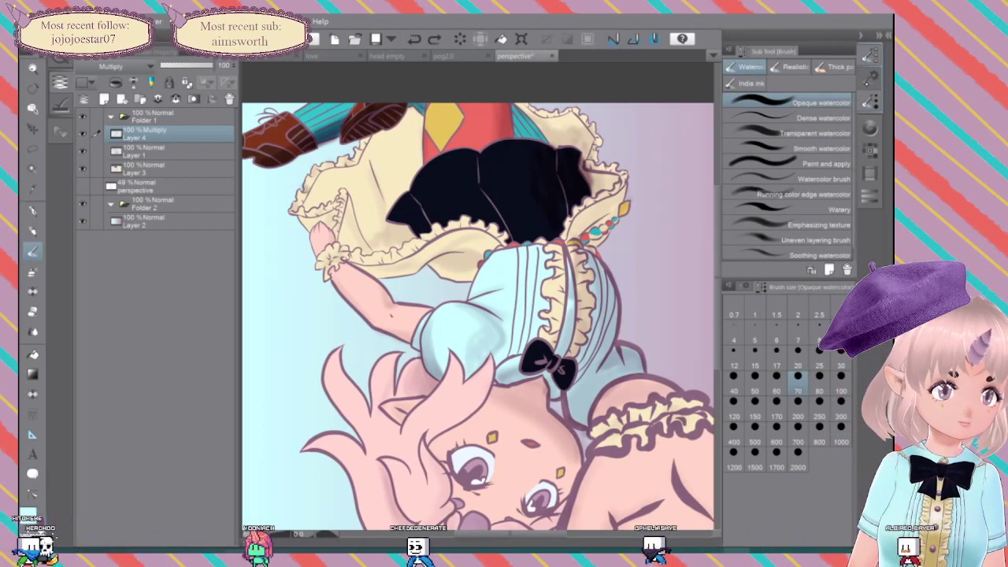
click(745, 287)
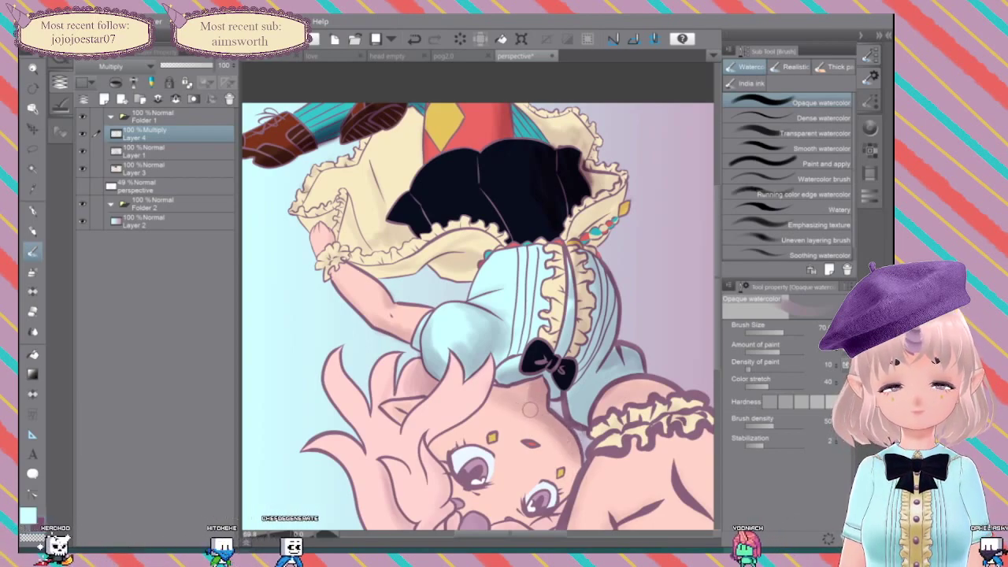
drag(512, 355, 440, 216)
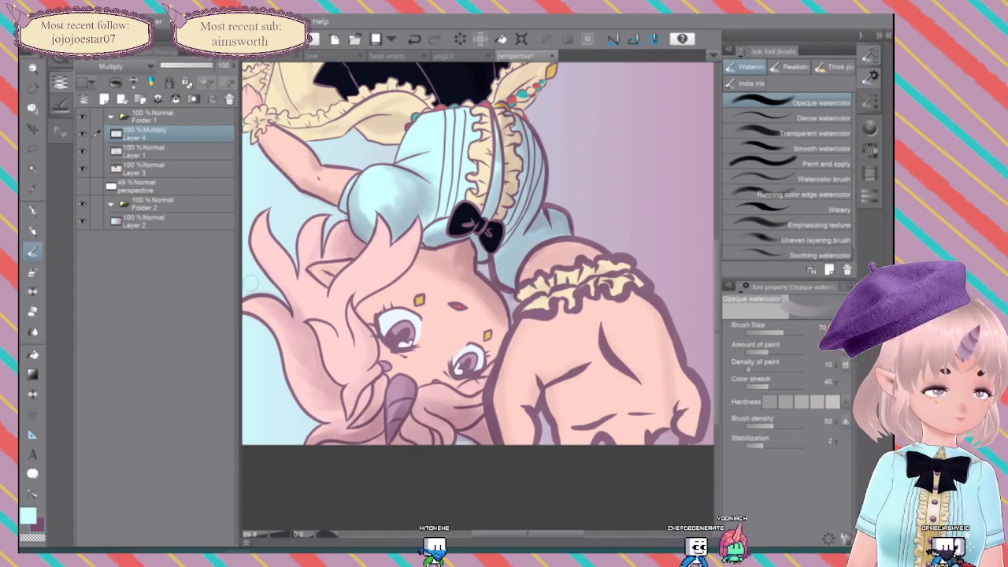
Step: Set the Opaque watercolor brush's color stretch to 47 and its brush density to 40
click(759, 386)
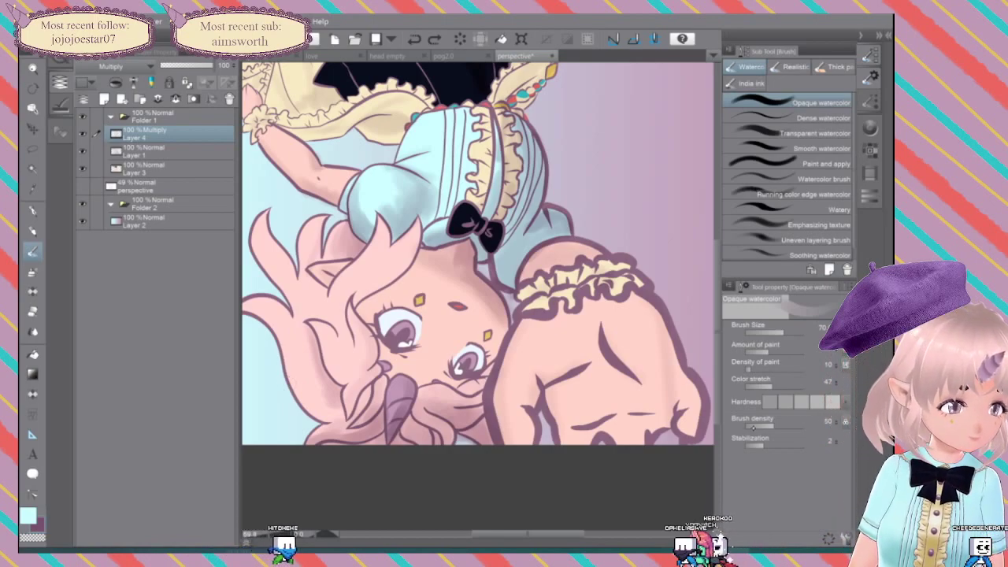
click(768, 425)
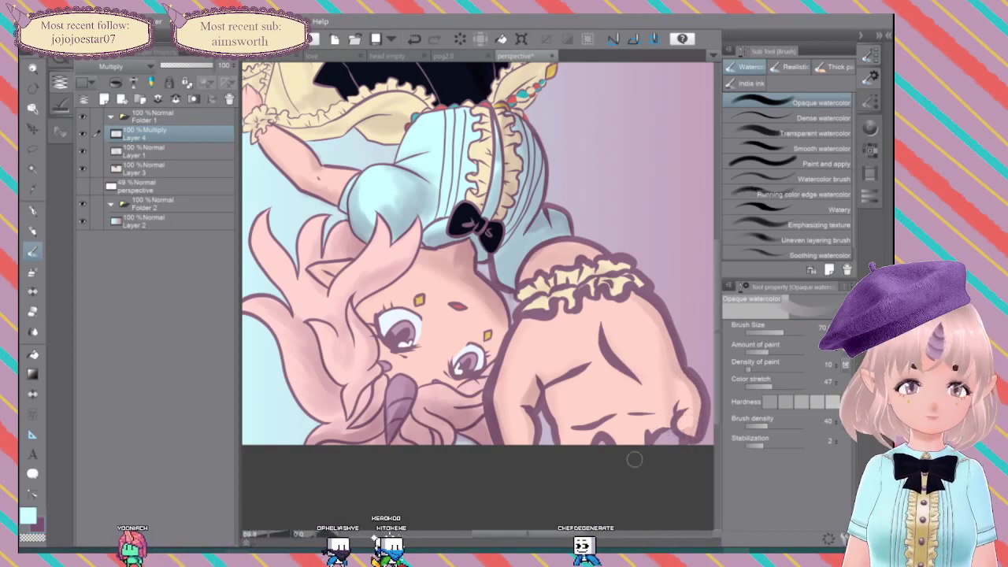
Step: Pick the skin tone on Layer 3 and touch up the foreground hand's flat colour with the G-pen at size 170
click(122, 149)
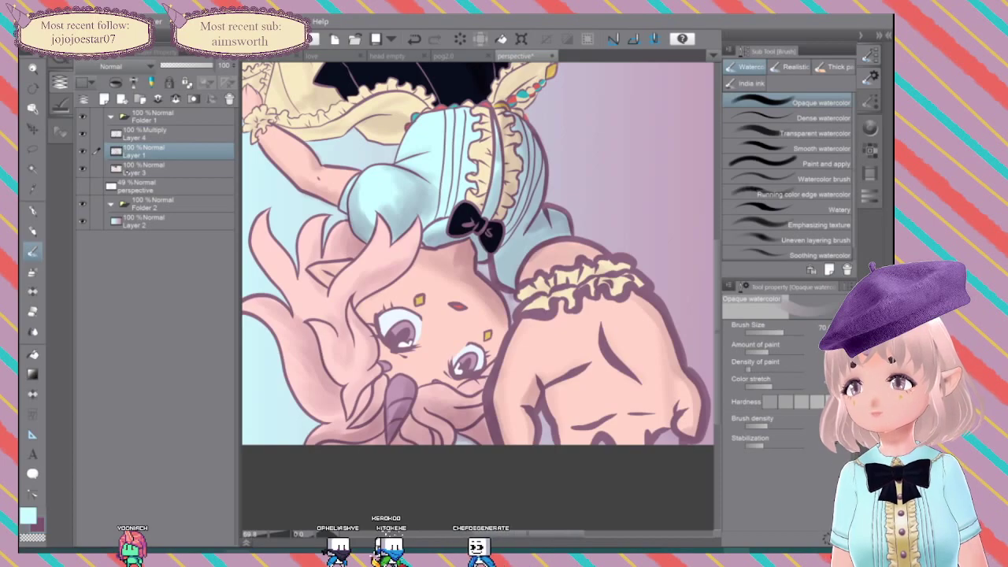
click(130, 173)
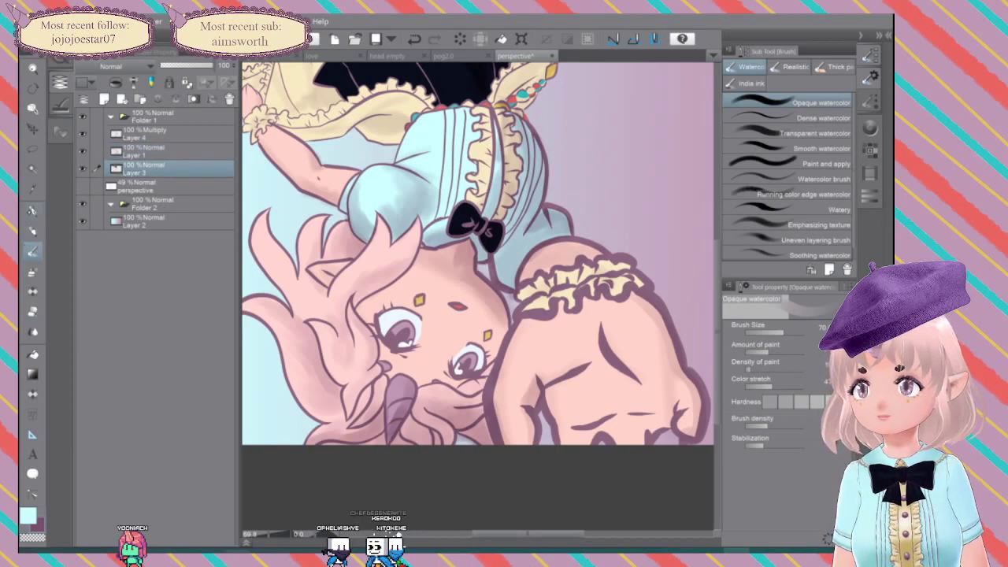
key(p)
click(866, 131)
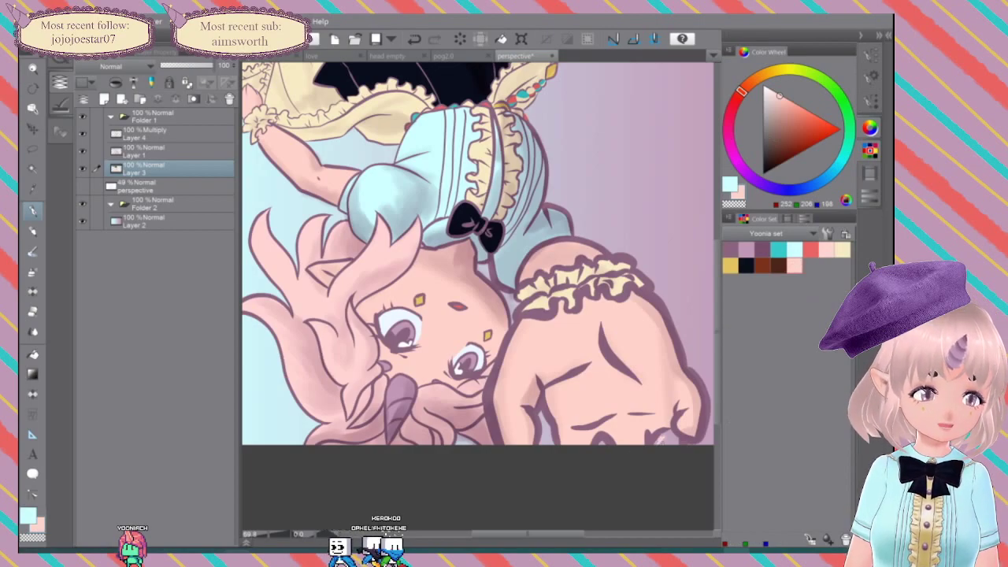
click(869, 102)
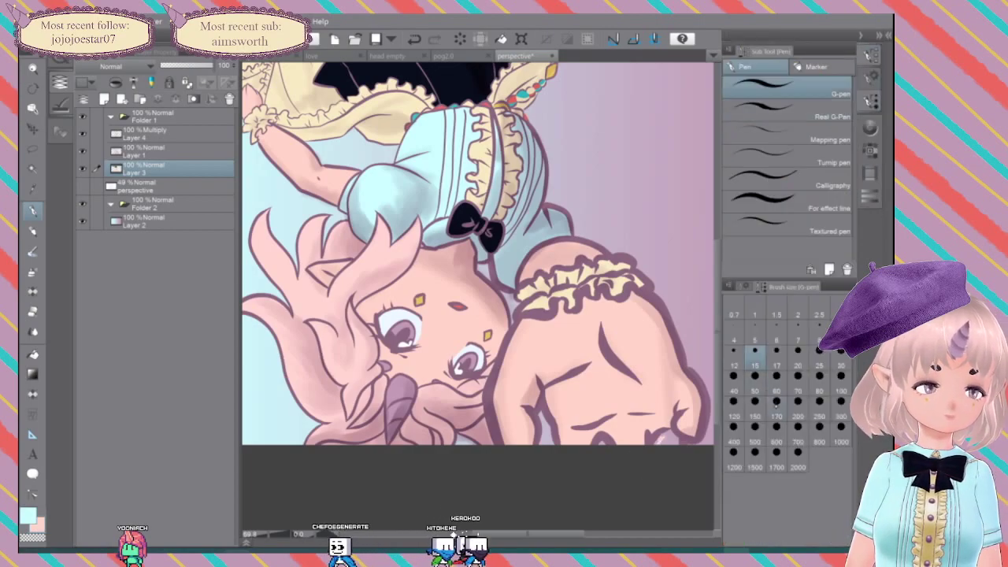
click(776, 407)
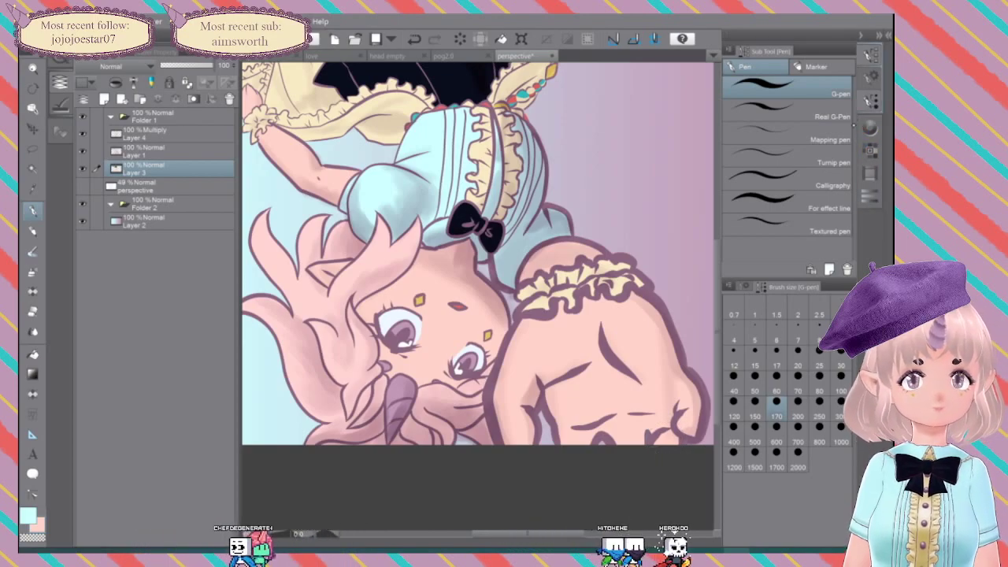
Step: Return to the dark mauve and the Opaque watercolor brush on the Multiply layer, and shade the foreground arm and adjoining blouse sleeve
click(869, 128)
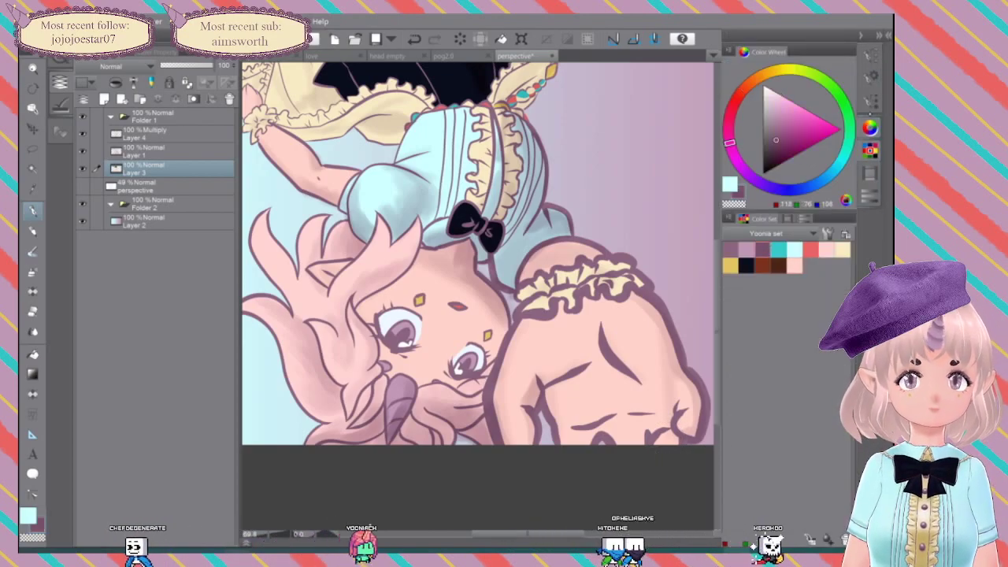
click(869, 99)
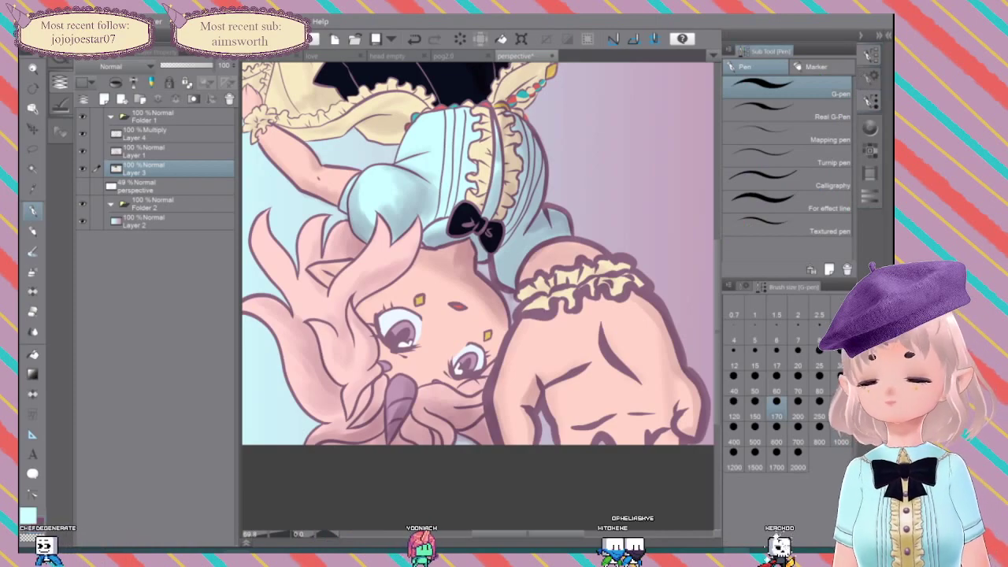
key(b)
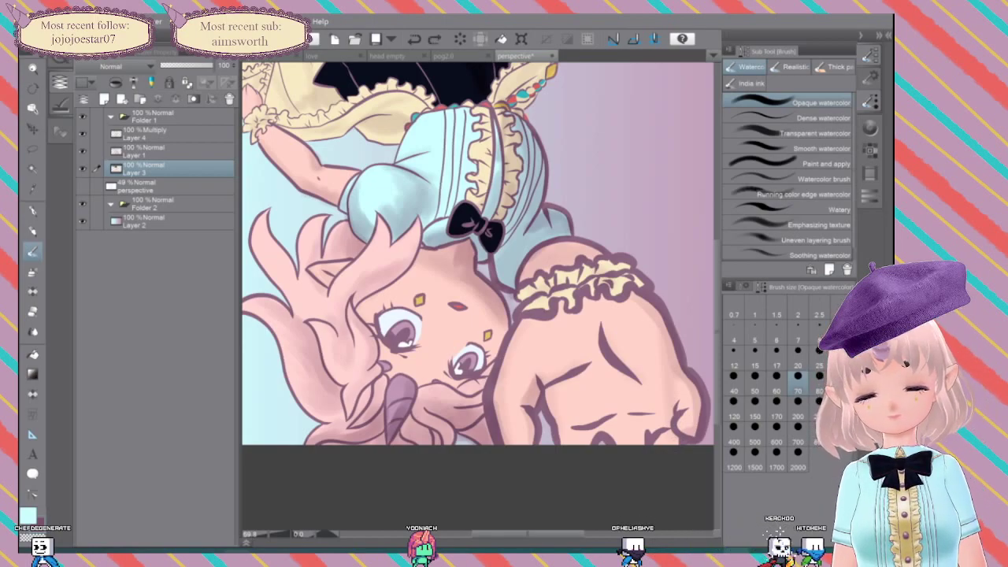
click(132, 132)
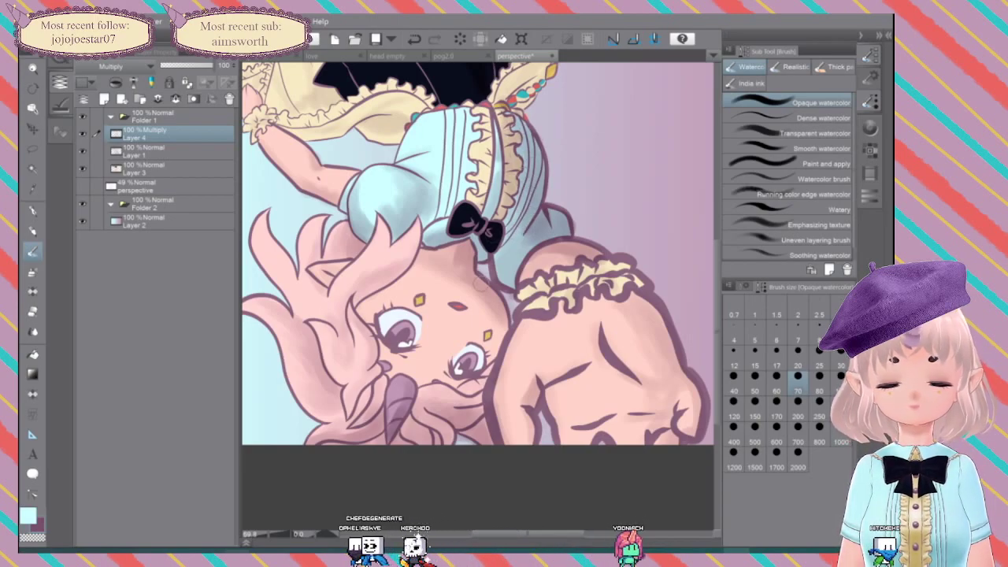
Step: Shade the broad folds of the cream skirt and the red diamond-patterned garment at brush size 70
drag(481, 283, 463, 393)
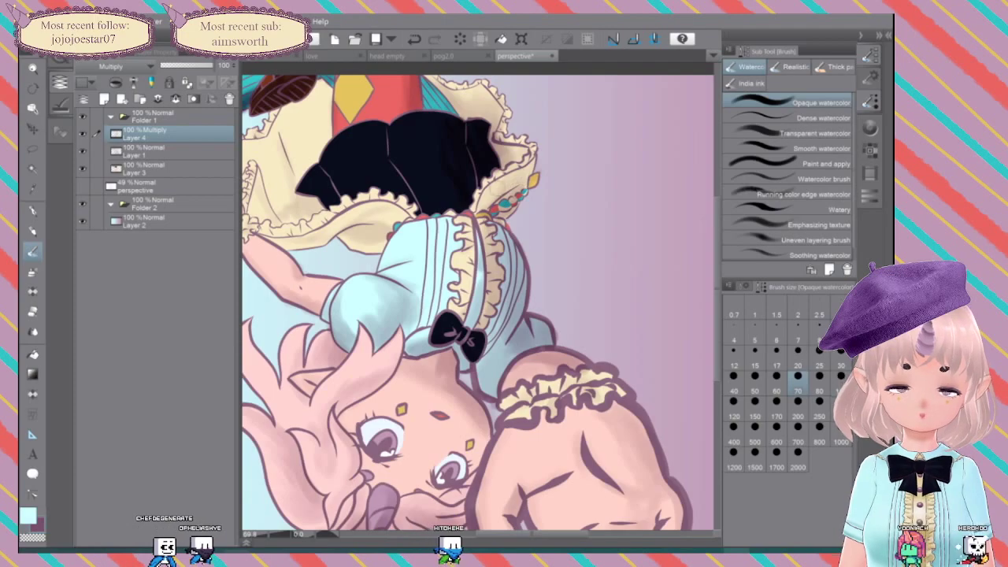
drag(465, 260, 492, 378)
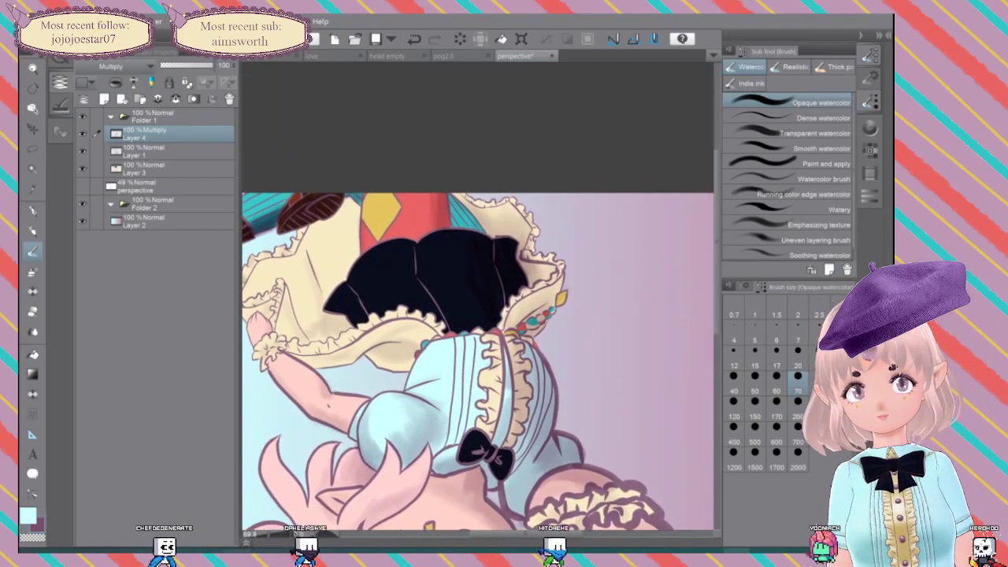
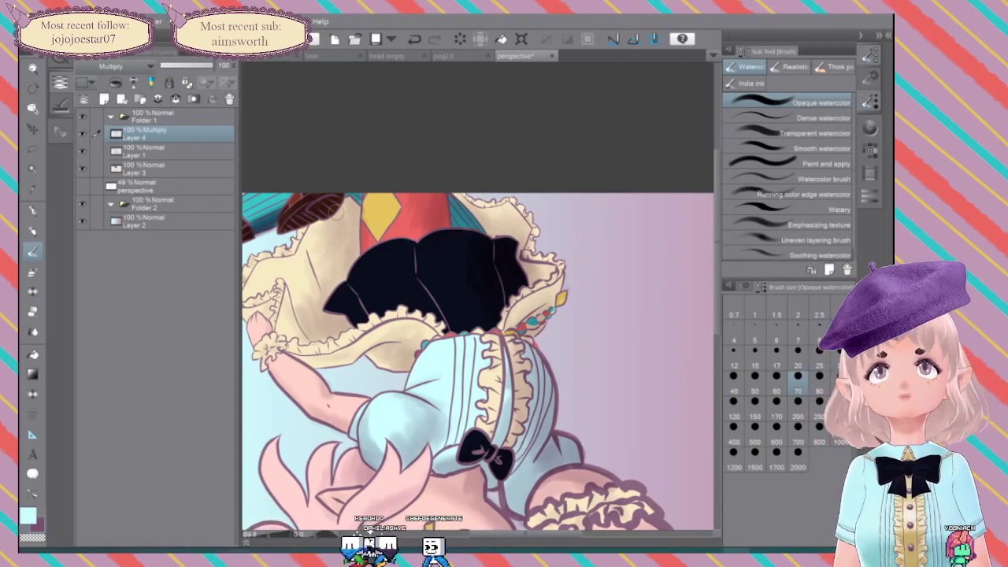
drag(477, 160, 568, 152)
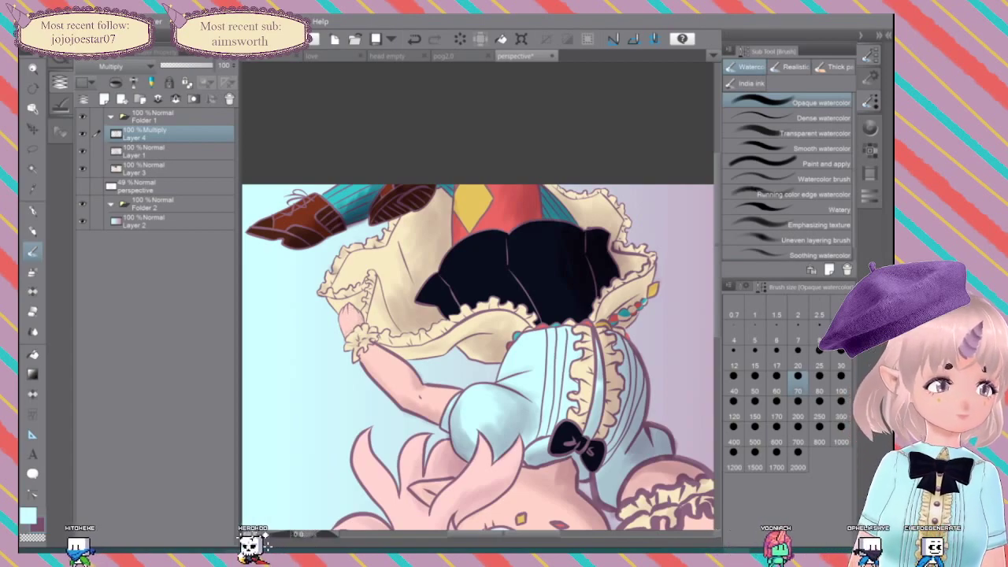
Step: Set the brush size to 20 and shade the small folds of the skirt's ruffled trim and the wrist ruffle
click(798, 359)
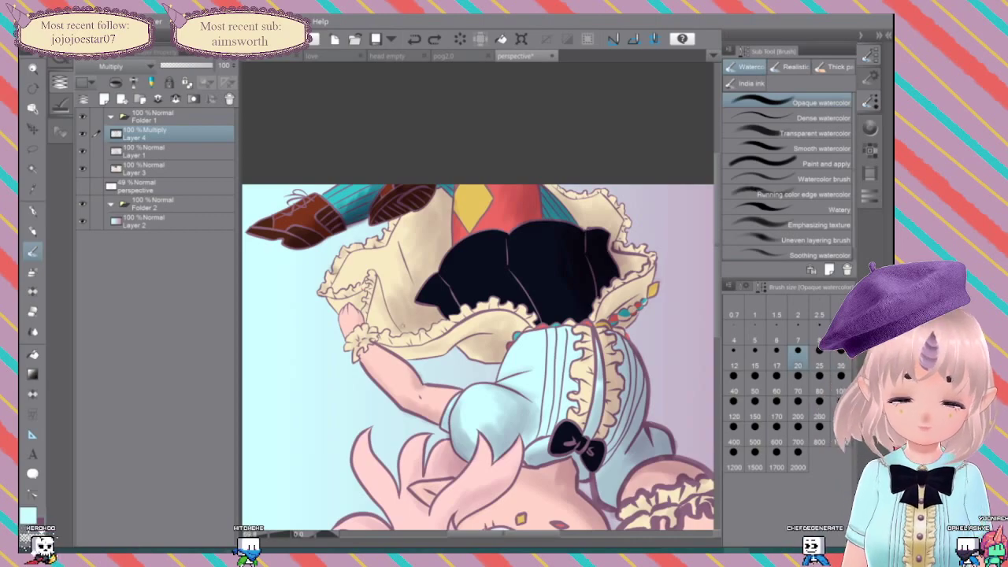
scroll(533, 239, up, 5)
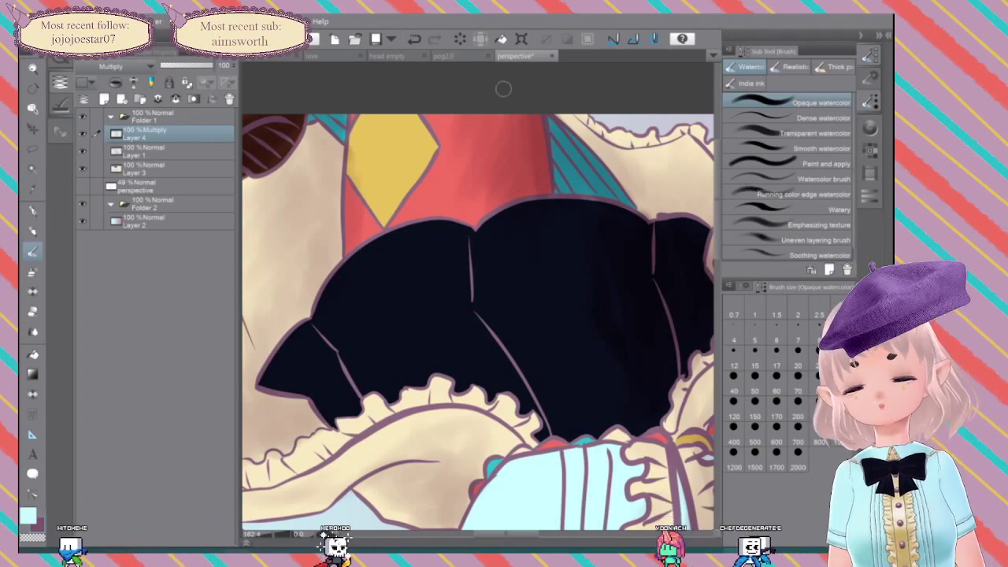
drag(464, 355, 501, 198)
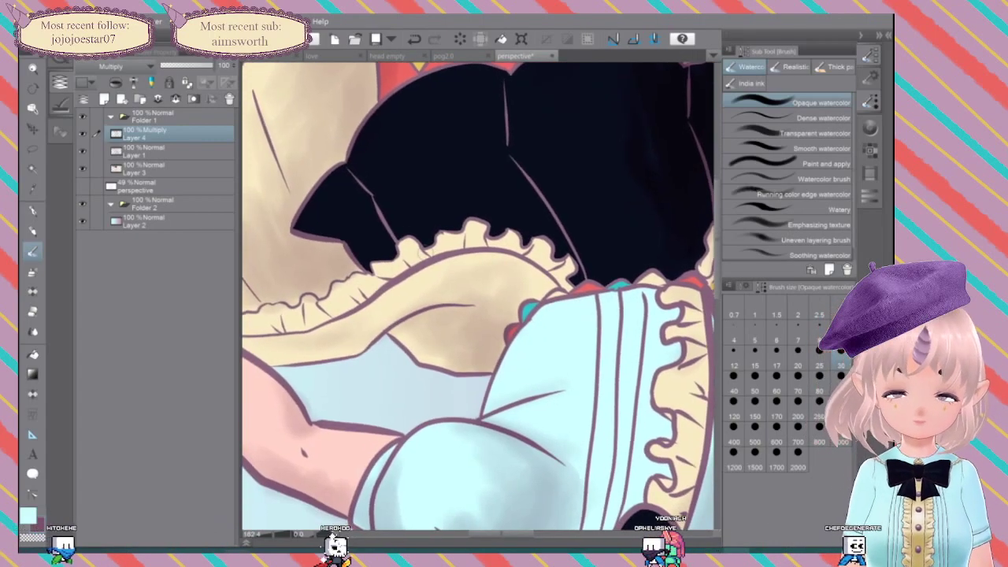
key([)
key([)
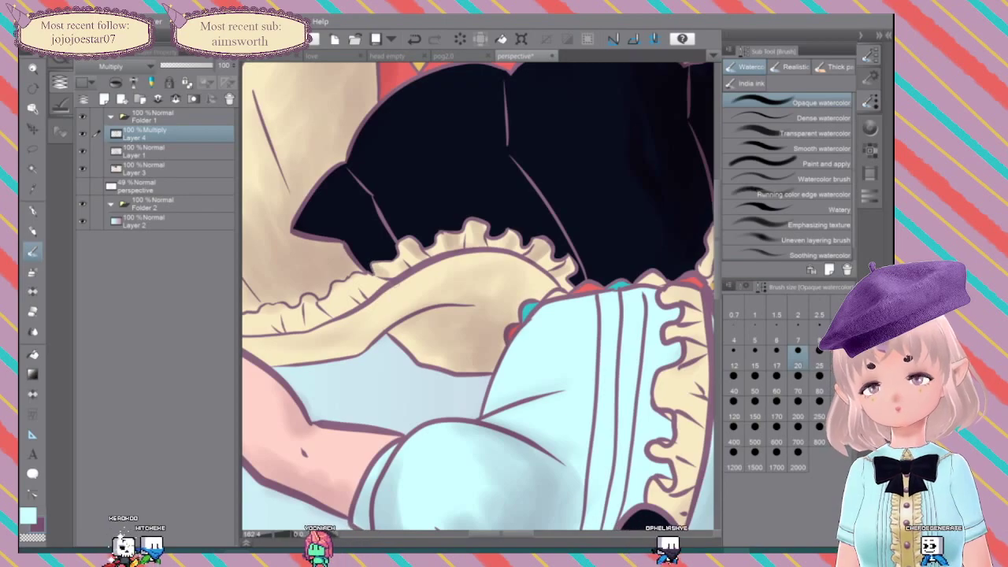
drag(405, 316, 551, 282)
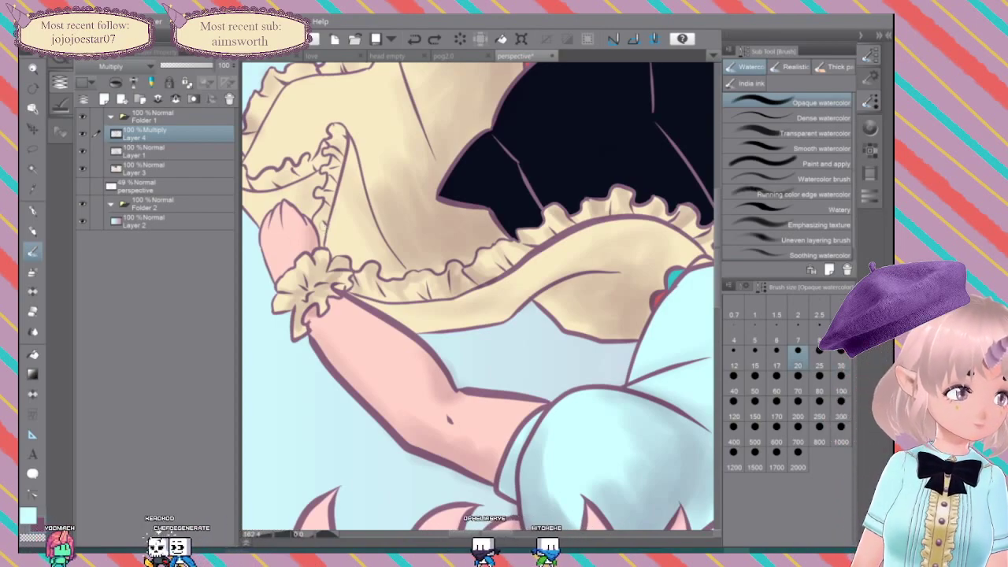
Step: Deepen the skirt's shading, using brush size 33 on the underside fold beside the blouse and size 51 around the hand and boot
click(746, 286)
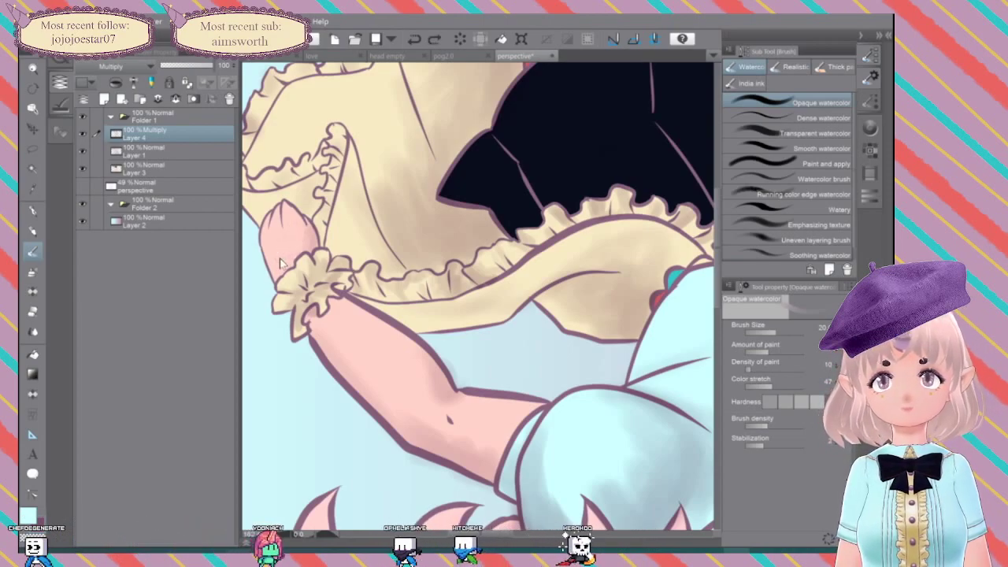
drag(776, 331, 782, 329)
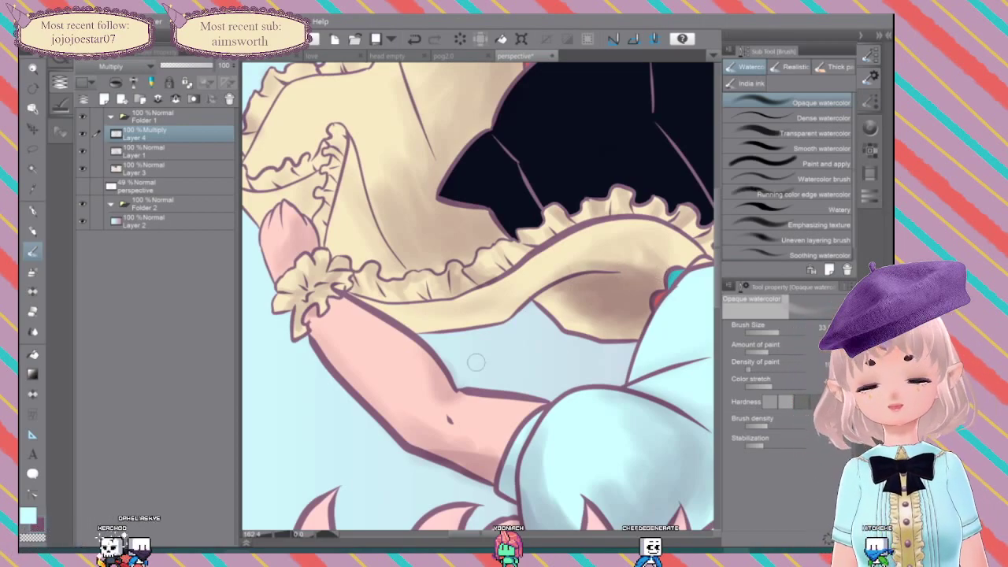
scroll(477, 363, down, 3)
drag(476, 362, 532, 442)
scroll(535, 328, up, 3)
scroll(536, 326, up, 1)
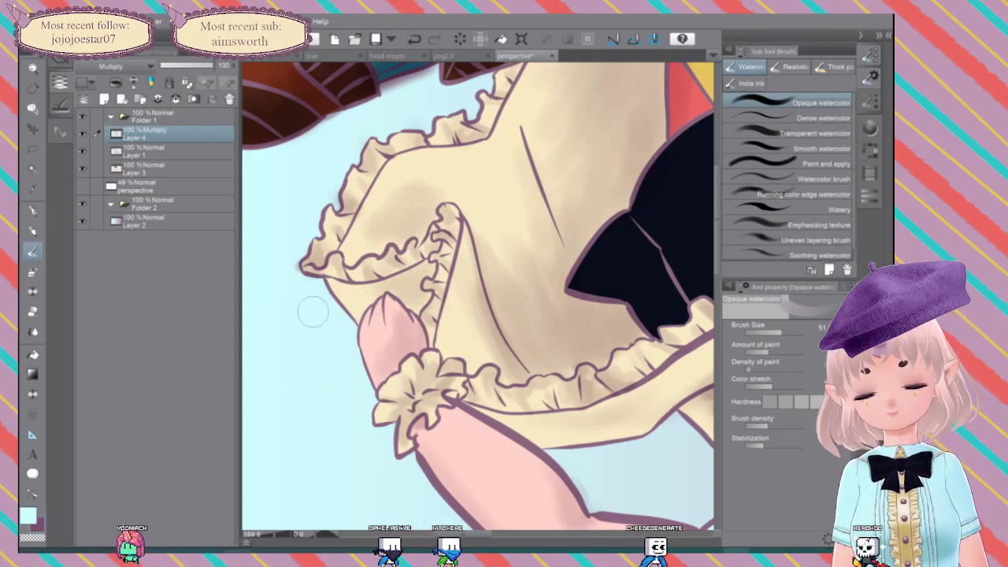
drag(541, 316, 384, 423)
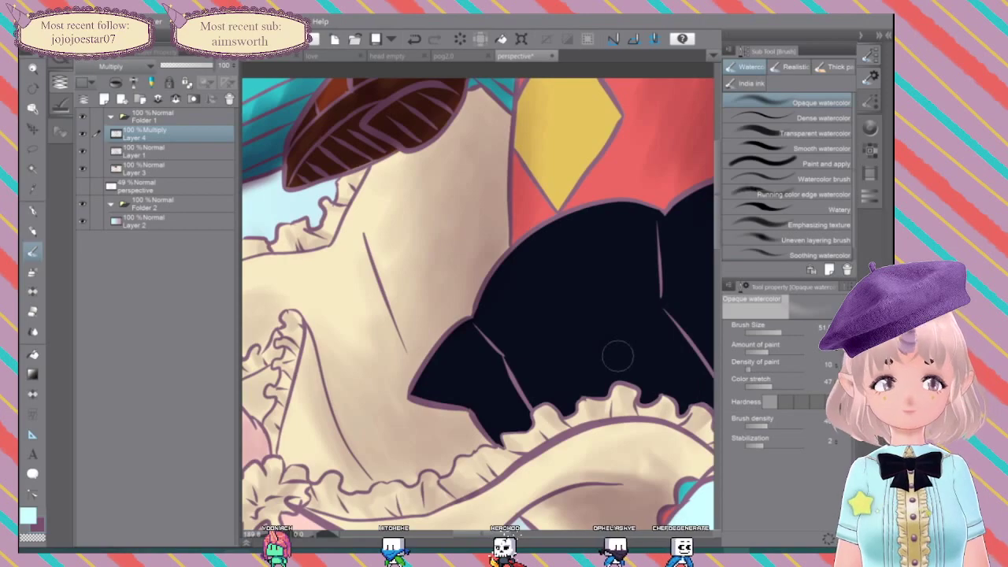
scroll(618, 356, down, 3)
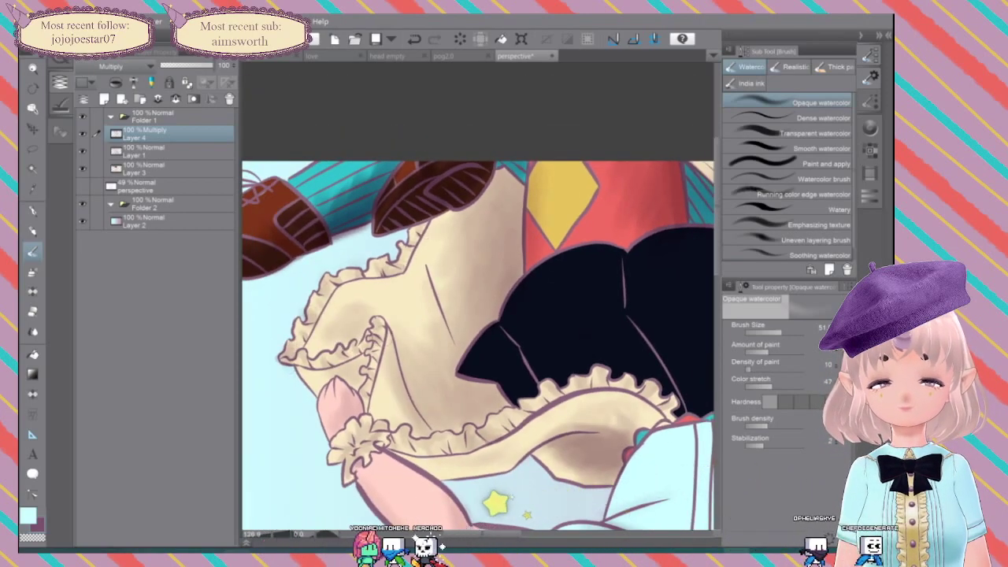
Step: Set the brush size to 17 and shade the small folds of the skirt's ruffled trim on the side with the gold diamond charm
drag(326, 498, 167, 468)
mouse_move(326, 498)
mouse_down()
mouse_move(248, 521)
mouse_move(324, 491)
mouse_up()
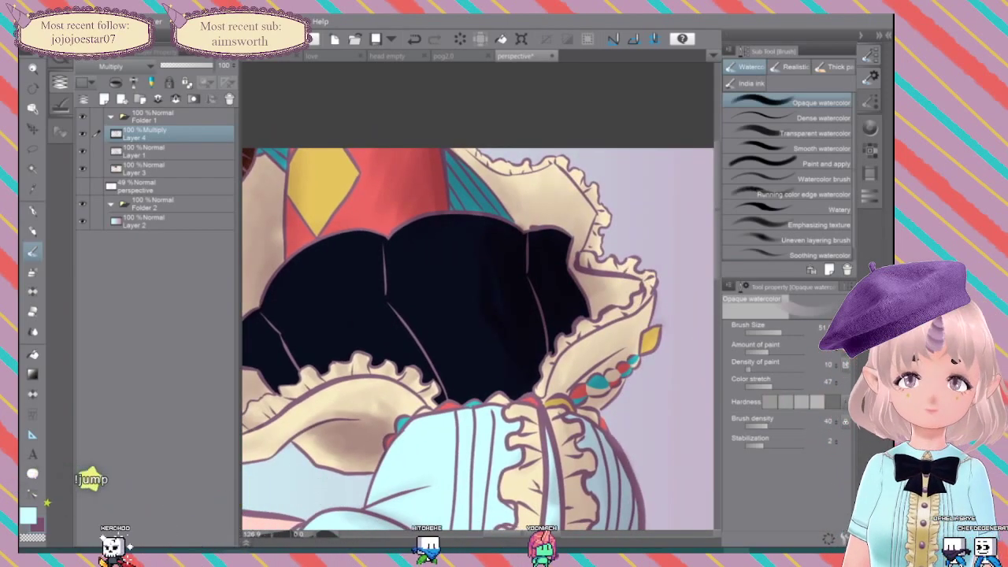
scroll(327, 497, up, 3)
click(756, 333)
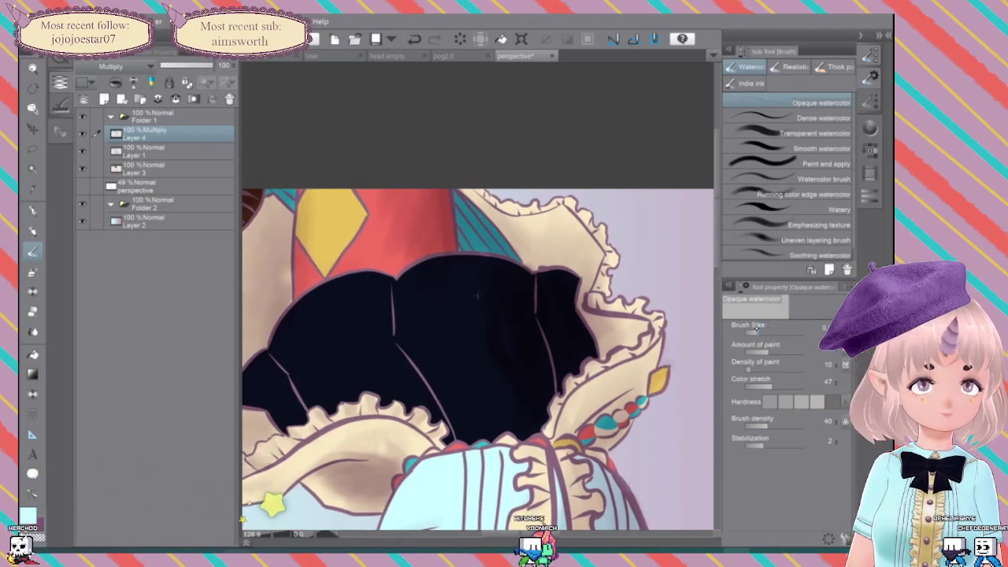
drag(765, 332, 776, 332)
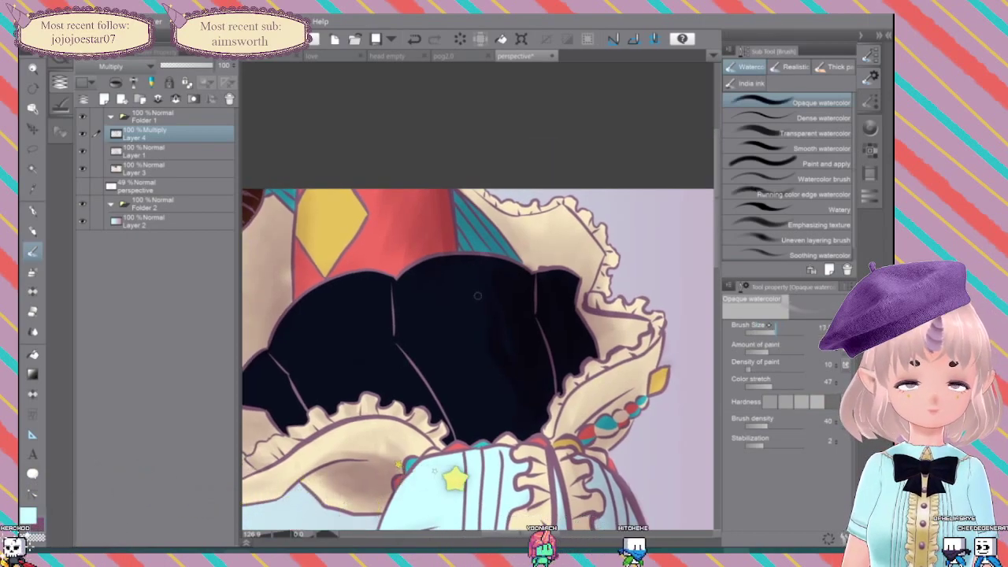
scroll(501, 494, up, 2)
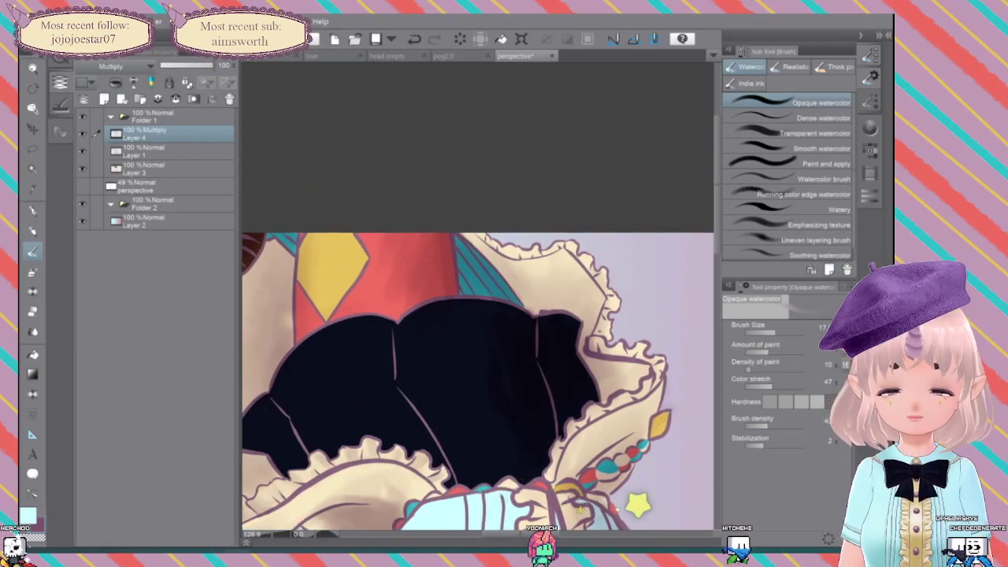
scroll(505, 520, up, 1)
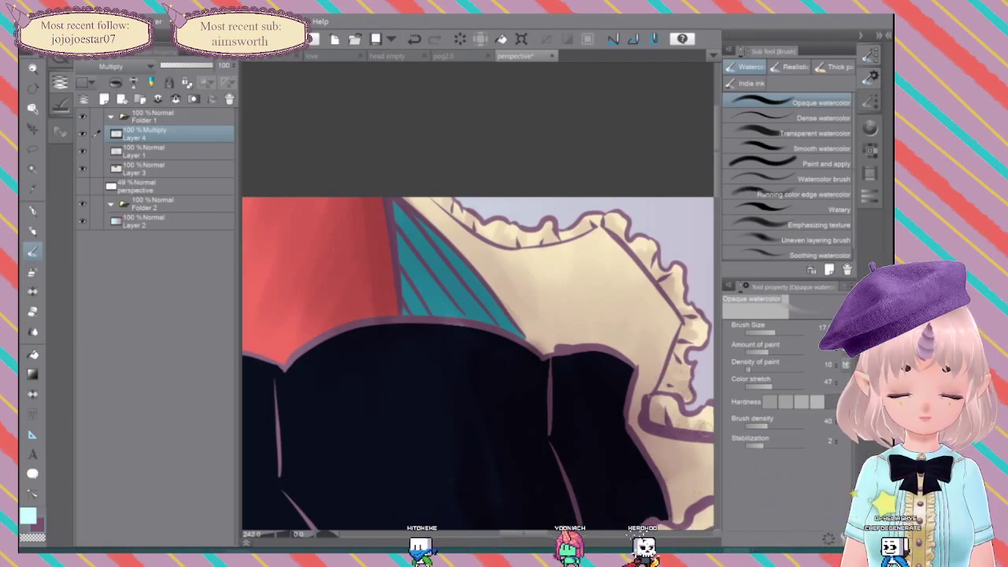
drag(709, 413, 488, 307)
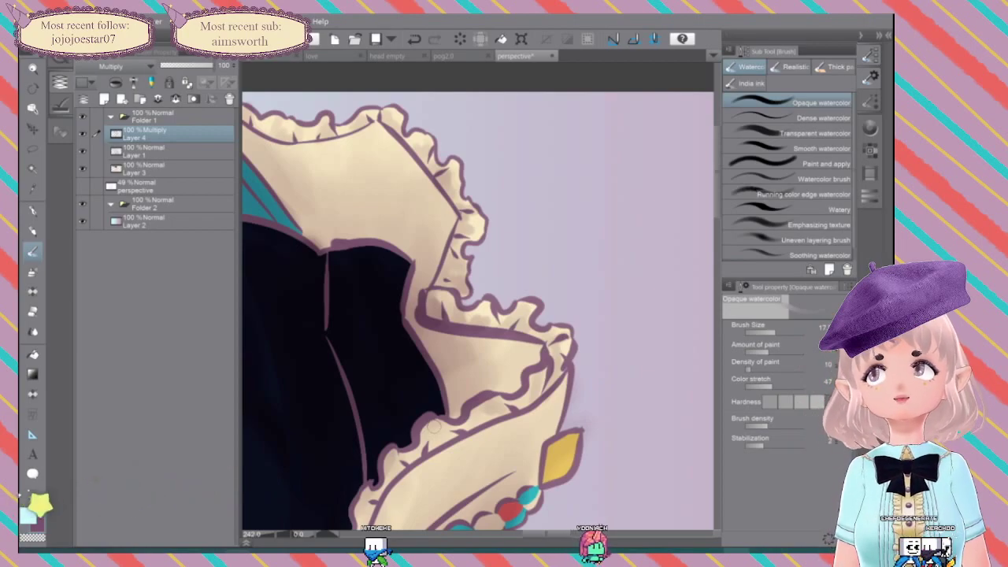
drag(434, 426, 483, 252)
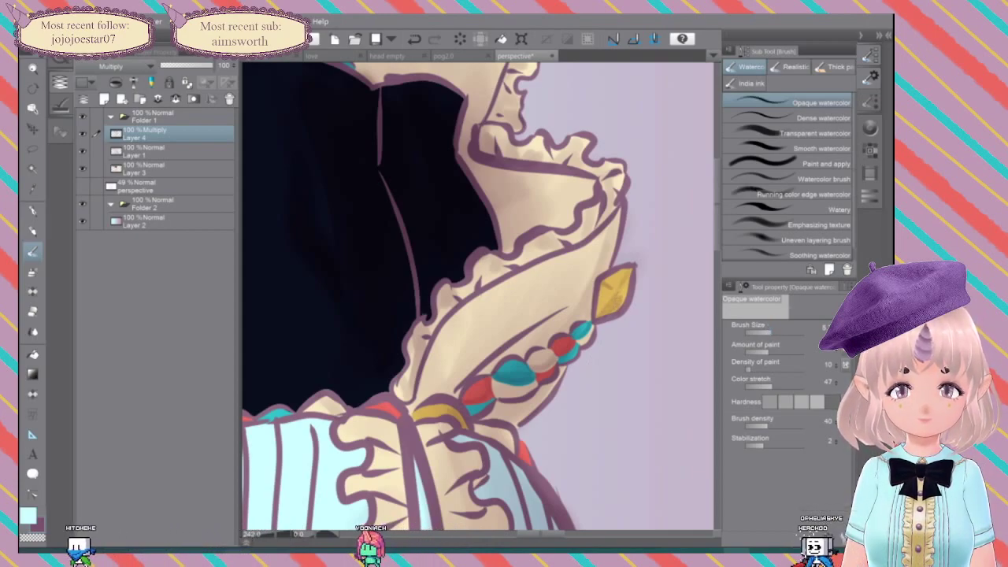
Step: Set the brush to its softest hardness and size 41, and shade the cream skirt folds beside the black waistband
click(770, 332)
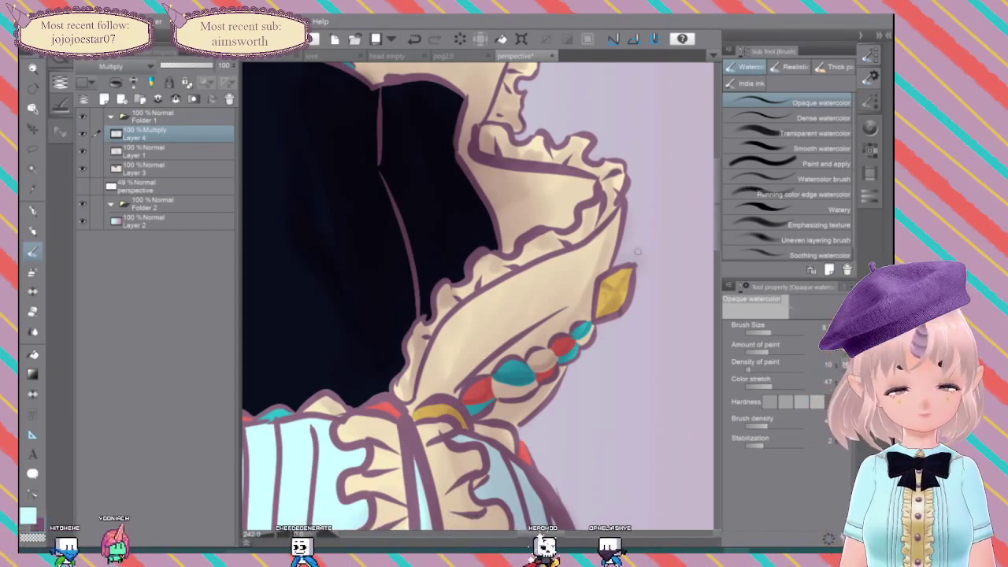
click(772, 402)
click(781, 333)
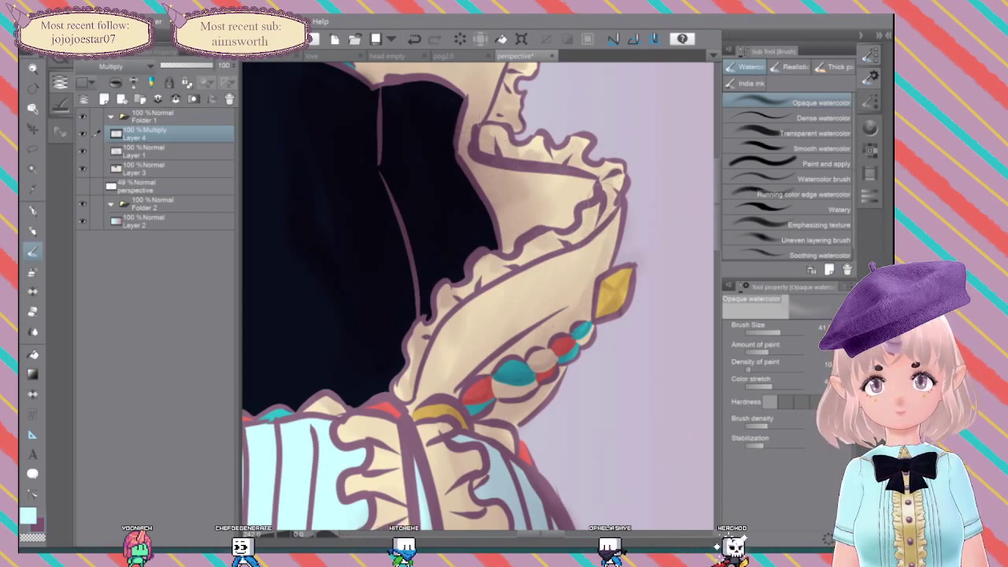
drag(590, 118, 602, 98)
drag(599, 110, 597, 297)
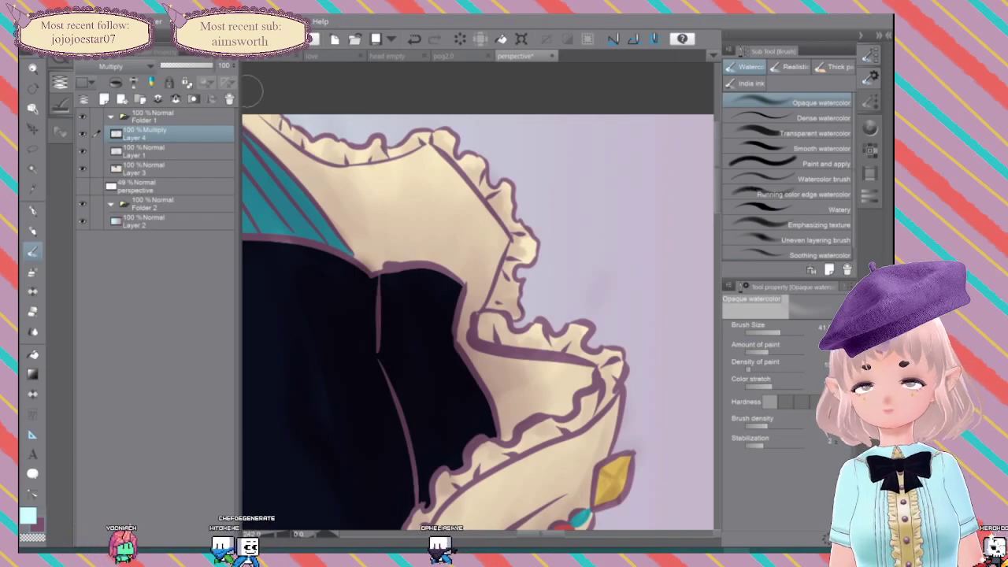
scroll(581, 354, down, 3)
drag(555, 370, 551, 229)
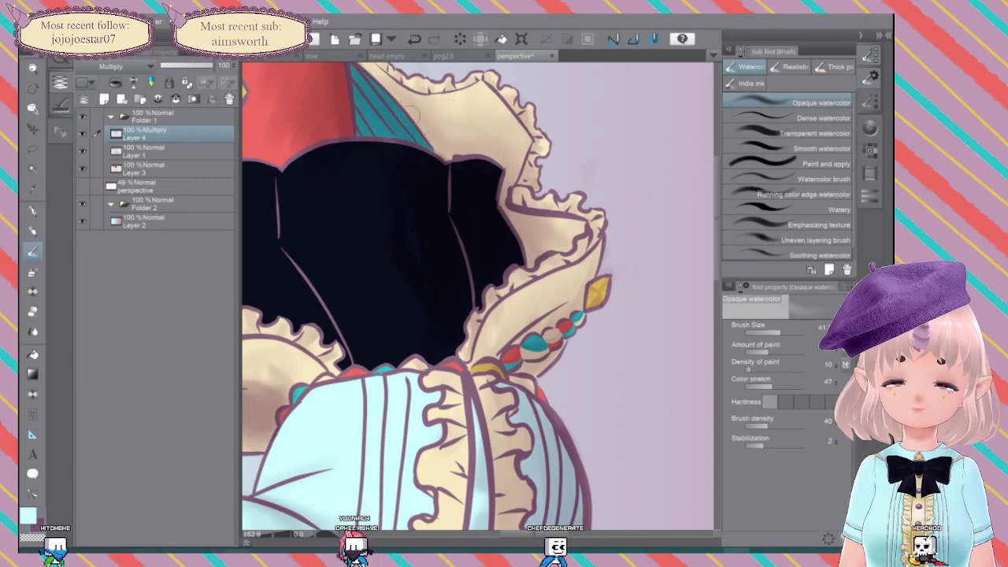
Step: Set the brush size to 67 and the paint density to 17, and deepen the soft shading on the skirt's underside and the blouse
scroll(608, 327, down, 8)
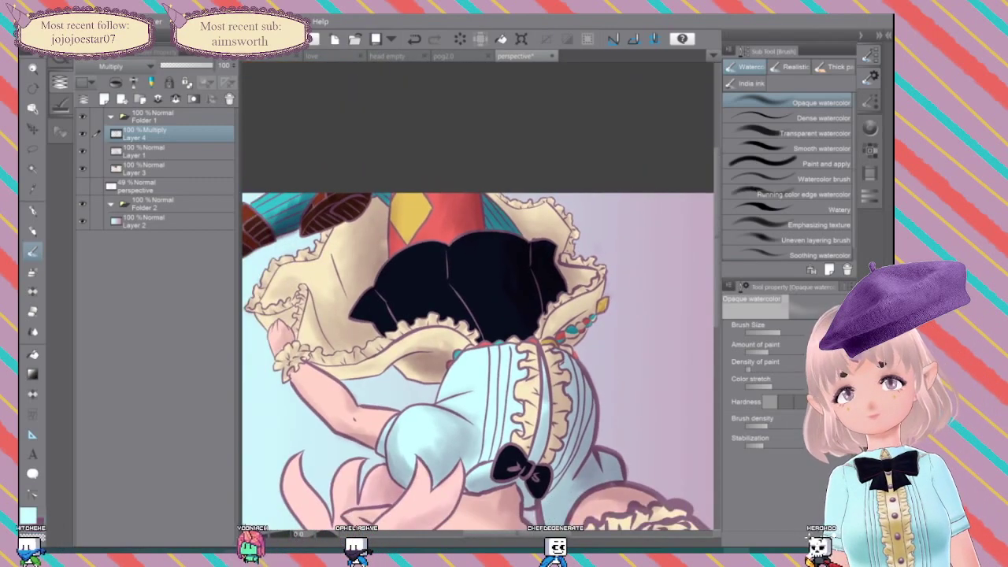
drag(608, 326, 564, 116)
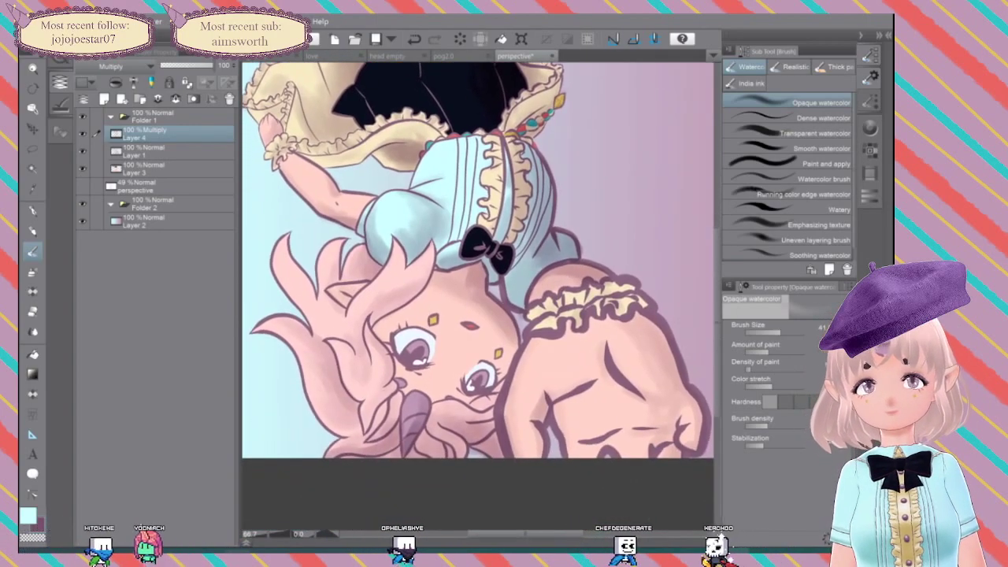
scroll(477, 279, up, 1)
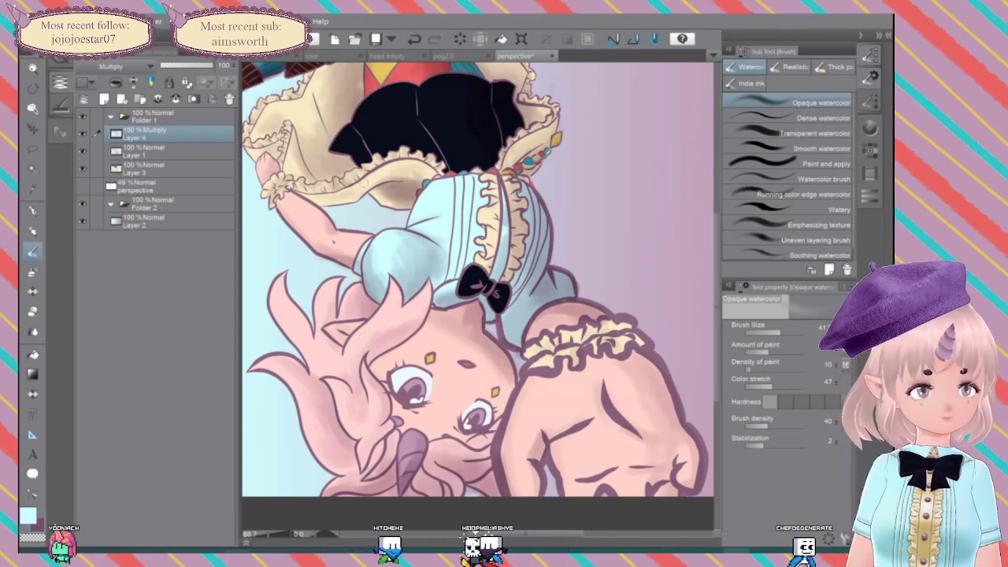
click(783, 332)
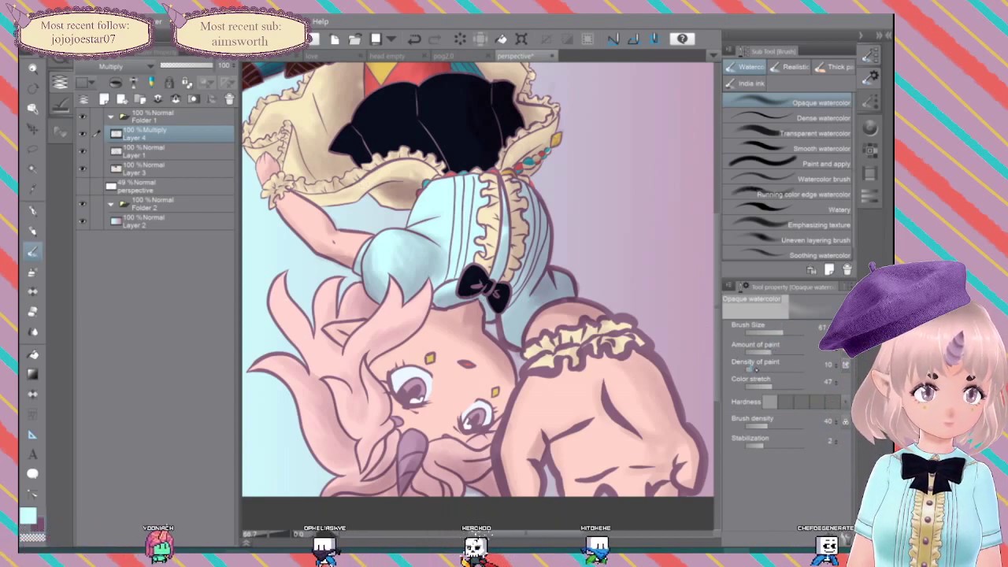
click(754, 370)
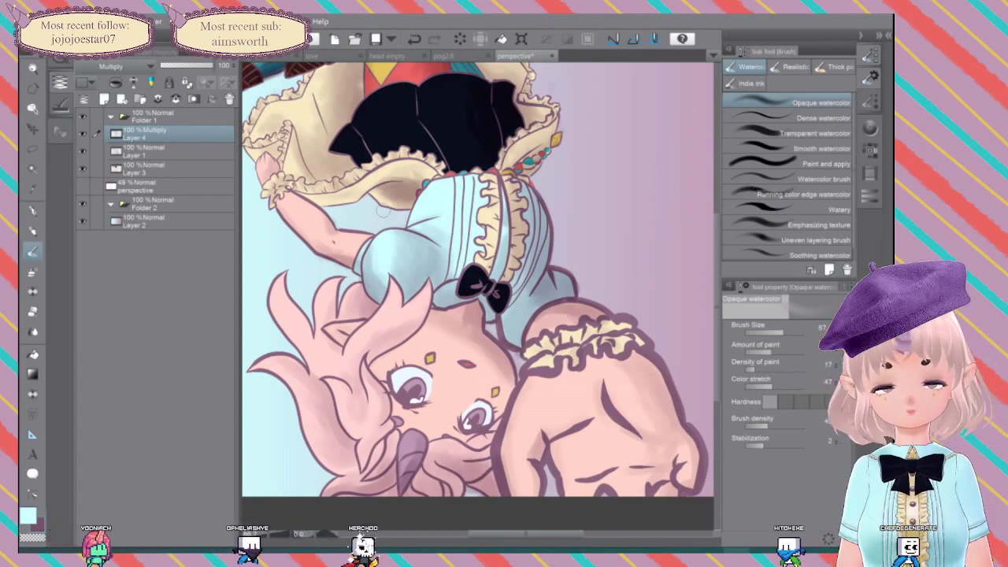
drag(608, 289, 510, 290)
drag(596, 306, 701, 305)
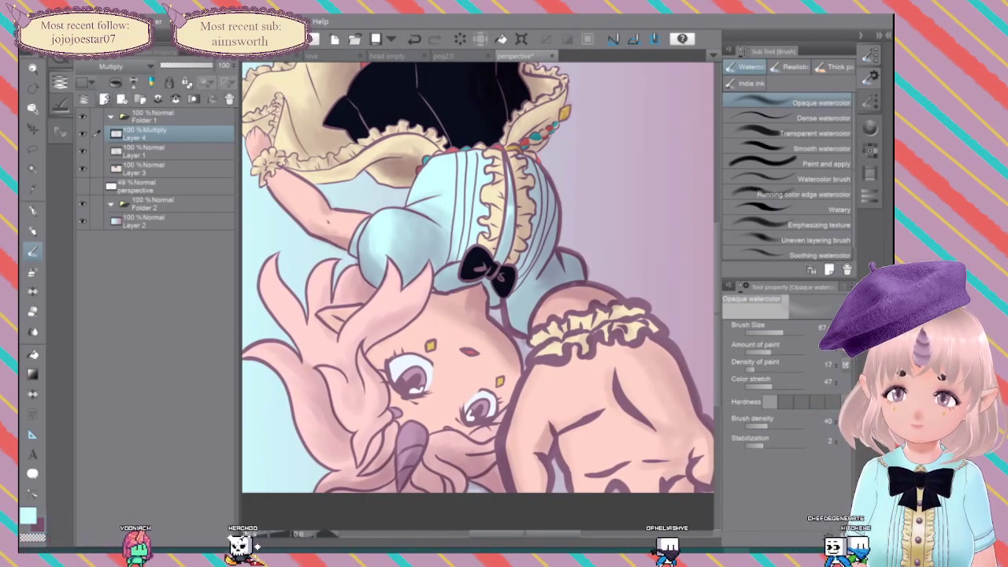
Step: Add a new layer above the Multiply layer, set its blending mode to Lighten, and choose a very pale pink
key(ctrl+shift+n)
click(124, 67)
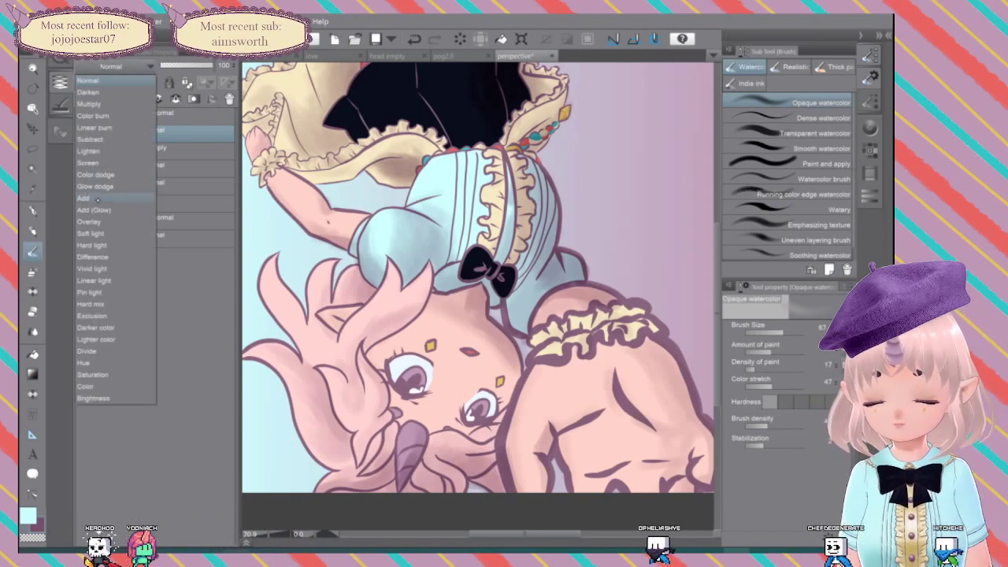
click(88, 150)
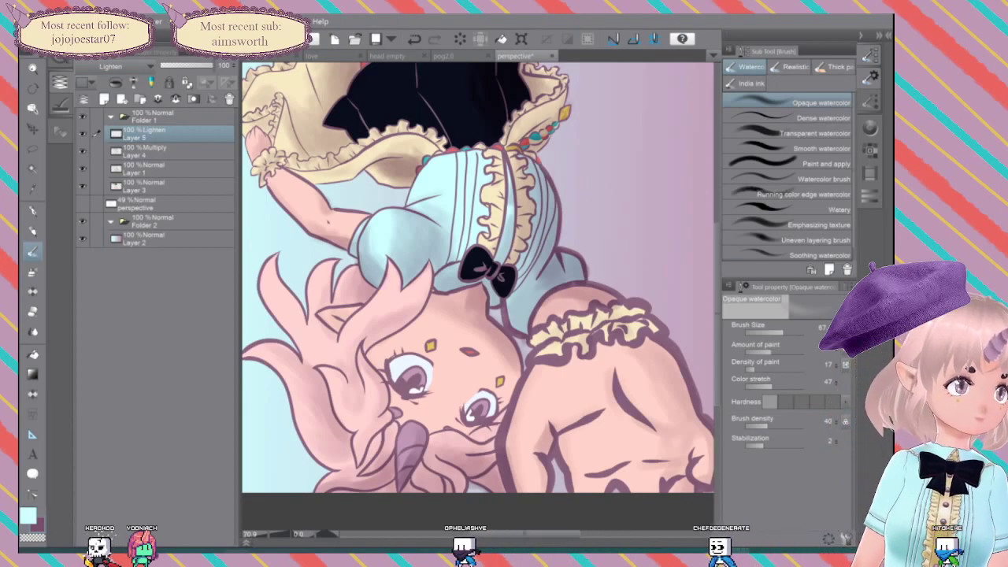
click(869, 150)
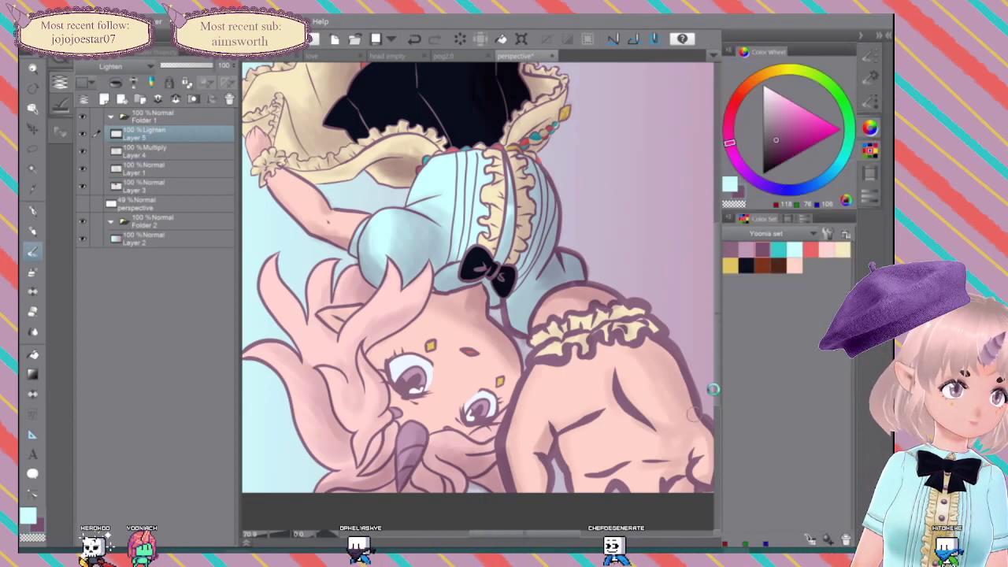
click(746, 250)
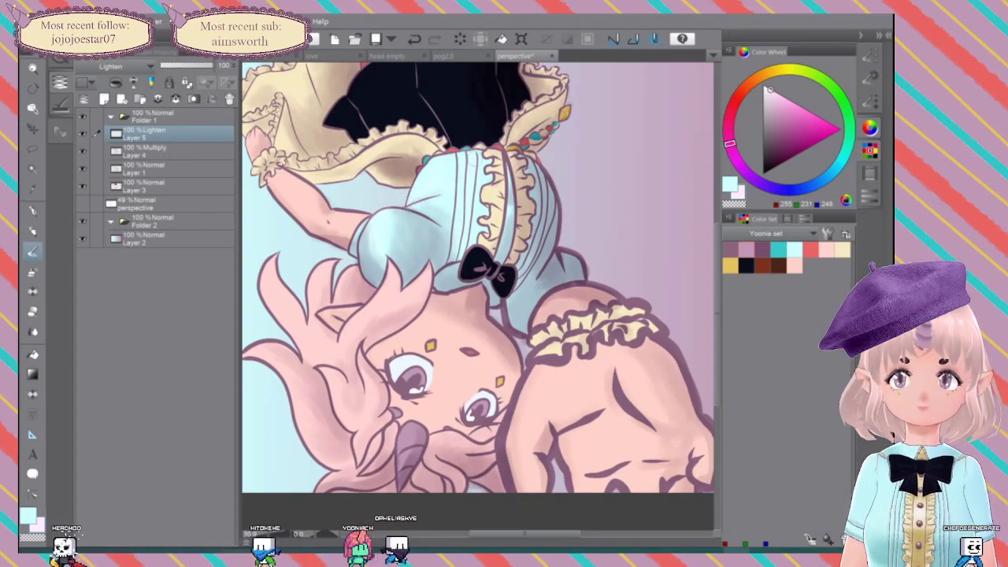
Step: Return to the Multiply layer and the dark mauve, and shade the blouse's ruffled front at brush size 20
click(170, 152)
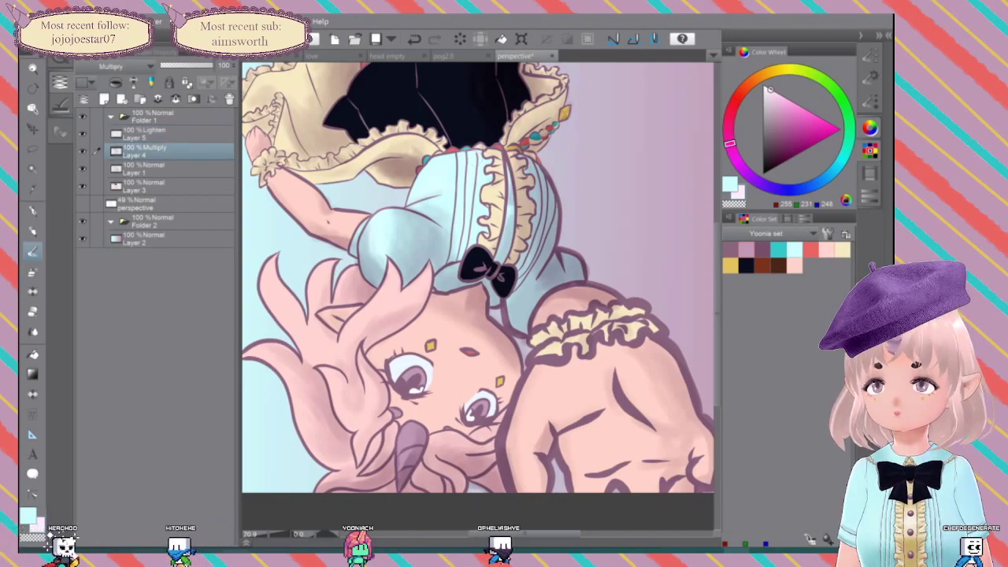
click(762, 249)
scroll(515, 216, up, 5)
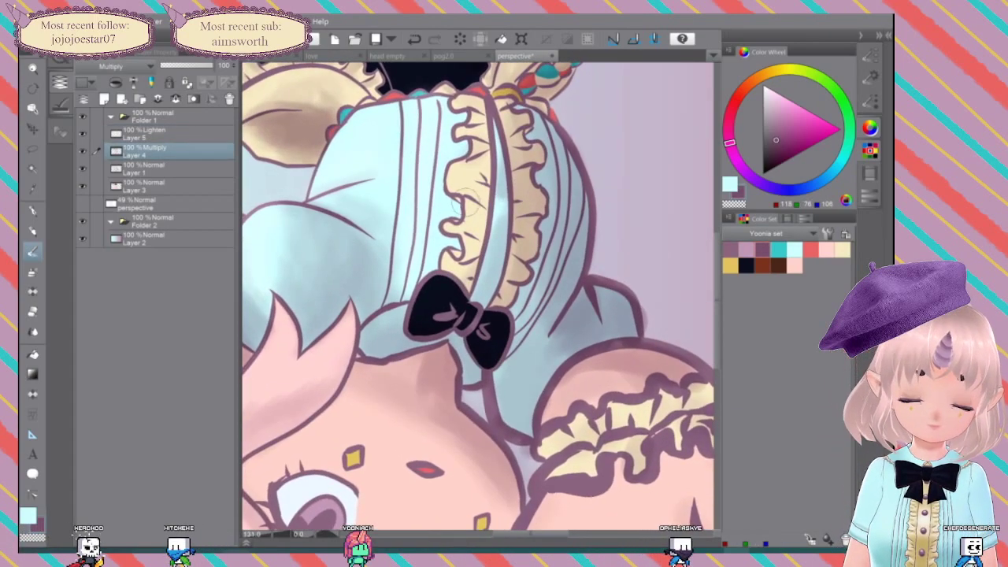
click(870, 56)
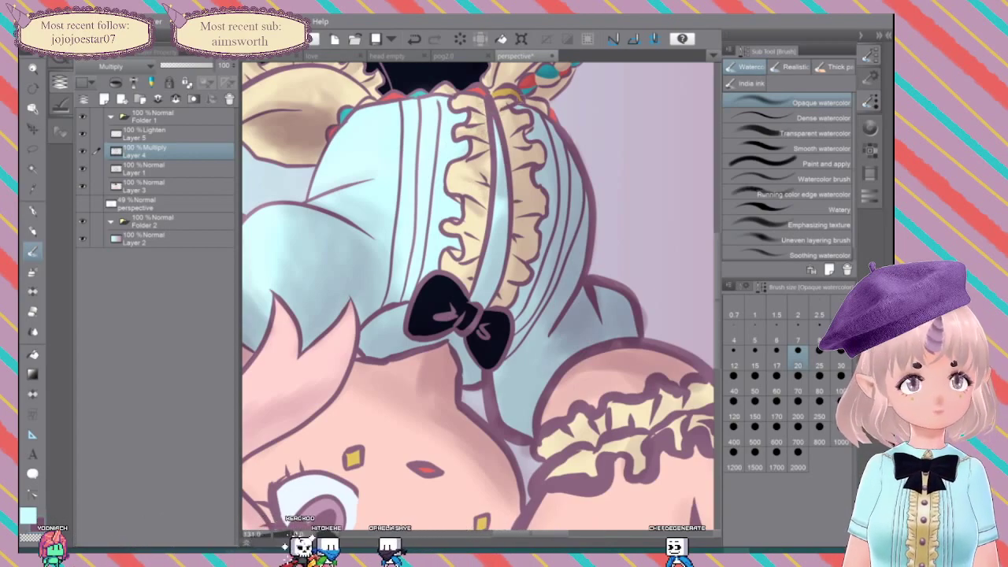
click(870, 78)
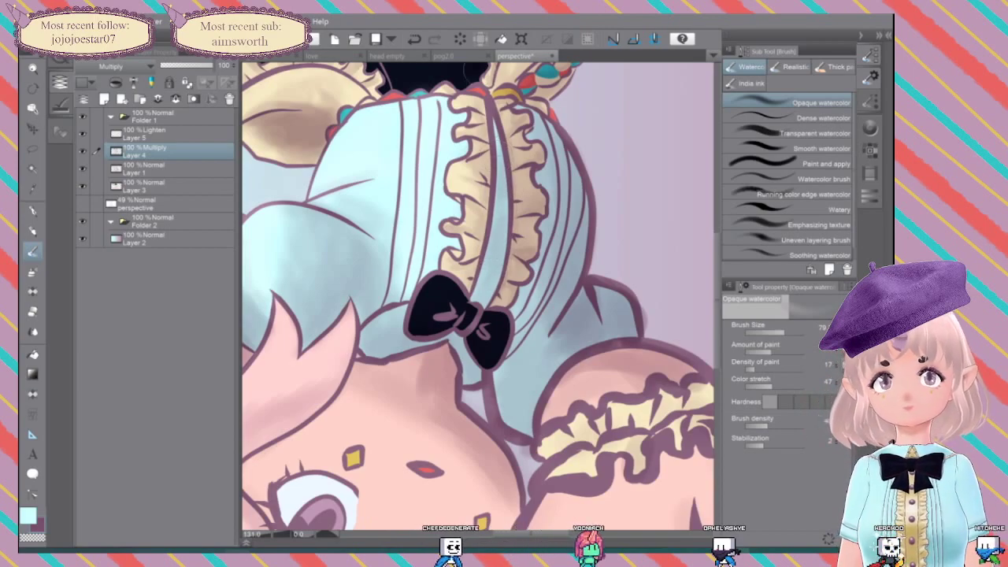
Step: Select the Lighten layer and choose a very pale pink for the Opaque watercolor brush
click(167, 134)
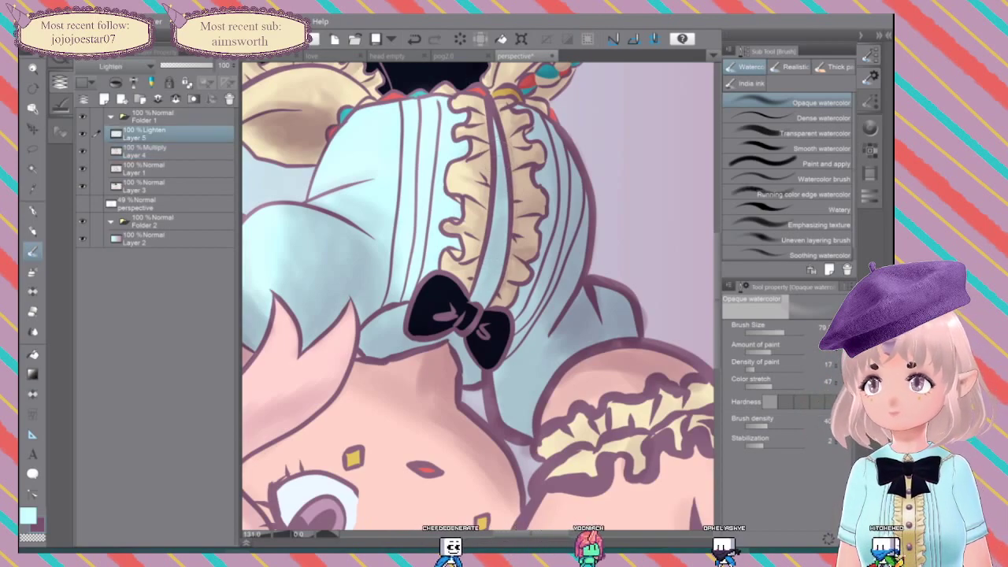
click(870, 128)
click(794, 249)
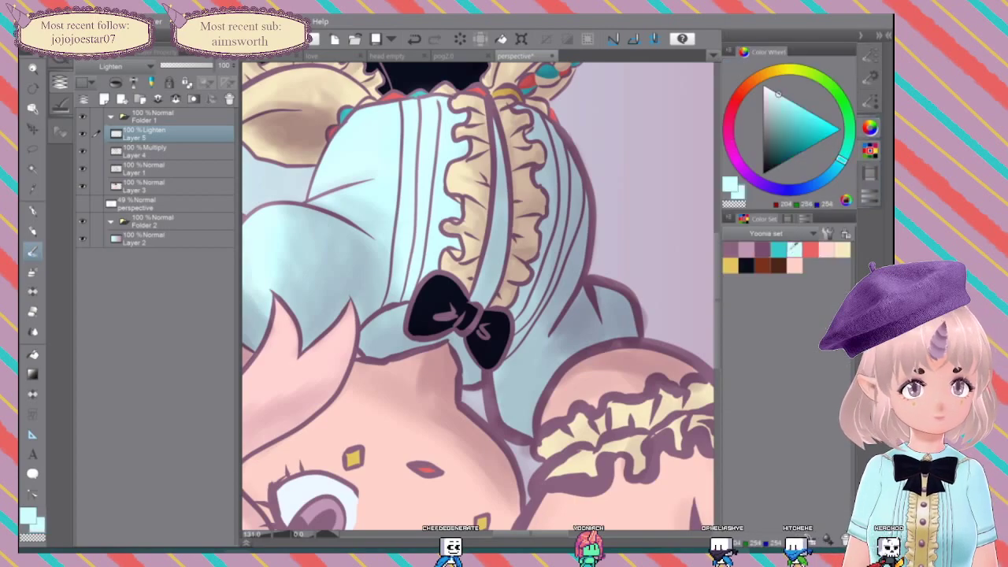
click(745, 245)
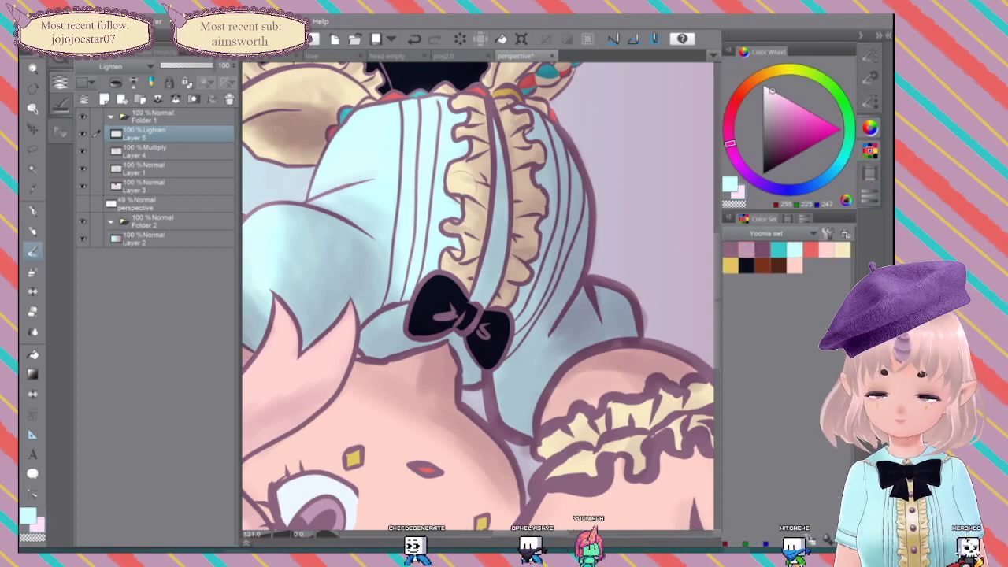
click(870, 102)
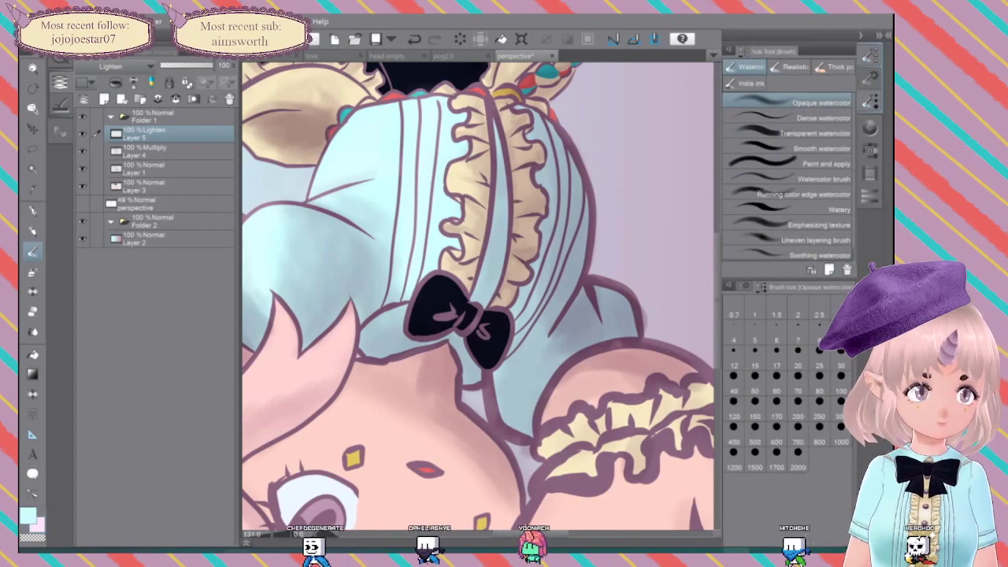
click(869, 77)
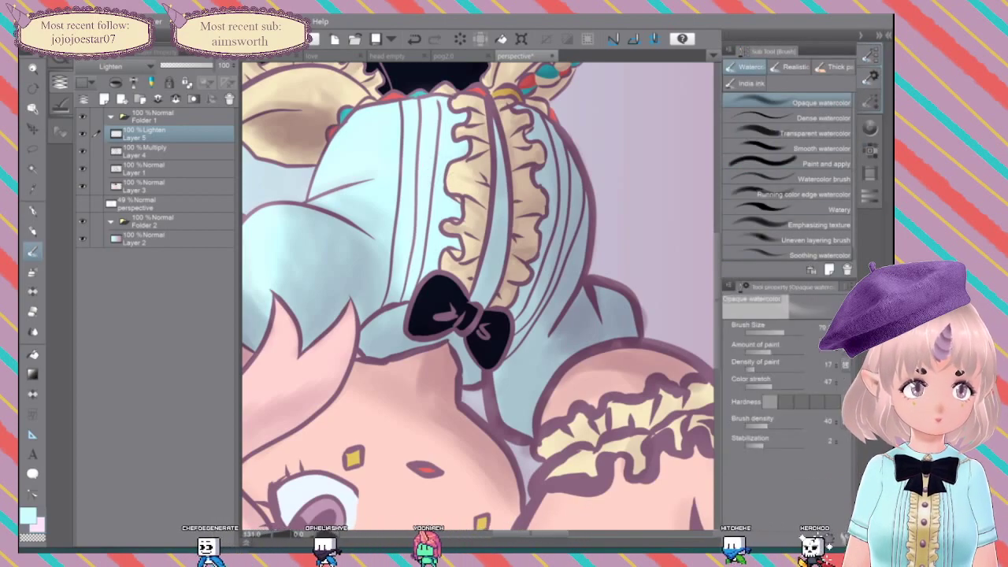
Step: Set the Opaque watercolor brush's density of paint to 40 and its brush size to 115
click(758, 332)
drag(758, 331, 773, 333)
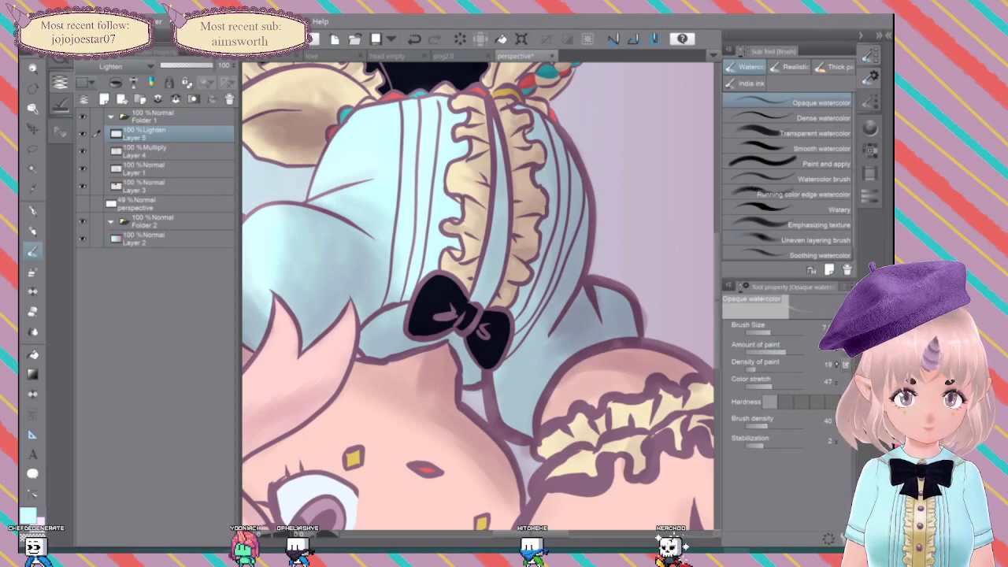
click(837, 363)
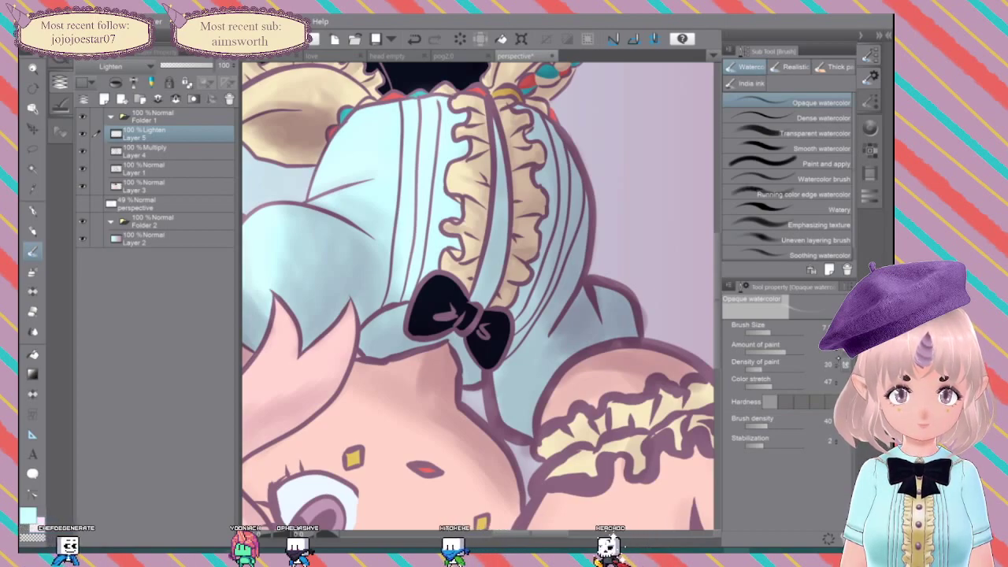
click(837, 363)
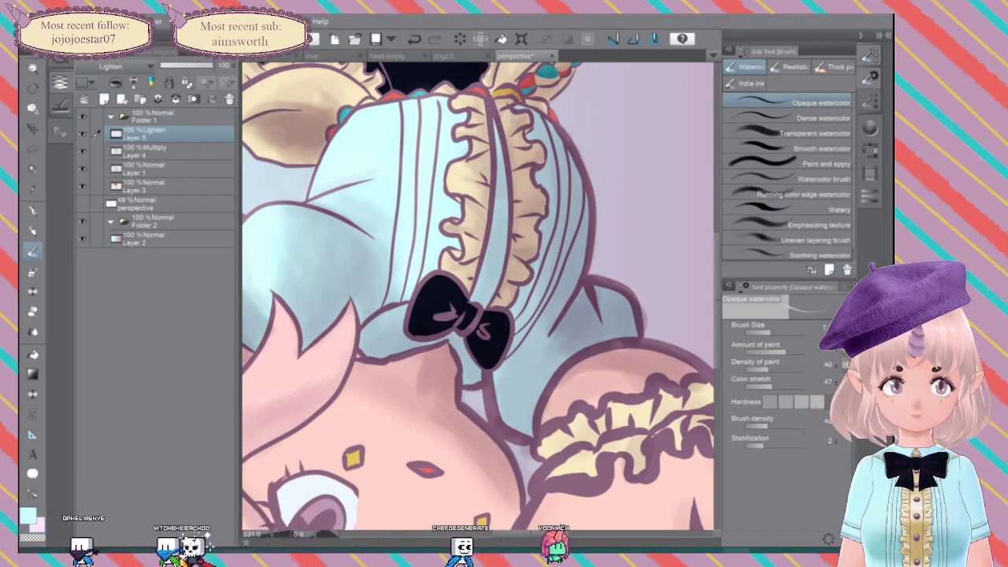
scroll(596, 305, down, 2)
scroll(595, 306, down, 1)
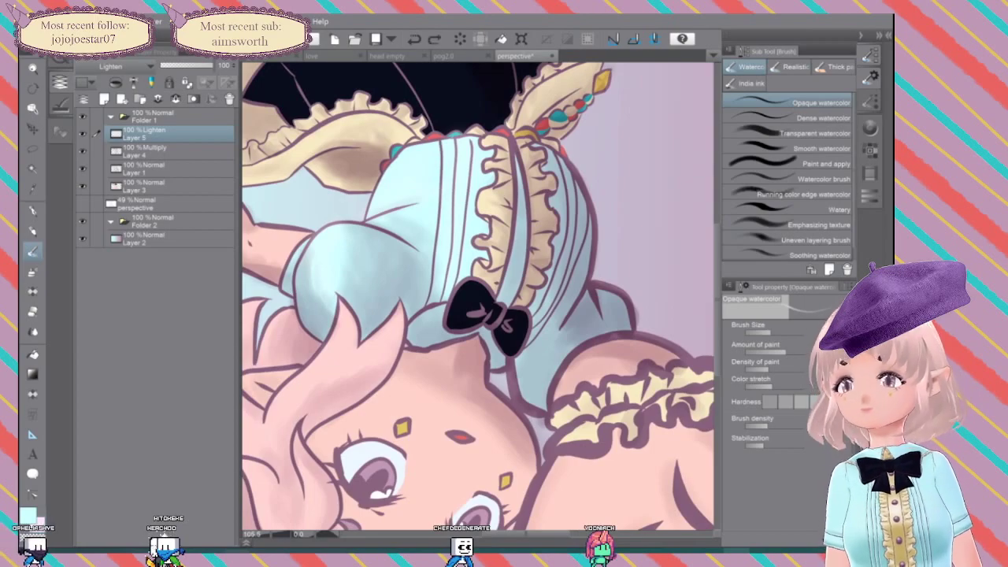
scroll(649, 332, down, 3)
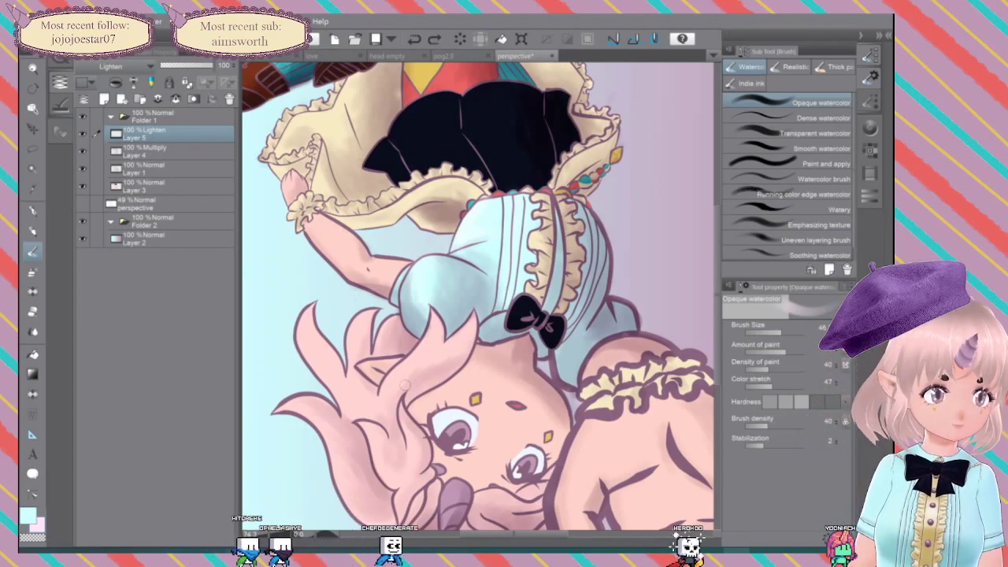
click(786, 333)
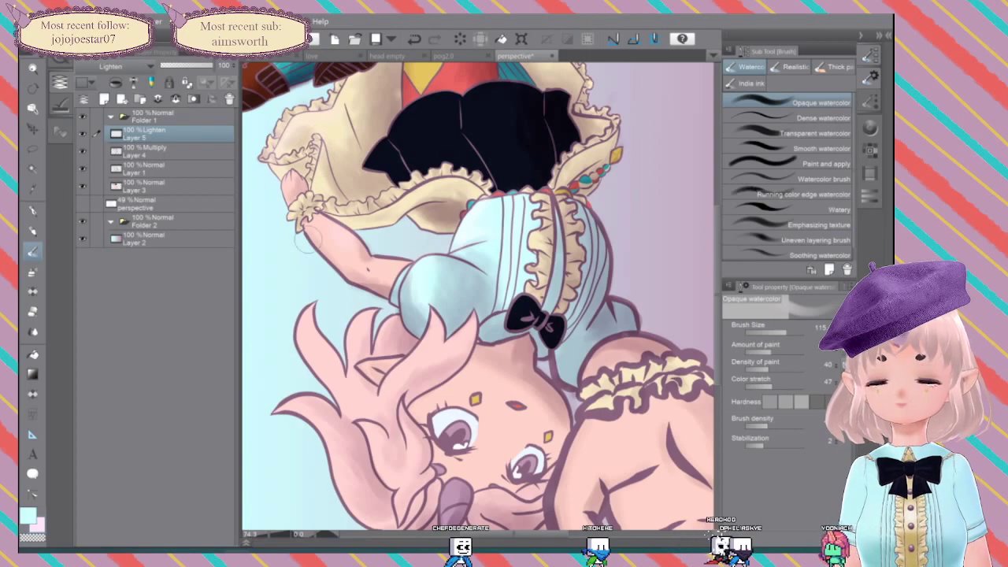
Step: Try painting very pale pink highlights on the black corset, and undo the strokes
drag(450, 116, 422, 117)
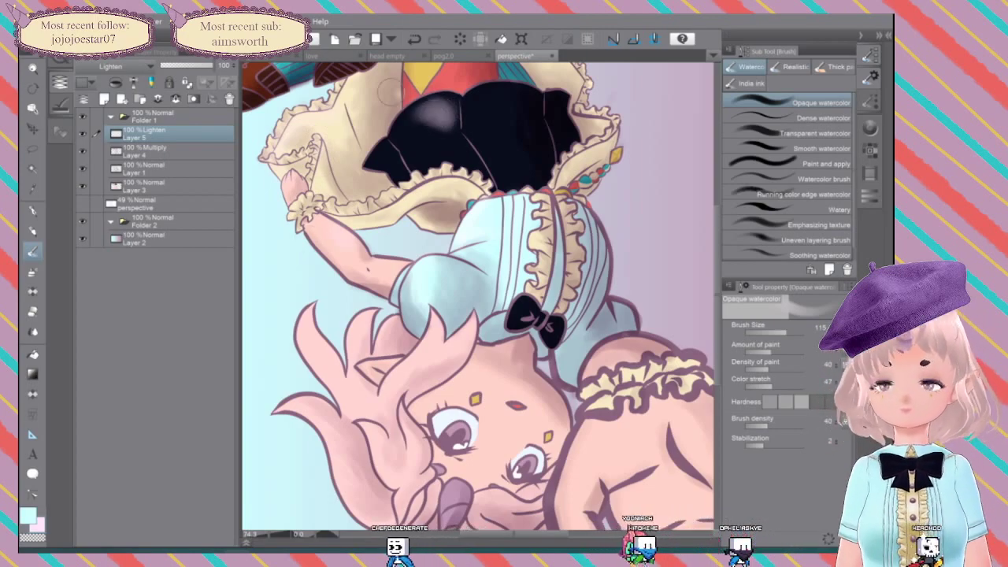
key(ctrl+z)
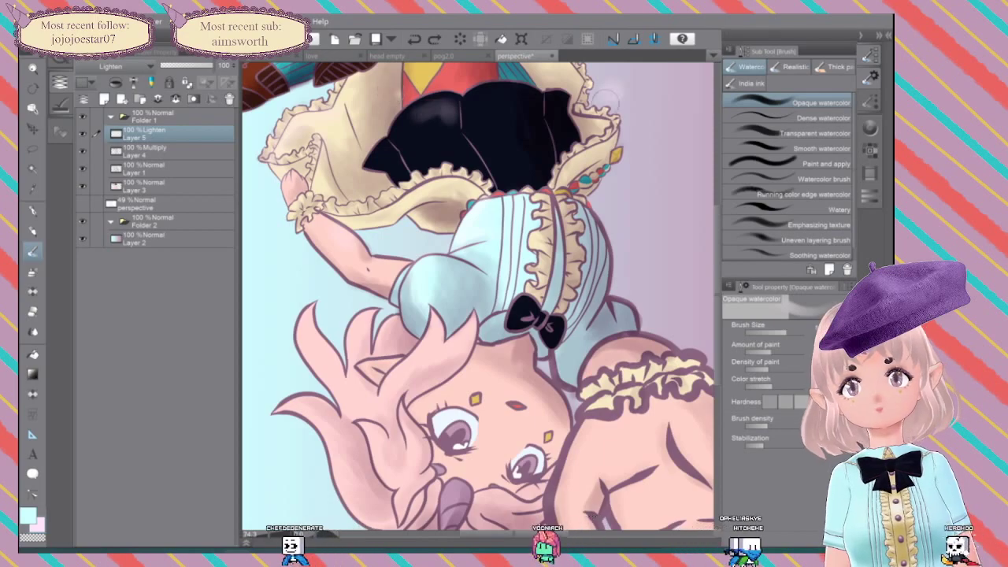
drag(606, 99, 595, 201)
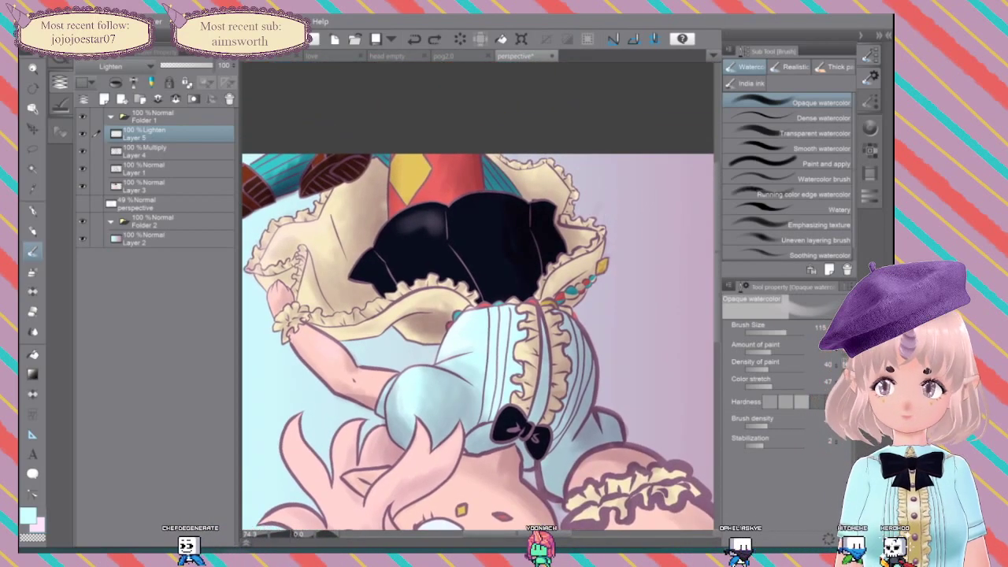
drag(402, 237, 429, 225)
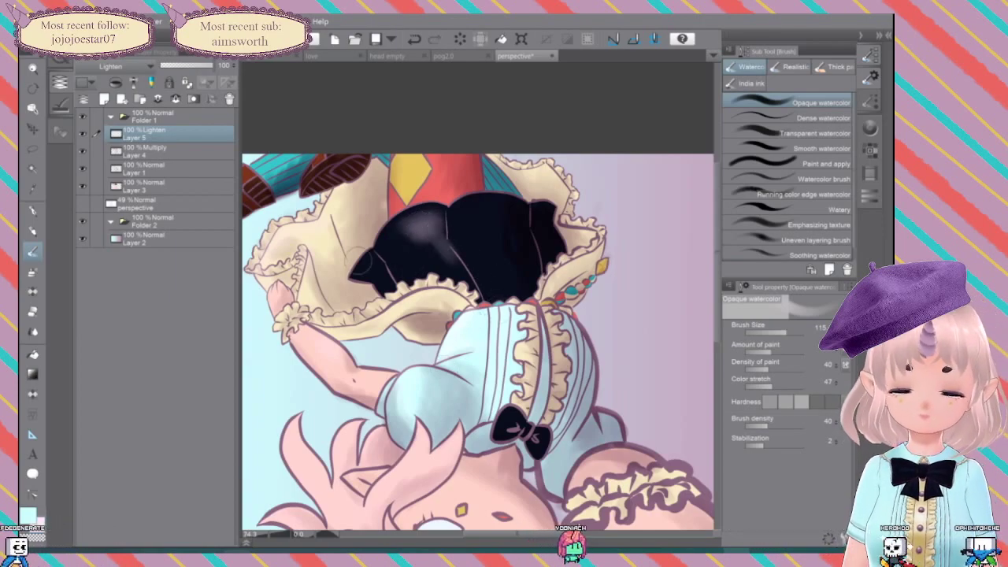
key(ctrl+z)
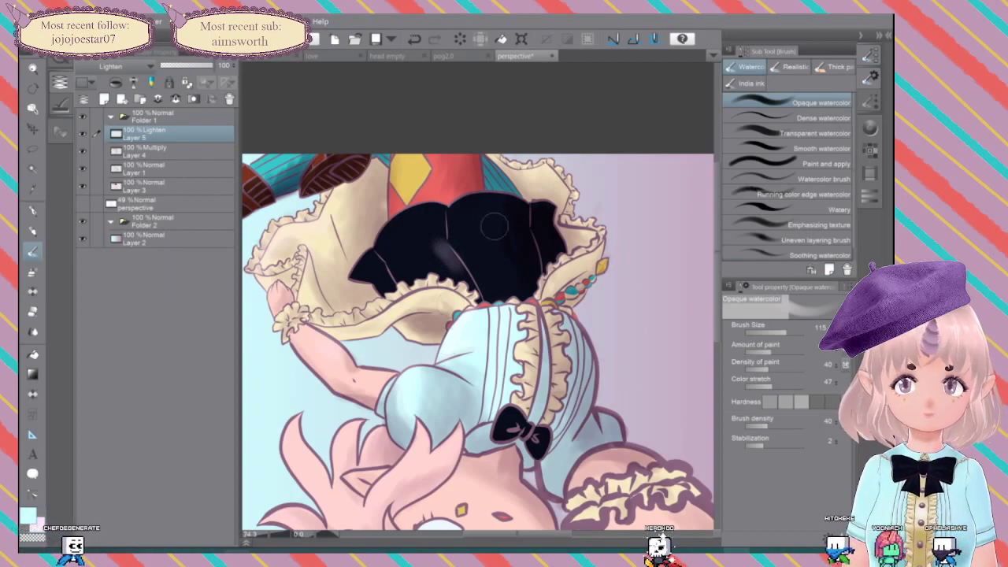
drag(446, 252, 437, 211)
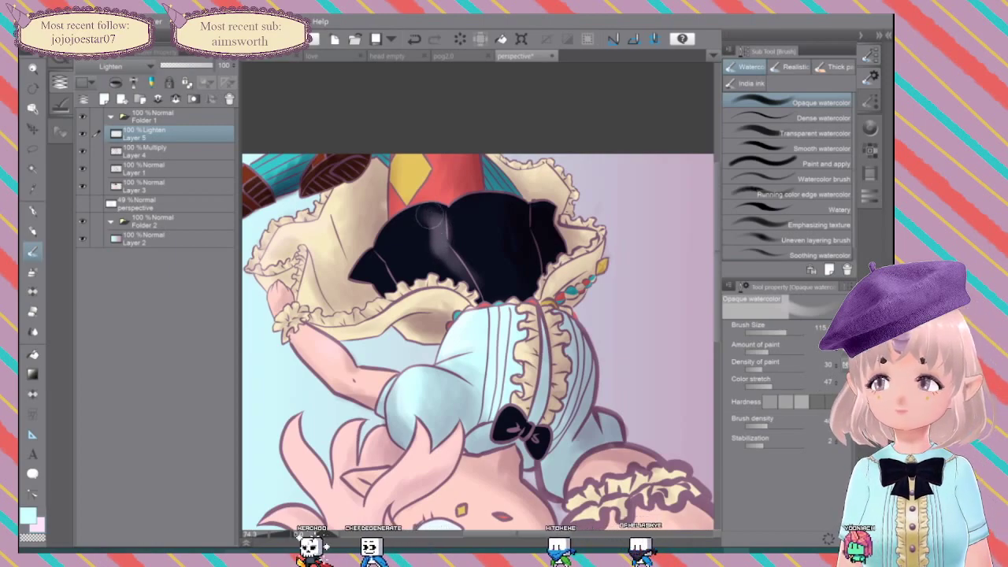
drag(433, 237, 465, 277)
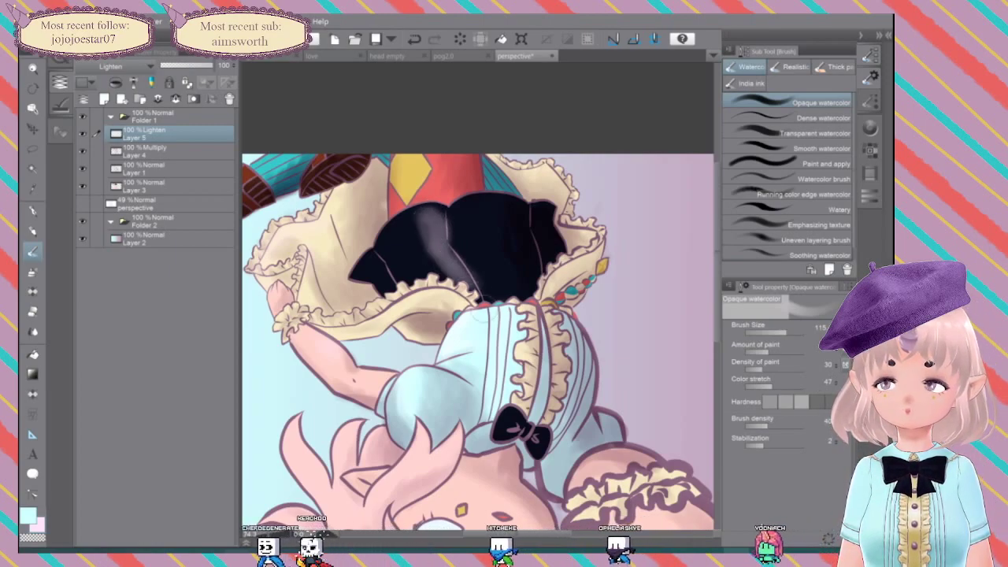
key(ctrl+z)
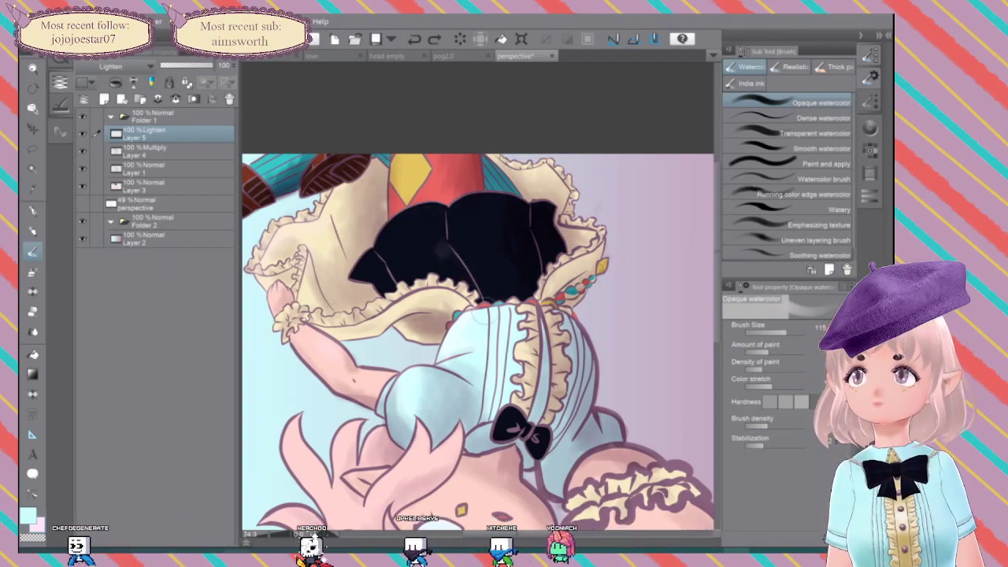
Step: Choose a muted mauve (RGB 184, 138, 171) and paint a soft sheen on the black corset
click(870, 128)
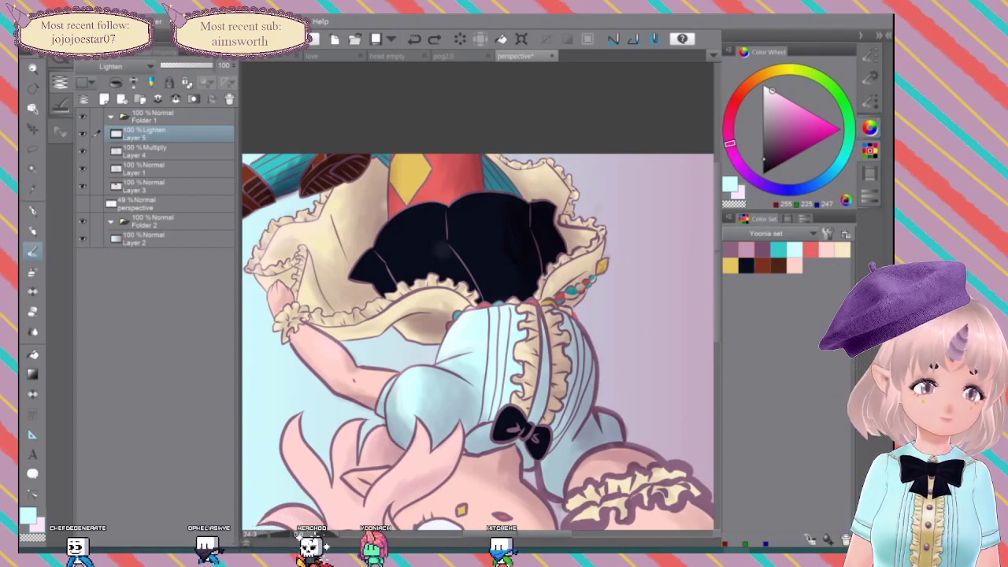
drag(775, 93, 777, 118)
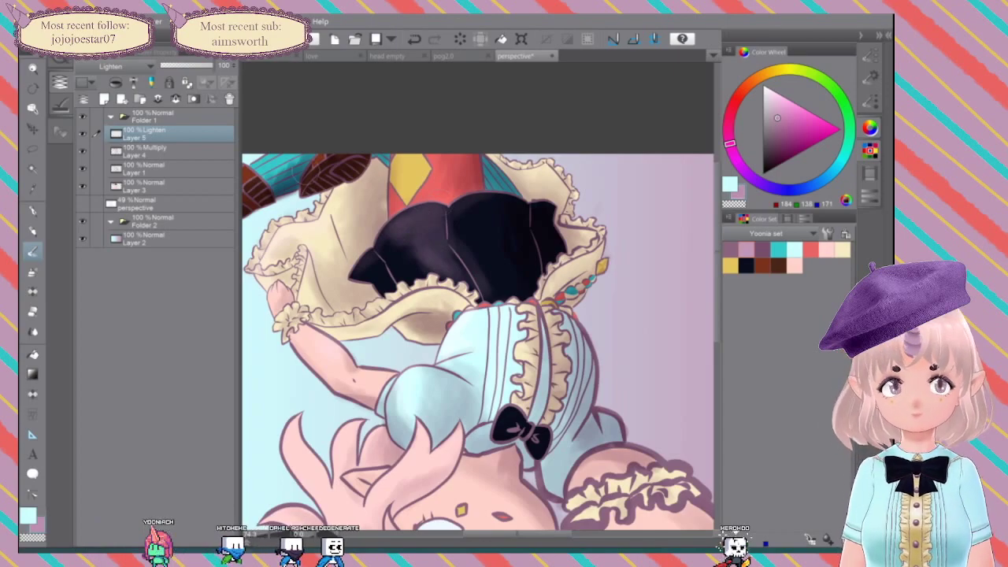
click(869, 56)
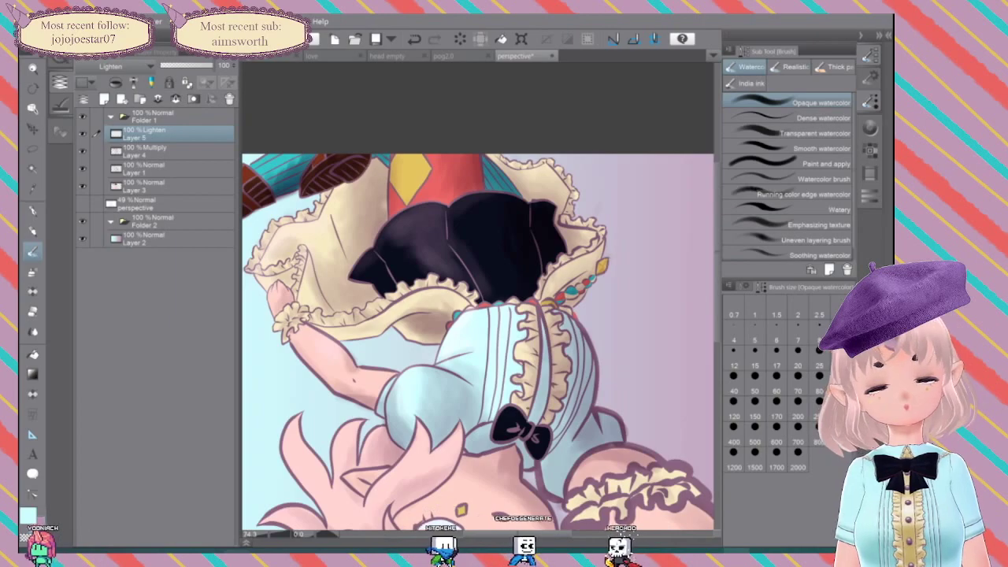
Step: Choose a light pink (RGB 246, 203, 234) and brush soft highlights along the outer hair locks and onto the large foreground hand
click(870, 127)
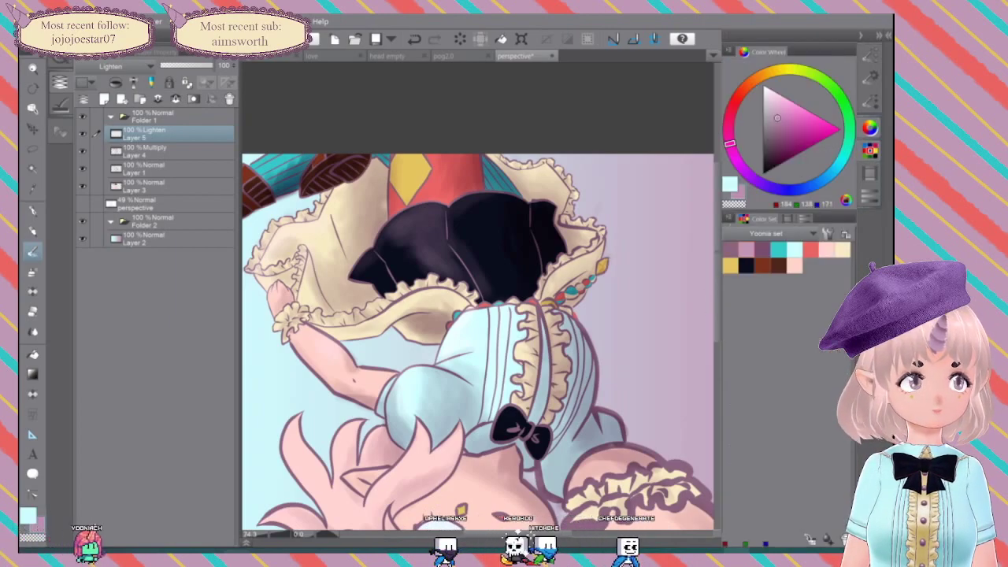
click(777, 96)
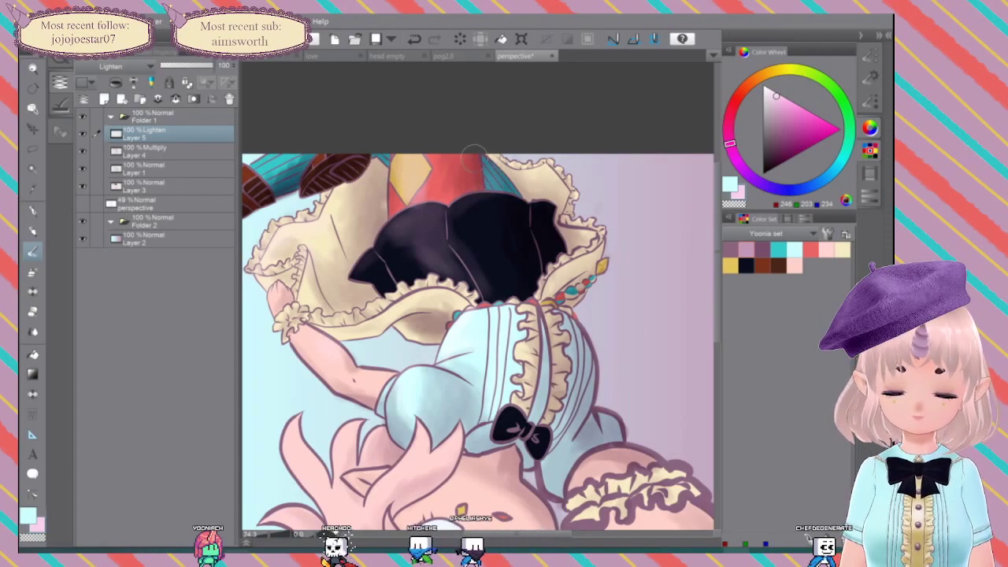
scroll(591, 300, down, 1)
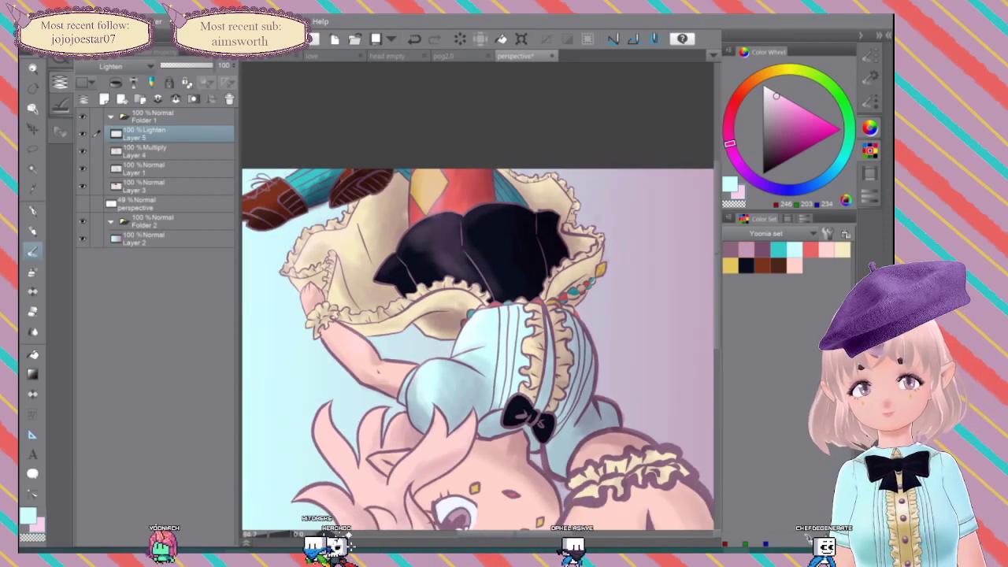
drag(512, 304, 558, 302)
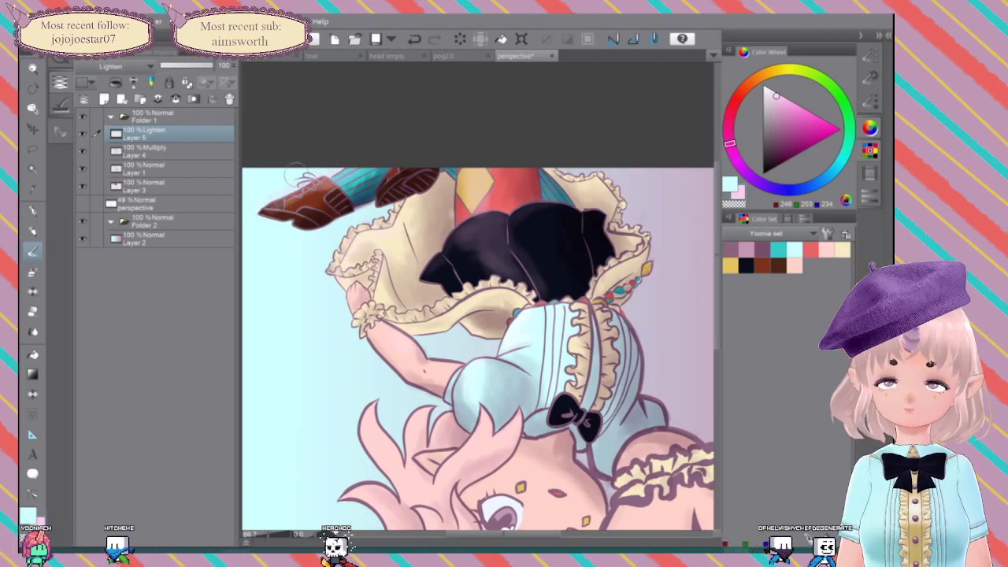
drag(297, 175, 260, 29)
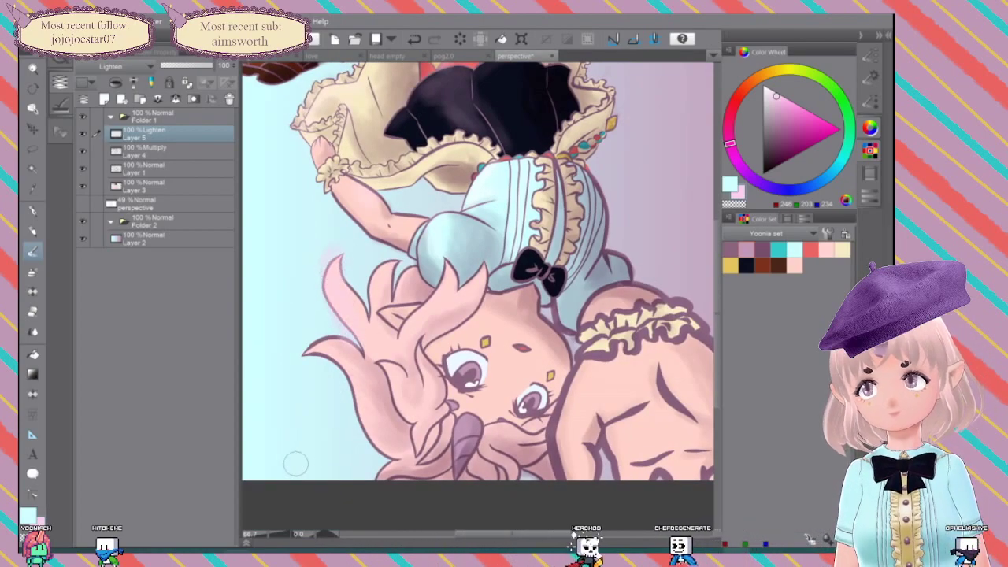
drag(324, 346, 370, 443)
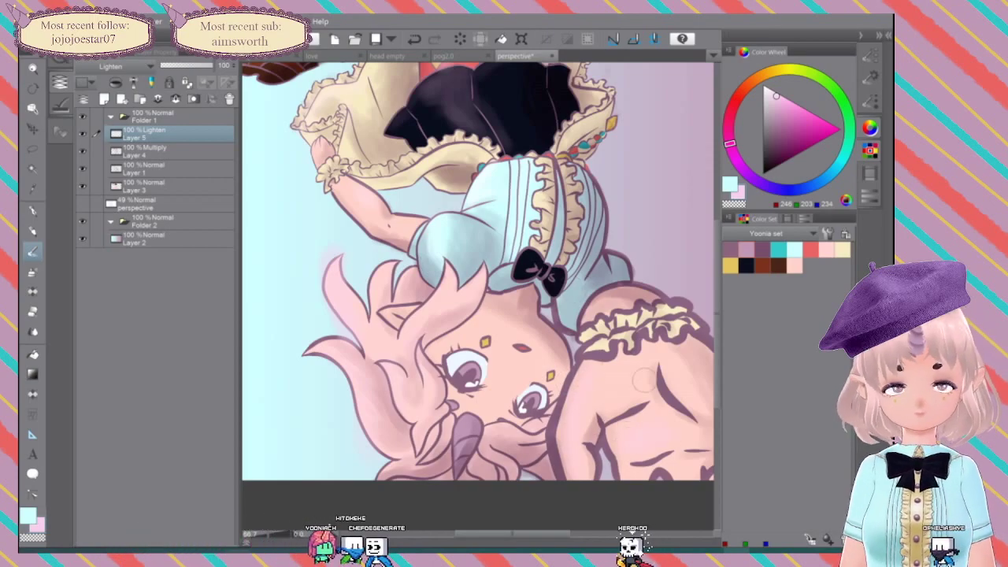
drag(653, 207, 598, 151)
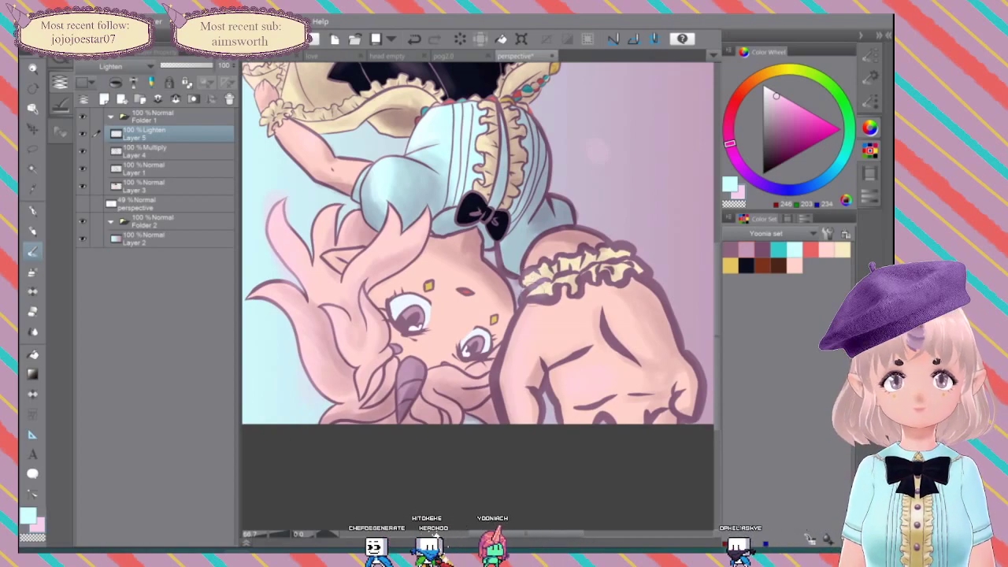
Step: Choose a paler pink (RGB 236, 213, 231), reduce the brush size to 20, and highlight the blouse's ruffled front
scroll(572, 167, up, 3)
drag(572, 167, 596, 285)
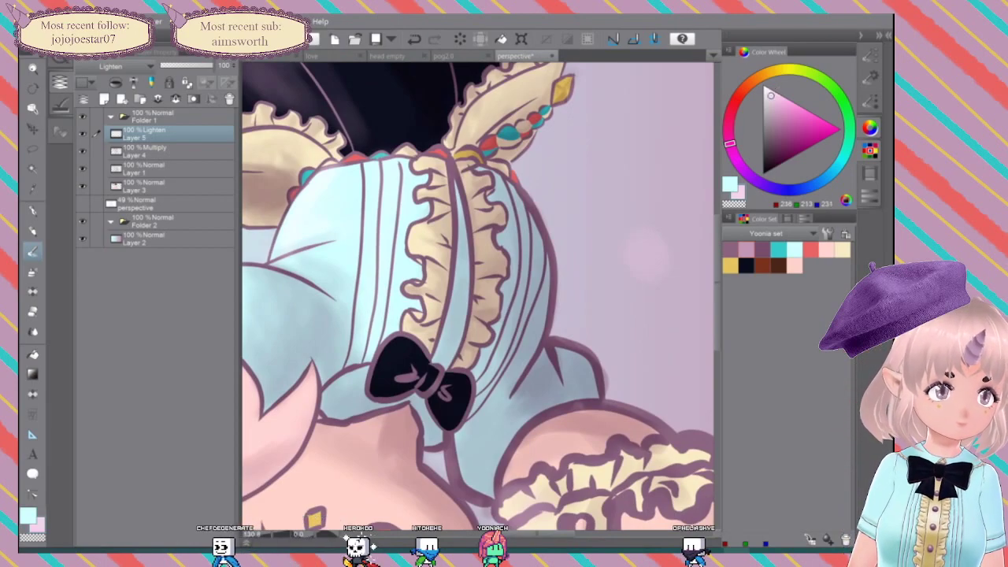
click(870, 56)
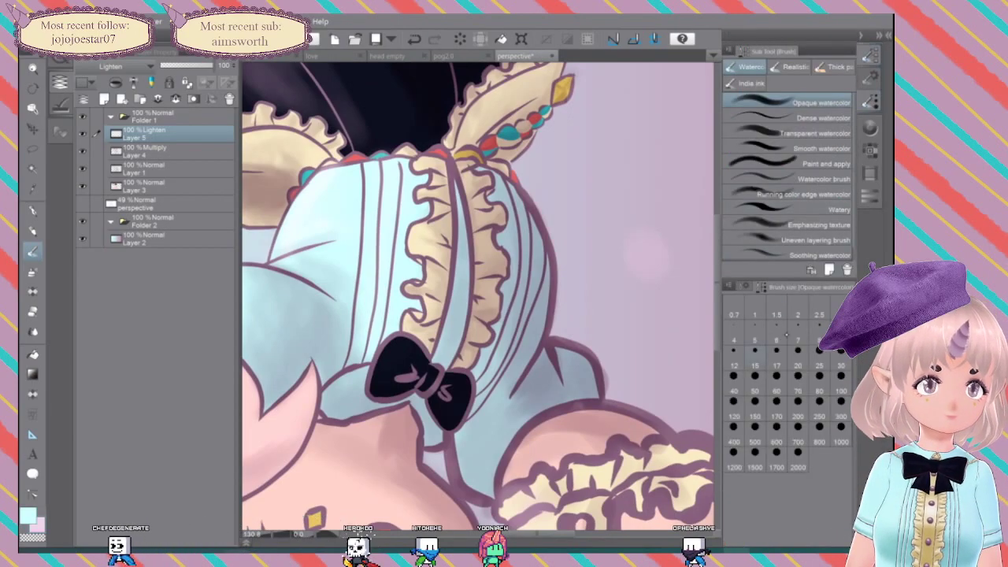
click(870, 78)
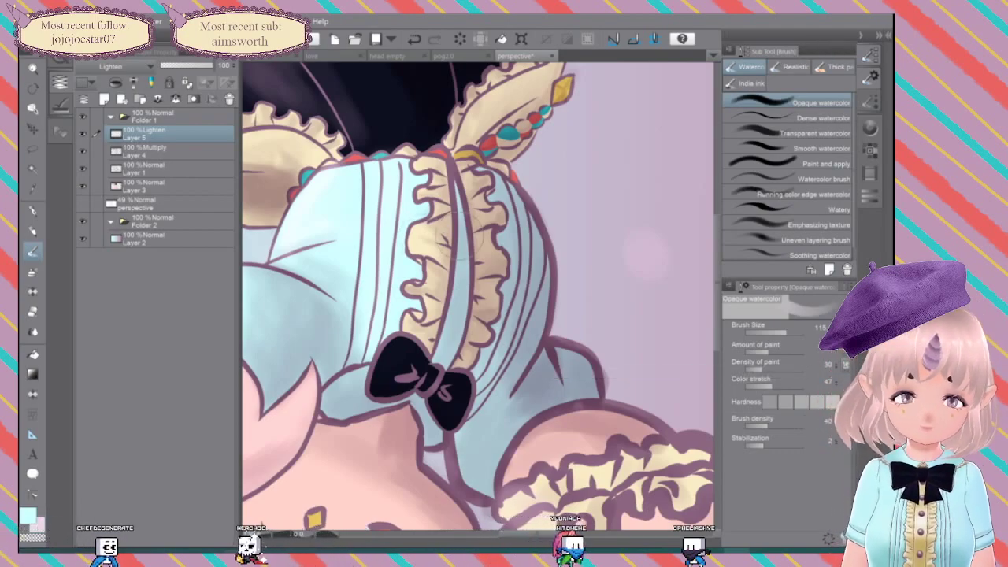
drag(767, 330, 748, 329)
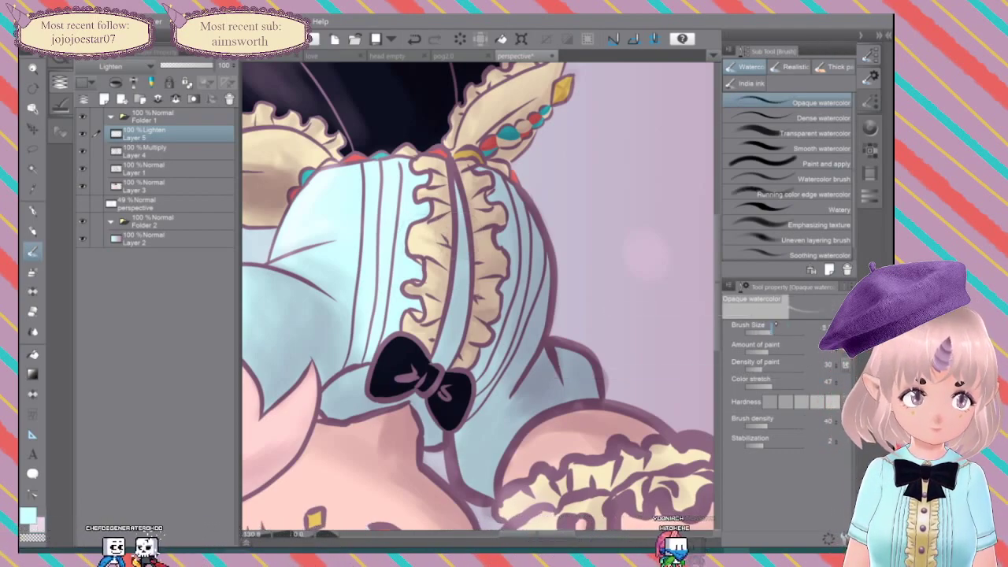
click(870, 101)
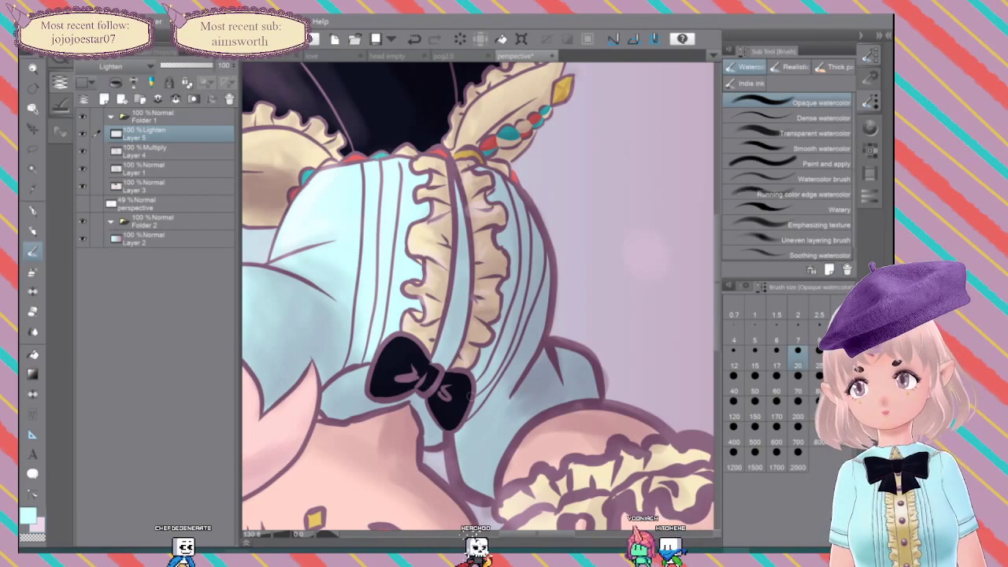
Step: Paint pale pink highlights along the cream skirt's ruffled trim and folds above the small hand, using brush size 20
scroll(573, 301, down, 2)
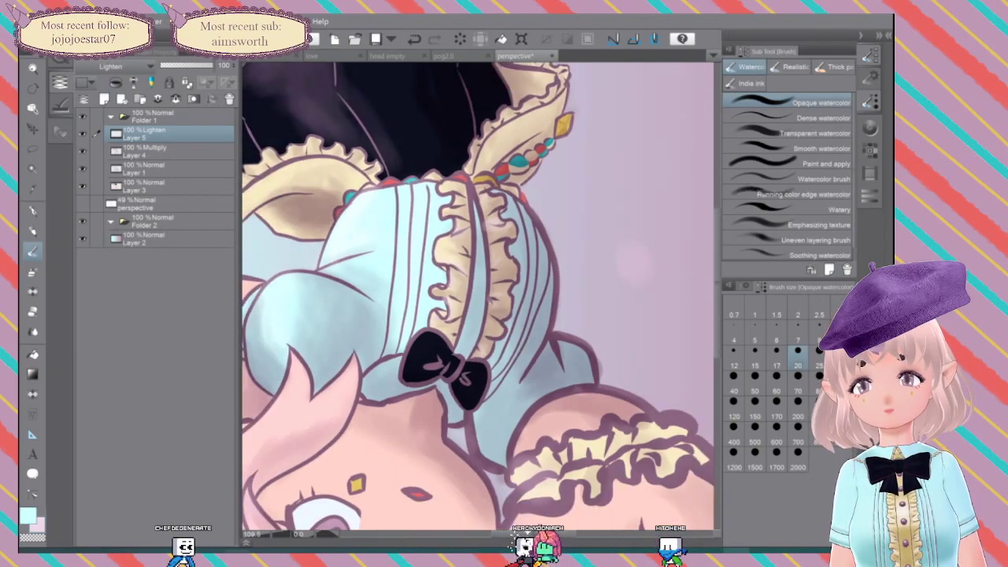
key(ctrl+minus)
key(ctrl+minus)
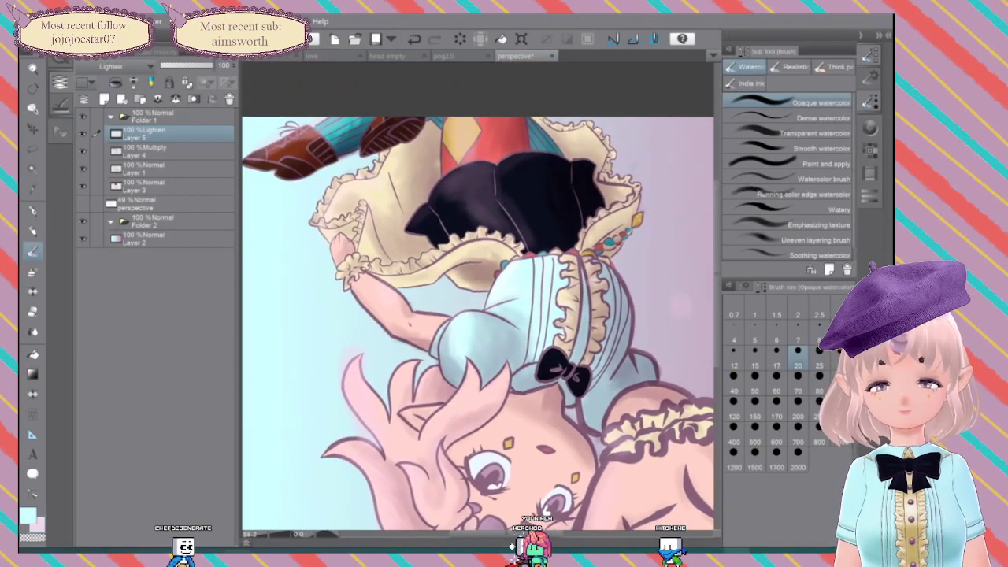
mouse_move(478, 300)
mouse_down()
mouse_move(471, 350)
mouse_move(486, 346)
mouse_up()
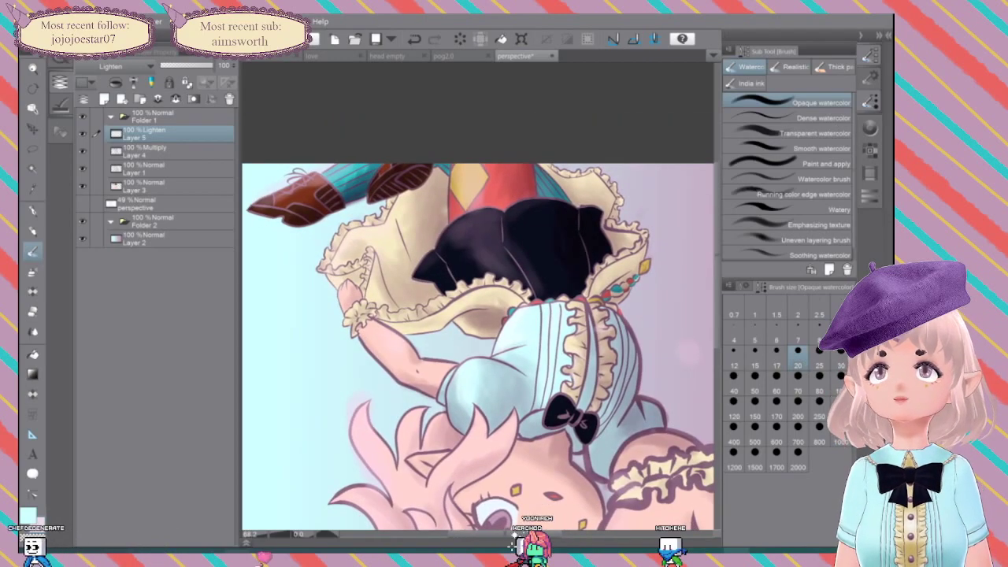
scroll(544, 287, up, 5)
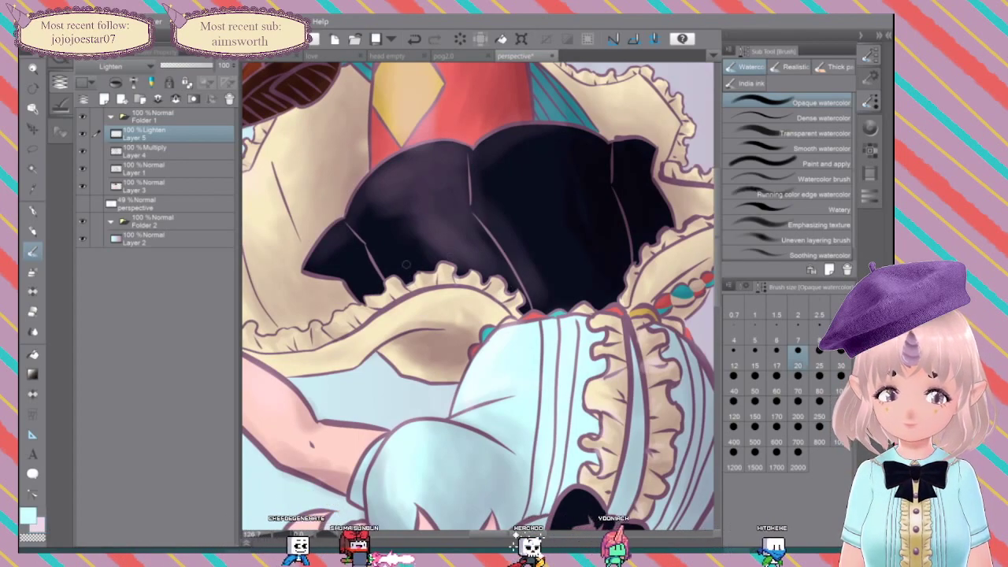
drag(381, 263, 489, 198)
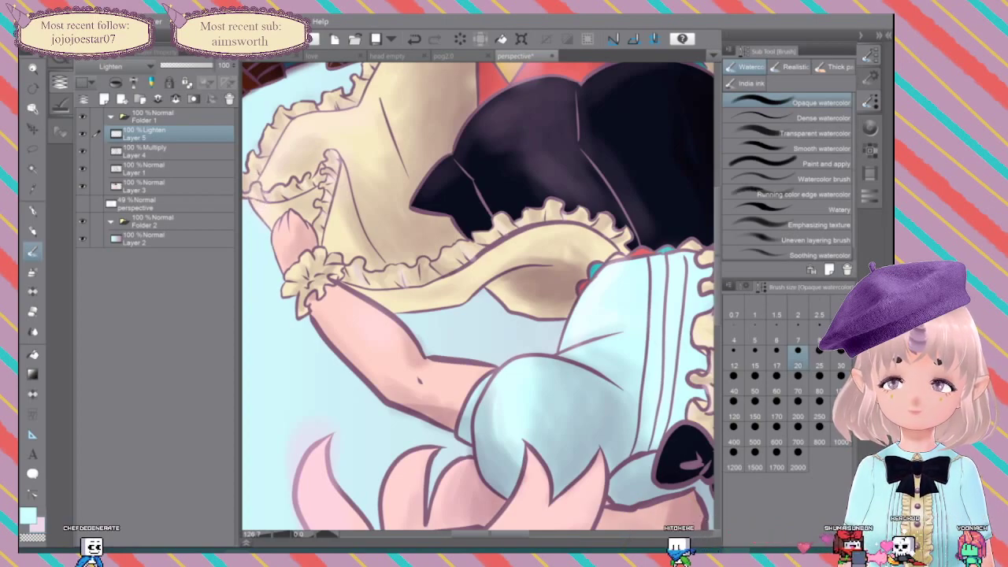
drag(439, 260, 527, 334)
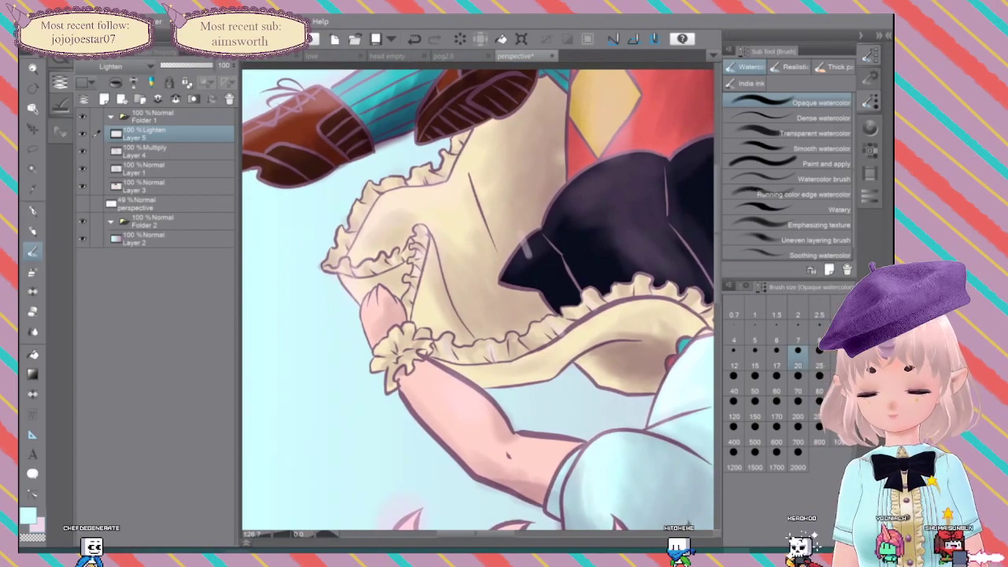
scroll(481, 303, up, 2)
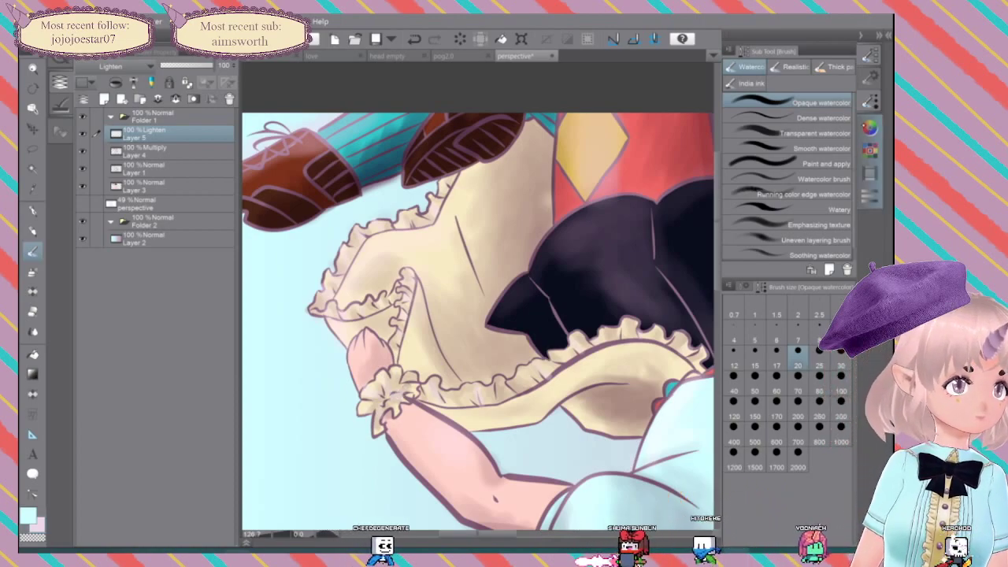
Step: Set the watercolor brush size to 46 and brush soft highlights onto the cream skirt and the blouse
click(870, 78)
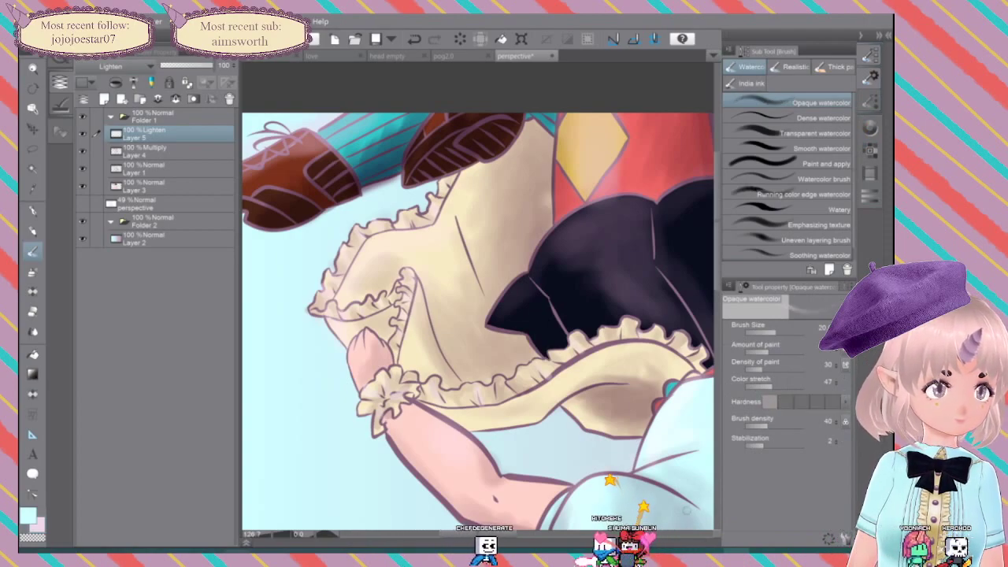
click(790, 327)
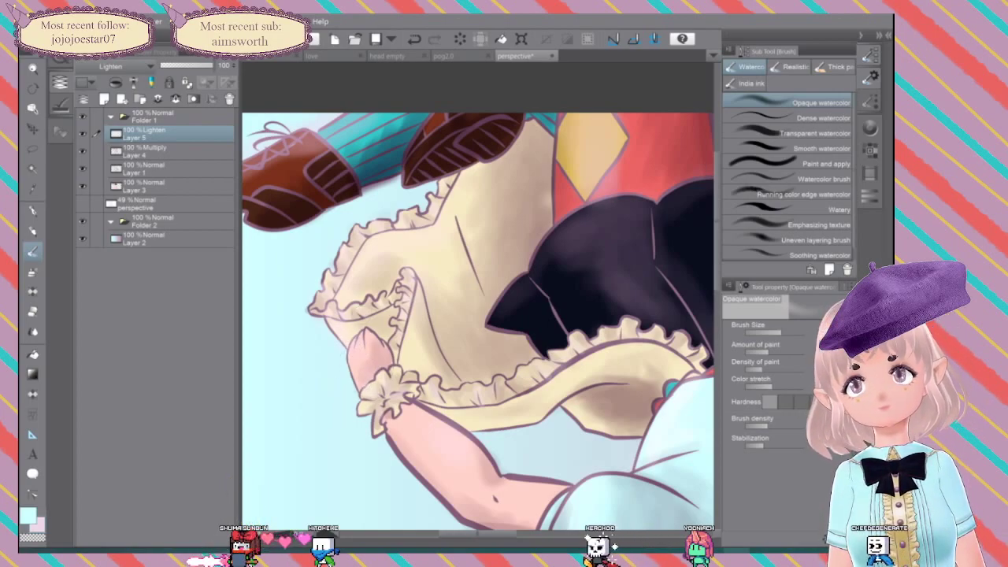
scroll(622, 323, down, 5)
drag(622, 323, 468, 168)
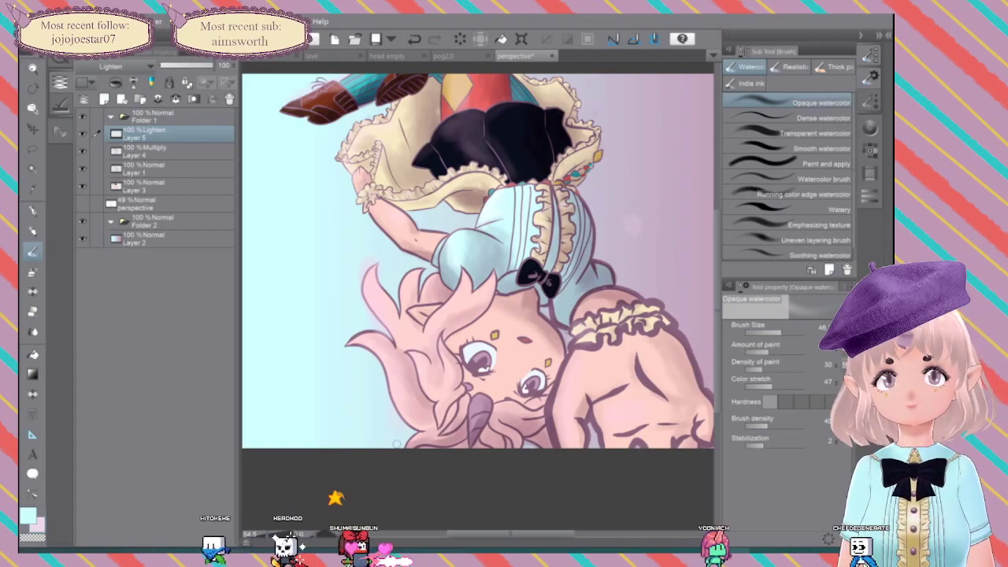
scroll(613, 195, up, 4)
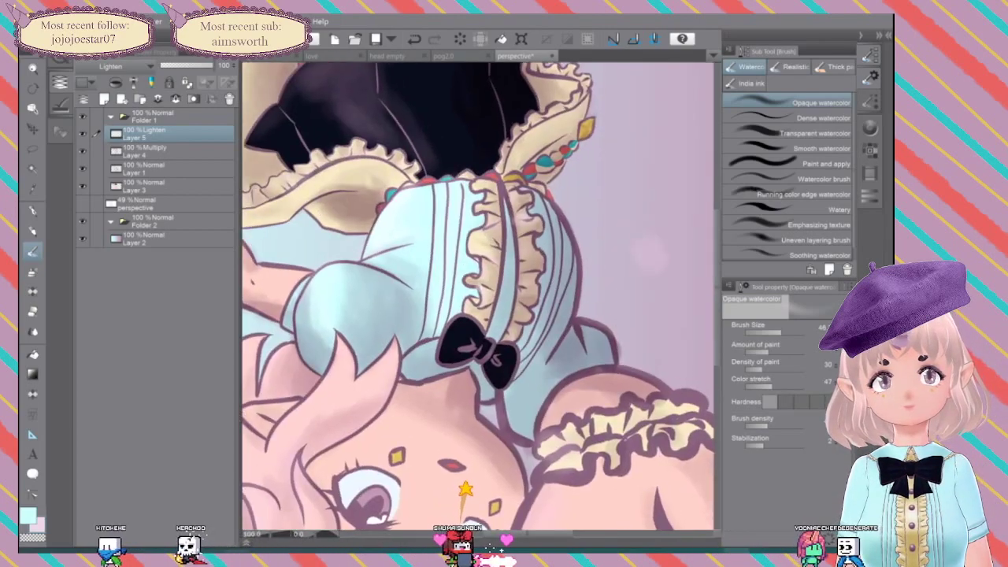
drag(612, 195, 624, 406)
scroll(477, 331, down, 4)
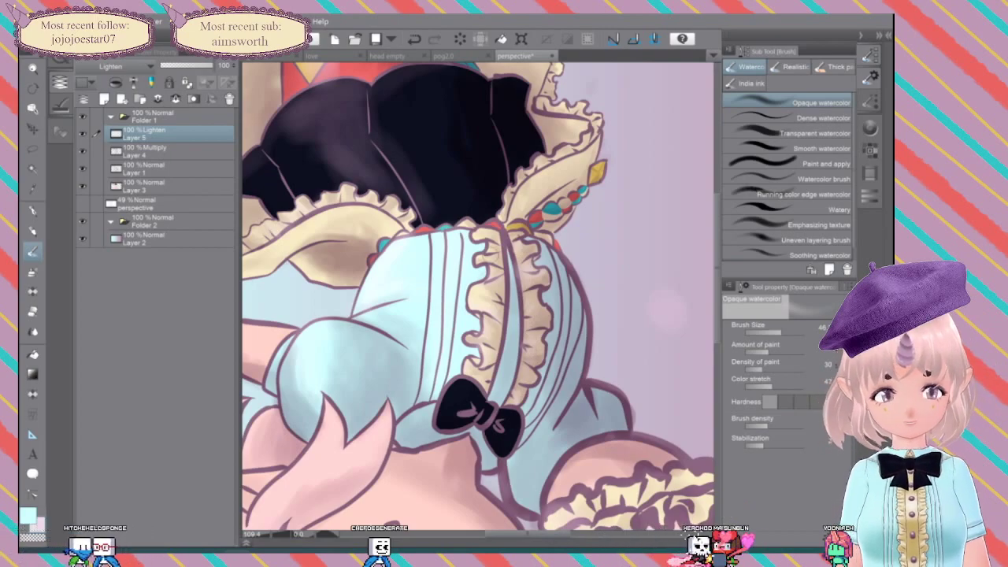
drag(508, 378, 479, 357)
scroll(477, 297, up, 3)
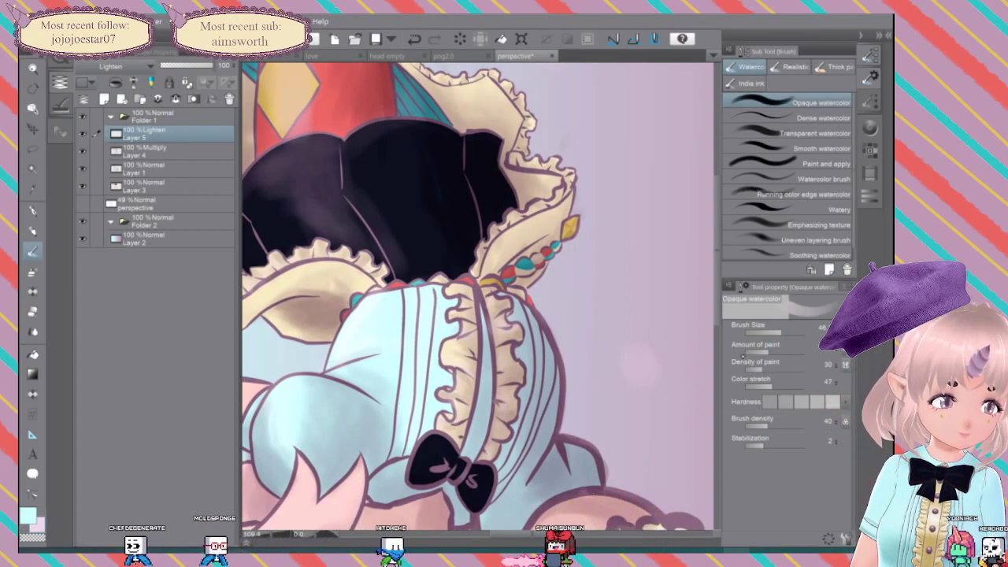
Step: Highlight the skirt's frilled edge near the beads with brush size 18, and its broad fabric panel with size 41
click(772, 326)
drag(772, 329, 780, 330)
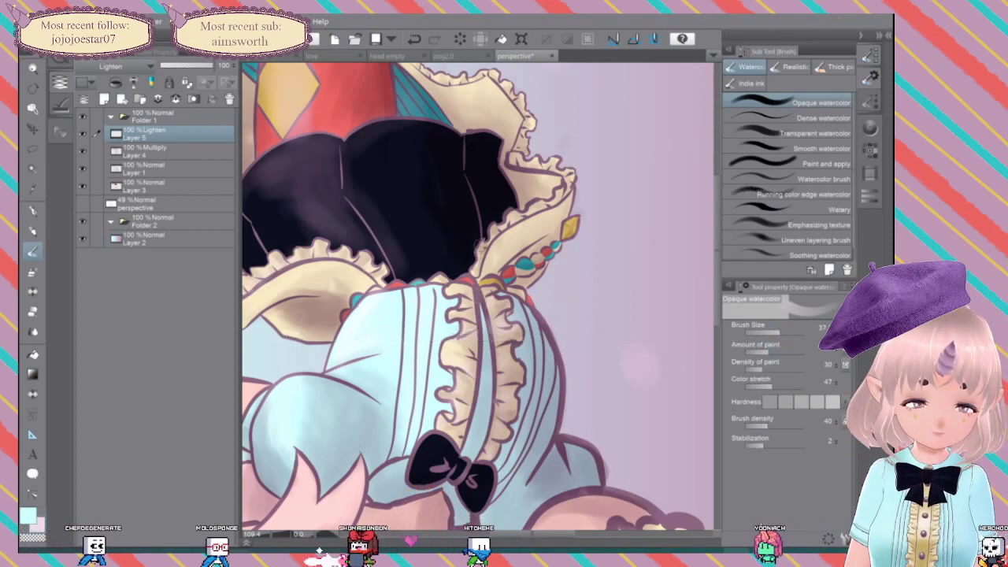
click(774, 328)
scroll(576, 240, up, 3)
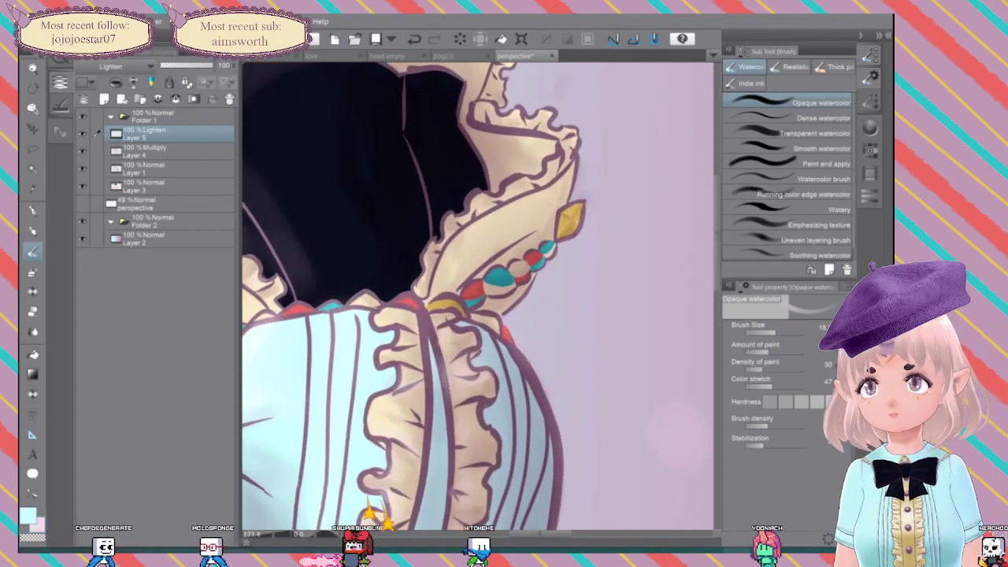
drag(576, 240, 590, 286)
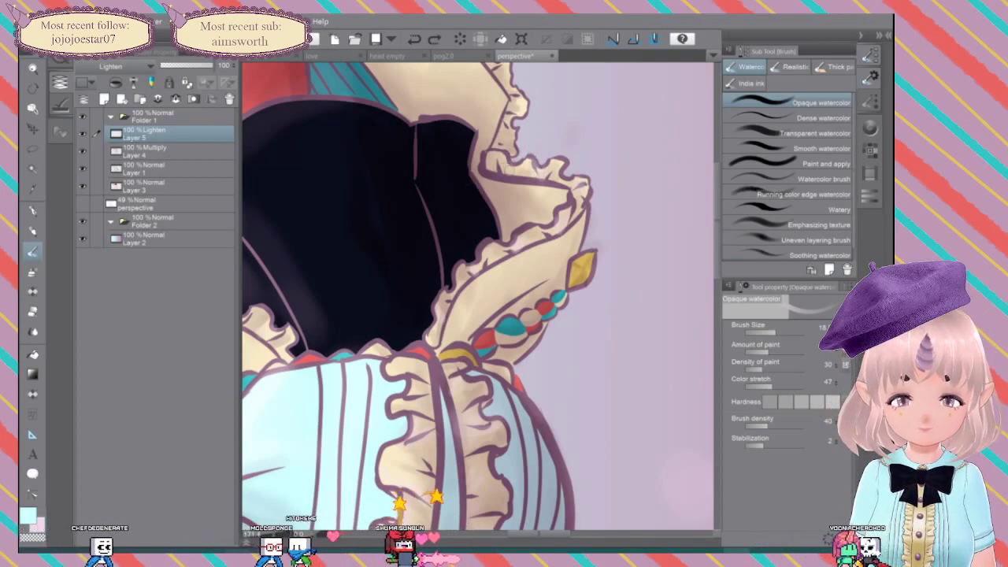
drag(520, 140, 510, 315)
click(510, 281)
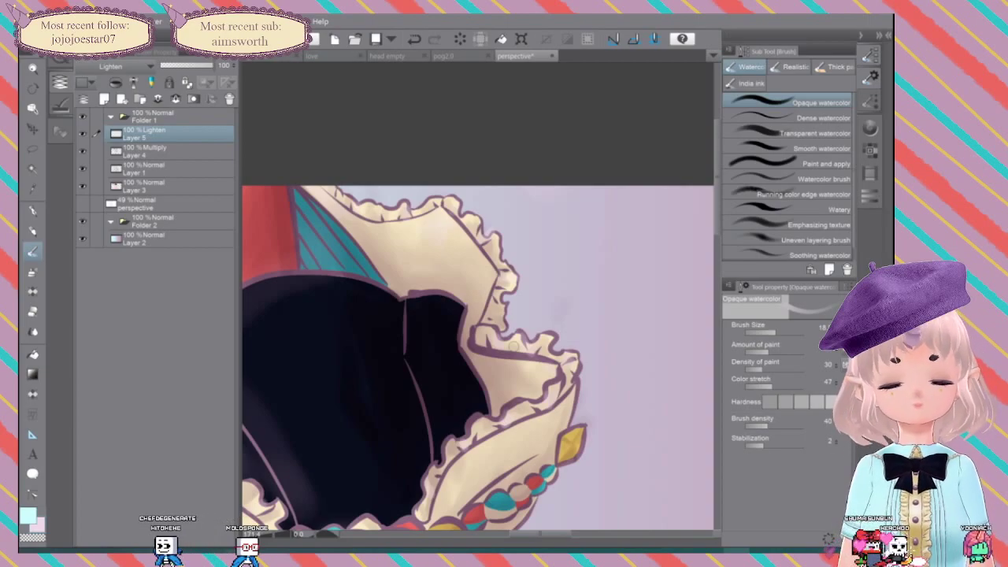
click(785, 330)
drag(776, 331, 781, 332)
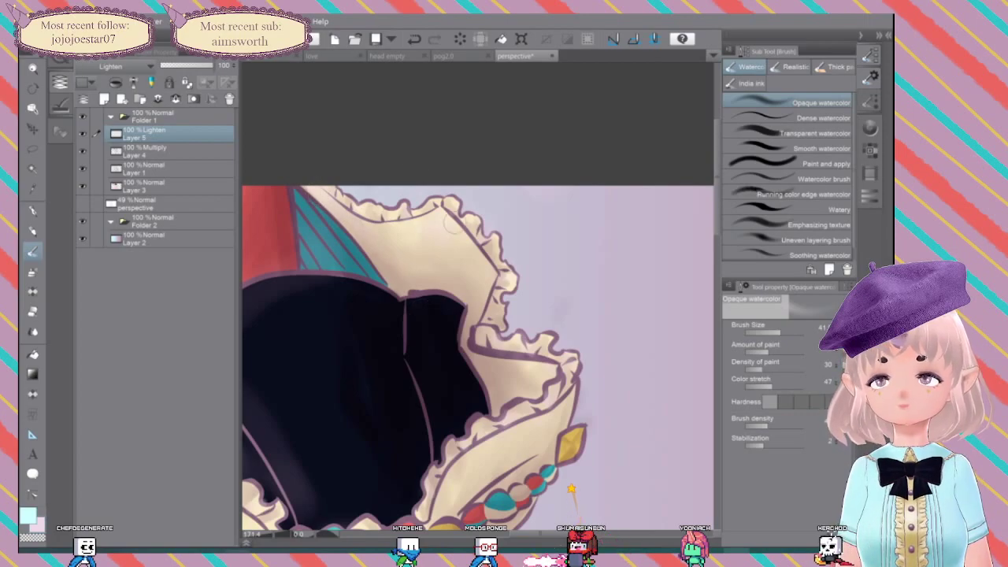
Step: Brush soft pale pink highlights onto the hair locks around the face, starting with brush size 41 and enlarging it for broader areas
scroll(557, 321, down, 5)
drag(557, 321, 563, 109)
scroll(561, 316, down, 3)
drag(561, 317, 526, 173)
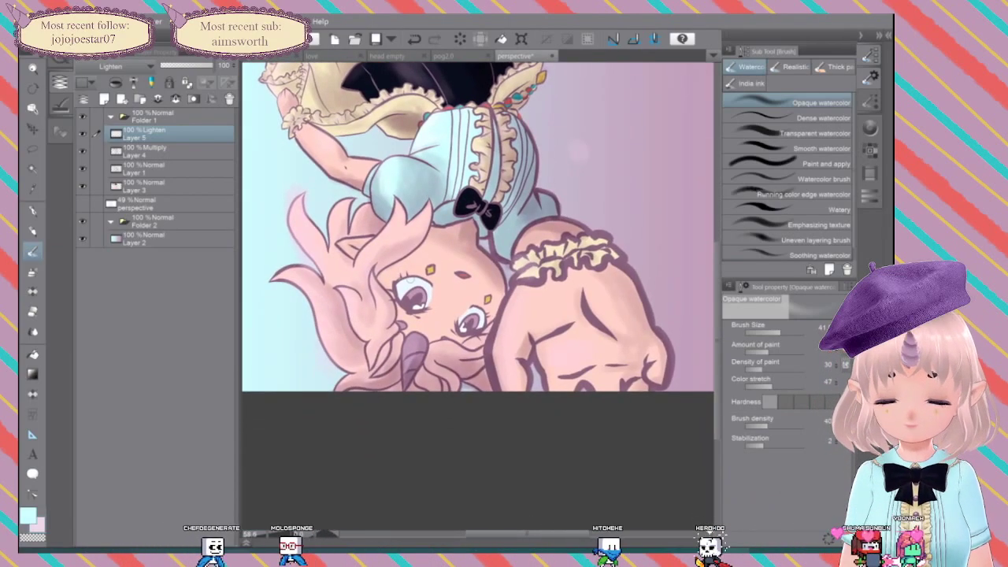
scroll(420, 300, up, 3)
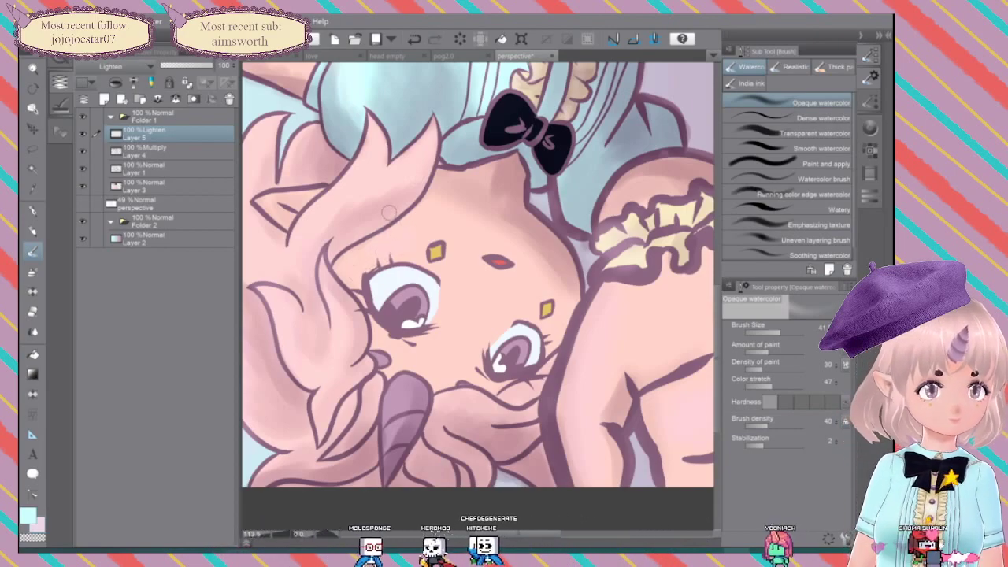
drag(477, 297, 501, 297)
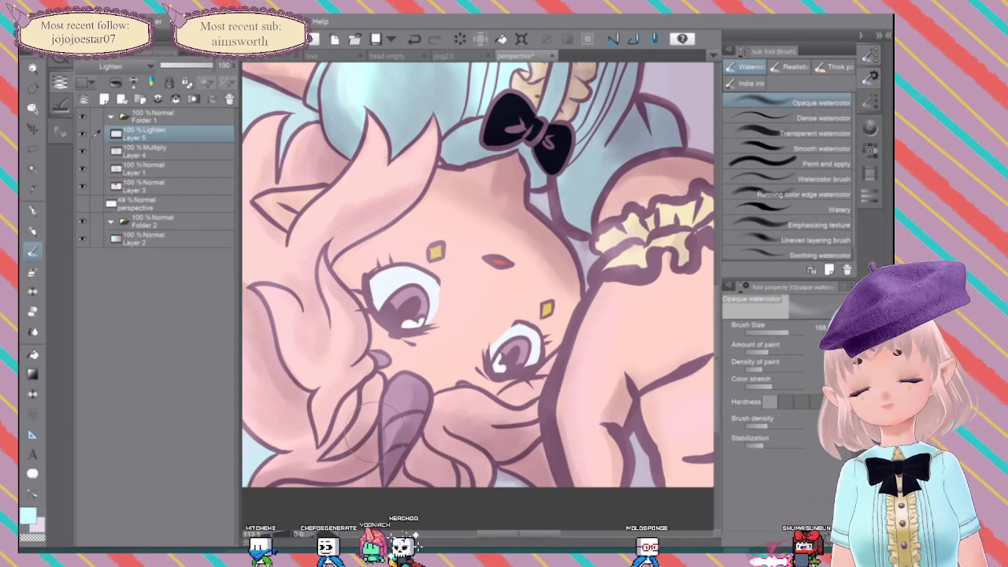
Step: Set the brush size to 31 and paint pale highlights on the purple horn
drag(372, 433, 393, 333)
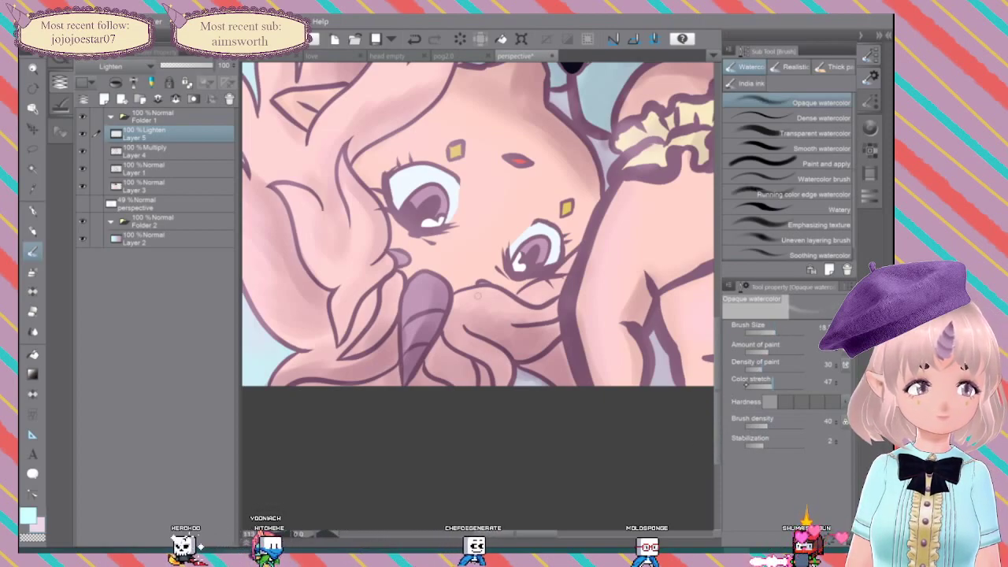
key(bracketleft)
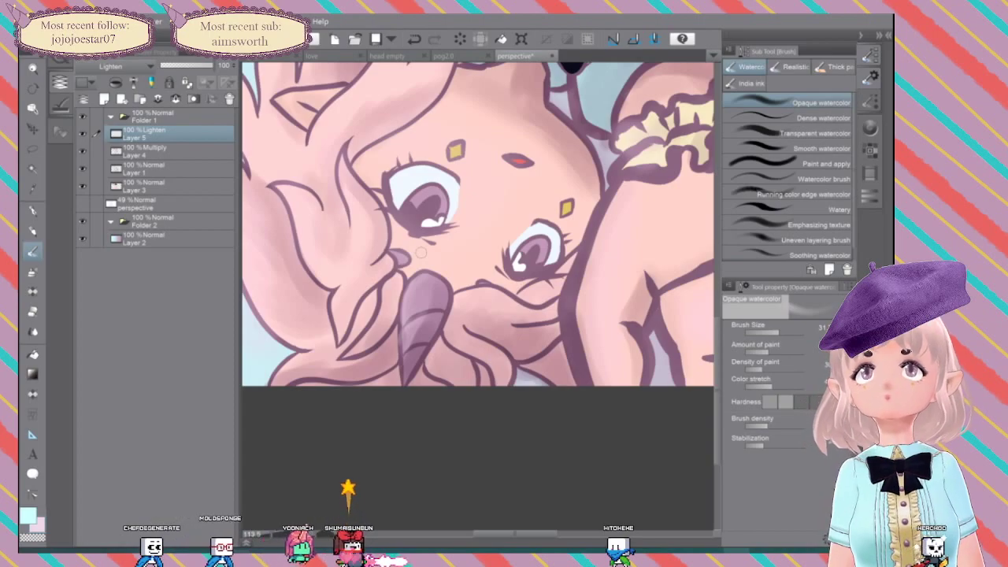
scroll(620, 264, down, 4)
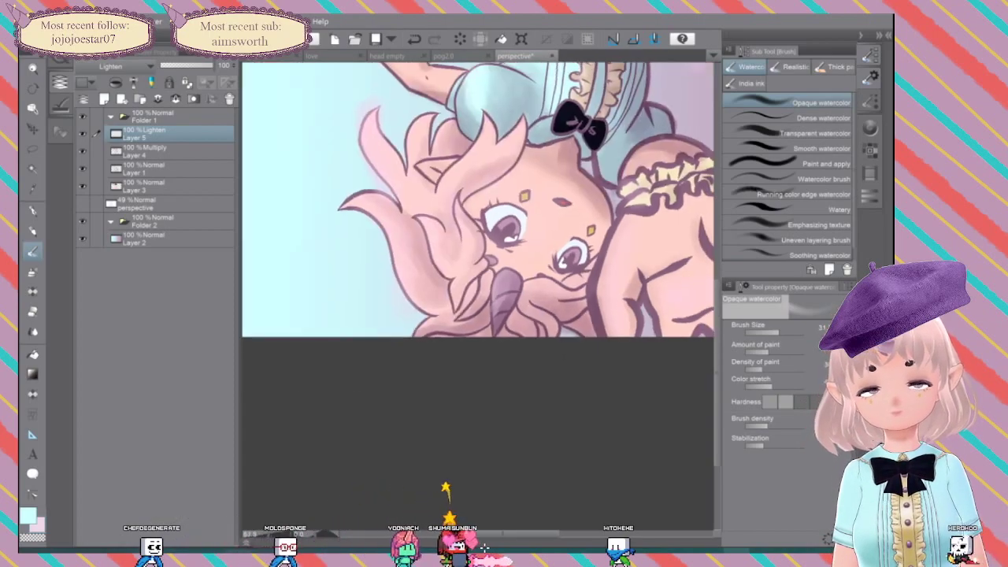
drag(621, 264, 542, 372)
scroll(611, 263, down, 2)
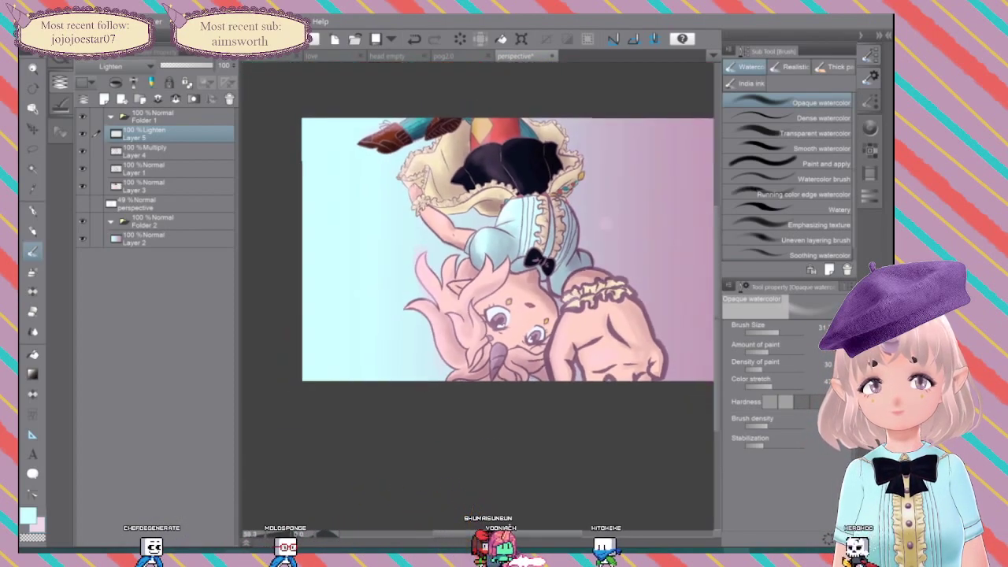
Step: Auto-select the empty area surrounding the character on Layer 1, including the enclosed background gaps around the figure
click(141, 171)
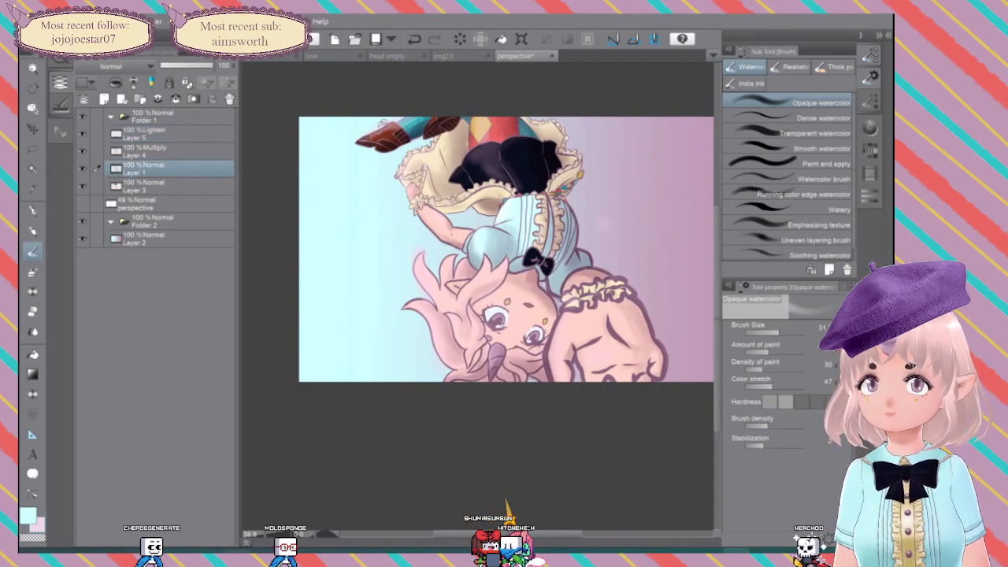
key(w)
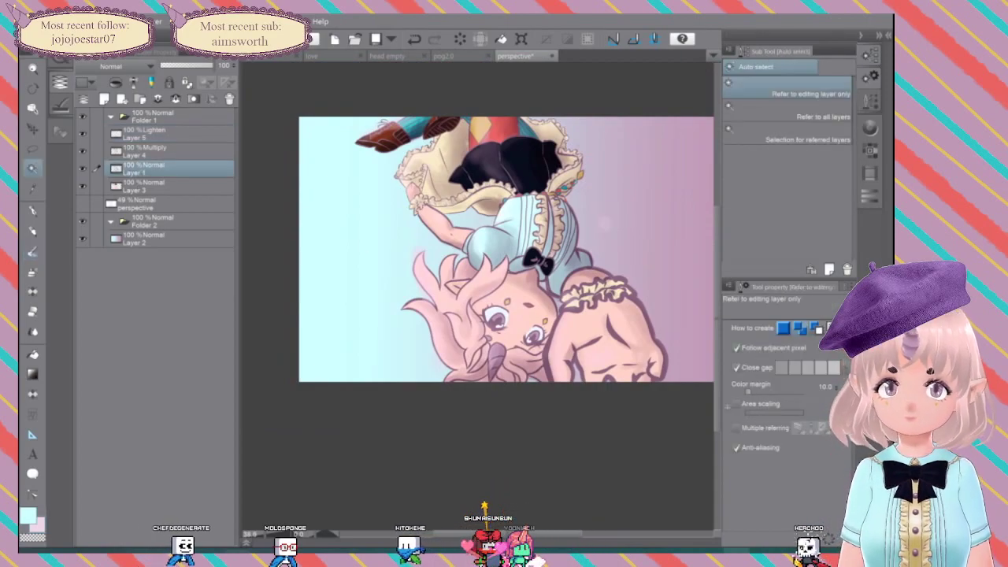
click(368, 254)
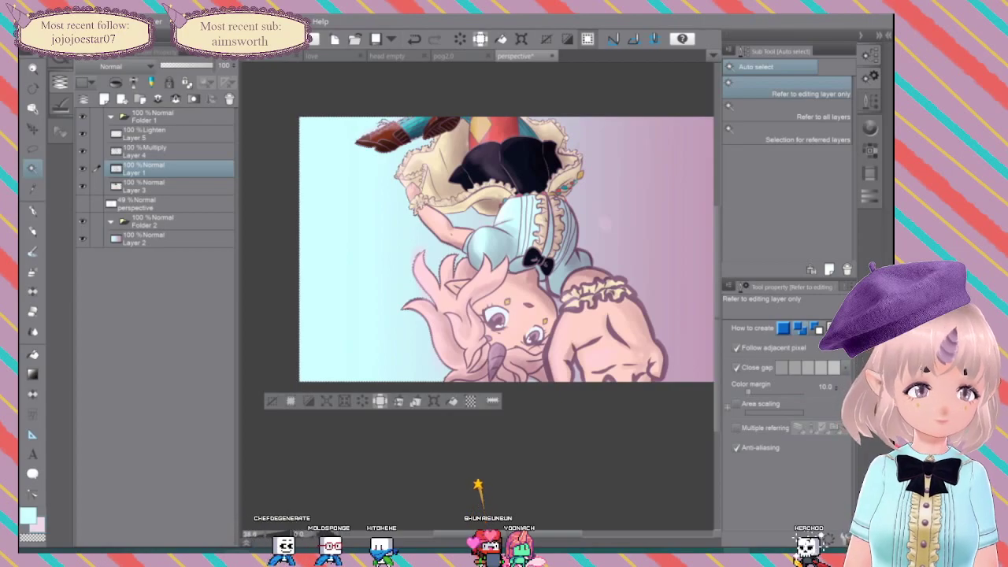
shift+click(605, 224)
scroll(623, 339, up, 2)
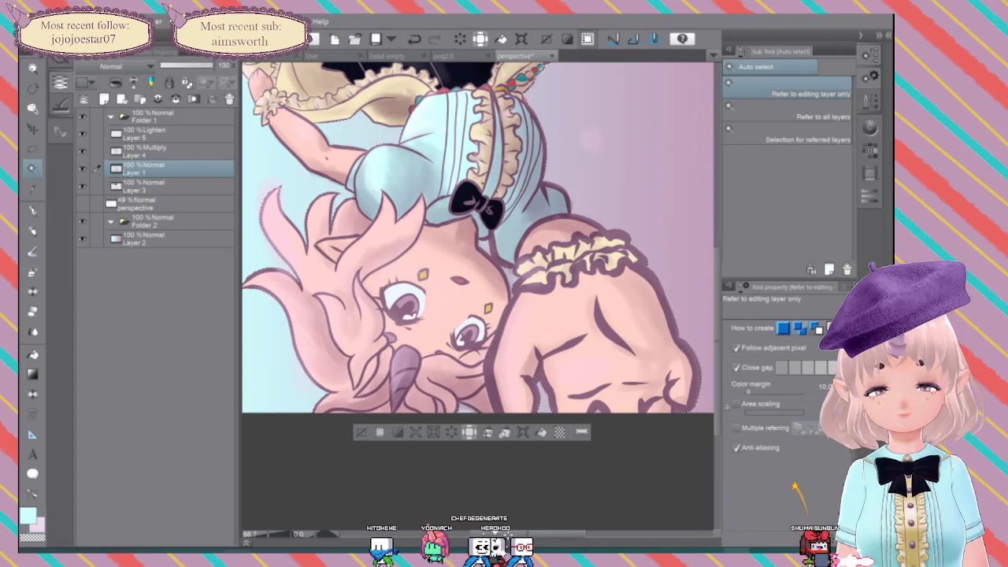
scroll(641, 311, down, 3)
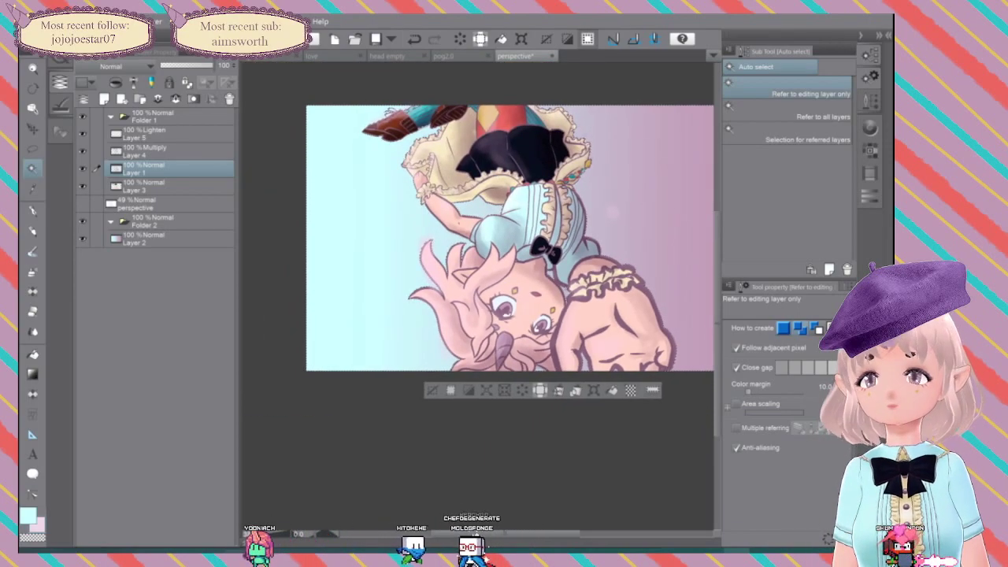
Step: Clear the stray paint outside the character from Multiply Layer 4 and Lighten Layer 5, and remove the selection
click(135, 155)
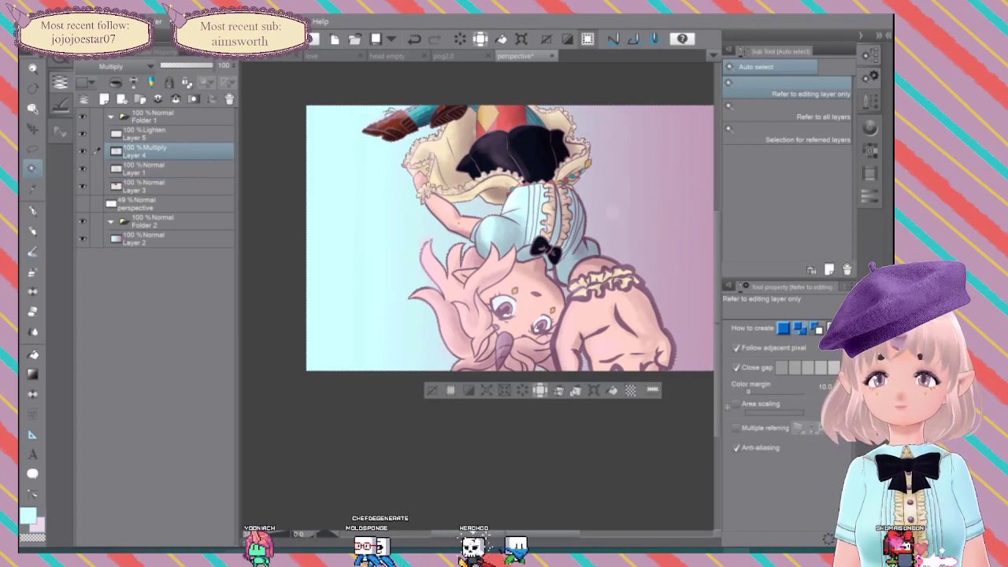
click(145, 134)
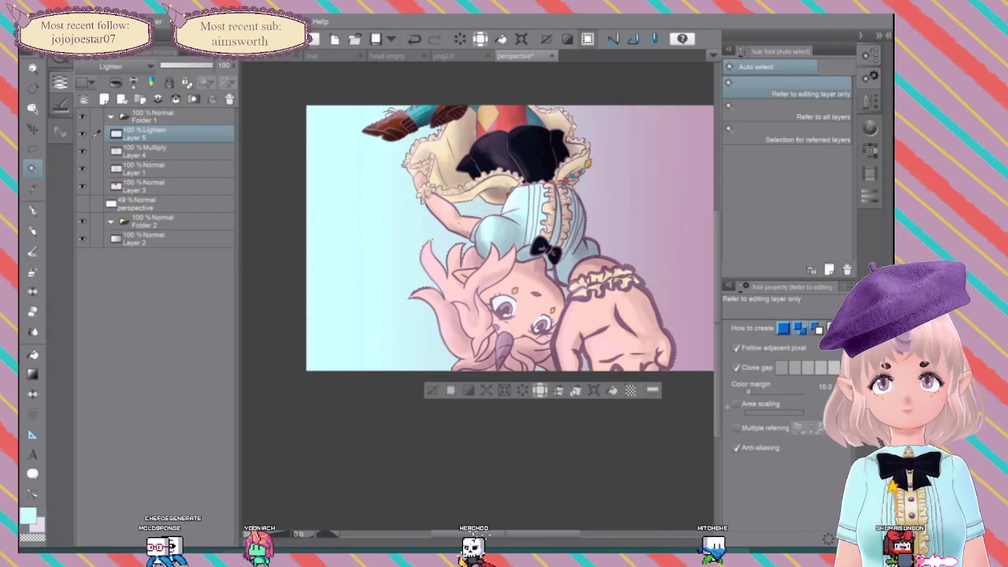
drag(543, 244, 474, 244)
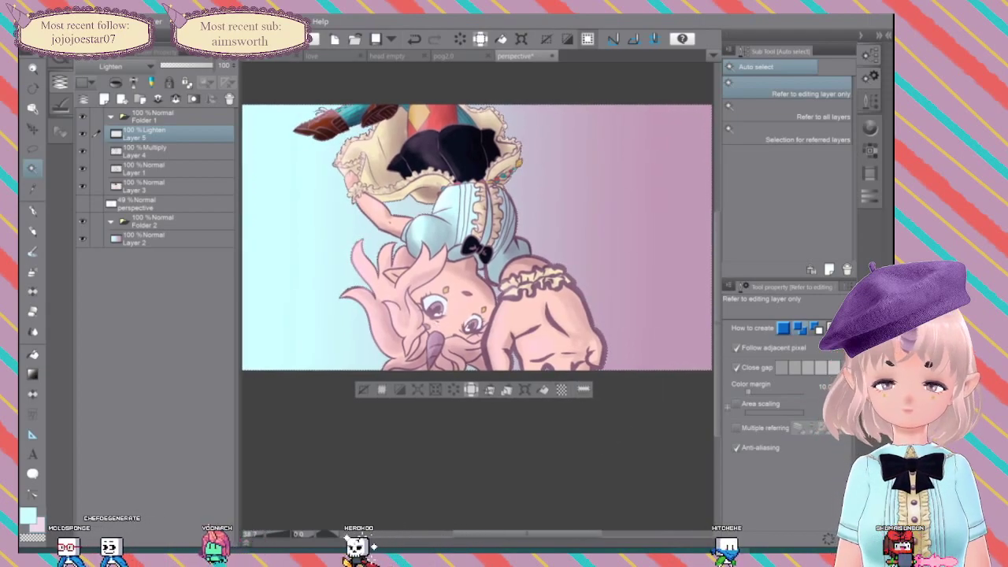
key(ctrl+d)
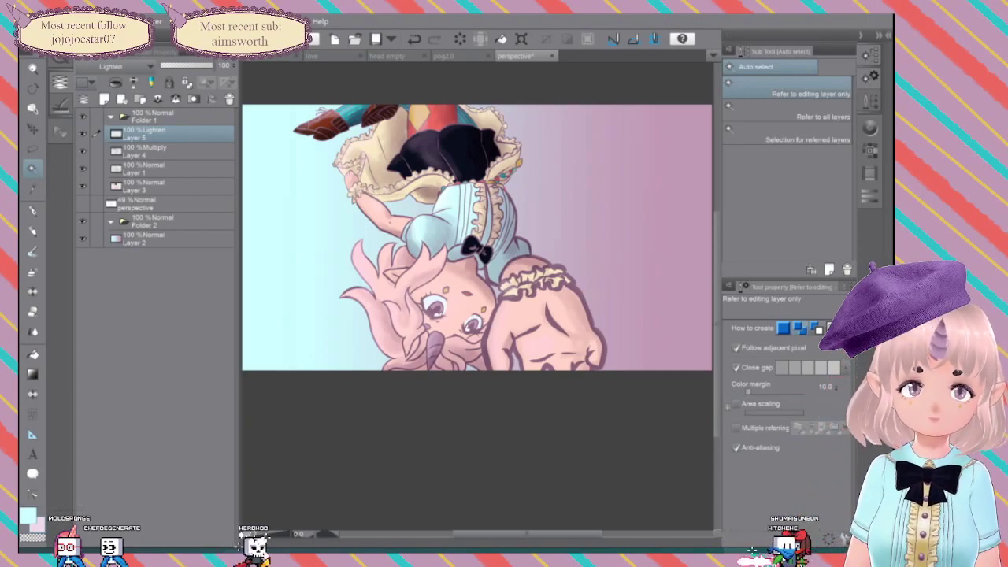
Step: With Layer 2 as the target, place the Kimono 02 texture from the Texture materials onto the canvas
click(166, 239)
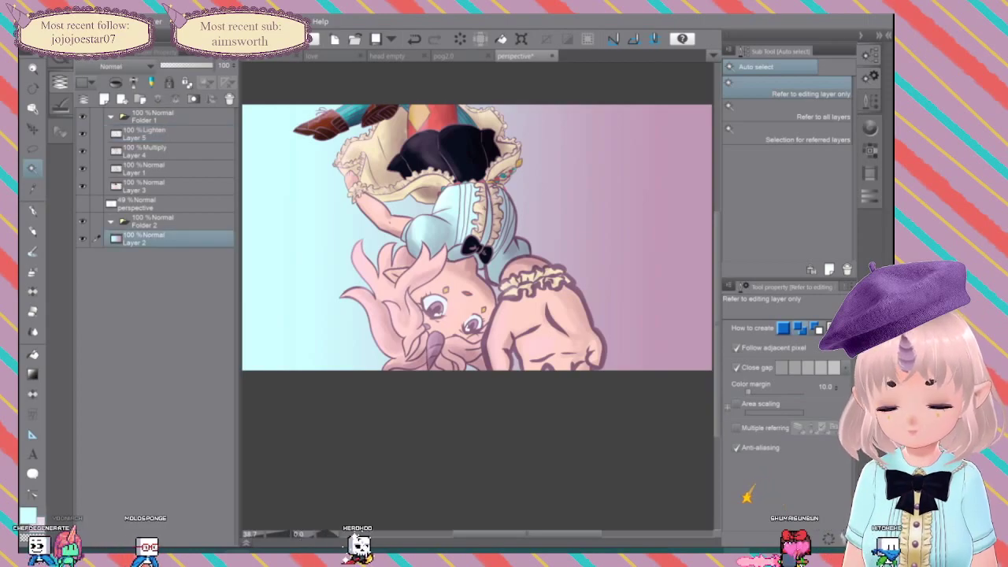
click(60, 132)
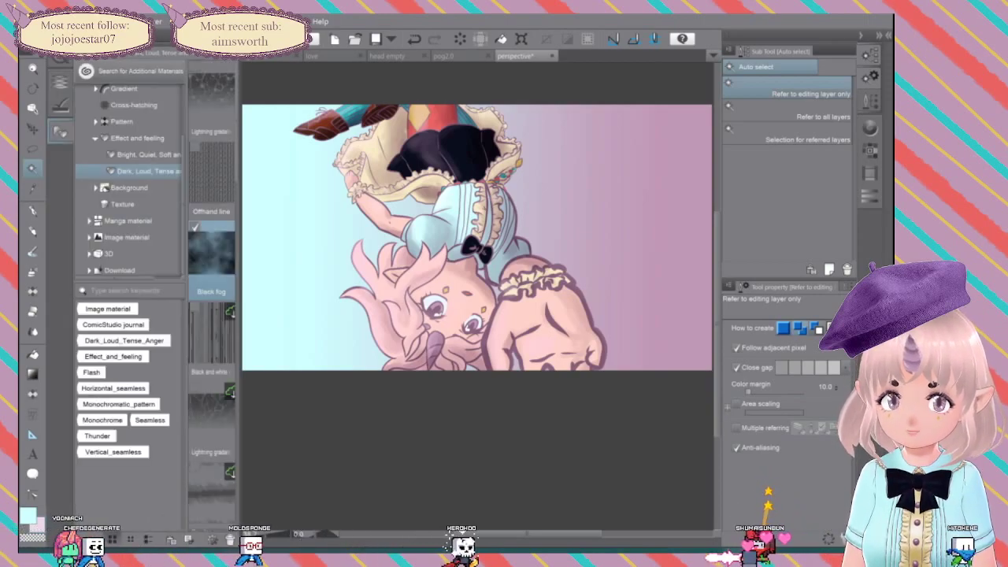
drag(238, 268, 323, 268)
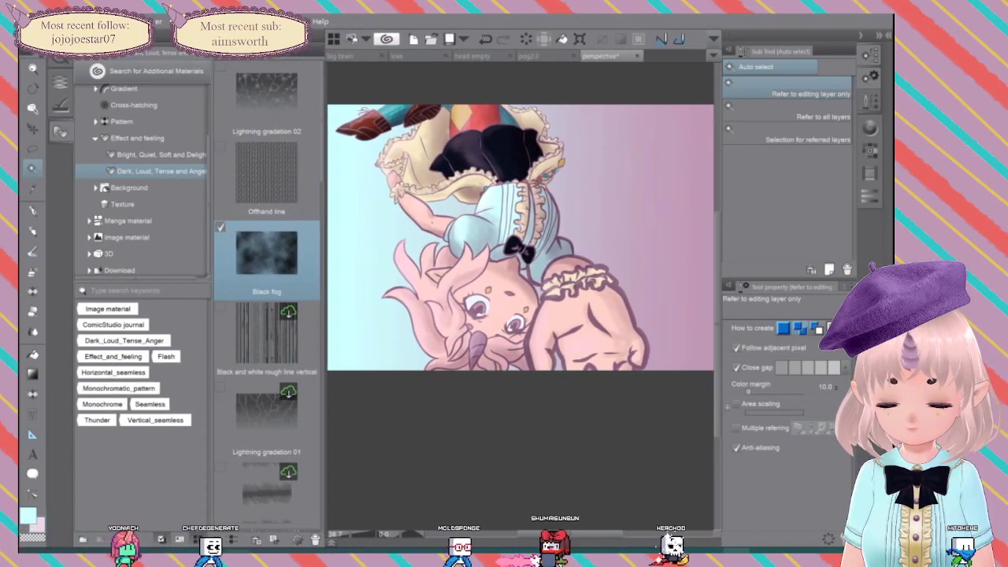
click(122, 205)
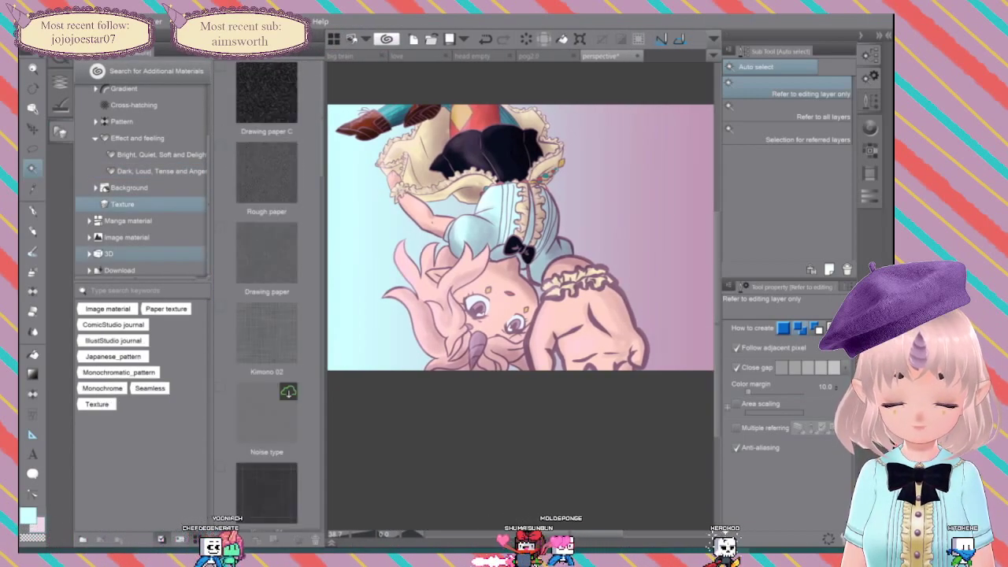
click(255, 334)
drag(298, 316, 392, 252)
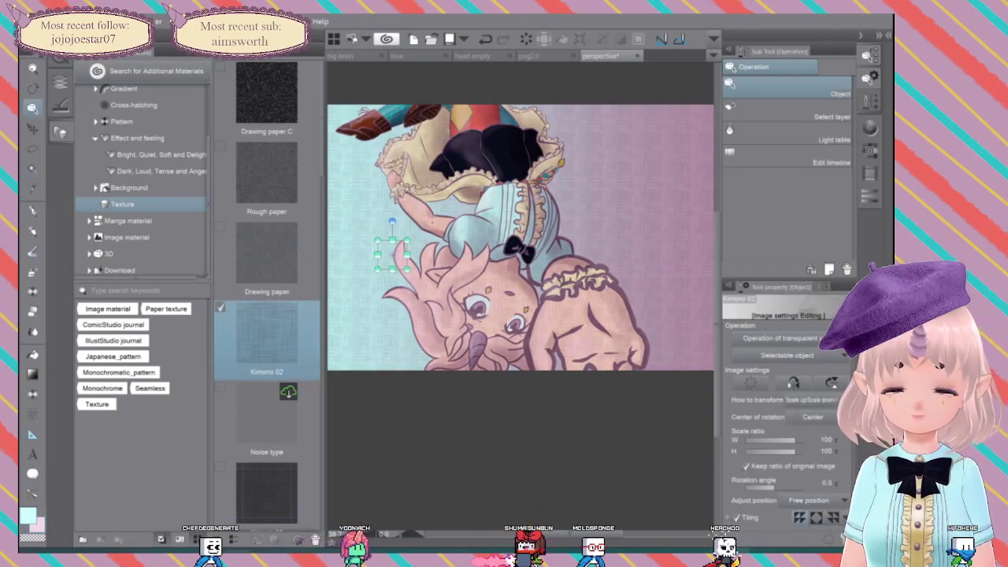
Step: Move the Kimono 02 layer into Folder 2, directly above Layer 2, so the texture lies behind the character
click(60, 134)
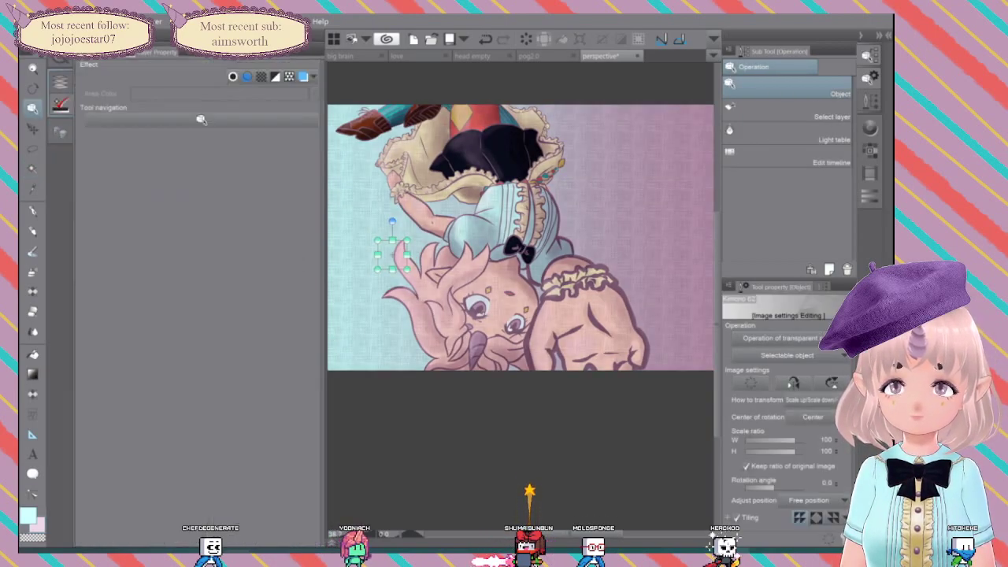
click(60, 82)
drag(150, 116, 150, 237)
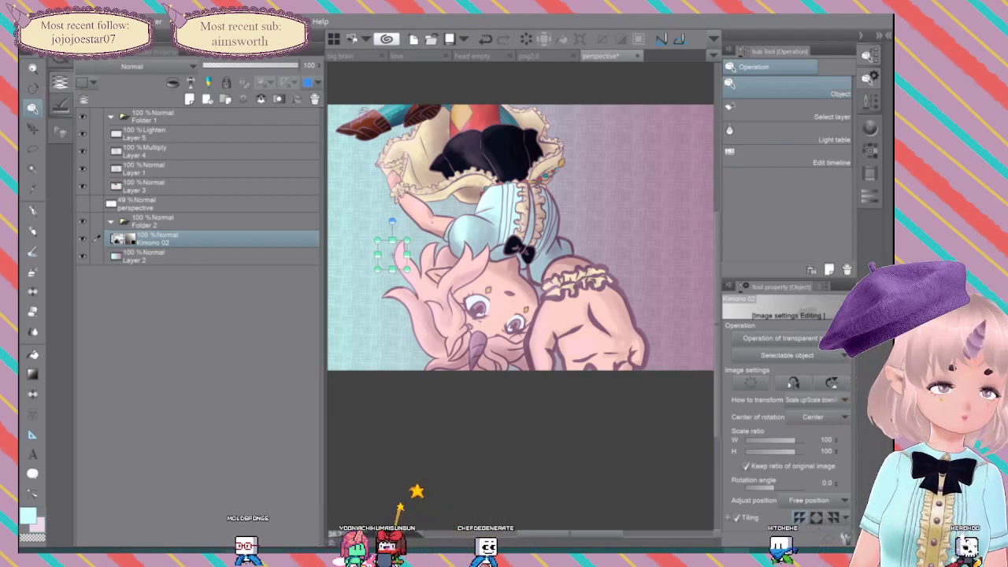
Step: Enlarge the Kimono 02 texture to a scale ratio of 1442 and reposition it over the background
drag(409, 235, 703, 50)
drag(630, 173, 494, 181)
scroll(617, 313, down, 3)
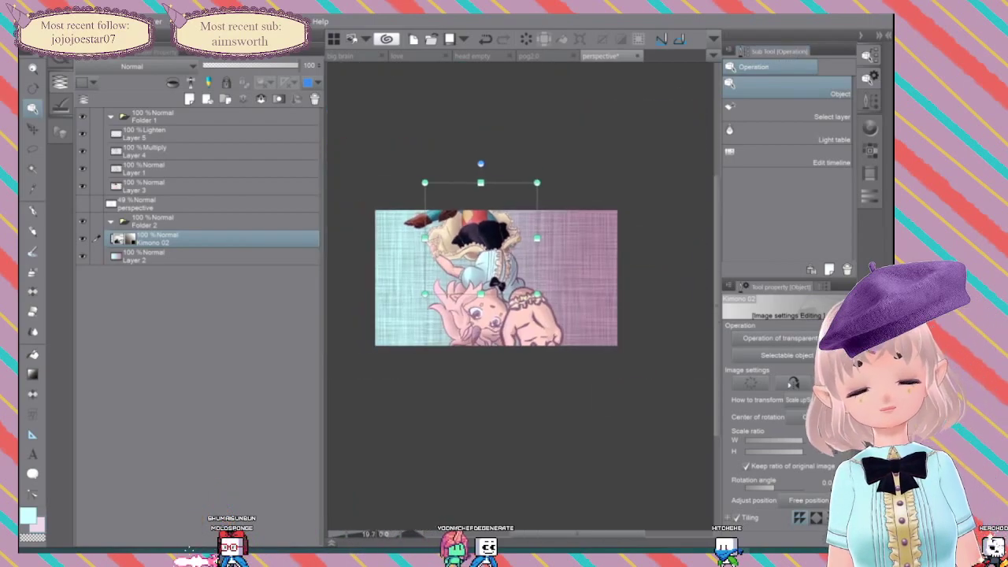
drag(424, 294, 358, 362)
drag(538, 182, 572, 148)
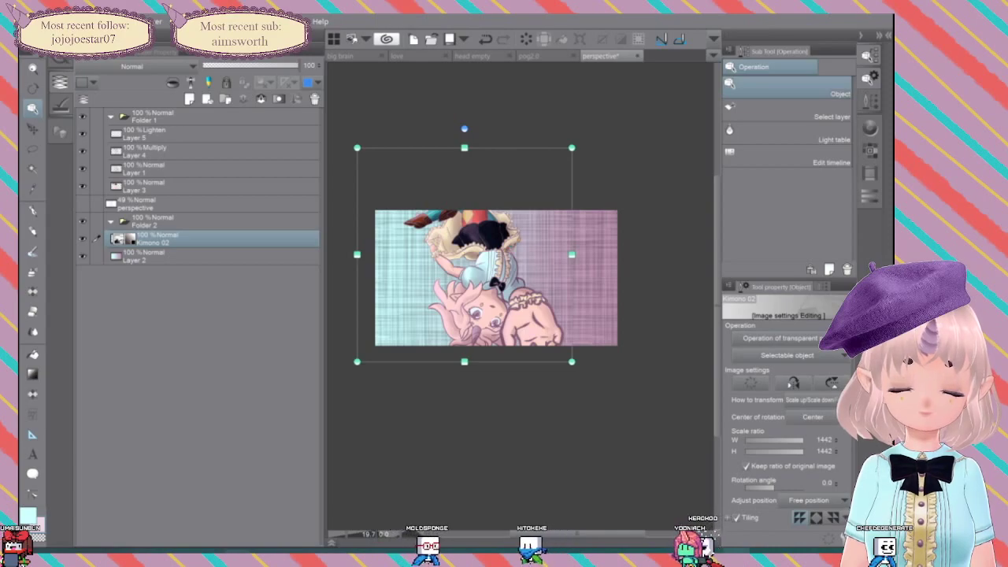
drag(387, 360, 409, 367)
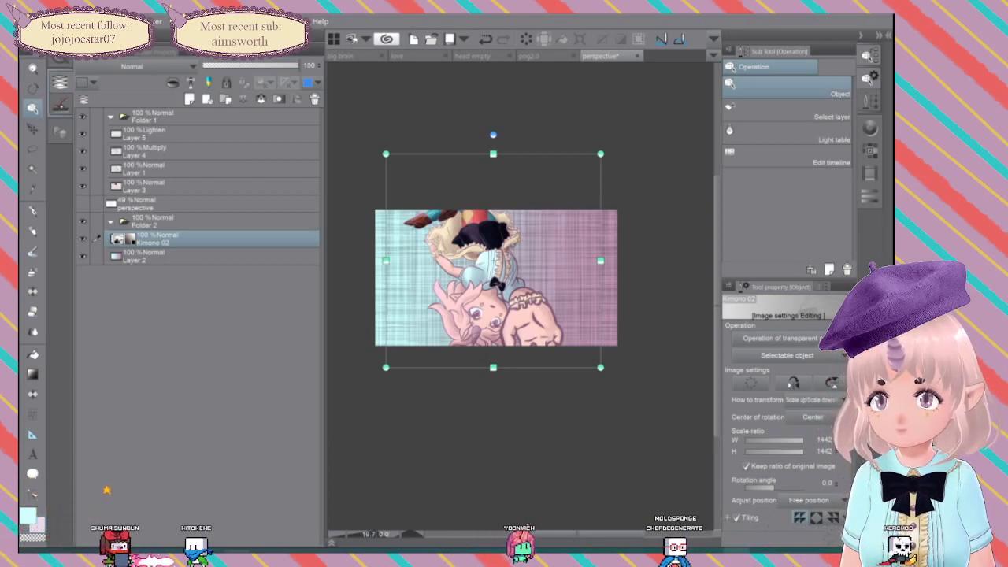
Step: Enable the layer color effect on Kimono 02 and set its color to pale pink
click(61, 105)
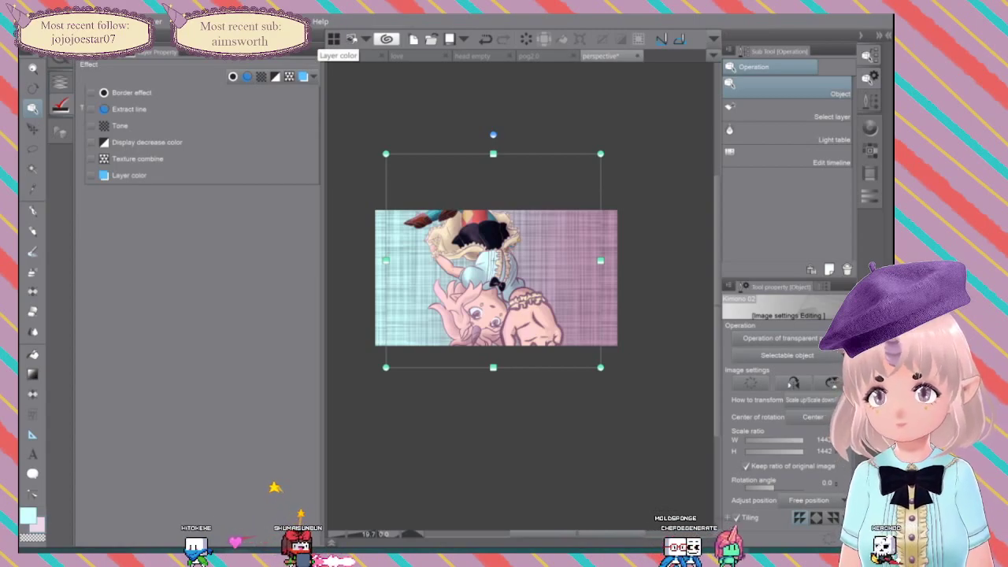
click(130, 175)
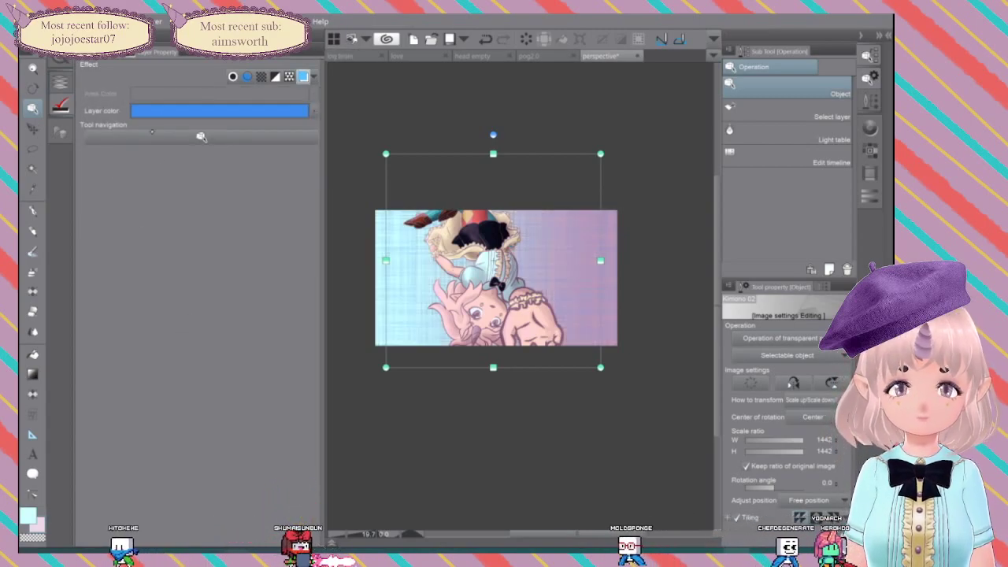
click(314, 111)
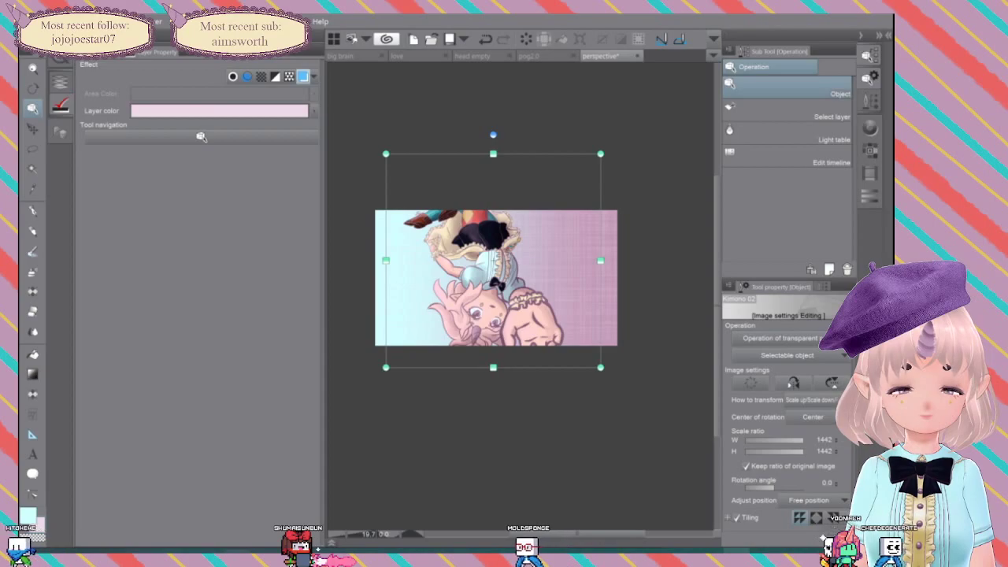
Step: Try mauve, light pink and golden yellow from the Yoonie set as the Kimono 02 layer color
click(869, 127)
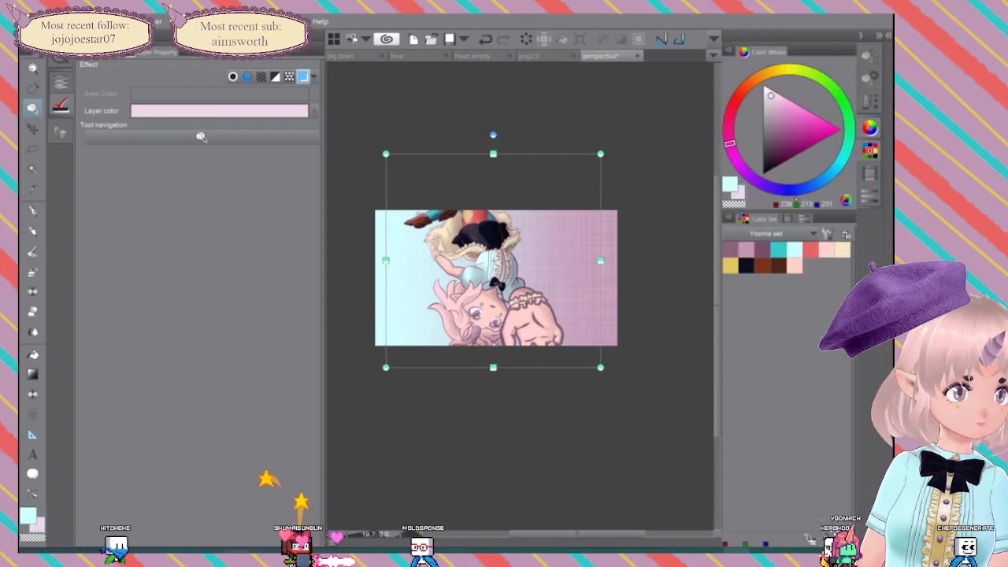
click(746, 250)
click(314, 111)
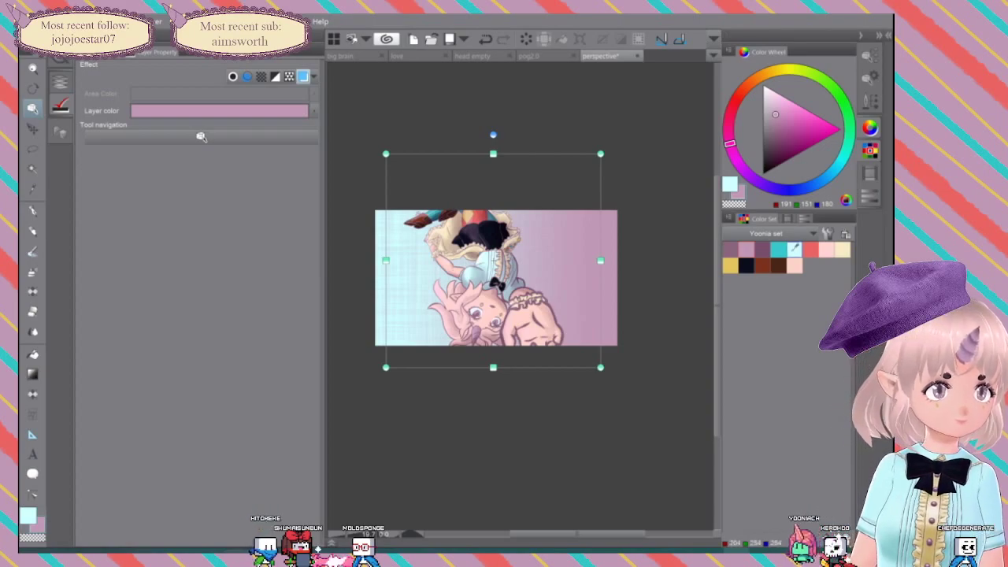
click(314, 112)
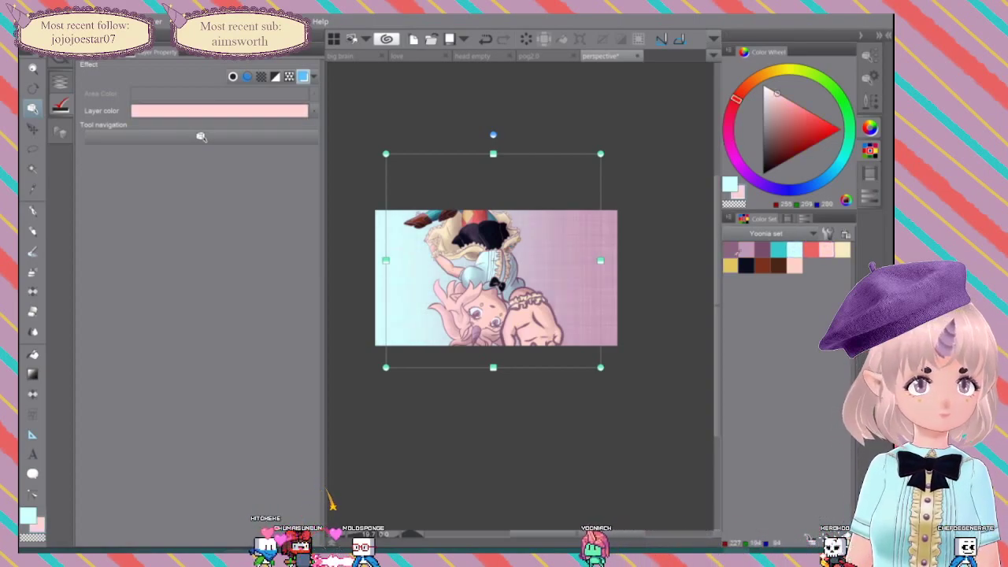
click(732, 264)
click(314, 111)
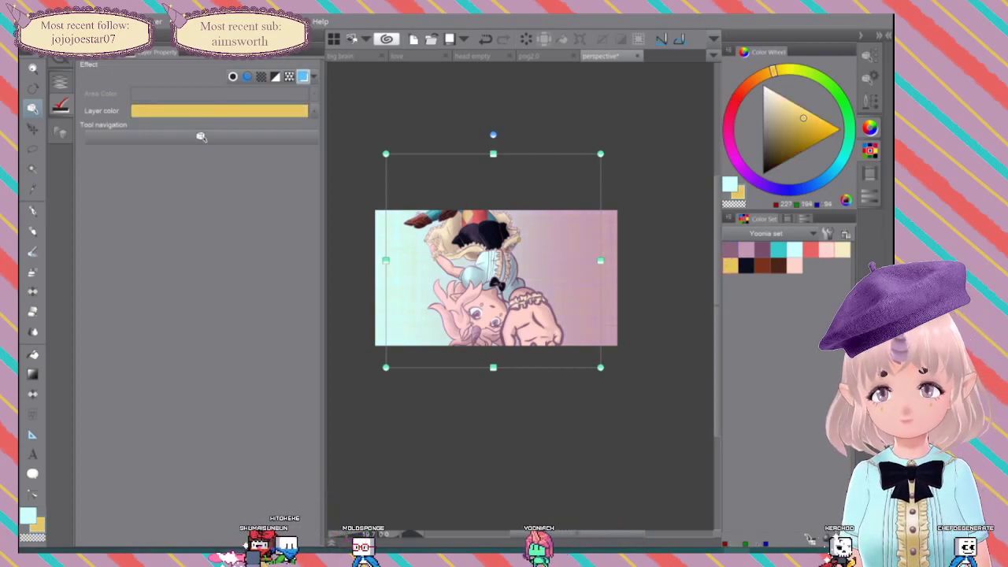
Step: Set the Kimono 02 layer color to the pale cream swatch and check the texture up close
click(843, 250)
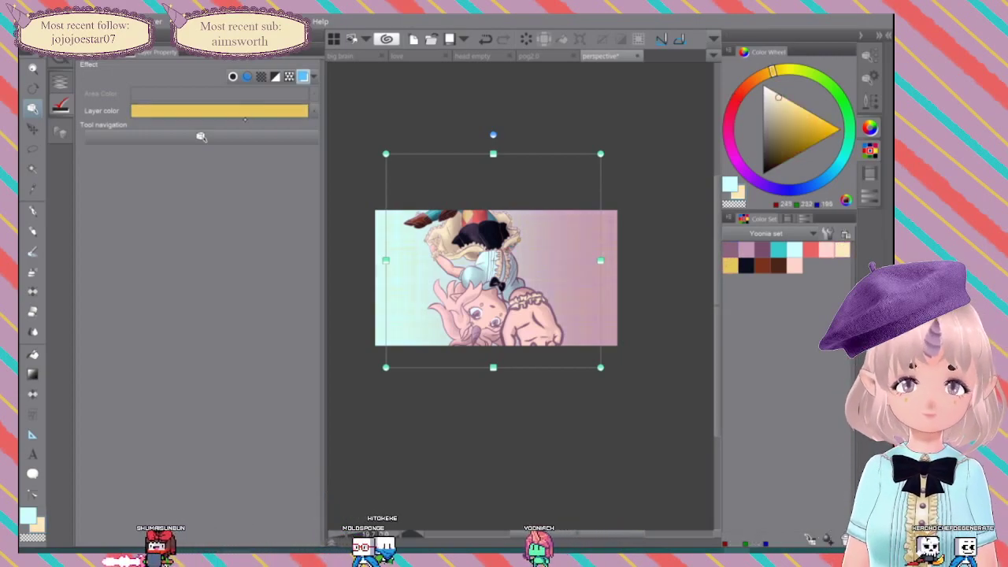
click(314, 111)
scroll(589, 294, up, 2)
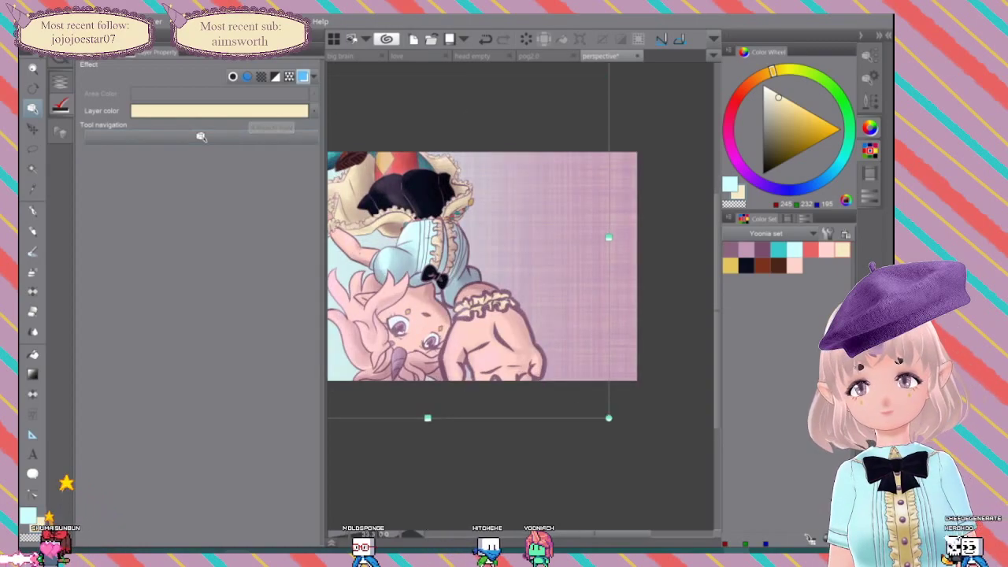
key(ctrl+plus)
drag(519, 264, 482, 283)
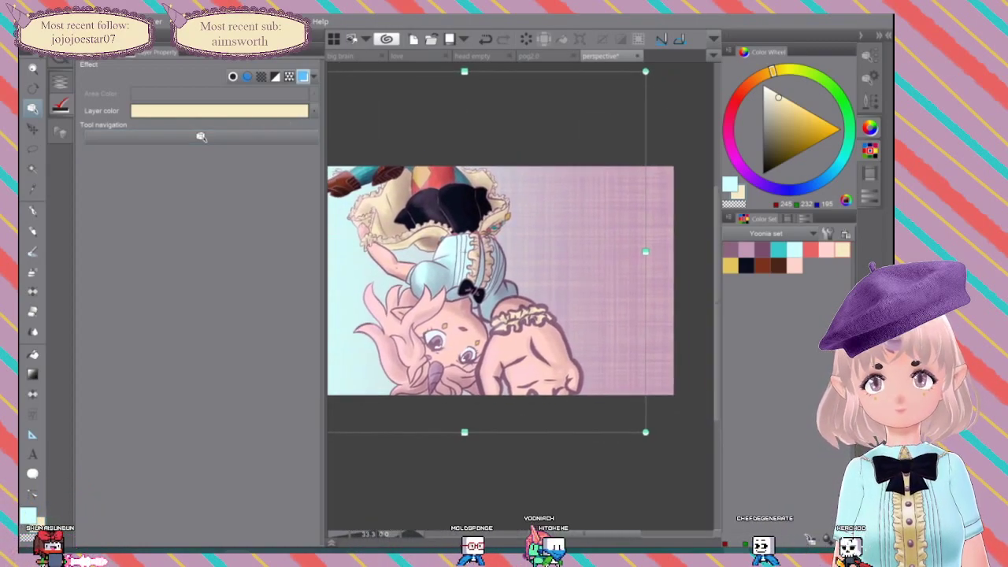
key(ctrl+minus)
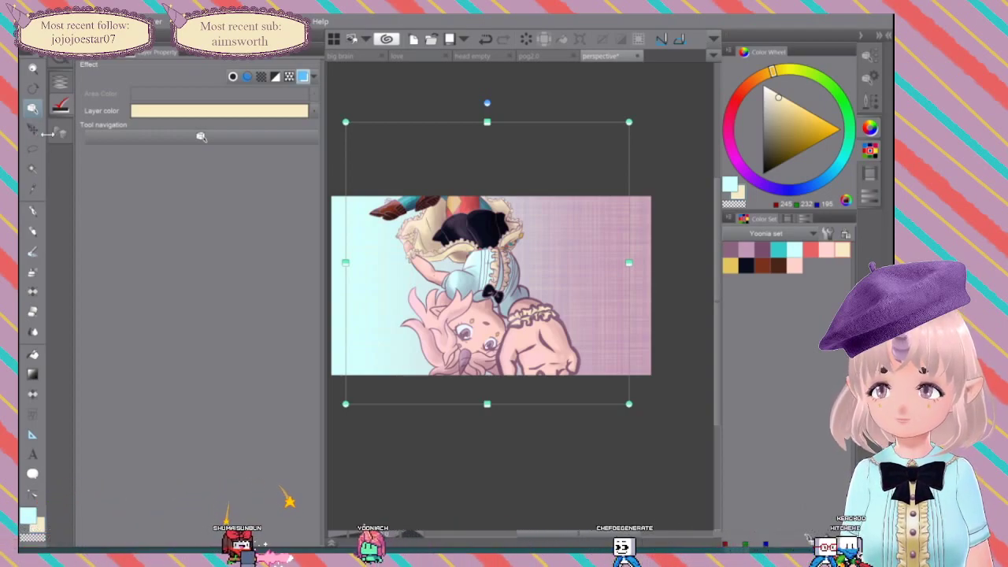
Step: Browse the texture and effect materials, and place the Soft light pattern from the Bright, Quiet, Soft and Delight category onto the canvas
click(60, 82)
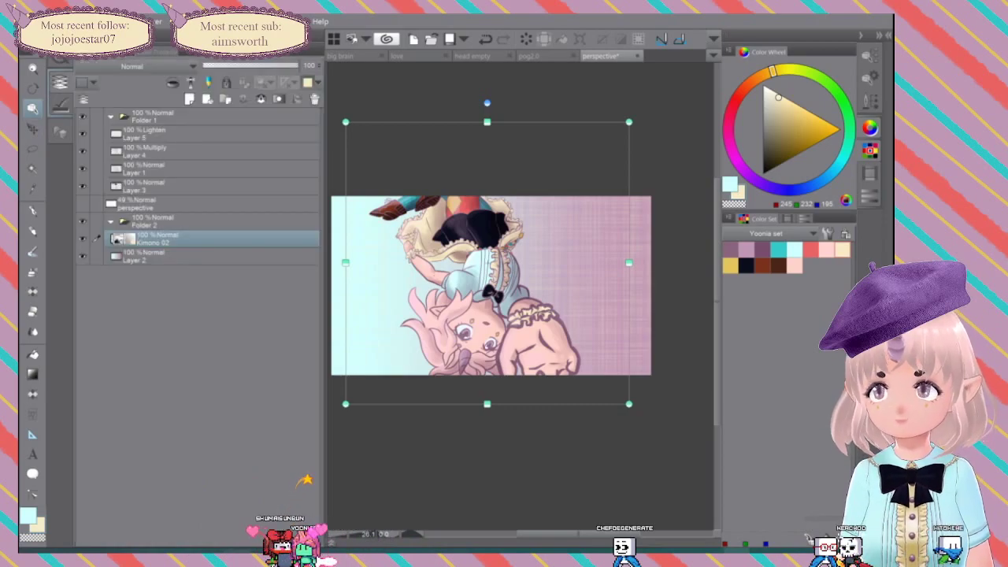
click(60, 132)
drag(230, 410, 236, 397)
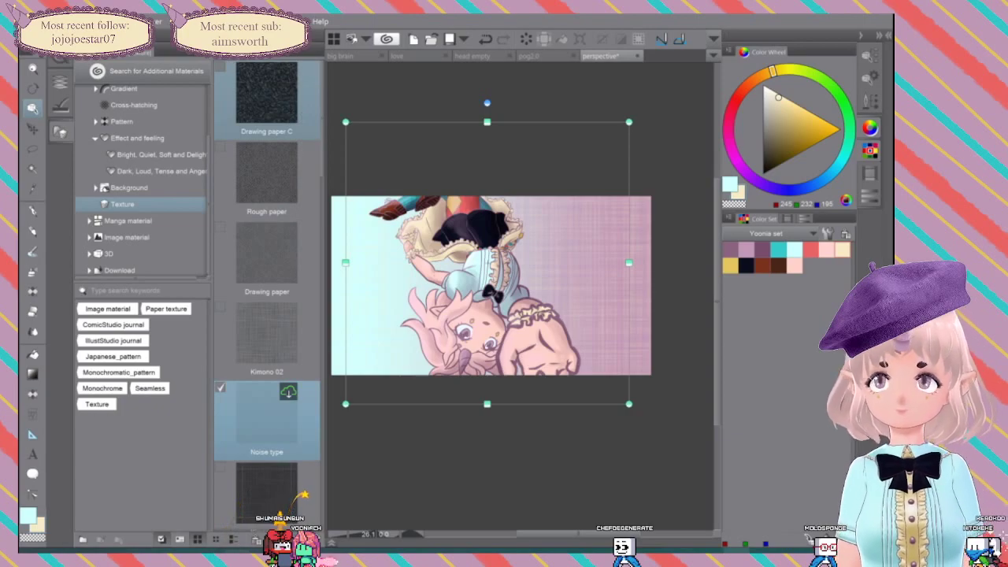
scroll(244, 259, down, 5)
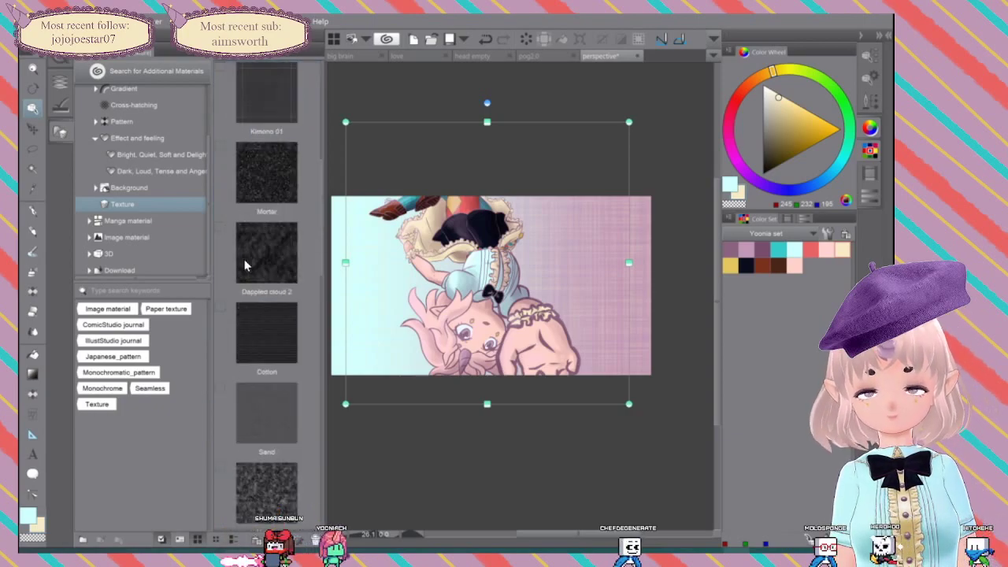
scroll(244, 261, down, 5)
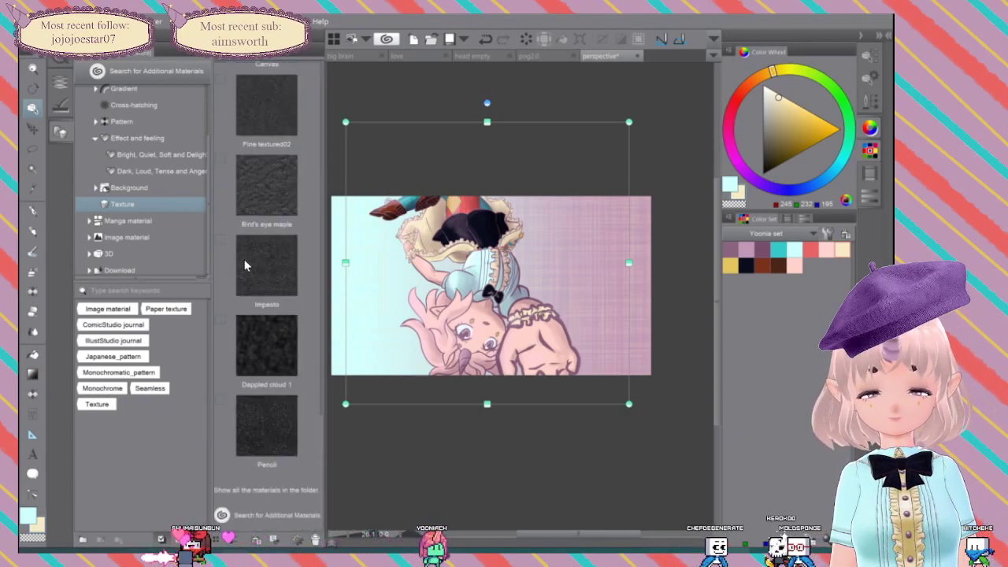
scroll(245, 266, up, 10)
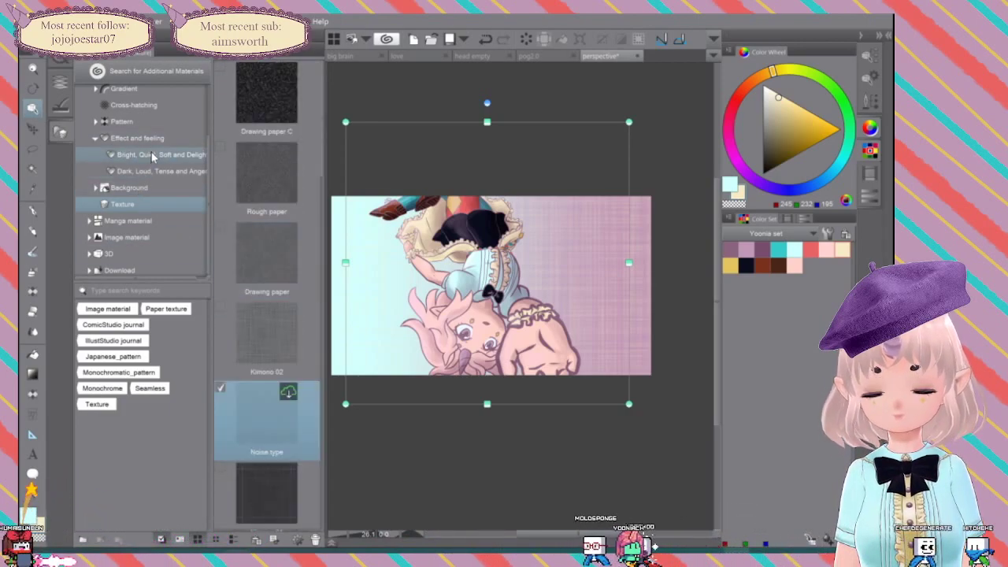
click(151, 155)
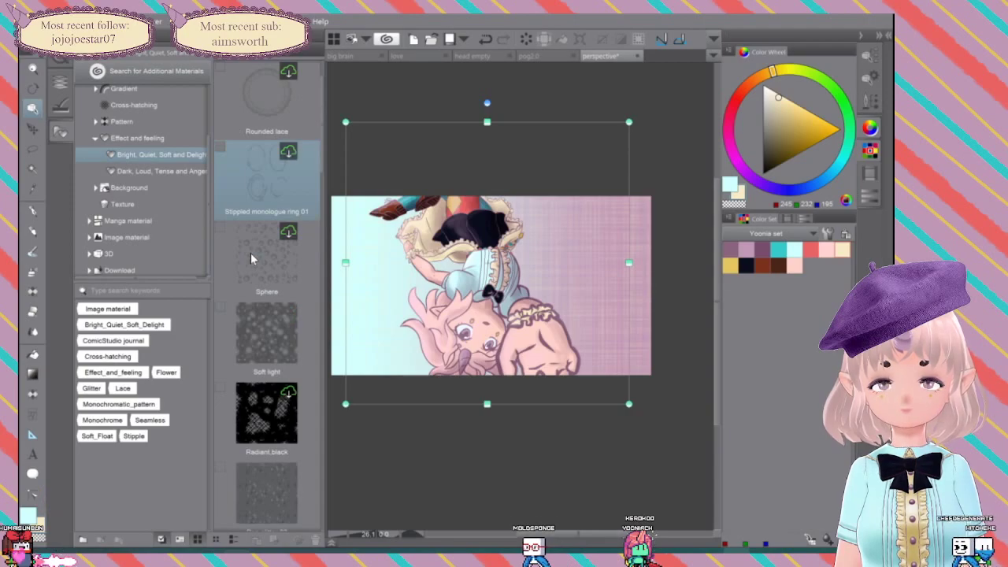
drag(261, 328, 438, 284)
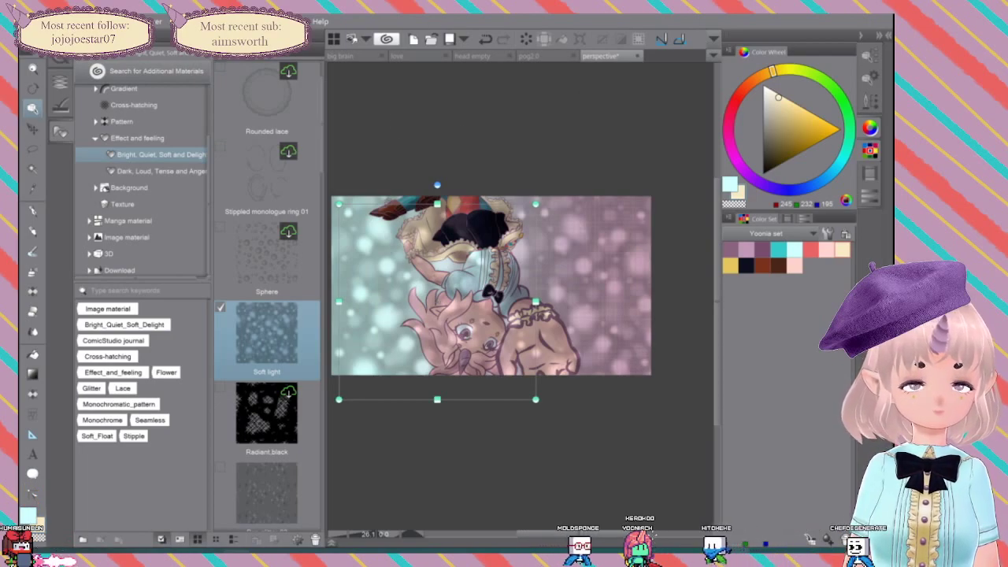
Step: Rearrange the layers so Kimono 02 sits below the perspective layer, with Soft light directly beneath it above Folder 2
click(59, 82)
drag(190, 111, 171, 212)
drag(160, 273, 161, 242)
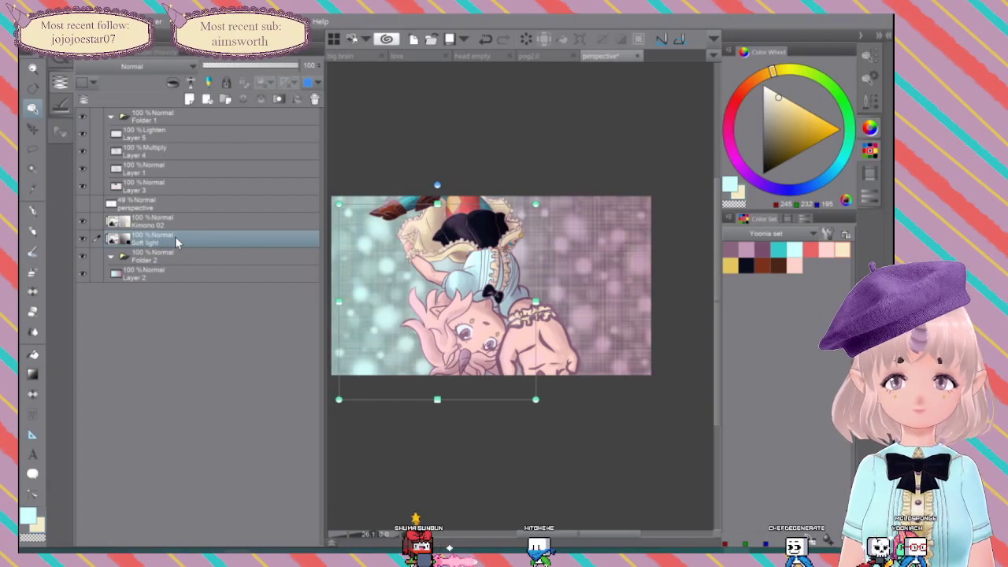
Step: Enable the layer color effect on Soft light and set its color to the dark plum swatch
click(762, 250)
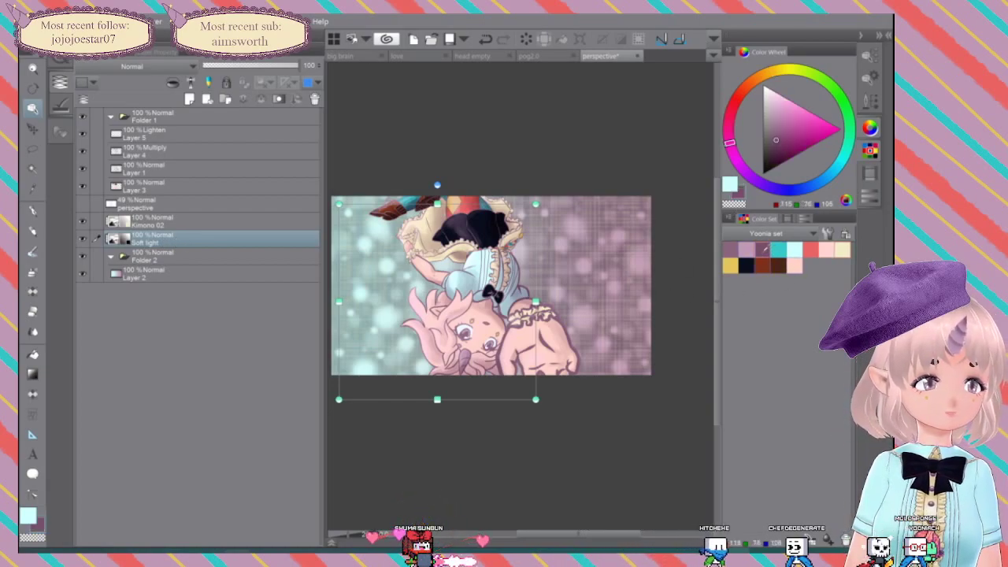
click(62, 106)
click(303, 76)
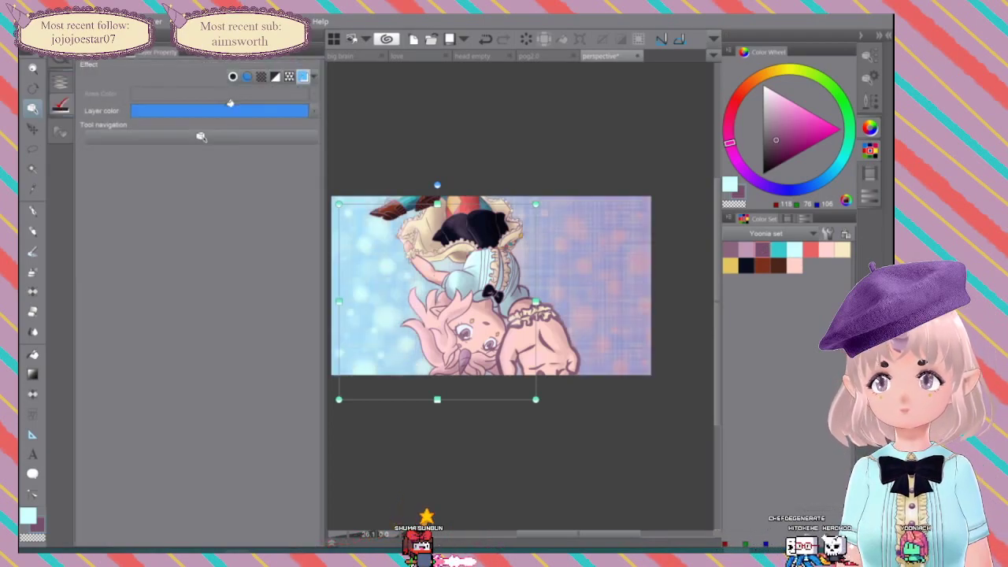
click(296, 112)
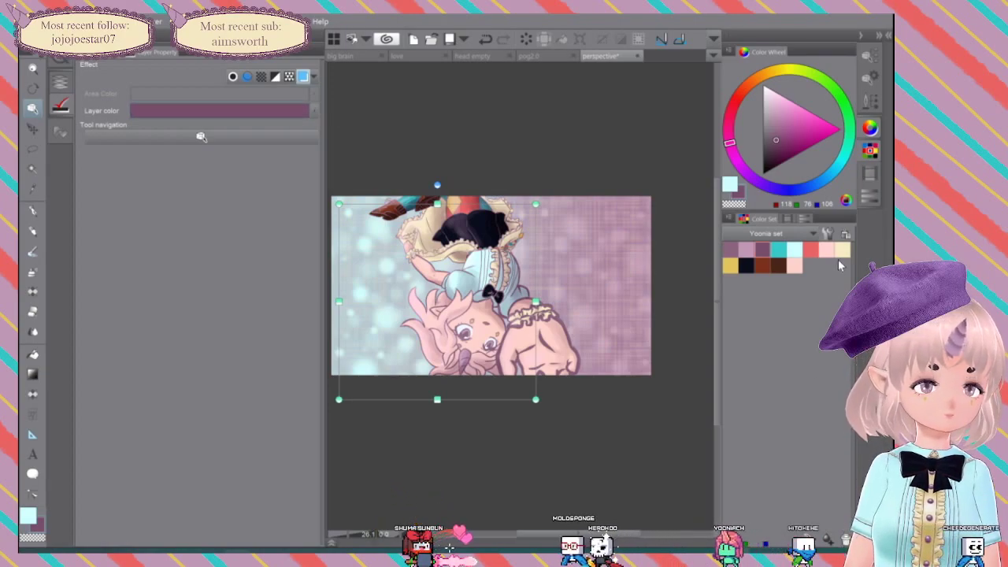
Step: Try the pale cyan and coral swatches as the Soft light layer color, and restore the dark plum swatch
click(795, 251)
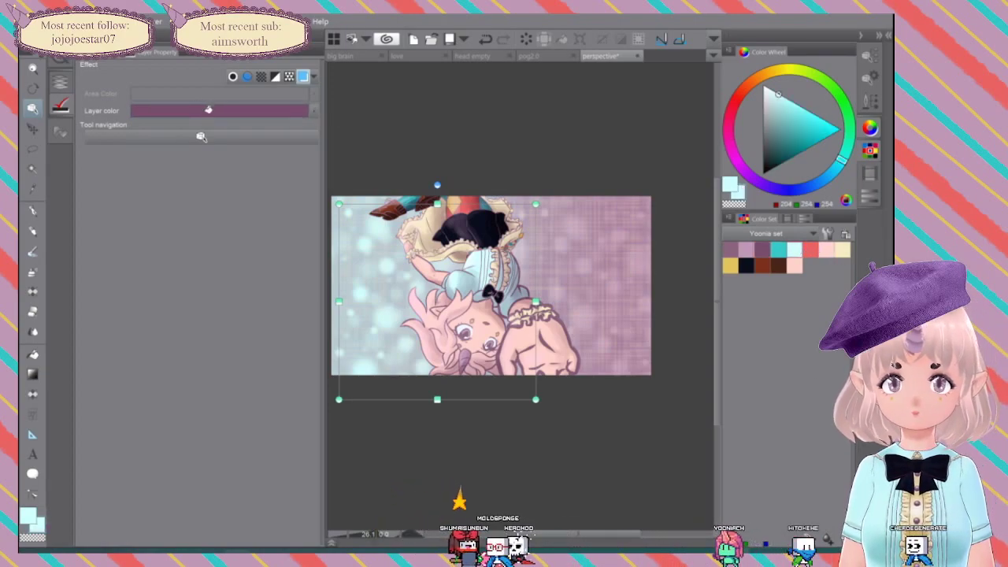
click(207, 110)
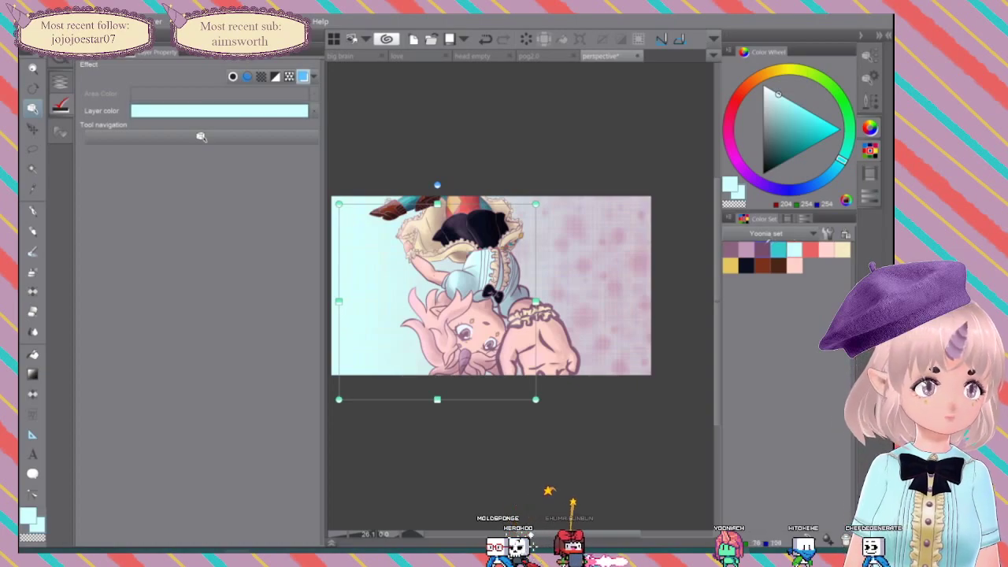
click(764, 247)
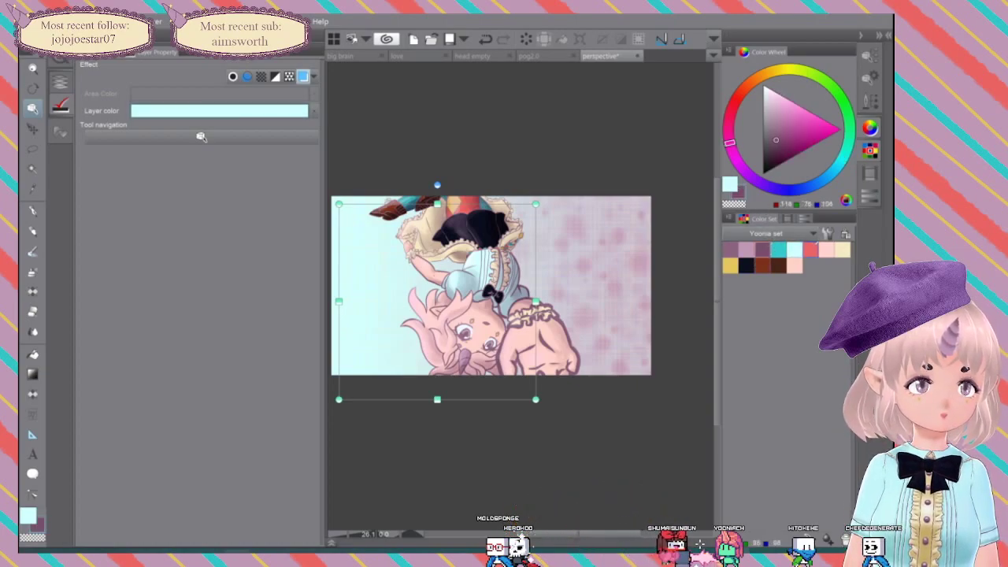
click(813, 249)
click(208, 107)
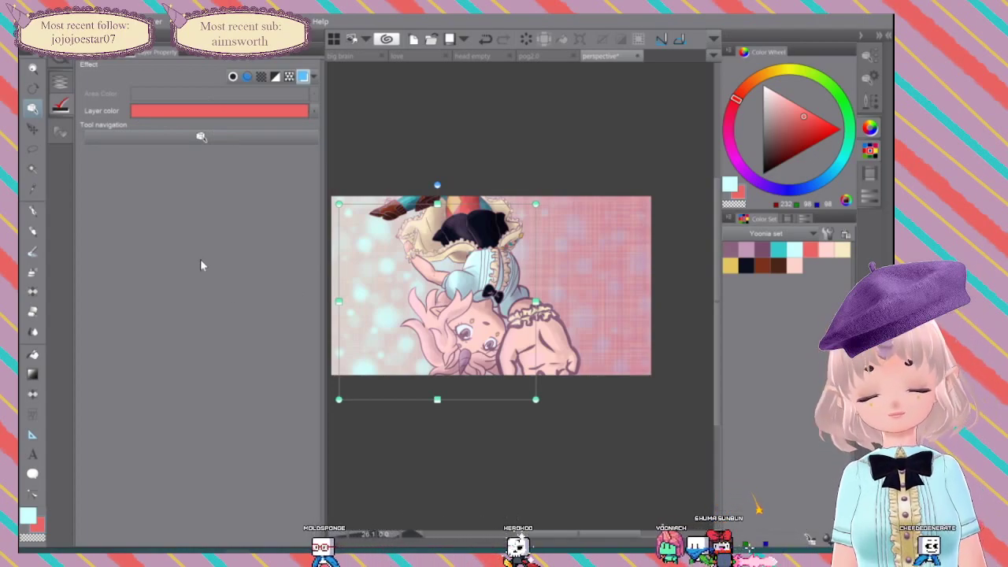
click(739, 249)
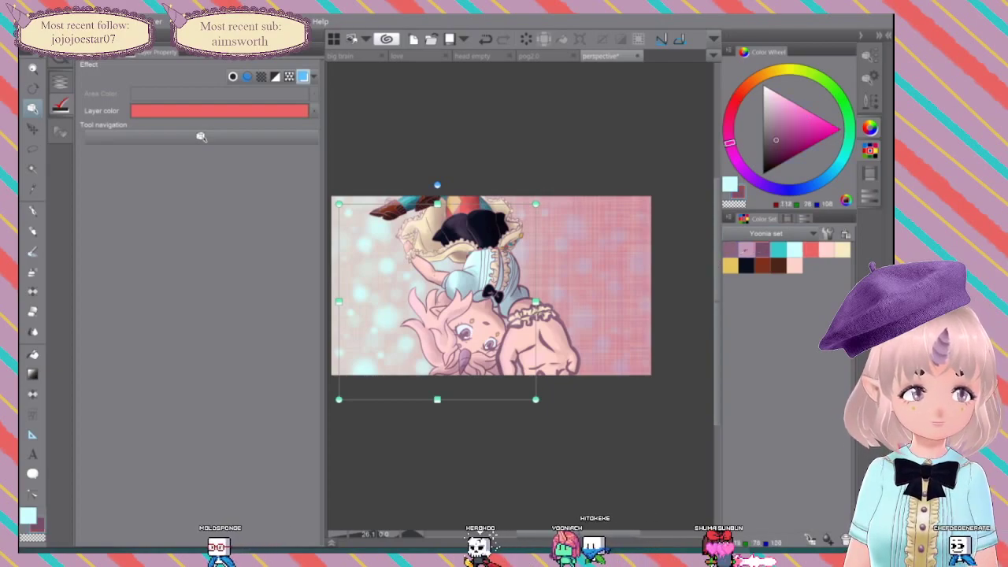
click(167, 111)
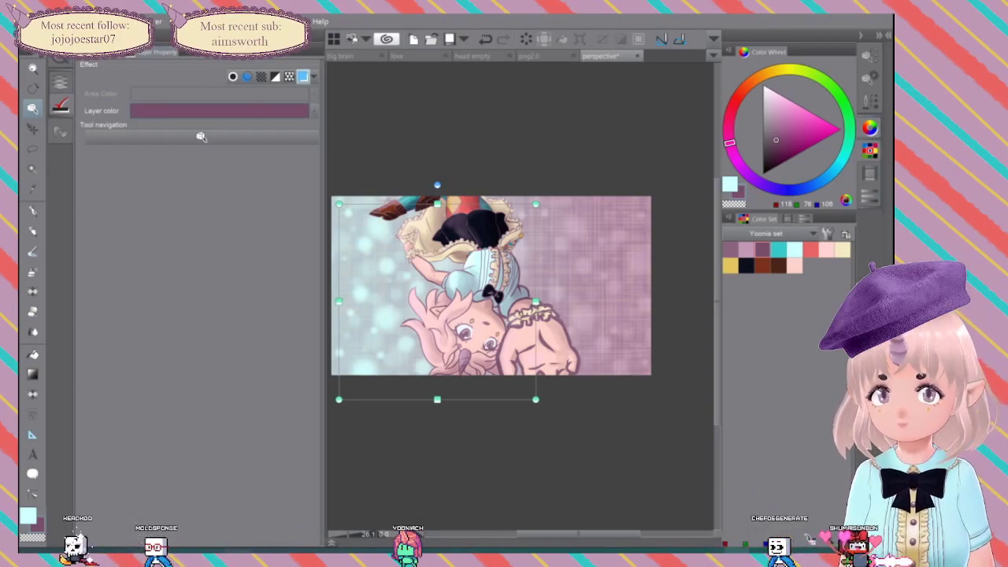
Step: Lower the Soft light layer's opacity to 50% and save the illustration
click(59, 86)
drag(276, 64, 261, 66)
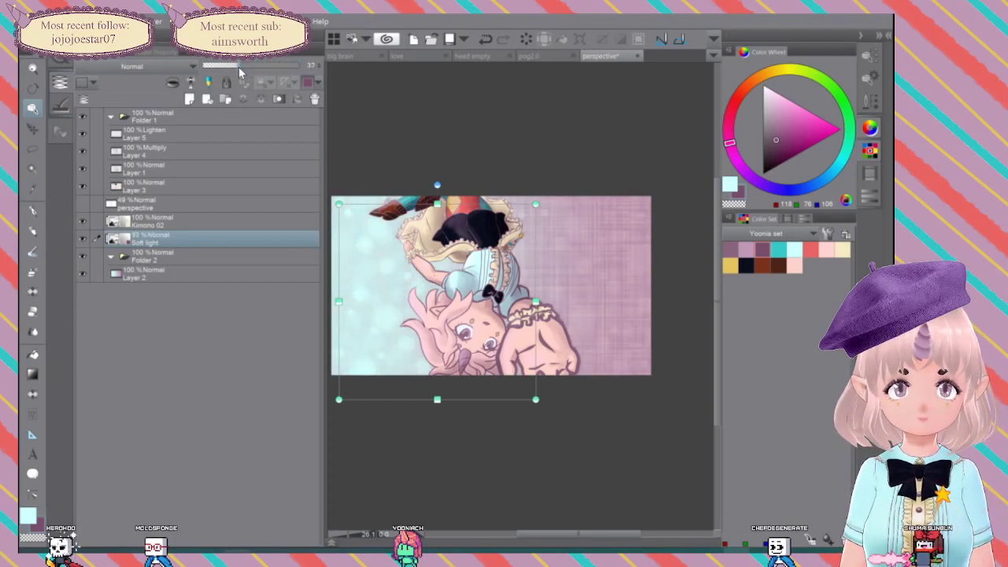
drag(246, 69, 252, 67)
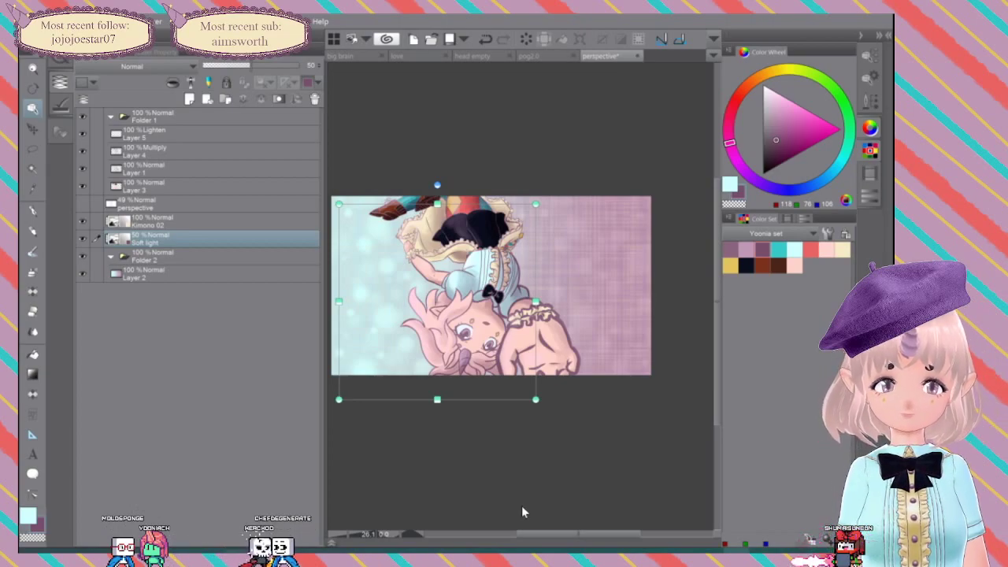
key(ctrl+s)
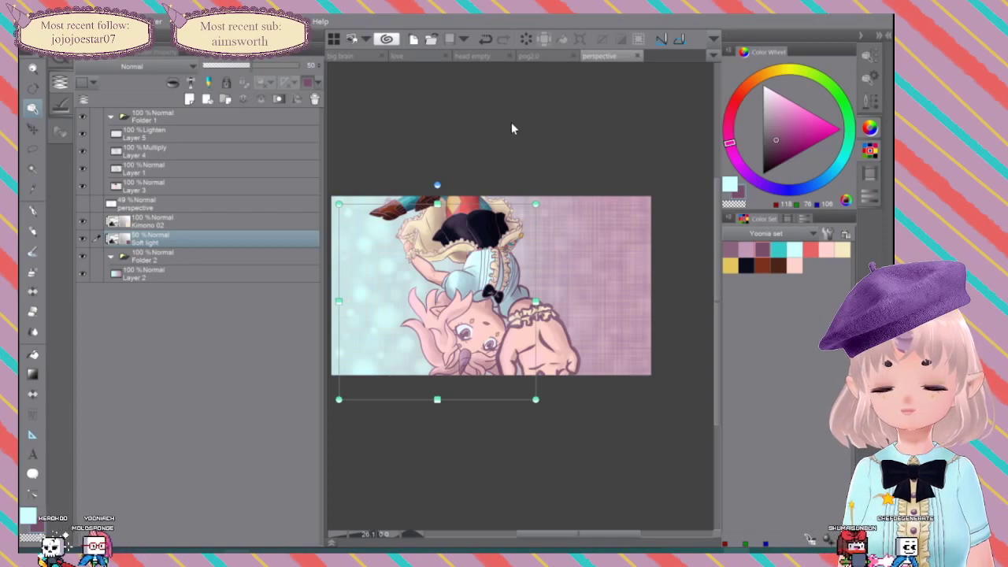
Step: Select the Multiply layer, Layer 4, inside Folder 1
click(155, 157)
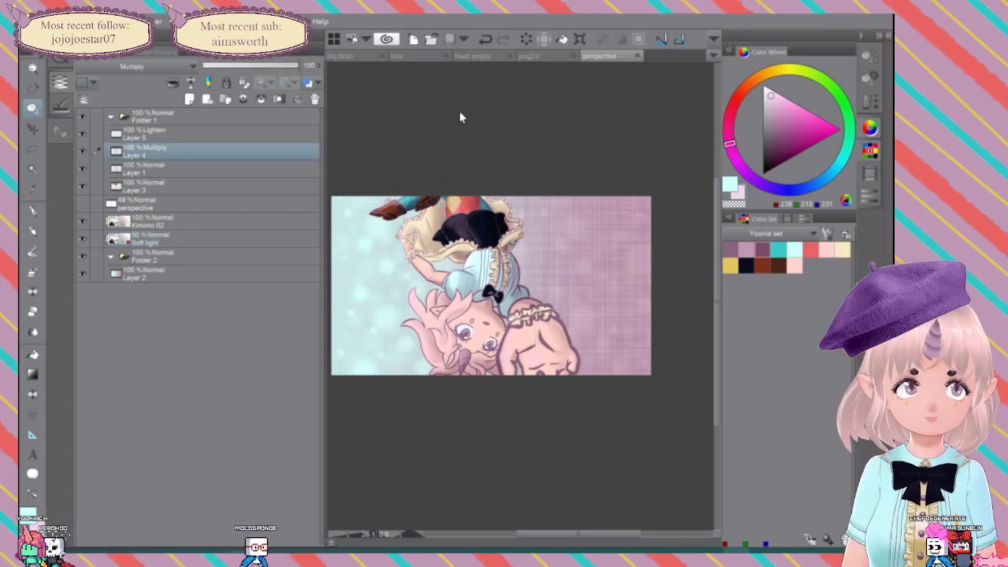